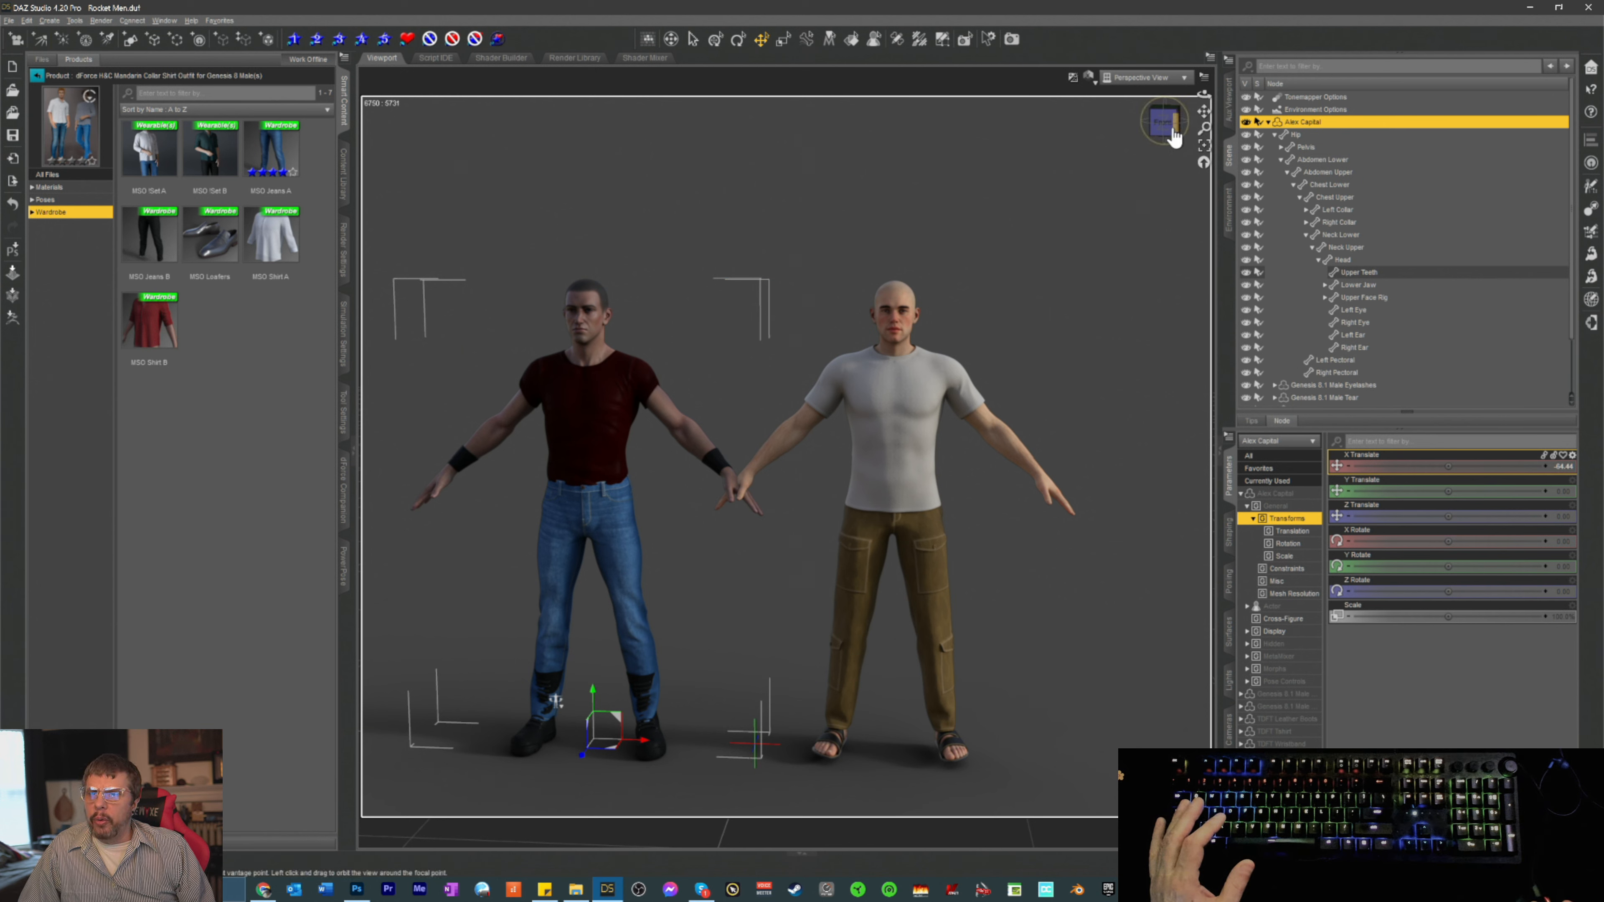
# - Reduce the Alex Capital 8.1 Head morph on the Alex Capital figure to roughly half strength
pyautogui.moveTo(1170, 134); pyautogui.dragTo(1175, 141)
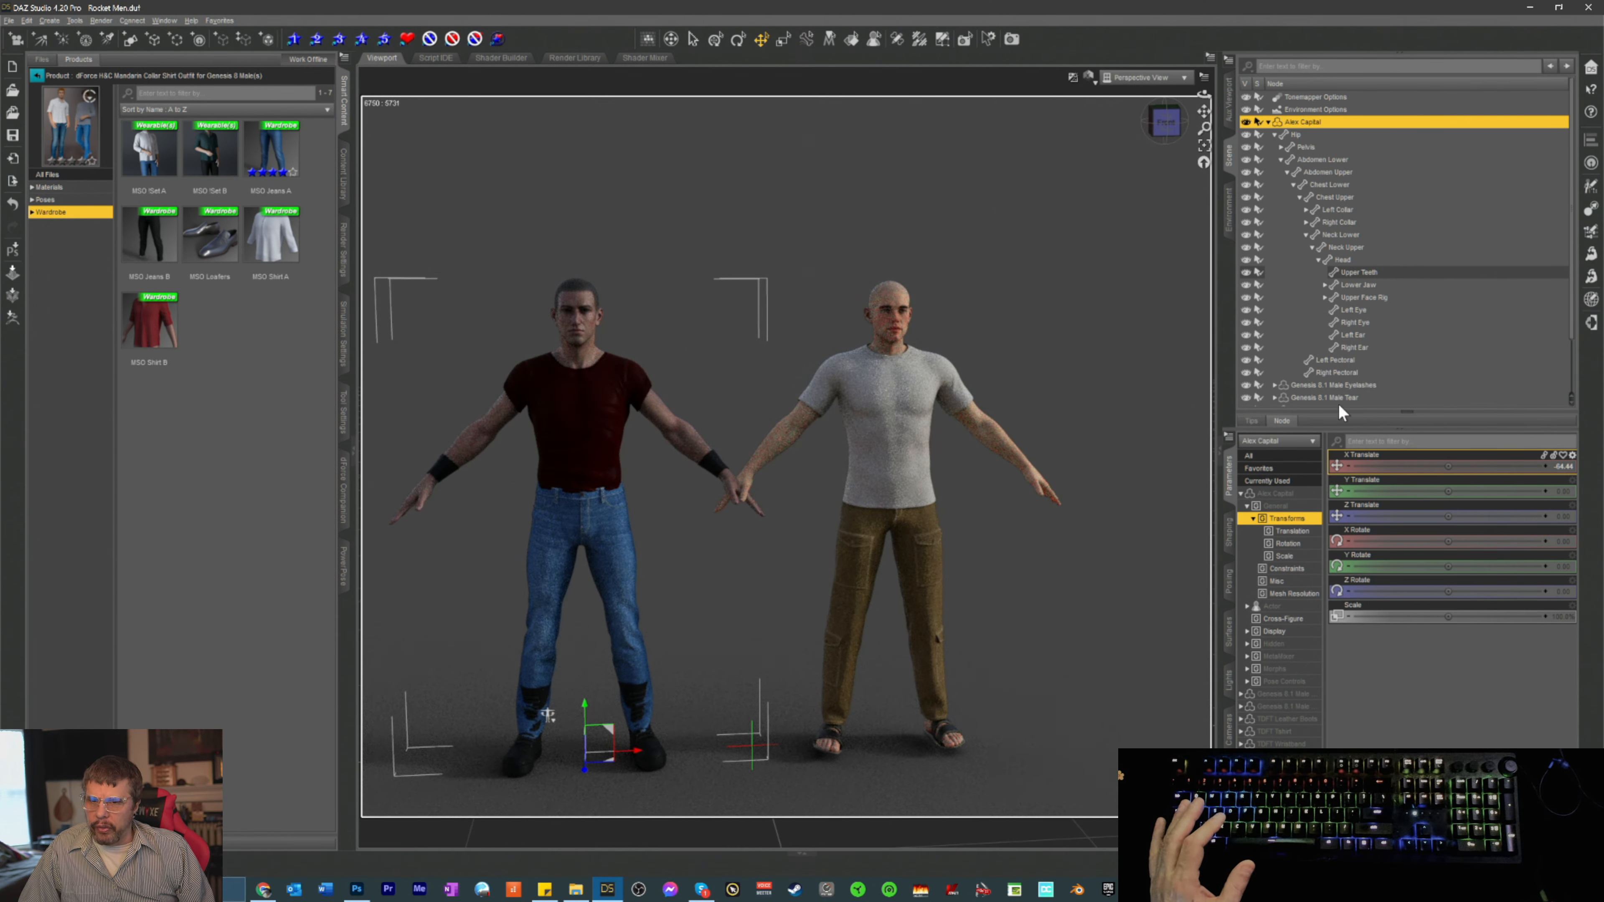
pyautogui.click(1266, 481)
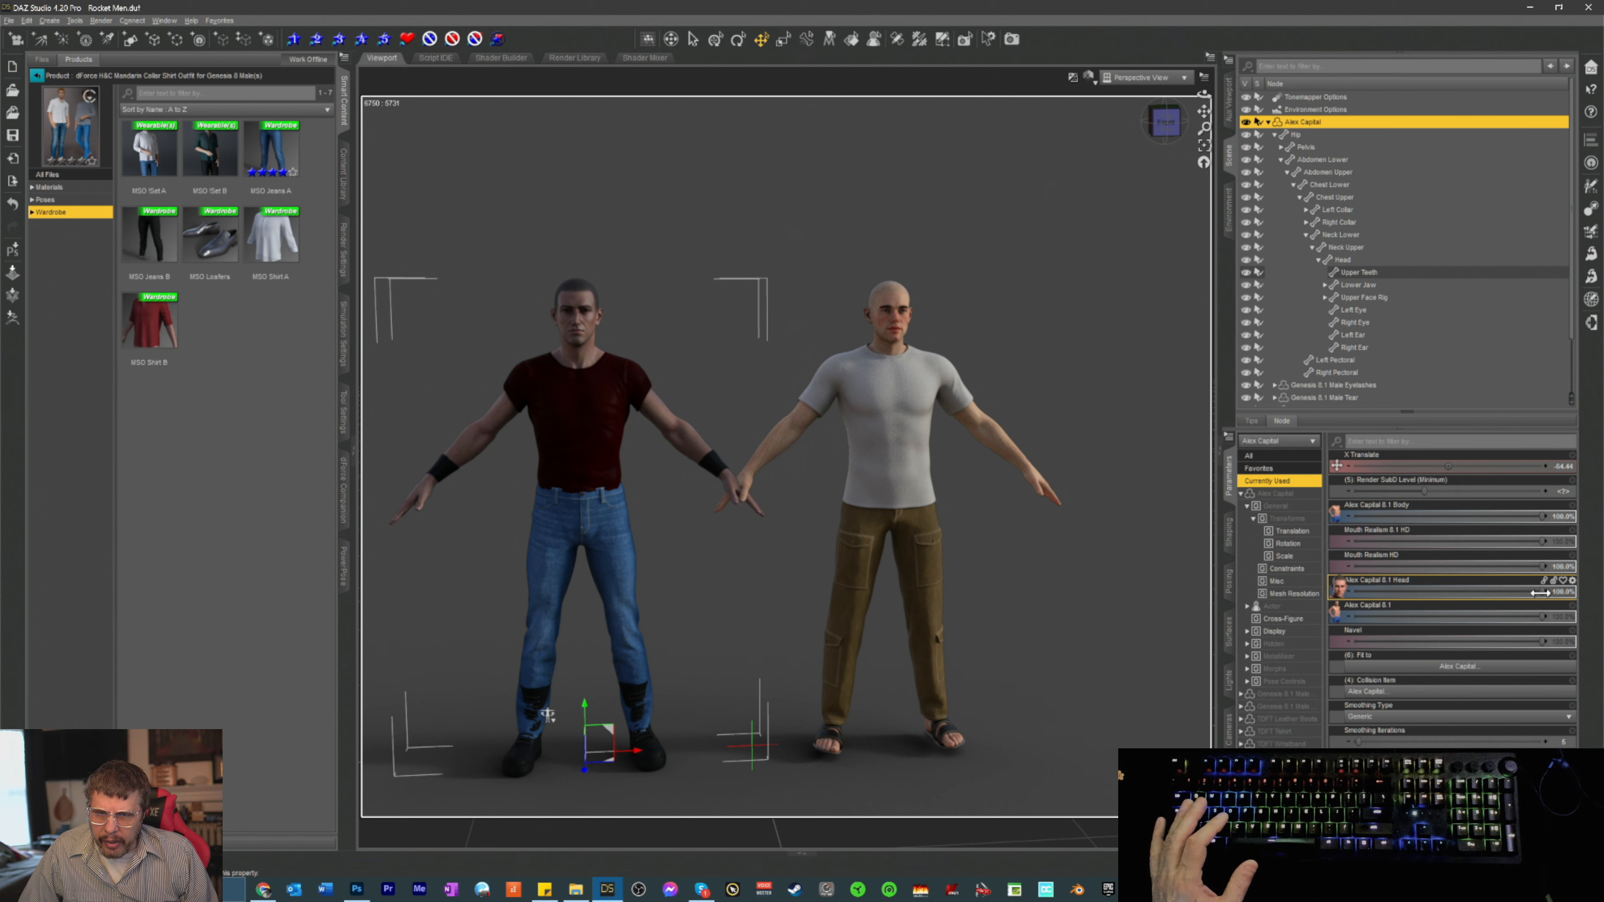
pyautogui.moveTo(1515, 594); pyautogui.dragTo(1502, 594)
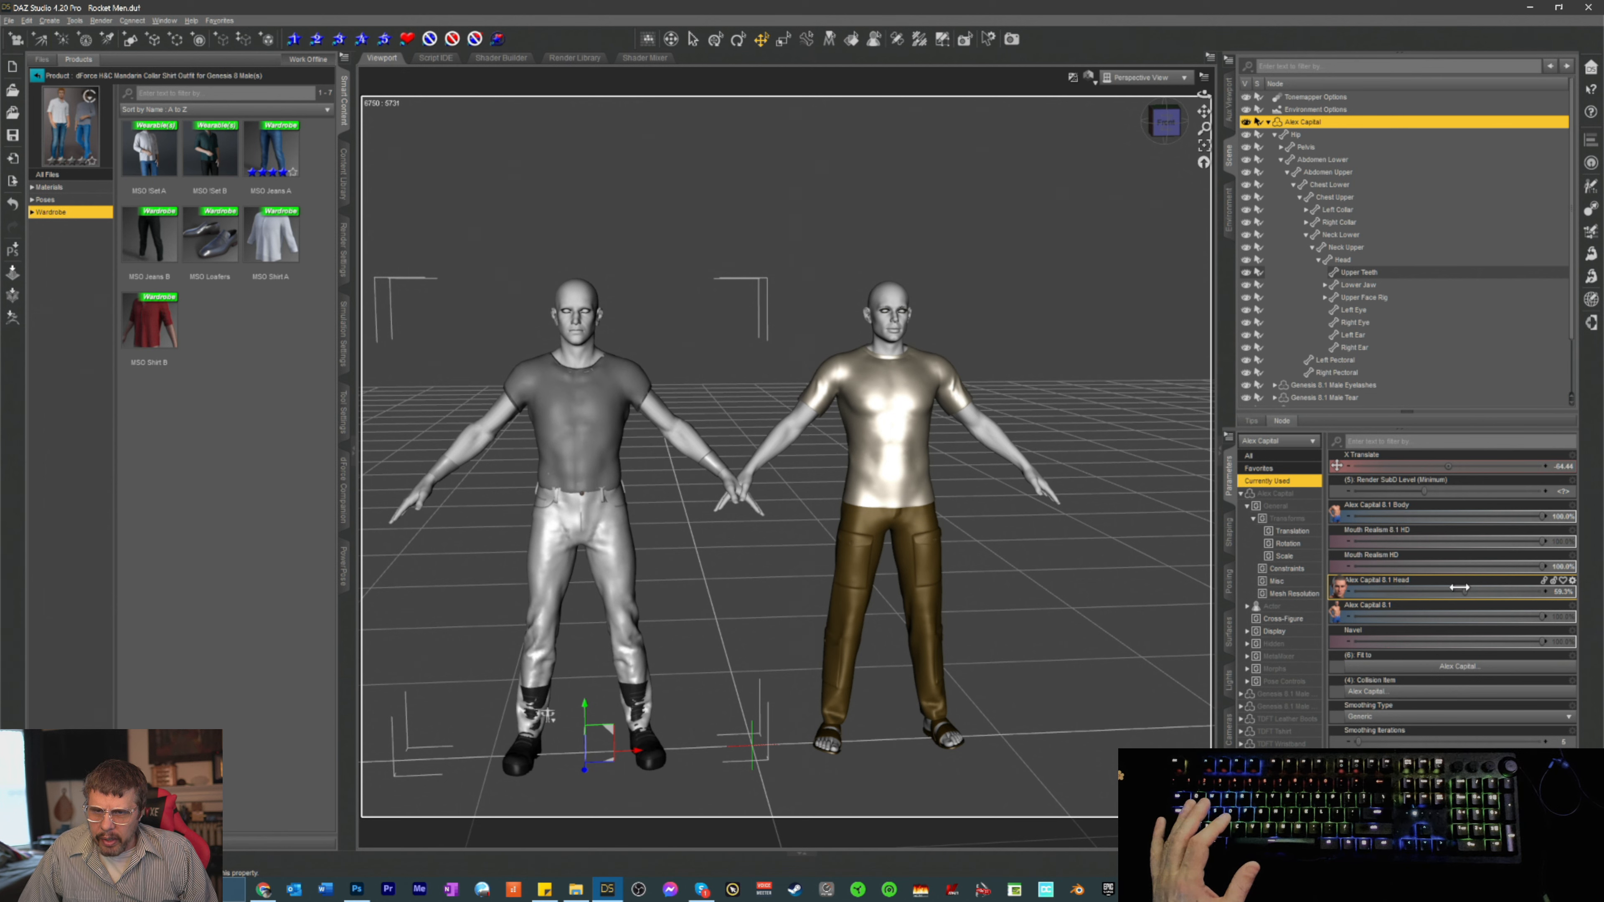
pyautogui.moveTo(1457, 586); pyautogui.dragTo(579, 337)
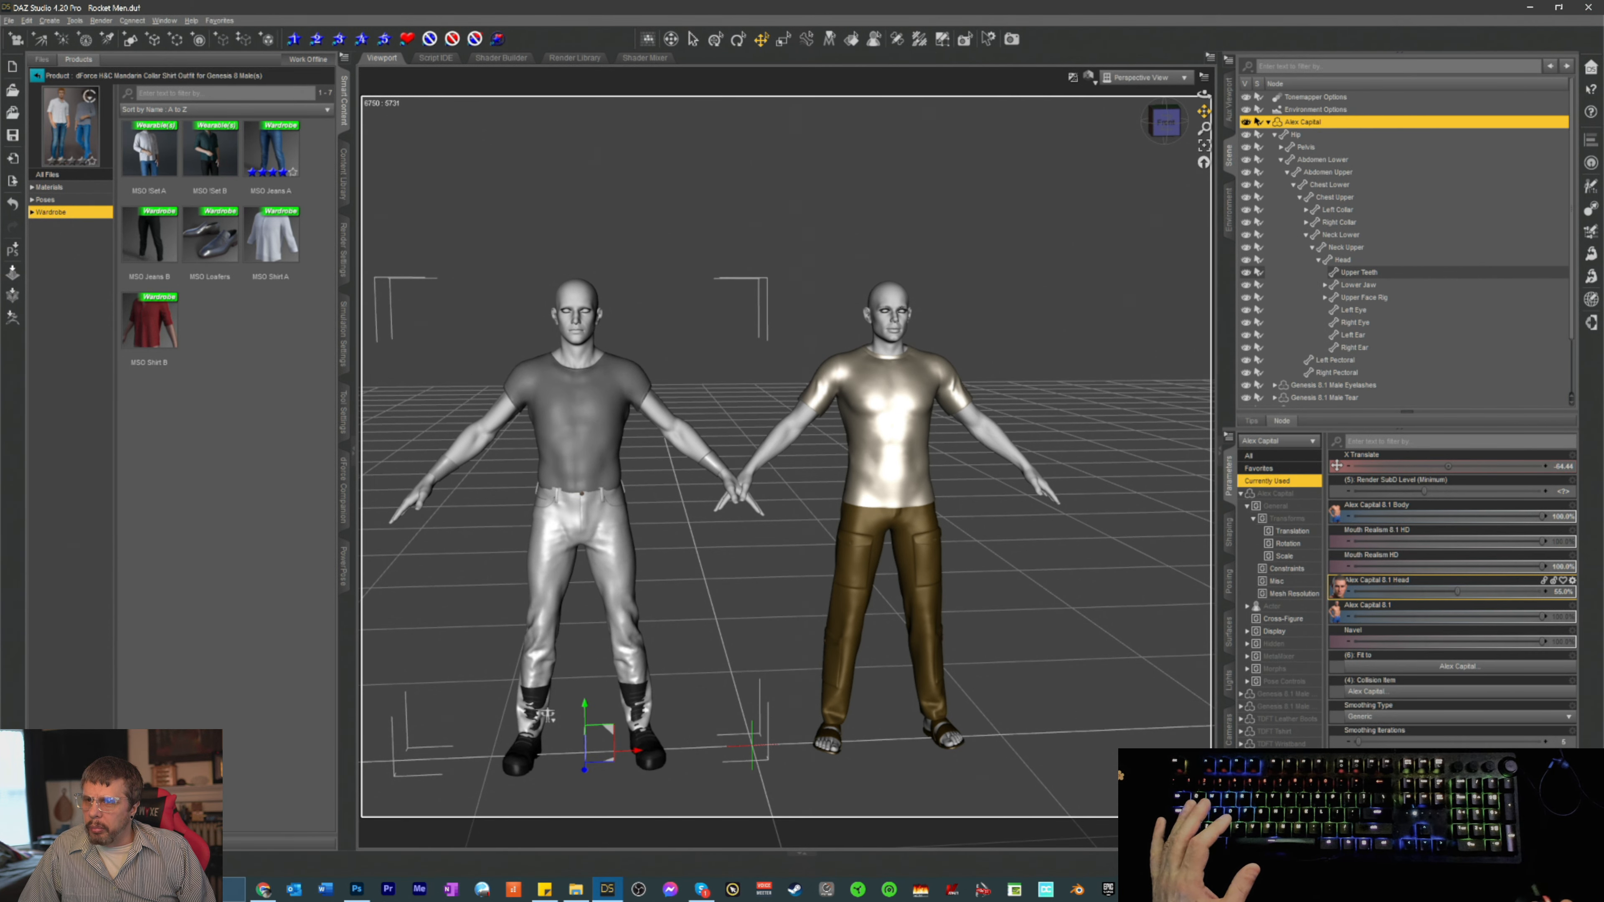
# - Examine the two standing figures from slightly different angles and distances, comparing their skin tones and faces
pyautogui.moveTo(1204, 111); pyautogui.dragTo(1164, 121)
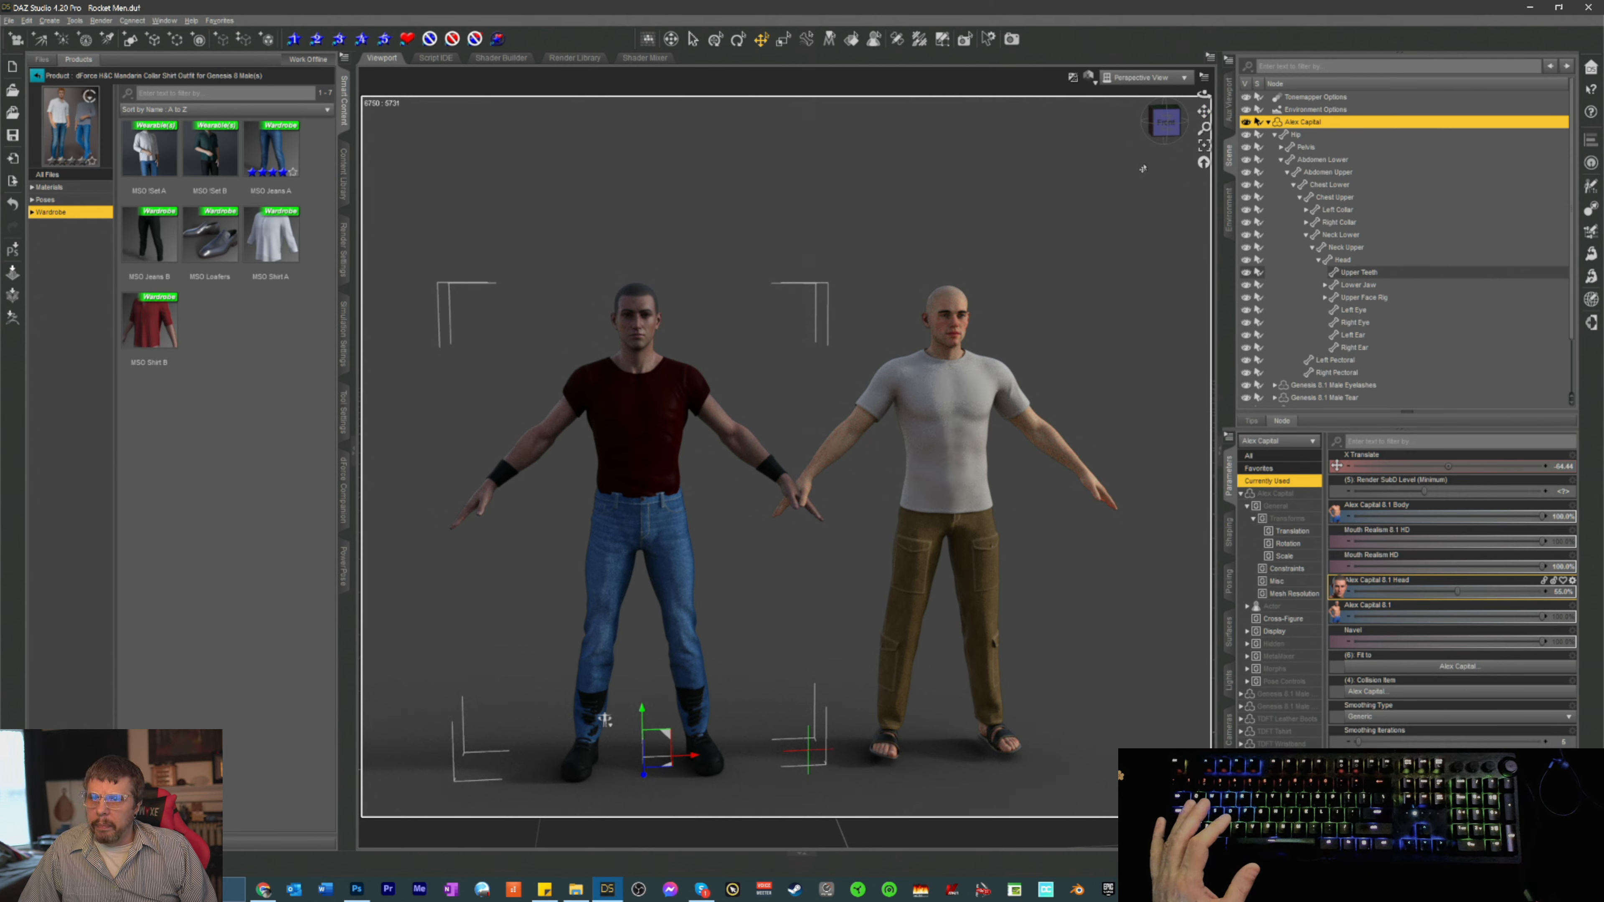
pyautogui.moveTo(1165, 123)
pyautogui.mouseDown()
pyautogui.moveTo(1048, 130)
pyautogui.moveTo(1165, 123)
pyautogui.mouseUp()
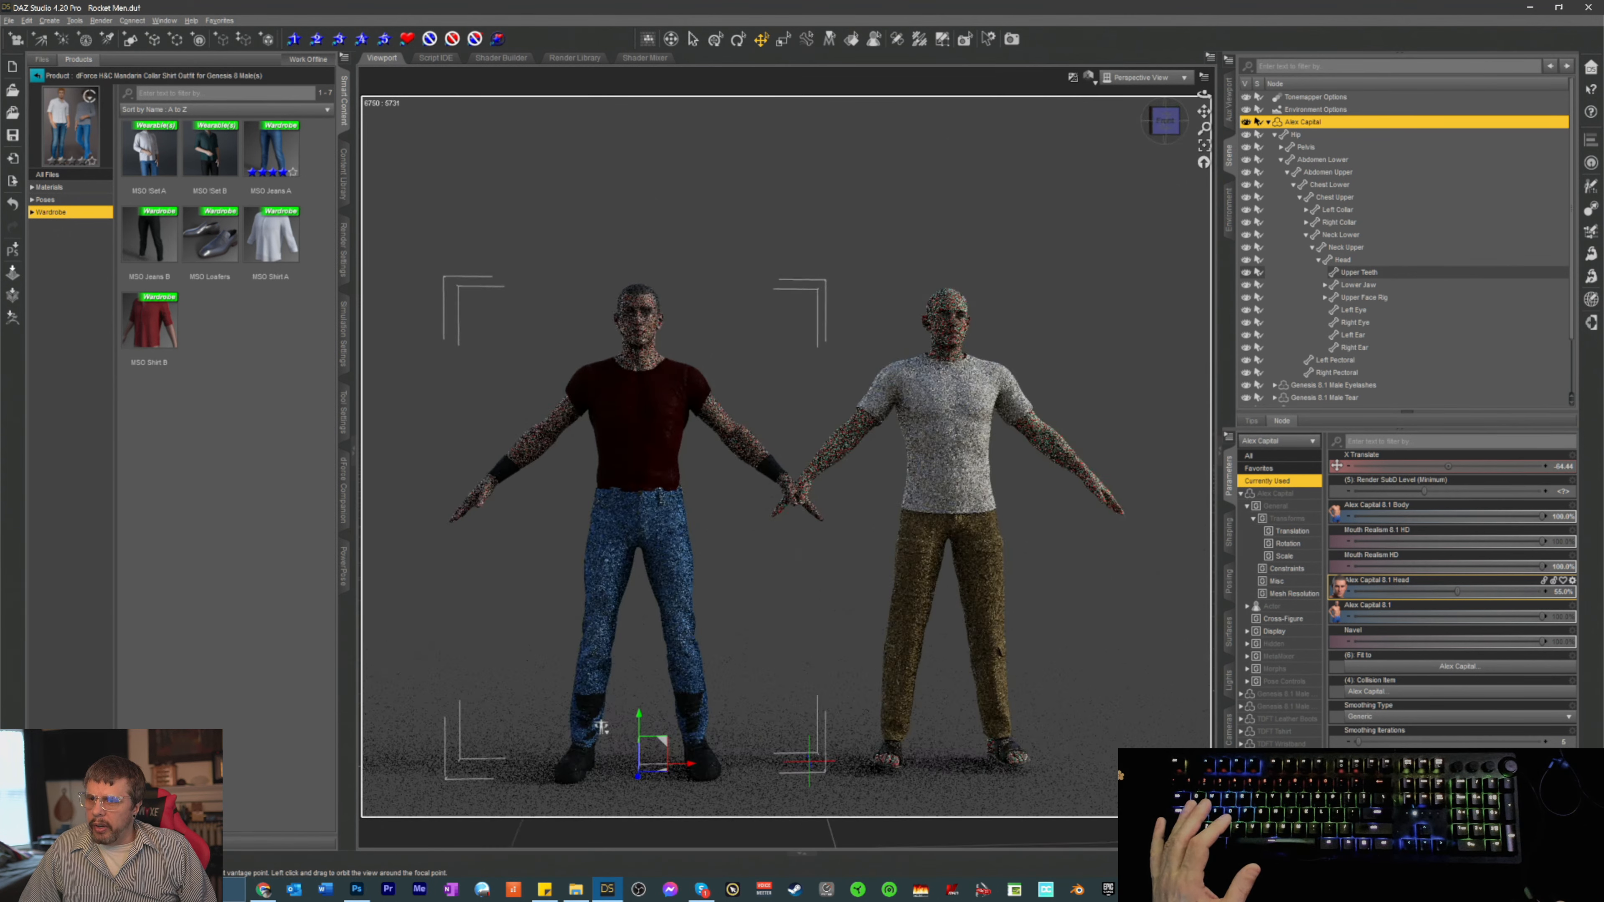
pyautogui.scroll(2, 973, 468)
pyautogui.moveTo(967, 496)
pyautogui.mouseDown(button='middle')
pyautogui.moveTo(972, 464)
pyautogui.moveTo(970, 499)
pyautogui.mouseUp(button='middle')
pyautogui.moveTo(964, 398); pyautogui.dragTo(961, 365, button='middle')
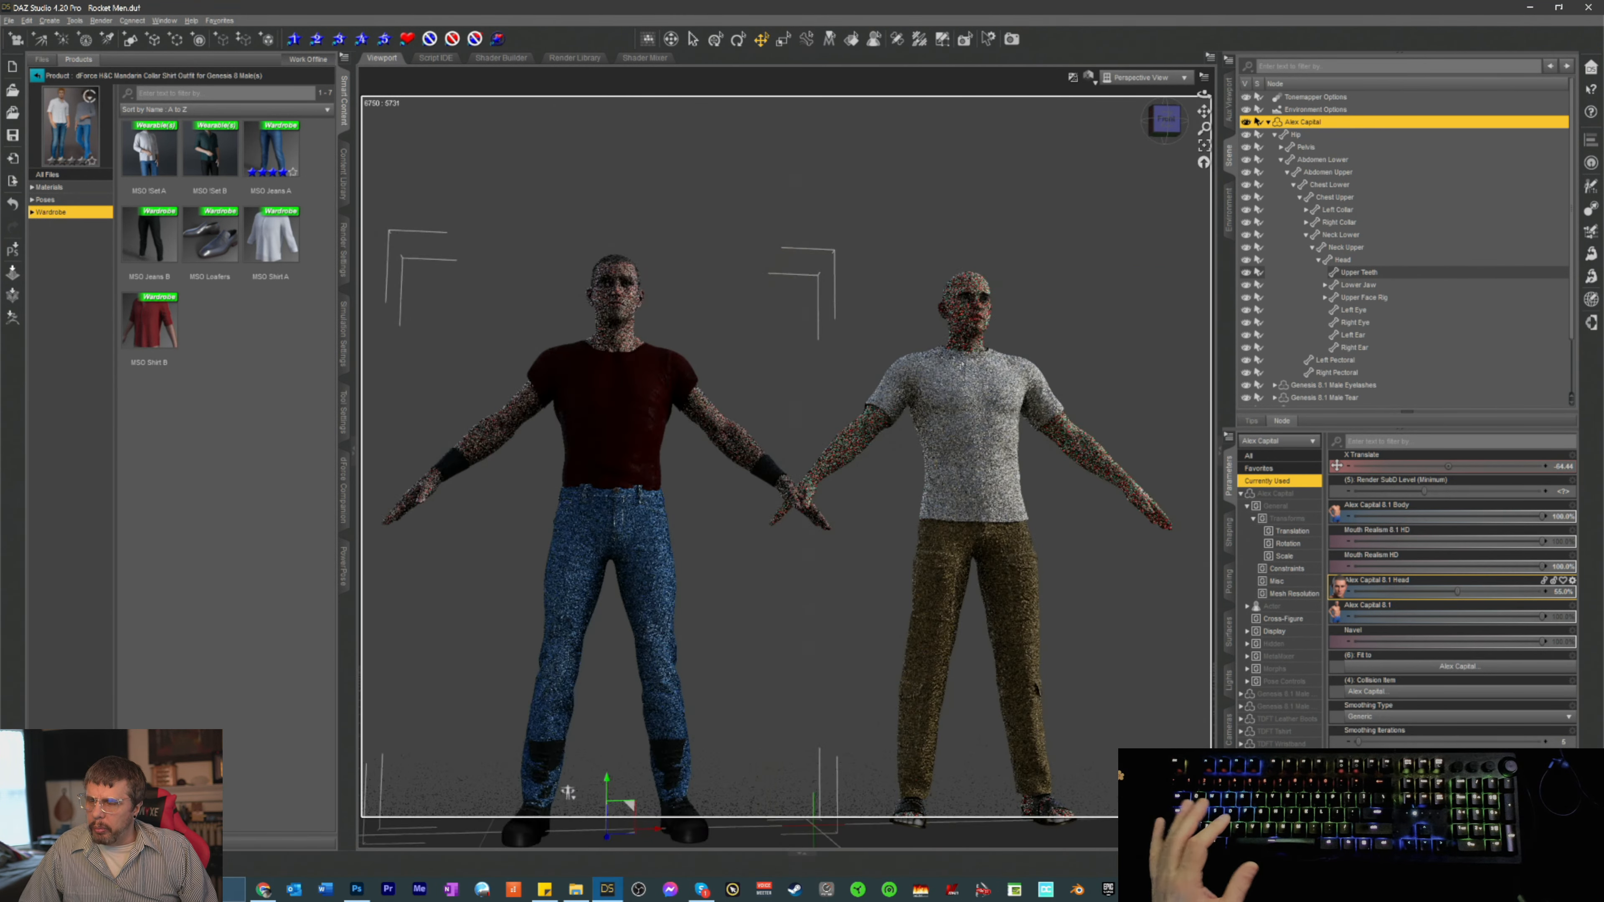
pyautogui.scroll(-1, 961, 365)
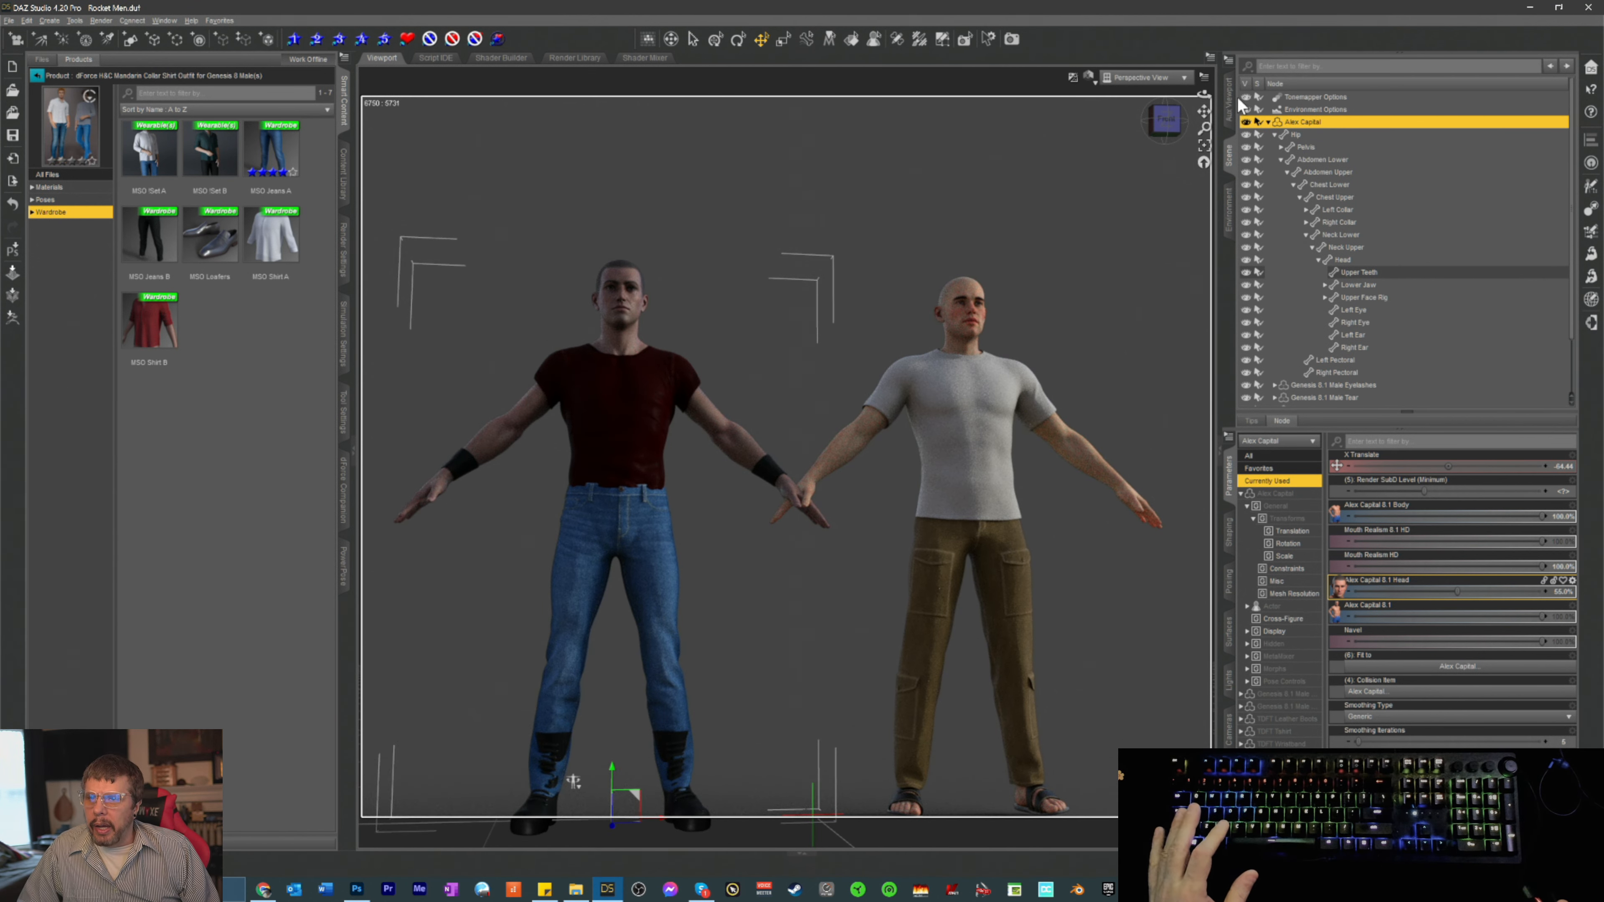
pyautogui.moveTo(1203, 111); pyautogui.dragTo(1265, 52)
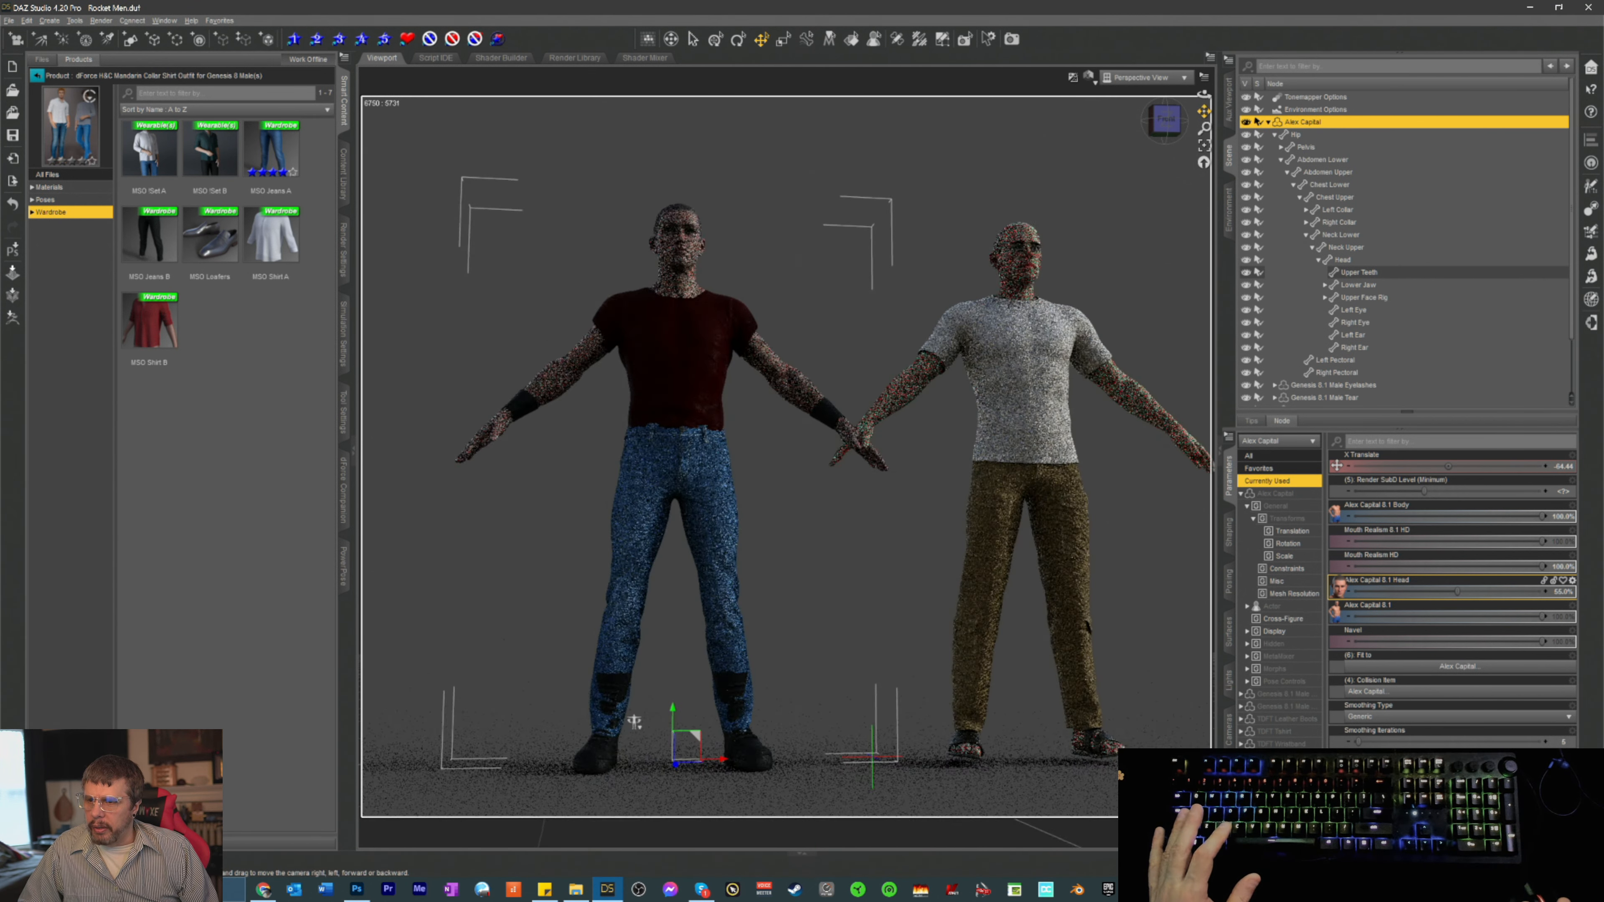
pyautogui.moveTo(634, 720)
pyautogui.mouseDown()
pyautogui.moveTo(618, 447)
pyautogui.moveTo(651, 524)
pyautogui.moveTo(638, 714)
pyautogui.mouseUp()
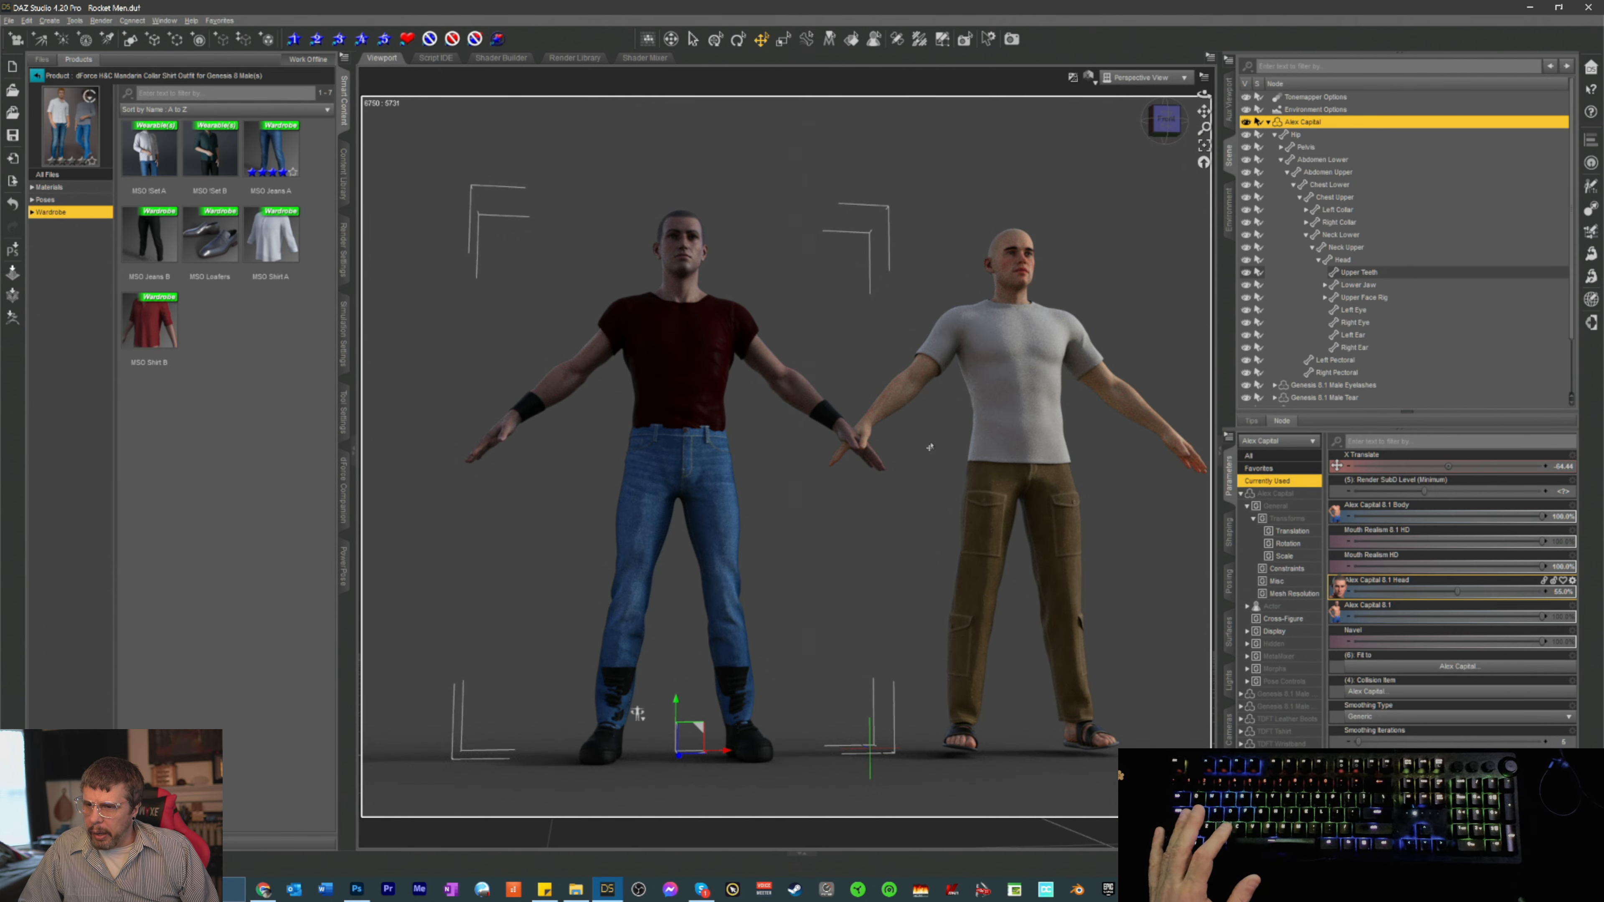
pyautogui.moveTo(1163, 131)
pyautogui.mouseDown()
pyautogui.moveTo(1013, 143)
pyautogui.moveTo(1179, 134)
pyautogui.mouseUp()
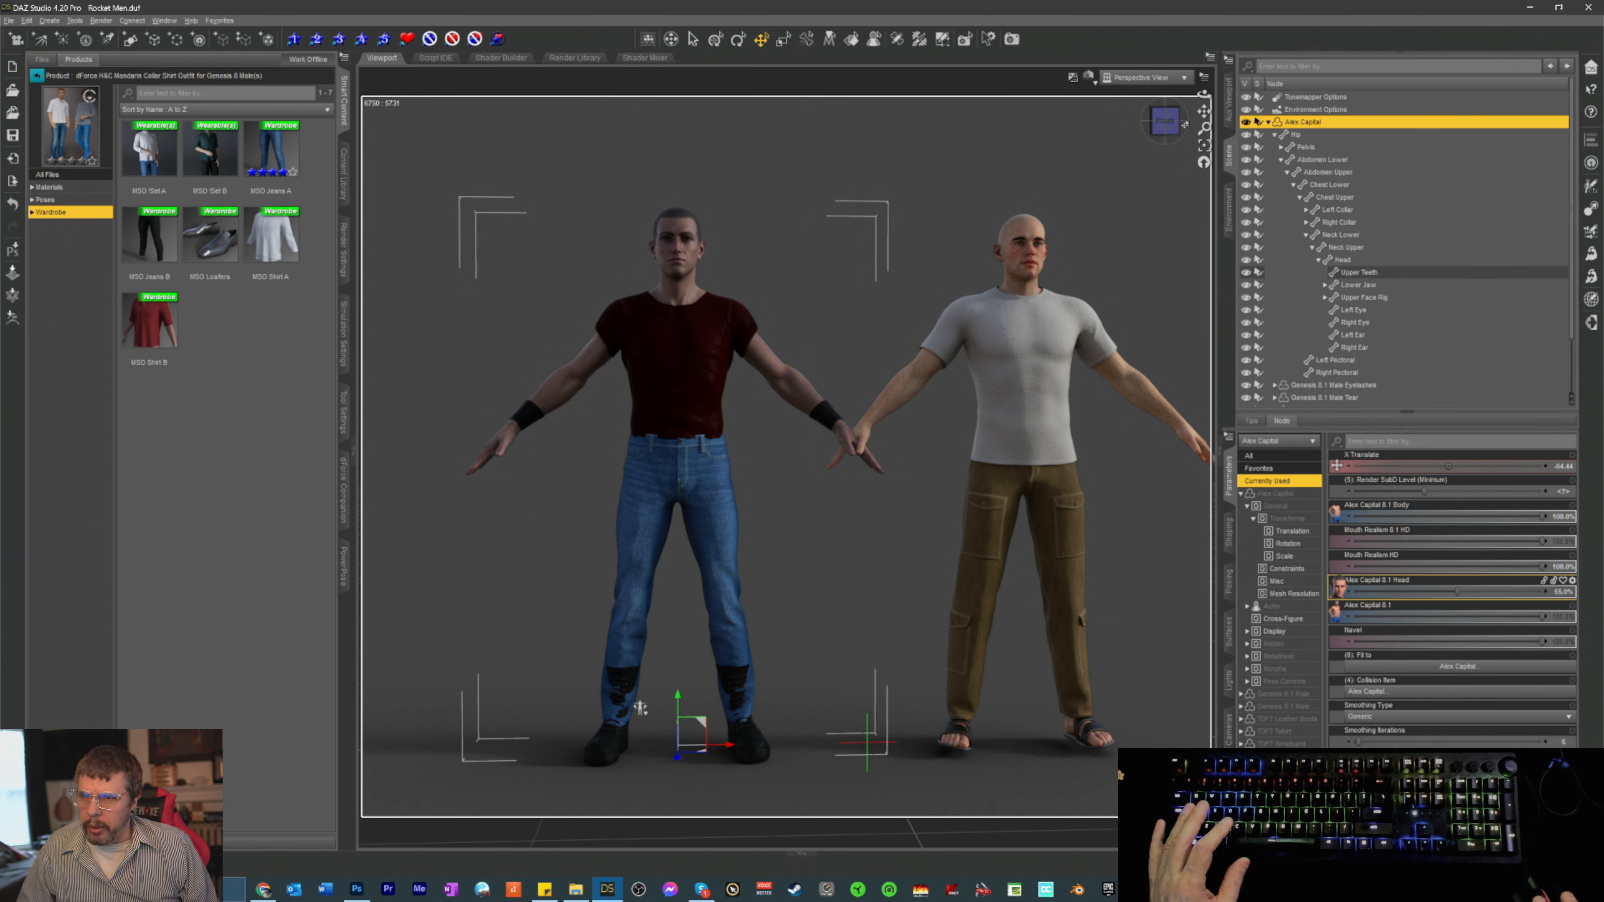
pyautogui.moveTo(1205, 111); pyautogui.dragTo(1169, 130)
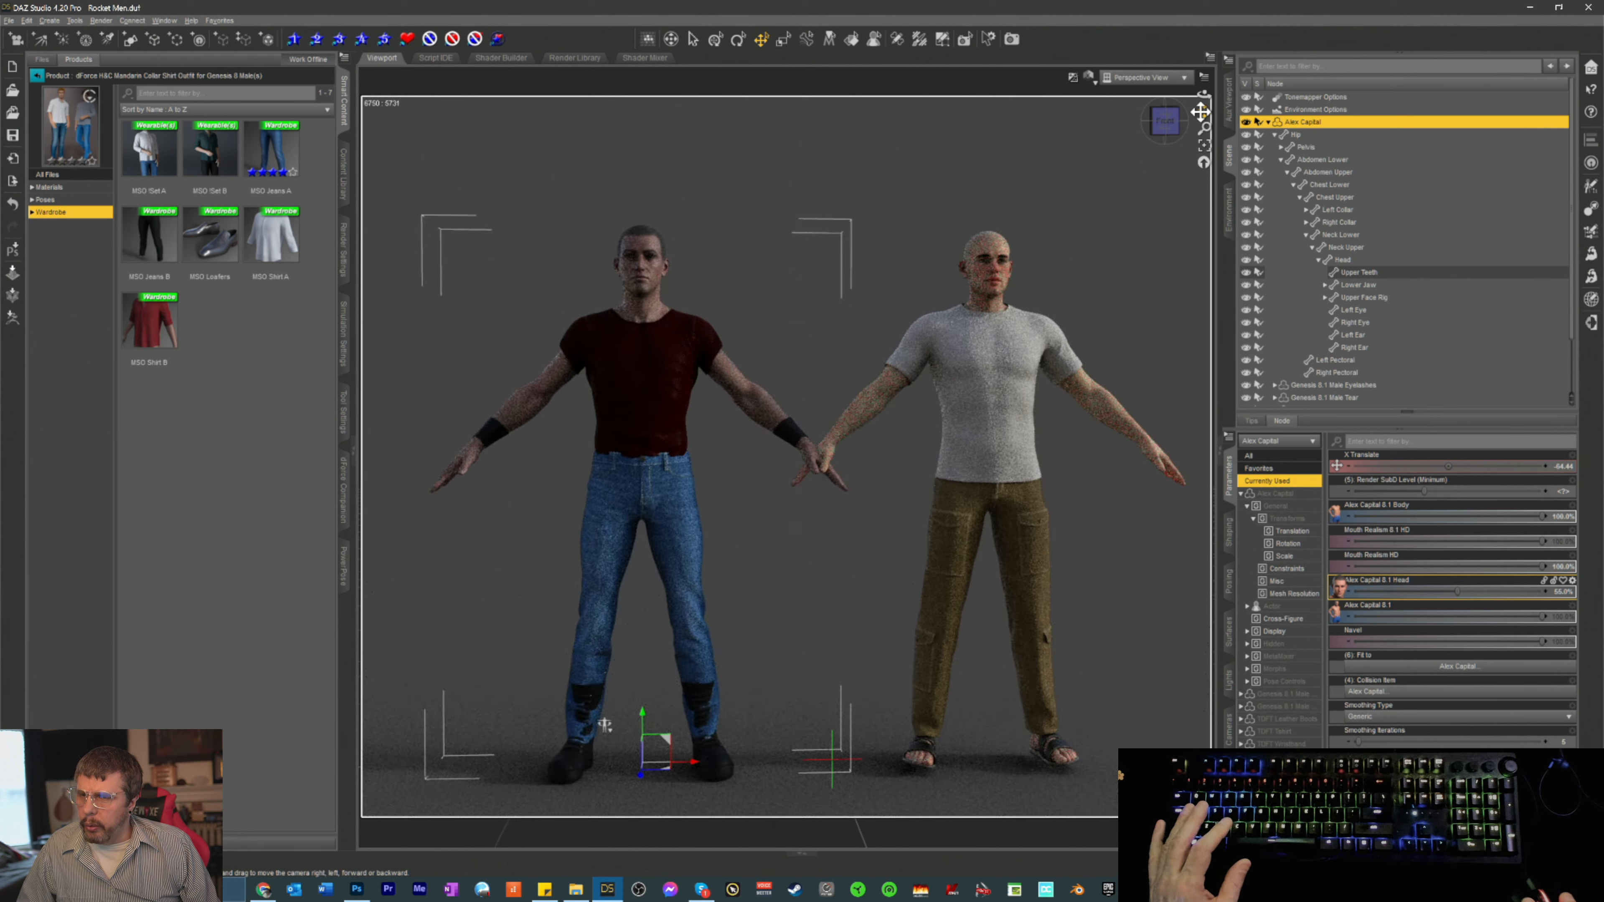
pyautogui.moveTo(605, 725); pyautogui.dragTo(615, 702)
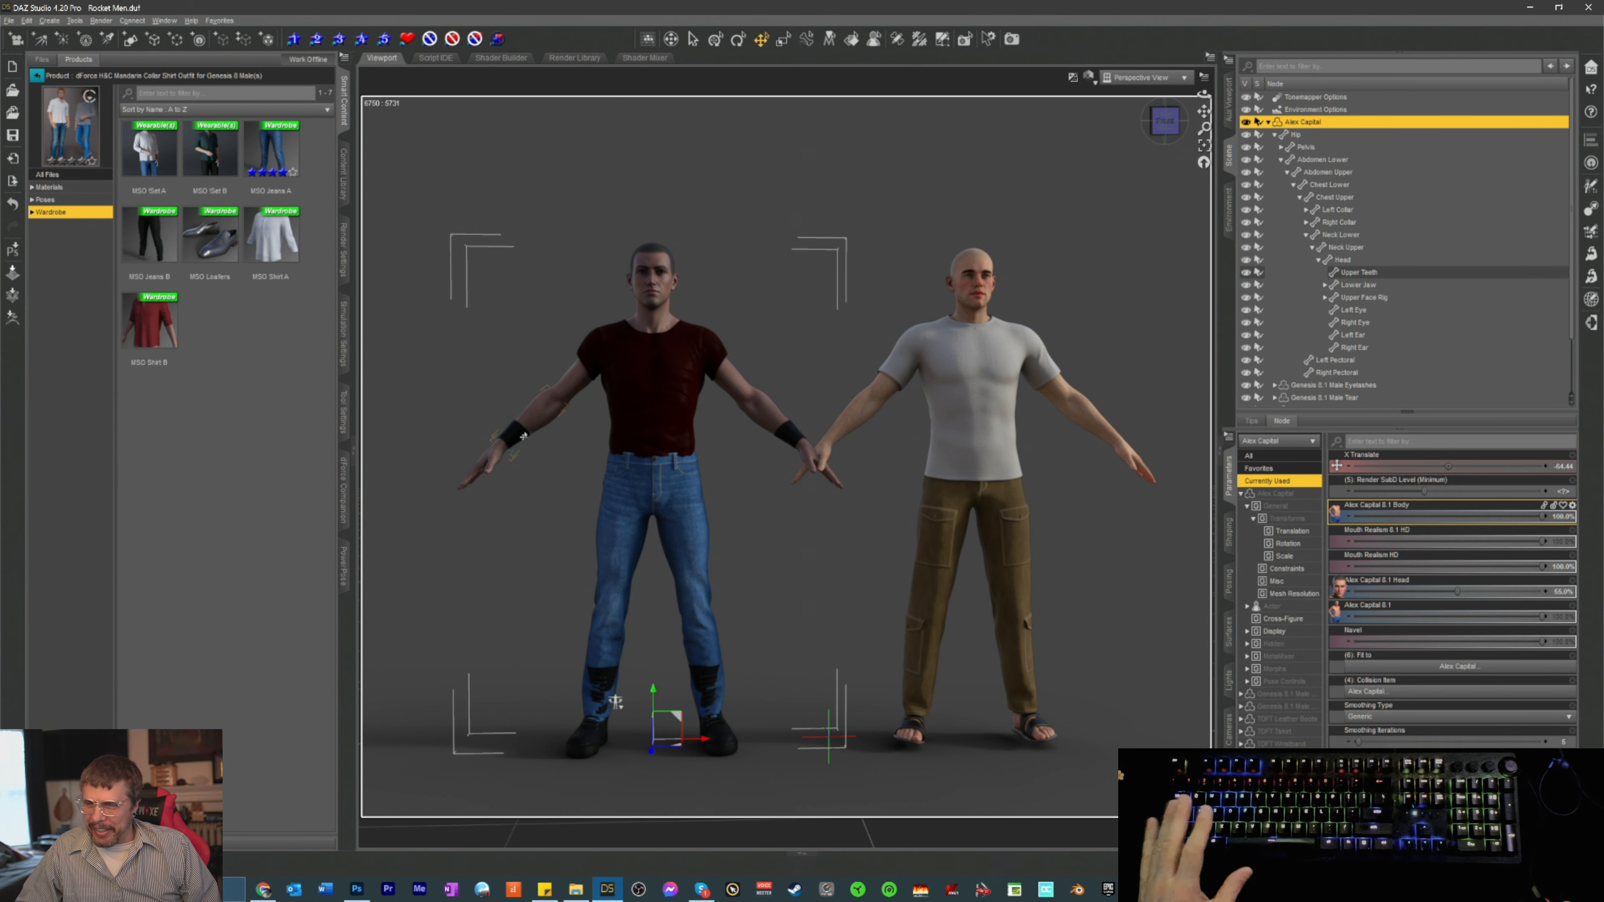
# - Select the Rocco figure and show the Ultimate PBRSkin Manager product from the 1 Stars folder in Smart Content
pyautogui.click(648, 404)
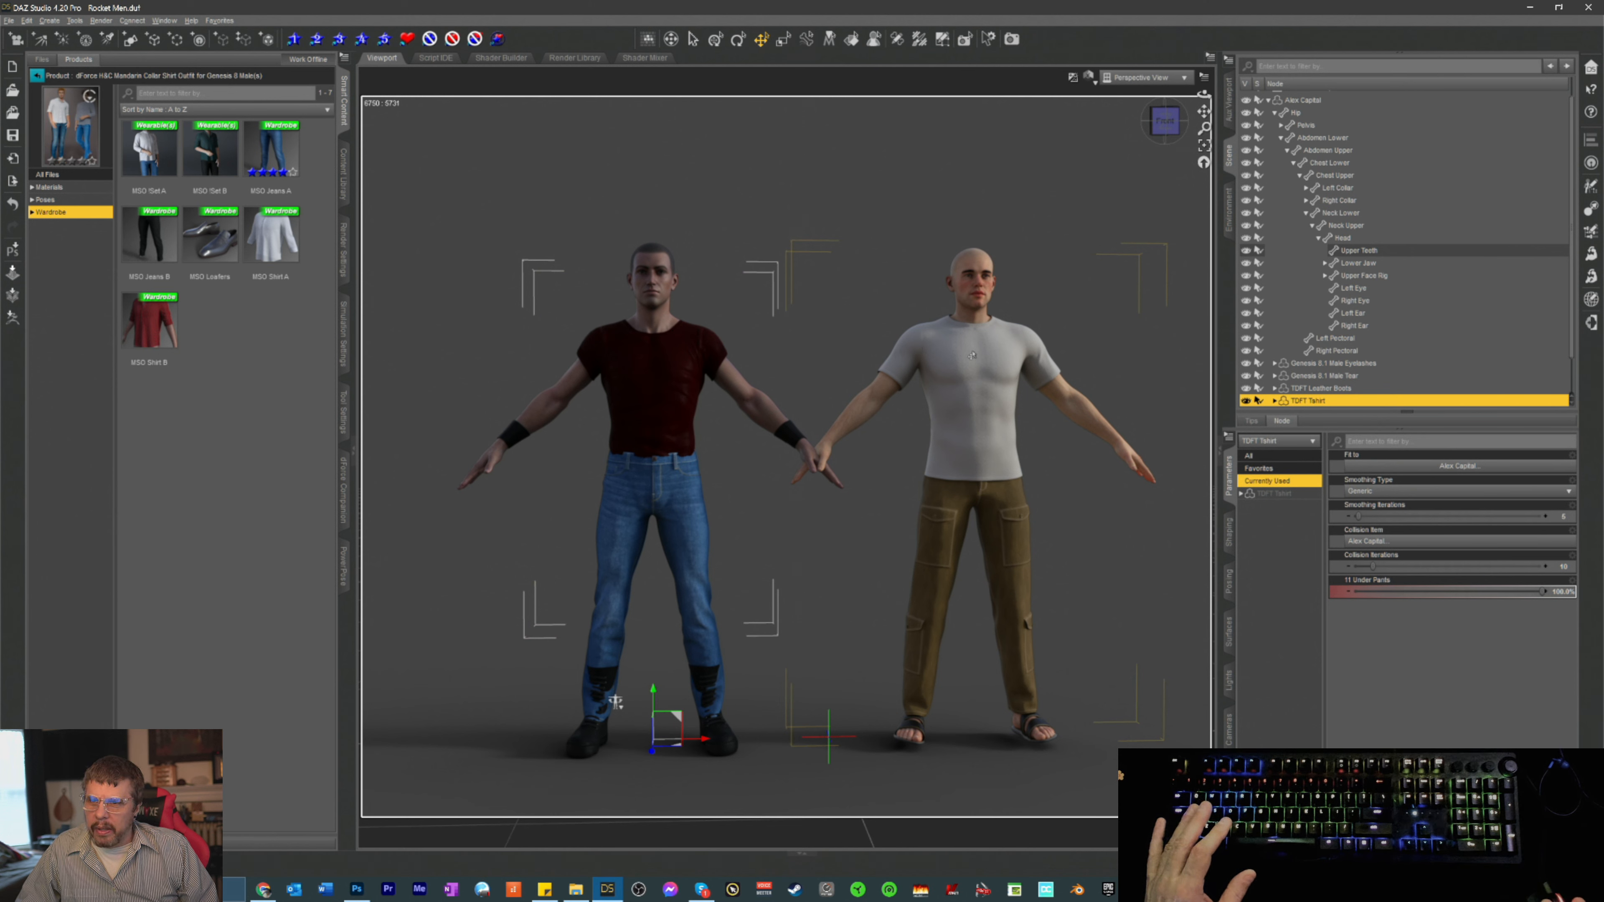
pyautogui.click(976, 358)
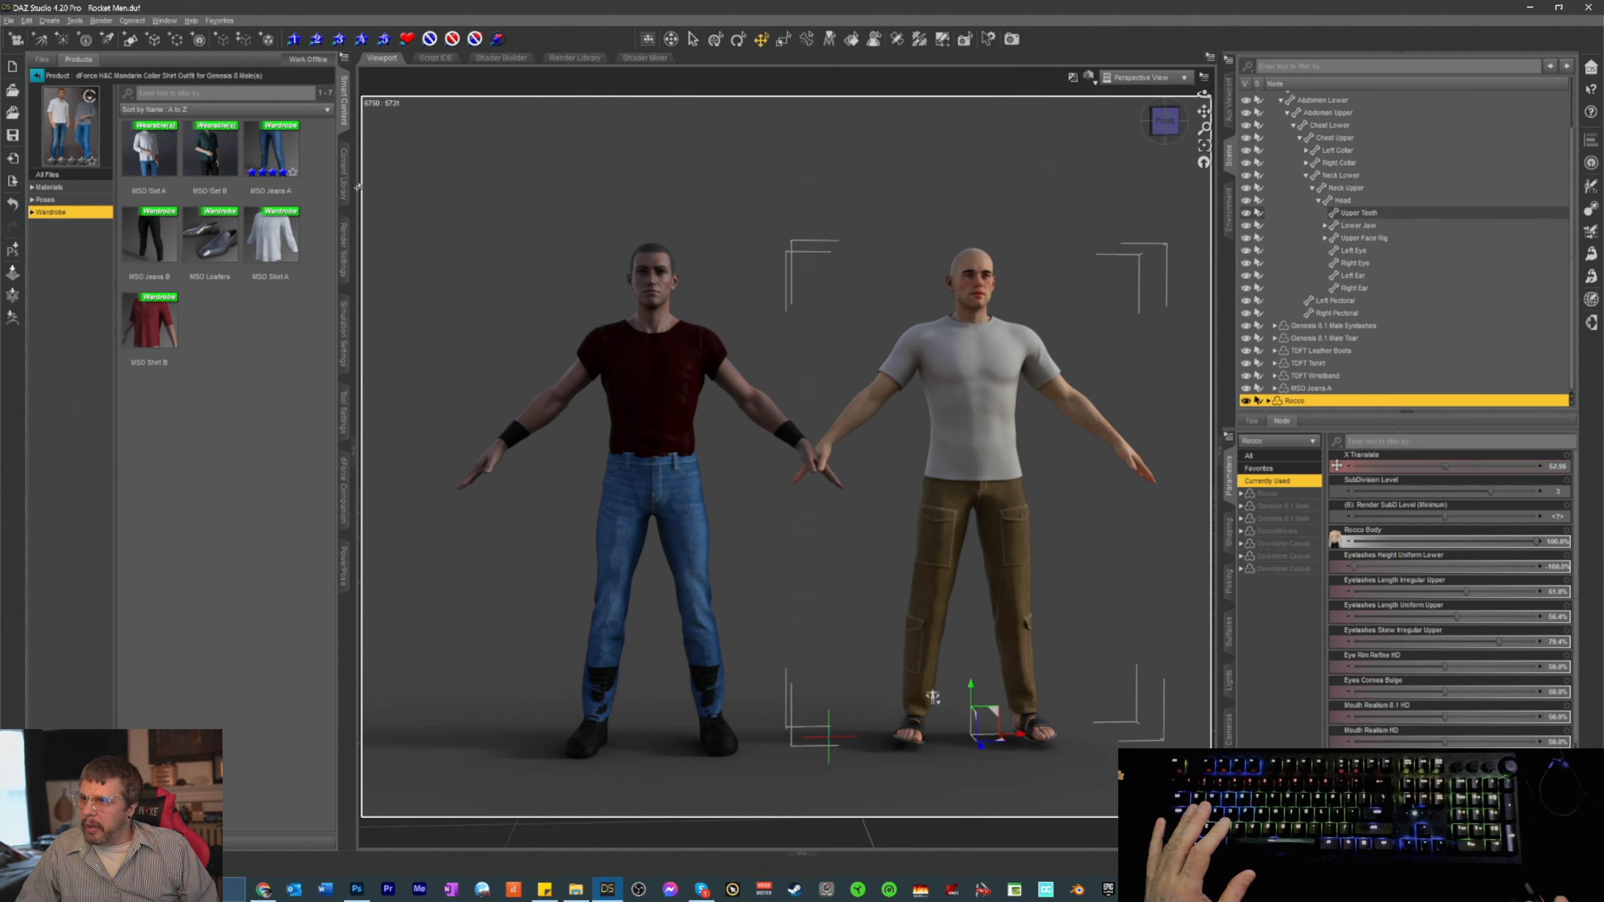
pyautogui.click(346, 183)
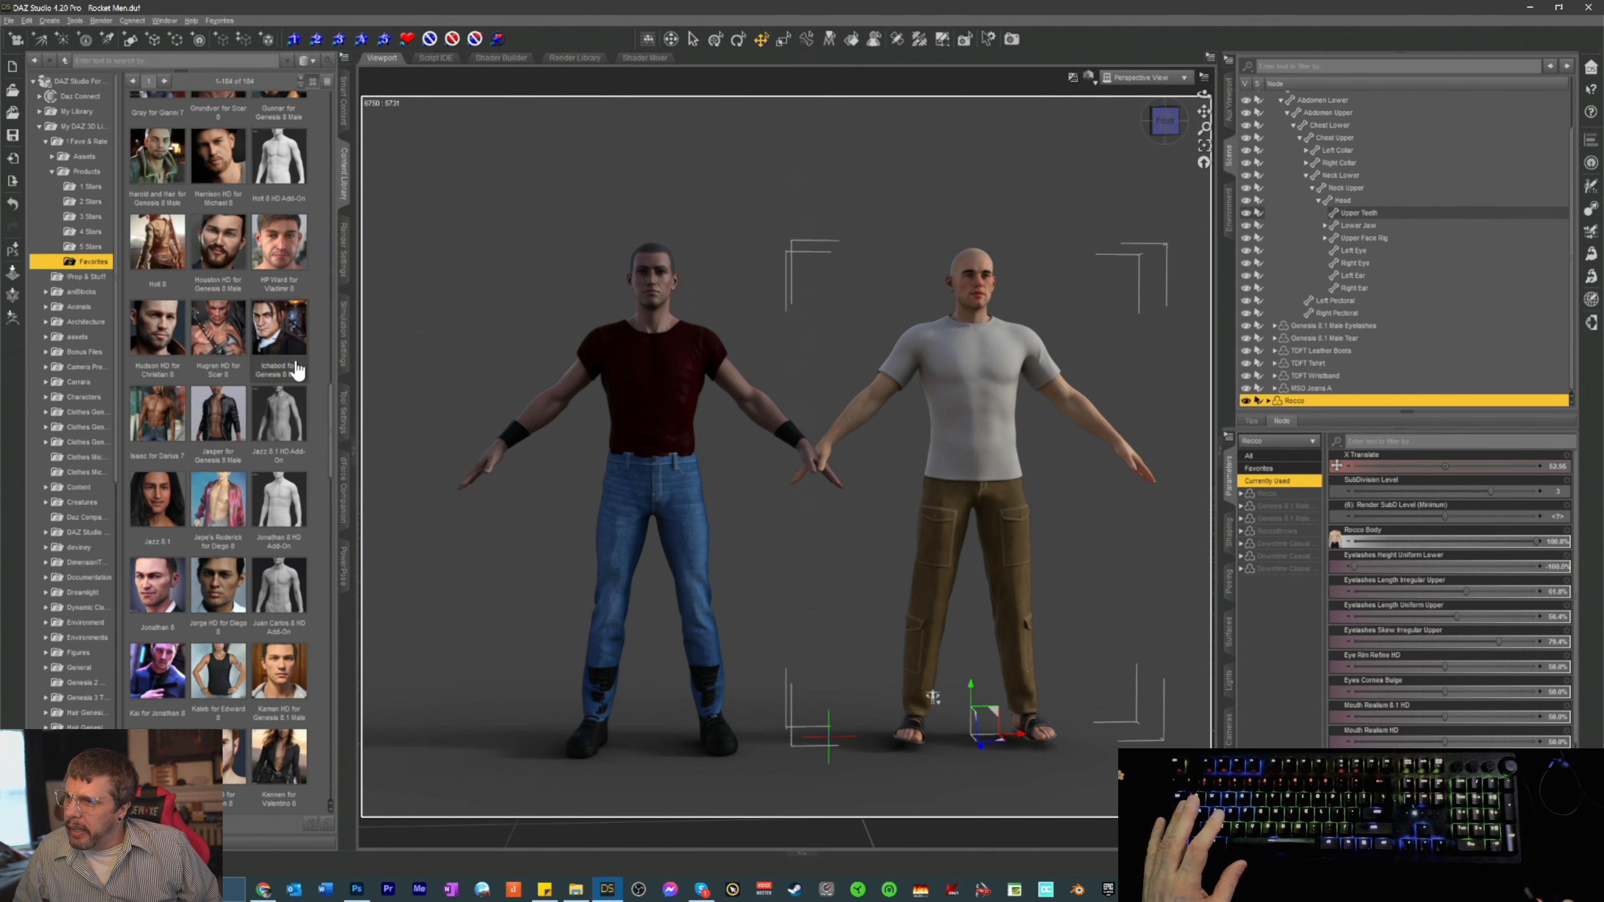
pyautogui.scroll(1, 343, 358)
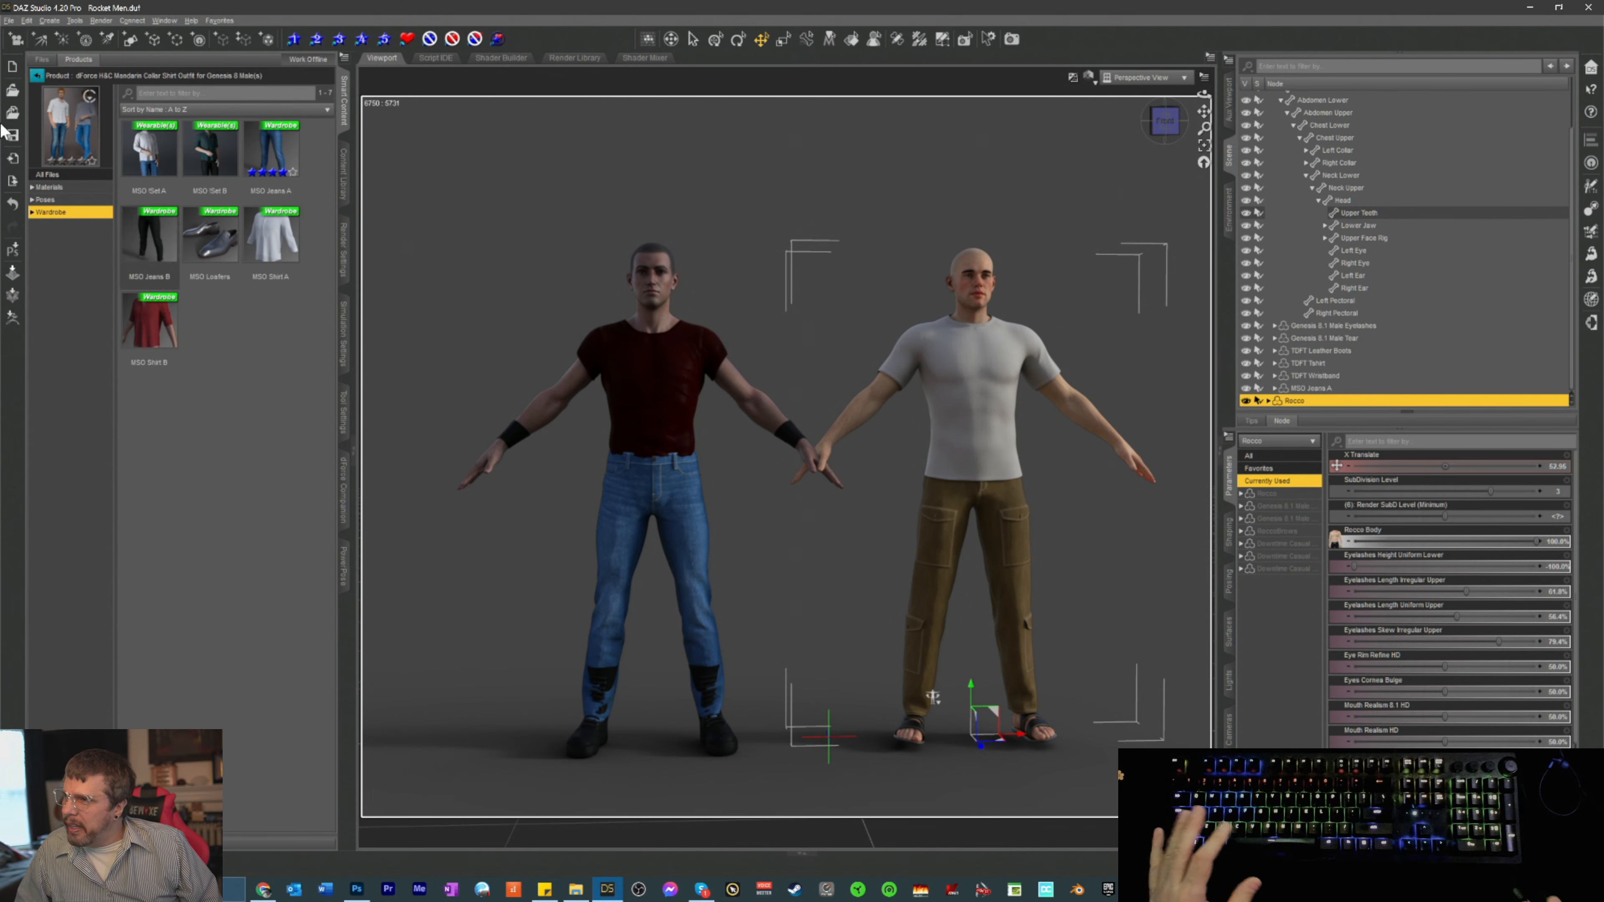
pyautogui.click(36, 75)
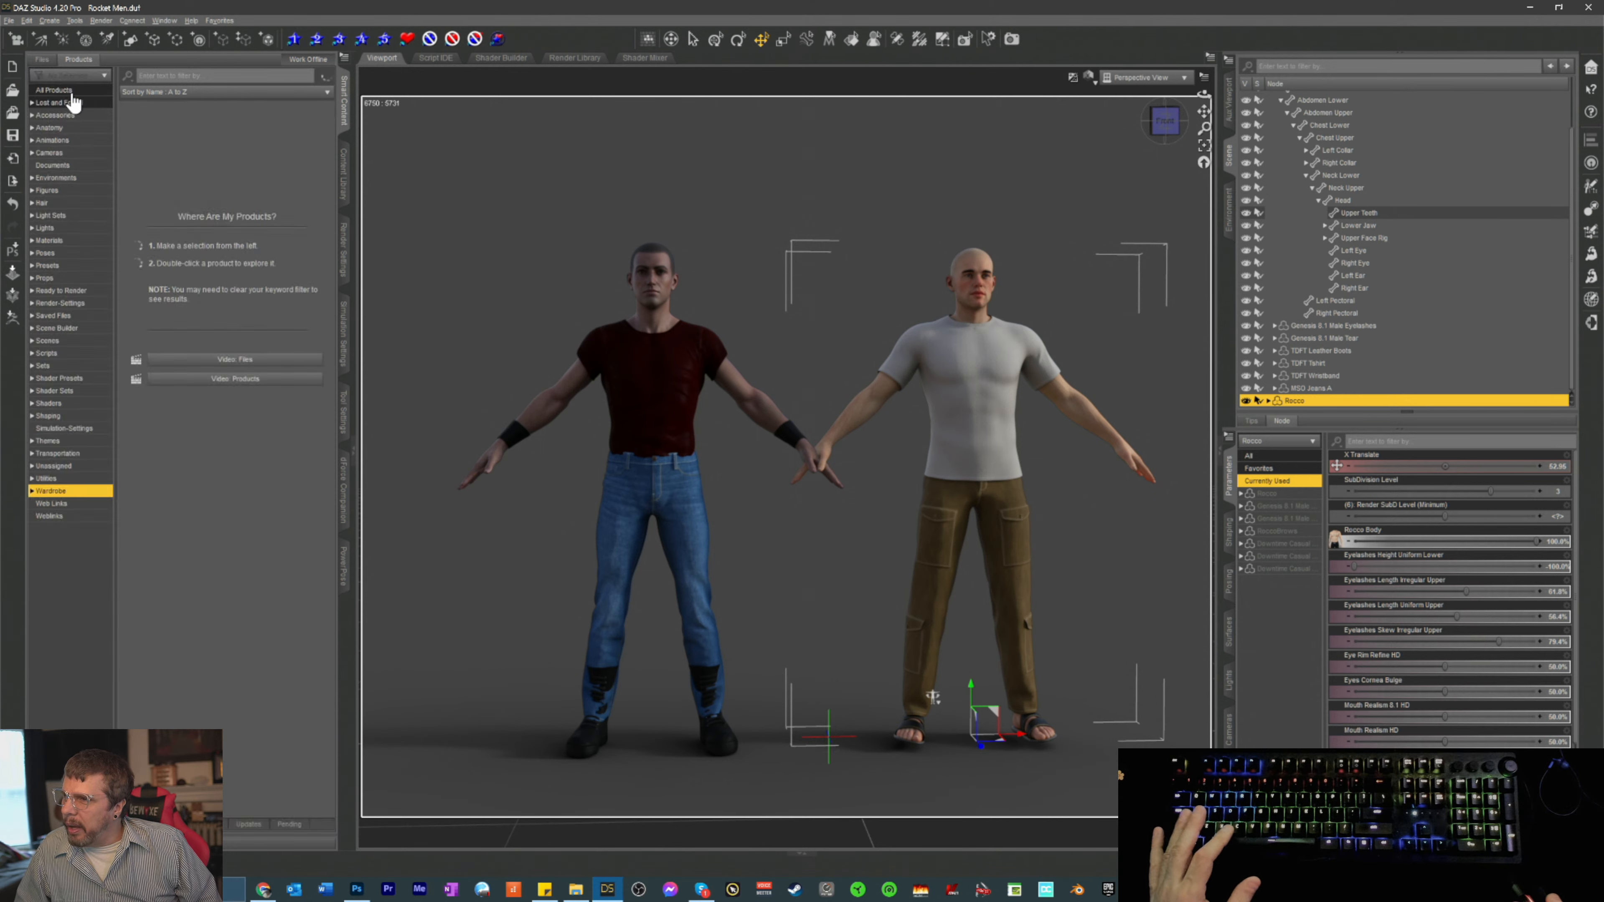
pyautogui.click(344, 181)
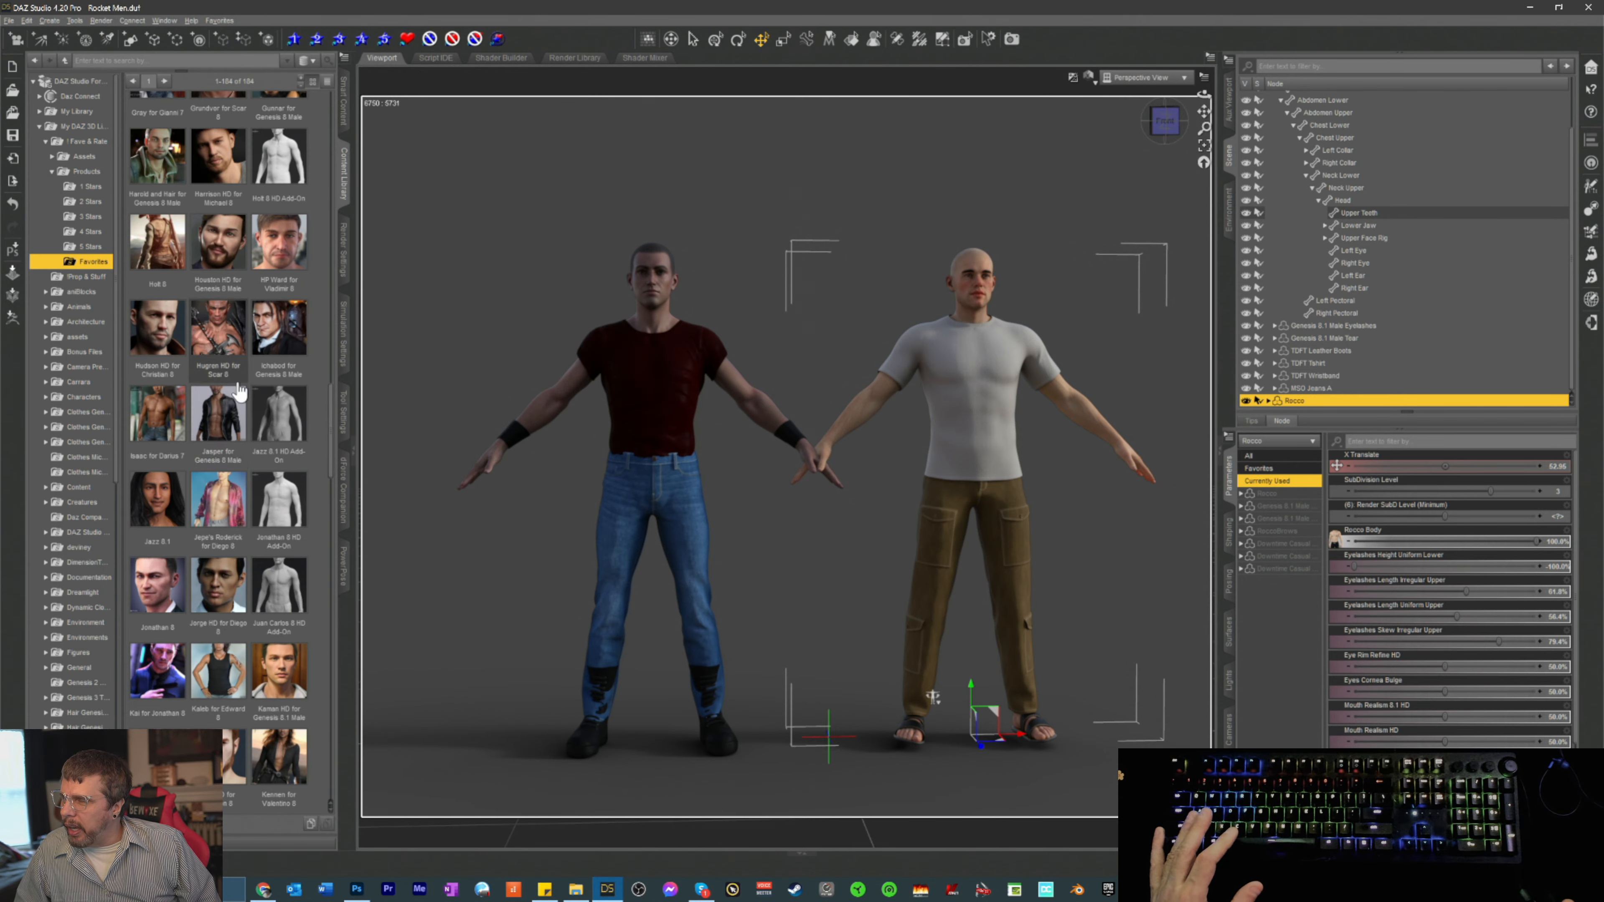
pyautogui.scroll(-15, 231, 362)
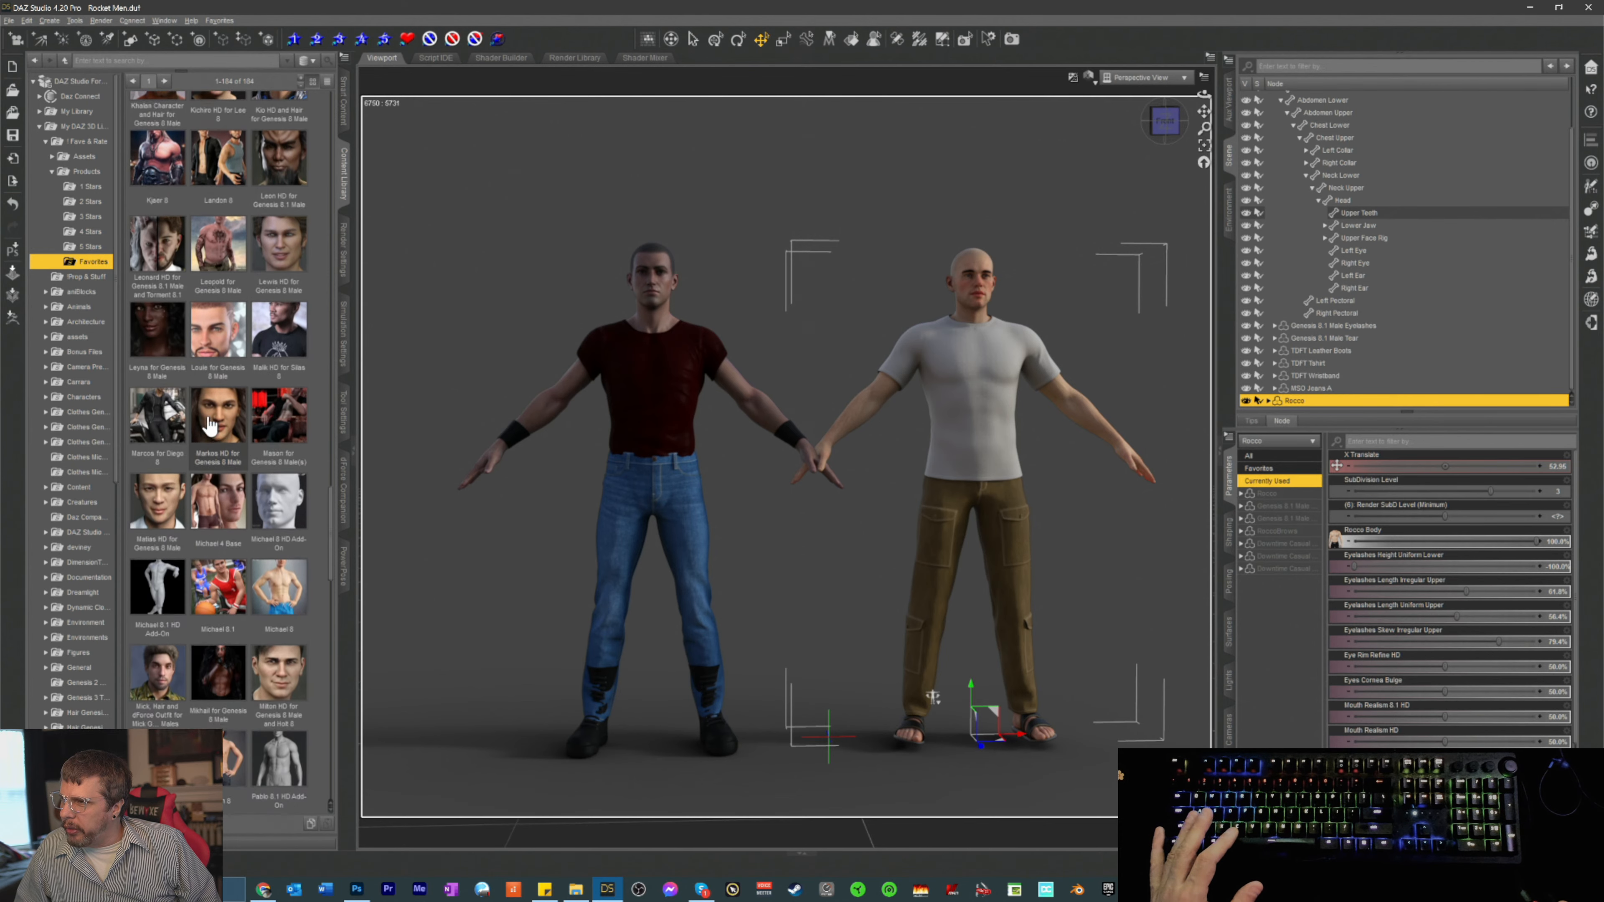
pyautogui.click(88, 186)
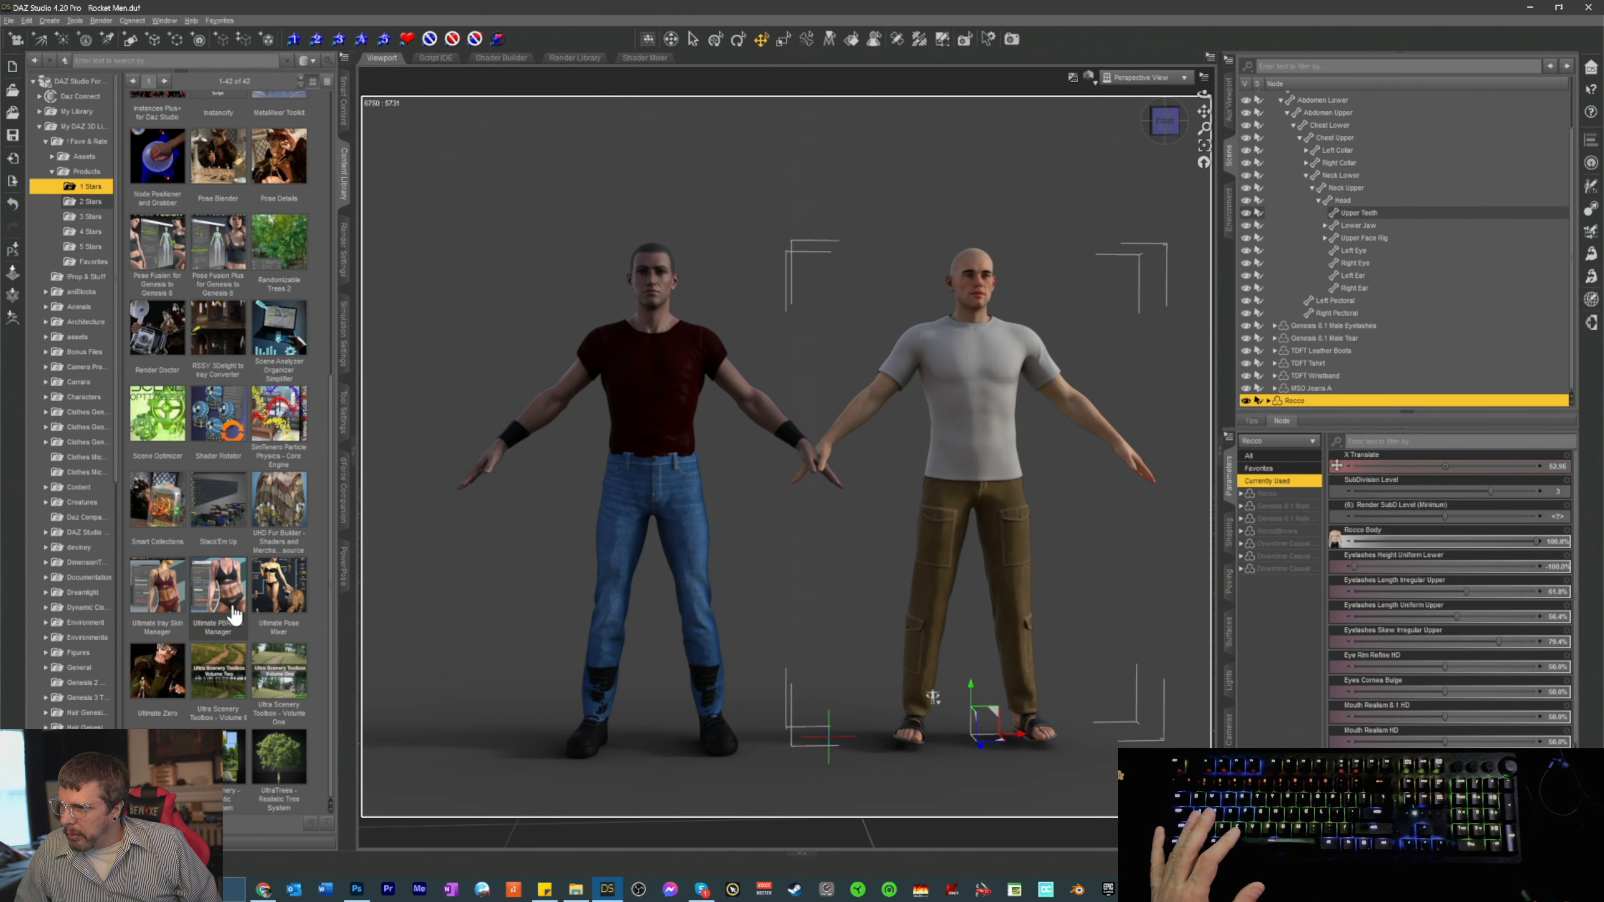
pyautogui.doubleClick(229, 595)
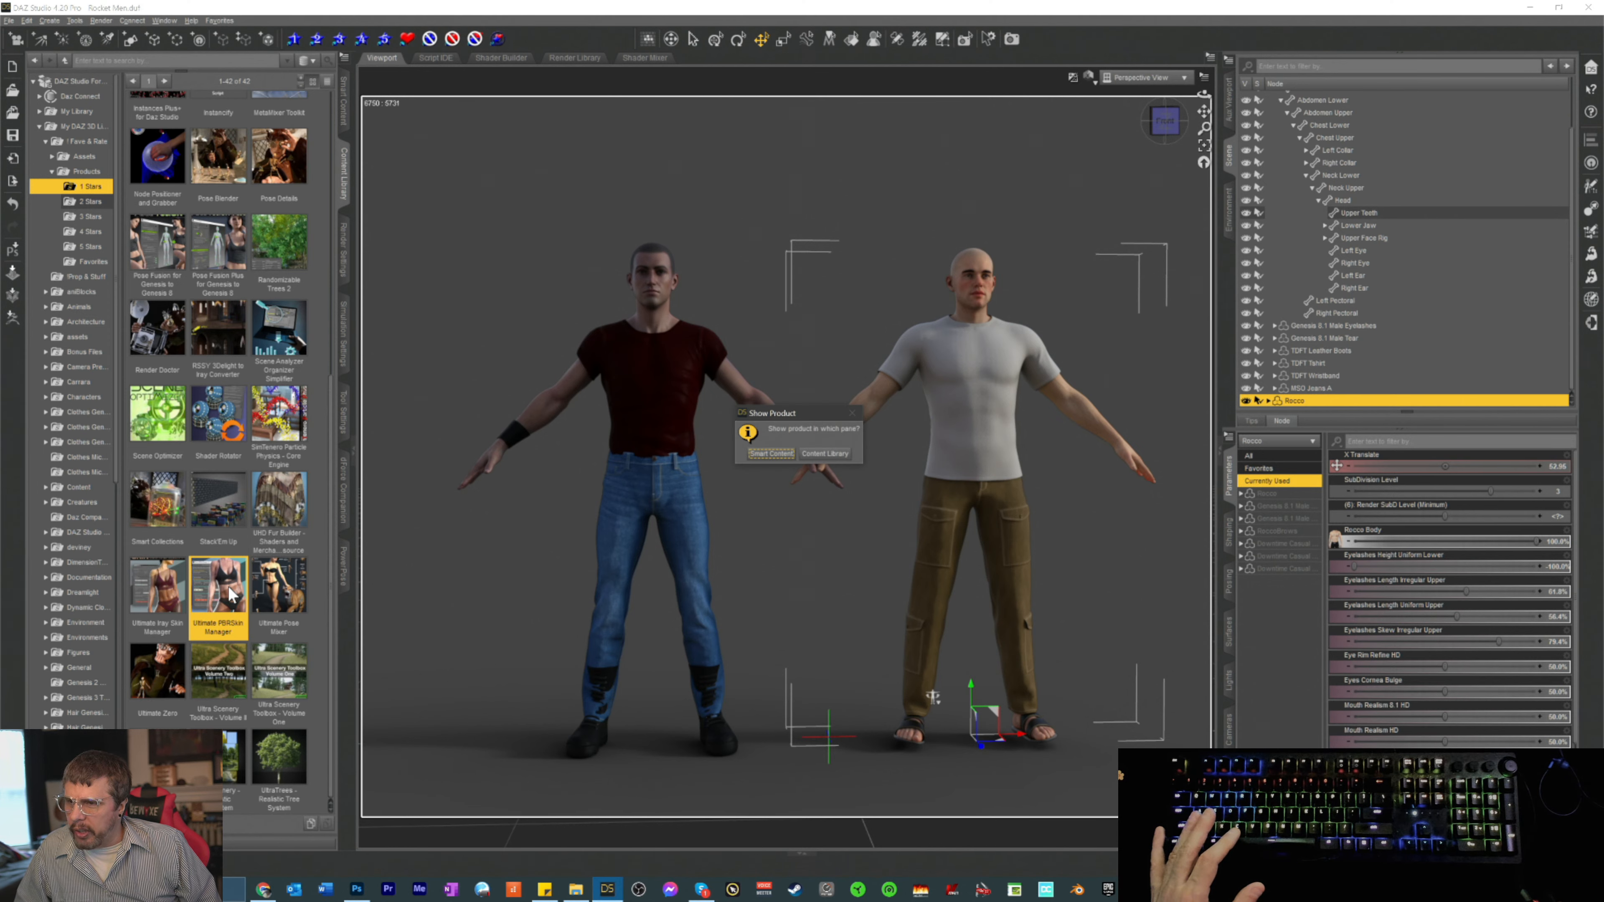
pyautogui.click(771, 453)
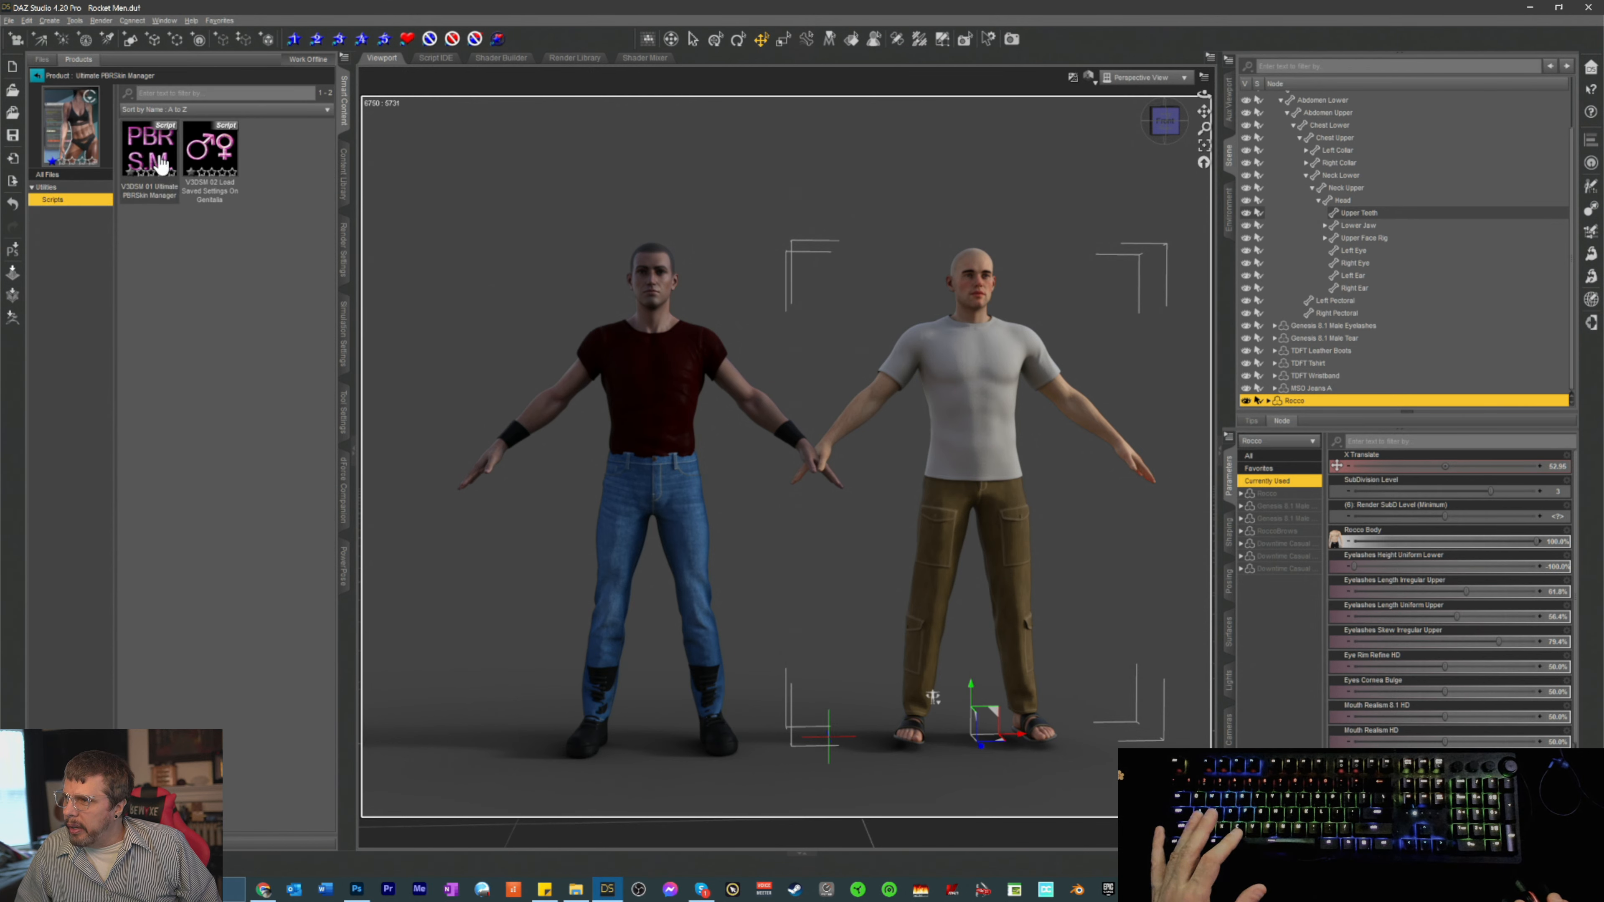
# - Run the Ultimate PBRSkin Manager script on the Rocco figure and place its window beside the figures
pyautogui.click(162, 165)
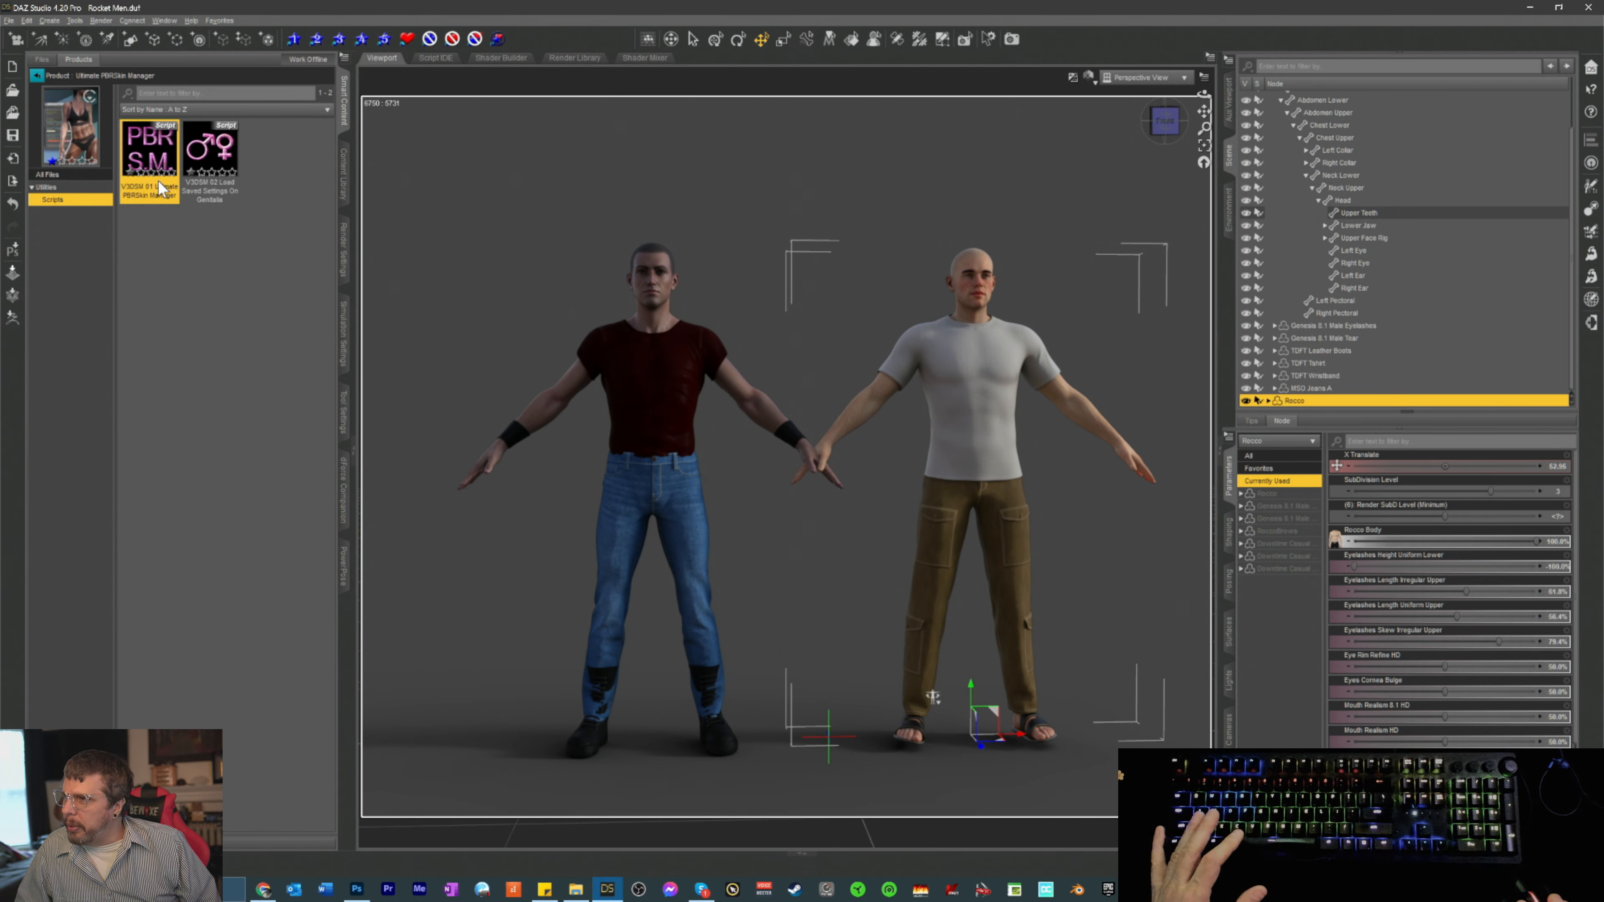
pyautogui.doubleClick(162, 183)
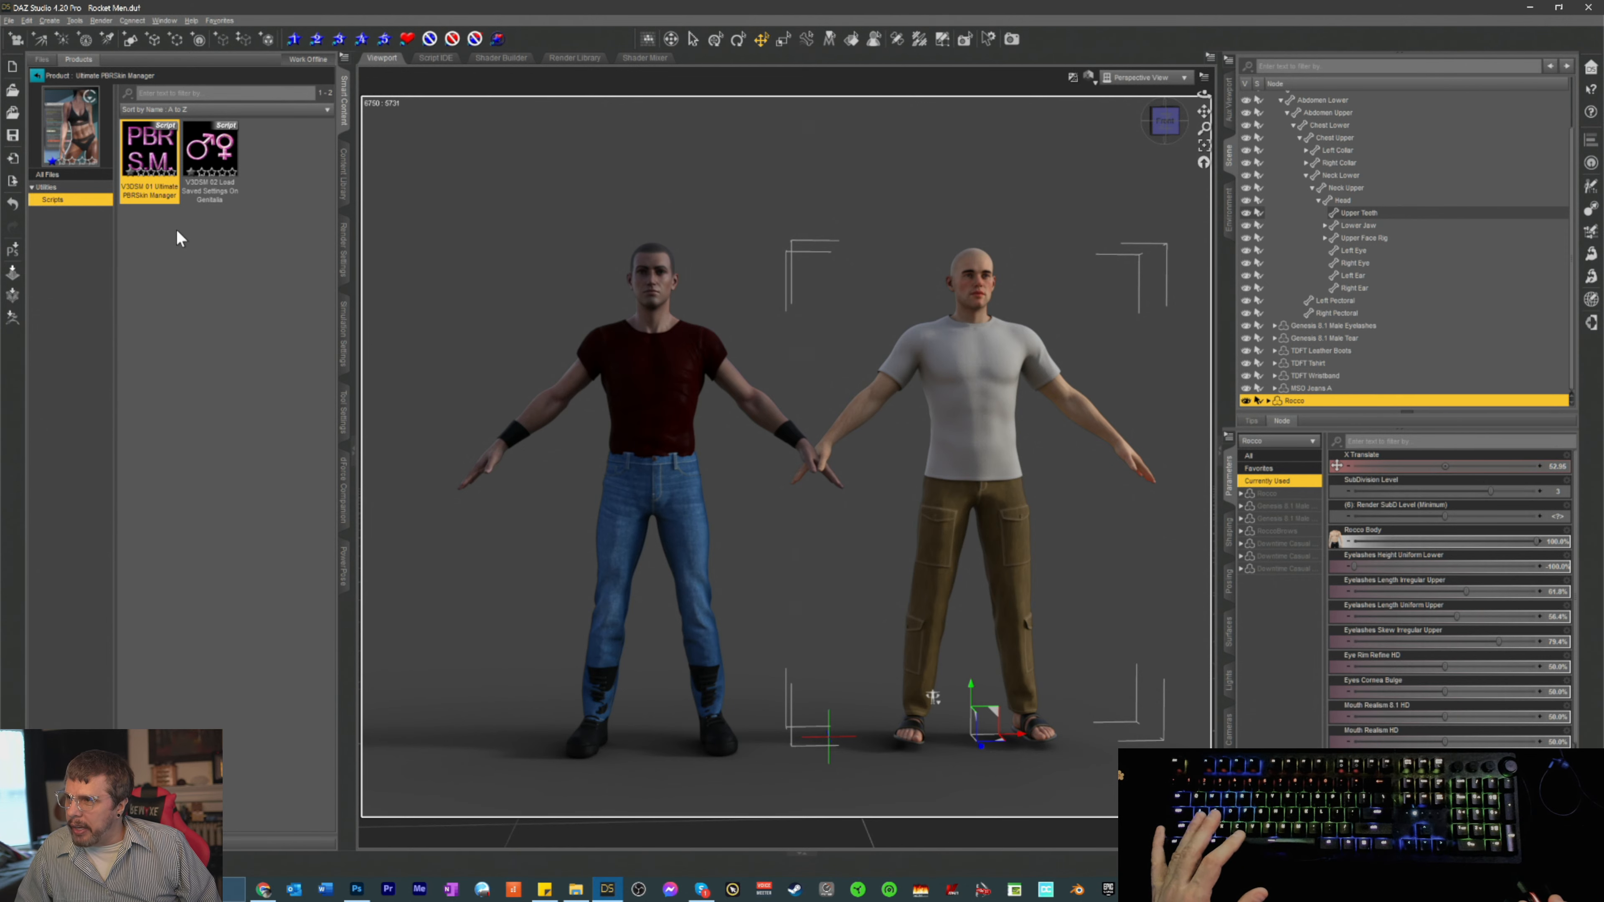
pyautogui.moveTo(231, 232); pyautogui.dragTo(316, 373)
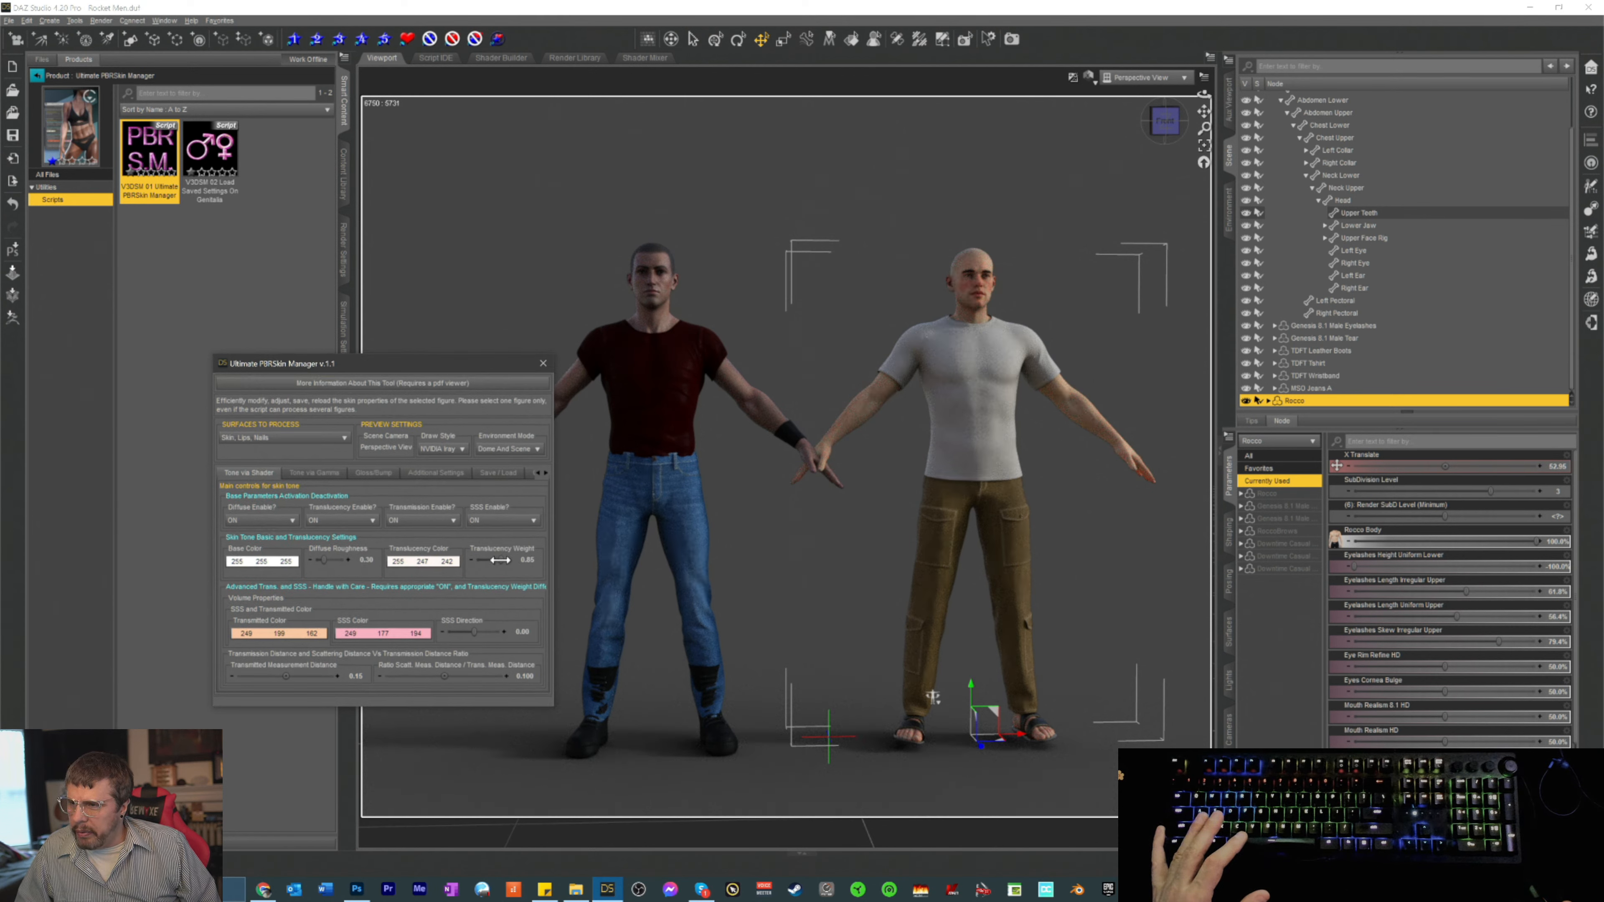
# - Test a near-zero Translucency Weight on Rocco's skin, raise it close to the maximum and close the skin manager
pyautogui.moveTo(500, 560); pyautogui.dragTo(498, 560)
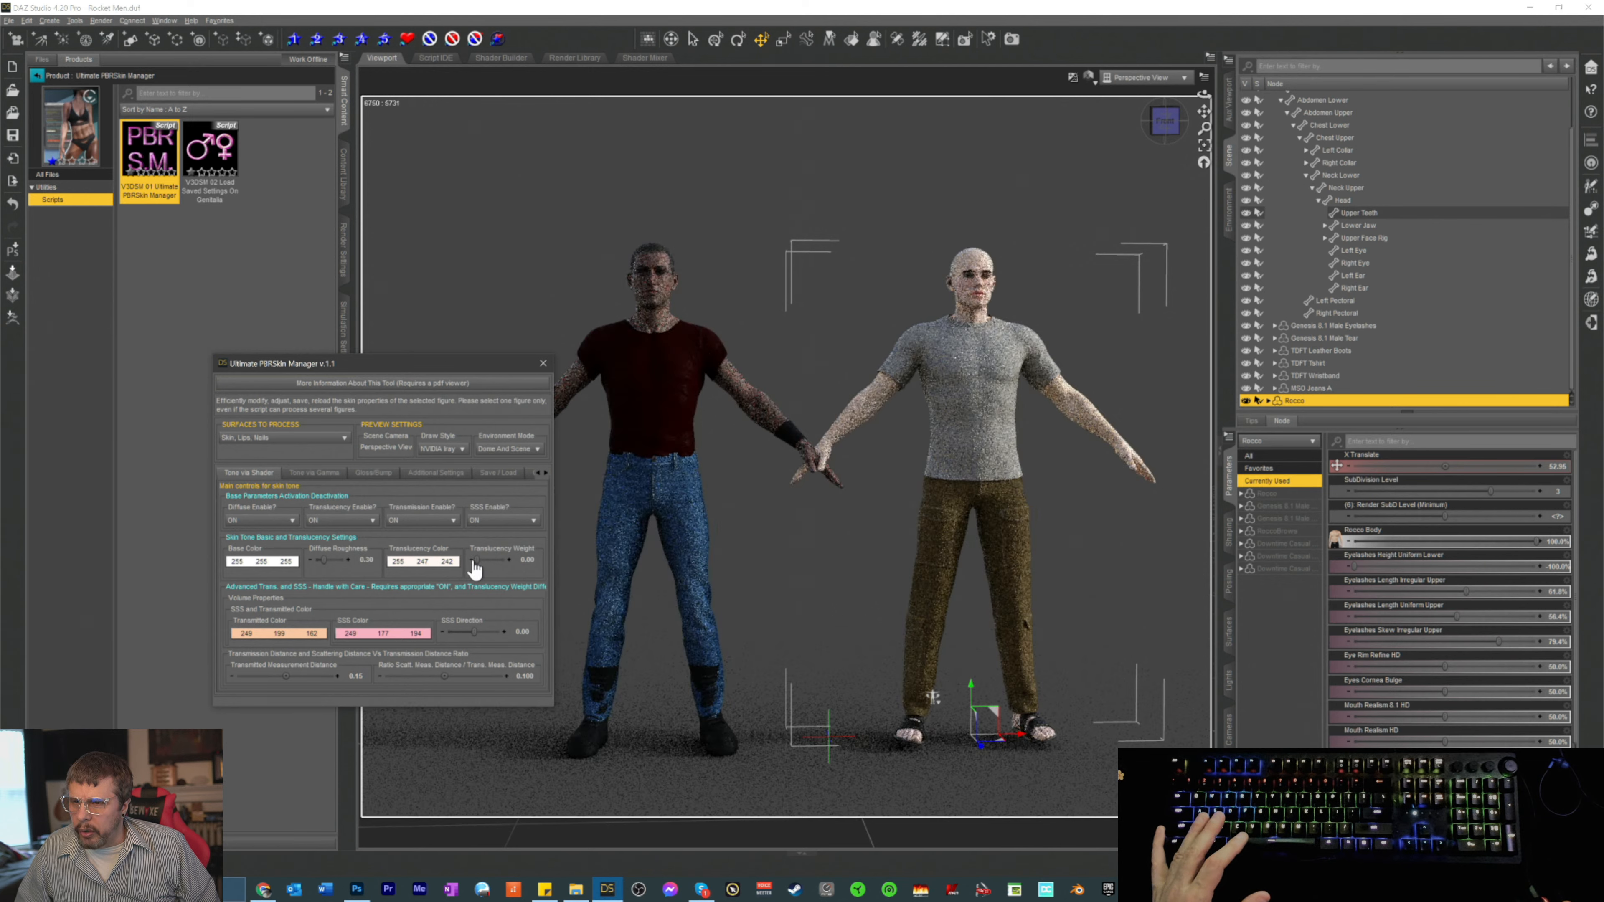
pyautogui.moveTo(478, 560); pyautogui.dragTo(507, 562)
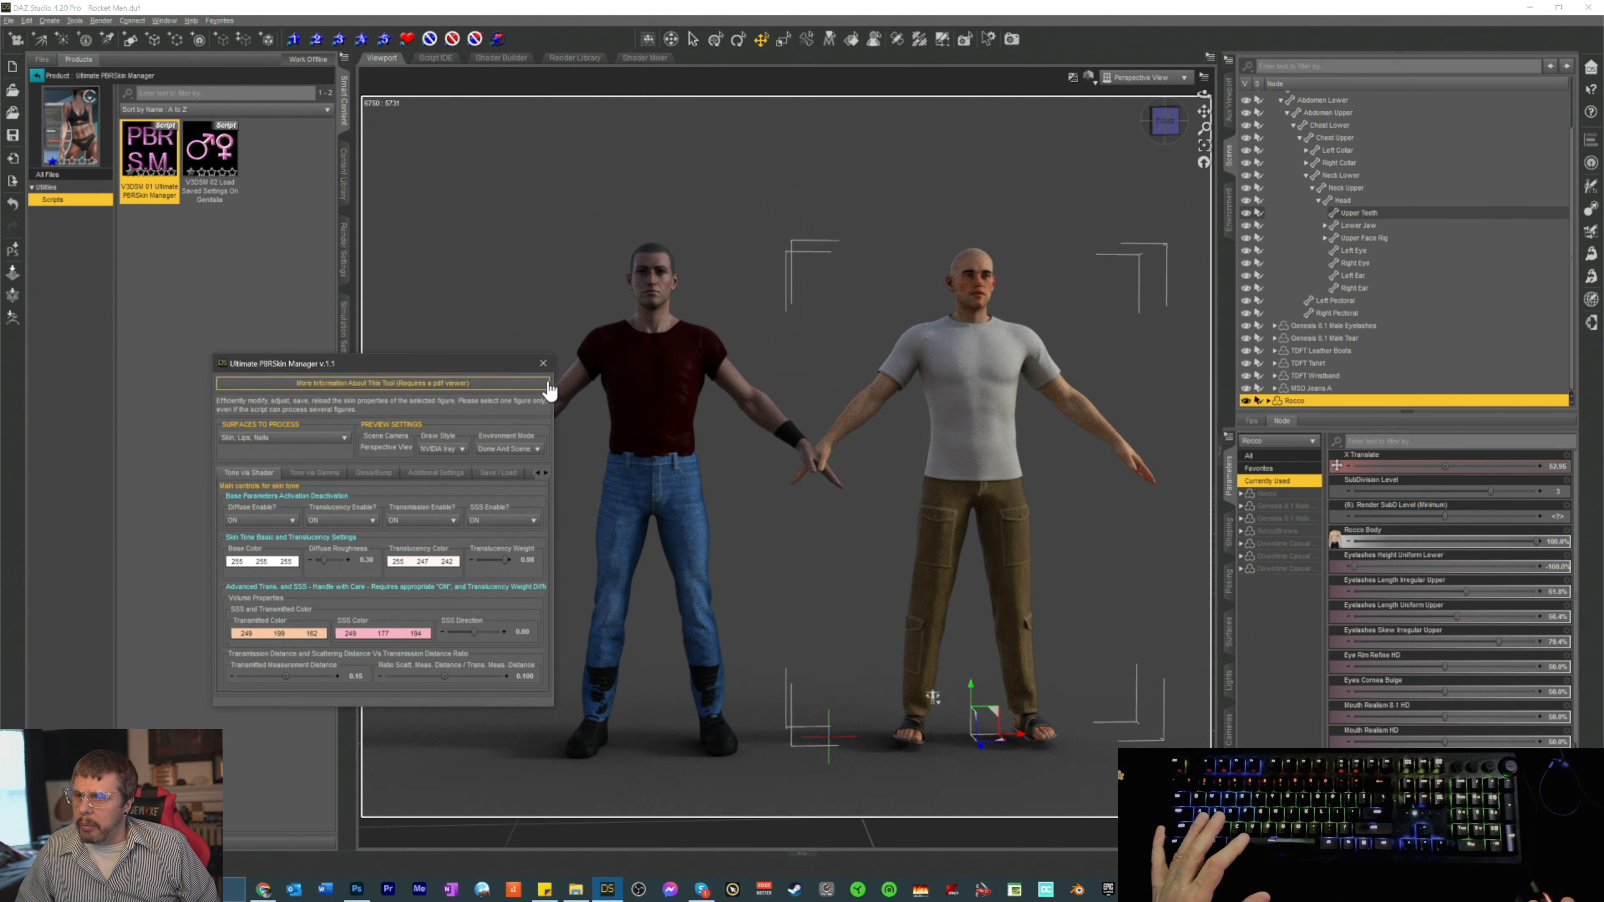
pyautogui.click(543, 364)
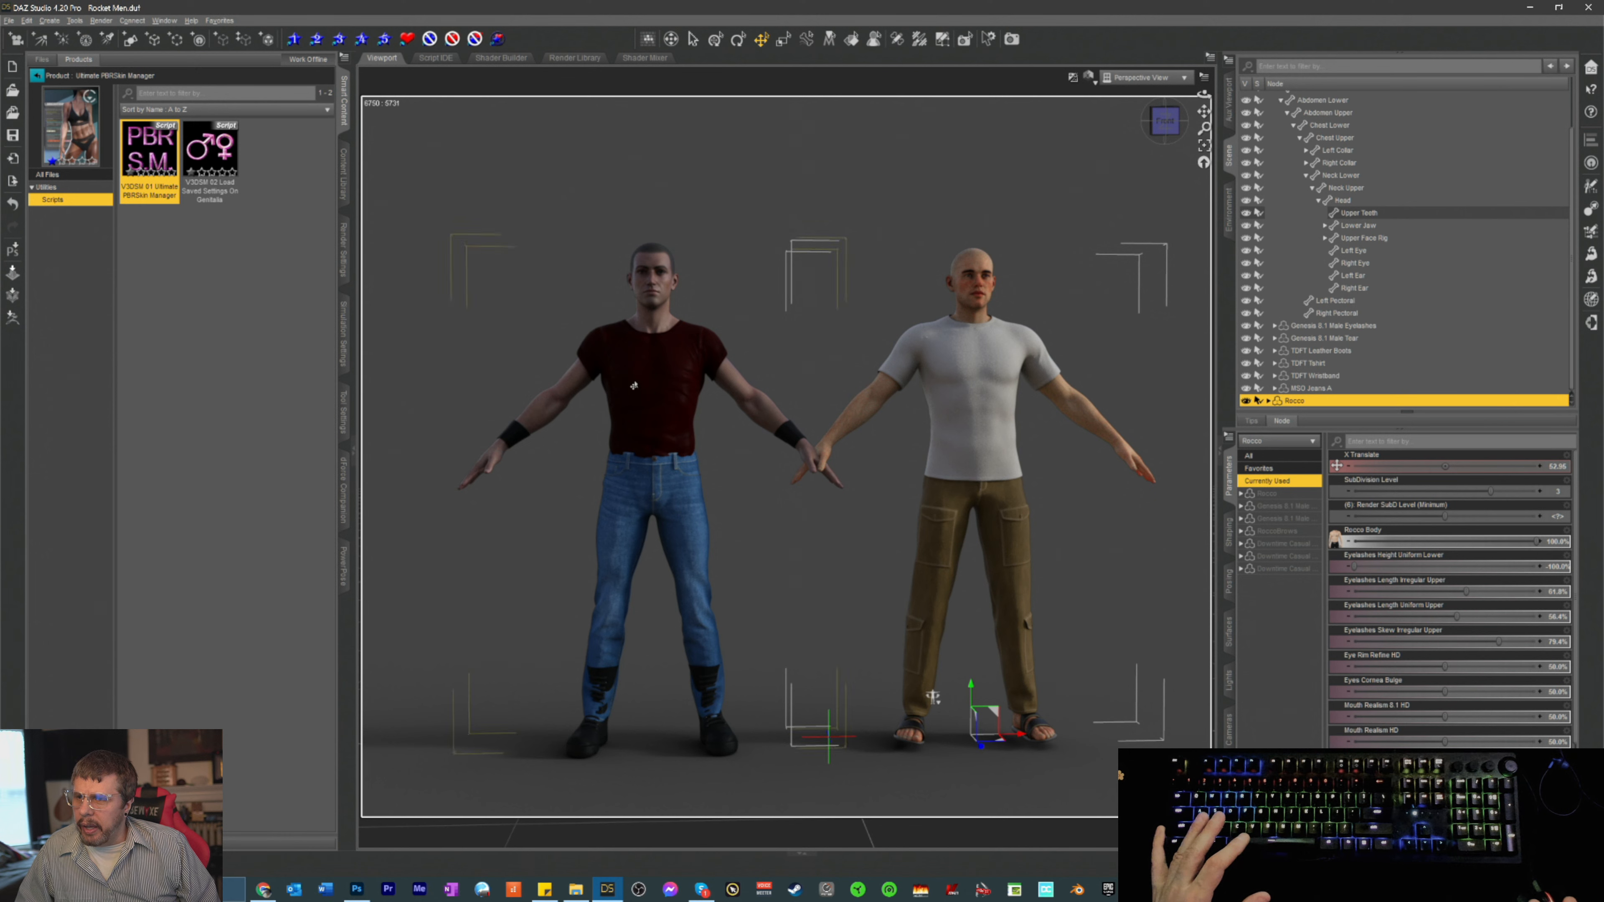
# - Try to run the Ultimate PBRSkin Manager script with the dark red T-shirt selected
pyautogui.click(647, 396)
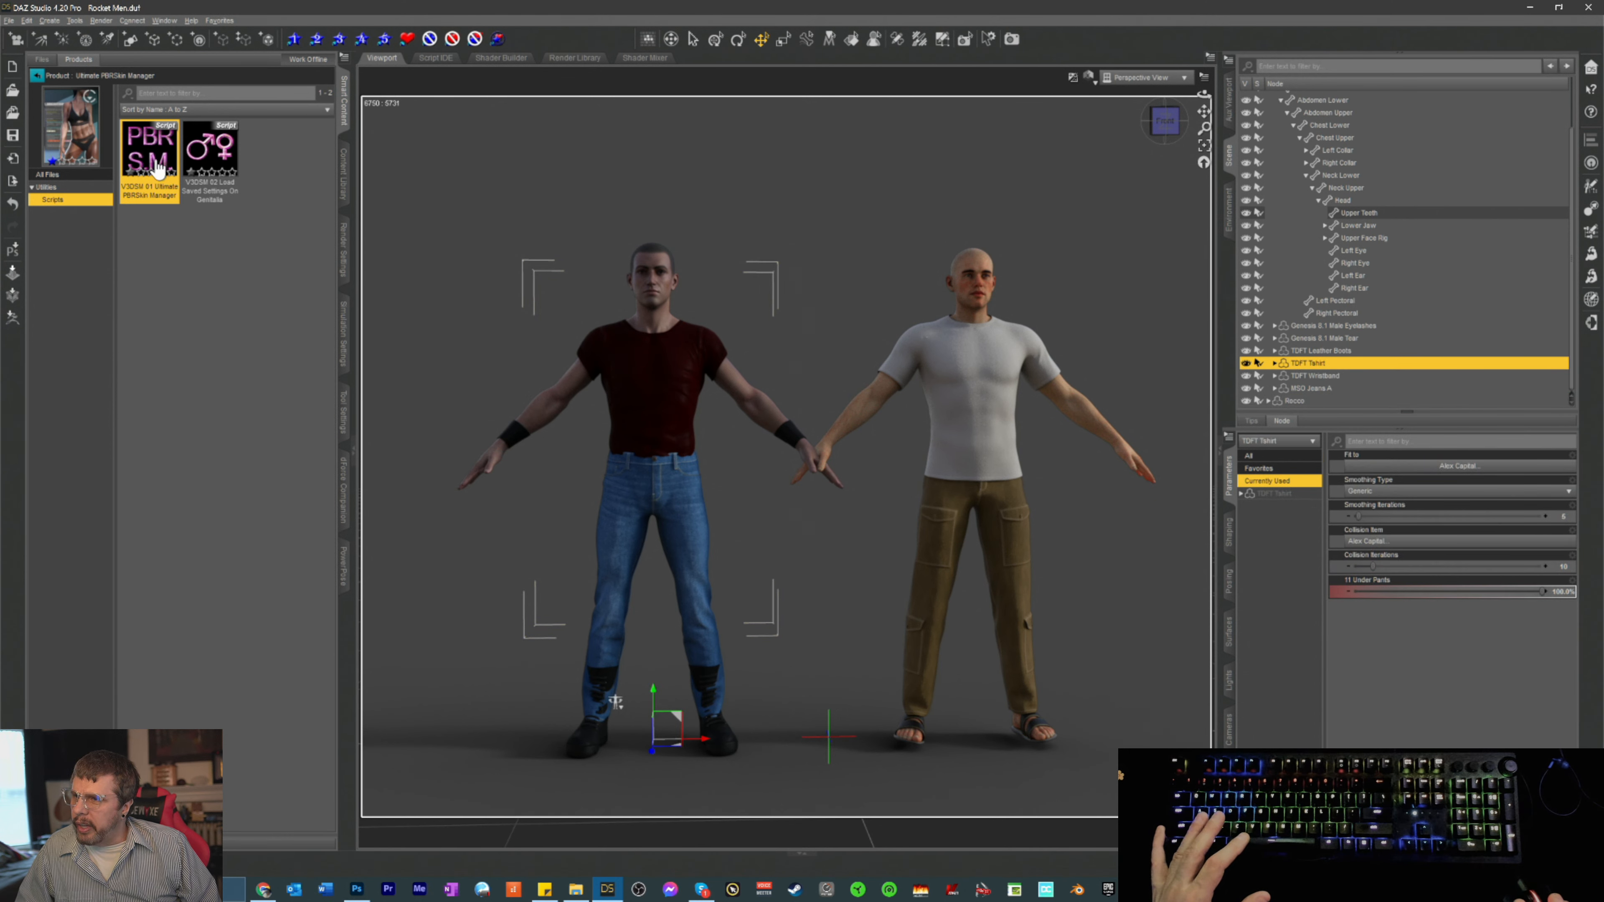
pyautogui.doubleClick(153, 163)
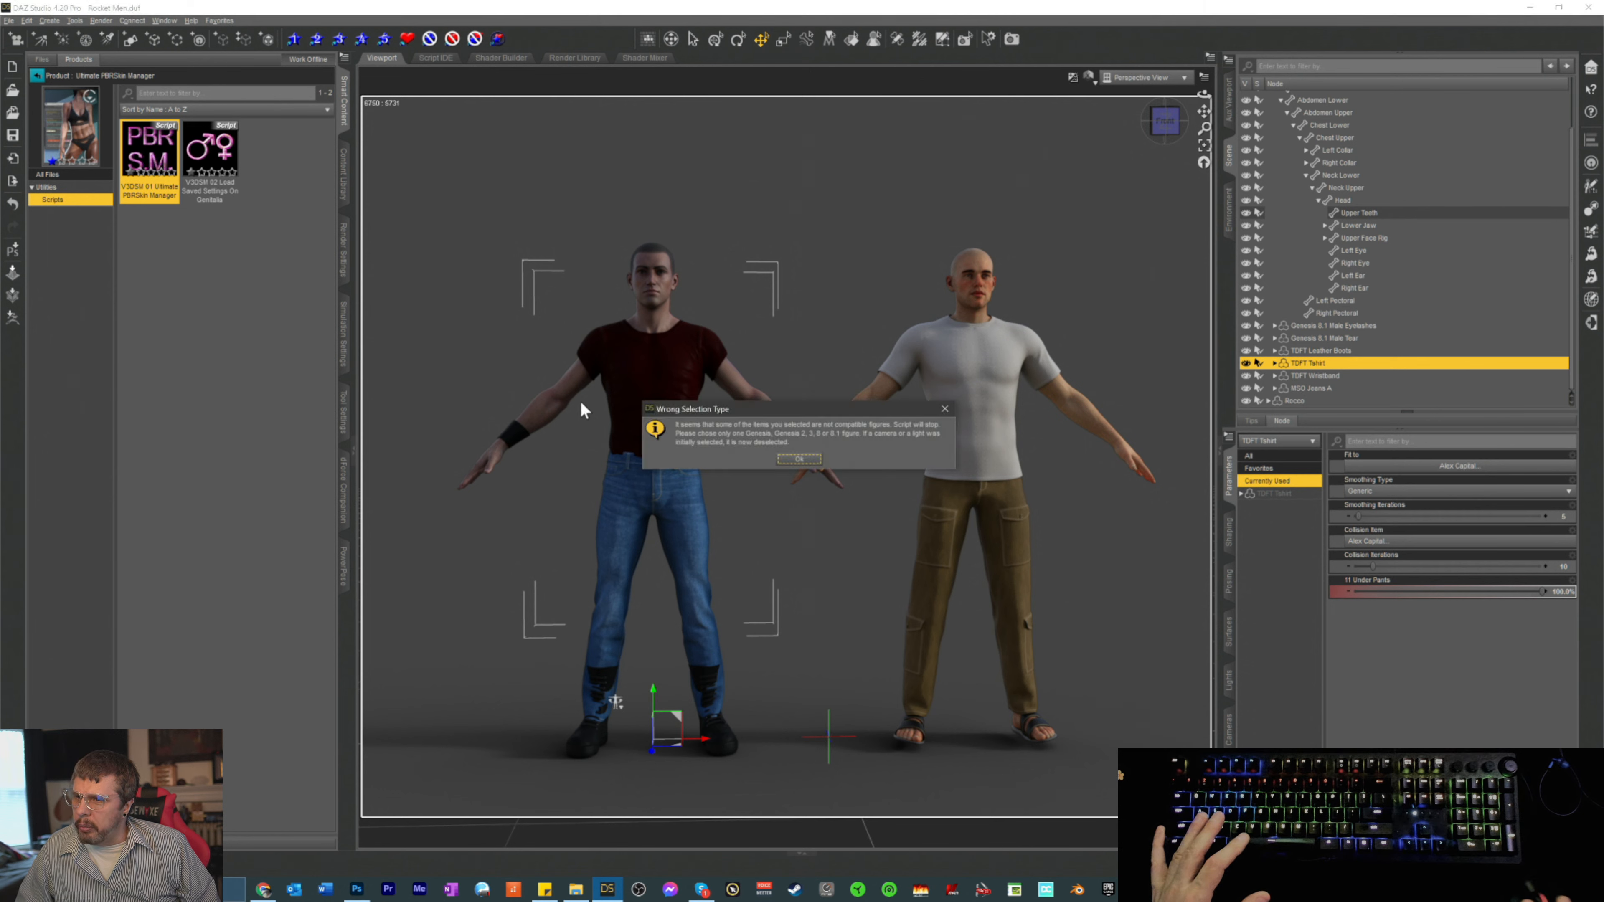
pyautogui.click(799, 460)
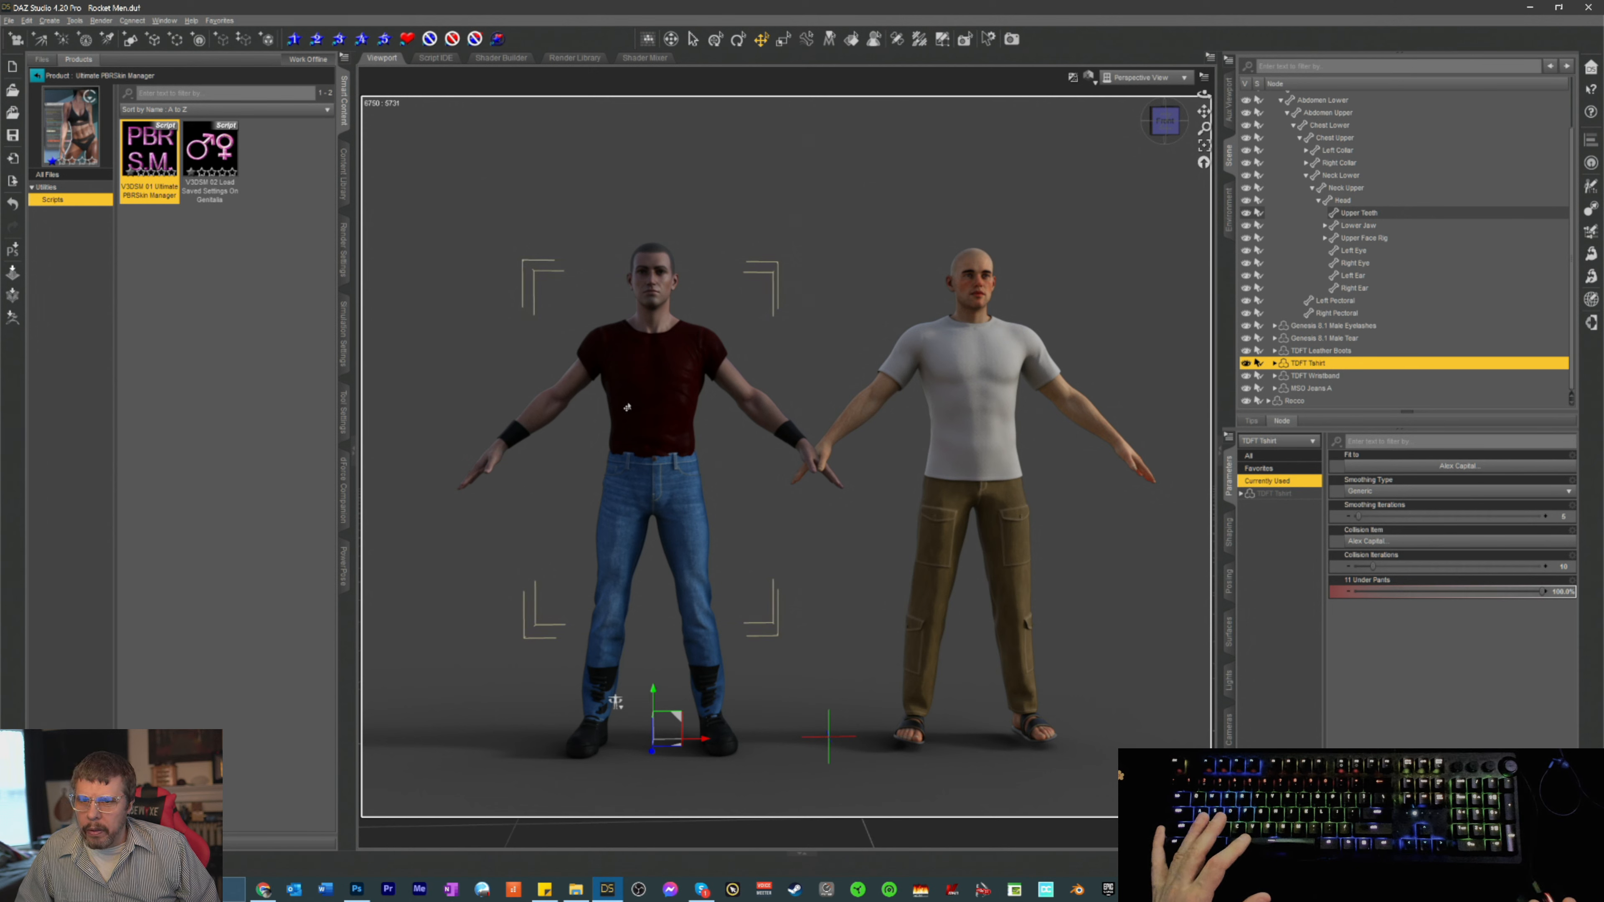
# - Run the Ultimate PBRSkin Manager on the Alex Capital figure and lower its Translucency Weight to about 0.45
pyautogui.scroll(3, 1367, 212)
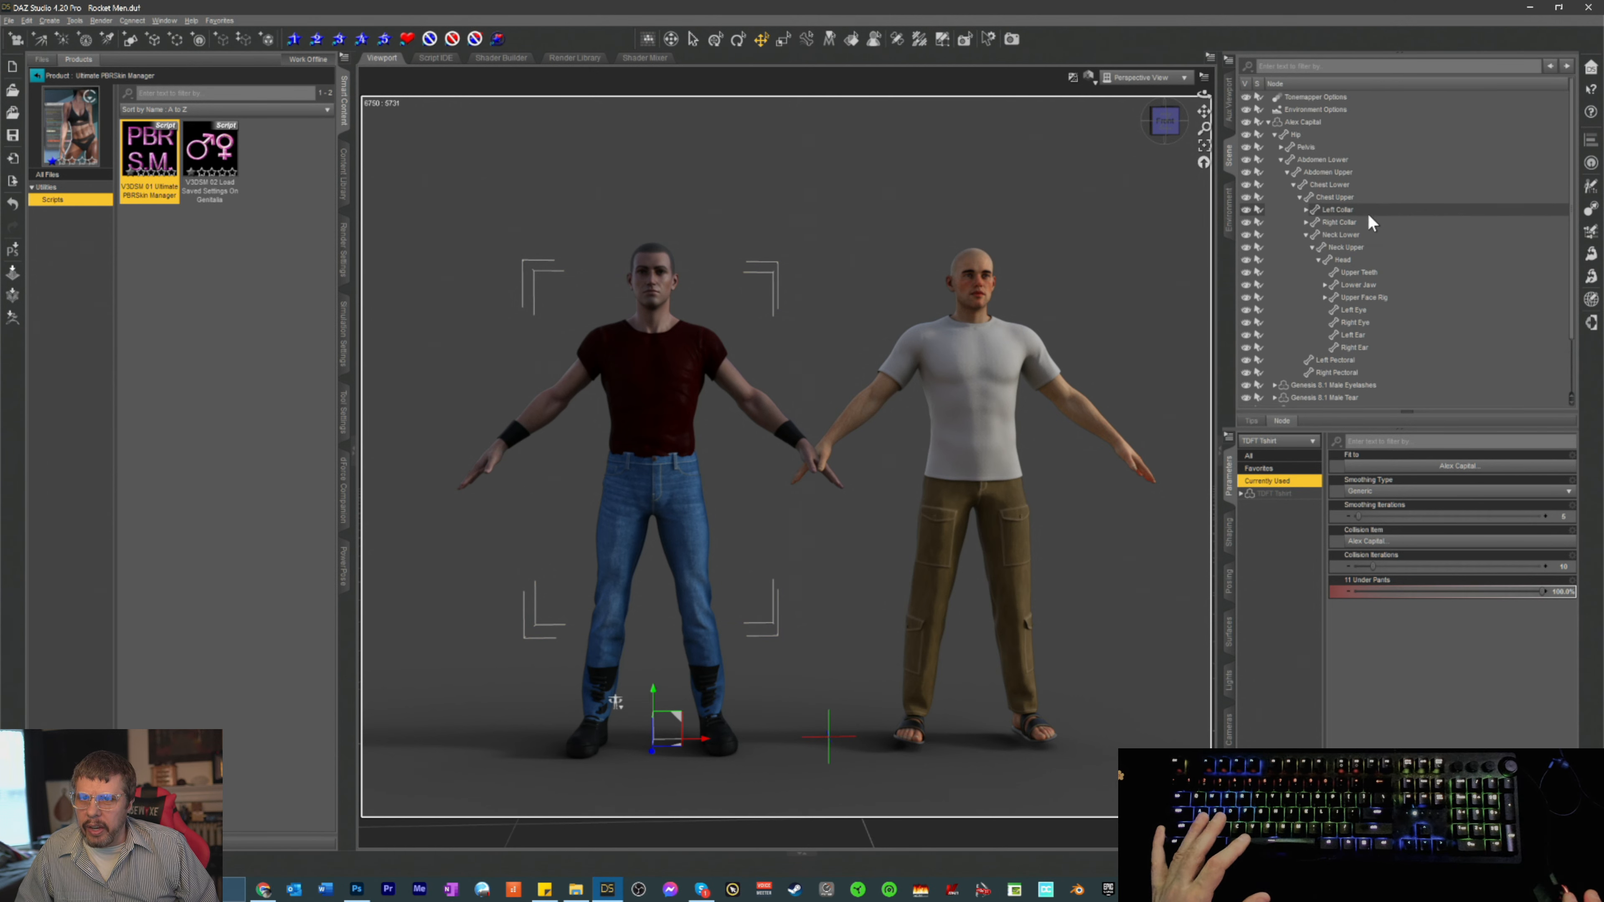
pyautogui.click(1296, 124)
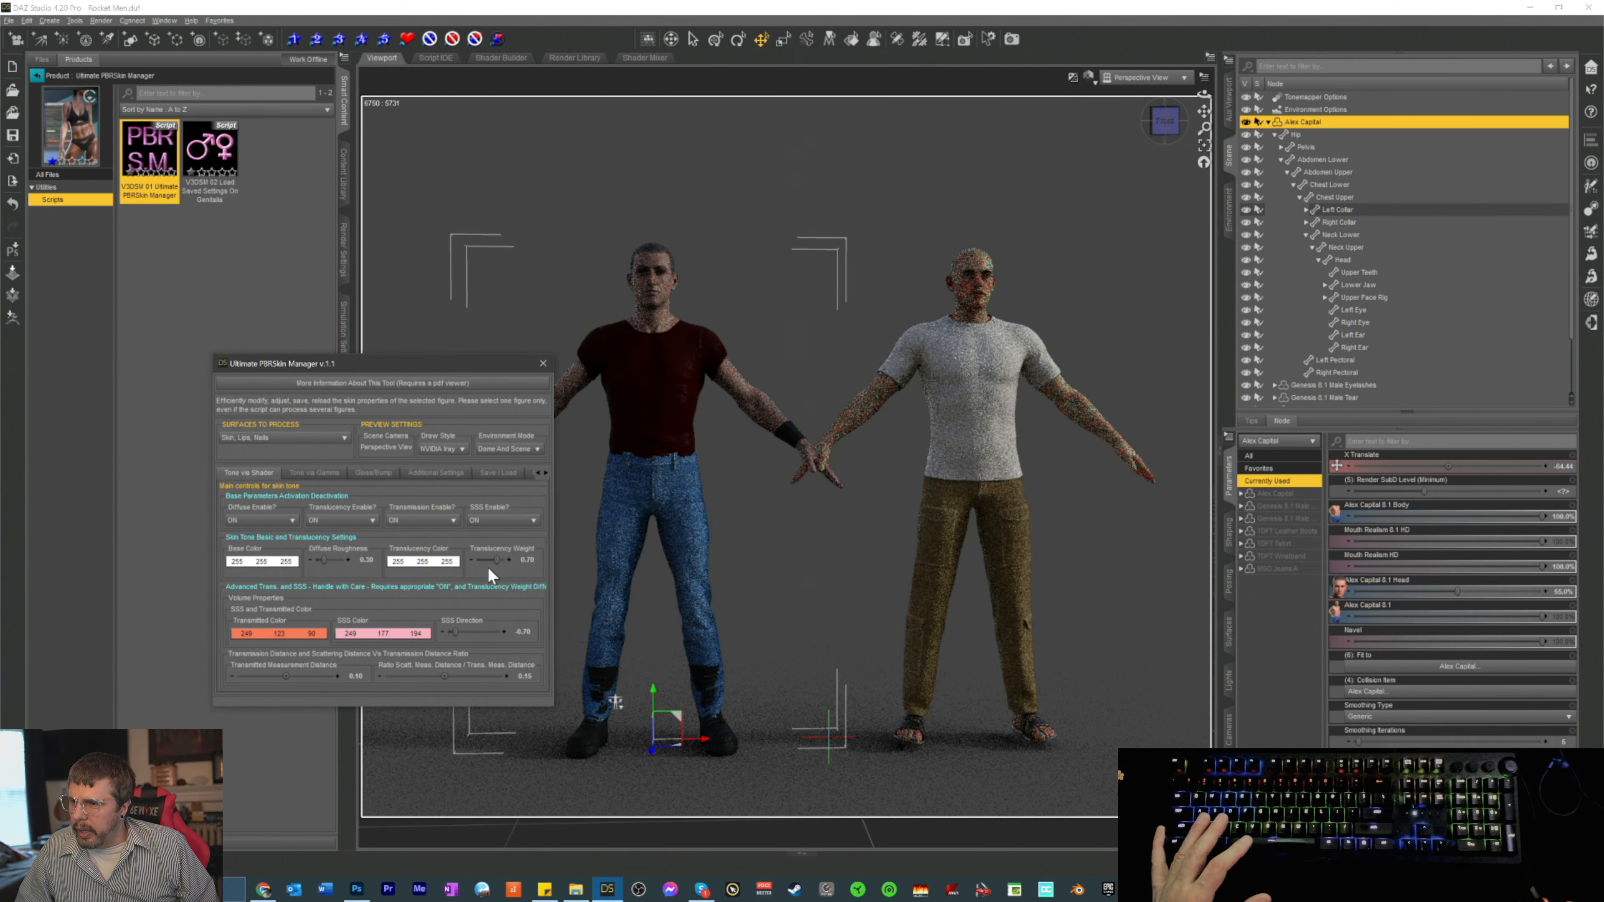
pyautogui.moveTo(498, 561); pyautogui.dragTo(494, 561)
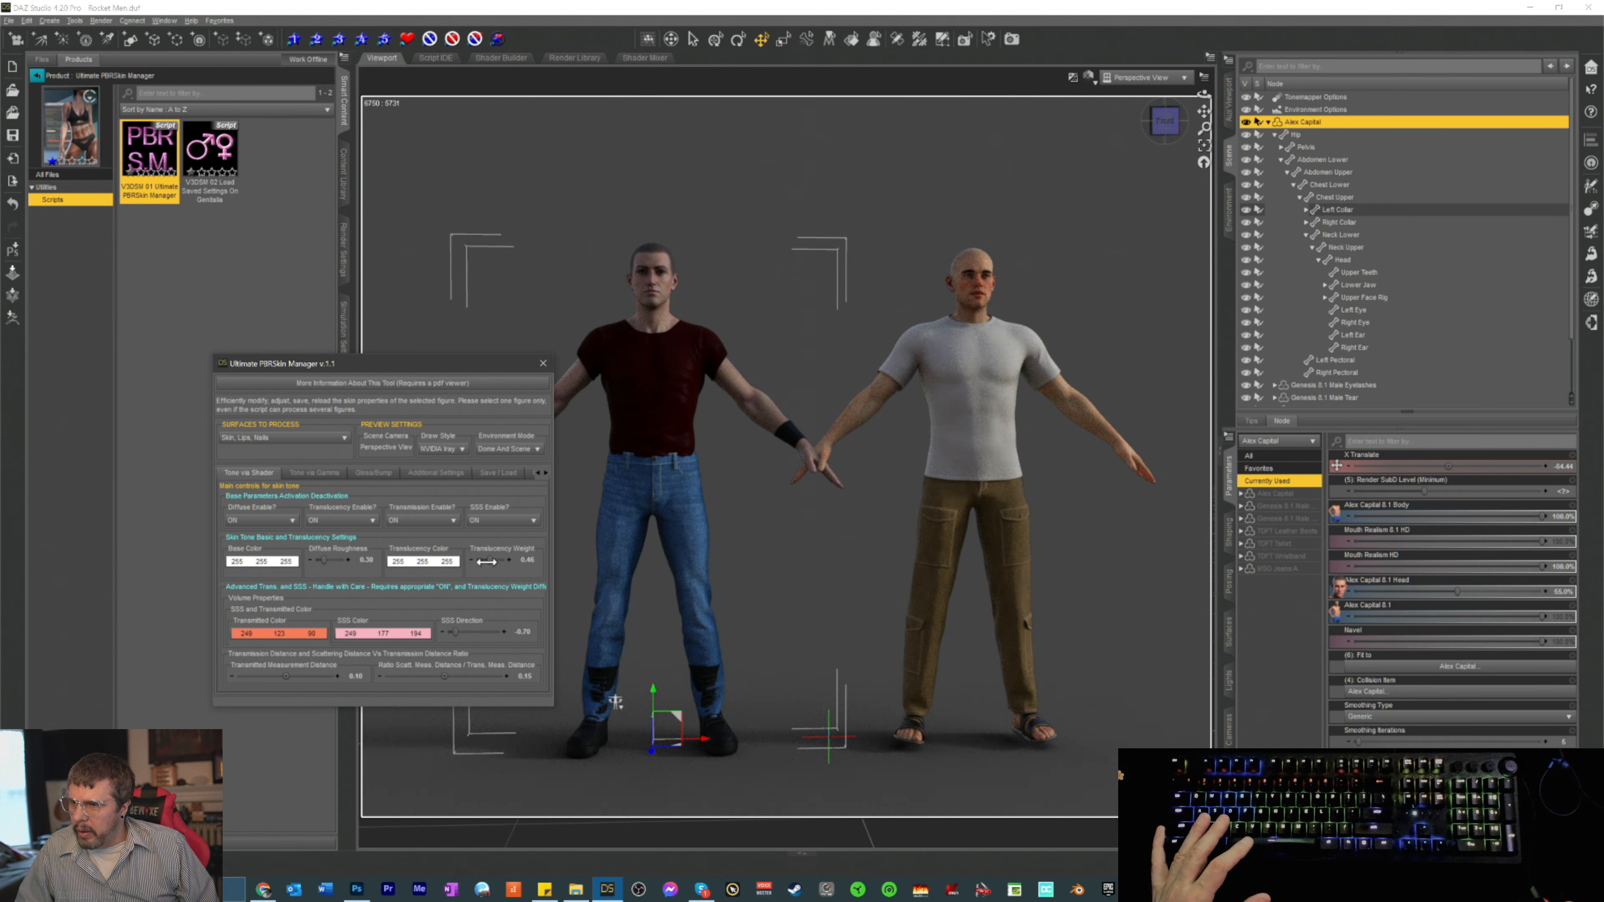
# - Set the Alex Capital figure's Translucency Weight to about 0.52, close the skin manager and save the scene
pyautogui.moveTo(486, 561); pyautogui.dragTo(483, 561)
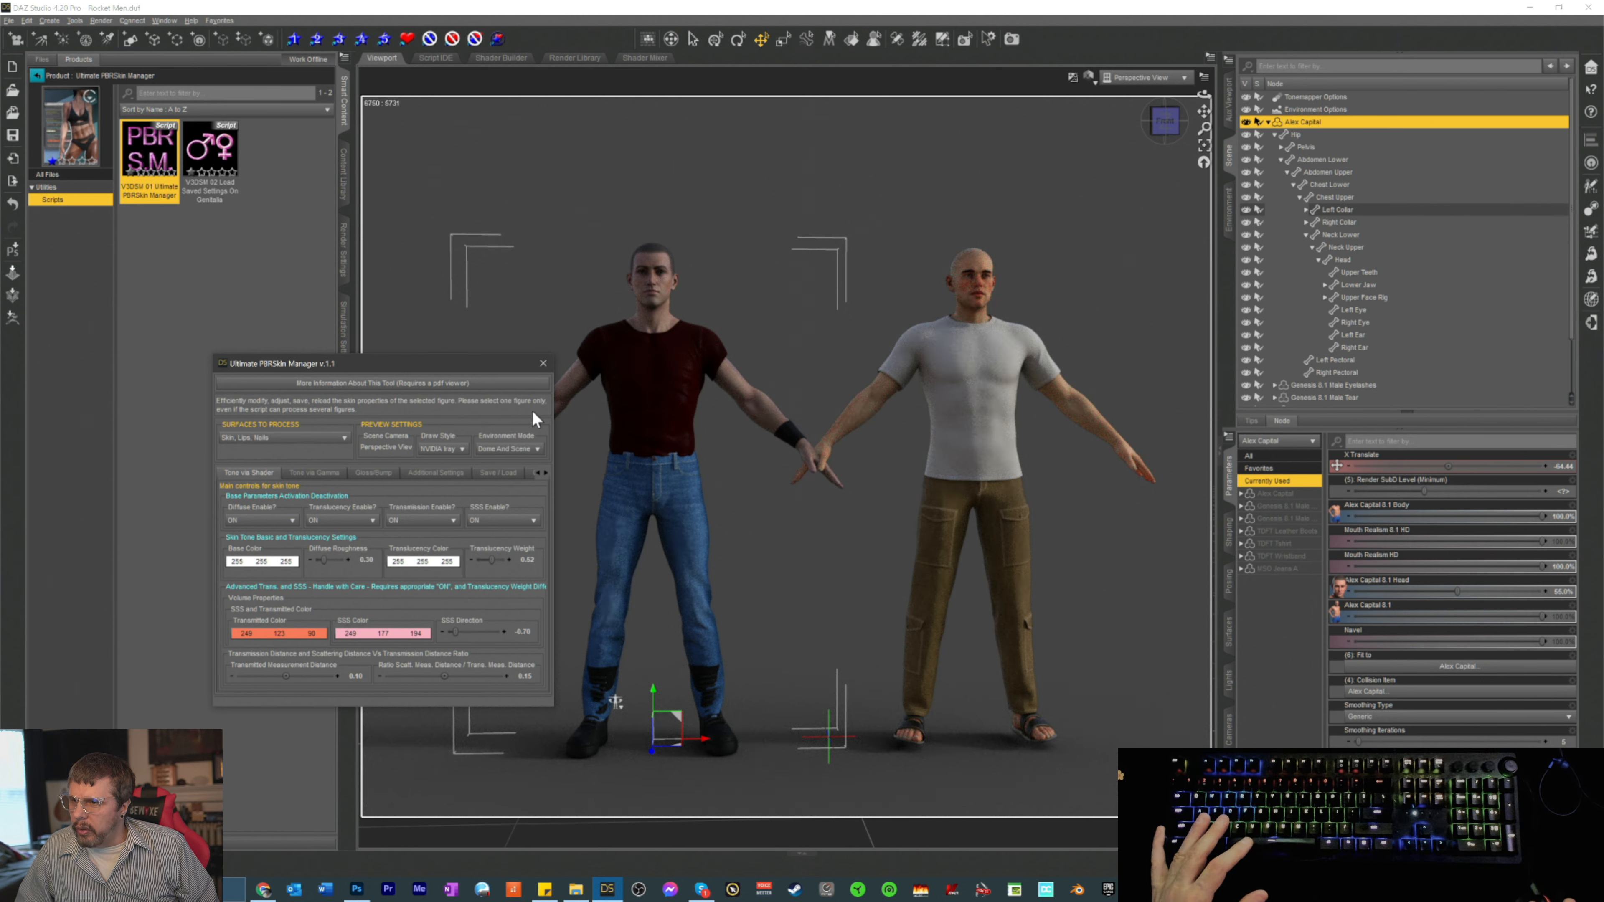
pyautogui.click(543, 366)
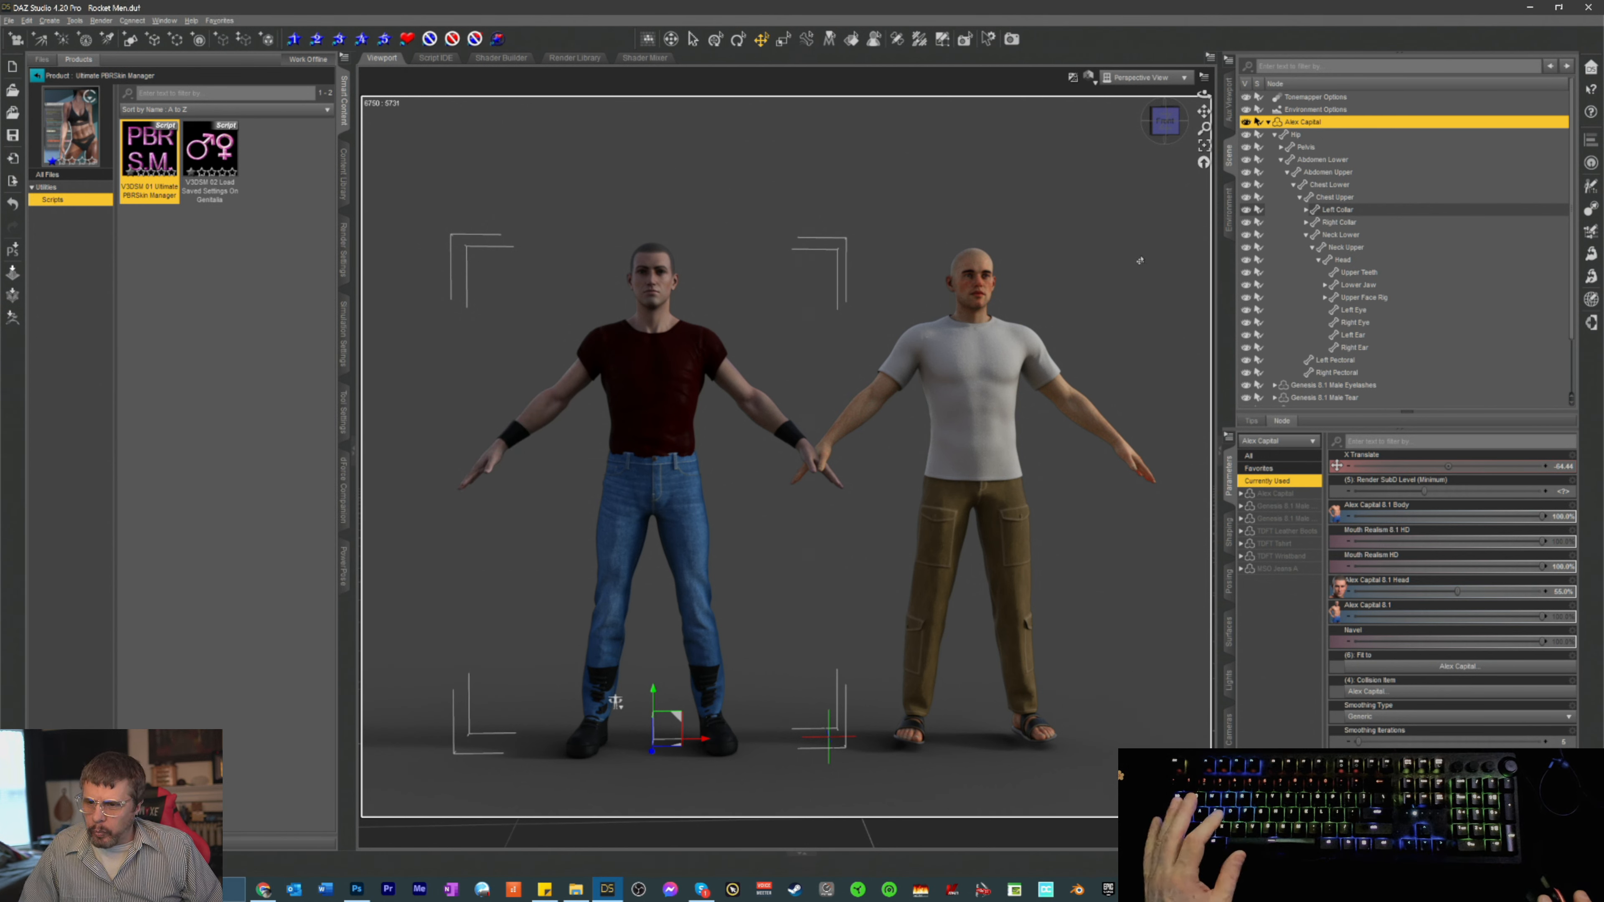
pyautogui.moveTo(1165, 122); pyautogui.dragTo(1157, 133)
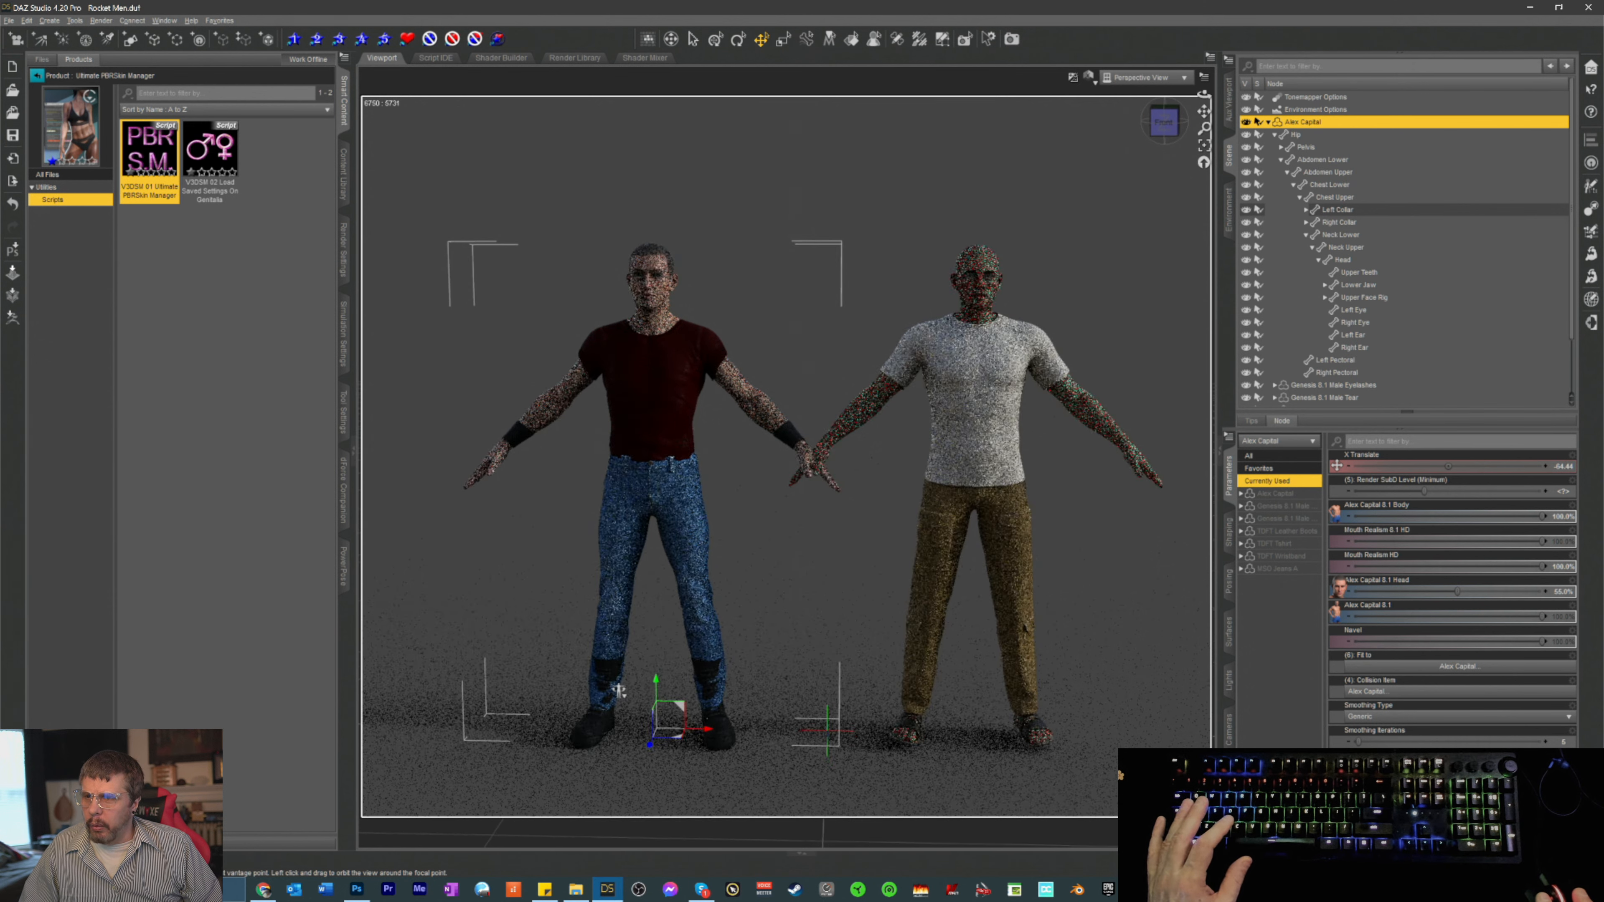
pyautogui.scroll(-5, 940, 386)
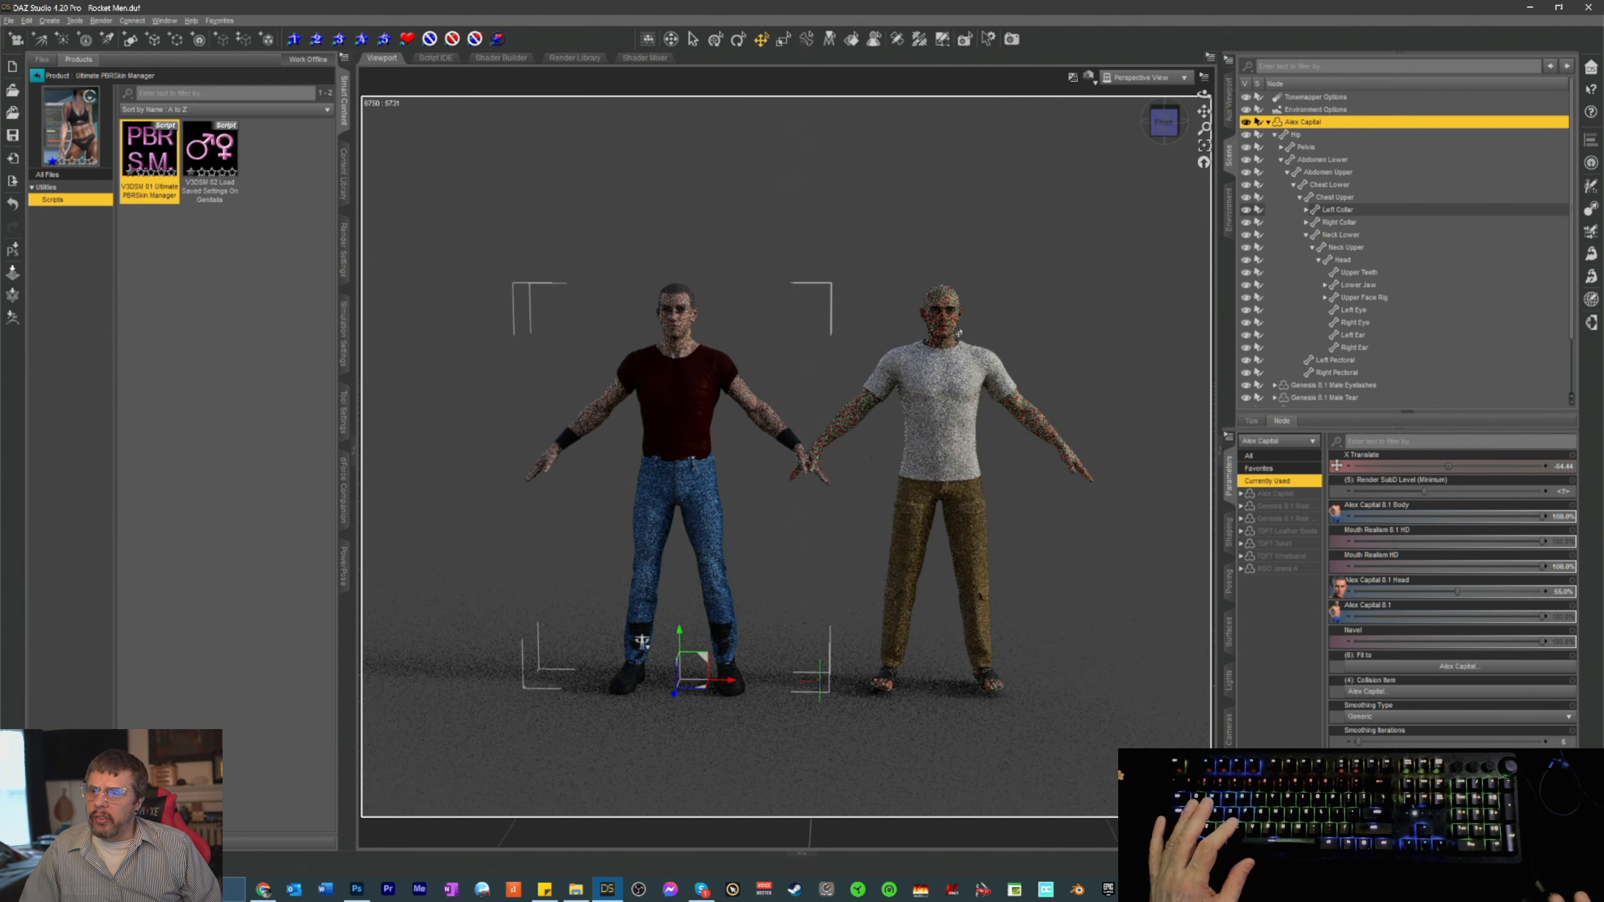
pyautogui.hotkey('ctrl', 's')
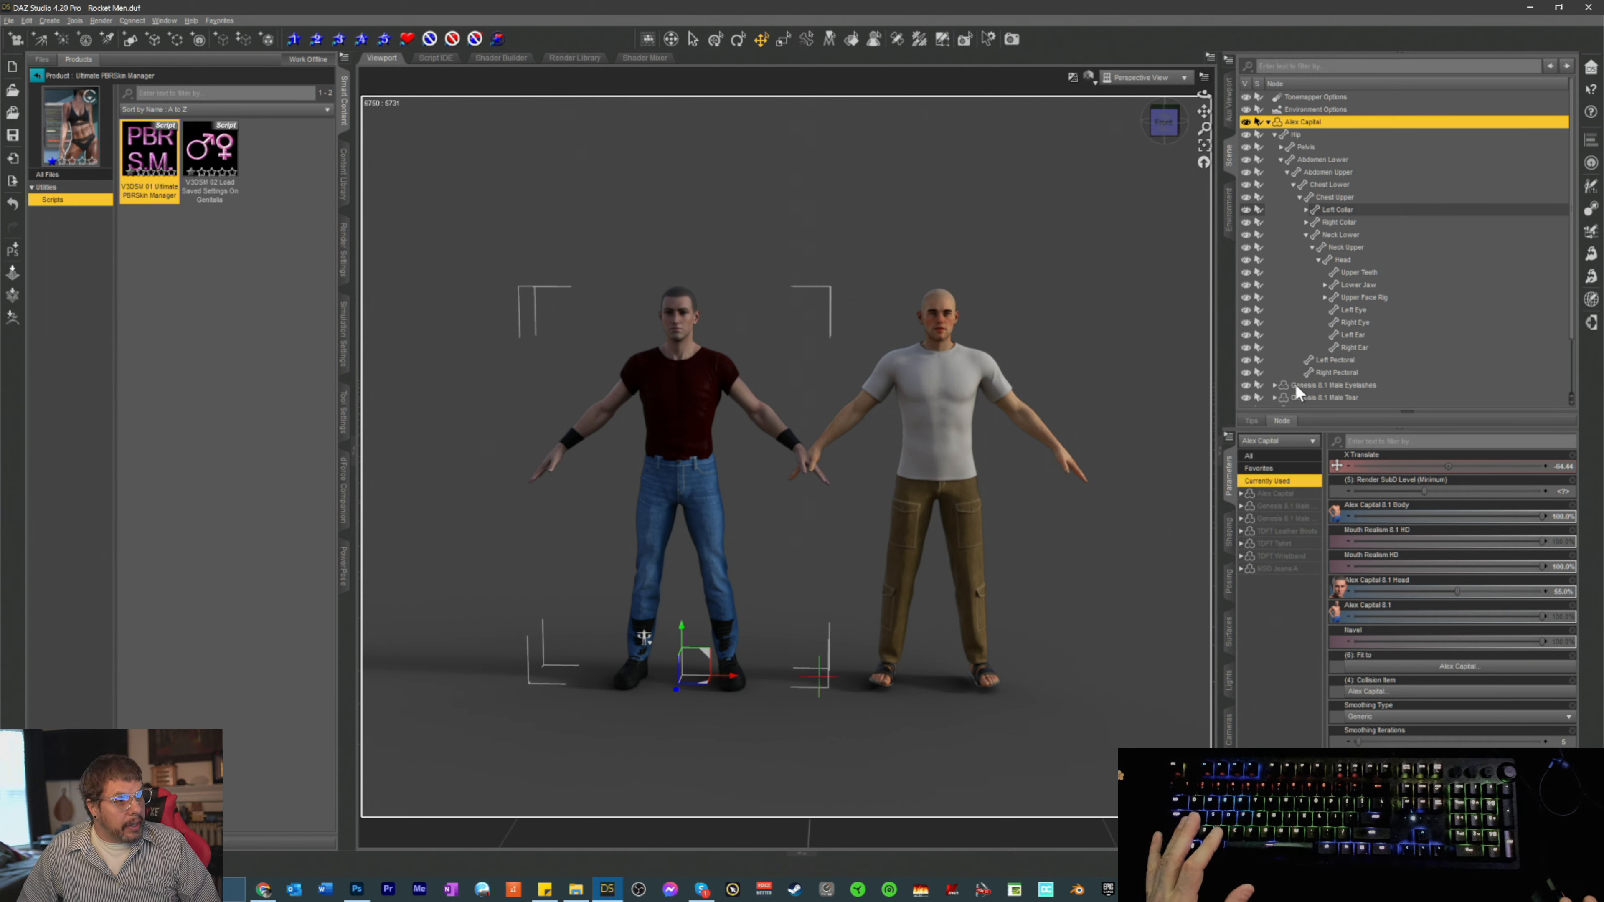
# - Examine the skin of the two figures side by side from different distances and angles
pyautogui.click(1276, 412)
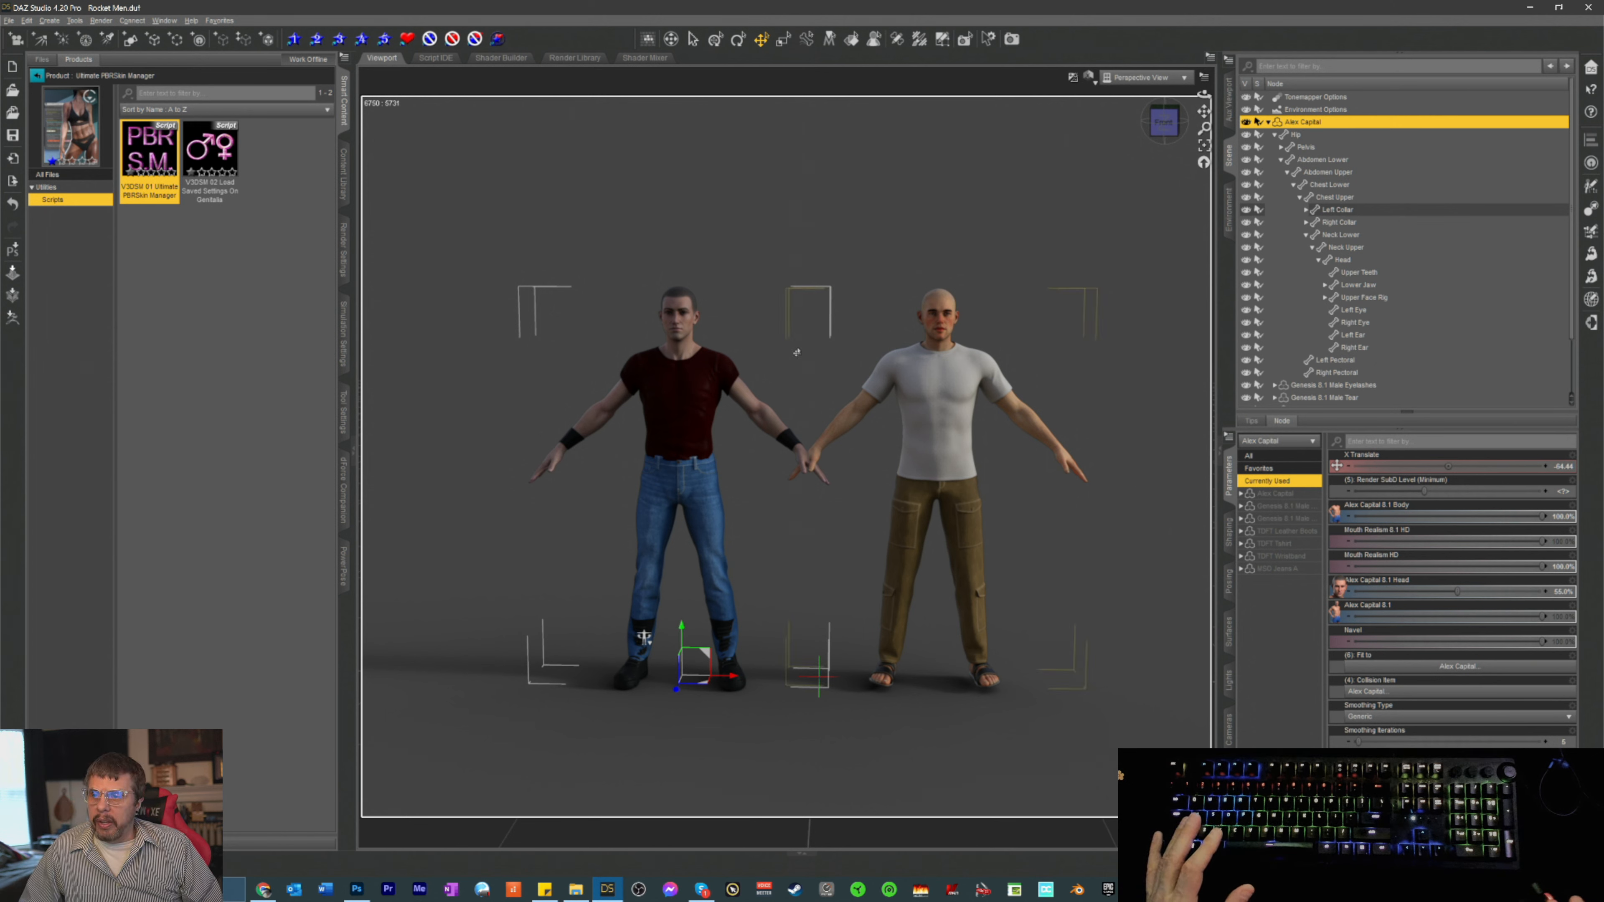
pyautogui.scroll(6, 985, 325)
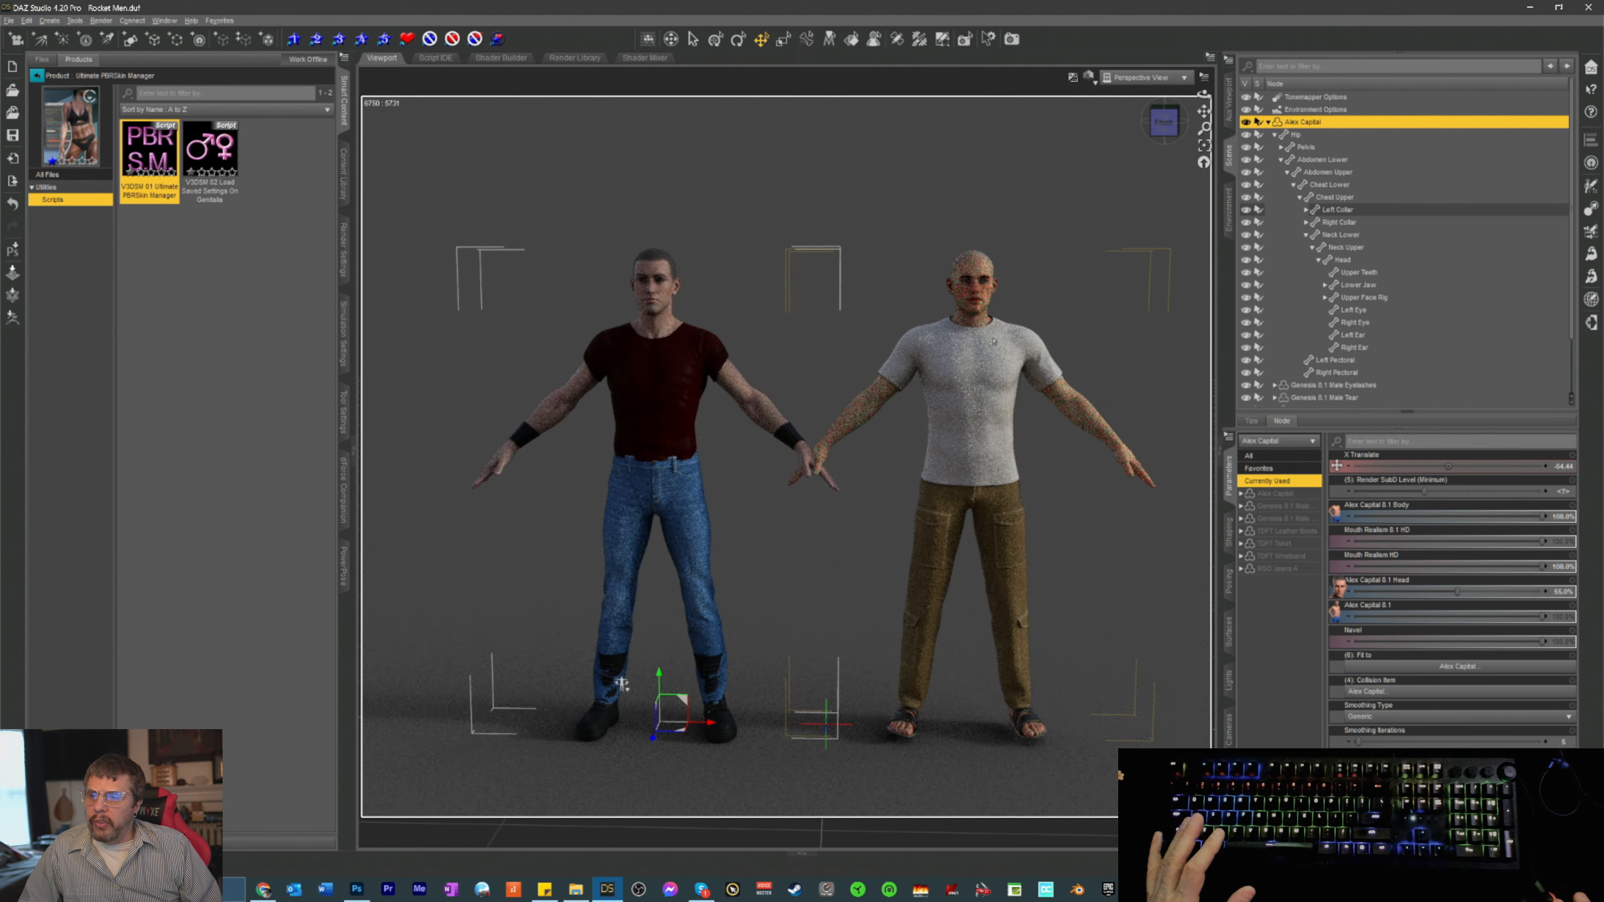
pyautogui.scroll(-1, 995, 335)
pyautogui.scroll(-1, 995, 335)
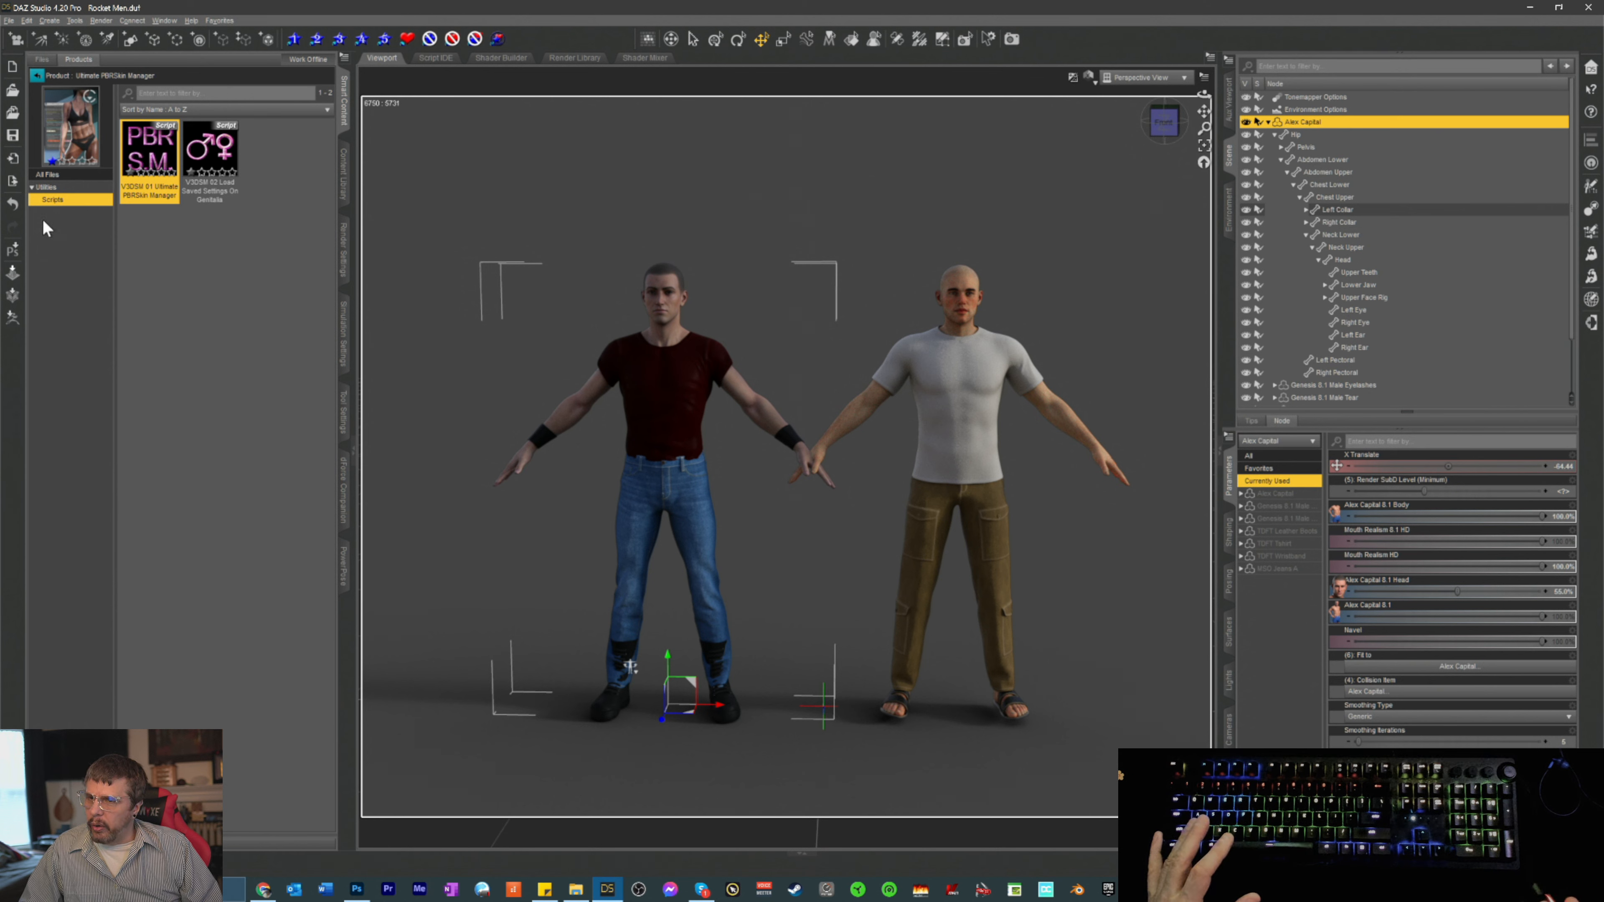
pyautogui.click(37, 76)
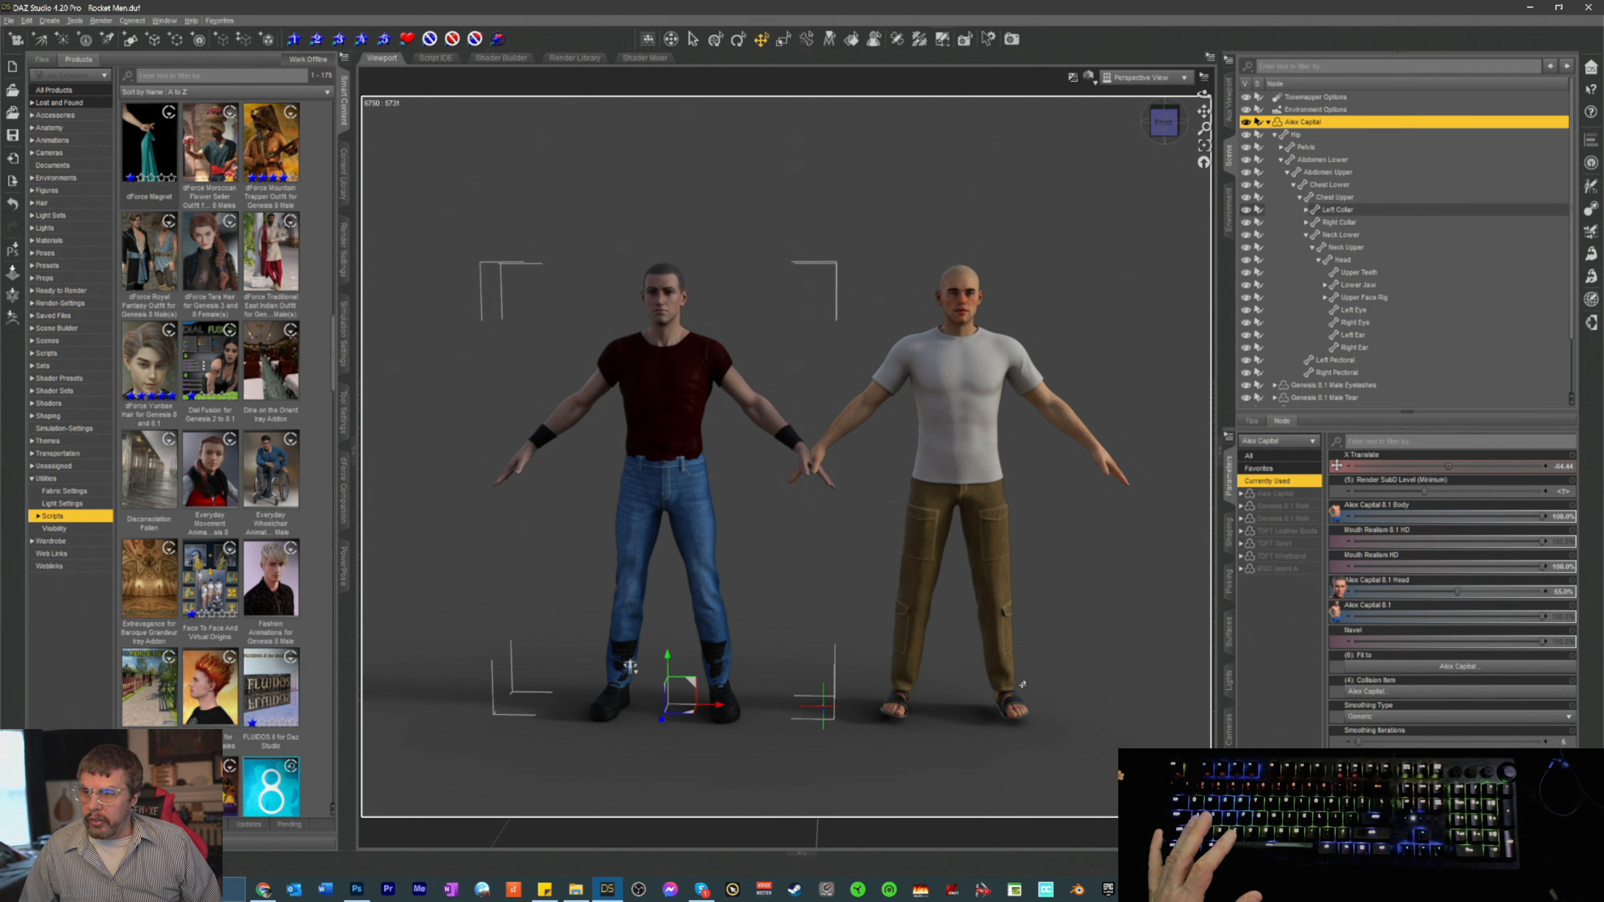
pyautogui.moveTo(300, 529)
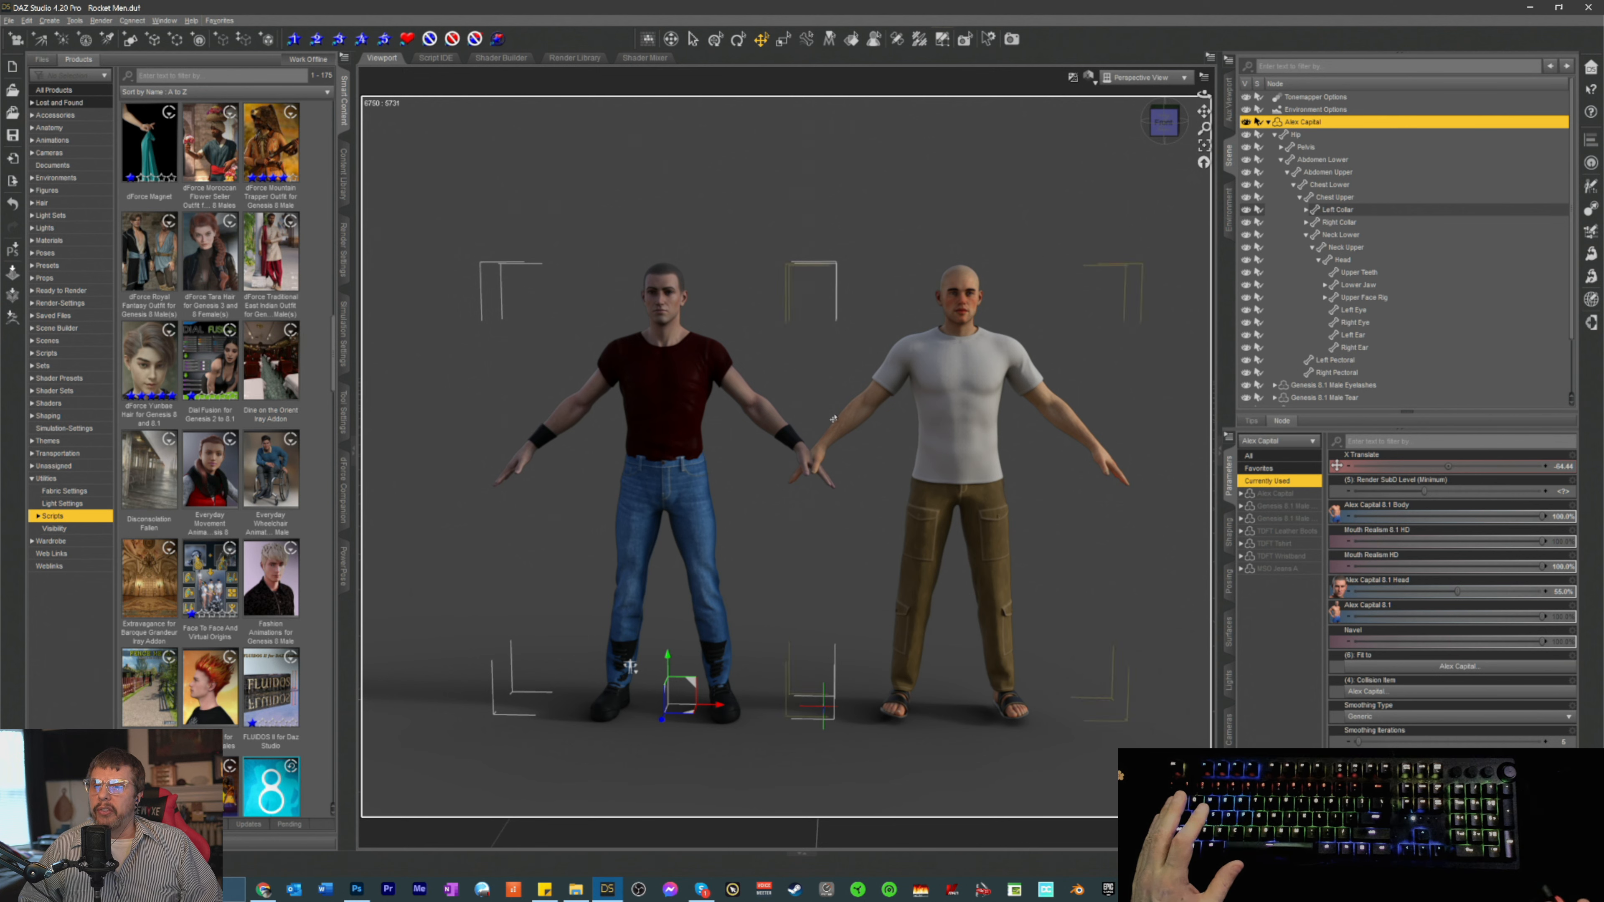
pyautogui.scroll(-1, 810, 280)
pyautogui.scroll(-1, 810, 280)
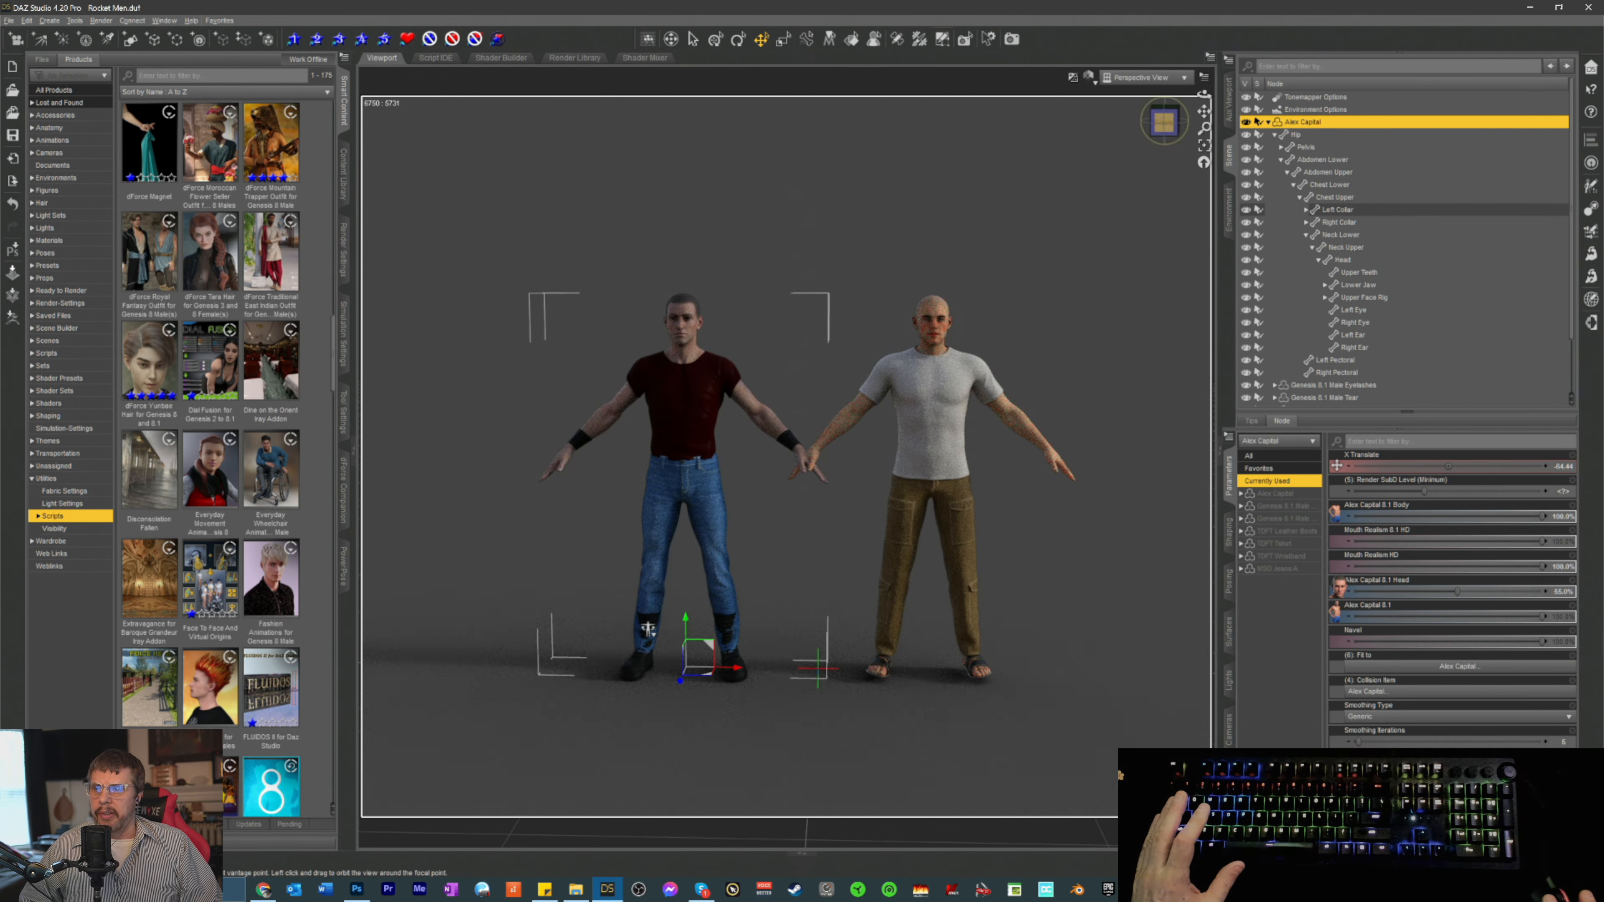
pyautogui.moveTo(1204, 111); pyautogui.dragTo(1206, 163)
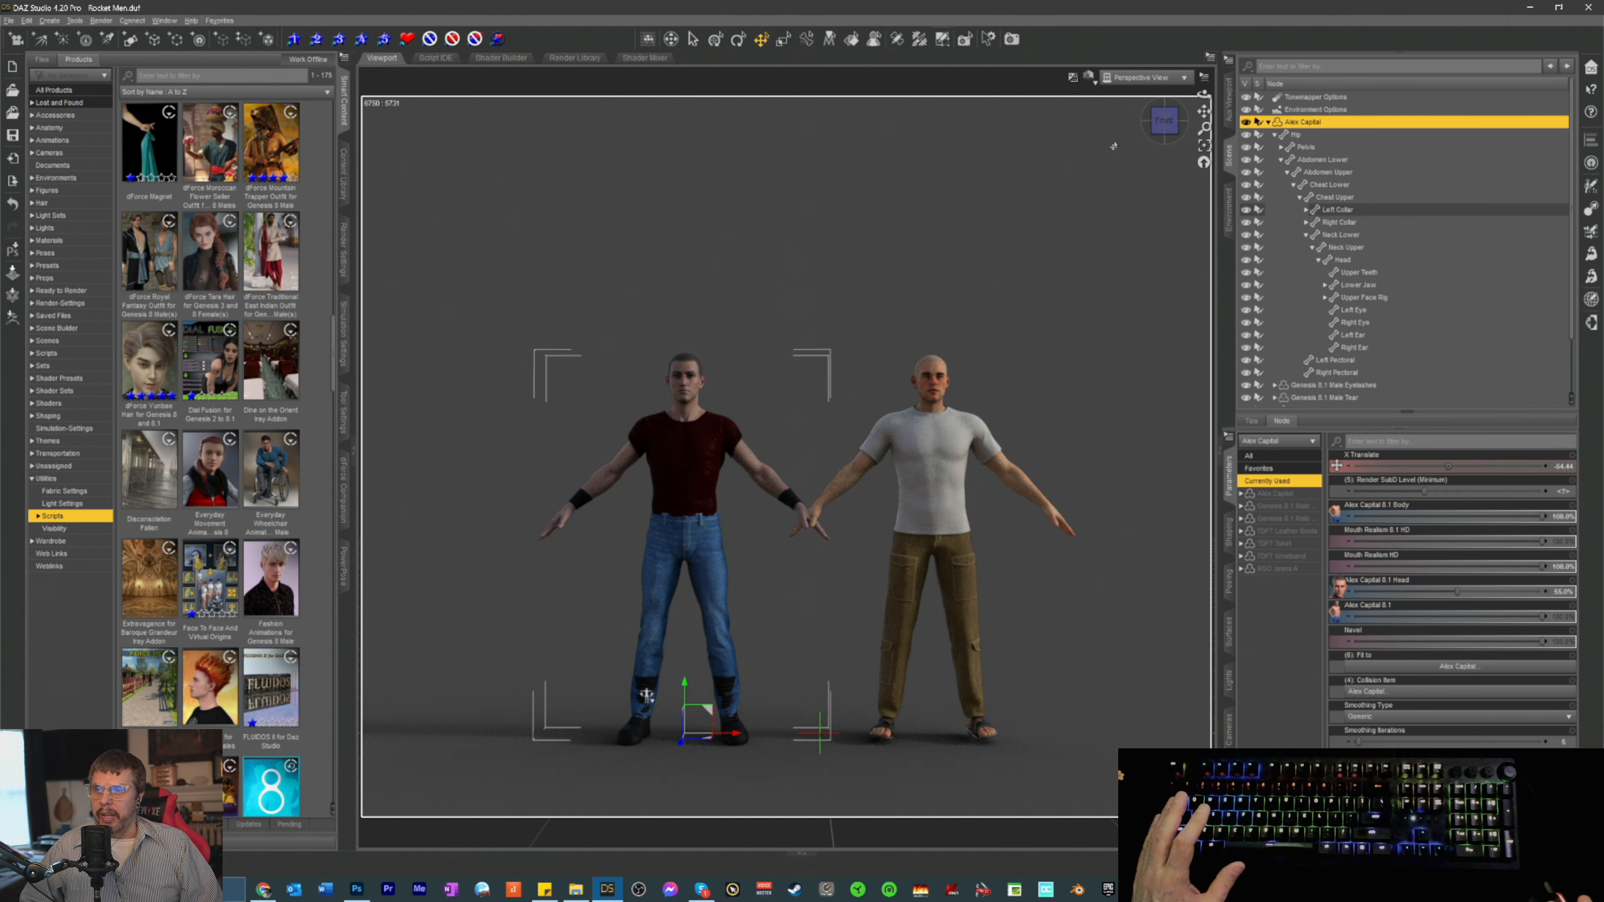
pyautogui.moveTo(1164, 121); pyautogui.dragTo(1165, 105)
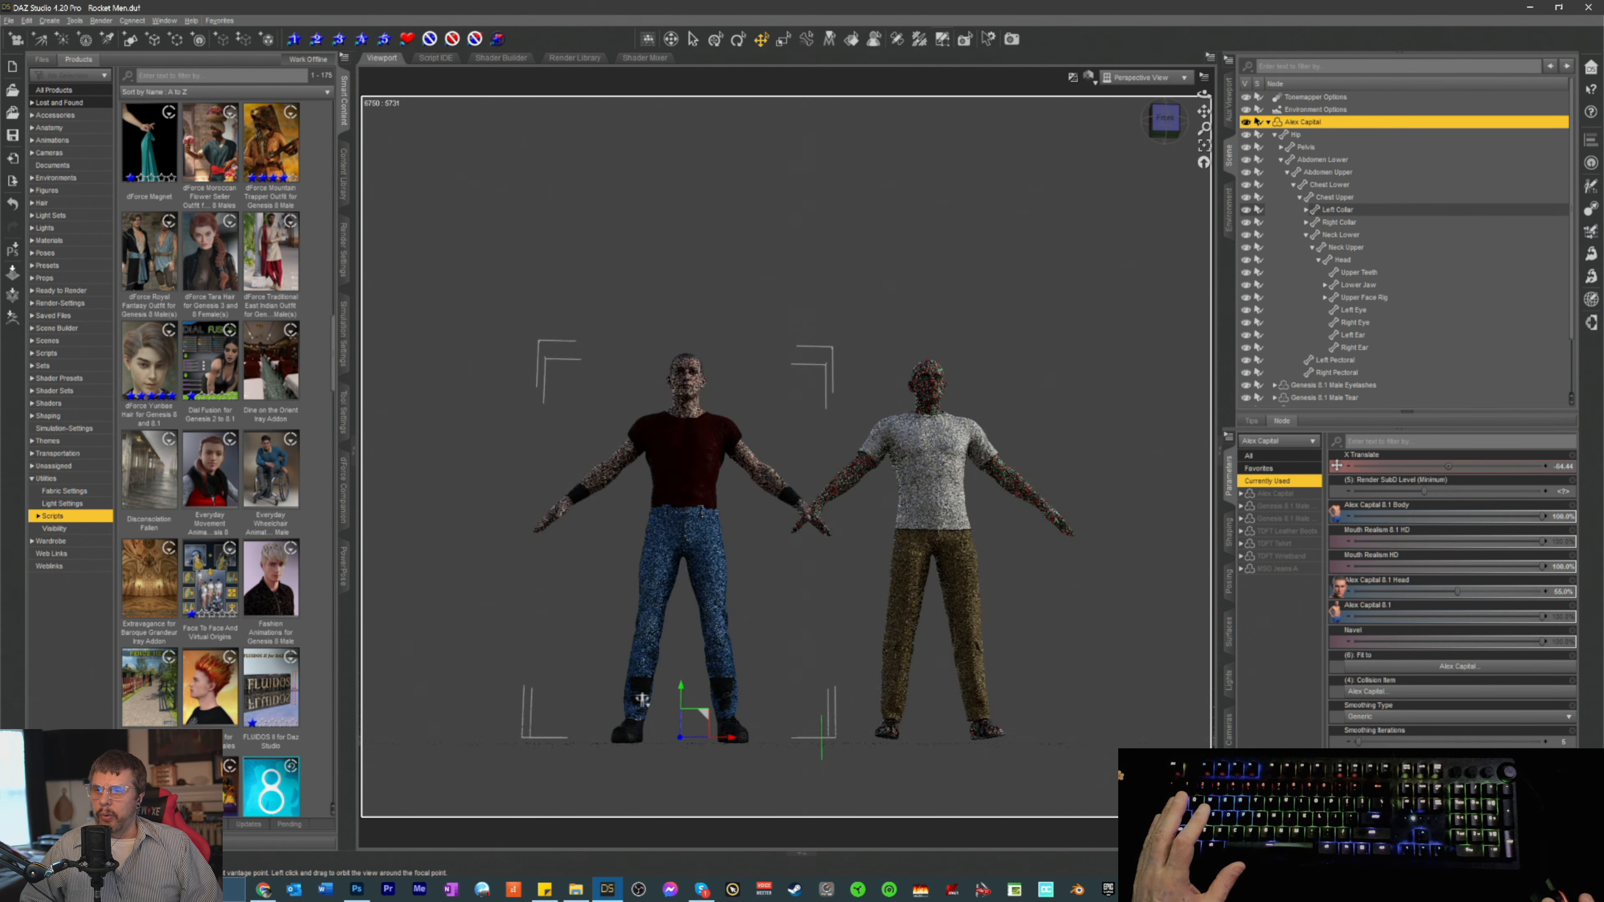
pyautogui.scroll(3, 1096, 254)
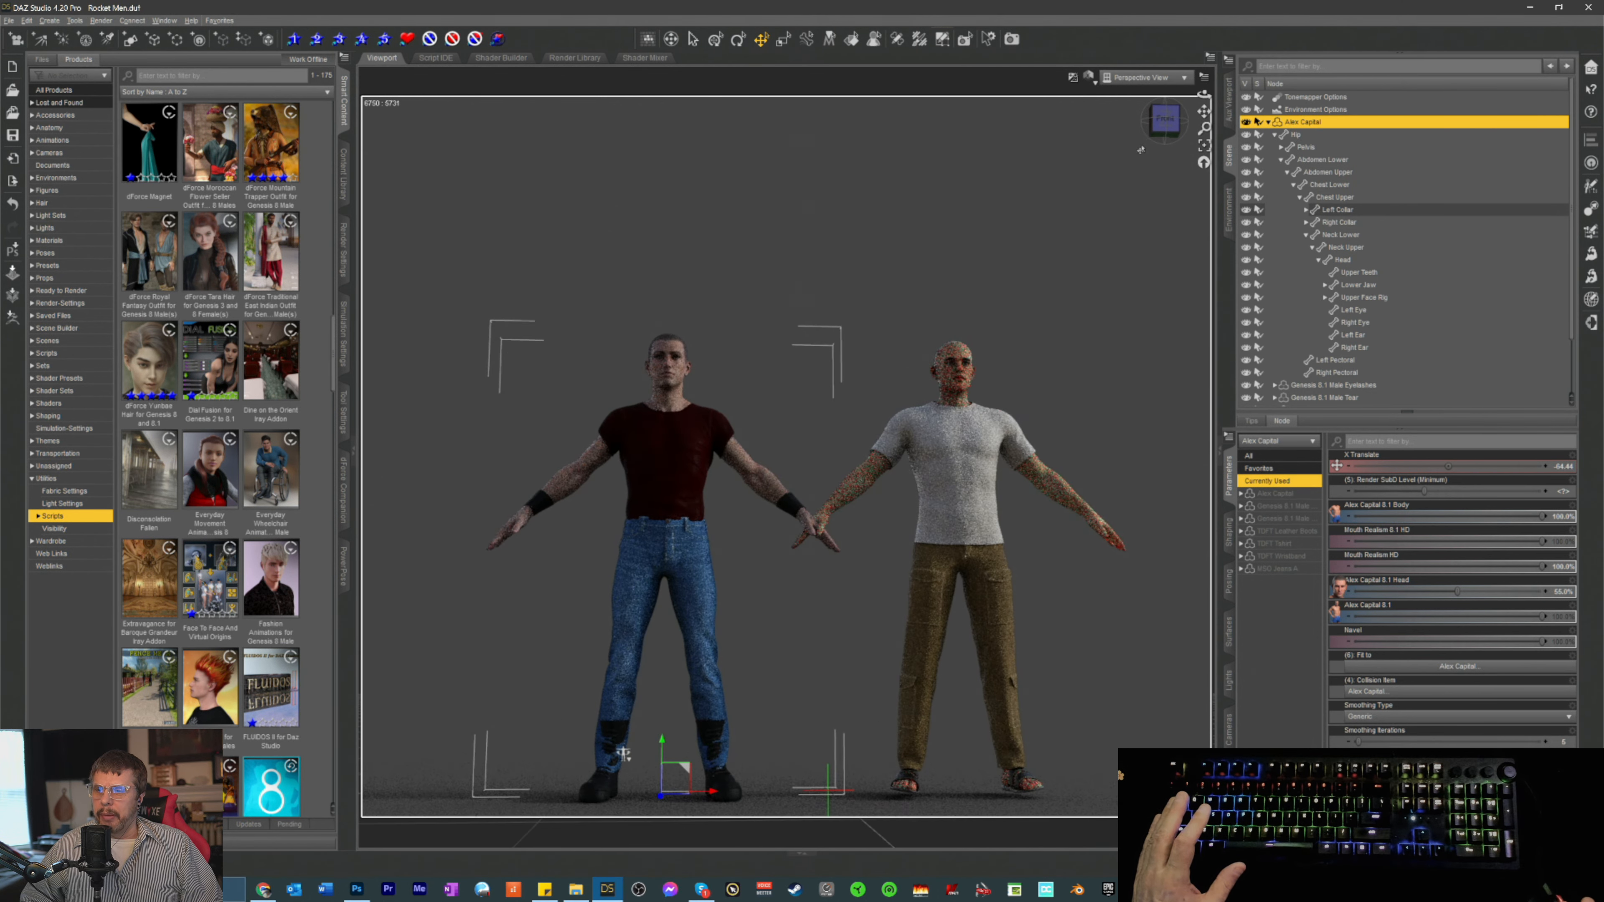
pyautogui.moveTo(1165, 120); pyautogui.dragTo(1163, 120)
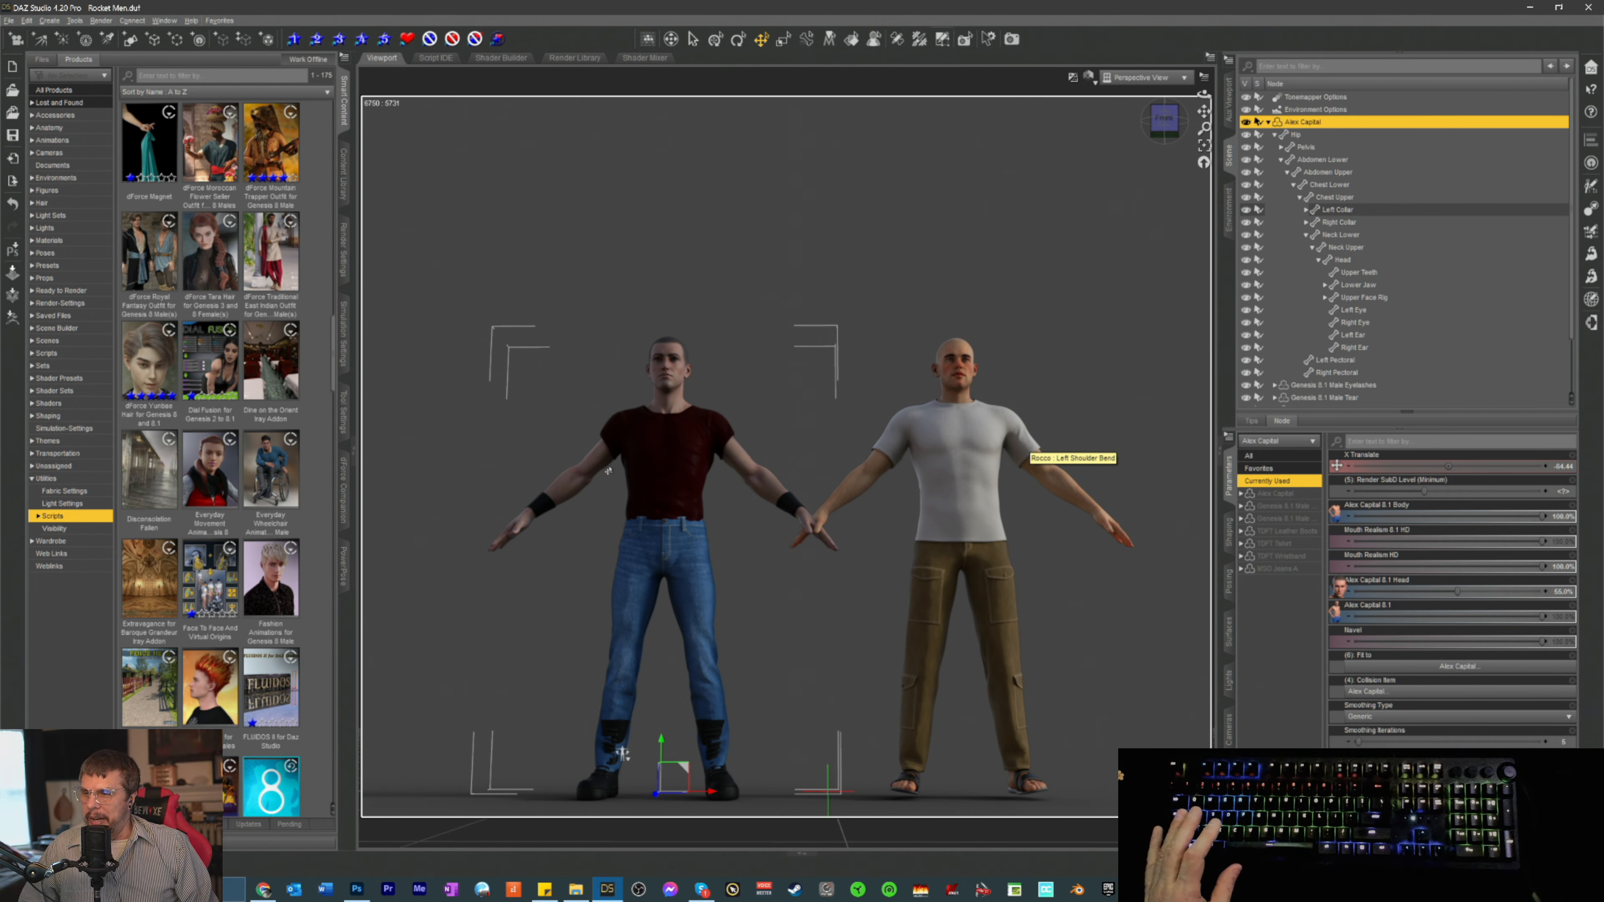
# - Select the Rocco figure and open the dForce Shy Style Hair for Genesis 8 product found in the 5 Stars folder
pyautogui.click(343, 183)
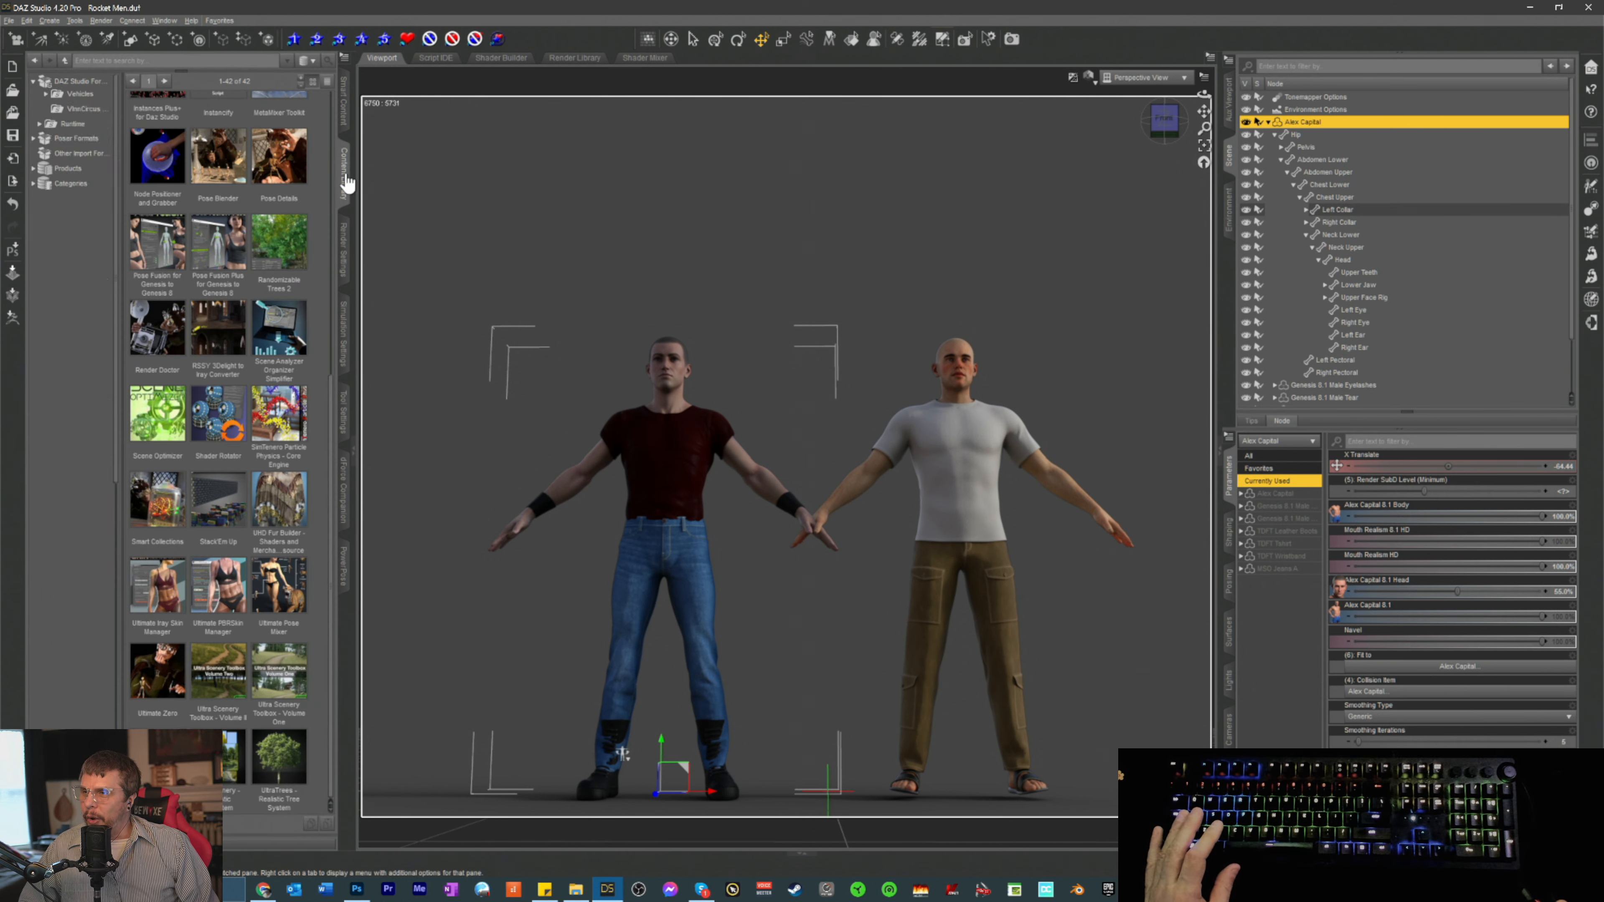
pyautogui.click(89, 246)
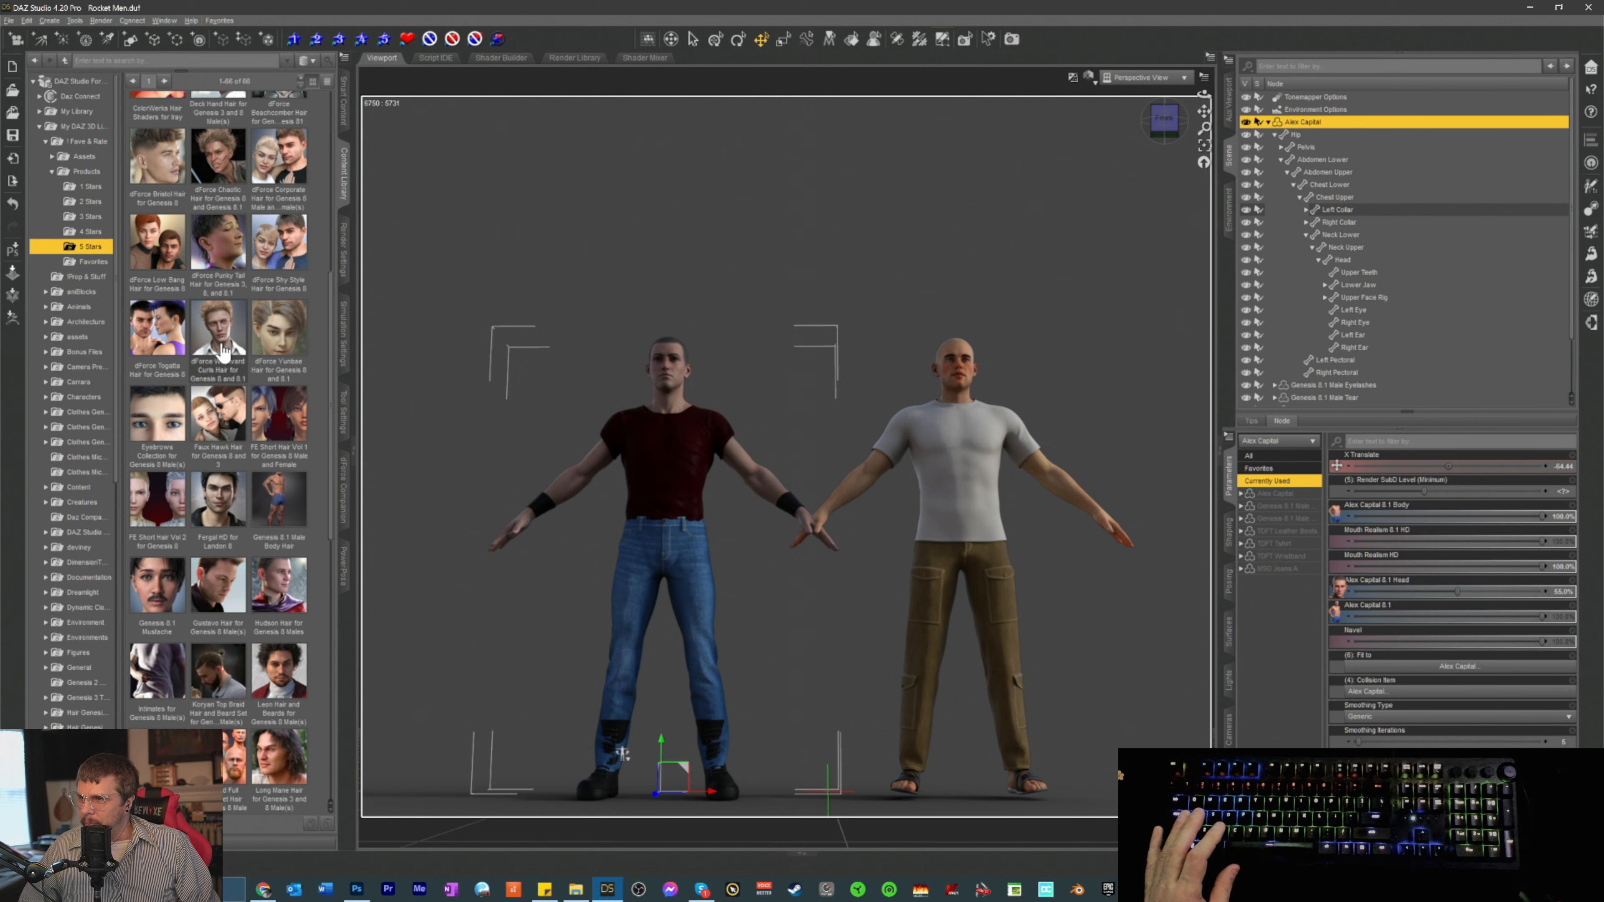
pyautogui.click(271, 252)
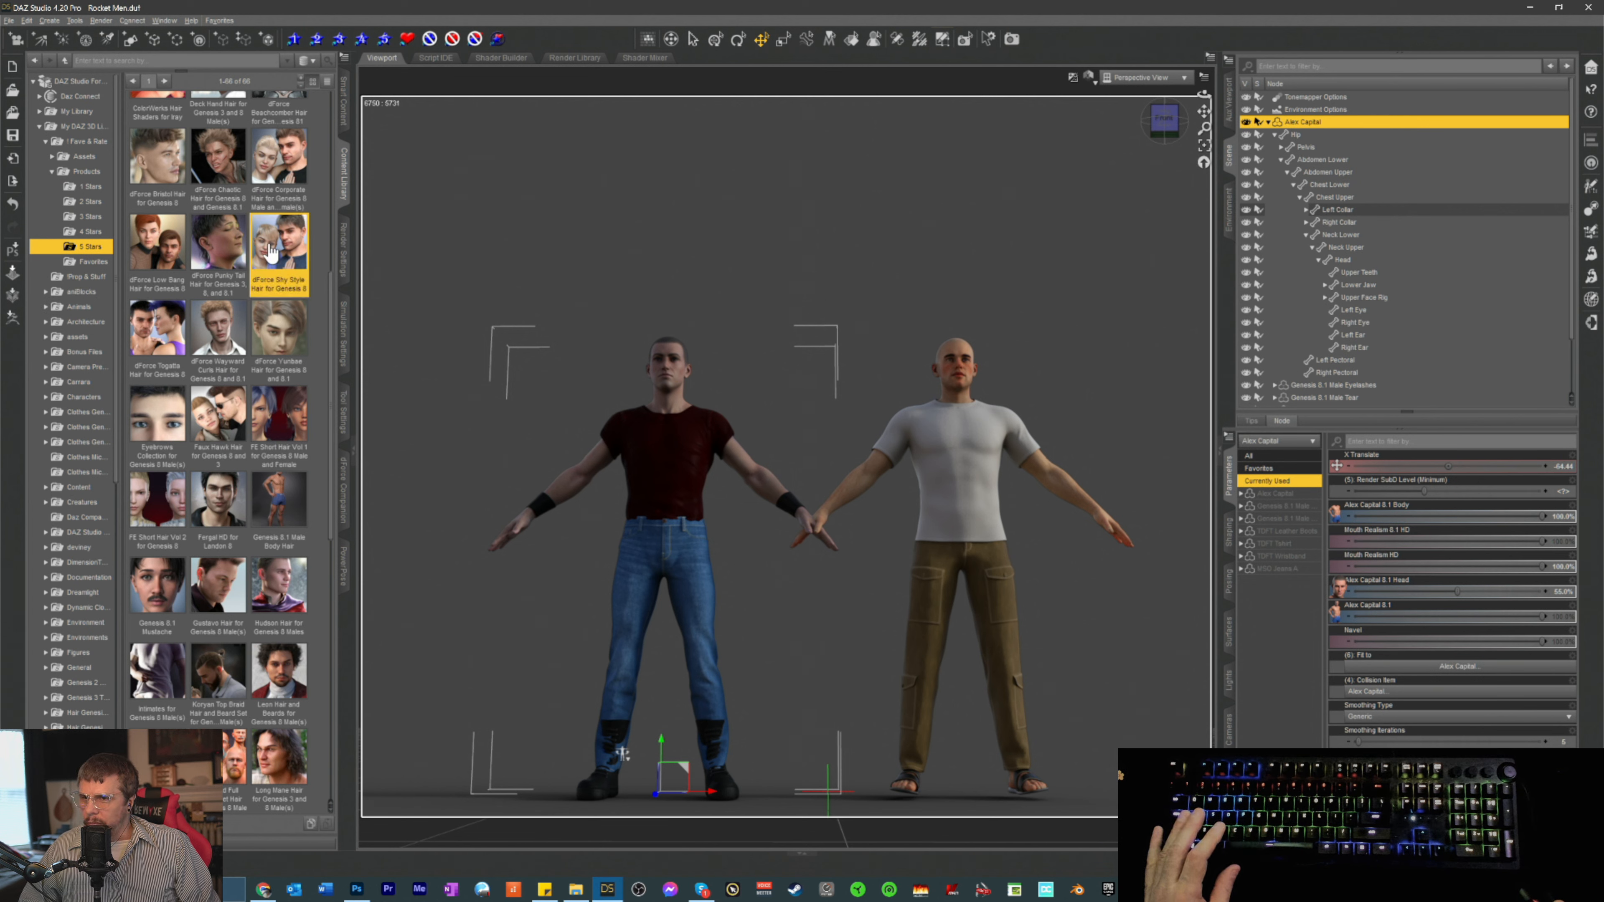
pyautogui.click(845, 471)
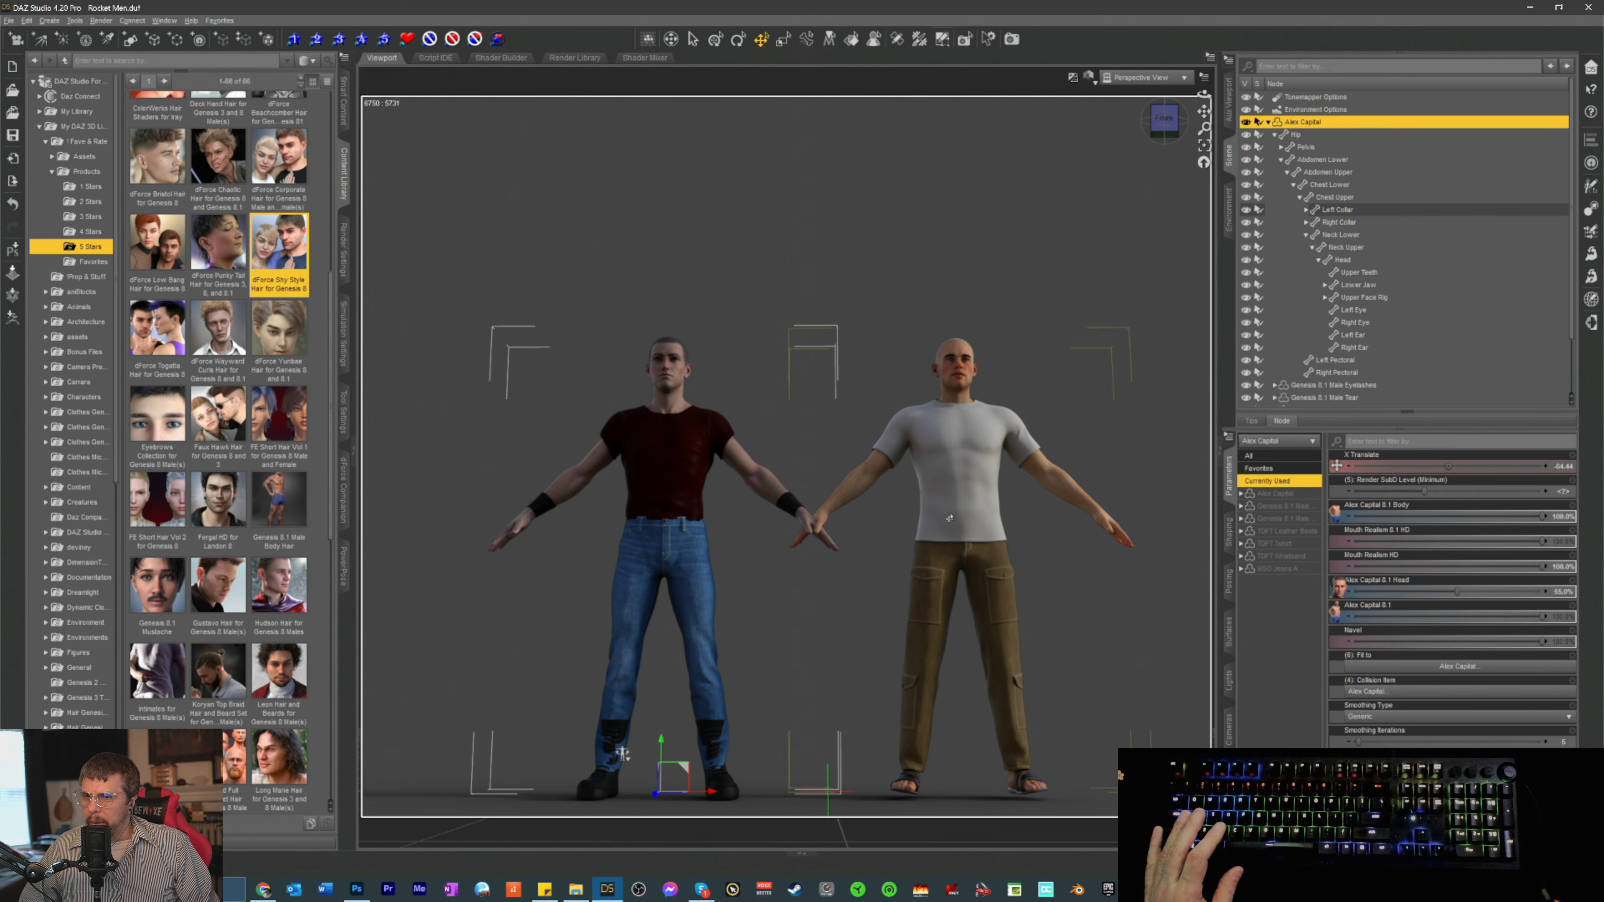
pyautogui.doubleClick(284, 259)
pyautogui.click(771, 454)
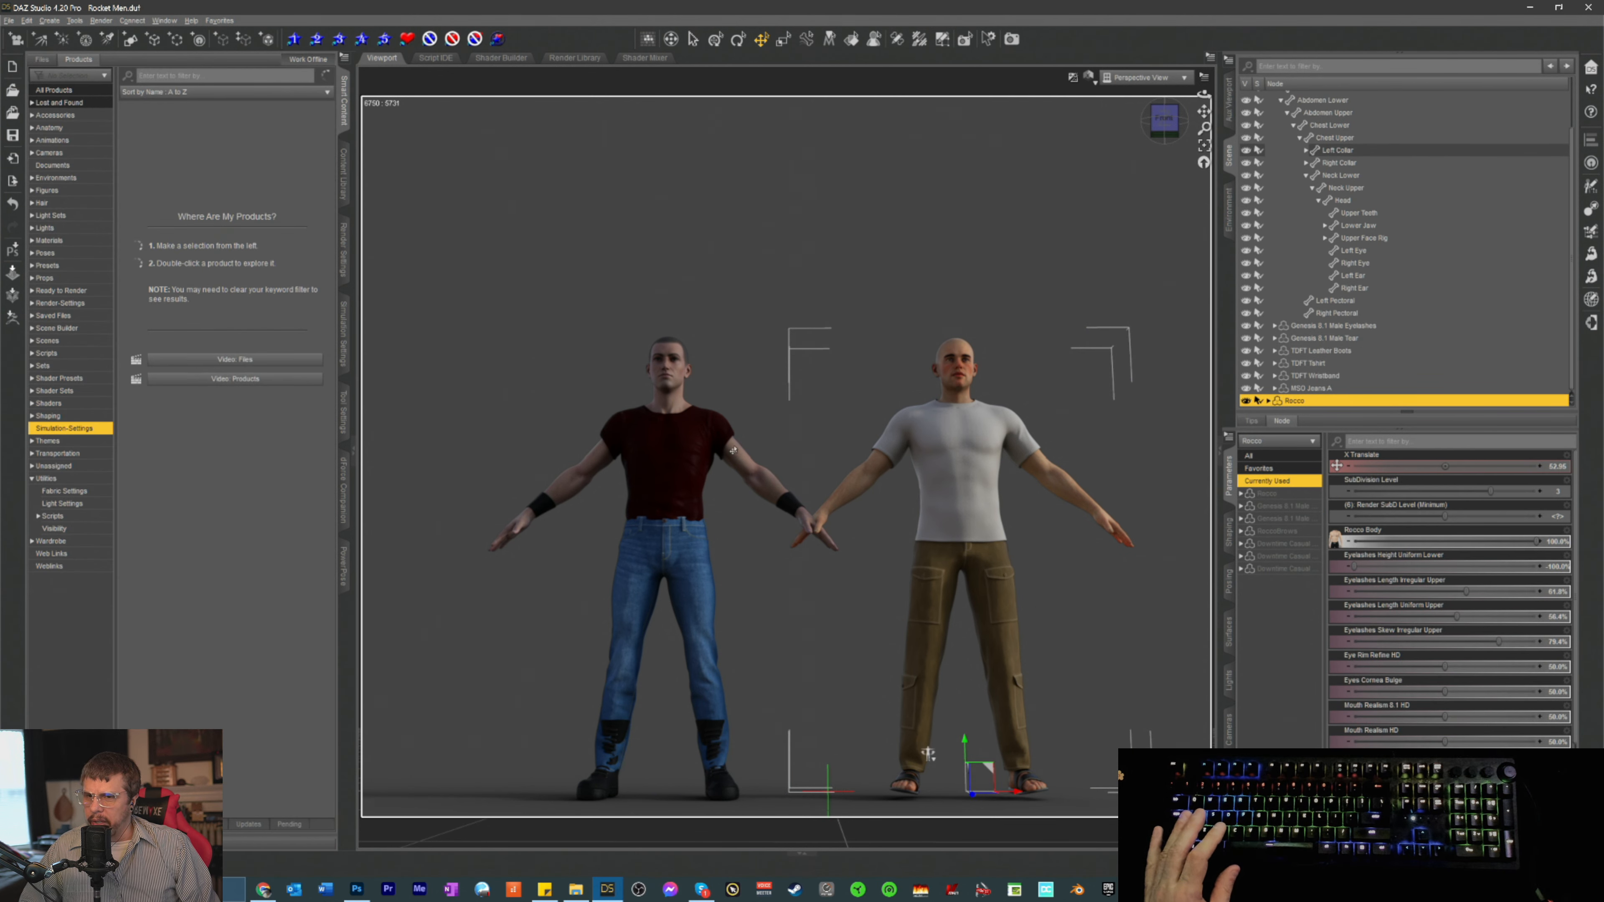
pyautogui.doubleClick(208, 246)
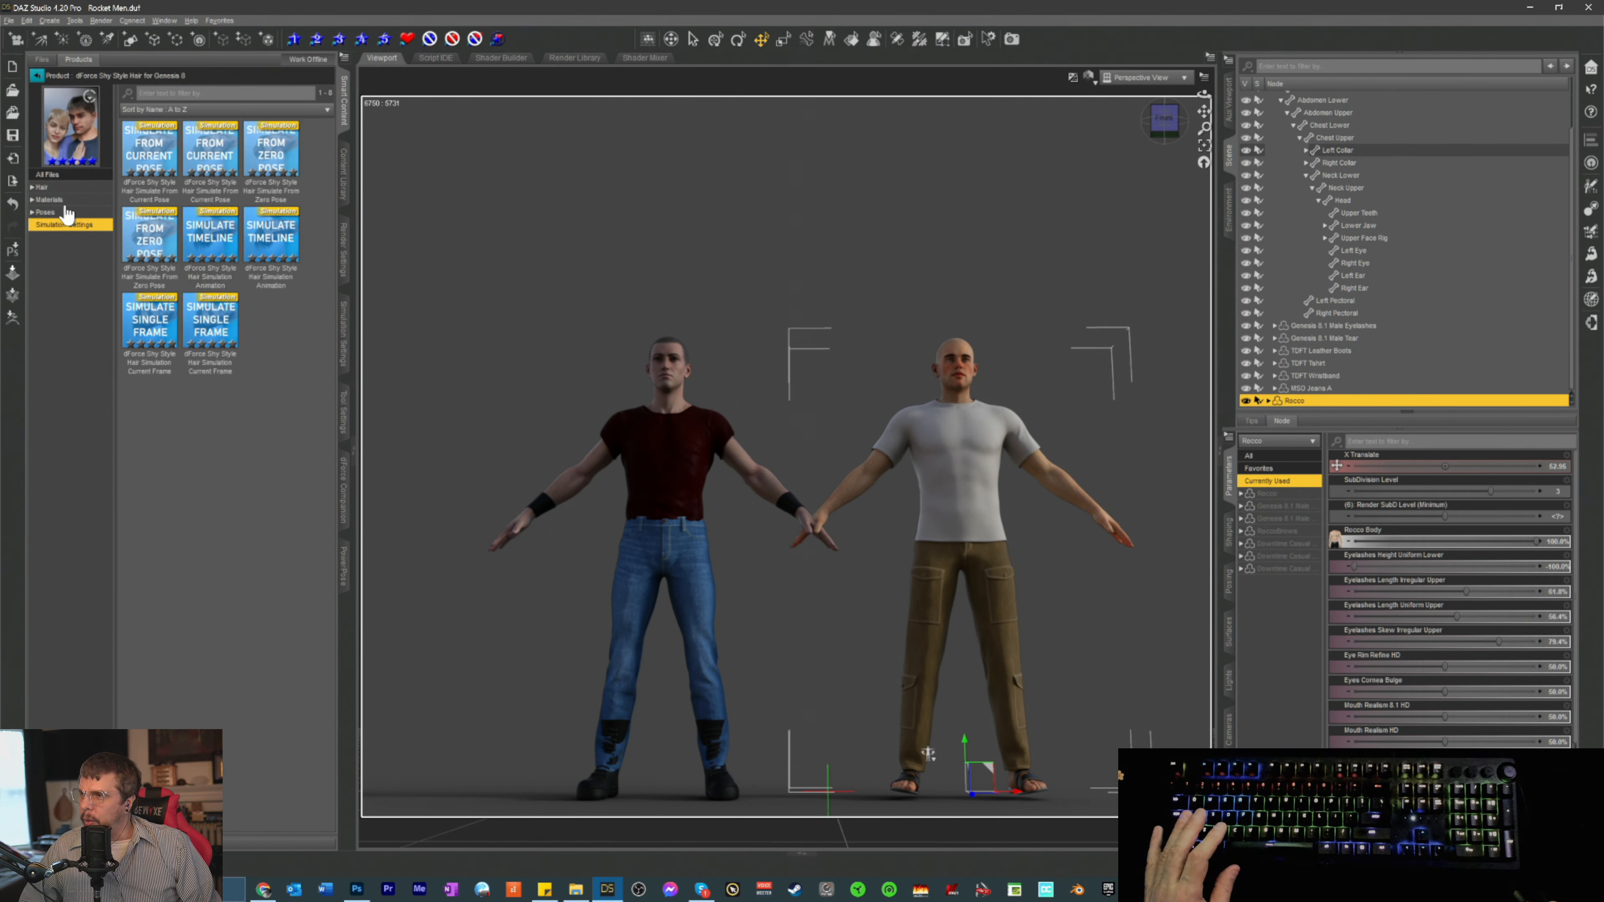
# - Load the male dForce Shy Style G8M hair onto the Rocco figure
pyautogui.click(43, 187)
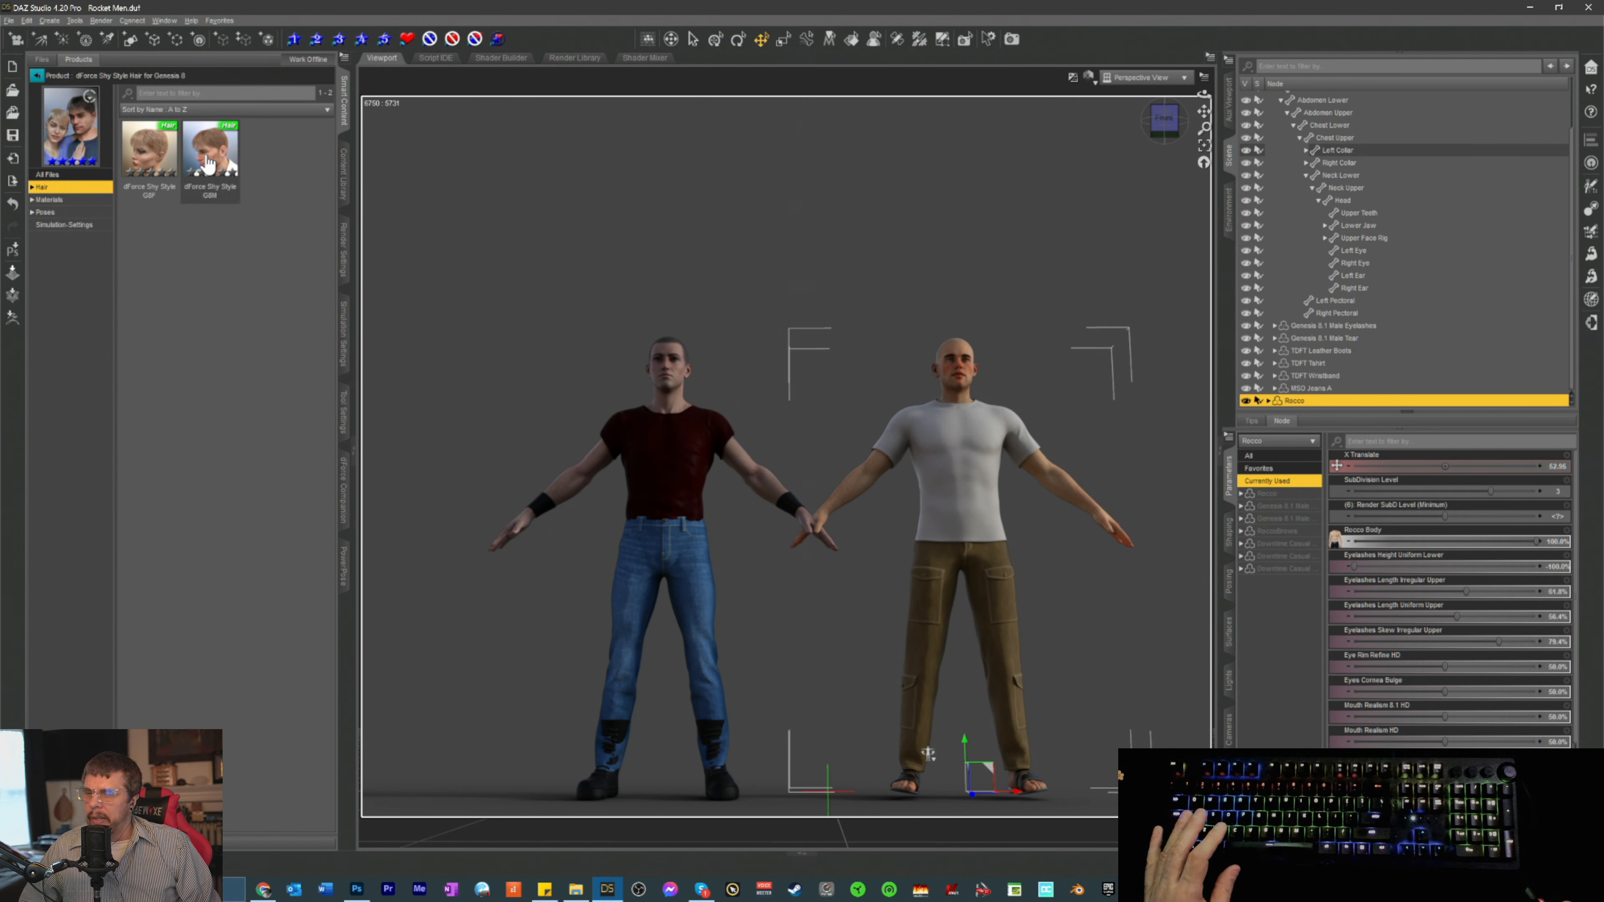
pyautogui.click(208, 165)
pyautogui.doubleClick(209, 163)
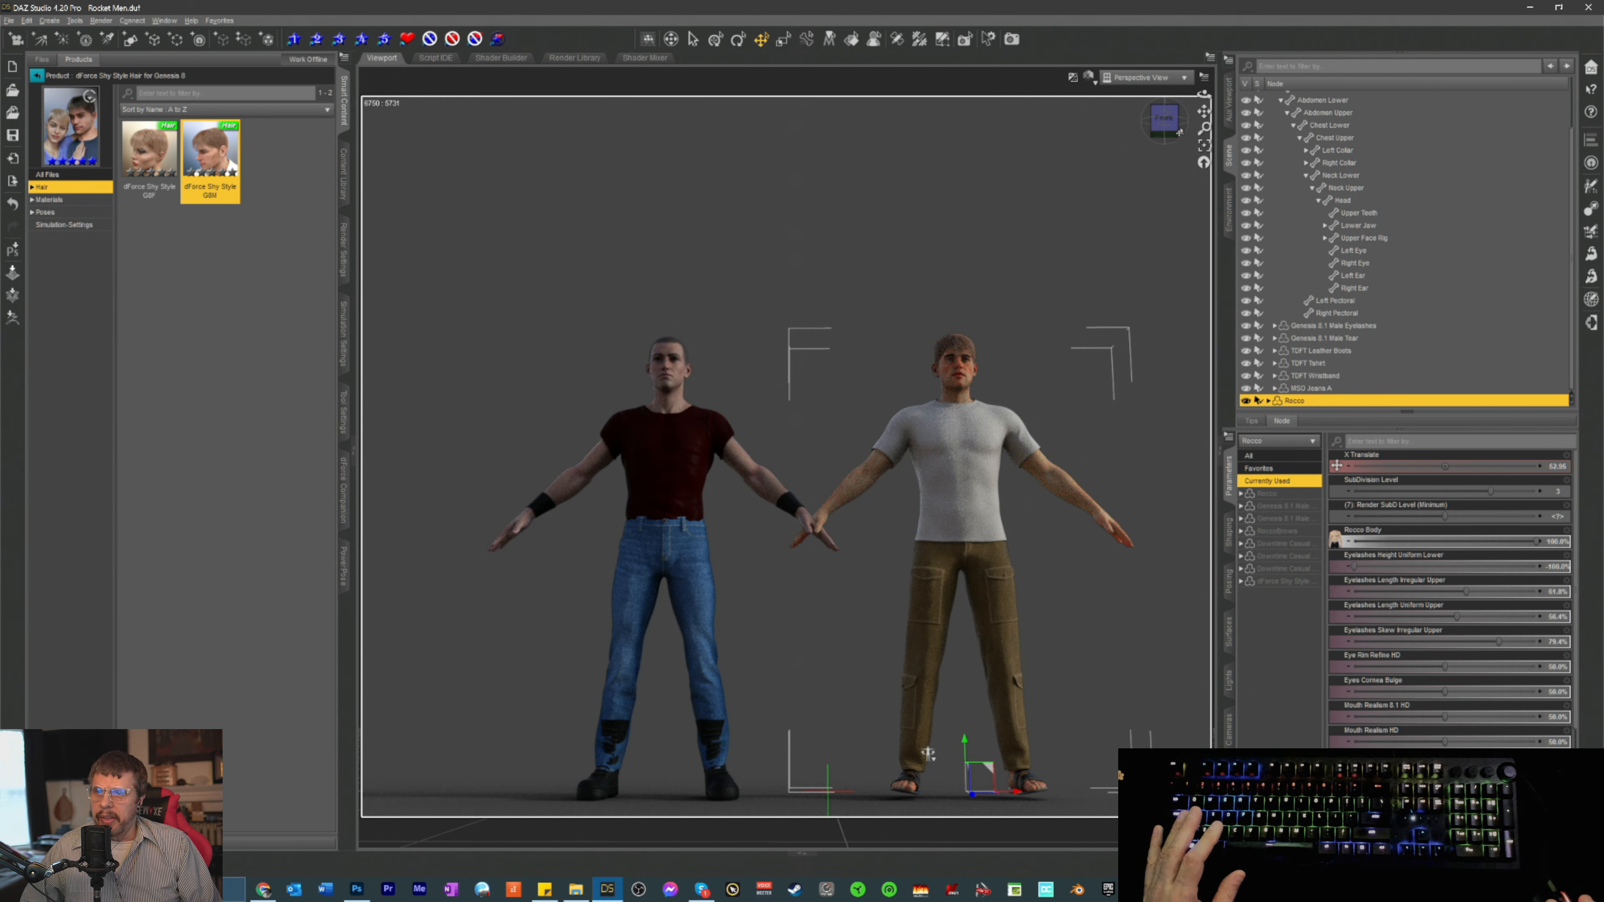
# - Apply the male dForce Shy Style Hair Style 3 pose to Rocco's dForce Shy Style HairCap
pyautogui.moveTo(1166, 132); pyautogui.dragTo(1102, 241)
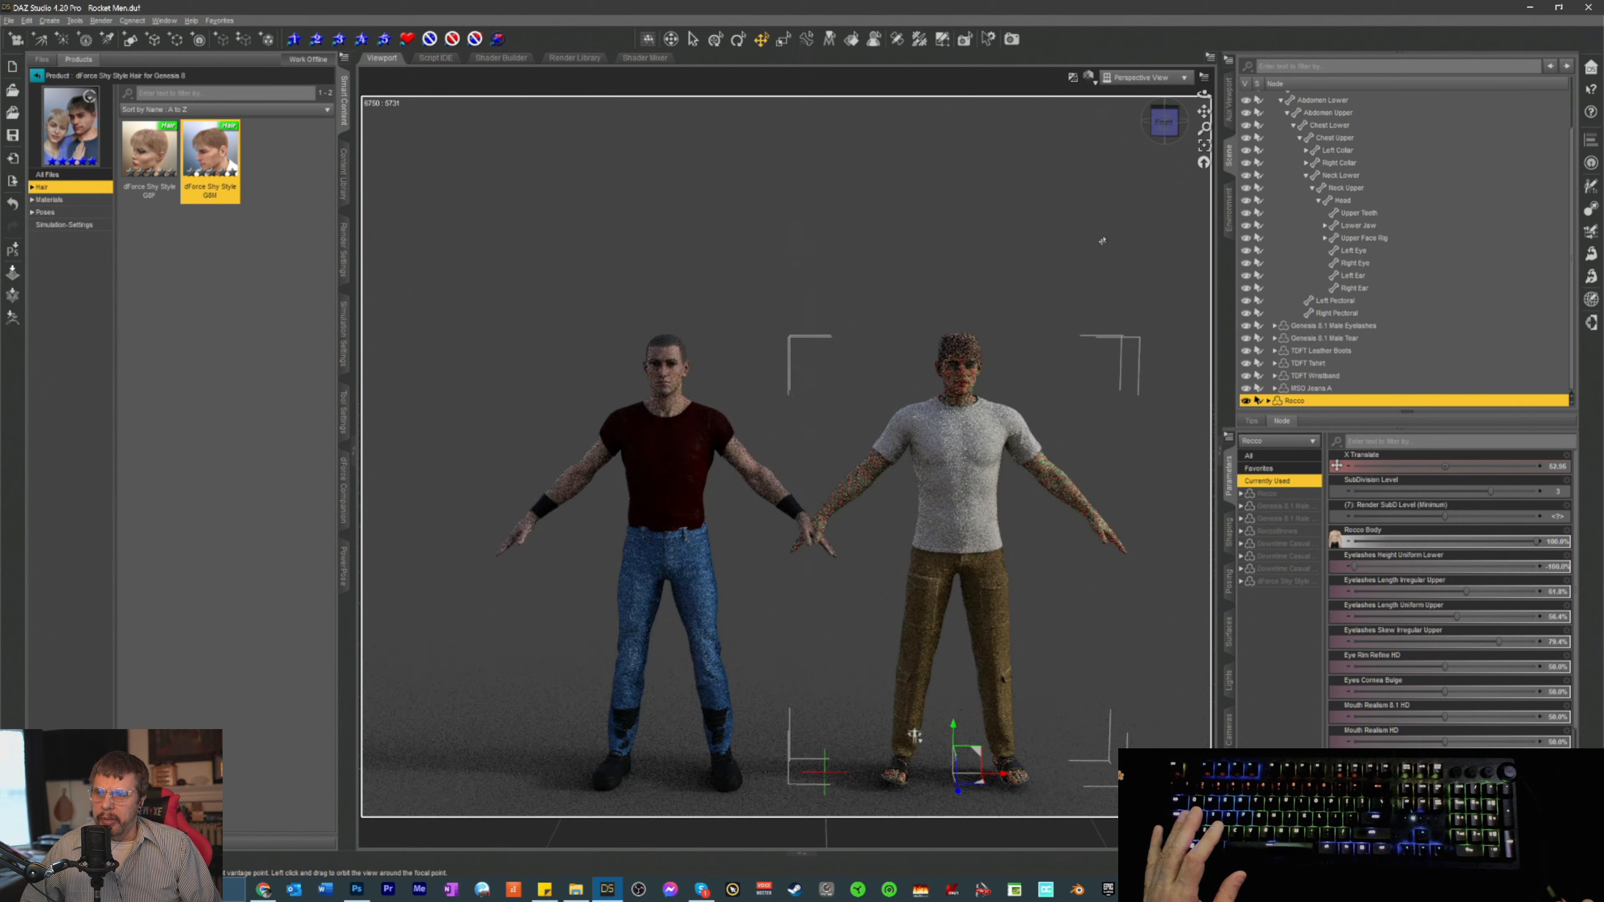
pyautogui.scroll(5, 1137, 195)
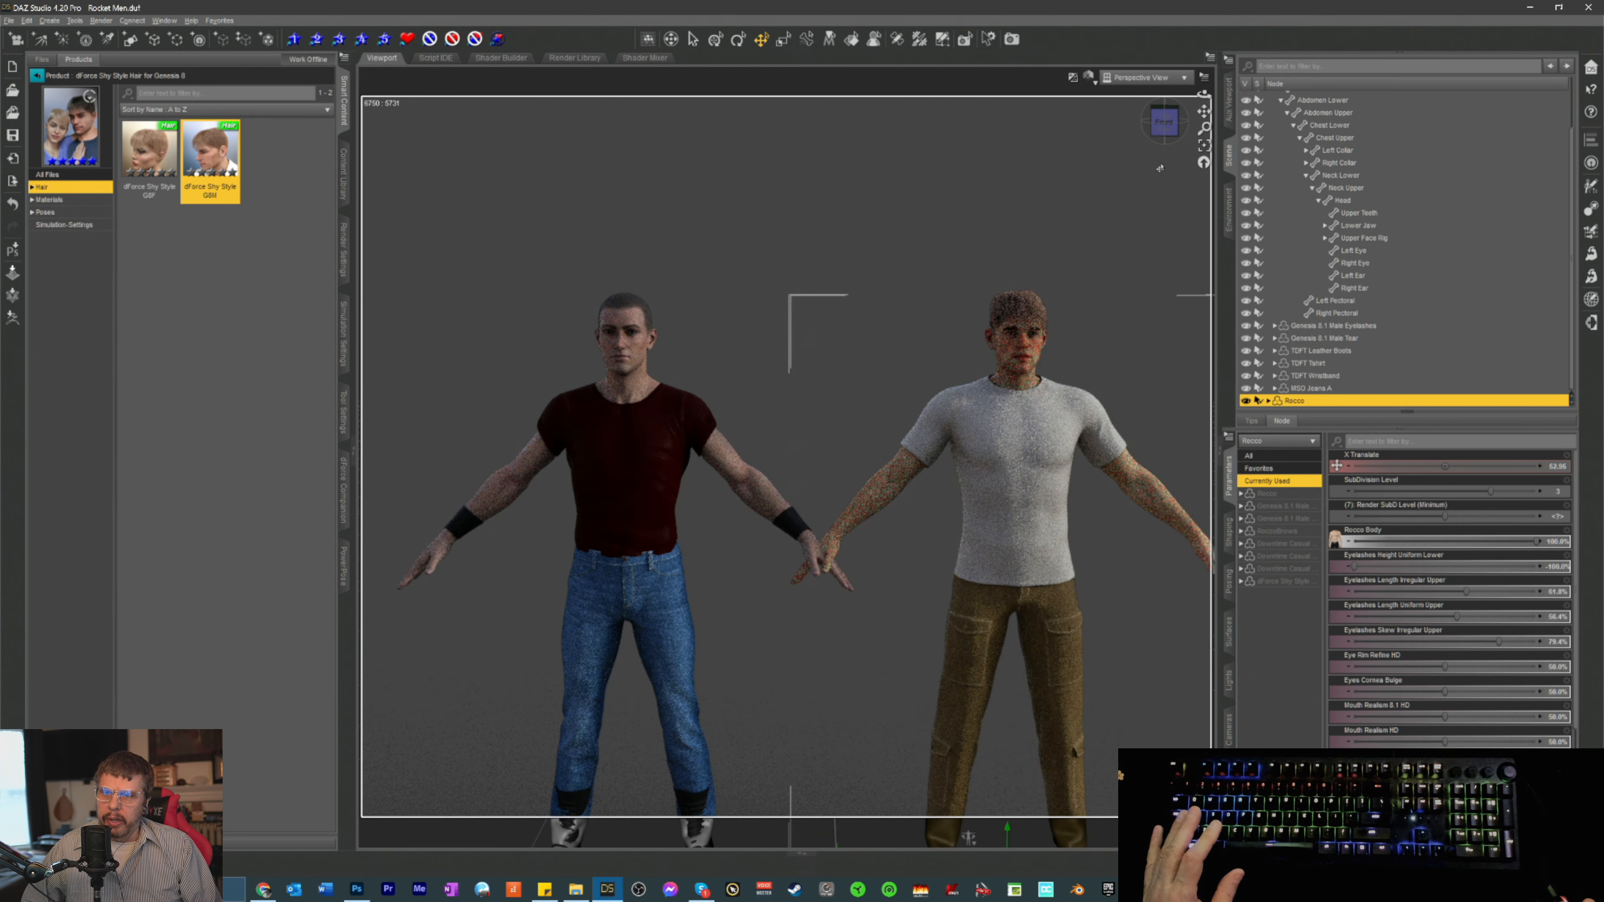
pyautogui.moveTo(1203, 127); pyautogui.dragTo(1198, 226)
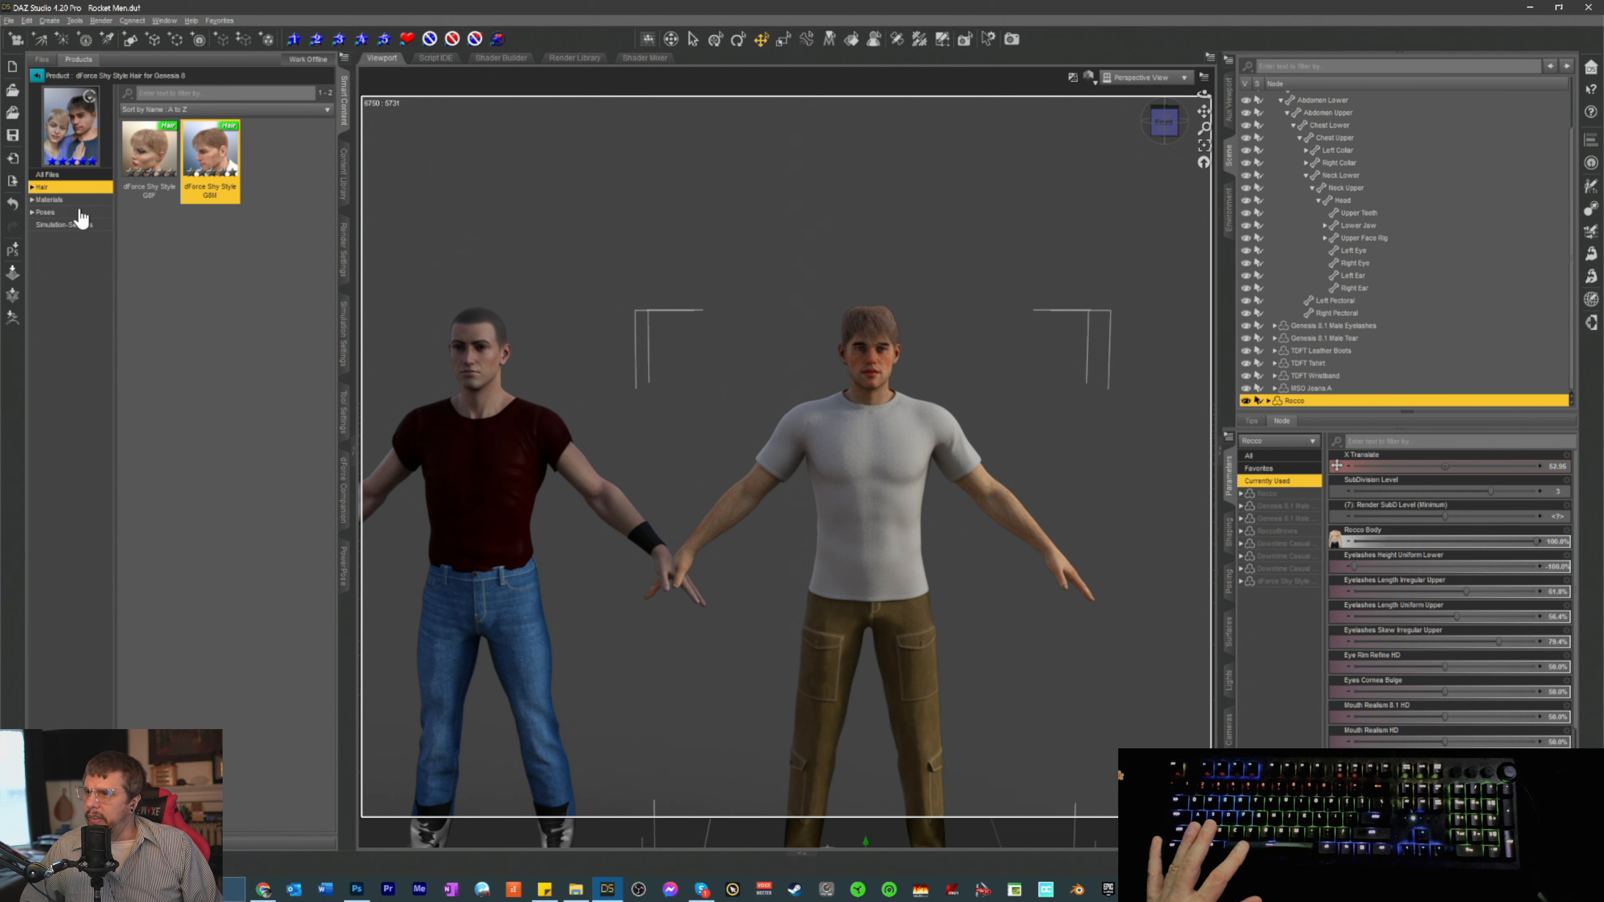
pyautogui.click(46, 212)
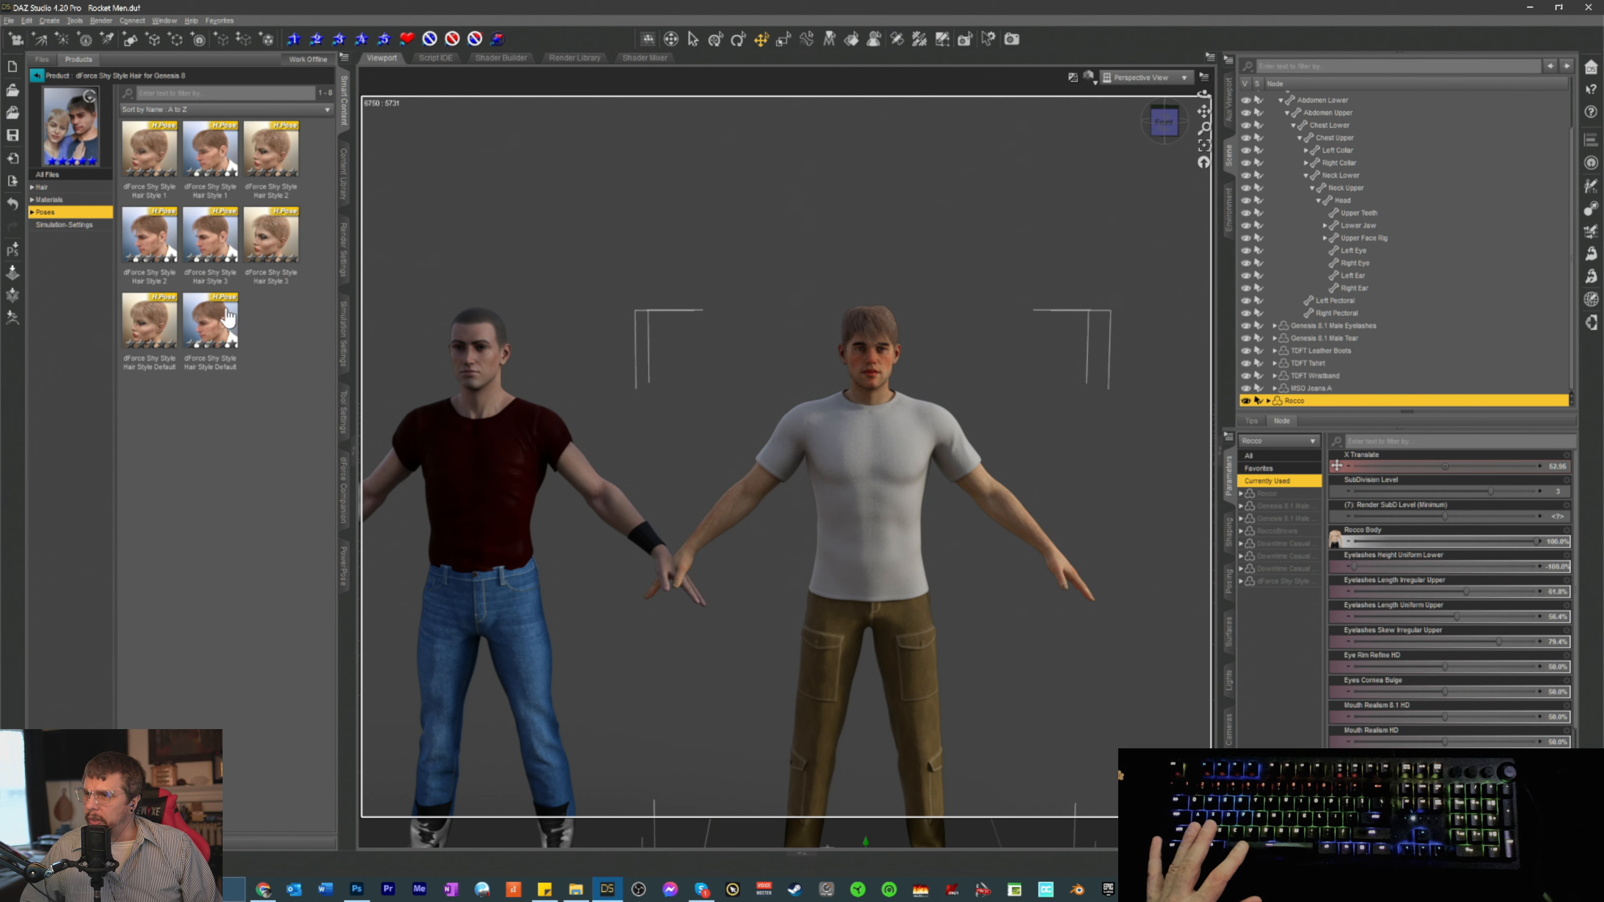
pyautogui.click(212, 235)
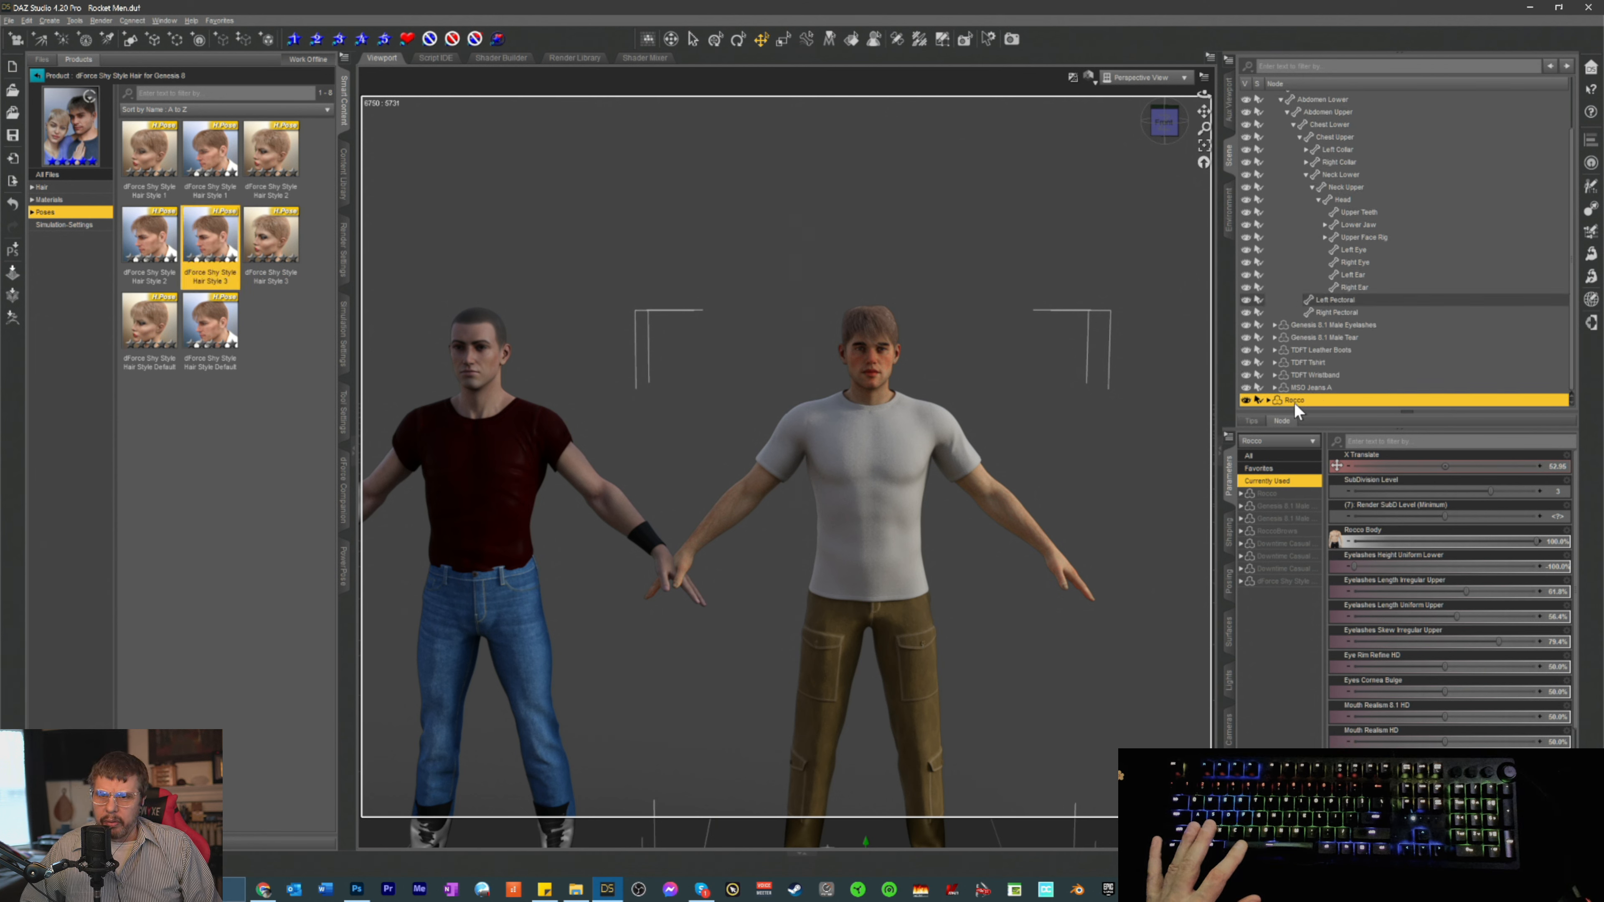
pyautogui.click(1269, 400)
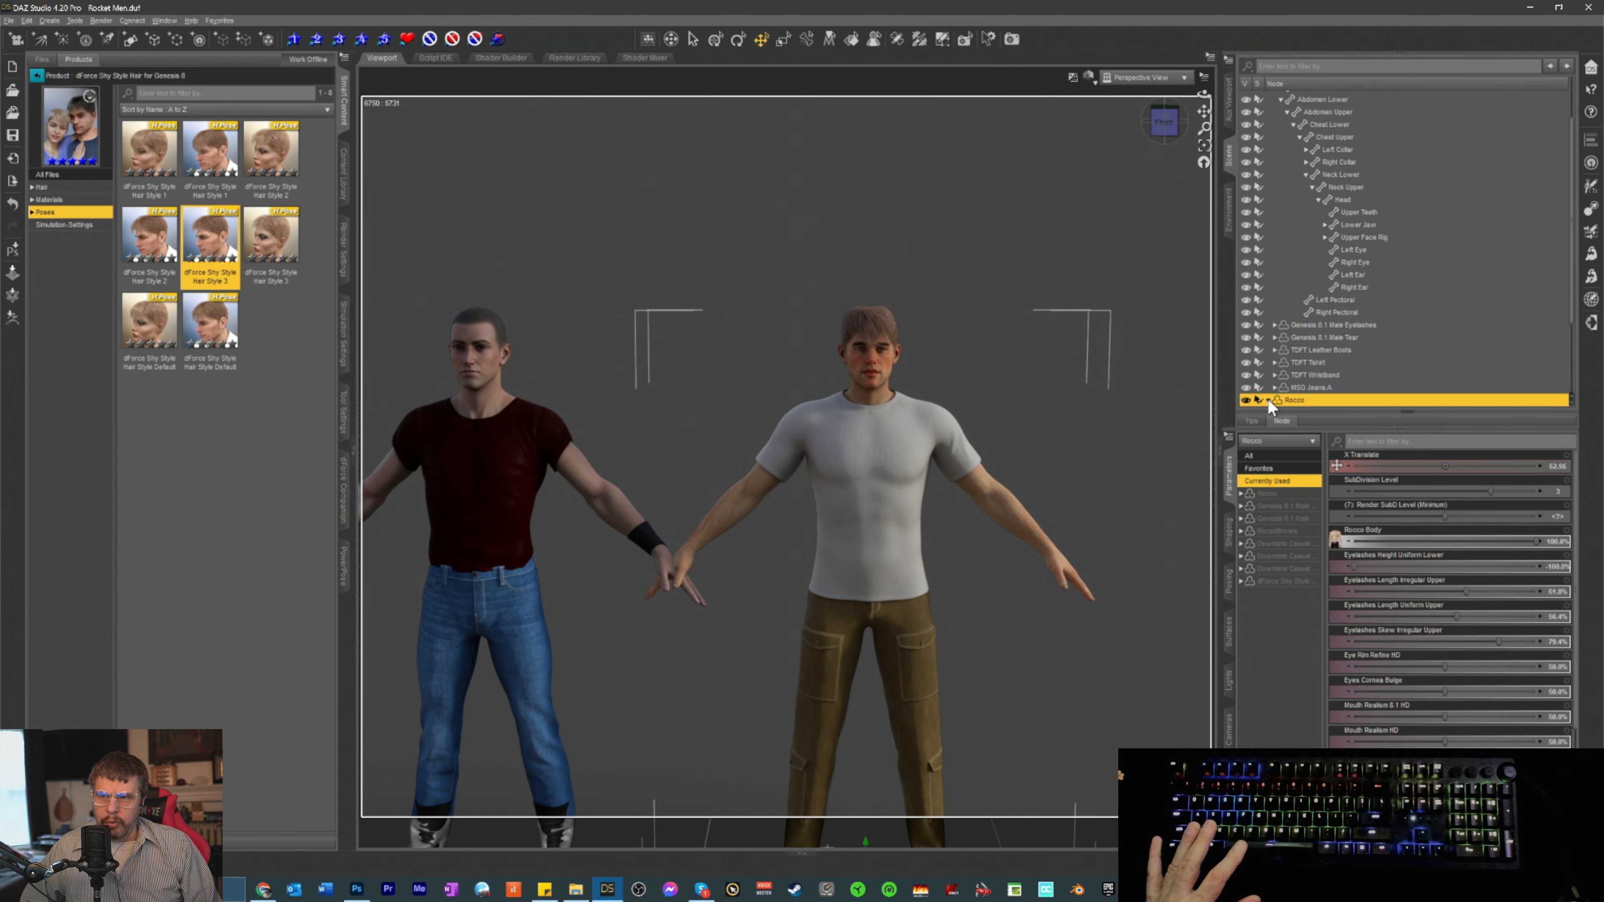
pyautogui.scroll(-3, 1364, 322)
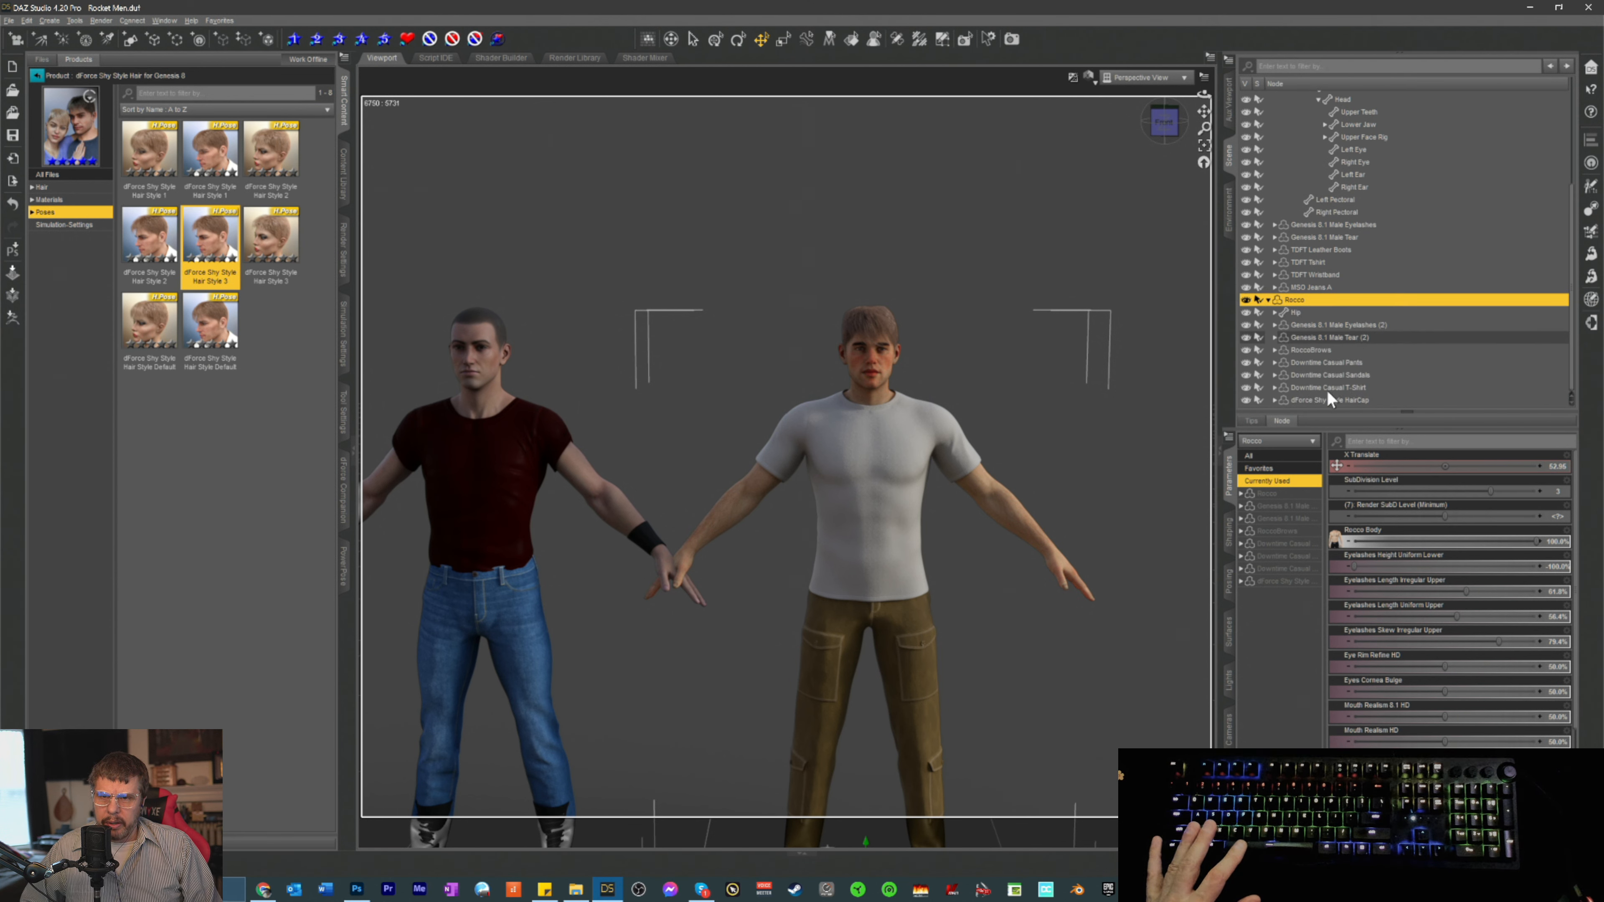
pyautogui.click(1301, 399)
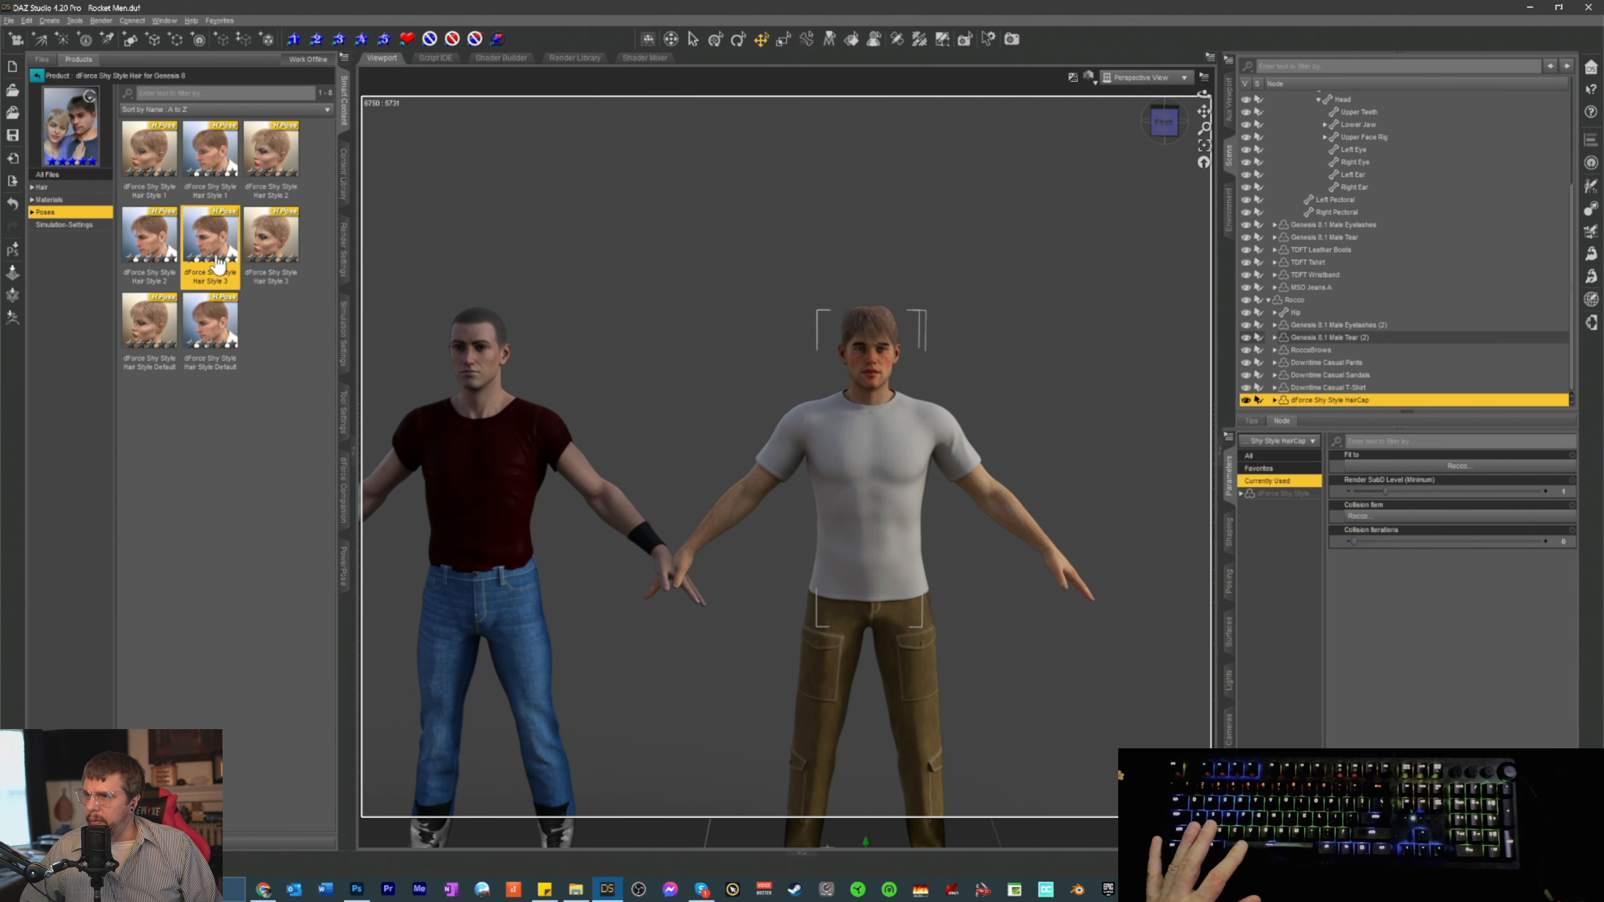
pyautogui.doubleClick(224, 240)
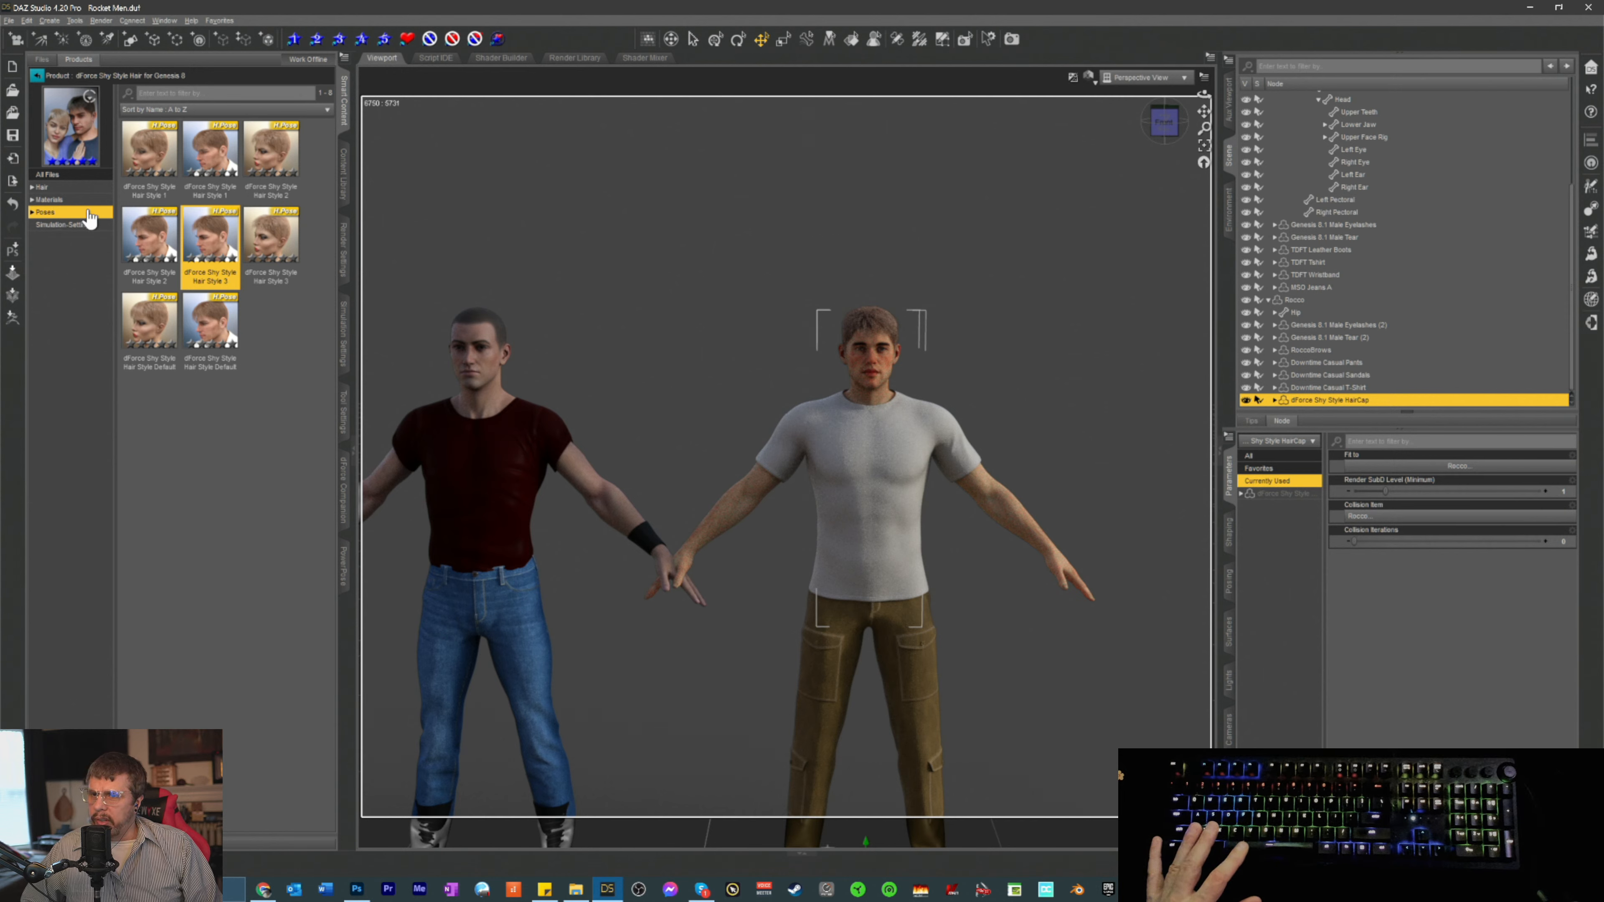
# - Apply the male DForce Shy Style Darkest Brown material to Rocco's hair
pyautogui.click(73, 200)
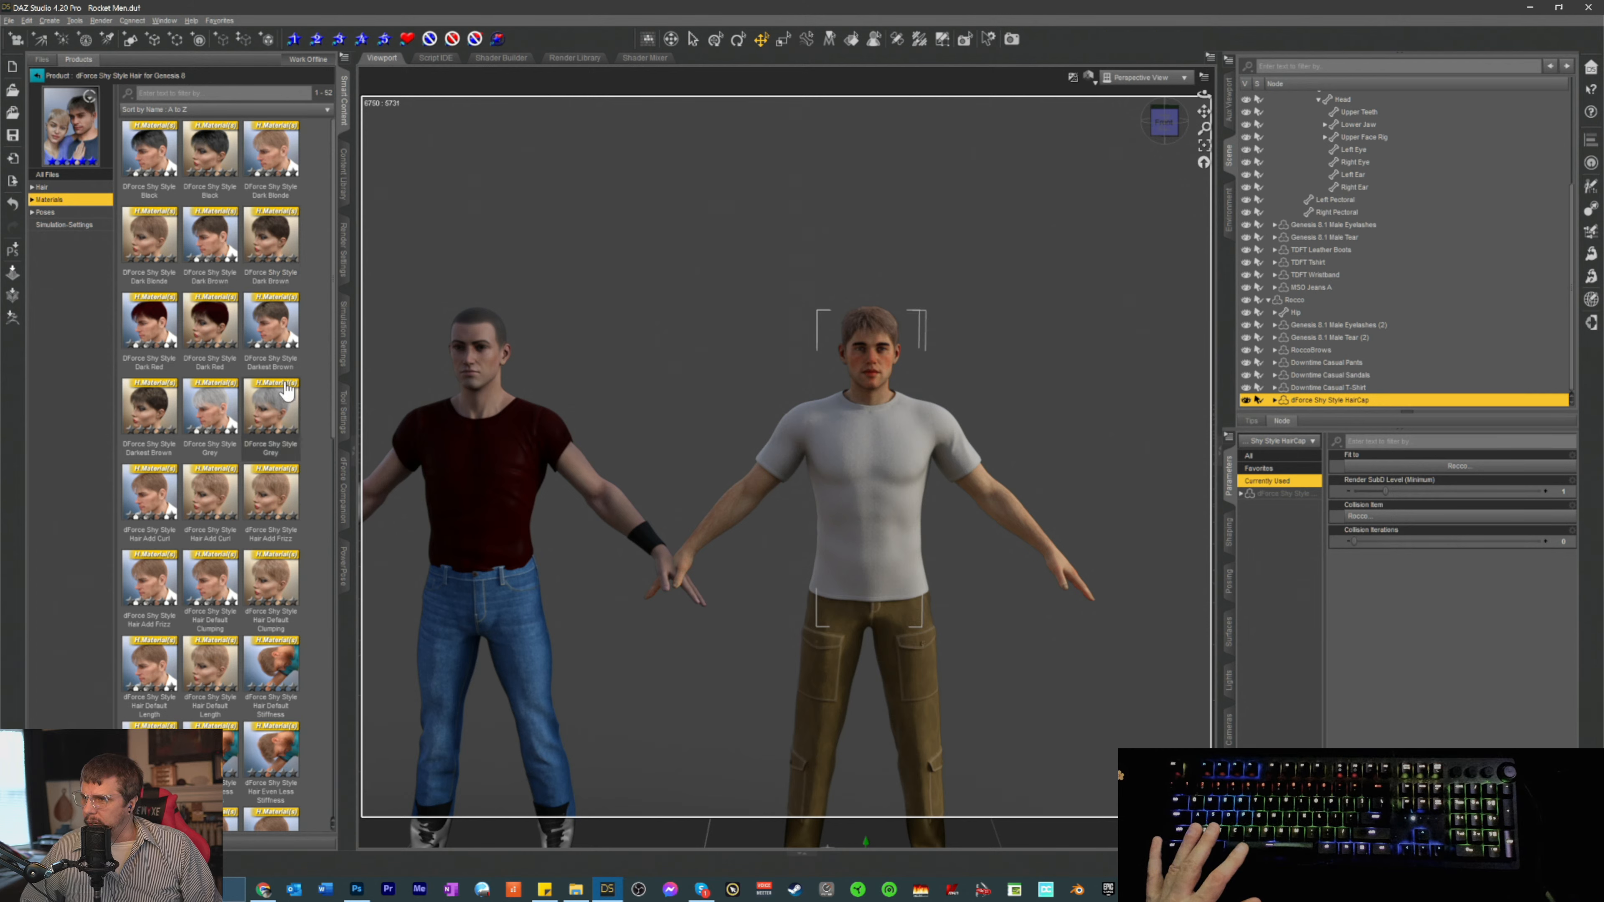
pyautogui.doubleClick(273, 340)
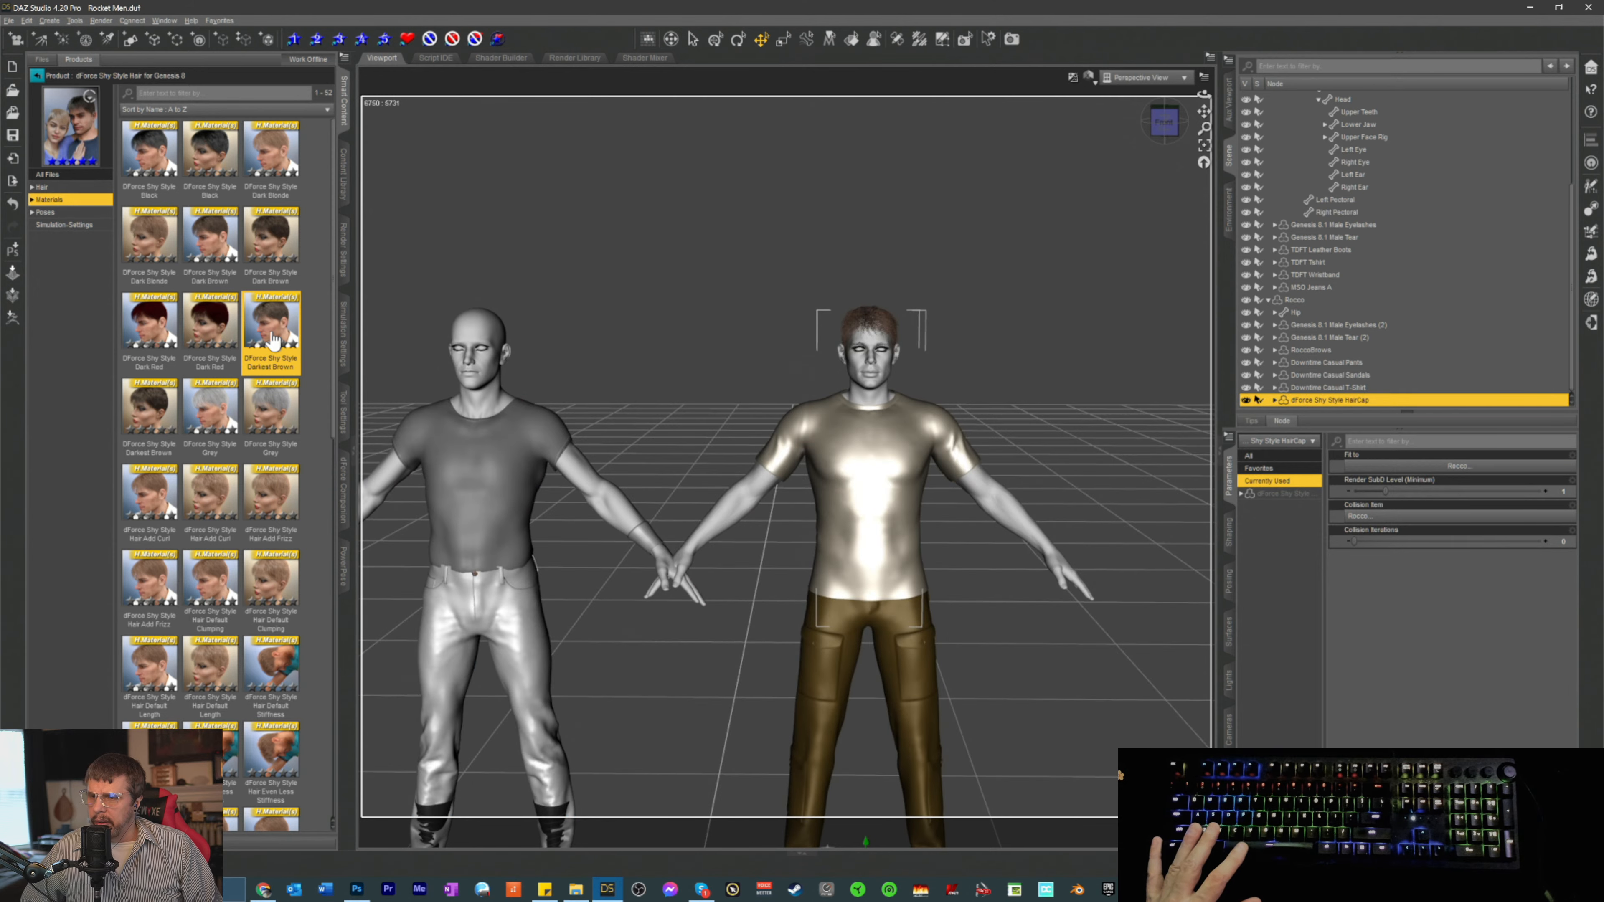
pyautogui.moveTo(273, 342)
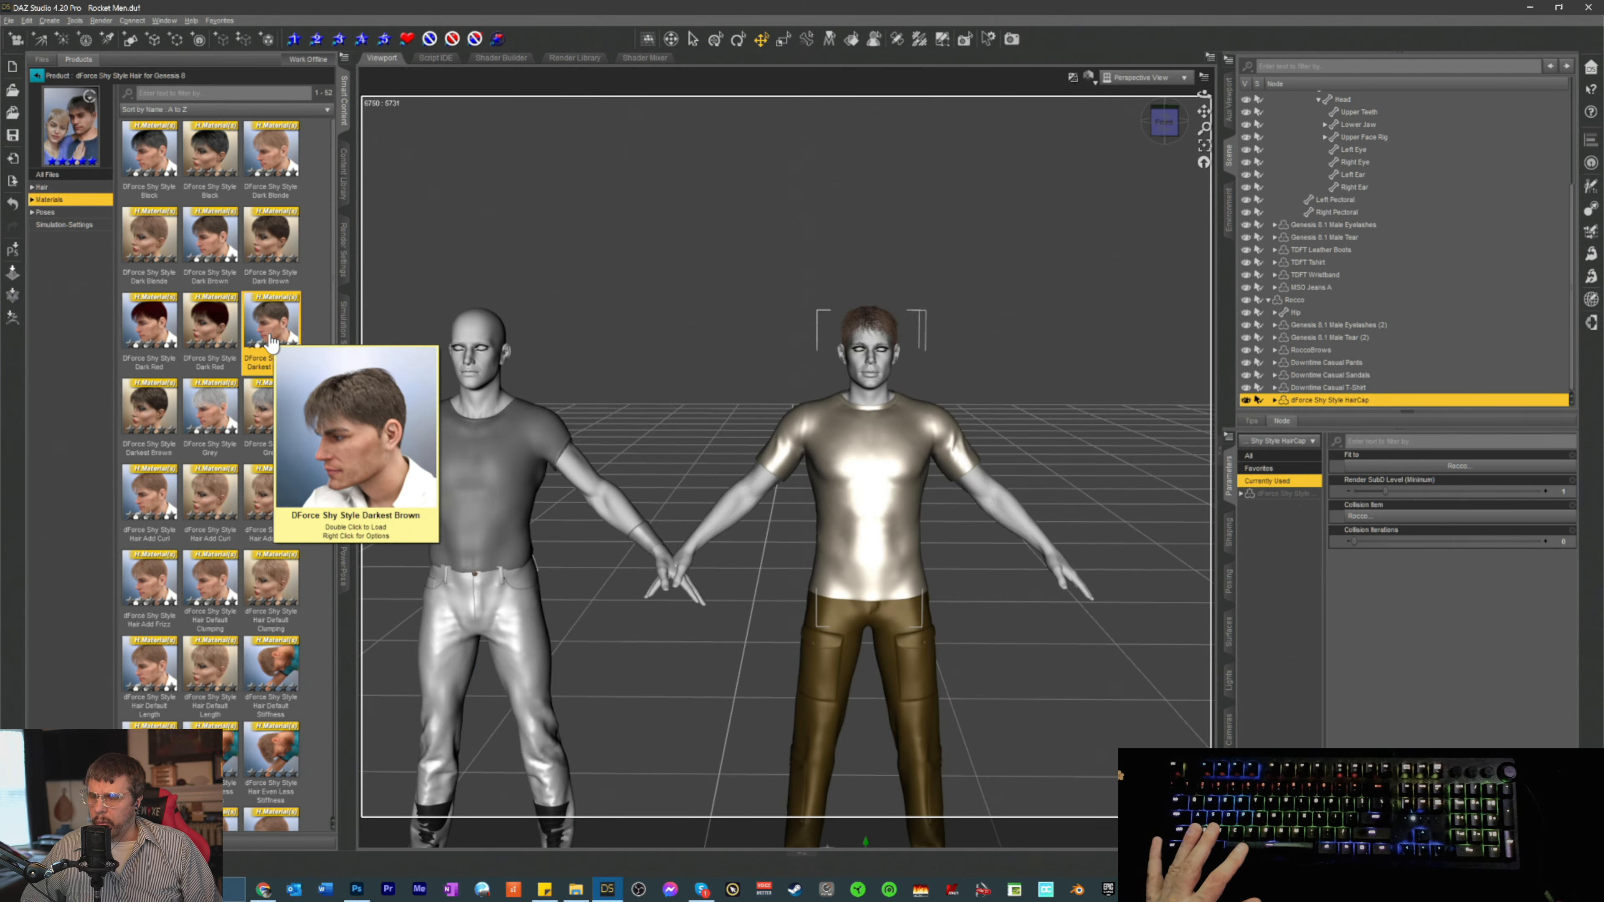
# - Examine Rocco's styled and recoloured hair close up from the front and from behind
pyautogui.scroll(4, 1119, 417)
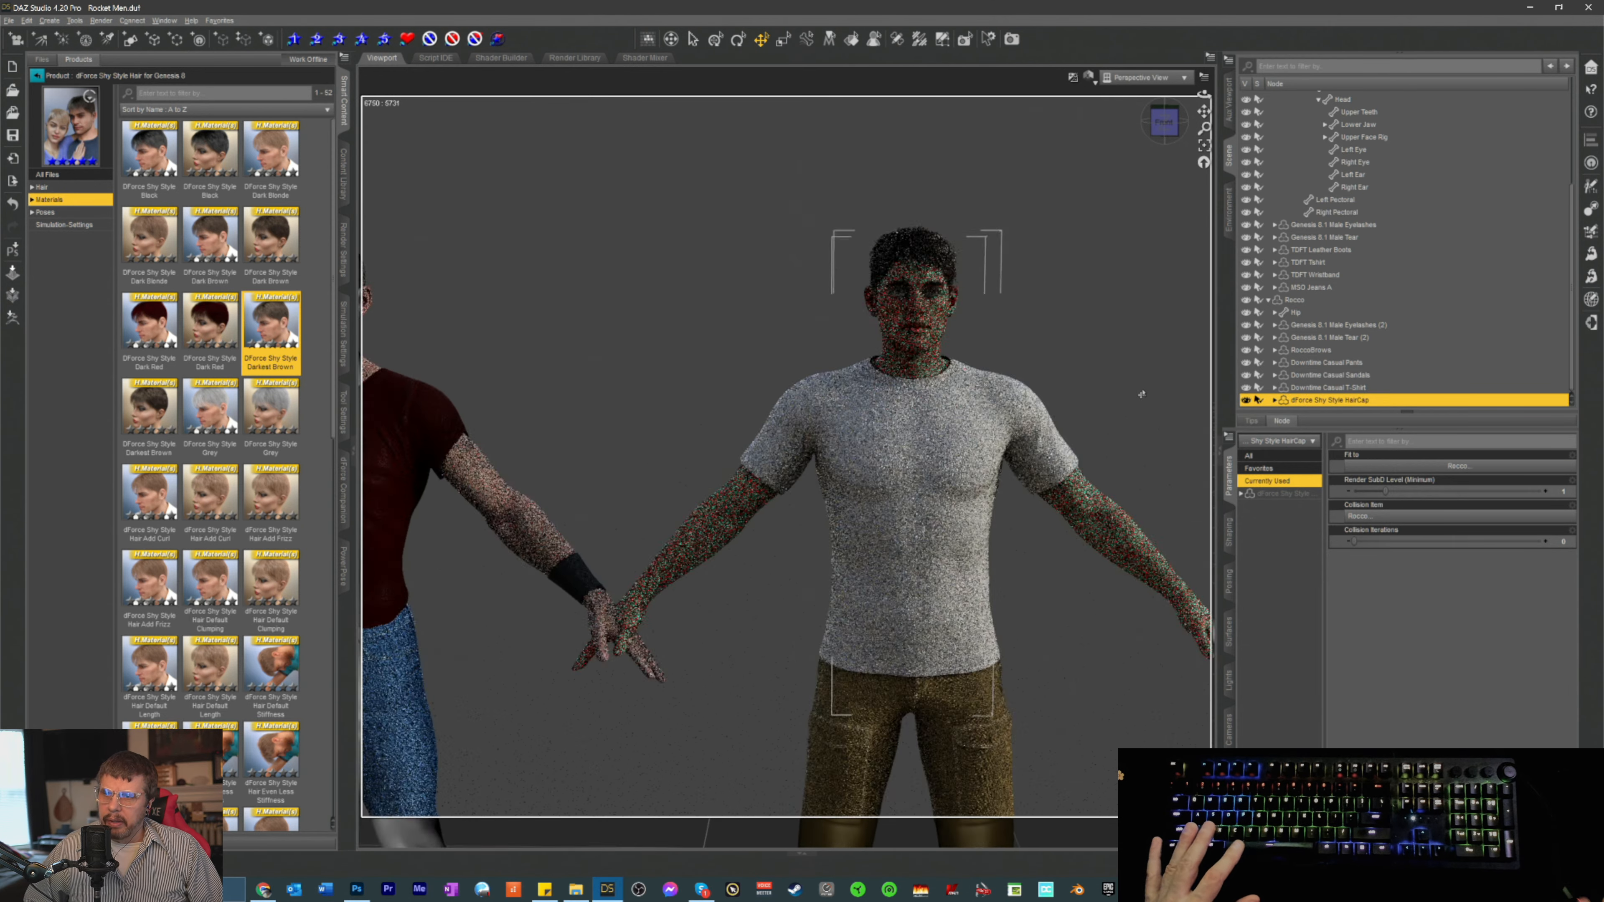
pyautogui.scroll(5, 1141, 394)
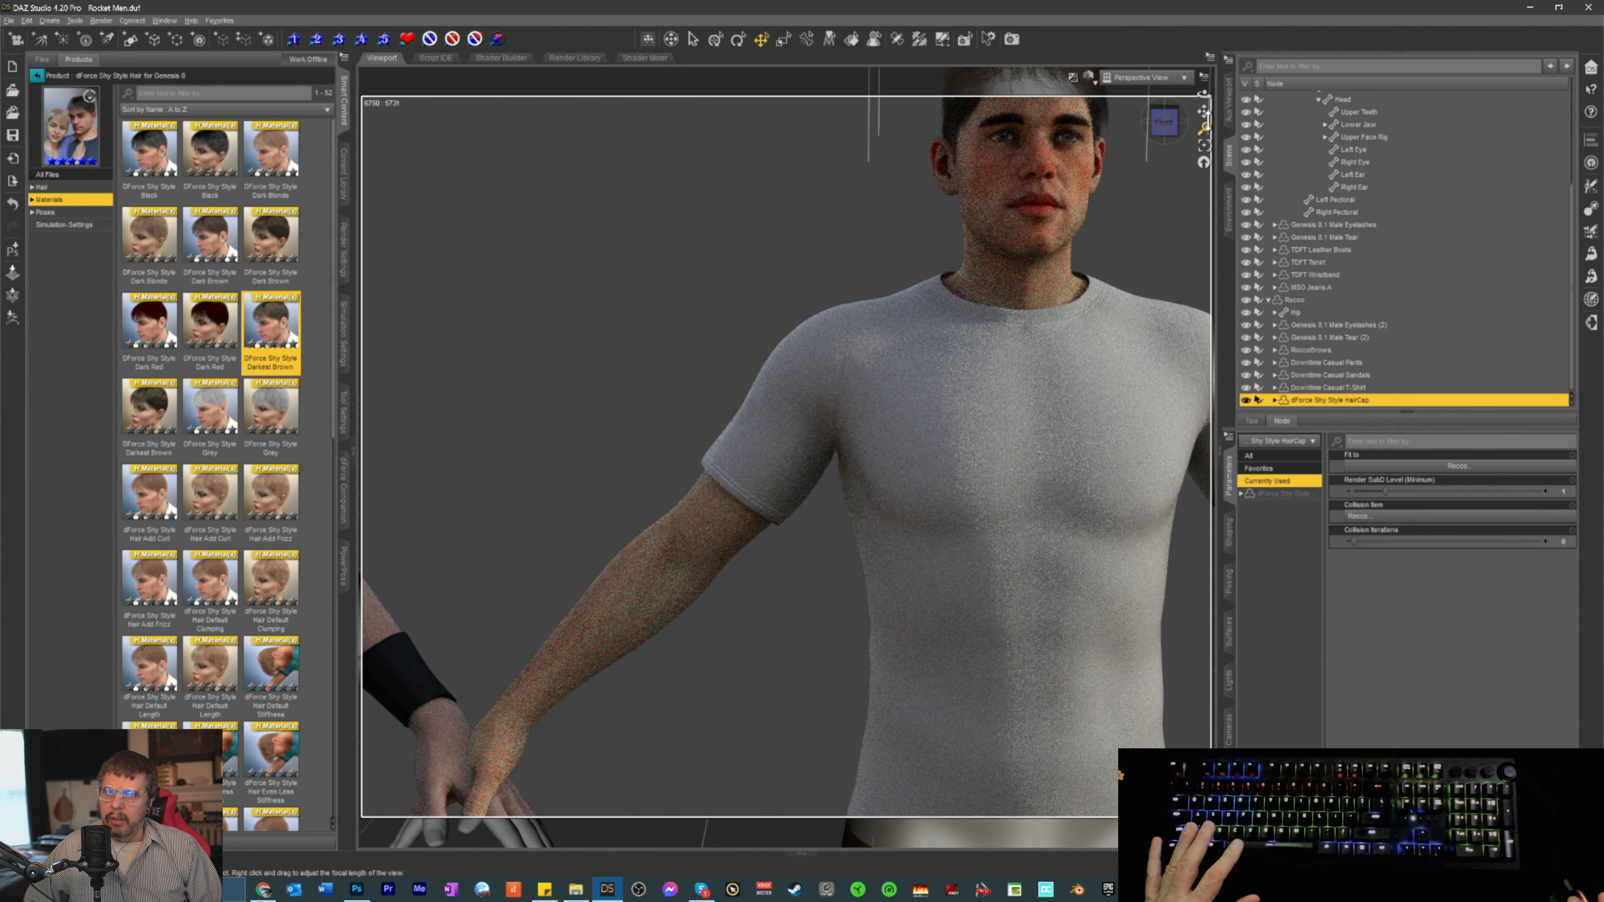
pyautogui.moveTo(1203, 117); pyautogui.dragTo(1165, 153)
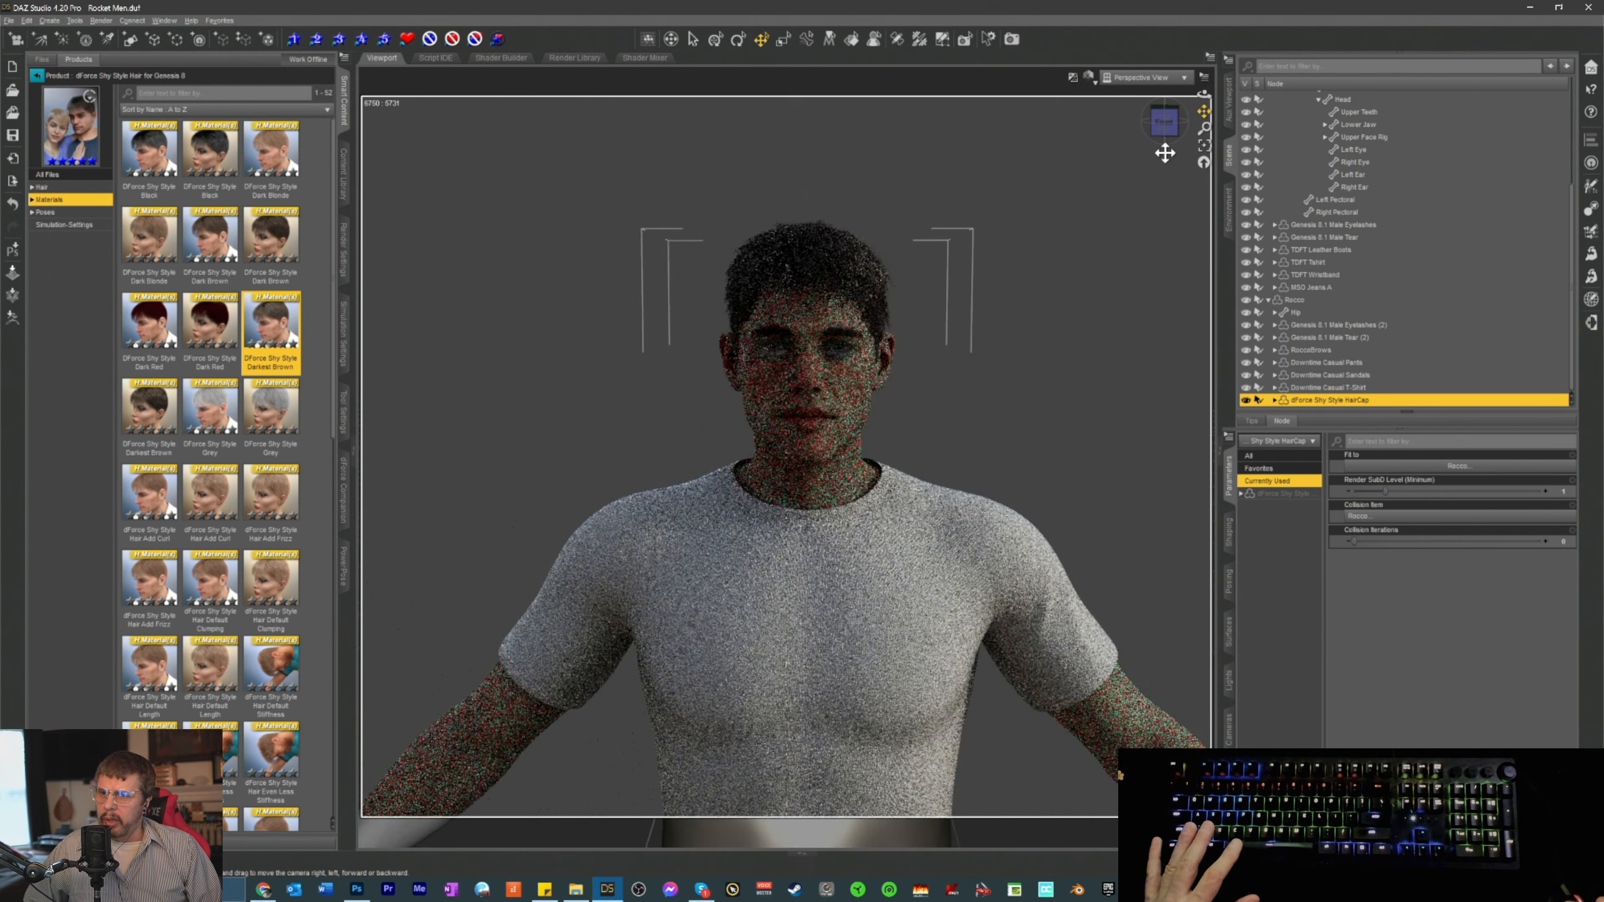
pyautogui.scroll(4, 1121, 260)
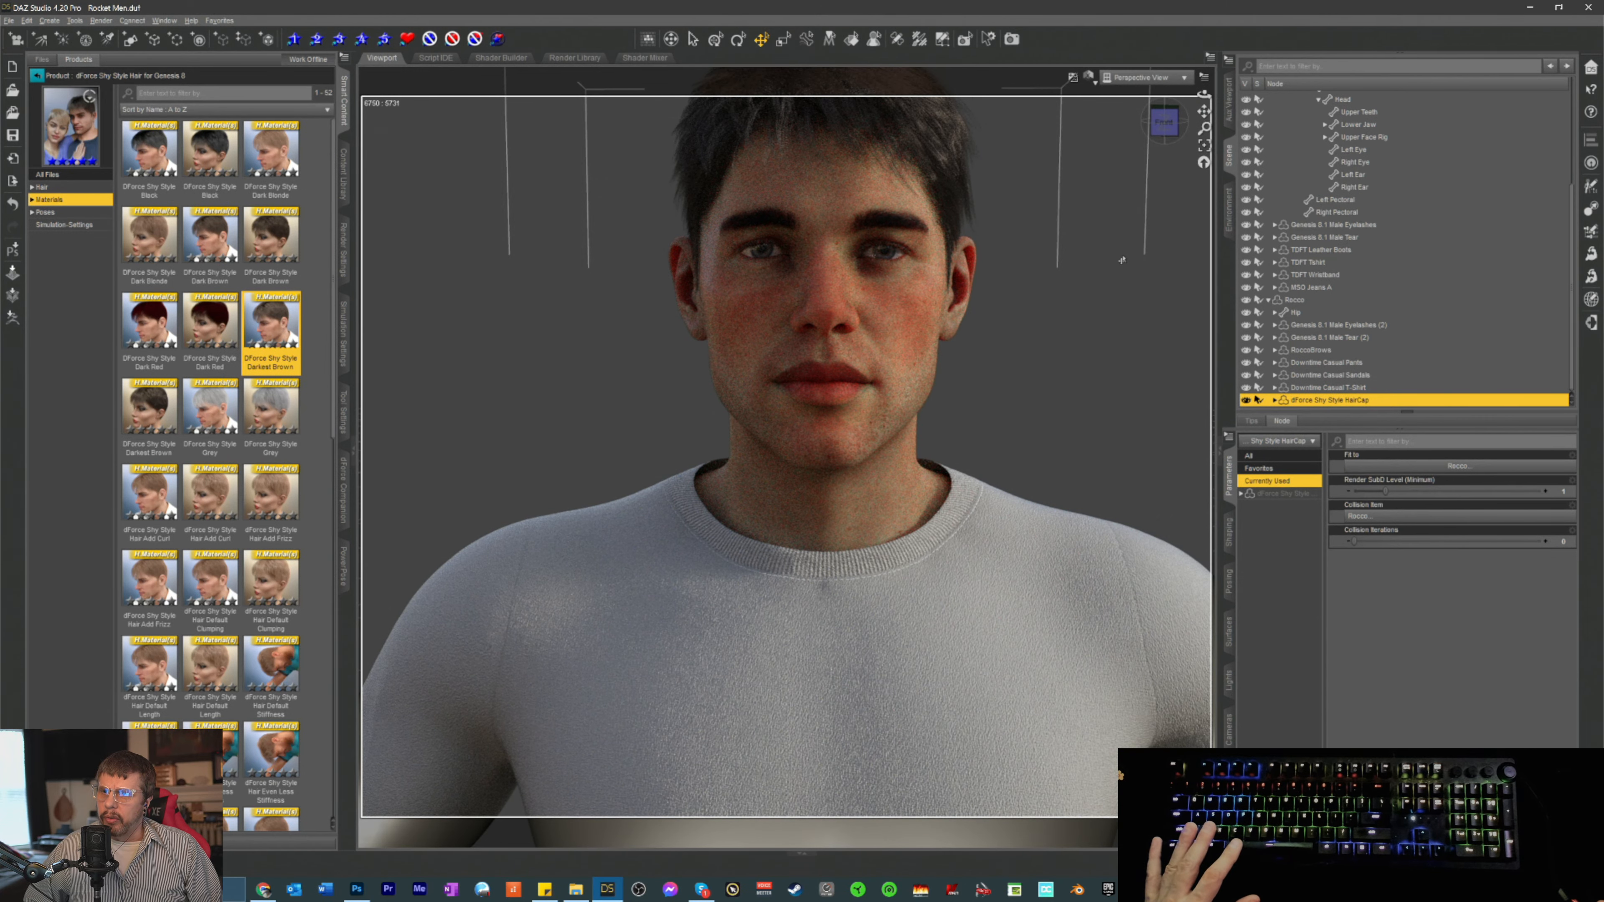
pyautogui.scroll(-5, 1118, 253)
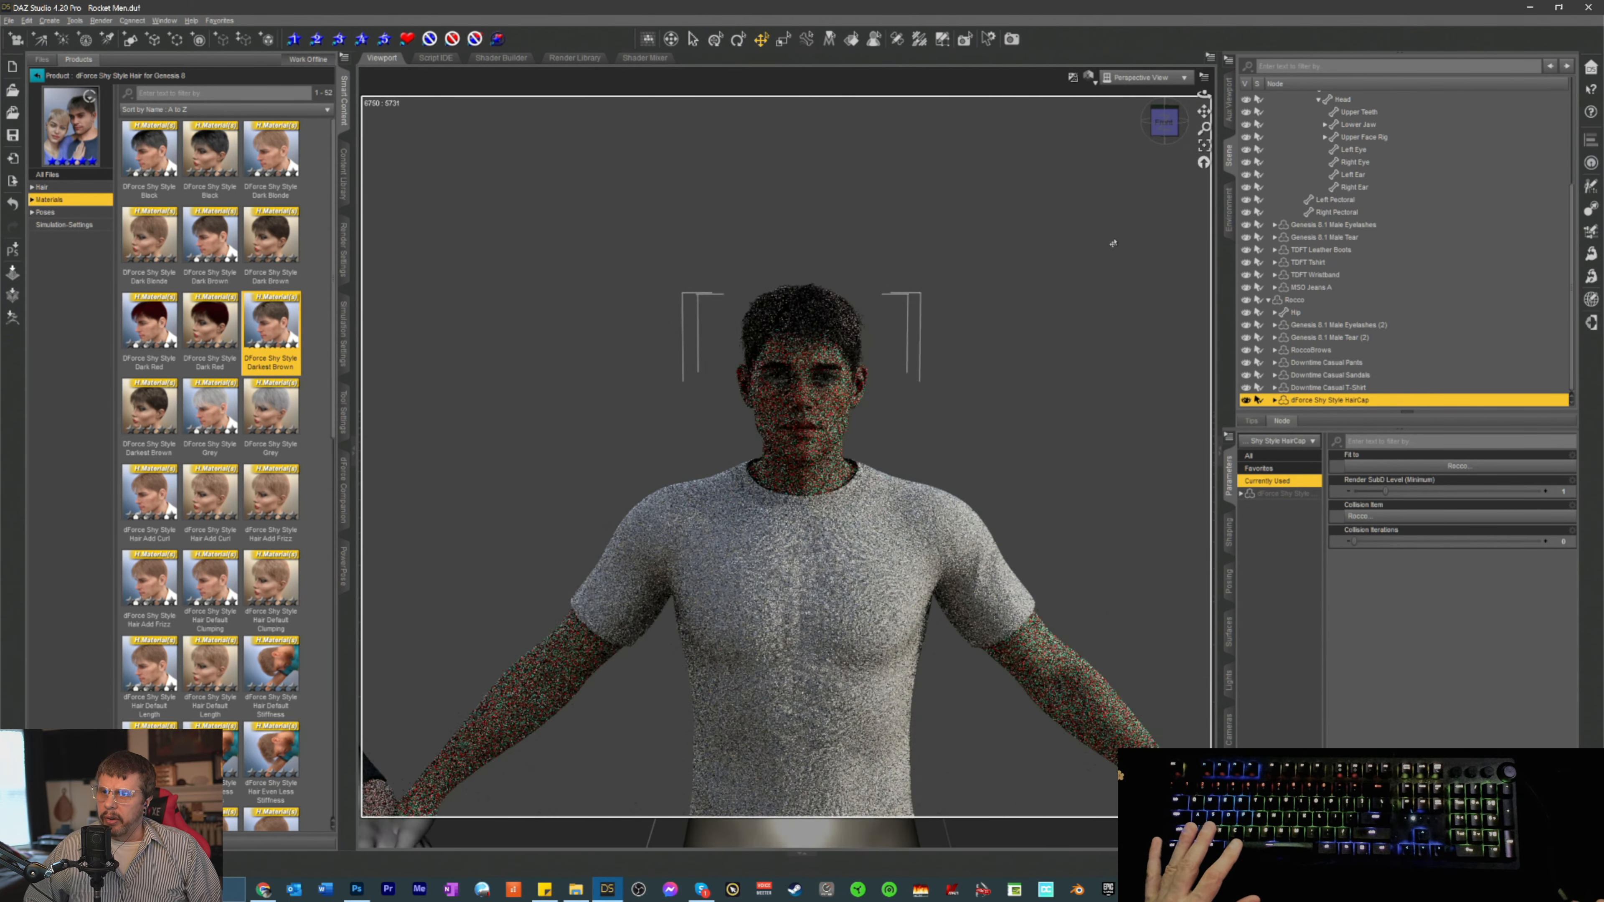
pyautogui.scroll(-2, 1124, 230)
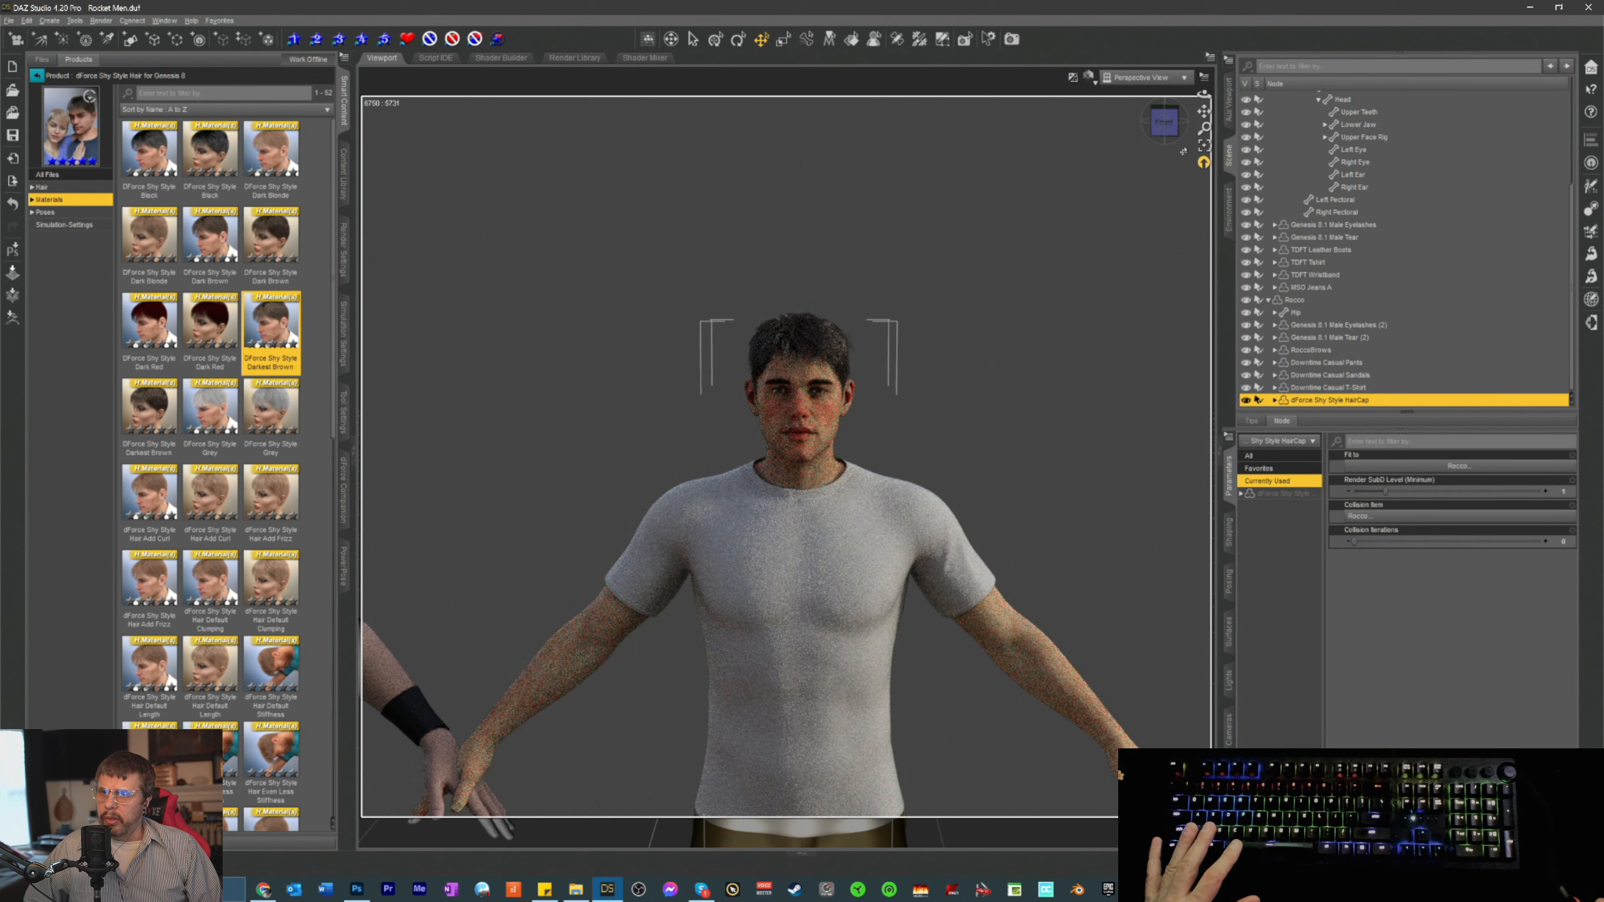
pyautogui.moveTo(1165, 131); pyautogui.dragTo(947, 131)
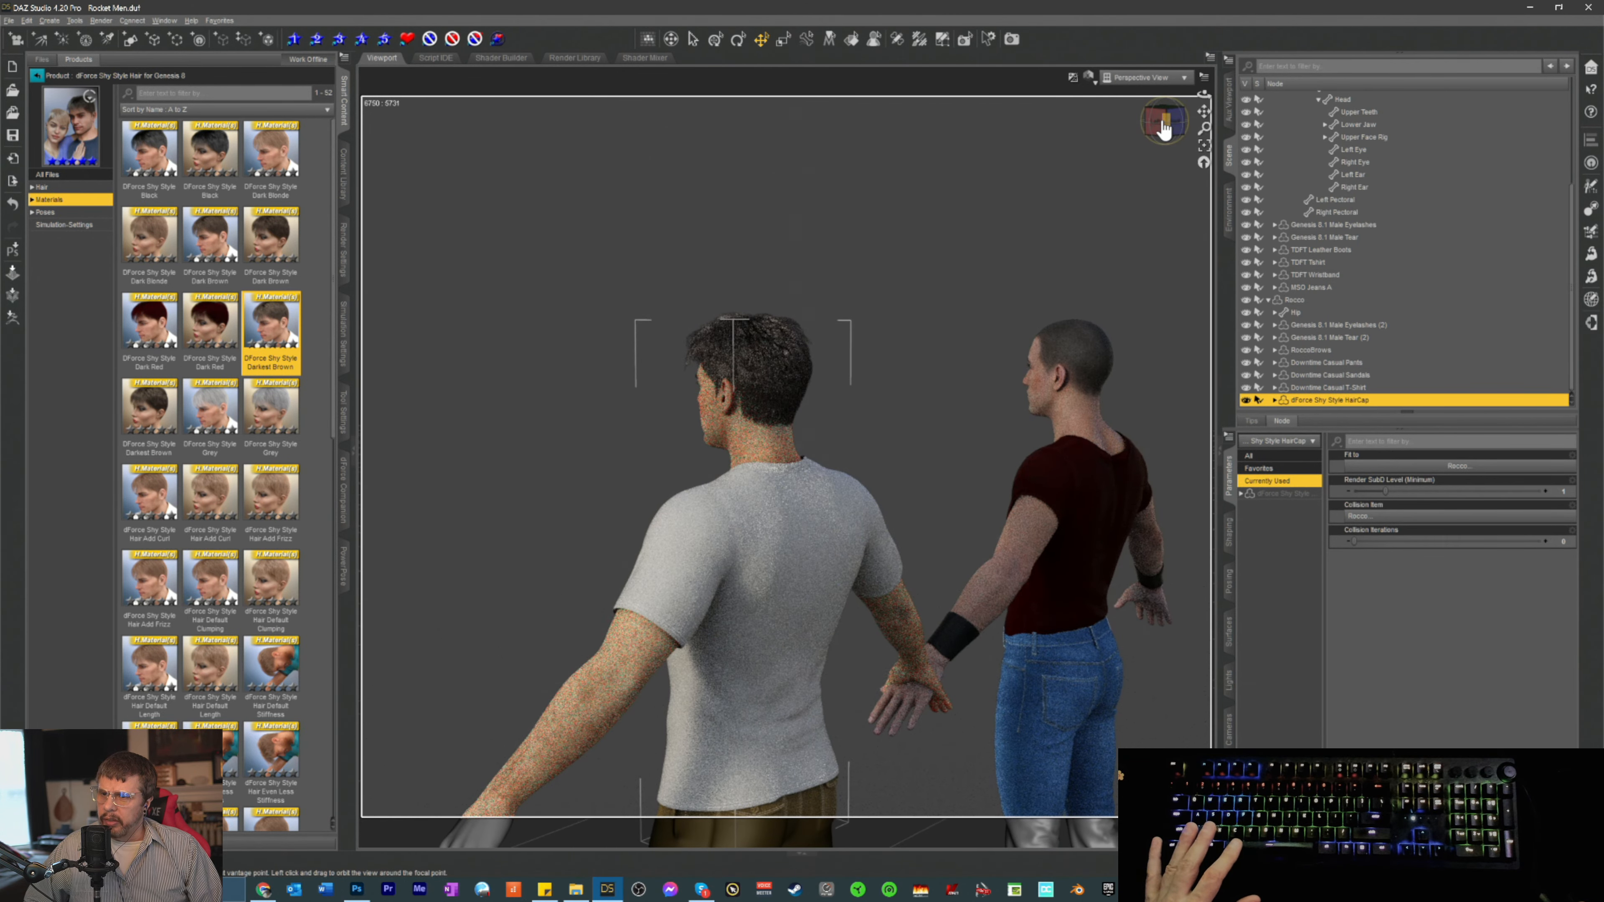
pyautogui.moveTo(1170, 127); pyautogui.dragTo(985, 112)
pyautogui.scroll(-2, 1095, 199)
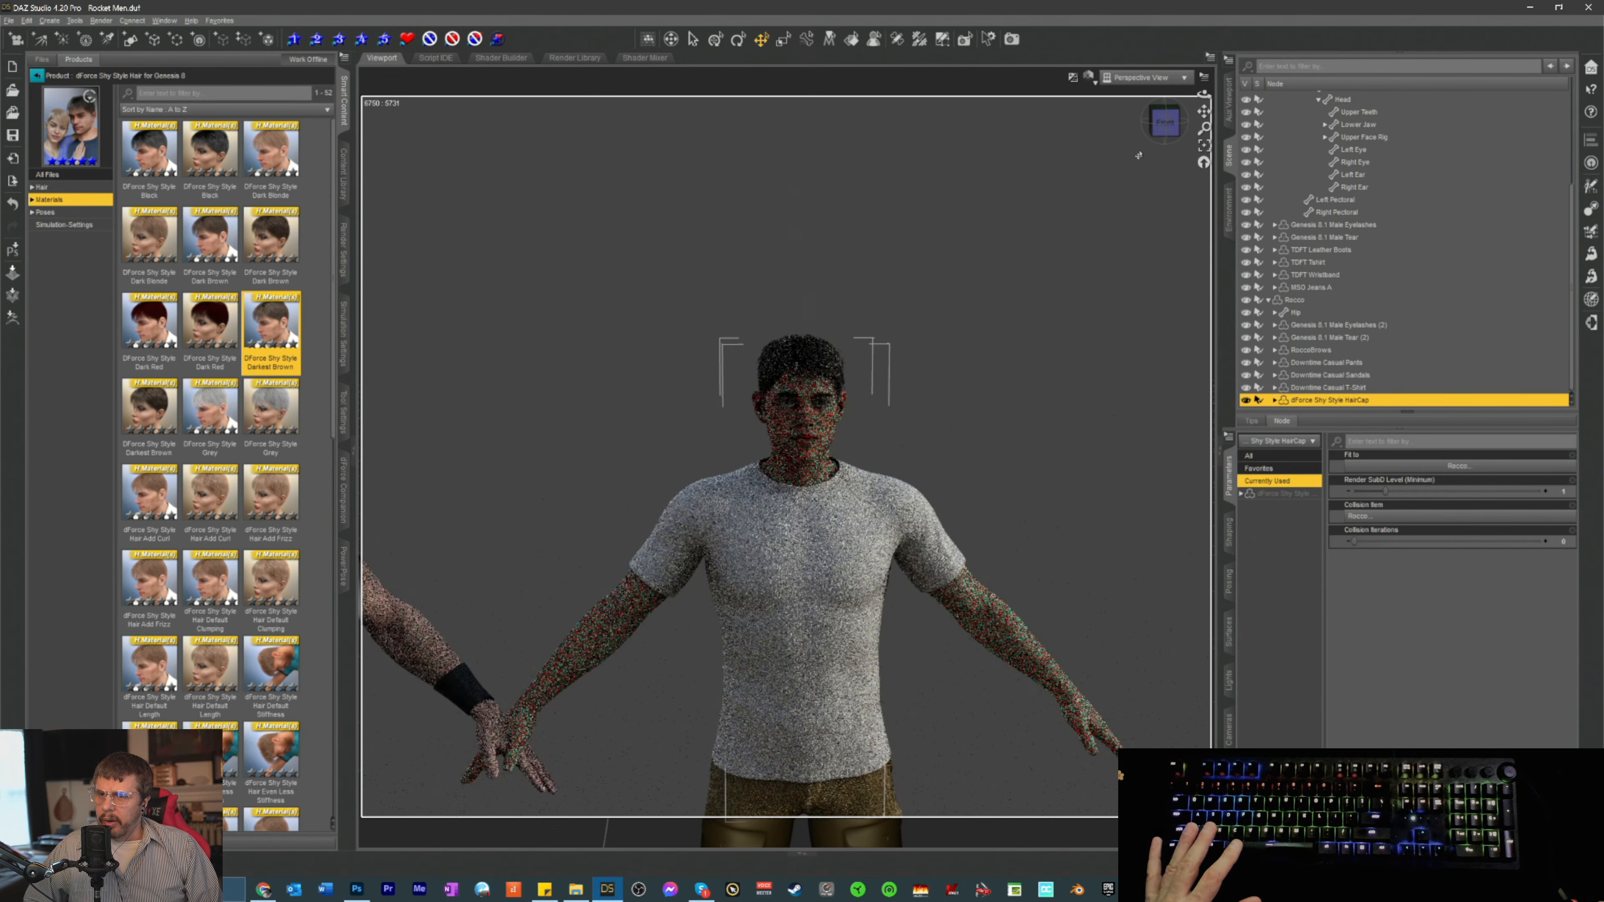
# - Open the dForce Corporate Hair for Genesis 8 Male and Female(s) product from the 5 Stars folder in Smart Content
pyautogui.moveTo(1204, 112); pyautogui.dragTo(1168, 112)
pyautogui.scroll(5, 798, 369)
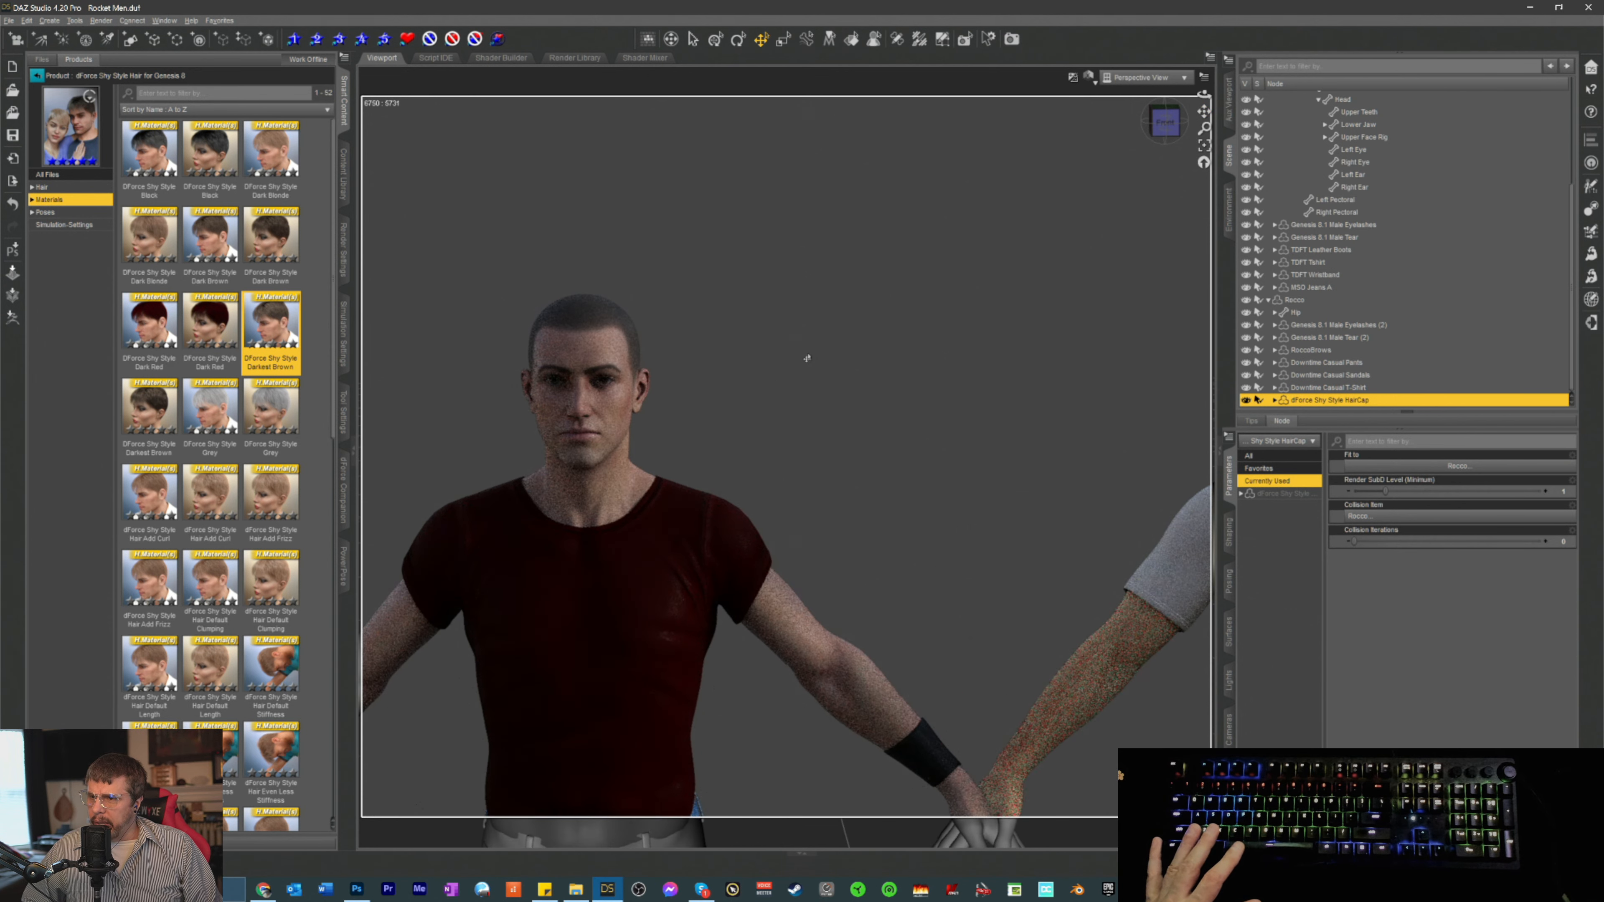
pyautogui.moveTo(1204, 112); pyautogui.dragTo(1193, 113)
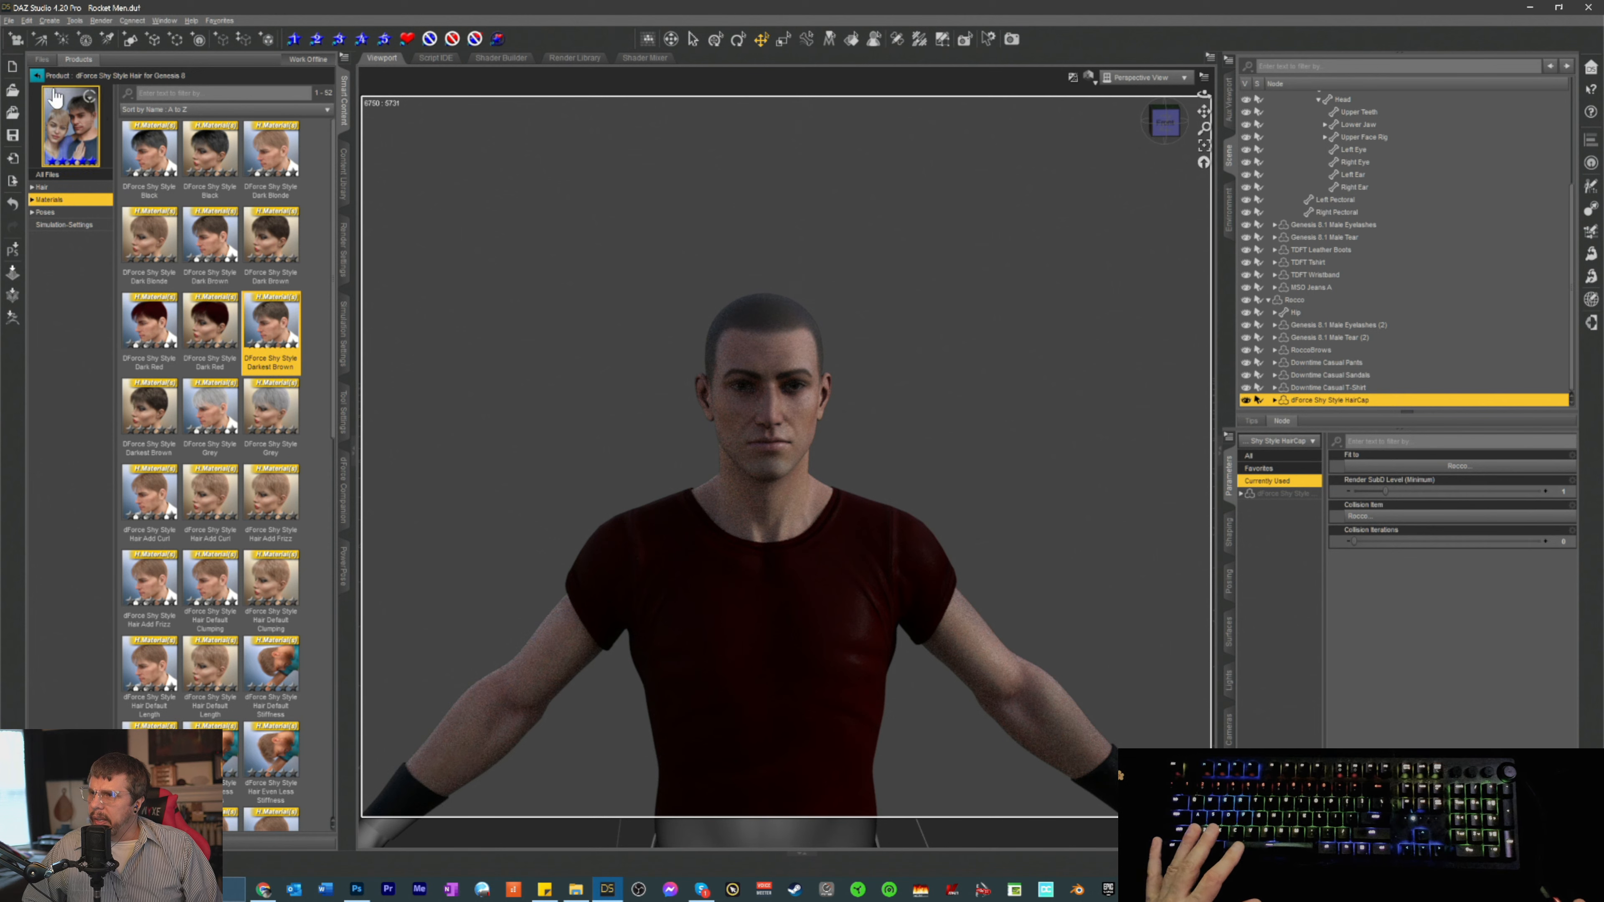
pyautogui.click(36, 75)
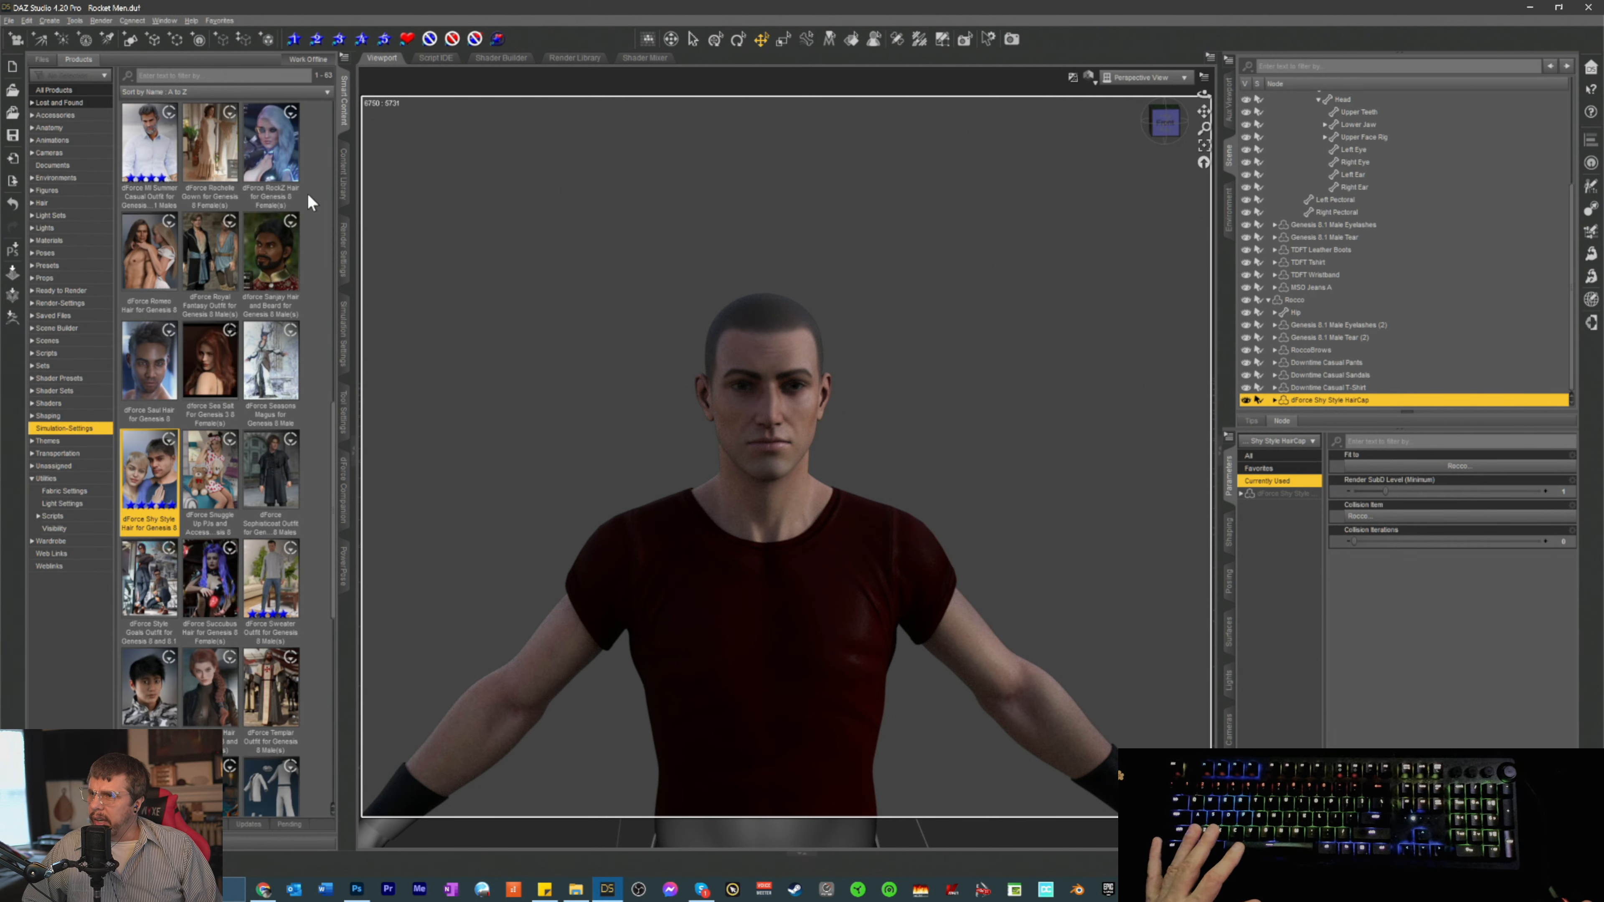
pyautogui.click(344, 184)
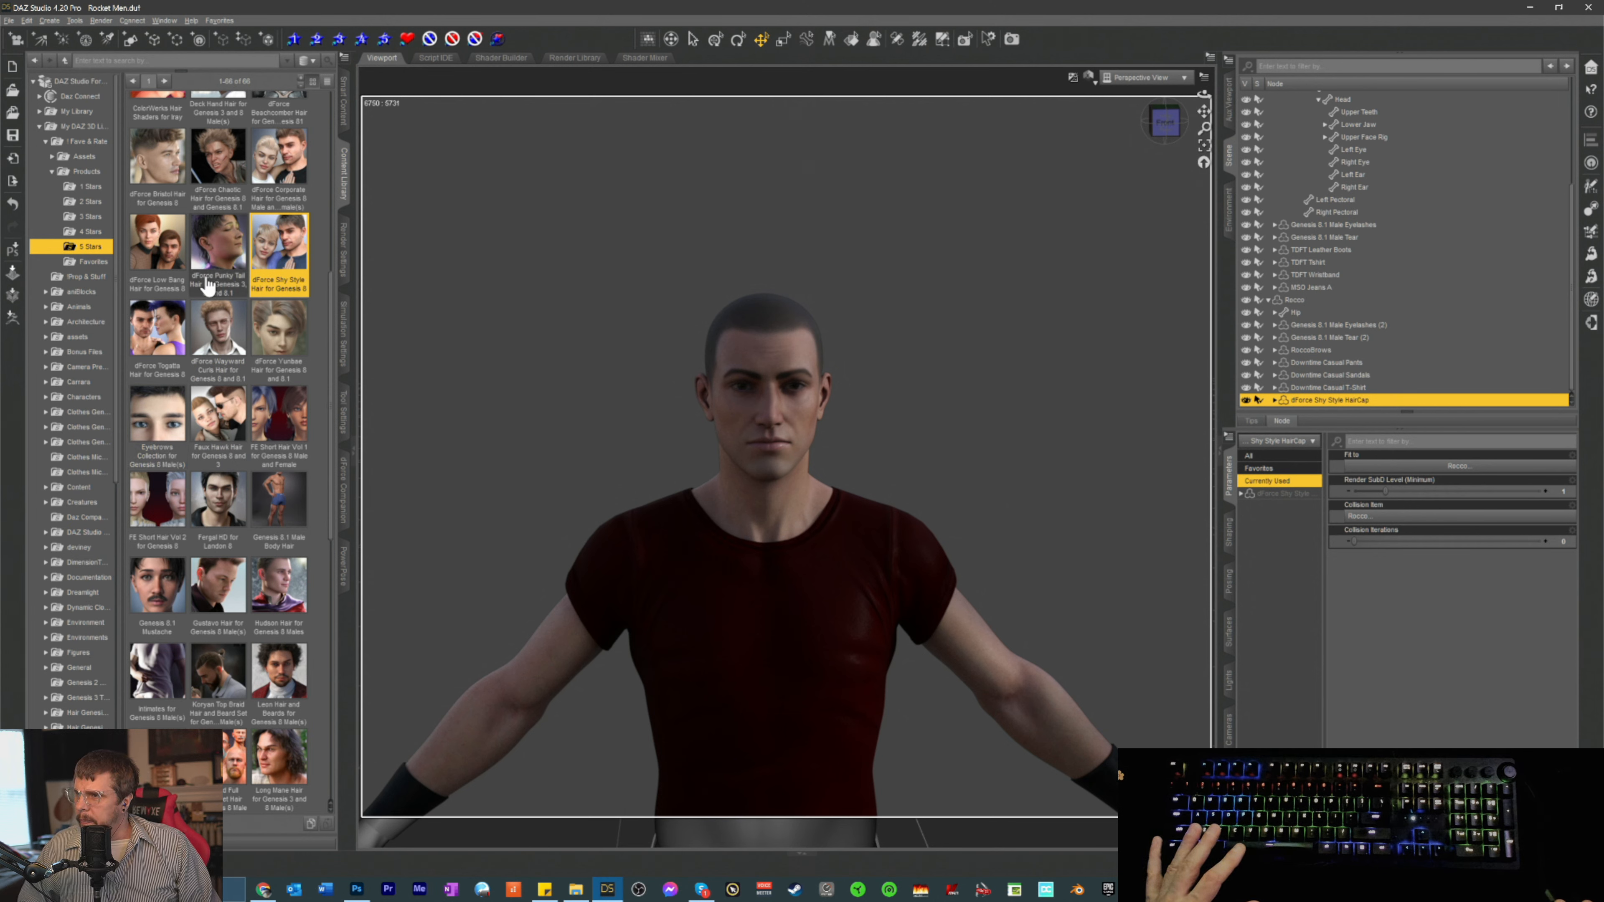
pyautogui.click(281, 152)
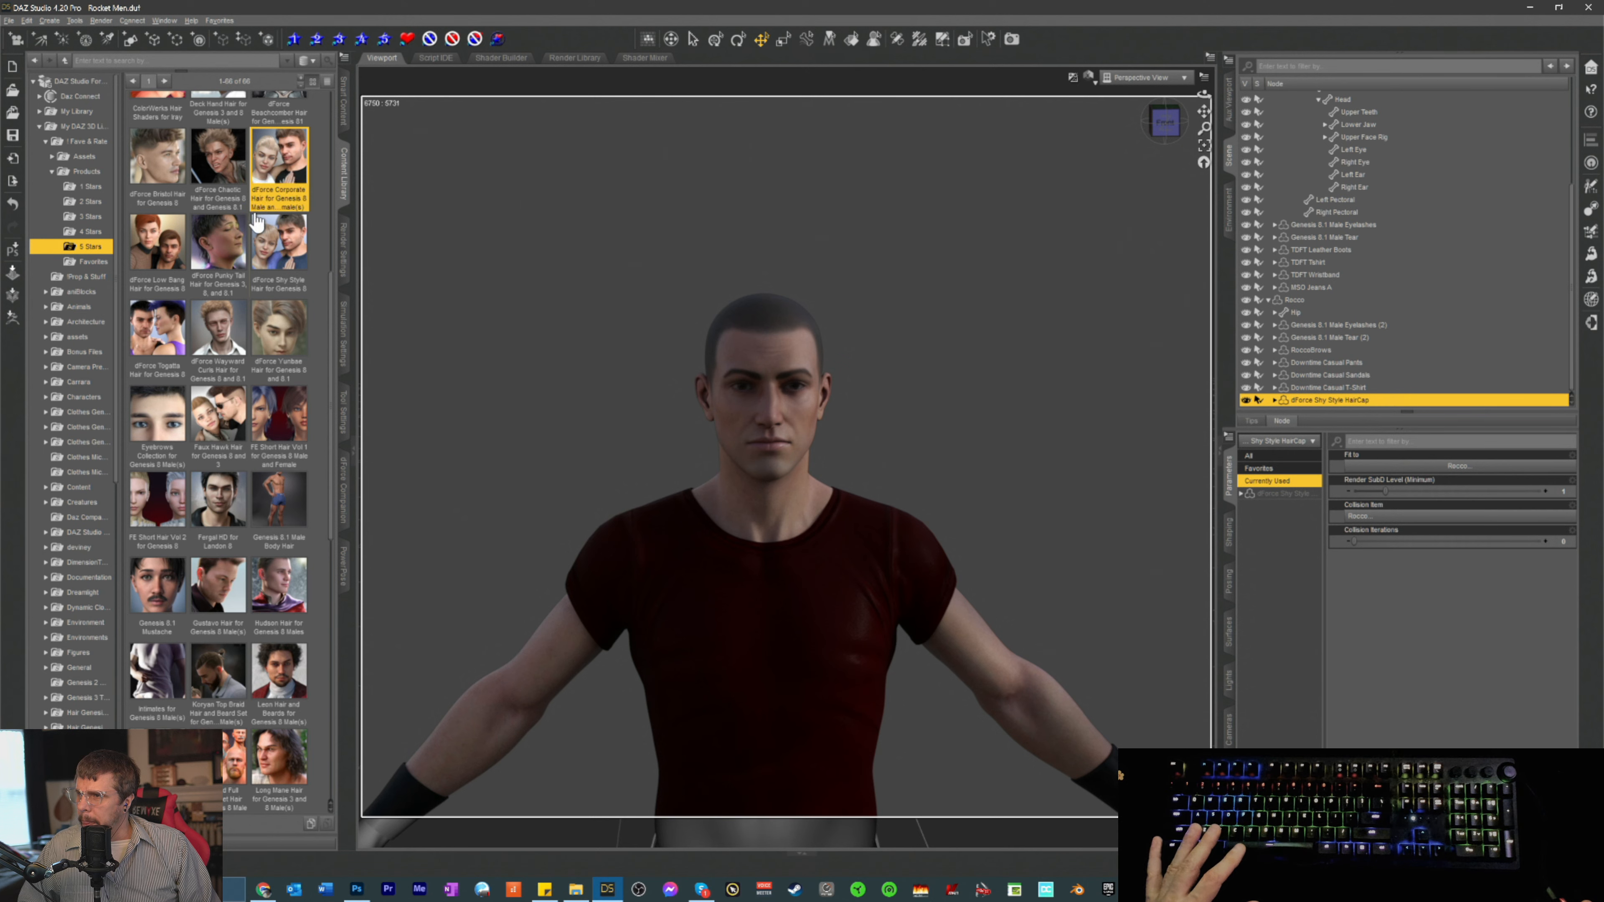
pyautogui.doubleClick(289, 178)
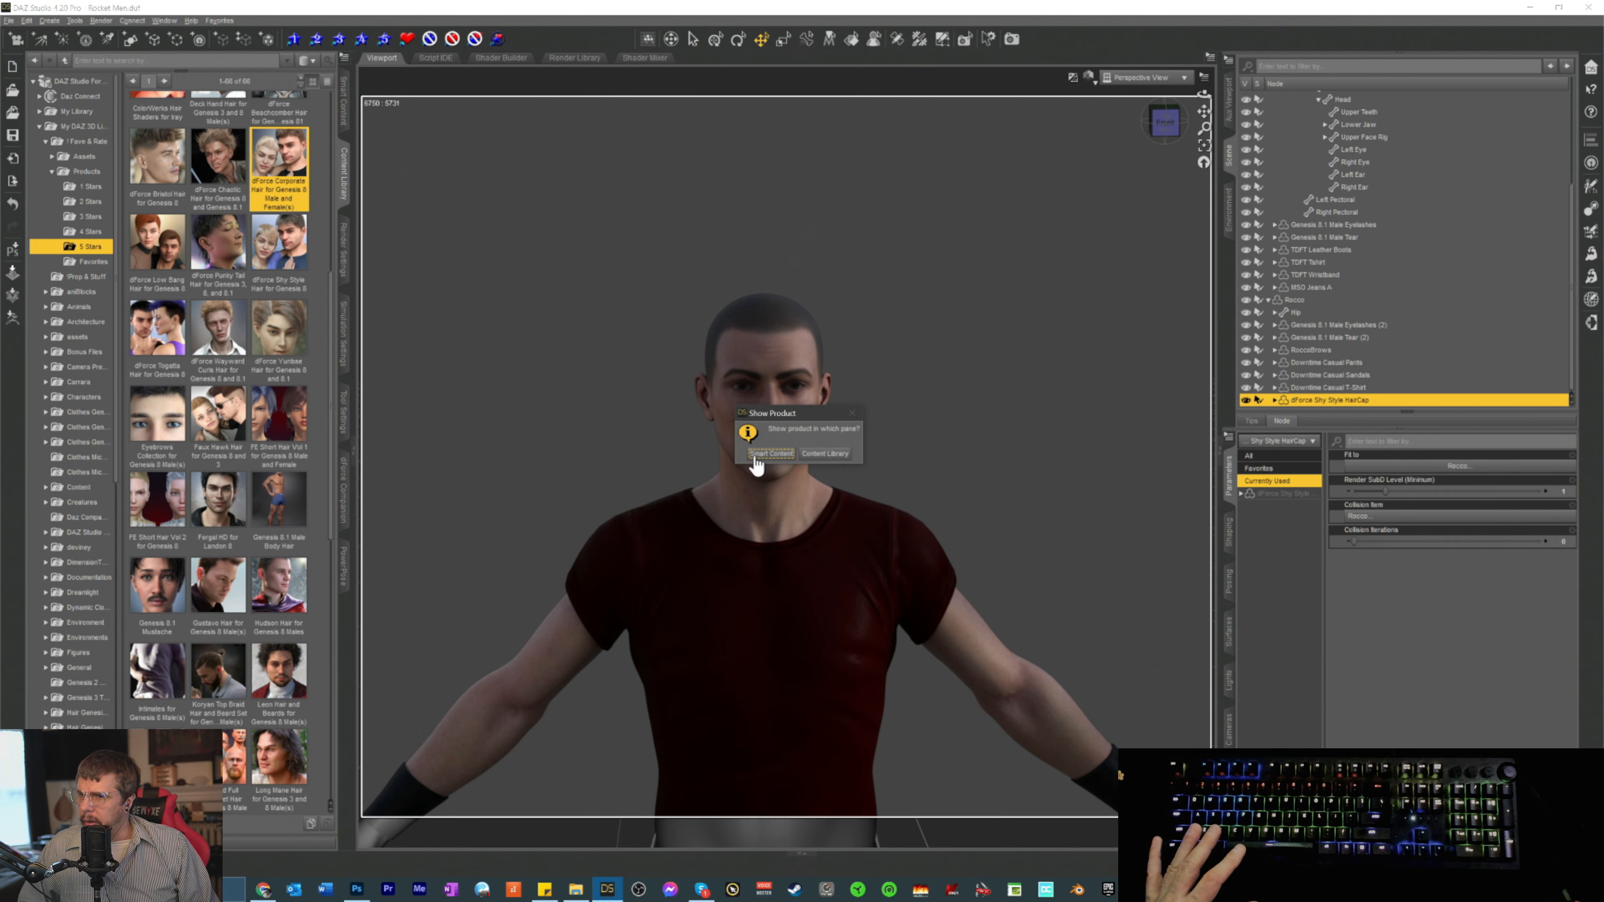
pyautogui.click(769, 454)
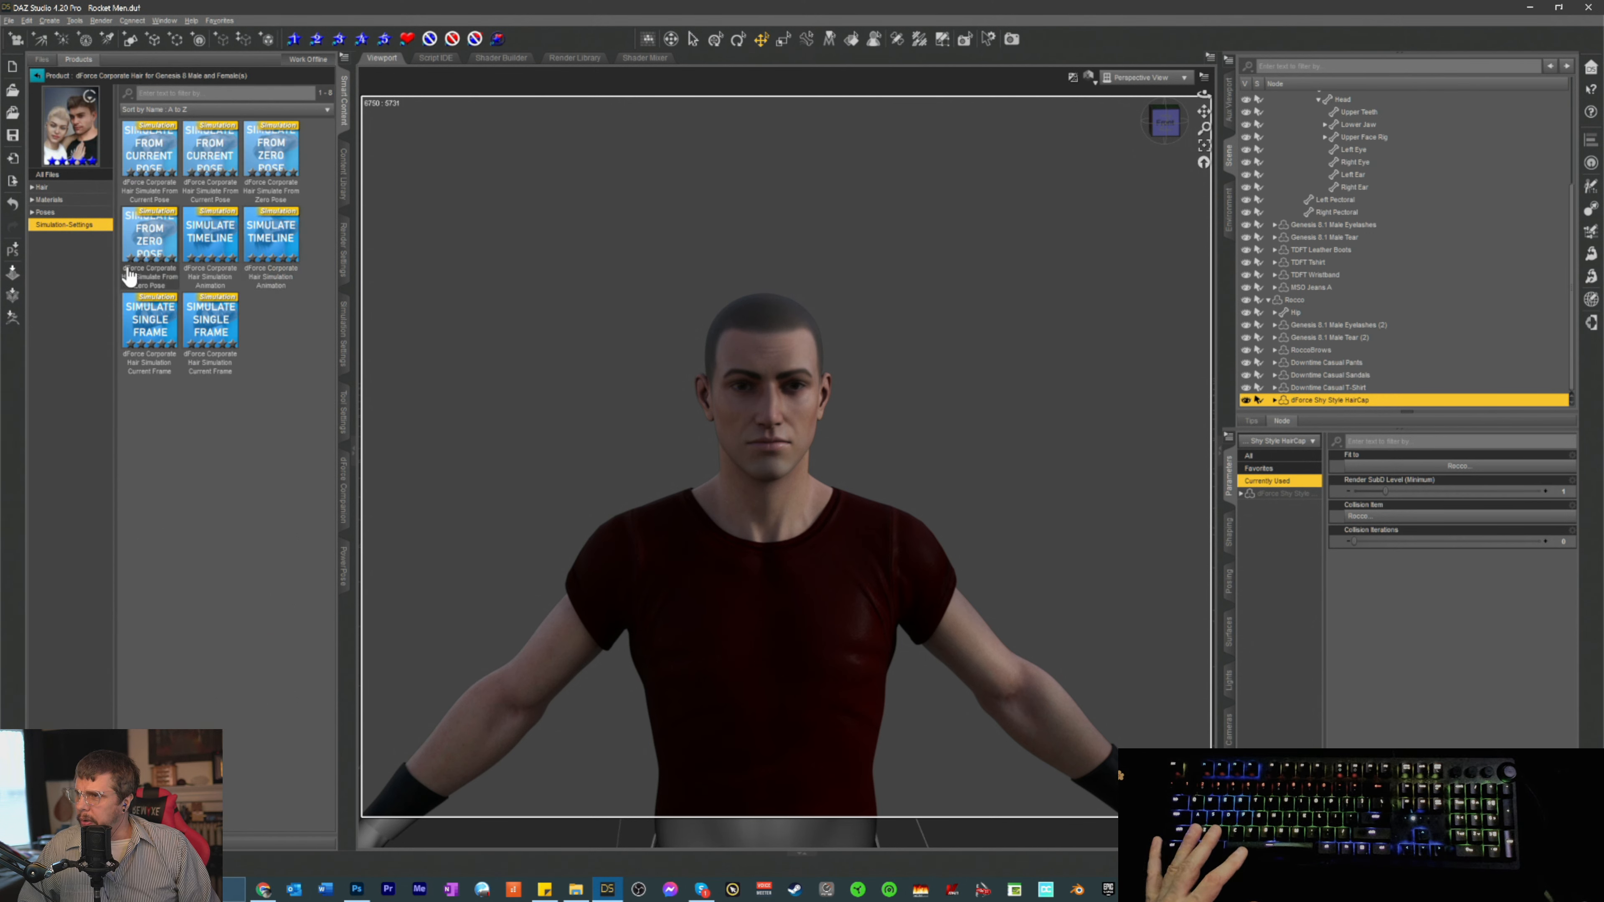
# - Load the male dForce Corporate Hair G8M onto the Alex Capital figure and check it from the side
pyautogui.click(50, 189)
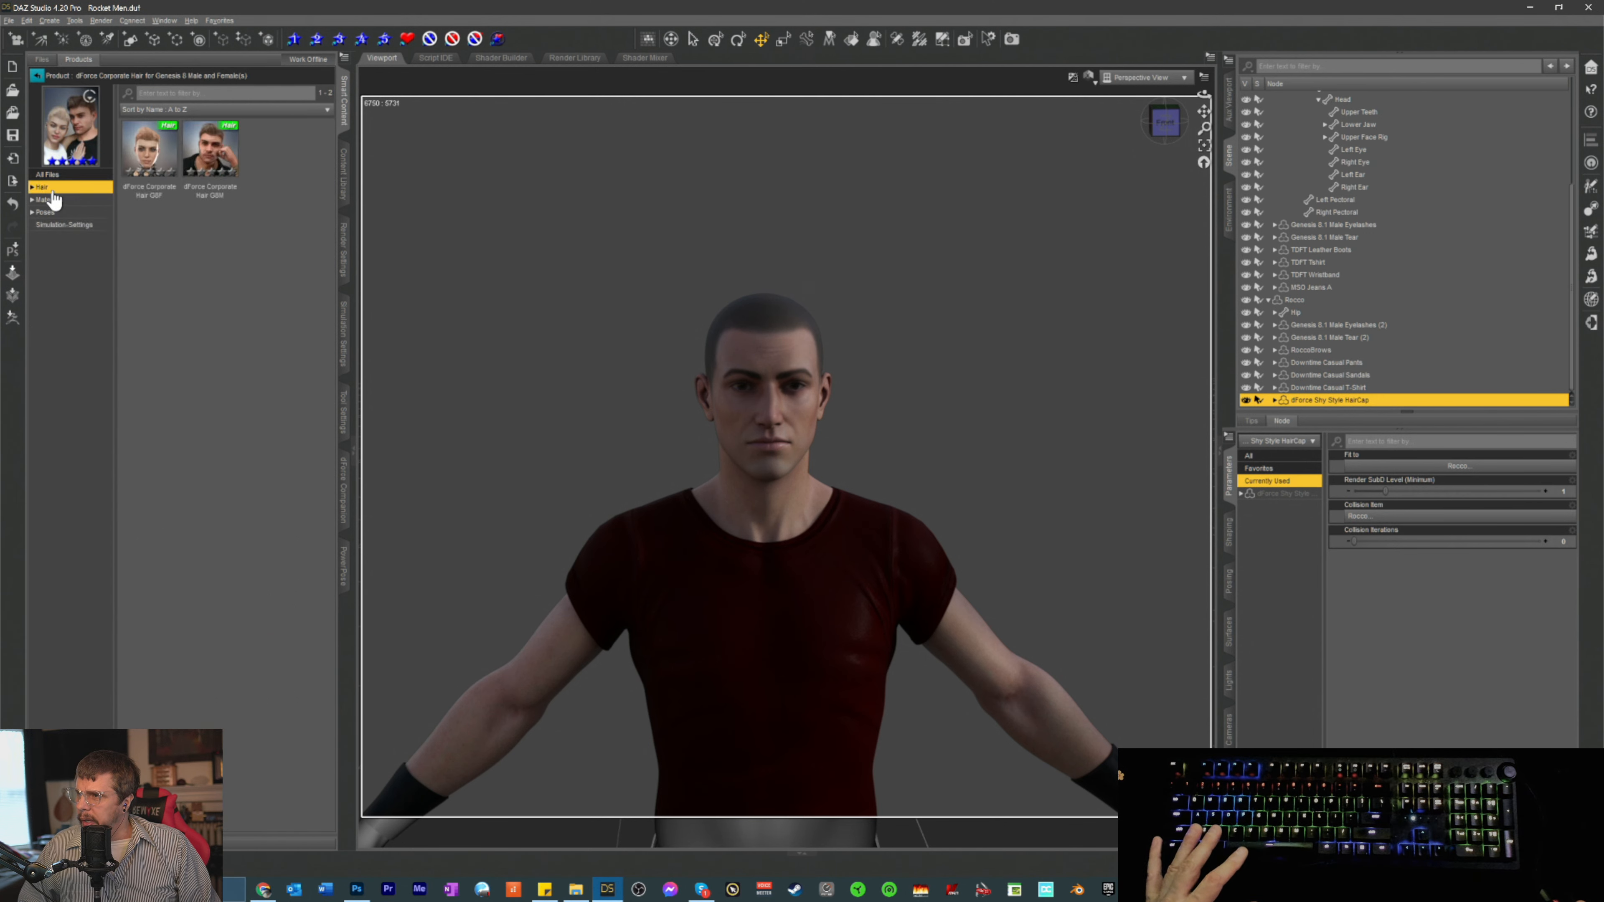
pyautogui.doubleClick(210, 166)
pyautogui.click(736, 523)
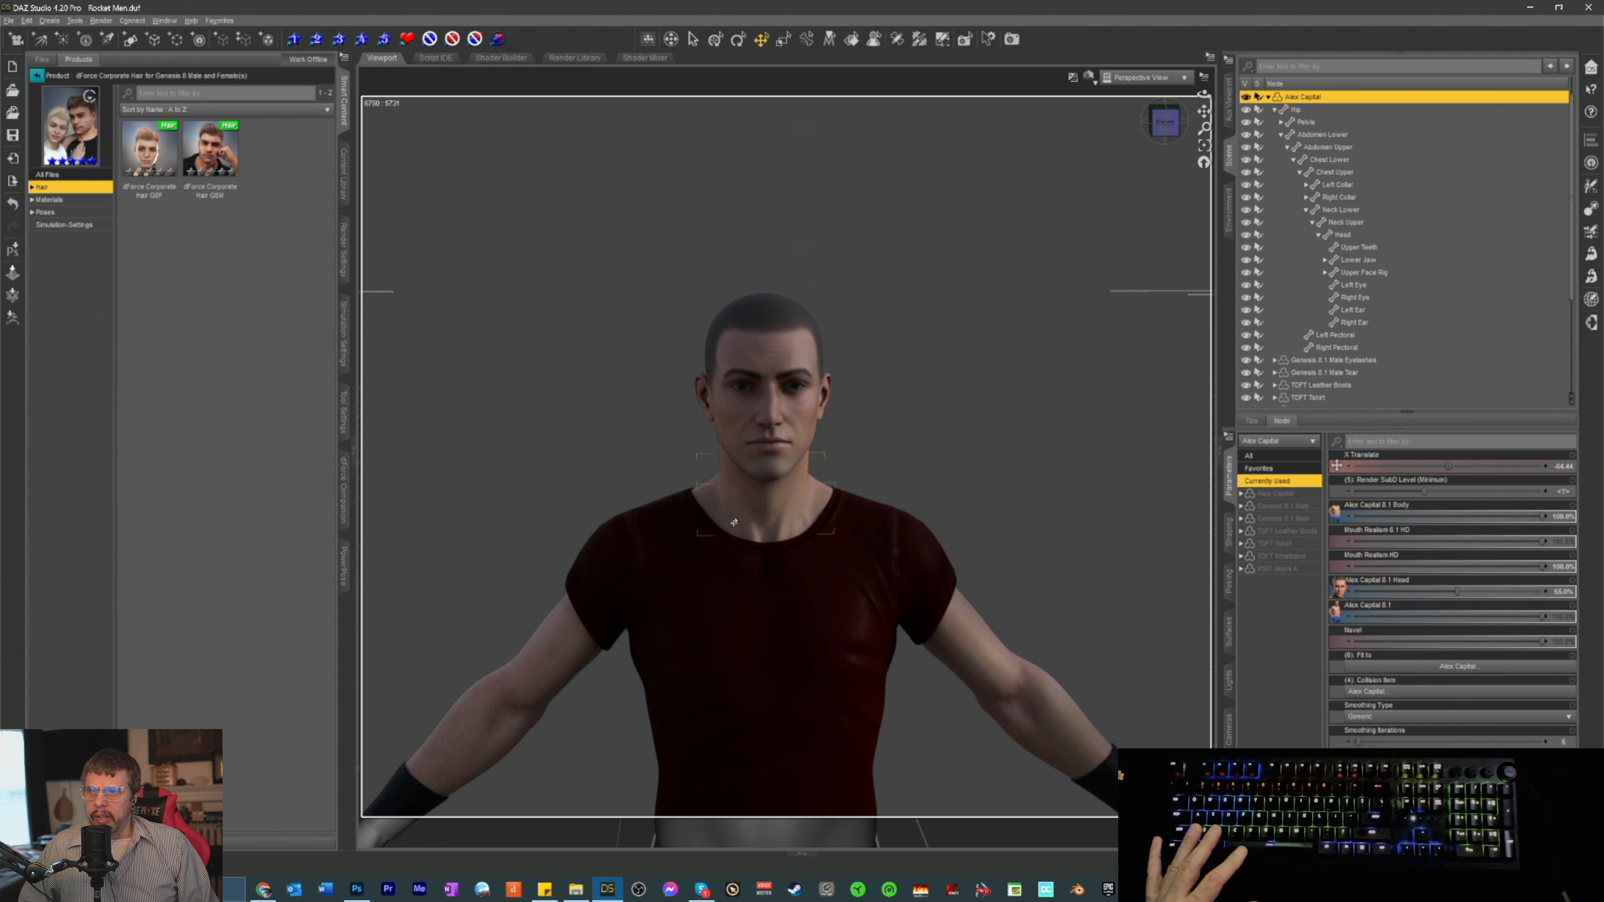
pyautogui.doubleClick(212, 156)
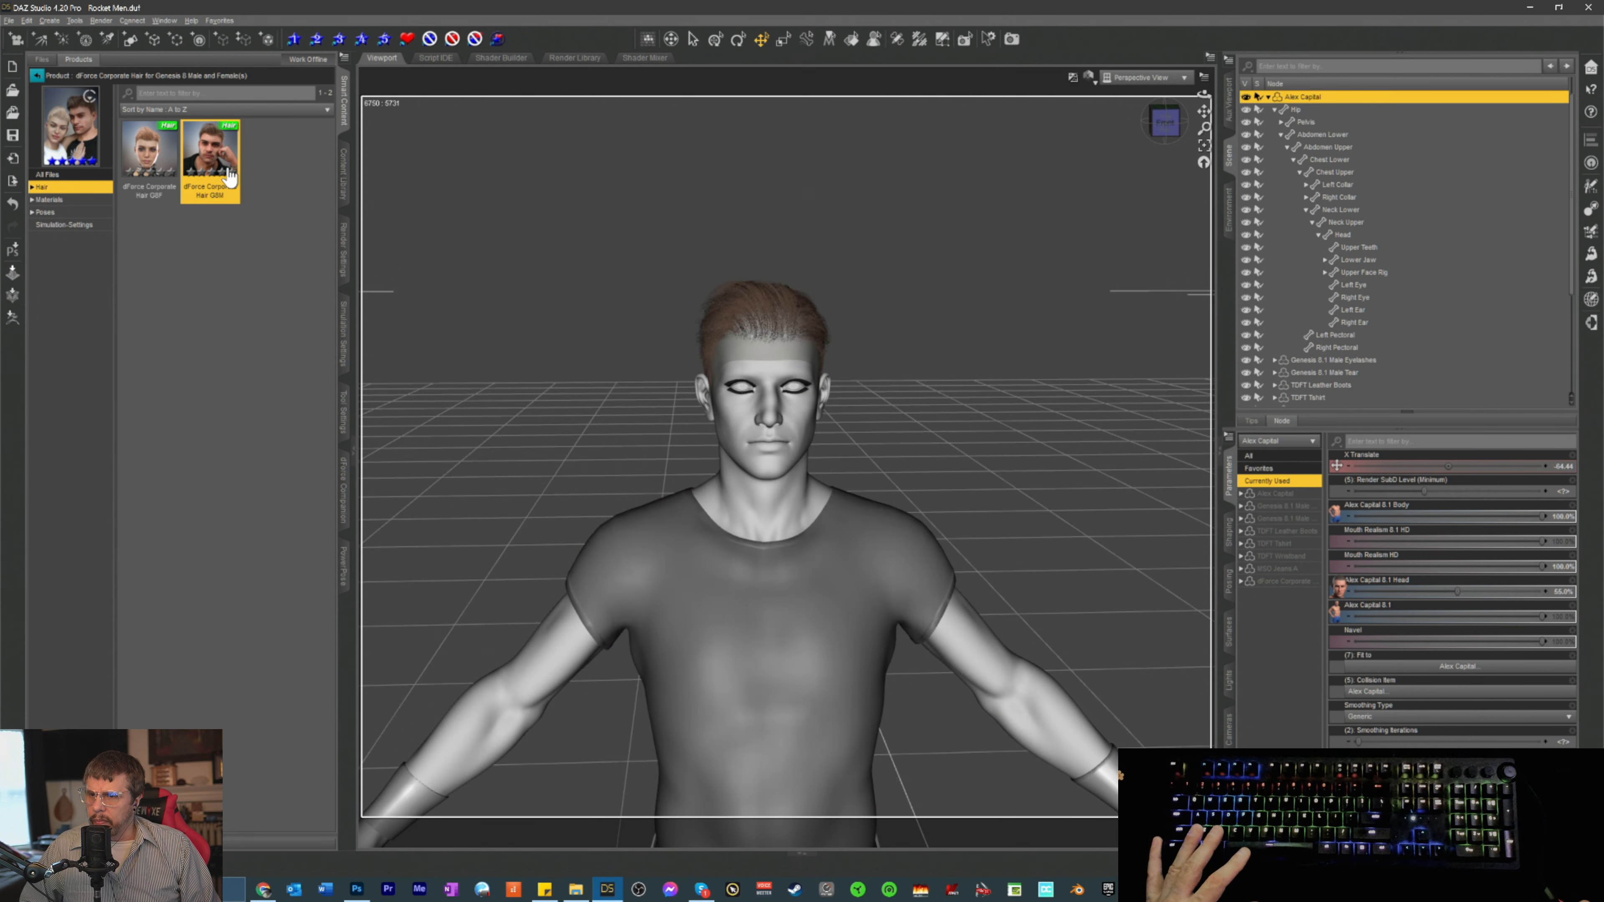
pyautogui.moveTo(229, 177)
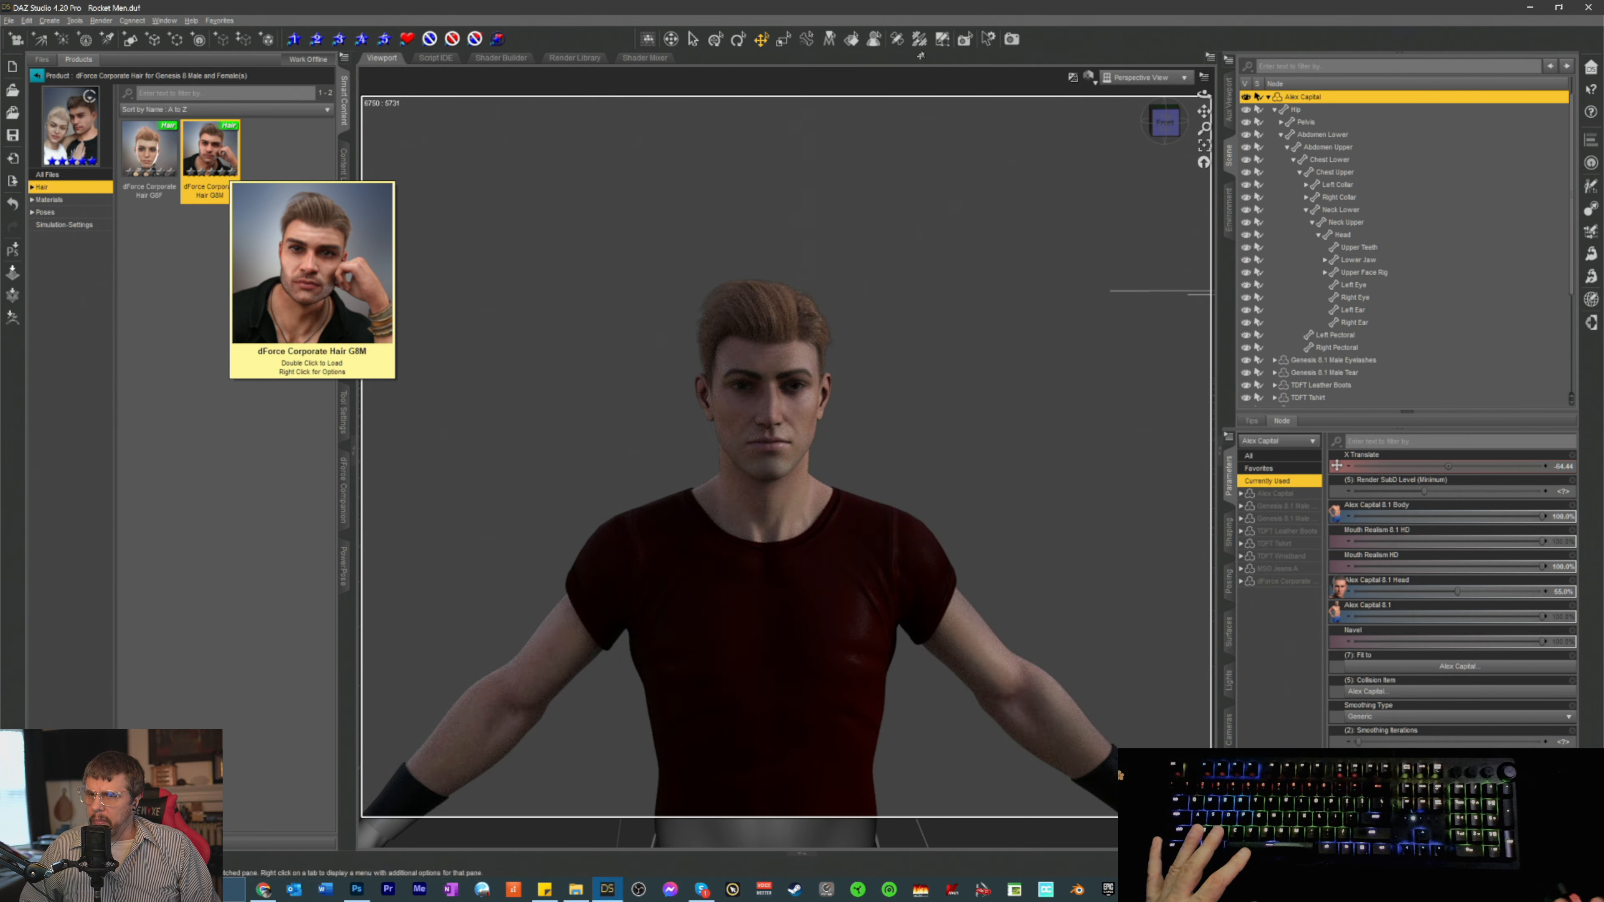
pyautogui.moveTo(1166, 123); pyautogui.dragTo(1213, 125)
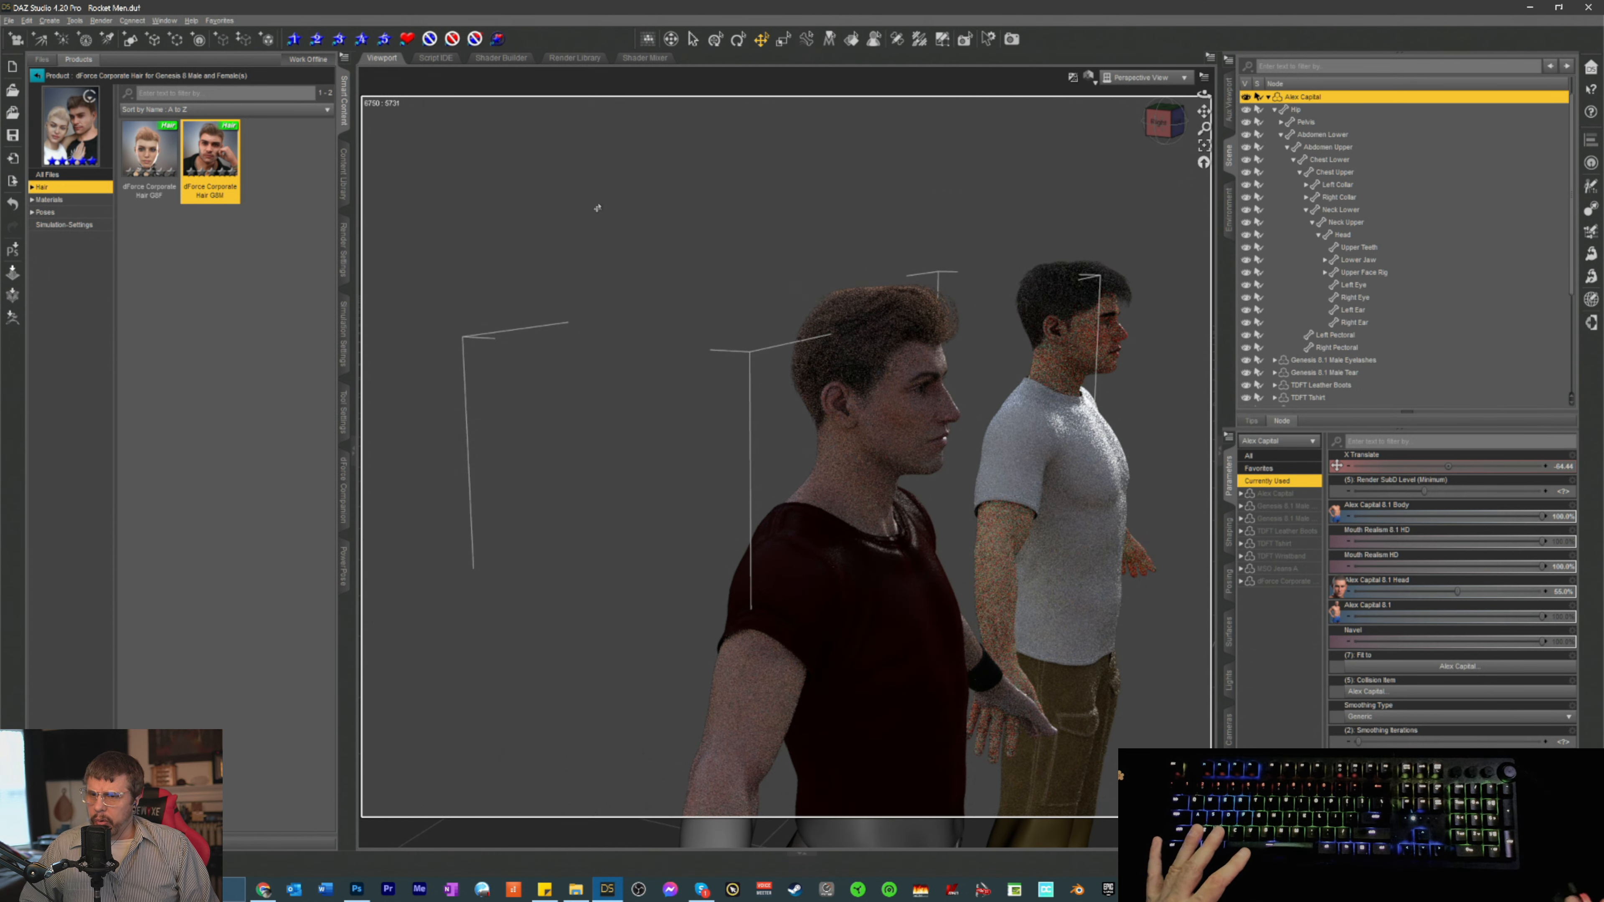
# - Apply the male Corporate Hair Dark Brown material to Alex Capital's dForce Corporate Hair Cap
pyautogui.click(50, 199)
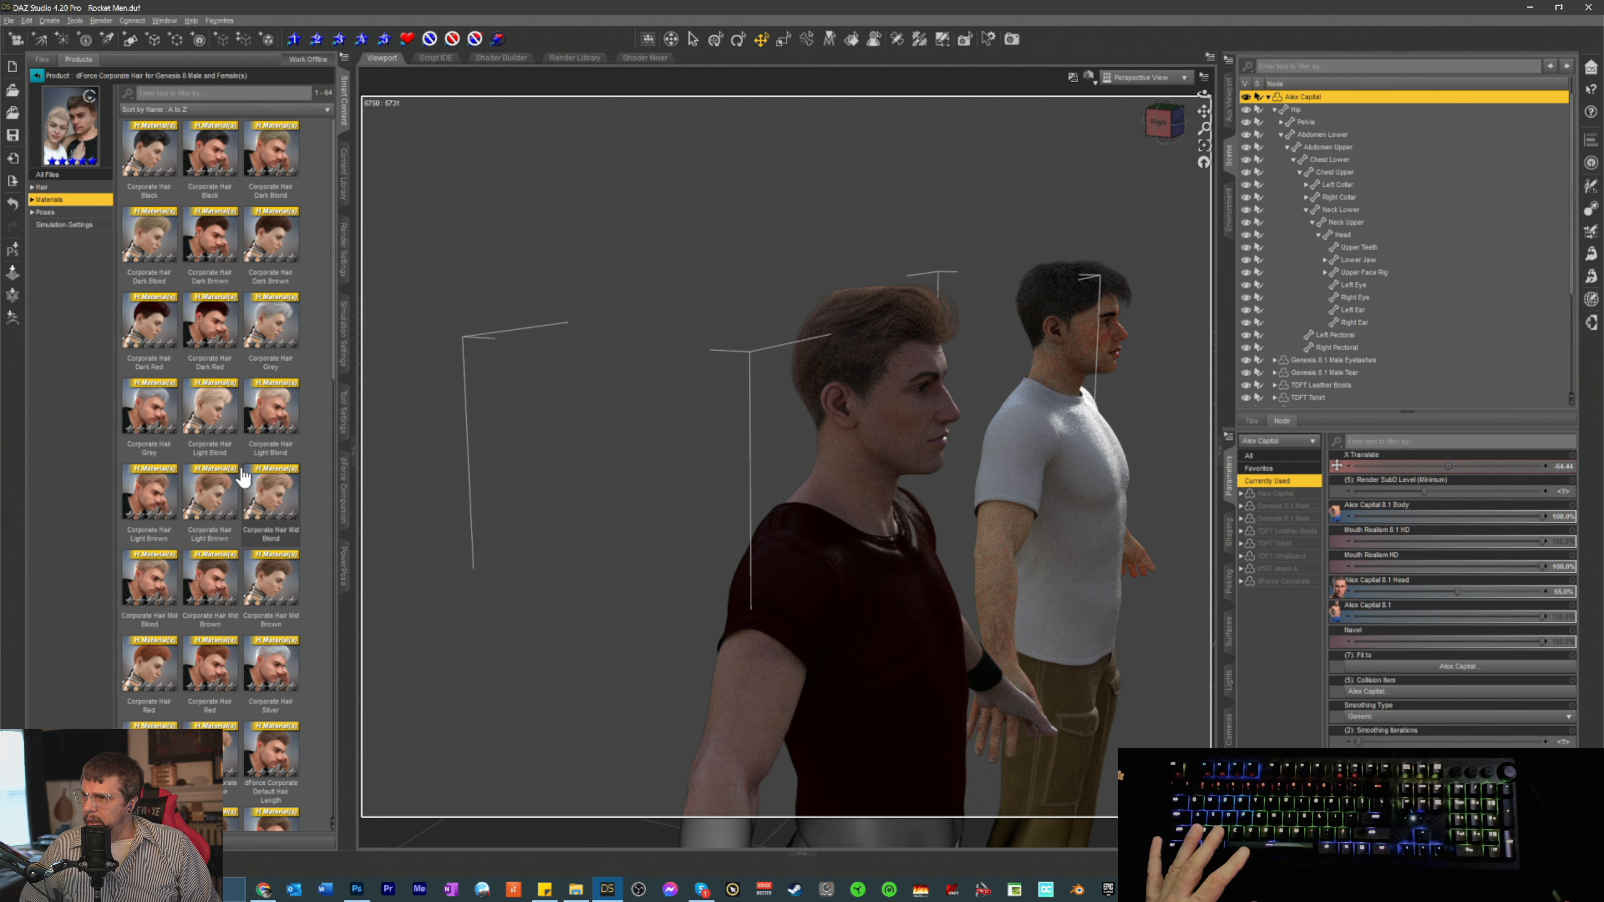
pyautogui.click(218, 249)
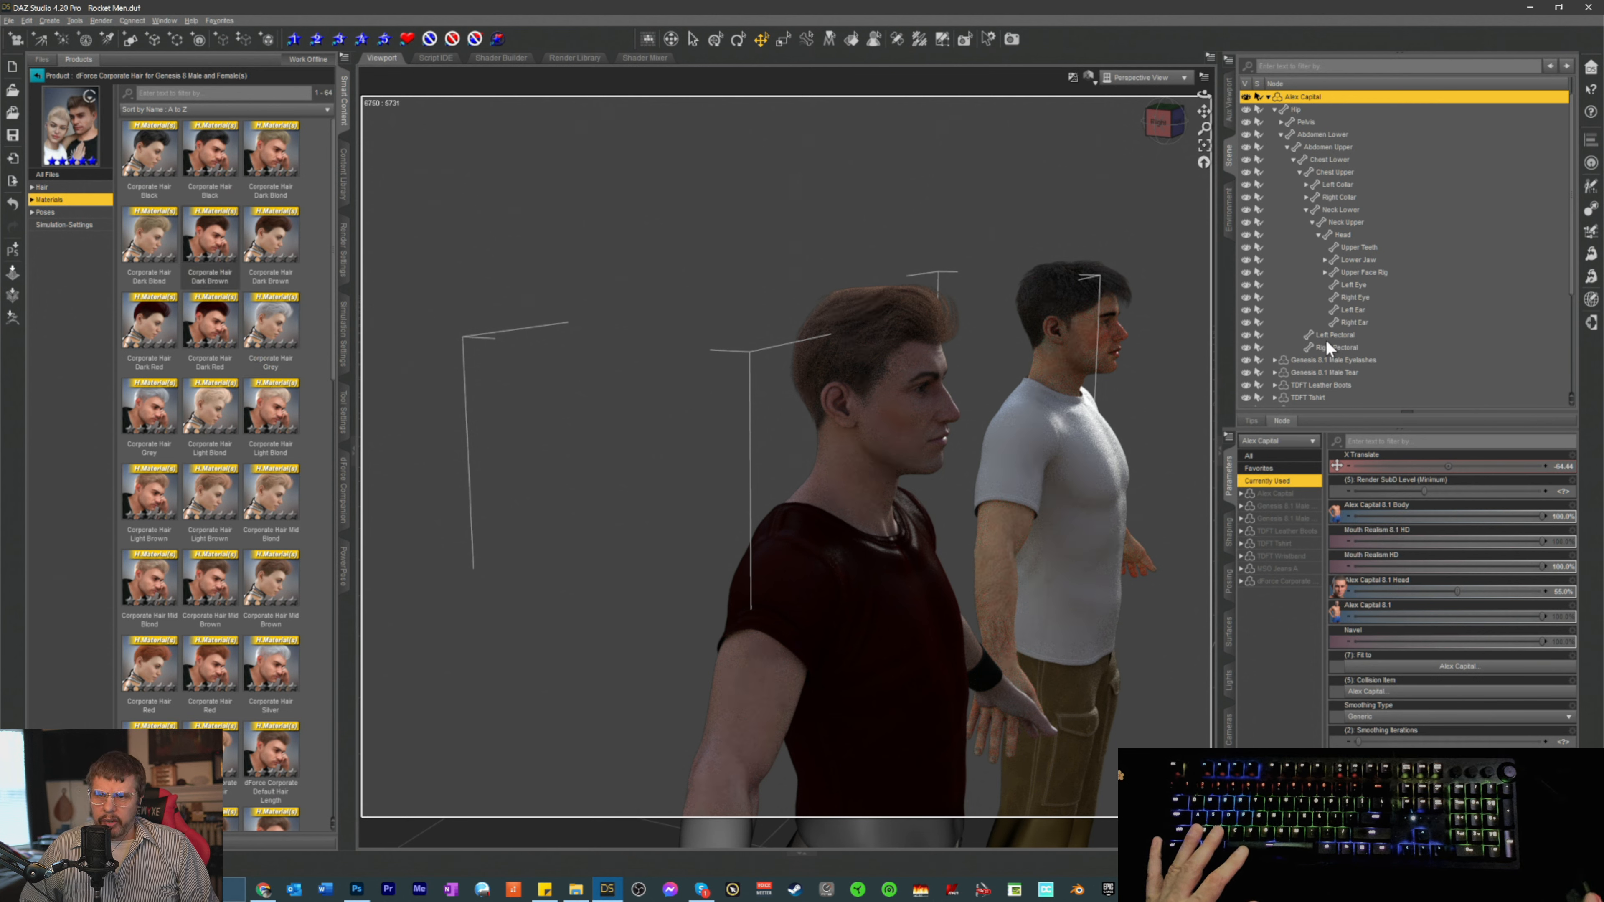
pyautogui.scroll(-3, 1325, 342)
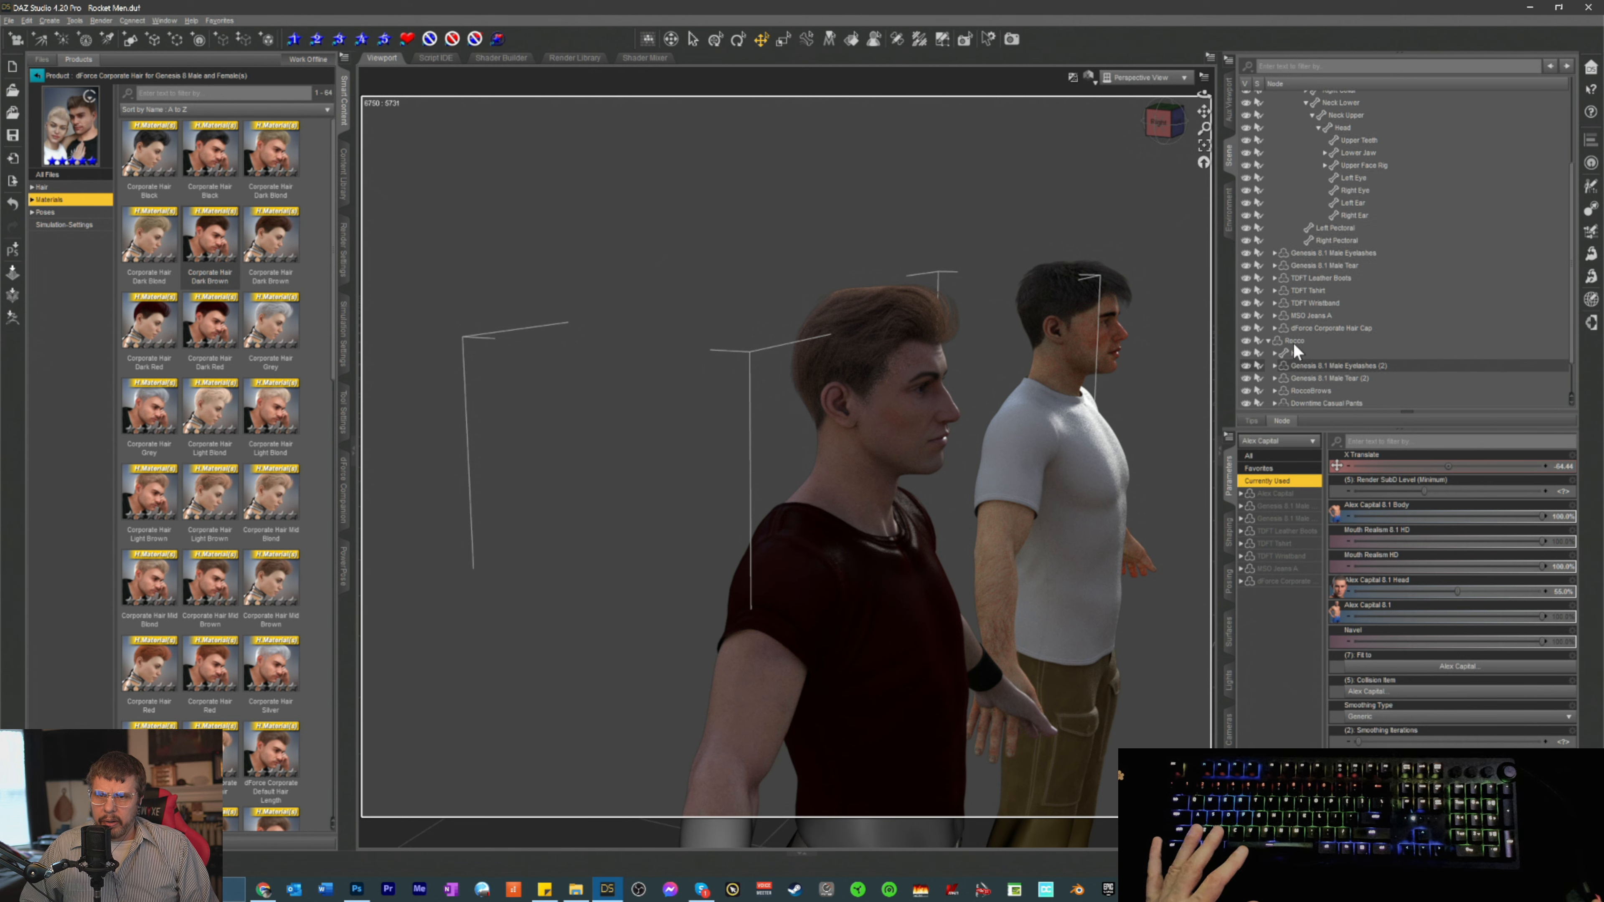
pyautogui.click(1300, 328)
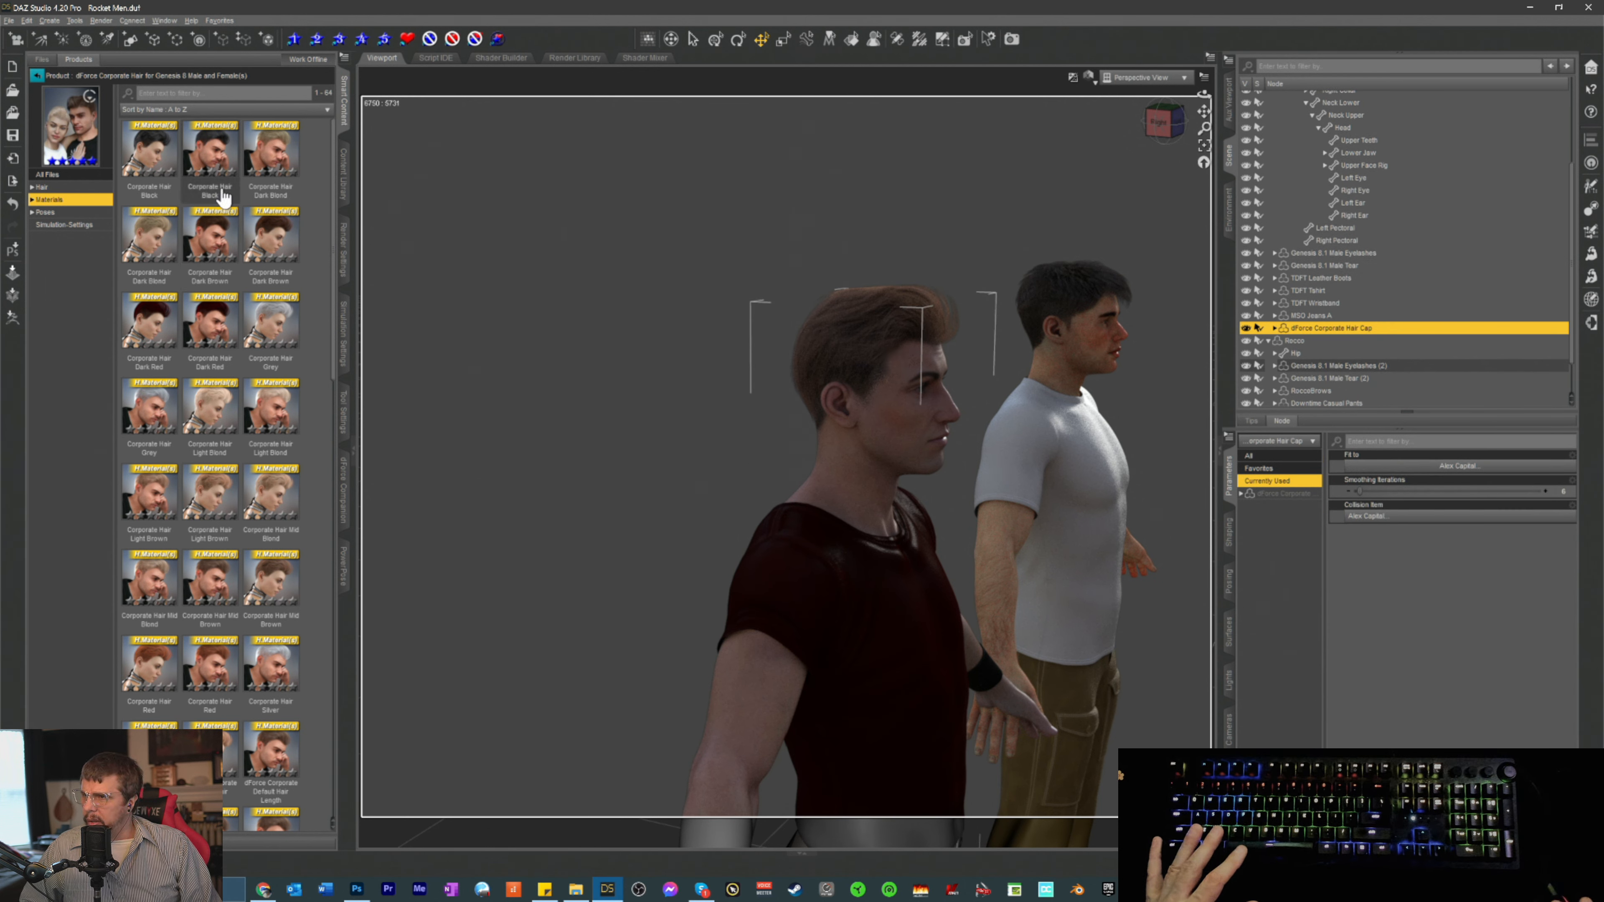
pyautogui.click(212, 235)
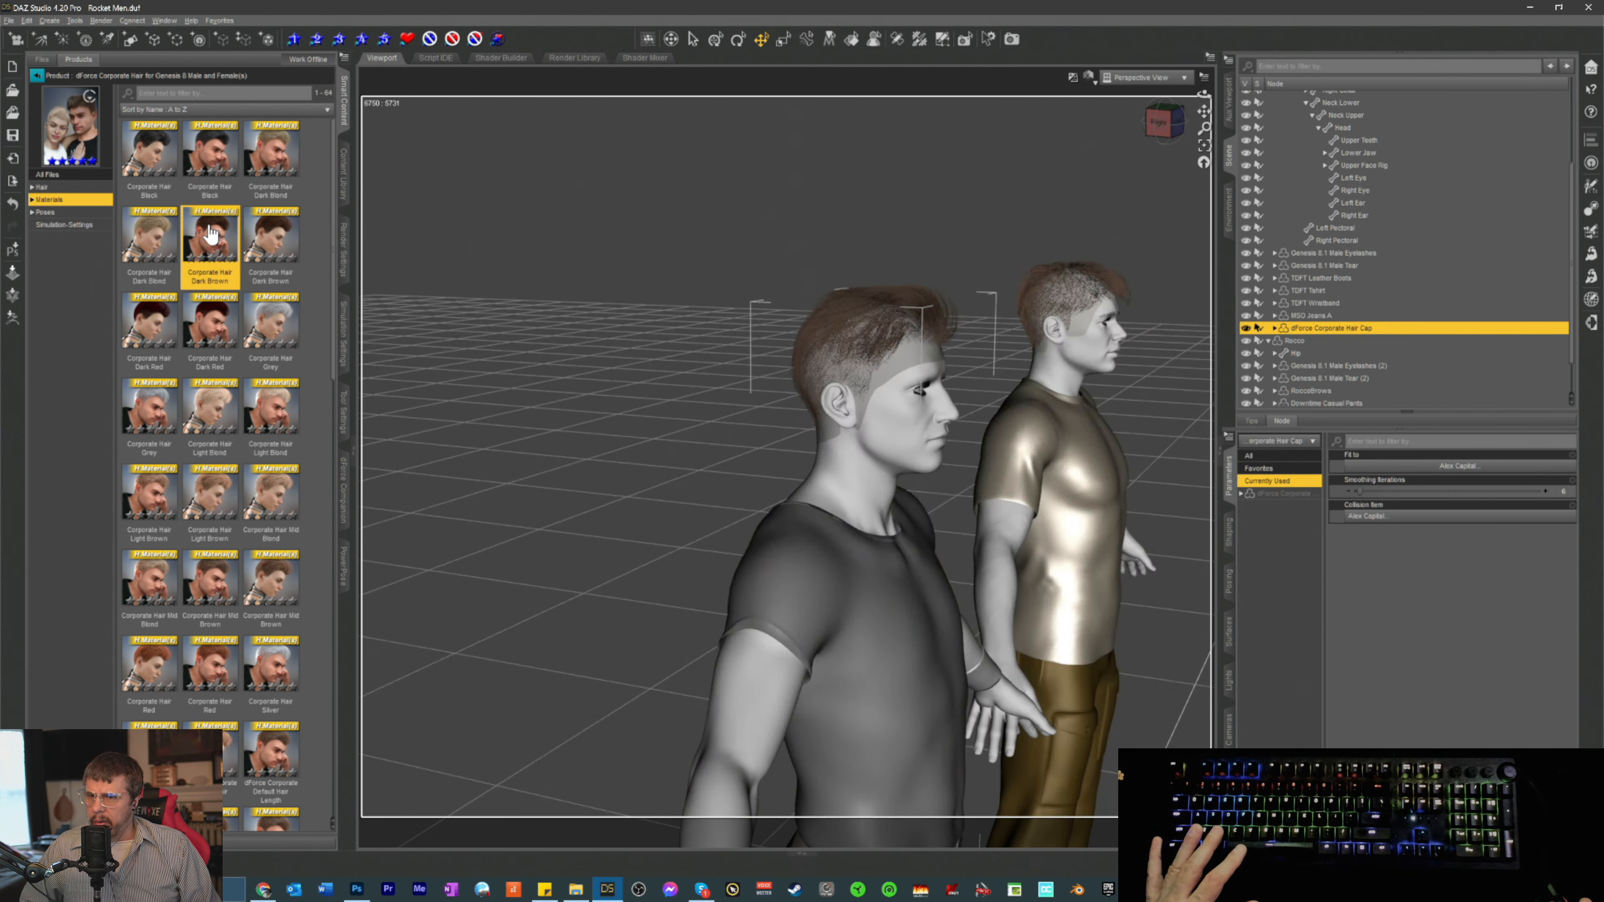
pyautogui.moveTo(211, 235)
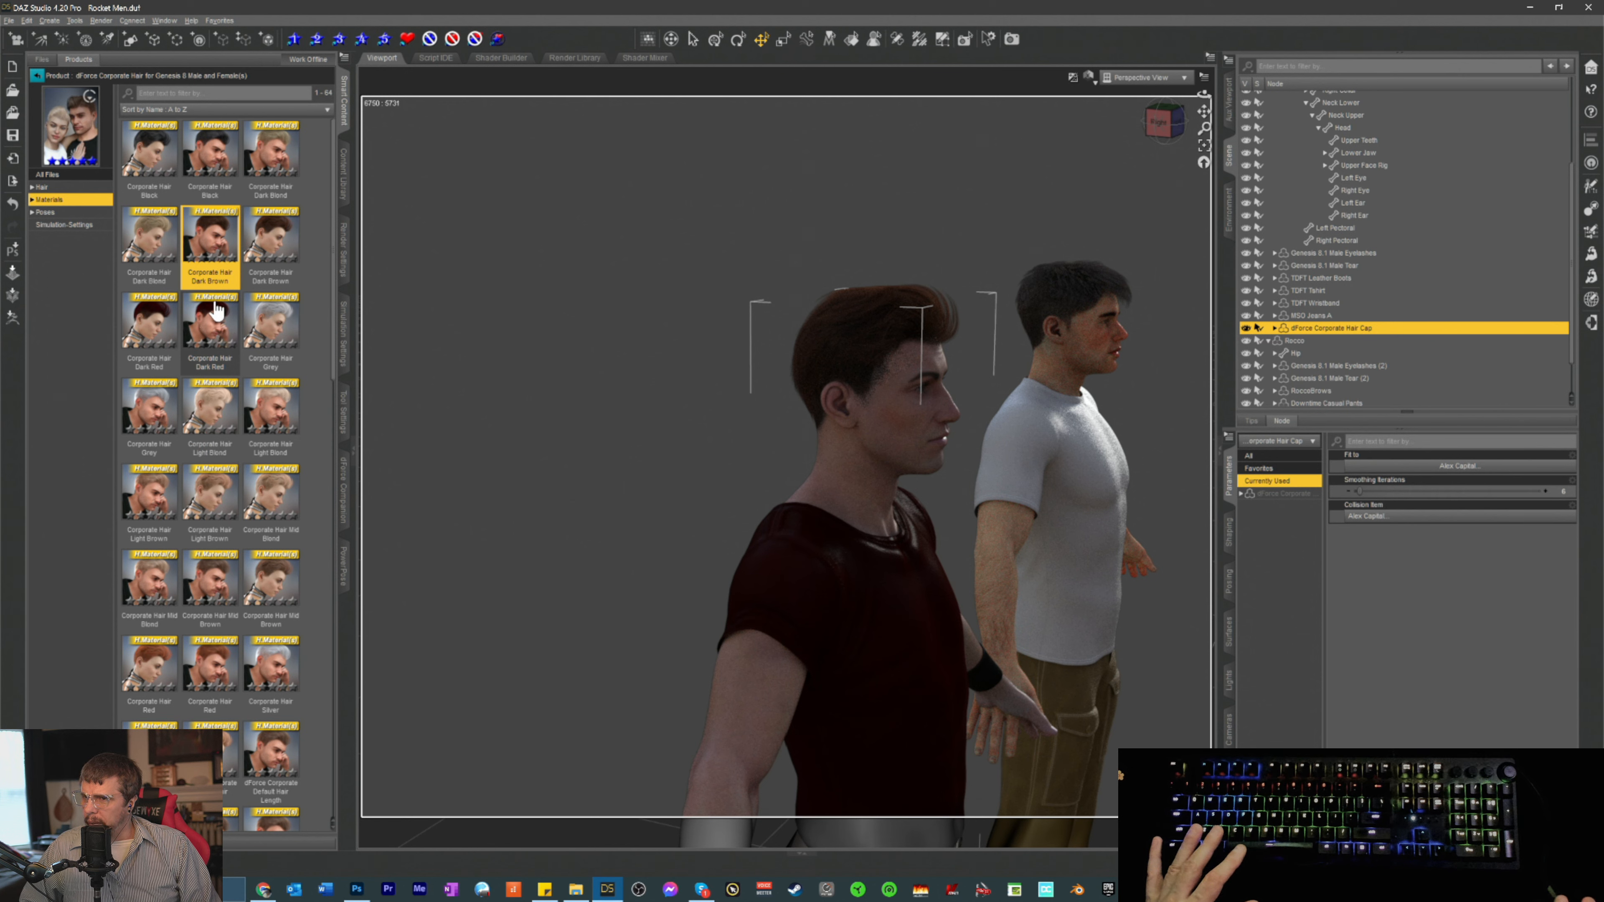
# - Try the male dForce Corporate Hair Pose 02 and Pose 04 on Alex Capital's hair
pyautogui.scroll(-6, 217, 309)
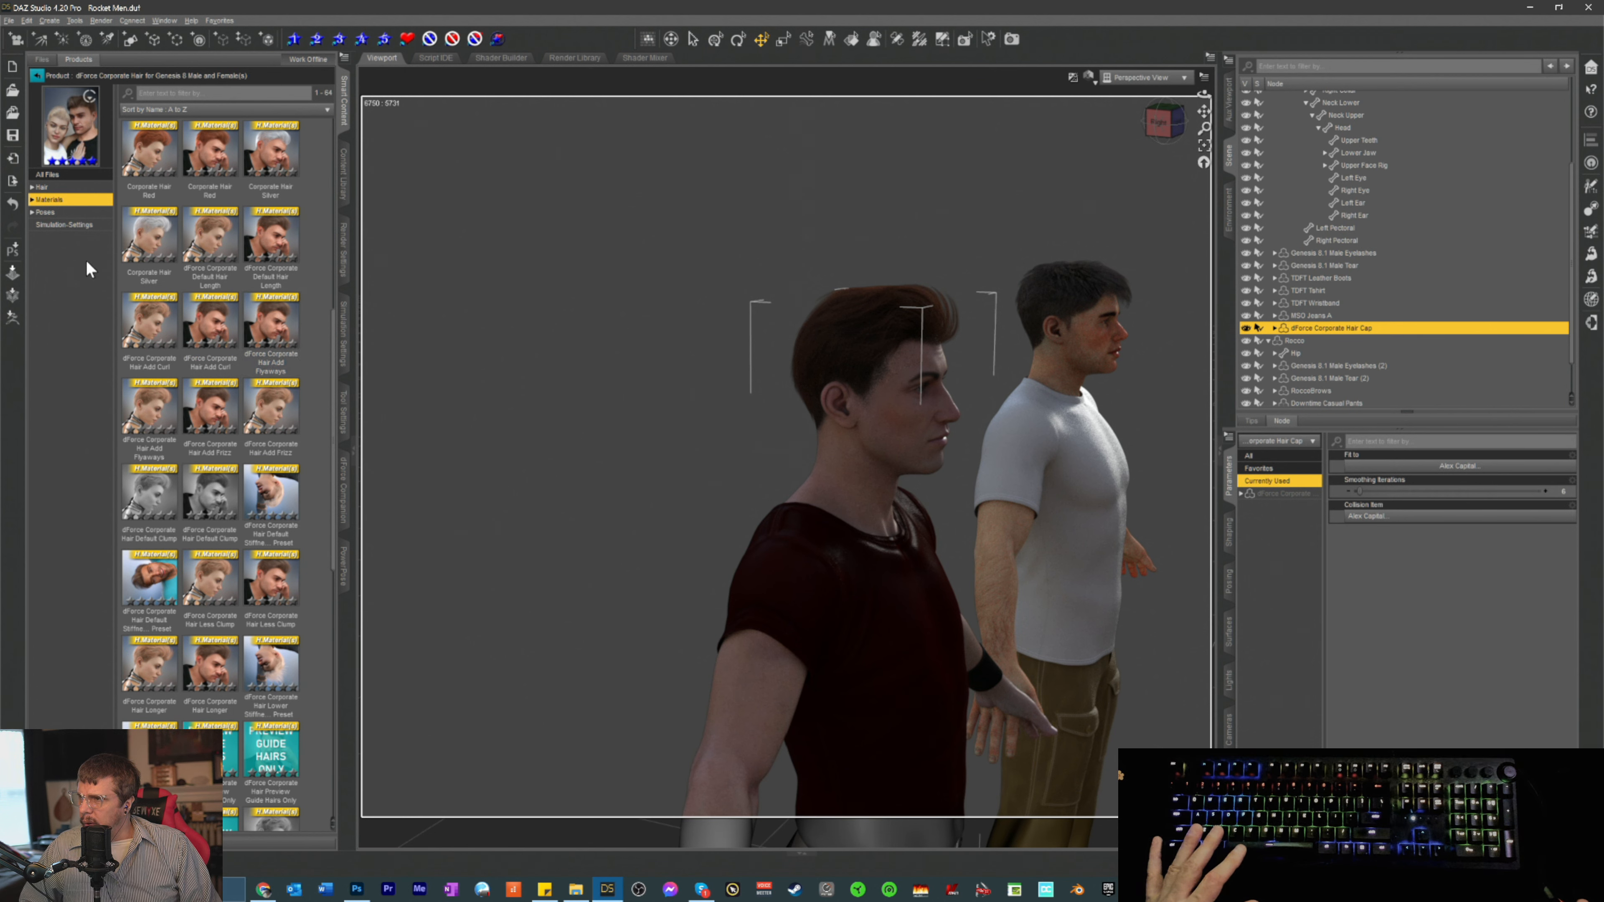
pyautogui.click(42, 212)
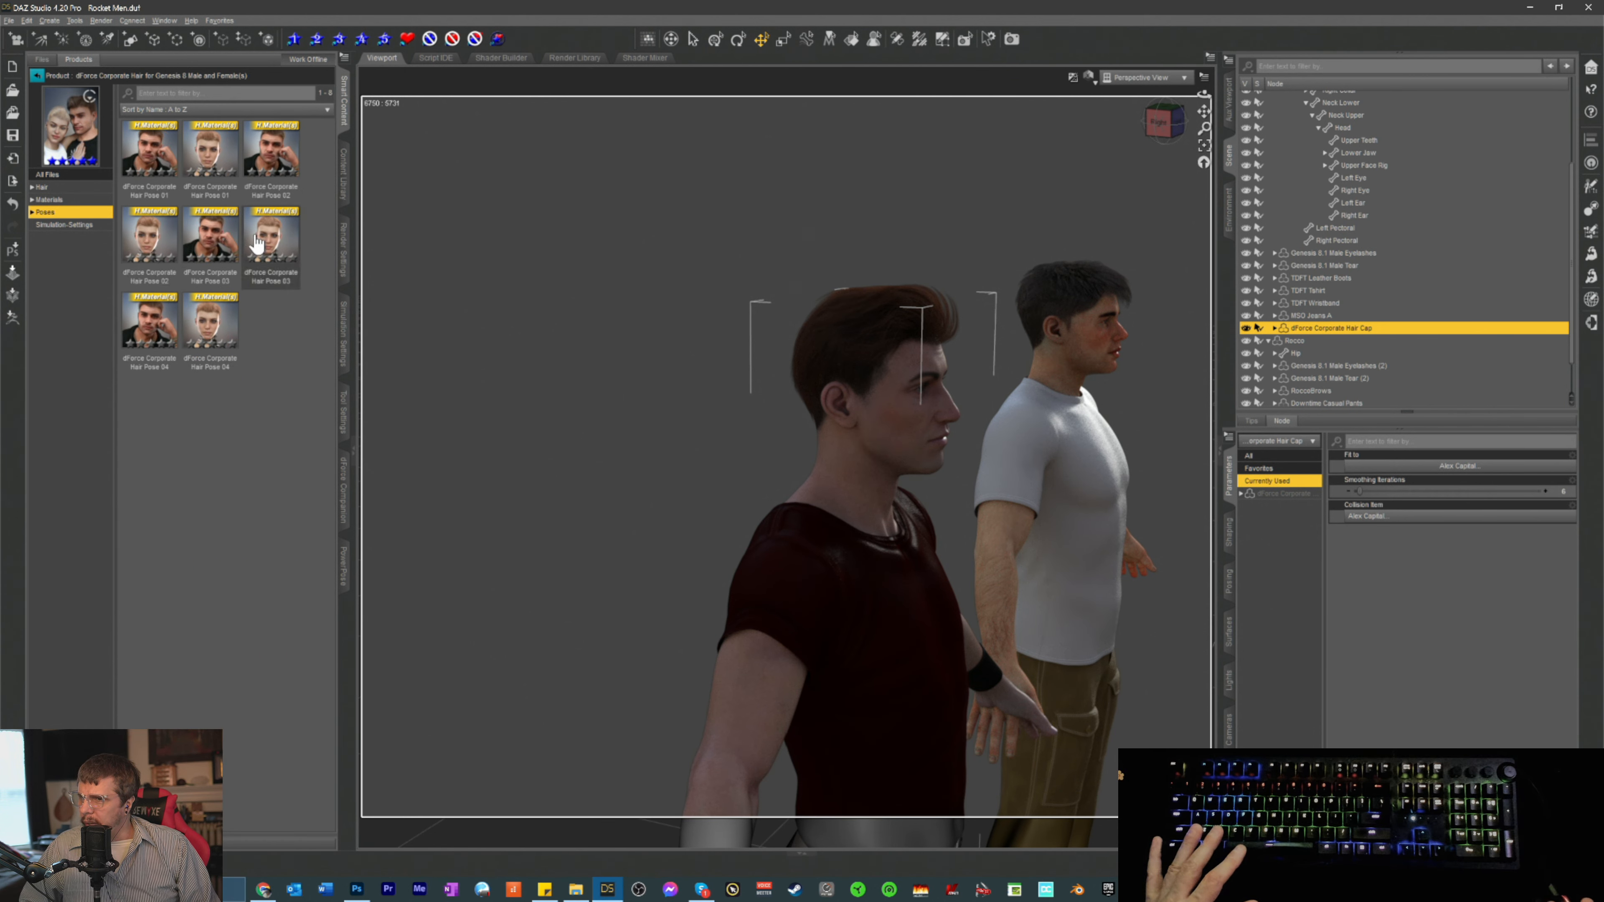
pyautogui.doubleClick(274, 151)
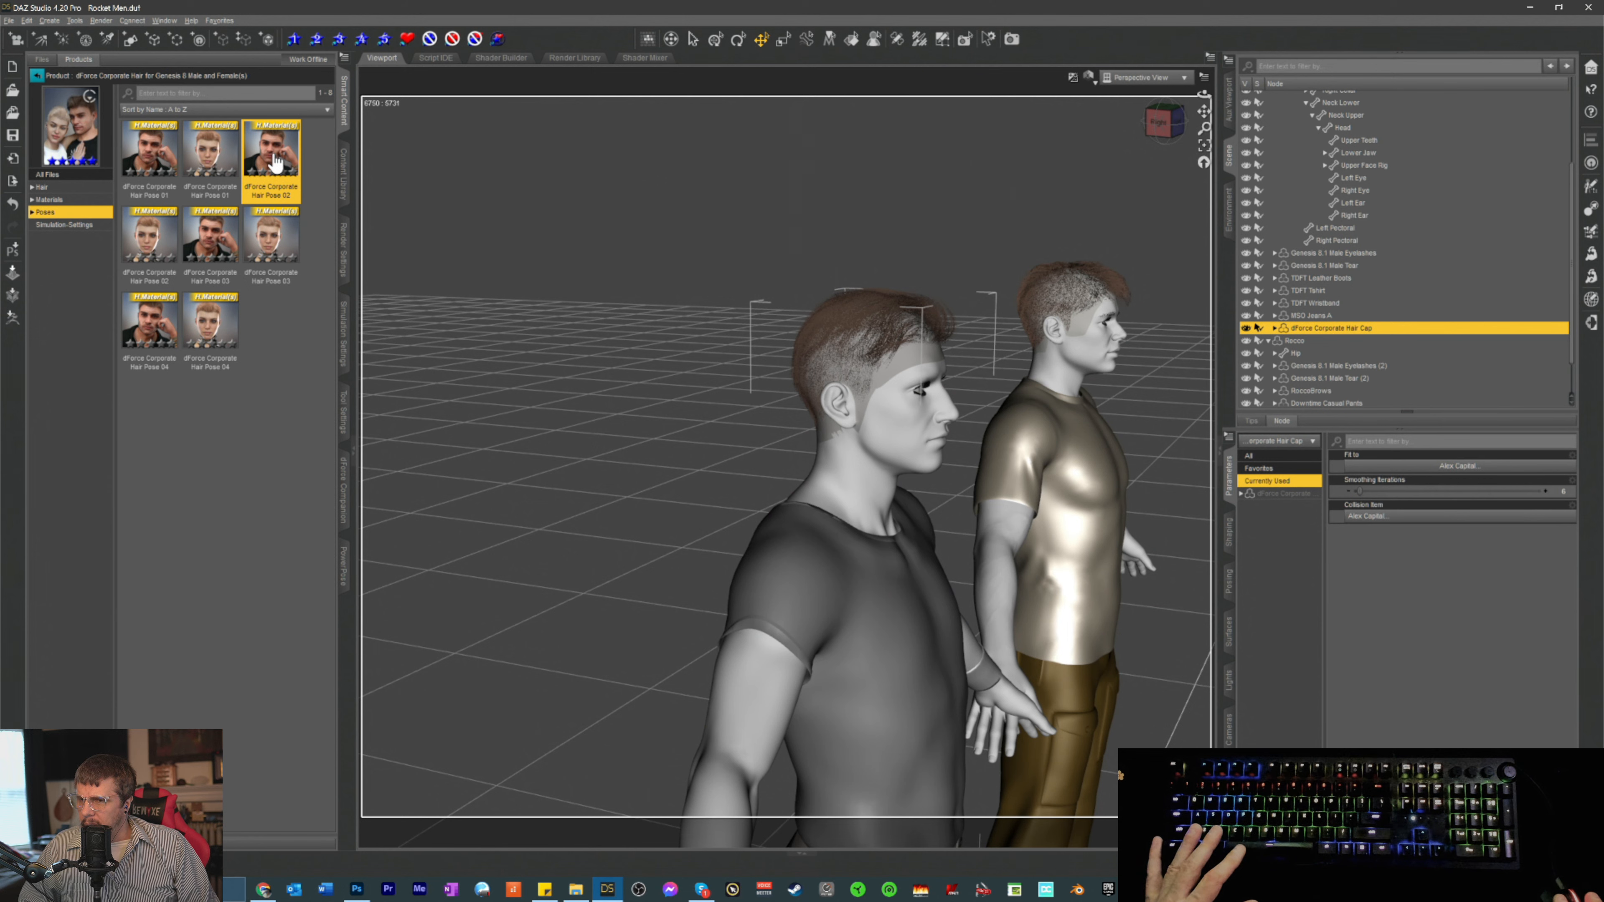
pyautogui.moveTo(278, 158)
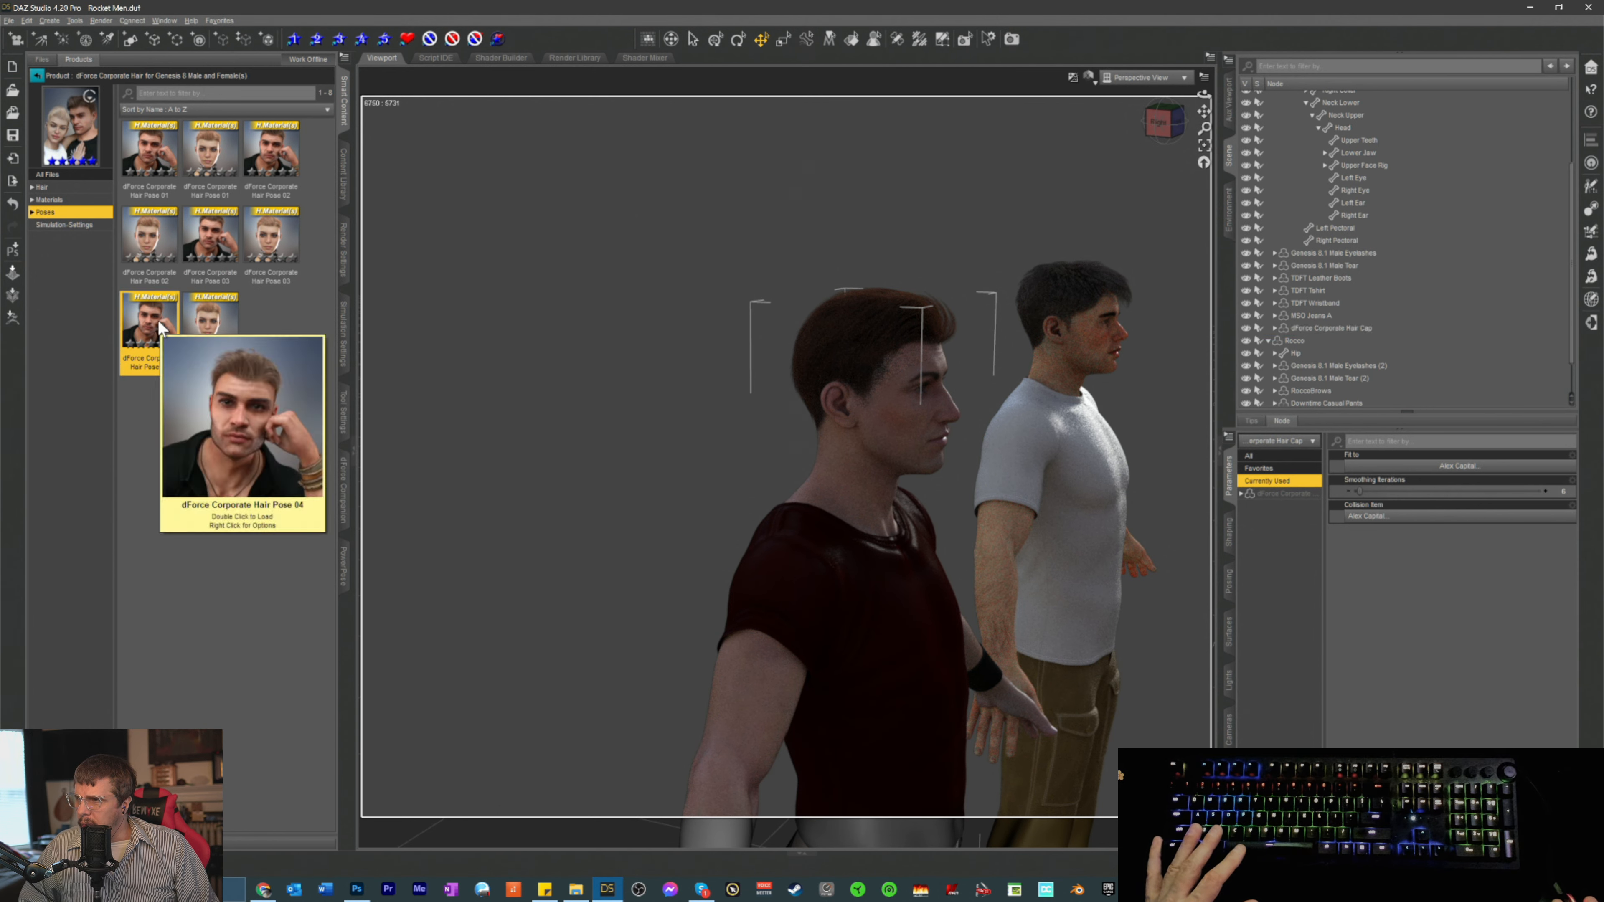
pyautogui.doubleClick(161, 329)
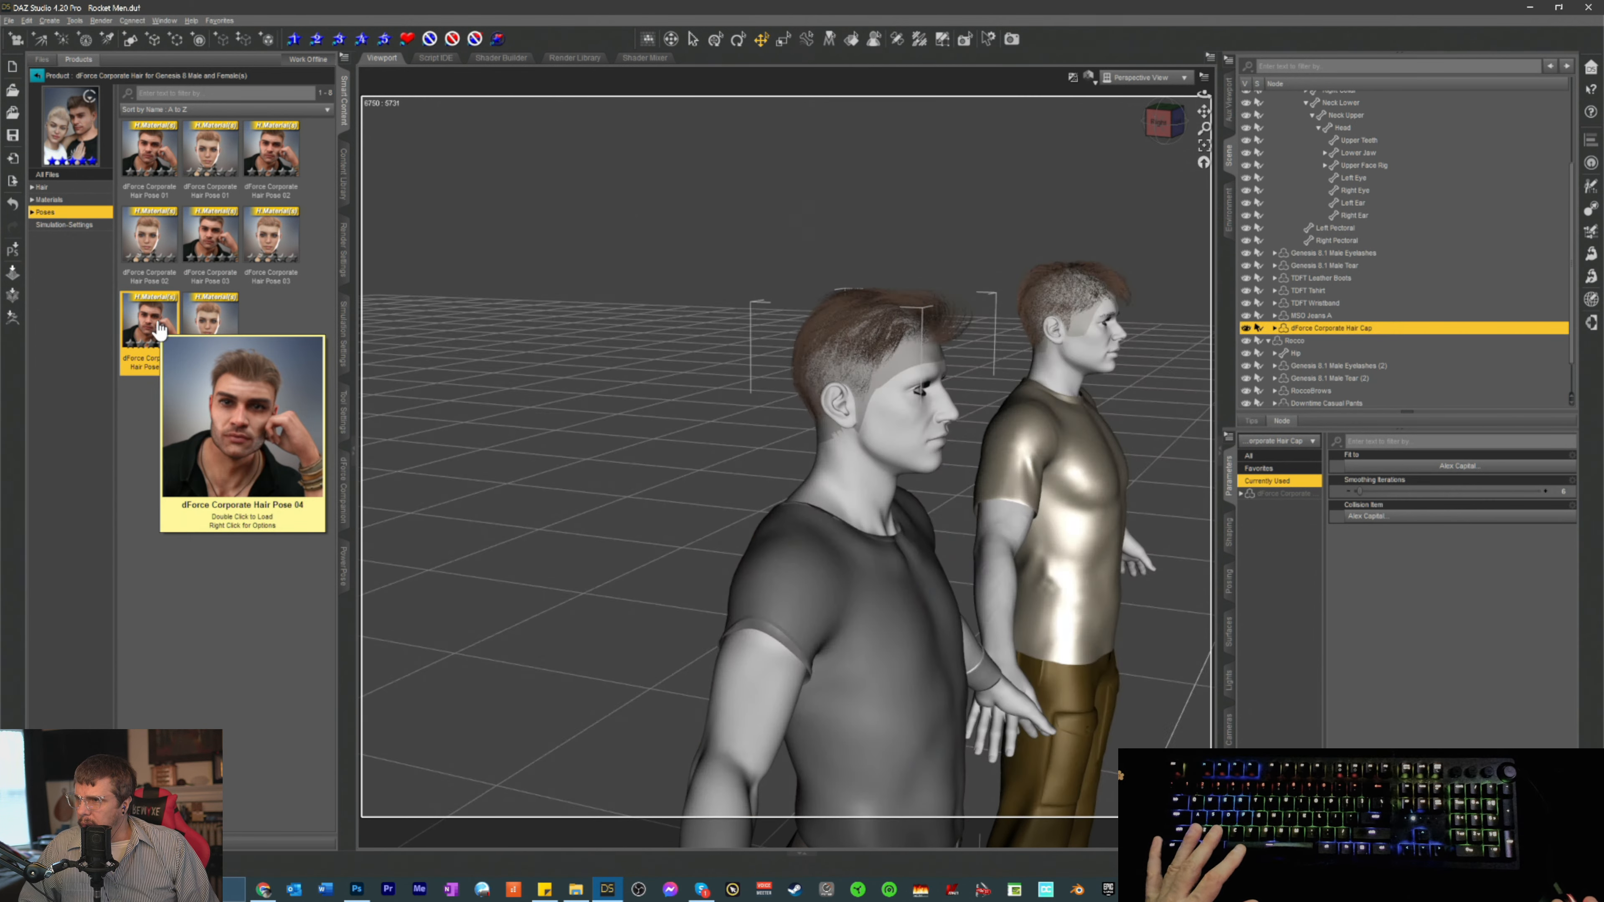
# - Apply the male dForce Corporate Hair Pose 03 to Alex Capital's hair and inspect it from the front
pyautogui.doubleClick(215, 232)
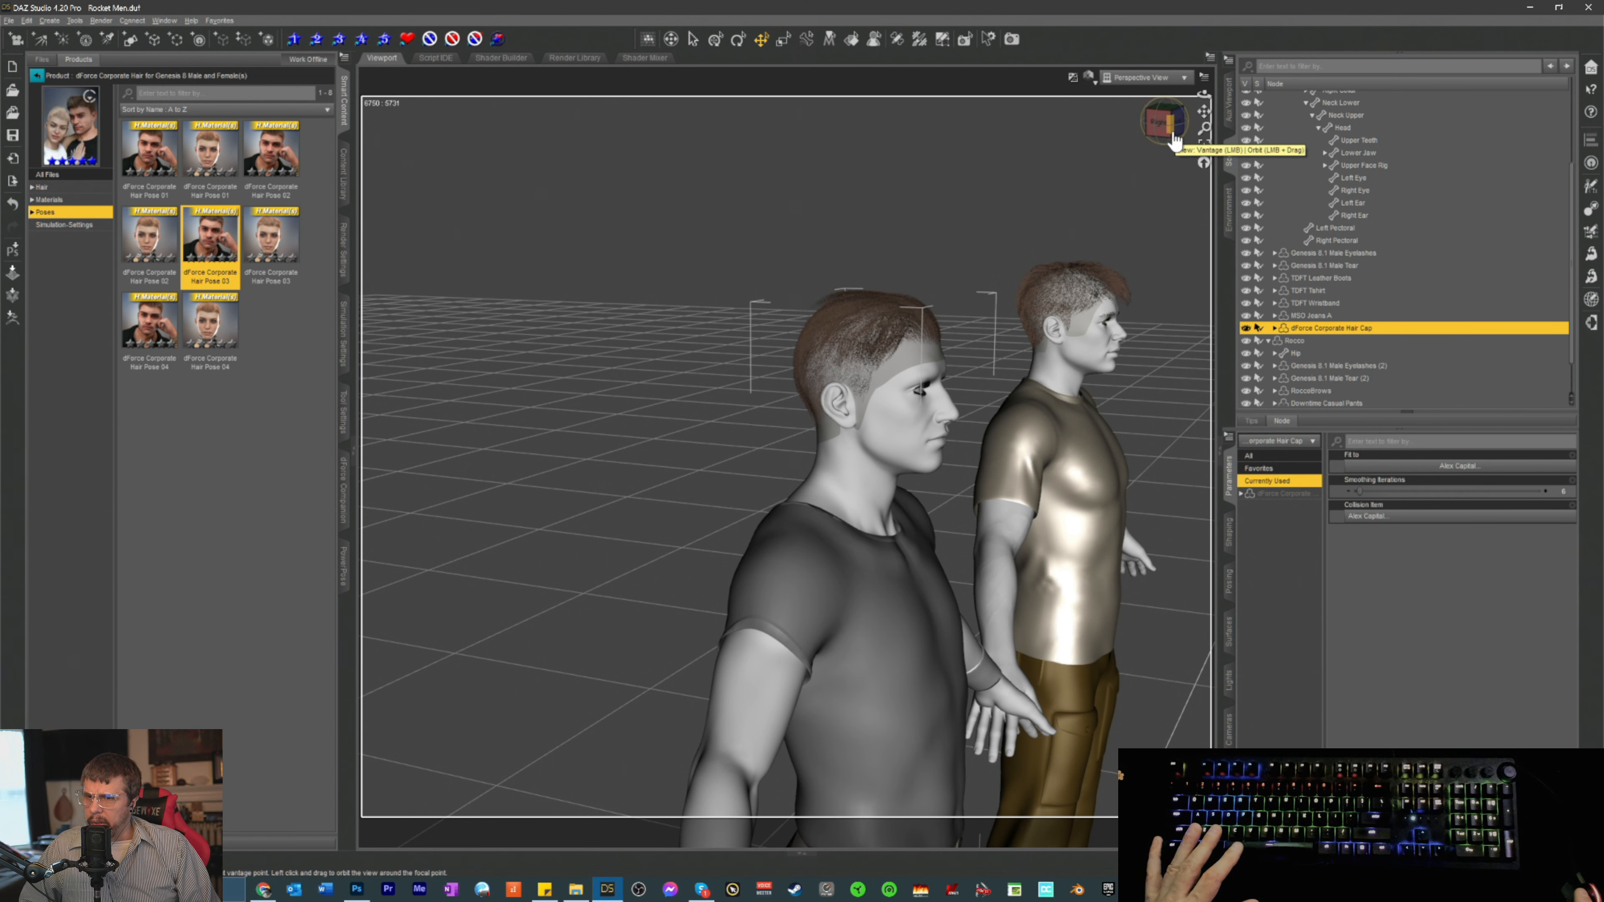
pyautogui.moveTo(1173, 135); pyautogui.dragTo(1086, 141)
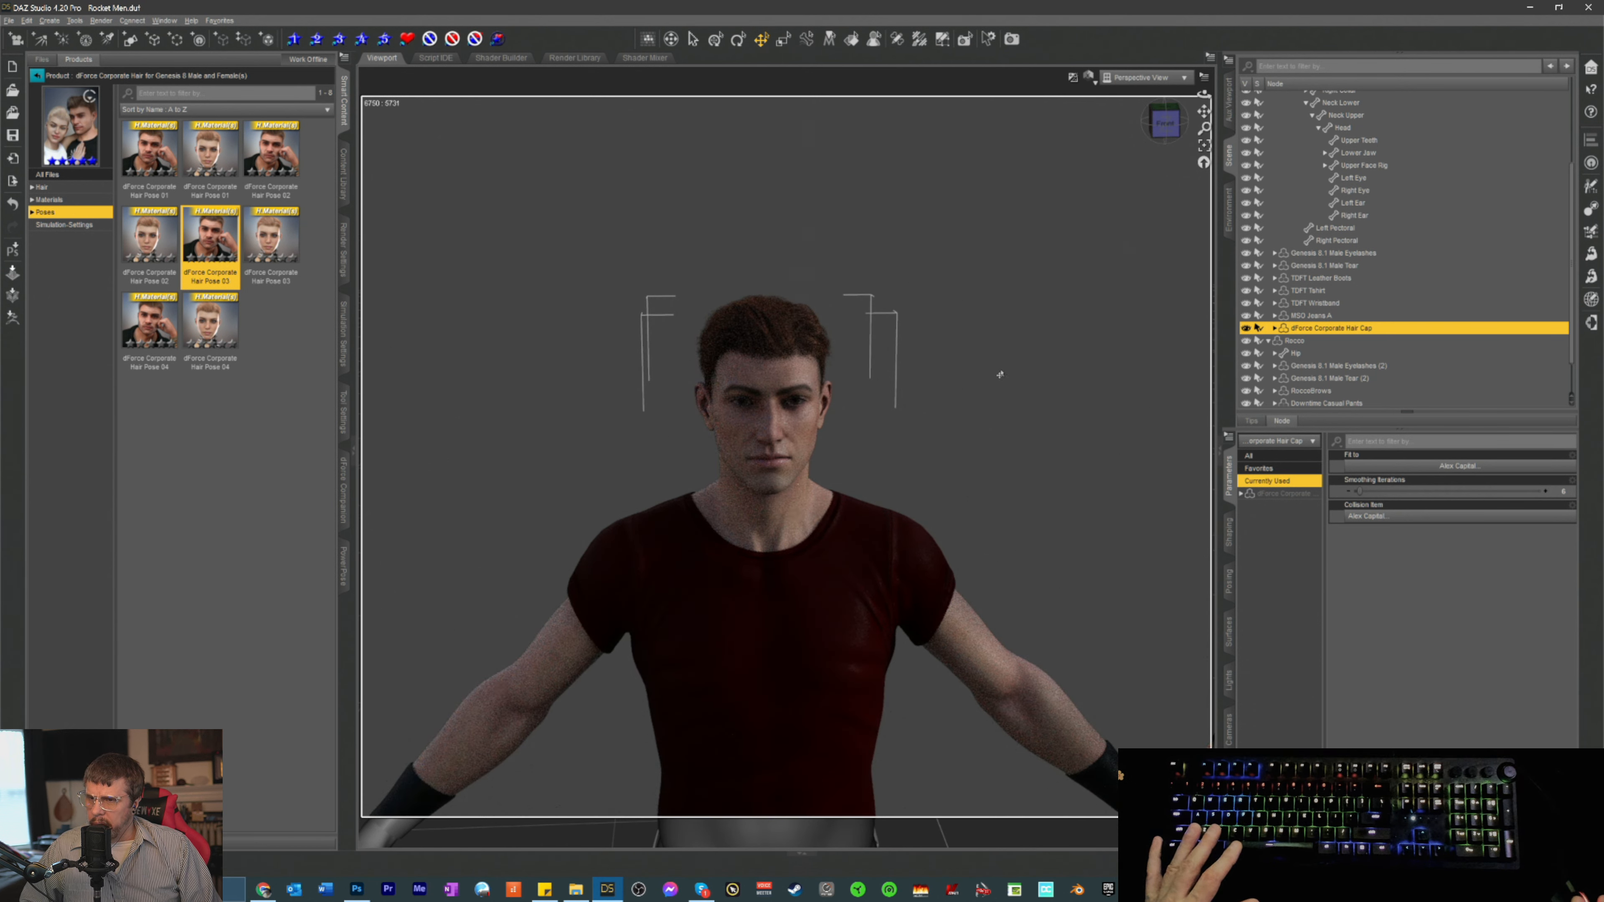
pyautogui.scroll(8, 972, 405)
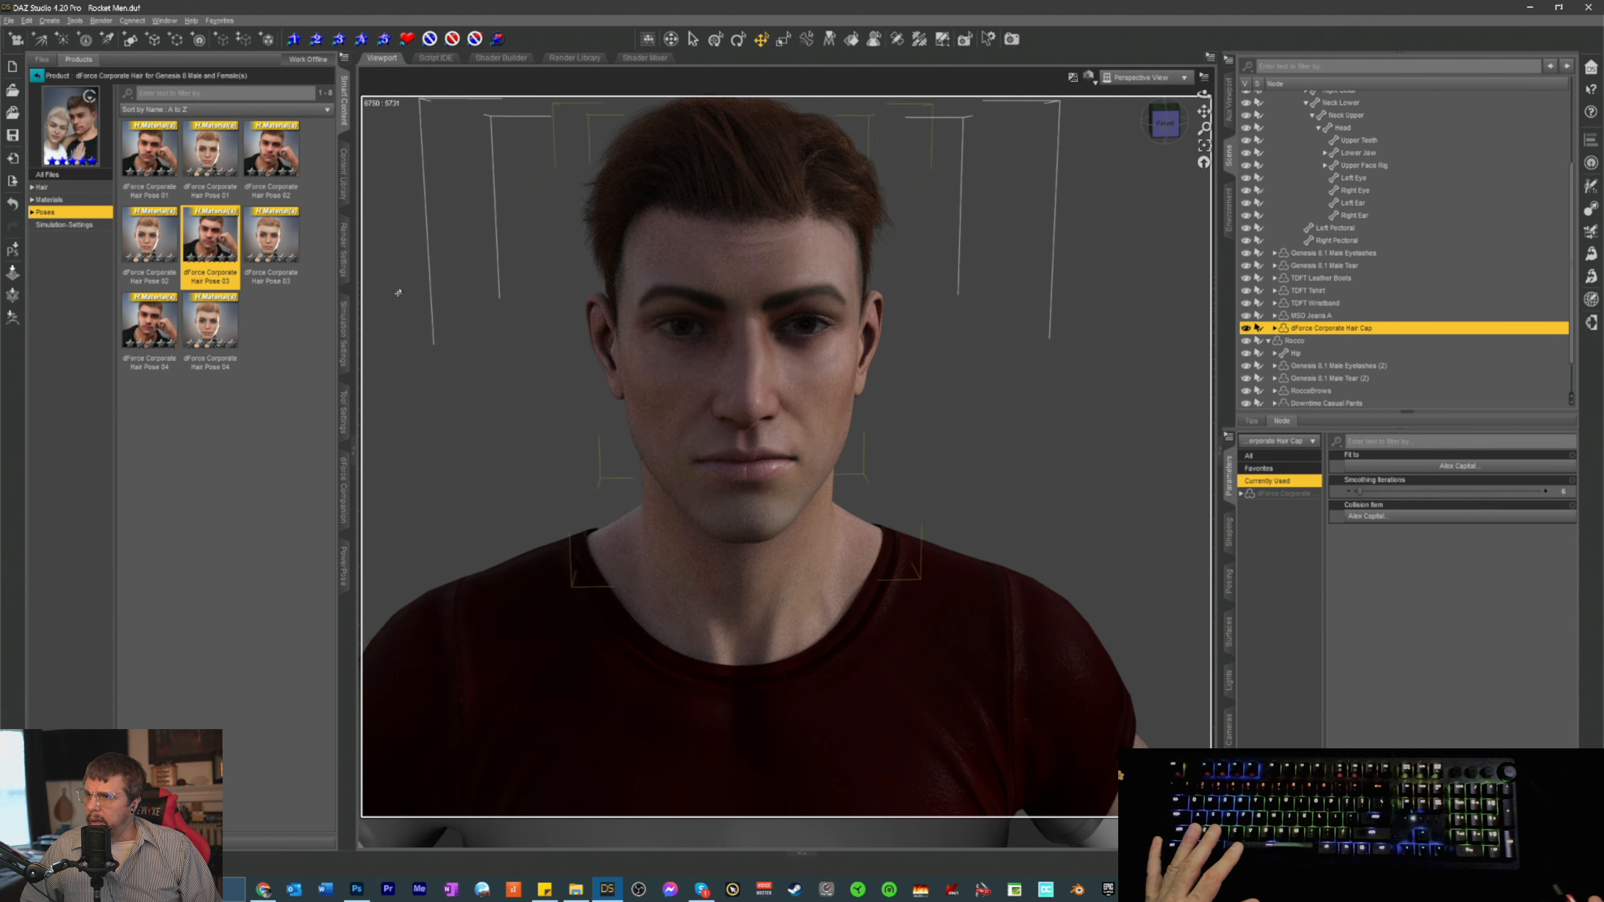
# - Apply the male Corporate Hair Black material to Alex Capital's dForce Corporate Hair Cap and check it from the front
pyautogui.click(49, 200)
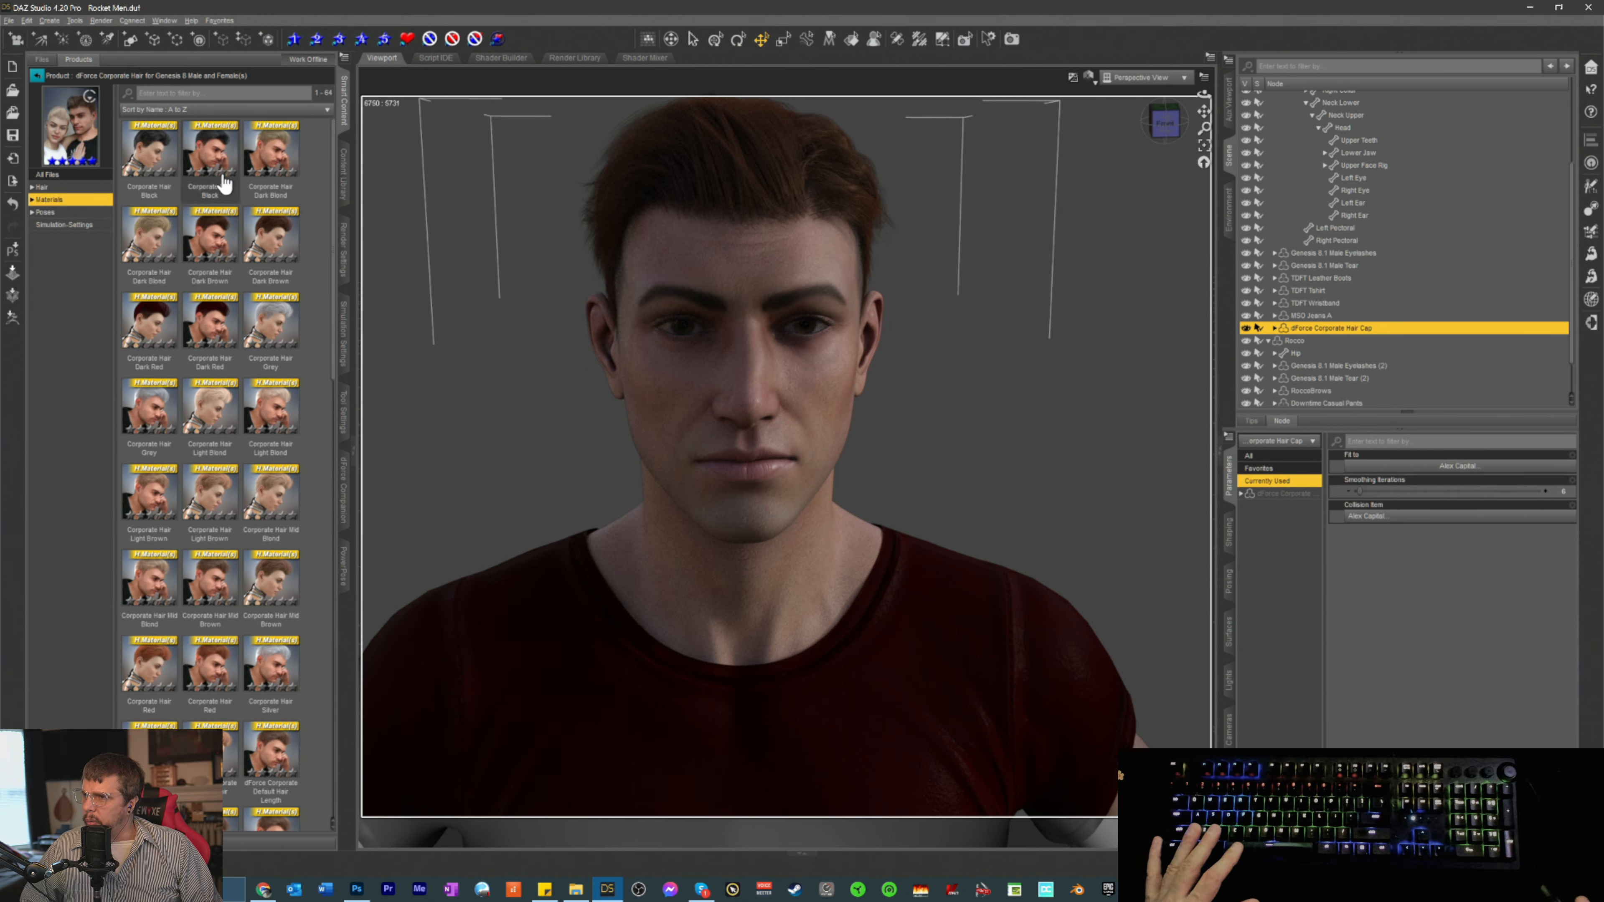
pyautogui.doubleClick(217, 150)
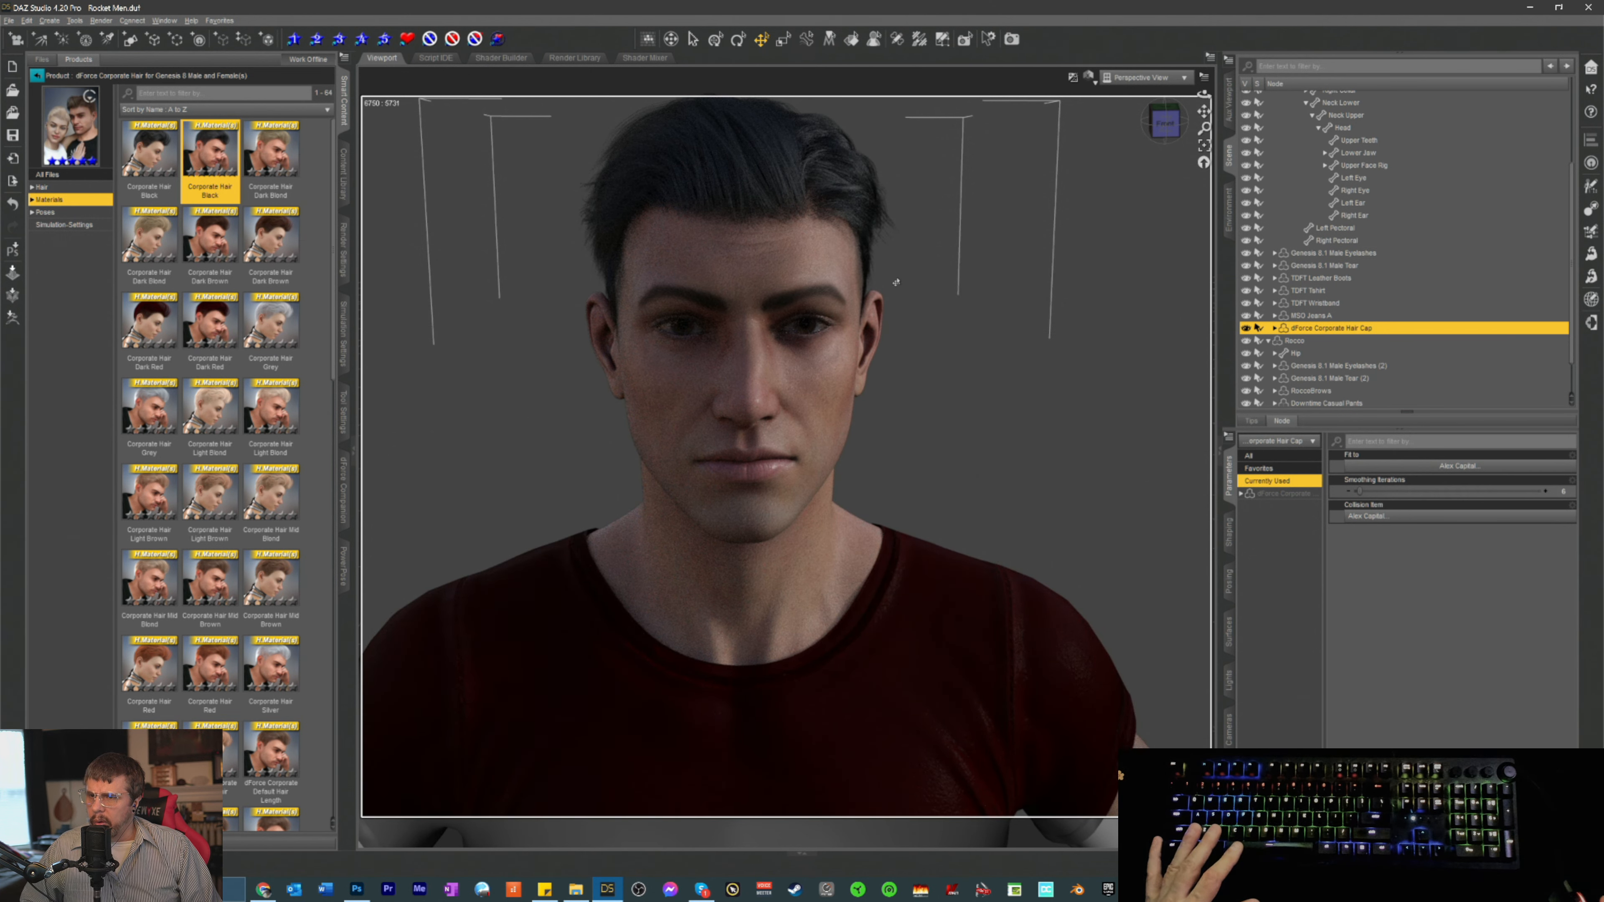
pyautogui.scroll(-5, 891, 266)
pyautogui.scroll(1, 889, 280)
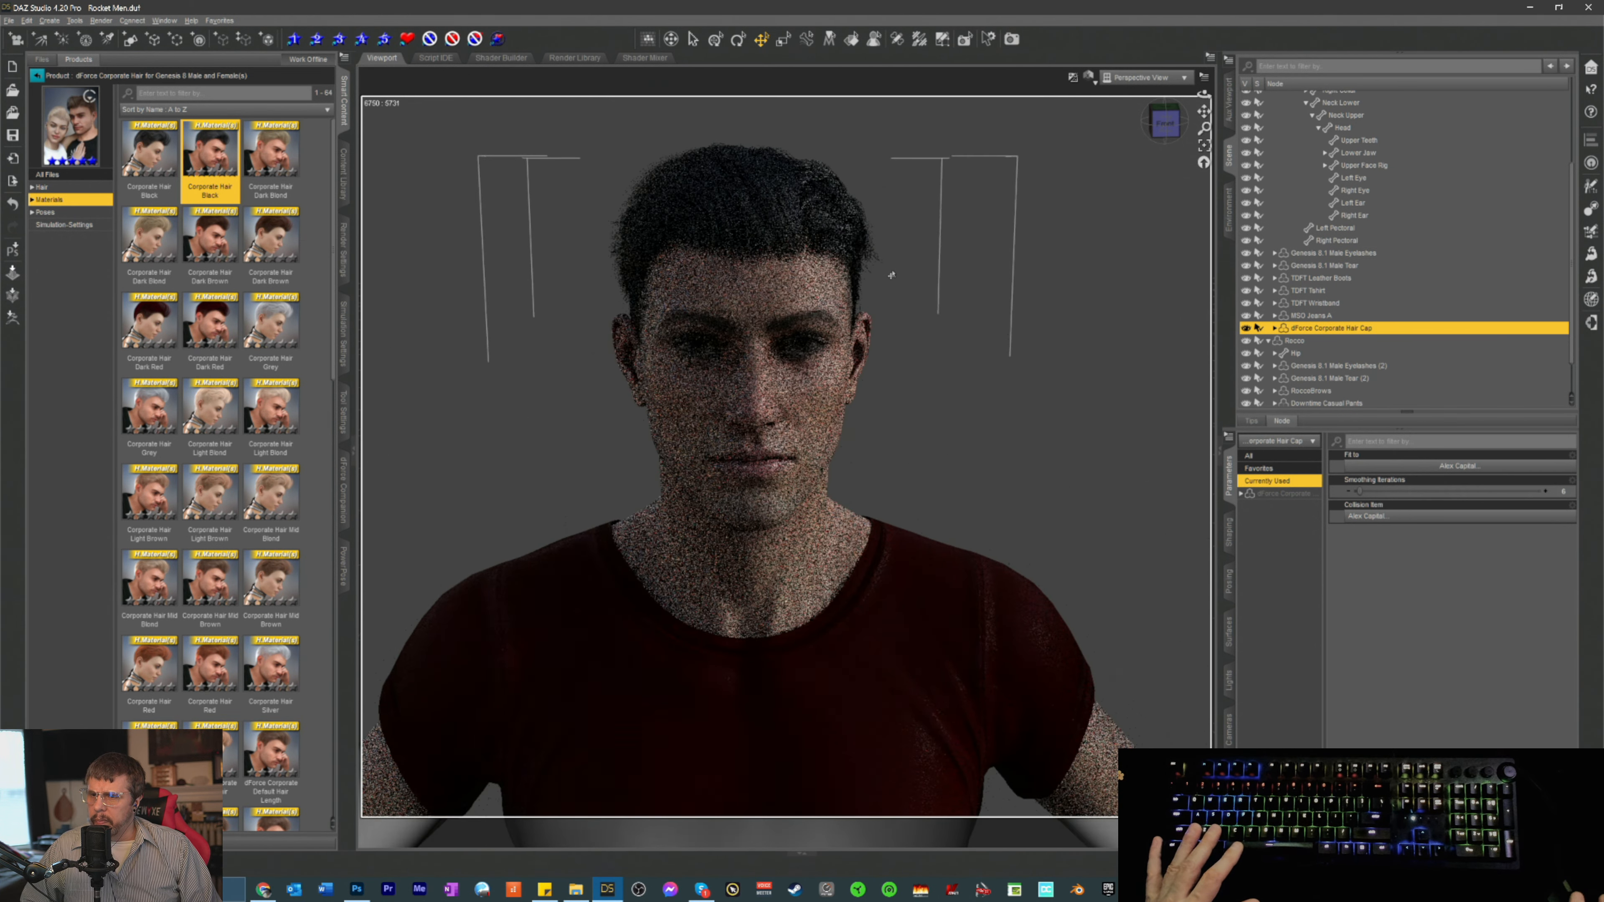
pyautogui.scroll(-3, 941, 253)
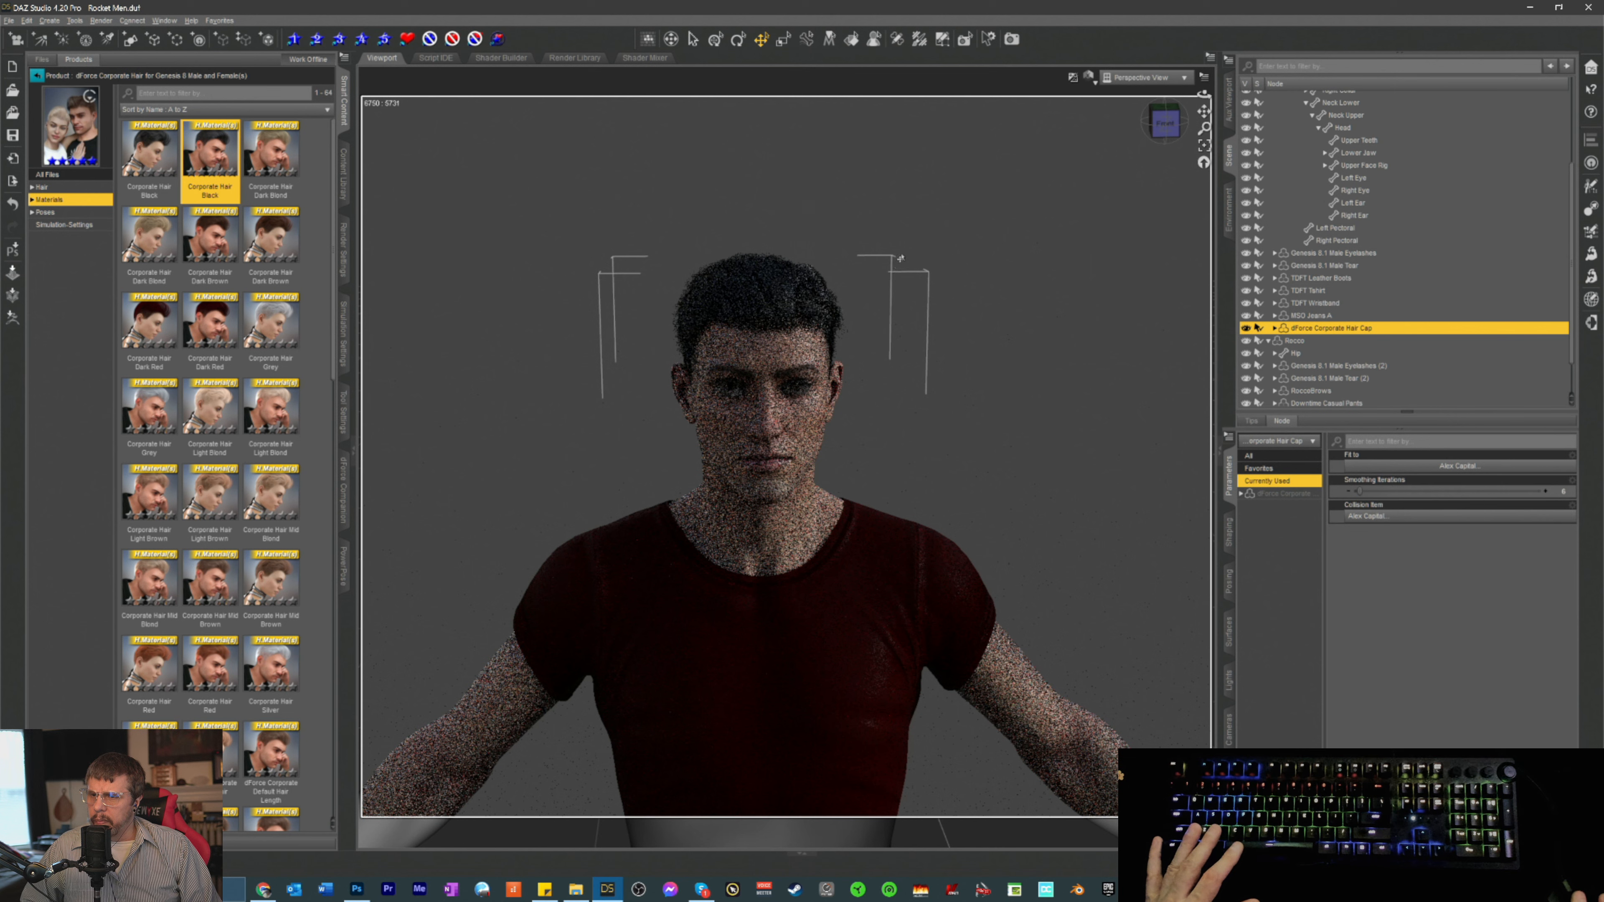
# - Inspect Alex Capital's black hair in profile, front and three-quarter views, comparing it with Rocco's hair
pyautogui.click(1173, 123)
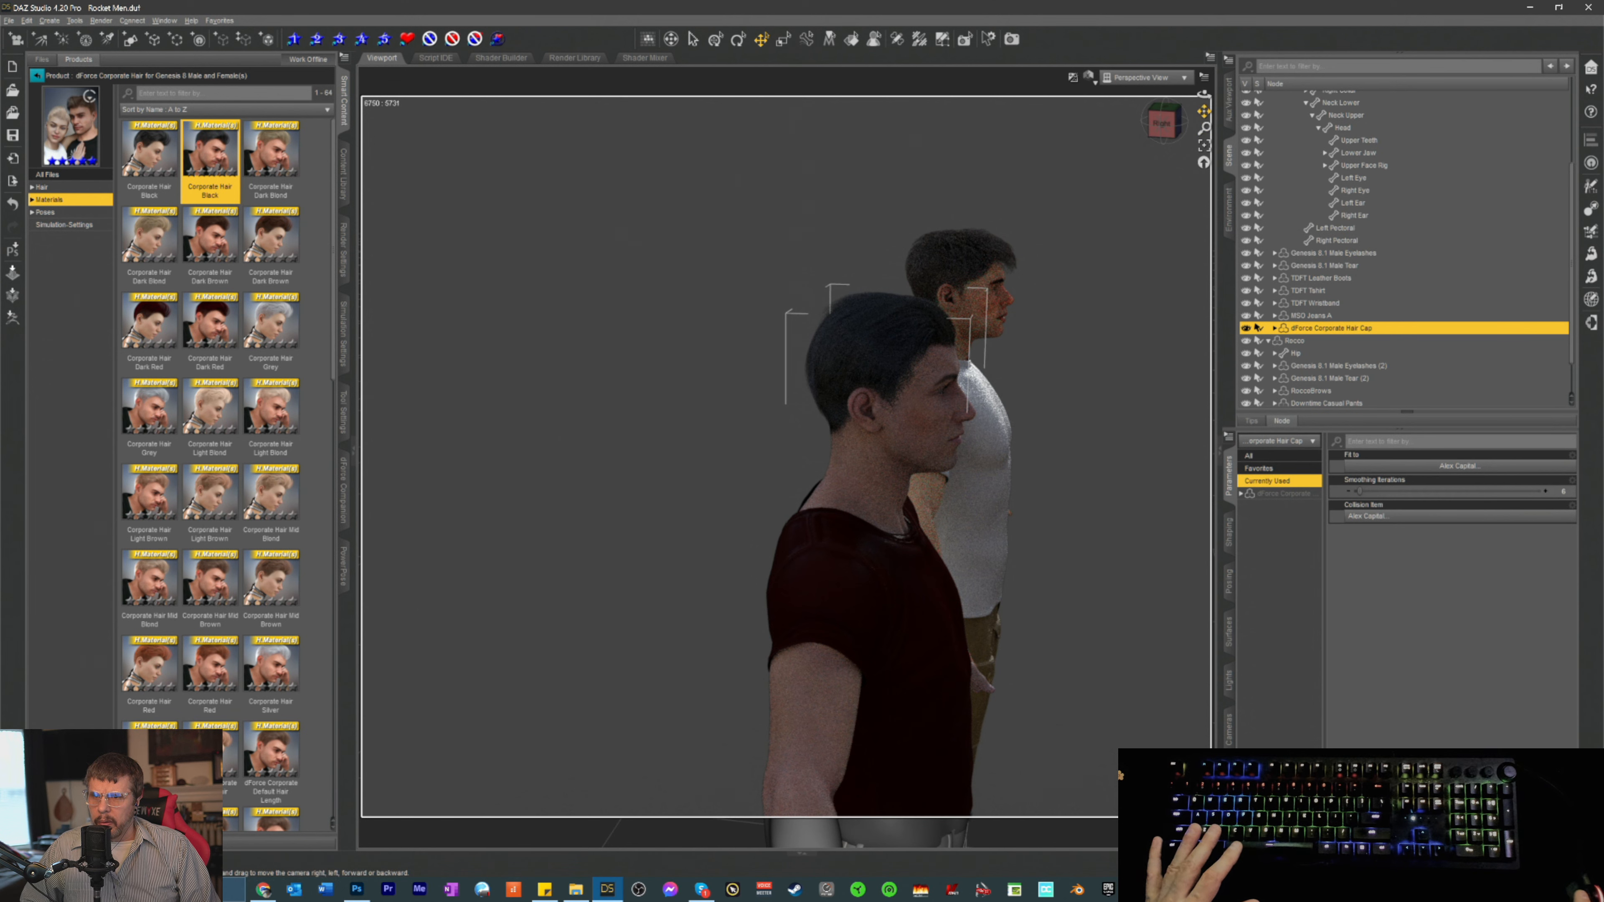
pyautogui.moveTo(1203, 112); pyautogui.dragTo(1151, 162)
pyautogui.scroll(2, 1166, 174)
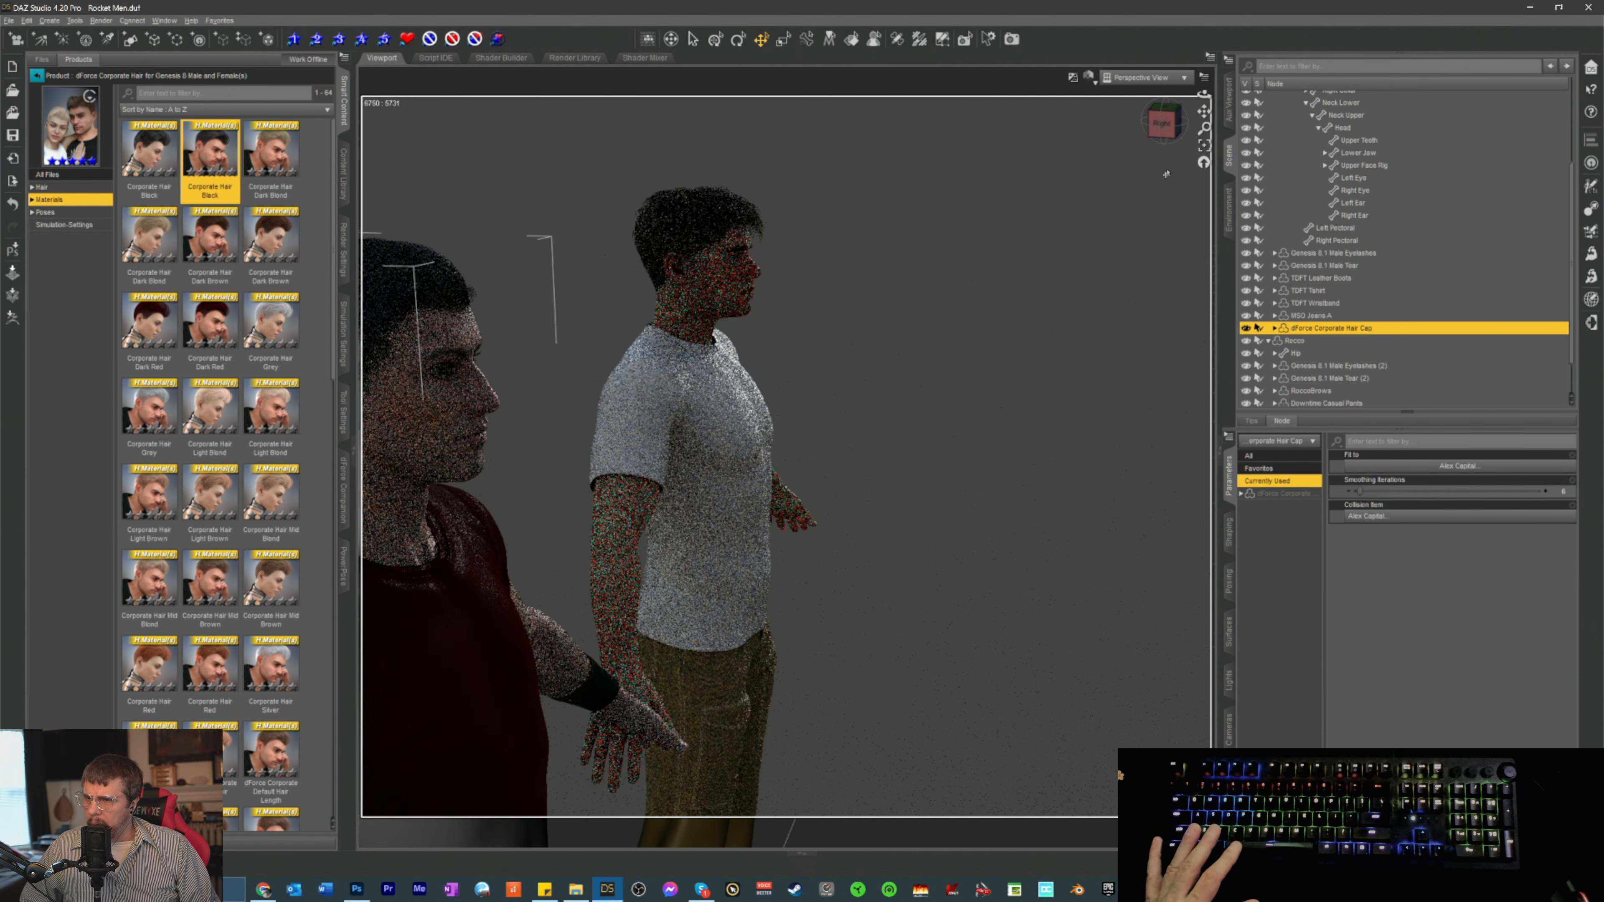
pyautogui.scroll(3, 1166, 174)
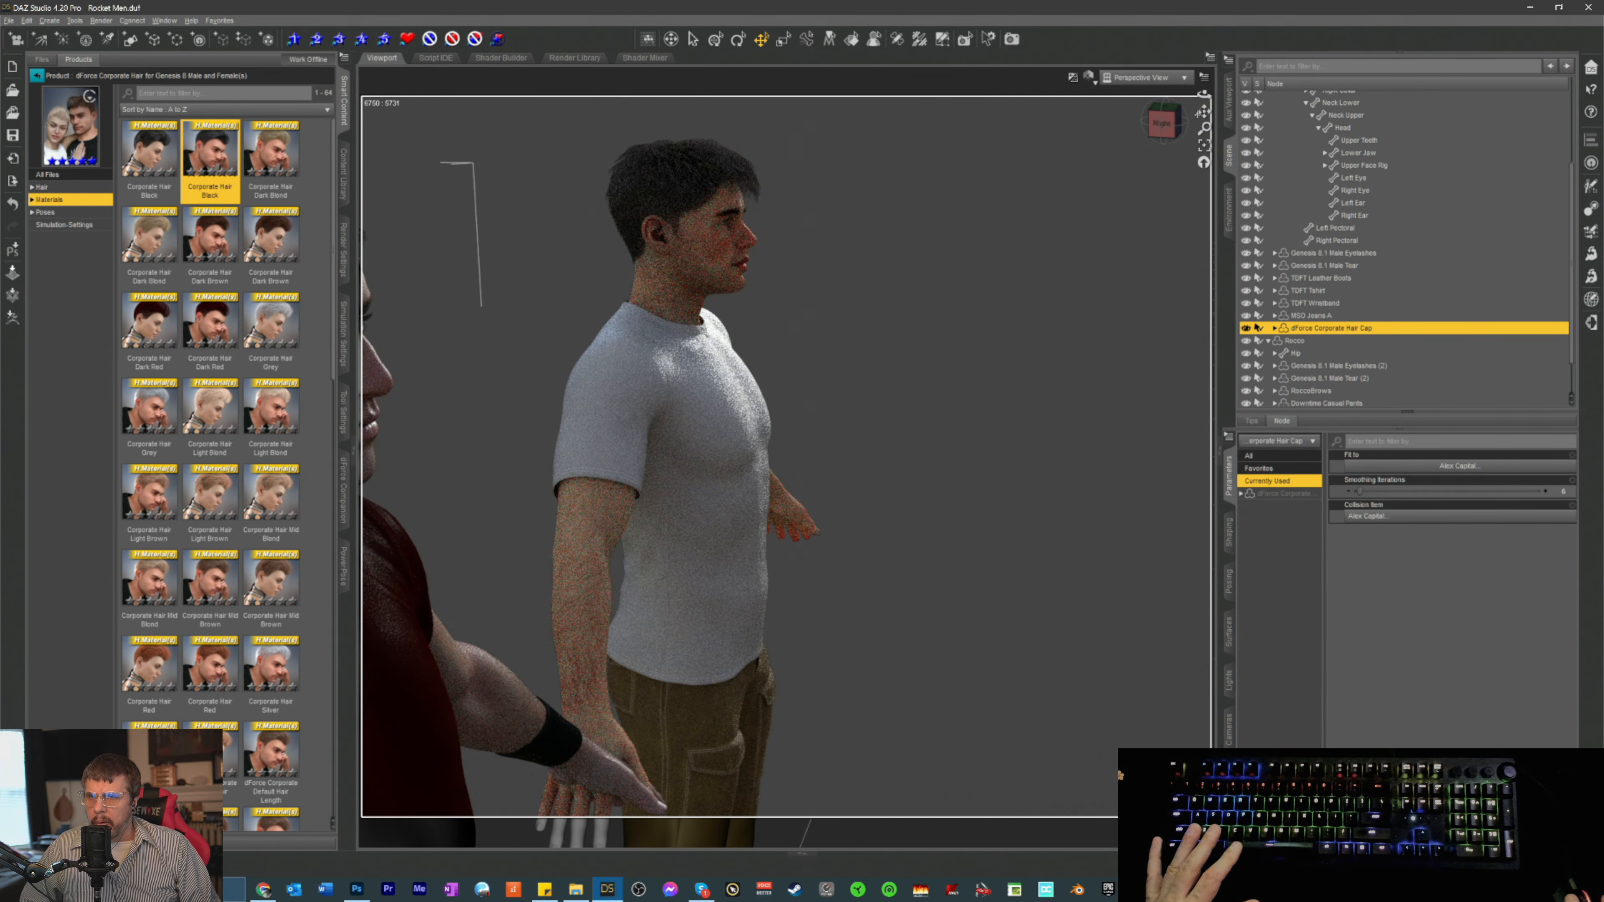
pyautogui.moveTo(1203, 112); pyautogui.dragTo(1262, 118)
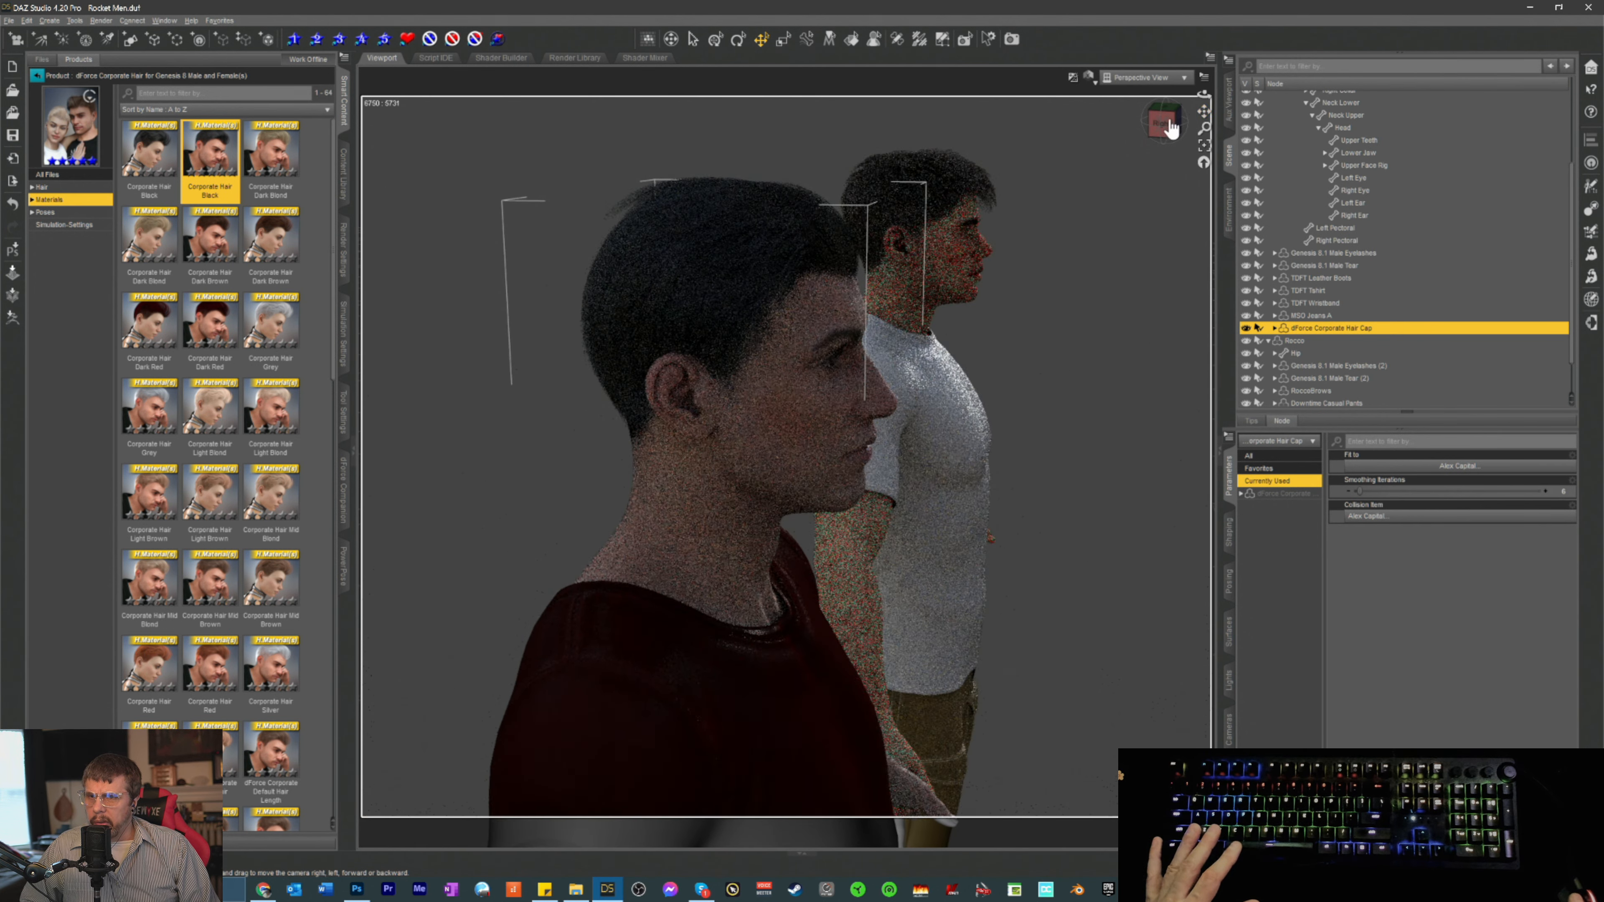
pyautogui.click(1160, 127)
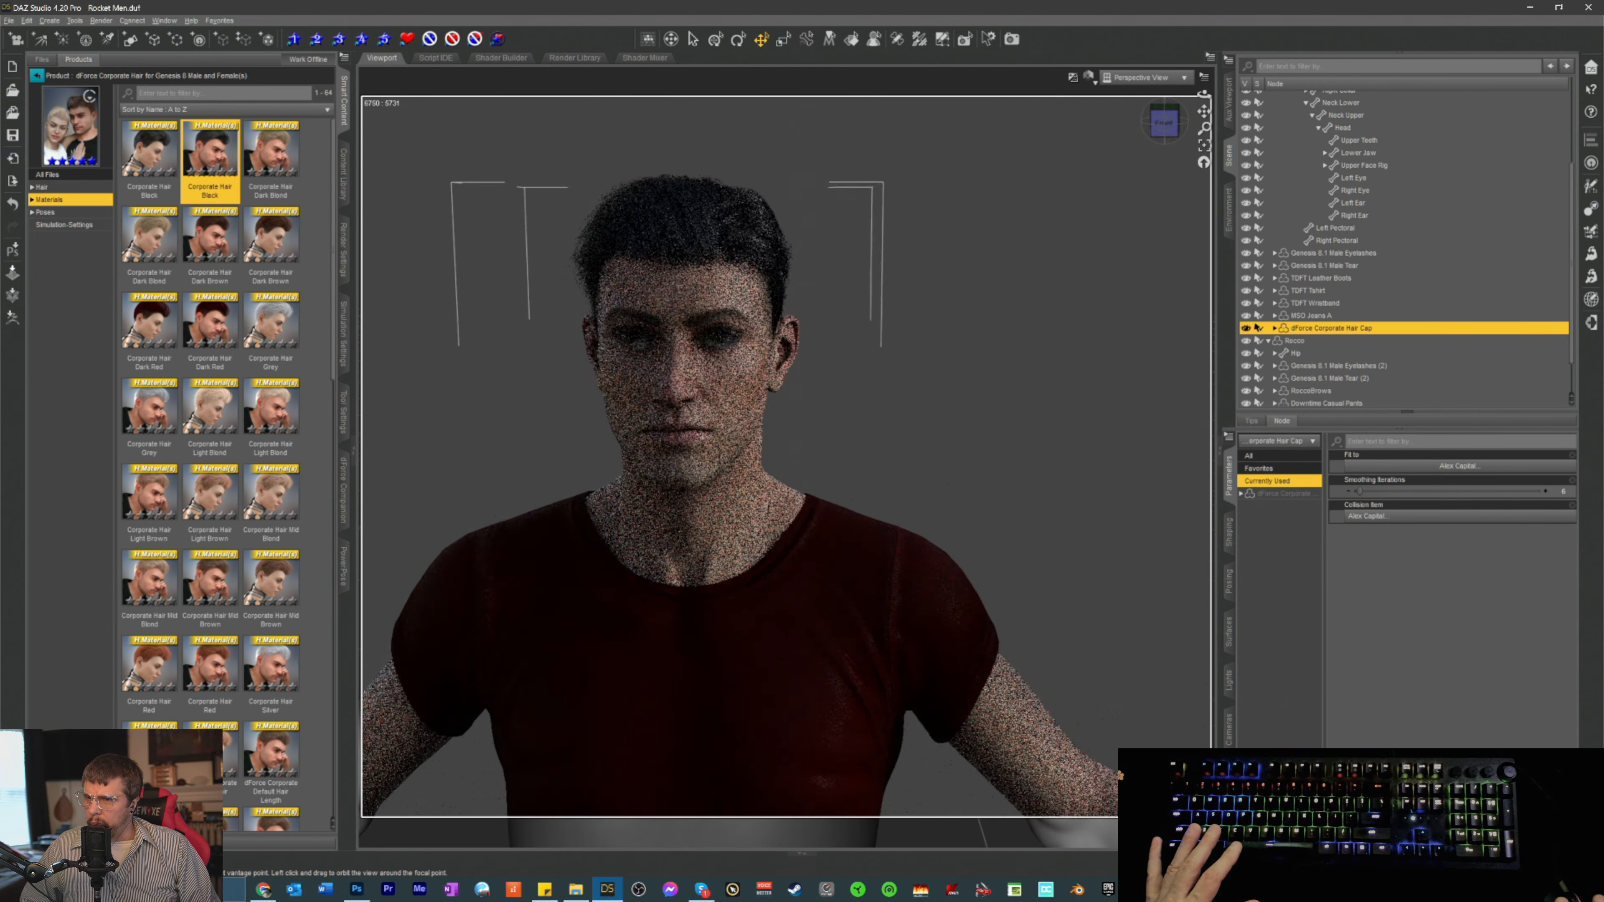
pyautogui.click(1171, 130)
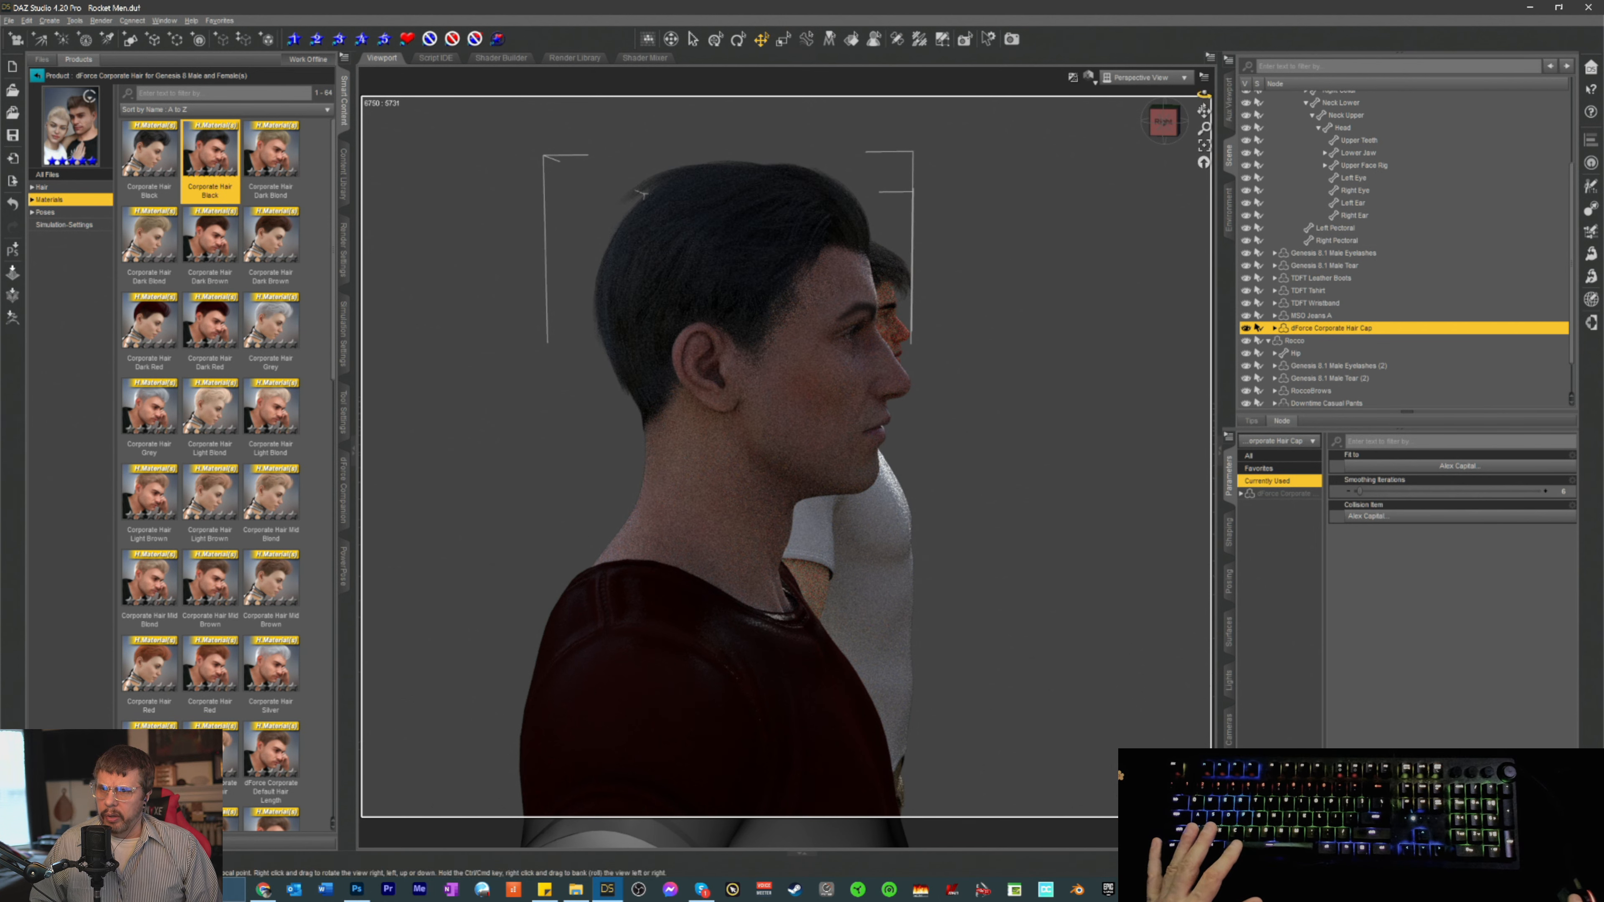
pyautogui.moveTo(1205, 111); pyautogui.dragTo(1087, 133)
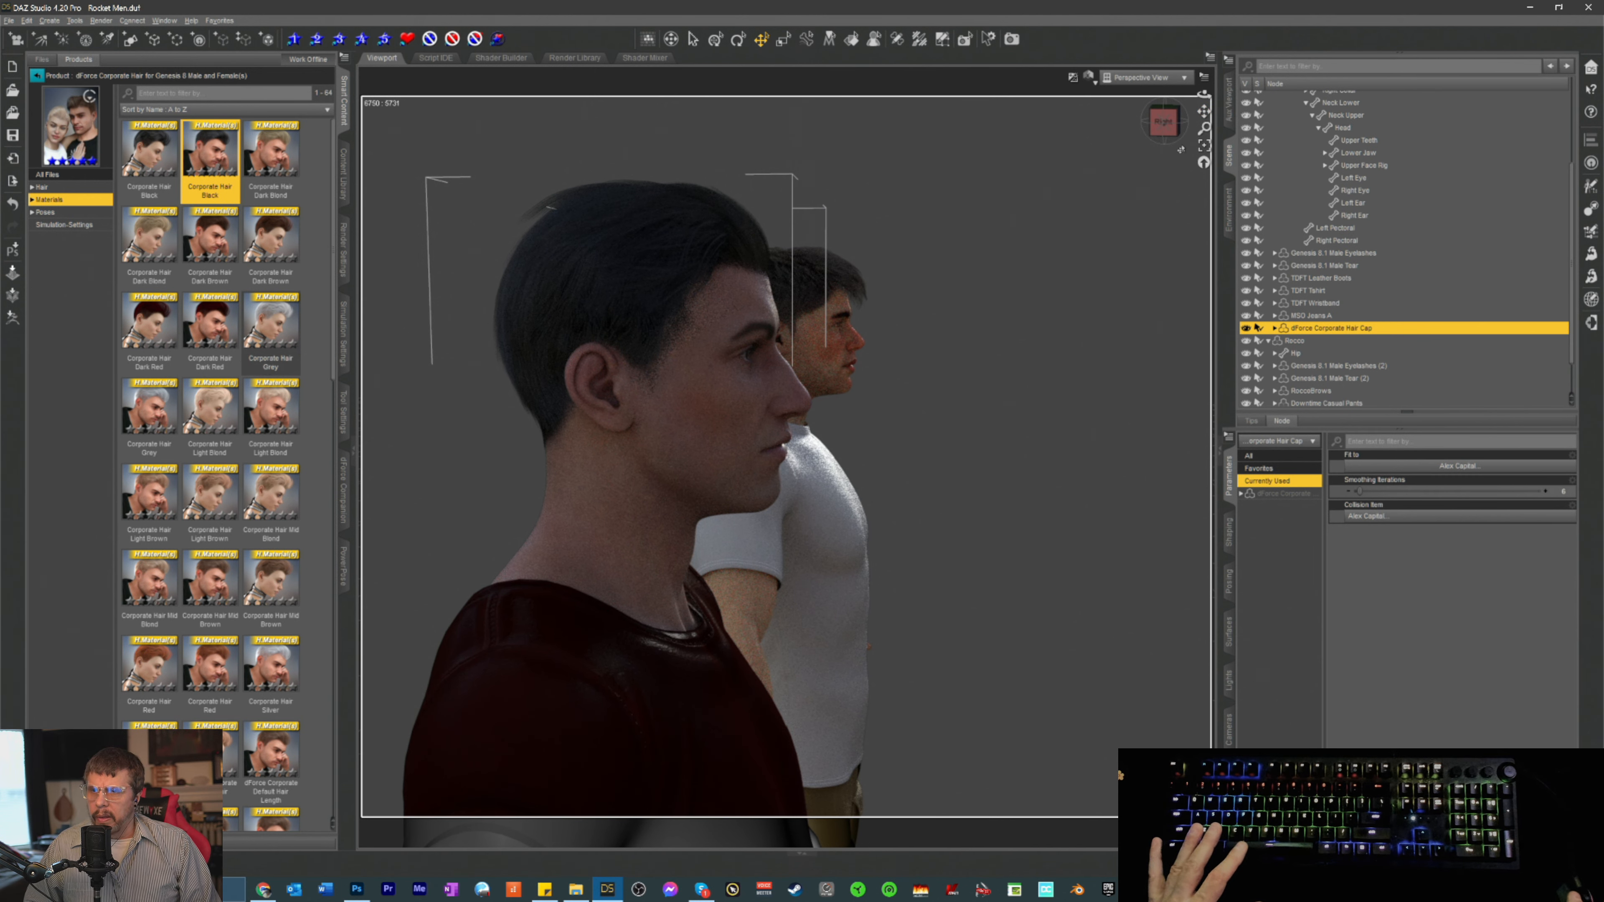
pyautogui.moveTo(1162, 127)
pyautogui.mouseDown()
pyautogui.moveTo(1067, 130)
pyautogui.moveTo(1178, 134)
pyautogui.moveTo(1163, 130)
pyautogui.mouseUp()
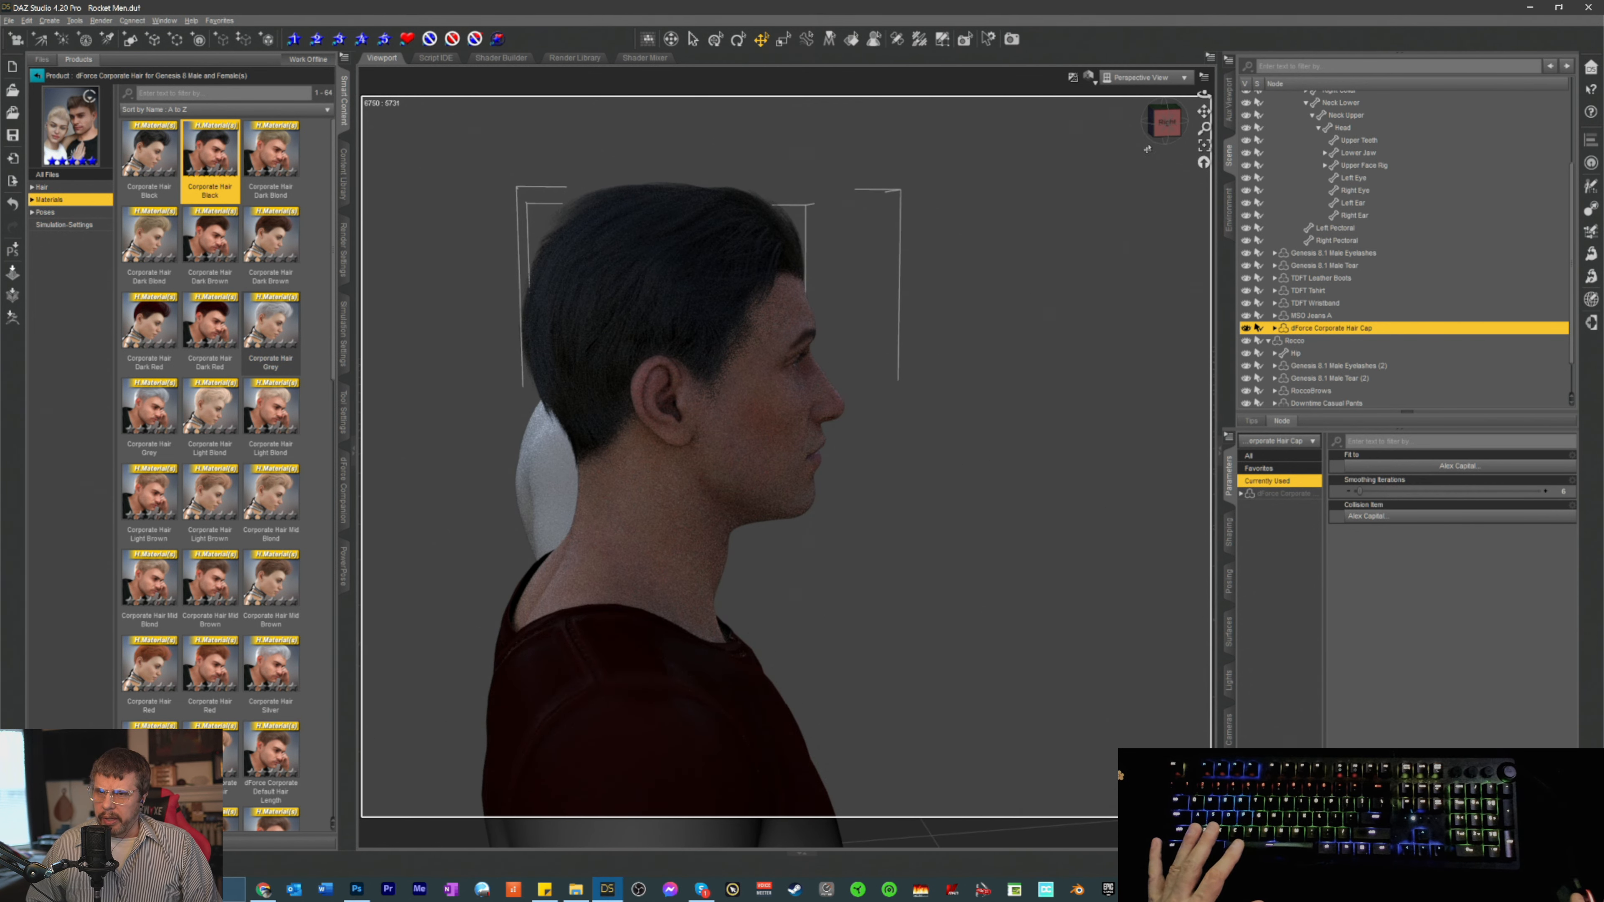
pyautogui.click(1162, 133)
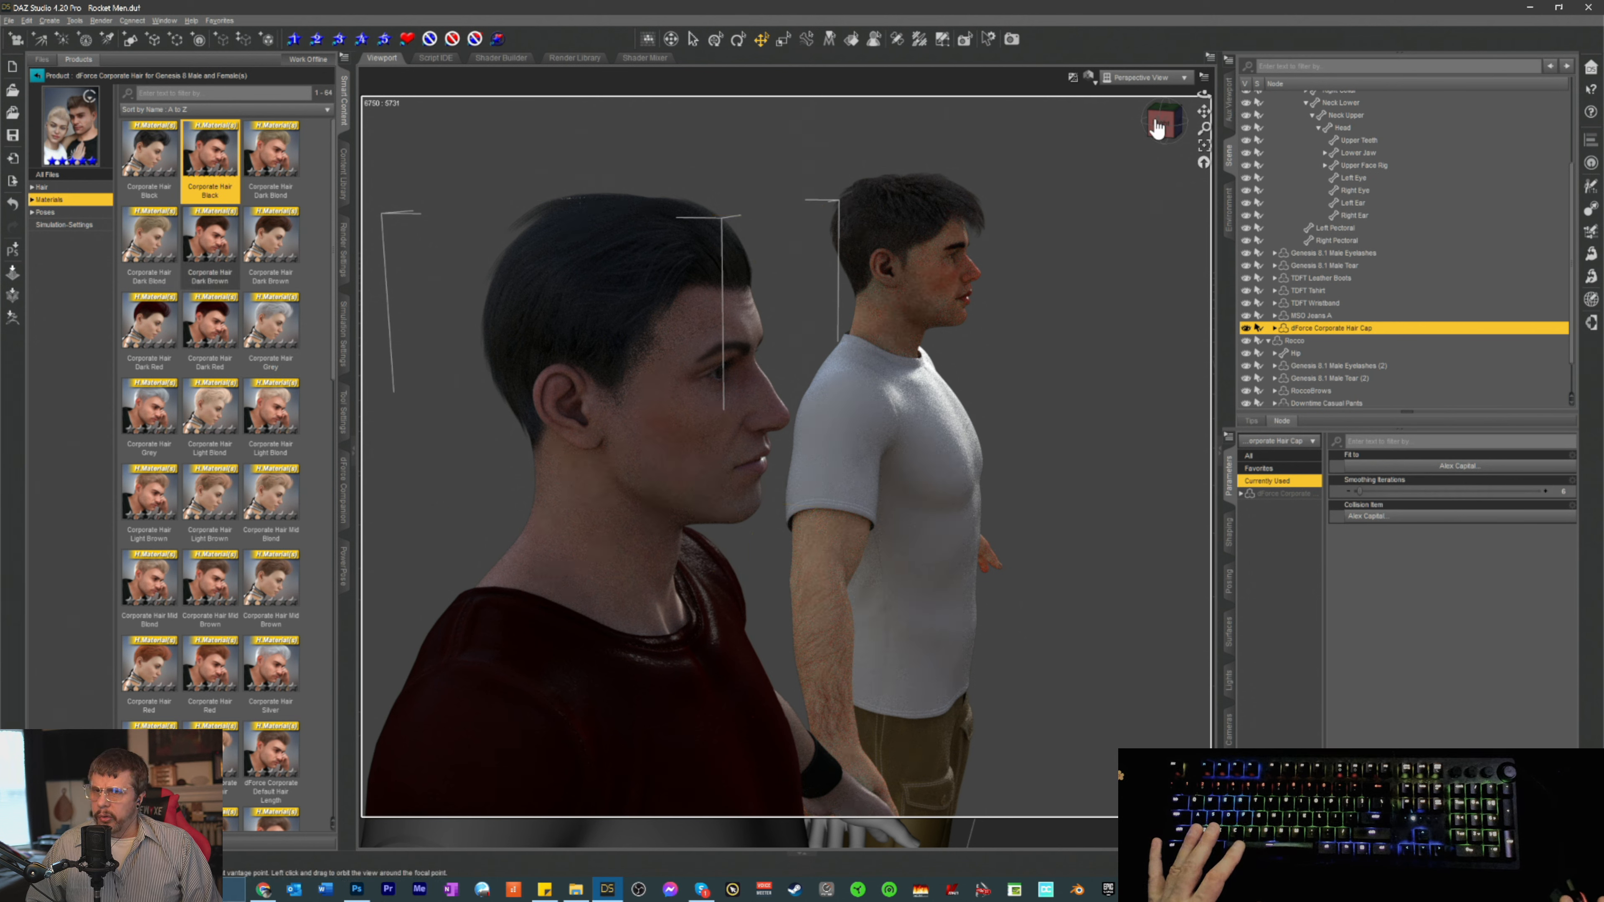
pyautogui.moveTo(1160, 124); pyautogui.dragTo(1108, 121)
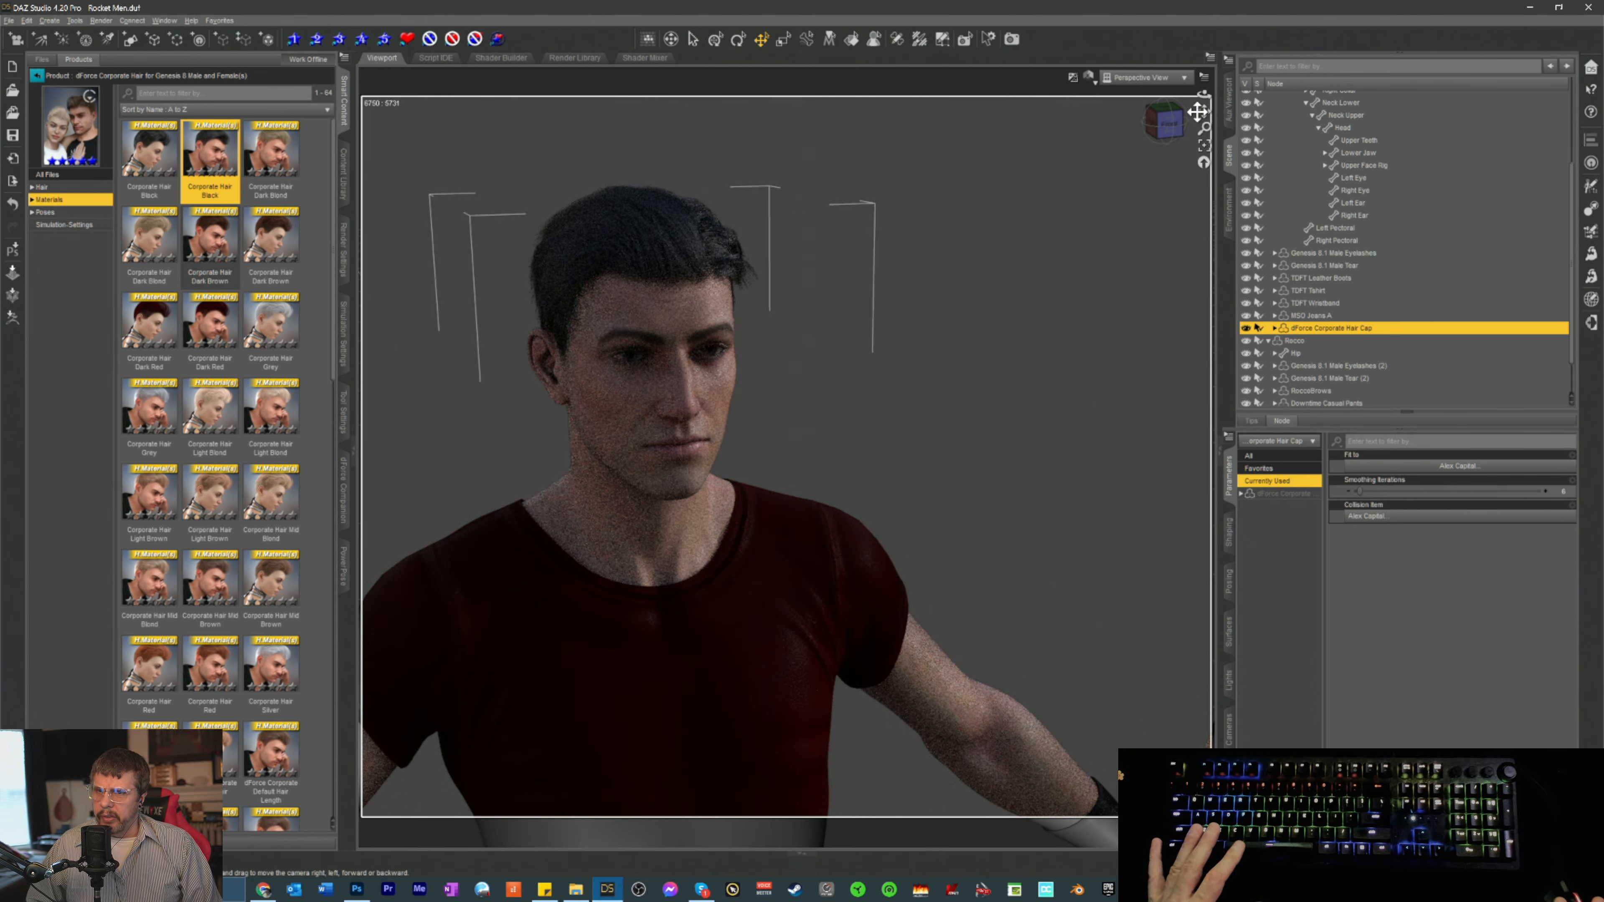
# - Check Rocco up close and alongside Alex Capital, and save the Rocket Men scene
pyautogui.moveTo(1204, 111); pyautogui.dragTo(1067, 108)
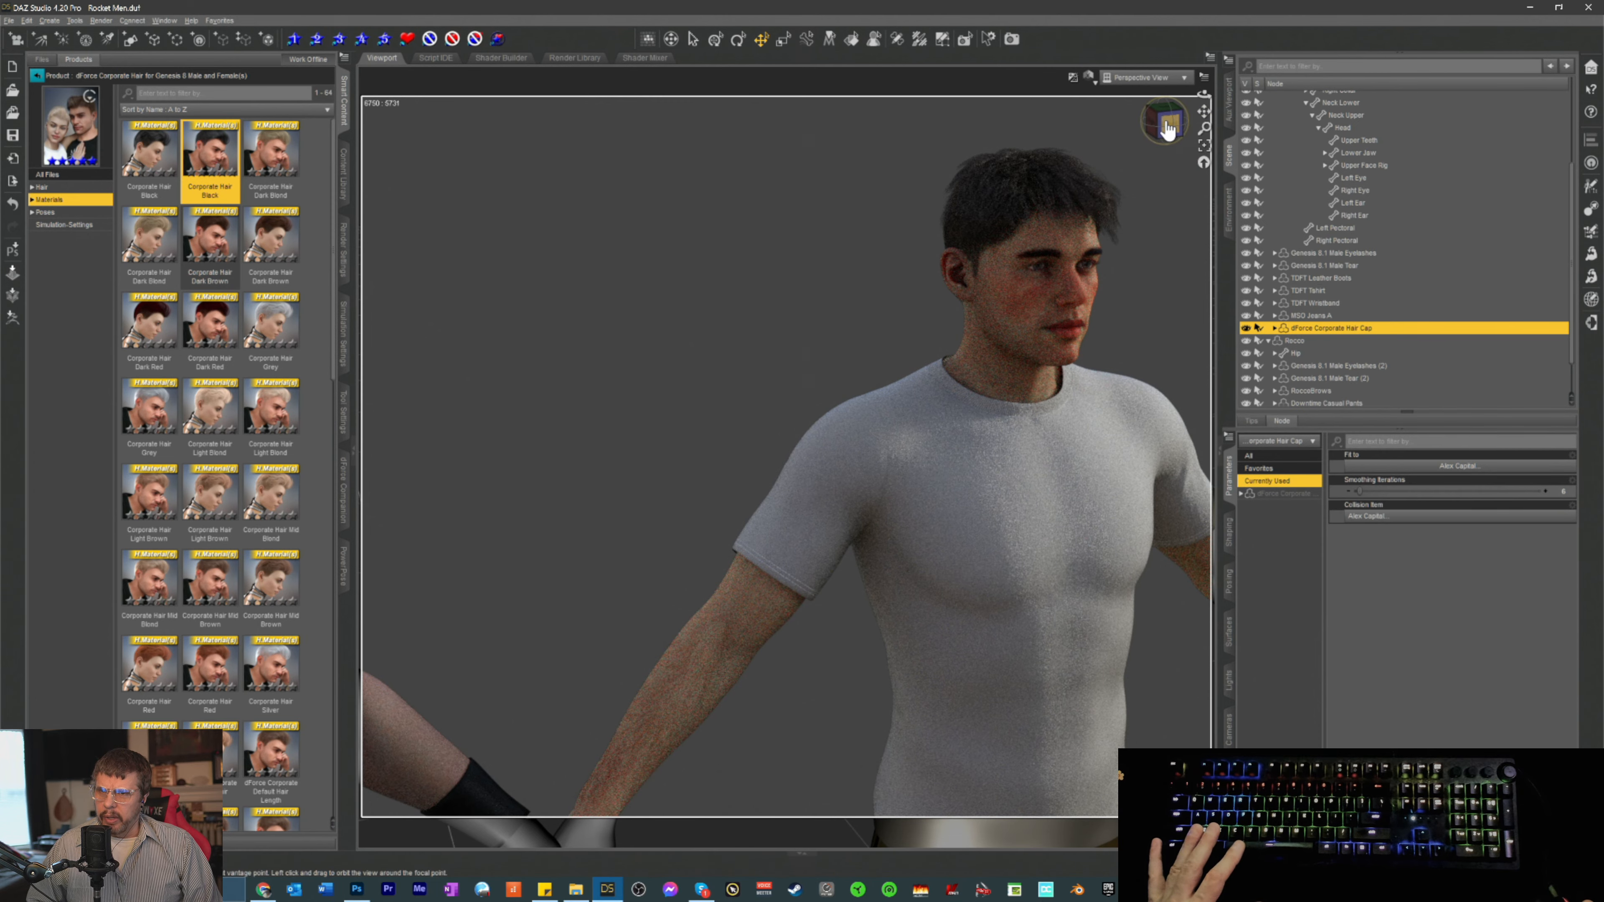
pyautogui.moveTo(1166, 131); pyautogui.dragTo(1114, 117)
pyautogui.scroll(5, 1142, 205)
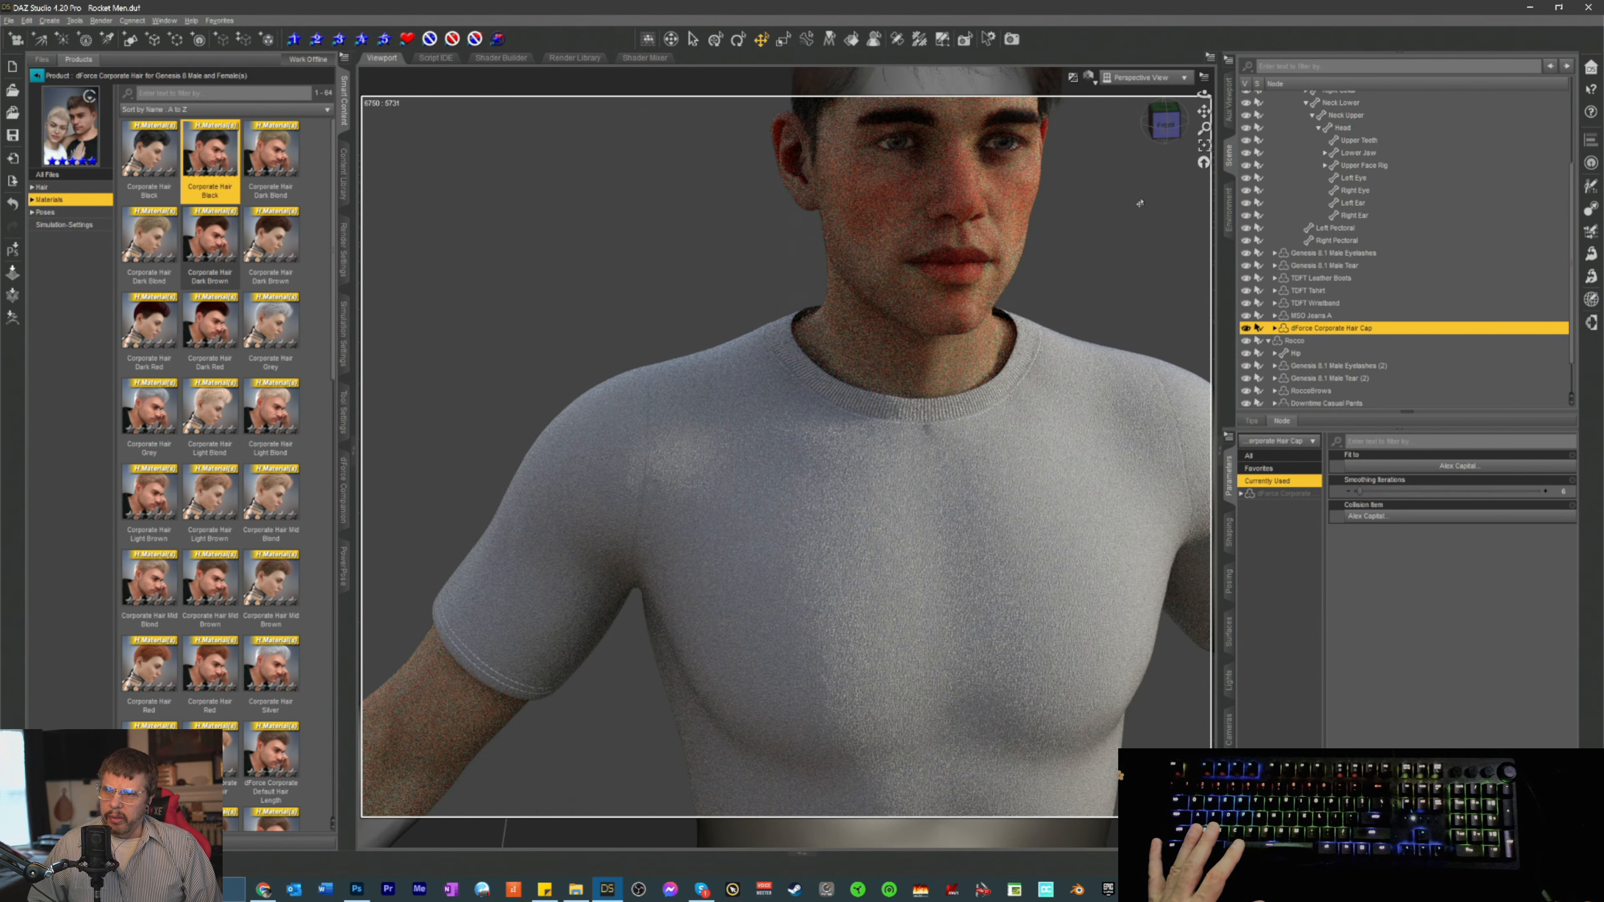
pyautogui.scroll(-7, 1140, 203)
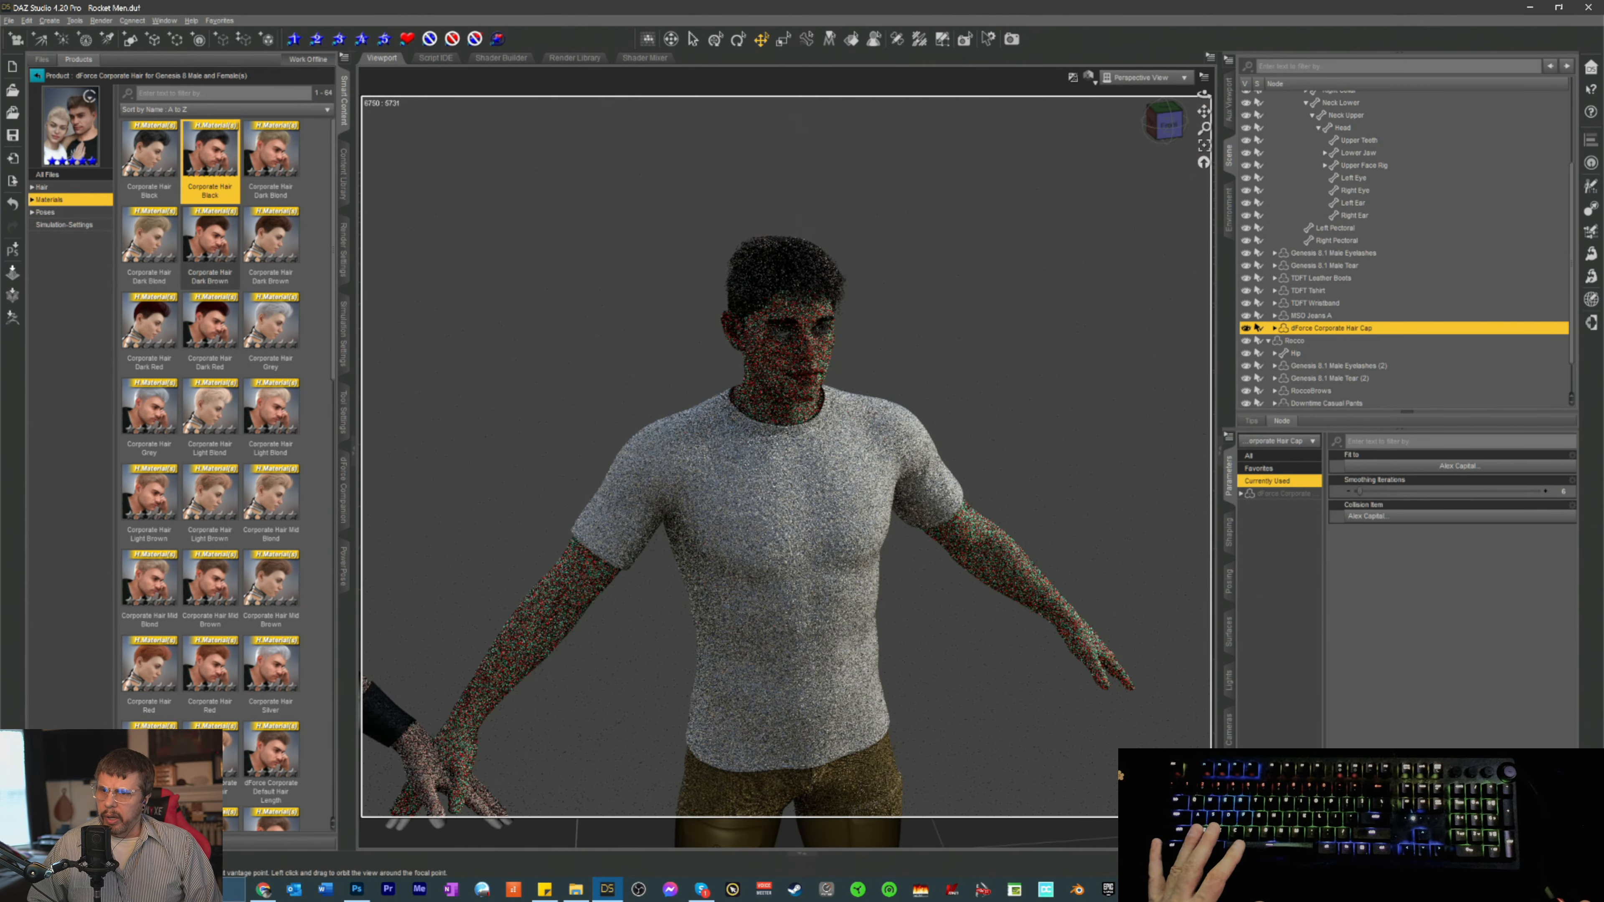
pyautogui.moveTo(1144, 125); pyautogui.dragTo(1364, 4)
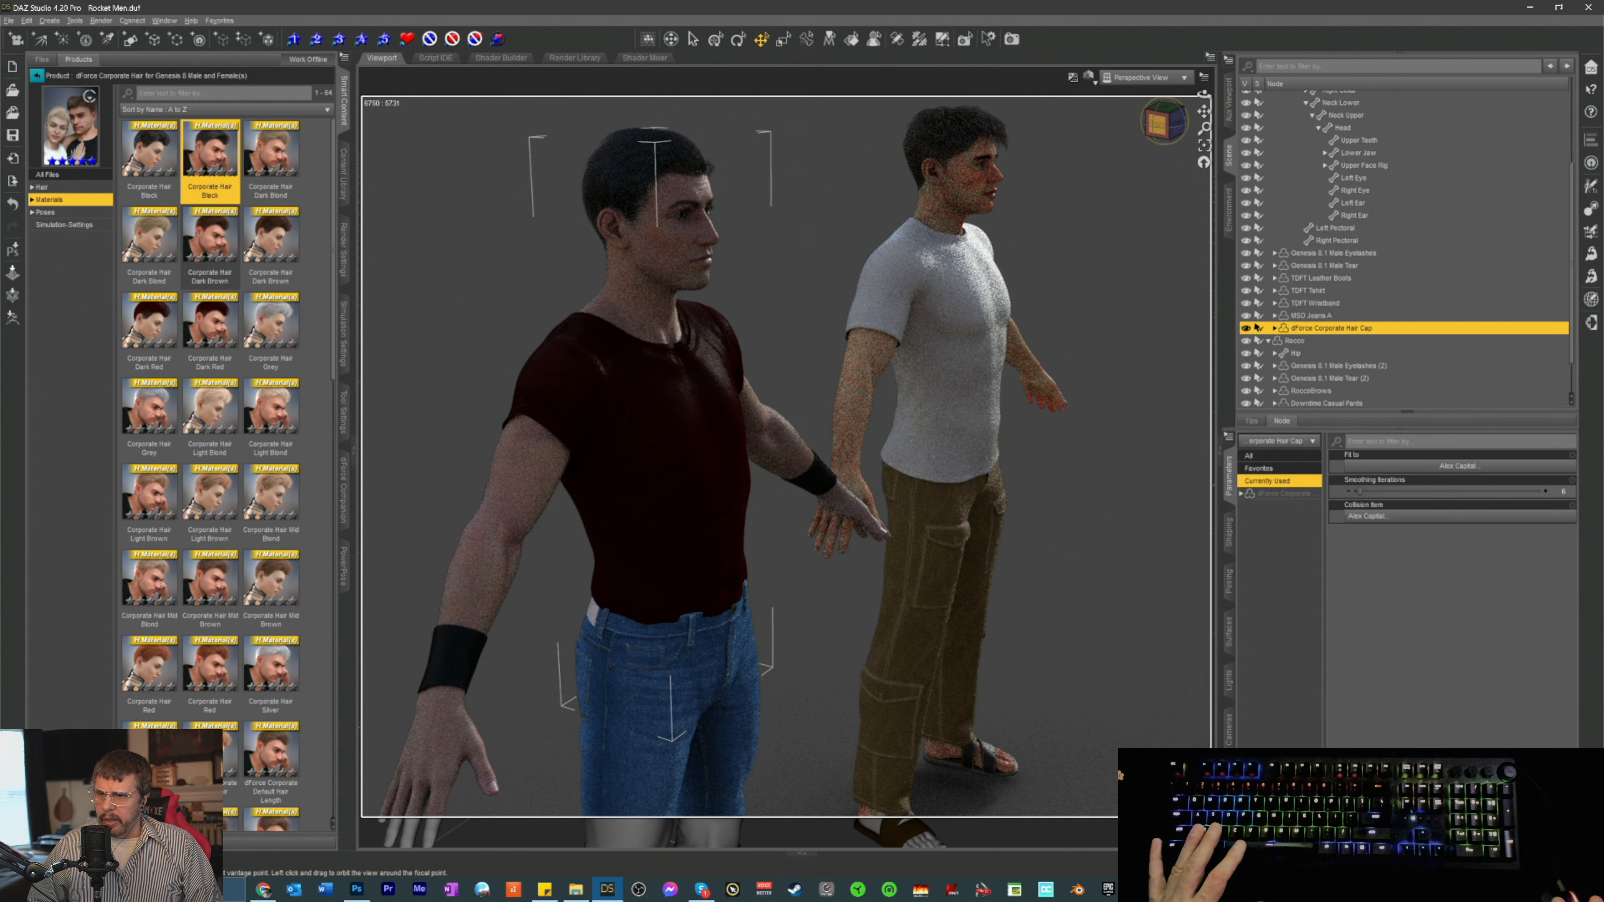
pyautogui.moveTo(1158, 125); pyautogui.dragTo(1083, 127)
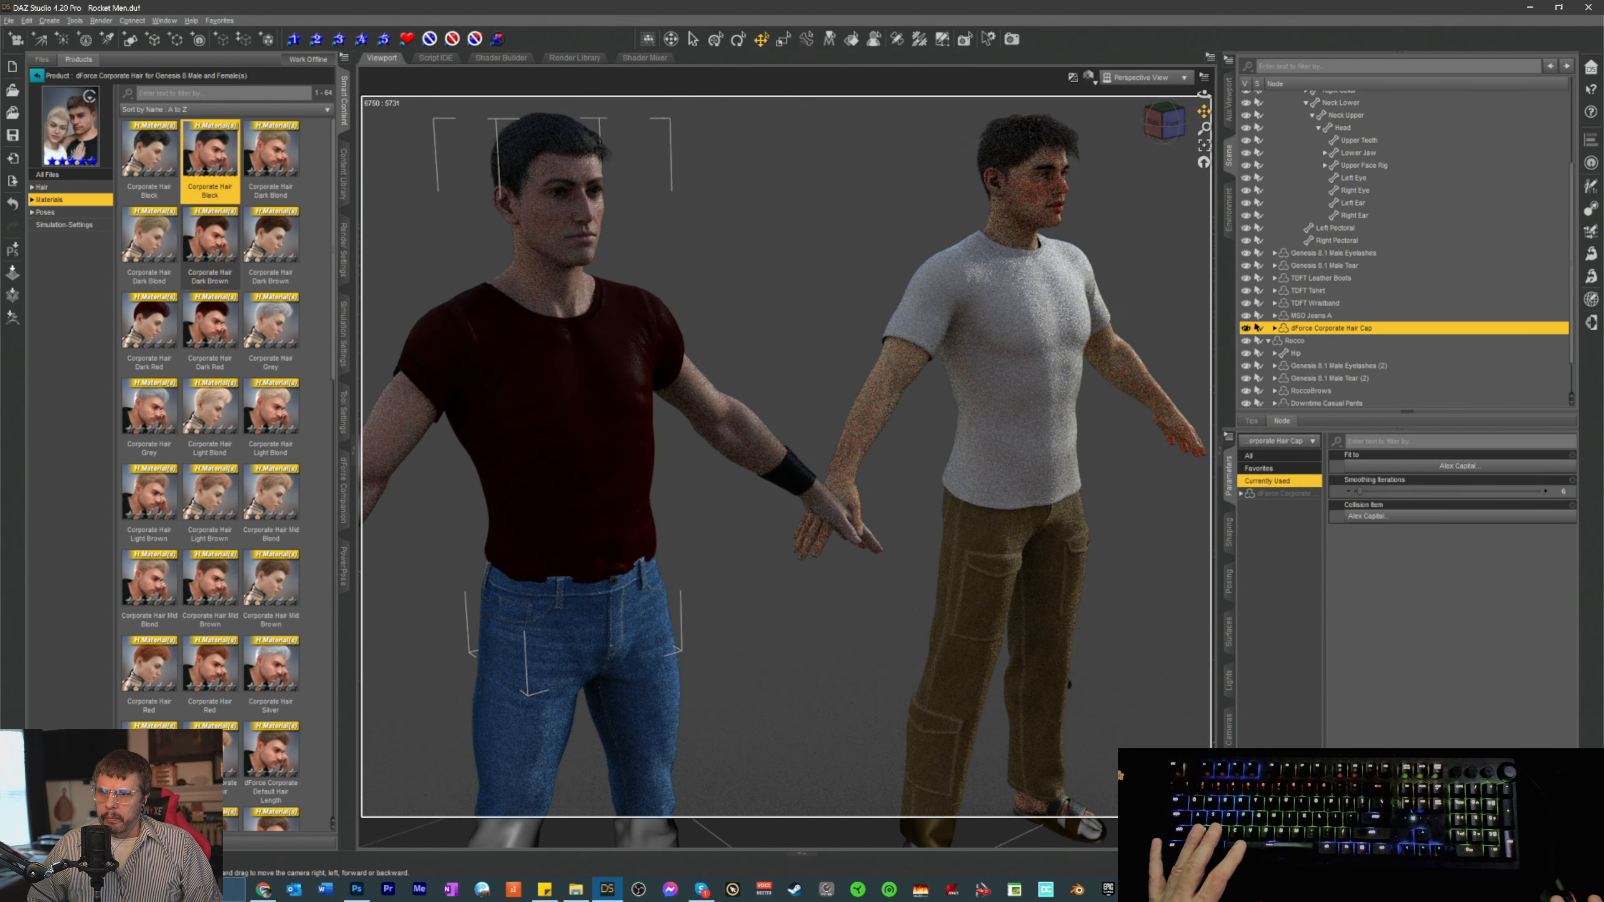
pyautogui.moveTo(1204, 111); pyautogui.dragTo(1013, 197)
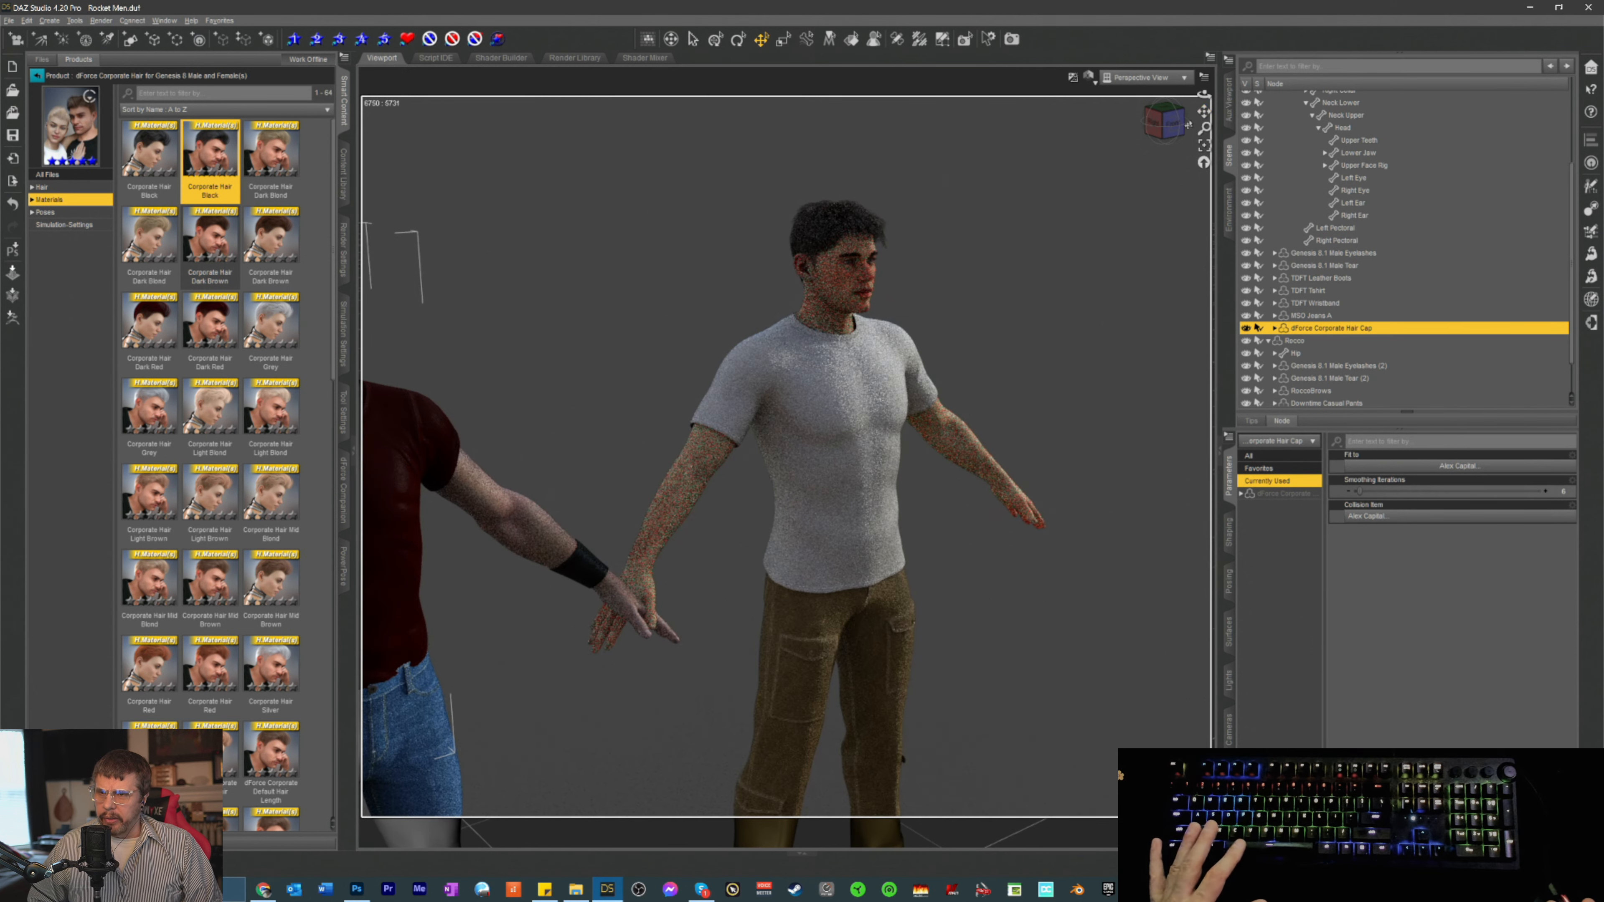
pyautogui.hotkey('ctrl', 's')
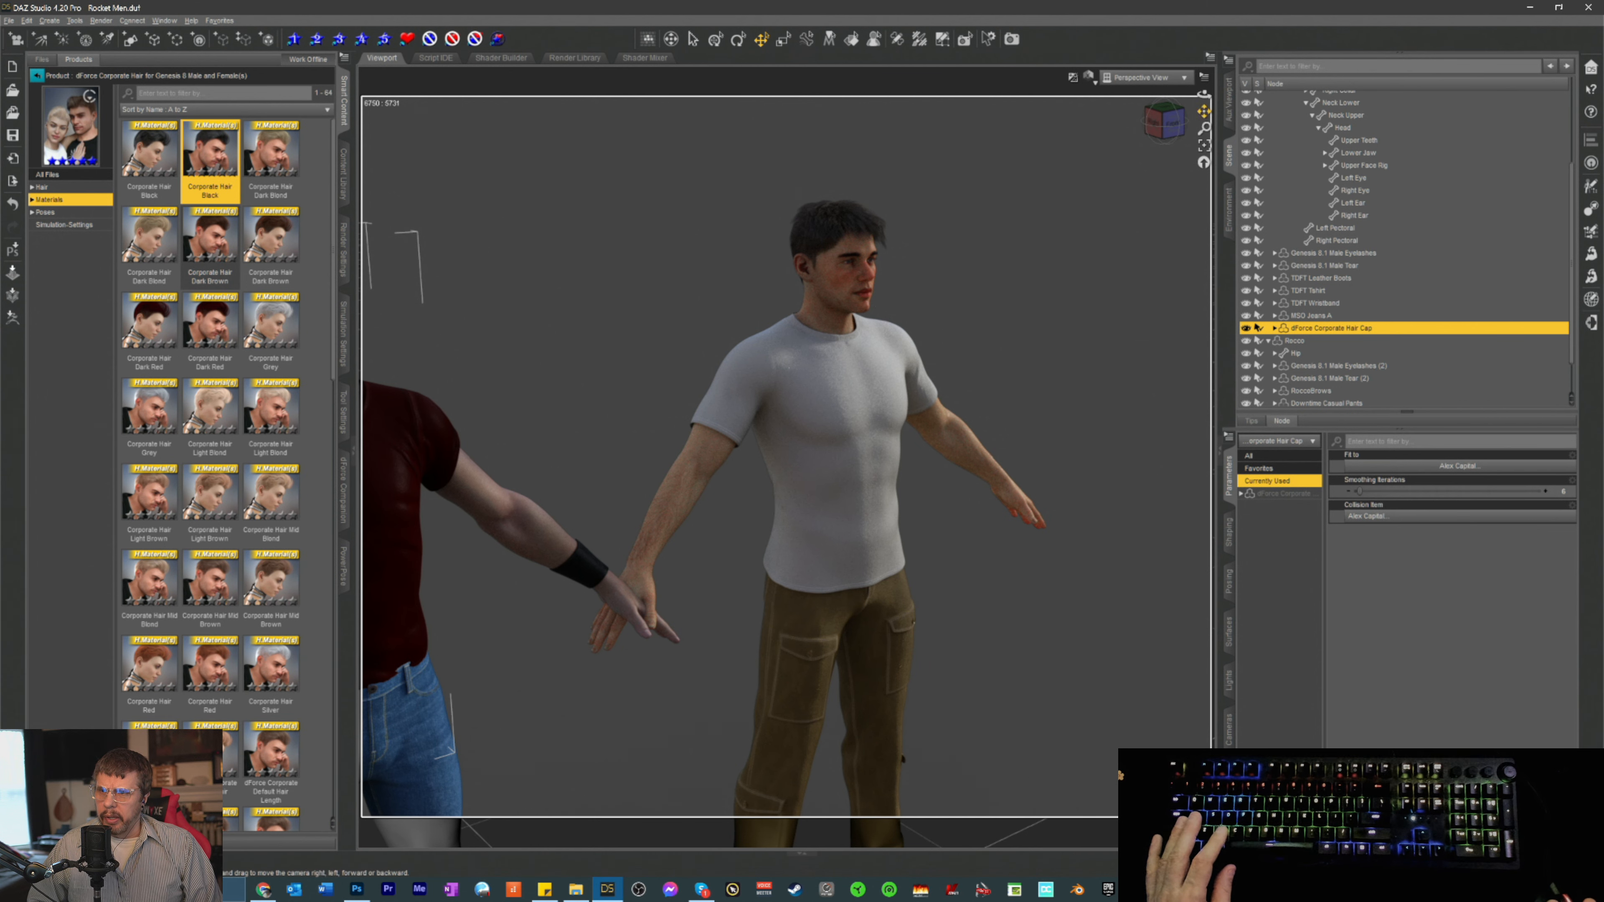
# - Compare Alex Capital and Rocco side by side from three-quarter and front views
pyautogui.moveTo(1204, 112); pyautogui.dragTo(1333, 93)
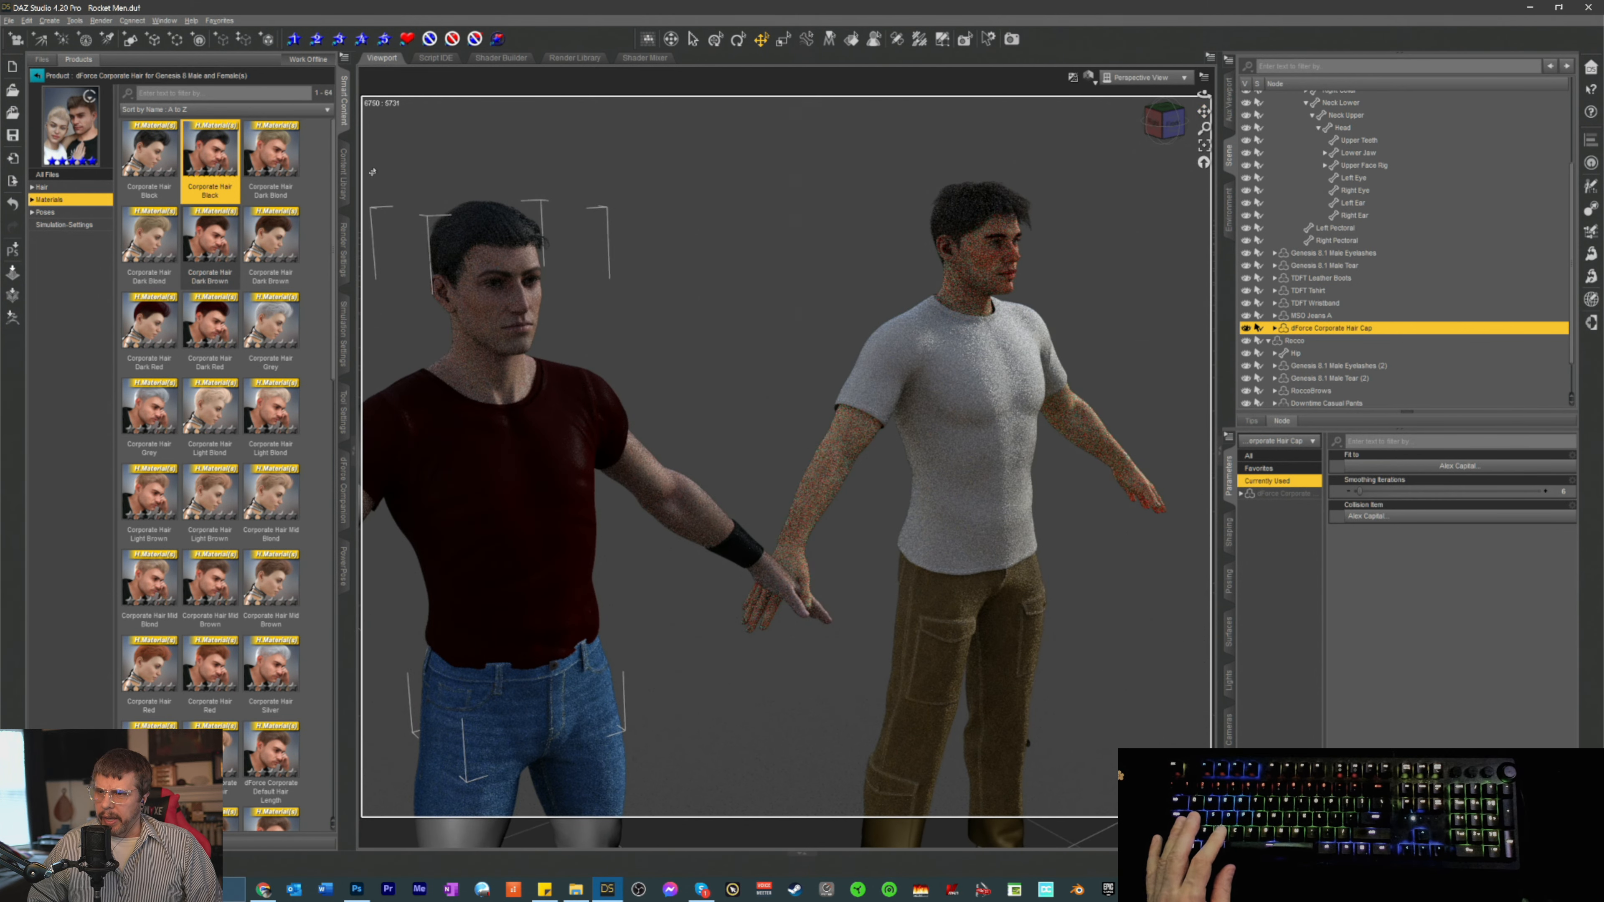
pyautogui.click(1166, 124)
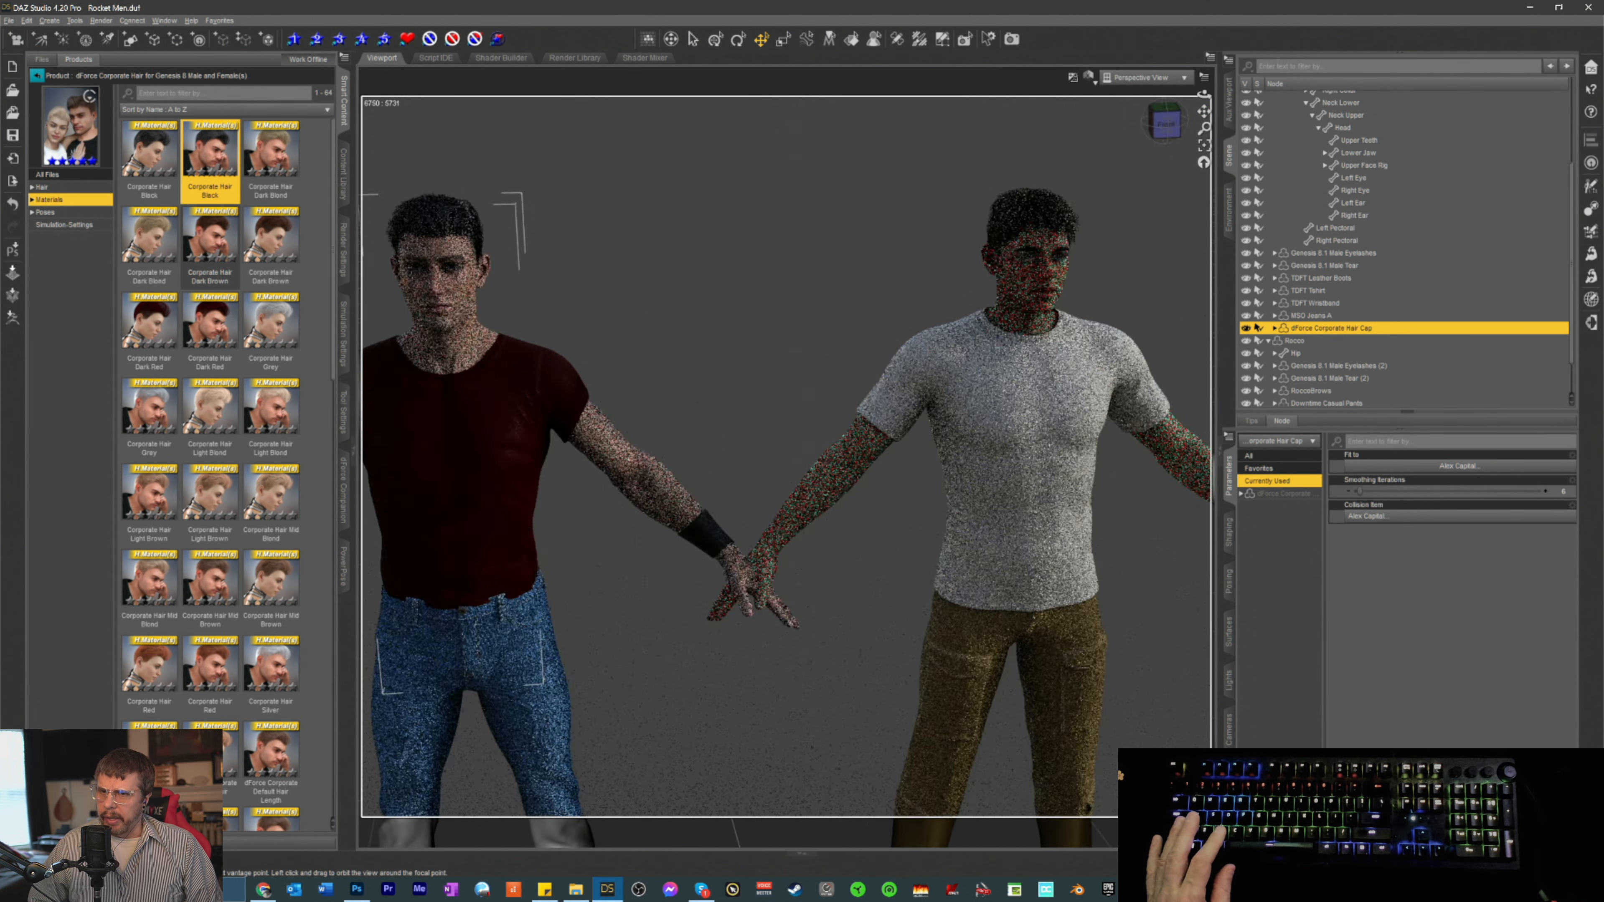
pyautogui.moveTo(1166, 124); pyautogui.dragTo(985, 207)
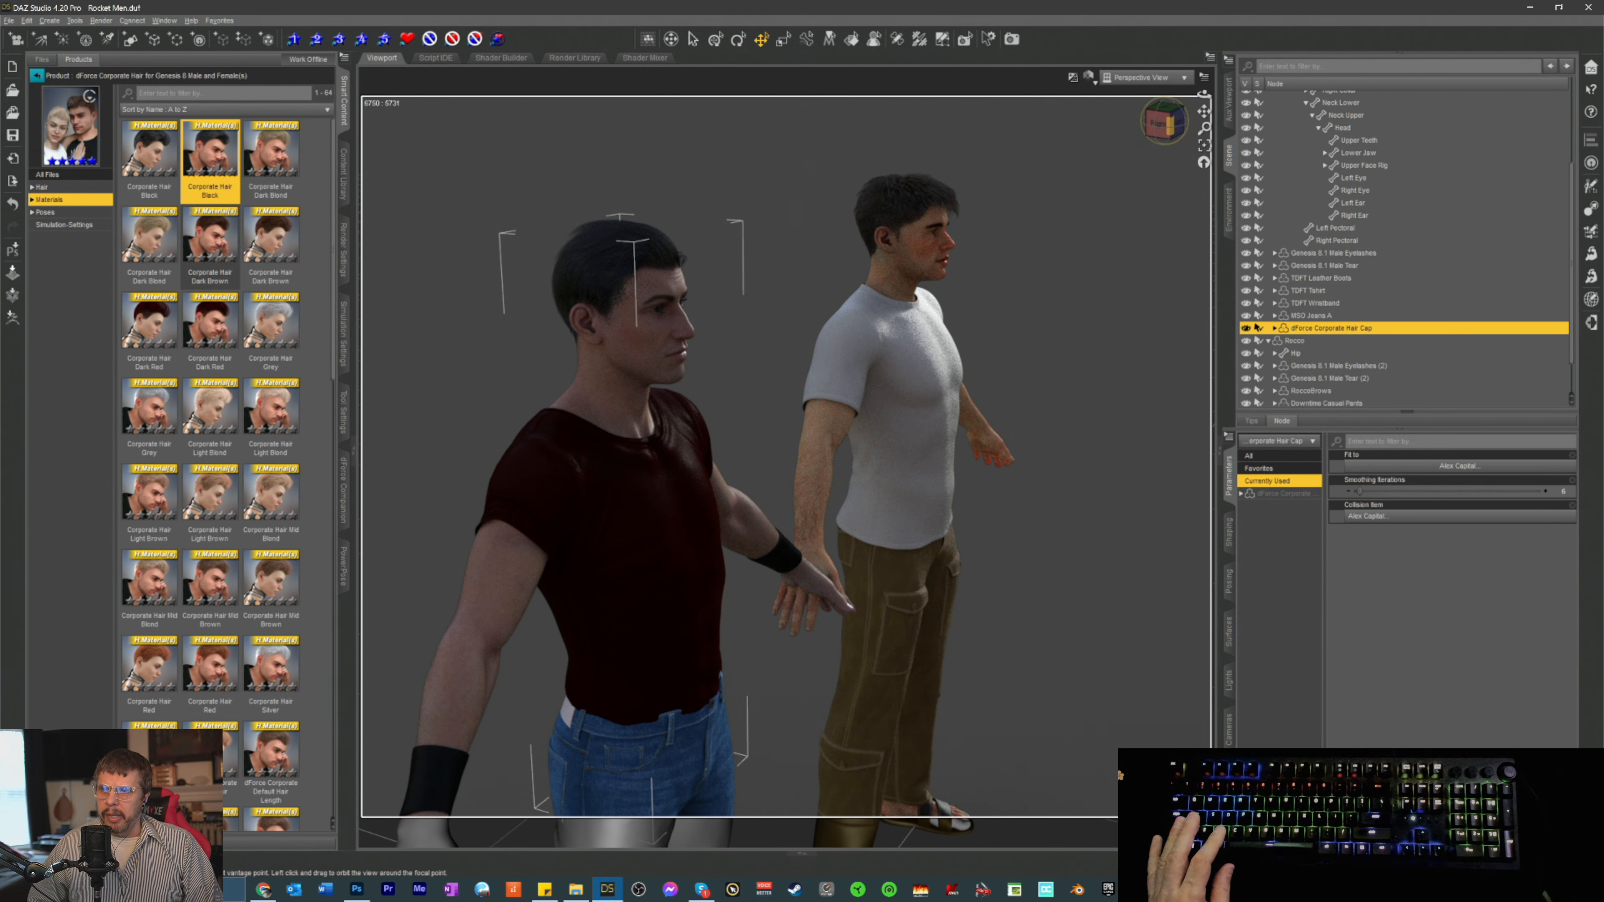
pyautogui.moveTo(1170, 125); pyautogui.dragTo(1051, 127)
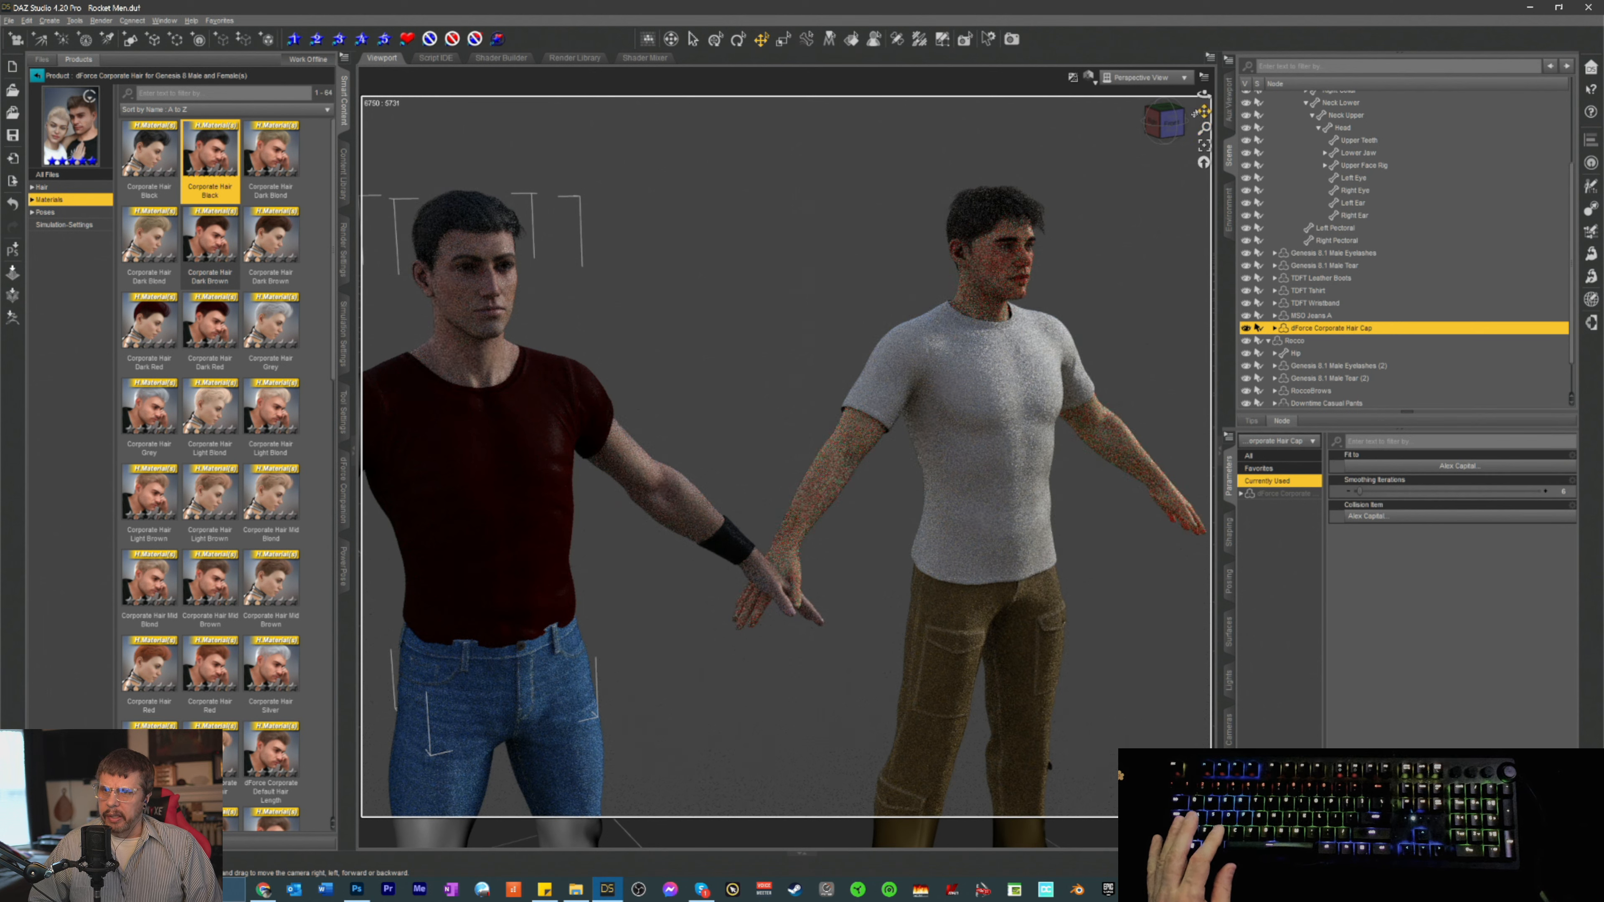
pyautogui.moveTo(1204, 111); pyautogui.dragTo(1102, 130)
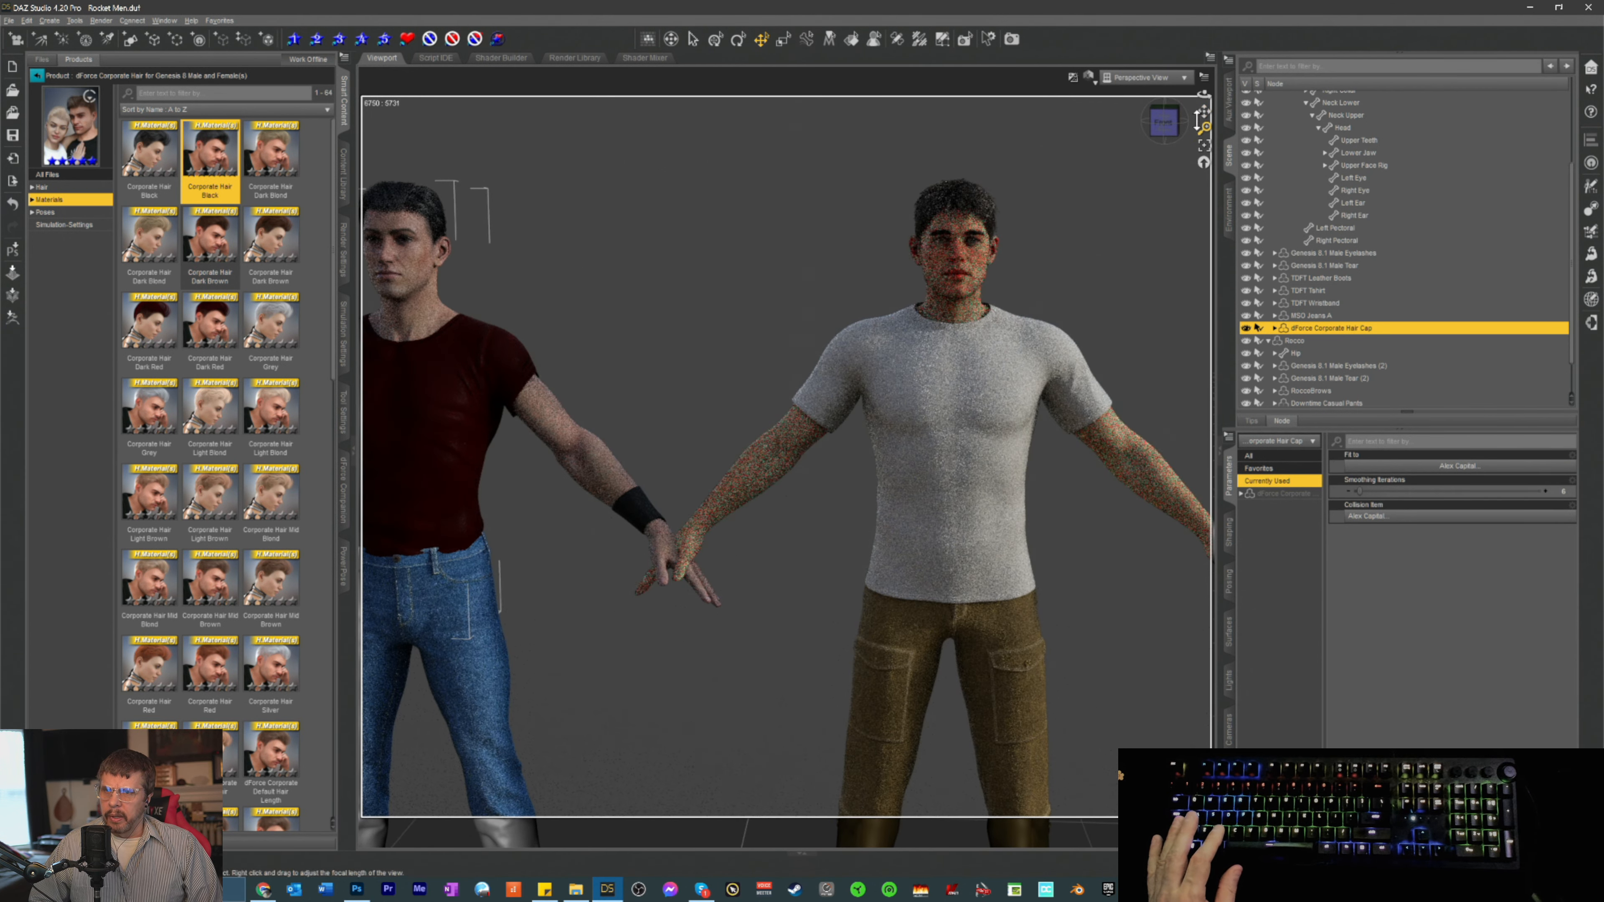
pyautogui.moveTo(1204, 111)
pyautogui.mouseDown()
pyautogui.moveTo(1376, 131)
pyautogui.moveTo(1199, 119)
pyautogui.mouseUp()
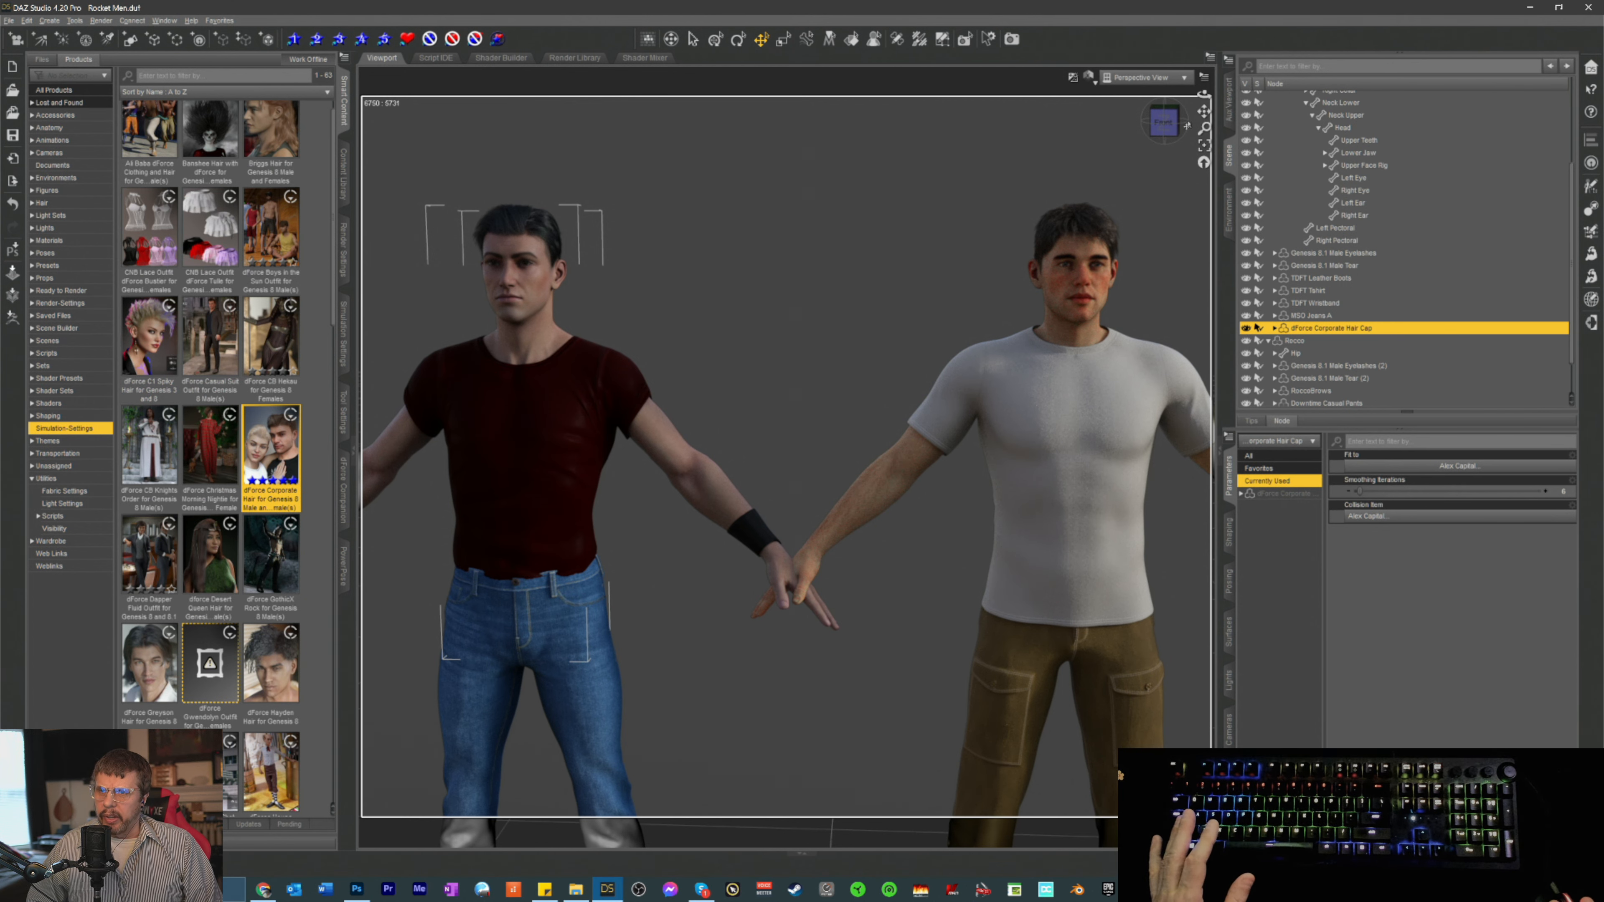
# - Select Alex Capital's MSO Jeans A and activate the Mesh Grabber tool for them
pyautogui.moveTo(1204, 110); pyautogui.dragTo(1153, 161)
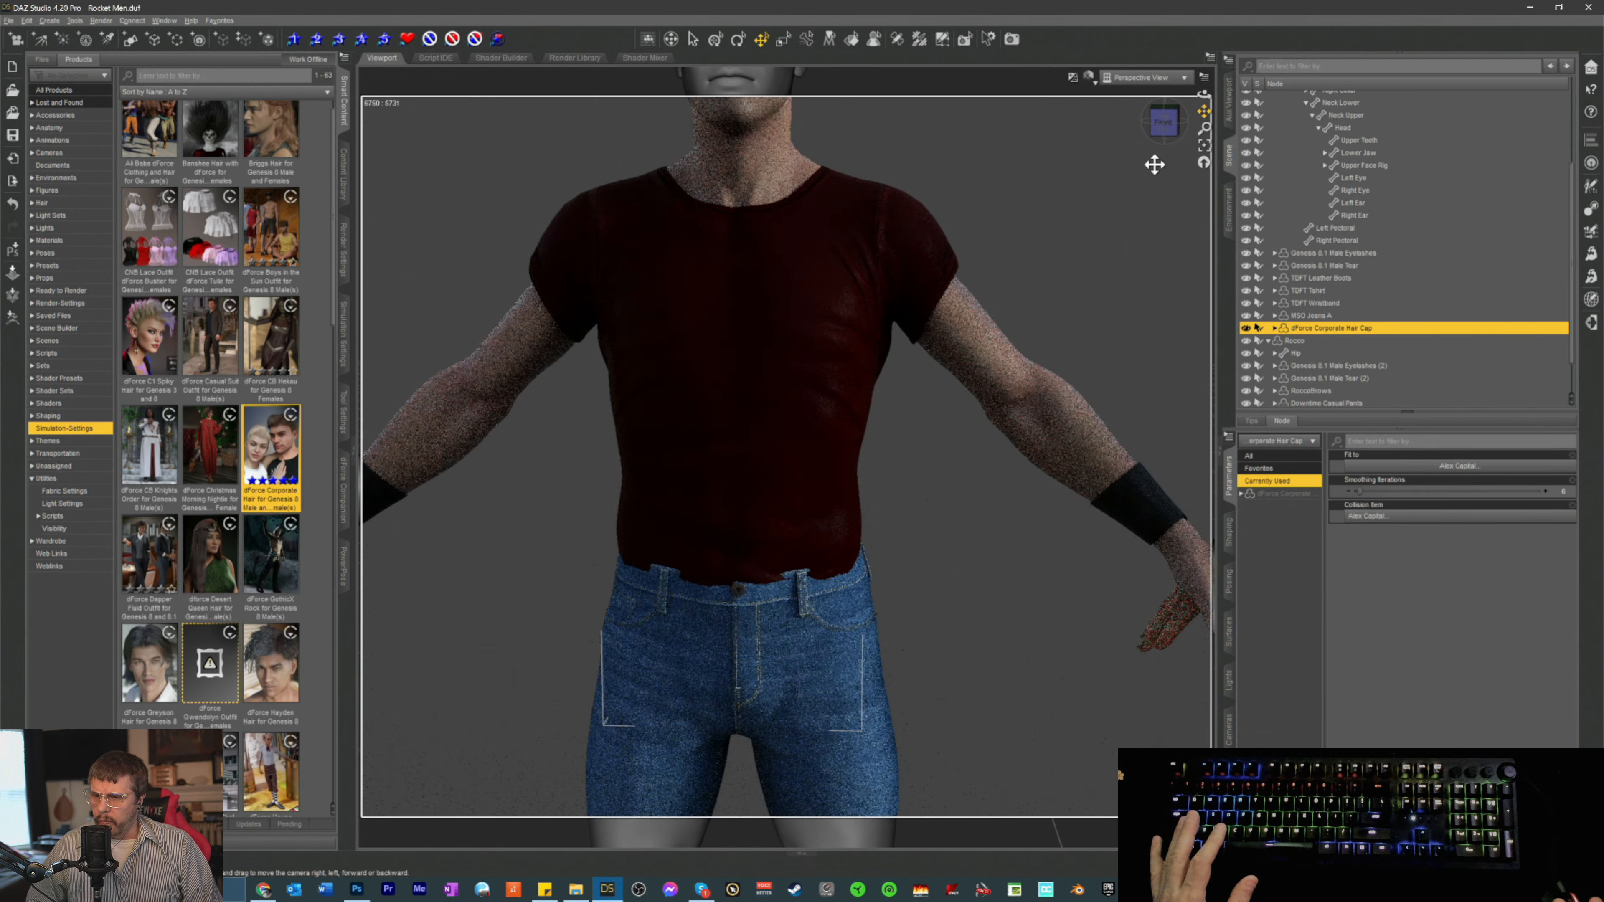
pyautogui.click(1305, 316)
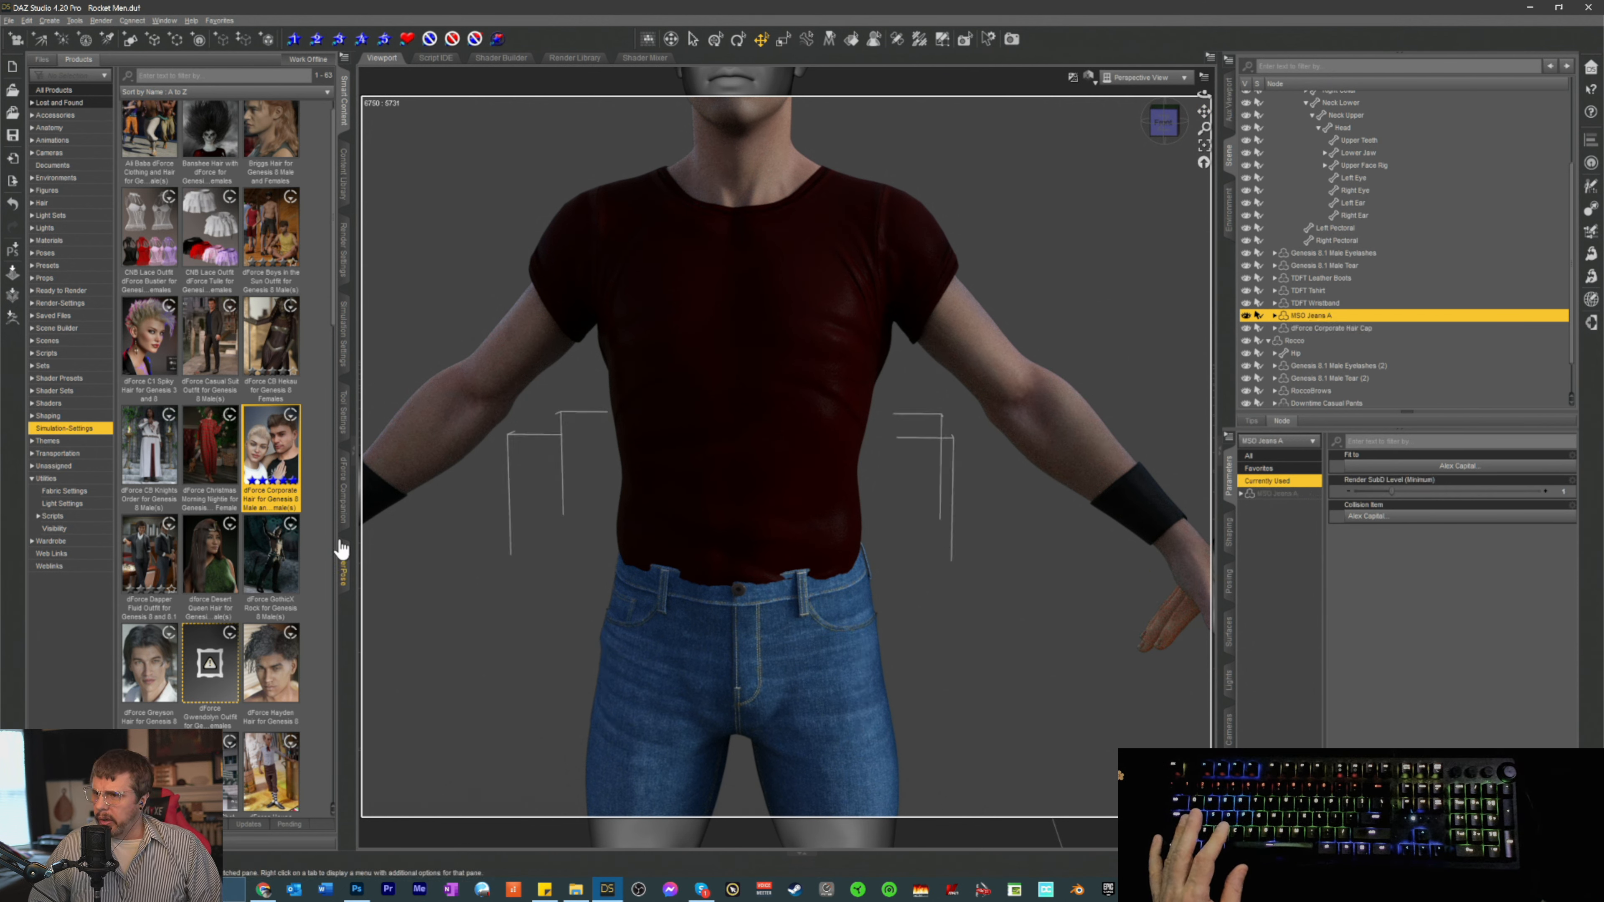
pyautogui.click(345, 499)
pyautogui.click(344, 436)
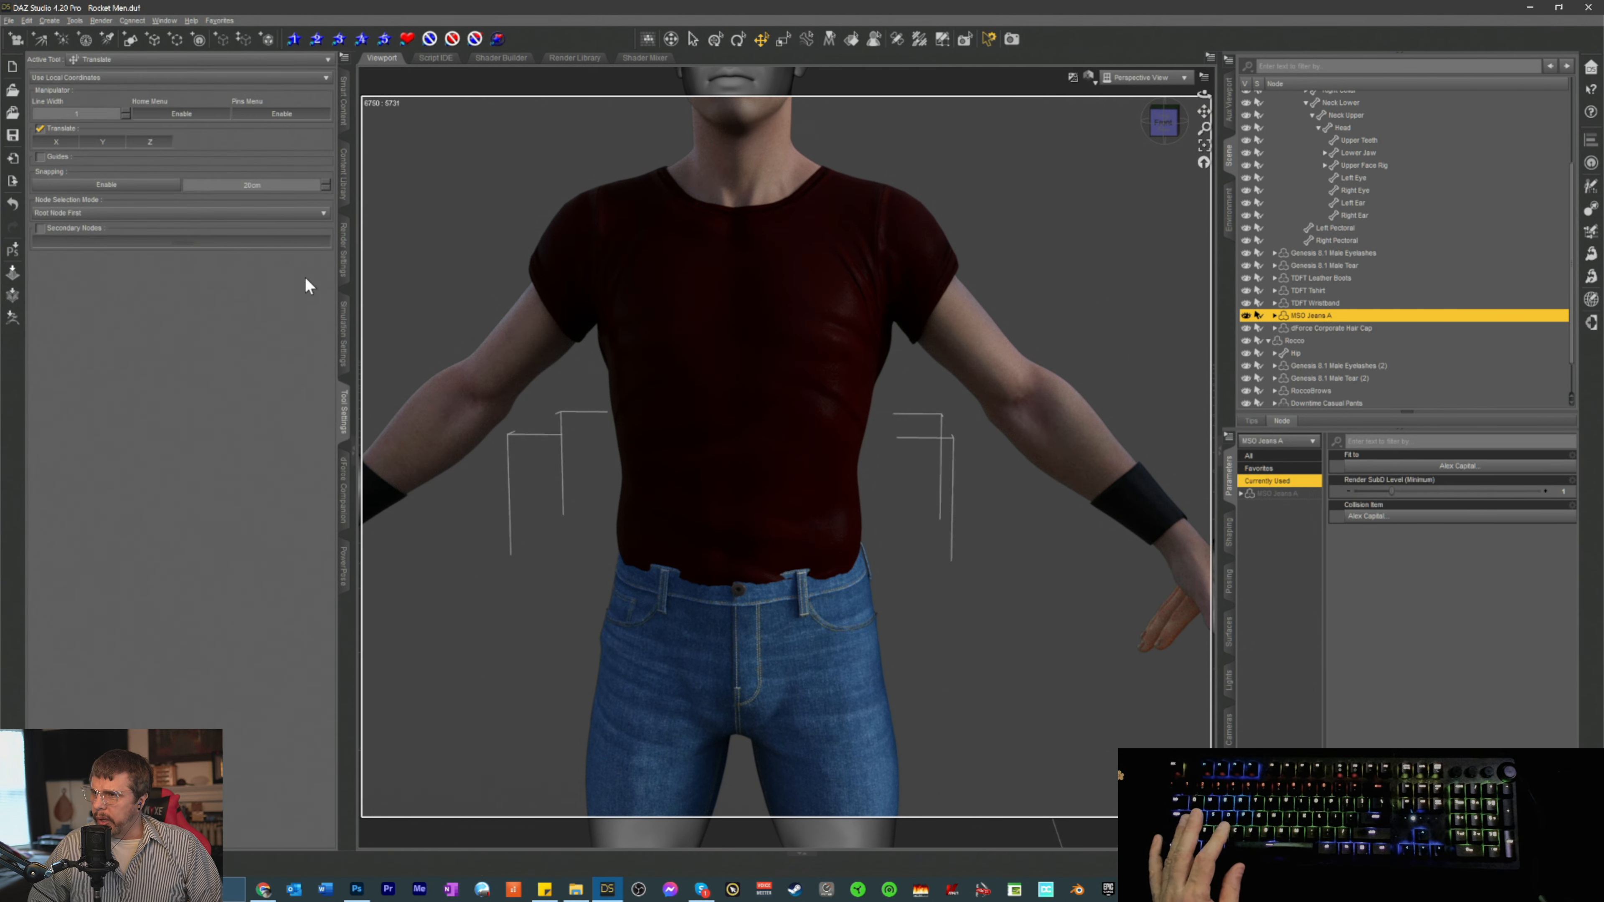
pyautogui.click(81, 61)
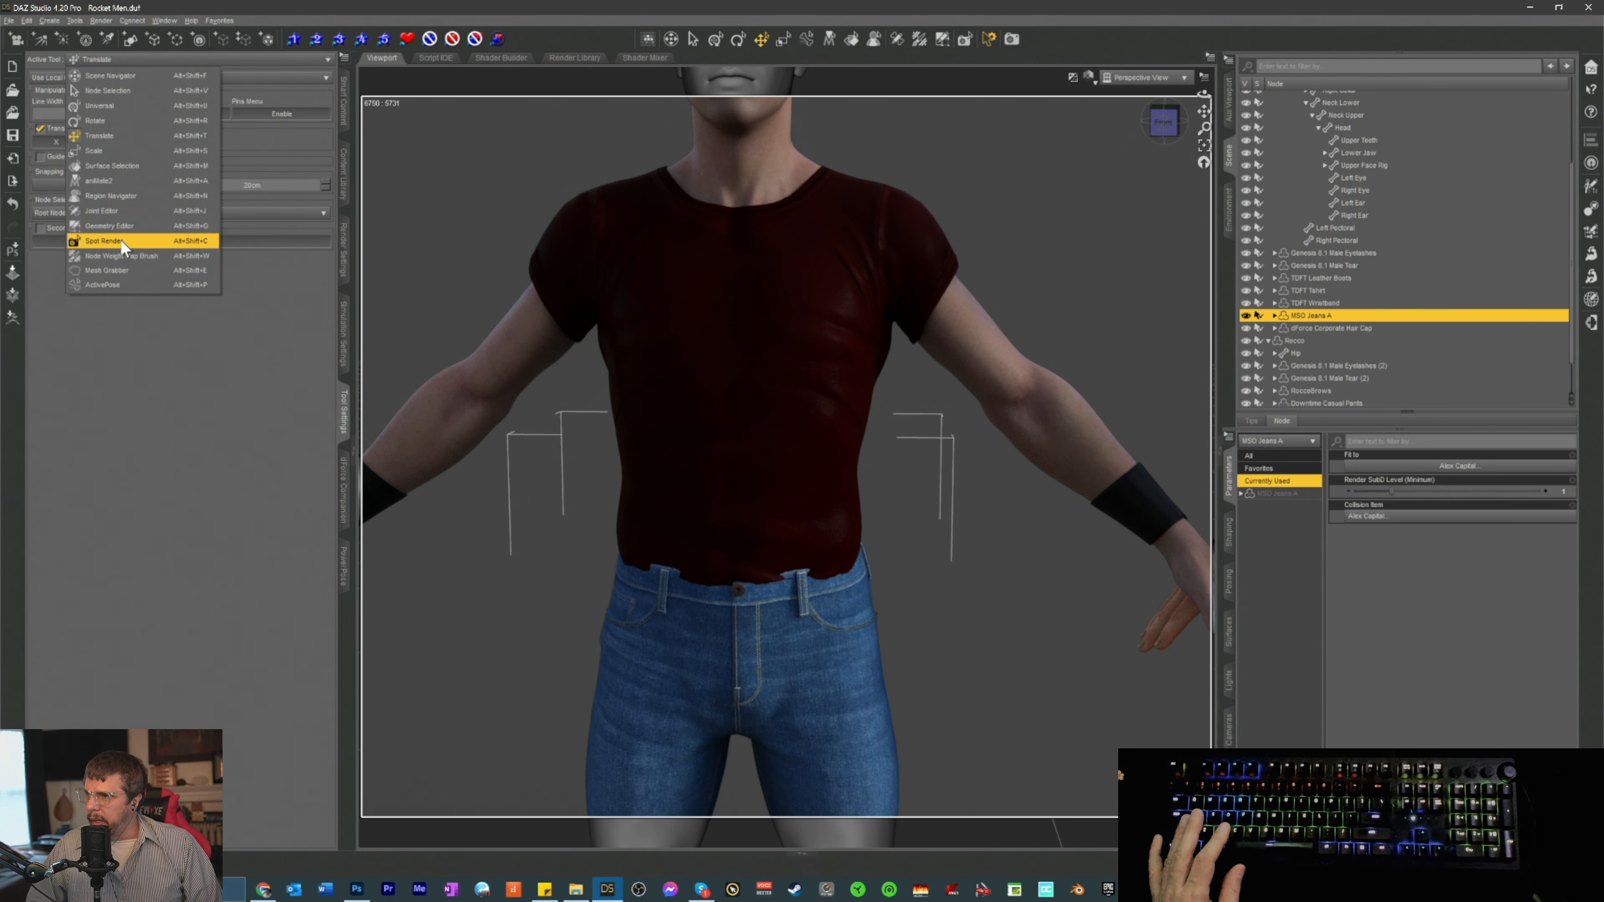
pyautogui.click(110, 269)
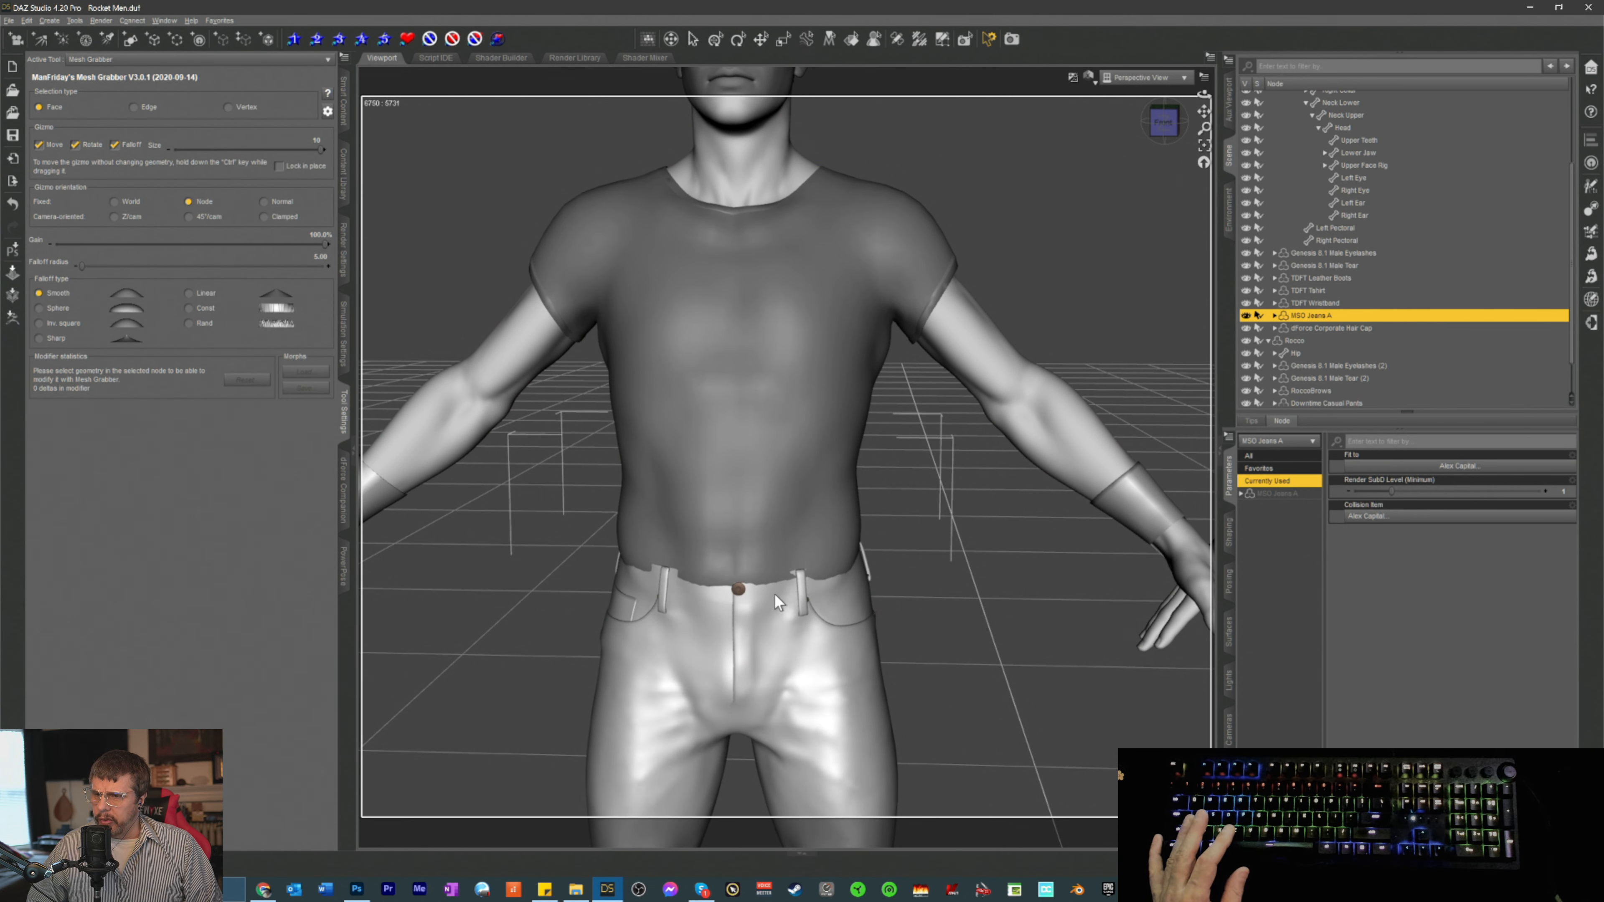
# - Display the viewport as Texture Shaded and pull the jeans' front waistband outward over the shirt on both sides of the button
pyautogui.click(1087, 77)
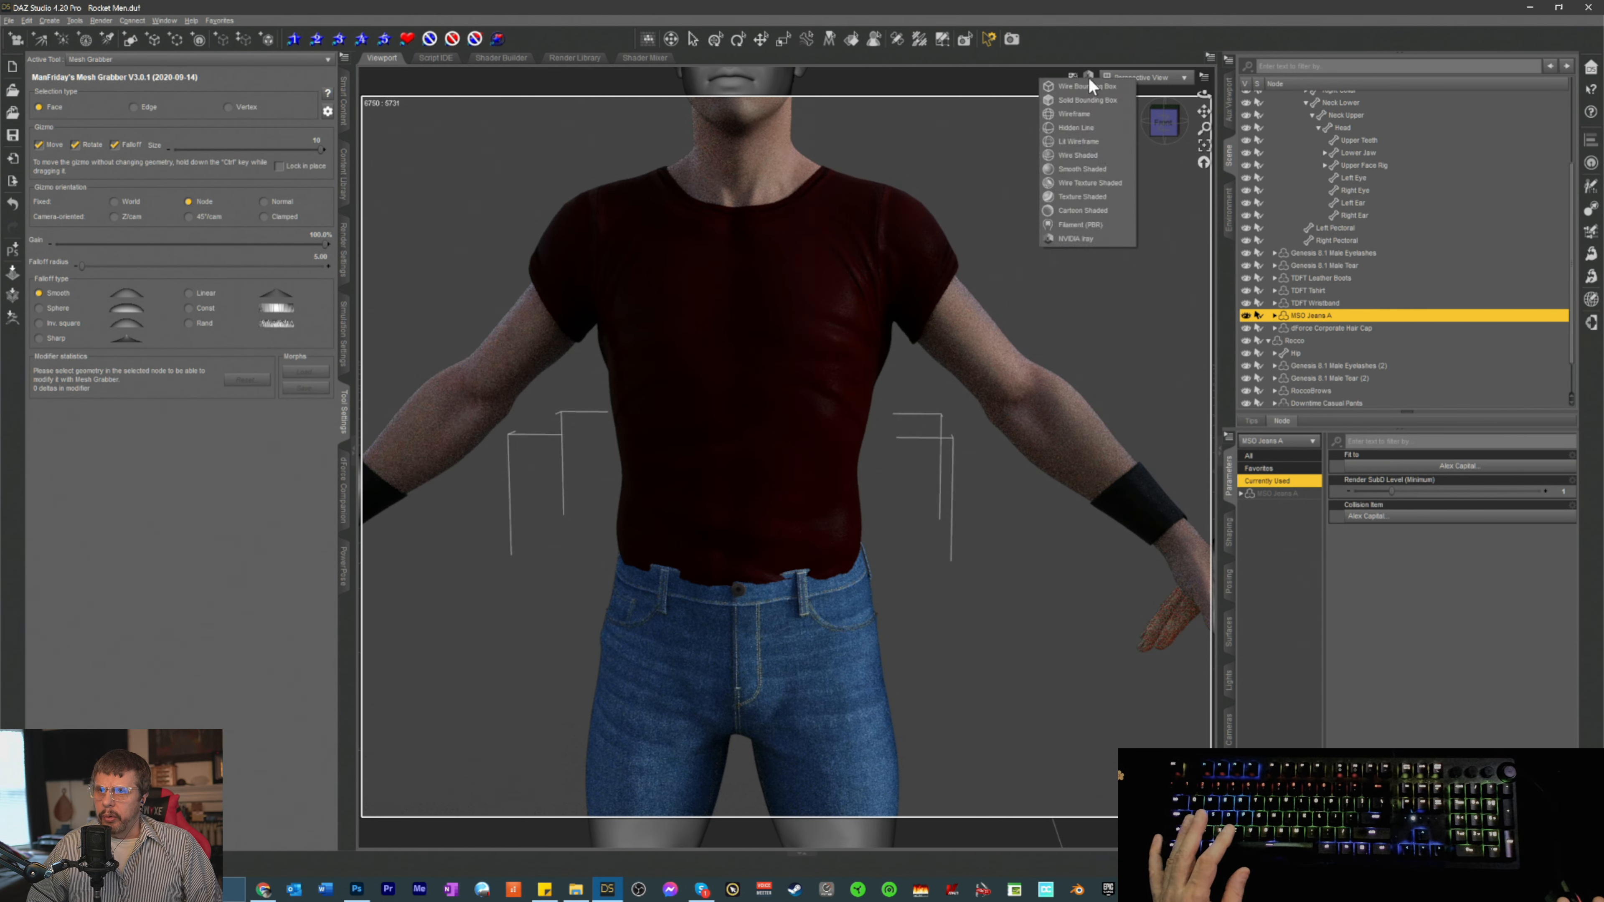
pyautogui.click(1066, 195)
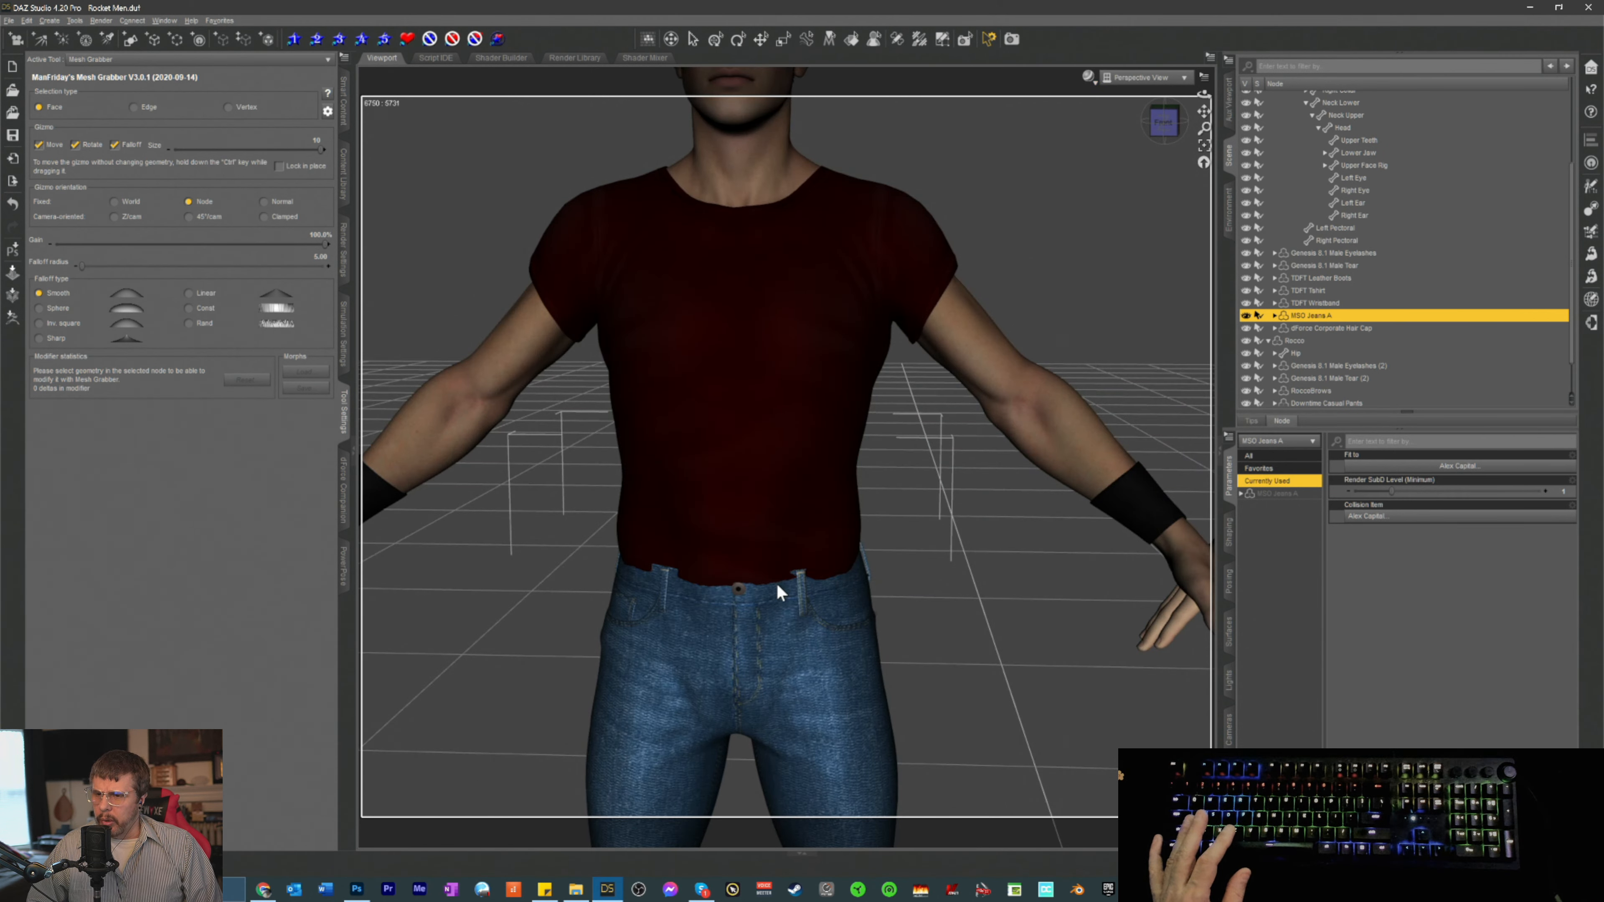
pyautogui.click(774, 598)
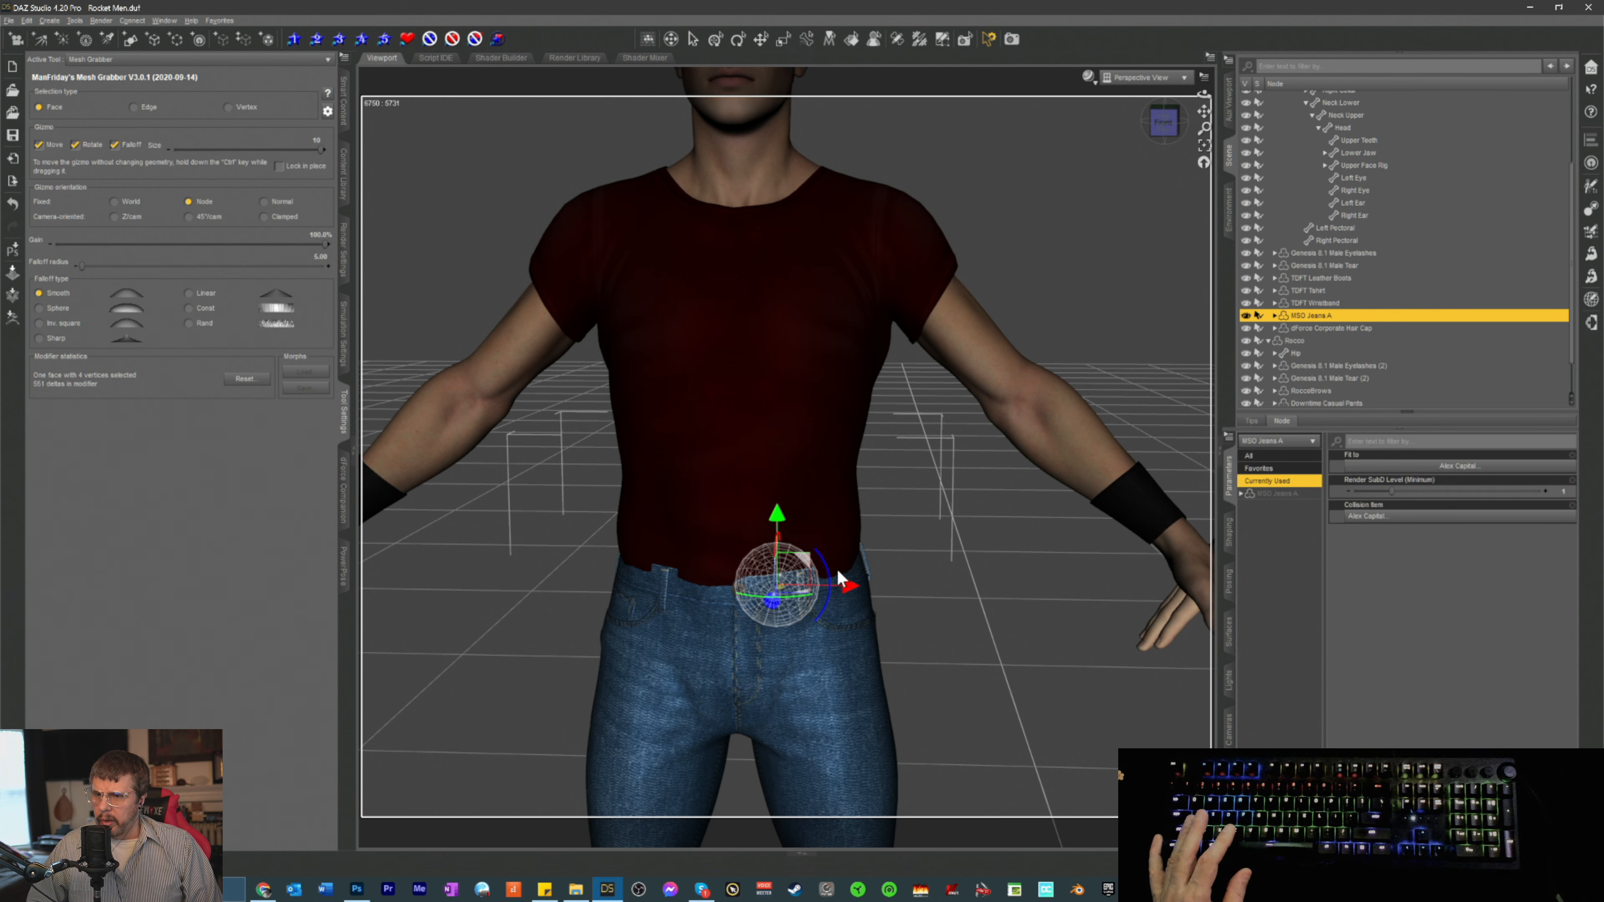
pyautogui.moveTo(840, 578); pyautogui.dragTo(904, 584)
pyautogui.click(696, 590)
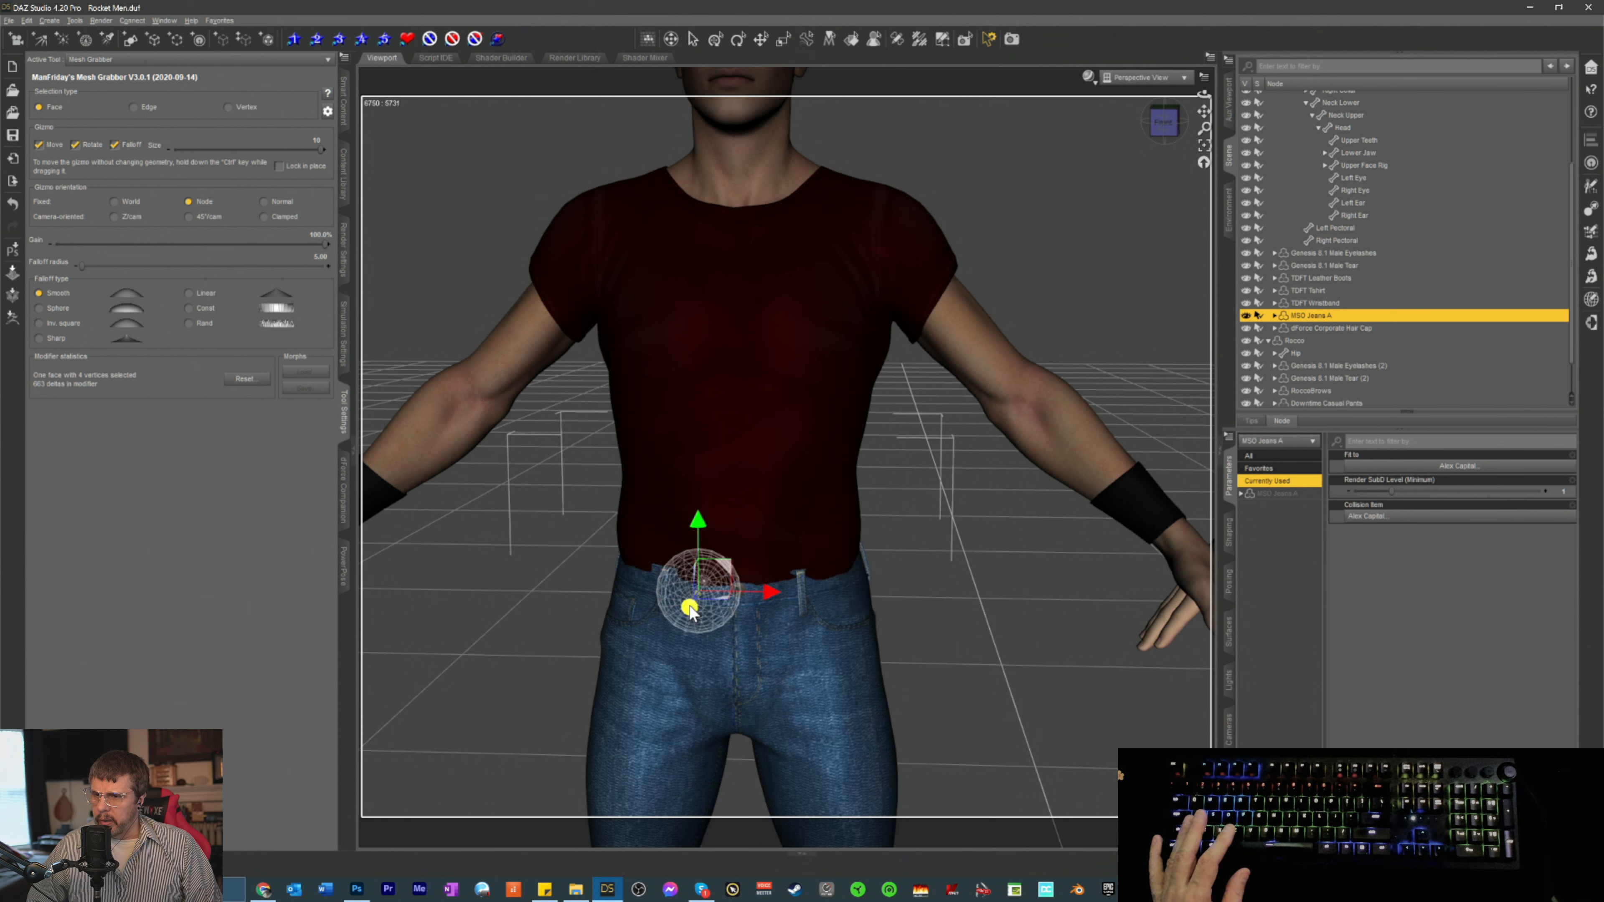
pyautogui.moveTo(690, 611); pyautogui.dragTo(688, 614)
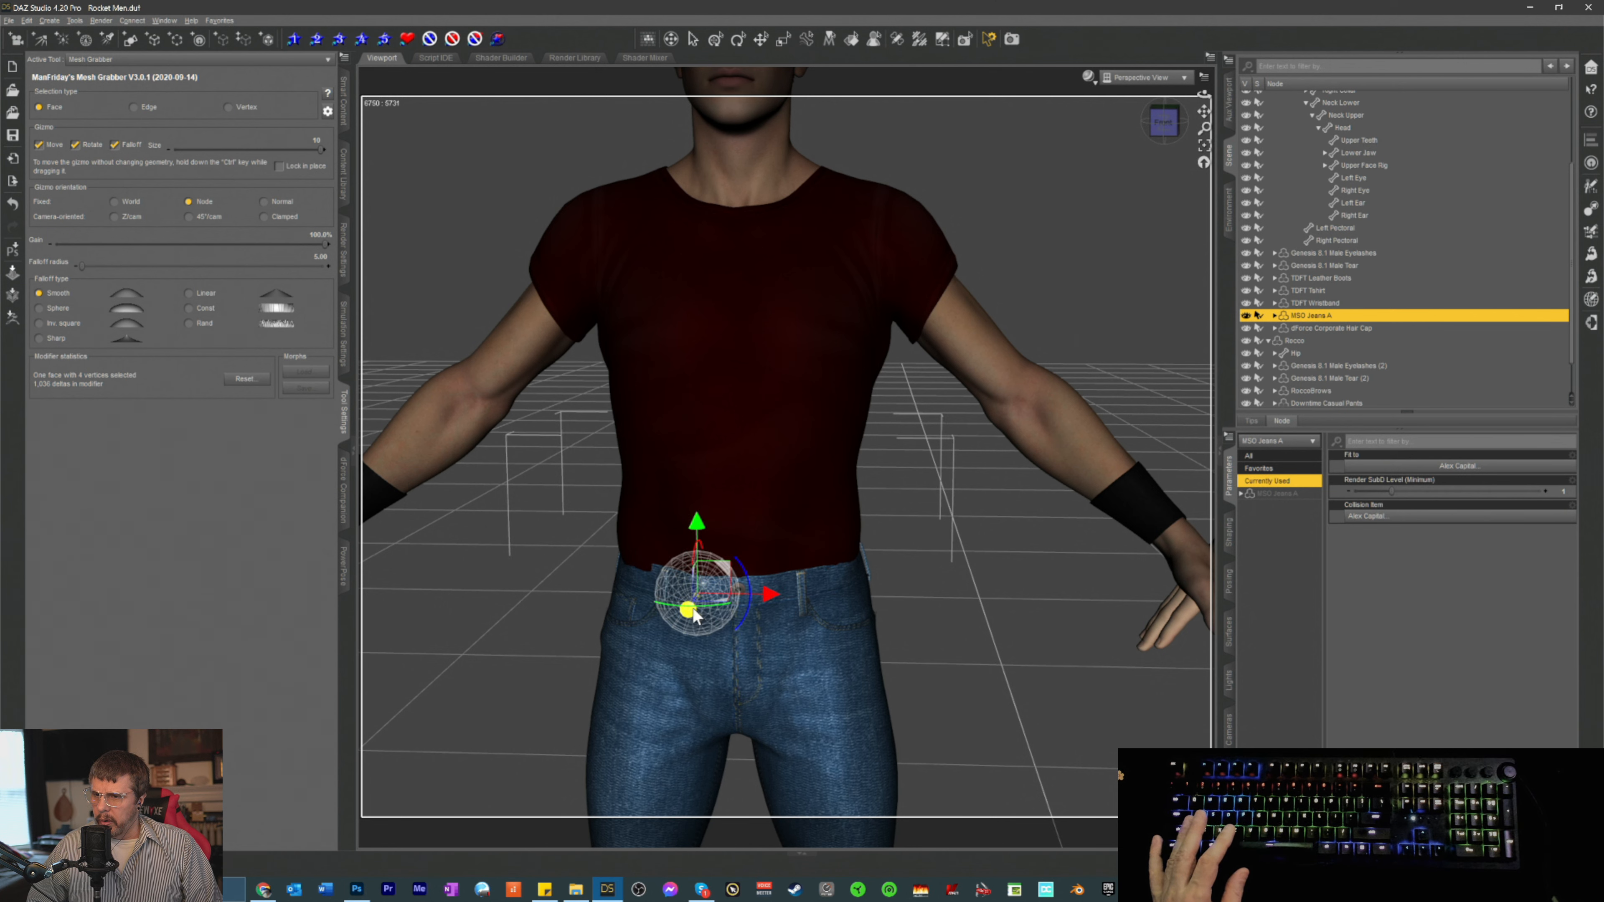
# - Pull the jeans' waistband outward at the figure's right hip, working from the side view
pyautogui.moveTo(1150, 136); pyautogui.dragTo(1067, 139)
pyautogui.click(679, 598)
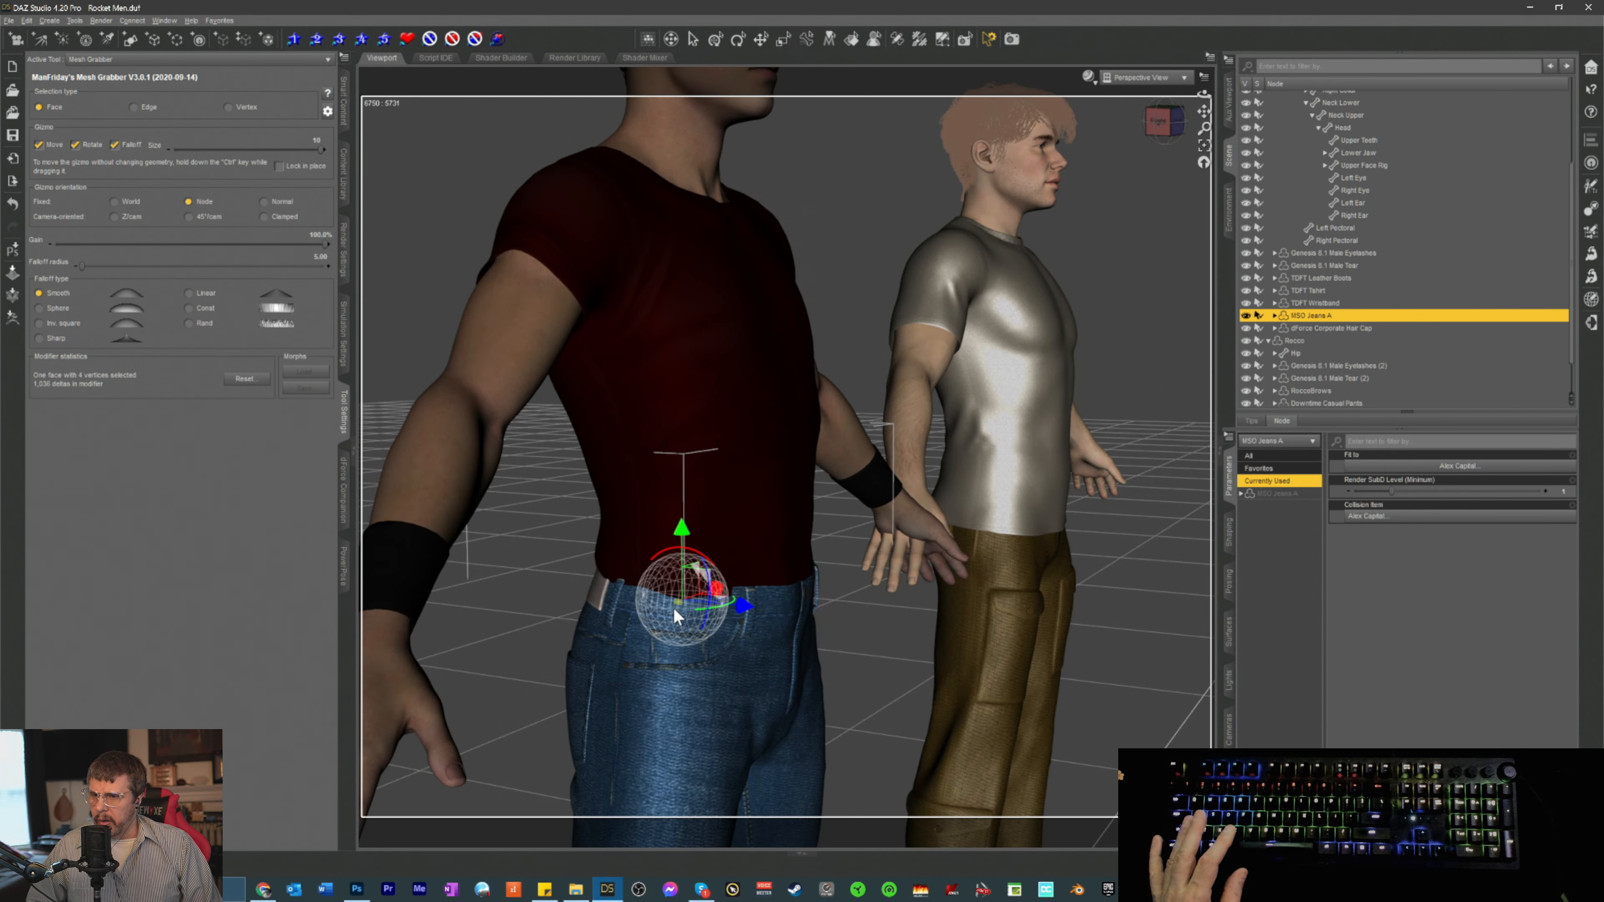
pyautogui.click(1153, 134)
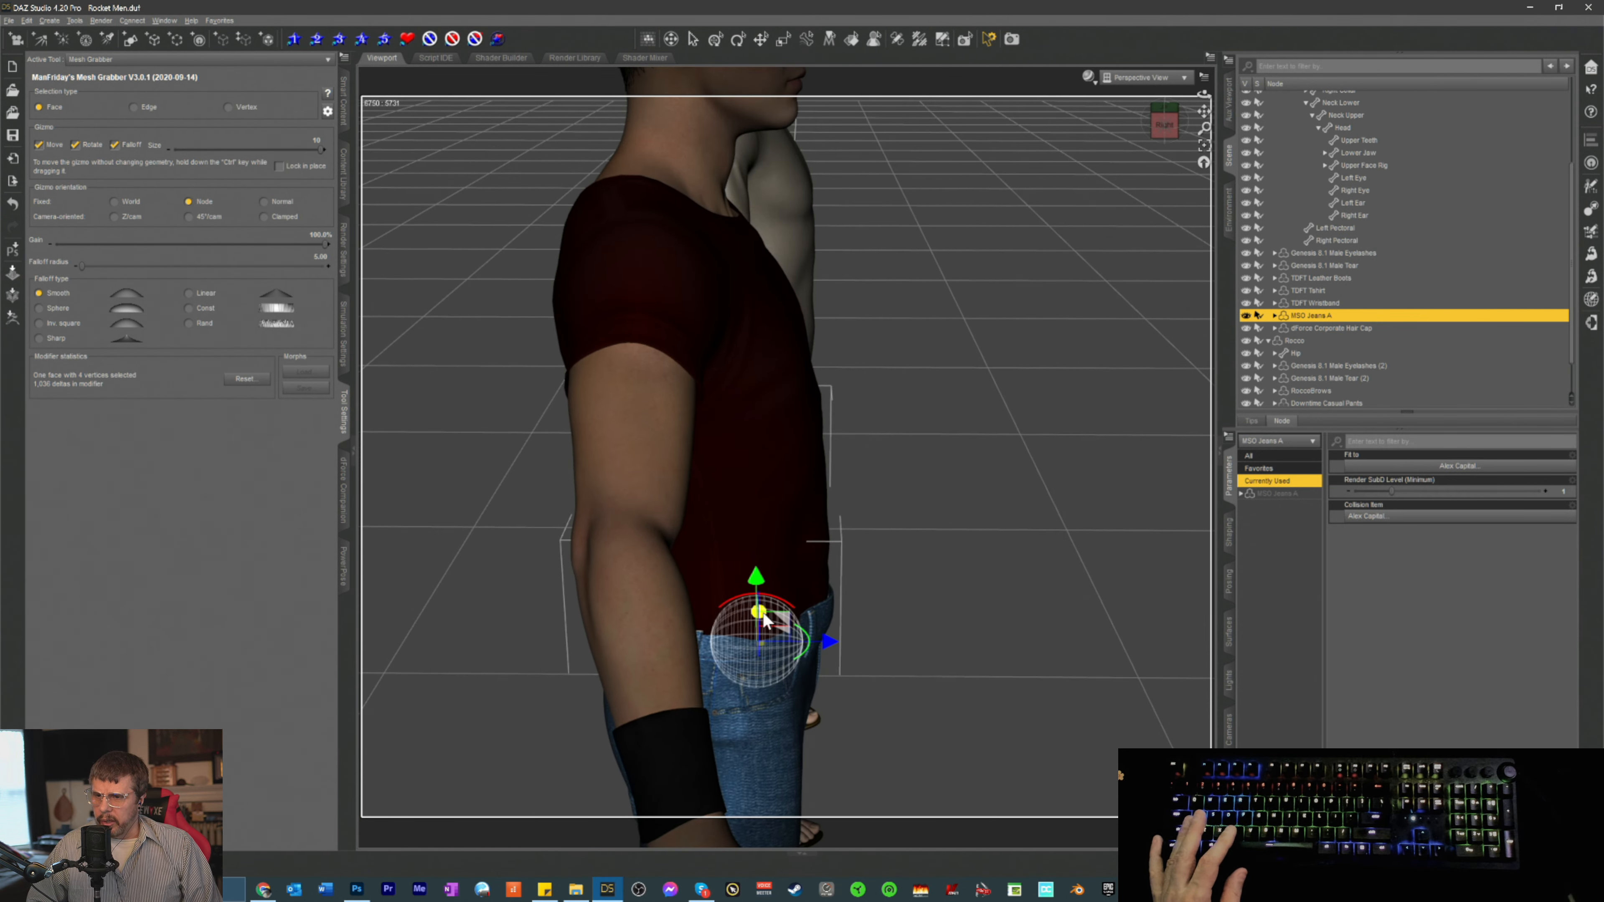
pyautogui.moveTo(759, 613); pyautogui.dragTo(762, 617)
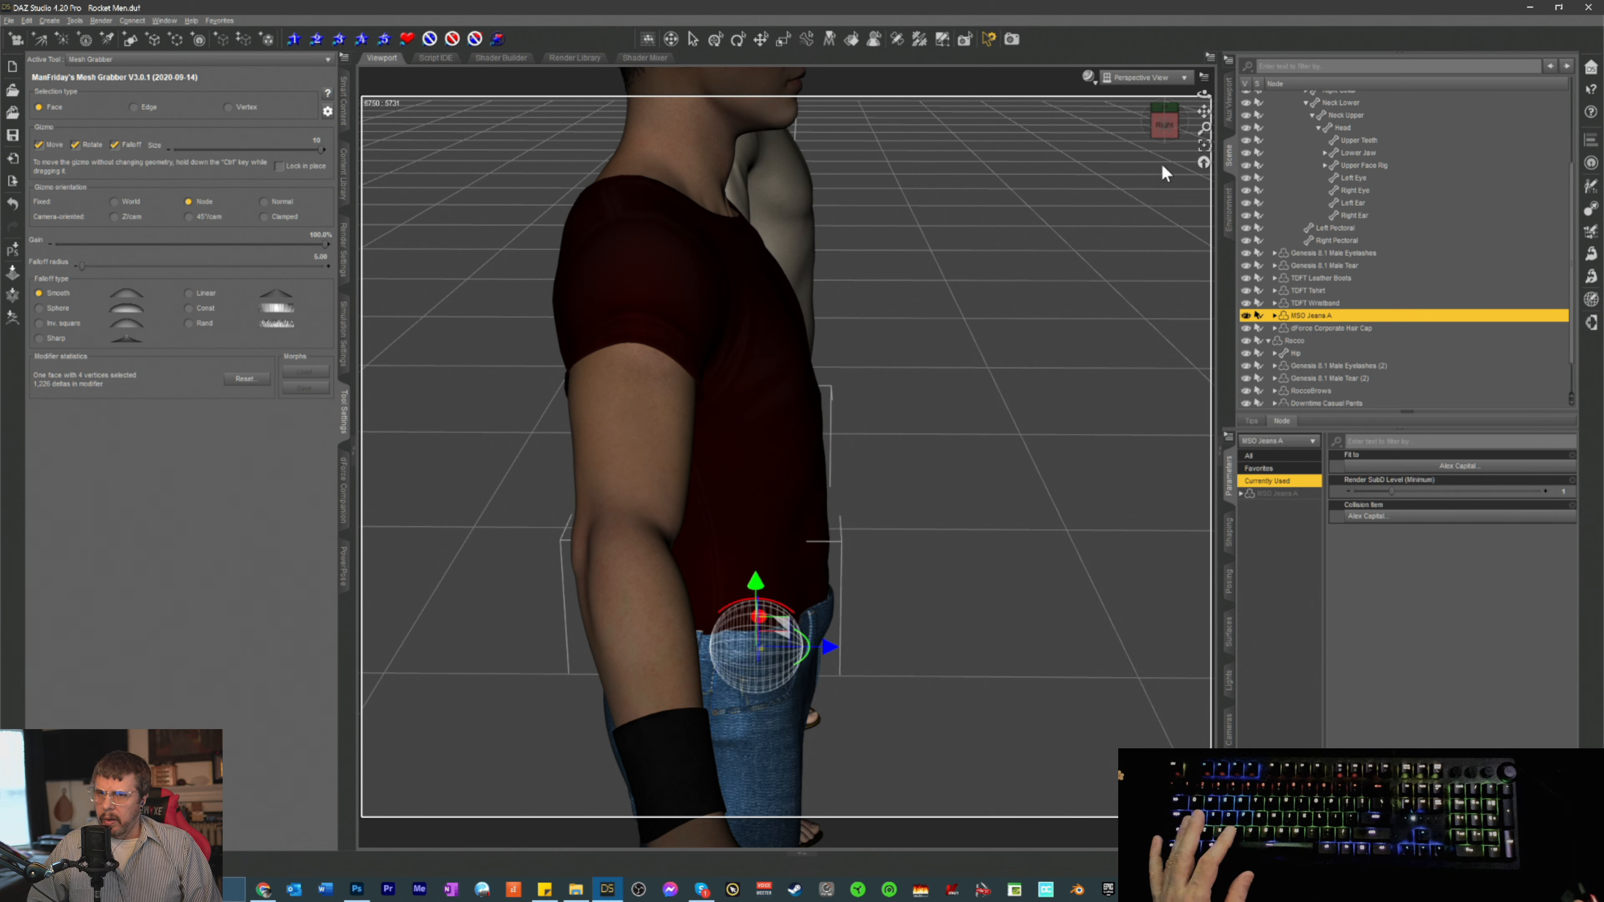
# - Pull the waistband forward above the jeans' front right pocket so it covers the shirt hem
pyautogui.moveTo(1162, 124); pyautogui.dragTo(1136, 103)
pyautogui.click(666, 603)
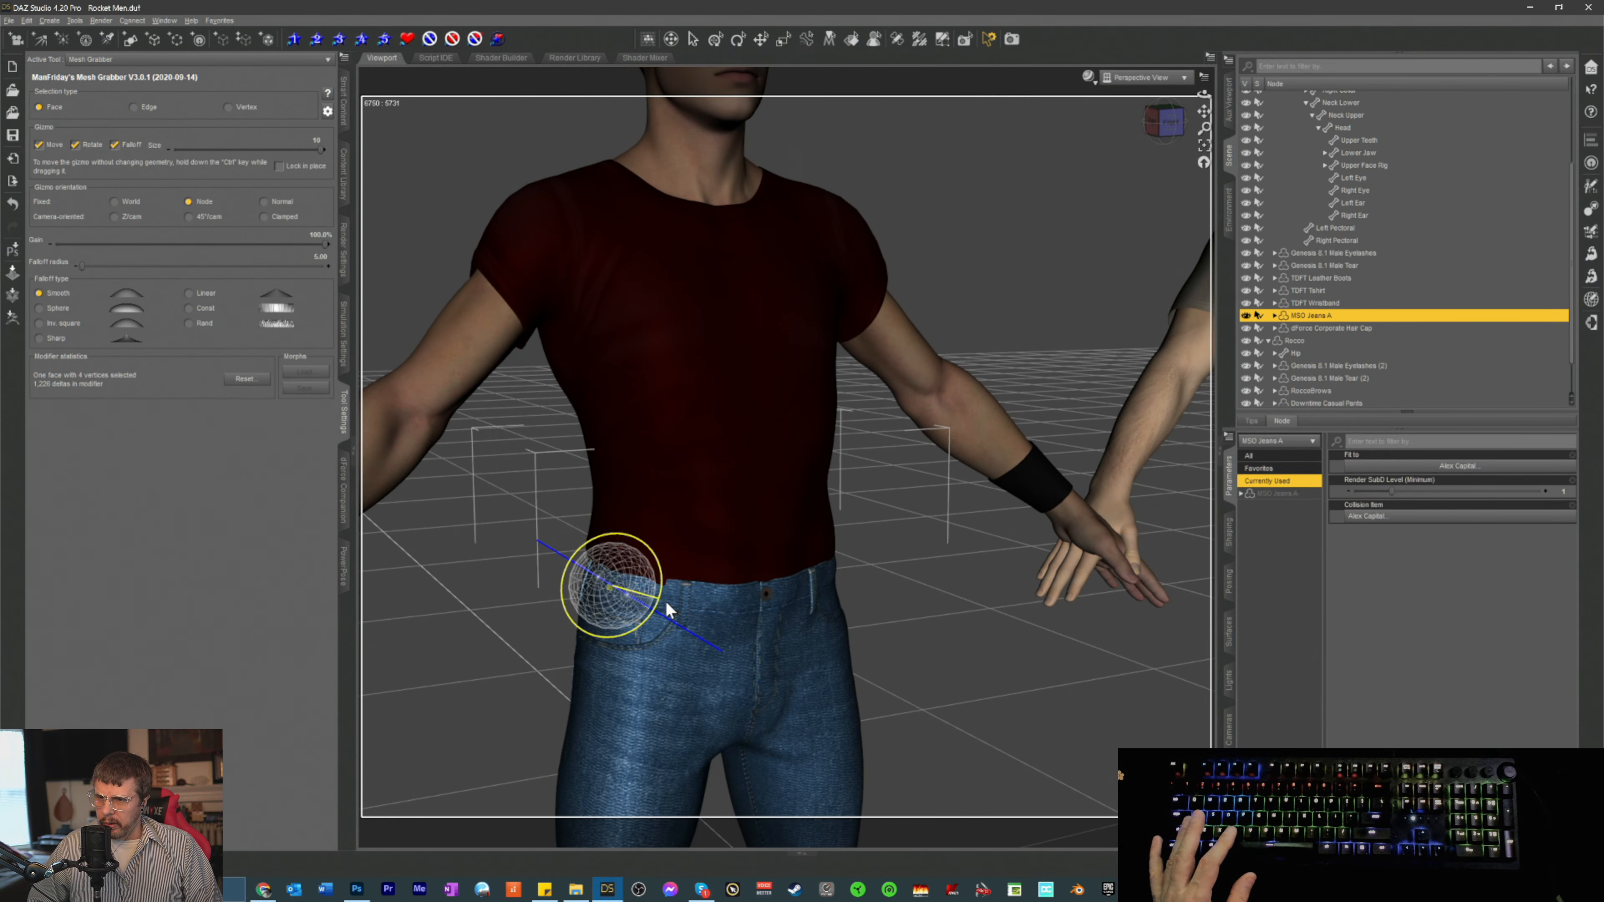
pyautogui.click(651, 632)
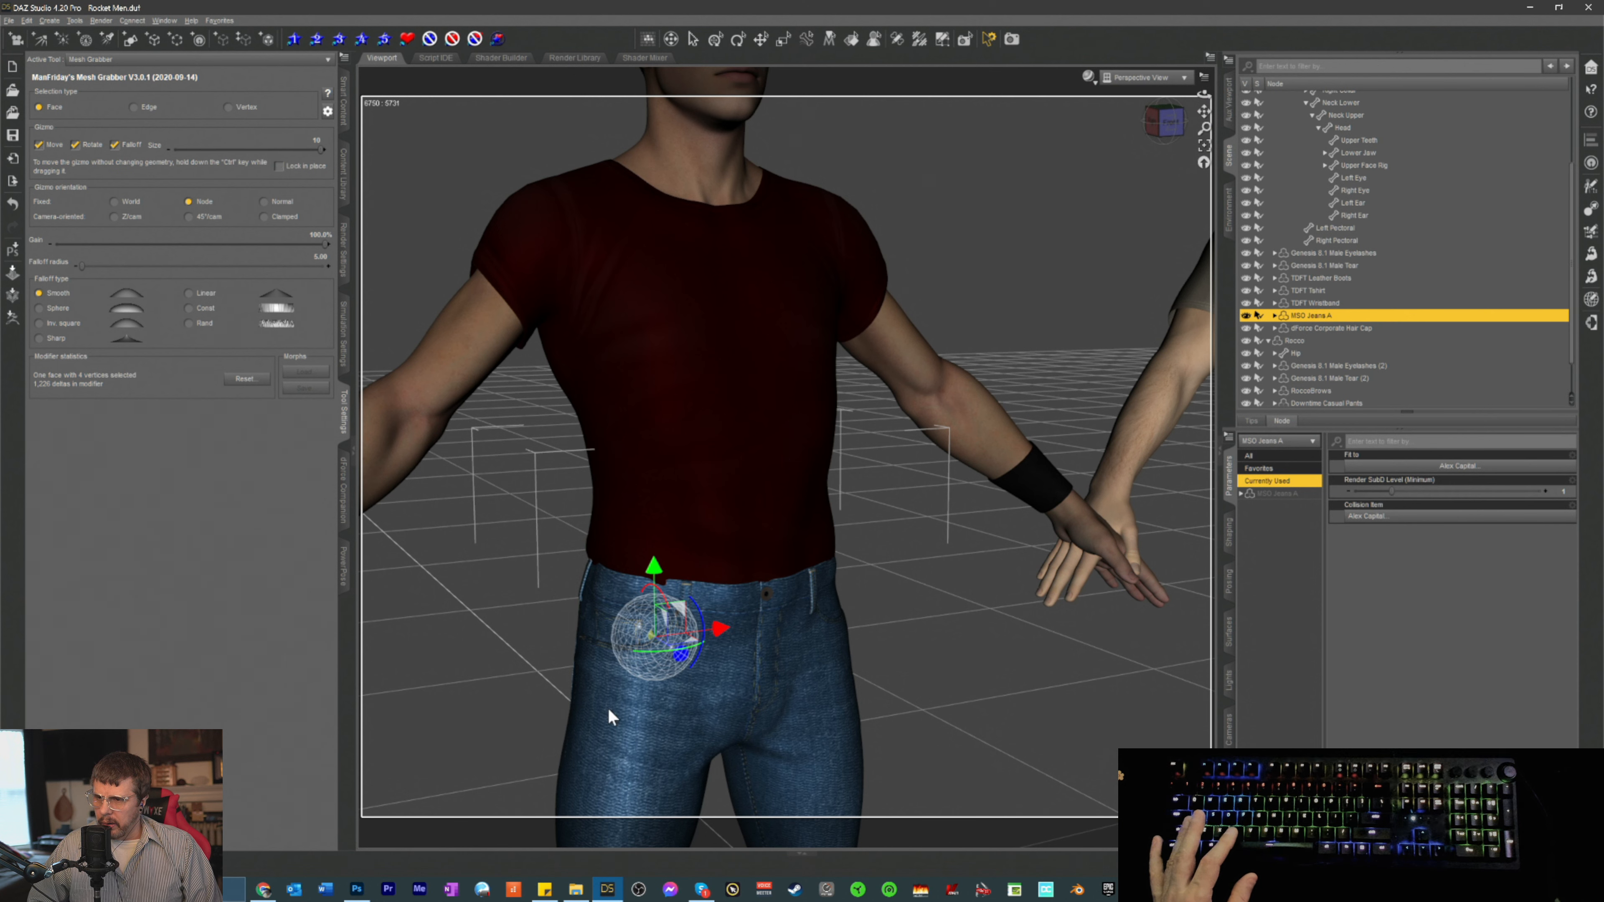
pyautogui.click(656, 585)
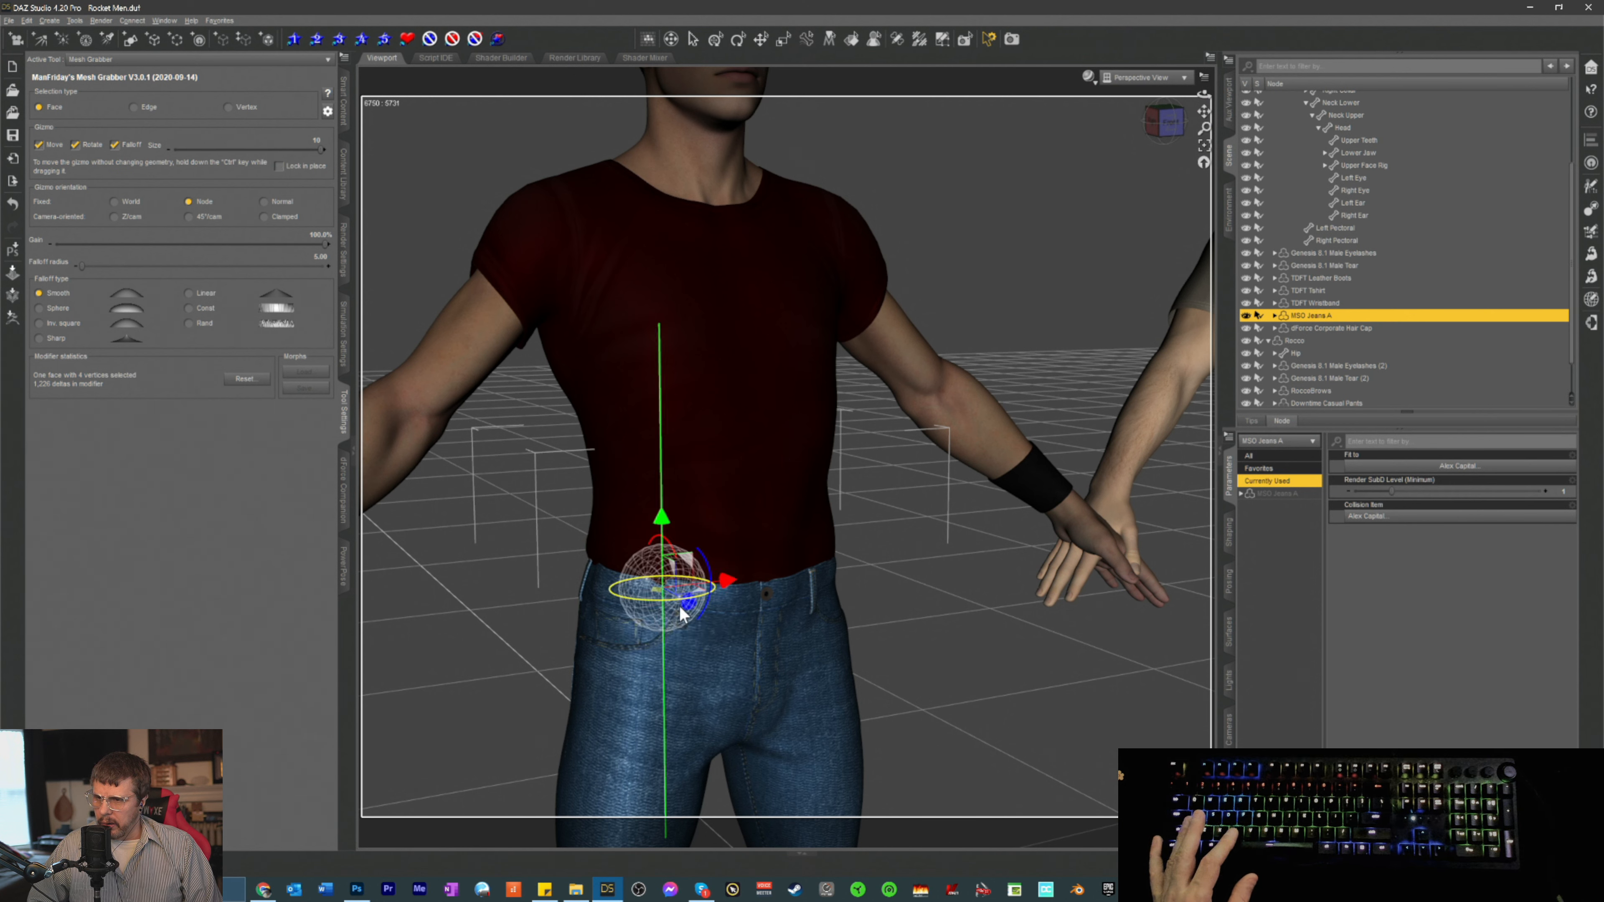
pyautogui.moveTo(687, 603); pyautogui.dragTo(689, 604)
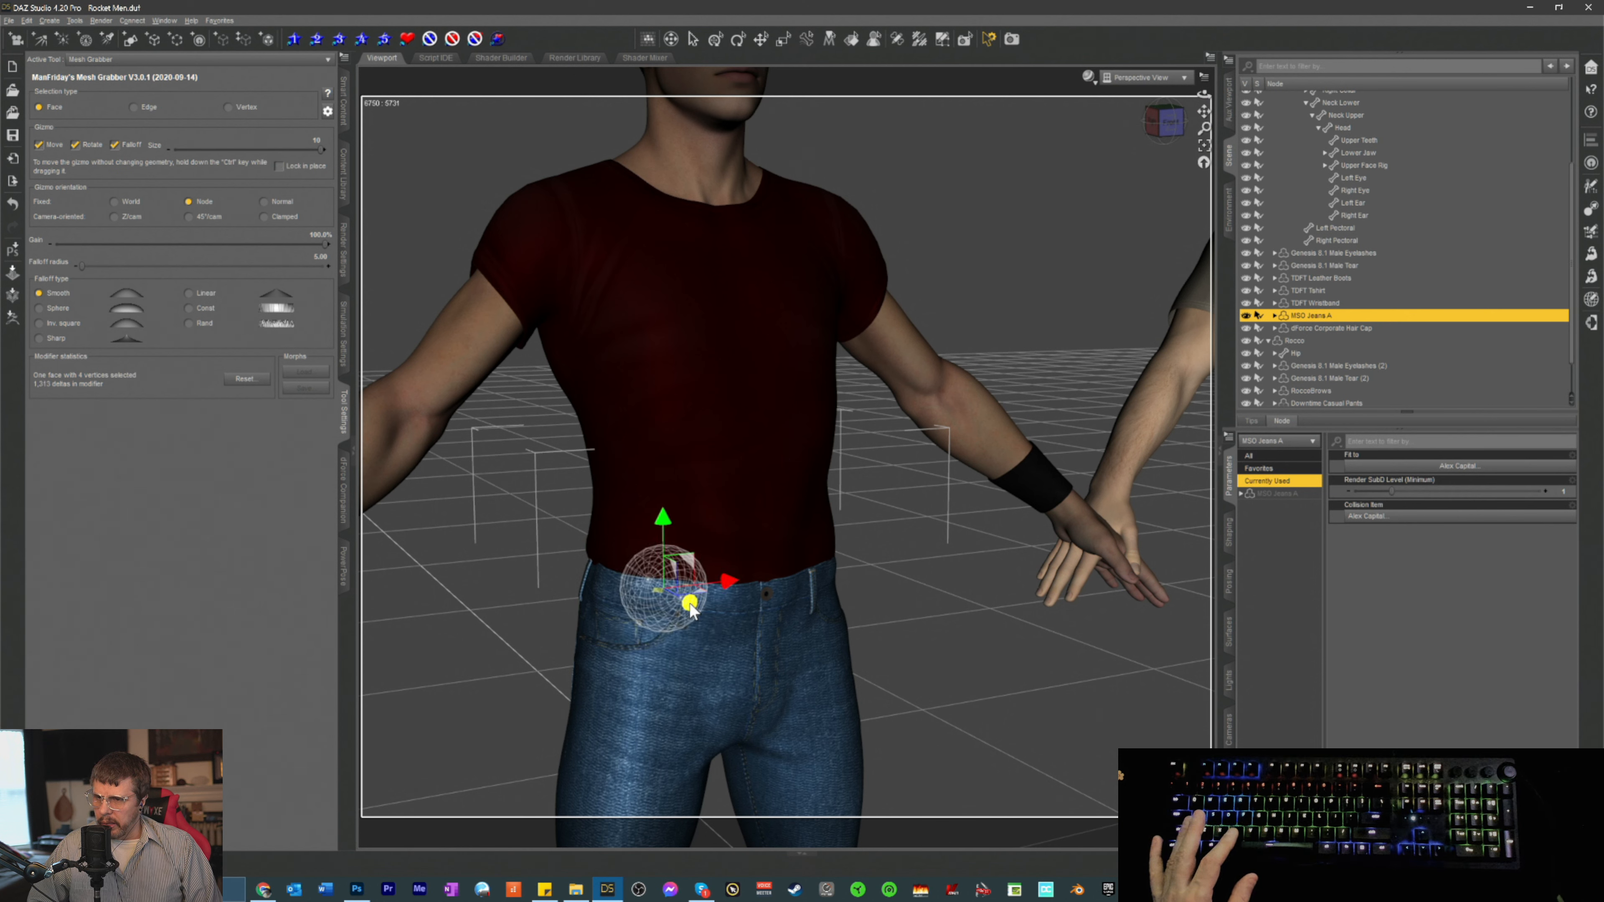
# - Pull out the waistband at the back right of the jeans, around the patch beside the right hip
pyautogui.moveTo(1166, 134); pyautogui.dragTo(1329, 134)
pyautogui.click(865, 615)
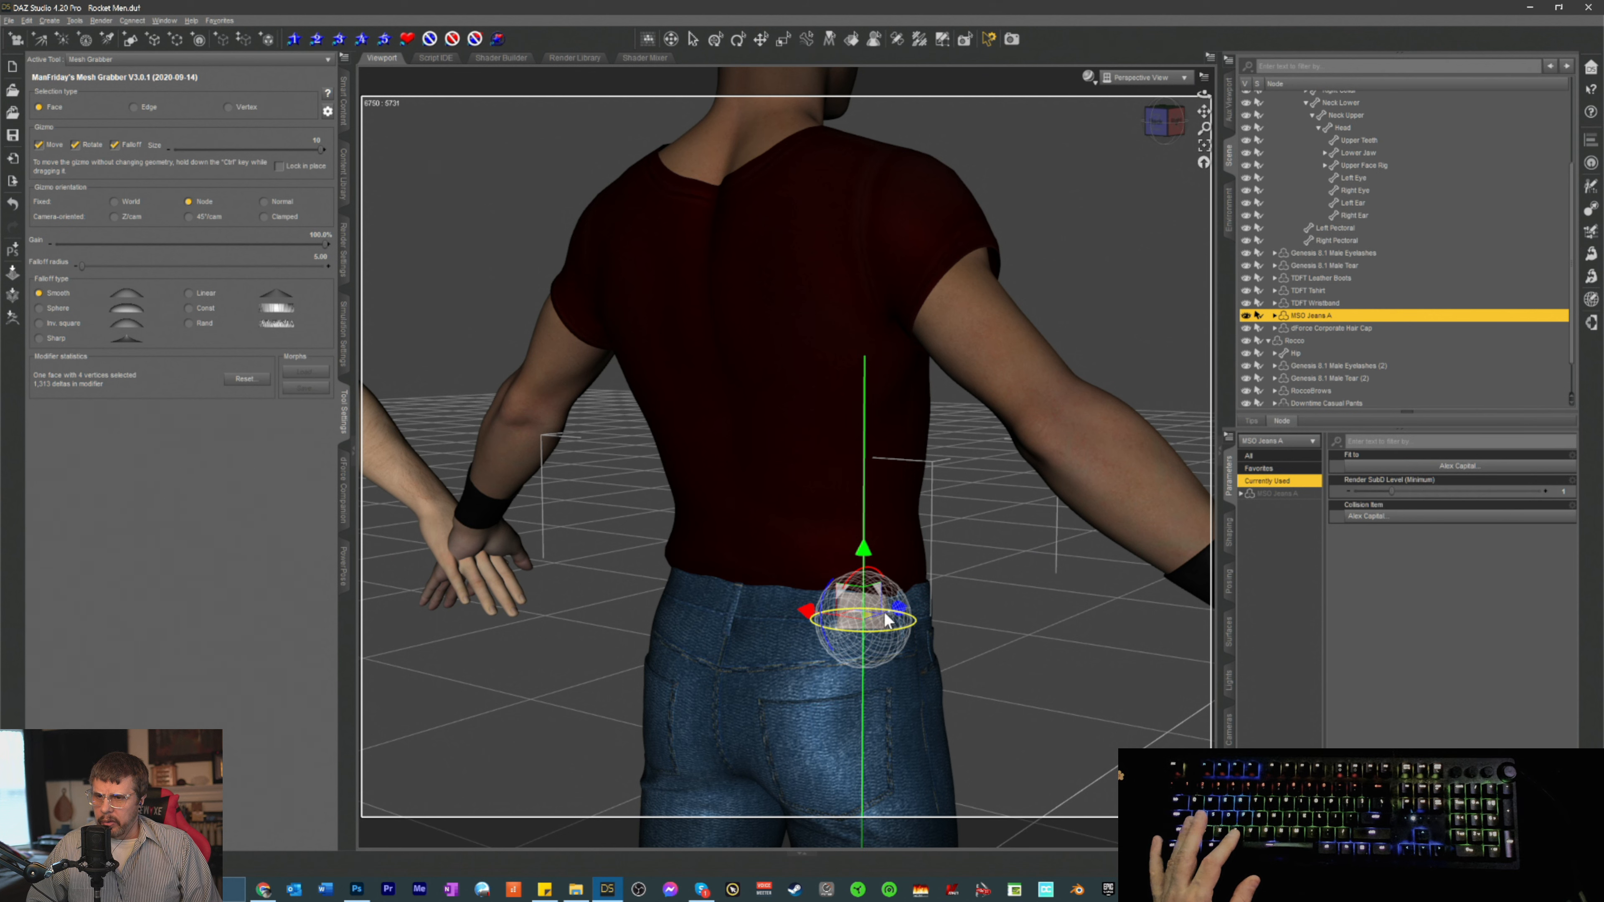
pyautogui.moveTo(894, 609); pyautogui.dragTo(812, 619)
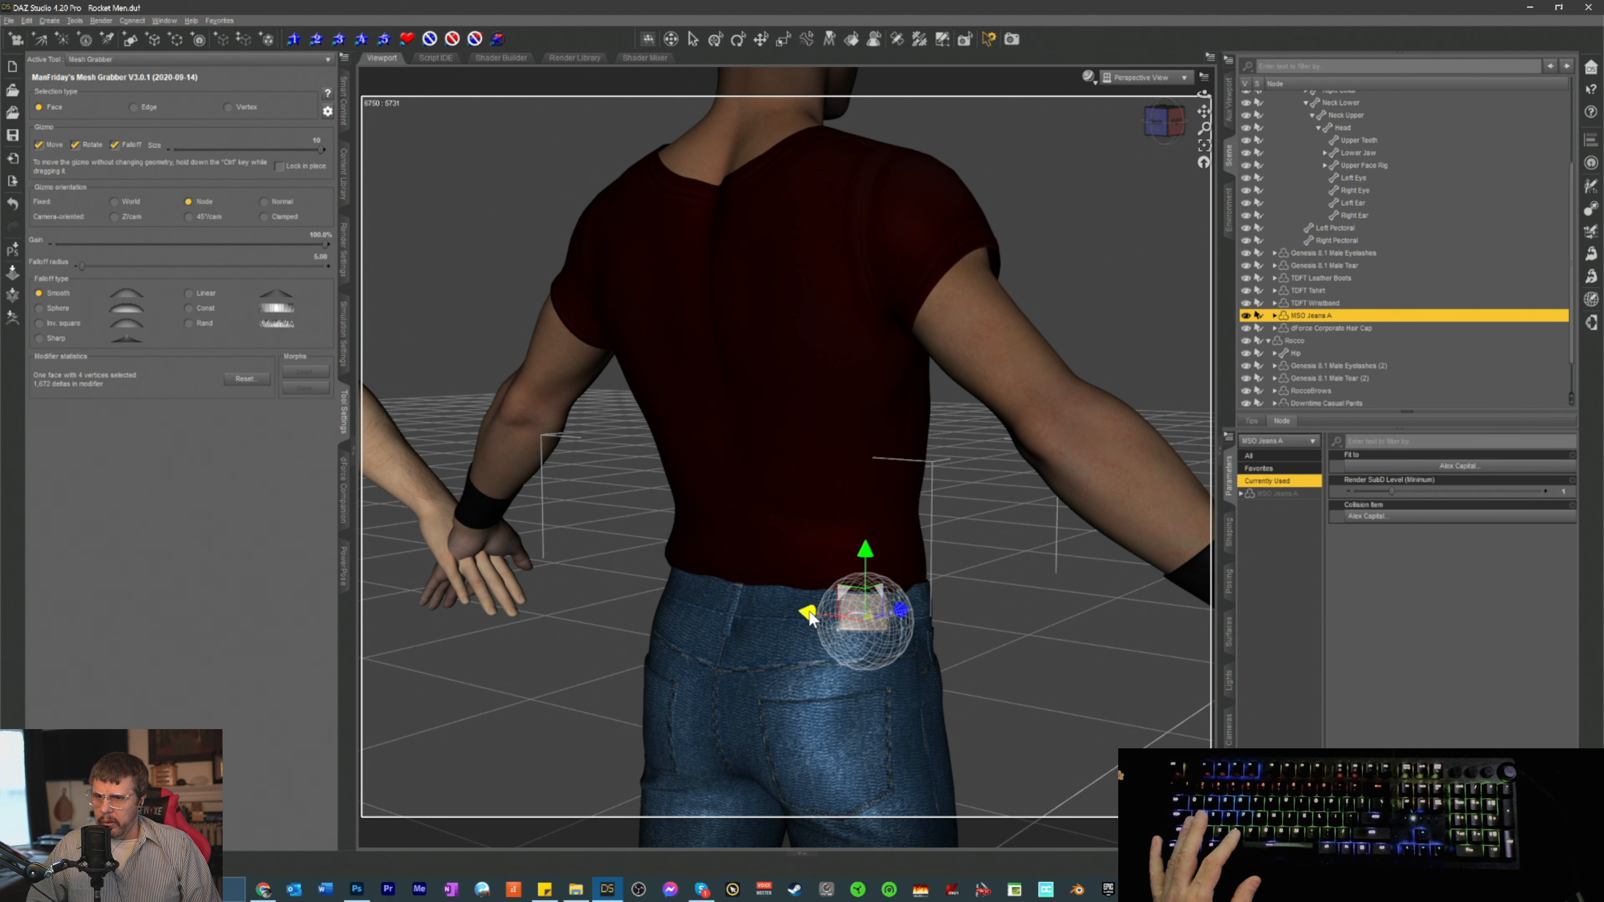
pyautogui.click(840, 666)
pyautogui.click(895, 607)
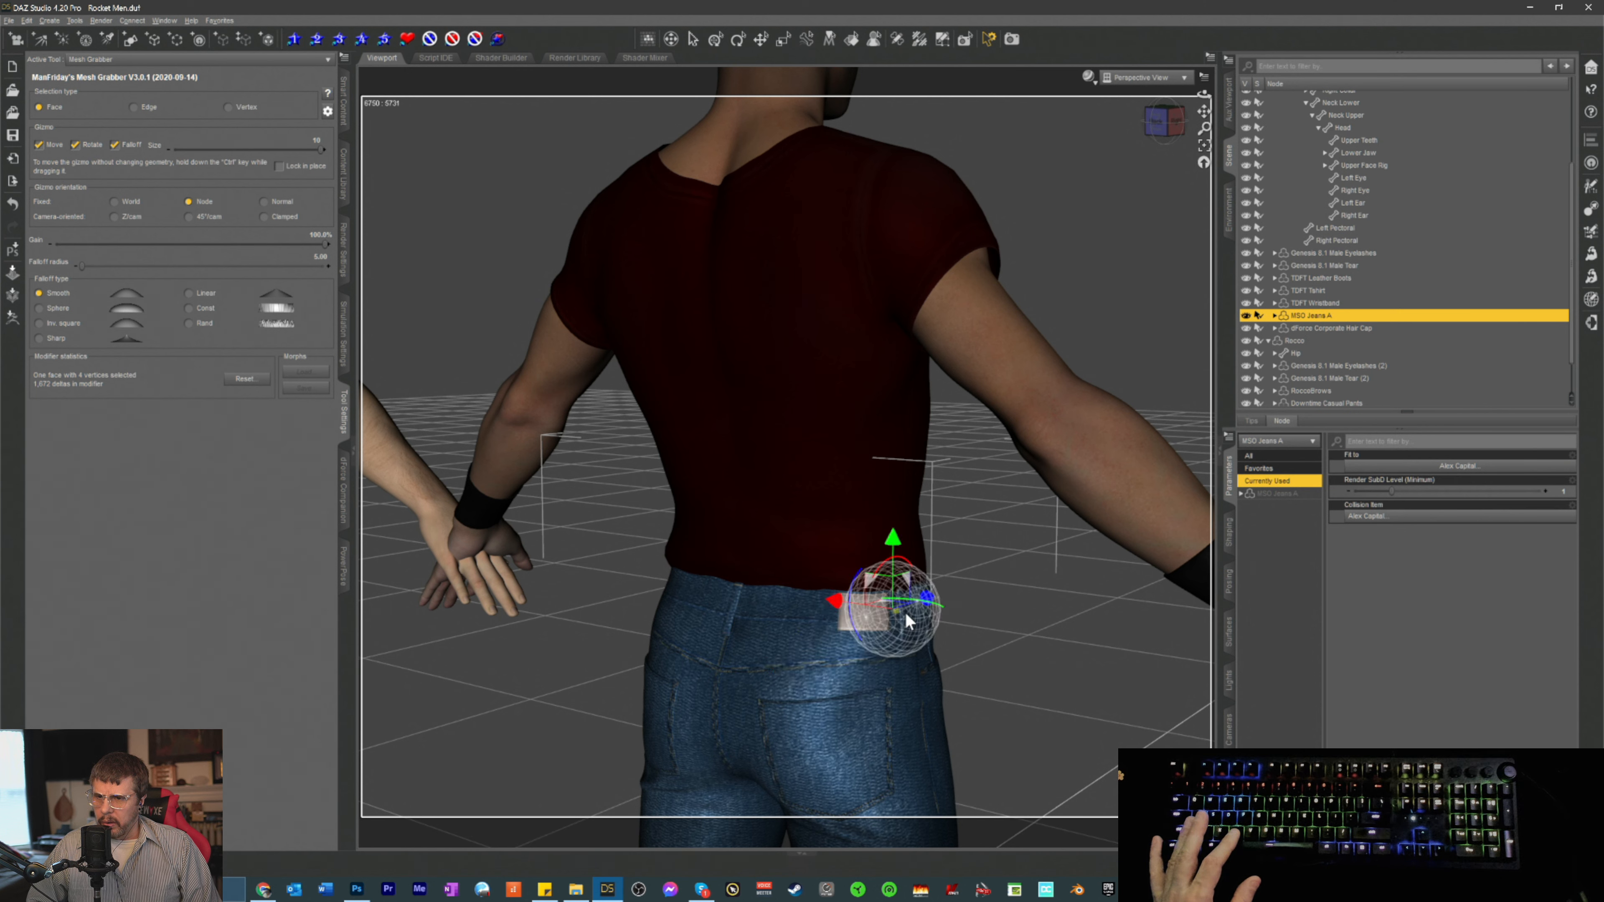
pyautogui.moveTo(841, 601); pyautogui.dragTo(842, 599)
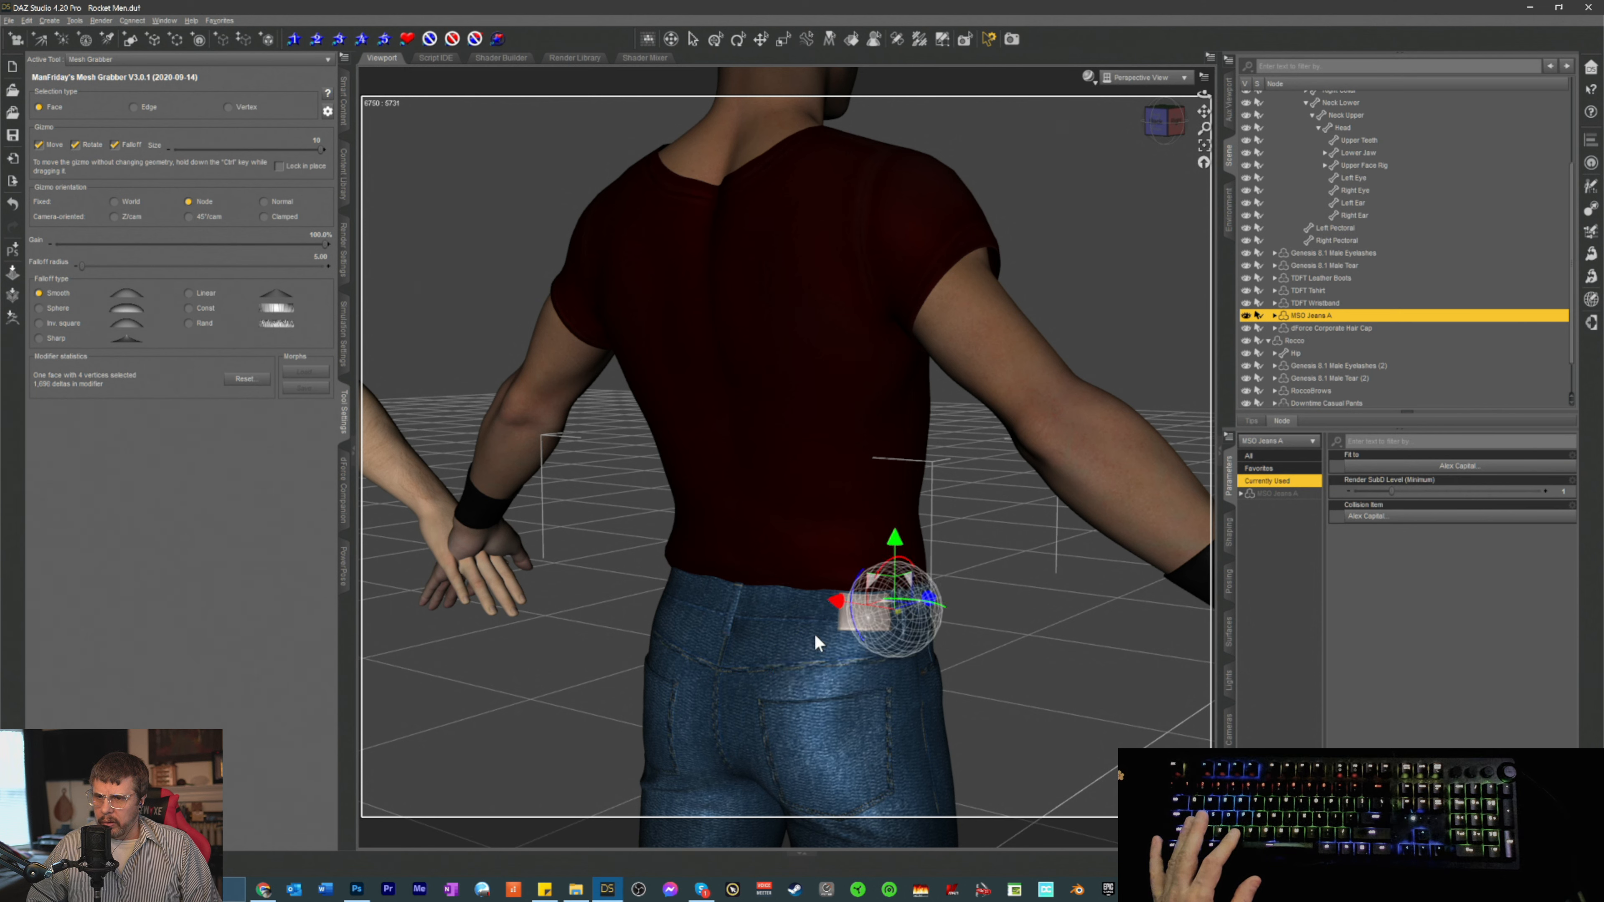
pyautogui.click(792, 640)
# - Pull the waistband backward near the centre back of the jeans so it sits outside the shirt
pyautogui.moveTo(1162, 122)
pyautogui.mouseDown()
pyautogui.moveTo(1238, 111)
pyautogui.moveTo(1165, 120)
pyautogui.mouseUp()
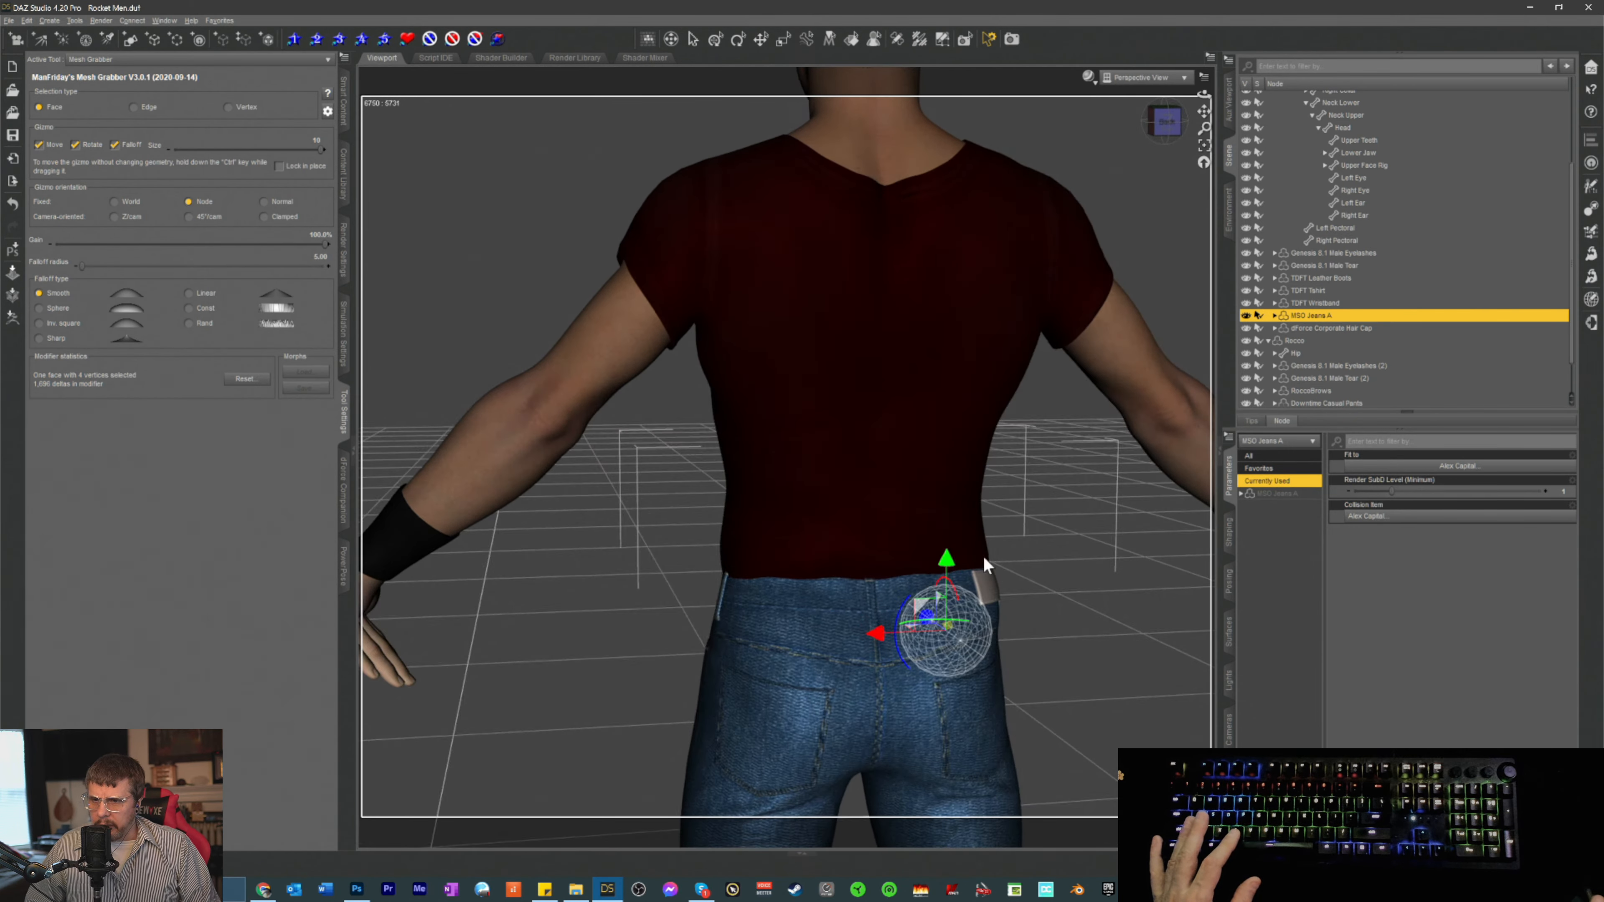
pyautogui.scroll(2, 979, 561)
pyautogui.scroll(2, 969, 583)
pyautogui.click(949, 656)
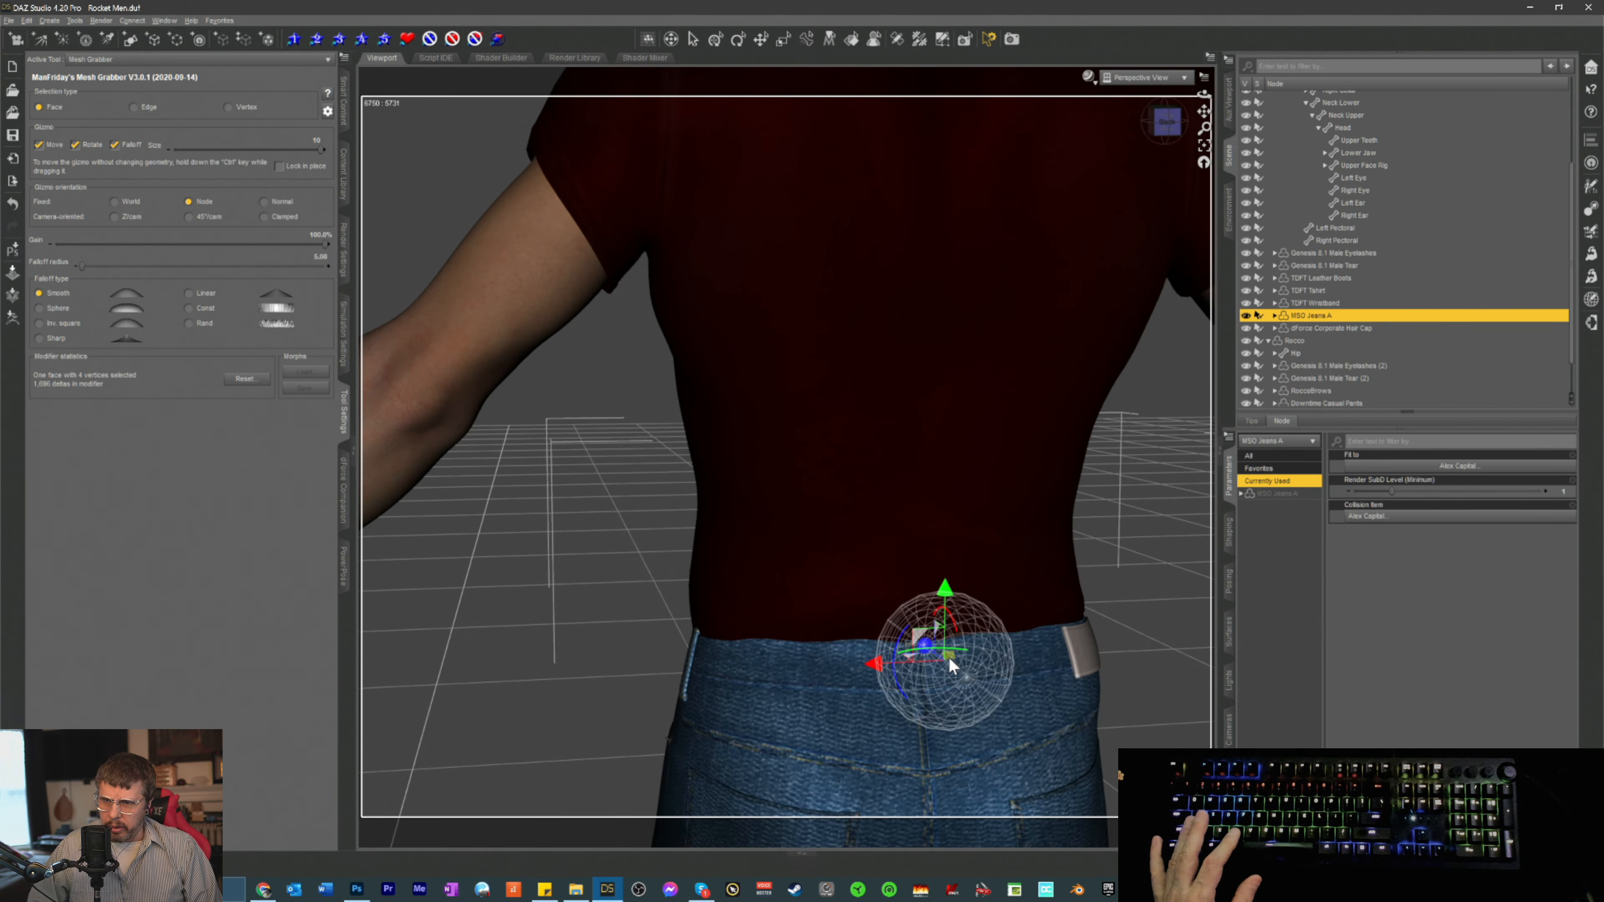
pyautogui.moveTo(926, 651); pyautogui.dragTo(924, 651)
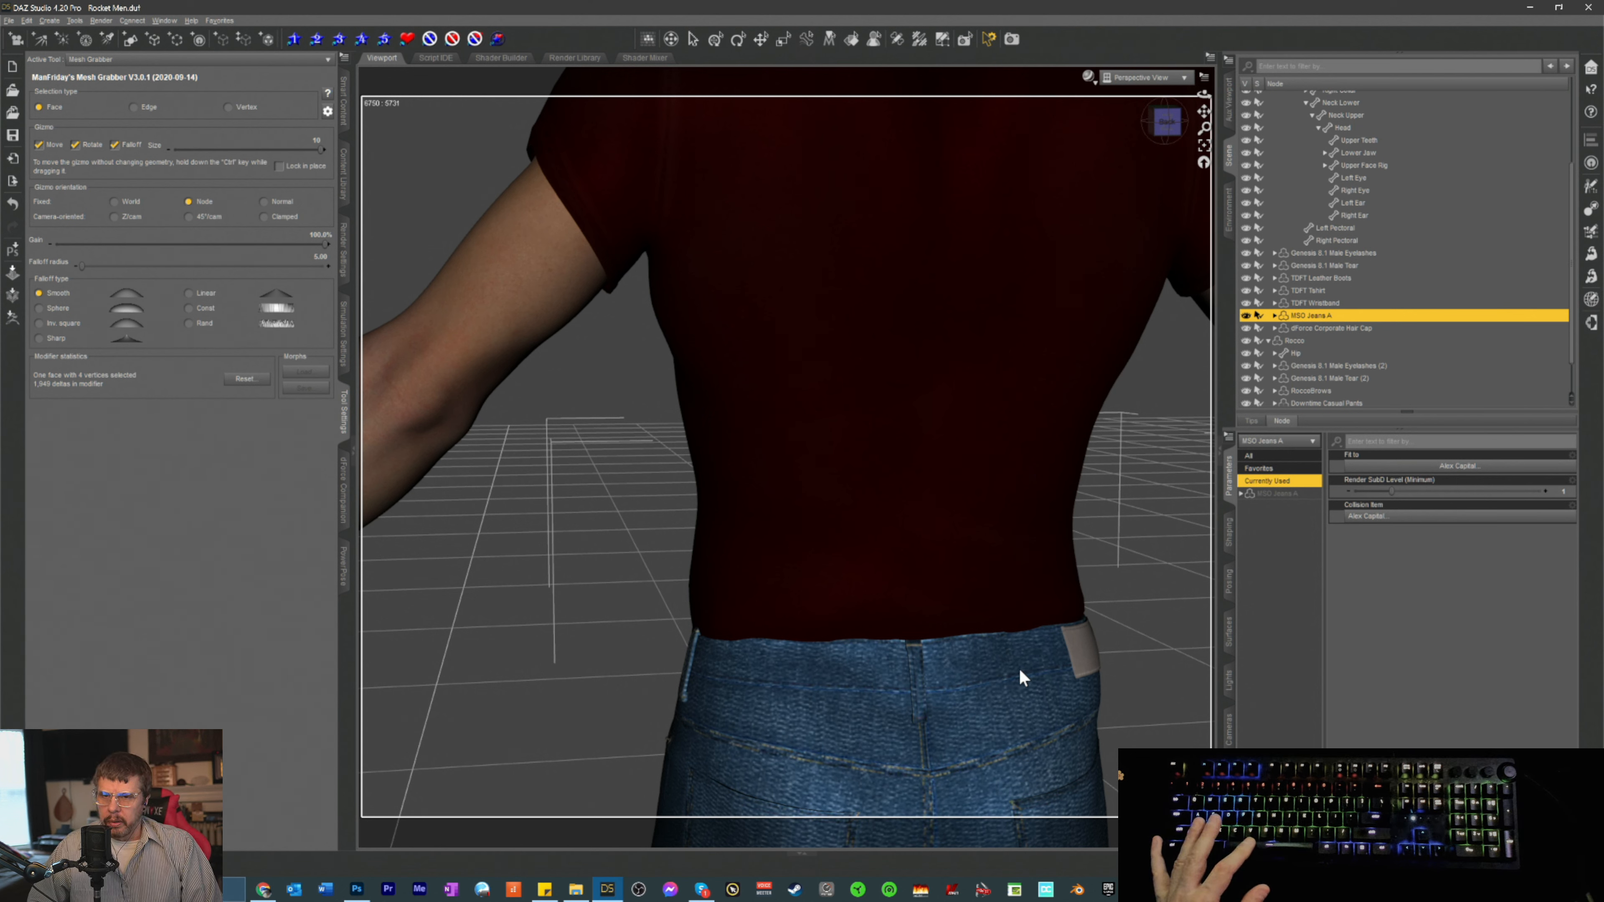
# - Reselect MSO Jeans A and pull the rear waistband outward on both sides of the centre seam and at the left corner
pyautogui.click(1303, 329)
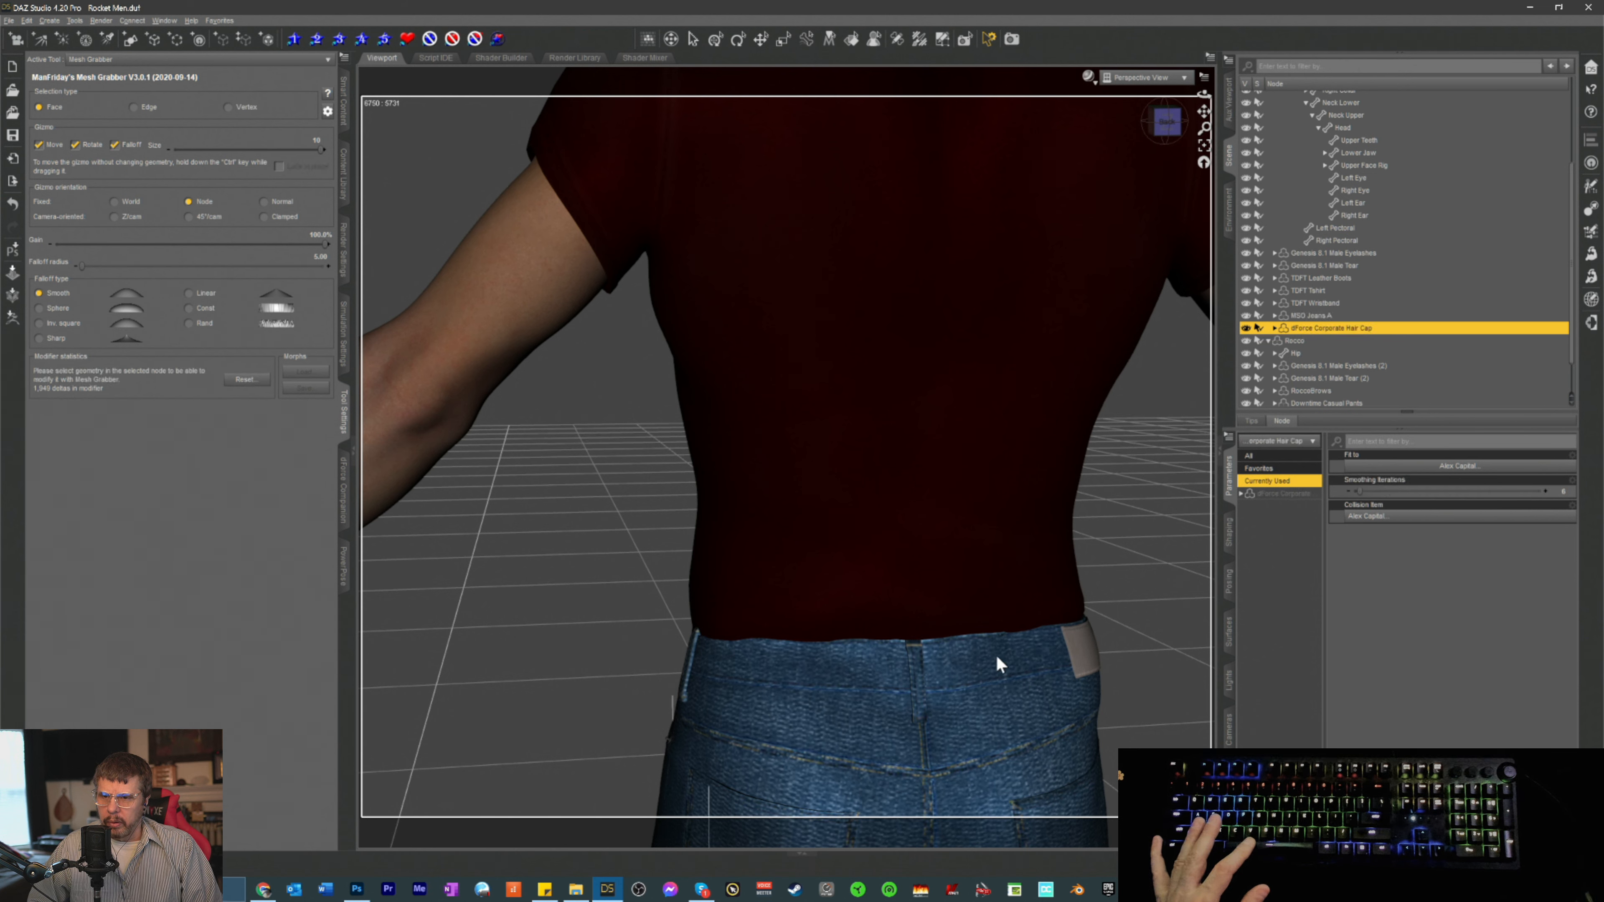
pyautogui.click(996, 656)
pyautogui.click(1302, 316)
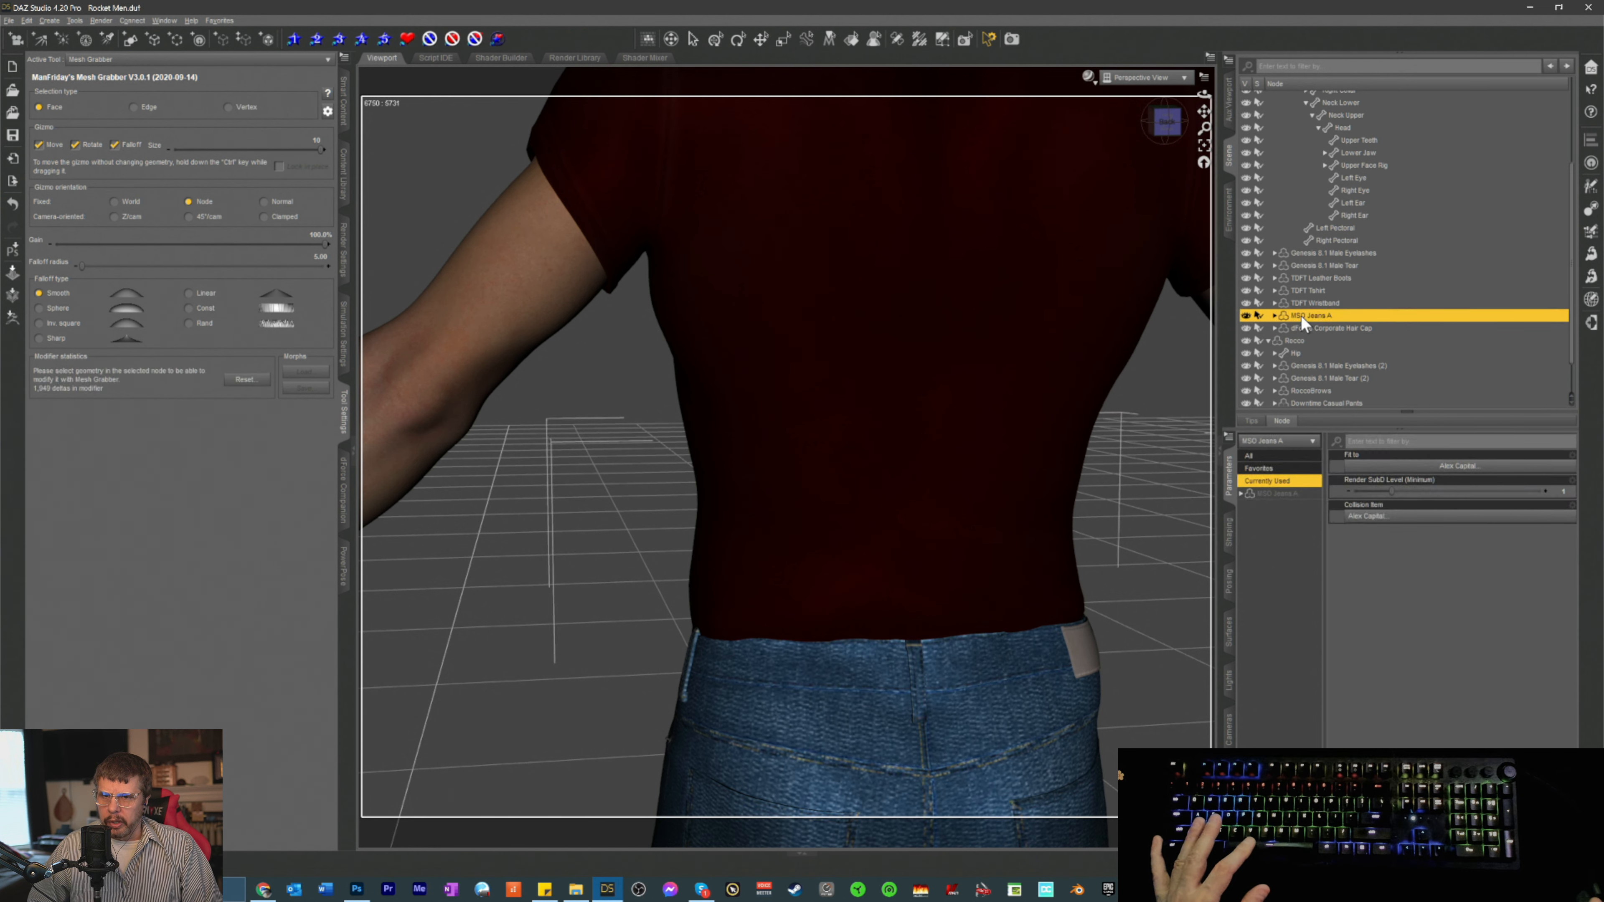
pyautogui.click(1014, 651)
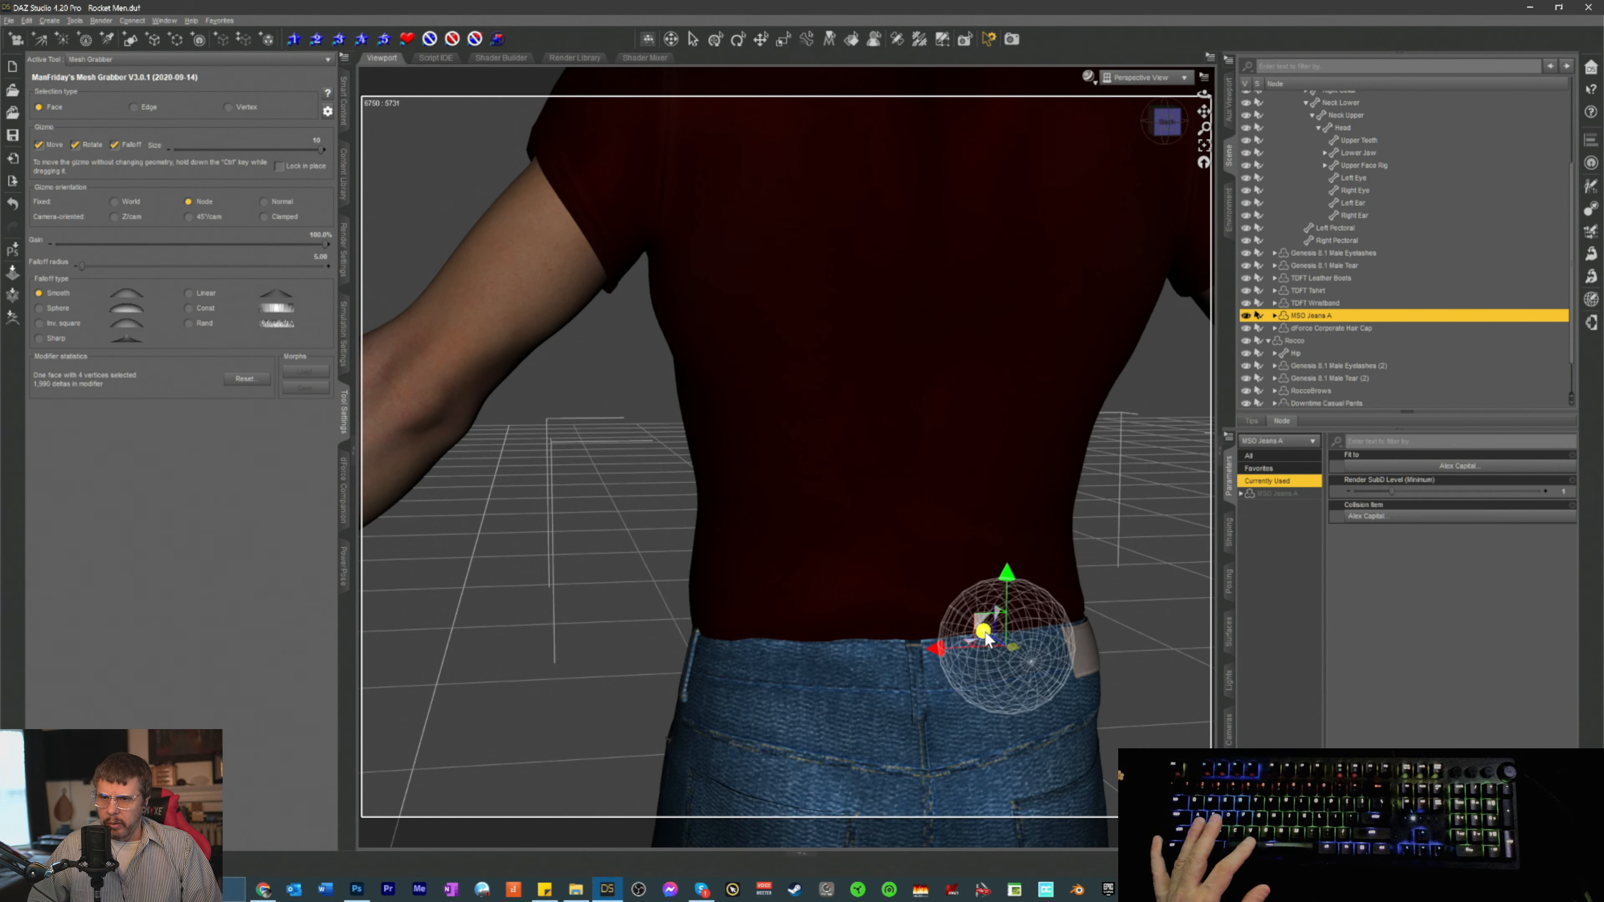
pyautogui.click(805, 655)
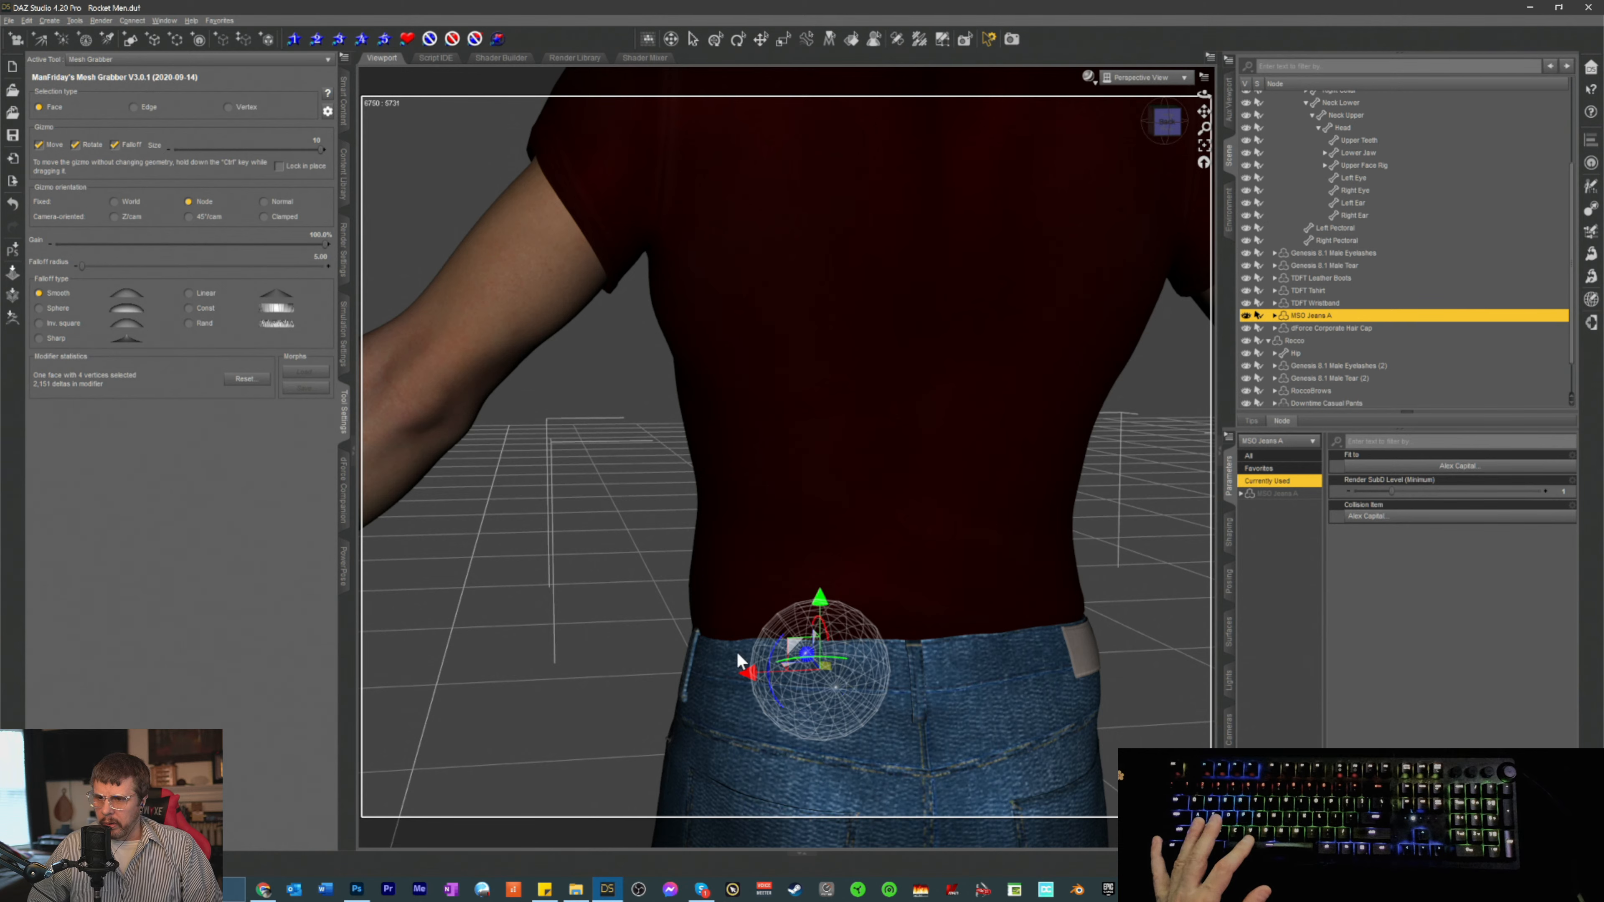
pyautogui.click(727, 645)
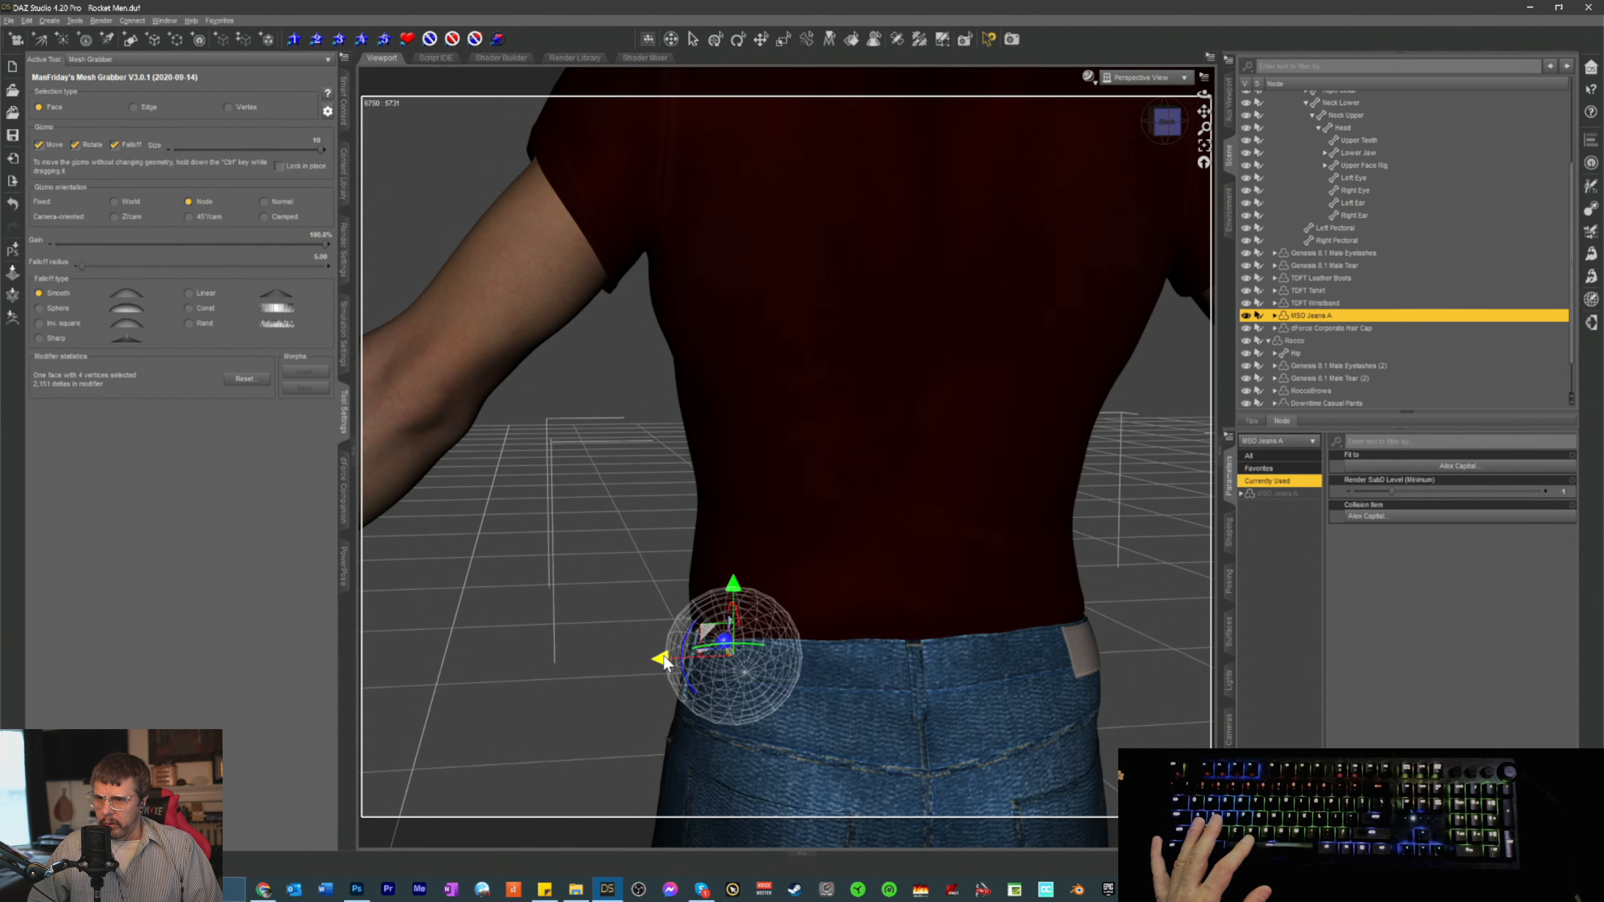
pyautogui.moveTo(664, 657); pyautogui.dragTo(659, 661)
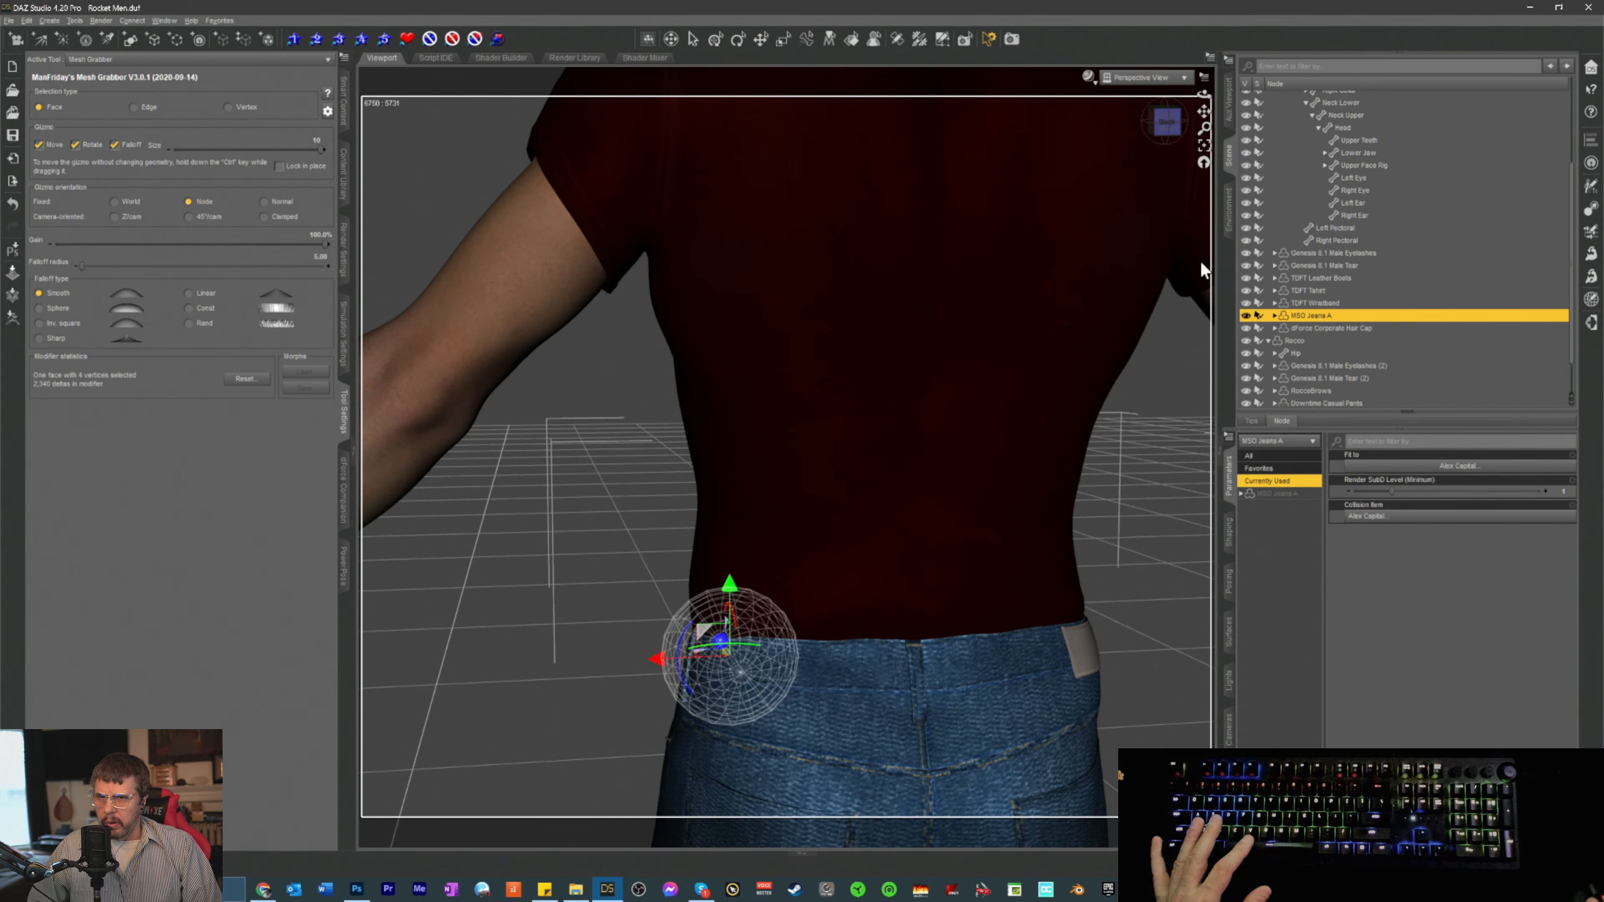
# - Adjust the jeans' waistband at the figure's left hip, pulling it outward over the shirt's side
pyautogui.moveTo(1165, 120); pyautogui.dragTo(1178, 111)
pyautogui.click(813, 643)
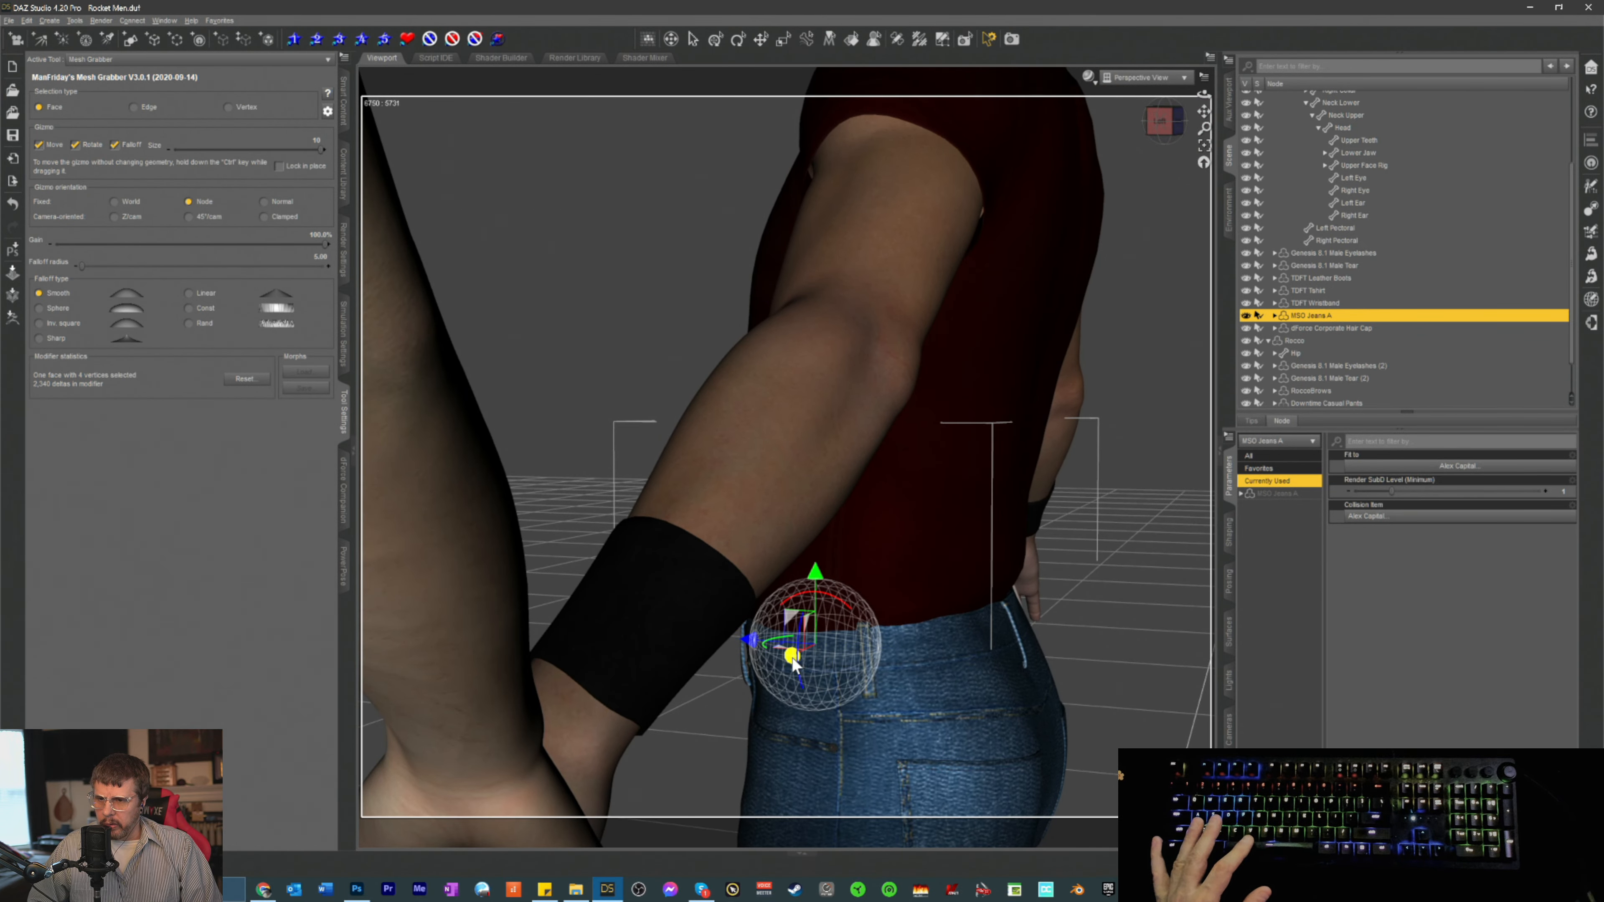
pyautogui.moveTo(793, 658); pyautogui.dragTo(791, 661)
pyautogui.click(903, 651)
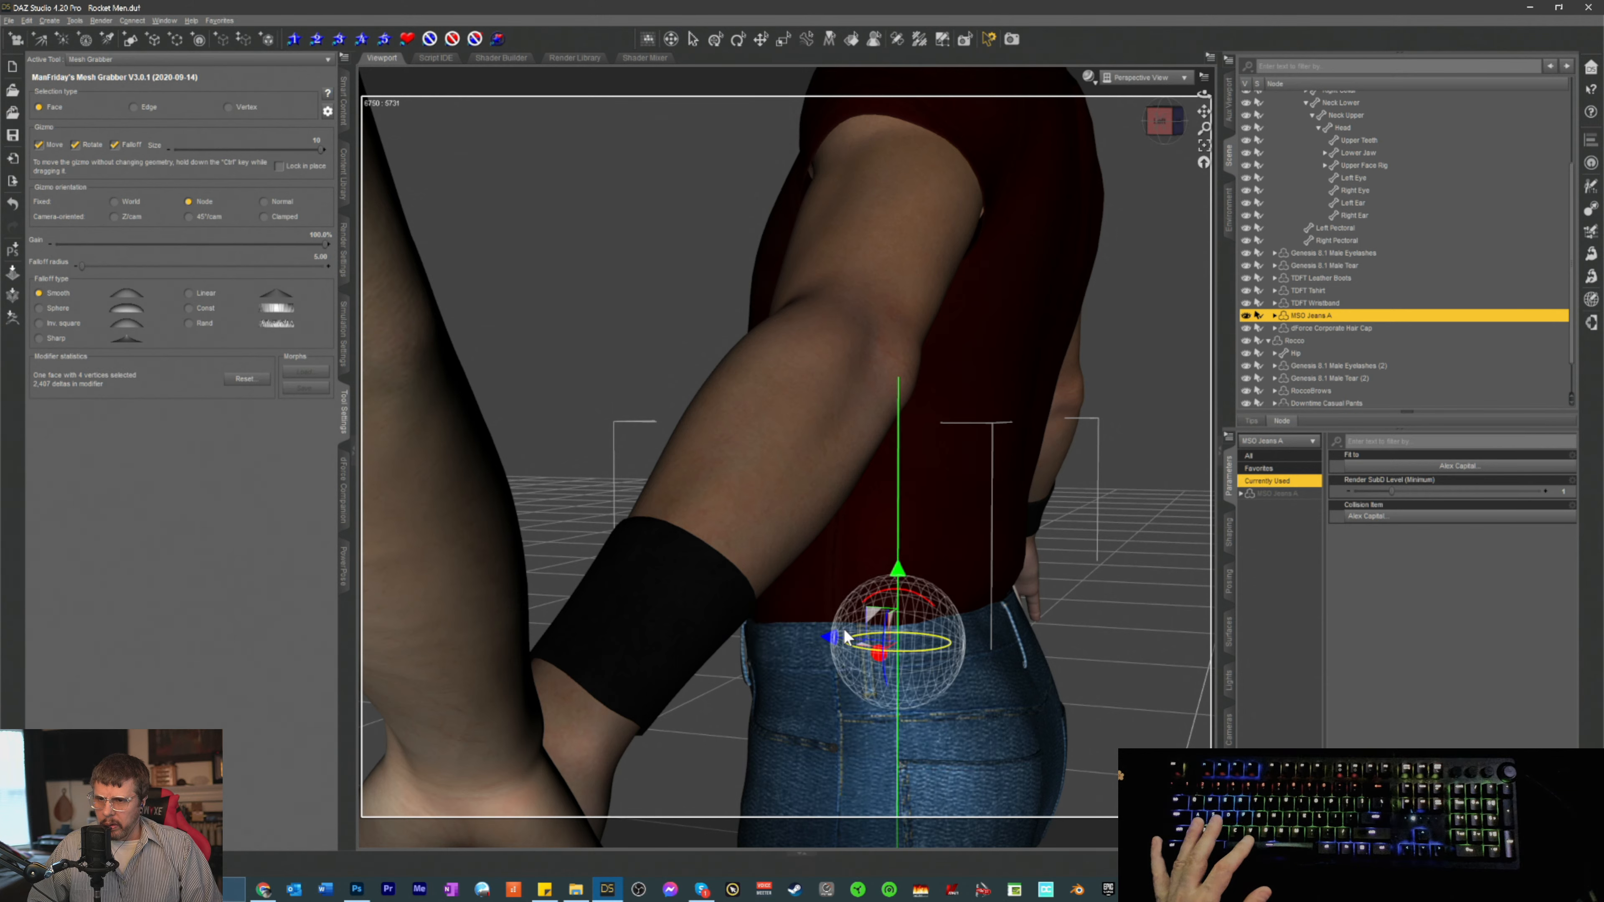
pyautogui.click(827, 634)
pyautogui.click(896, 635)
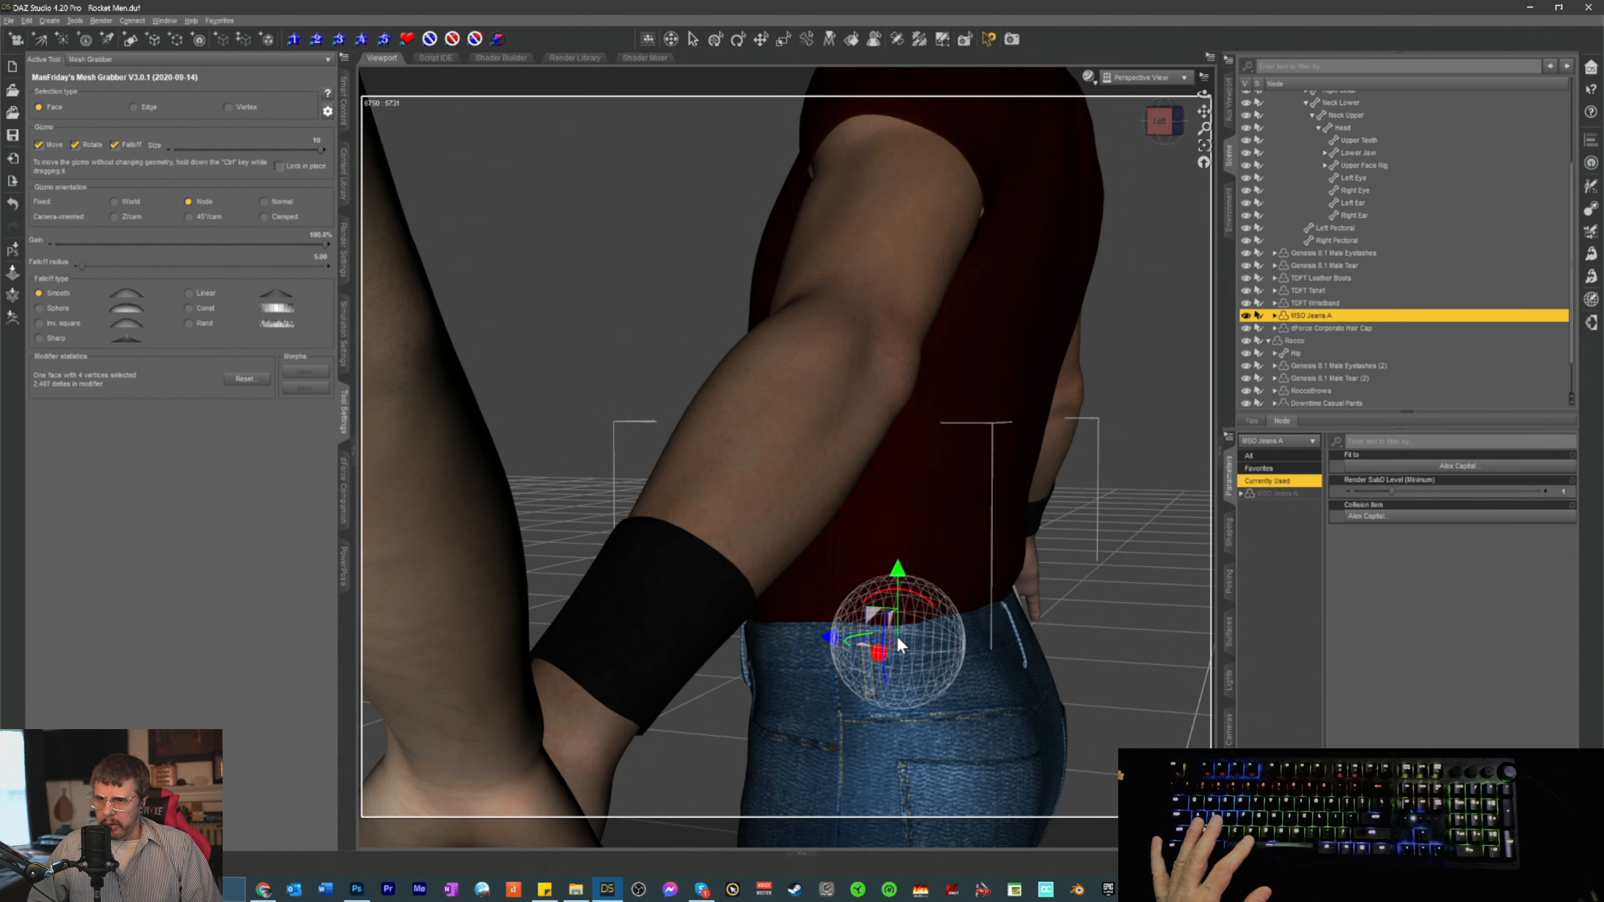
pyautogui.moveTo(832, 639); pyautogui.dragTo(834, 638)
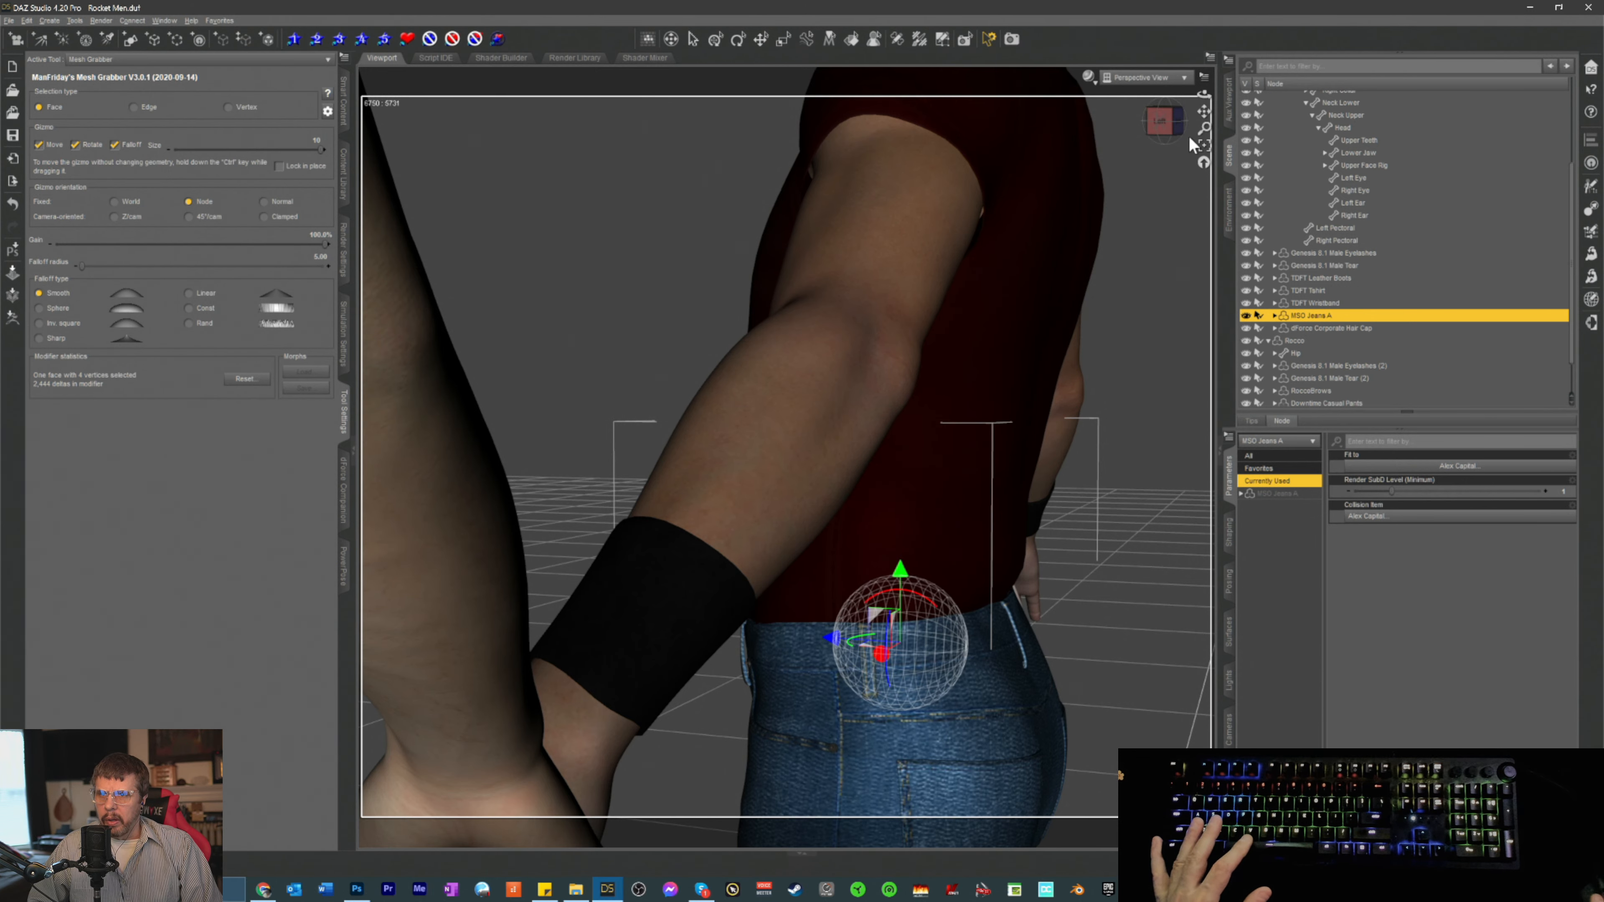
# - Check the front left waistband and pull the area around the jeans' button forward over the shirt hem
pyautogui.moveTo(1168, 123); pyautogui.dragTo(1267, 125)
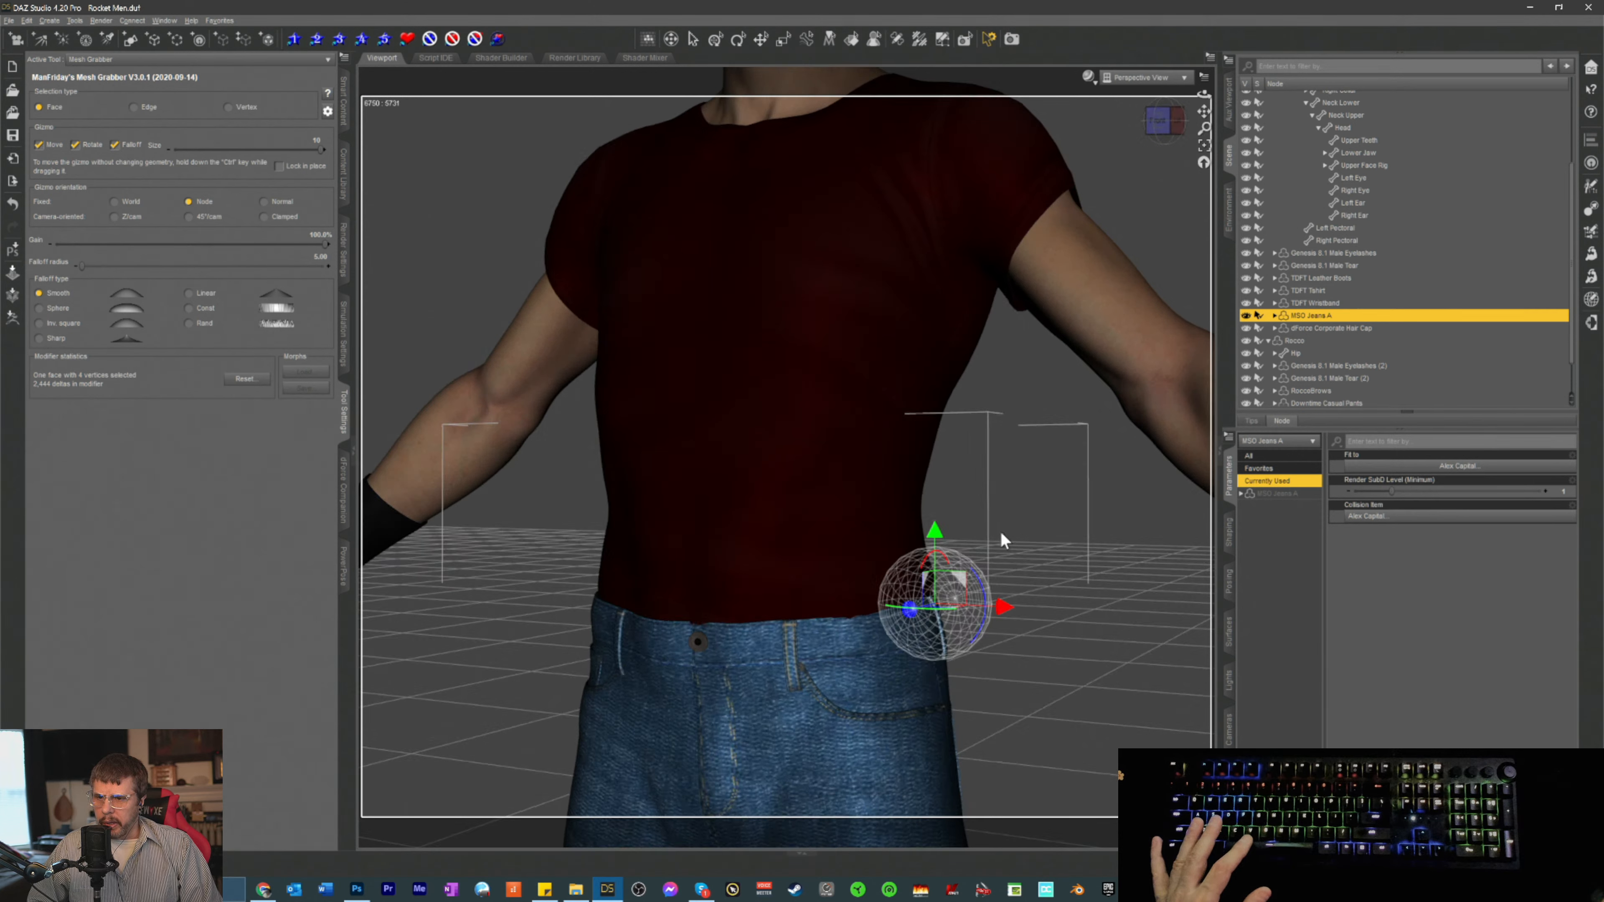
pyautogui.click(864, 624)
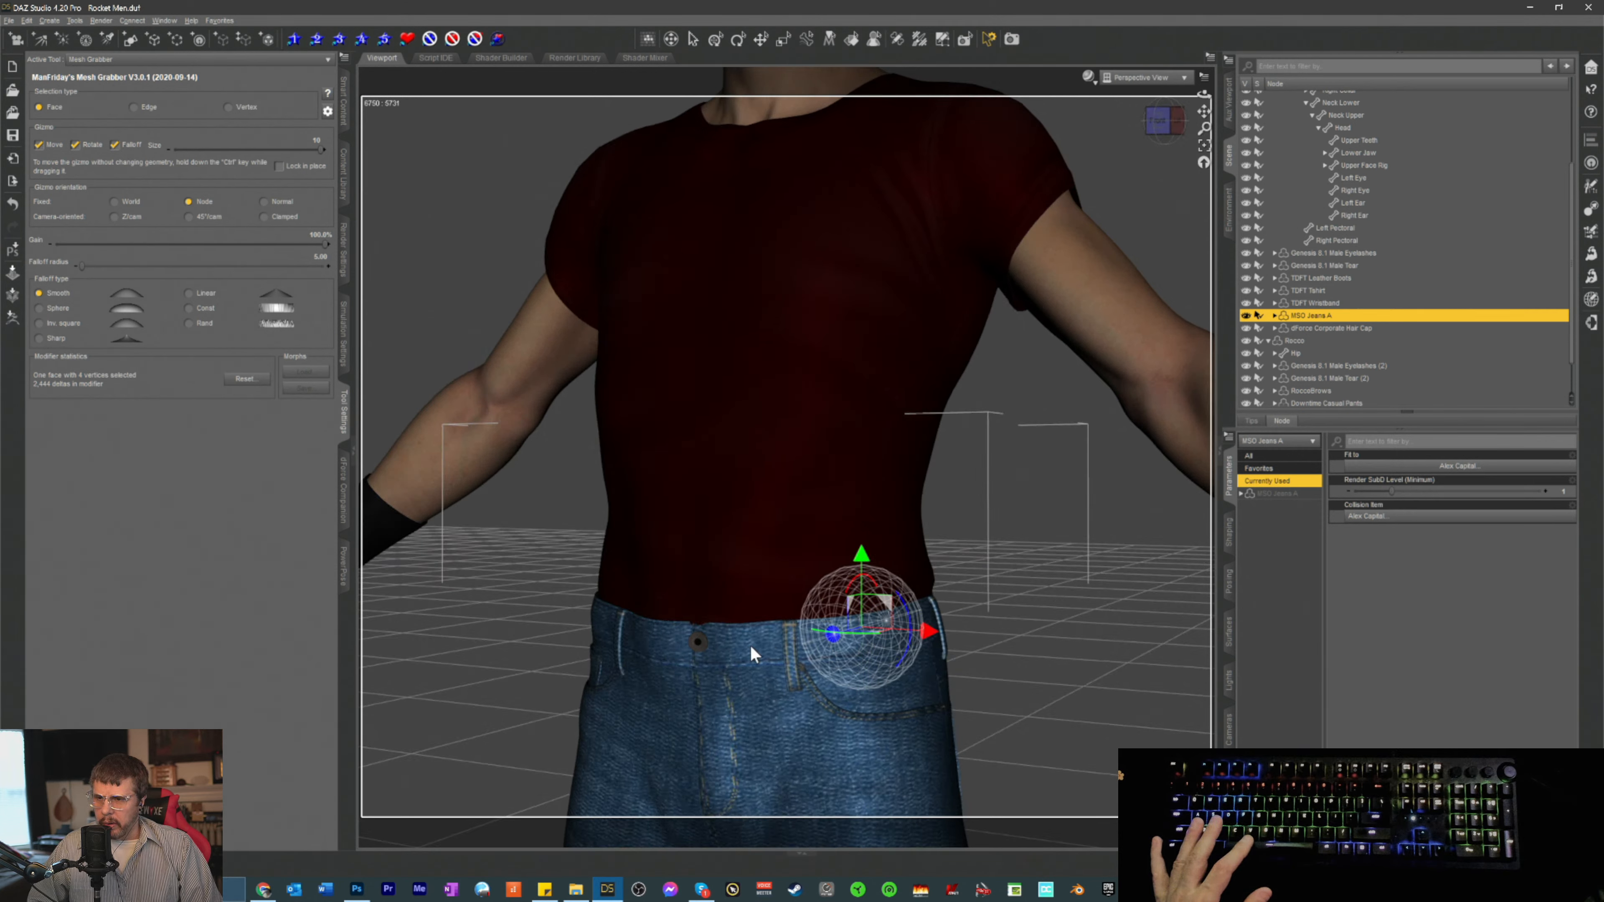
pyautogui.moveTo(1164, 119)
pyautogui.mouseDown()
pyautogui.moveTo(1165, 190)
pyautogui.moveTo(1175, 123)
pyautogui.mouseUp()
pyautogui.click(685, 669)
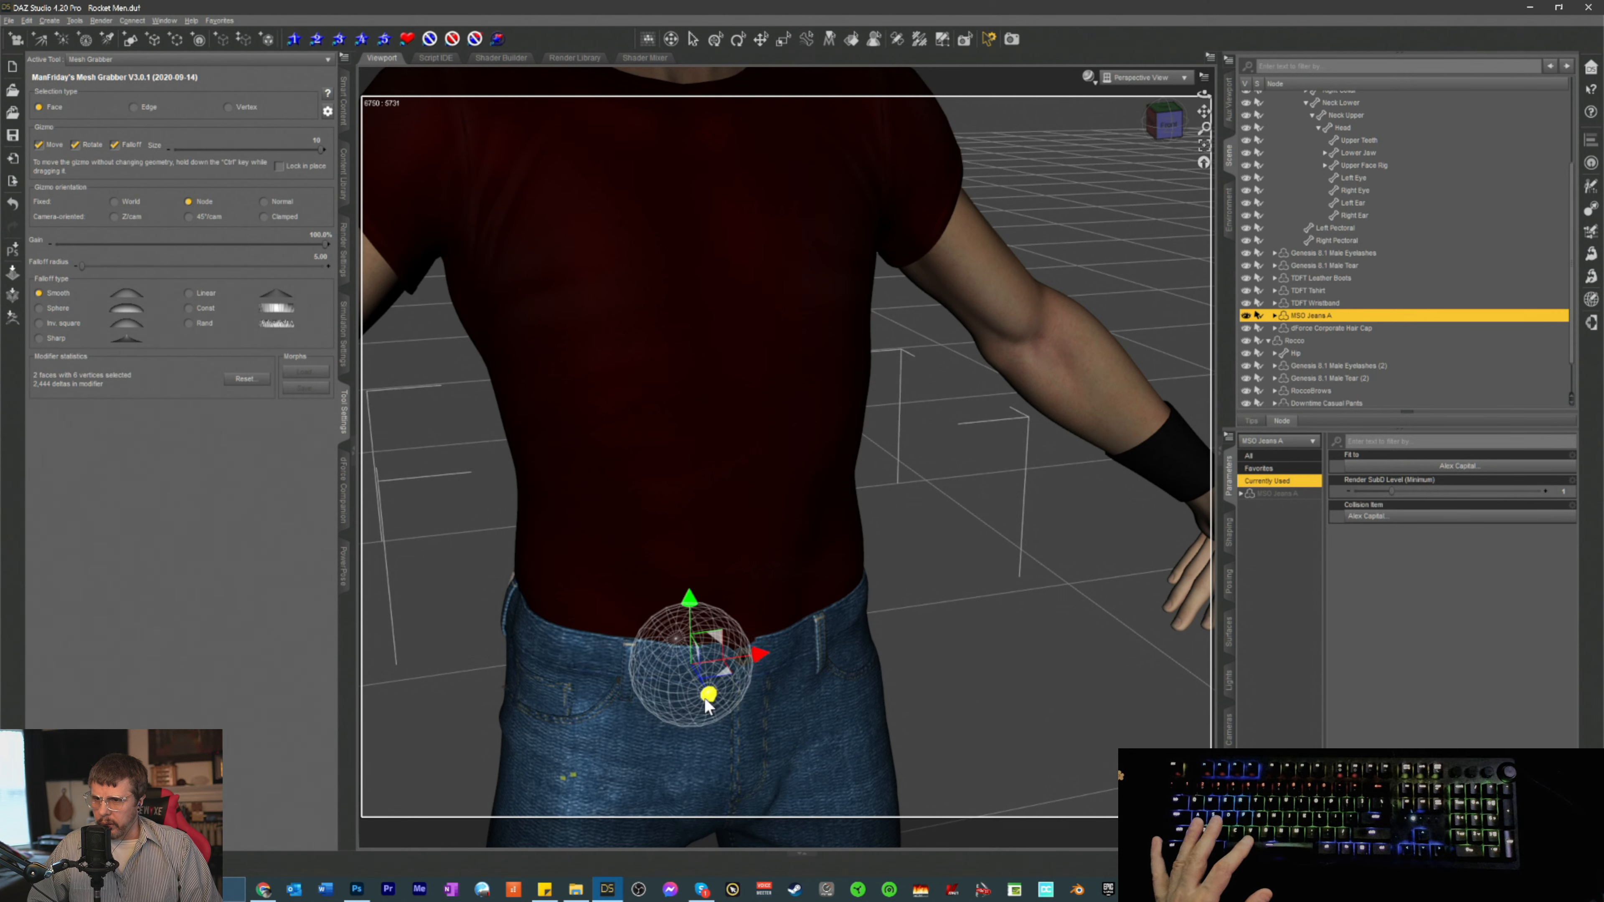
pyautogui.moveTo(704, 696); pyautogui.dragTo(705, 699)
pyautogui.click(756, 740)
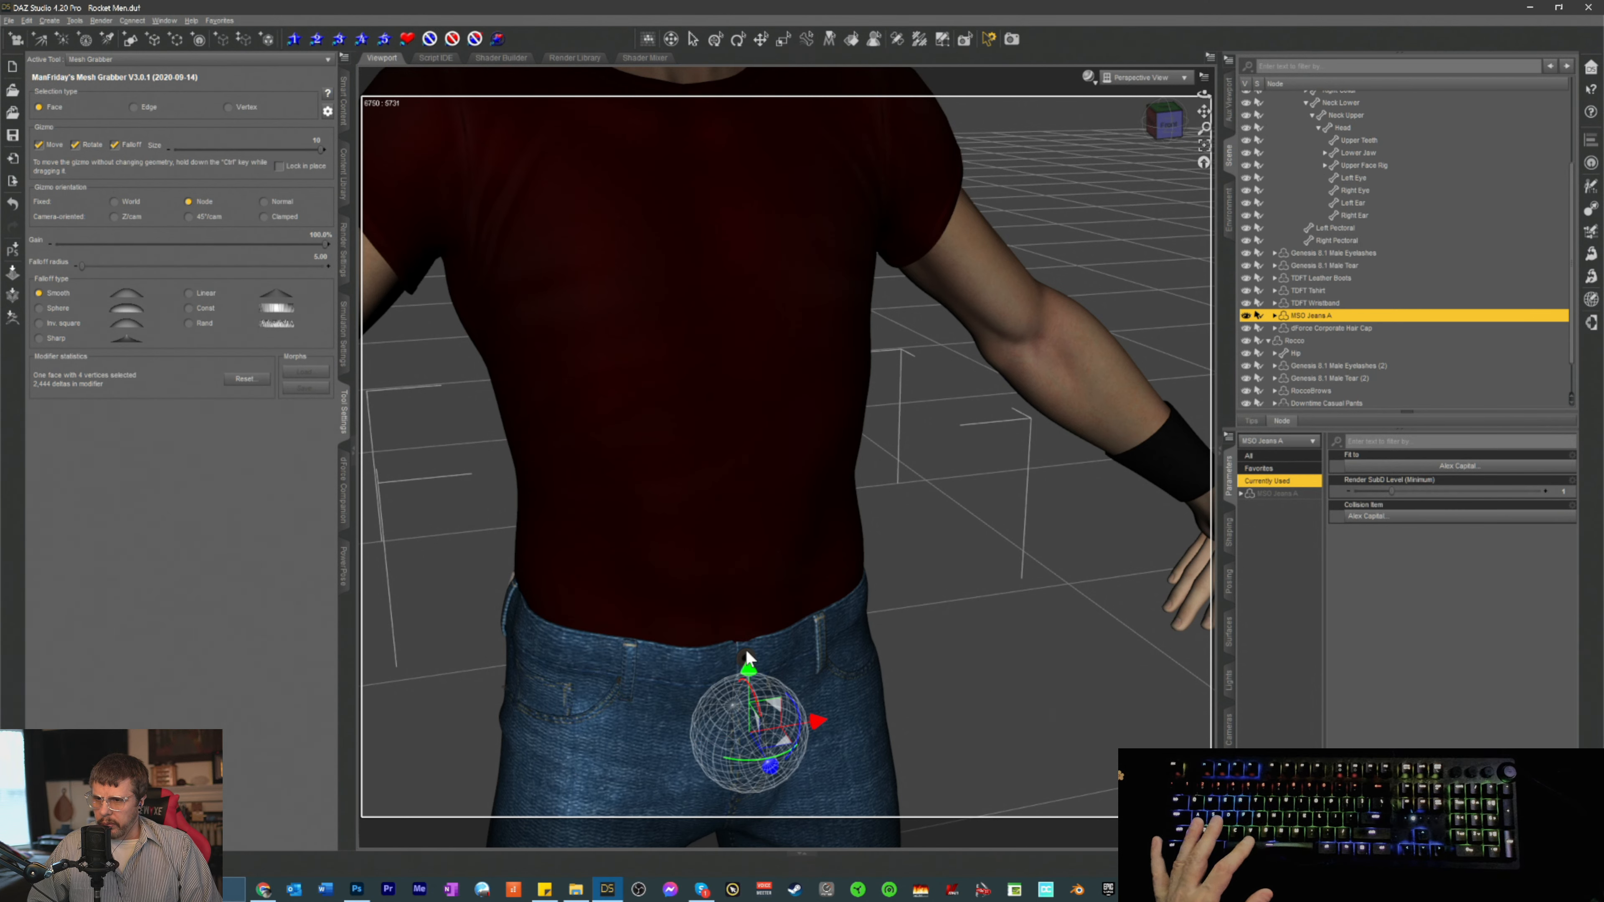
pyautogui.click(764, 679)
pyautogui.moveTo(765, 679); pyautogui.dragTo(766, 680)
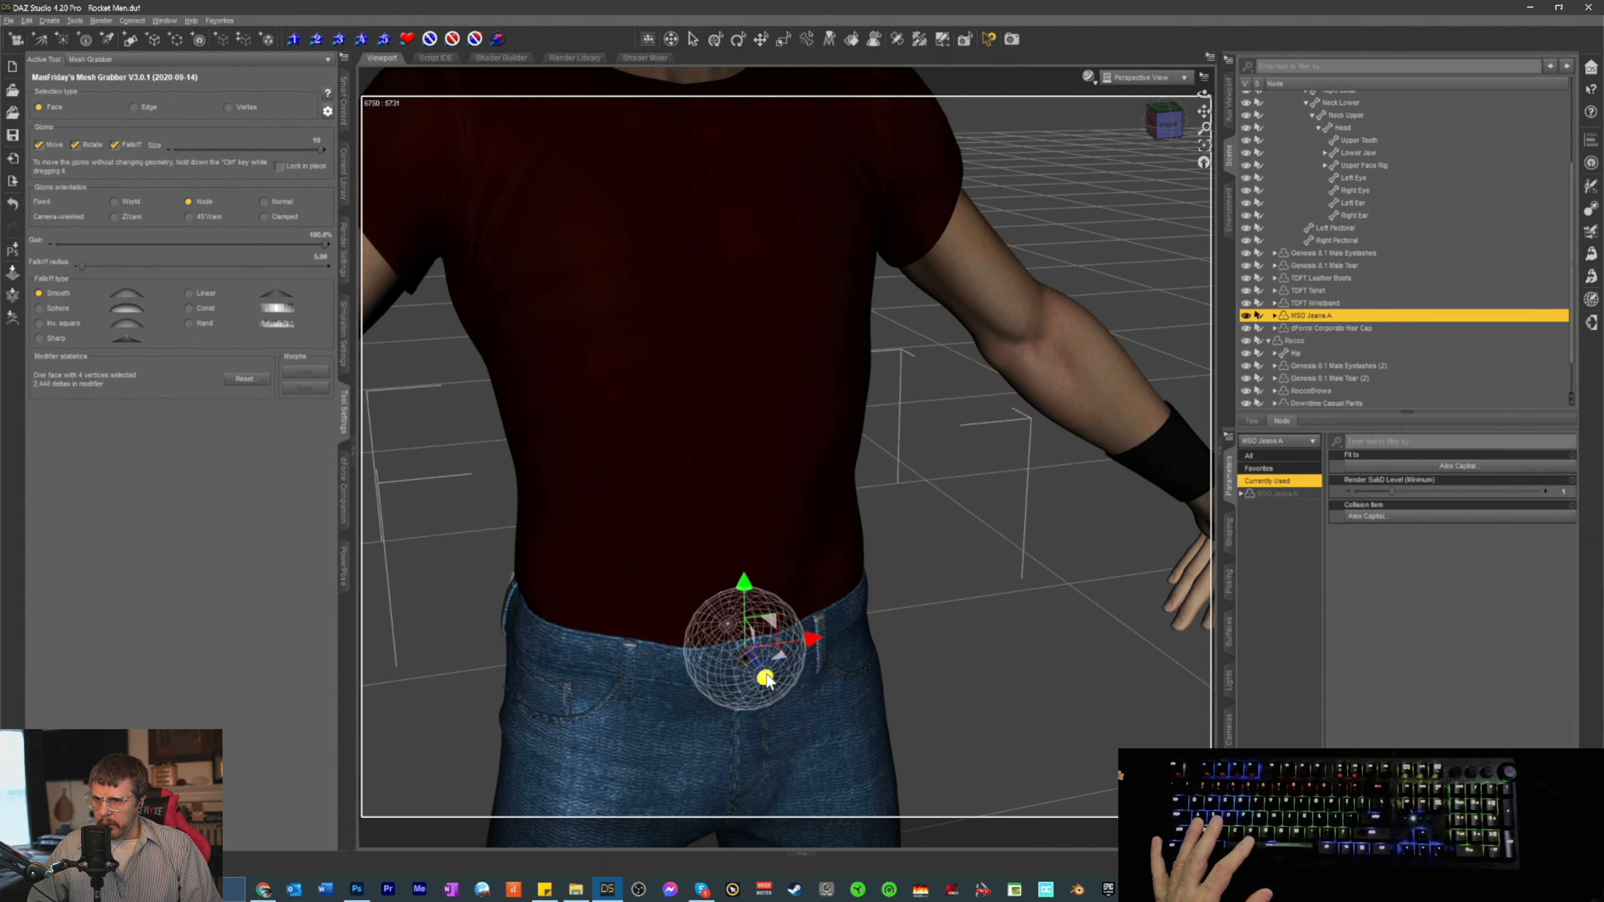
pyautogui.scroll(-6, 753, 455)
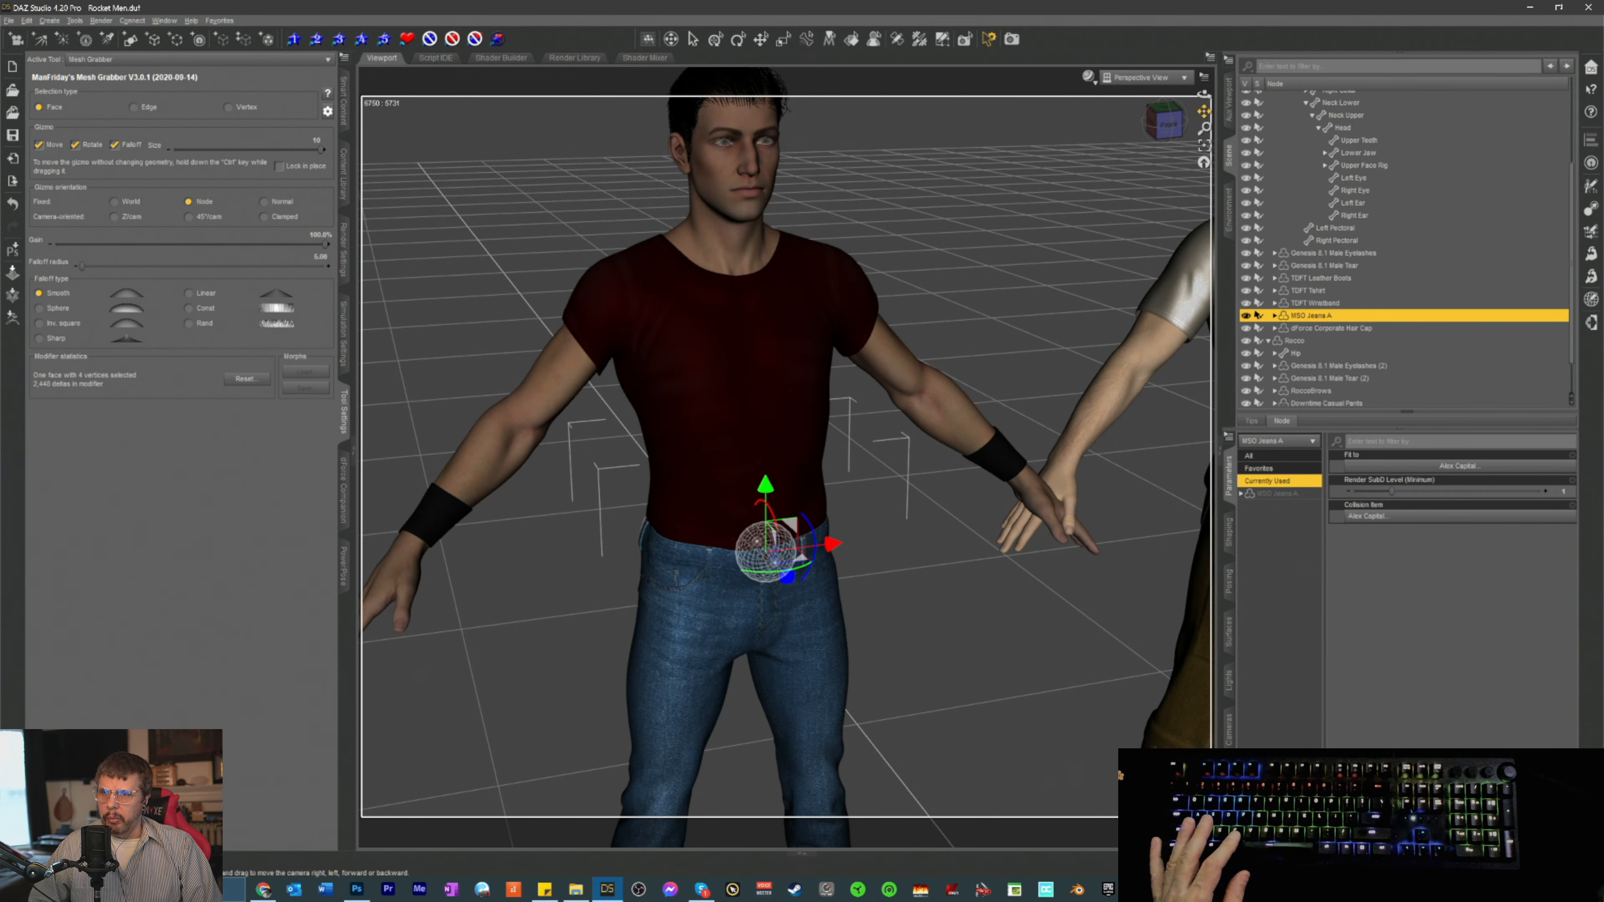
# - Pull the shin front of the jeans' right leg forward at several spots so the denim covers the boot's upper lacing
pyautogui.moveTo(1204, 112)
pyautogui.mouseDown()
pyautogui.moveTo(1204, 136)
pyautogui.moveTo(1208, 89)
pyautogui.mouseUp()
pyautogui.scroll(6, 727, 471)
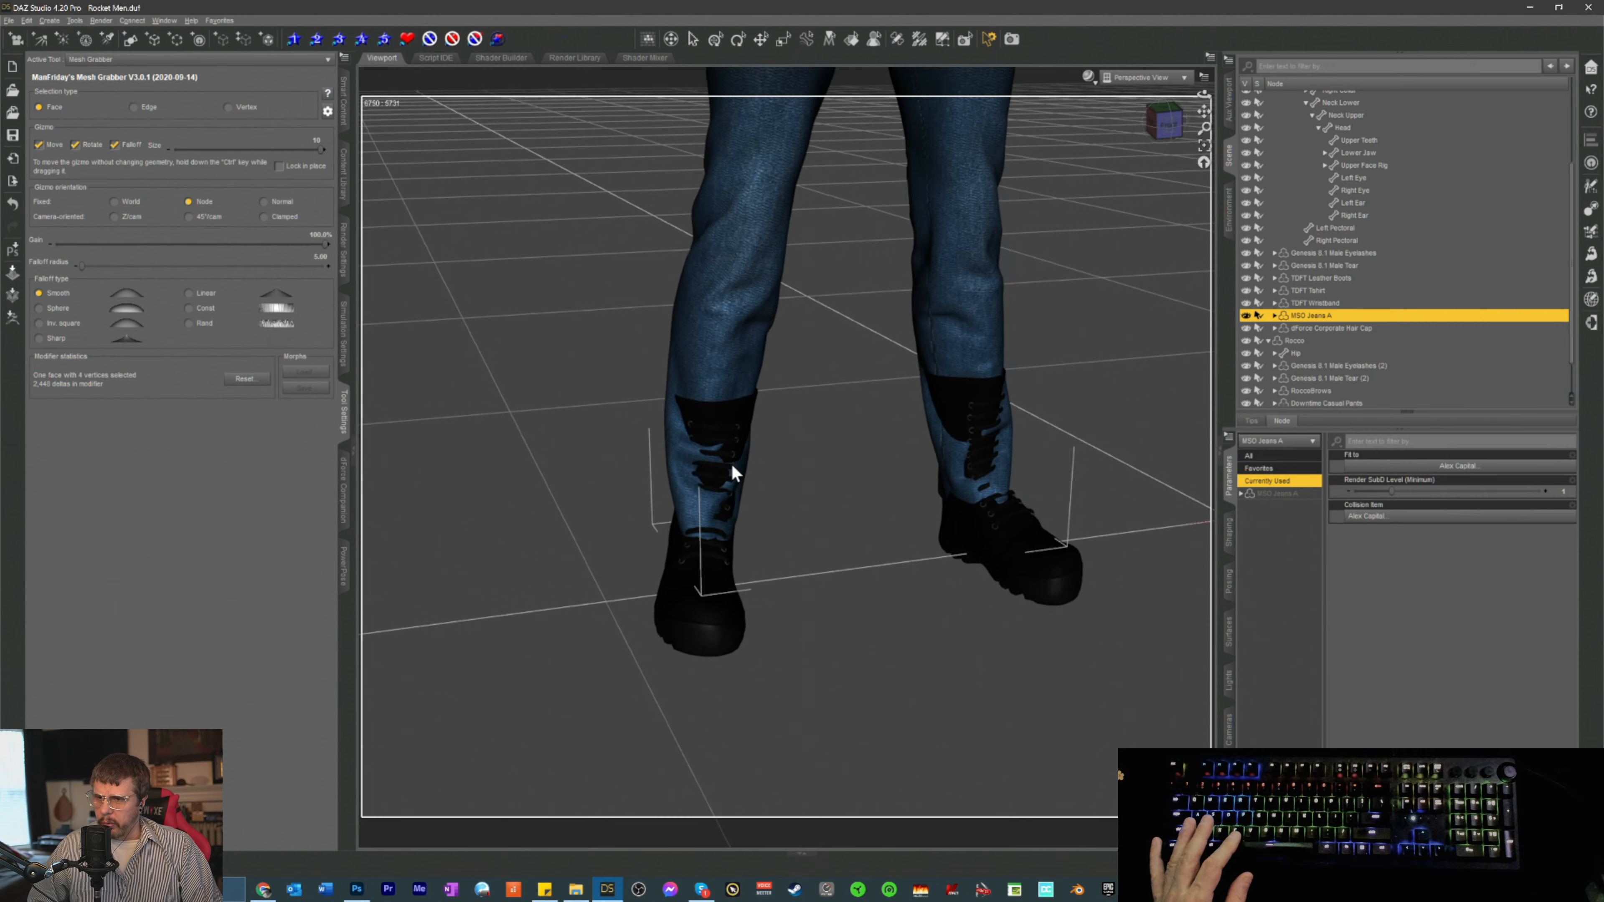
pyautogui.click(658, 419)
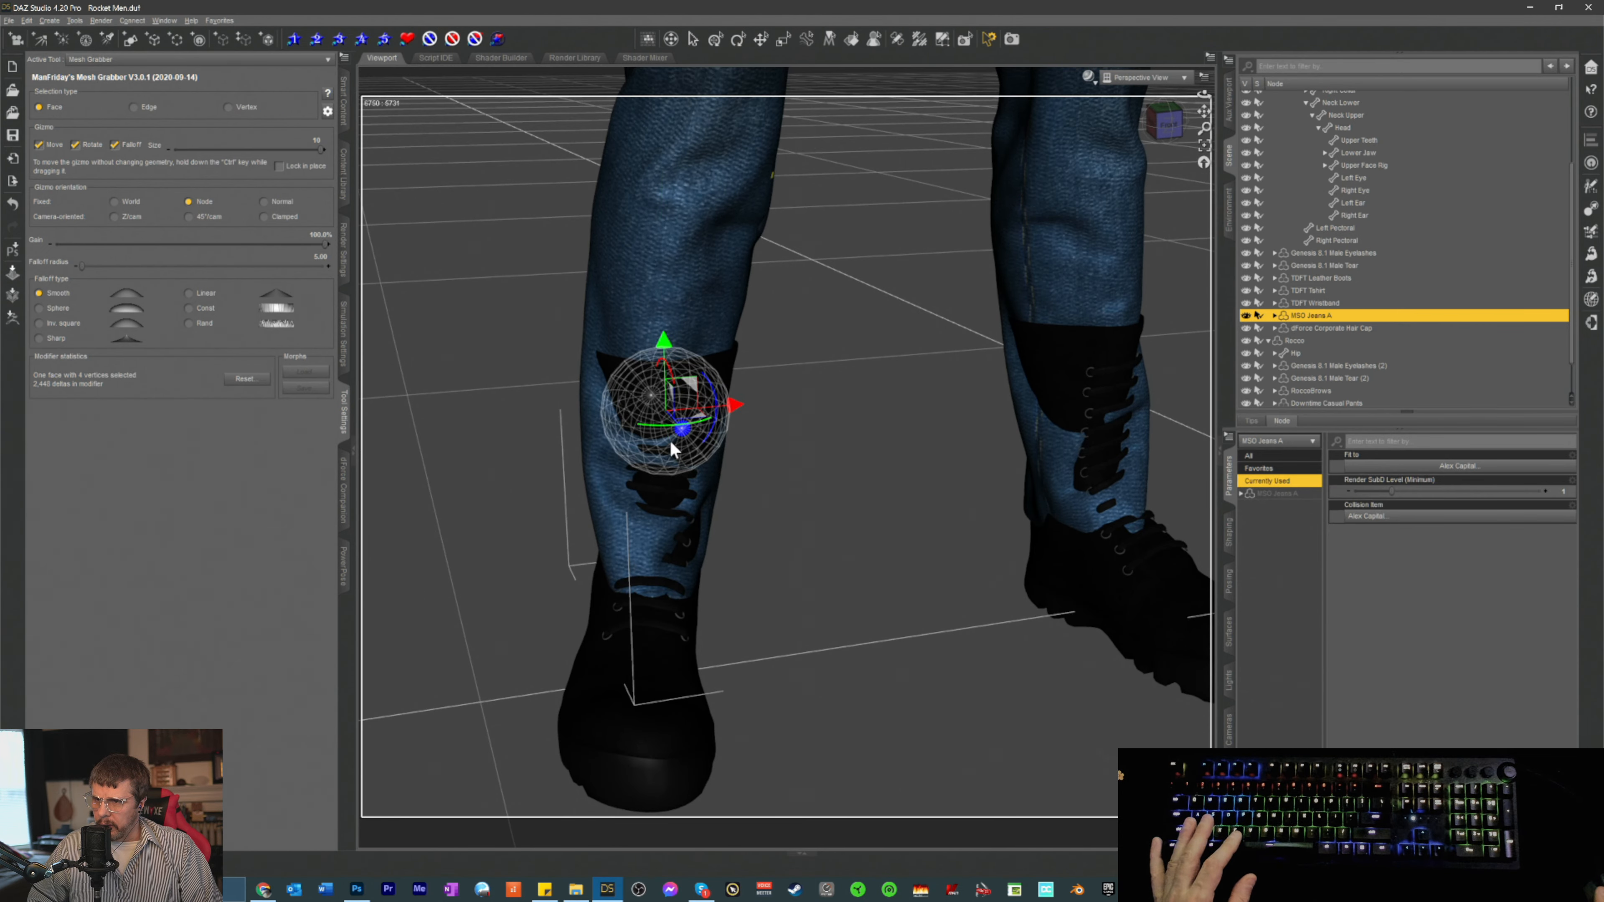
pyautogui.moveTo(680, 432); pyautogui.dragTo(686, 382)
pyautogui.click(629, 386)
pyautogui.click(666, 505)
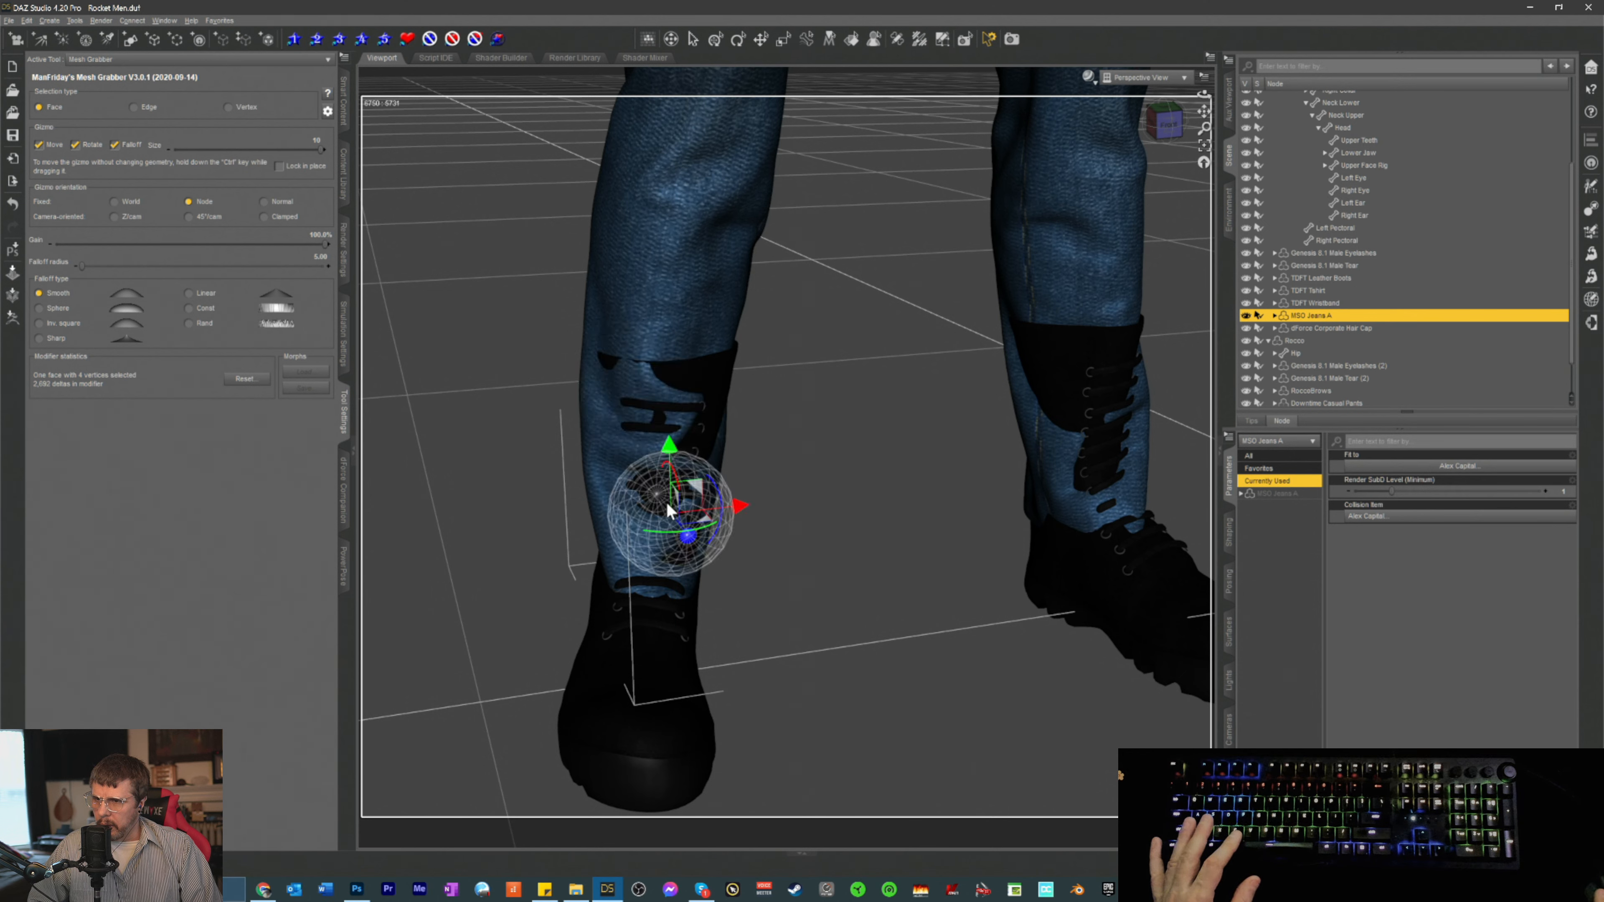
pyautogui.moveTo(687, 537); pyautogui.dragTo(691, 542)
pyautogui.click(674, 412)
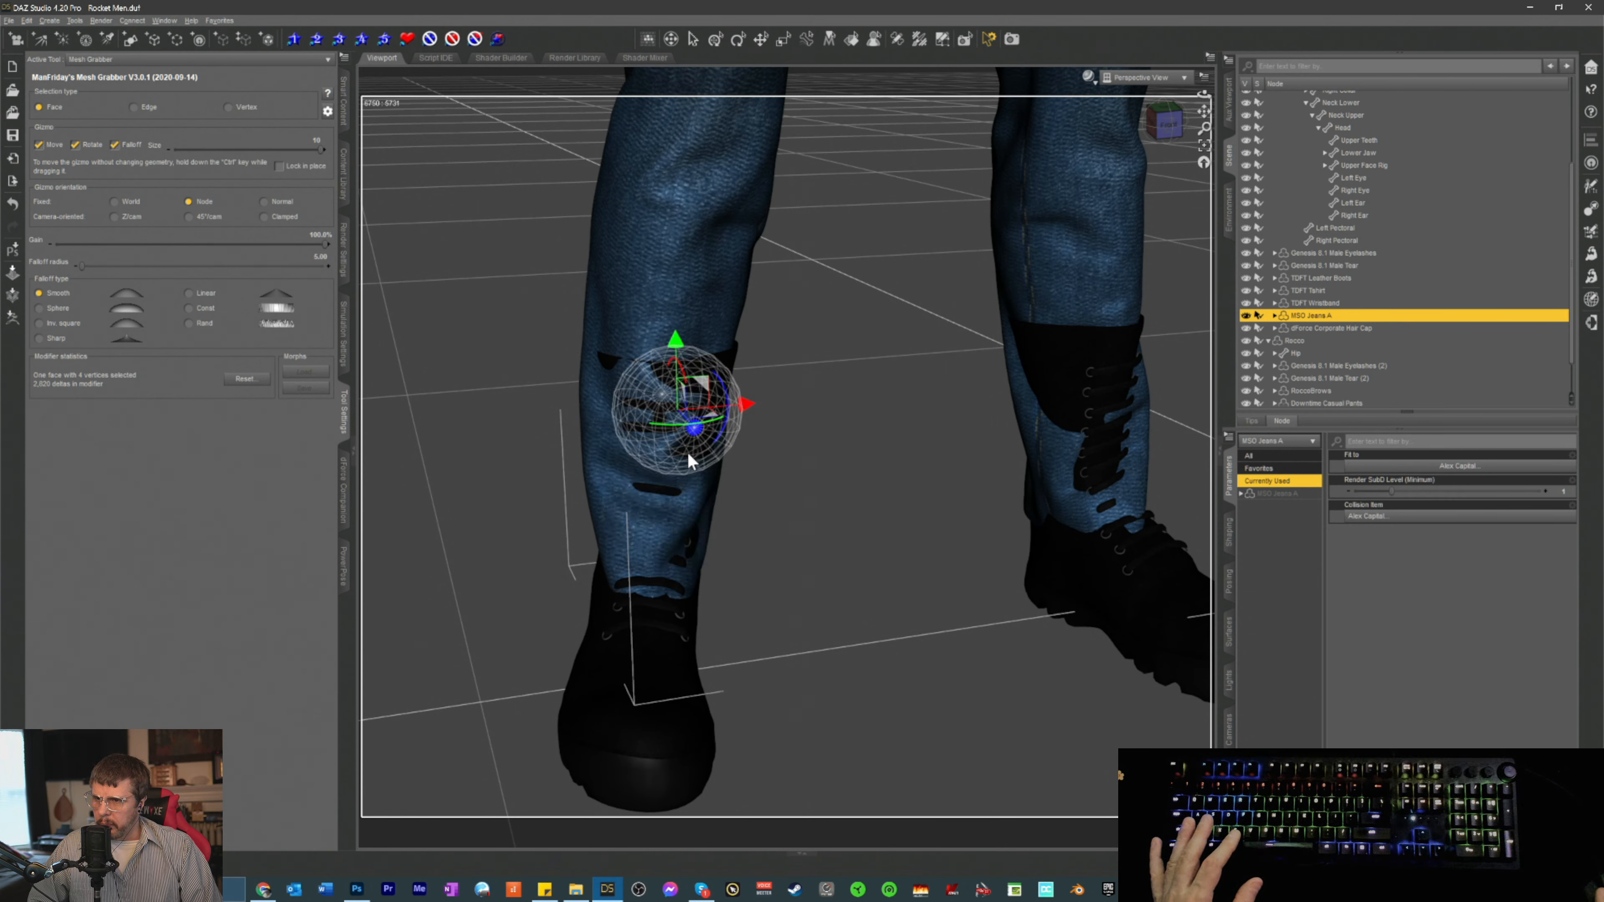
pyautogui.moveTo(693, 436); pyautogui.dragTo(697, 440)
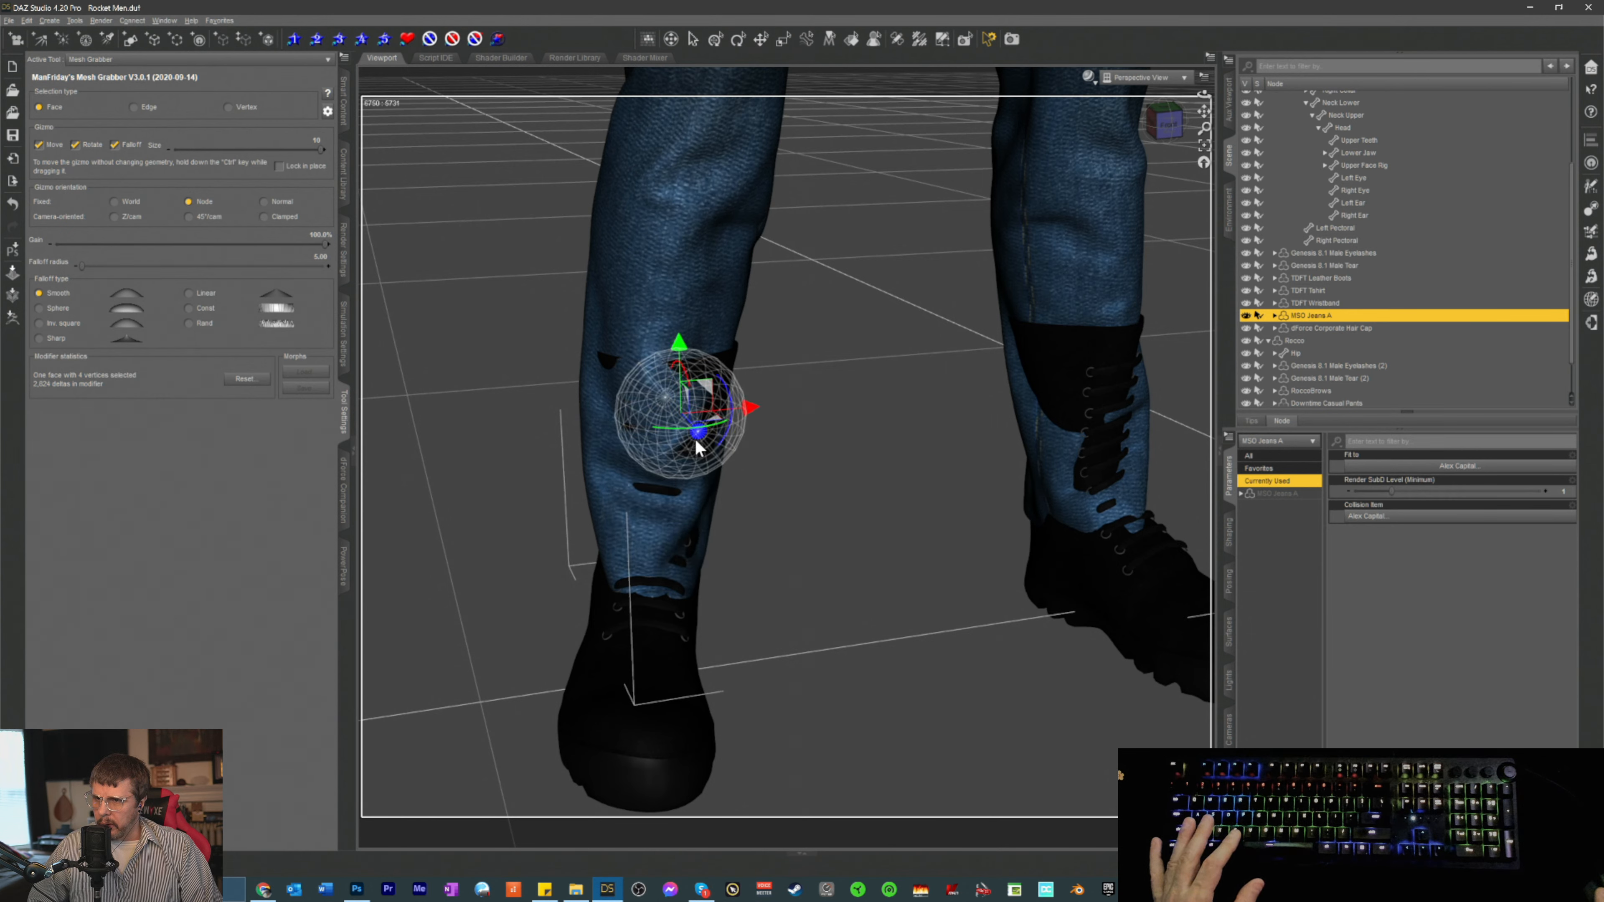
# - Pull out the right trouser leg around the boot top's inner and outer edges, and bring the lower shin and hem forward over the laces
pyautogui.click(725, 361)
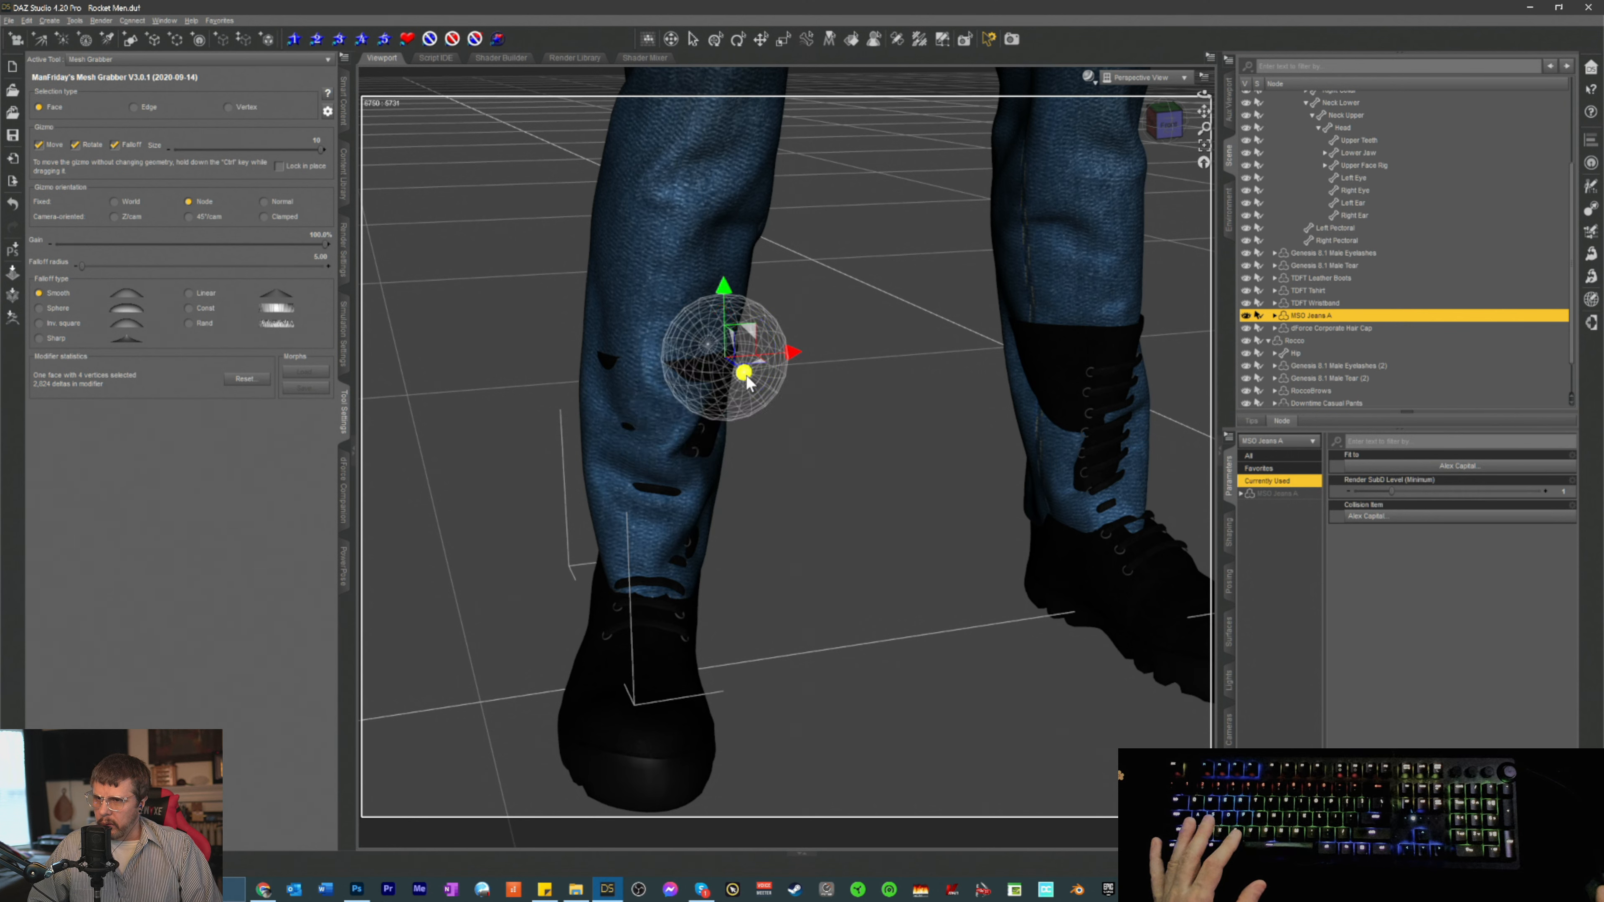
pyautogui.moveTo(747, 376); pyautogui.dragTo(791, 355)
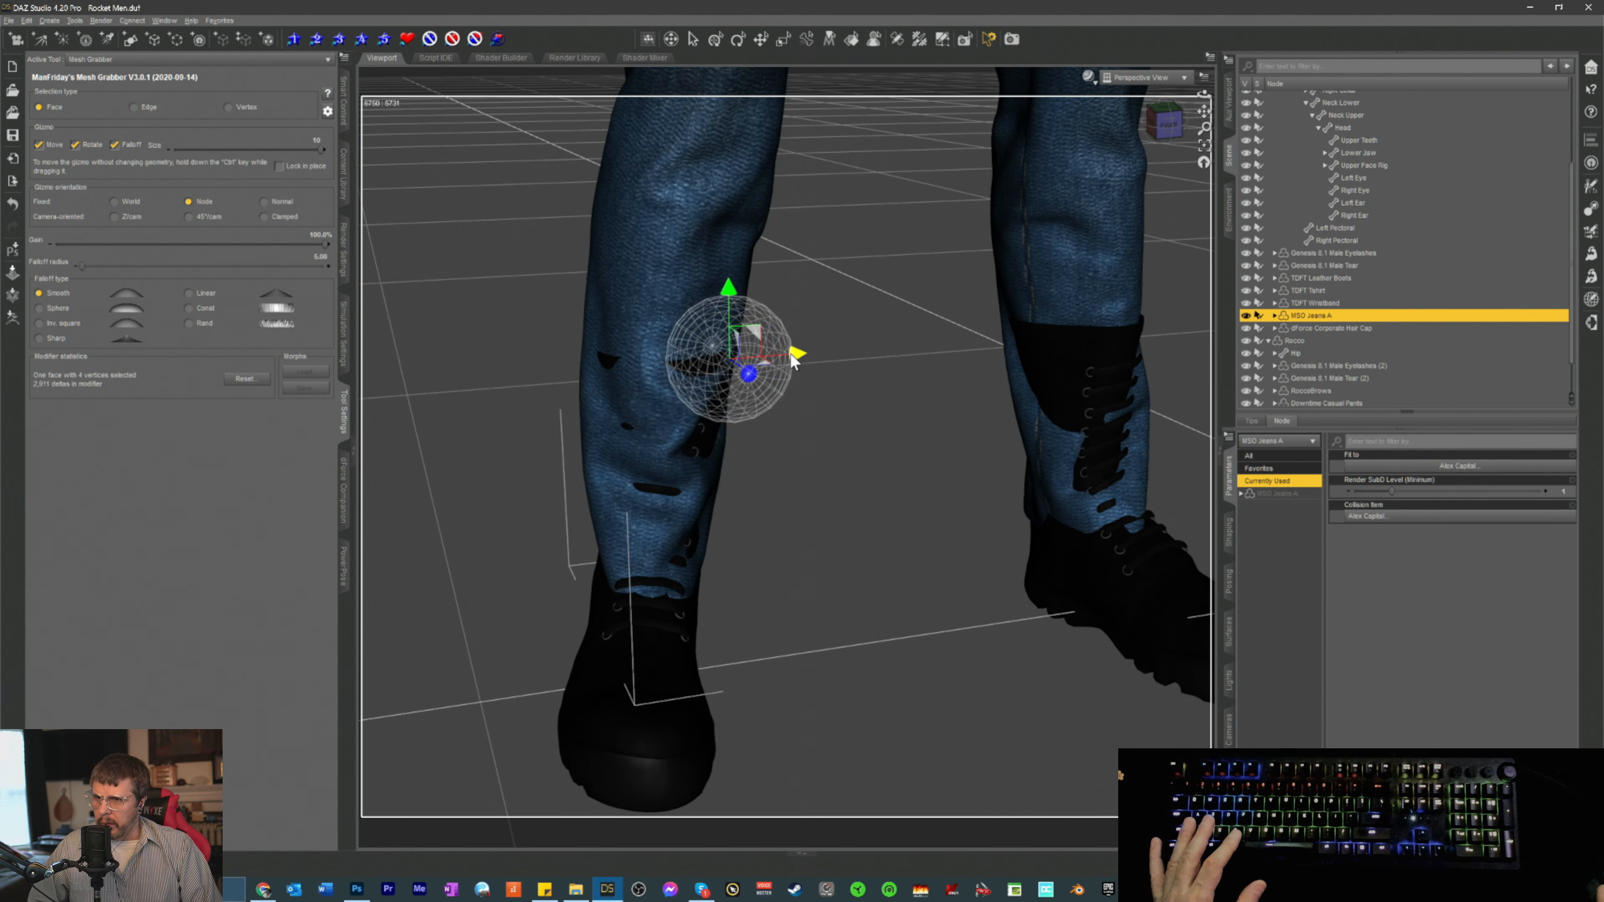
pyautogui.moveTo(647, 362); pyautogui.dragTo(691, 382)
pyautogui.click(610, 376)
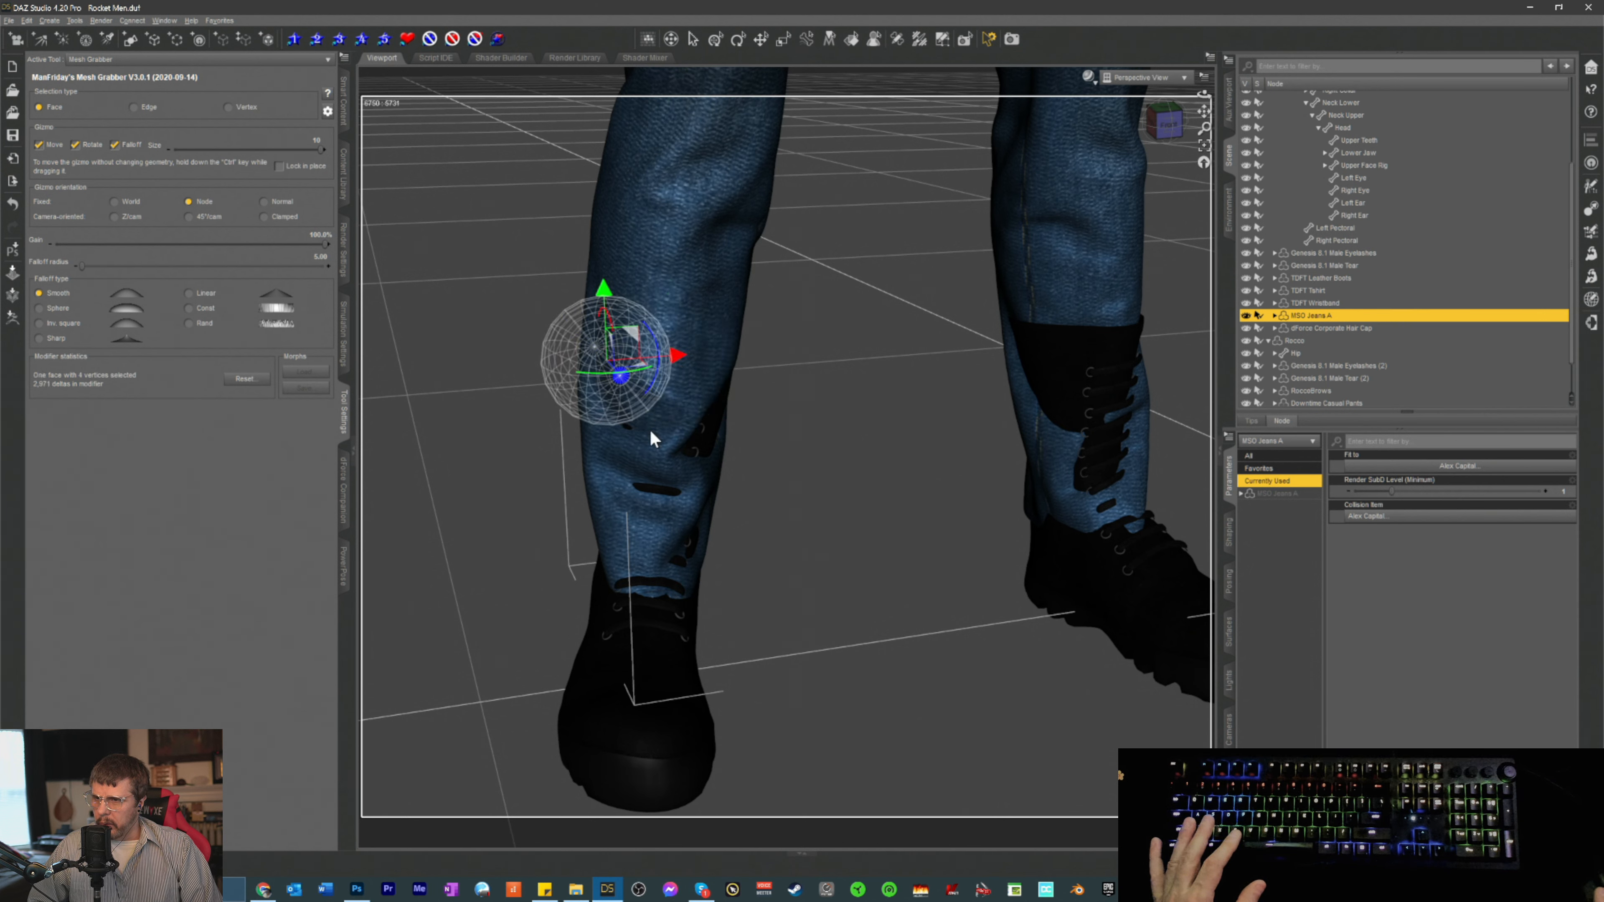
pyautogui.click(659, 486)
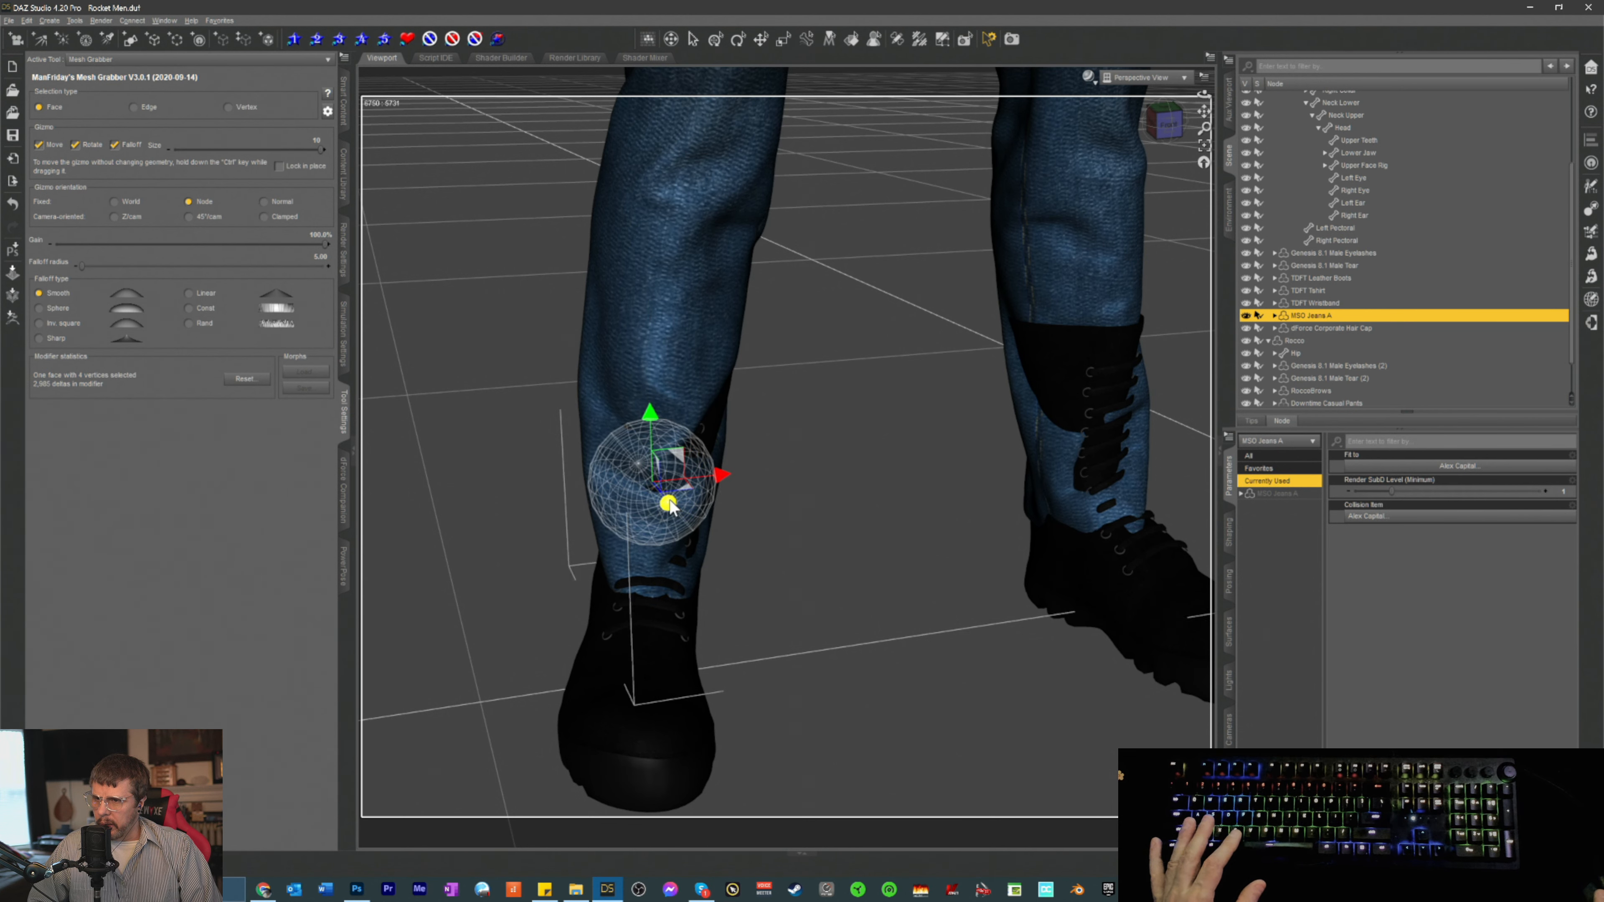
pyautogui.click(658, 582)
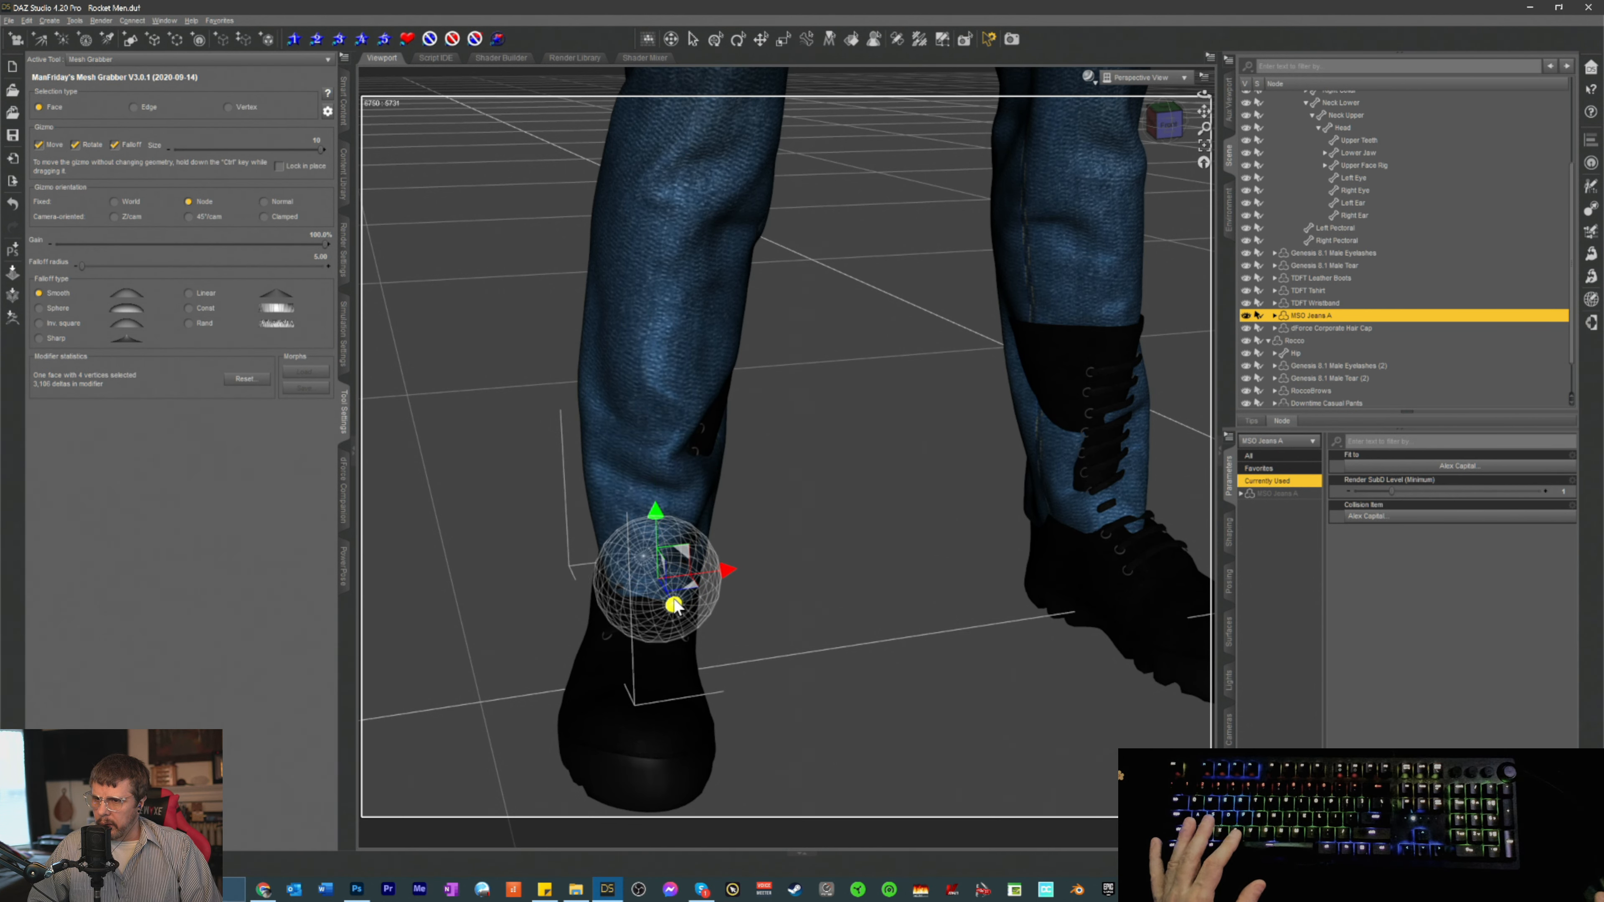
# - Pull the inner side of the jeans' right leg outward over the boot from mid-calf to ankle, and bring the hem forward over the laces
pyautogui.moveTo(1172, 120); pyautogui.dragTo(1127, 128)
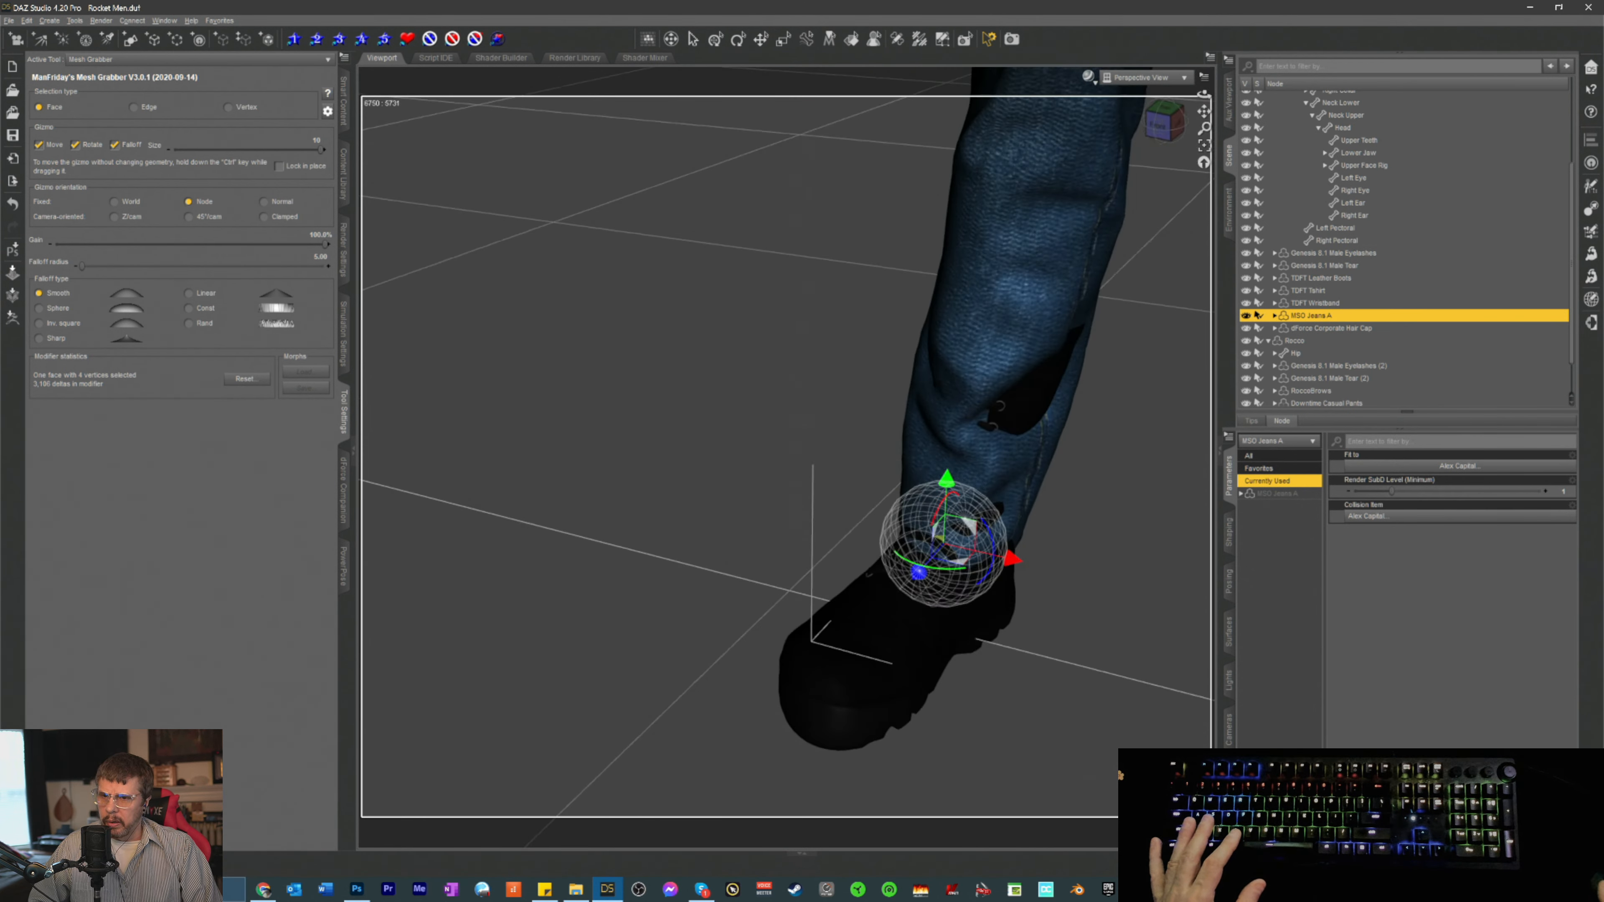
pyautogui.click(1068, 419)
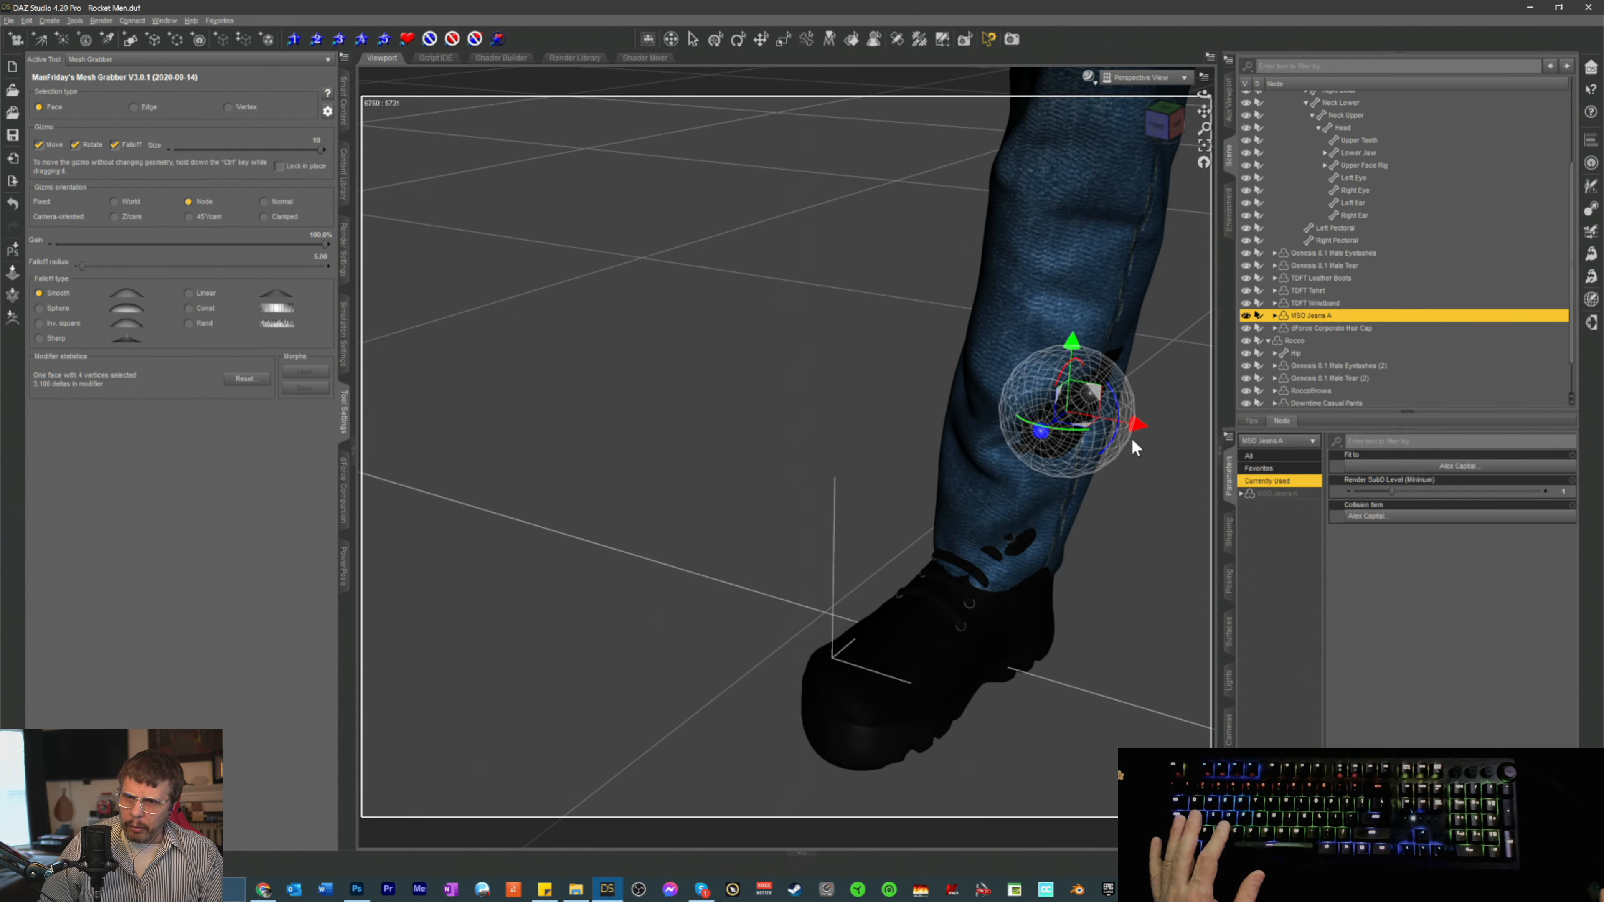
pyautogui.moveTo(1134, 424); pyautogui.dragTo(1144, 431)
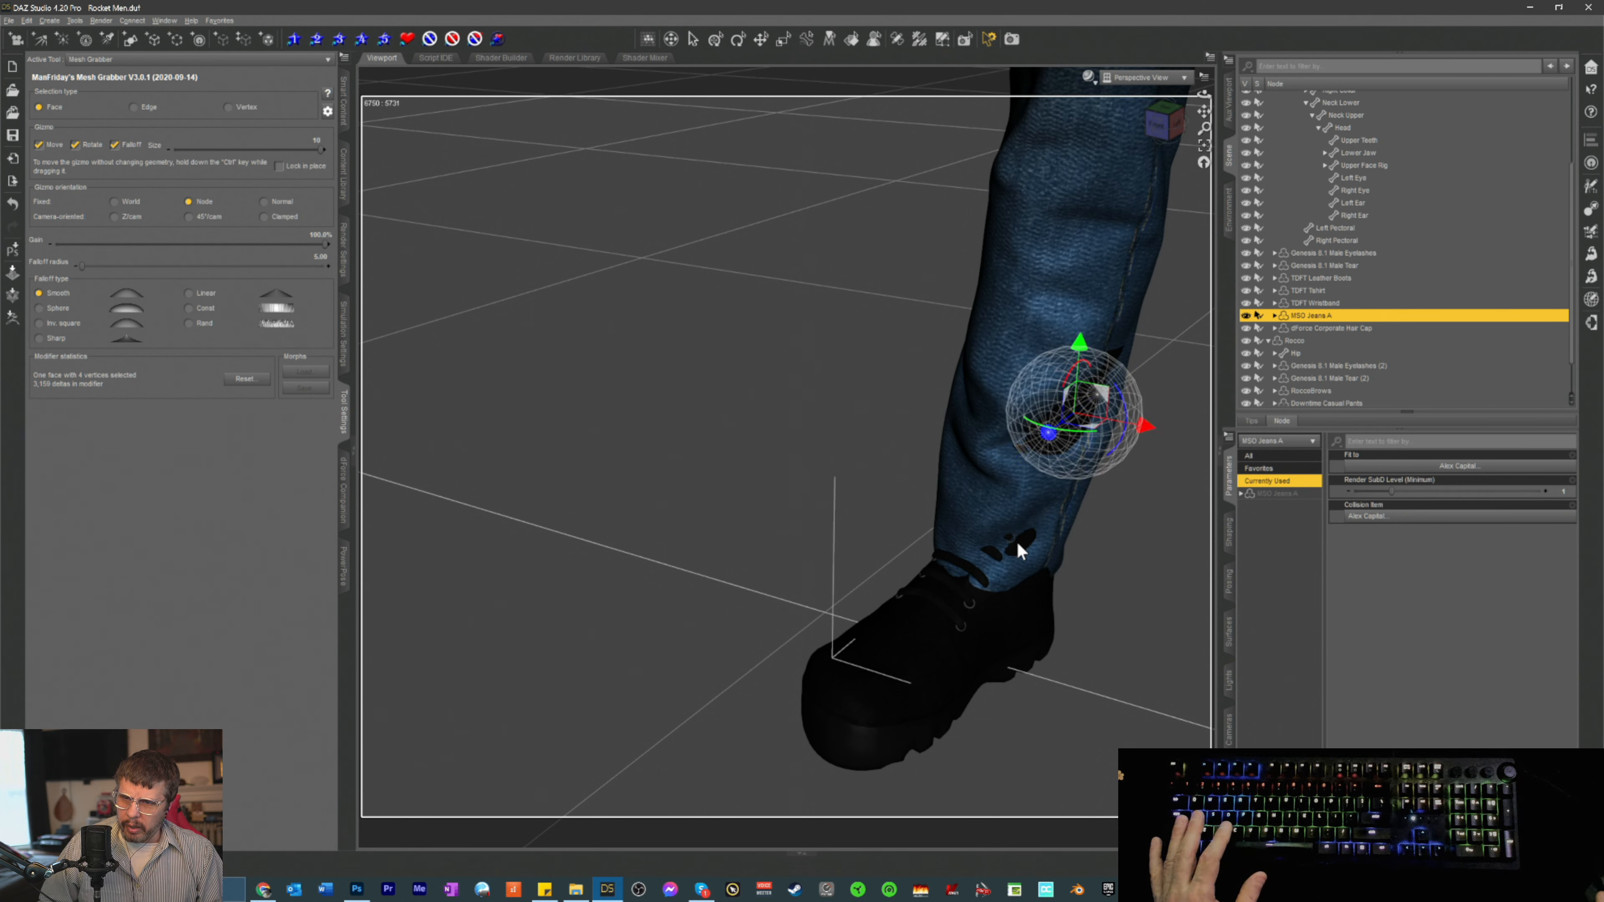
pyautogui.click(1016, 540)
pyautogui.moveTo(1072, 552); pyautogui.dragTo(1073, 543)
pyautogui.click(1051, 412)
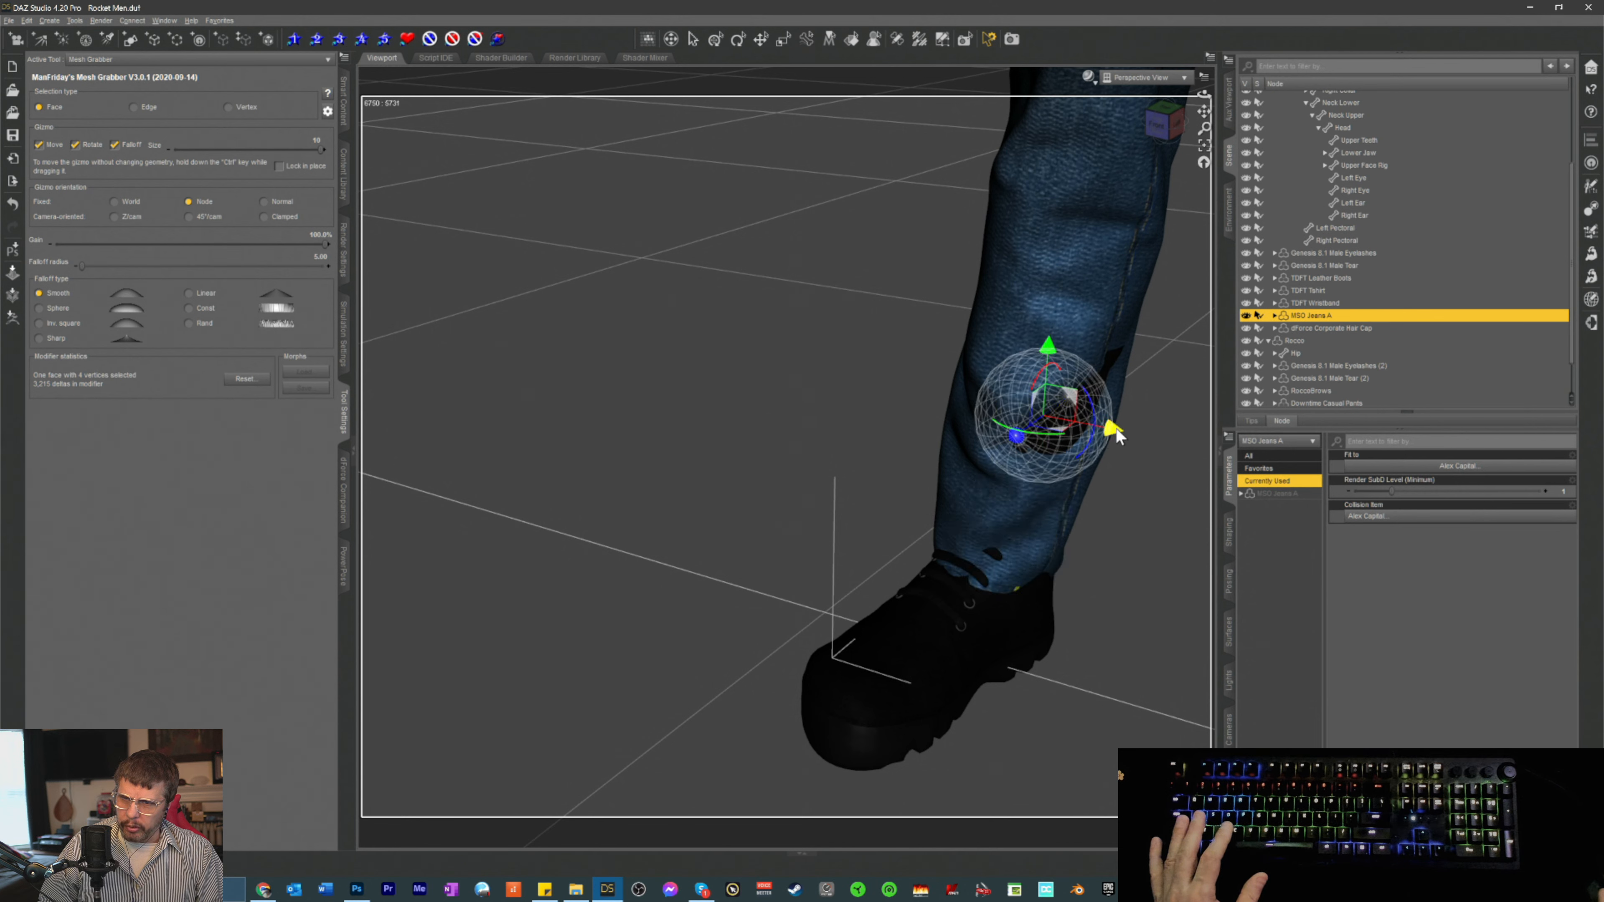
pyautogui.moveTo(1116, 429); pyautogui.dragTo(1127, 434)
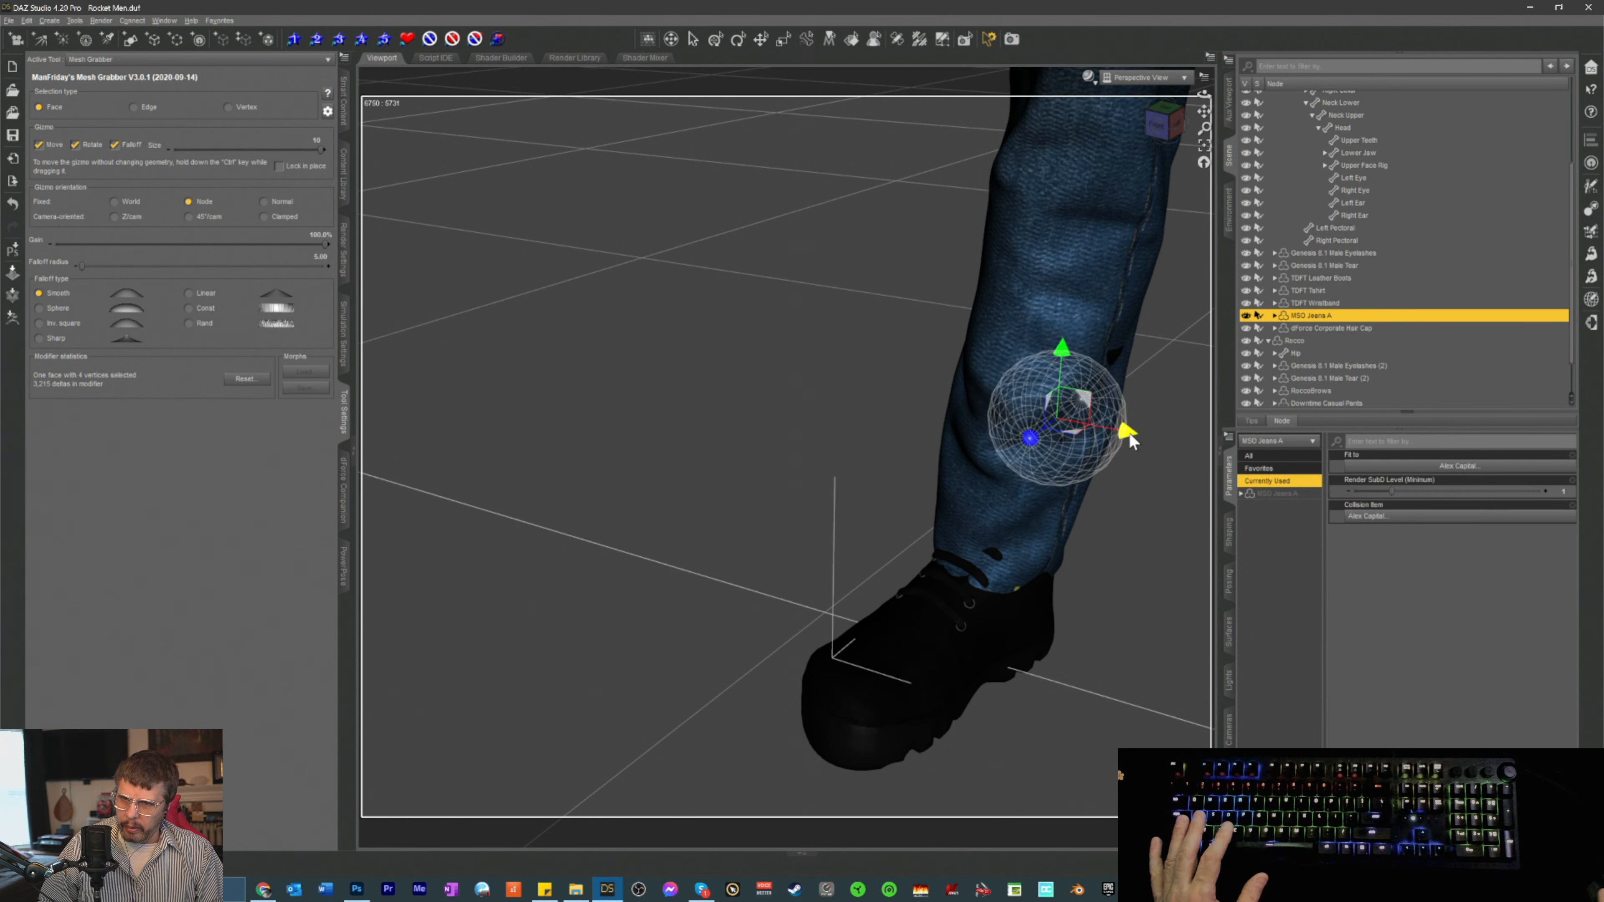
pyautogui.click(1116, 358)
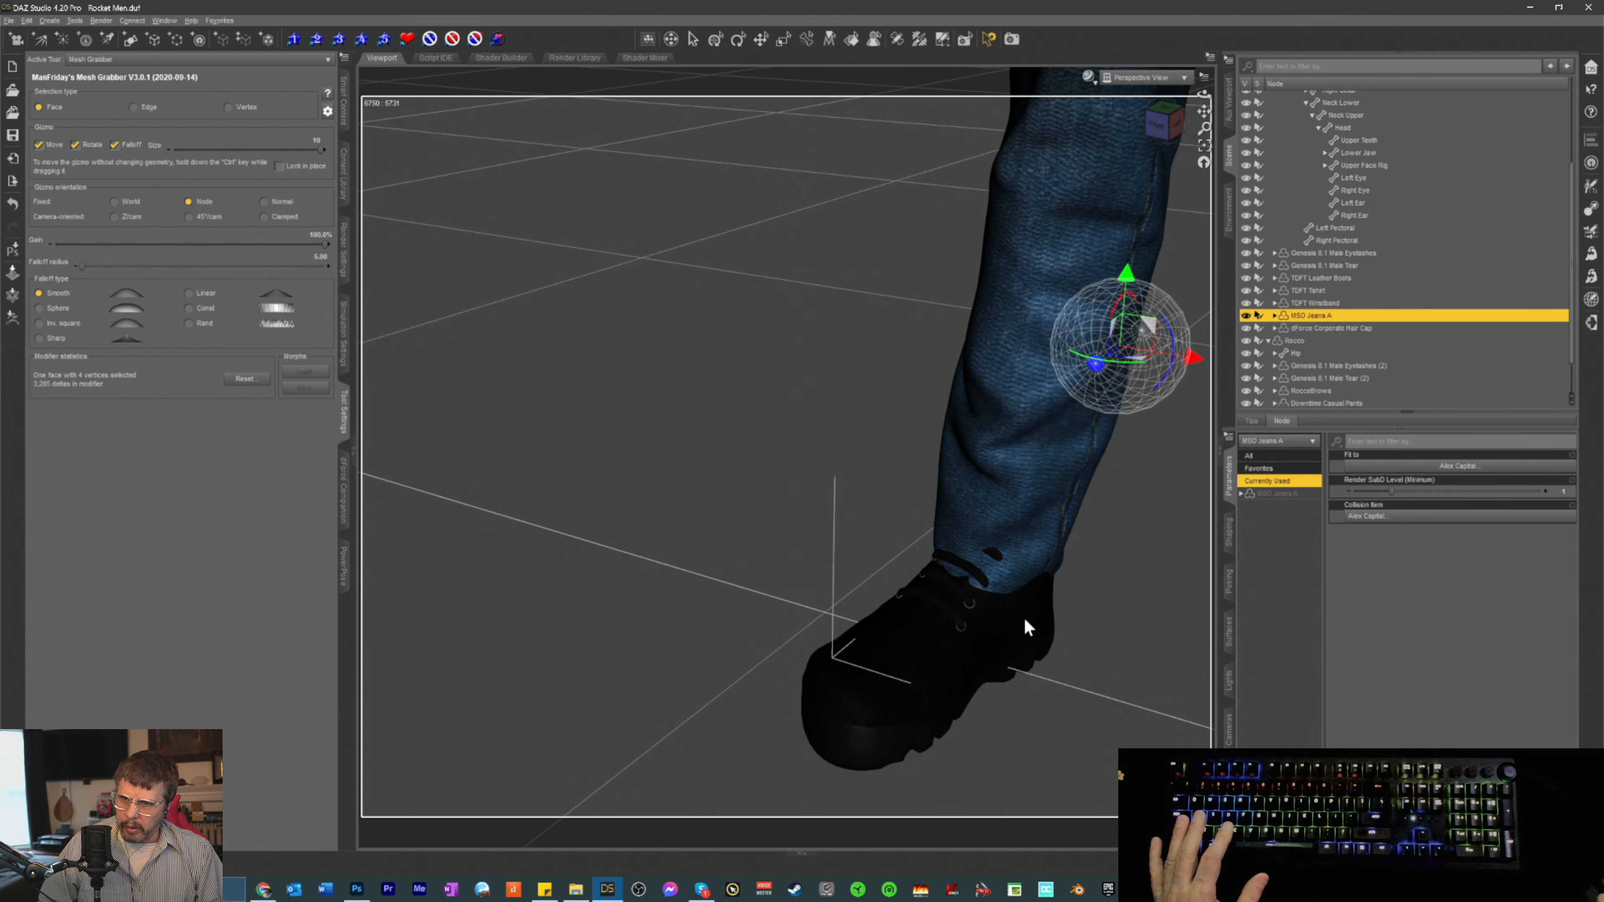
pyautogui.click(994, 572)
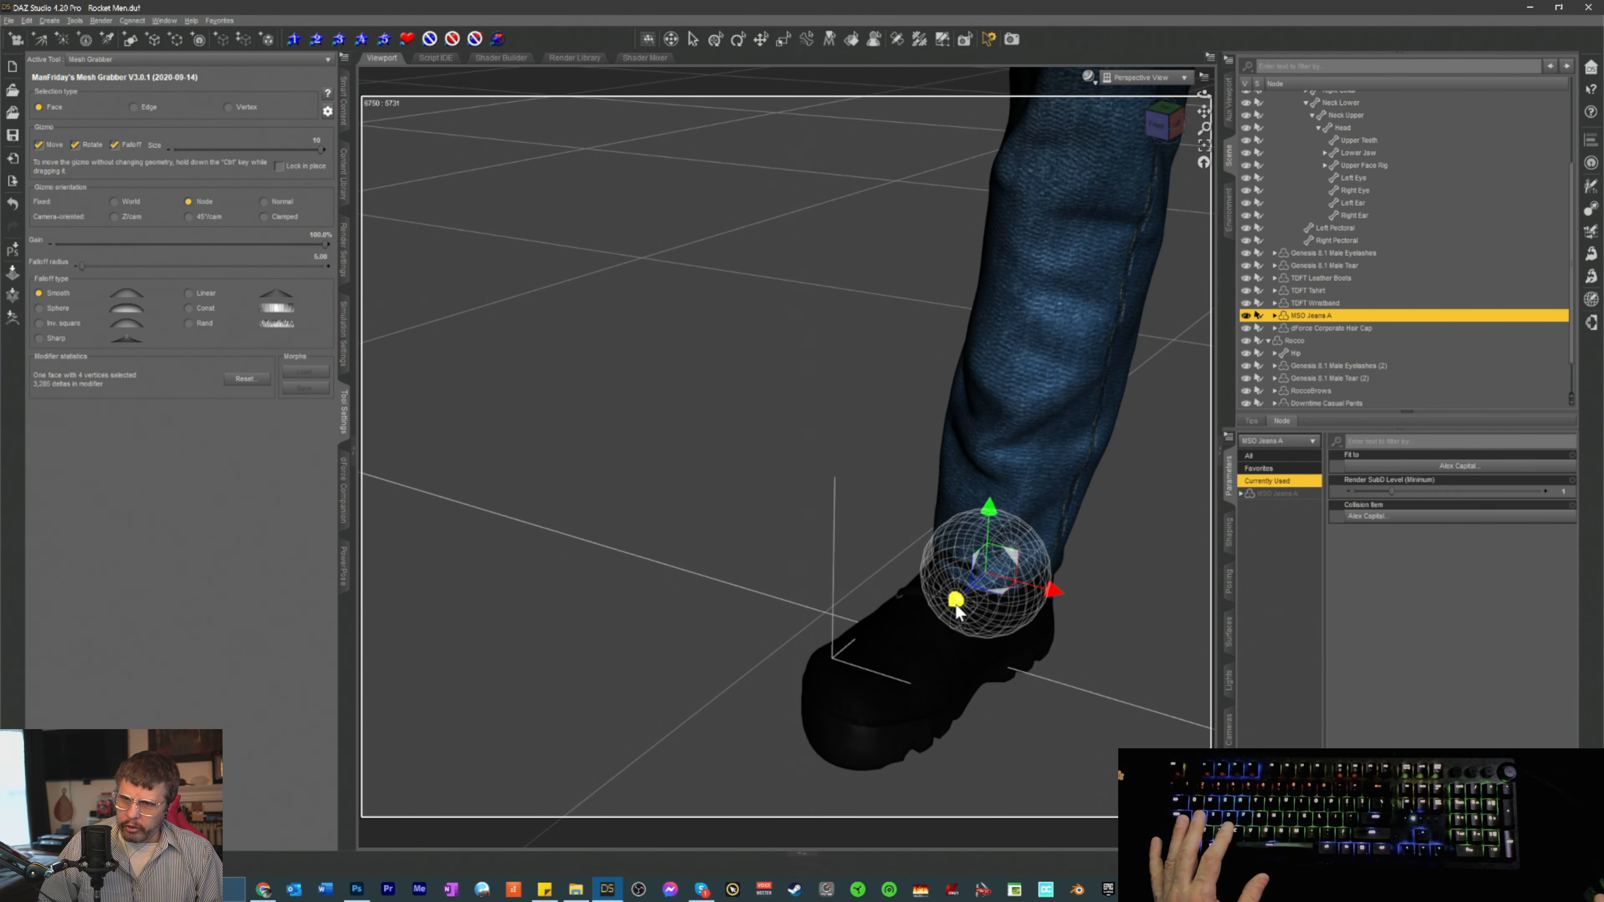
# - Pull the jeans' left leg forward above the ankle and inward at the calf to start covering the left boot
pyautogui.moveTo(1204, 94); pyautogui.dragTo(1358, 98)
pyautogui.click(888, 454)
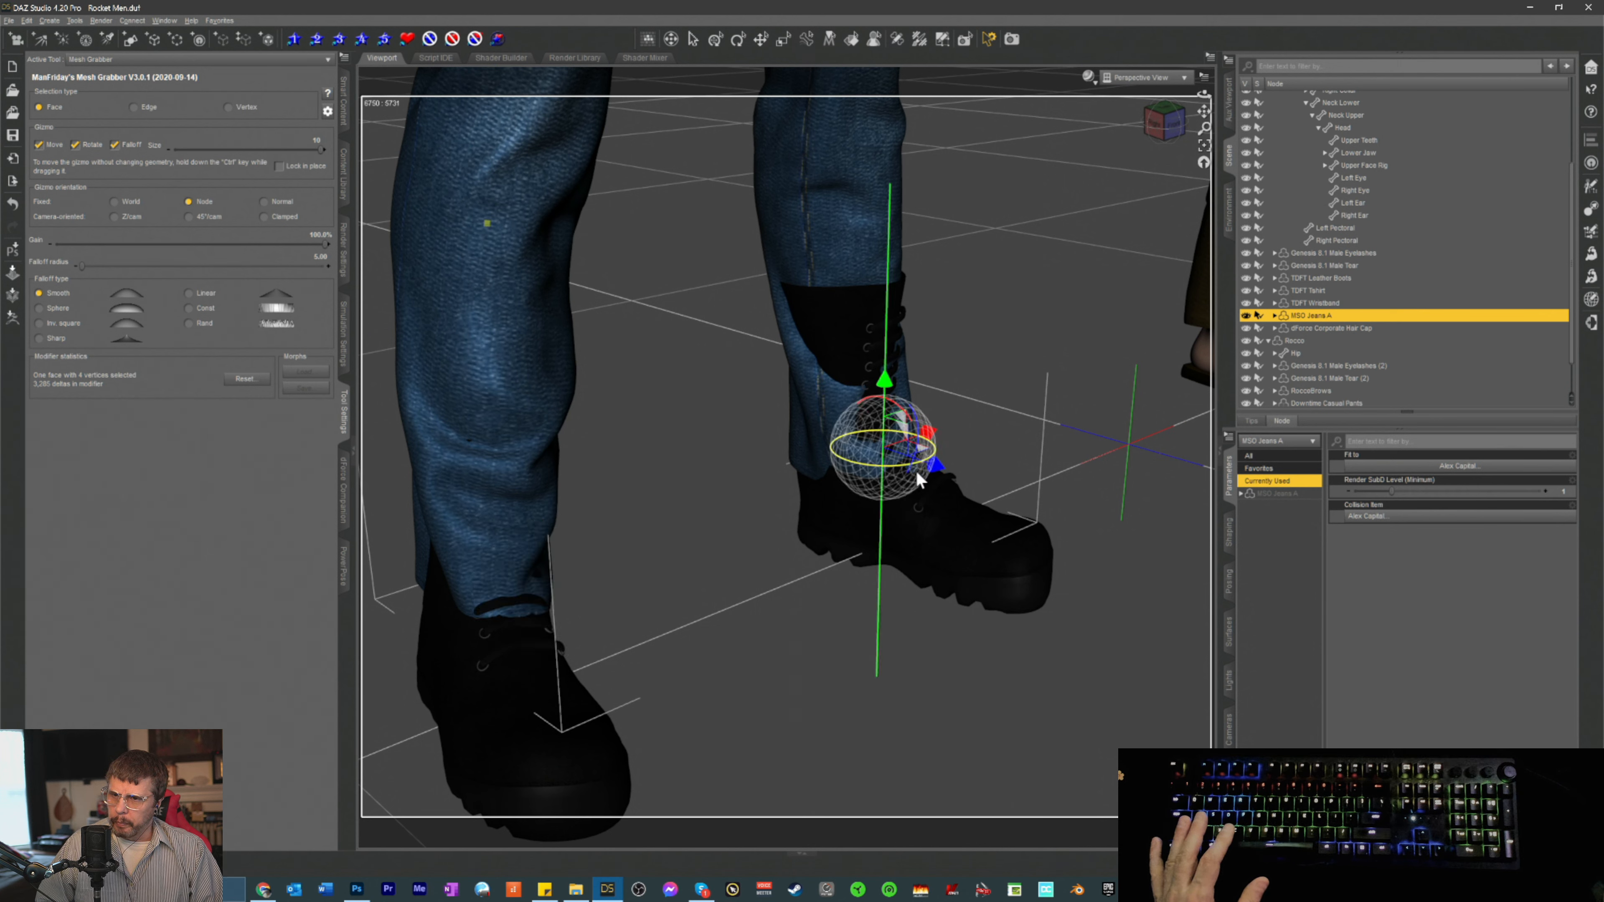
pyautogui.moveTo(932, 474); pyautogui.dragTo(938, 471)
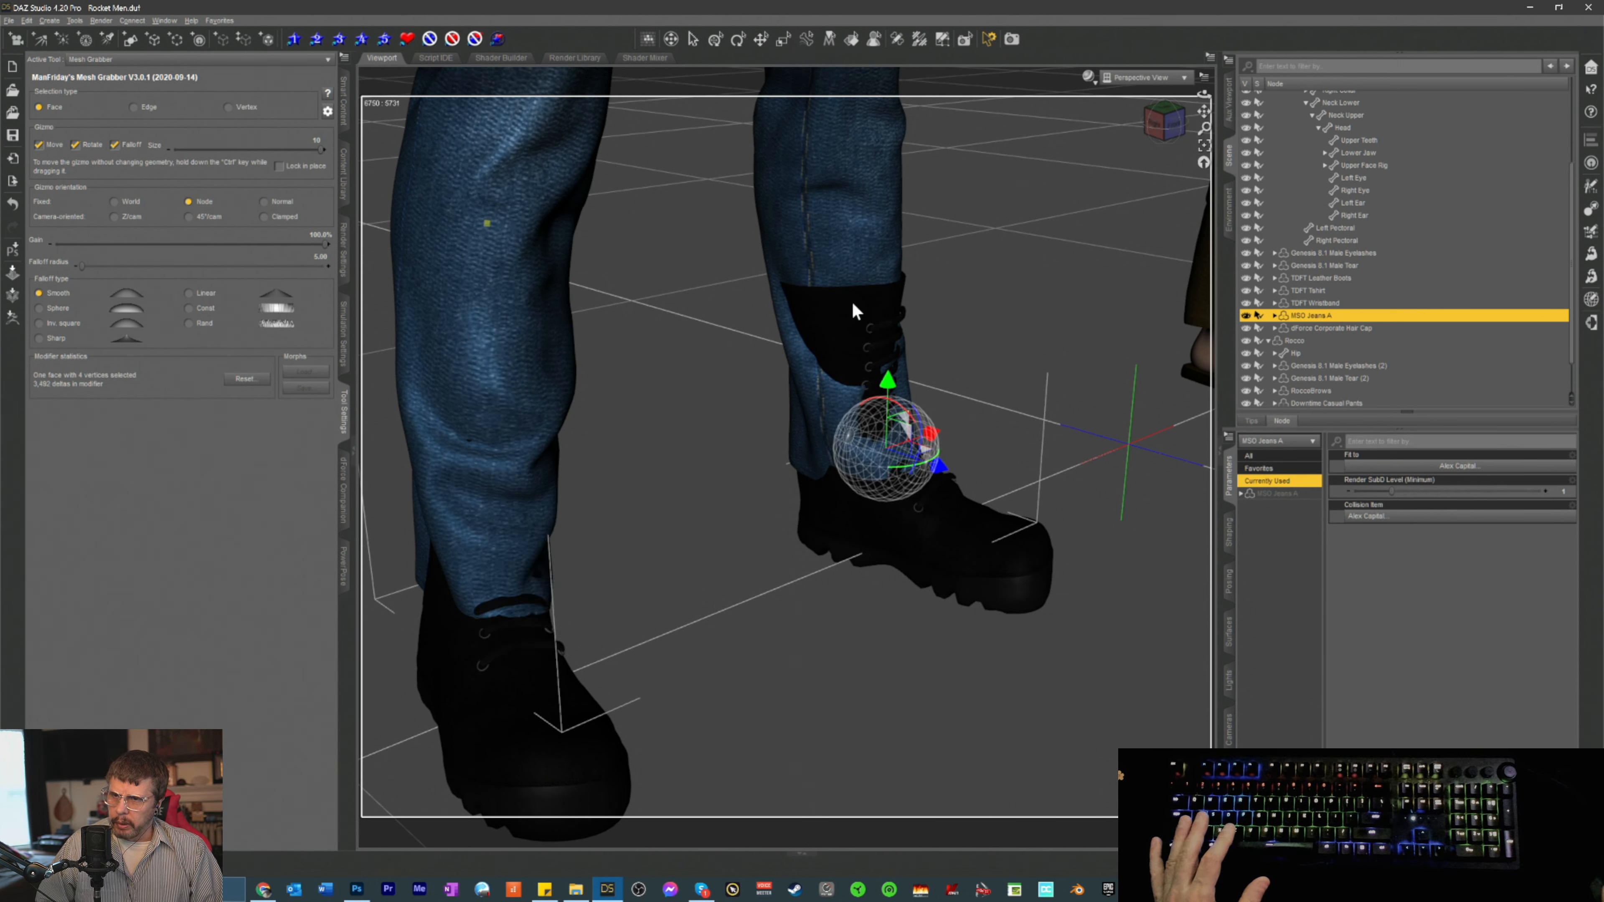
pyautogui.click(812, 315)
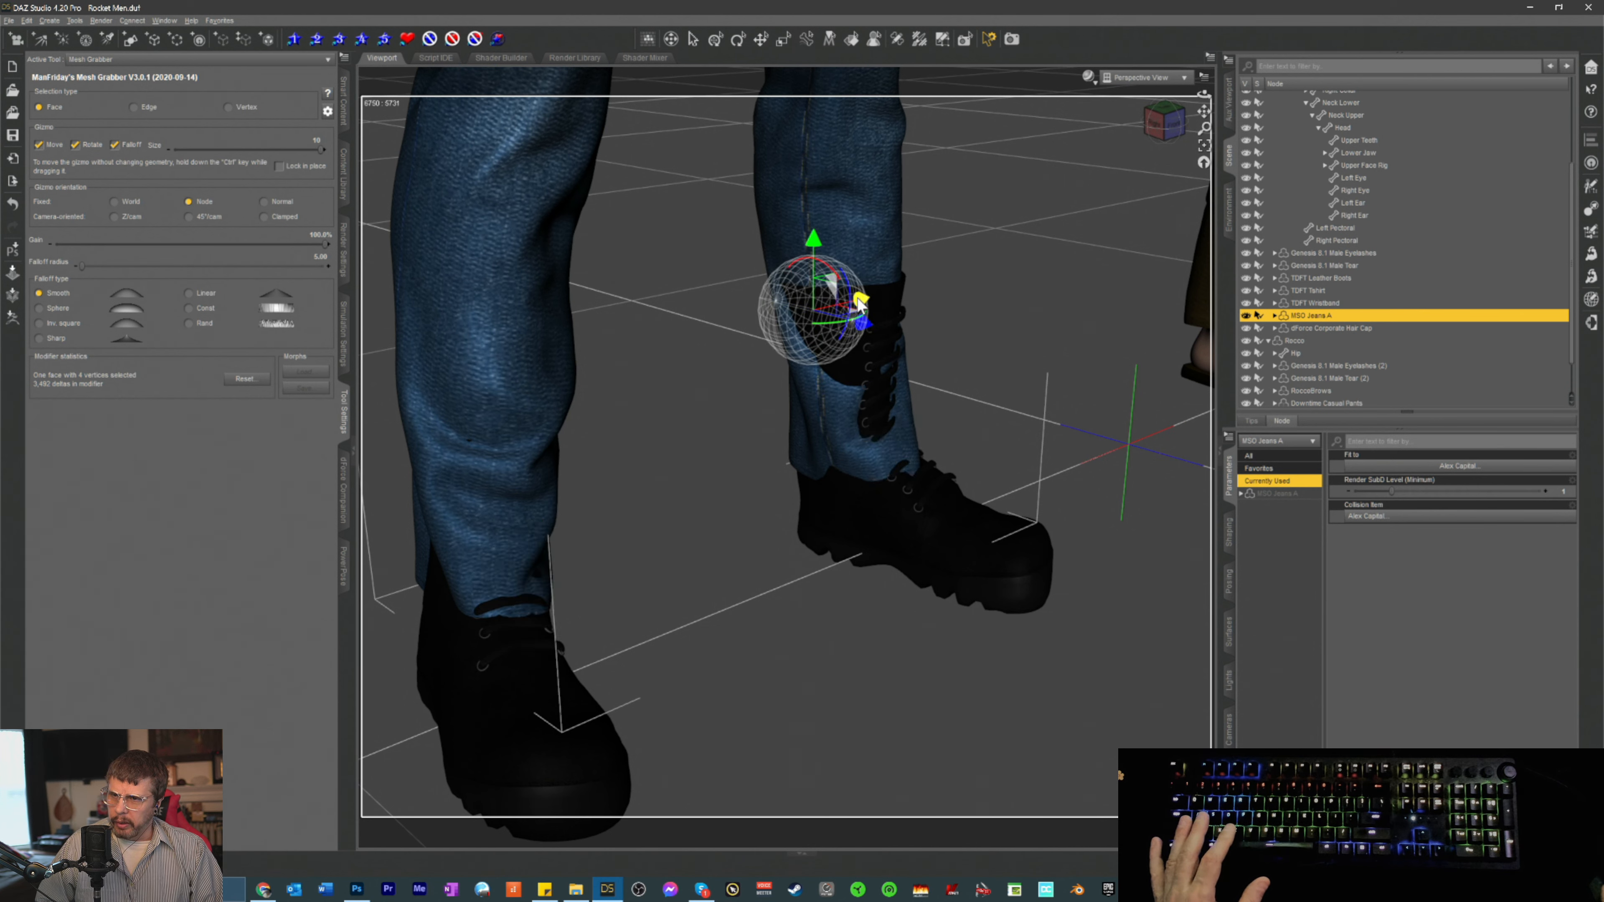
pyautogui.moveTo(856, 299); pyautogui.dragTo(849, 302)
# - Set the falloff radius to 7 and pull the left trouser leg's mid-shin and lower shin forward over the boot laces
pyautogui.click(863, 360)
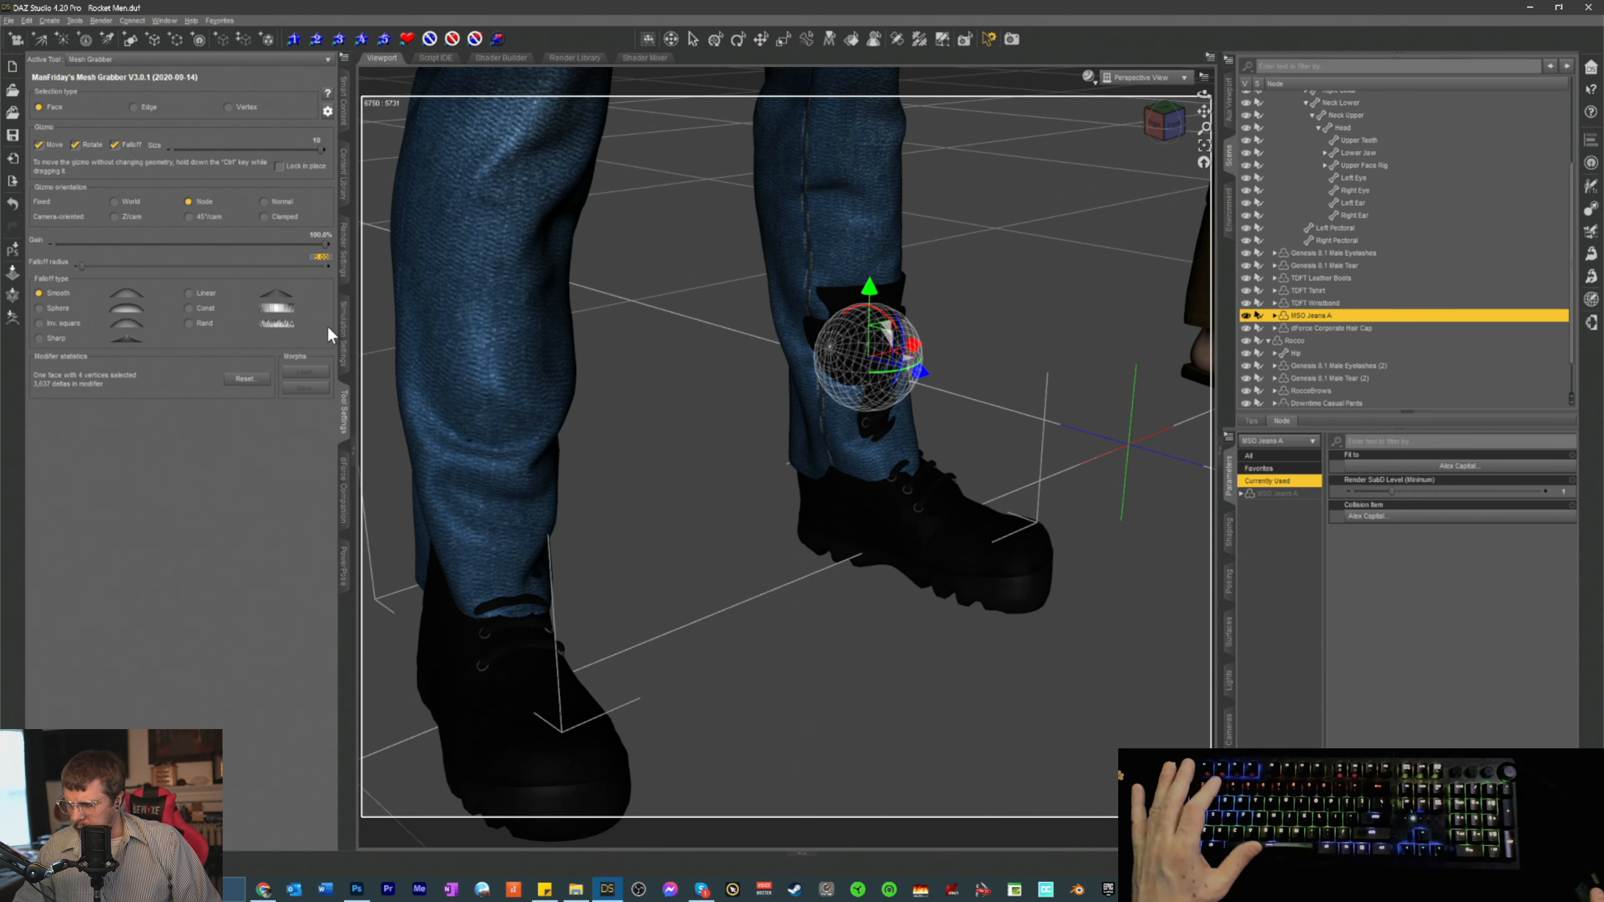
pyautogui.write('6')
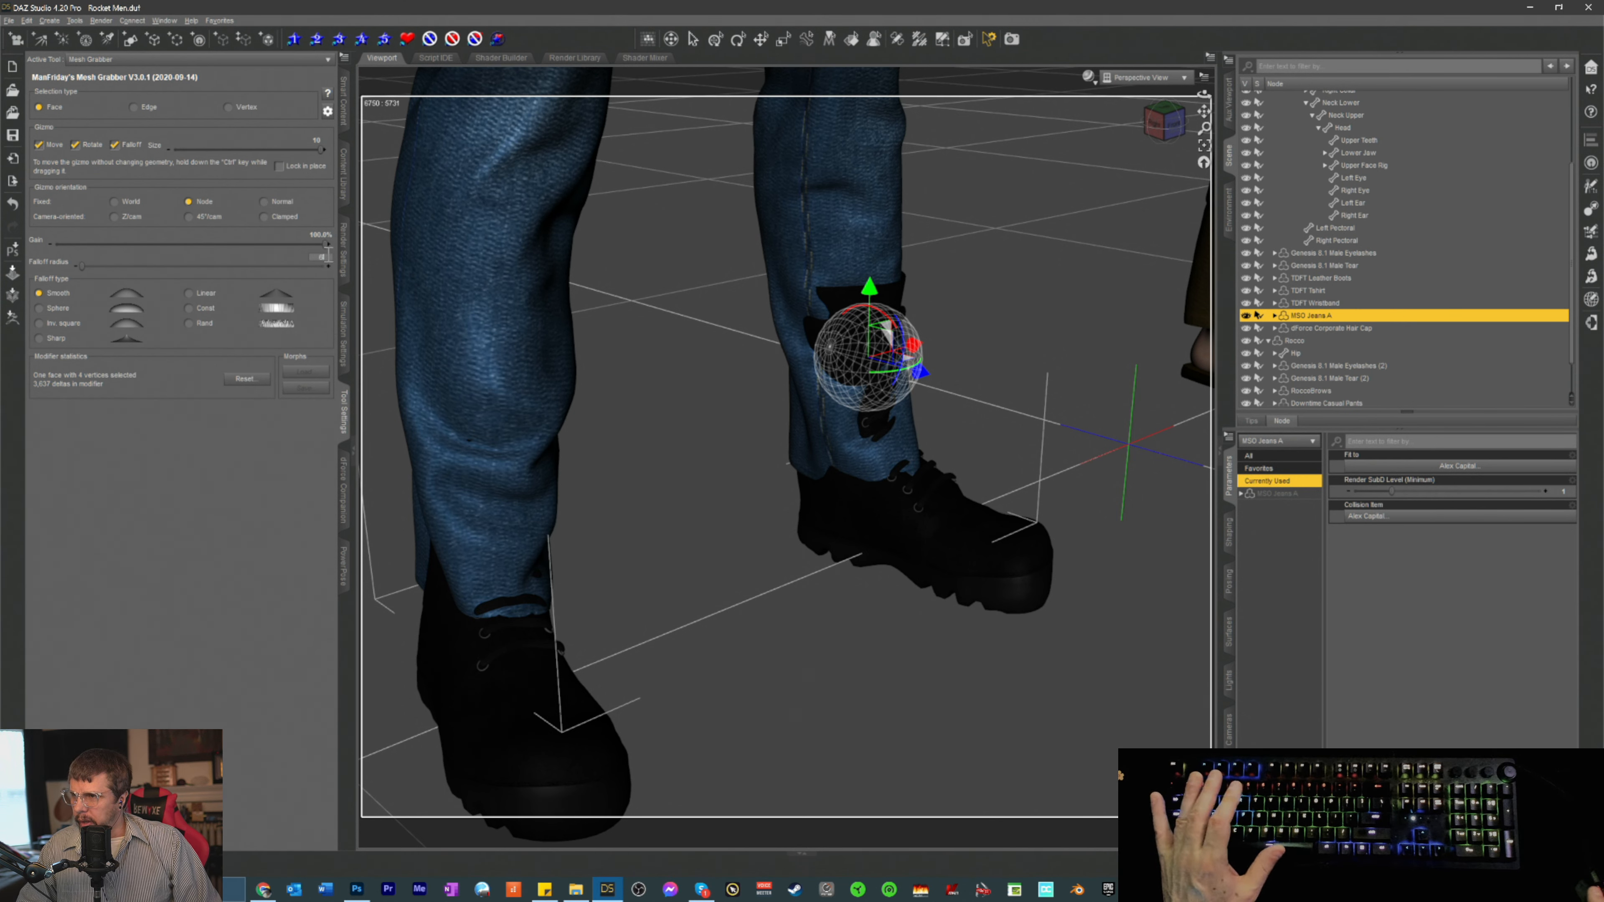
pyautogui.moveTo(325, 257); pyautogui.dragTo(223, 259)
pyautogui.write('7')
pyautogui.press('Return')
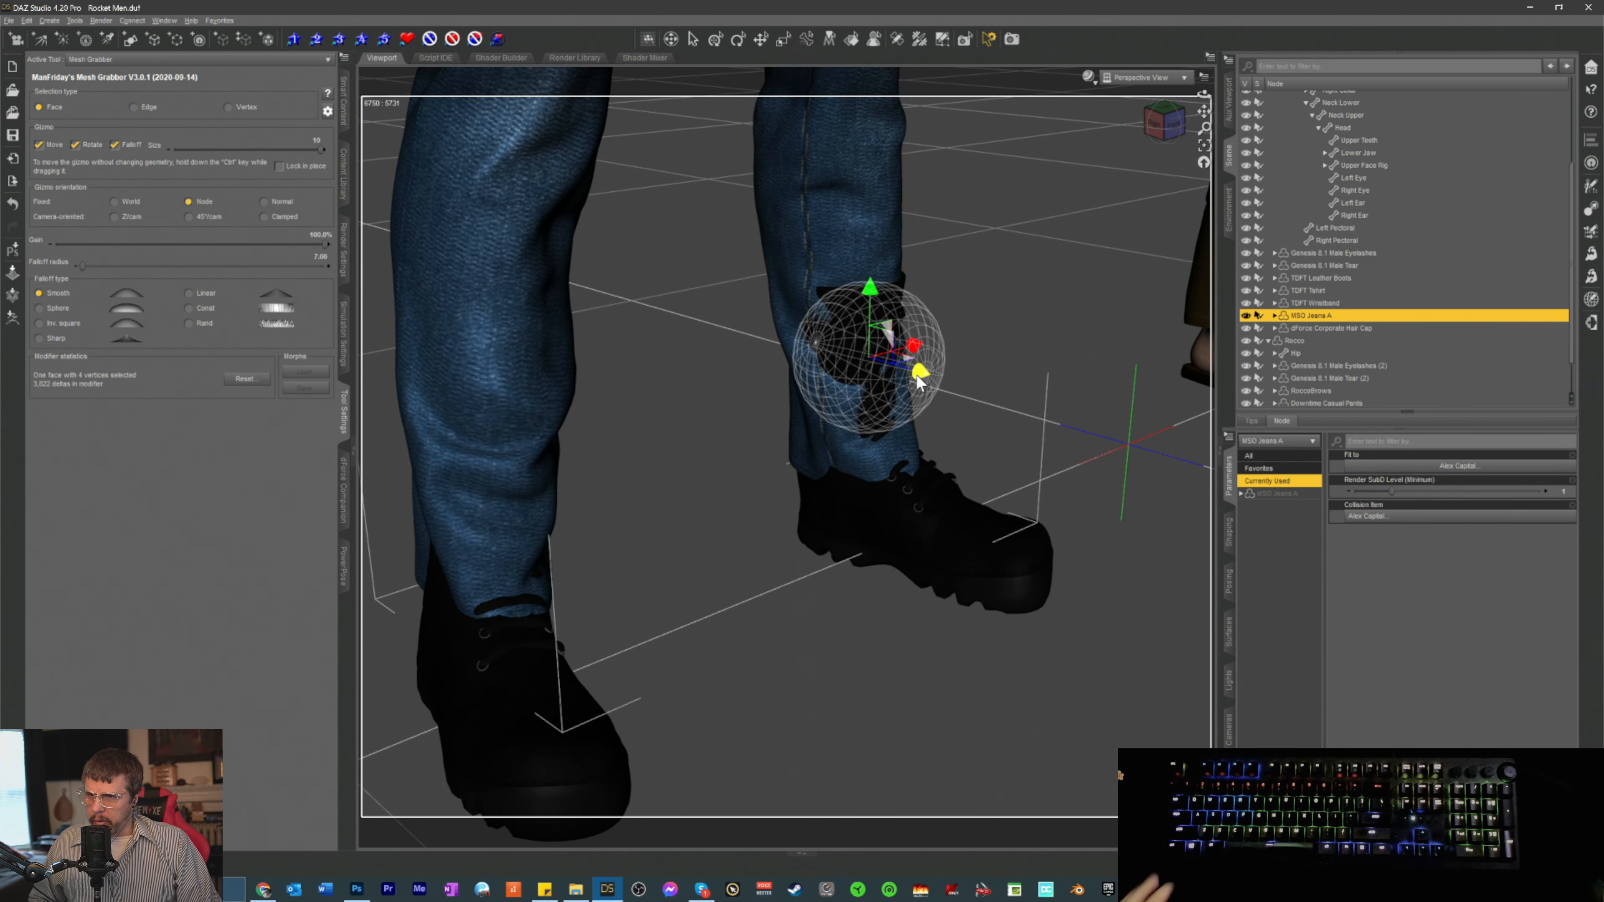
pyautogui.moveTo(920, 381); pyautogui.dragTo(929, 384)
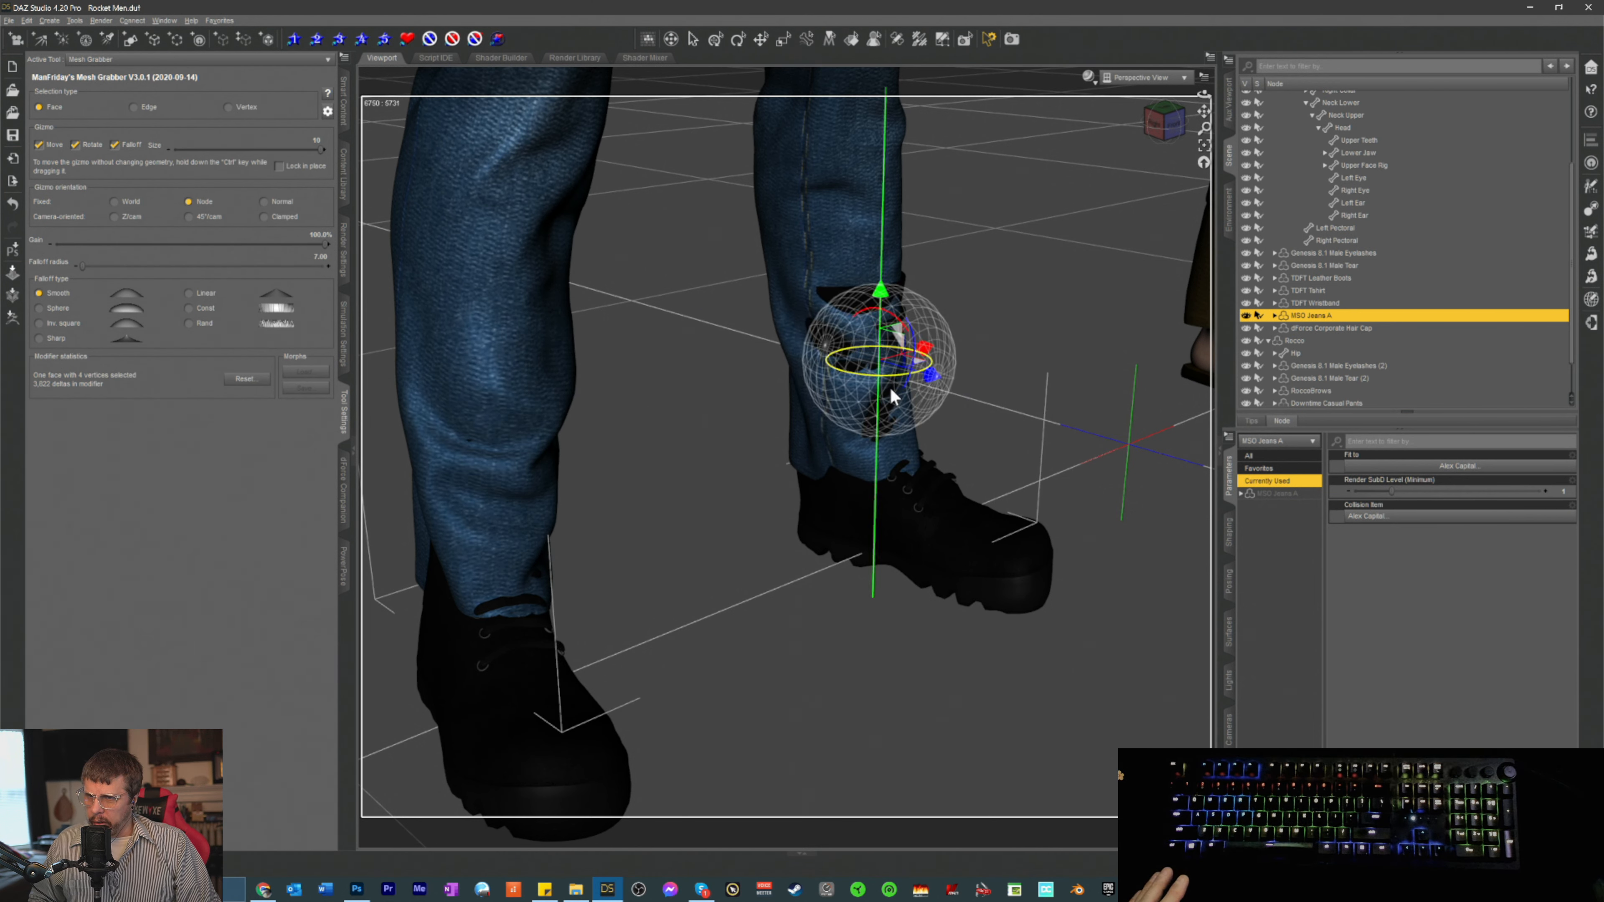
pyautogui.click(876, 431)
pyautogui.moveTo(916, 443); pyautogui.dragTo(924, 447)
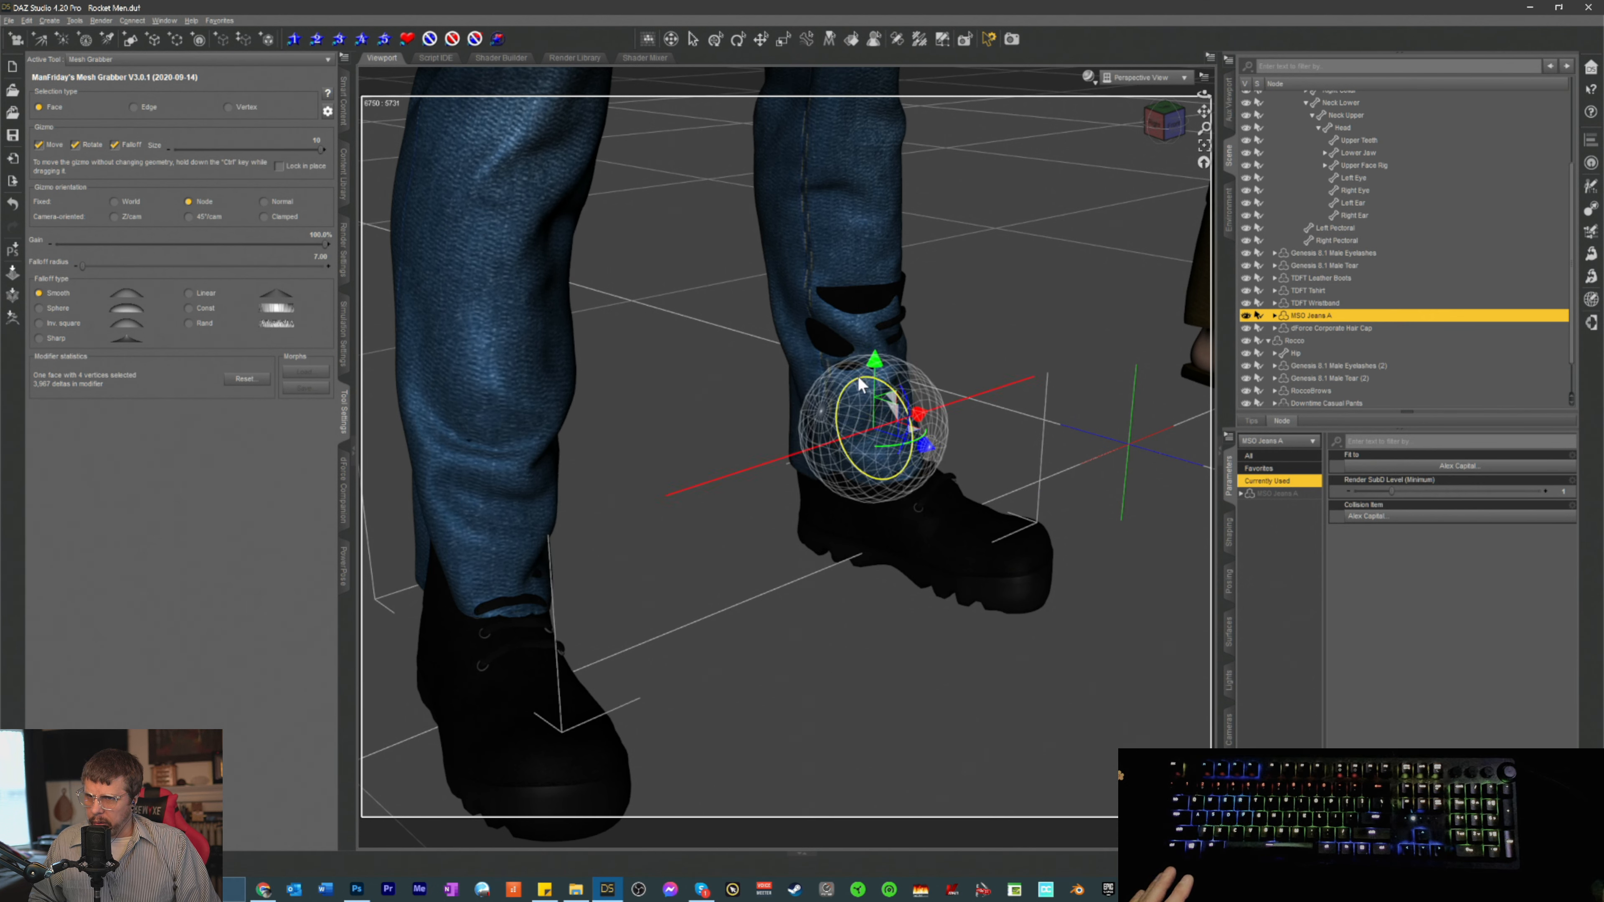
# - Pull the left trouser leg out over the boot top, at the inner calf and across the upper shin
pyautogui.click(833, 346)
pyautogui.moveTo(888, 333); pyautogui.dragTo(930, 297)
pyautogui.click(888, 297)
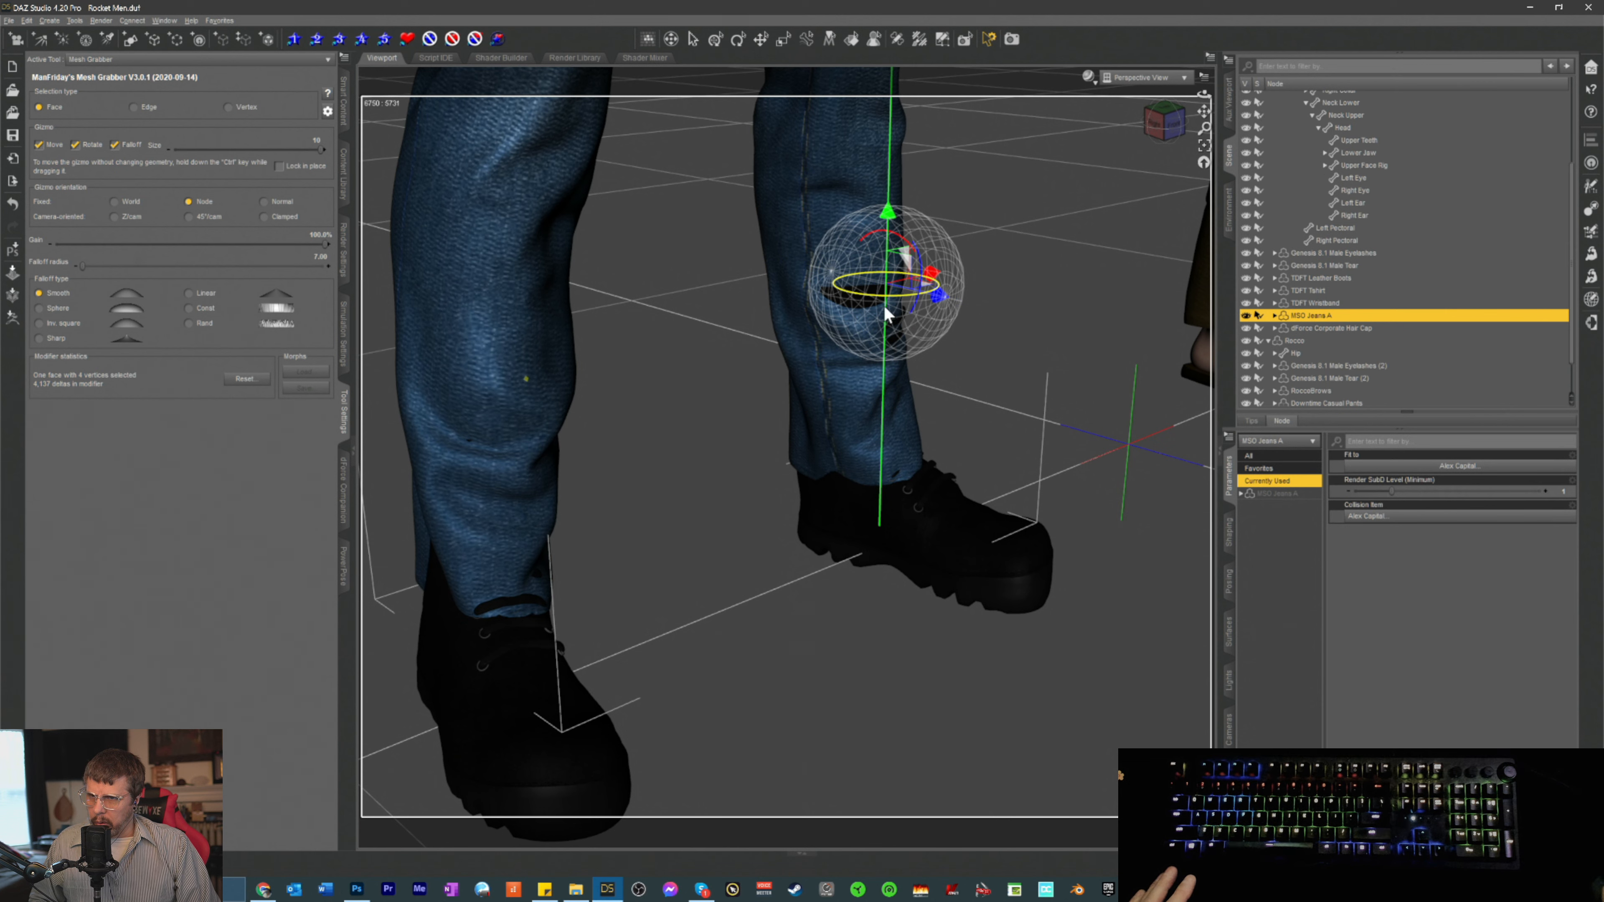
pyautogui.click(849, 309)
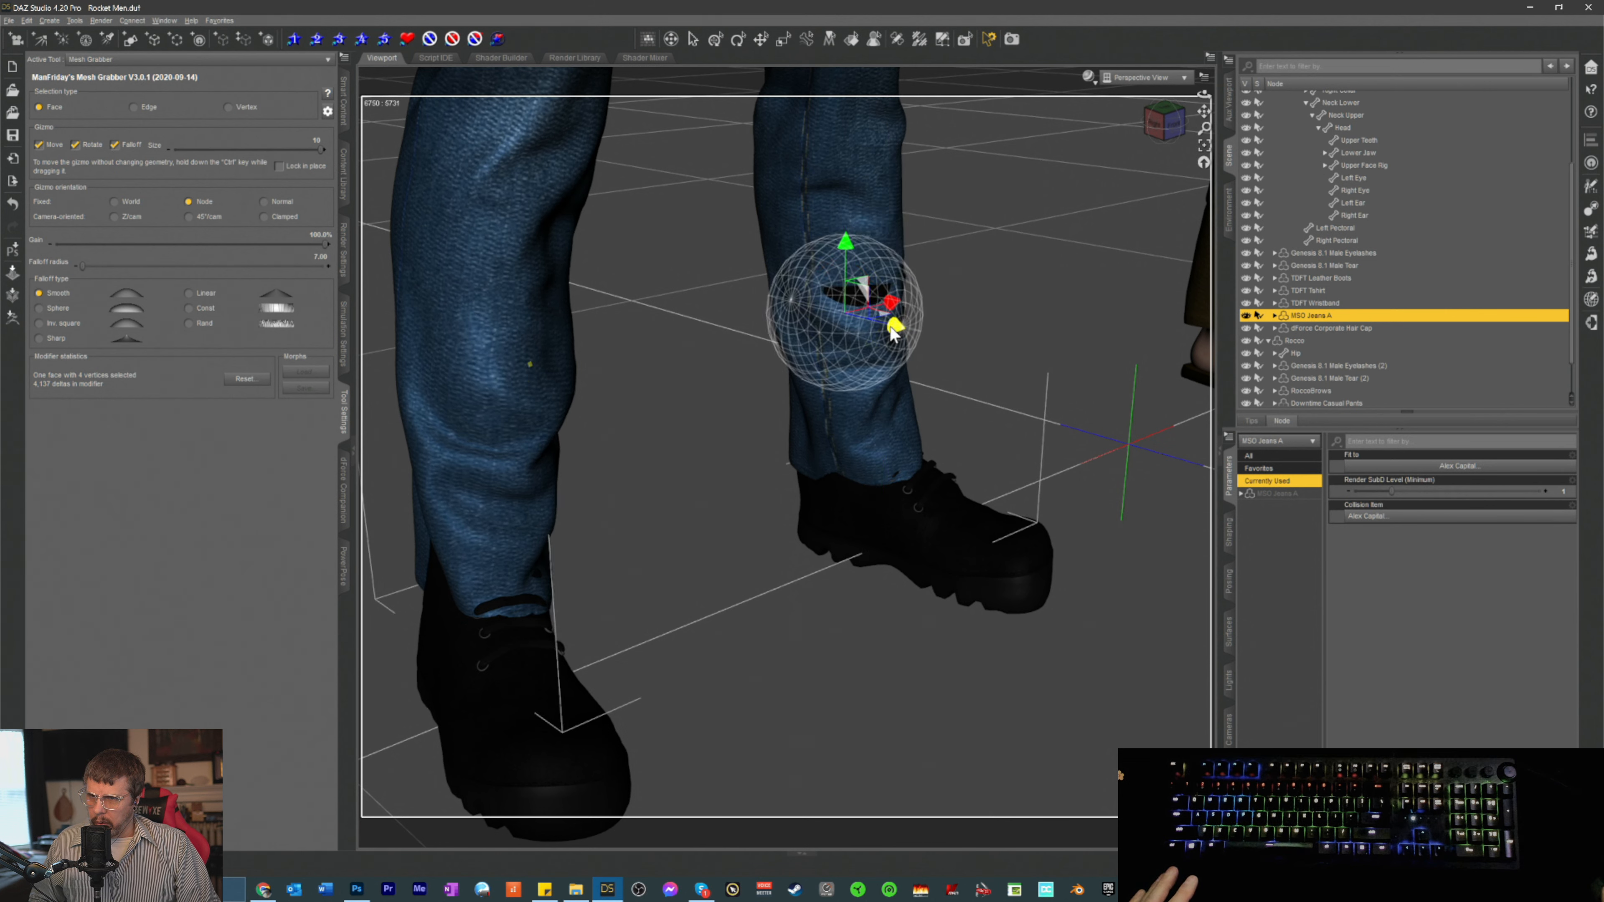
pyautogui.moveTo(891, 326); pyautogui.dragTo(902, 338)
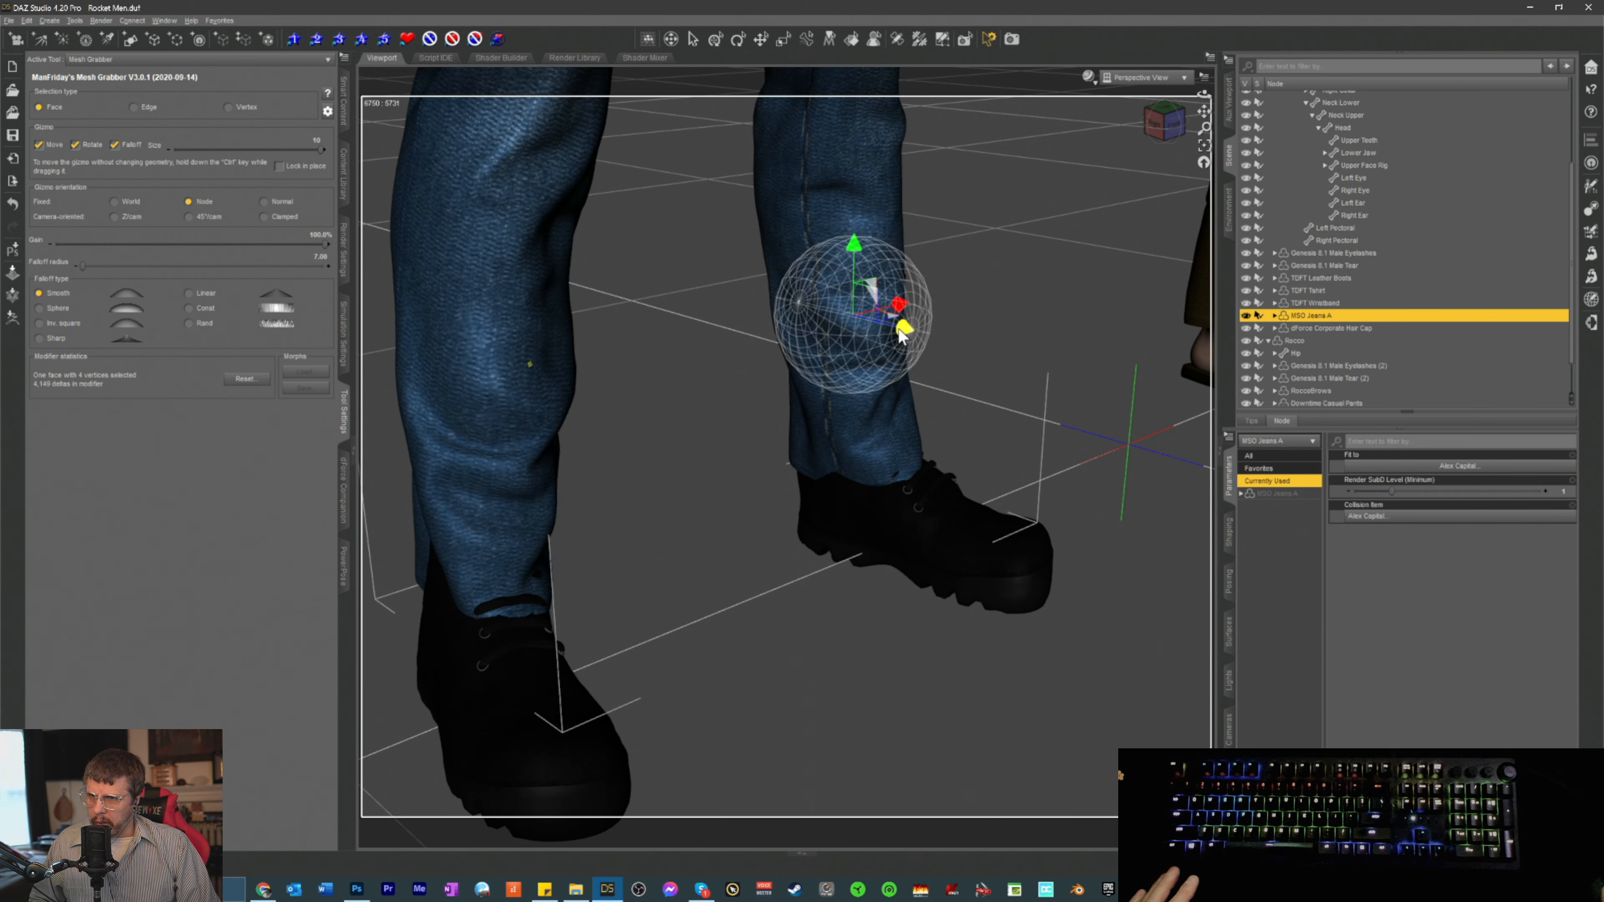
# - Bring the right trouser leg's front hem forward over the laces and pull its lower inner calf outward
pyautogui.click(1162, 125)
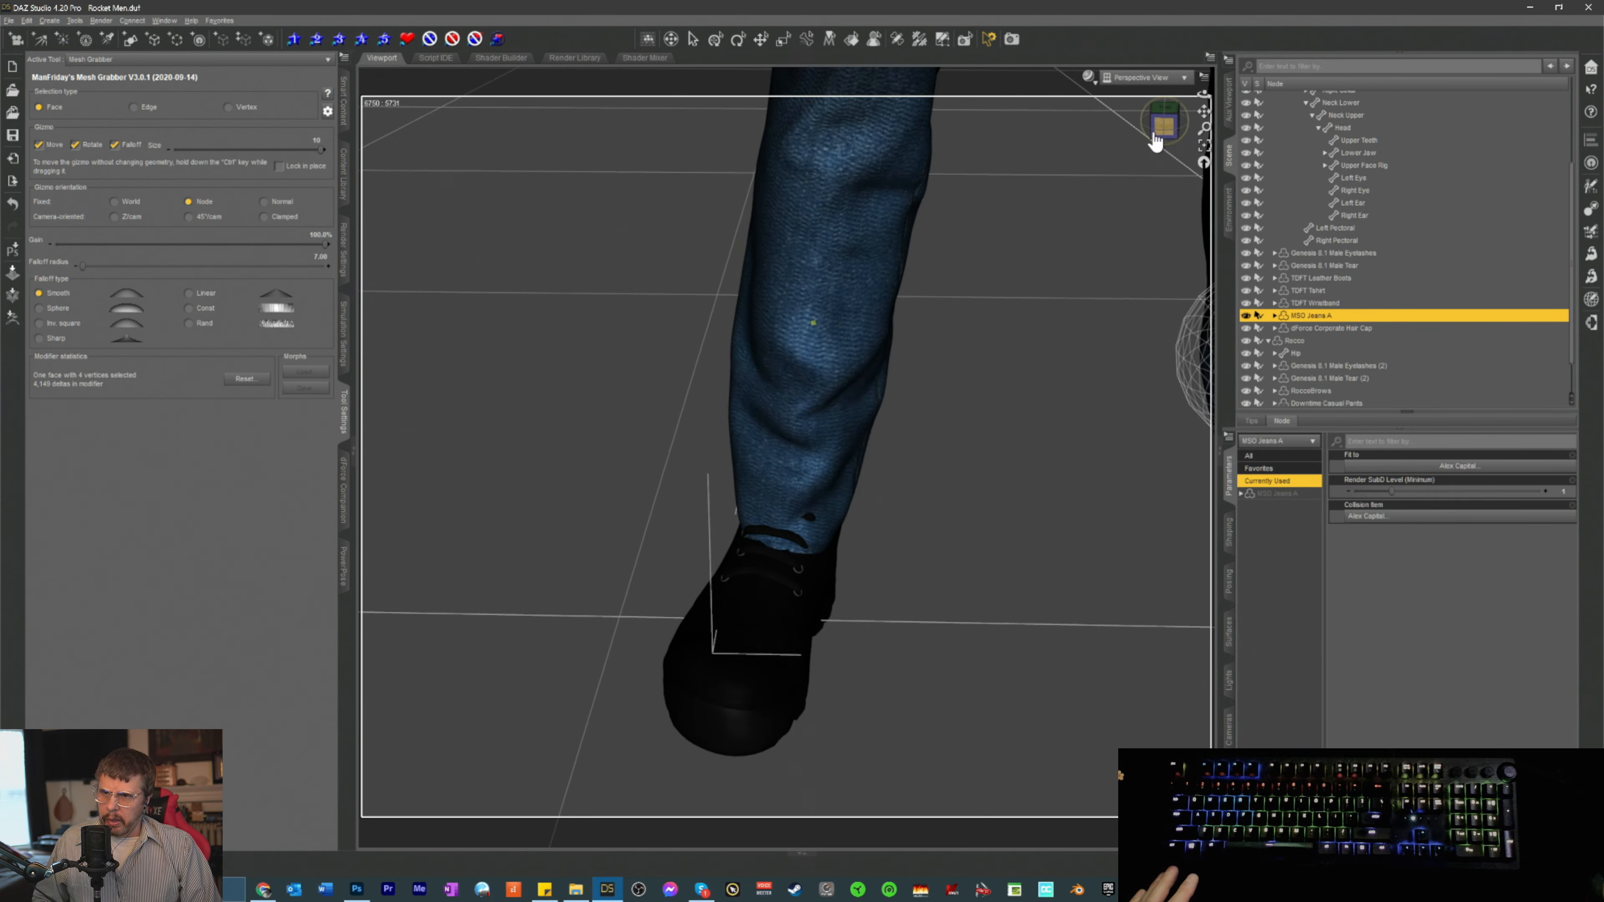
pyautogui.click(784, 544)
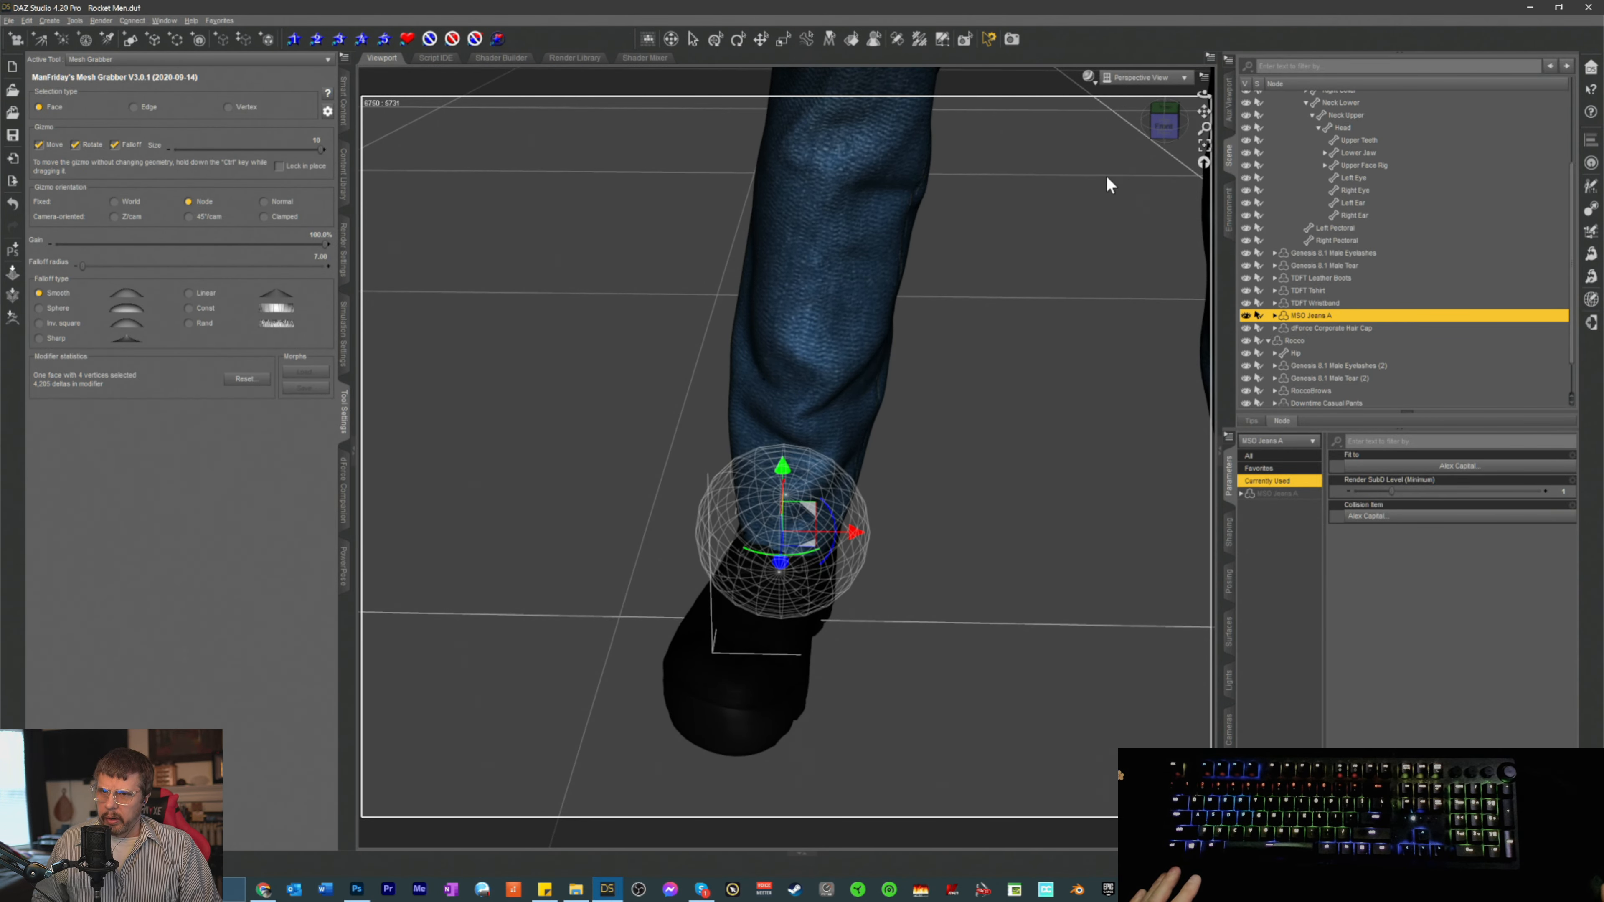
pyautogui.moveTo(1162, 125); pyautogui.dragTo(1166, 141)
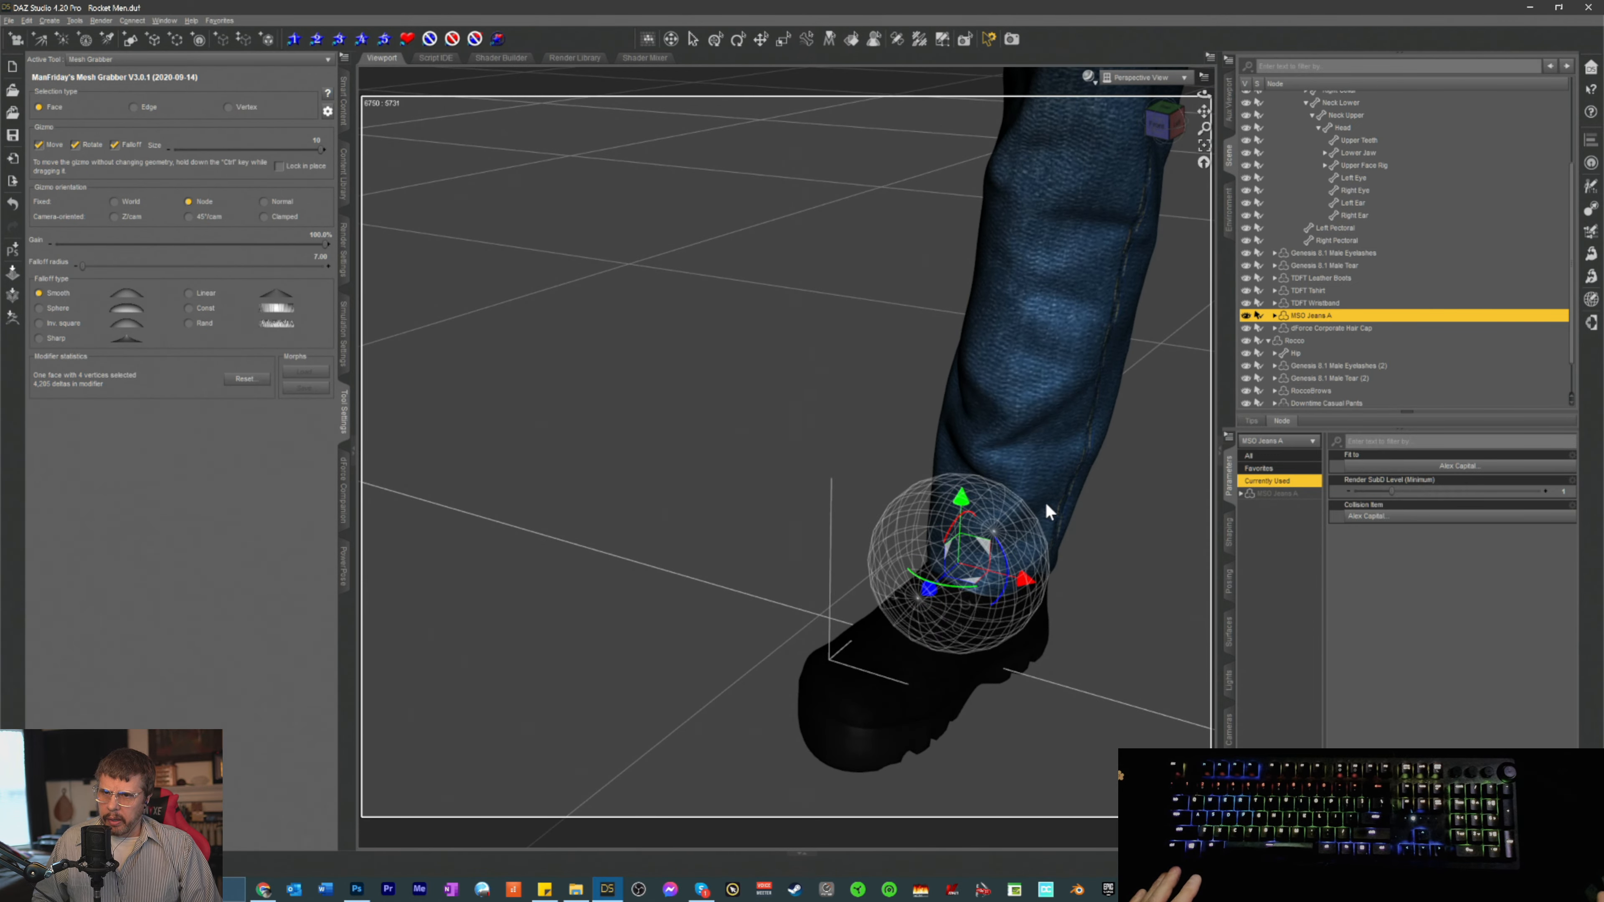
pyautogui.click(1056, 455)
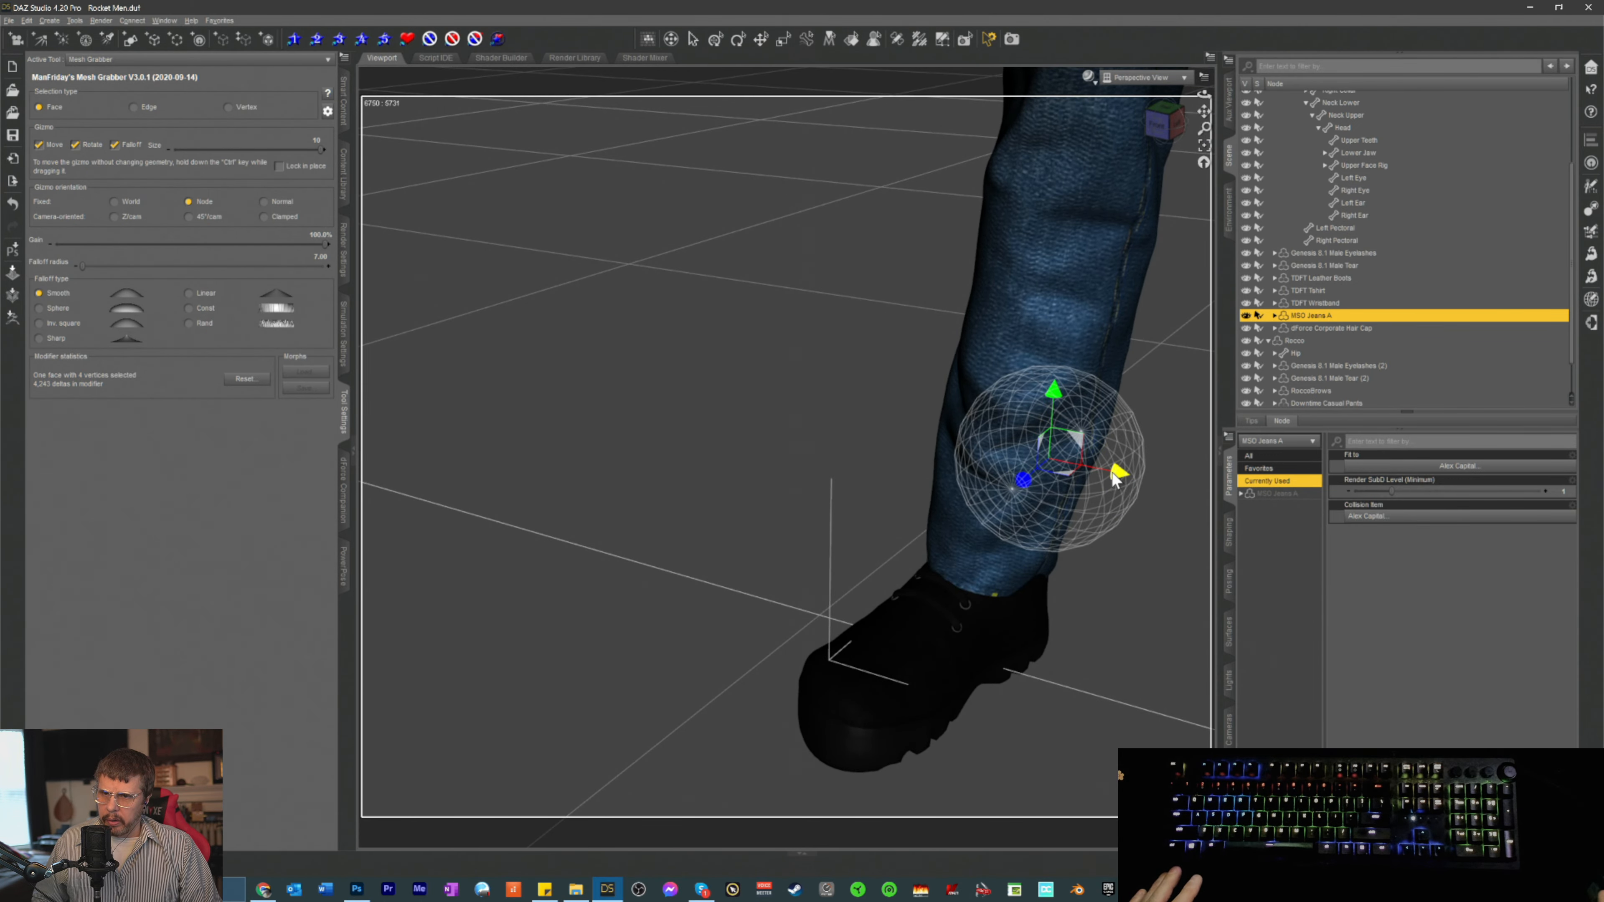
# - Pull the outer rear calf of the right trouser leg outward over the boot top
pyautogui.moveTo(1167, 149); pyautogui.dragTo(1181, 113)
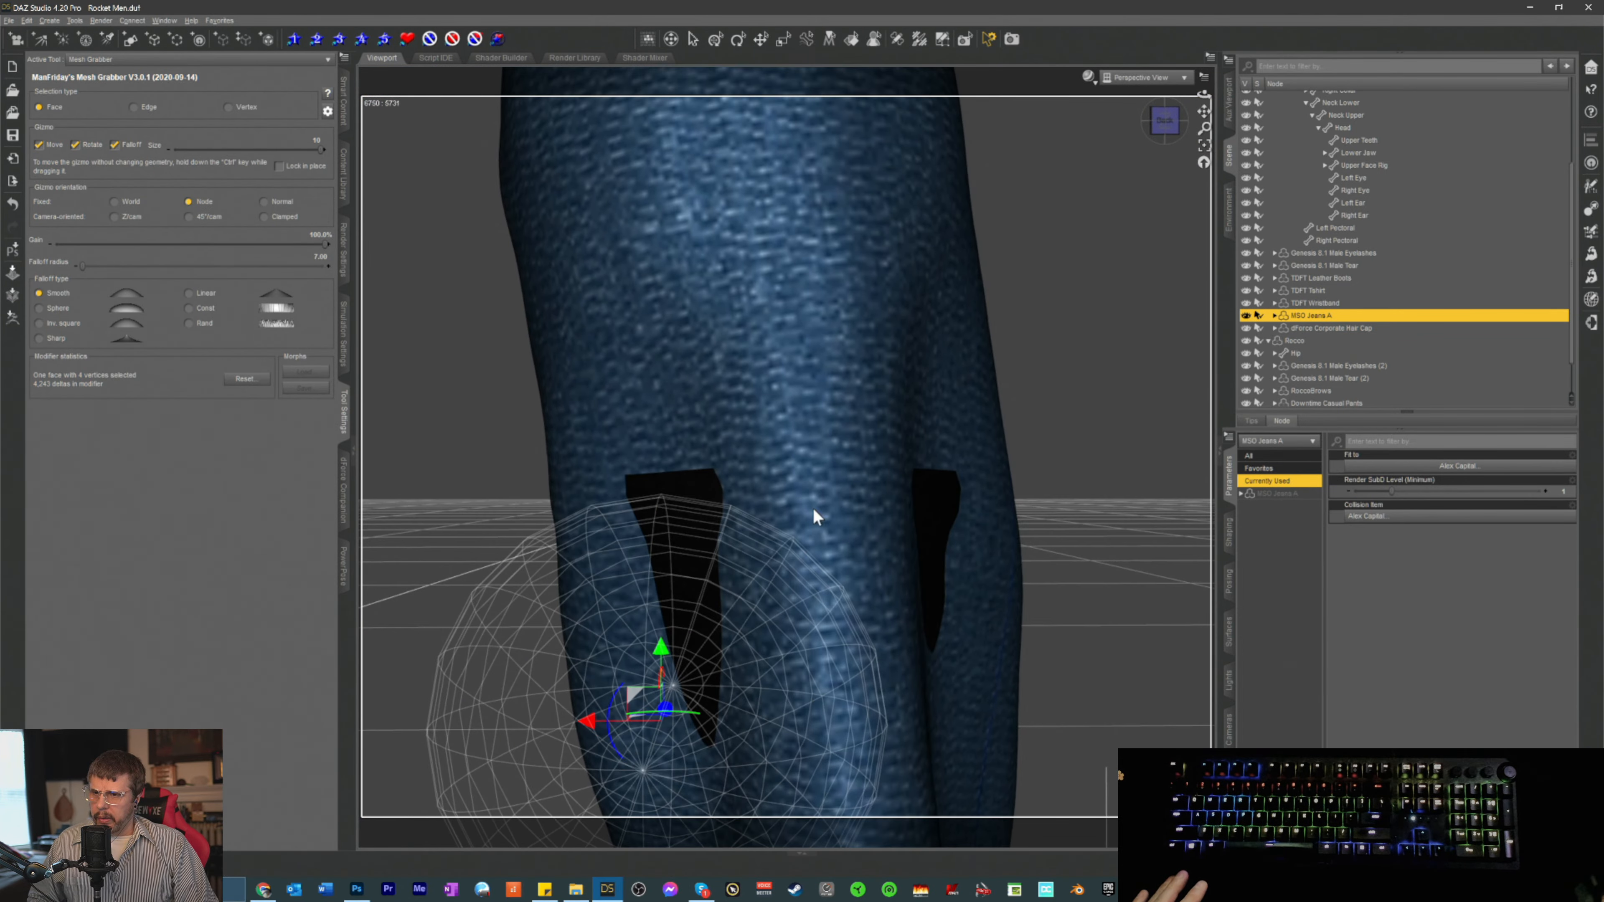
pyautogui.scroll(-5, 773, 446)
pyautogui.scroll(-2, 772, 447)
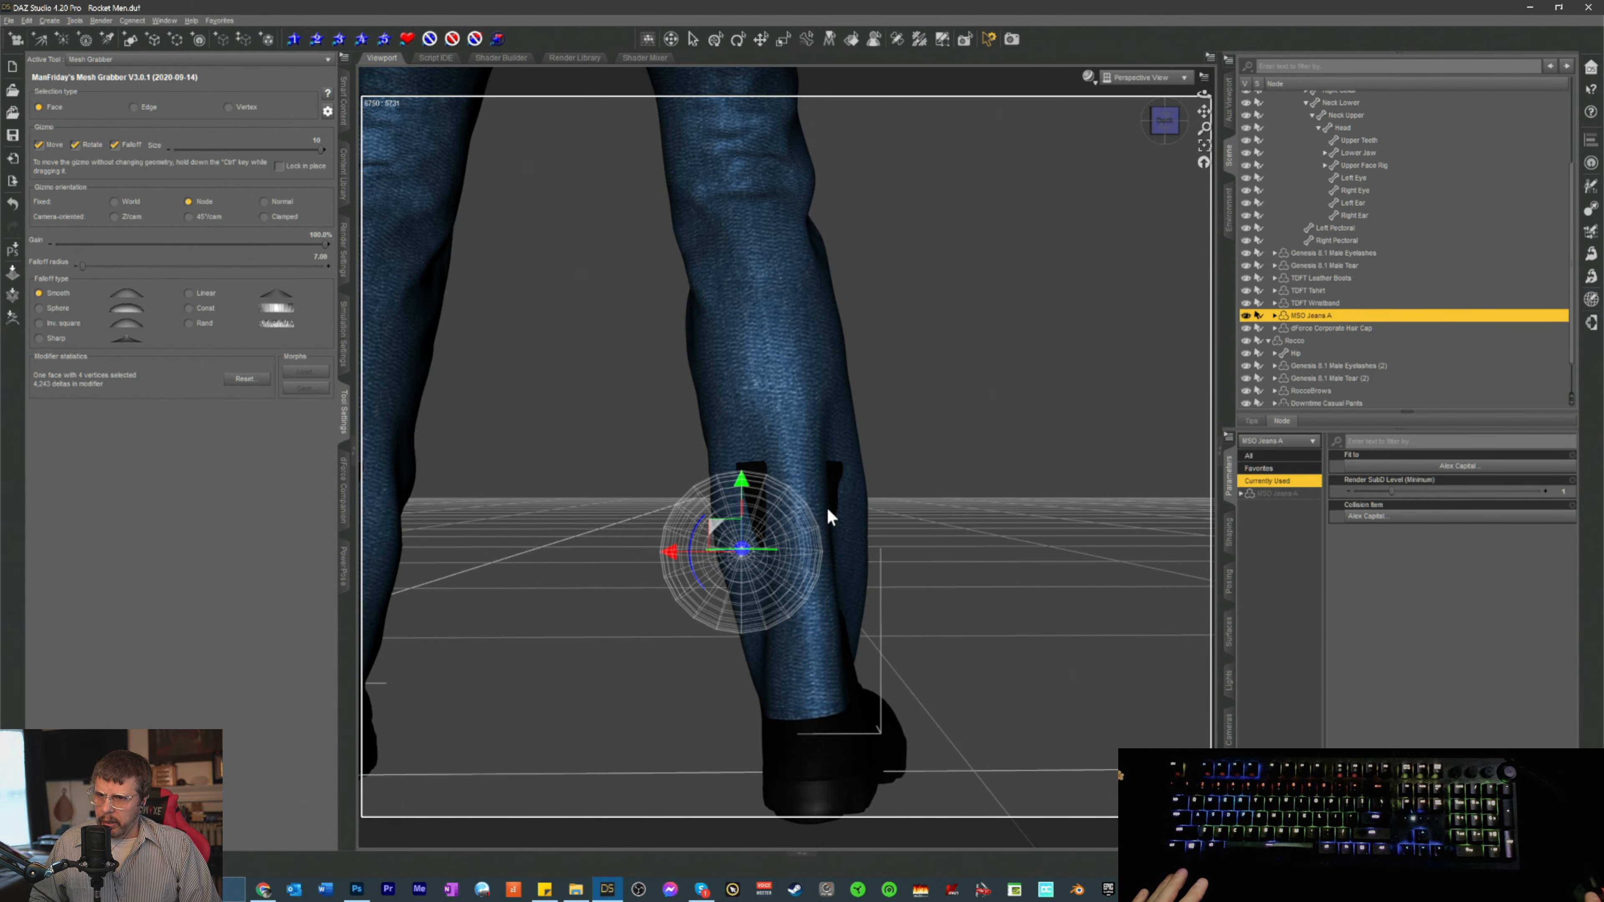
pyautogui.click(828, 508)
pyautogui.moveTo(762, 506); pyautogui.dragTo(767, 506)
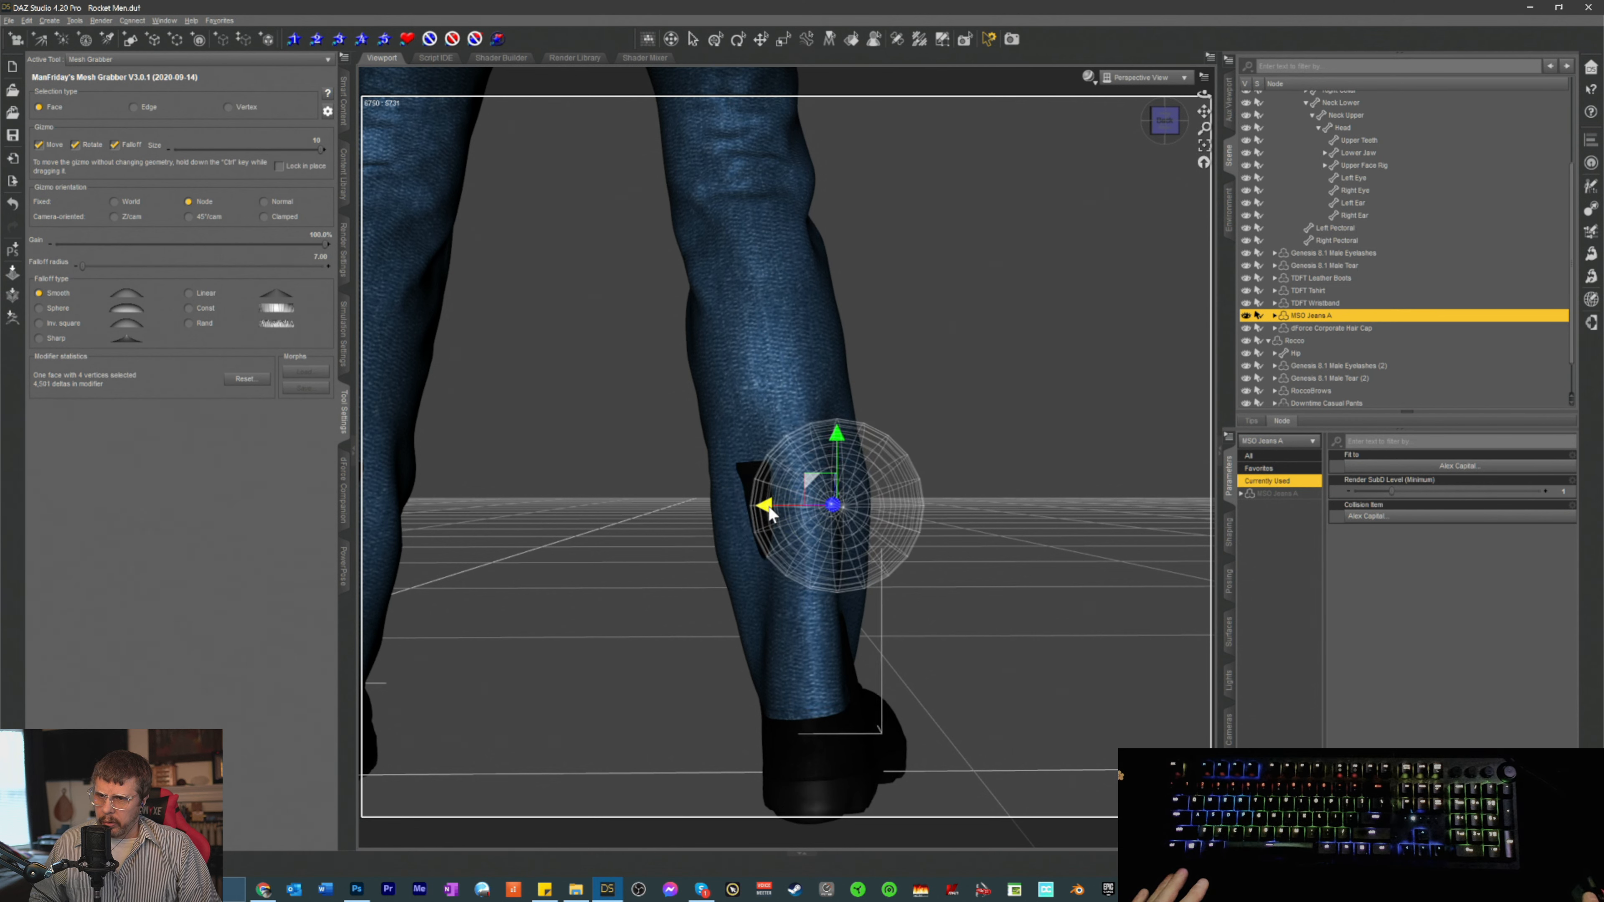
# - Pull the rear inner calf of the right trouser leg out over the boot shaft
pyautogui.click(761, 540)
pyautogui.moveTo(752, 536); pyautogui.dragTo(758, 530)
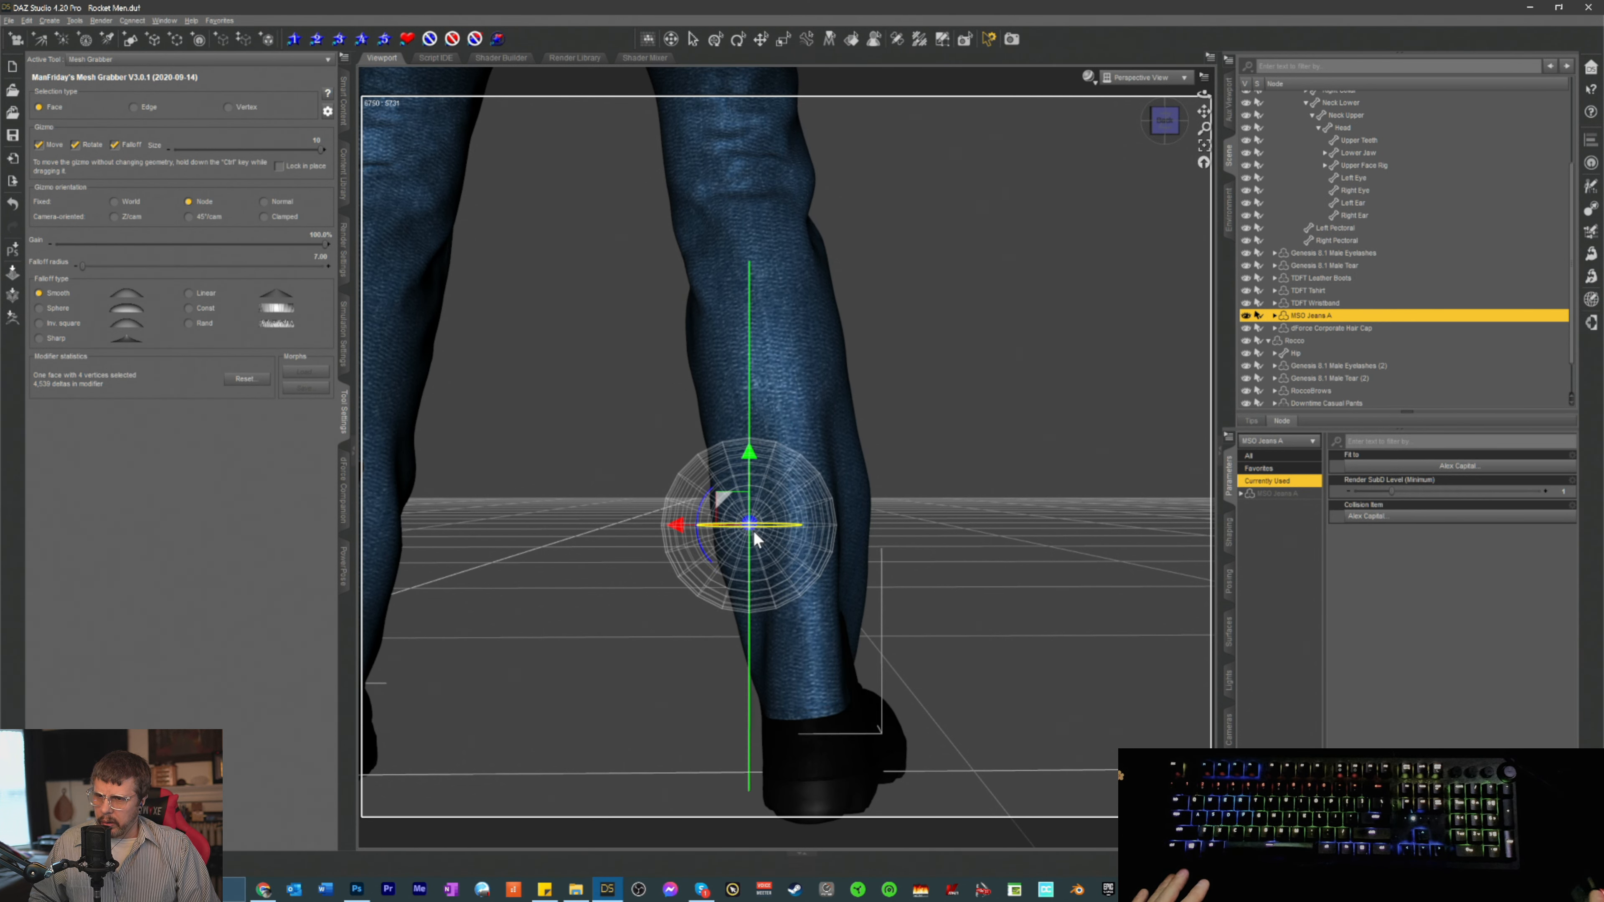
# - Pull the left trouser leg's outer hem and outer calf, plus the right leg's inner hem, outward over the boots
pyautogui.moveTo(1165, 121)
pyautogui.mouseDown()
pyautogui.moveTo(1130, 162)
pyautogui.moveTo(1192, 115)
pyautogui.mouseUp()
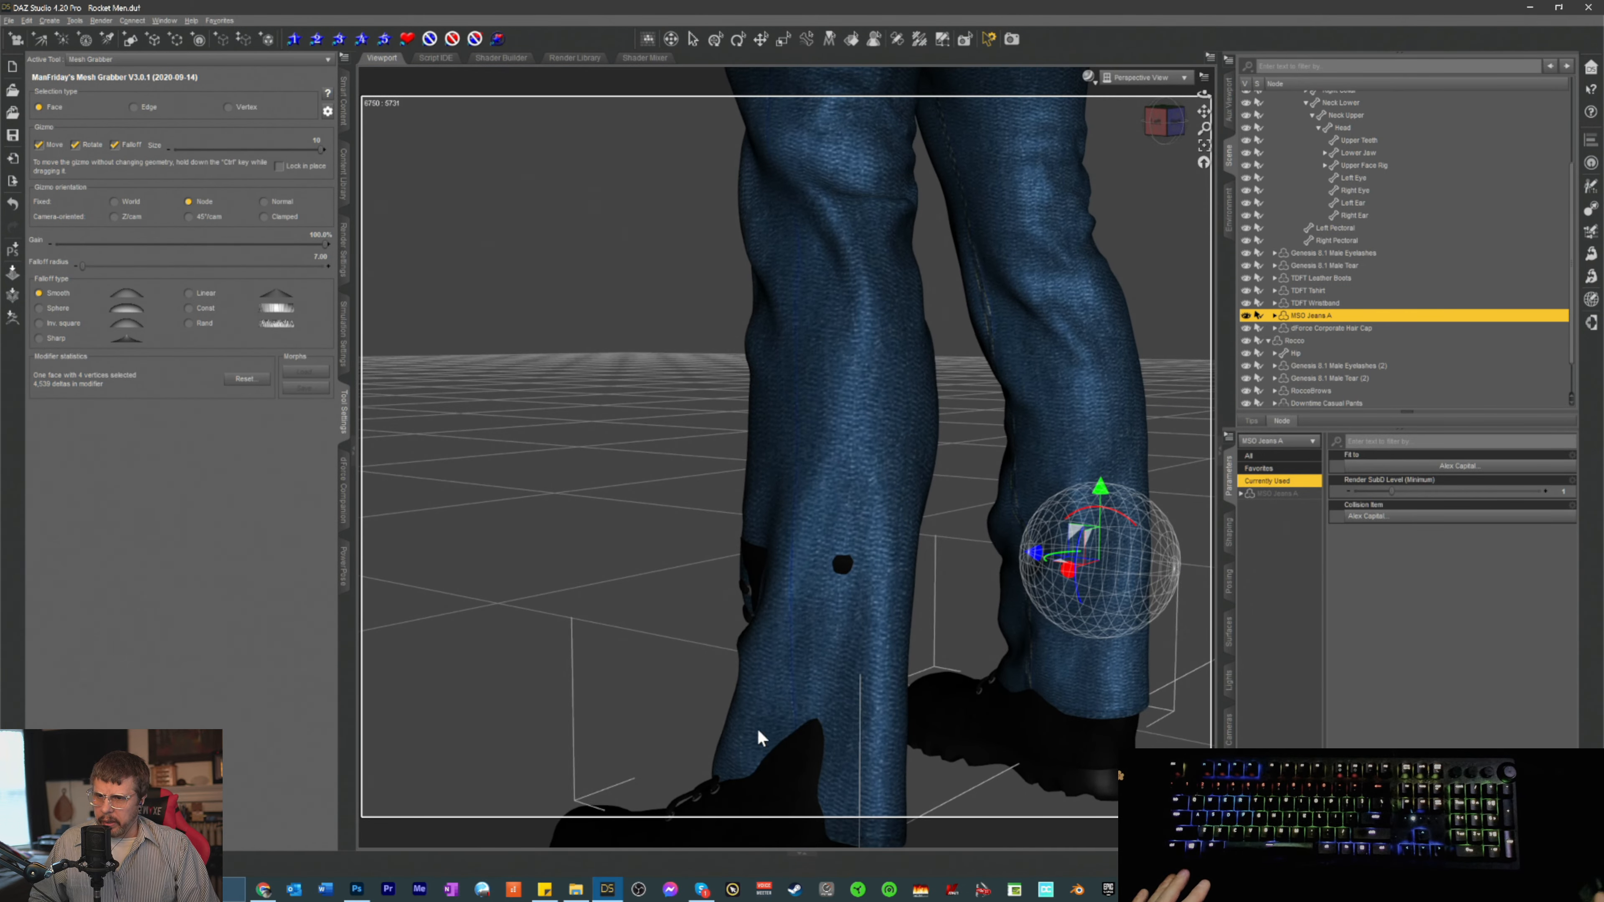
pyautogui.scroll(-2, 851, 688)
pyautogui.click(789, 696)
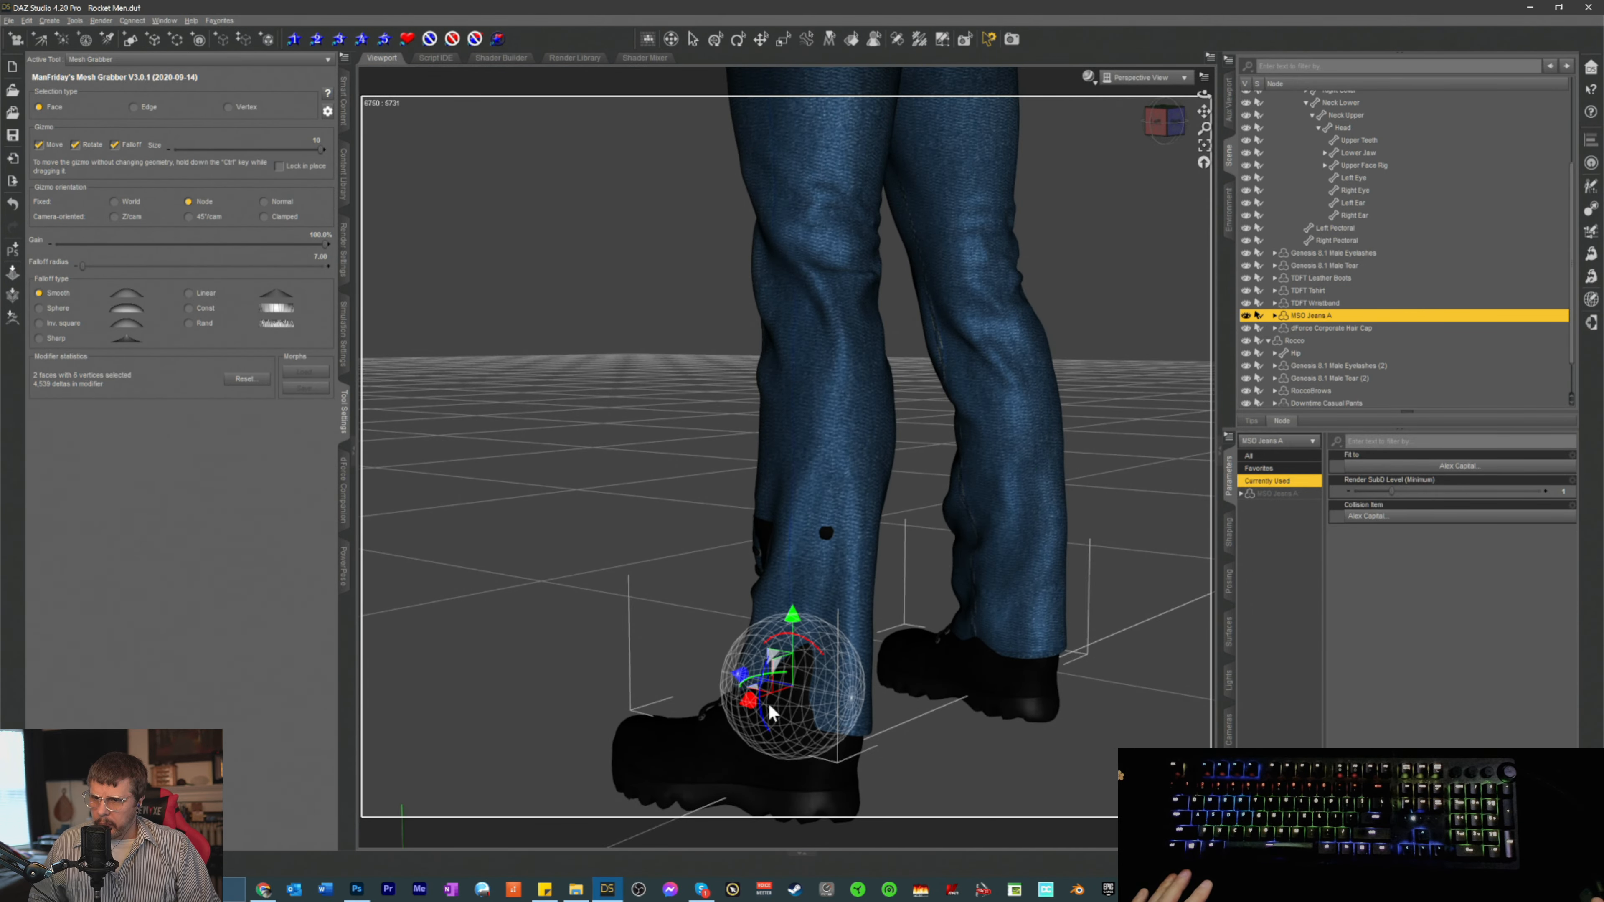
pyautogui.moveTo(751, 707); pyautogui.dragTo(743, 712)
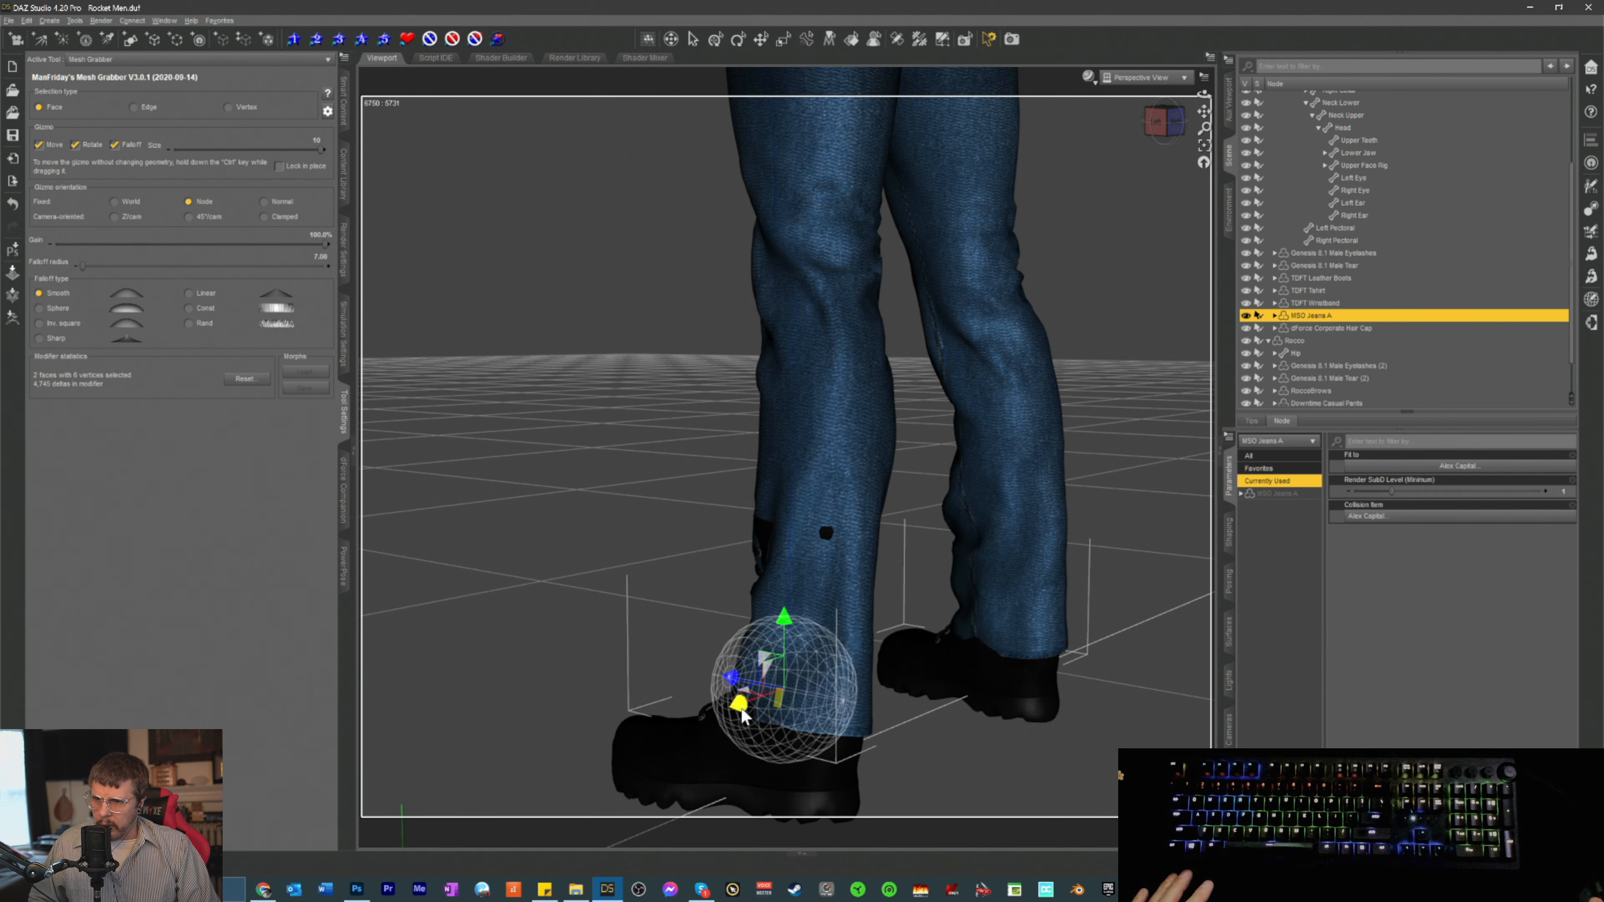
pyautogui.click(823, 560)
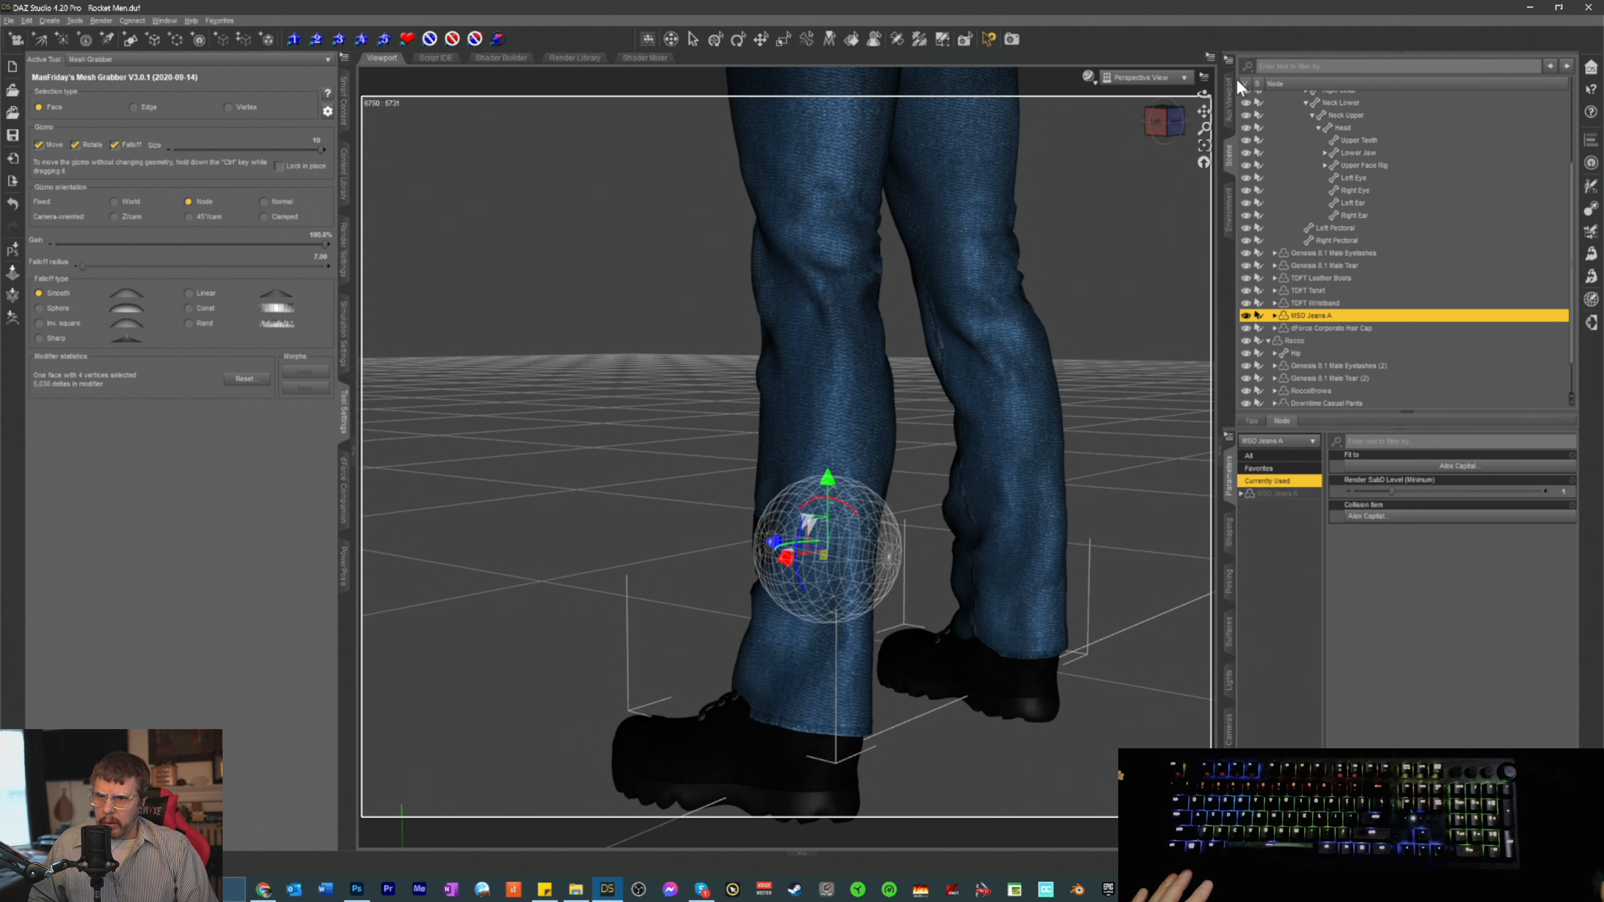
pyautogui.click(980, 627)
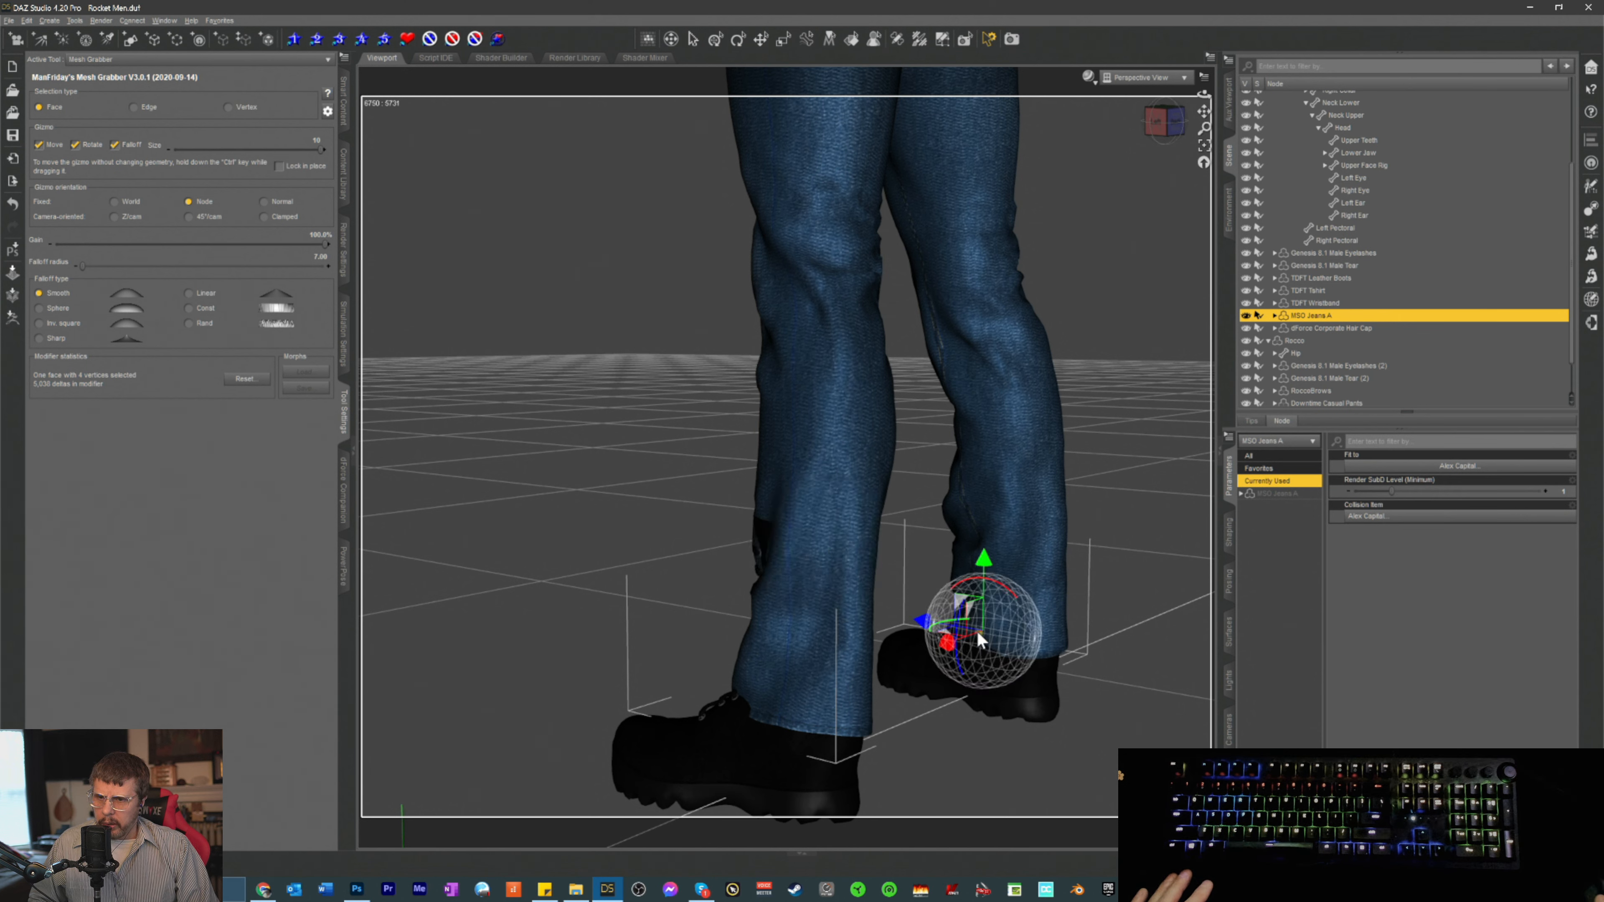
pyautogui.moveTo(949, 645); pyautogui.dragTo(949, 645)
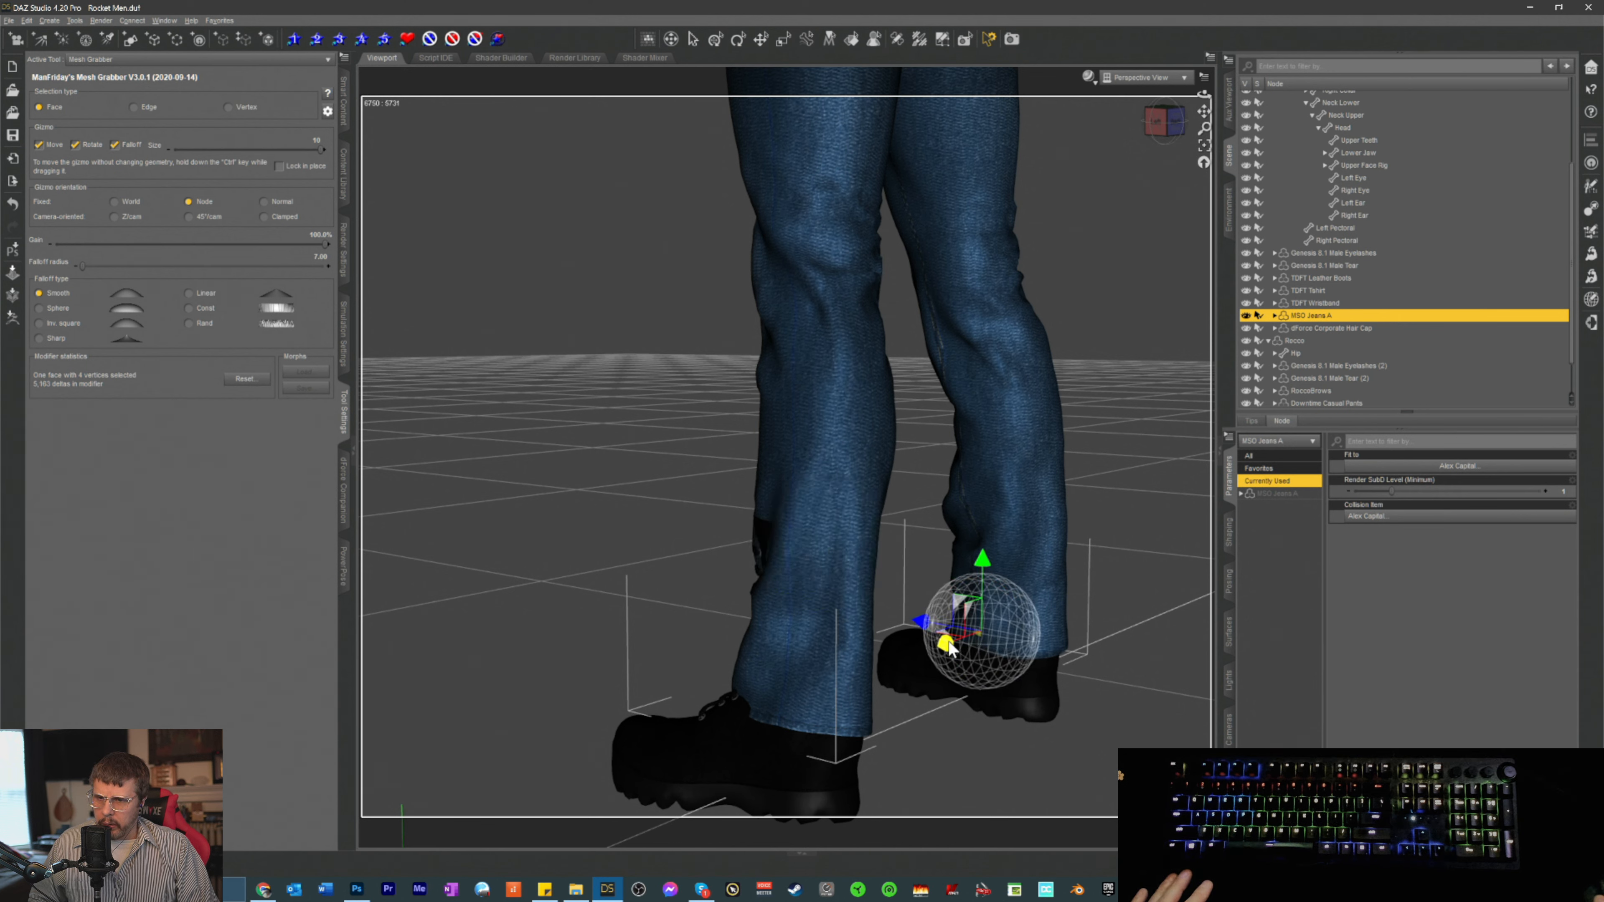
# - Cover the boot poking through the left trouser leg's outer calf and bring that leg's front hem forward over the boot
pyautogui.moveTo(1204, 111); pyautogui.dragTo(1324, 77)
pyautogui.moveTo(1169, 124); pyautogui.dragTo(1261, 129)
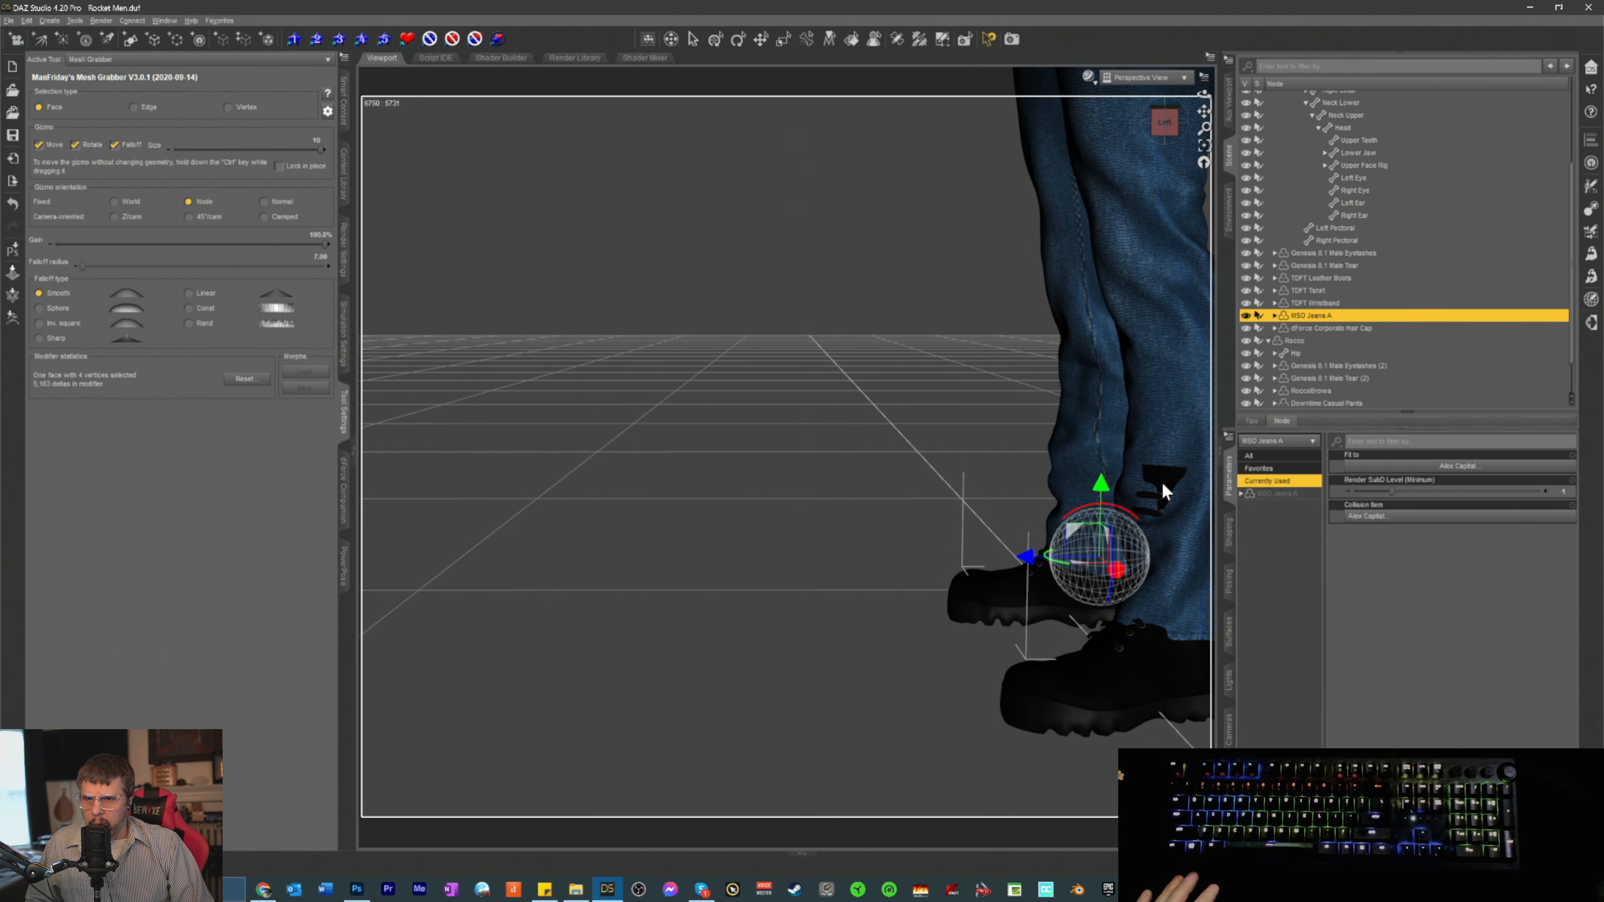
pyautogui.click(1162, 481)
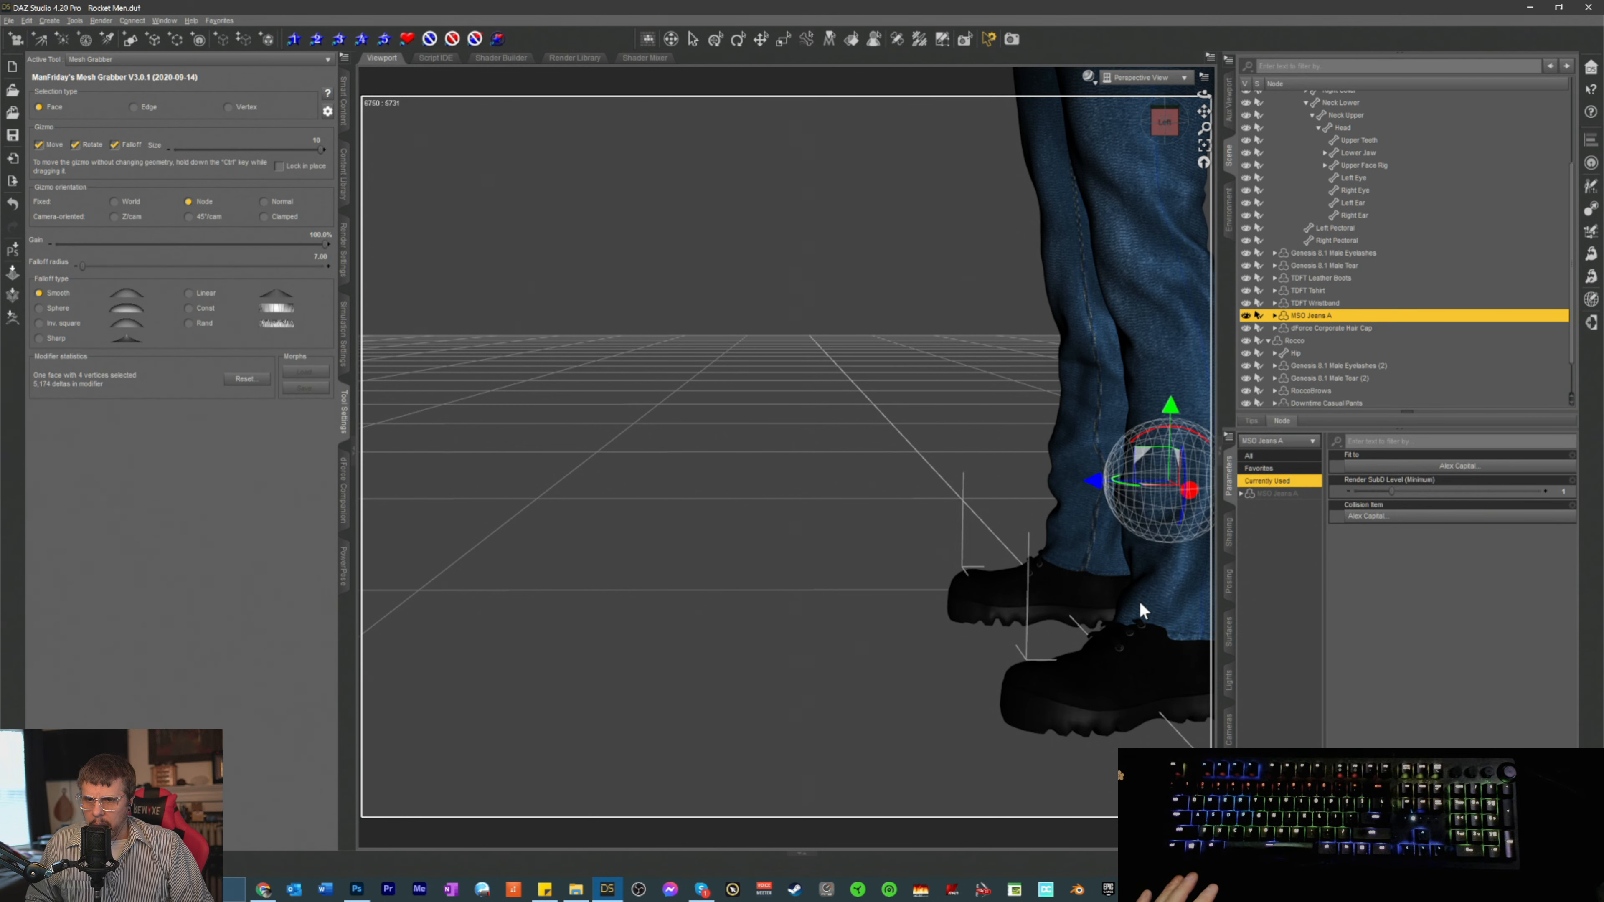
pyautogui.click(1147, 630)
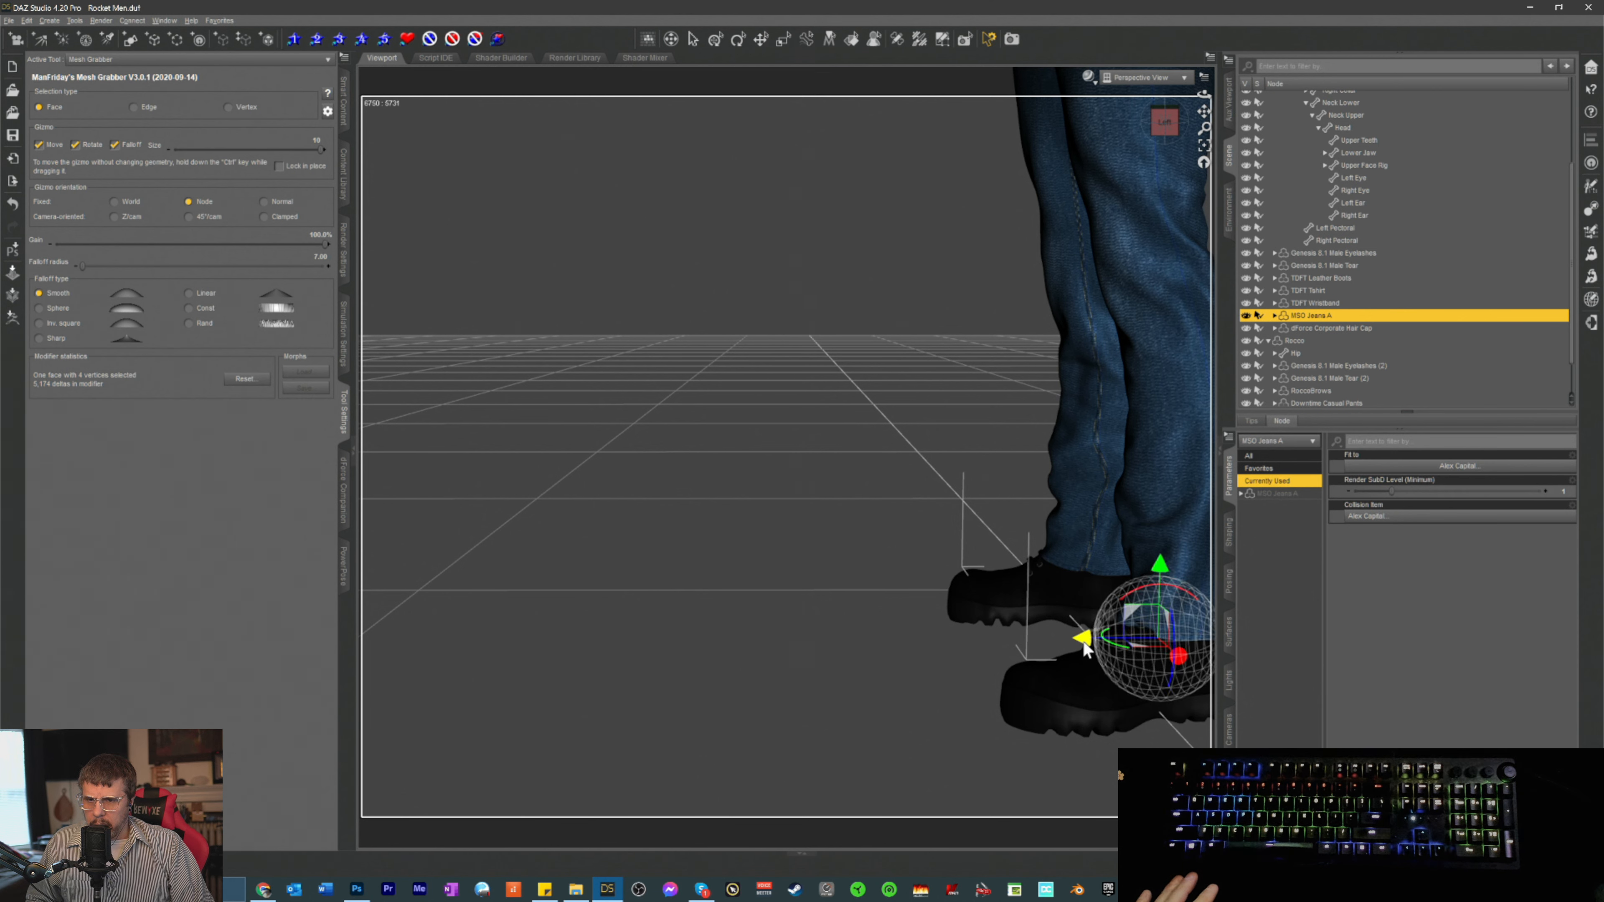
pyautogui.moveTo(1084, 646); pyautogui.dragTo(1076, 646)
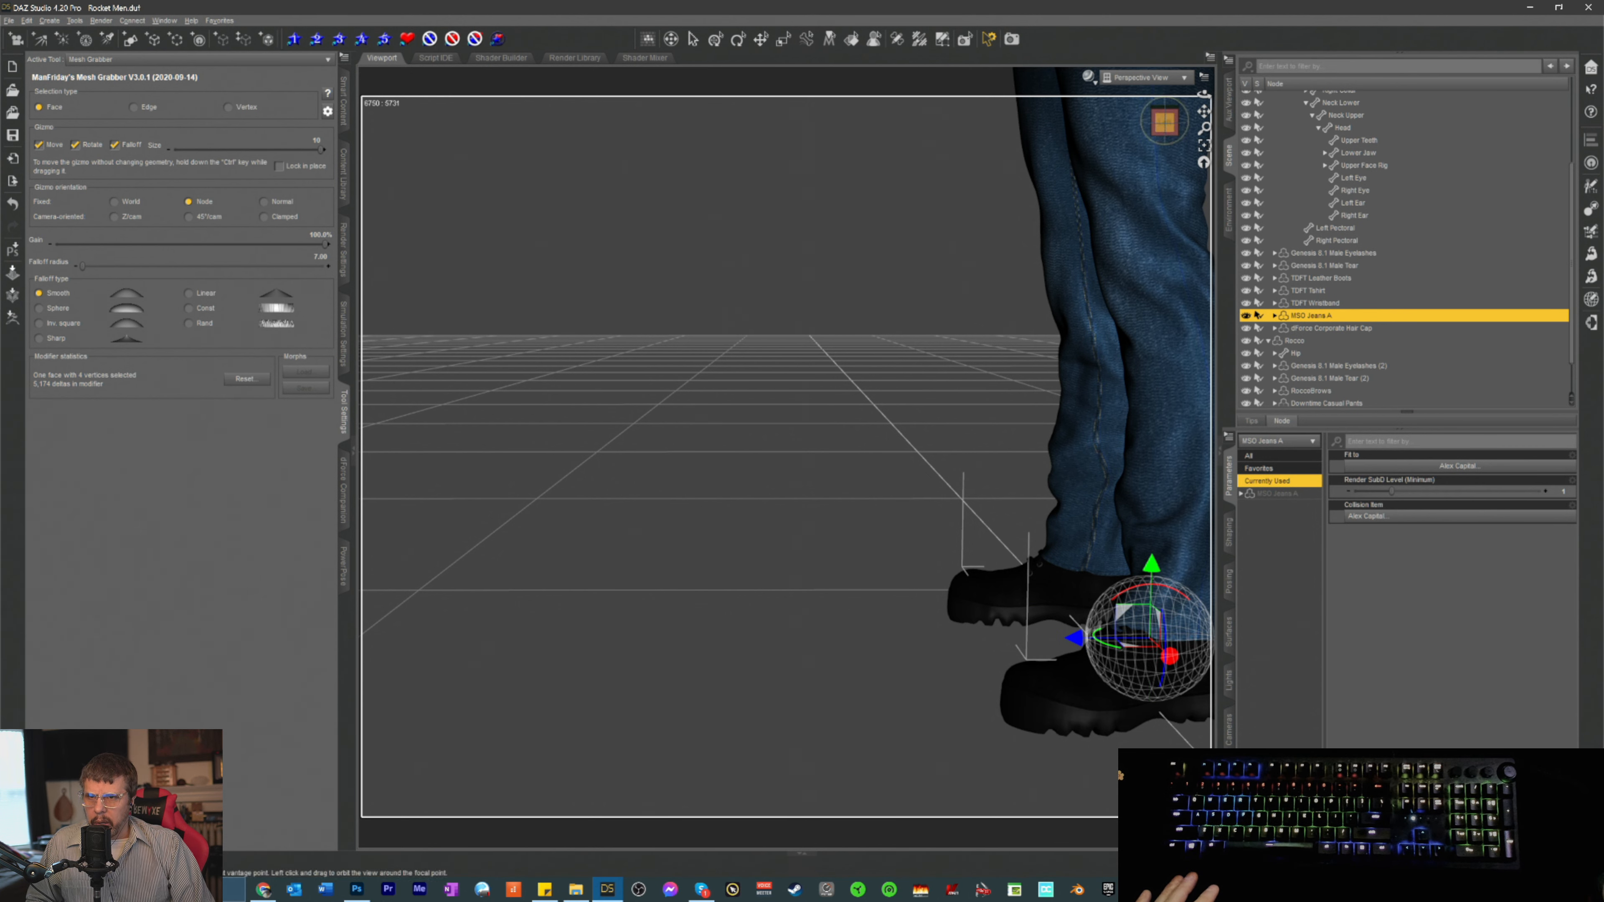
# - Shift the left trouser leg's front hem slightly further forward over the boot laces
pyautogui.moveTo(1164, 122); pyautogui.dragTo(990, 94)
pyautogui.click(941, 351)
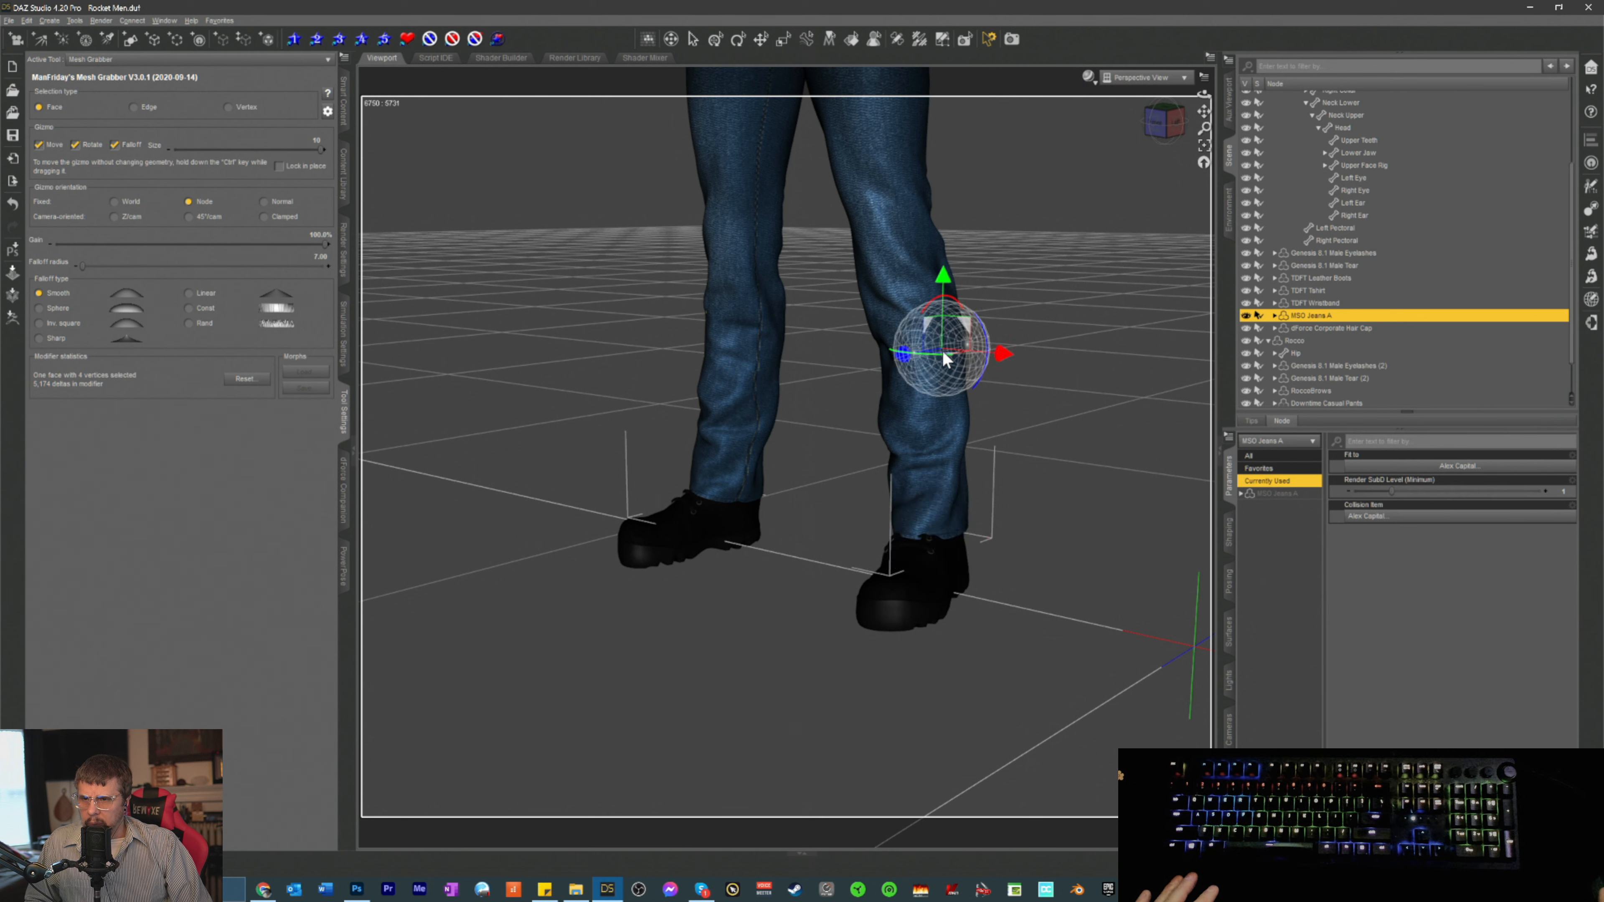
pyautogui.click(925, 539)
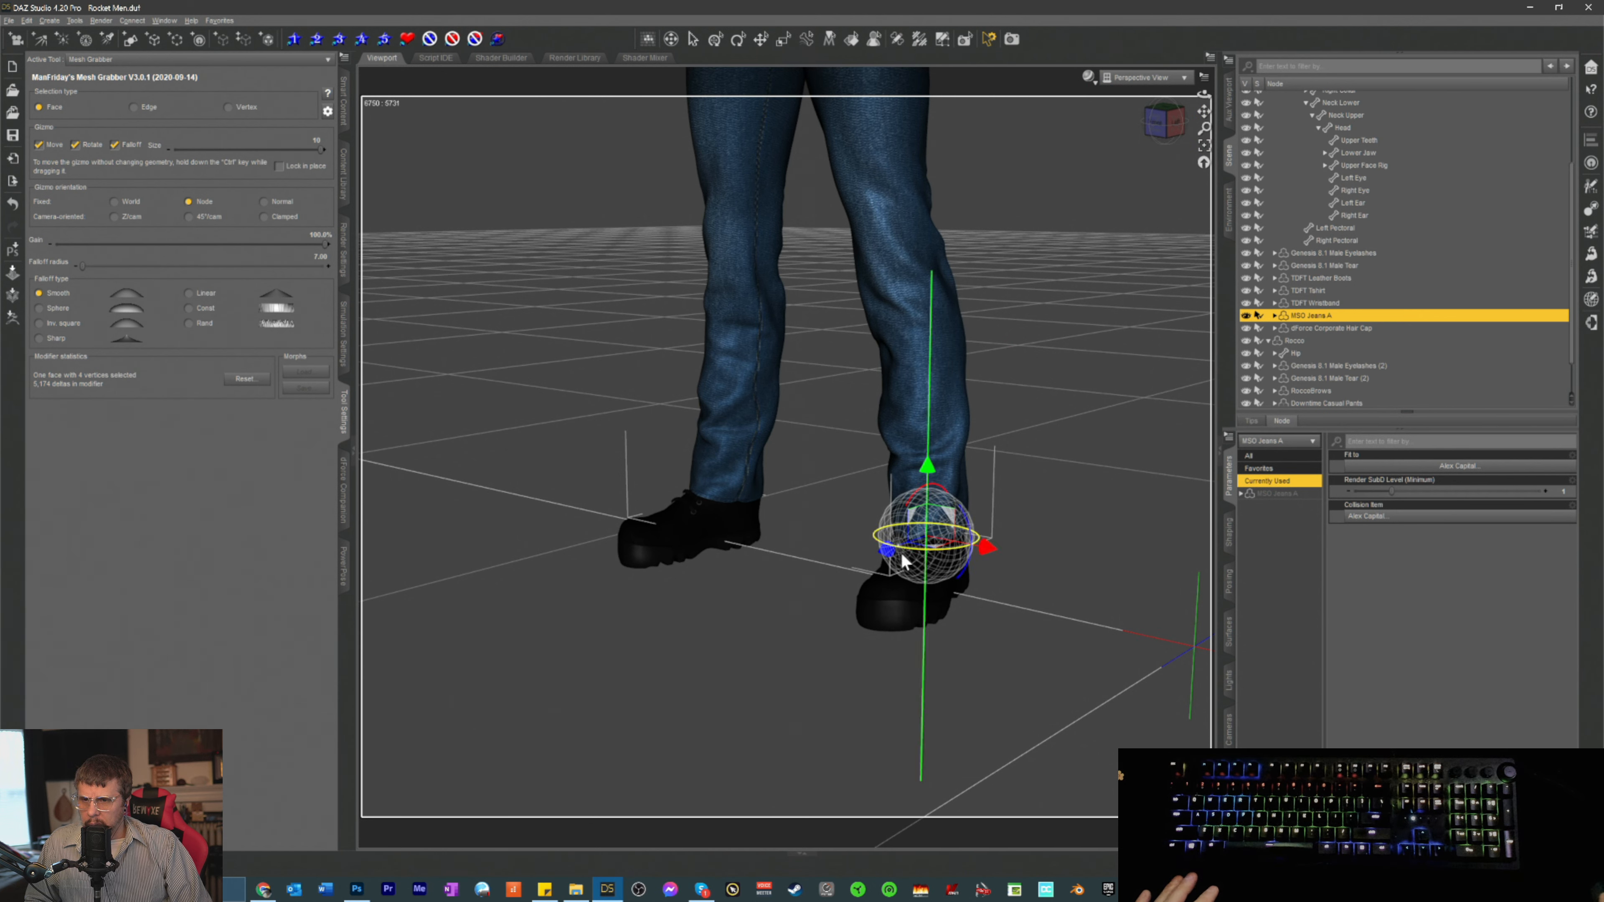
pyautogui.moveTo(886, 553); pyautogui.dragTo(884, 558)
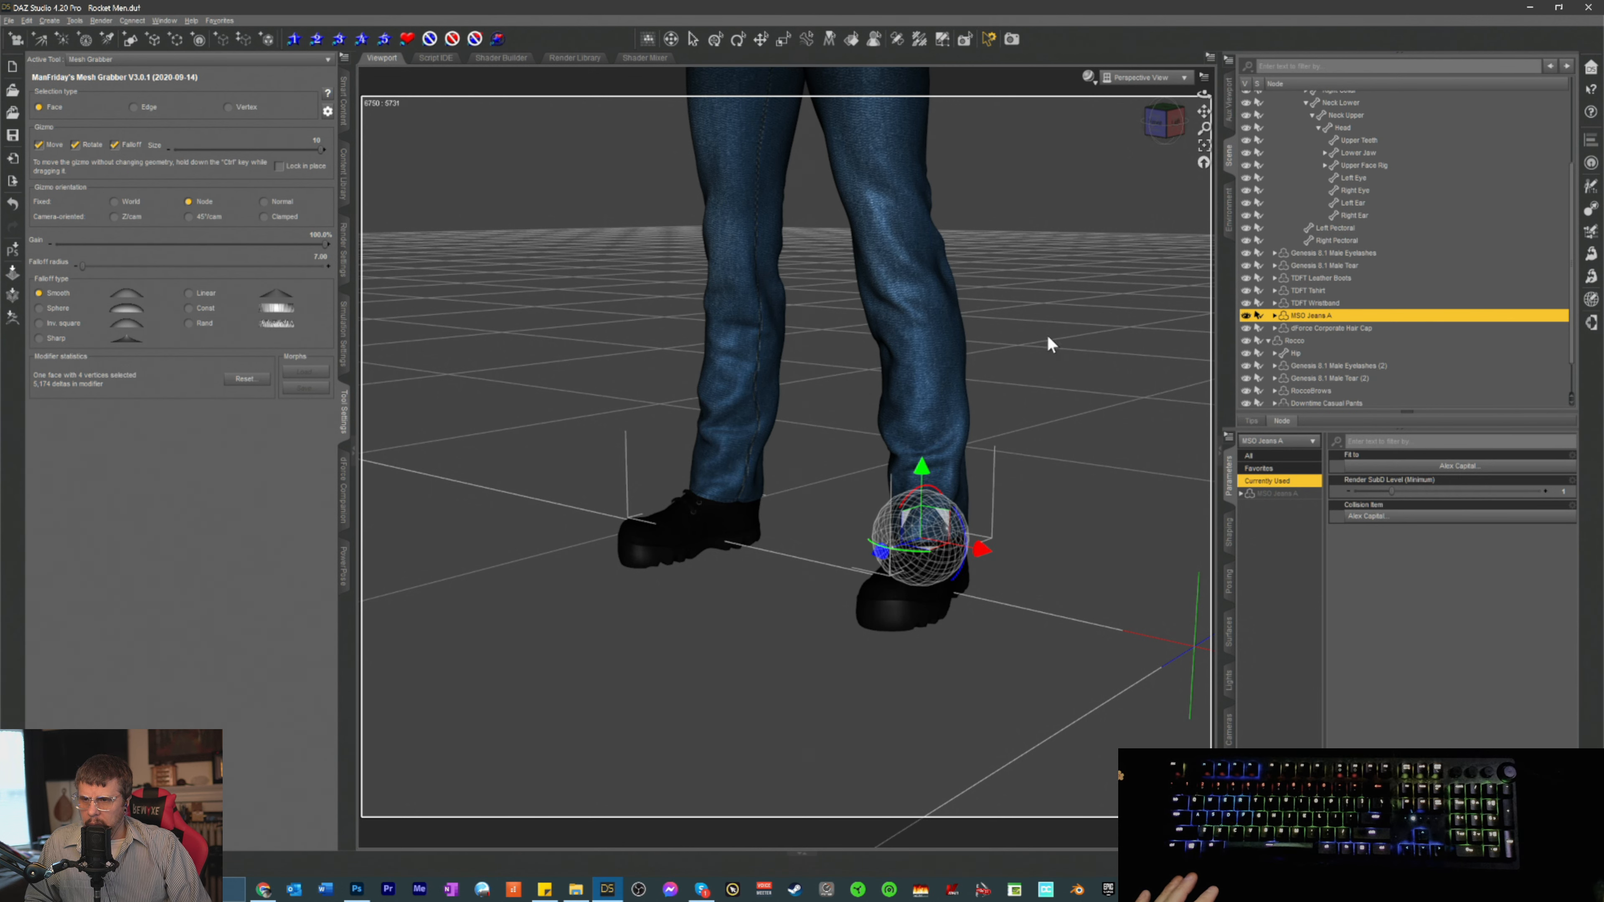
# - Pull the outer hem of the right trouser leg outward so the denim covers the boot's side
pyautogui.moveTo(1153, 130); pyautogui.dragTo(1380, 88)
pyautogui.moveTo(1171, 121); pyautogui.dragTo(1168, 155)
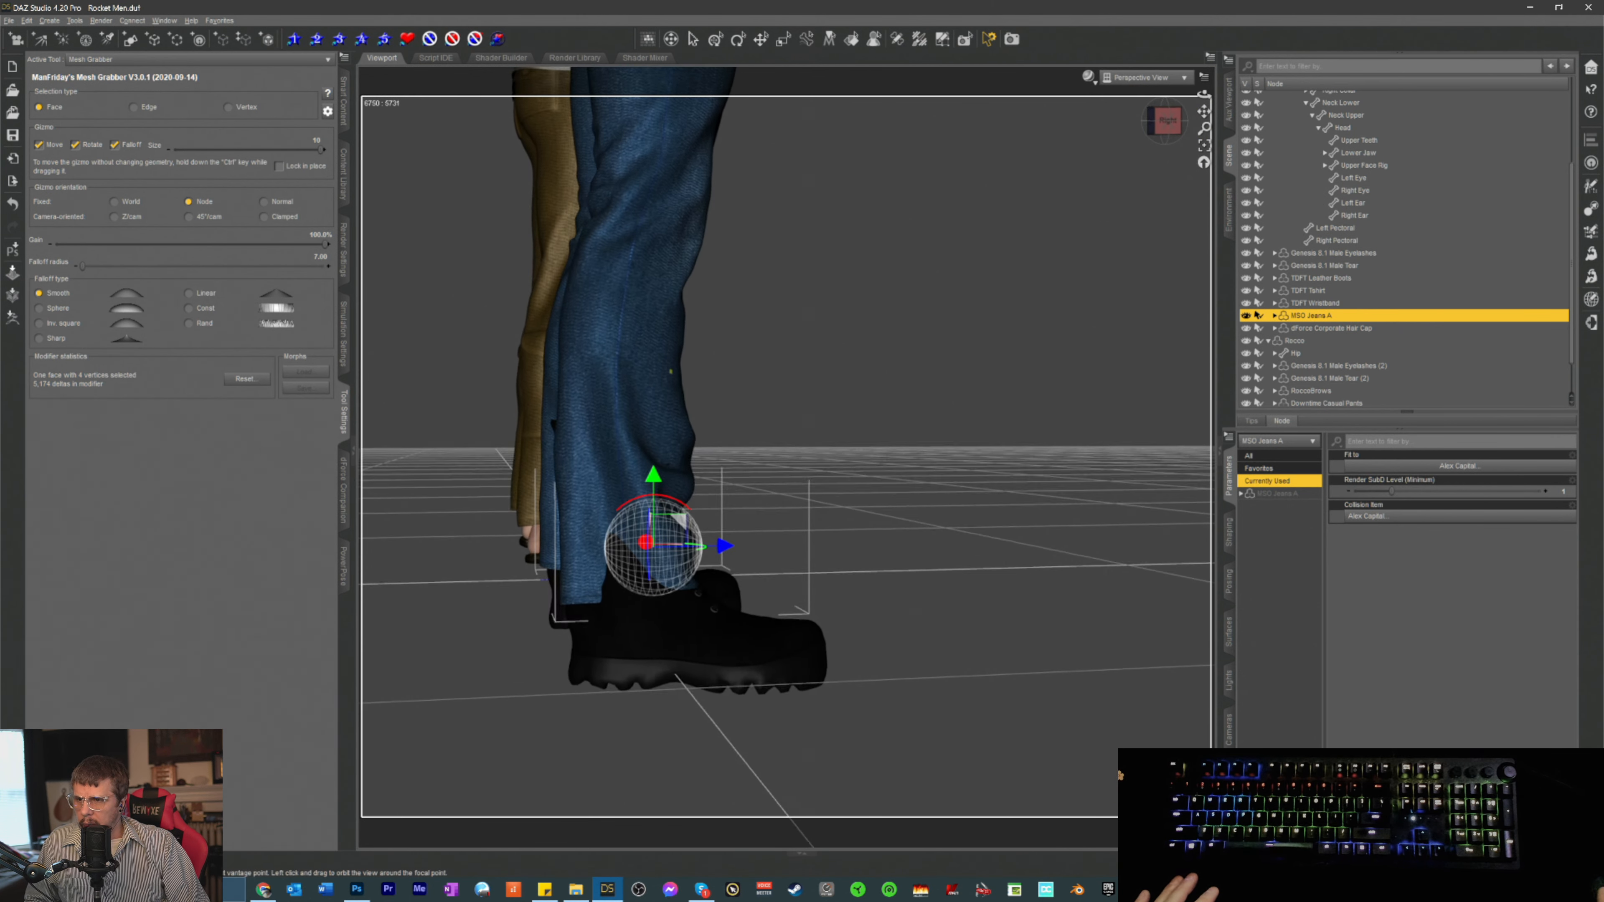
pyautogui.click(627, 584)
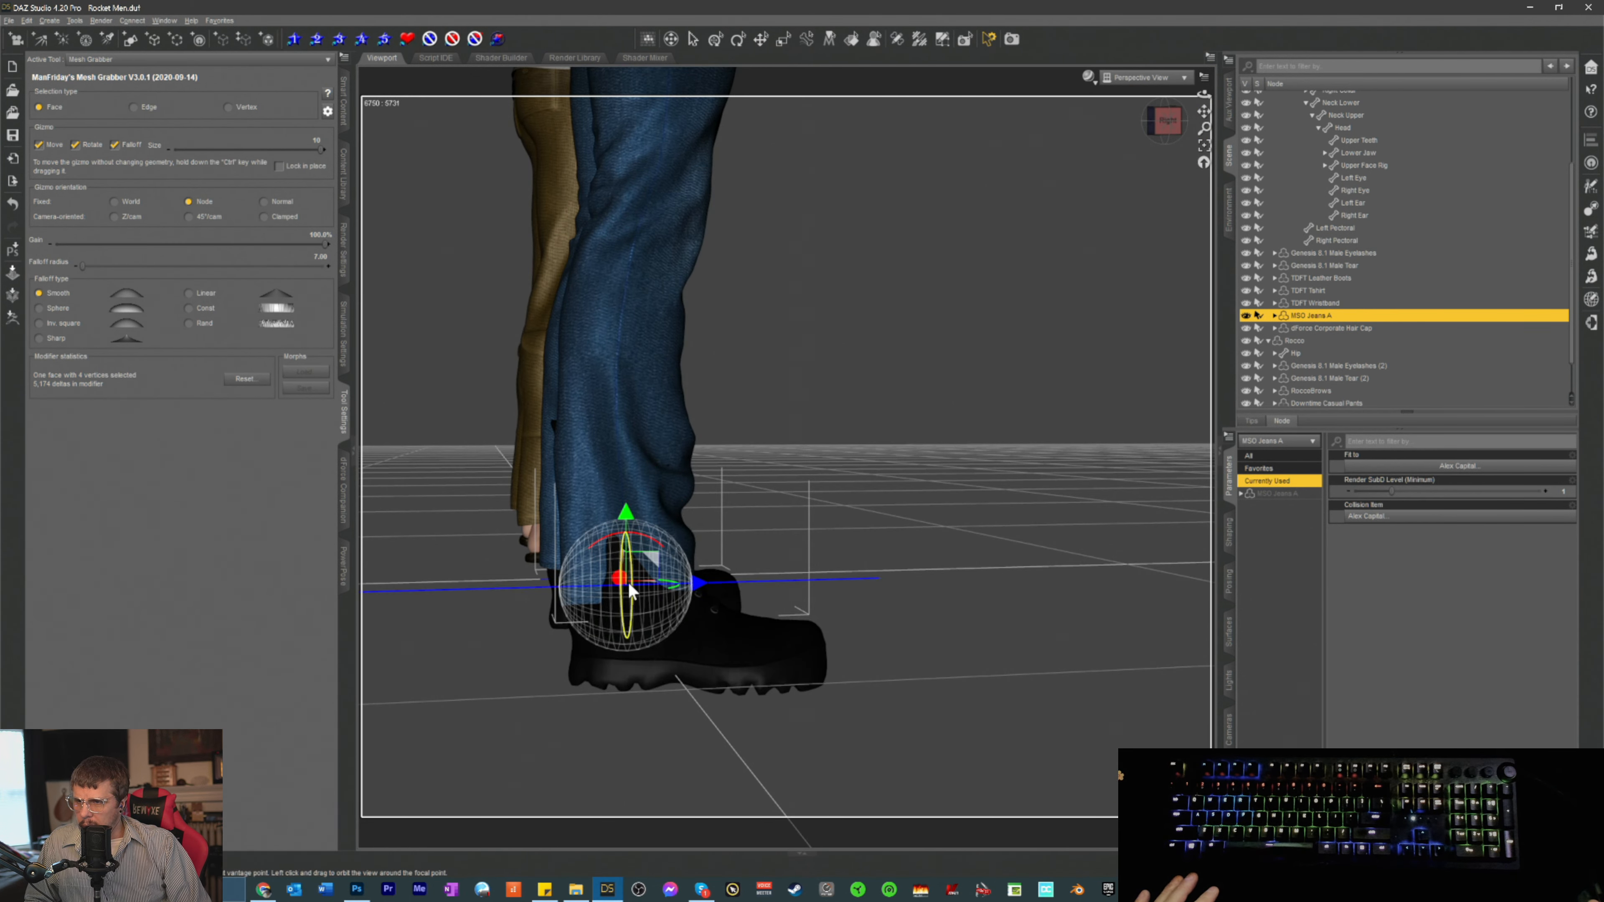
pyautogui.moveTo(620, 587)
pyautogui.mouseDown()
pyautogui.moveTo(618, 572)
pyautogui.moveTo(616, 594)
pyautogui.mouseUp()
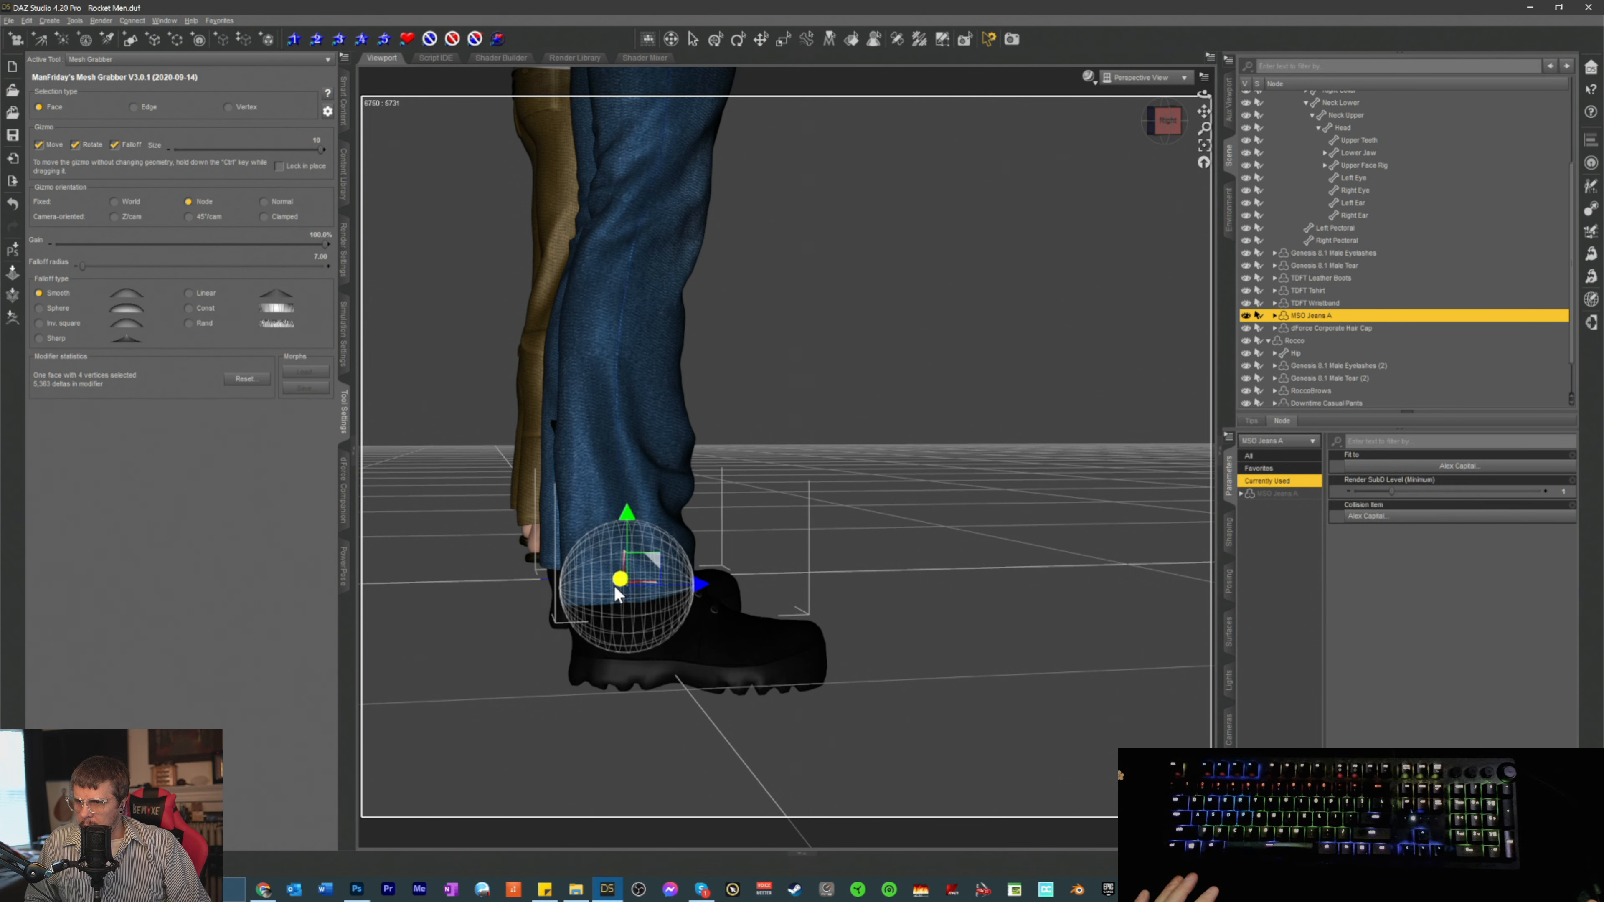
# - Shift the rear calf of the left trouser leg slightly inward and backward around the boot shaft
pyautogui.click(1171, 135)
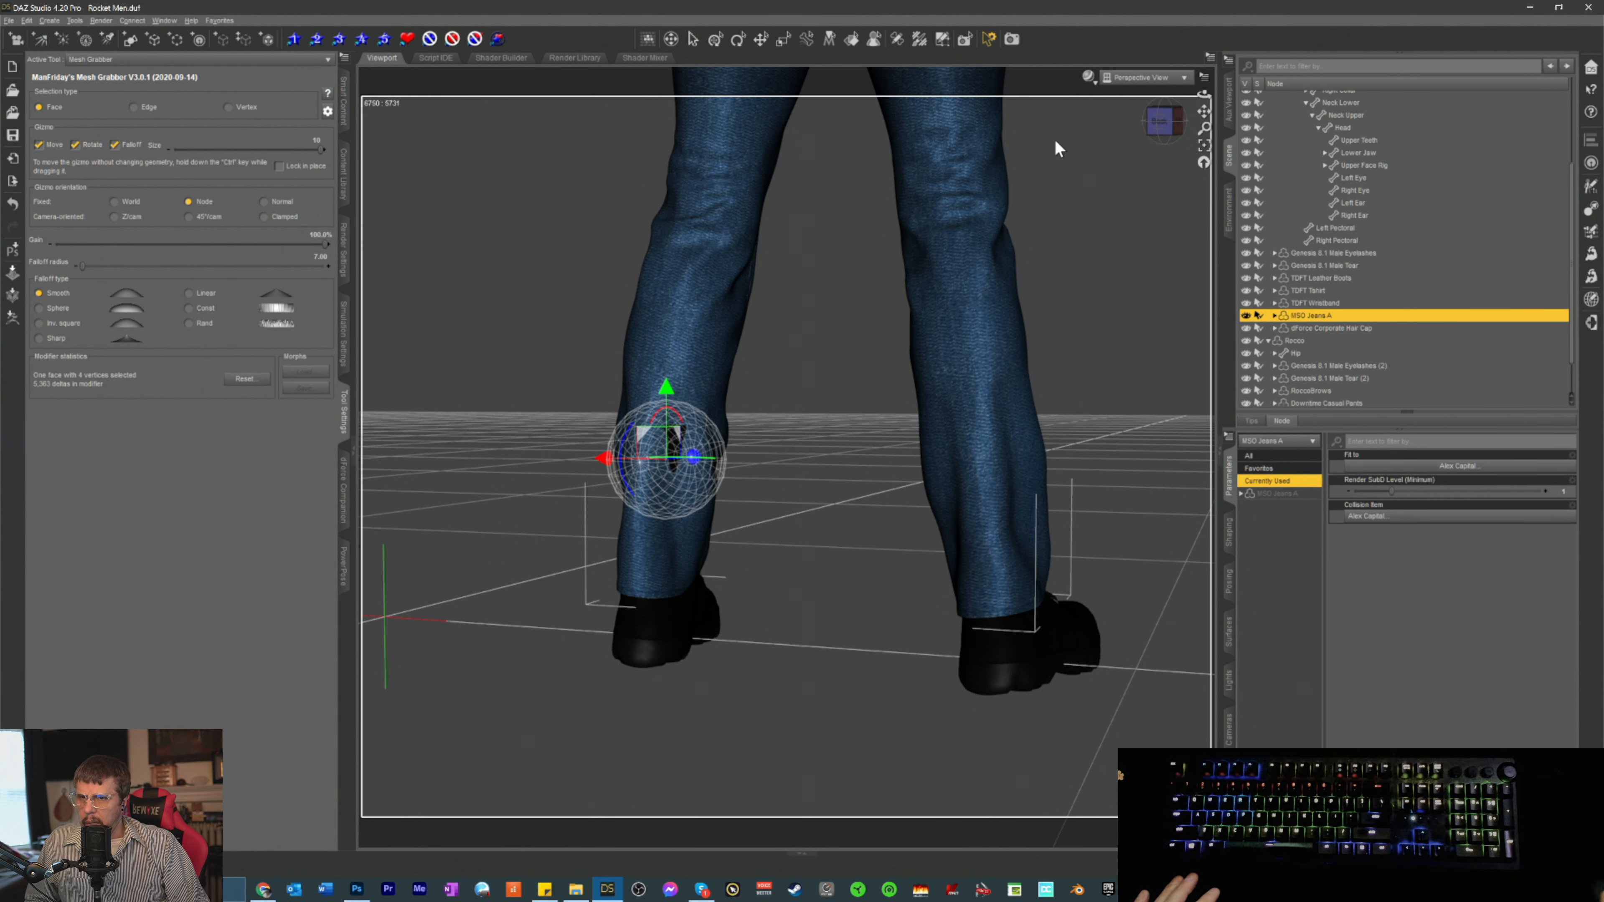
pyautogui.moveTo(1163, 122)
pyautogui.mouseDown()
pyautogui.moveTo(1166, 189)
pyautogui.moveTo(1163, 134)
pyautogui.mouseUp()
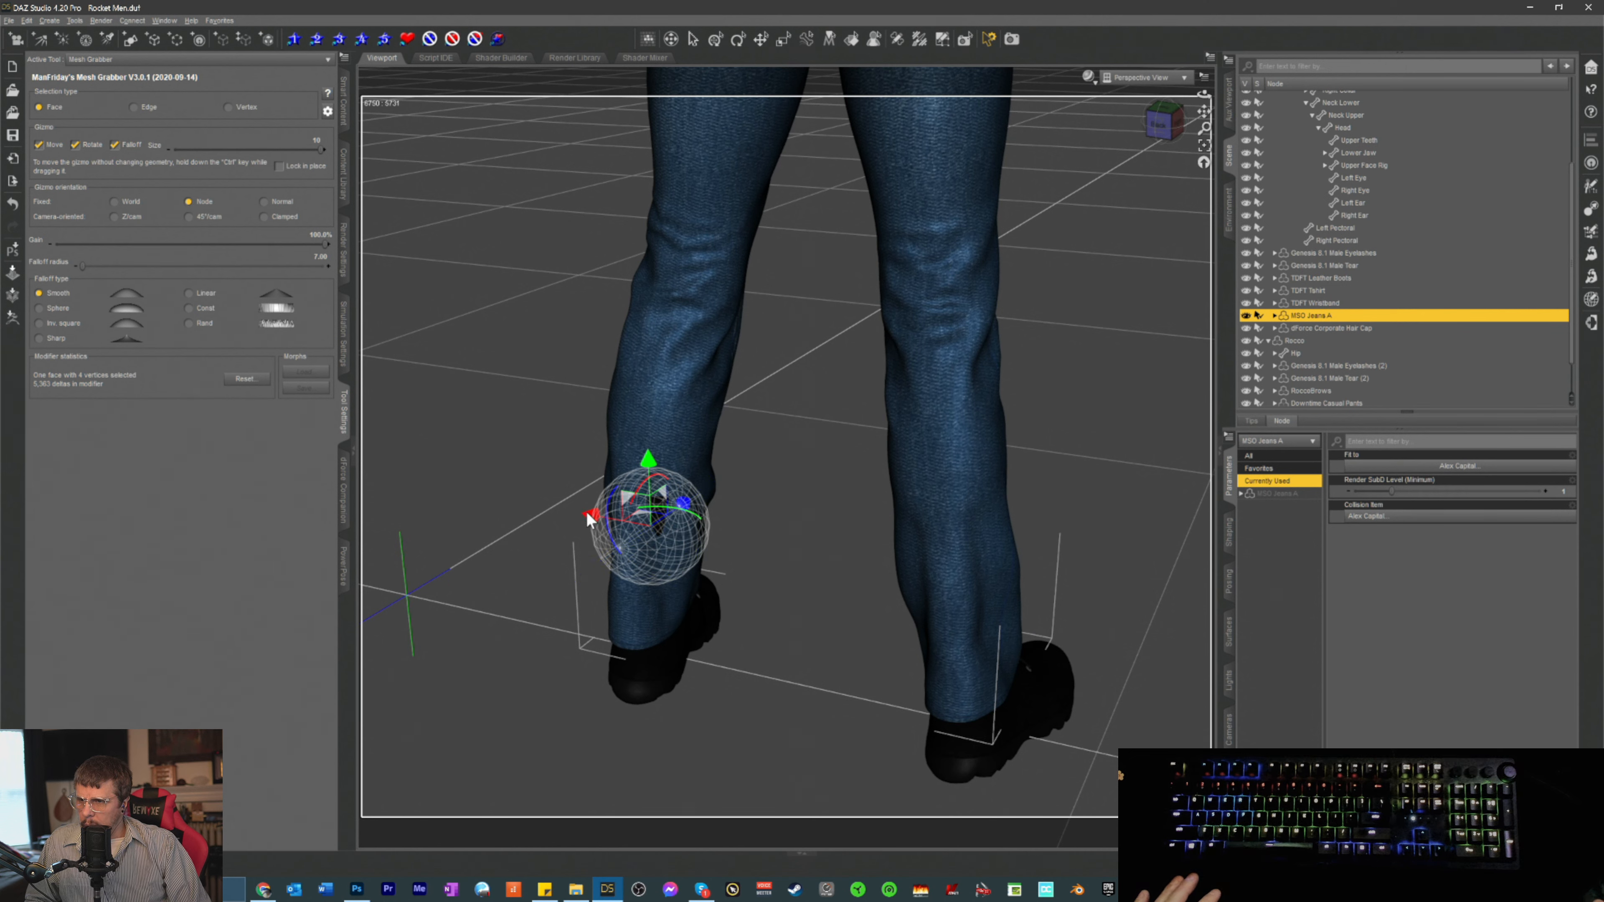
pyautogui.moveTo(587, 519); pyautogui.dragTo(598, 520)
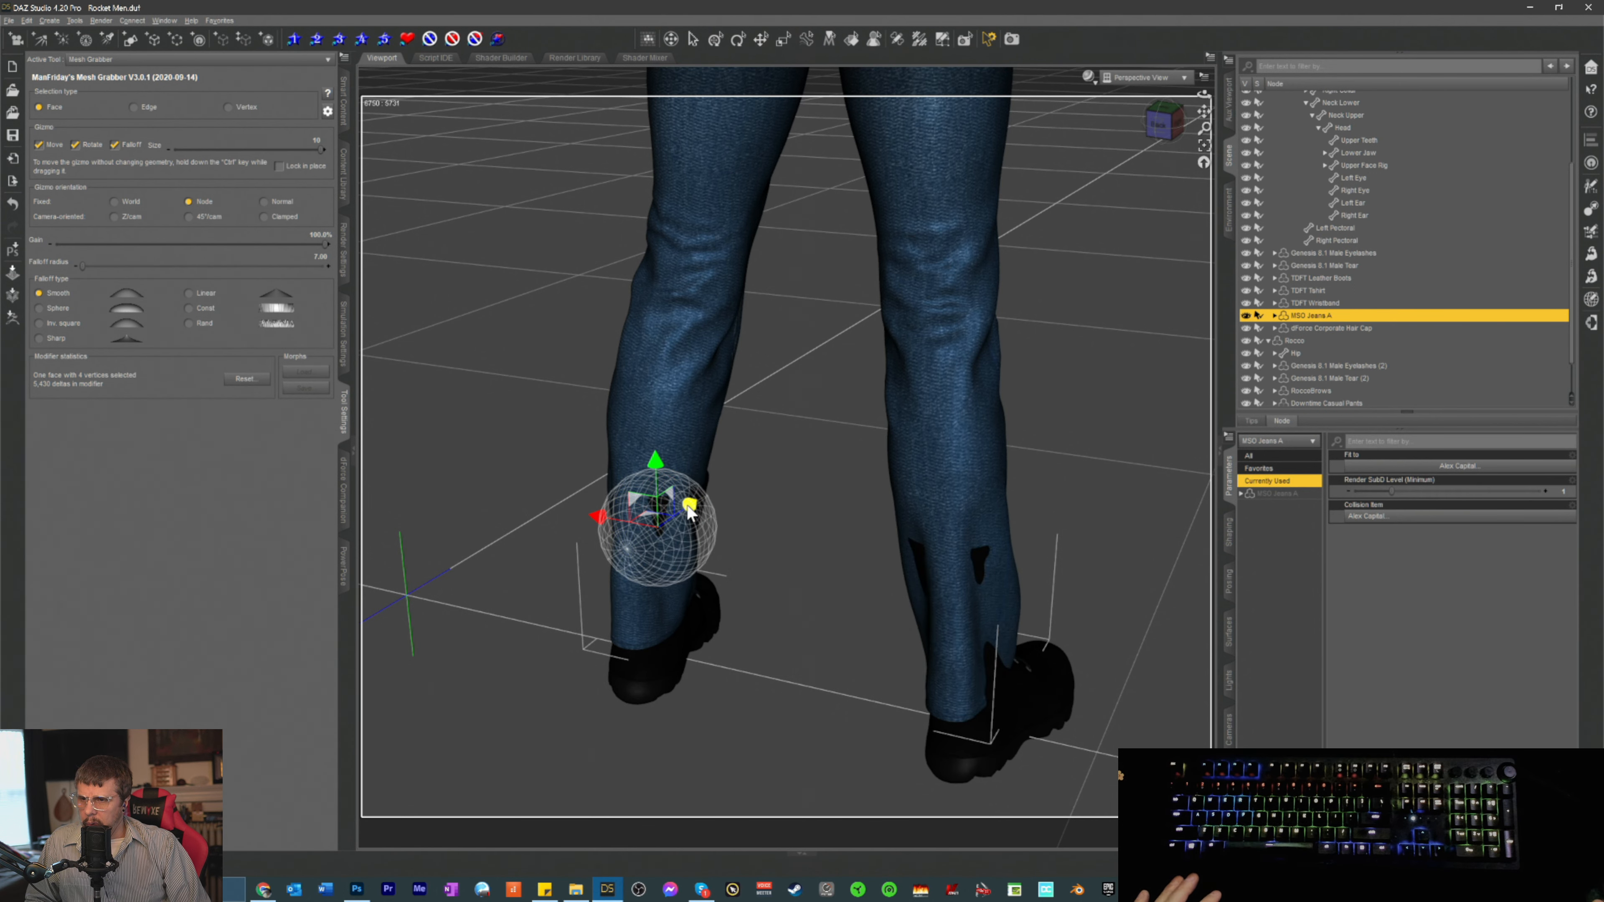
pyautogui.moveTo(686, 506); pyautogui.dragTo(686, 508)
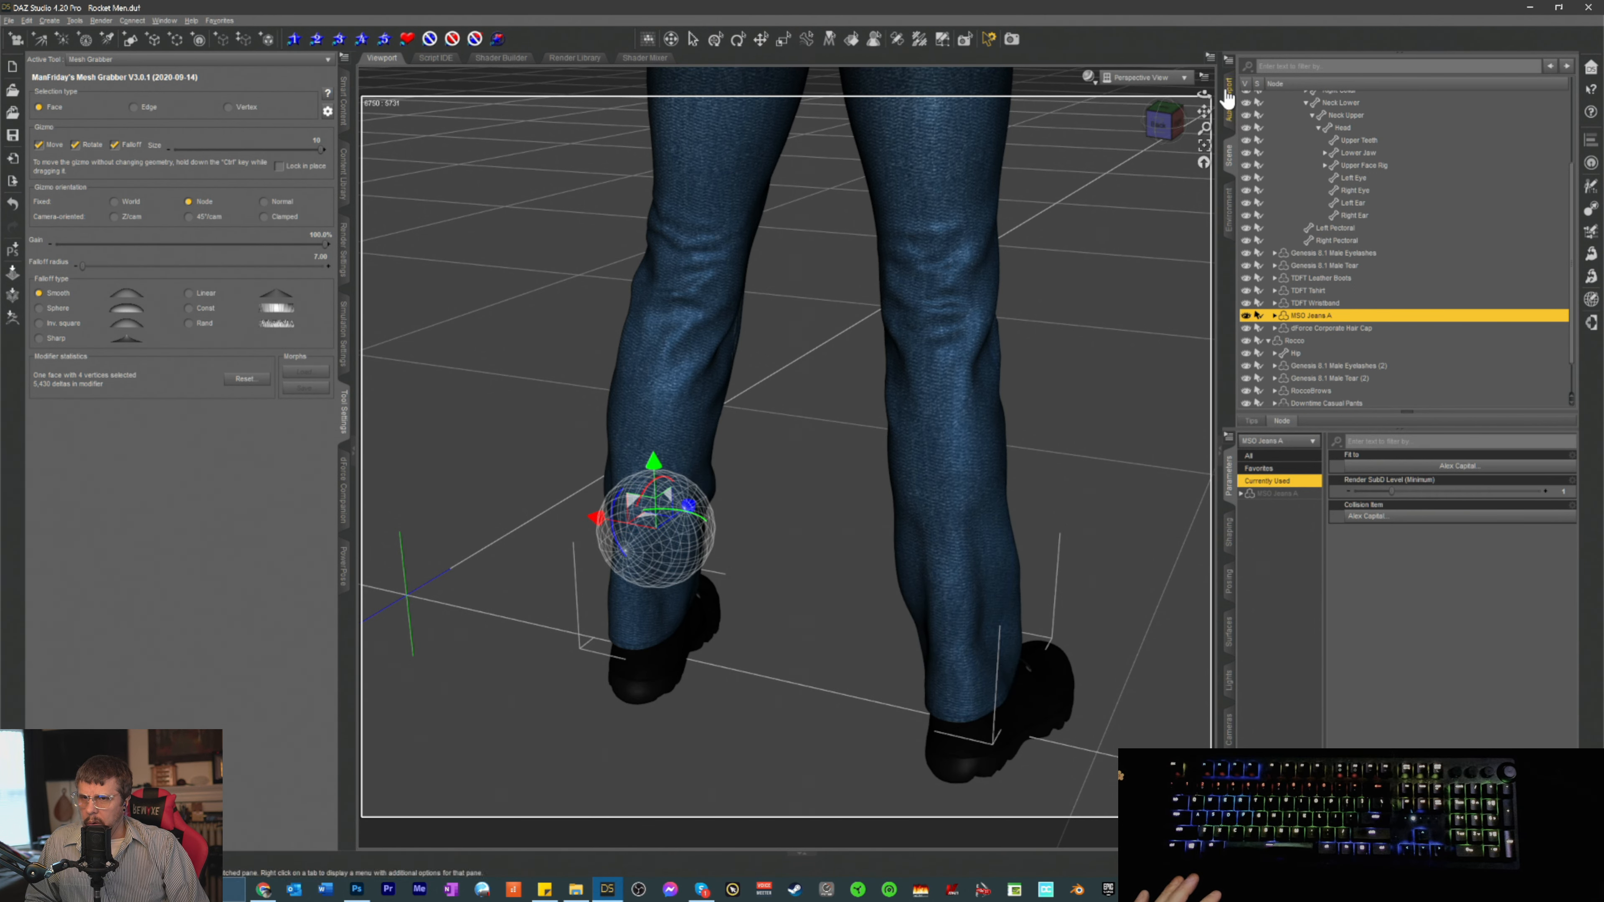
# - Pull the inner hem of the left trouser leg out over the side of the boot
pyautogui.moveTo(1158, 125); pyautogui.dragTo(1021, 115)
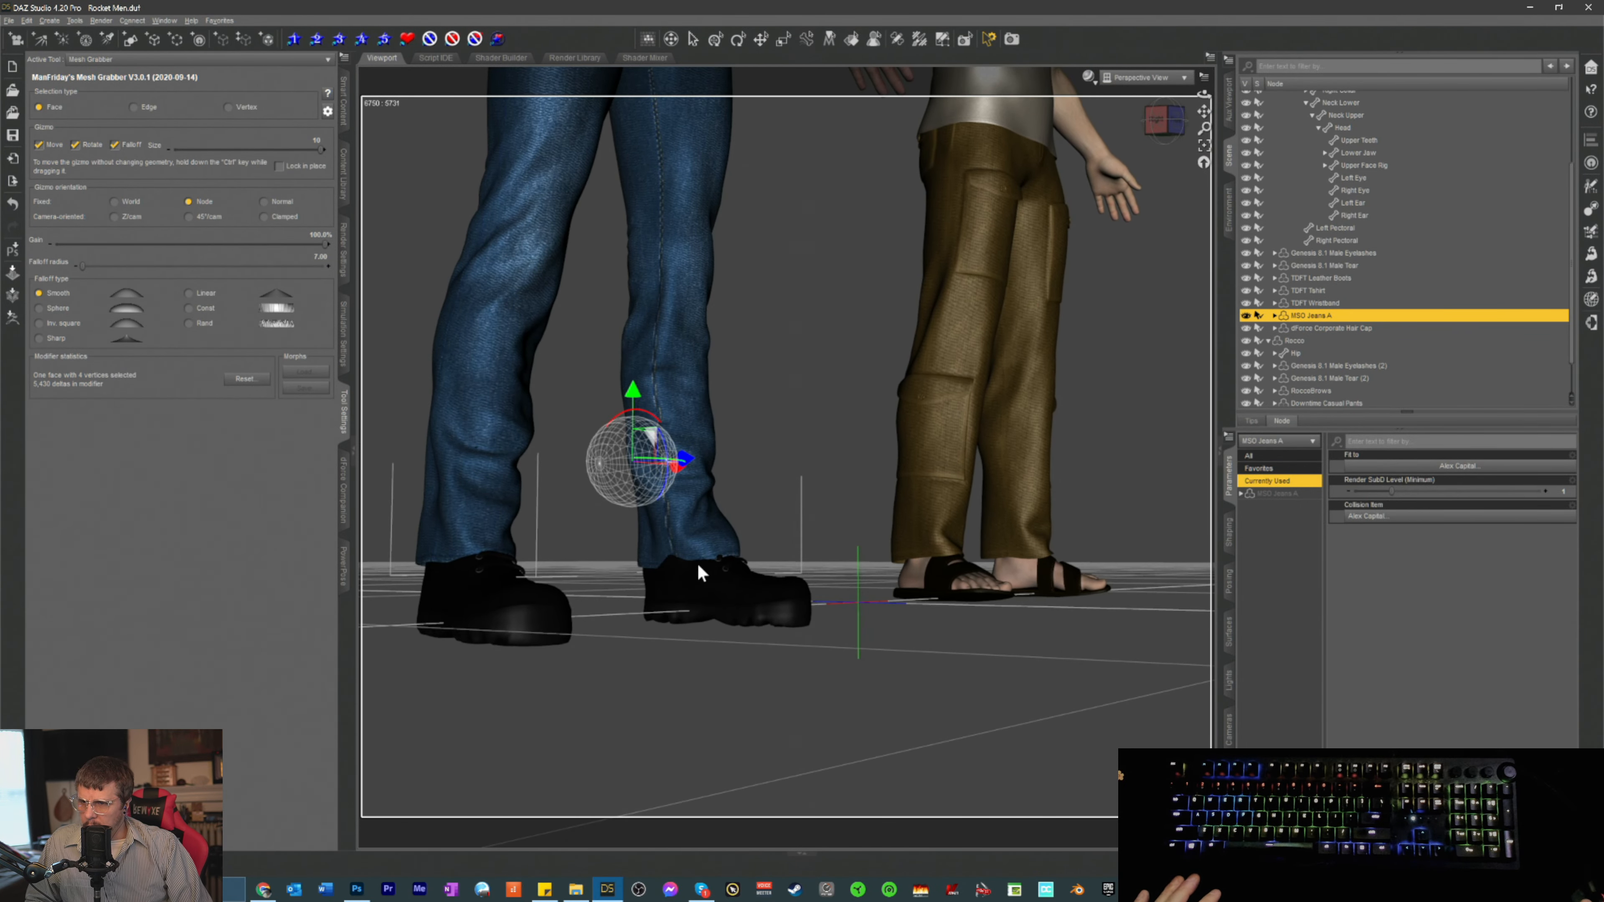
pyautogui.click(670, 559)
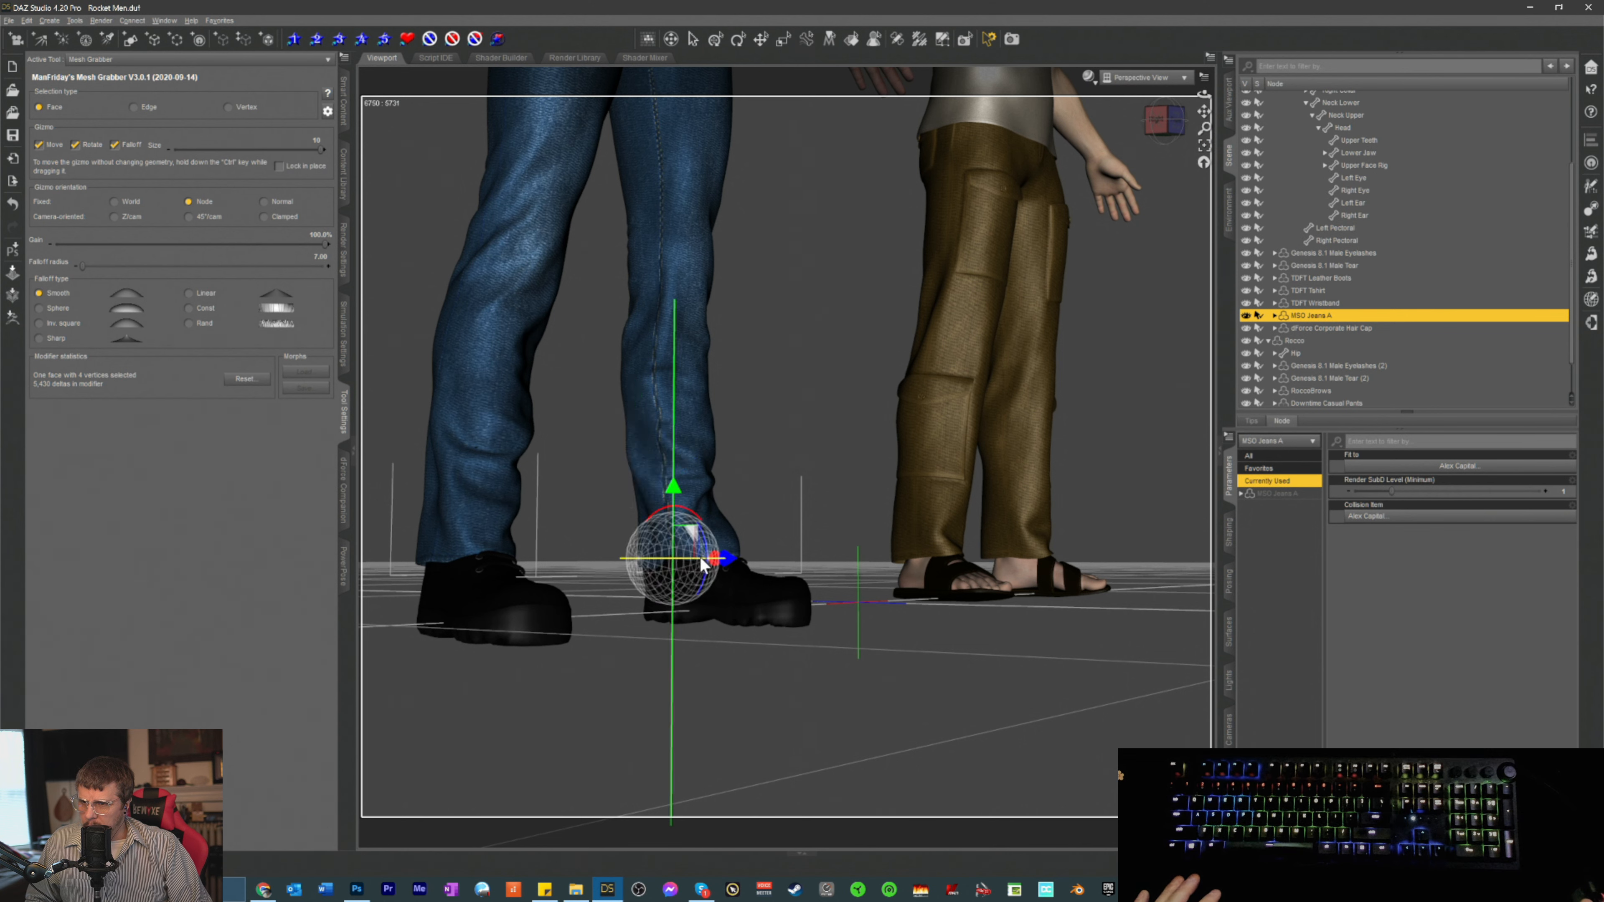
pyautogui.moveTo(712, 557); pyautogui.dragTo(711, 561)
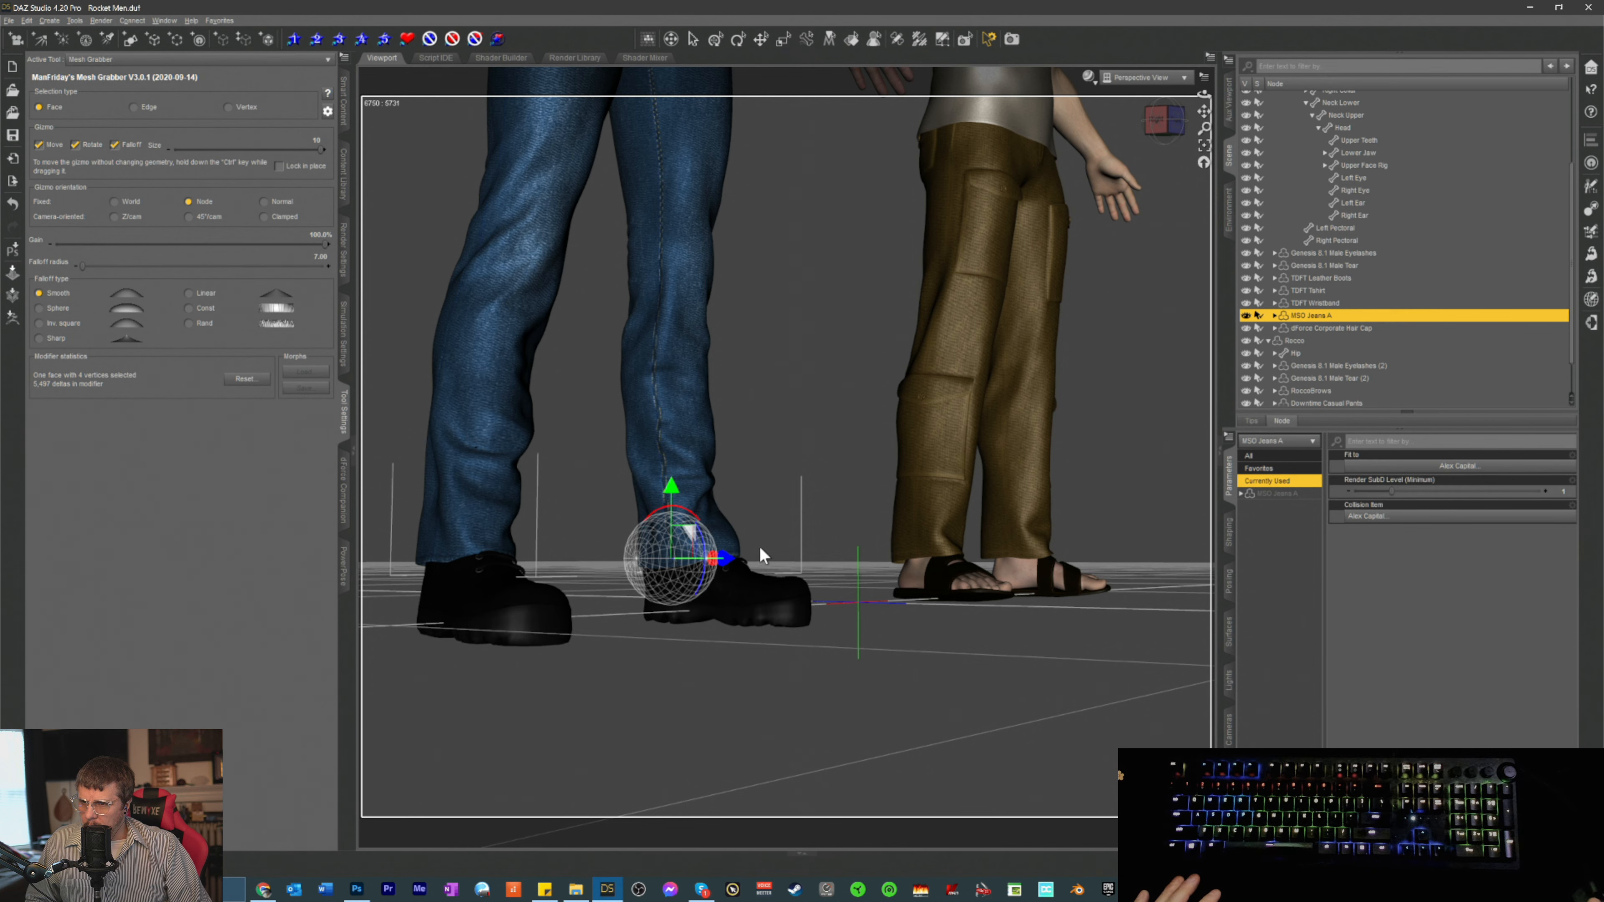
pyautogui.moveTo(1158, 126); pyautogui.dragTo(1101, 131)
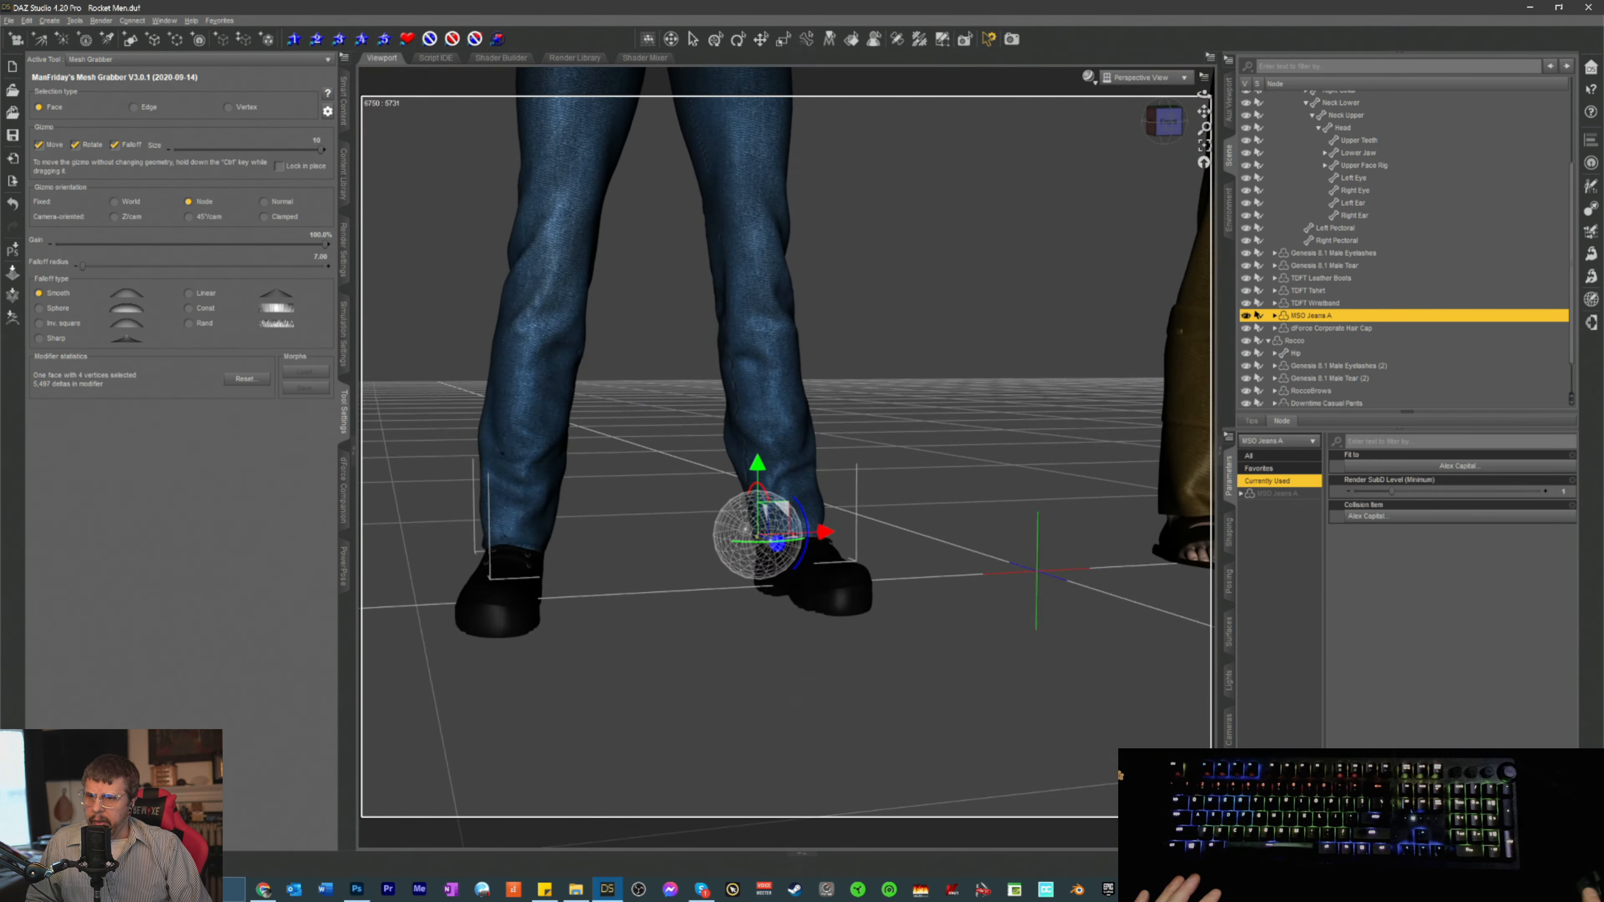
# - Leave Mesh Grabber for the Translate tool and examine the jeans' fit at the boots and waist, then both full figures
pyautogui.click(761, 39)
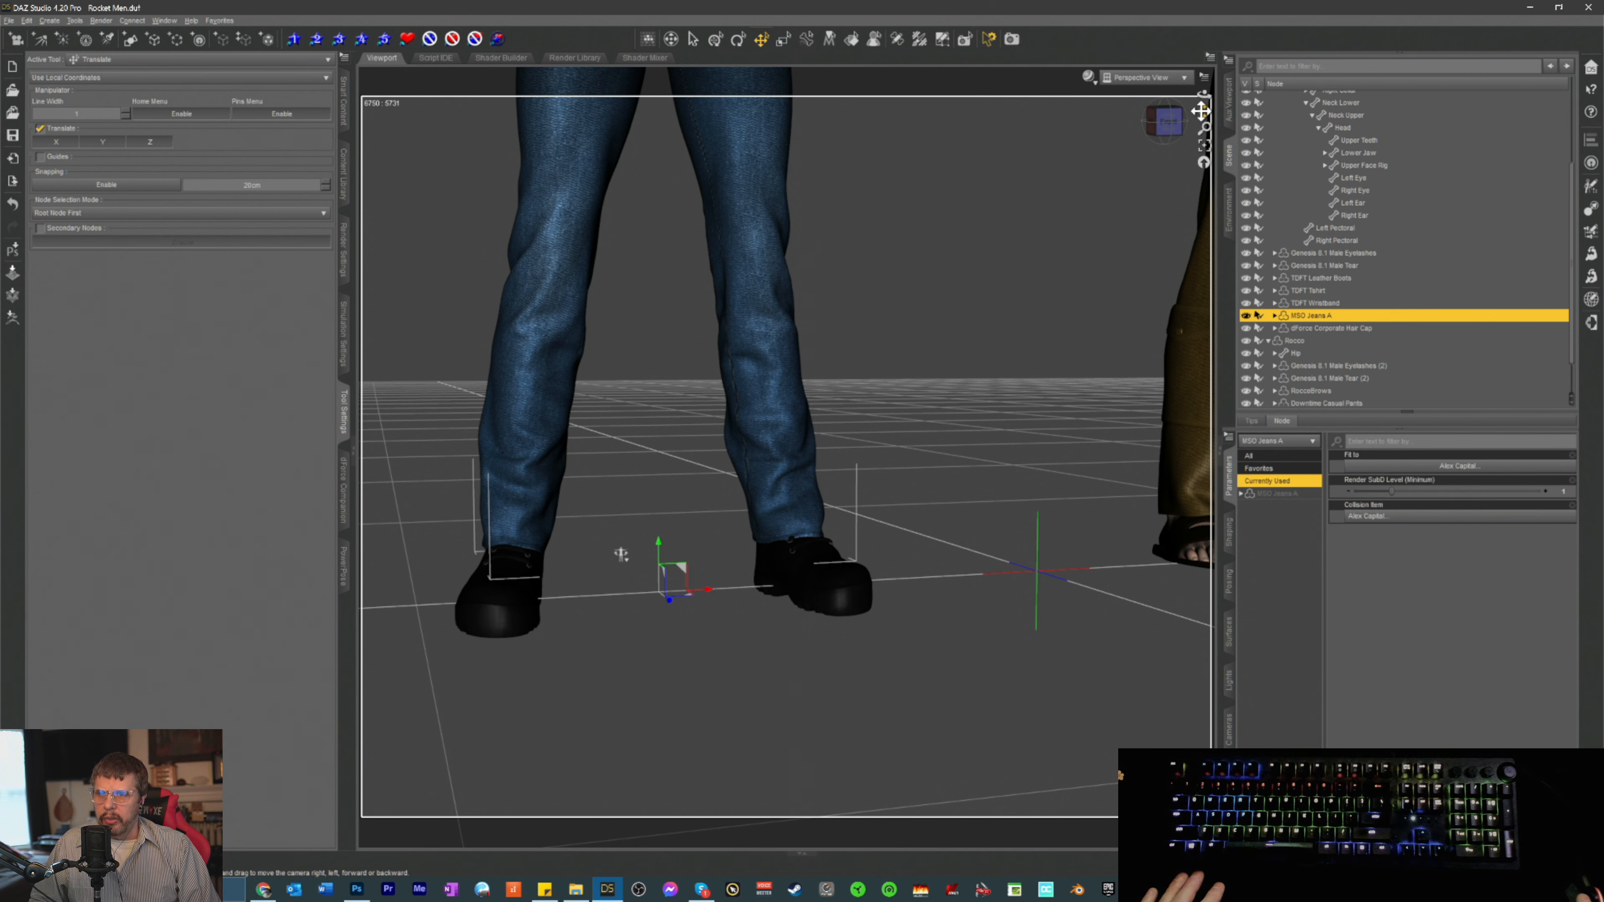
pyautogui.scroll(6, 833, 596)
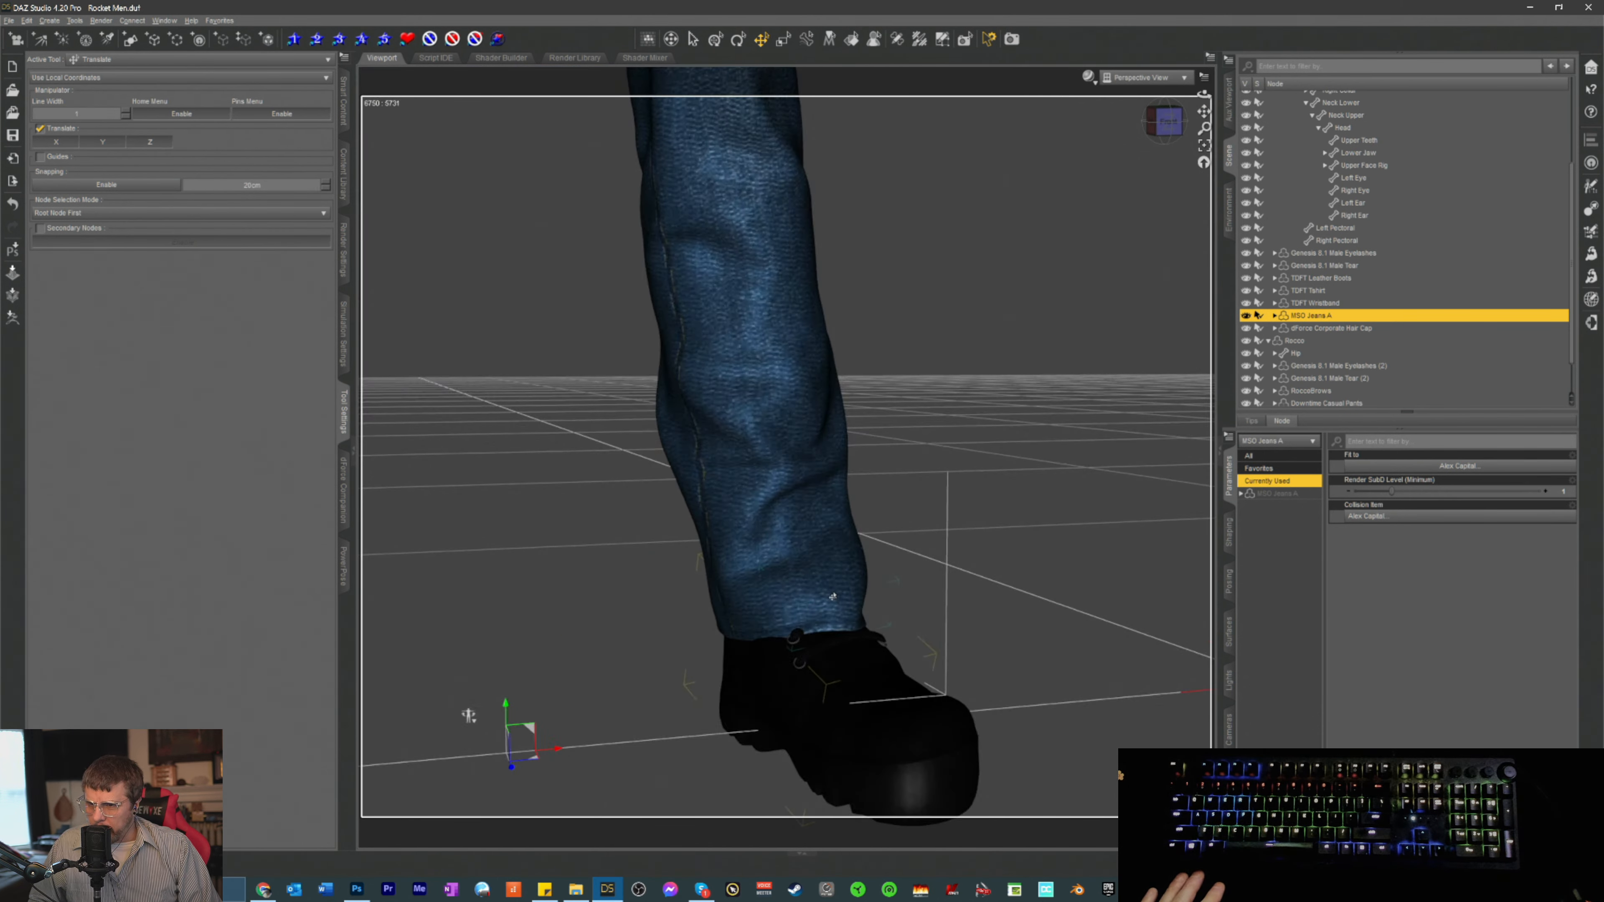
pyautogui.scroll(-7, 857, 609)
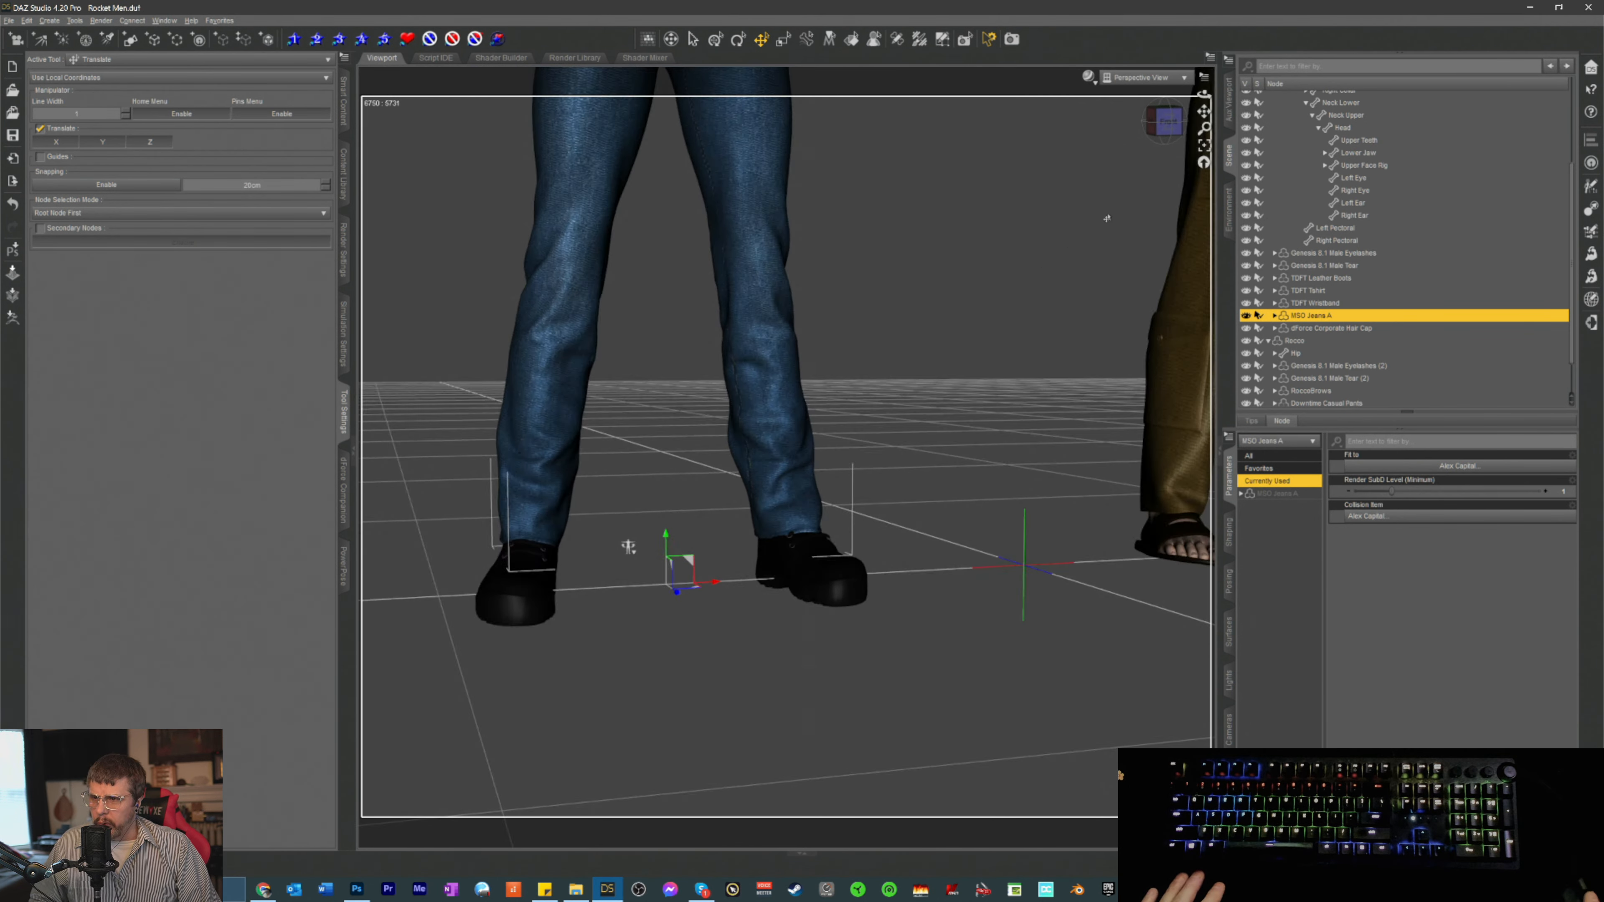
pyautogui.moveTo(1204, 111); pyautogui.dragTo(1194, 266)
pyautogui.moveTo(1167, 124)
pyautogui.mouseDown()
pyautogui.moveTo(707, 135)
pyautogui.moveTo(1074, 130)
pyautogui.moveTo(1181, 94)
pyautogui.mouseUp()
pyautogui.moveTo(1102, 155); pyautogui.dragTo(1082, 199)
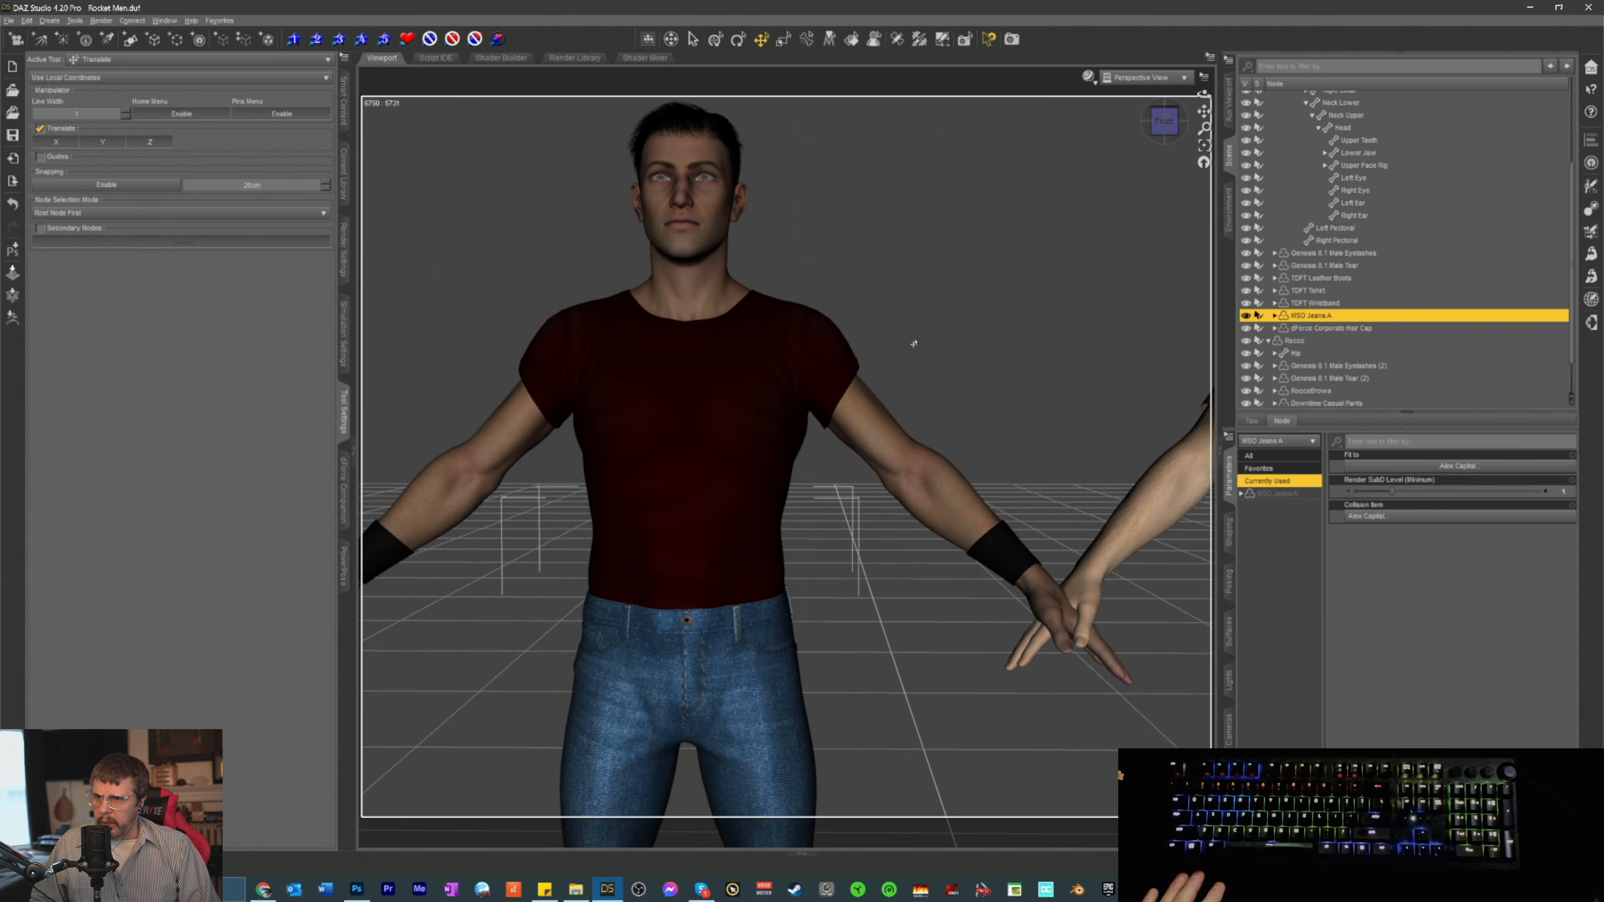
pyautogui.scroll(-2, 896, 278)
pyautogui.scroll(-2, 884, 253)
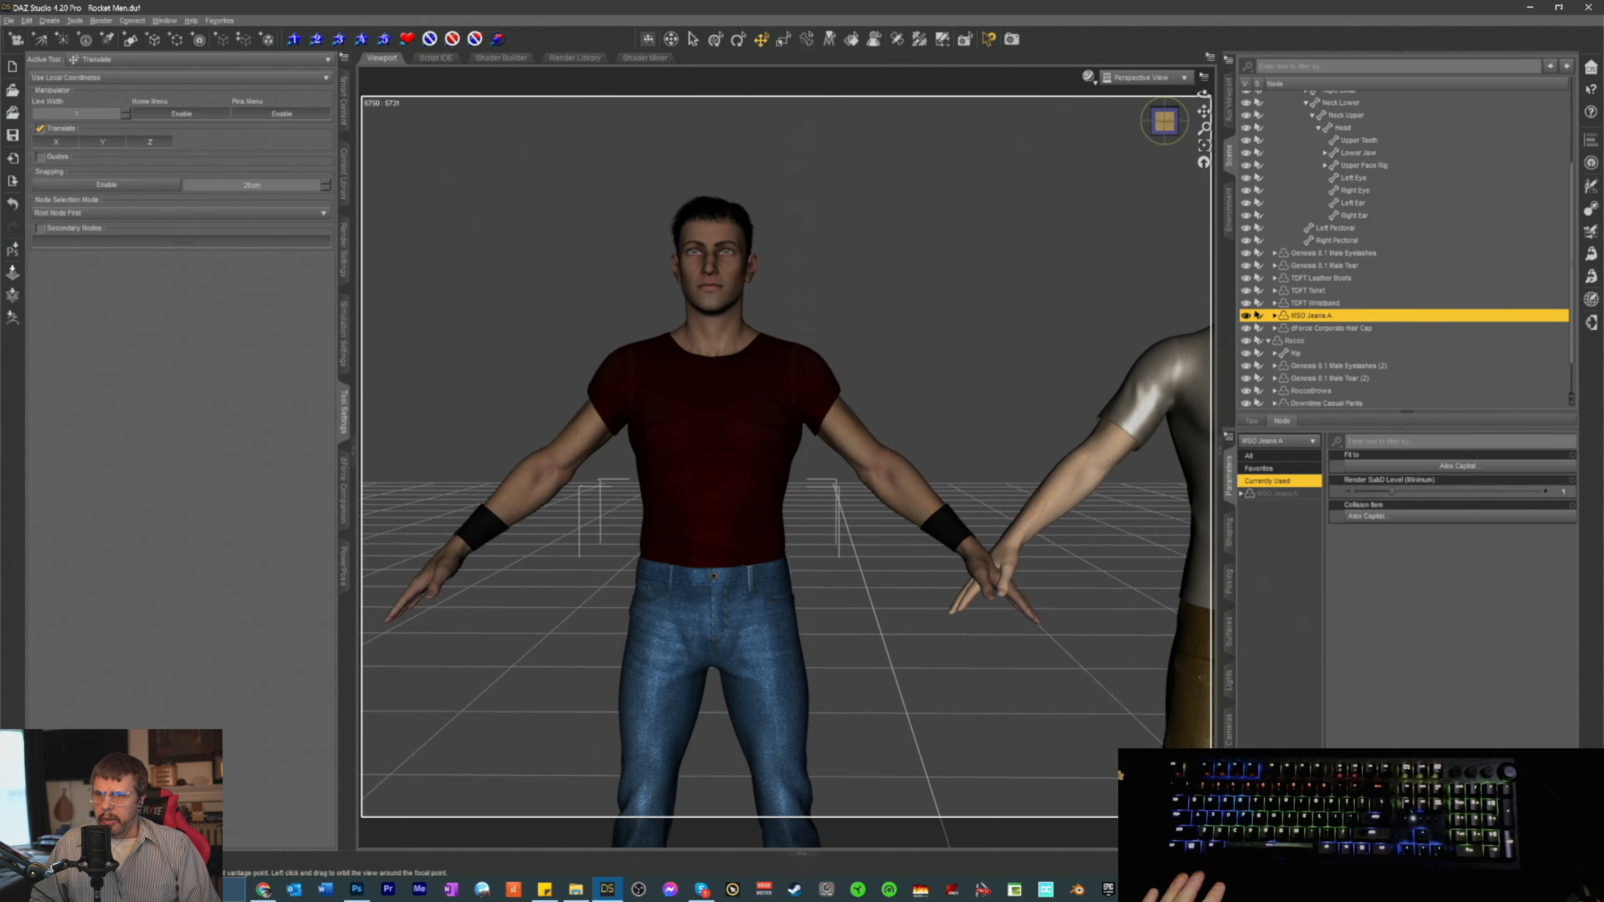
pyautogui.moveTo(1165, 122); pyautogui.dragTo(1127, 207)
pyautogui.scroll(-1, 966, 233)
pyautogui.scroll(-4, 966, 232)
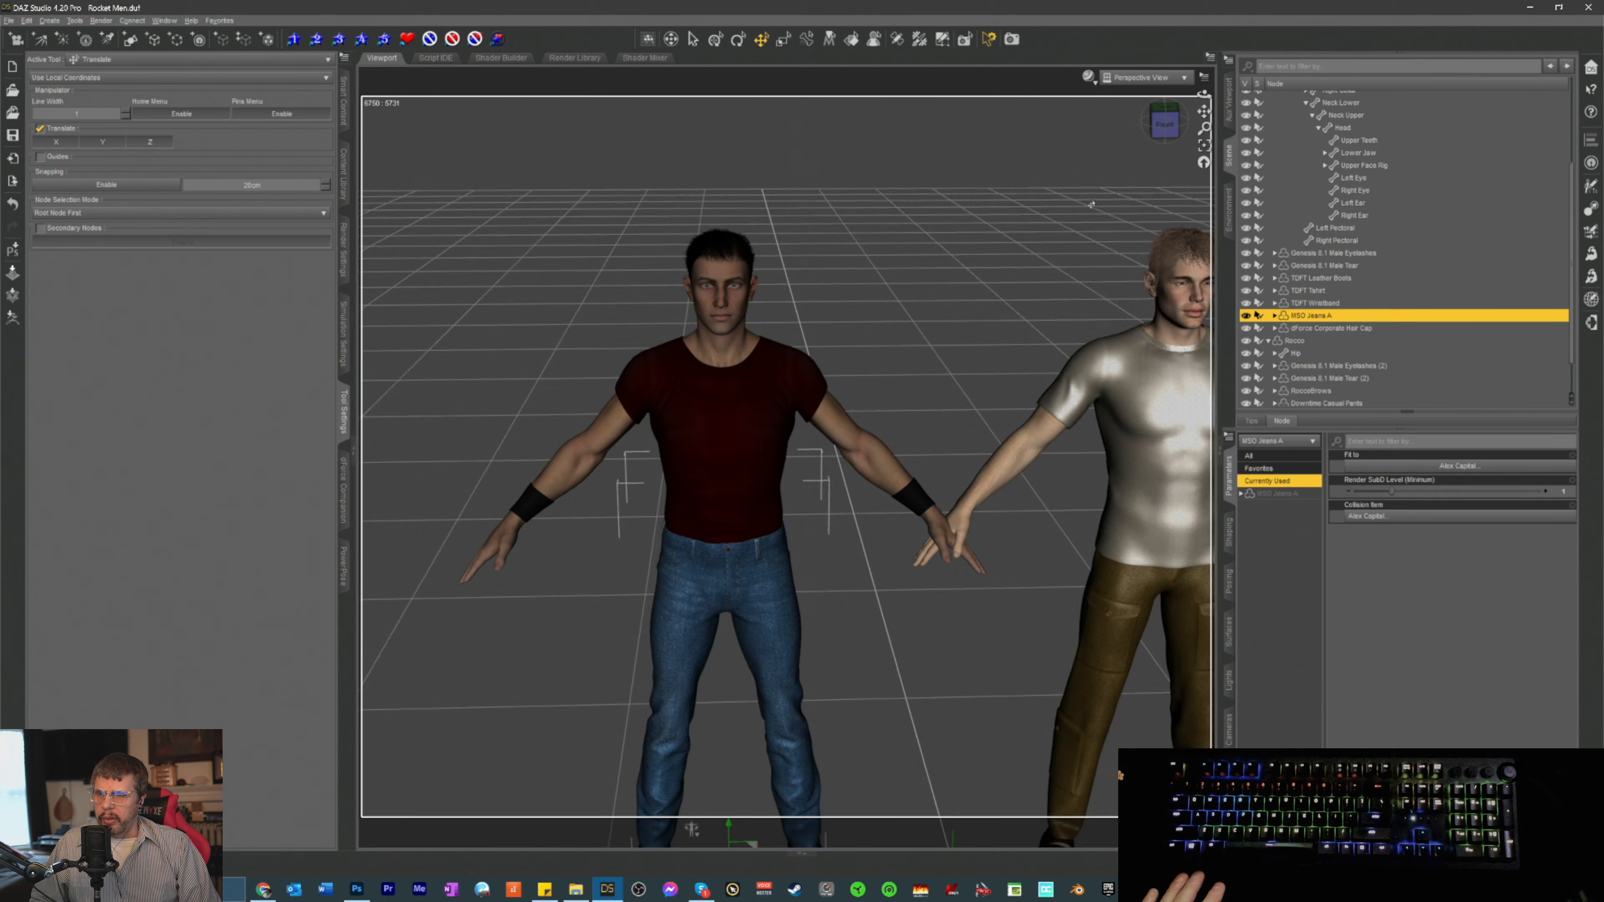
pyautogui.moveTo(1204, 111)
pyautogui.mouseDown()
pyautogui.moveTo(1190, 108)
pyautogui.moveTo(1192, 140)
pyautogui.mouseUp()
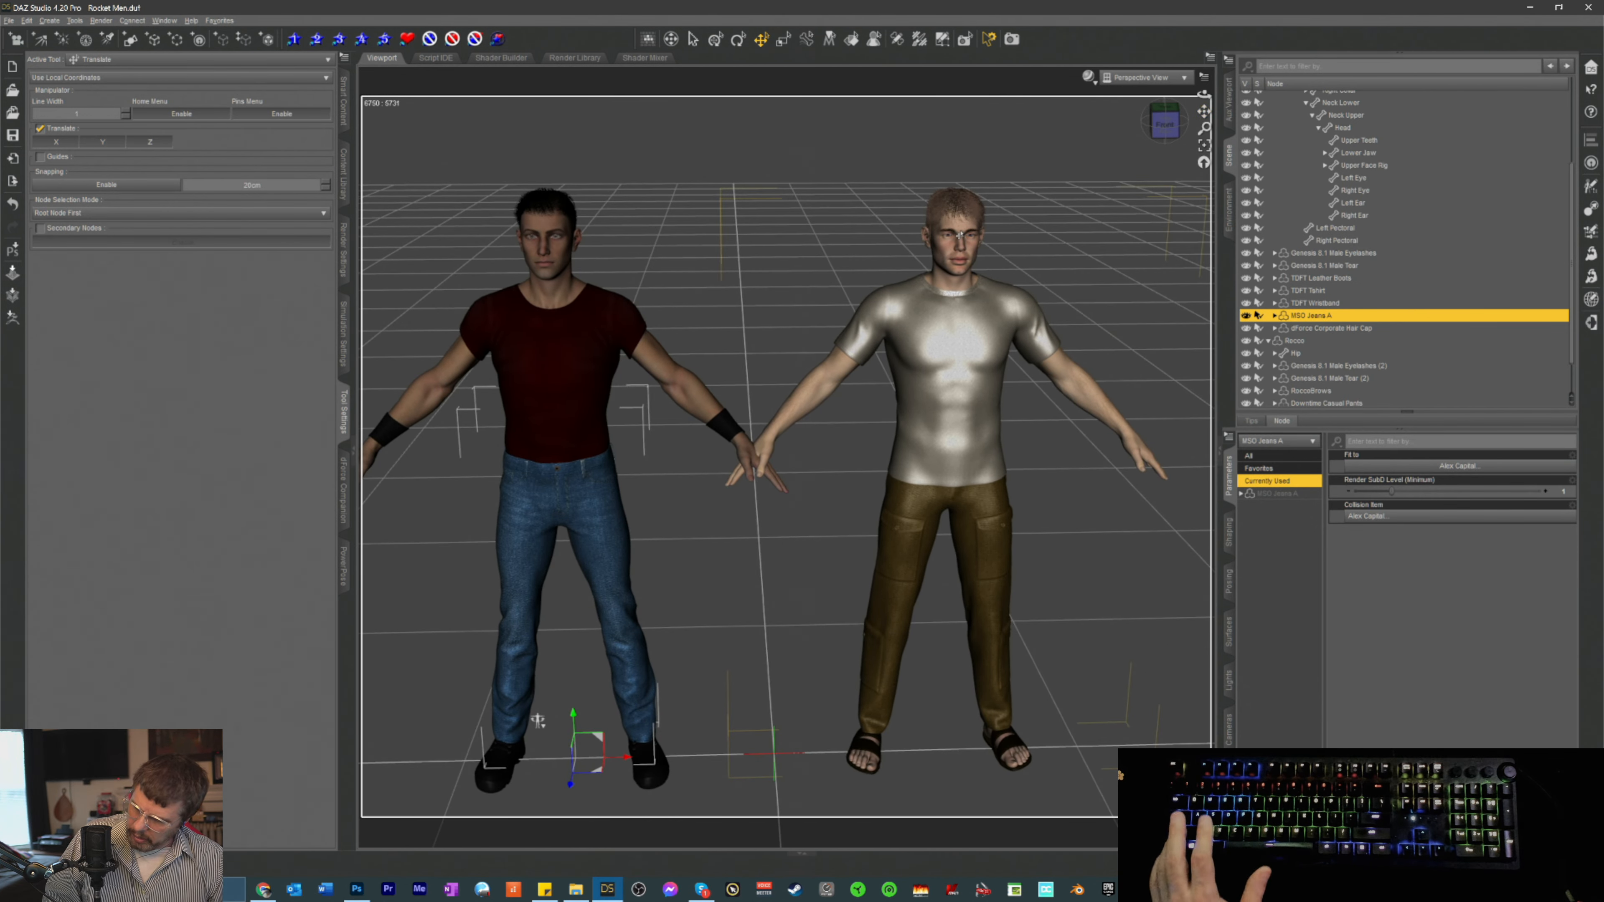
# - Save the scene and select the Rocco figure
pyautogui.hotkey('ctrl', 's')
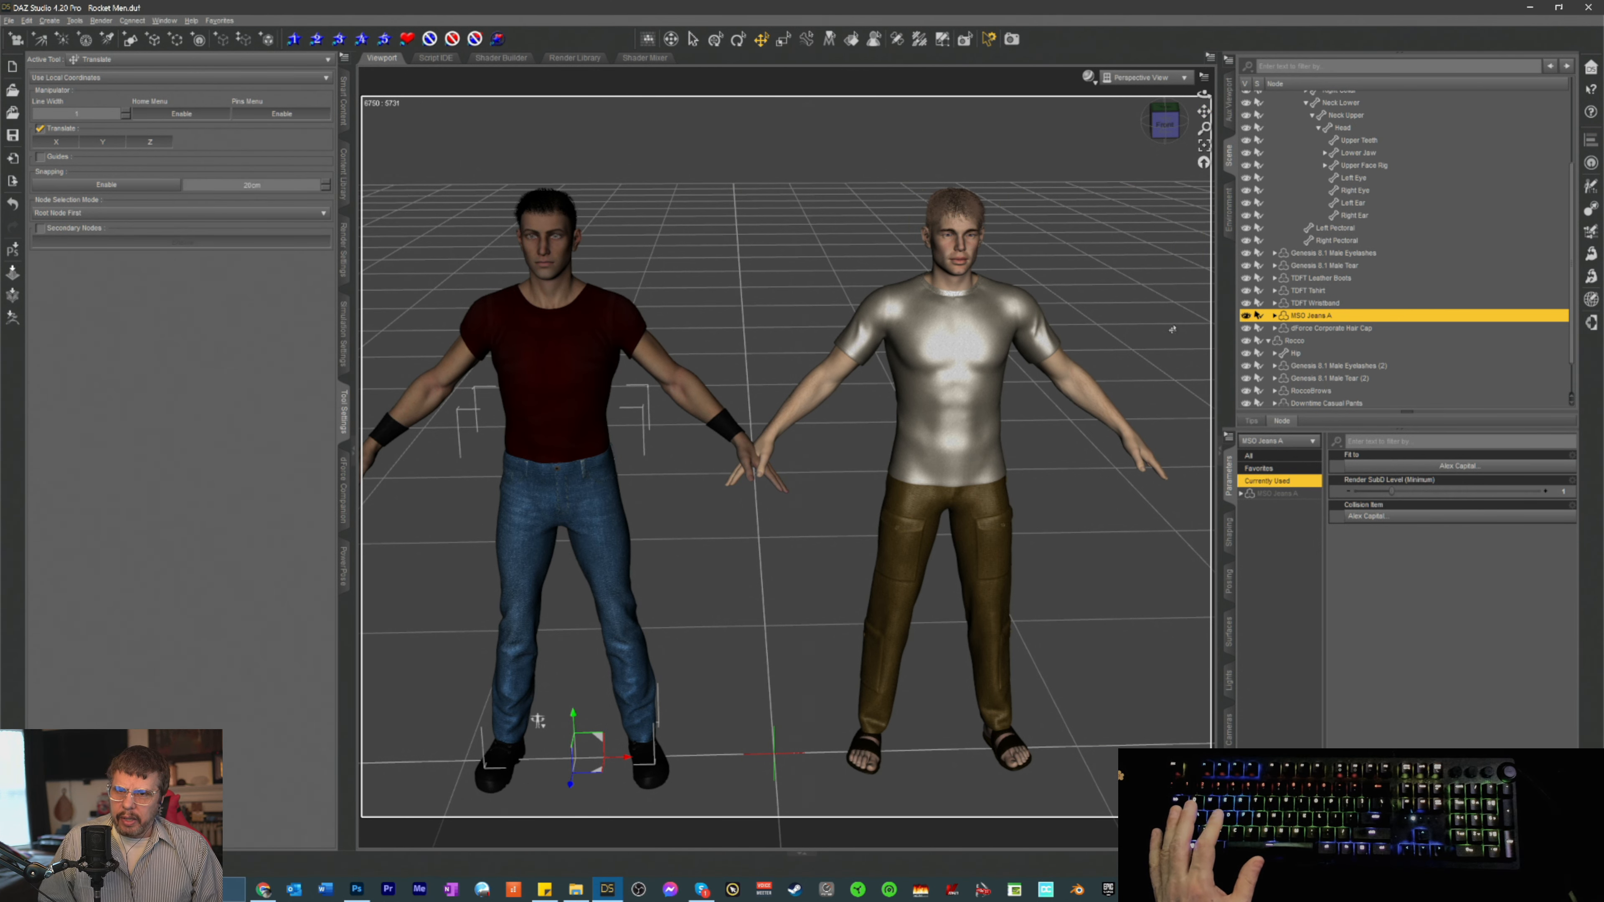
pyautogui.click(1290, 338)
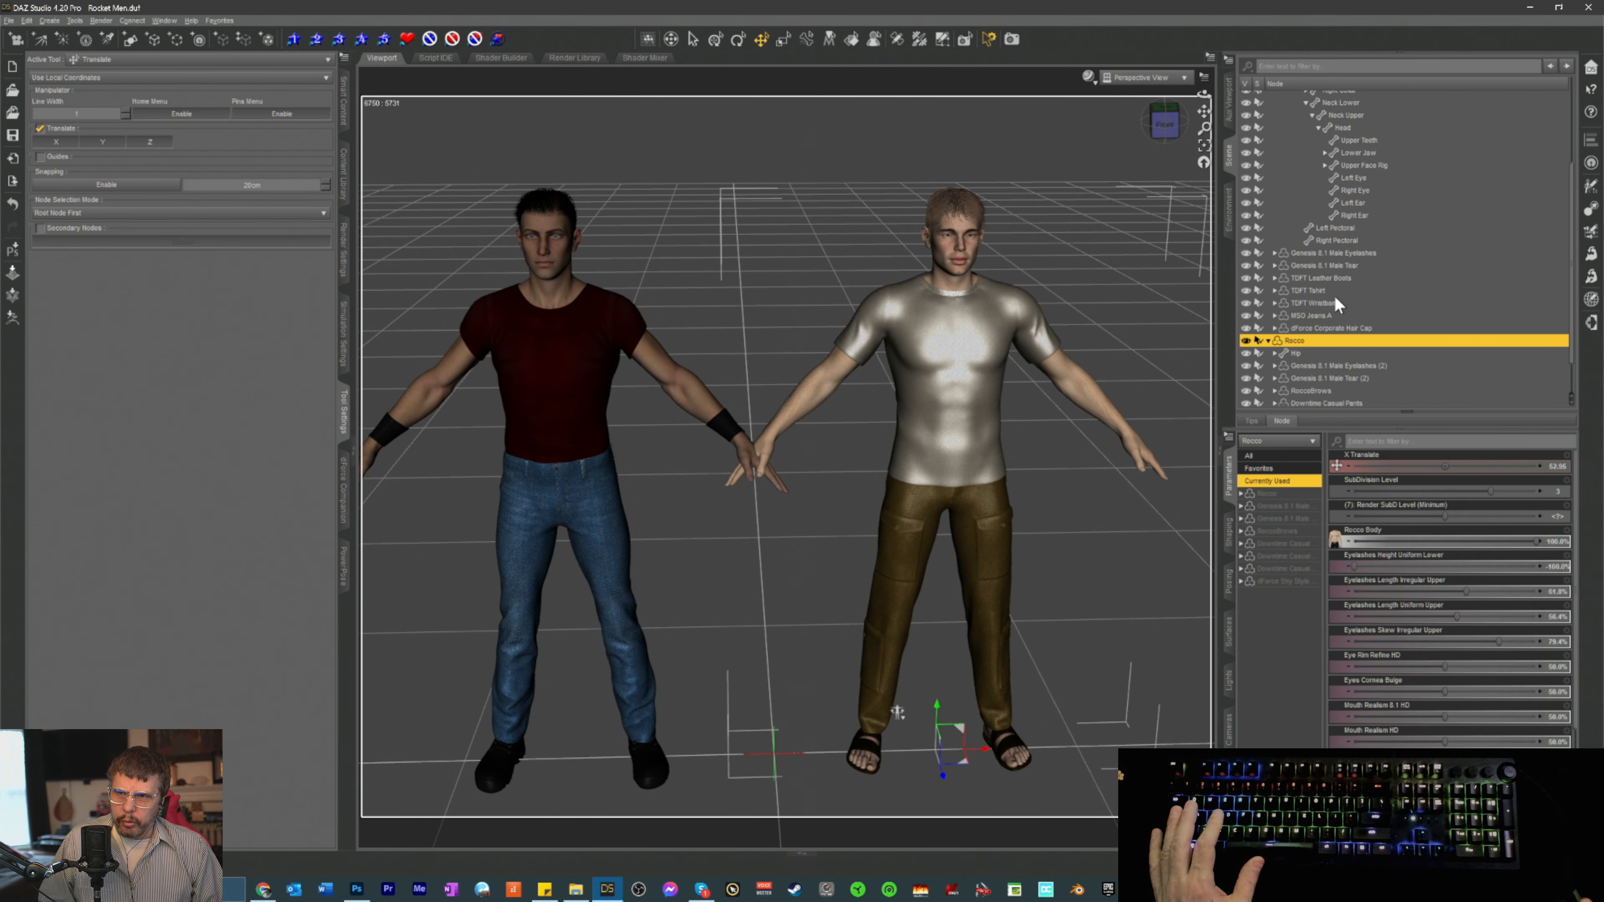
pyautogui.scroll(-1, 1324, 332)
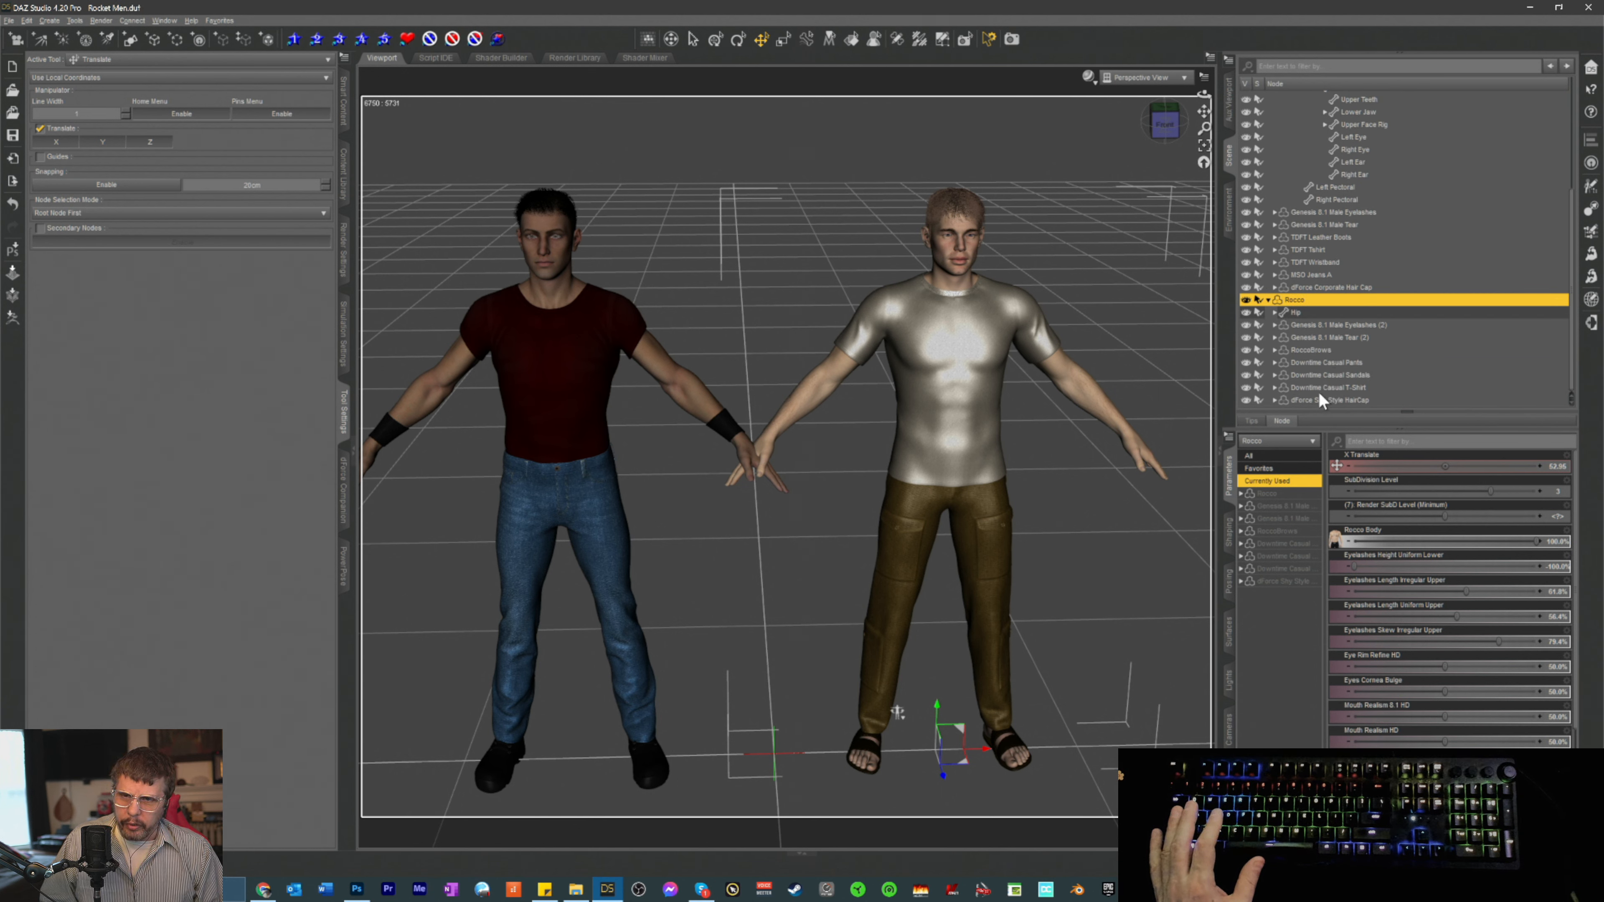
# - Select Rocco's Downtime Casual T-Shirt and browse the material presets of the dForce Downtime Casual product for matching shirts
pyautogui.click(1309, 388)
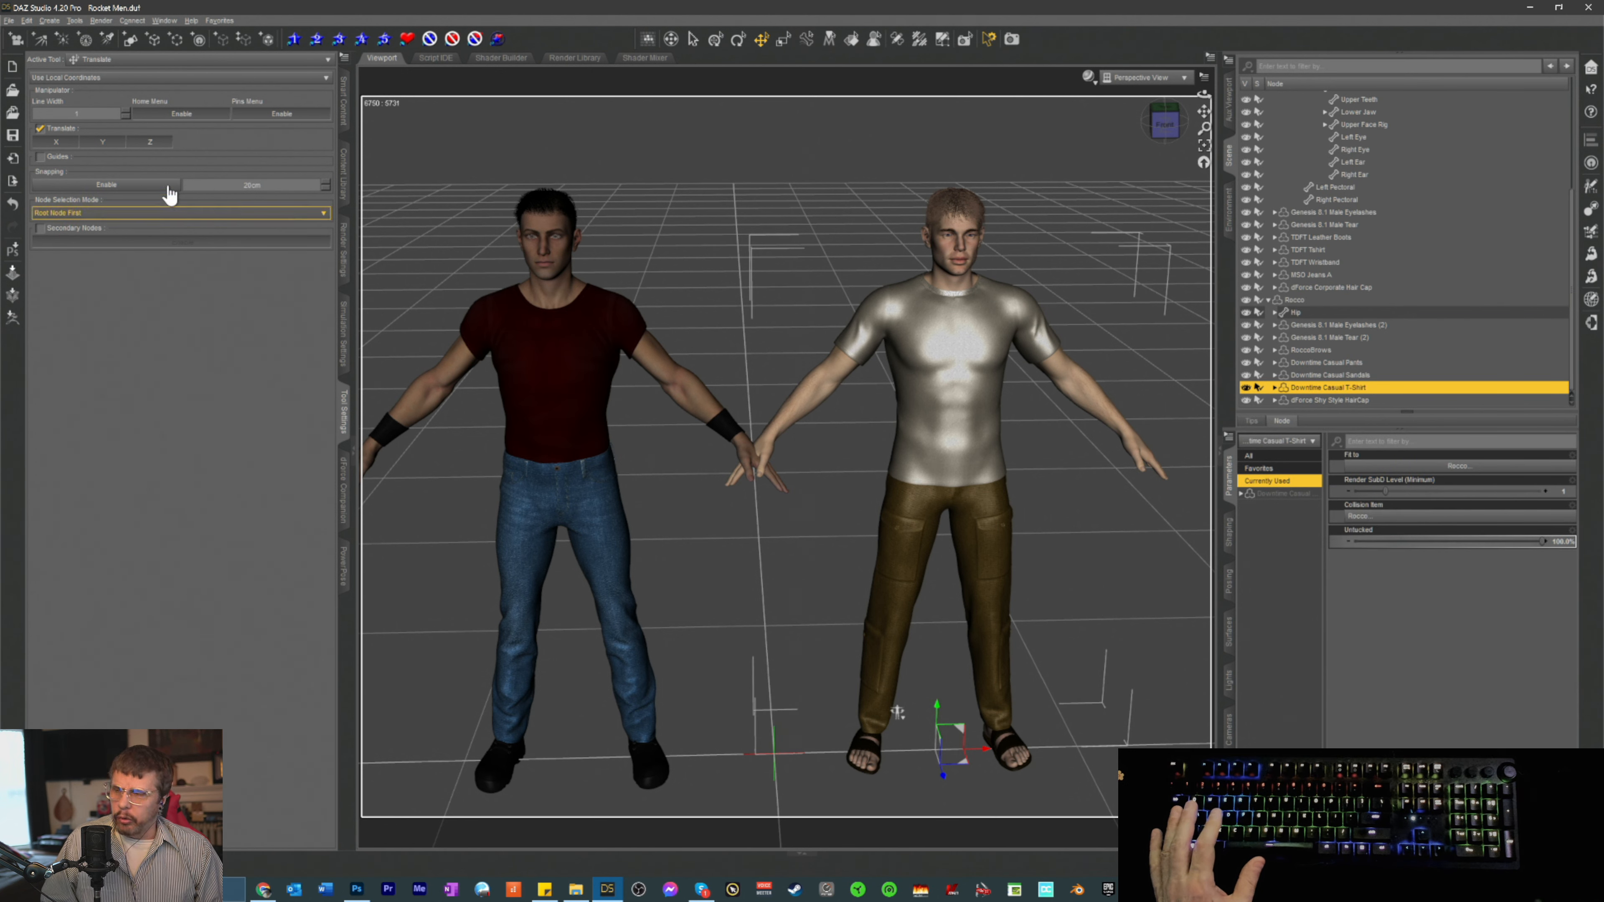
pyautogui.click(351, 104)
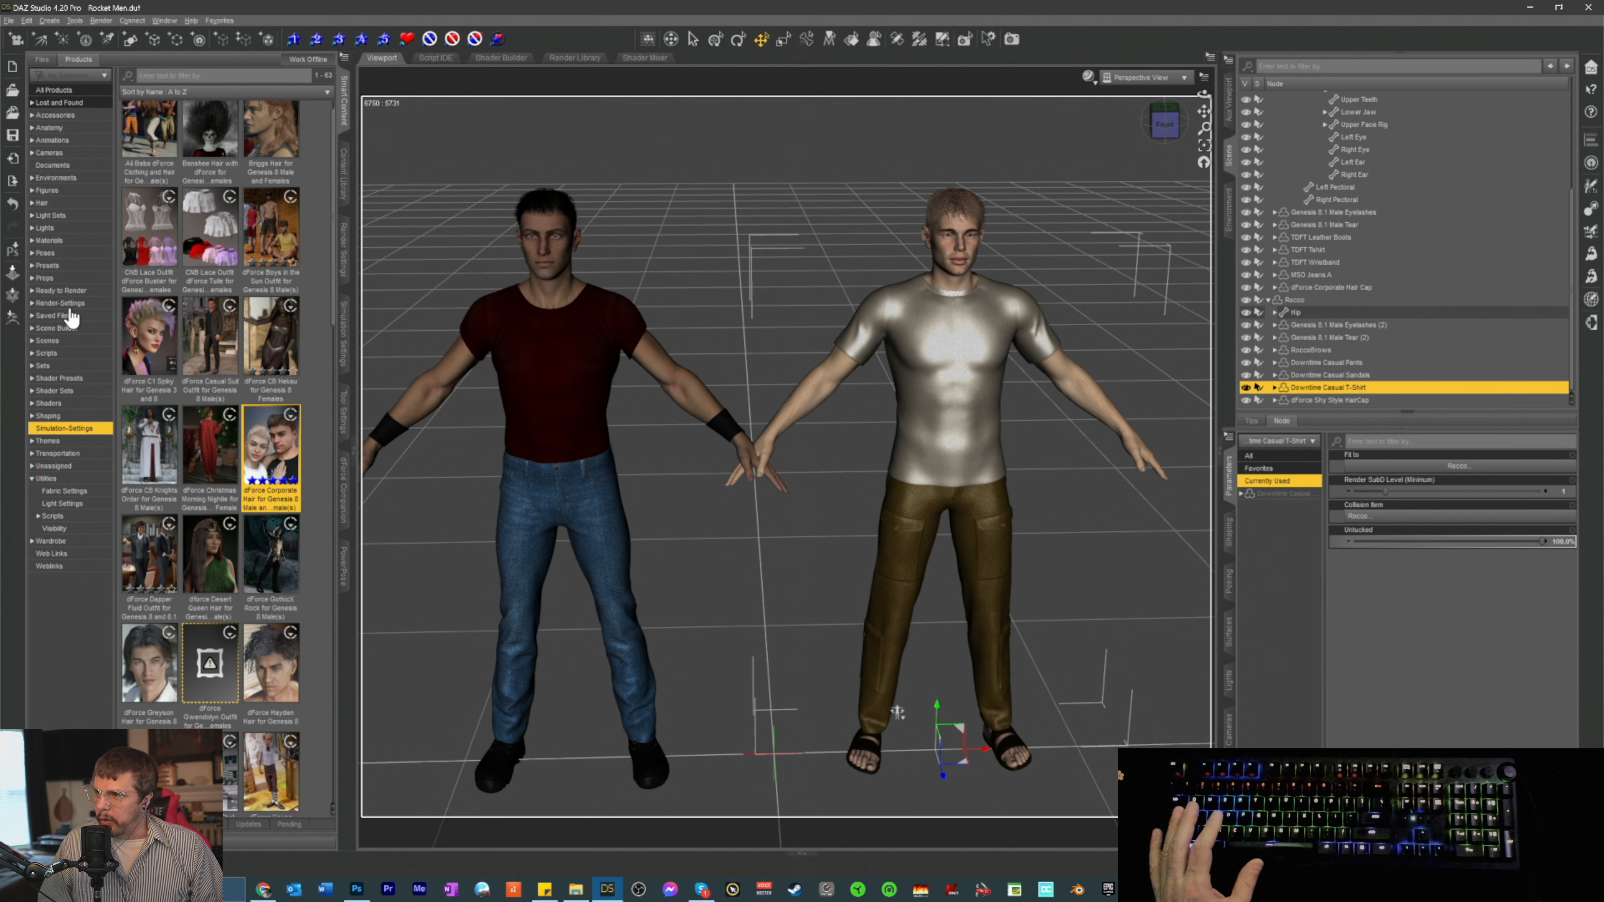
pyautogui.click(51, 241)
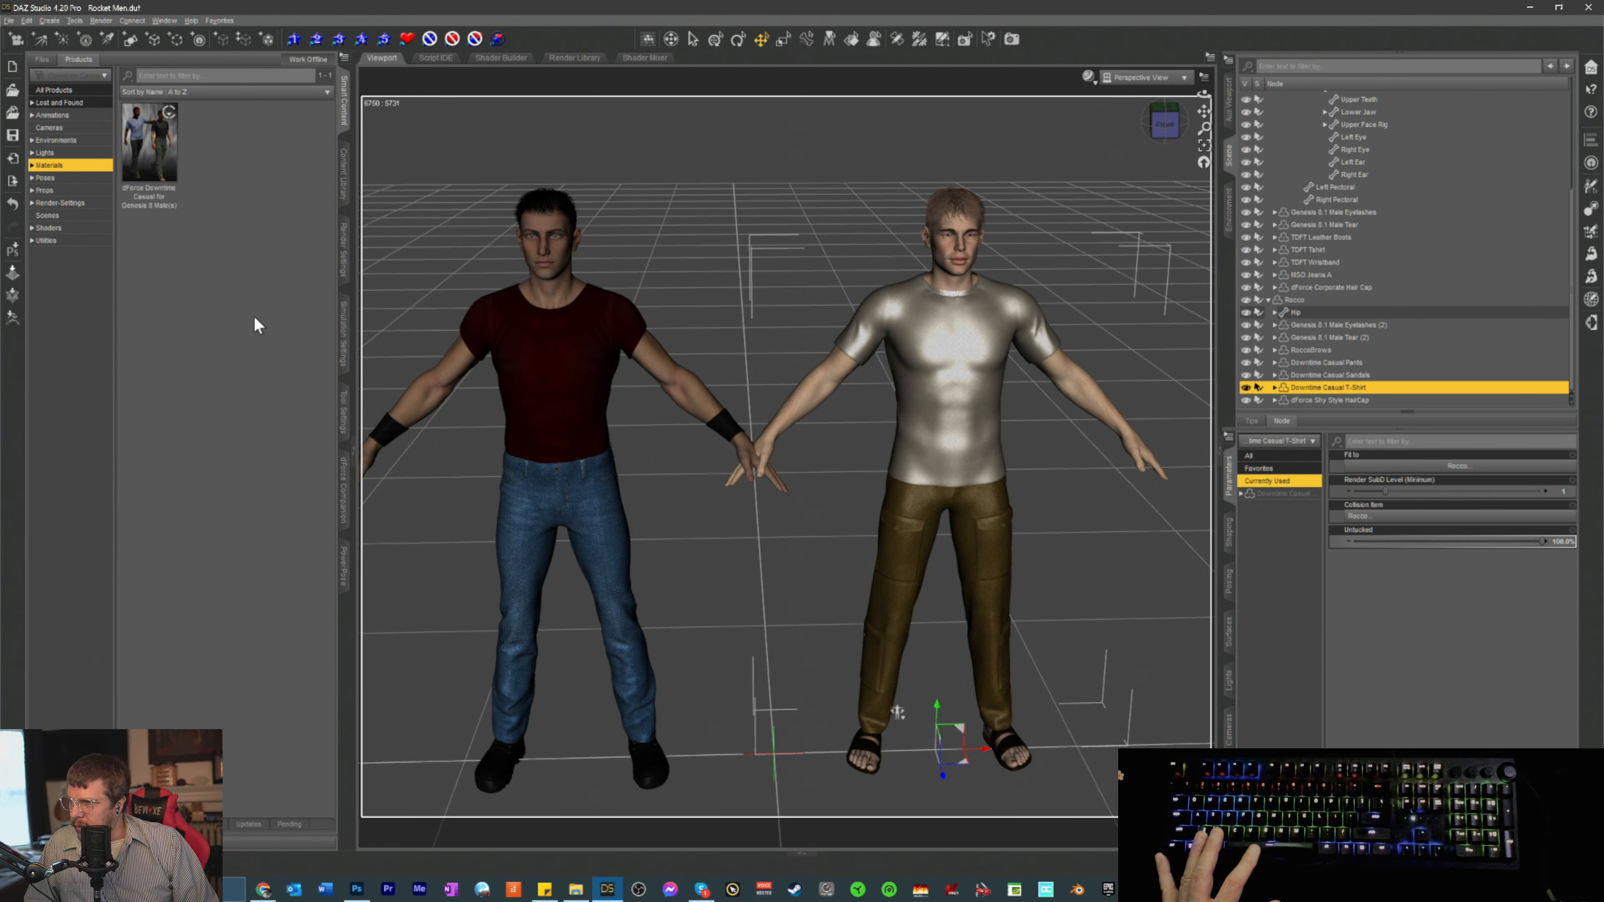
pyautogui.doubleClick(150, 143)
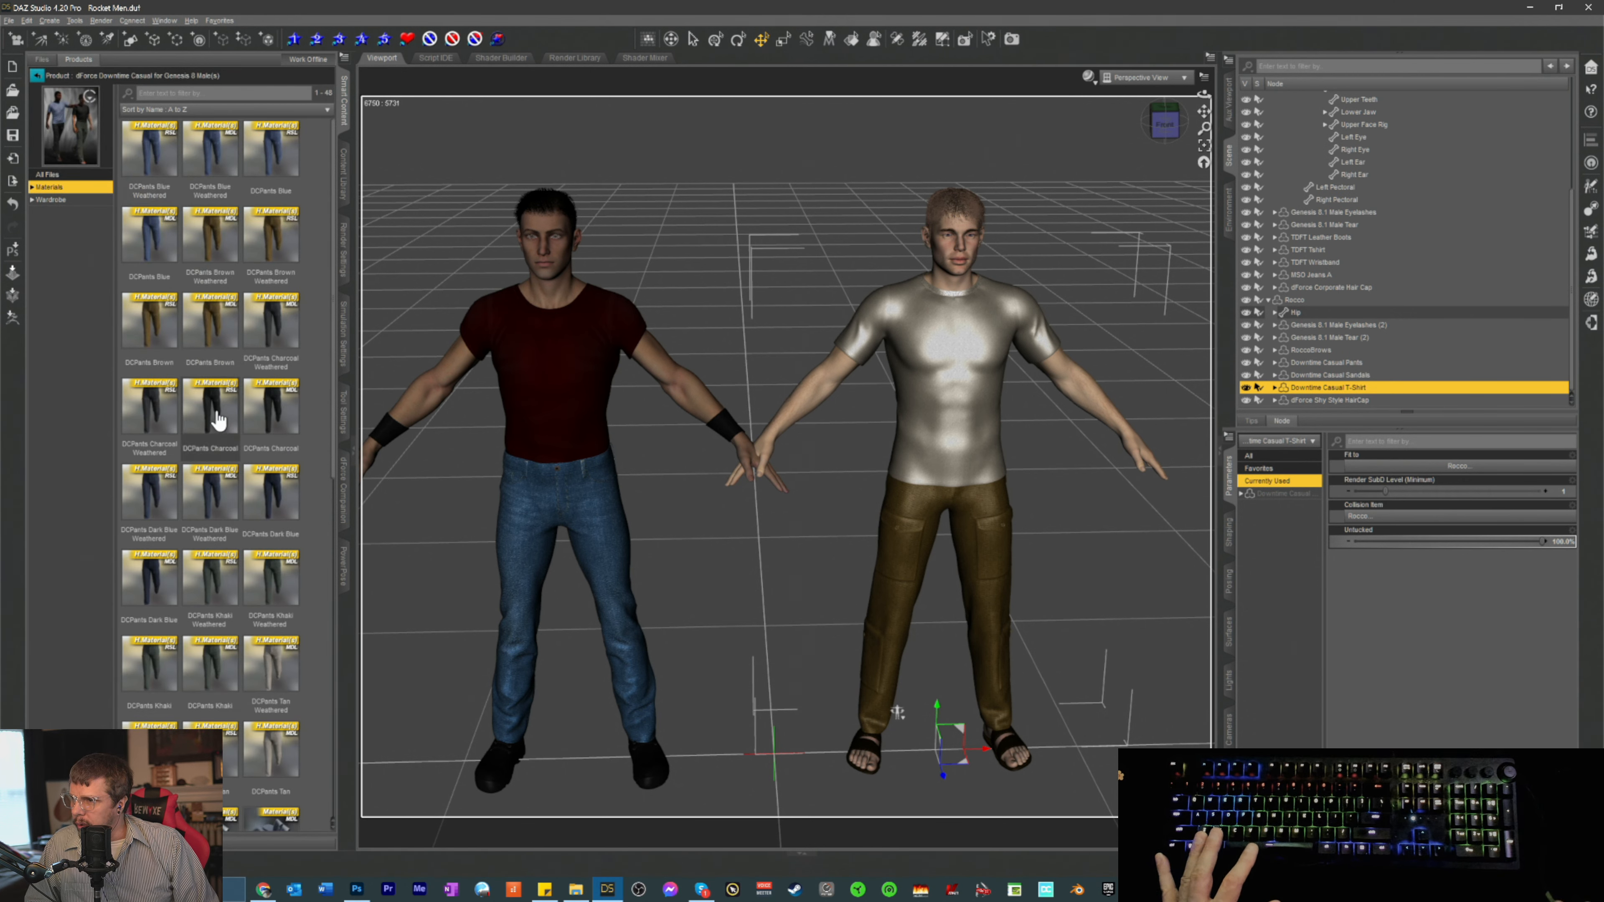
pyautogui.scroll(-6, 211, 436)
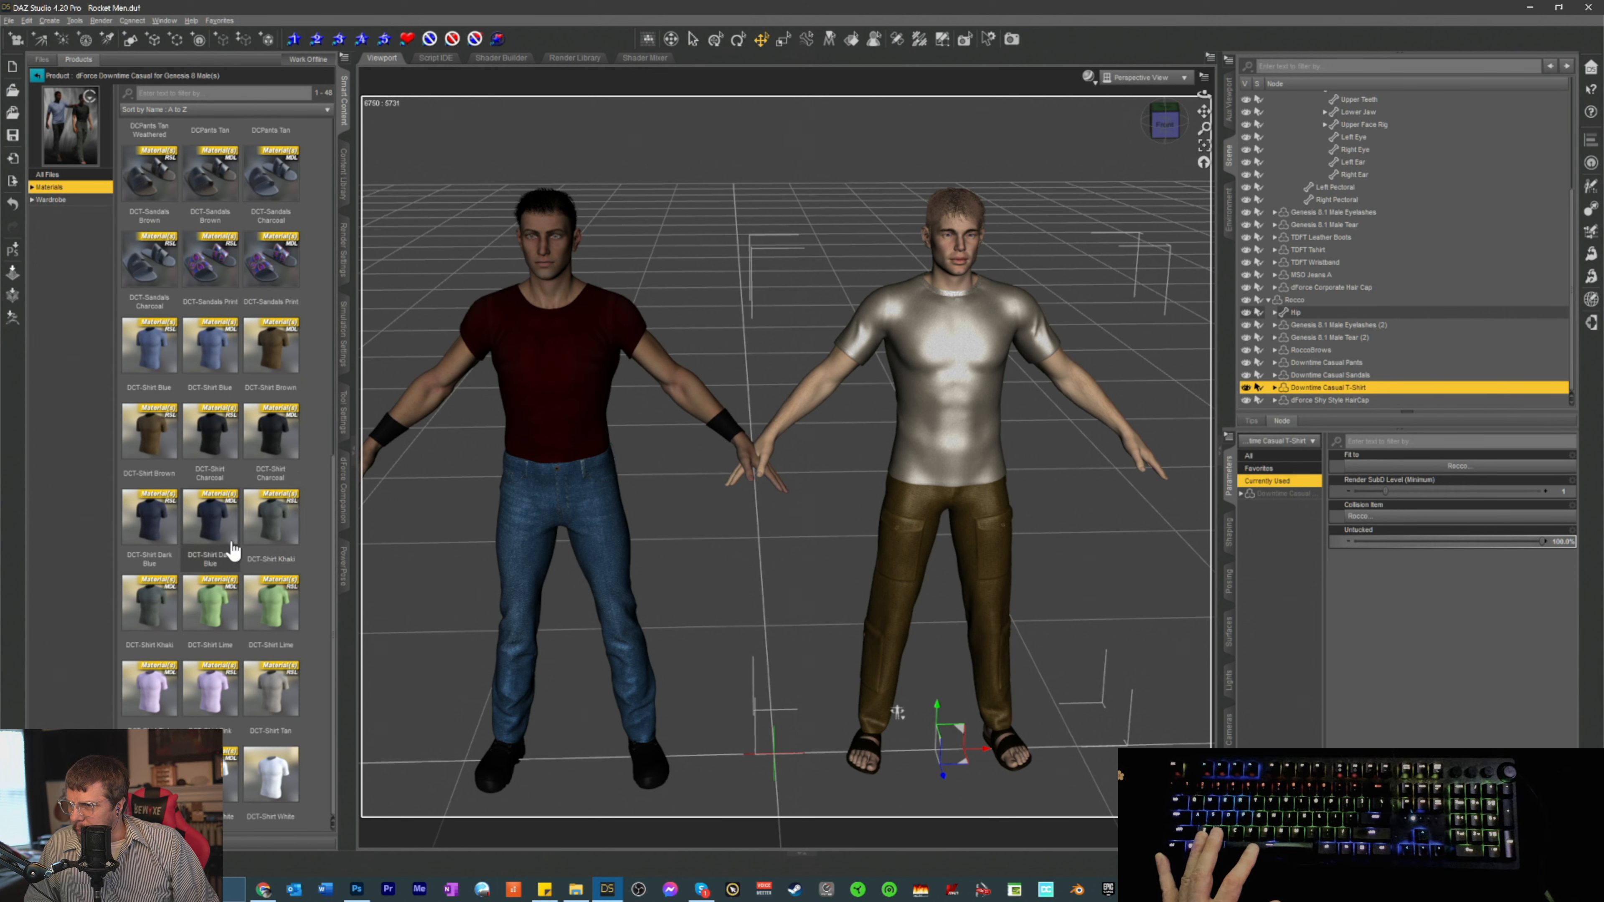
pyautogui.click(221, 533)
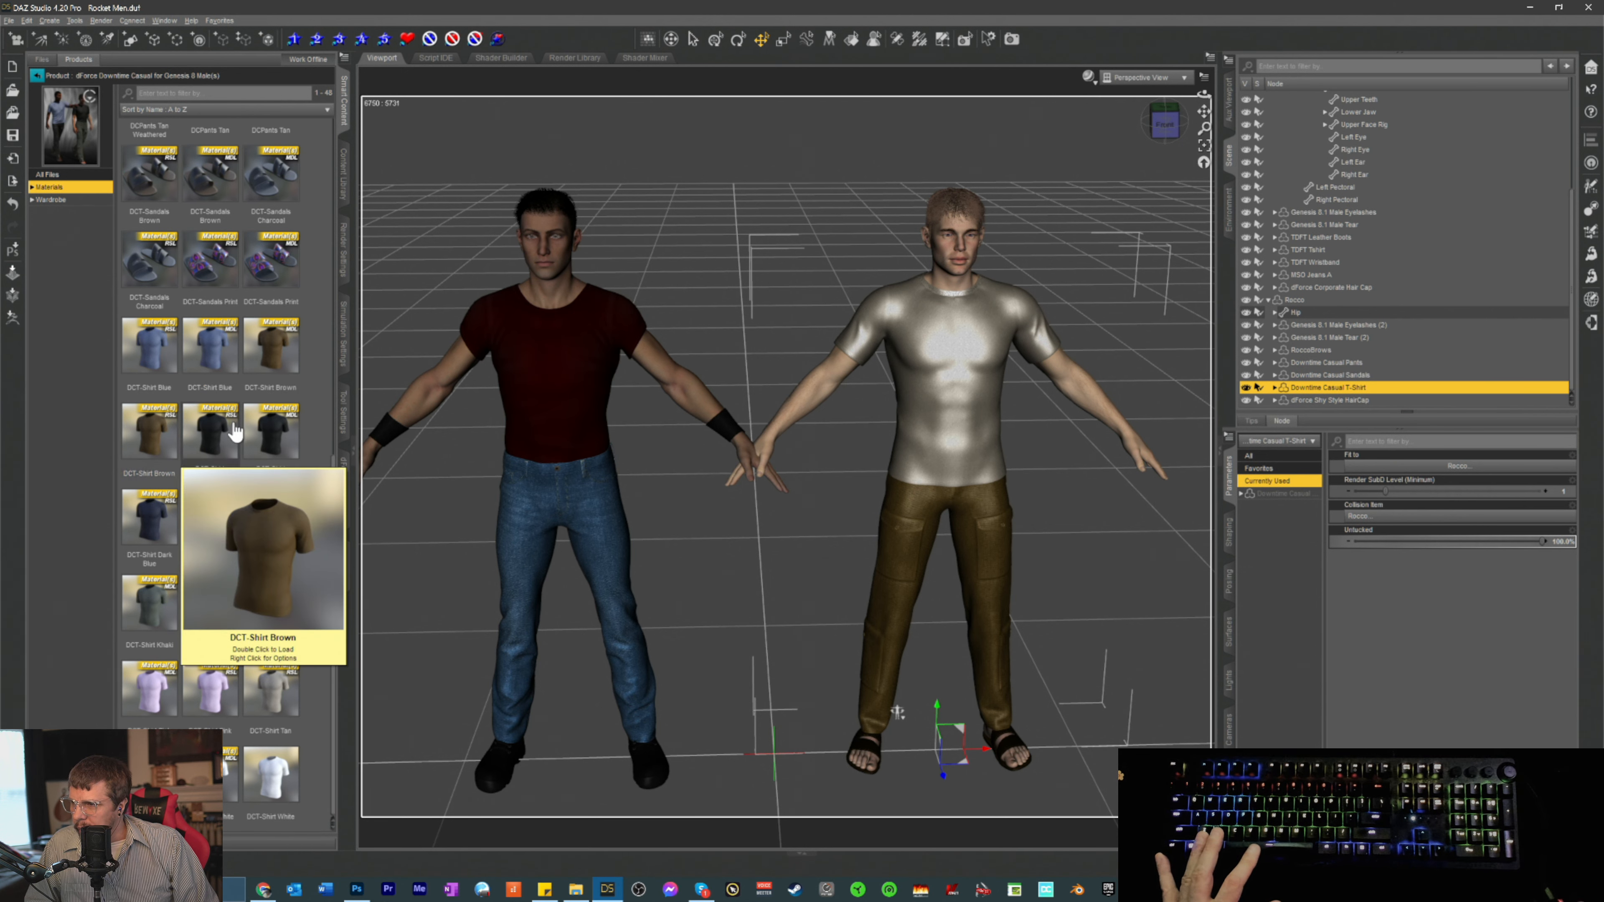
# - Apply the DCPants Khaki material preset to Rocco's Downtime Casual Pants
pyautogui.scroll(5, 215, 417)
pyautogui.scroll(3, 215, 417)
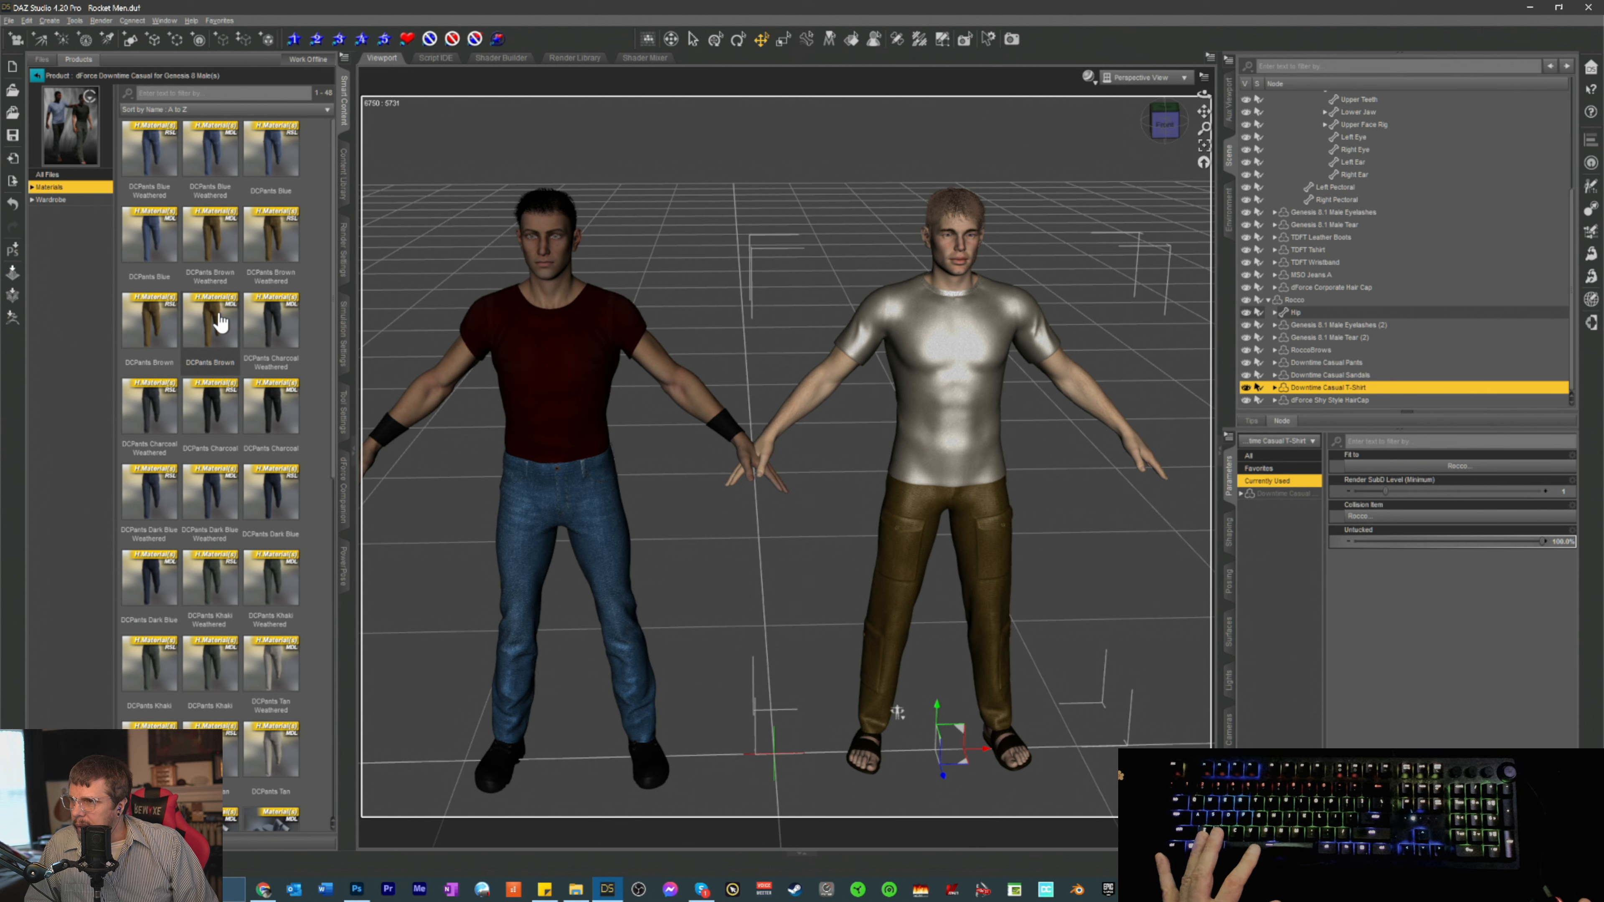
pyautogui.moveTo(216, 579)
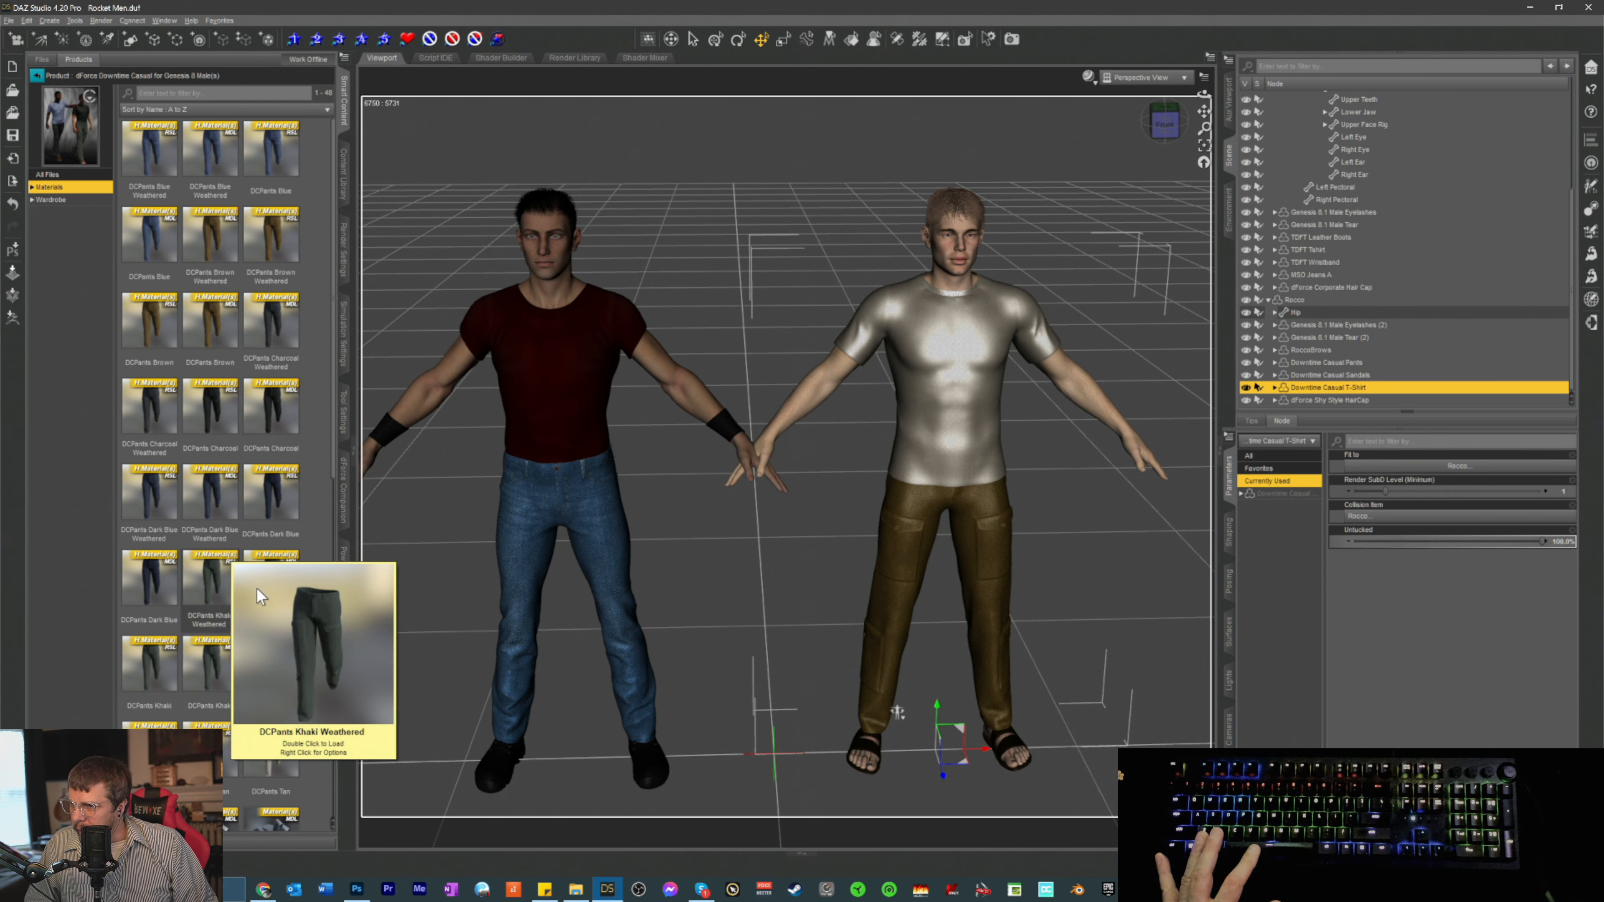
pyautogui.scroll(-6, 239, 600)
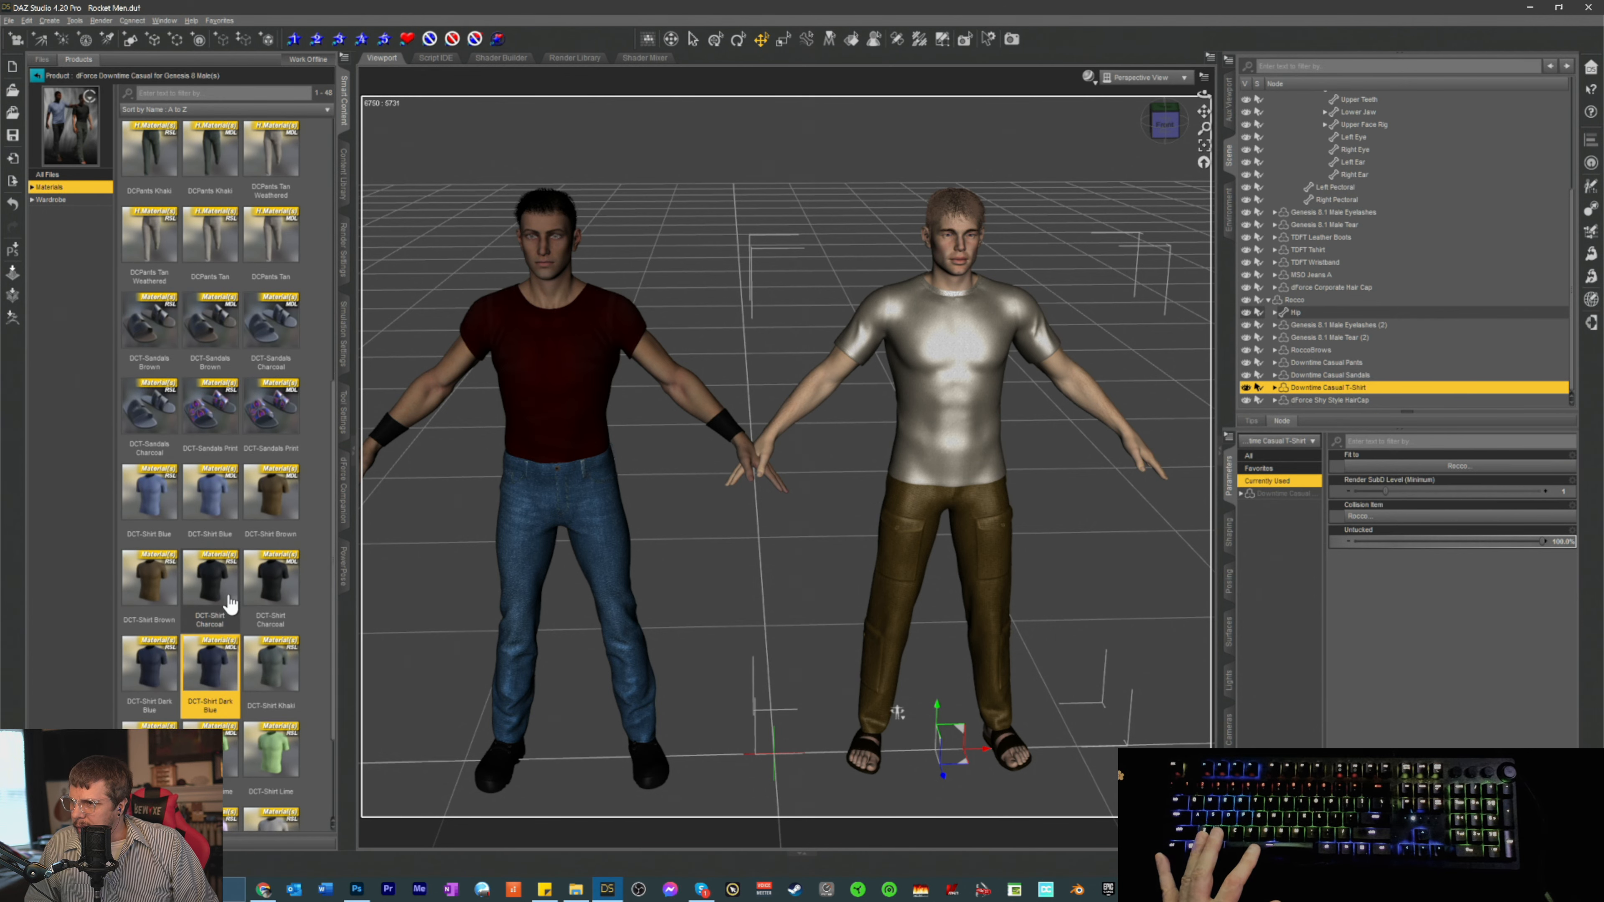
pyautogui.scroll(3, 228, 536)
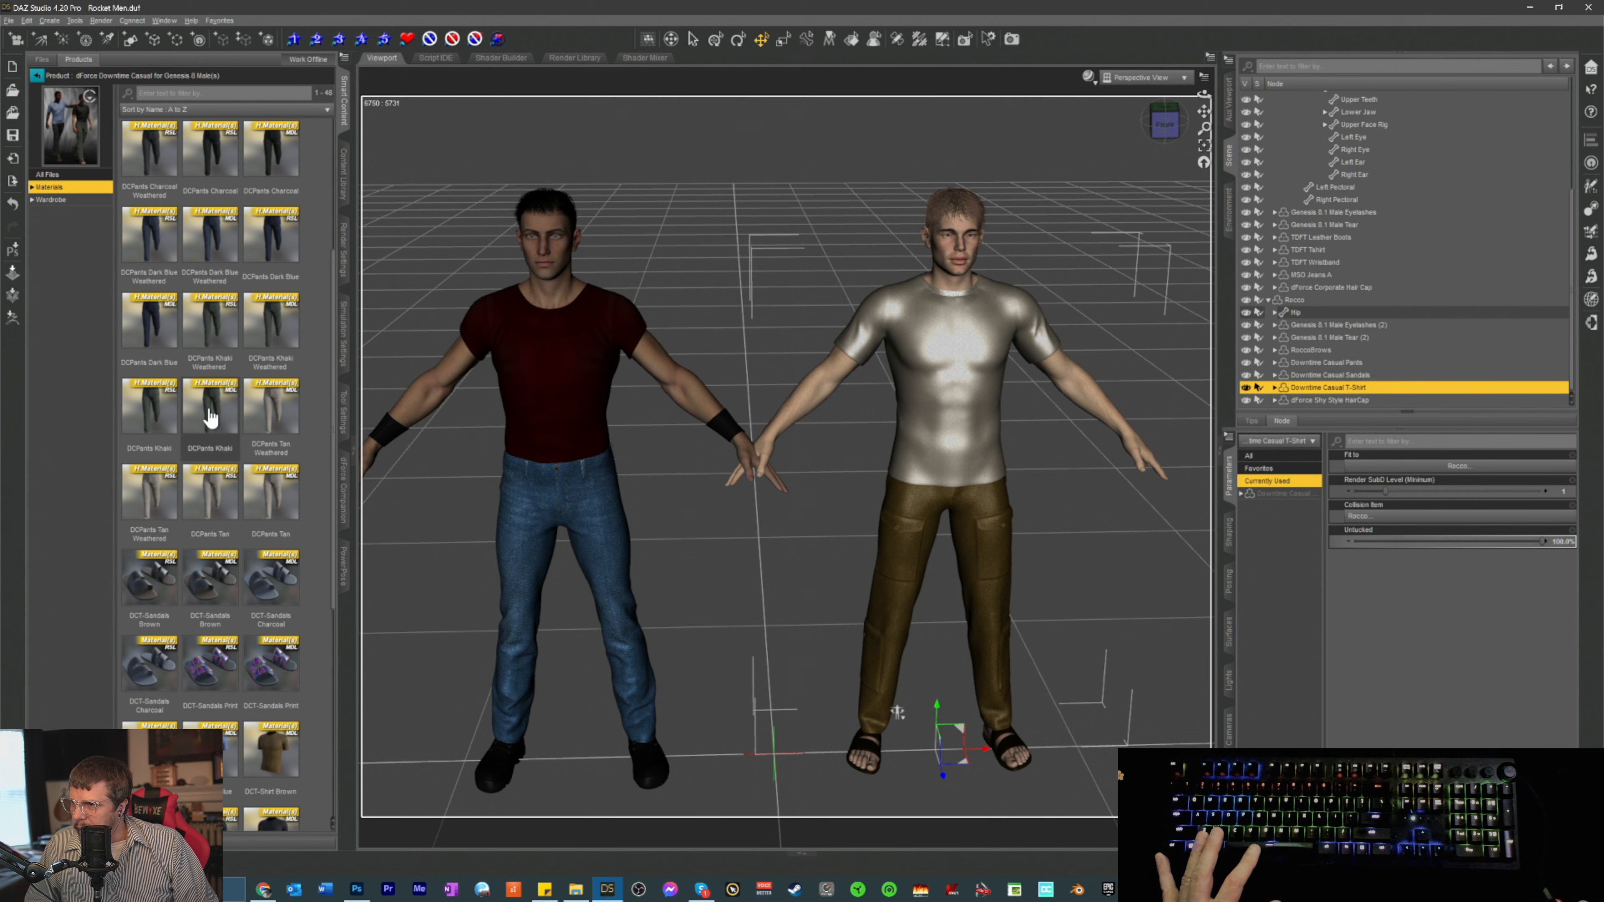
pyautogui.moveTo(210, 417)
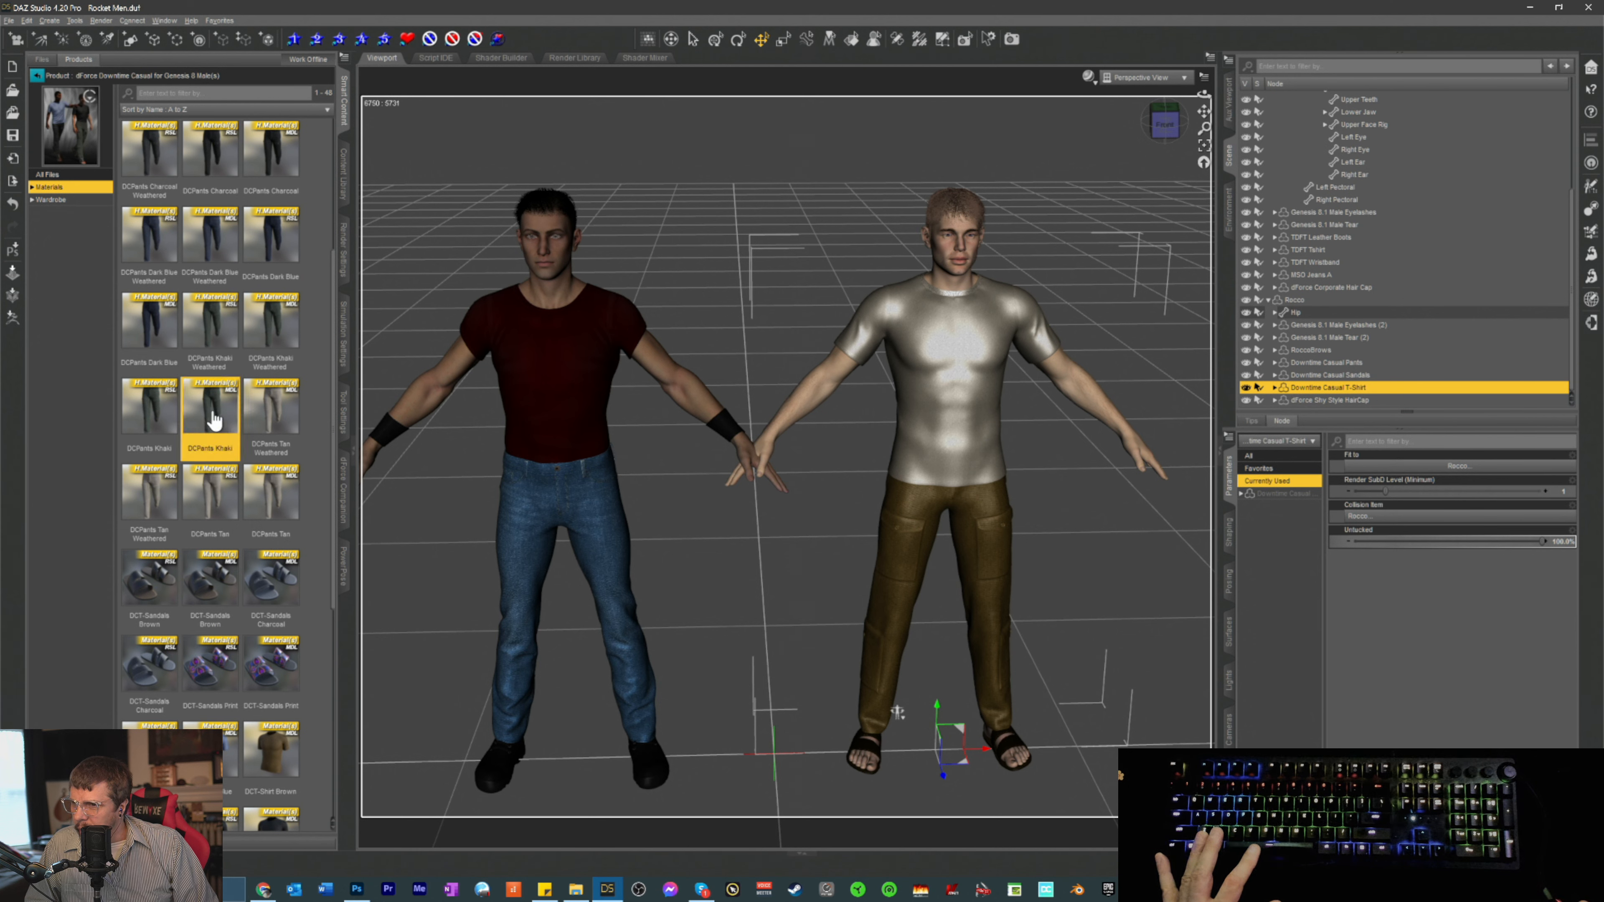
pyautogui.doubleClick(212, 411)
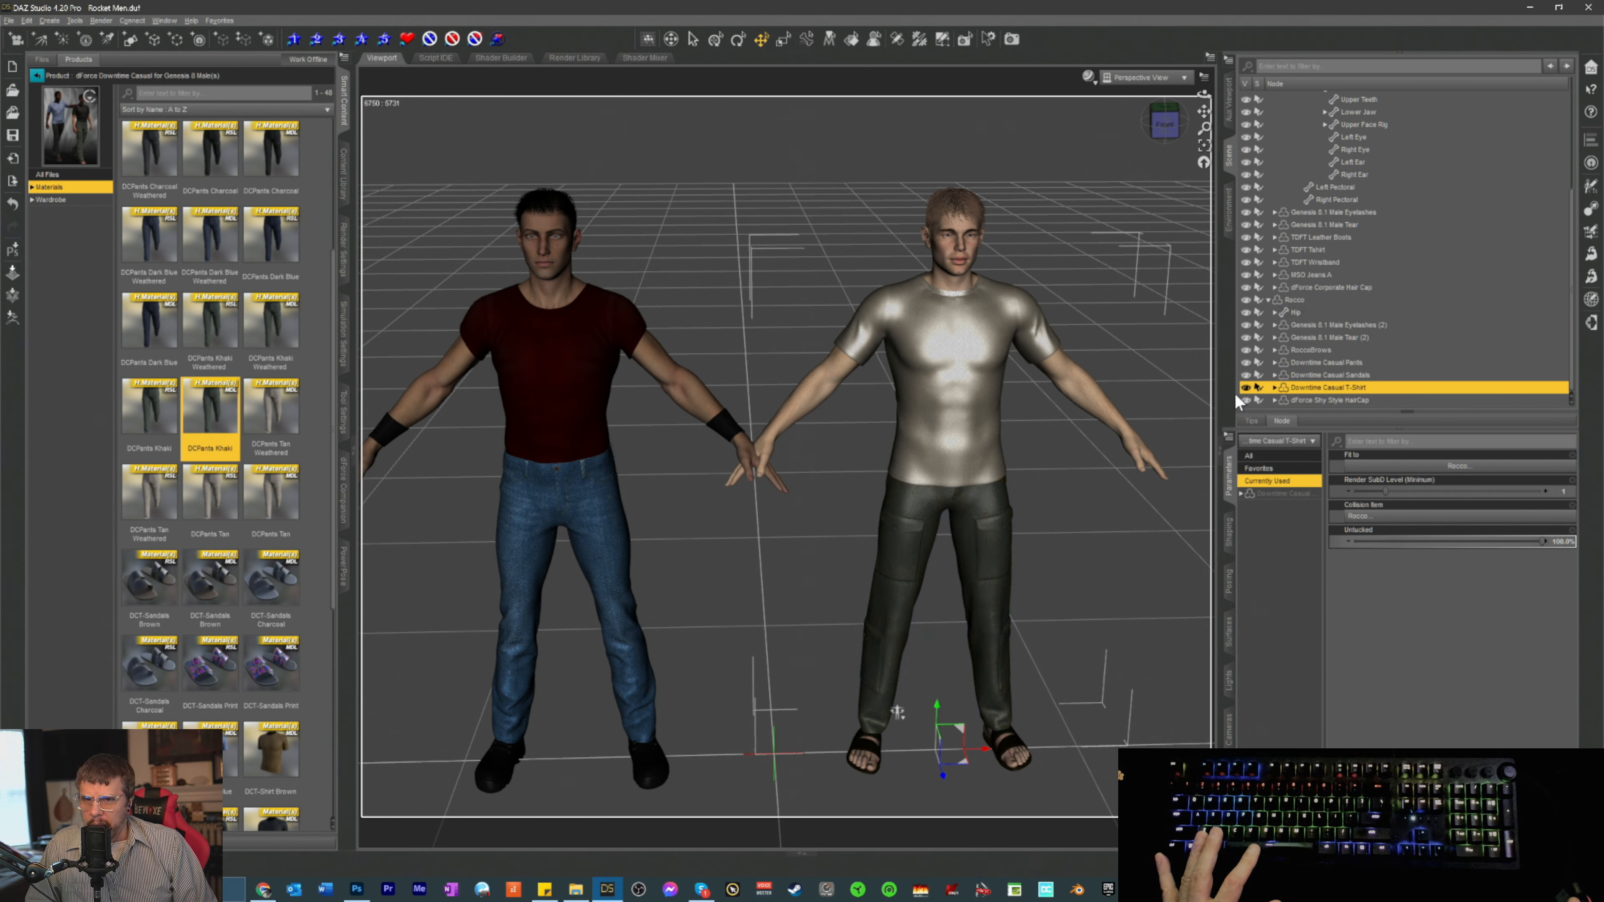
pyautogui.click(1300, 364)
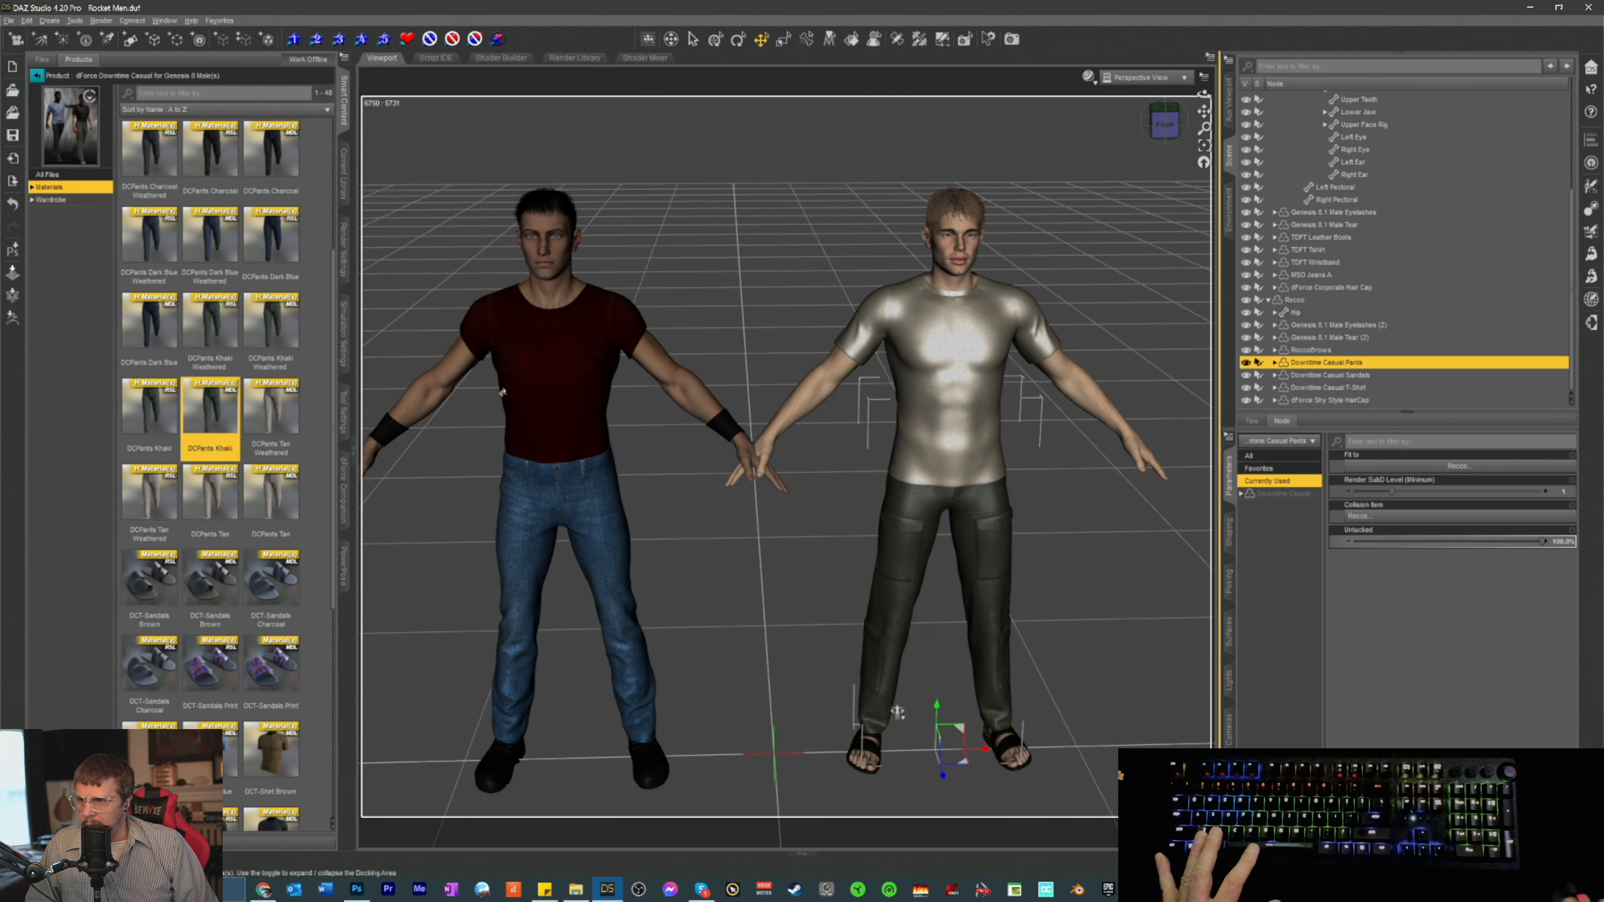
pyautogui.doubleClick(213, 404)
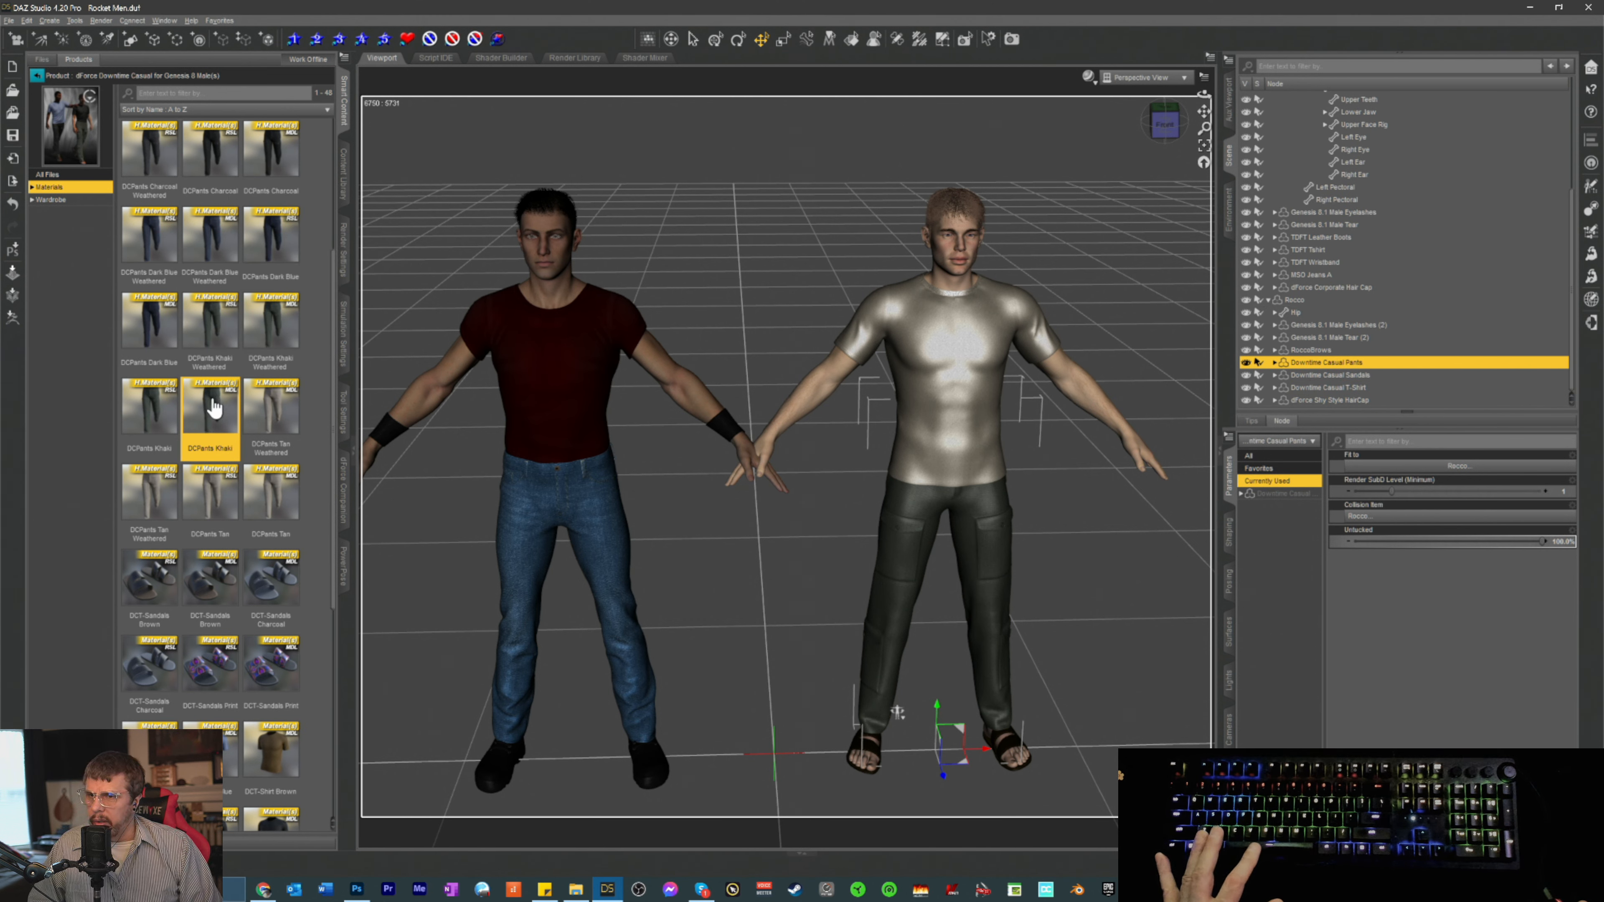
# - Select the Downtime Casual T-Shirt and apply the pale lilac DCT-Shirt material preset to it
pyautogui.scroll(-3, 262, 616)
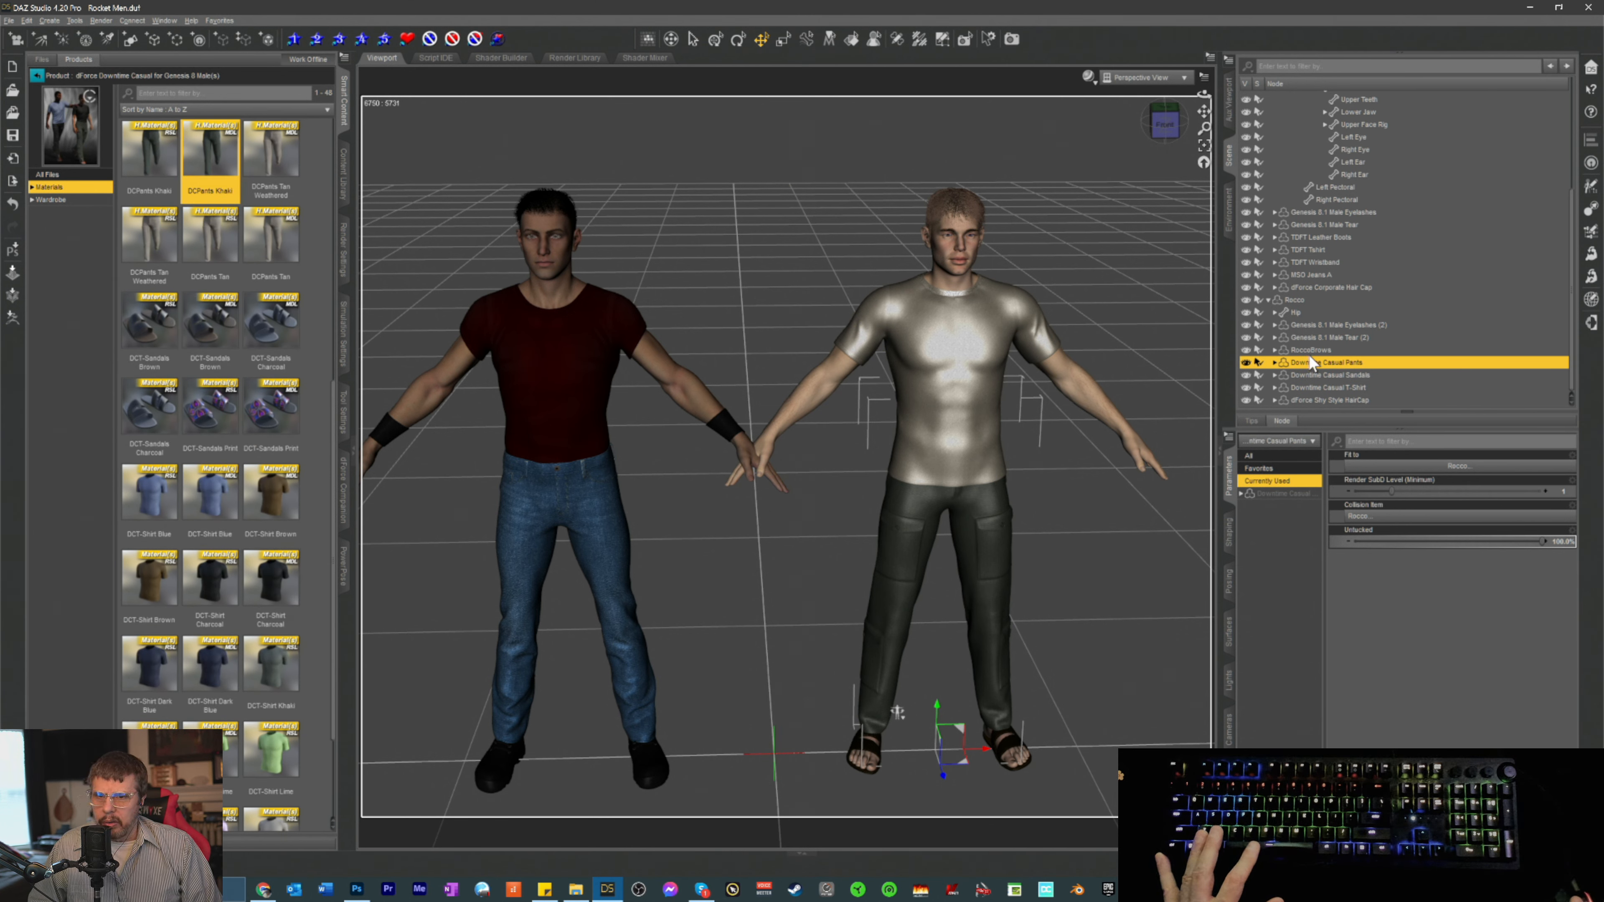
pyautogui.click(1313, 388)
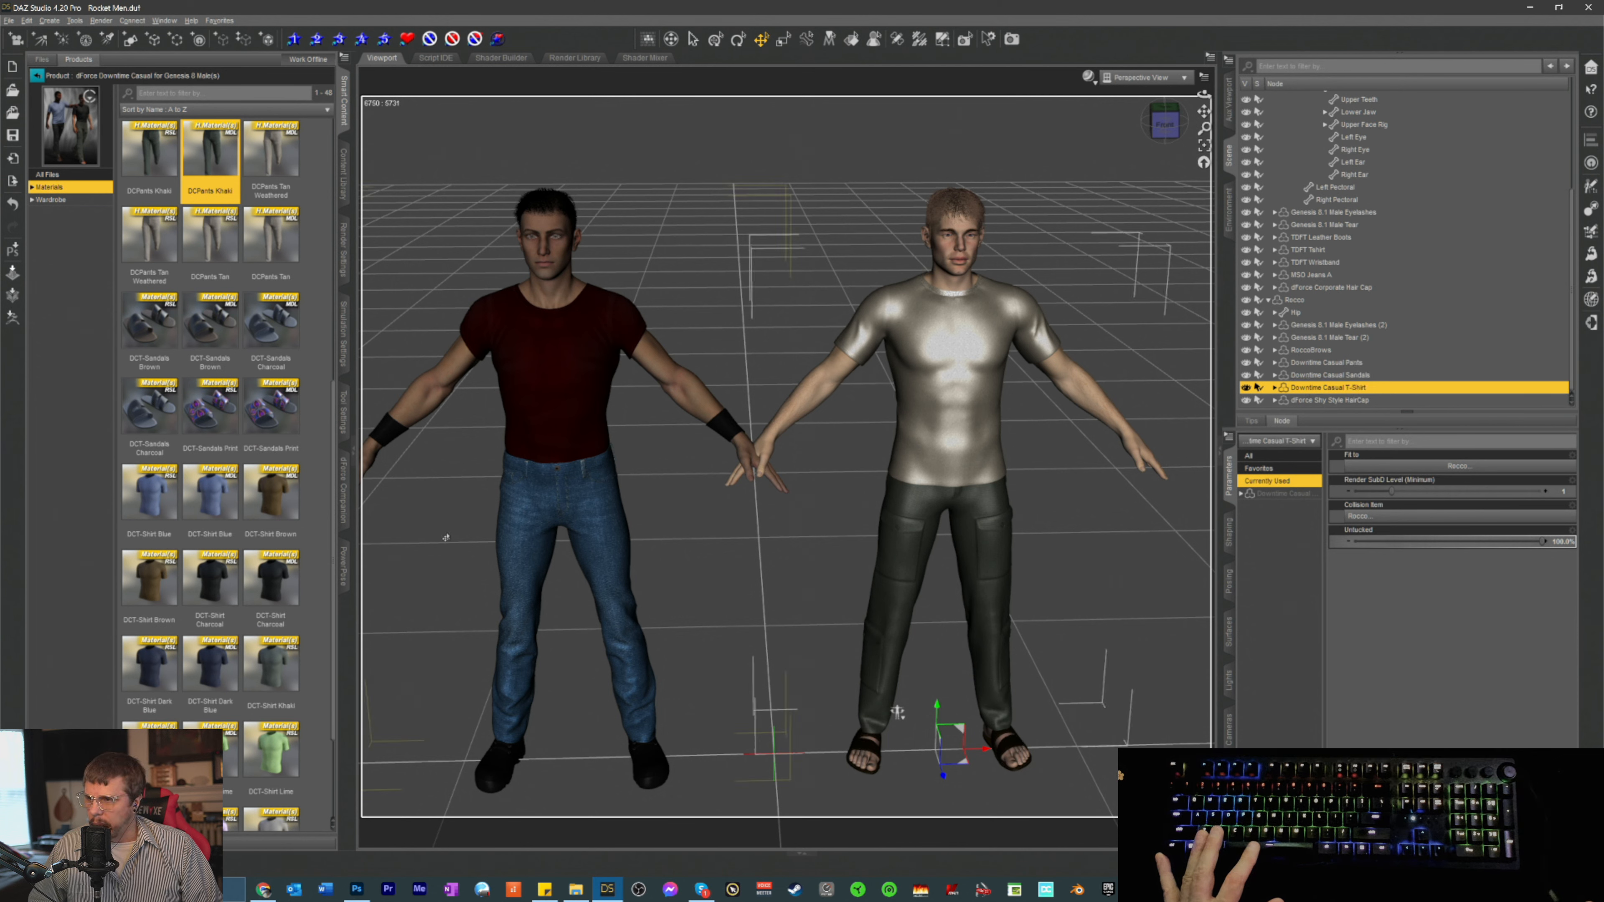
pyautogui.scroll(-2, 225, 569)
pyautogui.scroll(-1, 222, 568)
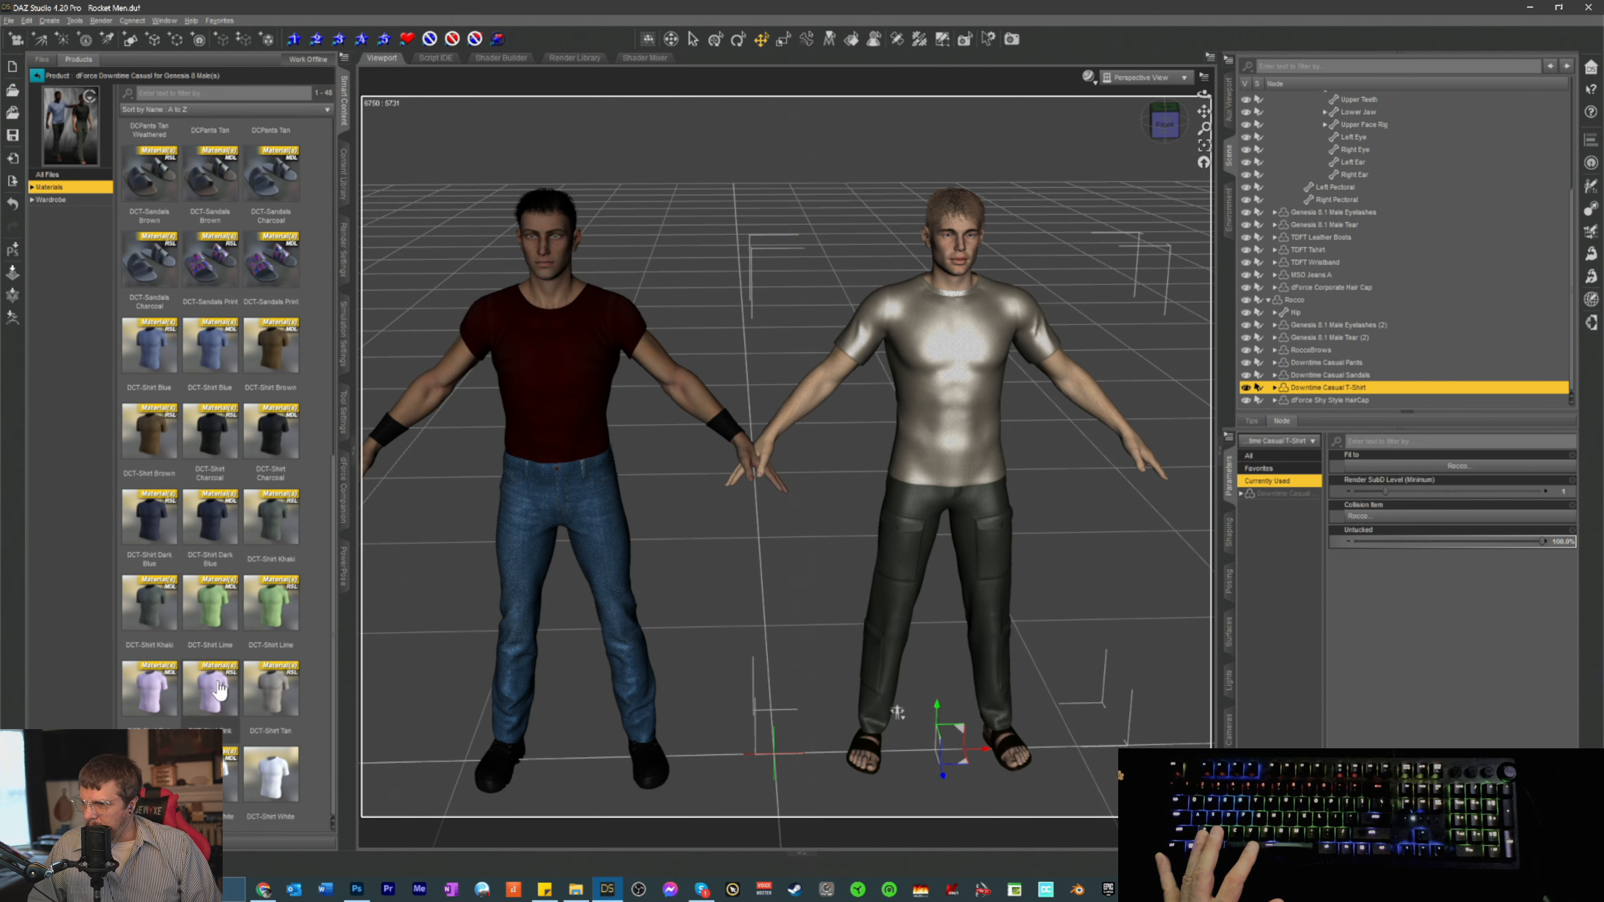
pyautogui.click(158, 695)
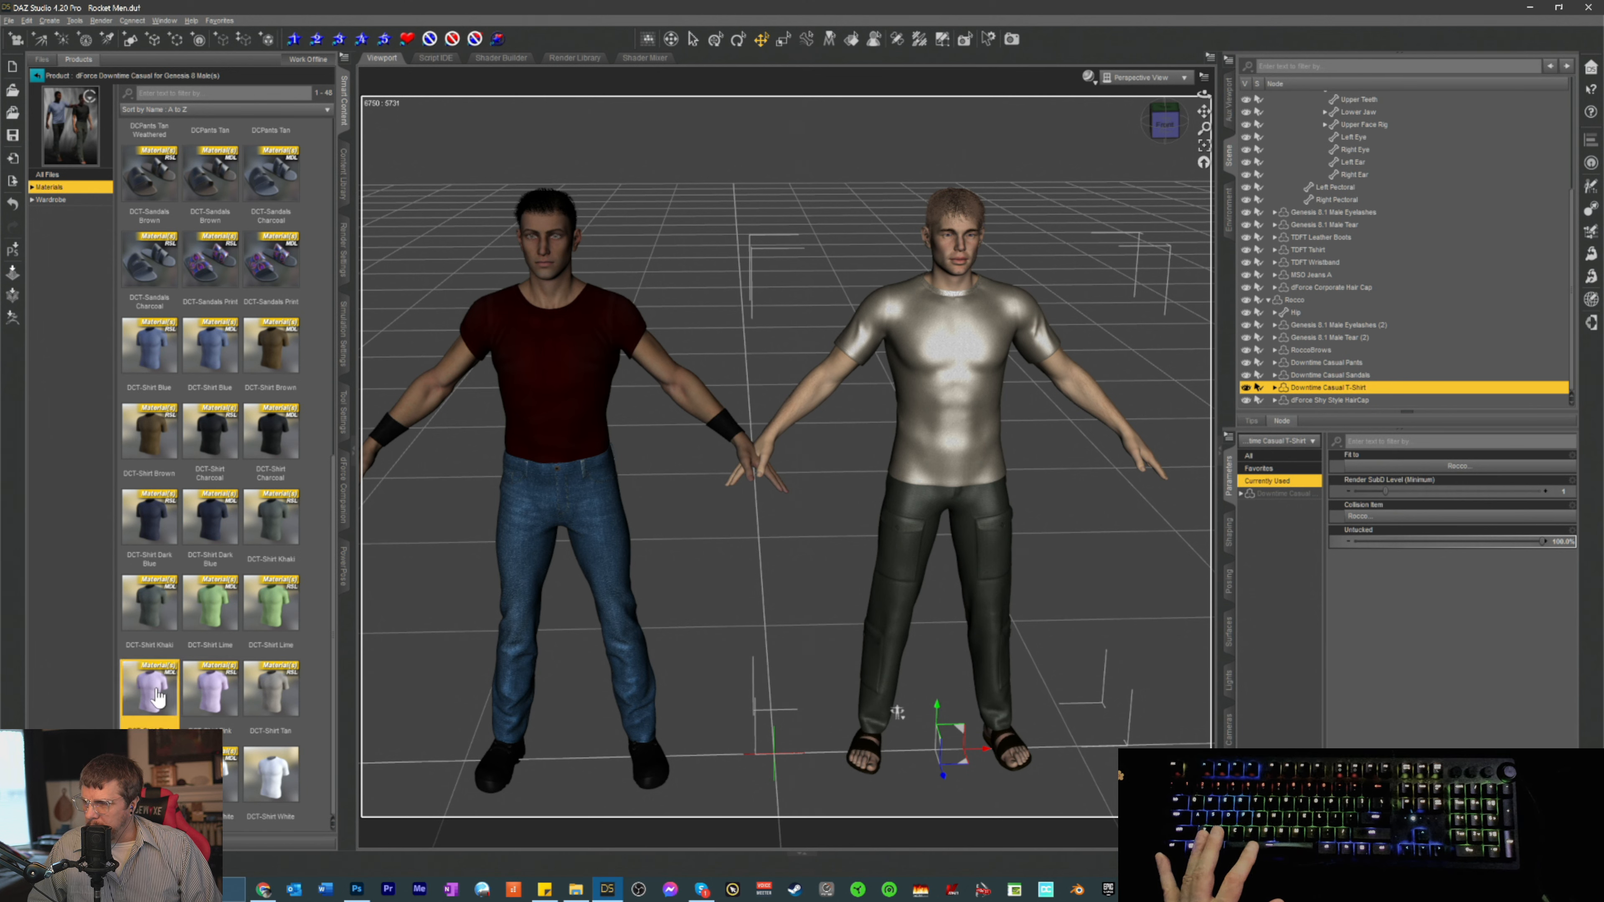
# - Switch the viewport's draw style to the photorealistic Iray preview
pyautogui.click(1146, 87)
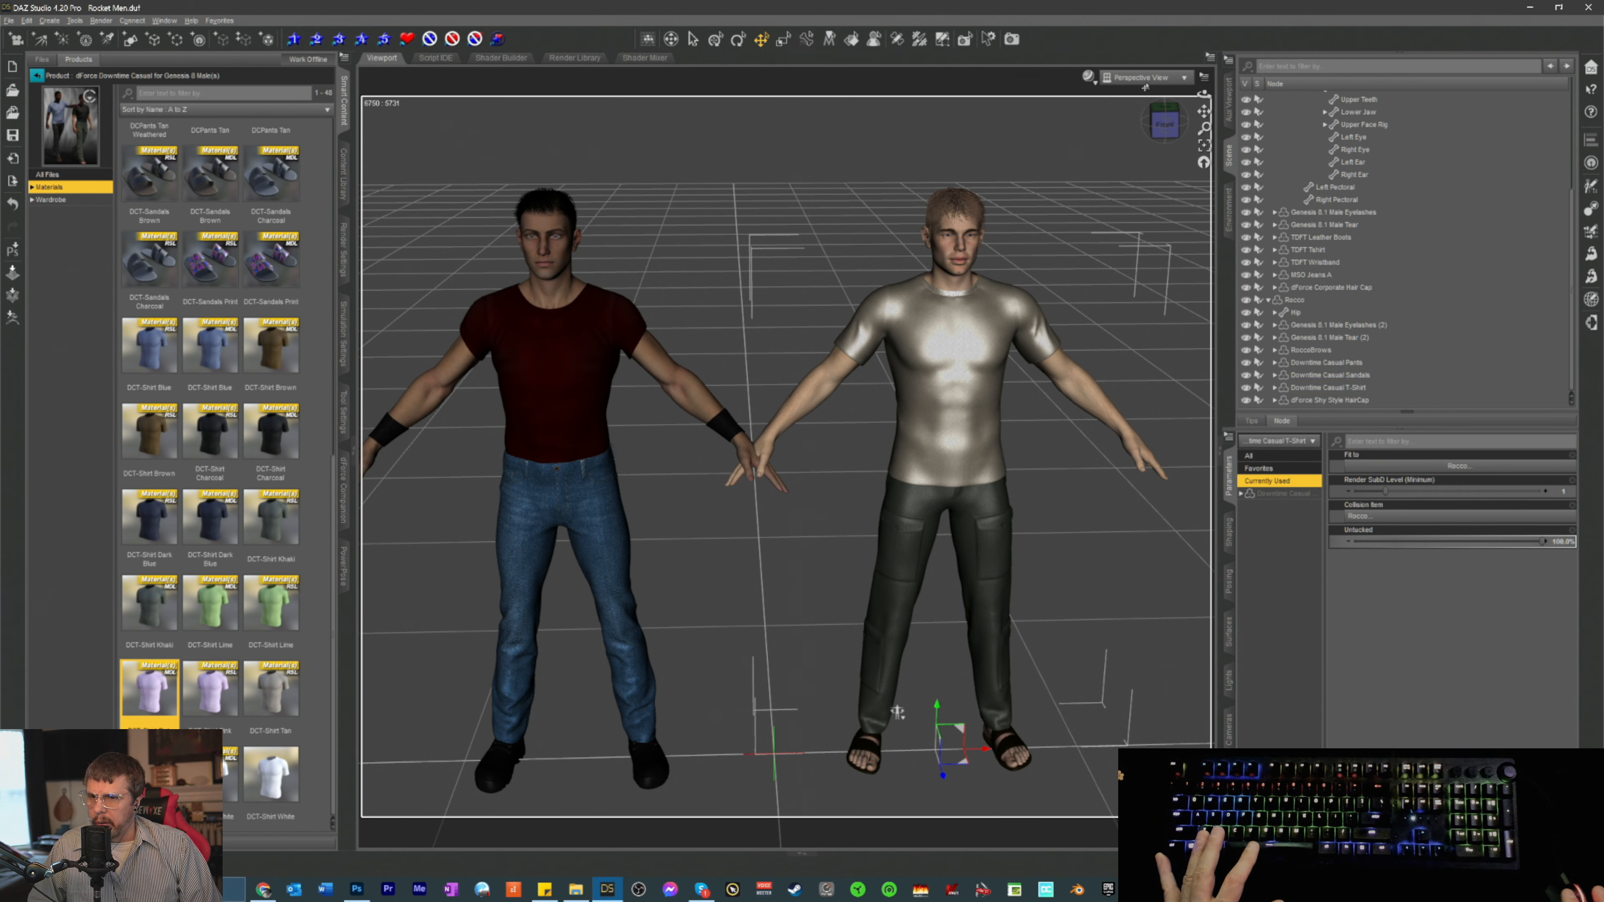
pyautogui.click(1088, 79)
pyautogui.click(1074, 235)
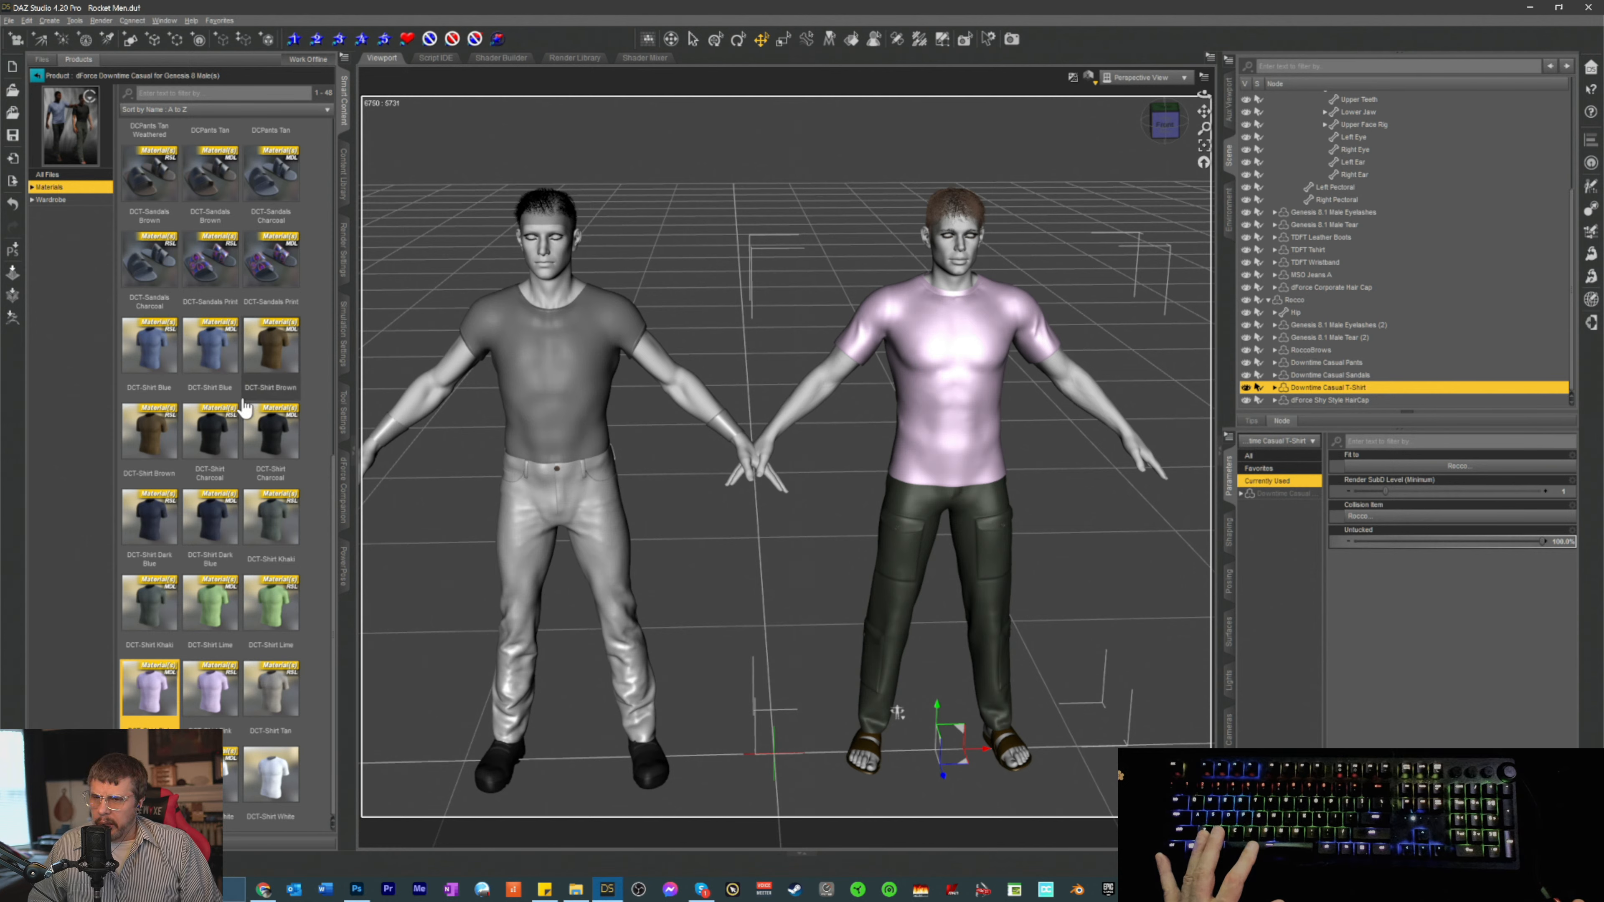
# - Try the DCT-Shirt Charcoal material on Rocco's T-shirt and replace it with DCT-Shirt Khaki
pyautogui.moveTo(245, 409)
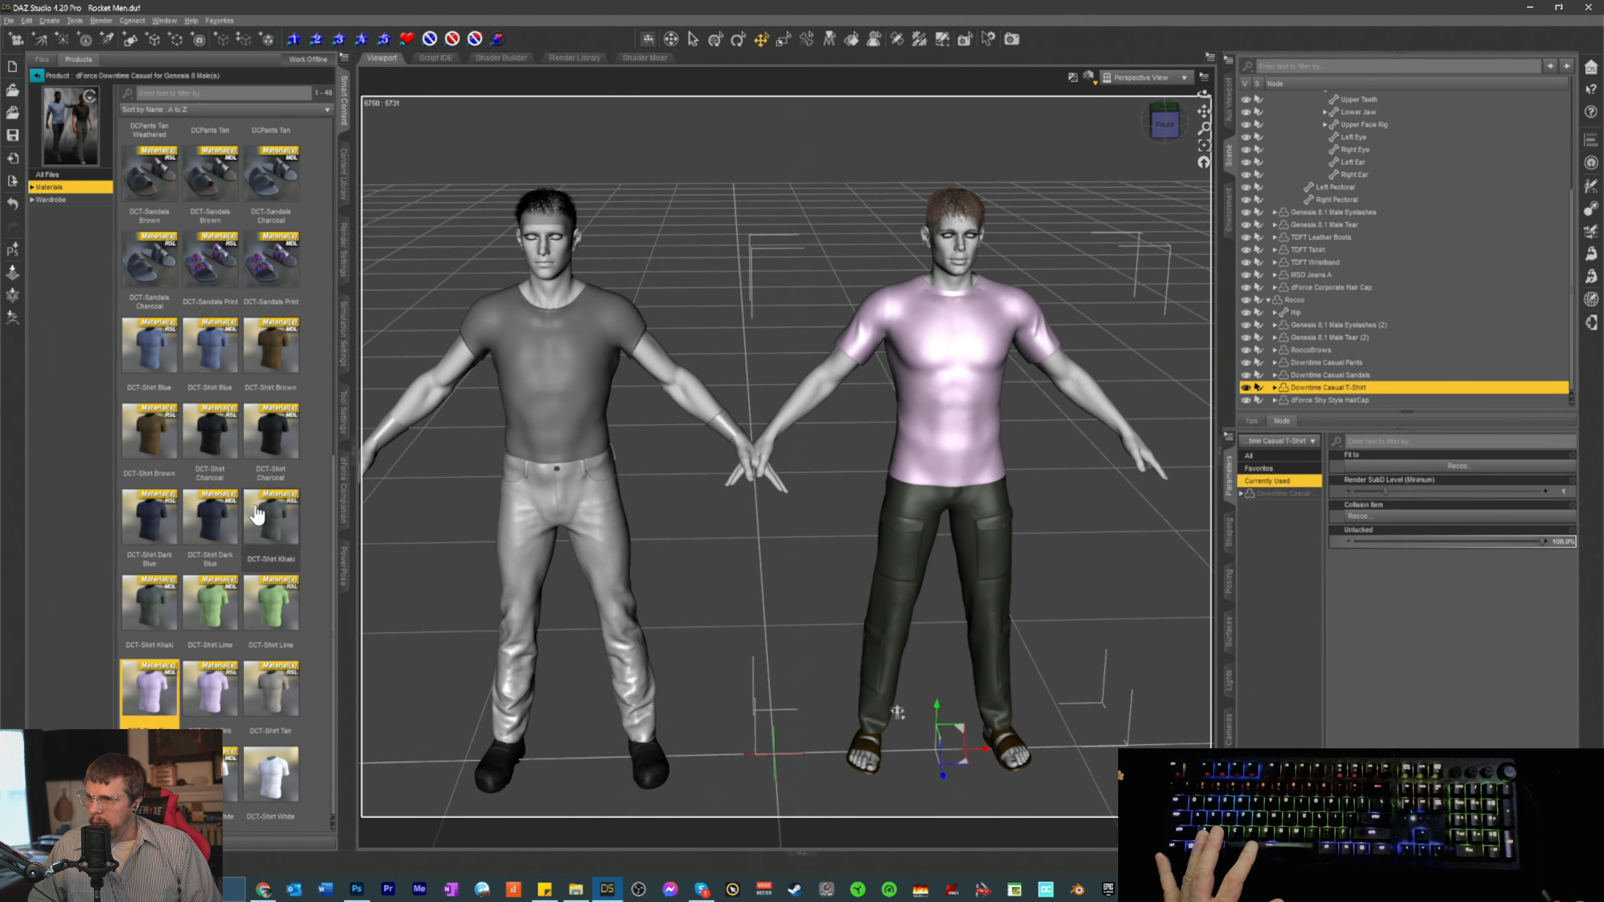
pyautogui.moveTo(232, 462)
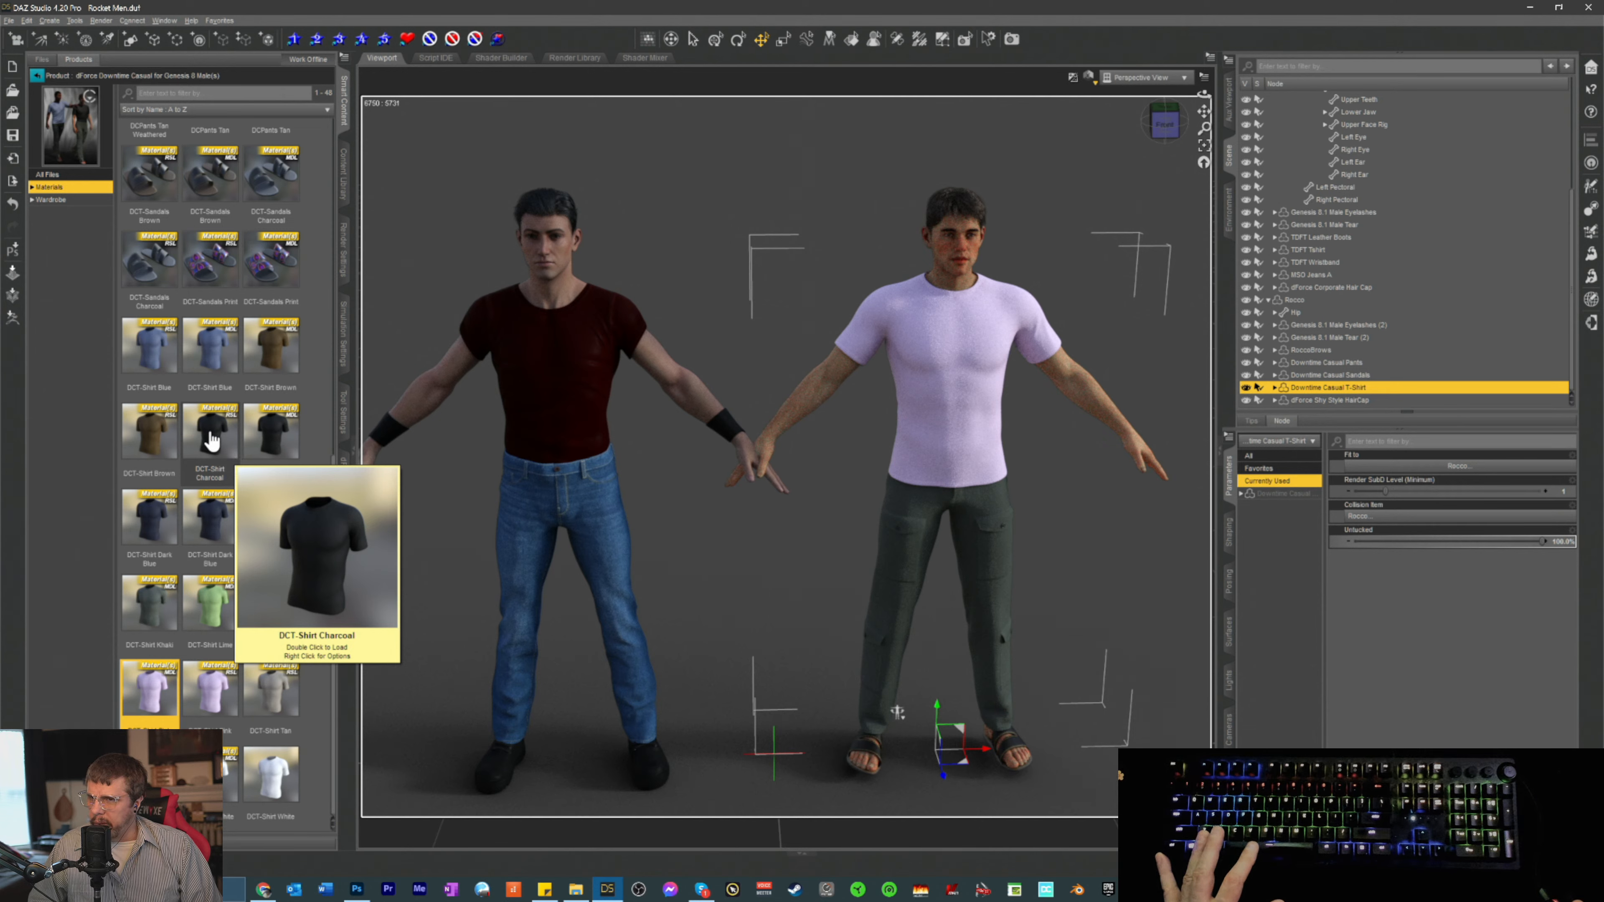
pyautogui.doubleClick(267, 439)
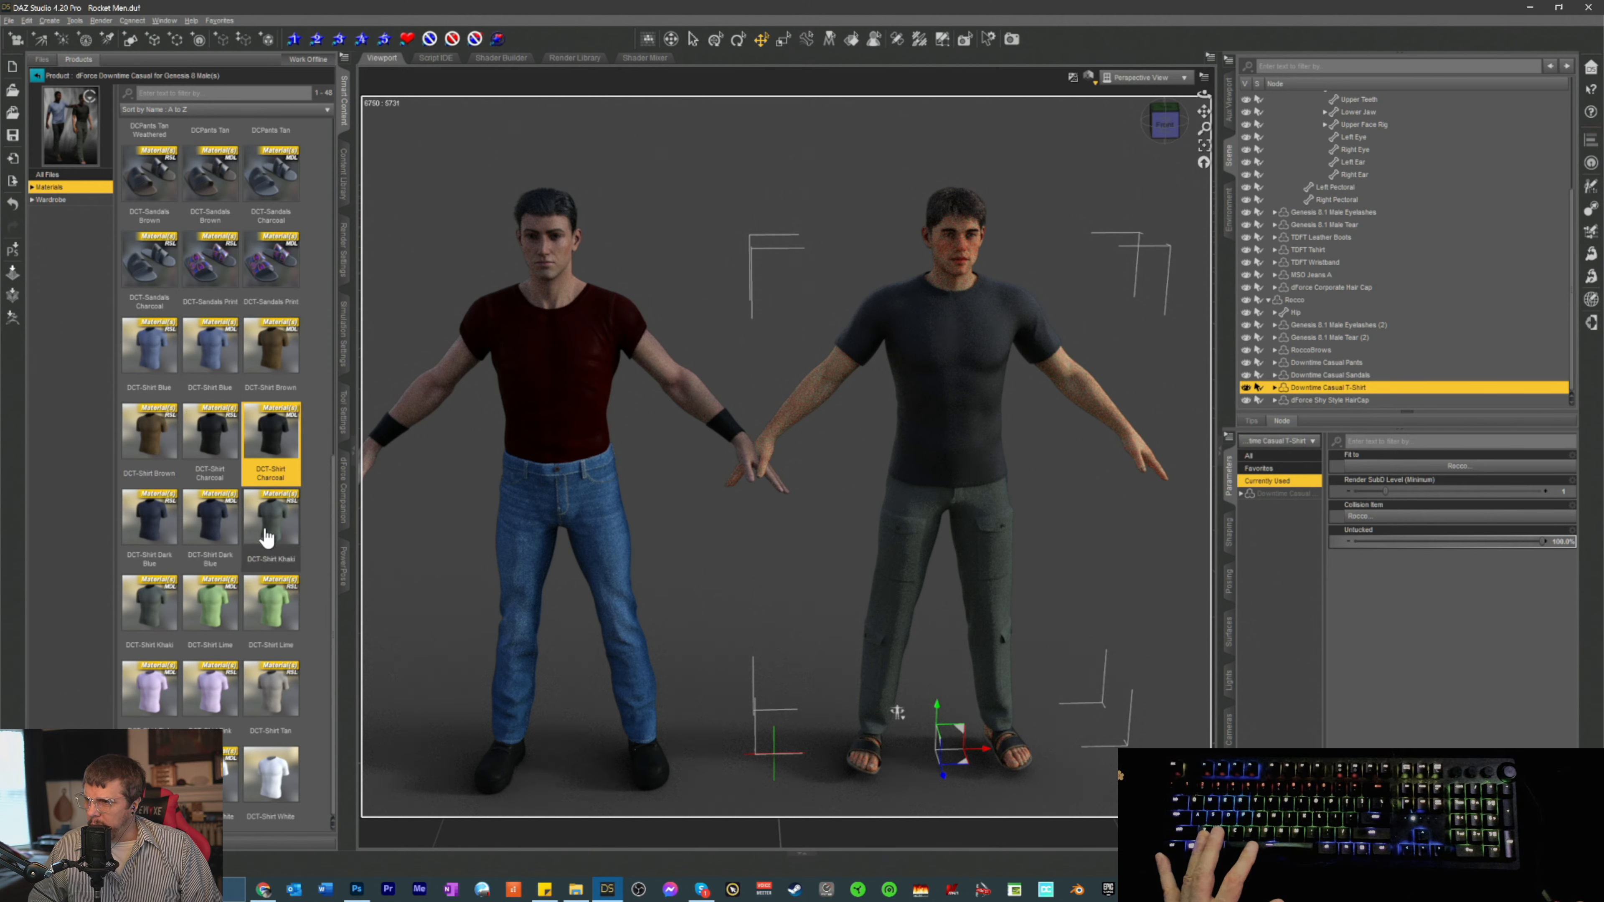
pyautogui.click(155, 600)
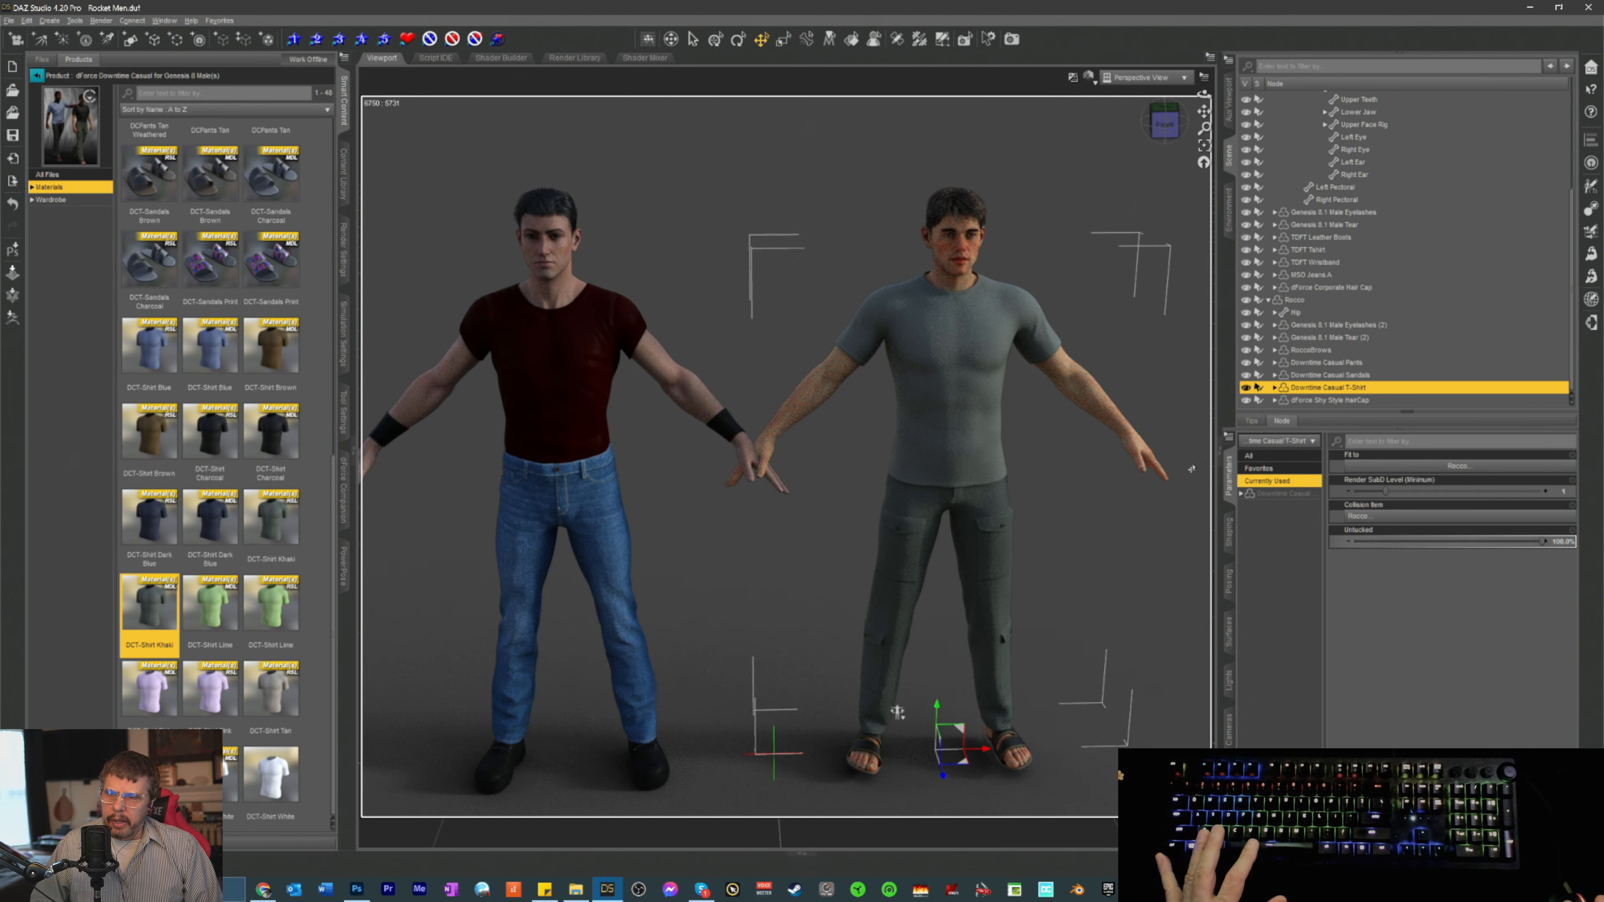
# - Bring up the surface properties of Rocco's T-shirt for its T-Shirt surface and save the scene
pyautogui.click(1266, 495)
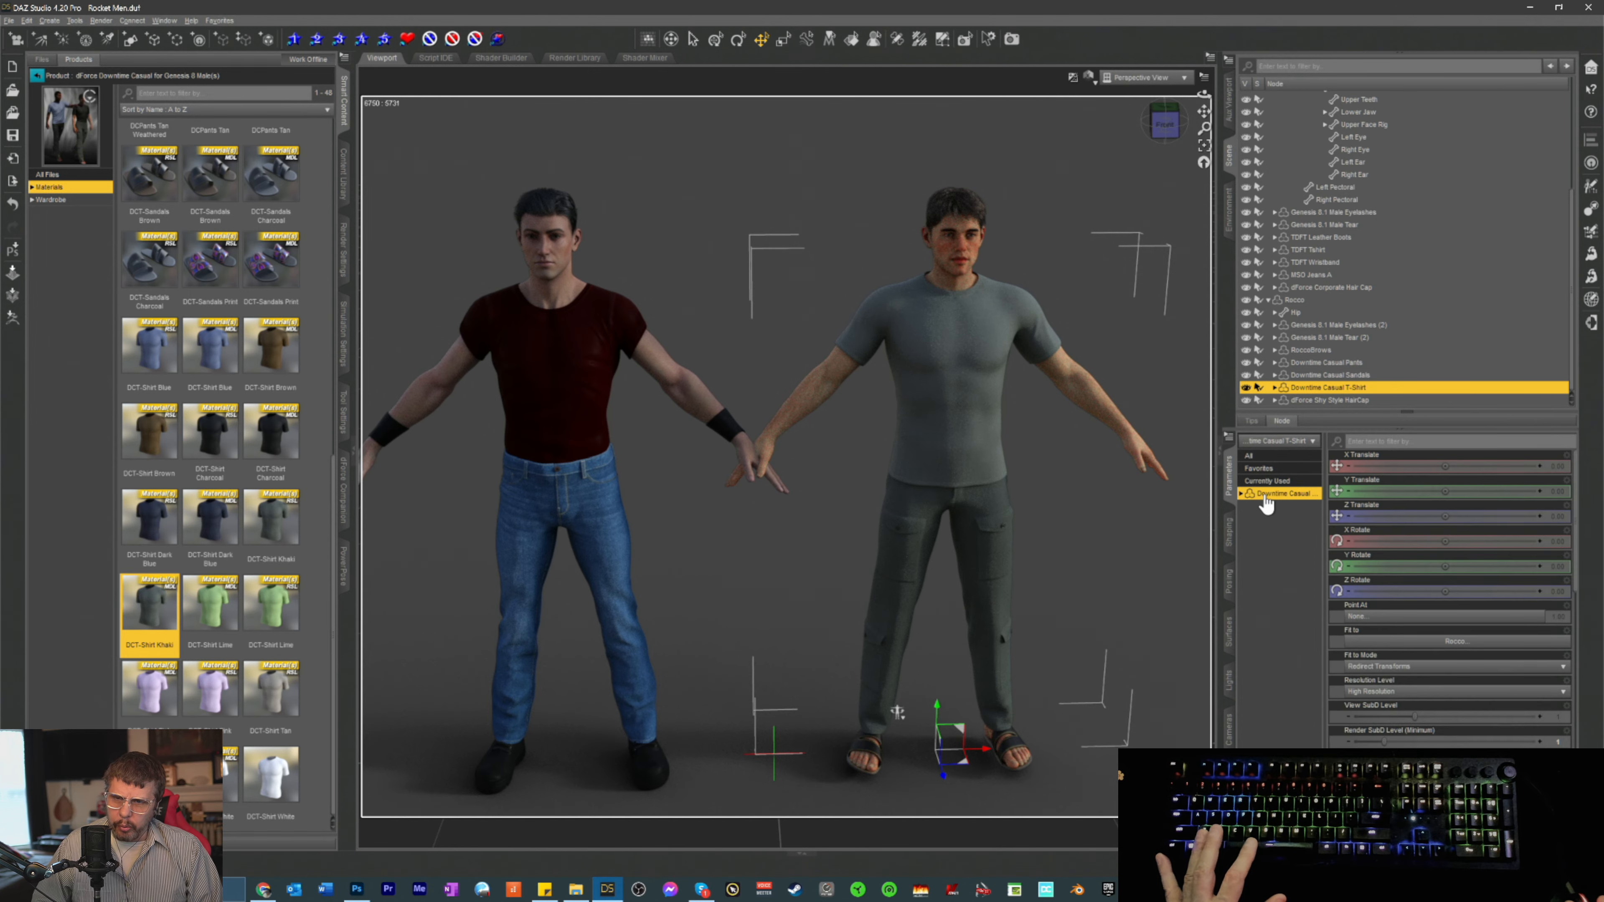
pyautogui.click(1228, 643)
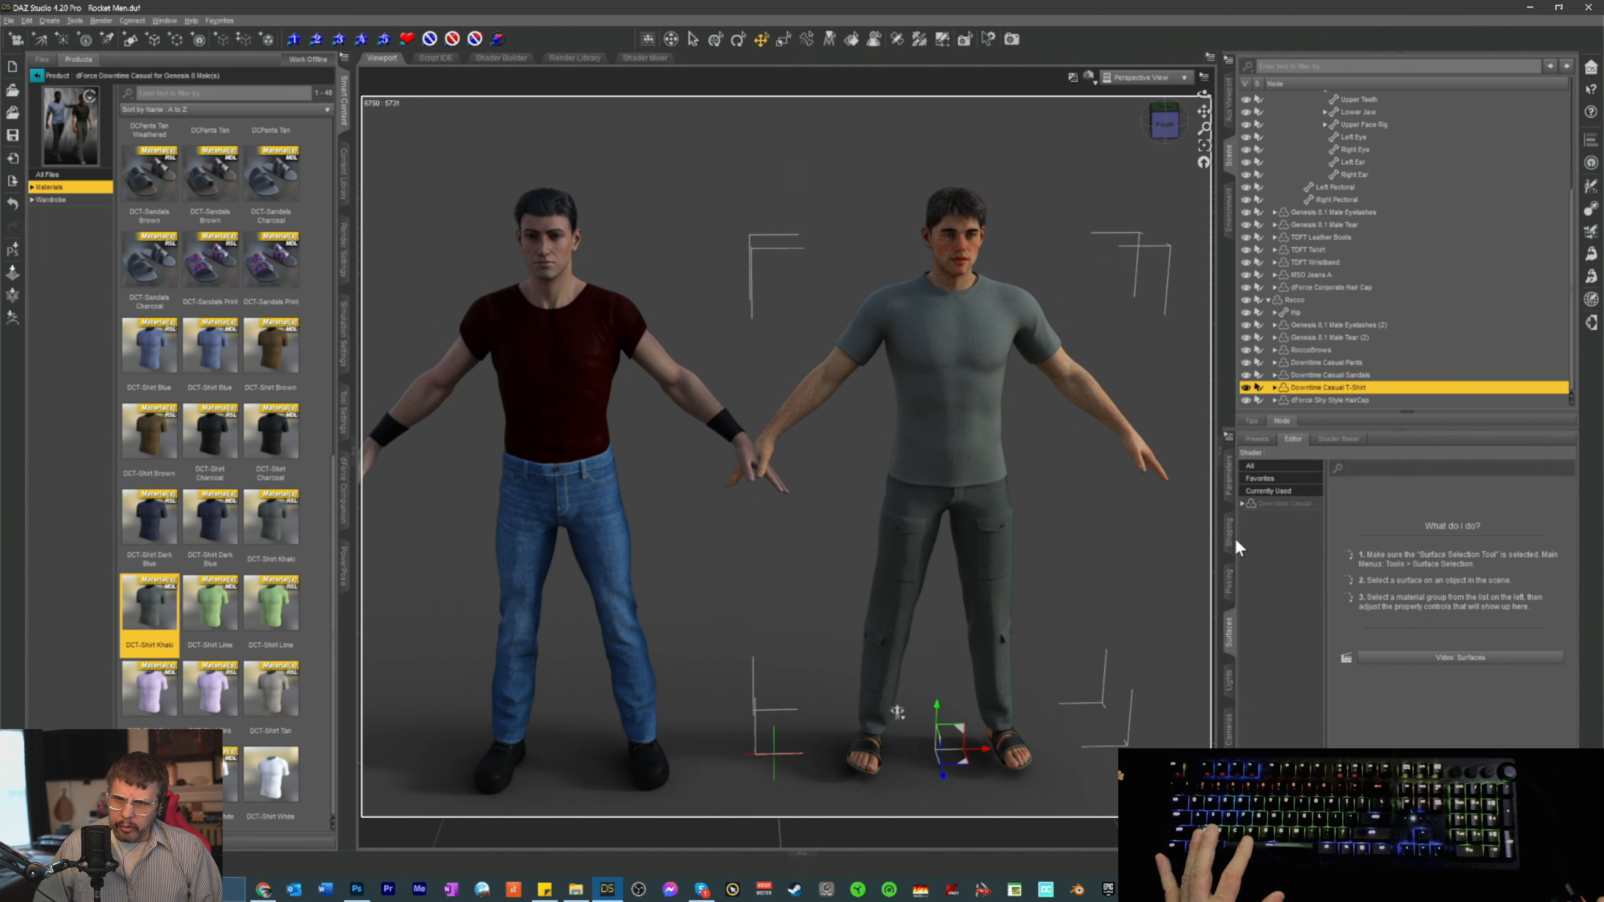
pyautogui.click(1243, 505)
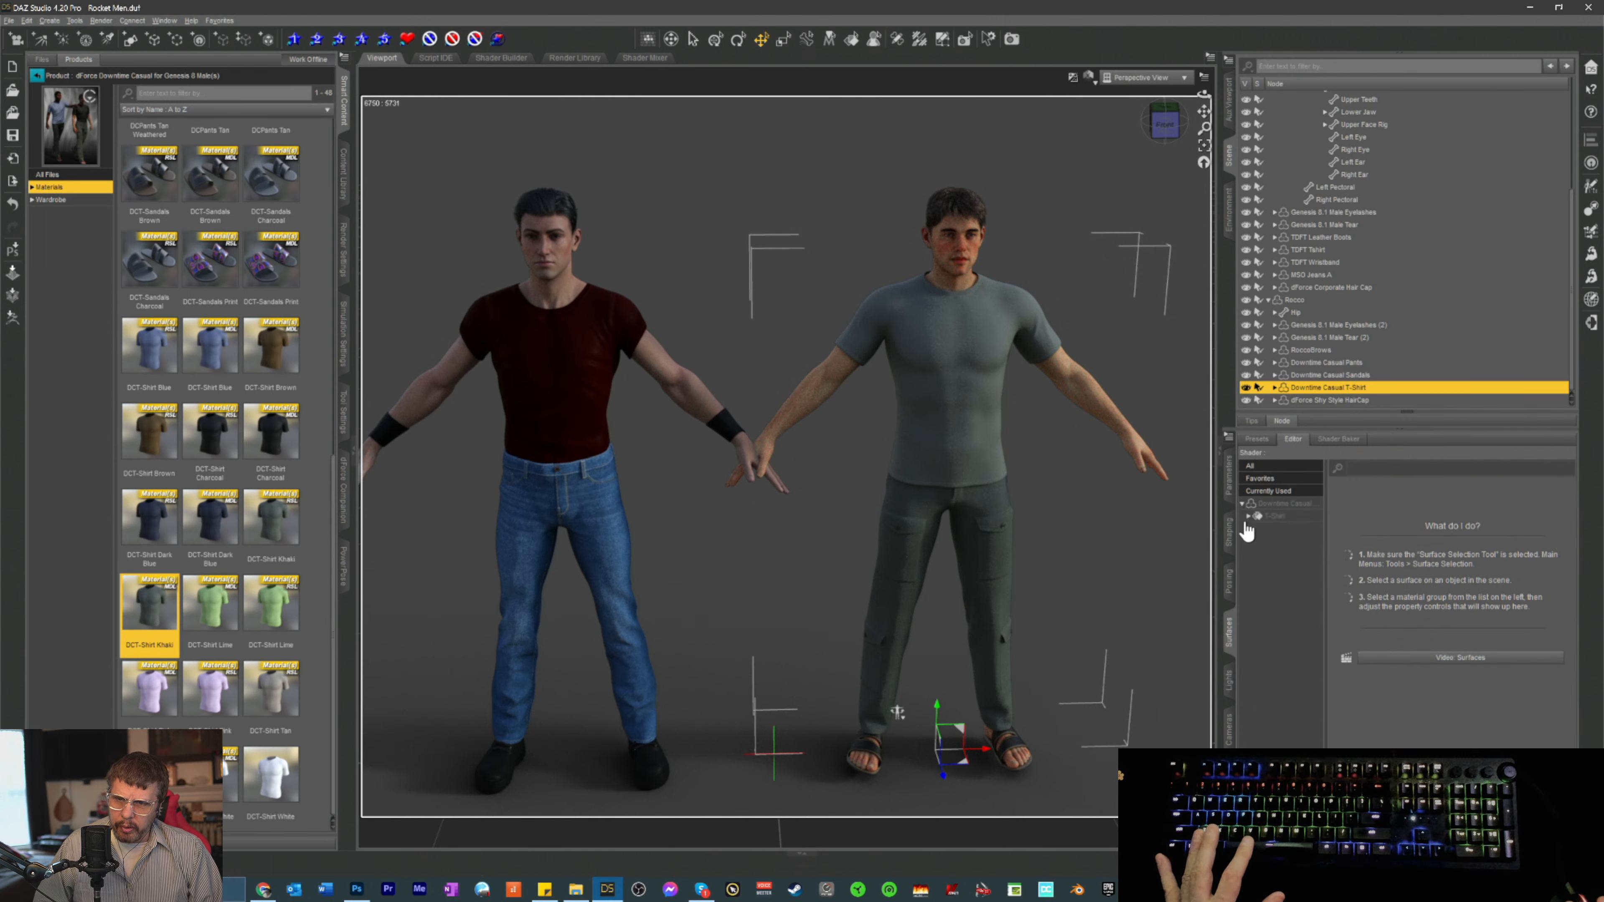
pyautogui.click(1272, 516)
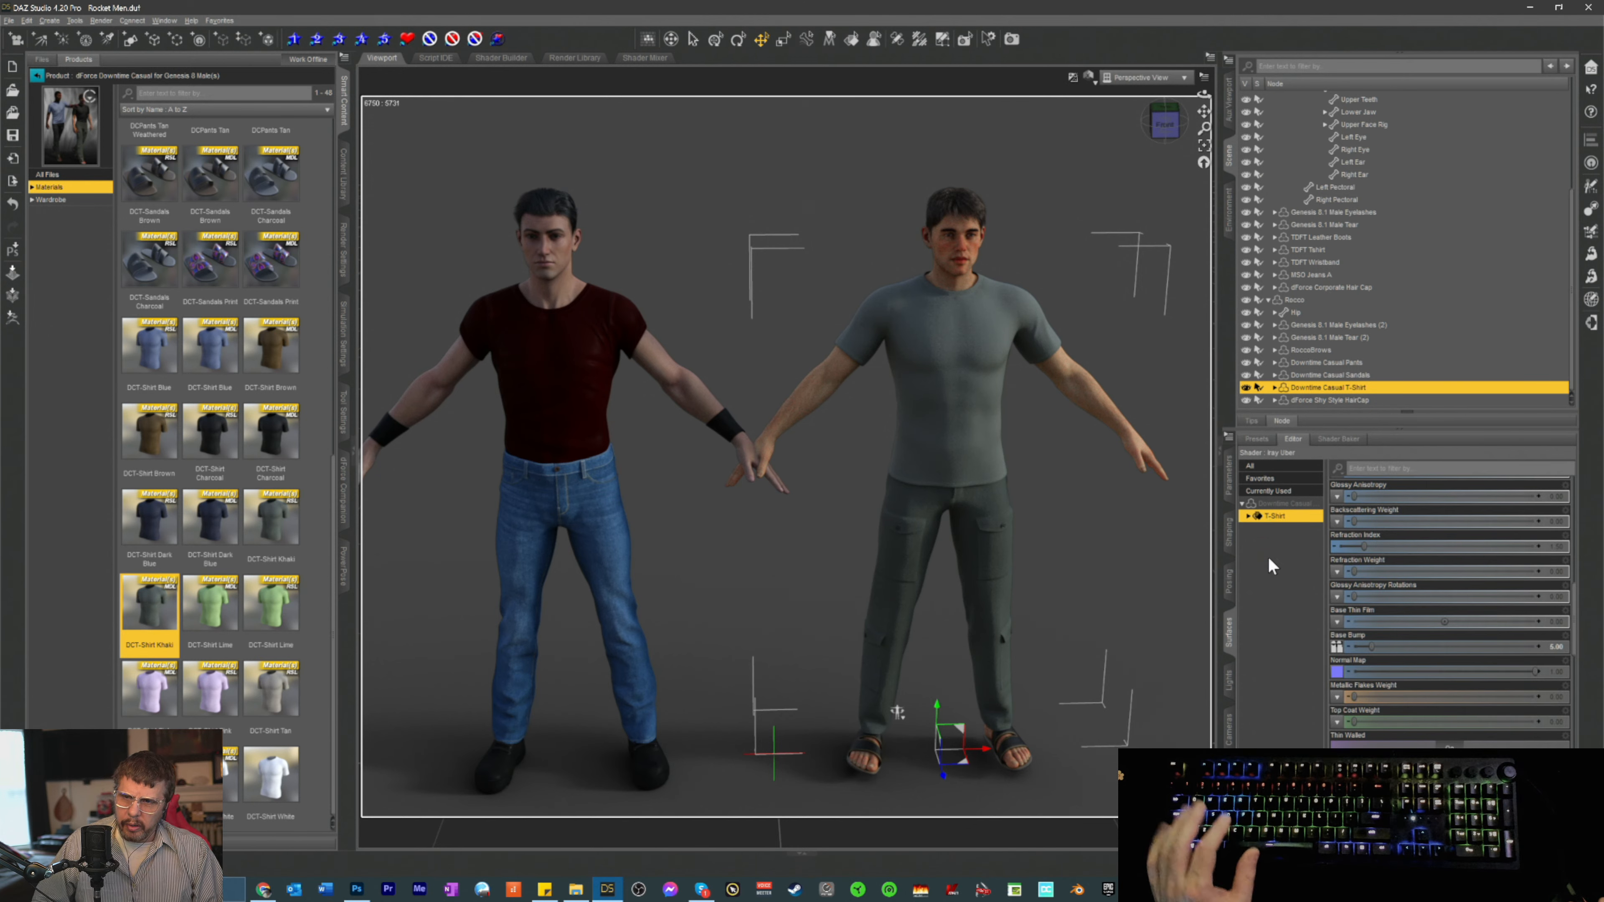
pyautogui.hotkey('ctrl', 's')
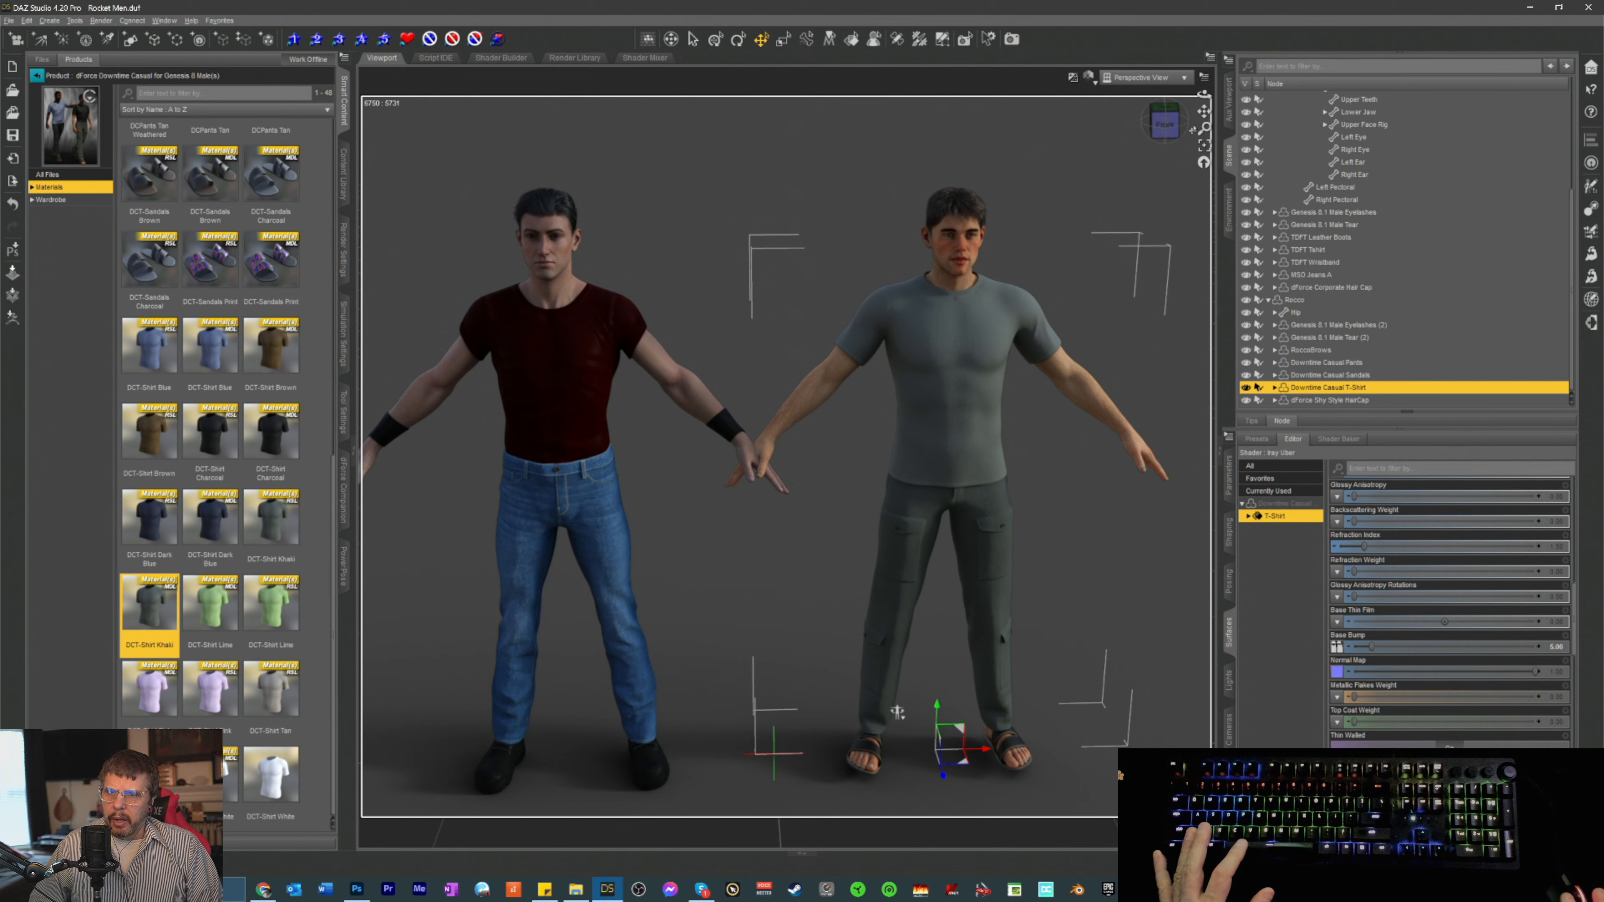
# - Delete the wristbands from the dark-haired figure in the red T-shirt and jeans
pyautogui.moveTo(1205, 107); pyautogui.dragTo(1043, 374)
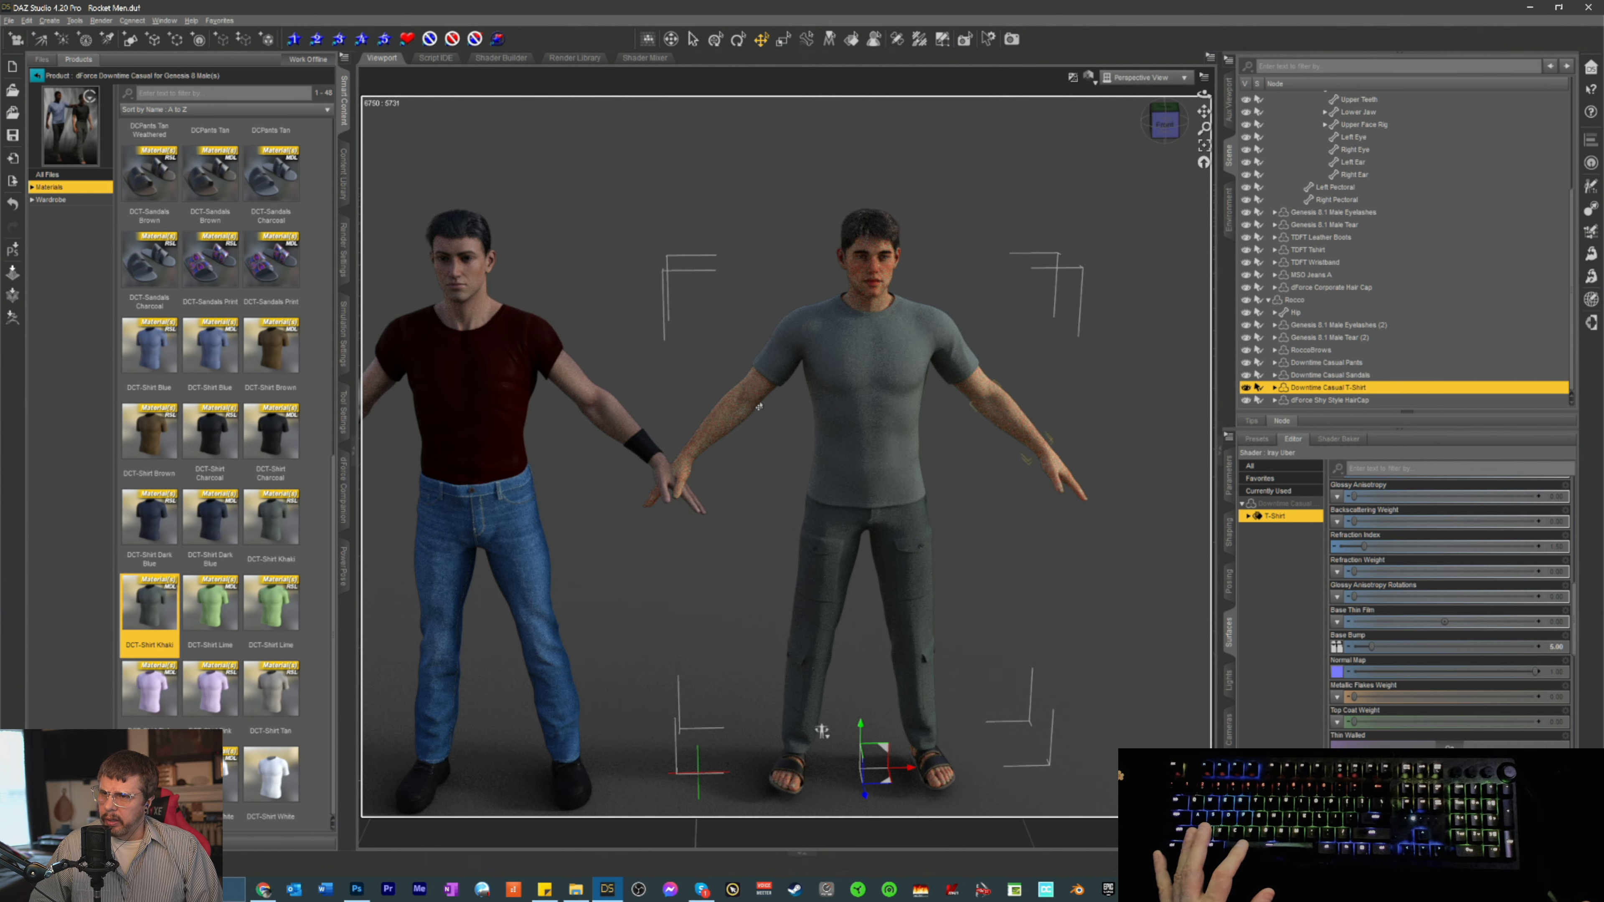
pyautogui.moveTo(1204, 111); pyautogui.dragTo(1381, 119)
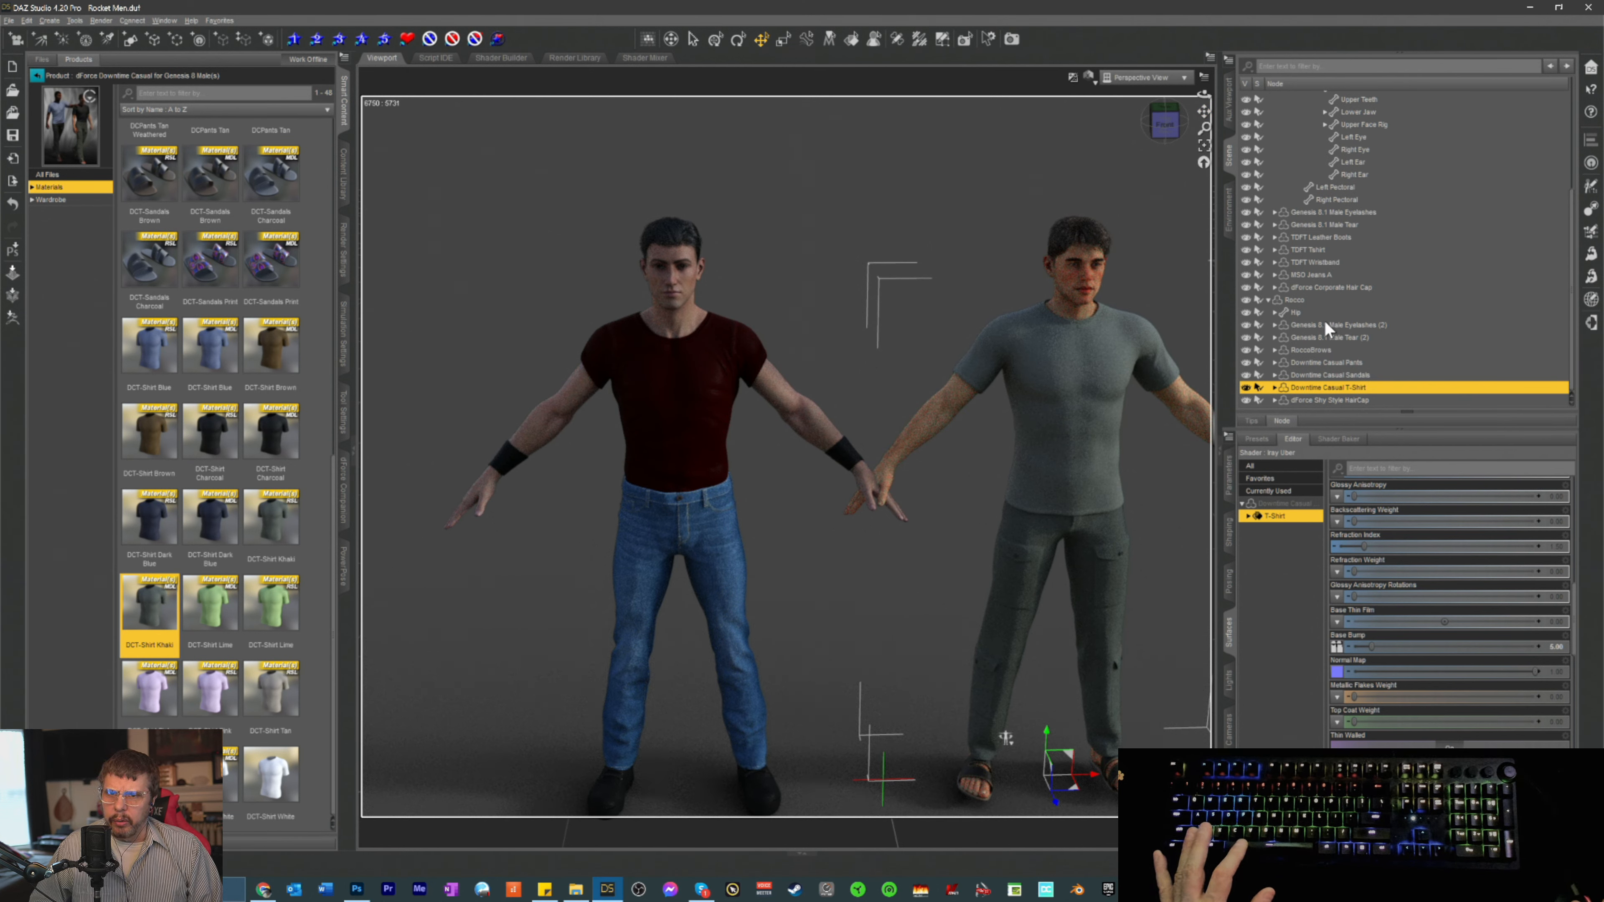
pyautogui.click(1305, 262)
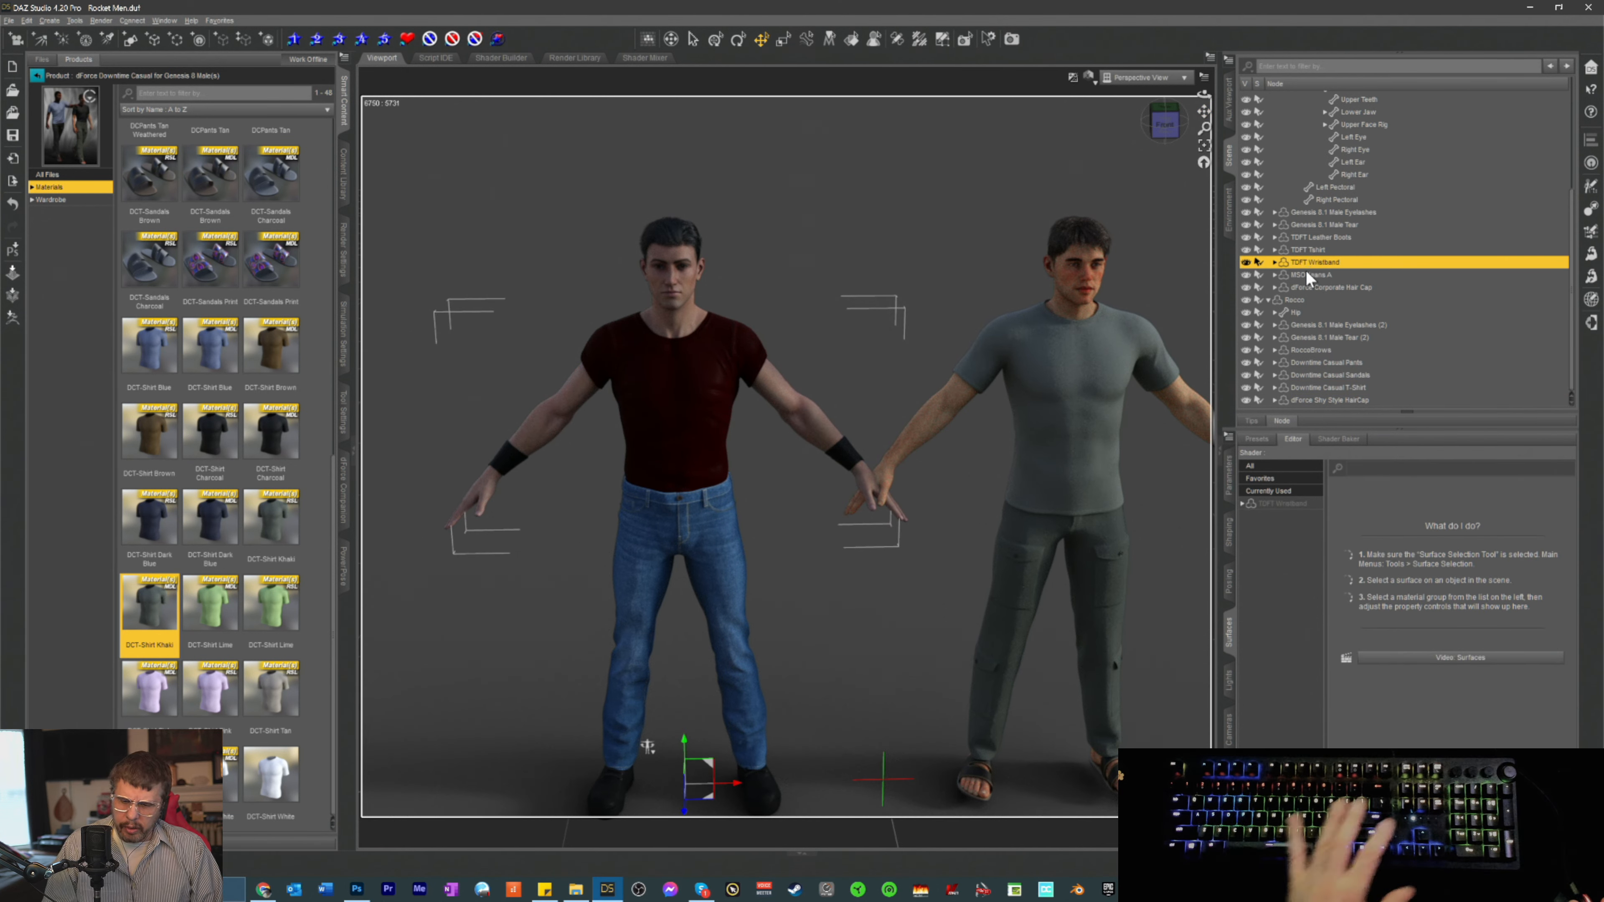
pyautogui.press('Delete')
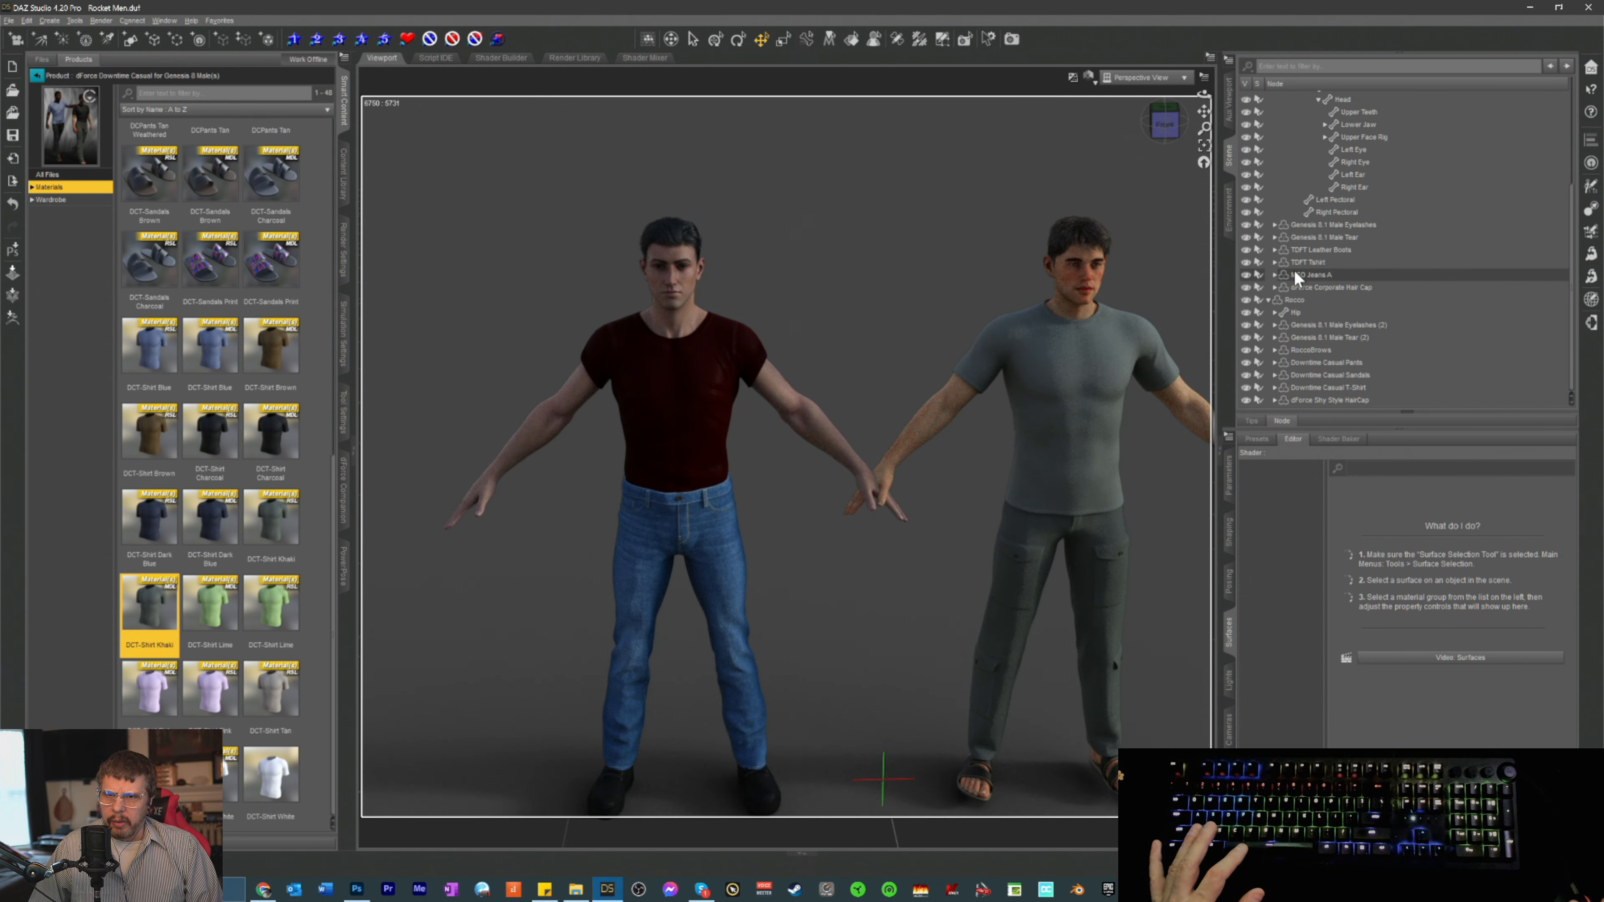
# - Select the dark-haired figure's TDFT Tshirt and browse the dForce Lucidity product's materials for a suitable shirt material
pyautogui.click(1302, 261)
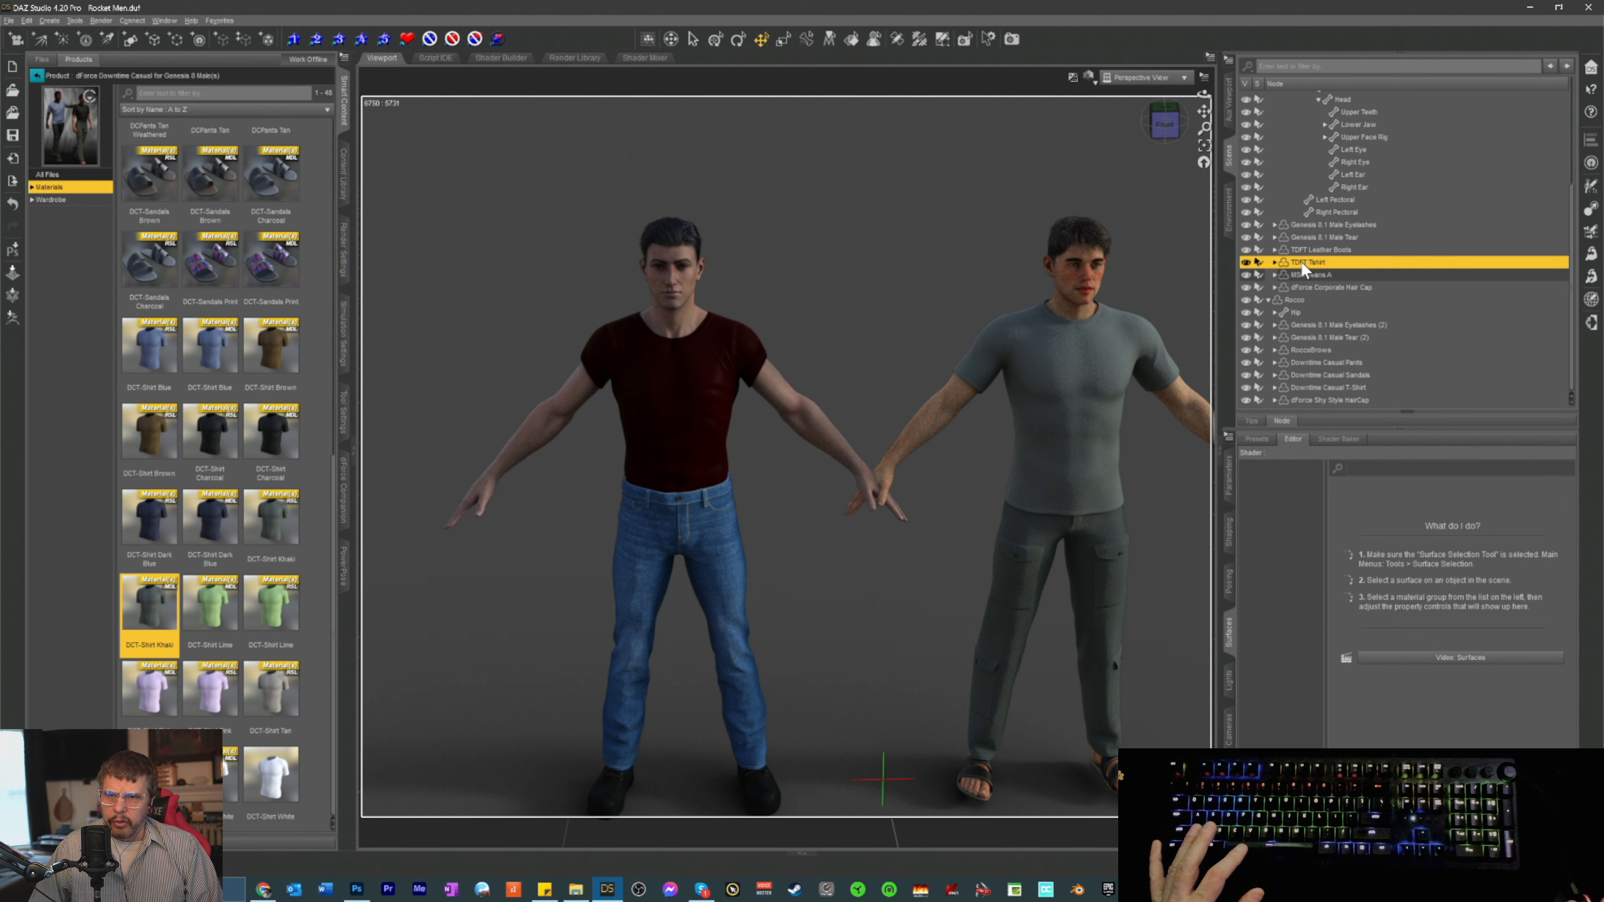
pyautogui.click(1266, 504)
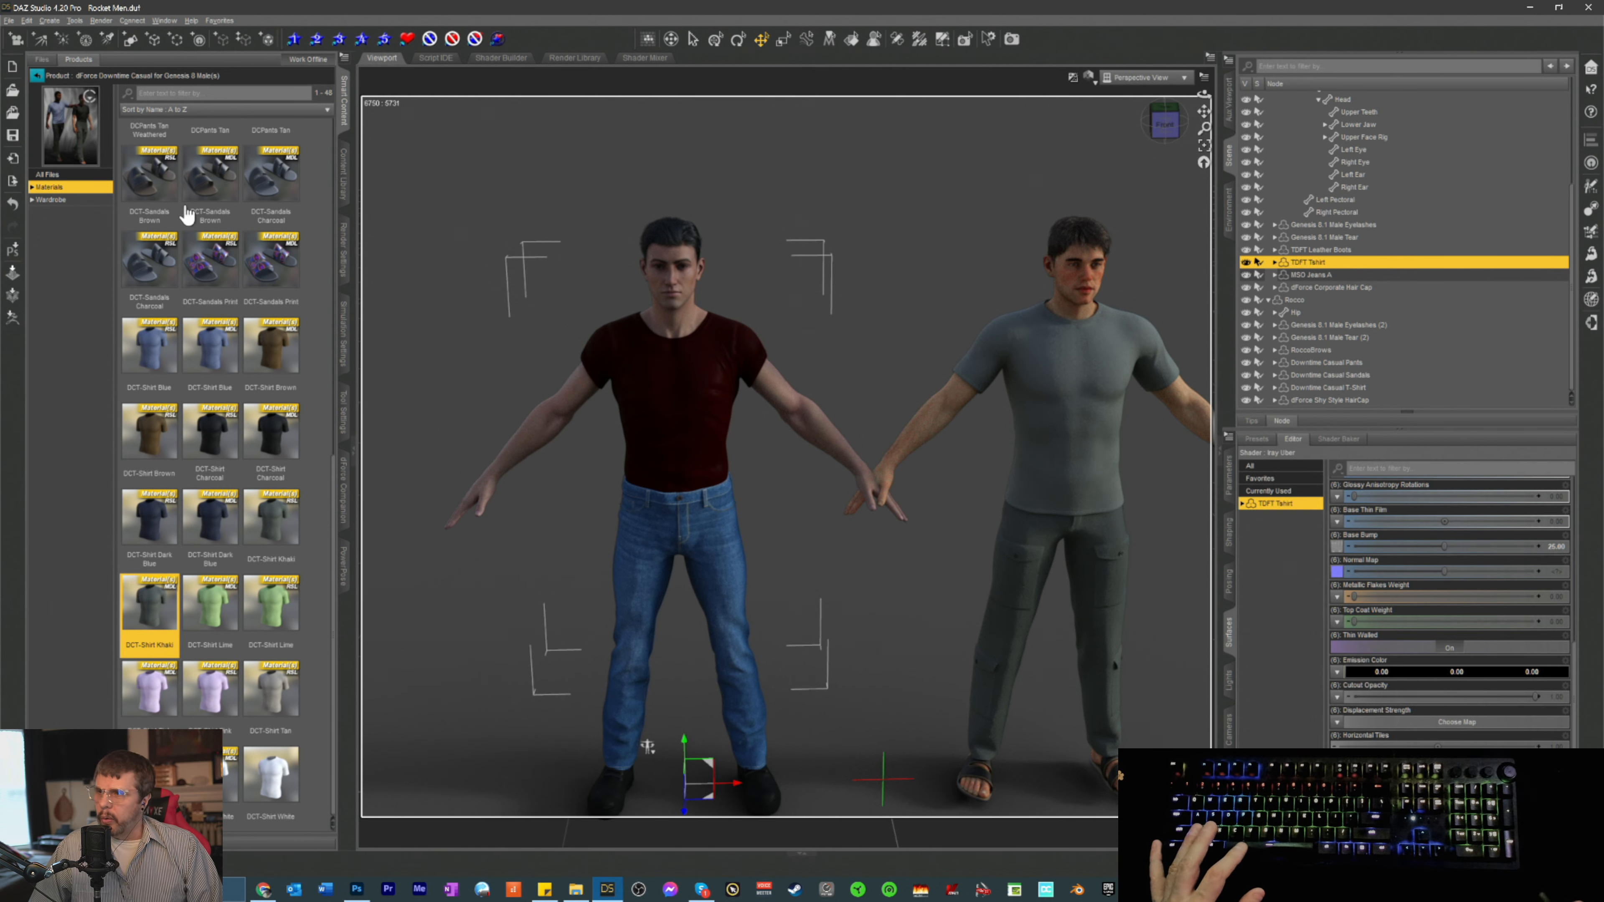
pyautogui.click(35, 76)
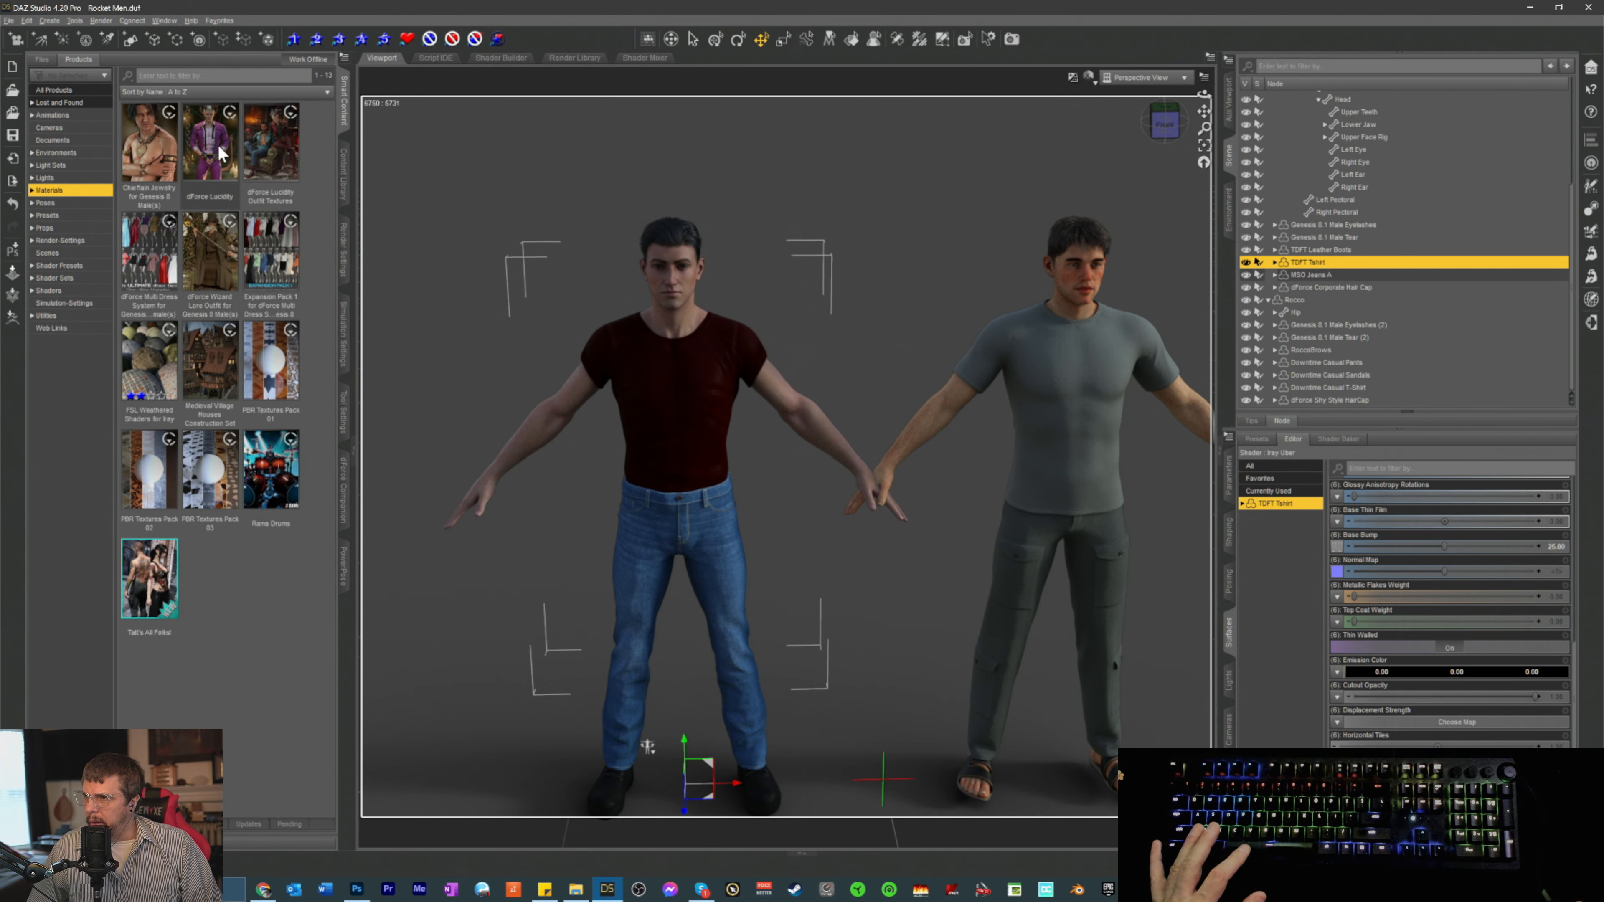
pyautogui.moveTo(221, 154)
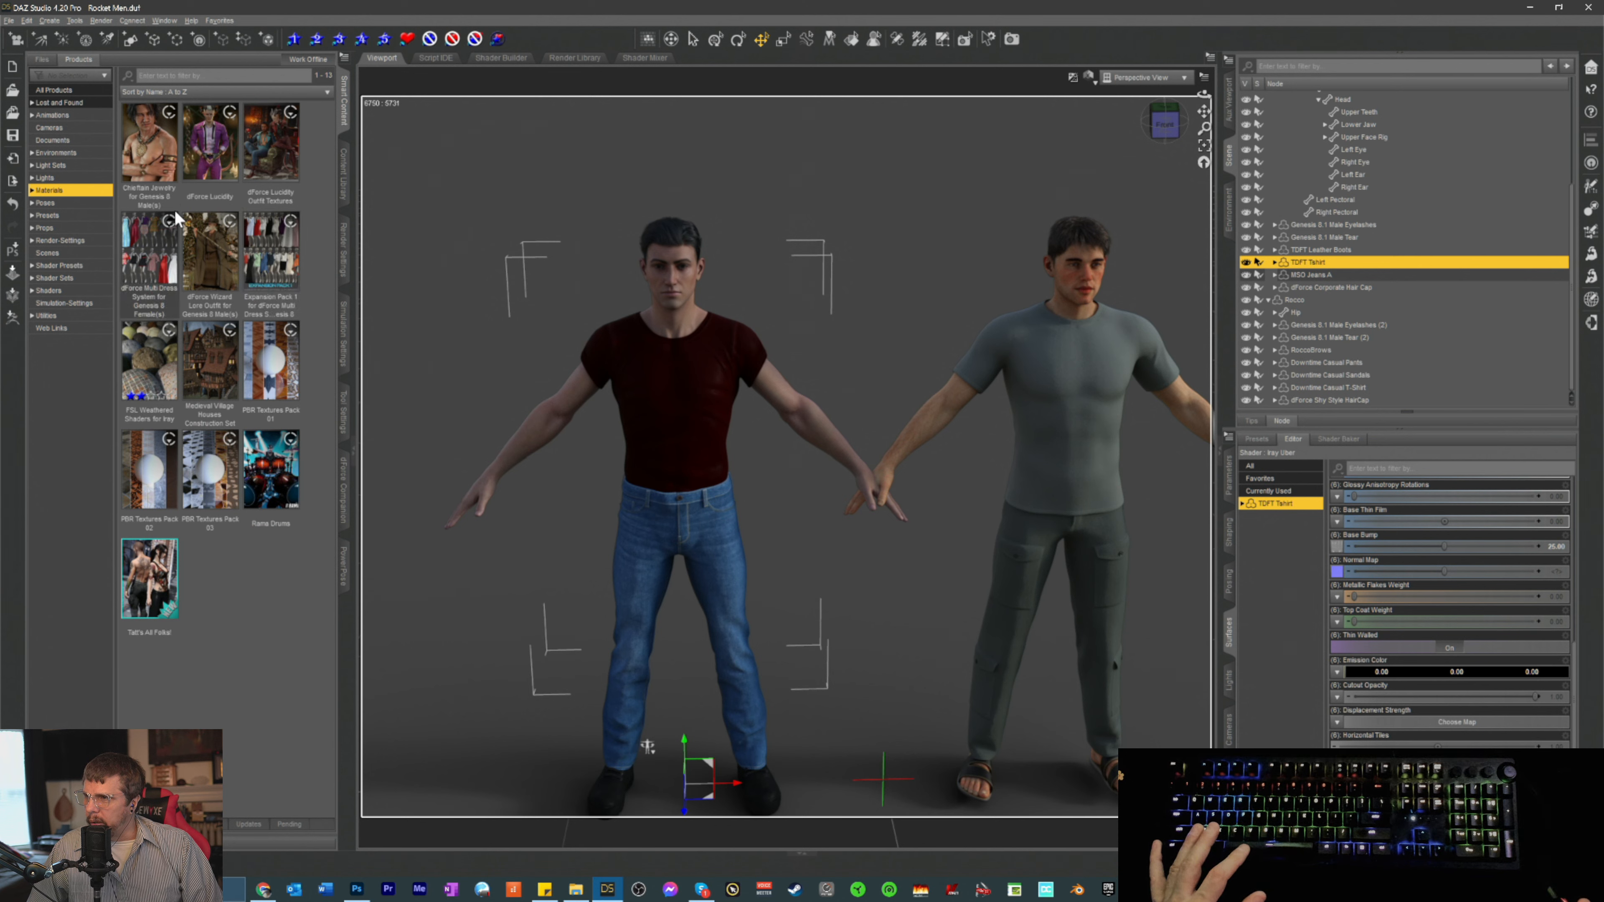
pyautogui.doubleClick(205, 144)
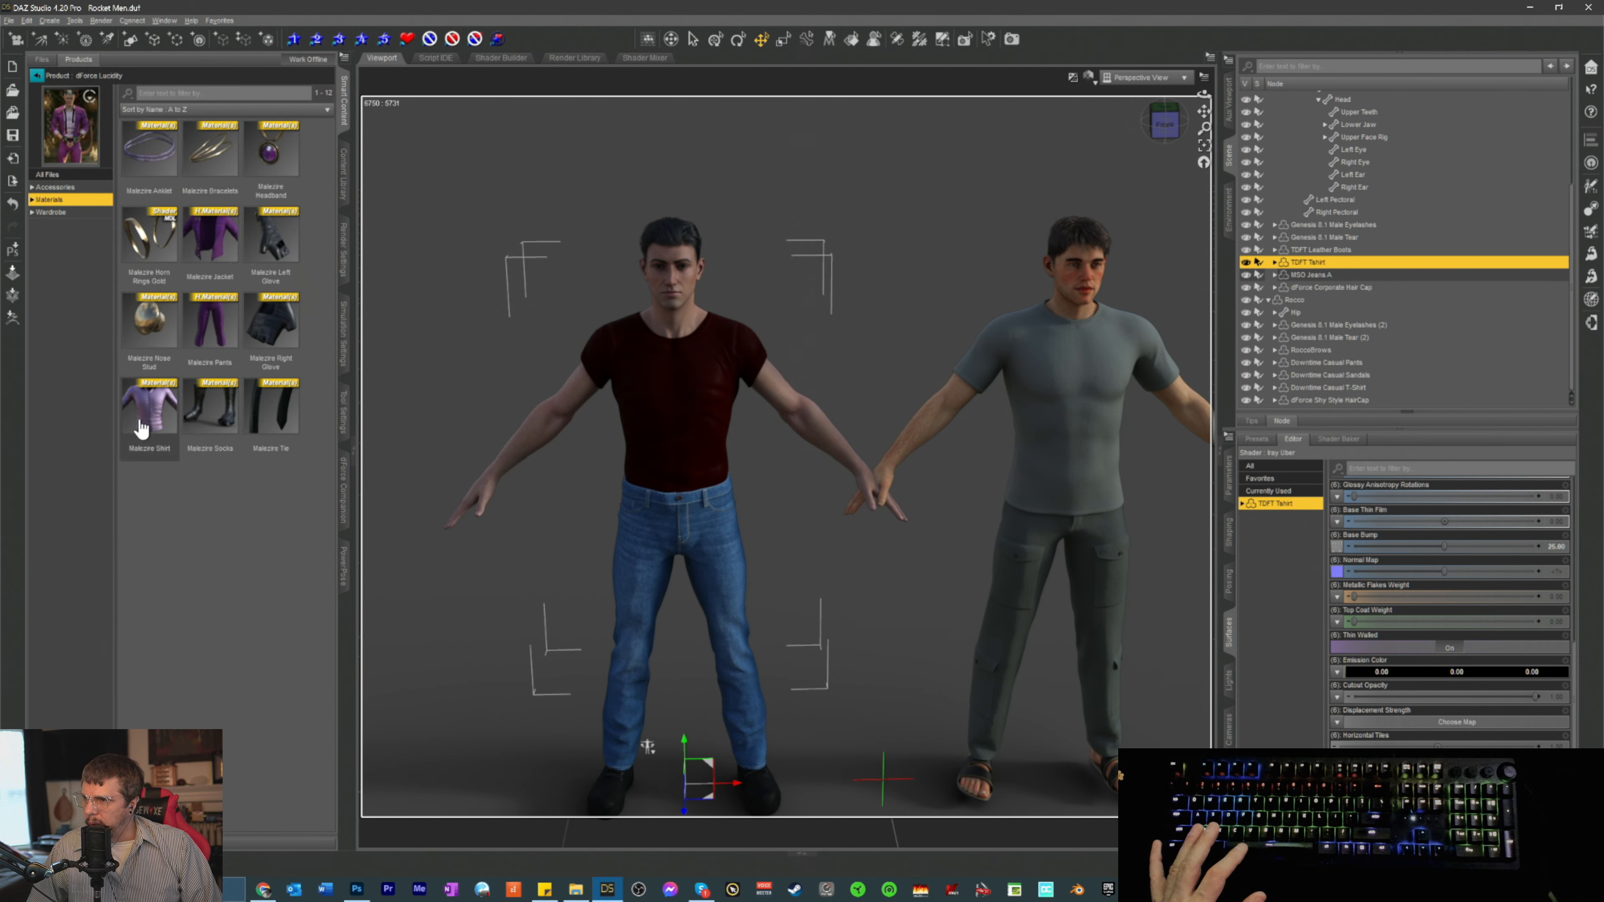
pyautogui.moveTo(147, 429)
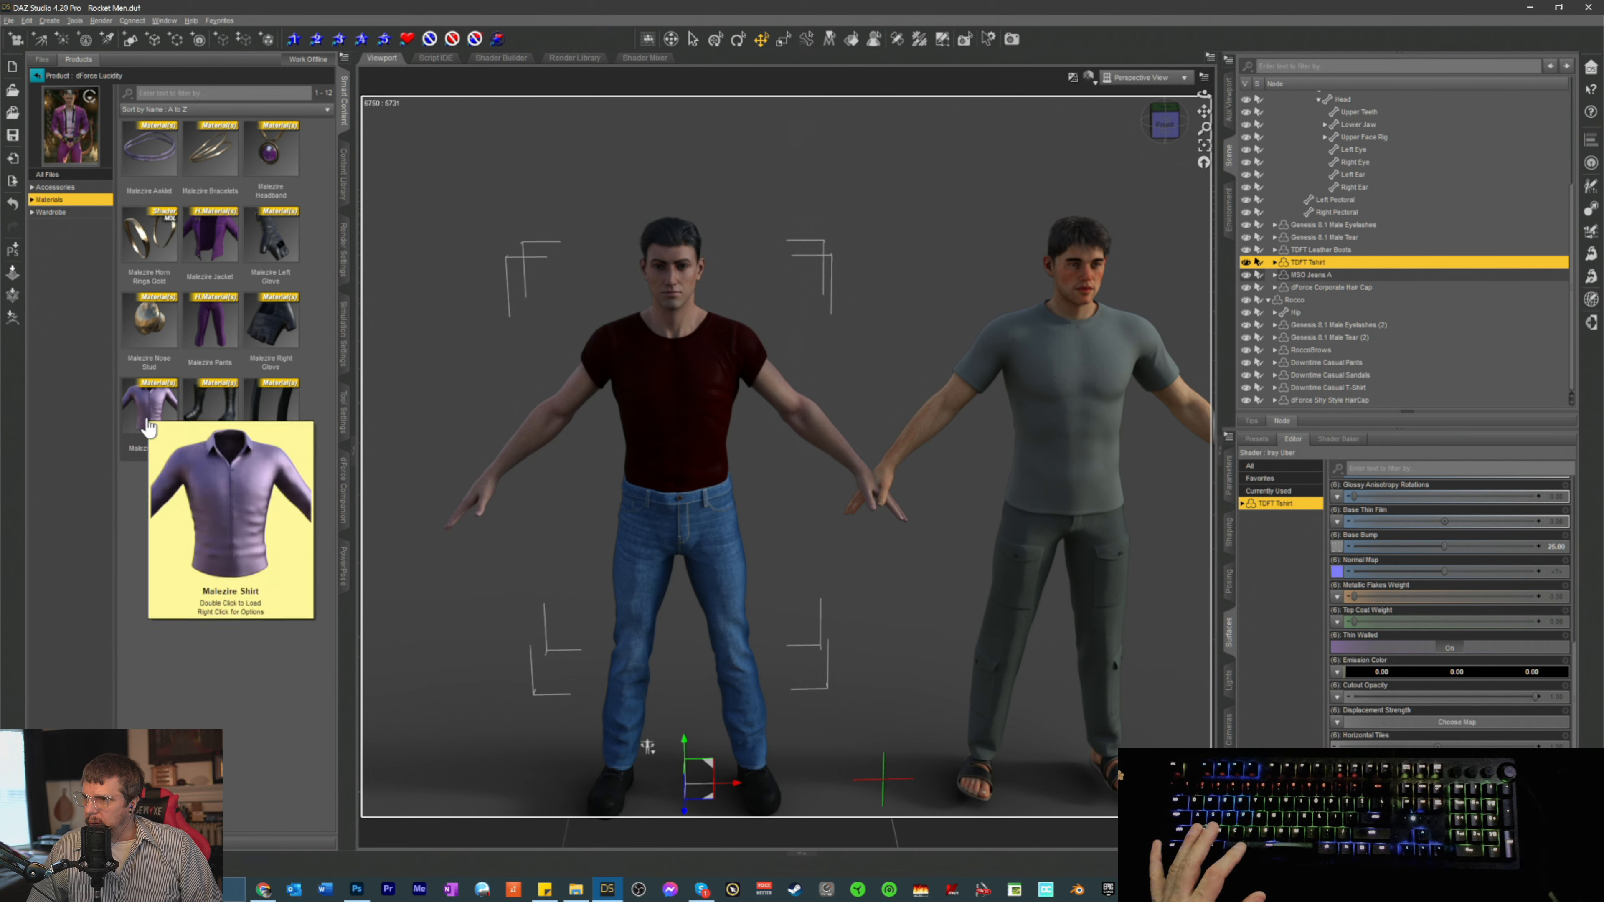
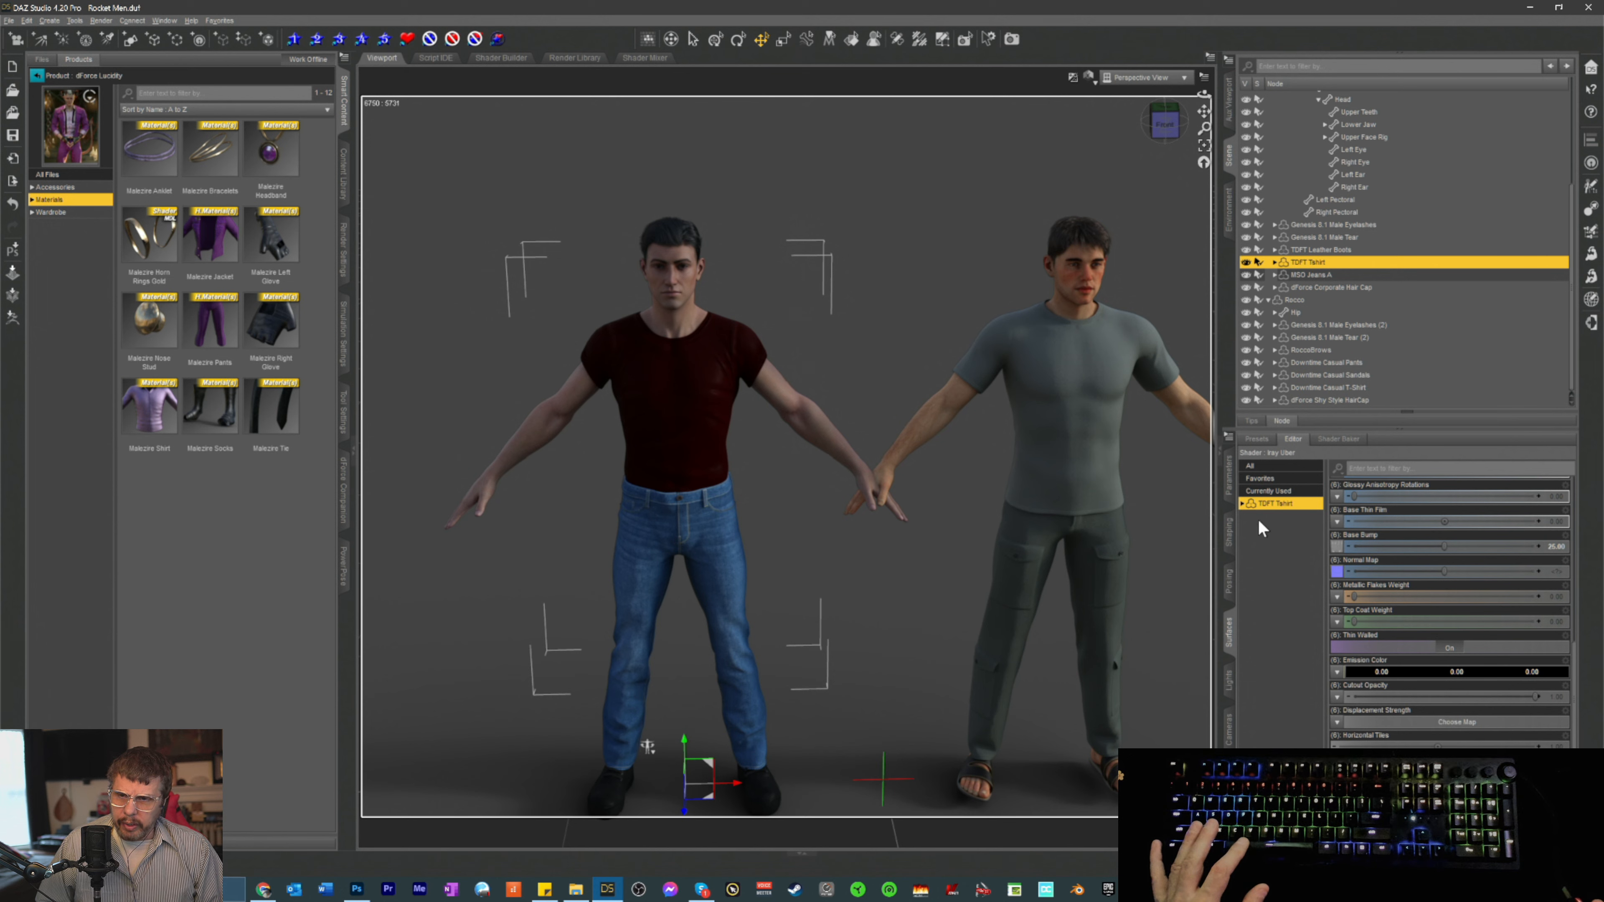
# - Select the Back, defaultMat and Front surfaces of the TDFT Tshirt and inspect its torso up close
pyautogui.click(1242, 504)
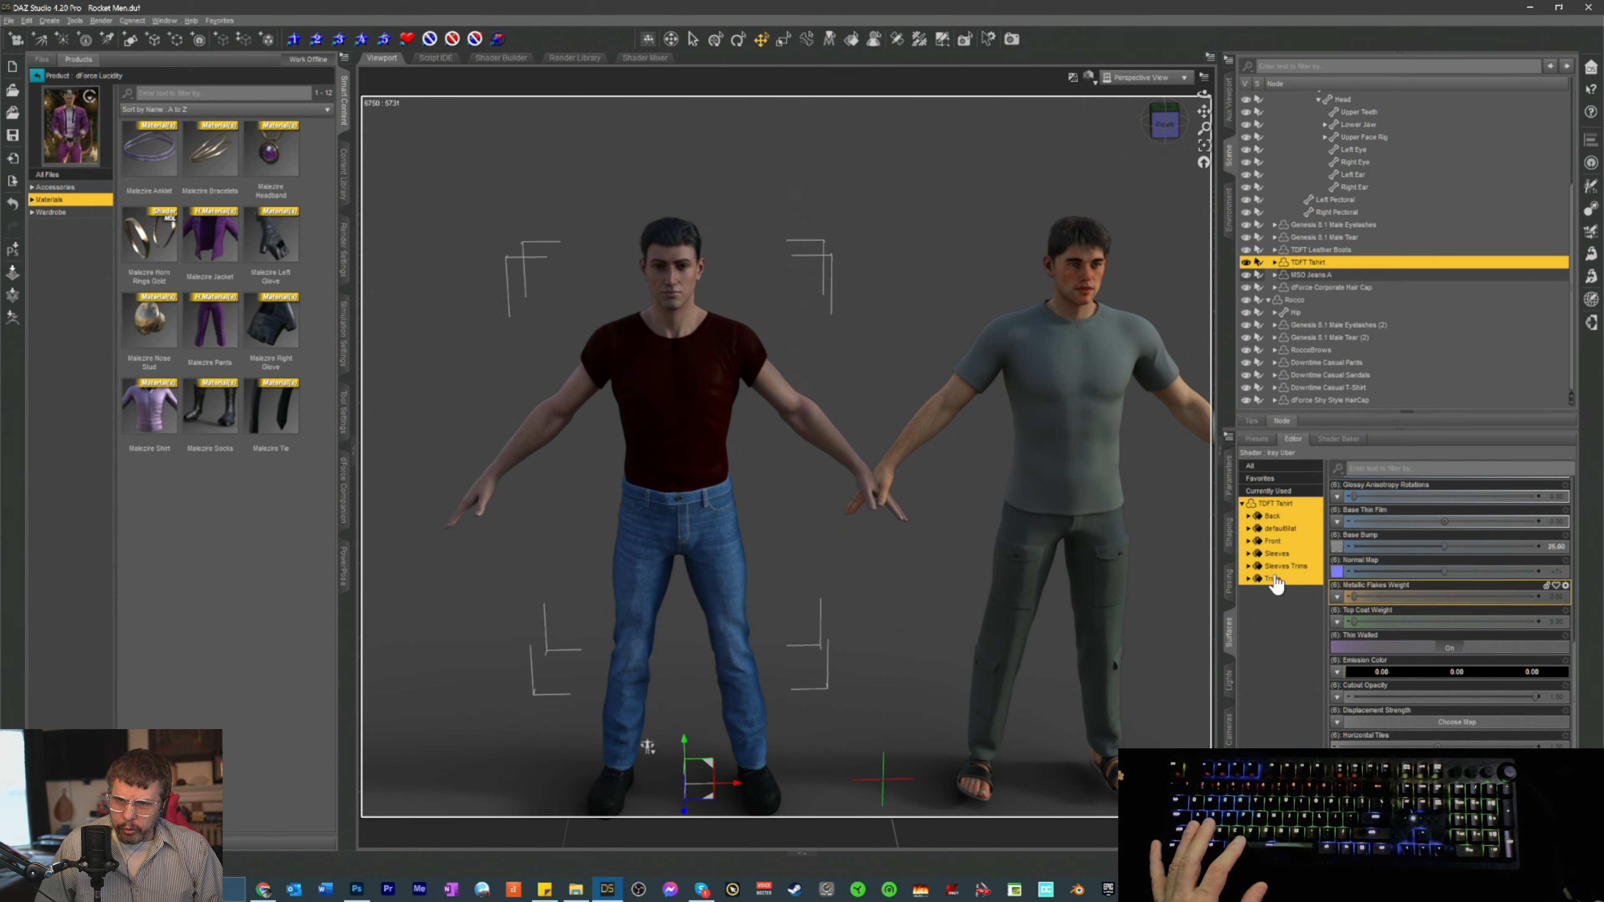
pyautogui.click(1271, 542)
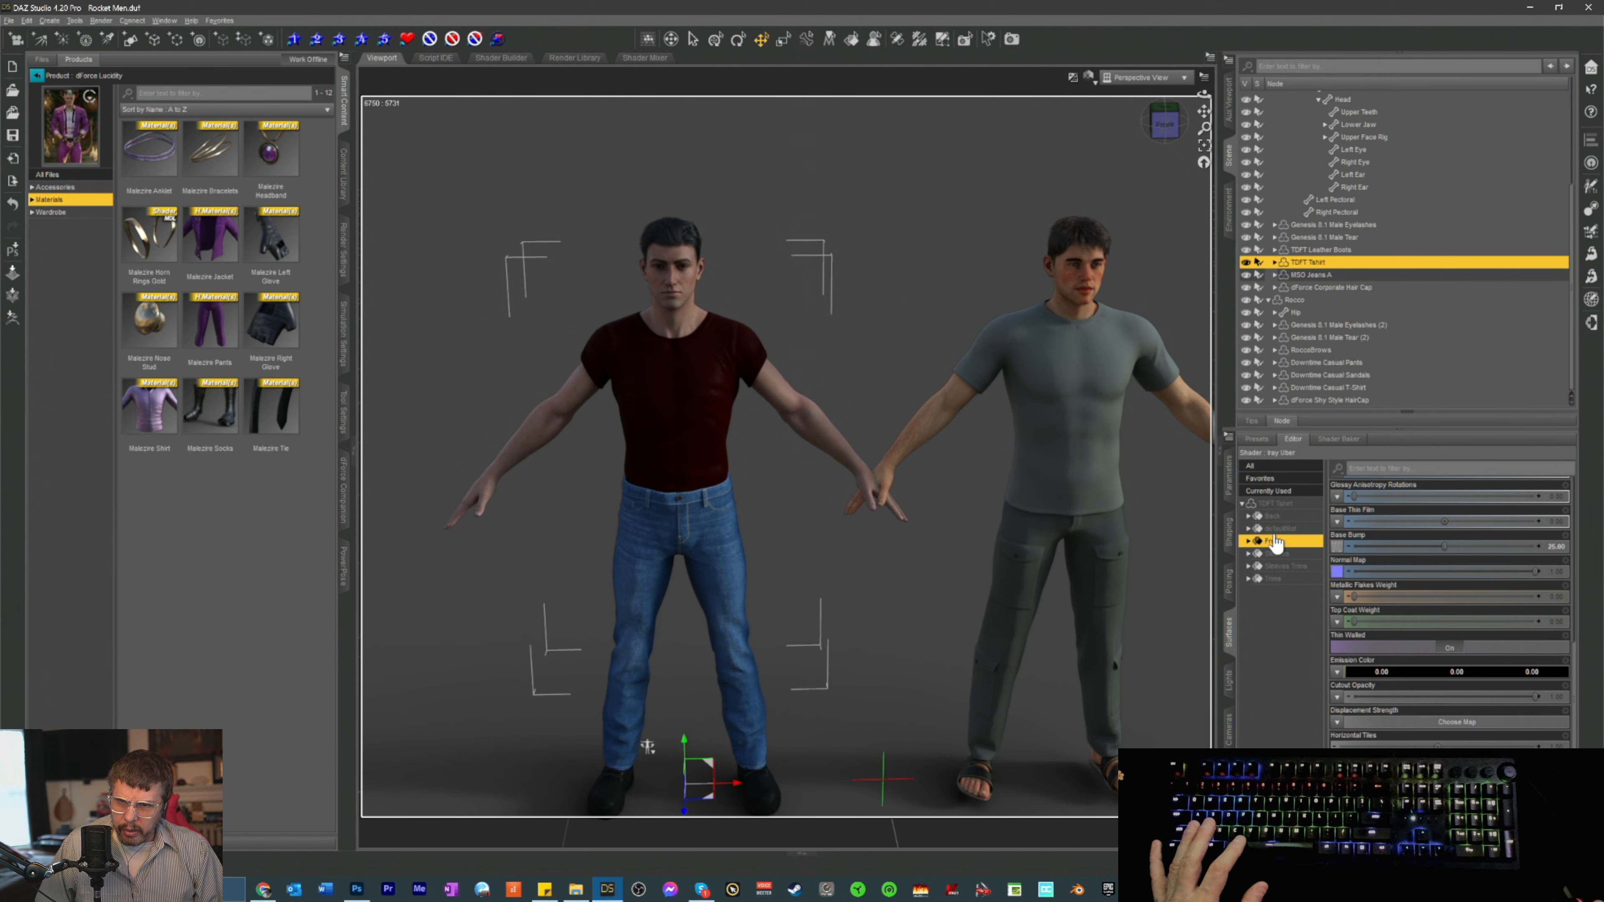
pyautogui.click(1266, 516)
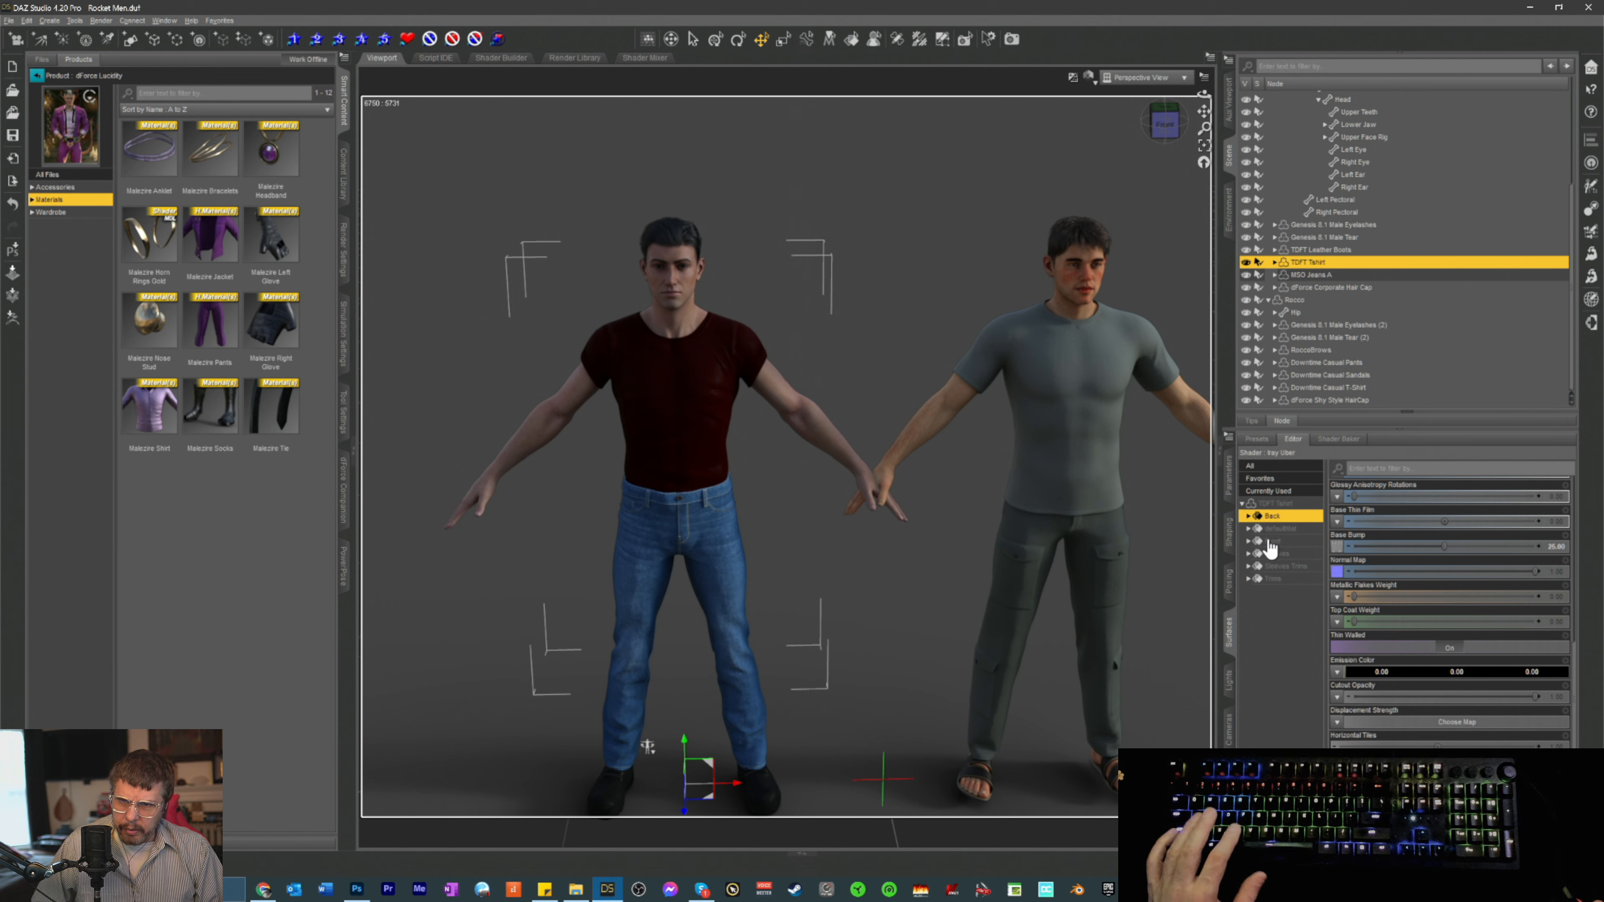
pyautogui.keyDown('shift'); pyautogui.click(1272, 541); pyautogui.keyUp('shift')
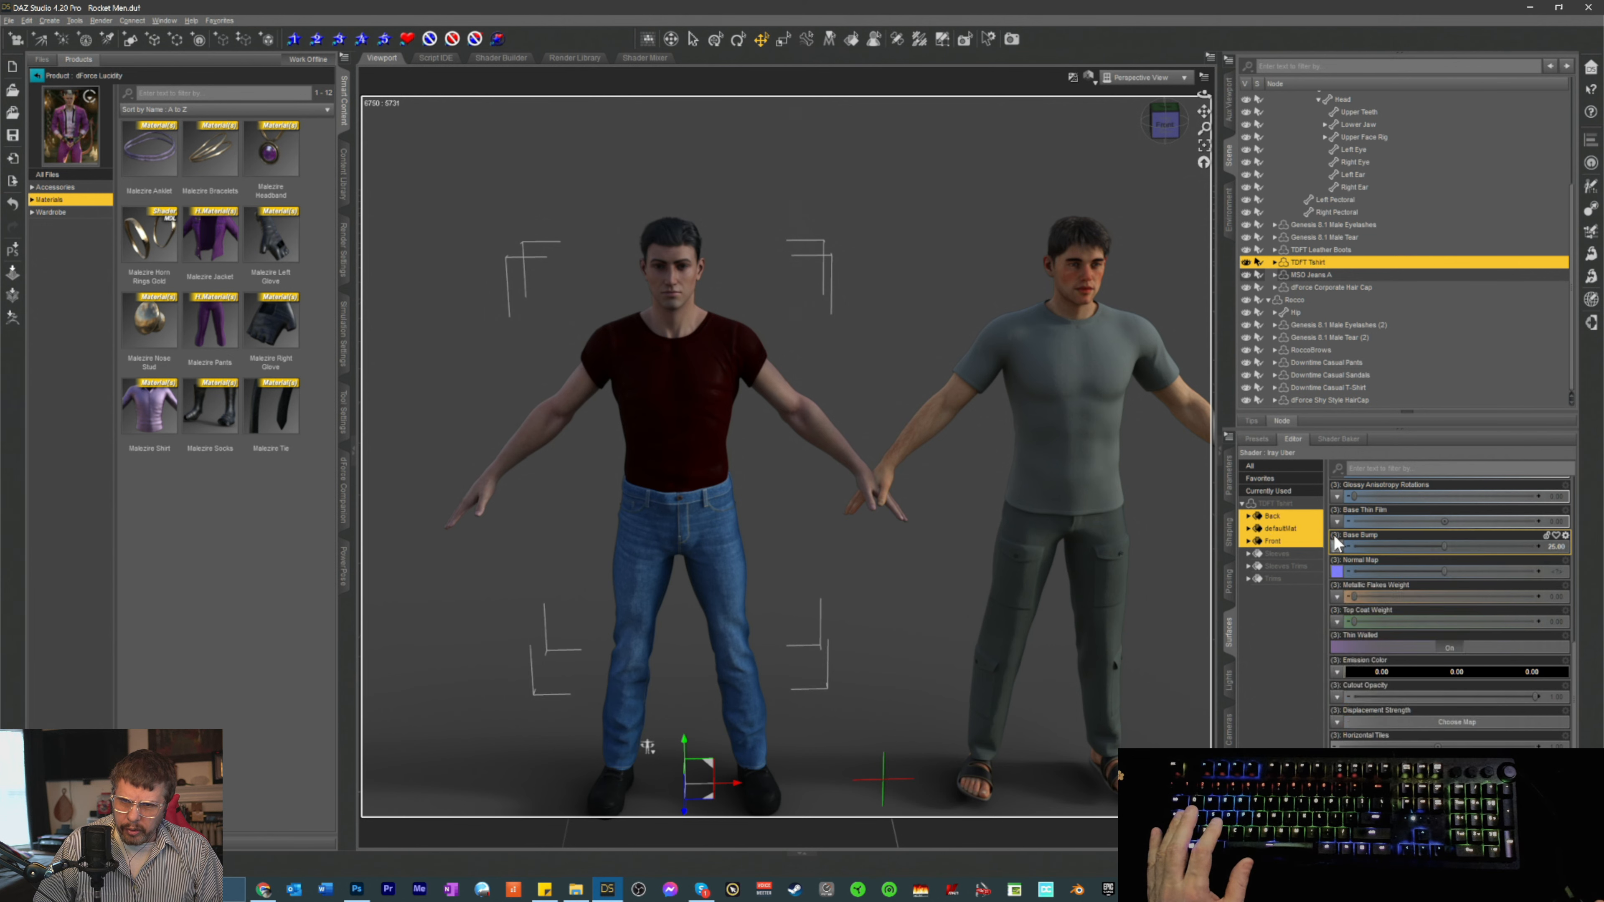
pyautogui.scroll(5, 824, 440)
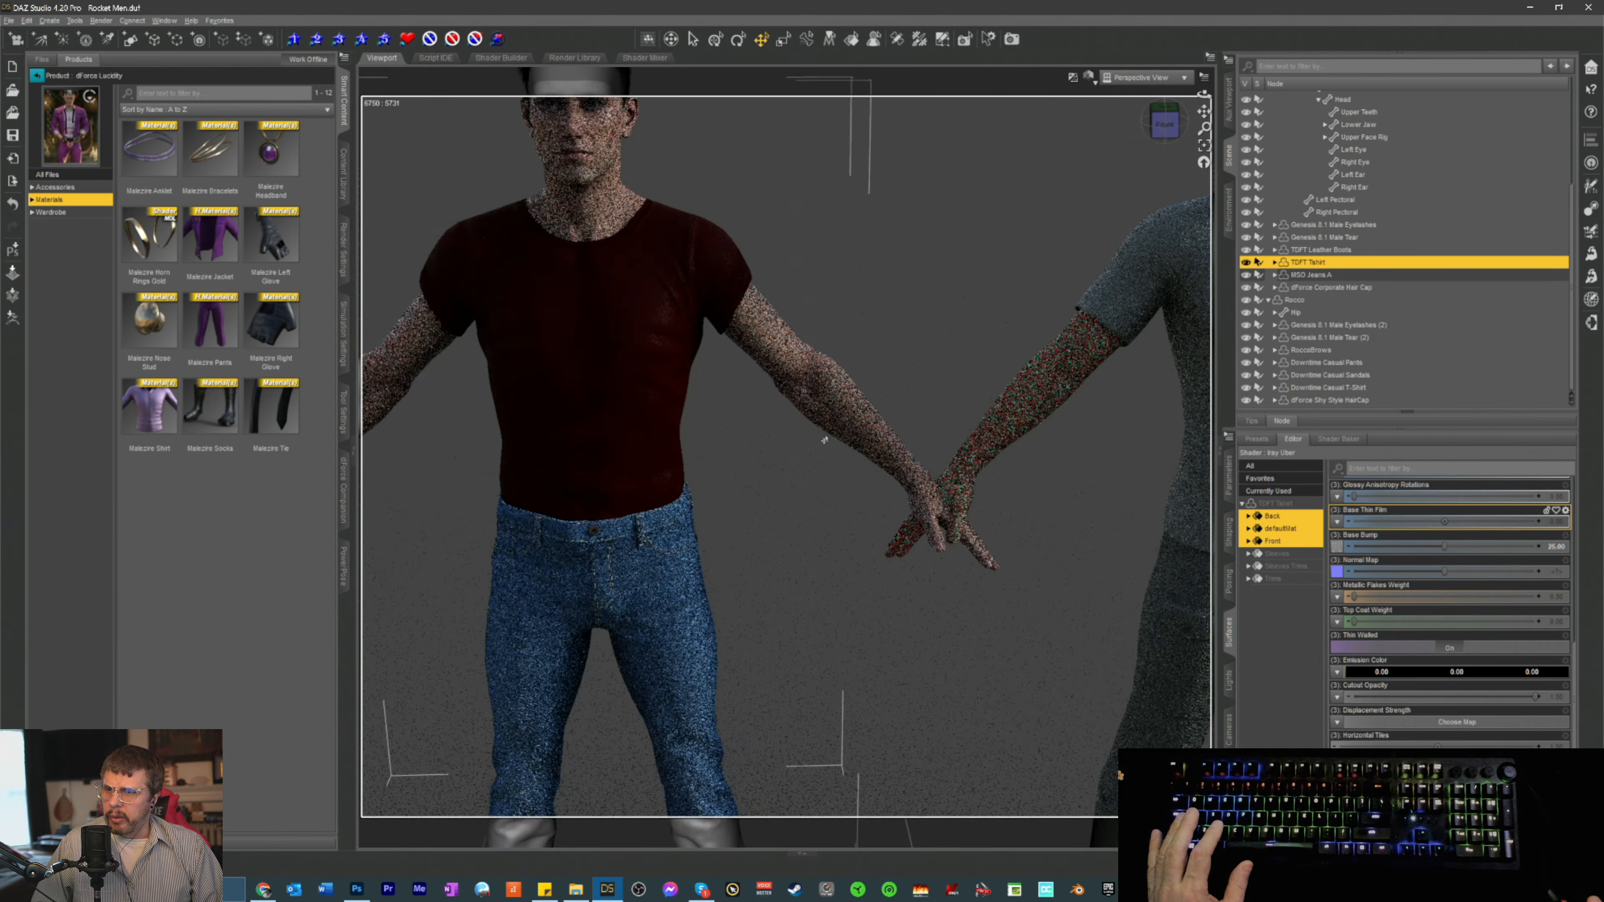
pyautogui.scroll(2, 824, 440)
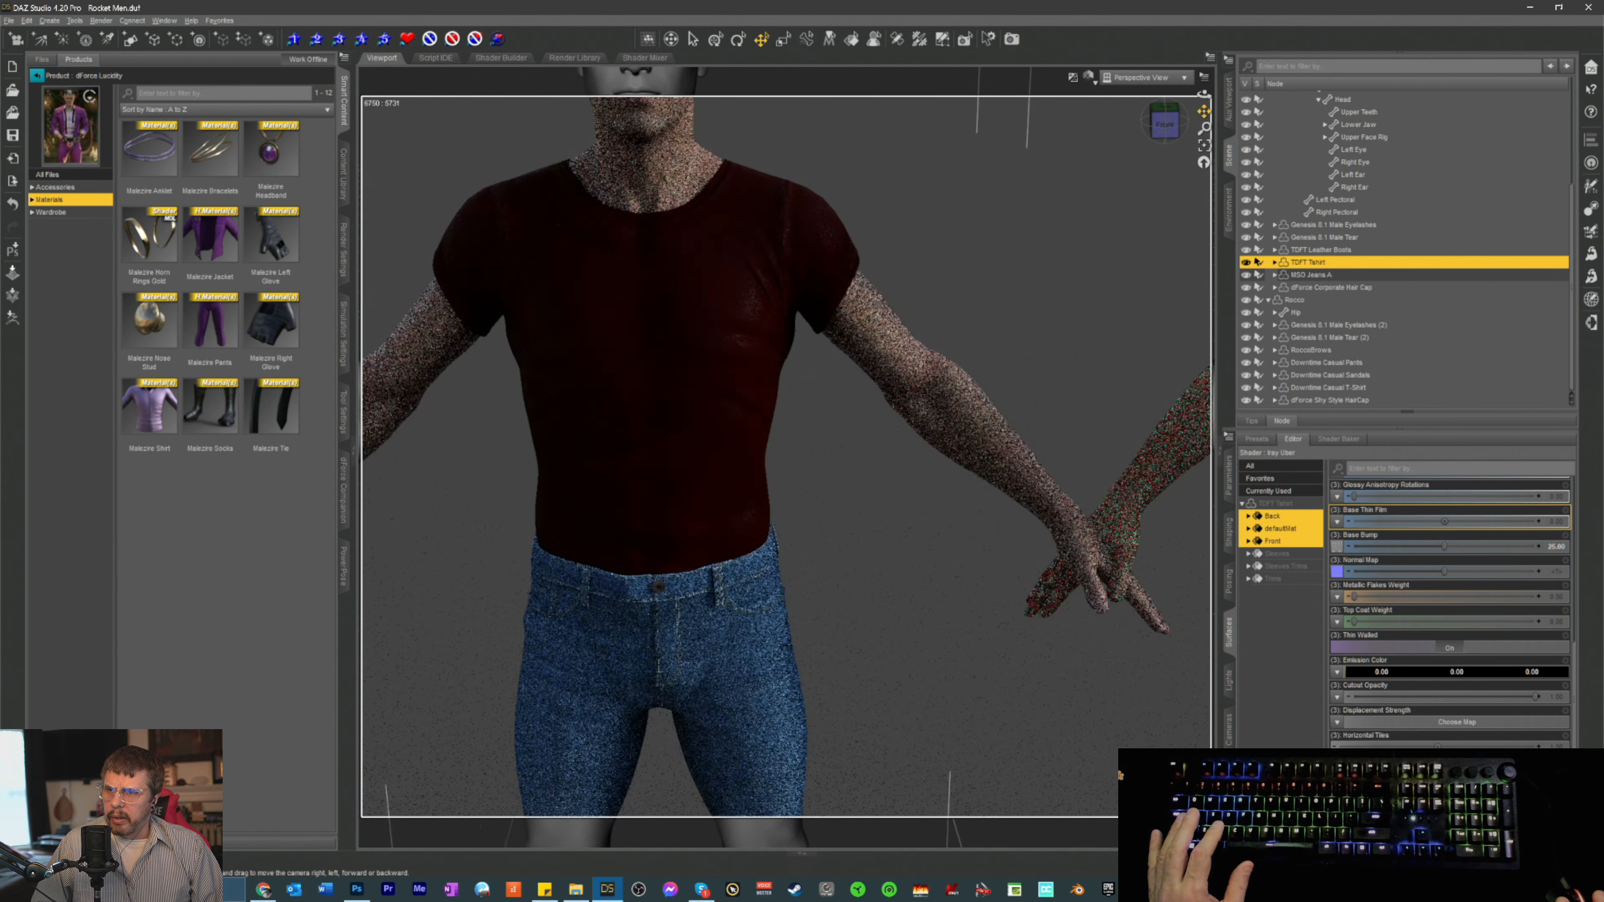
pyautogui.moveTo(1204, 111); pyautogui.dragTo(1269, 113)
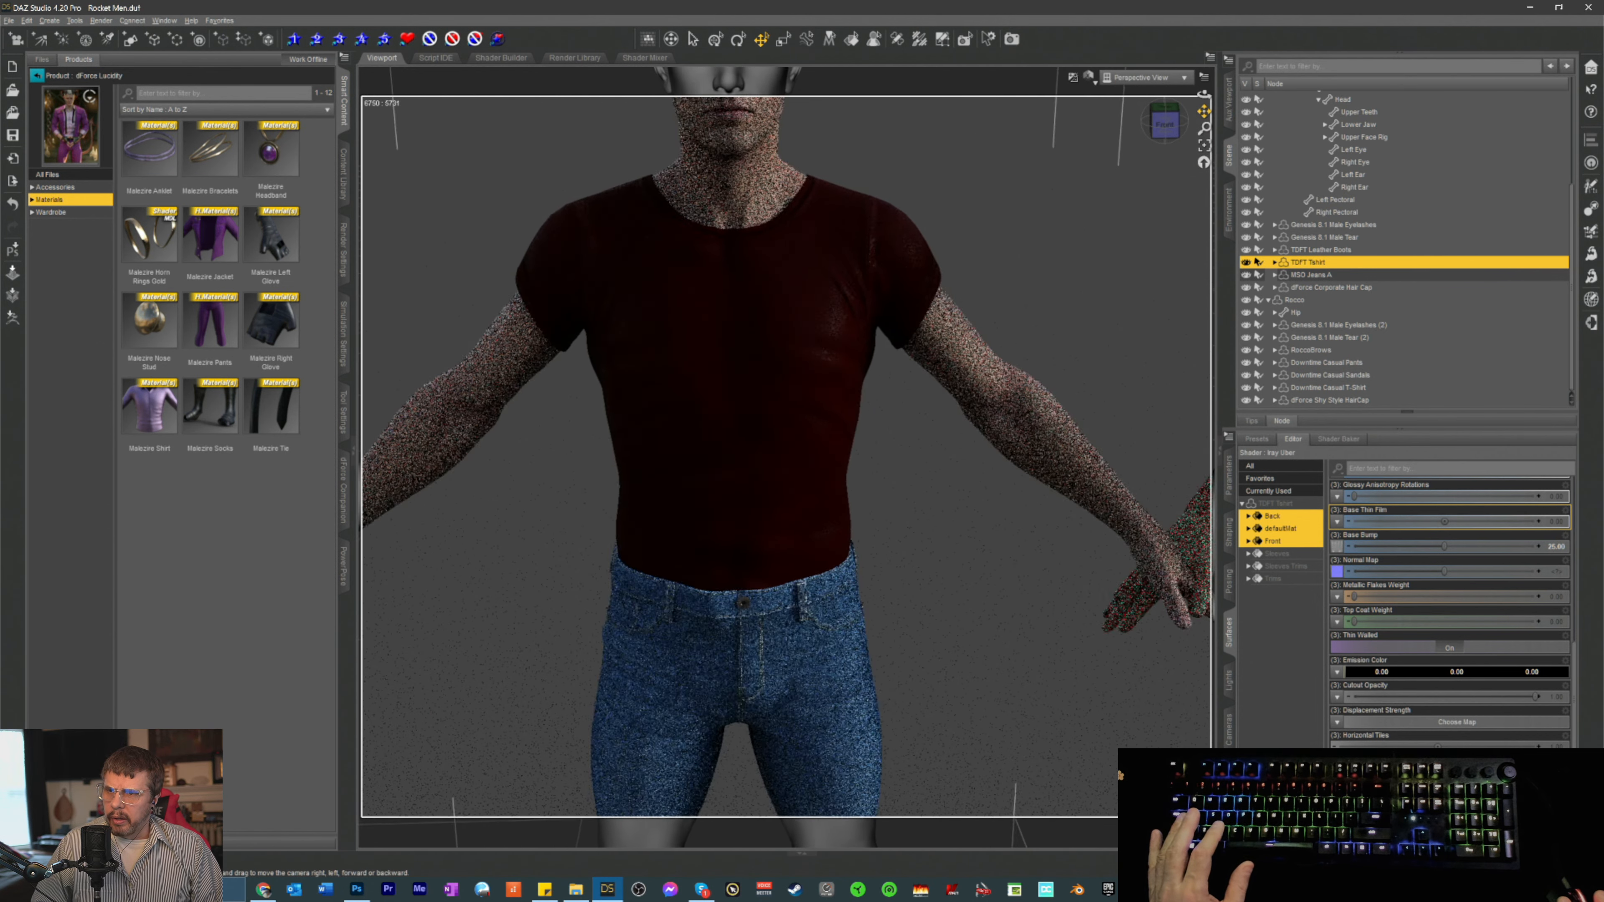
pyautogui.scroll(4, 873, 347)
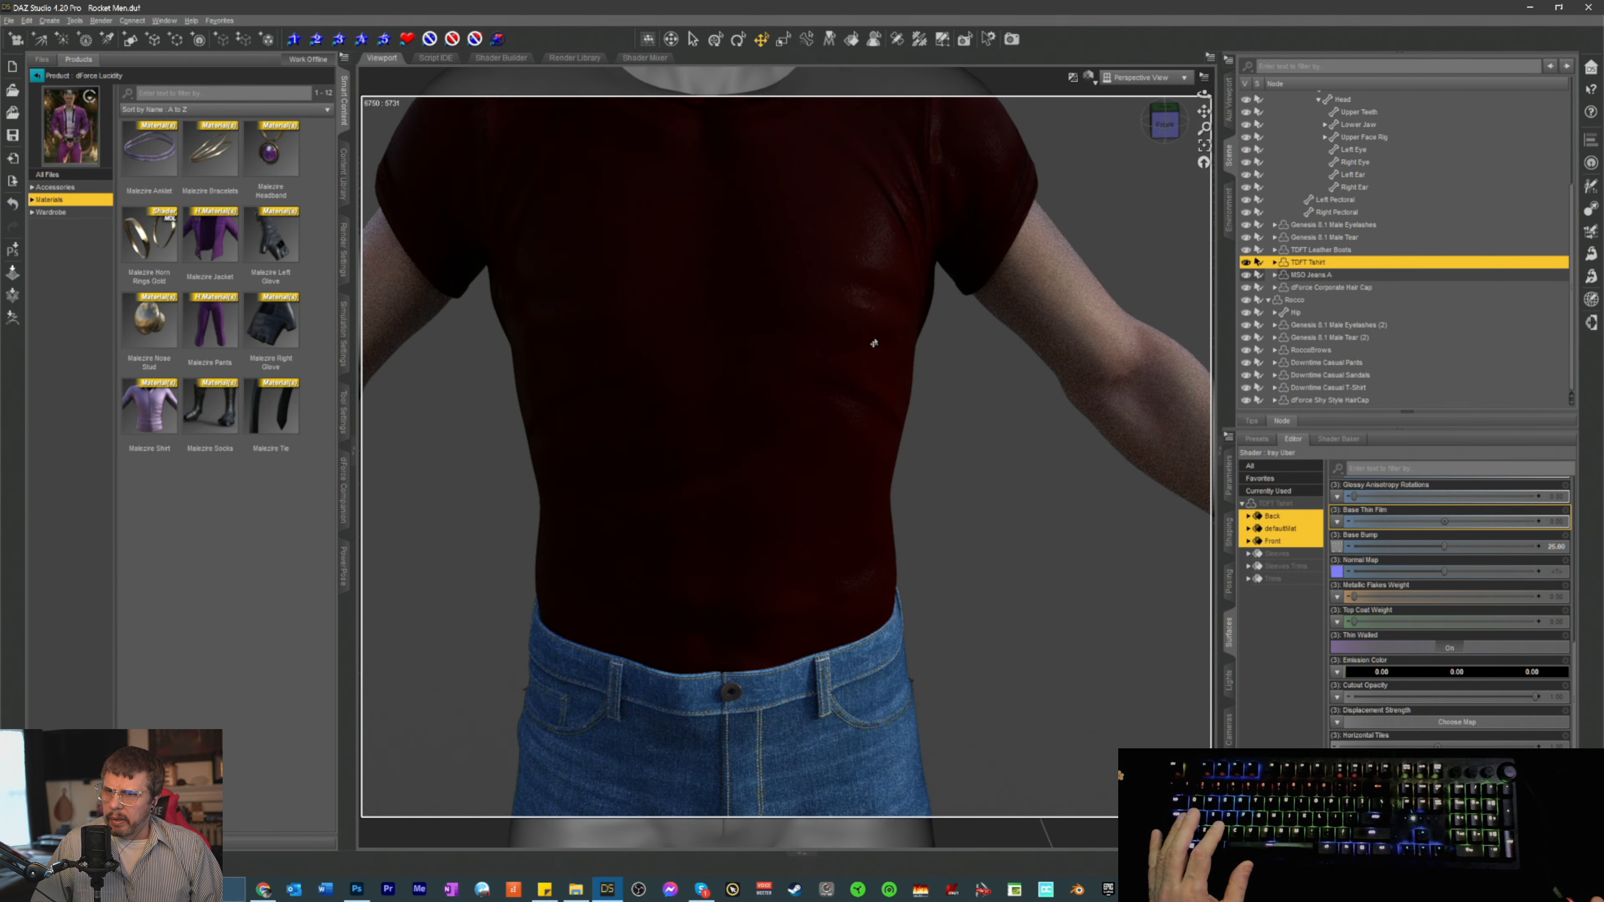
pyautogui.scroll(-5, 873, 343)
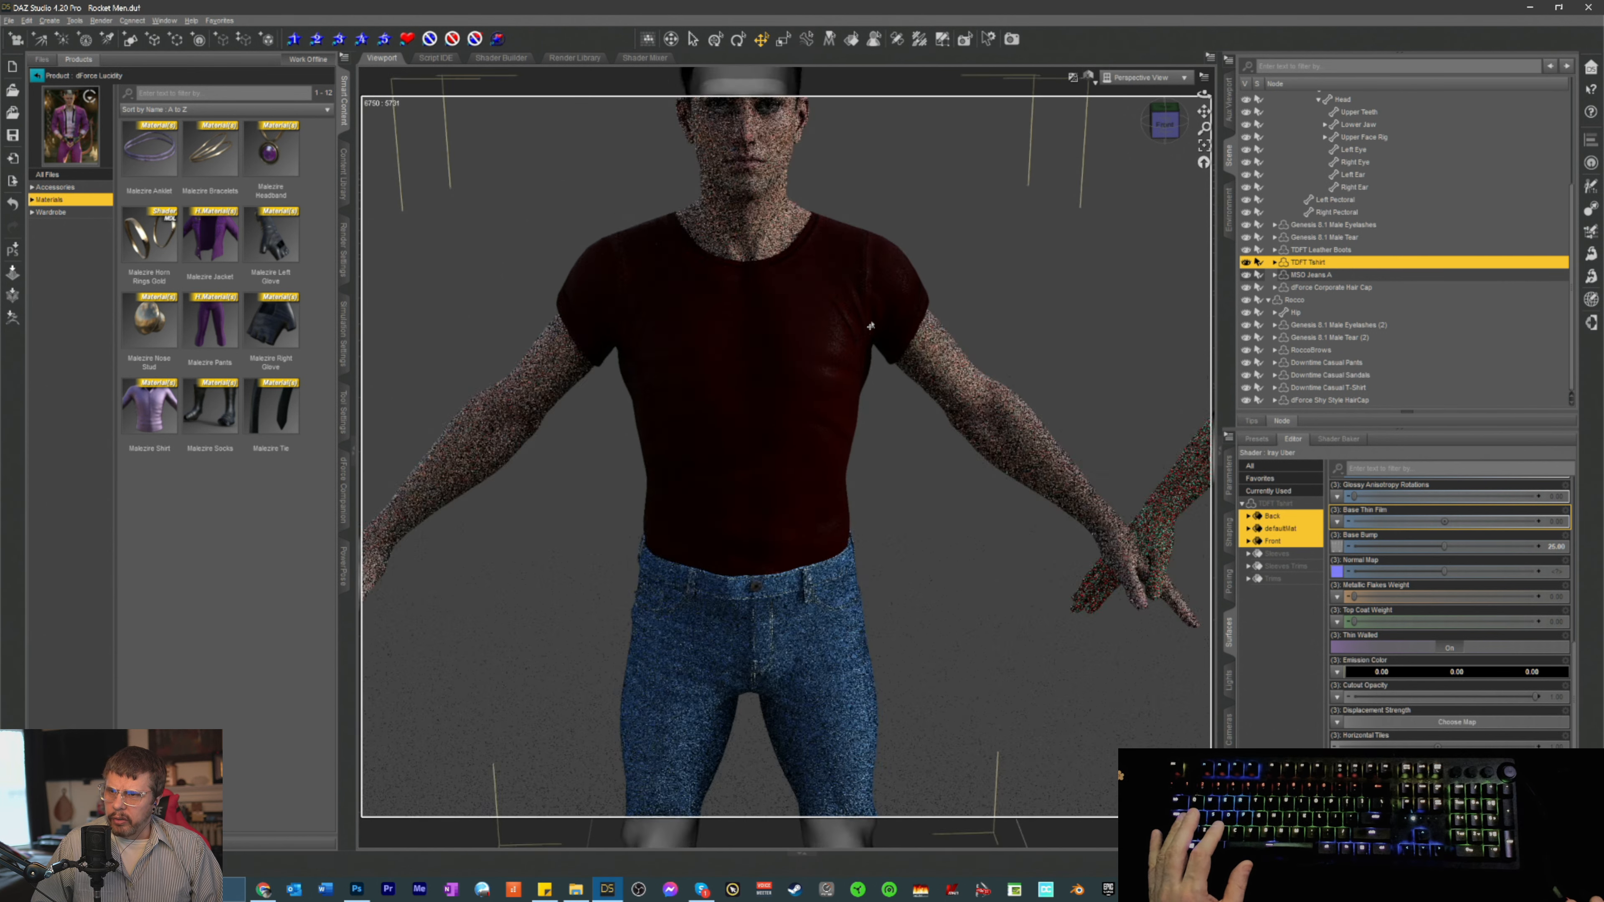
pyautogui.scroll(-3, 870, 326)
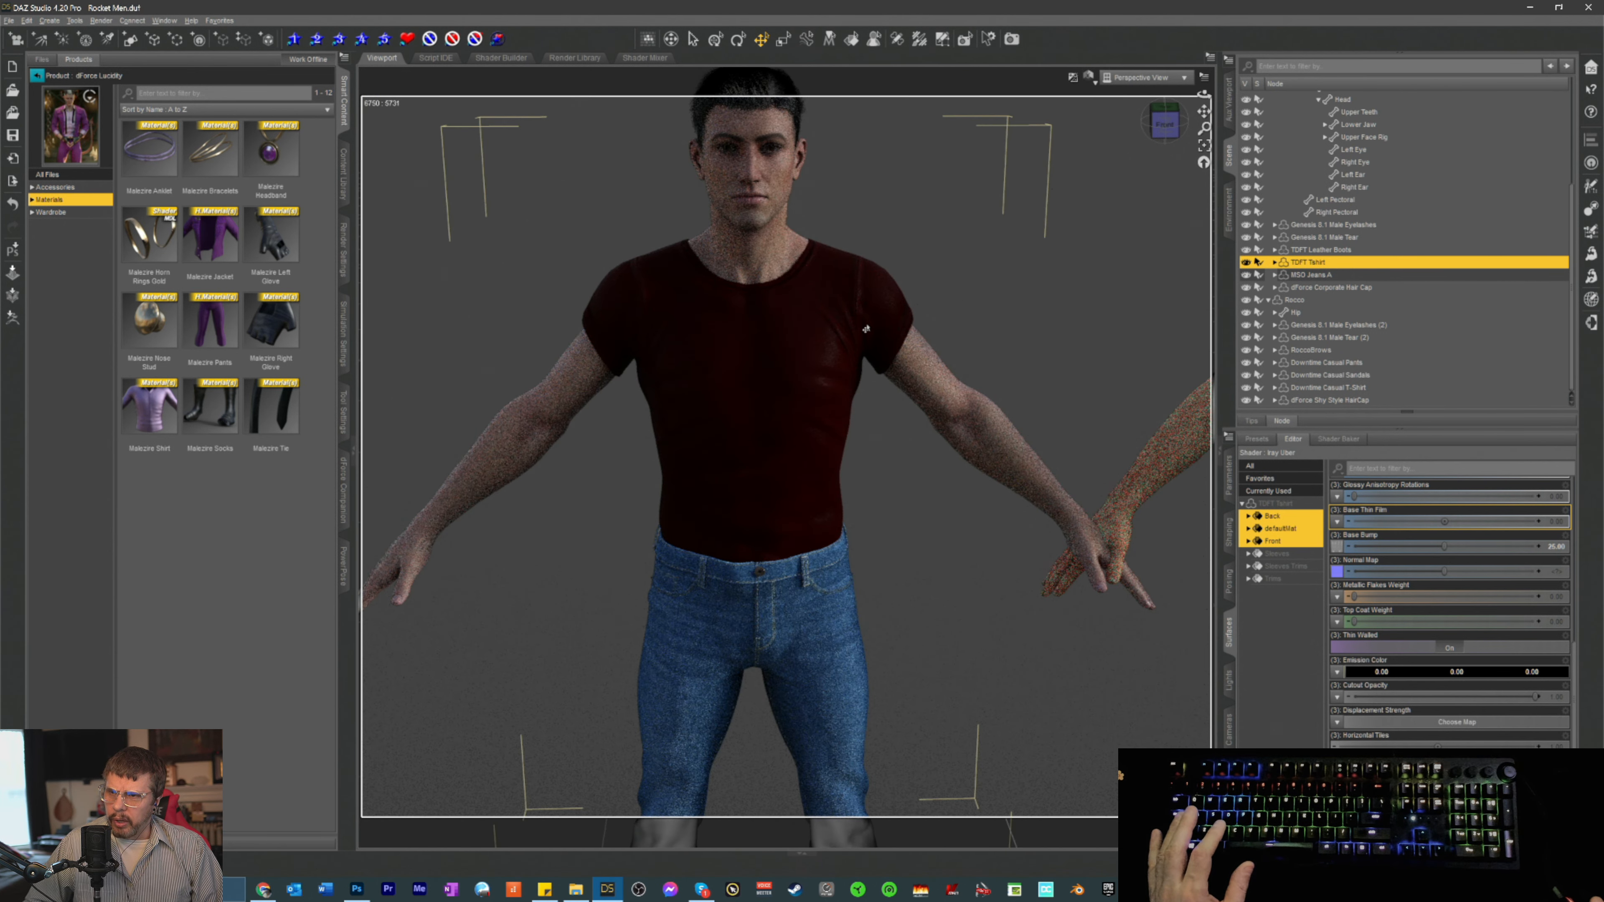
# - Search the shader sets for "fabric" and apply shader 006 to the T-shirt's three selected surfaces
pyautogui.click(1259, 441)
pyautogui.click(1260, 471)
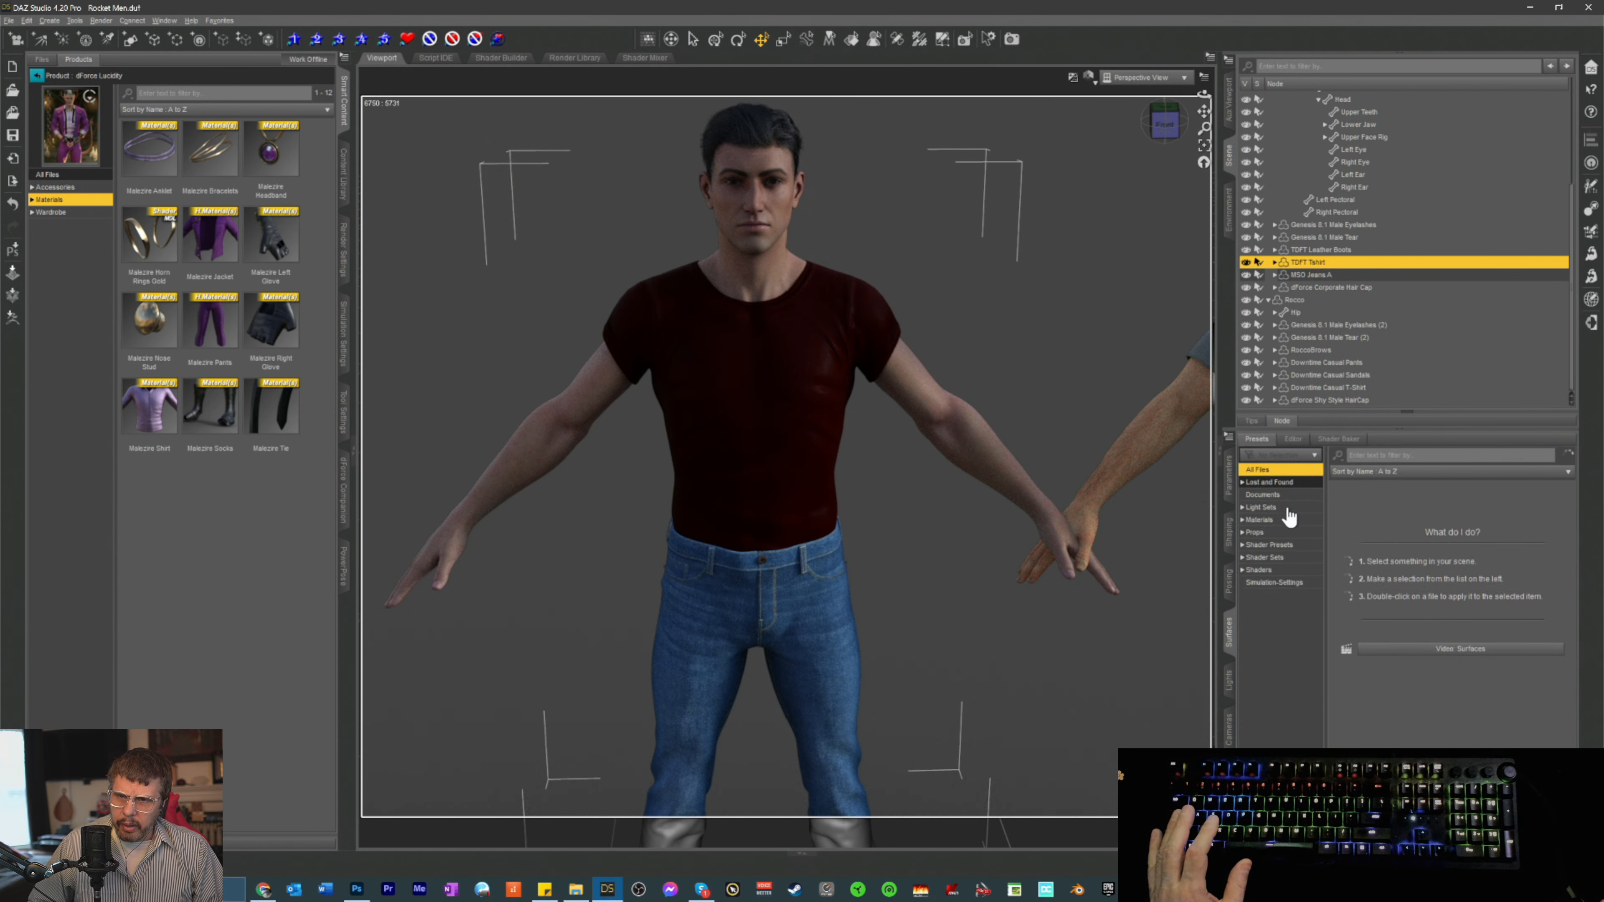
pyautogui.click(1263, 558)
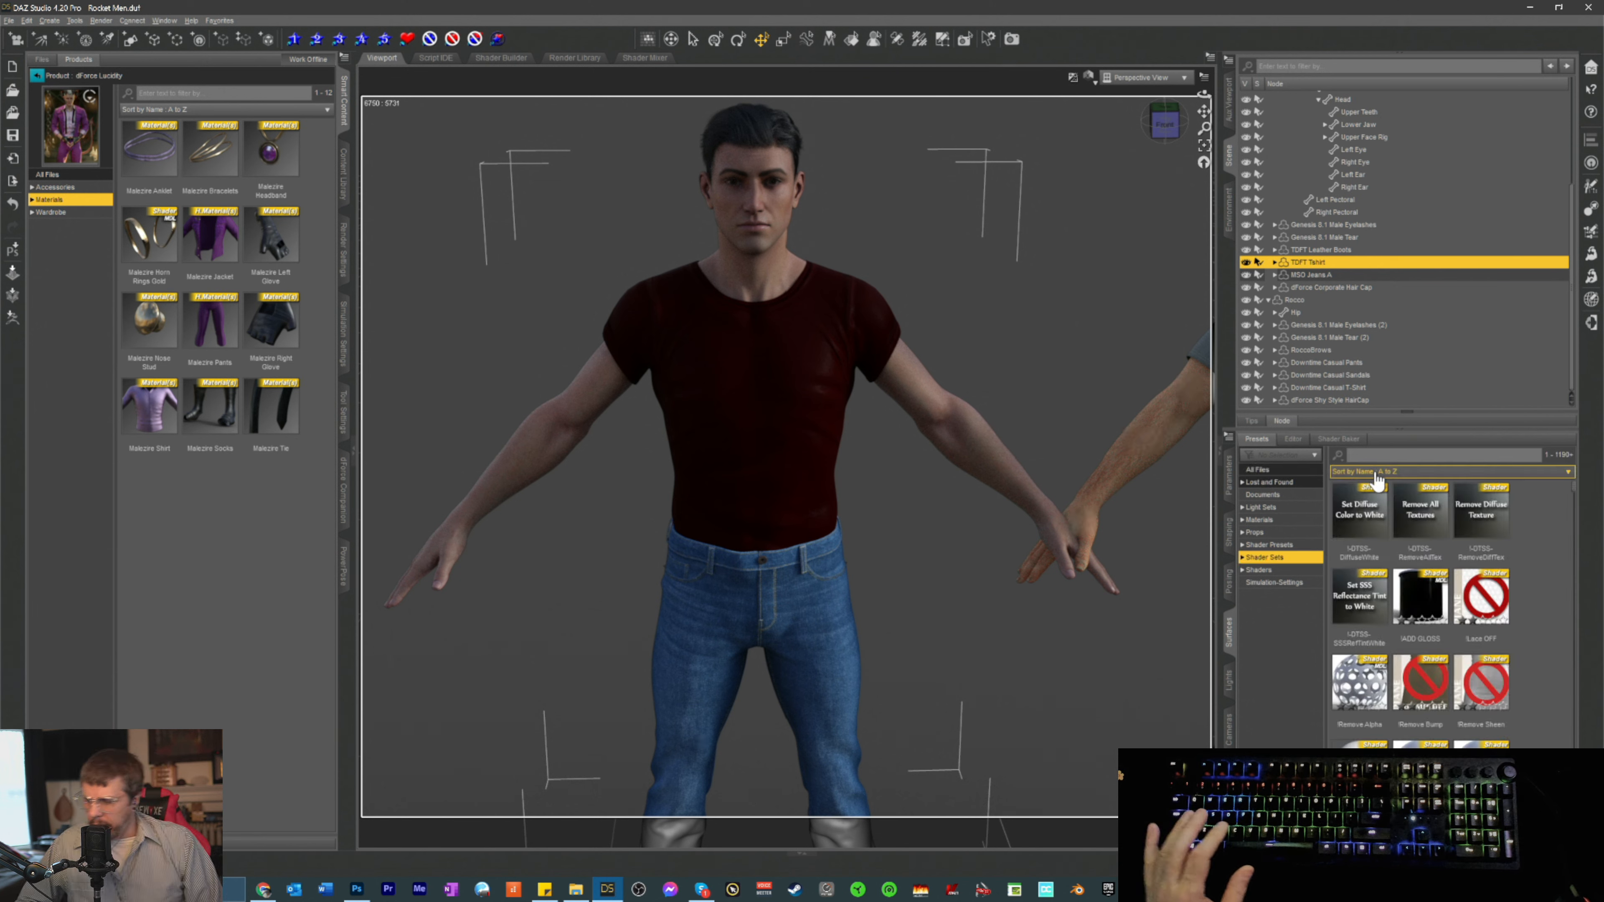
pyautogui.write('fabric')
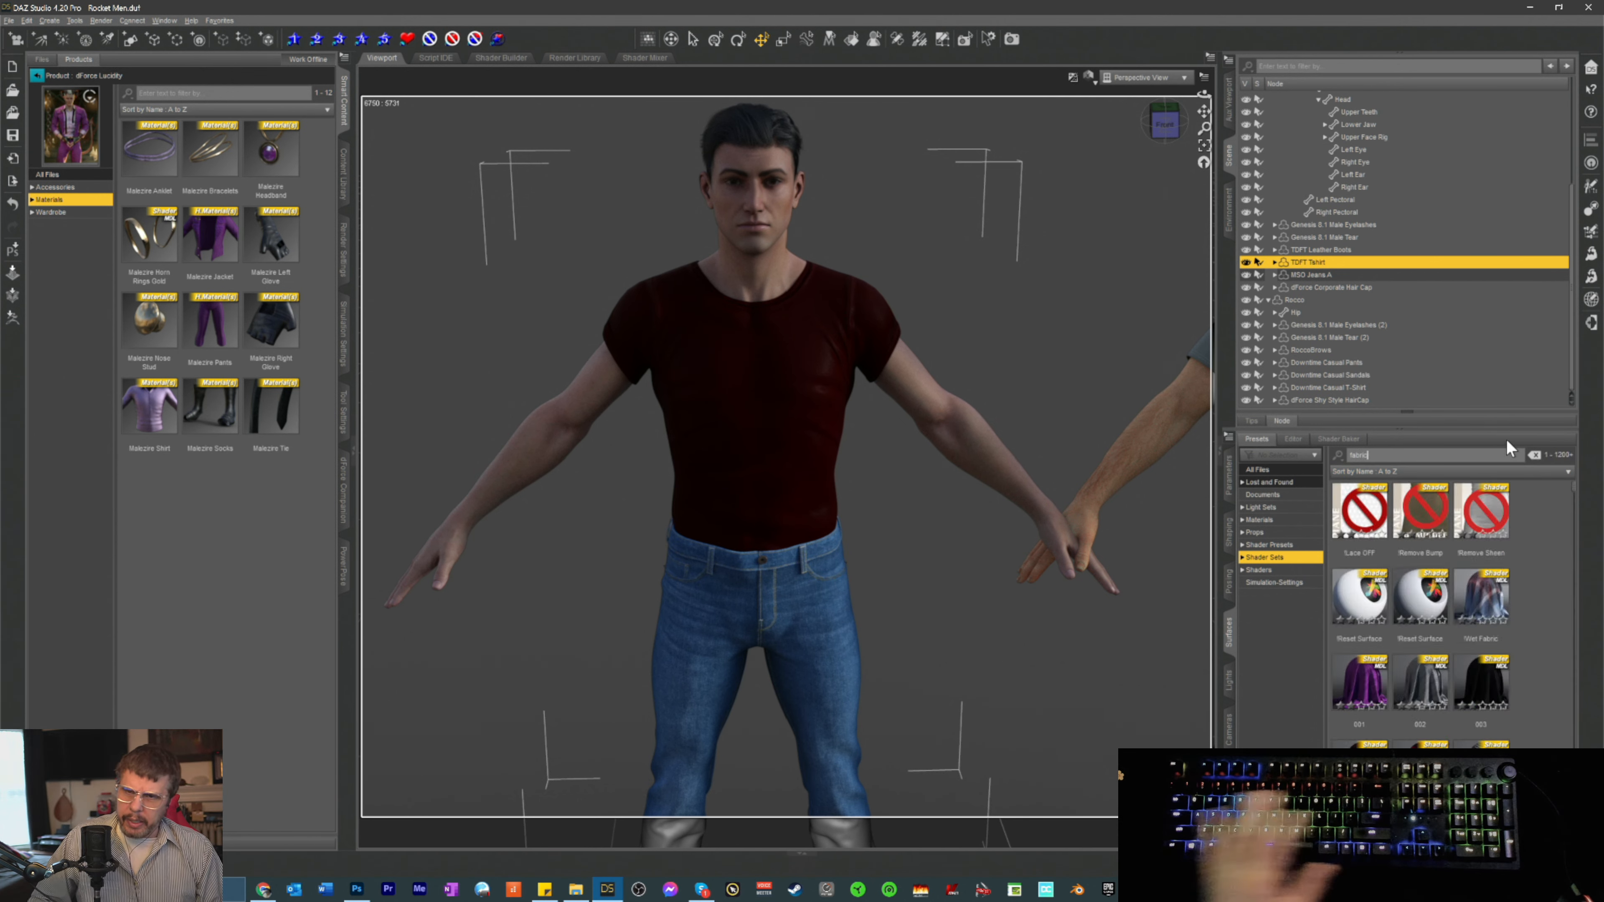
pyautogui.scroll(-3, 1490, 647)
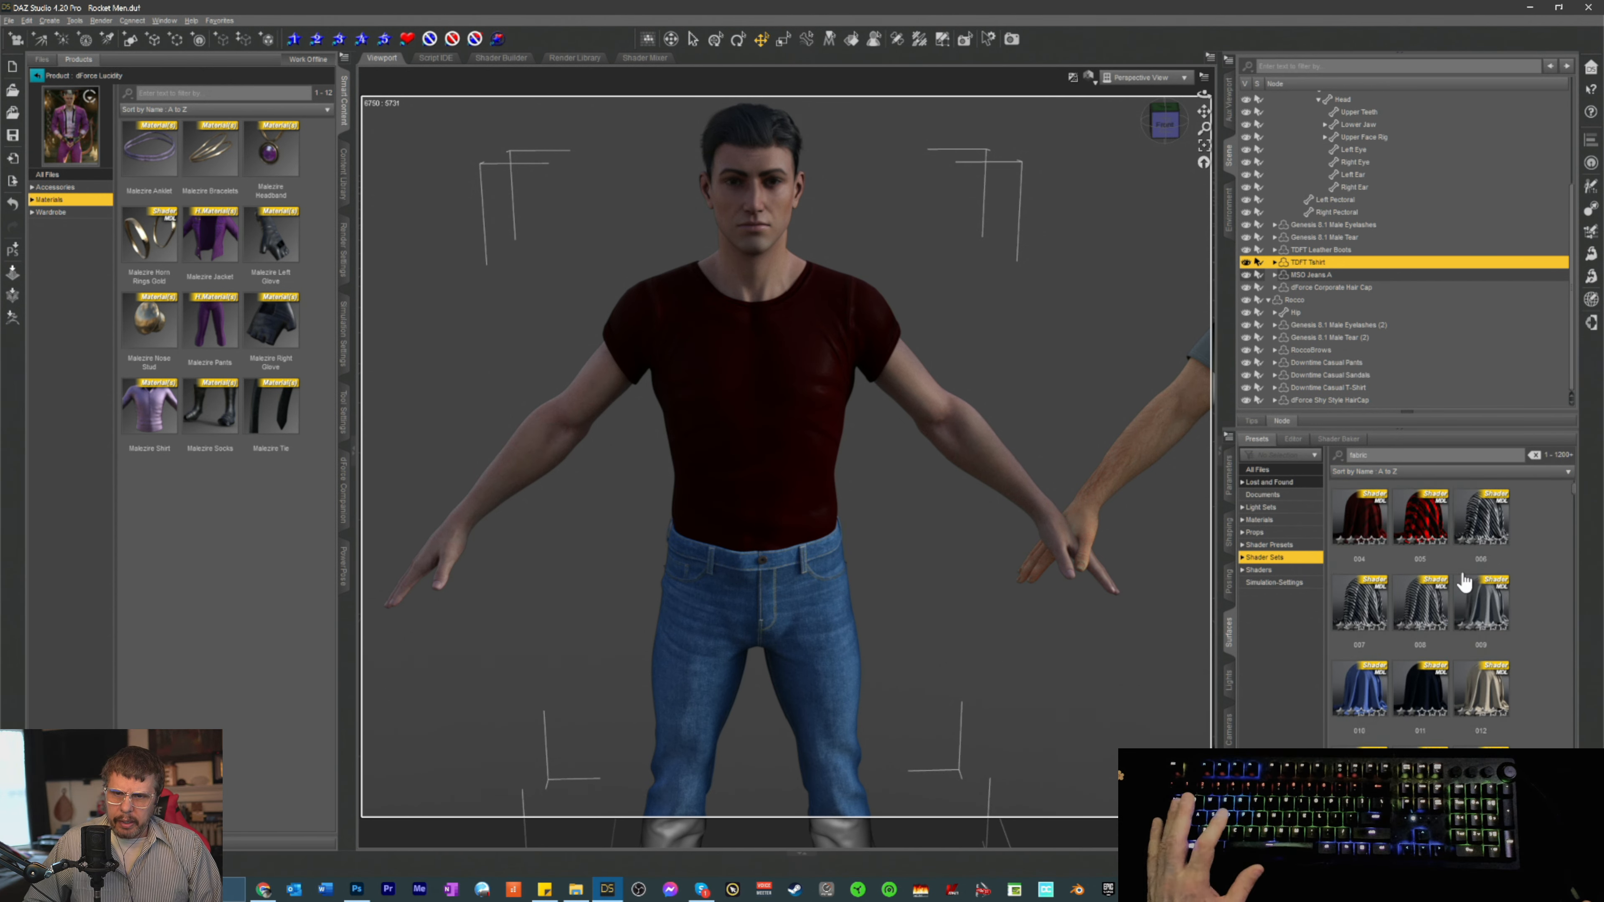
pyautogui.doubleClick(1493, 521)
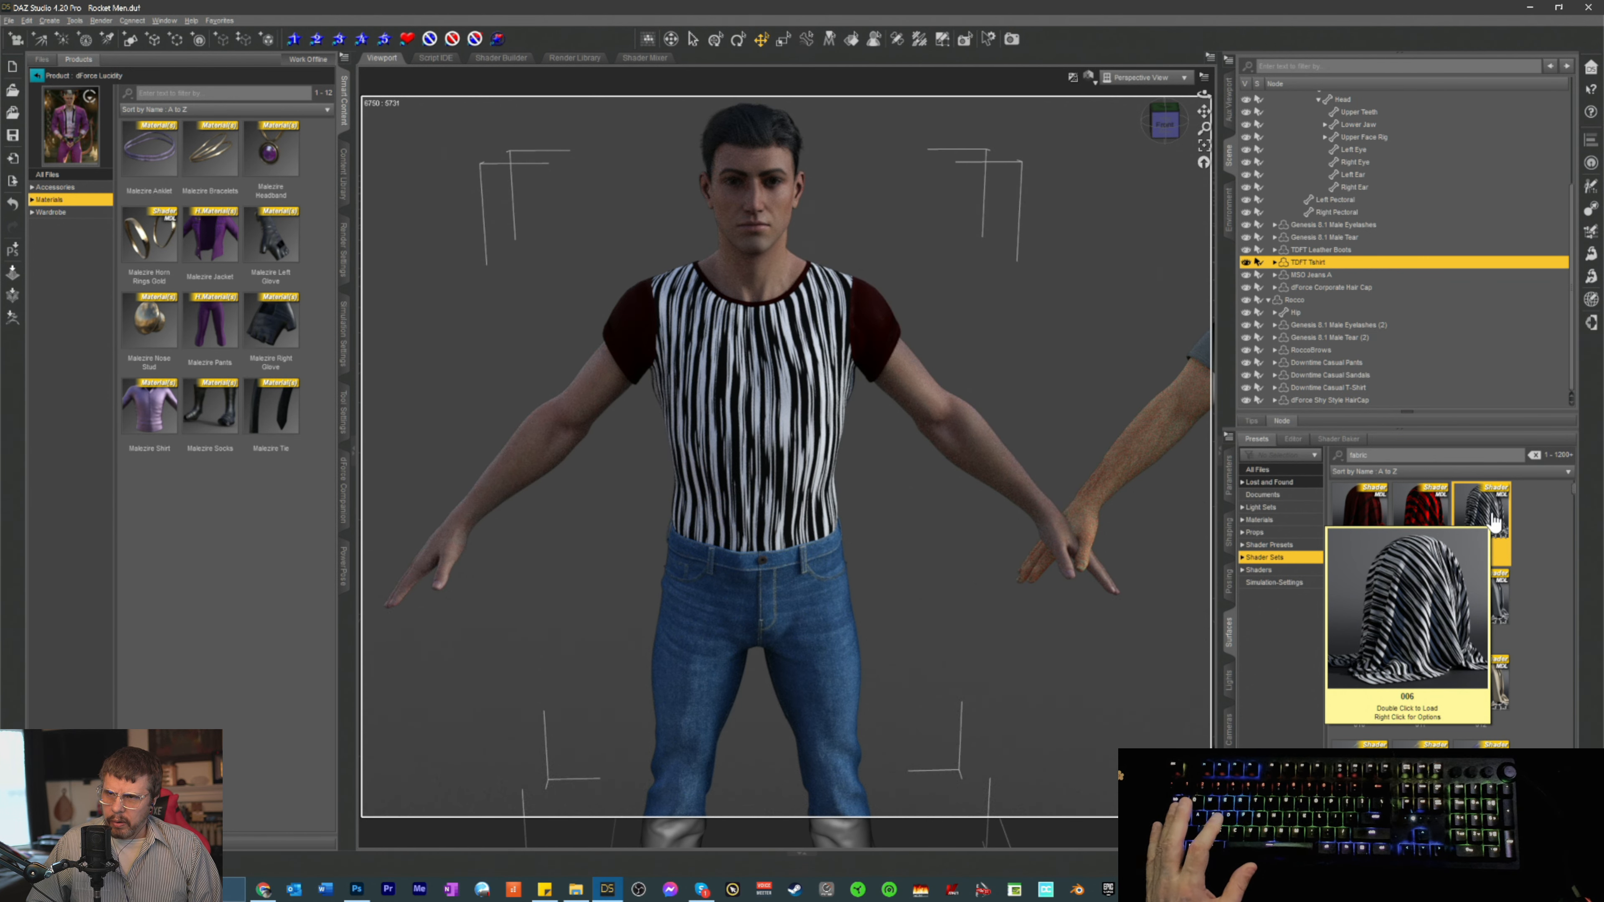
# - Extend the surface selection to the T-shirt's sleeves, sleeve trims and trims, and apply fabric shader 044 to all of them
pyautogui.click(1292, 439)
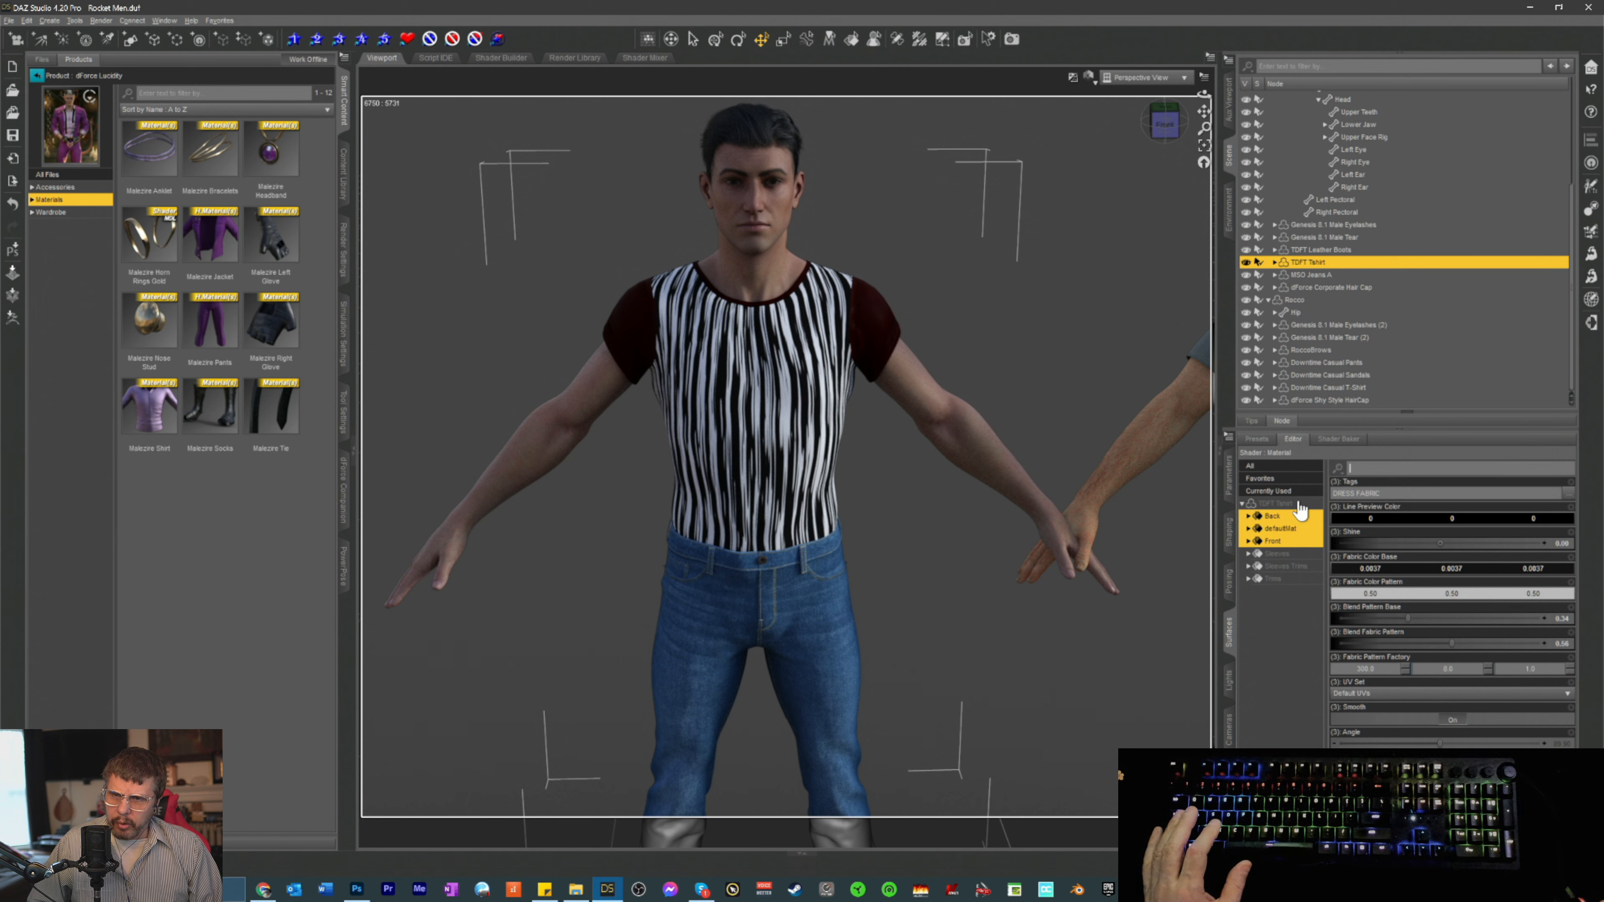
pyautogui.keyDown('shift'); pyautogui.click(1272, 579); pyautogui.keyUp('shift')
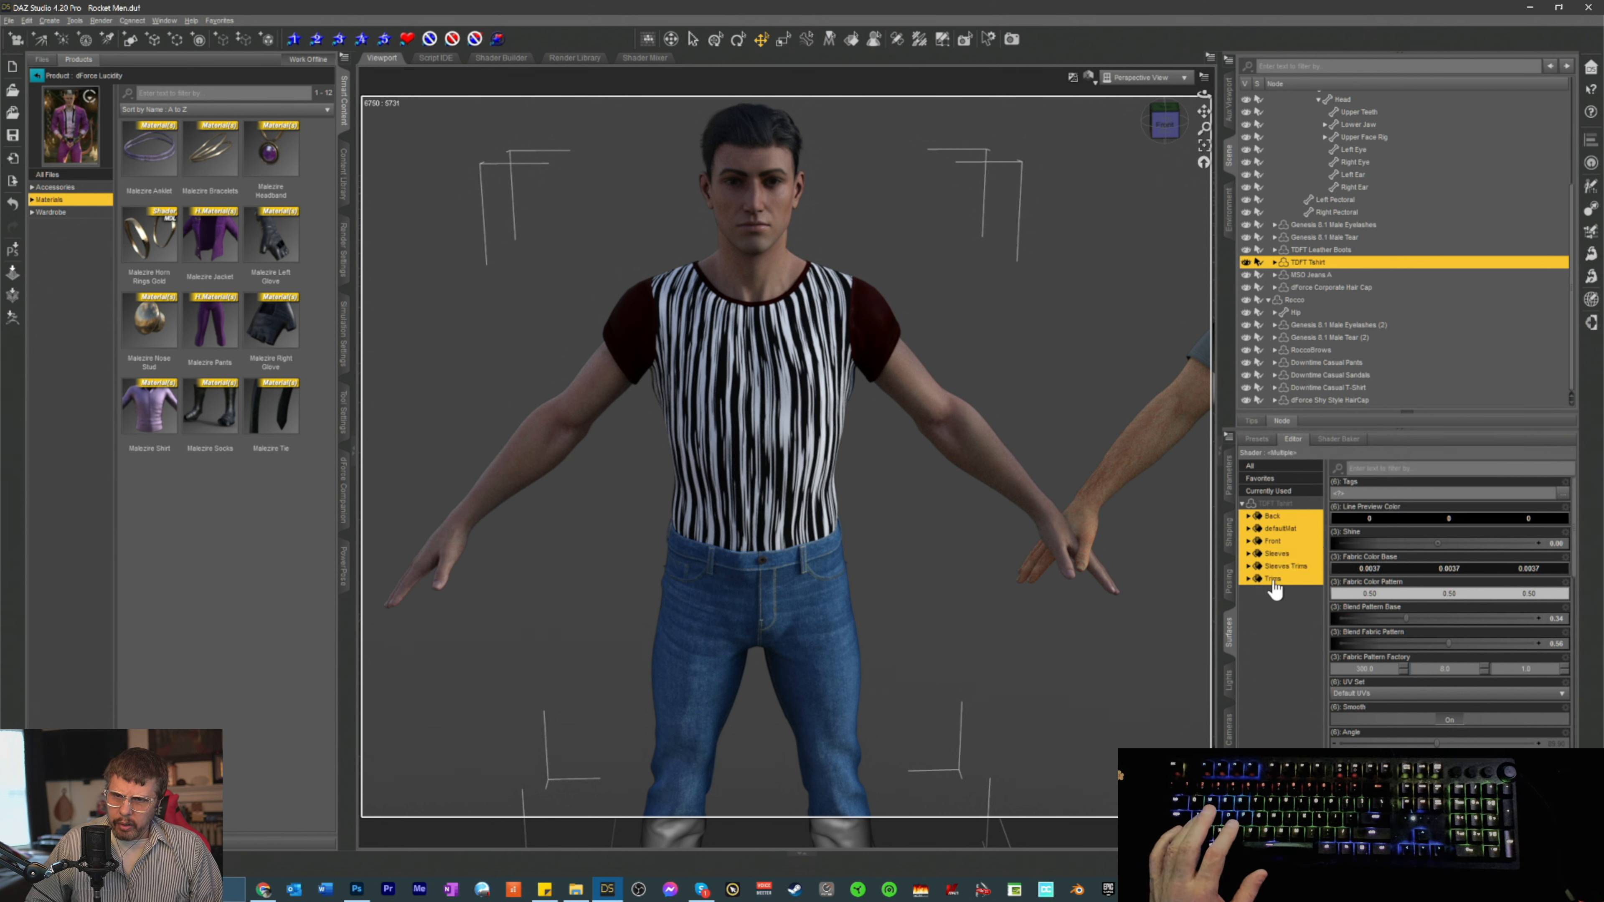
pyautogui.click(1256, 440)
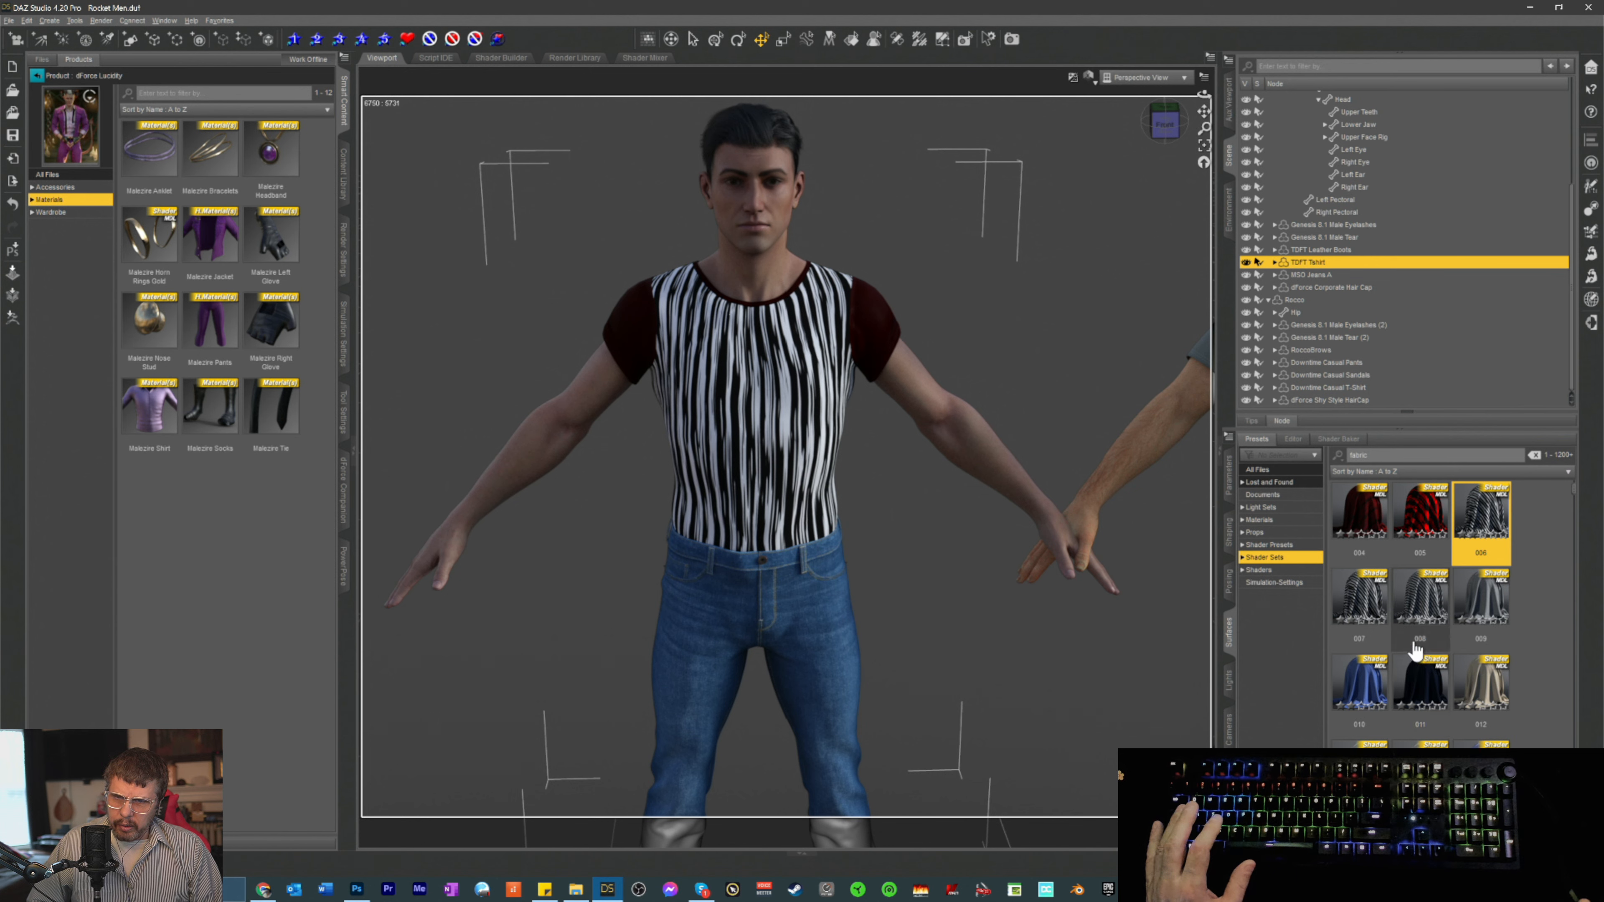
pyautogui.scroll(-6, 1415, 651)
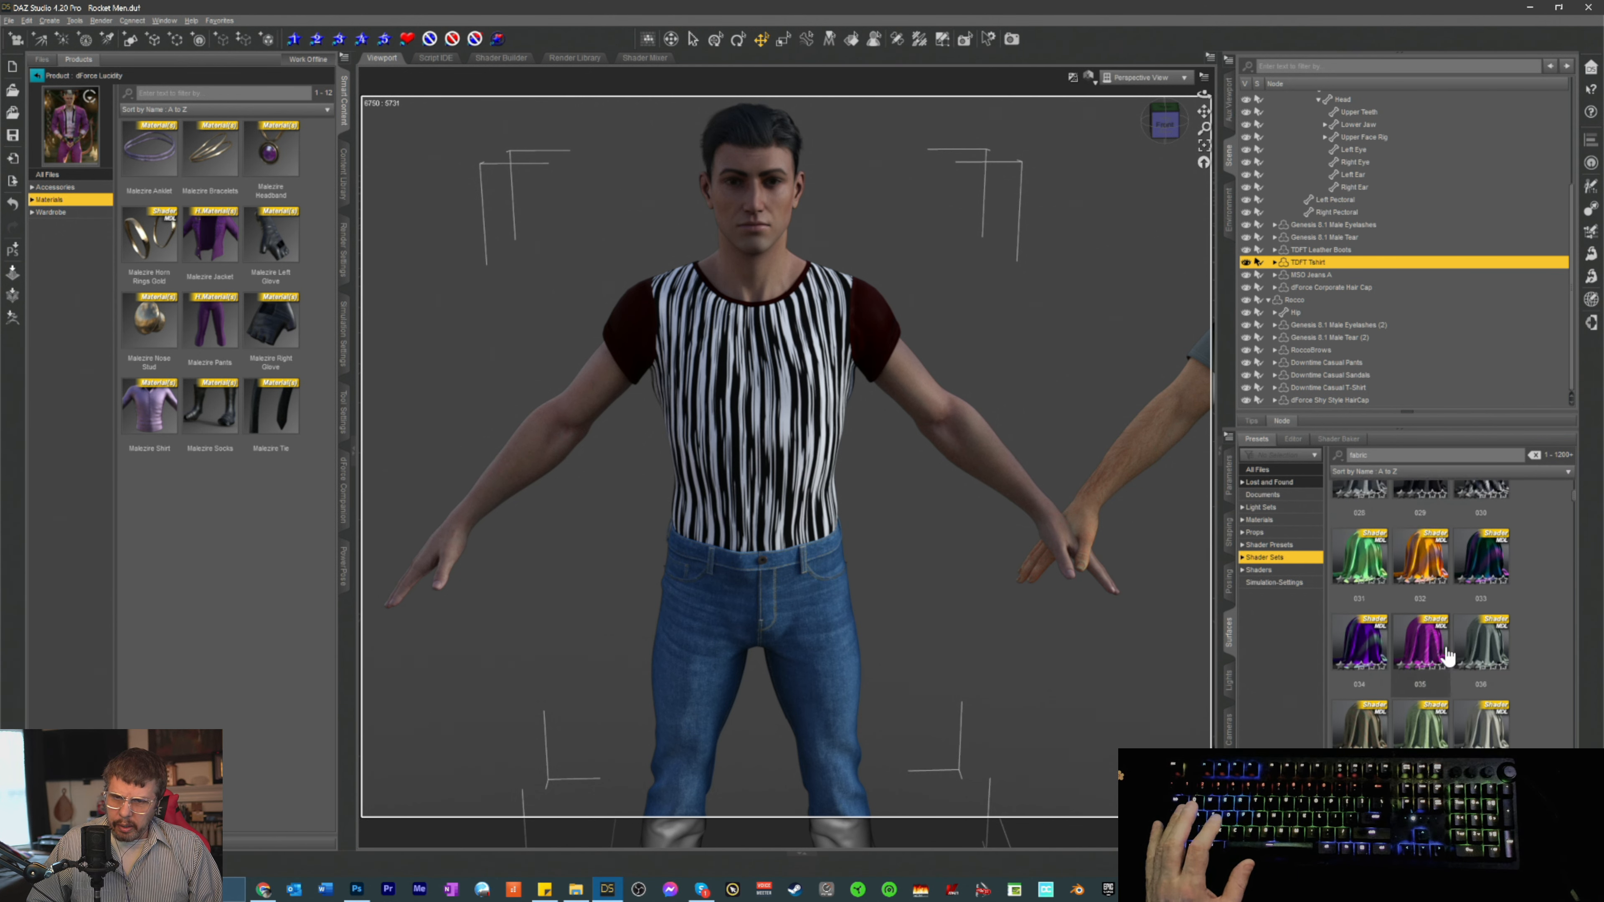
pyautogui.scroll(-1, 1447, 657)
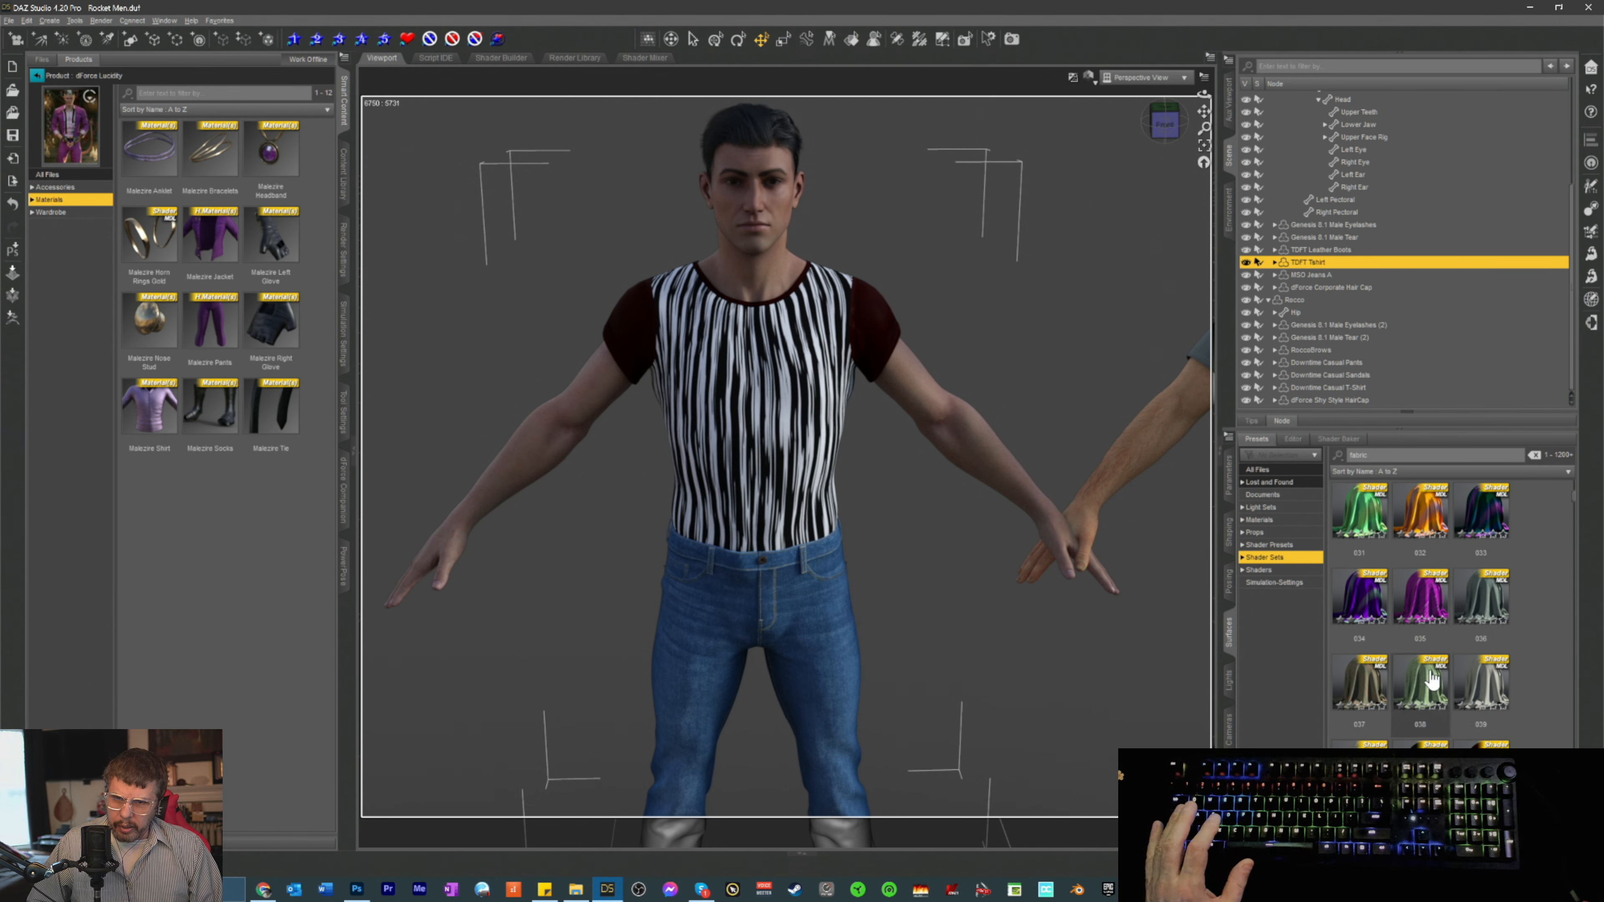
pyautogui.scroll(-4, 1433, 695)
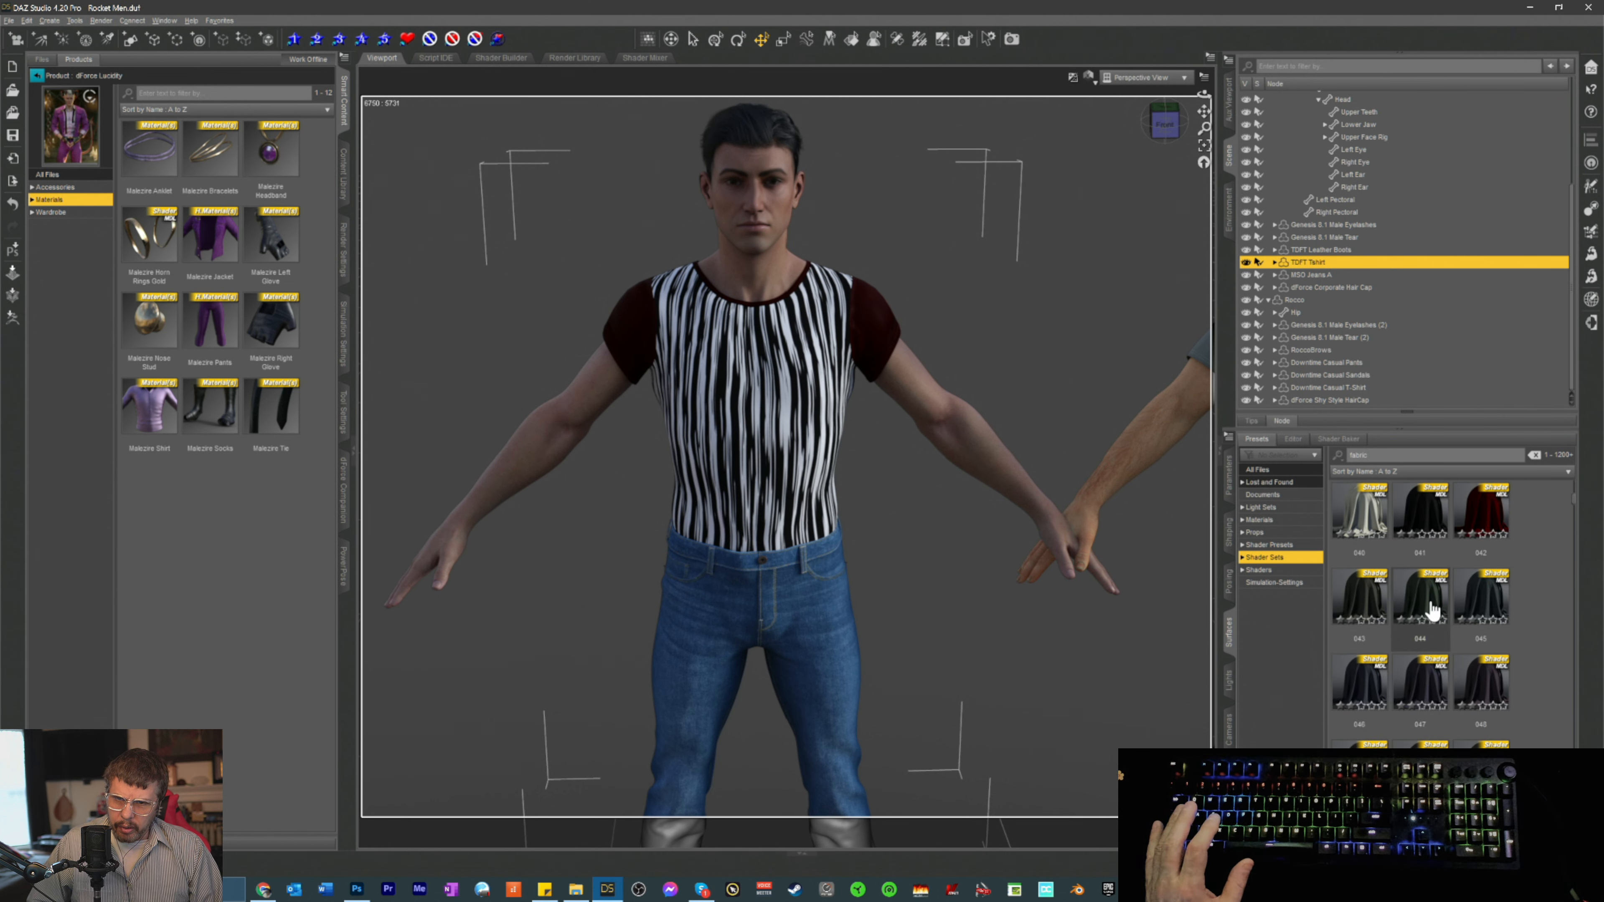
pyautogui.click(1432, 610)
pyautogui.doubleClick(1432, 608)
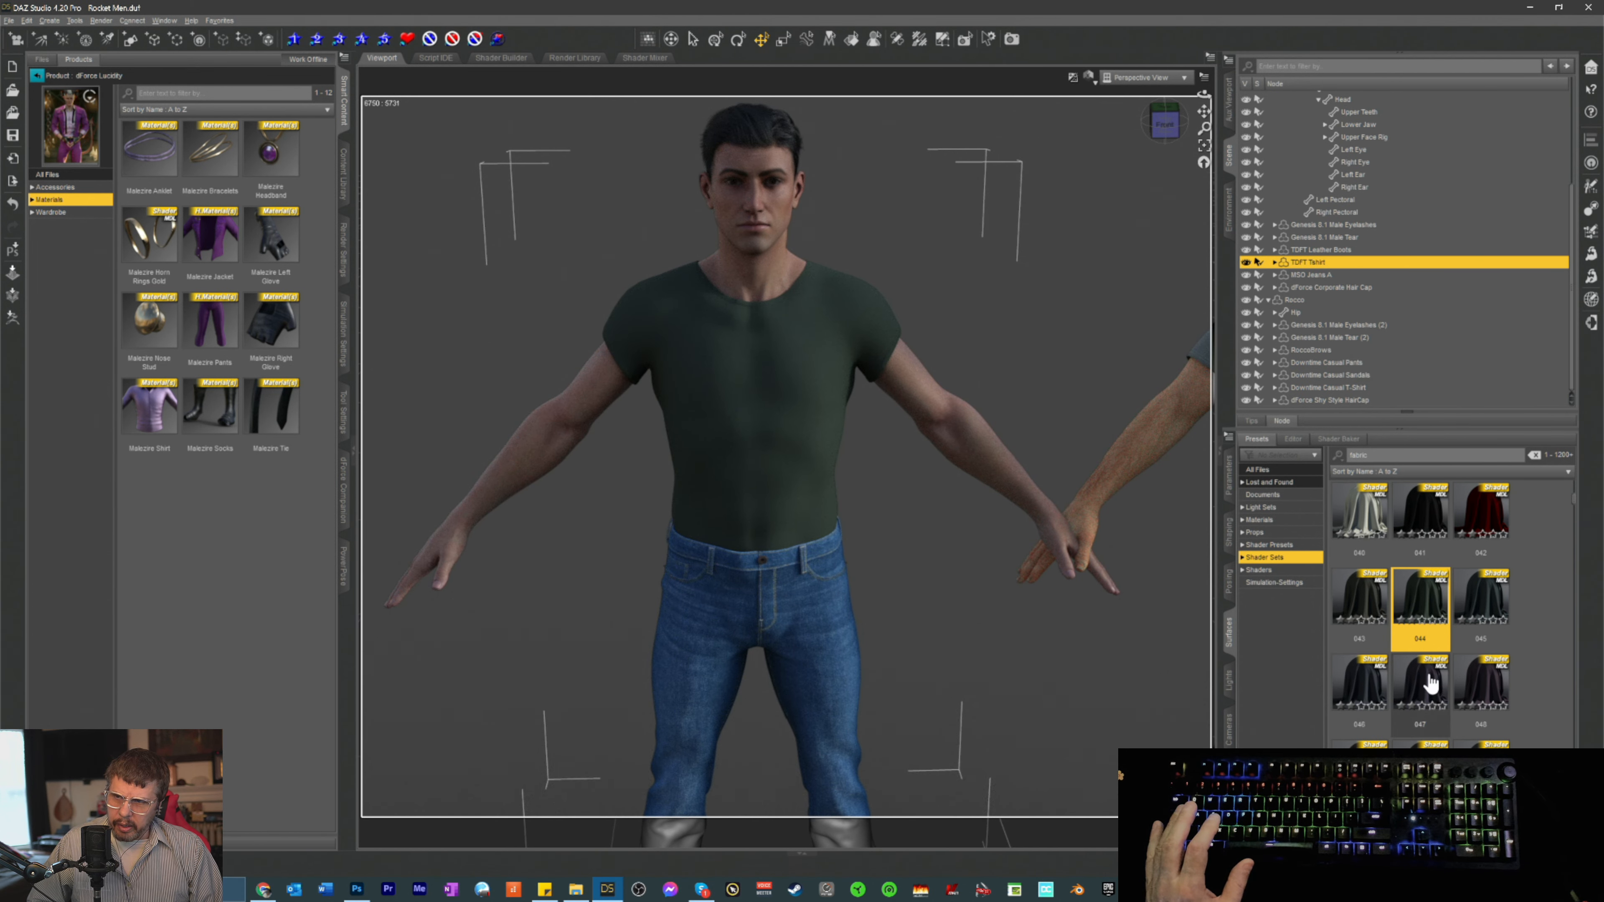
# - Try fabric shaders 059, 061 and 064 one after another on all surfaces of the T-shirt
pyautogui.scroll(-3, 1442, 670)
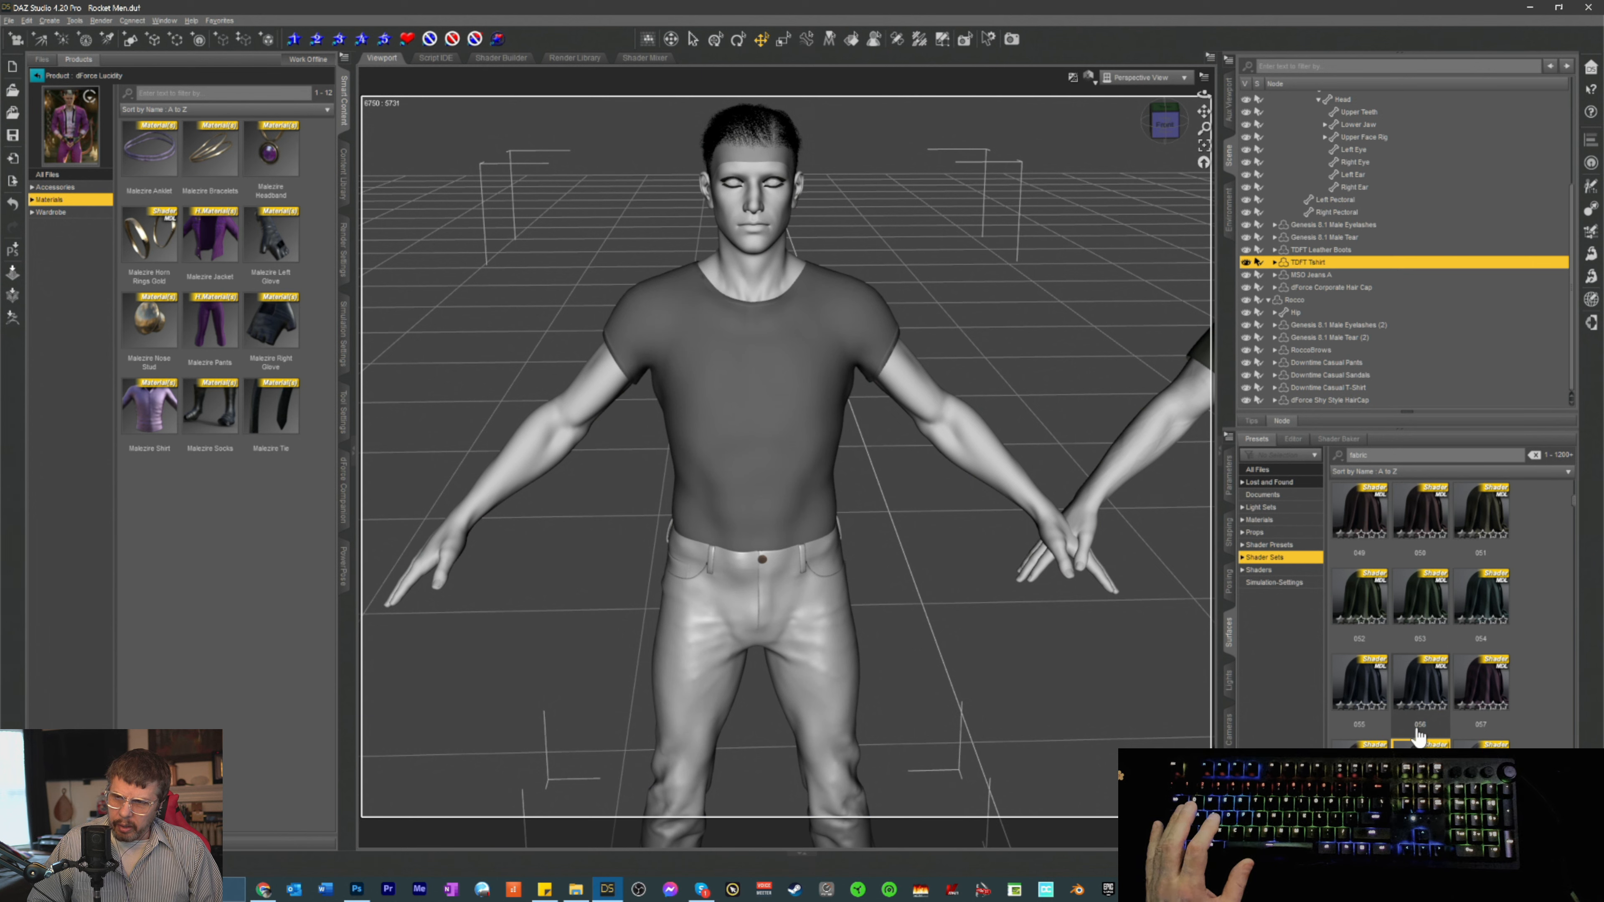
pyautogui.moveTo(1418, 734)
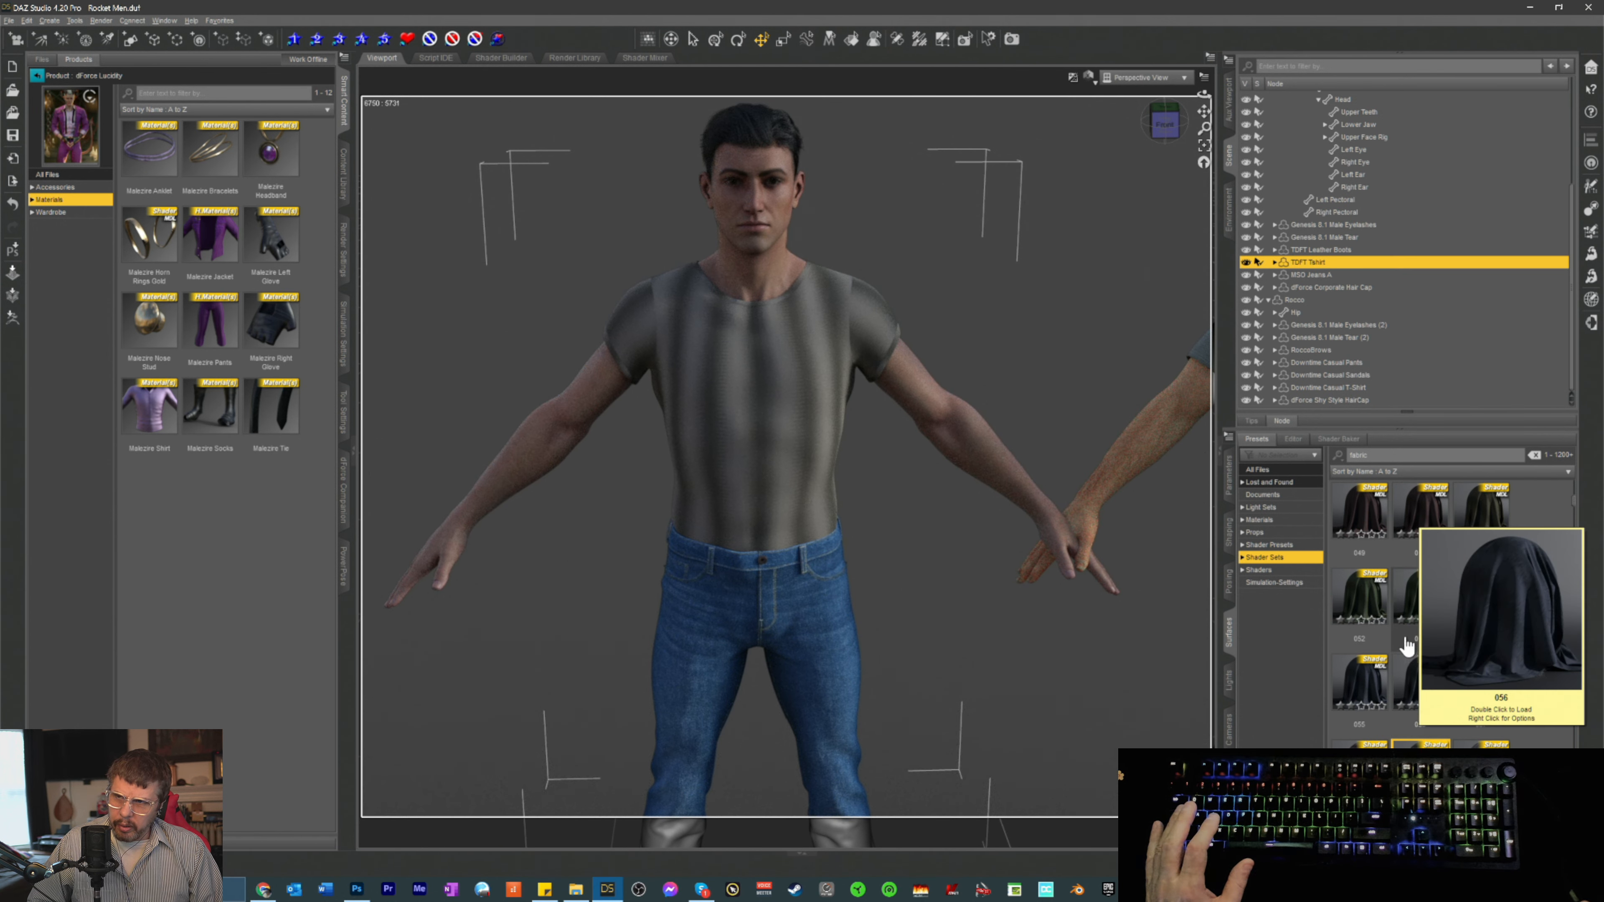
pyautogui.scroll(-3, 1389, 663)
pyautogui.click(1365, 600)
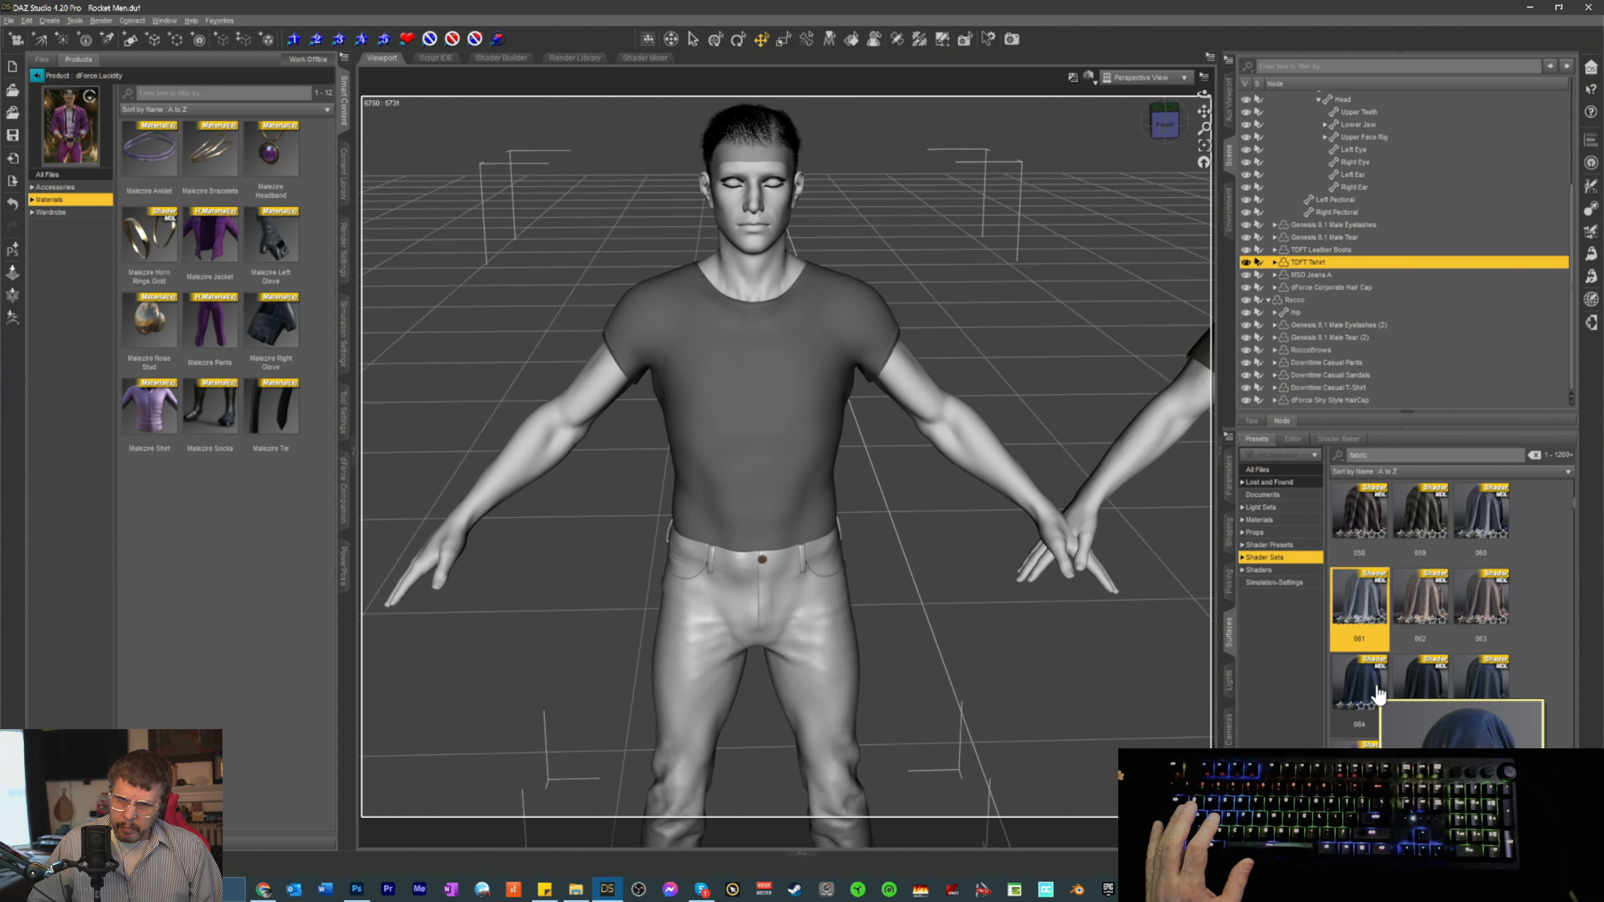
pyautogui.click(1378, 692)
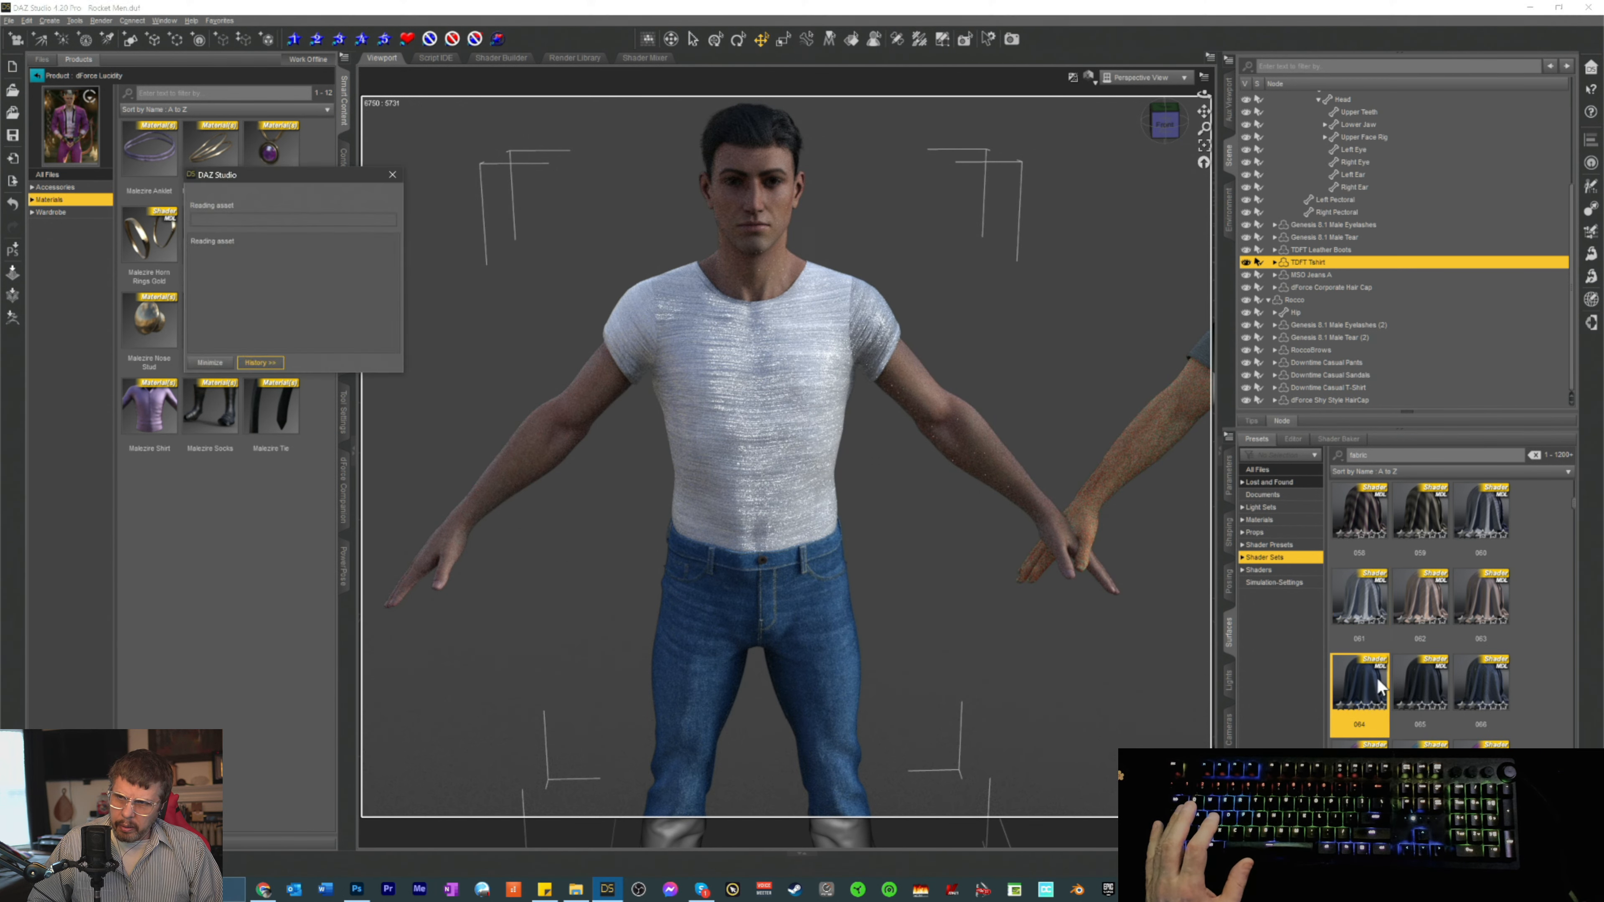
pyautogui.moveTo(1425, 693)
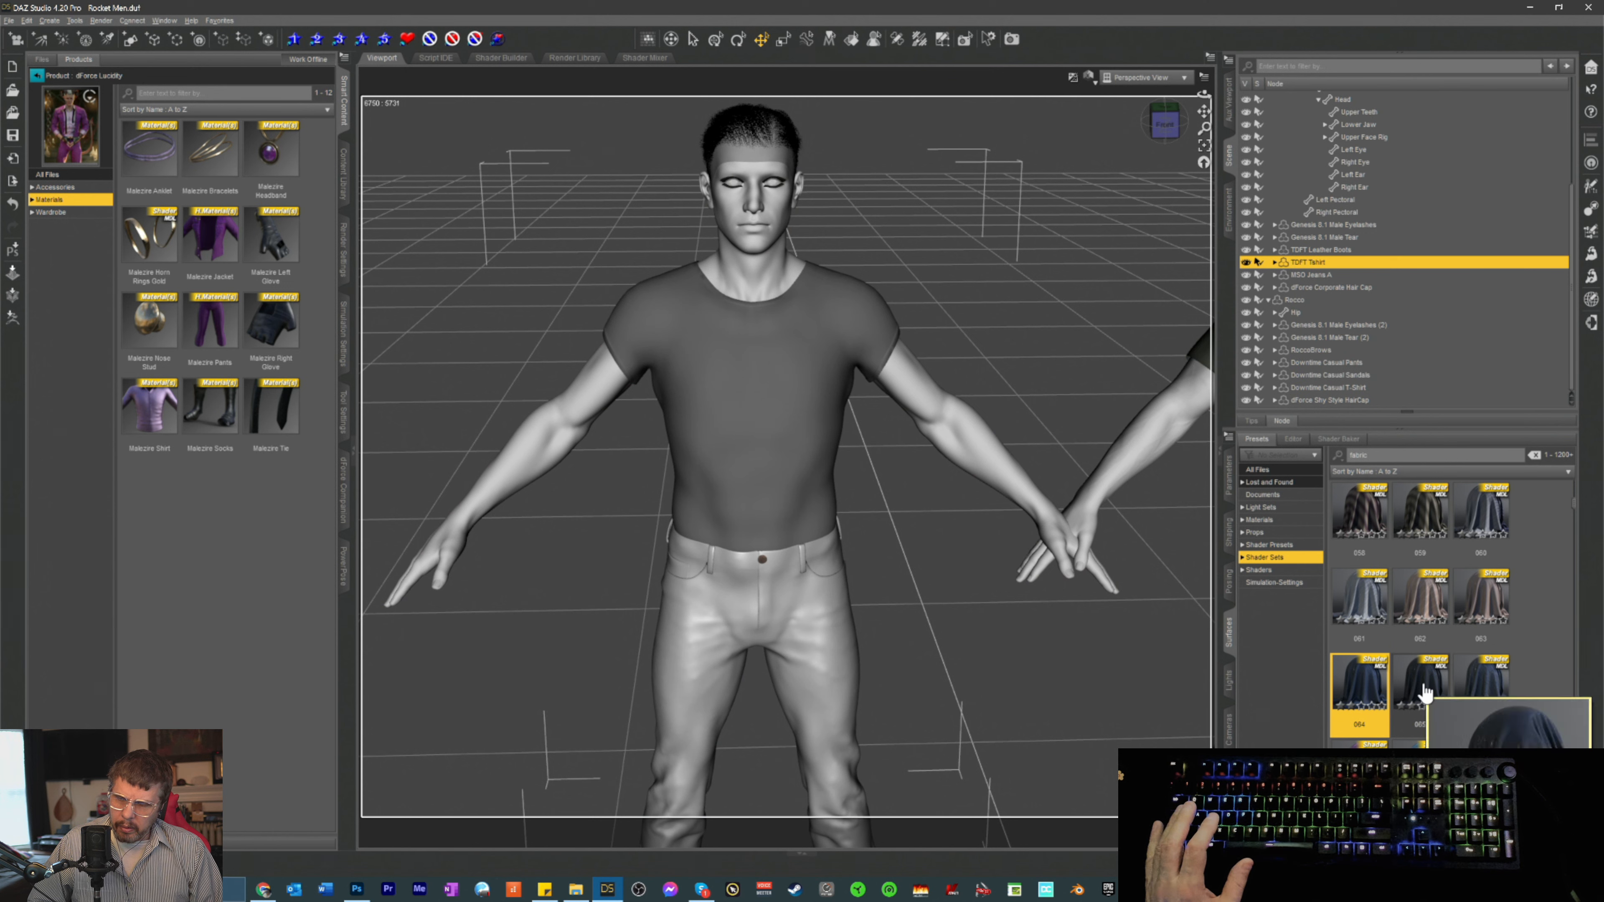
pyautogui.scroll(-5, 1418, 651)
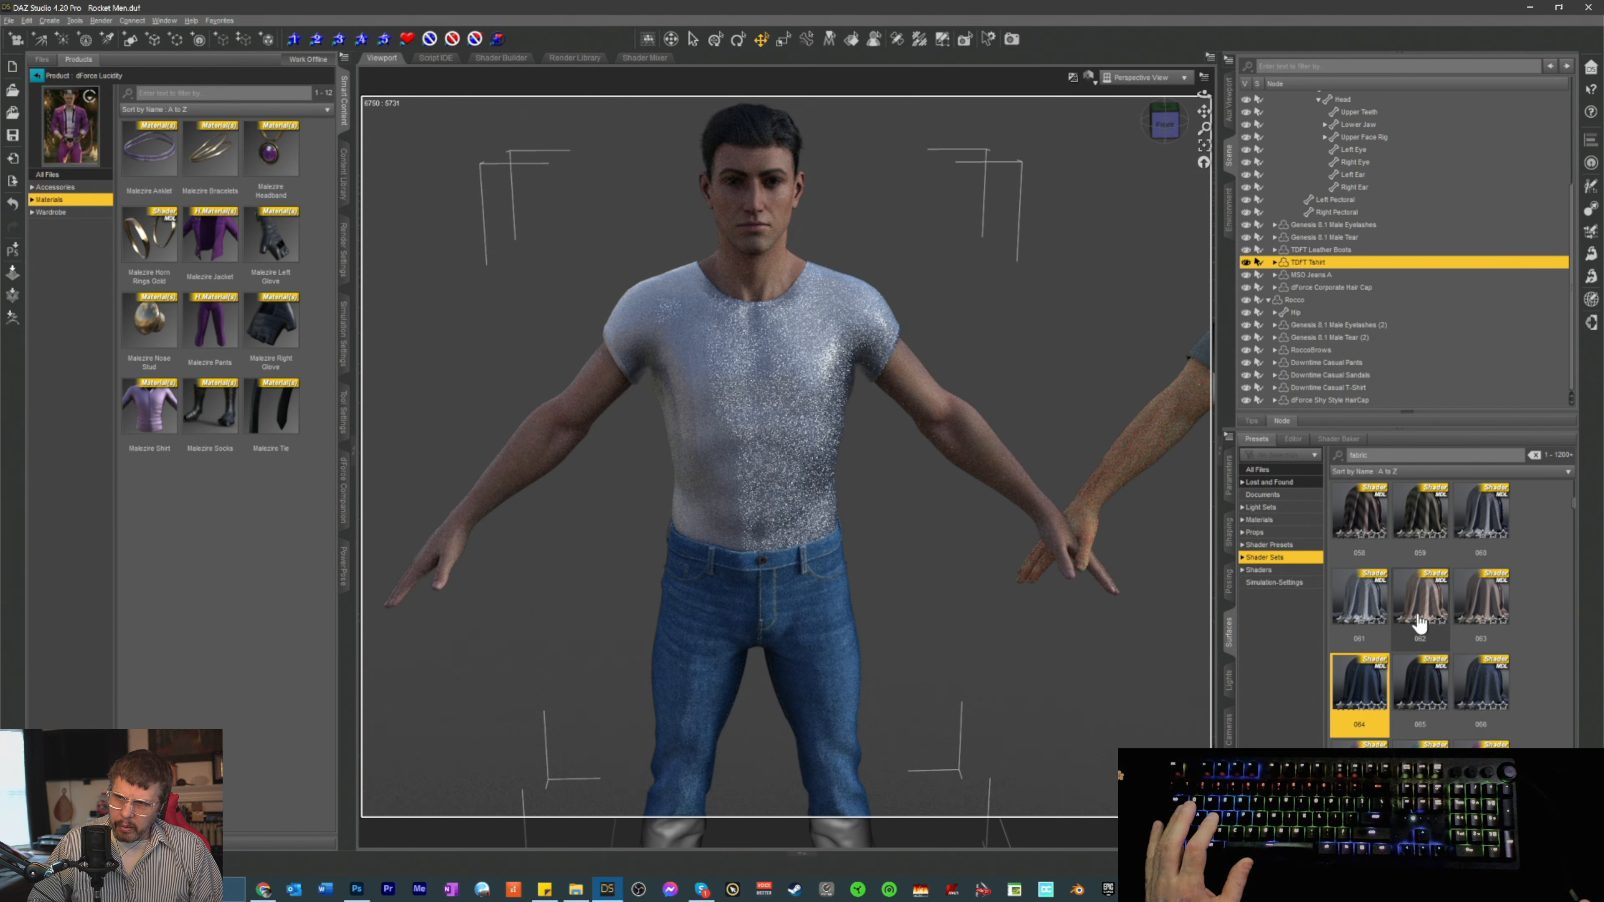
# - Find the Argyle Blue Grey fabric shader and apply it to all selected surfaces of the T-shirt
pyautogui.scroll(-4, 1421, 632)
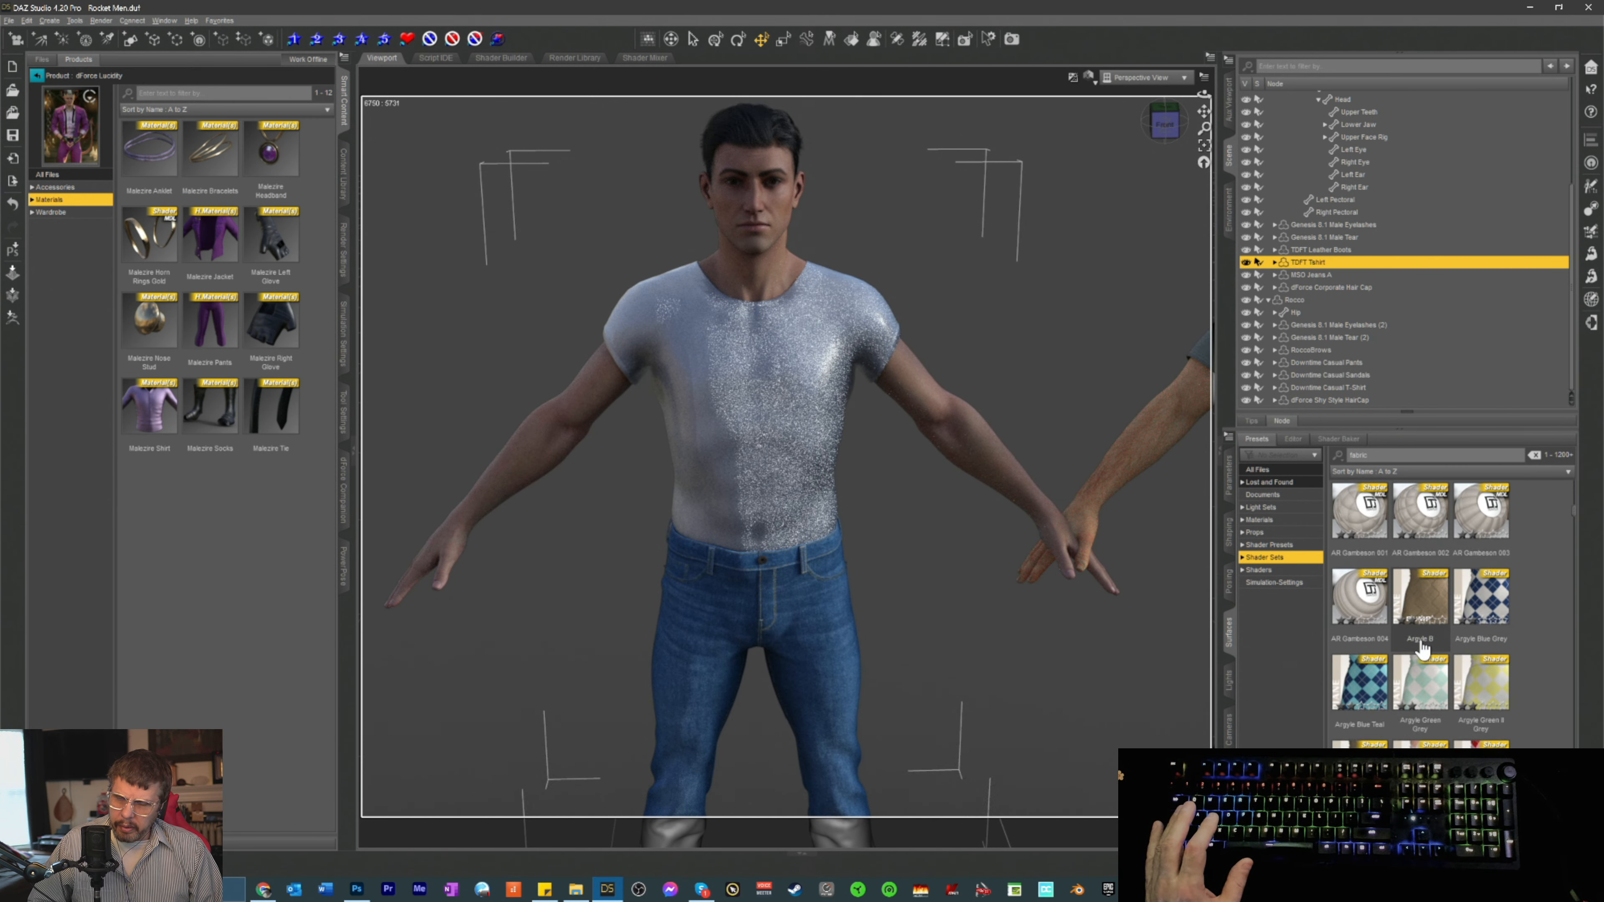
pyautogui.scroll(-2, 1422, 648)
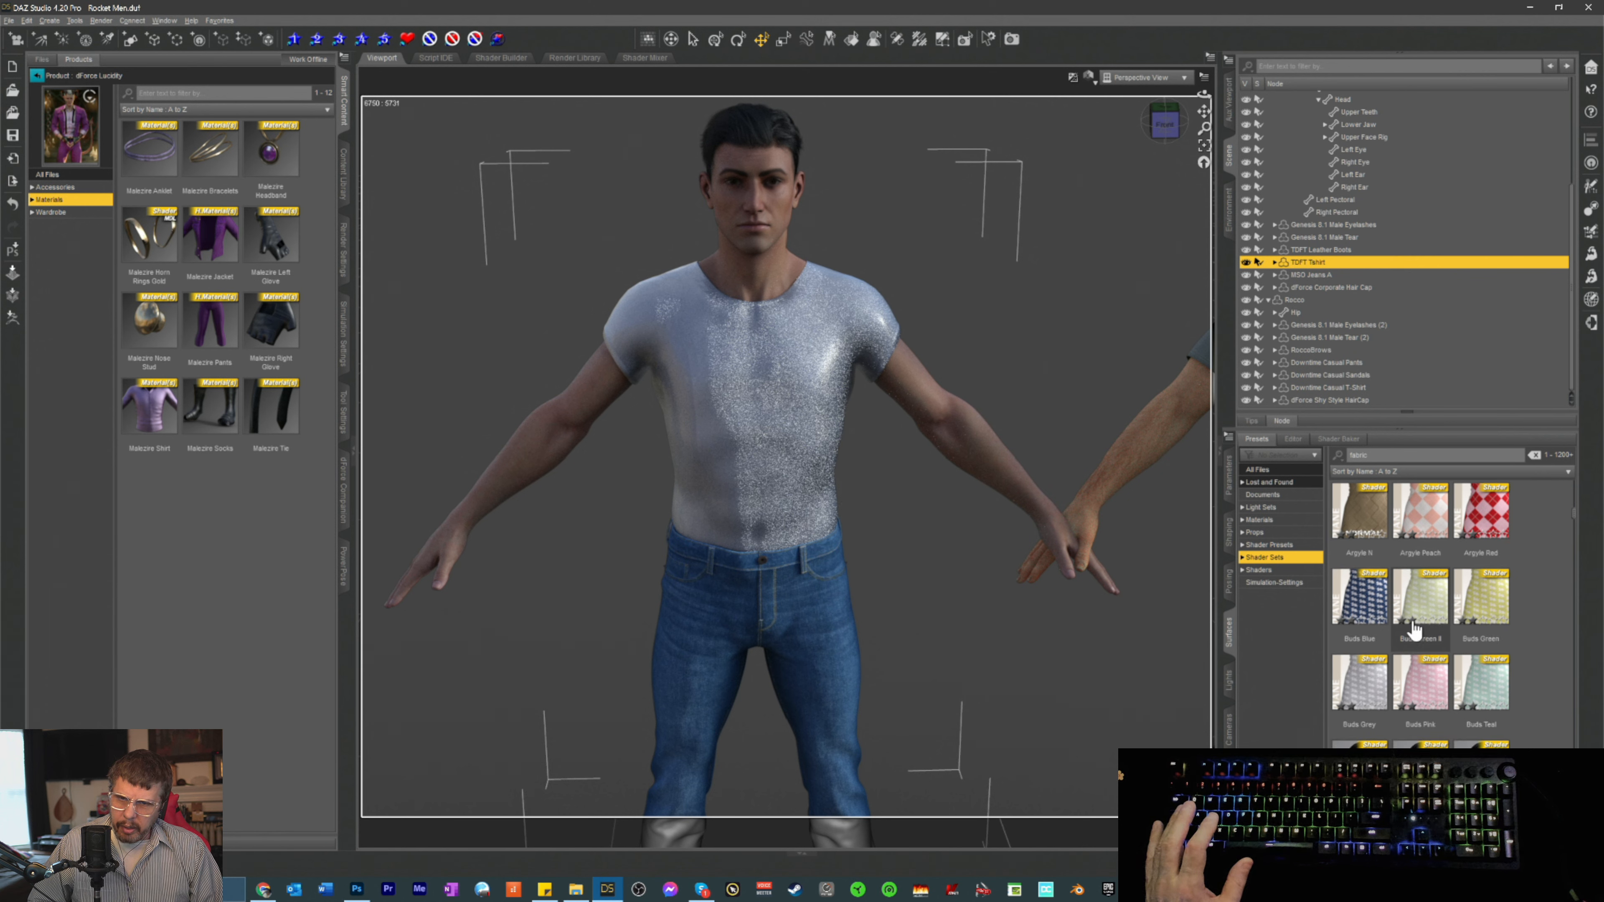
pyautogui.scroll(2, 1446, 625)
pyautogui.click(1482, 616)
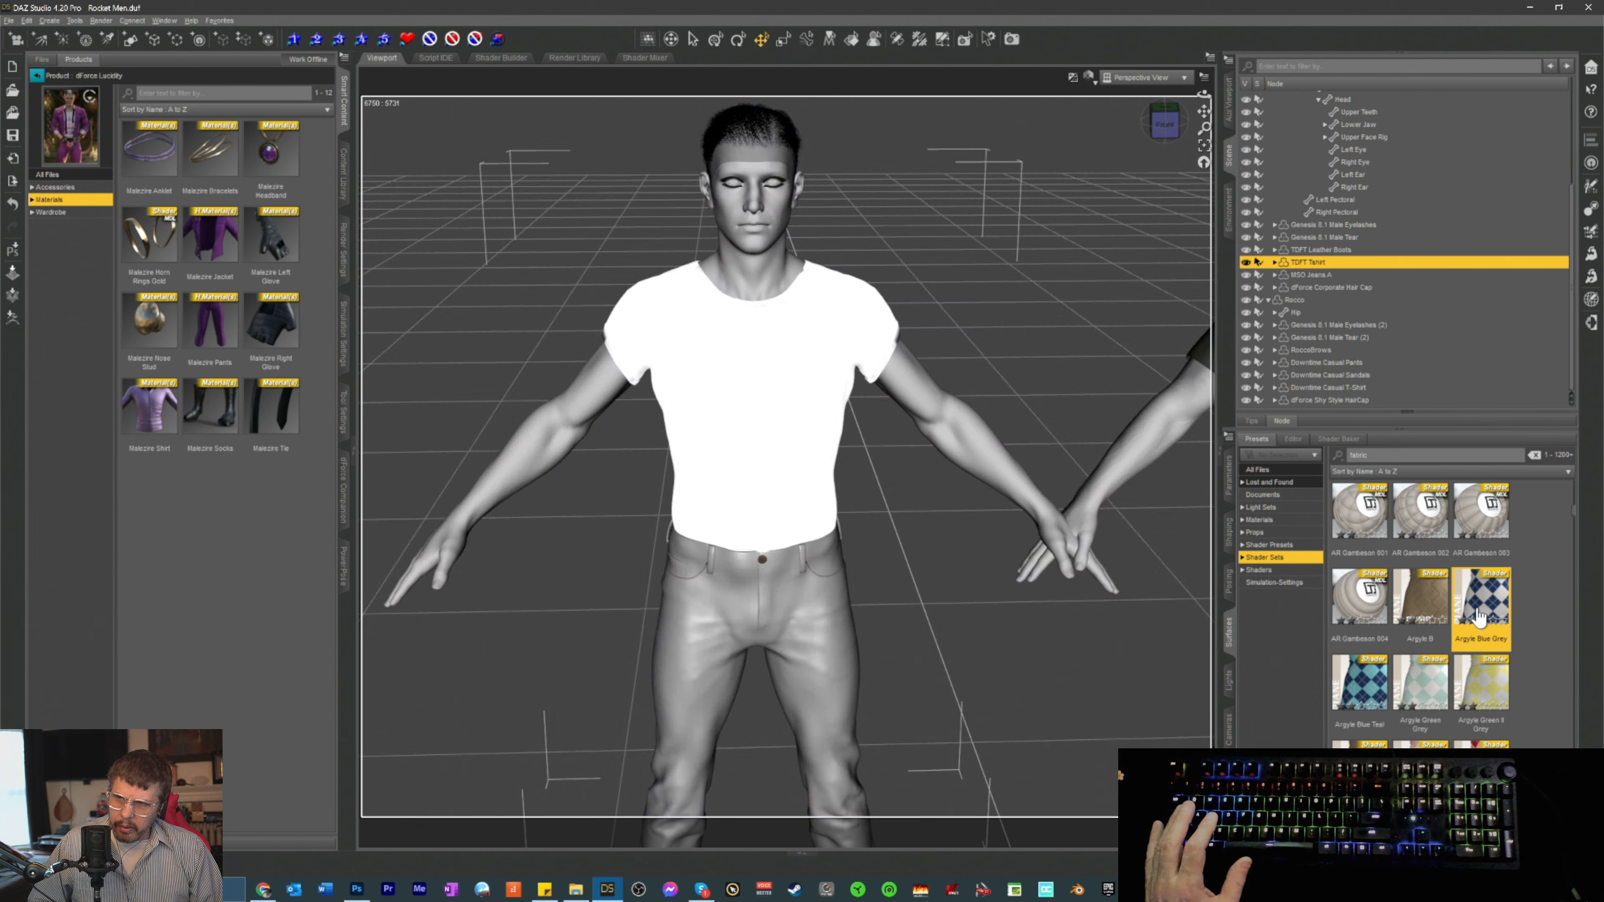
pyautogui.moveTo(1478, 617)
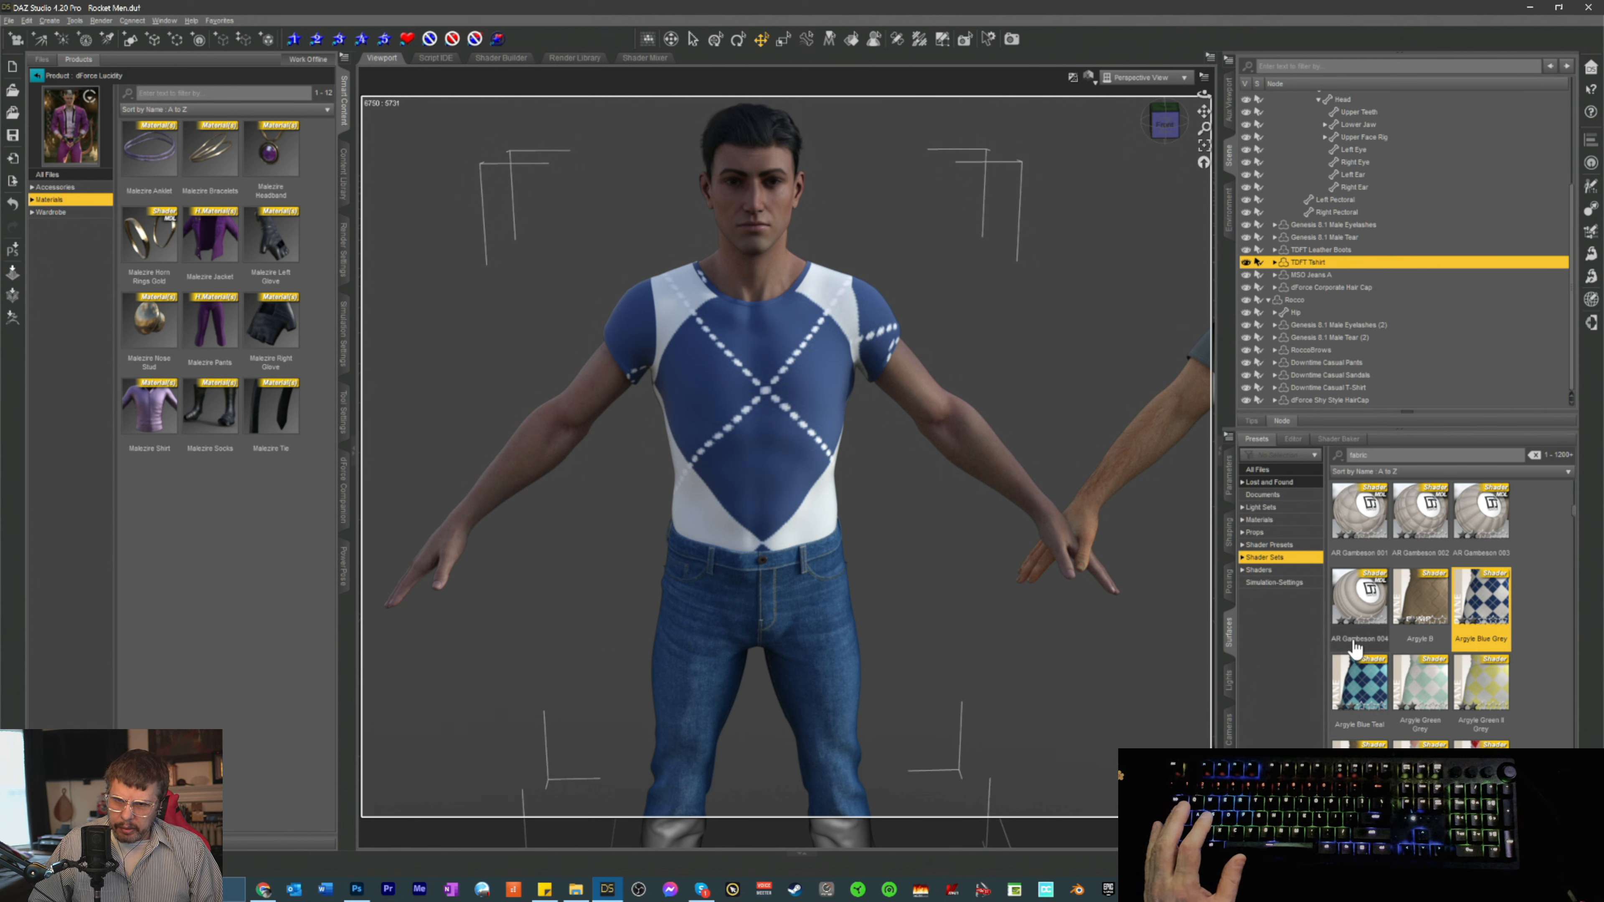
# - Browse the fabric shader results for other T-shirt materials, then clear the search filter
pyautogui.scroll(10, 1400, 644)
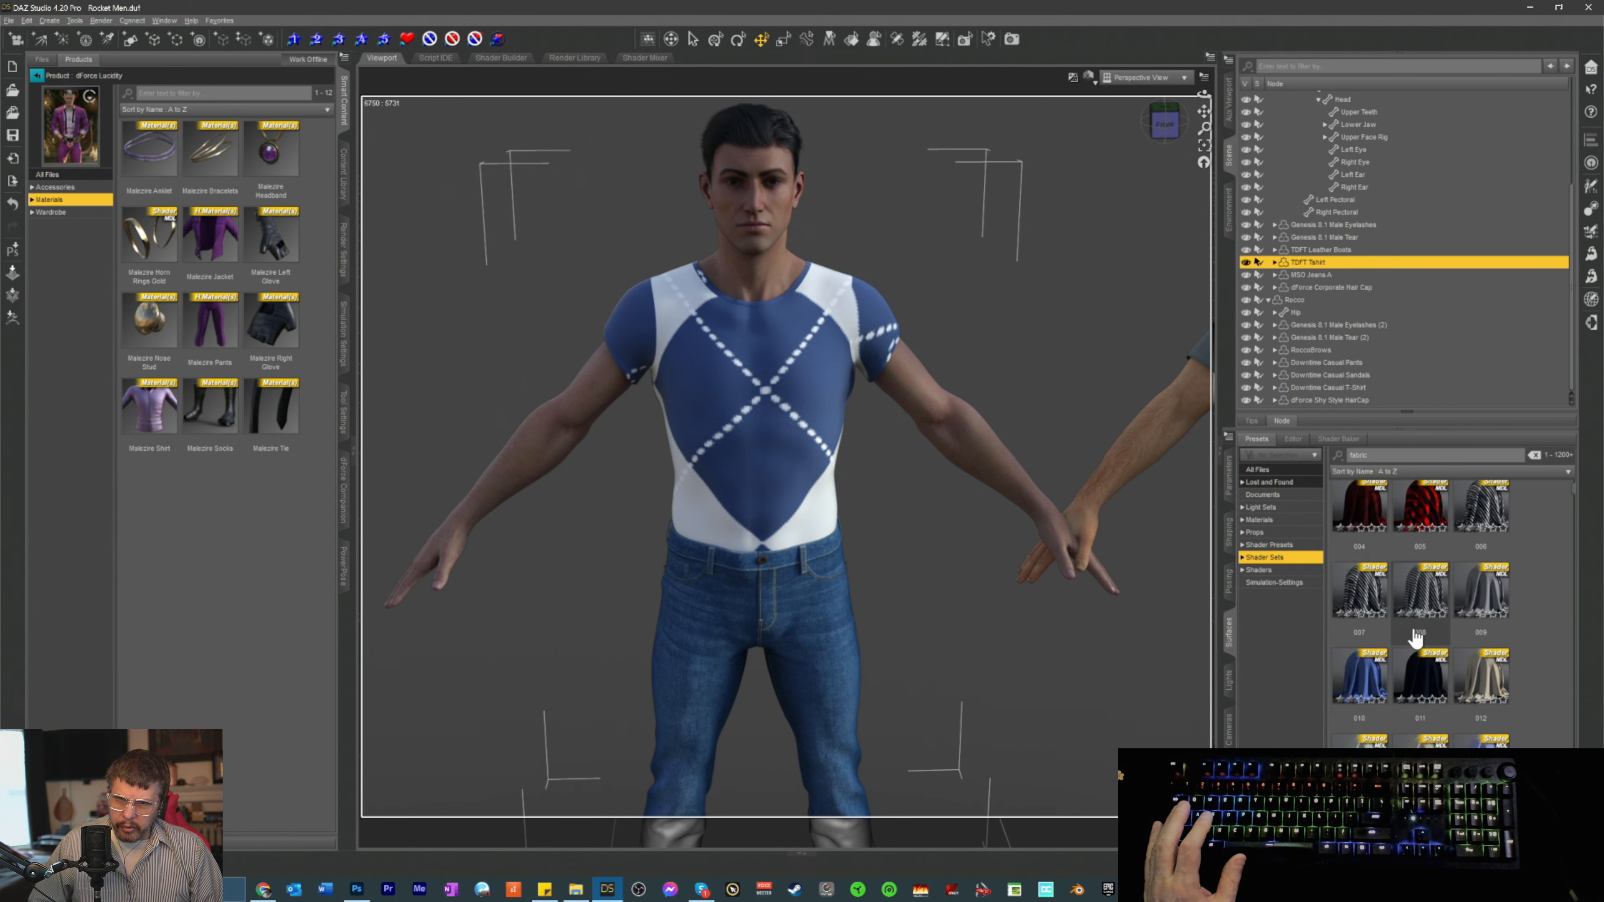
pyautogui.scroll(-12, 1464, 638)
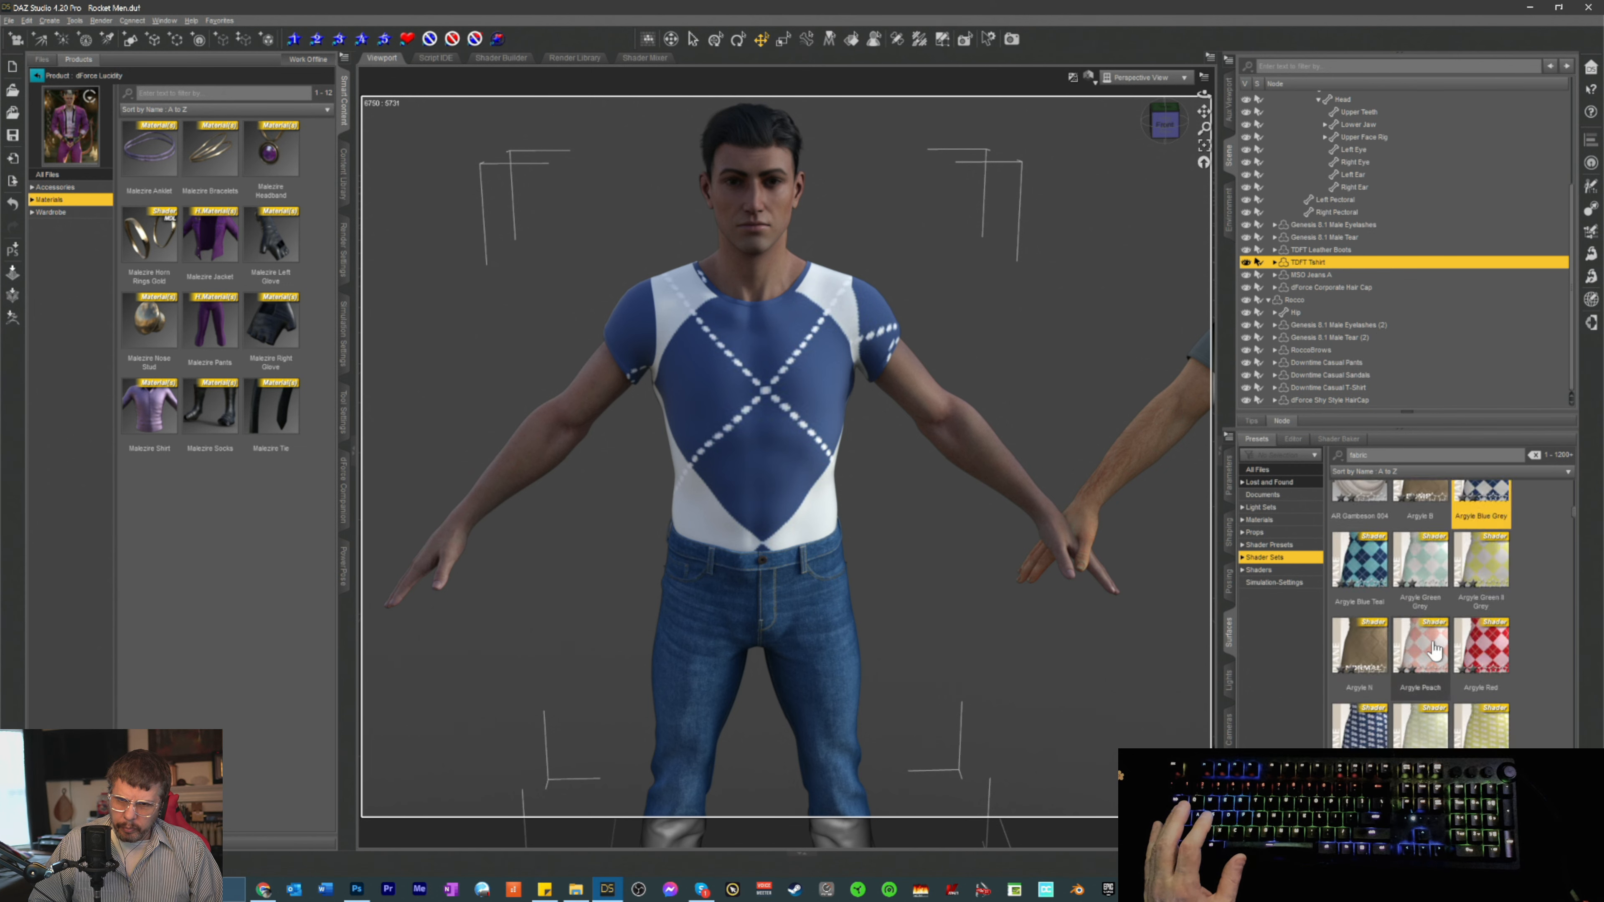
pyautogui.scroll(-5, 1434, 651)
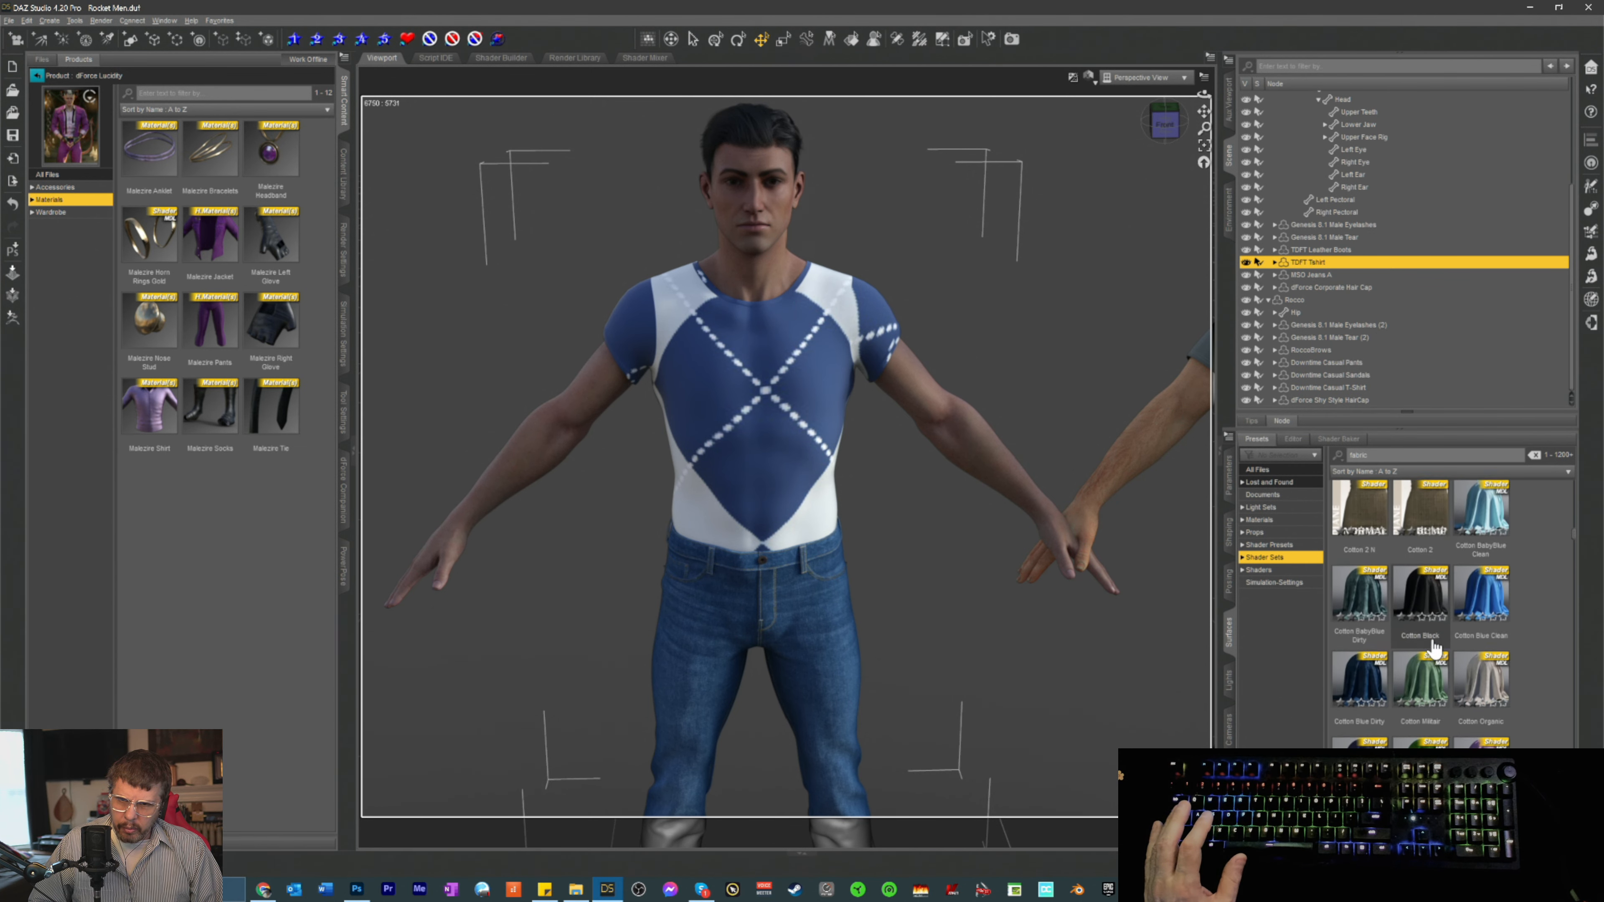
pyautogui.scroll(-6, 1433, 648)
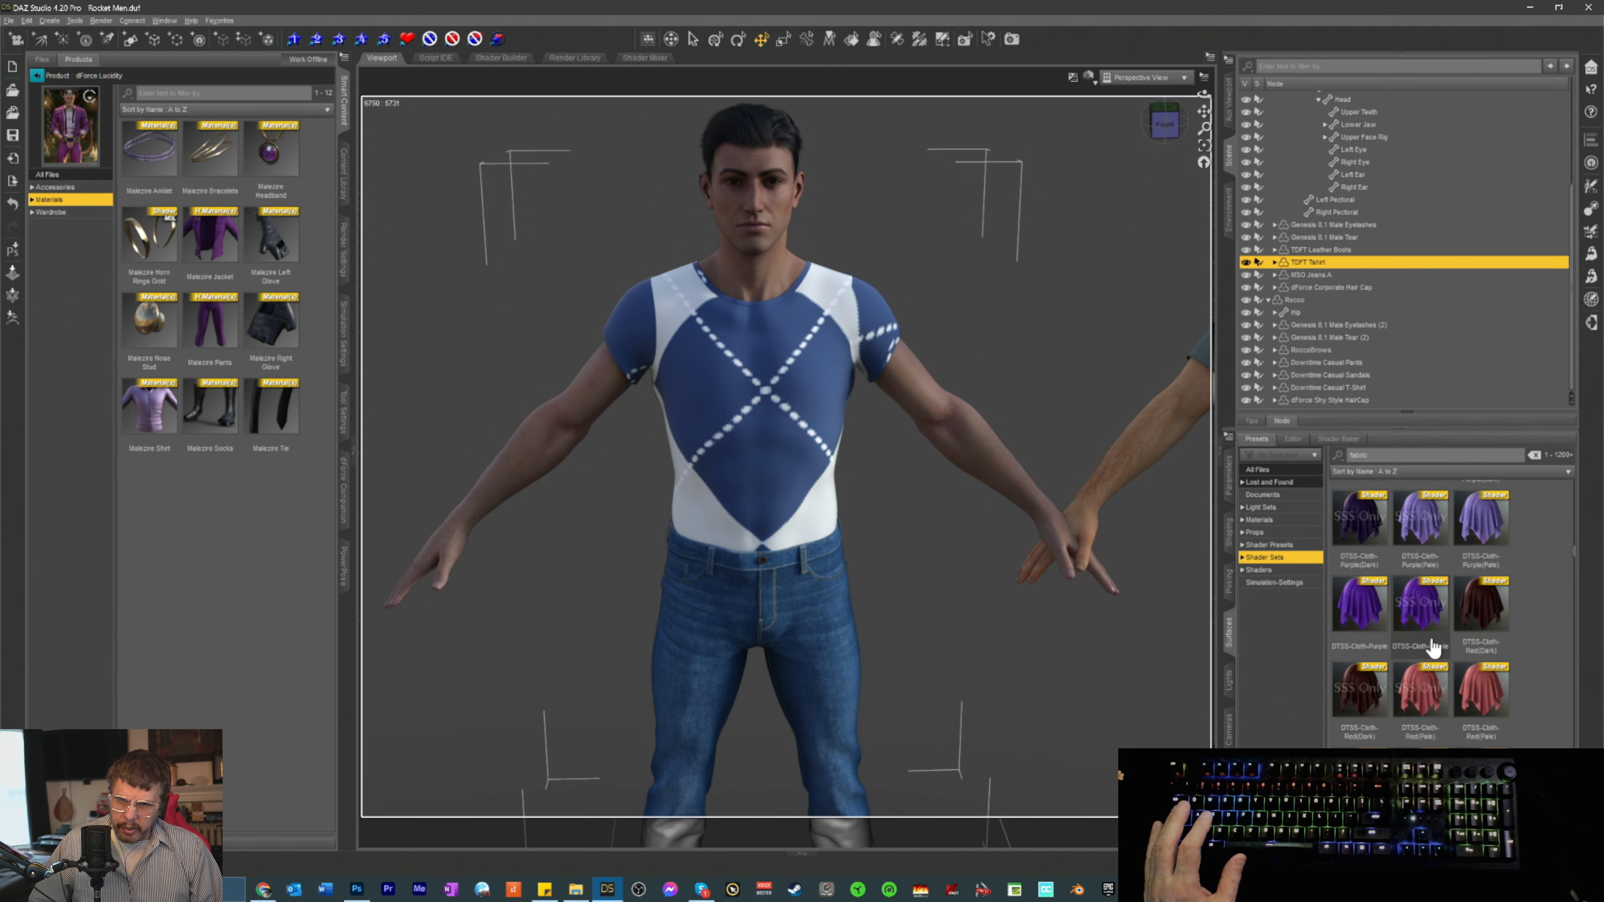
pyautogui.scroll(-8, 1433, 648)
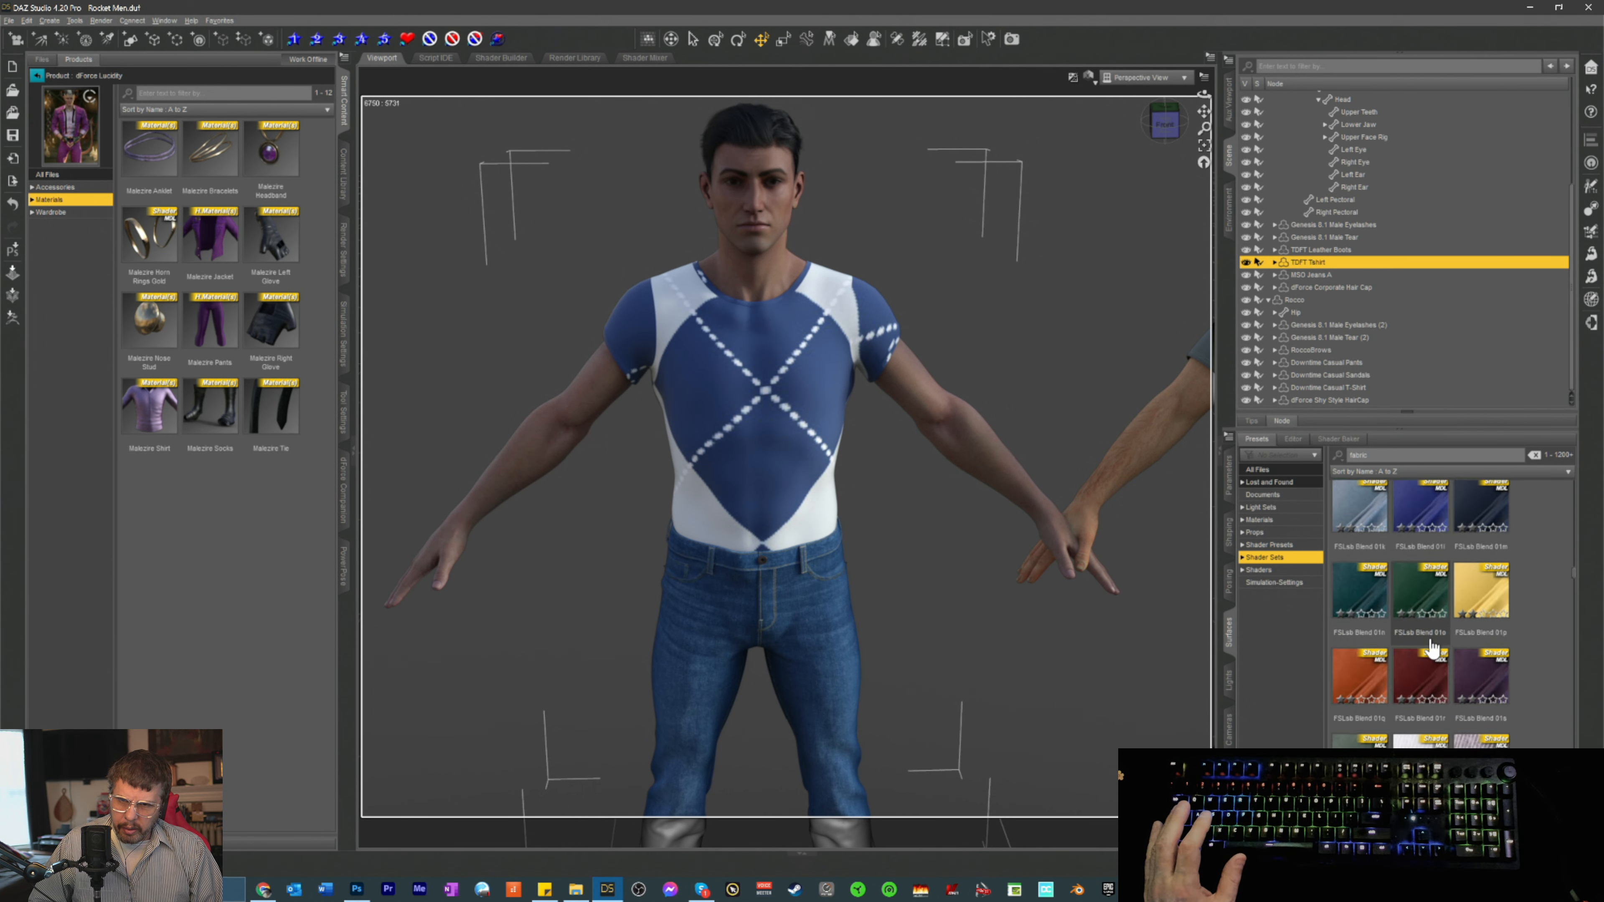
pyautogui.scroll(-8, 1432, 647)
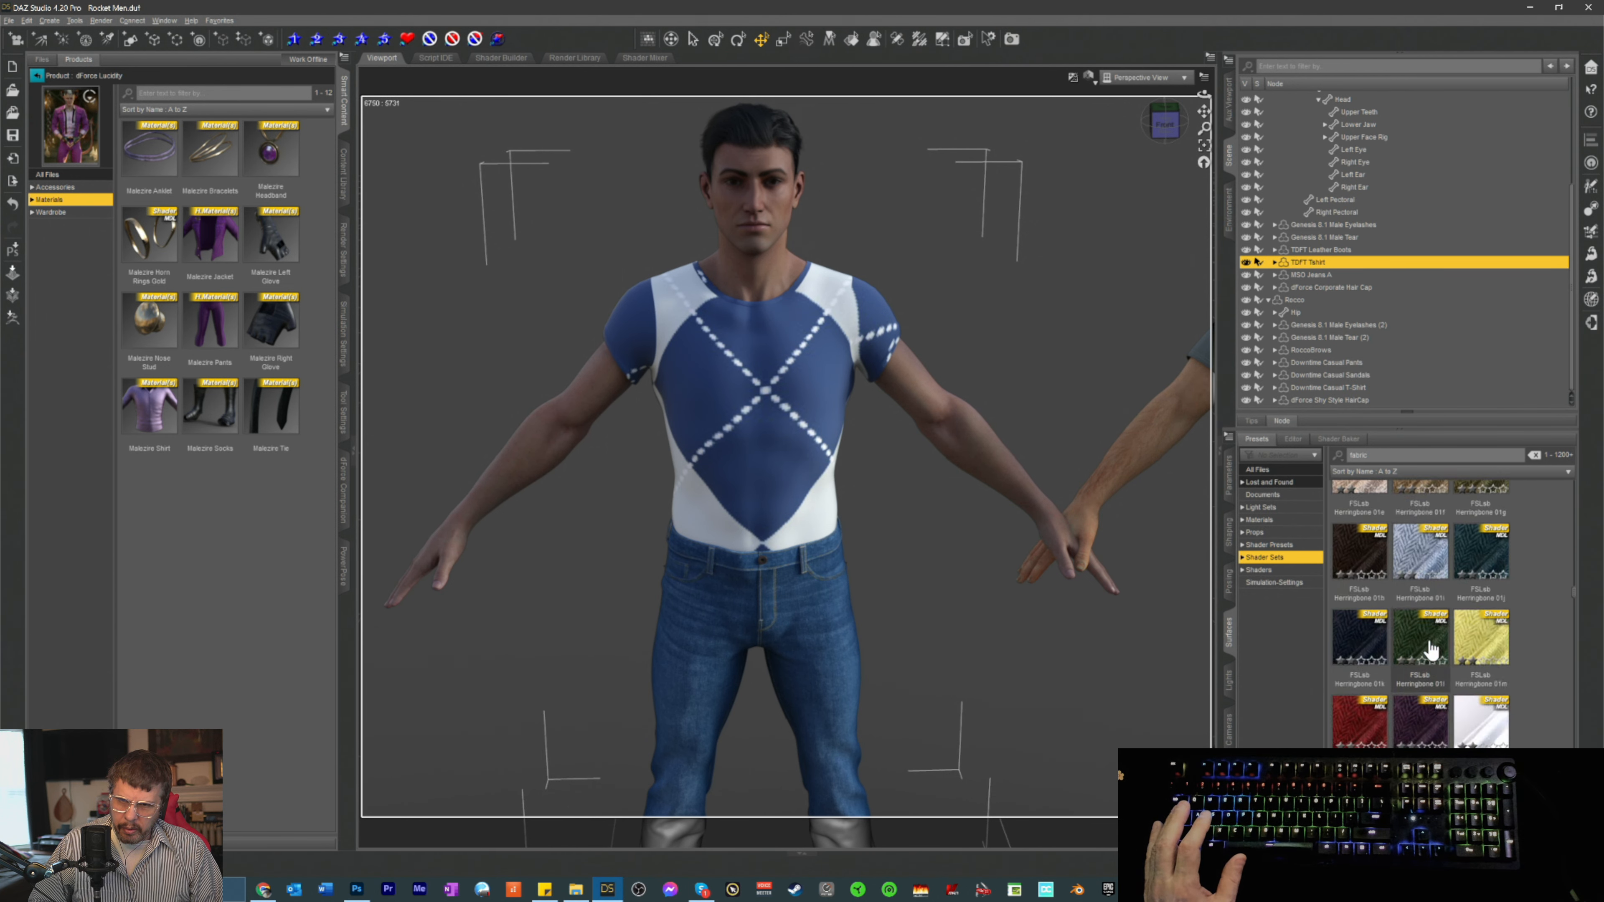
pyautogui.moveTo(1408, 455); pyautogui.dragTo(1149, 456)
pyautogui.press('BackSpace')
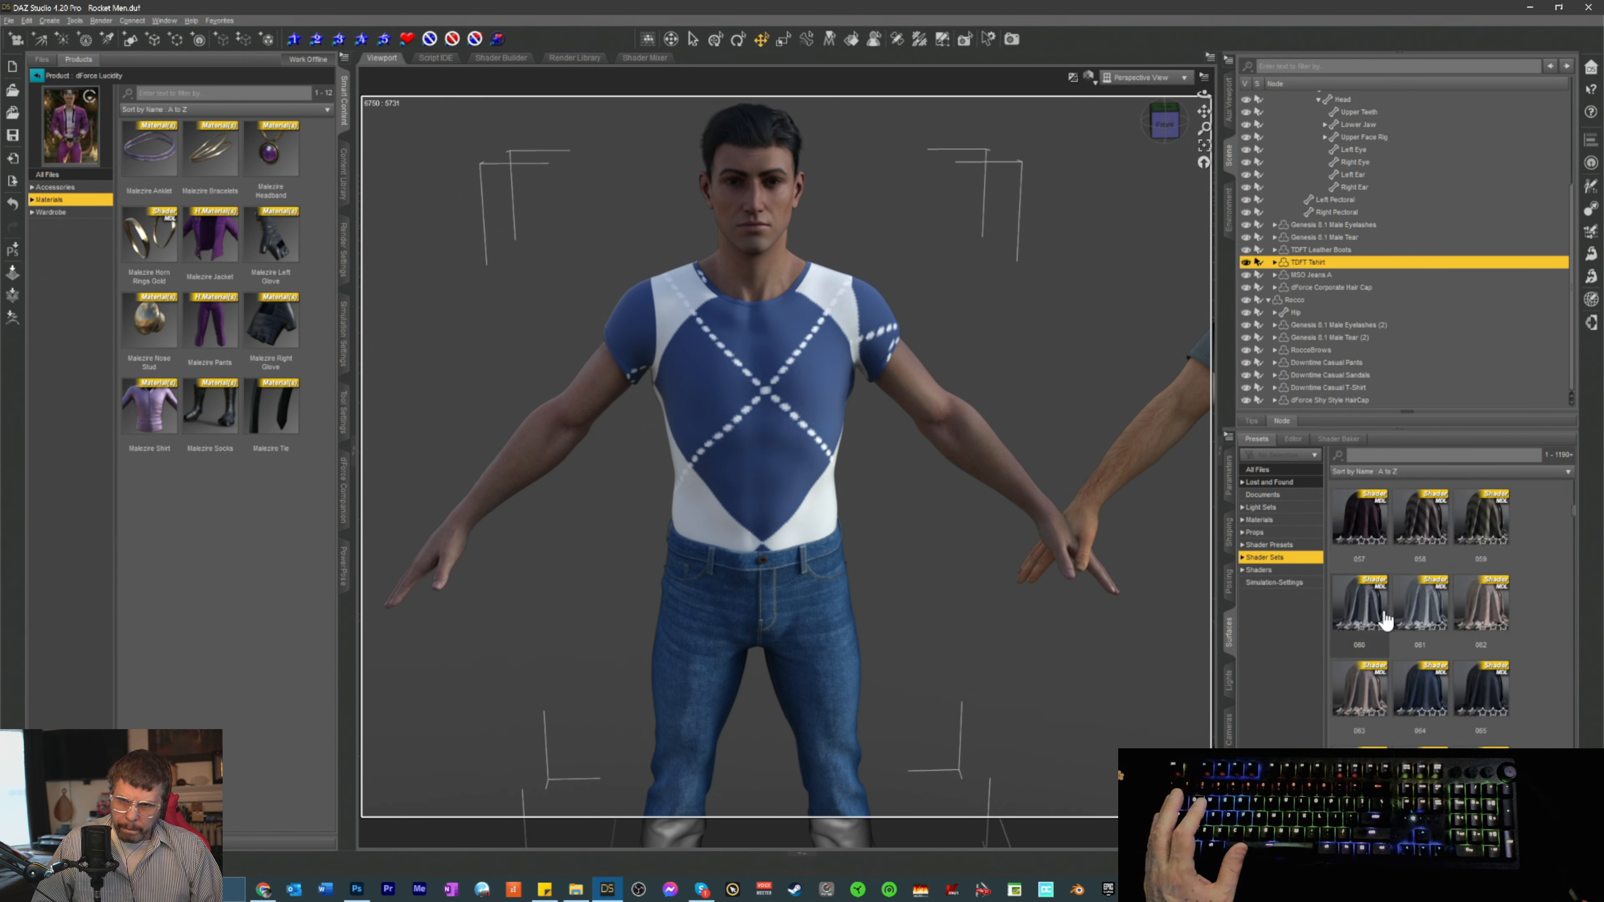
# - Show all parameters of the TDFT Tshirt and look through its fit, smoothing and shape adjustments
pyautogui.click(1228, 480)
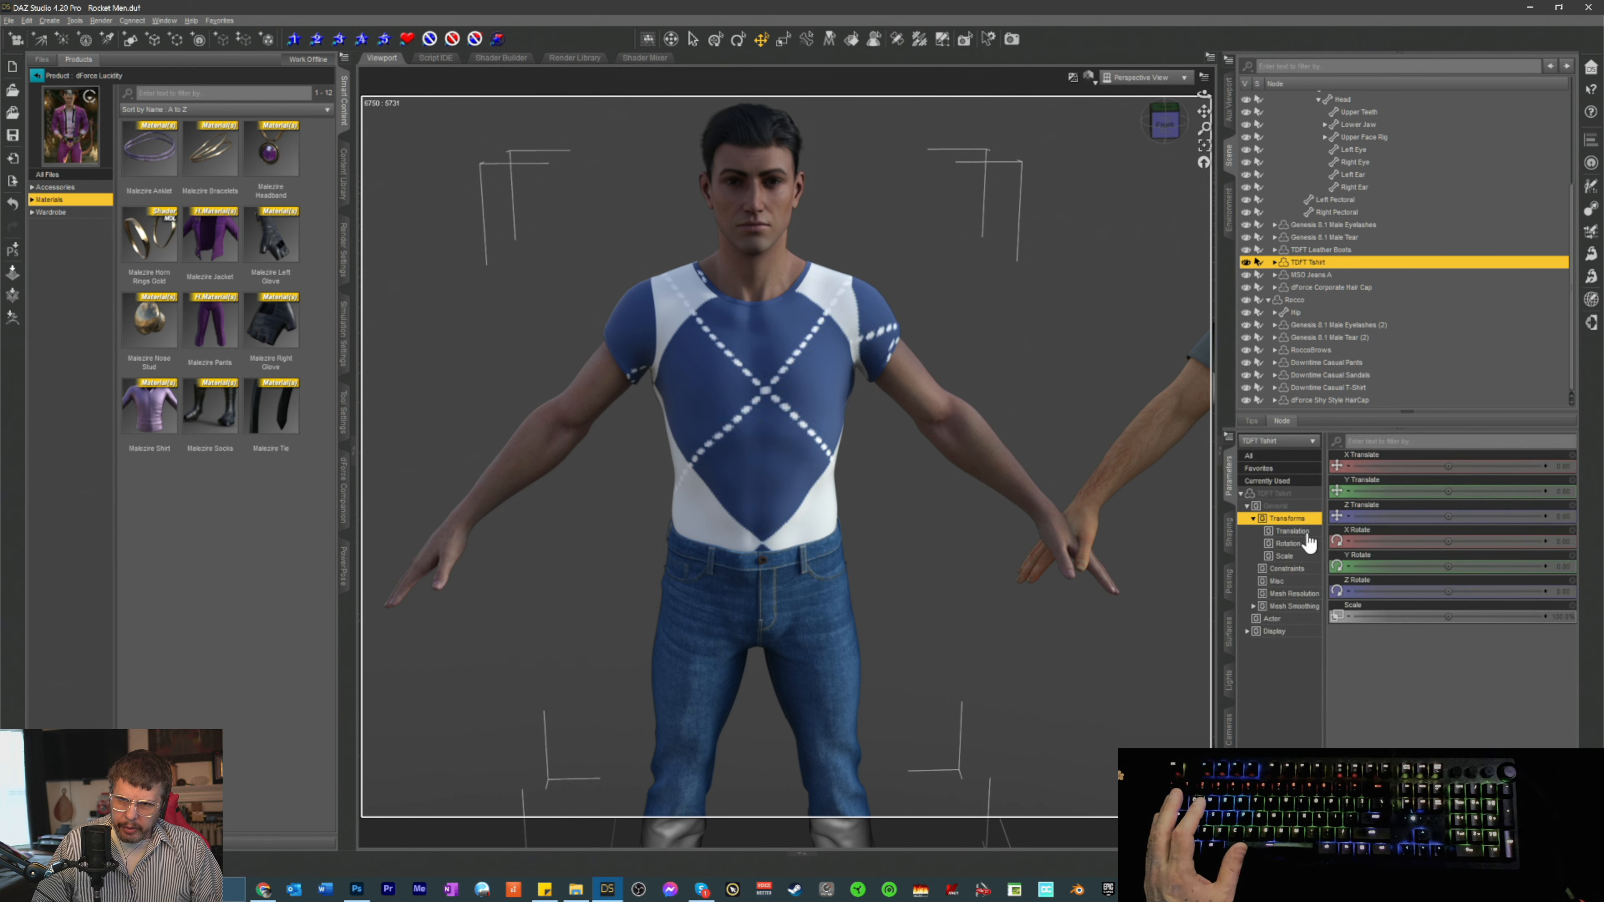
pyautogui.click(1276, 494)
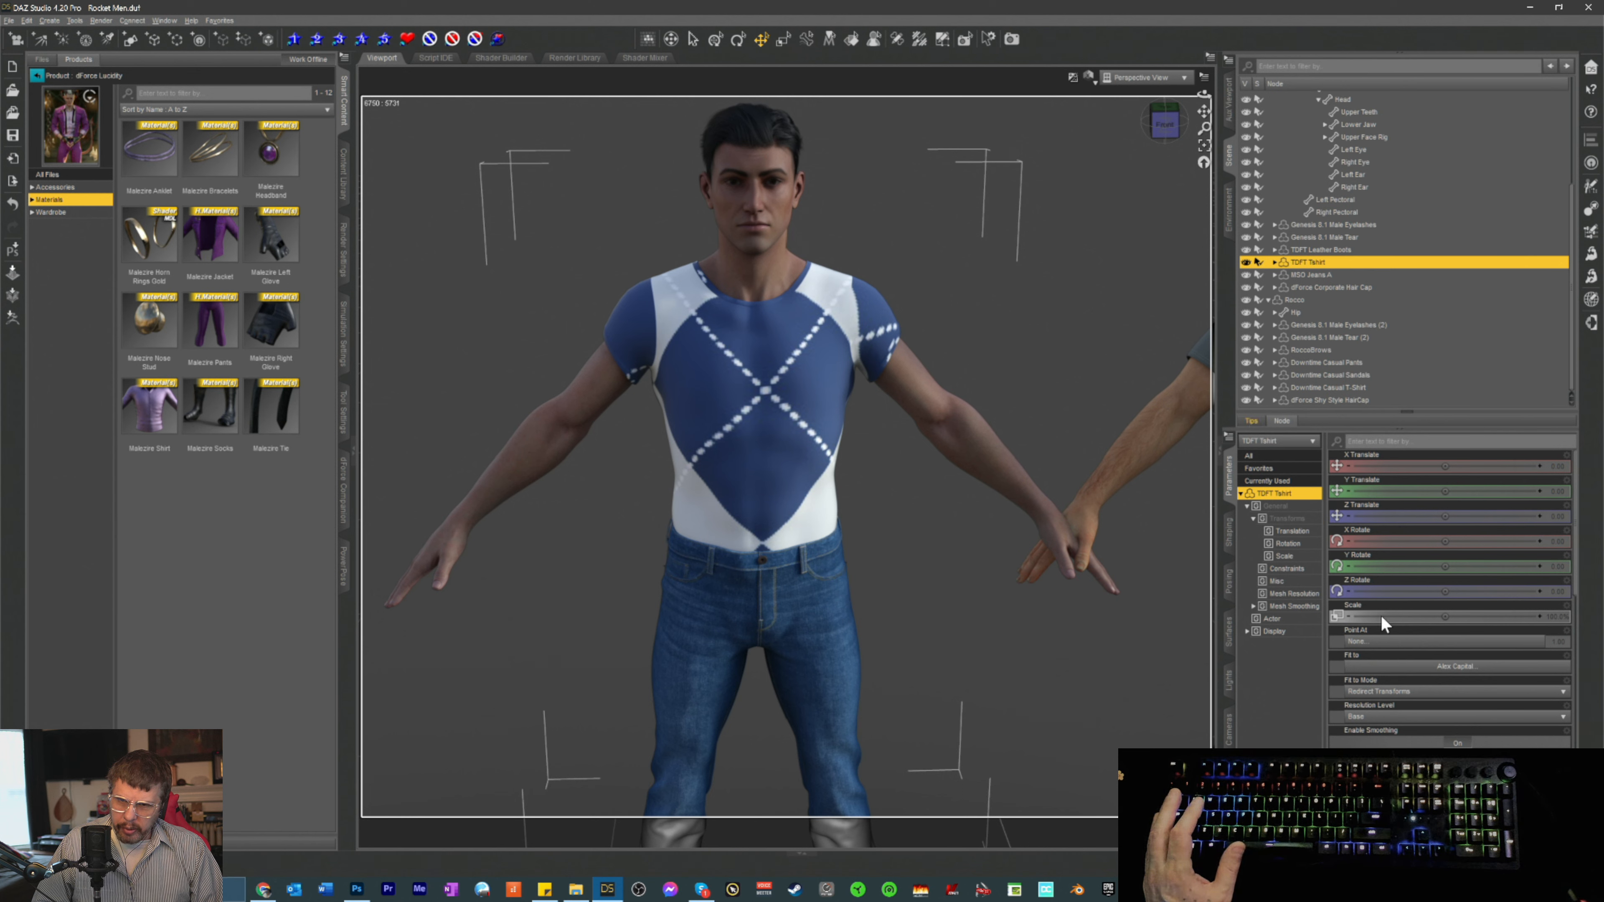
pyautogui.scroll(-5, 1383, 632)
pyautogui.scroll(-3, 1414, 742)
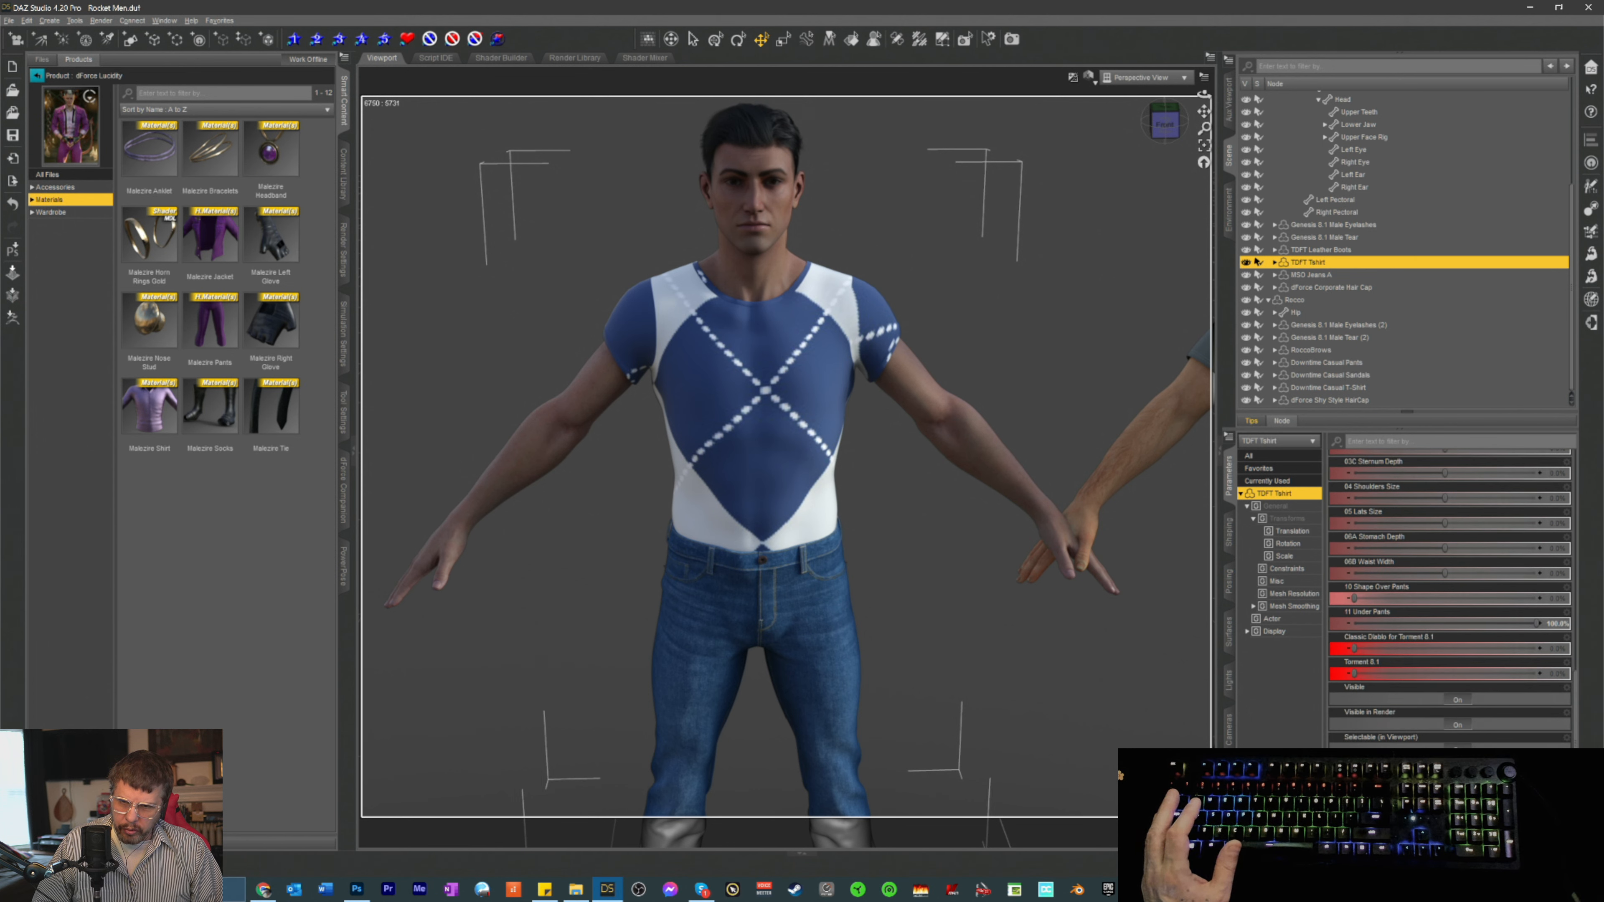
pyautogui.scroll(3, 1421, 745)
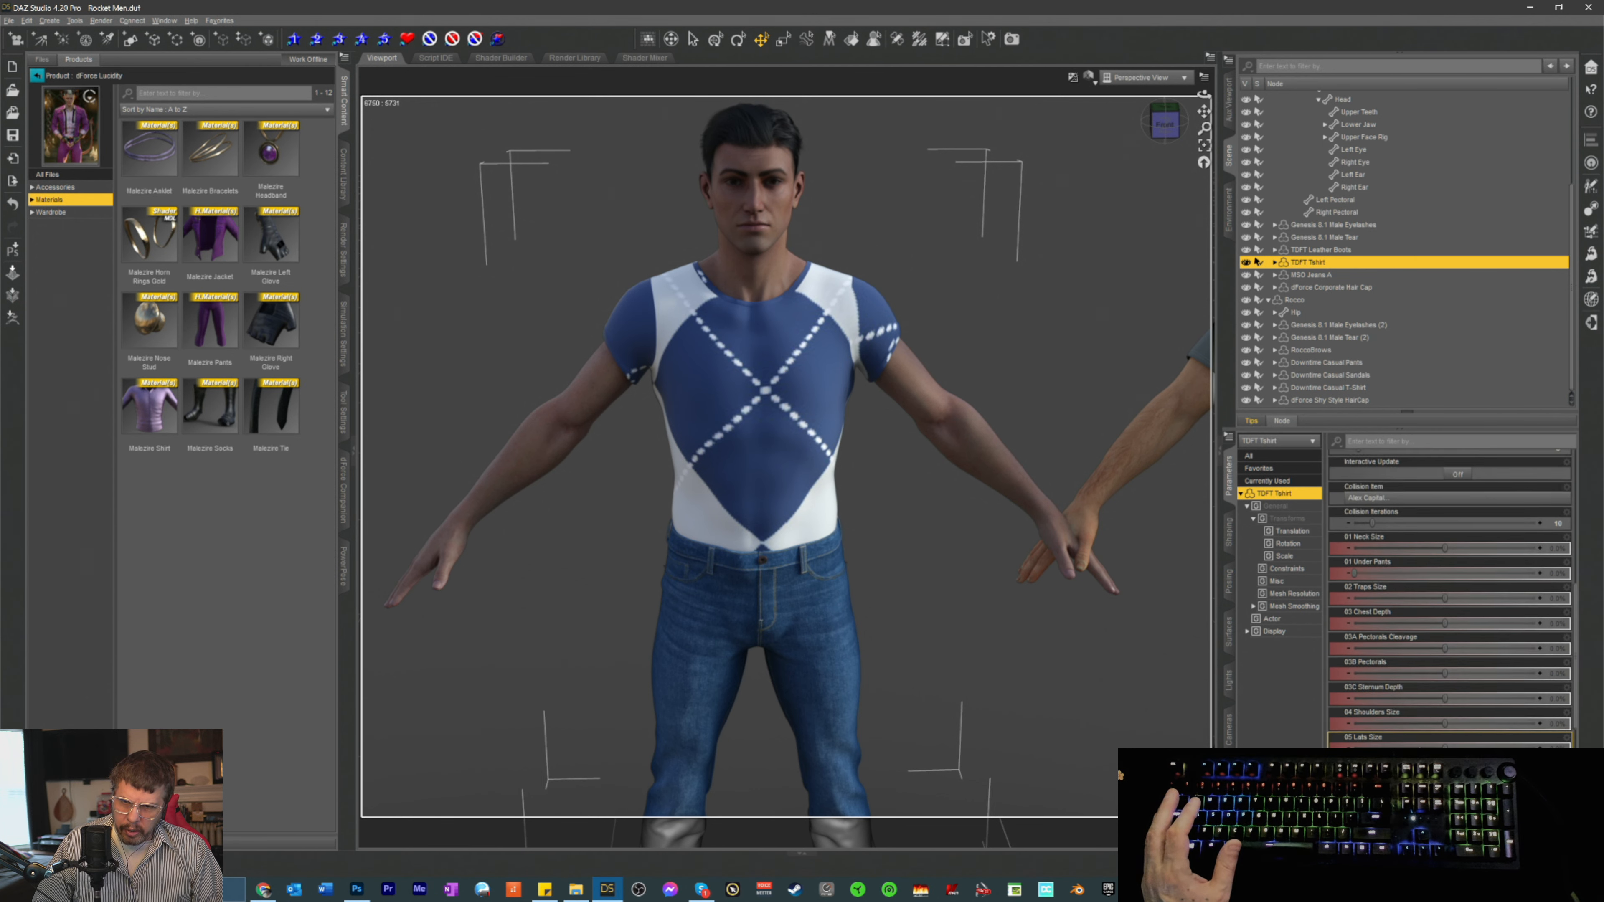
pyautogui.scroll(5, 1418, 744)
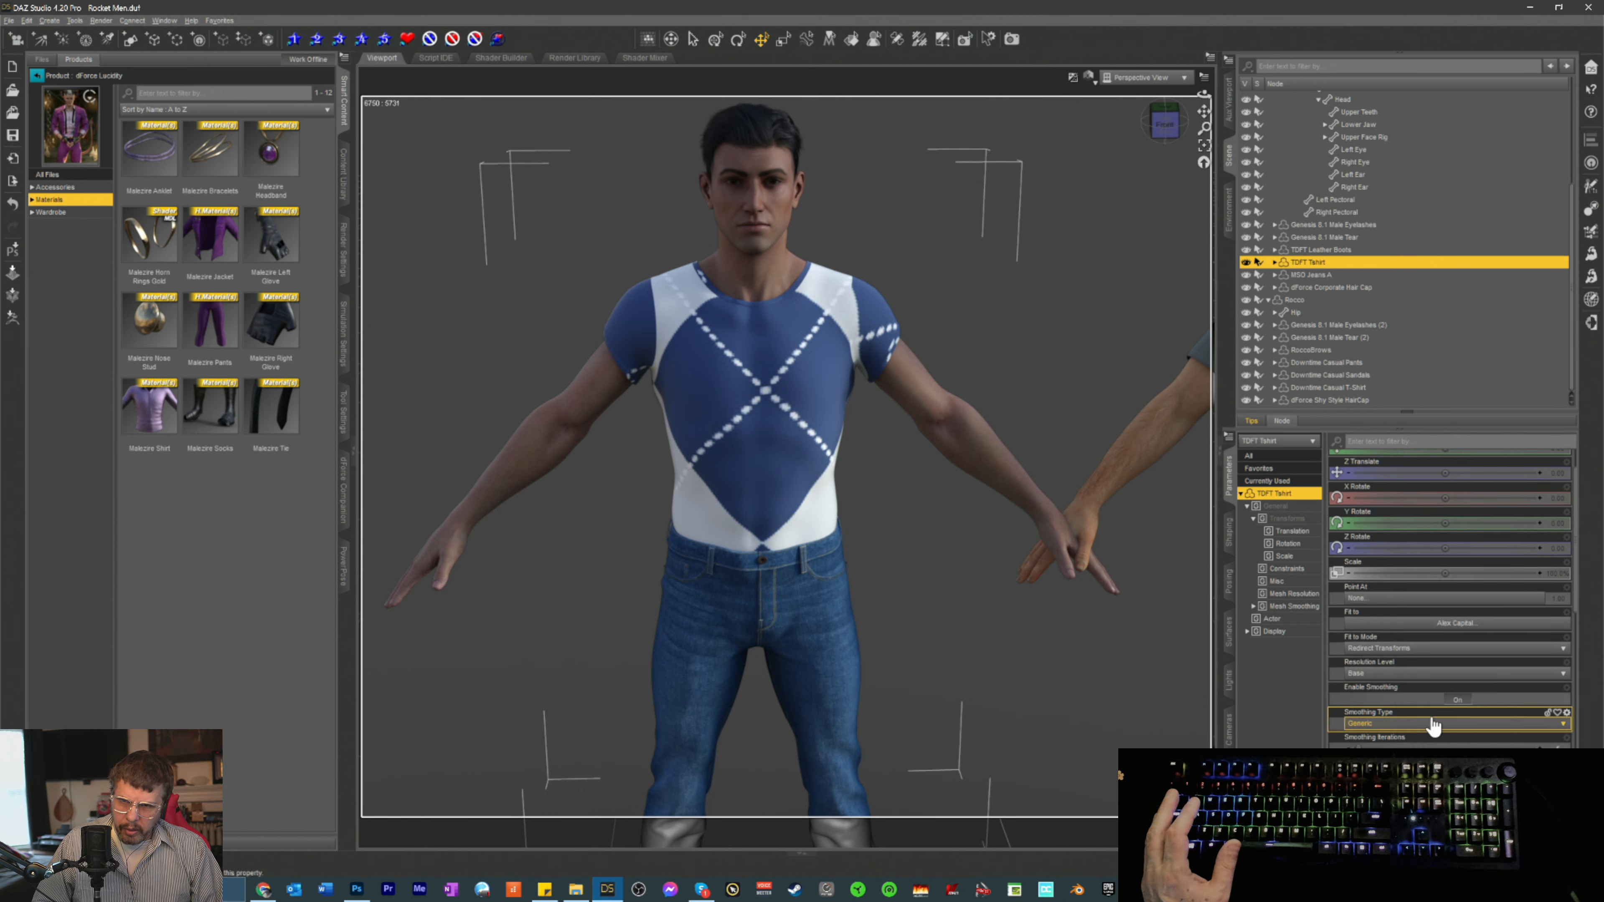
pyautogui.scroll(-2, 1439, 720)
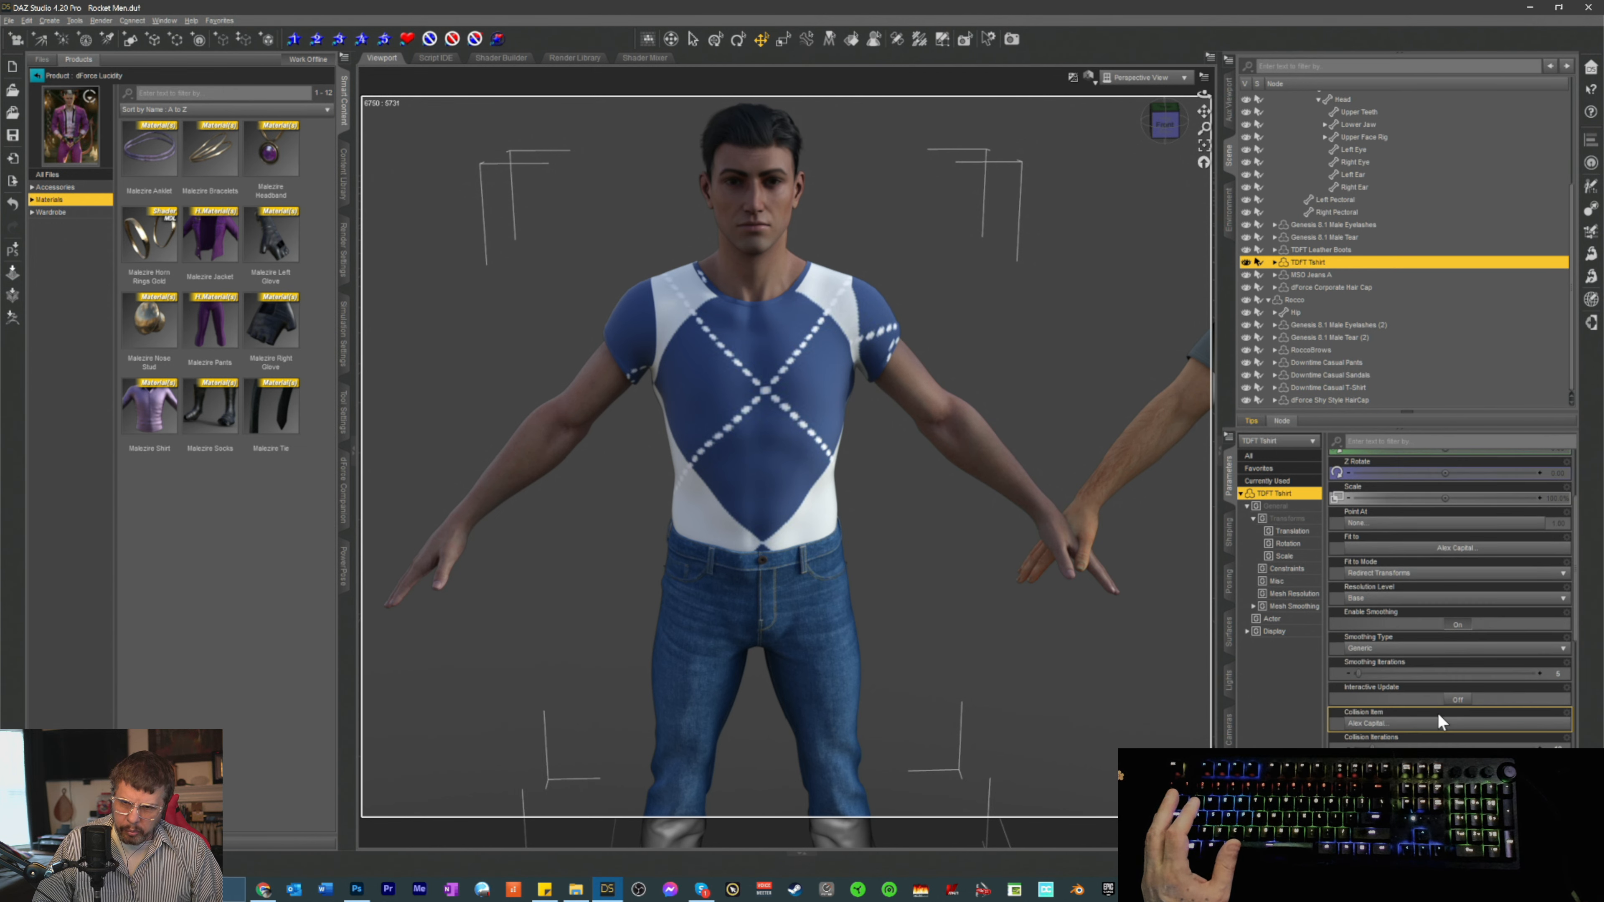
pyautogui.scroll(-8, 1440, 720)
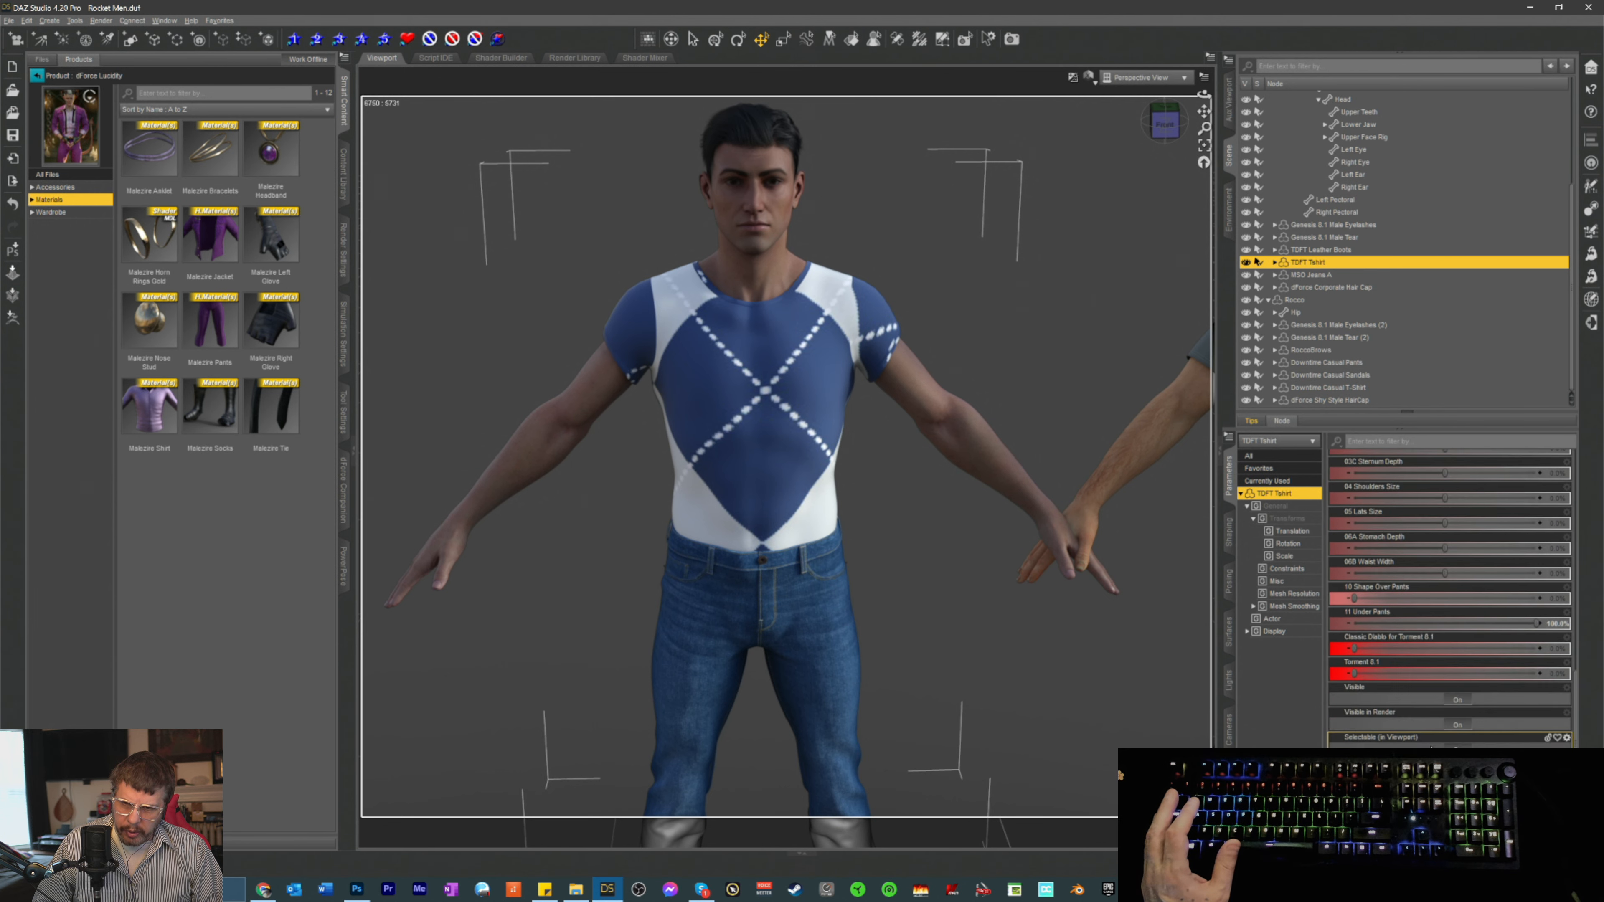
pyautogui.scroll(4, 1387, 725)
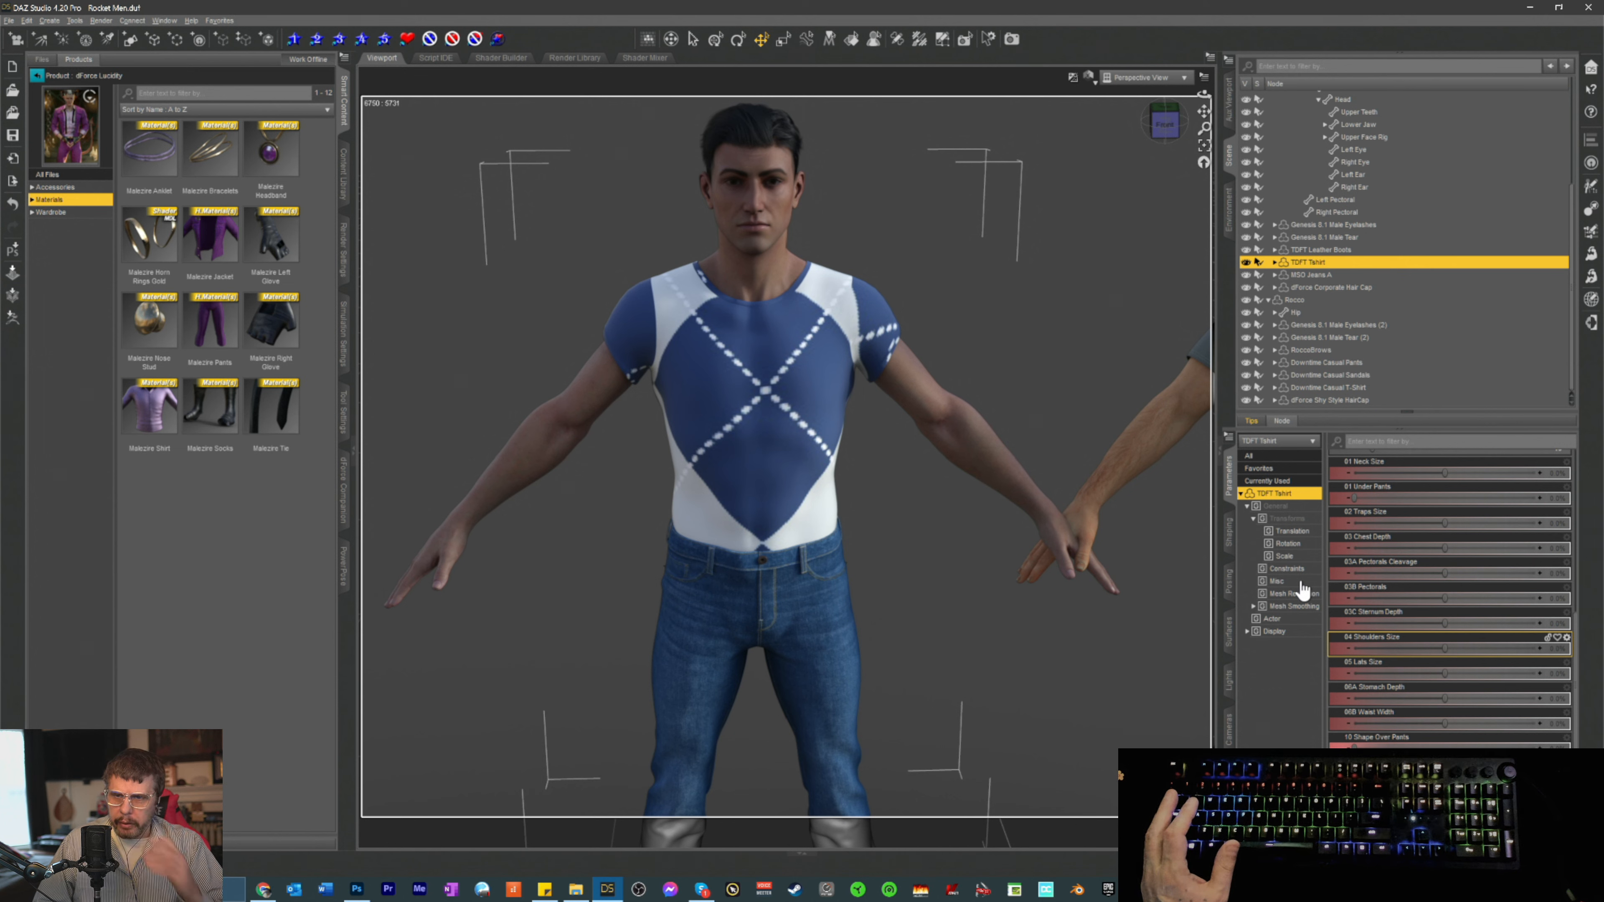
# - Set Vertical Tiles to 8 for all surfaces of the TDFT Tshirt in the surface editor
pyautogui.click(1229, 631)
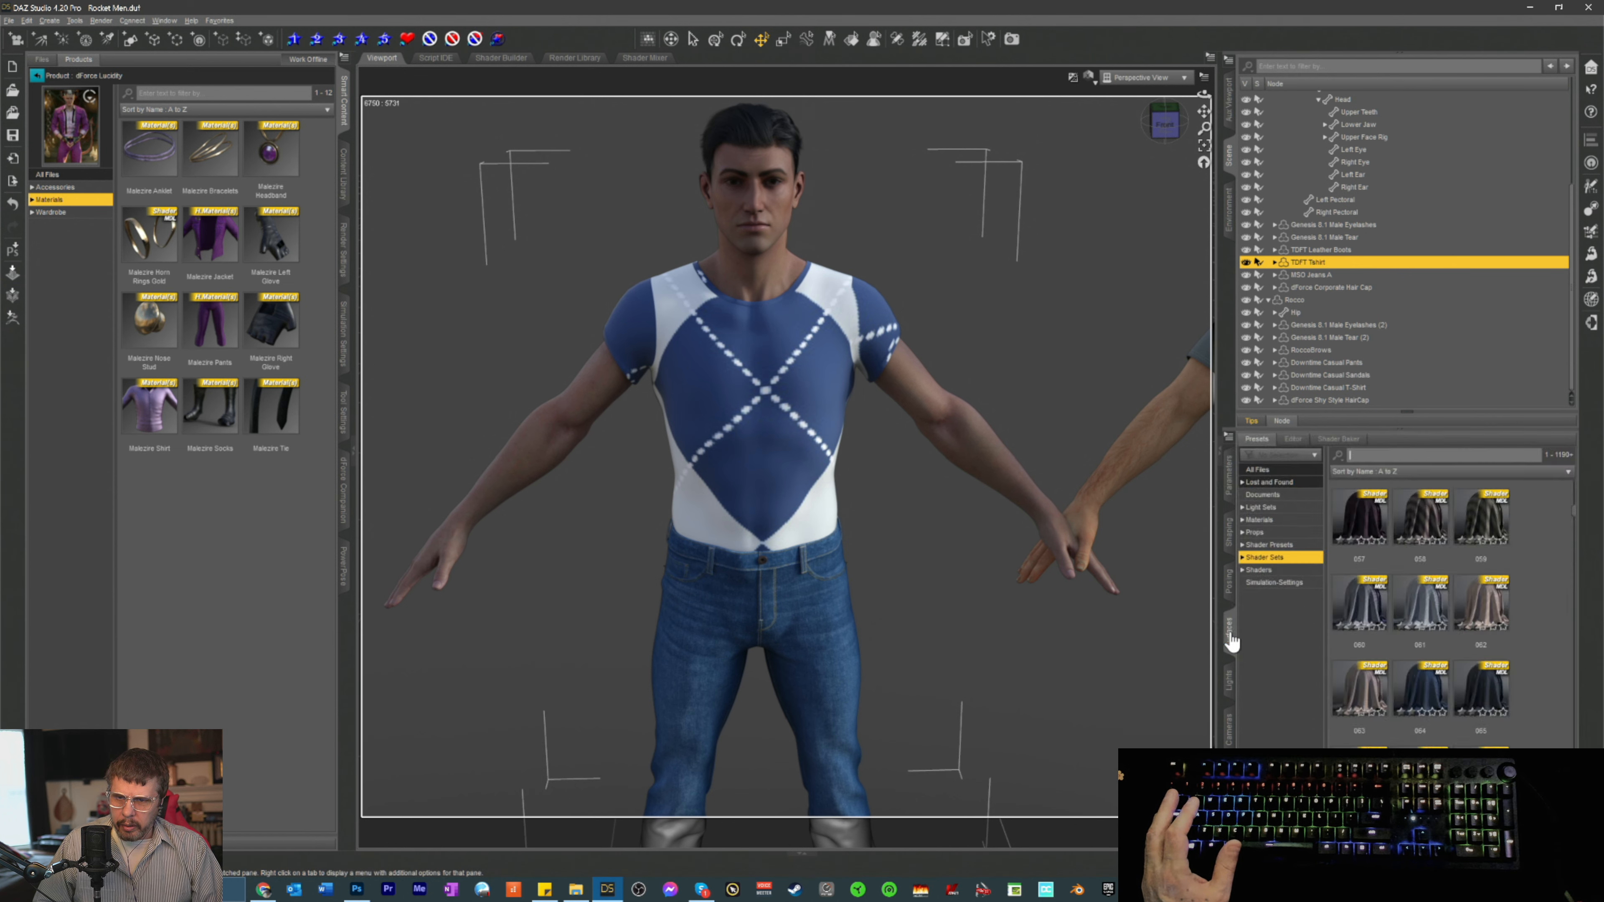
pyautogui.click(1288, 440)
pyautogui.scroll(-5, 1428, 689)
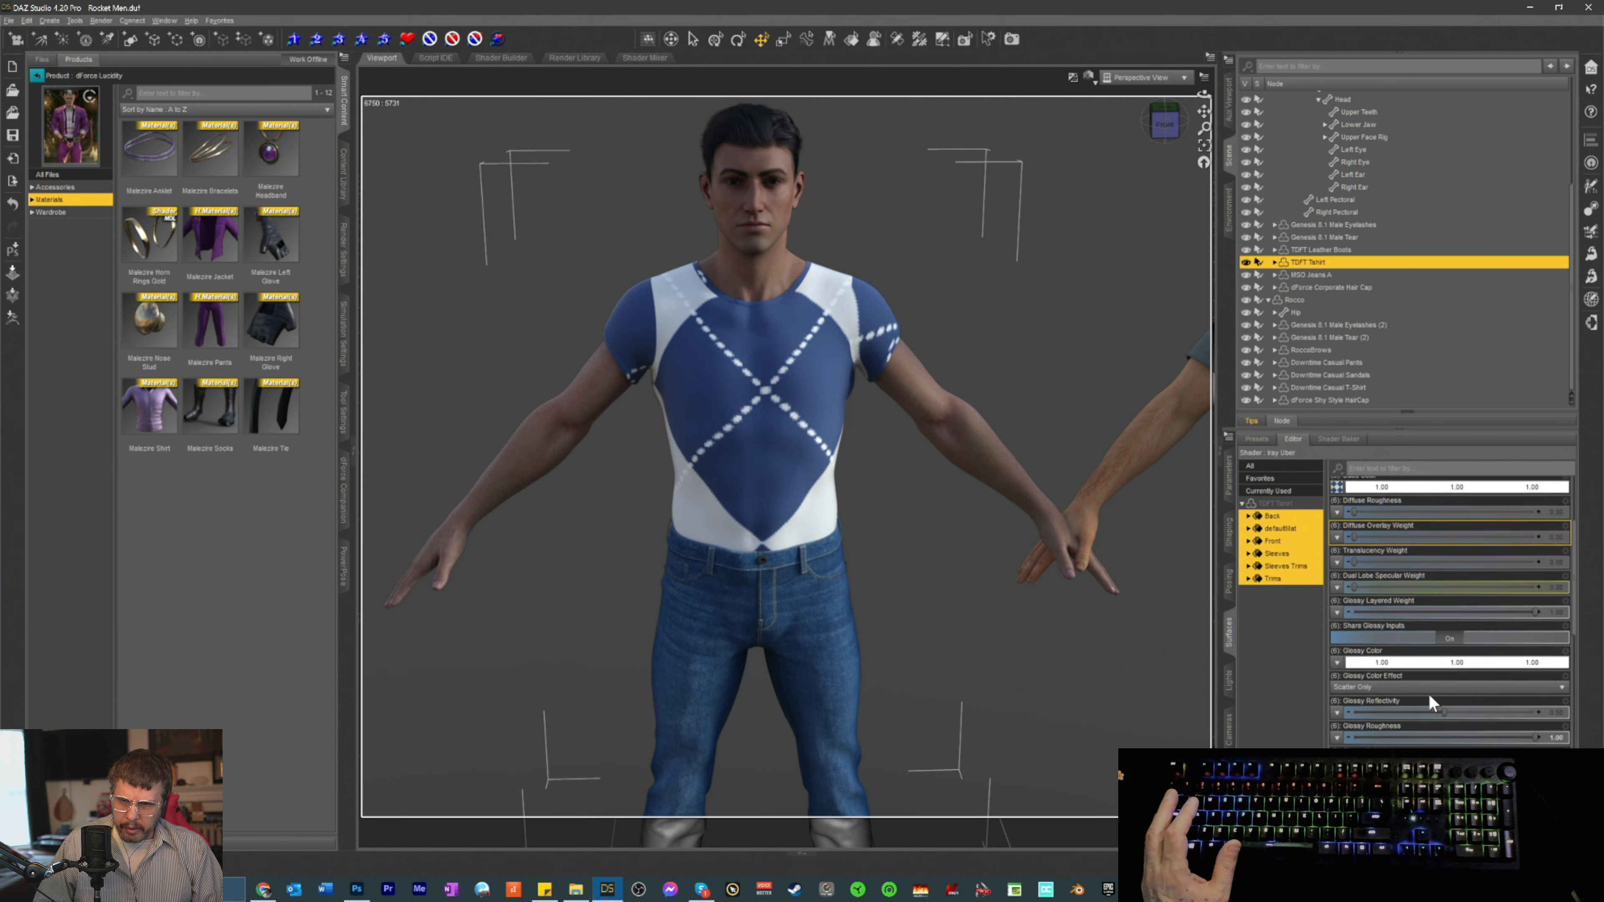
pyautogui.scroll(-8, 1430, 694)
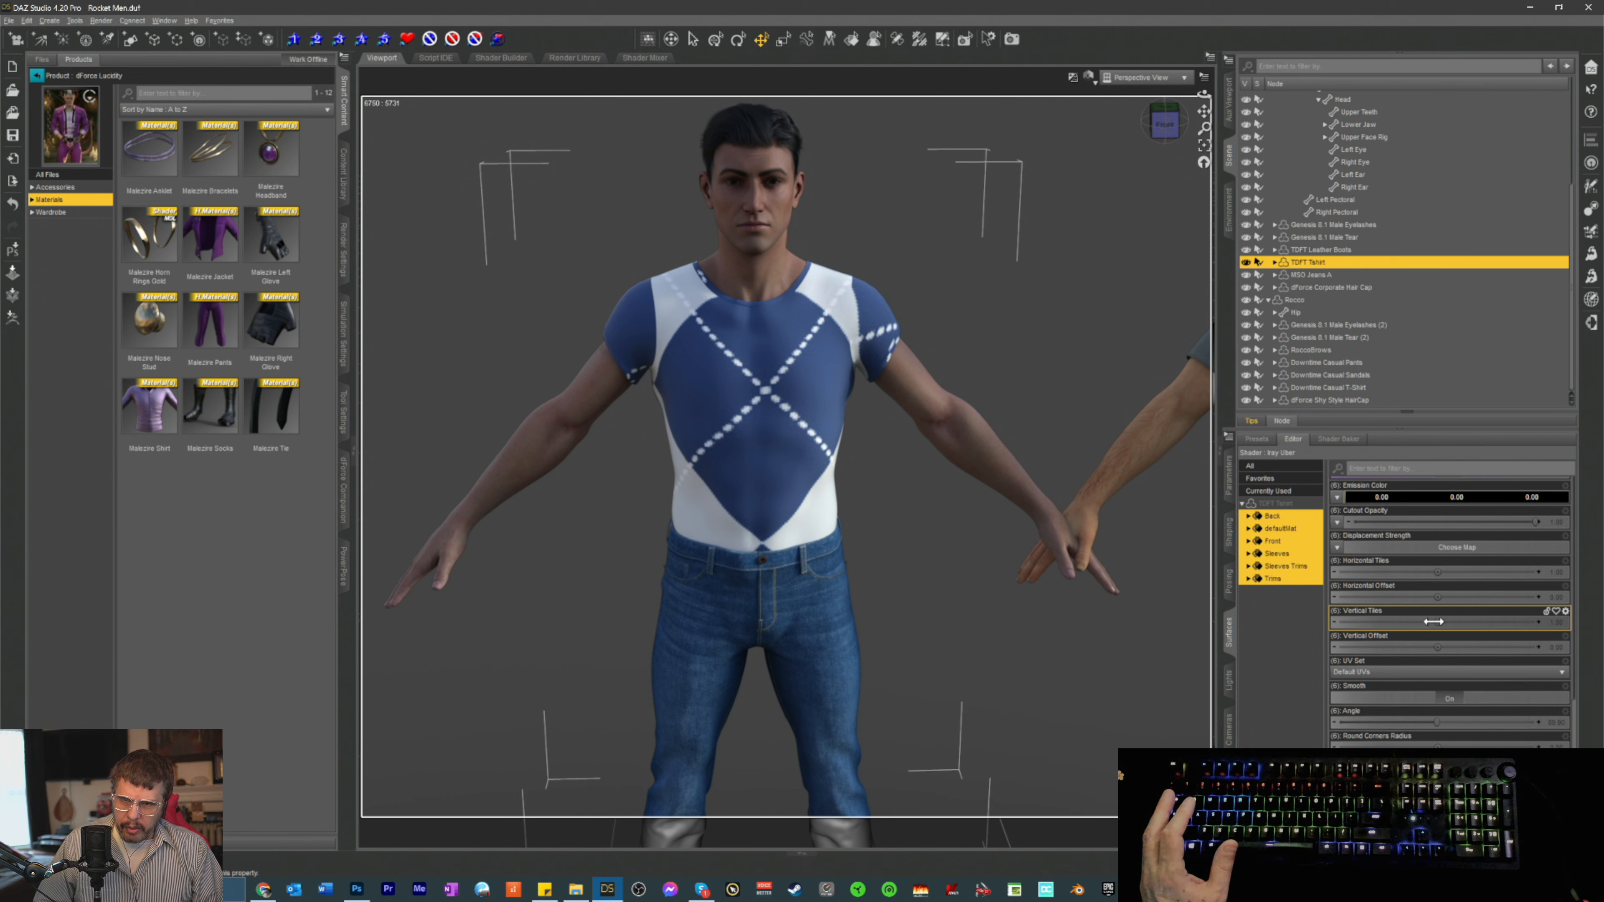
pyautogui.click(1558, 620)
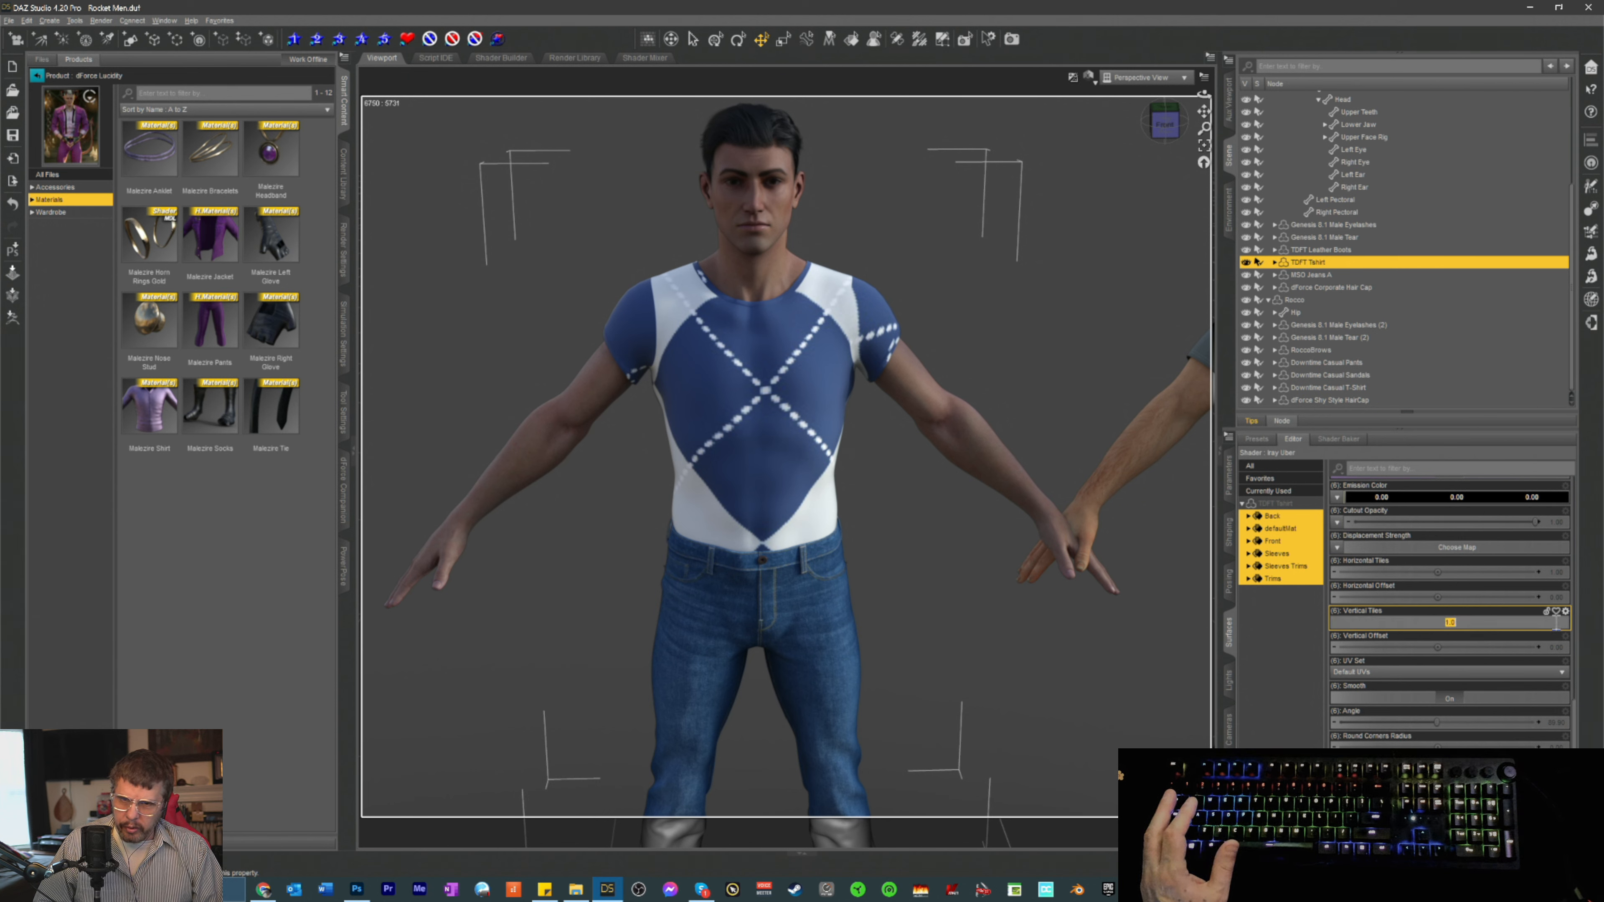
pyautogui.write('8')
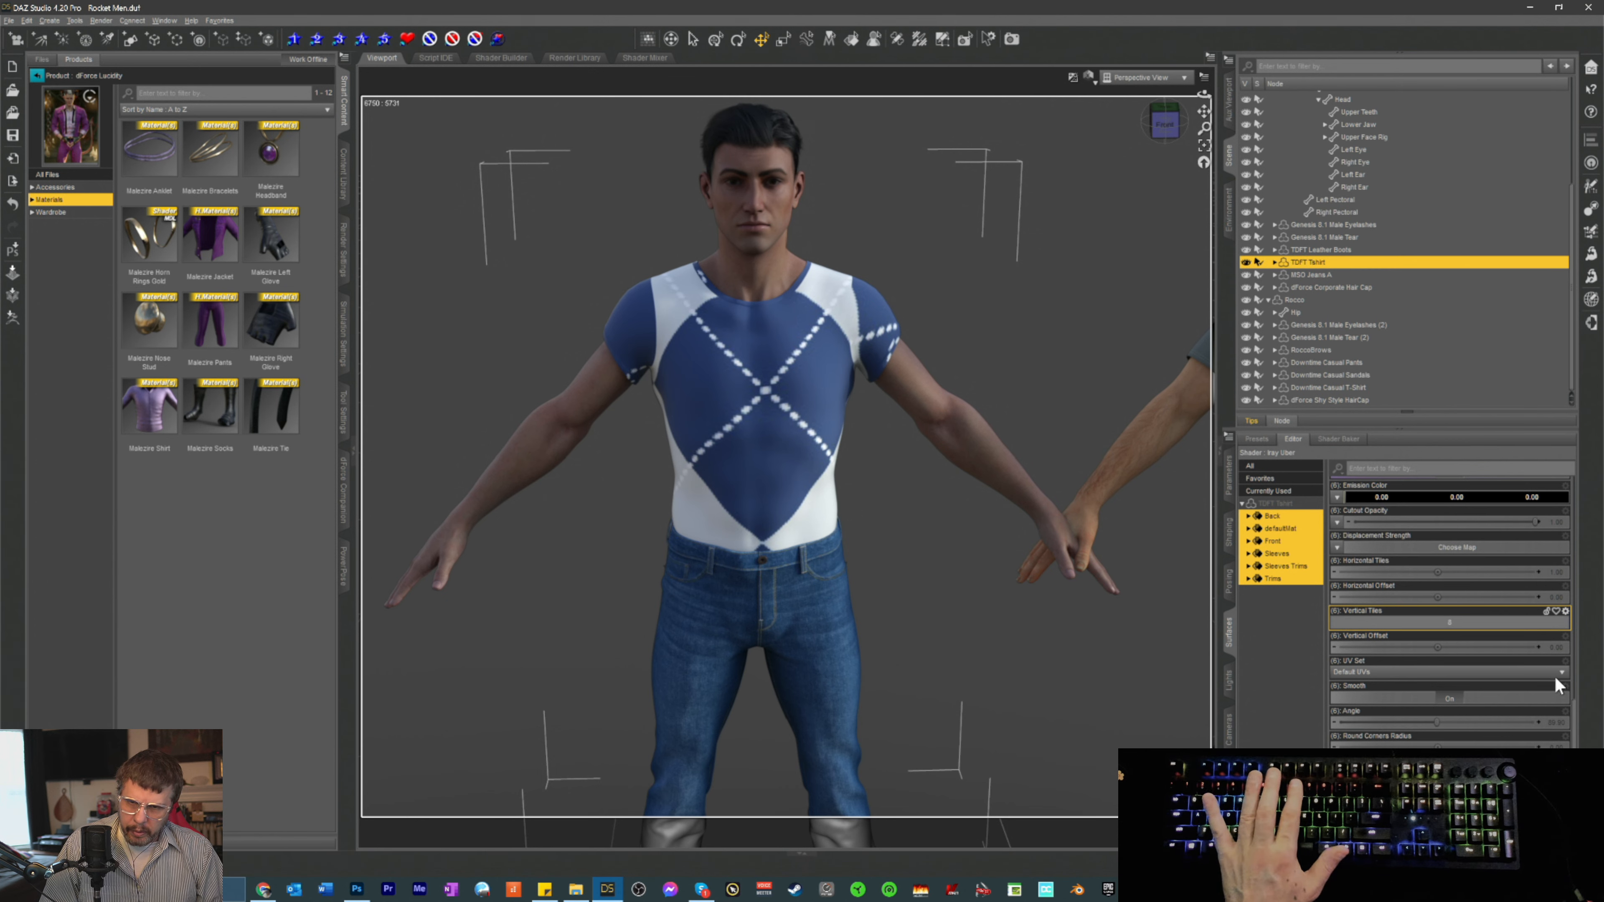
pyautogui.click(1278, 693)
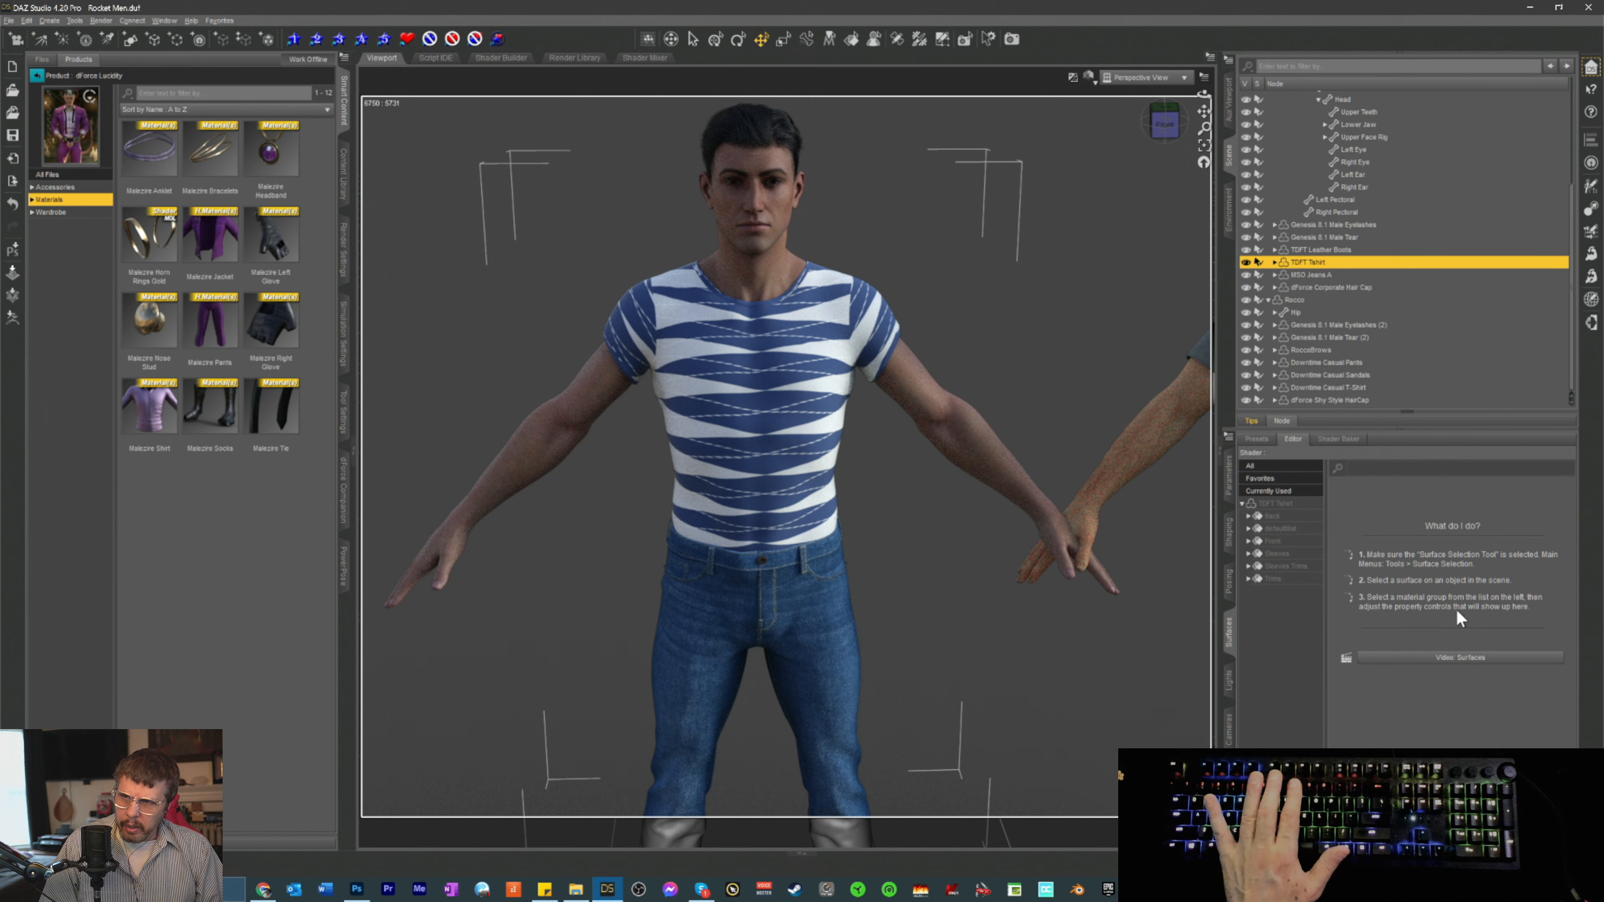
# - Reselect all of the TDFT Tshirt's surfaces and set their Horizontal Tiles to 8
pyautogui.click(1281, 505)
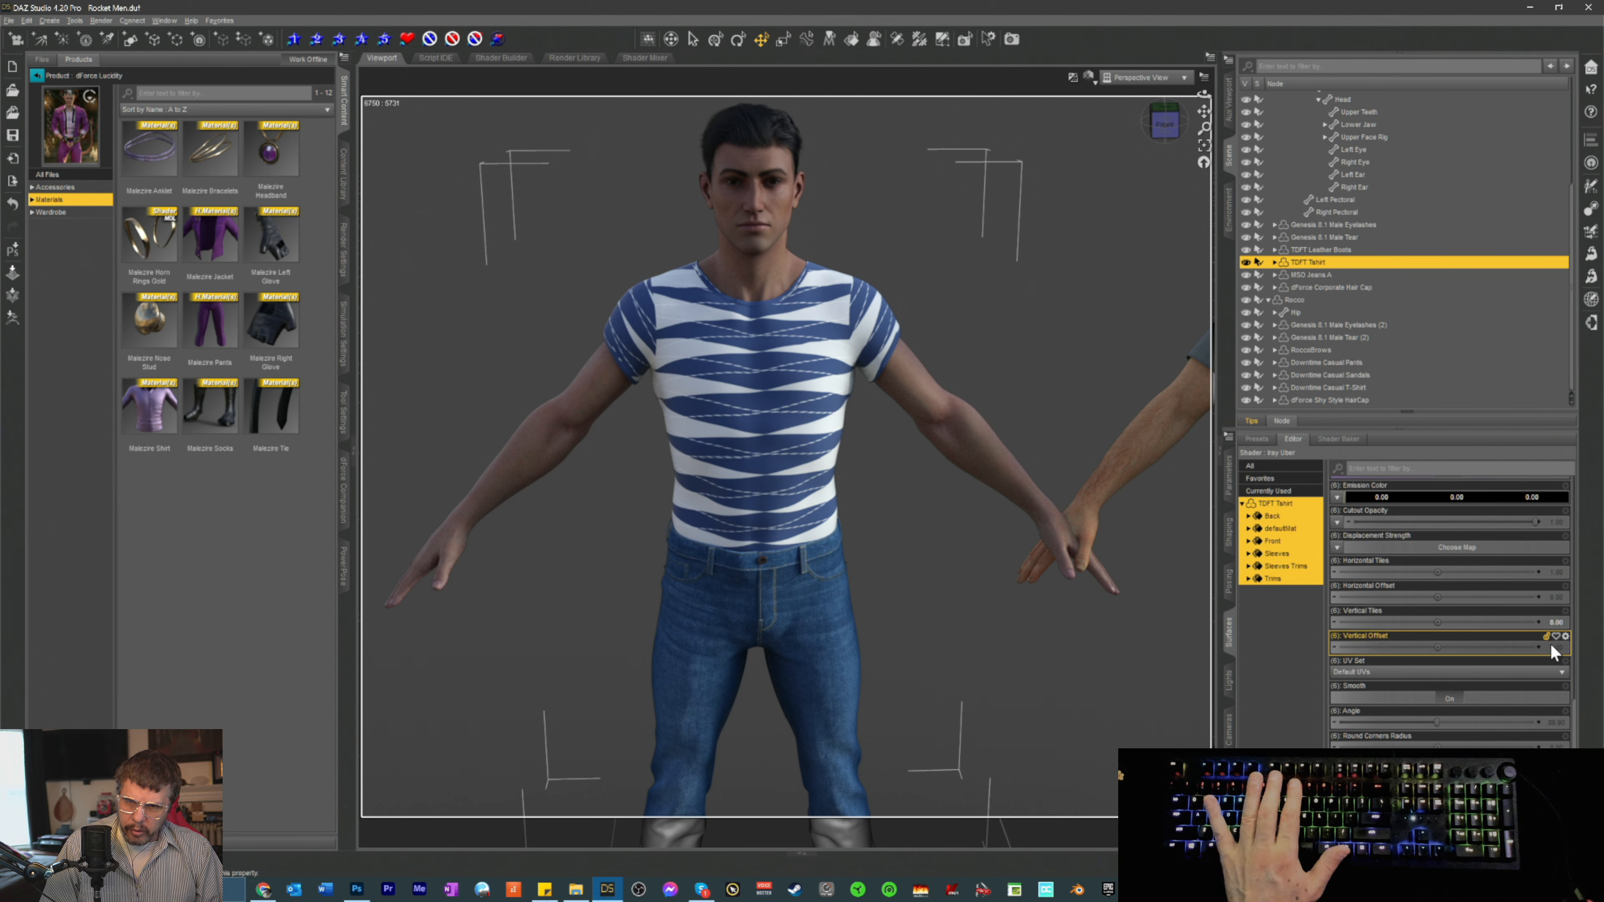
pyautogui.click(1553, 569)
pyautogui.write('8')
pyautogui.press('Return')
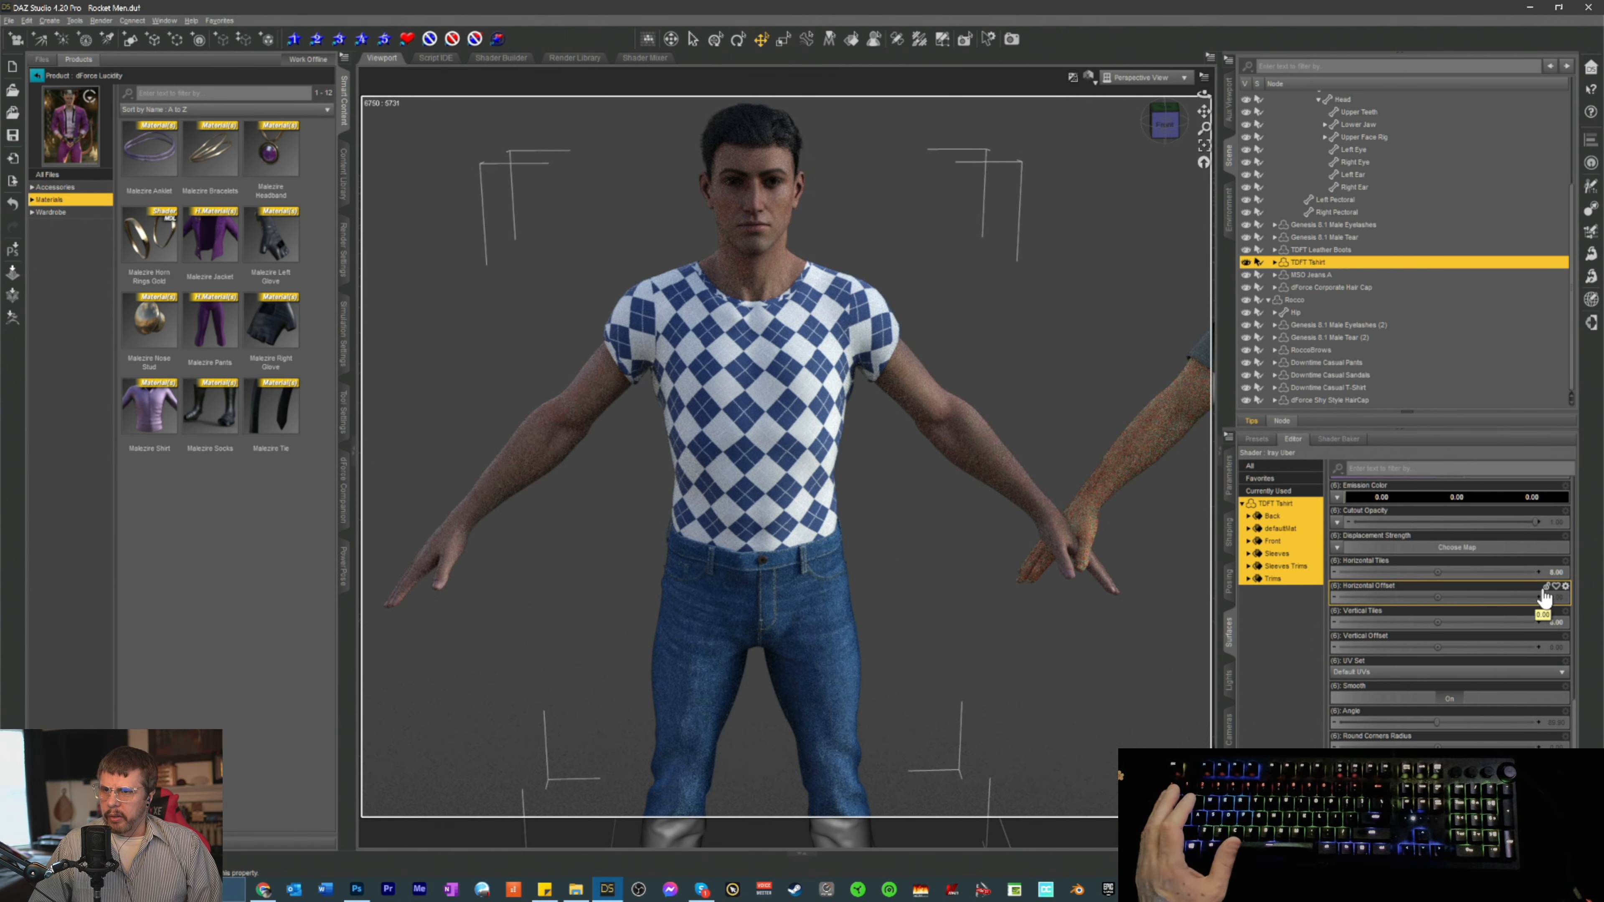
# - Set both Horizontal Tiles and Vertical Tiles of the T-shirt's surfaces to 10
pyautogui.scroll(1, 1325, 467)
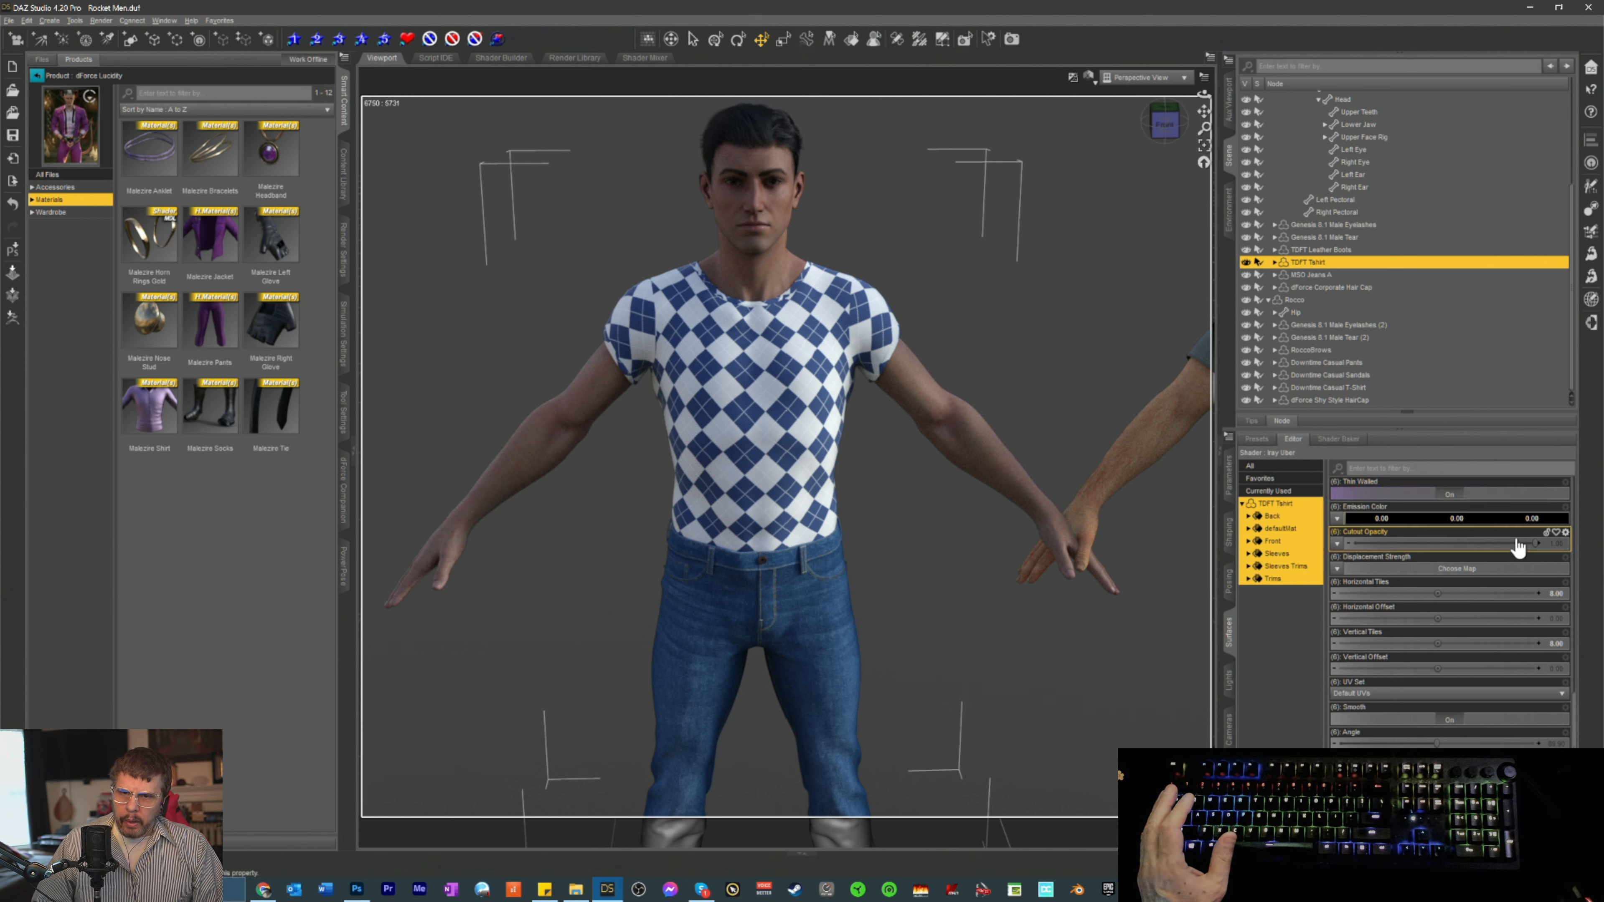
pyautogui.click(1548, 596)
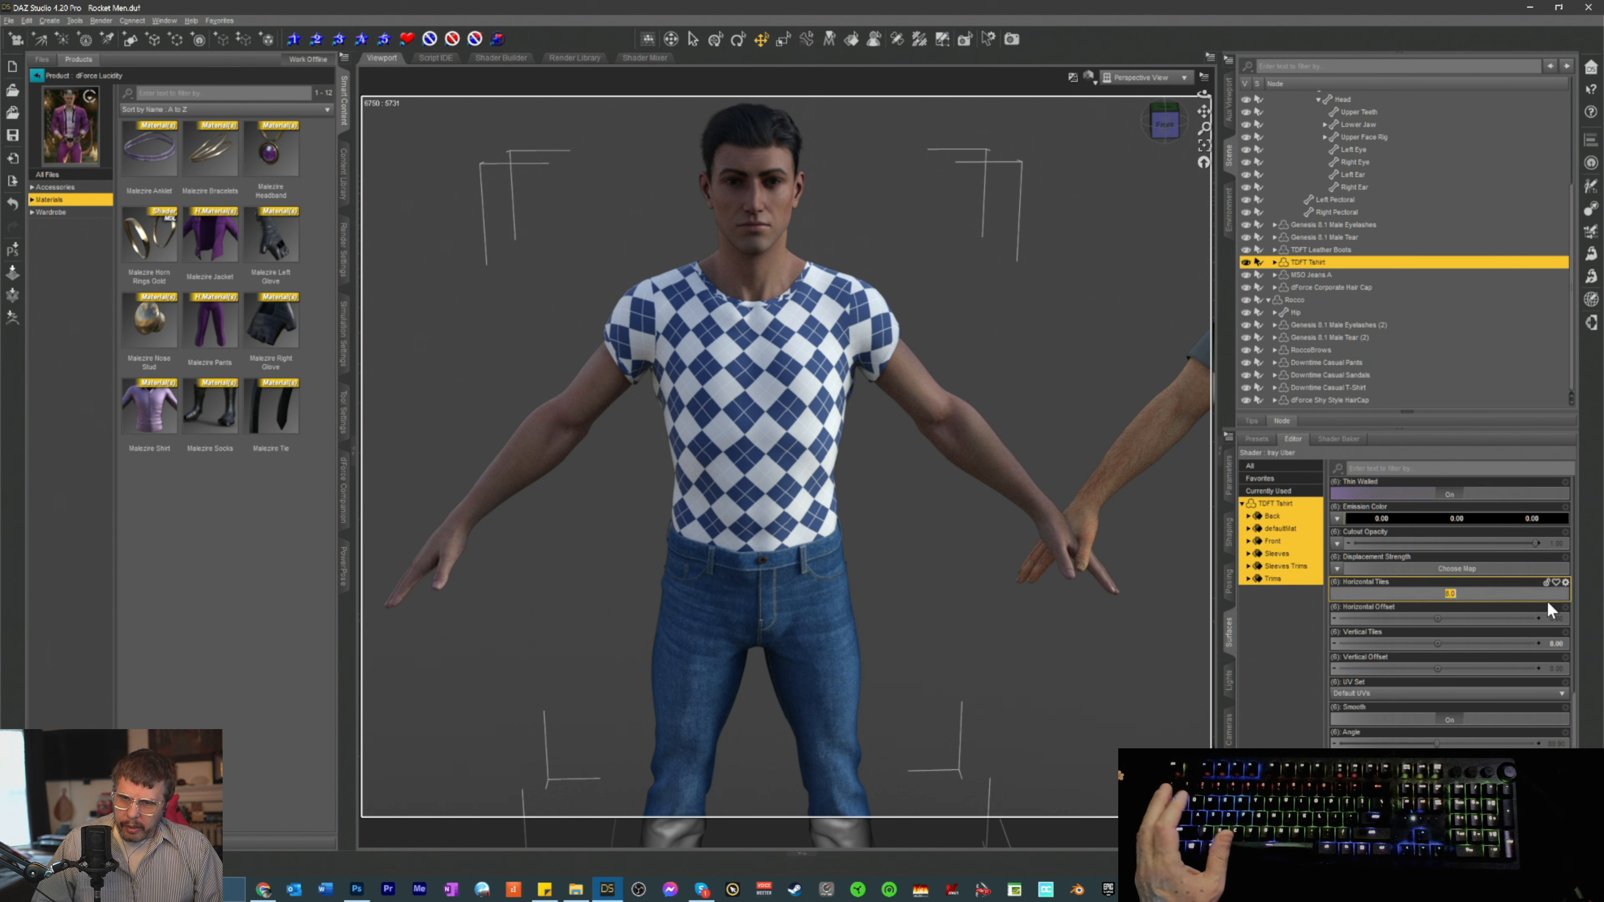
pyautogui.write('10')
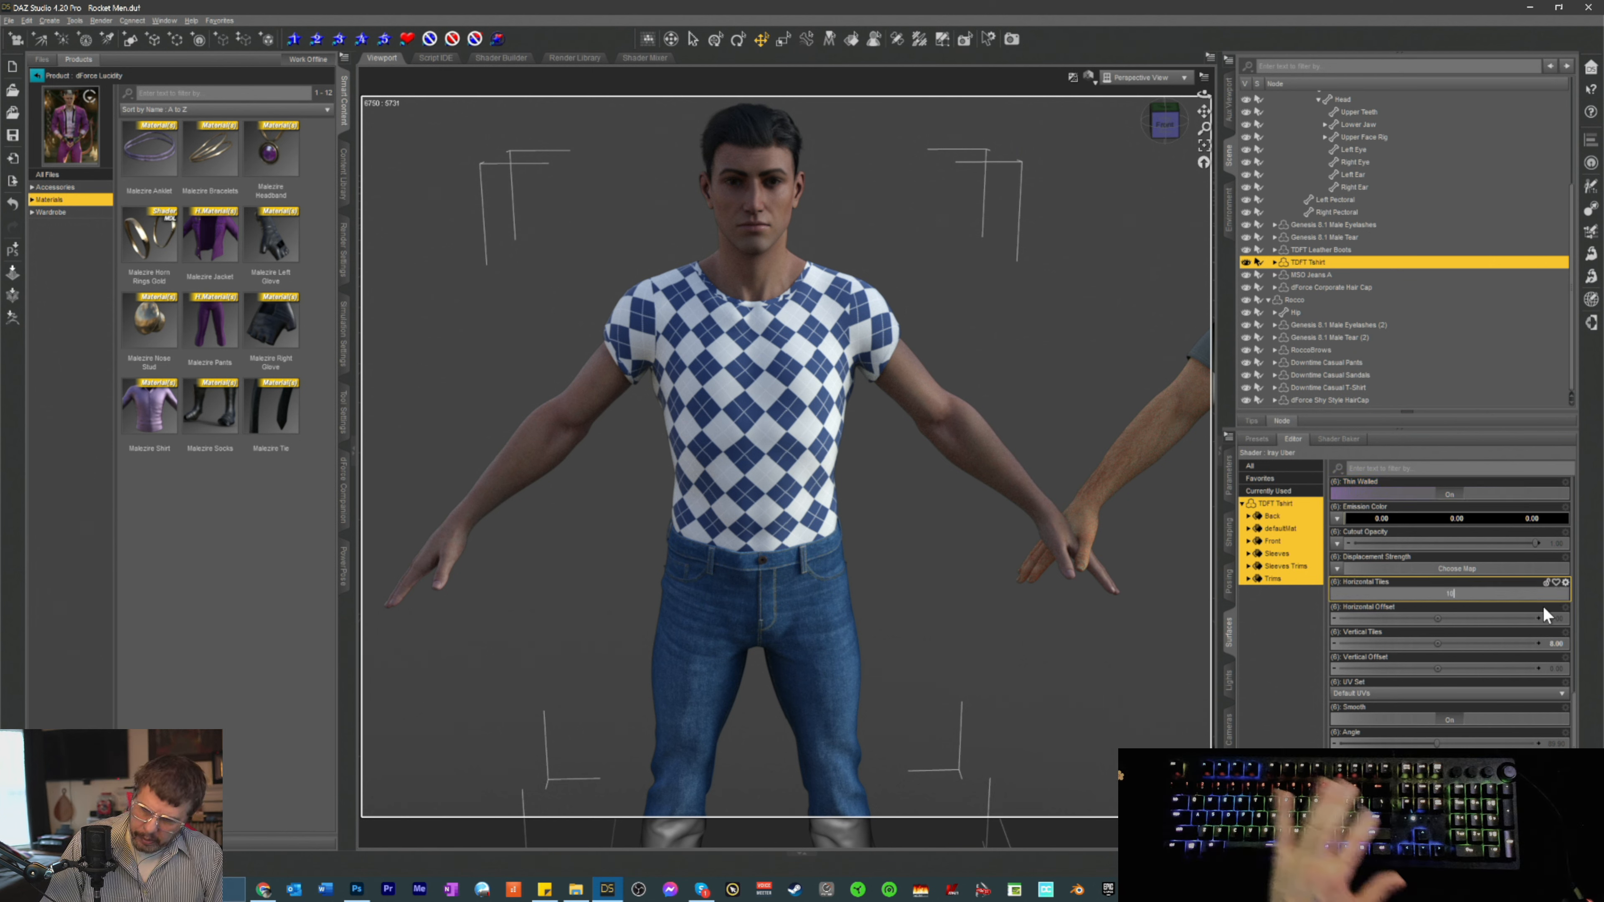
pyautogui.press('Return')
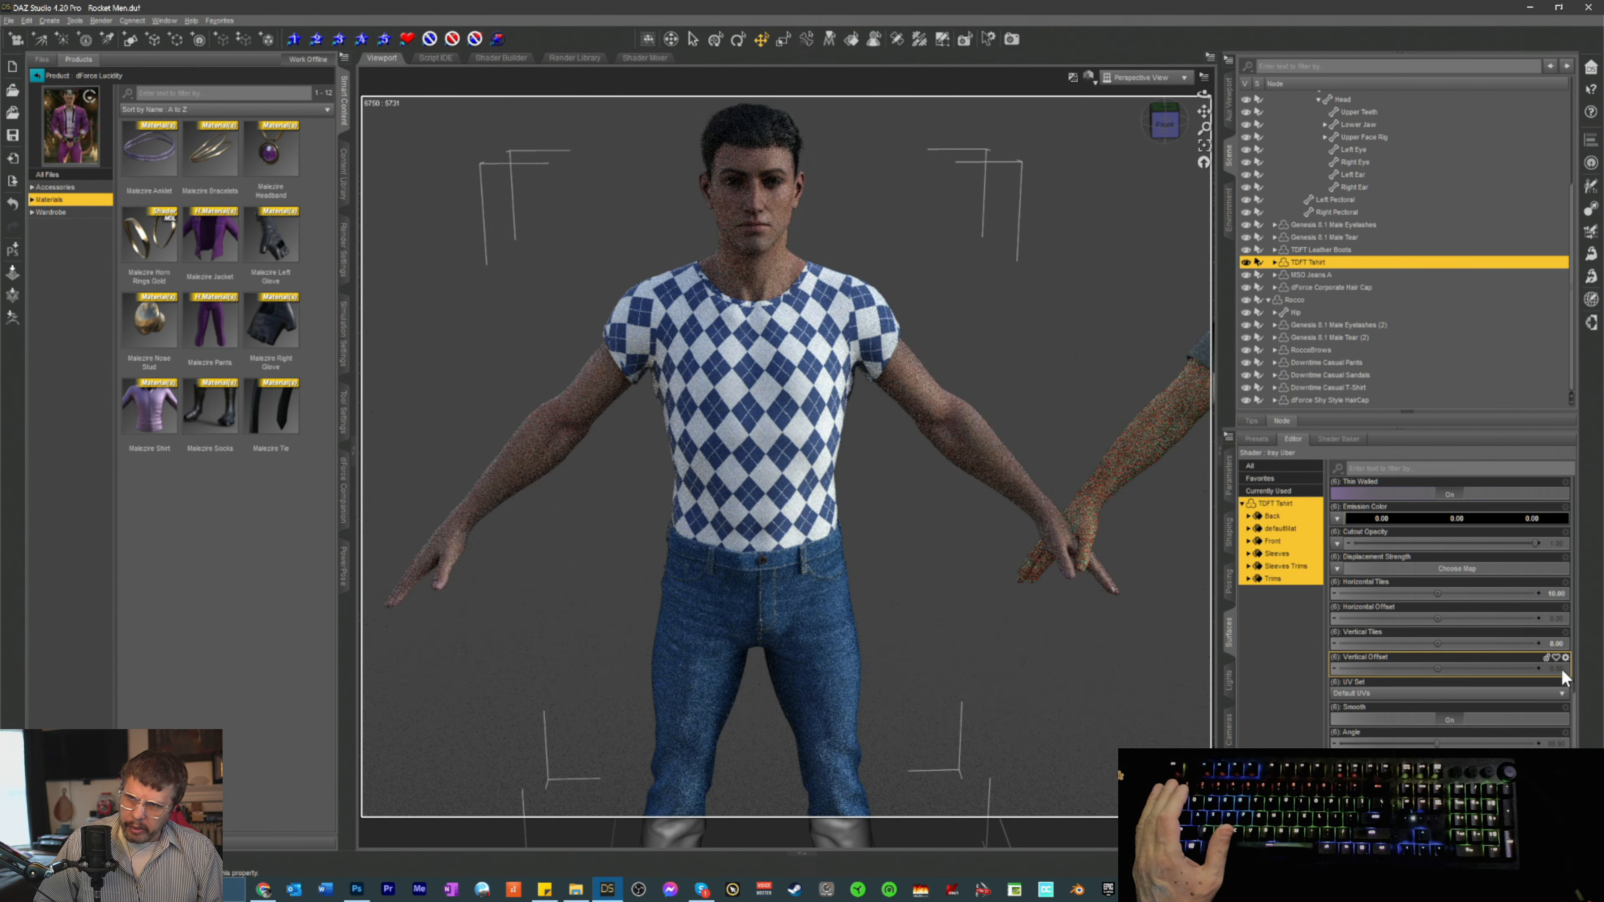
pyautogui.click(1555, 645)
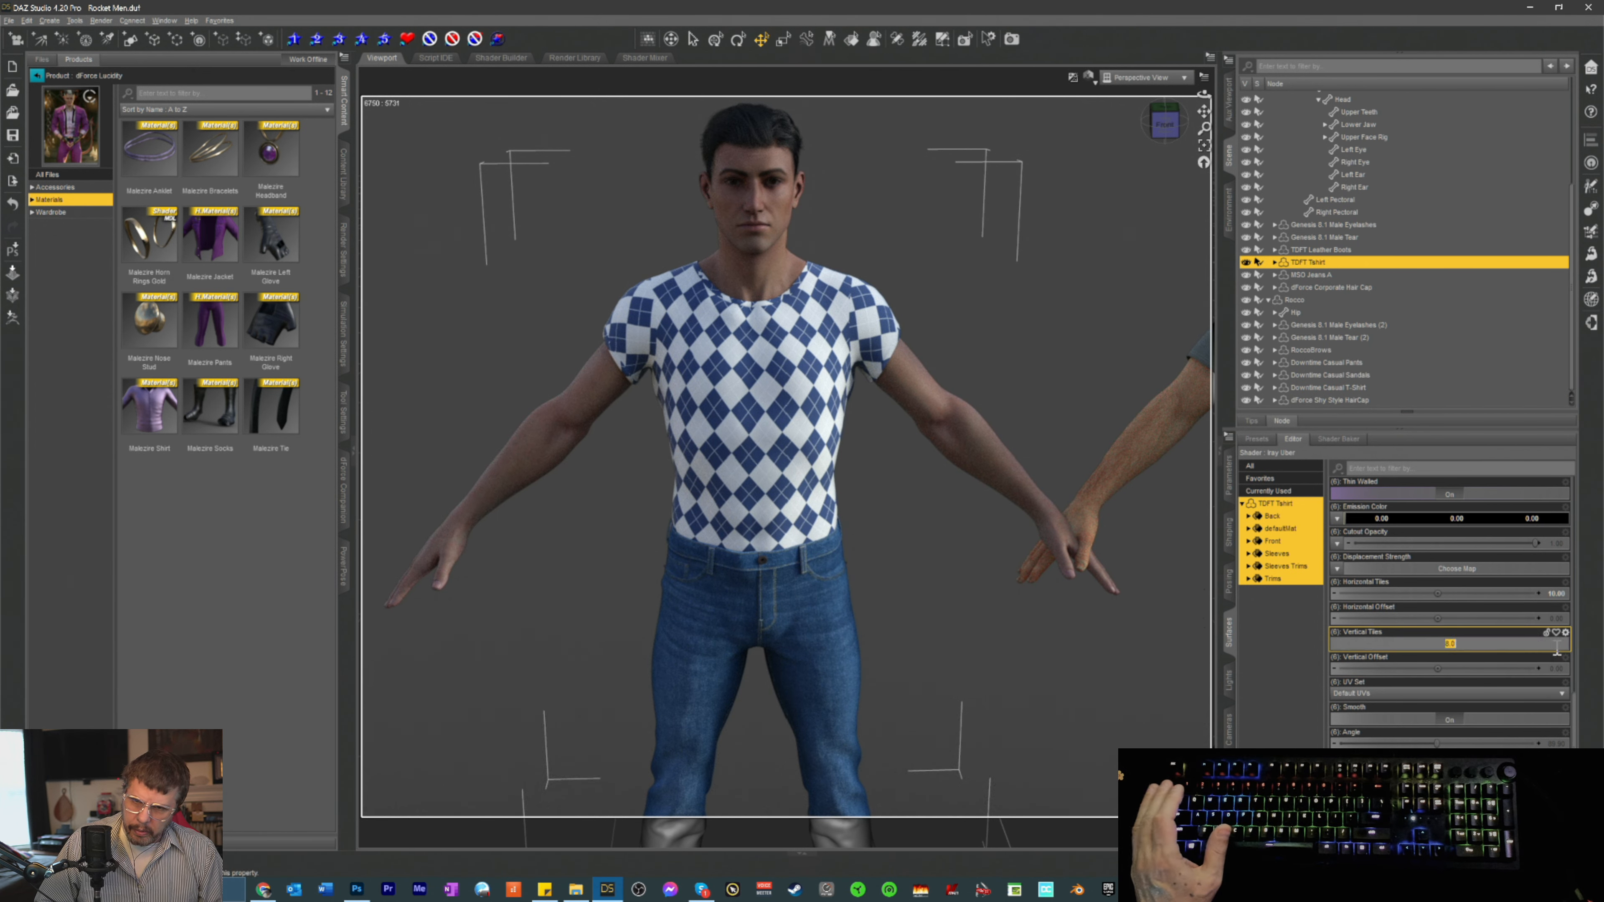
pyautogui.write('10')
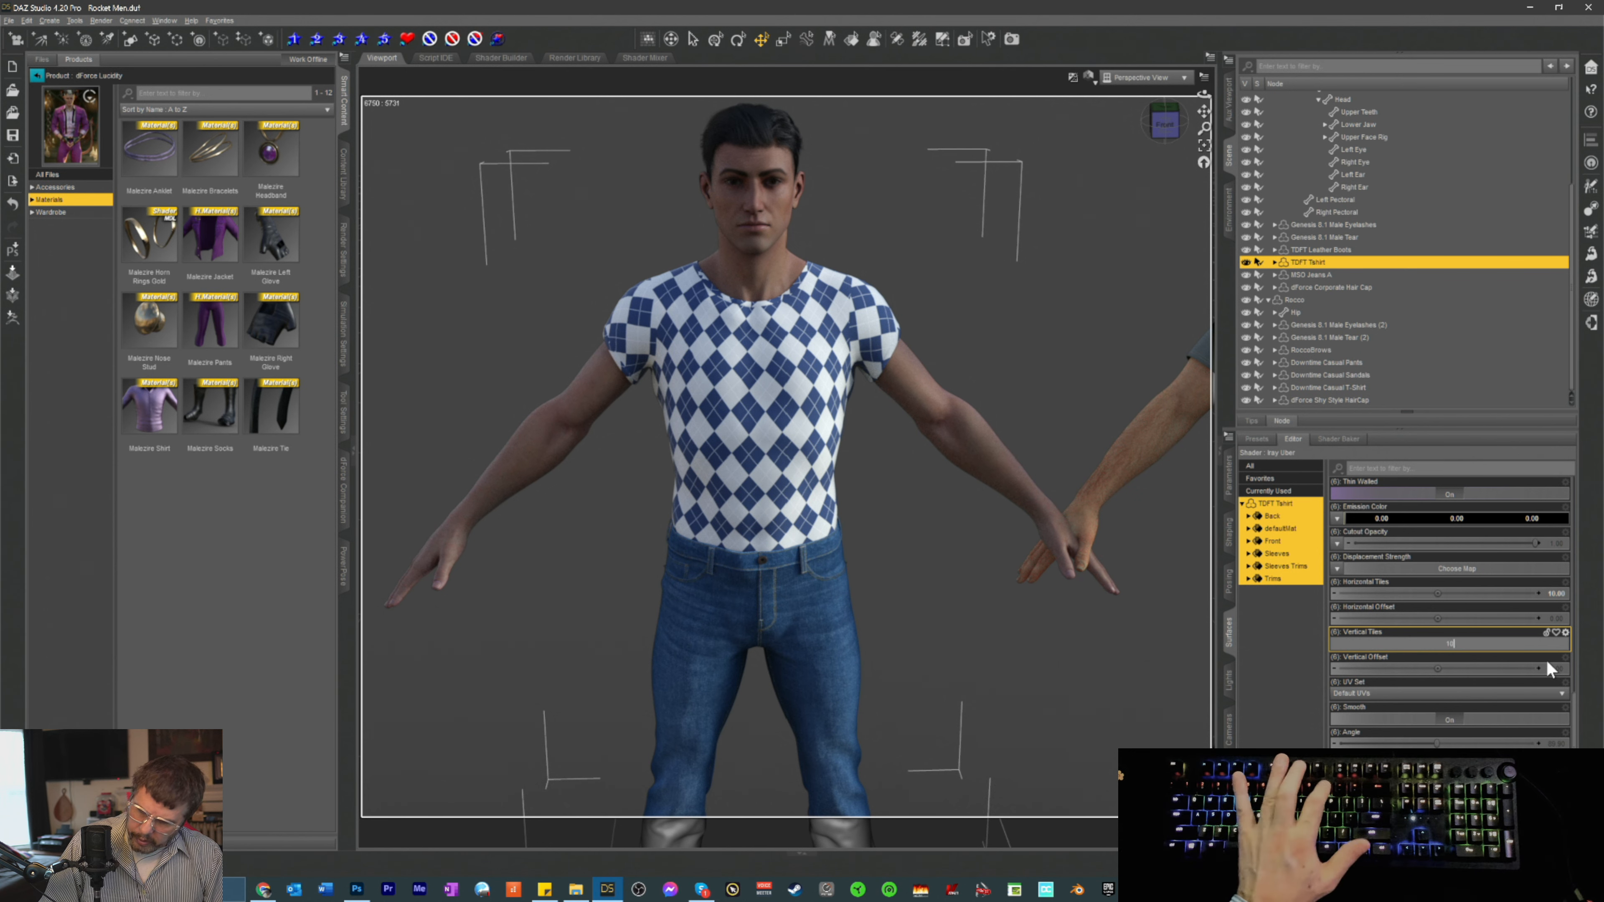
pyautogui.press('Return')
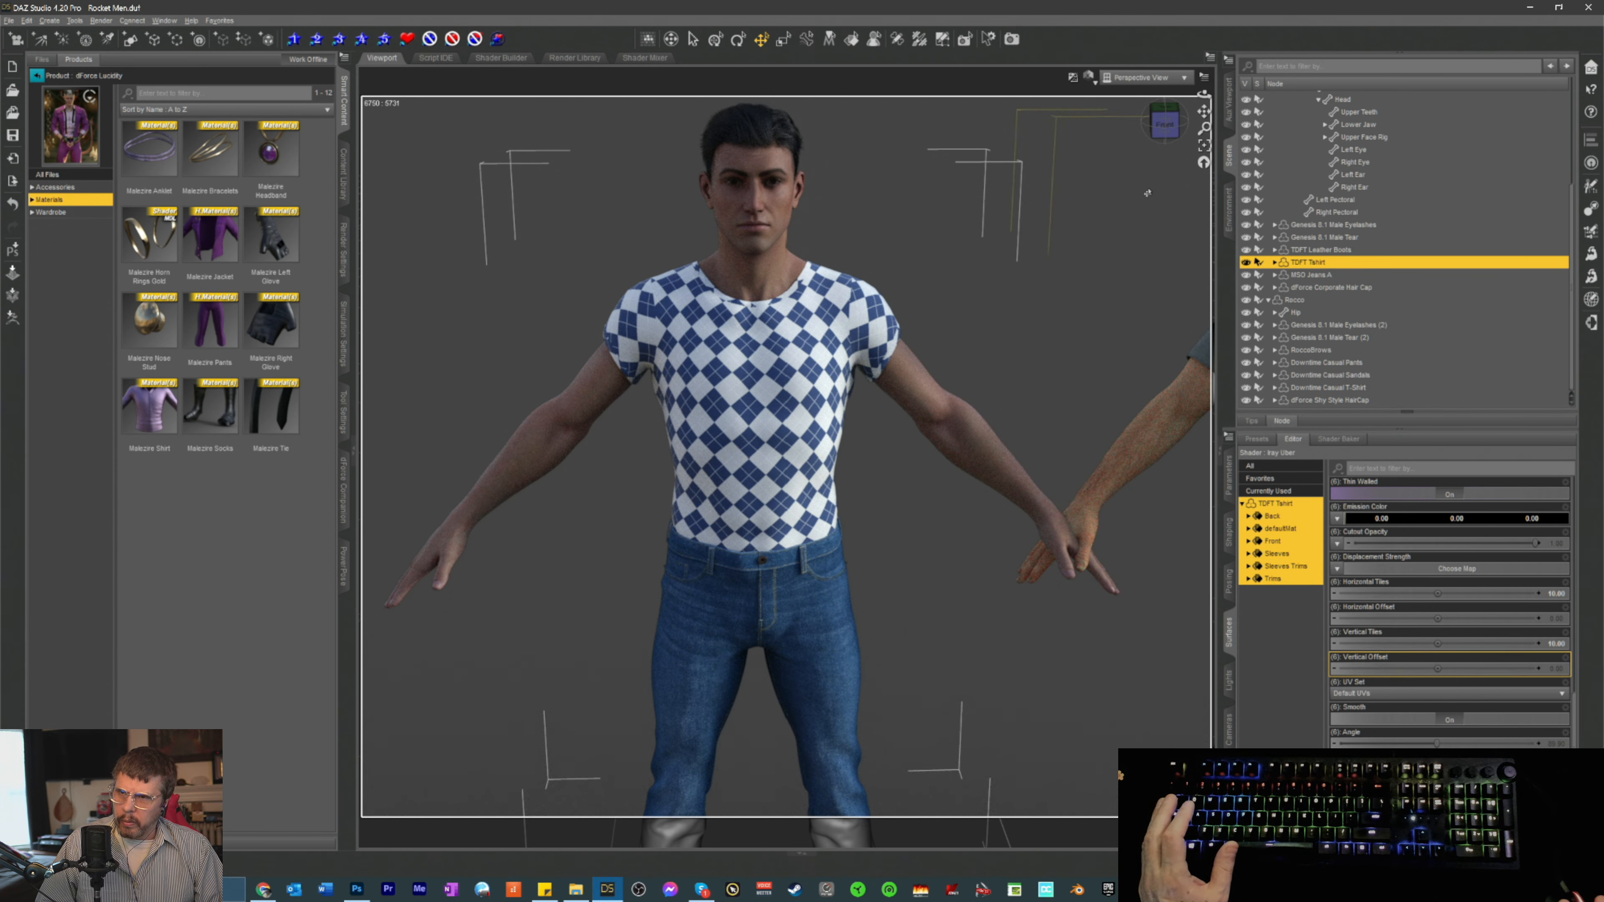
# - Search the surface presets for "fabric" among the shader sets
pyautogui.scroll(-6, 1061, 350)
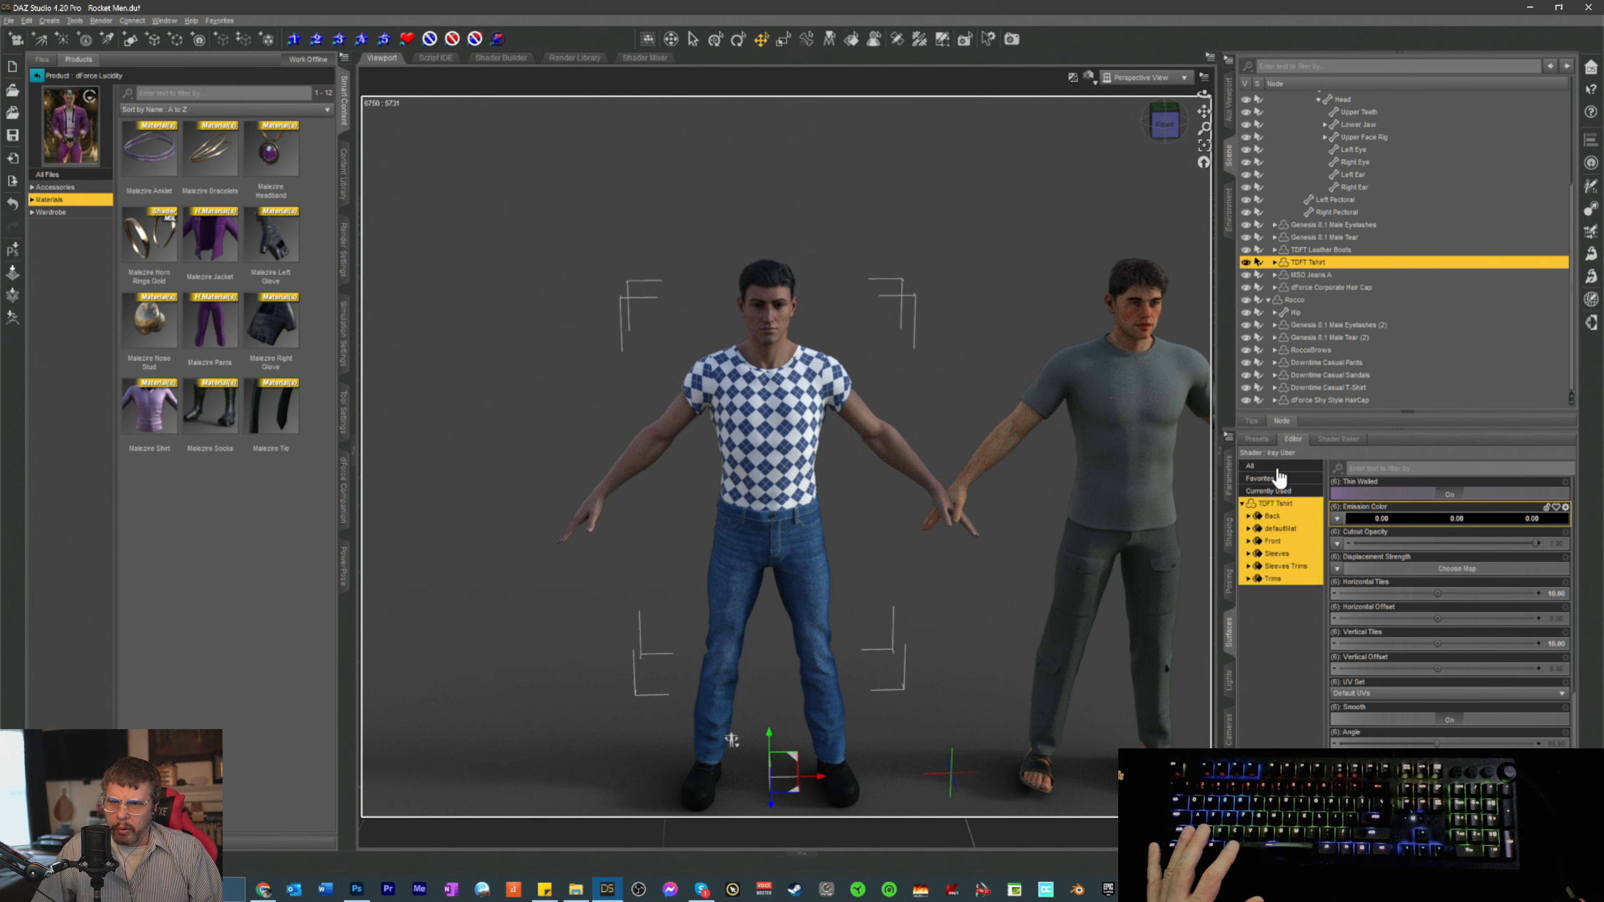
pyautogui.click(1257, 440)
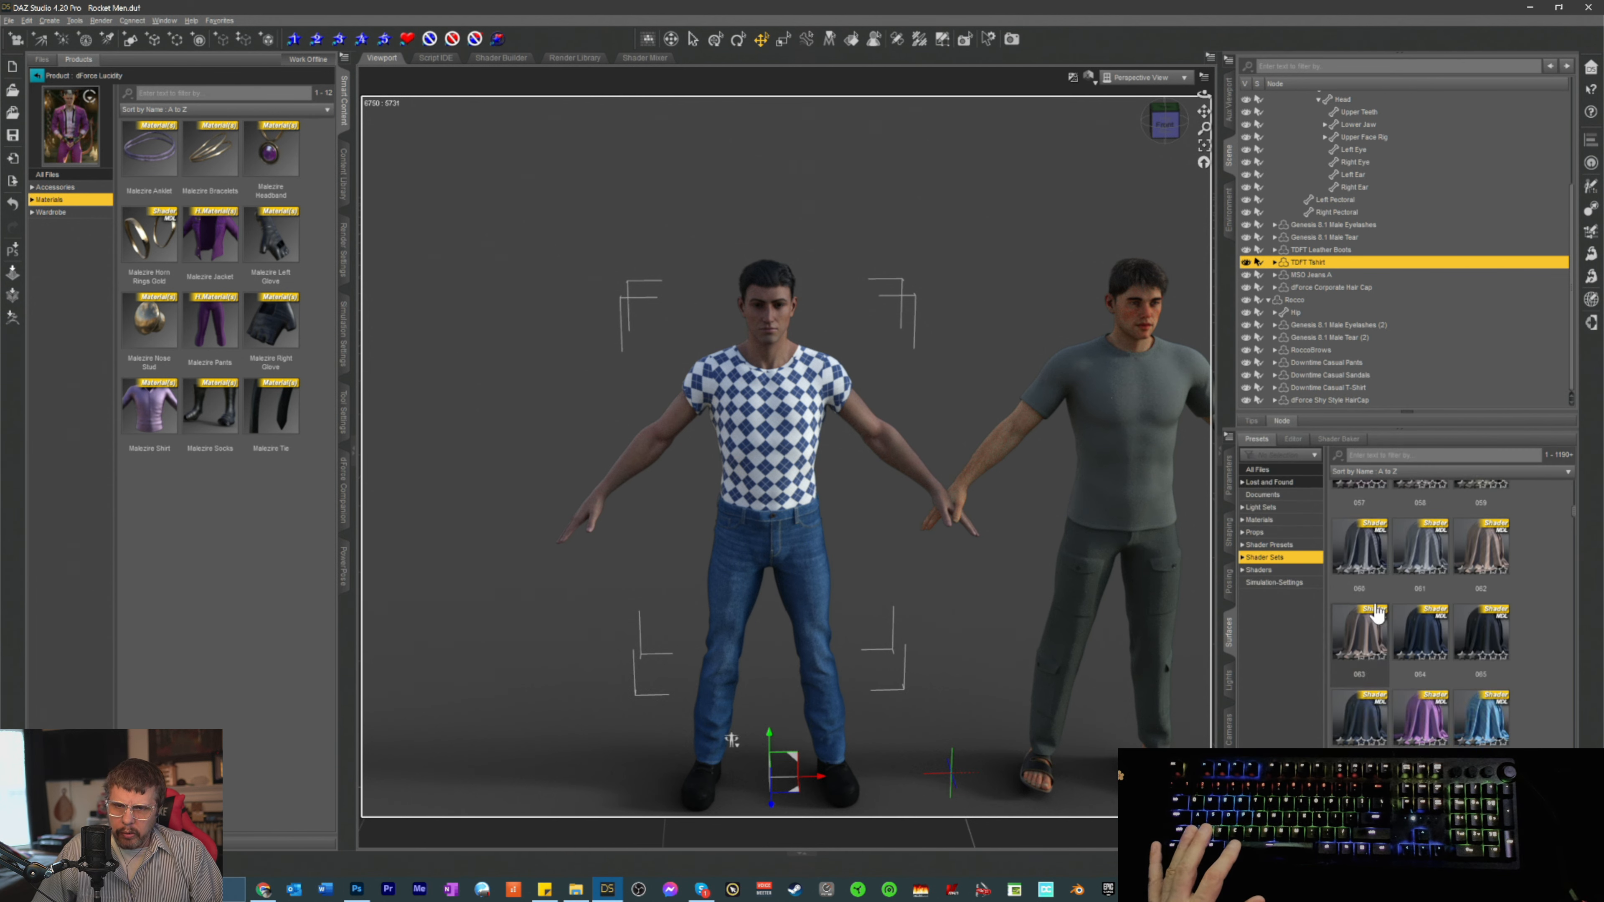
pyautogui.scroll(-10, 1394, 632)
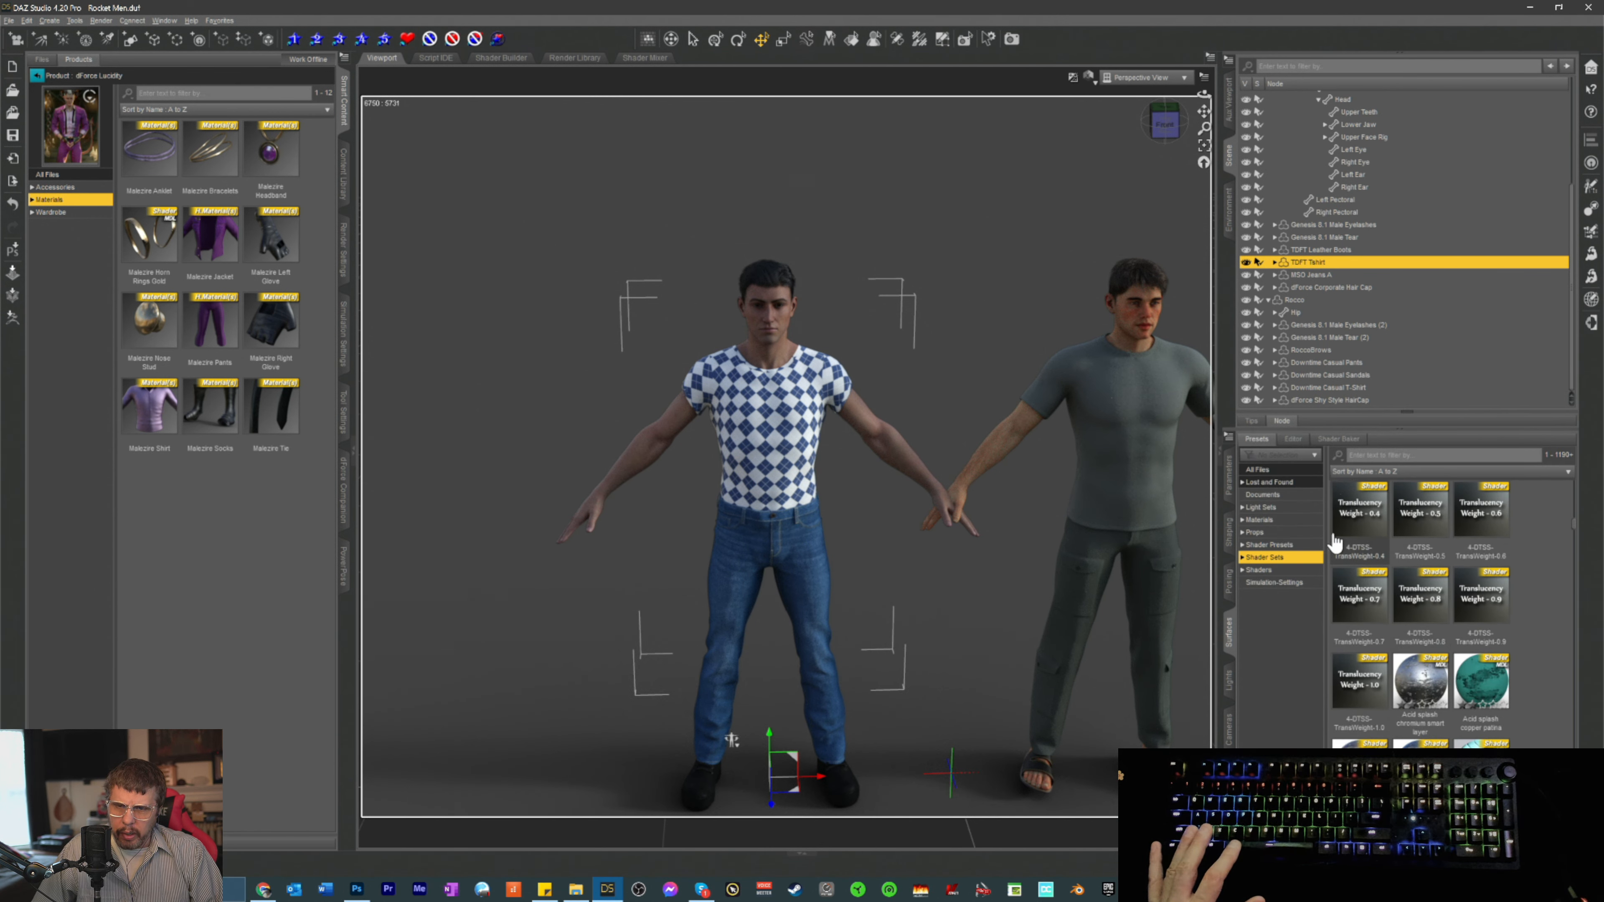
pyautogui.scroll(-10, 1394, 678)
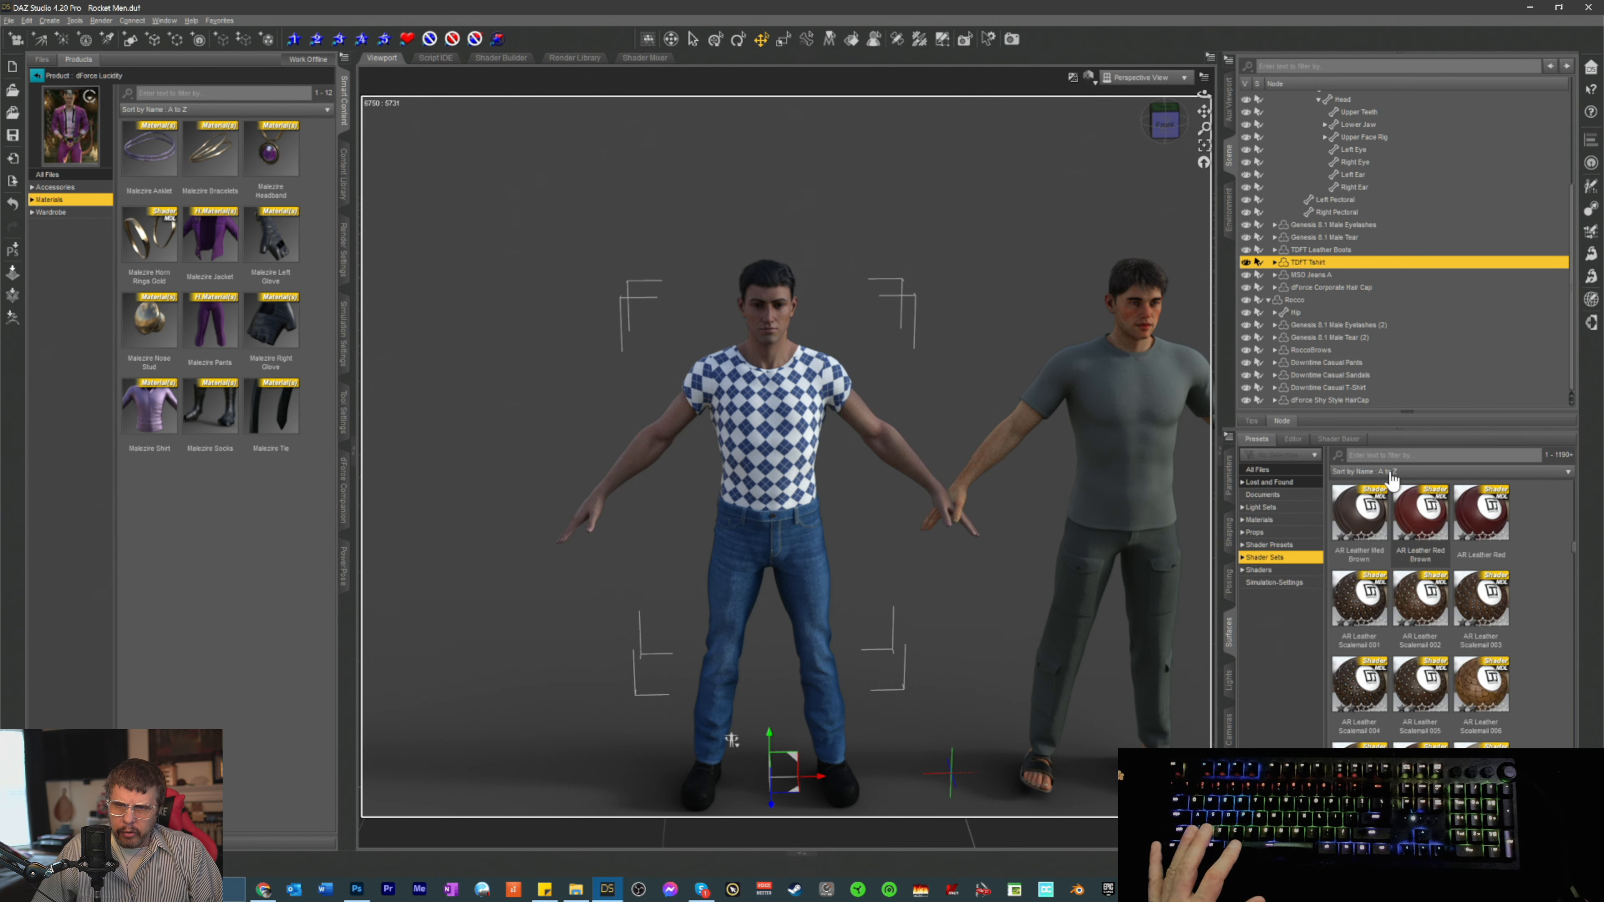
pyautogui.click(1372, 455)
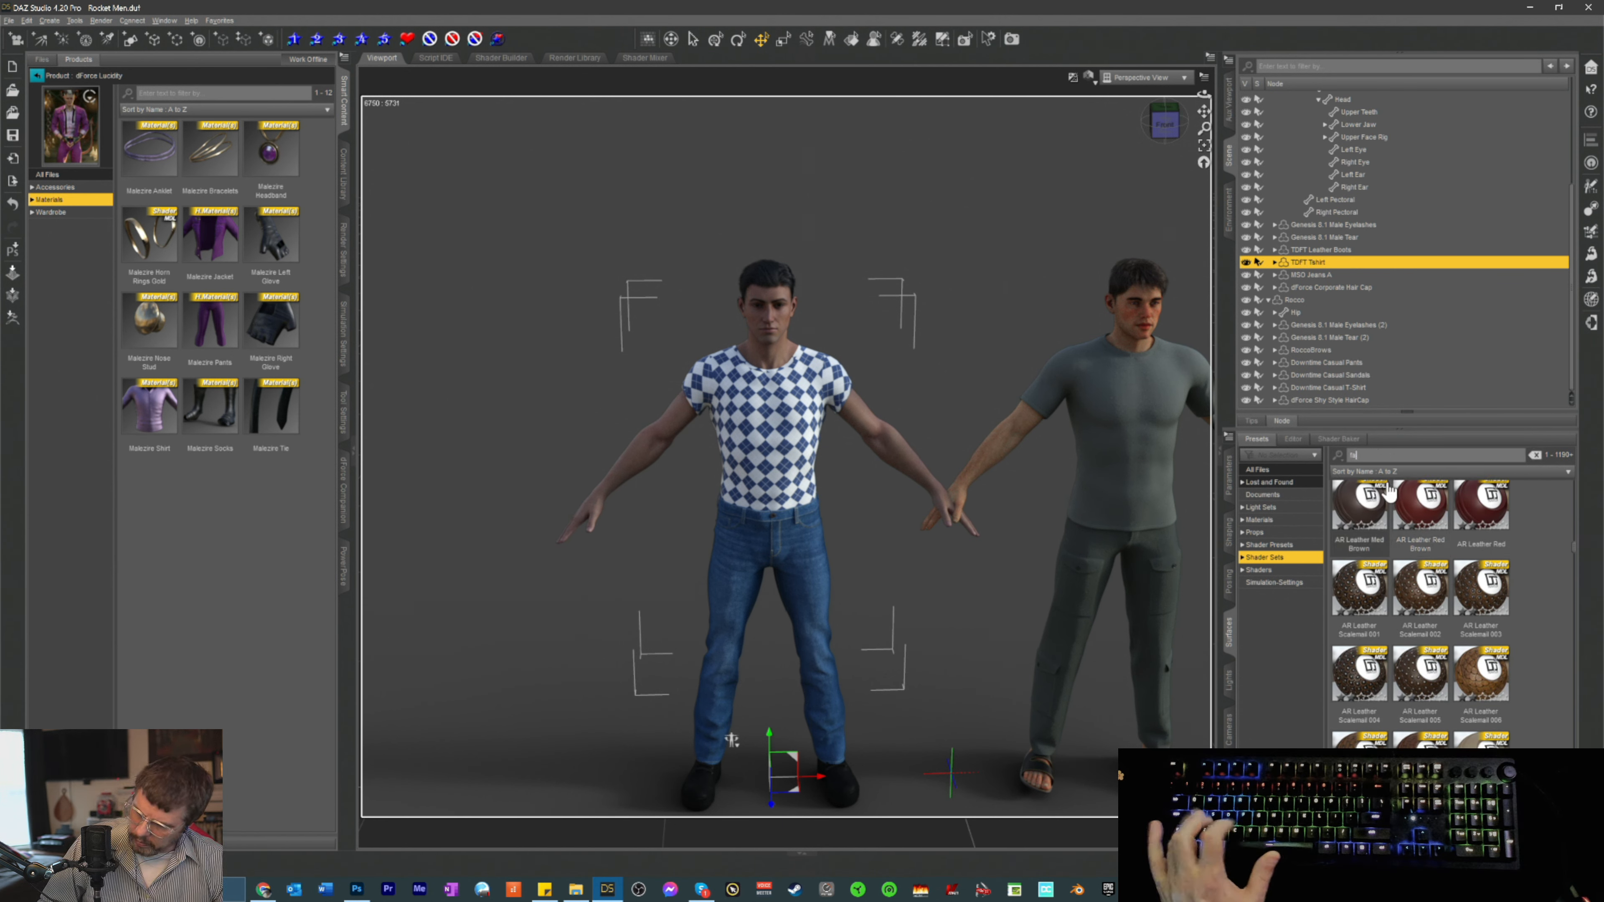
pyautogui.write('fabric')
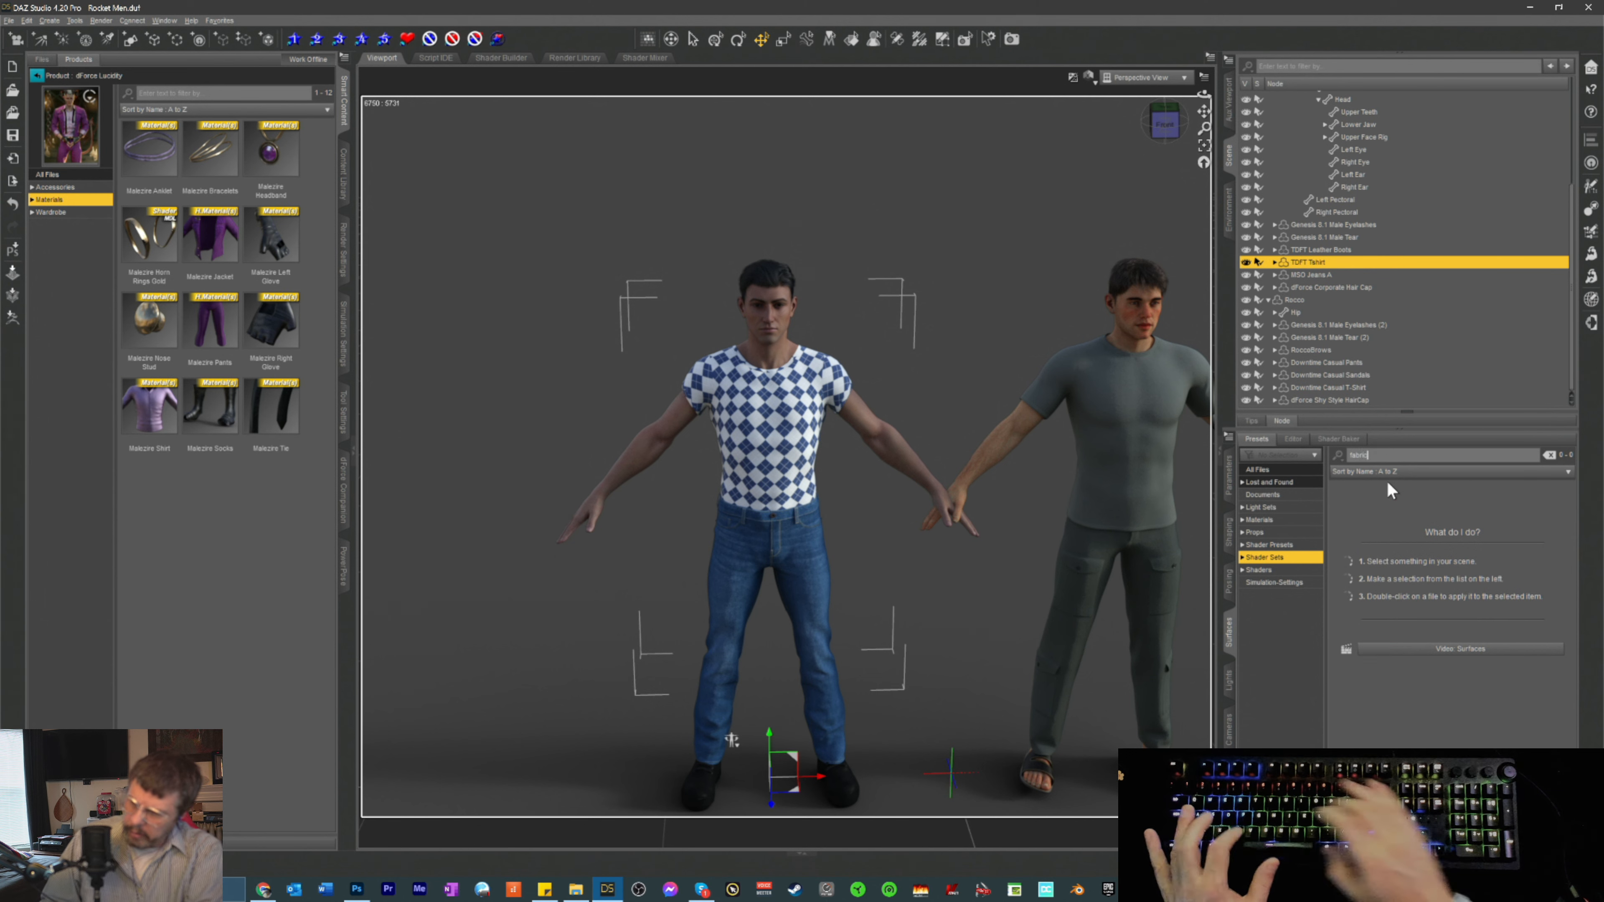
pyautogui.moveTo(1389, 491)
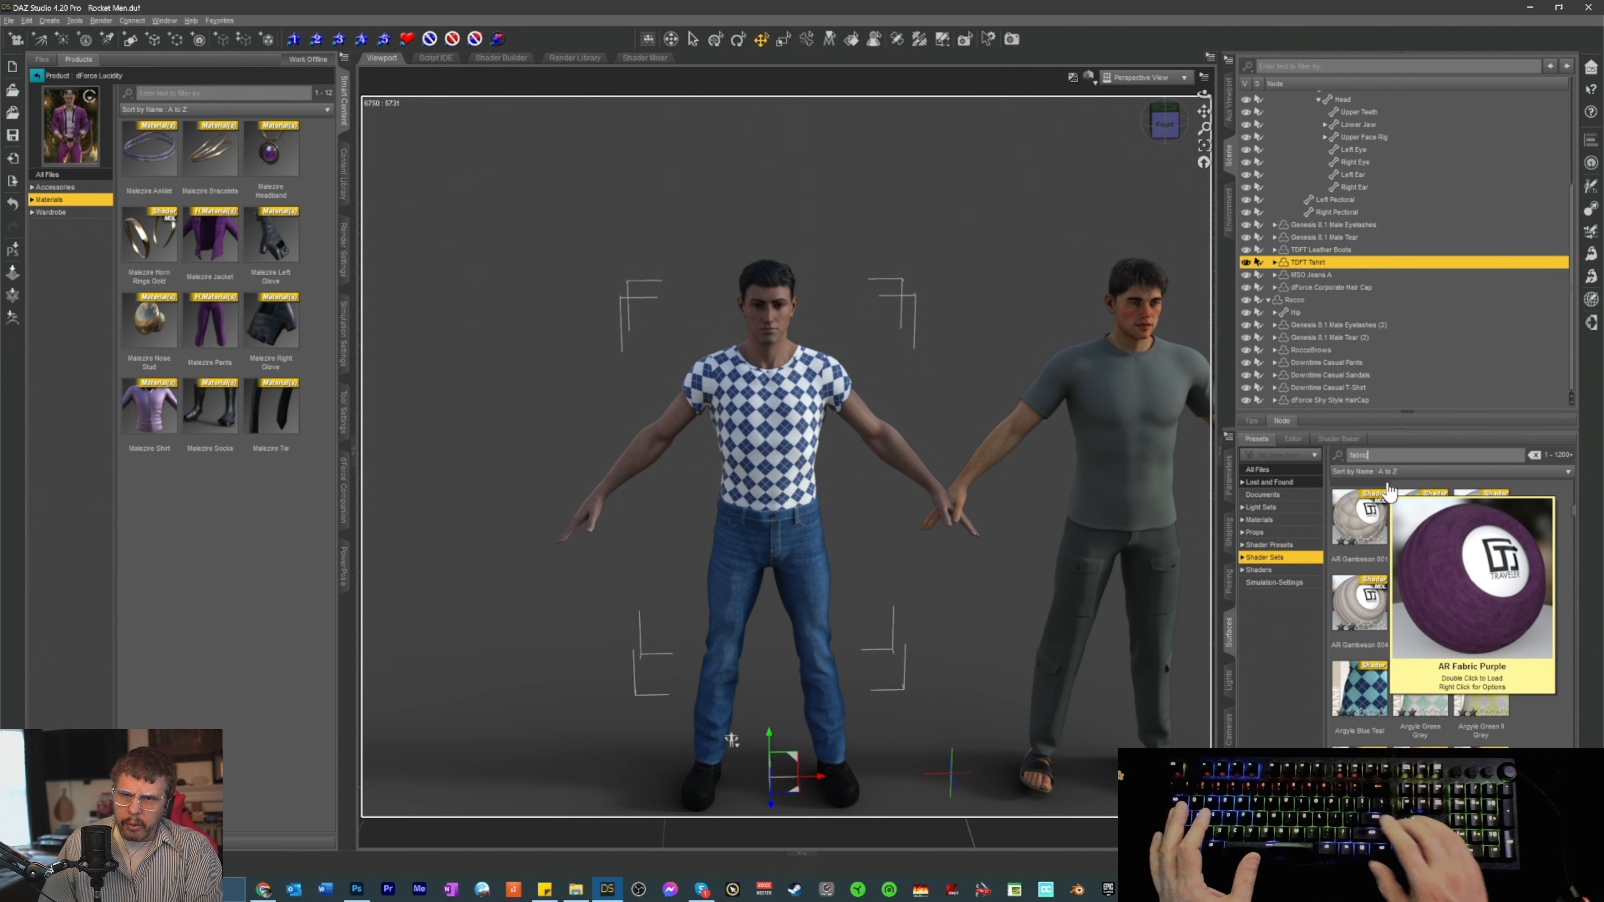
# - Limit the fabric presets to the Shaders category and apply the AS3 Silk 25 shader to the T-shirt
pyautogui.click(1294, 674)
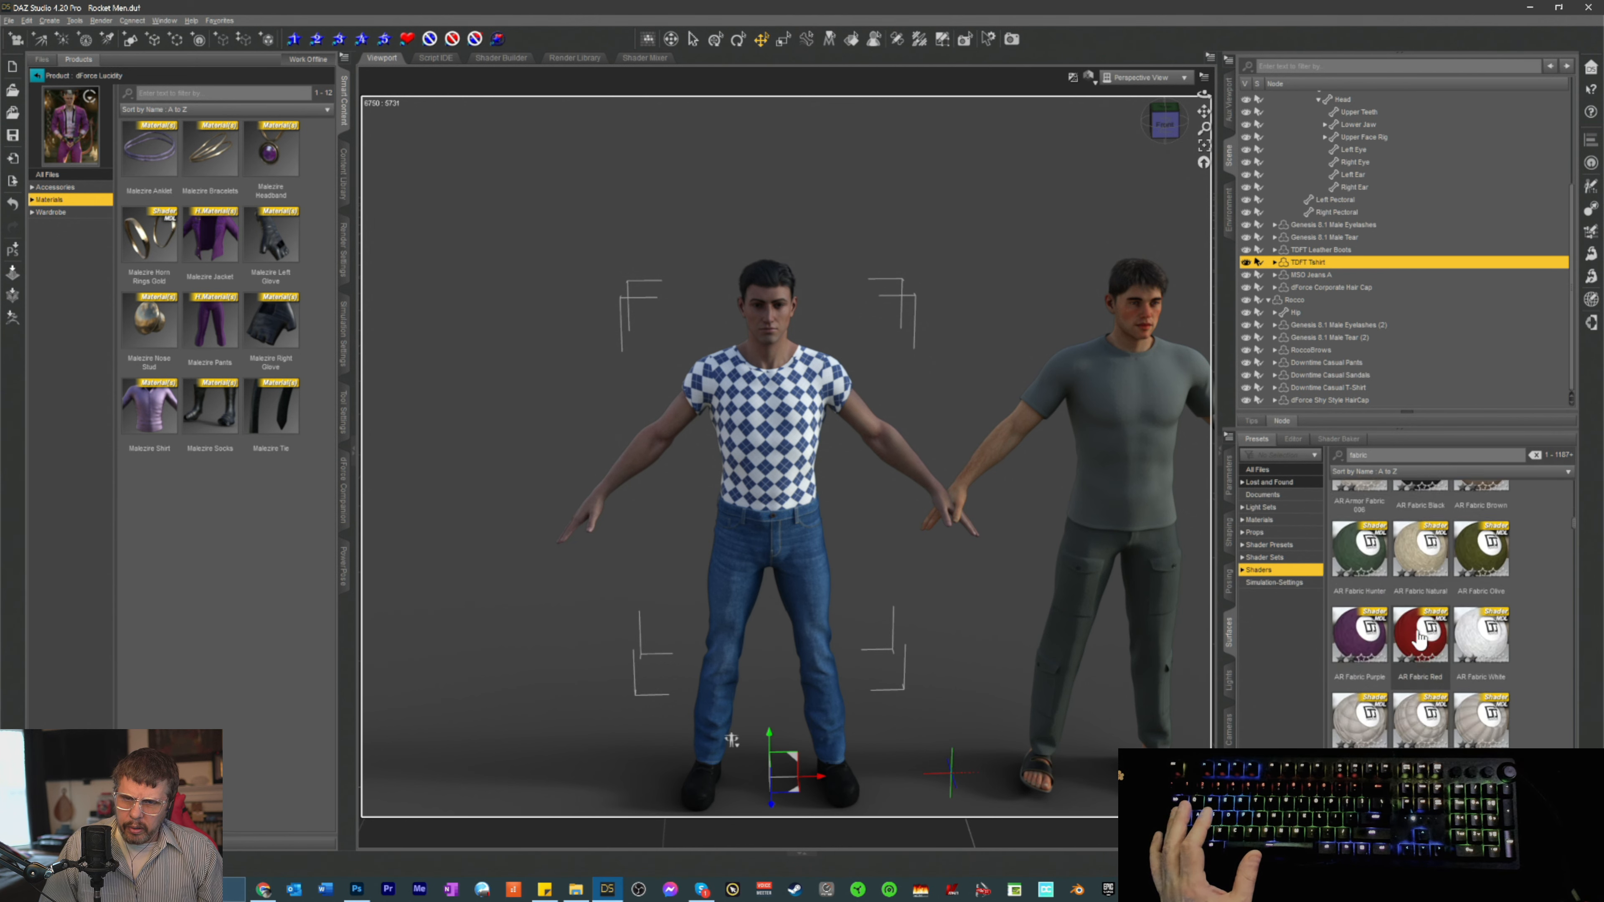
pyautogui.scroll(-10, 1420, 638)
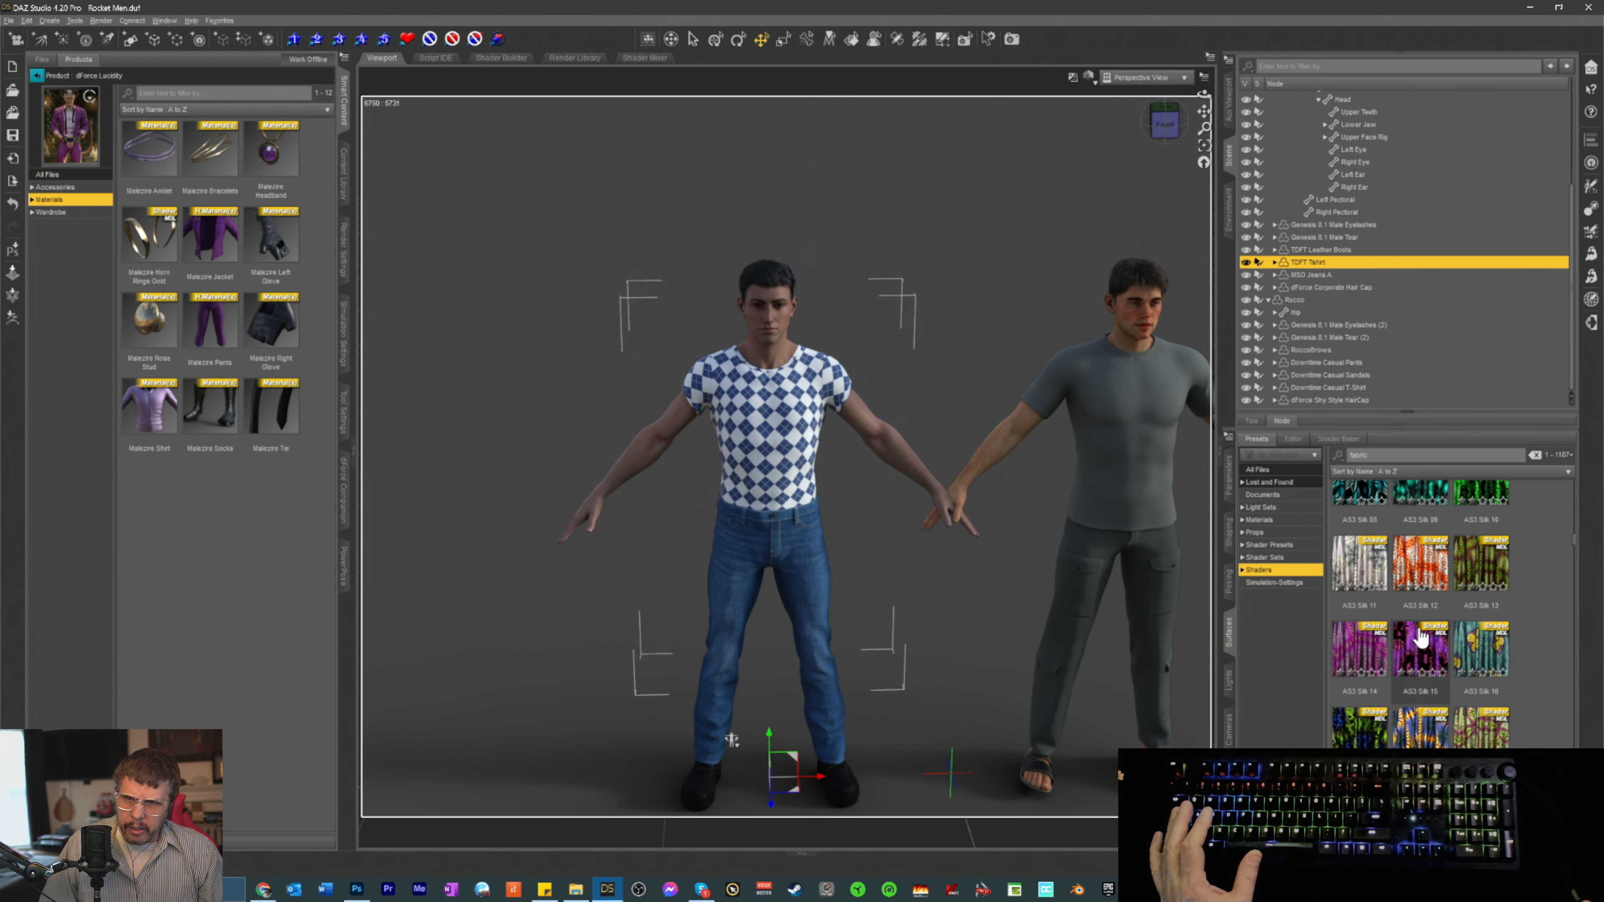
pyautogui.scroll(-4, 1421, 640)
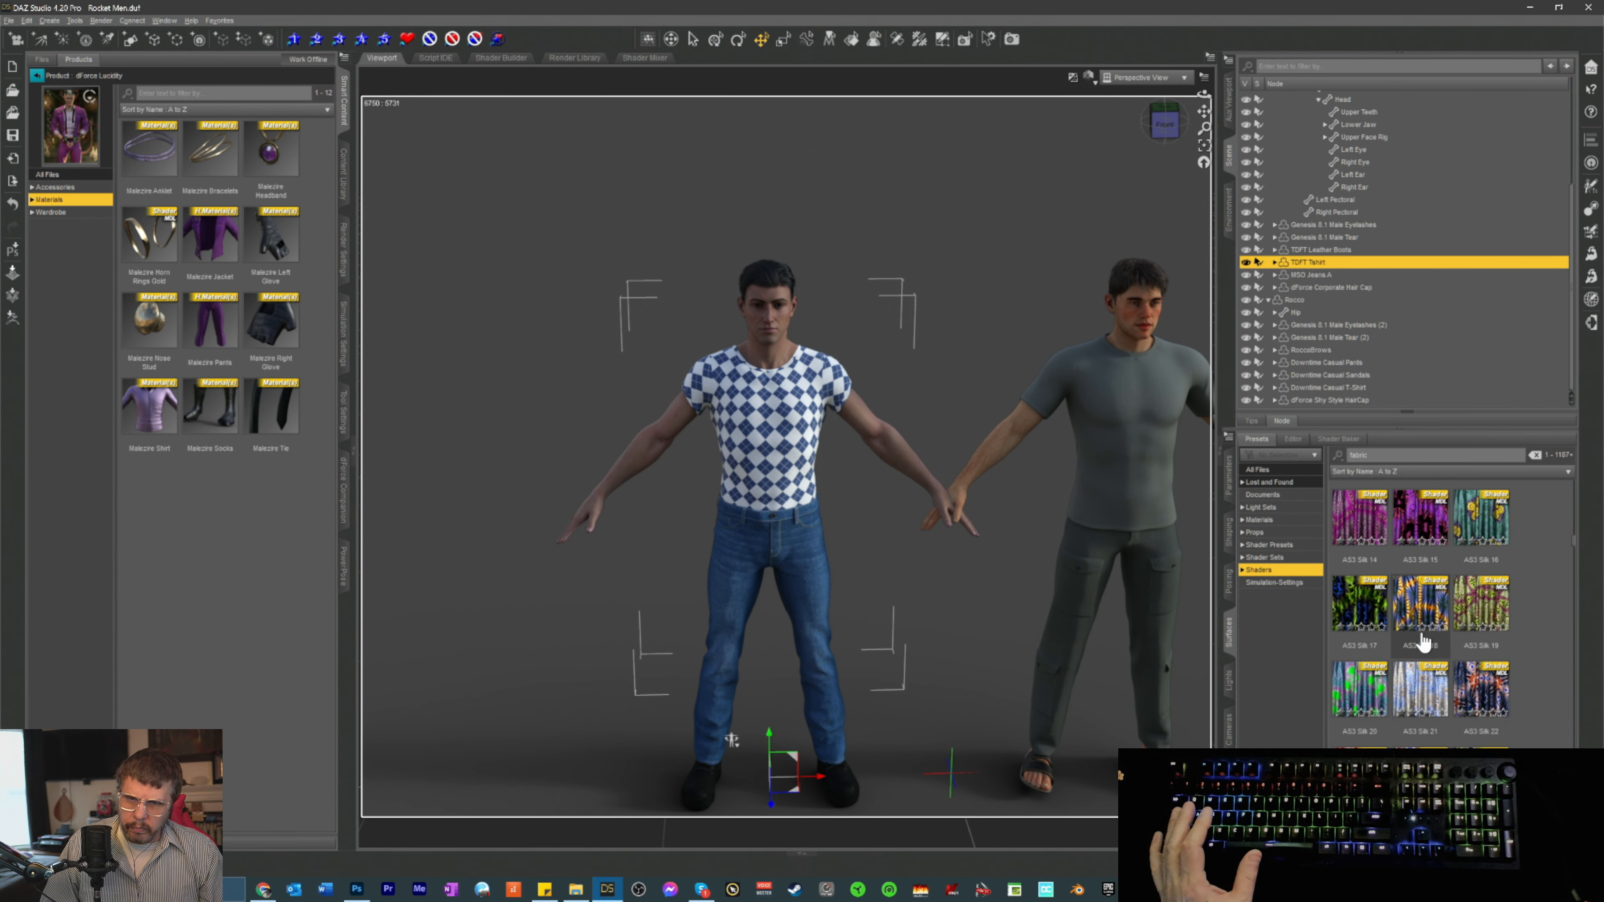
pyautogui.scroll(-6, 1424, 642)
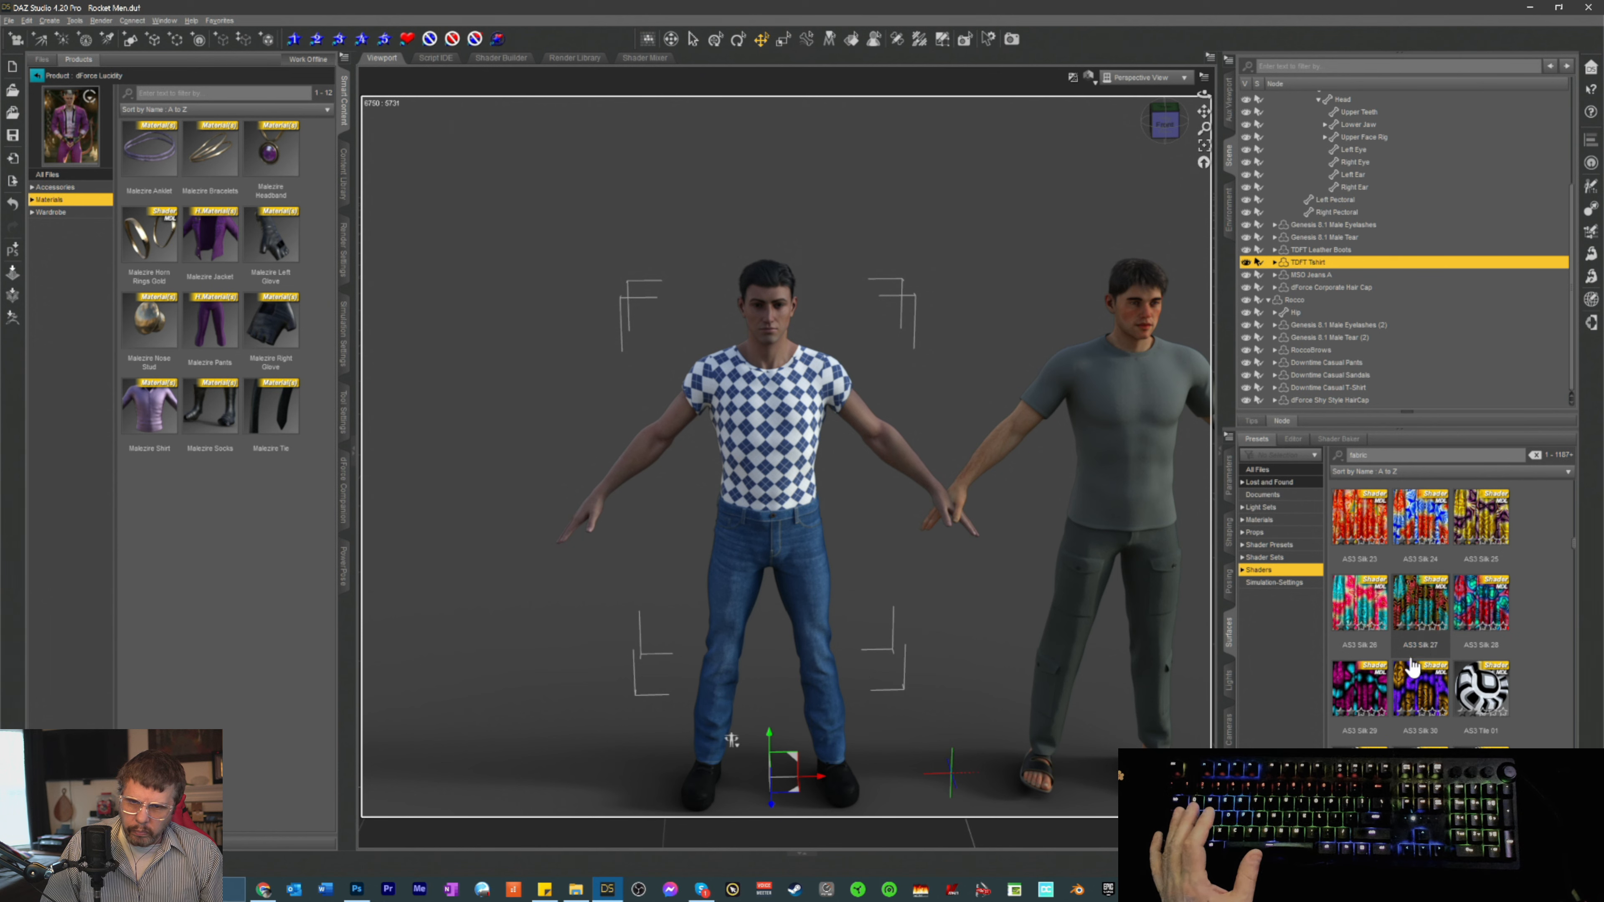
pyautogui.scroll(3, 1411, 676)
pyautogui.doubleClick(1479, 772)
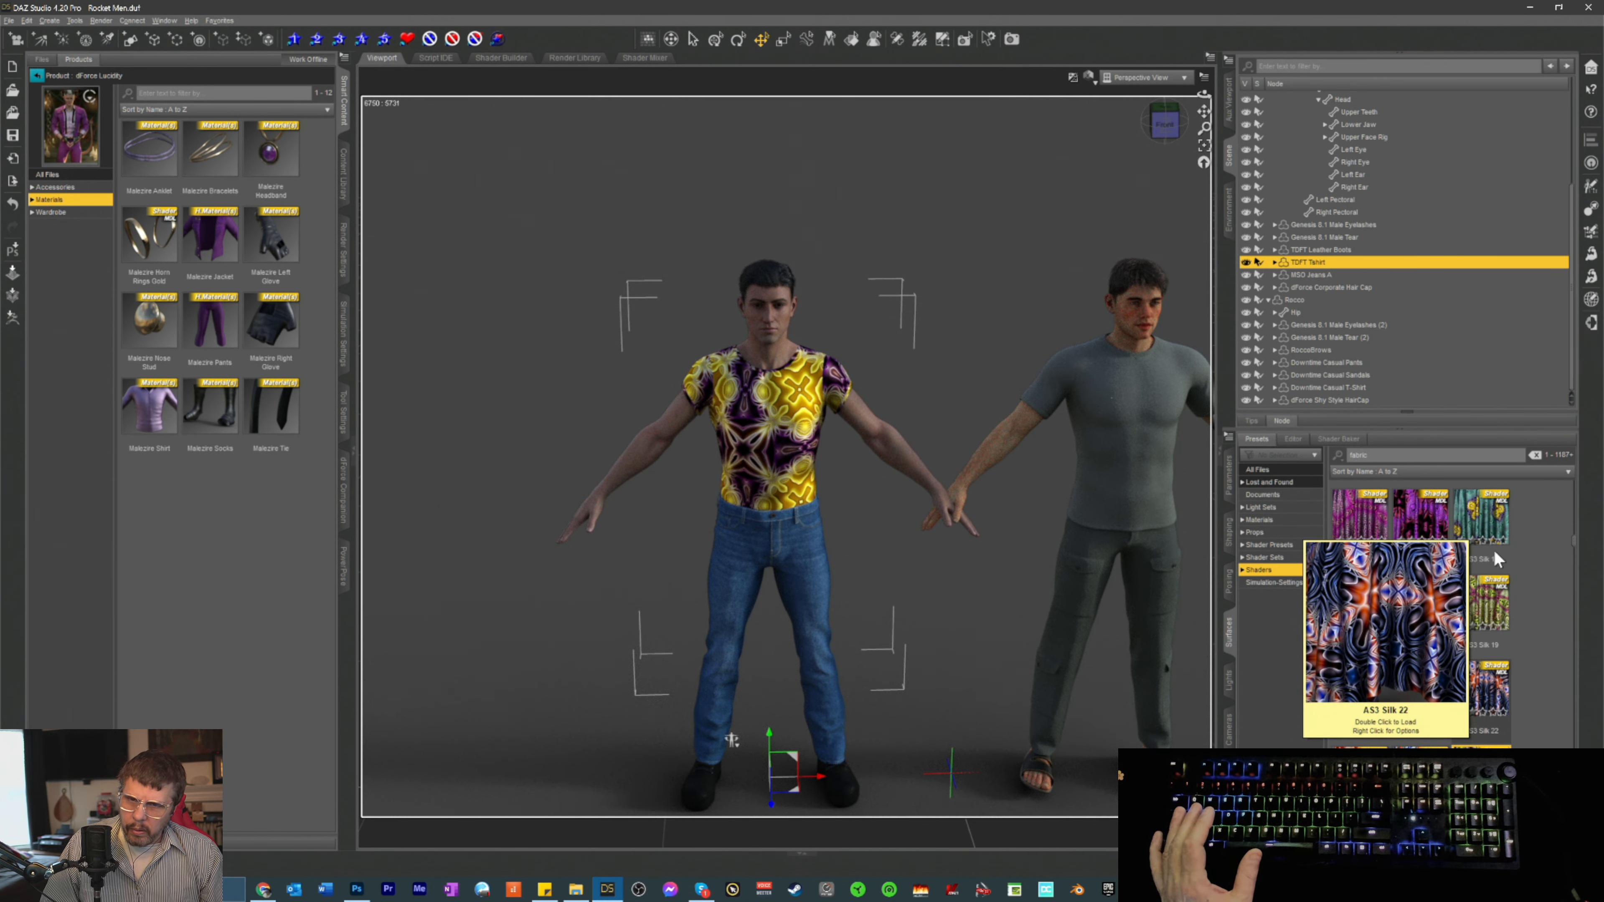
# - Try the AS3 Silk 16 shader on the T-shirt and replace it with AS3 Silk 05
pyautogui.doubleClick(1479, 523)
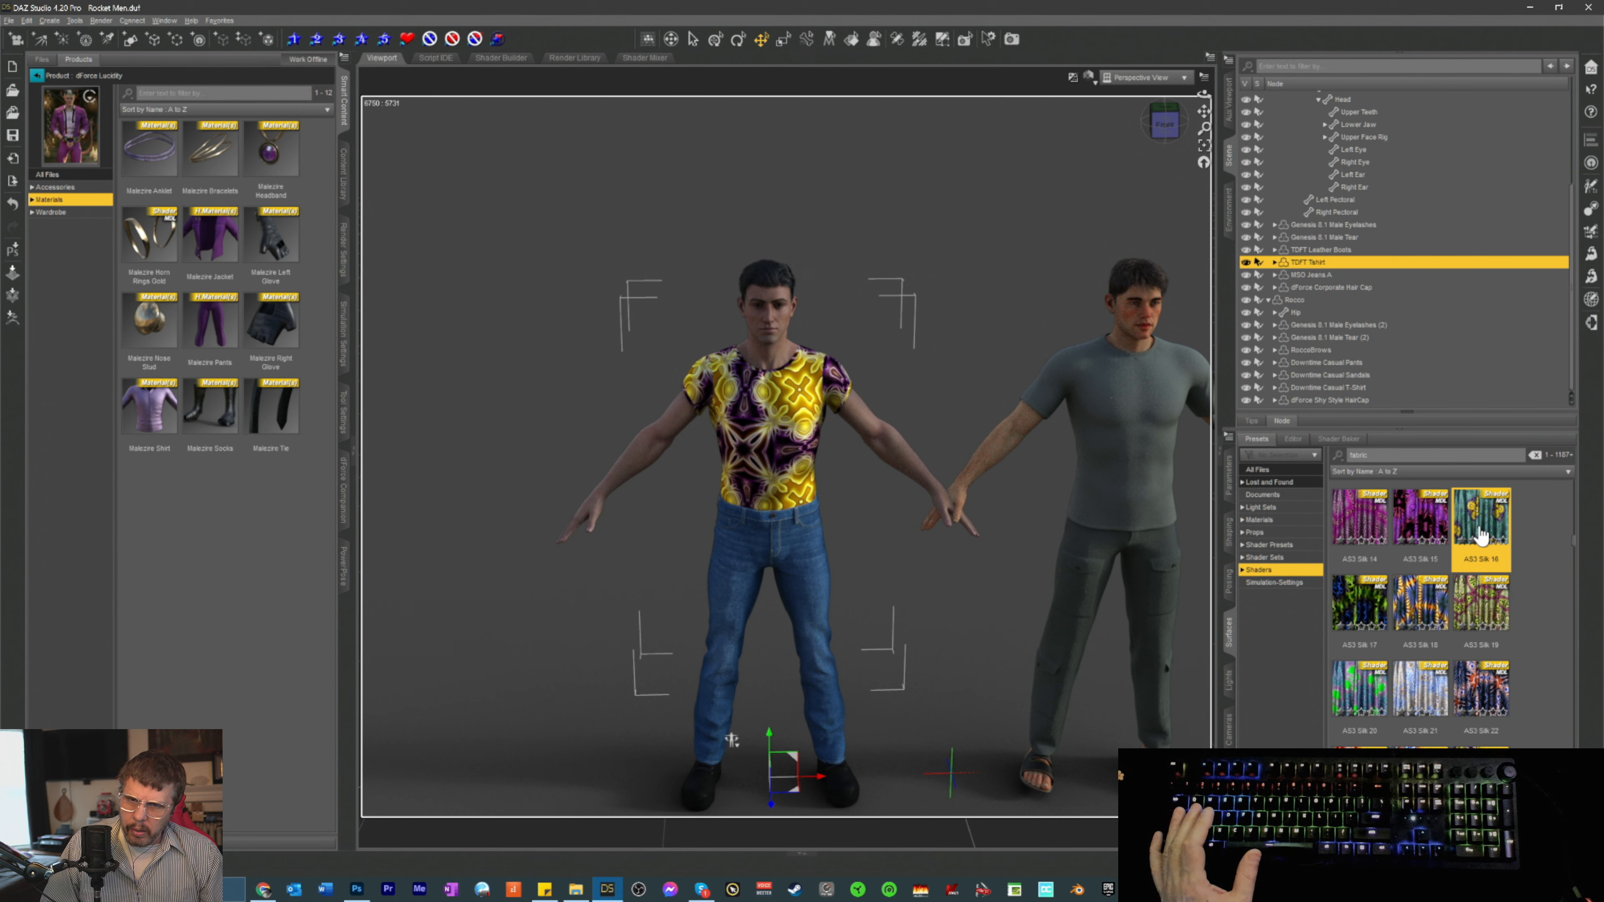
pyautogui.moveTo(1412, 603)
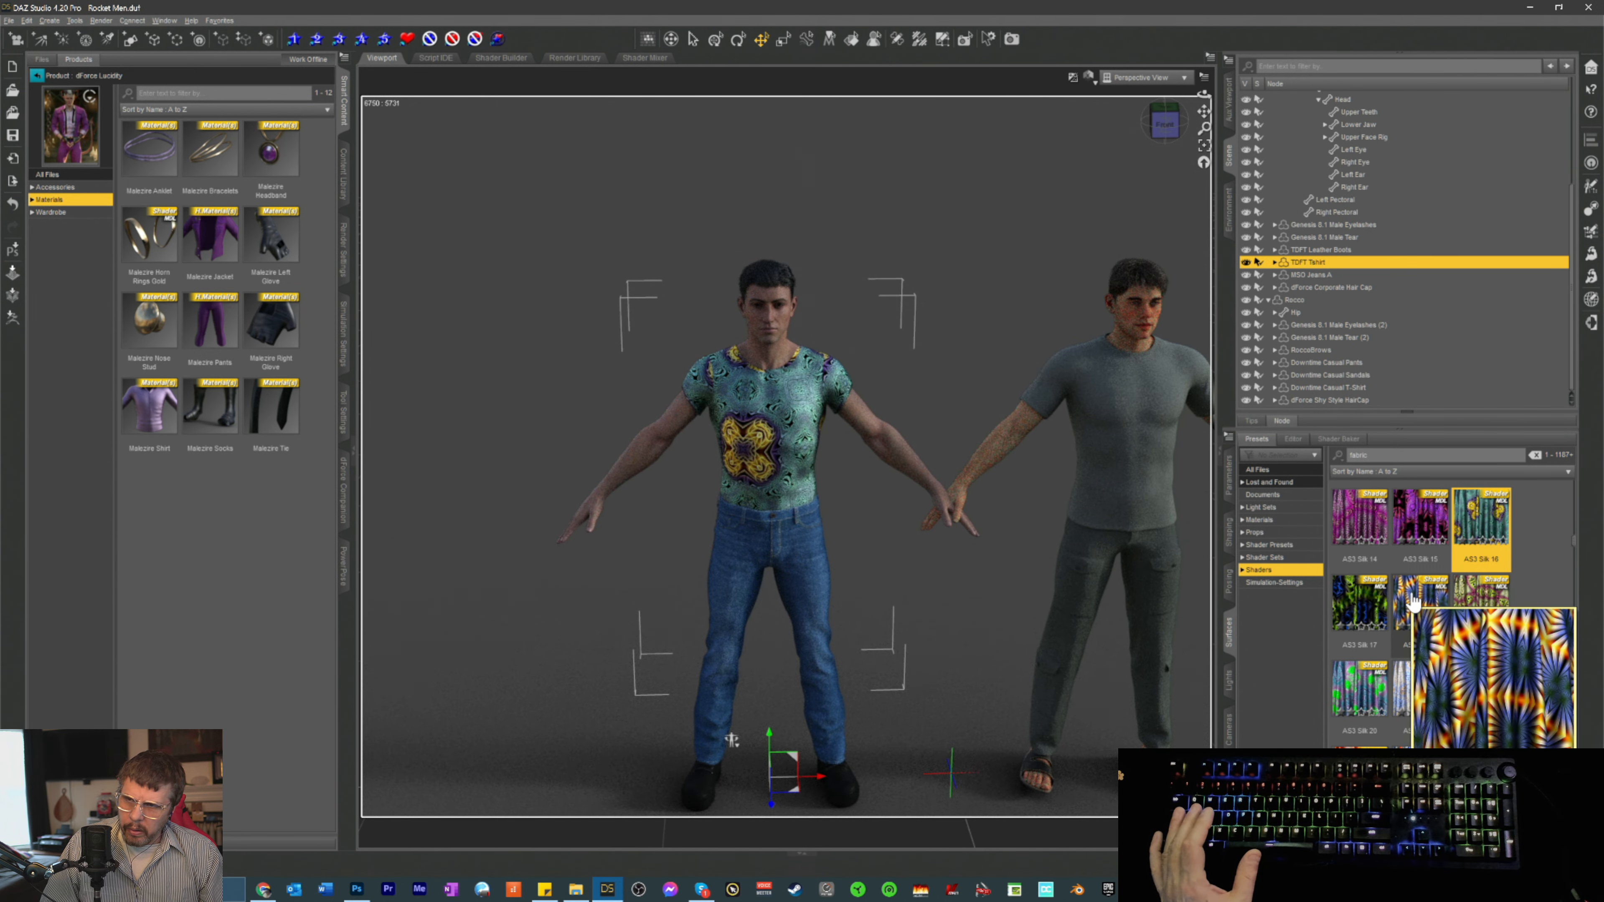
pyautogui.scroll(3, 1412, 603)
pyautogui.click(1360, 533)
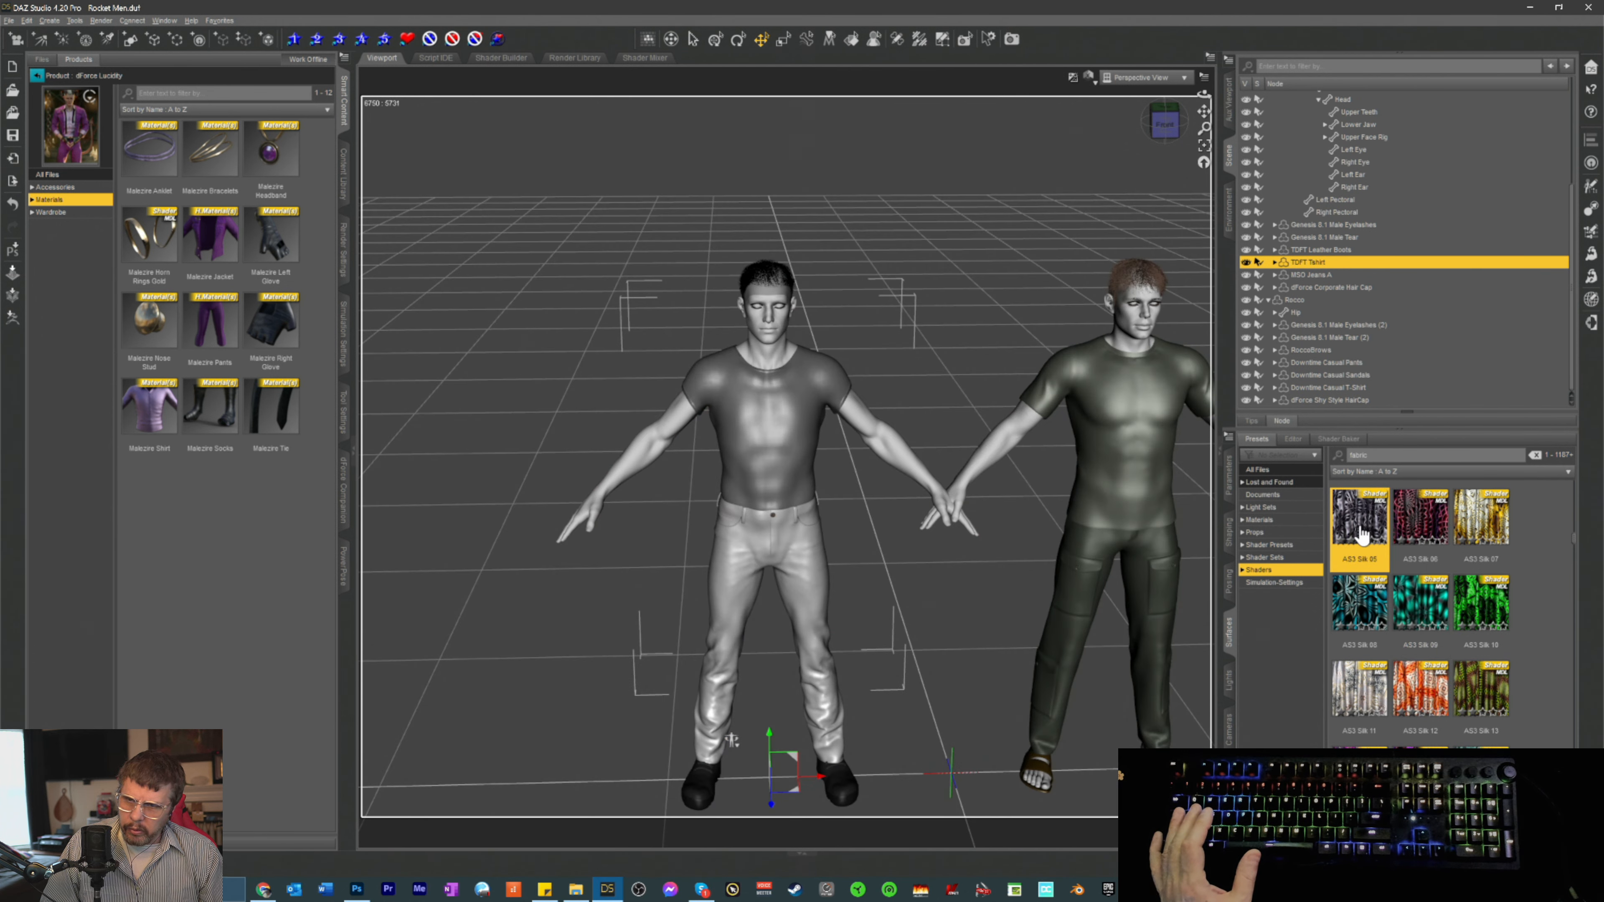
pyautogui.moveTo(1361, 535)
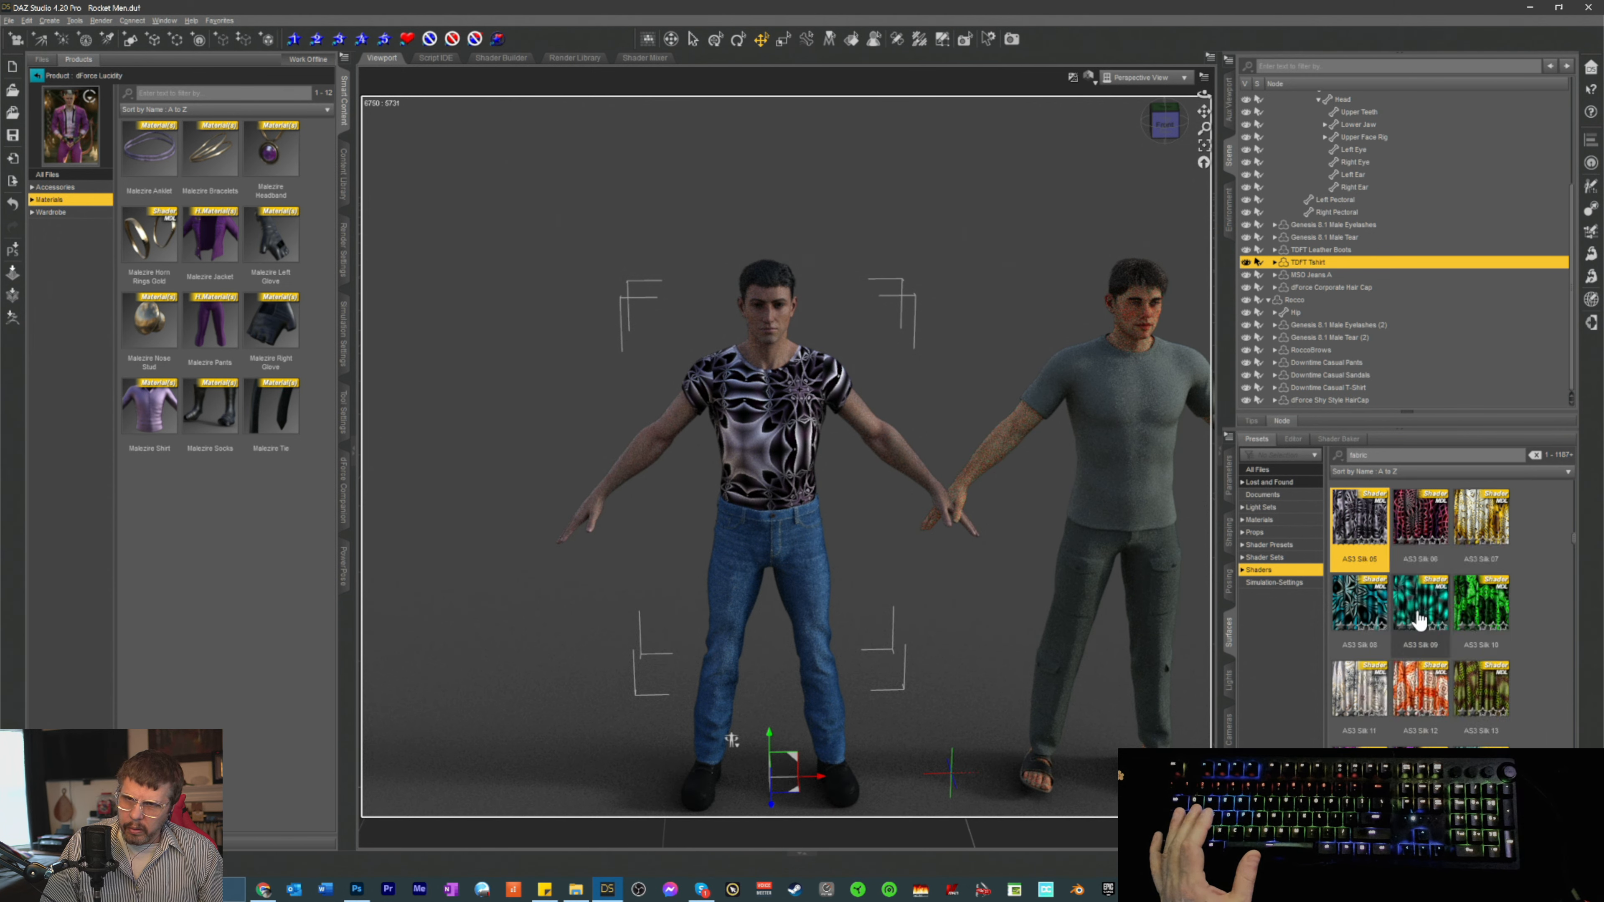
# - Try the AS3 Silk 11 shader on the T-shirt and replace it with the Blanket 07 shader
pyautogui.click(1361, 695)
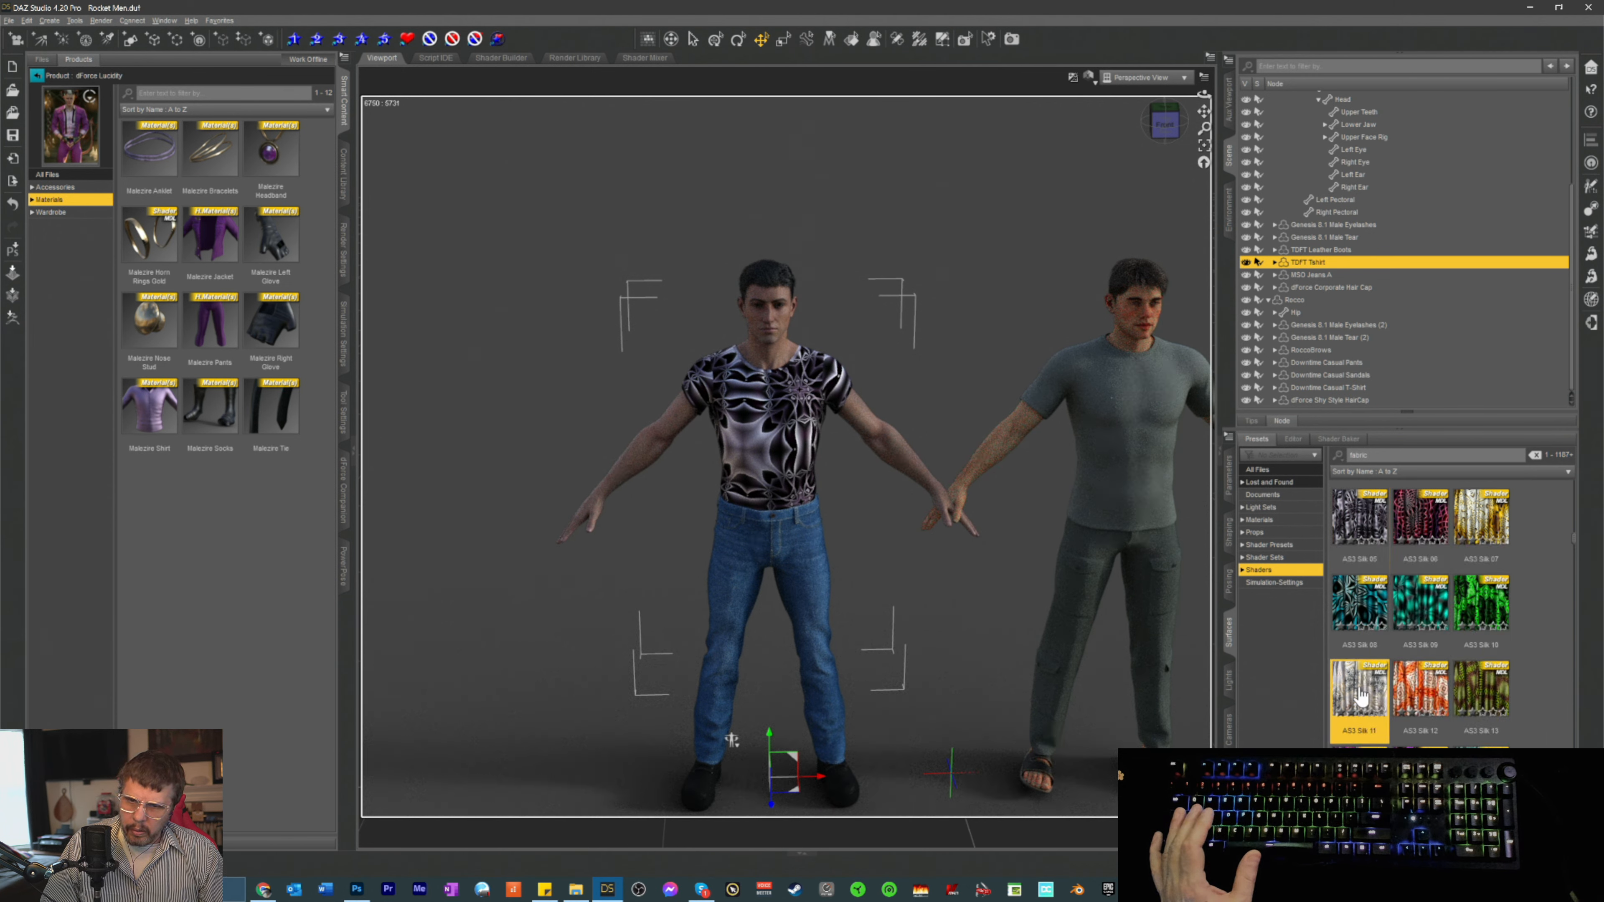
pyautogui.doubleClick(1361, 695)
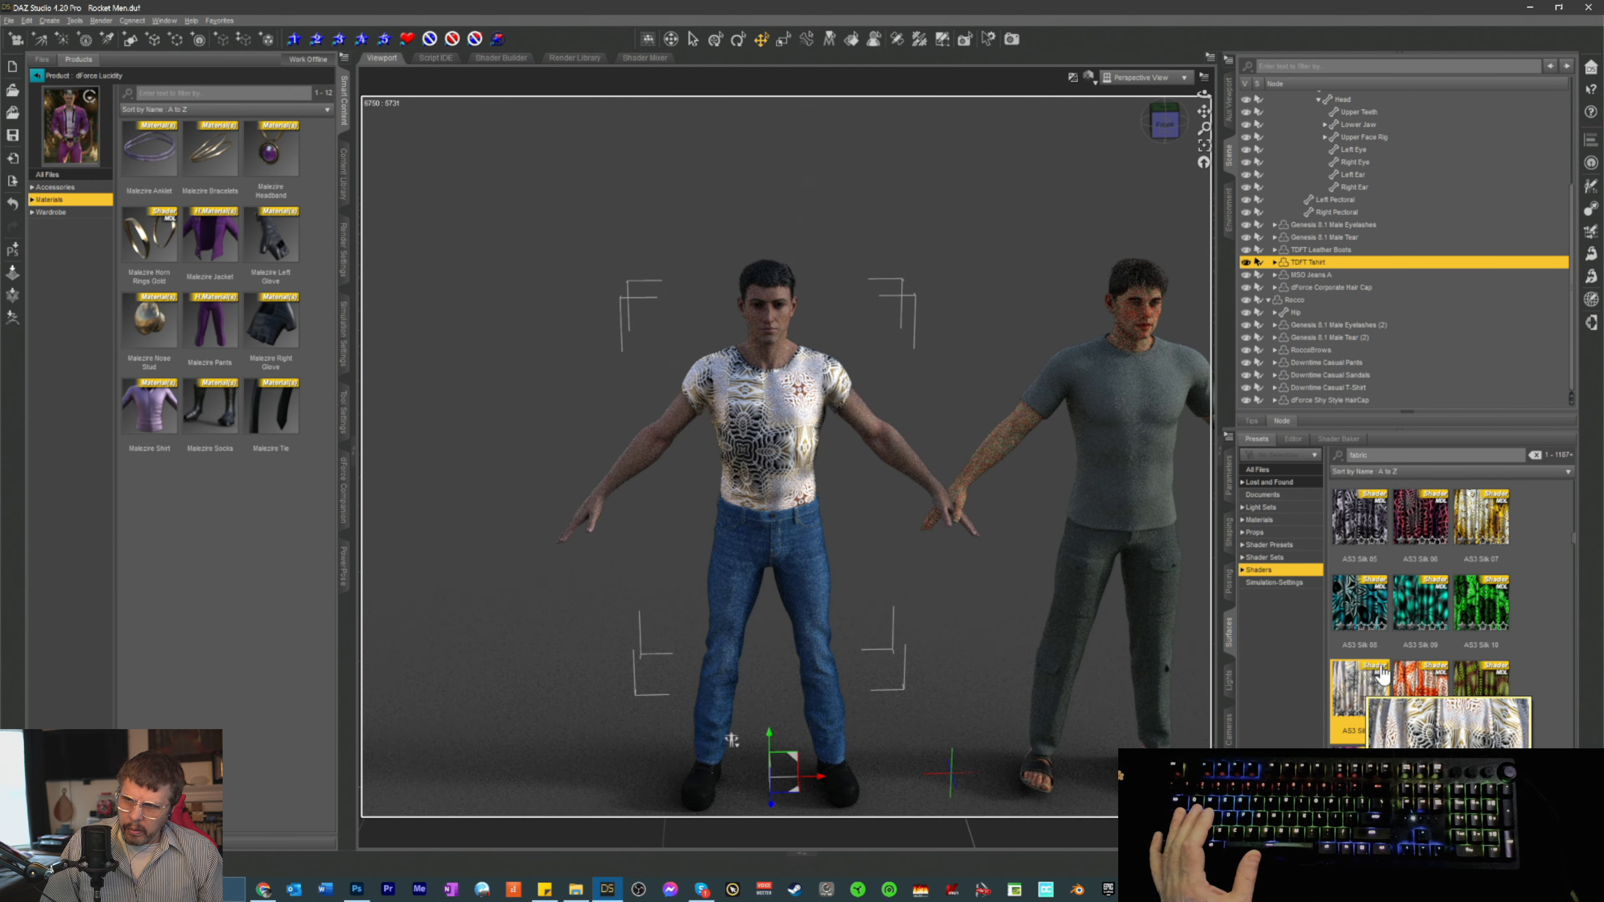
pyautogui.moveTo(1508, 629)
pyautogui.scroll(-8, 1485, 625)
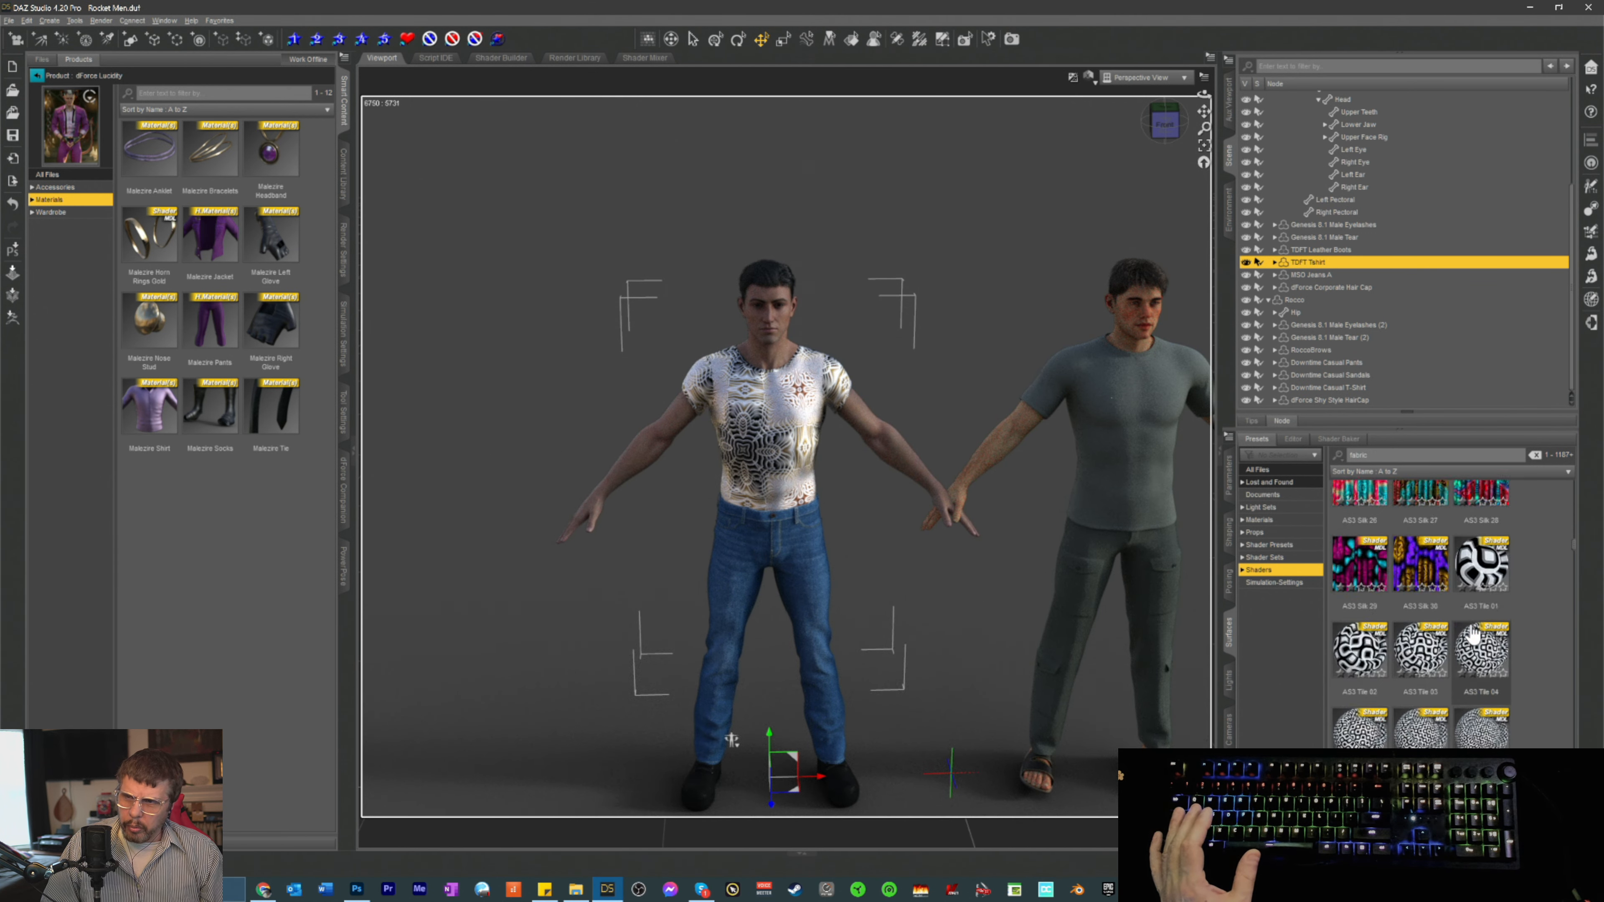
pyautogui.scroll(-5, 1471, 632)
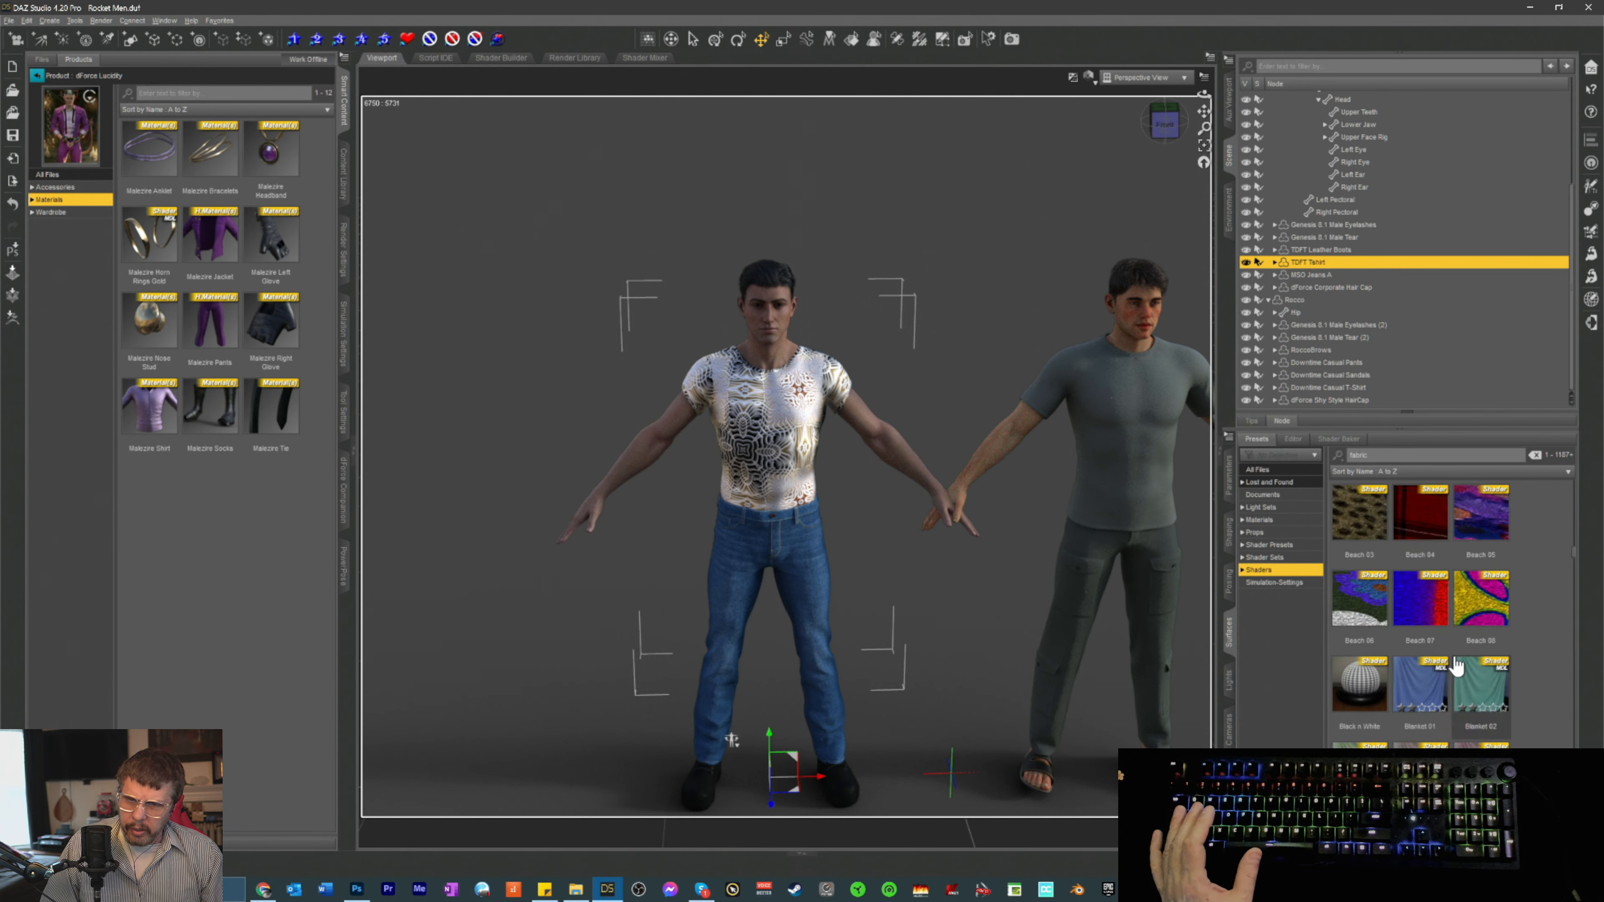
pyautogui.scroll(-3, 1452, 632)
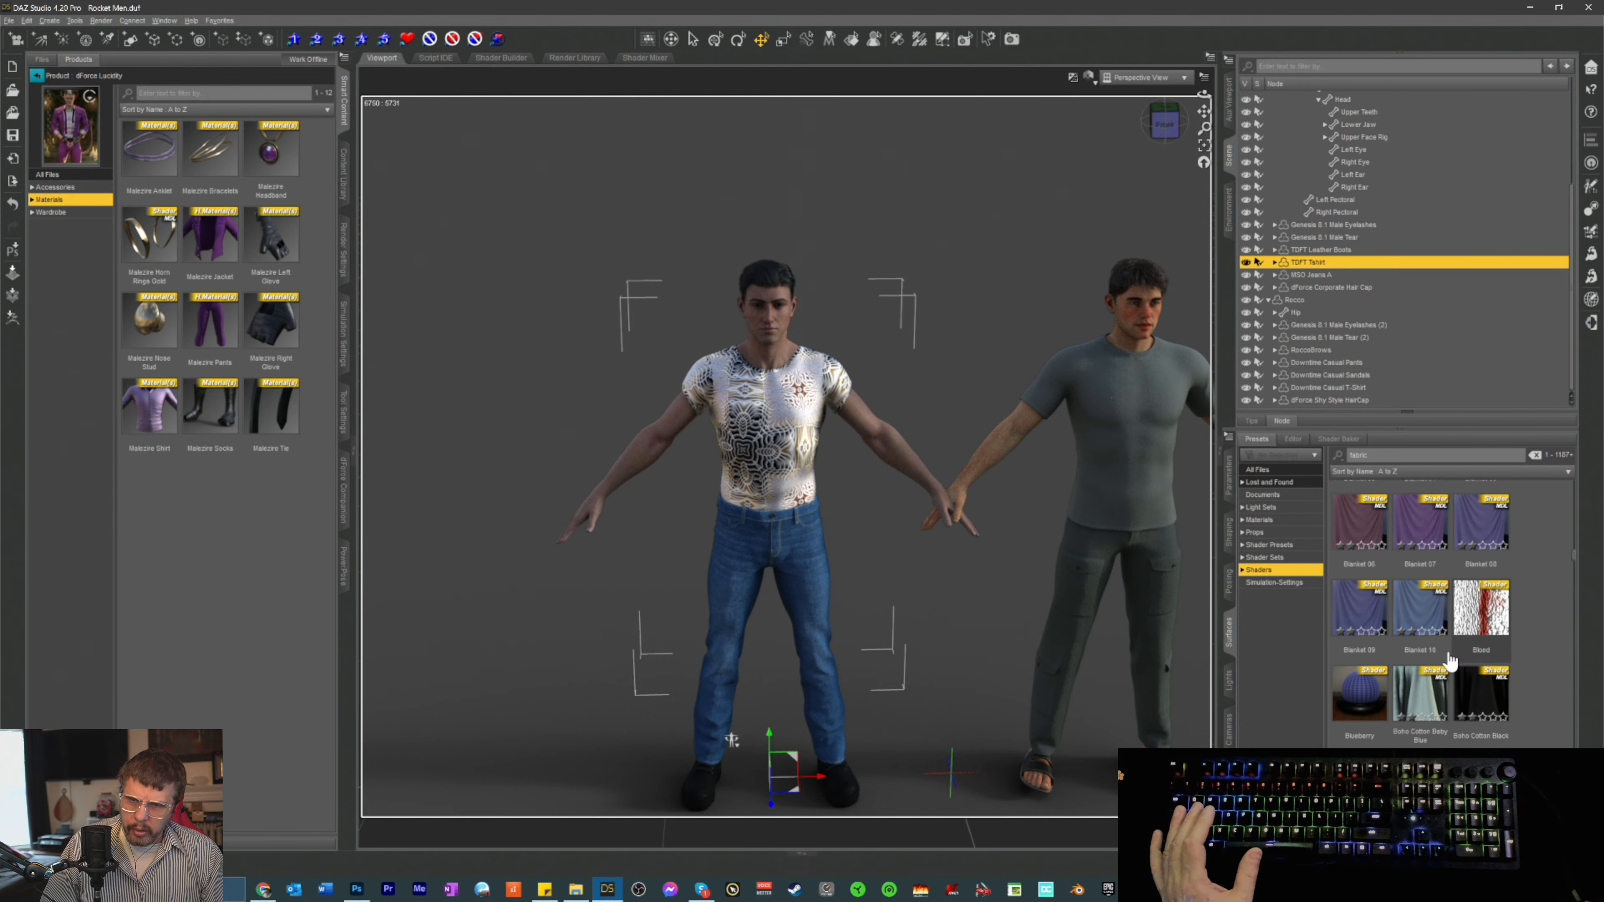
pyautogui.doubleClick(1415, 515)
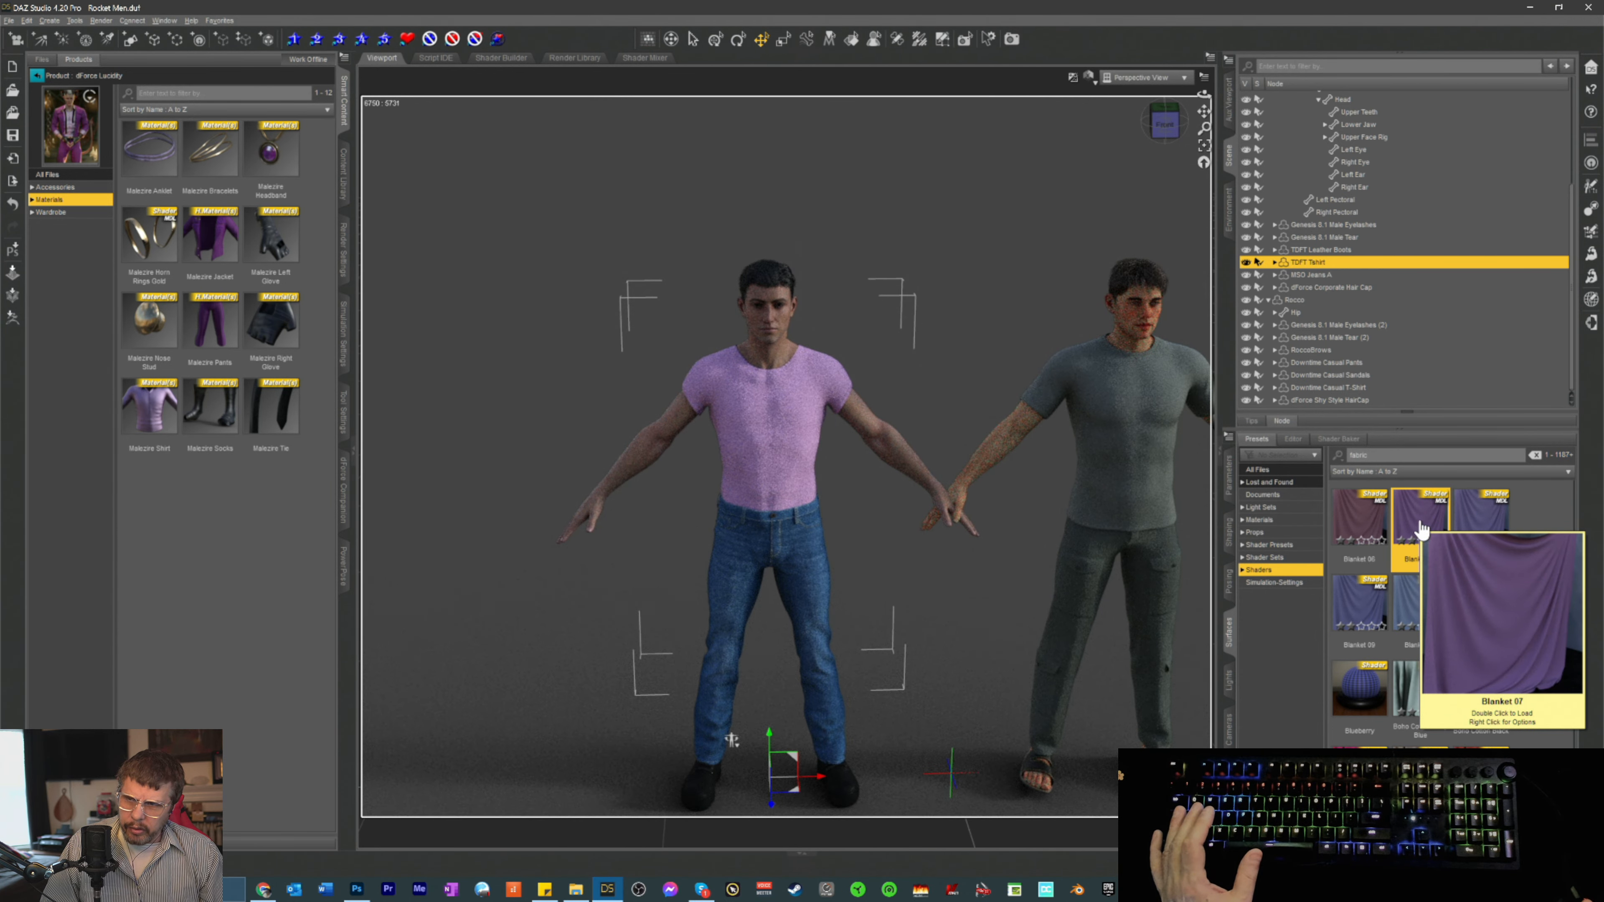
# - Try the Boho Pattern 01 shader on the T-shirt and replace it with Boho Pattern 03
pyautogui.scroll(-3, 1421, 531)
pyautogui.scroll(-3, 1423, 556)
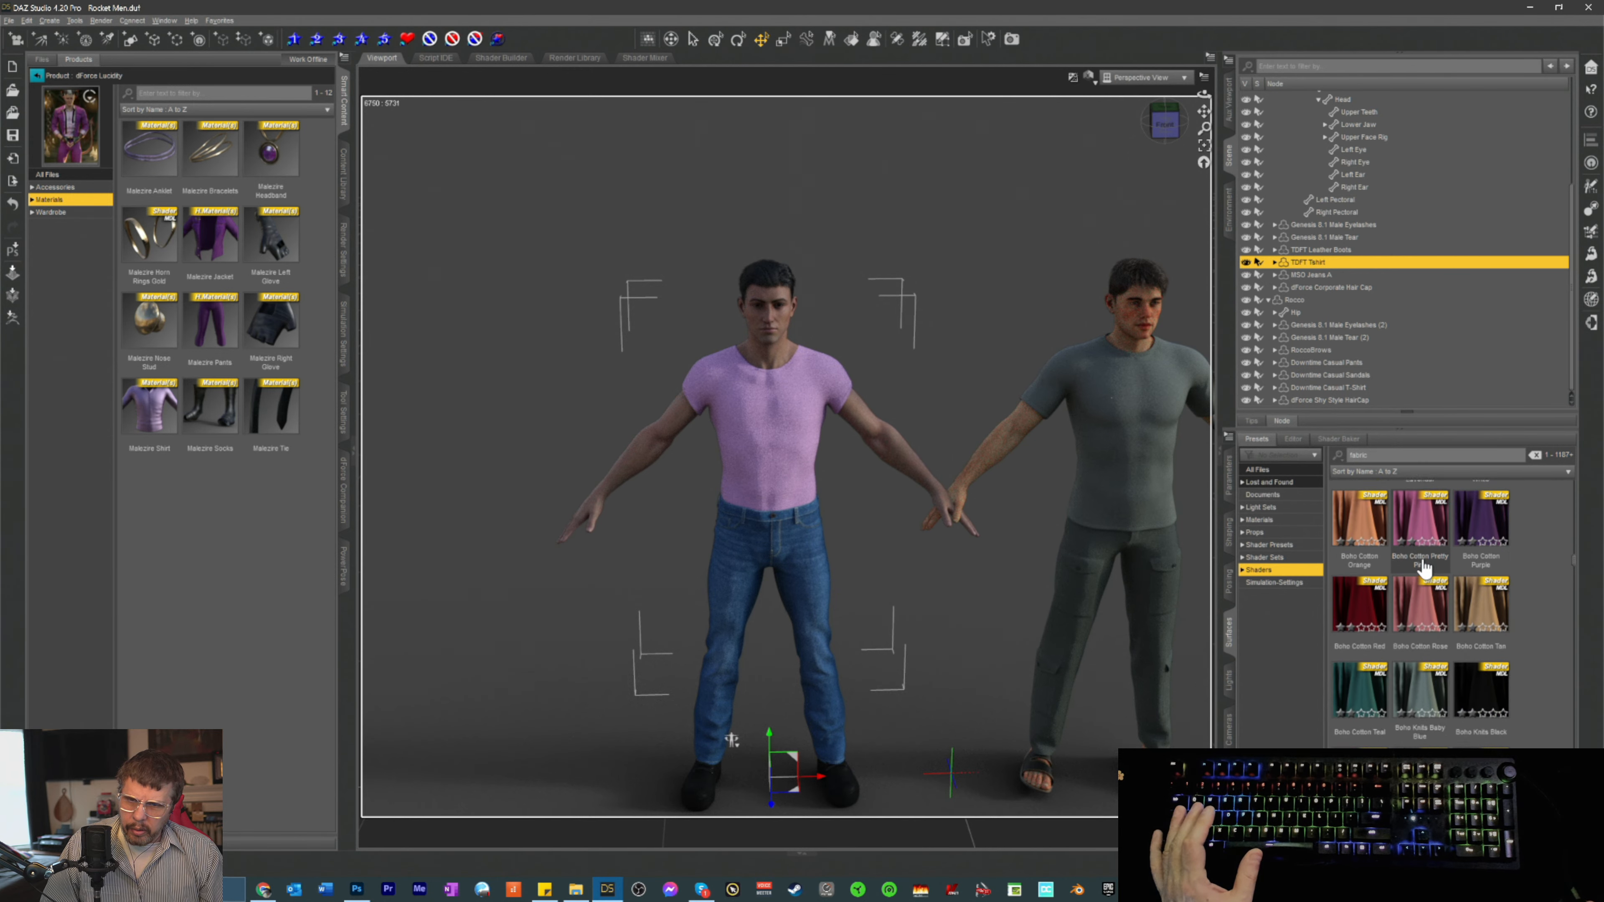
pyautogui.scroll(-5, 1423, 566)
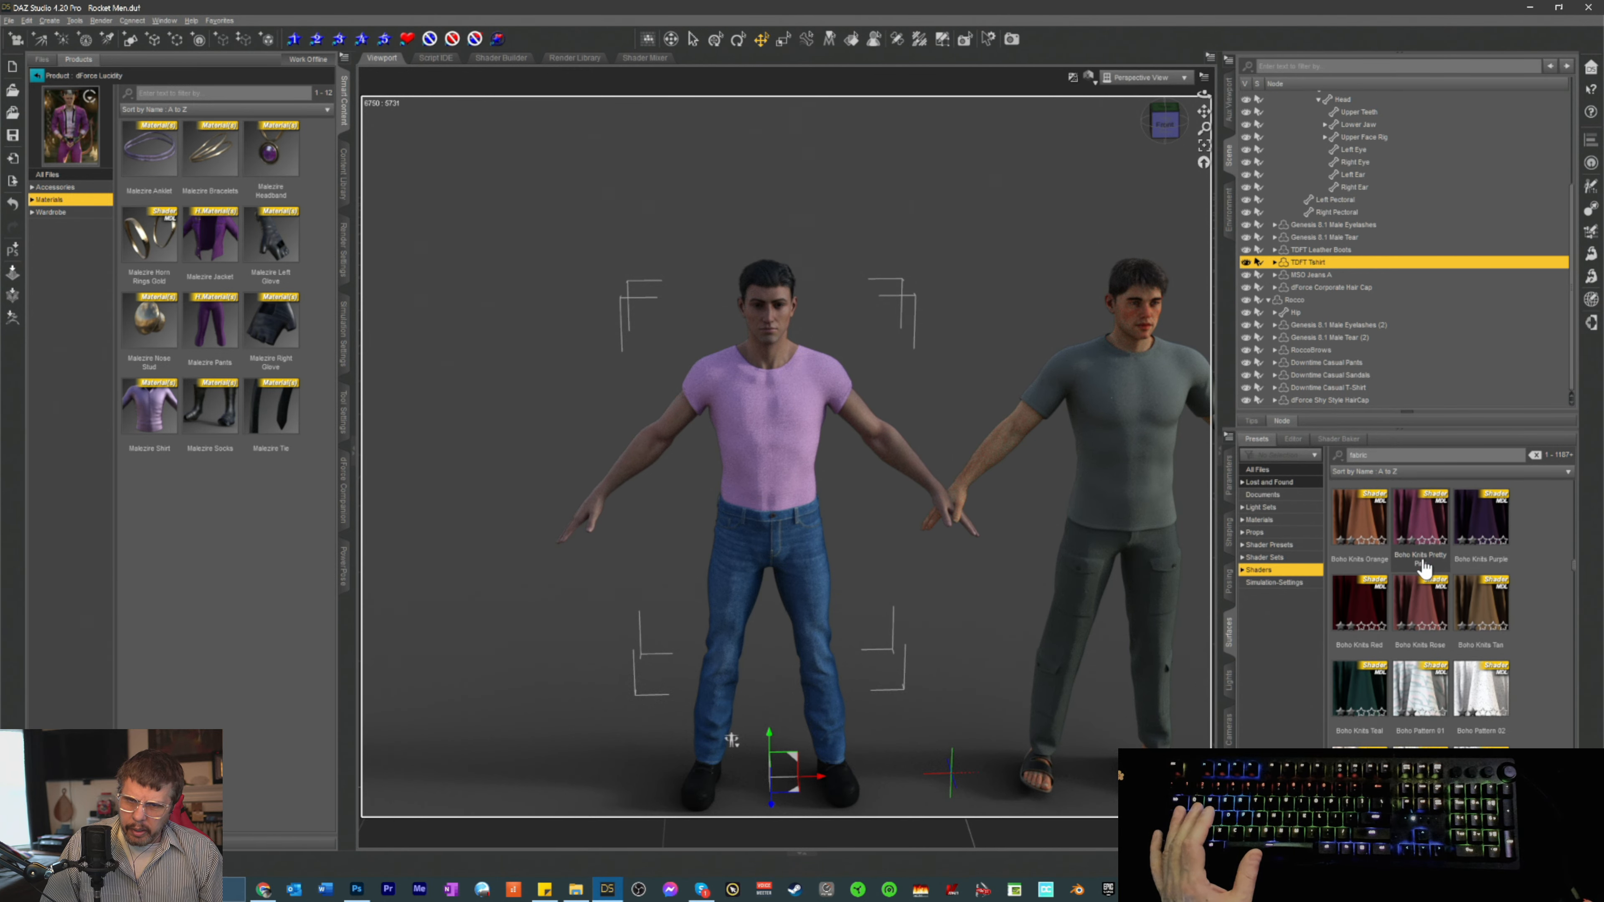
pyautogui.click(1412, 710)
pyautogui.doubleClick(1411, 706)
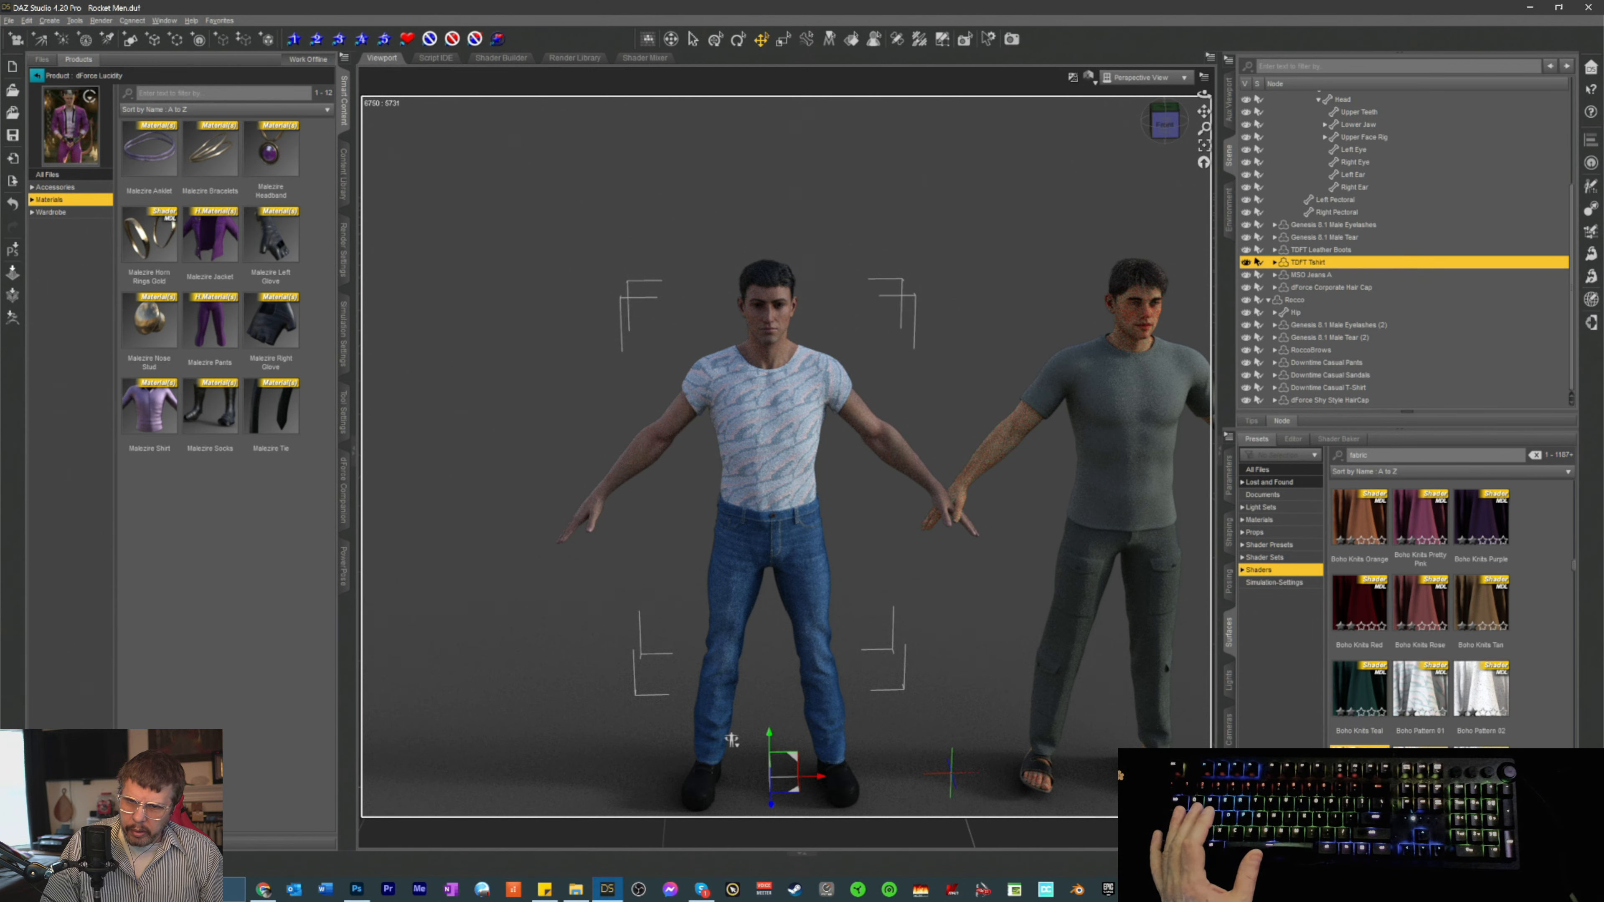
pyautogui.doubleClick(1358, 769)
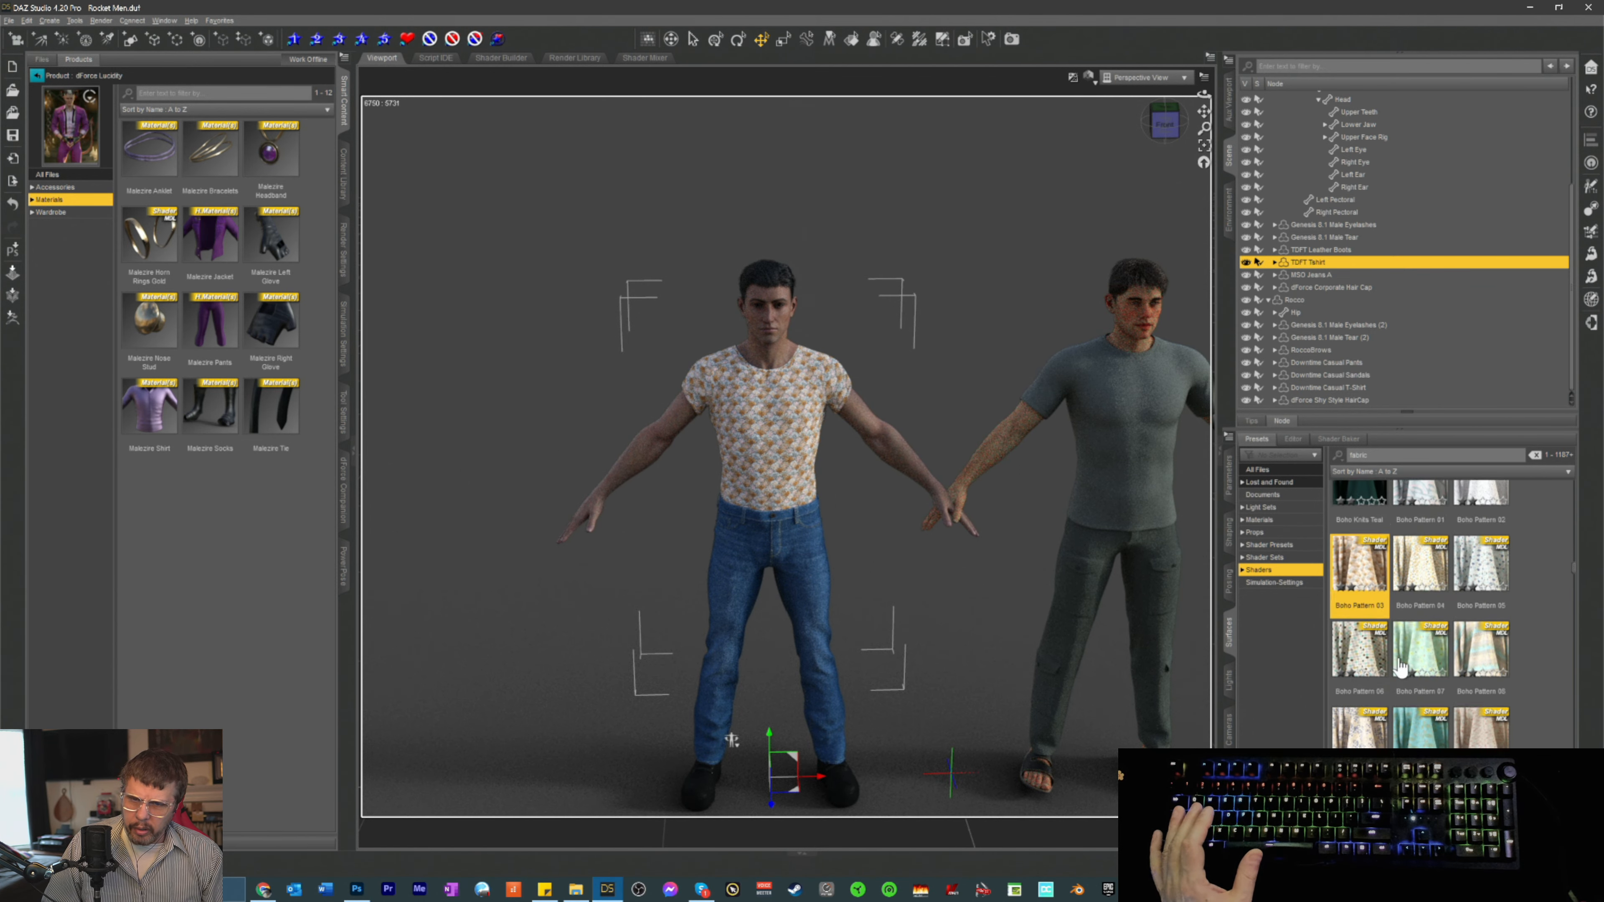
# - Apply the Boho Knits Tan shader to the T-shirt and examine the knit texture on the torso
pyautogui.click(1475, 613)
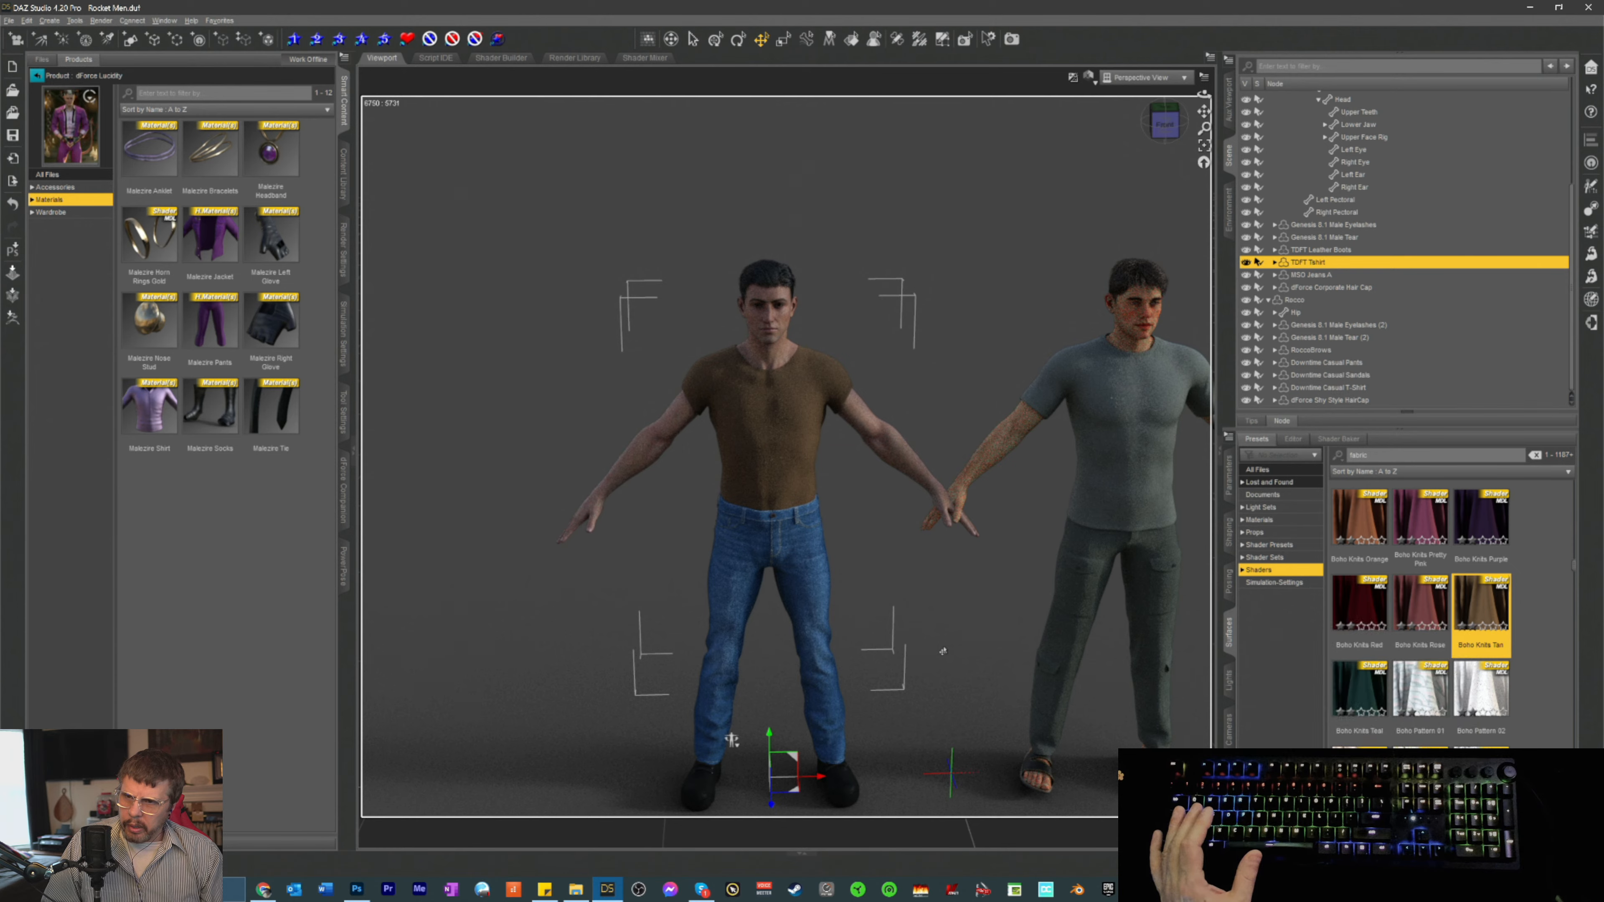
pyautogui.scroll(5, 875, 520)
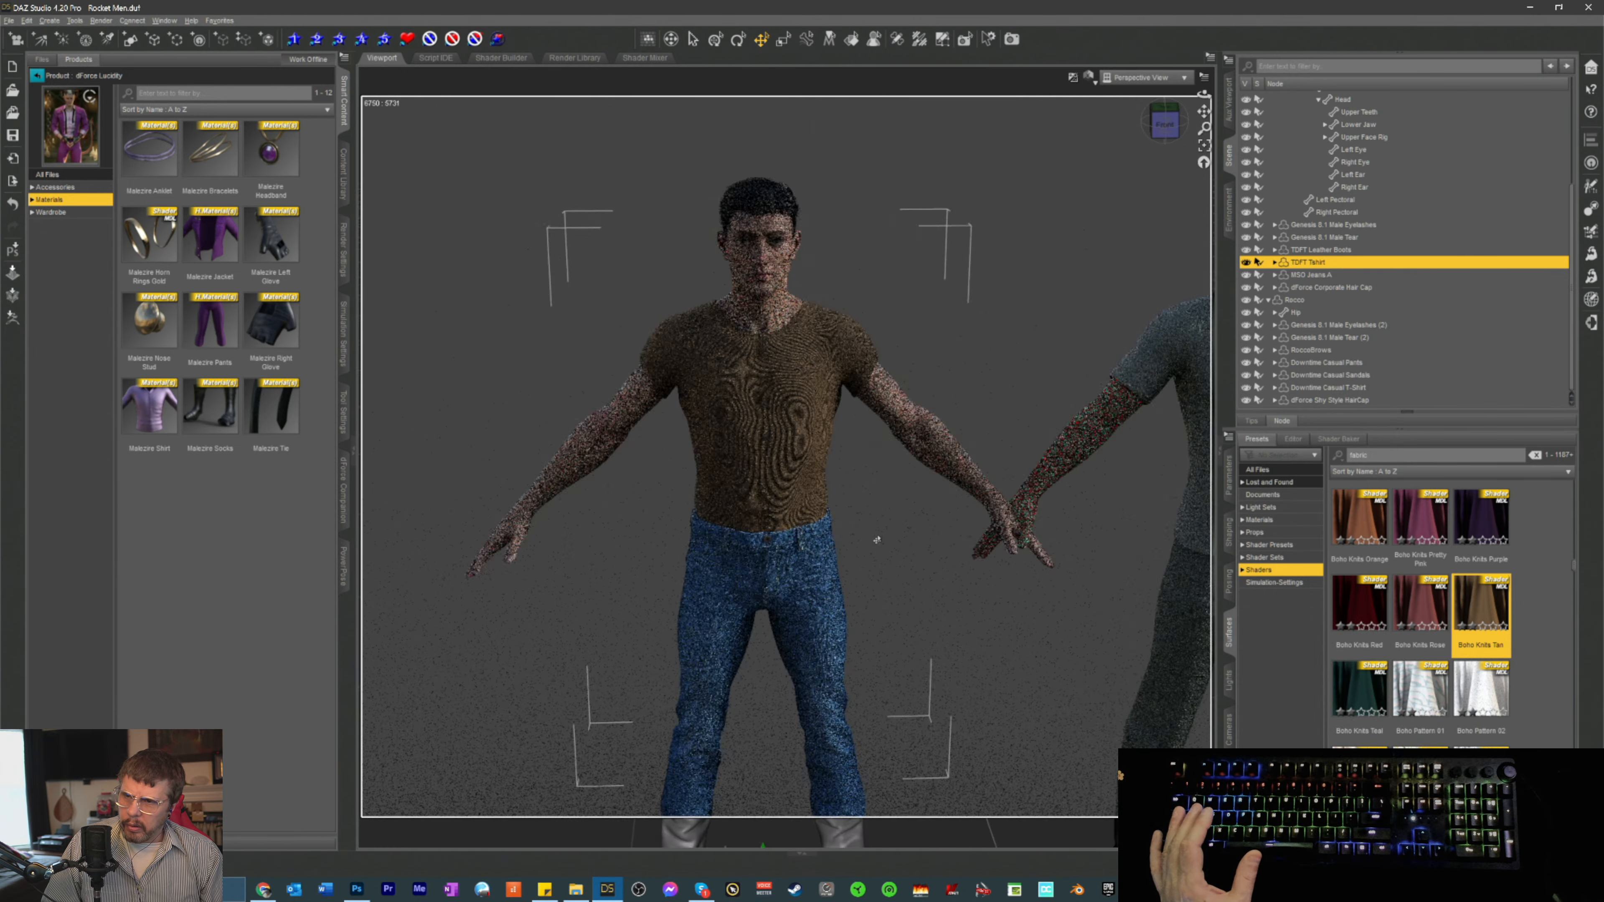
pyautogui.scroll(6, 870, 538)
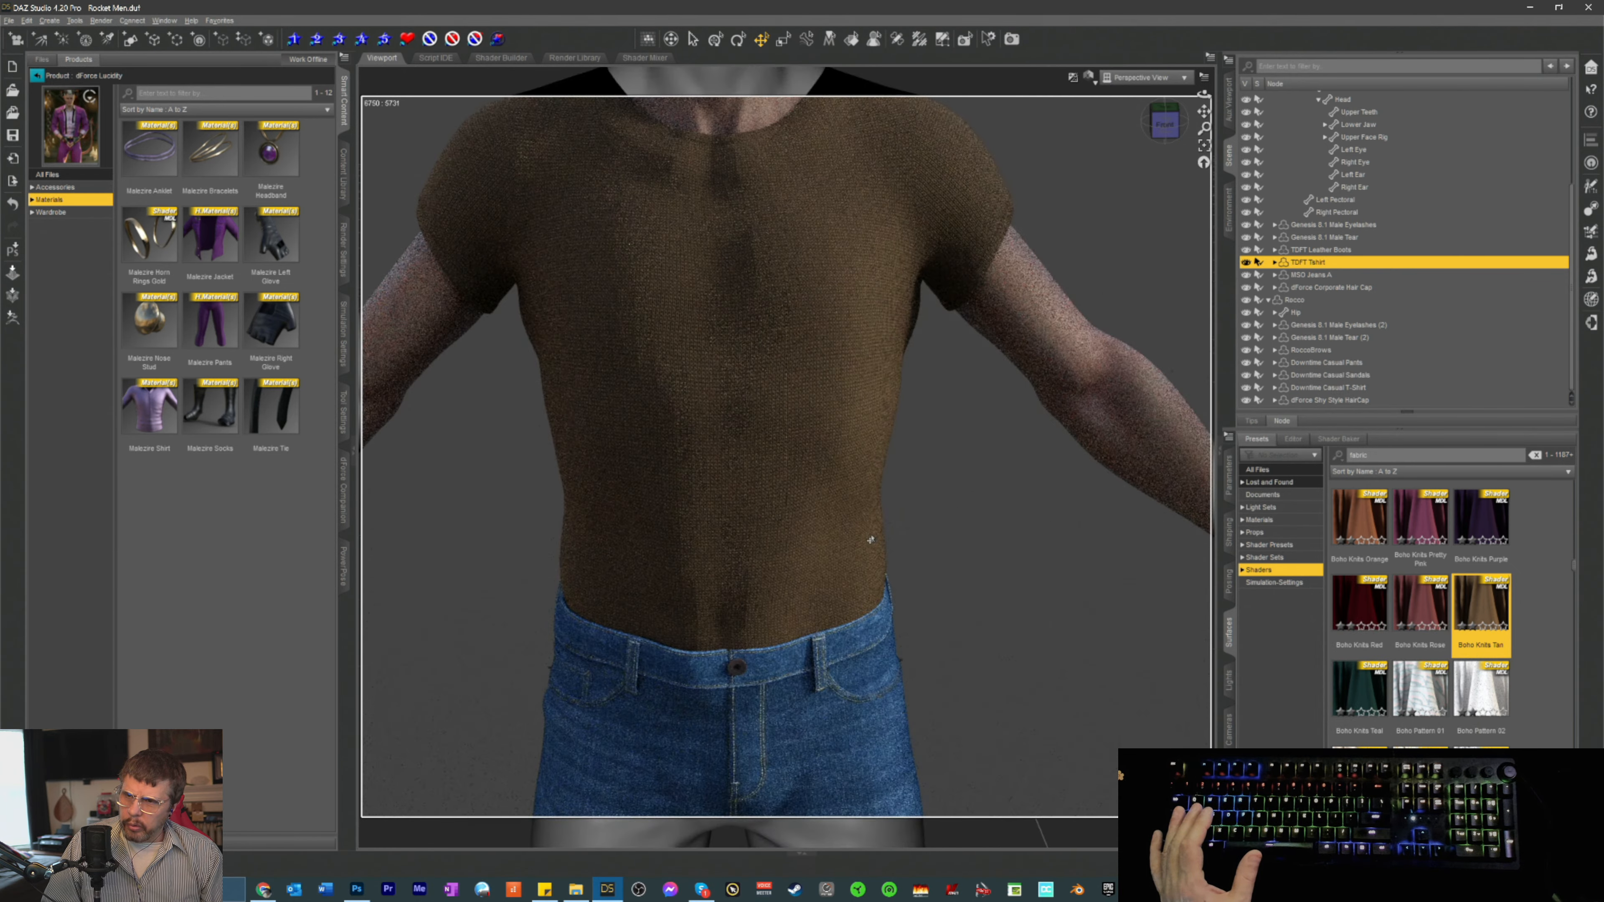
pyautogui.scroll(-5, 871, 542)
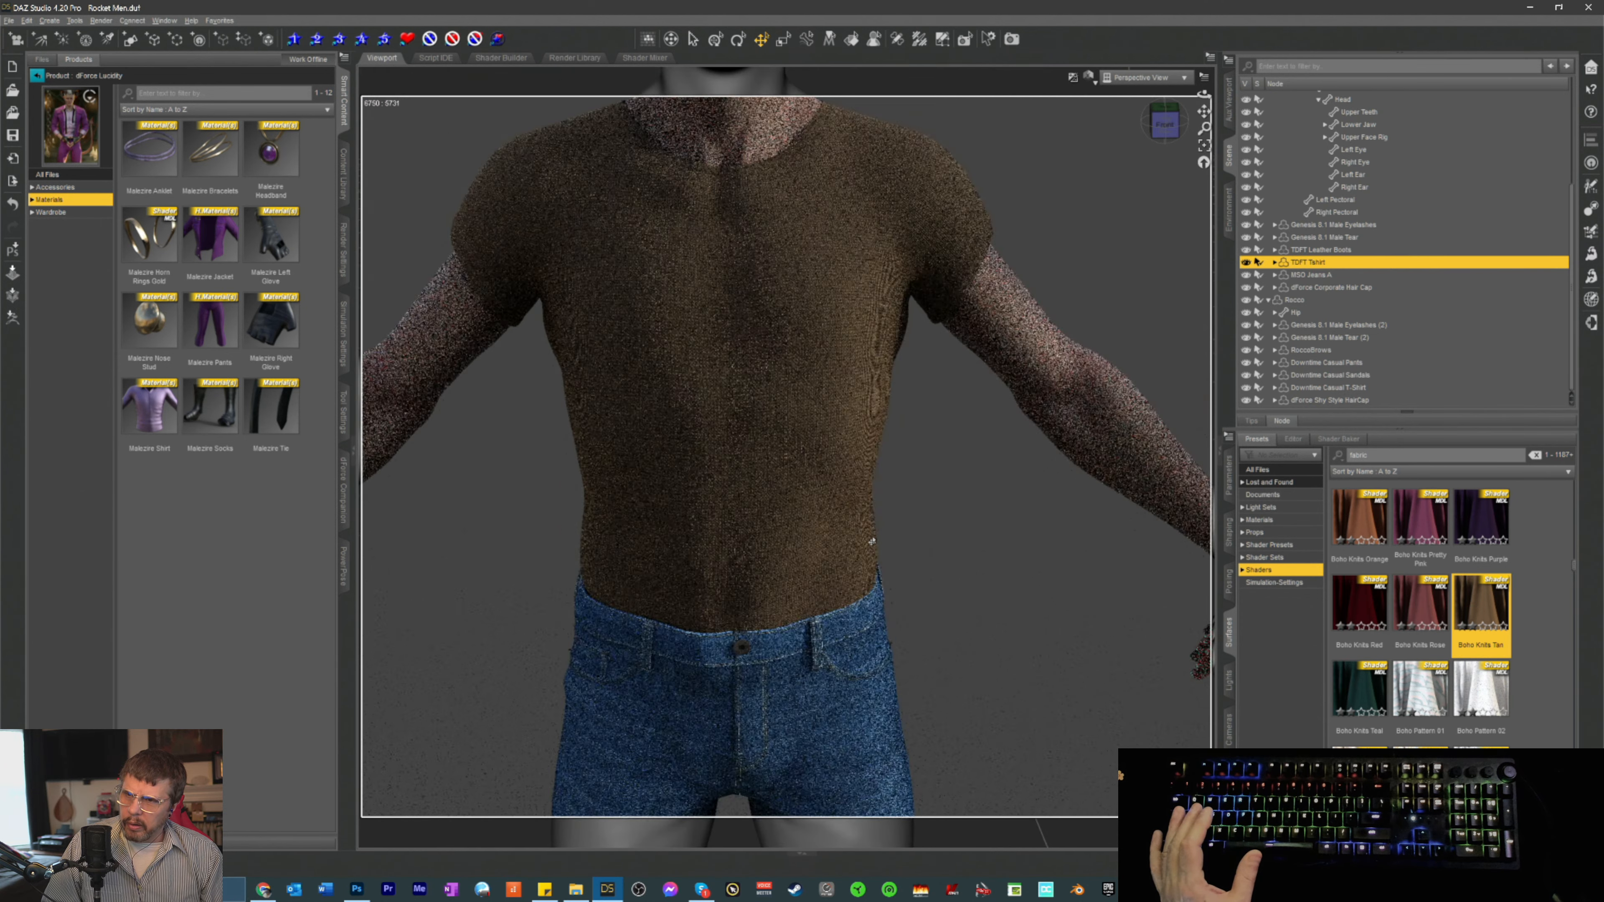
pyautogui.scroll(6, 872, 541)
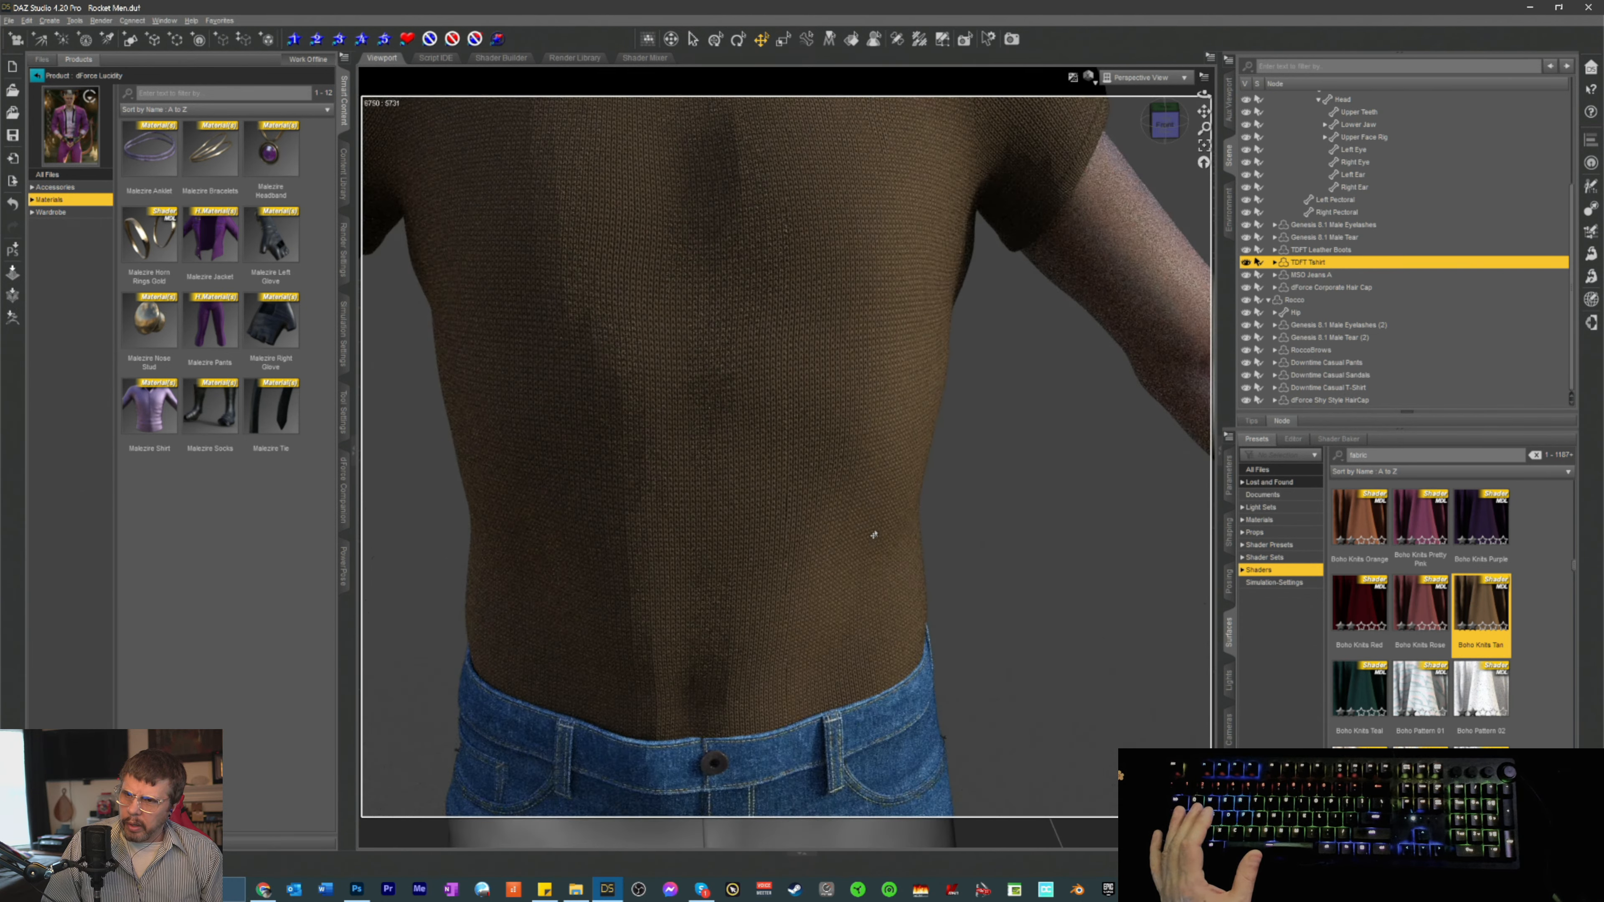
pyautogui.scroll(-5, 875, 535)
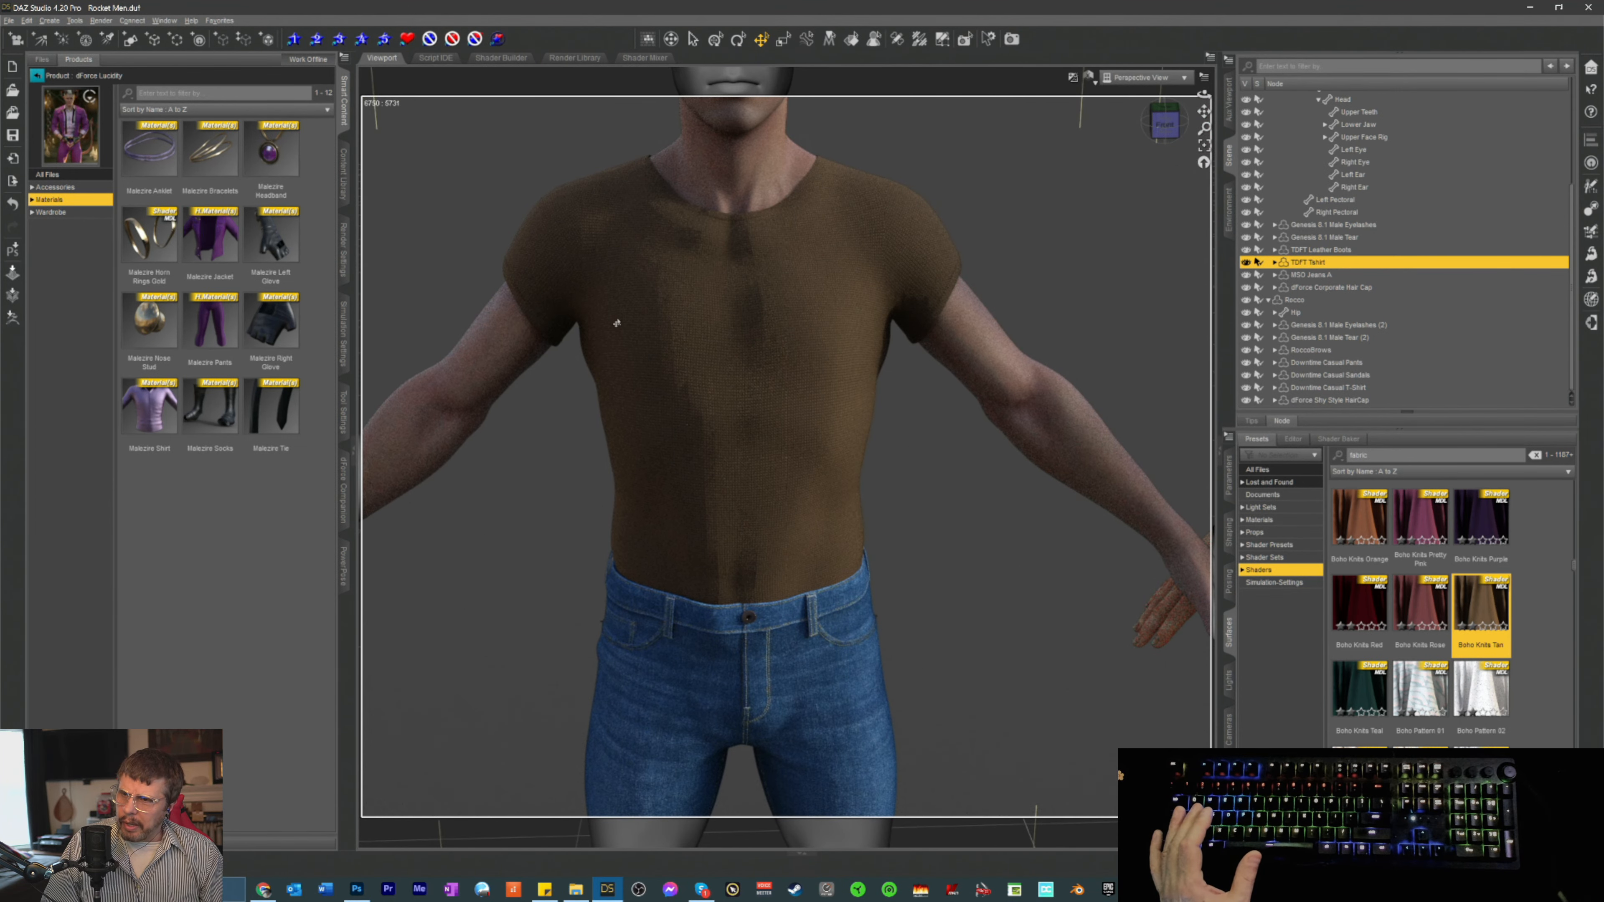
# - Convert the T-shirt's geometry to a subdivision surface and check the smoothness of the torso and knit texture
pyautogui.click(26, 20)
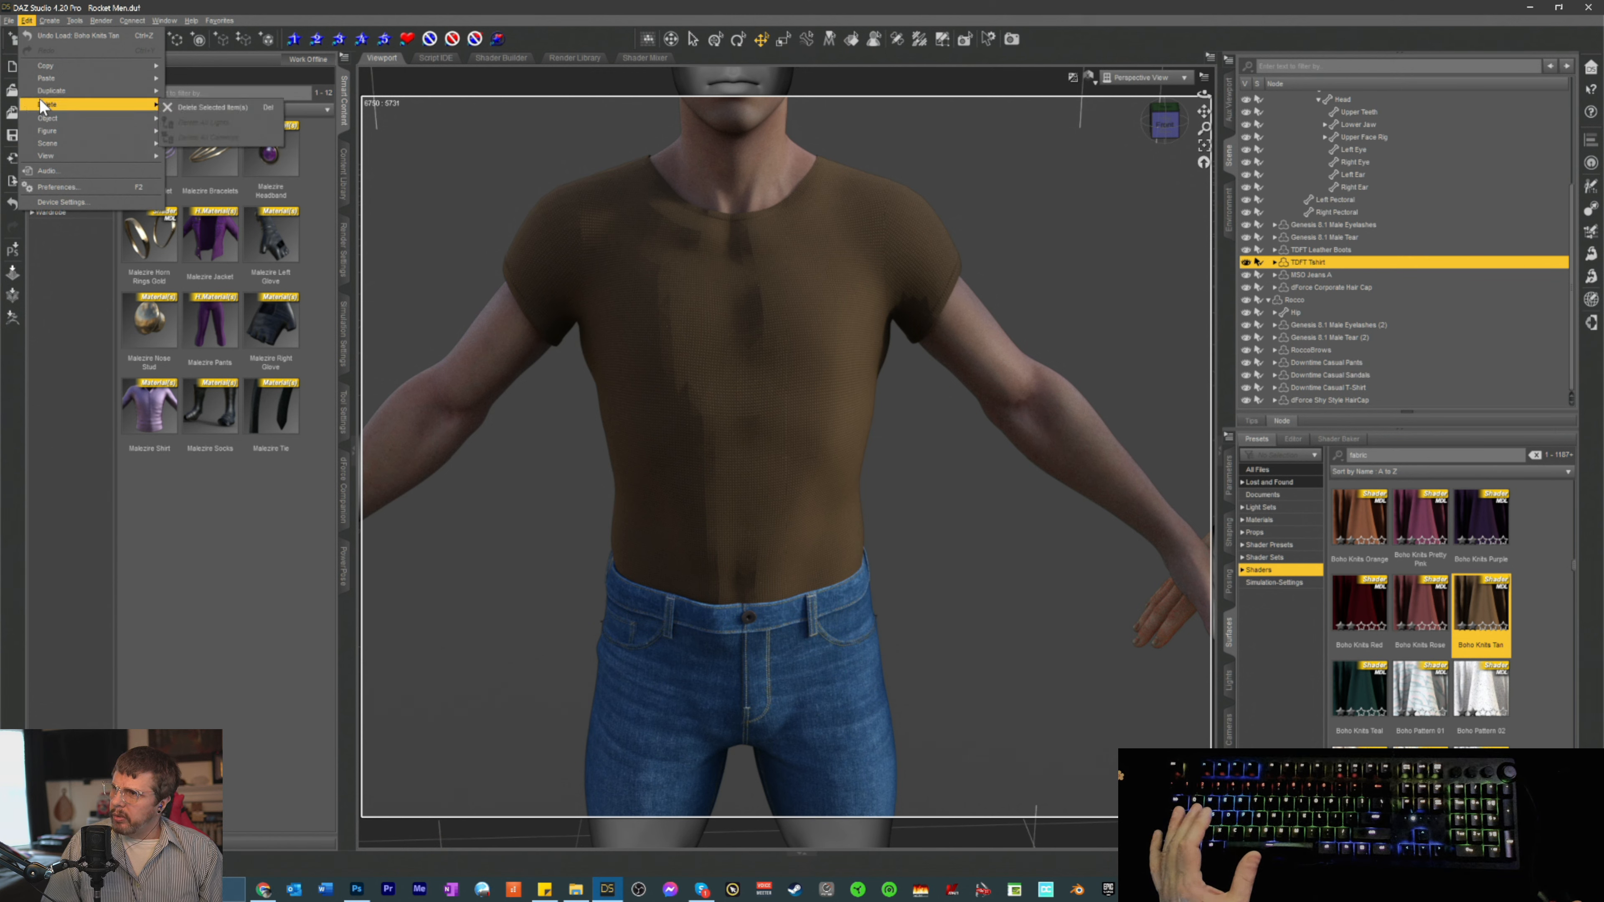
pyautogui.moveTo(49, 117)
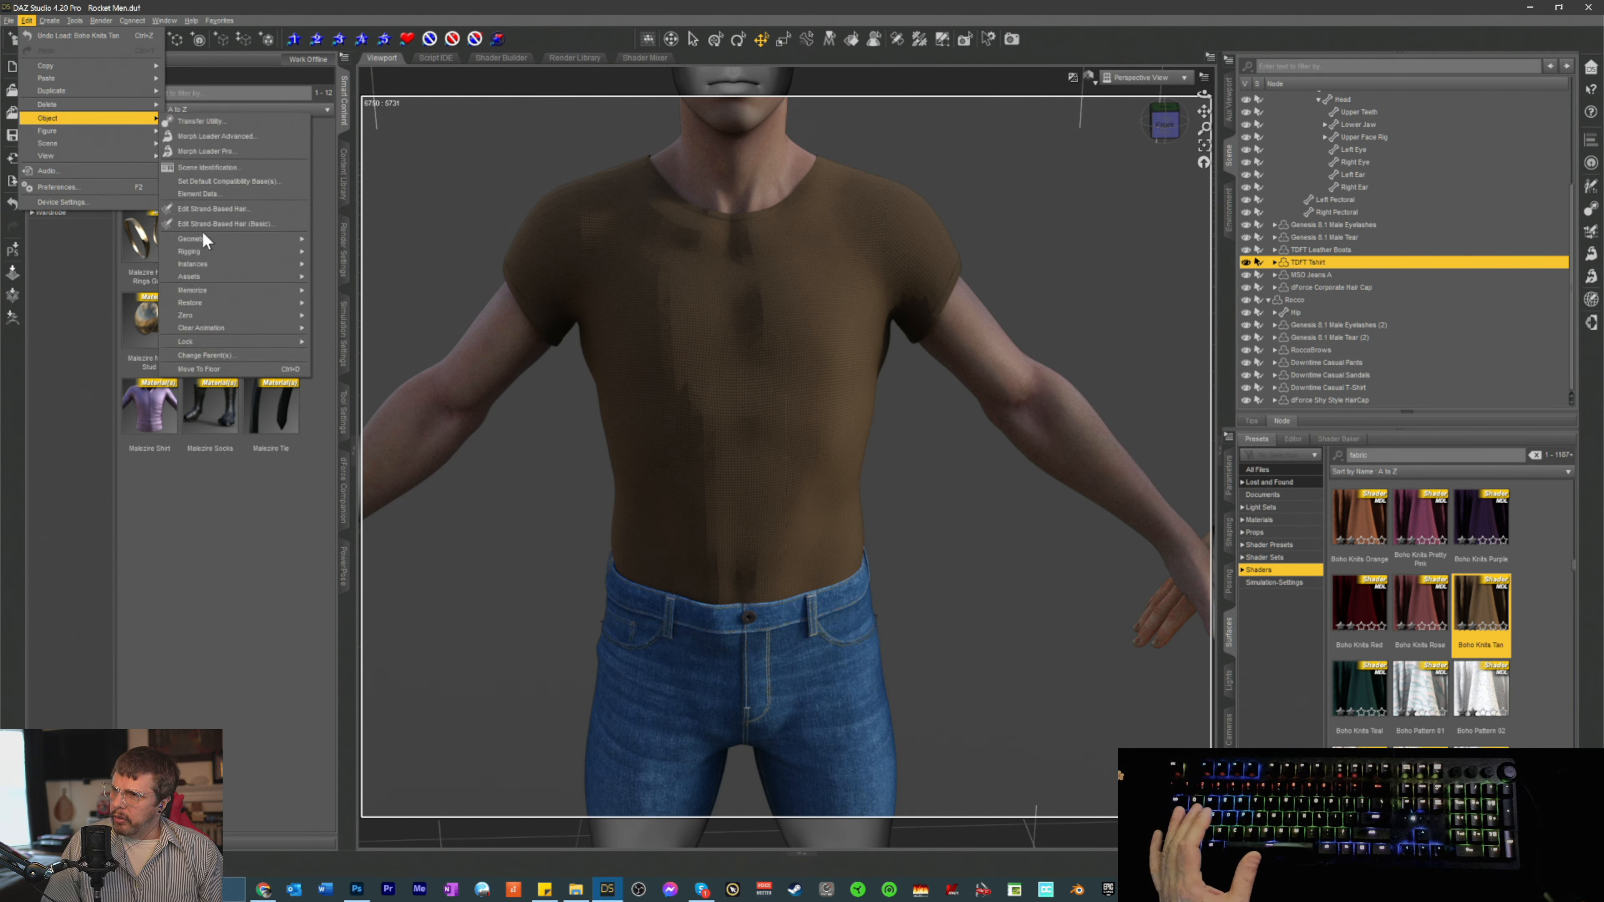
pyautogui.moveTo(203, 234)
pyautogui.click(350, 240)
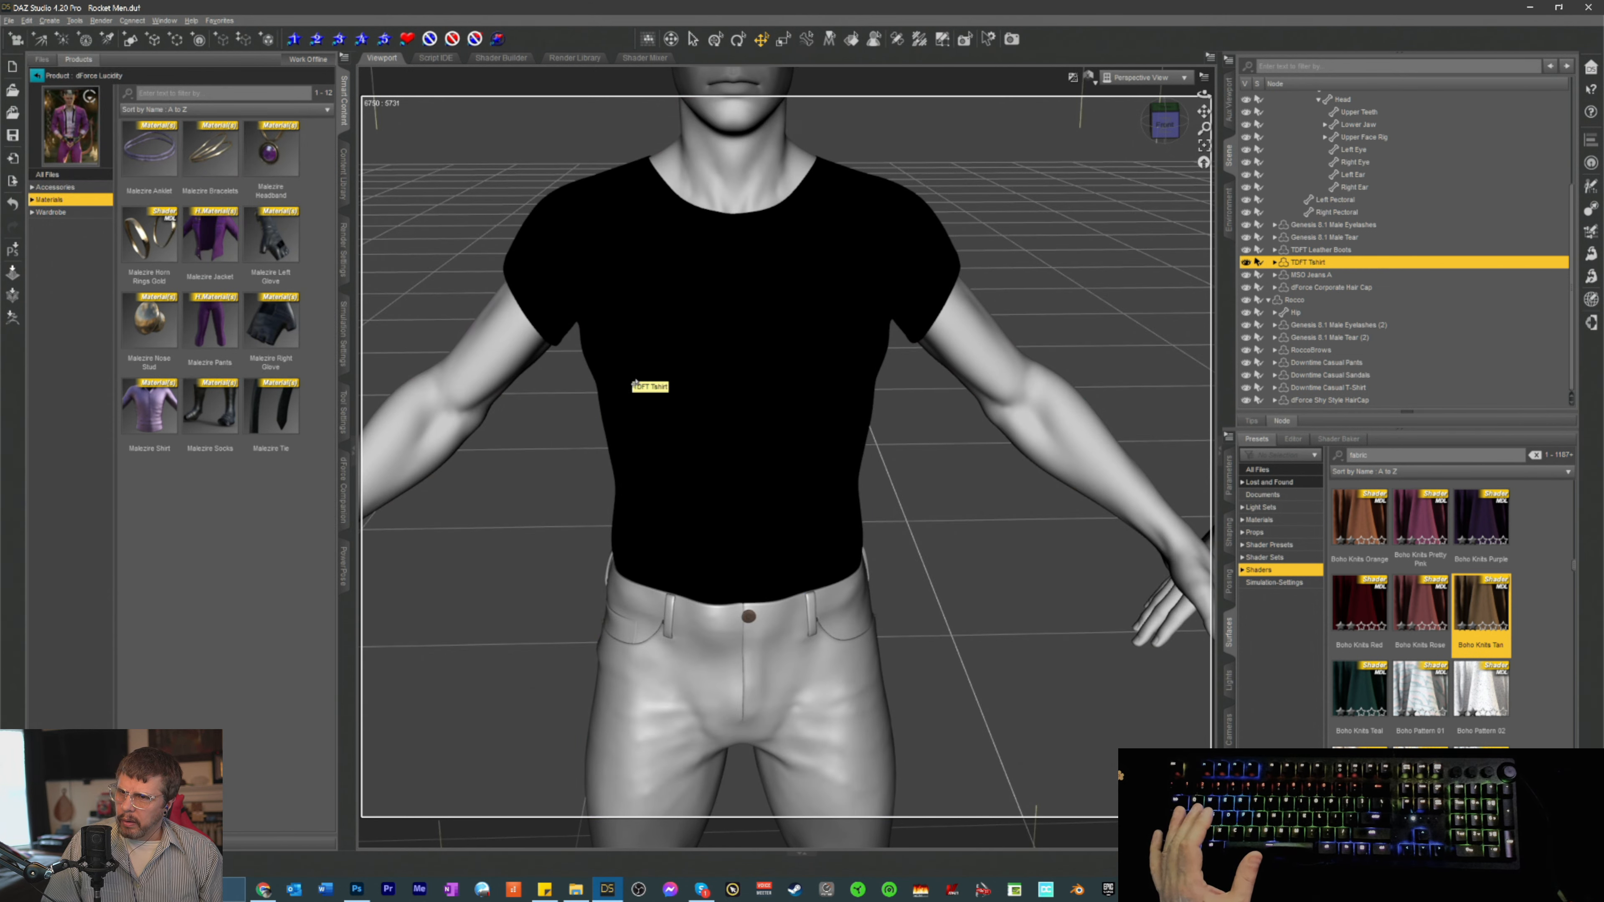
pyautogui.scroll(6, 705, 421)
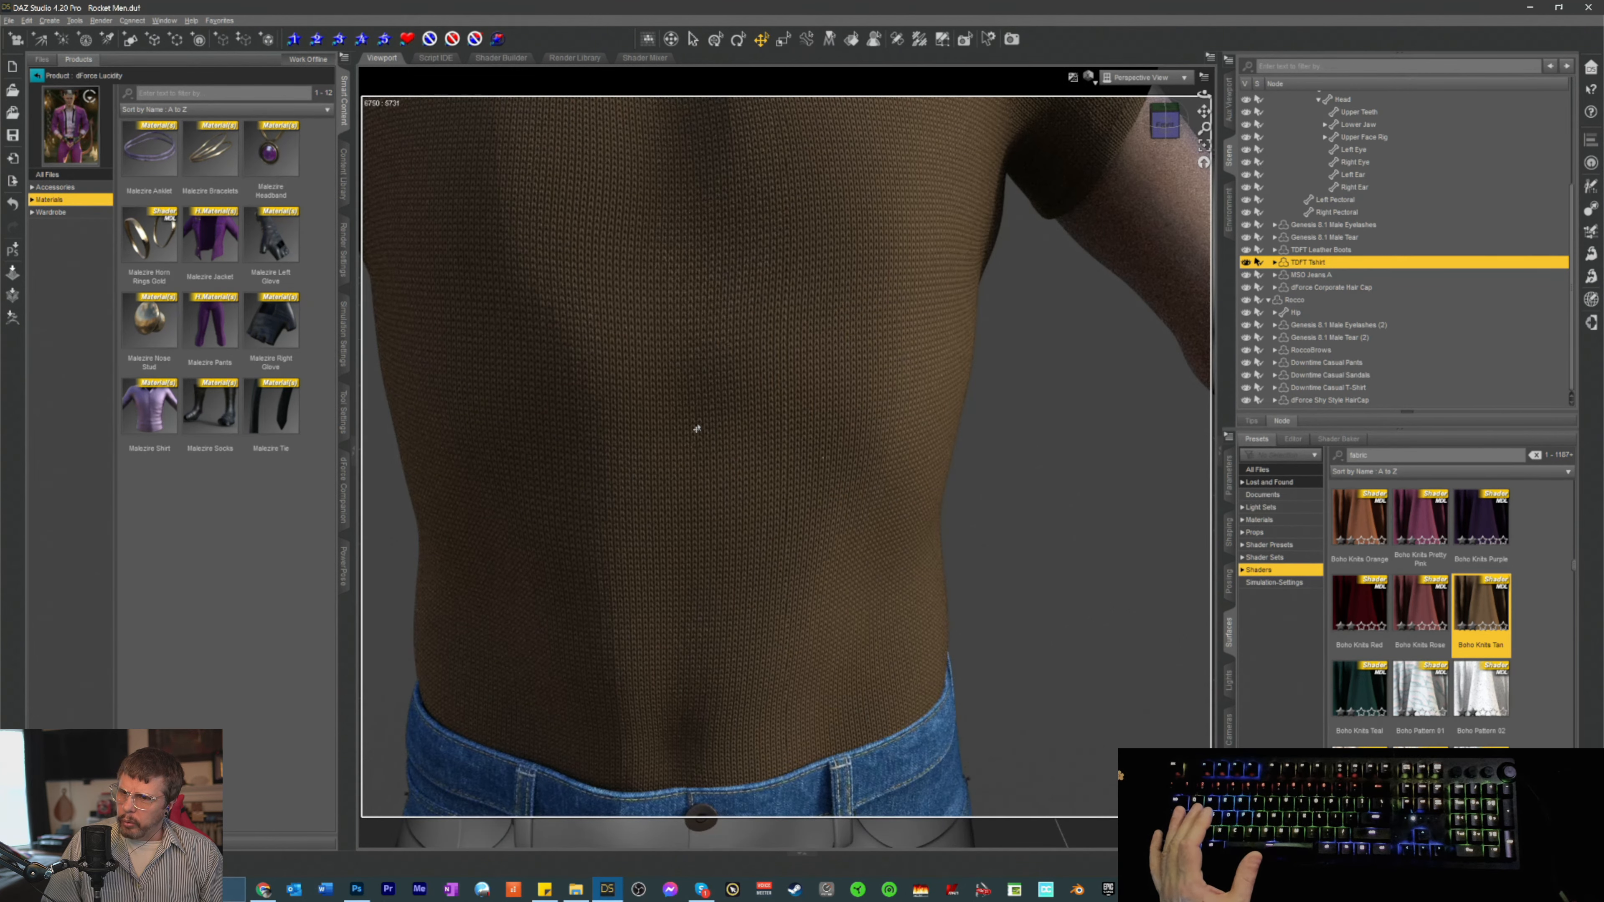
pyautogui.scroll(-8, 697, 429)
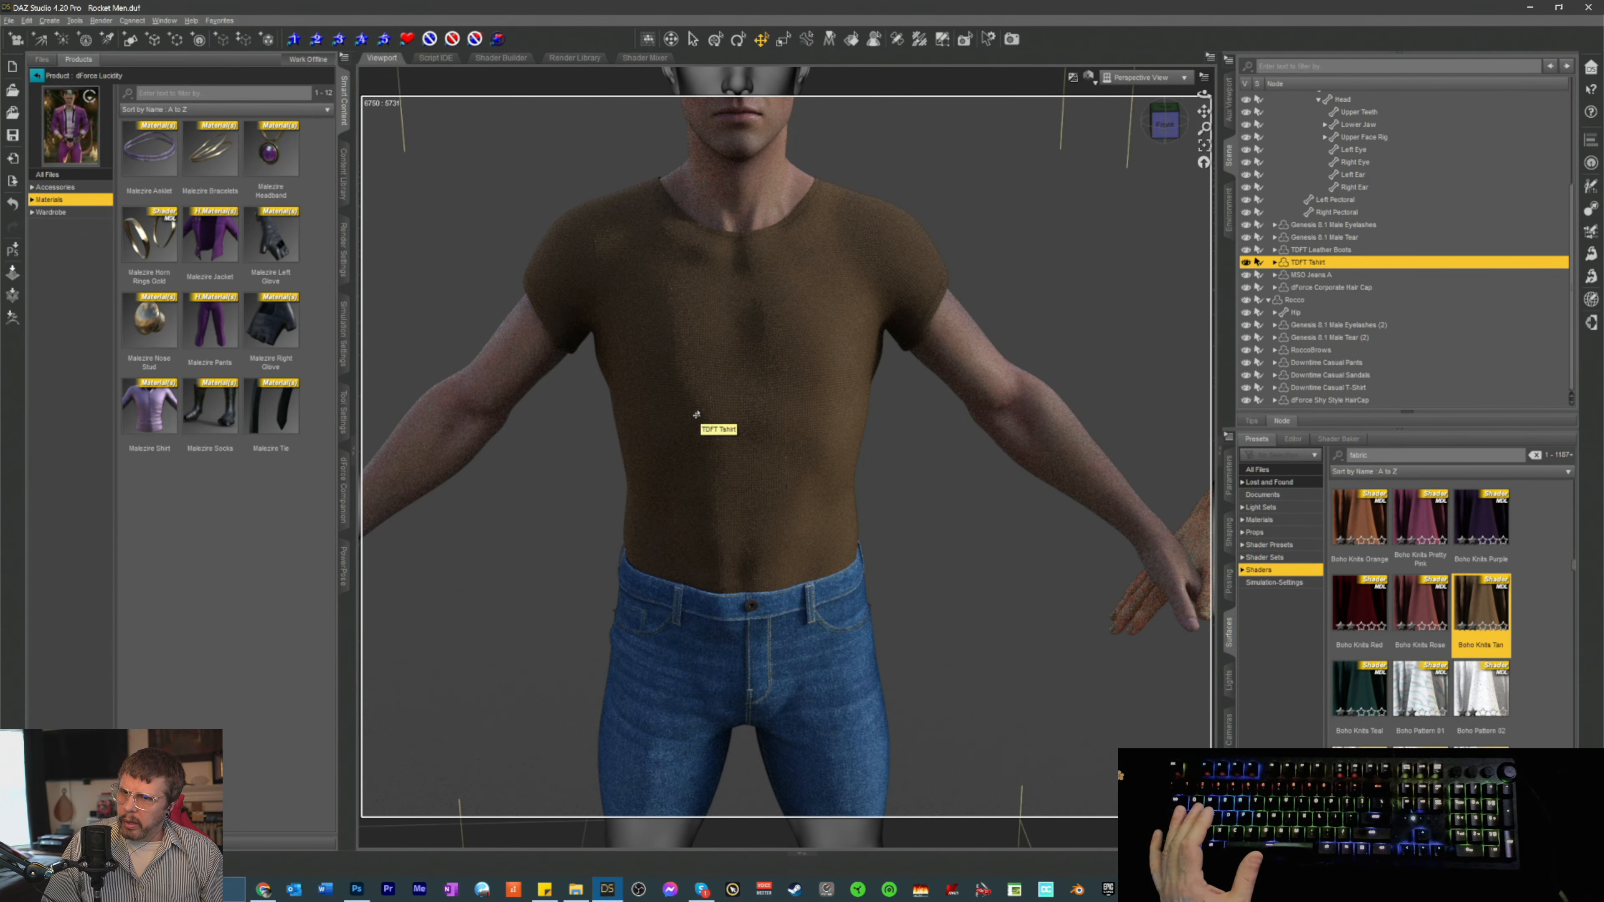
pyautogui.scroll(-3, 697, 414)
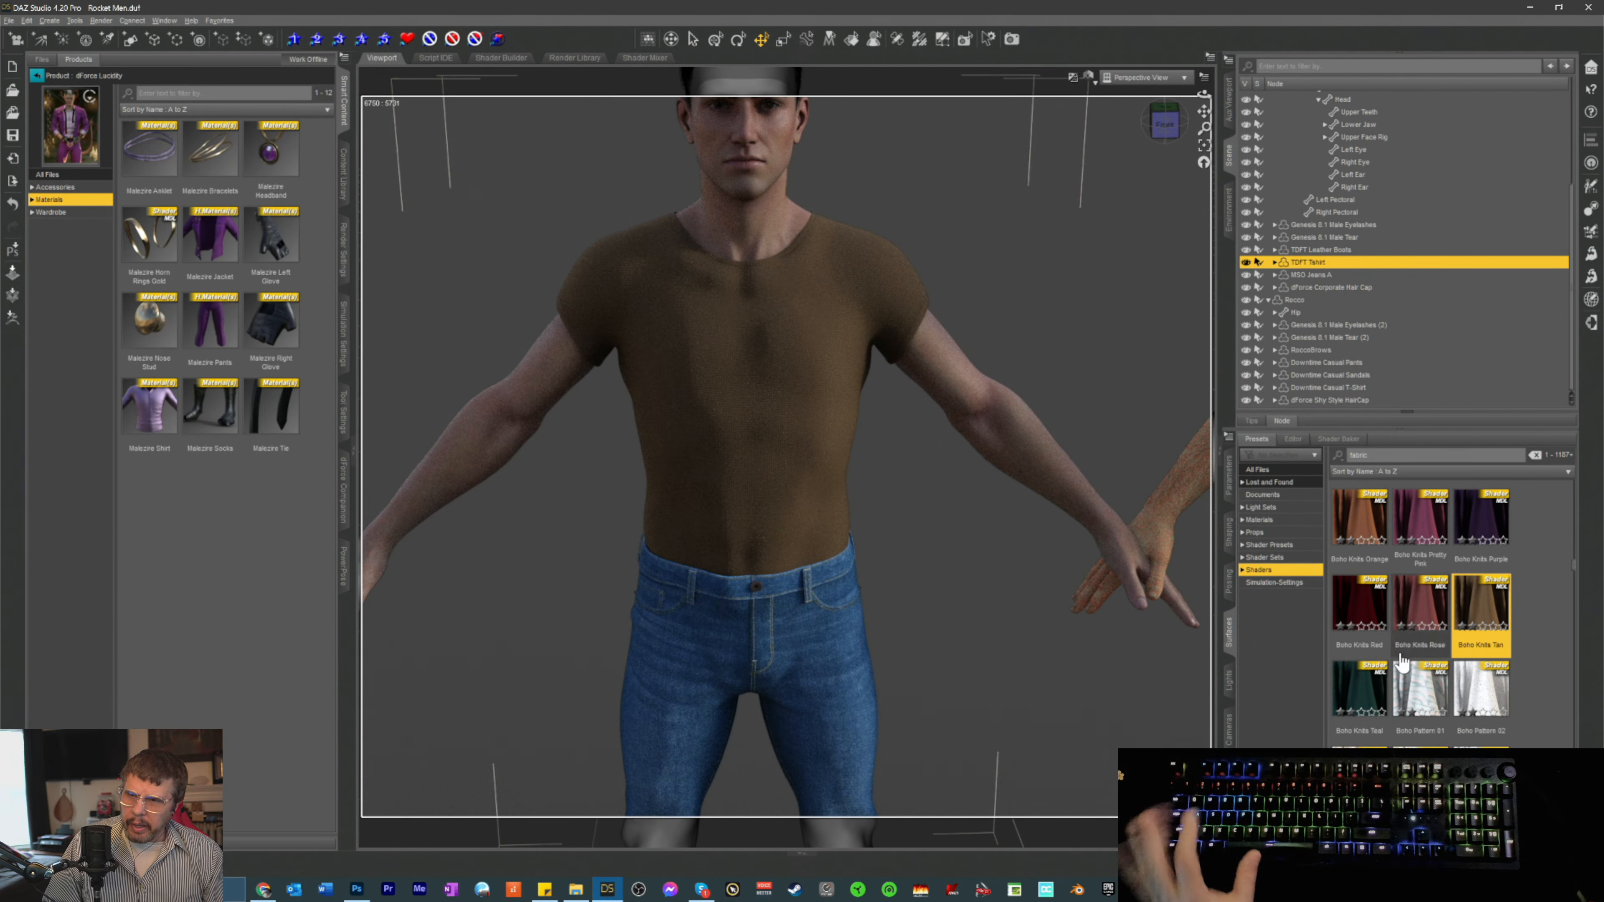
pyautogui.scroll(10, 781, 396)
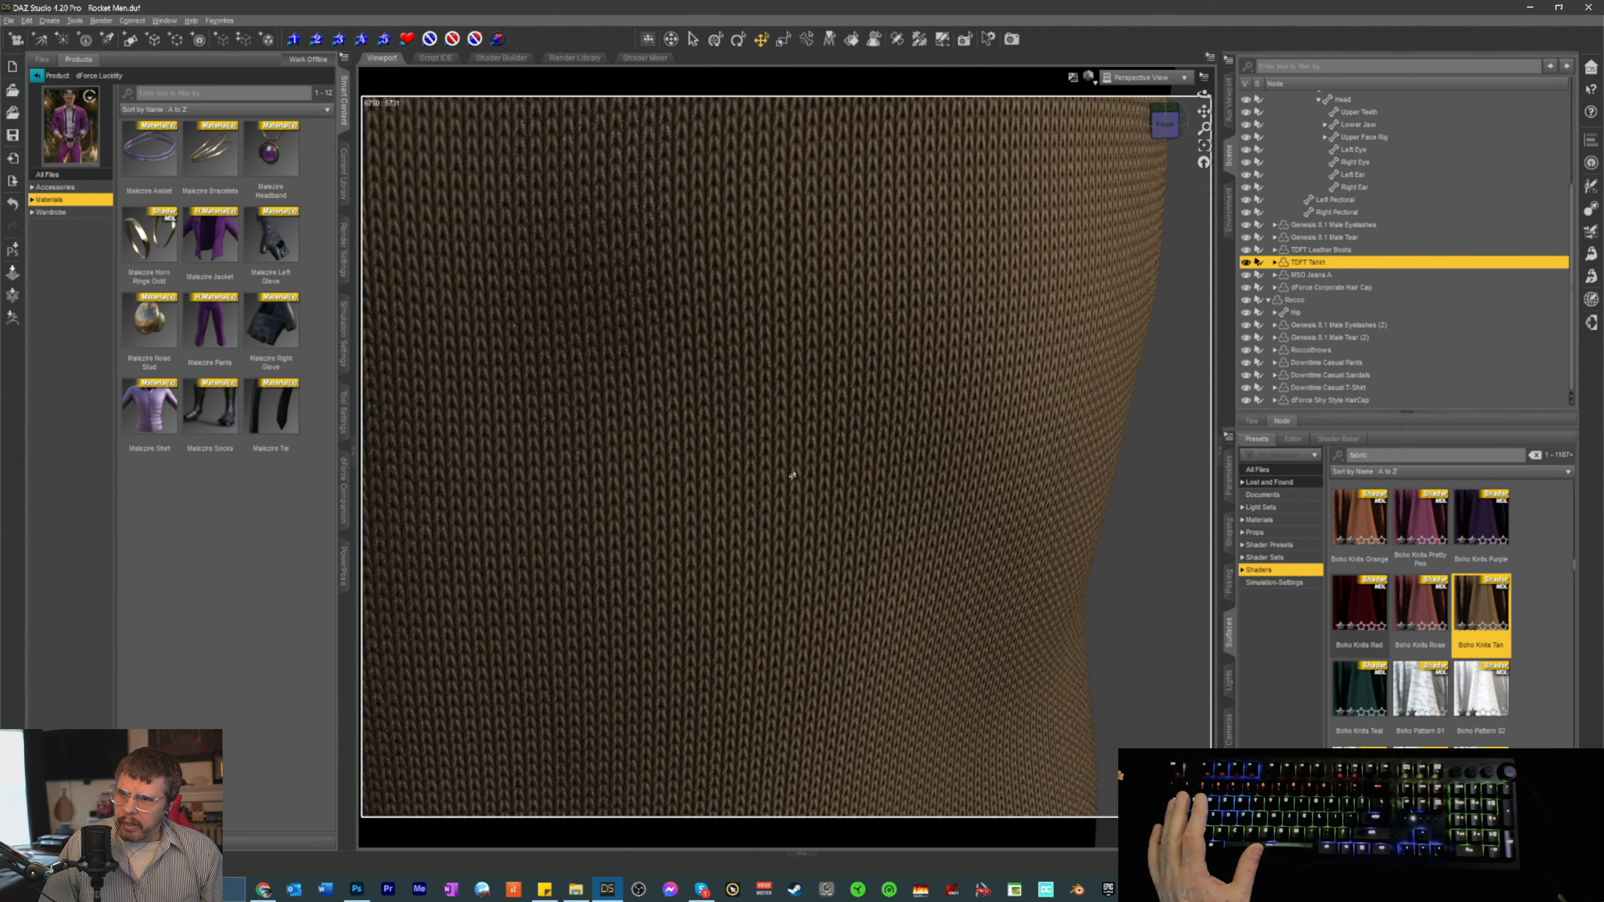
pyautogui.scroll(-10, 793, 475)
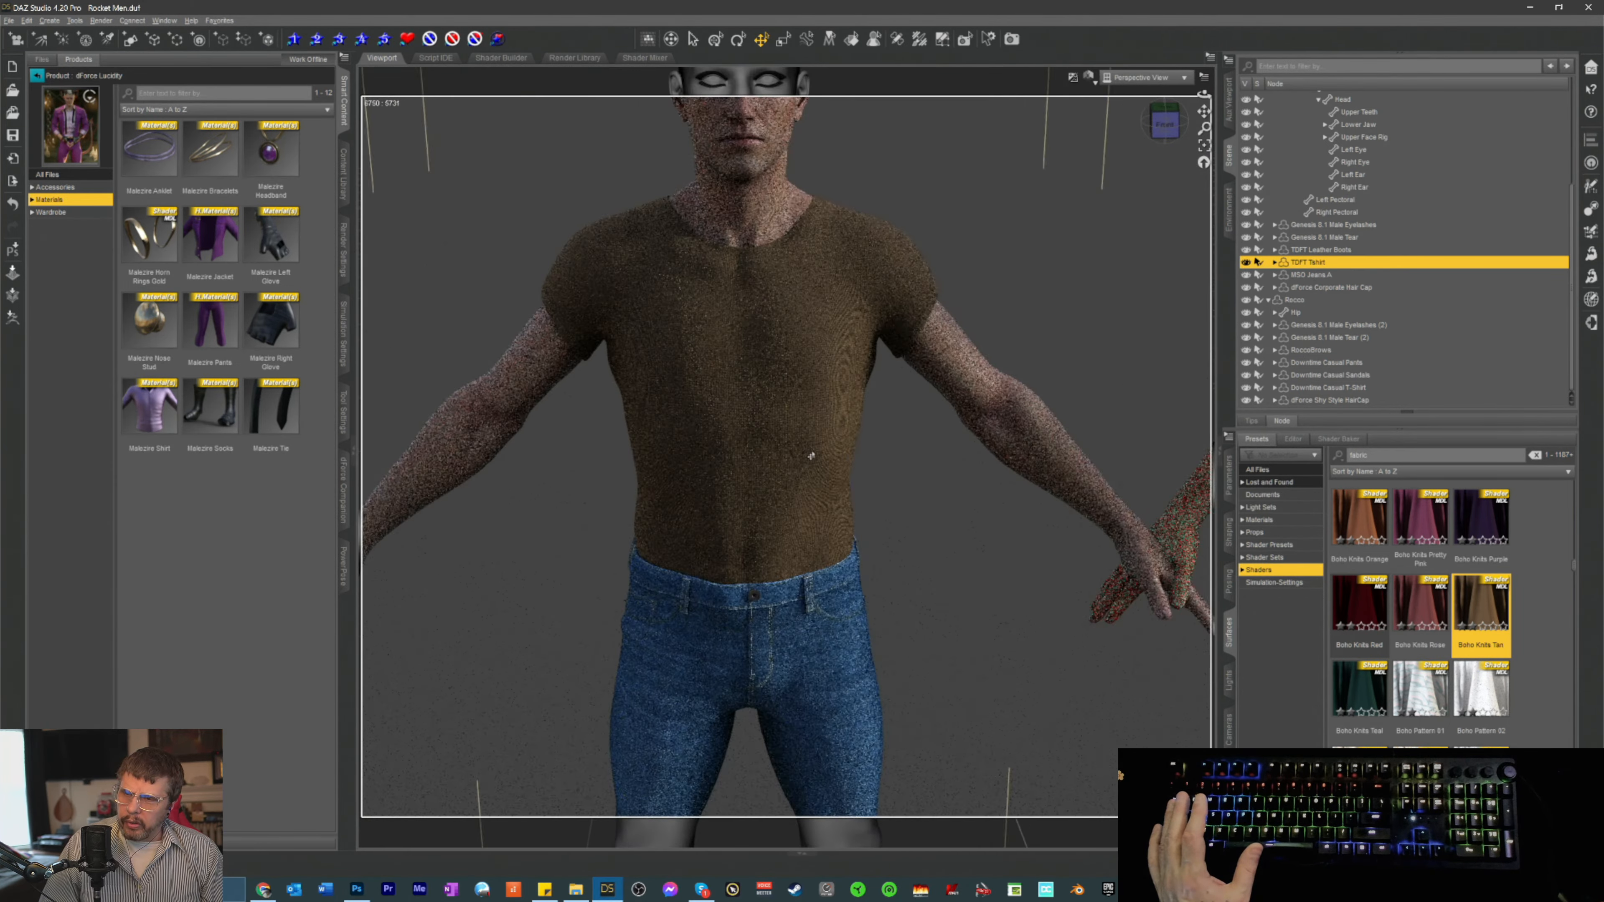
pyautogui.scroll(-5, 811, 456)
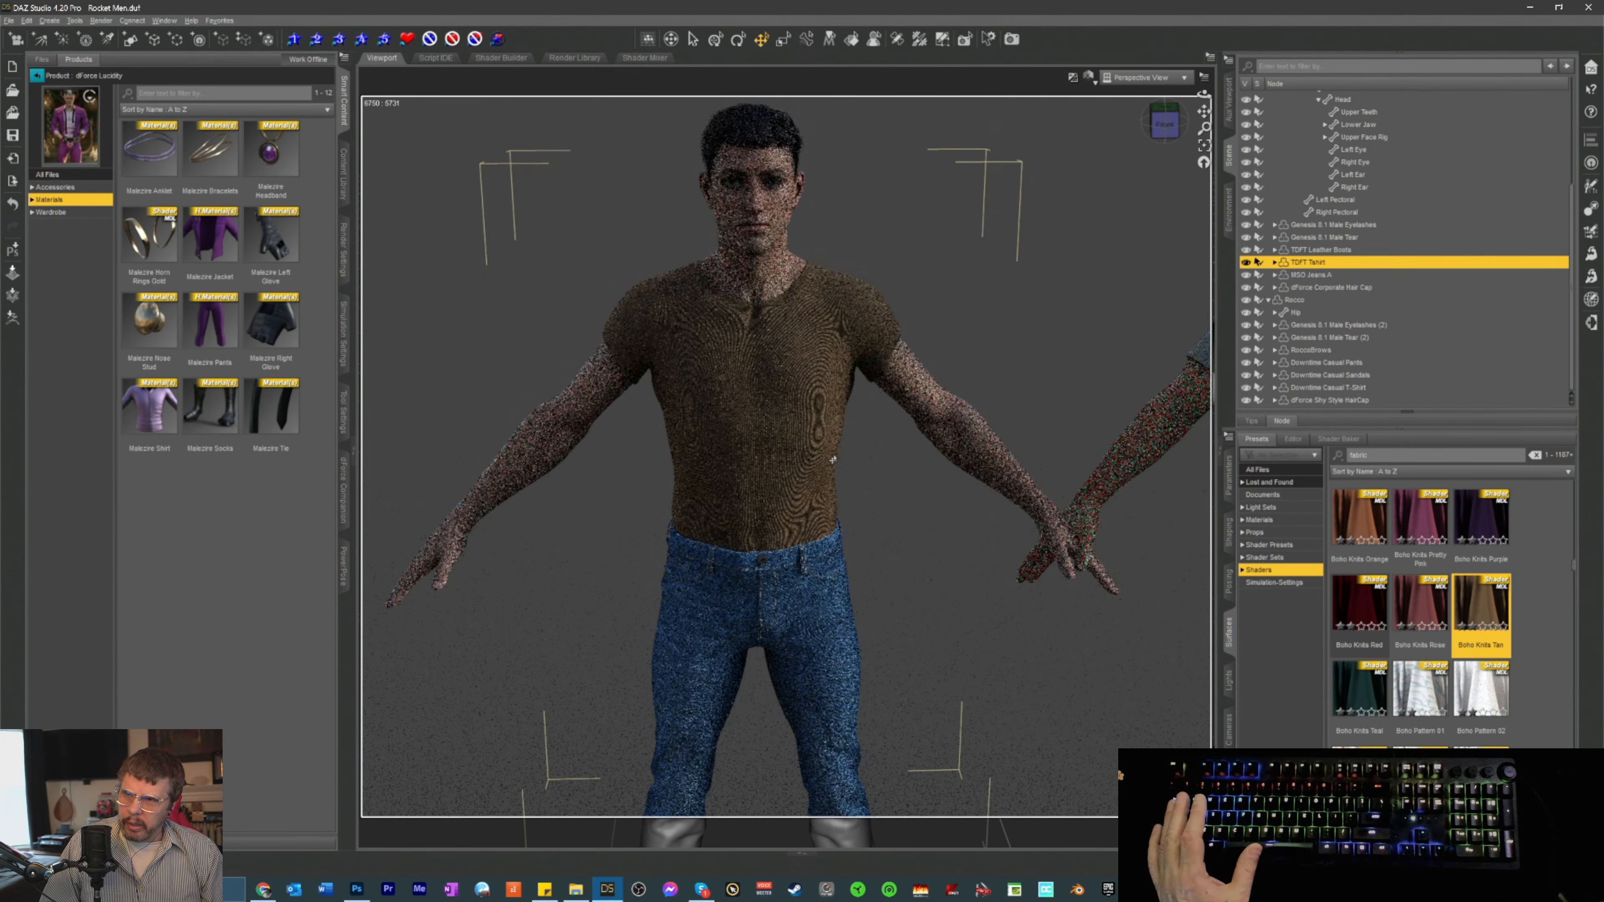
pyautogui.scroll(-3, 771, 369)
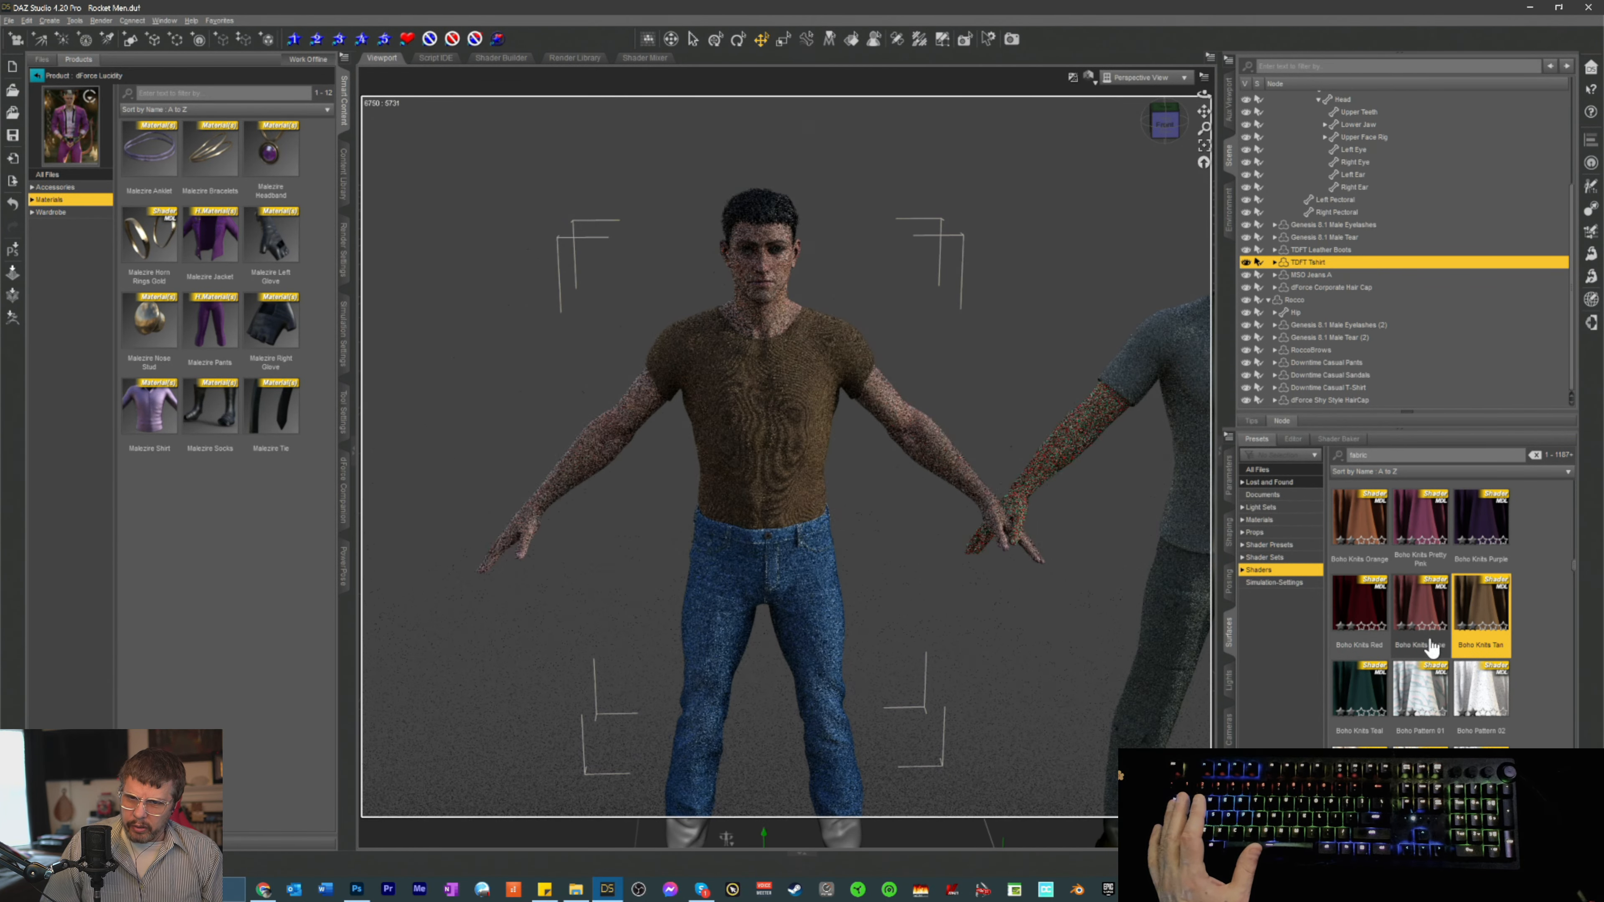
# - Try the Boho Pattern 26 shader on the T-shirt and replace it with Boho Pattern 22
pyautogui.scroll(-5, 1431, 647)
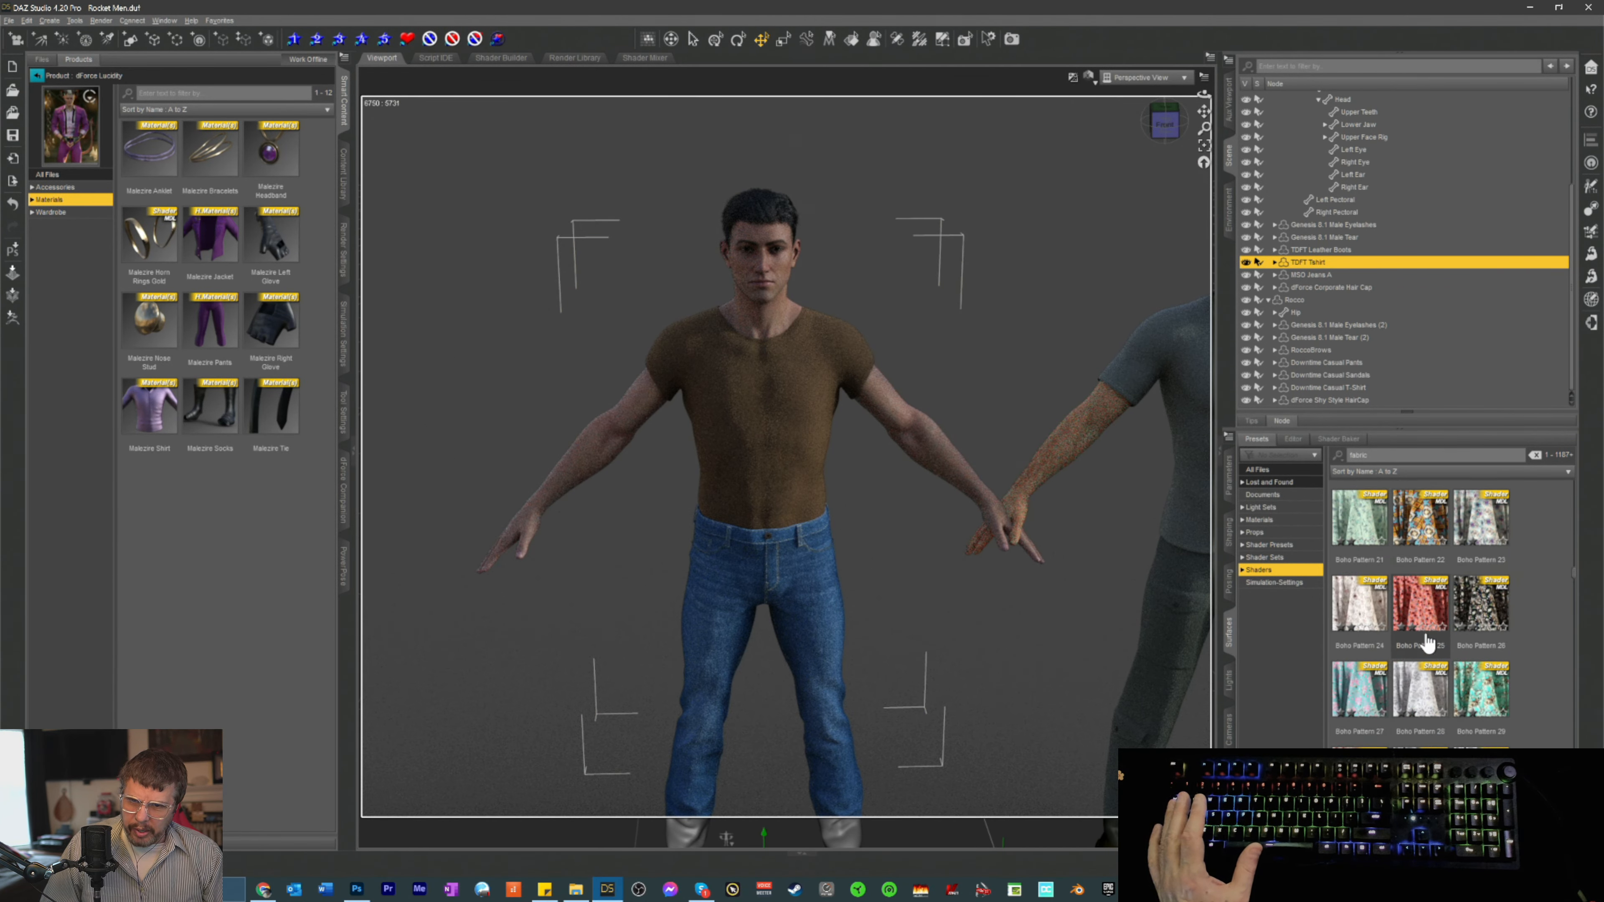
pyautogui.click(1488, 614)
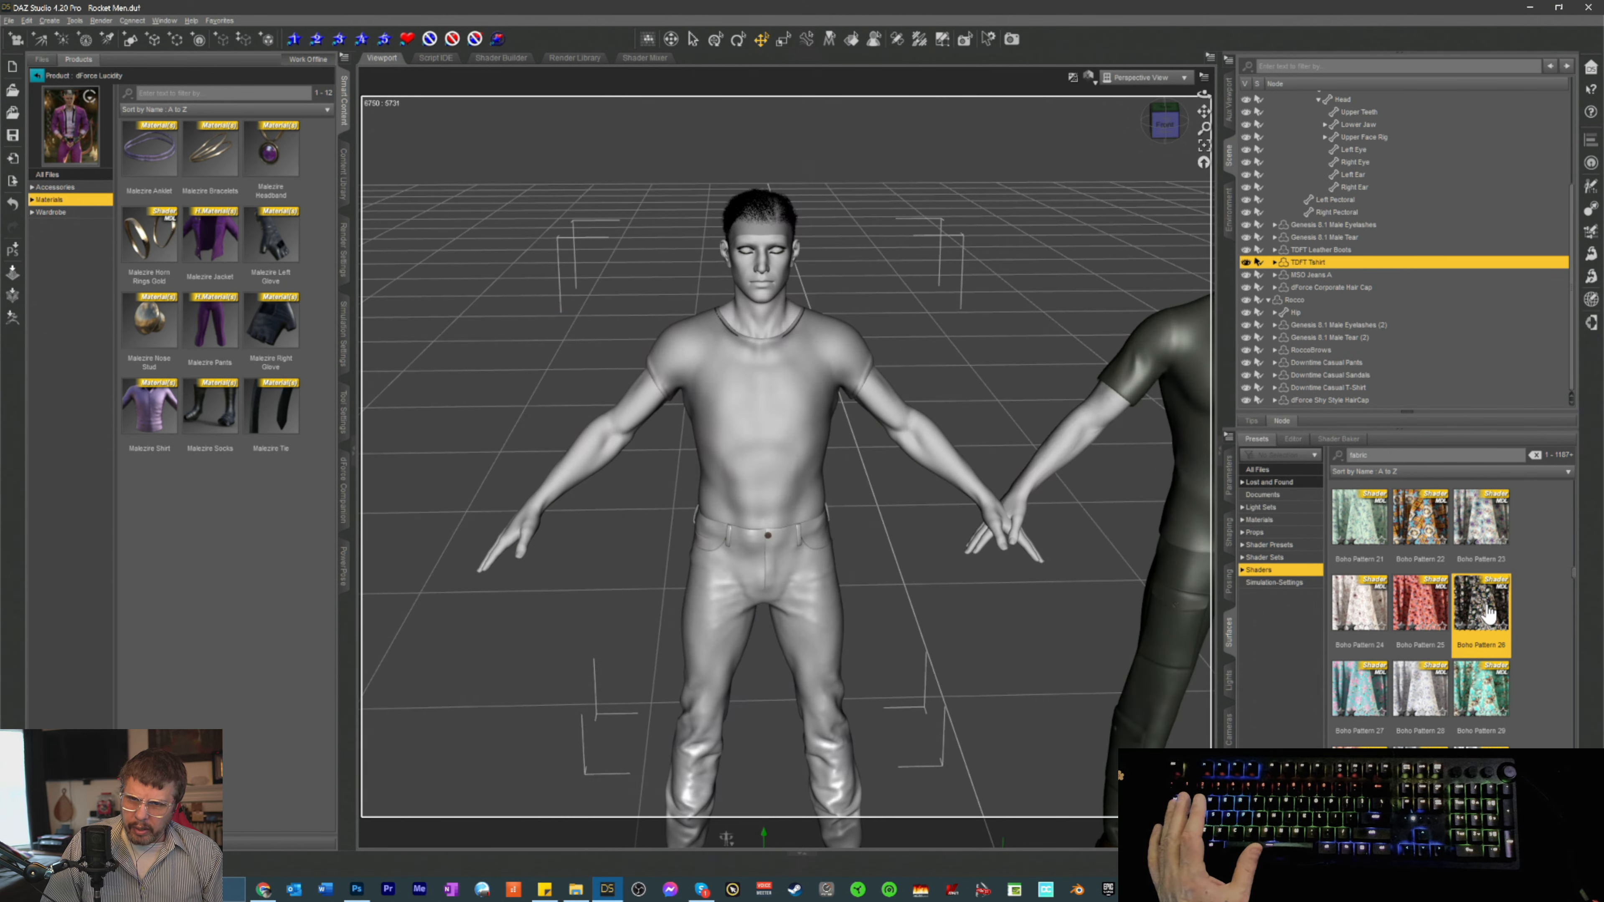
pyautogui.moveTo(1488, 614)
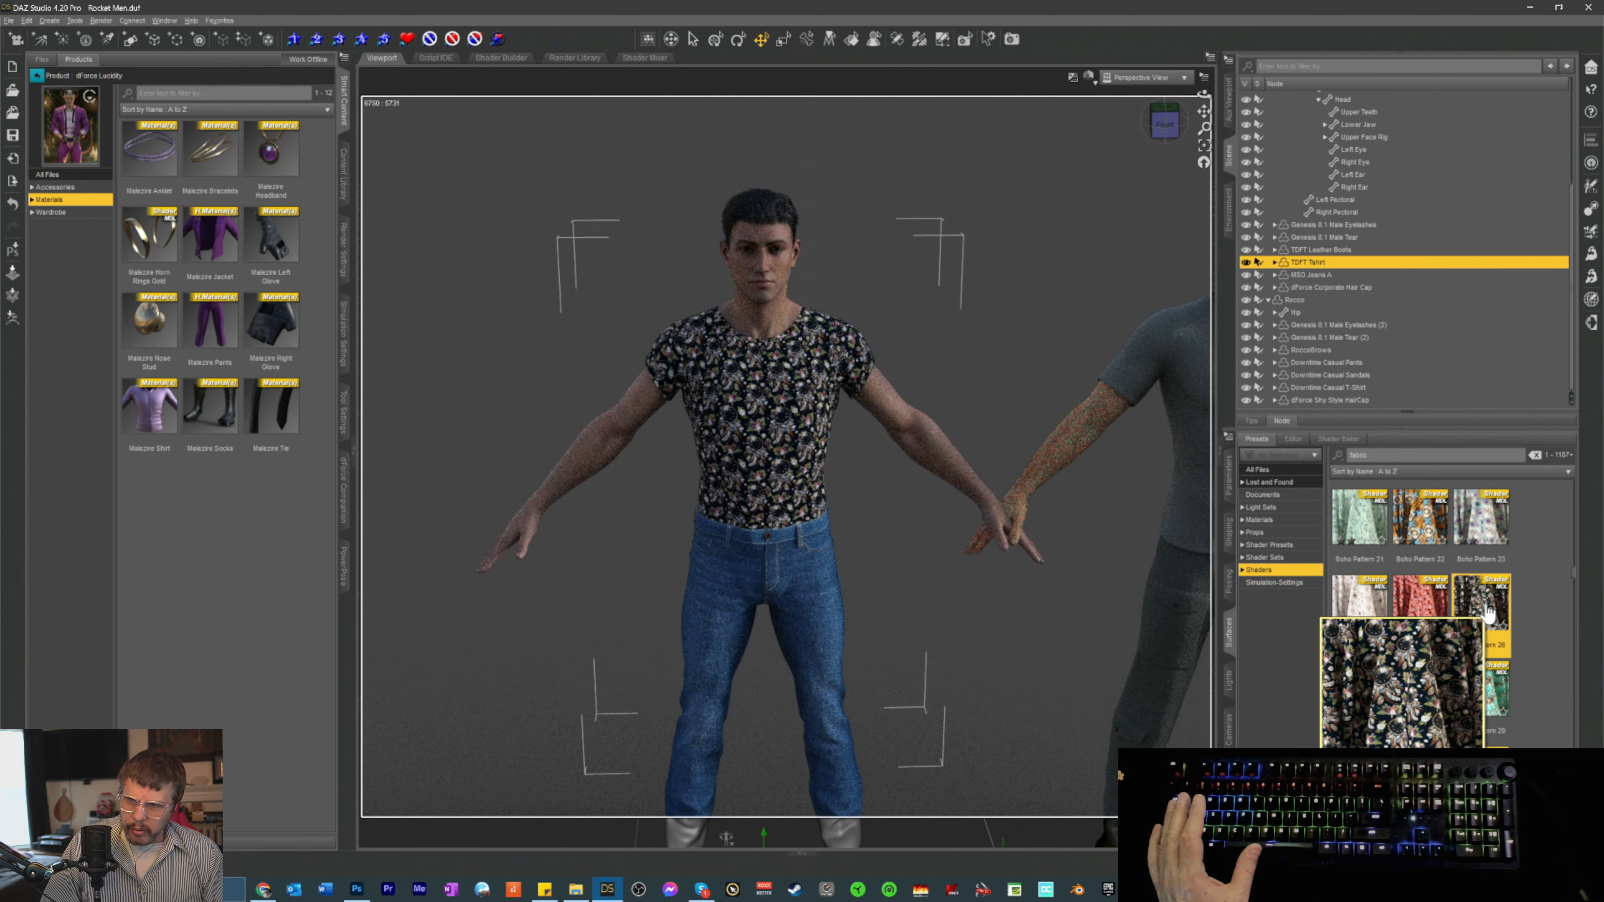
pyautogui.doubleClick(1417, 528)
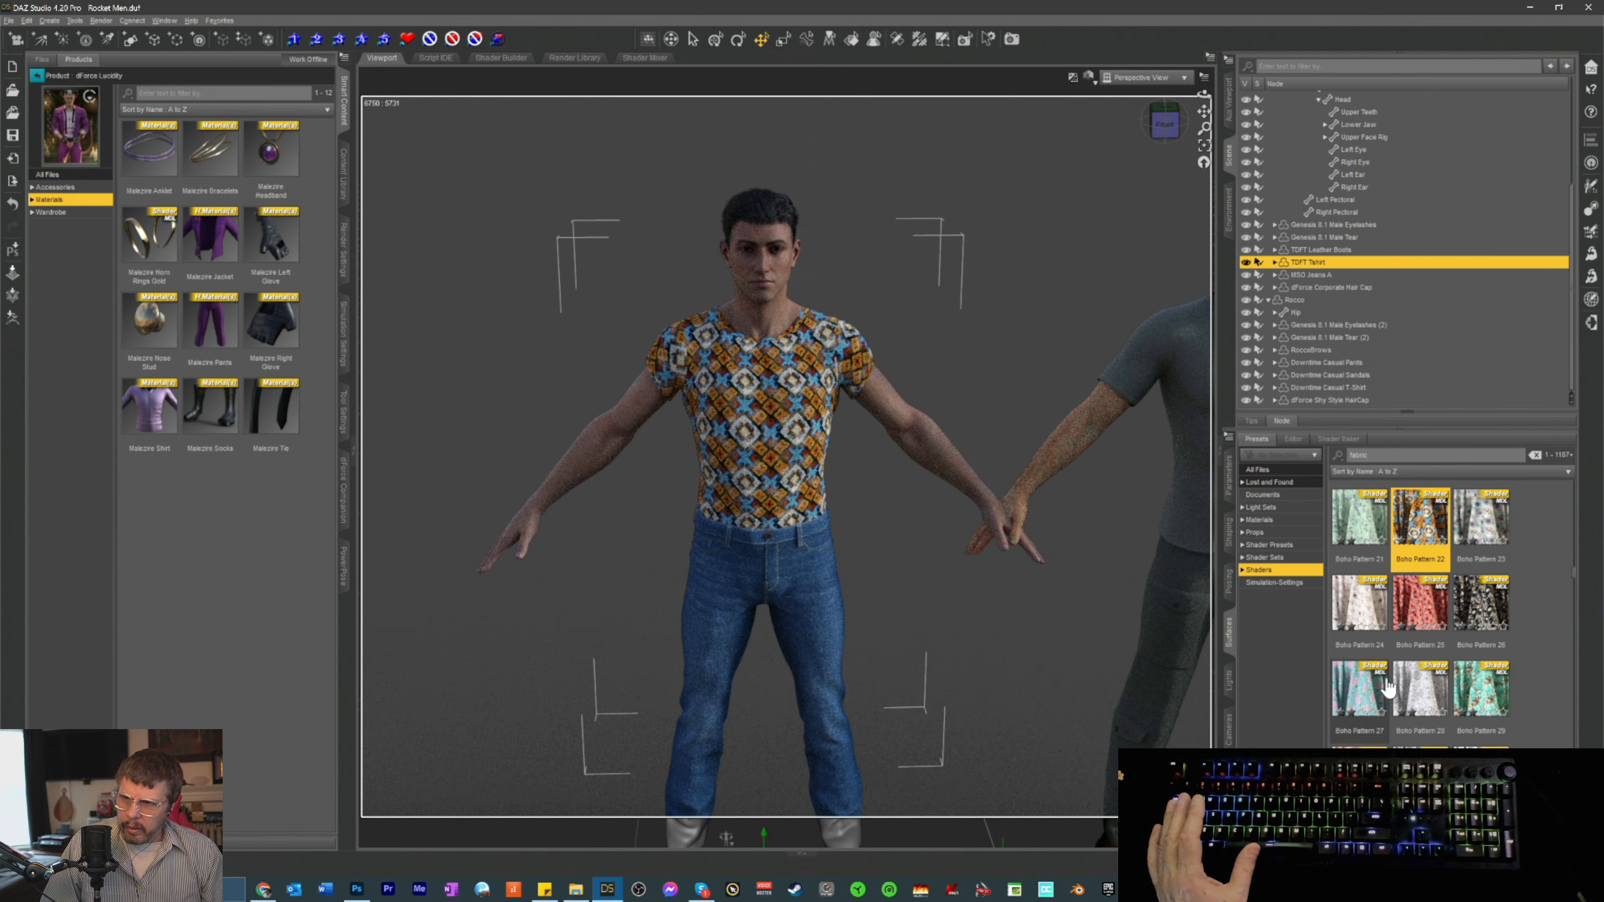
# - Try the Boho Pattern Silk 03 shader on the T-shirt and replace it with Boho Pattern Silk 30
pyautogui.scroll(-3, 1387, 688)
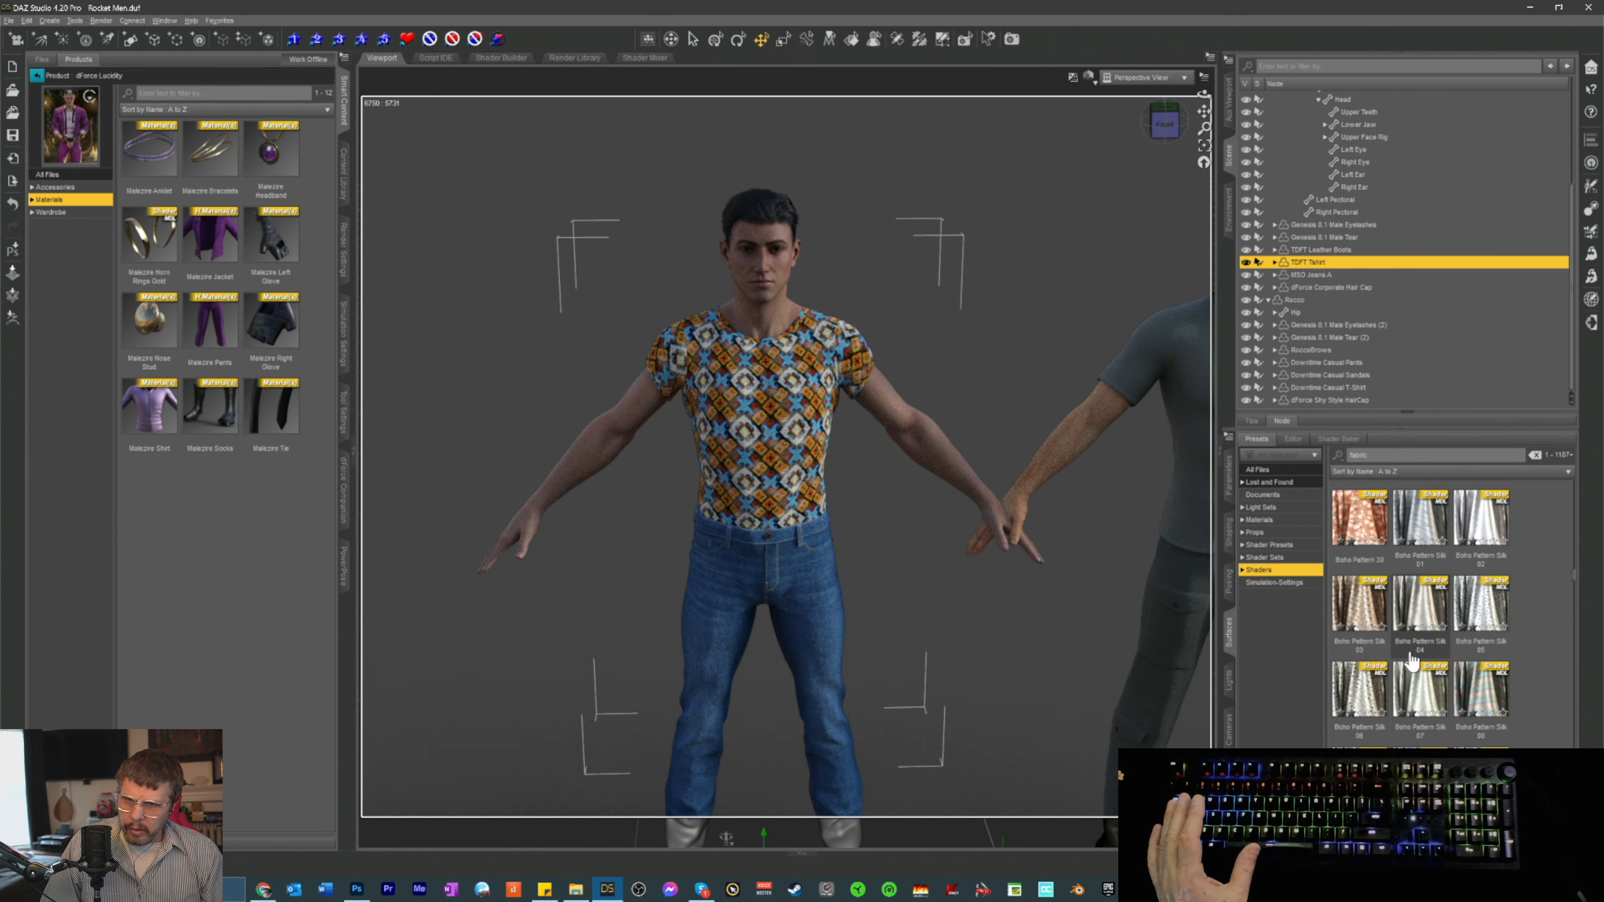
pyautogui.doubleClick(1358, 612)
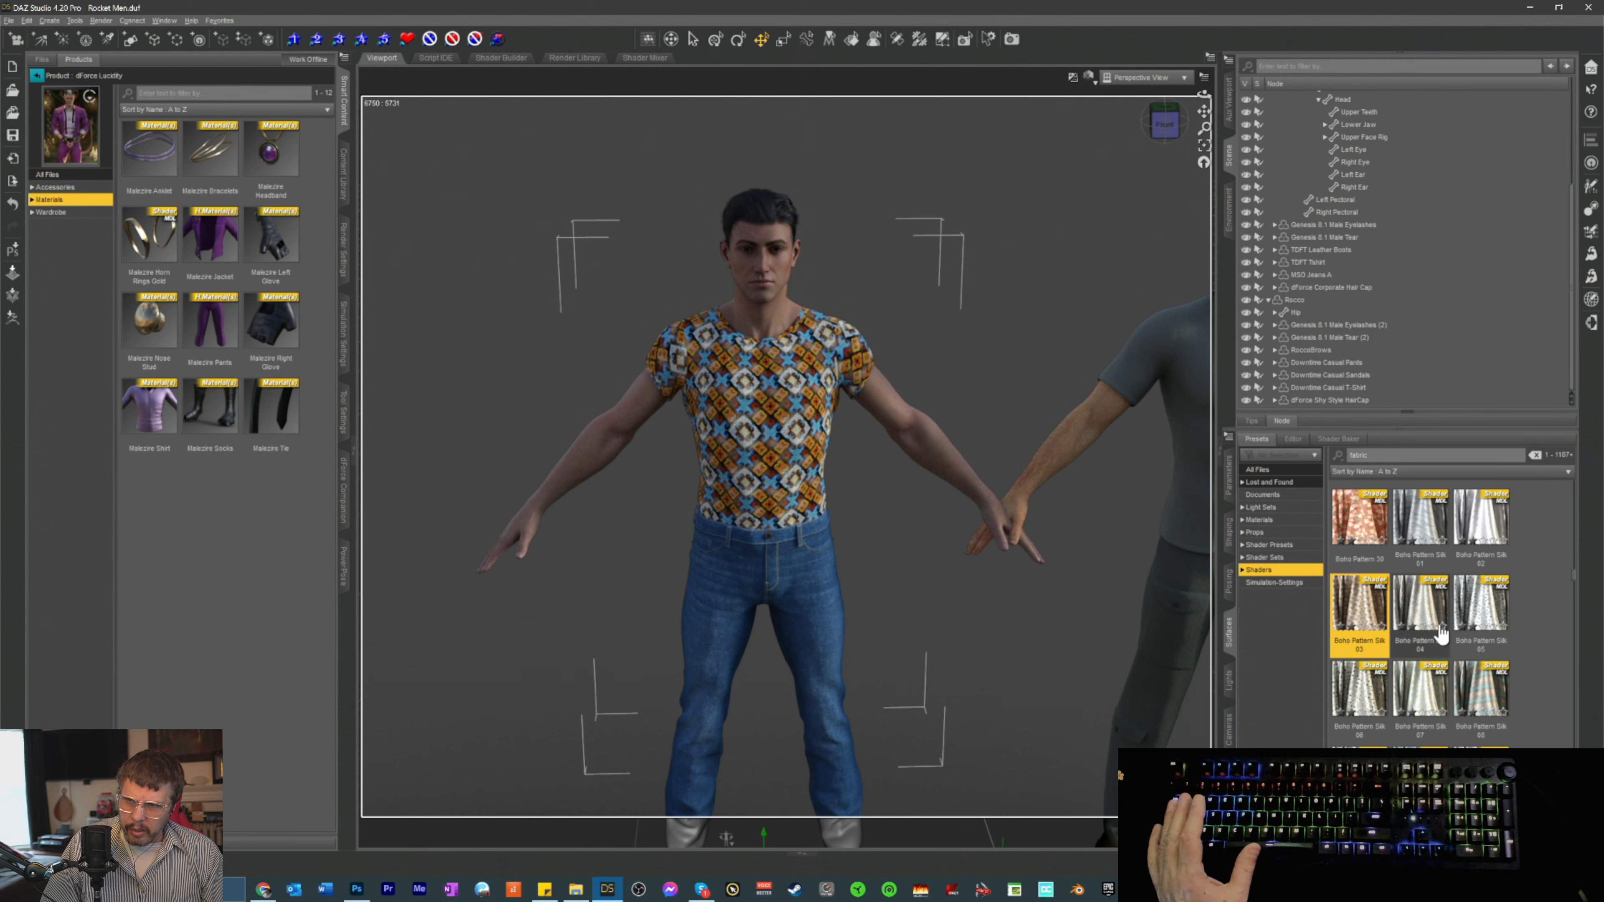
pyautogui.moveTo(1442, 634)
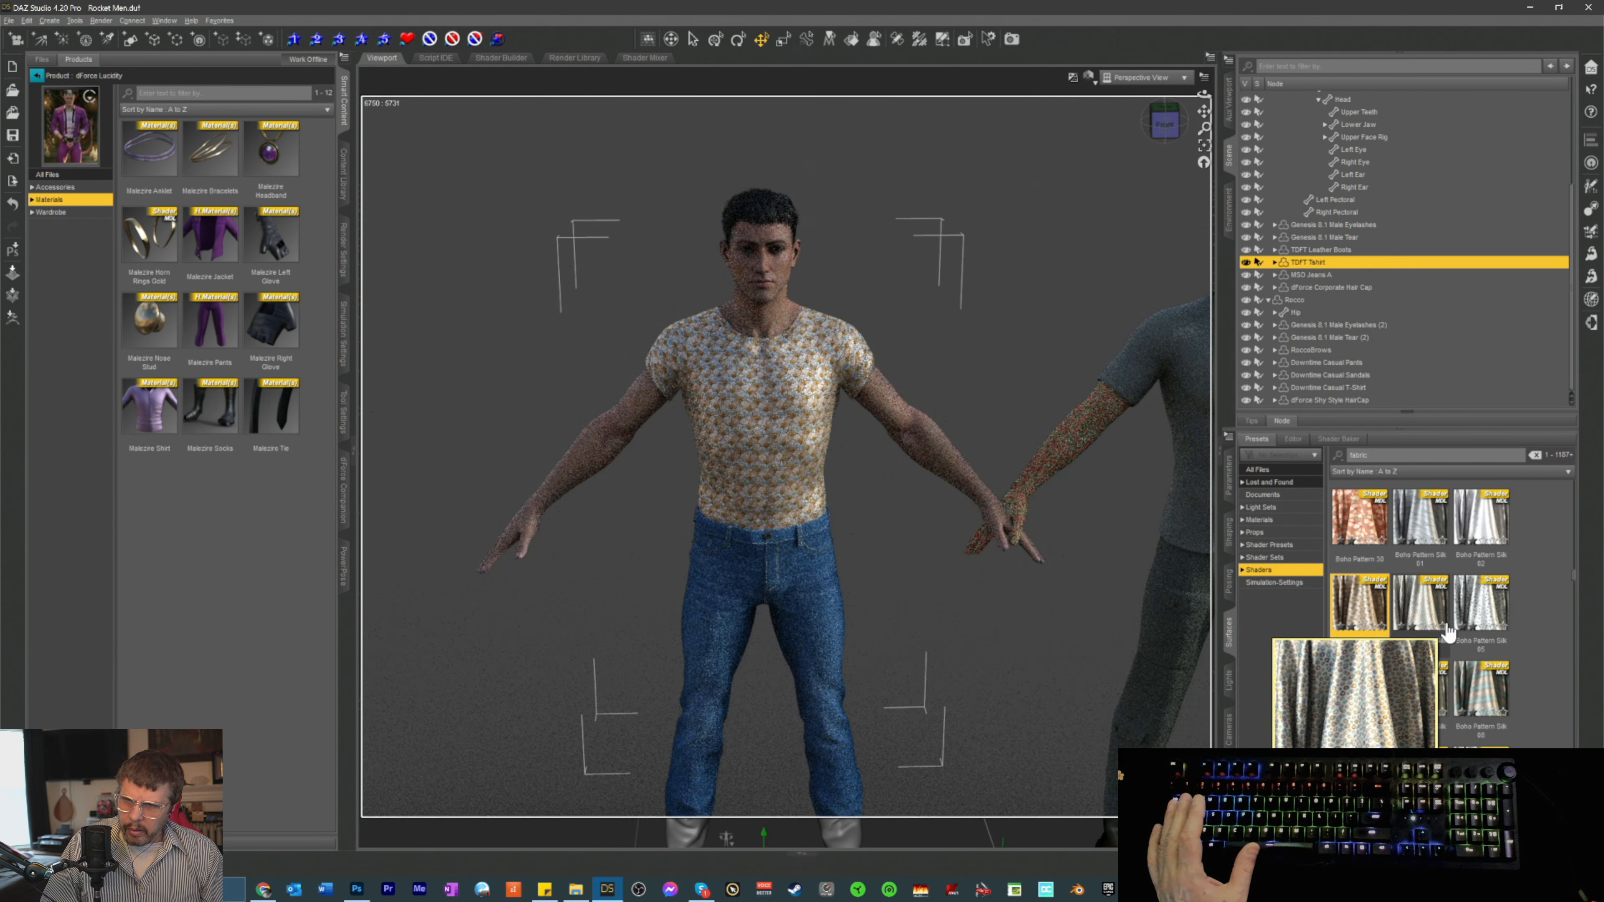
pyautogui.scroll(-6, 1446, 632)
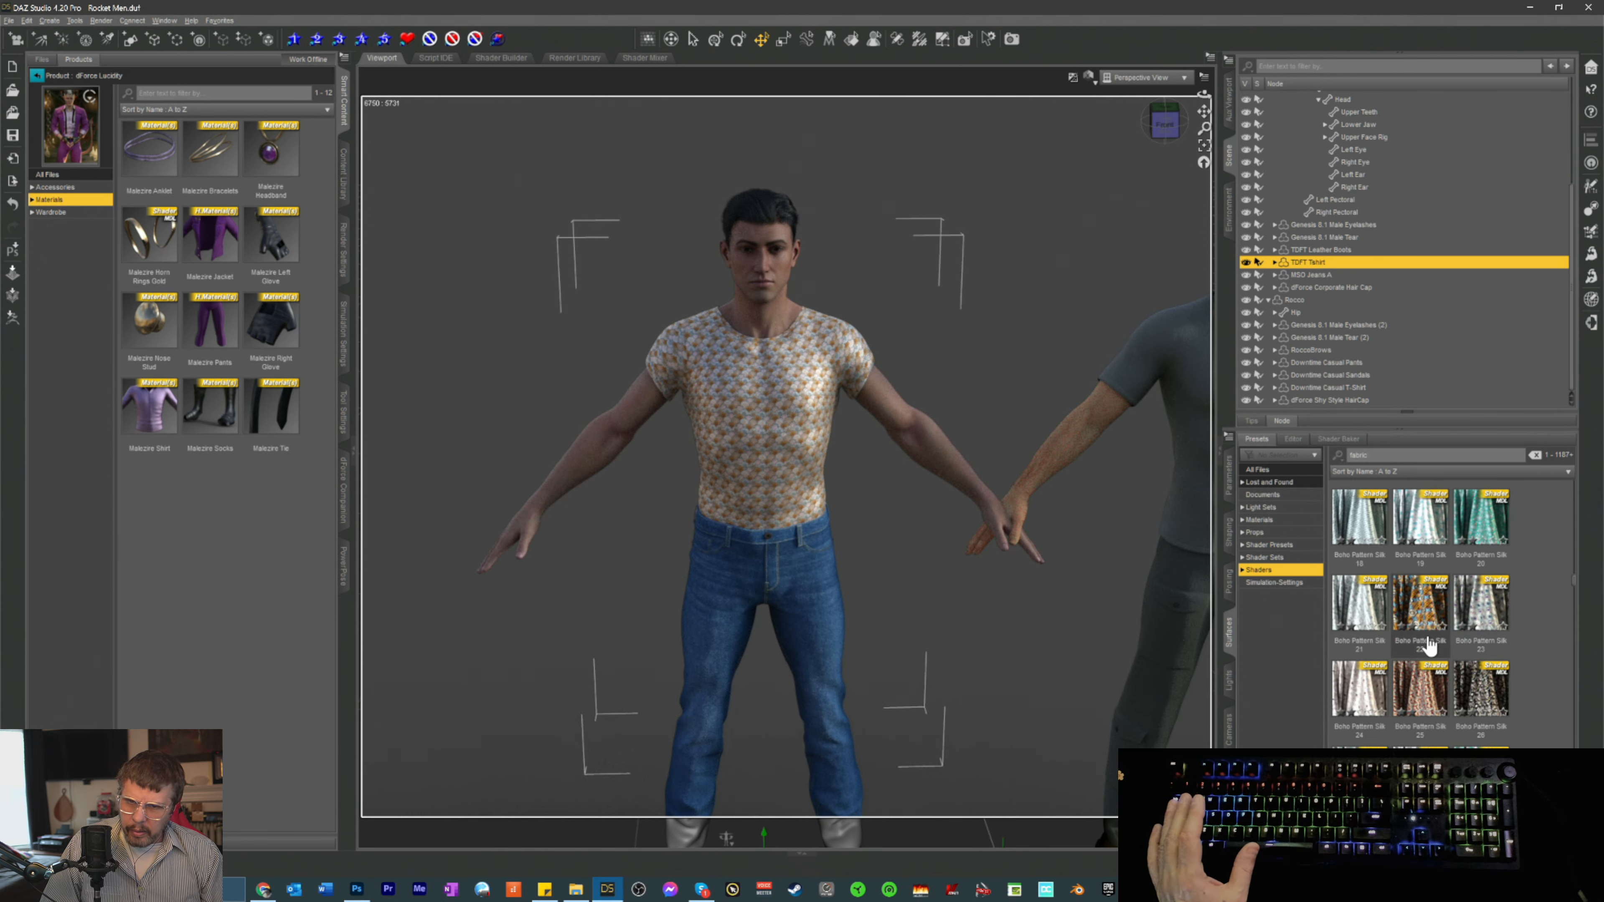
pyautogui.scroll(-3, 1430, 650)
pyautogui.click(1357, 625)
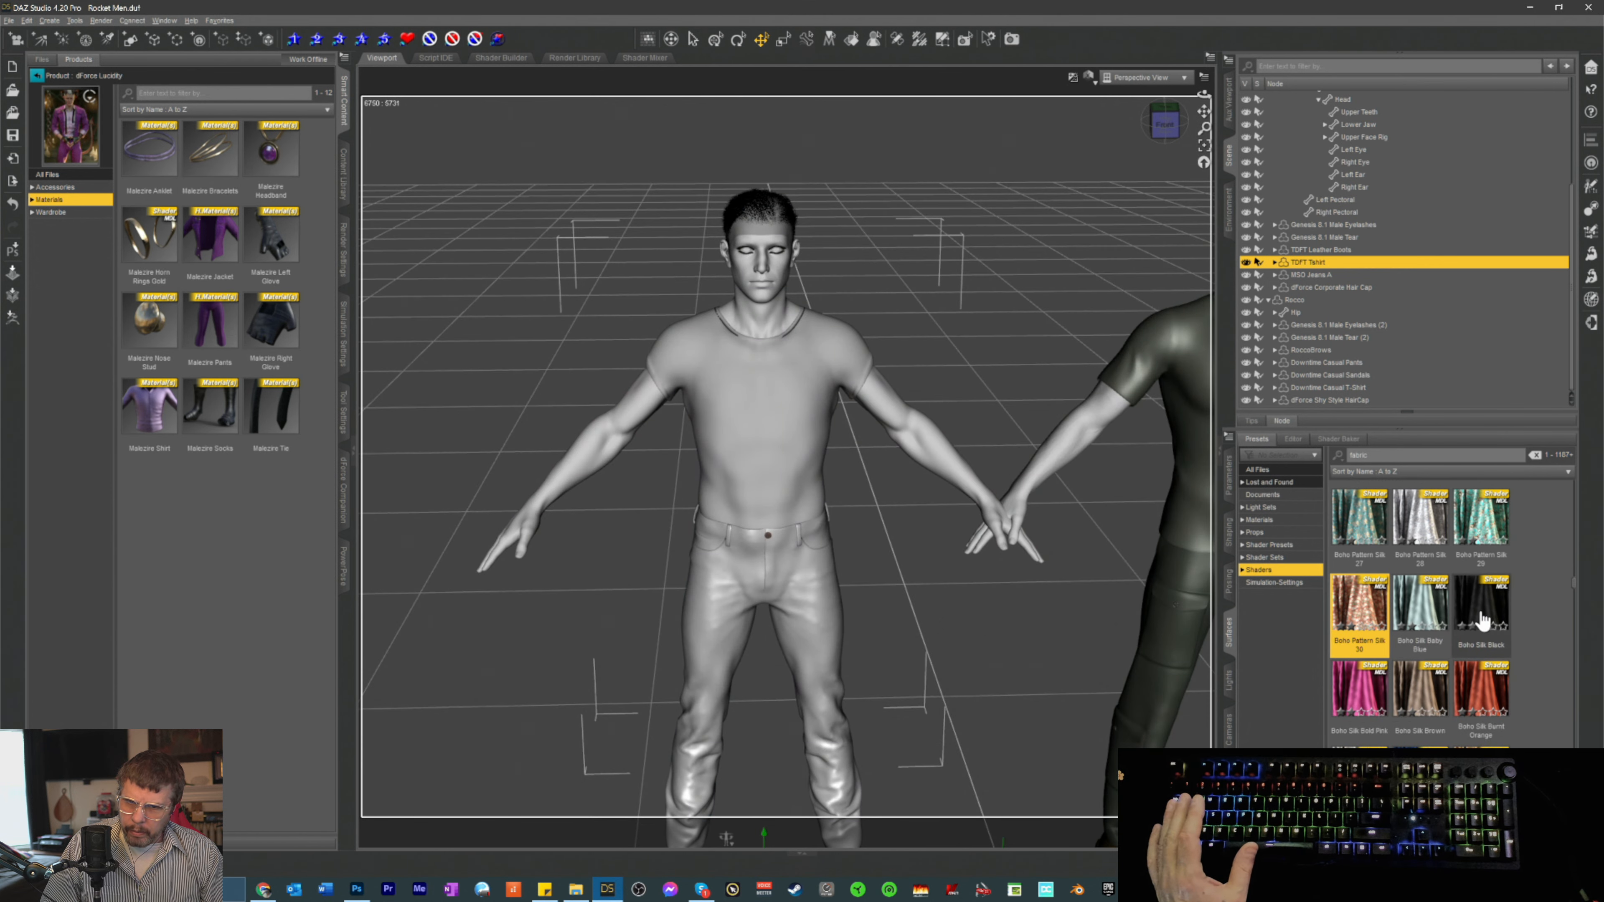
# - Try the Boho Silk Deep Blue shader on the T-shirt
pyautogui.moveTo(1484, 621)
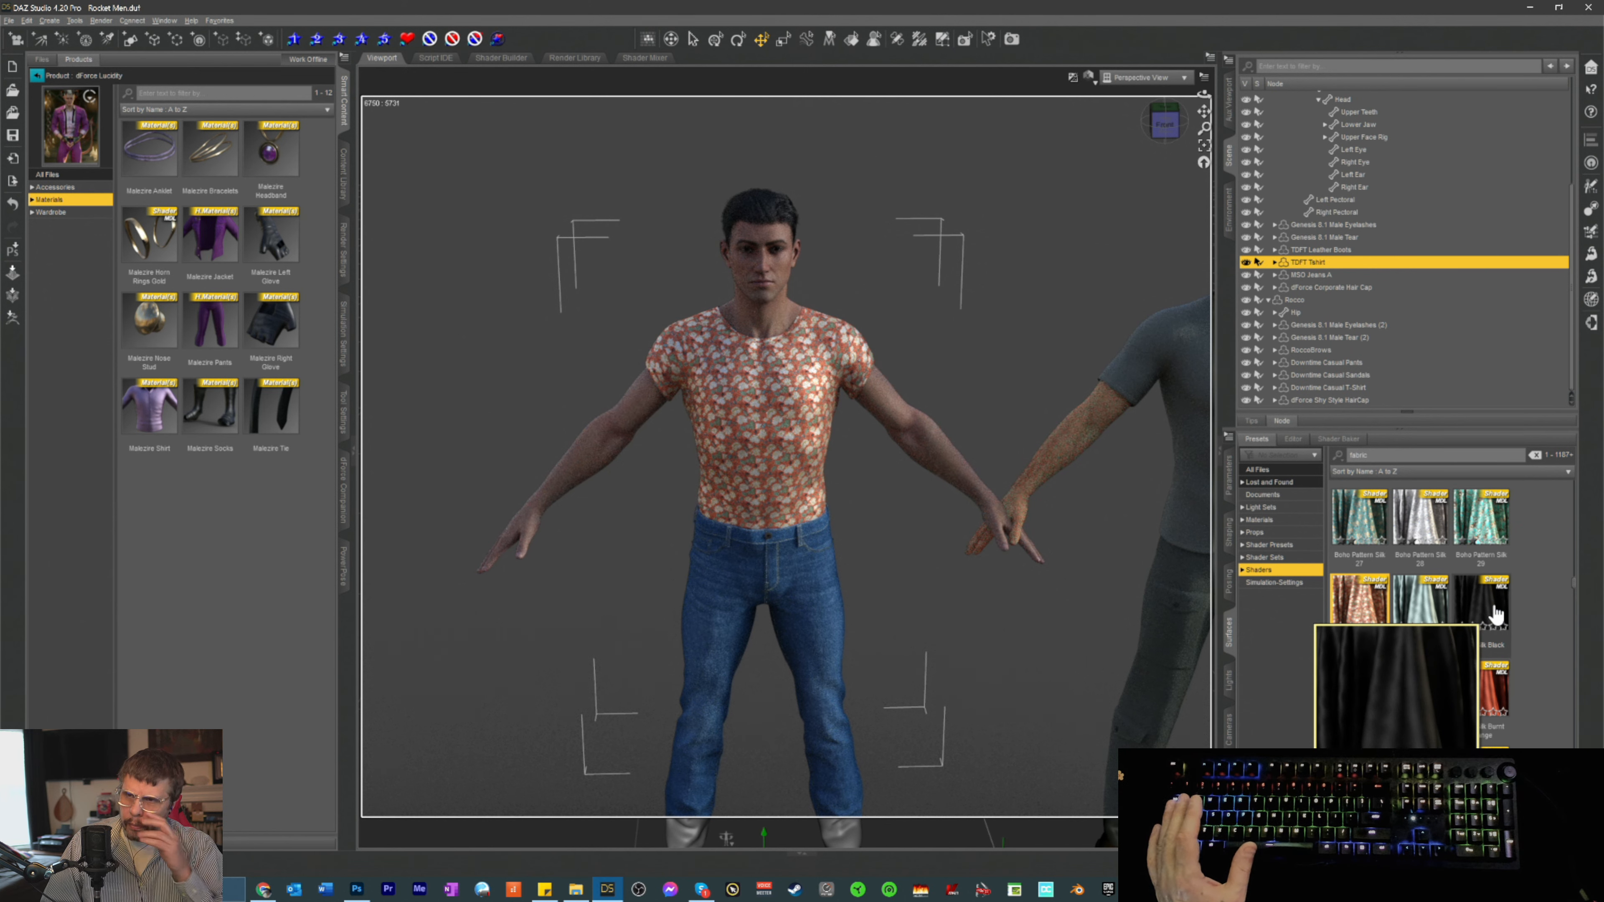
pyautogui.scroll(-3, 1483, 594)
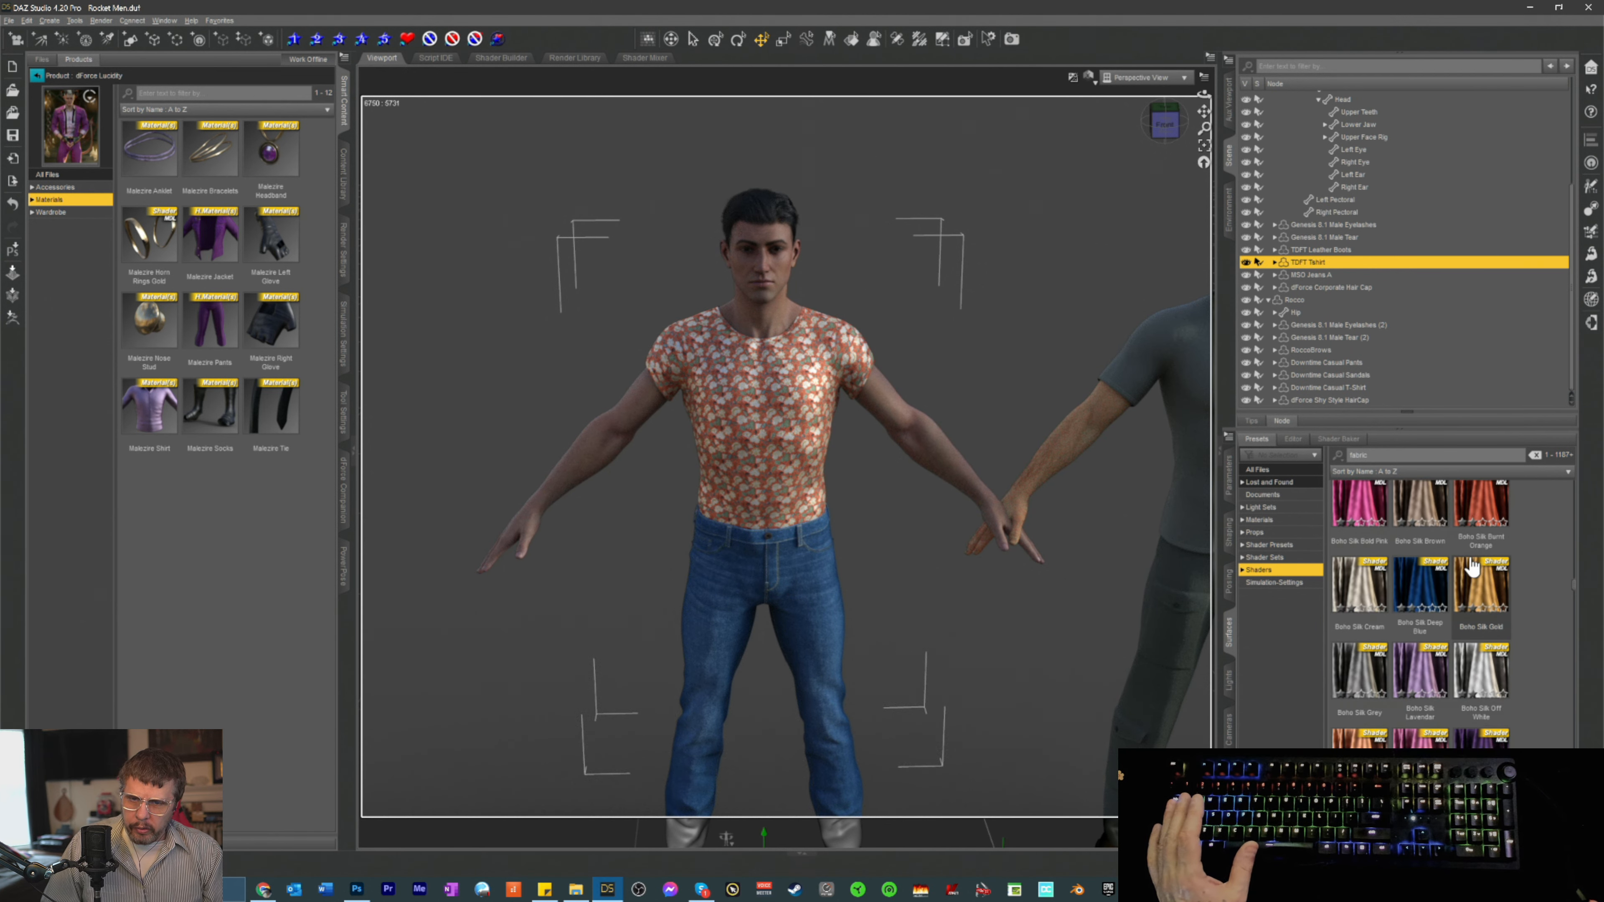
pyautogui.click(1434, 540)
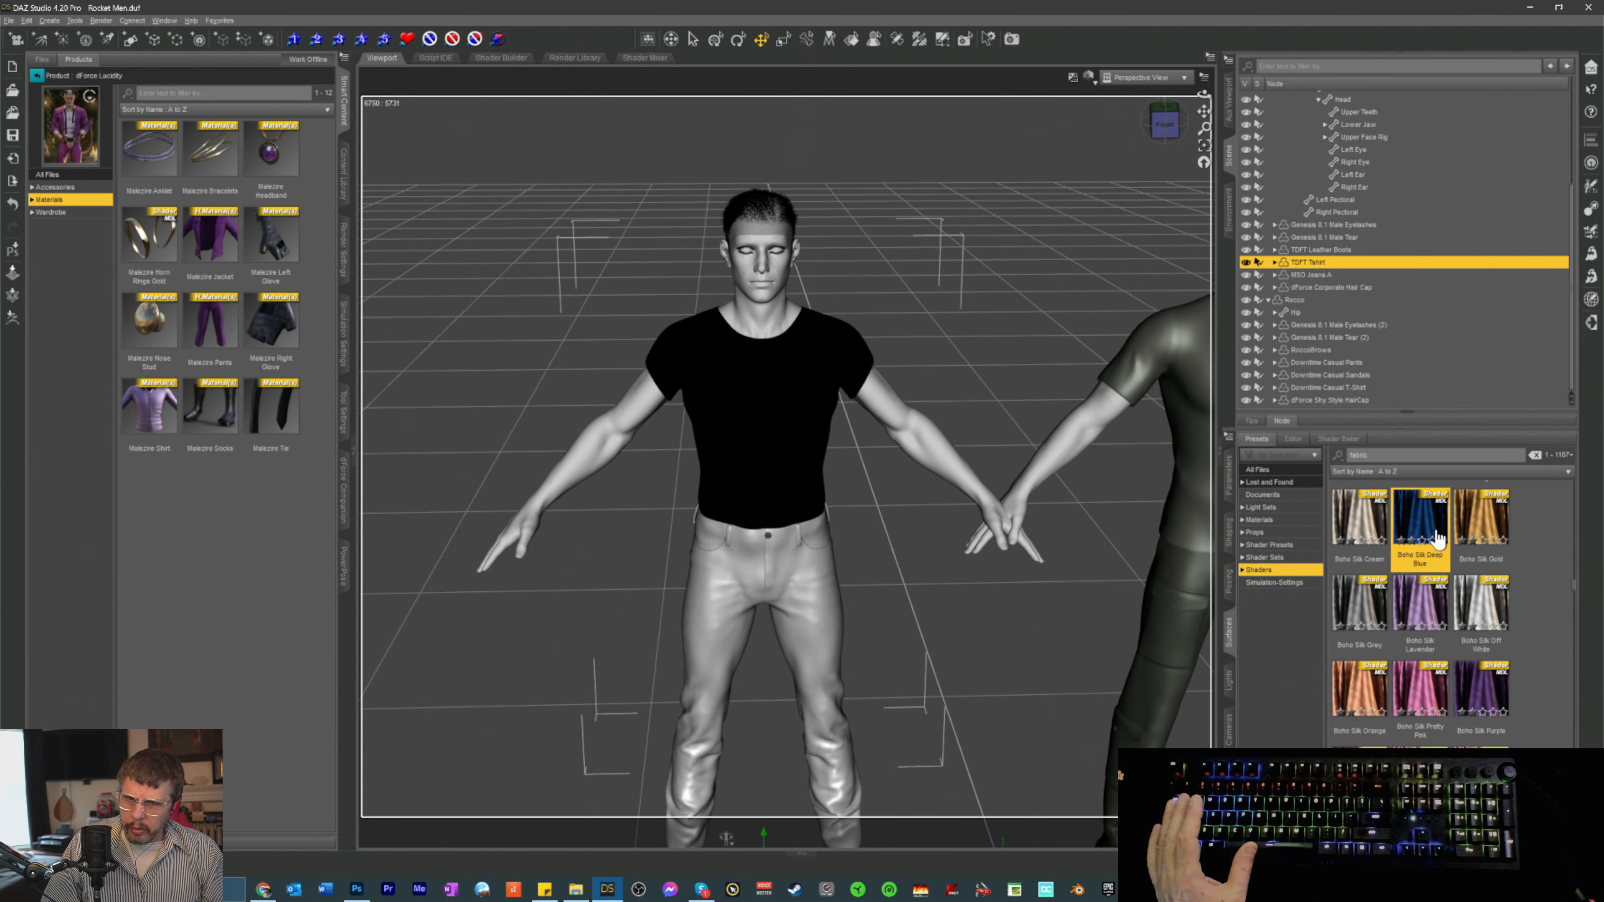
pyautogui.moveTo(1495, 538)
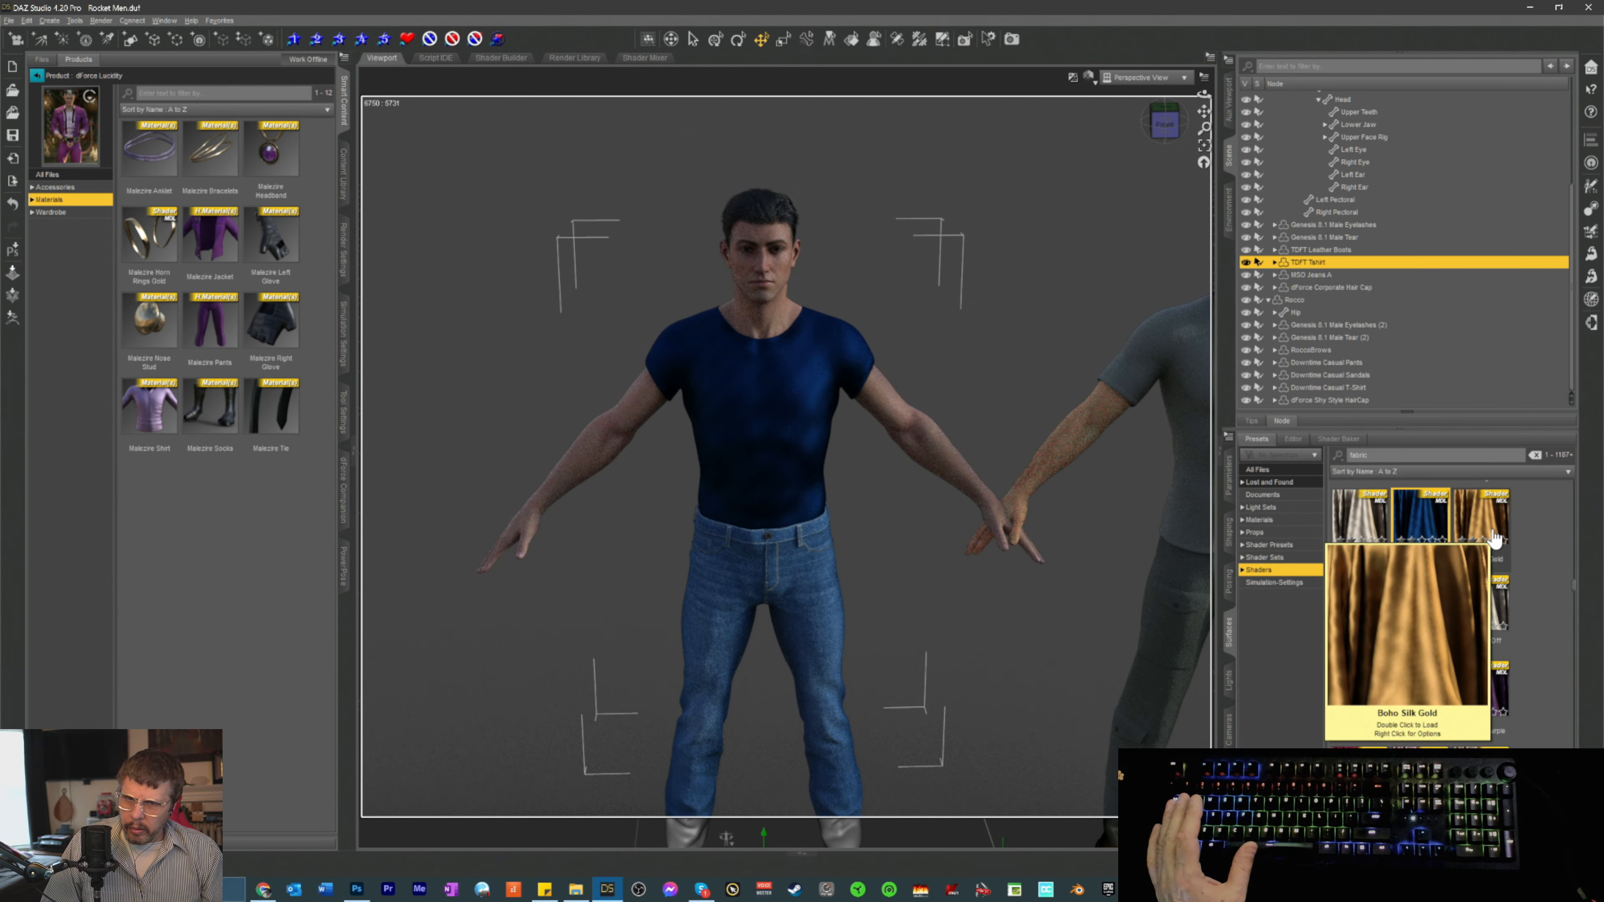
# - Try the reddish-brown patterned Brocade G11 shader on the T-shirt
pyautogui.scroll(-8, 1462, 585)
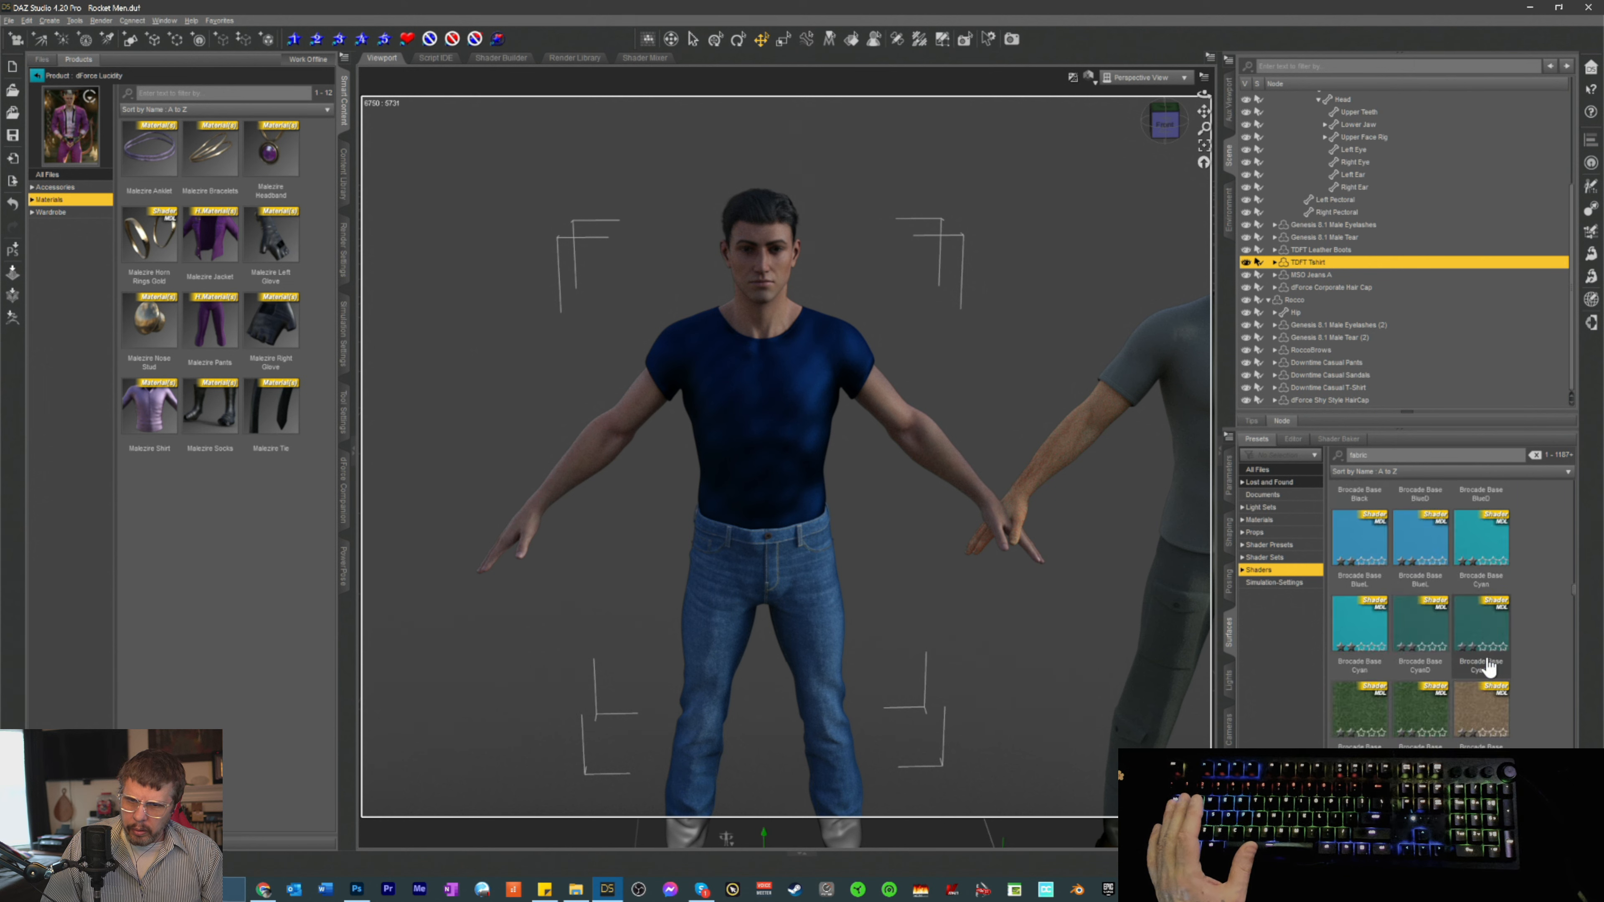
pyautogui.scroll(-5, 1480, 651)
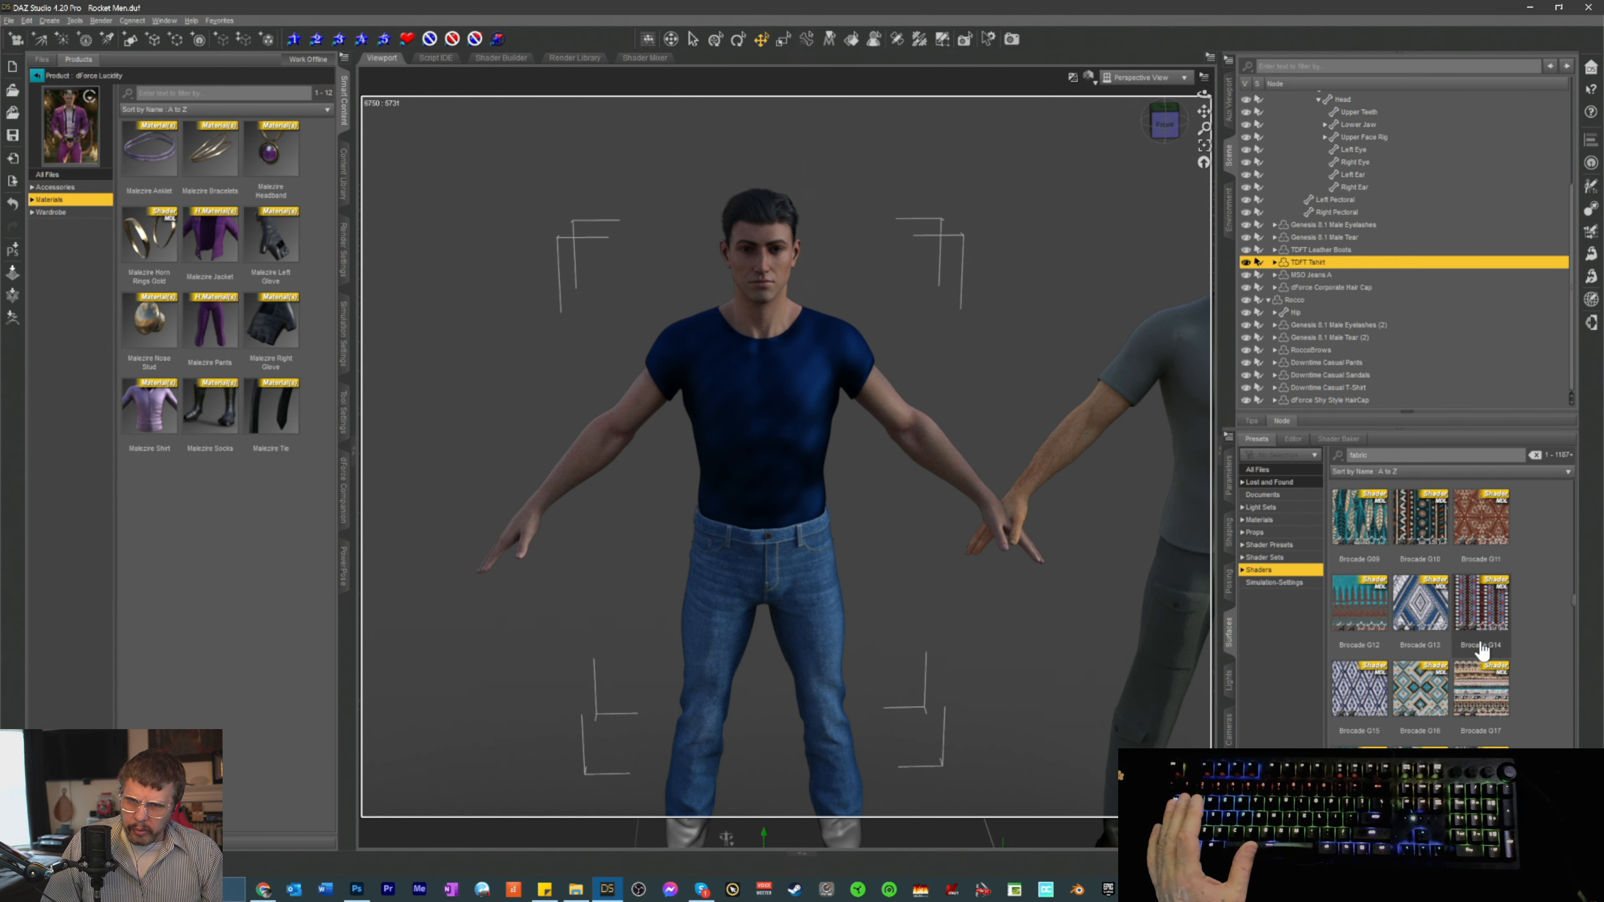
pyautogui.click(1478, 527)
pyautogui.doubleClick(1479, 533)
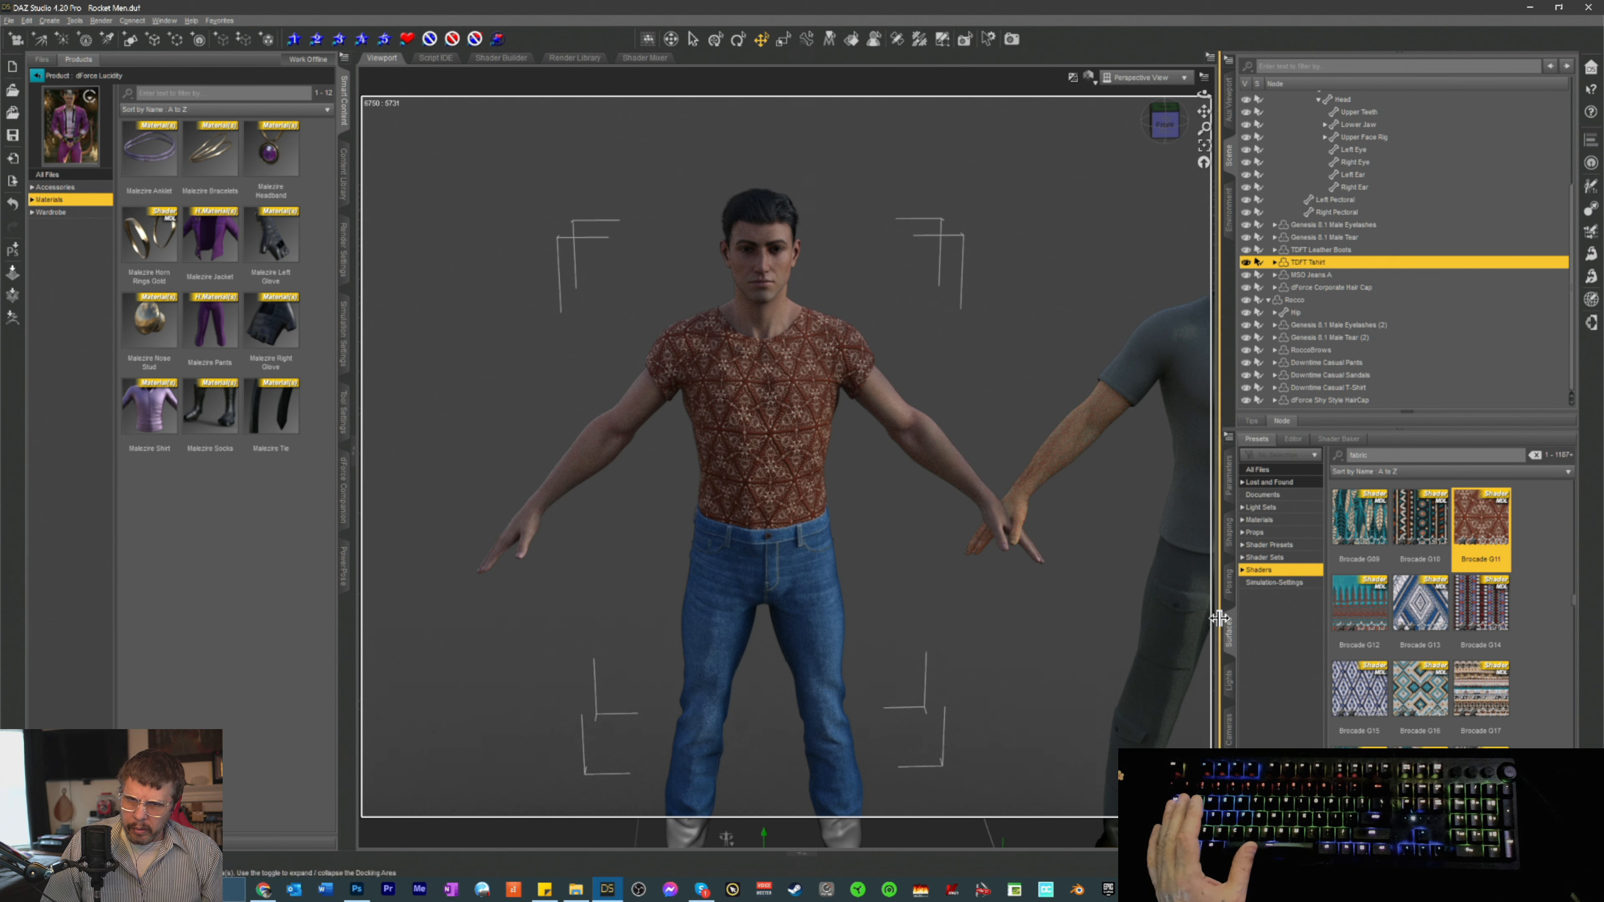
# - Try the tan horizontally striped Brocade shader on the T-shirt and replace it with Brocade xG101
pyautogui.scroll(-3, 1428, 643)
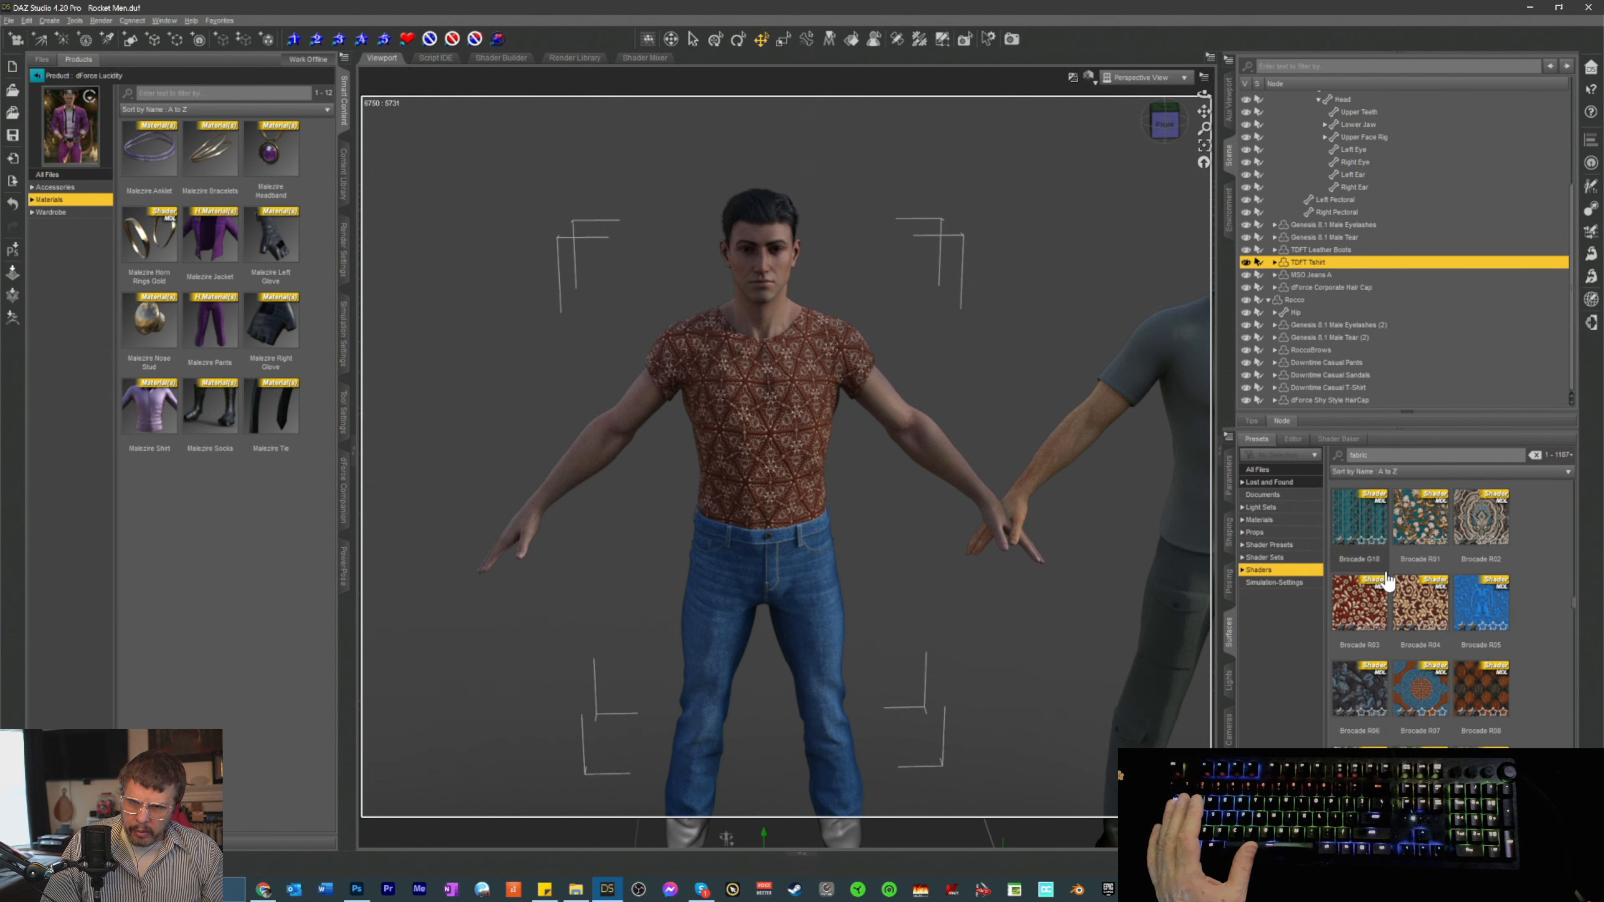
pyautogui.scroll(-3, 1394, 587)
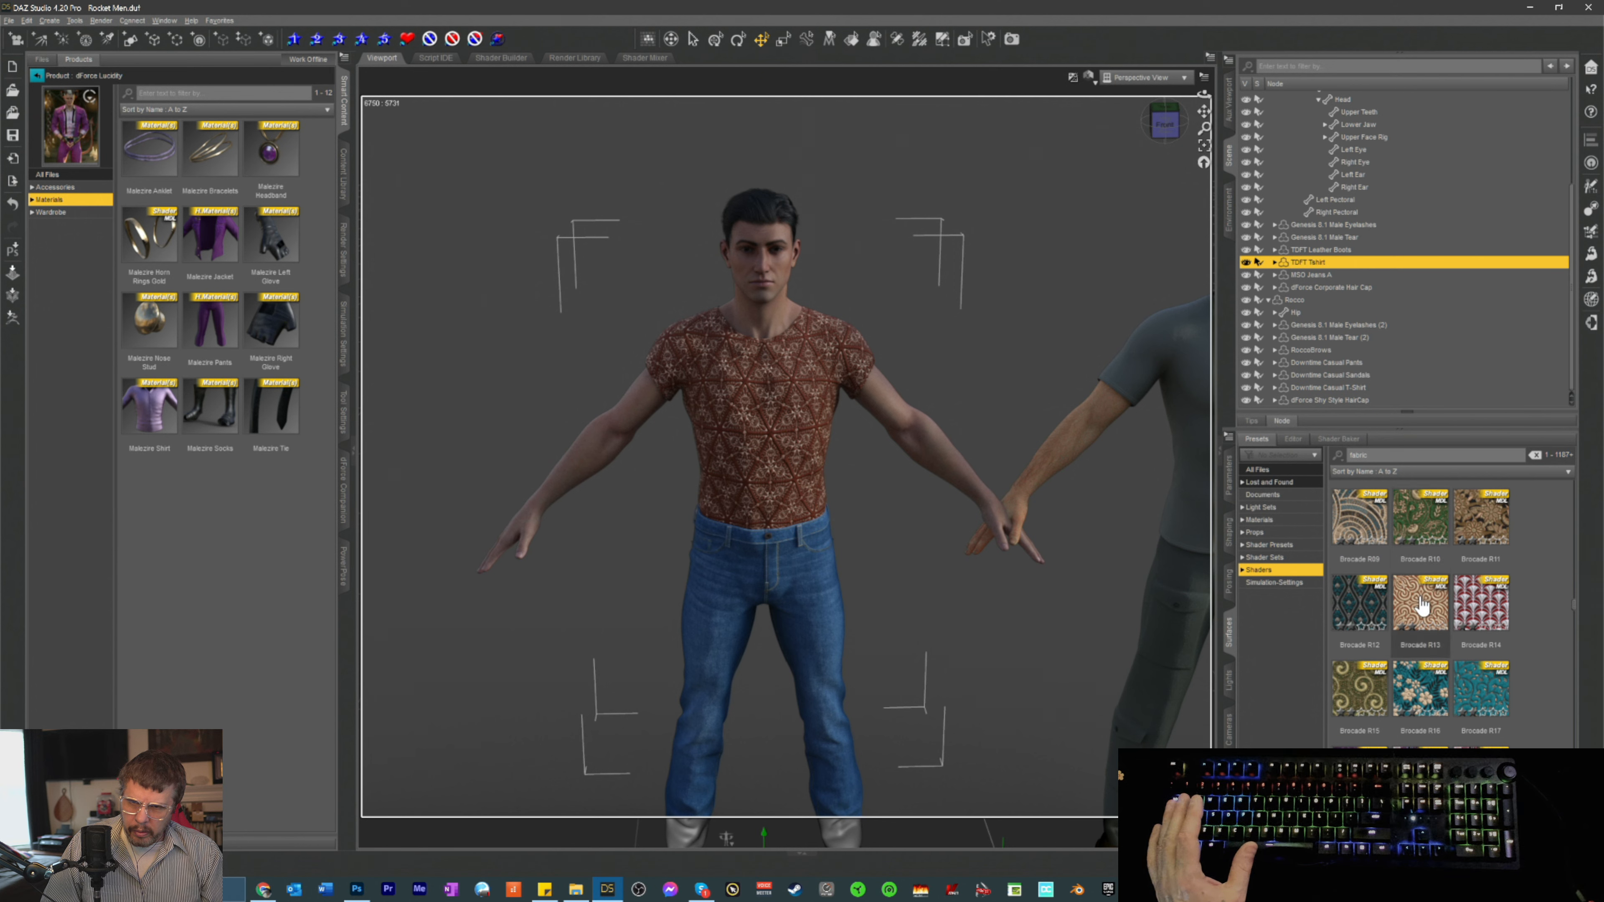
pyautogui.scroll(-5, 1426, 632)
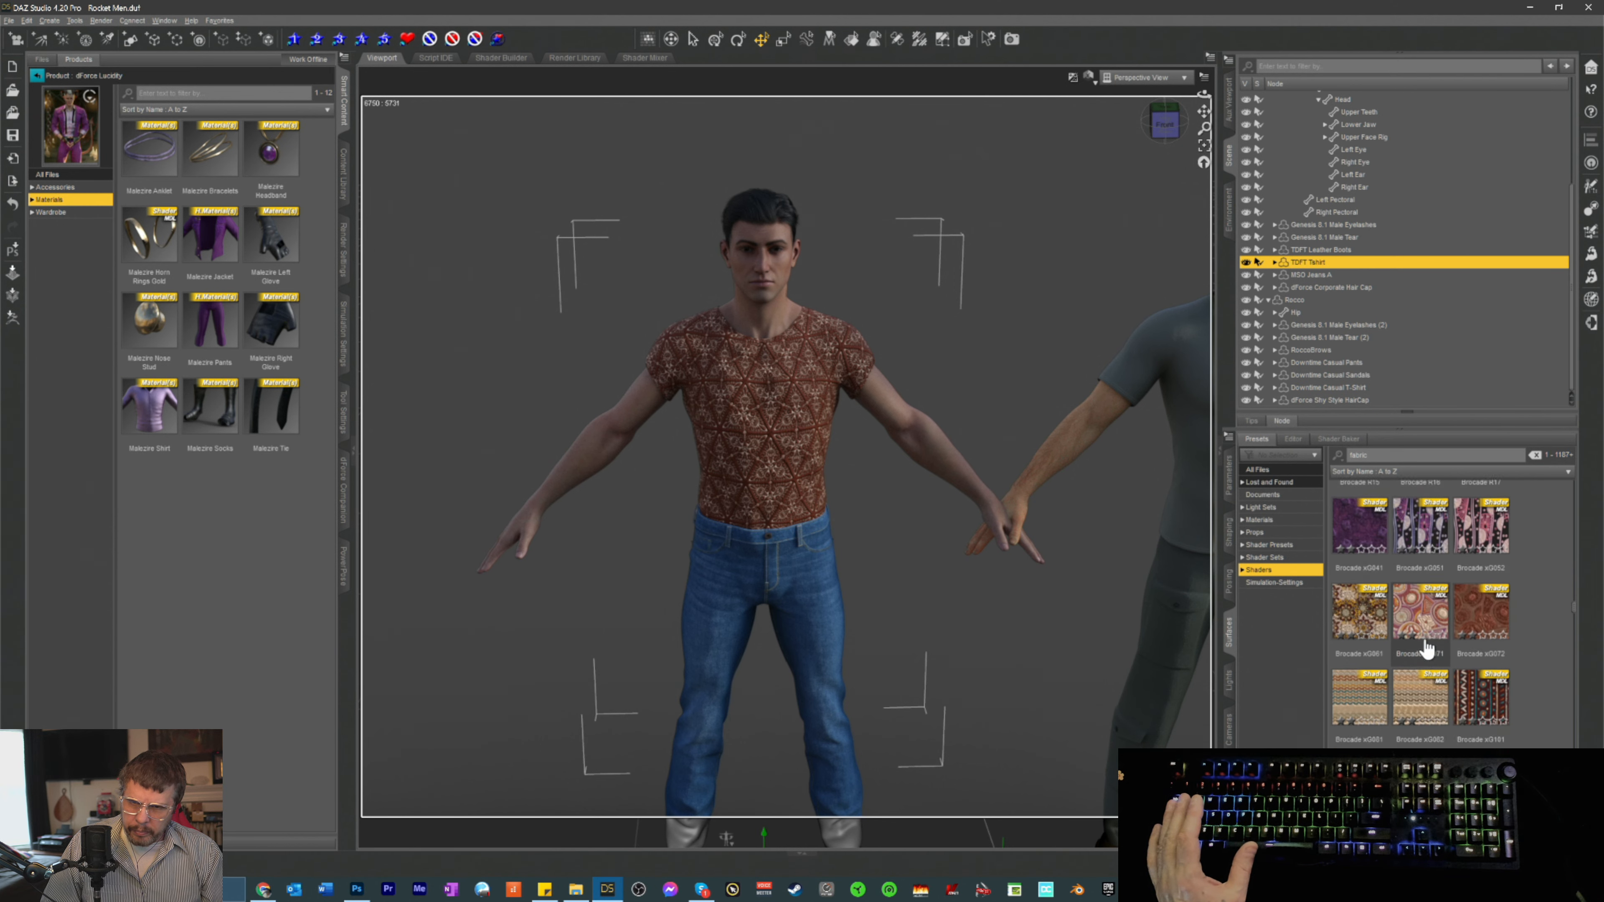
pyautogui.scroll(-1, 1426, 649)
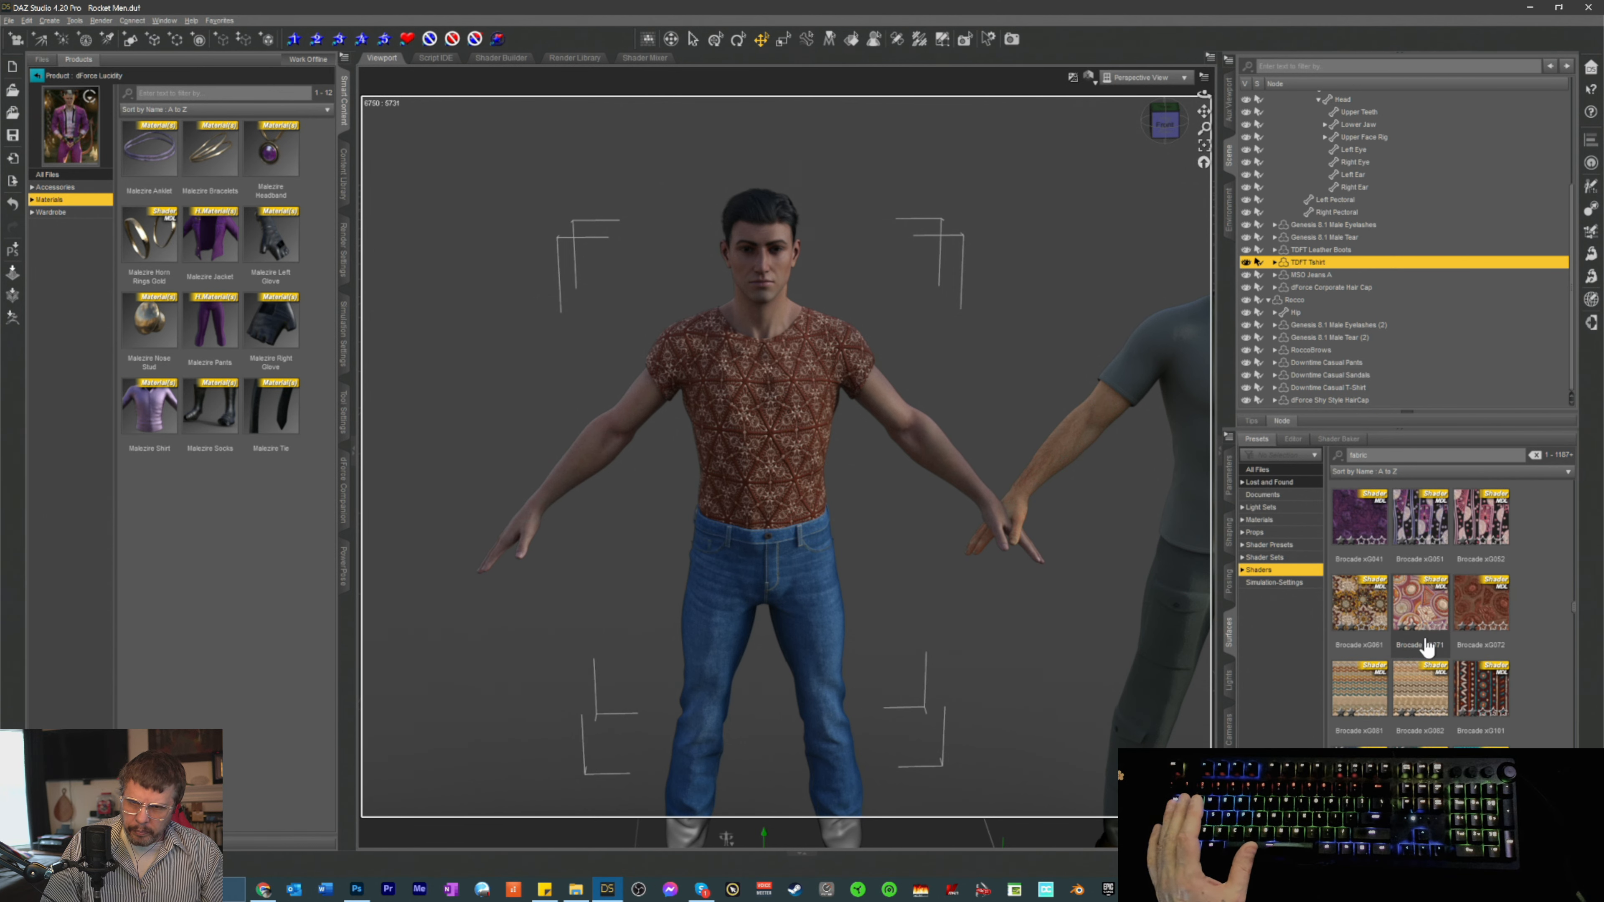
pyautogui.doubleClick(1415, 687)
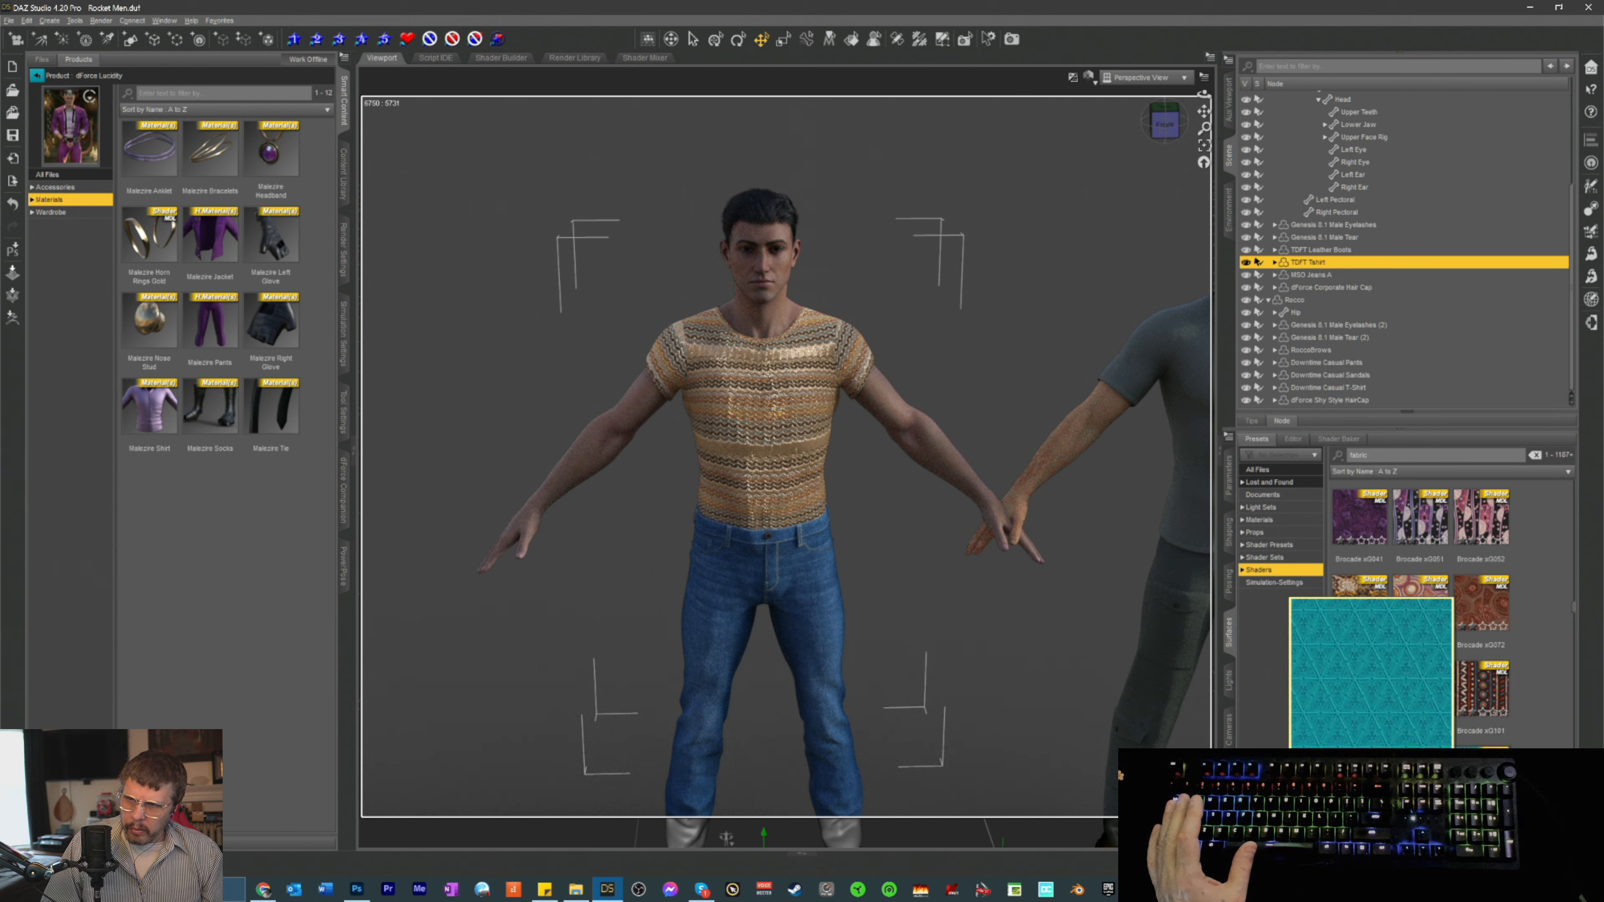
pyautogui.moveTo(1482, 710)
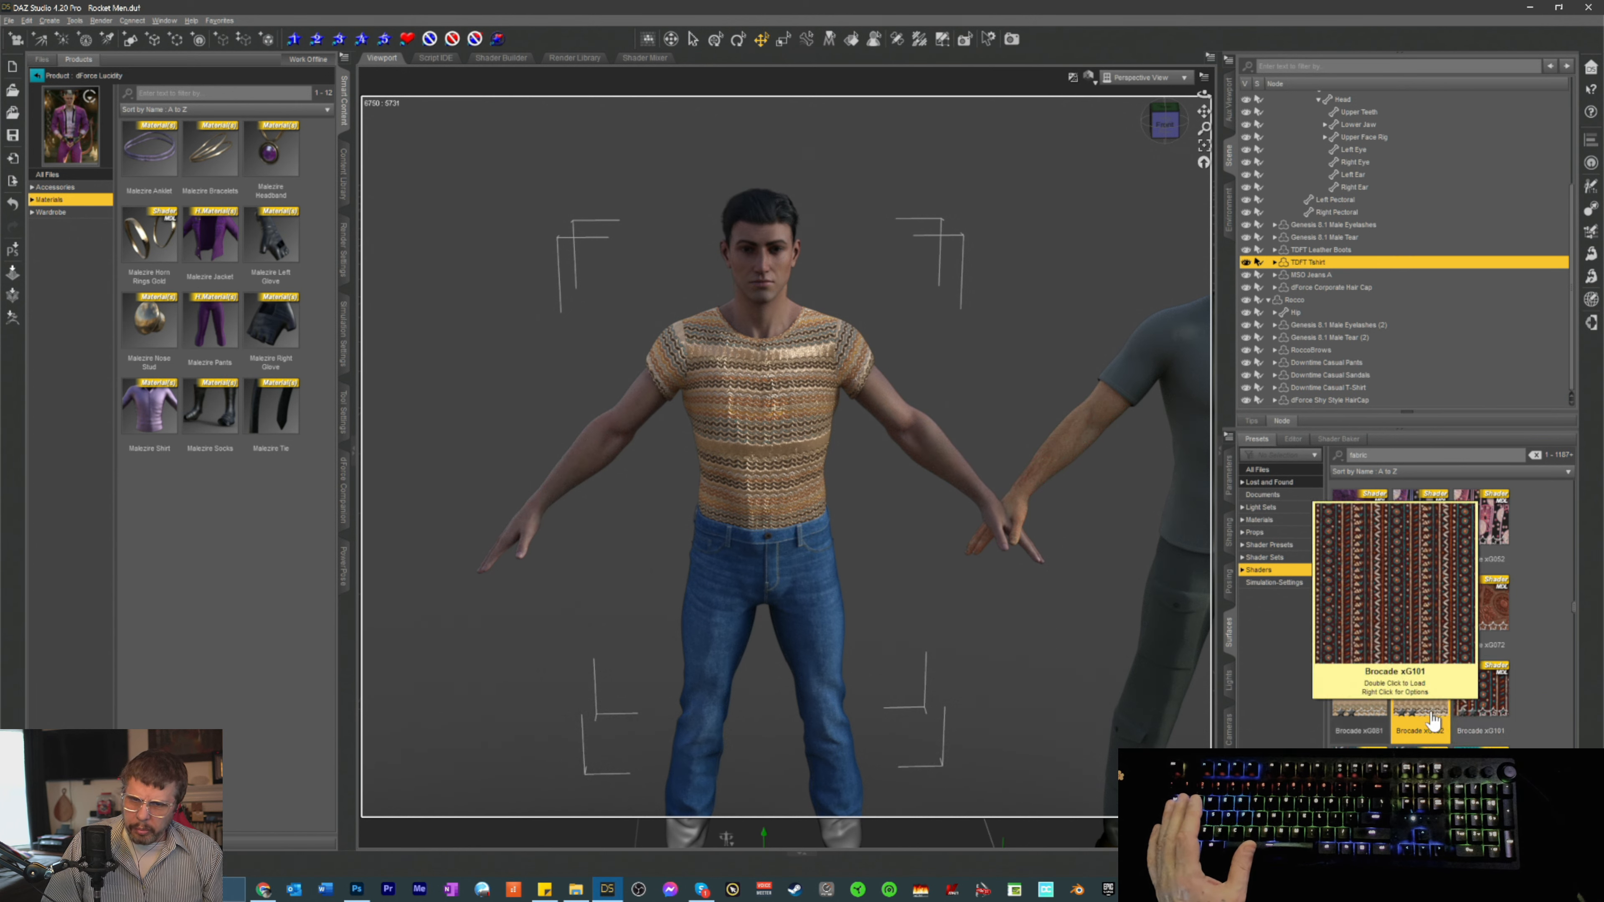
pyautogui.doubleClick(1487, 703)
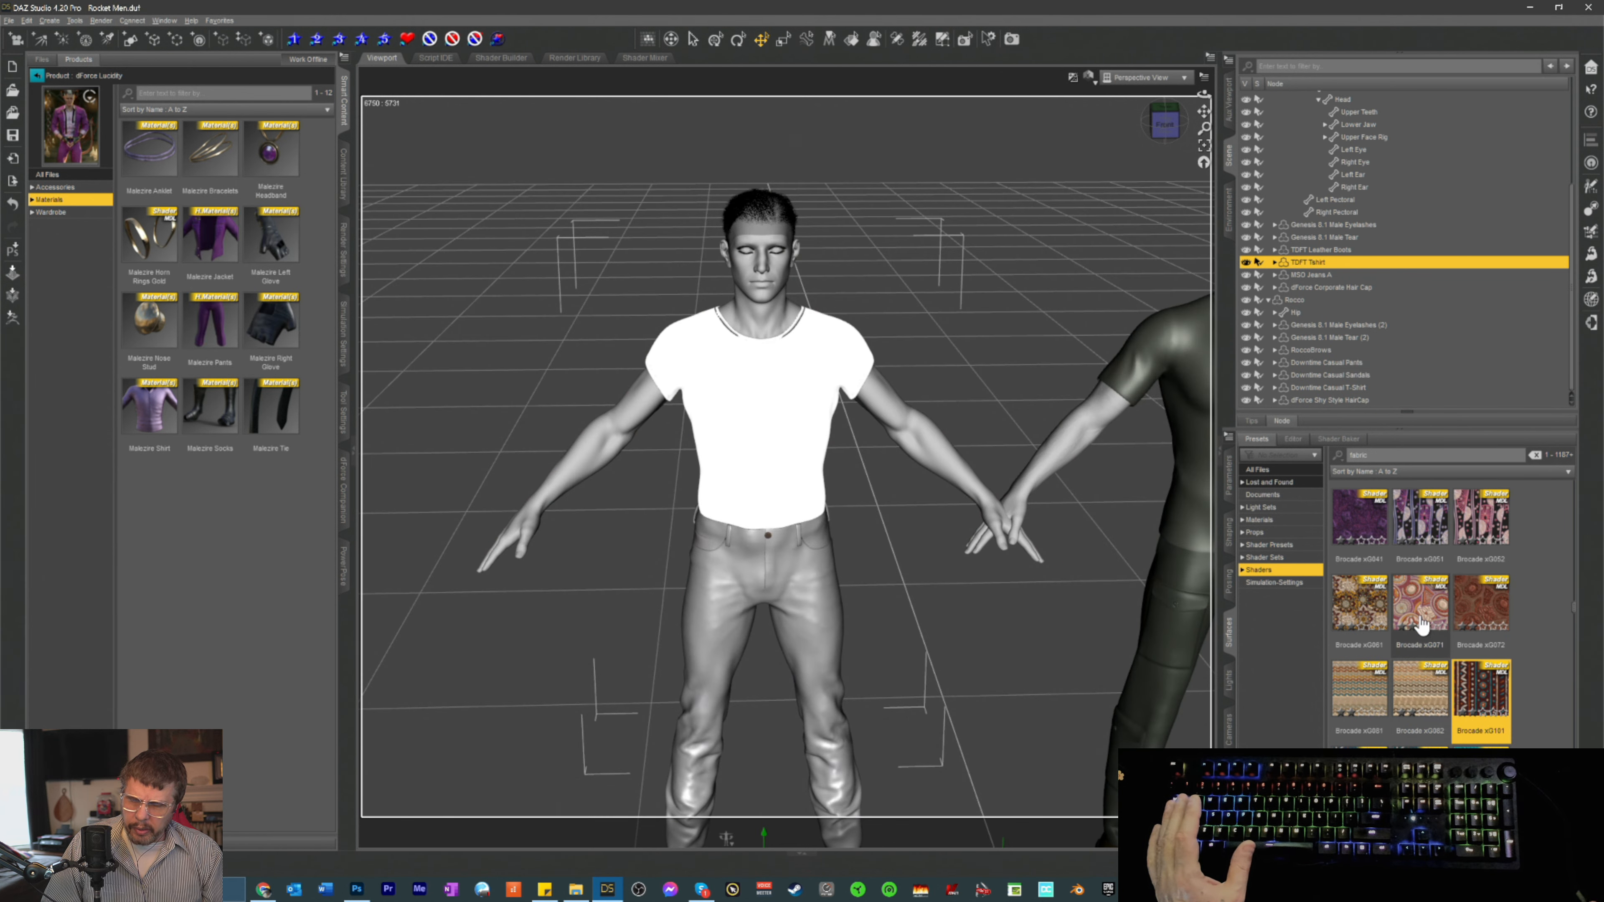
# - Browse further through the fabric shaders and try CFS 05 on the T-shirt
pyautogui.scroll(-5, 1421, 625)
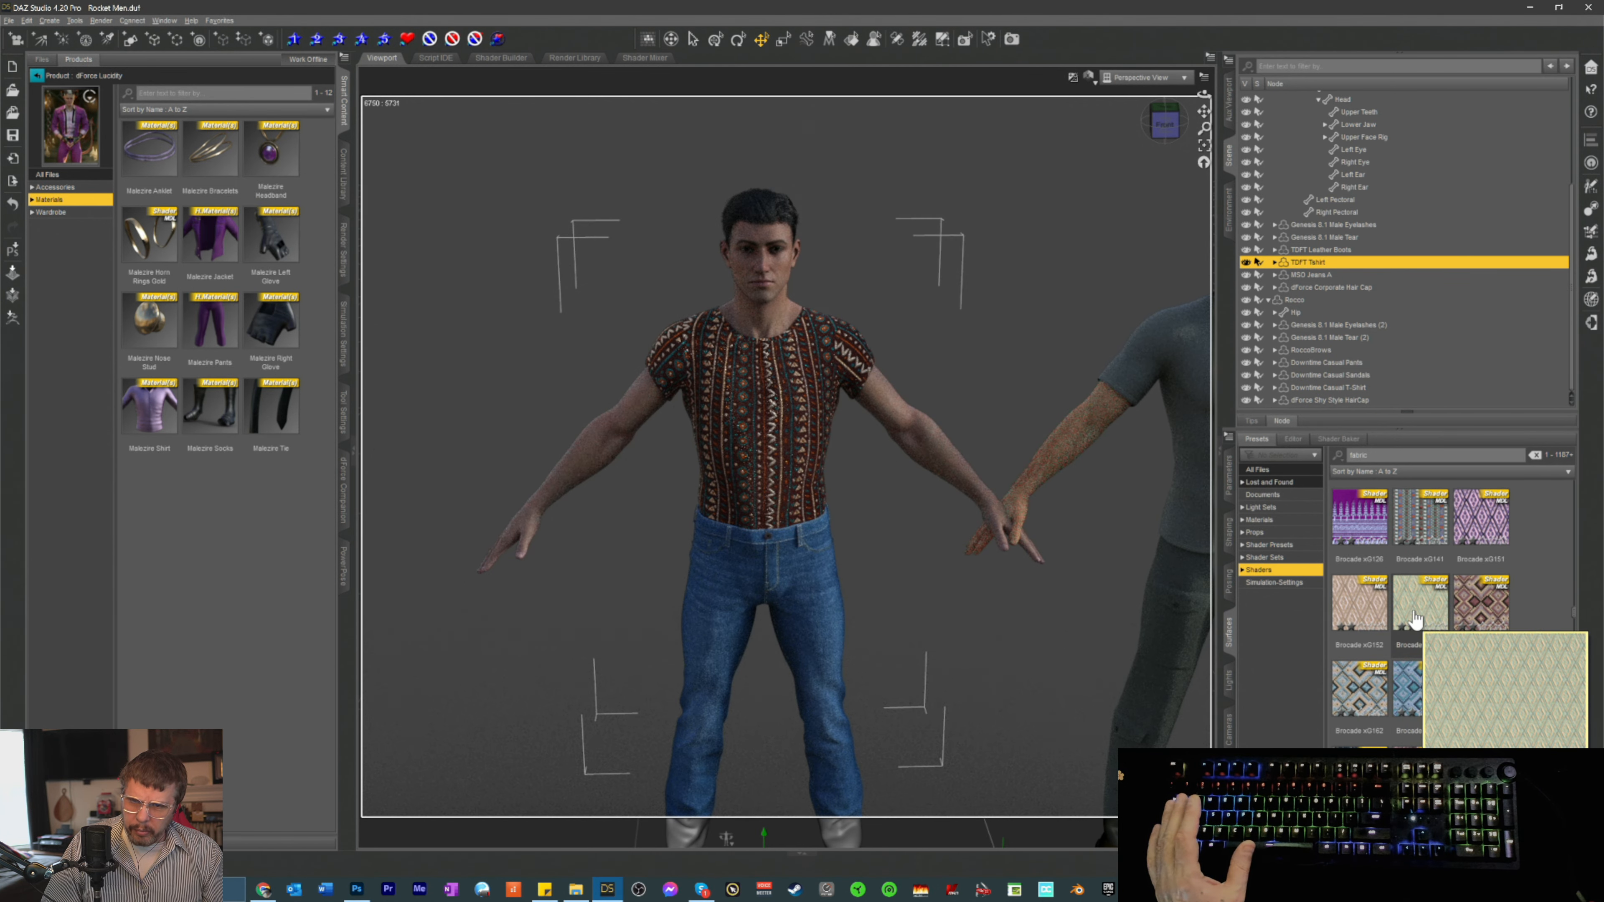
pyautogui.scroll(-3, 1430, 613)
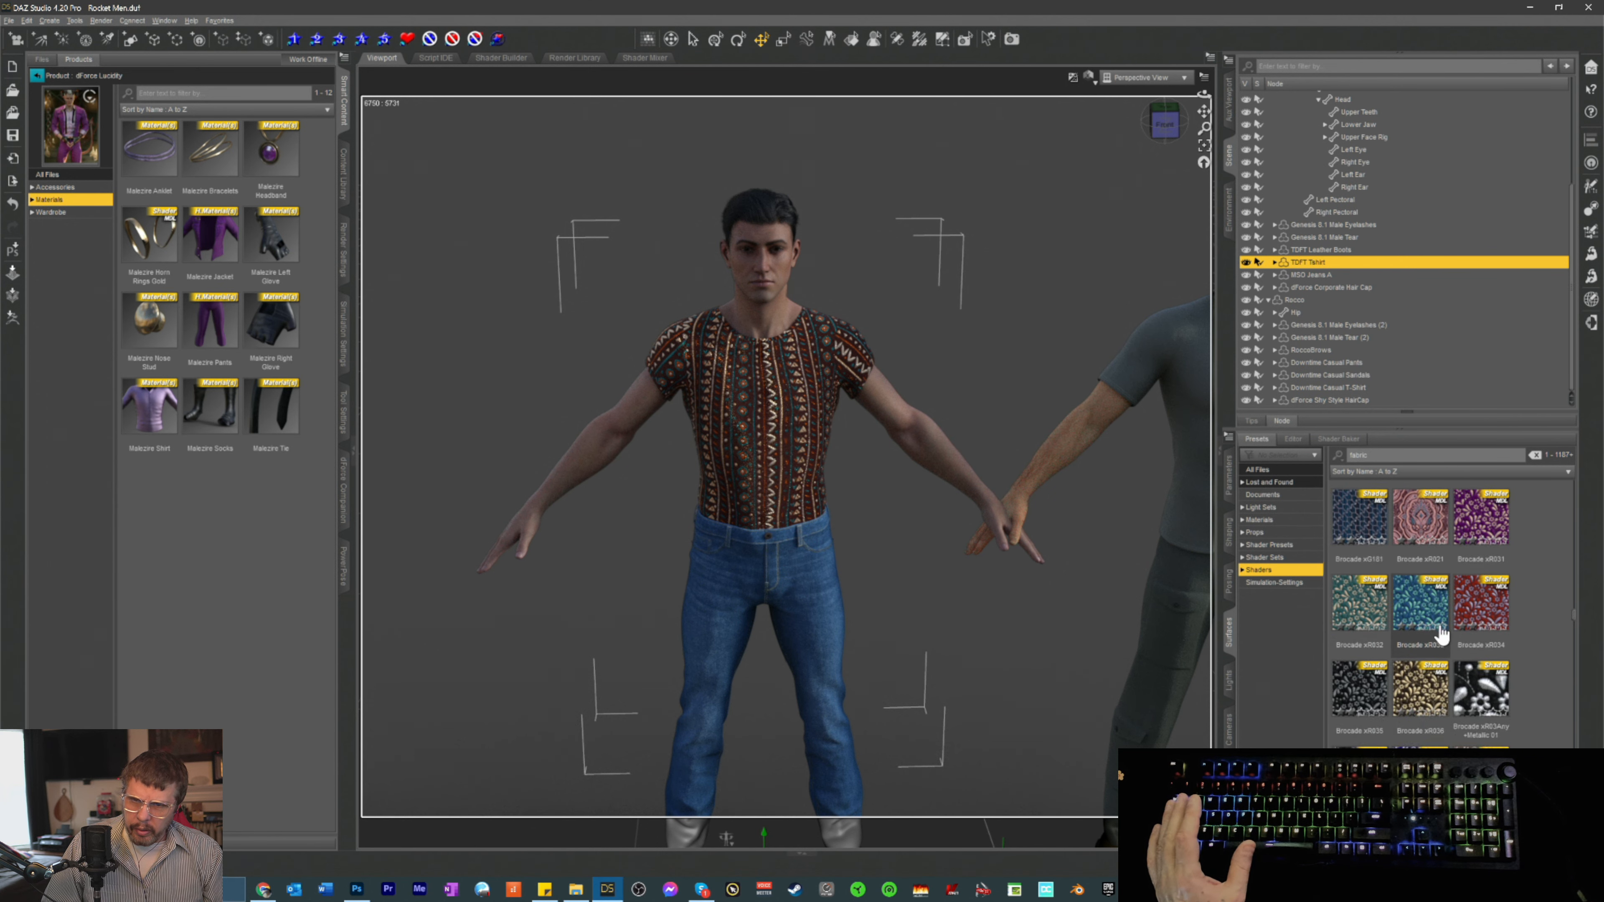
pyautogui.scroll(-4, 1431, 638)
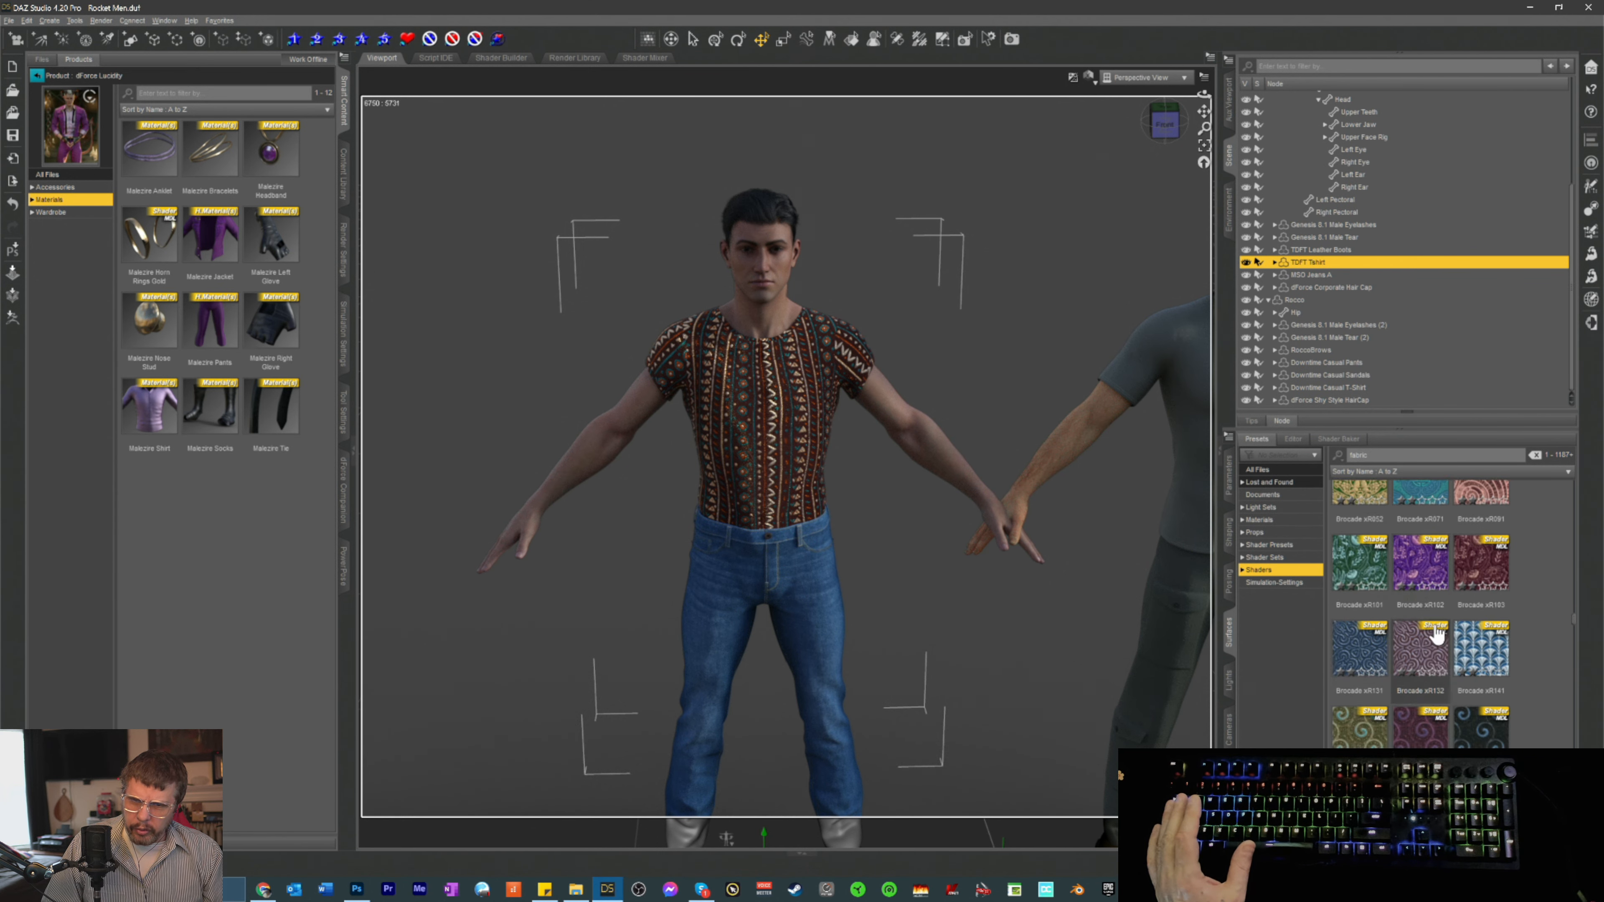
pyautogui.scroll(-6, 1436, 630)
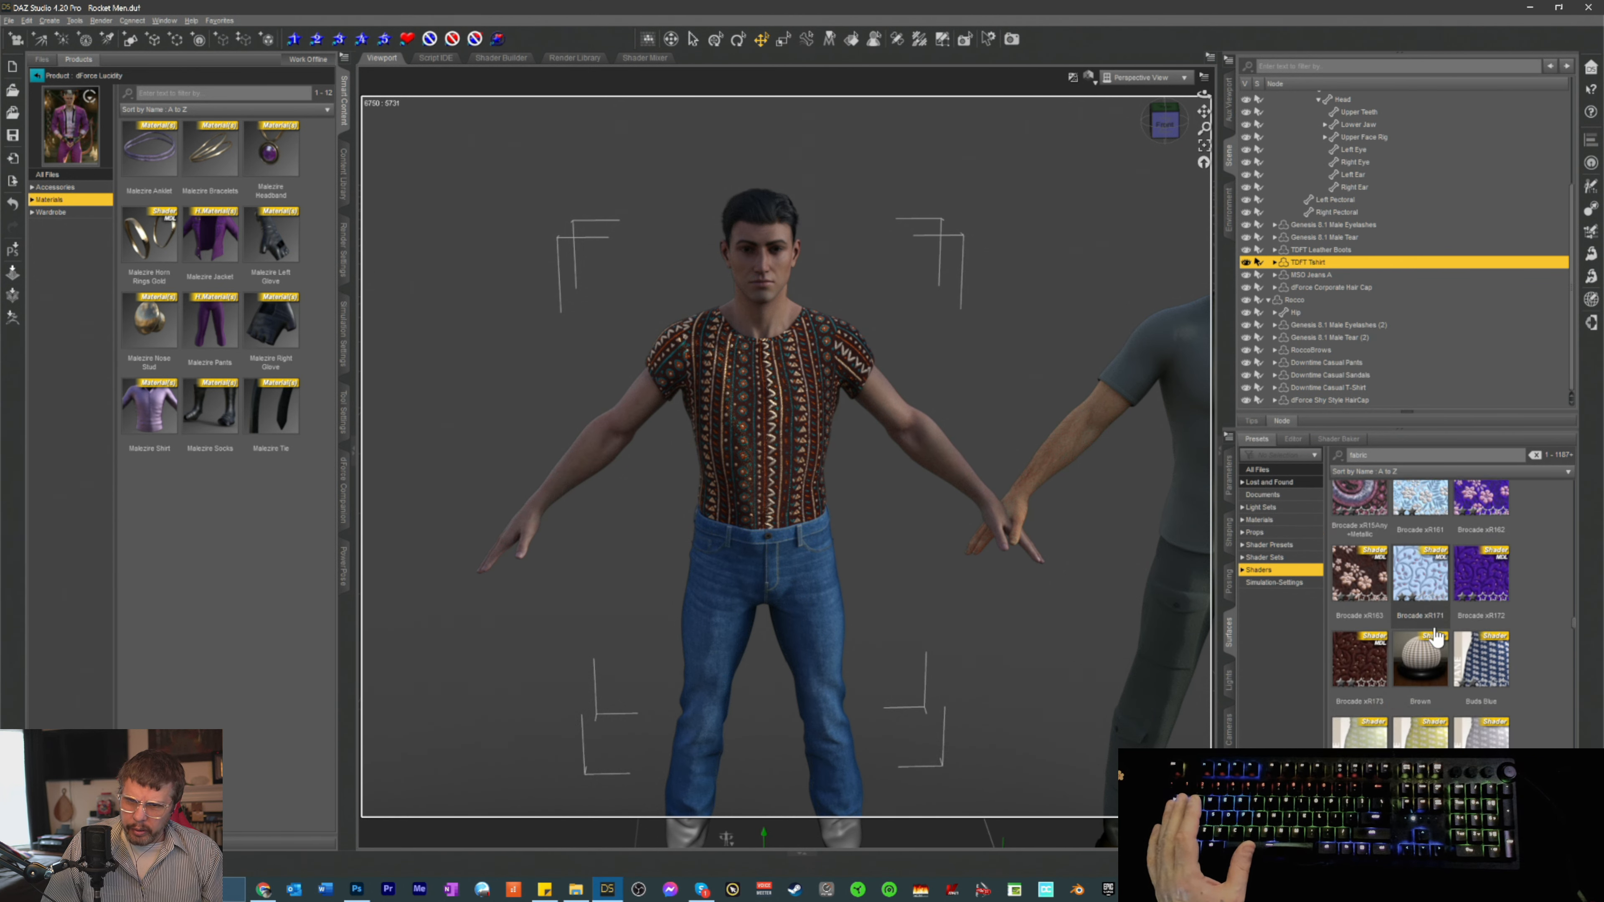
pyautogui.scroll(-10, 1435, 626)
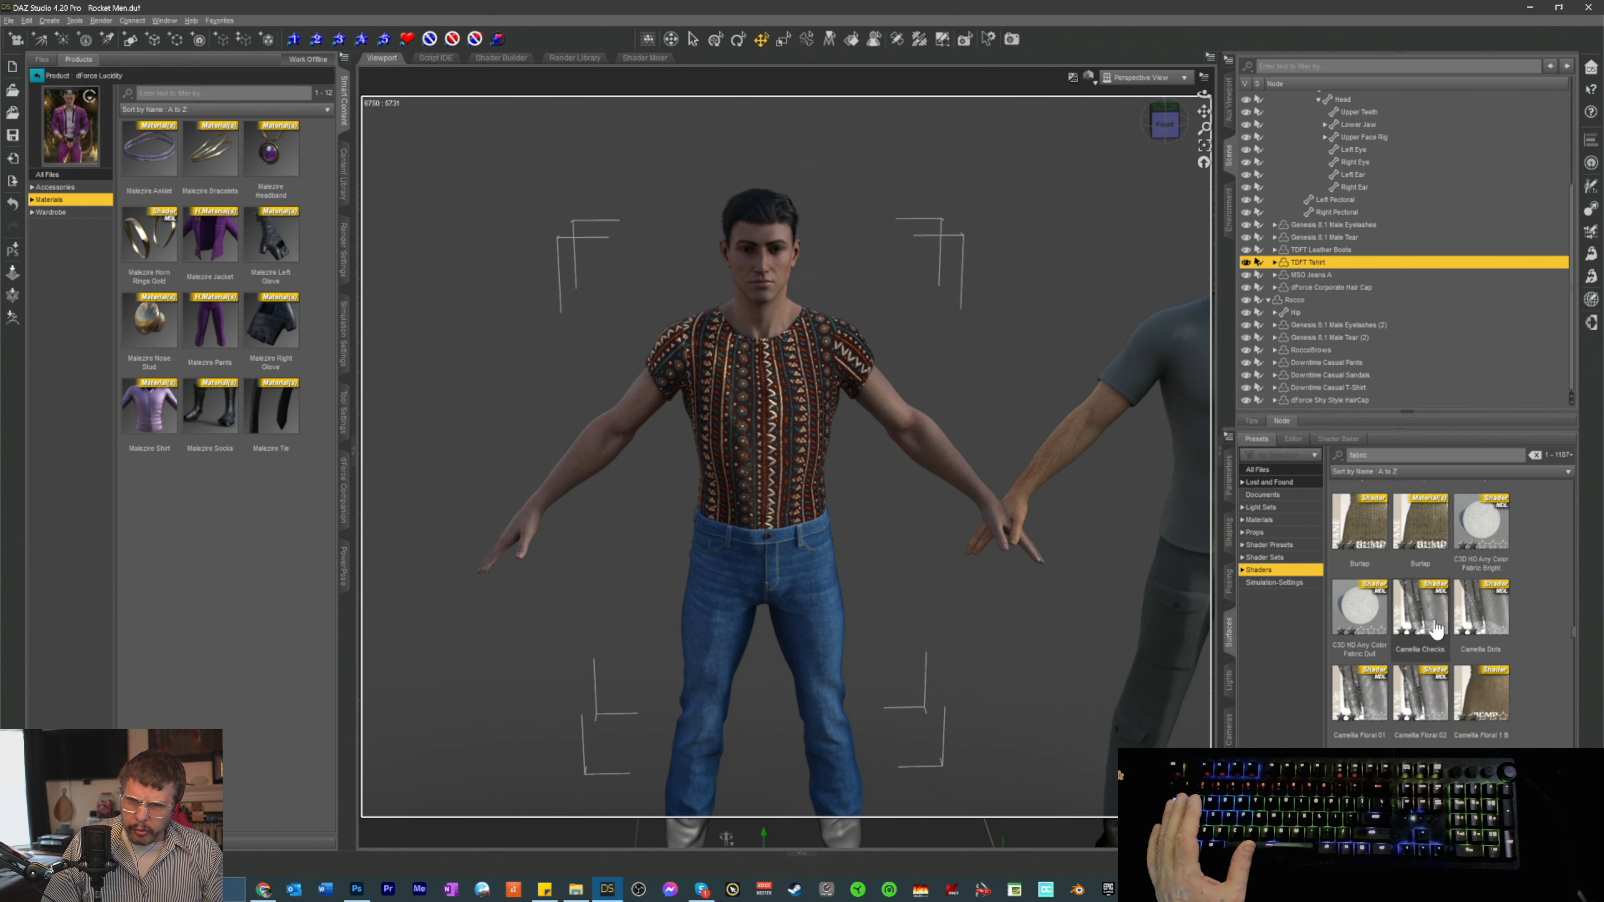
pyautogui.scroll(-10, 1435, 626)
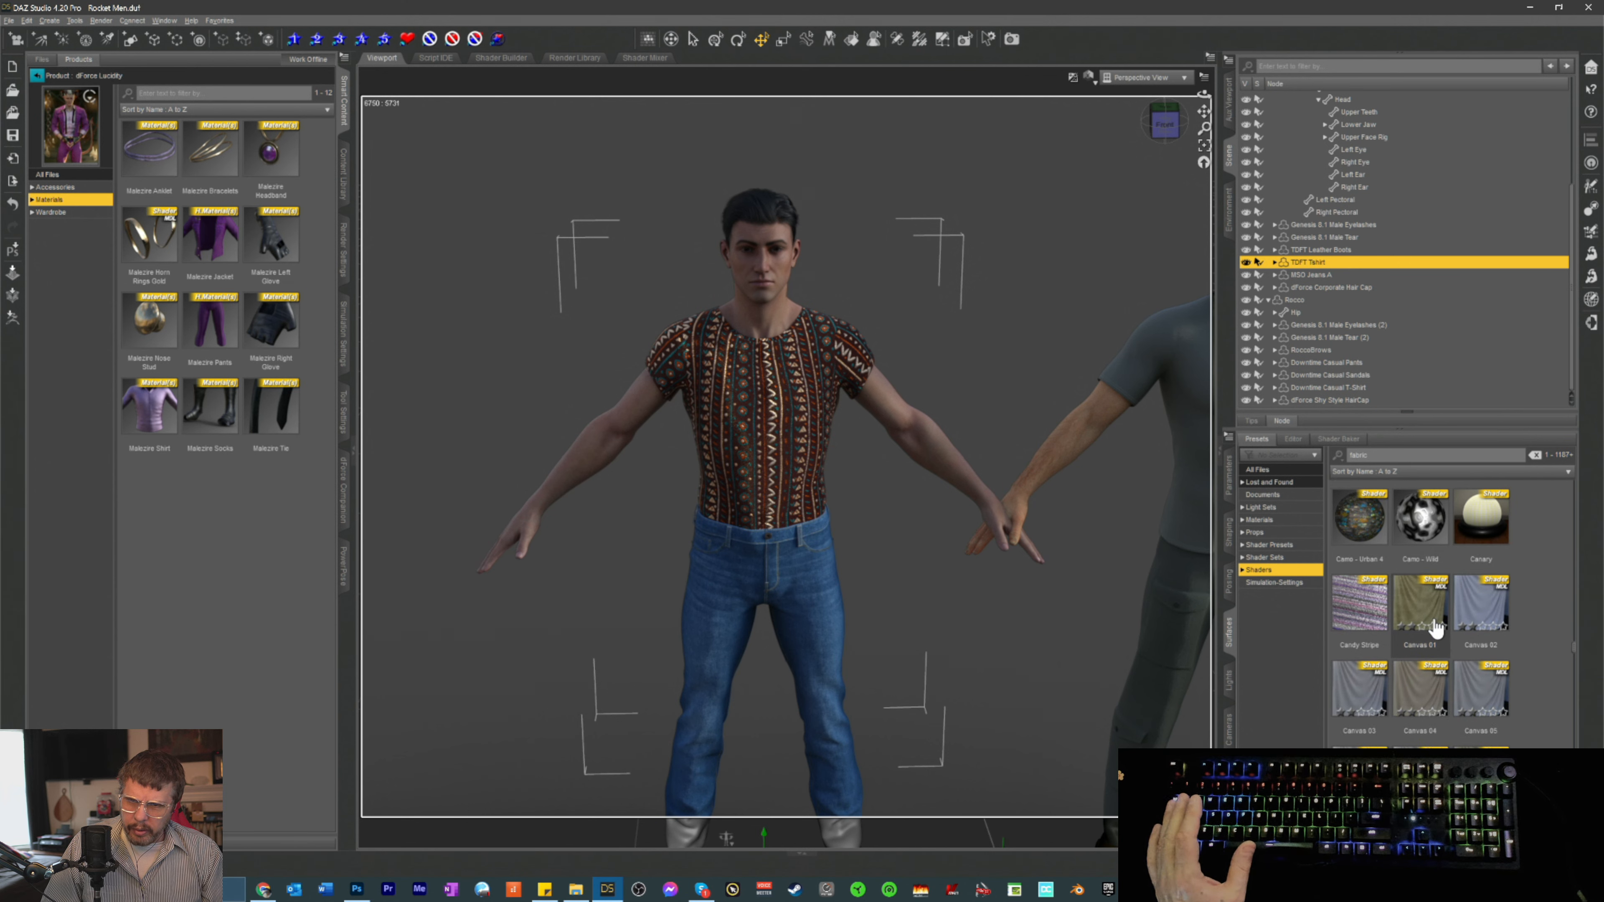
pyautogui.scroll(-4, 1423, 612)
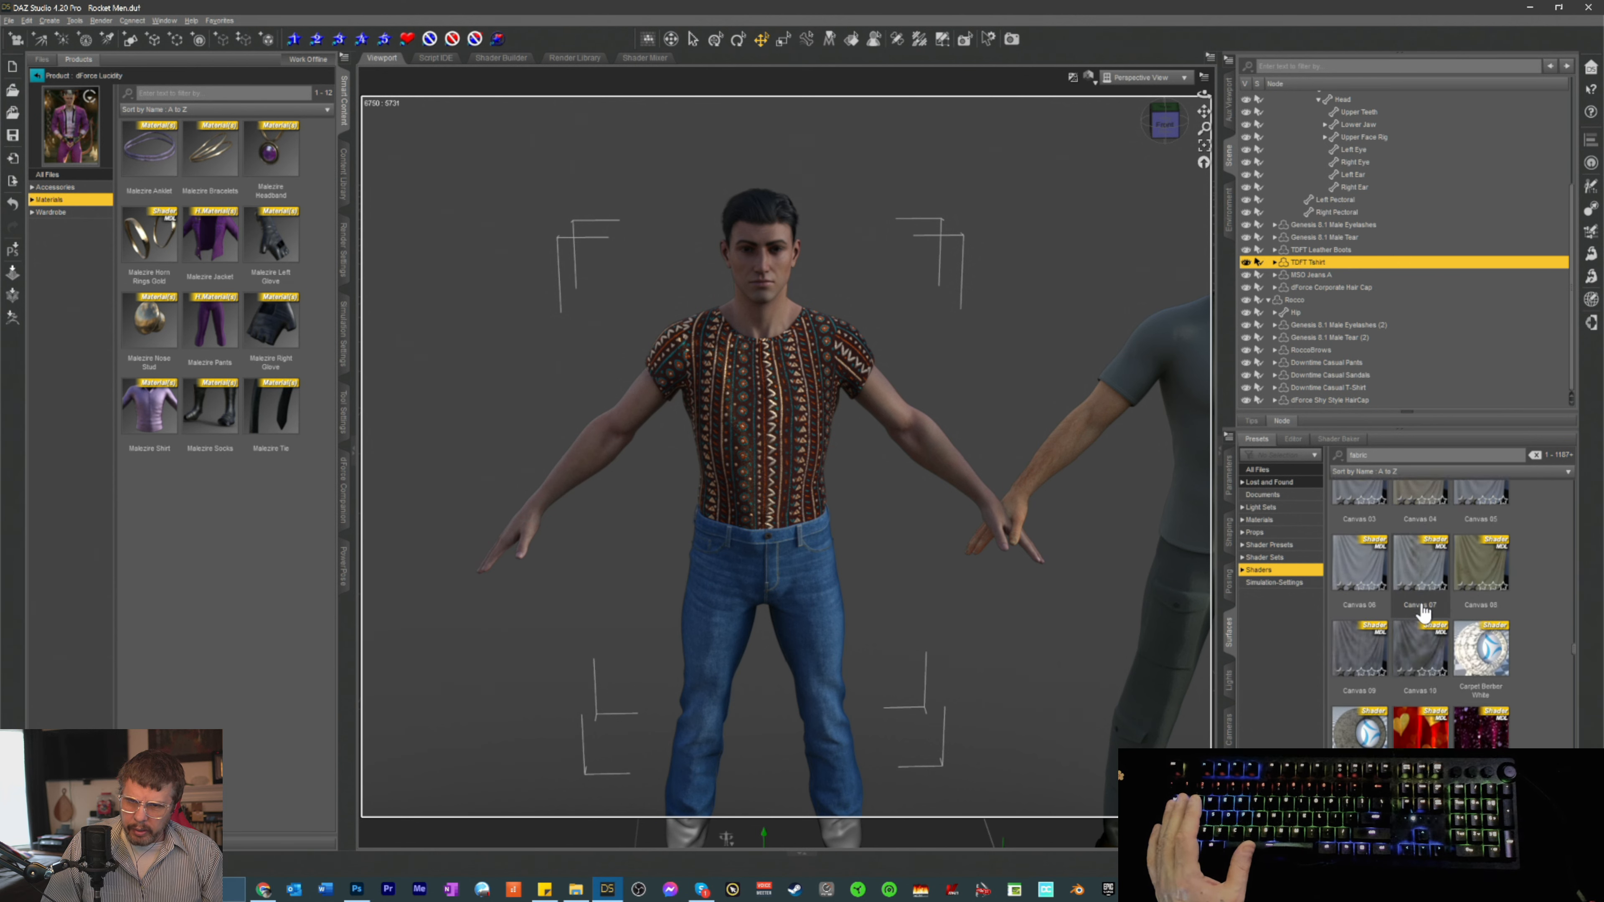
pyautogui.scroll(-8, 1424, 620)
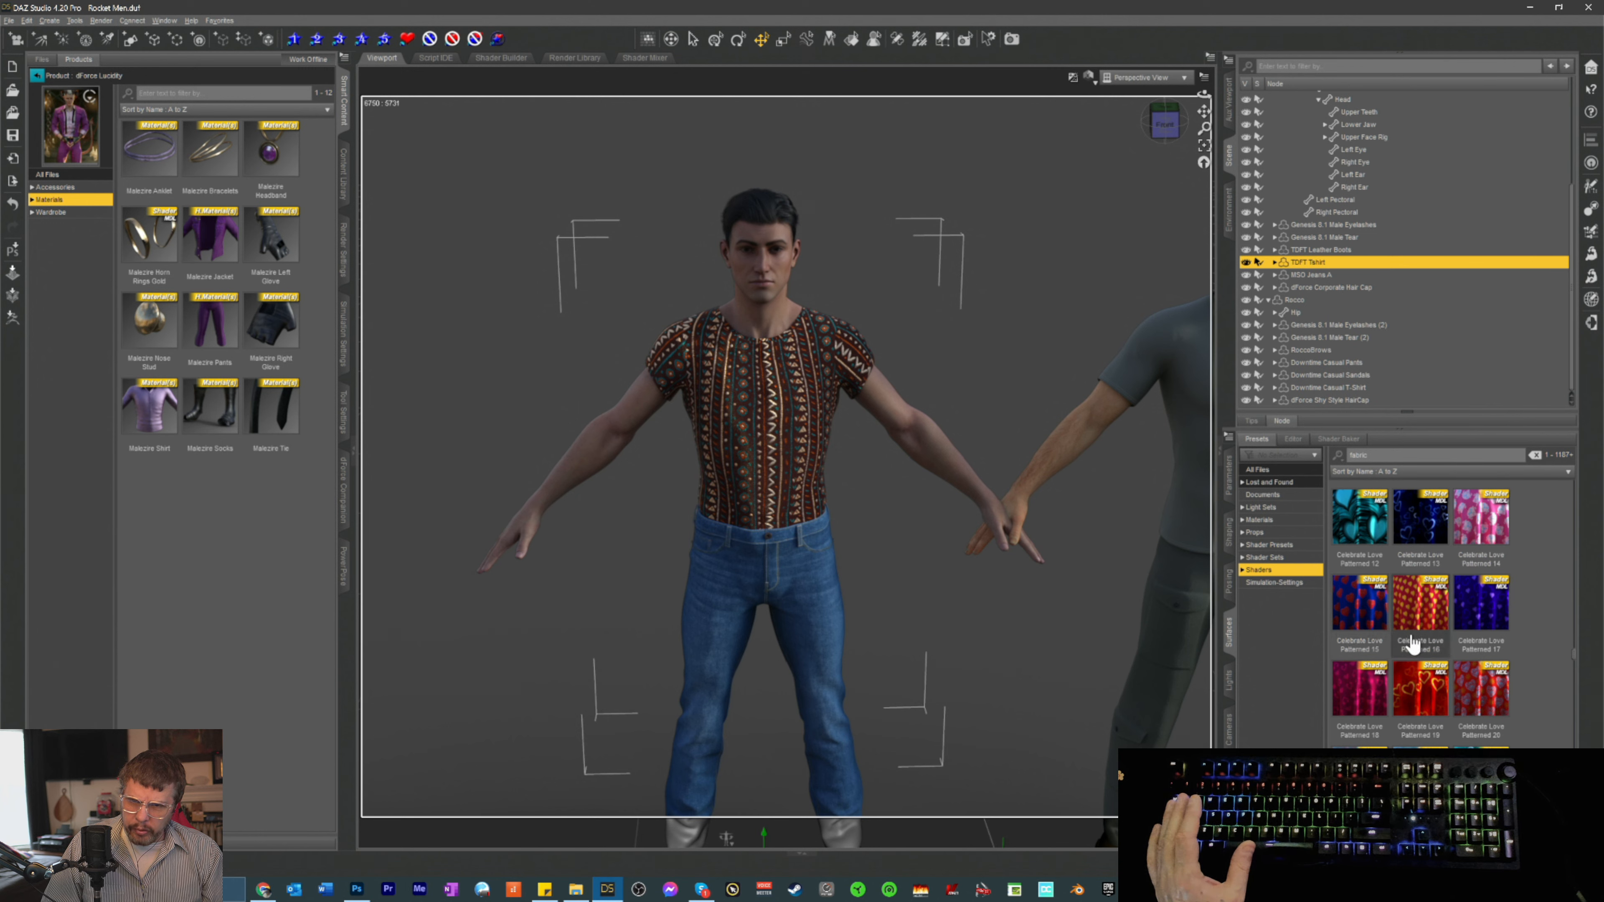
pyautogui.scroll(-4, 1421, 611)
pyautogui.scroll(-3, 1457, 610)
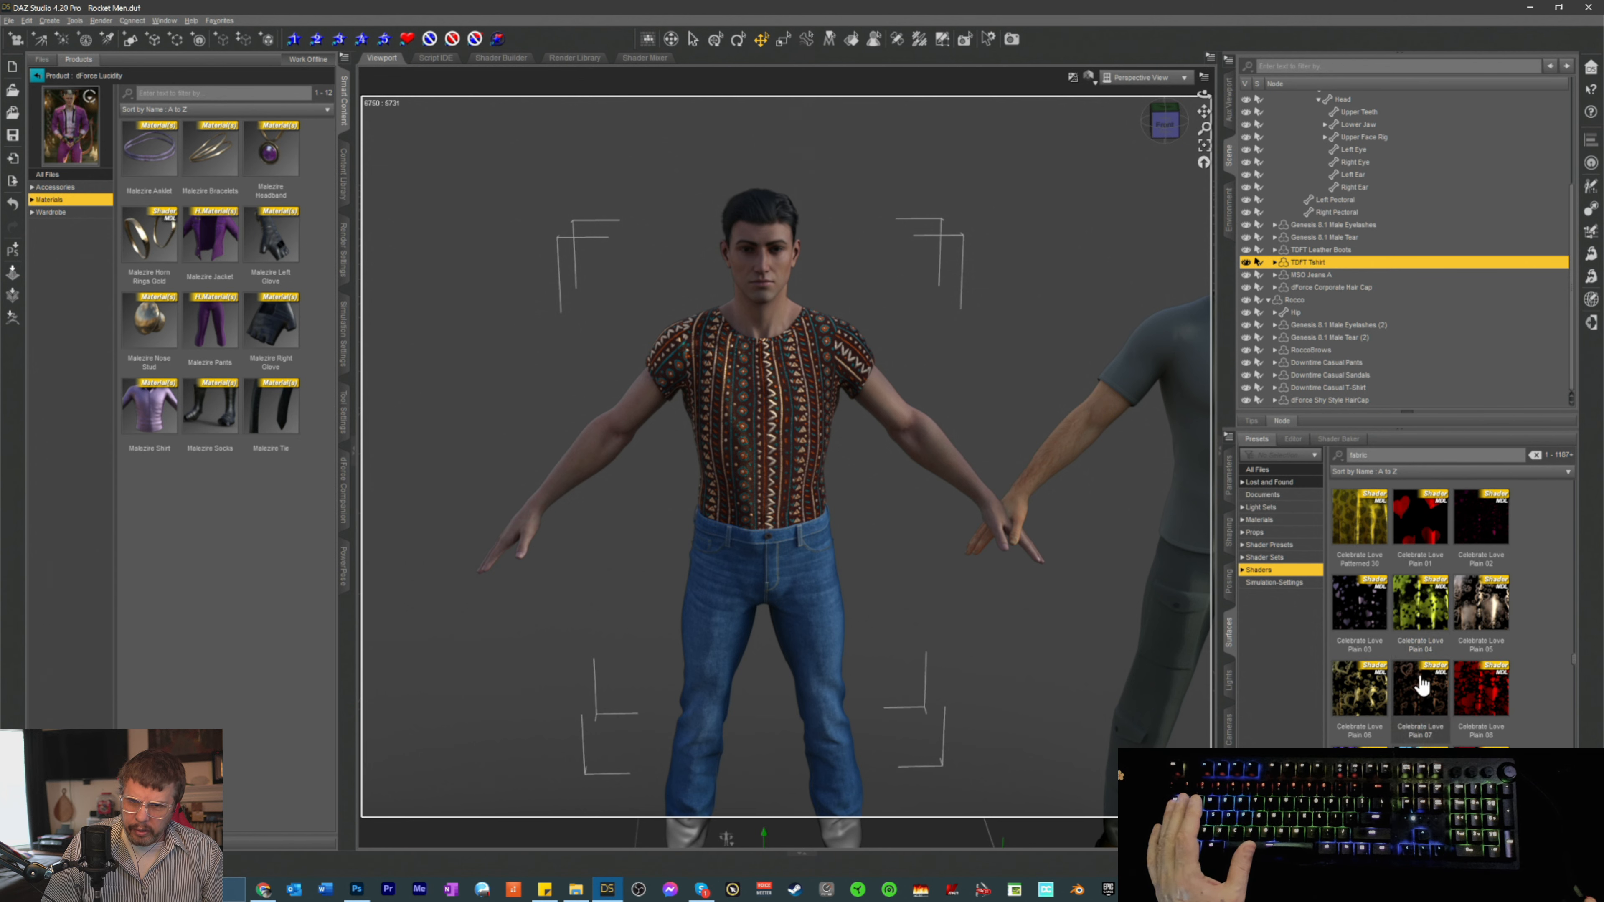
pyautogui.scroll(-3, 1446, 632)
pyautogui.scroll(-3, 1452, 604)
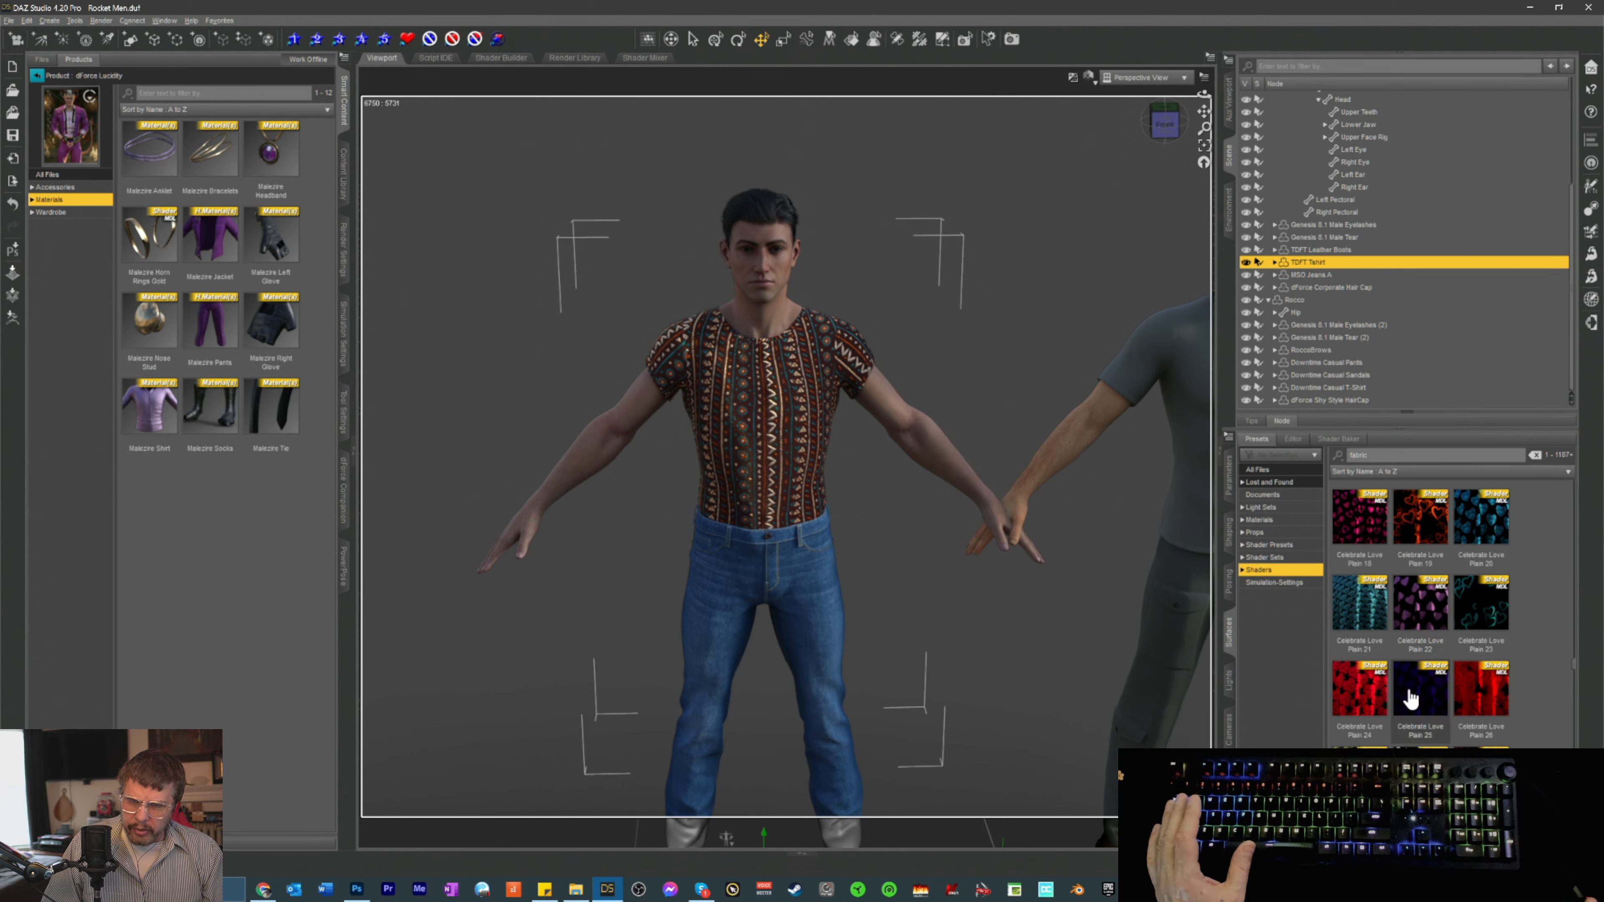
pyautogui.scroll(-3, 1410, 698)
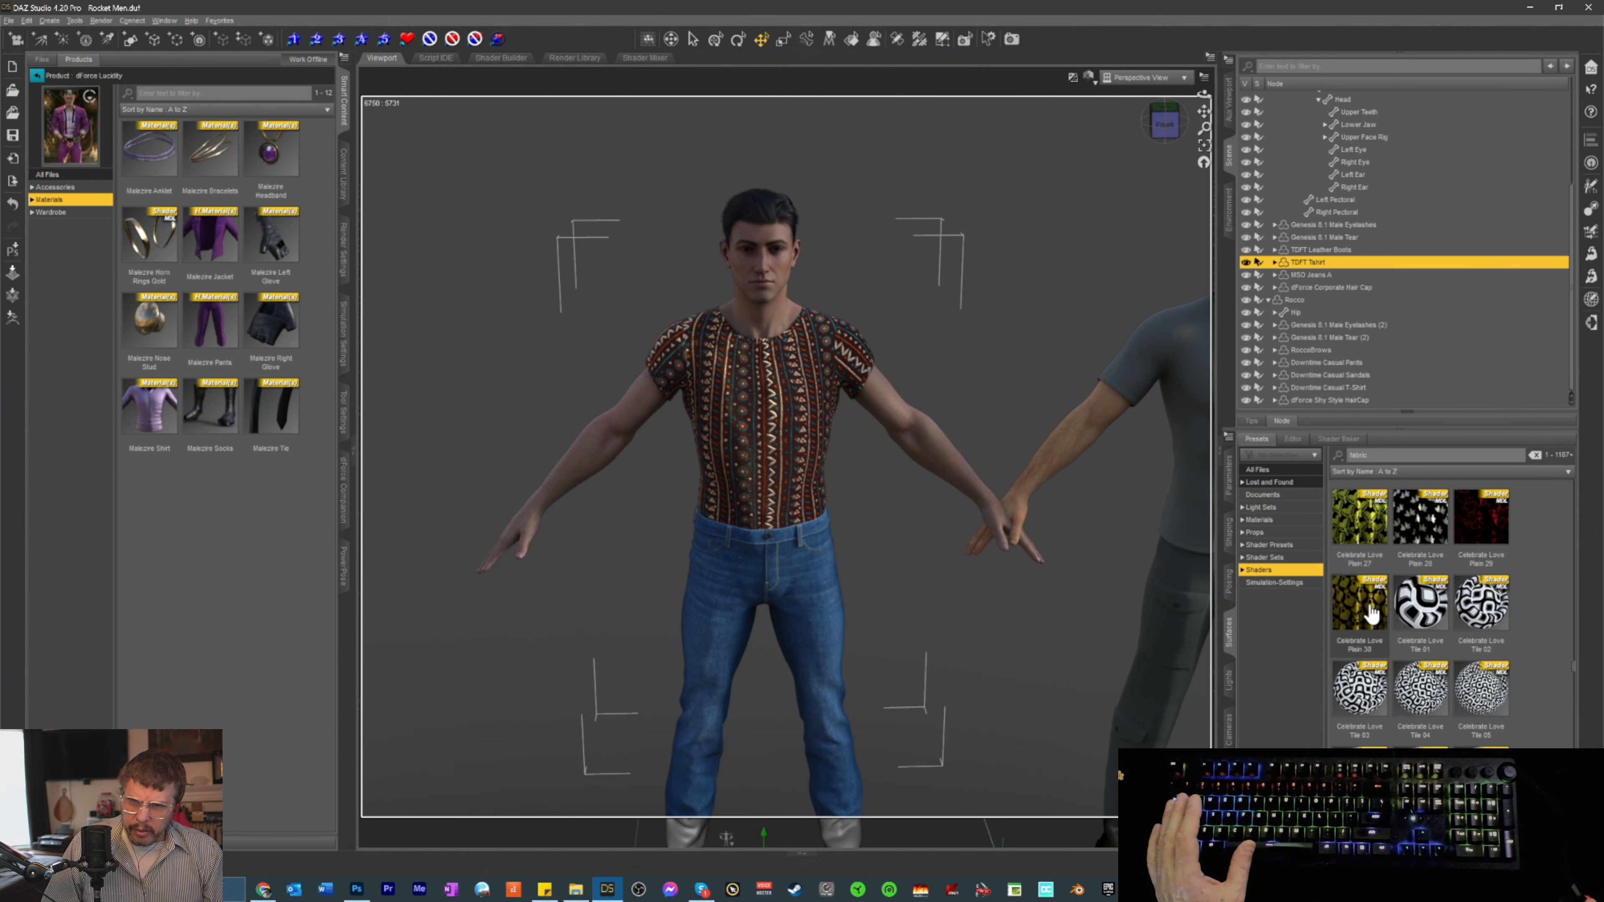
pyautogui.scroll(-6, 1440, 632)
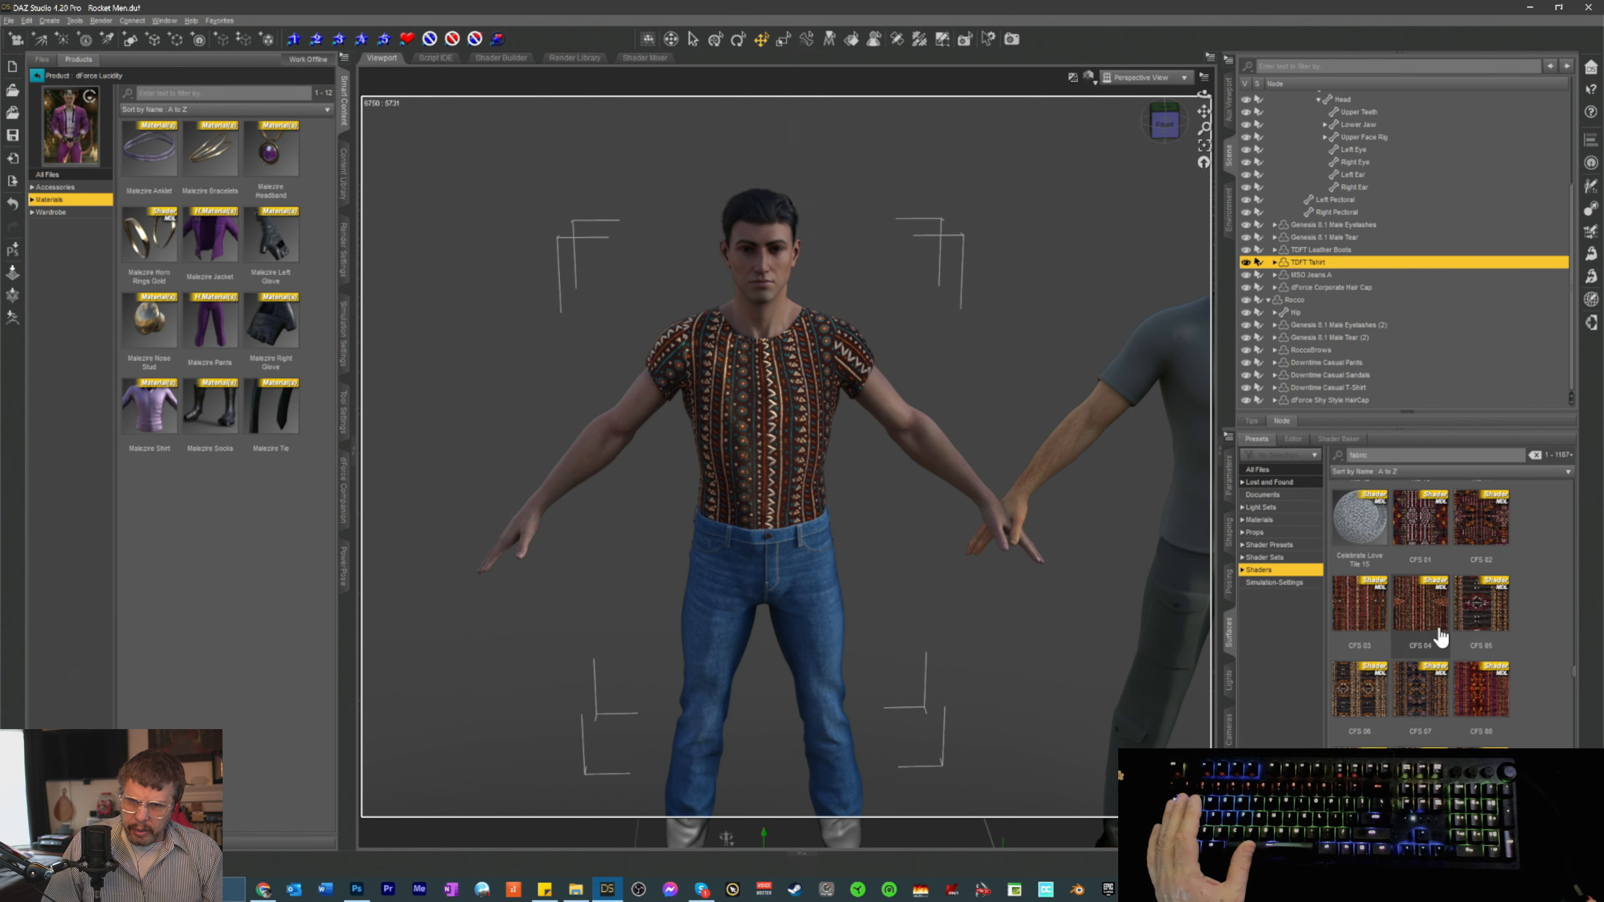
pyautogui.doubleClick(1466, 611)
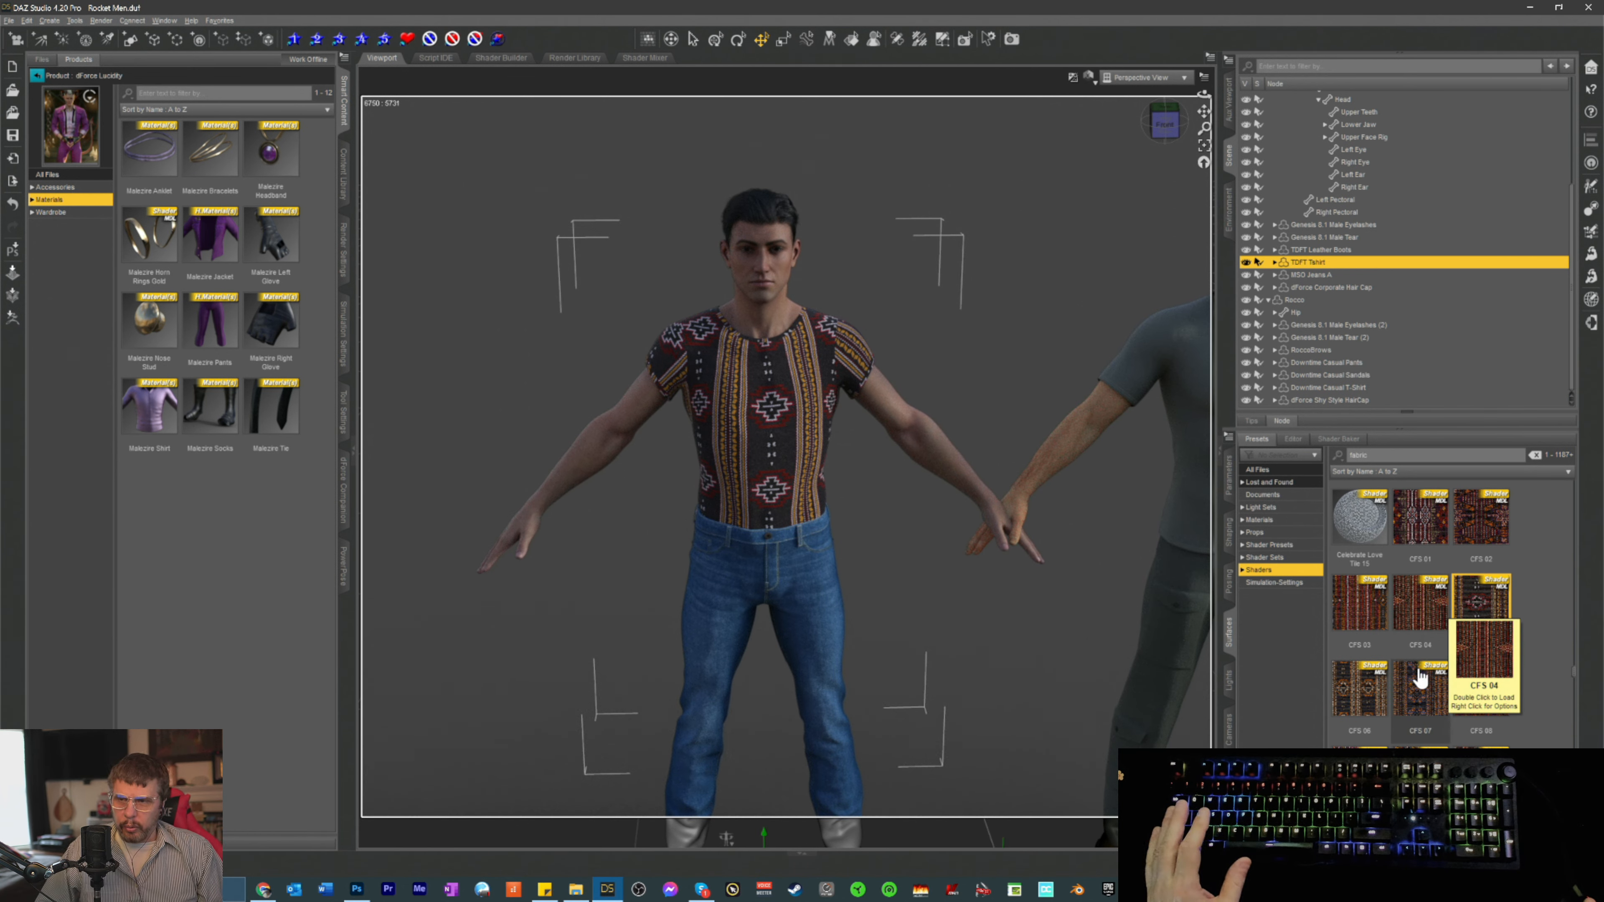
# - Find the Clothing - Dark Flowers shader among the fabric presets and apply it to the T-shirt
pyautogui.scroll(-8, 1428, 641)
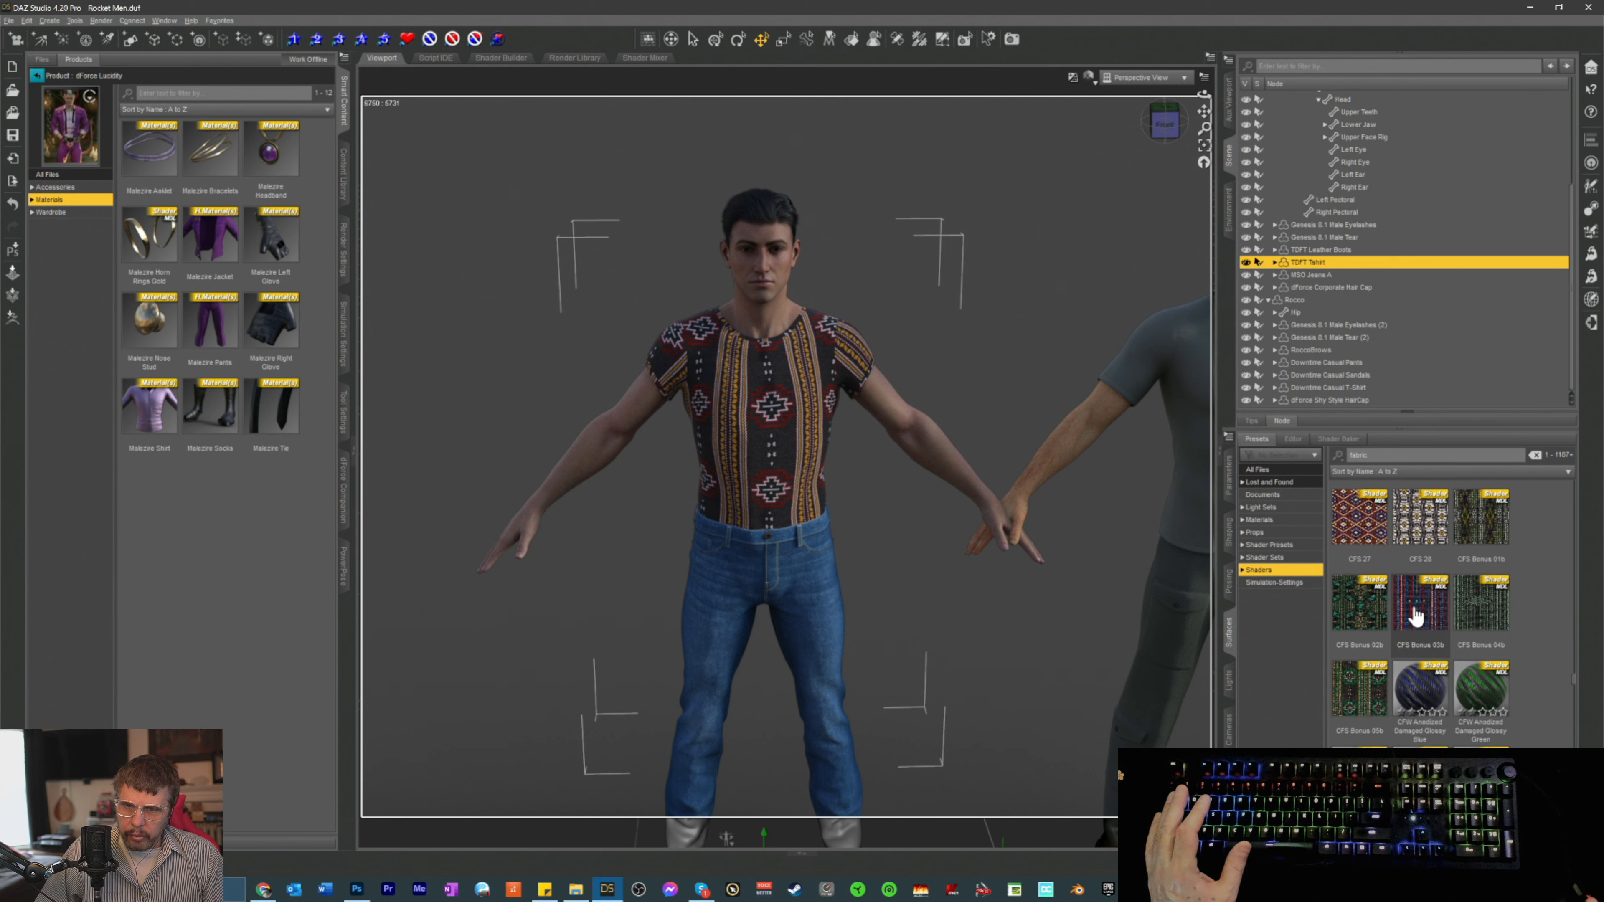
pyautogui.scroll(-5, 1415, 616)
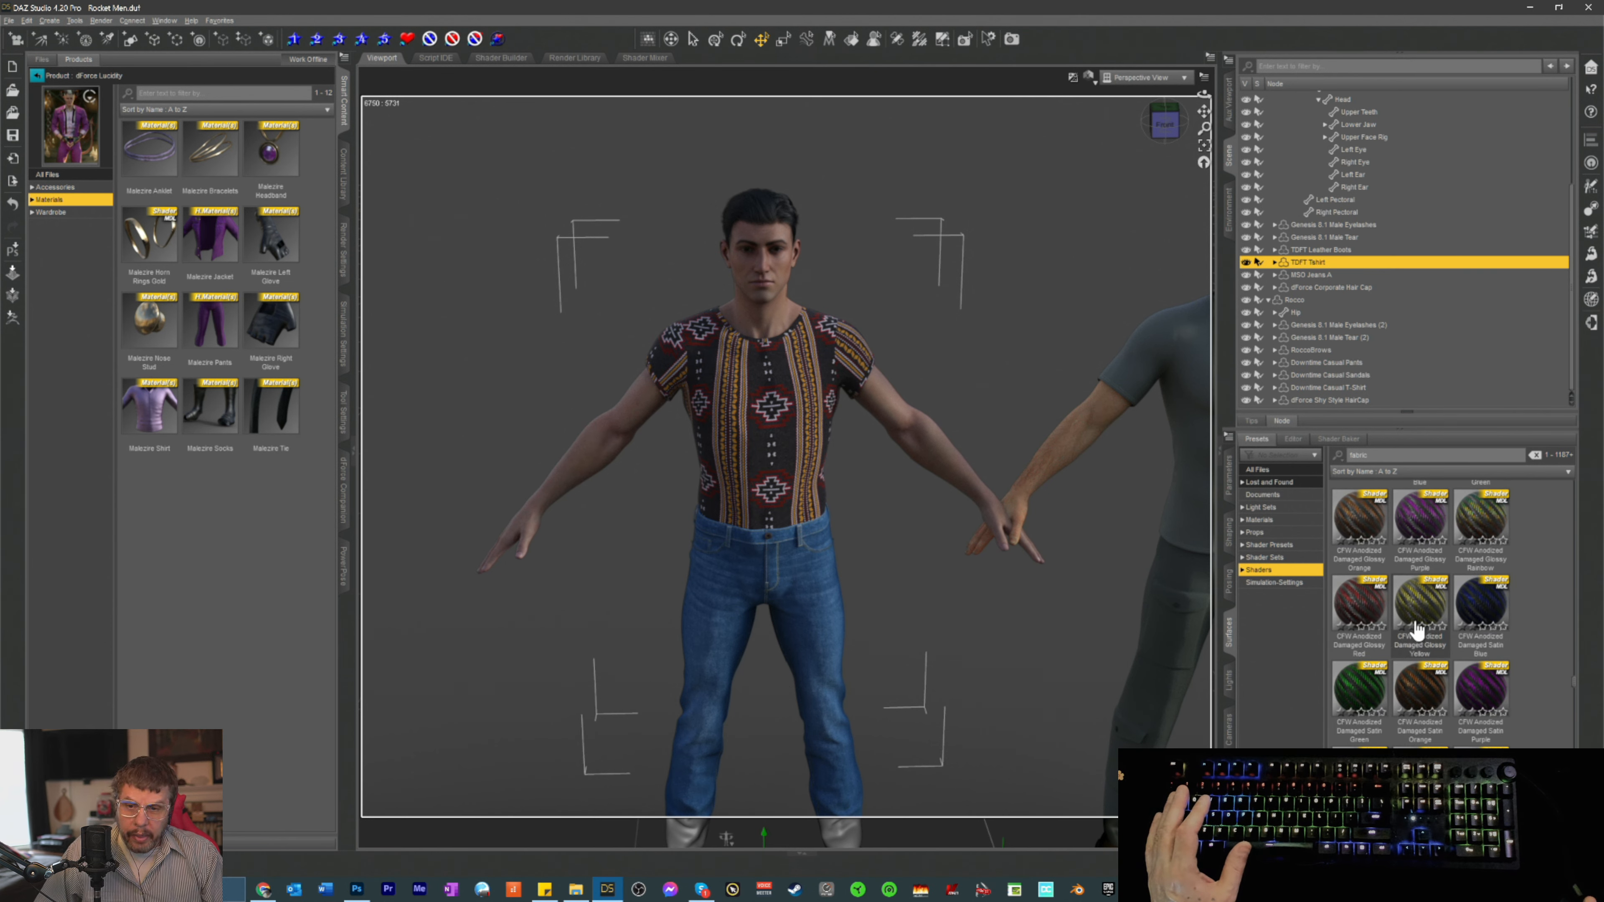
pyautogui.scroll(-8, 1417, 625)
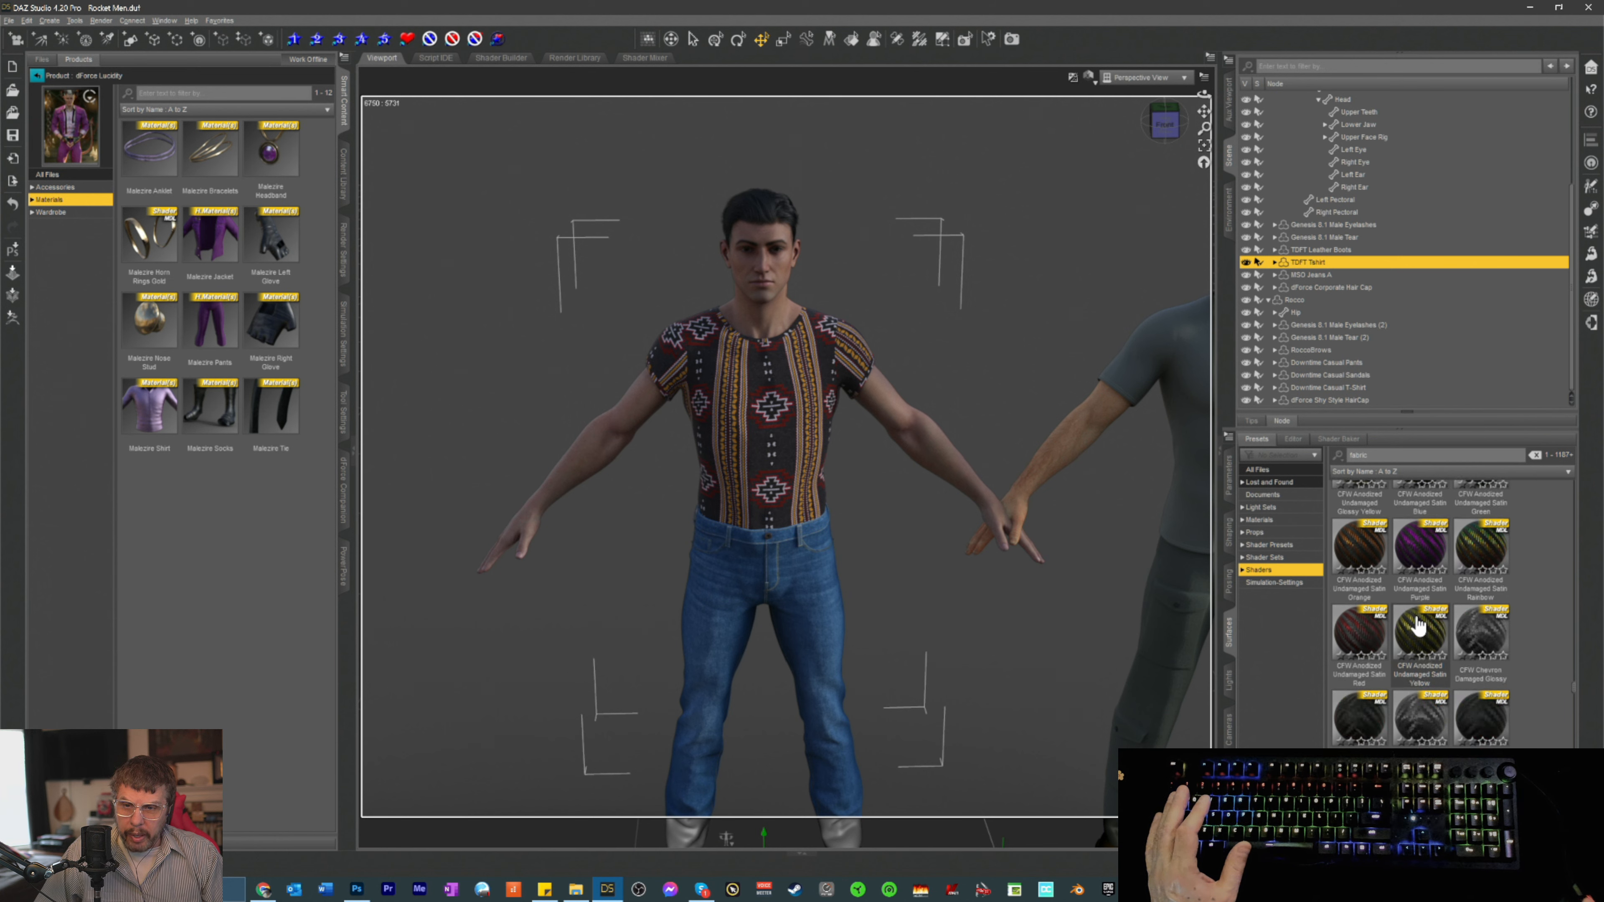
pyautogui.scroll(-6, 1417, 625)
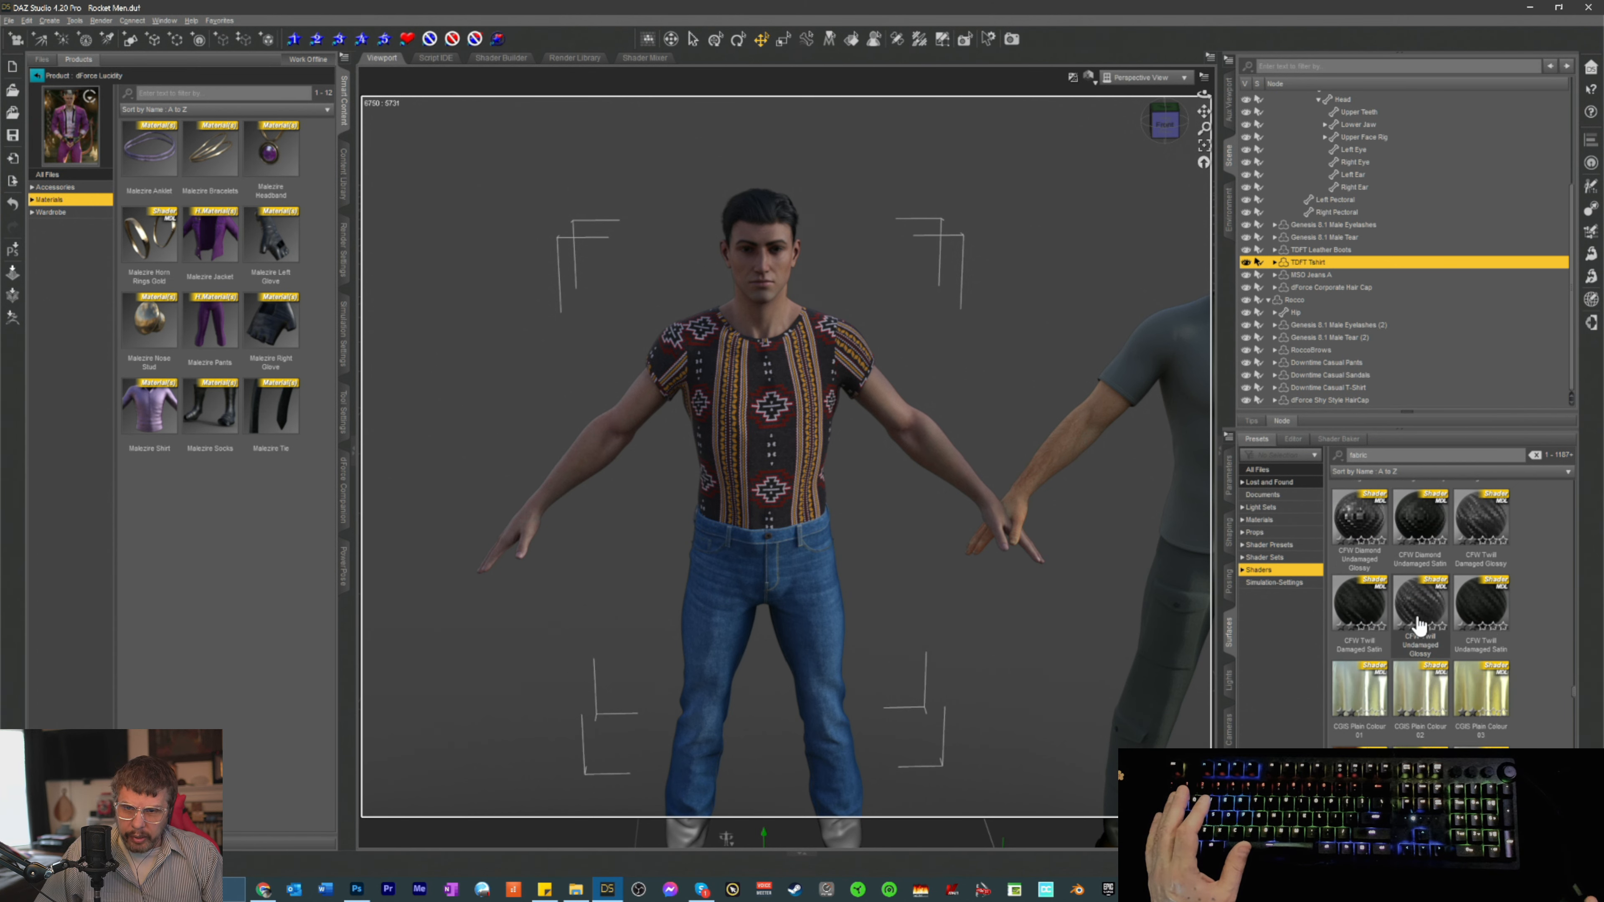
pyautogui.scroll(-9, 1419, 626)
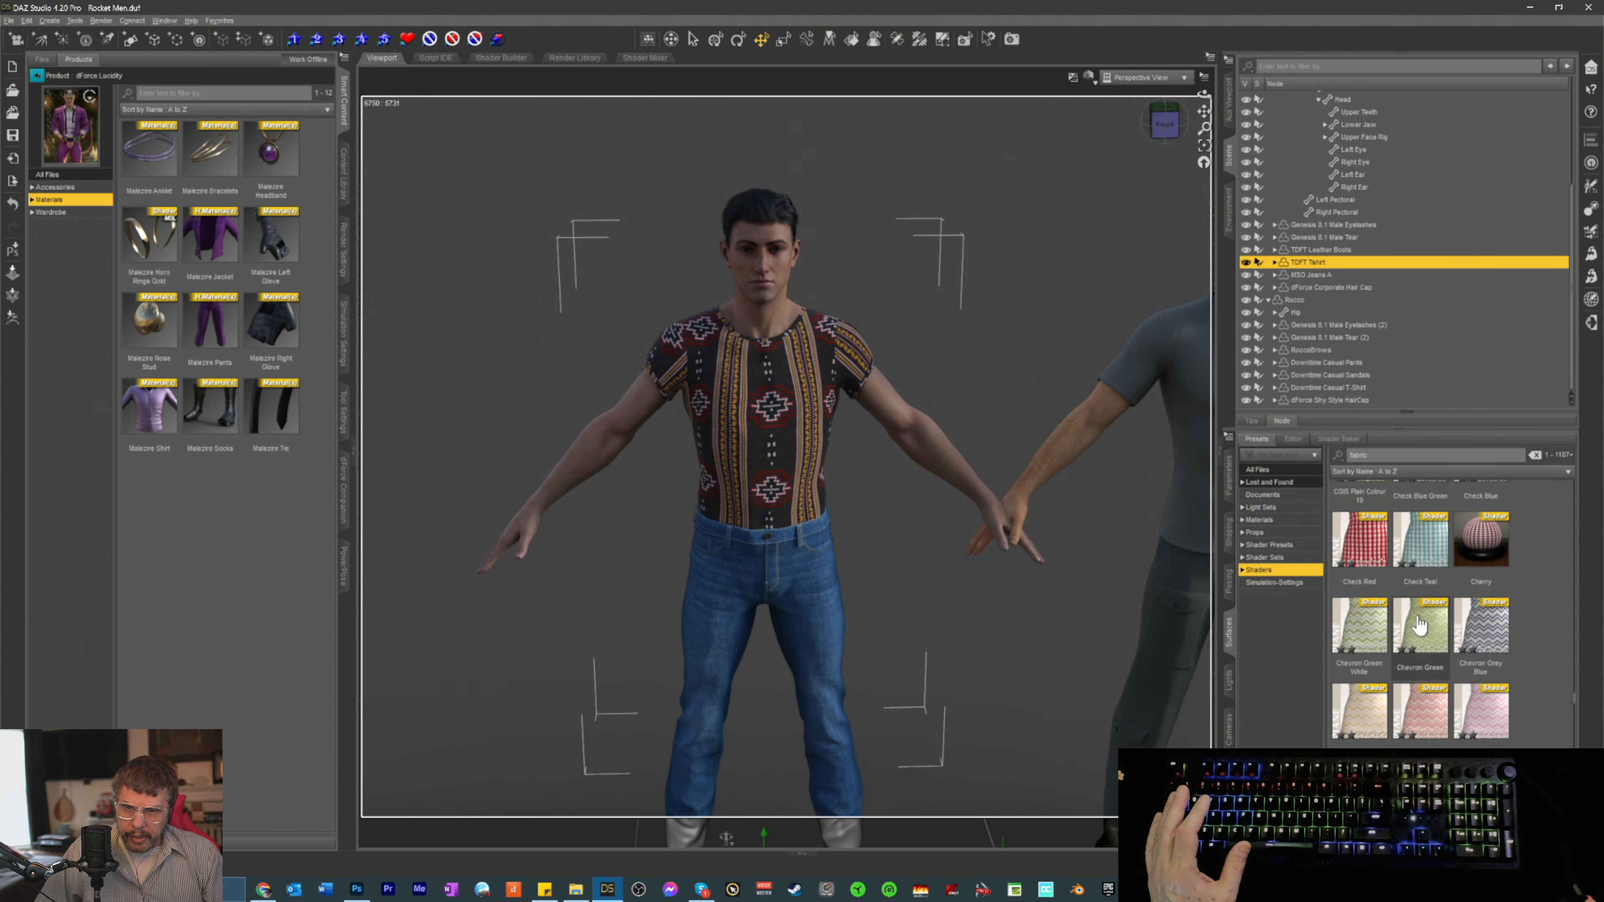
pyautogui.scroll(-10, 1418, 624)
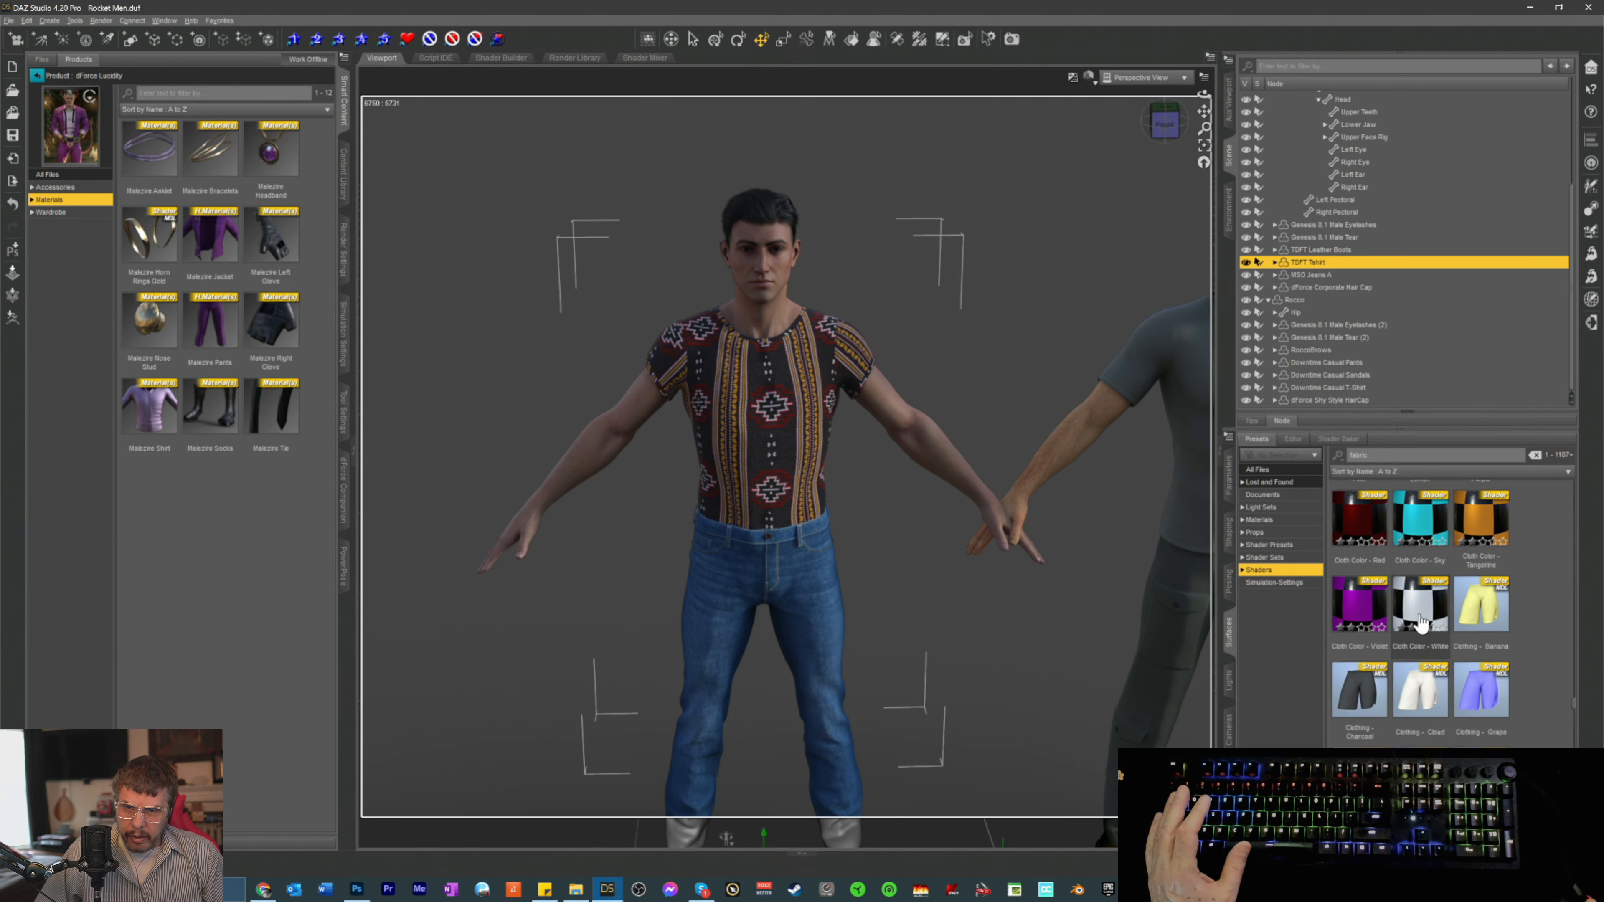
pyautogui.scroll(-8, 1421, 624)
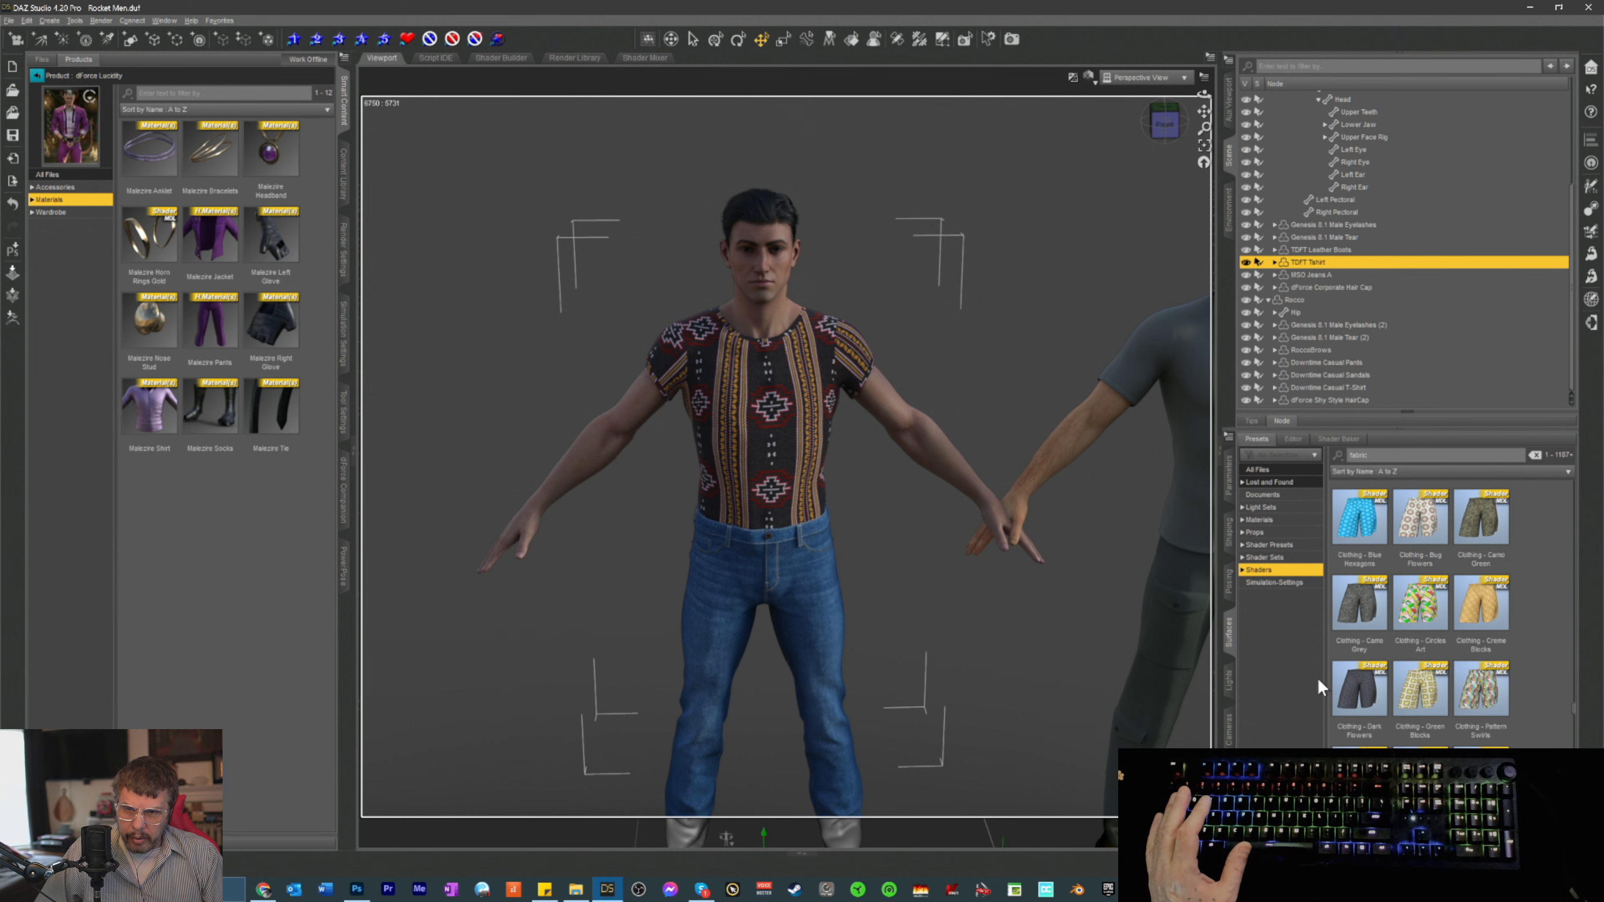
pyautogui.doubleClick(1354, 684)
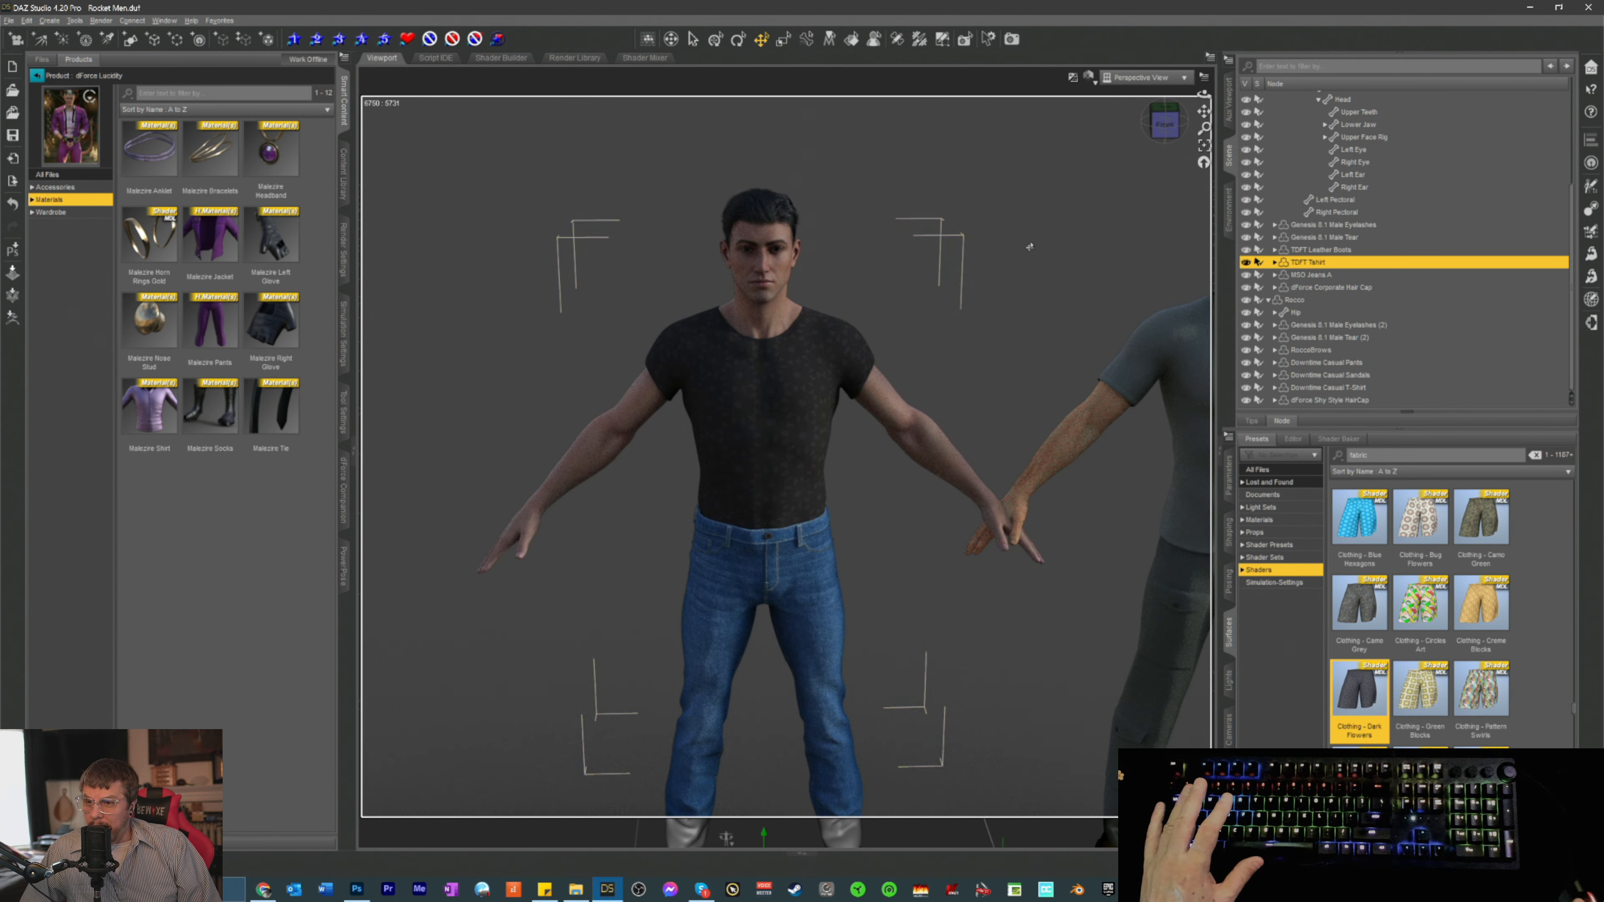
# - Examine the dark flower pattern on the T-shirt up close and from farther away
pyautogui.scroll(6, 891, 423)
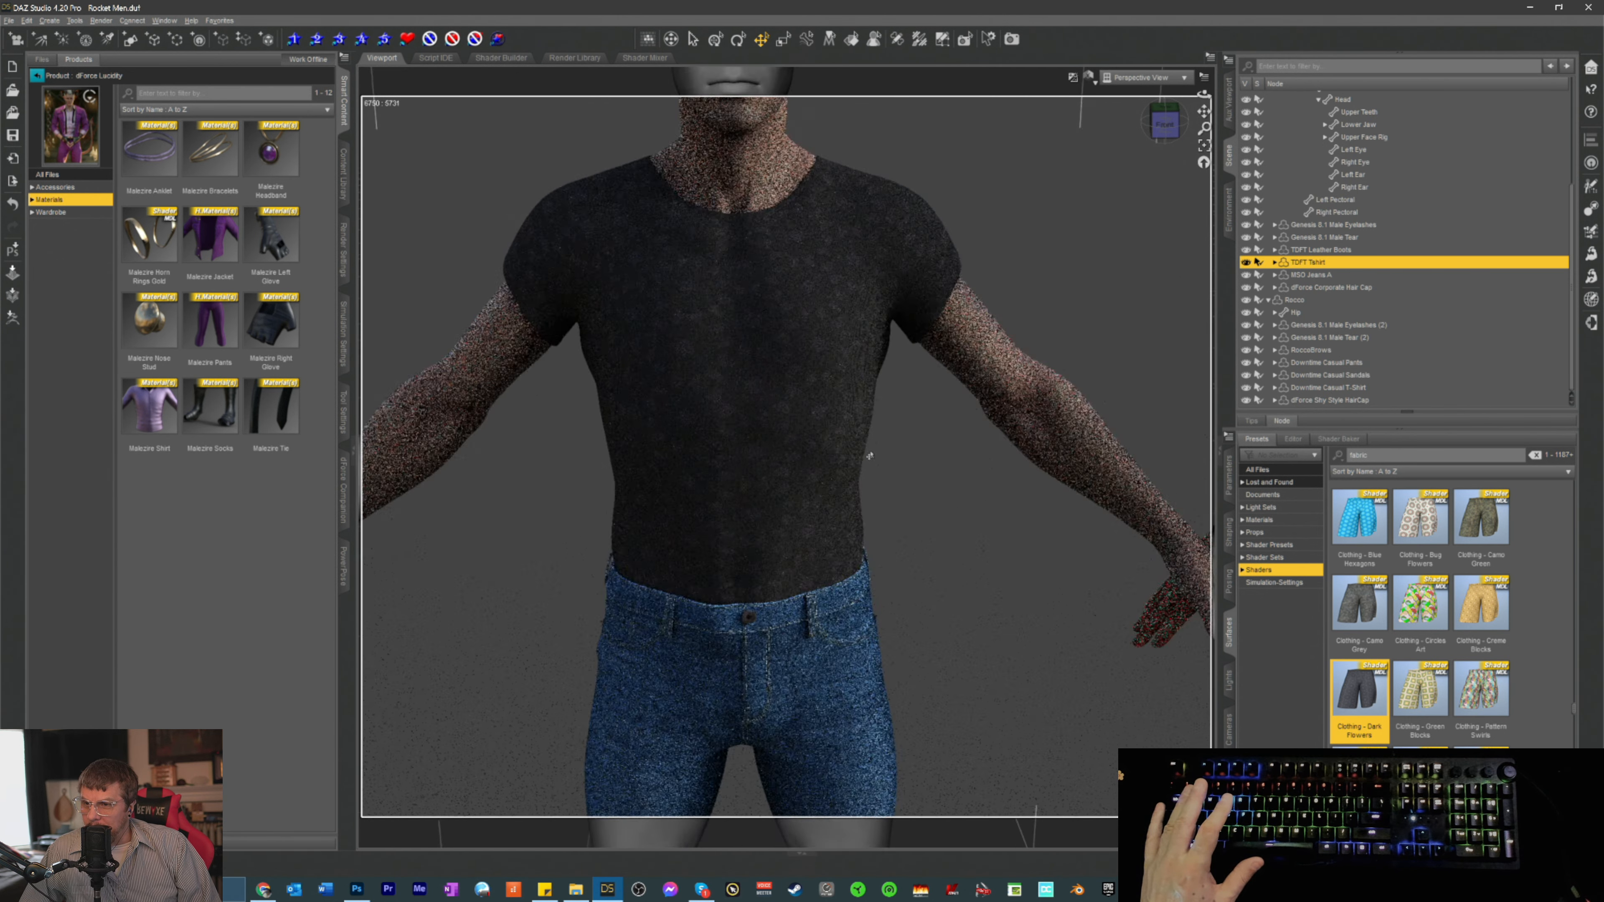
pyautogui.scroll(3, 870, 455)
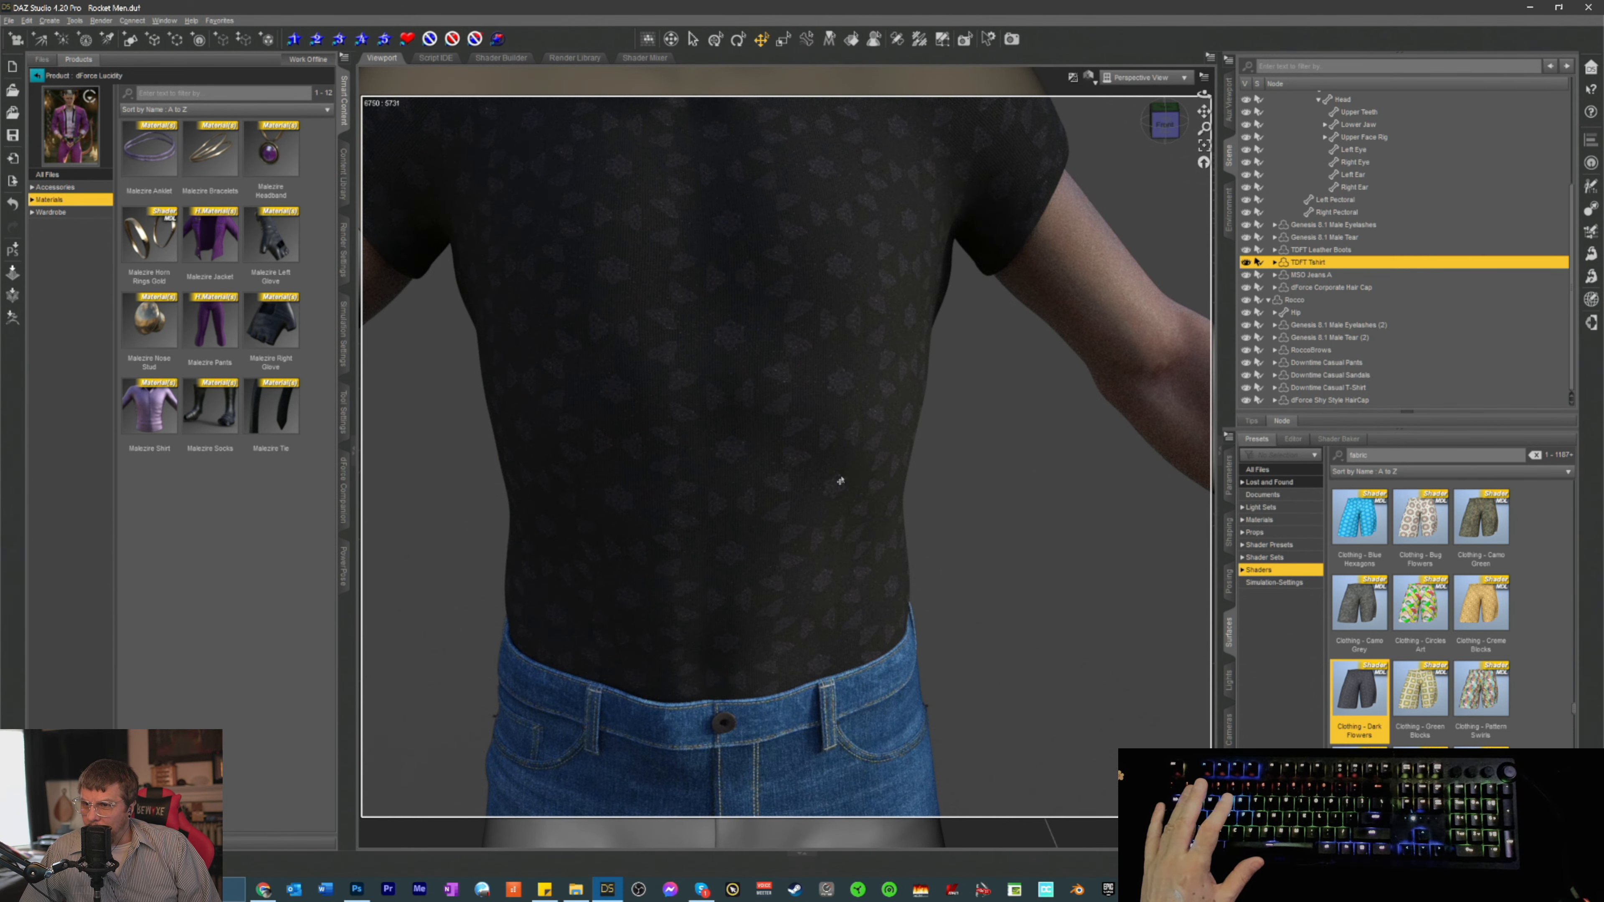
pyautogui.scroll(-5, 840, 480)
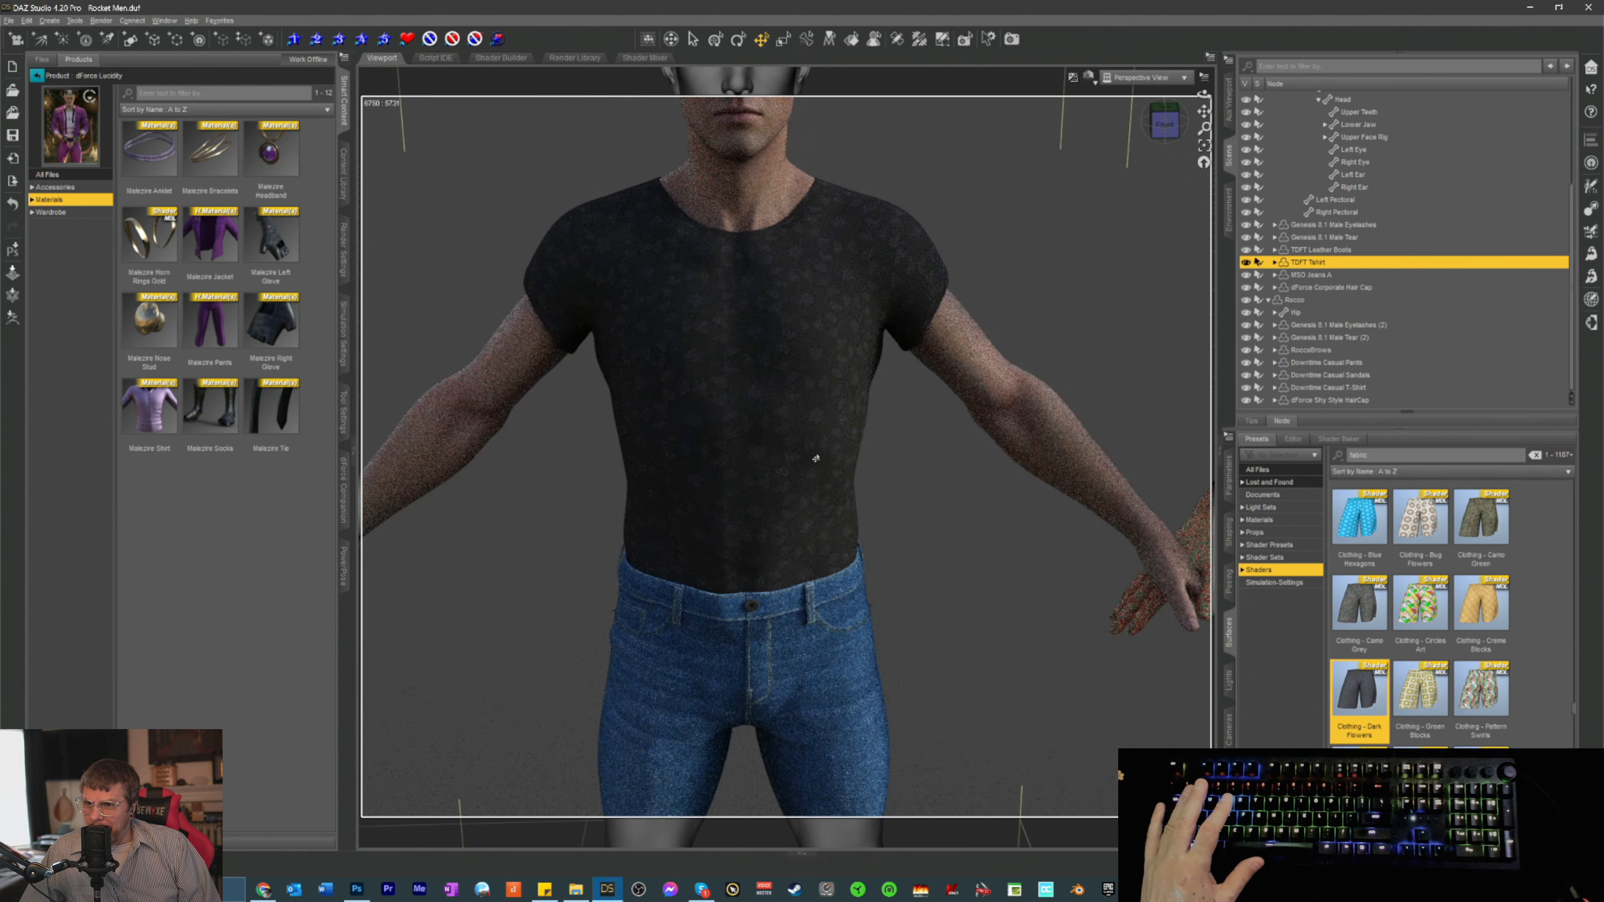
pyautogui.scroll(-5, 816, 458)
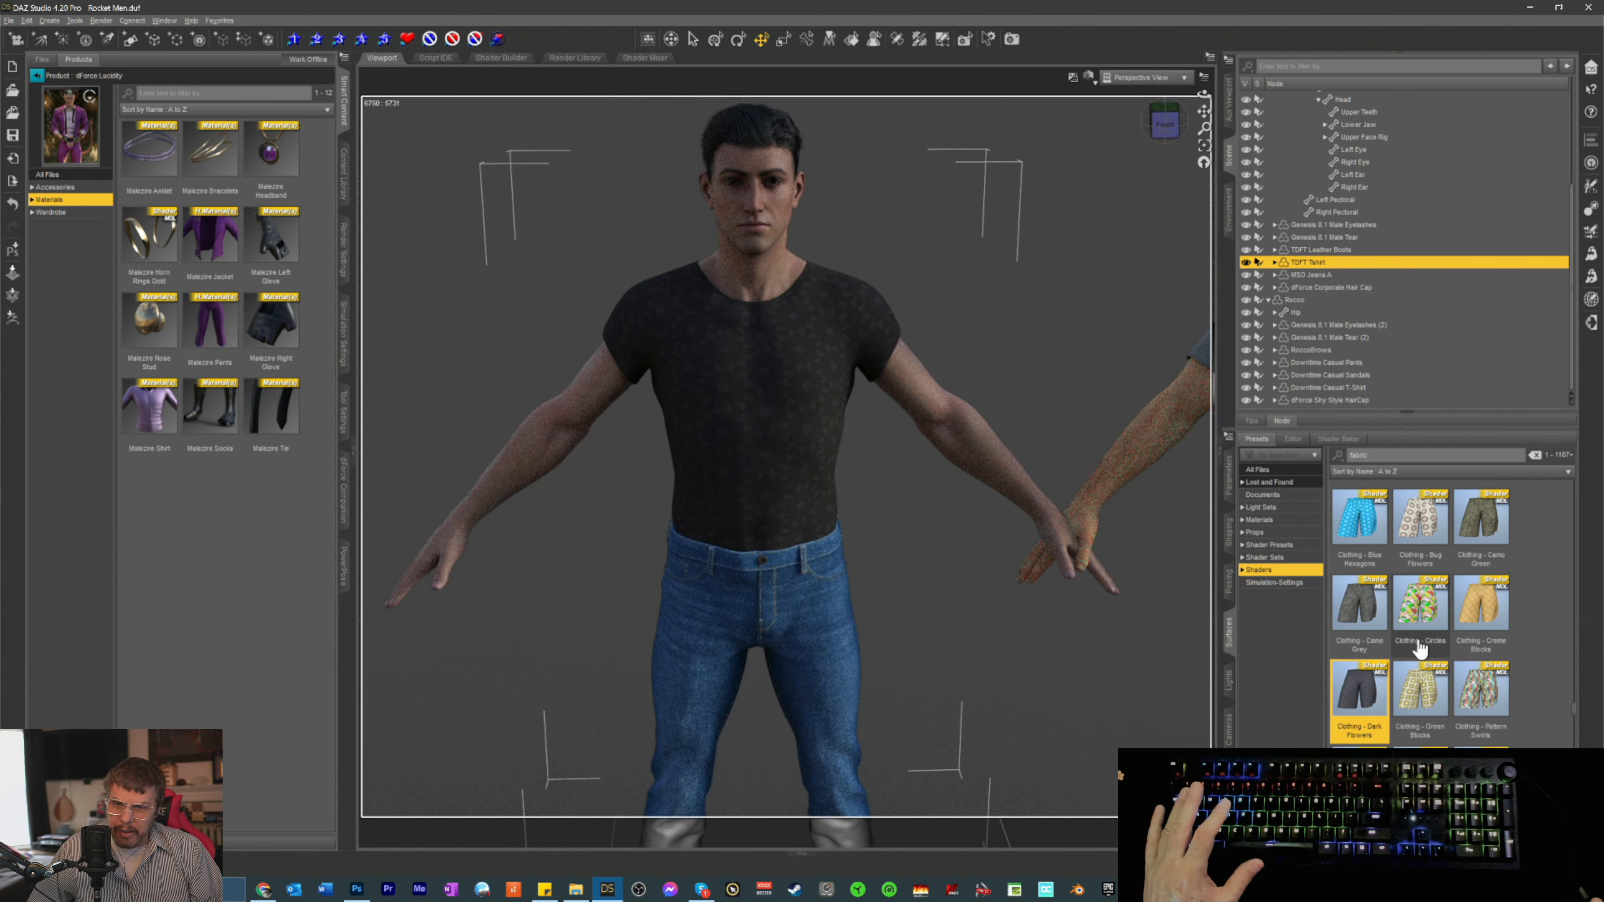
# - Look through the remaining clothing, cotton, velvet and DD Silk shaders among the fabric presets
pyautogui.scroll(-5, 1418, 646)
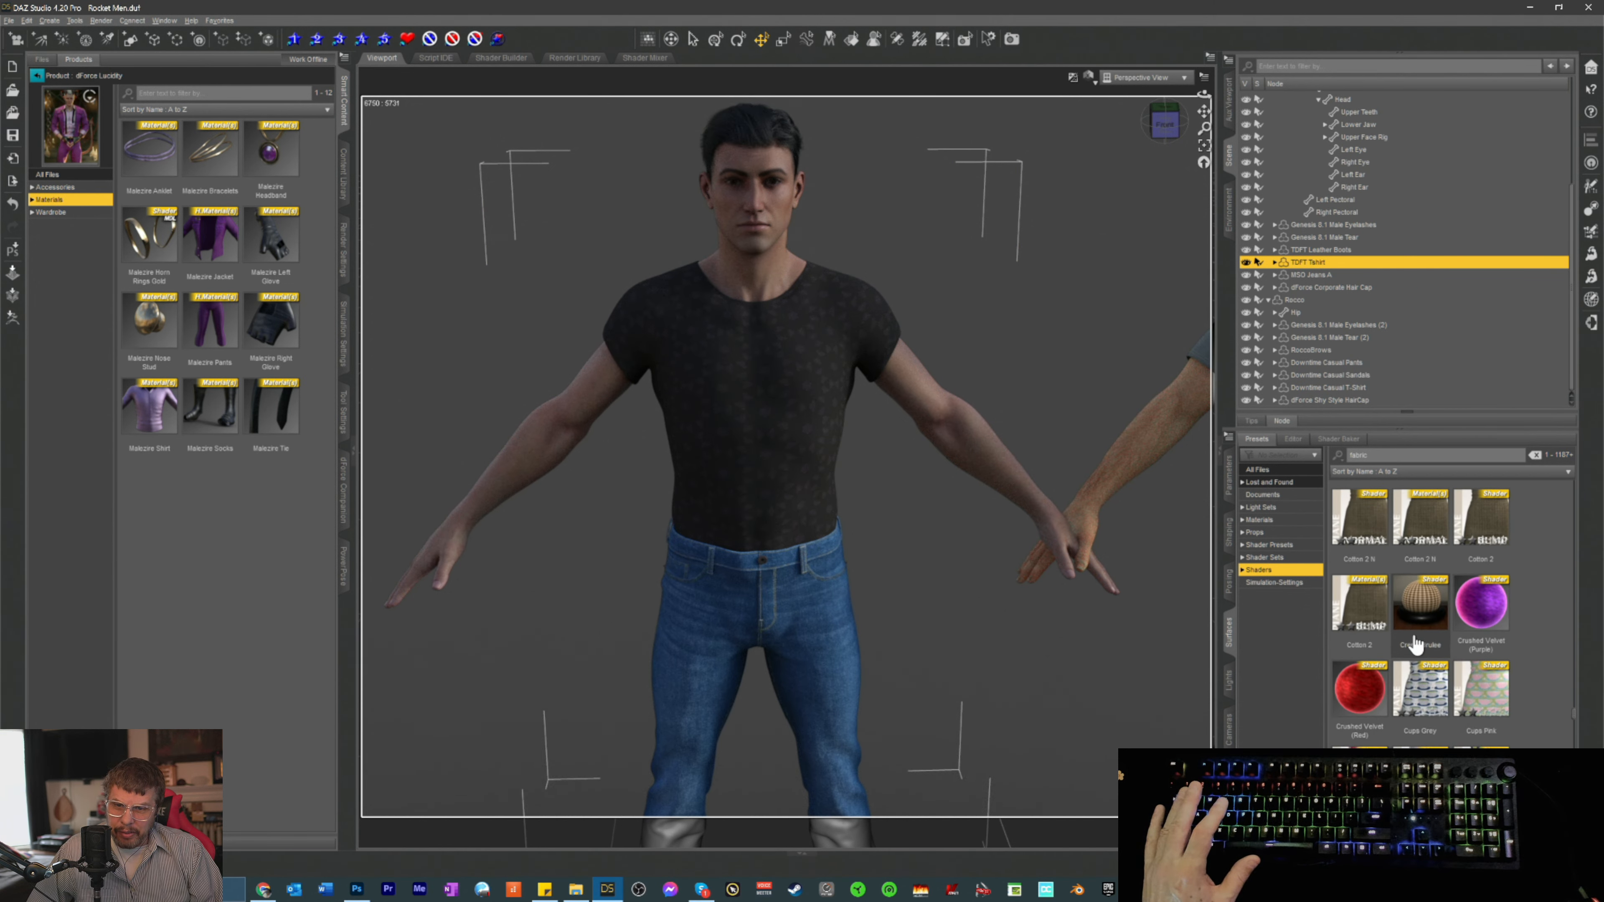
pyautogui.scroll(3, 1415, 645)
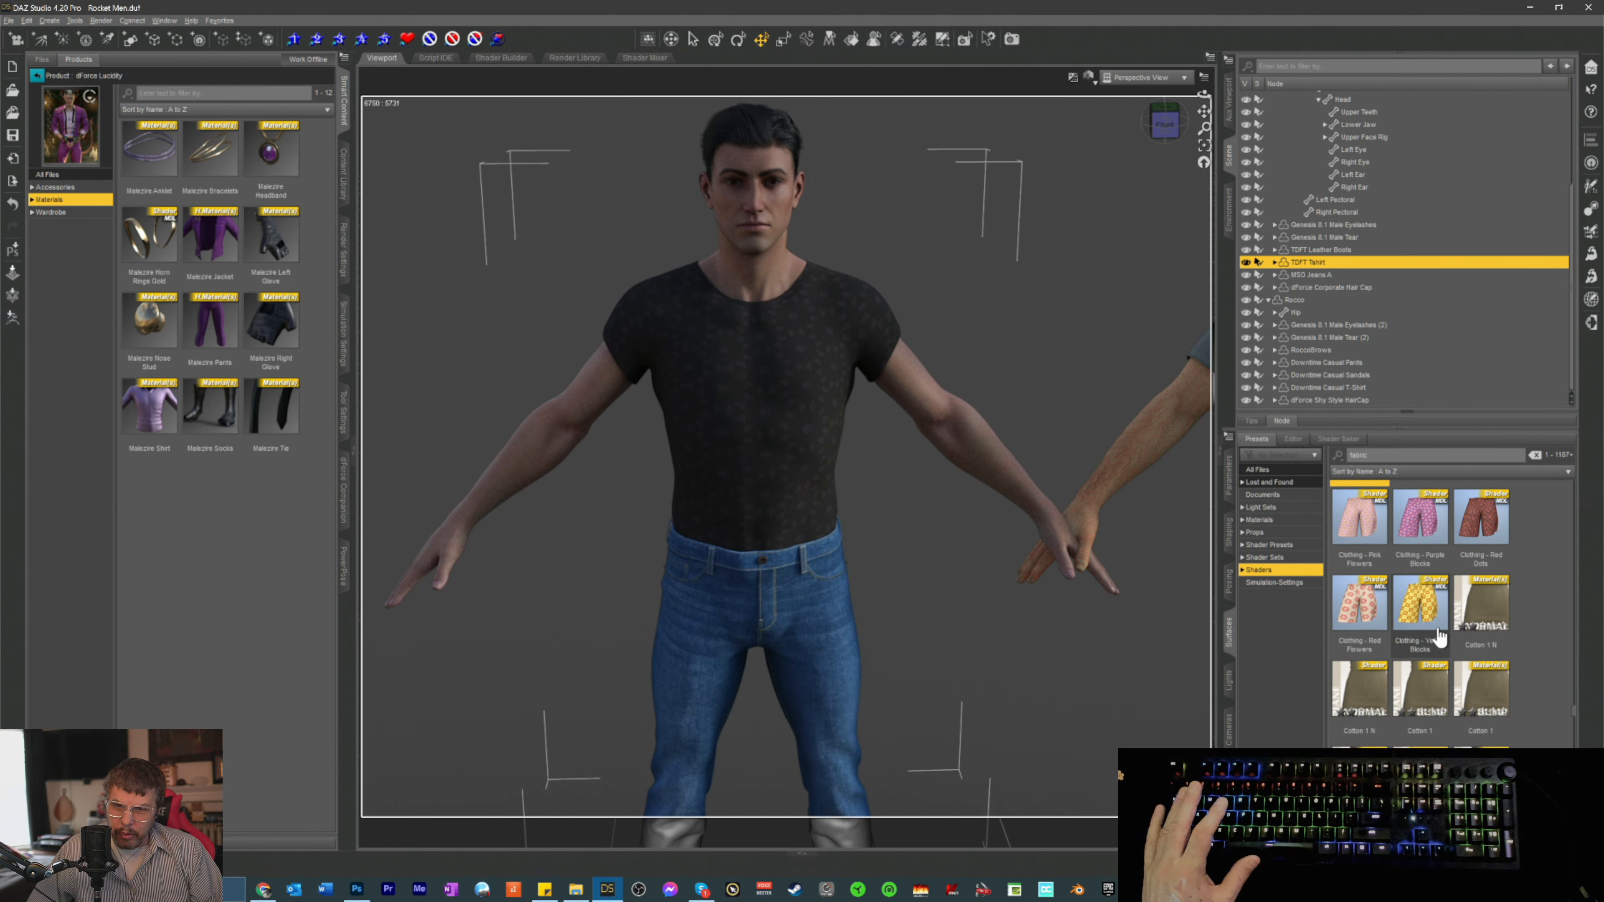
pyautogui.scroll(5, 1438, 637)
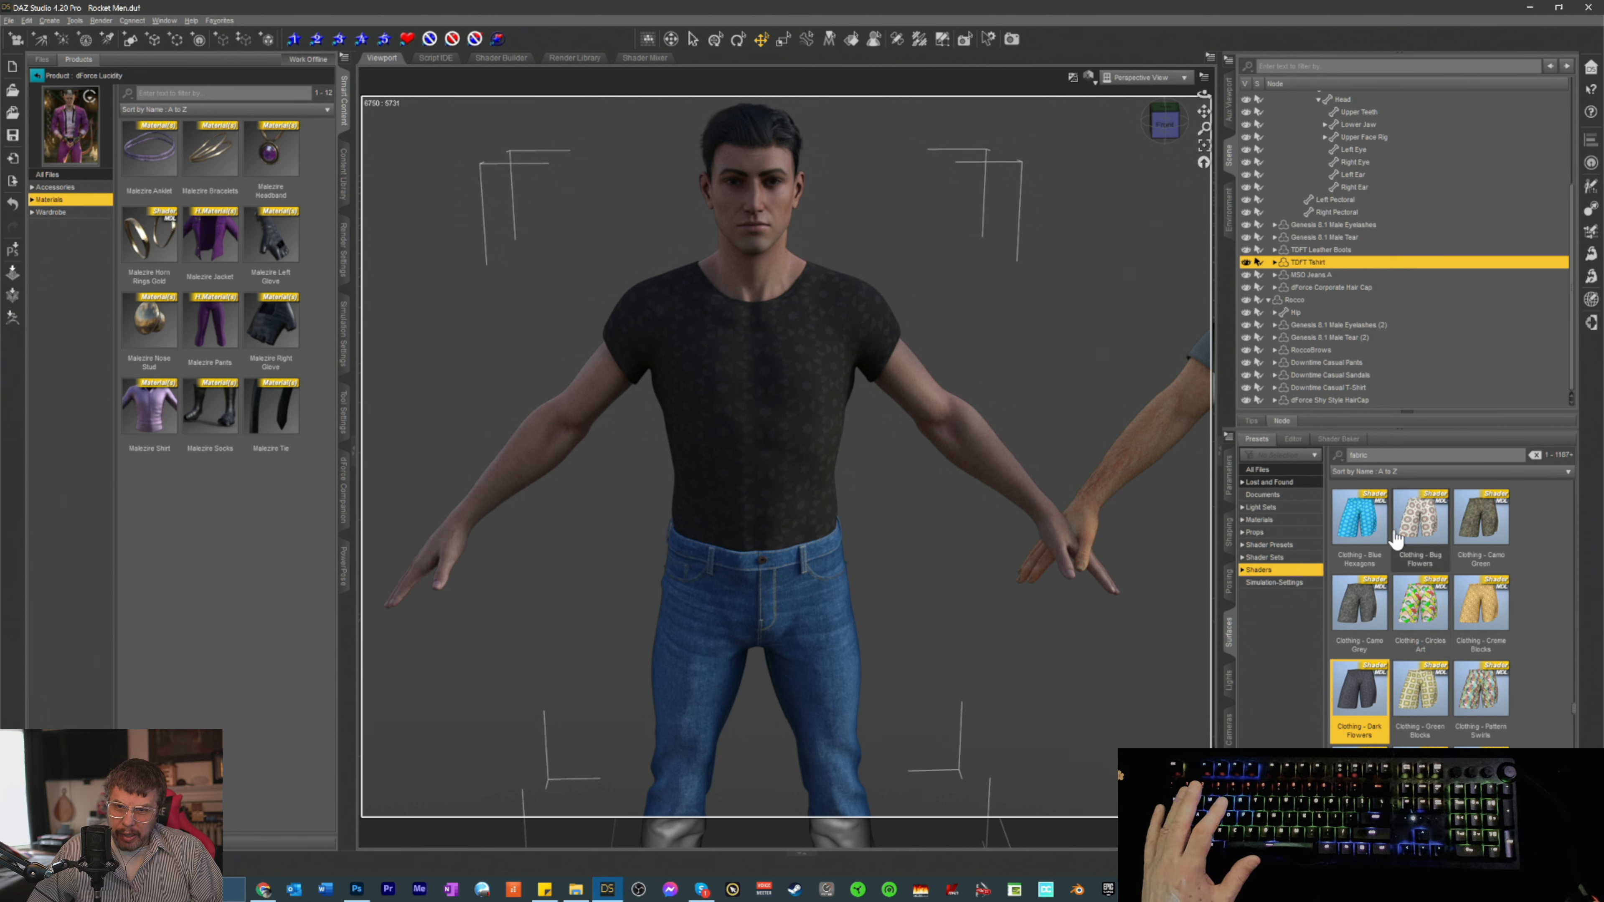
pyautogui.scroll(-4, 1471, 611)
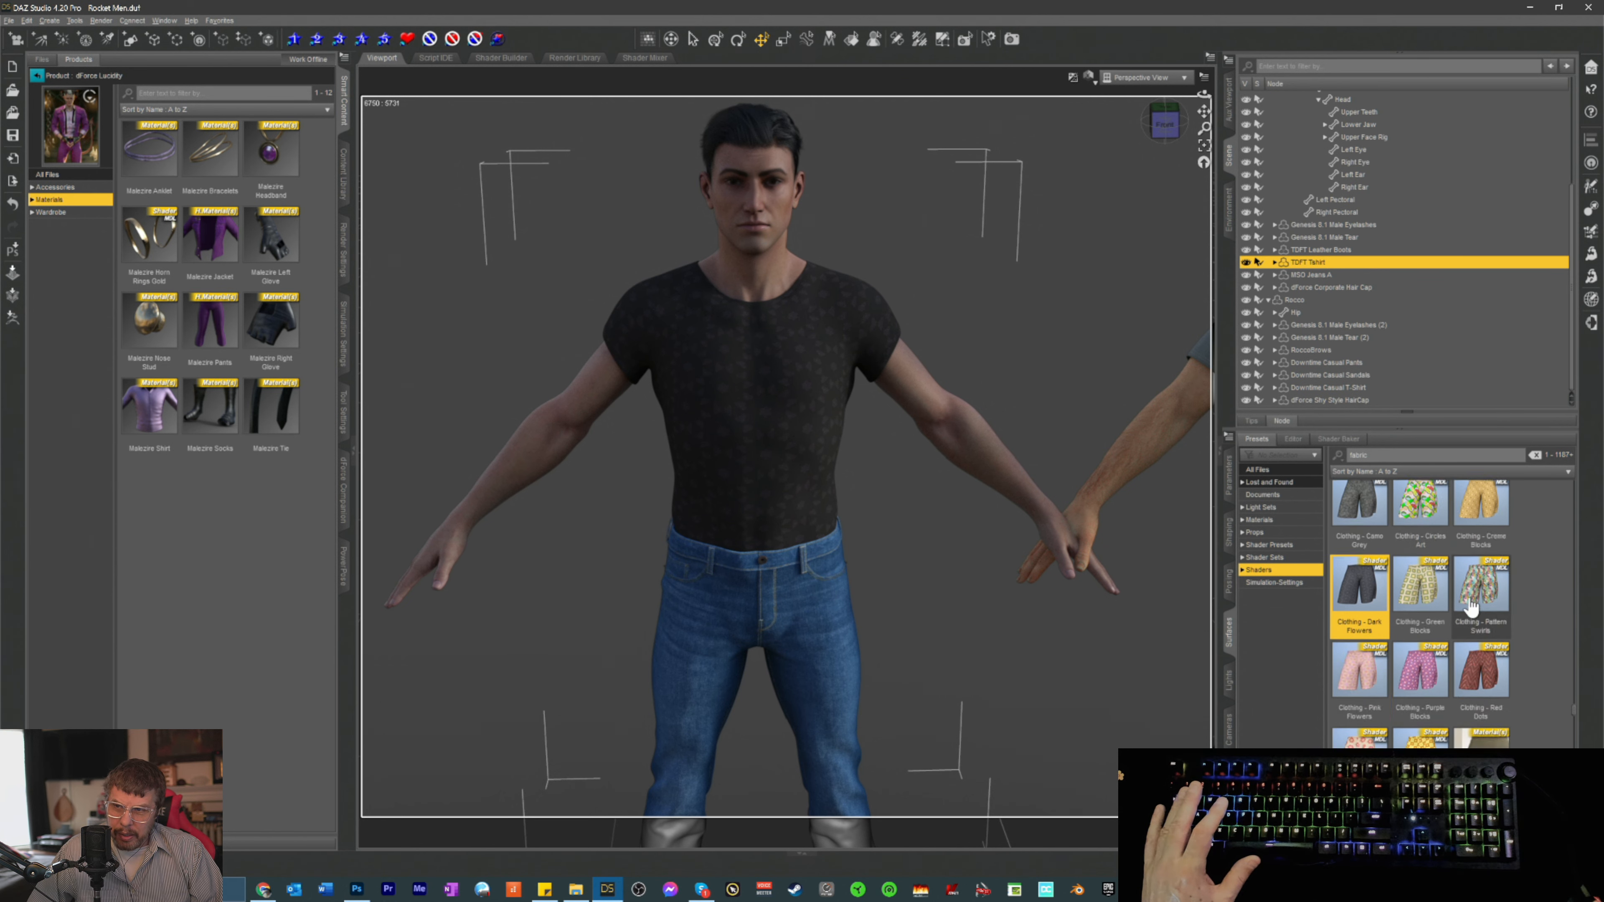
pyautogui.scroll(-3, 1463, 606)
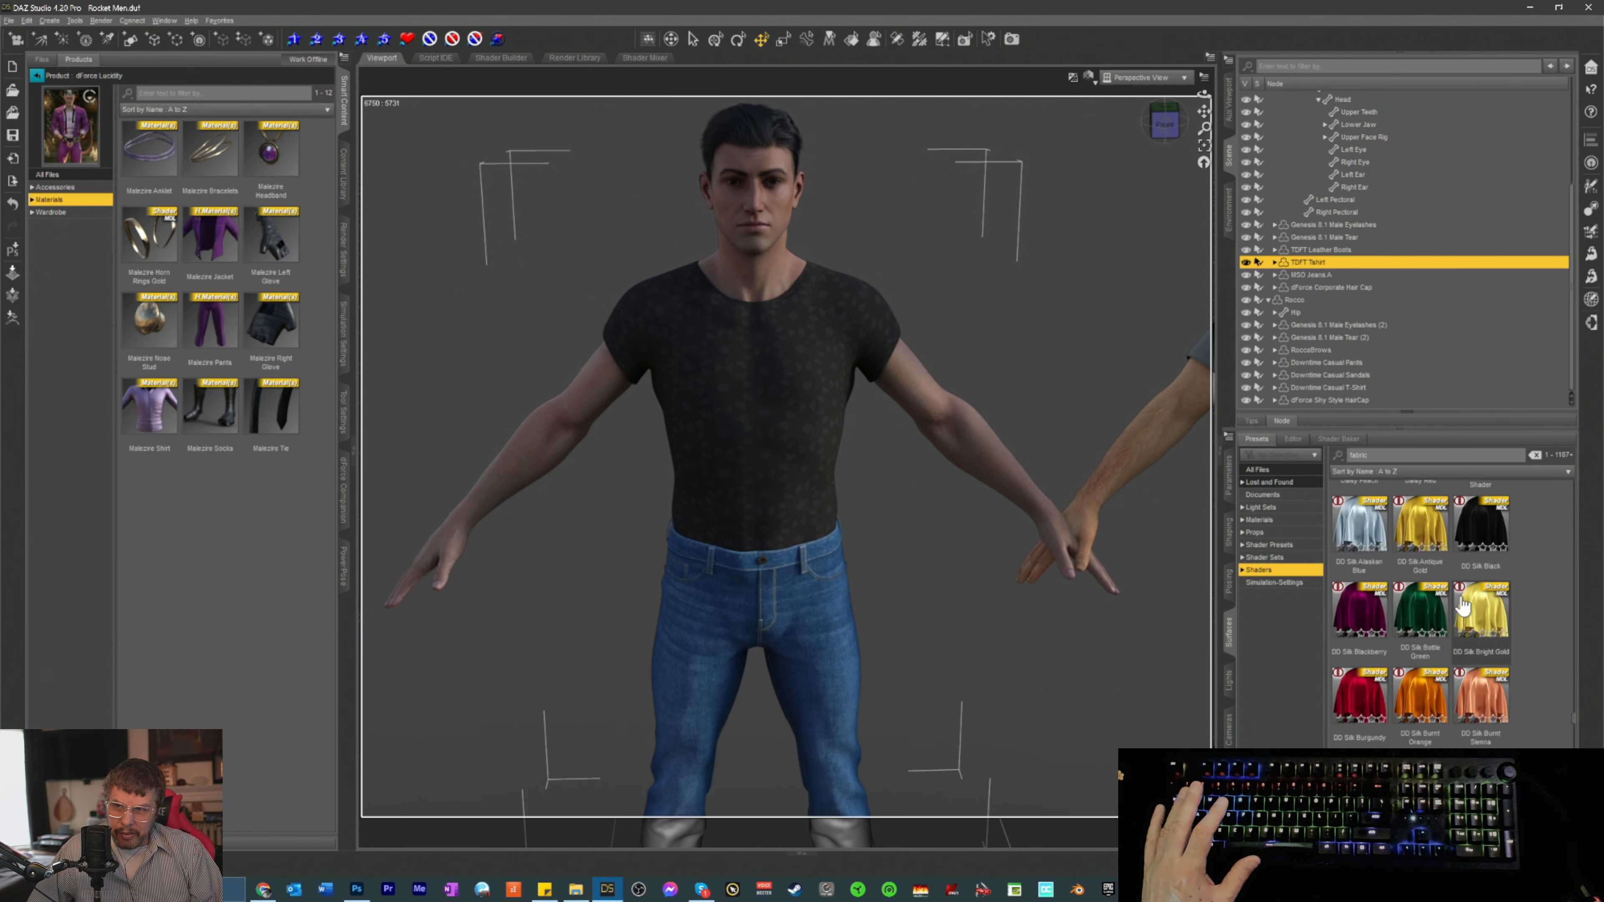
pyautogui.scroll(-3, 1463, 607)
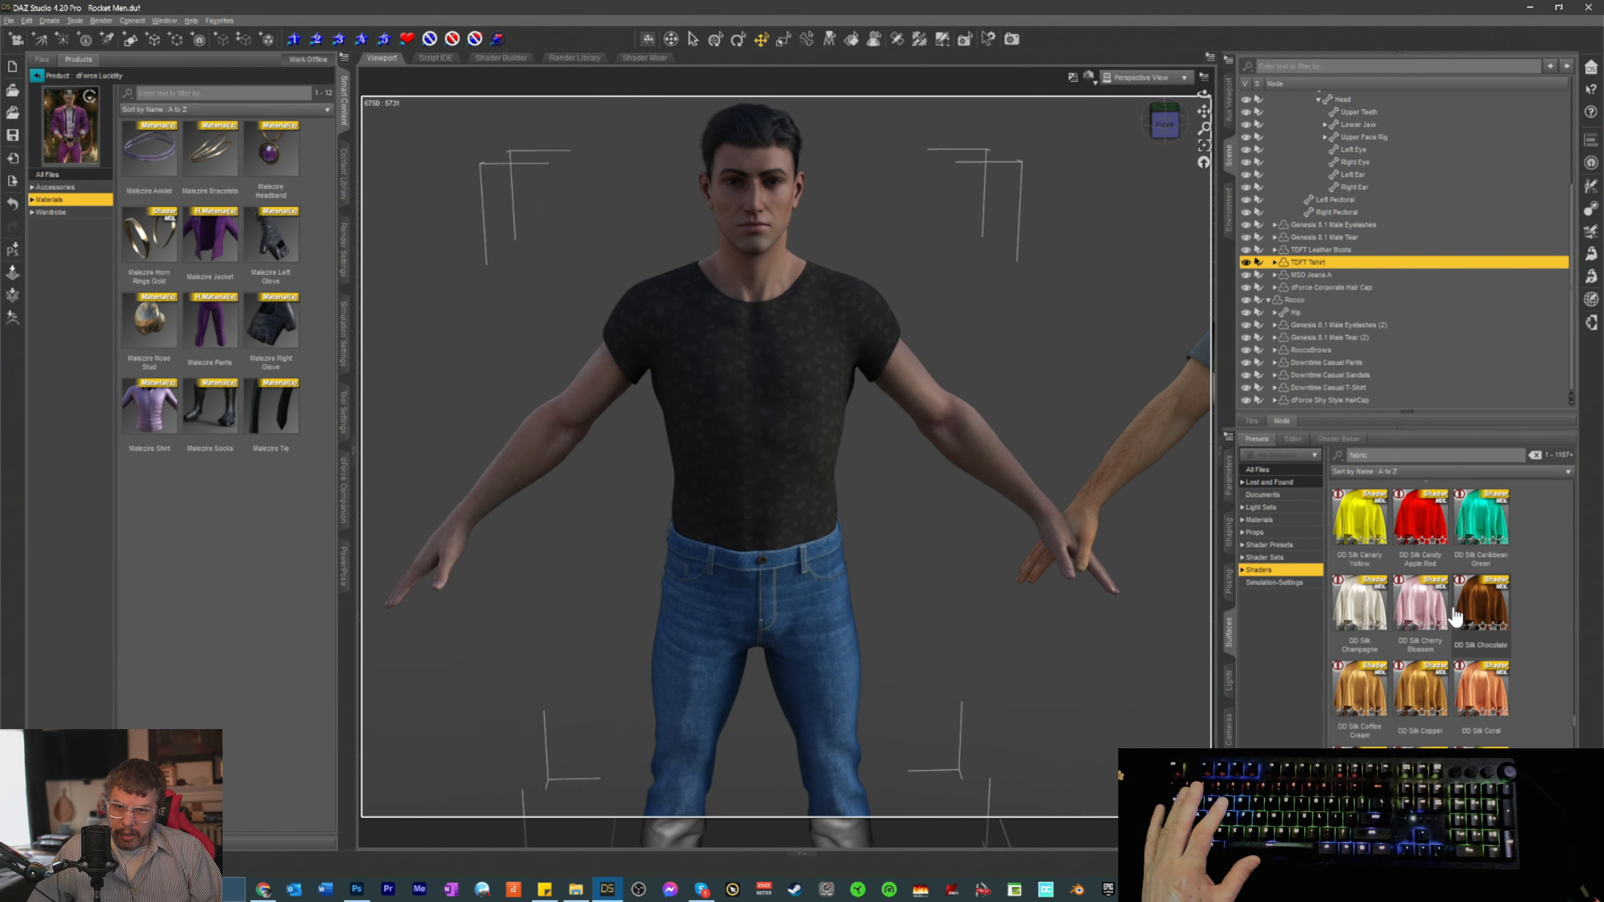
pyautogui.scroll(-2, 1446, 622)
pyautogui.scroll(-5, 1445, 625)
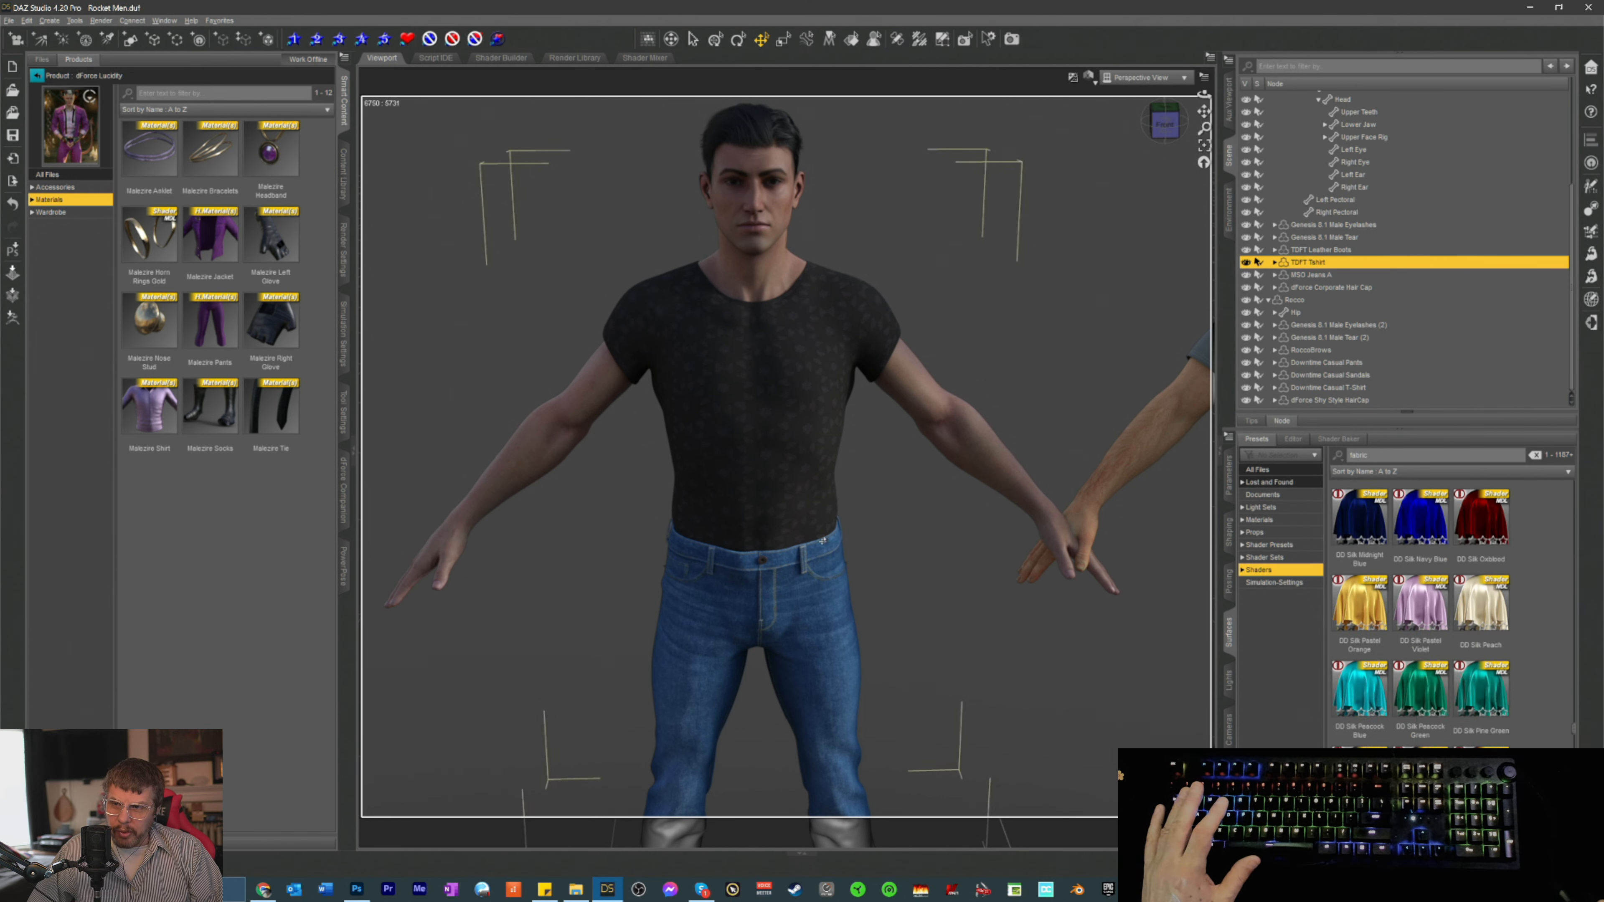
# - Frame both male characters side by side in the perspective view and save the scene
pyautogui.scroll(2, 806, 501)
pyautogui.scroll(-3, 803, 499)
pyautogui.scroll(4, 800, 499)
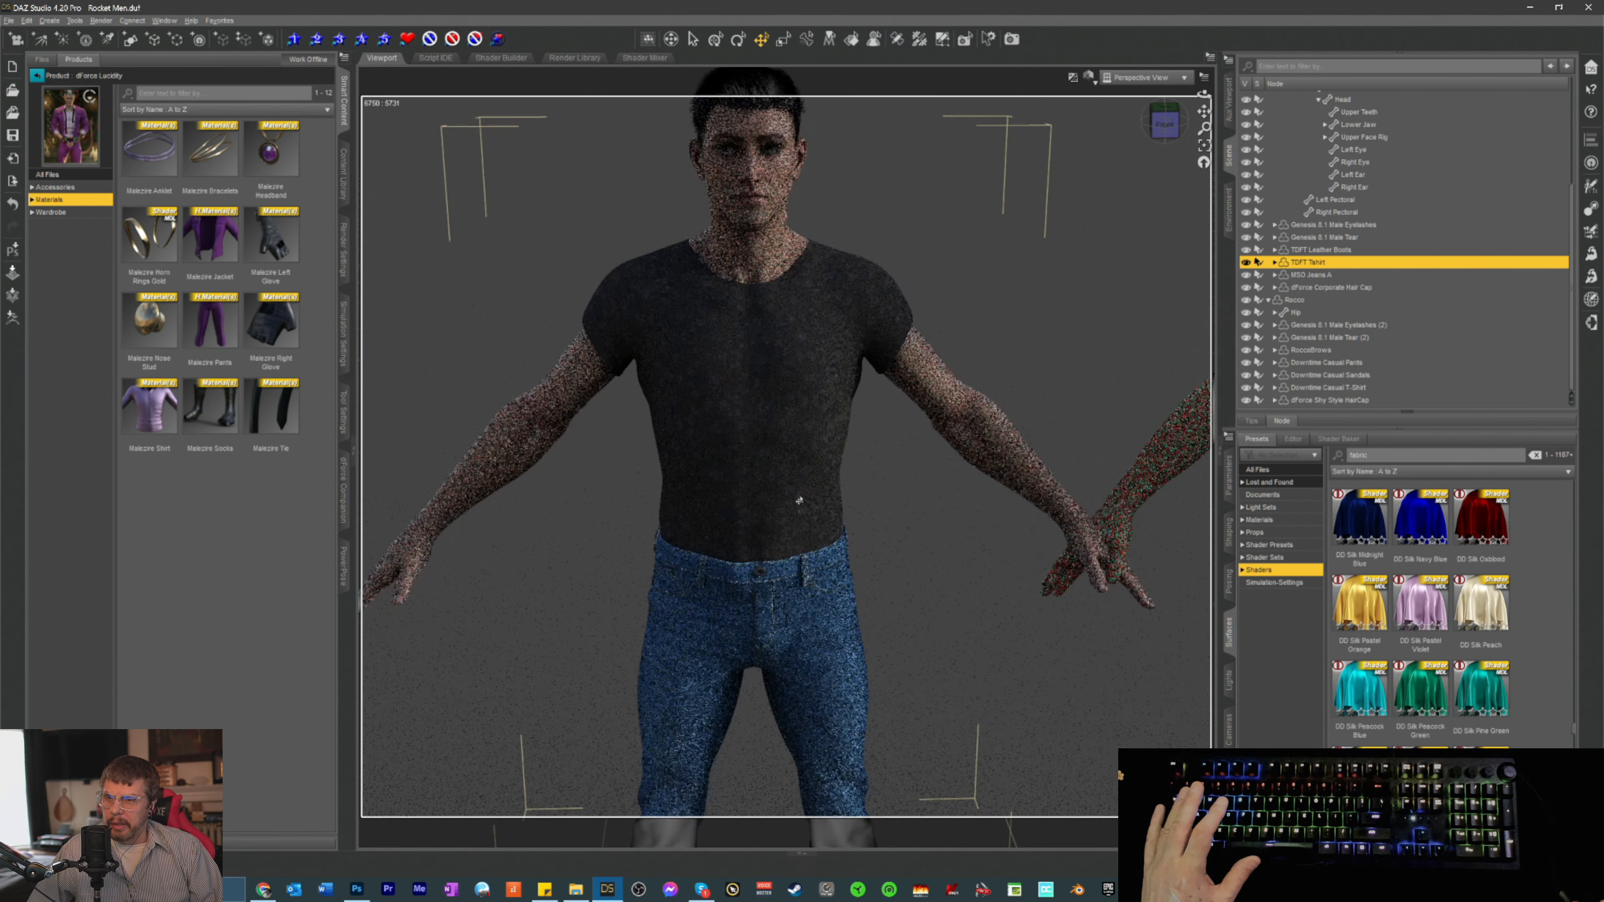
pyautogui.scroll(-4, 800, 498)
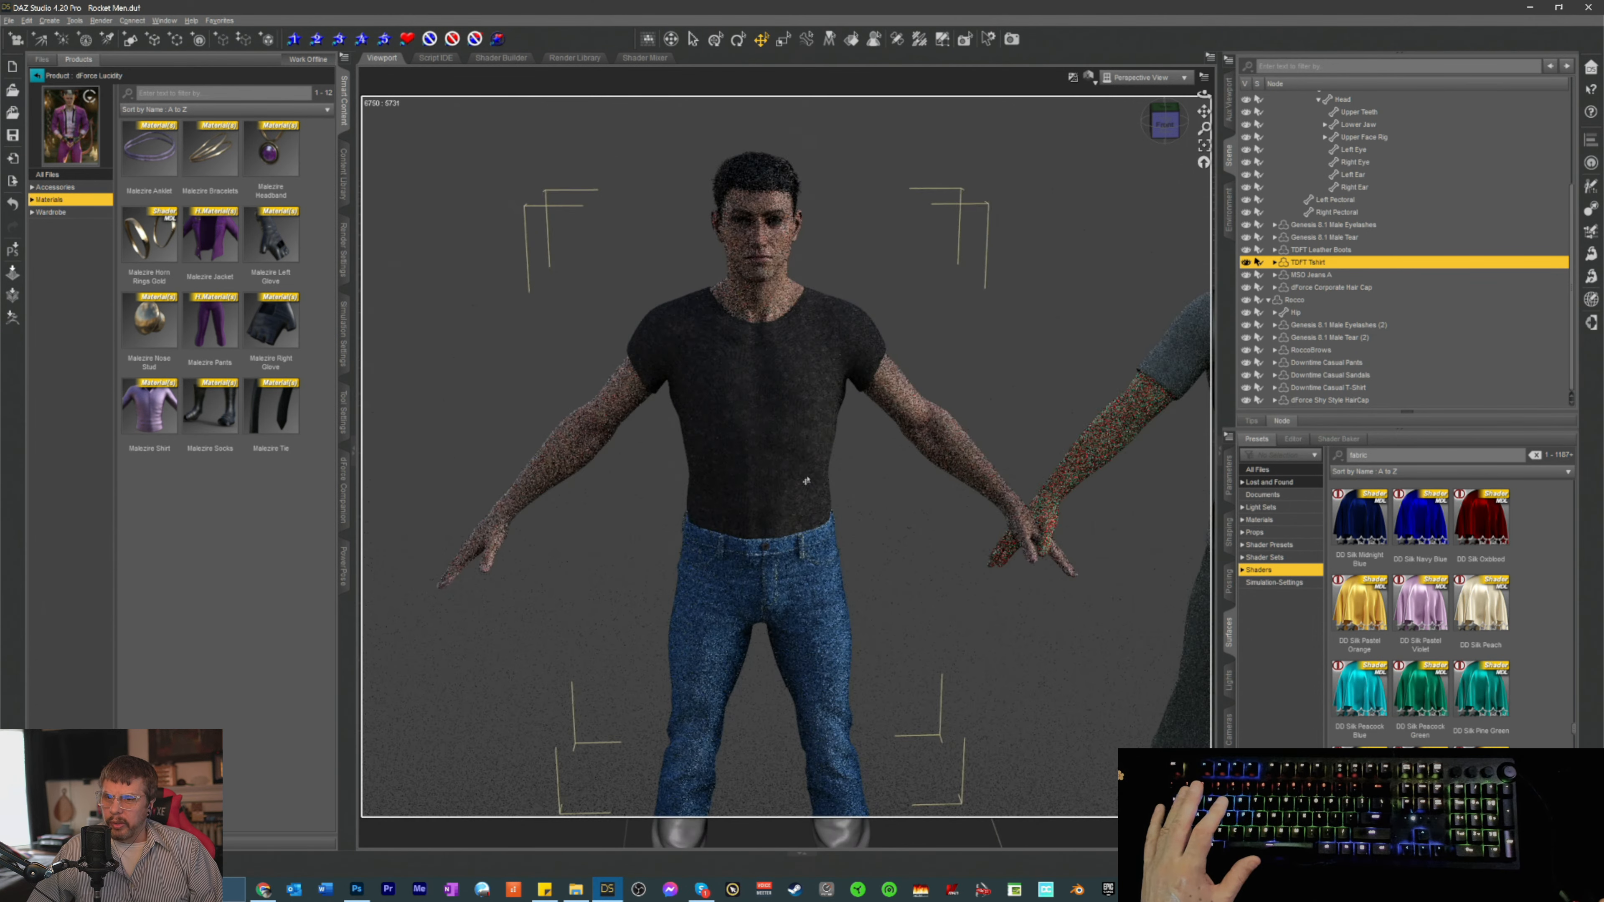
pyautogui.scroll(1, 807, 482)
pyautogui.scroll(-3, 807, 482)
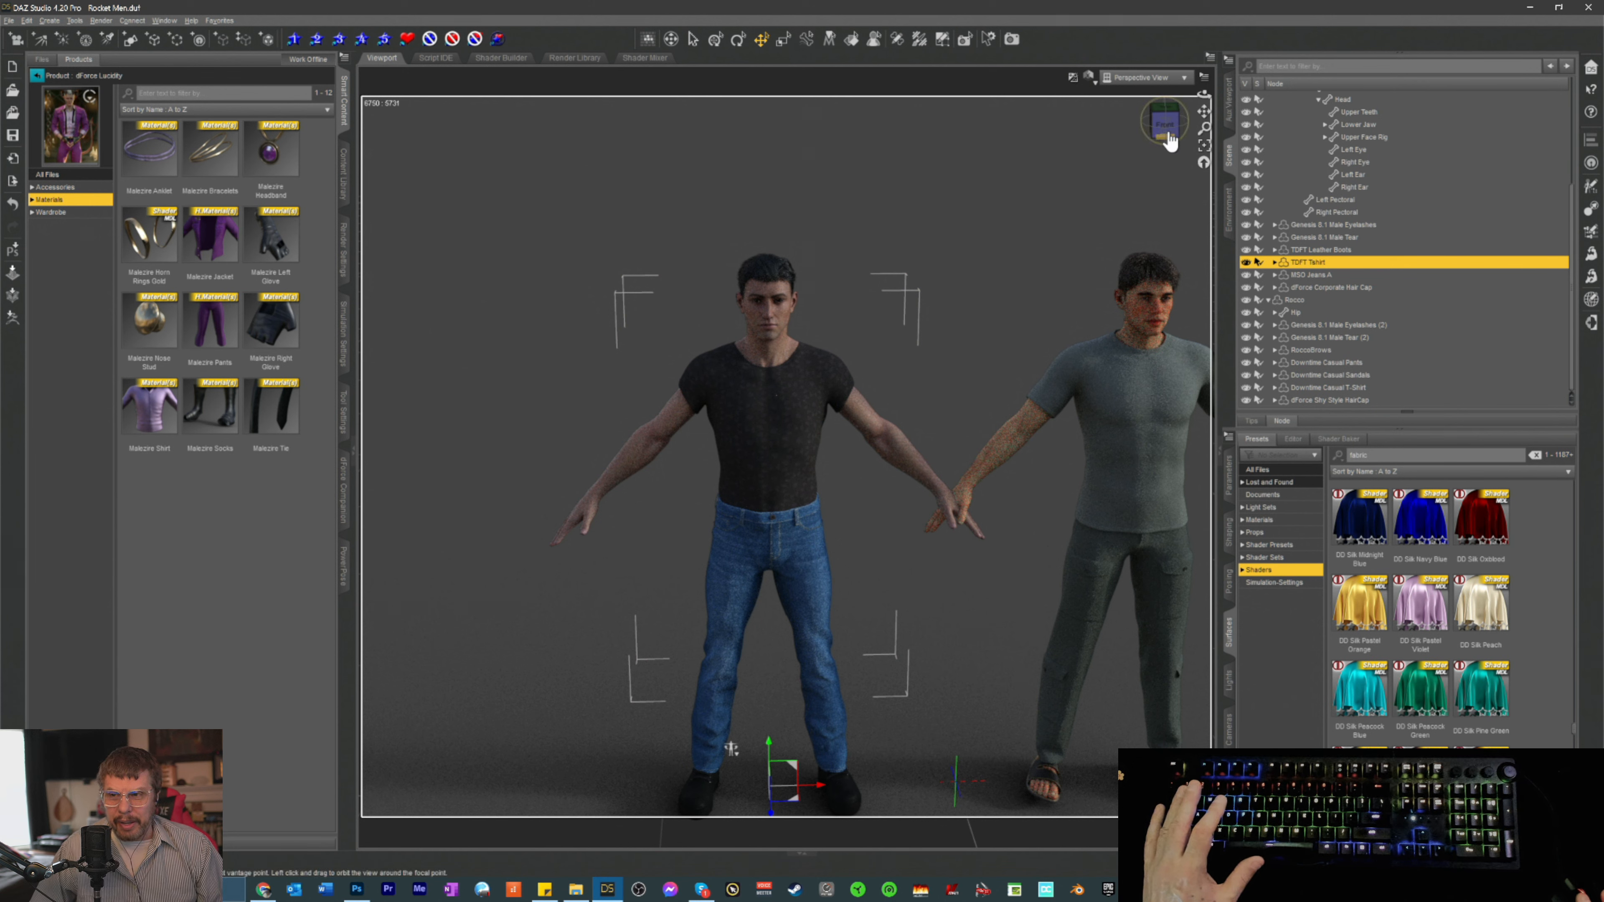
pyautogui.moveTo(1204, 111); pyautogui.dragTo(1109, 108)
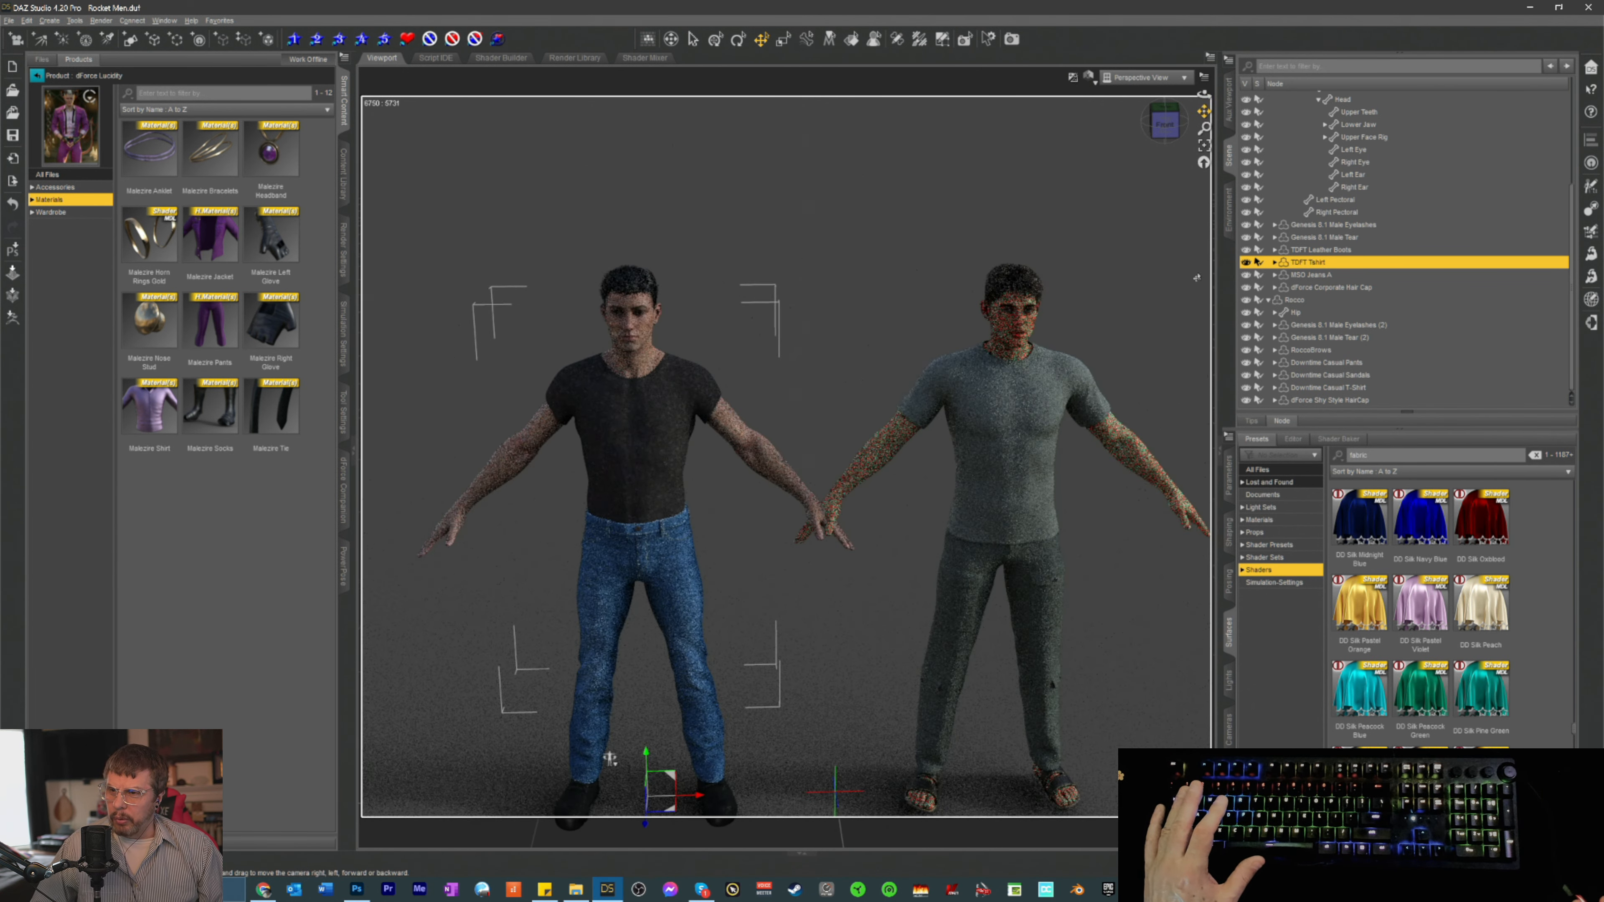
pyautogui.hotkey('ctrl', 's')
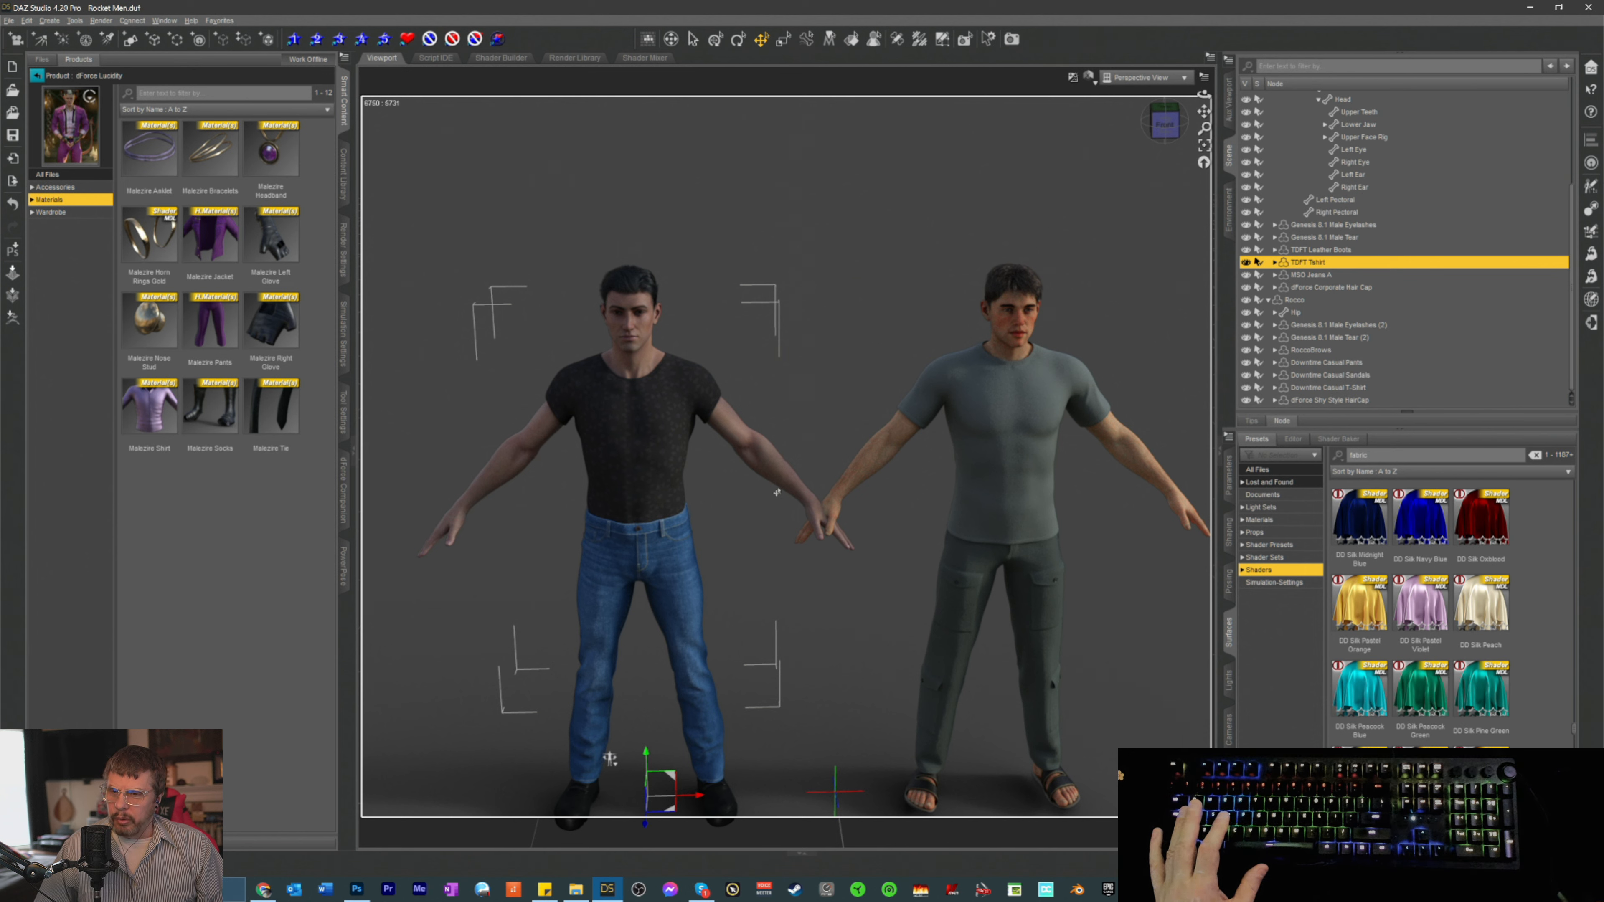
# - Switch the view to face both characters from the front and fit their full bodies in the frame
pyautogui.click(1162, 132)
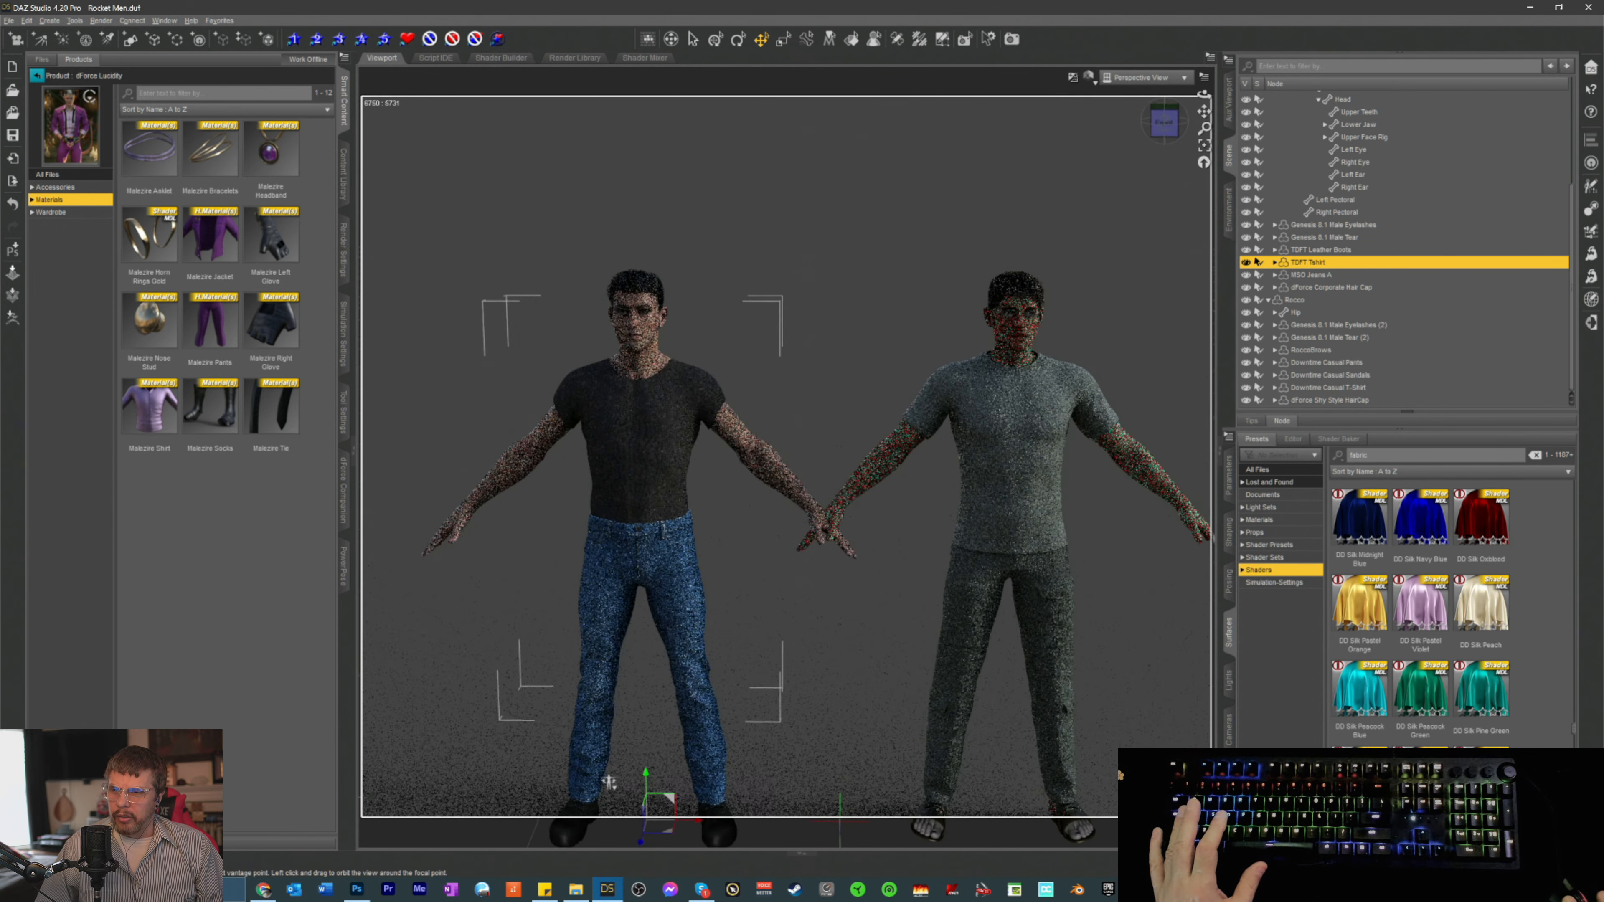
pyautogui.scroll(2, 990, 427)
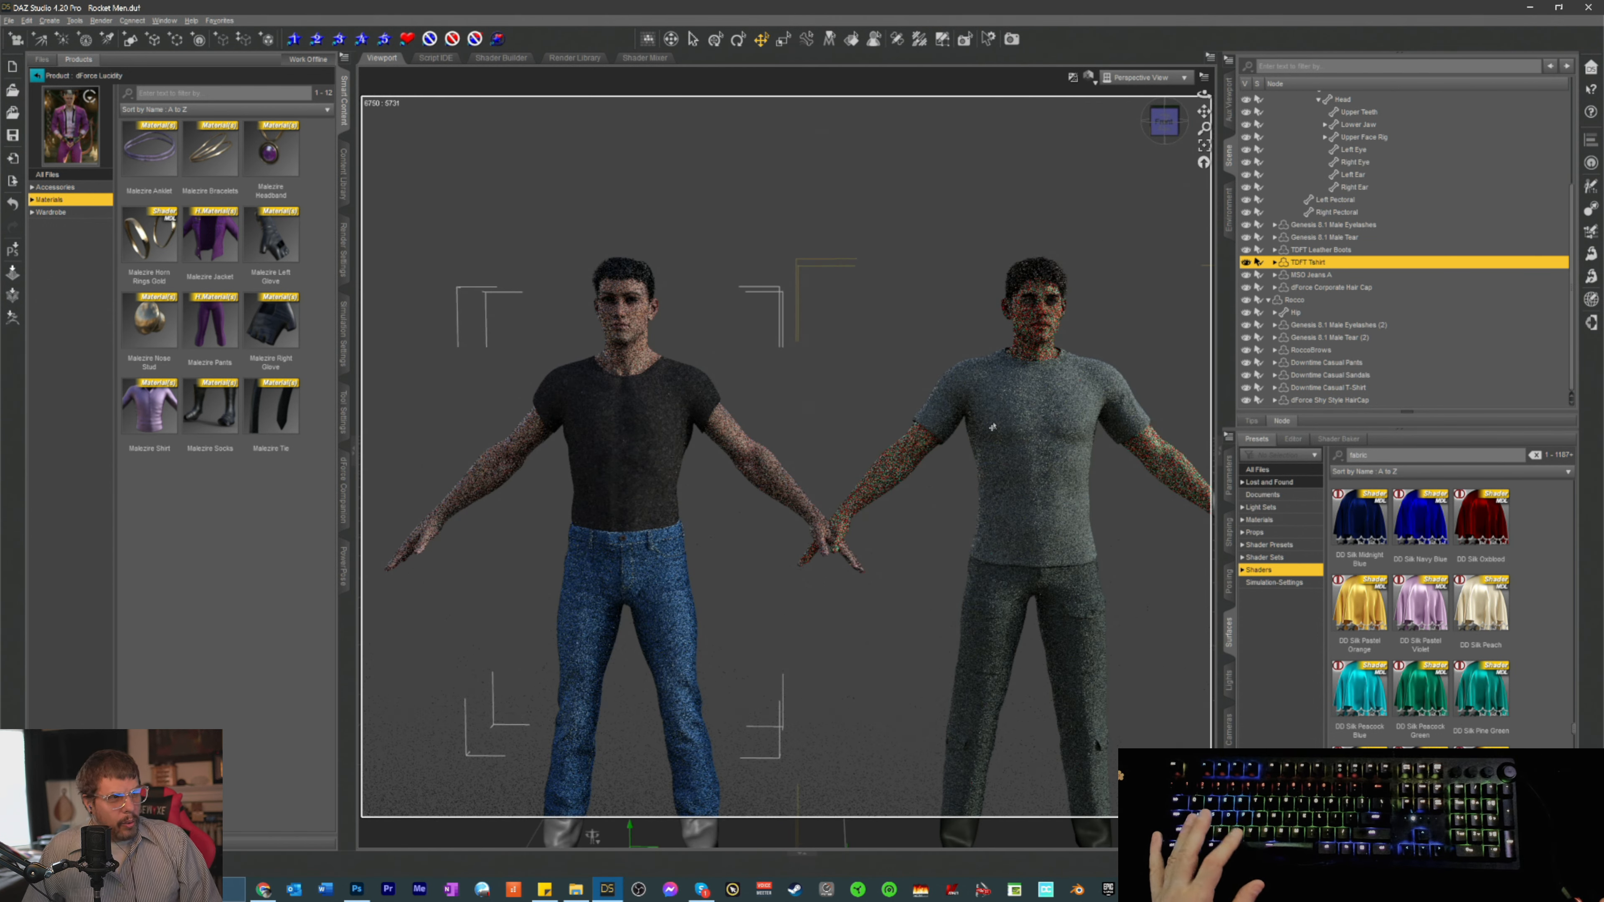
pyautogui.scroll(-4, 992, 427)
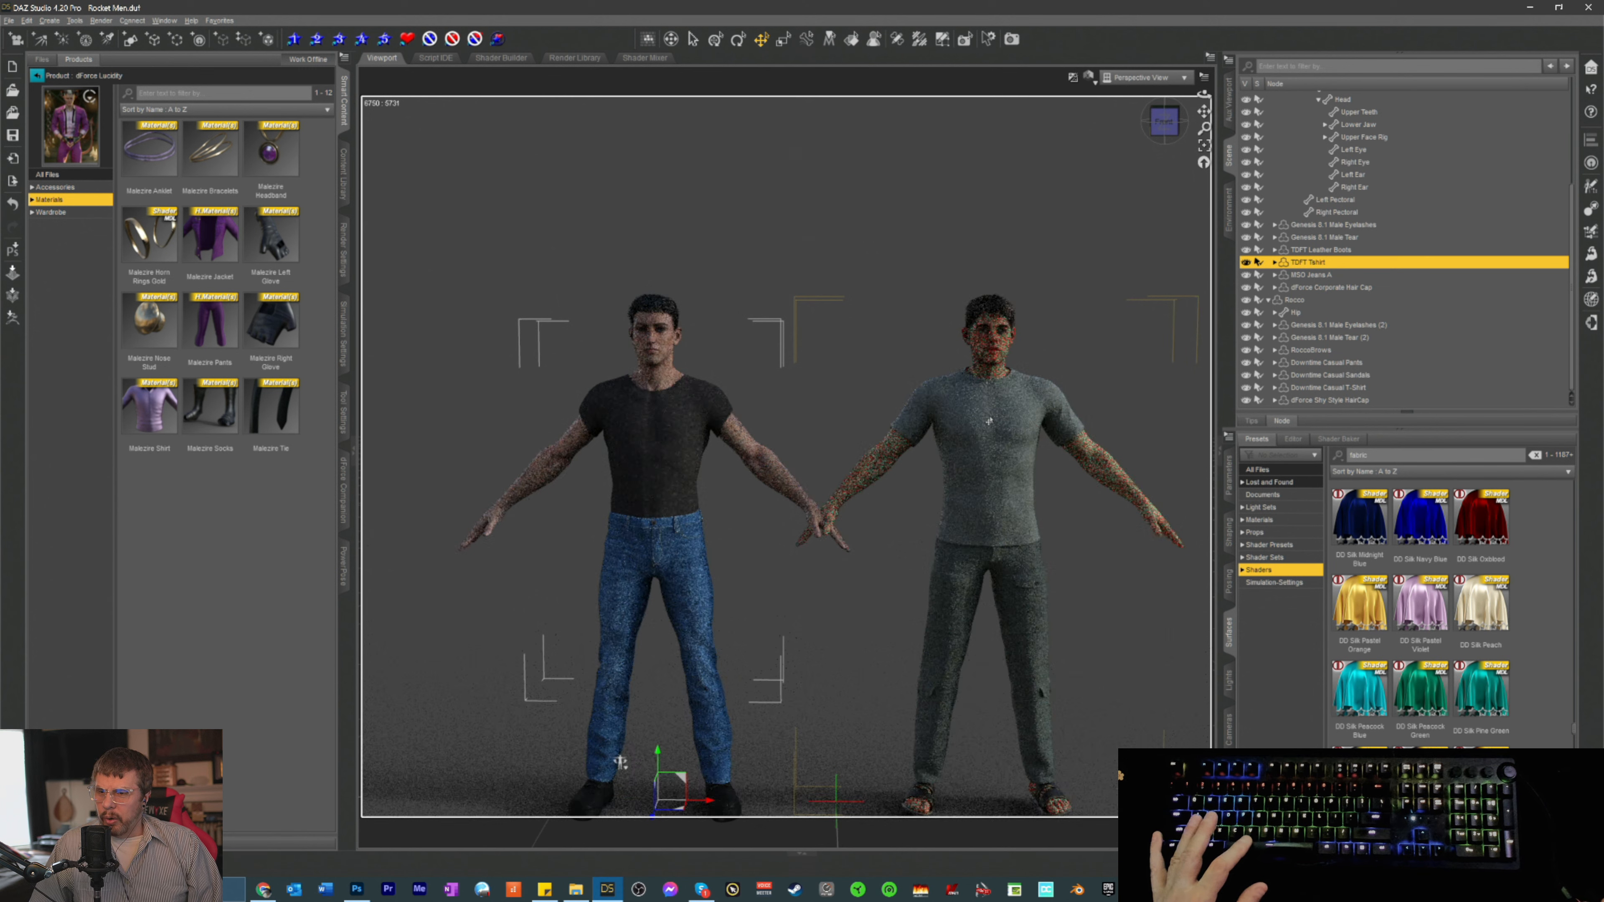
pyautogui.scroll(-1, 988, 425)
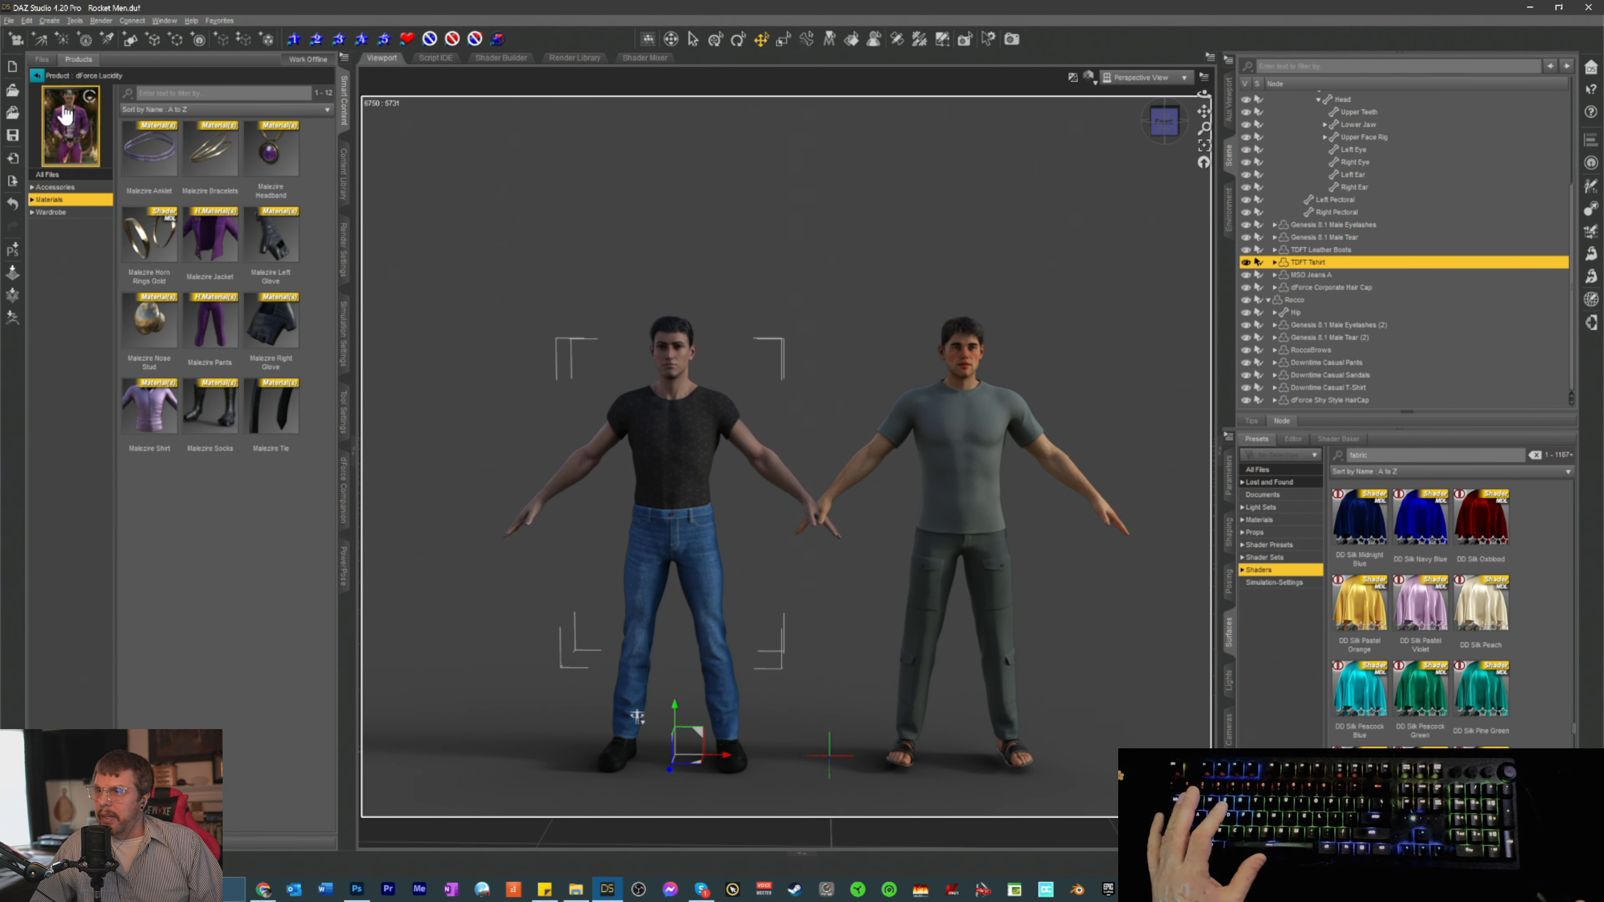
# - Leave the dForce Lucidity product and list all Environments products sorted by order date, most recent first
pyautogui.click(38, 77)
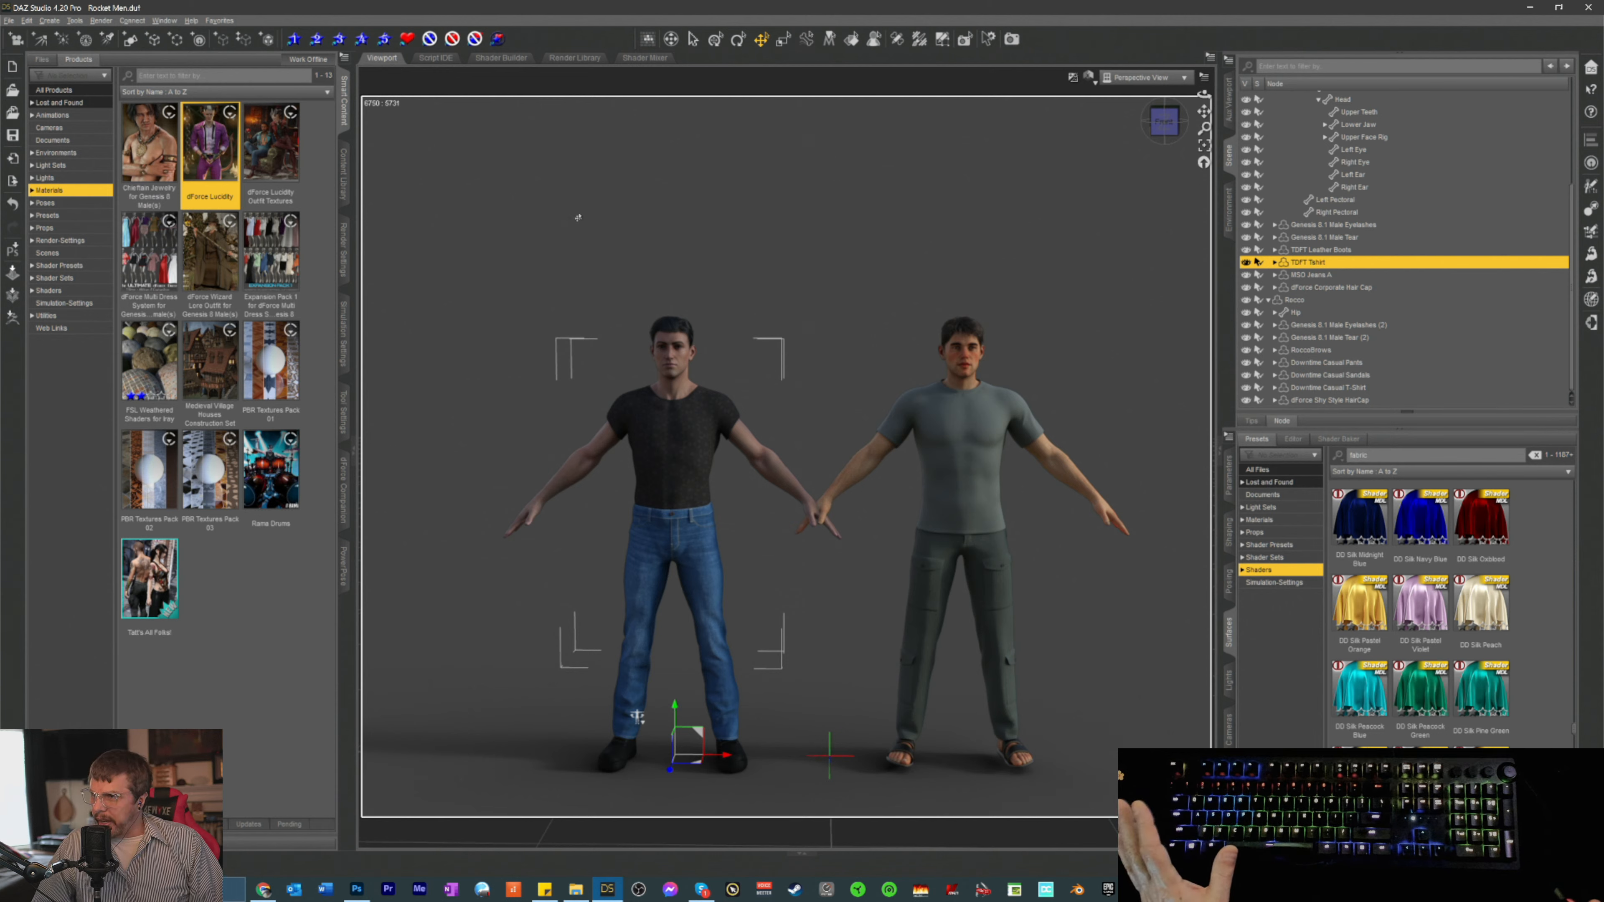
pyautogui.click(46, 203)
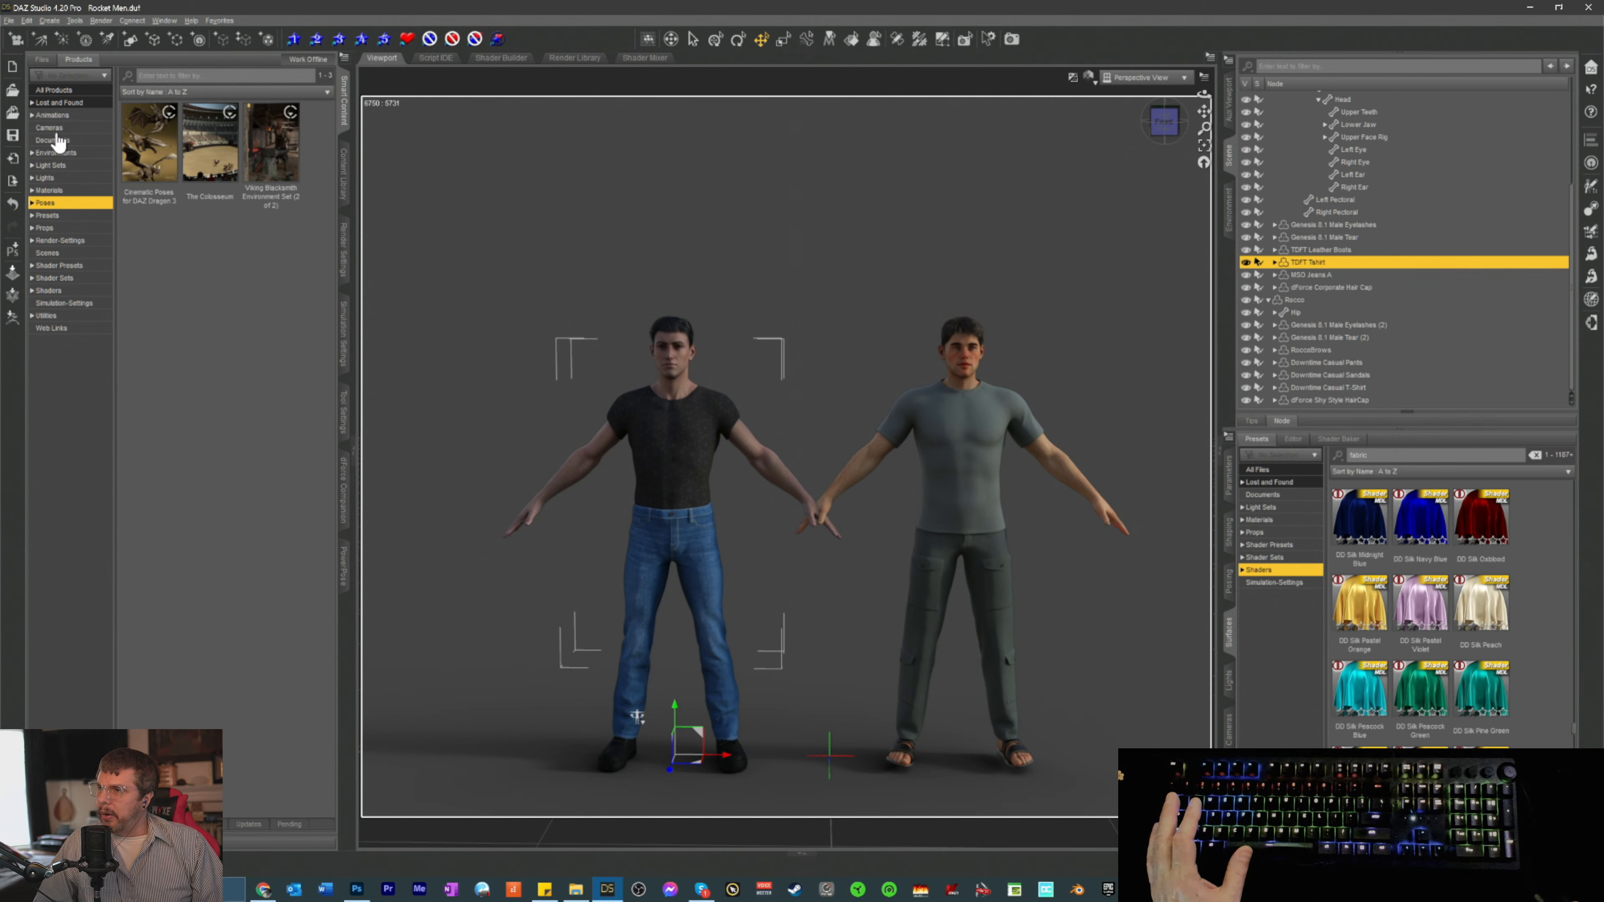
pyautogui.click(56, 153)
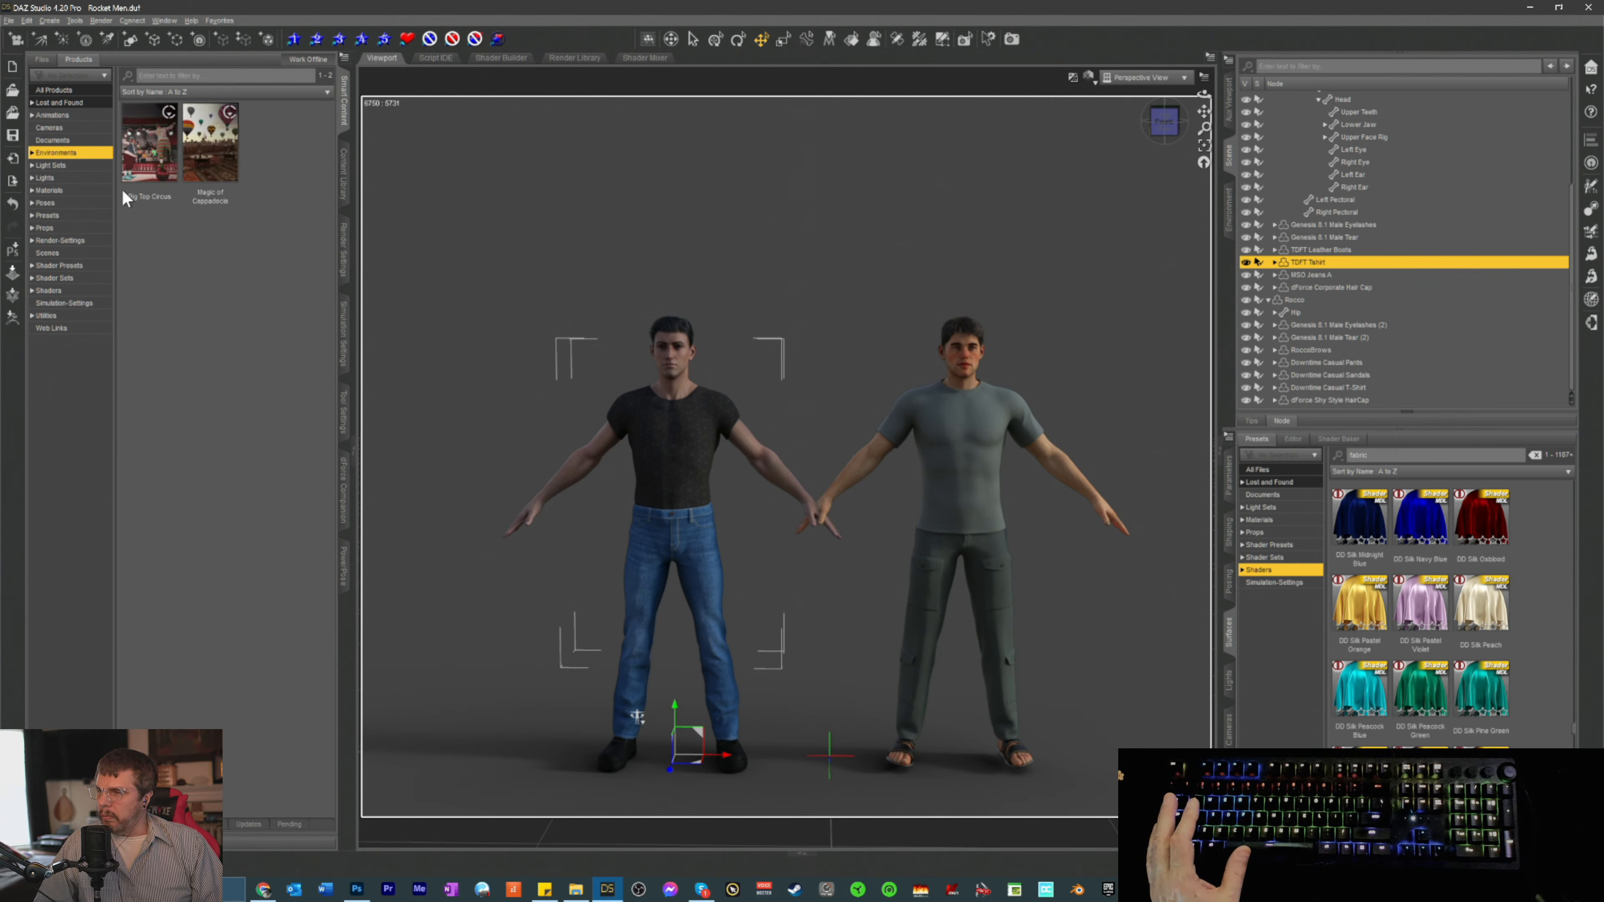
pyautogui.moveTo(263, 891)
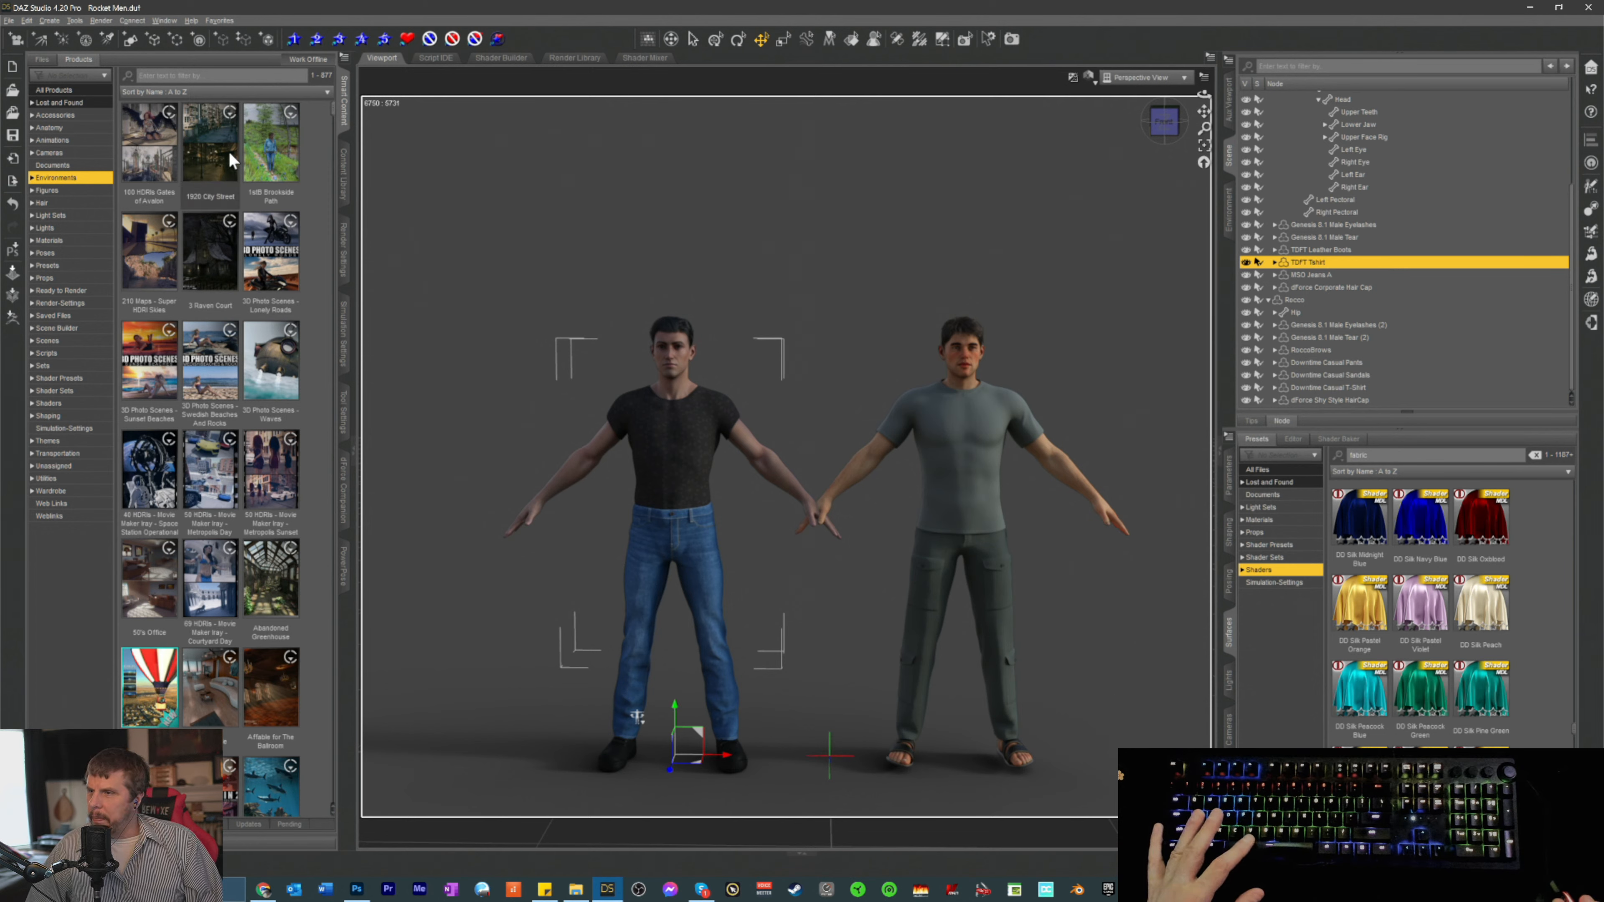
pyautogui.click(175, 91)
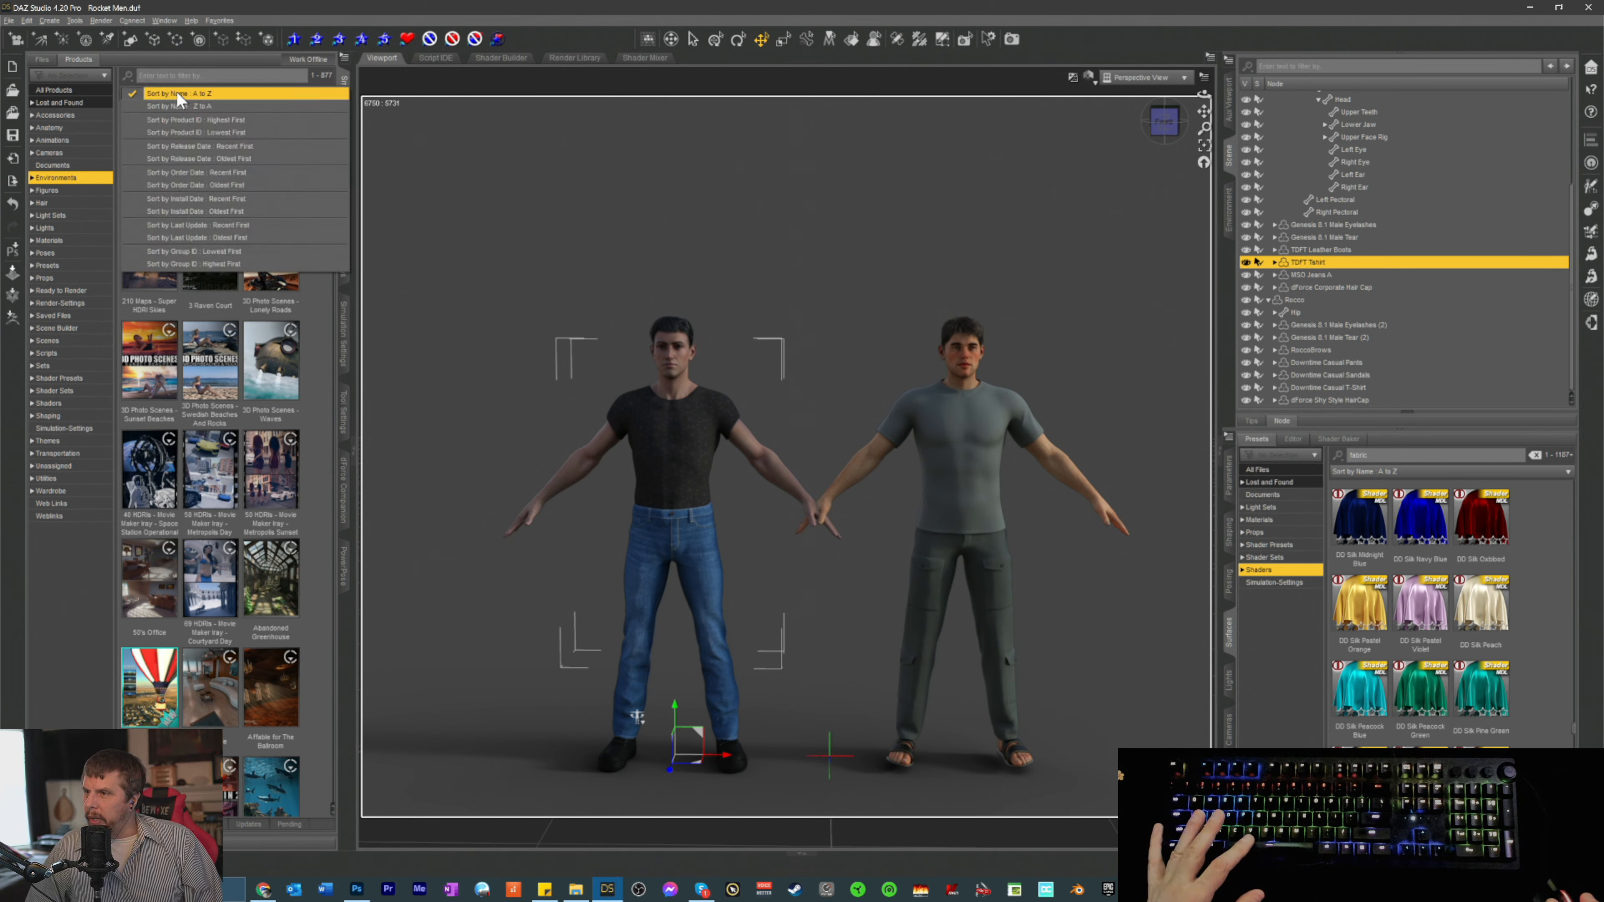
pyautogui.click(221, 171)
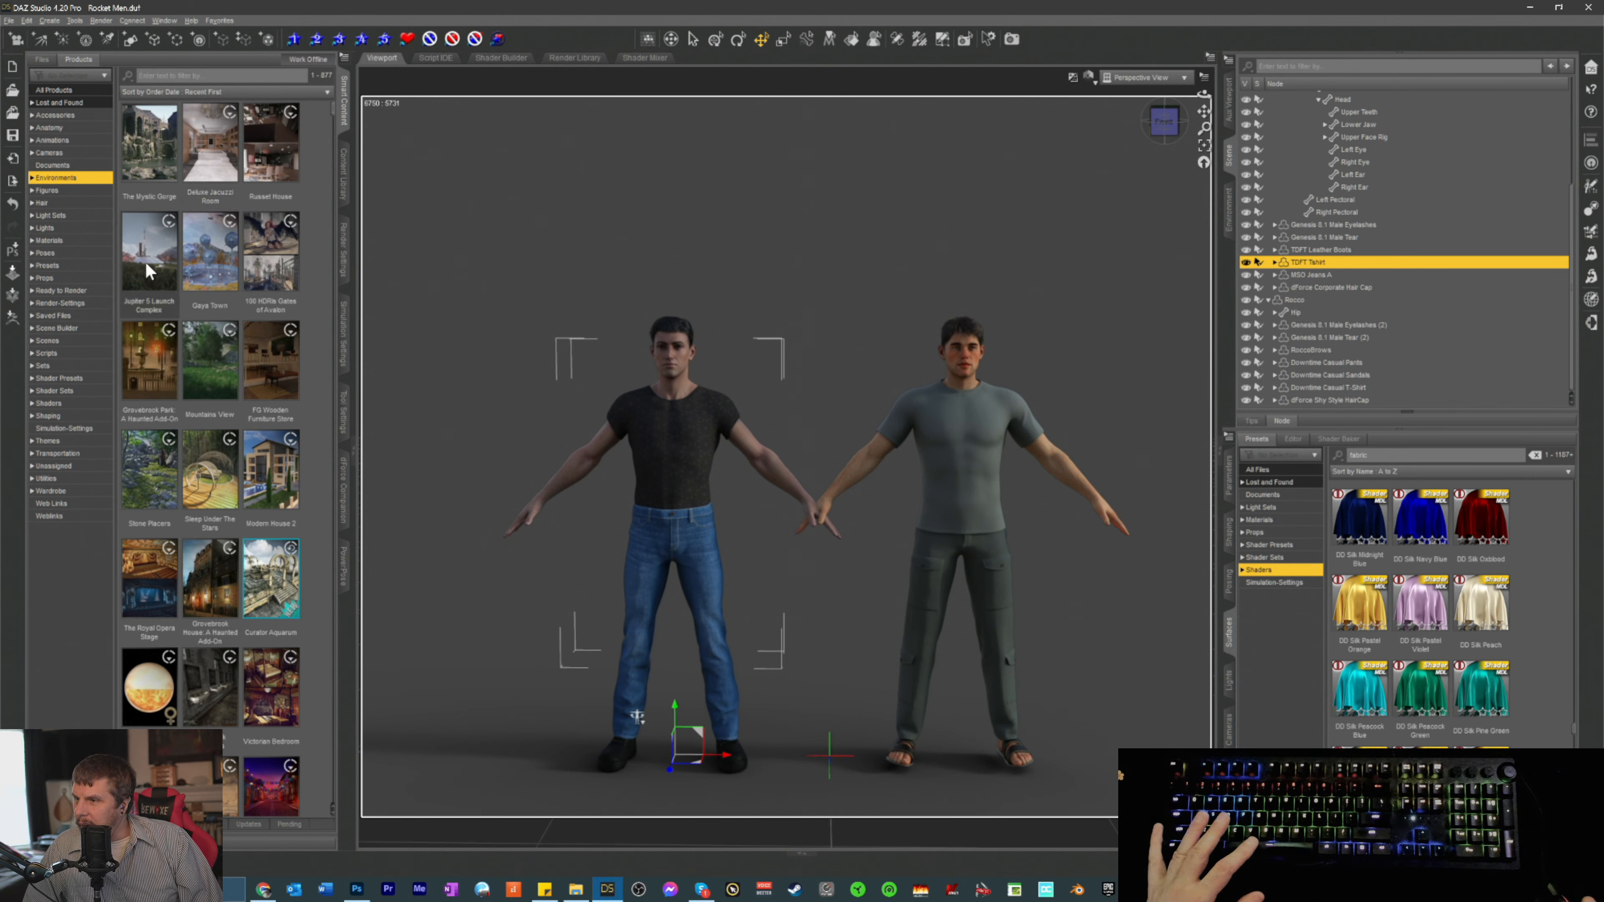
# - Inspect the environment and prop files of the Jupiter 5 Launch Complex product and return to the product list
pyautogui.doubleClick(145, 261)
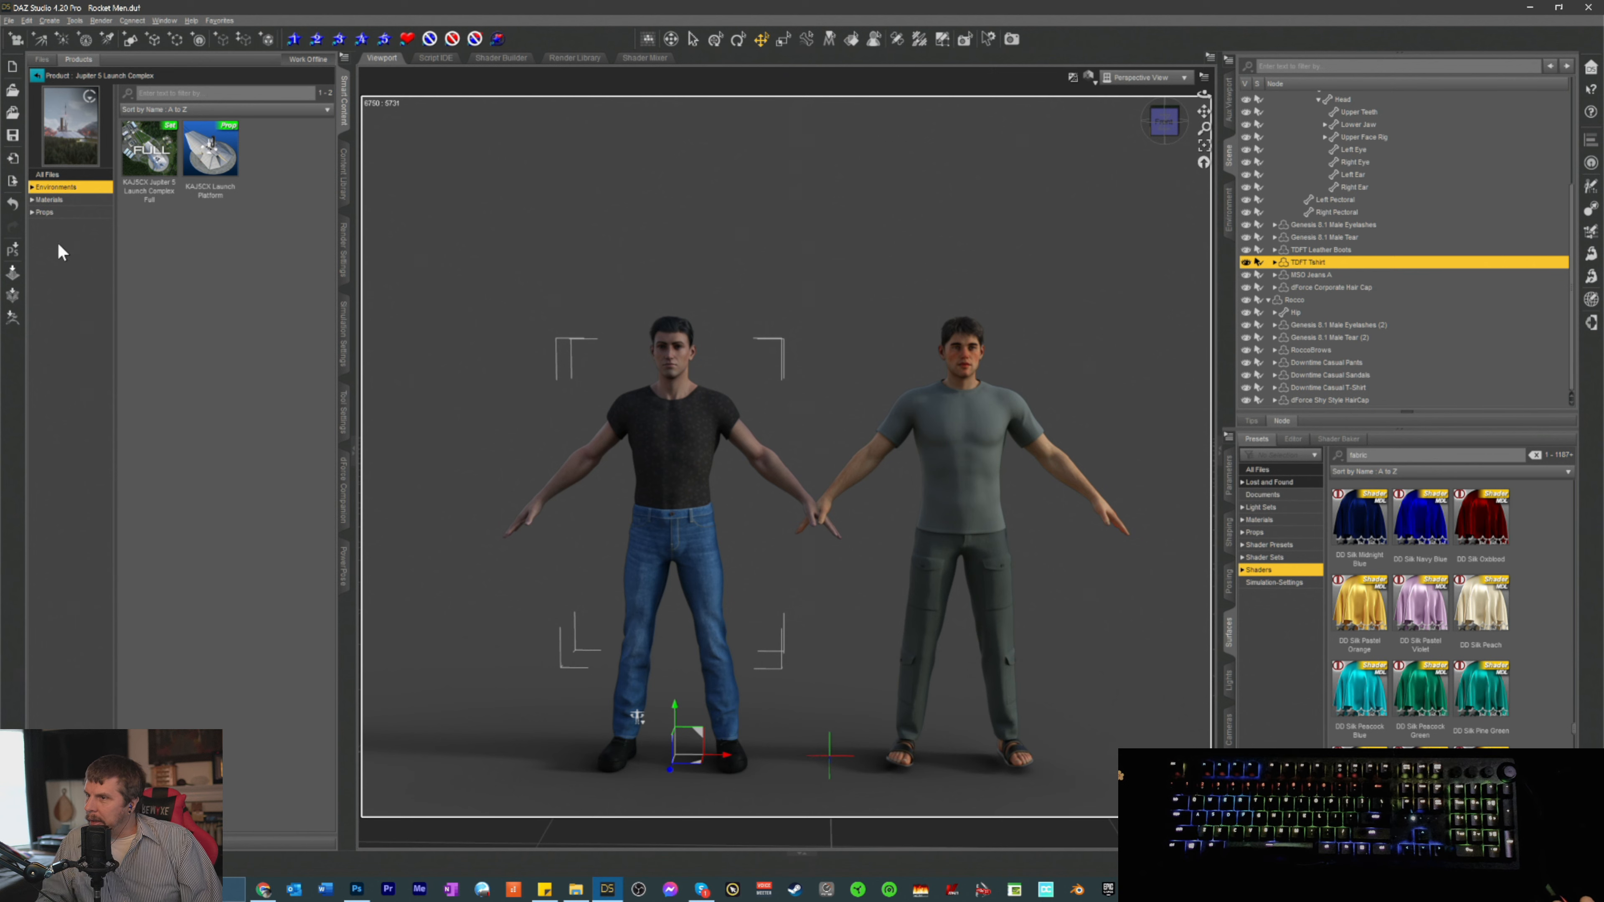
pyautogui.click(56, 213)
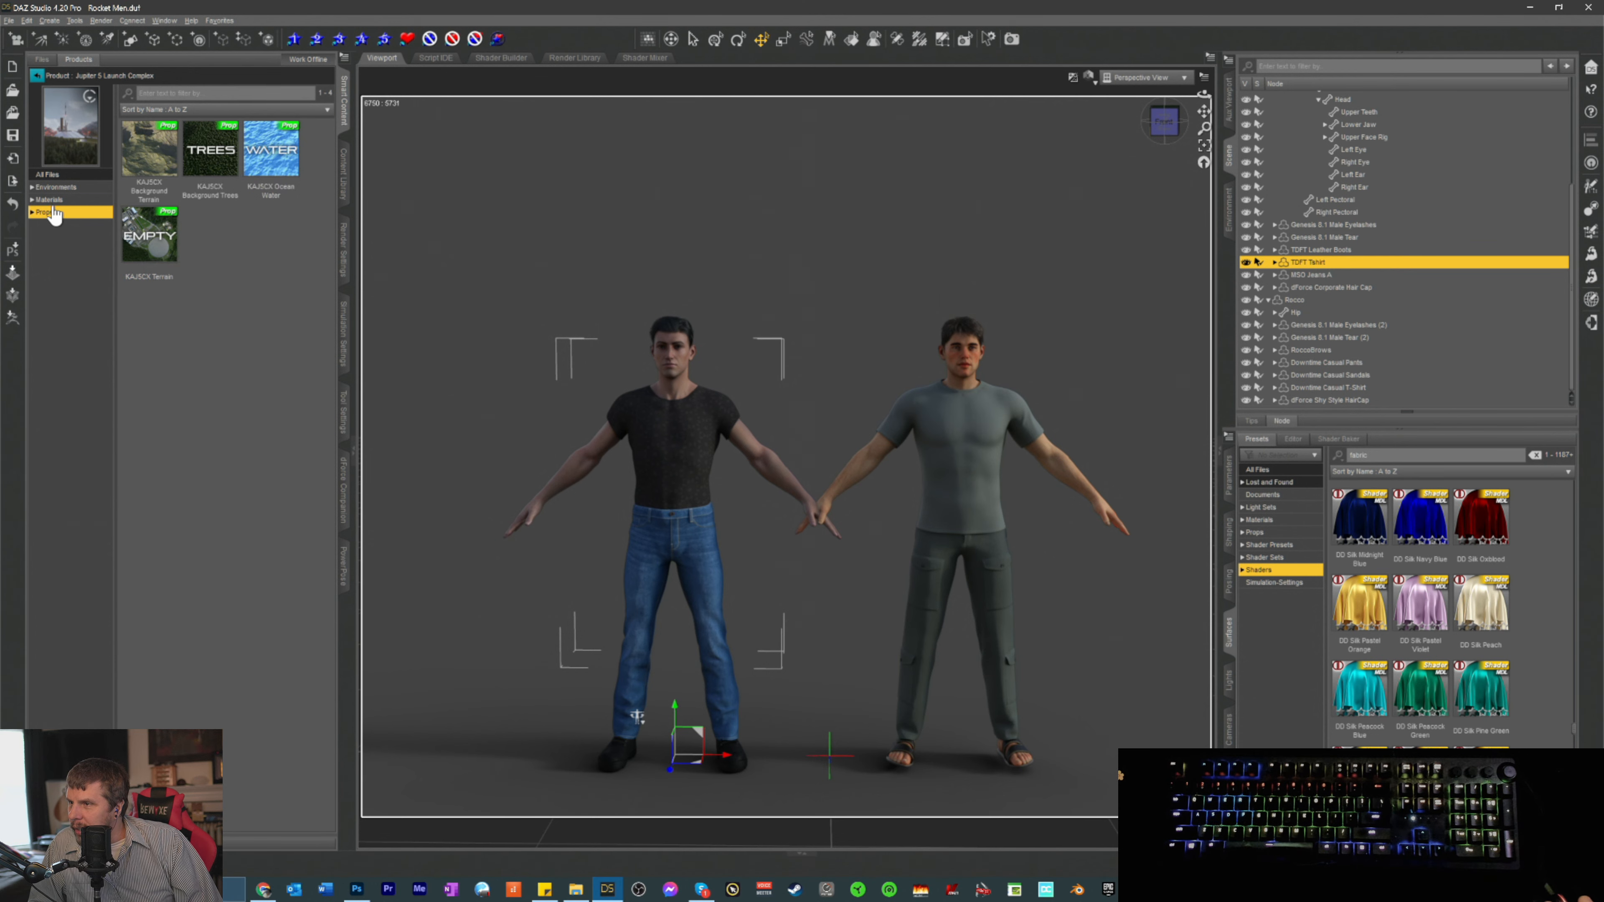
pyautogui.click(55, 188)
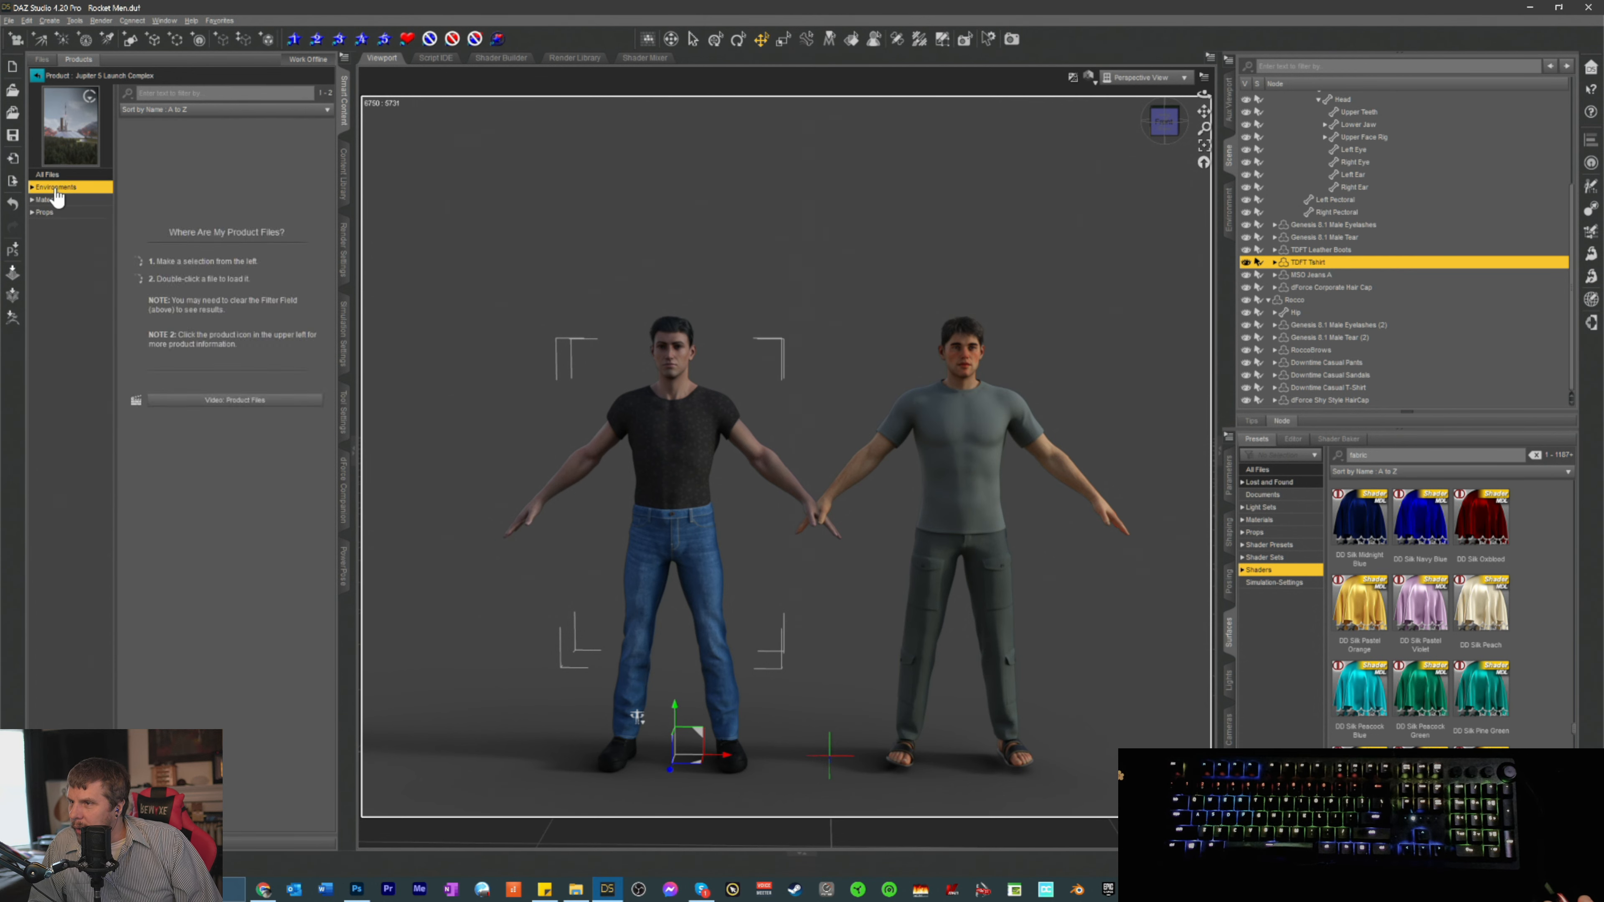
pyautogui.click(37, 76)
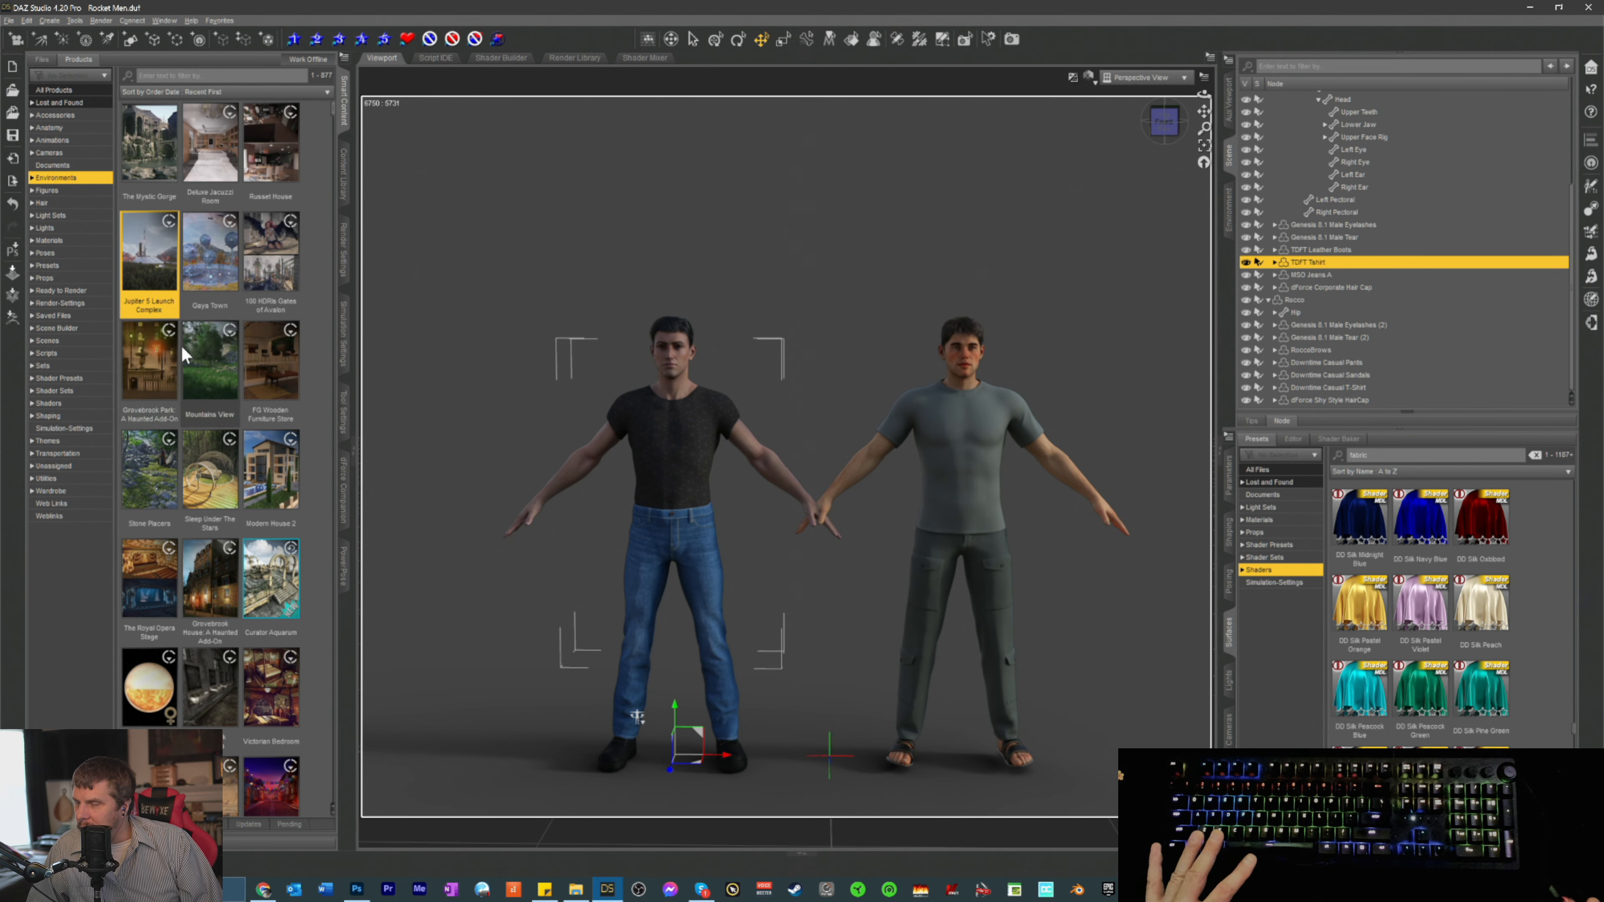
# - Browse the newest Environments products, previewing Gaya Town, Russet House and 100 HDRIs Gates of Avalon
pyautogui.scroll(-4, 182, 351)
pyautogui.scroll(4, 202, 316)
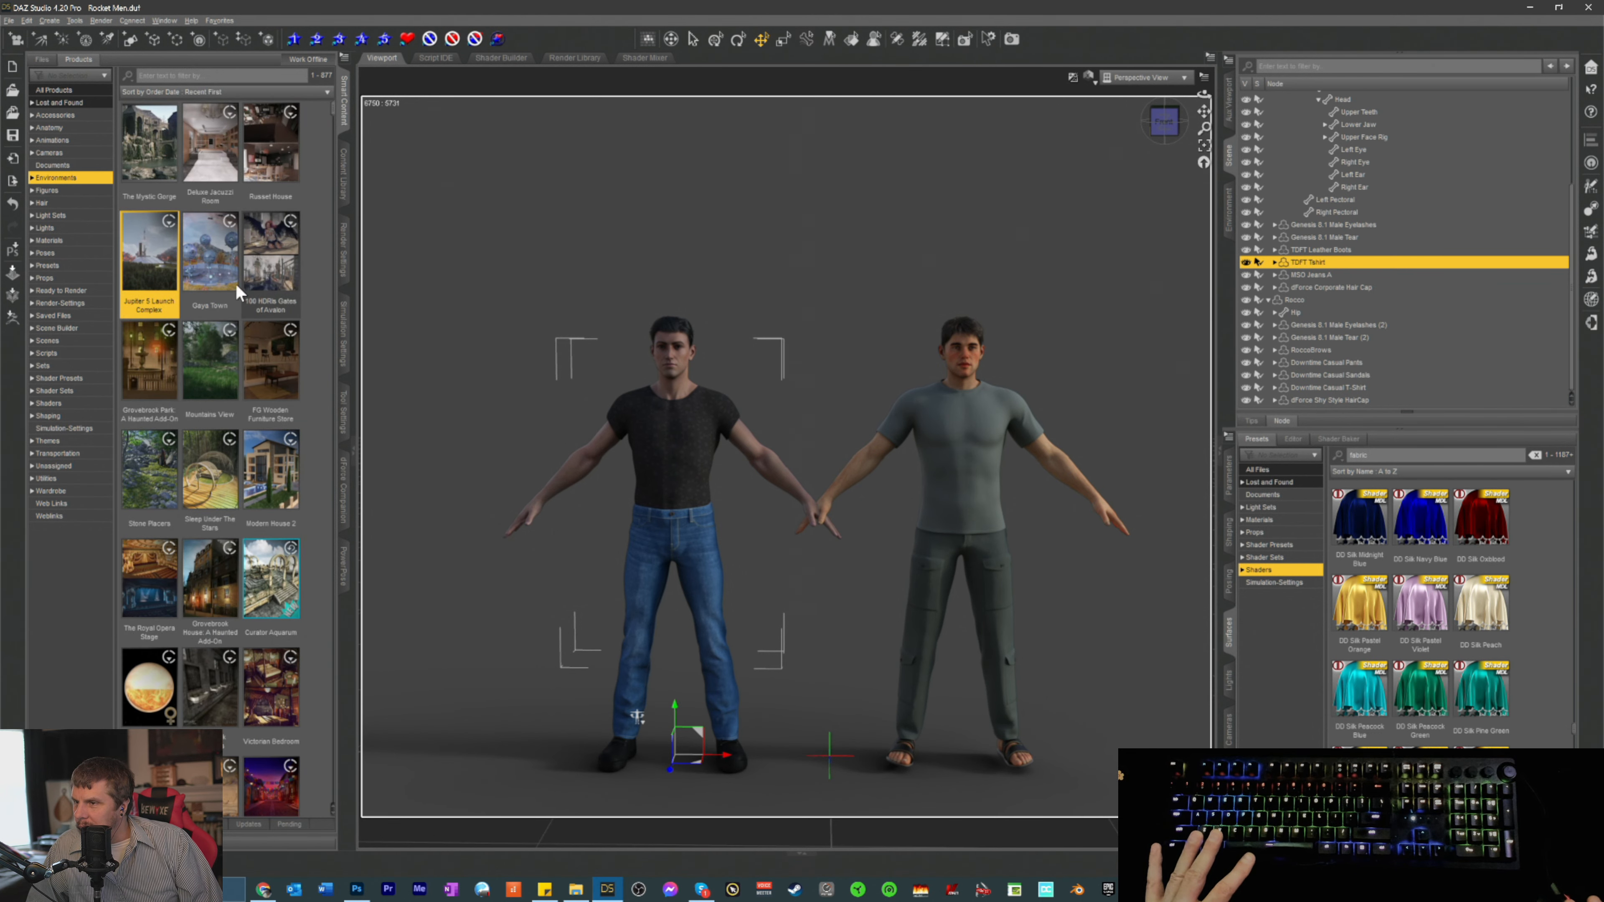
pyautogui.moveTo(197, 306)
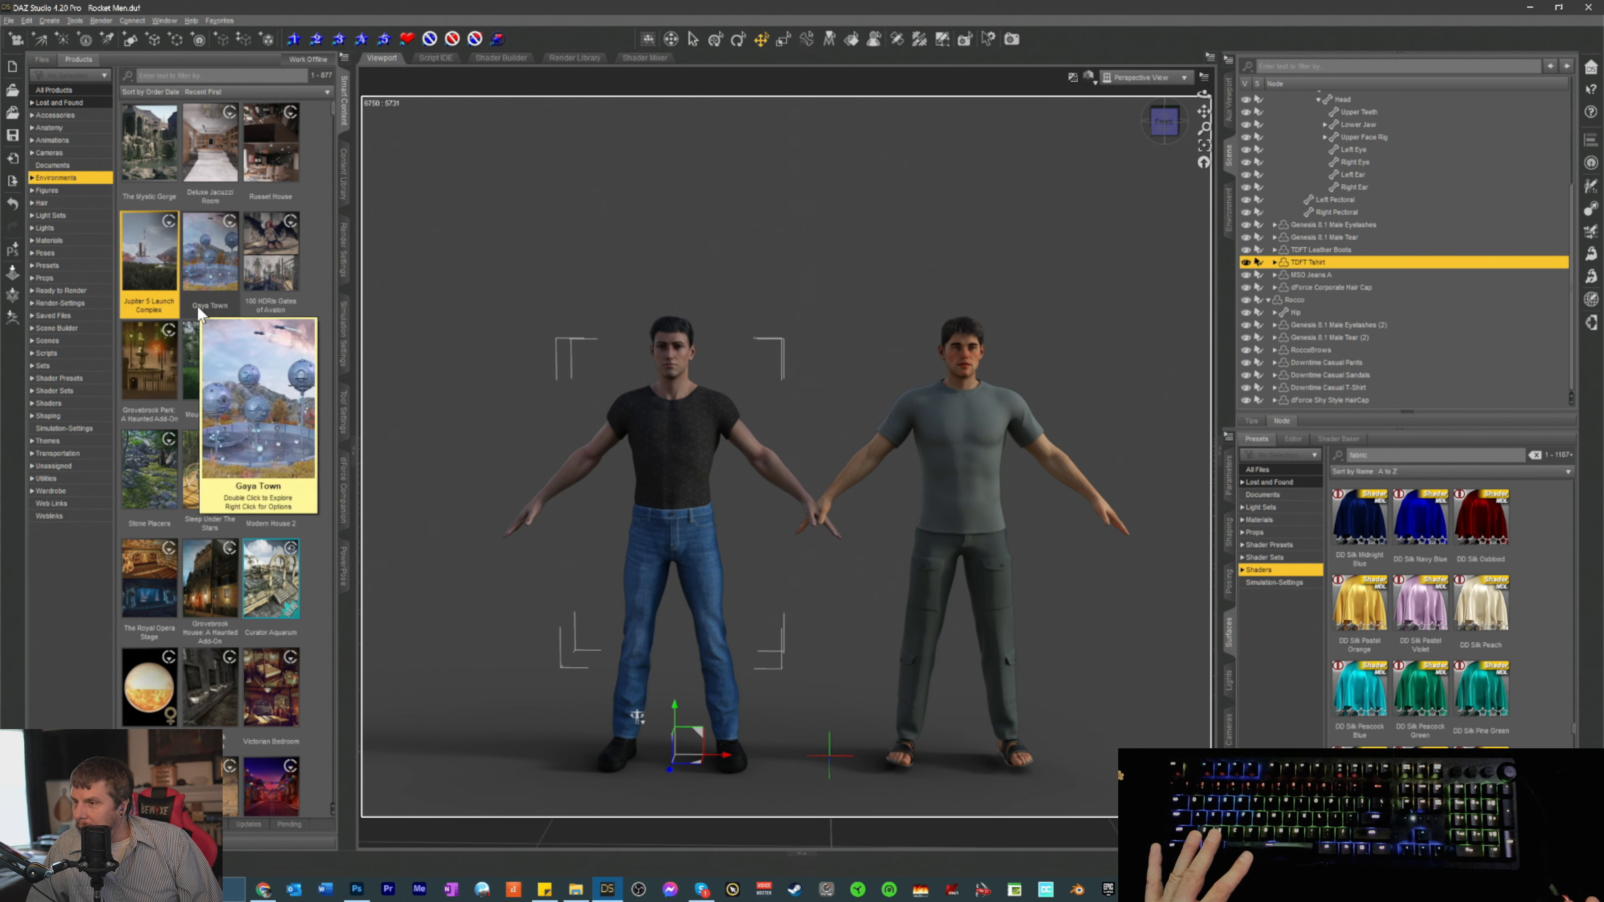
pyautogui.moveTo(145, 268)
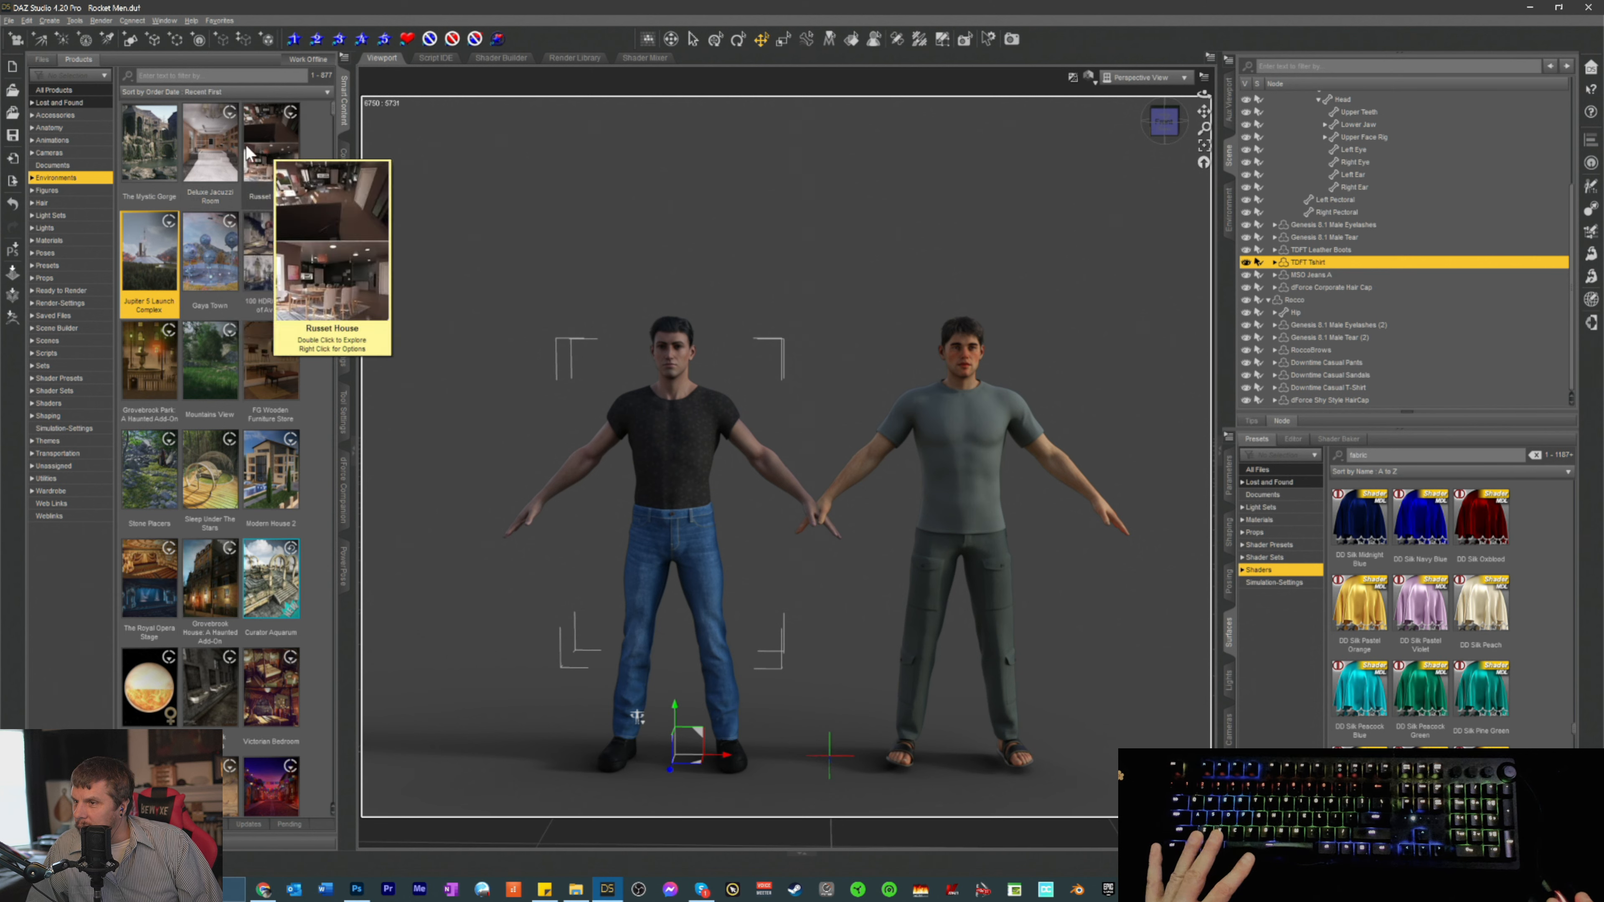
pyautogui.moveTo(205, 246)
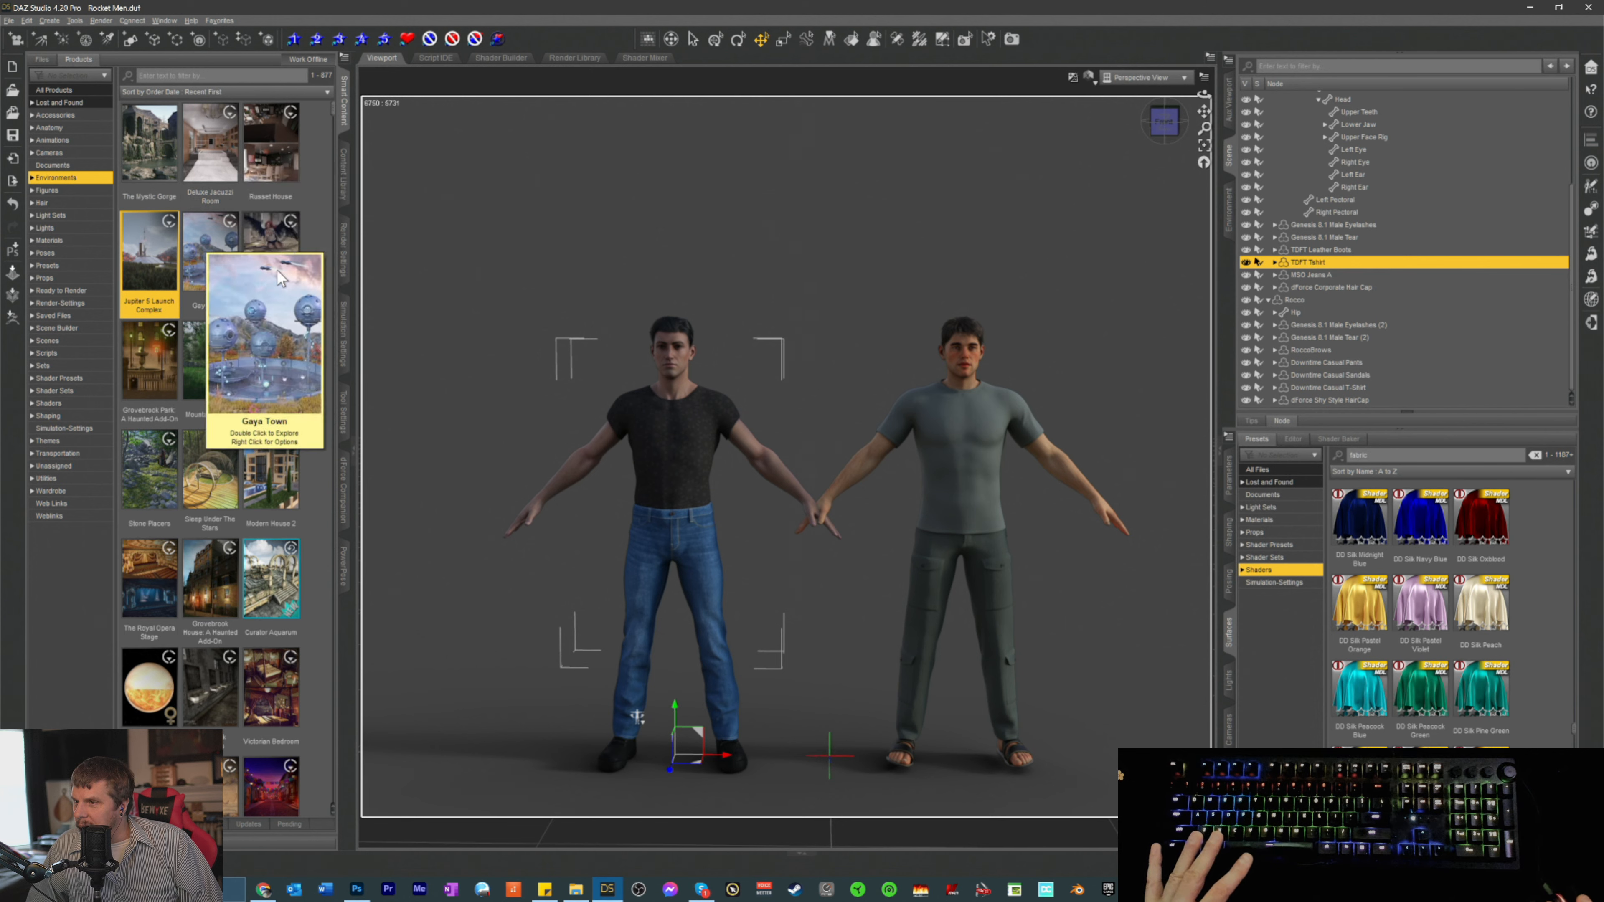
pyautogui.moveTo(284, 265)
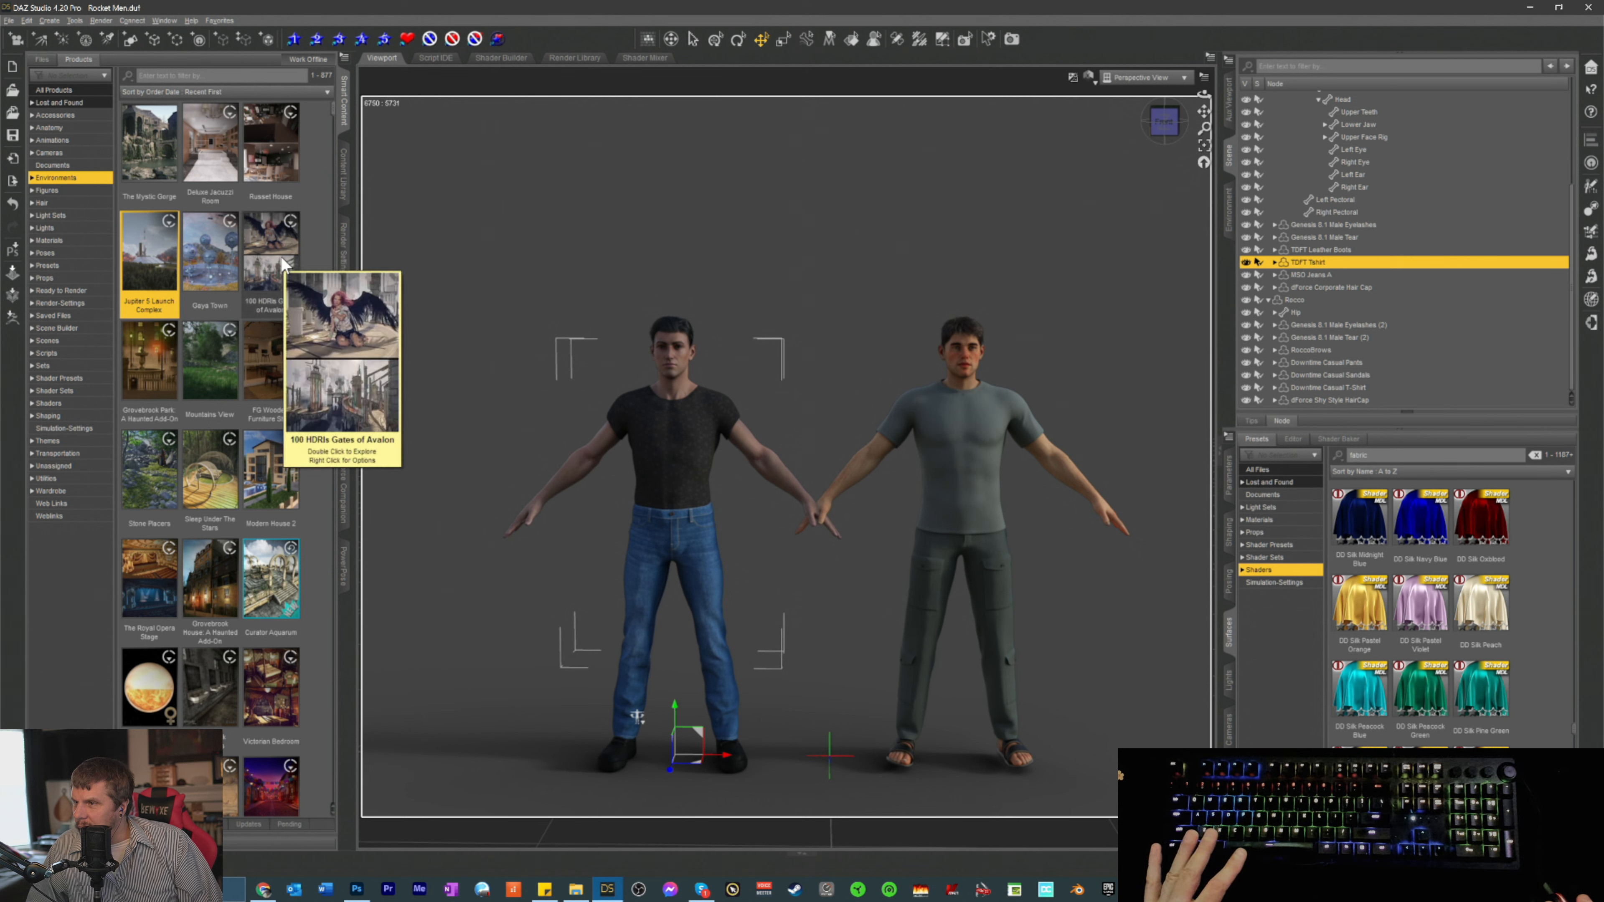
# - Open the KA Rocket Launch VDB product in the Props category and load KARLF Rocket Launch Prefab 3 into the scene
pyautogui.click(45, 281)
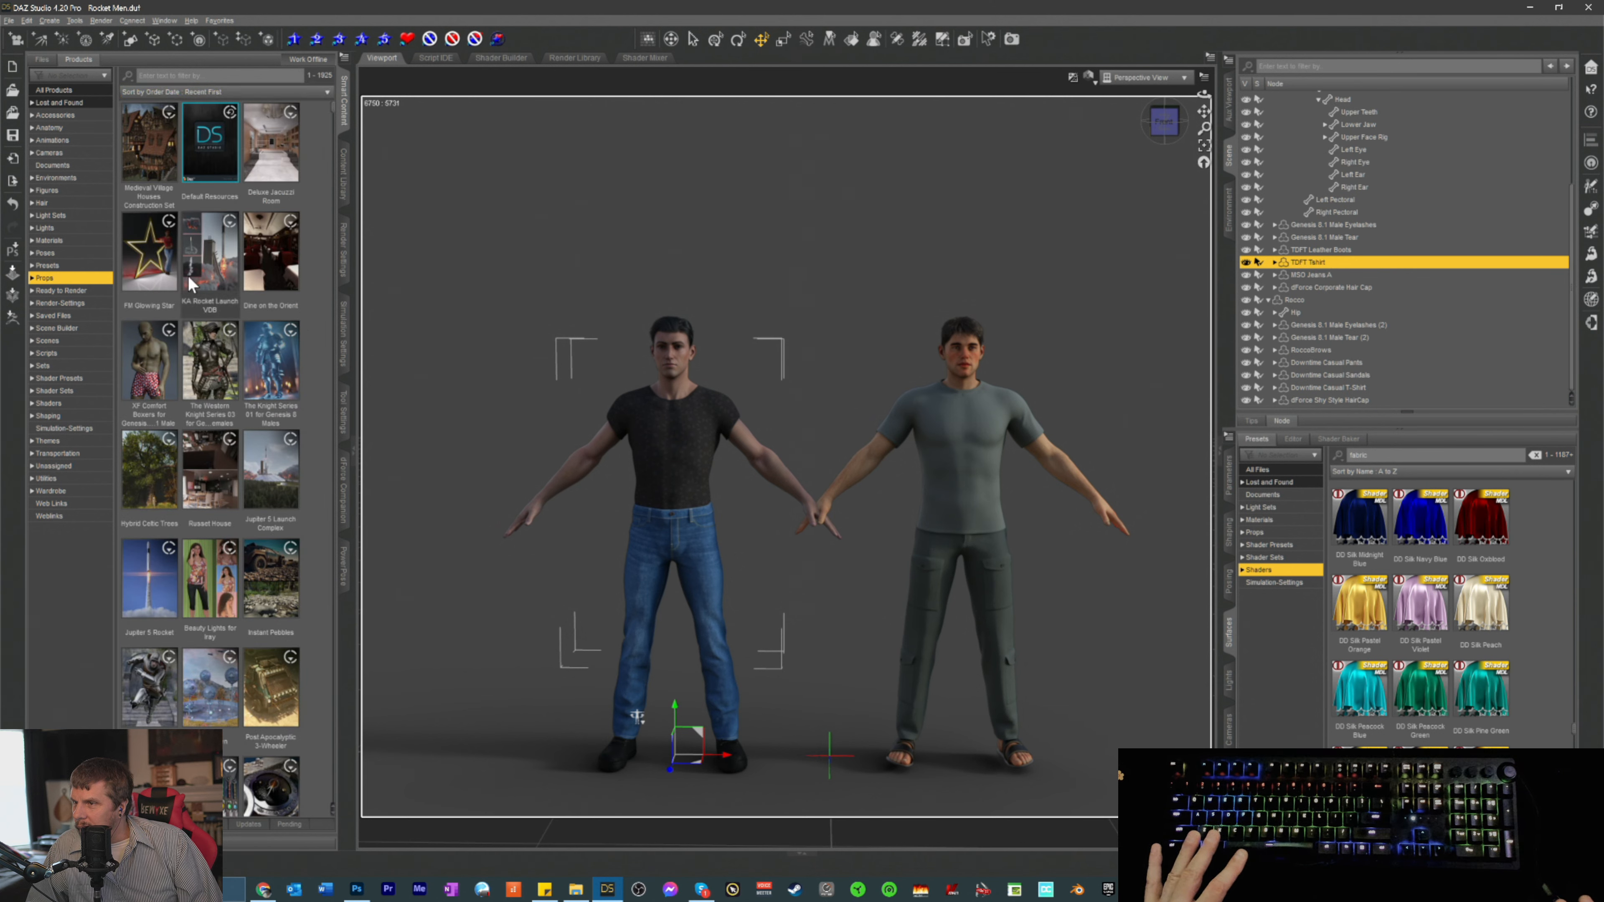
pyautogui.doubleClick(209, 269)
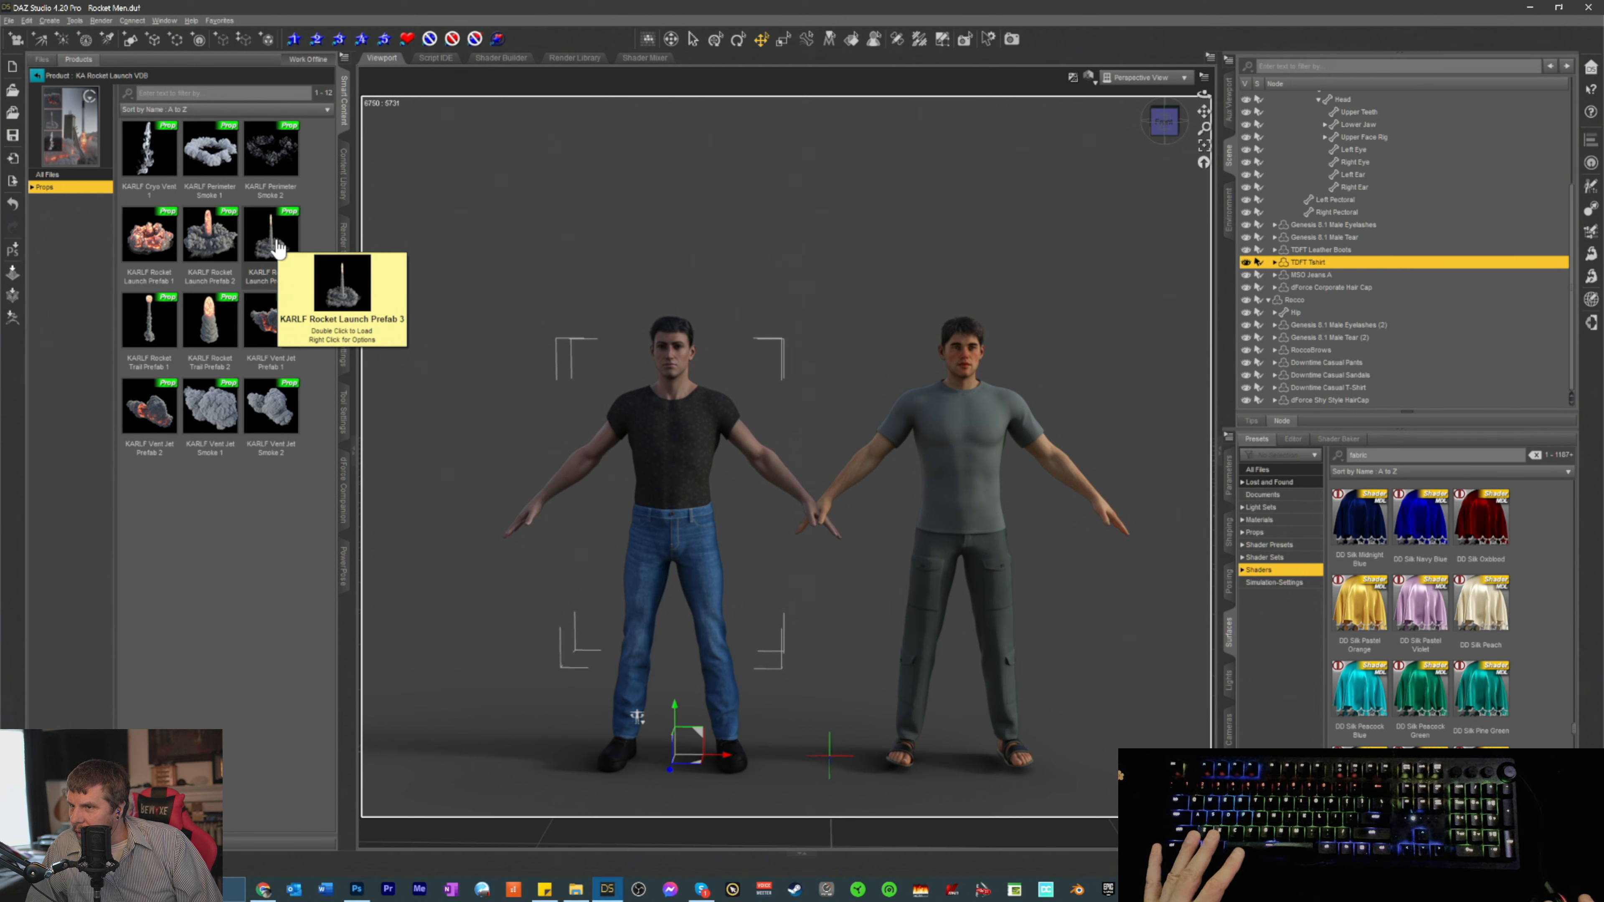
pyautogui.doubleClick(277, 248)
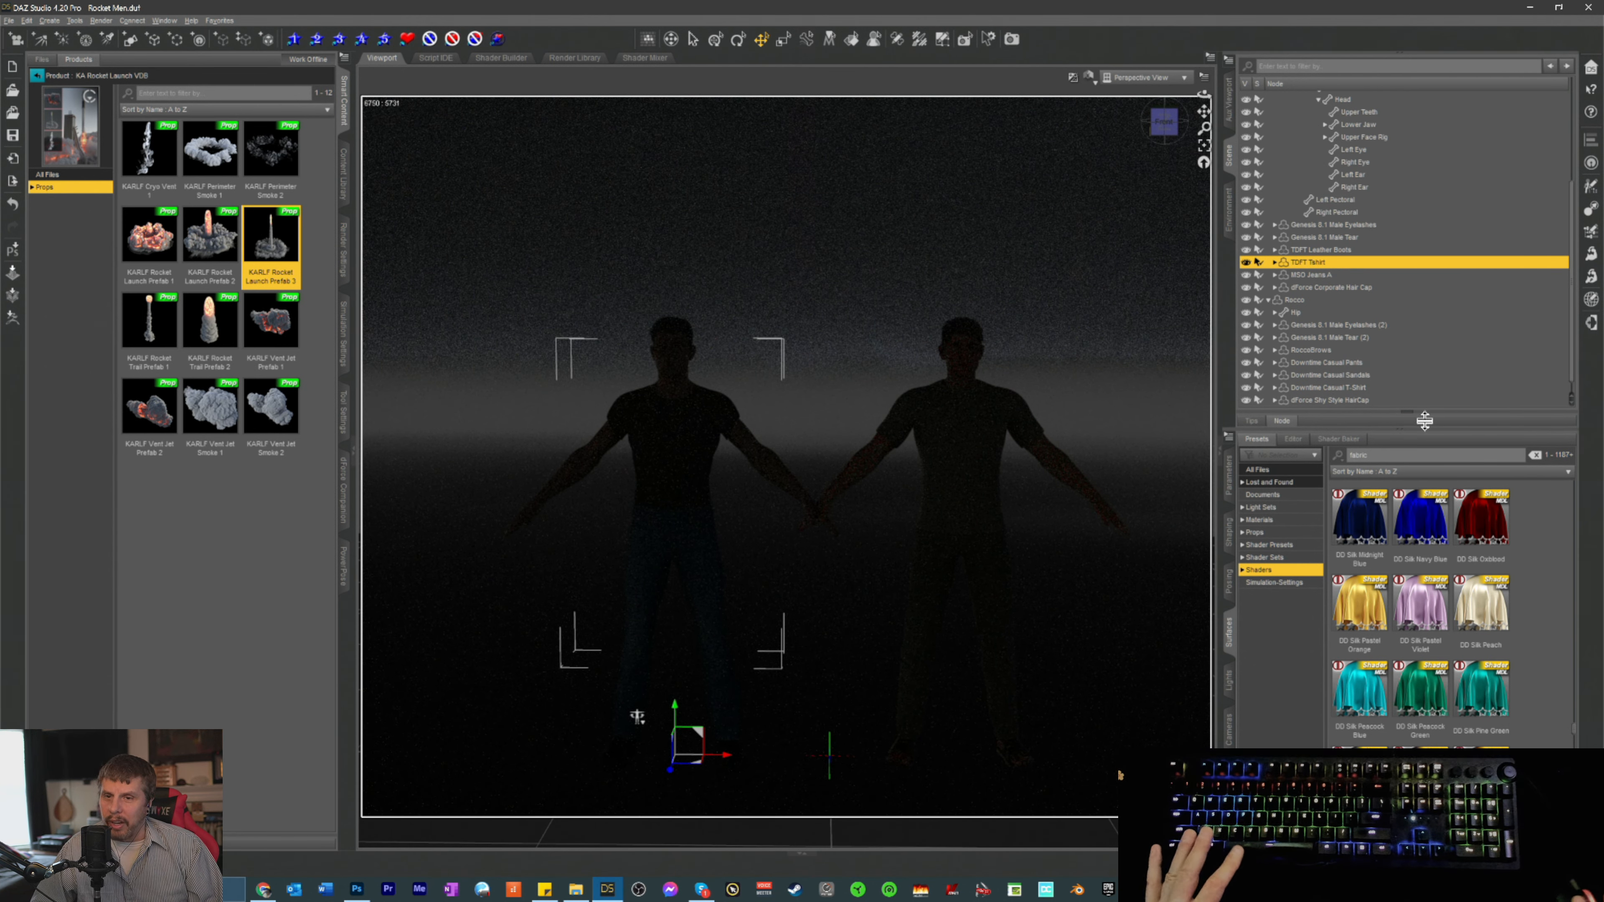
# - Select KARLF Rocket Launch Prefab 3 in the scene hierarchy and save the scene
pyautogui.scroll(-1, 1357, 215)
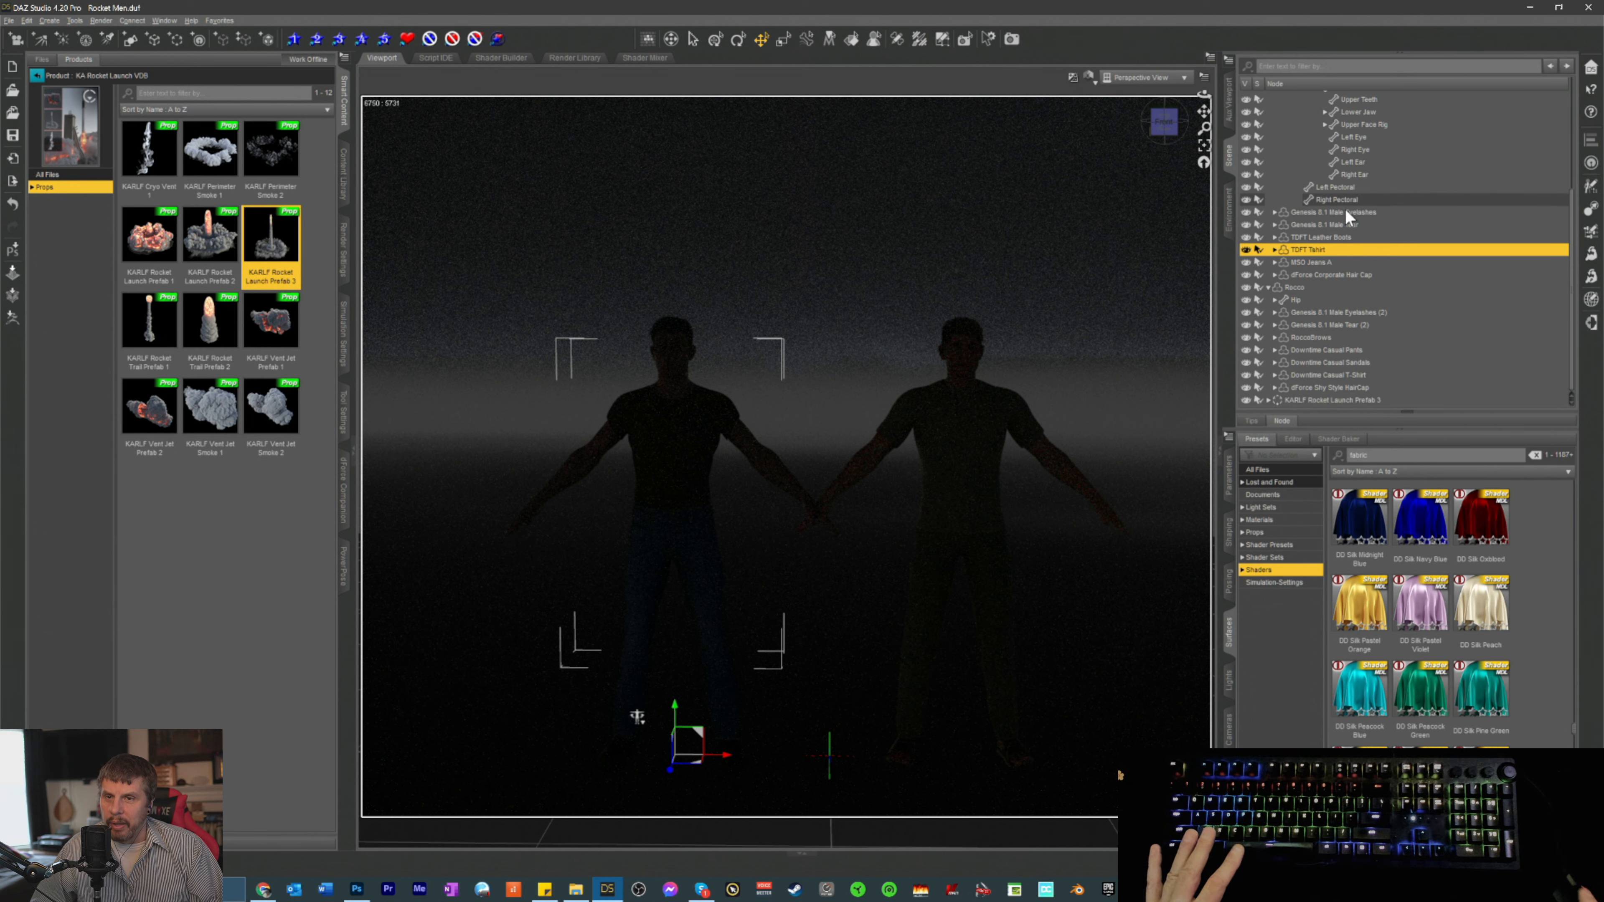
pyautogui.scroll(-1, 1276, 248)
pyautogui.click(1274, 238)
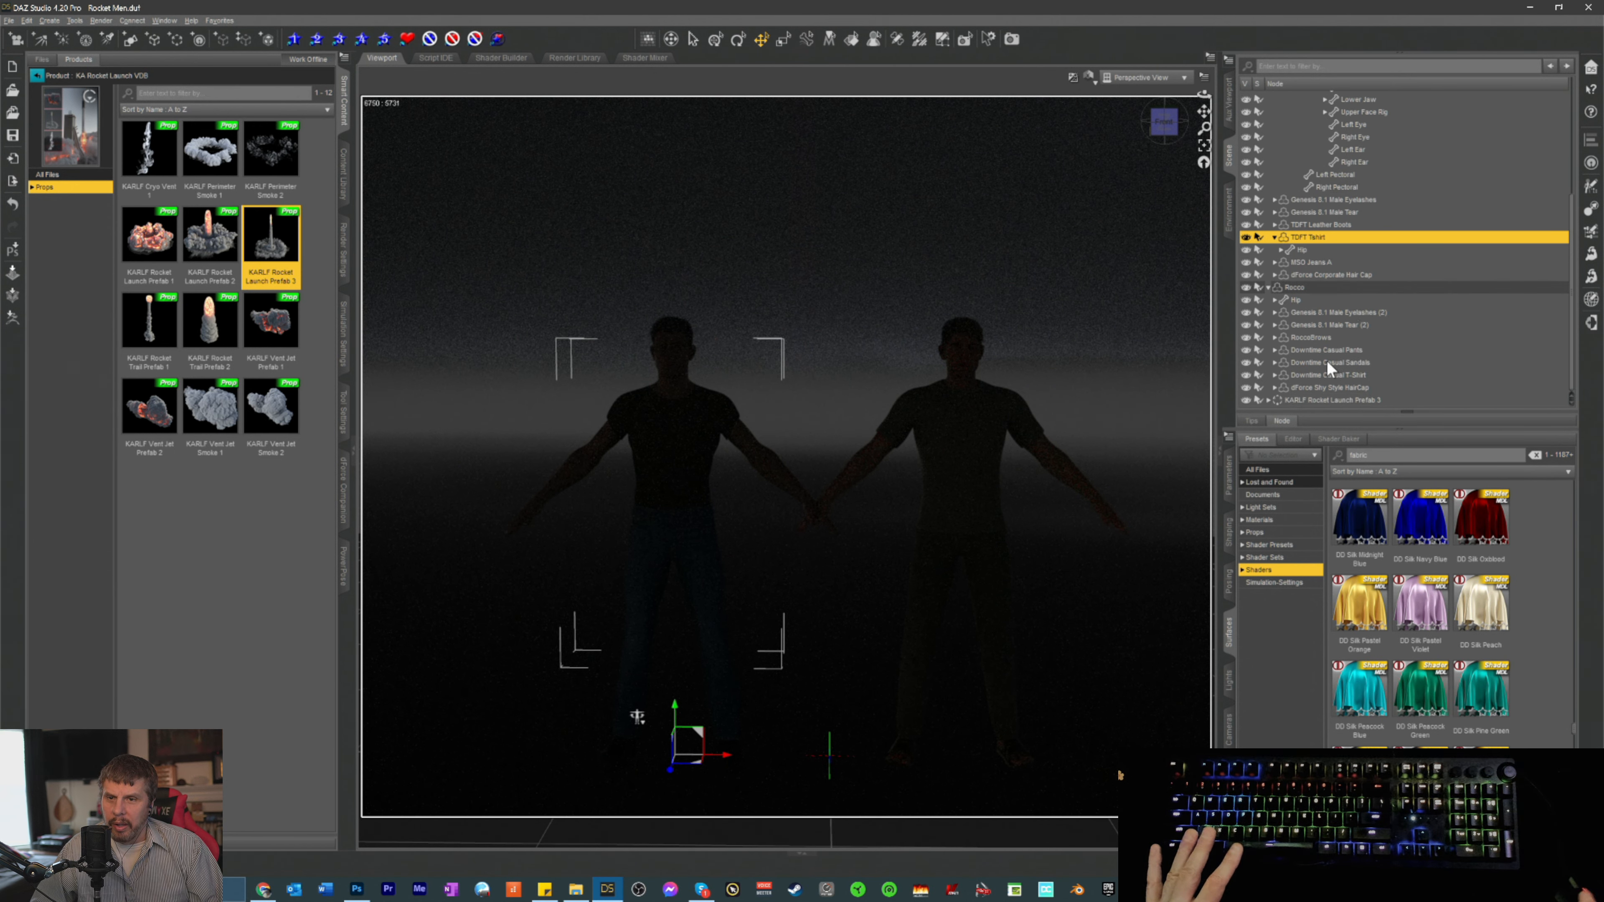
pyautogui.click(1302, 399)
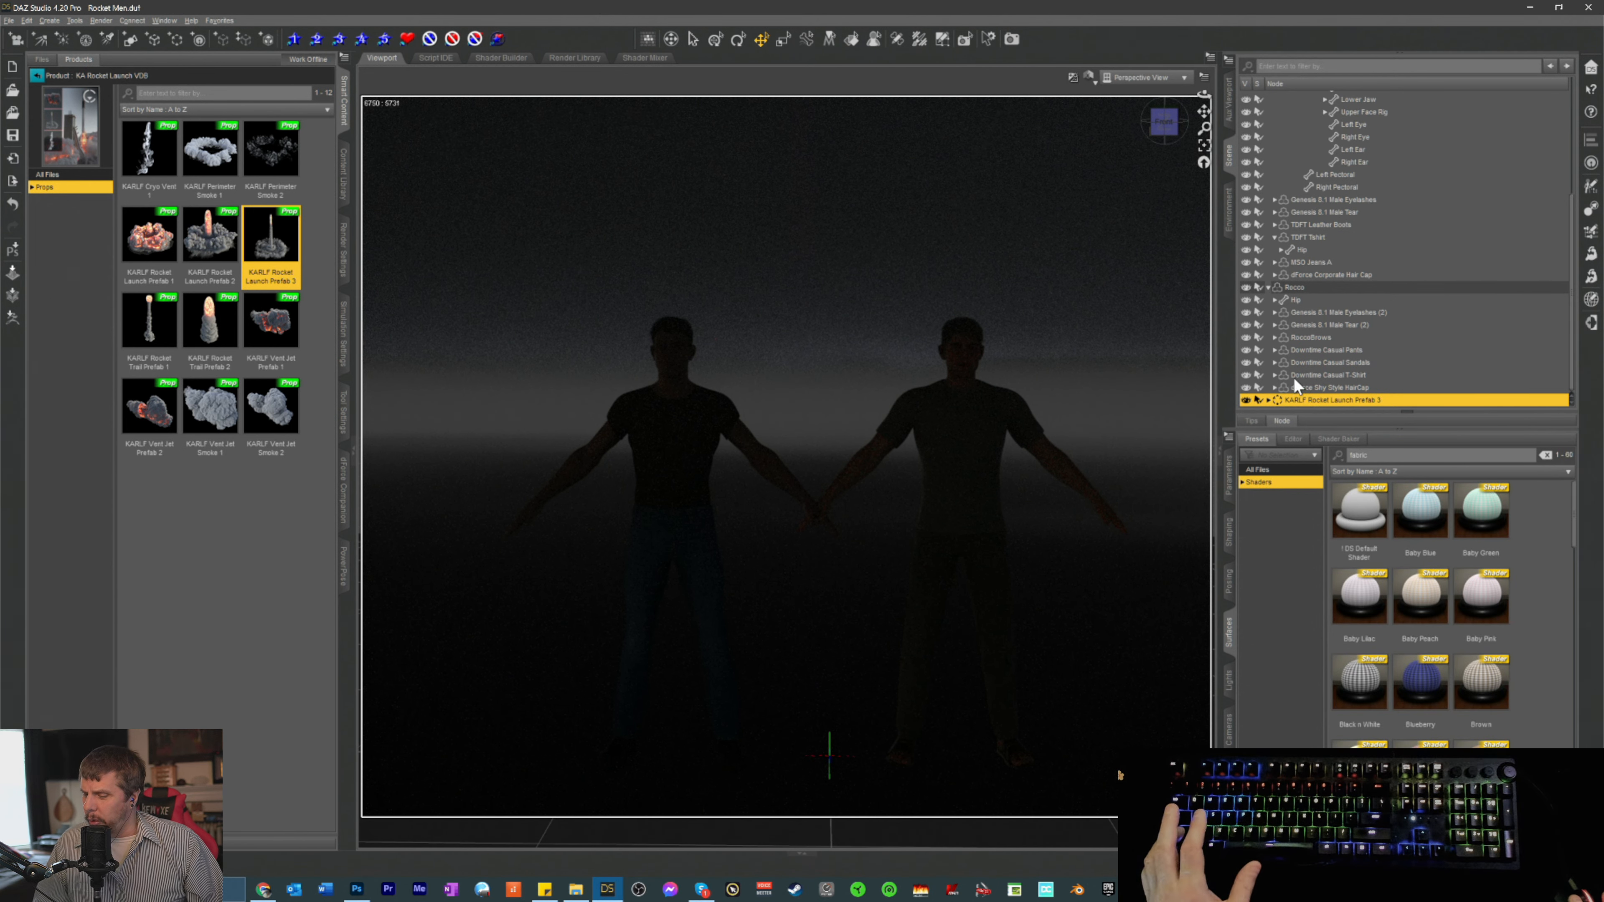
pyautogui.hotkey('ctrl', 's')
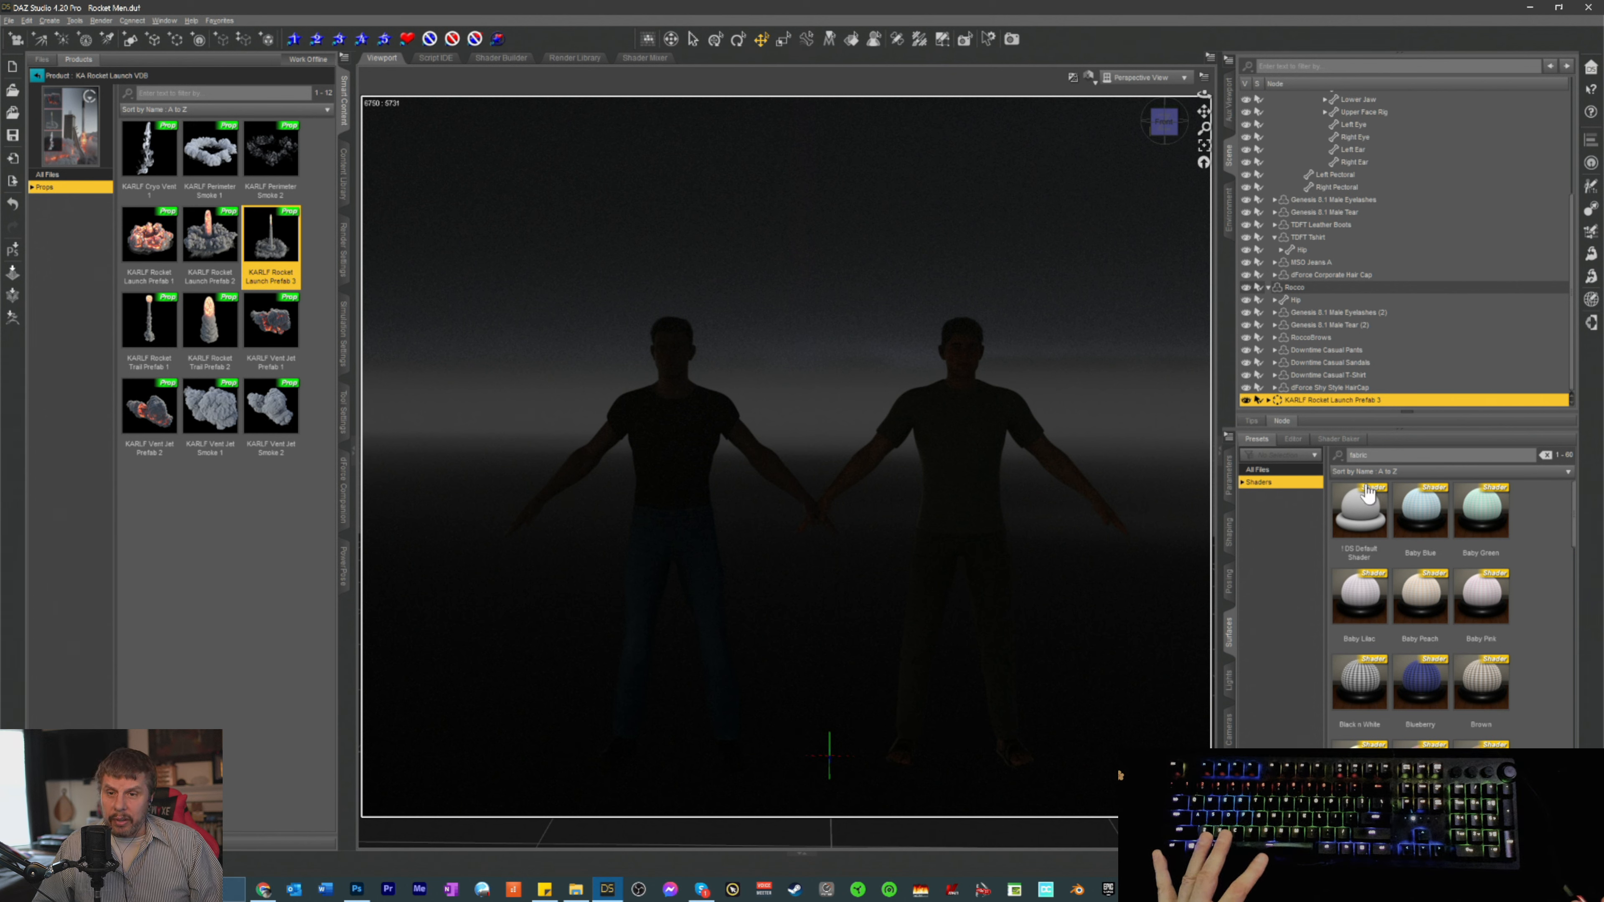
# - Switch the viewport to Texture Shaded and push the rocket launch prefab behind the men to a Z Translate of about -2120
pyautogui.click(1230, 487)
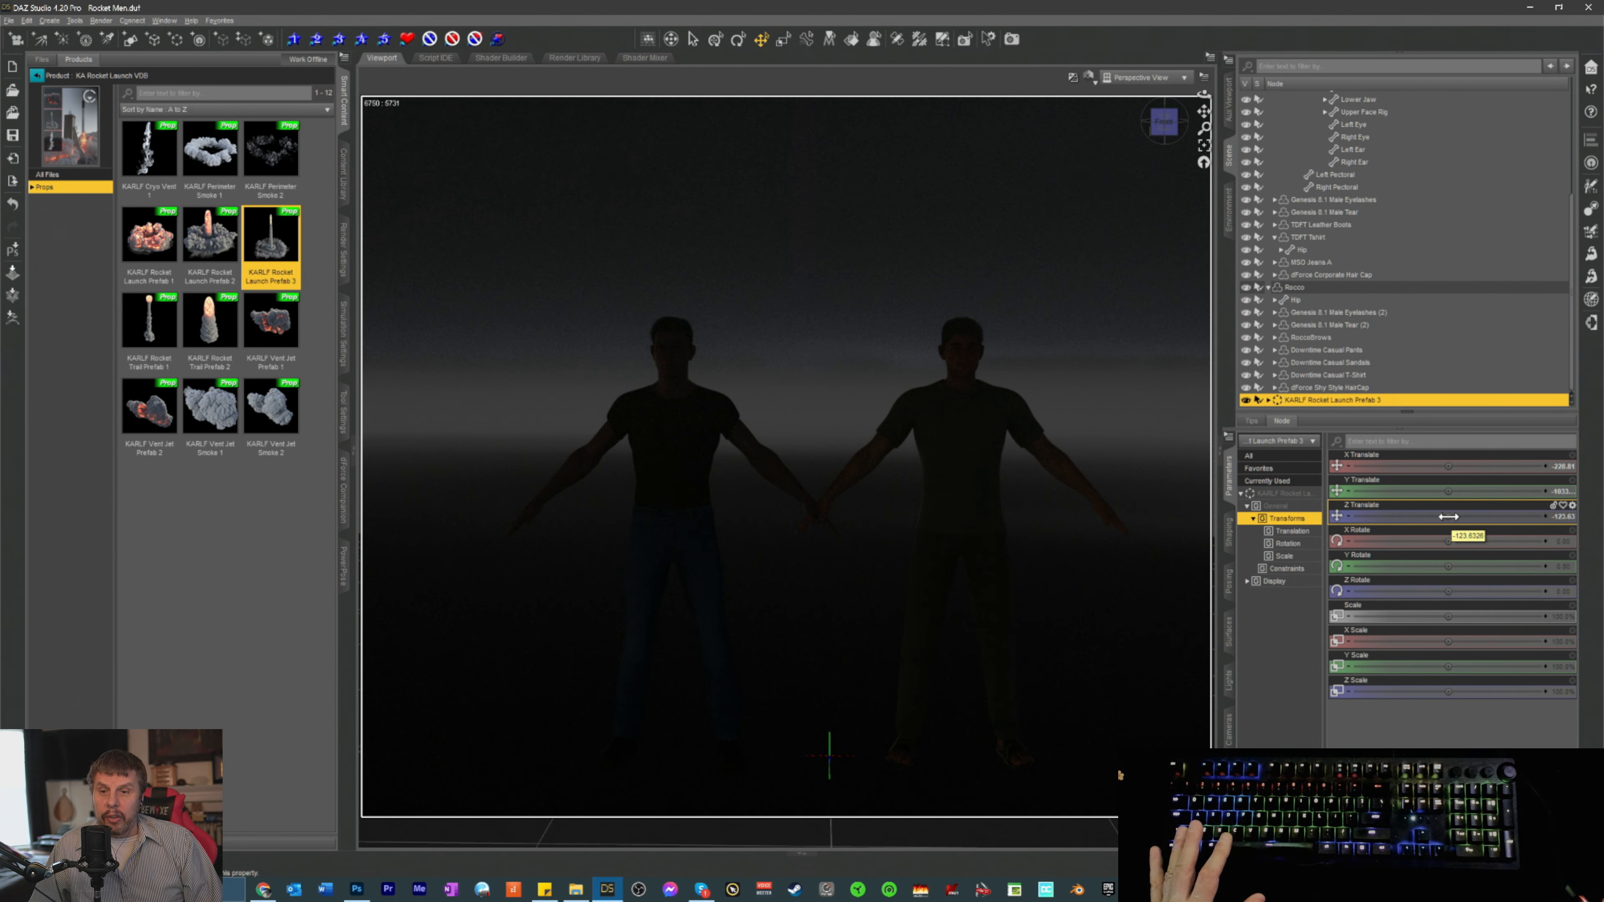
pyautogui.moveTo(1448, 516); pyautogui.dragTo(1389, 516)
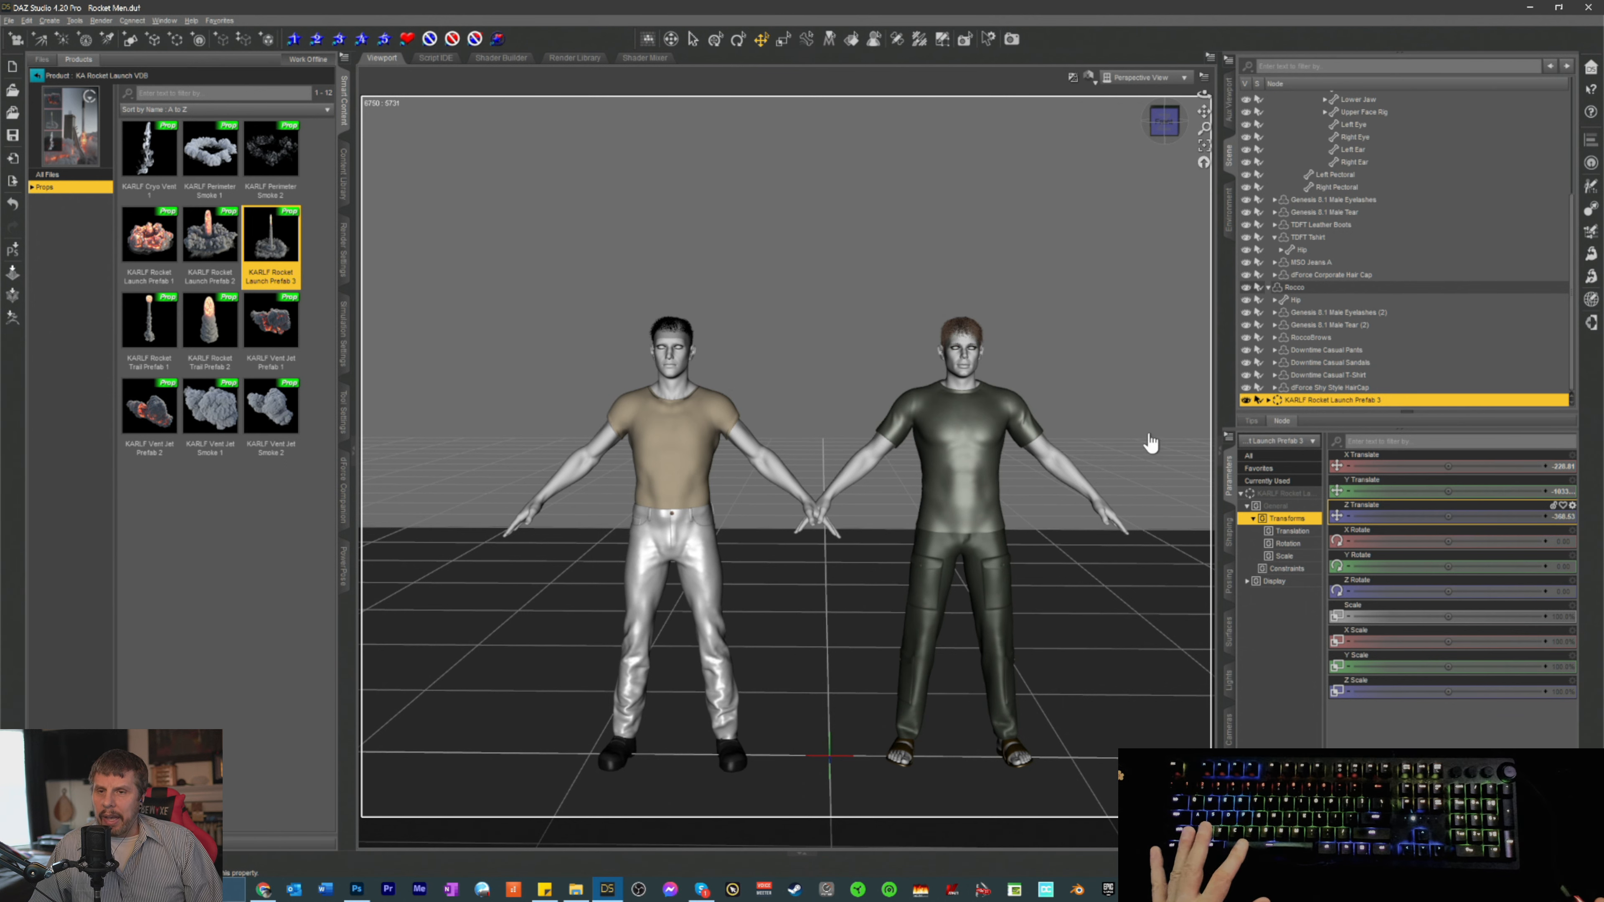
pyautogui.click(1088, 78)
pyautogui.click(1079, 200)
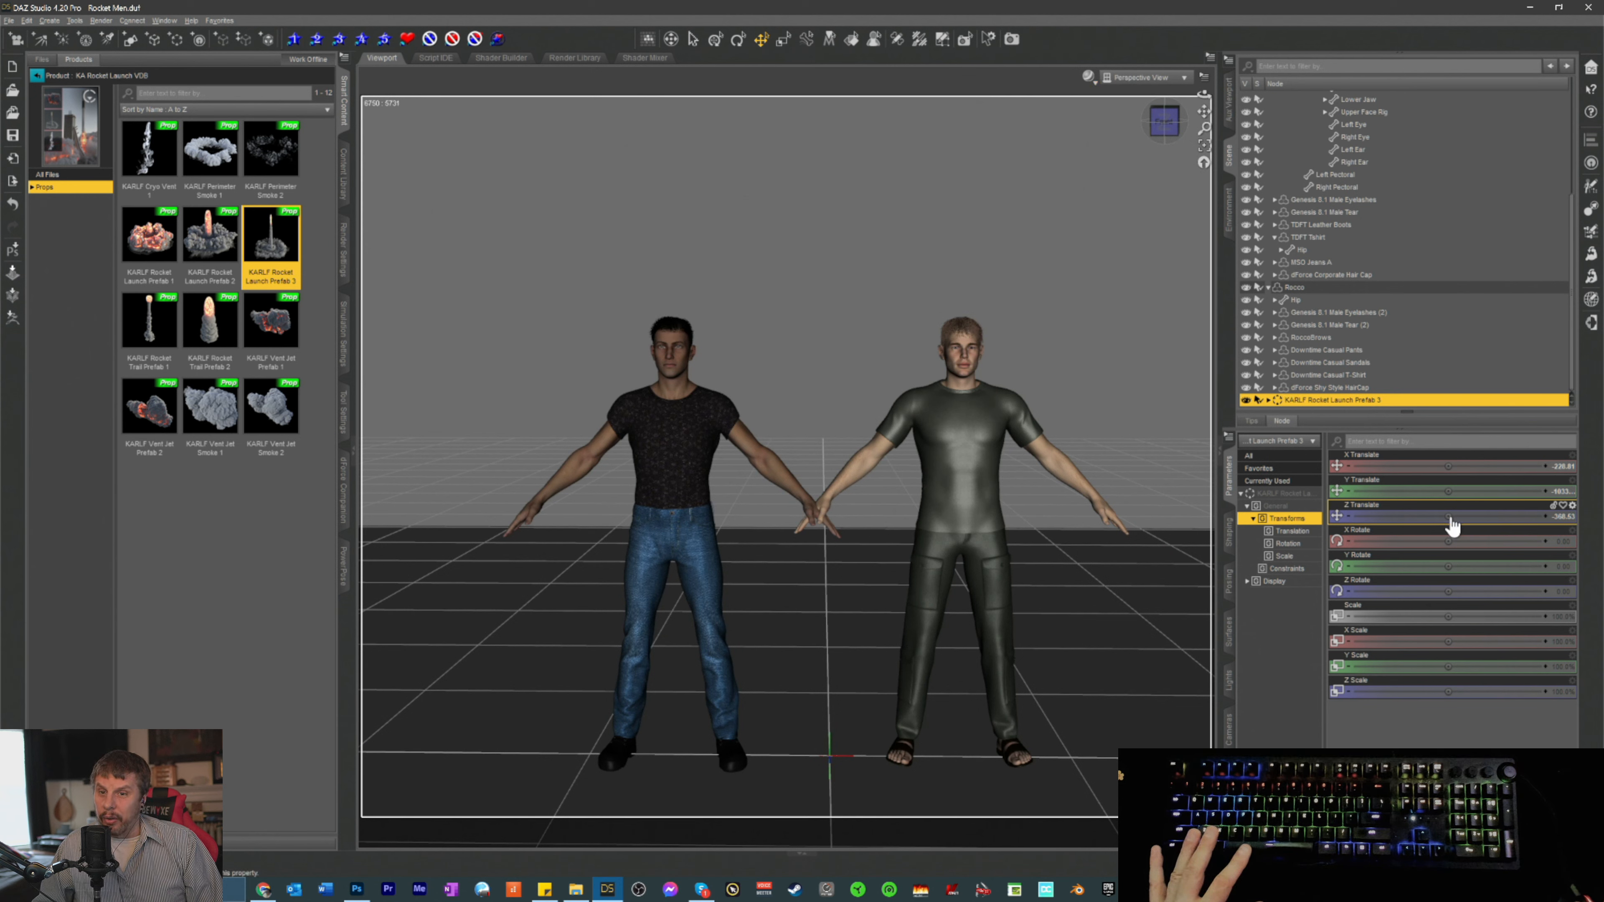
pyautogui.moveTo(1448, 516); pyautogui.dragTo(1359, 517)
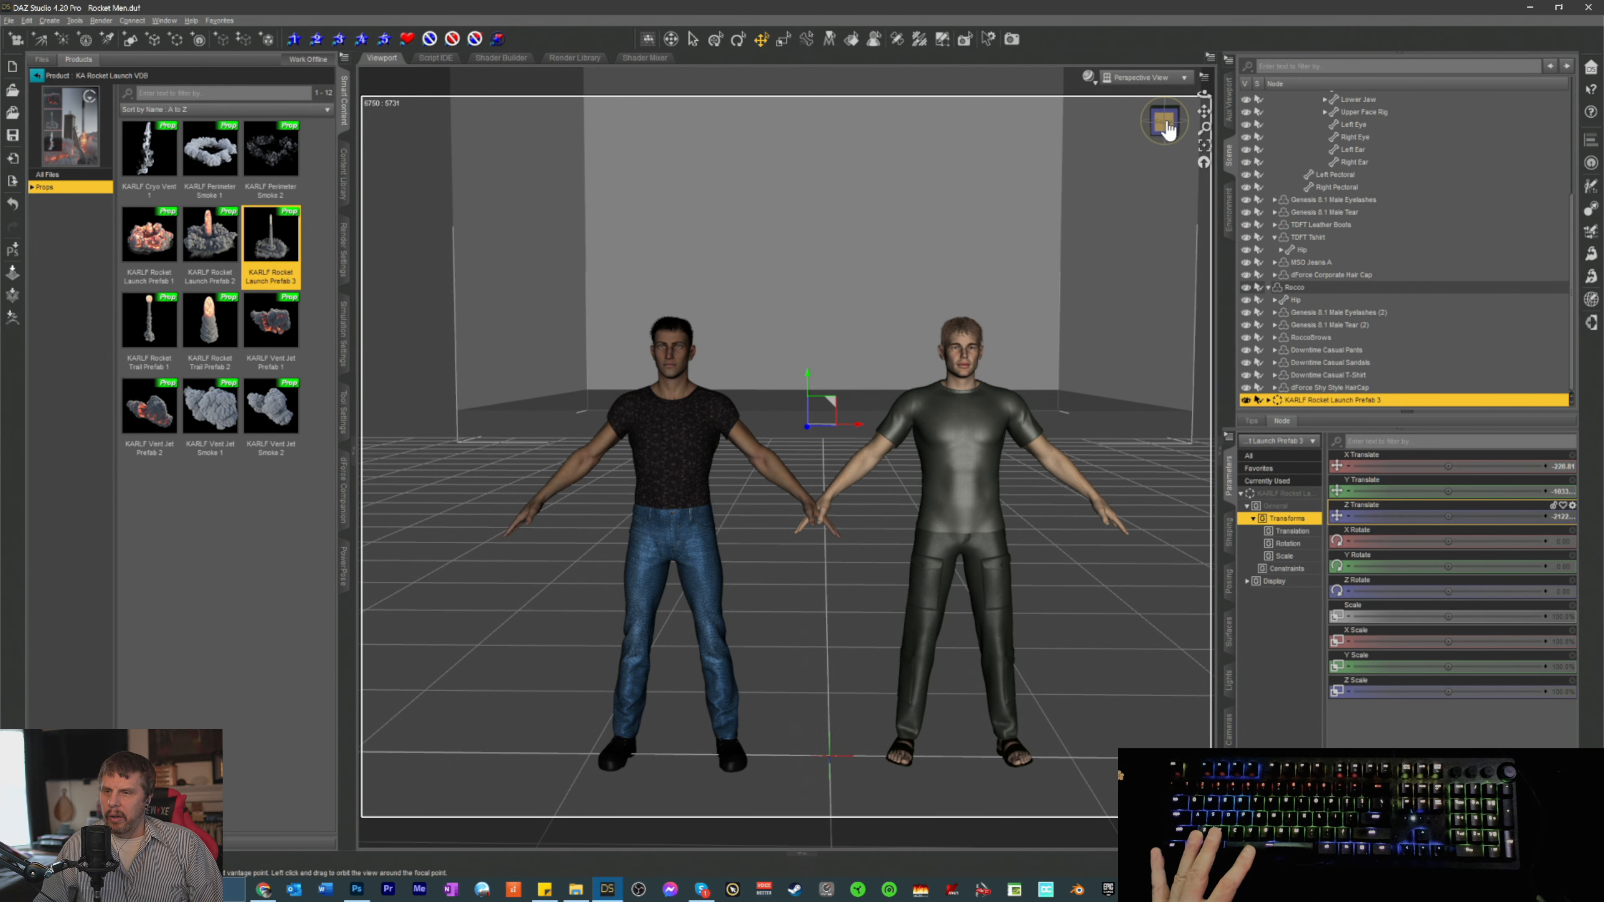
# - Preview the men against the smoke plume in NVIDIA Iray, checking the composition from slightly different front views and distances
pyautogui.moveTo(1165, 127); pyautogui.dragTo(1170, 112)
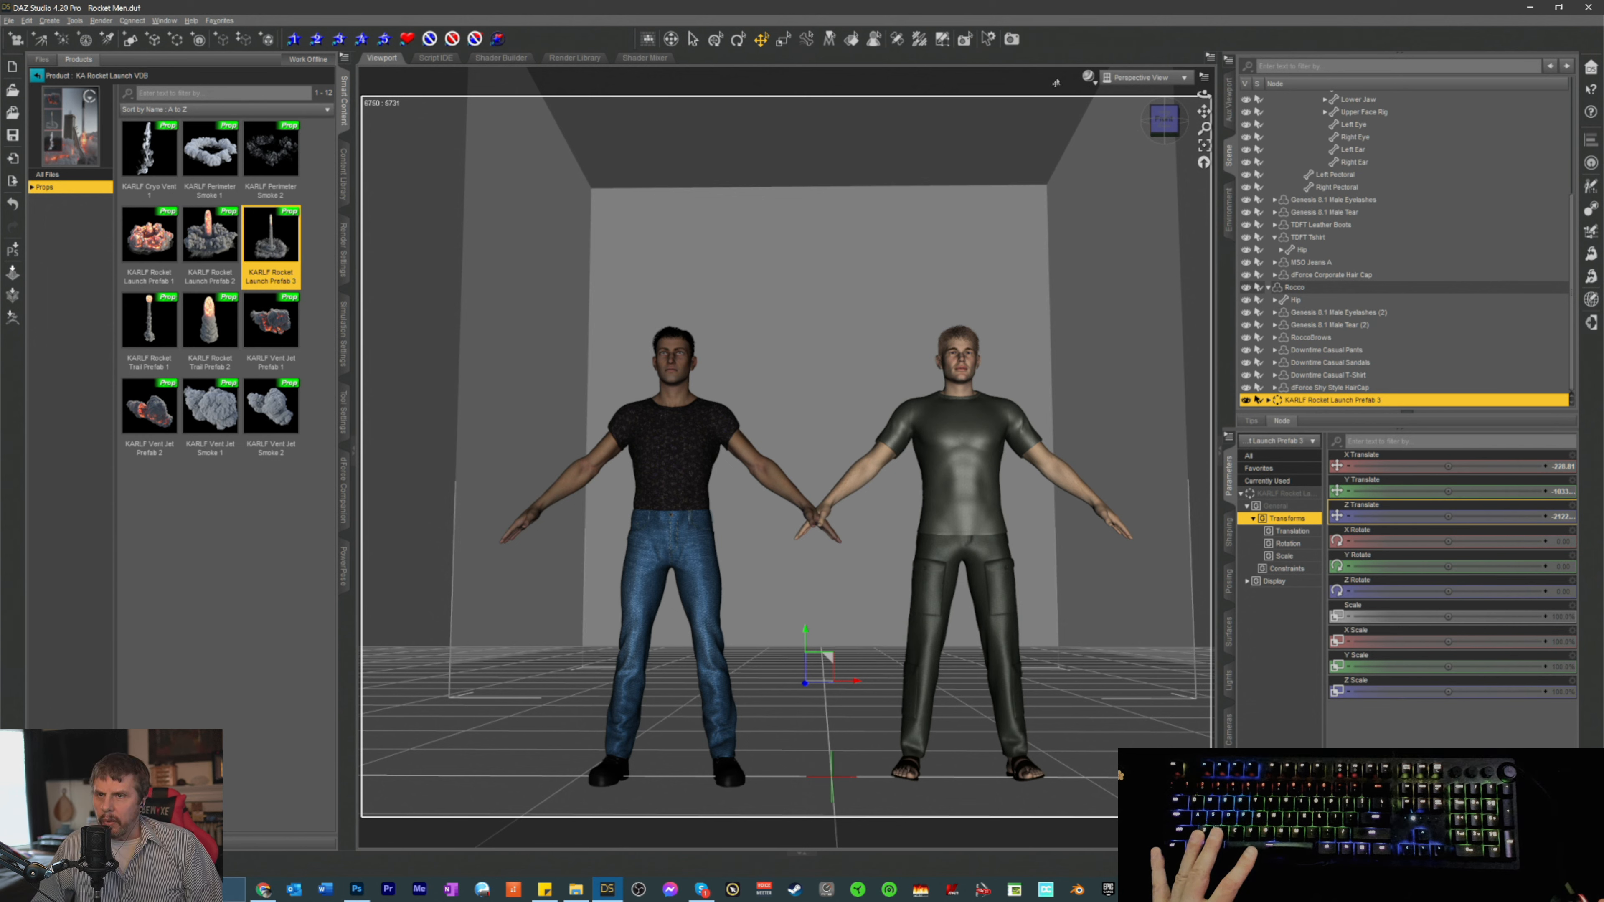
pyautogui.click(1086, 77)
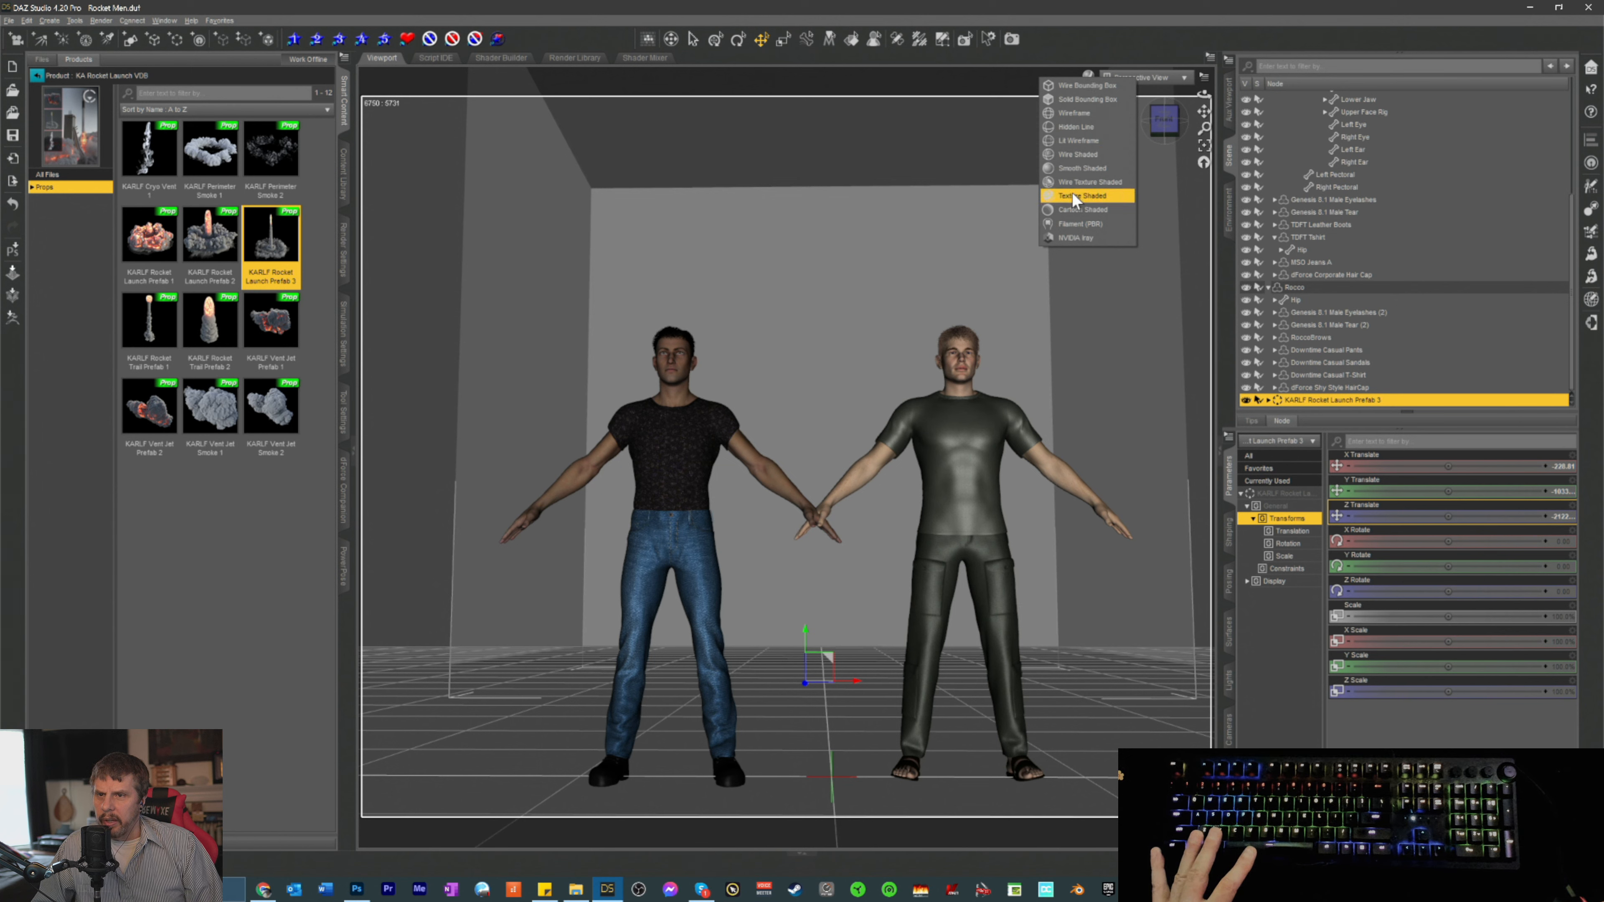
pyautogui.click(1066, 240)
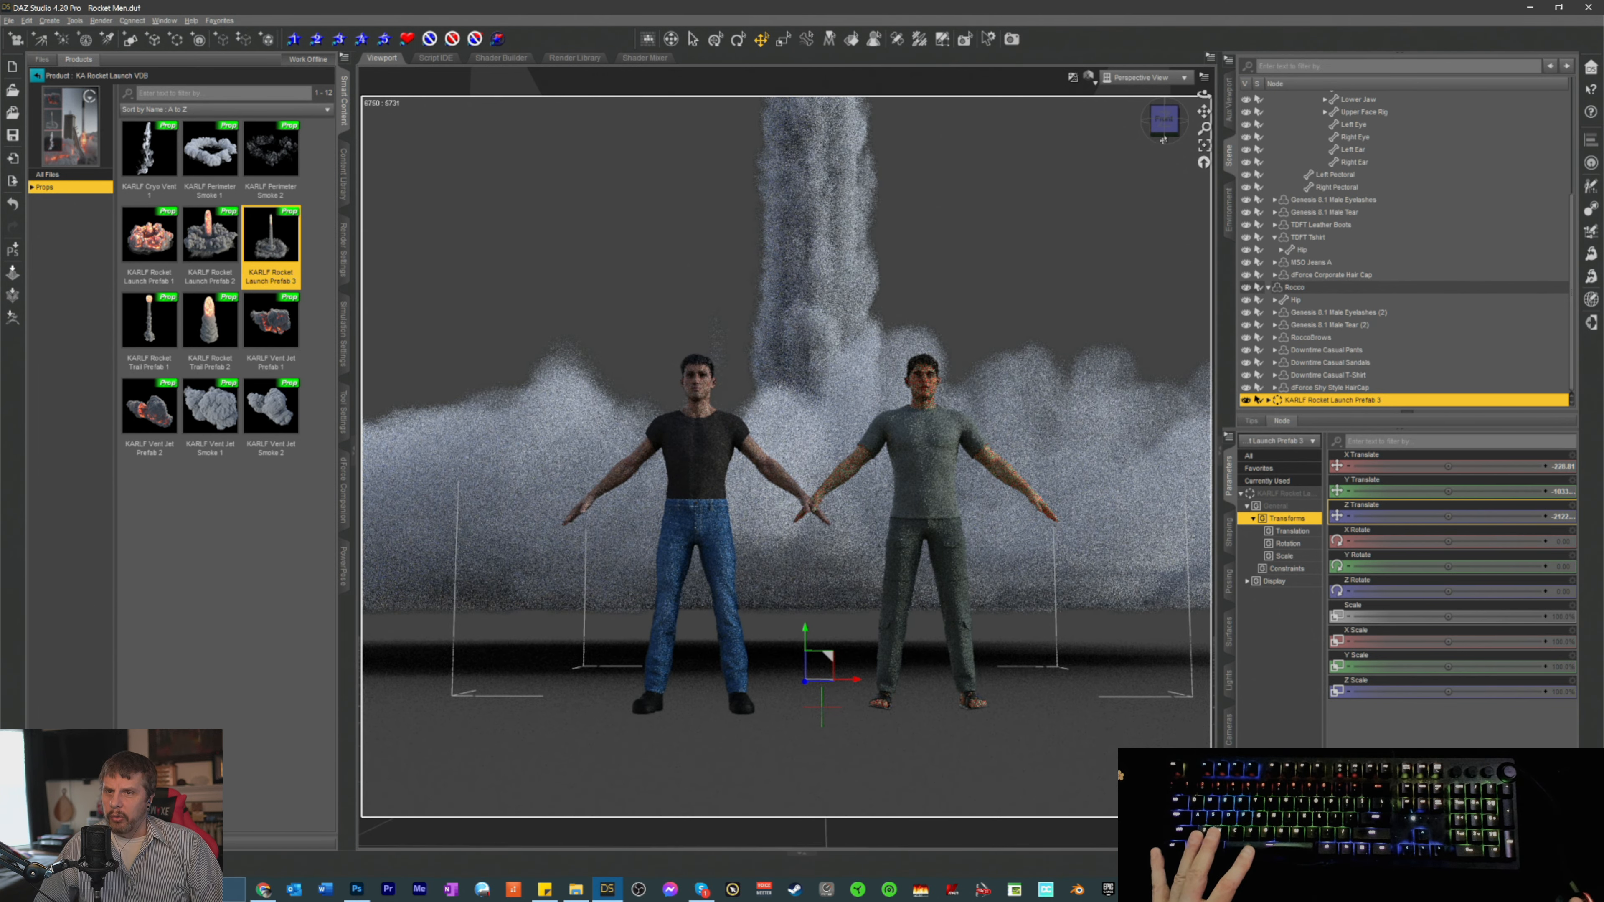
pyautogui.moveTo(1163, 132)
pyautogui.mouseDown()
pyautogui.moveTo(1162, 89)
pyautogui.moveTo(1164, 125)
pyautogui.mouseUp()
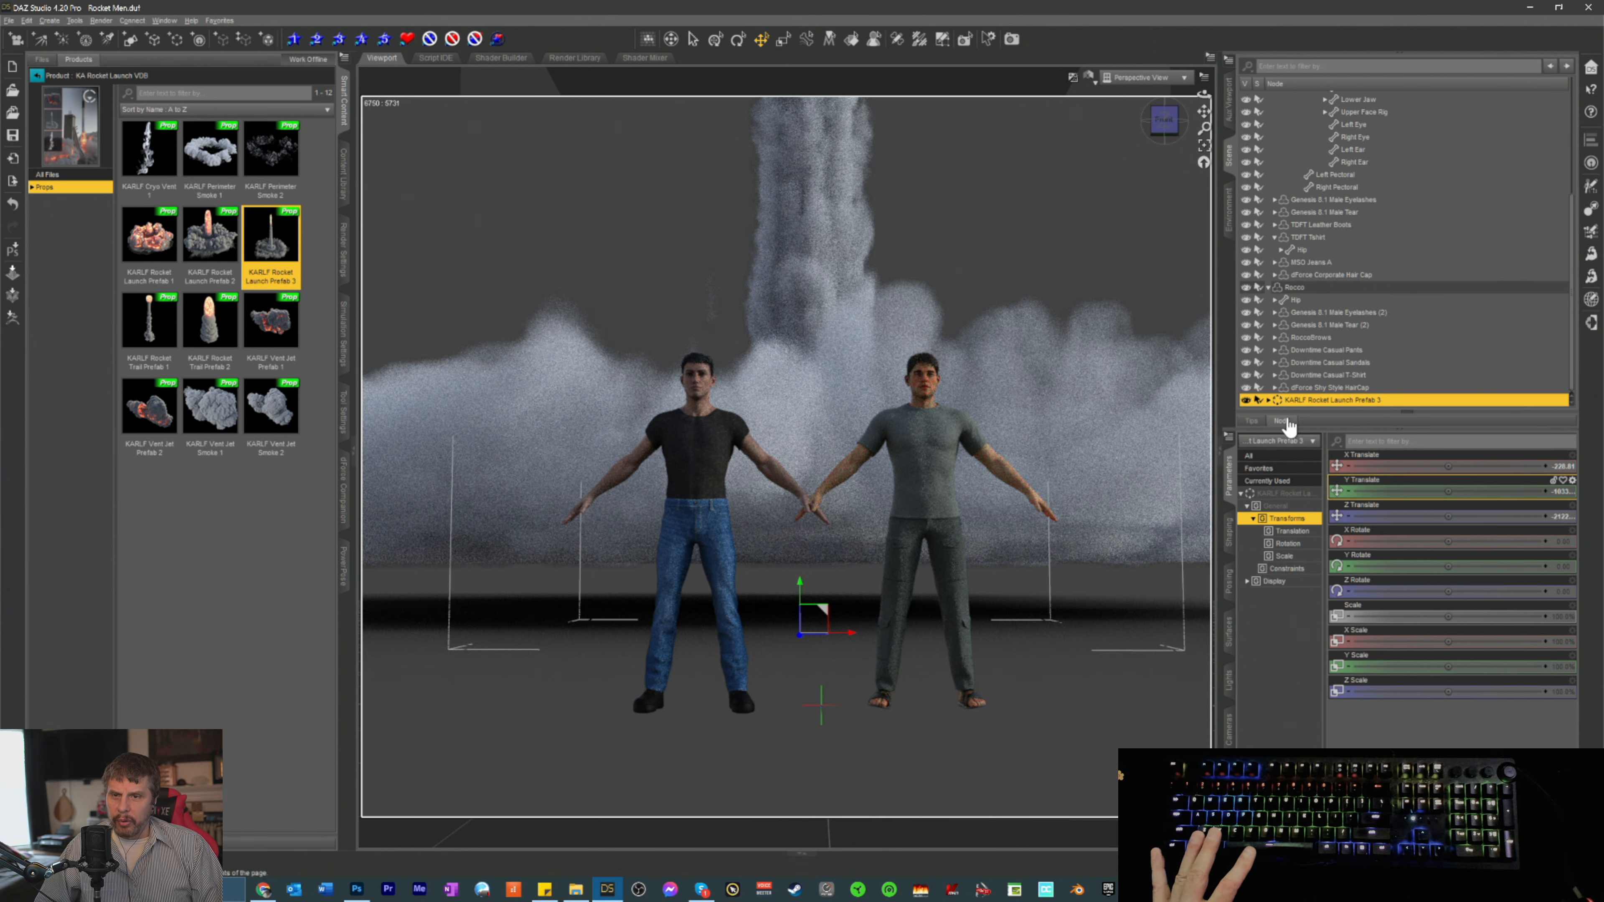
pyautogui.scroll(-1, 958, 338)
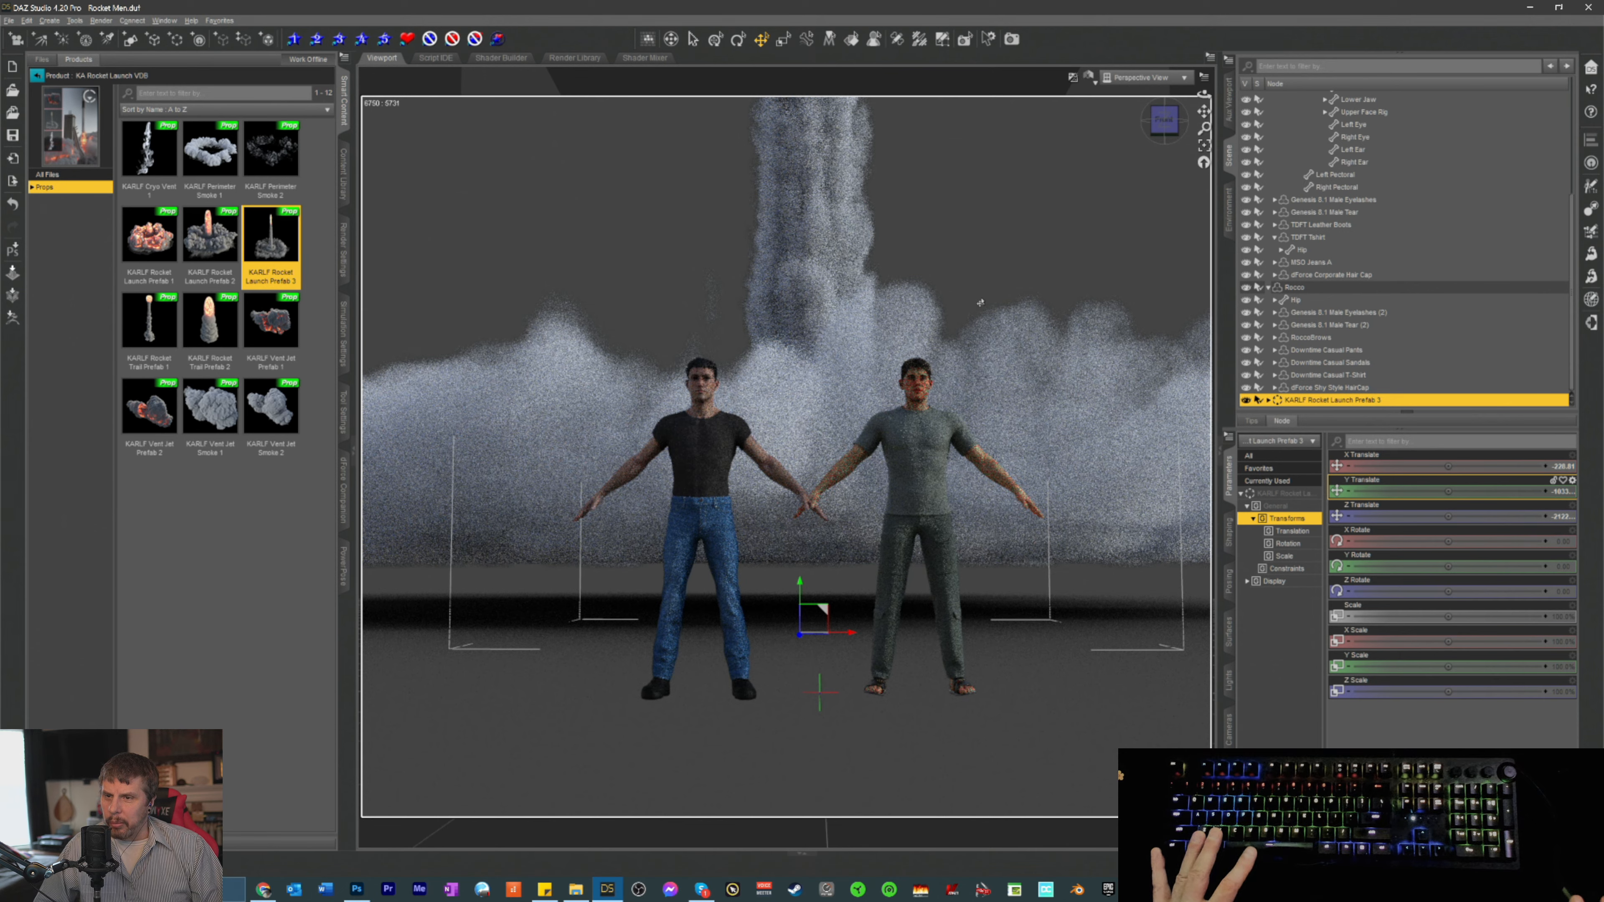
pyautogui.scroll(2, 1042, 228)
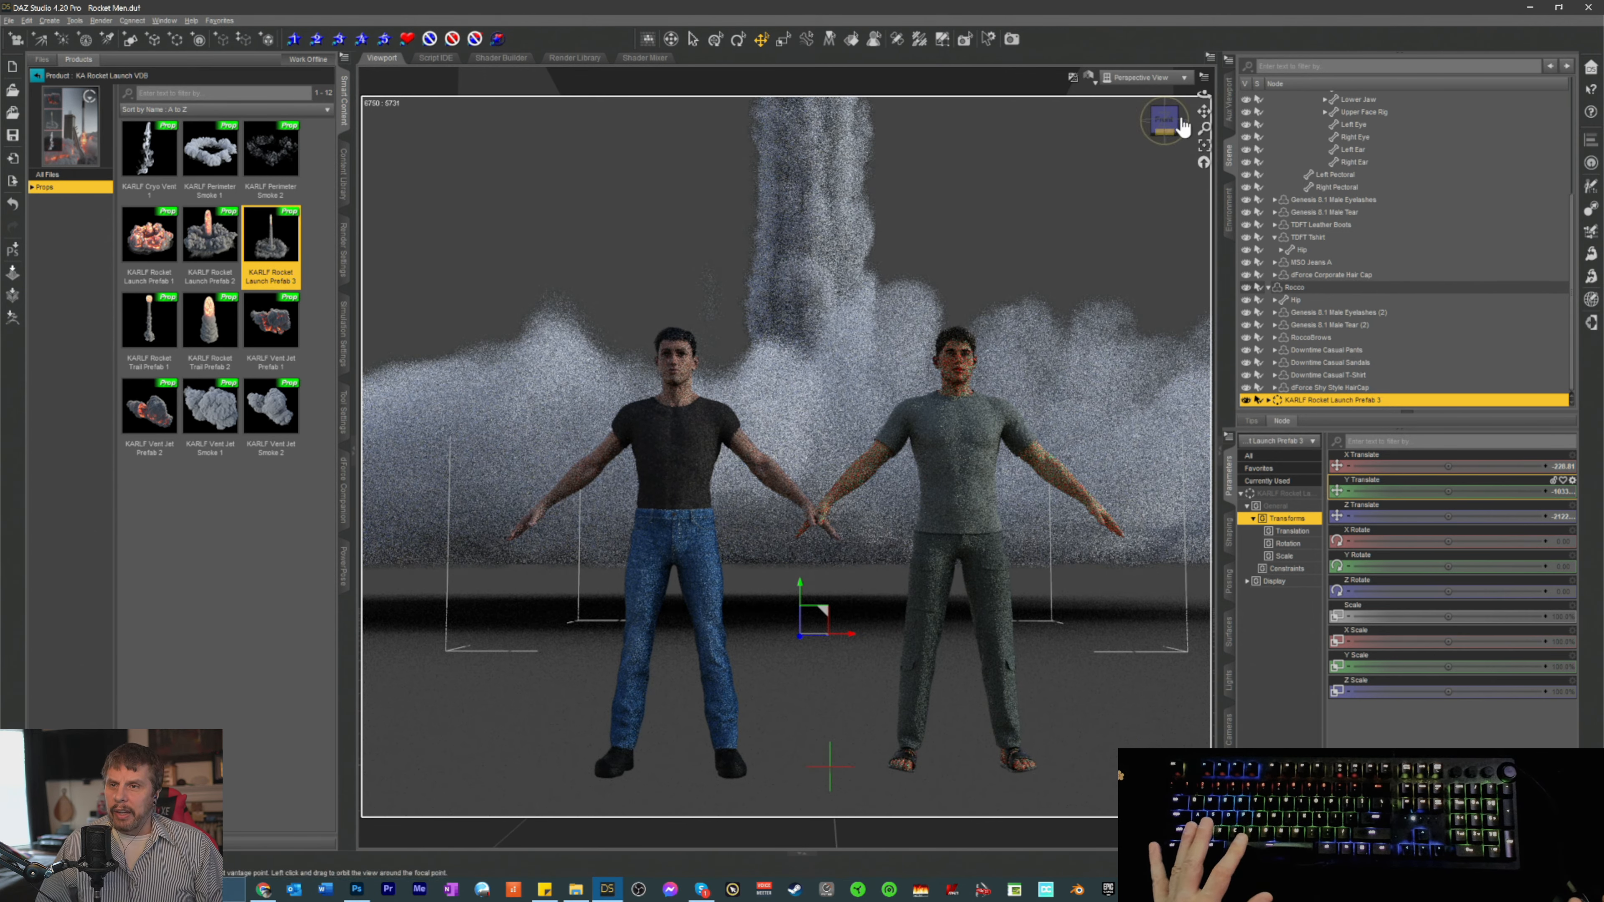
pyautogui.moveTo(1202, 111); pyautogui.dragTo(1205, 108)
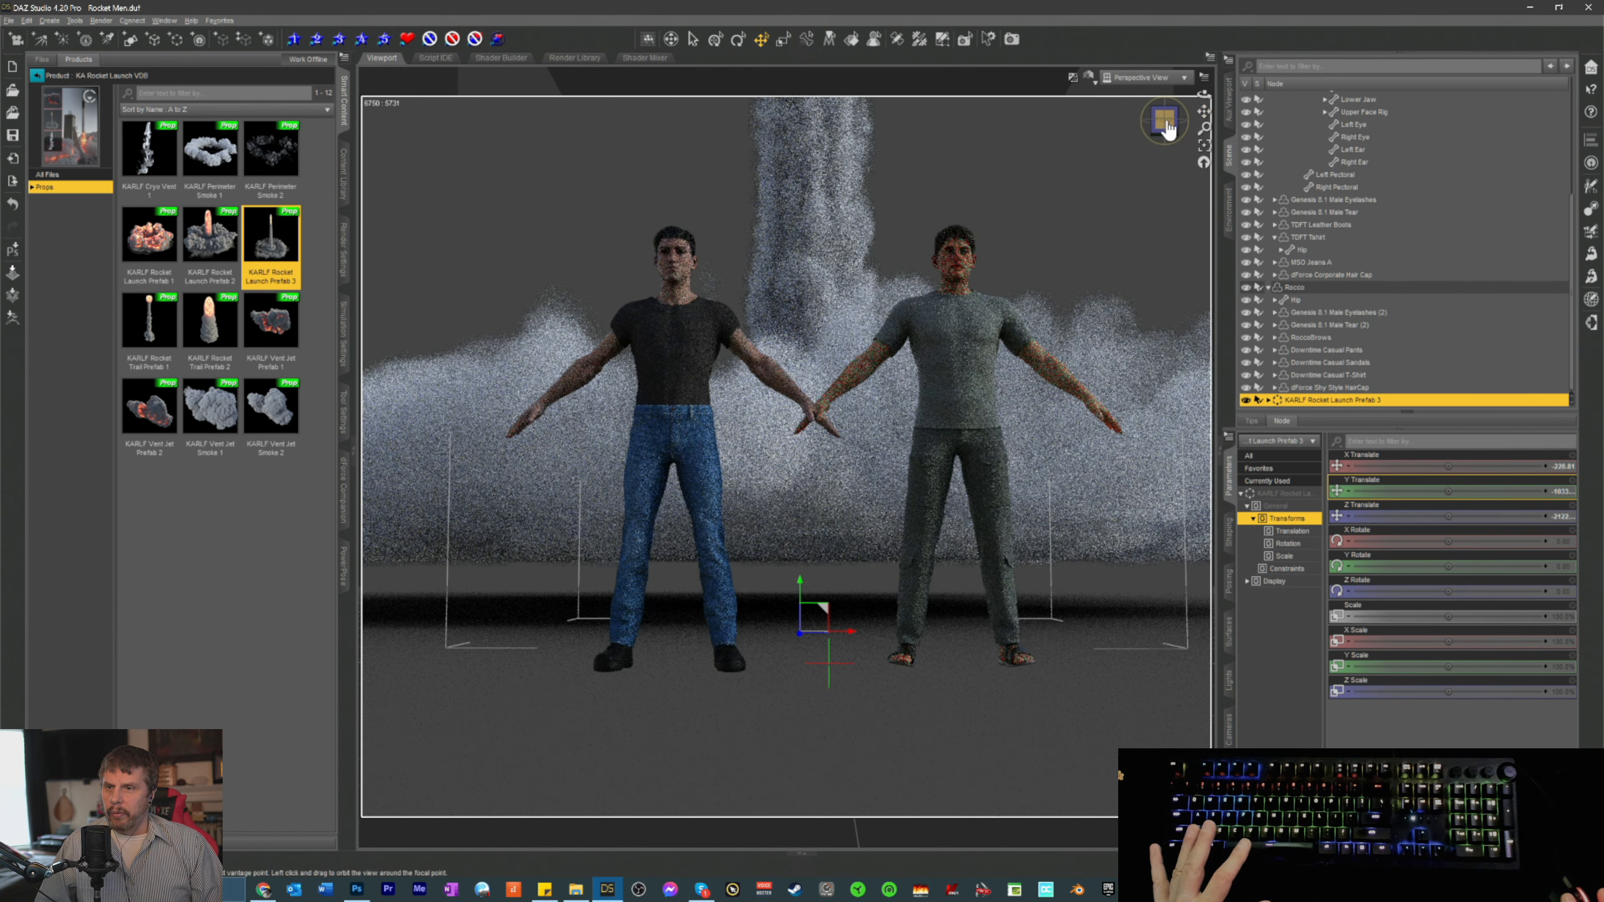
pyautogui.click(1167, 125)
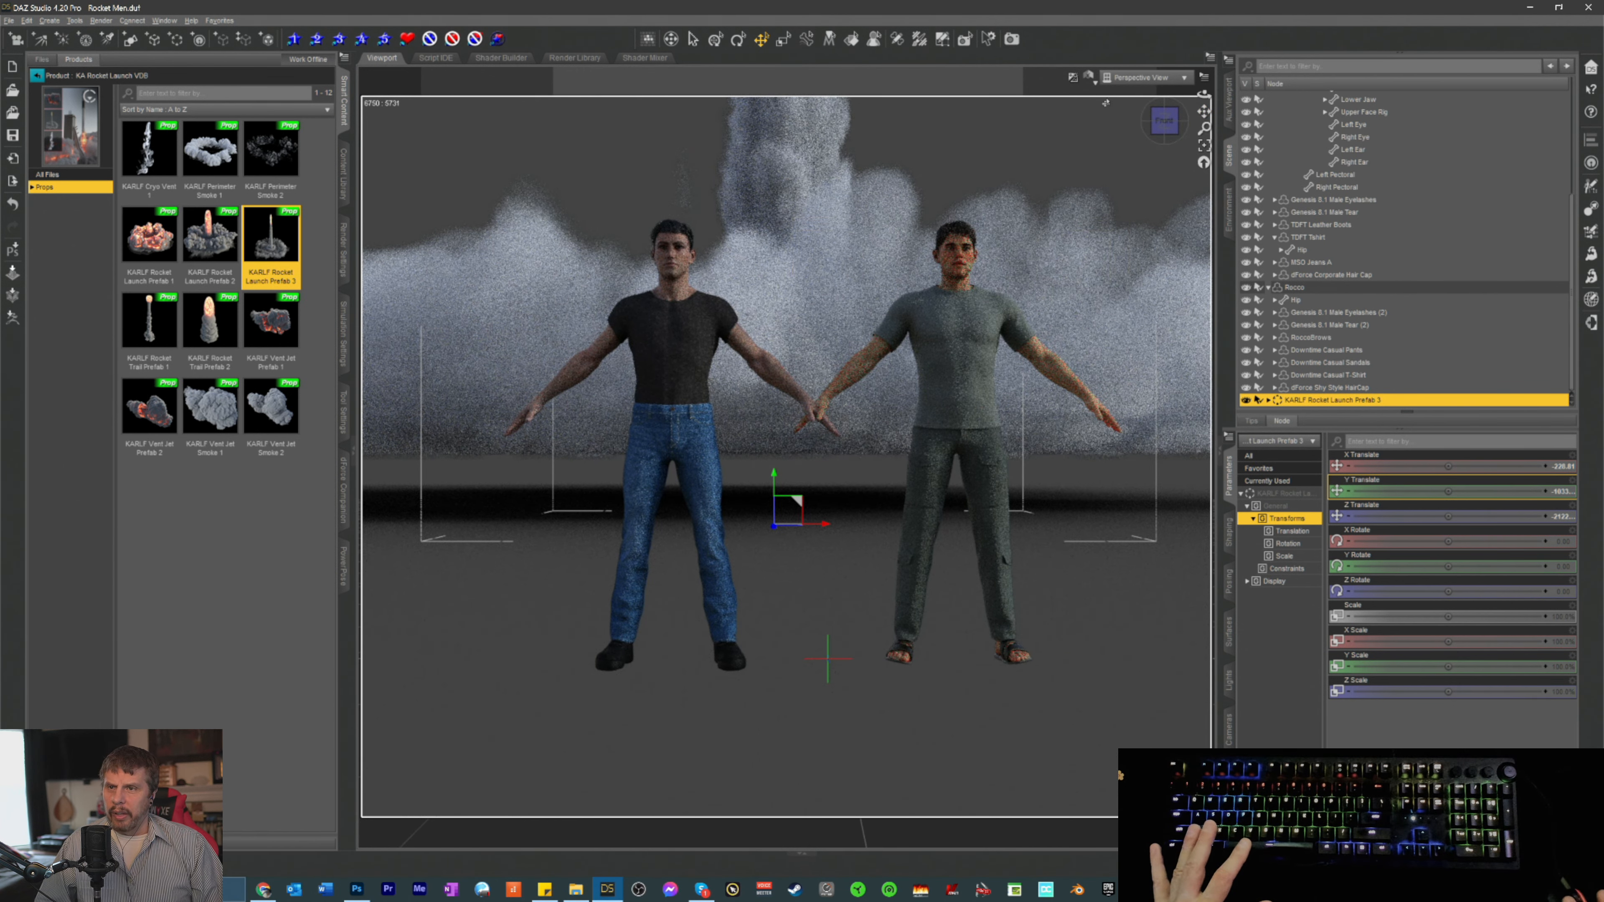
# - Return the viewport to Texture Shaded and move the rocket launch prefab farther back to a Z Translate of about -7400
pyautogui.click(1089, 79)
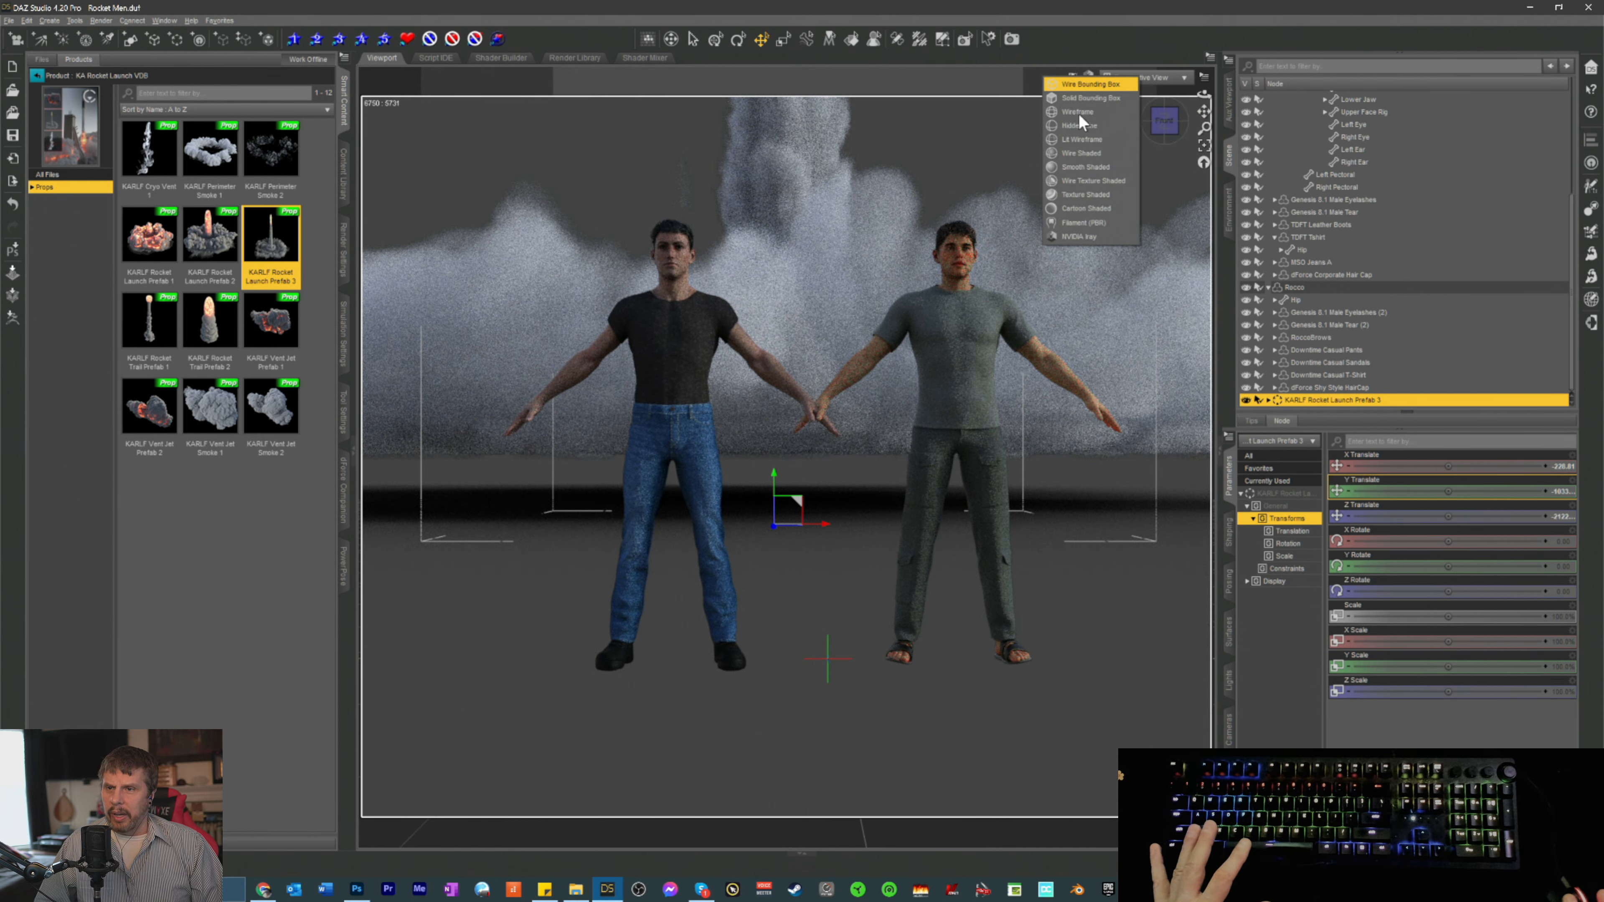
pyautogui.click(1068, 195)
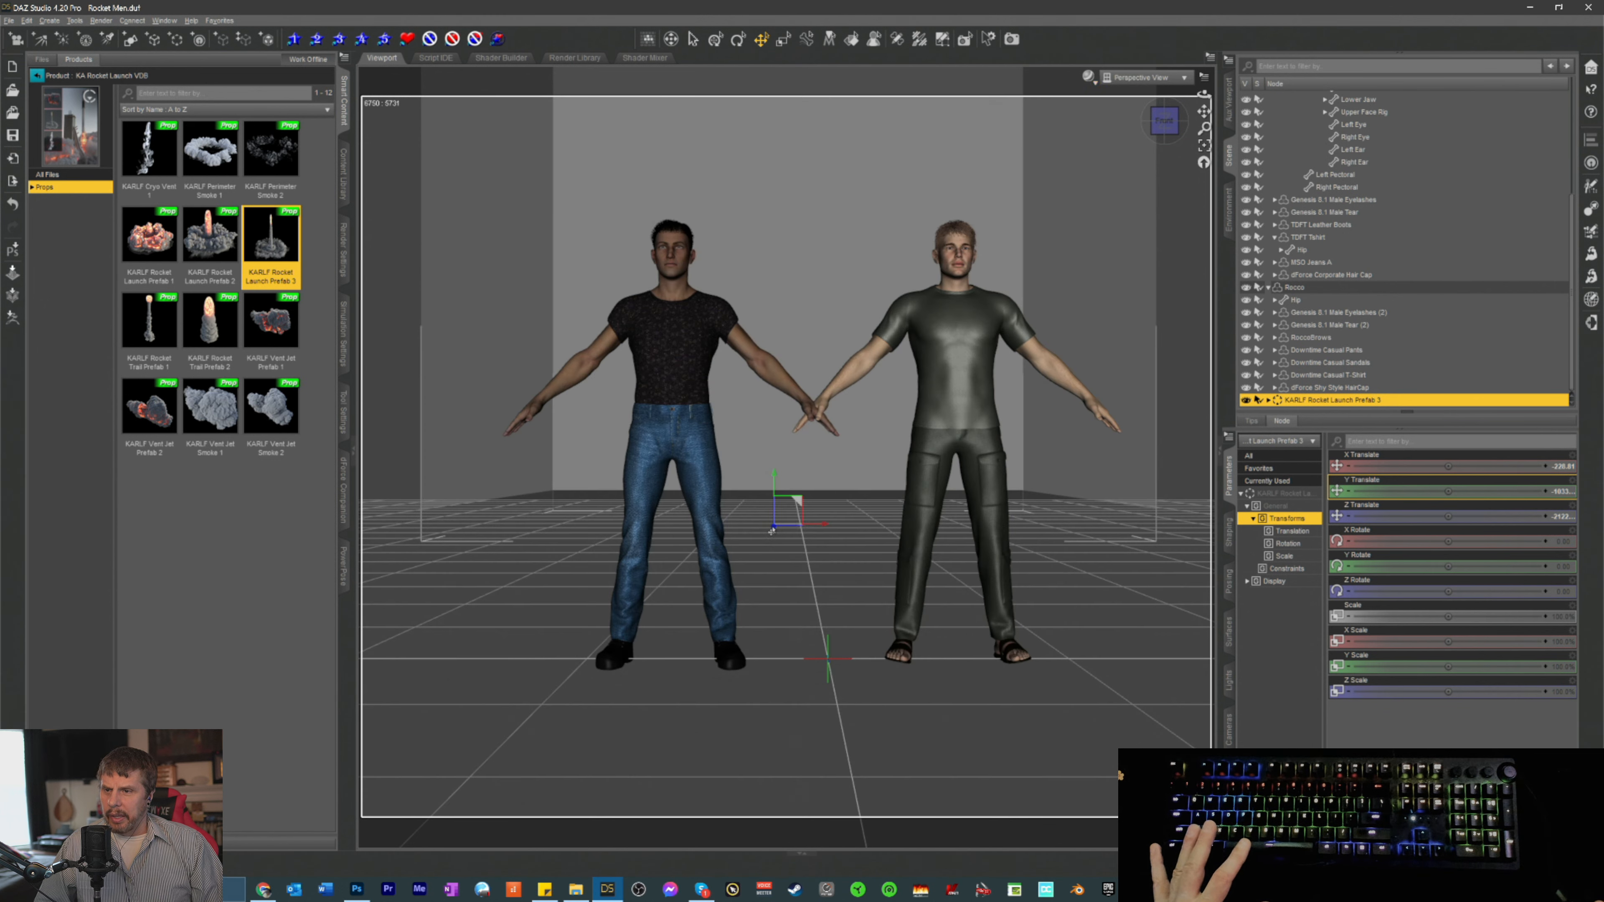
pyautogui.moveTo(766, 498); pyautogui.dragTo(792, 467)
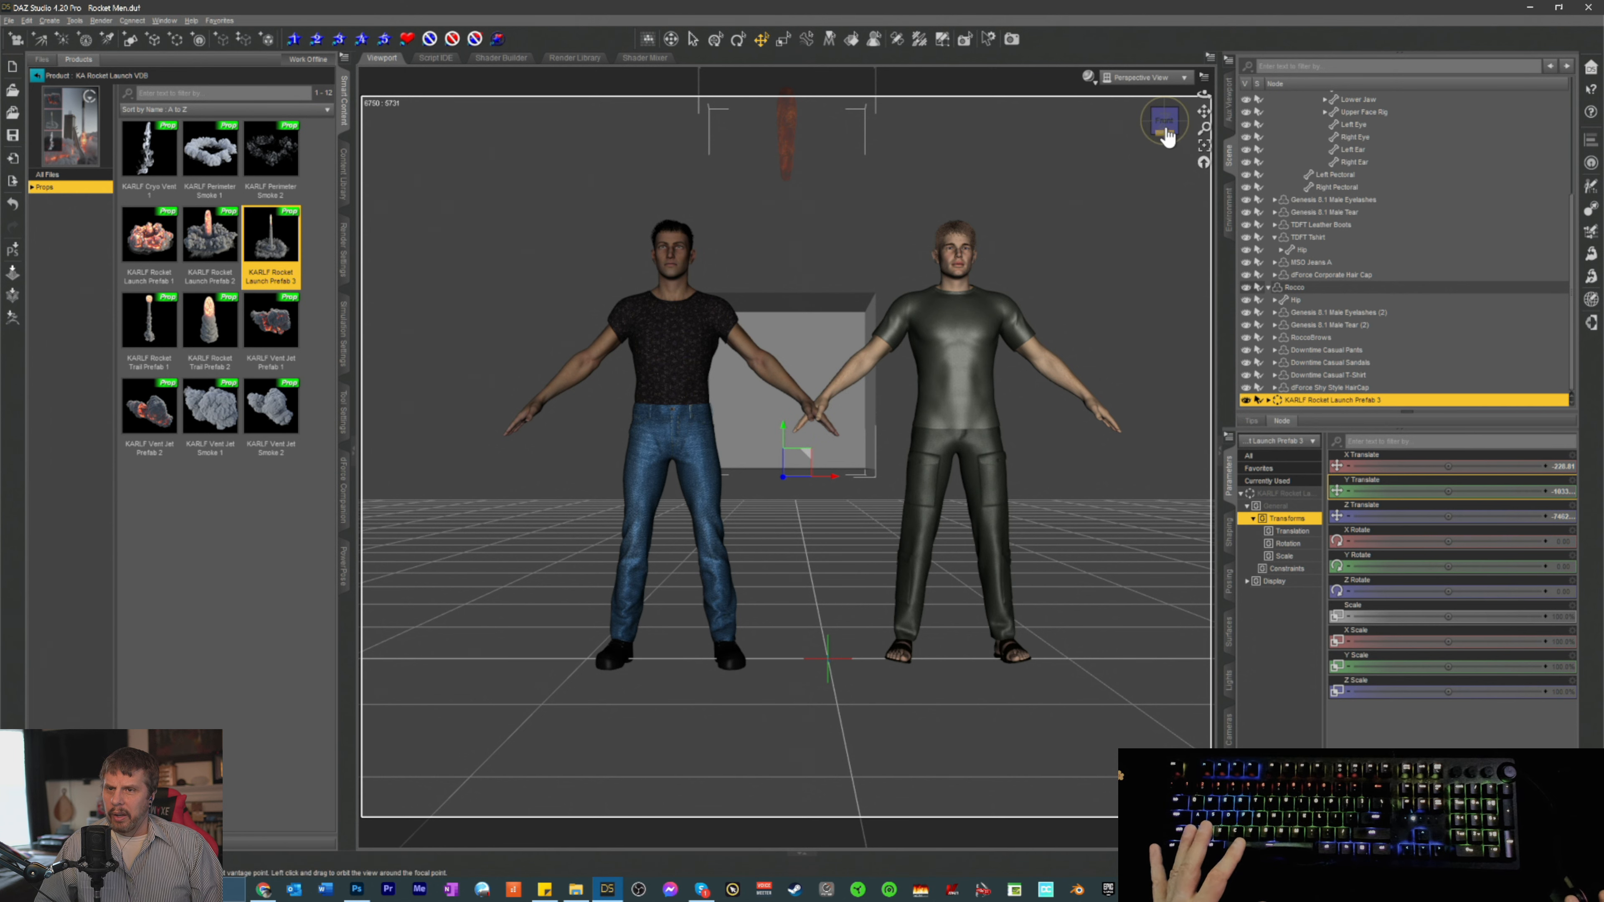
pyautogui.moveTo(1163, 134); pyautogui.dragTo(1159, 154)
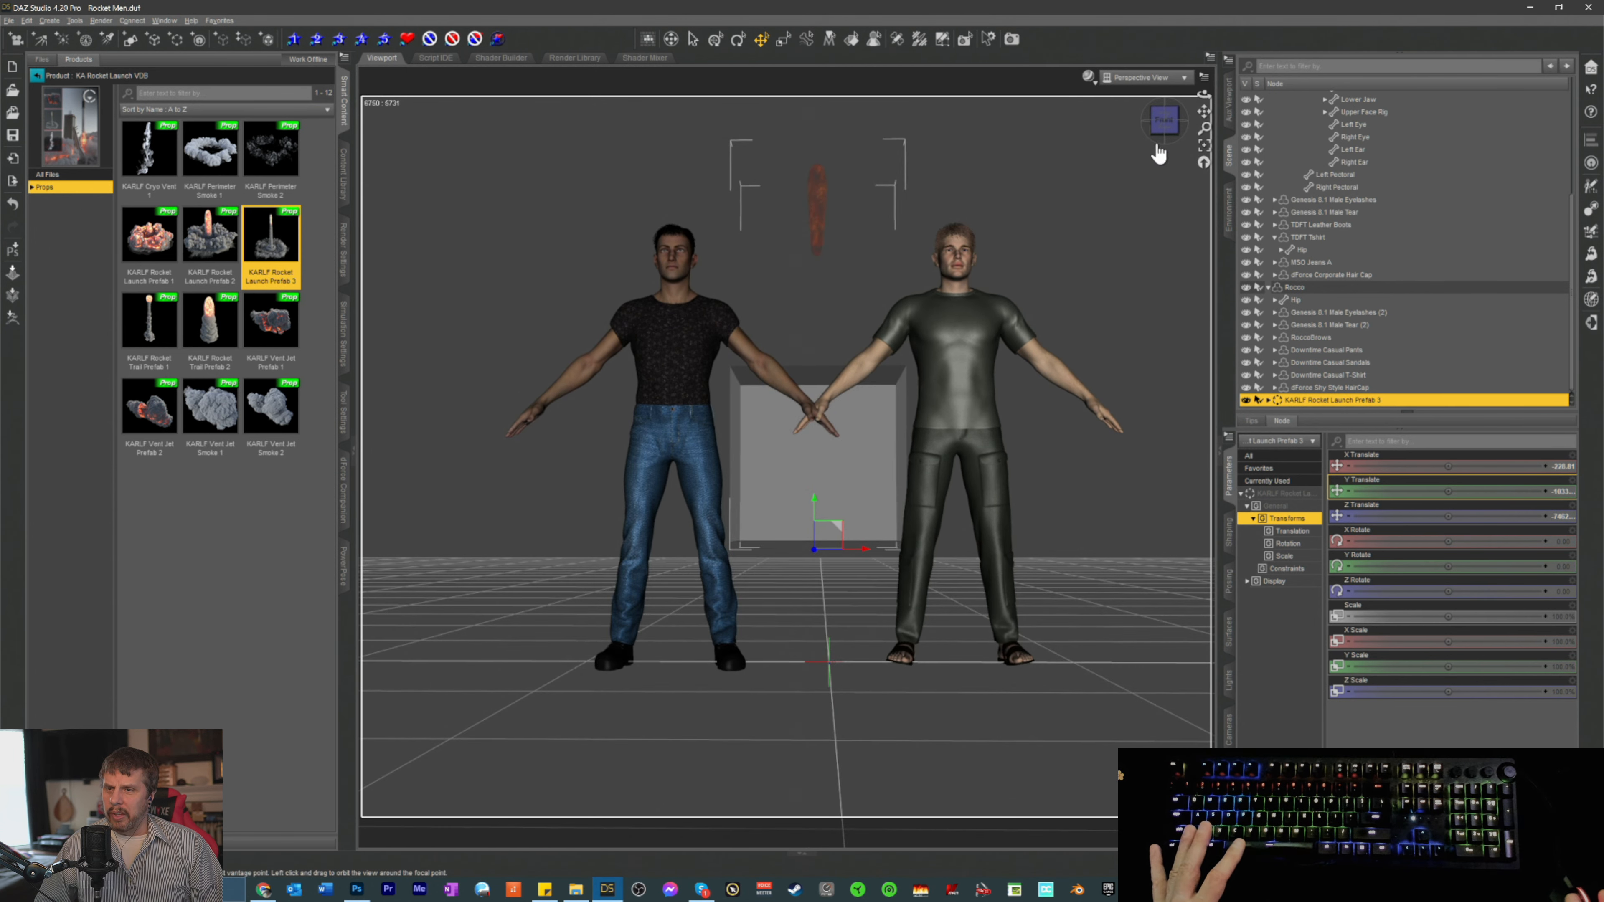
# - Switch the viewport to NVIDIA Iray and frame both men in full with the rocket plume rising between them
pyautogui.click(1088, 77)
pyautogui.click(1076, 238)
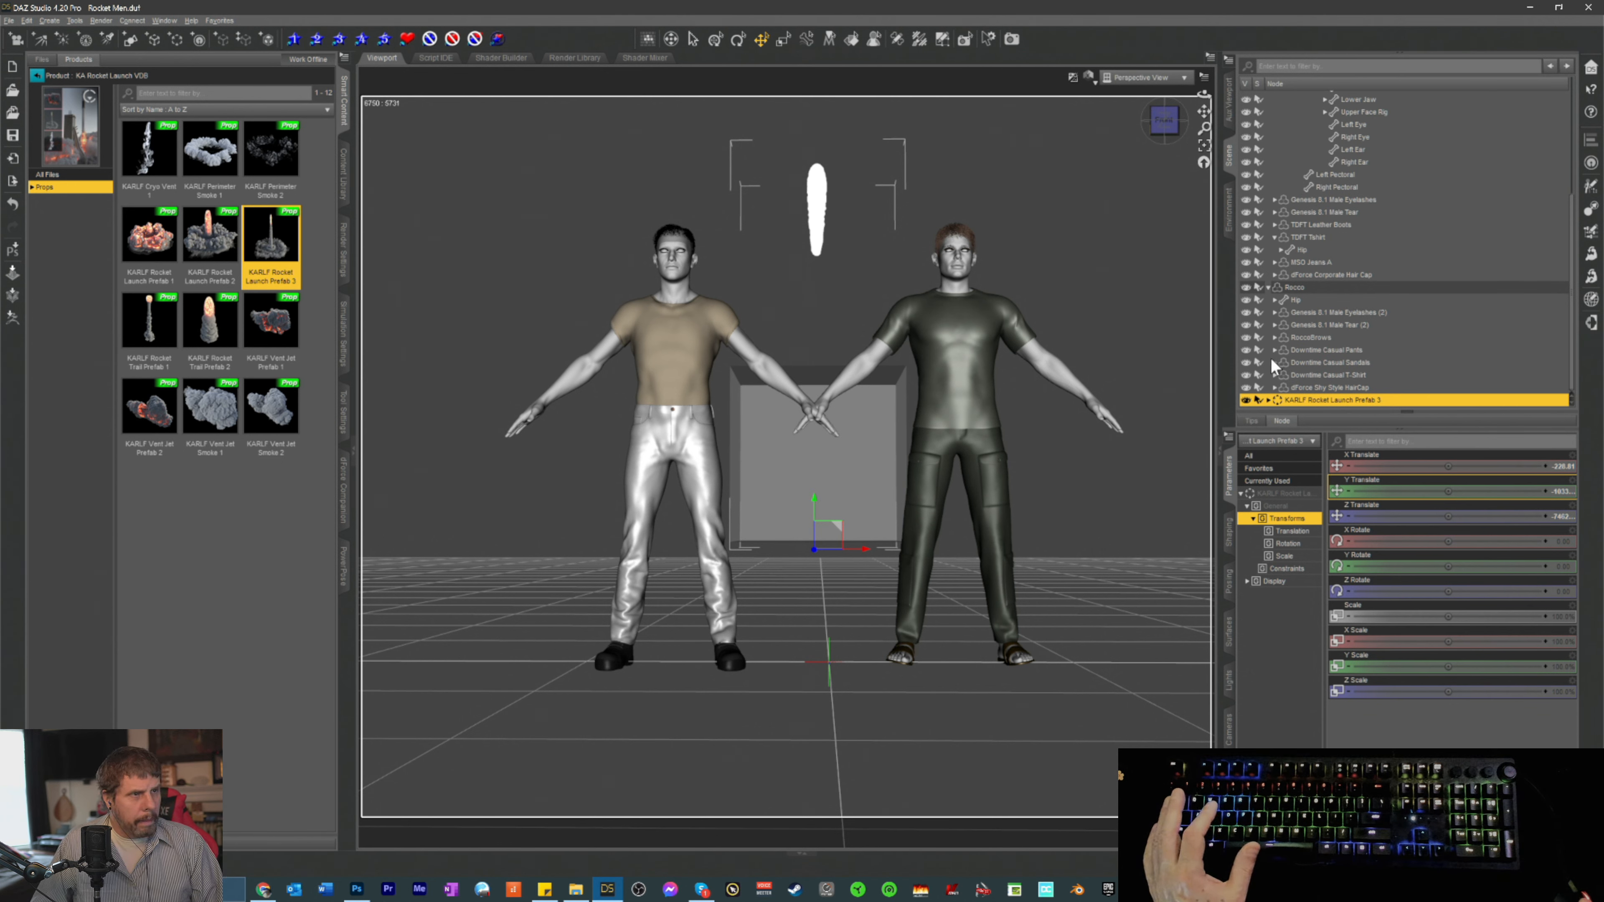
pyautogui.hotkey('ctrl', '0')
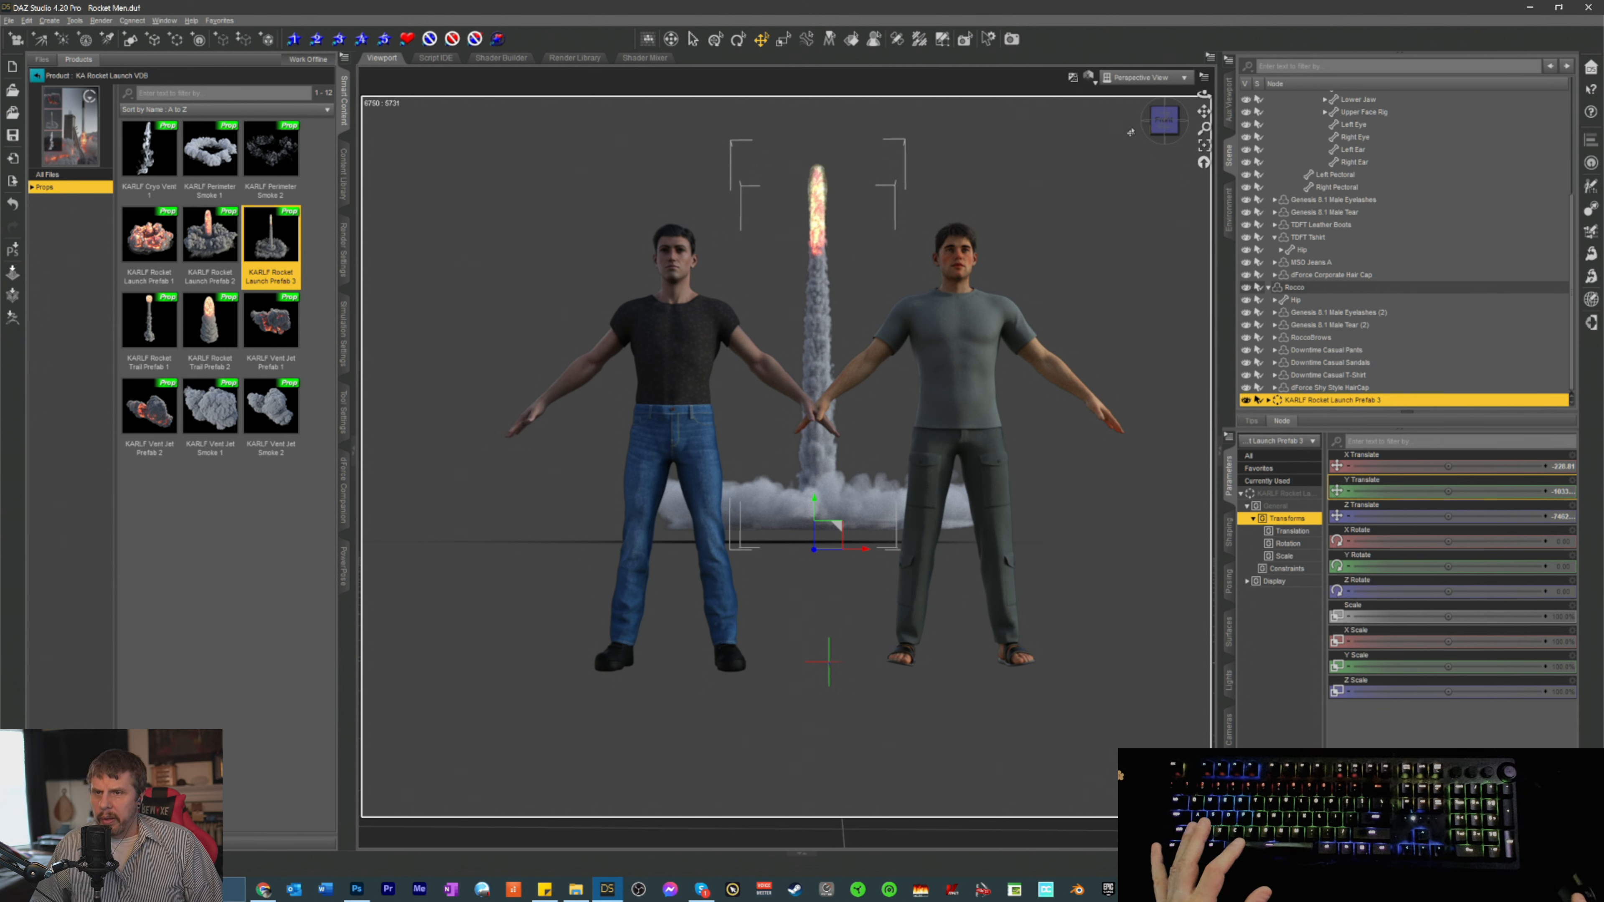
pyautogui.moveTo(1200, 113); pyautogui.dragTo(1200, 94)
pyautogui.moveTo(1111, 252); pyautogui.dragTo(1132, 186)
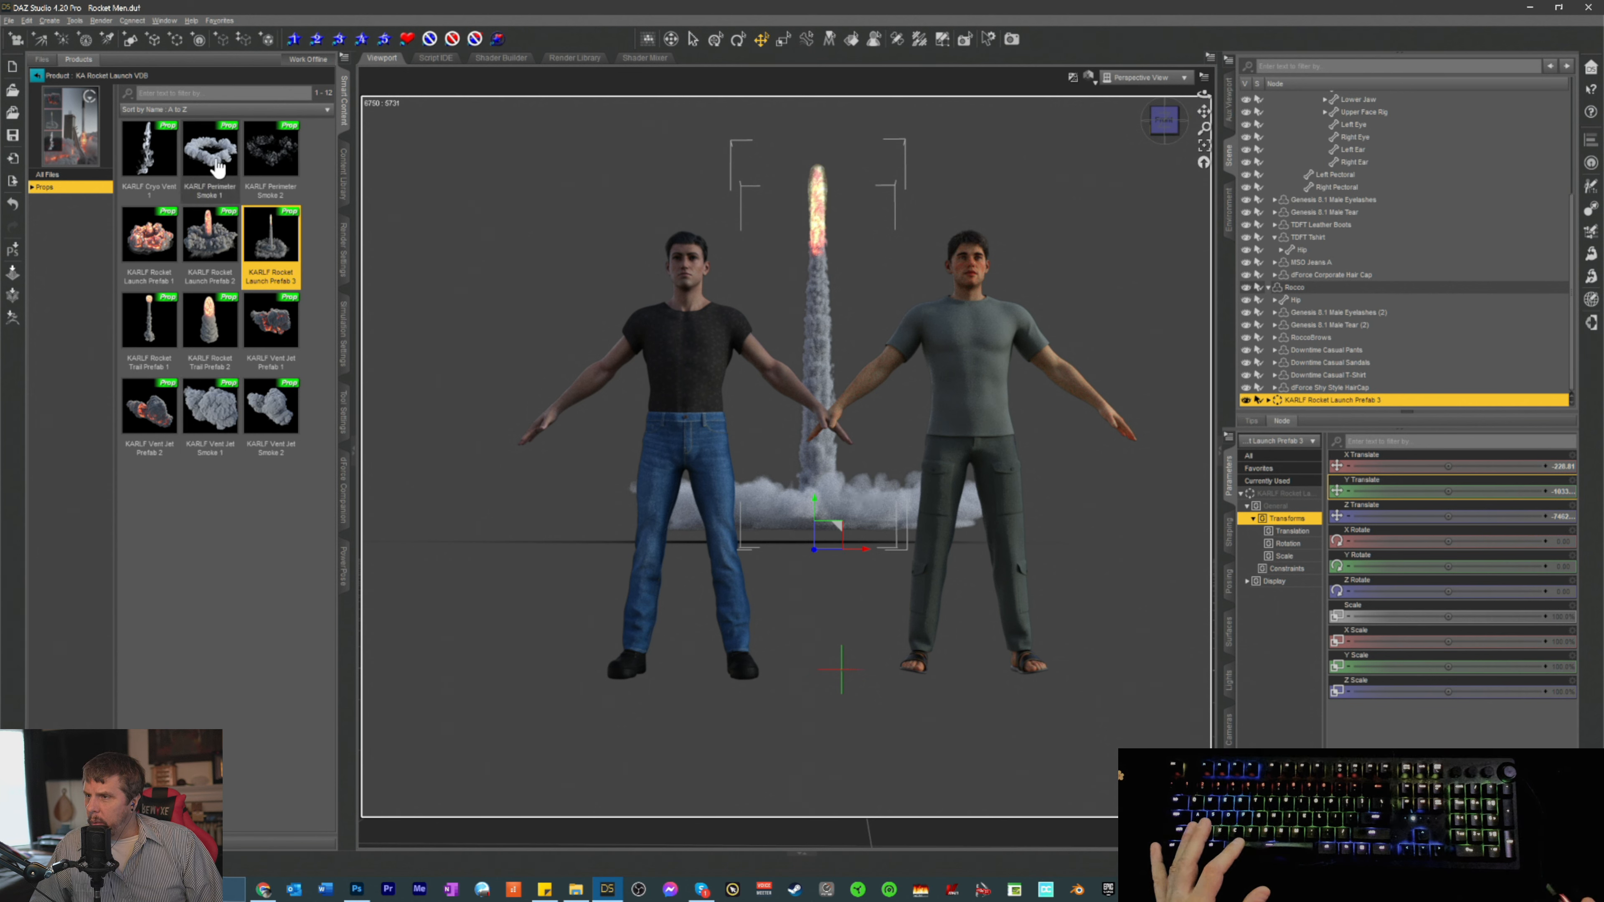
pyautogui.moveTo(217, 168)
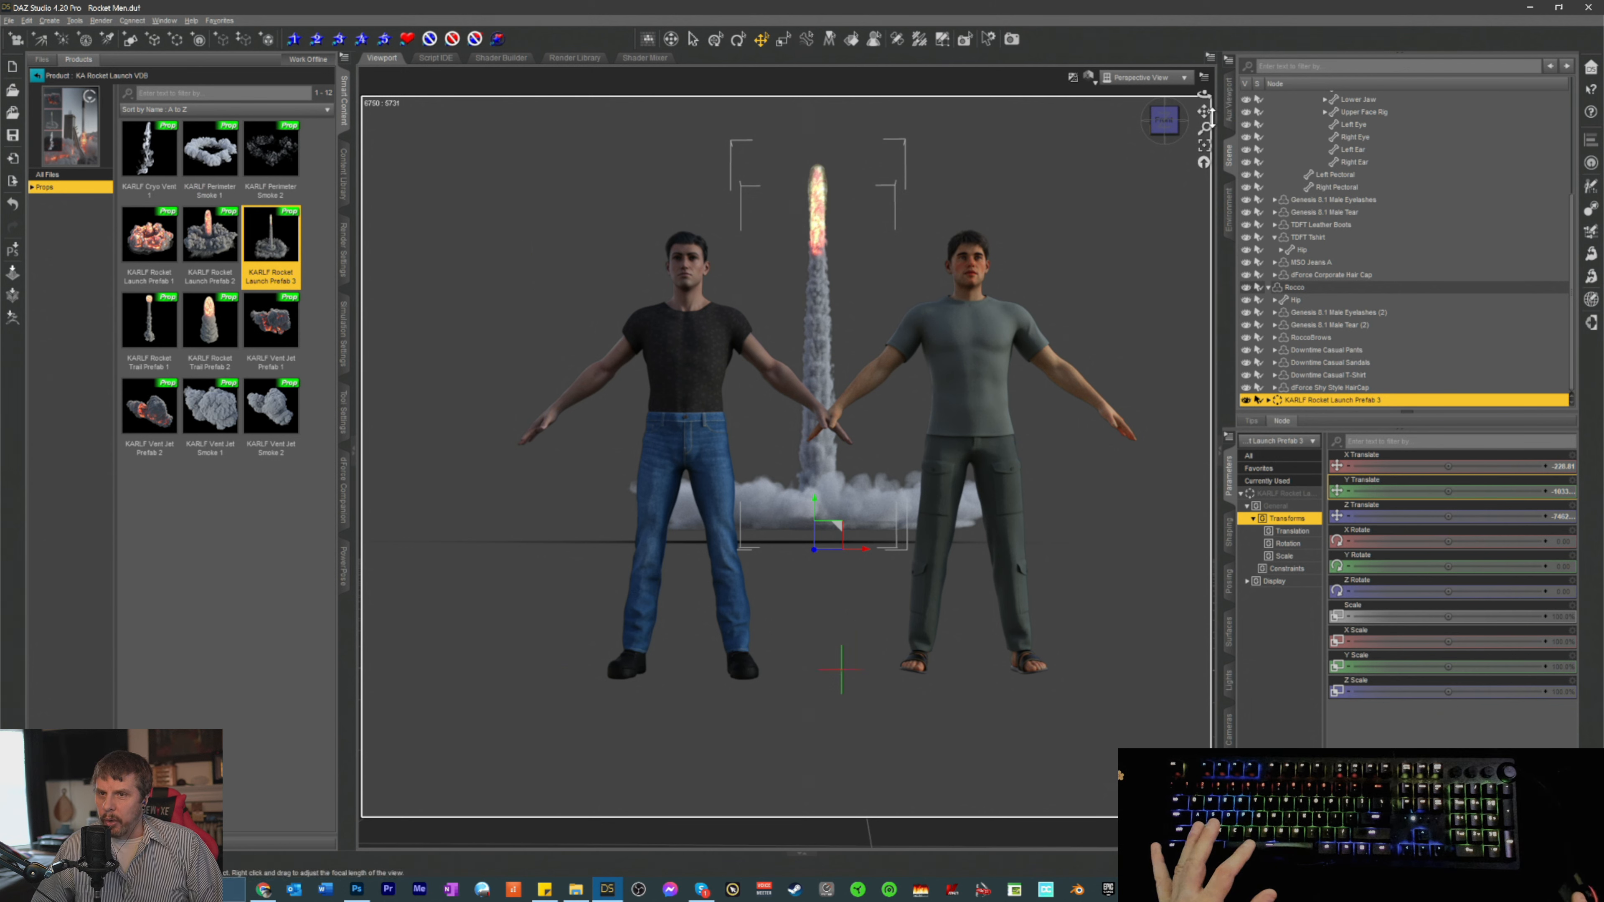
pyautogui.moveTo(1204, 111); pyautogui.dragTo(1201, 137)
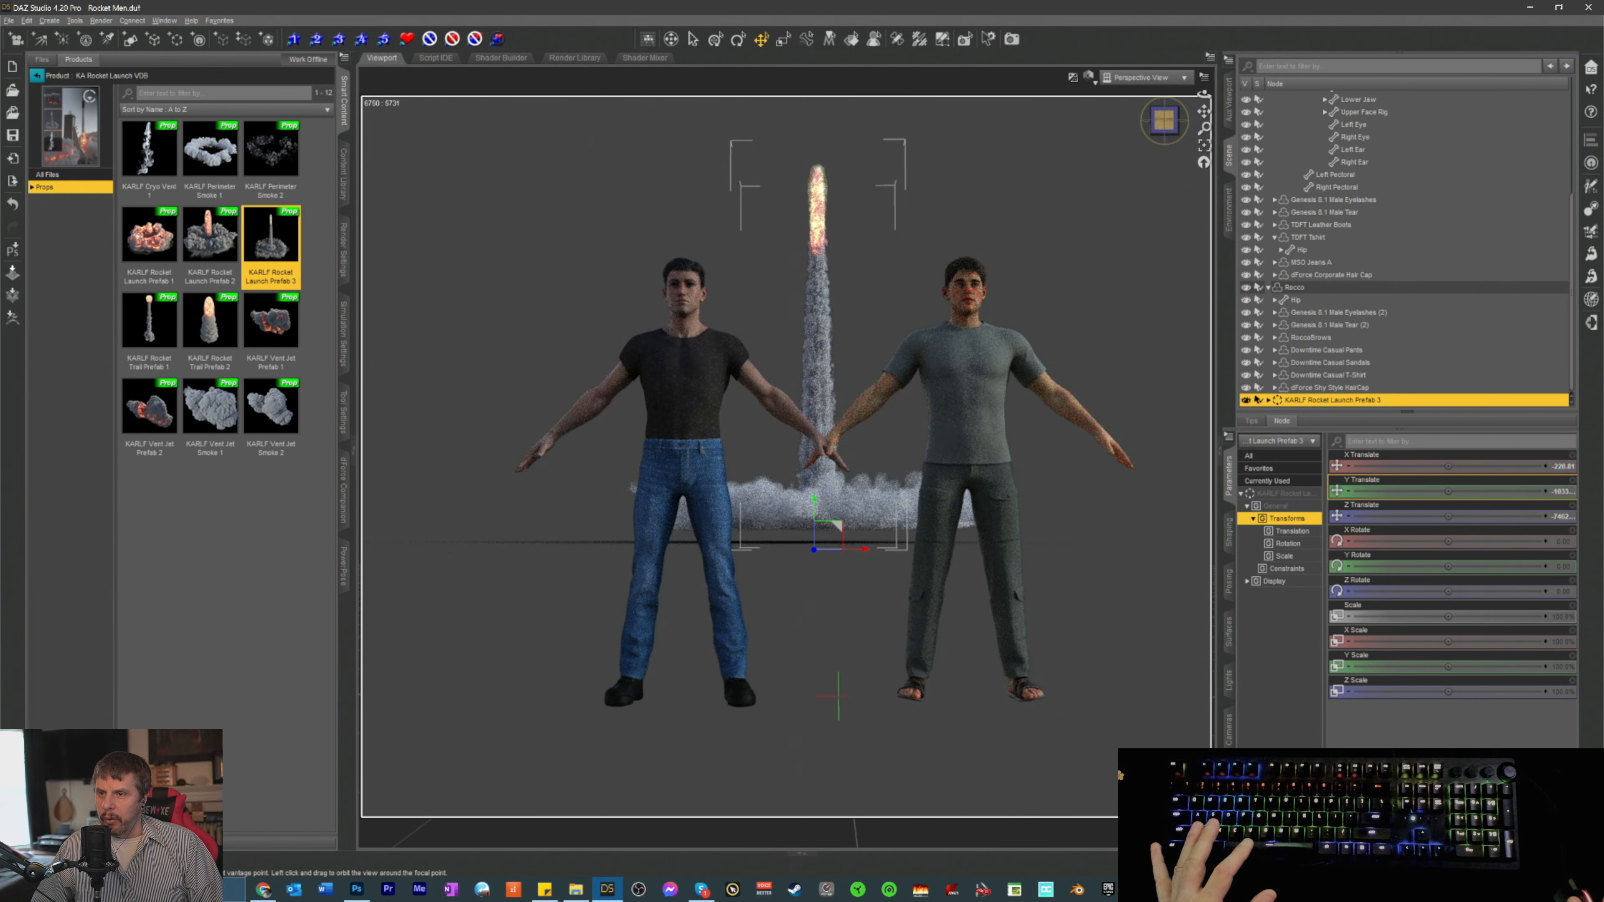
pyautogui.moveTo(1164, 120)
pyautogui.mouseDown()
pyautogui.moveTo(1162, 133)
pyautogui.moveTo(1165, 120)
pyautogui.mouseUp()
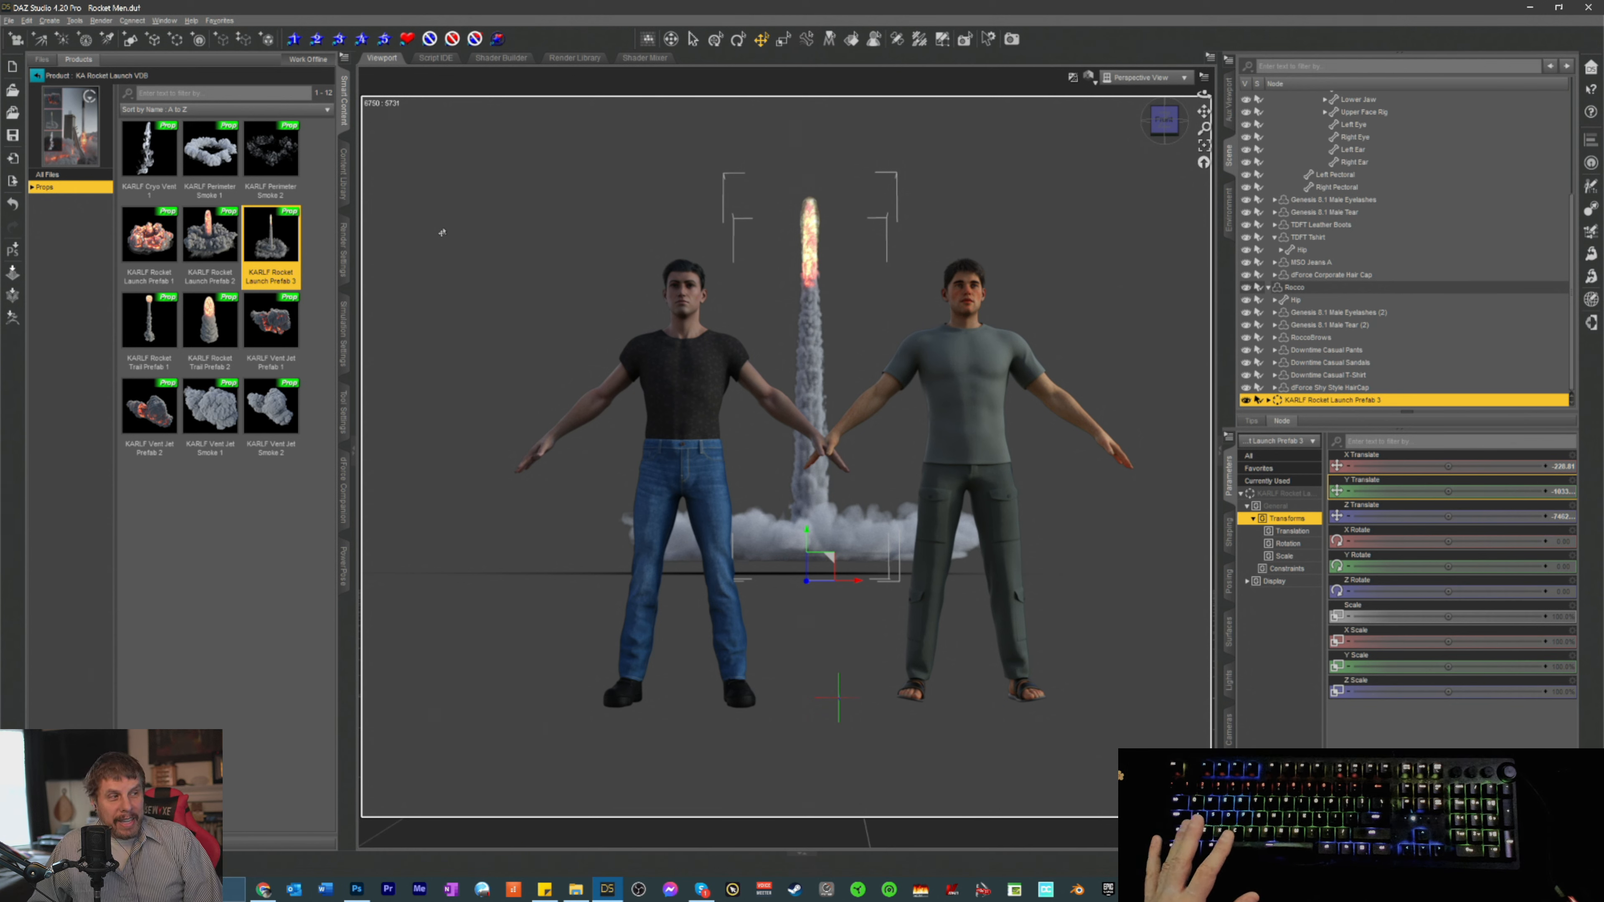
pyautogui.moveTo(258, 244)
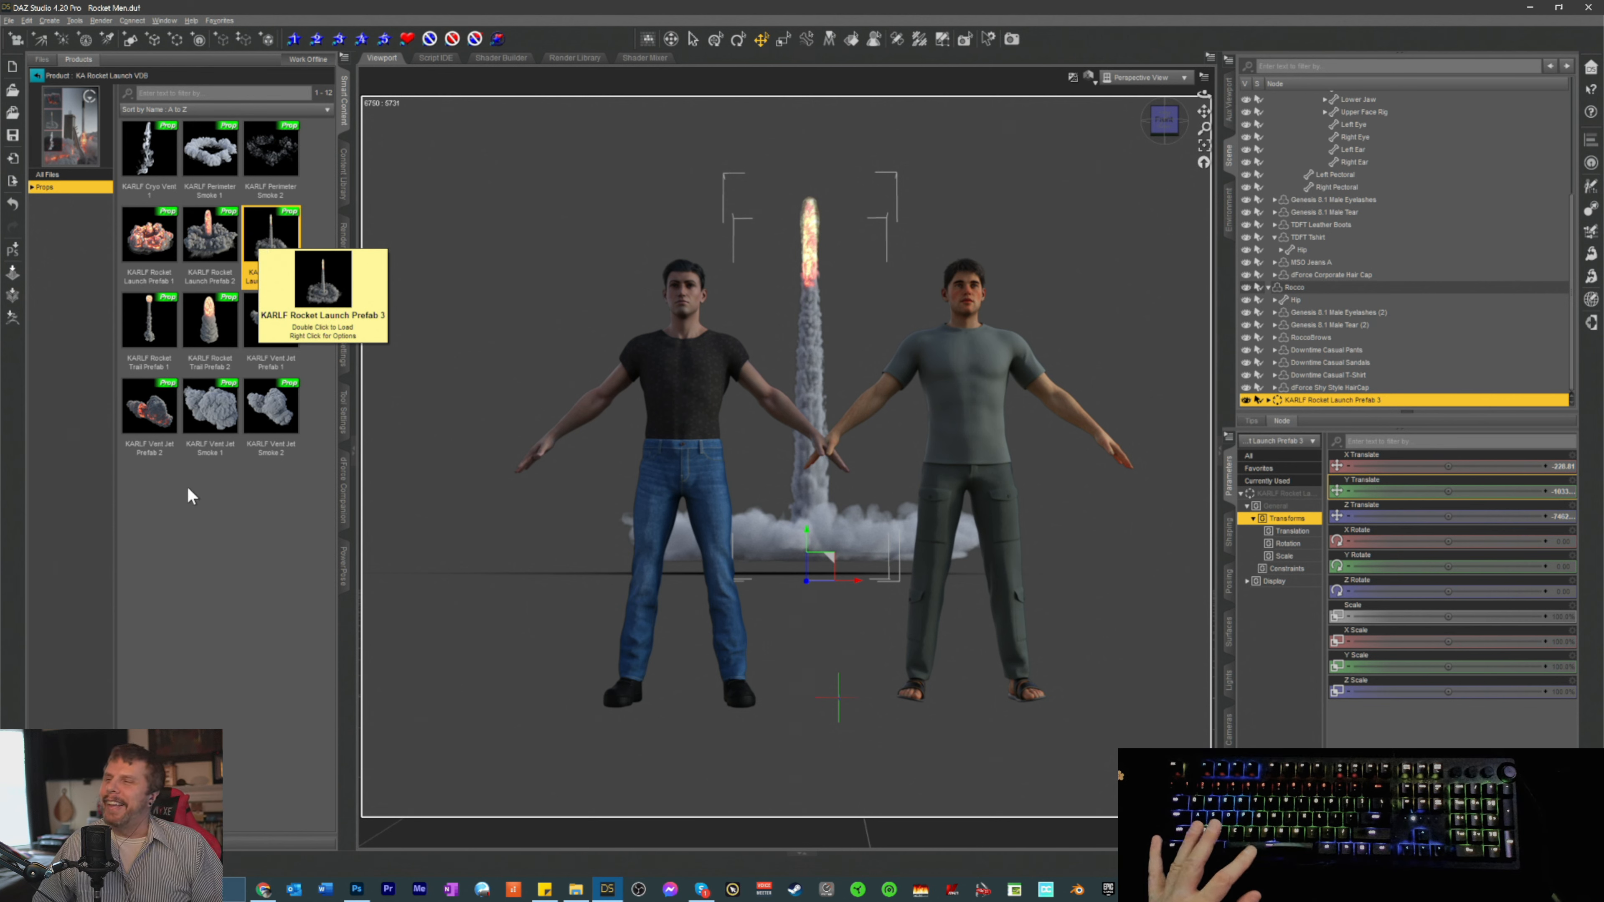
# - Load the KARLF Perimeter Smoke 1 prop into the scene and select it
pyautogui.click(210, 152)
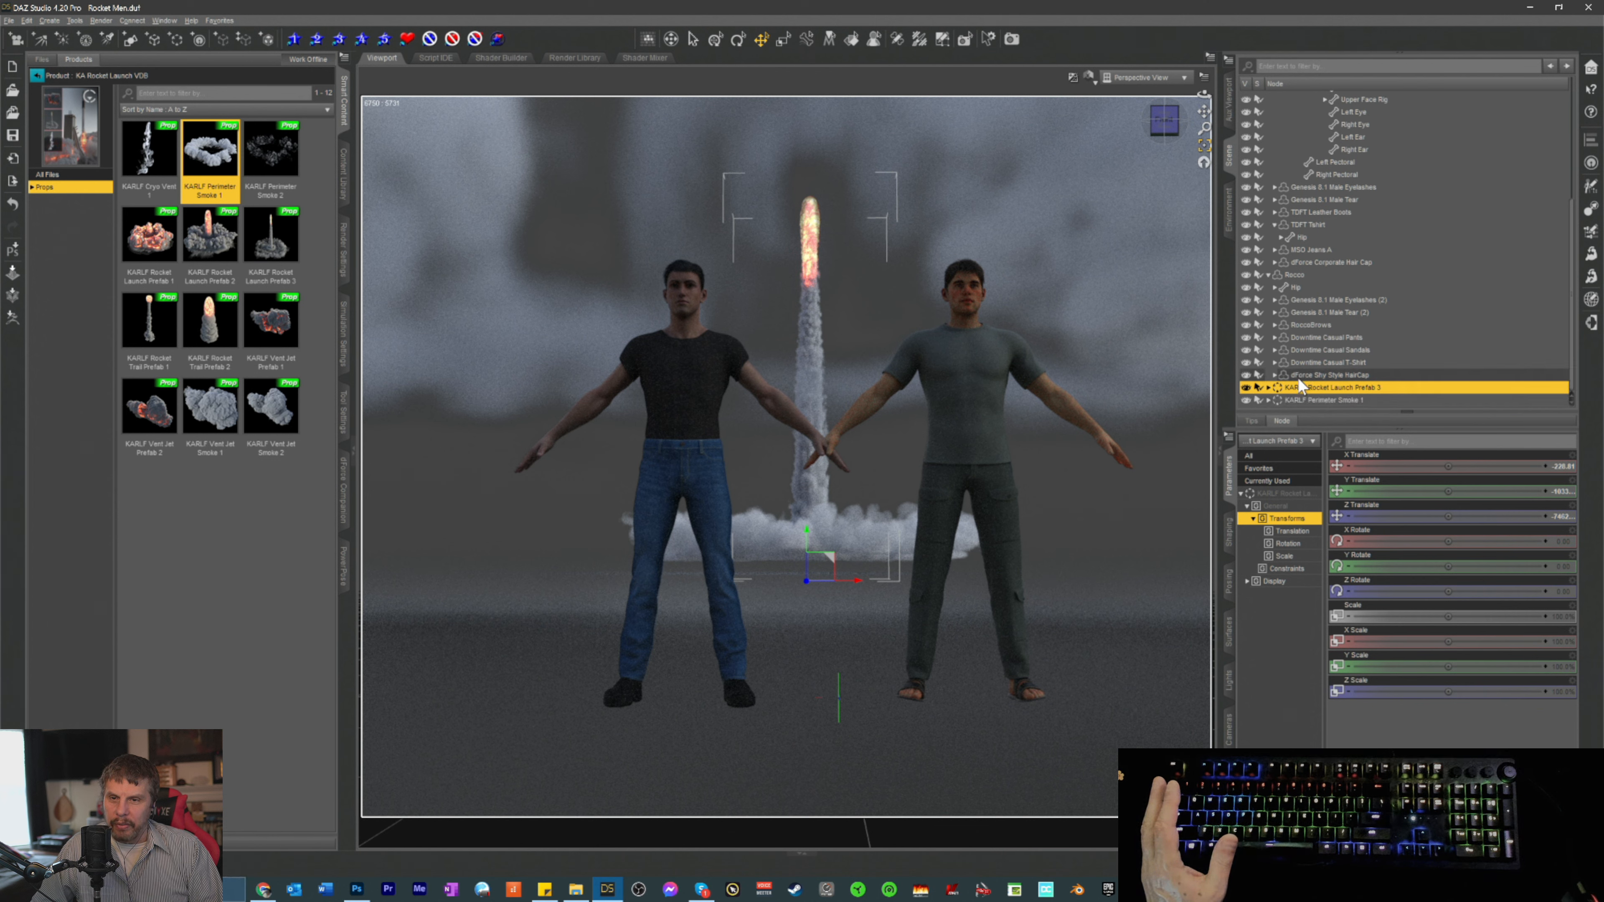
pyautogui.click(1309, 400)
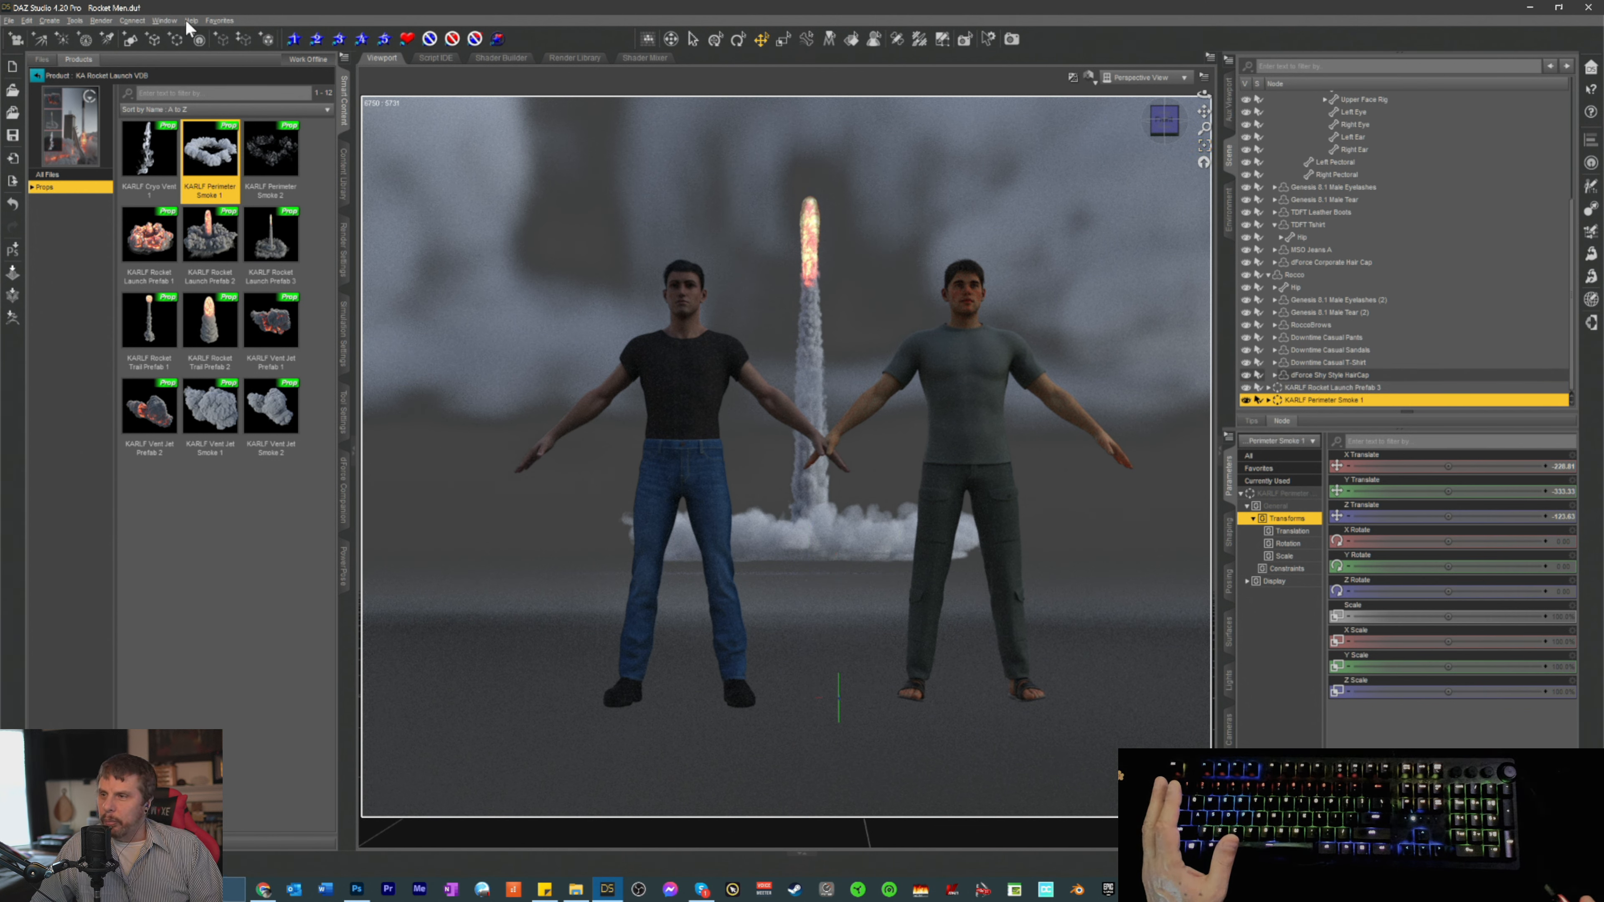
# - Create a new camera that copies the active Perspective View
pyautogui.click(48, 20)
pyautogui.click(76, 42)
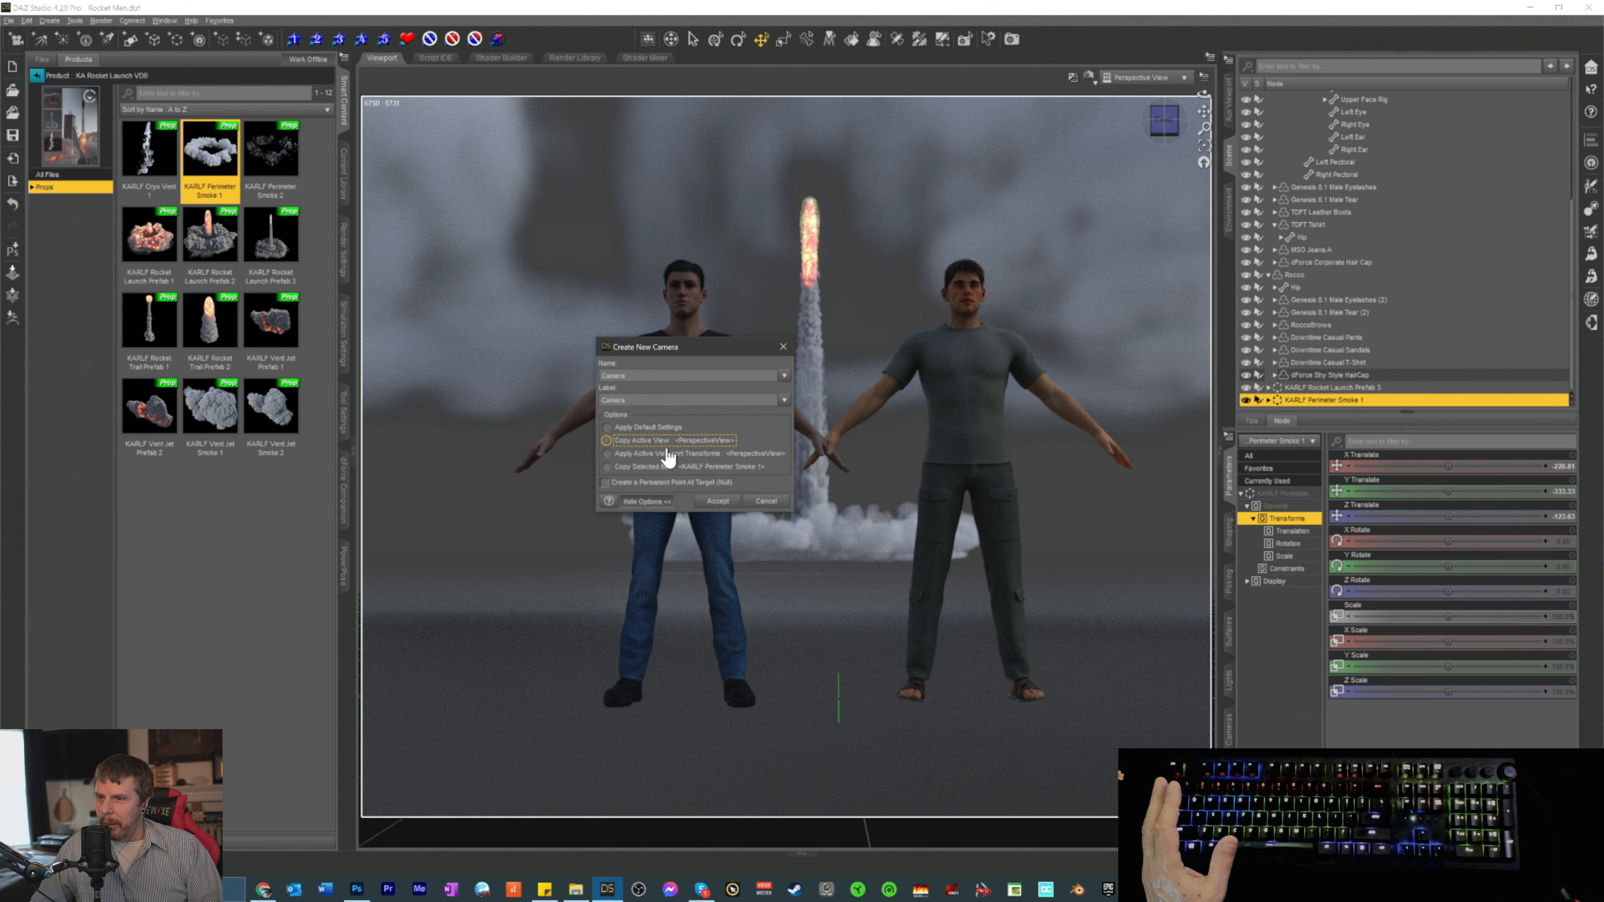
pyautogui.click(715, 500)
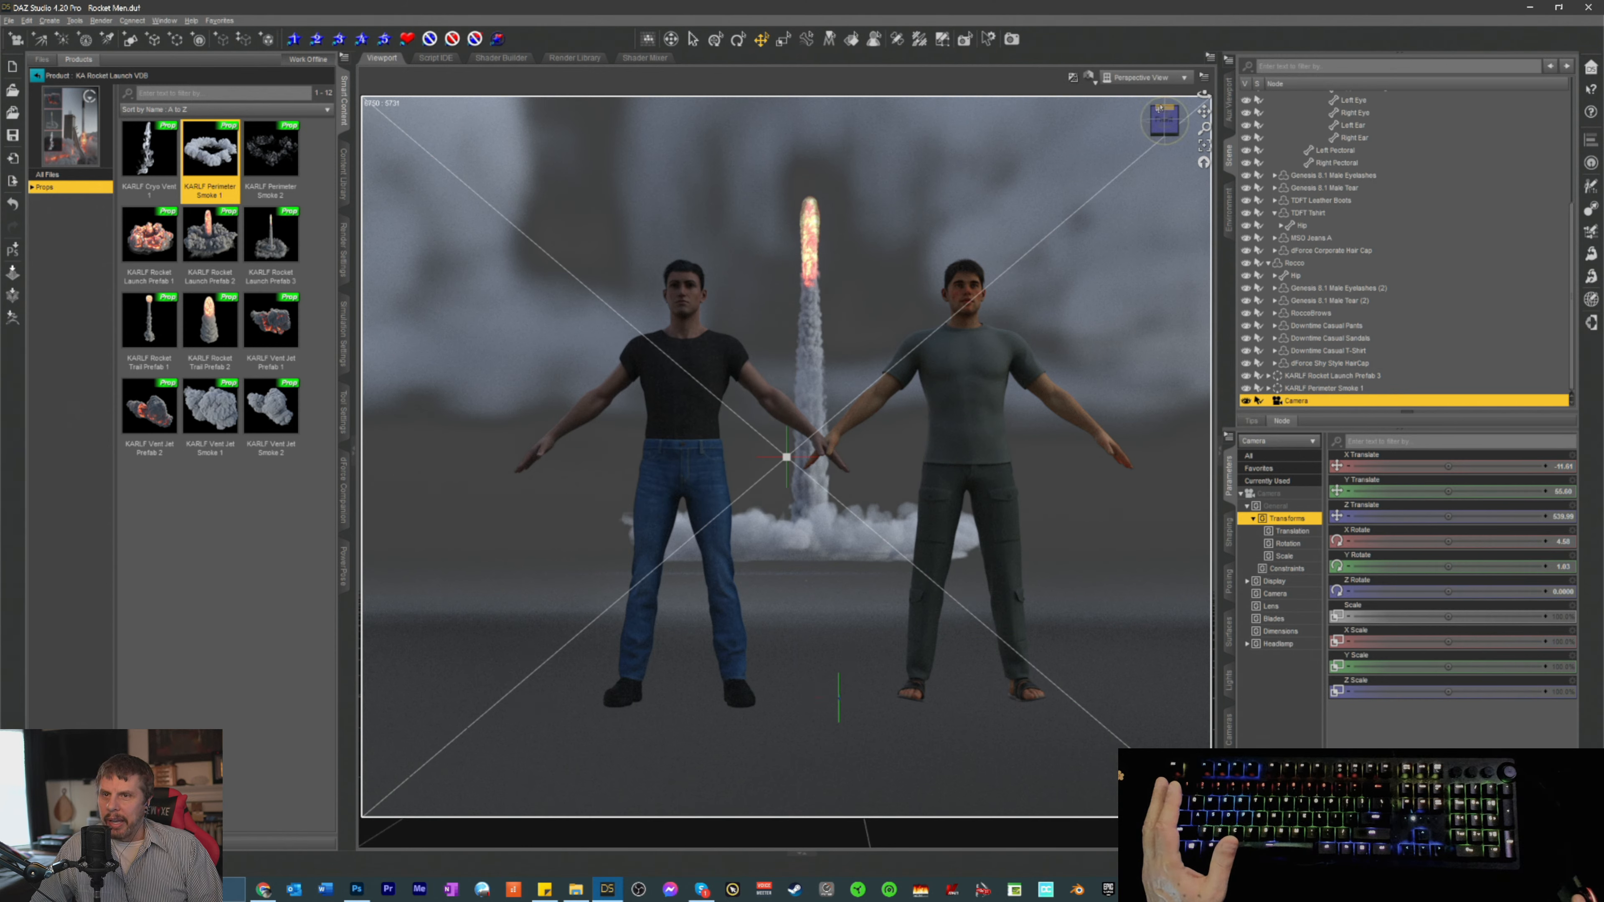
# - Frame the perimeter smoke ring from above and push it back along Z until it surrounds the rocket launch plume
pyautogui.click(1307, 390)
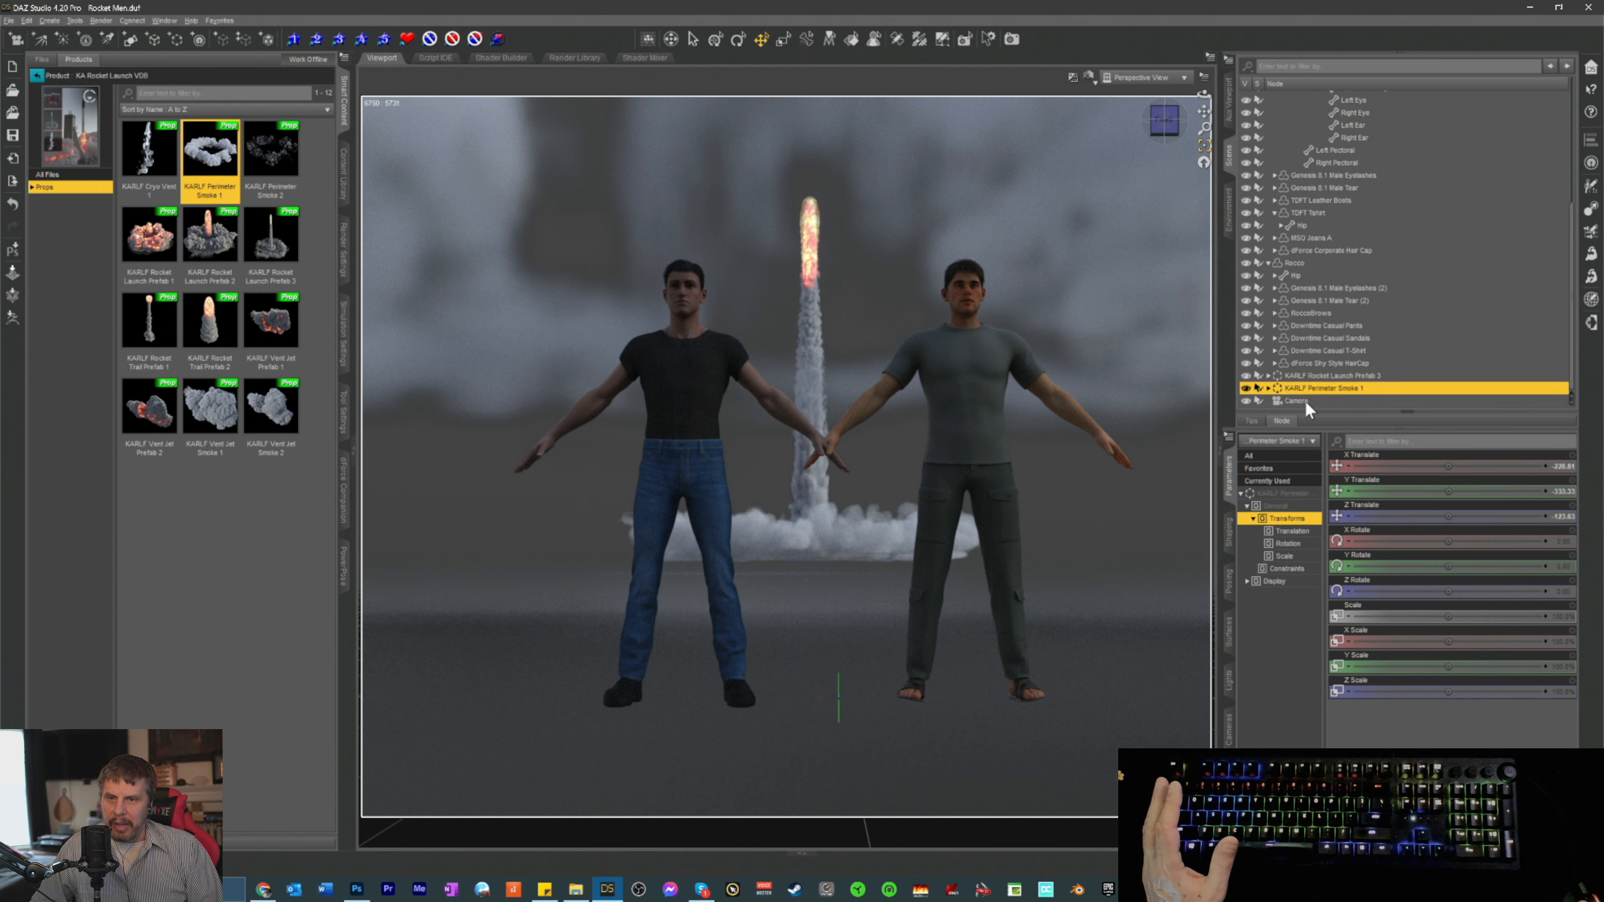
pyautogui.click(1205, 149)
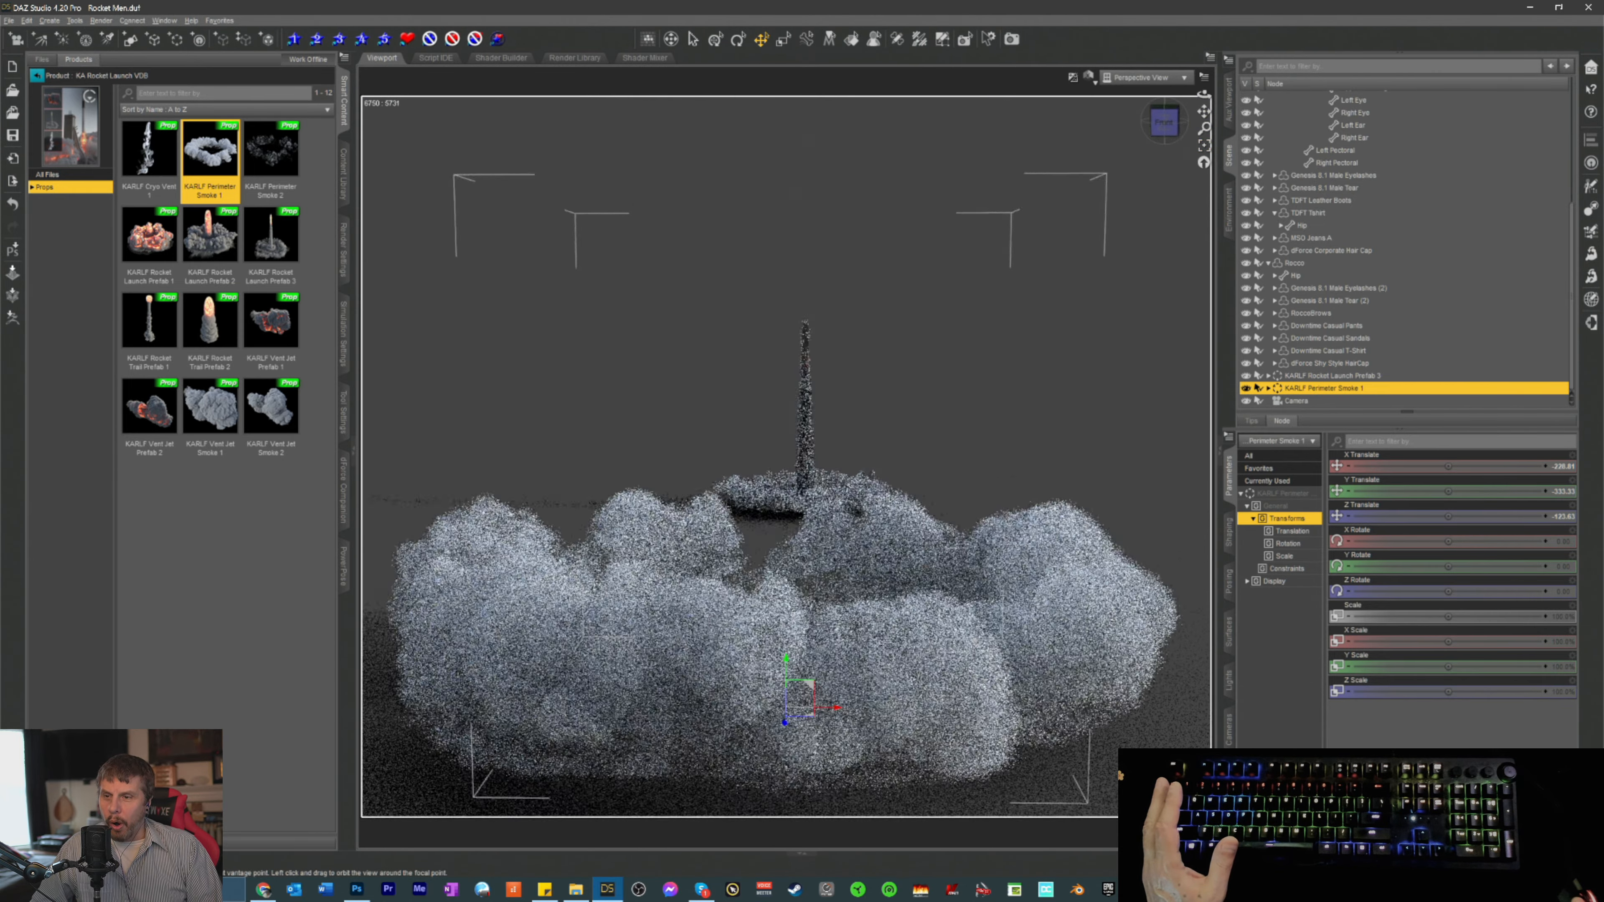
pyautogui.moveTo(1165, 122); pyautogui.dragTo(1166, 154)
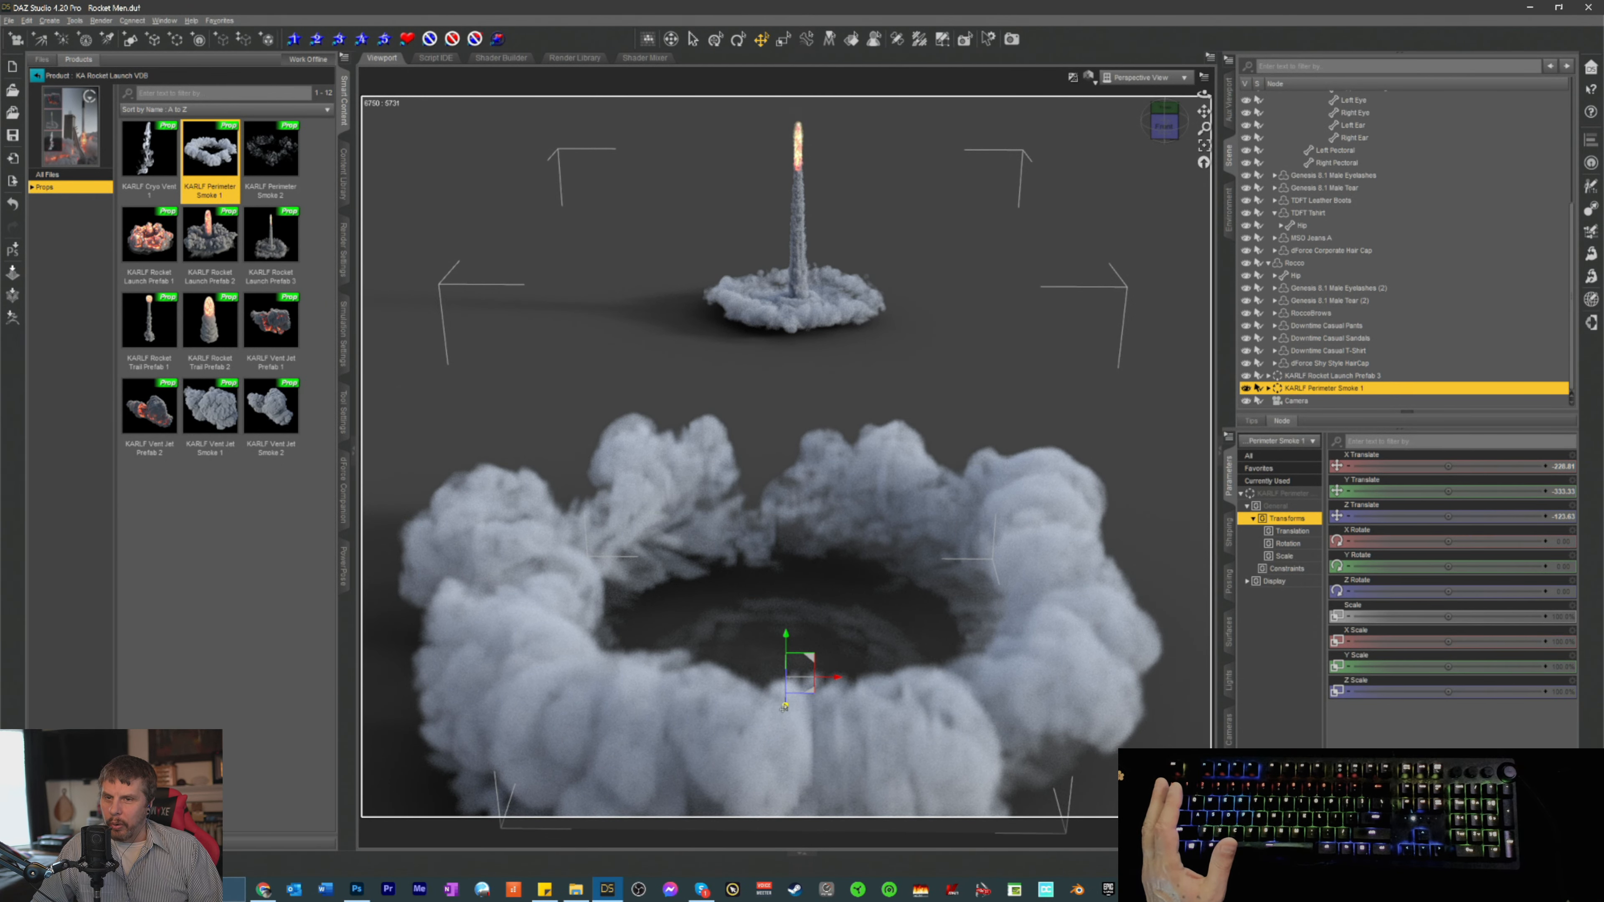
pyautogui.moveTo(784, 707); pyautogui.dragTo(813, 354)
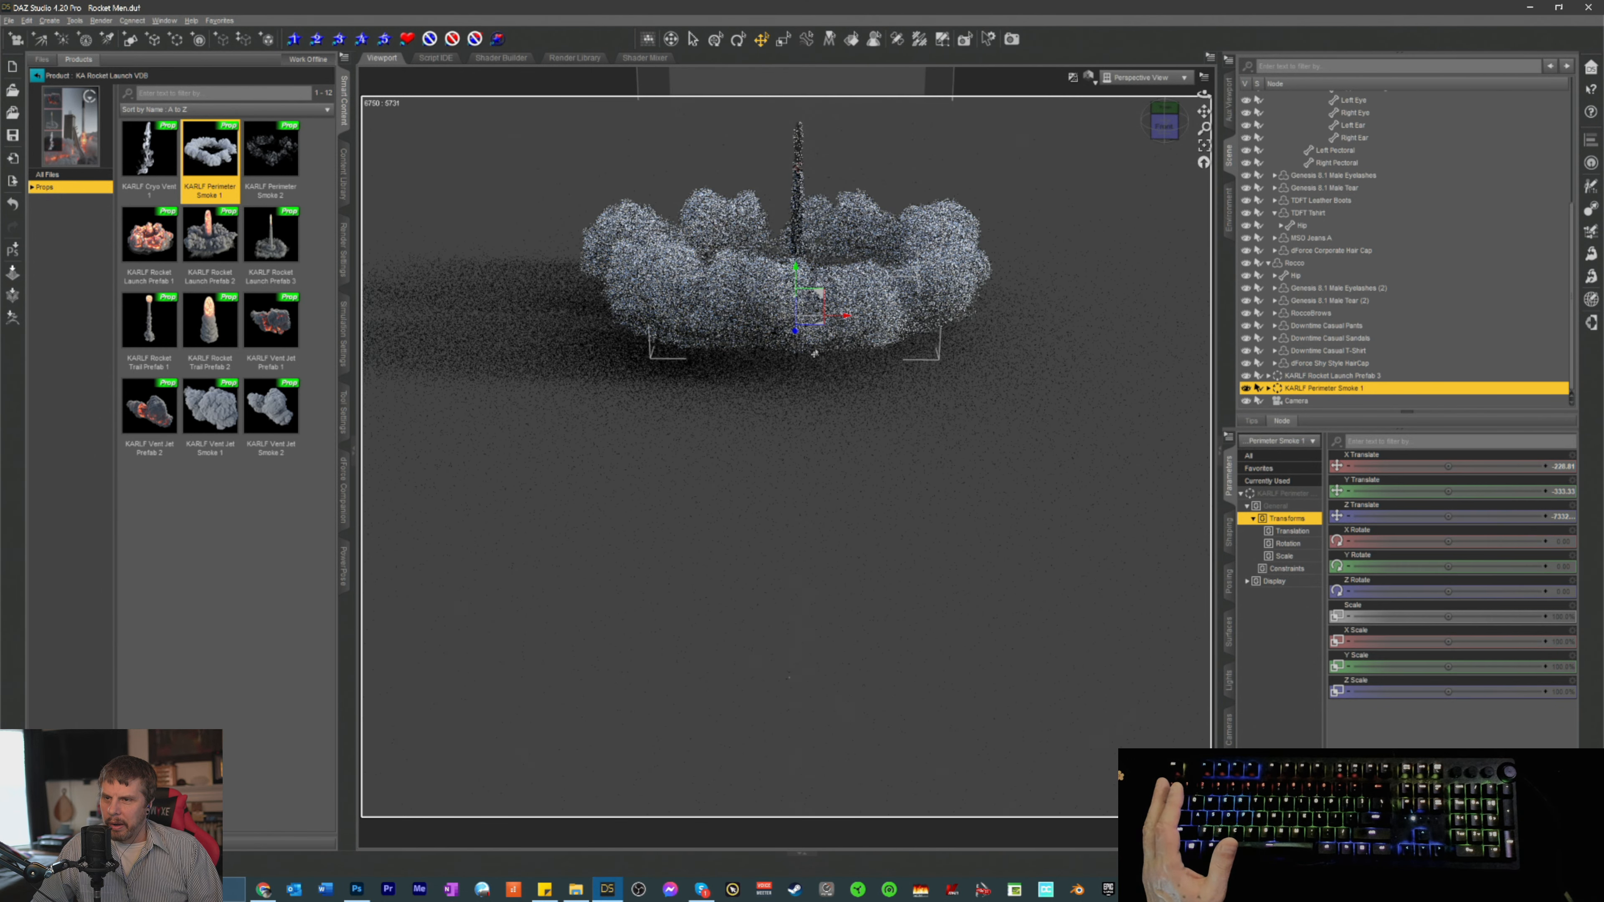
# - Look through the new camera and lower the perimeter smoke along Y so its cloud sits around the base of the rocket trail
pyautogui.click(1129, 78)
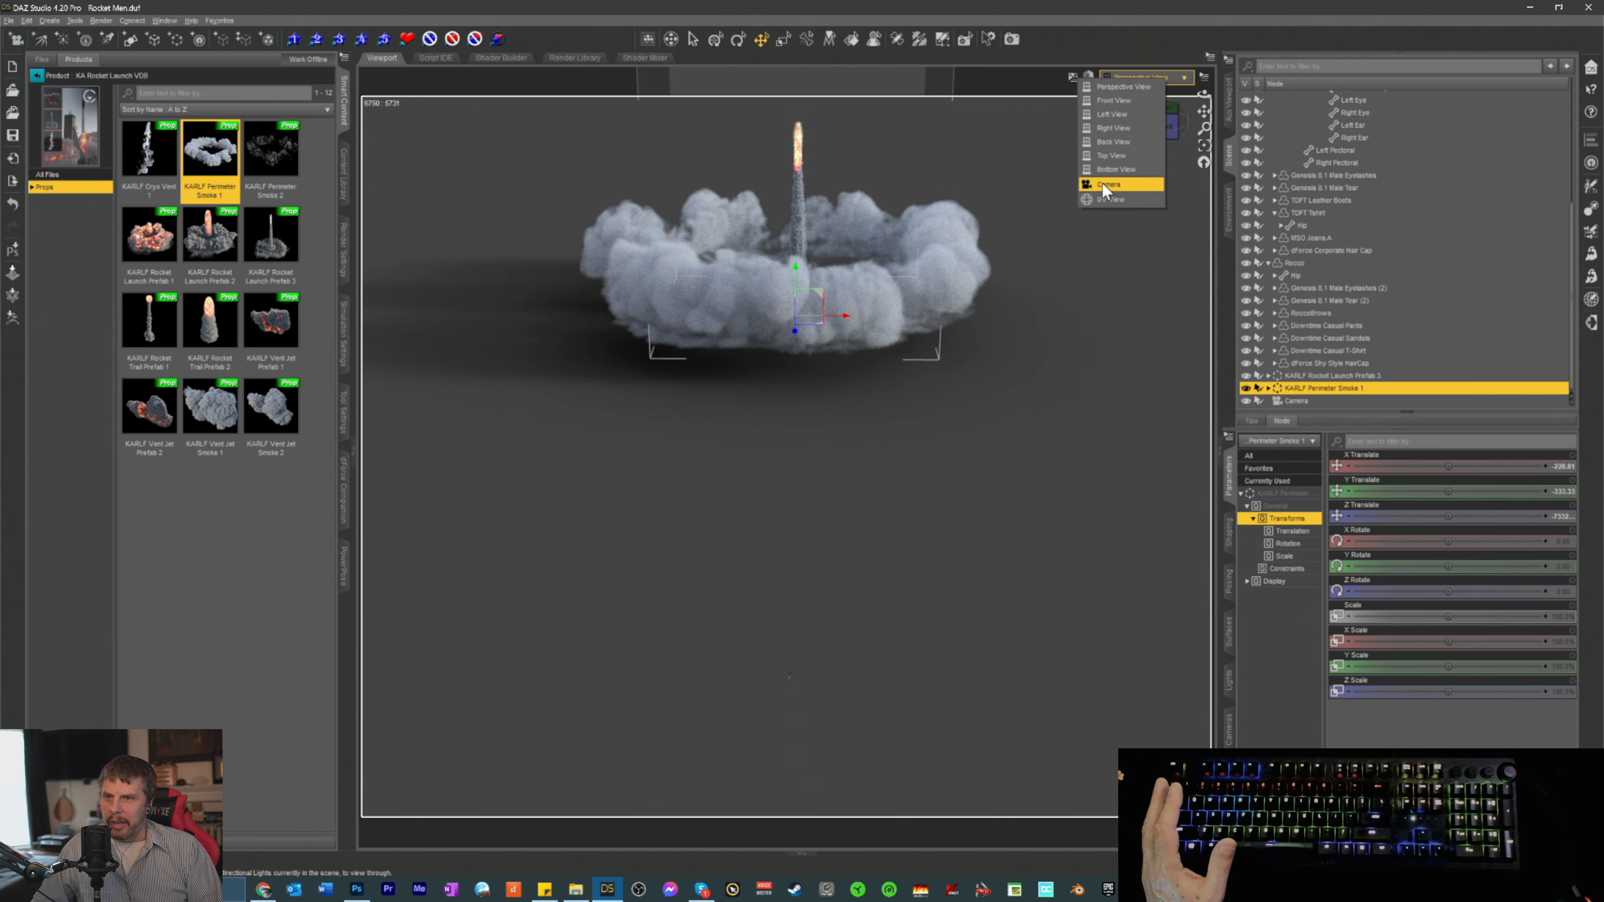
pyautogui.click(1115, 50)
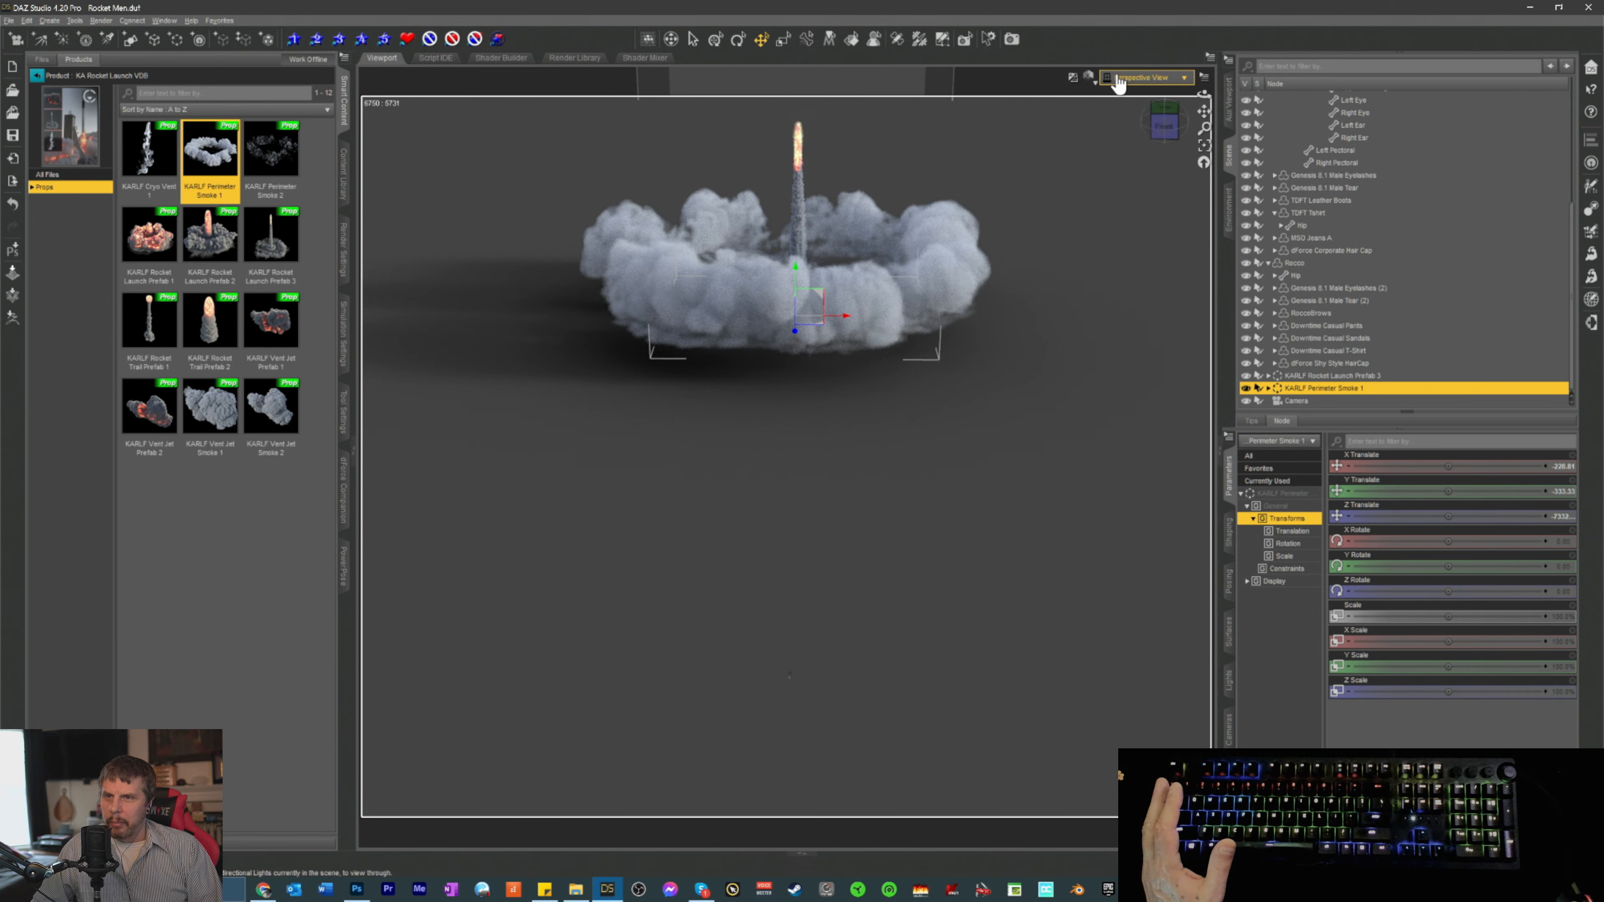
pyautogui.click(1118, 75)
pyautogui.click(1102, 182)
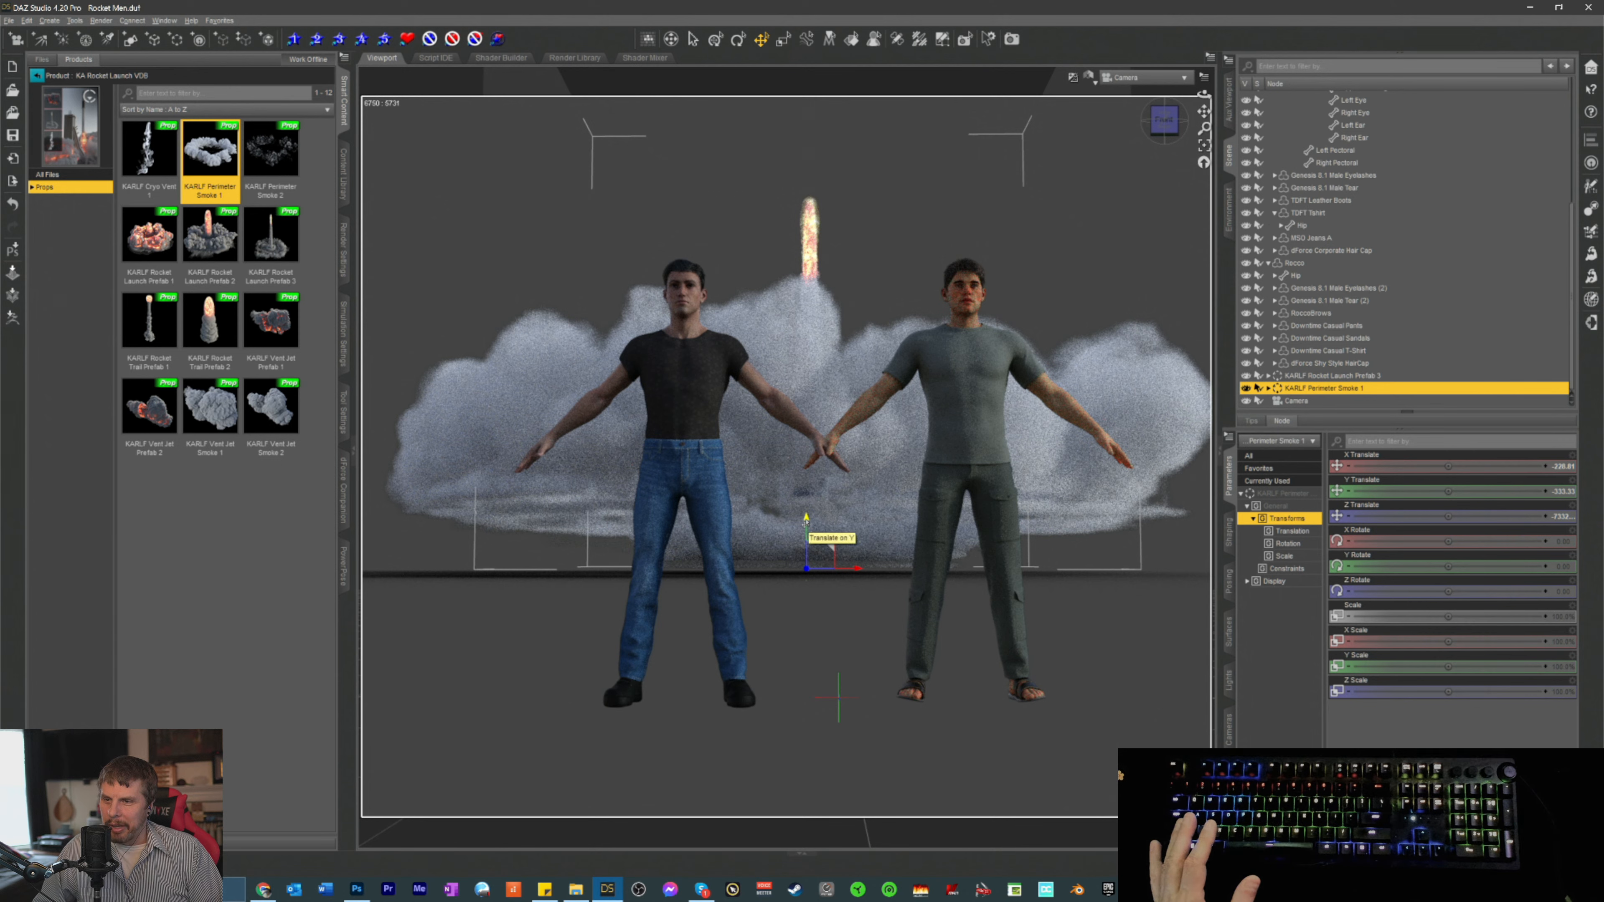
pyautogui.moveTo(804, 521); pyautogui.dragTo(794, 622)
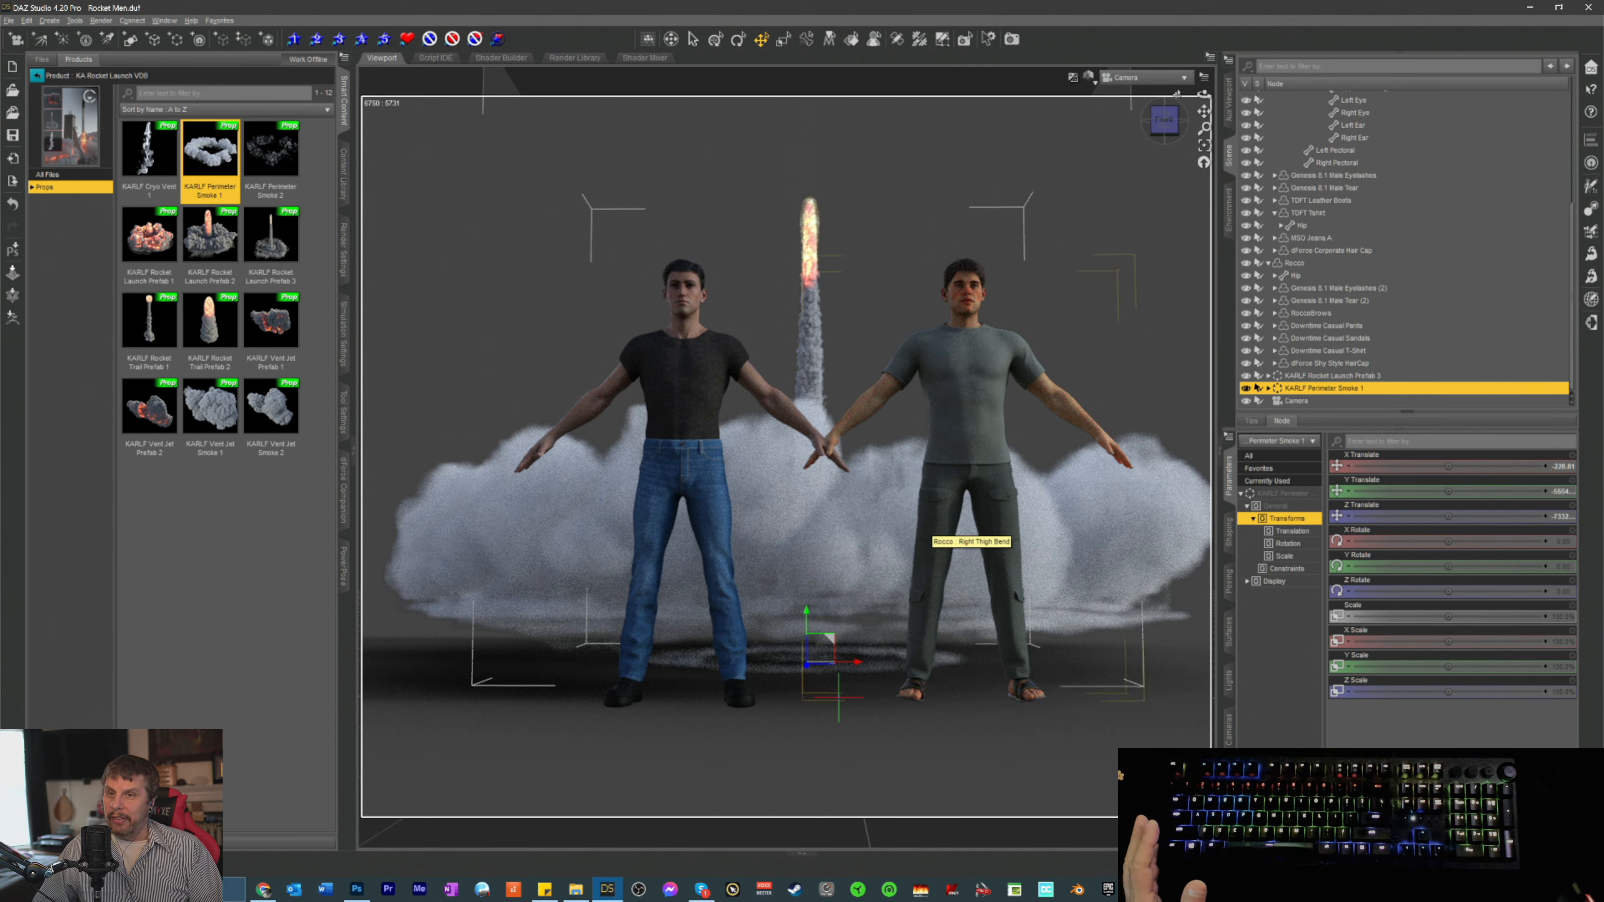
# - Adjust the camera's angle and move it slightly closer so both men stay in full before the smoke cloud
pyautogui.moveTo(1166, 125)
pyautogui.mouseDown()
pyautogui.moveTo(1160, 149)
pyautogui.moveTo(1169, 126)
pyautogui.mouseUp()
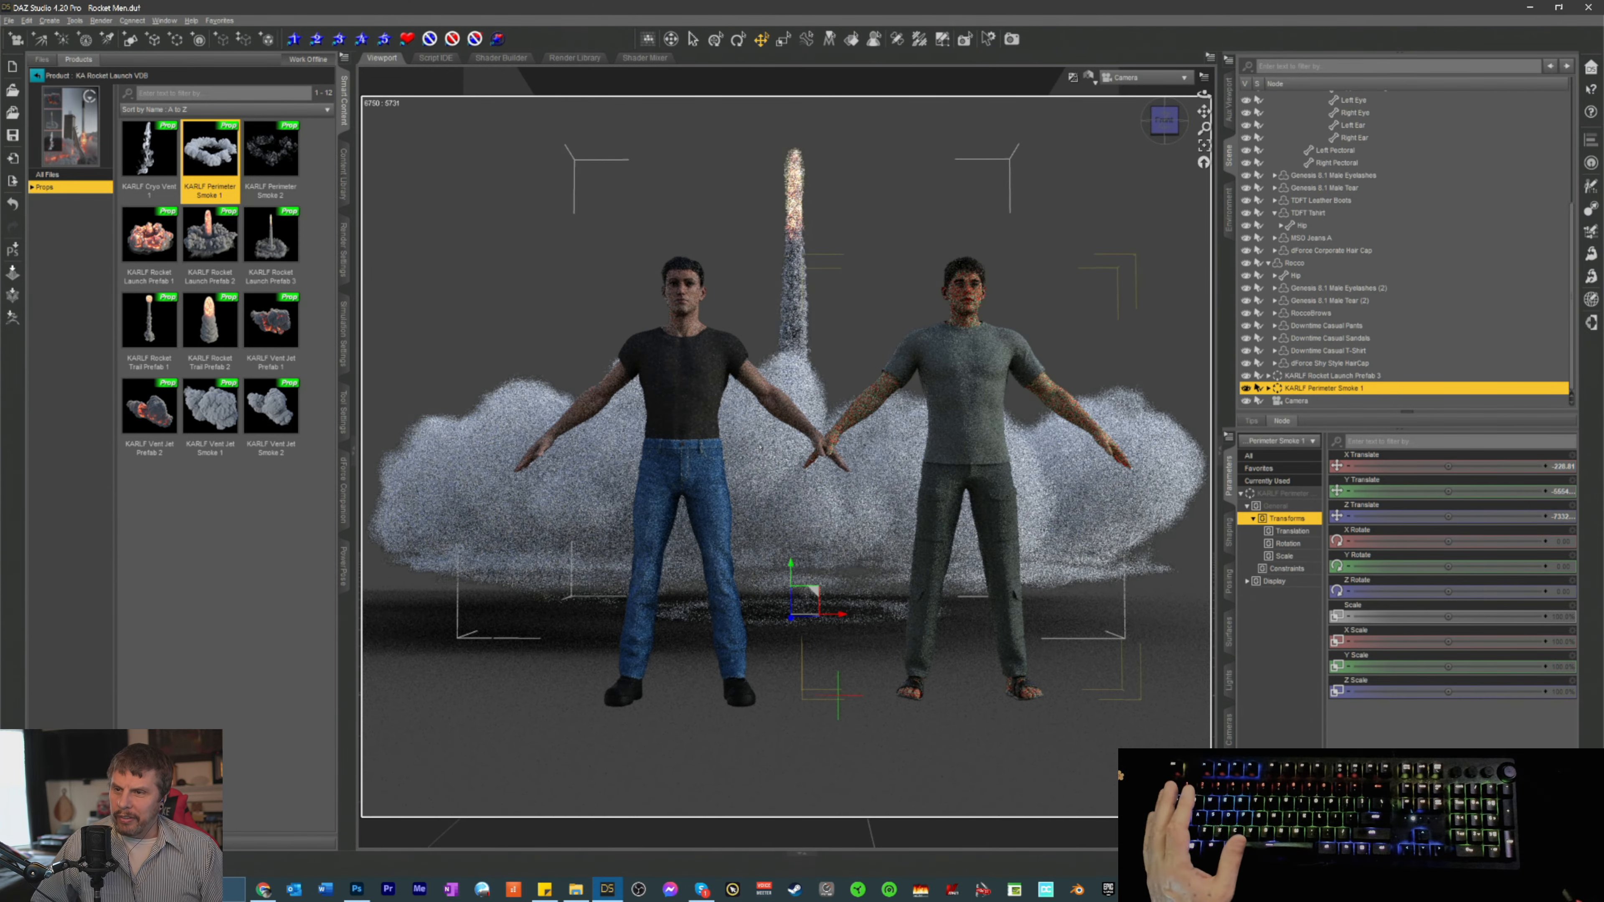
pyautogui.scroll(3, 786, 543)
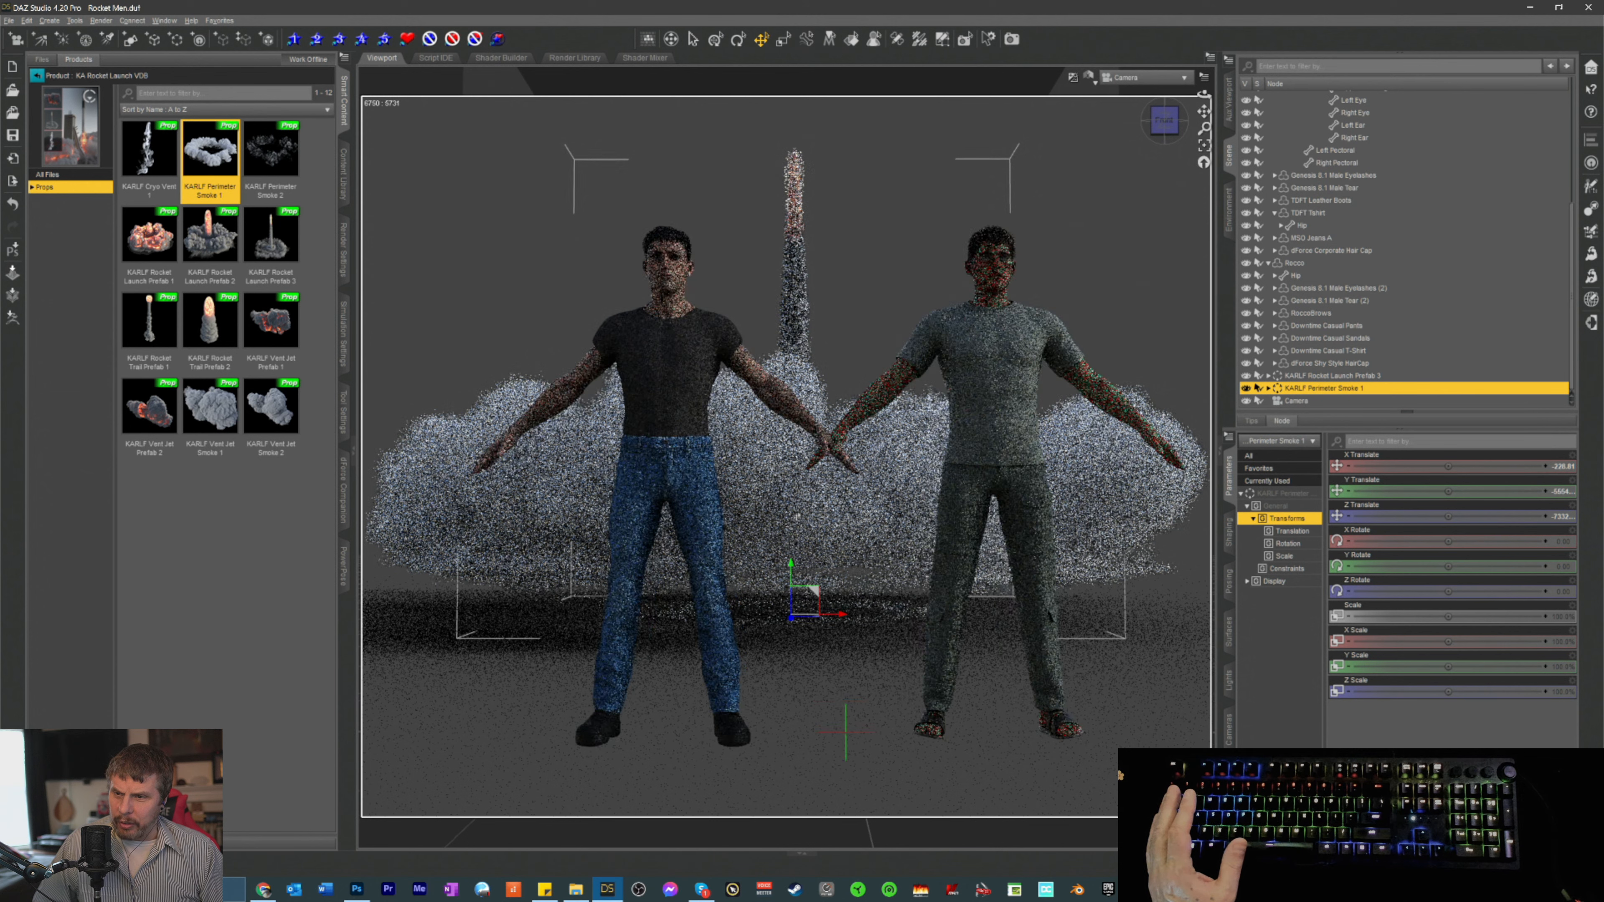
pyautogui.scroll(-2, 789, 468)
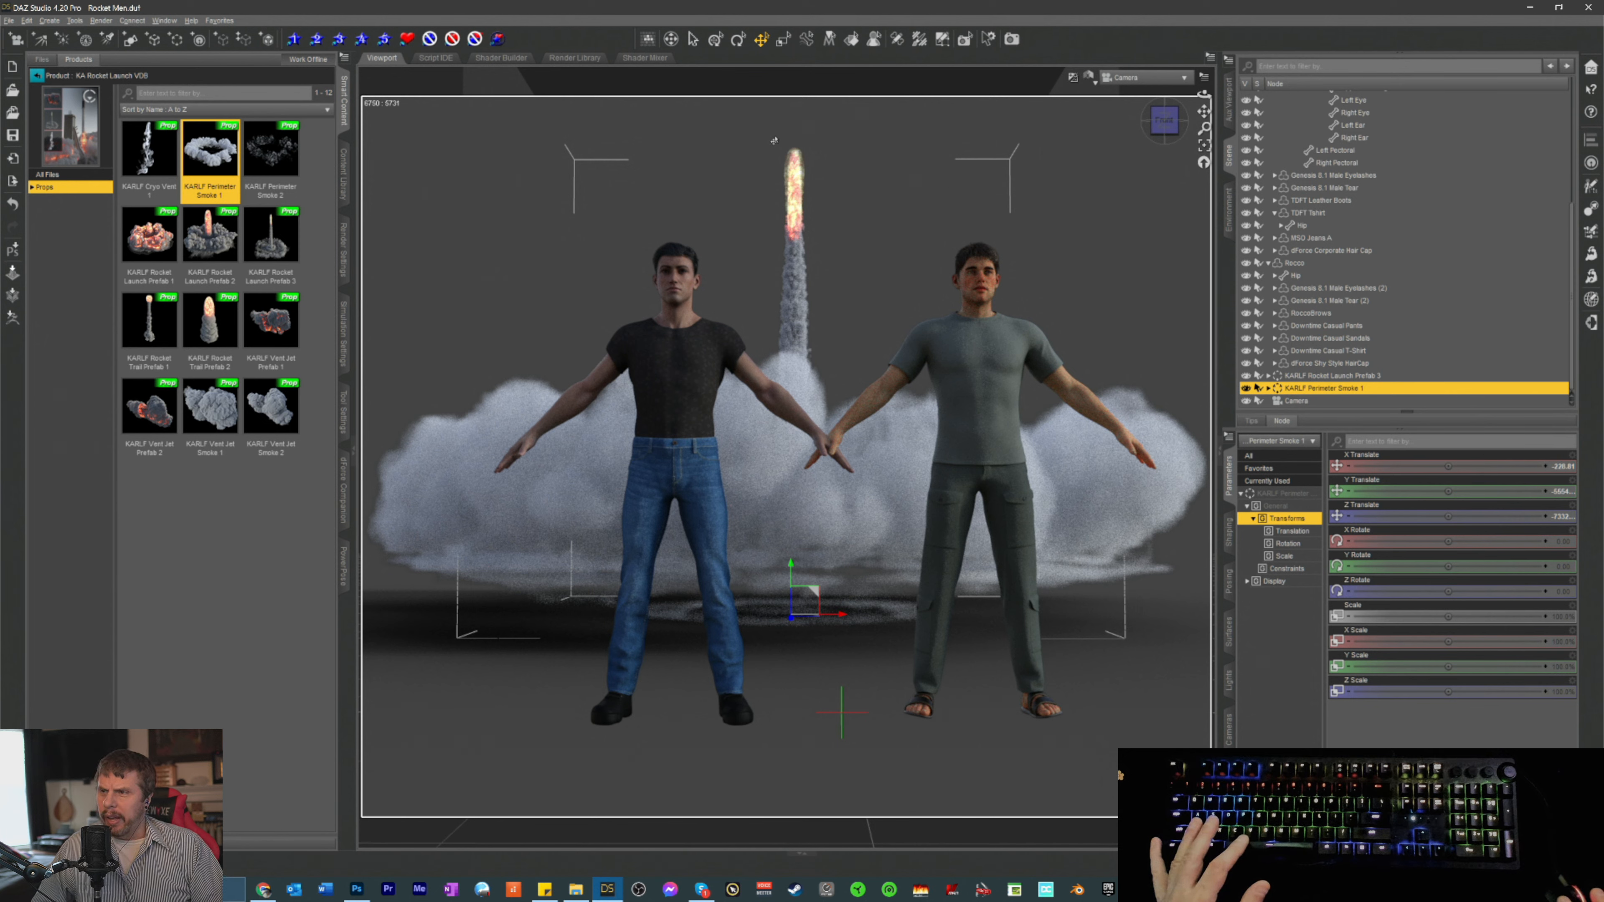
# - Search all library files for "rocket" and load the KAJ5 Jupiter 5 Rocket Prefab
pyautogui.click(37, 75)
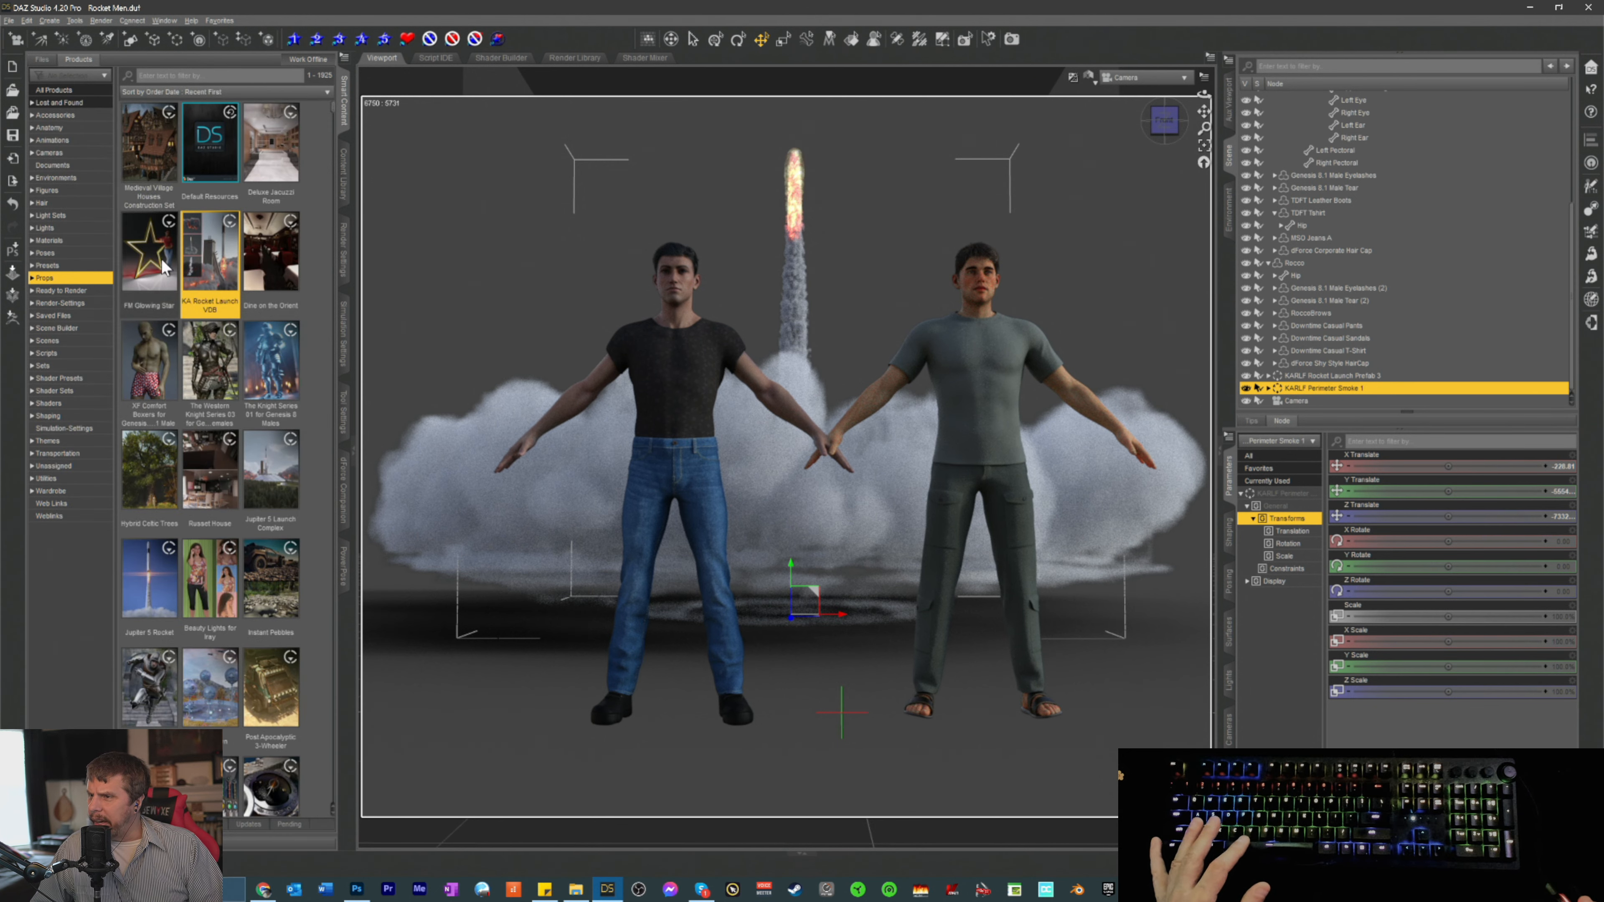
pyautogui.click(42, 59)
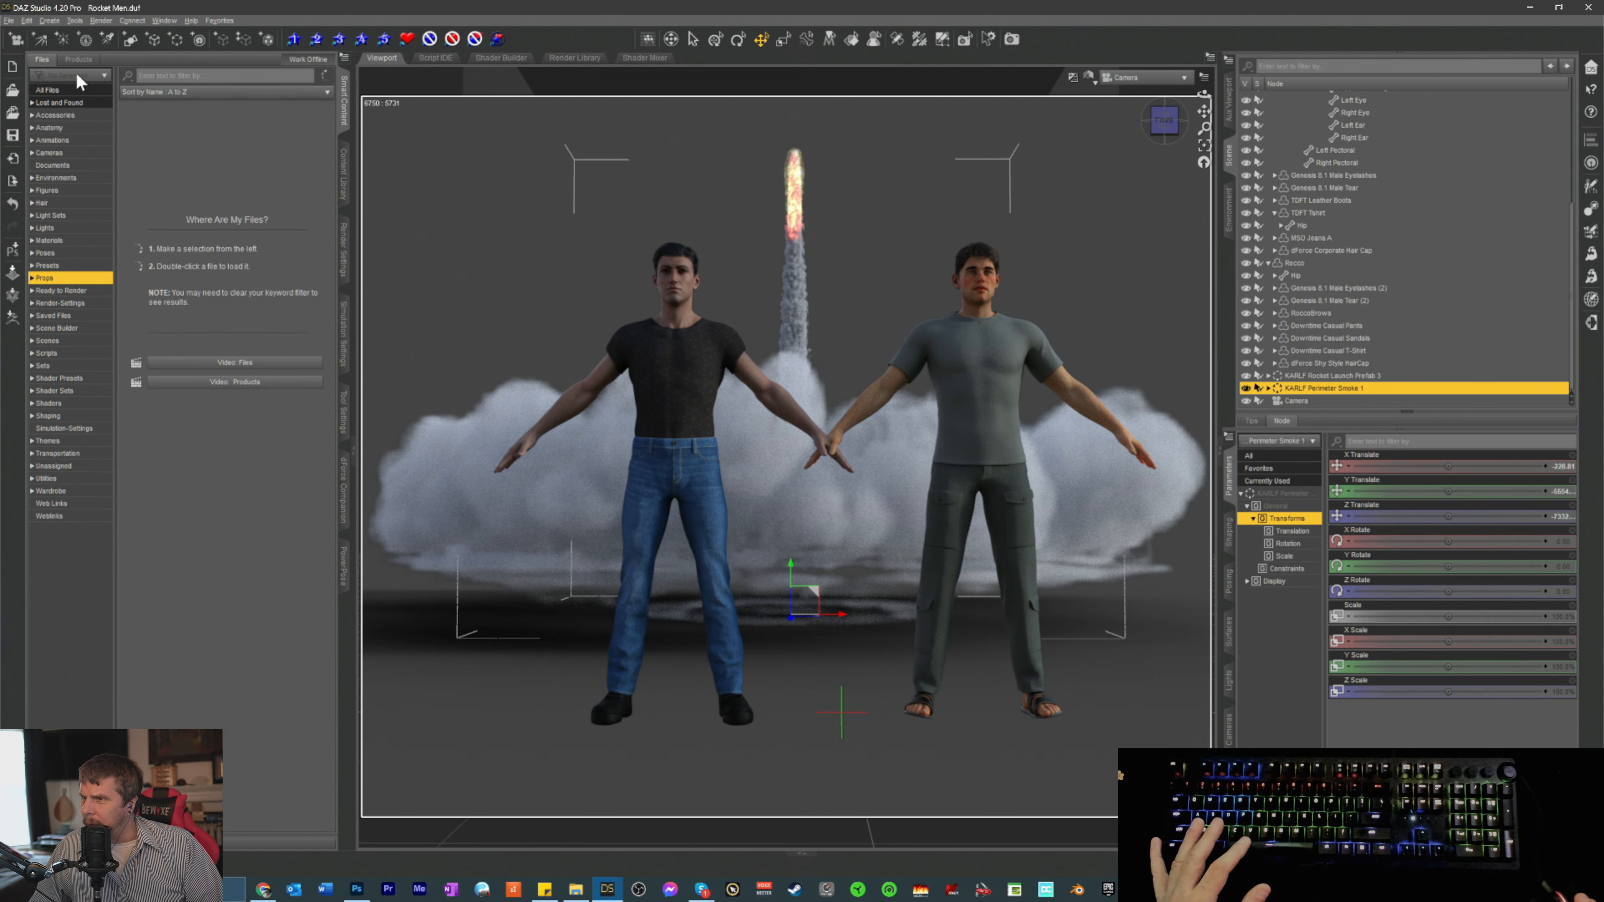
pyautogui.click(55, 92)
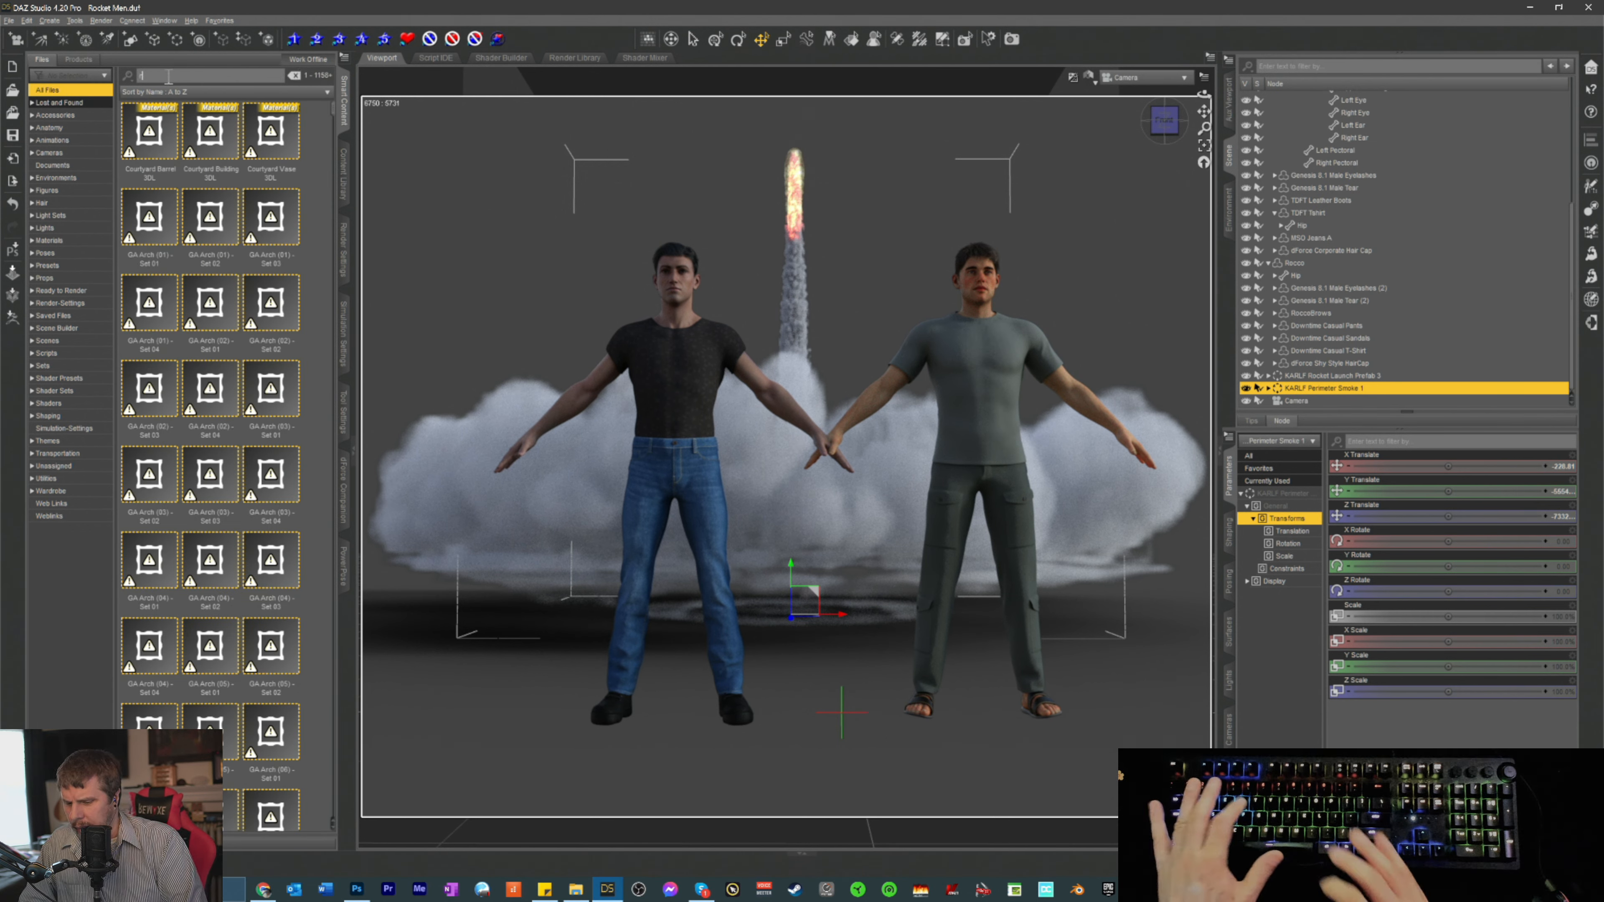
pyautogui.write('rocket')
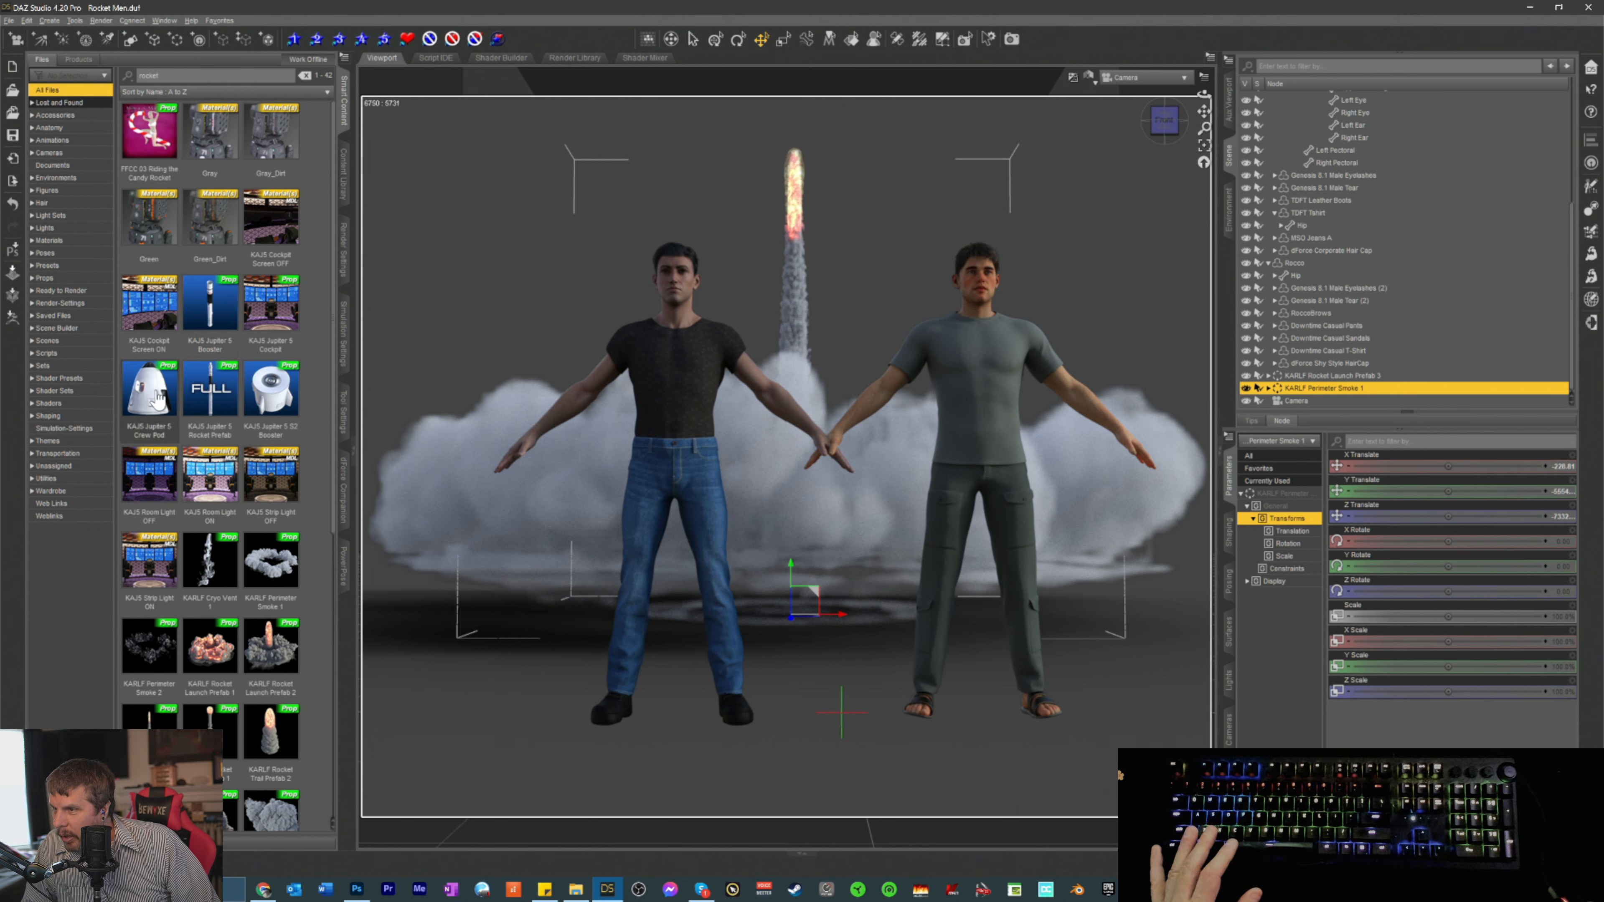
pyautogui.moveTo(158, 398)
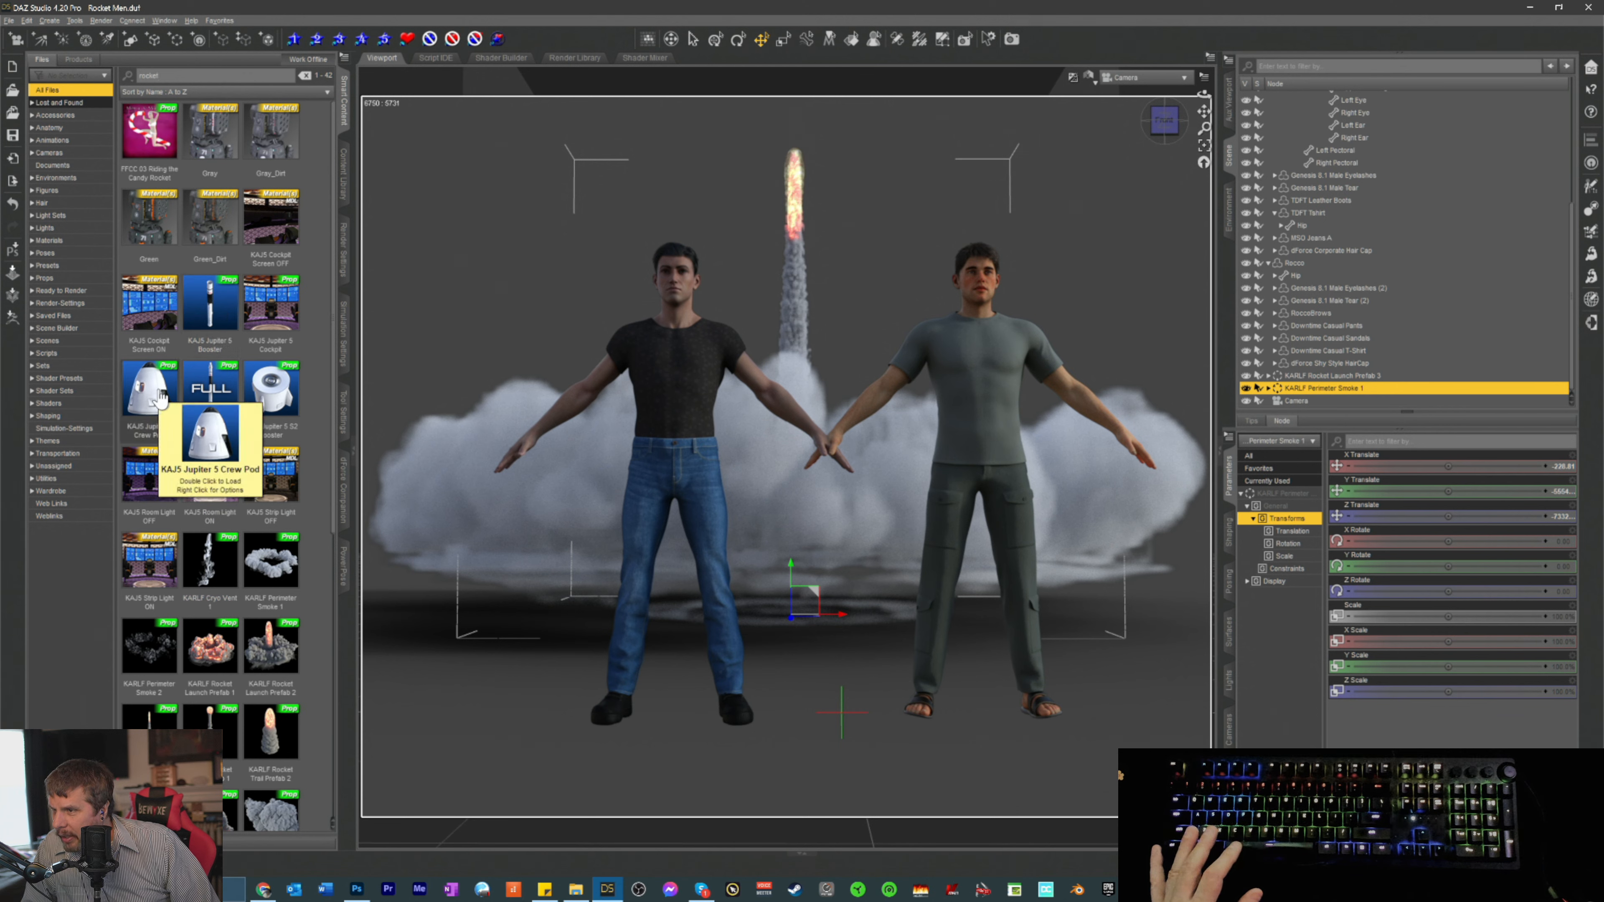
pyautogui.doubleClick(215, 397)
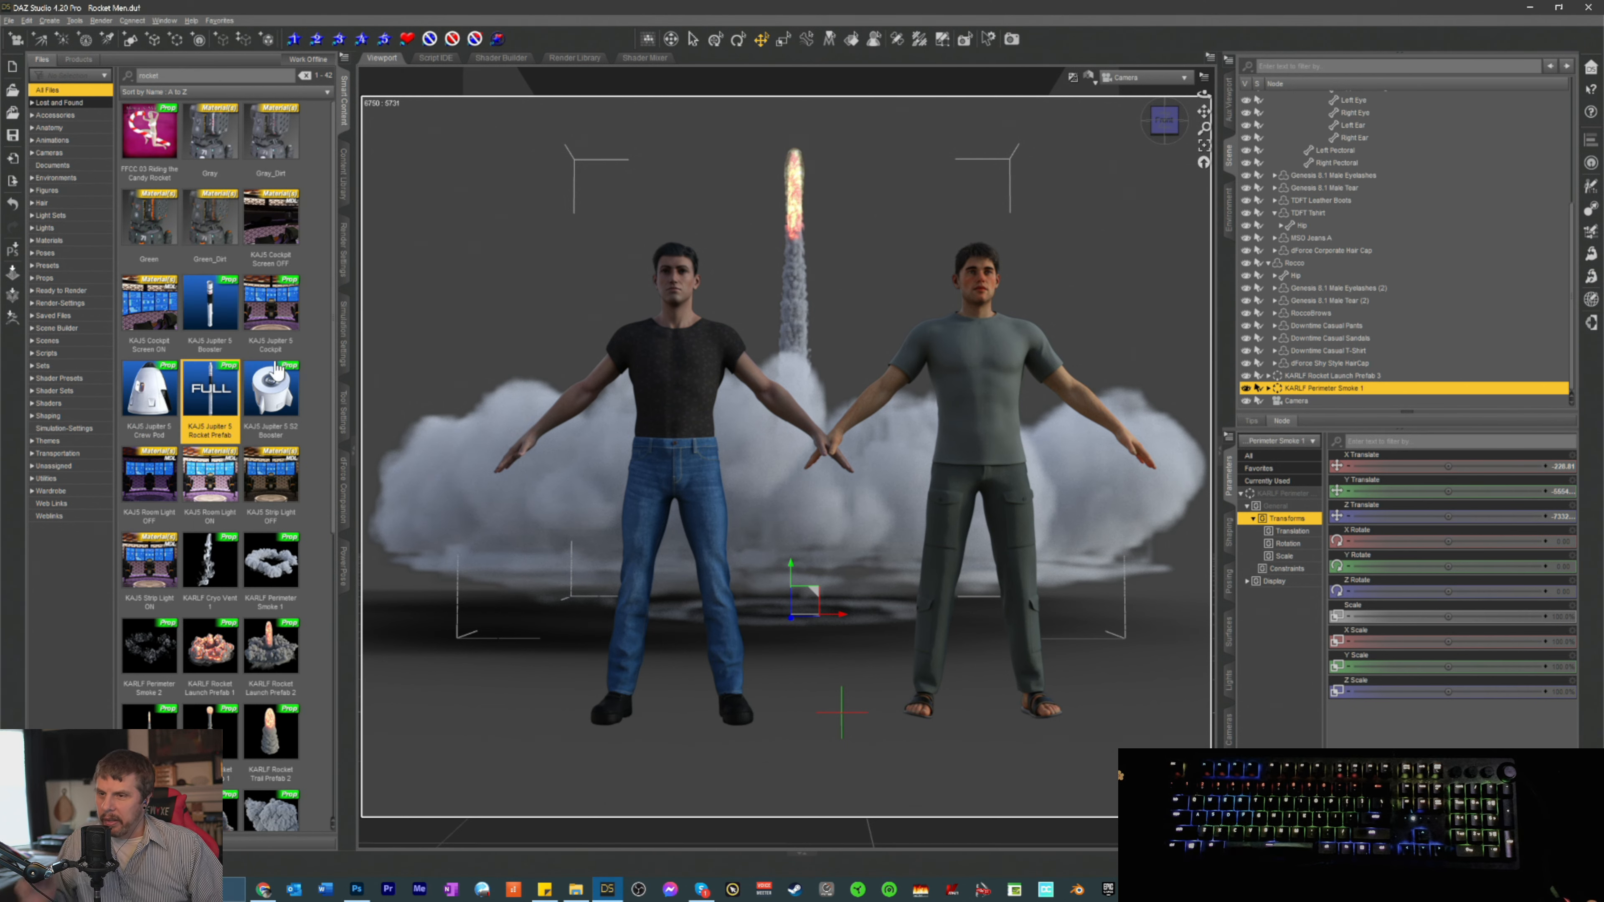
# - Select the Jupiter 5 rocket, switch the viewport to Texture Shaded, and push the rocket back along Z behind the men
pyautogui.click(1323, 388)
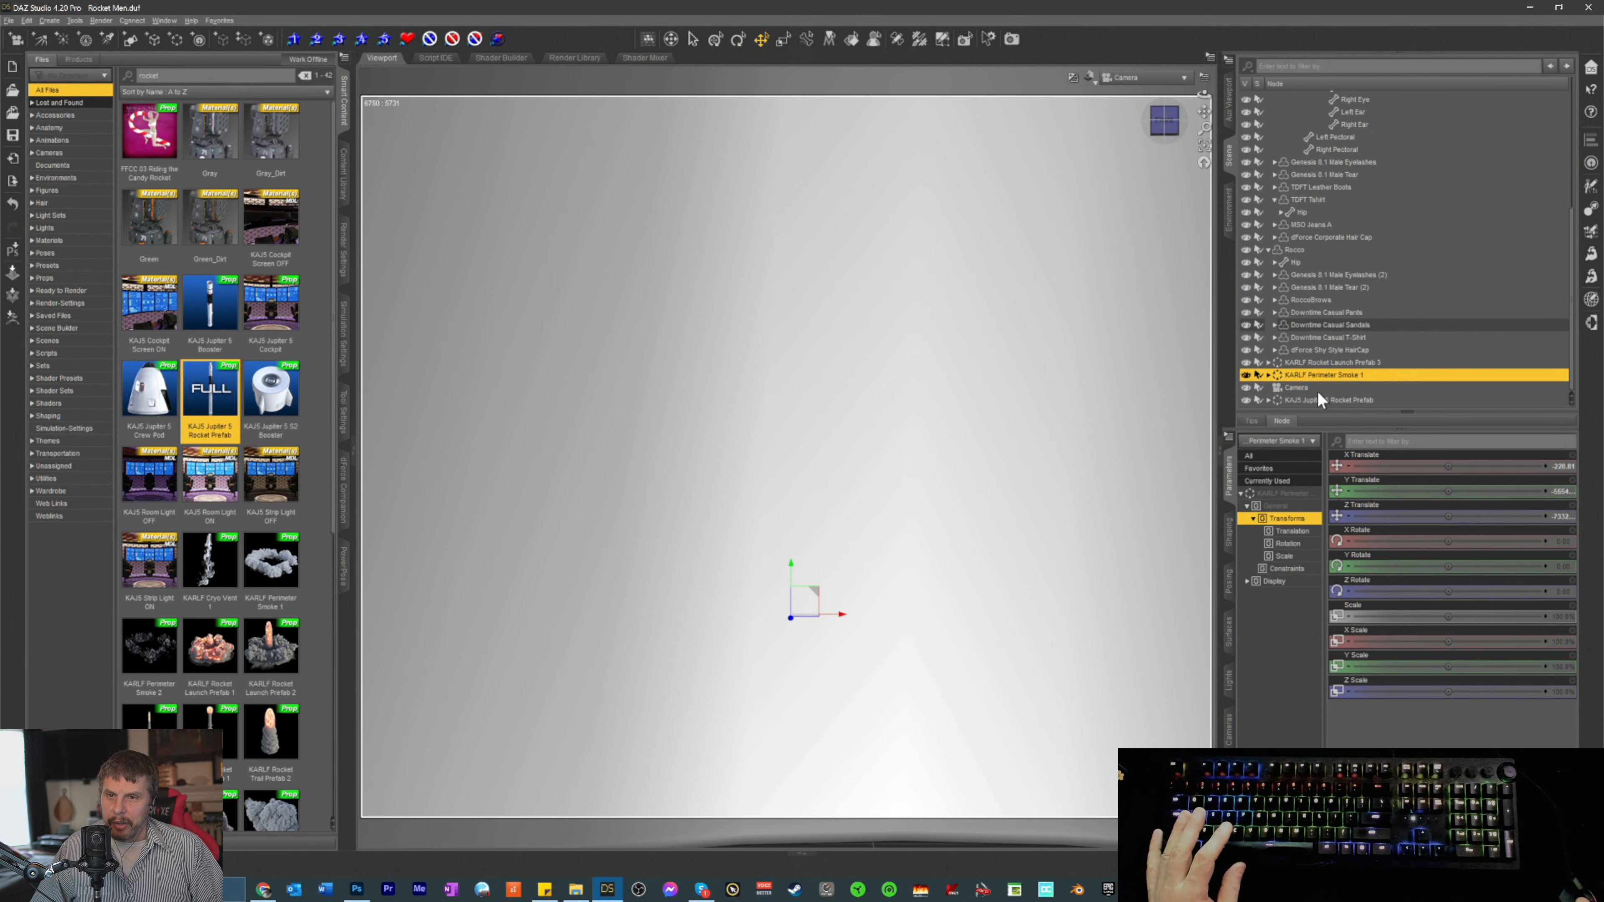
pyautogui.click(1319, 399)
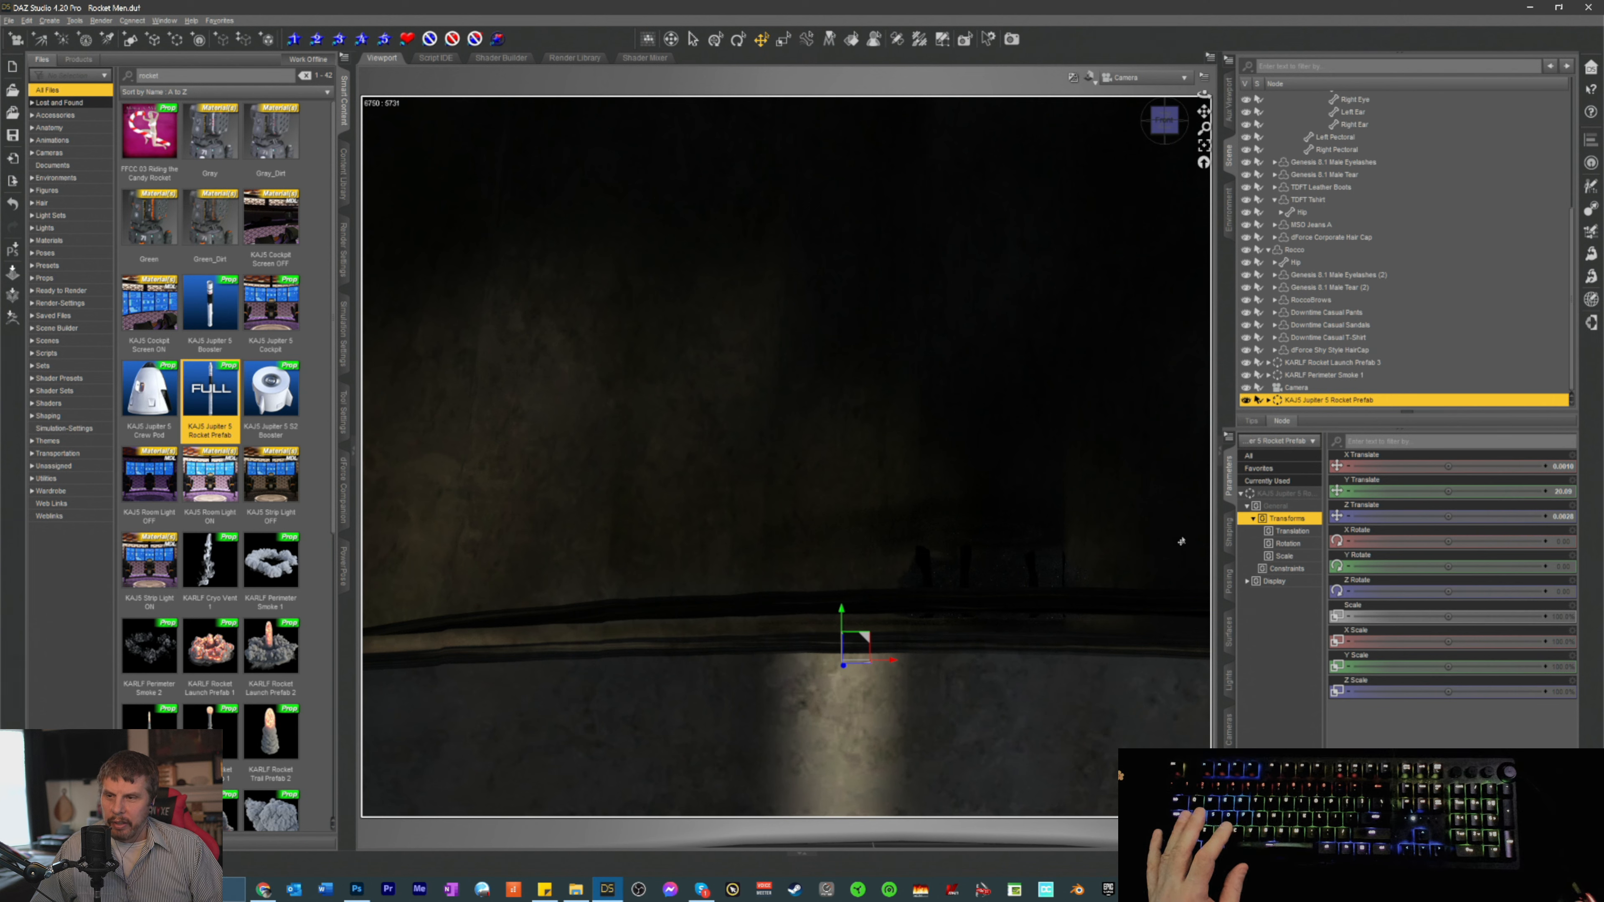
pyautogui.click(1281, 493)
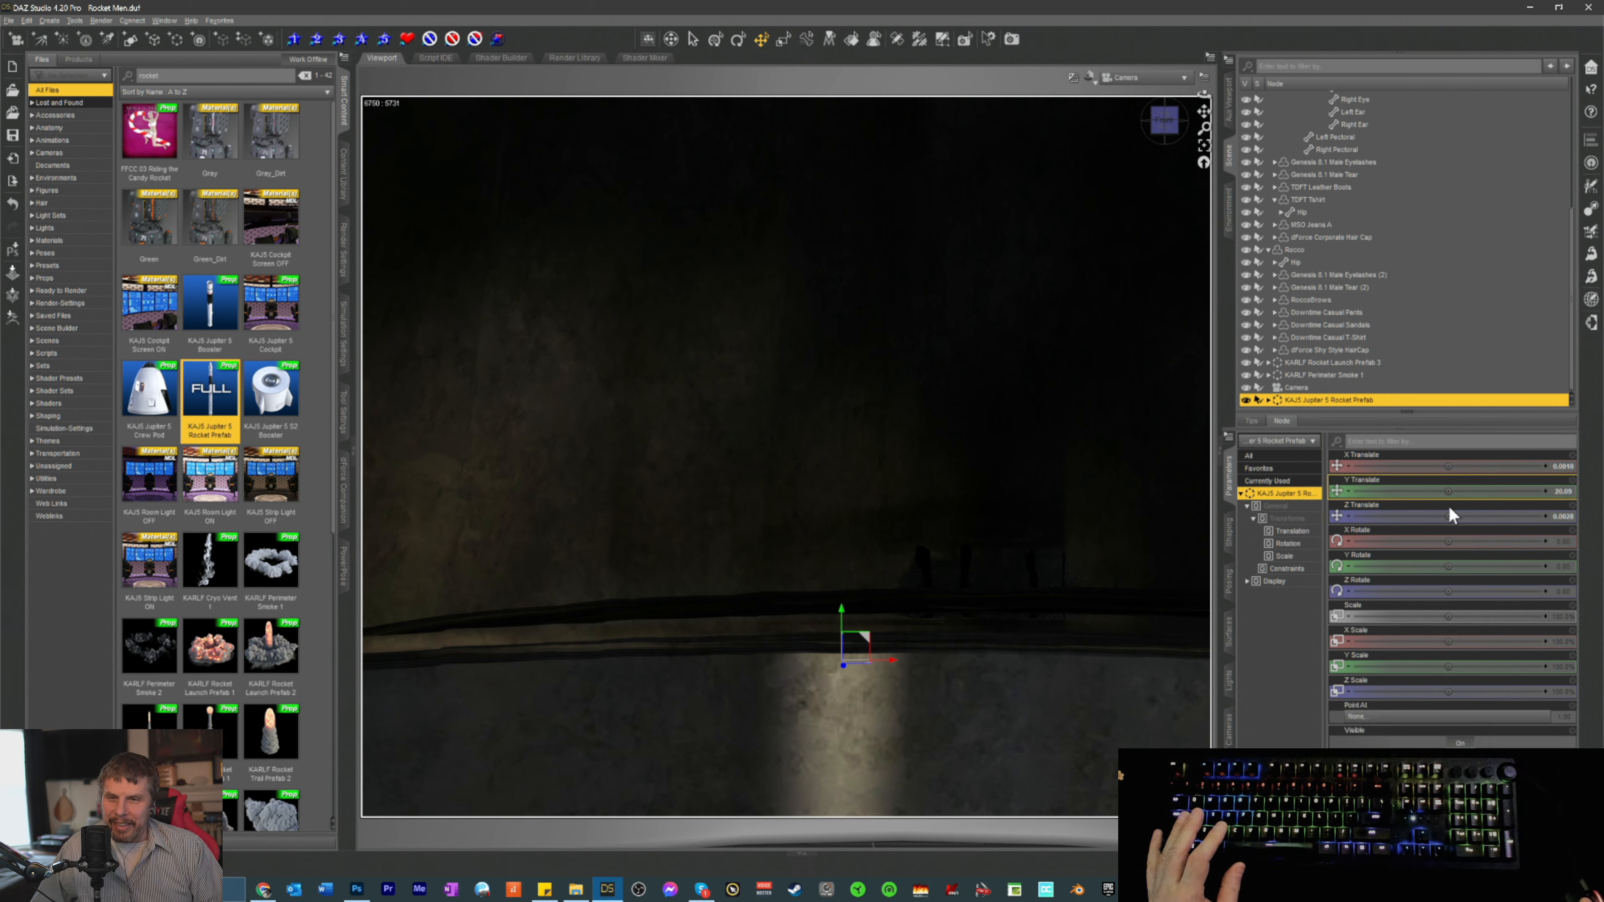
pyautogui.click(1090, 77)
pyautogui.click(1077, 199)
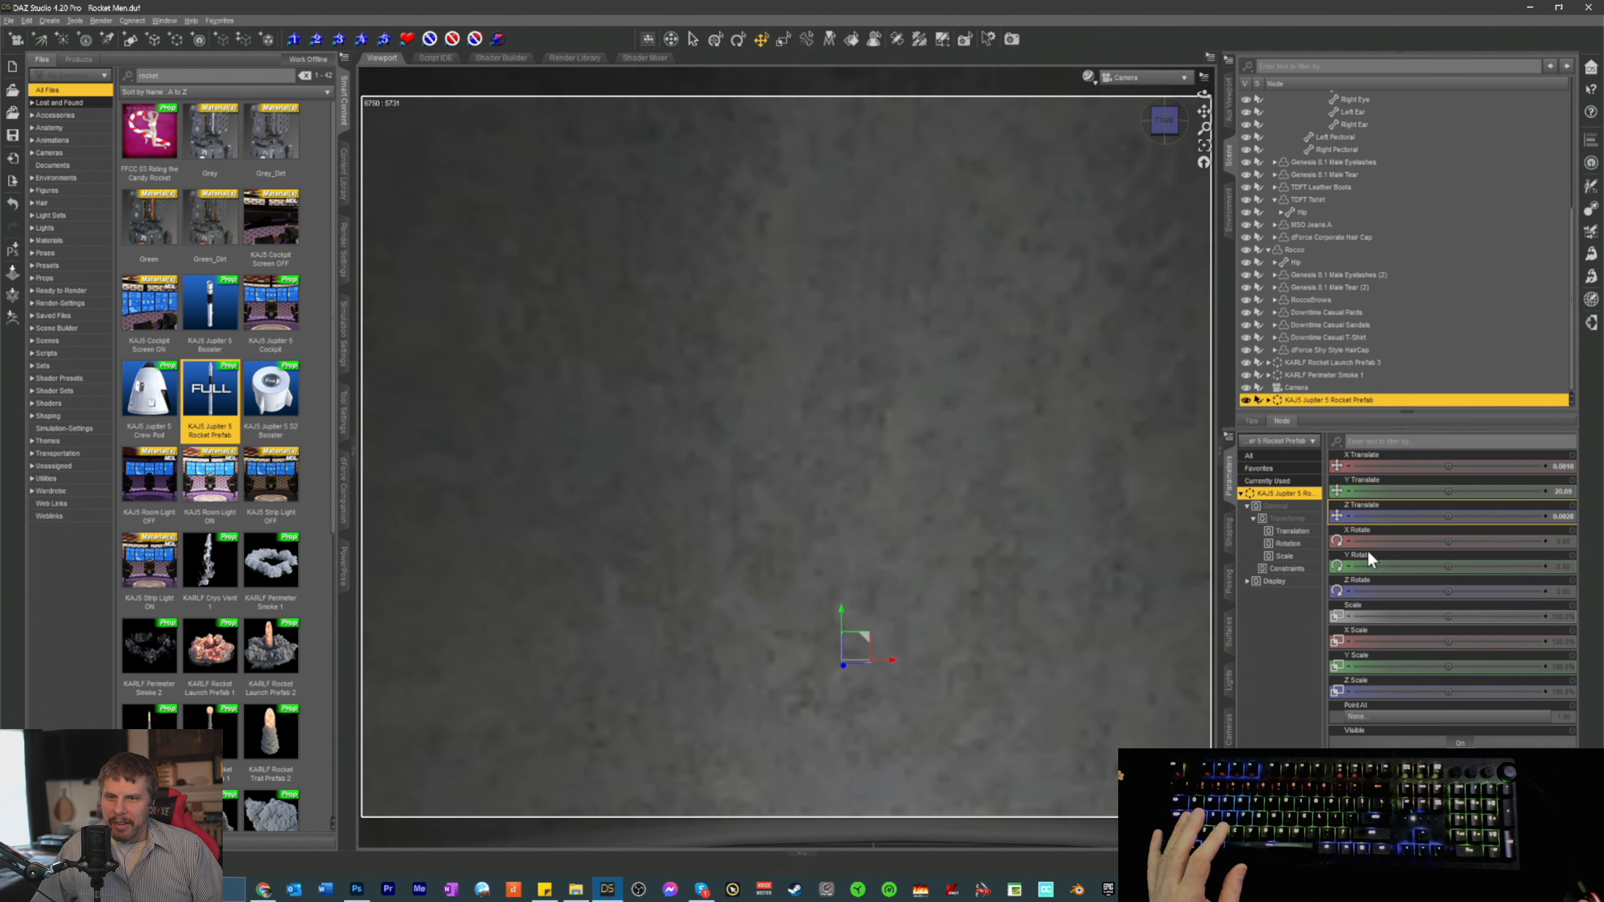
pyautogui.moveTo(1438, 515); pyautogui.dragTo(1356, 517)
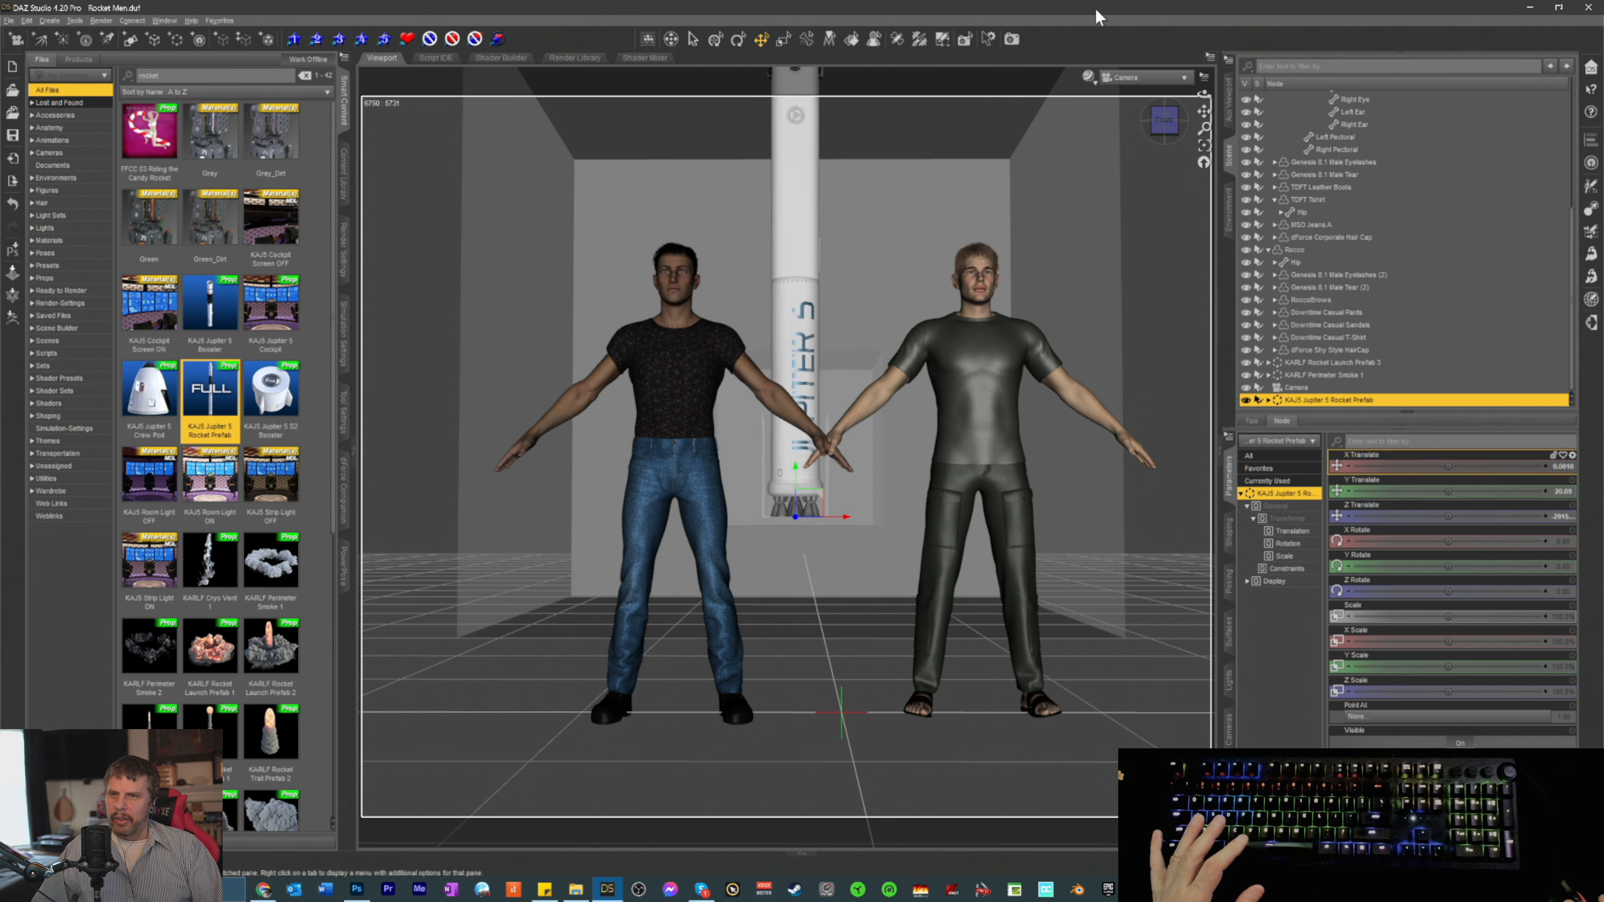
# - Switch to Perspective View, show the rocket and smoke volumes from a raised angle in another draw style, and save the scene
pyautogui.click(1138, 78)
pyautogui.click(1131, 84)
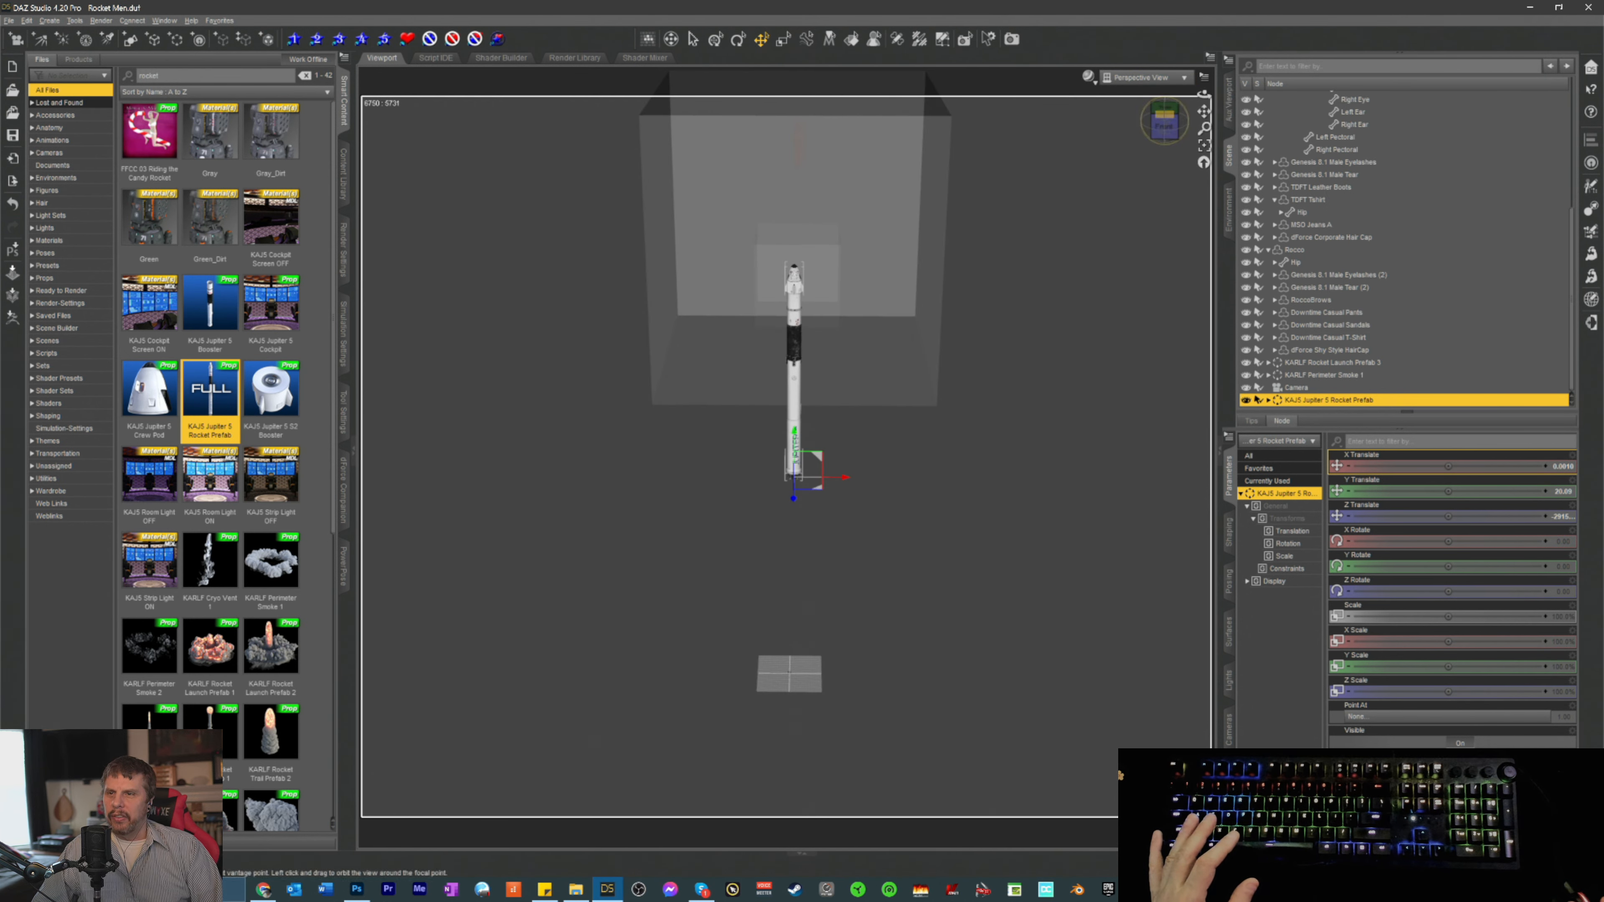
pyautogui.moveTo(1164, 128)
pyautogui.mouseDown()
pyautogui.moveTo(1192, 113)
pyautogui.moveTo(1176, 112)
pyautogui.mouseUp()
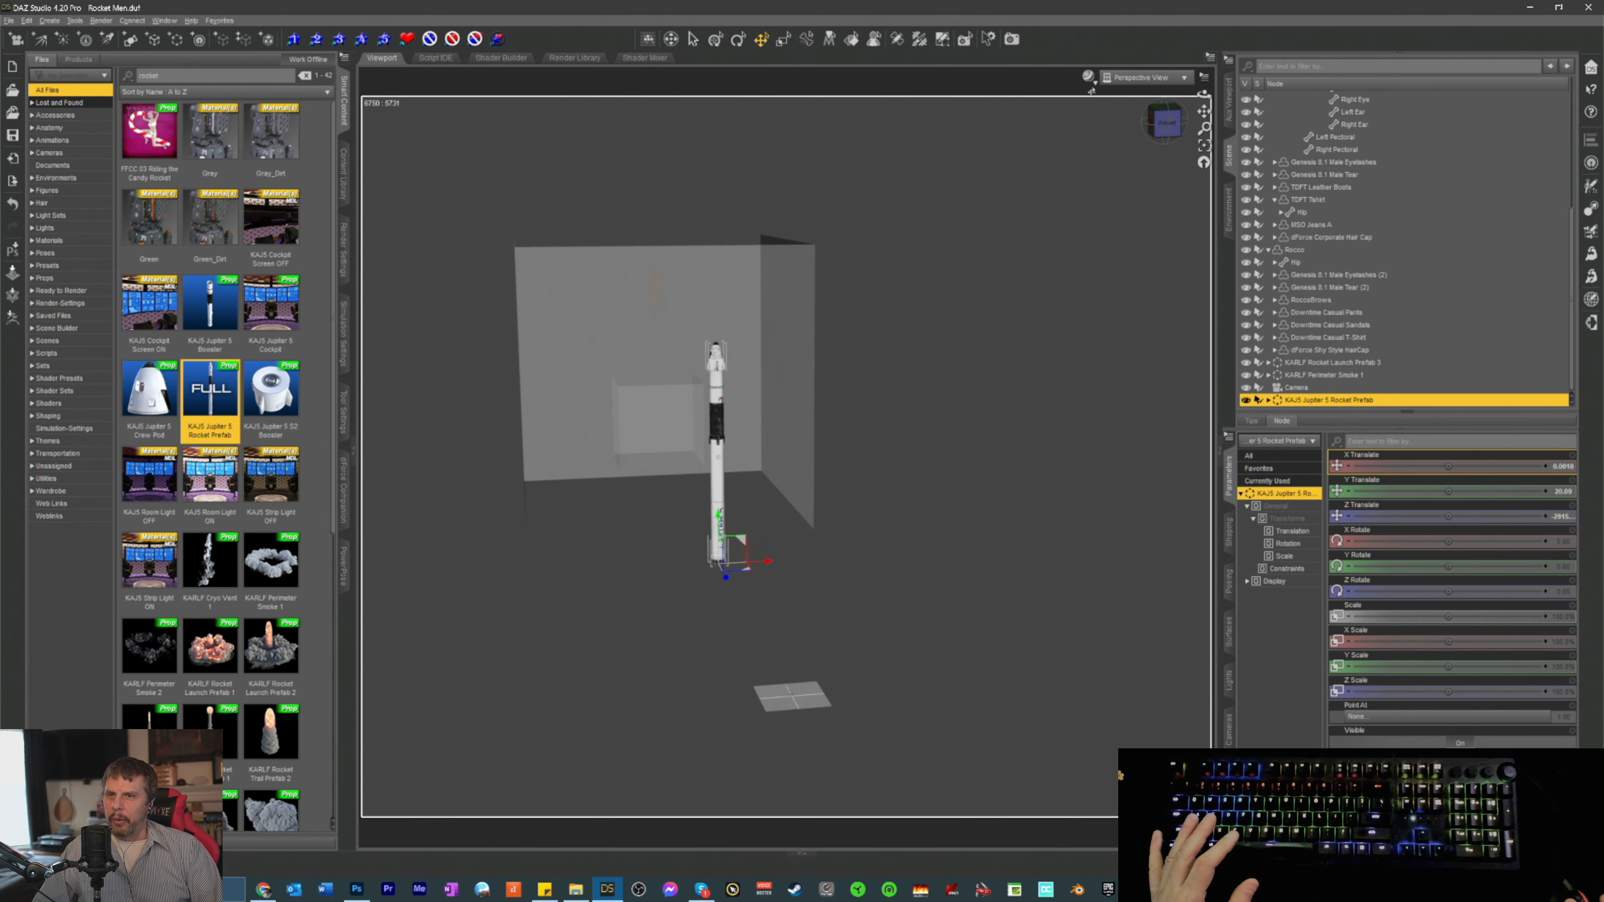
pyautogui.click(1087, 77)
pyautogui.click(1066, 228)
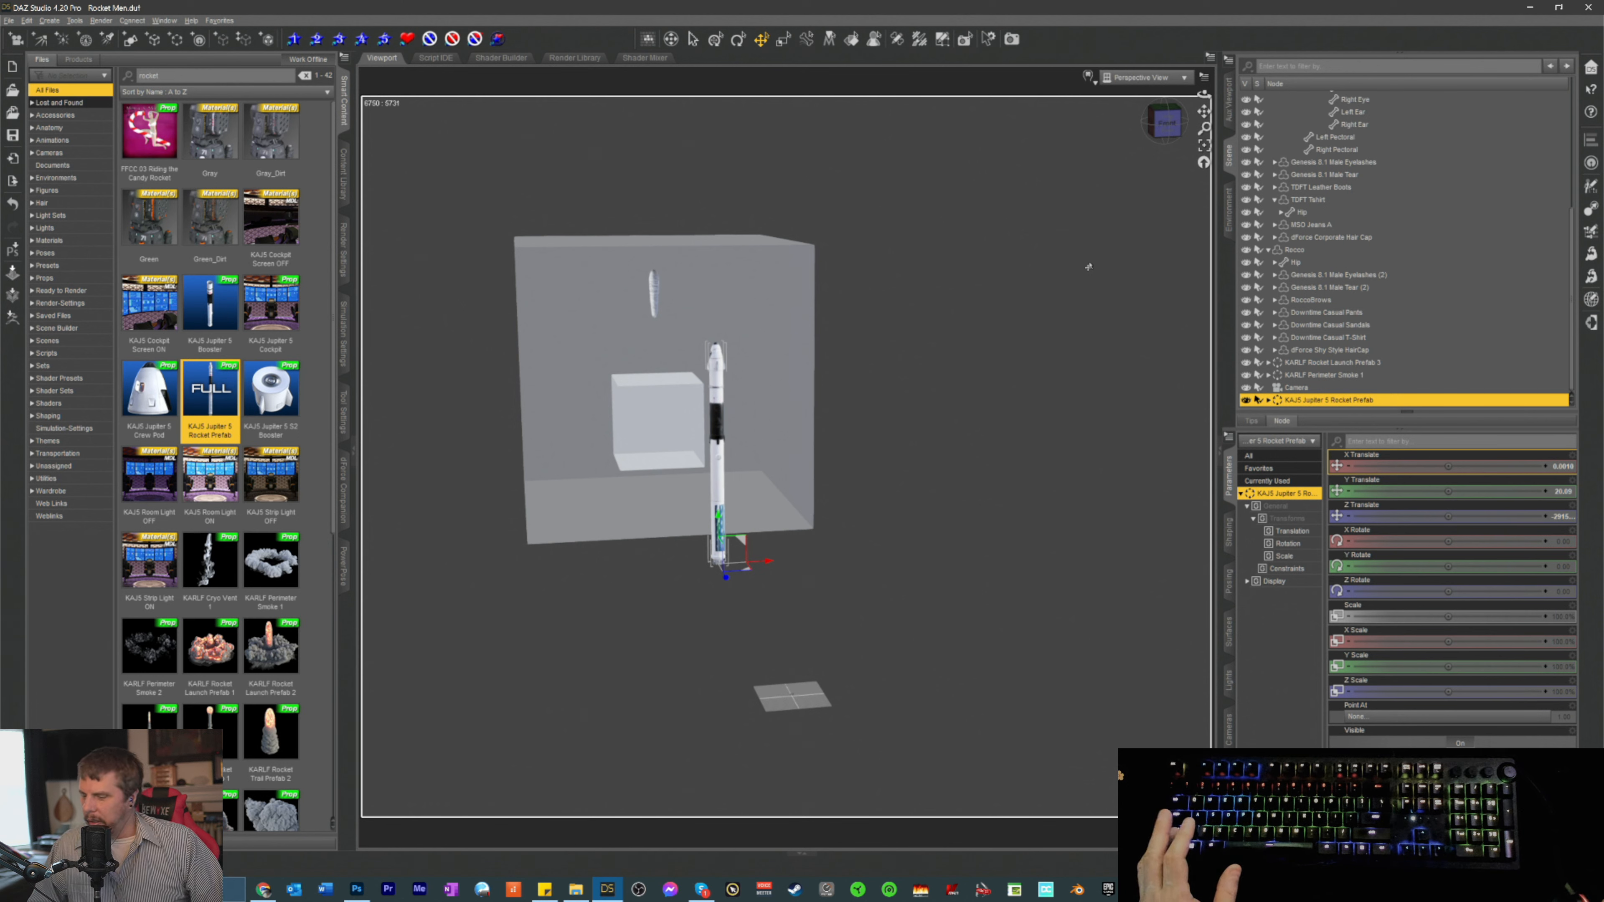
pyautogui.hotkey('ctrl', 's')
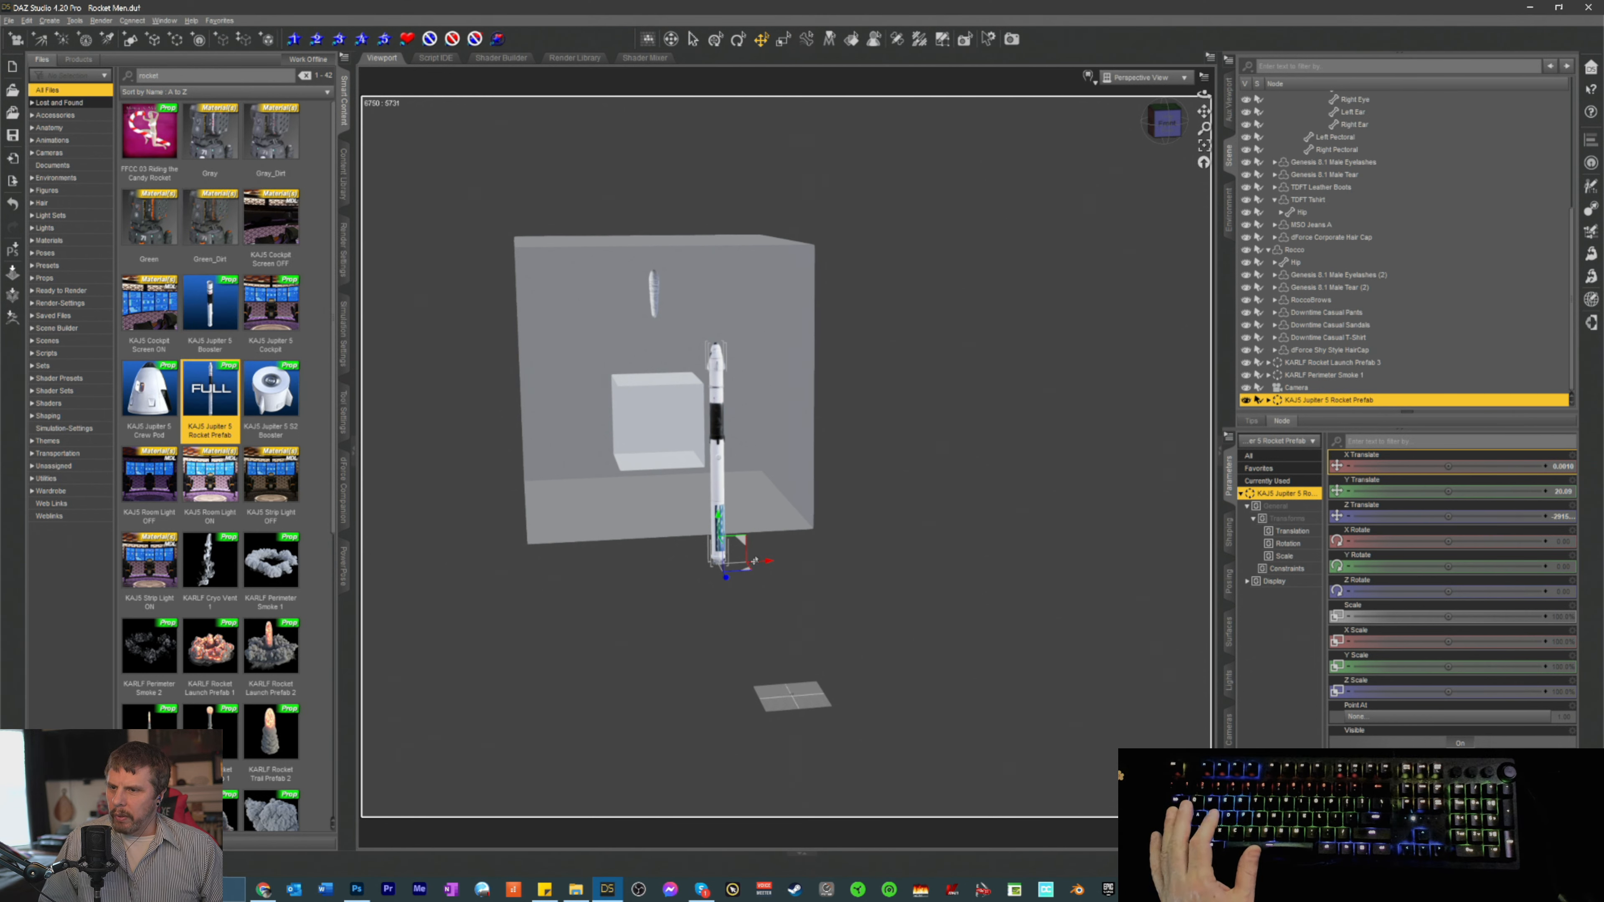
# - Push the Jupiter 5 rocket further back along Z until it lines up with the plume inside the smoke volumes
pyautogui.moveTo(727, 580); pyautogui.dragTo(640, 475)
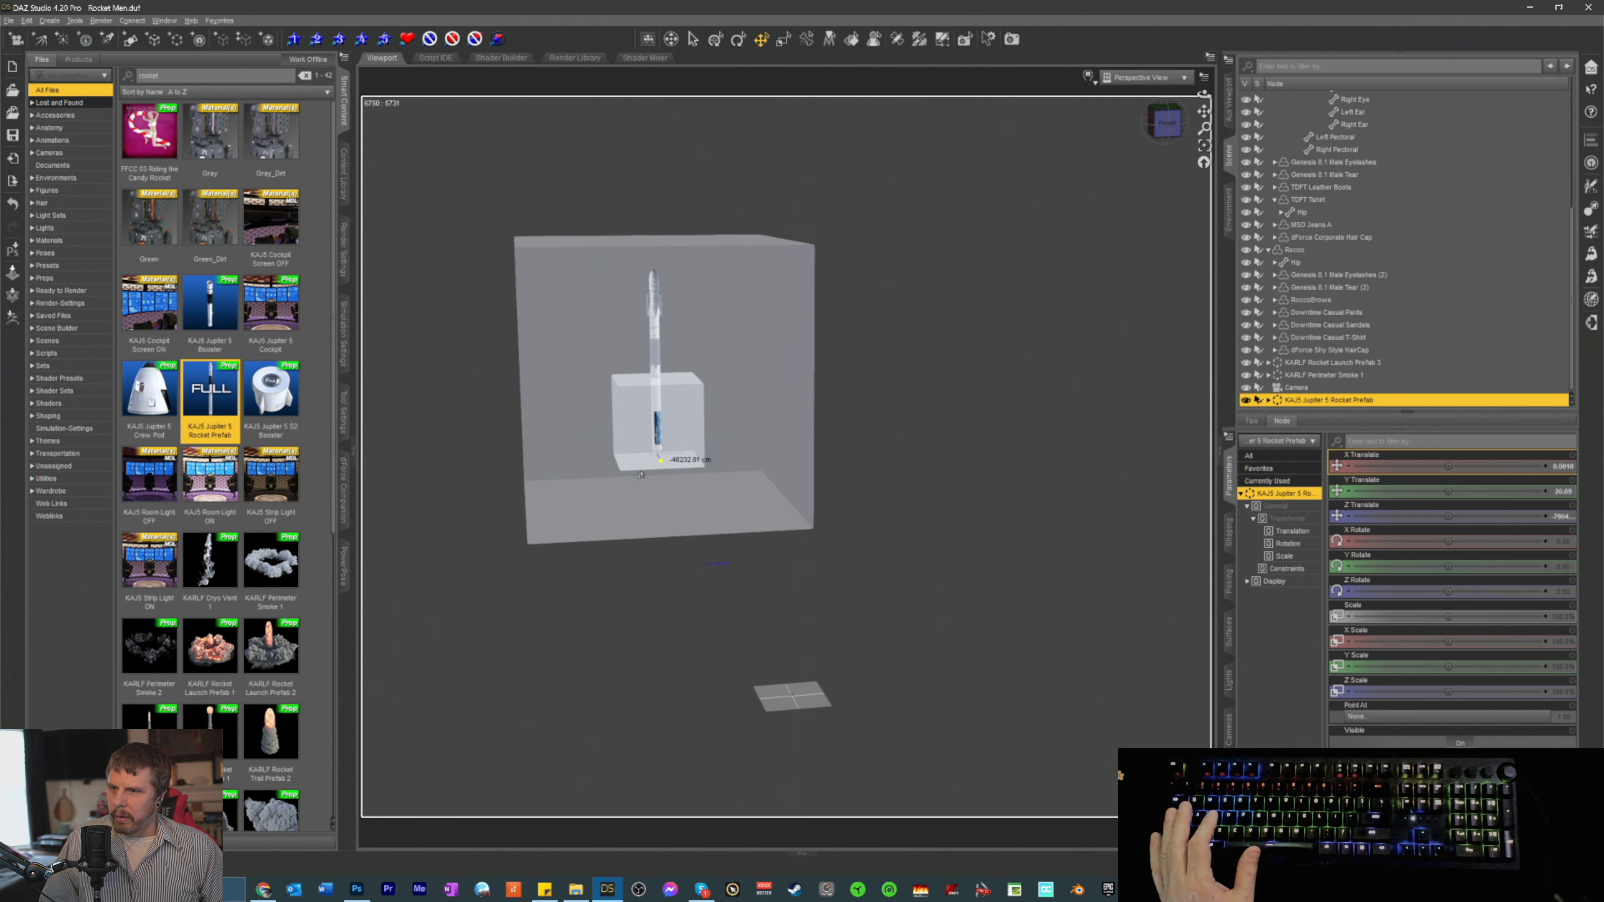
pyautogui.moveTo(1170, 103); pyautogui.dragTo(1171, 109)
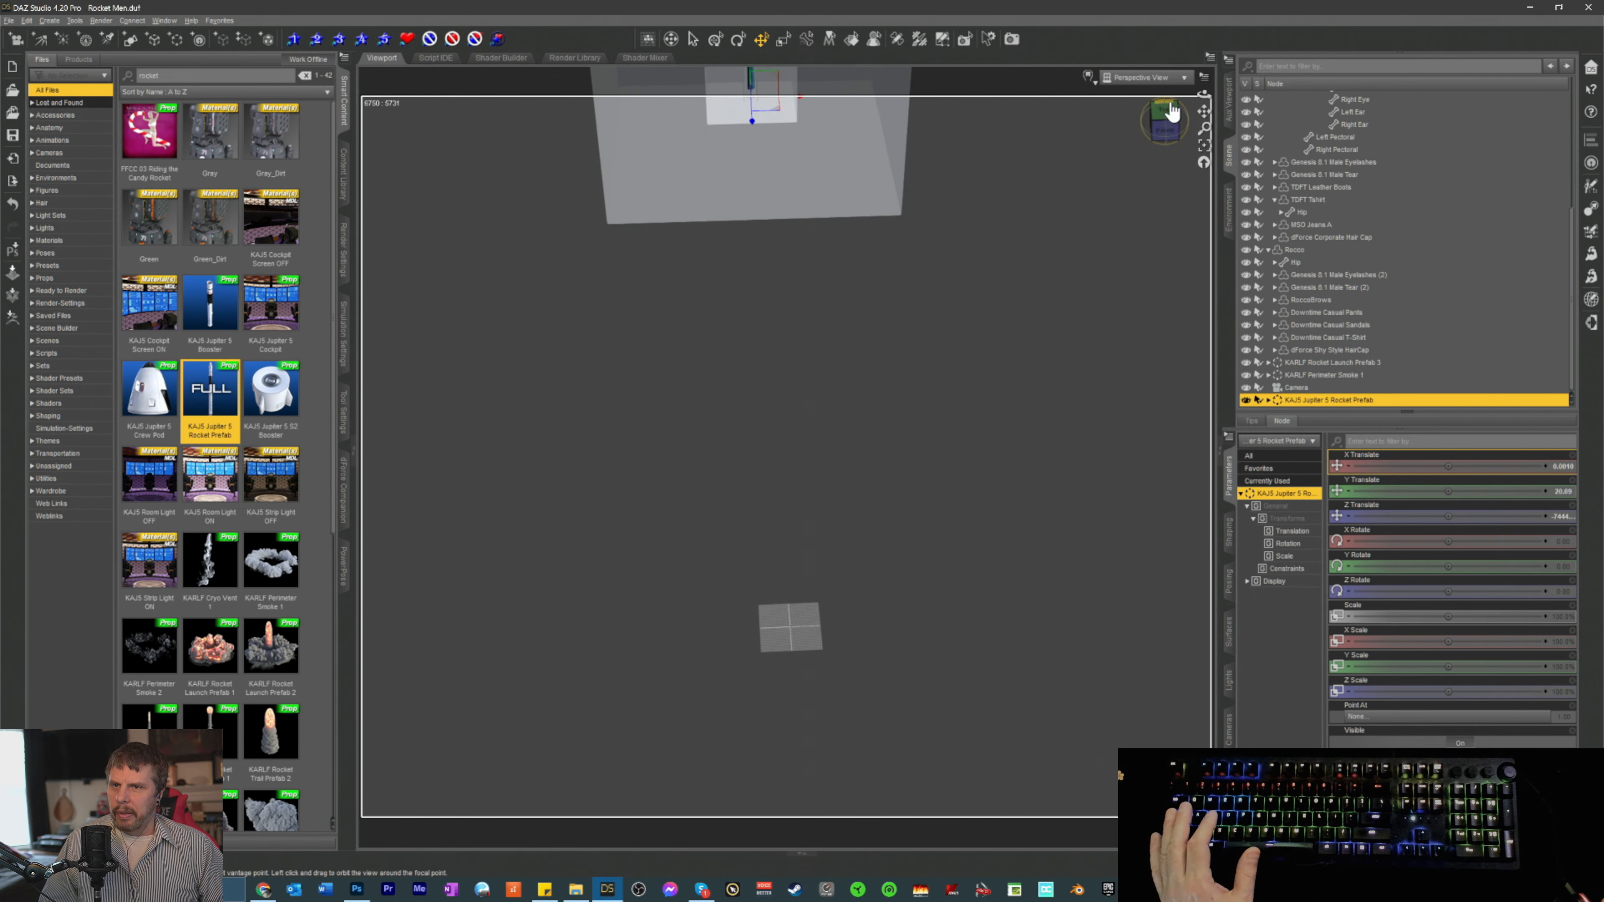
pyautogui.click(1203, 146)
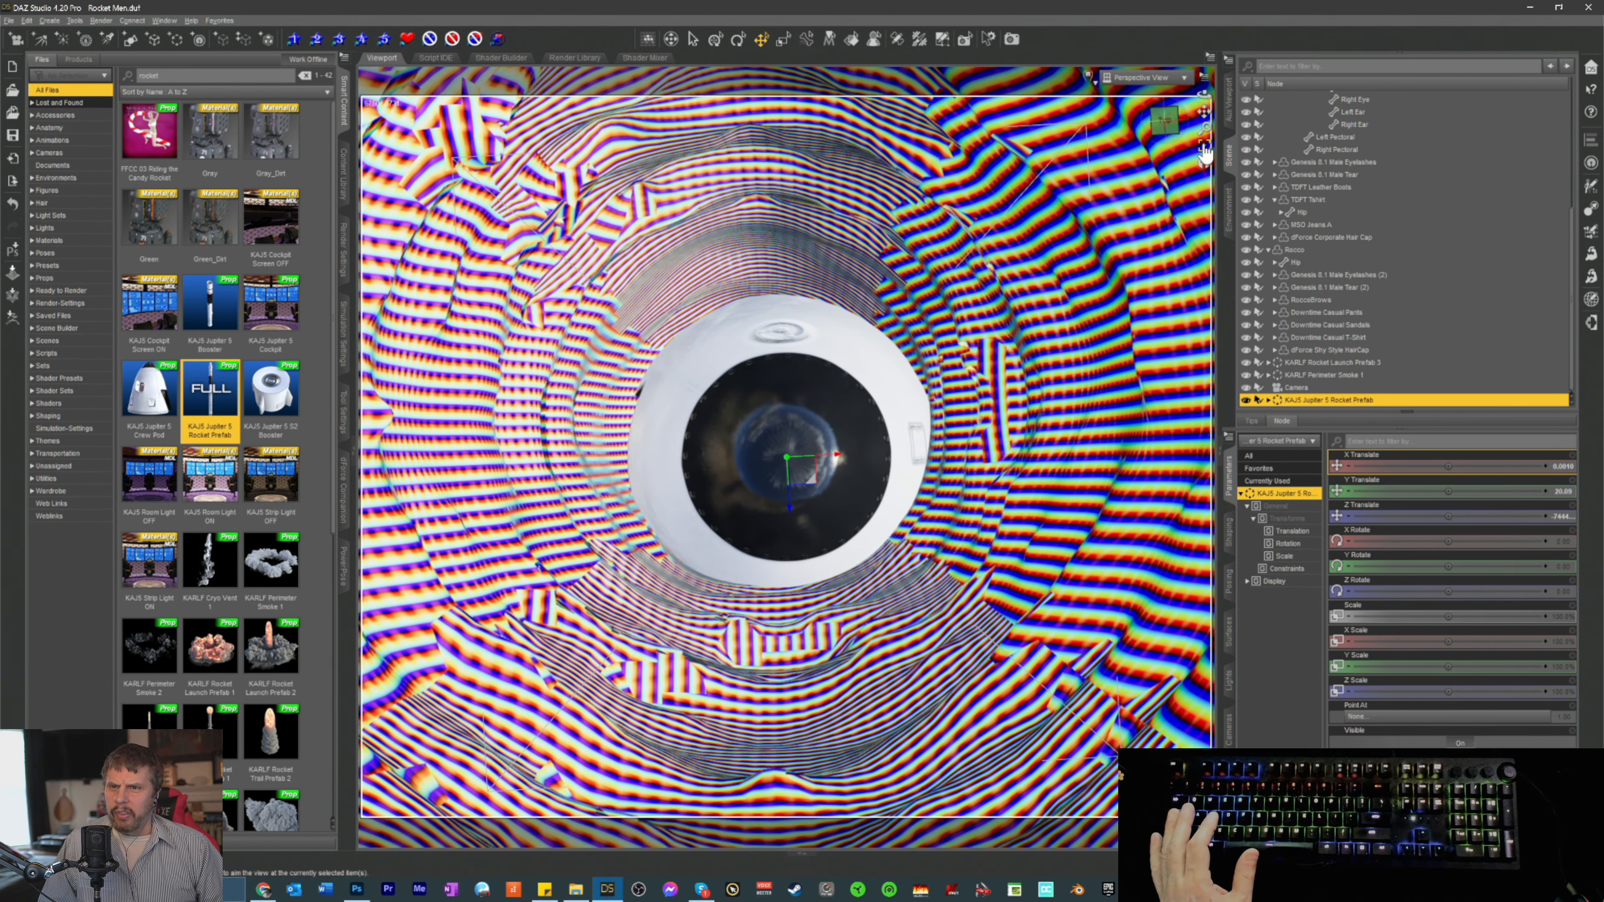
pyautogui.moveTo(1204, 124)
pyautogui.mouseDown()
pyautogui.moveTo(1204, 146)
pyautogui.moveTo(1204, 127)
pyautogui.mouseUp()
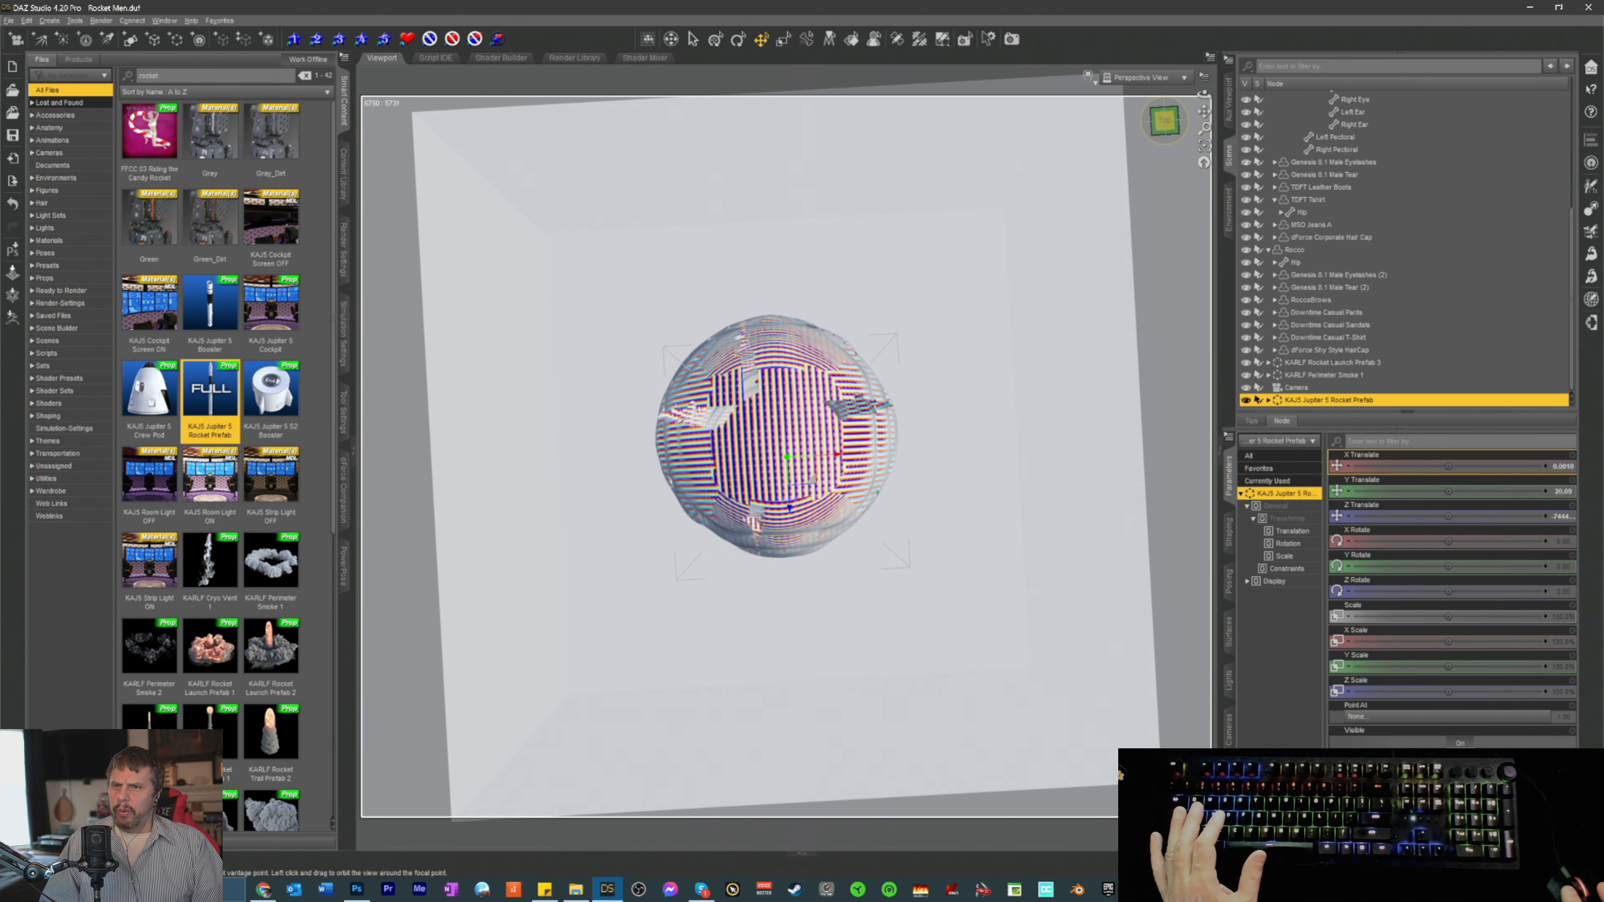
pyautogui.click(1167, 133)
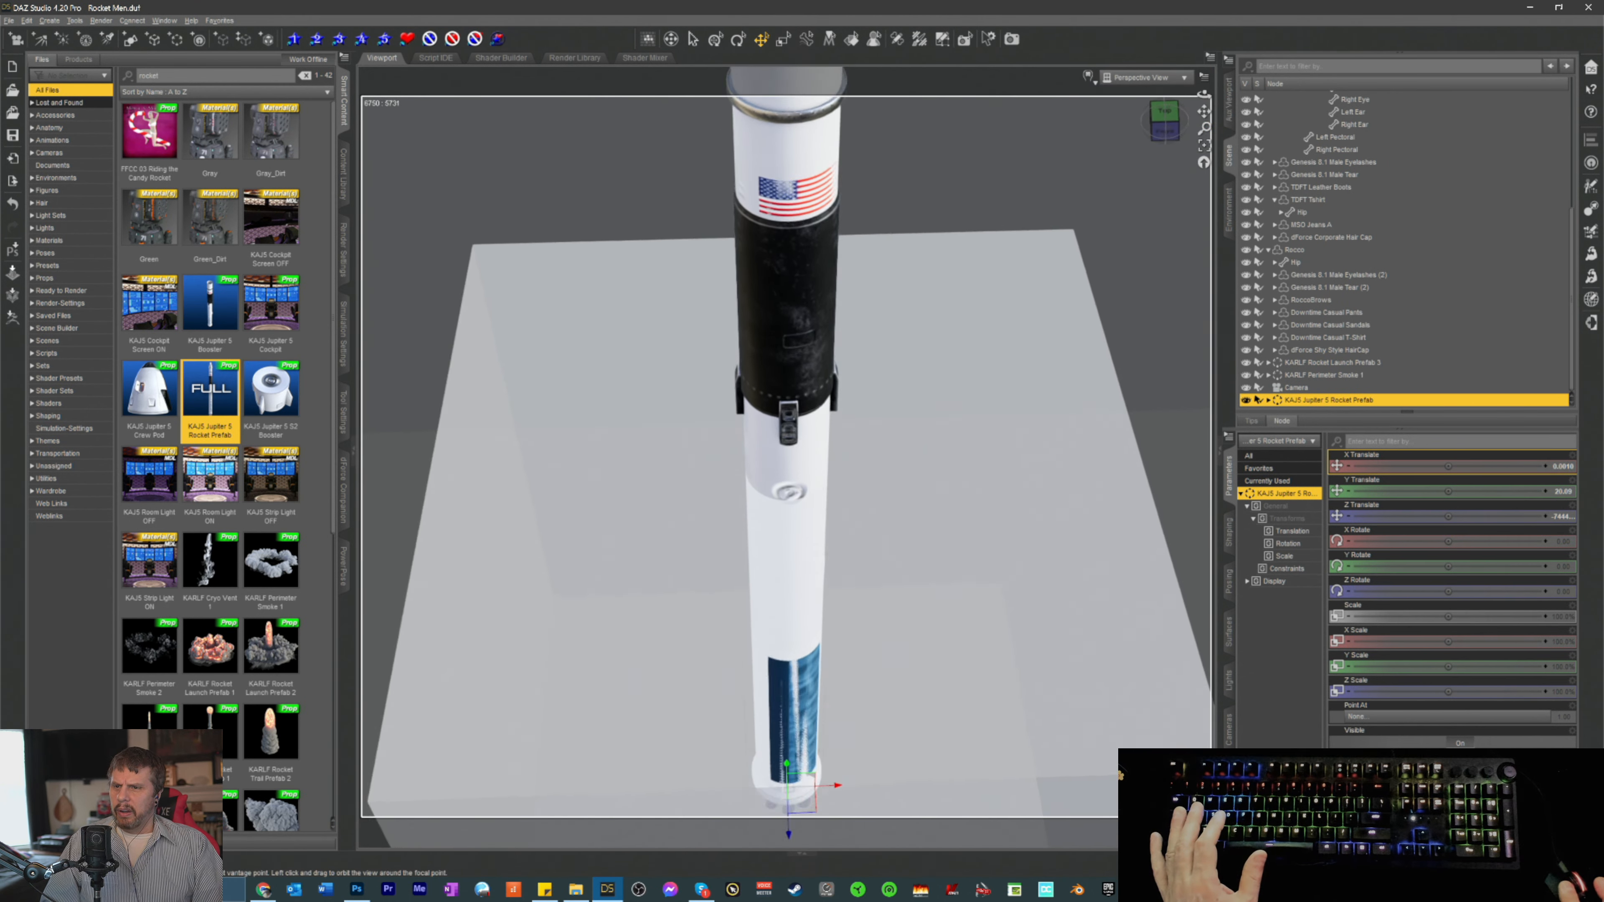
pyautogui.click(1178, 112)
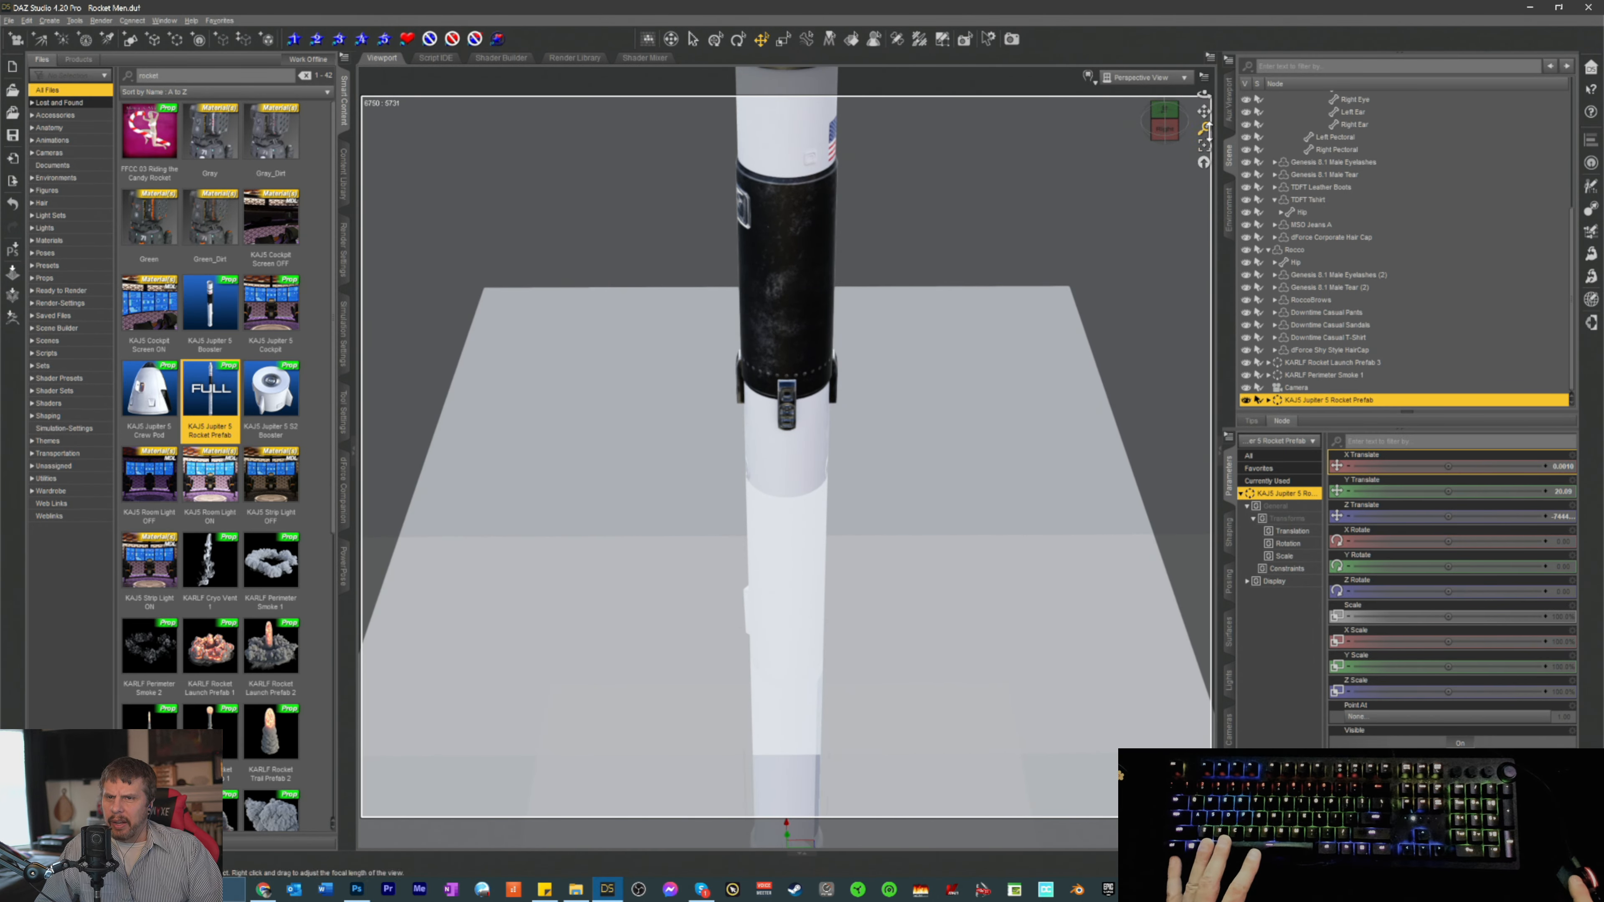
# - Frame the full rocket from the front and raise it along Y until its engines sit above the exhaust plume
pyautogui.moveTo(1204, 112); pyautogui.dragTo(1199, 115)
pyautogui.click(1167, 134)
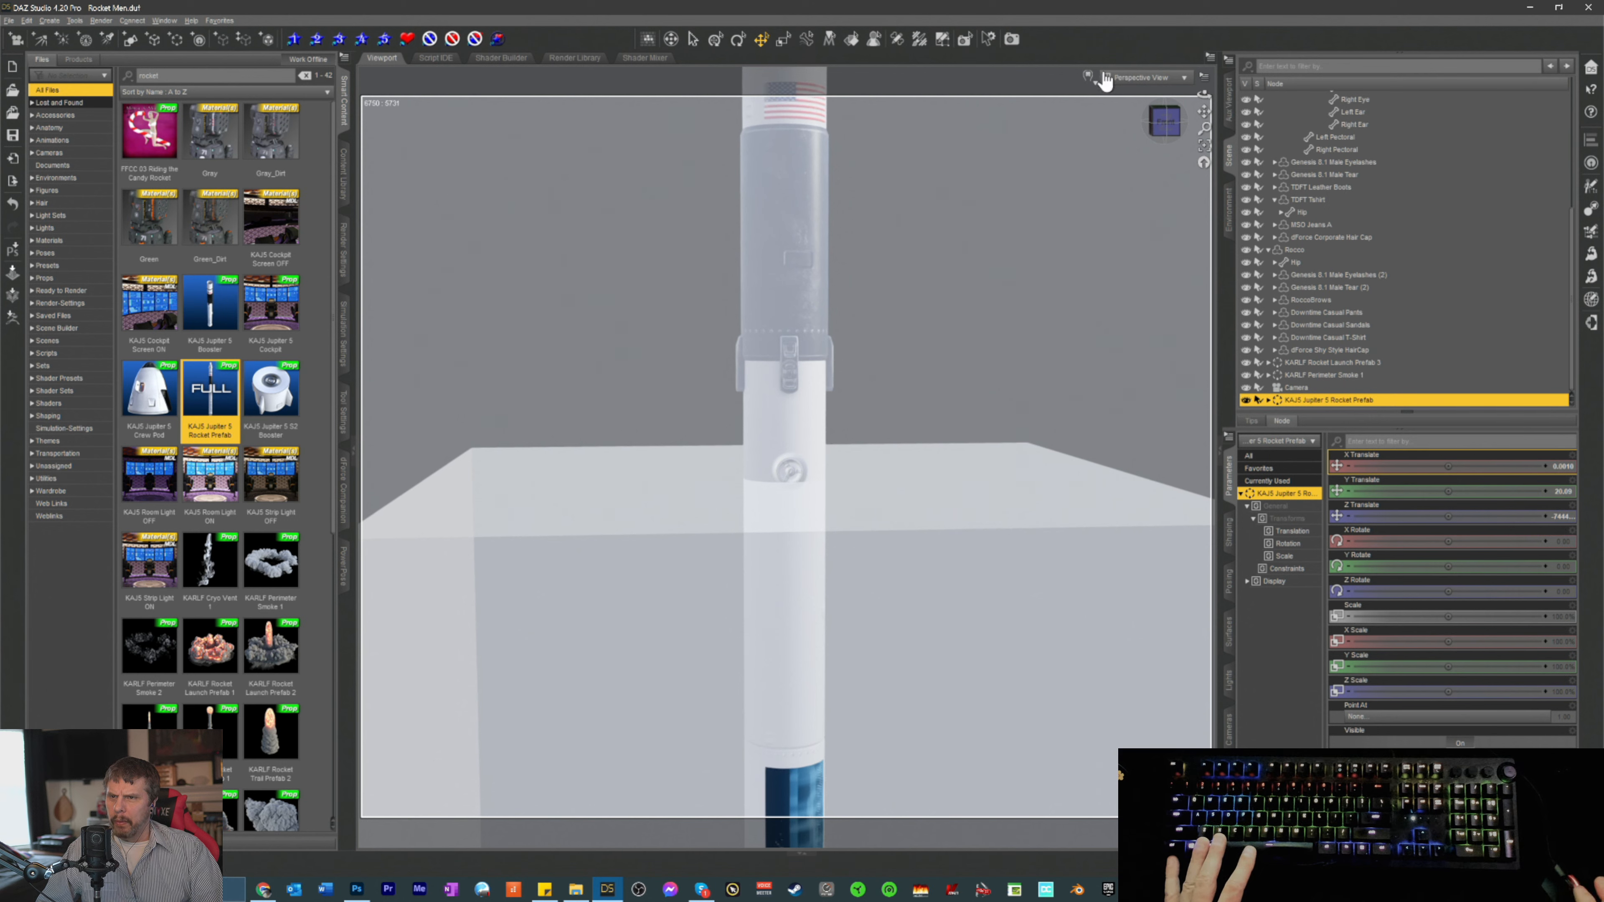
pyautogui.moveTo(1204, 128); pyautogui.dragTo(1204, 165)
pyautogui.moveTo(1204, 128); pyautogui.dragTo(1165, 122)
pyautogui.click(1165, 126)
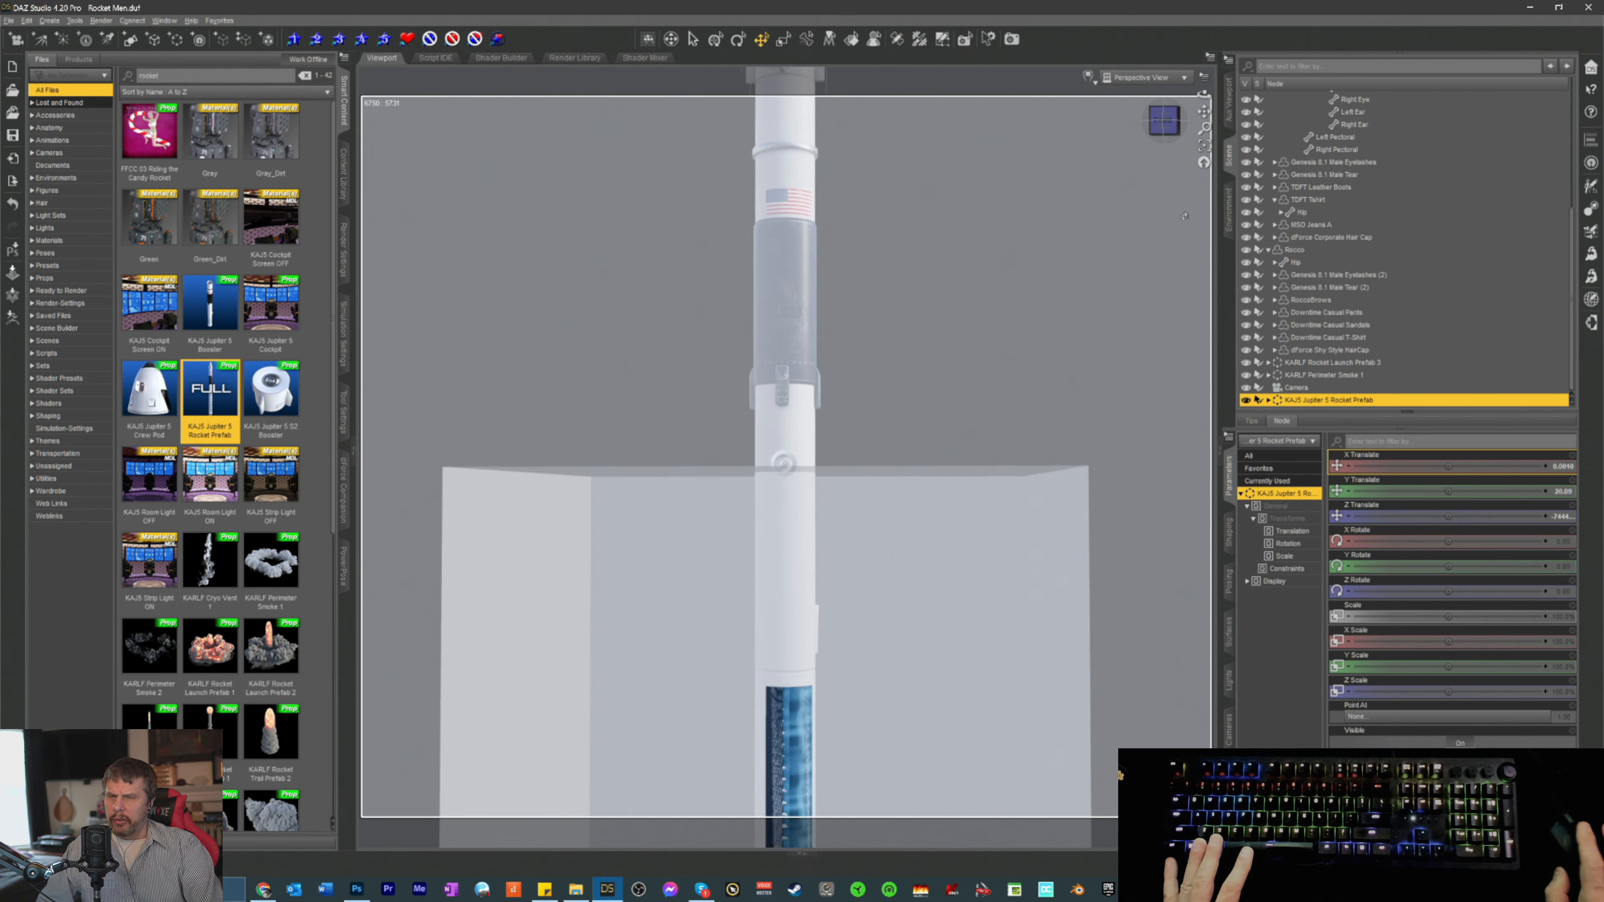
pyautogui.moveTo(1204, 127); pyautogui.dragTo(1142, 149, button='right')
pyautogui.moveTo(1204, 128); pyautogui.dragTo(1205, 200)
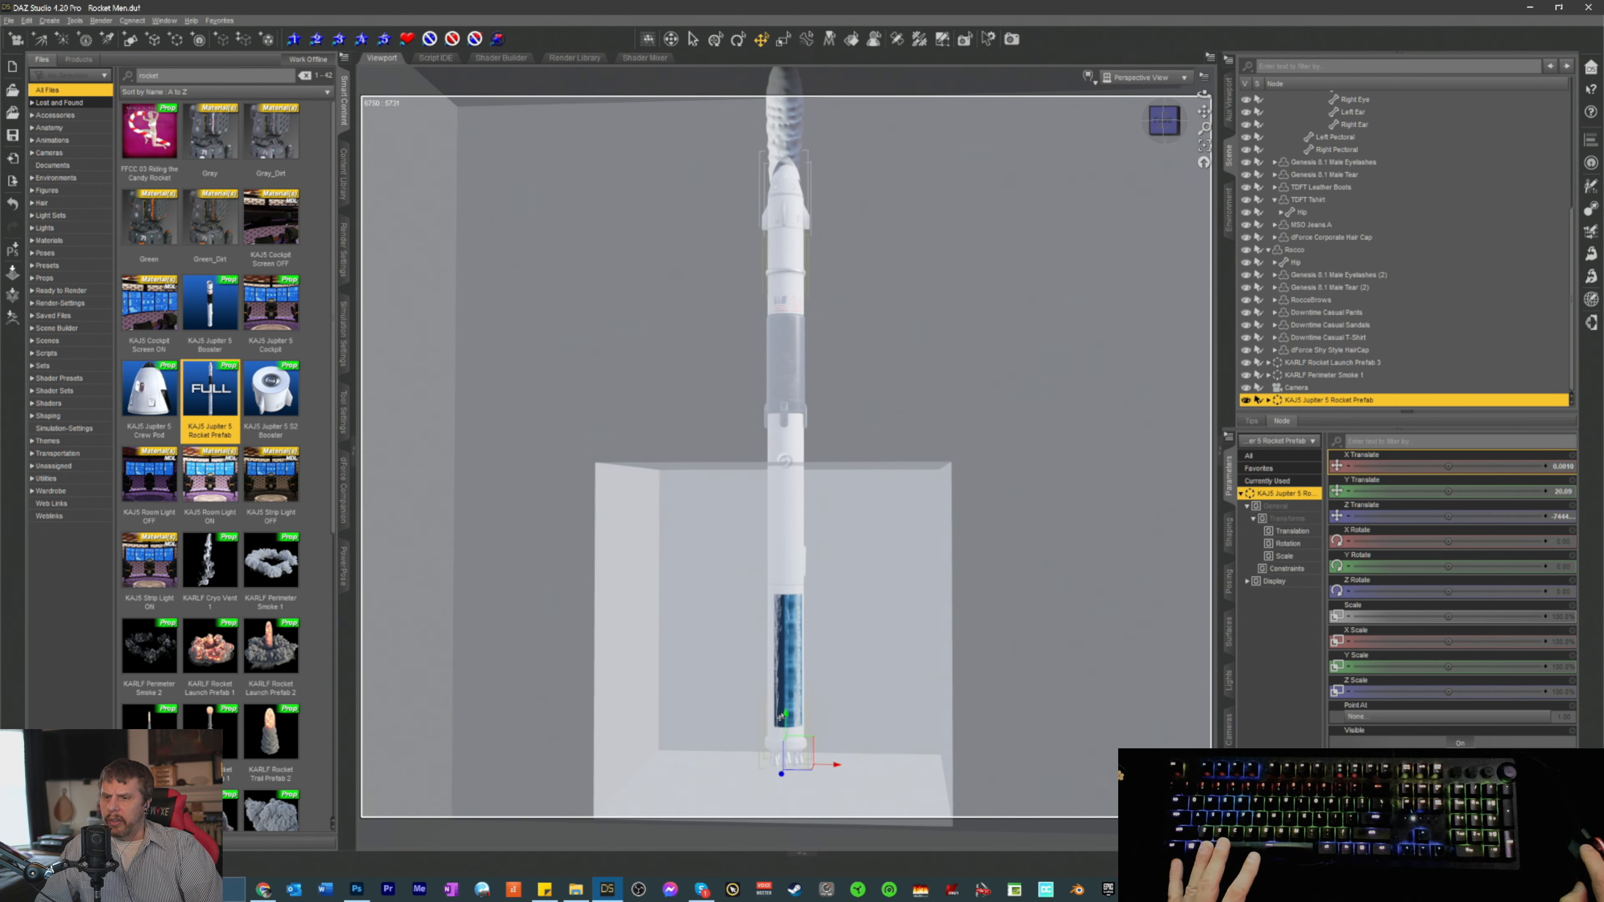
pyautogui.moveTo(783, 713); pyautogui.dragTo(839, 18)
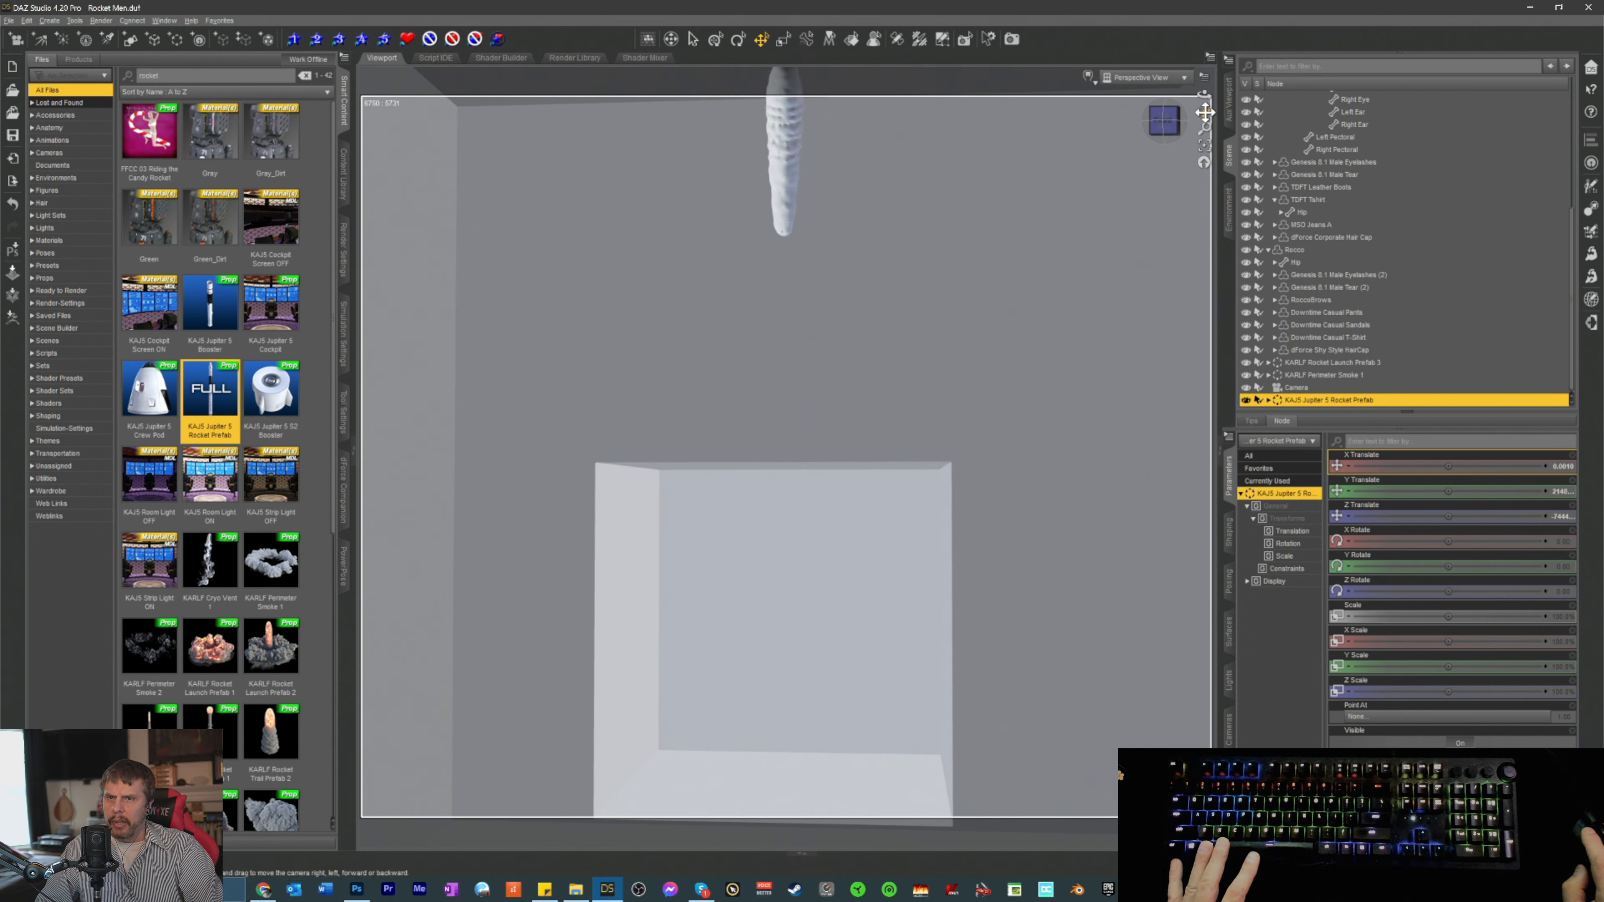
# - From the side, lower the rocket slightly onto the plume and fine-tune its Z position to centre it over the exhaust
pyautogui.moveTo(1204, 111); pyautogui.dragTo(1199, 201)
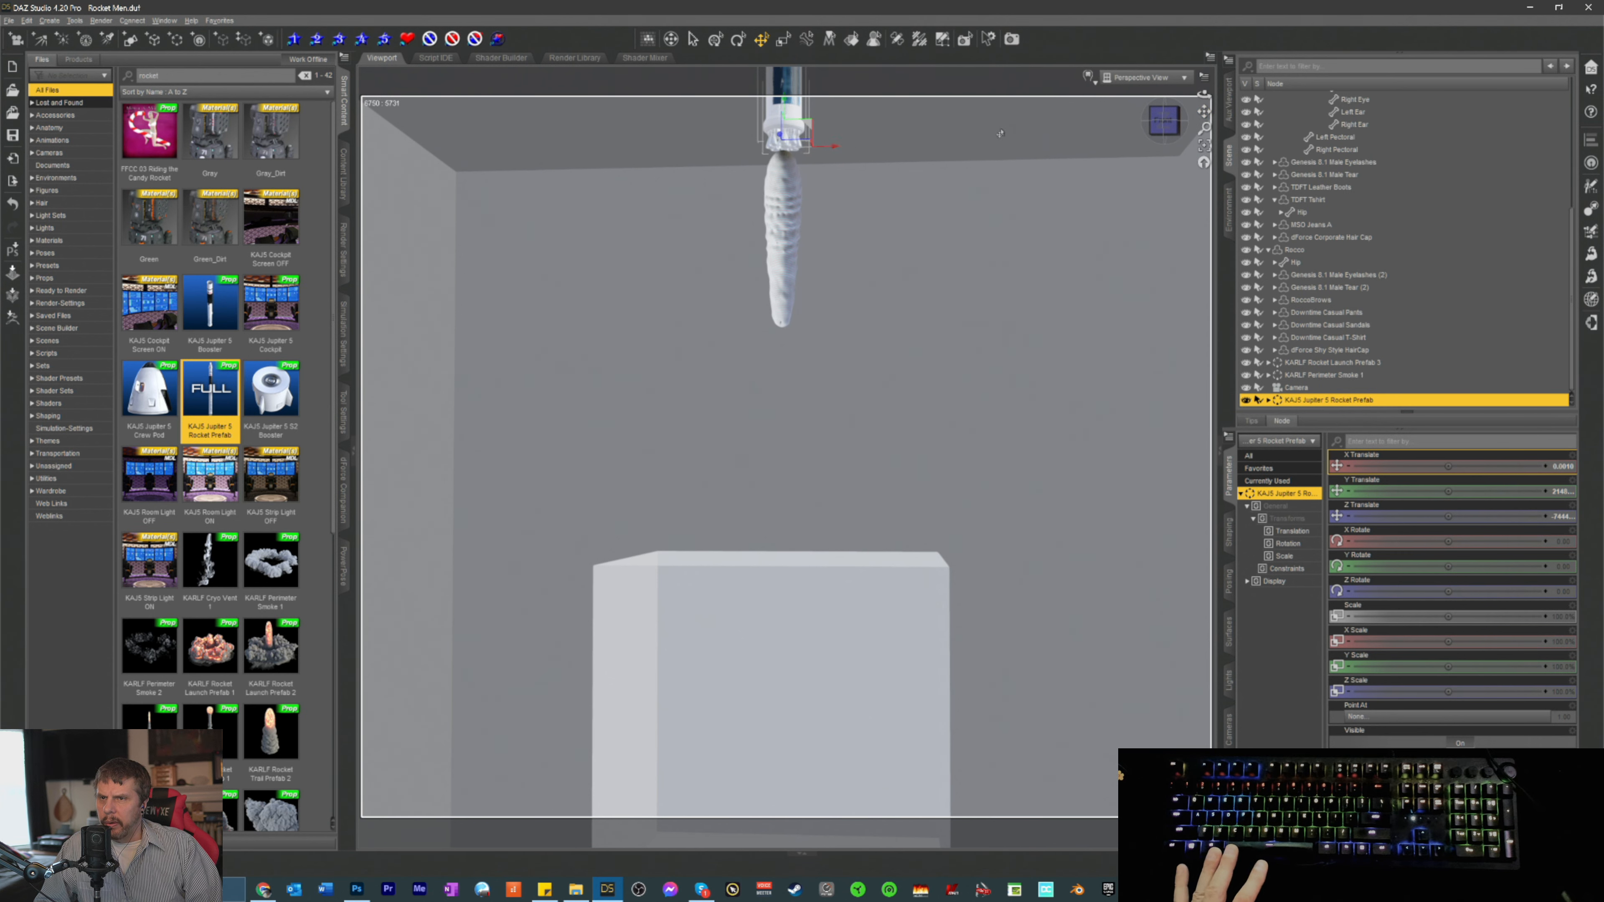
pyautogui.moveTo(1201, 116); pyautogui.dragTo(1178, 116)
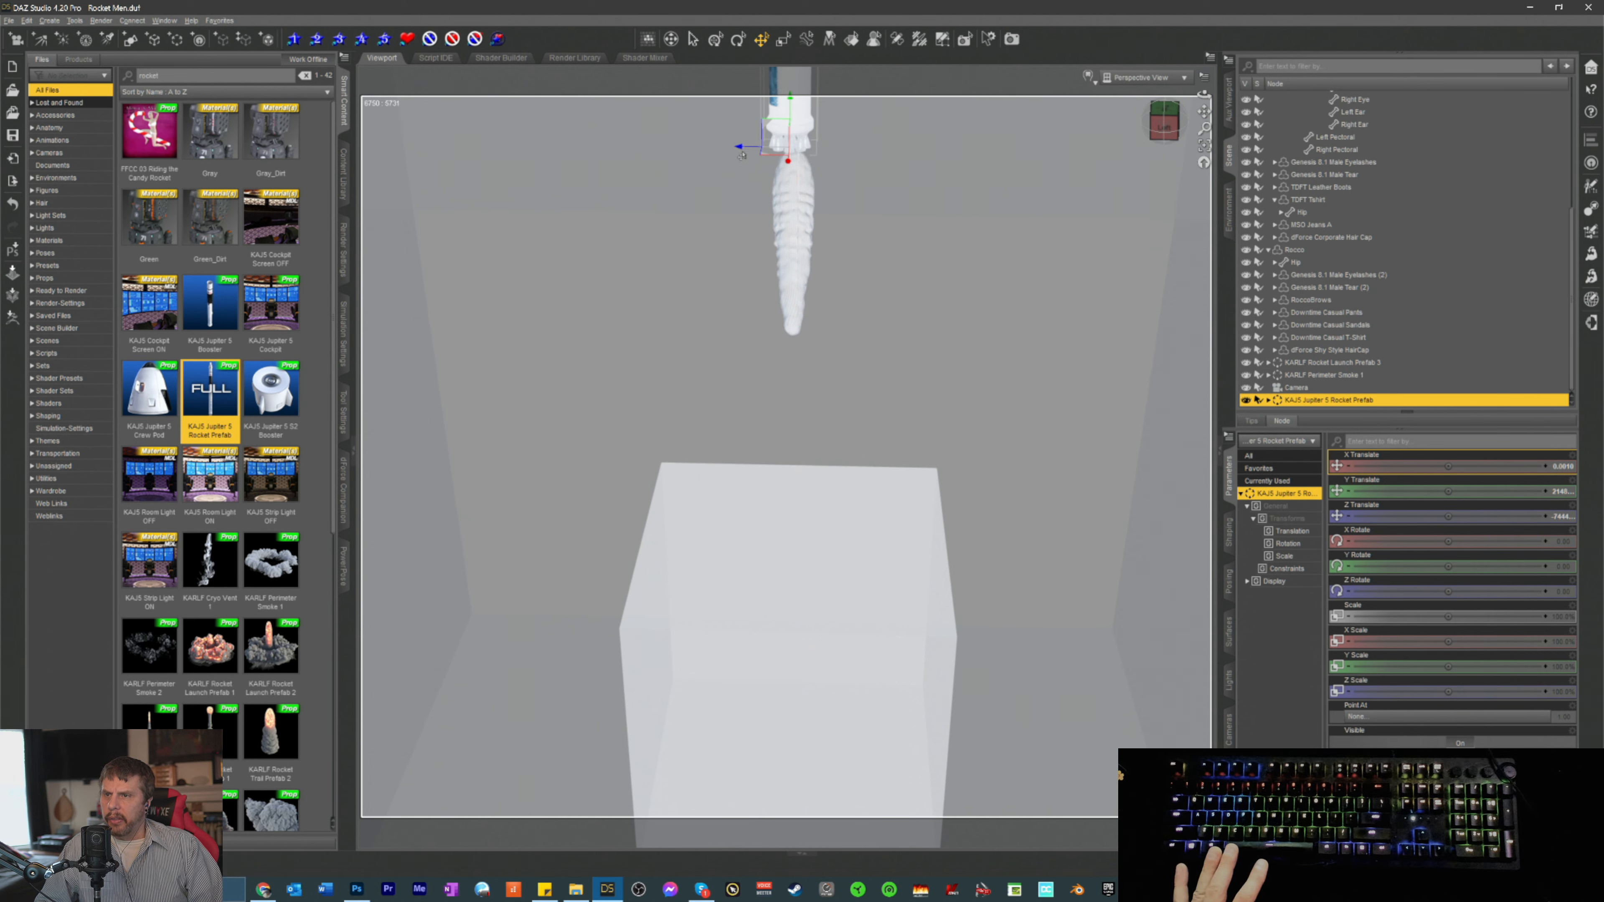
pyautogui.moveTo(740, 151); pyautogui.dragTo(744, 154)
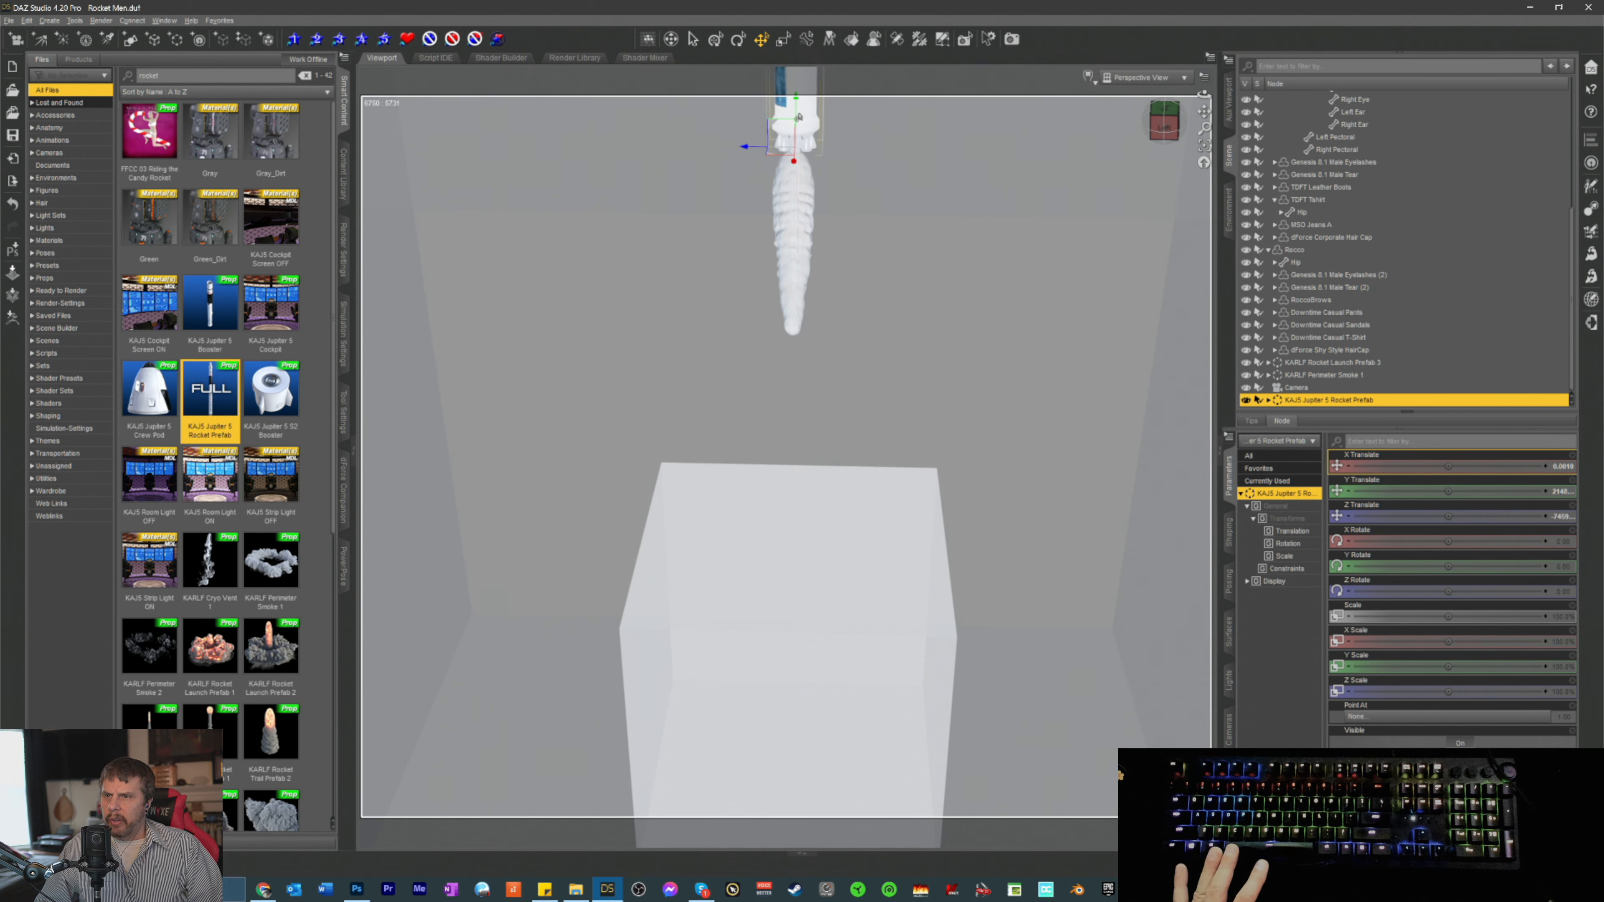
pyautogui.moveTo(795, 108); pyautogui.dragTo(796, 119)
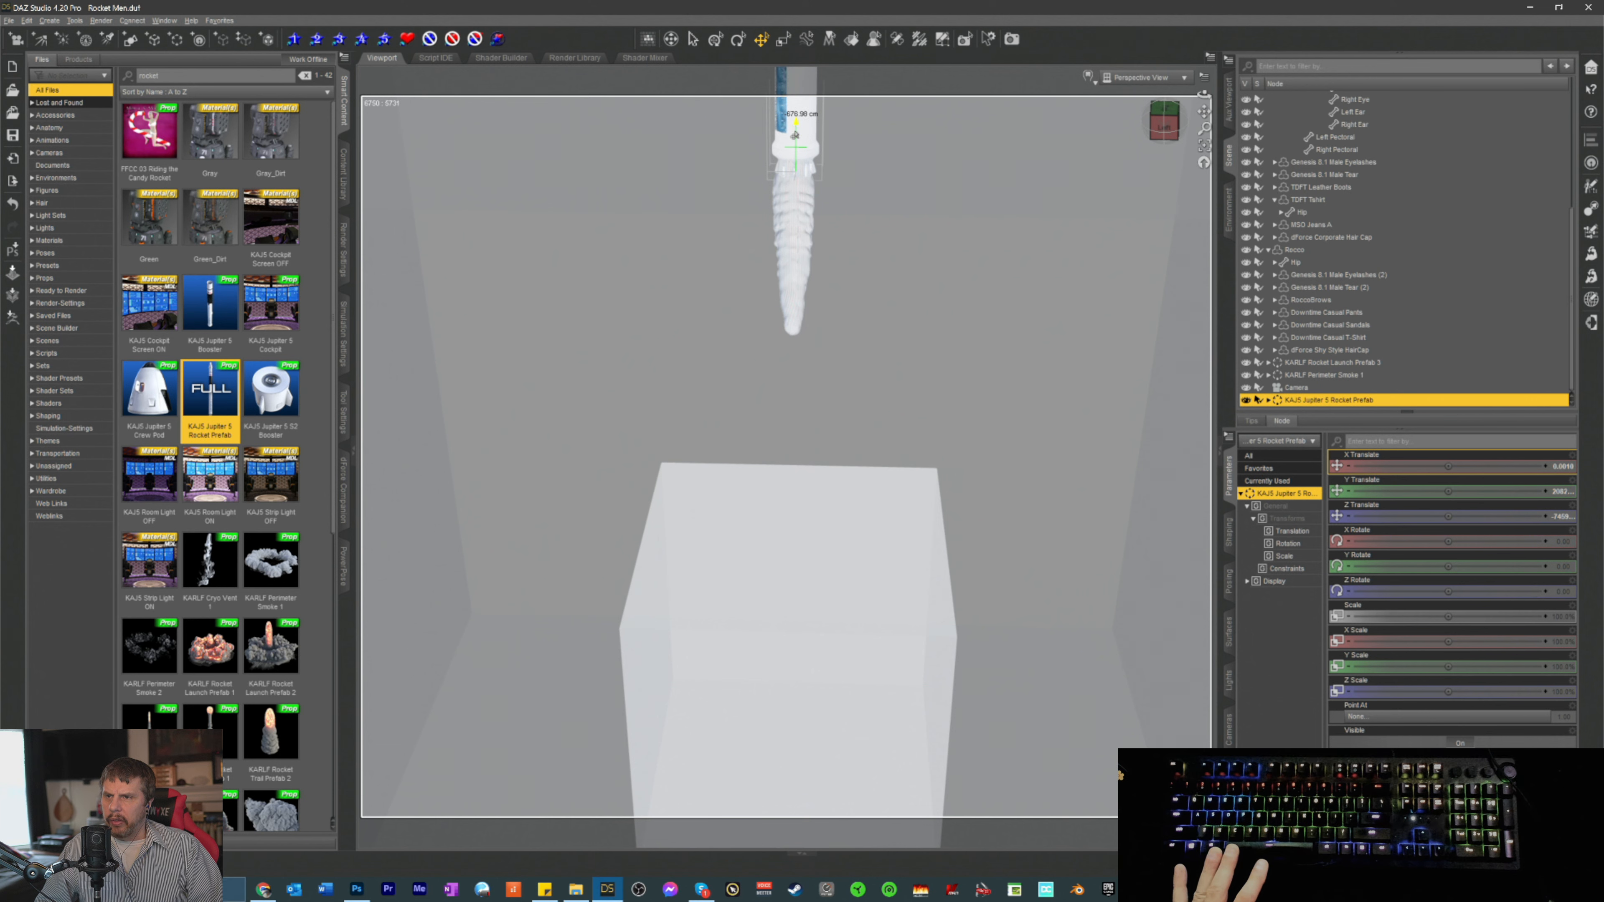
pyautogui.moveTo(795, 134); pyautogui.dragTo(795, 136)
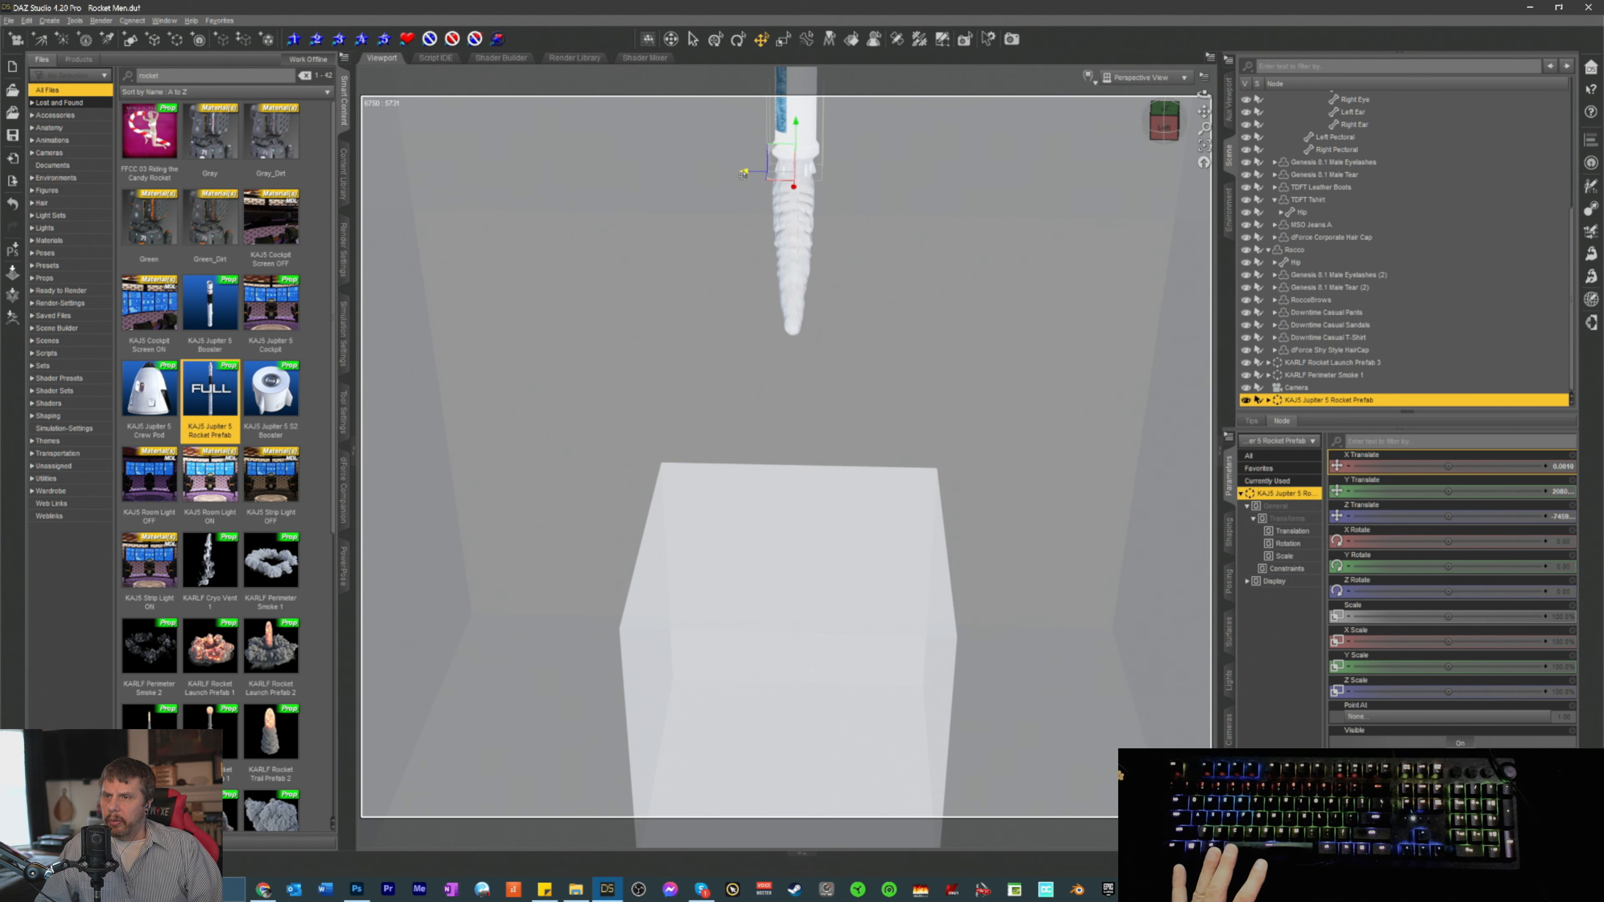
pyautogui.moveTo(742, 173); pyautogui.dragTo(740, 174)
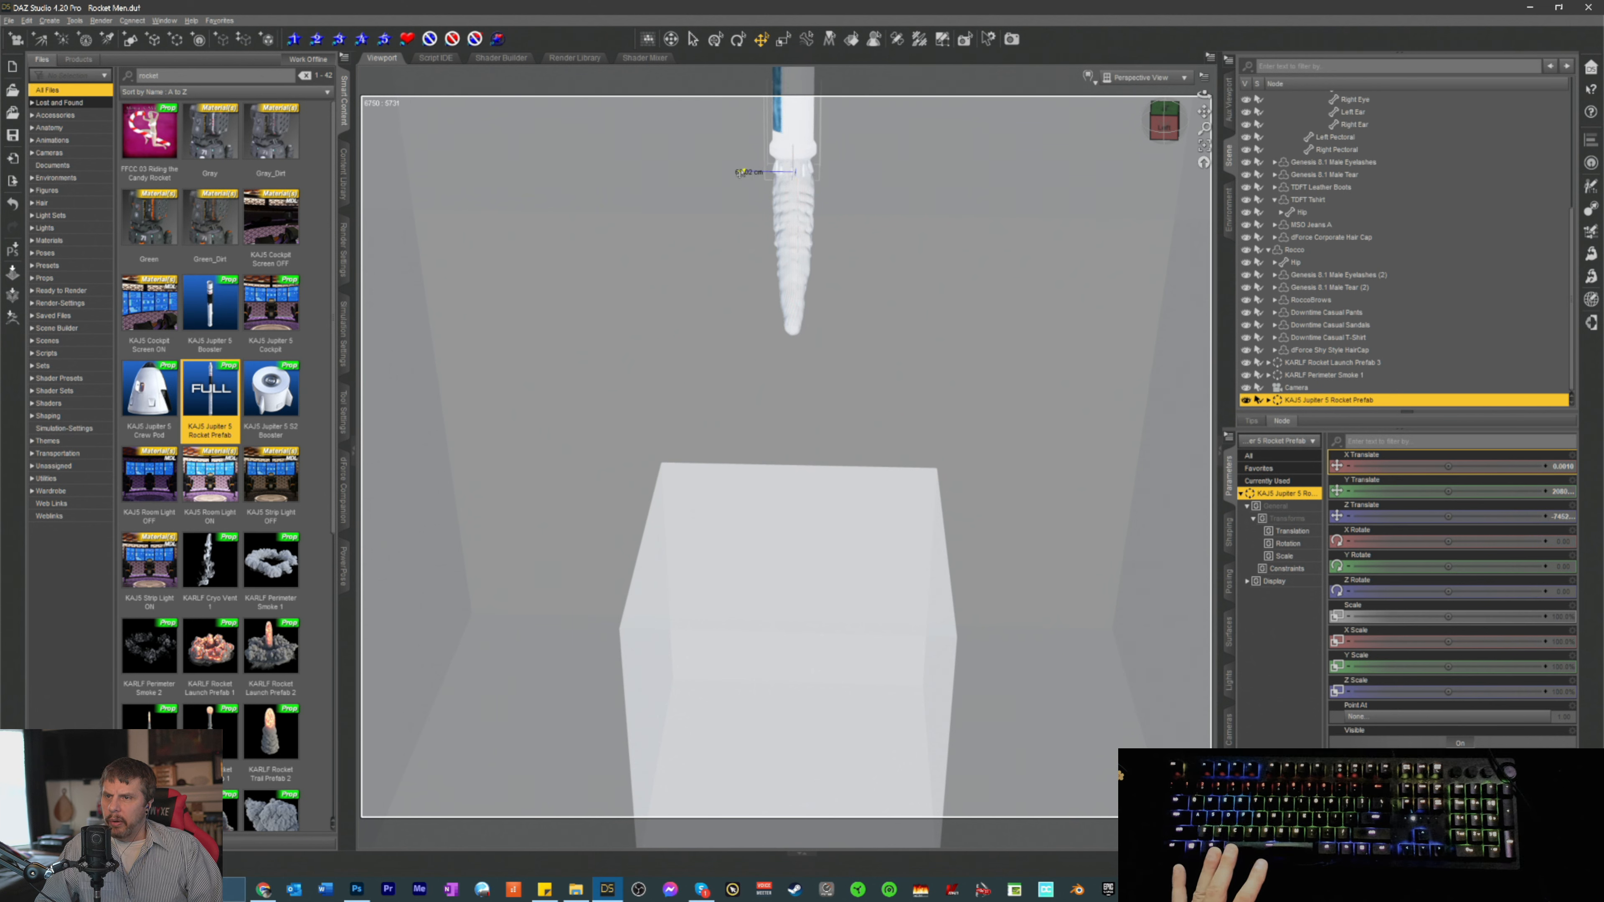
# - Raise the rocket slightly back to the plume's upper end and nudge it along X to centre it over the exhaust
pyautogui.moveTo(1164, 131); pyautogui.dragTo(1088, 135)
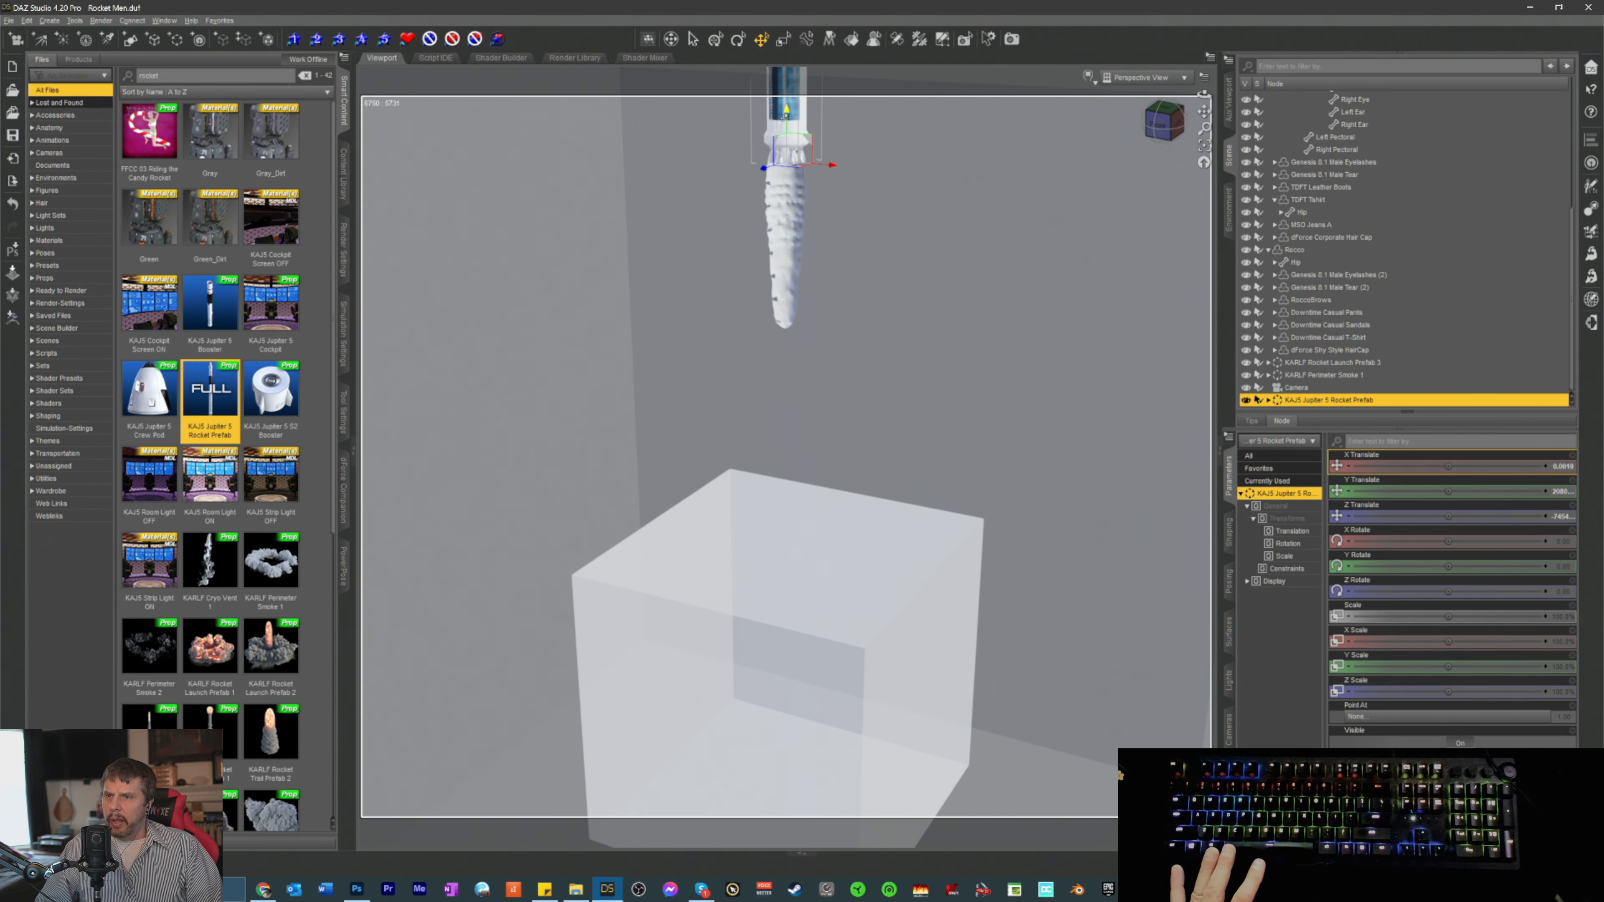
pyautogui.moveTo(786, 116); pyautogui.dragTo(786, 82)
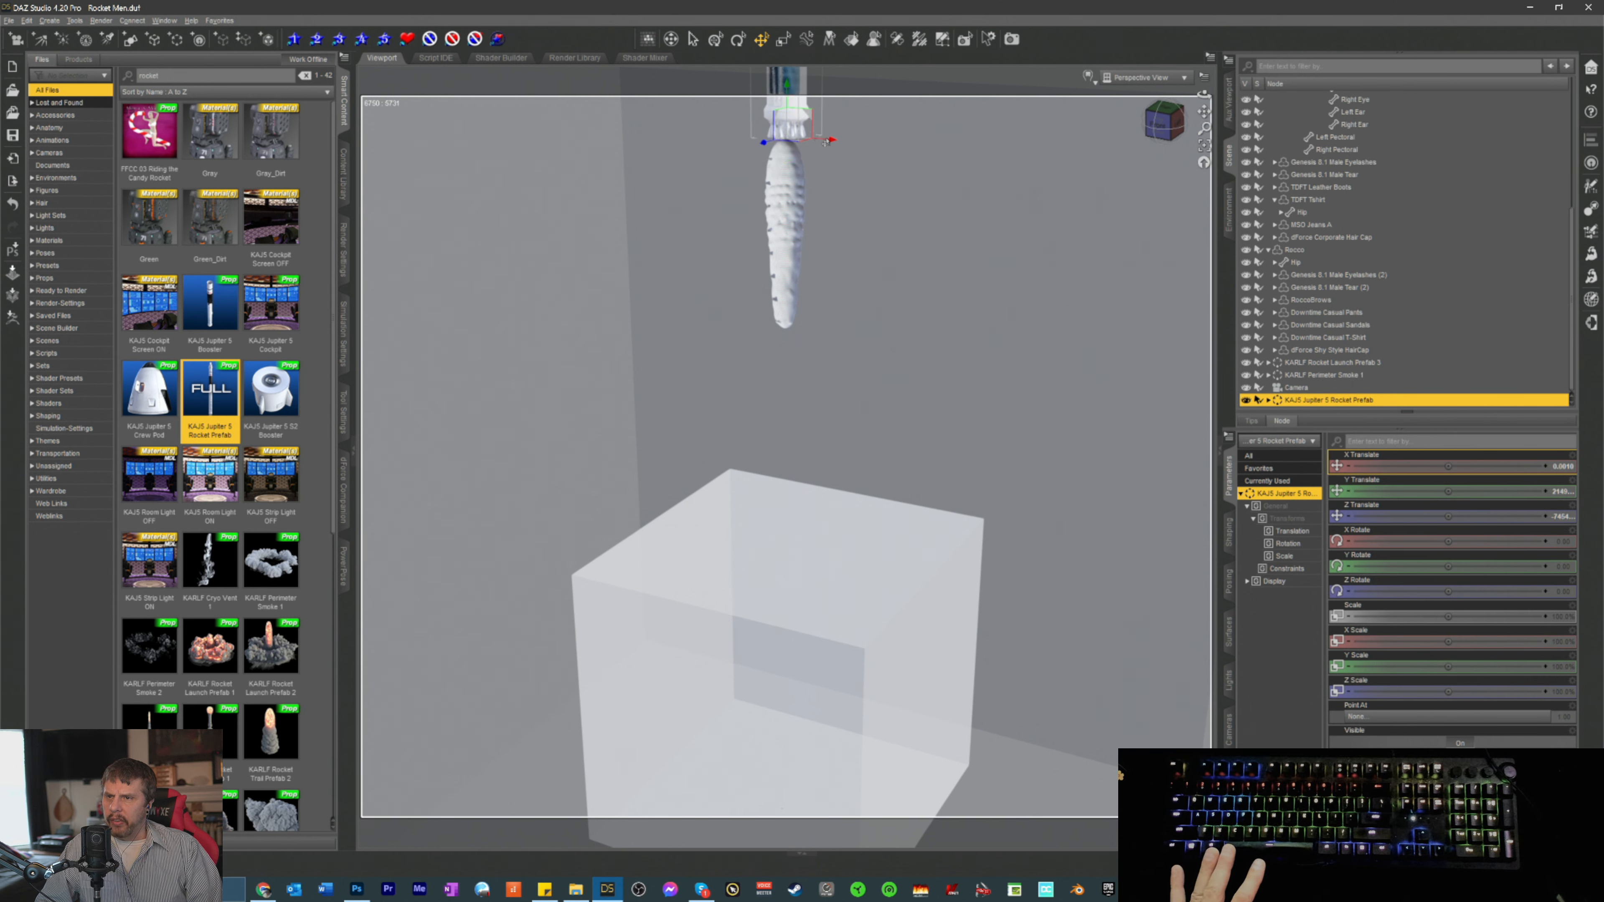
pyautogui.moveTo(829, 143); pyautogui.dragTo(826, 142)
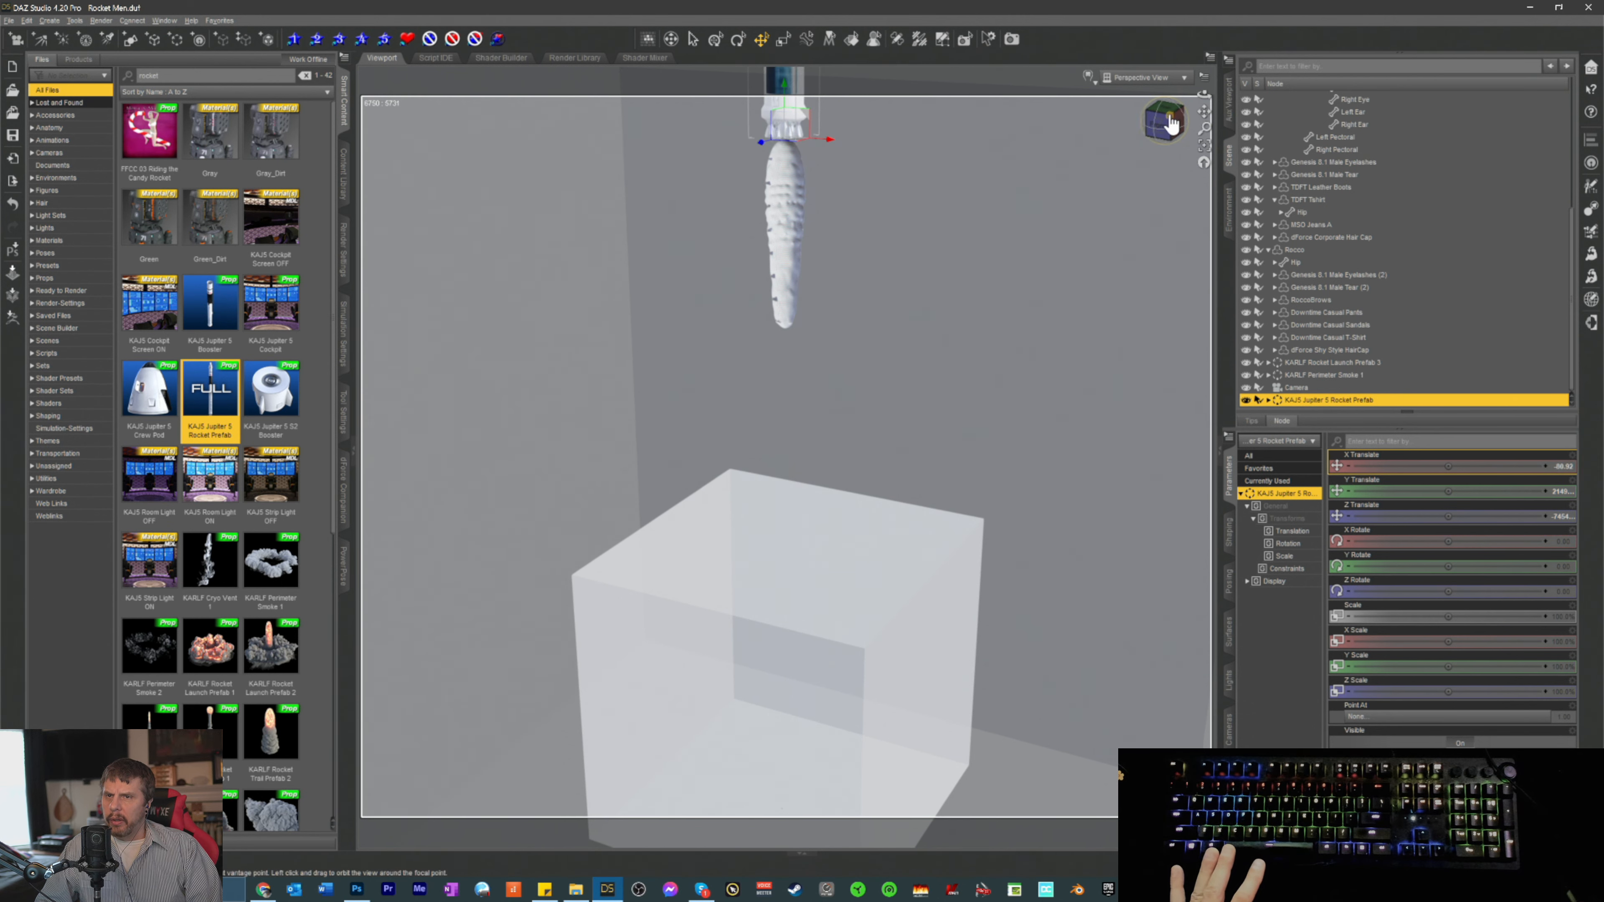
pyautogui.moveTo(1157, 135)
pyautogui.mouseDown()
pyautogui.moveTo(1180, 131)
pyautogui.moveTo(1152, 127)
pyautogui.mouseUp()
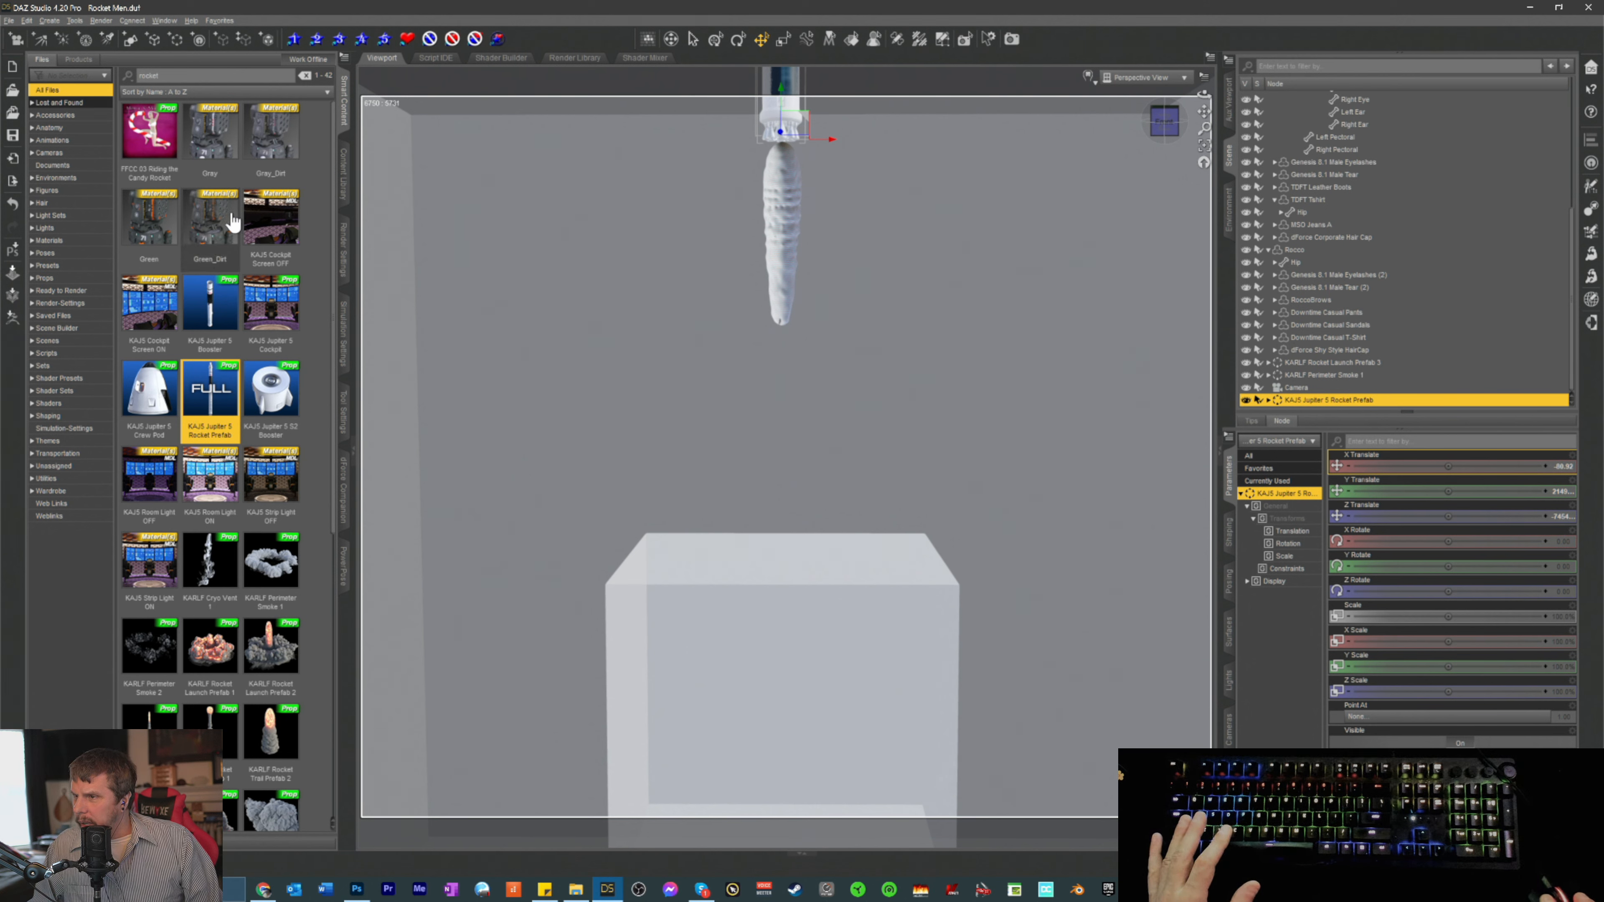
# - Switch the viewport back to the scene Camera and move the view slightly away from the two men
pyautogui.scroll(-5, 209, 689)
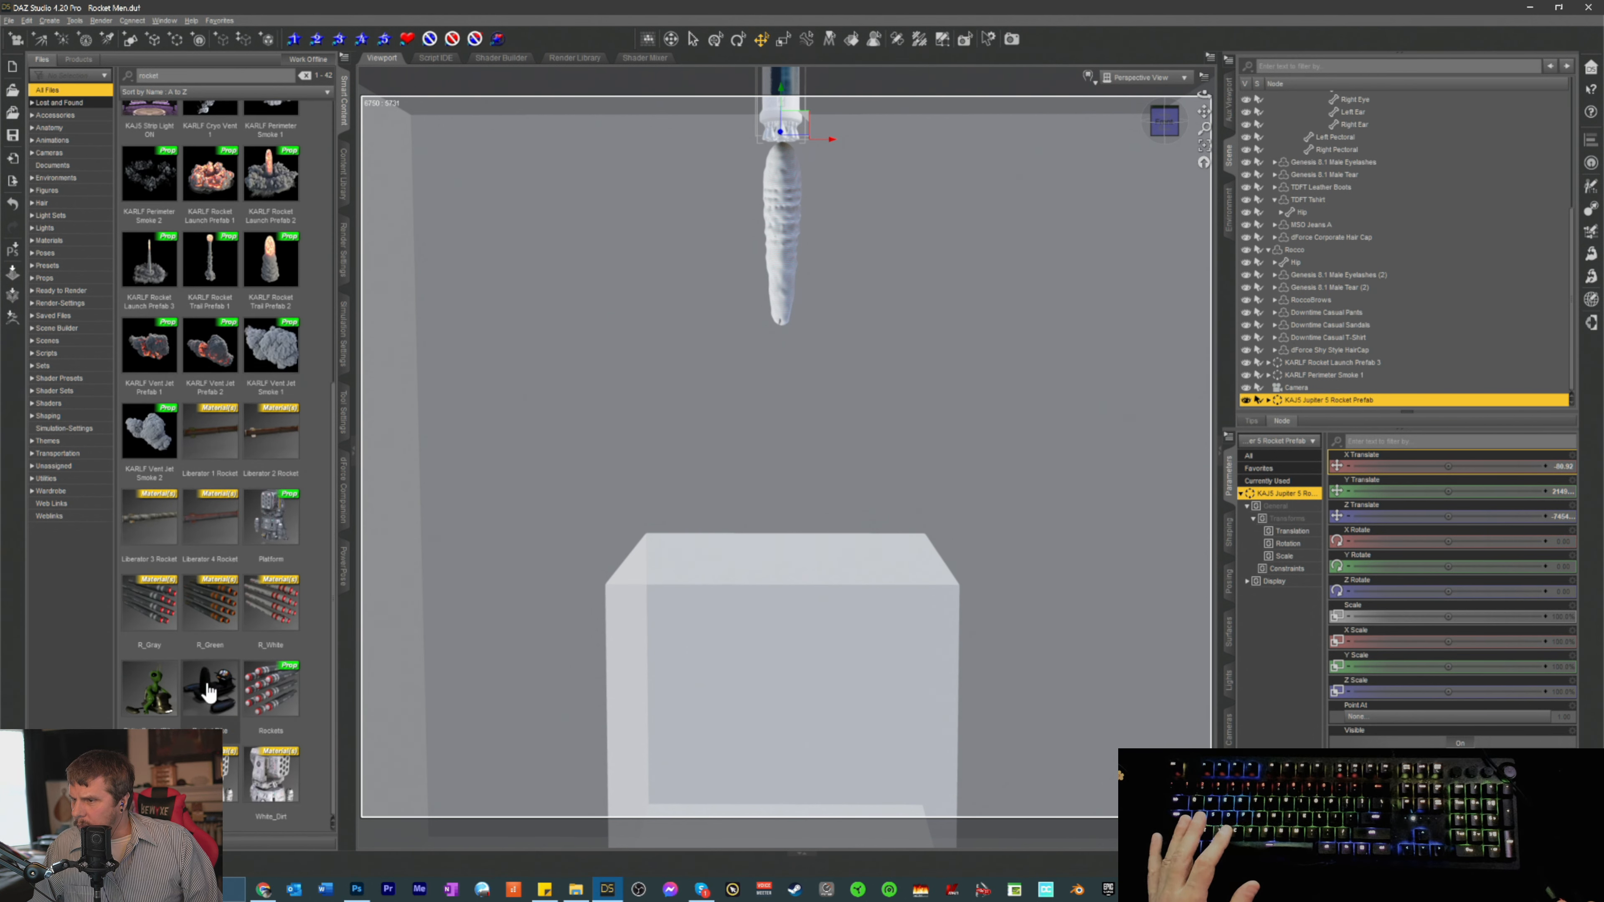
pyautogui.scroll(3, 218, 568)
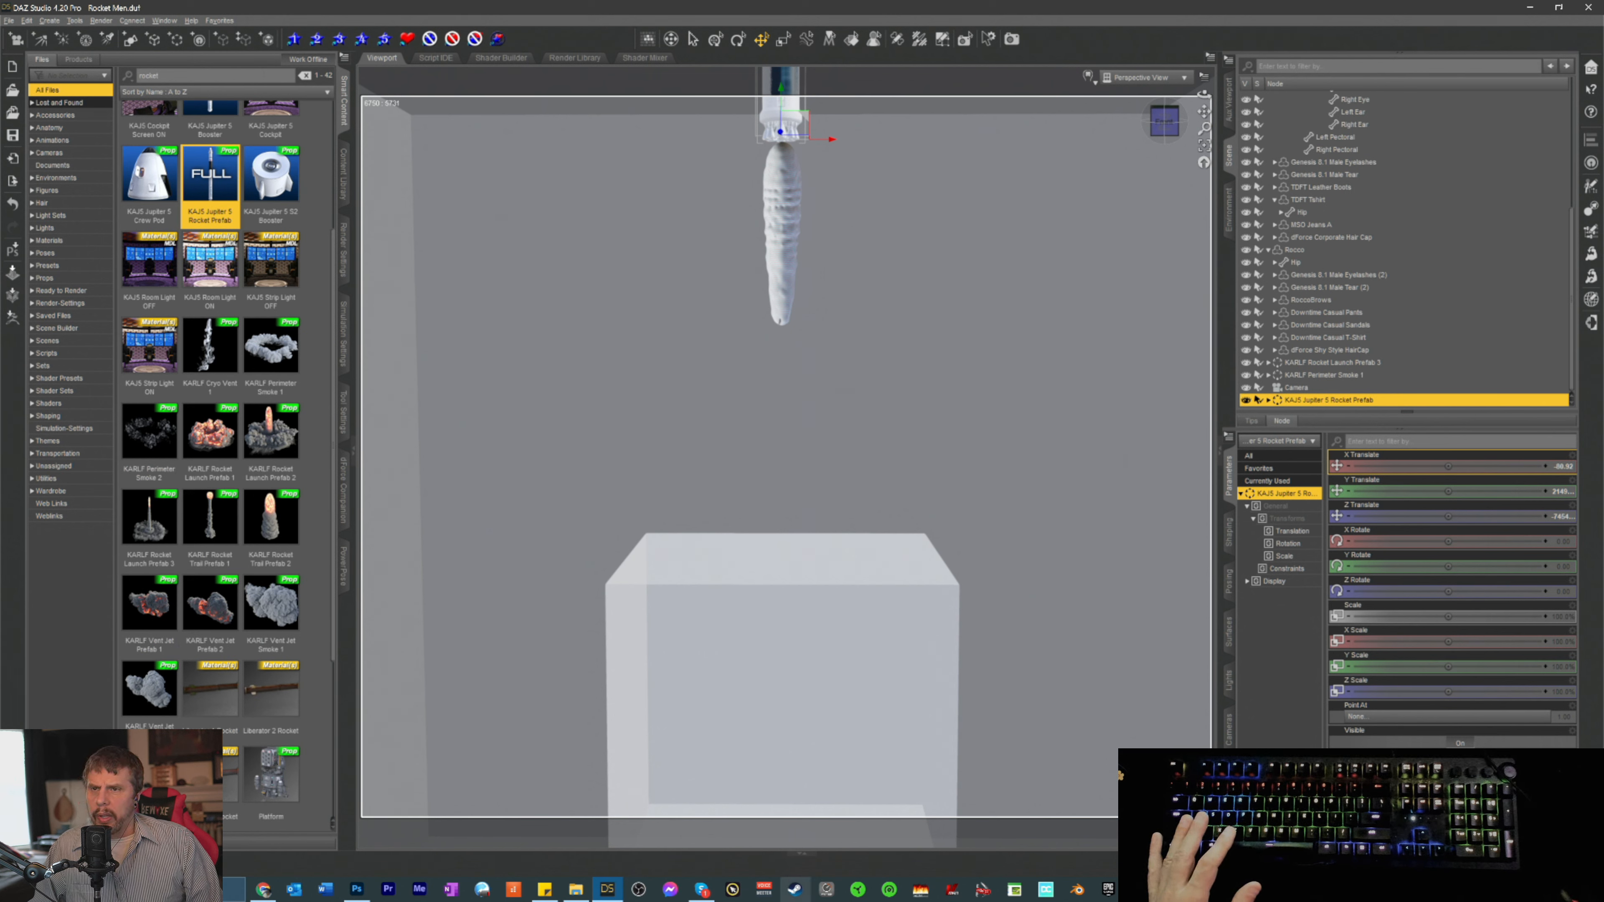
pyautogui.click(1127, 79)
pyautogui.click(1111, 180)
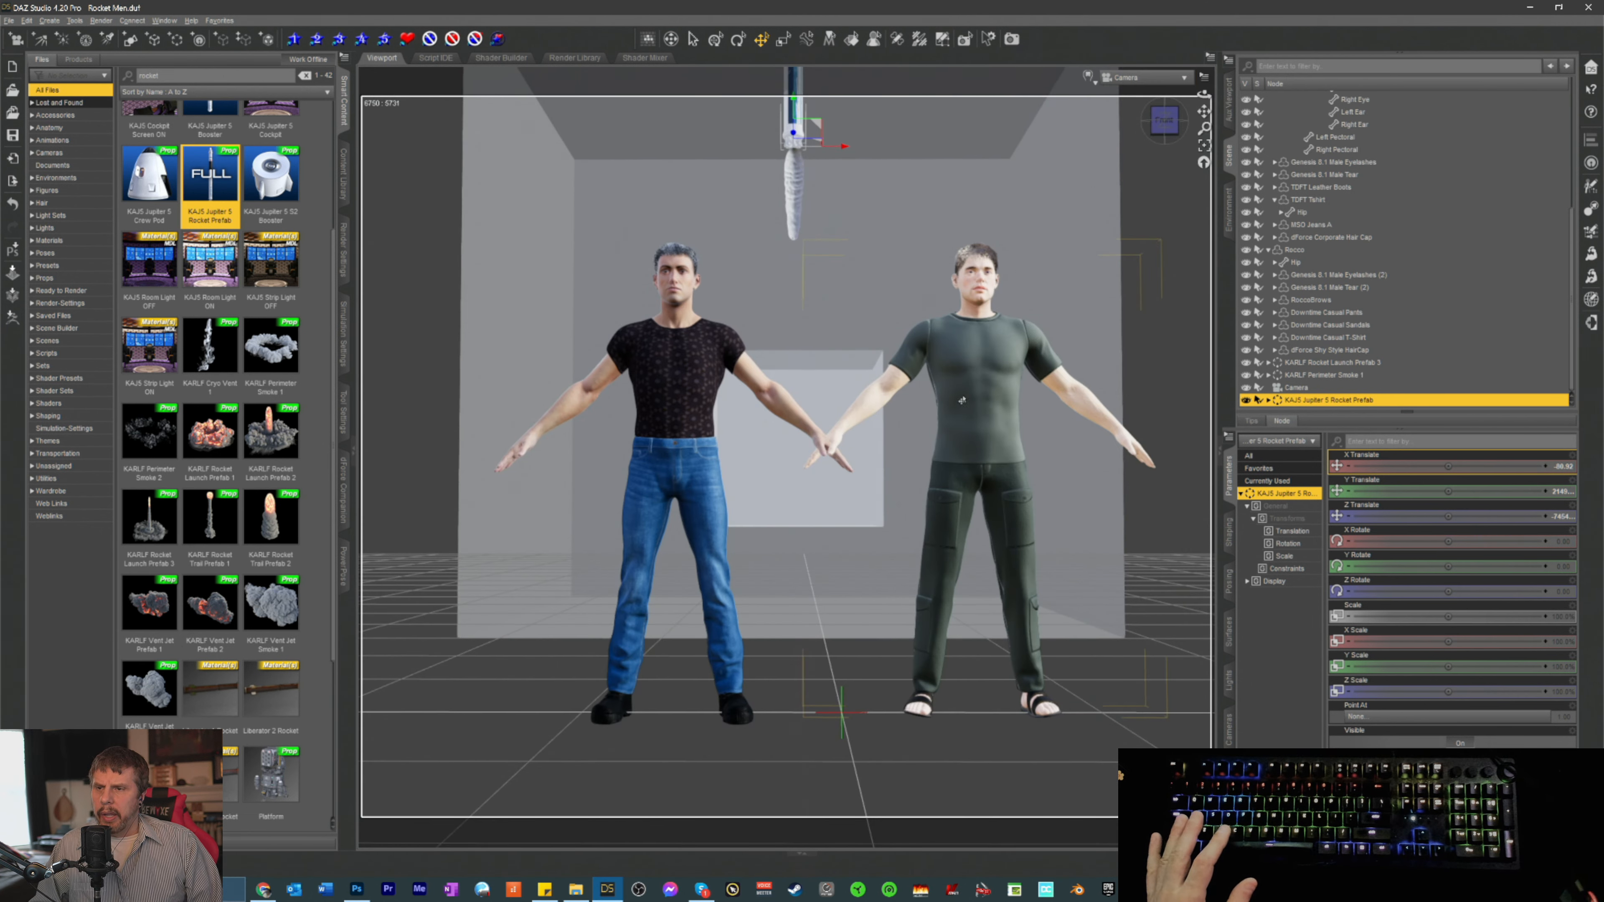
pyautogui.scroll(-1, 966, 357)
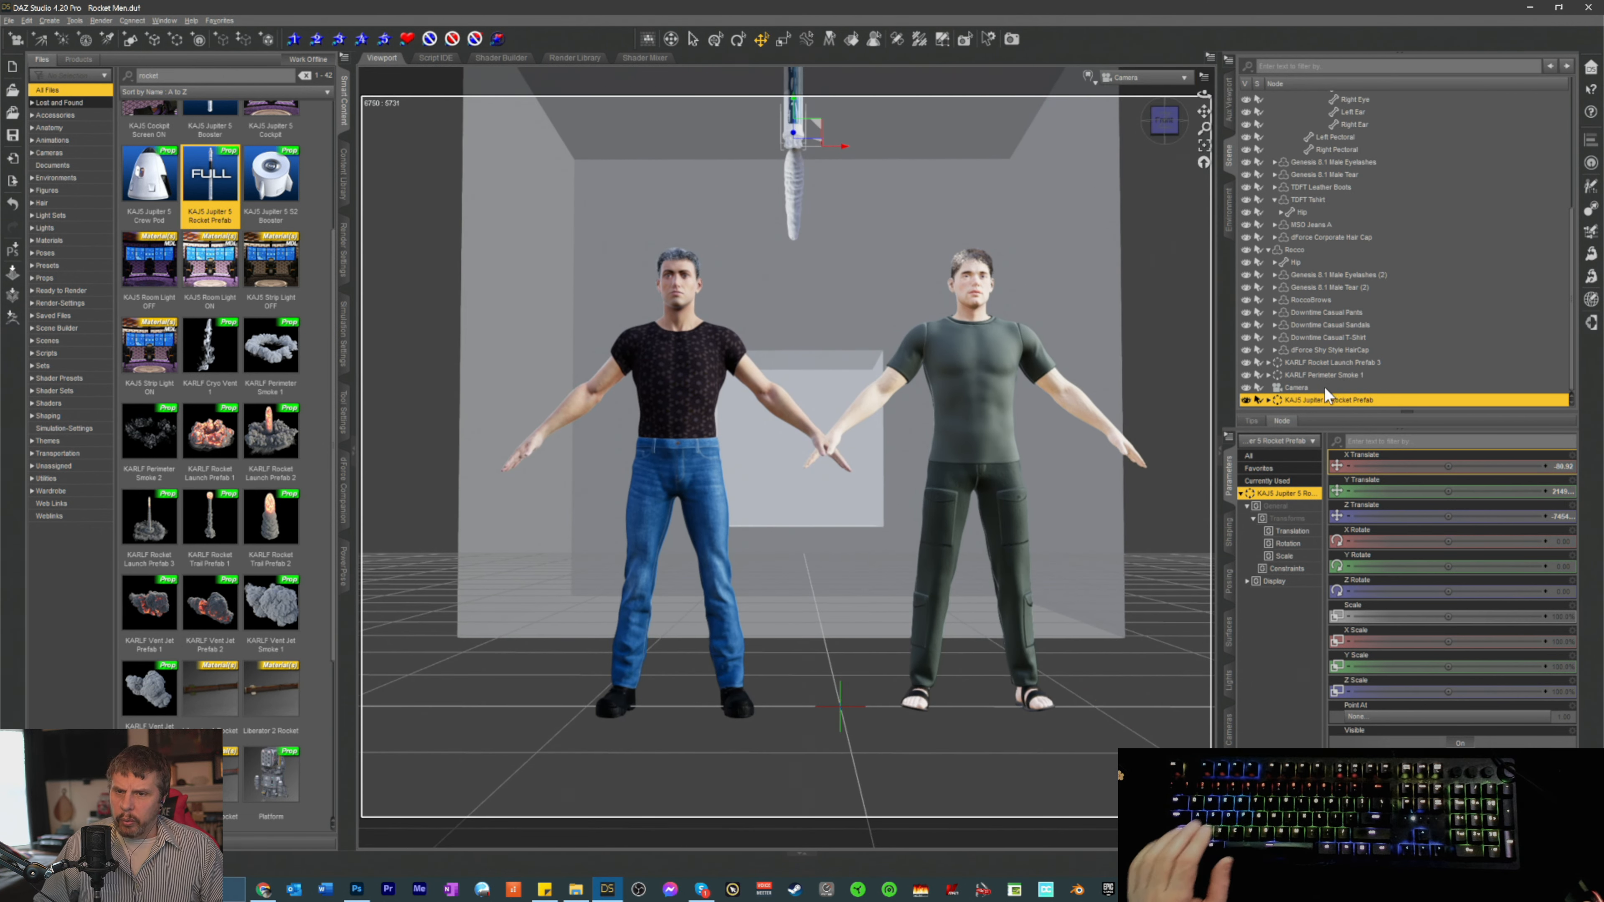
# - Group the Jupiter 5 rocket, Perimeter Smoke 1 and Rocket Launch Prefab 3 under a new group labelled Rocket
pyautogui.keyDown('ctrl'); pyautogui.click(1318, 375); pyautogui.keyUp('ctrl')
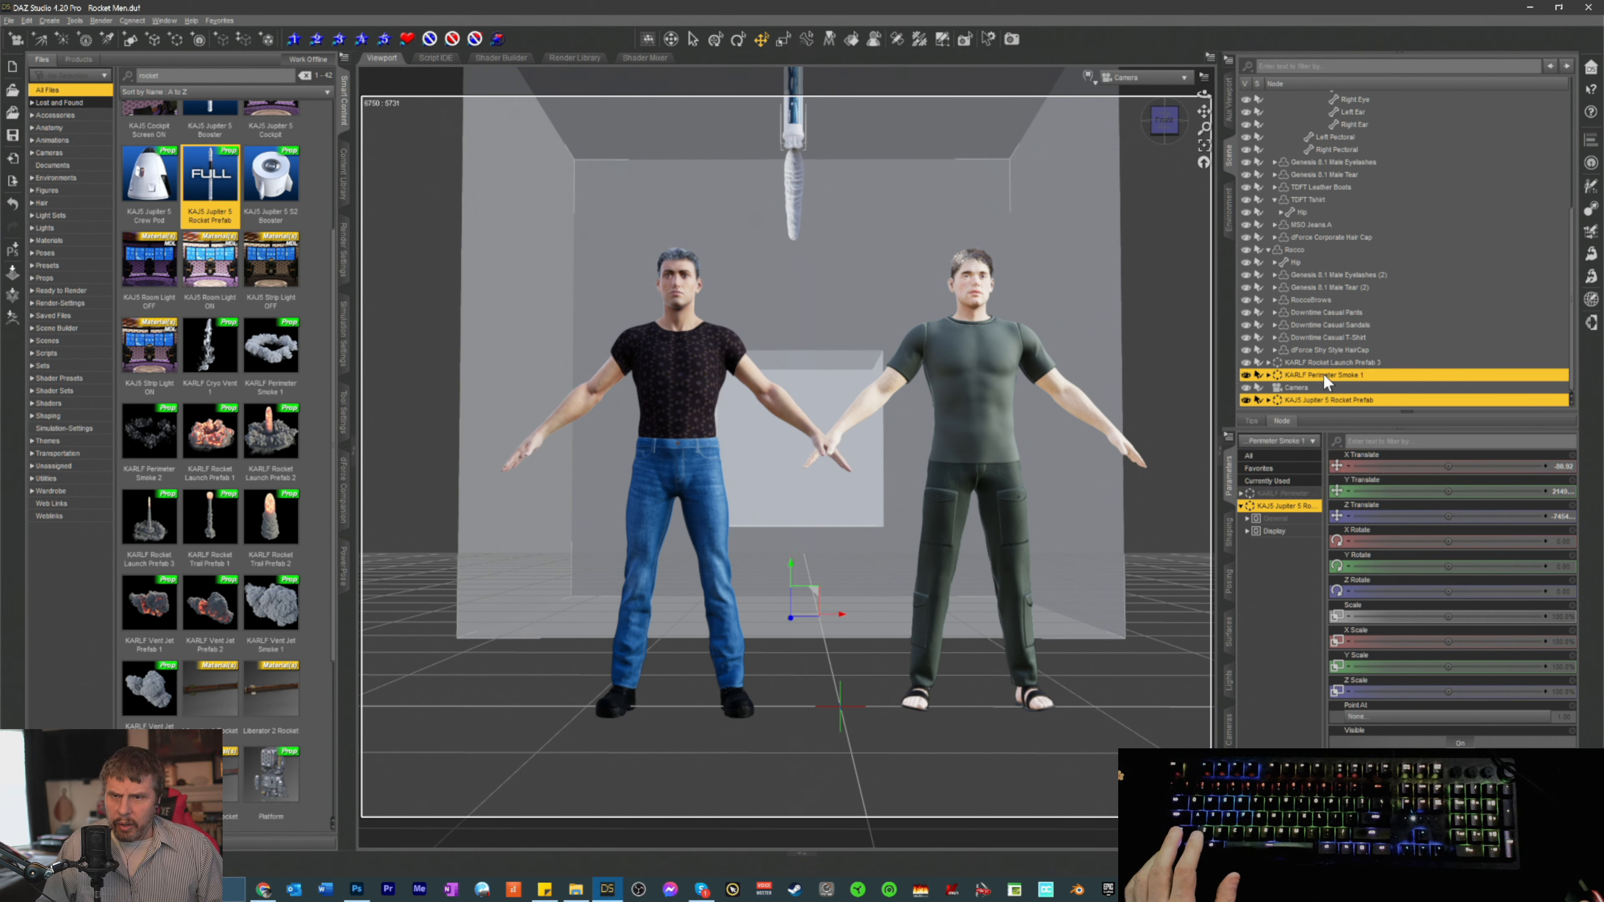
pyautogui.keyDown('ctrl'); pyautogui.click(1330, 358); pyautogui.keyUp('ctrl')
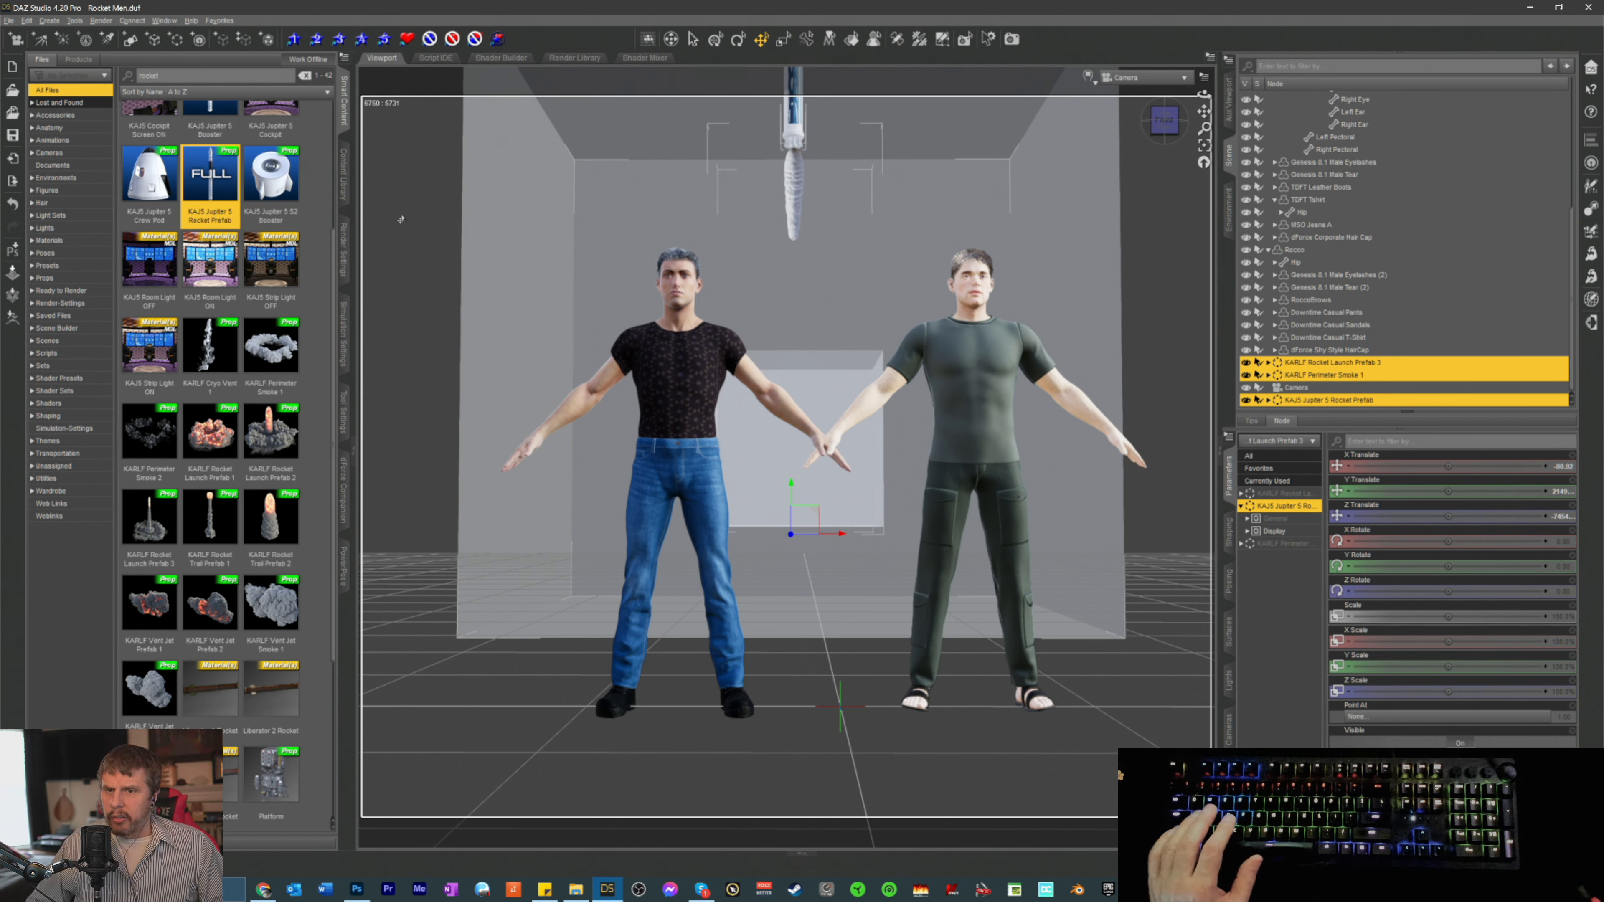
pyautogui.click(50, 20)
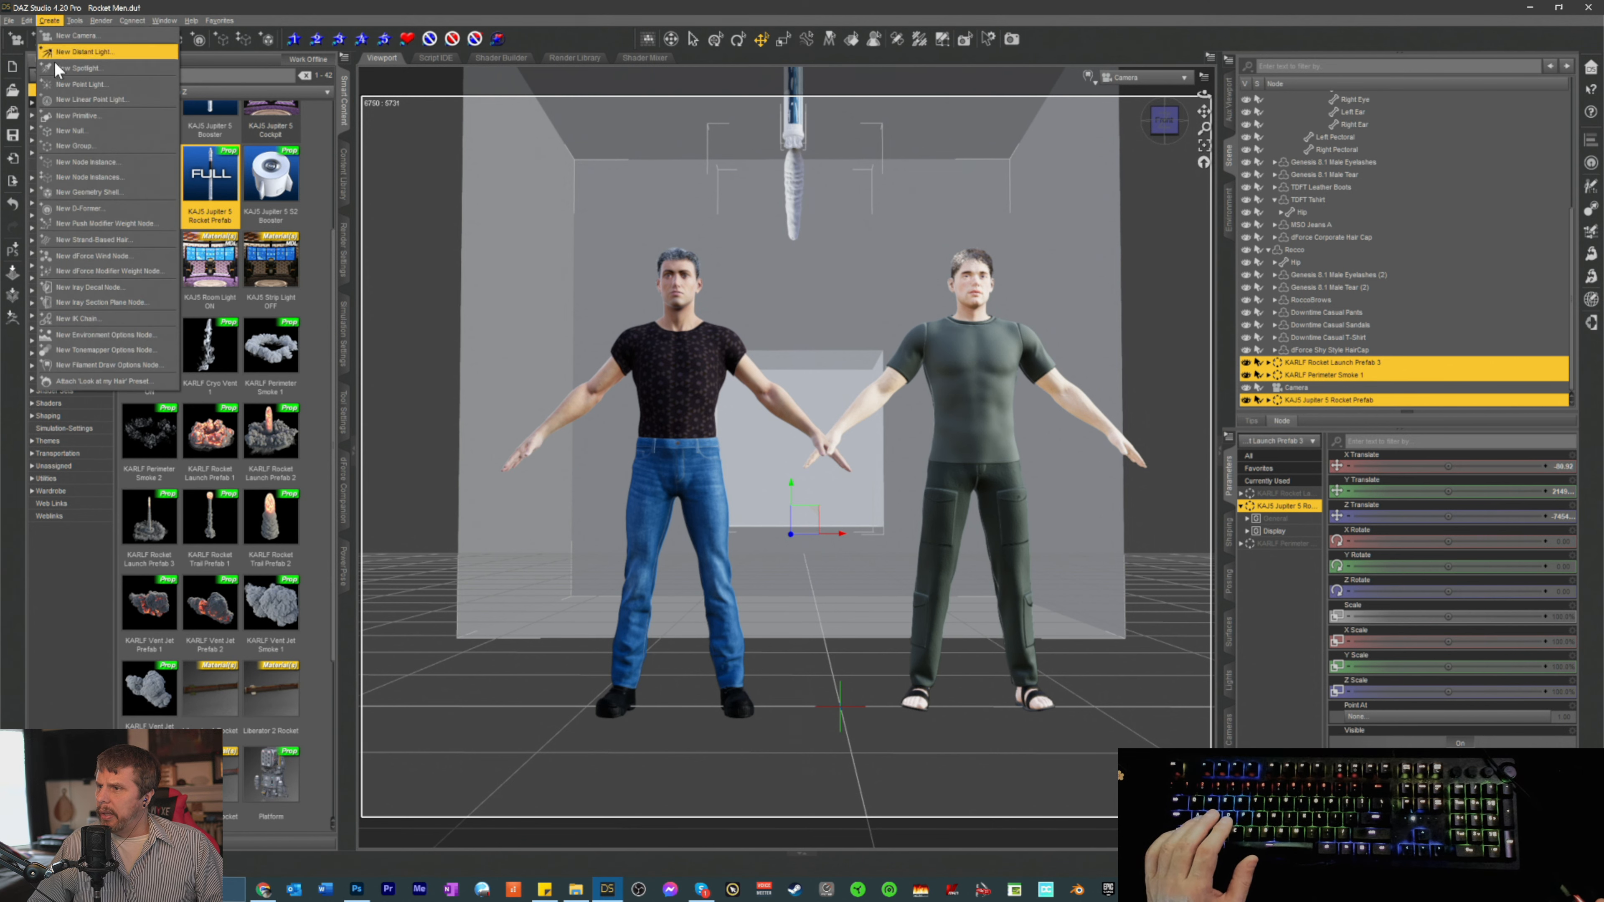
pyautogui.click(68, 148)
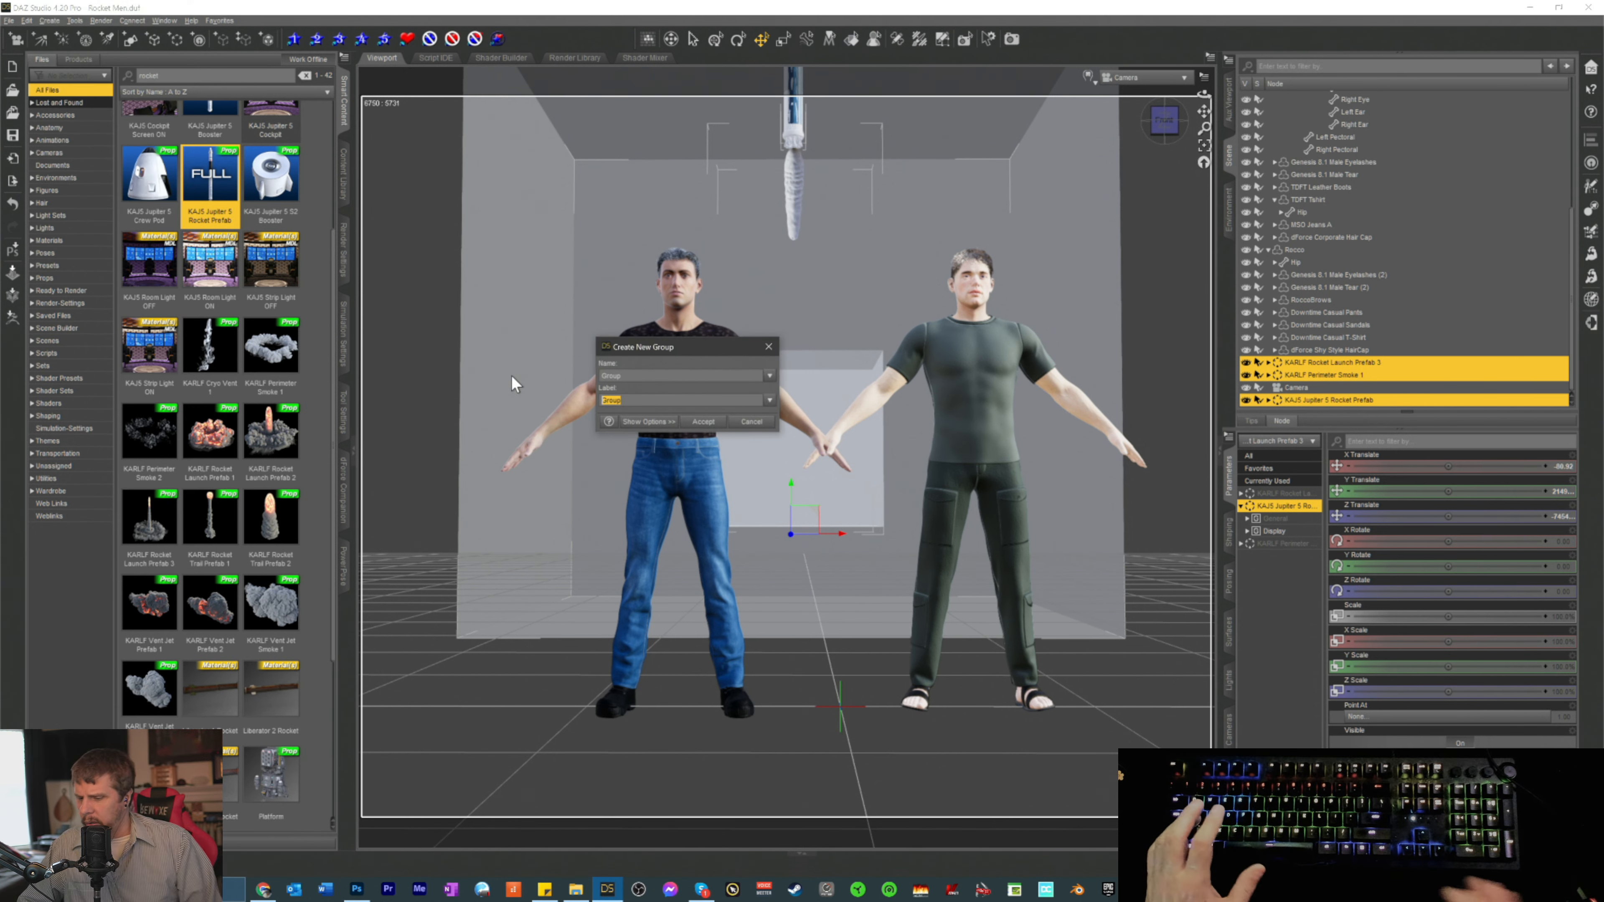
pyautogui.write('Rocket')
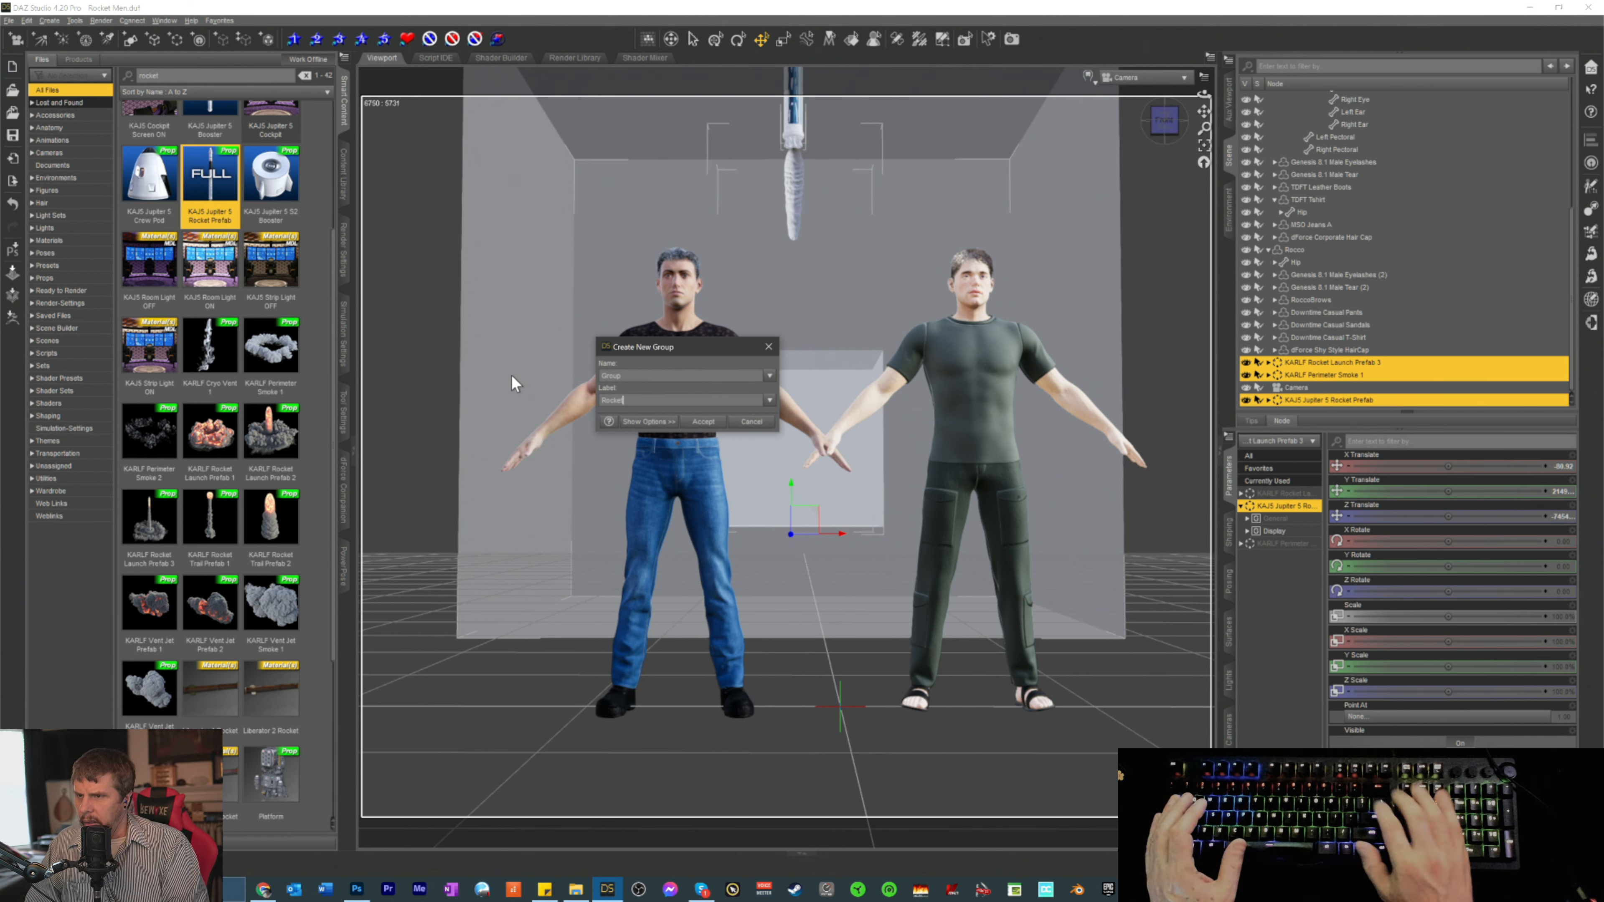
pyautogui.press('Return')
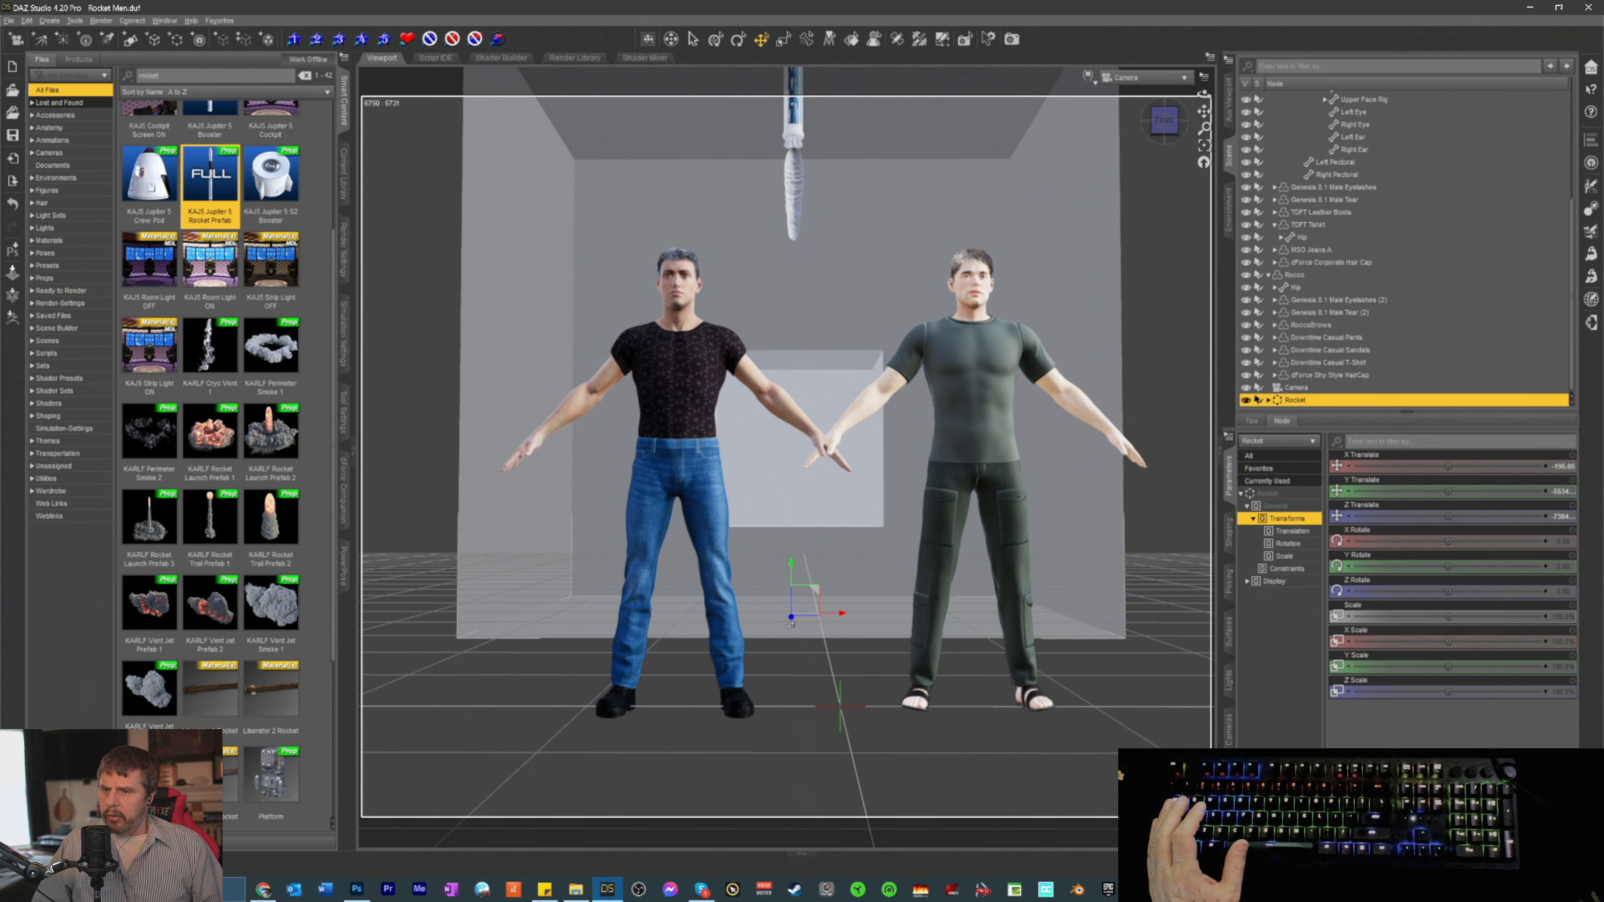
# - Push the Rocket group further back along Z and reframe the camera with both men standing lower in the frame
pyautogui.moveTo(790, 618); pyautogui.dragTo(788, 554)
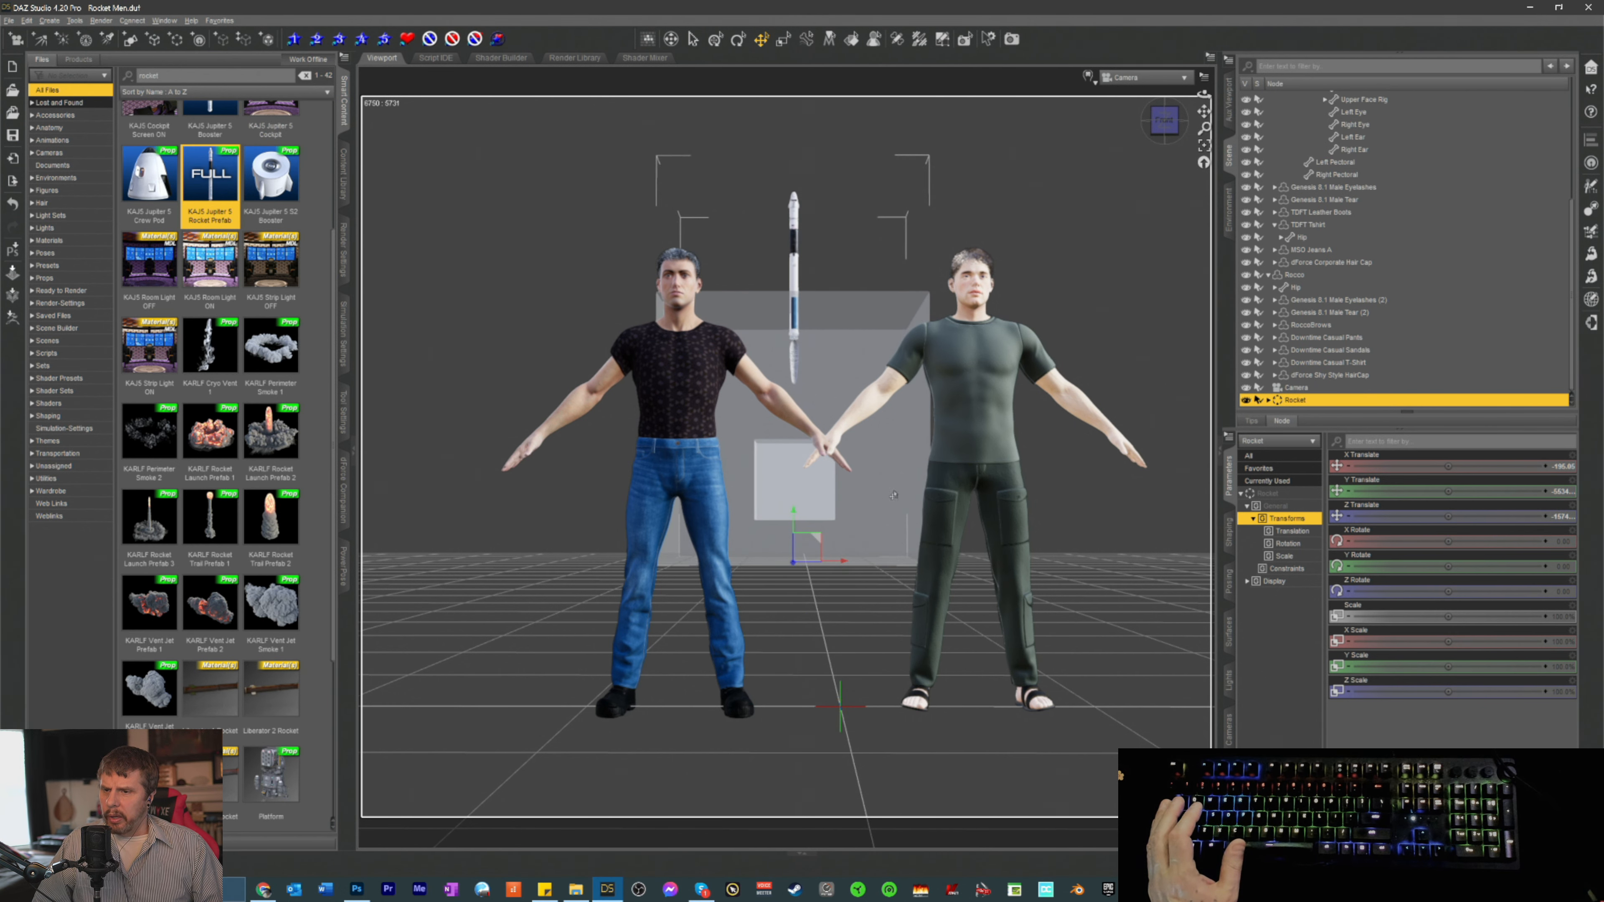
pyautogui.moveTo(1205, 112); pyautogui.dragTo(1200, 181)
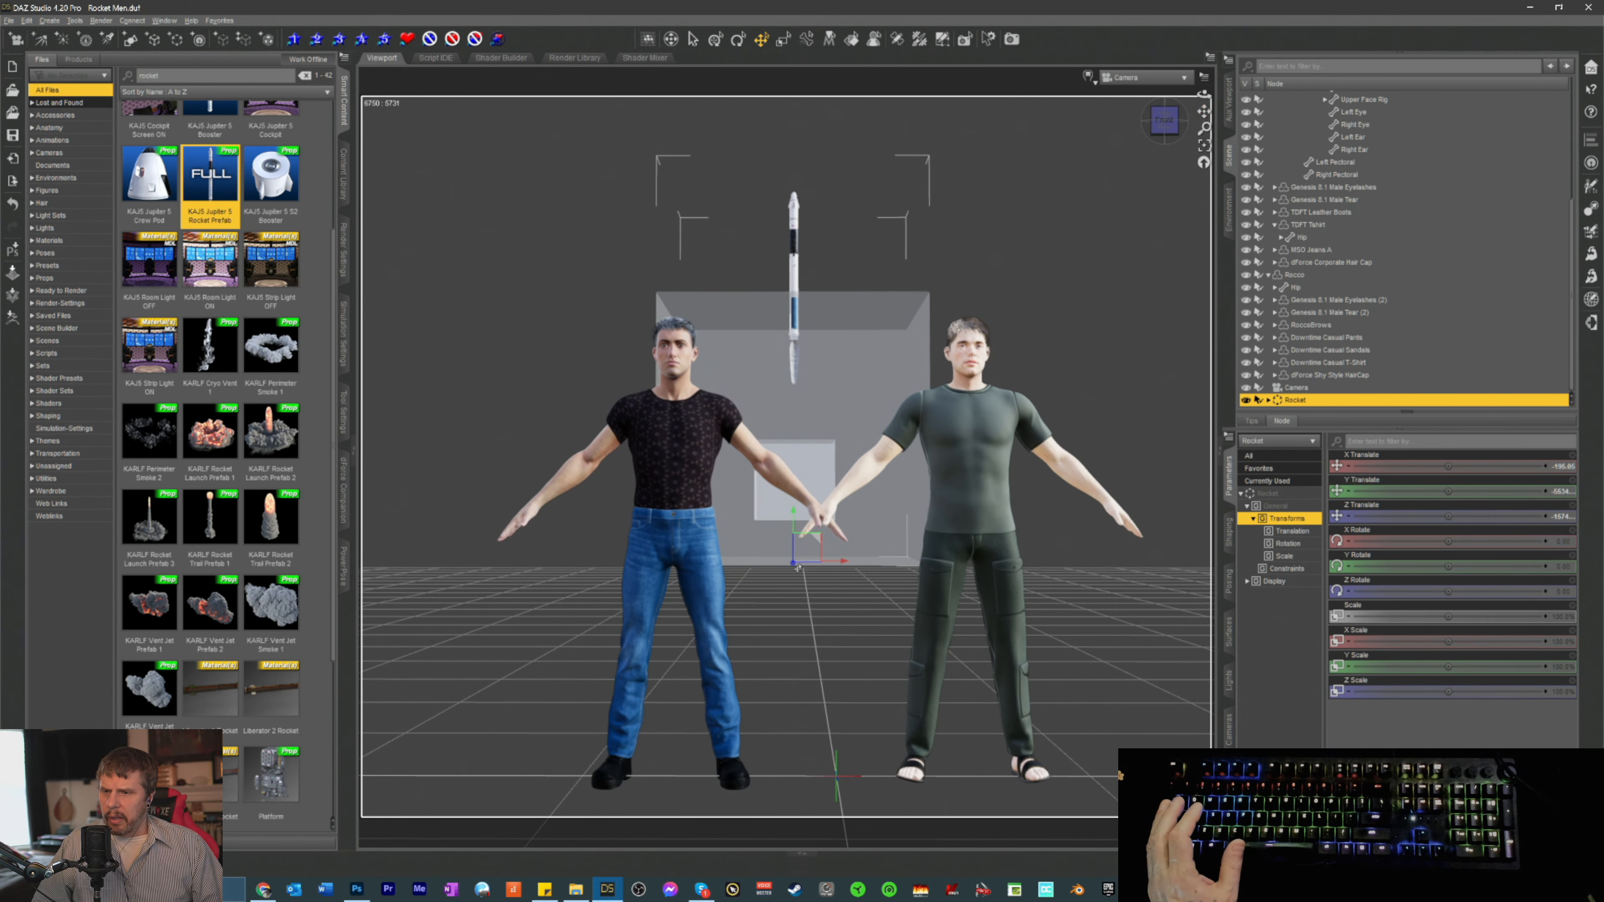
pyautogui.moveTo(1164, 122); pyautogui.dragTo(1162, 132)
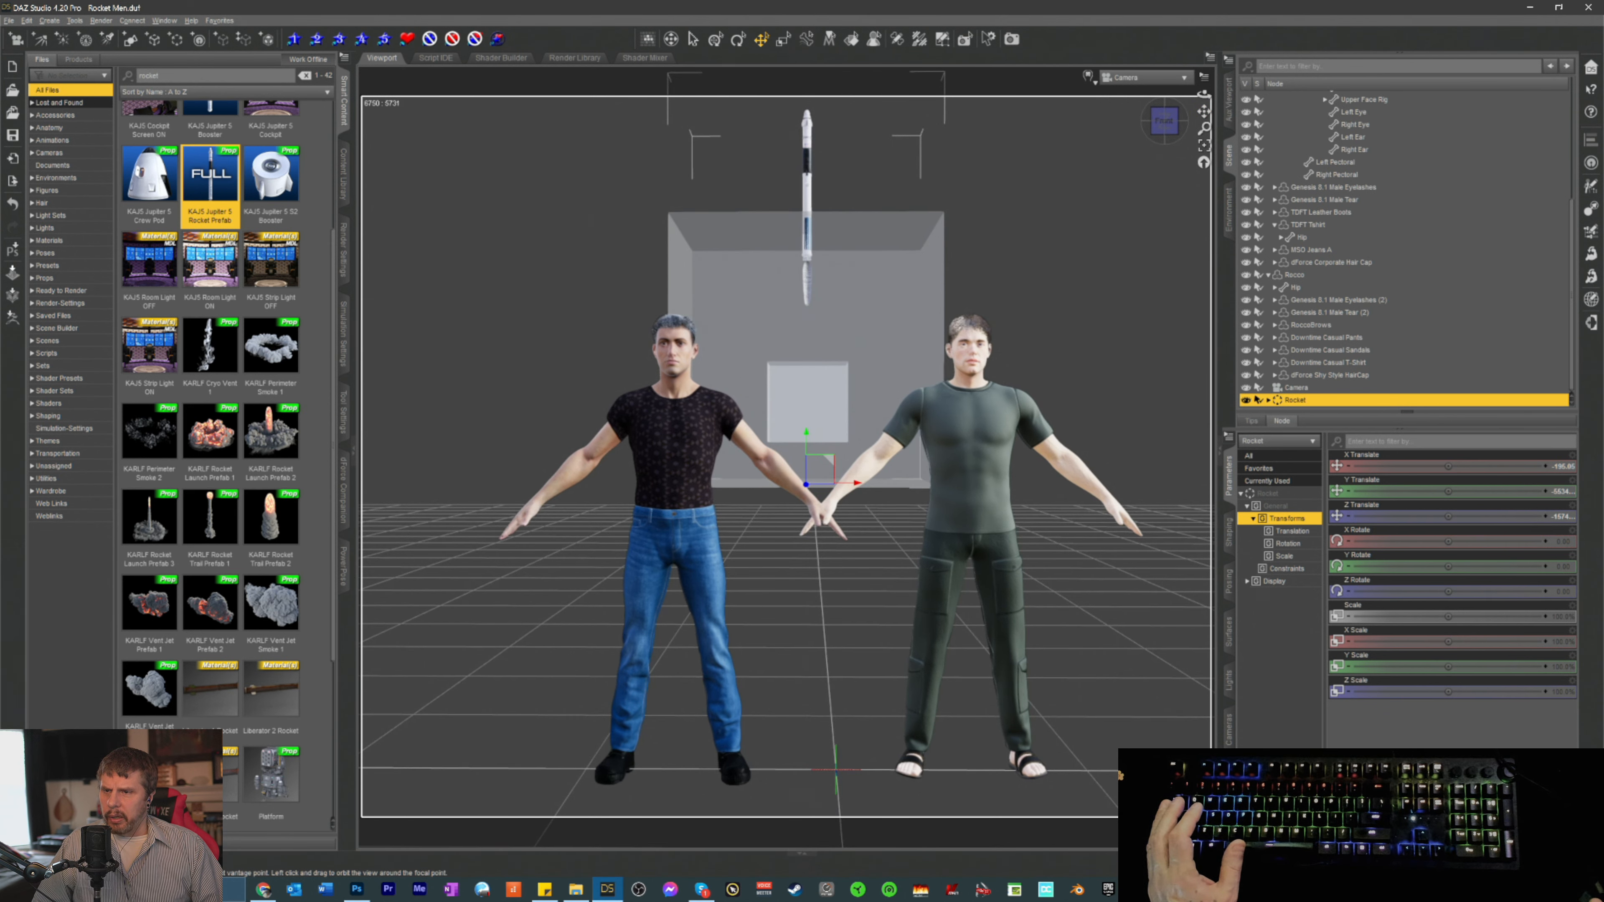
pyautogui.moveTo(1163, 123); pyautogui.dragTo(1164, 127)
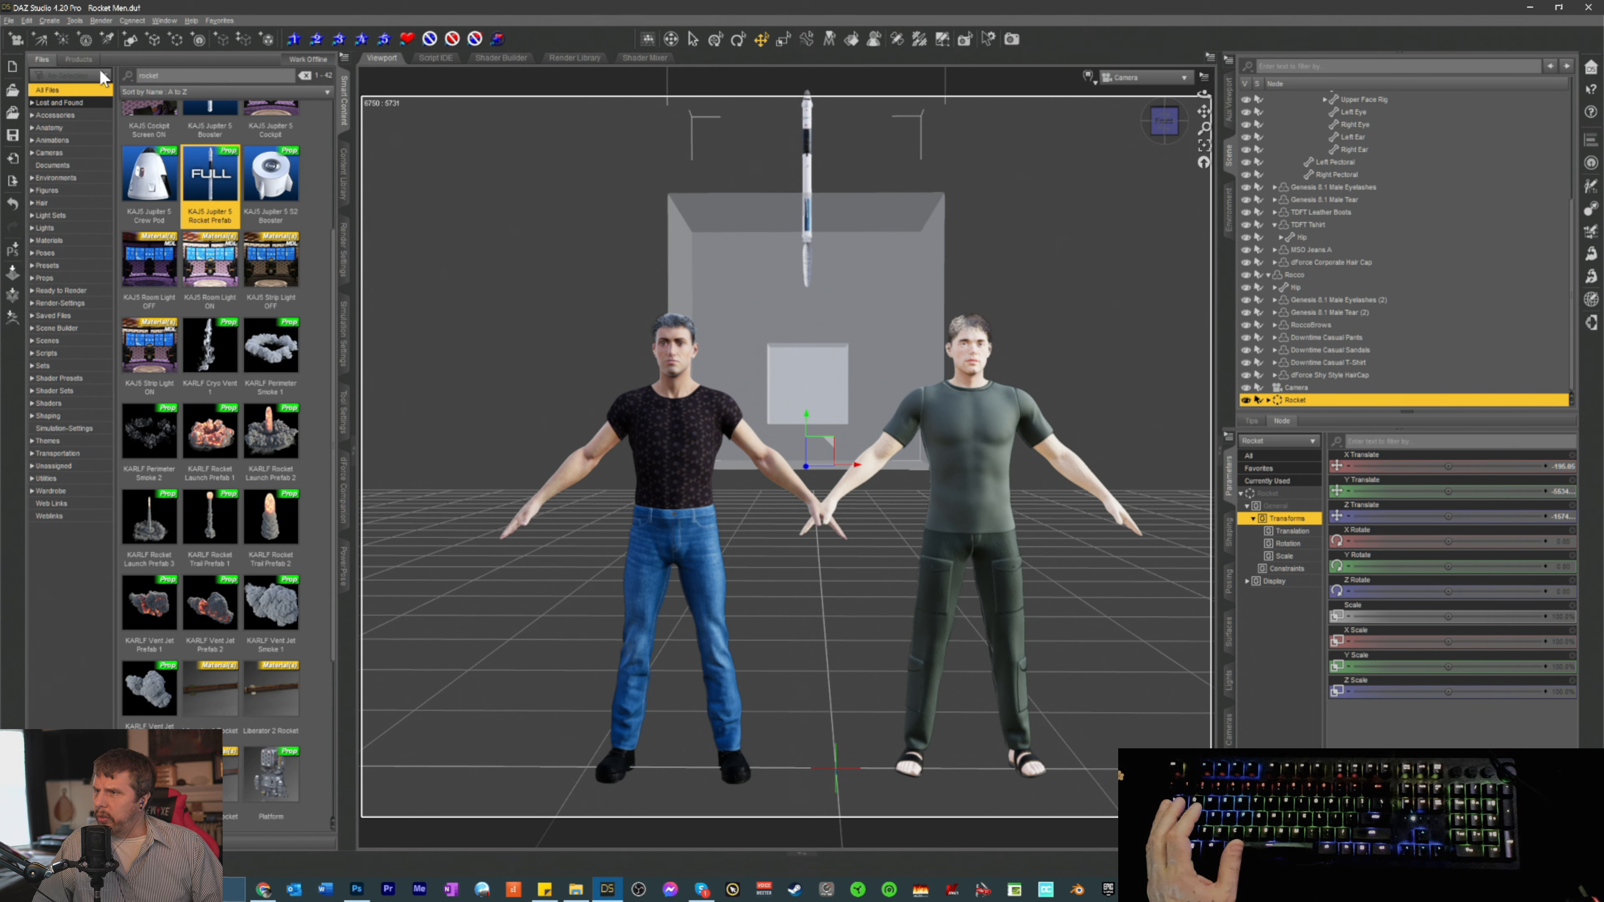
# - Load the full Jupiter 5 Launch Complex environment into the scene from the installed products
pyautogui.click(83, 60)
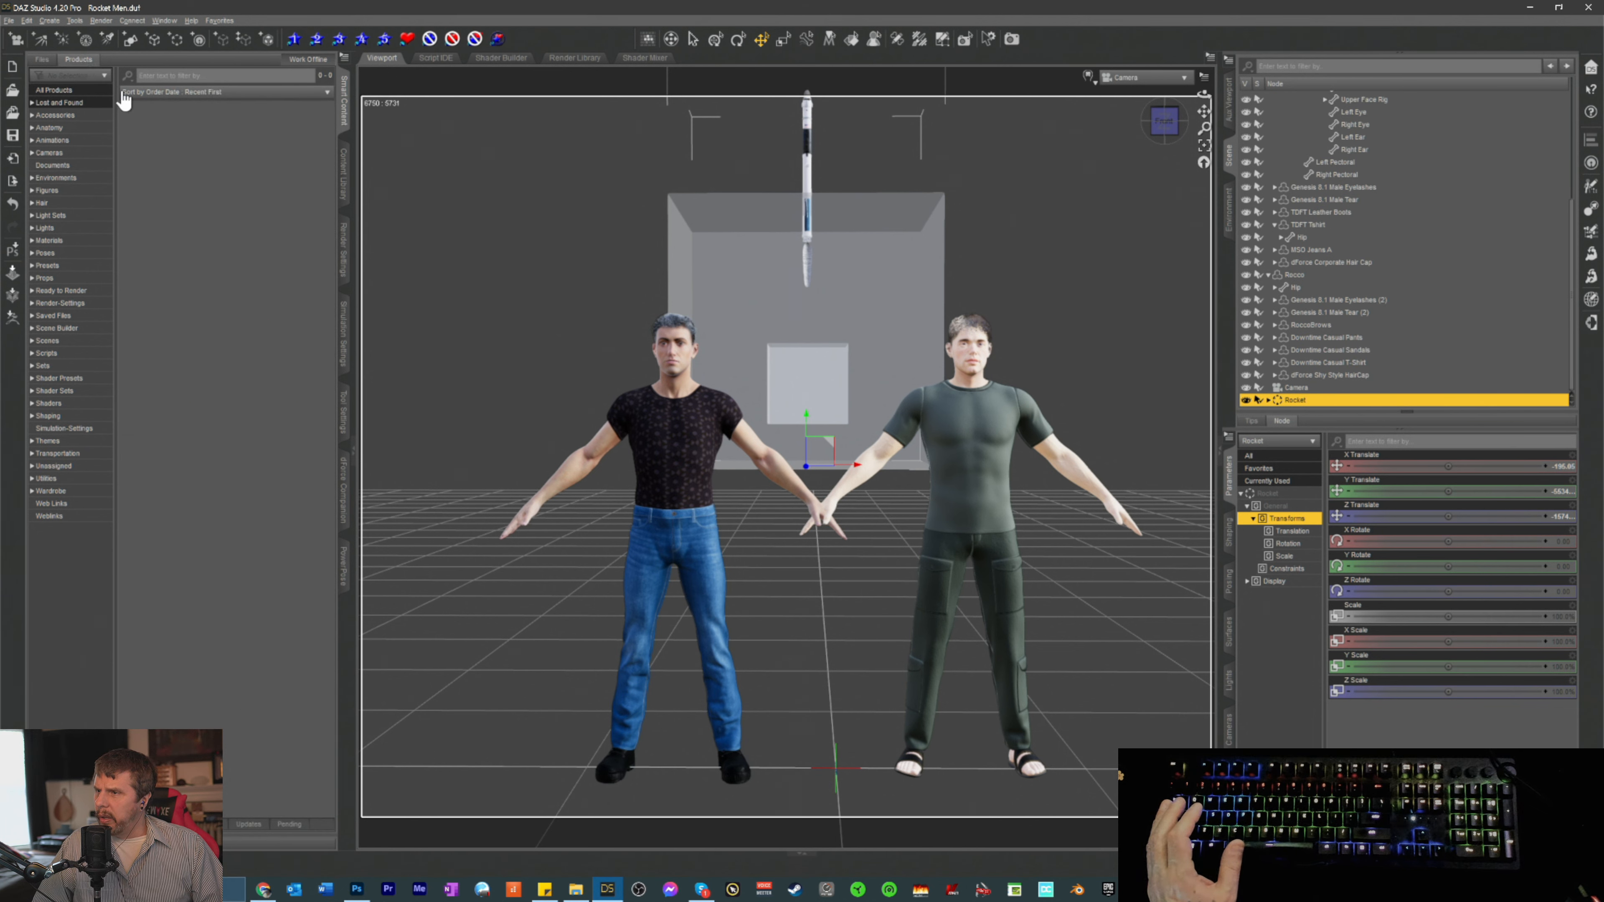
pyautogui.click(50, 180)
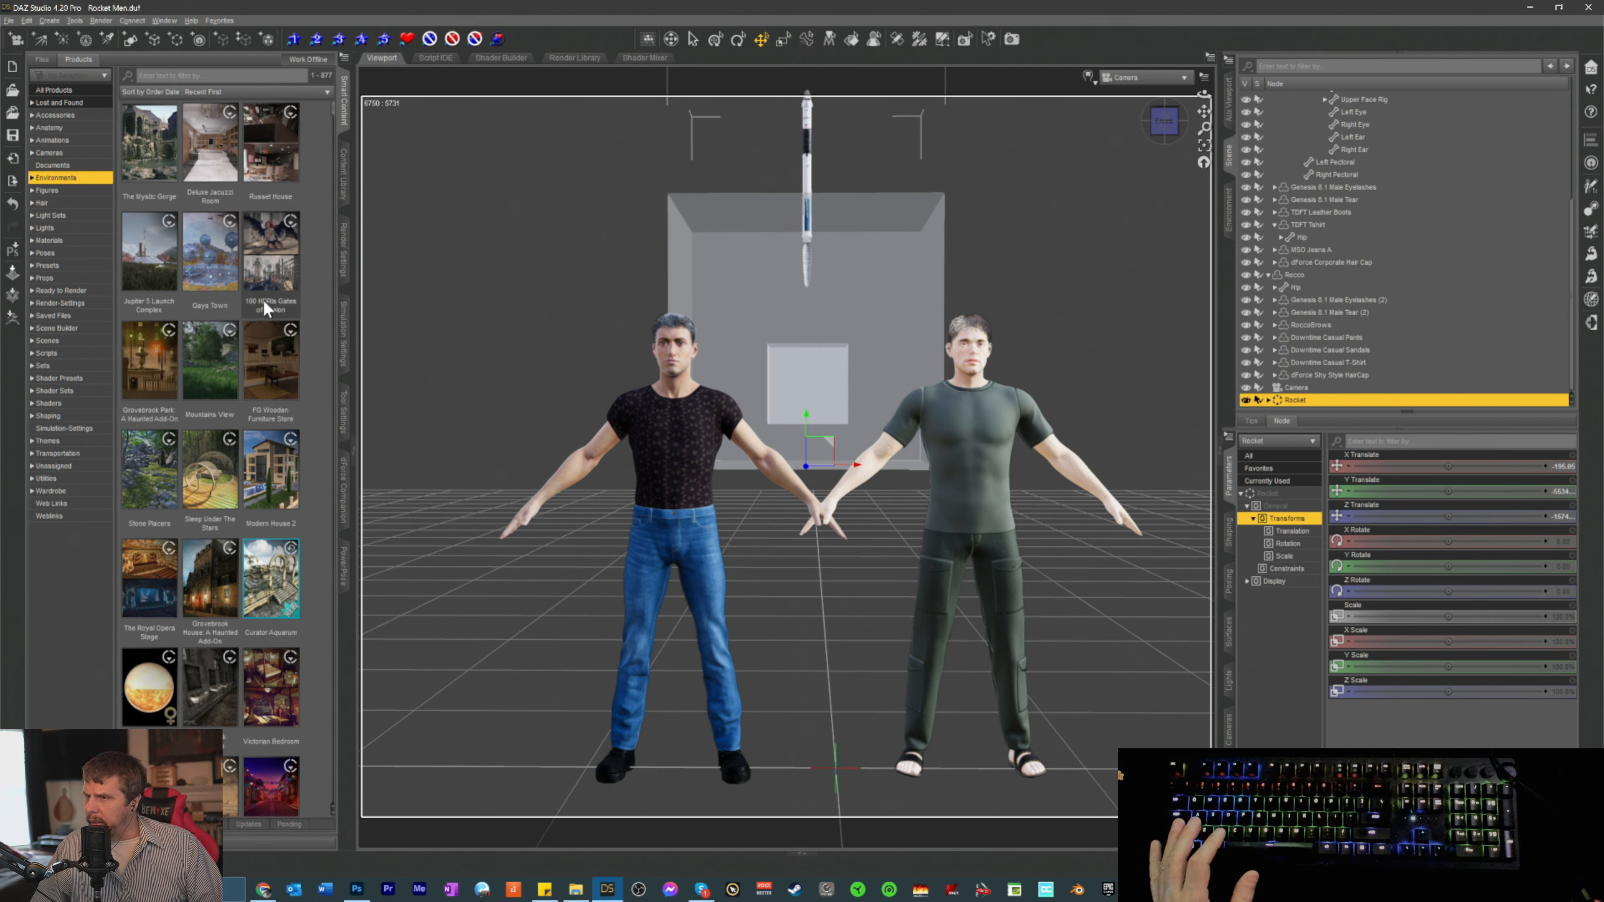
pyautogui.click(138, 259)
pyautogui.doubleClick(136, 256)
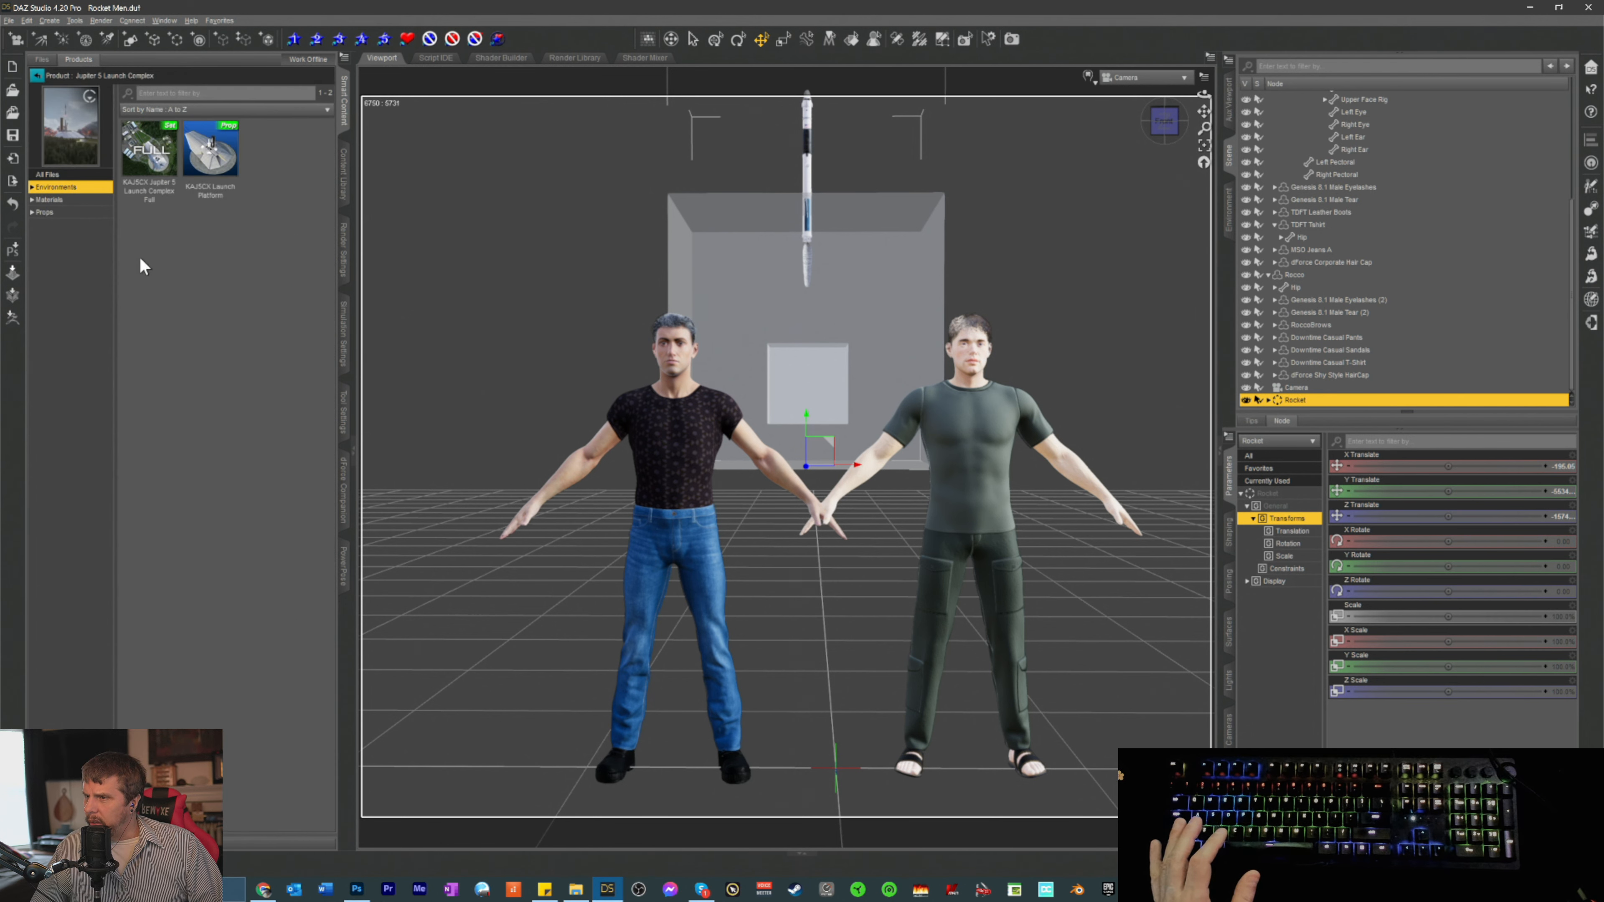
pyautogui.doubleClick(143, 165)
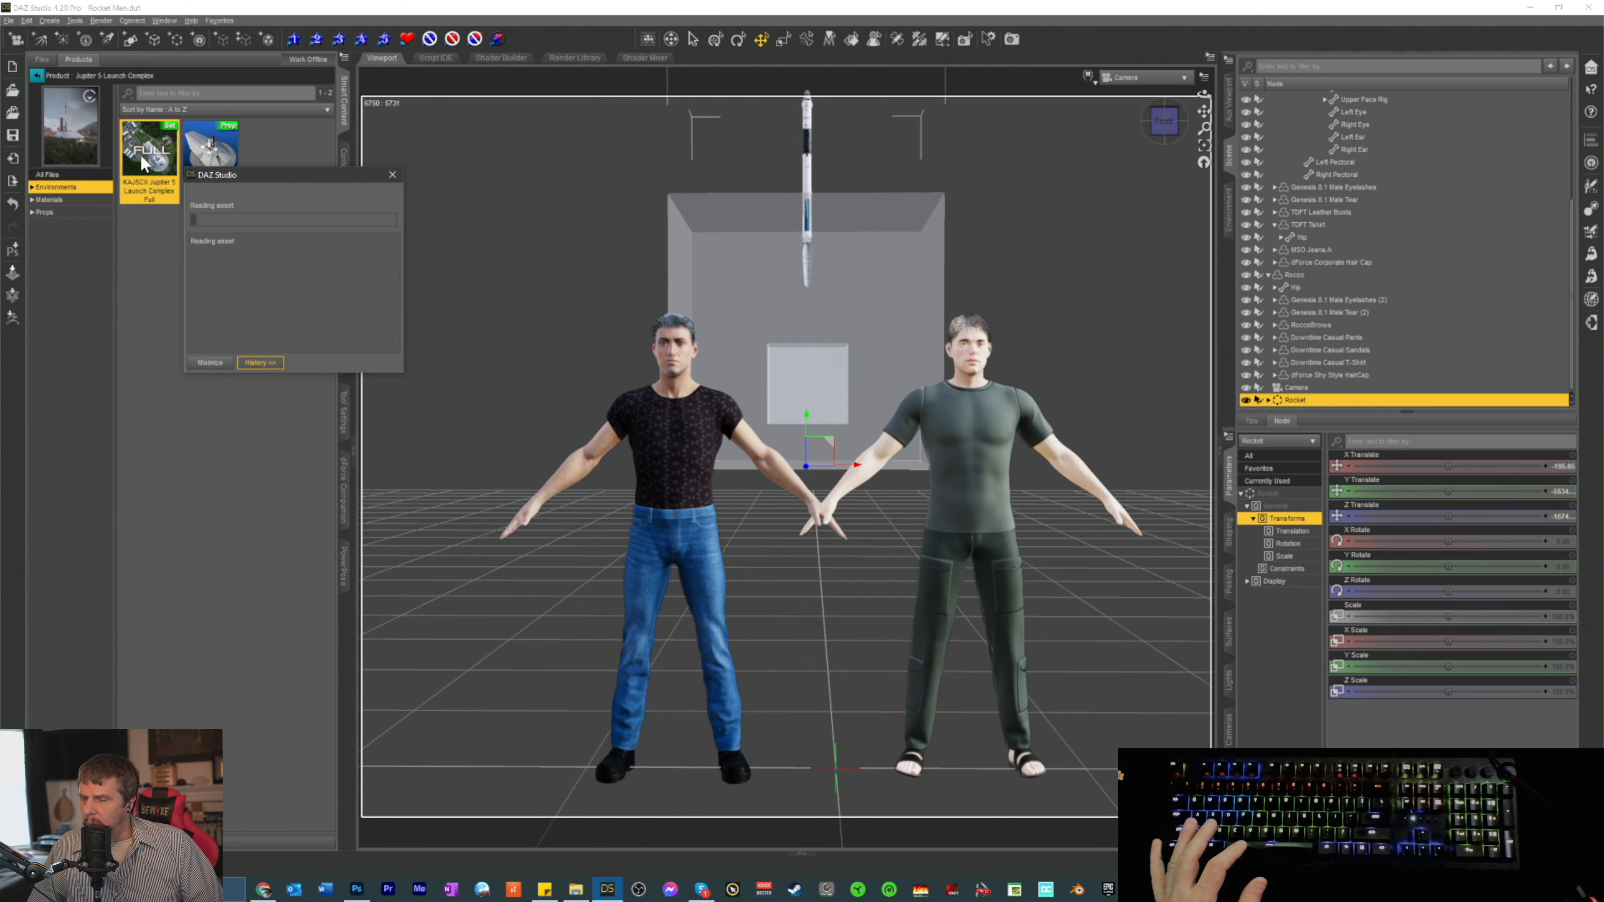
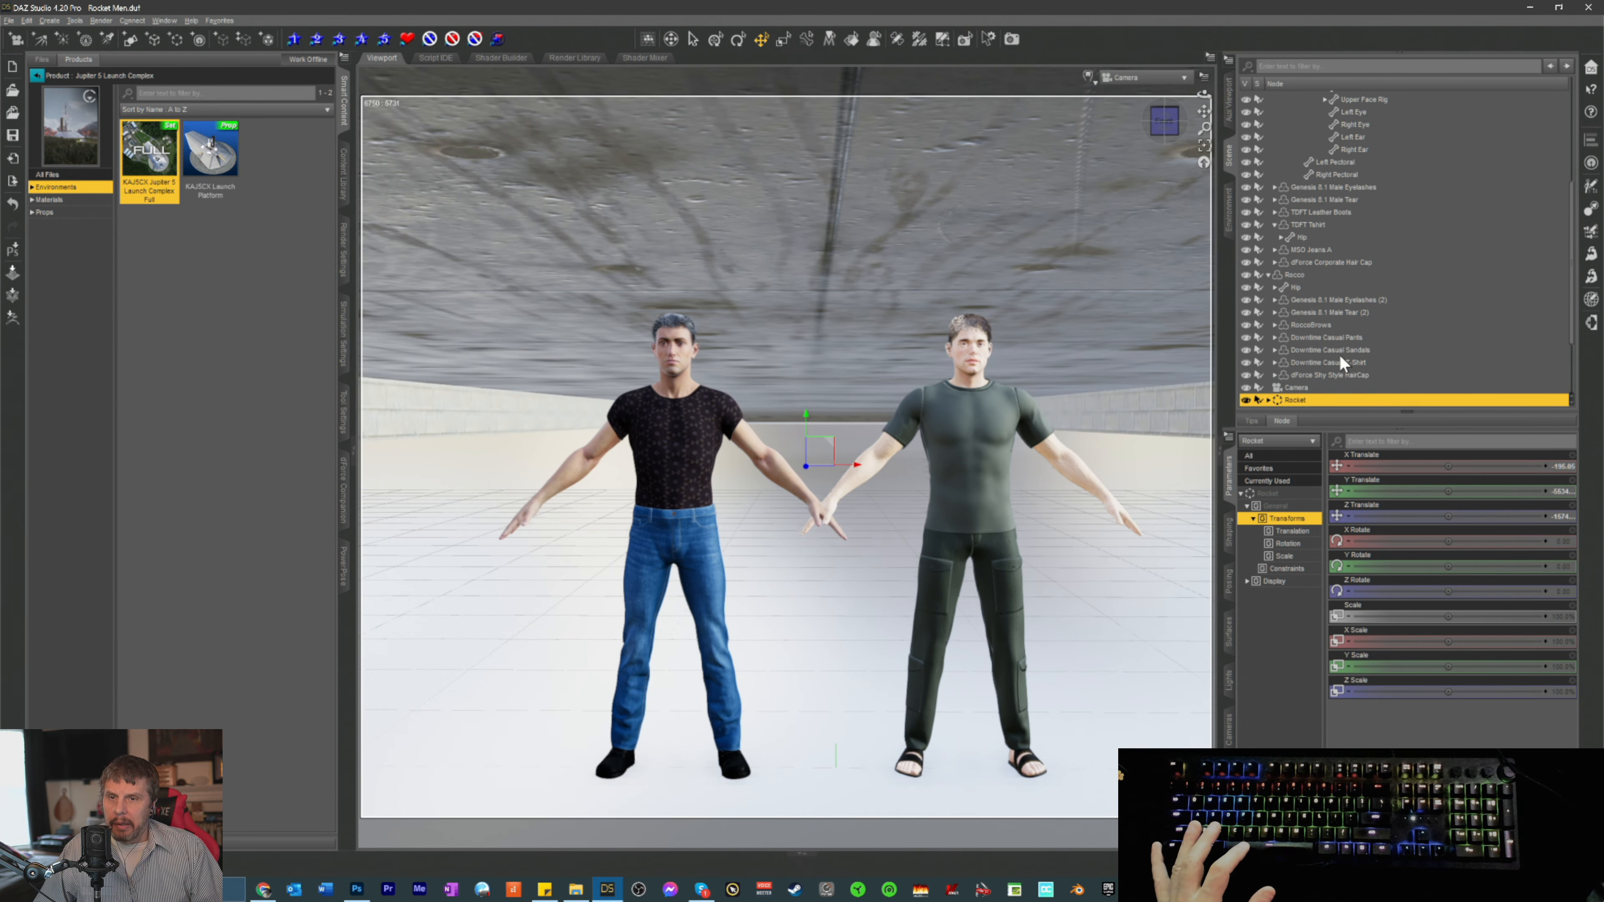
# - Group all the launch complex items under a new group labelled Terrain Complex and shift the group along Y
pyautogui.scroll(-3, 1336, 303)
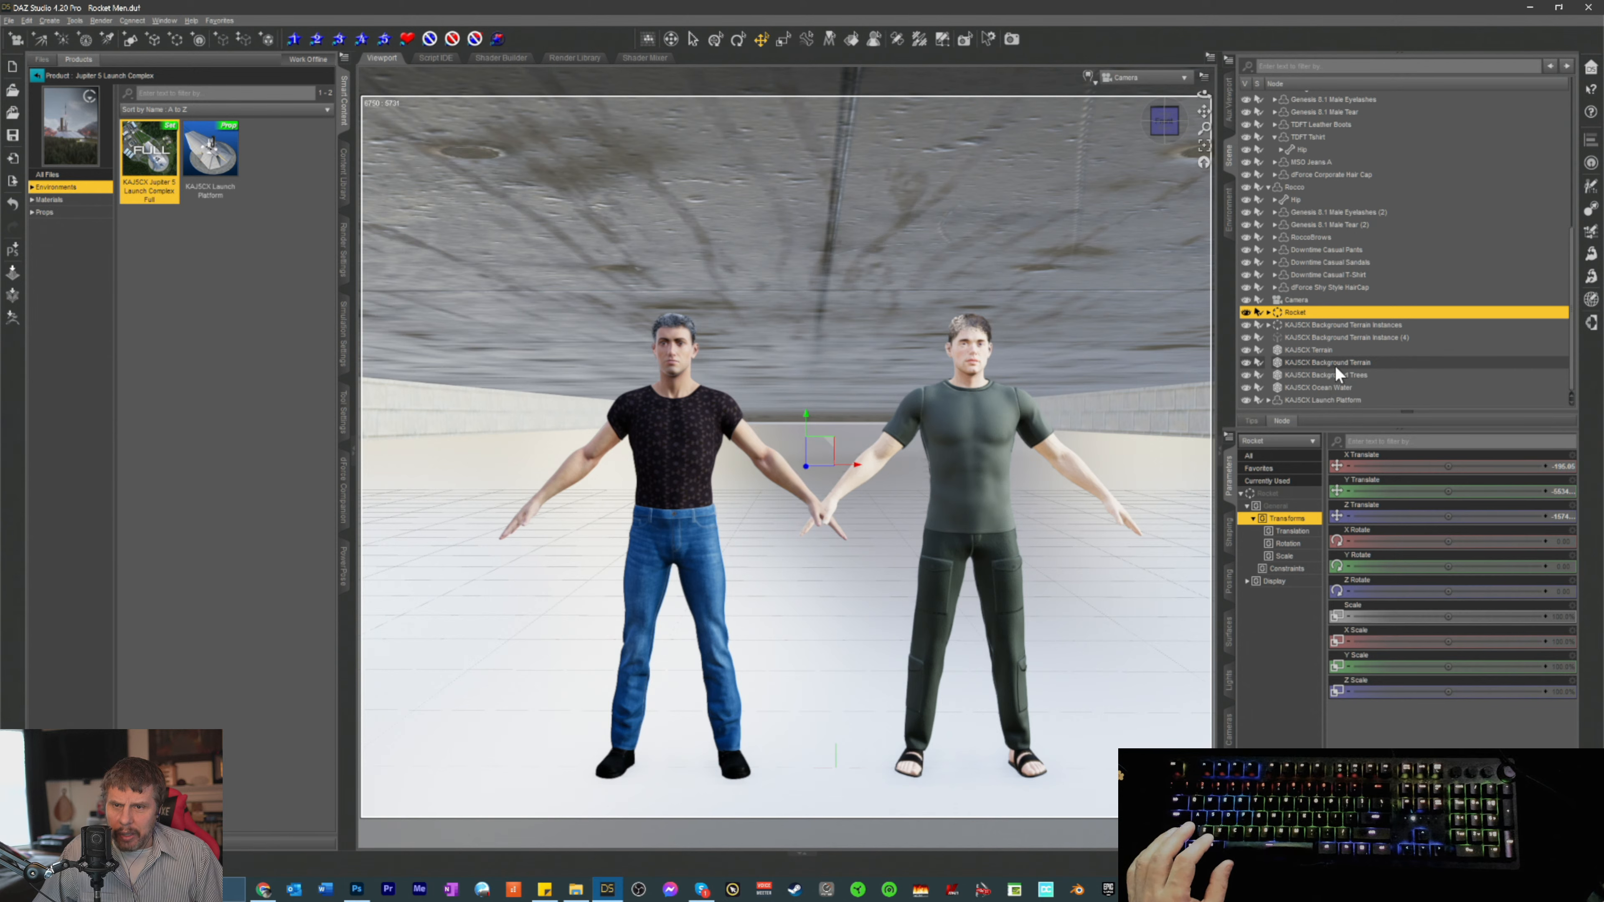
pyautogui.click(1291, 323)
pyautogui.click(1267, 324)
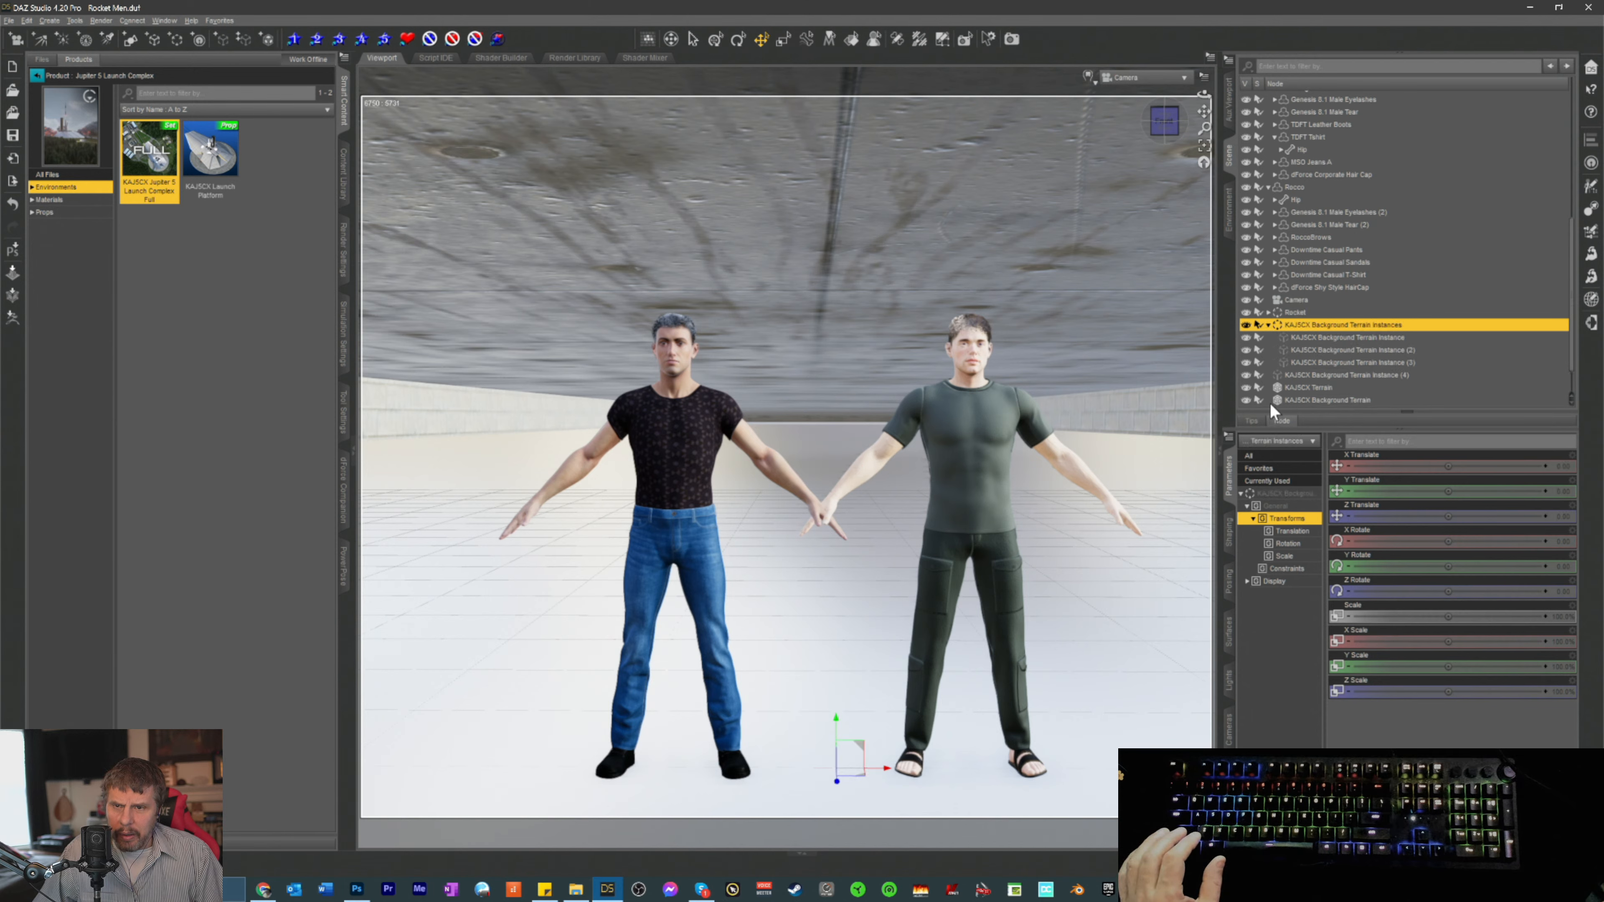
pyautogui.click(1268, 325)
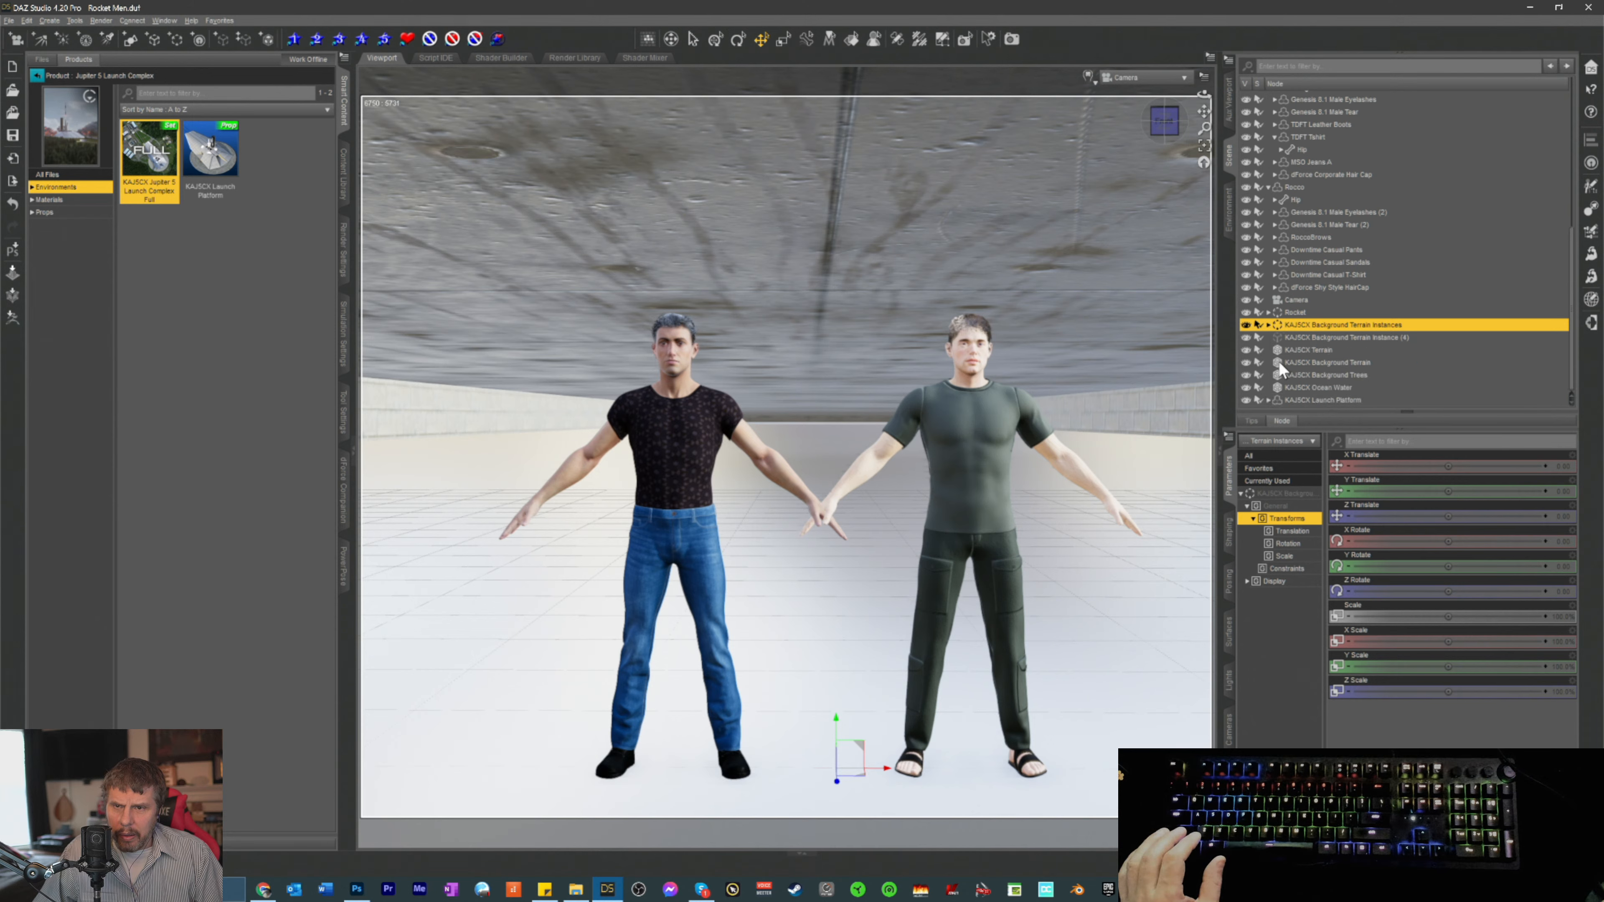
pyautogui.keyDown('shift'); pyautogui.click(1293, 399); pyautogui.keyUp('shift')
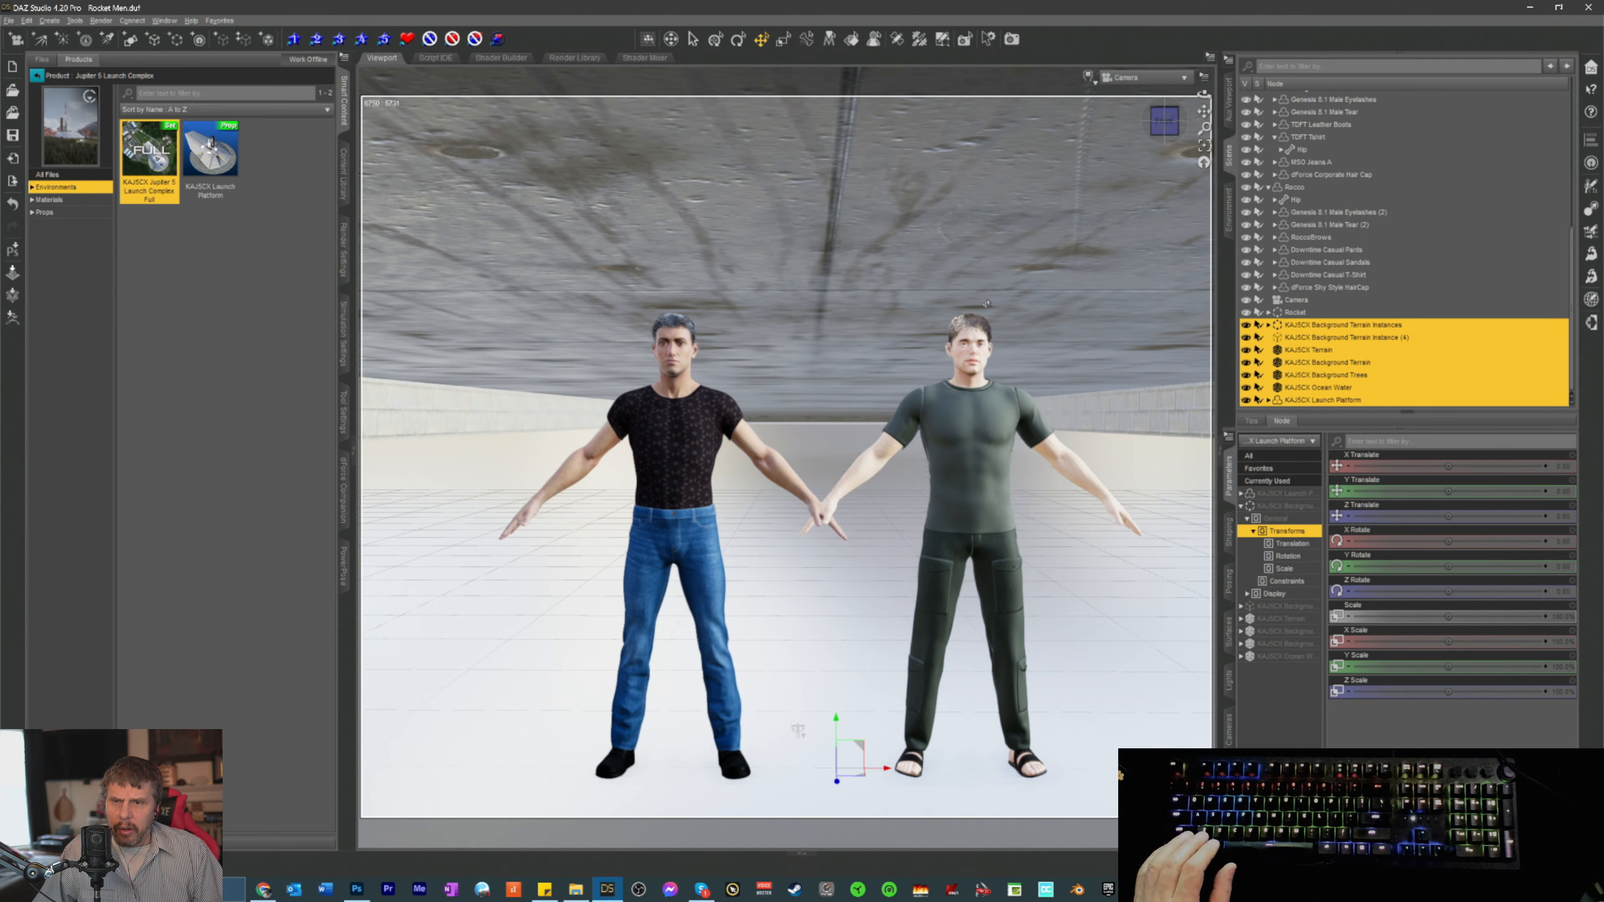
pyautogui.click(49, 20)
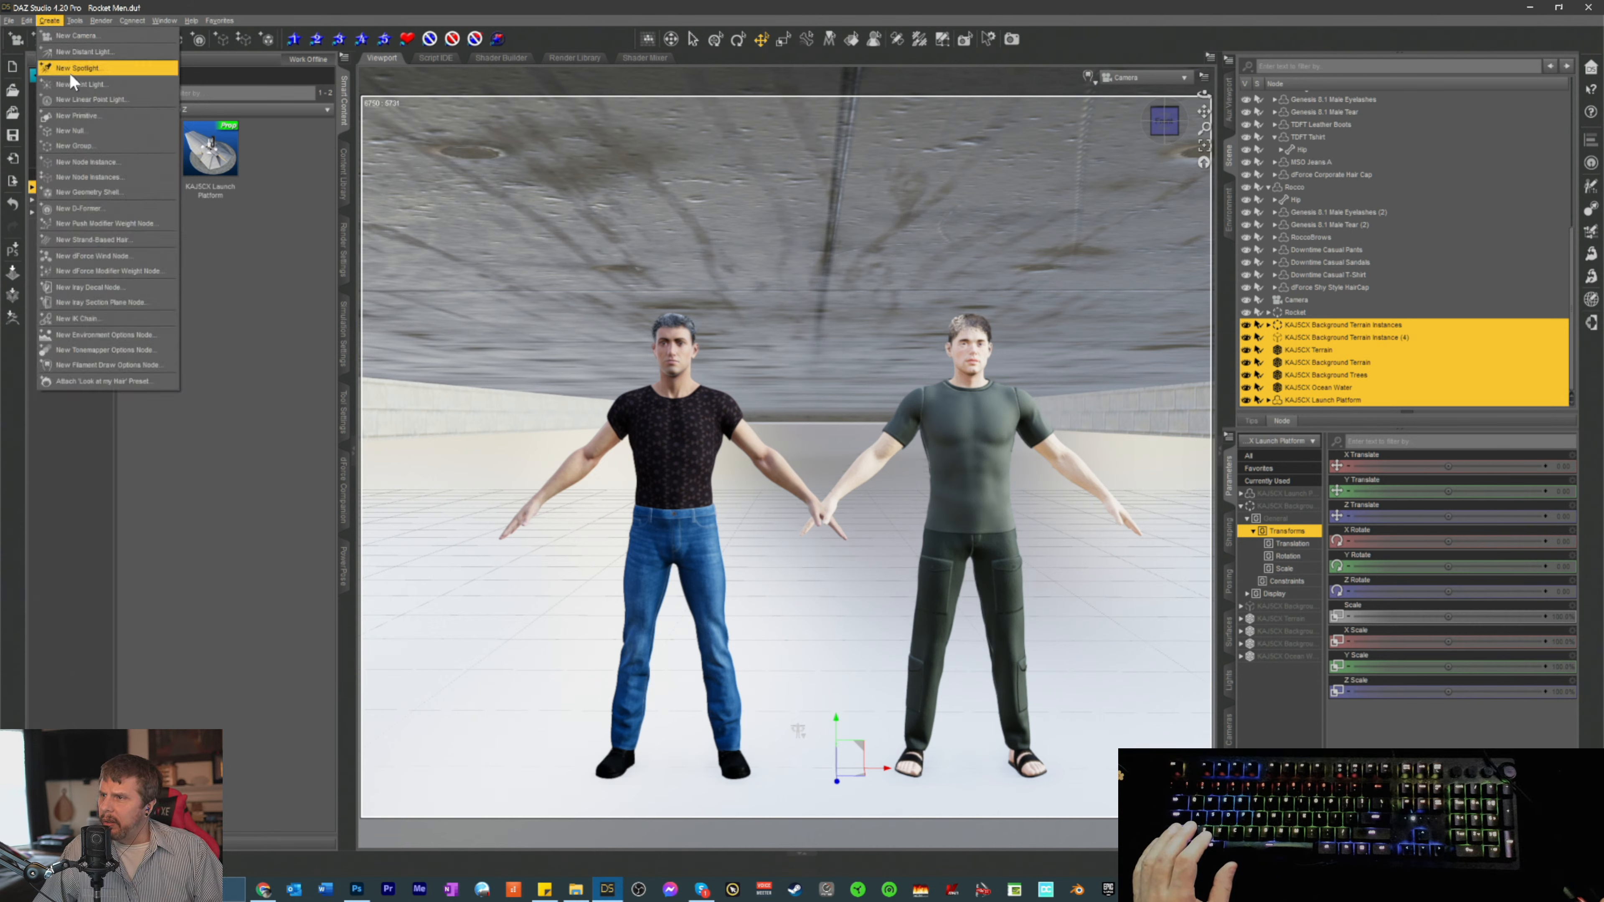
pyautogui.click(84, 145)
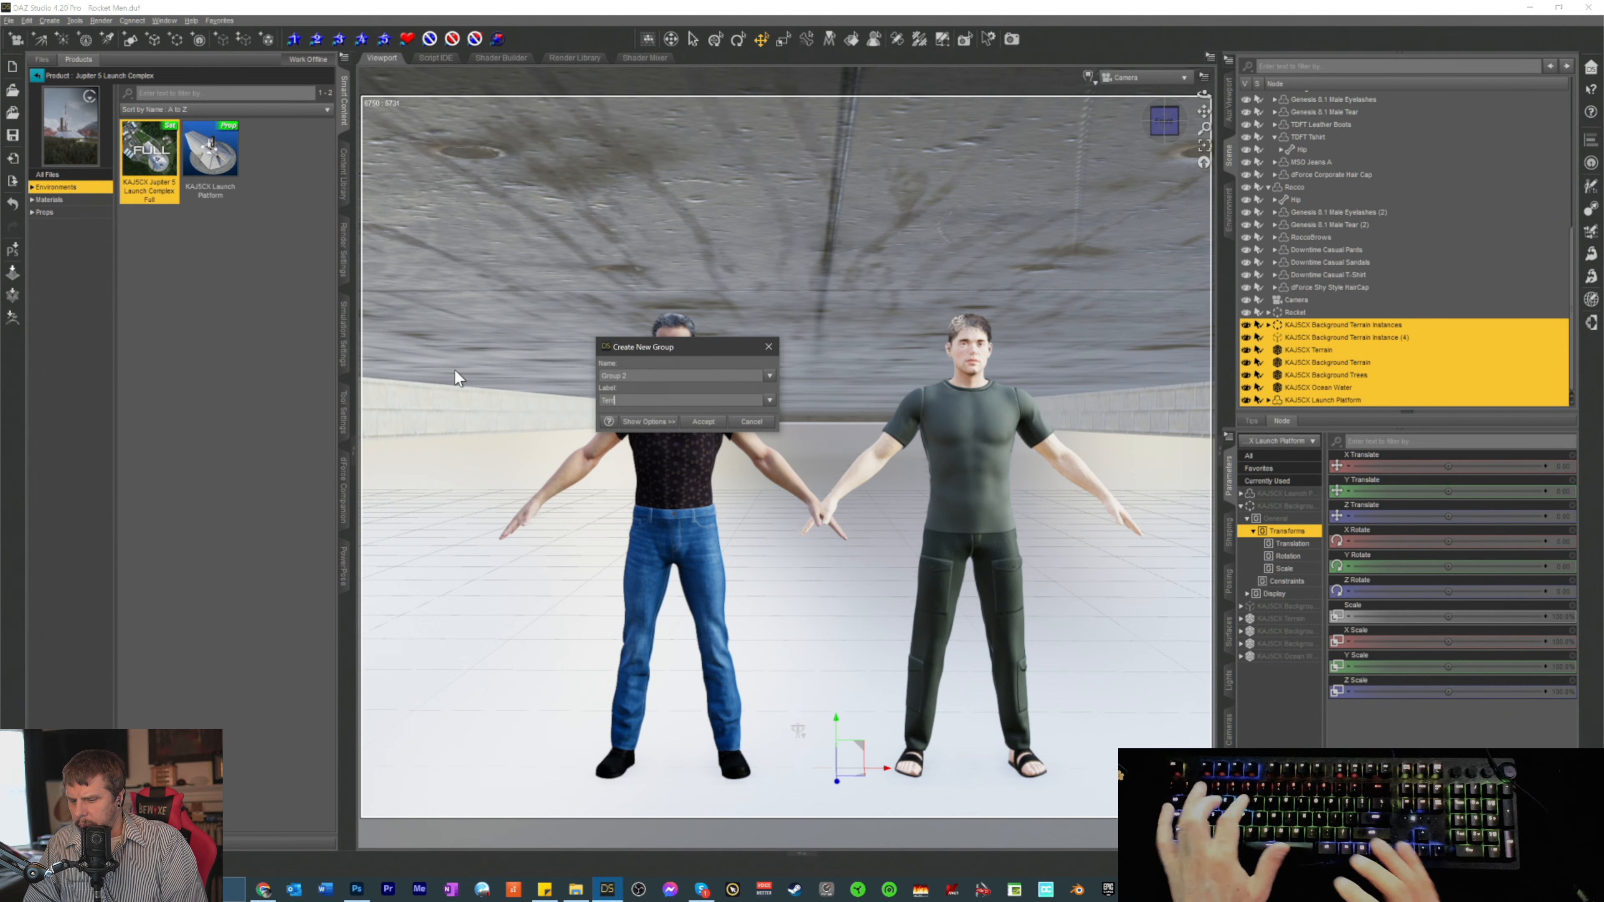
pyautogui.write('Terrain Co')
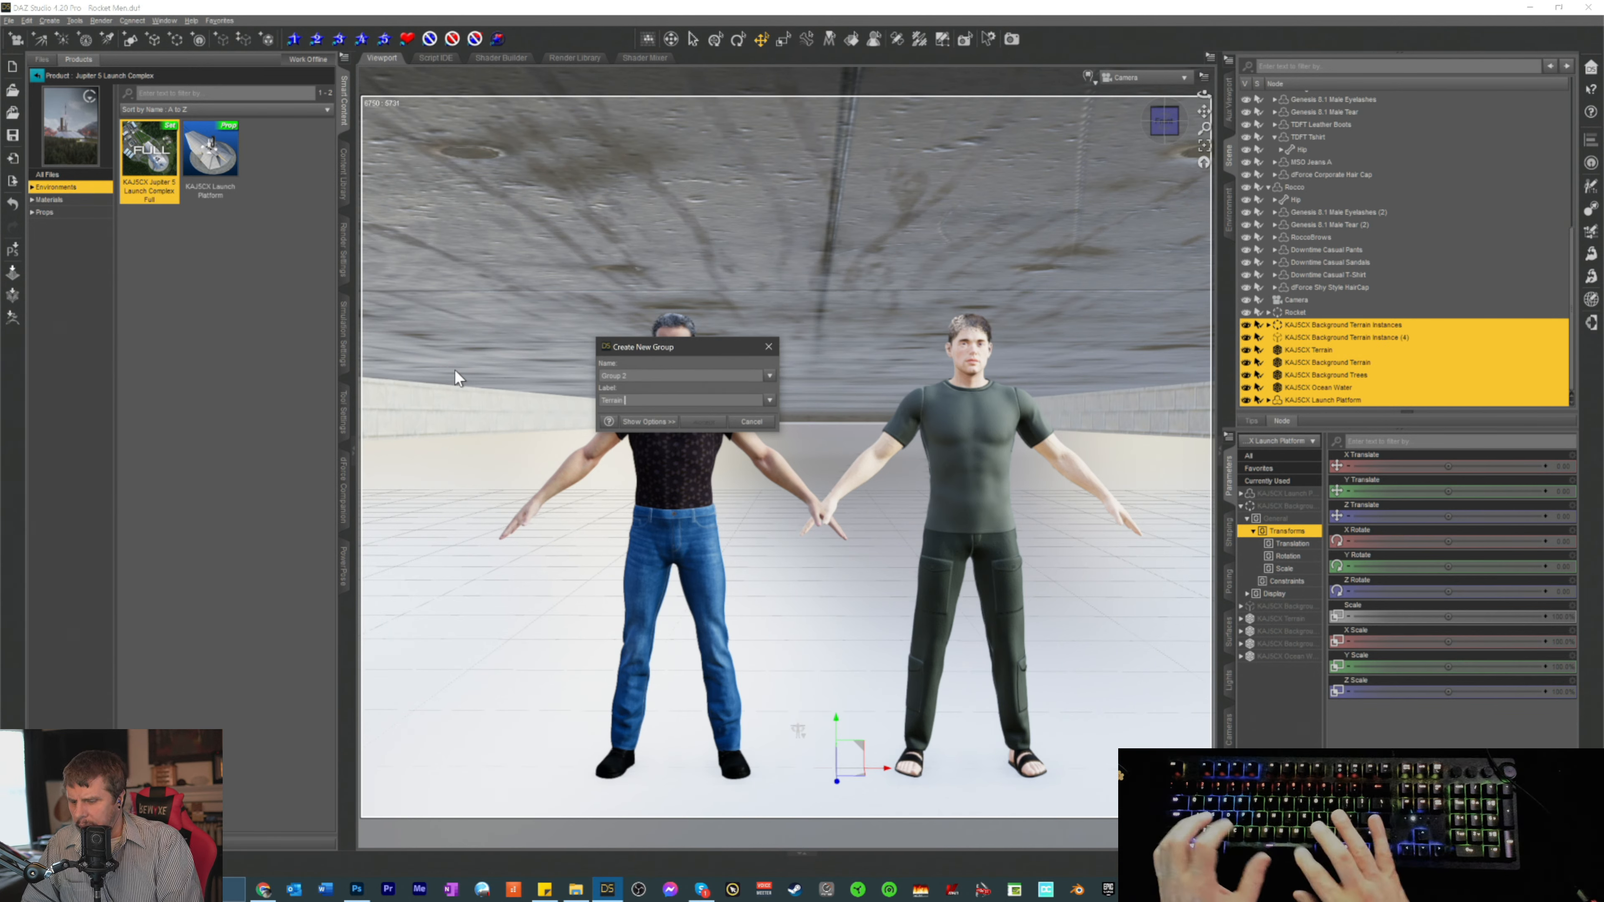
pyautogui.write('mplex')
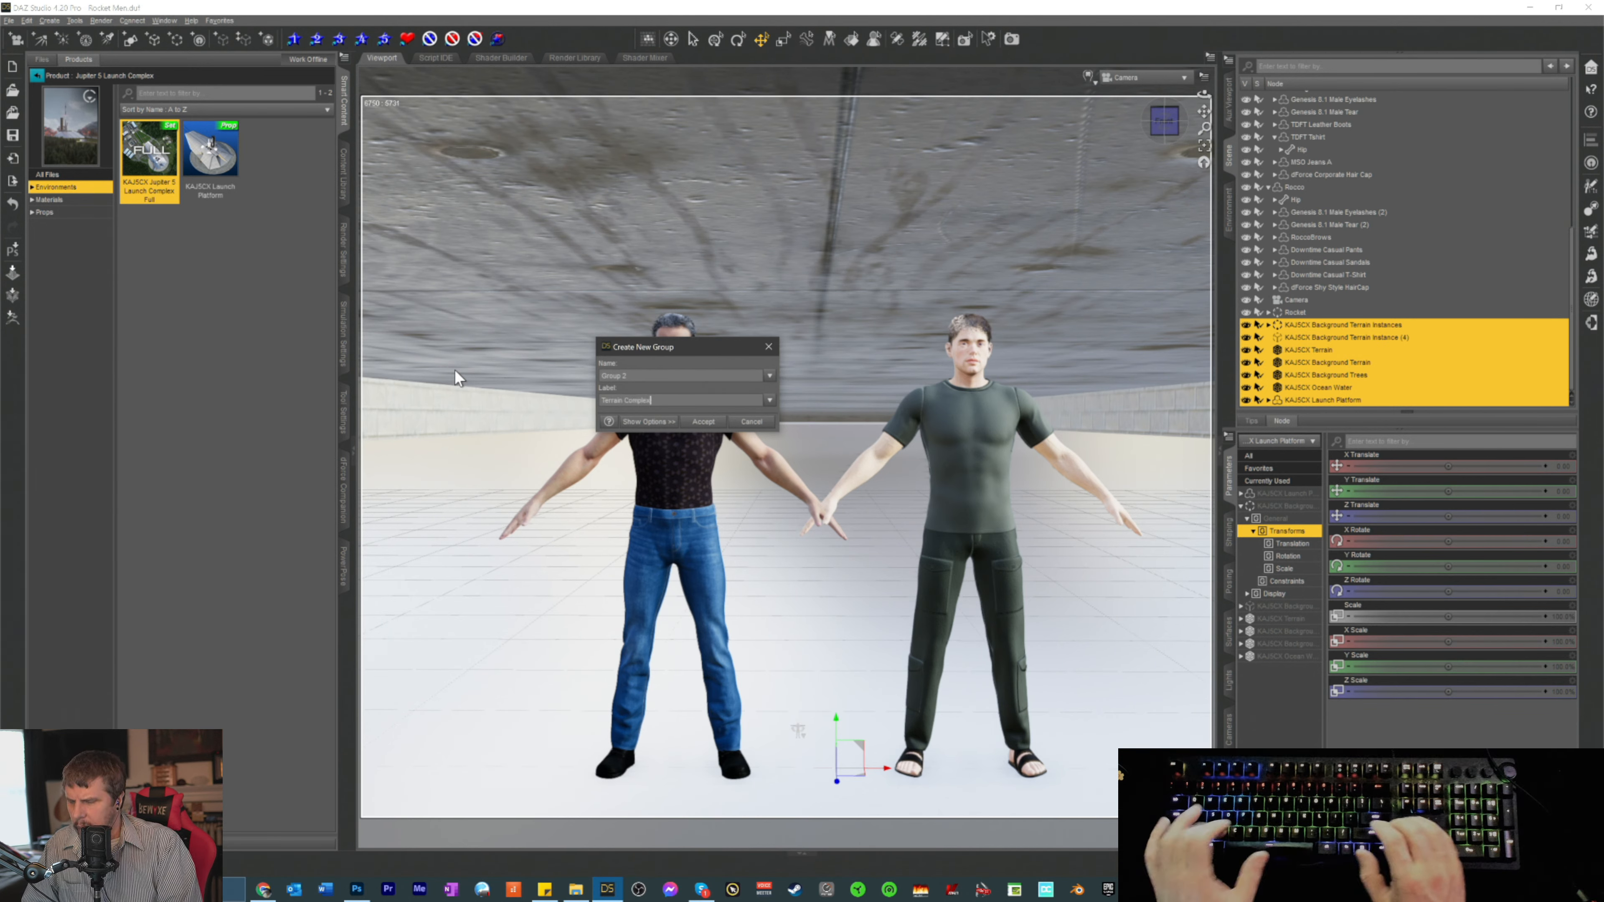
pyautogui.press('Return')
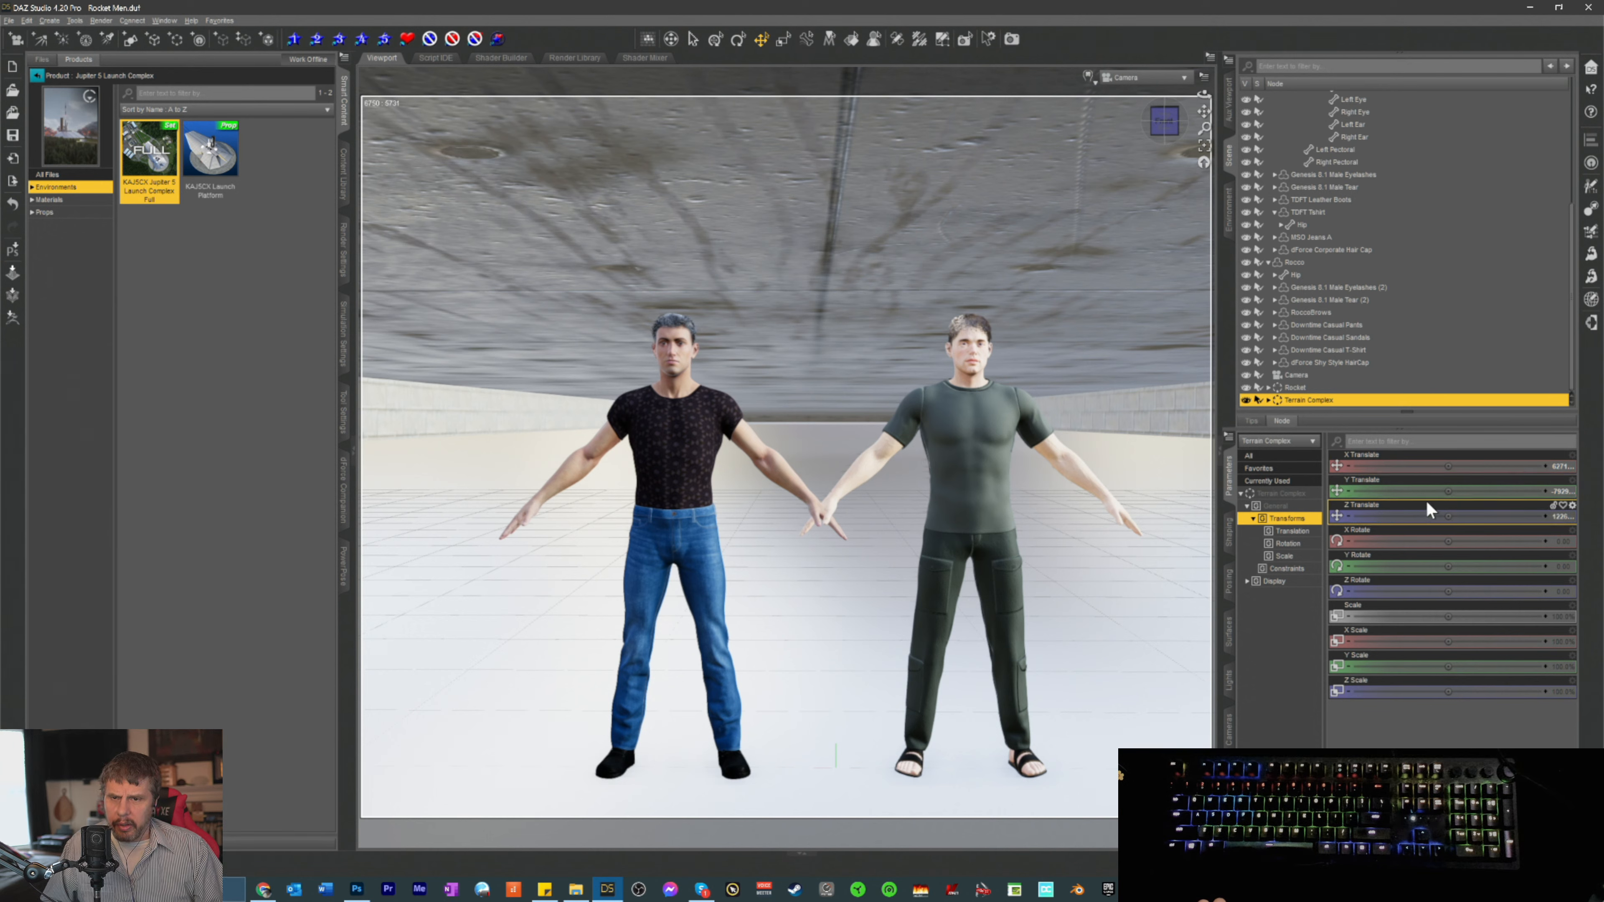
pyautogui.moveTo(1448, 491); pyautogui.dragTo(1377, 490)
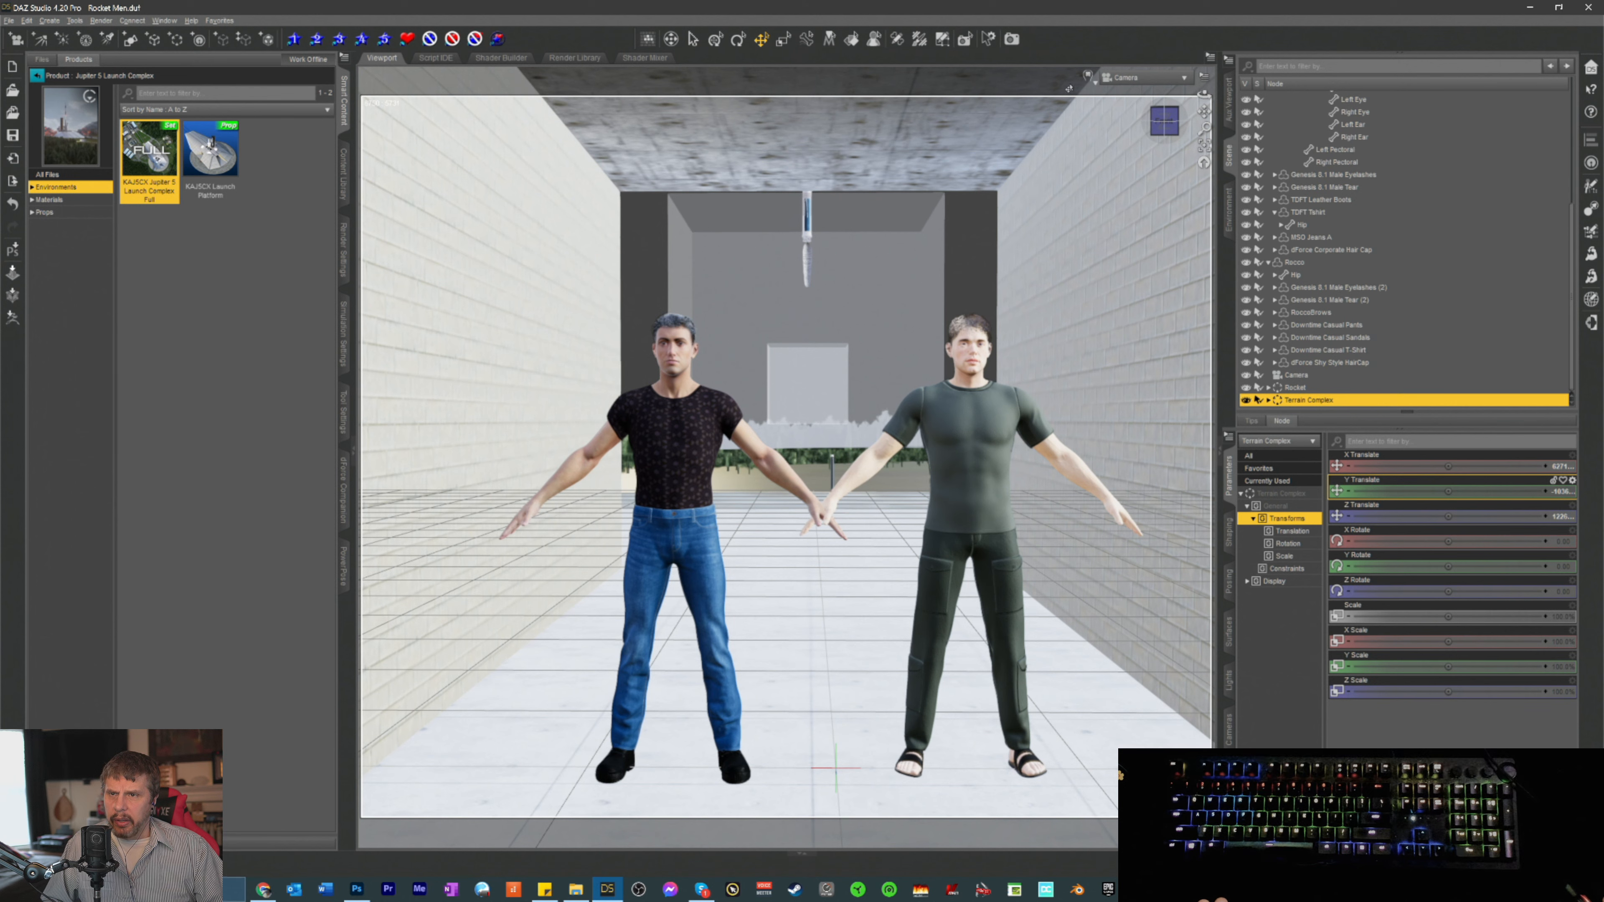
# - Examine the terrain layout in Perspective View, framing the Terrain Complex group, ocean water, background trees and background terrain from above
pyautogui.click(1136, 77)
pyautogui.click(1129, 96)
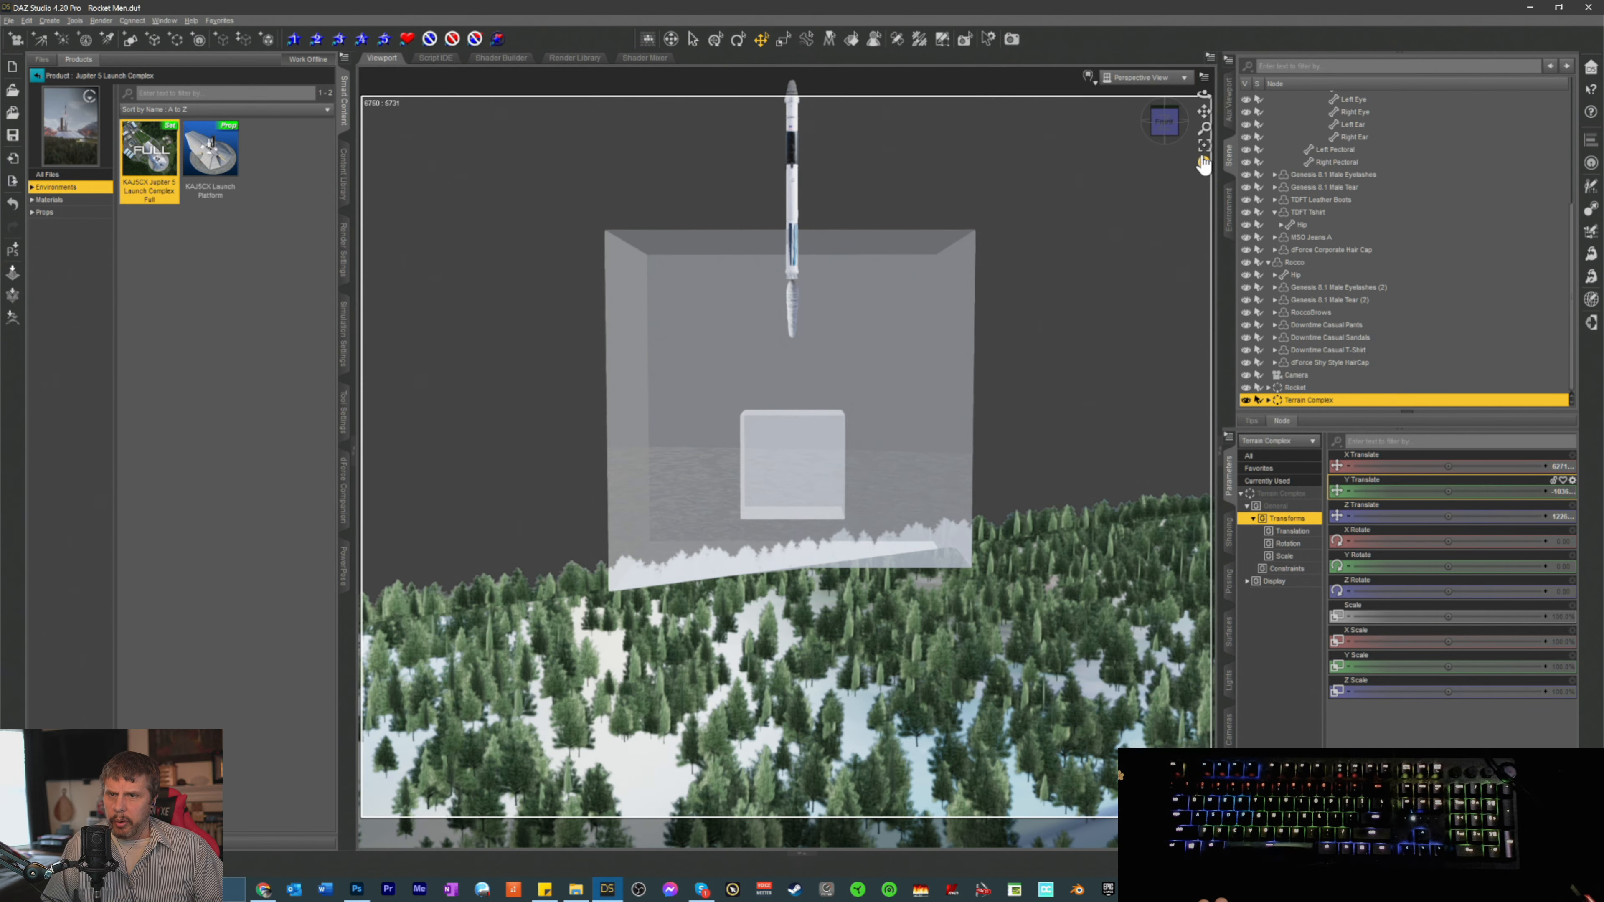
pyautogui.click(1203, 146)
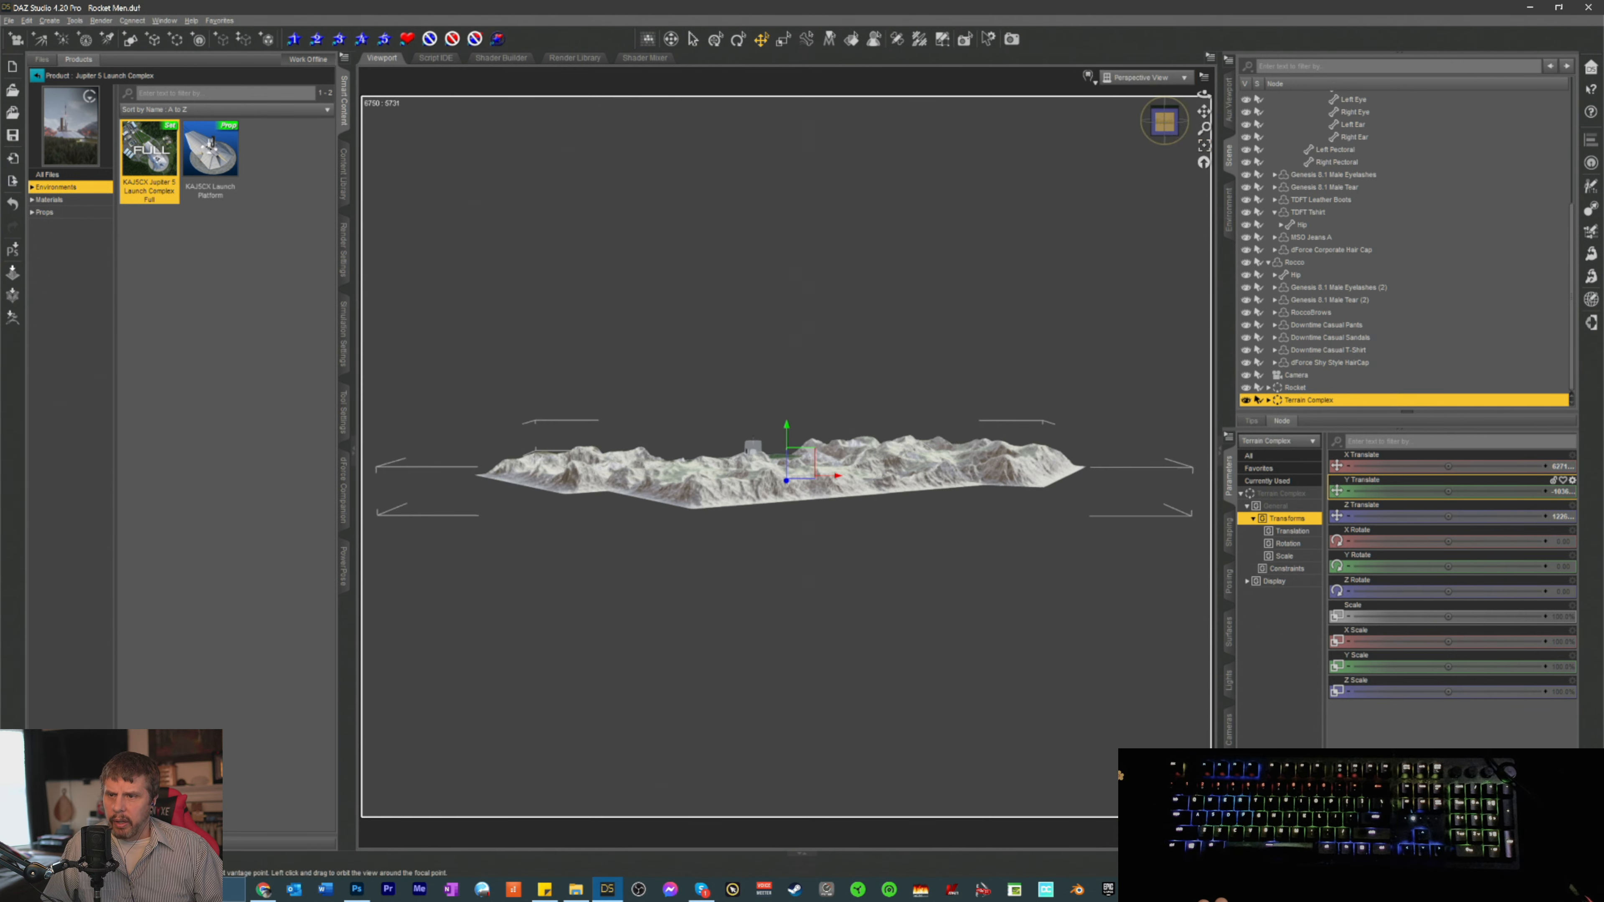
pyautogui.moveTo(1168, 127); pyautogui.dragTo(1238, 127)
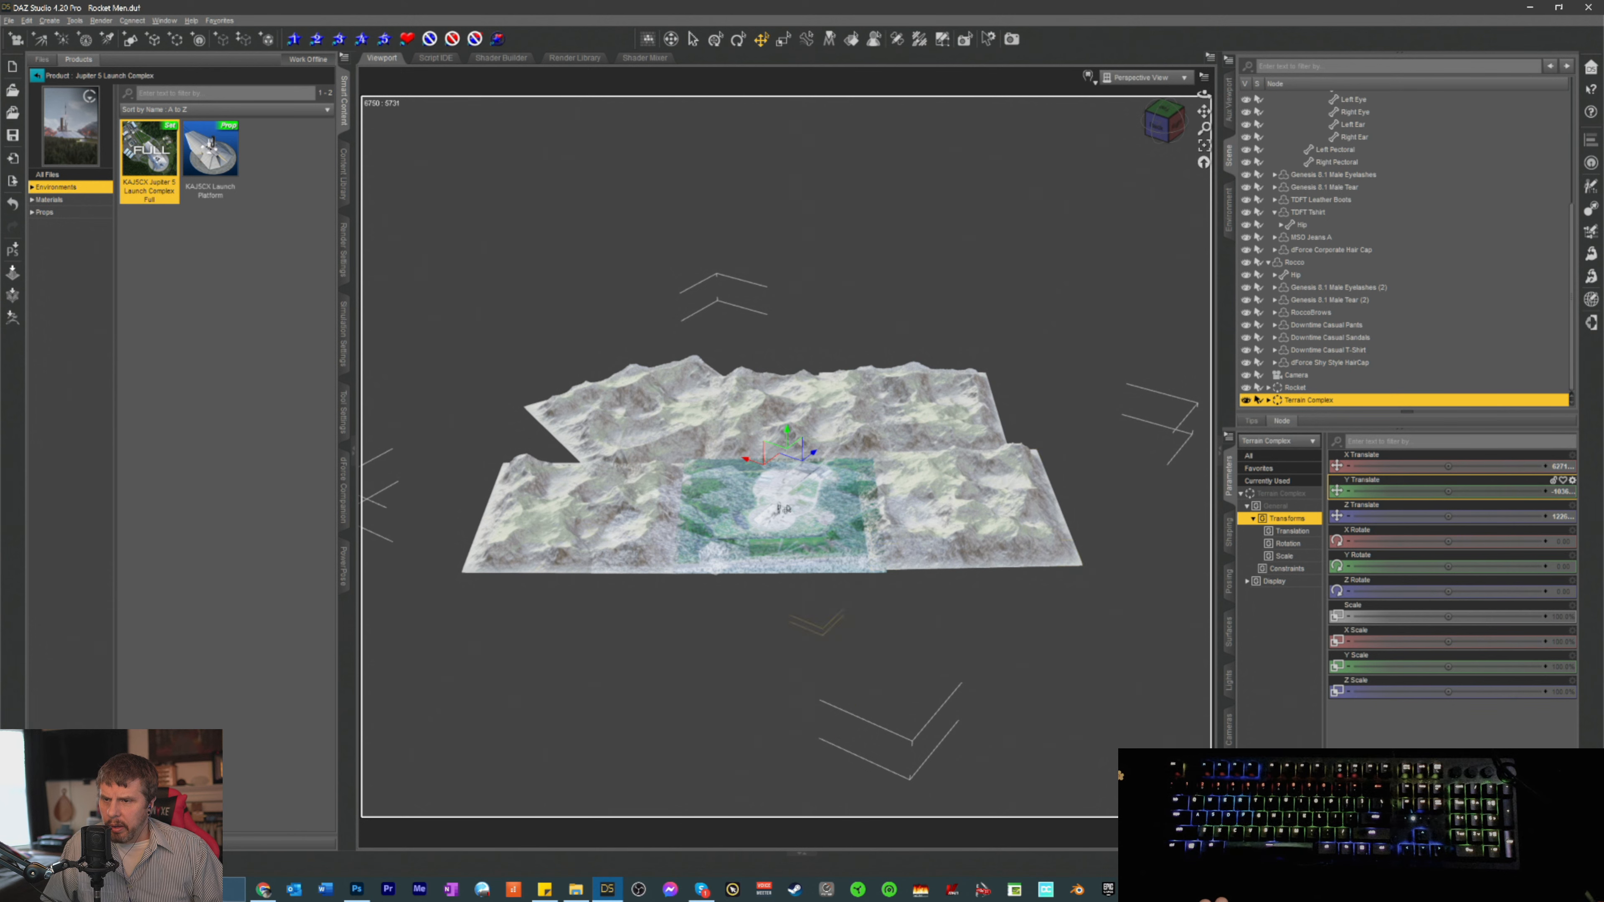
pyautogui.click(780, 544)
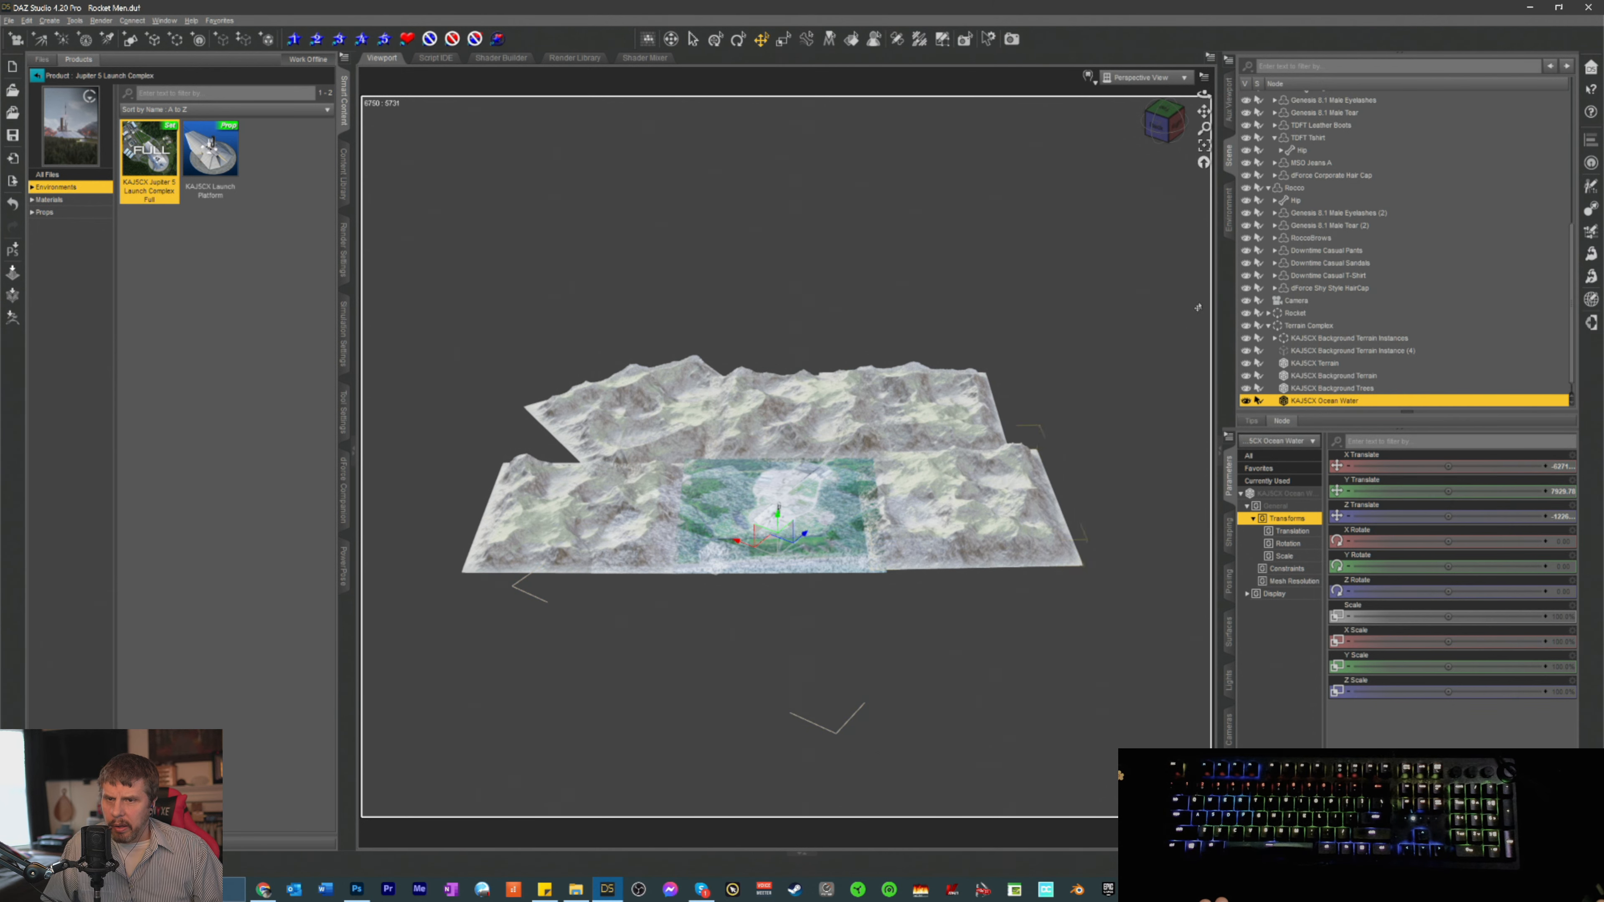
pyautogui.click(1204, 145)
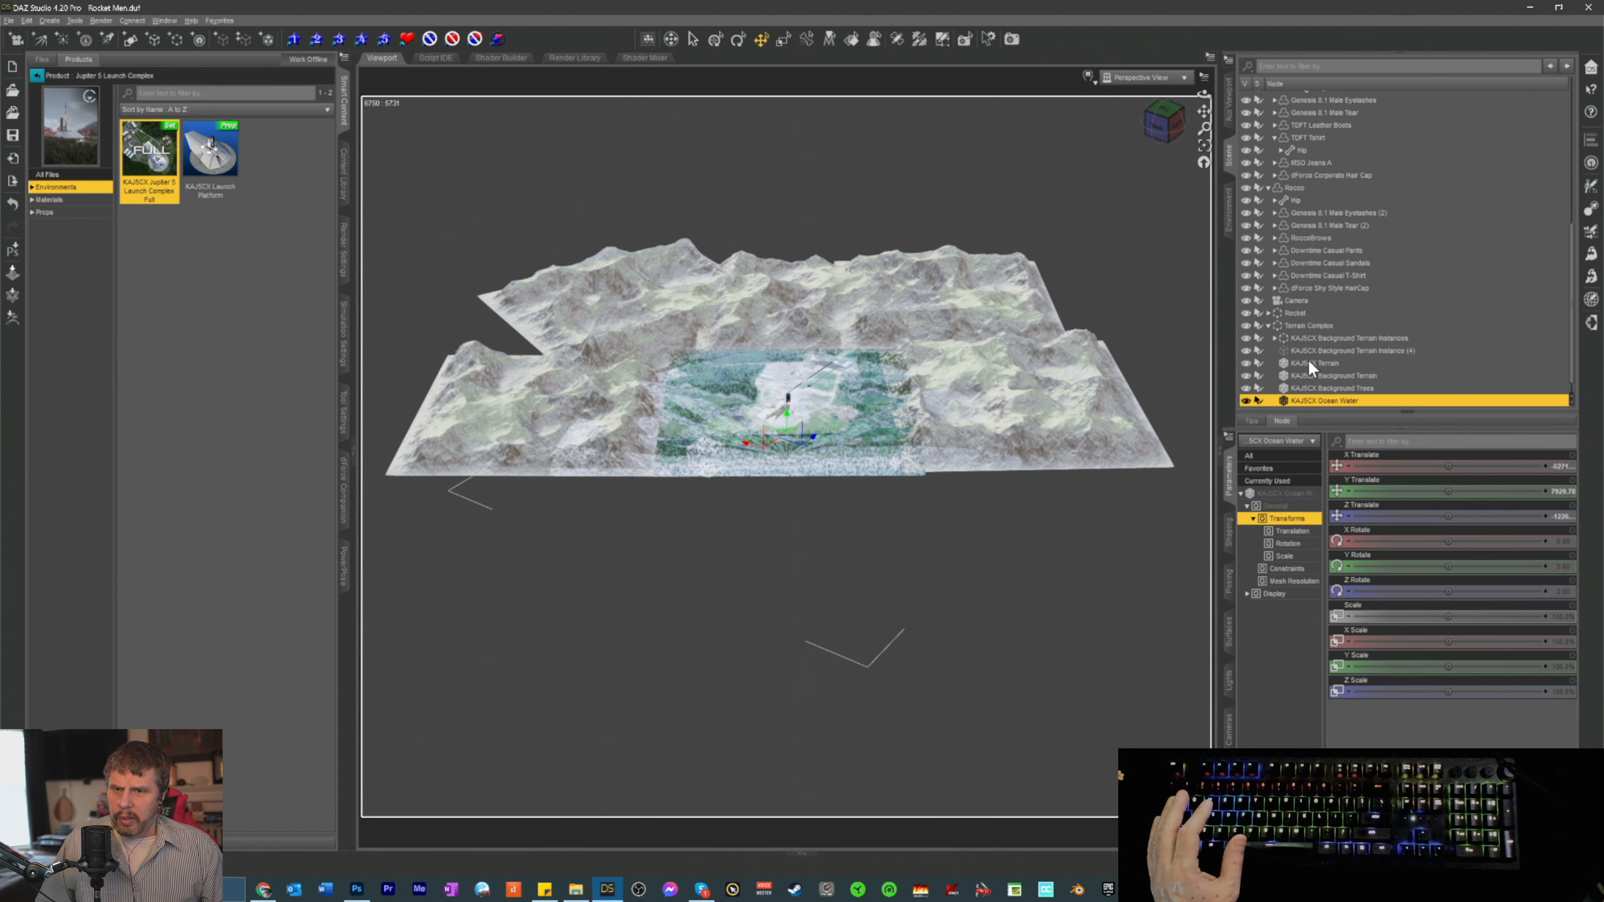
pyautogui.click(1331, 388)
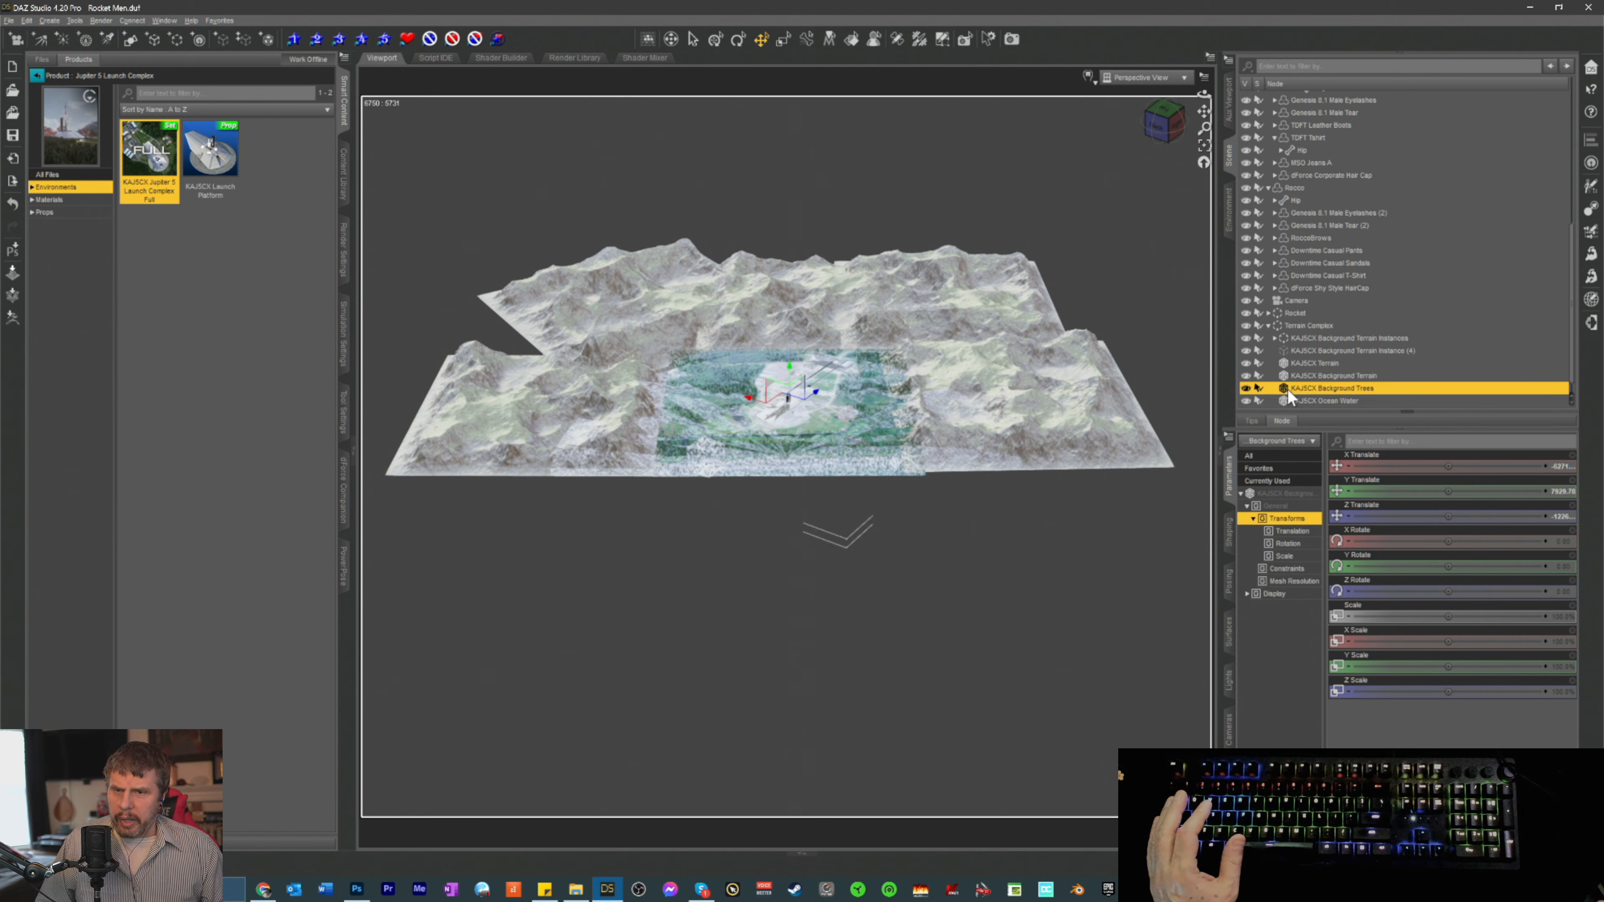
pyautogui.click(1204, 149)
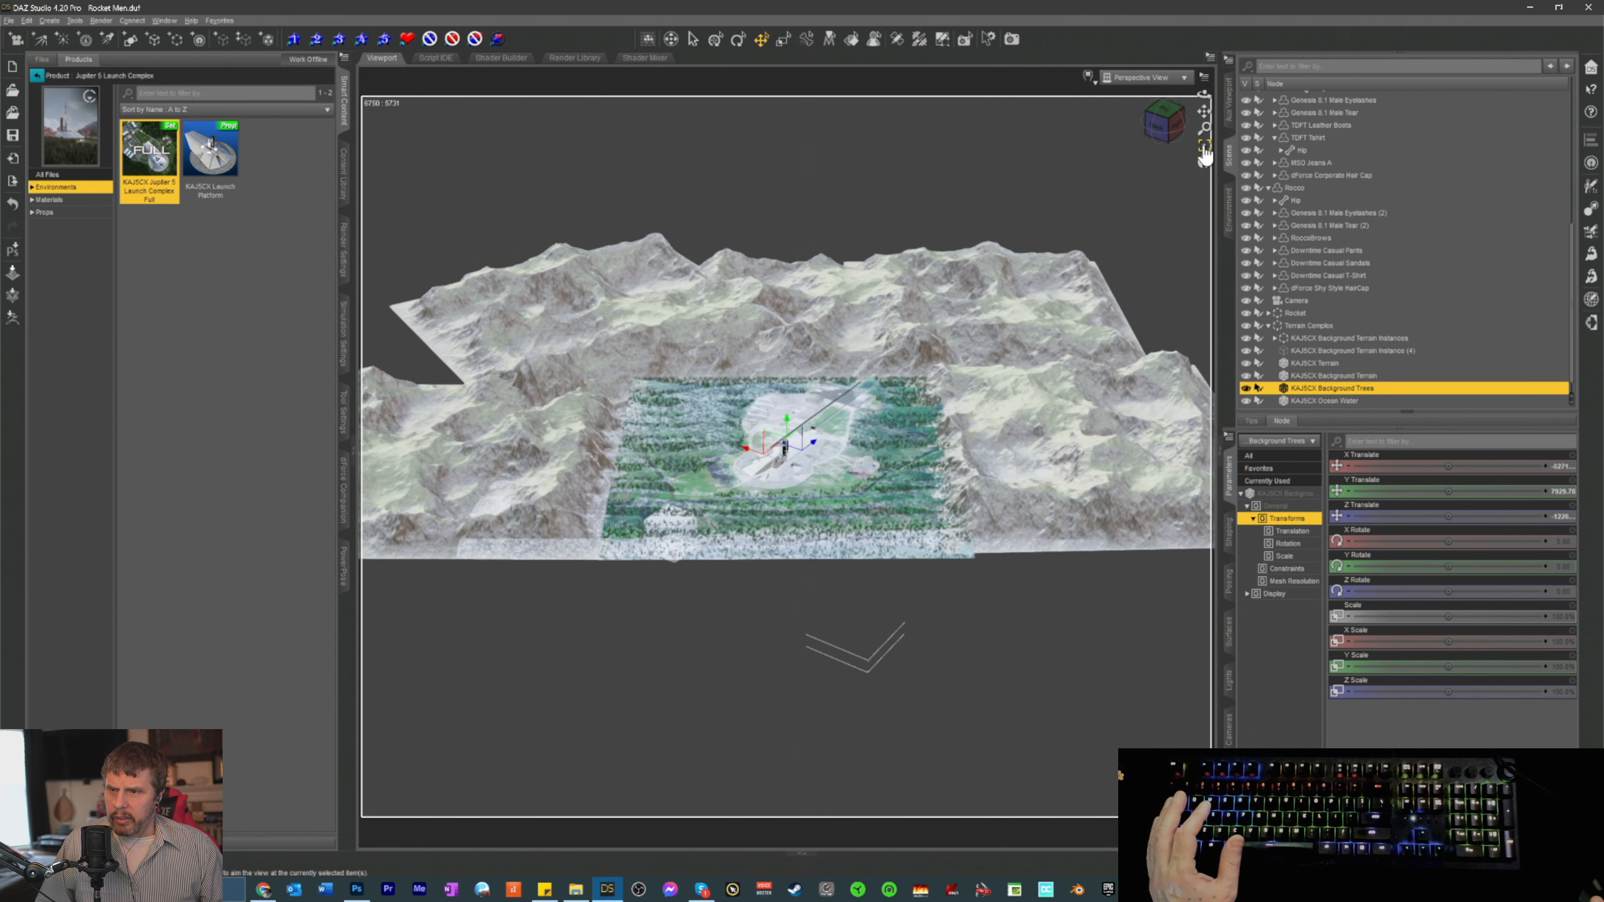
pyautogui.click(1320, 377)
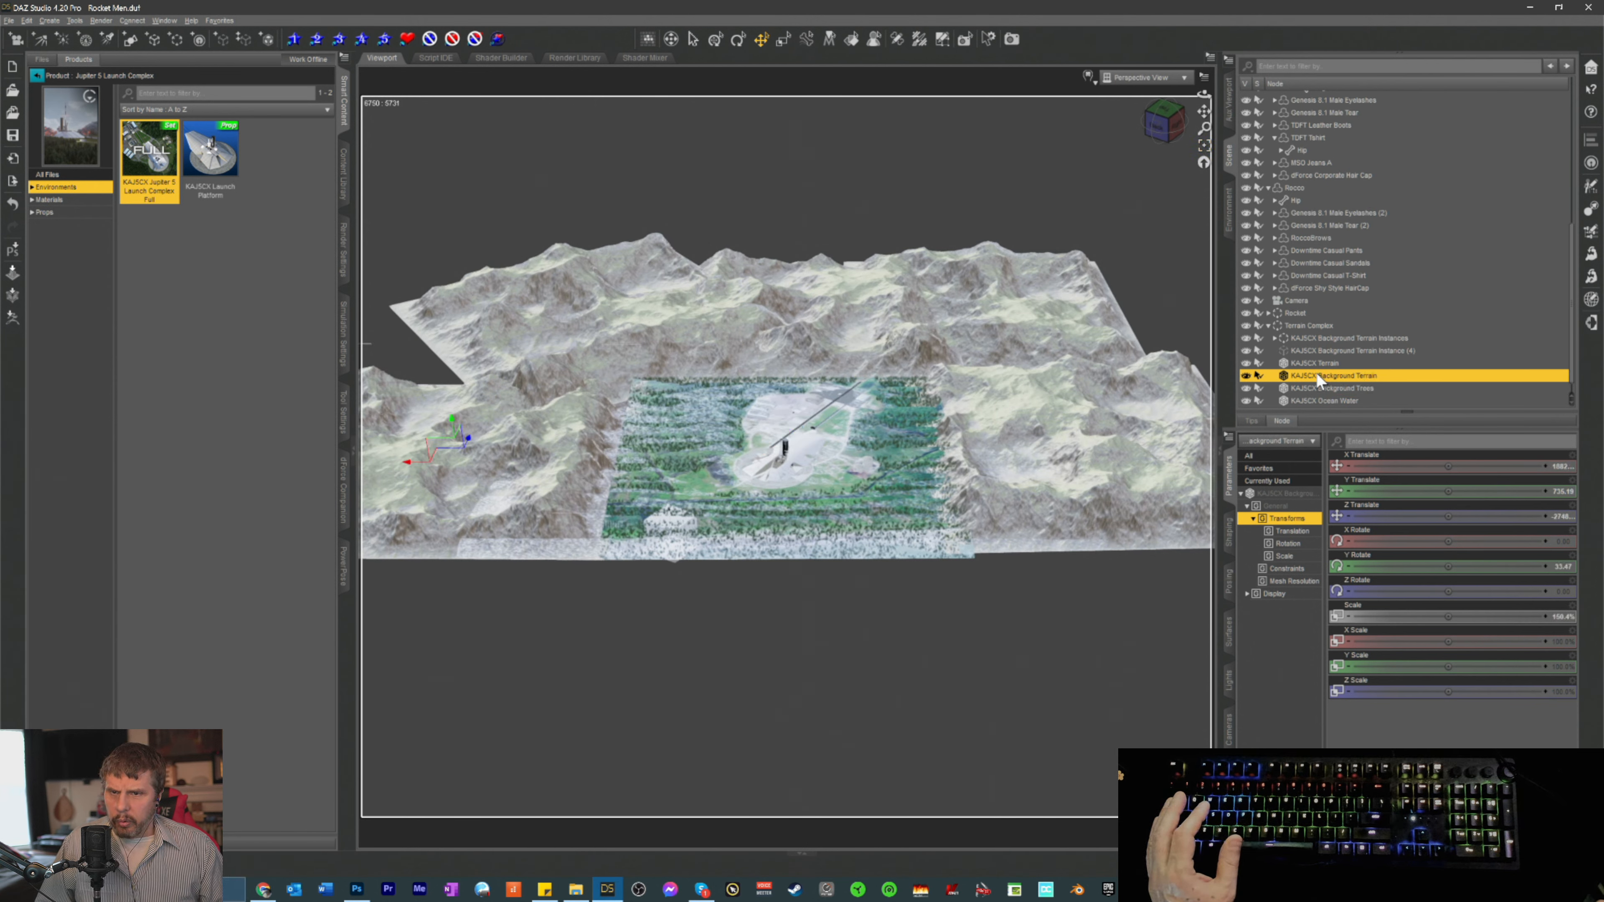
pyautogui.click(1203, 146)
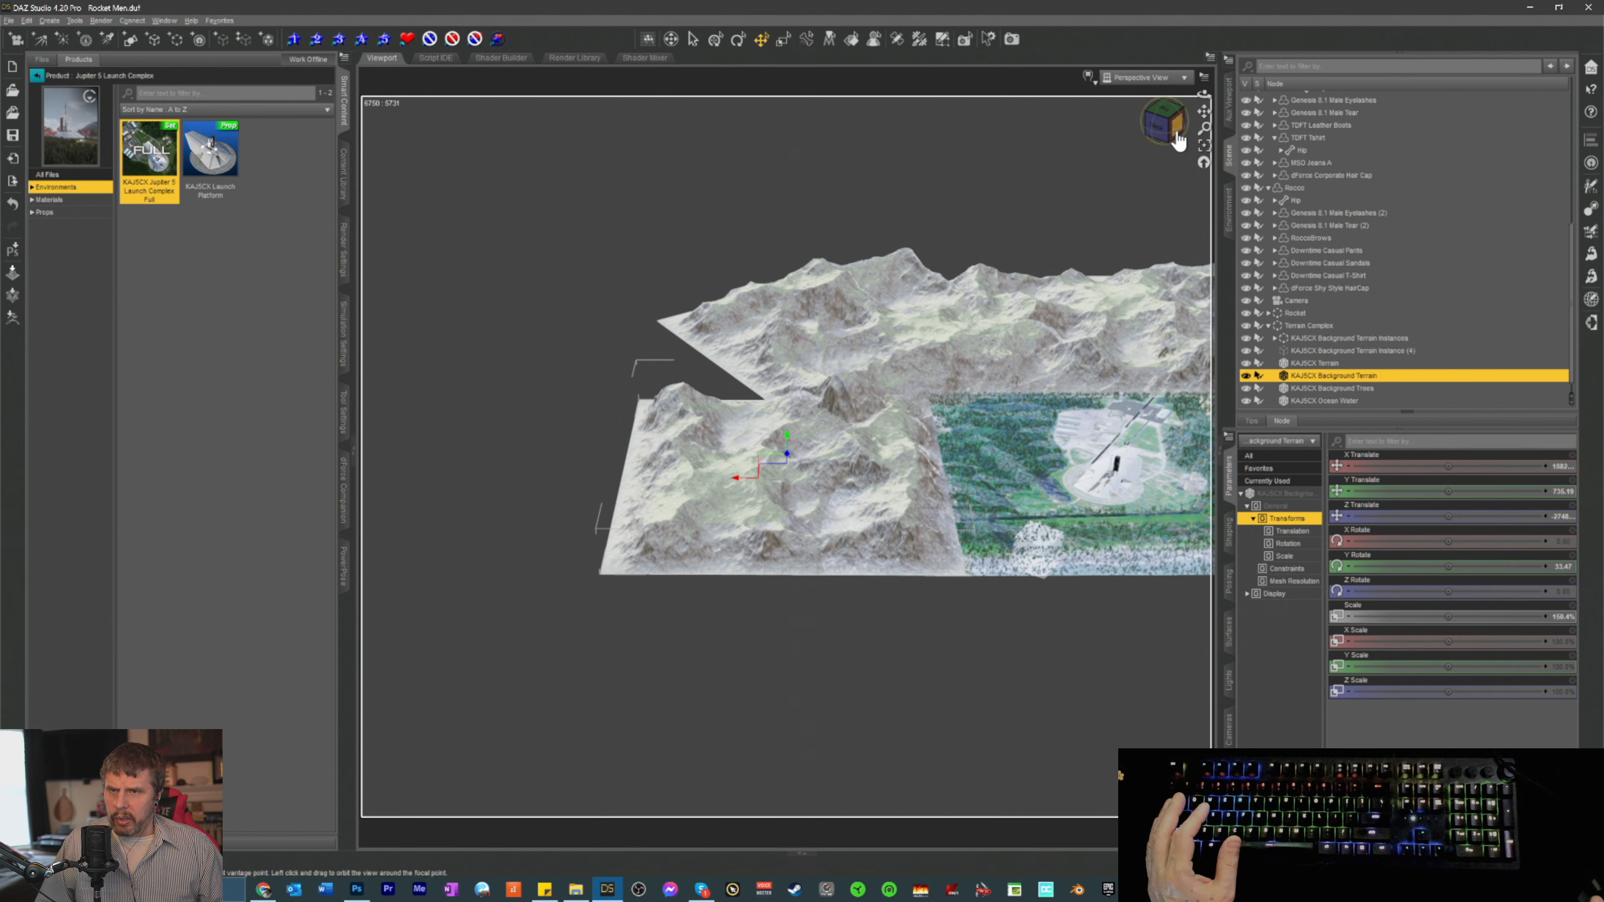
pyautogui.moveTo(1176, 140); pyautogui.dragTo(1203, 112)
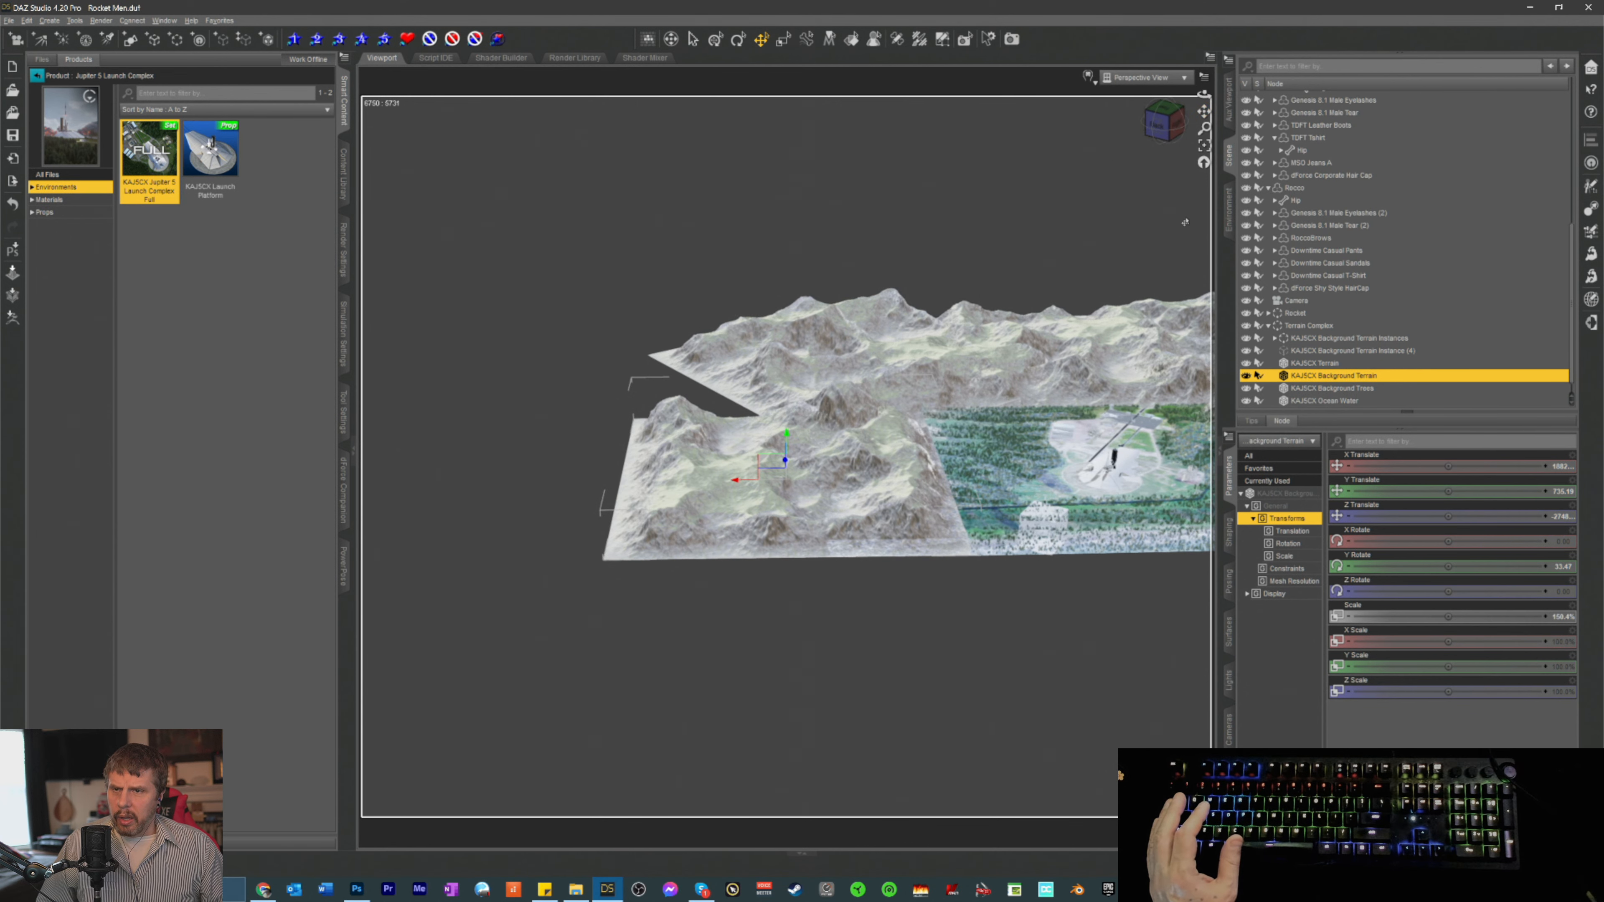
# - Return to the scene Camera and reposition Terrain Complex along Y and Z, rotated about Y, so a mountain stands behind the two men
pyautogui.click(1143, 77)
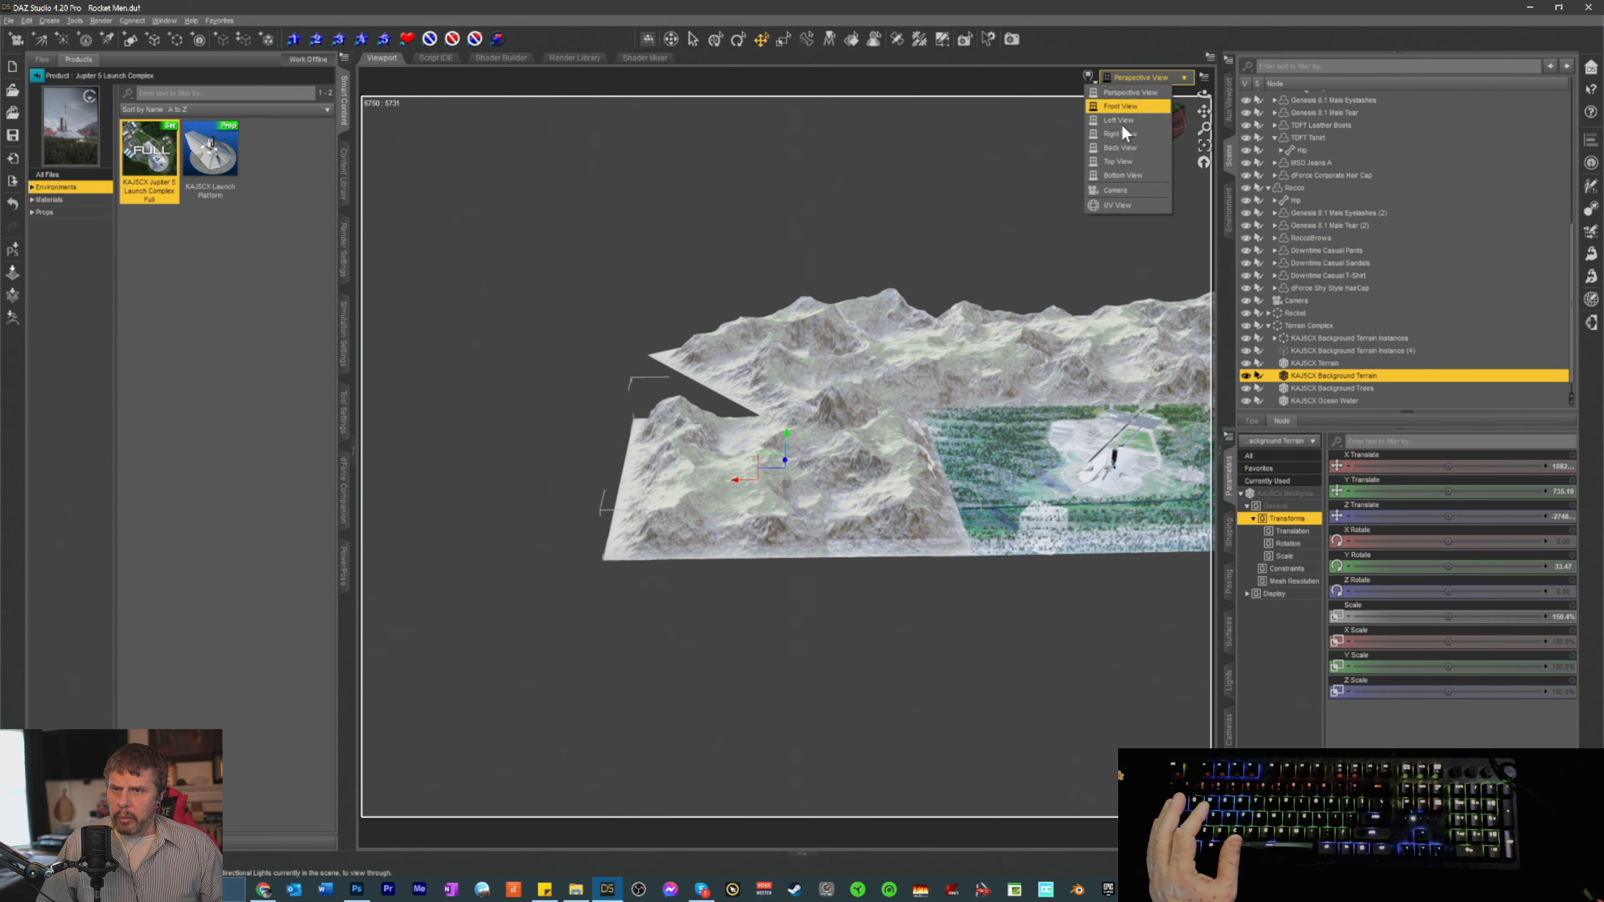
pyautogui.click(1117, 193)
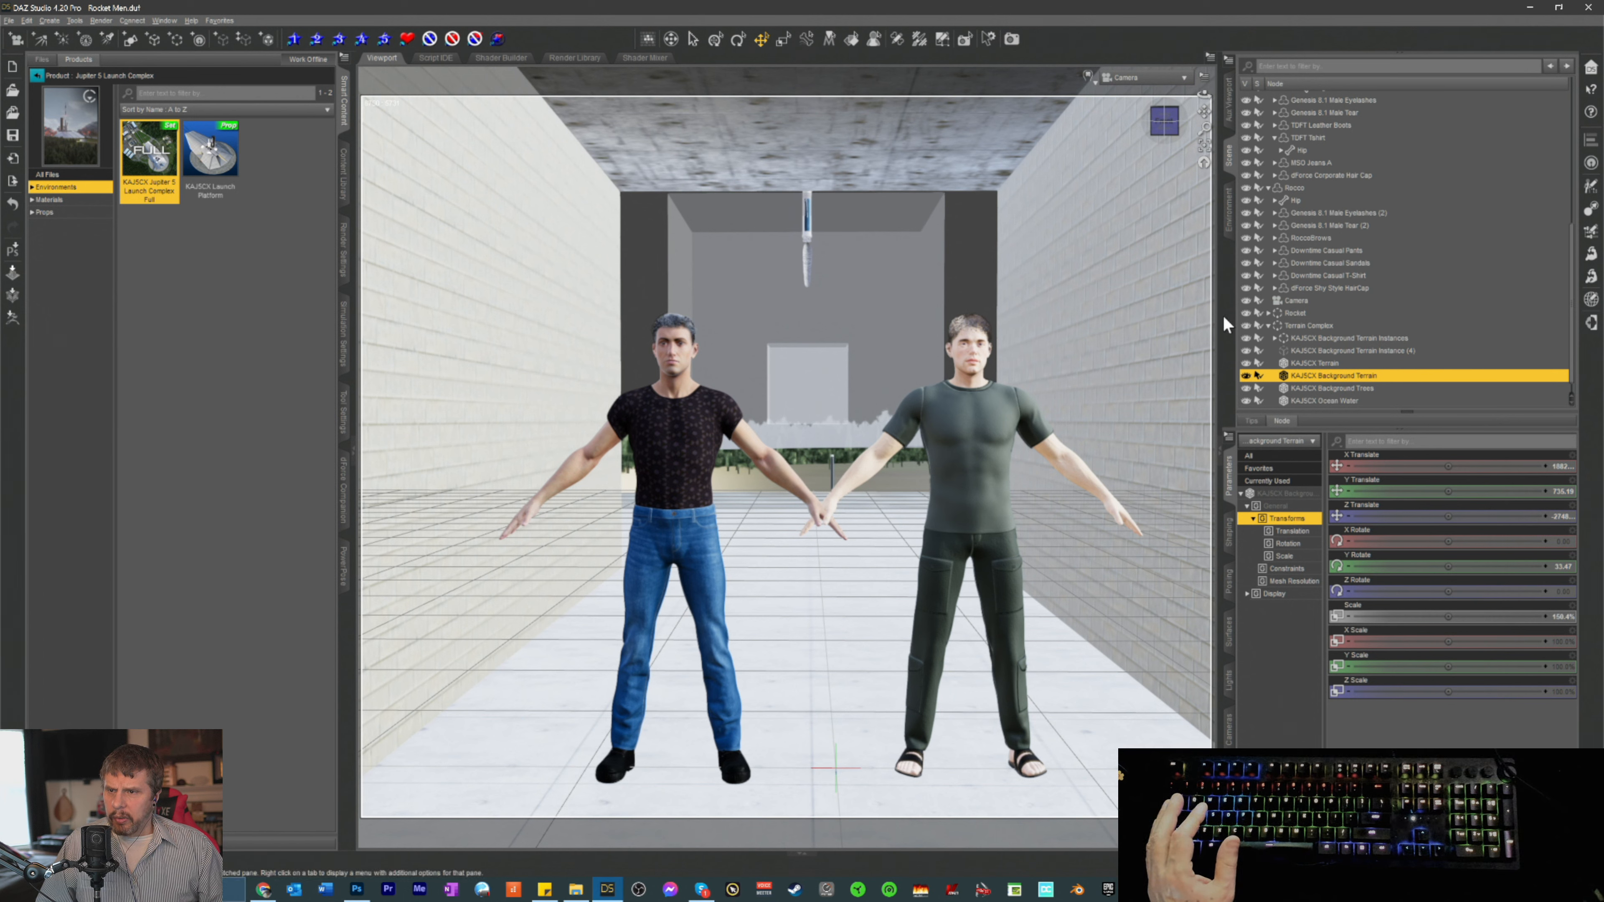
pyautogui.click(1297, 326)
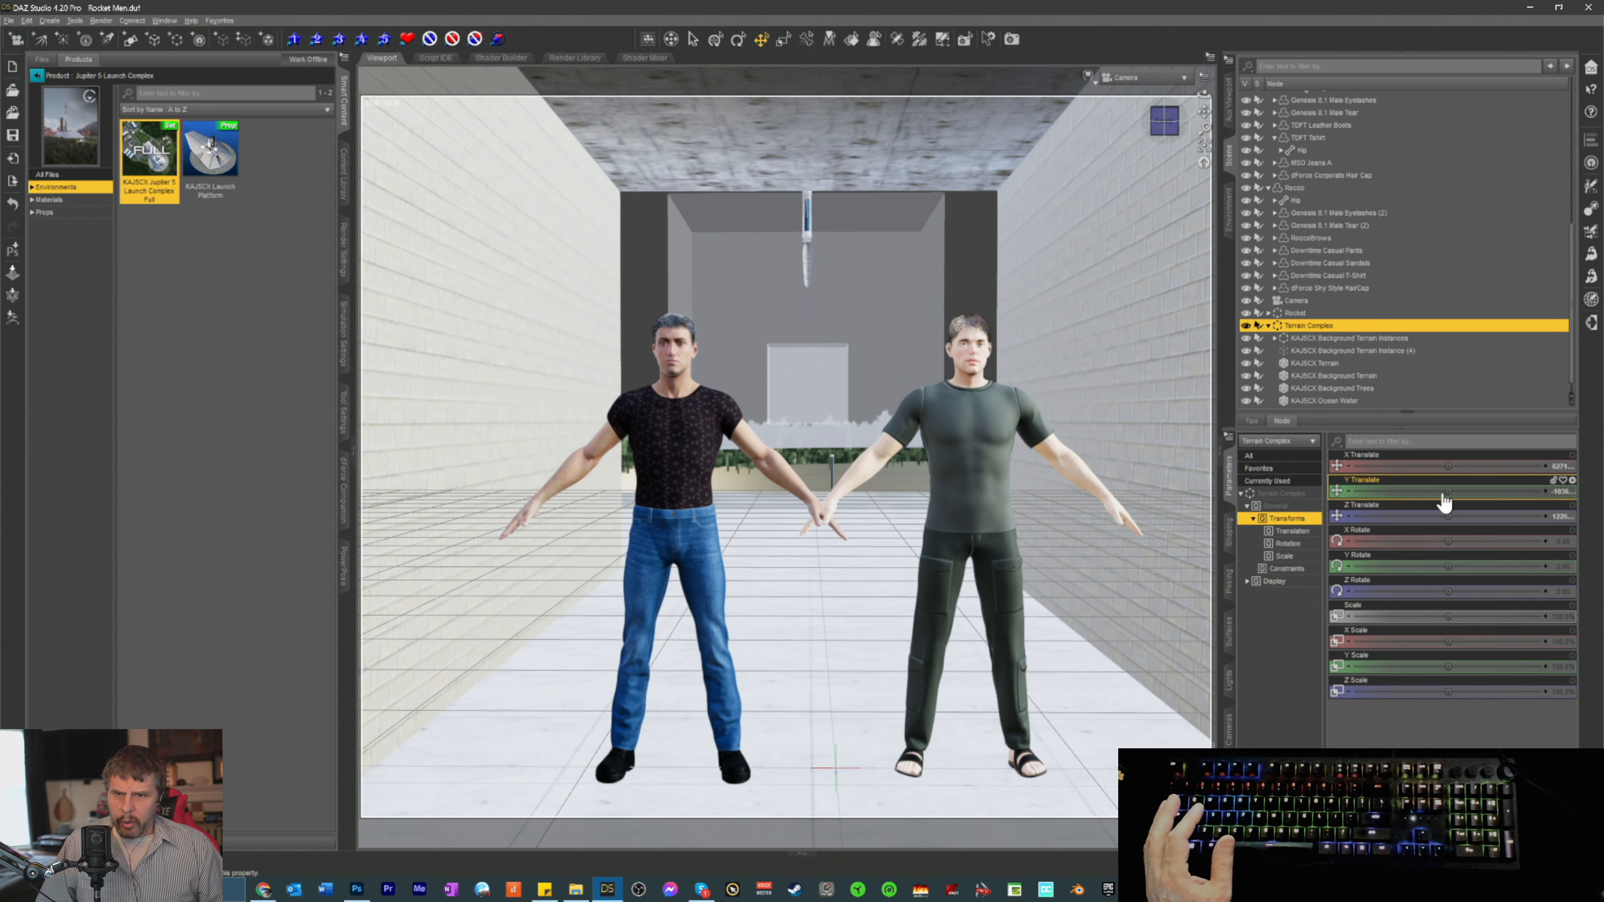
pyautogui.moveTo(1446, 491); pyautogui.dragTo(1369, 492)
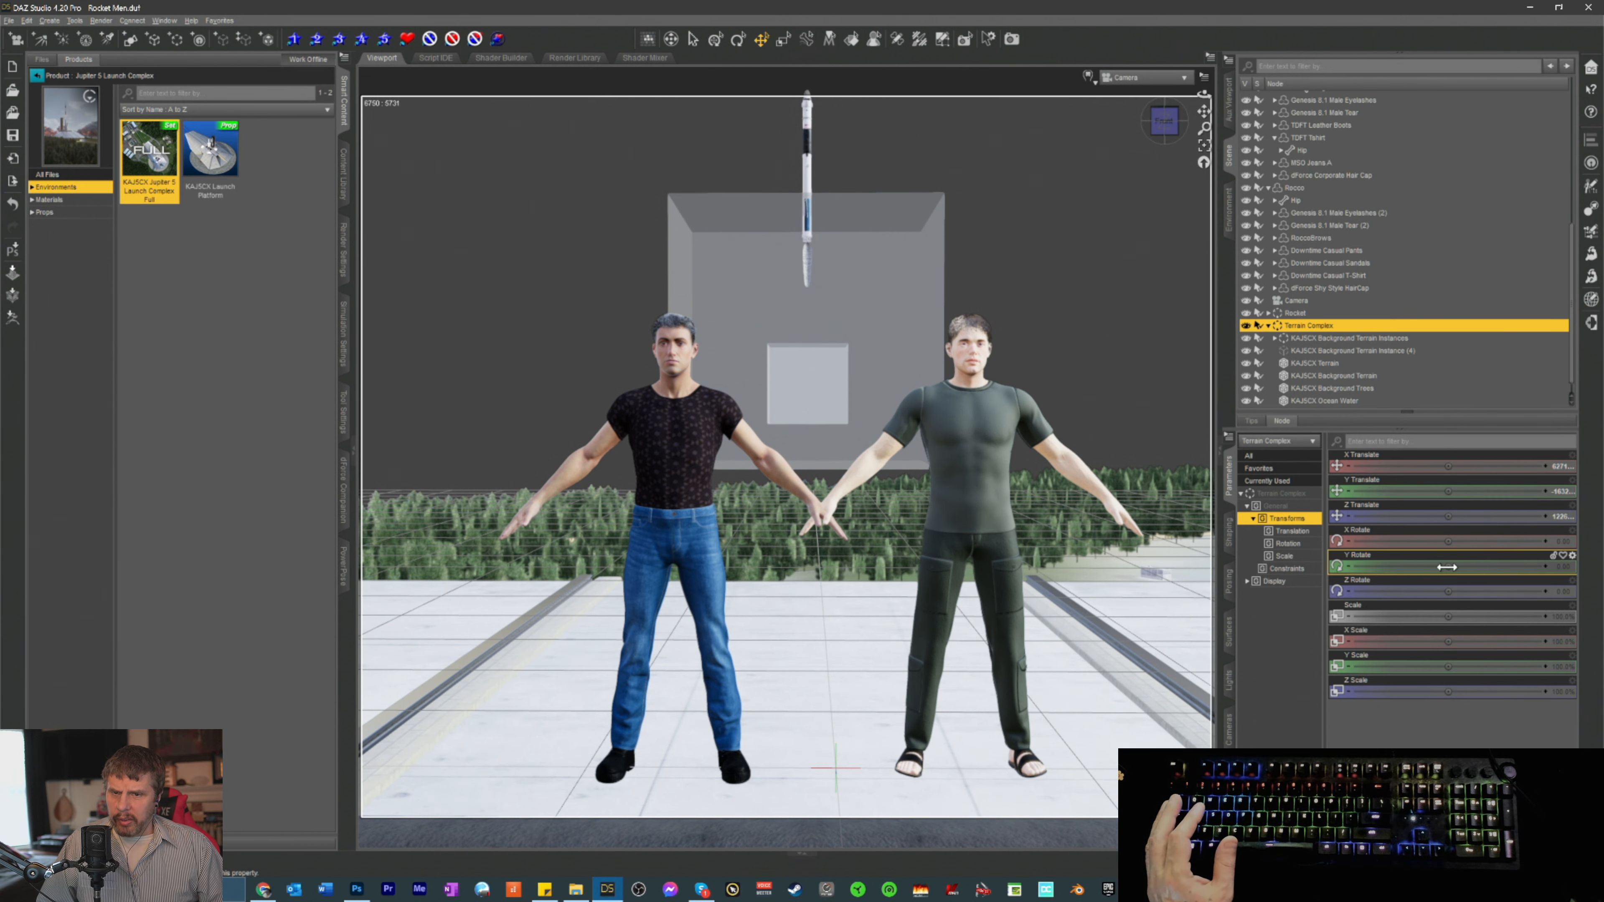
pyautogui.moveTo(1448, 566); pyautogui.dragTo(1350, 517)
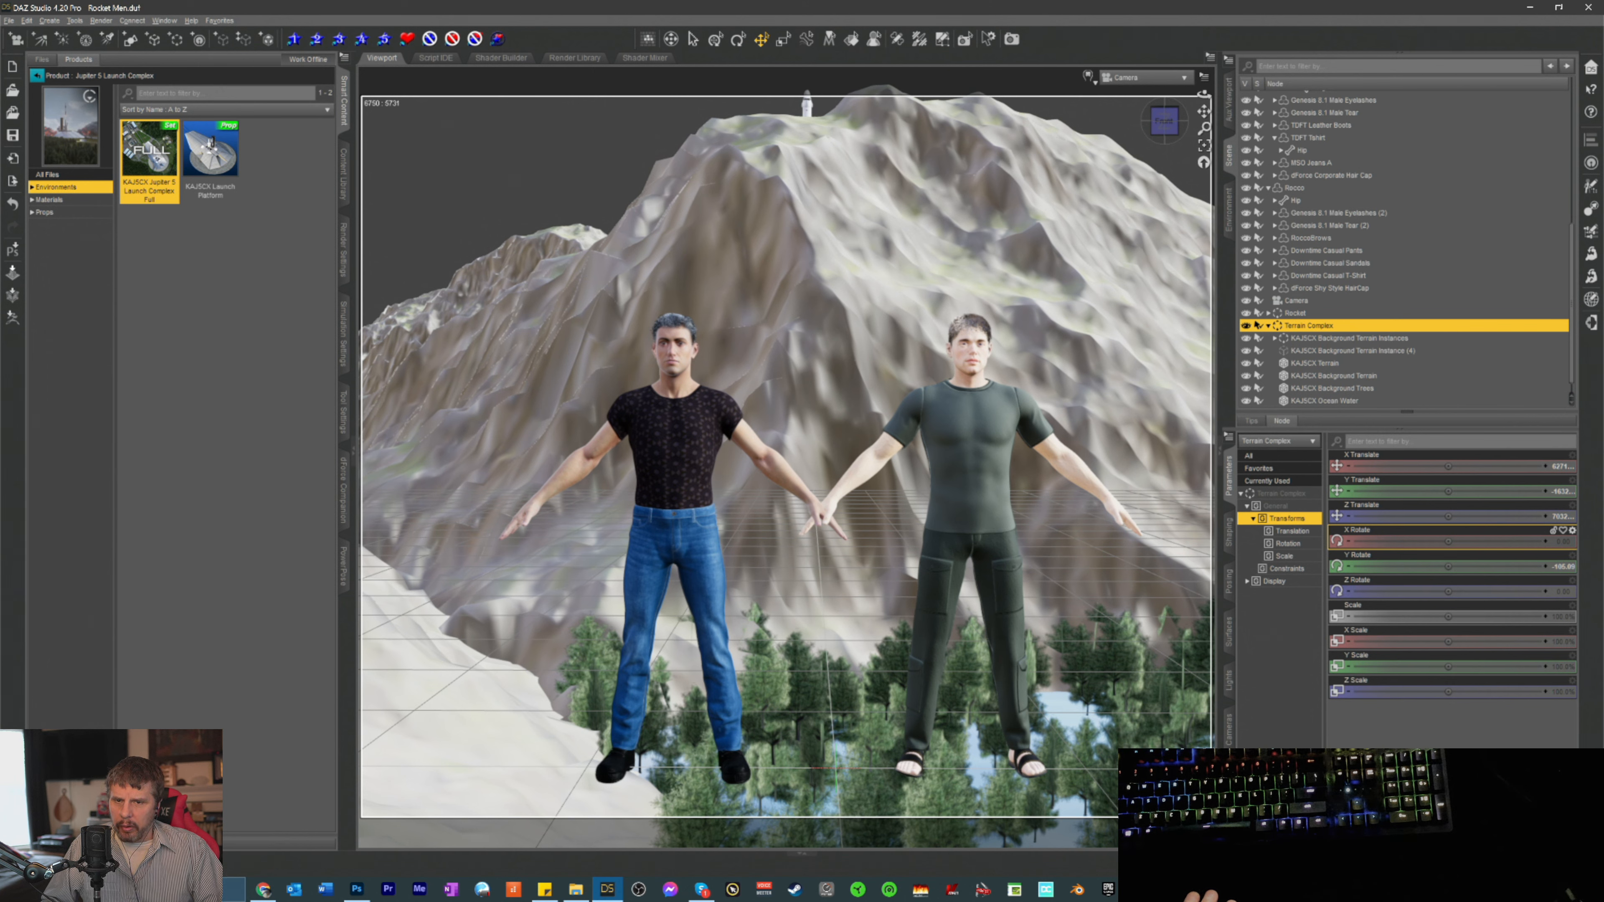
# - Show only the Translation and Rotation parameters of the man in the green shirt
pyautogui.click(930, 732)
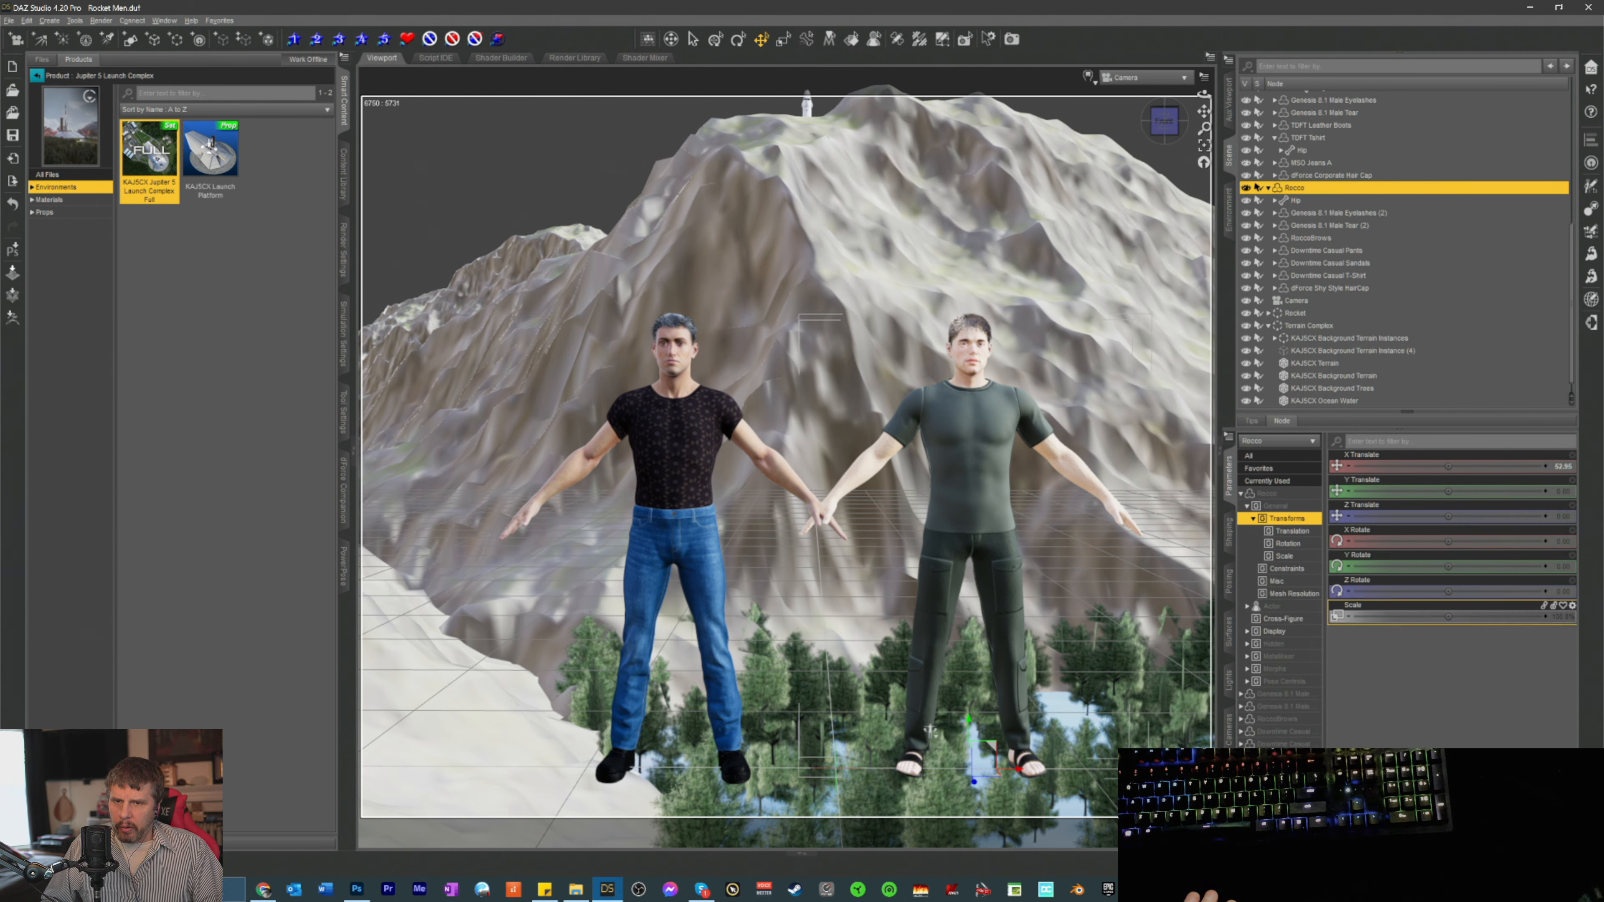
pyautogui.moveTo(1292, 531); pyautogui.dragTo(1288, 543)
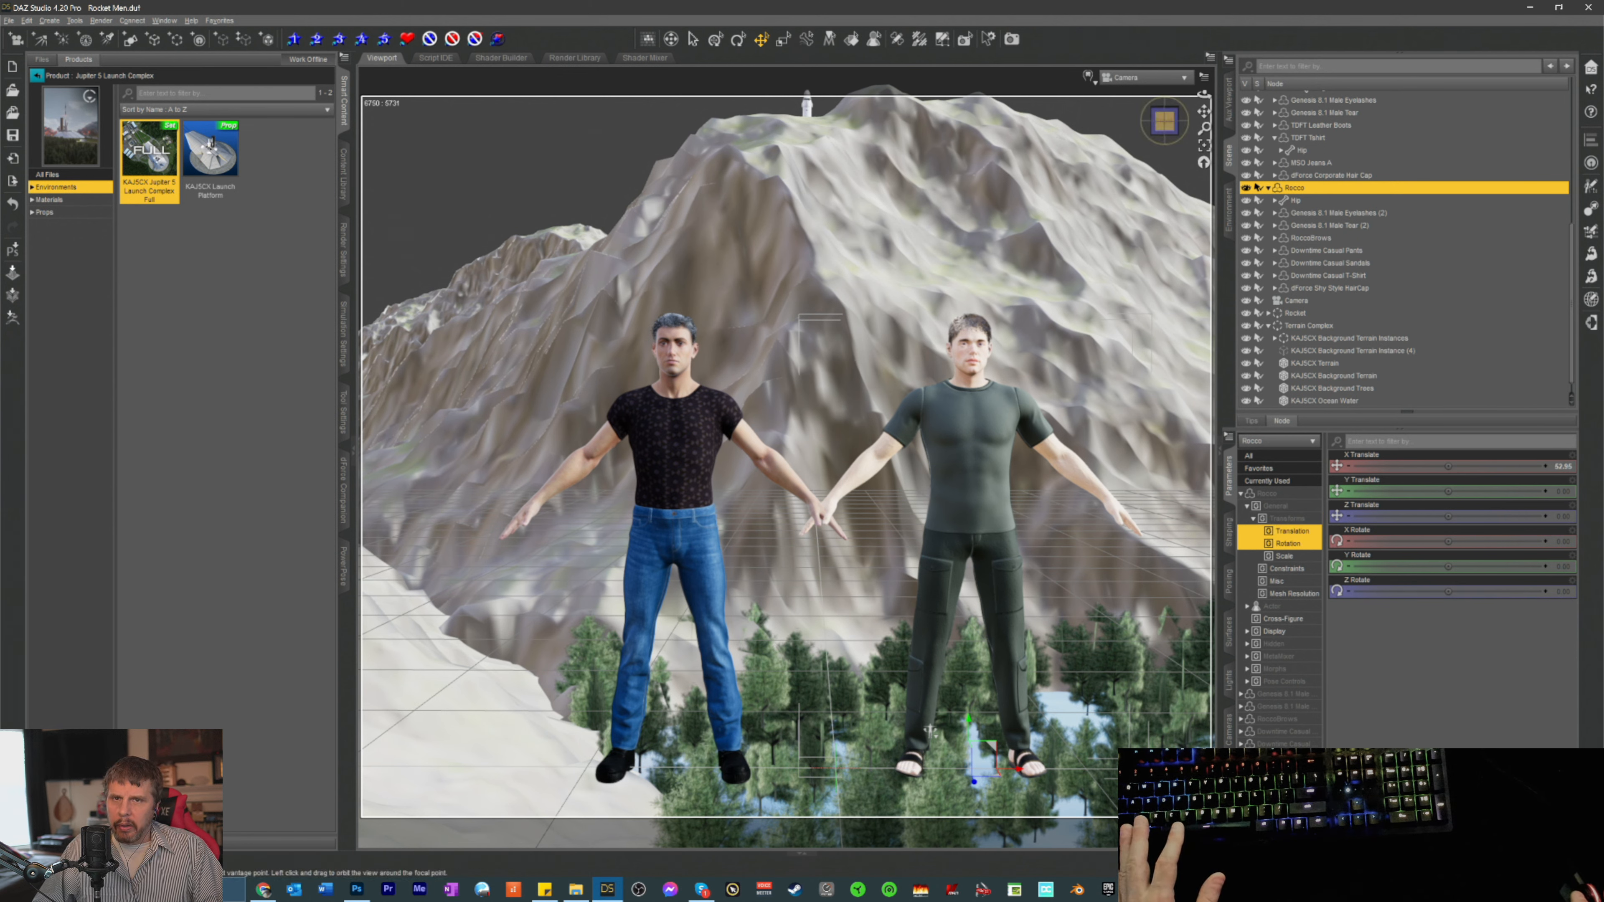
# - Save the scene and close the application
pyautogui.hotkey('ctrl', 's')
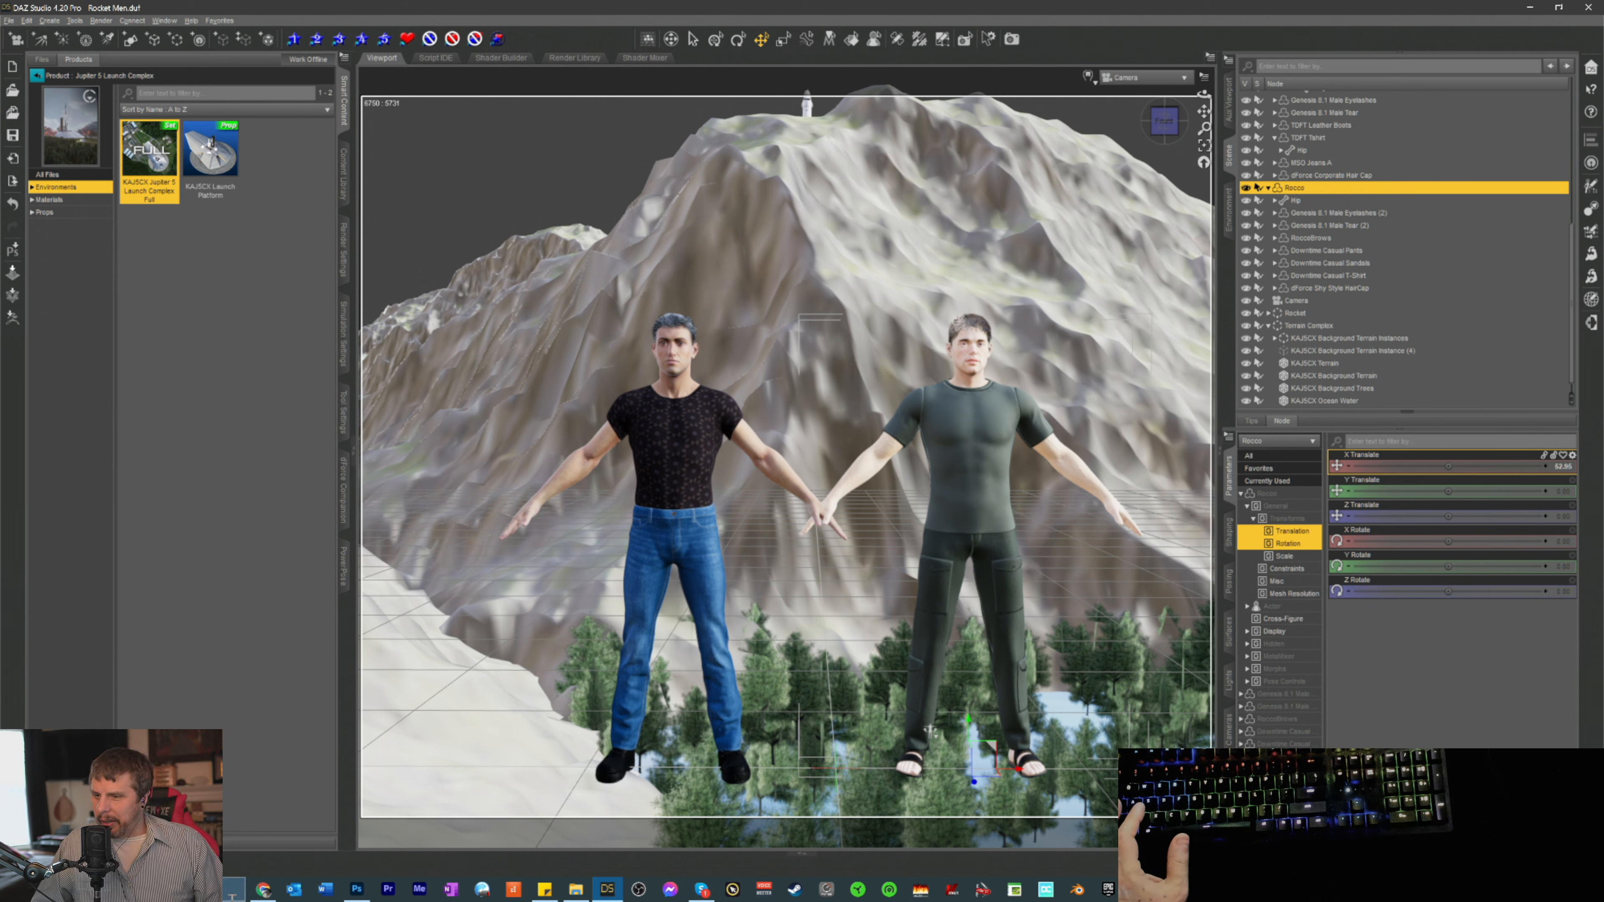
pyautogui.rightClick(604, 889)
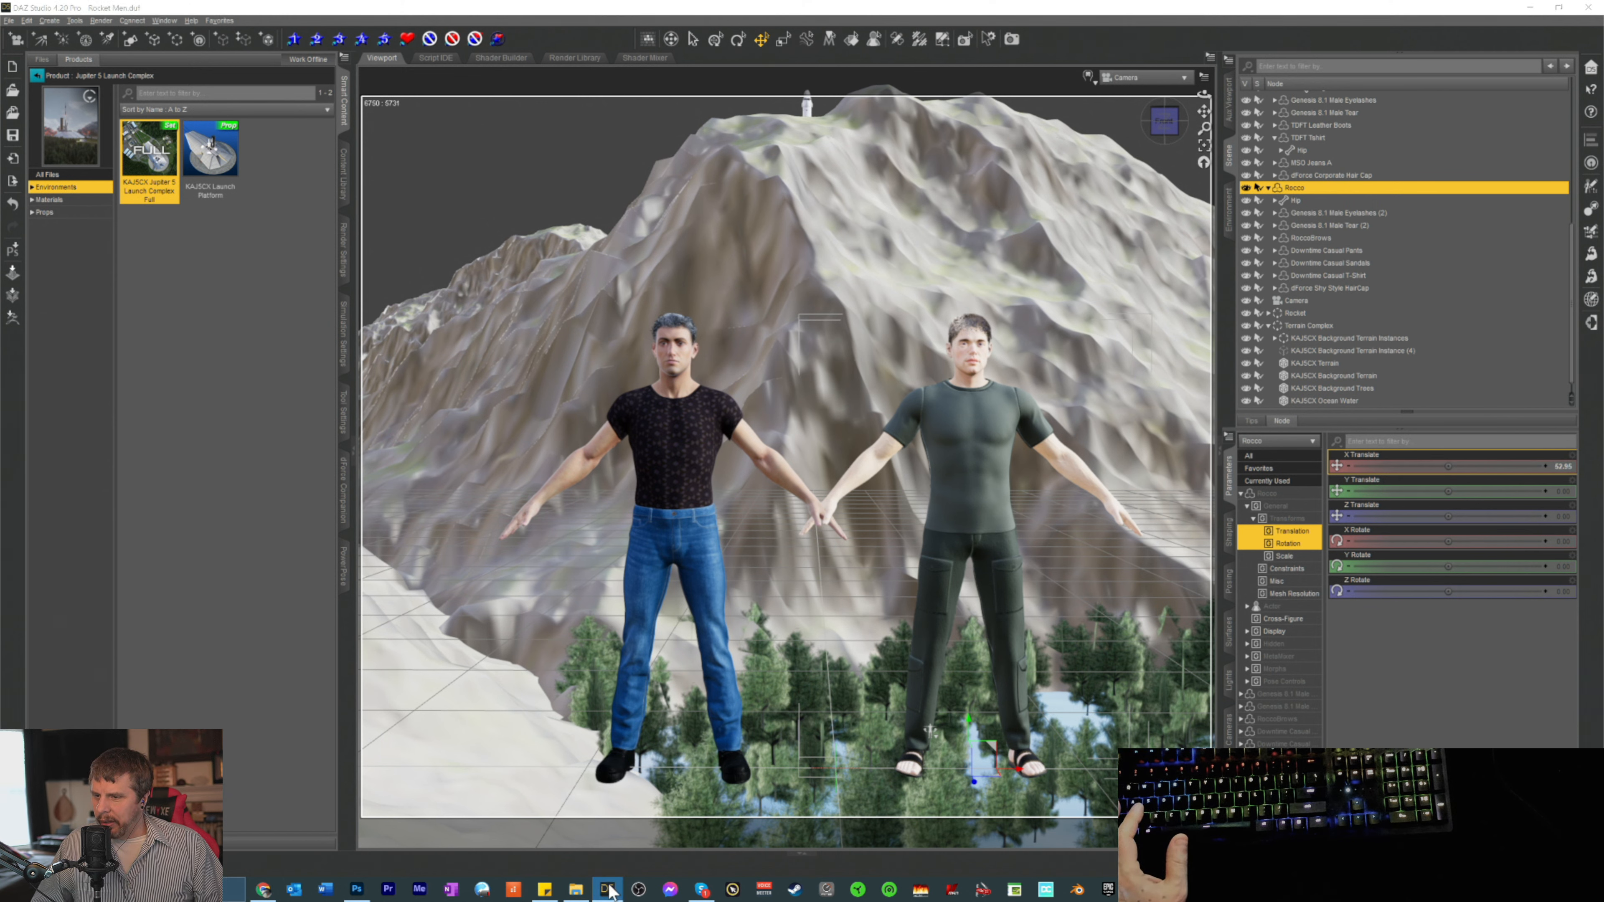
pyautogui.click(583, 865)
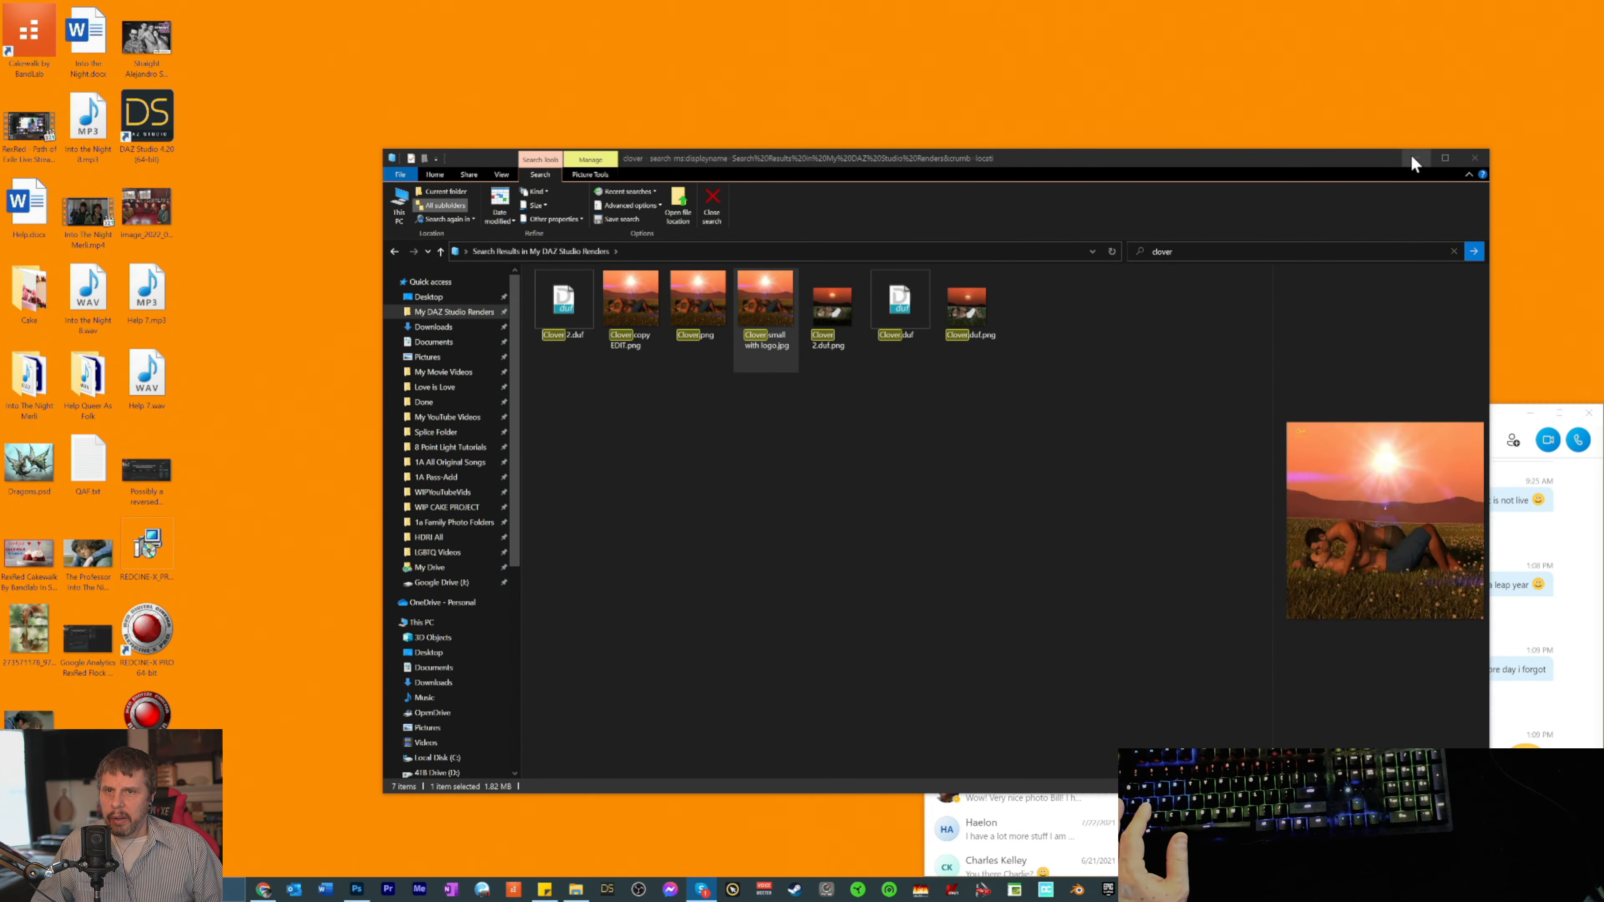
# - Clear the file browser and chat windows off the desktop and reopen the recent scene Rocket Men.duf in DAZ Studio
pyautogui.click(1415, 157)
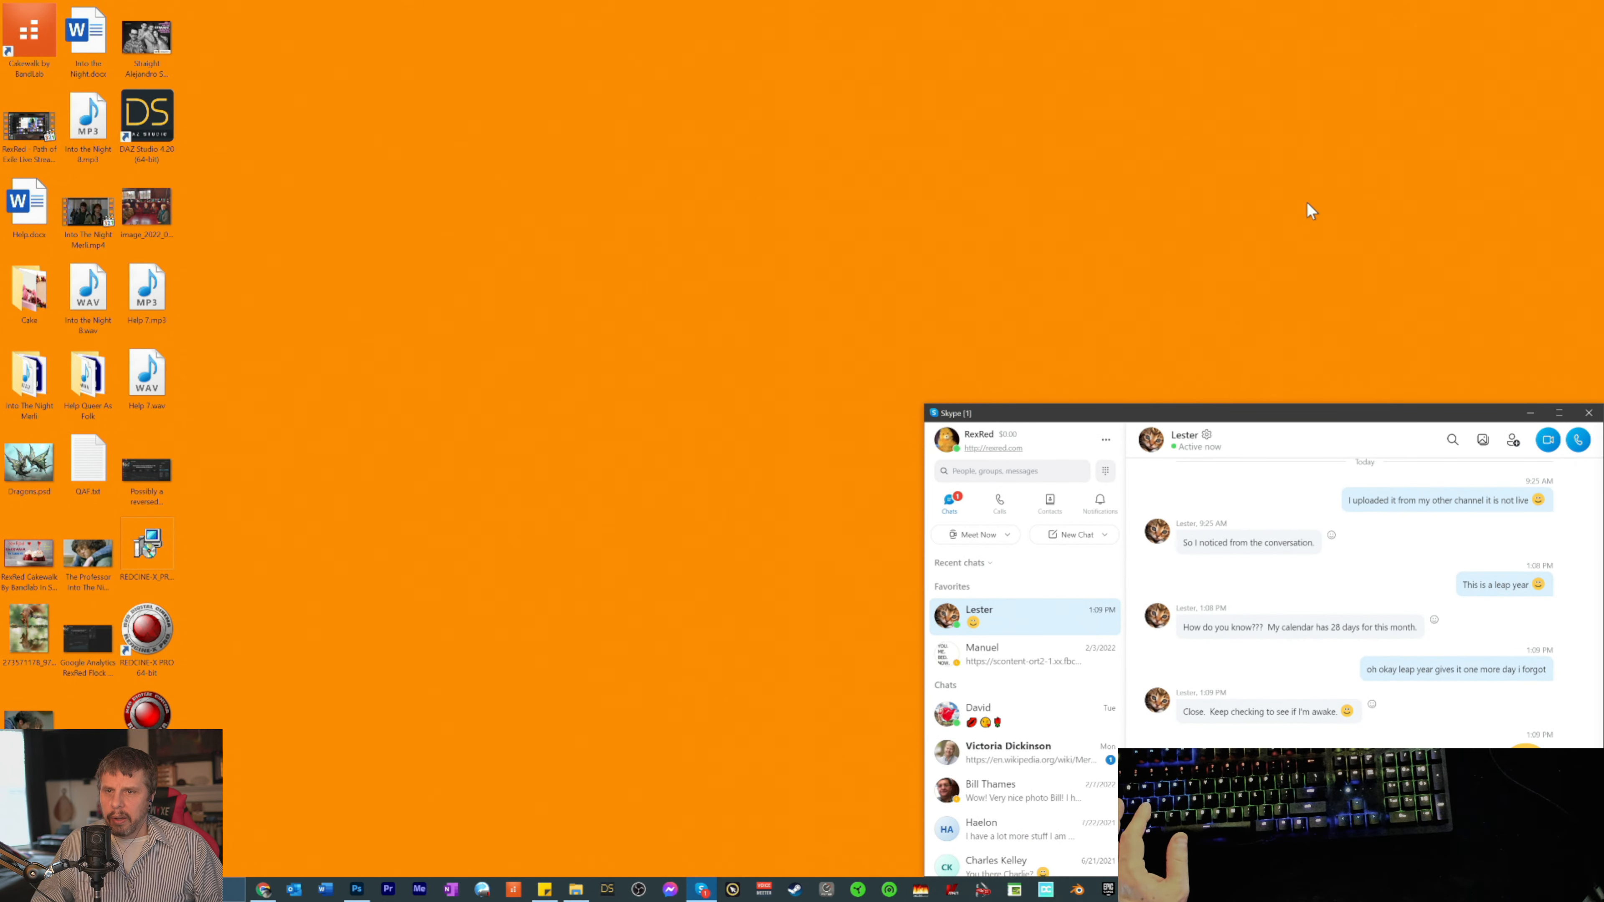
pyautogui.click(1532, 414)
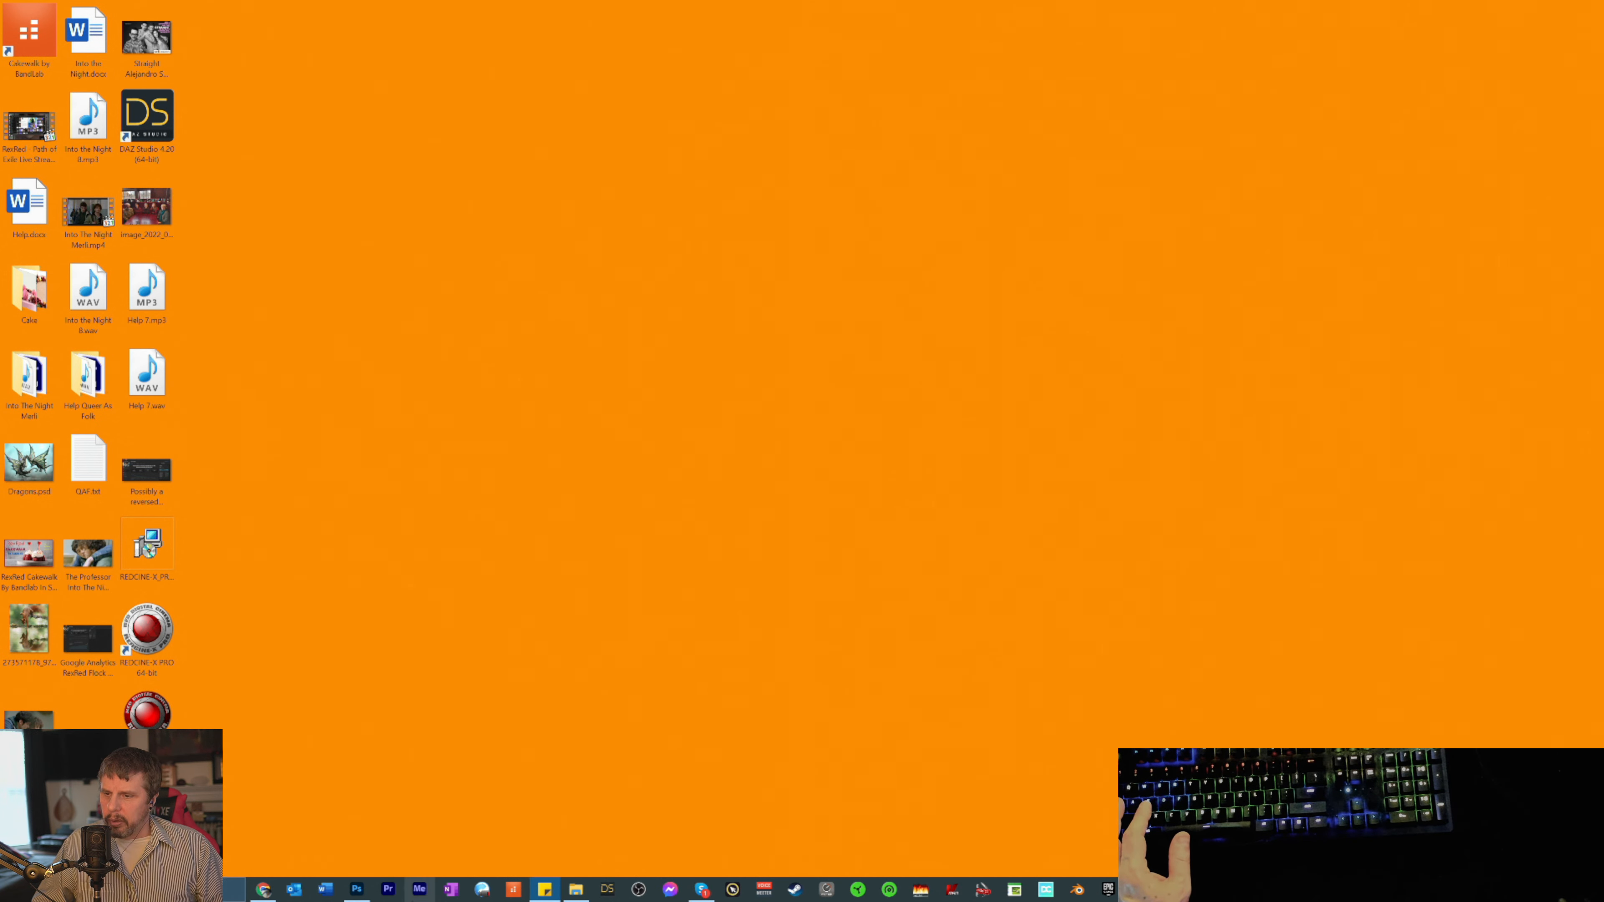
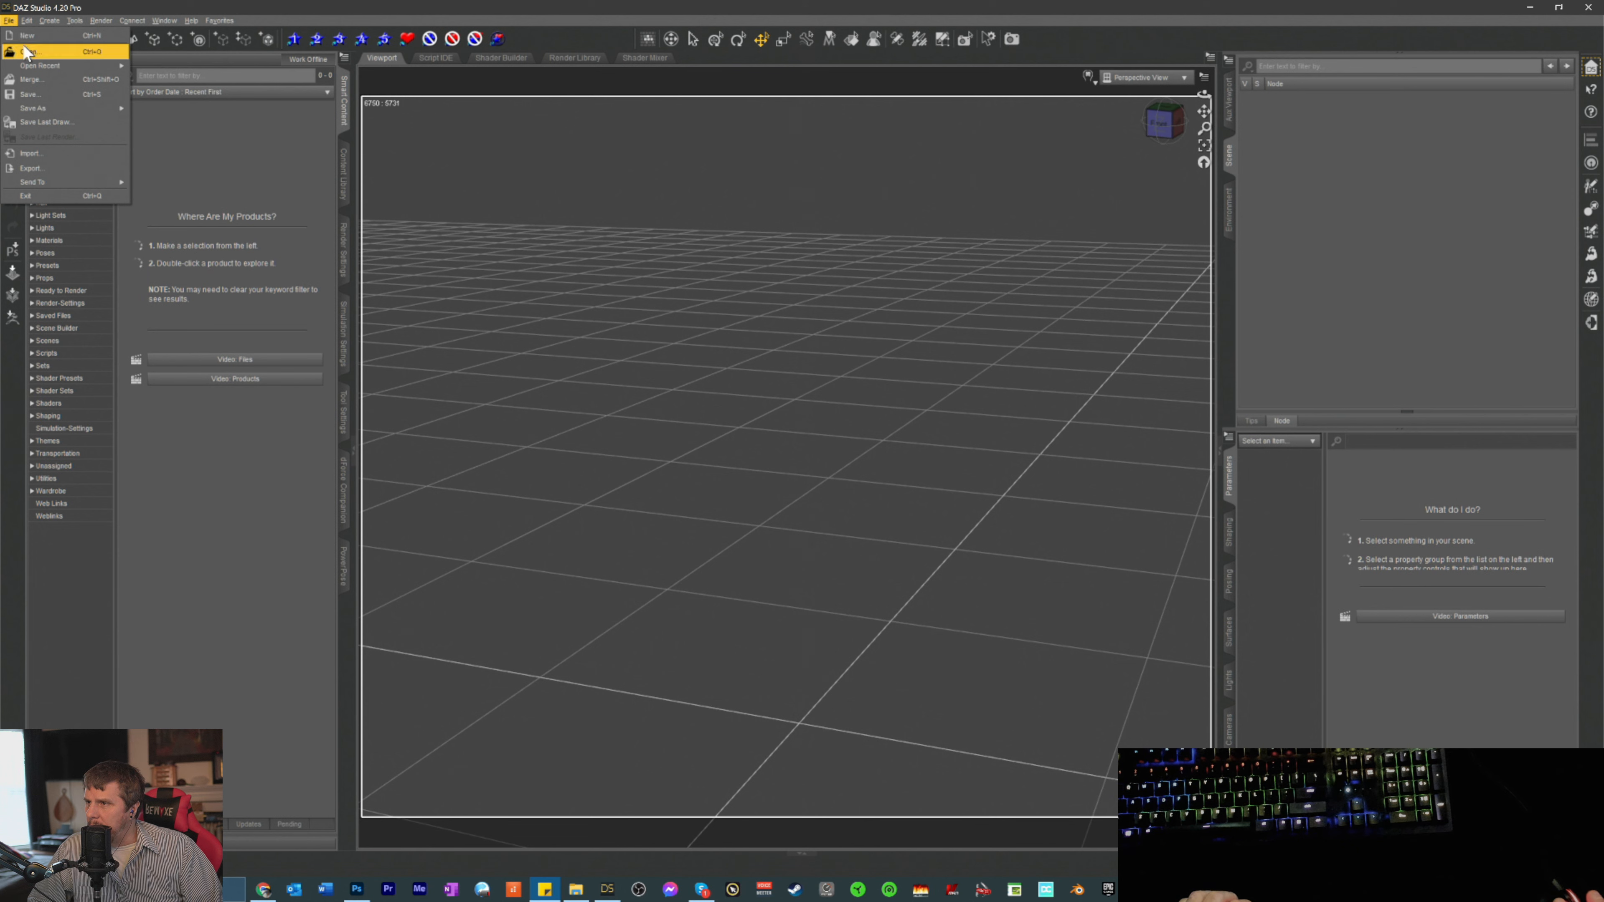
pyautogui.moveTo(34, 64)
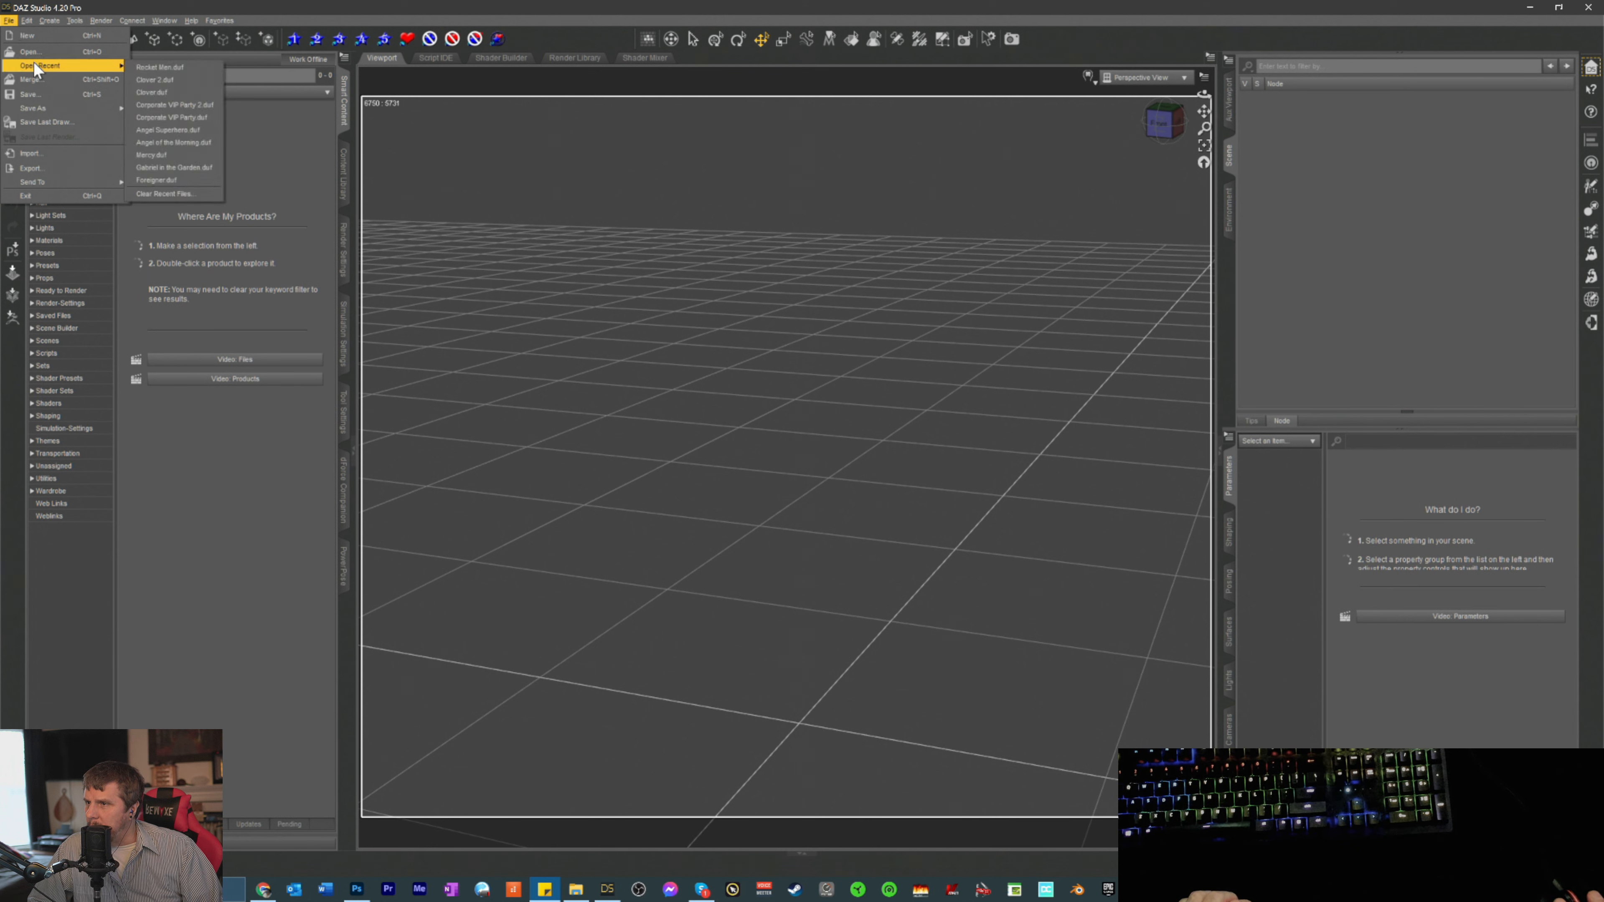
pyautogui.click(142, 69)
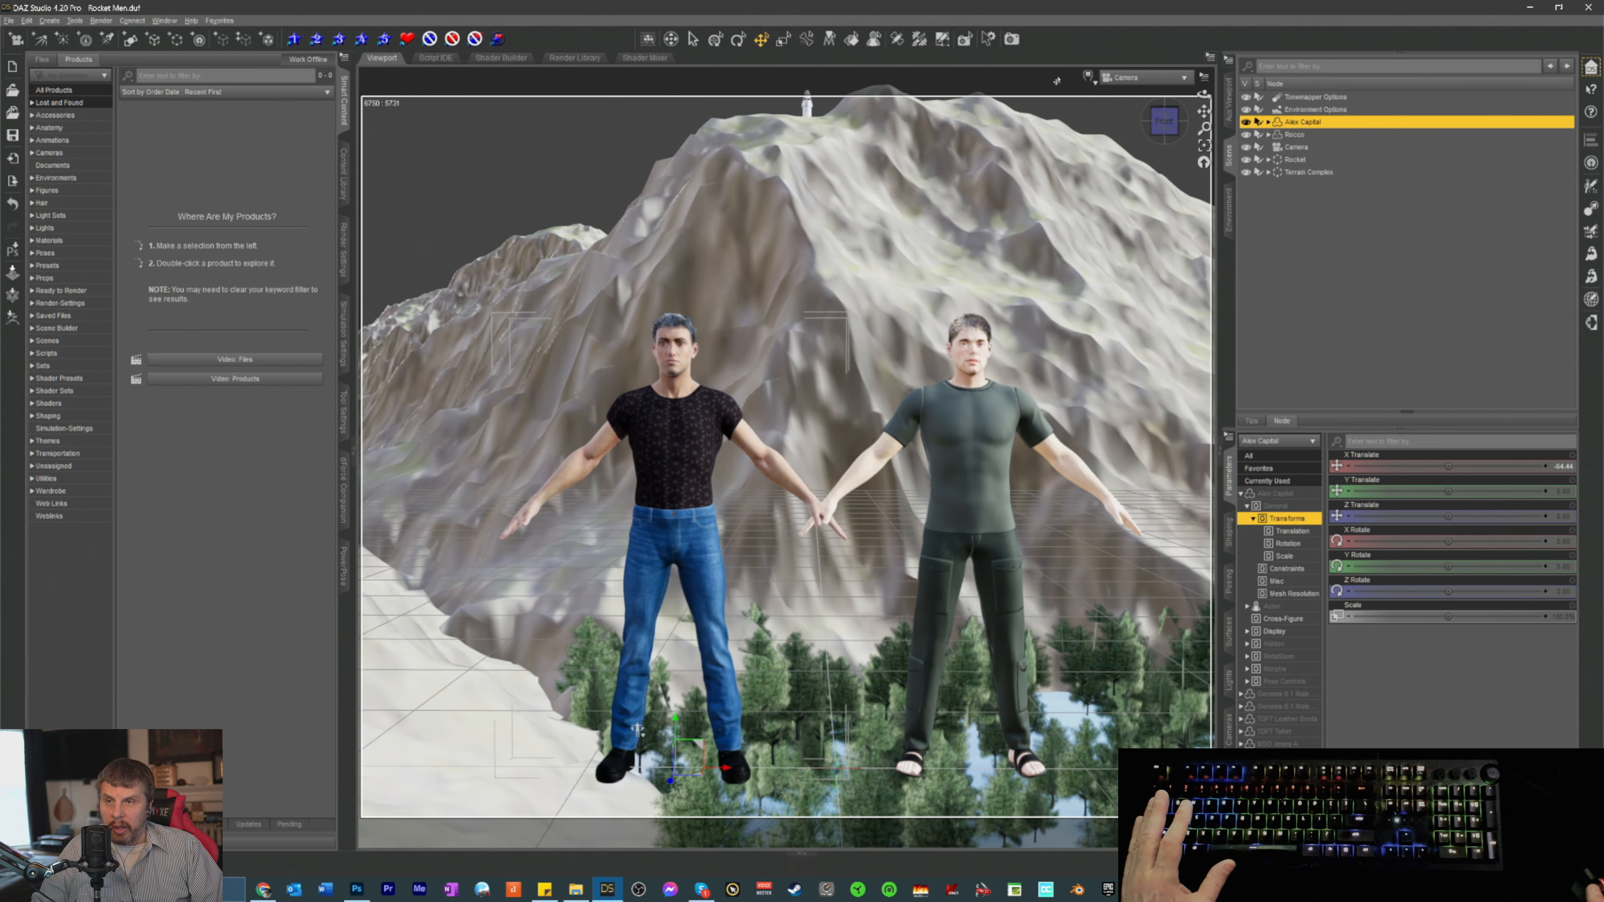
# - Switch the Camera view's draw style to Texture Shaded and deselect the man in the black shirt
pyautogui.click(1087, 76)
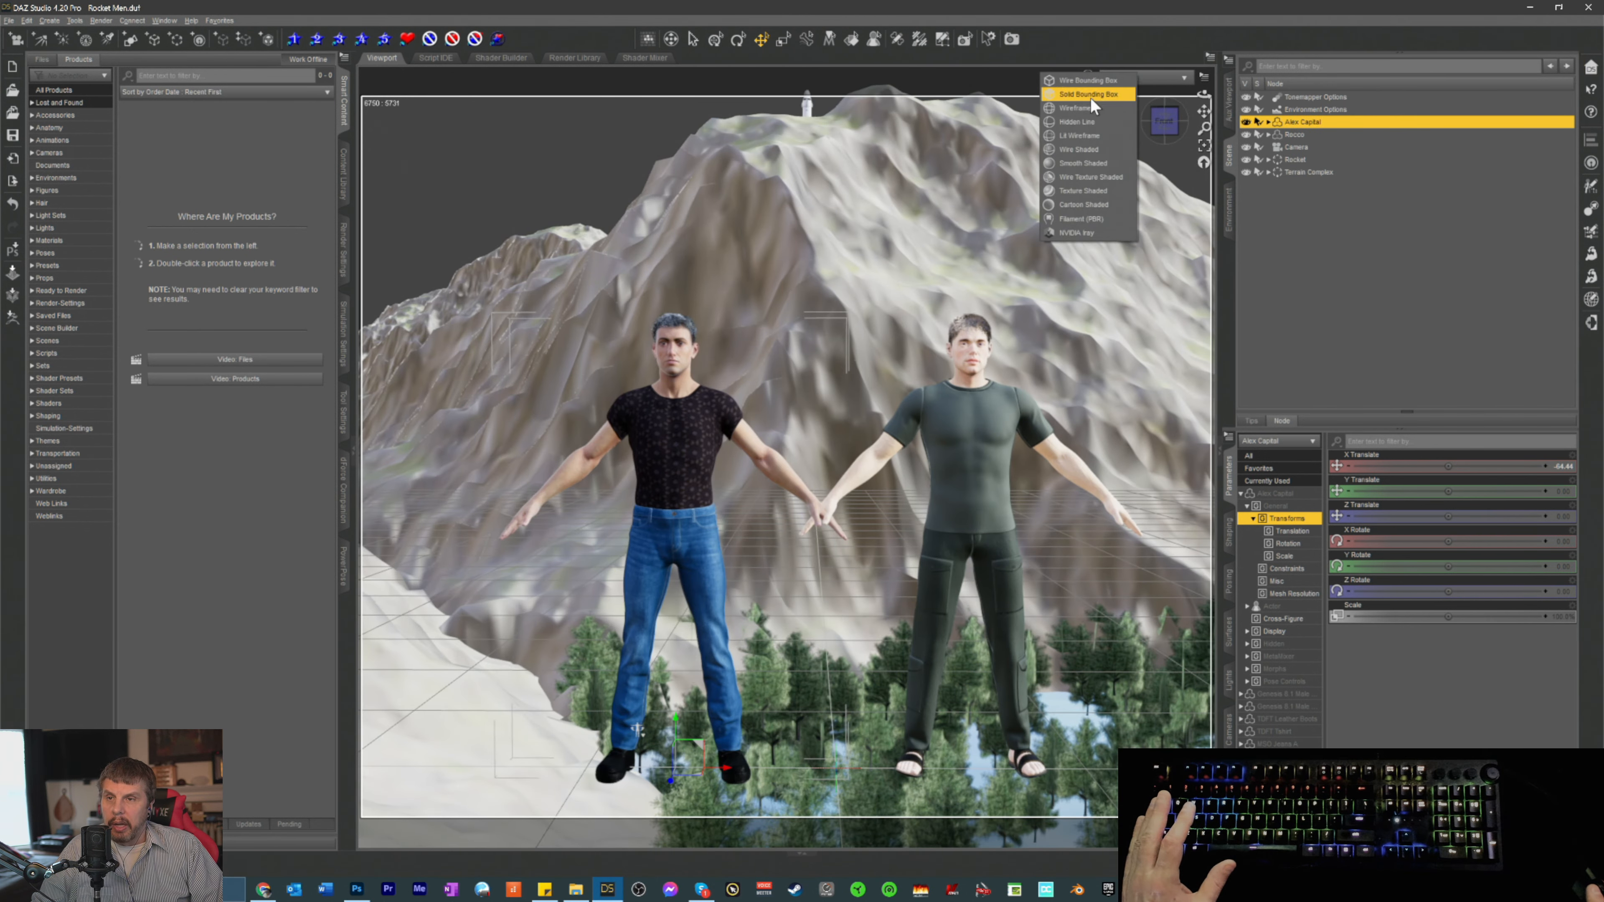
pyautogui.click(1091, 189)
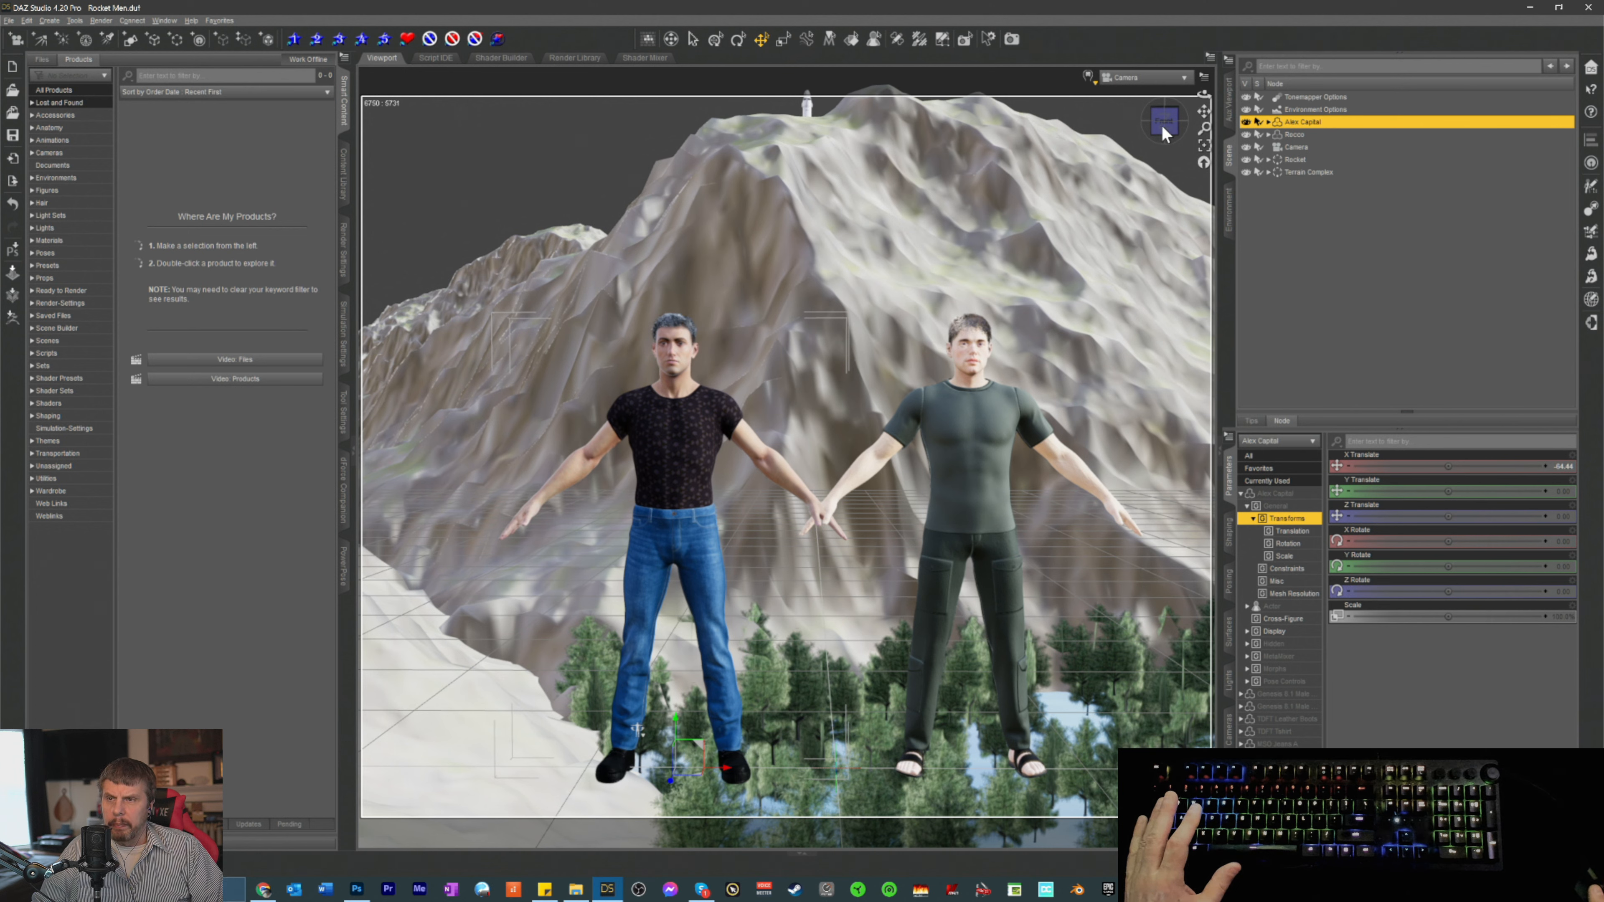
pyautogui.hotkey('ctrl', '9')
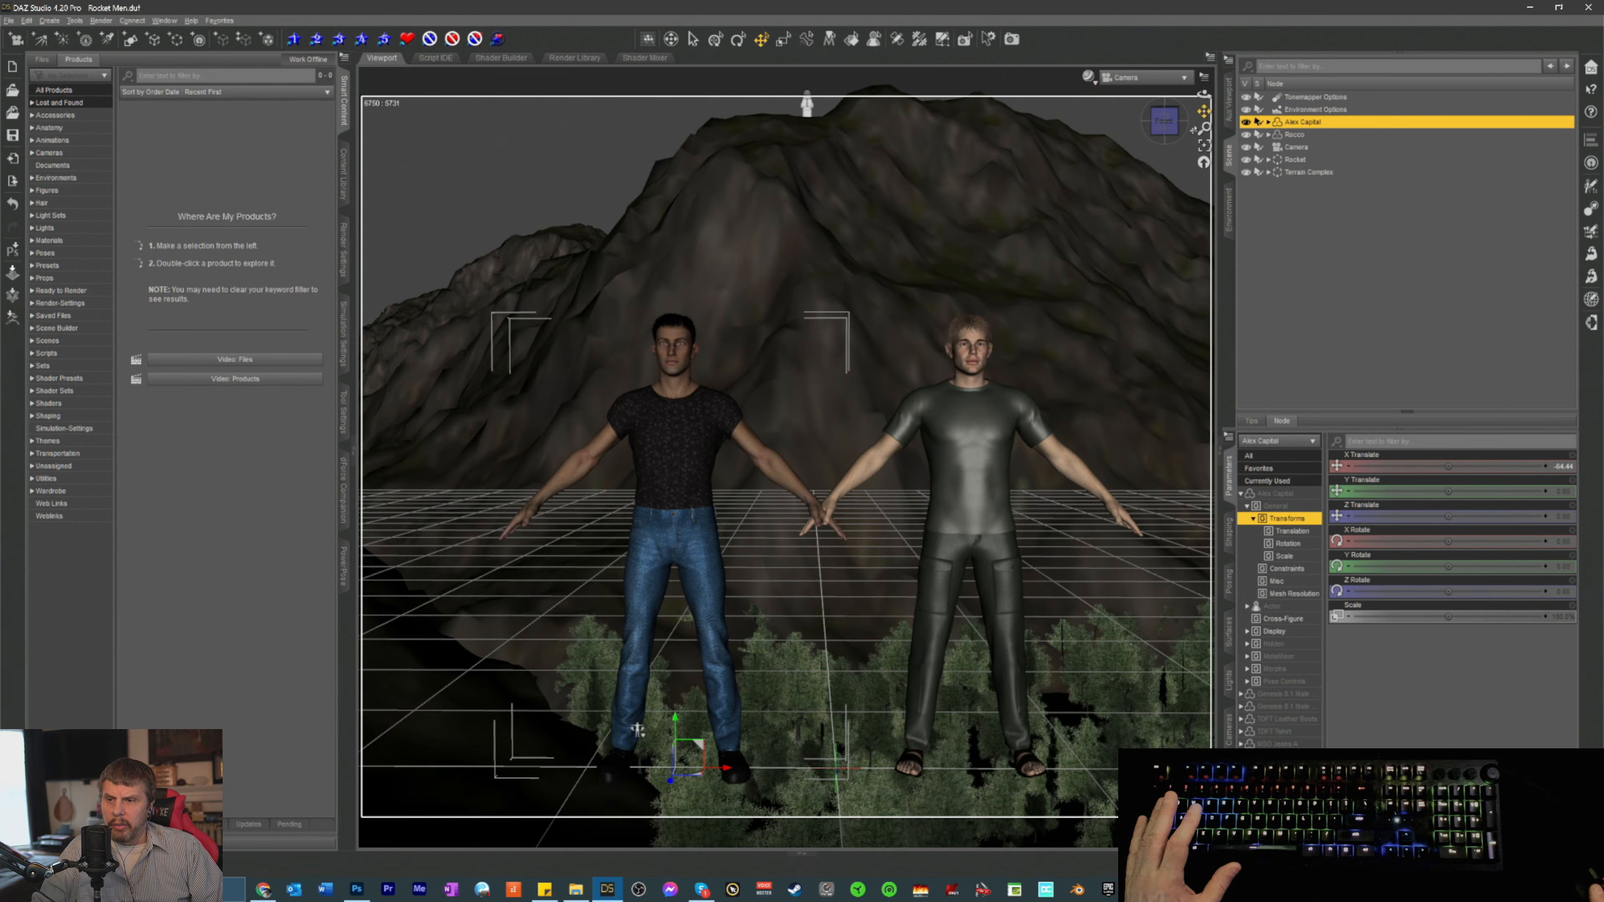
pyautogui.click(671, 39)
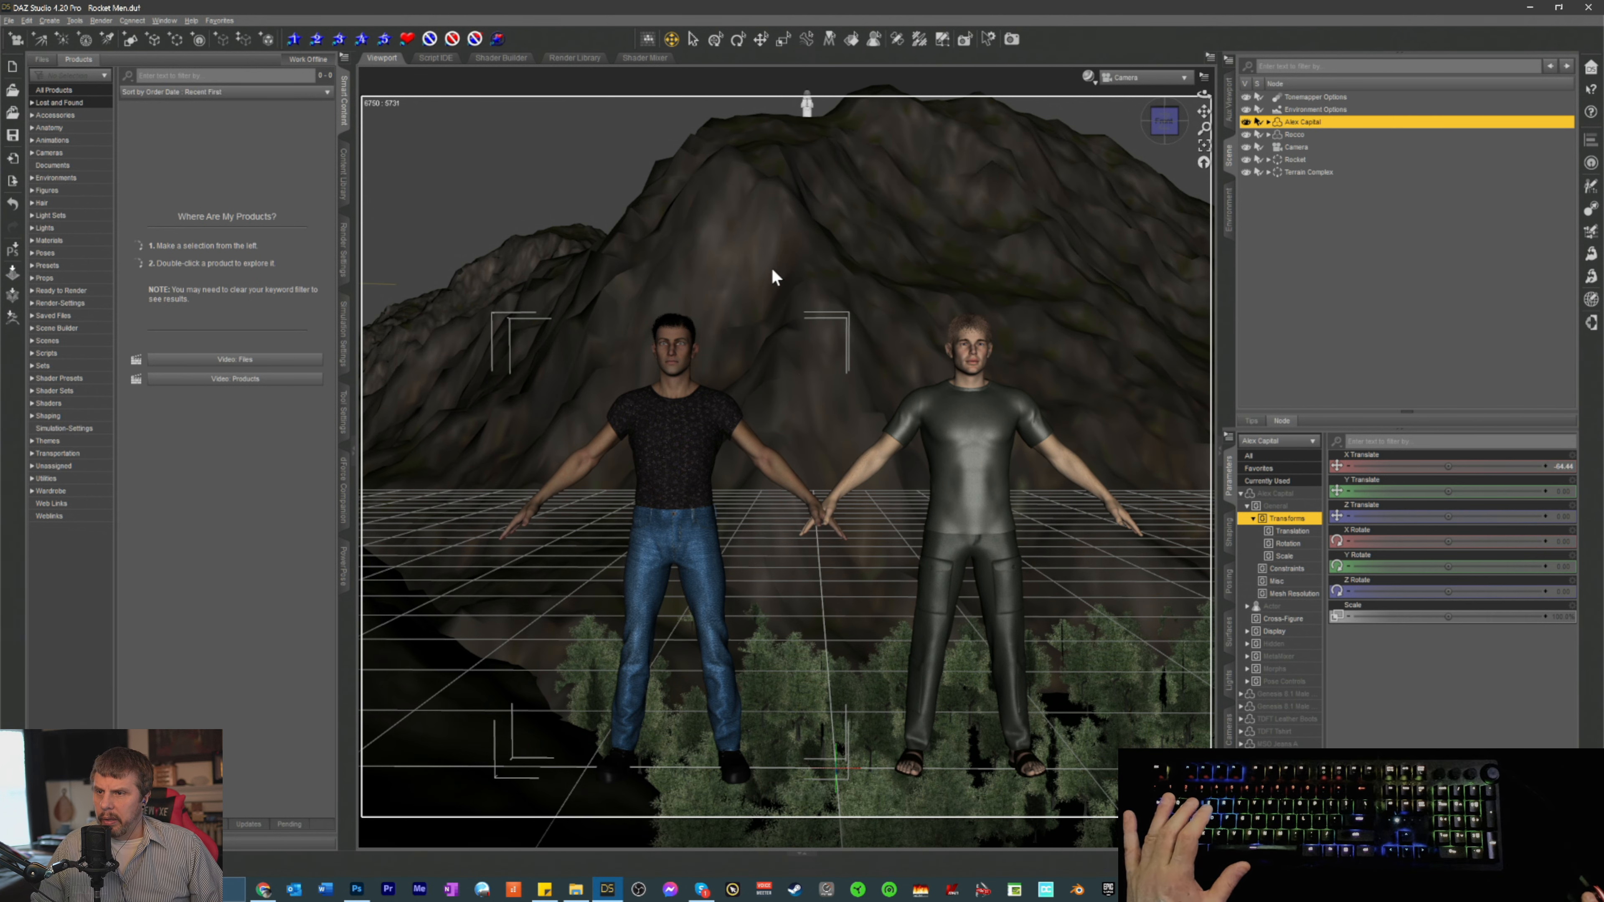
pyautogui.scroll(-2, 843, 344)
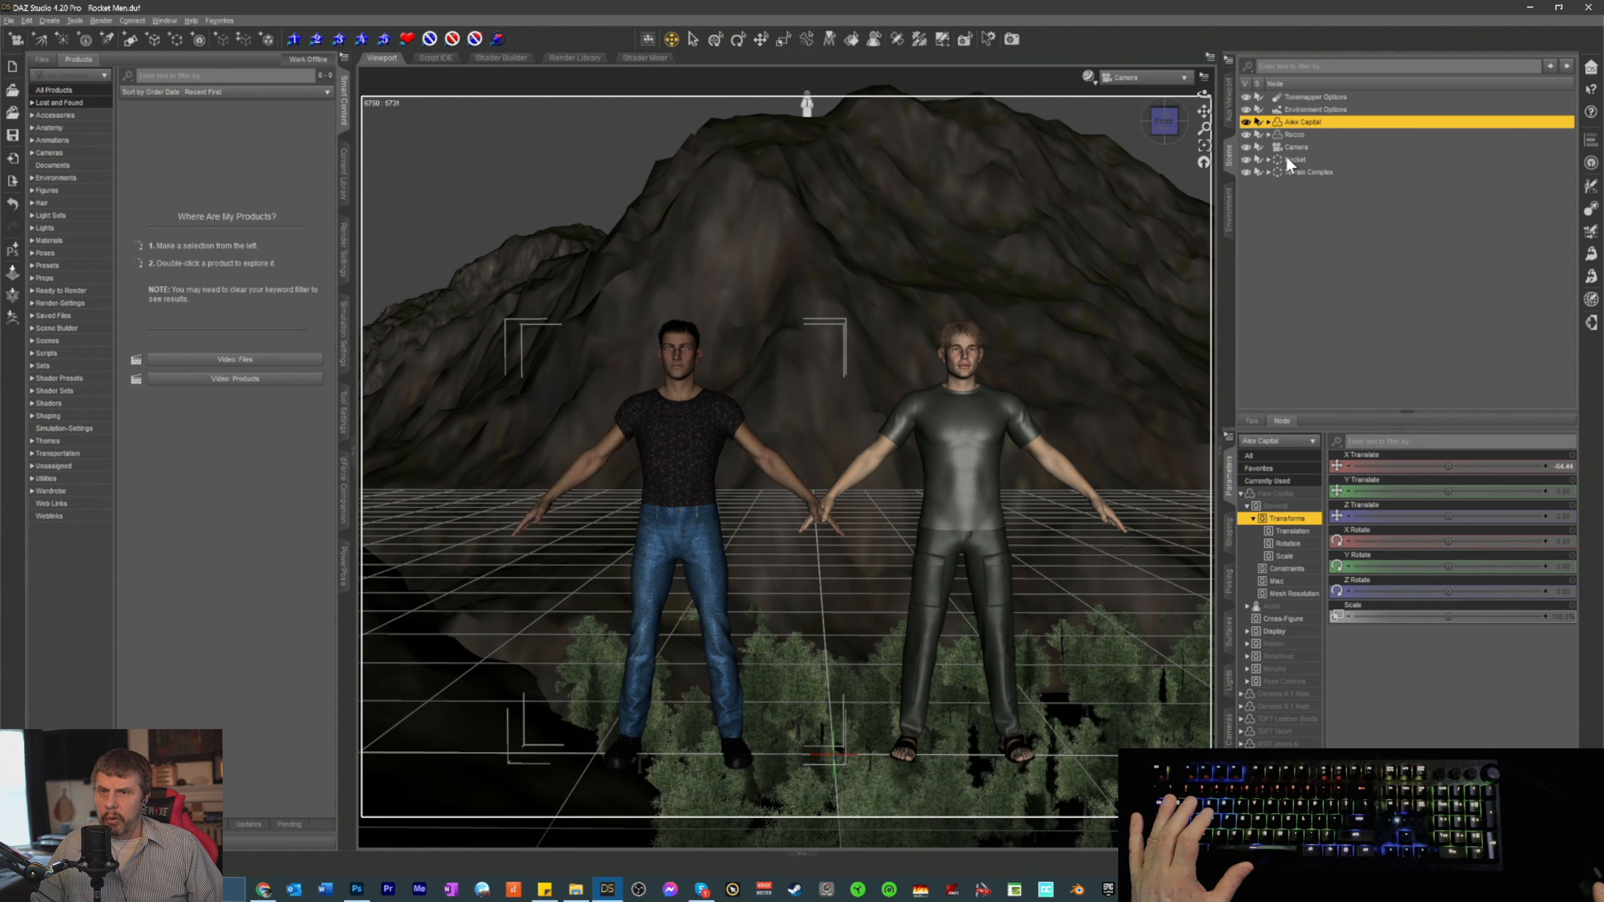
pyautogui.click(1281, 195)
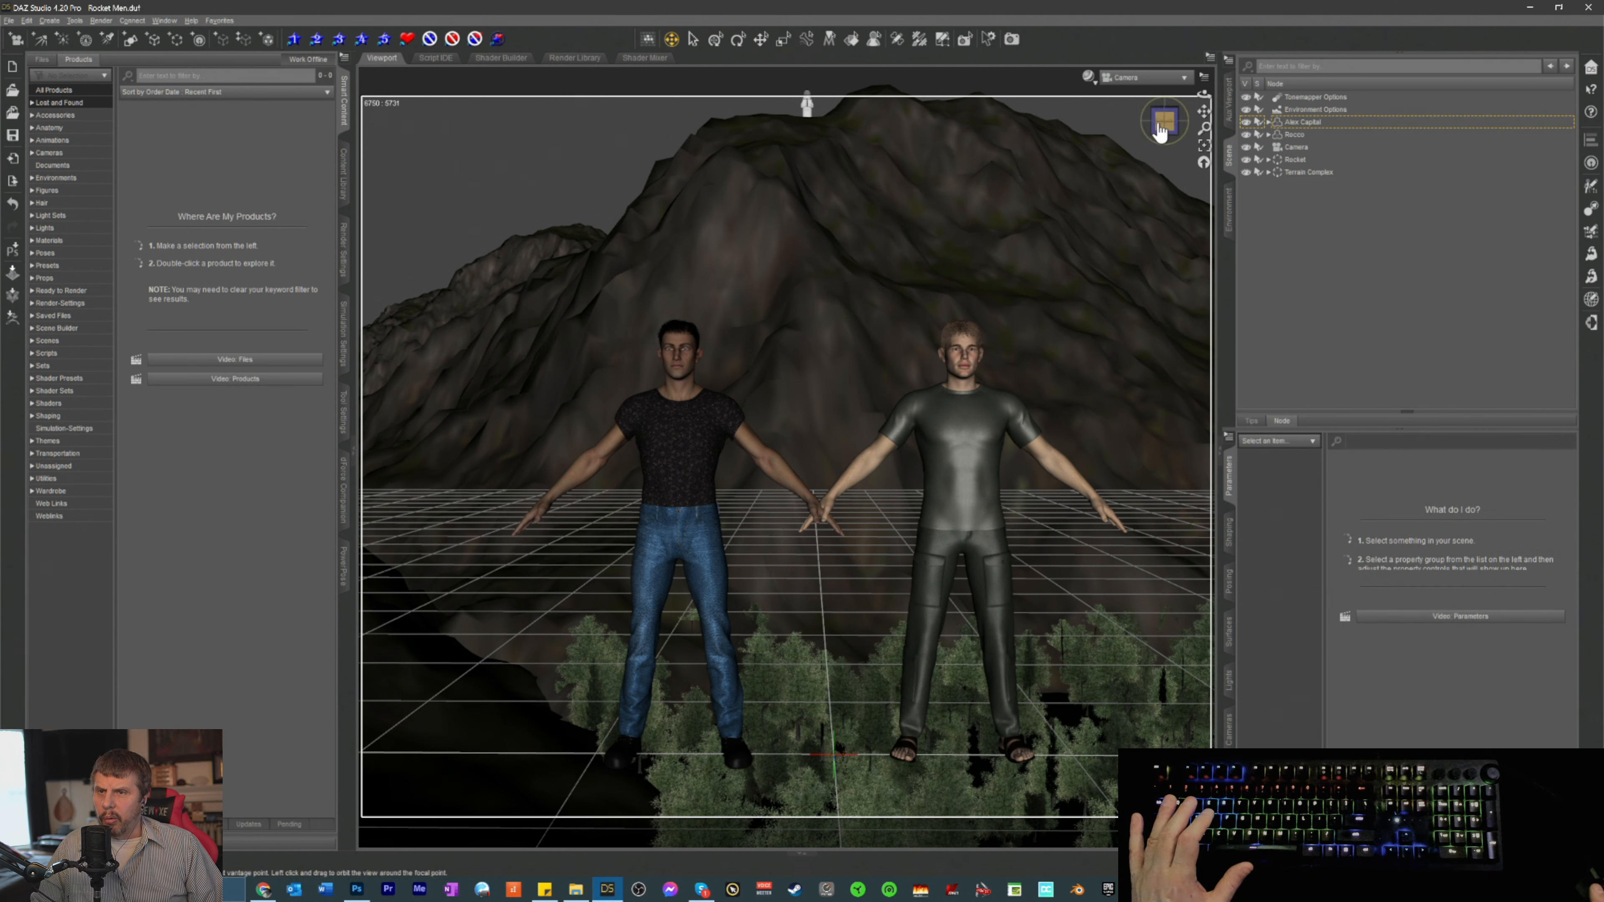
# - Switch to Perspective View and examine the launch complex behind the men and the extent of the whole terrain
pyautogui.click(1136, 77)
pyautogui.click(1125, 90)
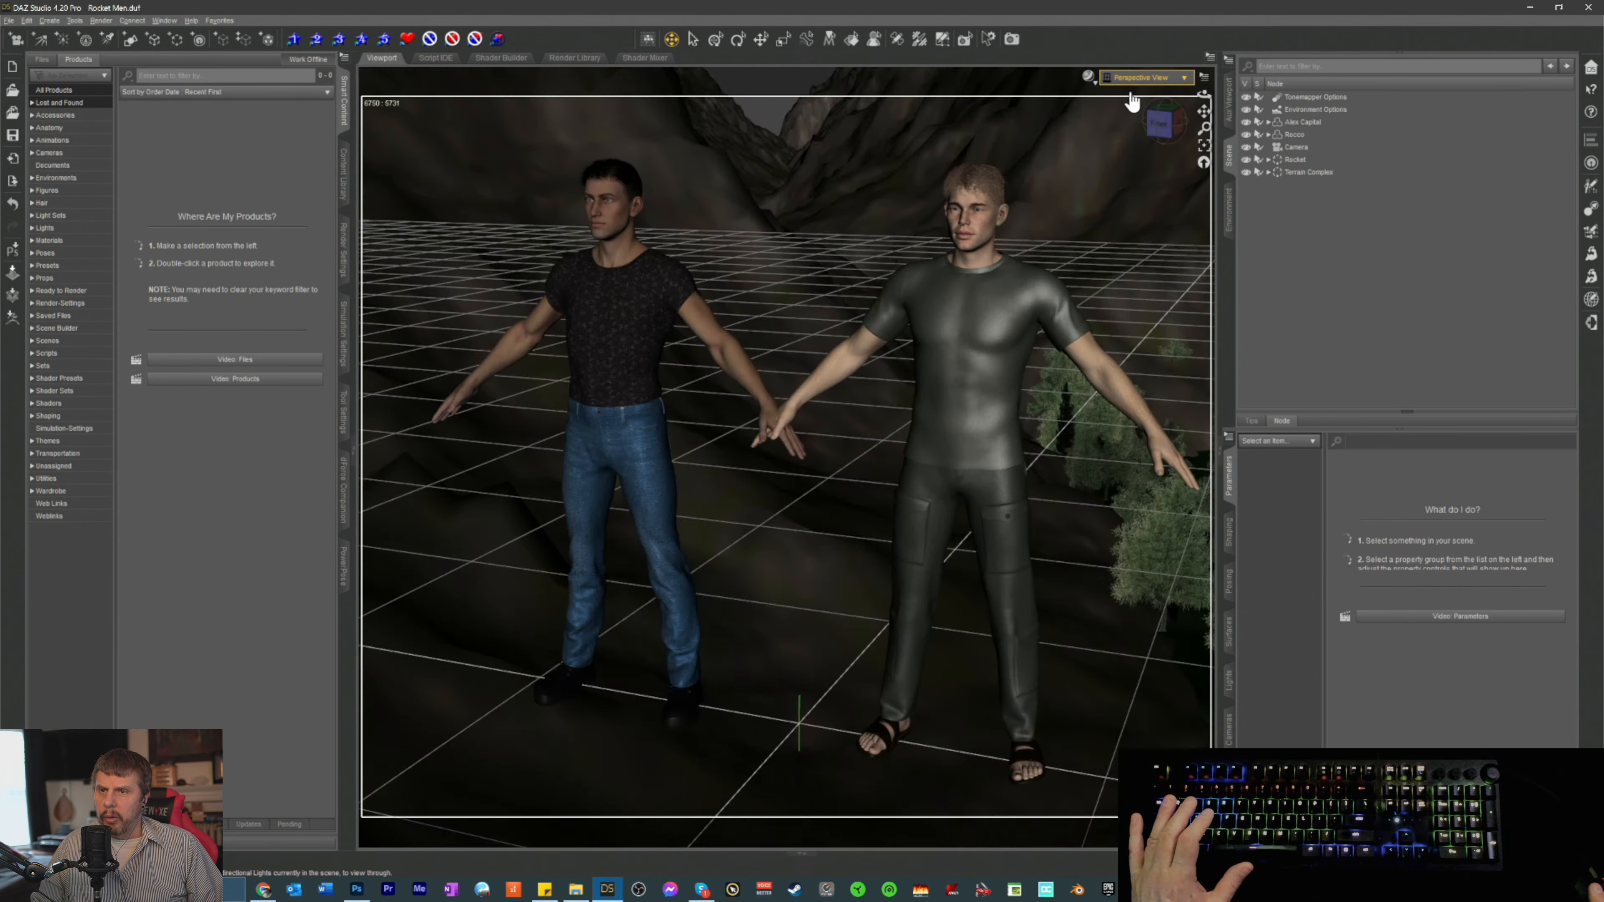
pyautogui.moveTo(1164, 123); pyautogui.dragTo(1501, 122)
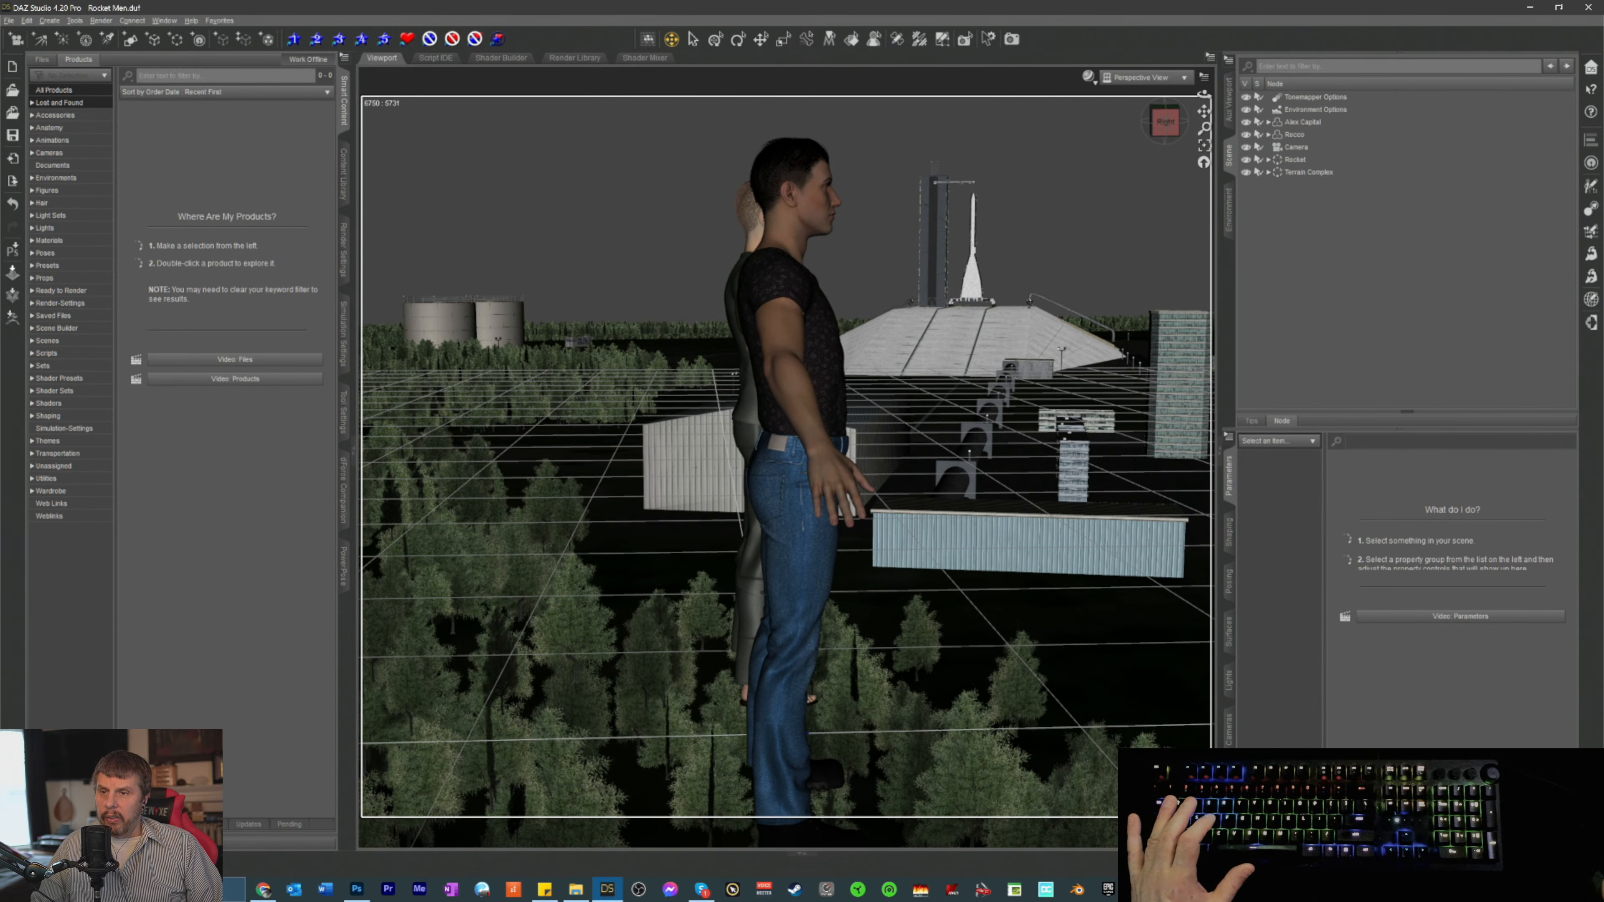
pyautogui.moveTo(1024, 162); pyautogui.dragTo(1021, 169)
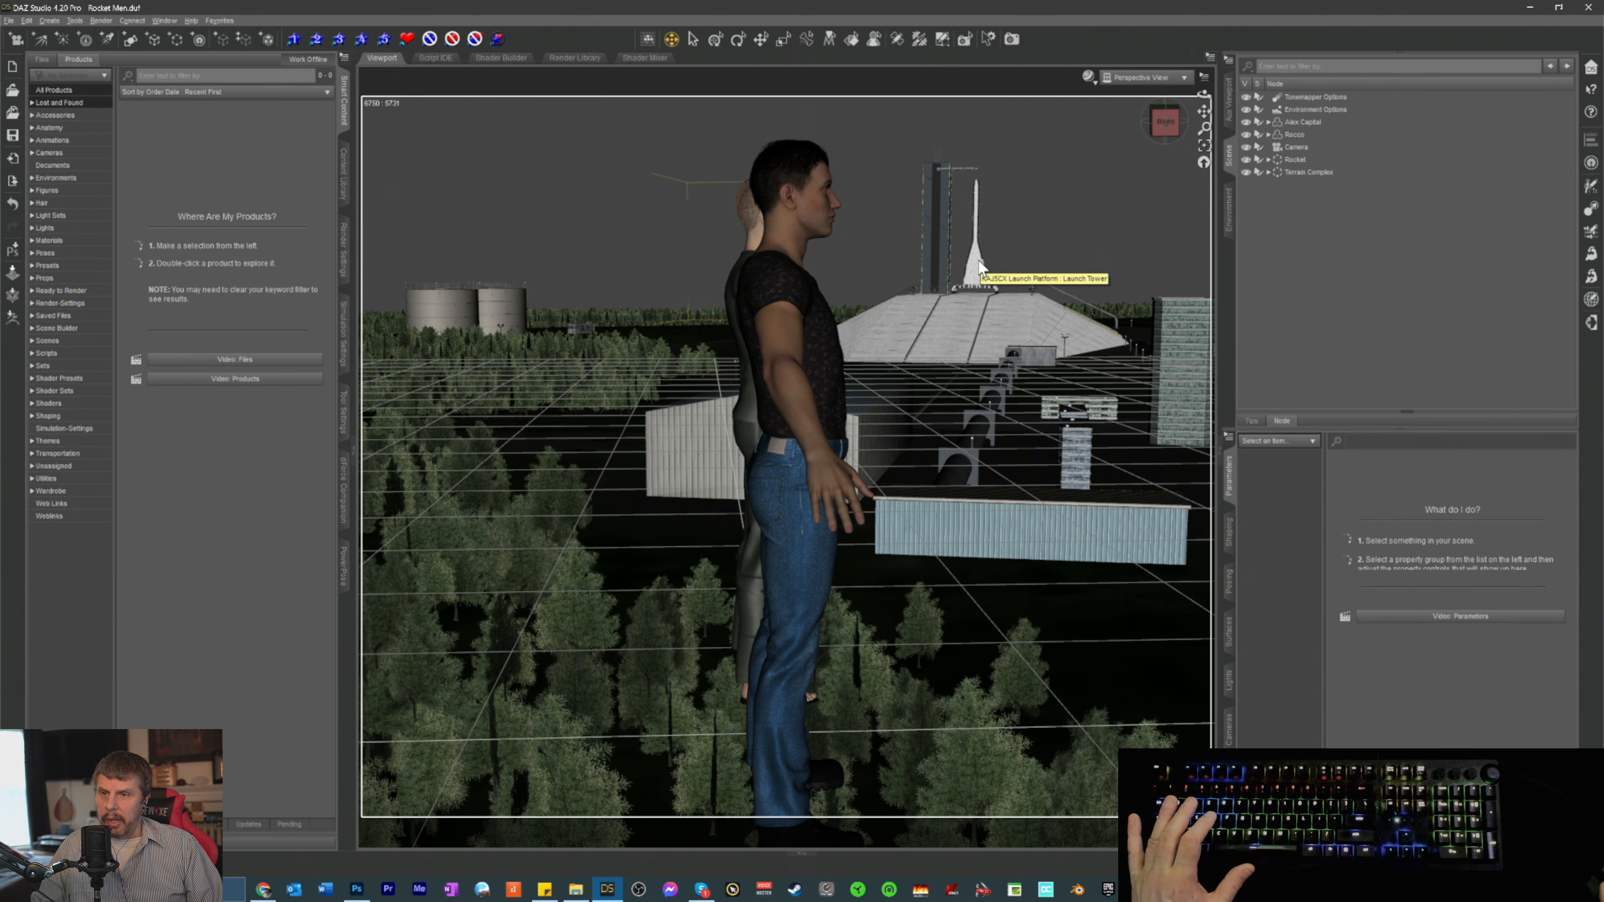
pyautogui.click(1203, 150)
pyautogui.moveTo(1164, 134)
pyautogui.mouseDown()
pyautogui.moveTo(1209, 206)
pyautogui.moveTo(1169, 145)
pyautogui.mouseUp()
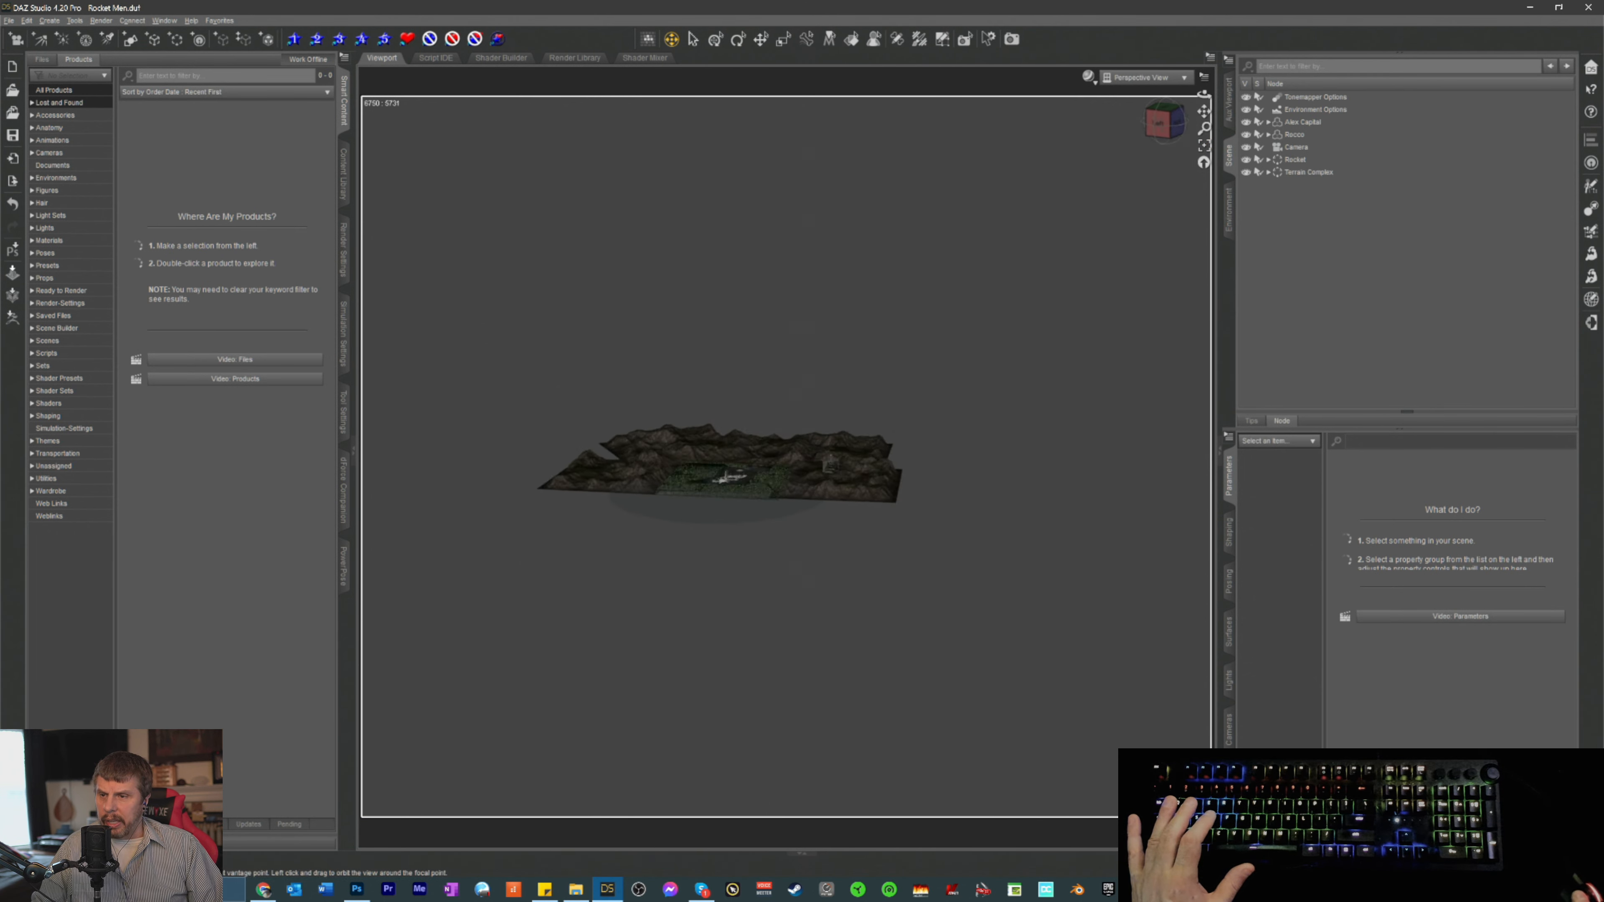
# - Expand the Terrain Complex group, select its background trees, ocean water and launch platform in turn, and frame the launch platform for inspection
pyautogui.click(1268, 172)
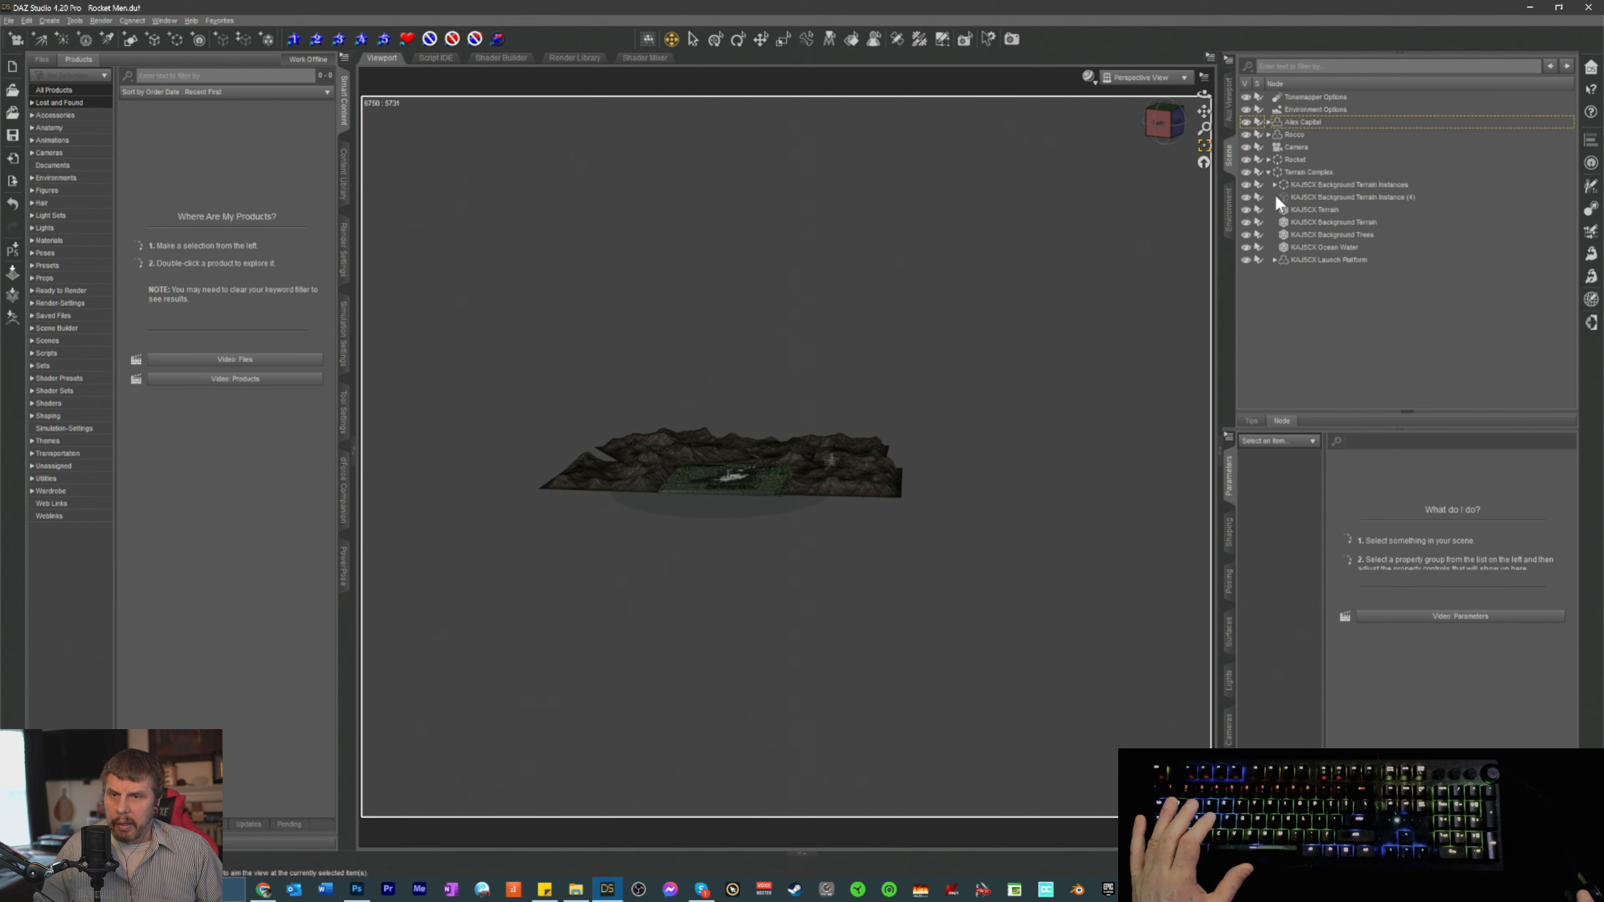
pyautogui.click(1317, 222)
pyautogui.click(1311, 233)
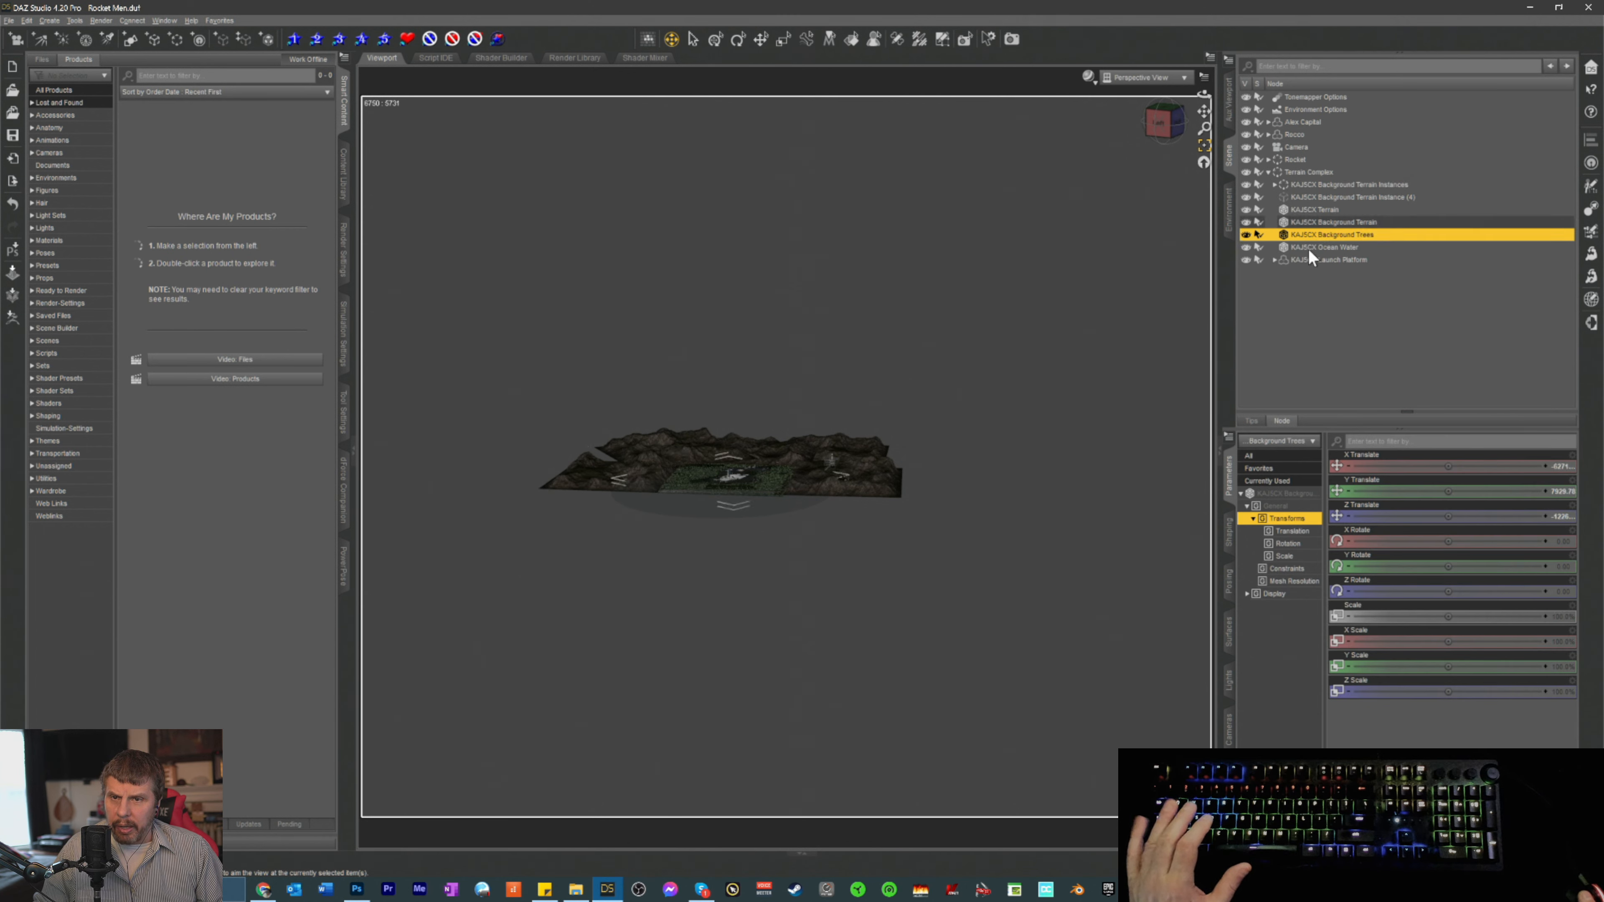
pyautogui.click(1311, 246)
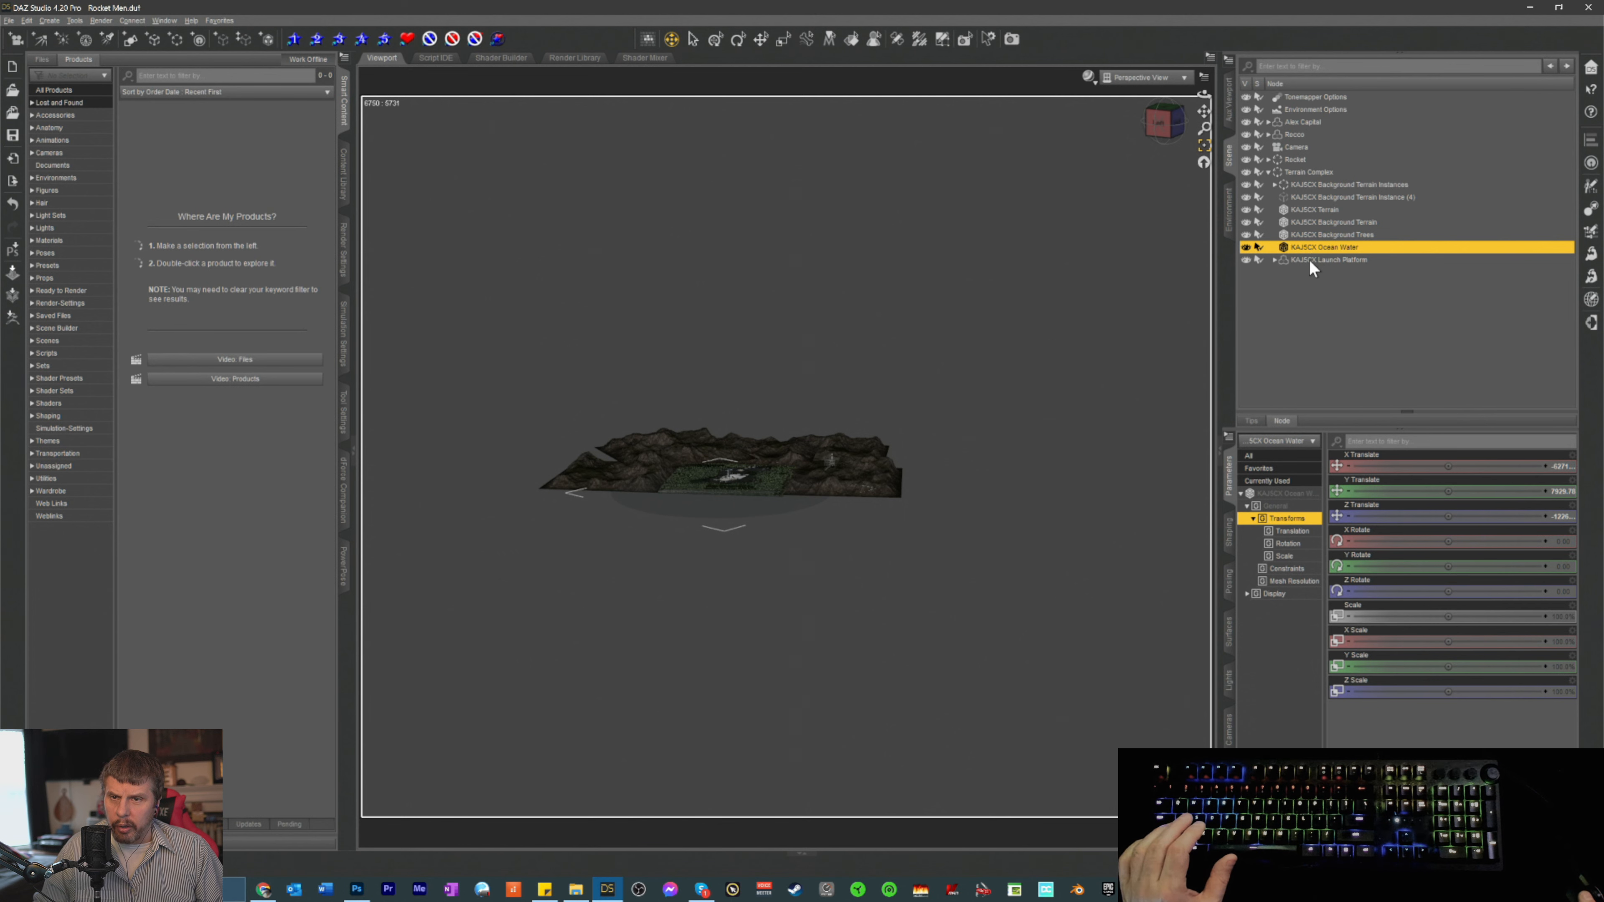
pyautogui.click(1308, 259)
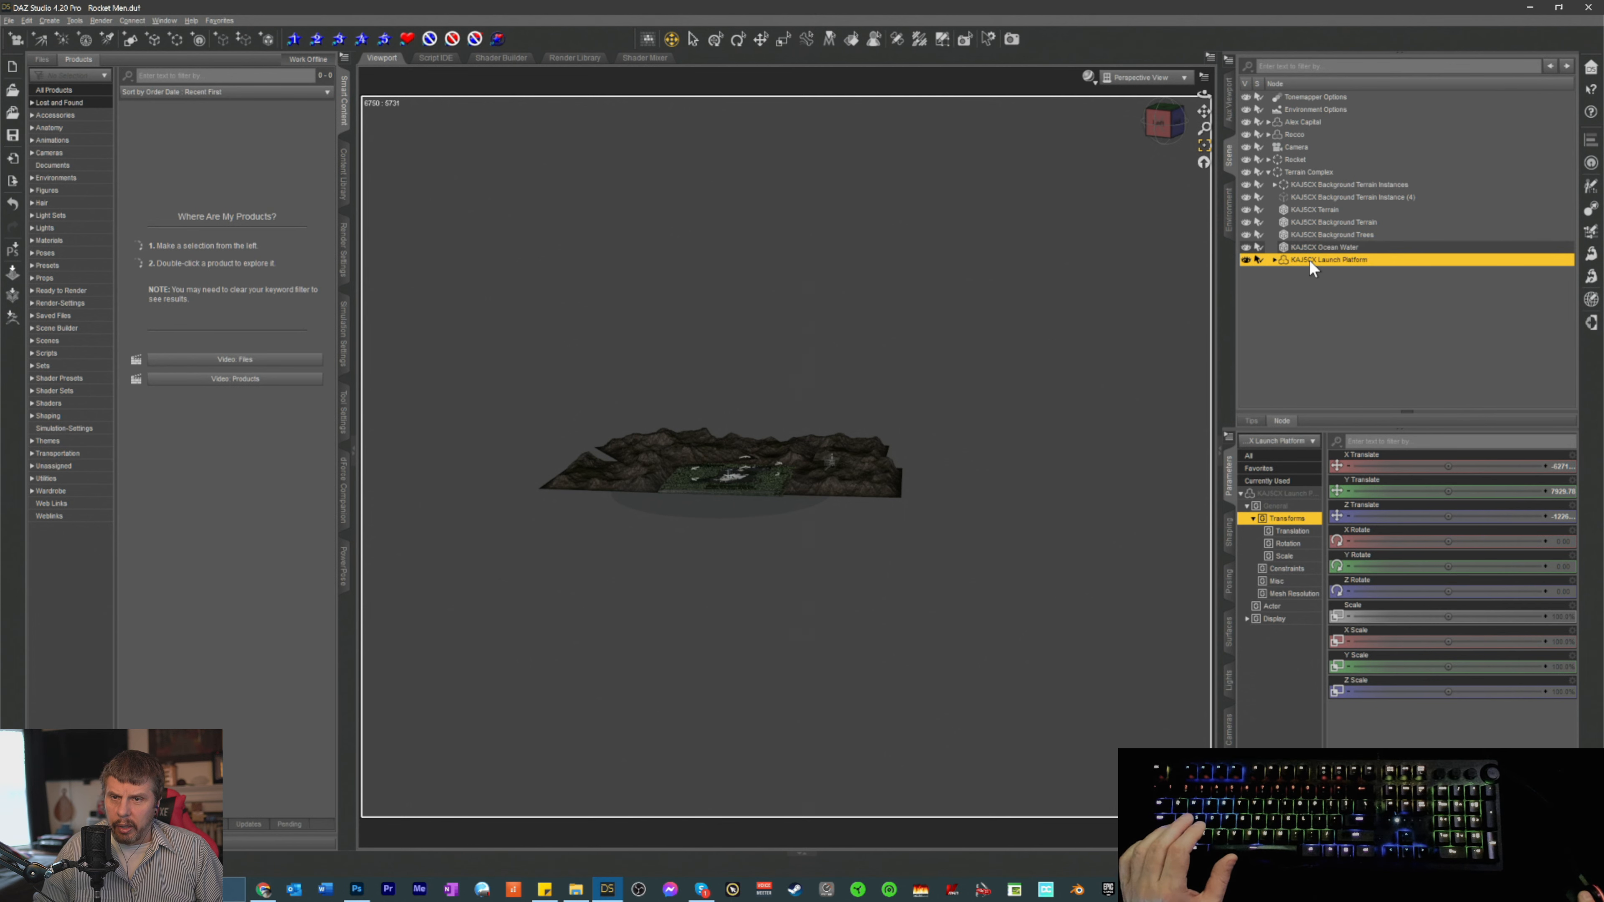
pyautogui.click(1203, 150)
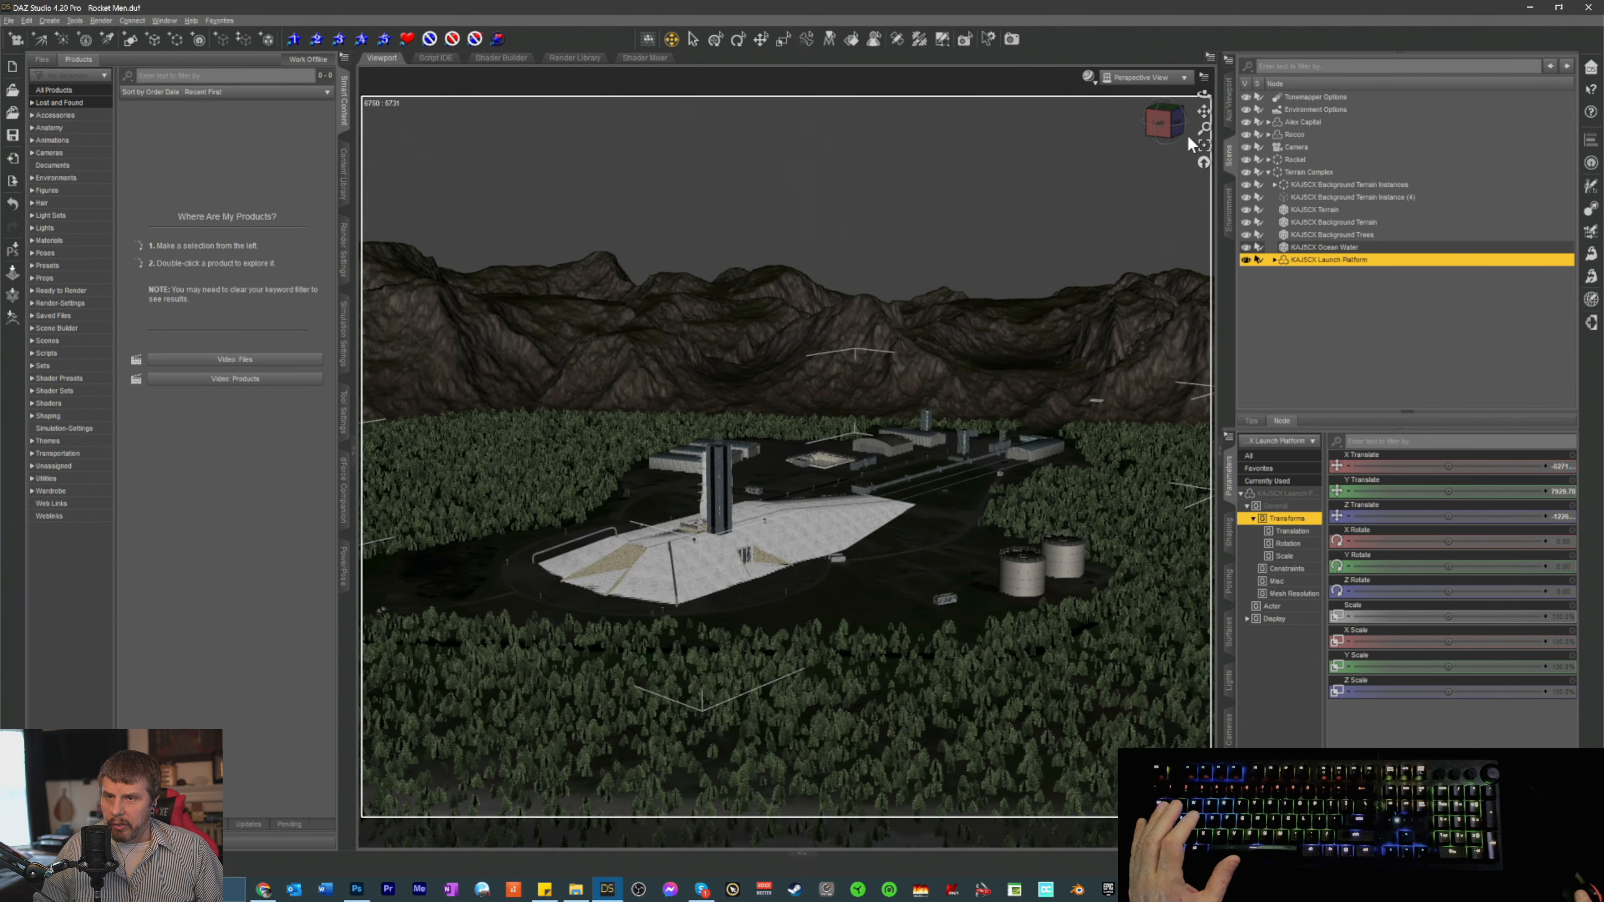
pyautogui.moveTo(1161, 125)
pyautogui.mouseDown()
pyautogui.moveTo(1115, 169)
pyautogui.moveTo(1161, 128)
pyautogui.mouseUp()
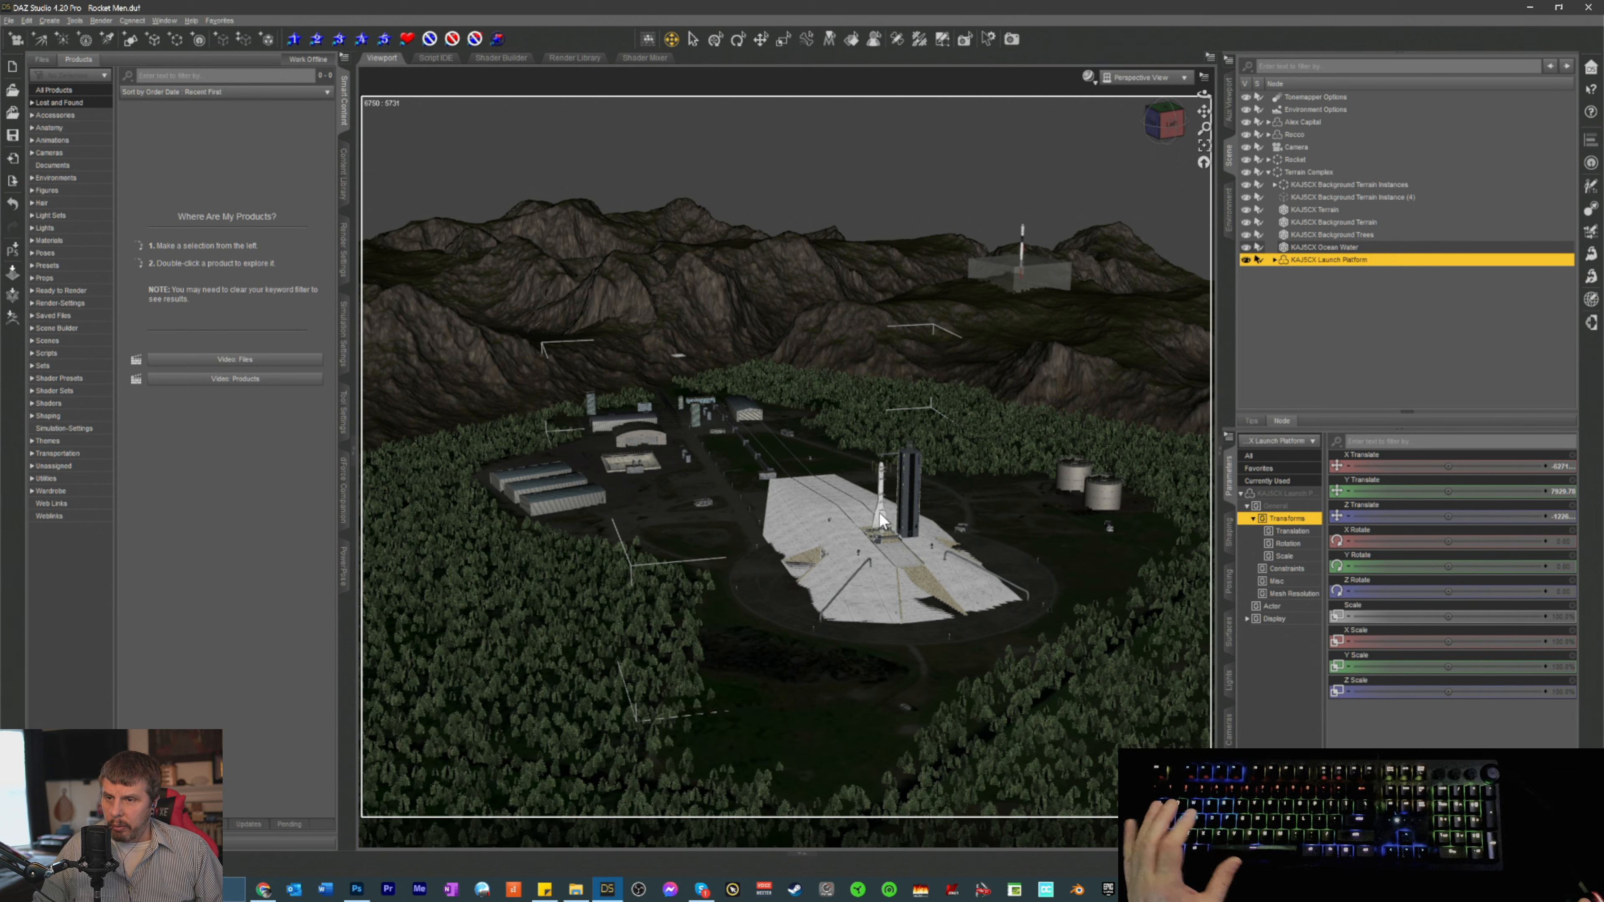
pyautogui.press('Delete')
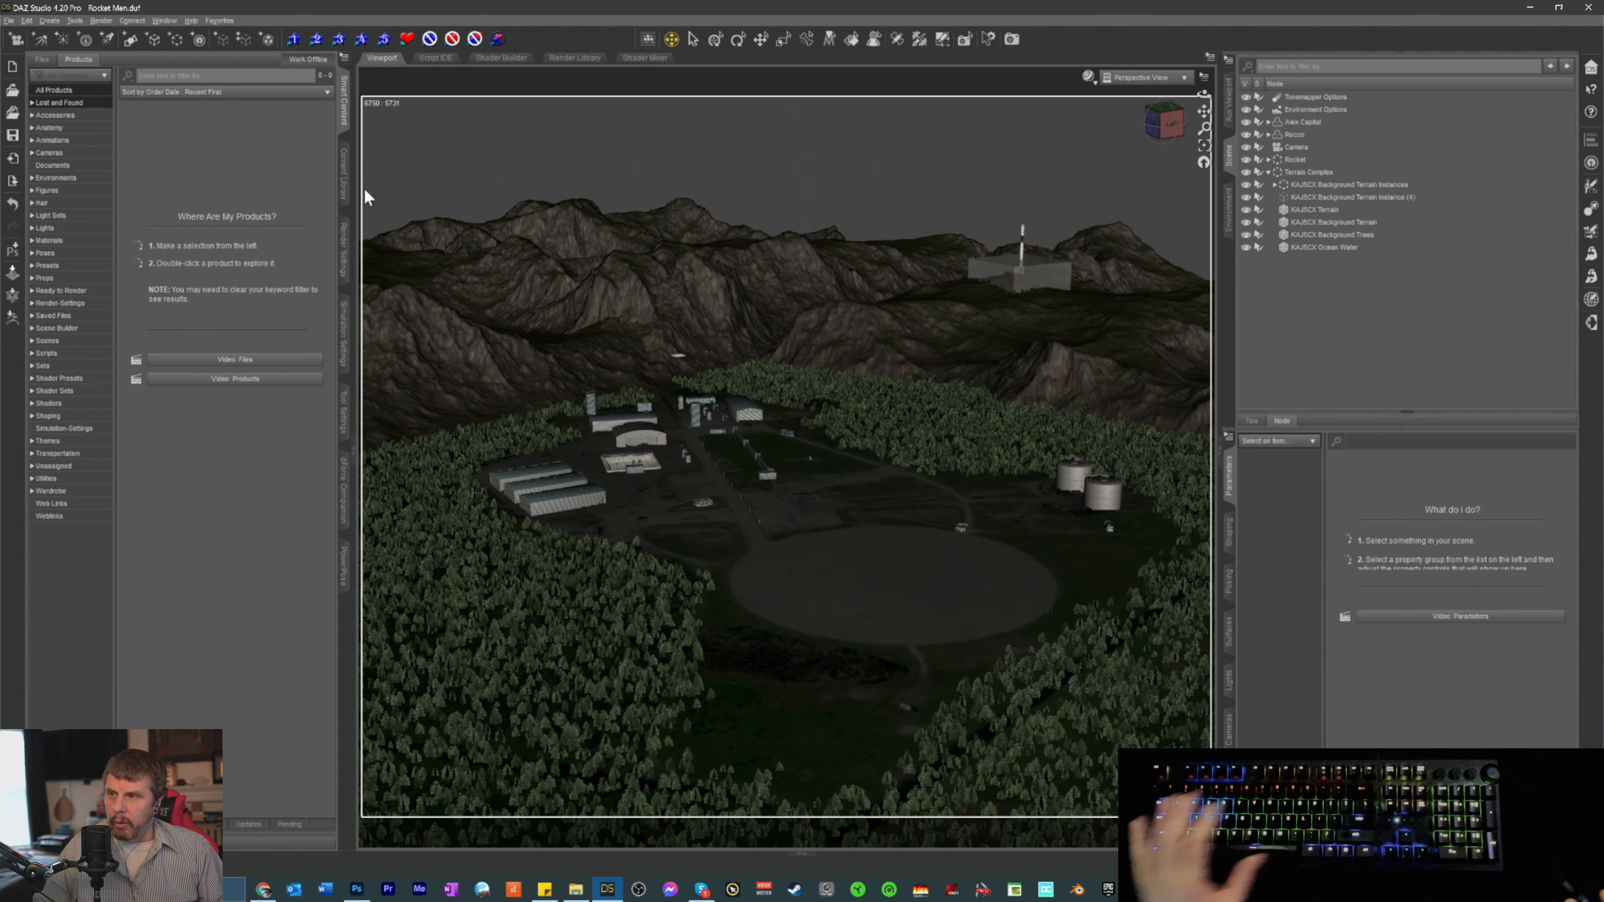
pyautogui.click(28, 21)
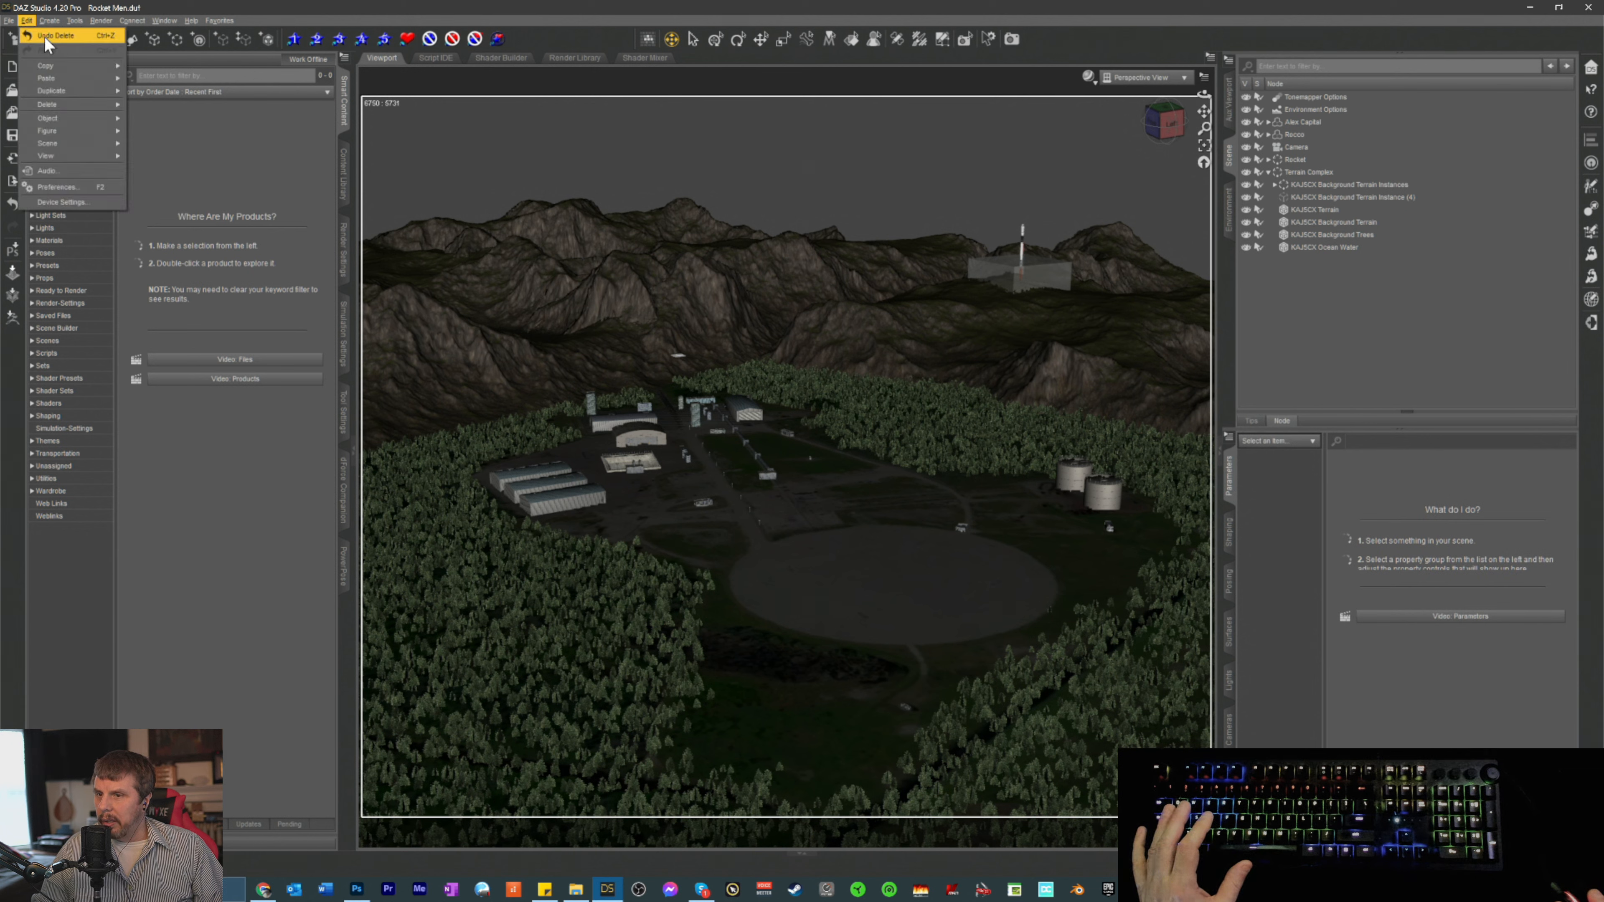
pyautogui.click(43, 36)
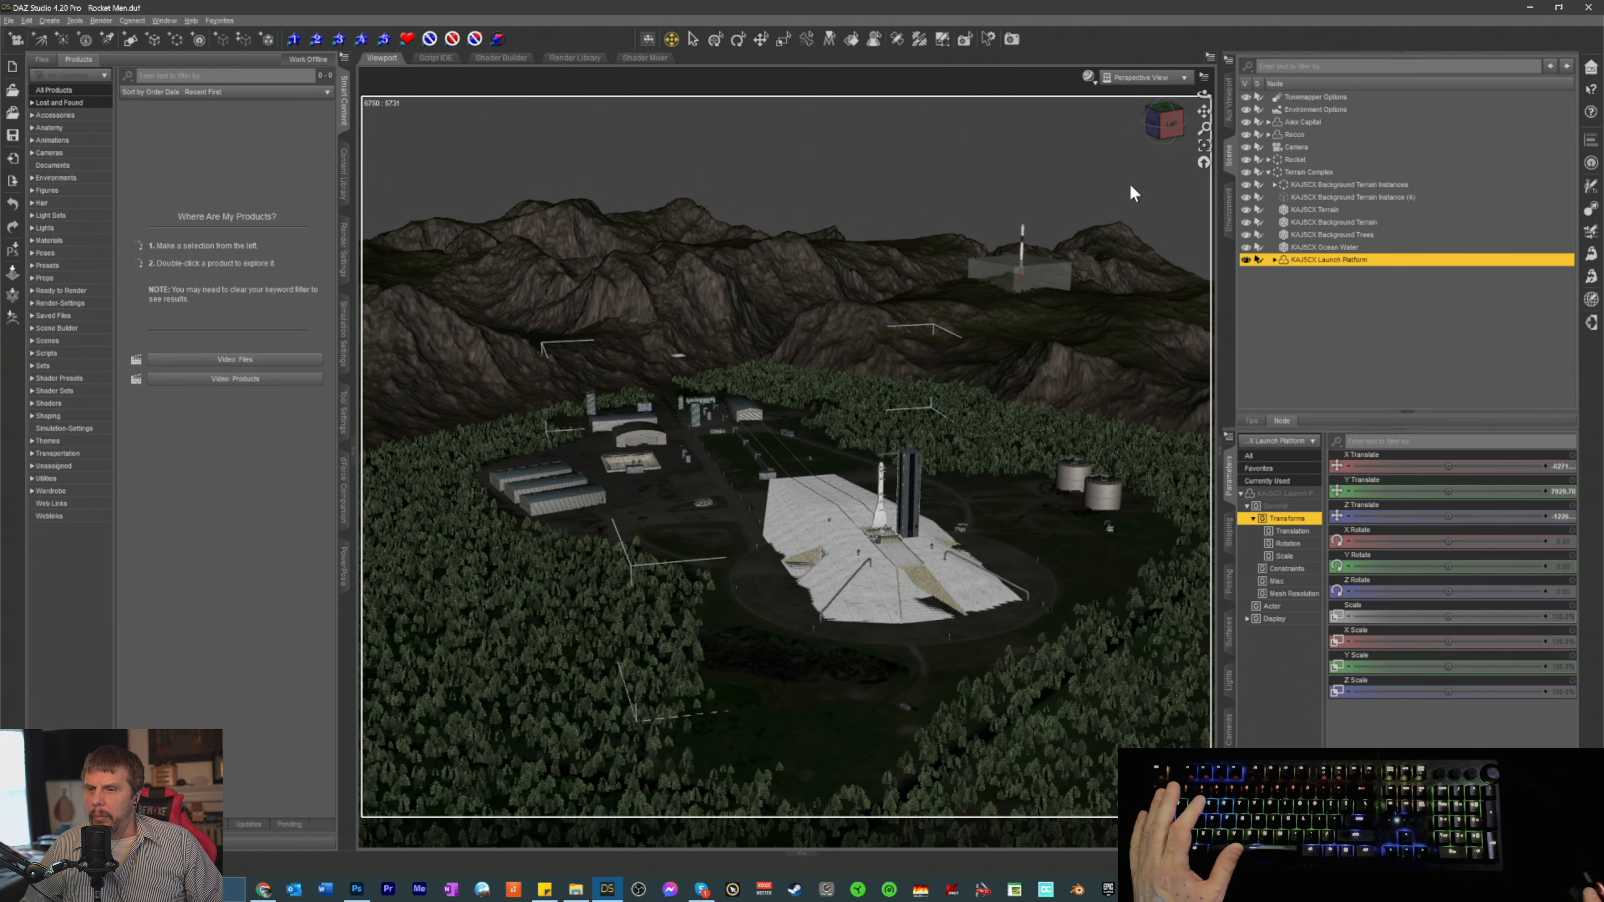
# - Inspect the launch complex from several sides, then shift the Terrain Complex group along Z and rotate it about Y
pyautogui.moveTo(1162, 134)
pyautogui.mouseDown()
pyautogui.moveTo(1218, 177)
pyautogui.moveTo(1136, 162)
pyautogui.moveTo(1106, 117)
pyautogui.moveTo(1141, 114)
pyautogui.moveTo(1130, 81)
pyautogui.moveTo(1167, 108)
pyautogui.moveTo(1158, 129)
pyautogui.mouseUp()
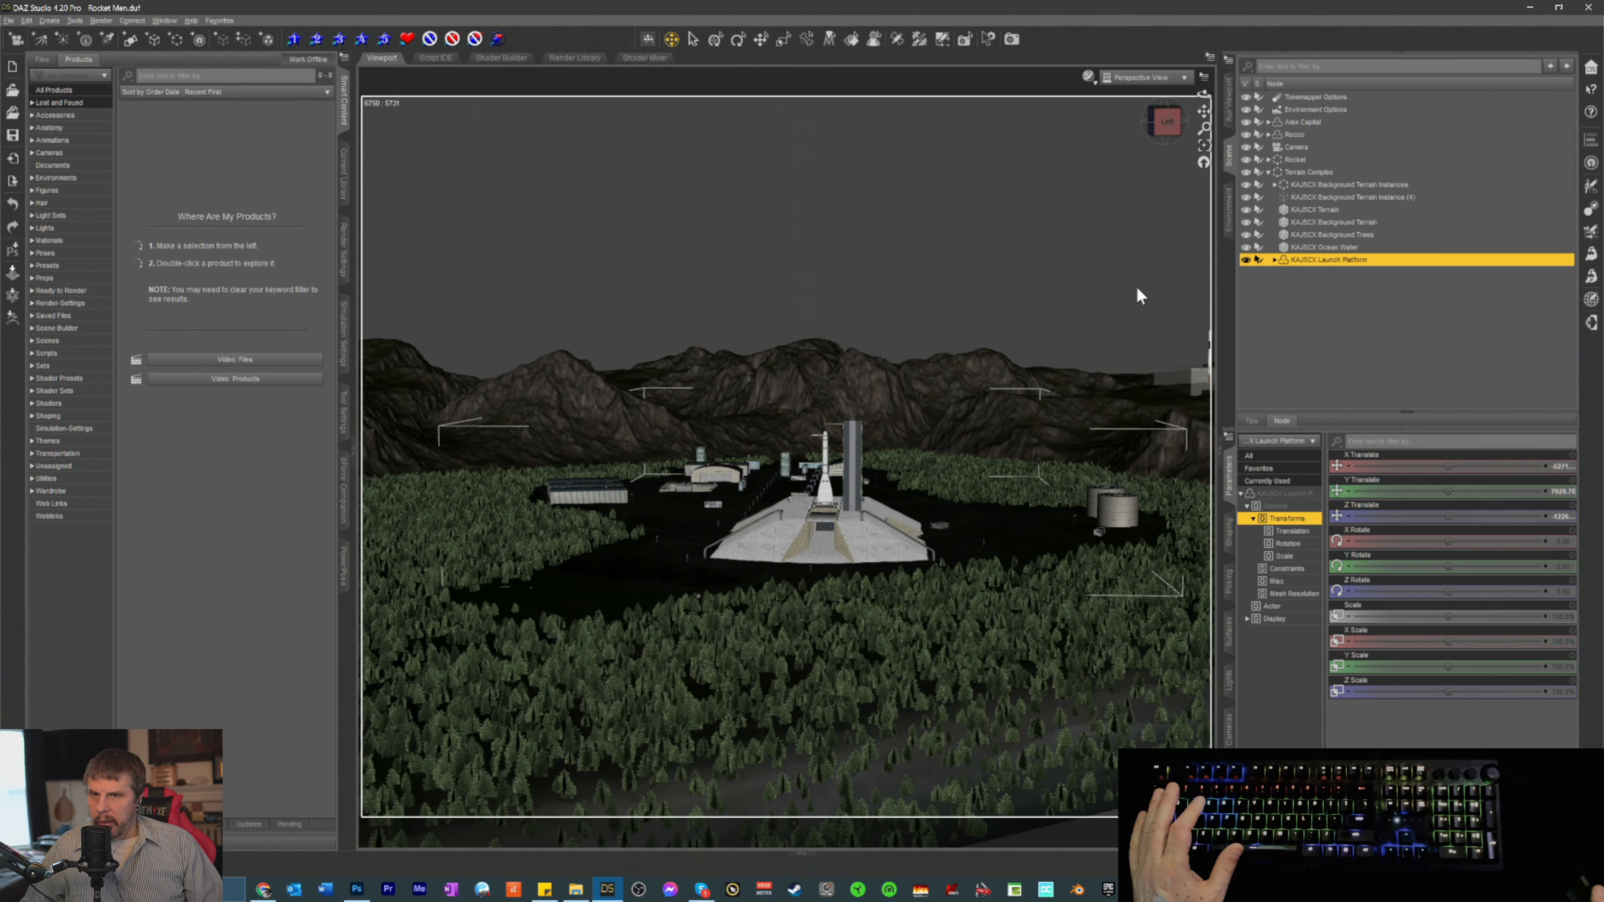
pyautogui.moveTo(1204, 127); pyautogui.dragTo(1242, 123)
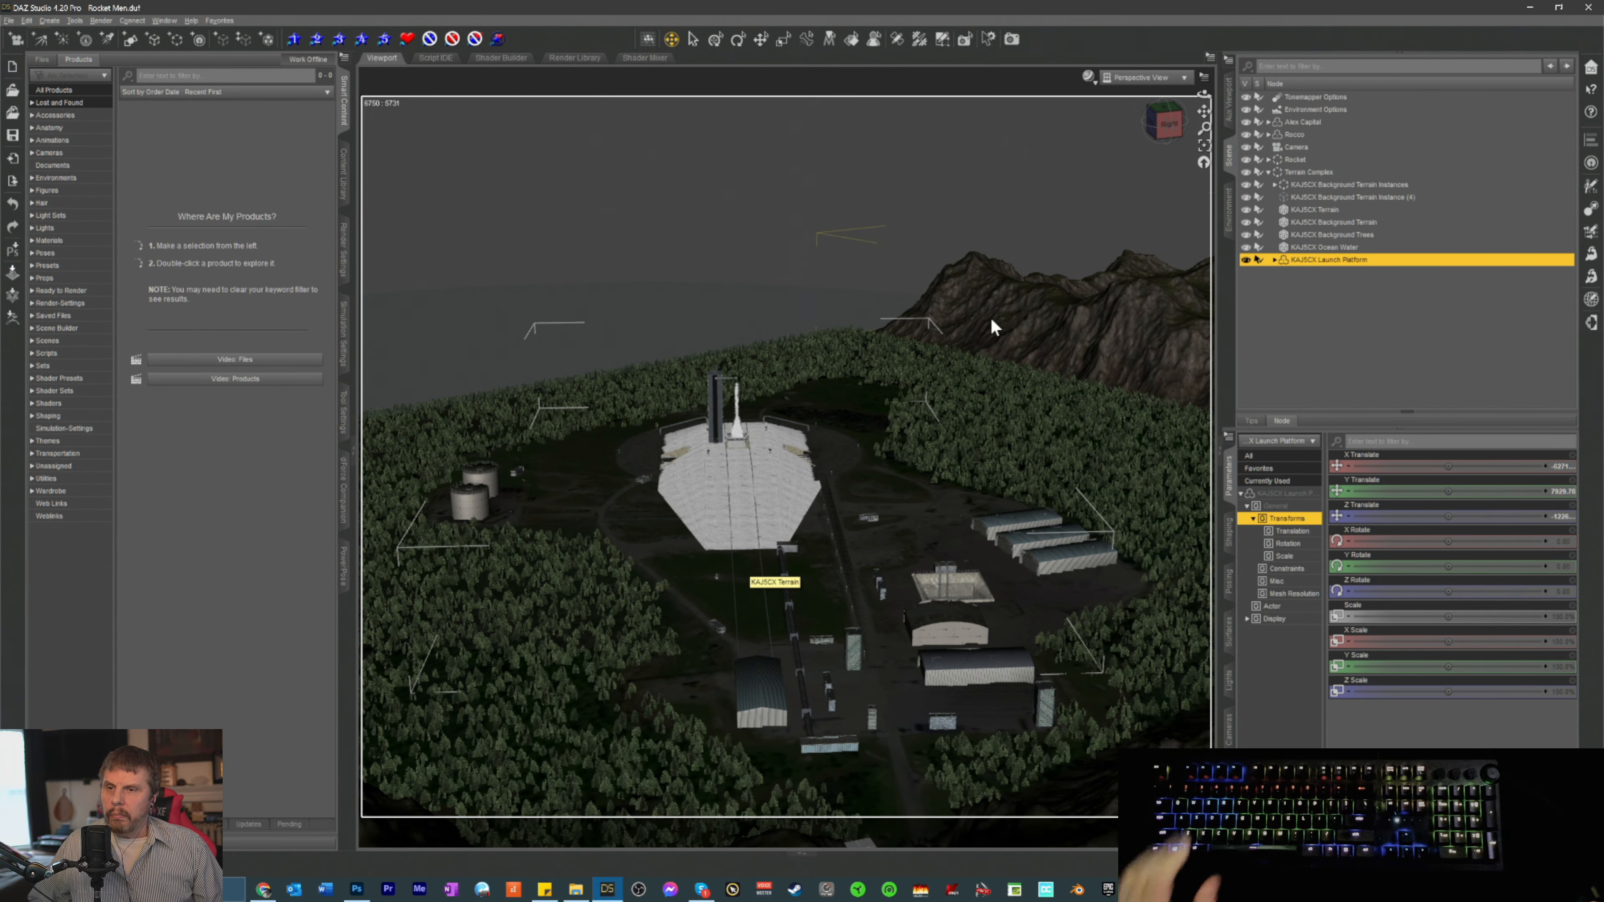
pyautogui.moveTo(1167, 125); pyautogui.dragTo(1321, 93)
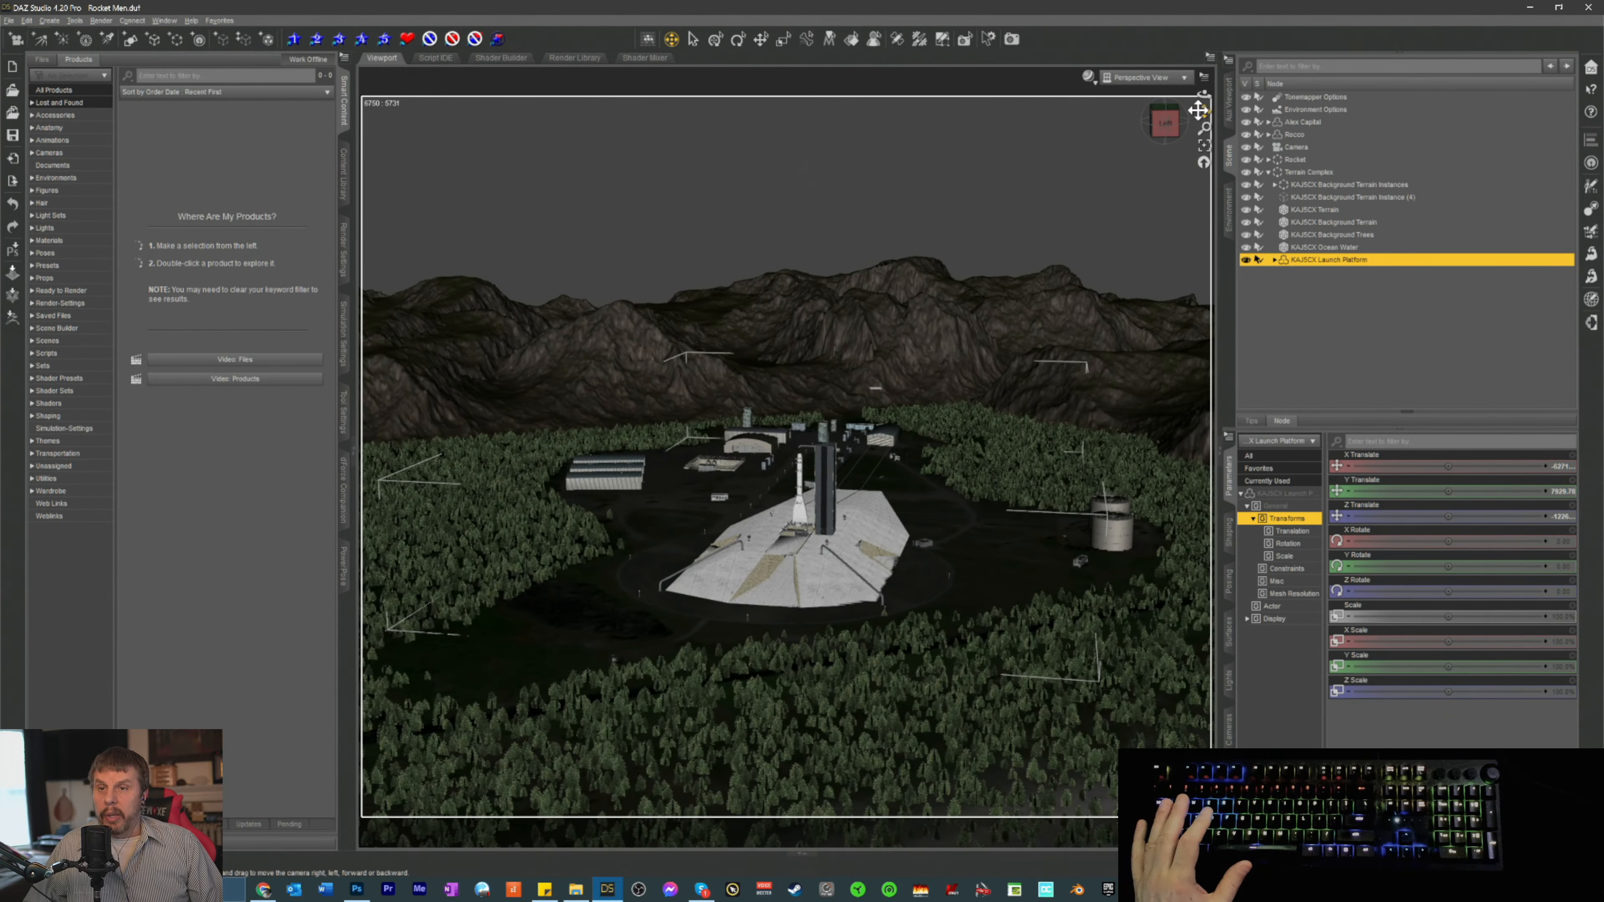
pyautogui.moveTo(1263, 157); pyautogui.dragTo(1260, 156)
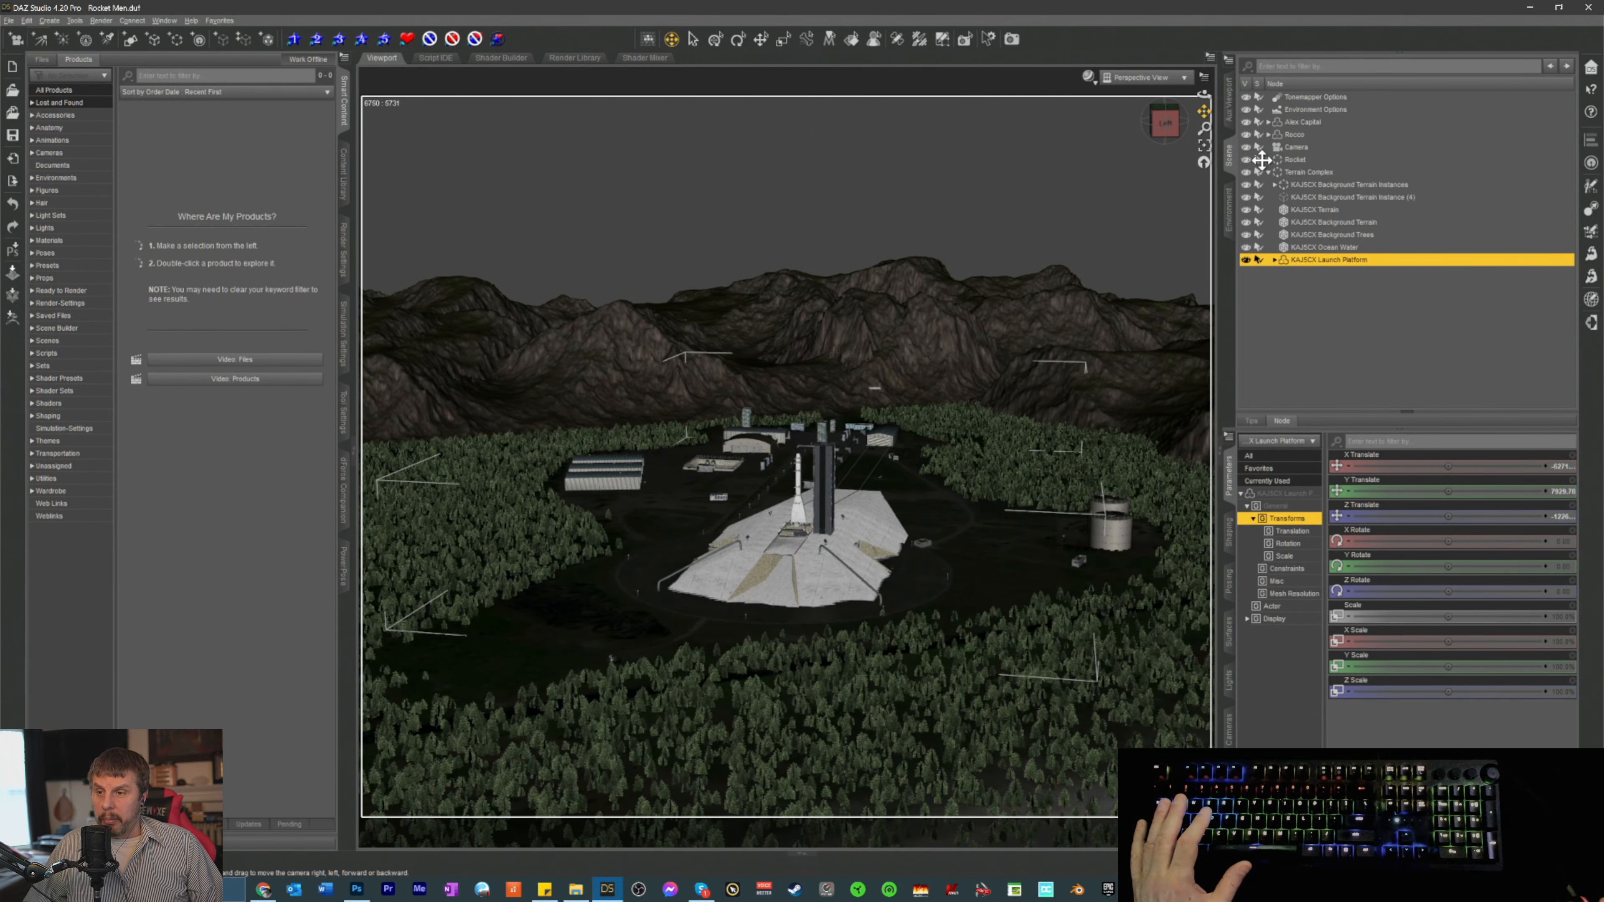
pyautogui.moveTo(1170, 134); pyautogui.dragTo(1211, 120)
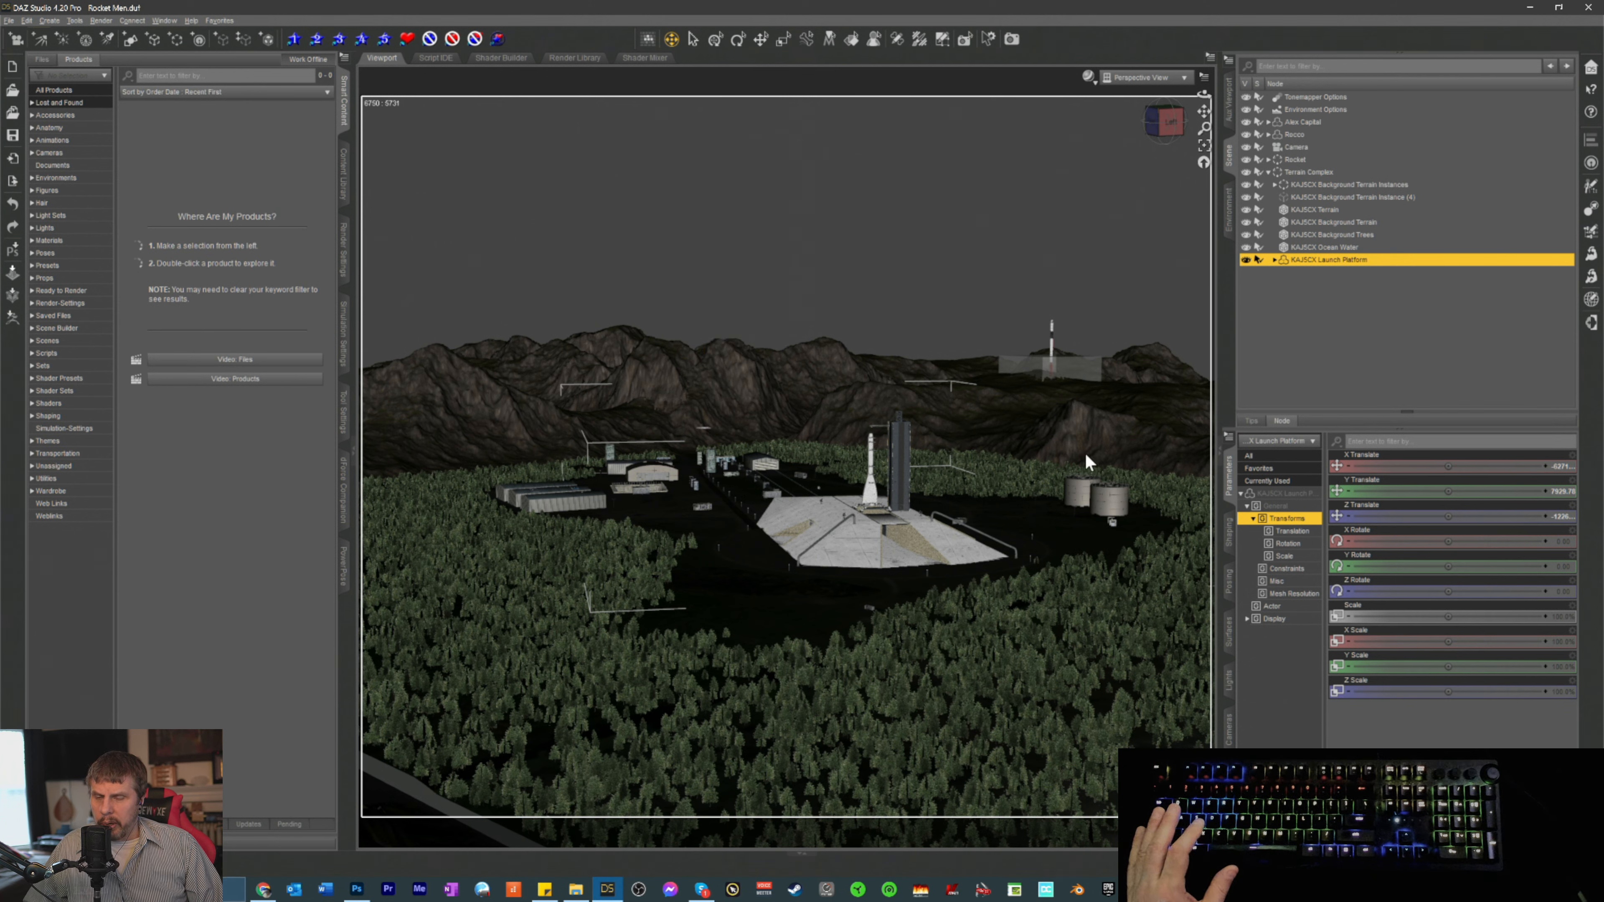
pyautogui.click(1295, 172)
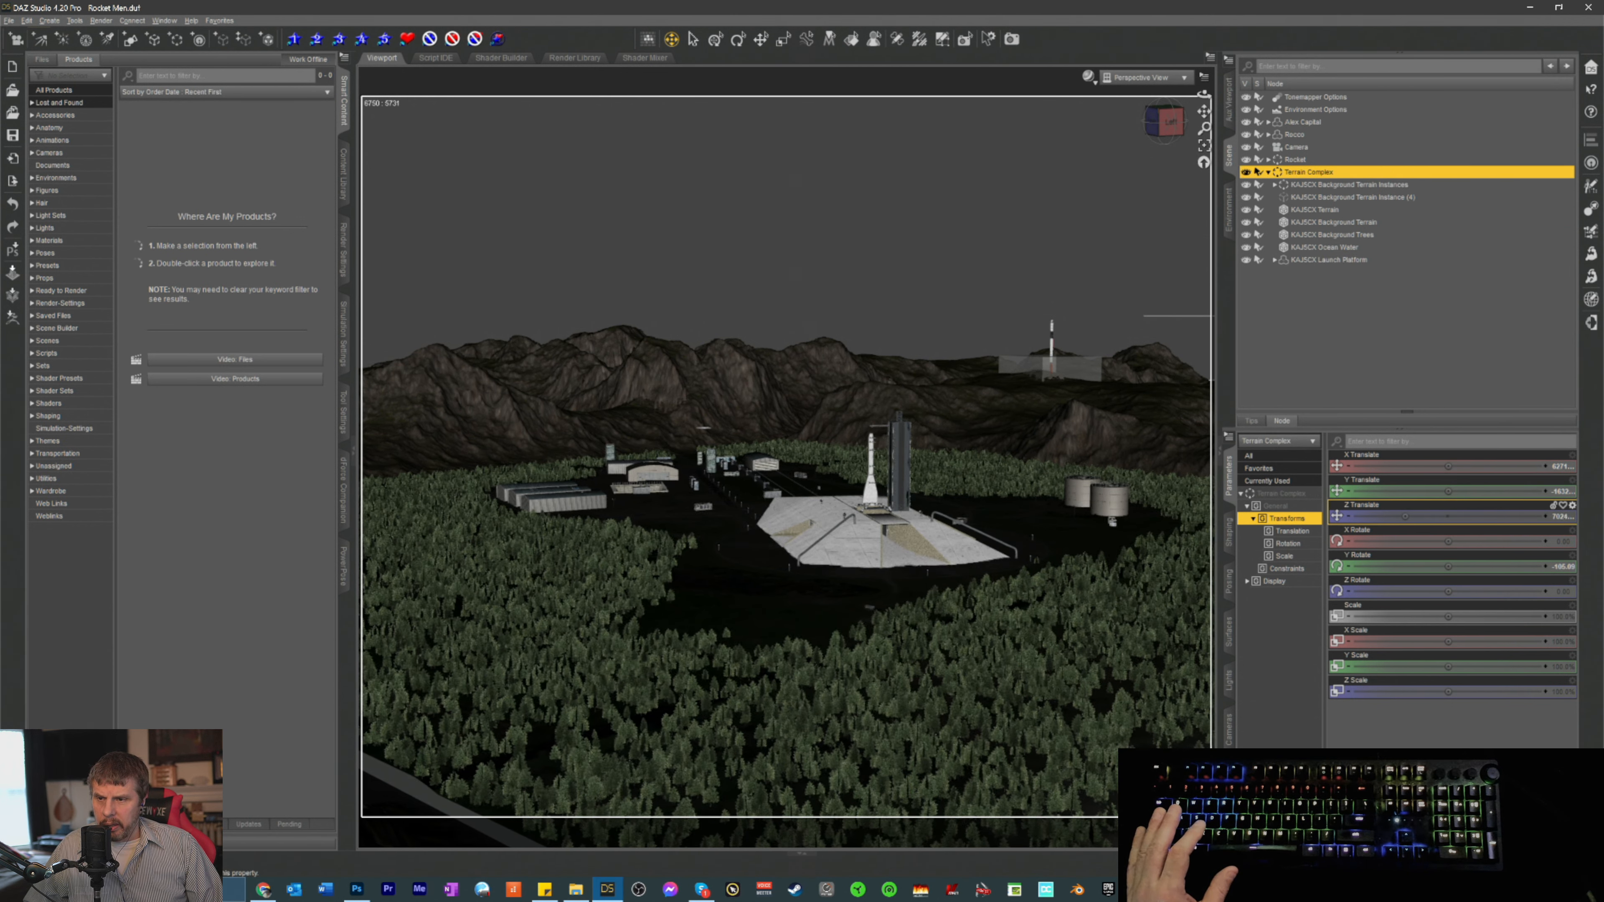
pyautogui.moveTo(1405, 516); pyautogui.dragTo(1356, 517)
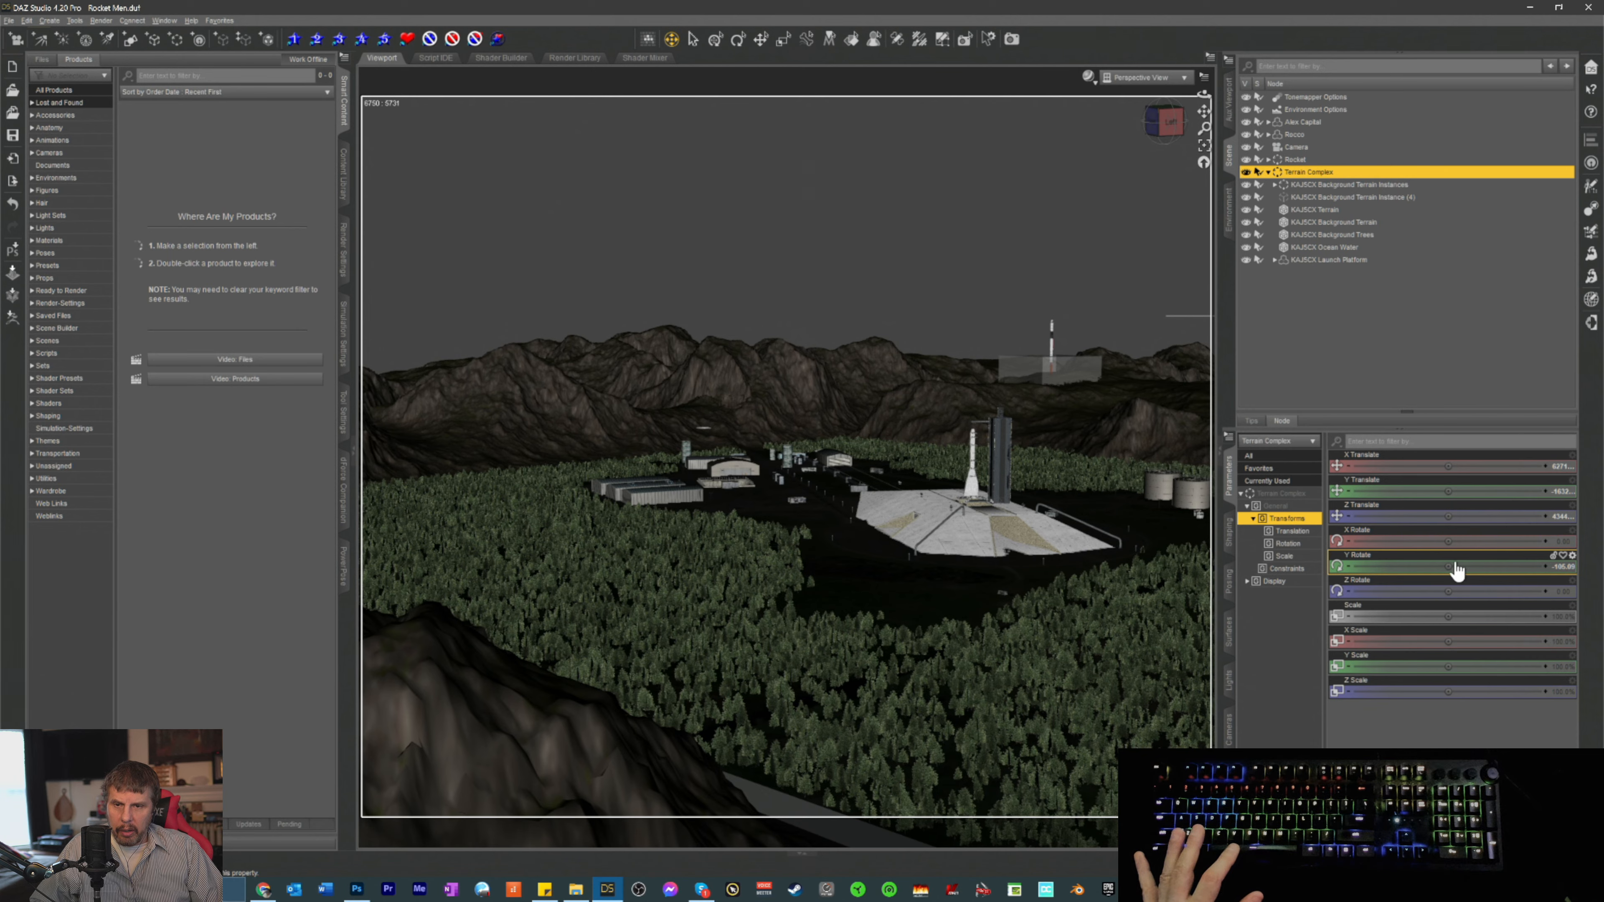
pyautogui.moveTo(1451, 569); pyautogui.dragTo(1403, 569)
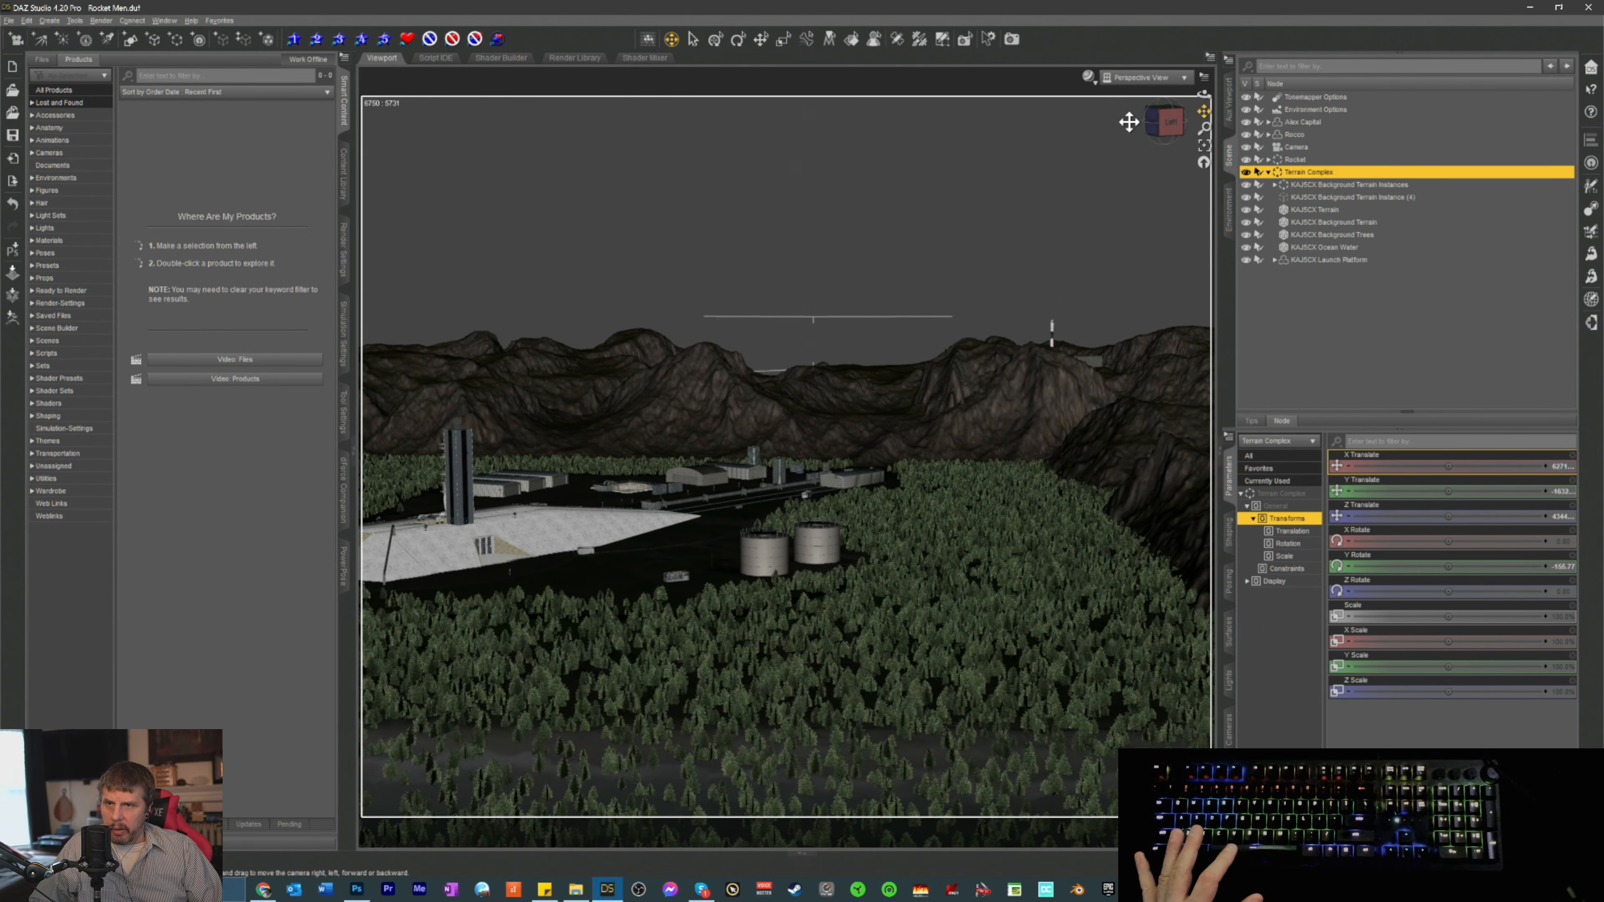
# - View the launch complex from the front, shift the Terrain Complex group along X to about 4579, and lower its Z Translate slightly
pyautogui.click(1152, 134)
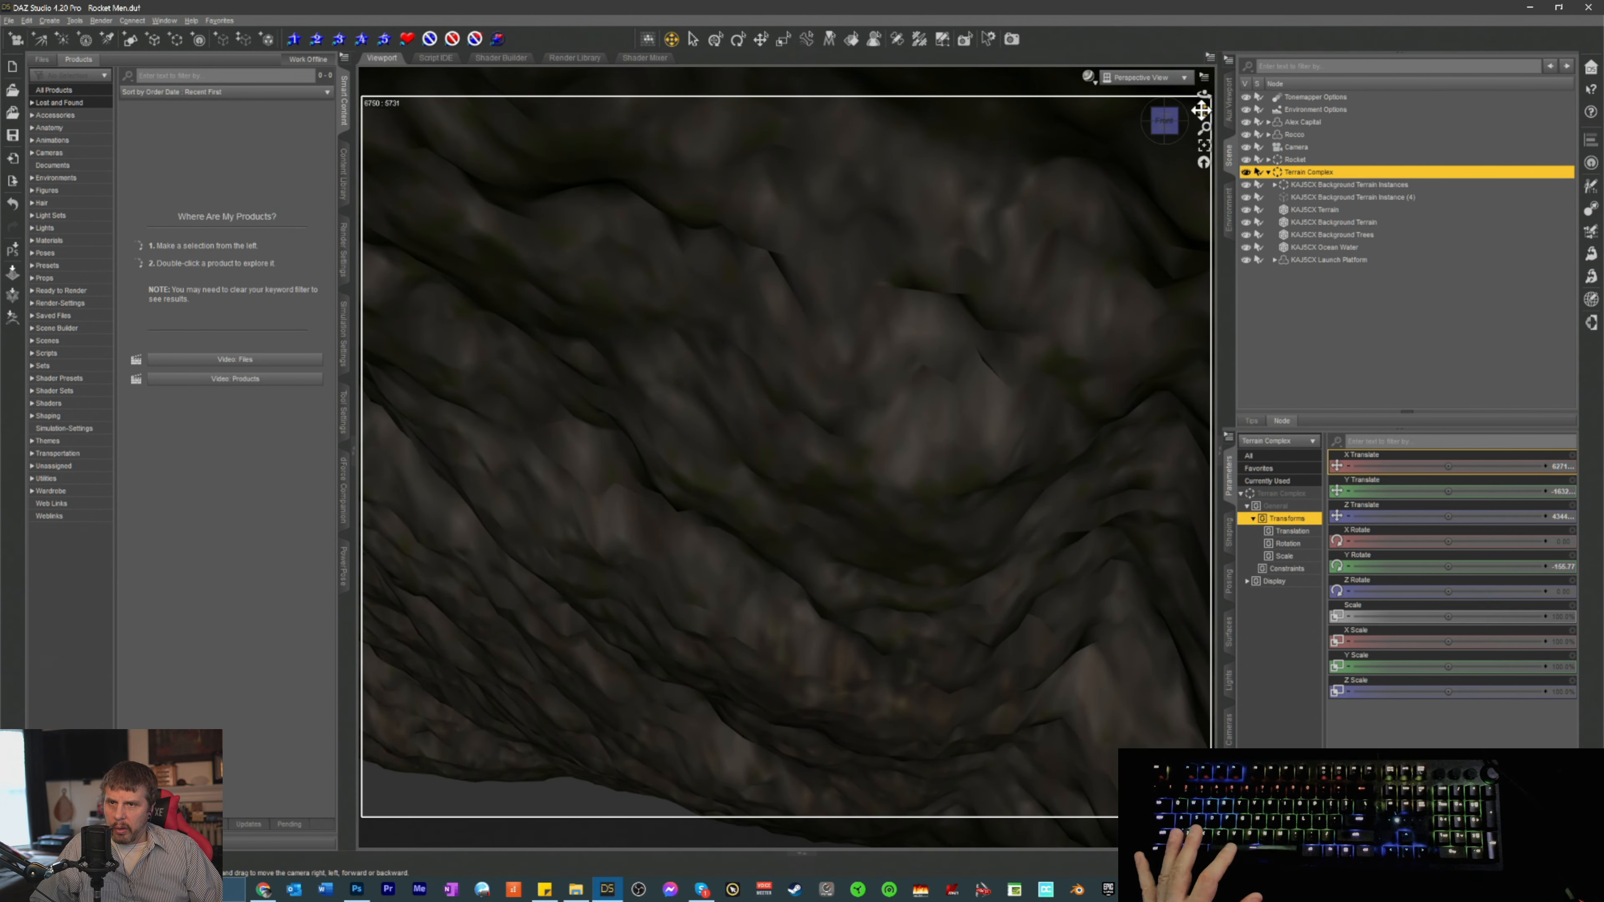
pyautogui.moveTo(1204, 111); pyautogui.dragTo(1202, 131)
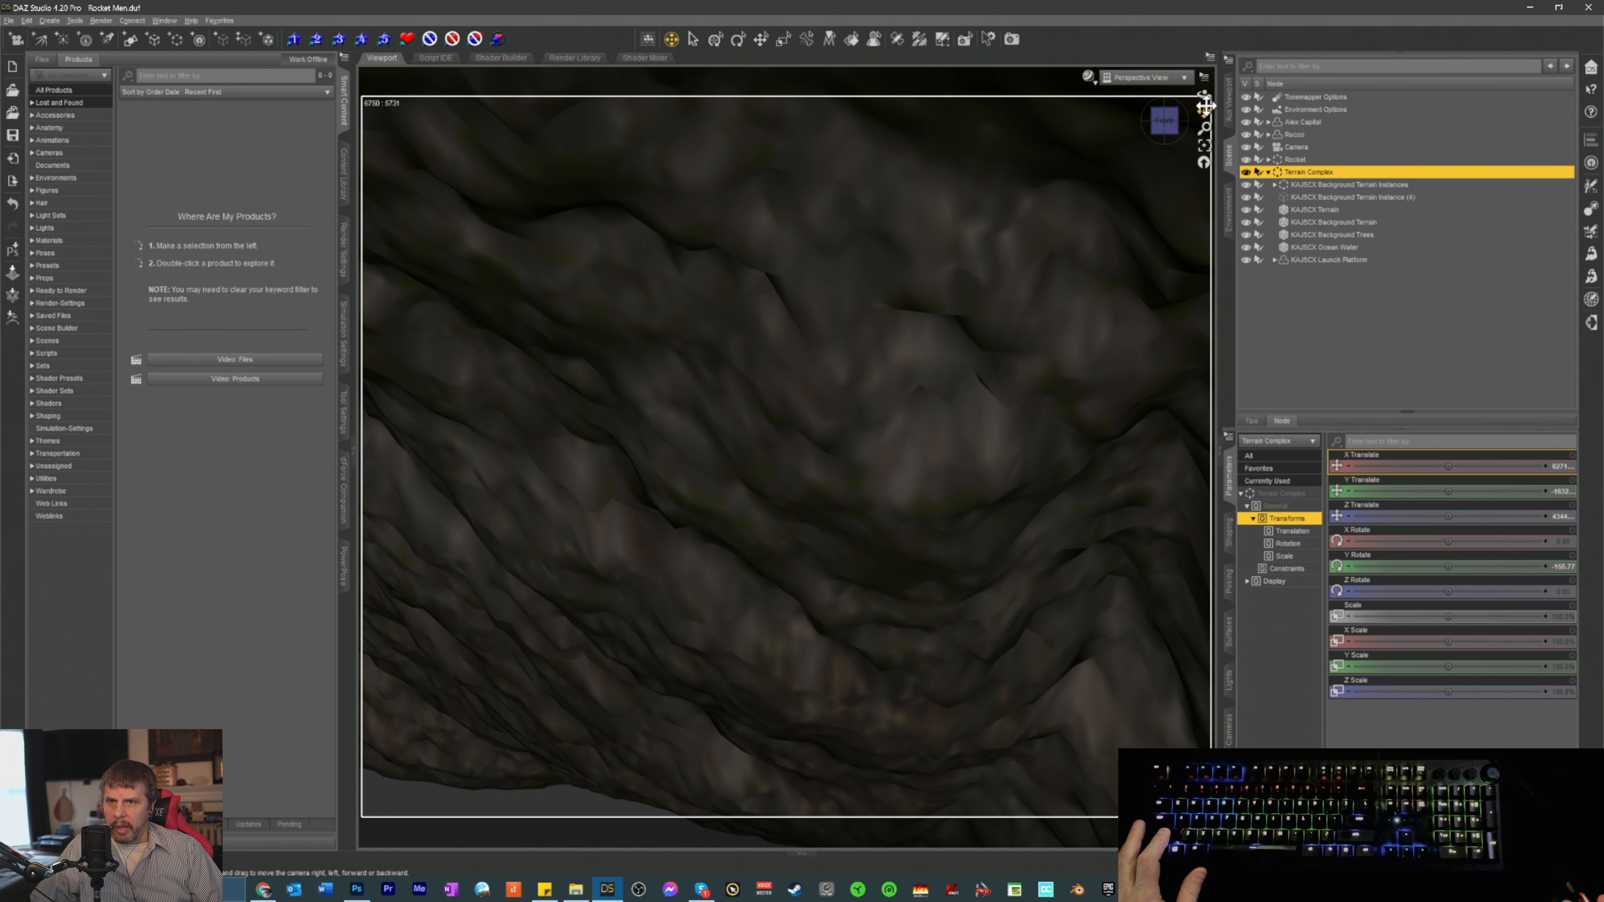
pyautogui.moveTo(1205, 106); pyautogui.dragTo(1203, 185)
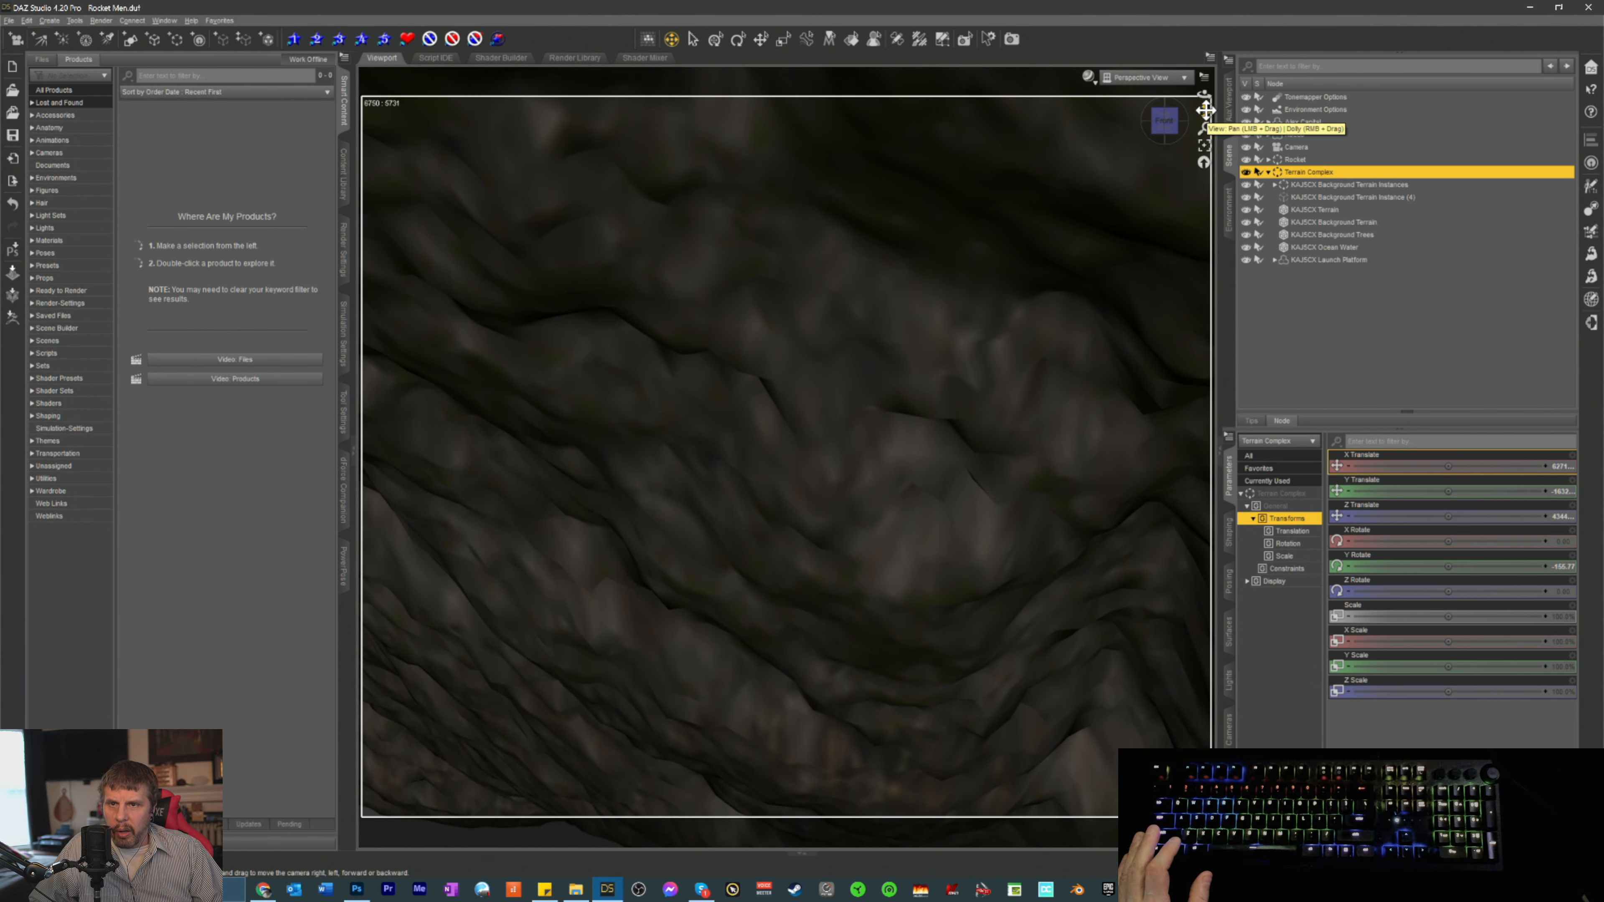
pyautogui.moveTo(1204, 111); pyautogui.dragTo(1204, 111)
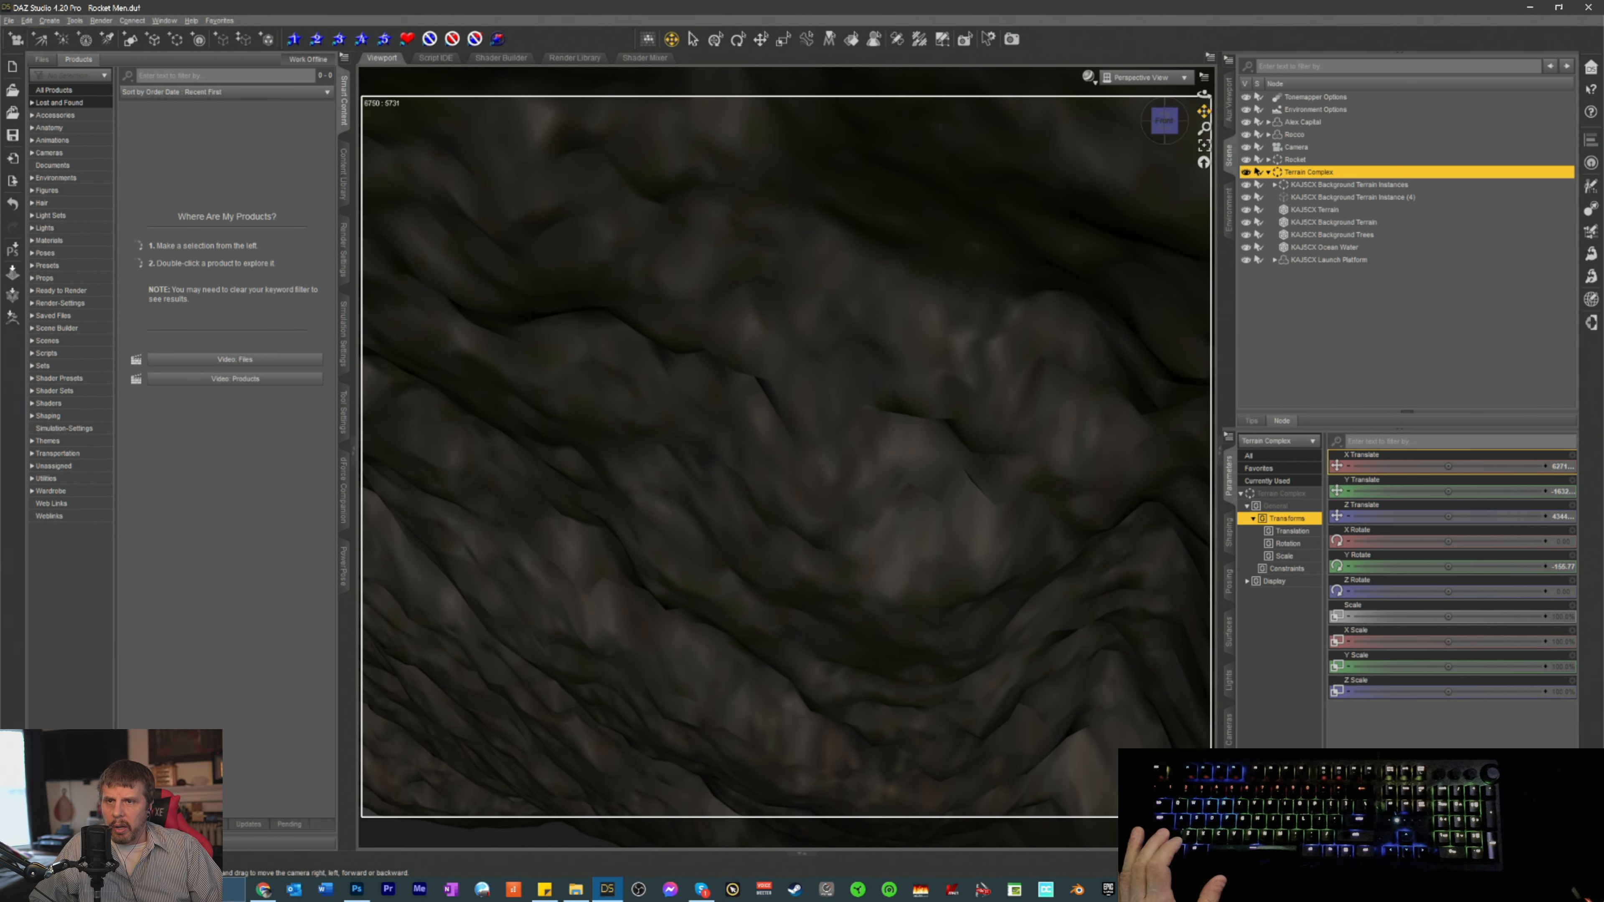
pyautogui.moveTo(1204, 111); pyautogui.dragTo(1204, 111)
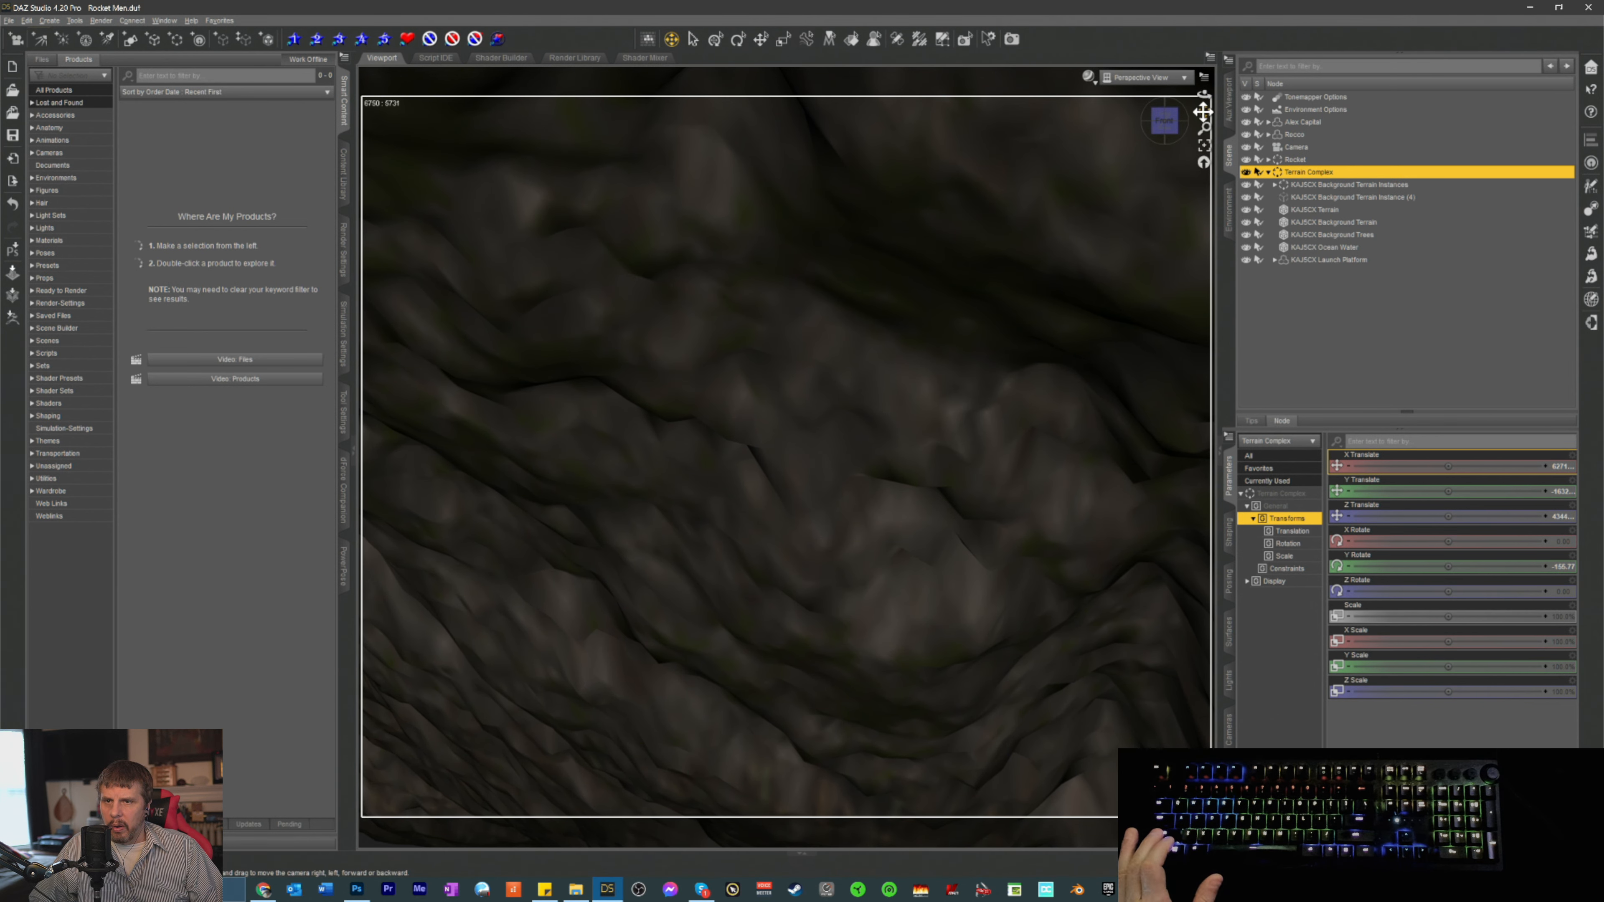
pyautogui.moveTo(1204, 112); pyautogui.dragTo(1204, 111)
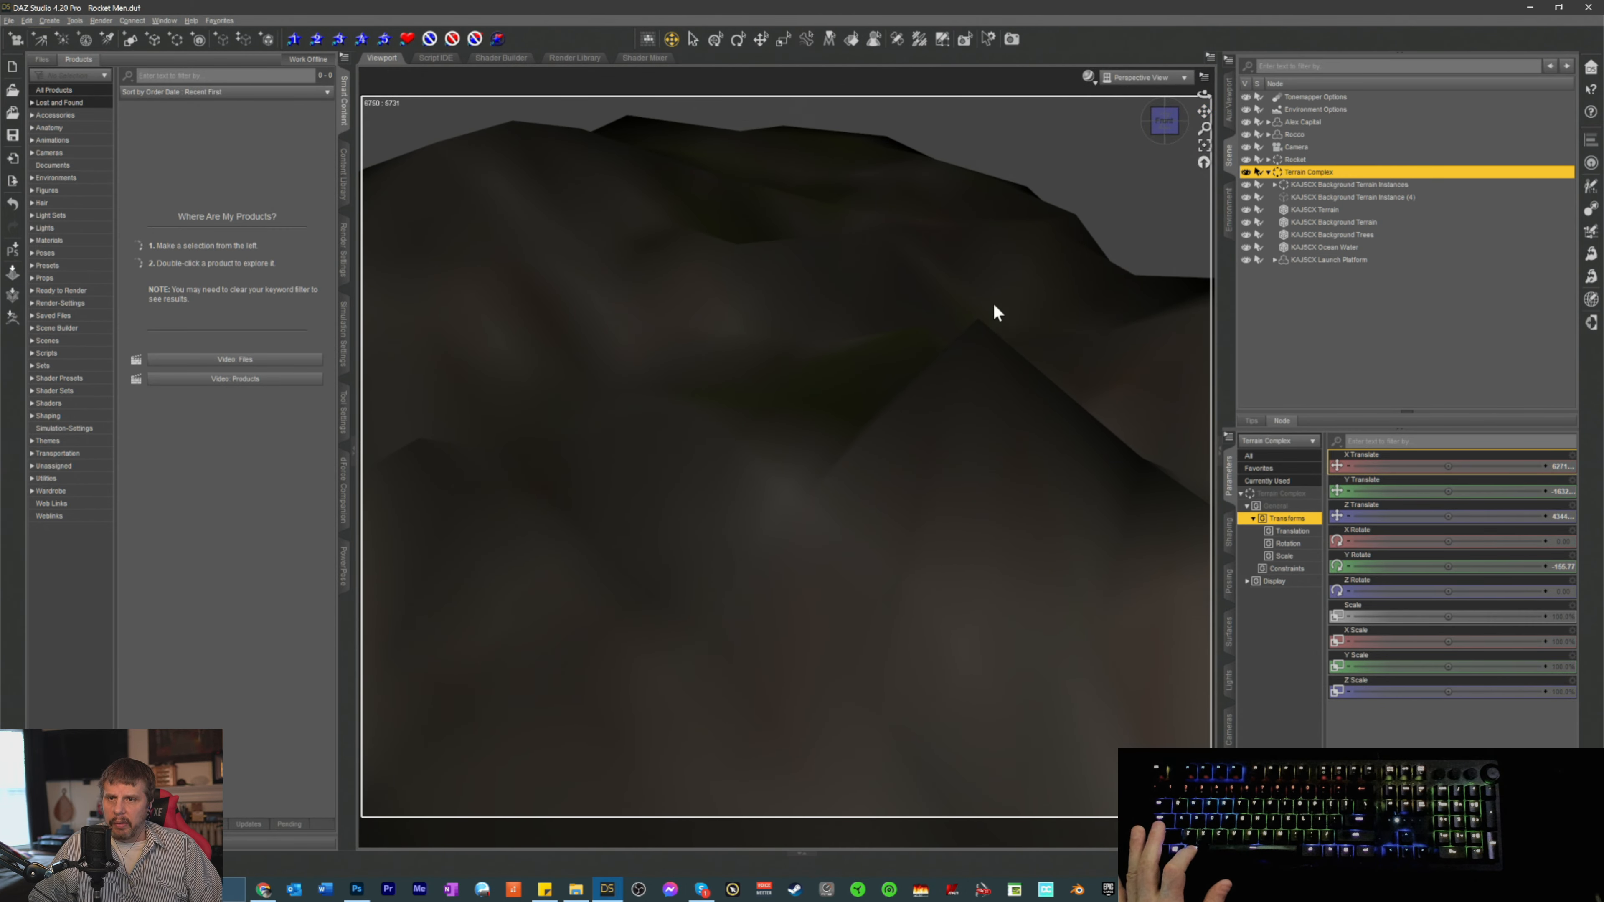
pyautogui.moveTo(1202, 112); pyautogui.dragTo(1204, 111)
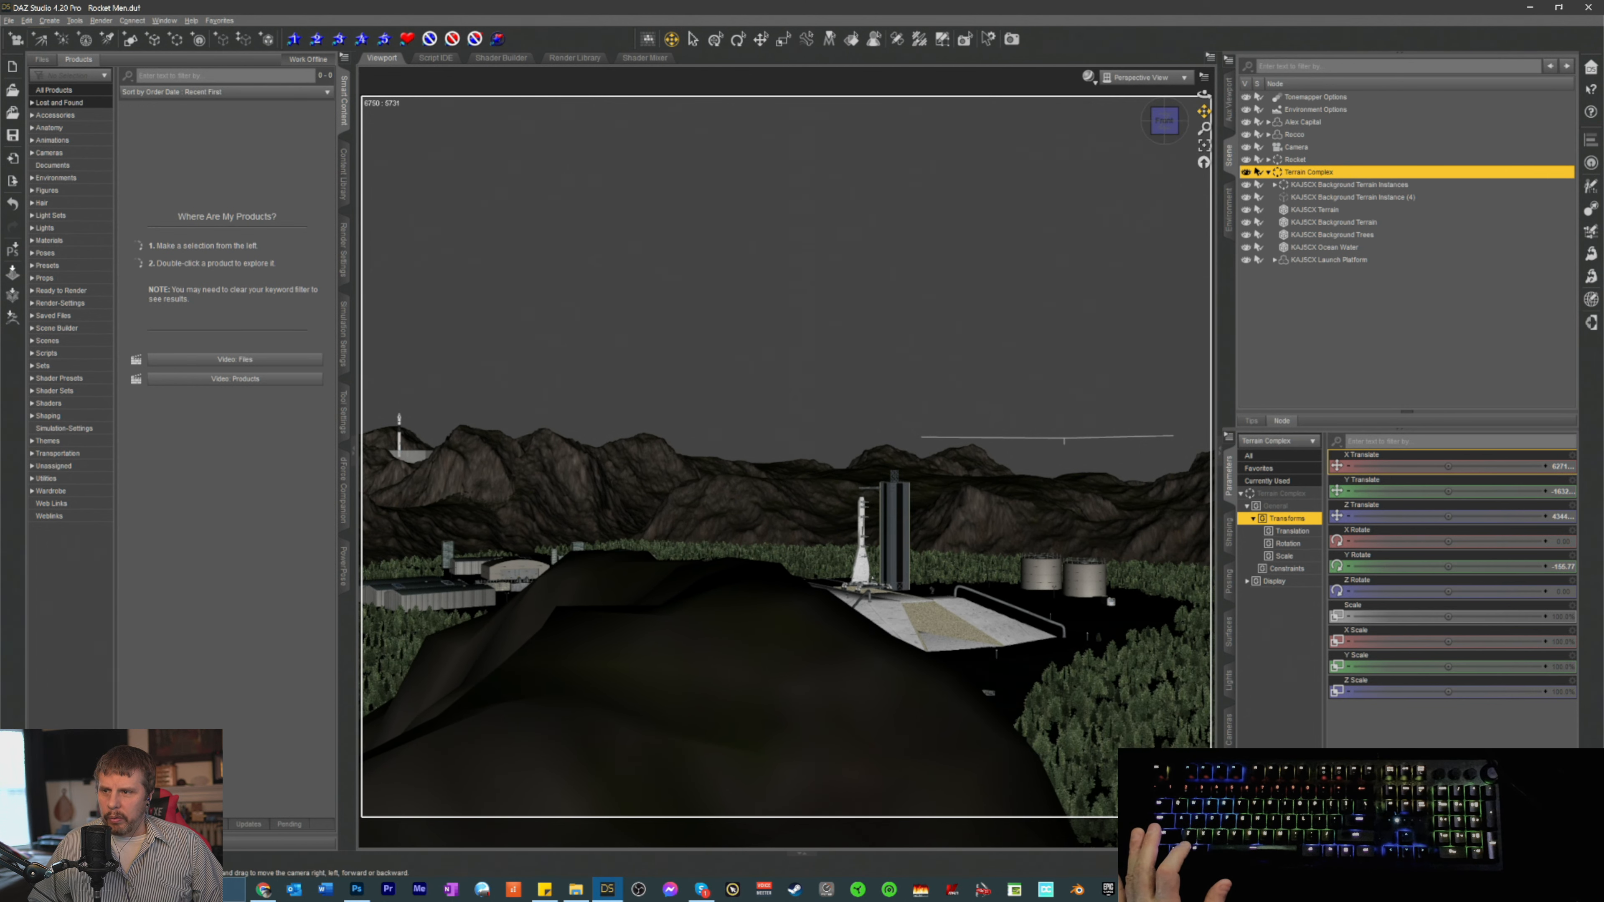
pyautogui.moveTo(1204, 111); pyautogui.dragTo(1204, 111)
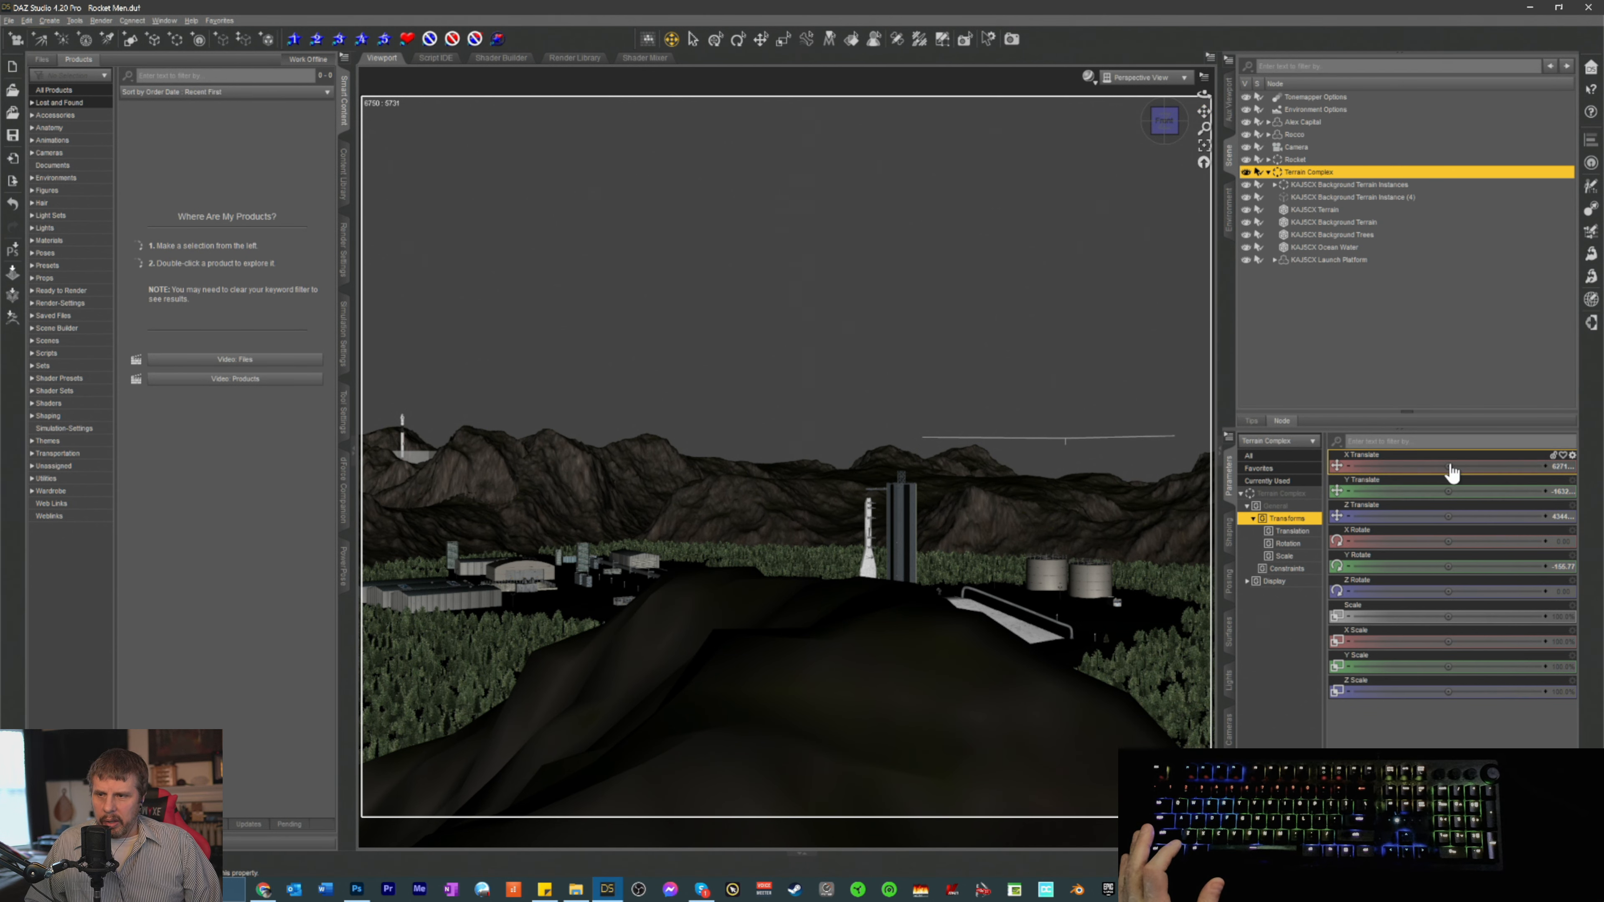
pyautogui.moveTo(1448, 466); pyautogui.dragTo(1355, 466)
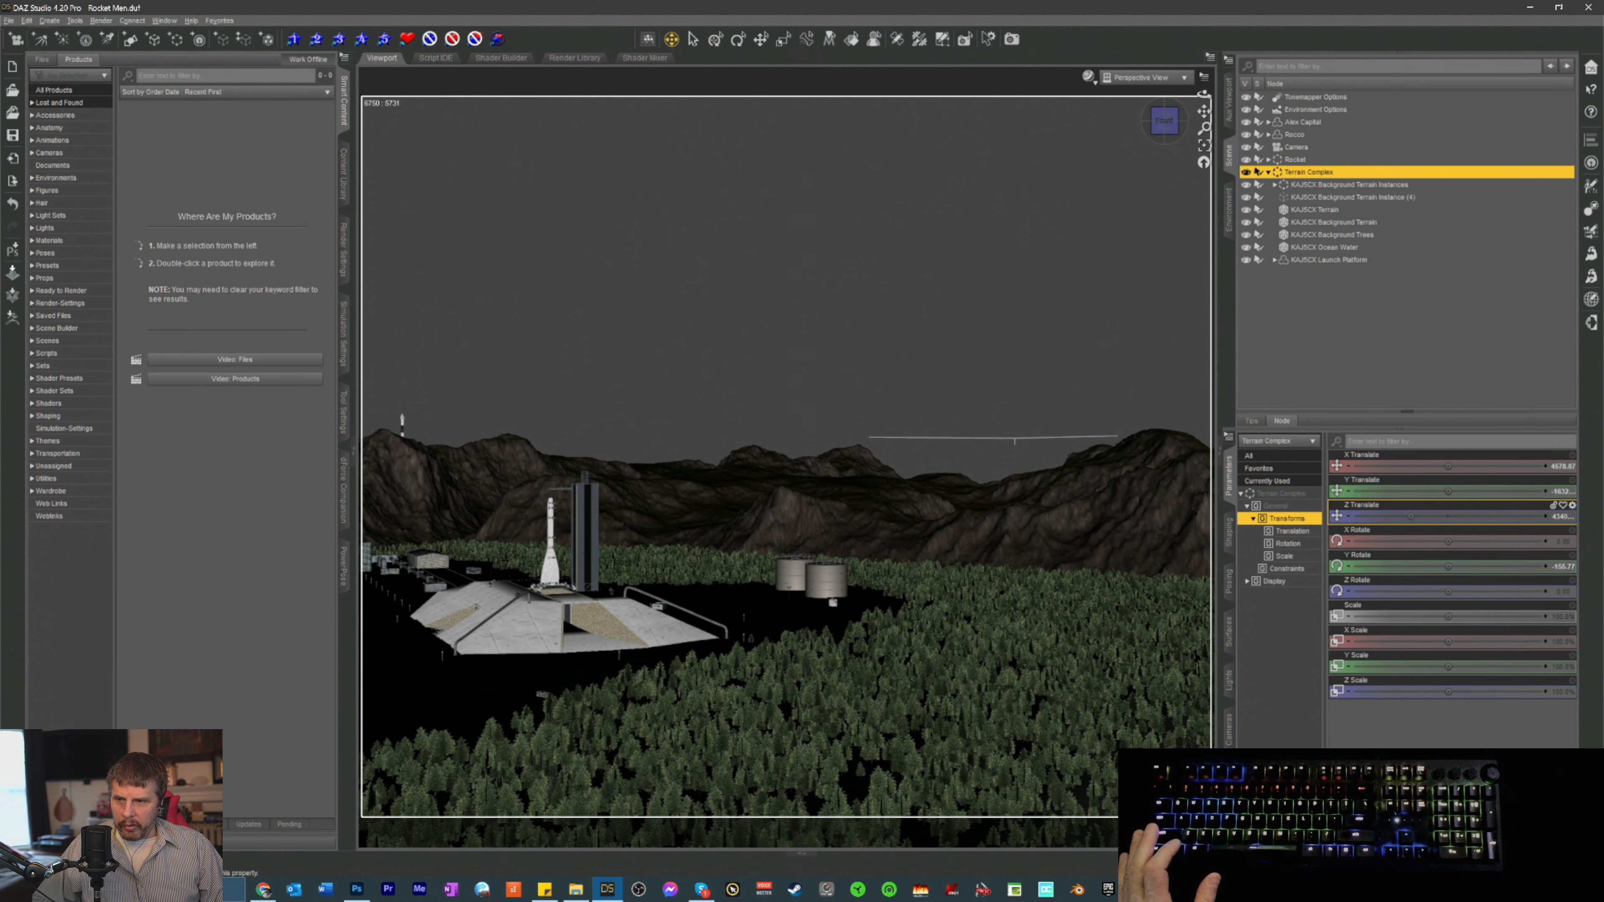
pyautogui.moveTo(1410, 516); pyautogui.dragTo(1314, 517)
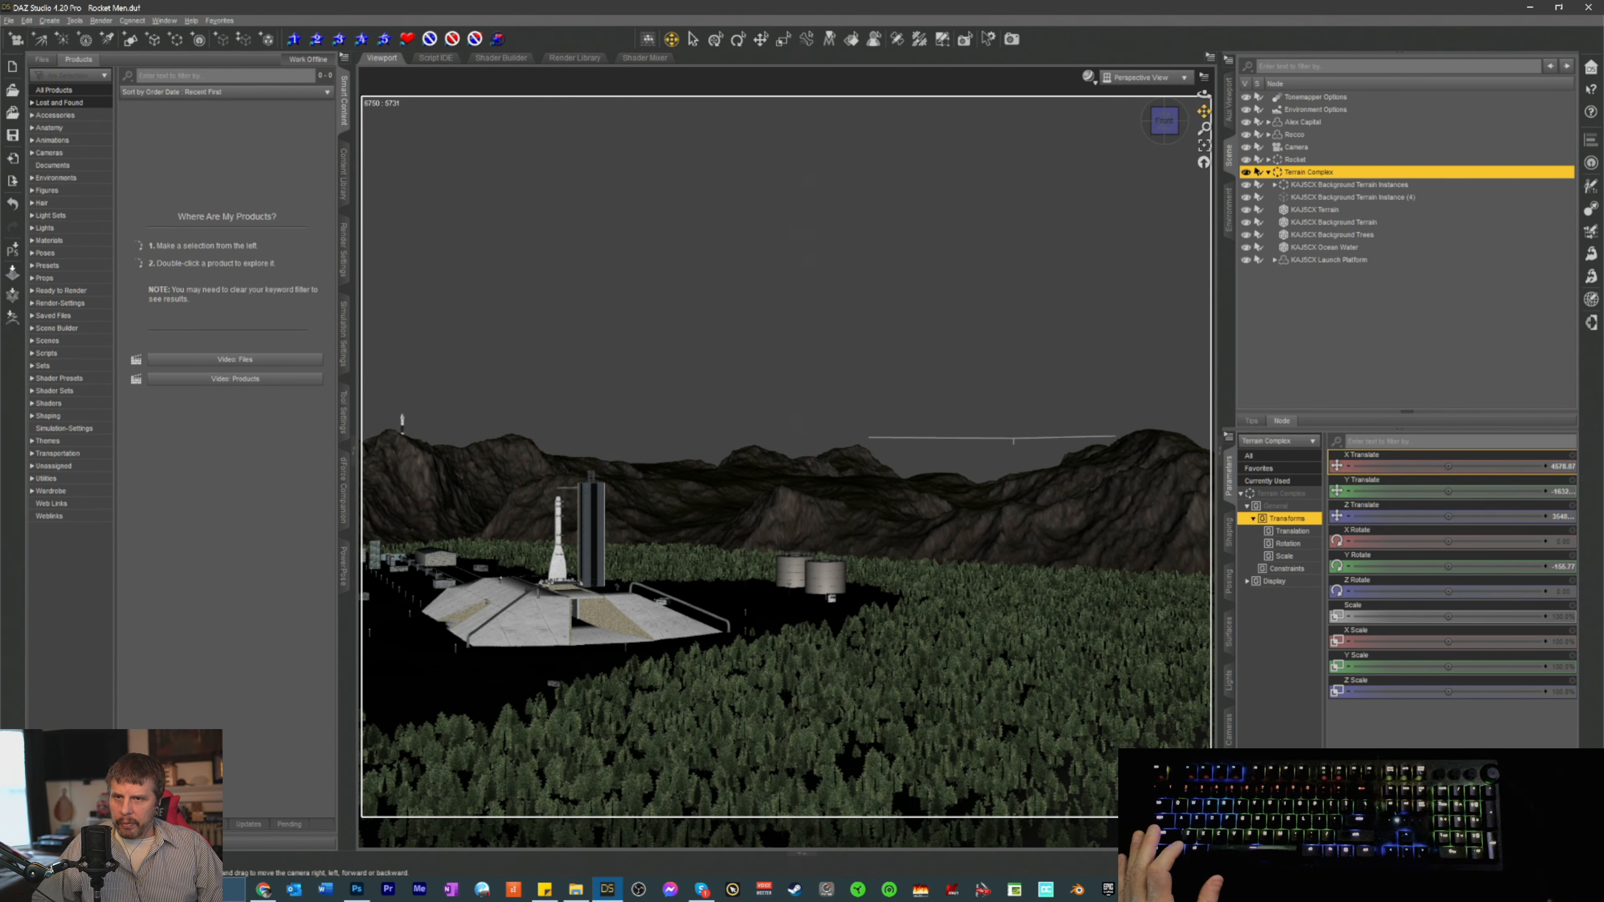
# - Inspect the launch pad, frame the whole Terrain Complex group from above, and move the group along Z to about 40992
pyautogui.moveTo(1204, 111); pyautogui.dragTo(1218, 114)
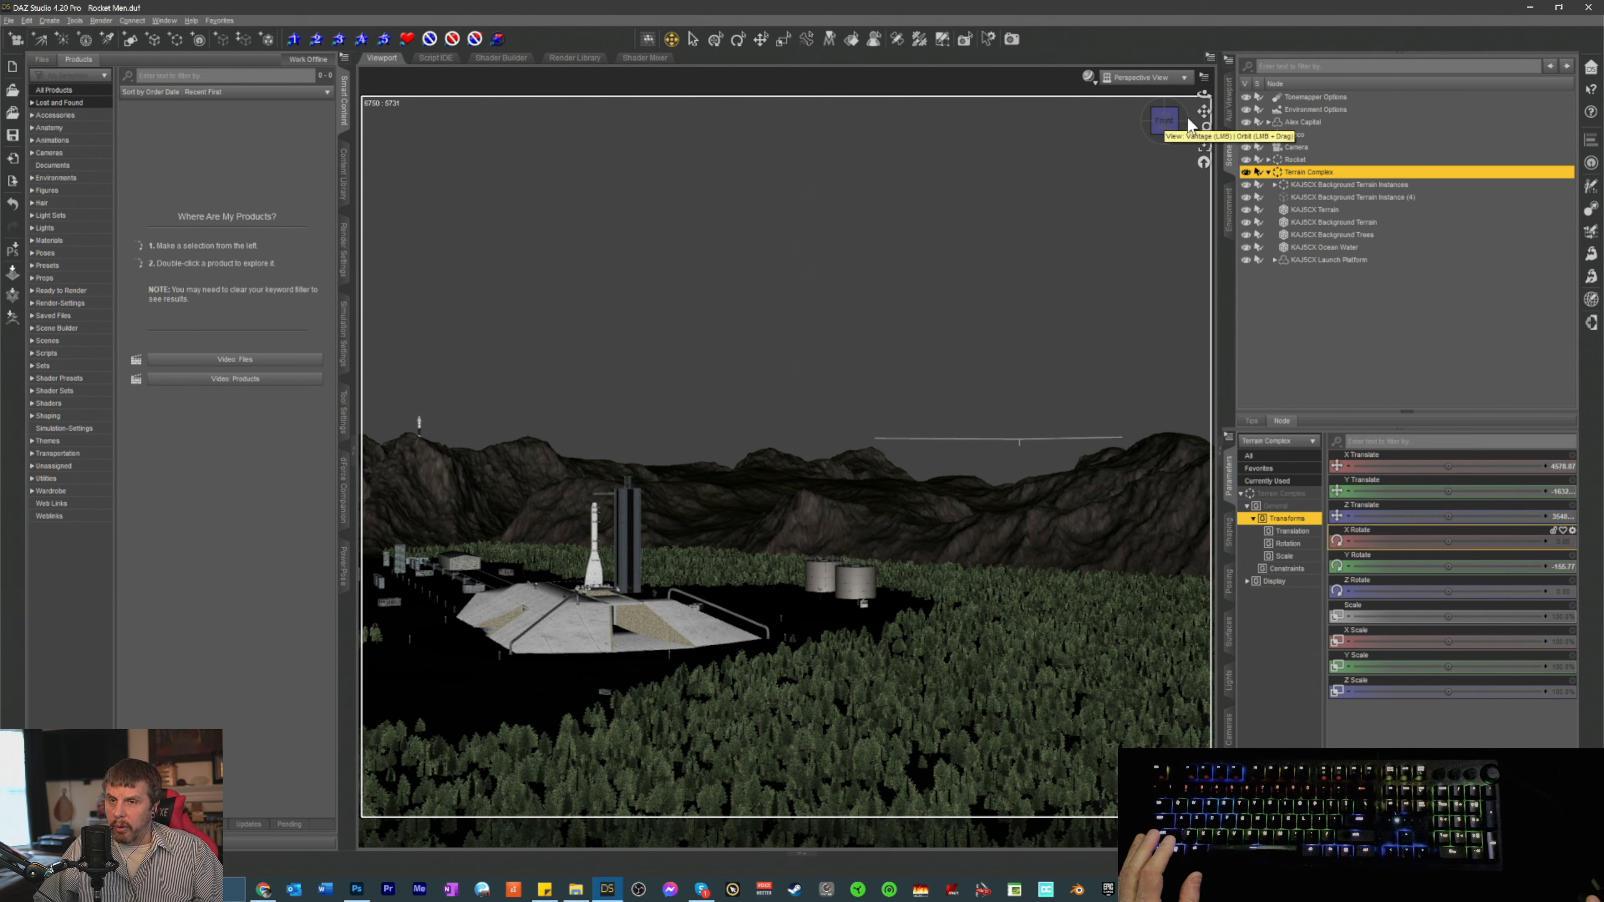
pyautogui.moveTo(1205, 111); pyautogui.dragTo(1206, 111)
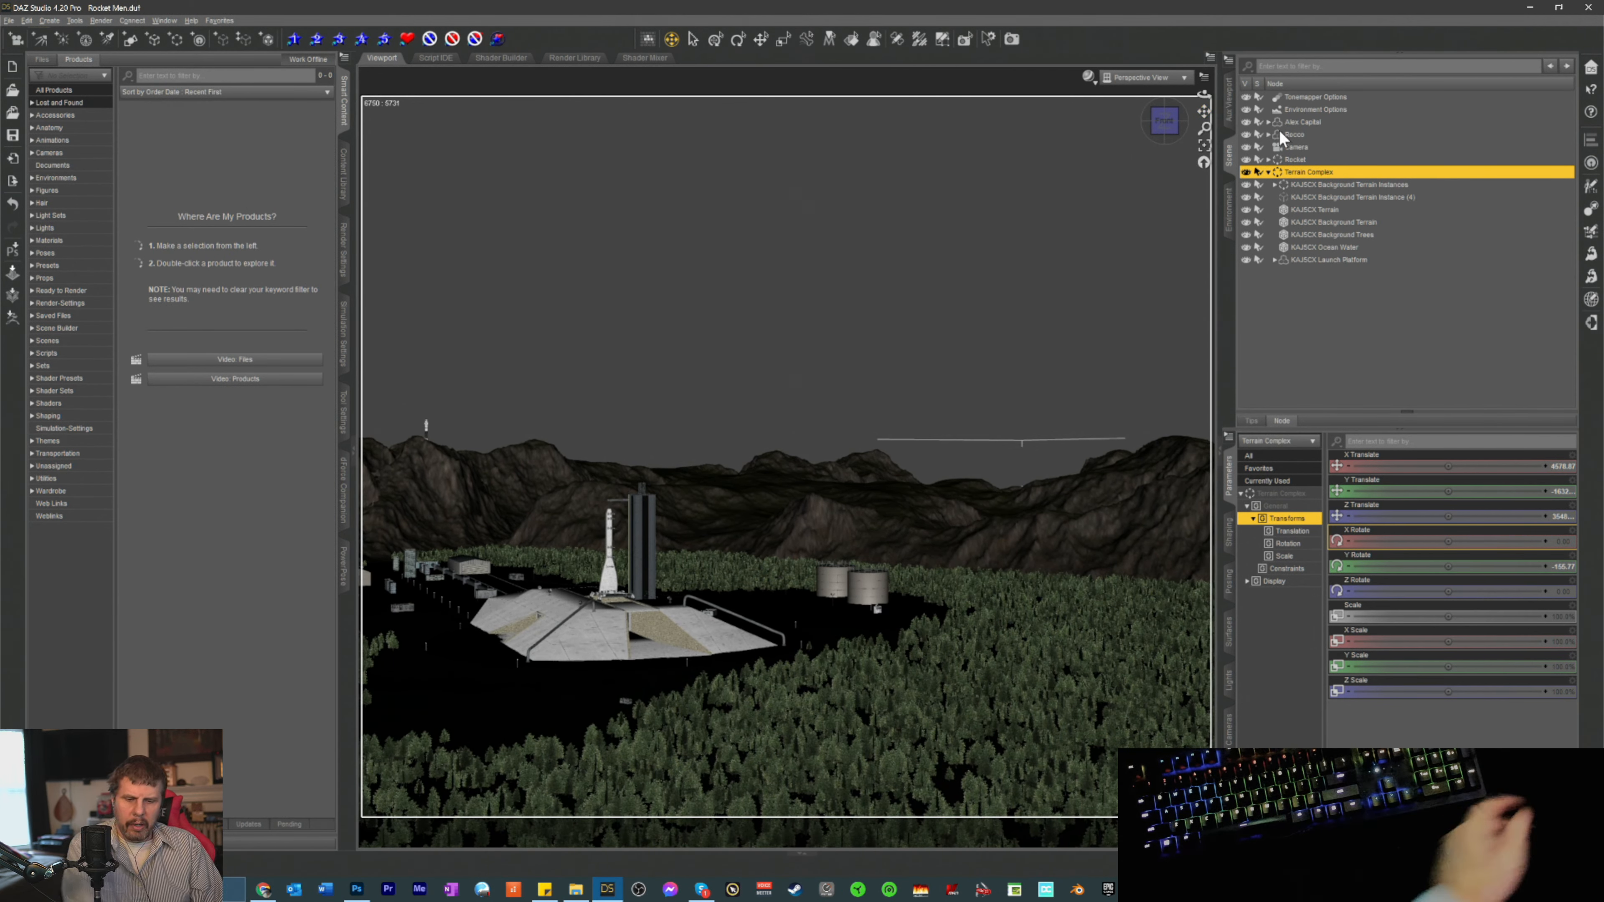
pyautogui.press('XF86AudioLowerVolume')
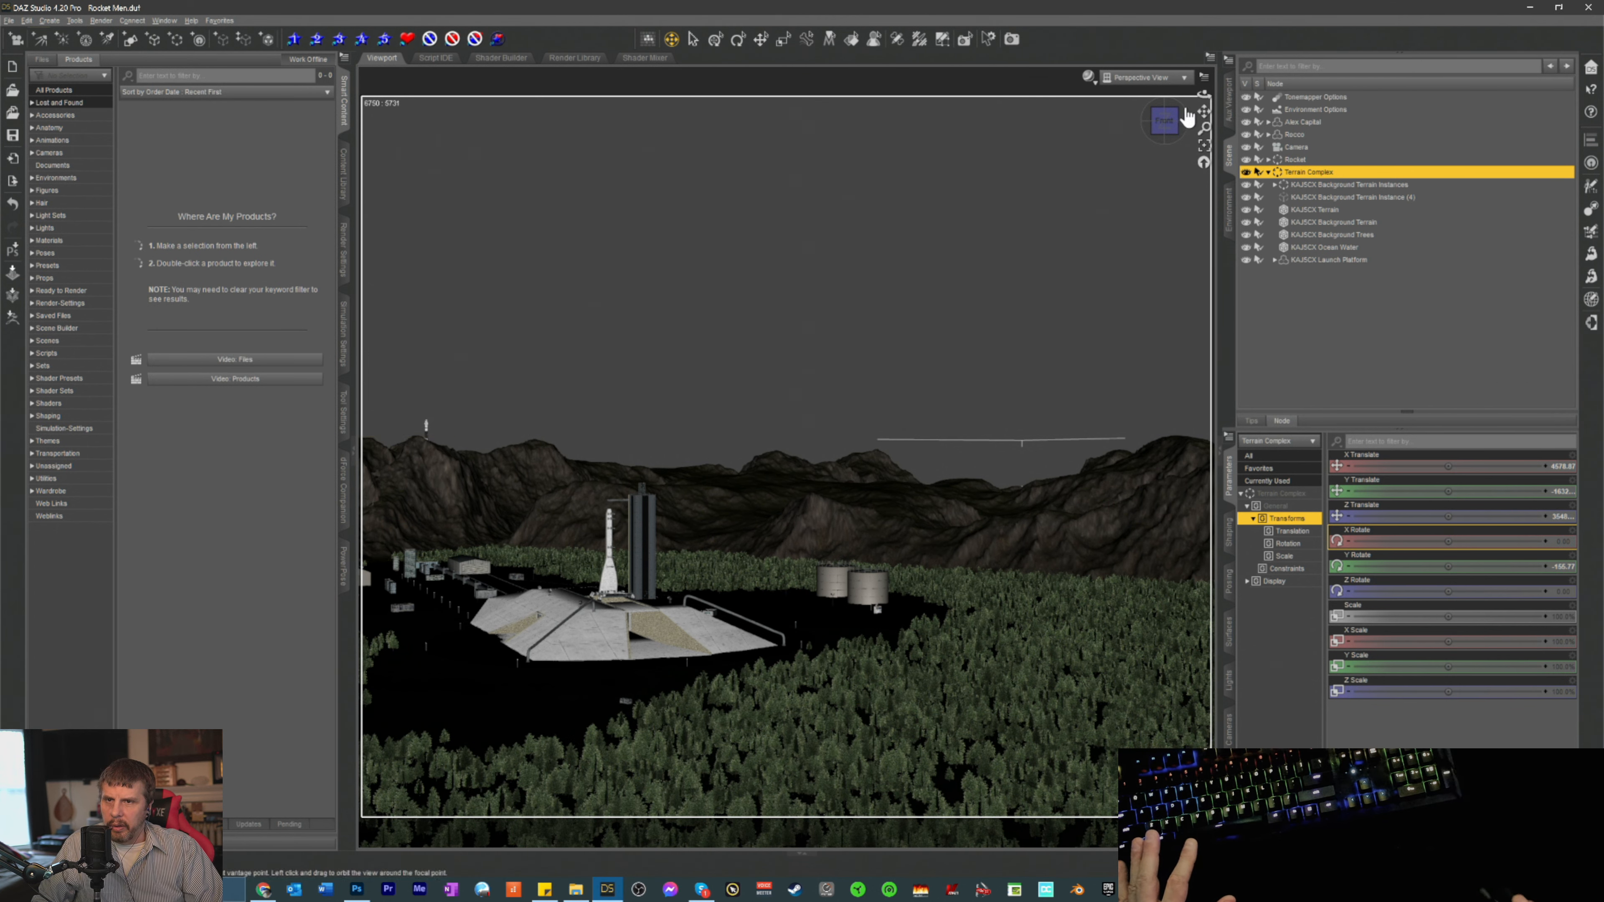
pyautogui.moveTo(1203, 111); pyautogui.dragTo(1200, 112)
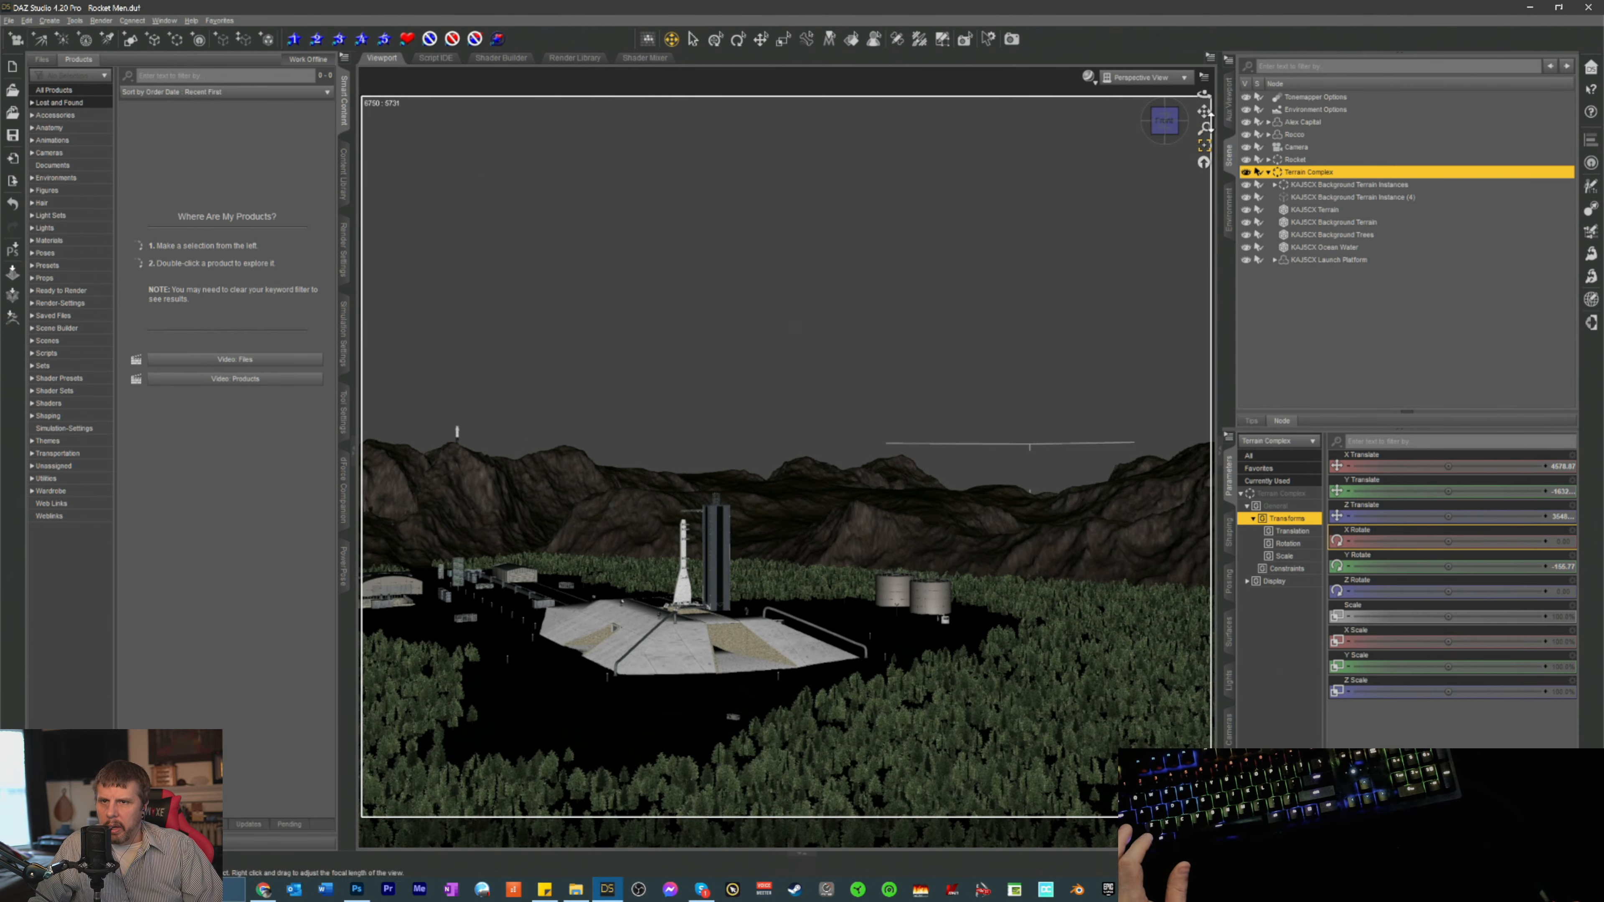
pyautogui.moveTo(1204, 111); pyautogui.dragTo(1205, 112)
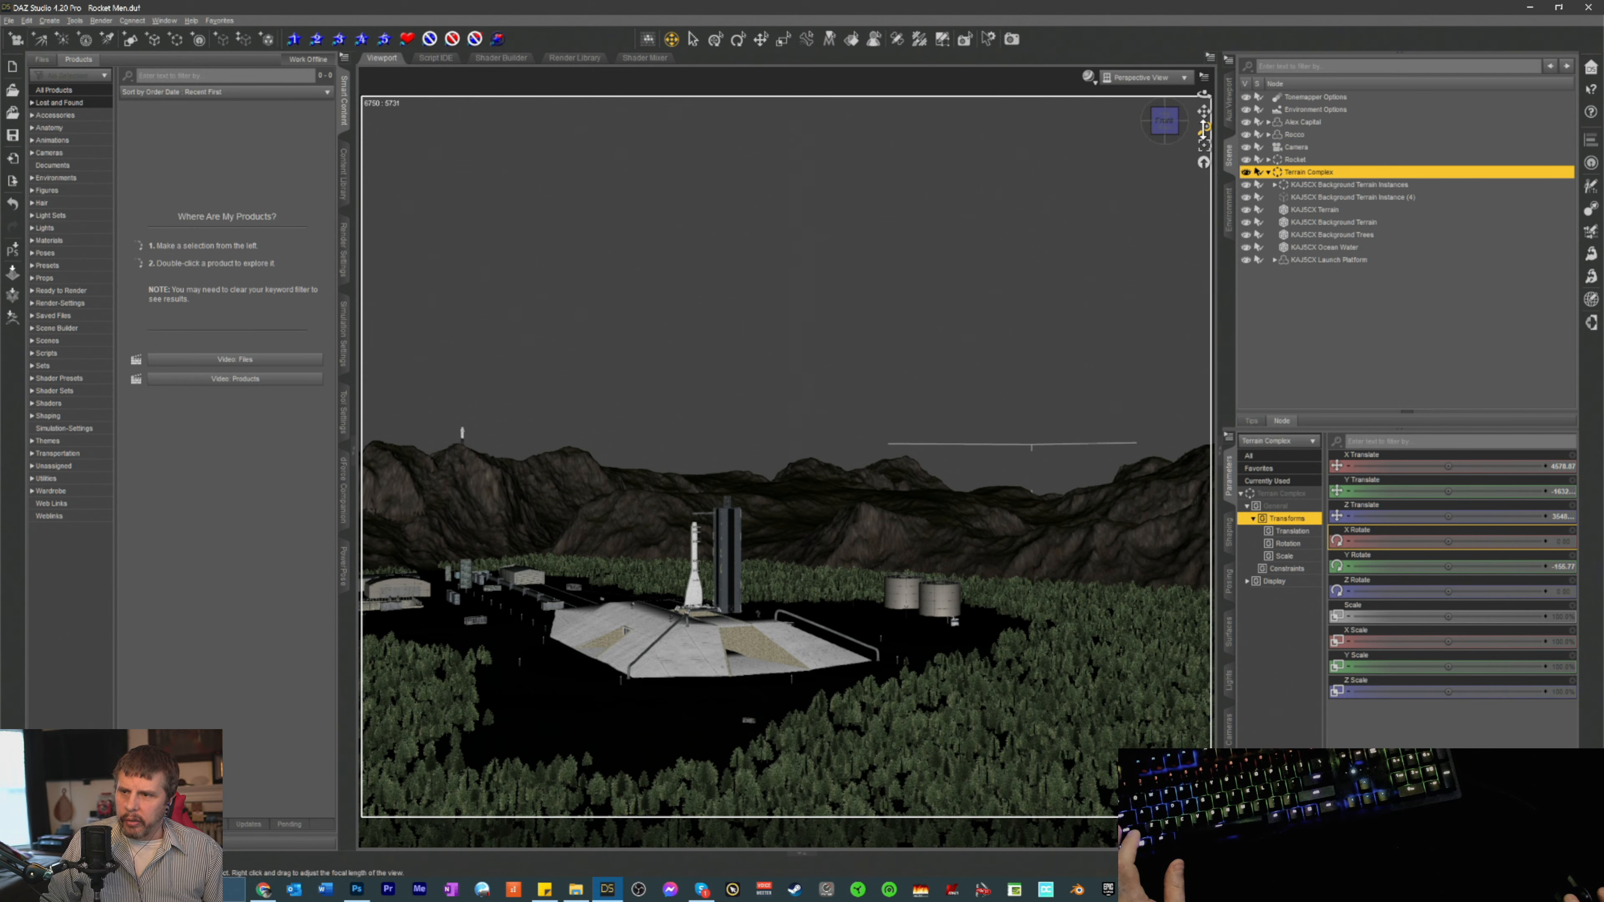
pyautogui.click(1205, 147)
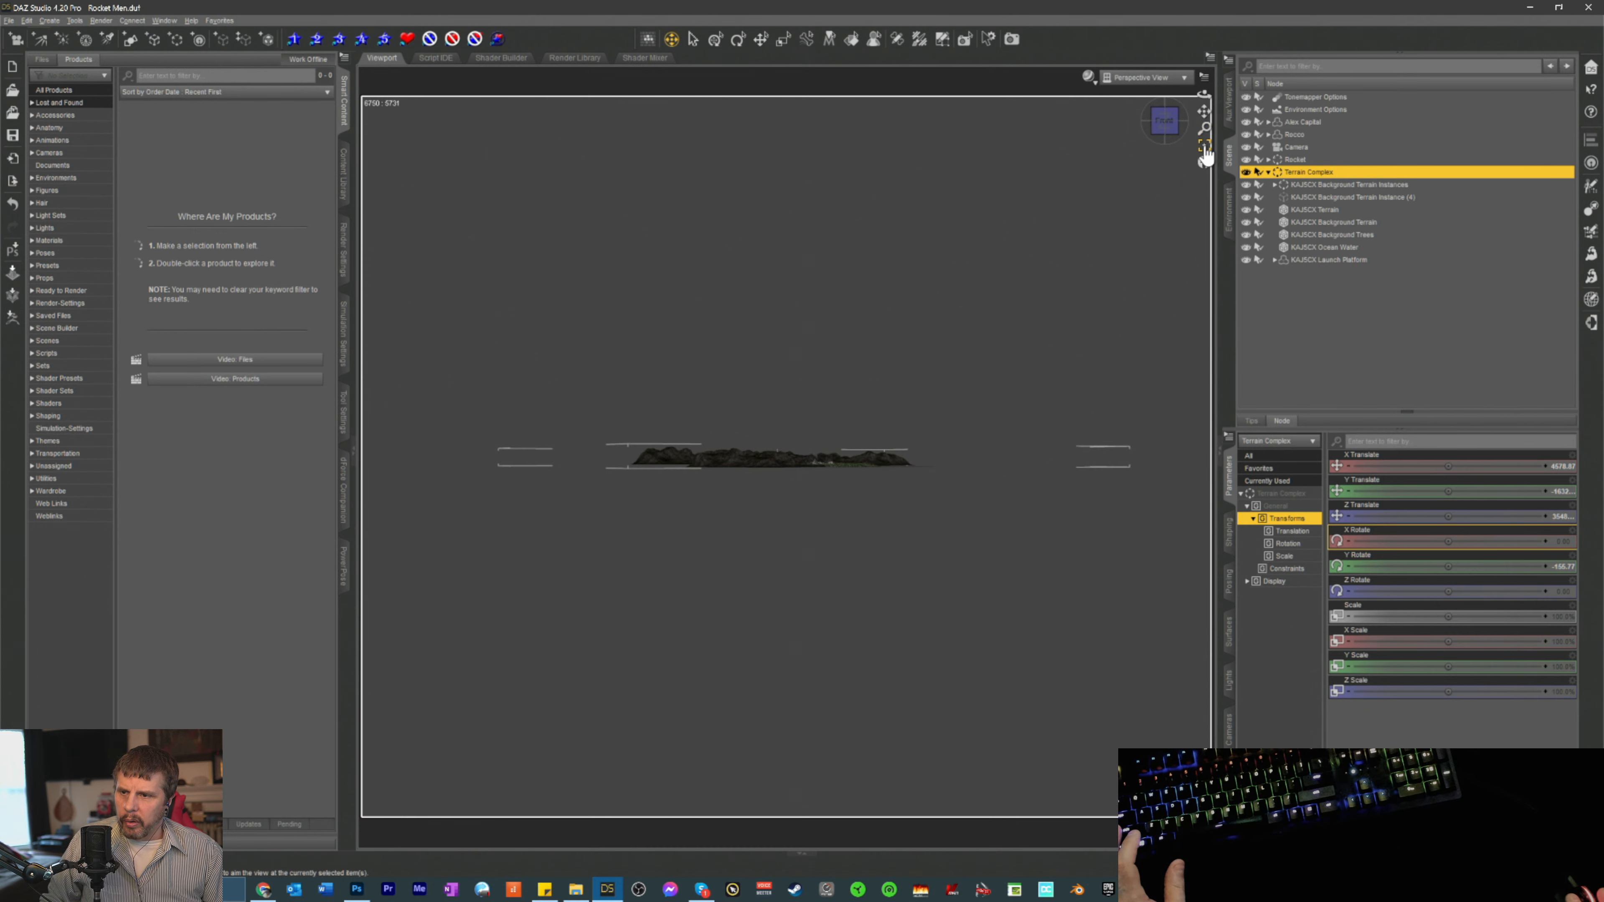
pyautogui.moveTo(1167, 128); pyautogui.dragTo(1098, 201)
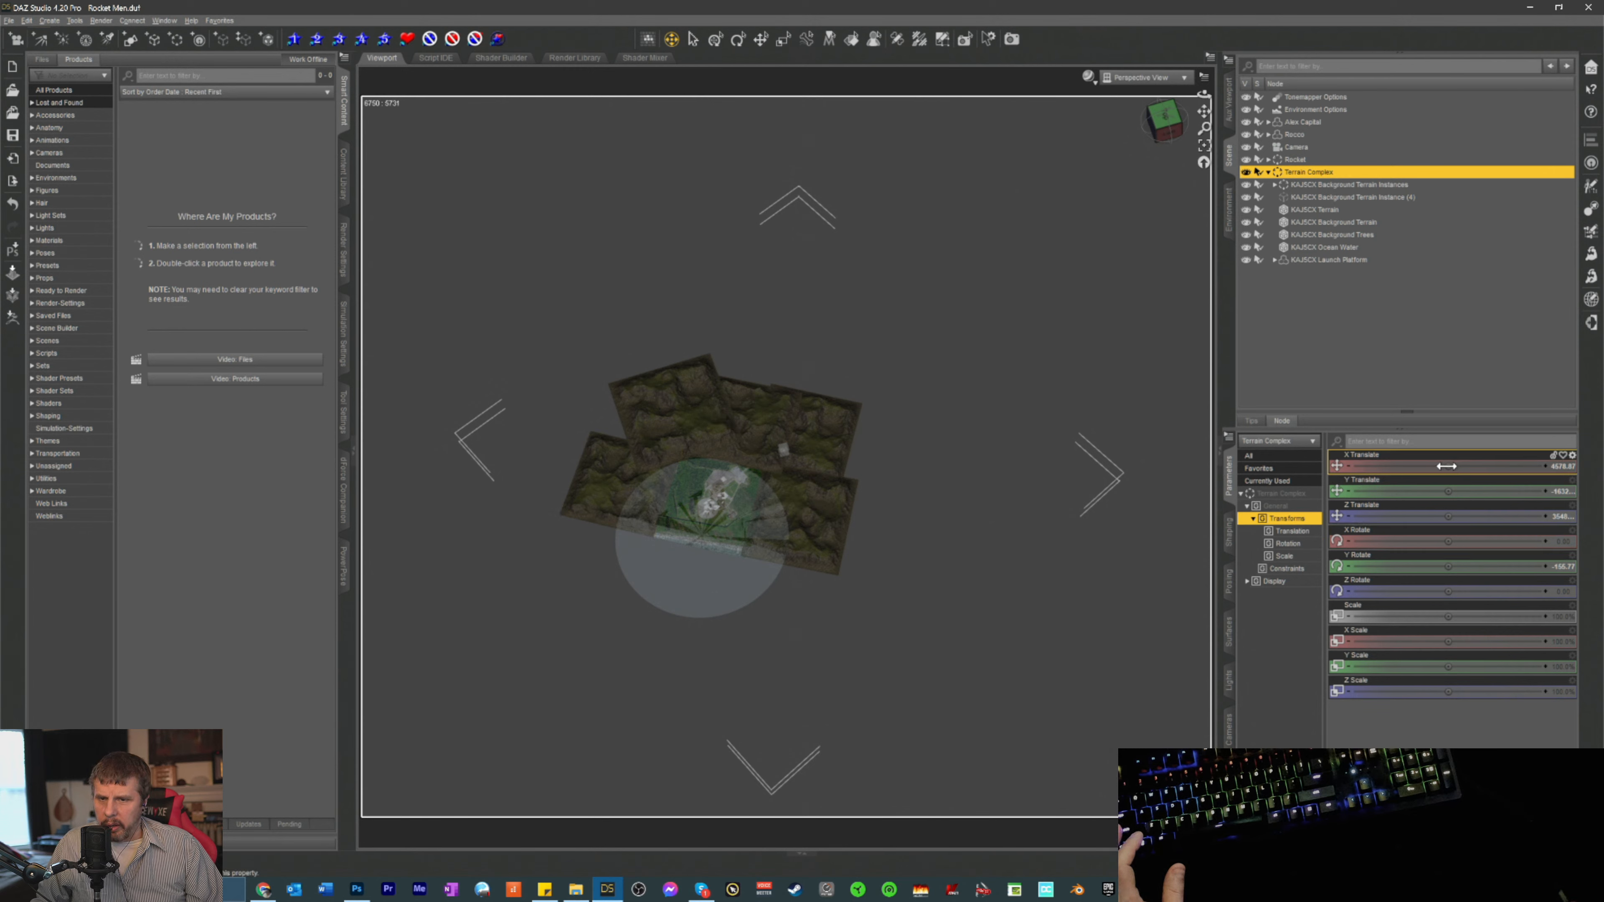
pyautogui.moveTo(1446, 515); pyautogui.dragTo(1525, 516)
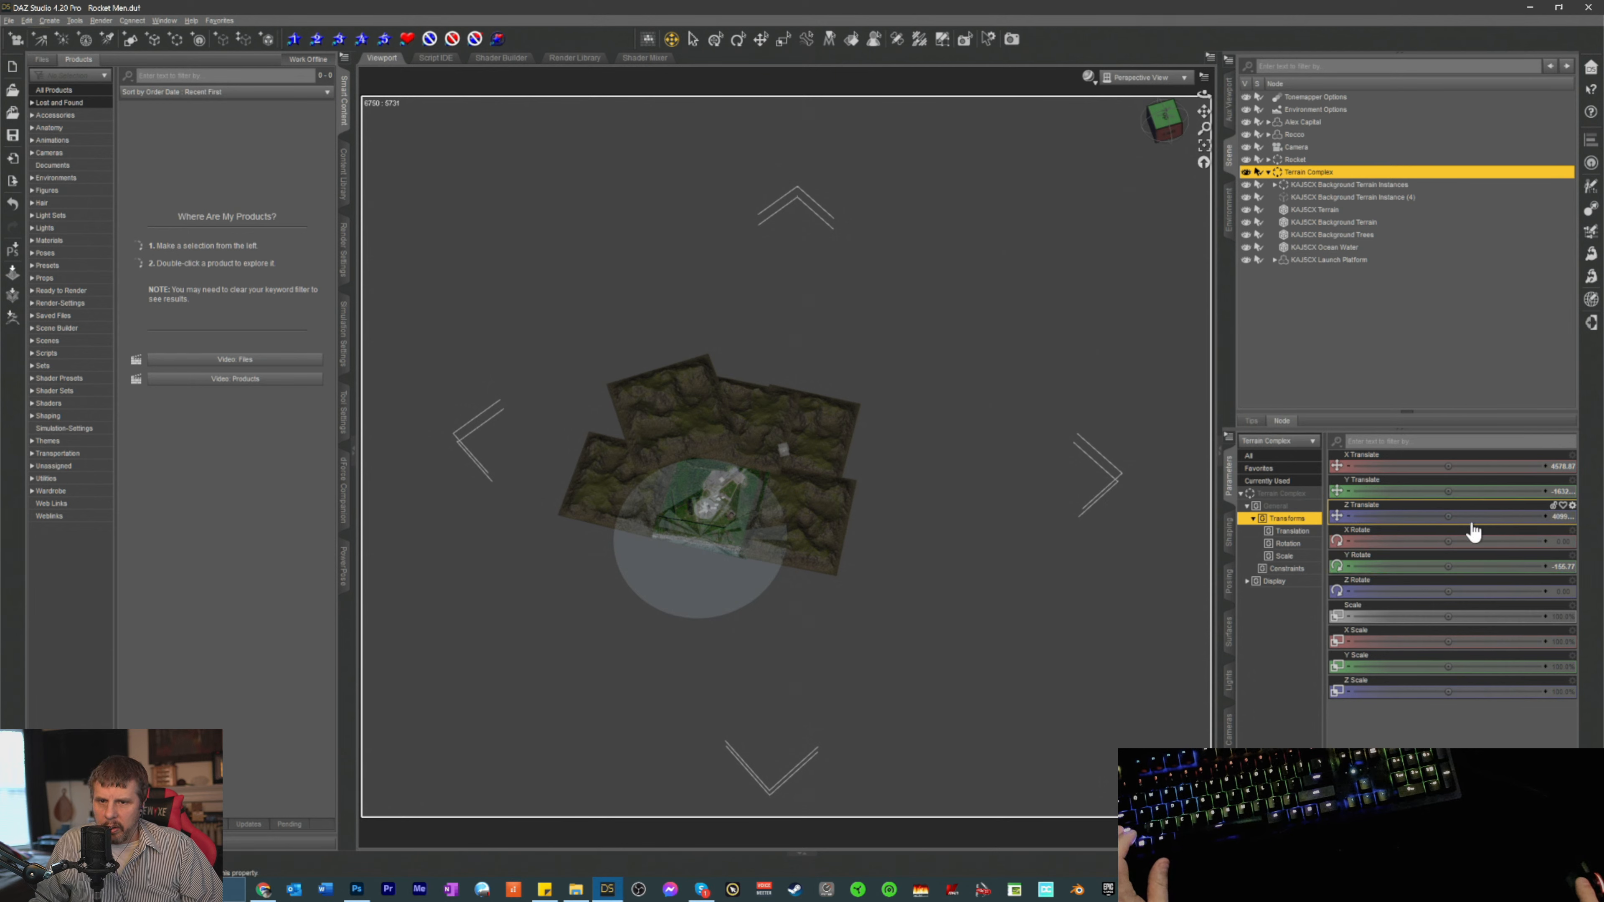
# - Try a far larger Z Translate value for the Terrain Complex group and reopen that value for editing
pyautogui.click(1561, 516)
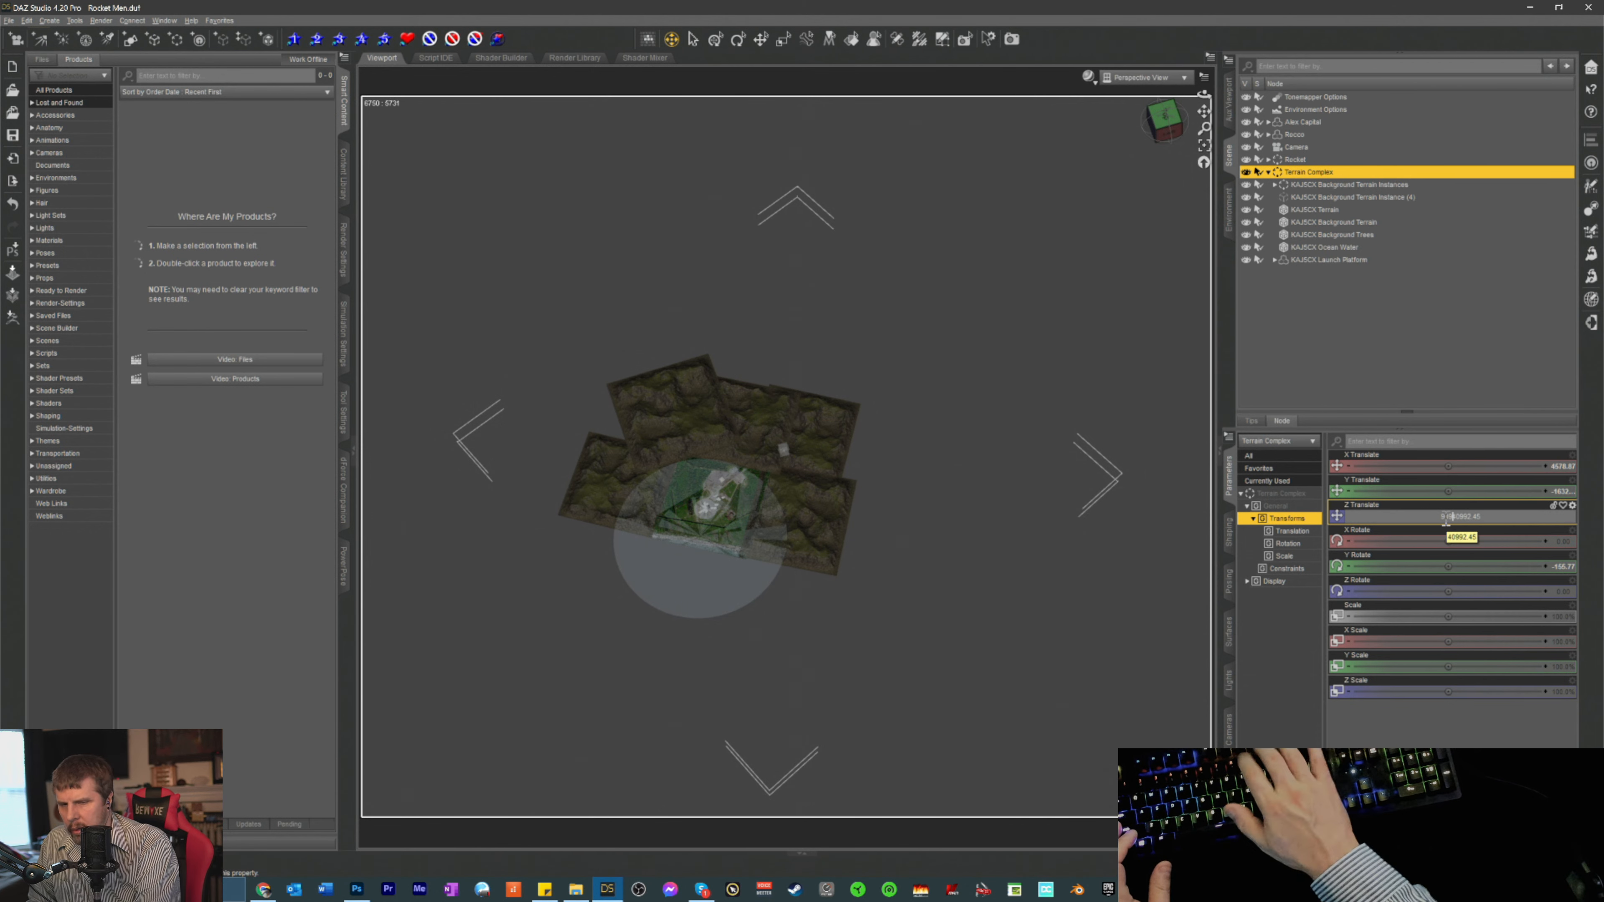
pyautogui.write('99999')
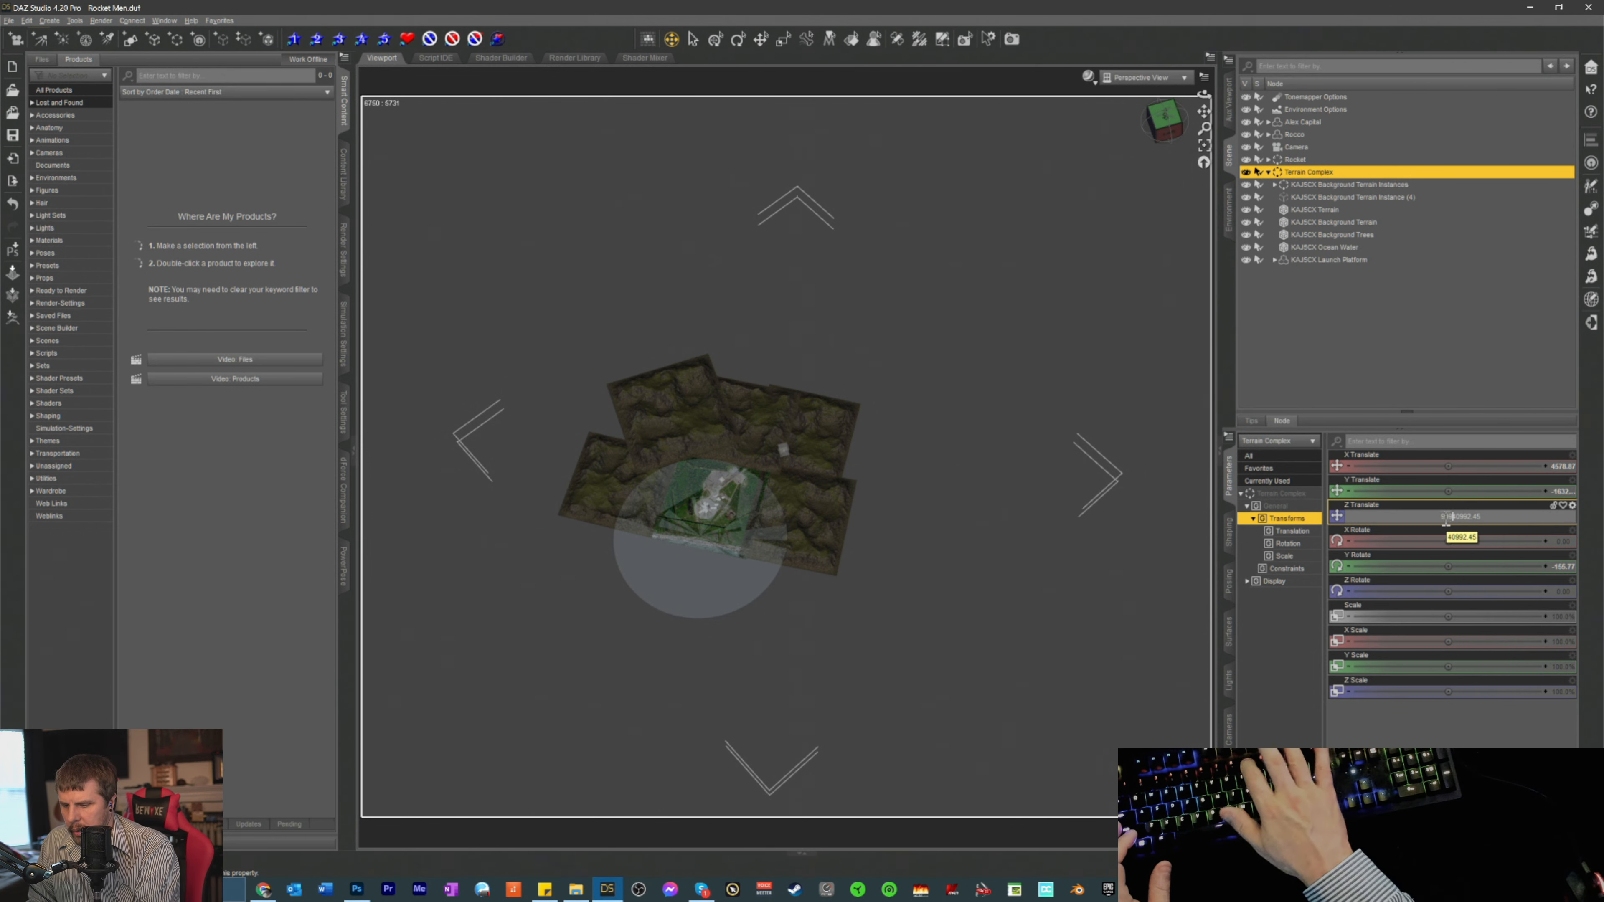
pyautogui.press('Return')
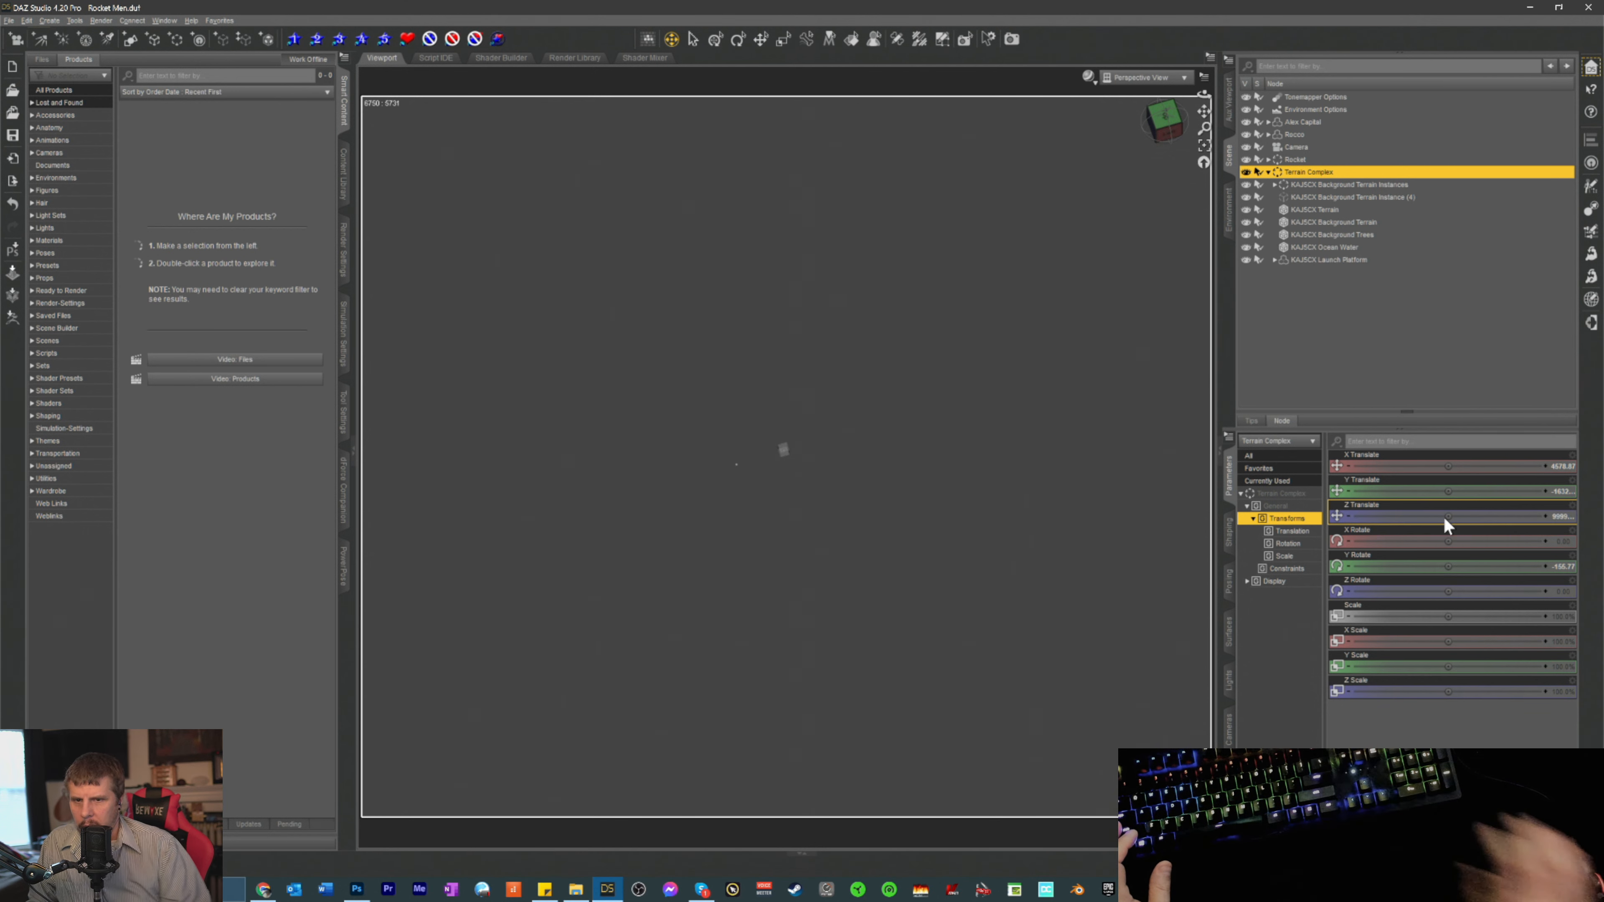
pyautogui.click(1562, 516)
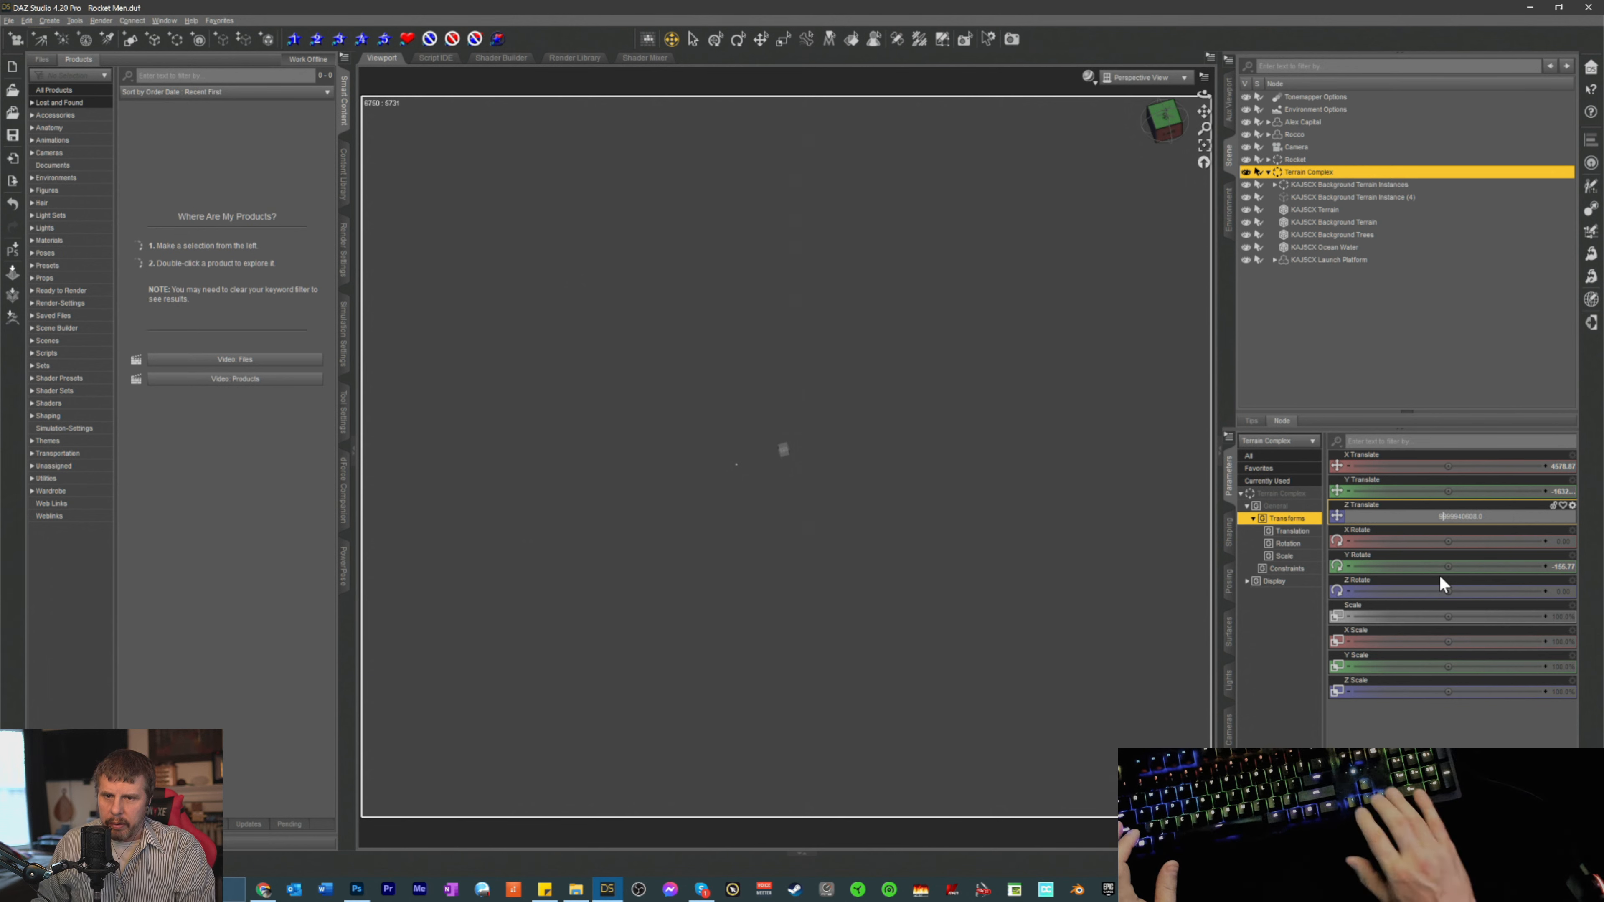
# - Remove digits from the Terrain Complex's Z Translate value until the terrain returns to view
pyautogui.press('BackSpace')
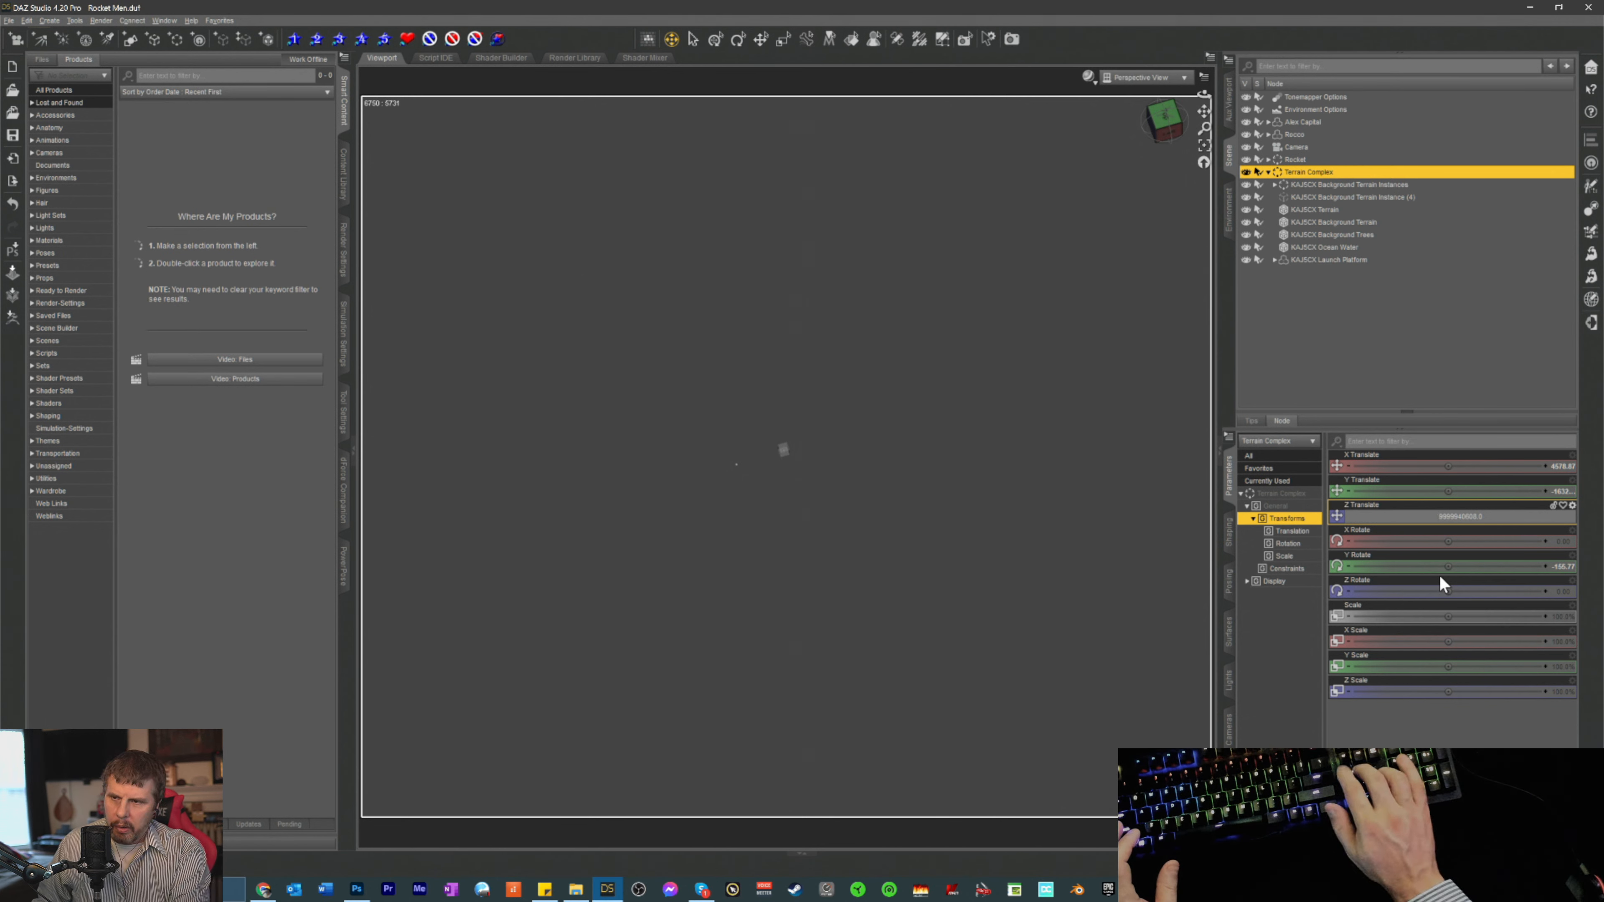
pyautogui.press('Return')
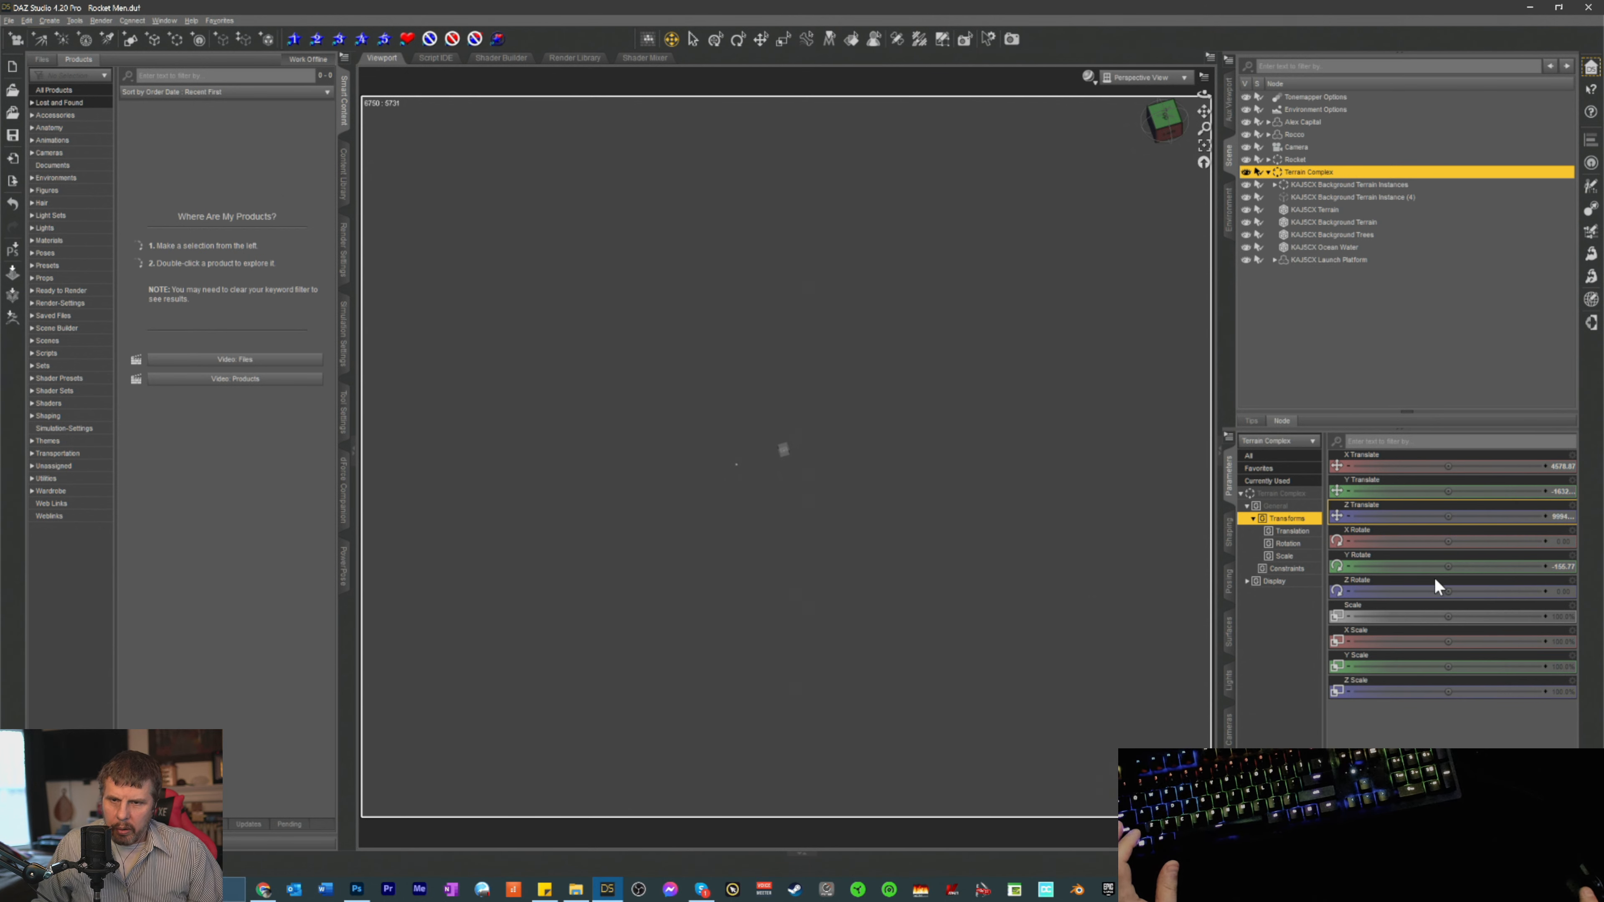
pyautogui.click(1559, 516)
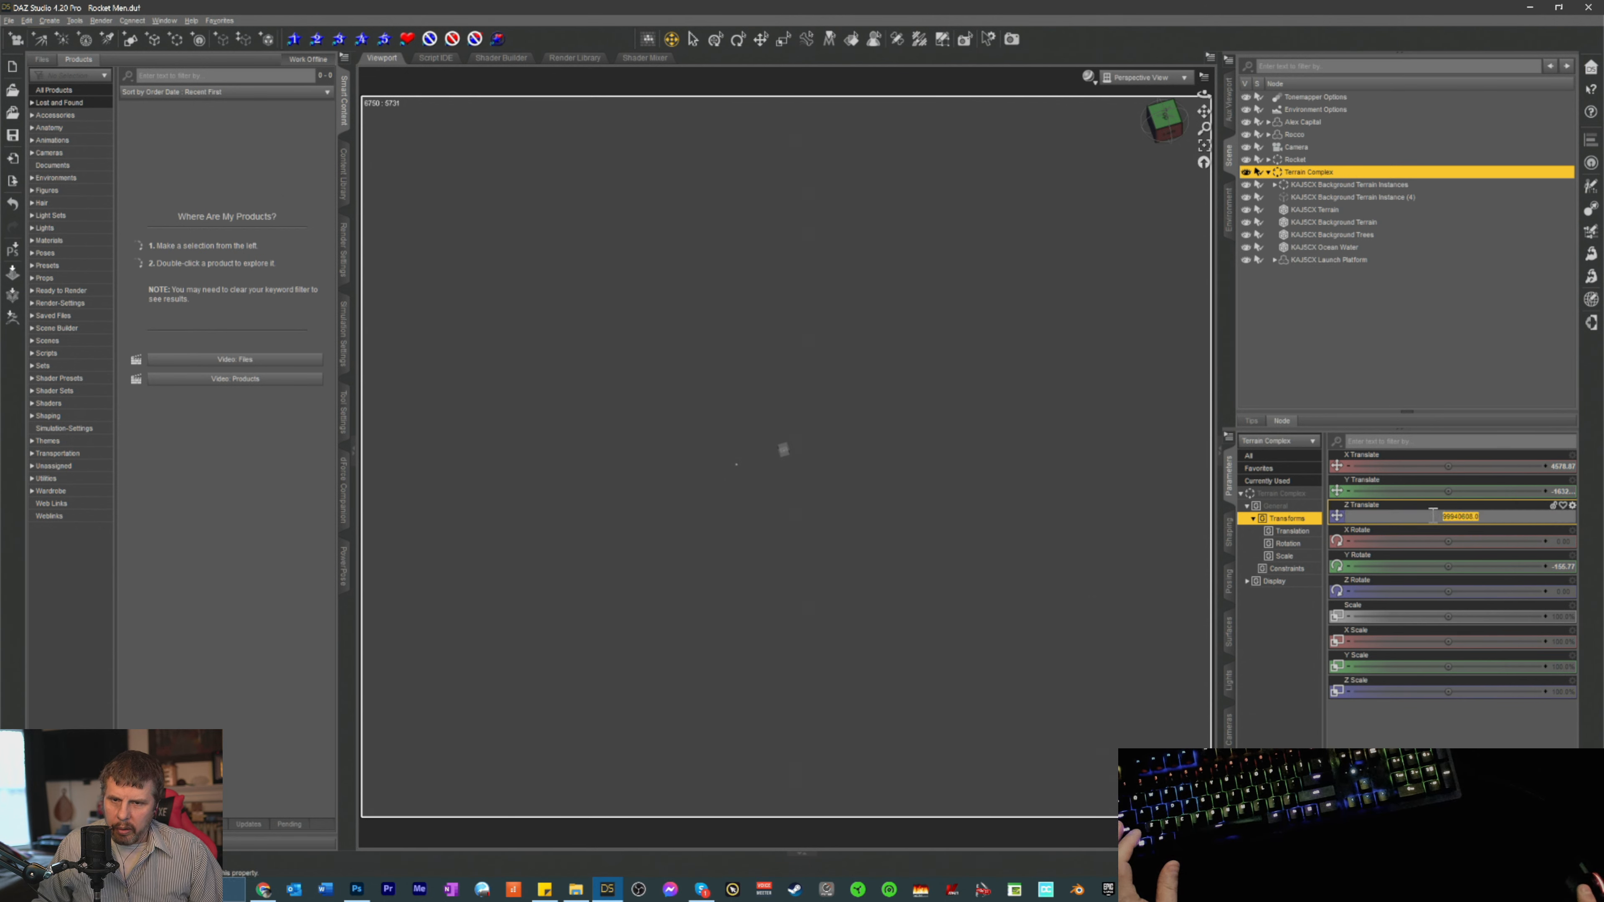
pyautogui.press('Delete')
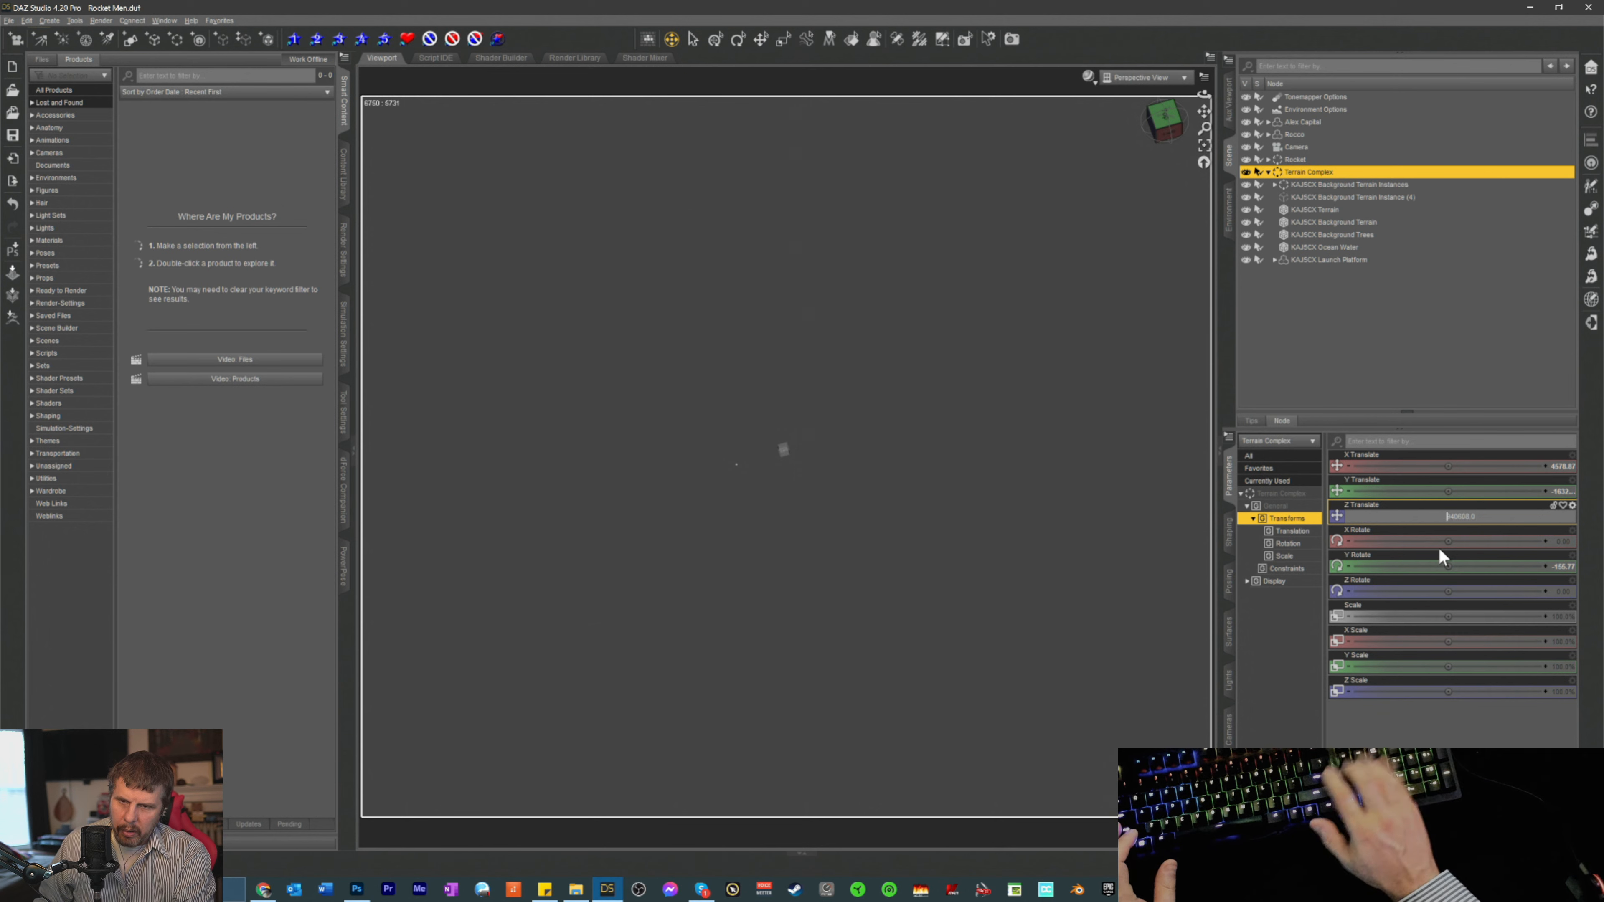
pyautogui.press('Return')
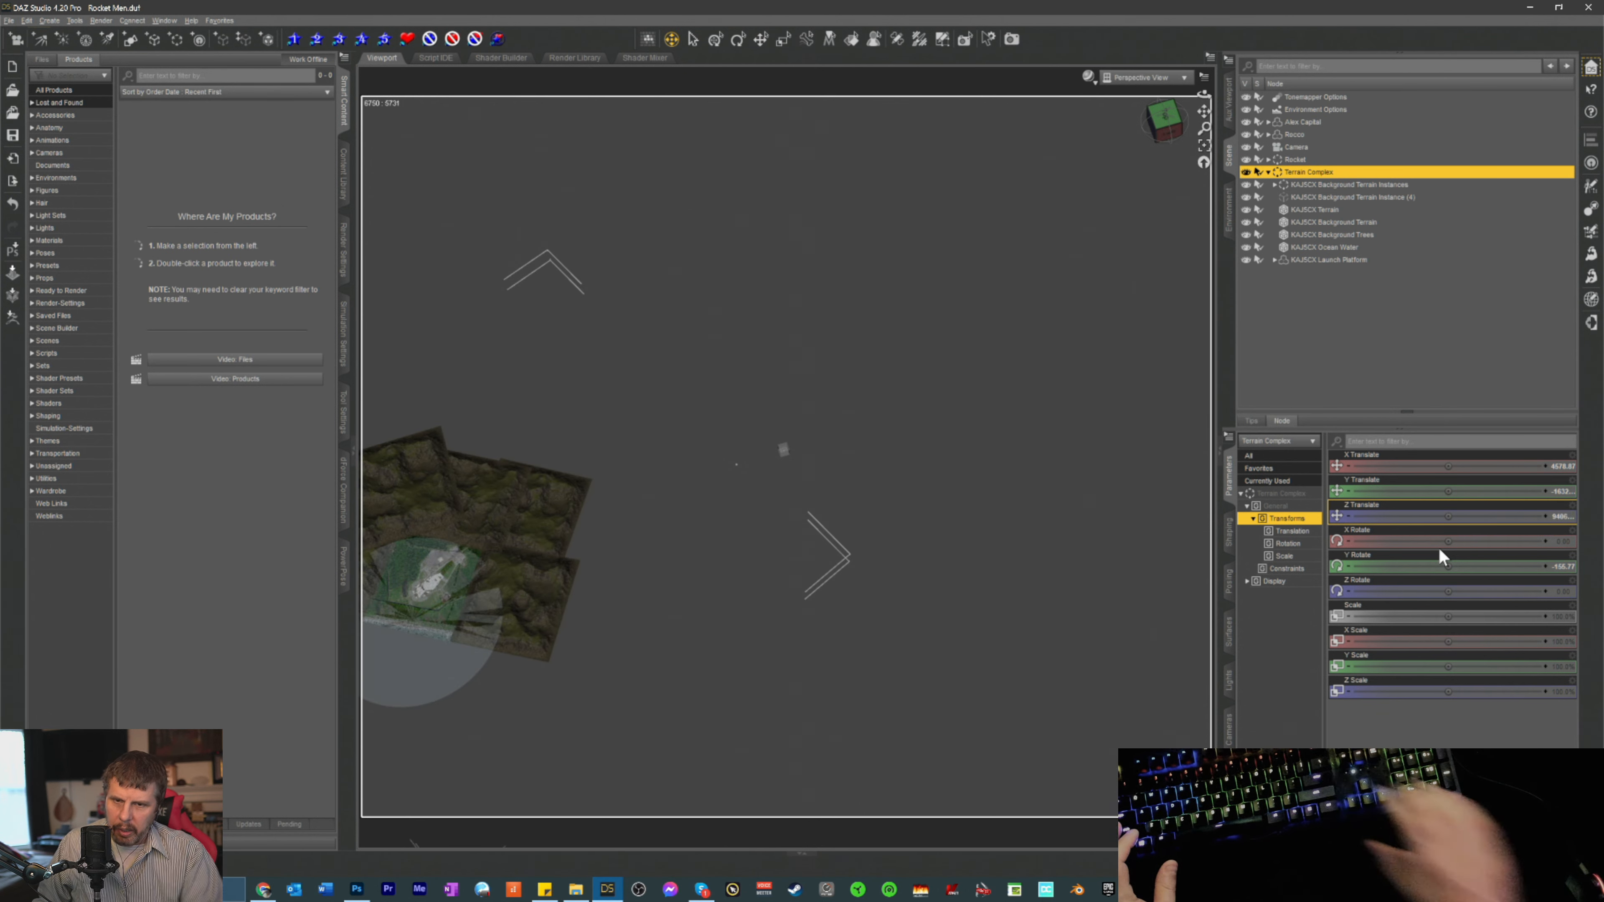
# - Try larger Z Translate values for the Terrain Complex by adding and replacing digits
pyautogui.click(1556, 516)
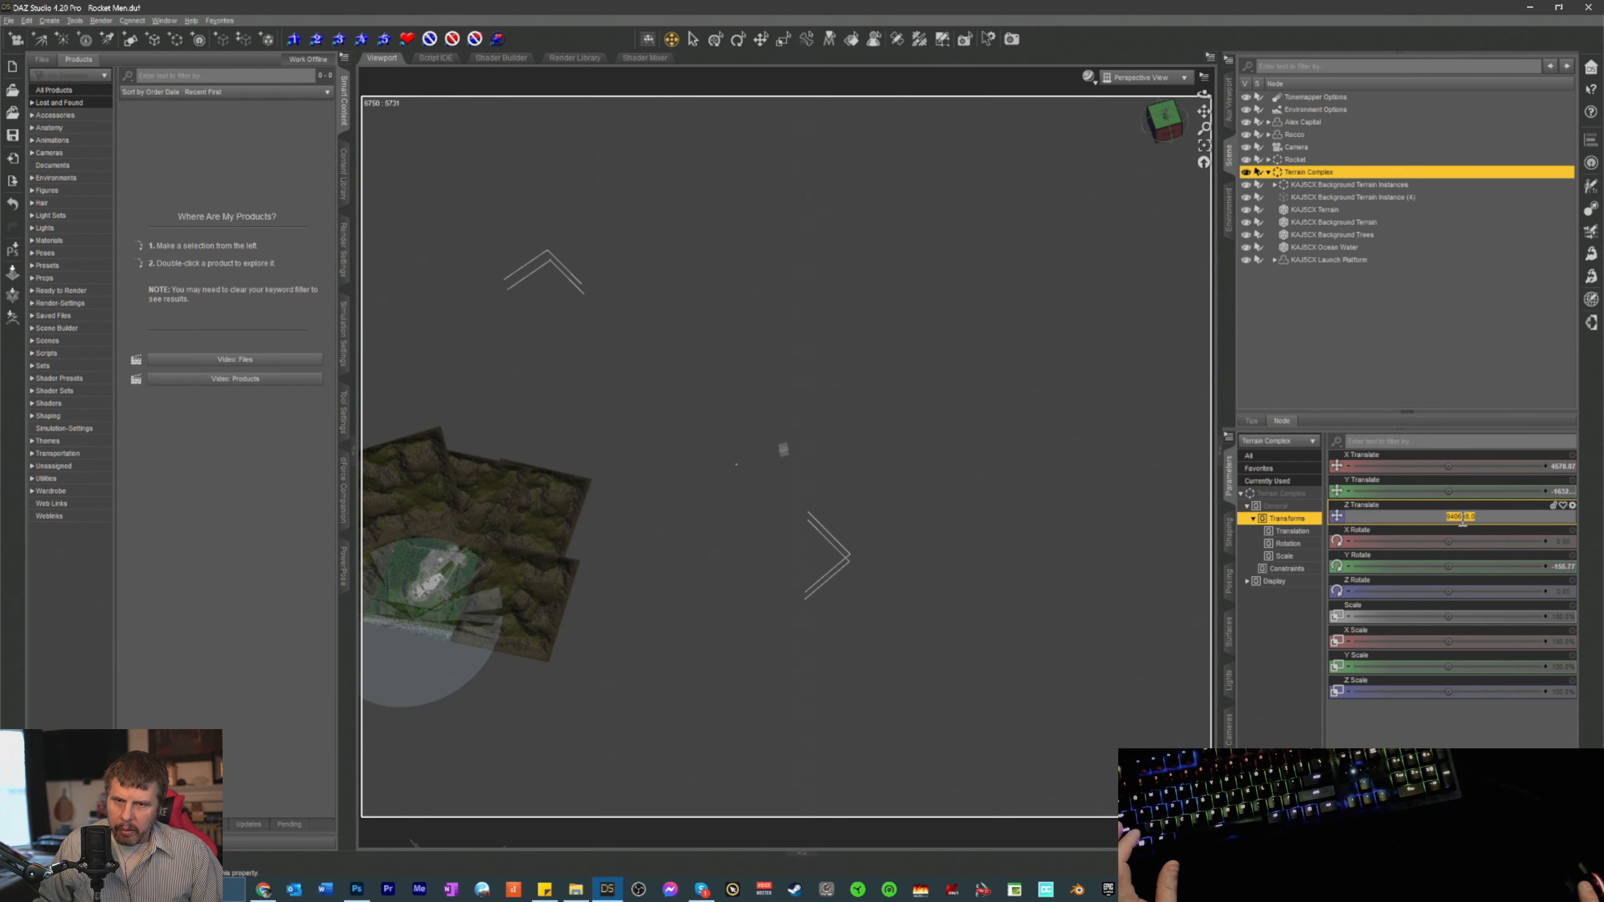
pyautogui.write('9')
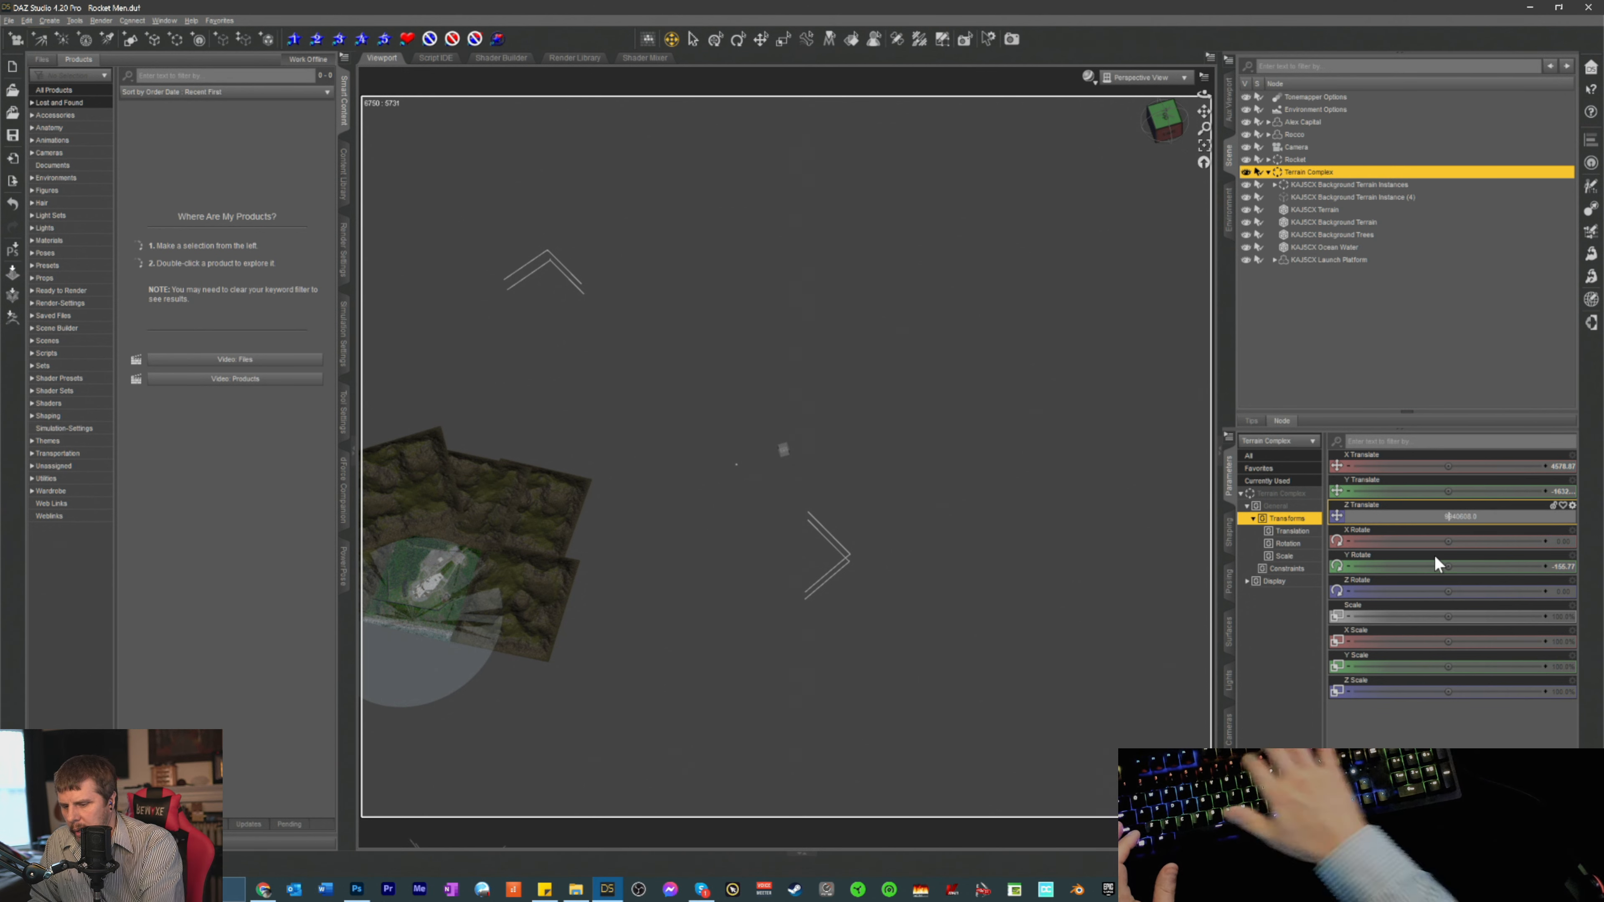
pyautogui.press('Return')
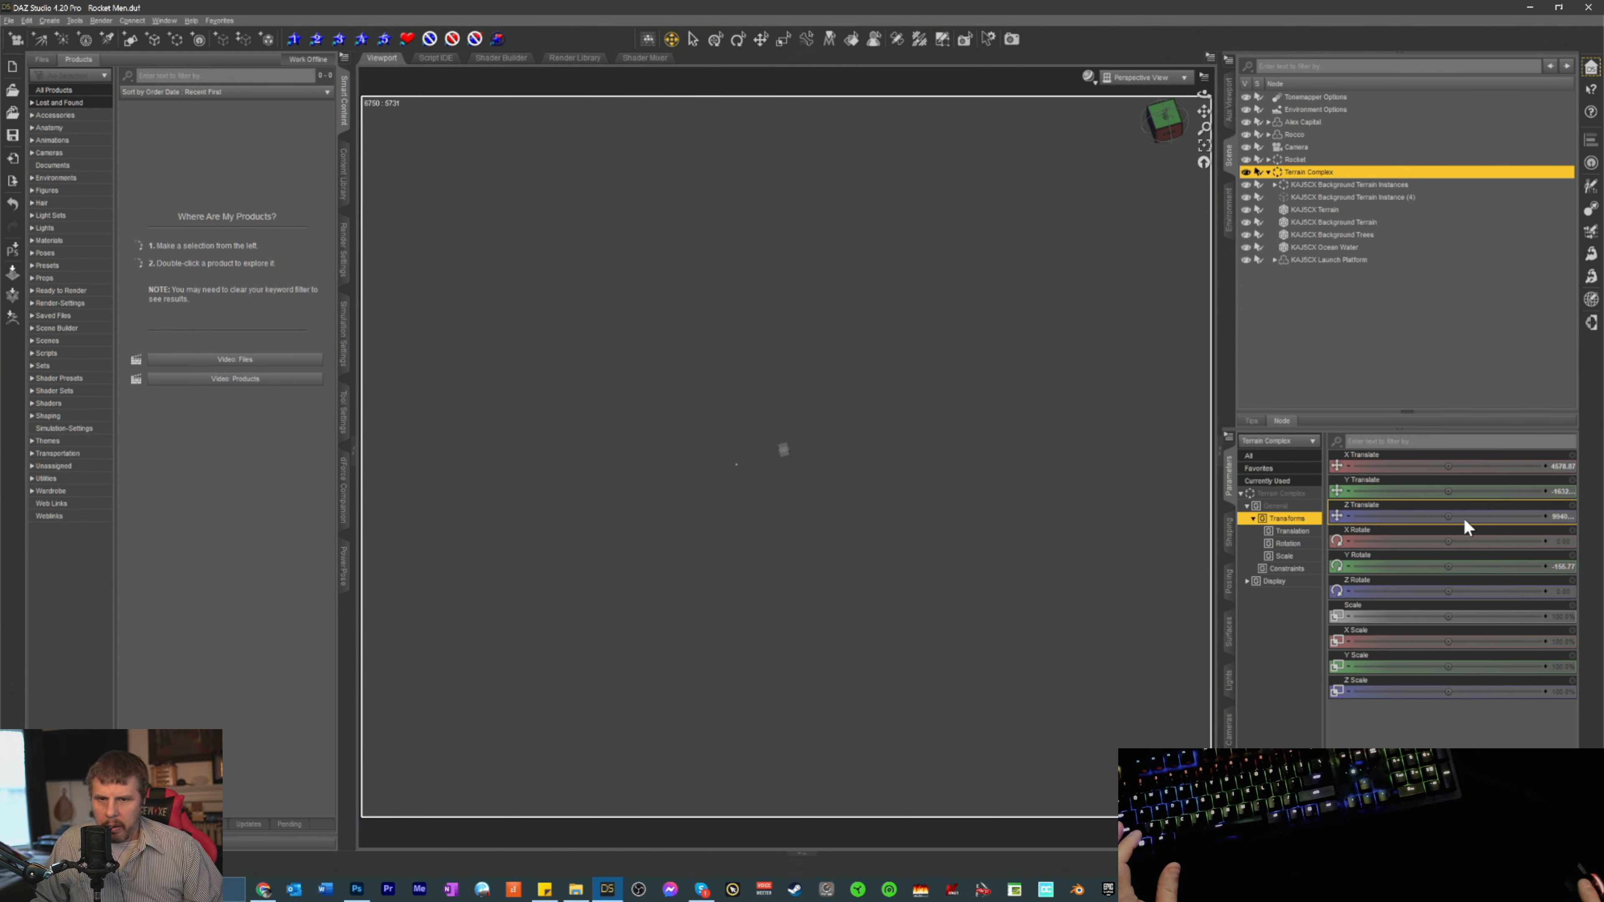
pyautogui.click(1556, 513)
pyautogui.click(1444, 517)
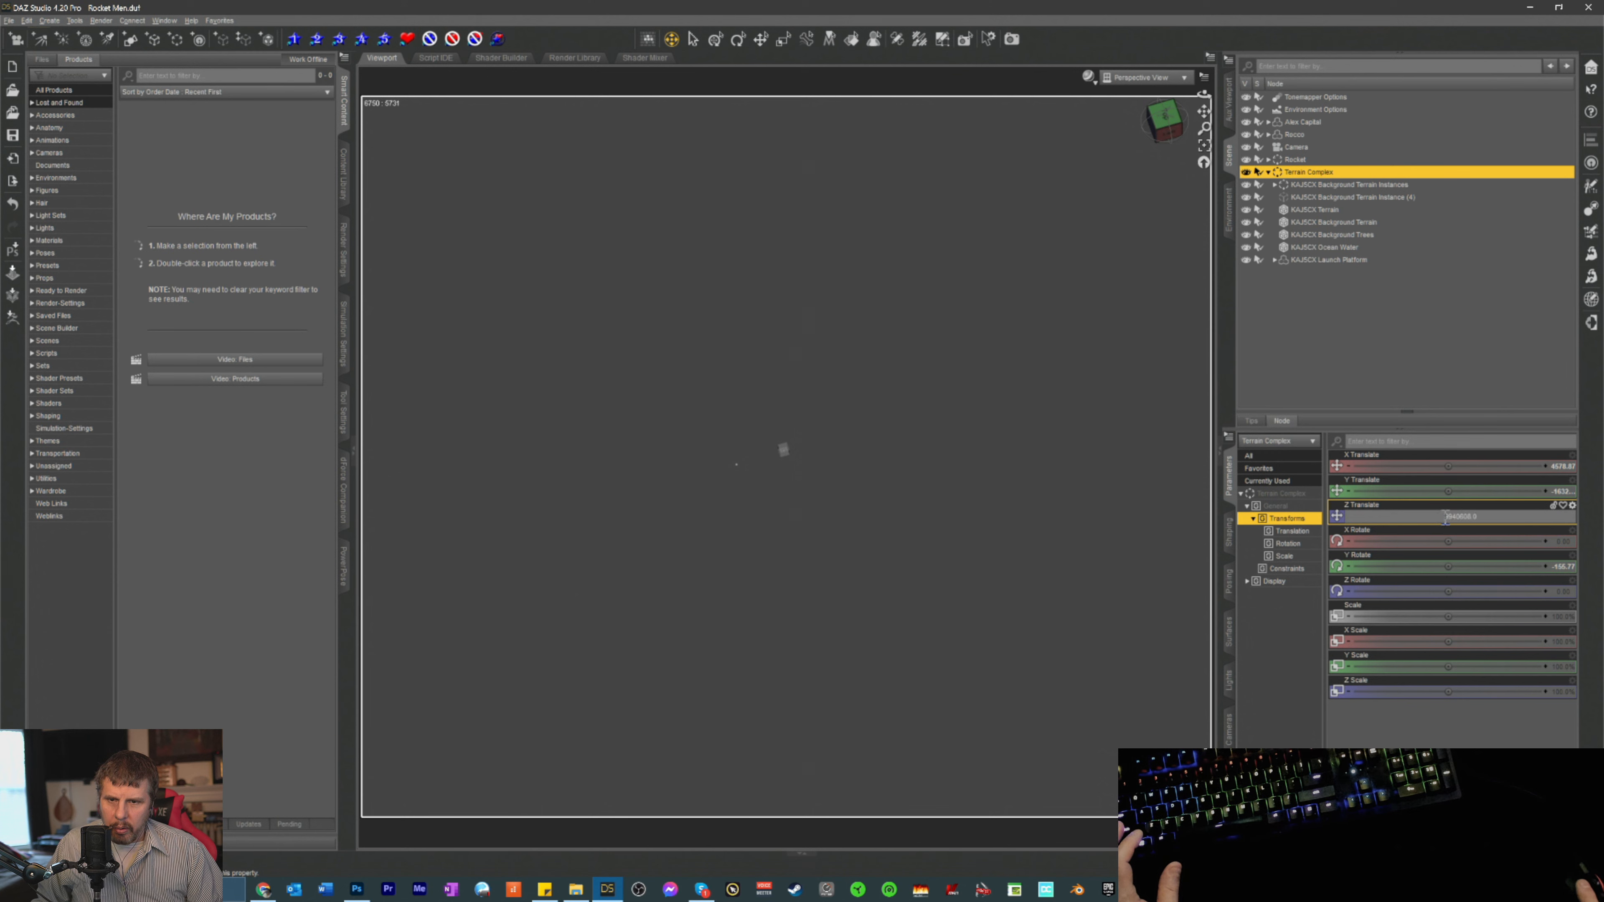
pyautogui.press('Delete')
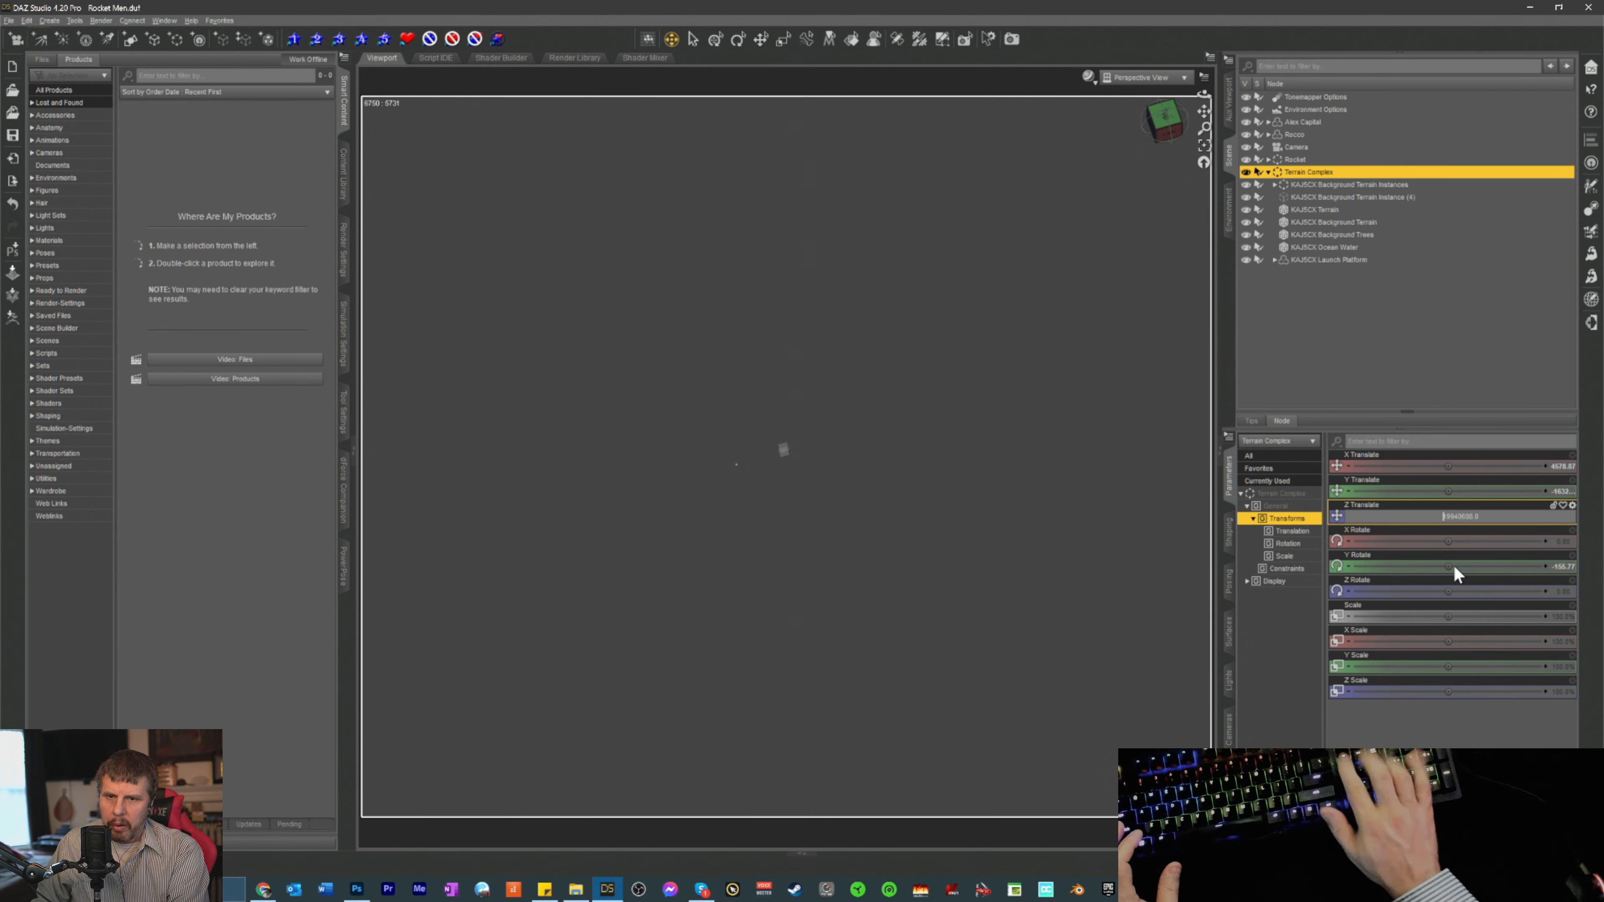
pyautogui.write('8')
pyautogui.press('Return')
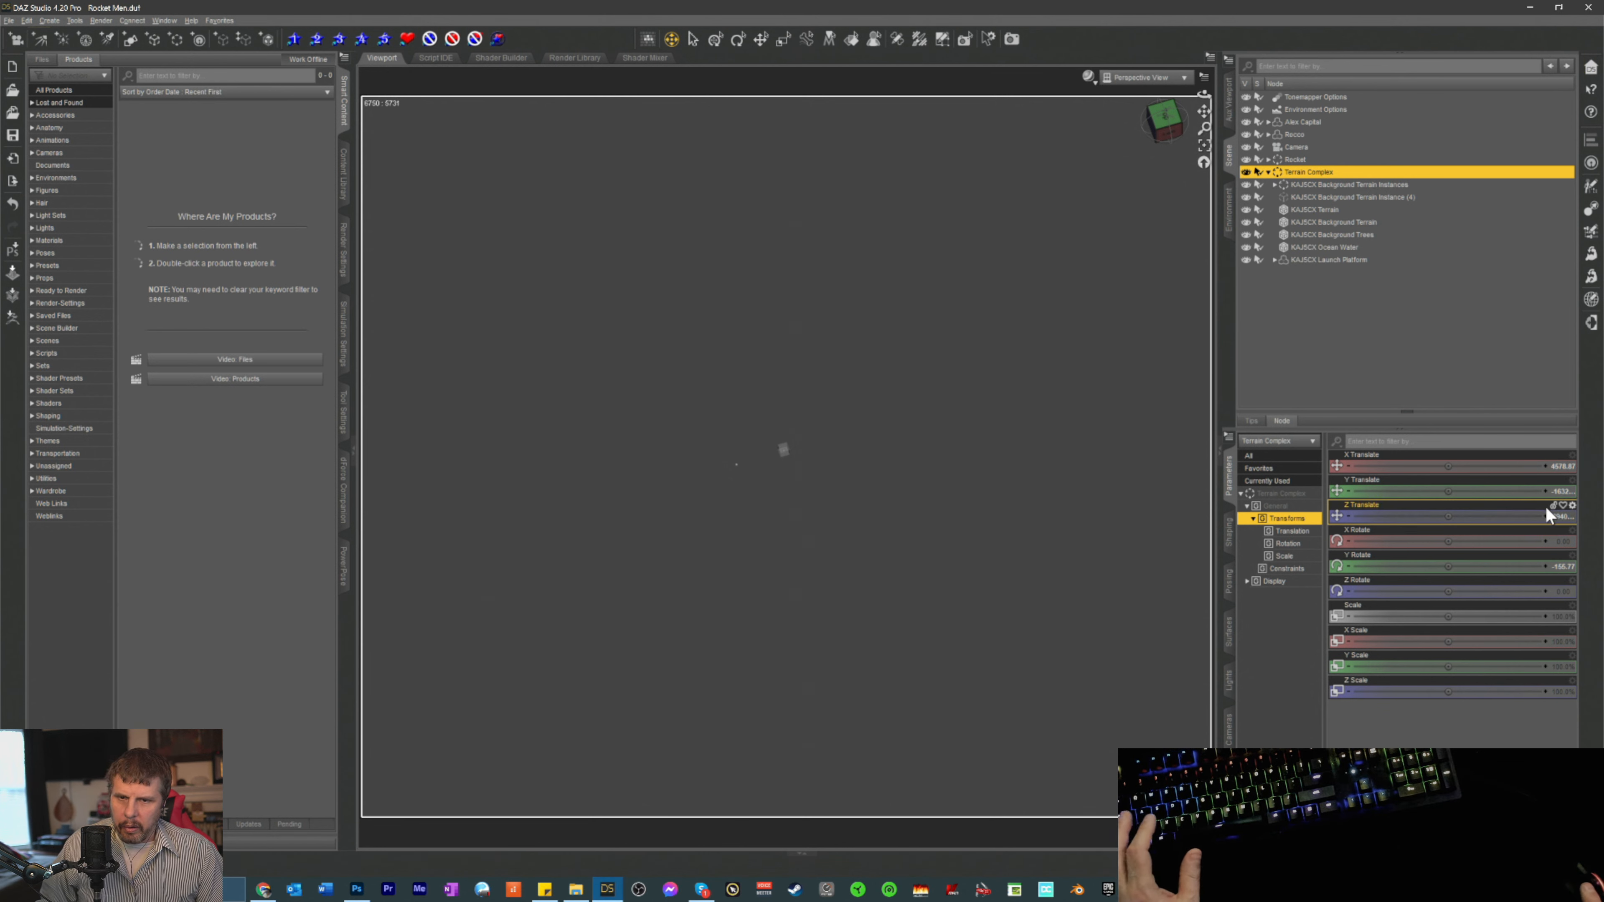
# - Reduce the Terrain Complex's Z Translate to a five-digit value so the terrain sits near the middle of the view
pyautogui.click(1559, 515)
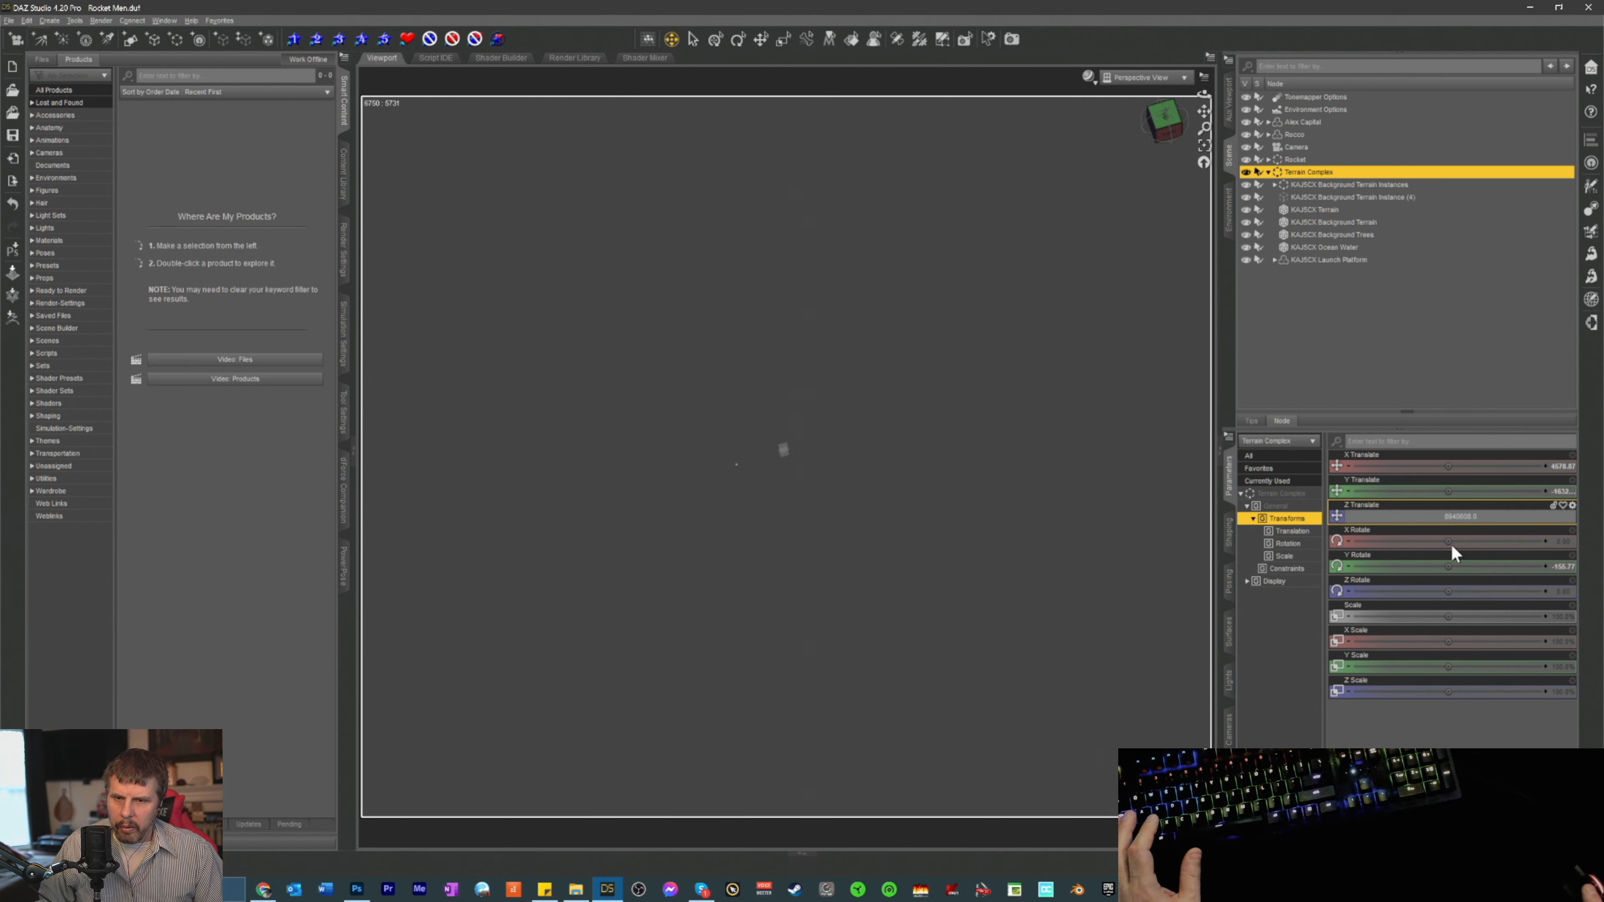
pyautogui.press('BackSpace')
pyautogui.press('Return')
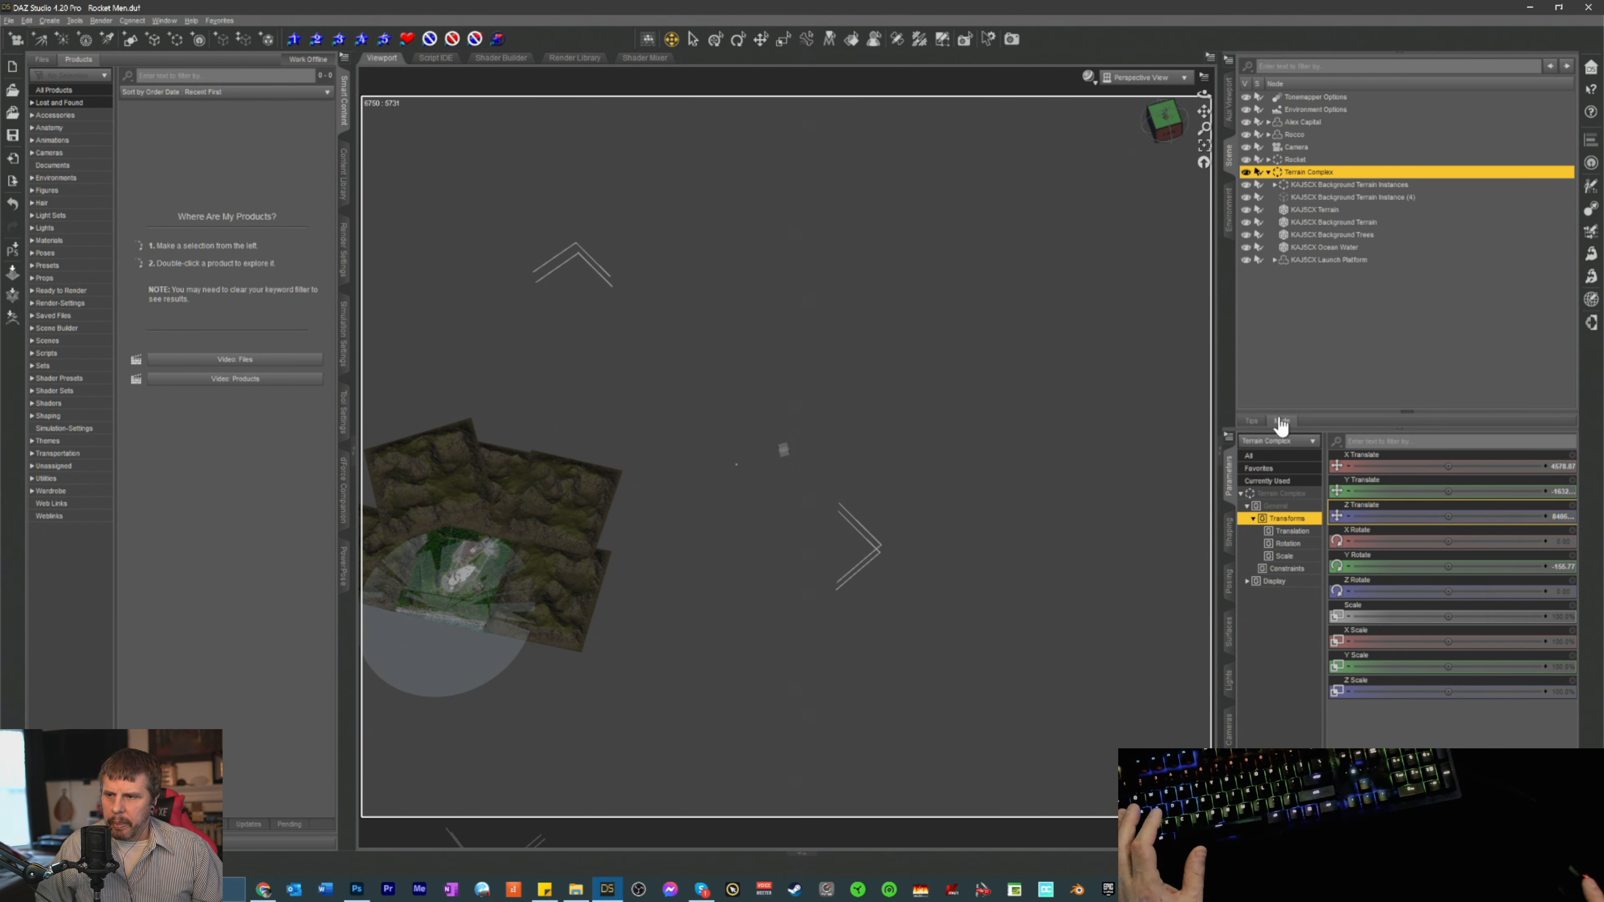
pyautogui.click(1558, 517)
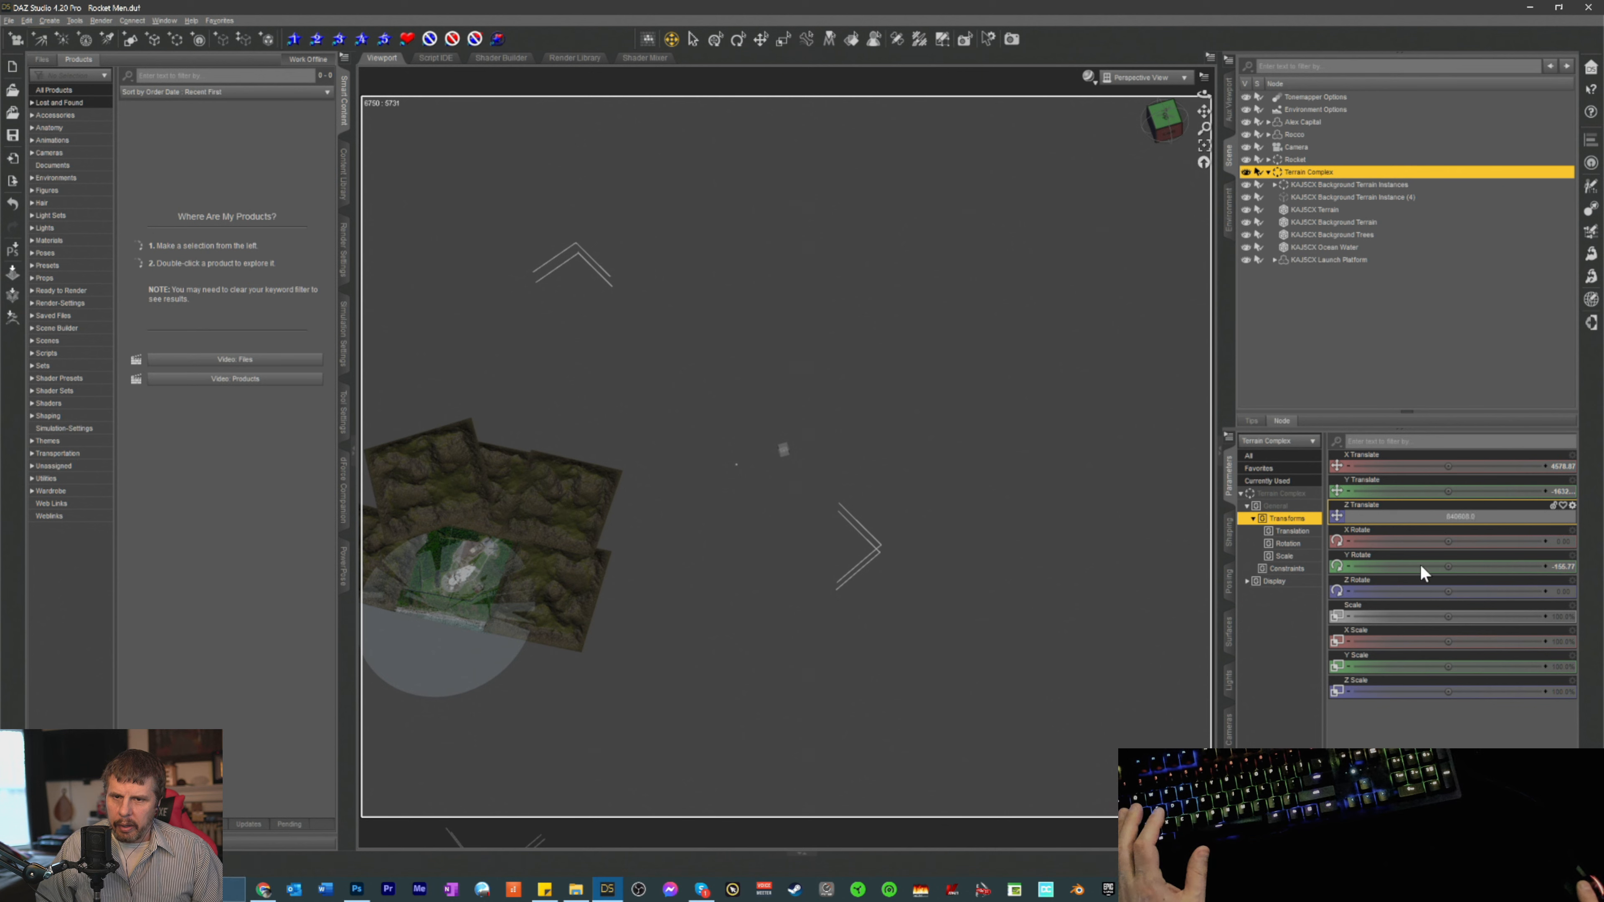
pyautogui.write('4')
pyautogui.press('Return')
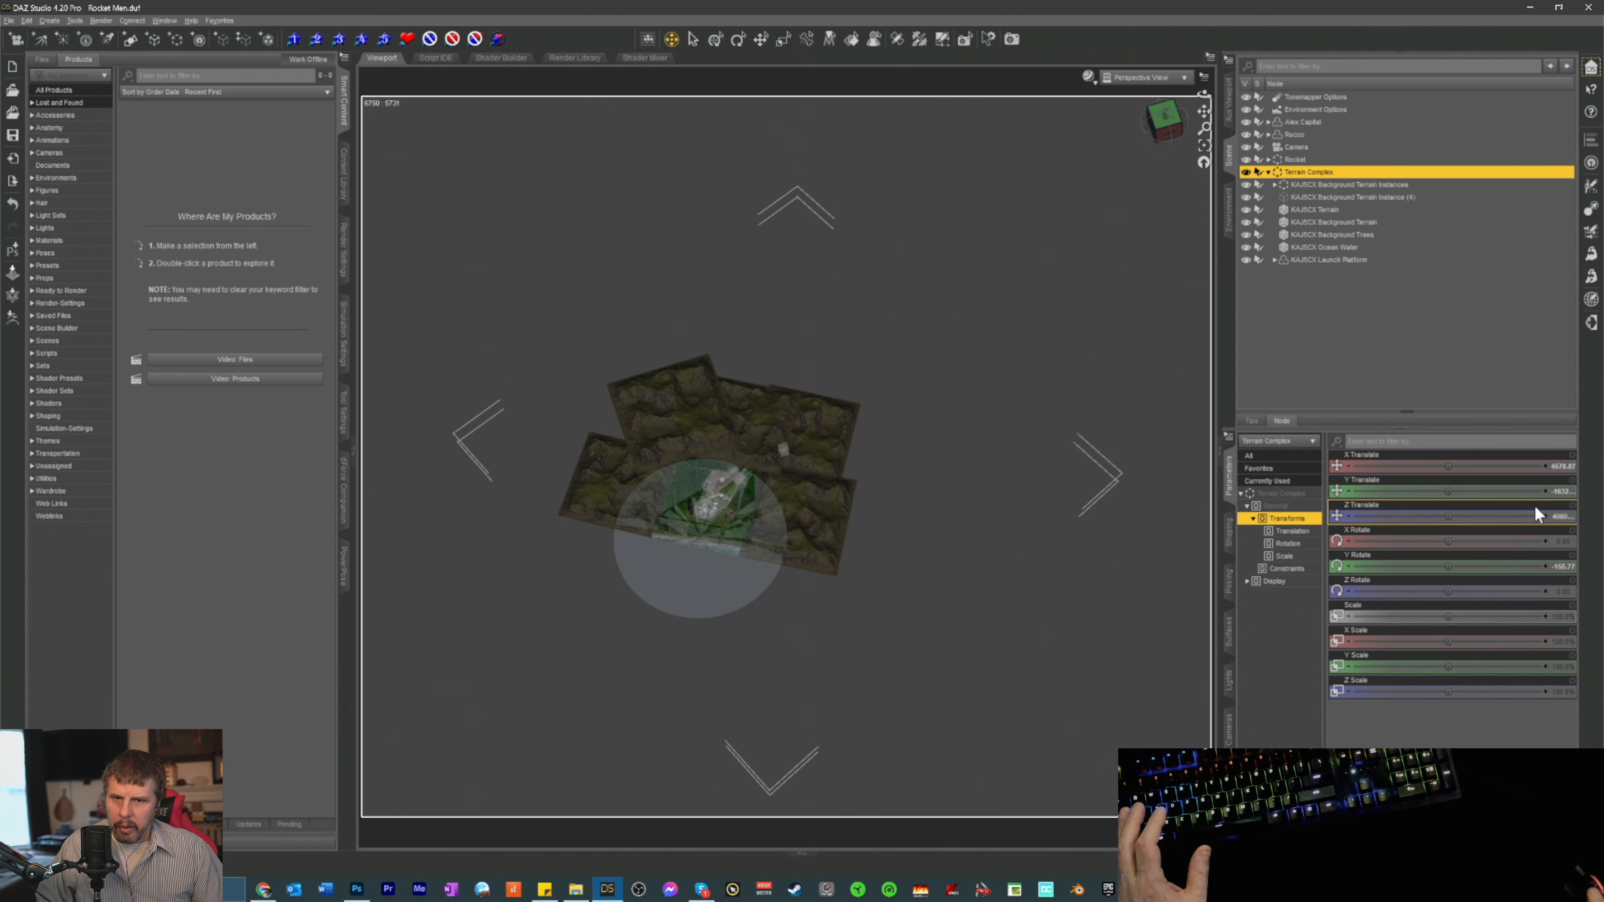
# - Shorten the Terrain Complex's Z Translate further, down to a three-digit value
pyautogui.click(1558, 517)
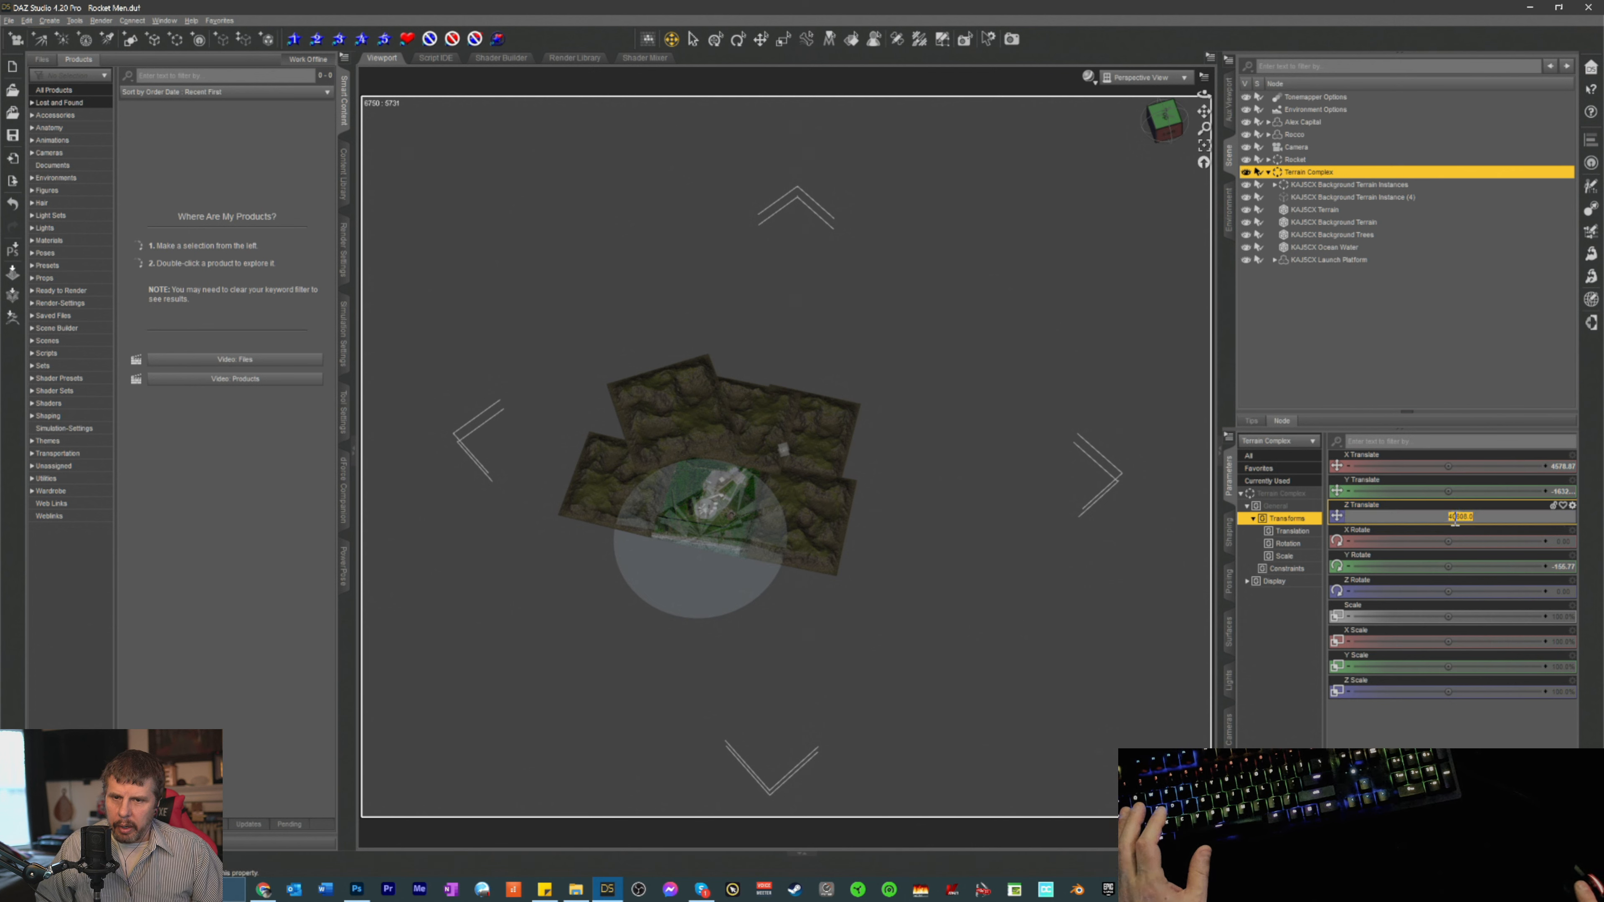
pyautogui.press('Delete')
pyautogui.write('12')
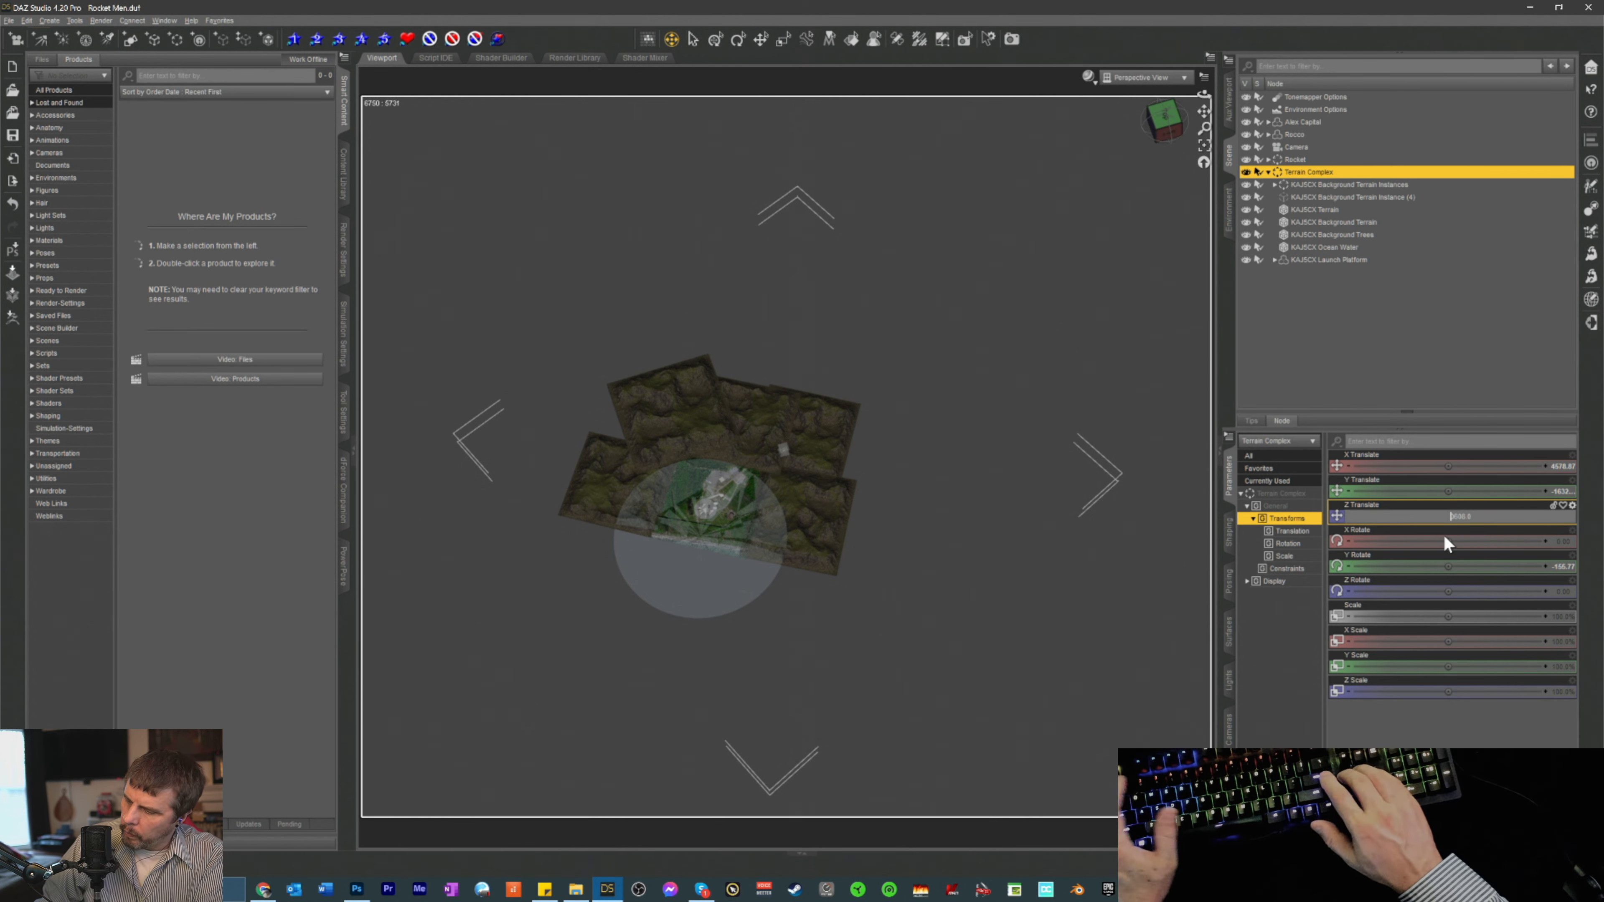
pyautogui.press('BackSpace')
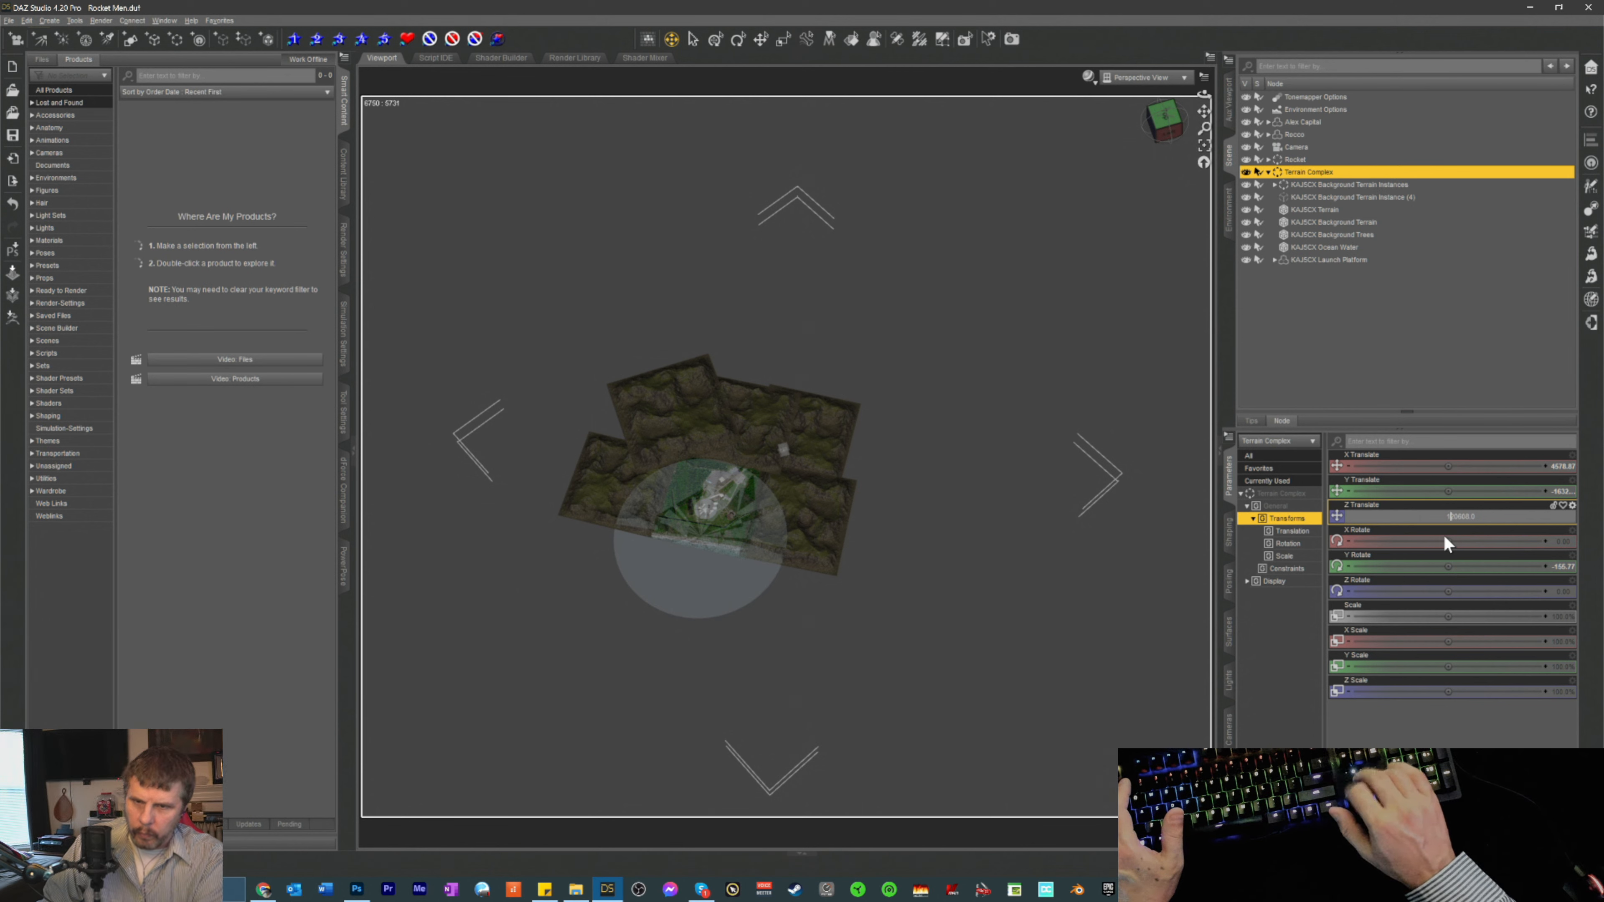
pyautogui.press('Return')
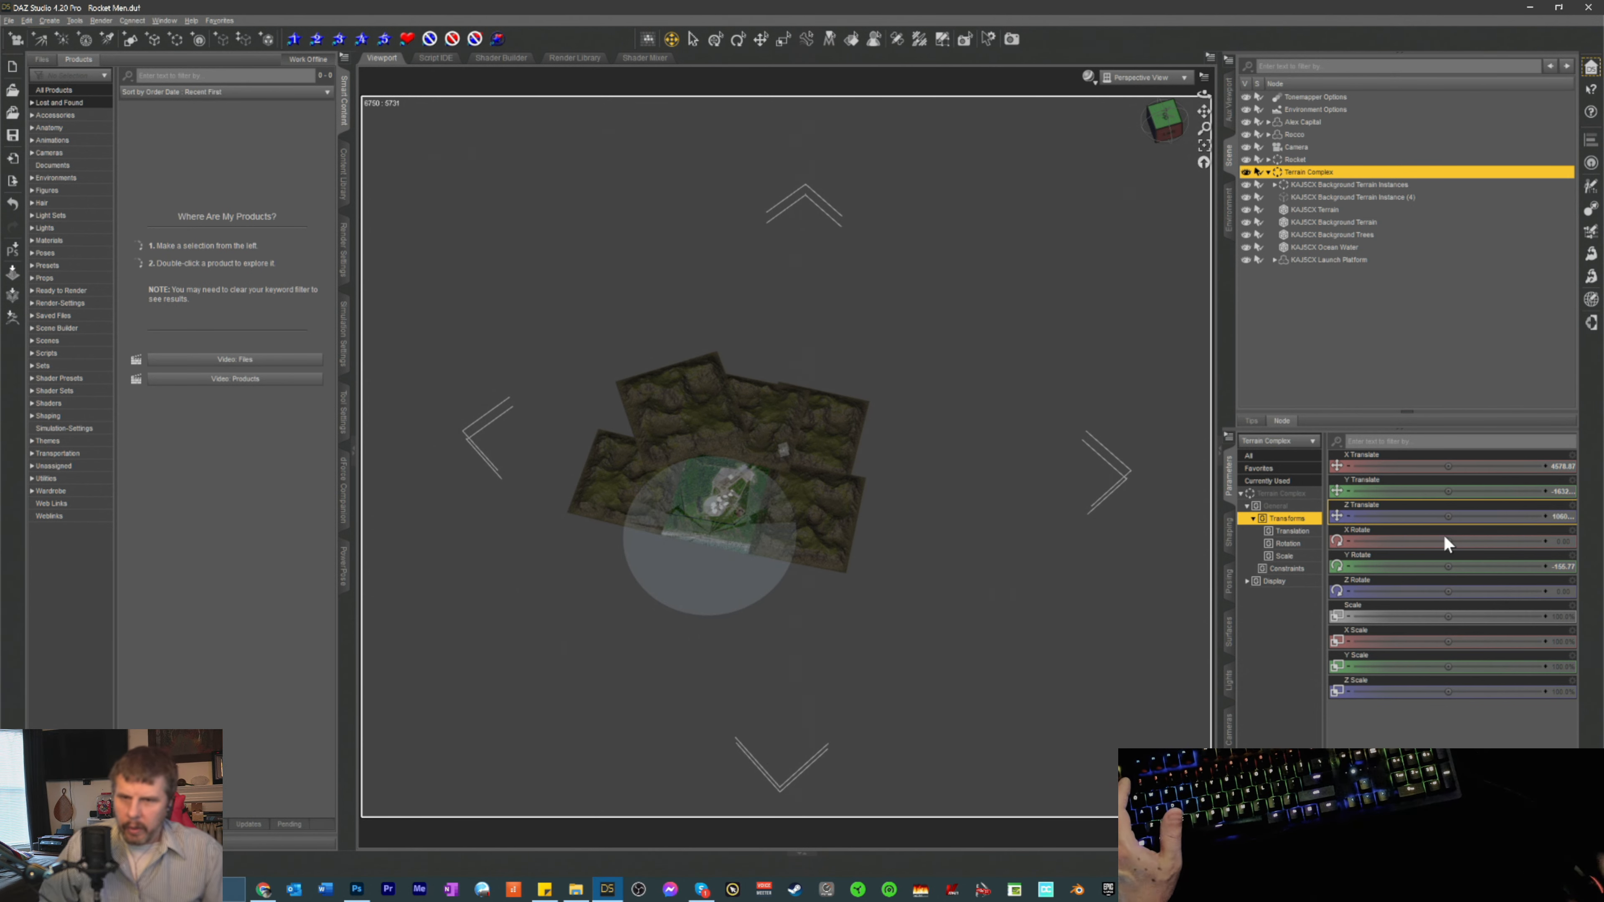
pyautogui.click(1559, 515)
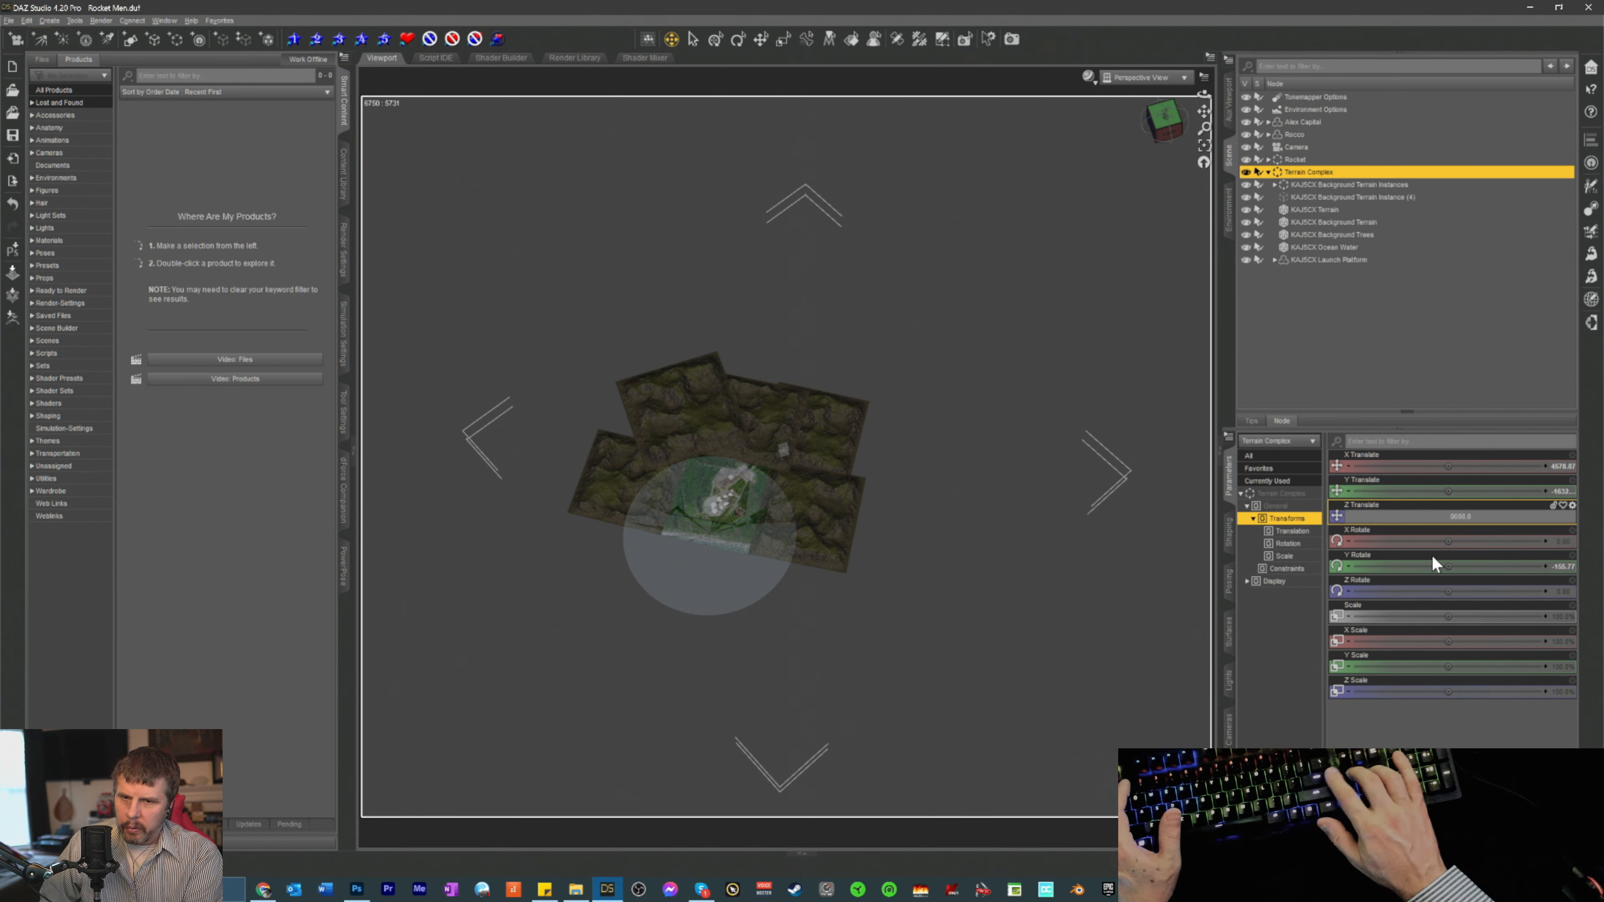
pyautogui.press('Return')
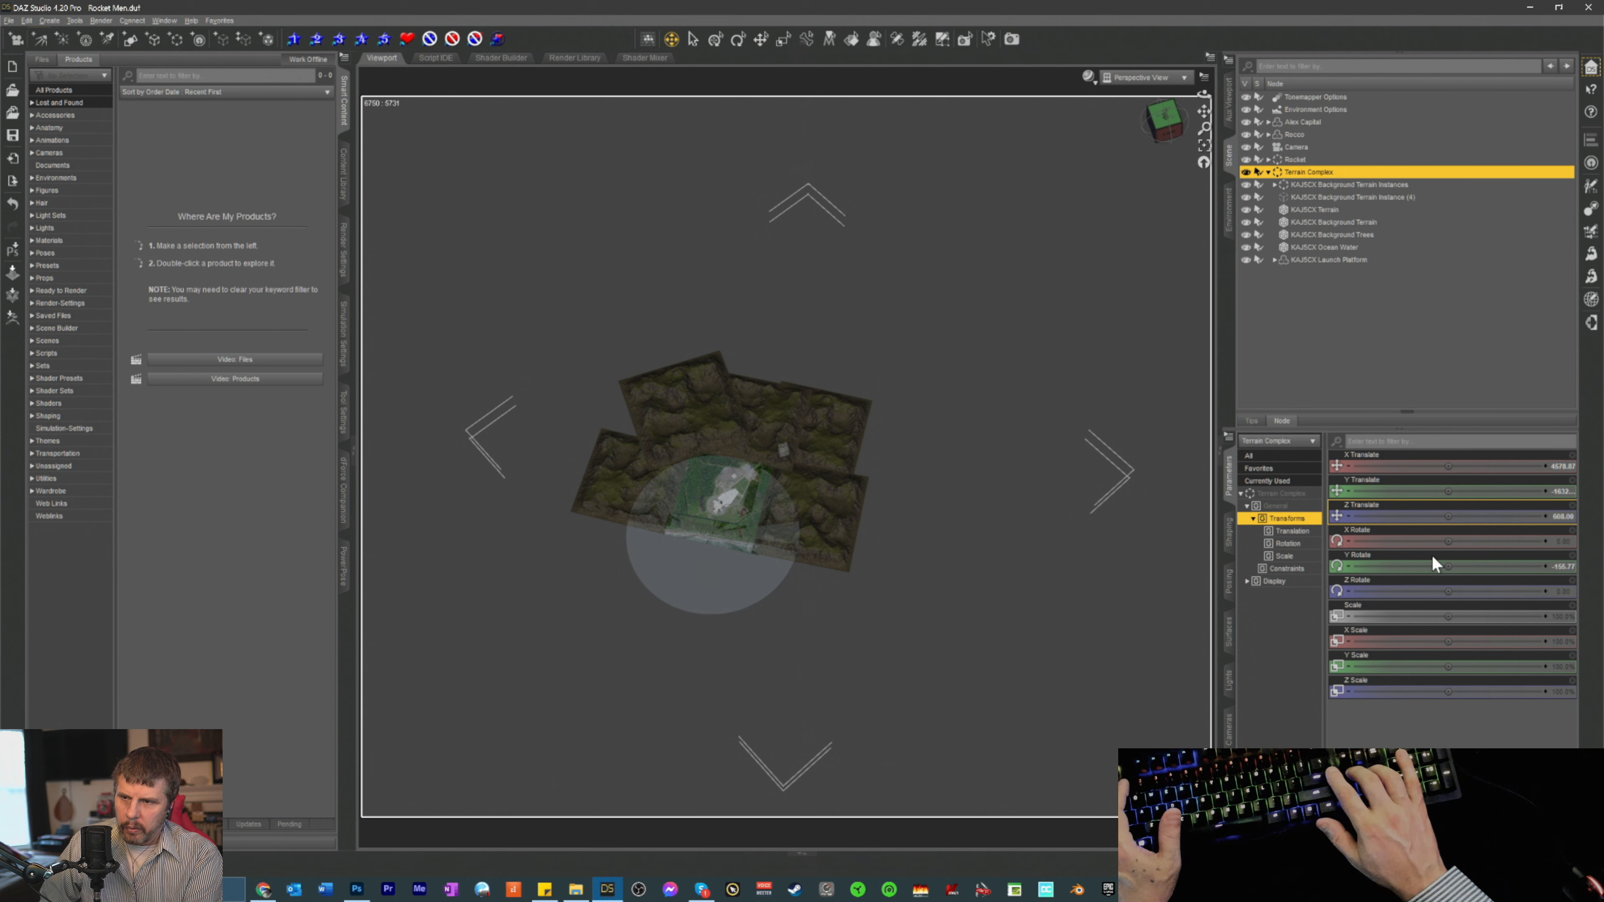
# - Show all parameters of the Terrain Complex and nudge its Z Translate slightly with the slider
pyautogui.click(1560, 516)
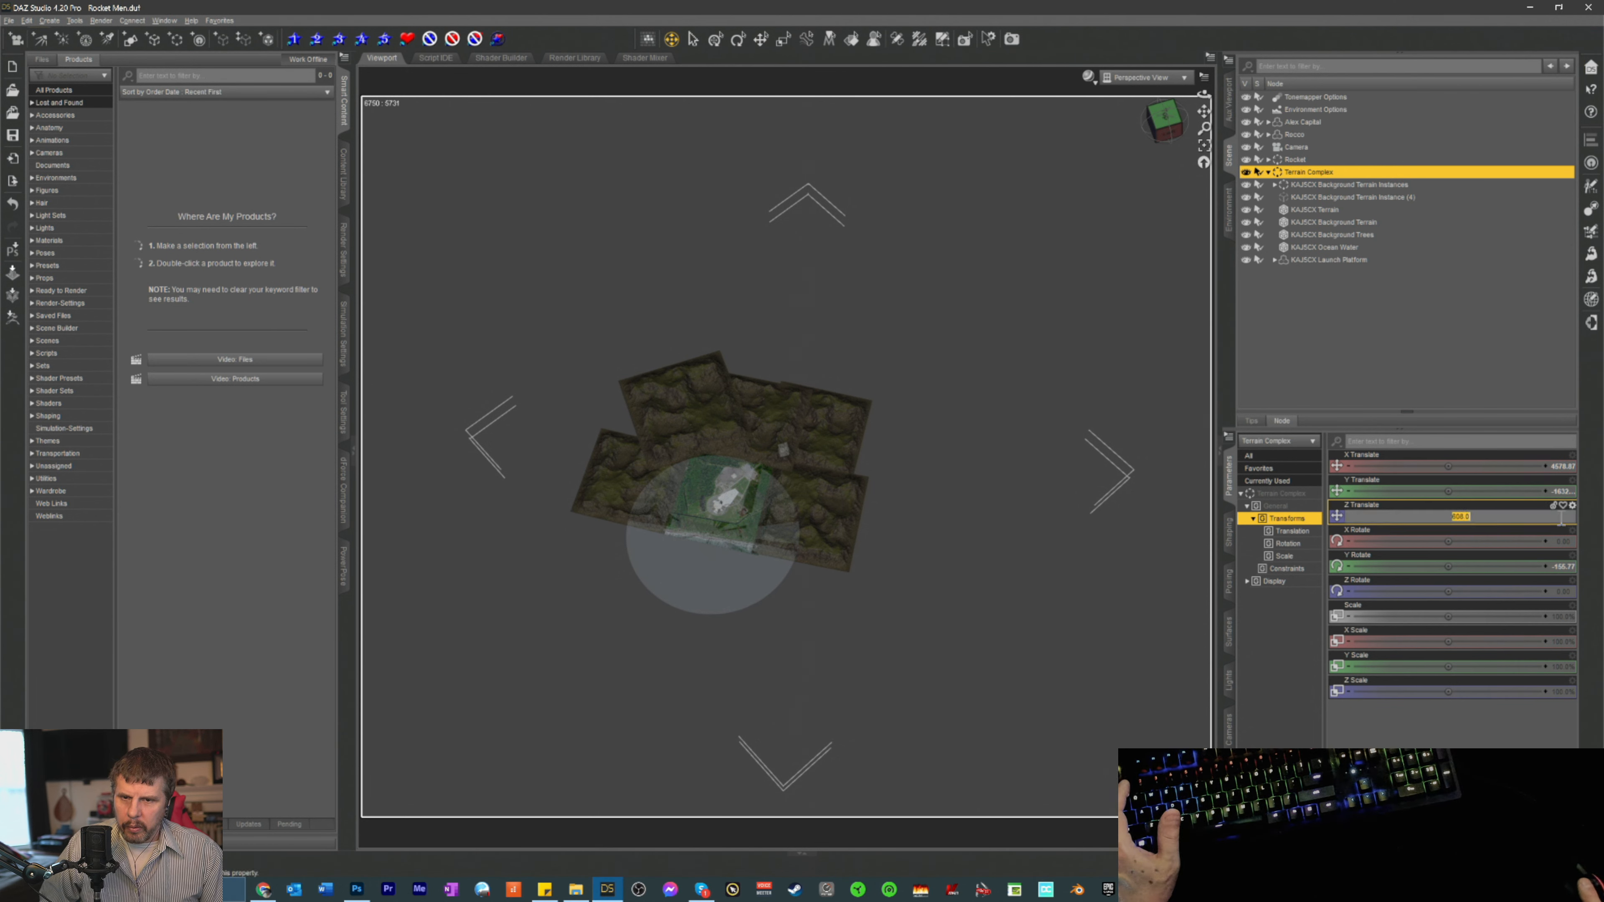
pyautogui.click(1248, 610)
pyautogui.click(1279, 493)
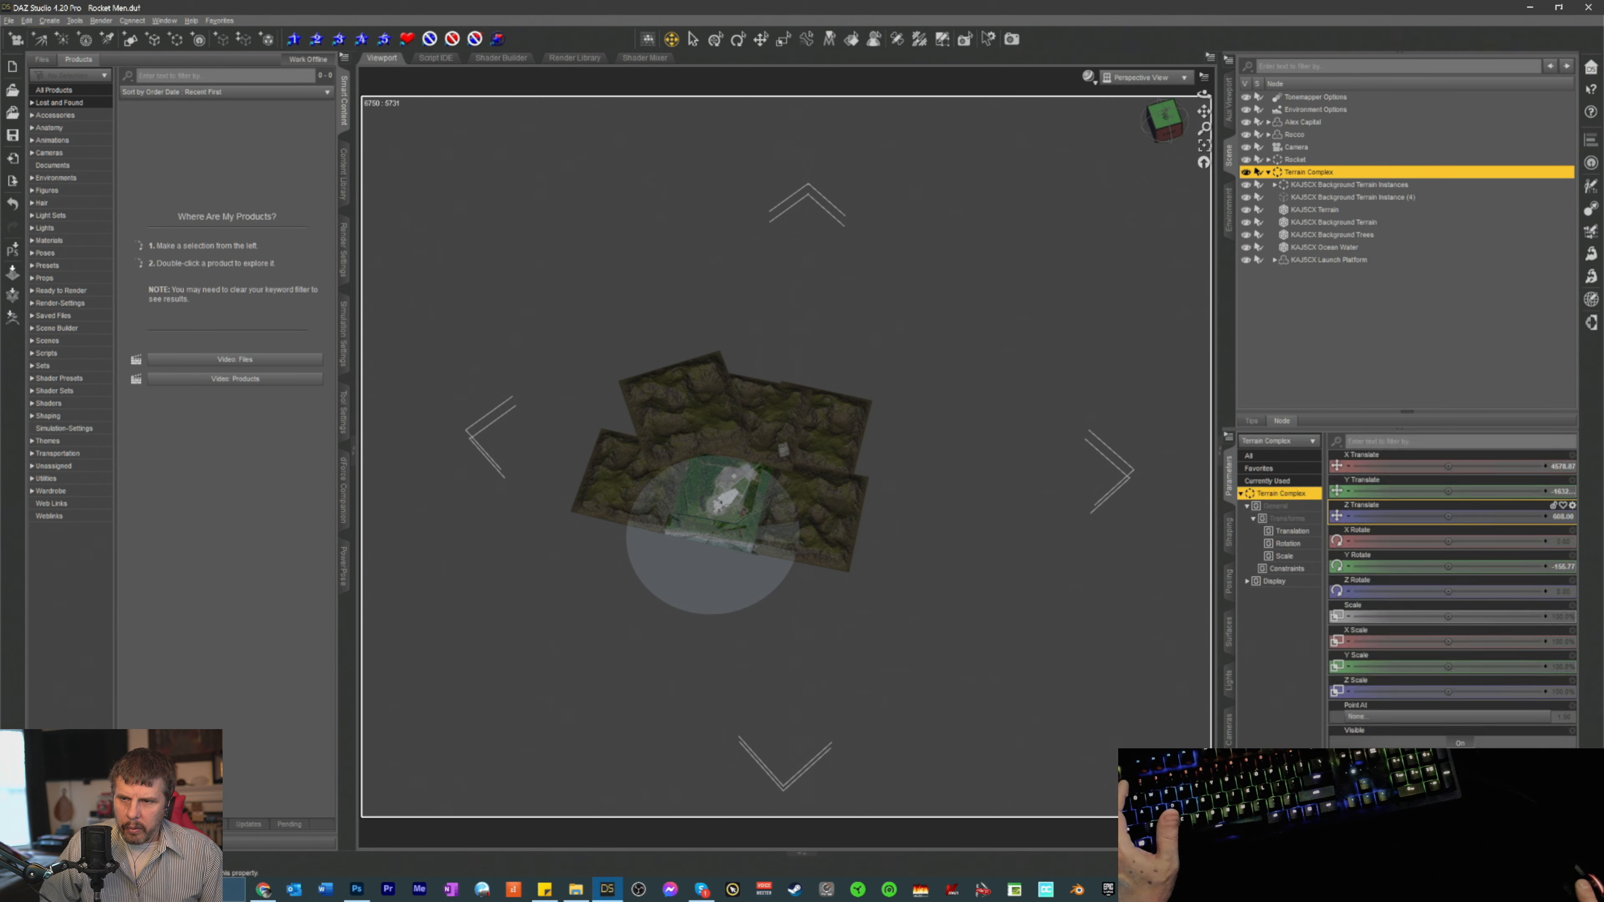
pyautogui.moveTo(1446, 516); pyautogui.dragTo(1444, 518)
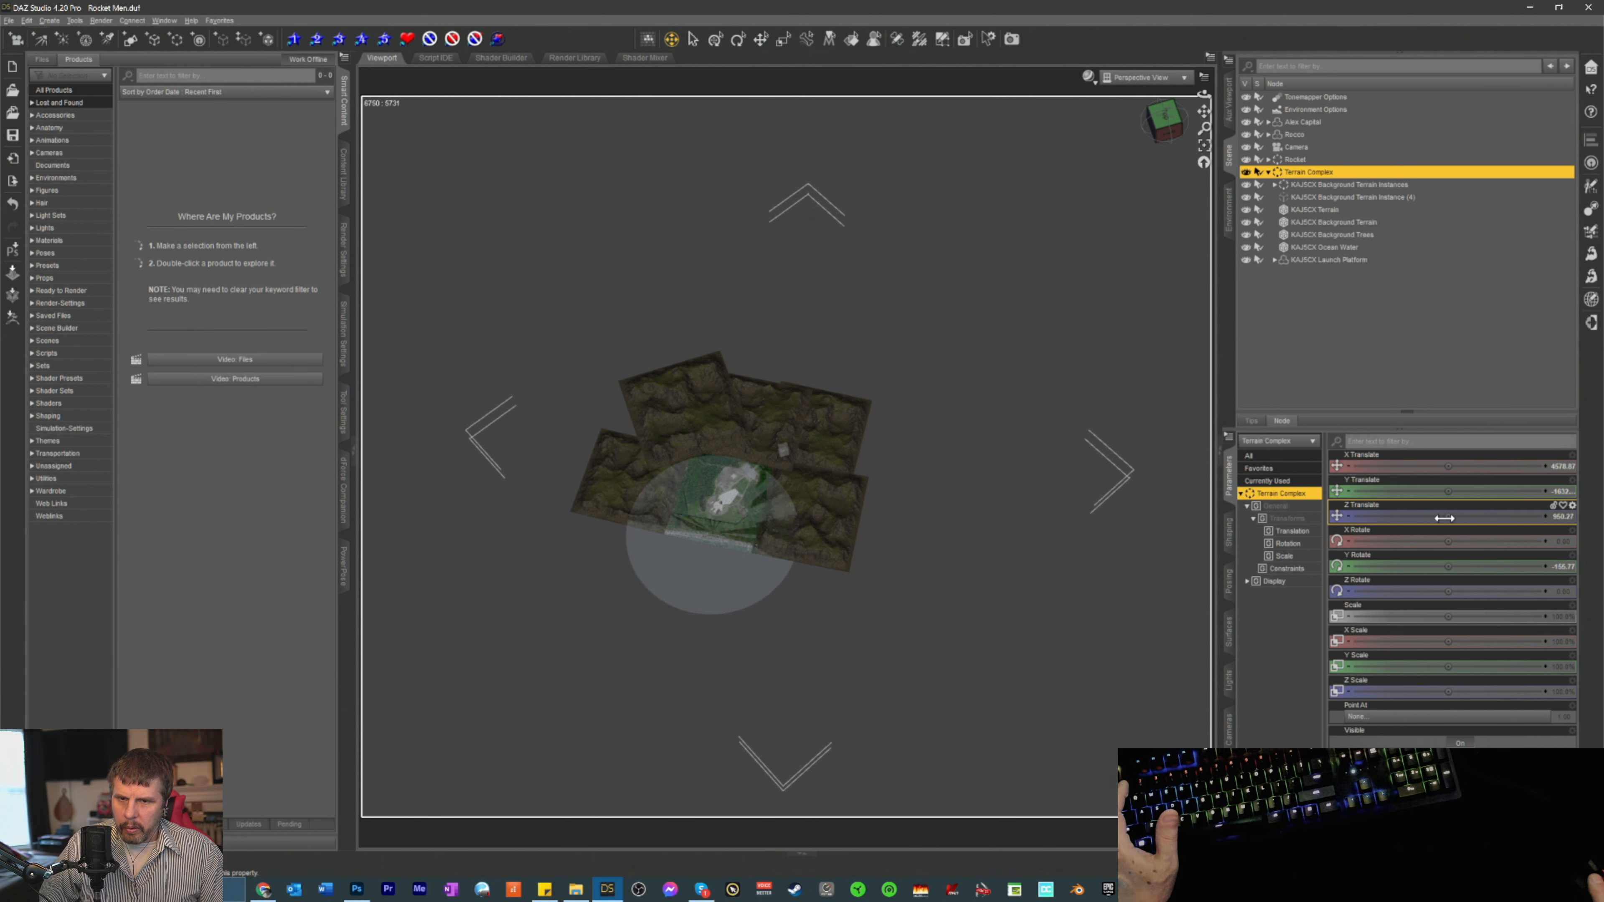
# - Replace the Terrain Complex's Z Translate with a negative three-digit value
pyautogui.click(1565, 516)
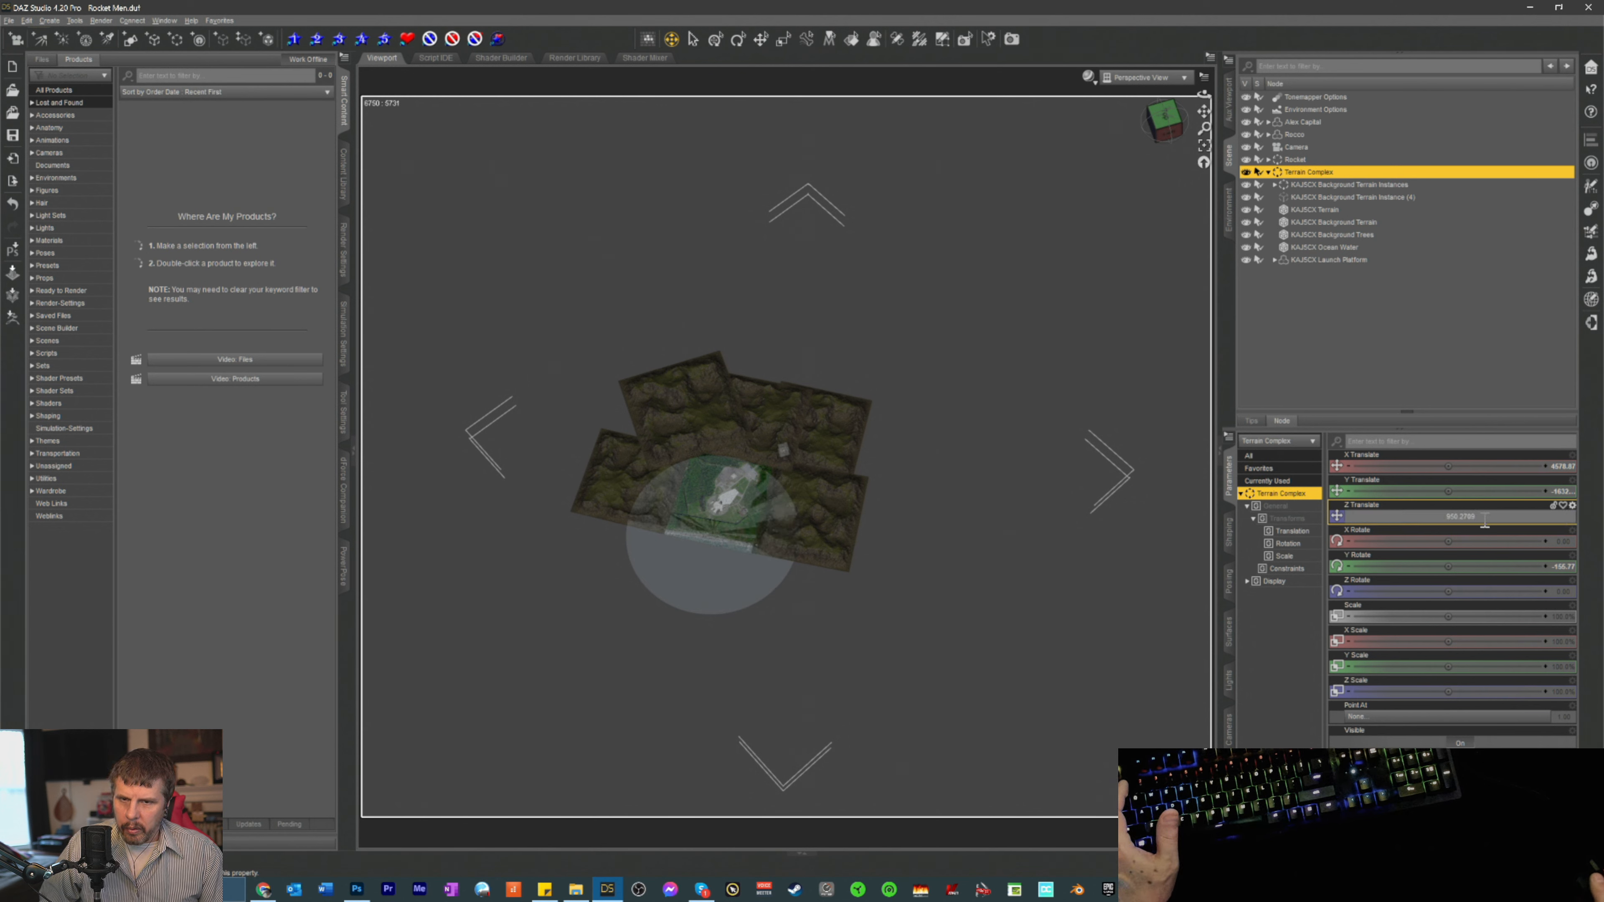
pyautogui.hotkey('ctrl', 'a')
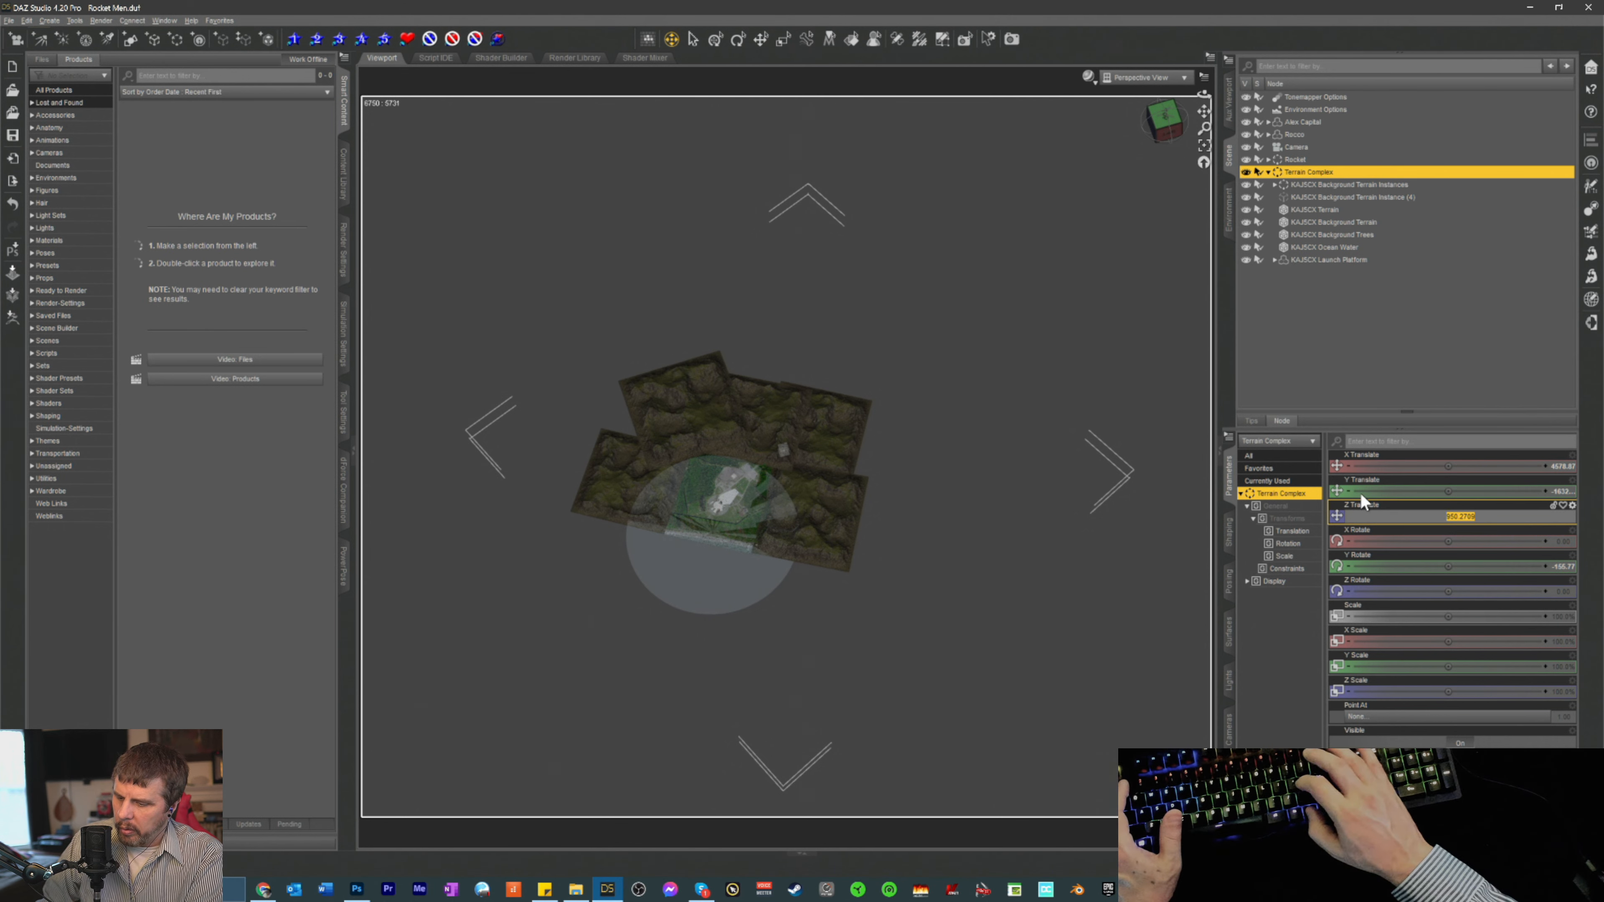
pyautogui.press('BackSpace')
pyautogui.write('-509')
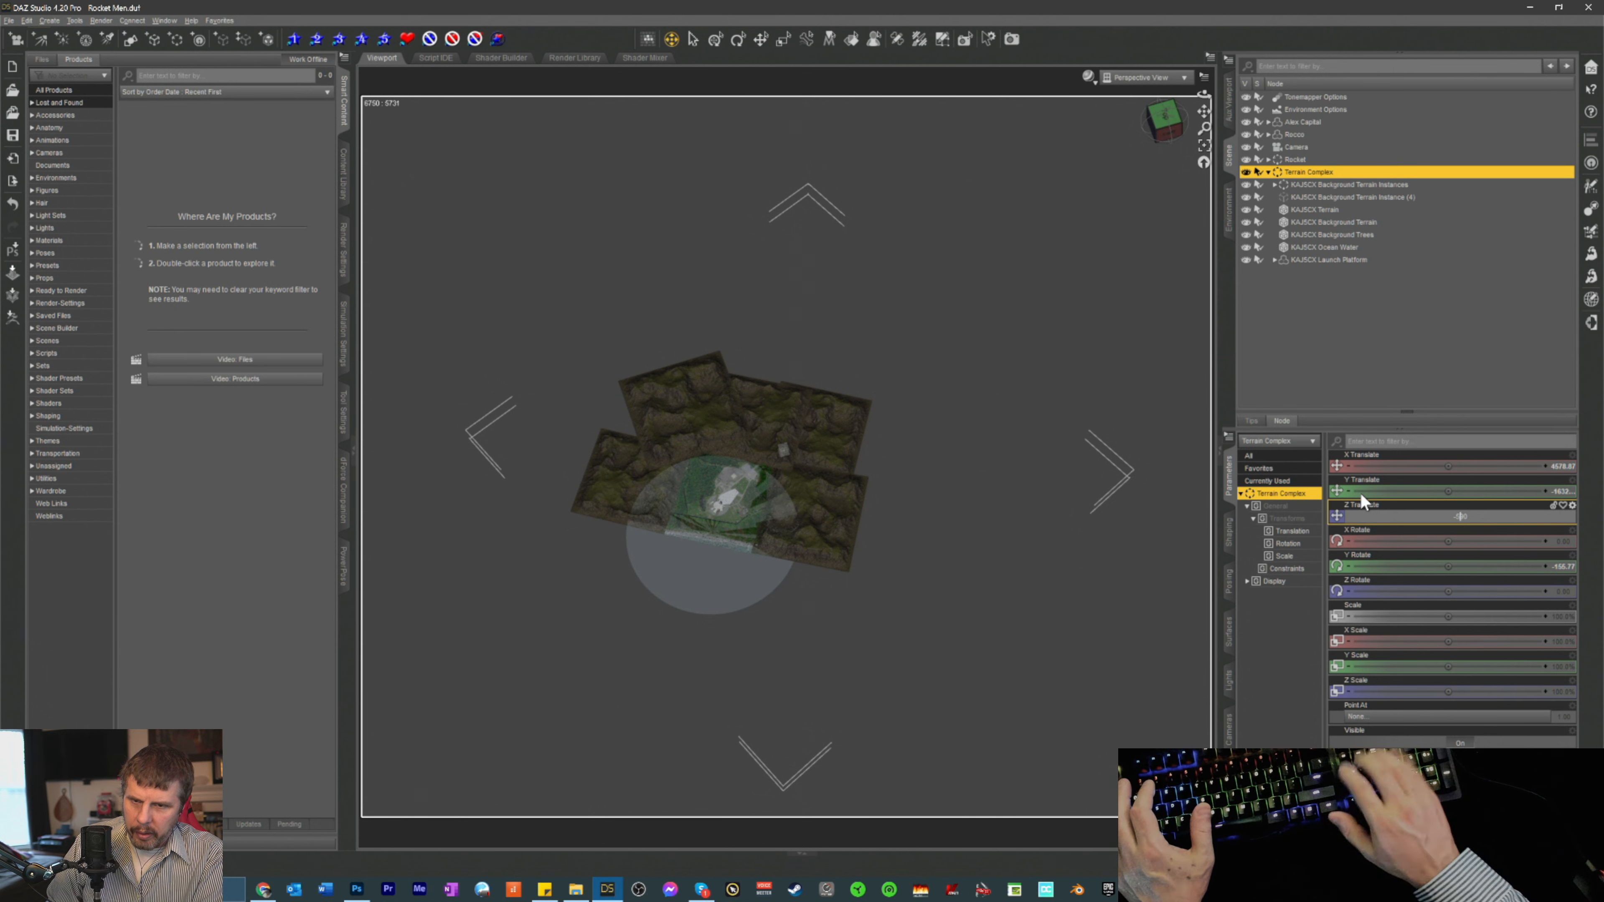
pyautogui.press('Return')
pyautogui.click(1352, 475)
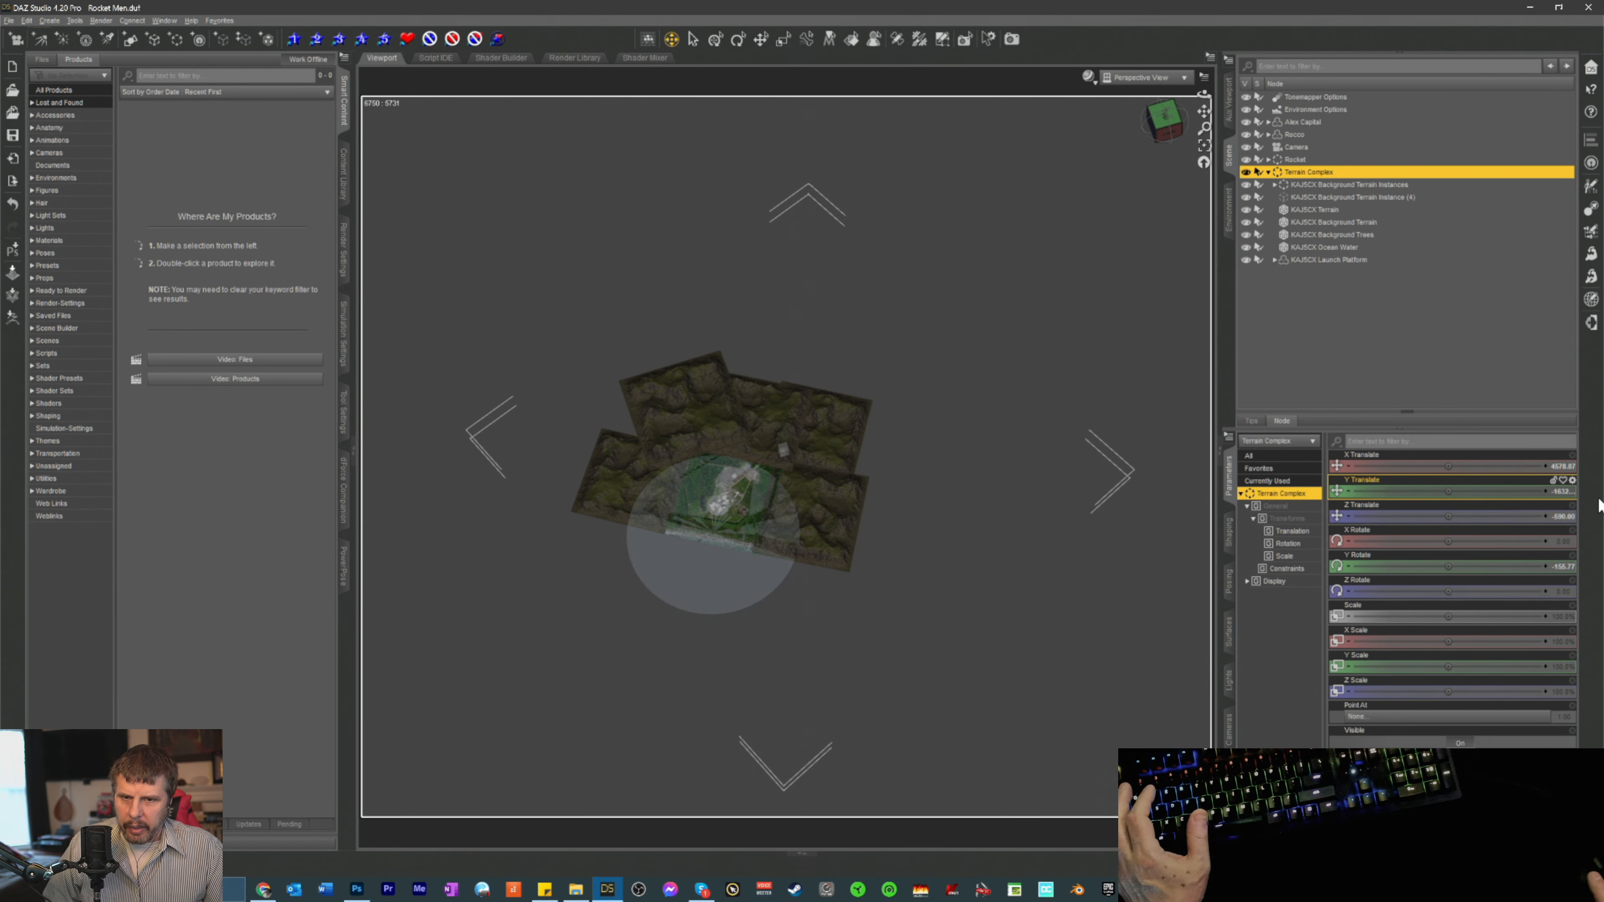
# - Extend the Terrain Complex's negative Z Translate one digit at a time to a six-digit value, shifting the terrain farther along Z
pyautogui.click(1560, 514)
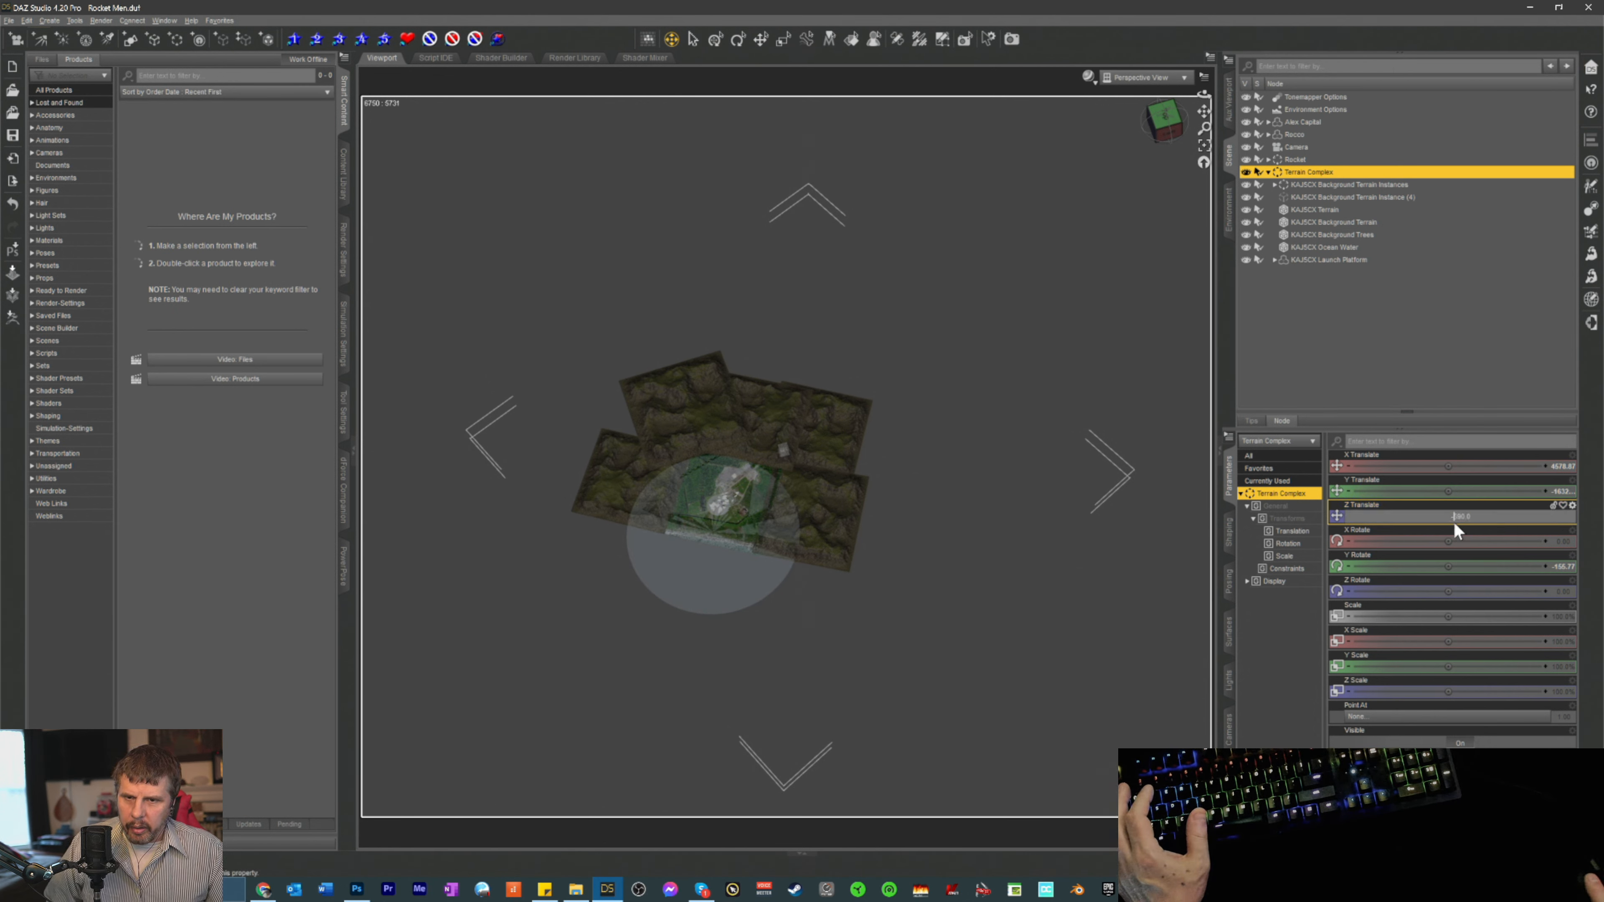
pyautogui.write('1')
pyautogui.press('Return')
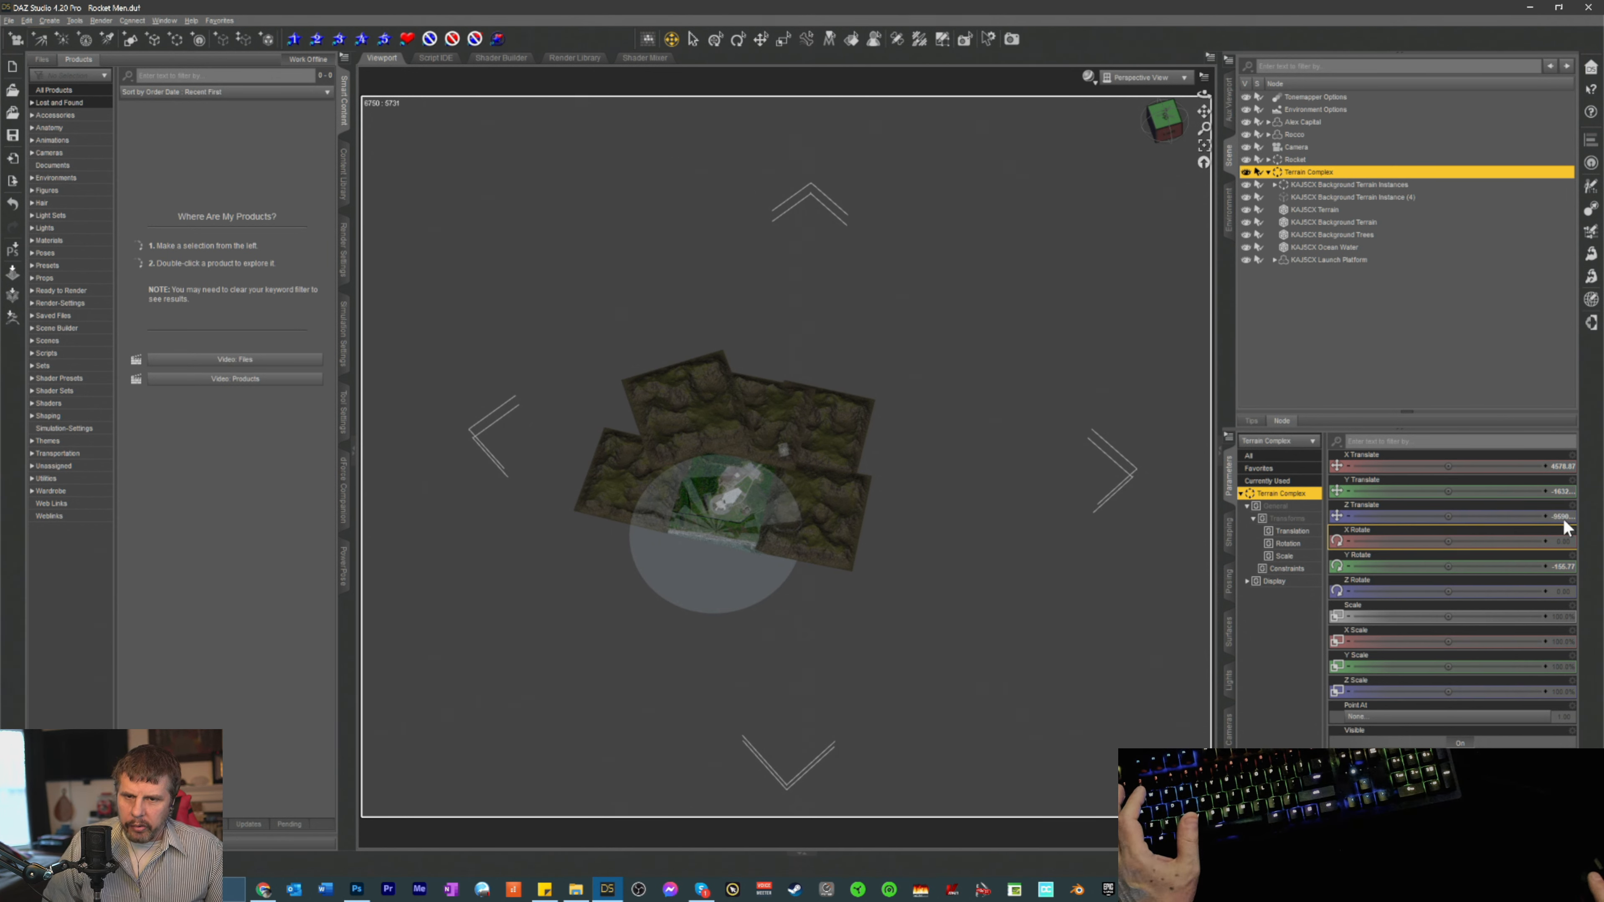
pyautogui.click(1561, 514)
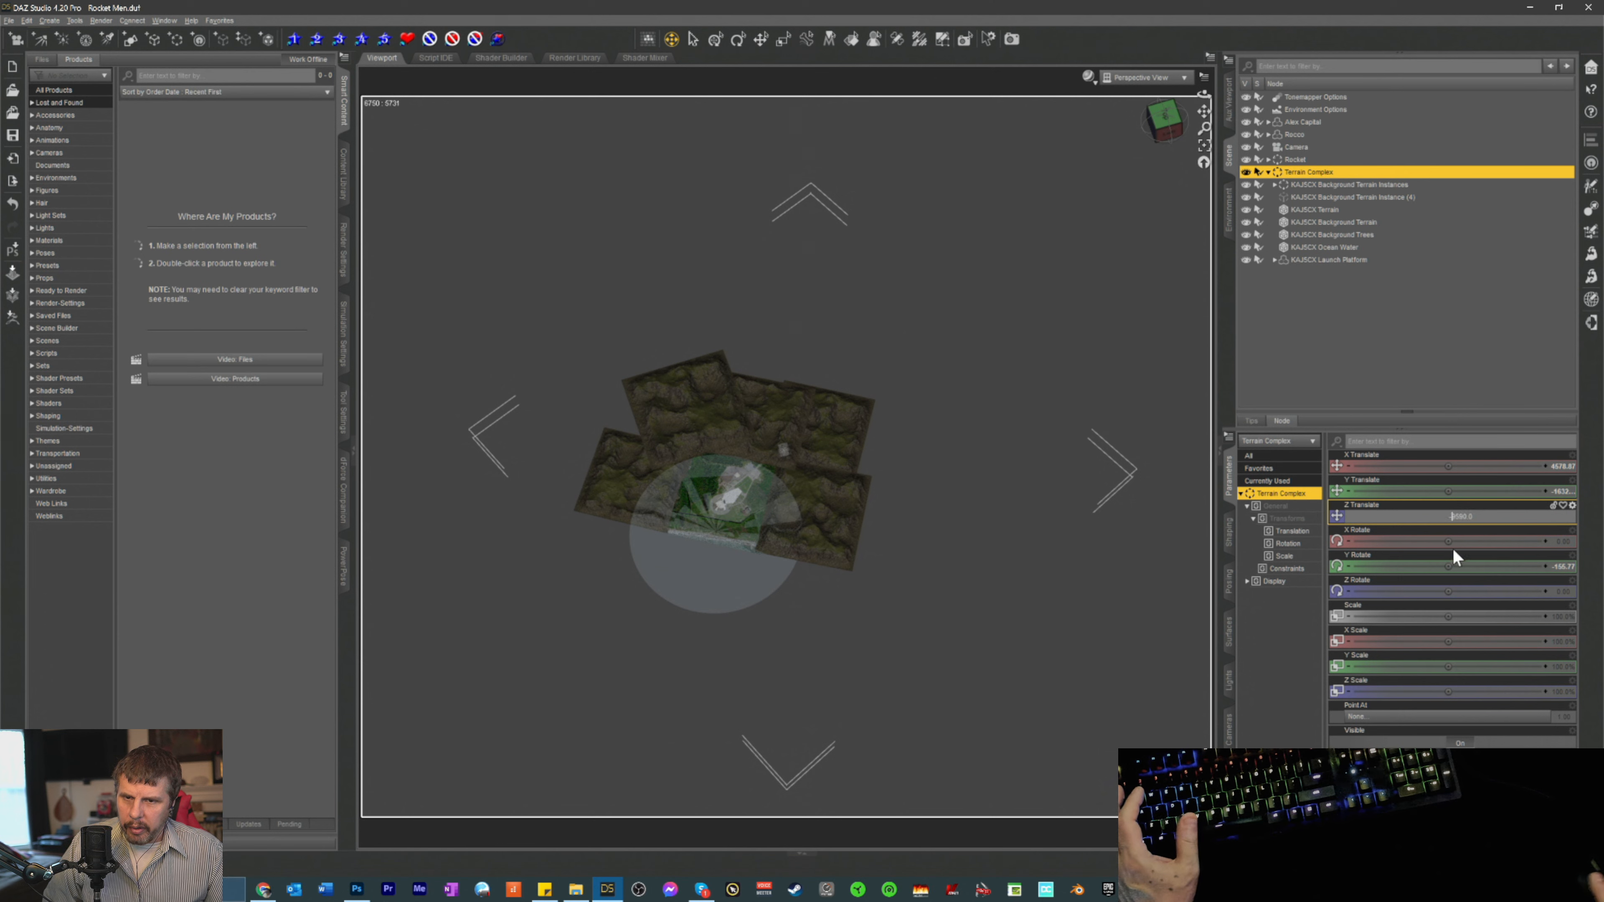
pyautogui.write('9')
pyautogui.press('Return')
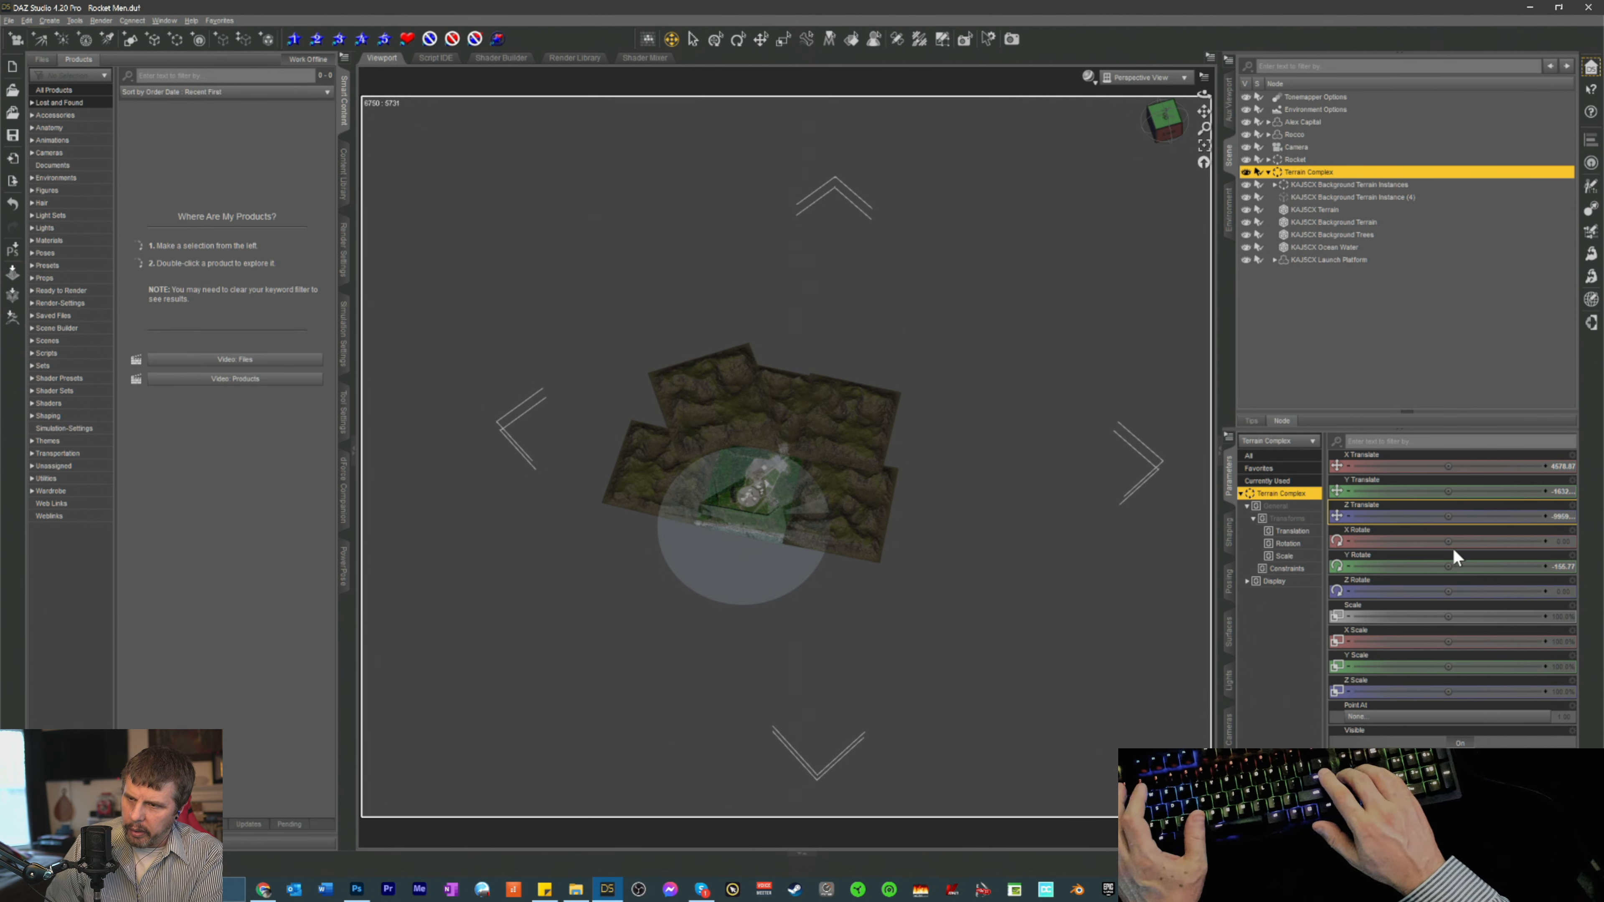
pyautogui.click(1559, 513)
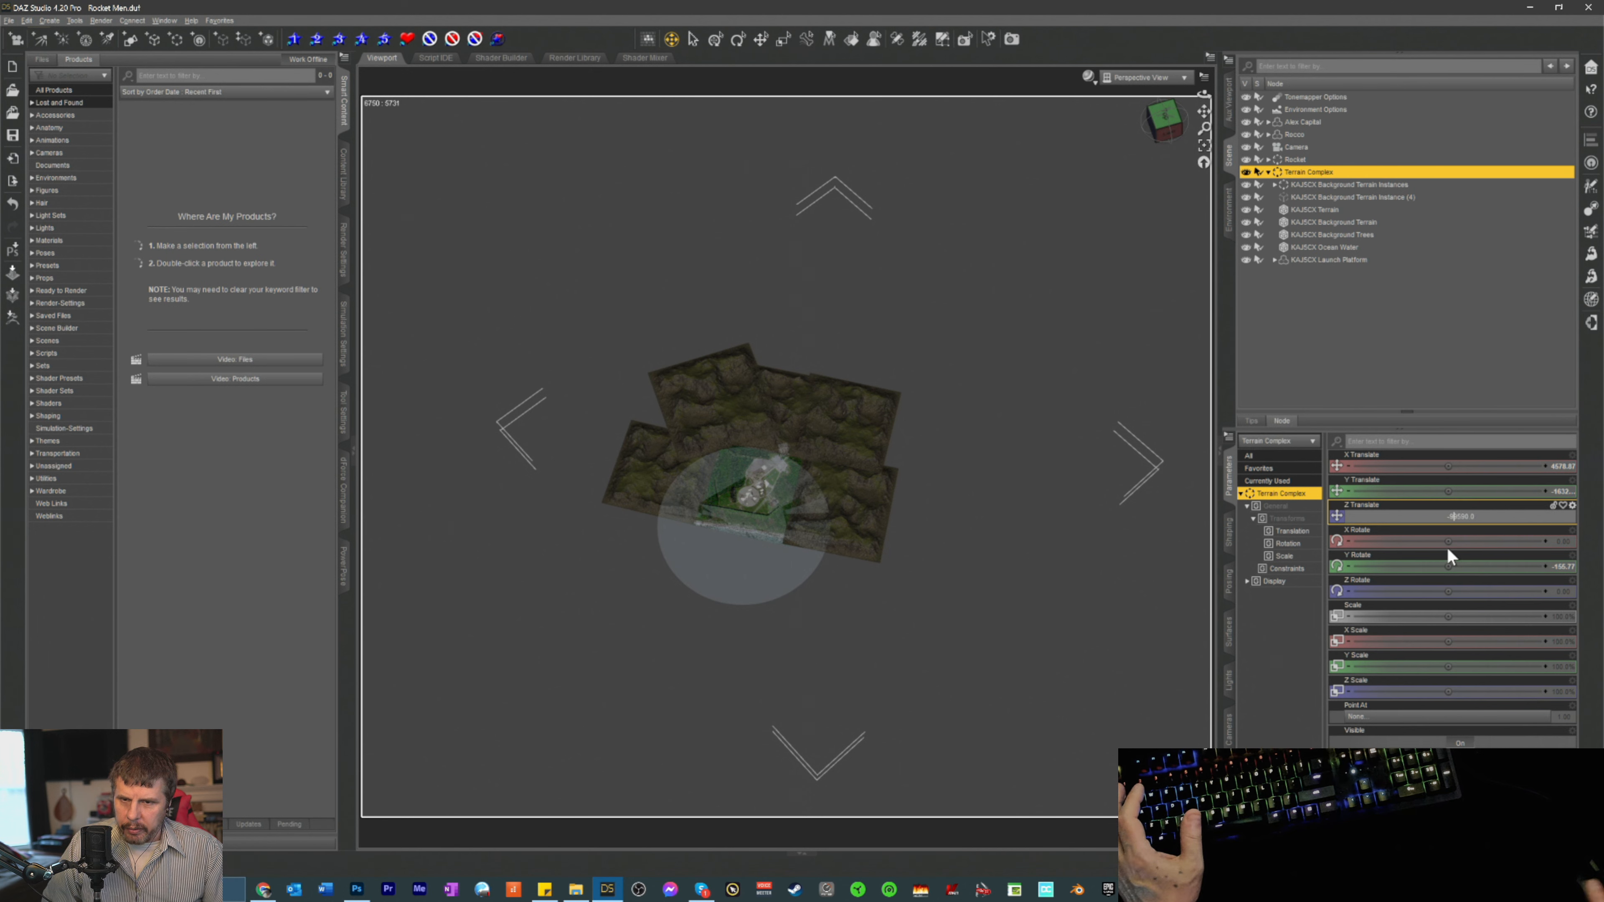
pyautogui.write('9')
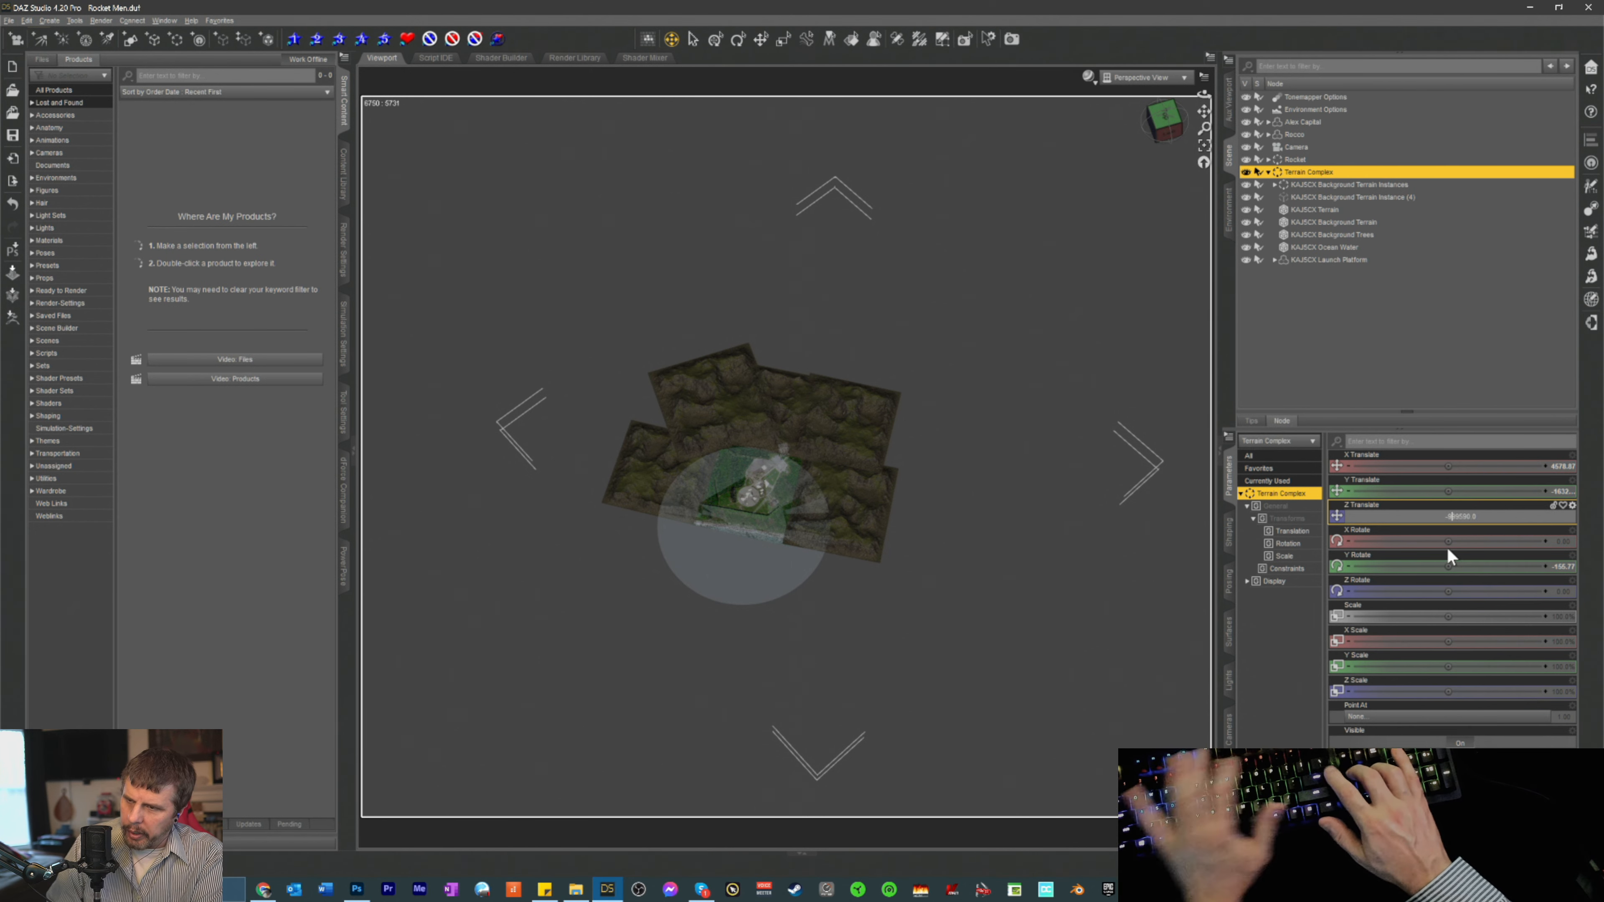
pyautogui.press('Return')
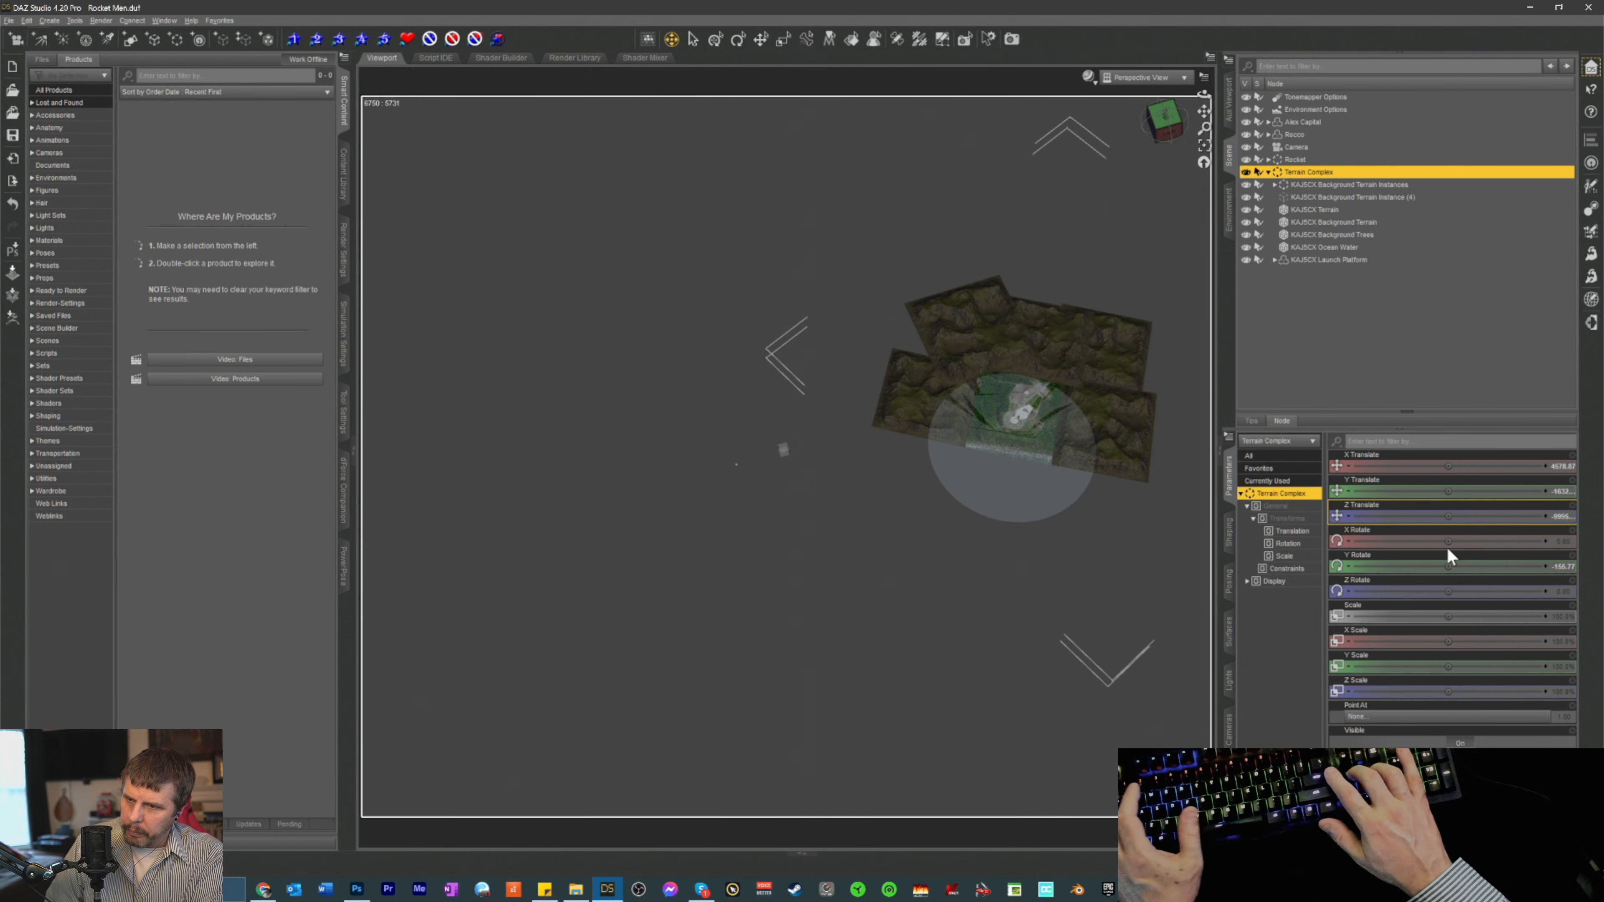
# - Step the leading digit of the Terrain Complex's negative Z Translate down to 5, 4, 3 and finally 2
pyautogui.click(1562, 517)
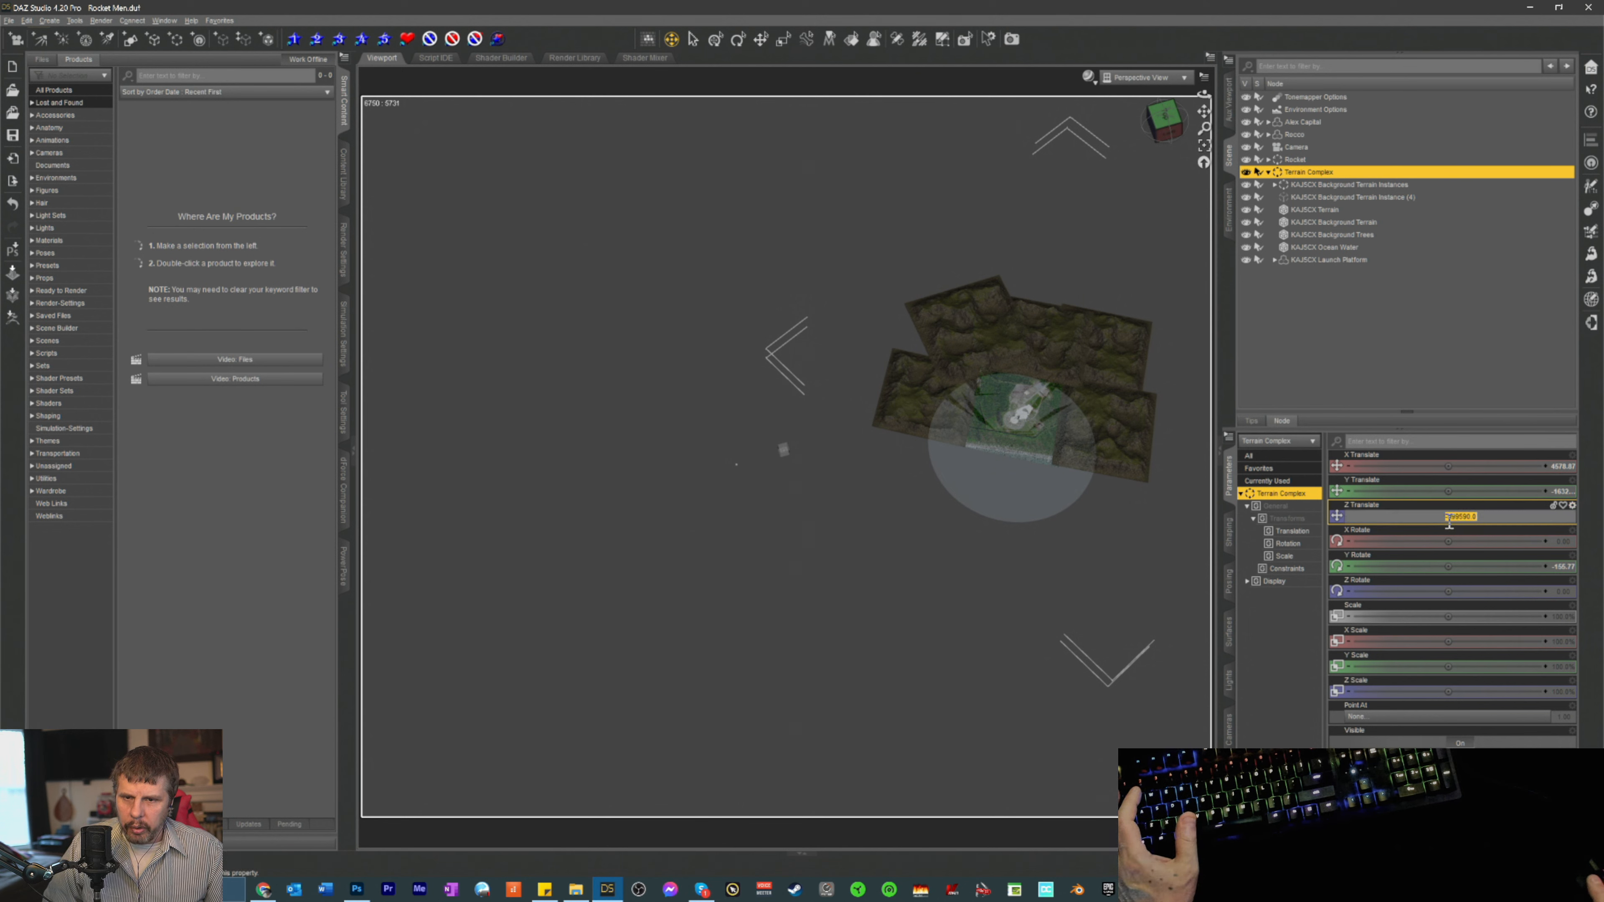
pyautogui.press('BackSpace')
pyautogui.write('5')
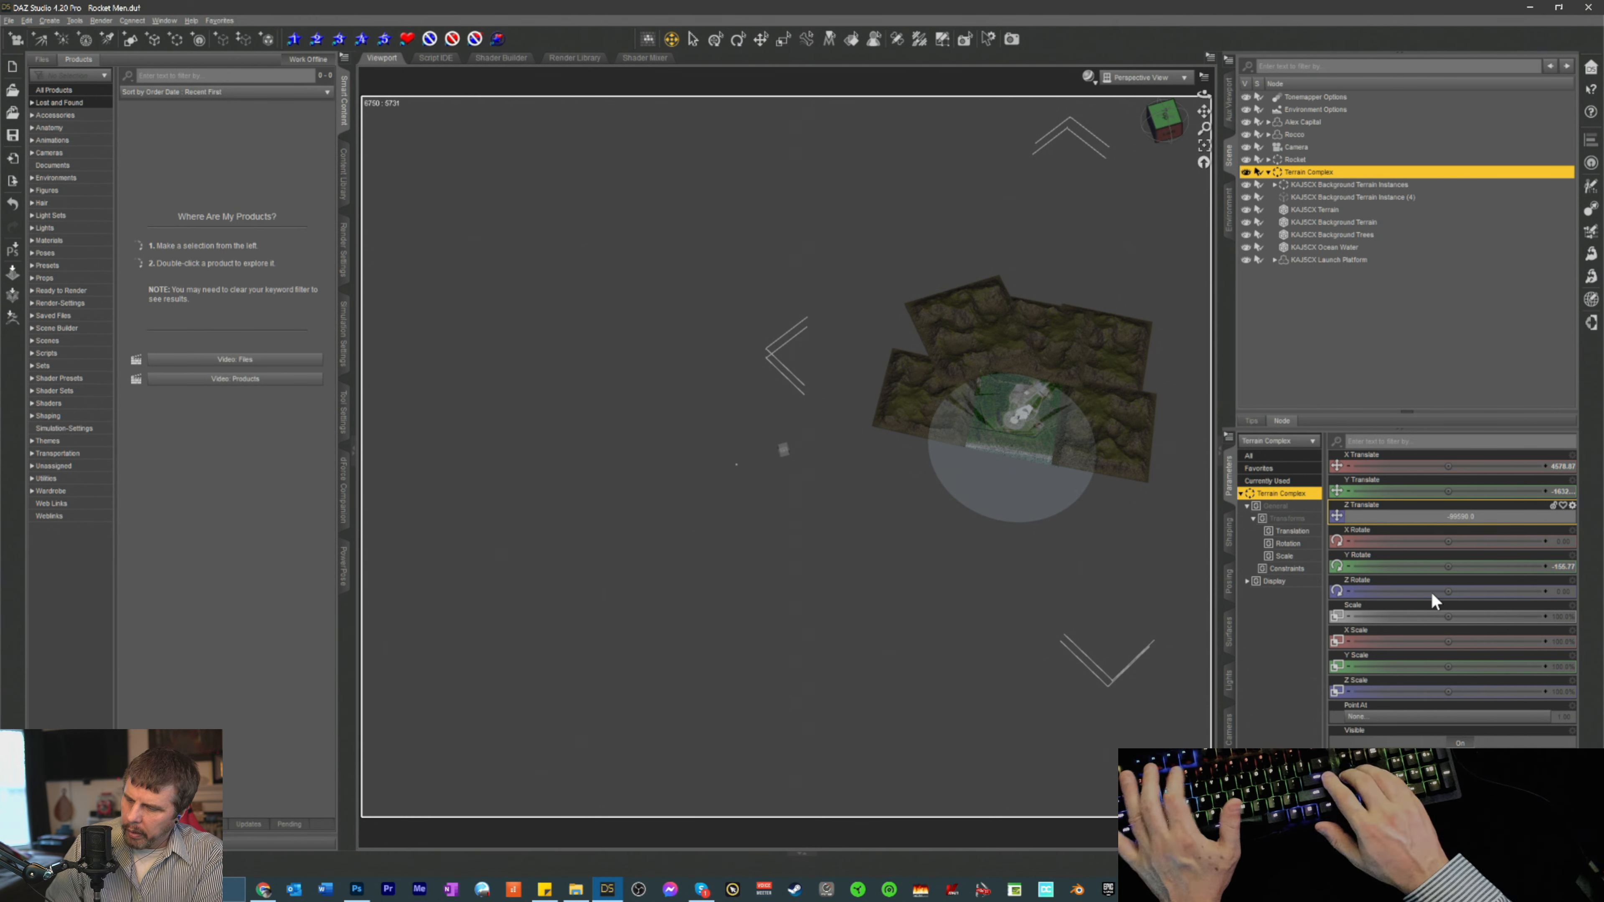
pyautogui.press('Return')
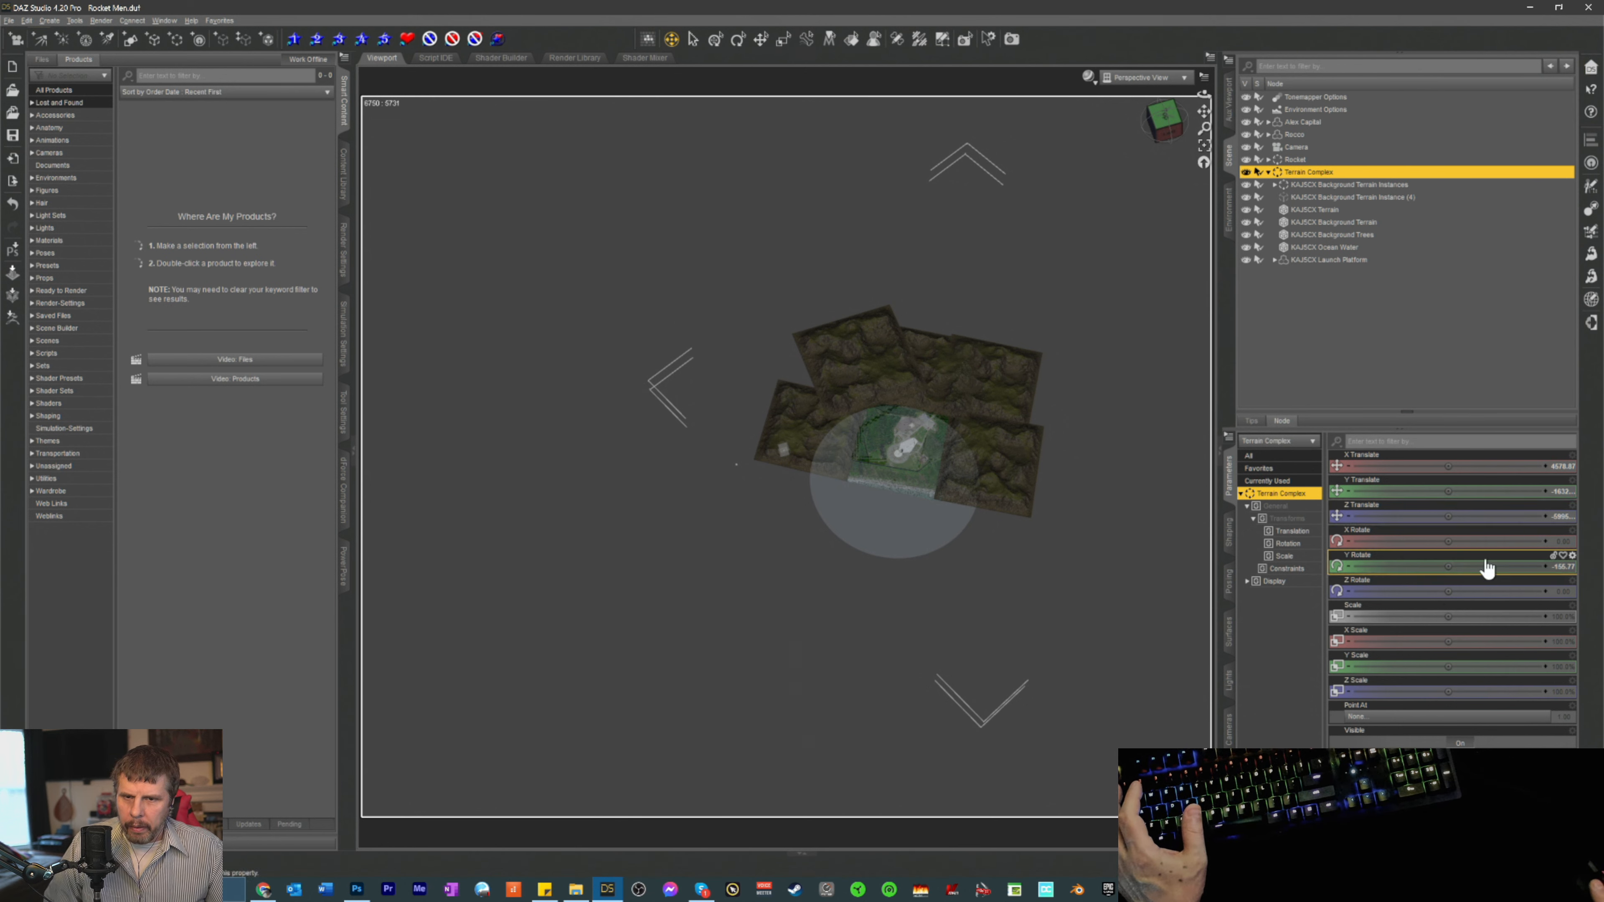
pyautogui.click(1559, 516)
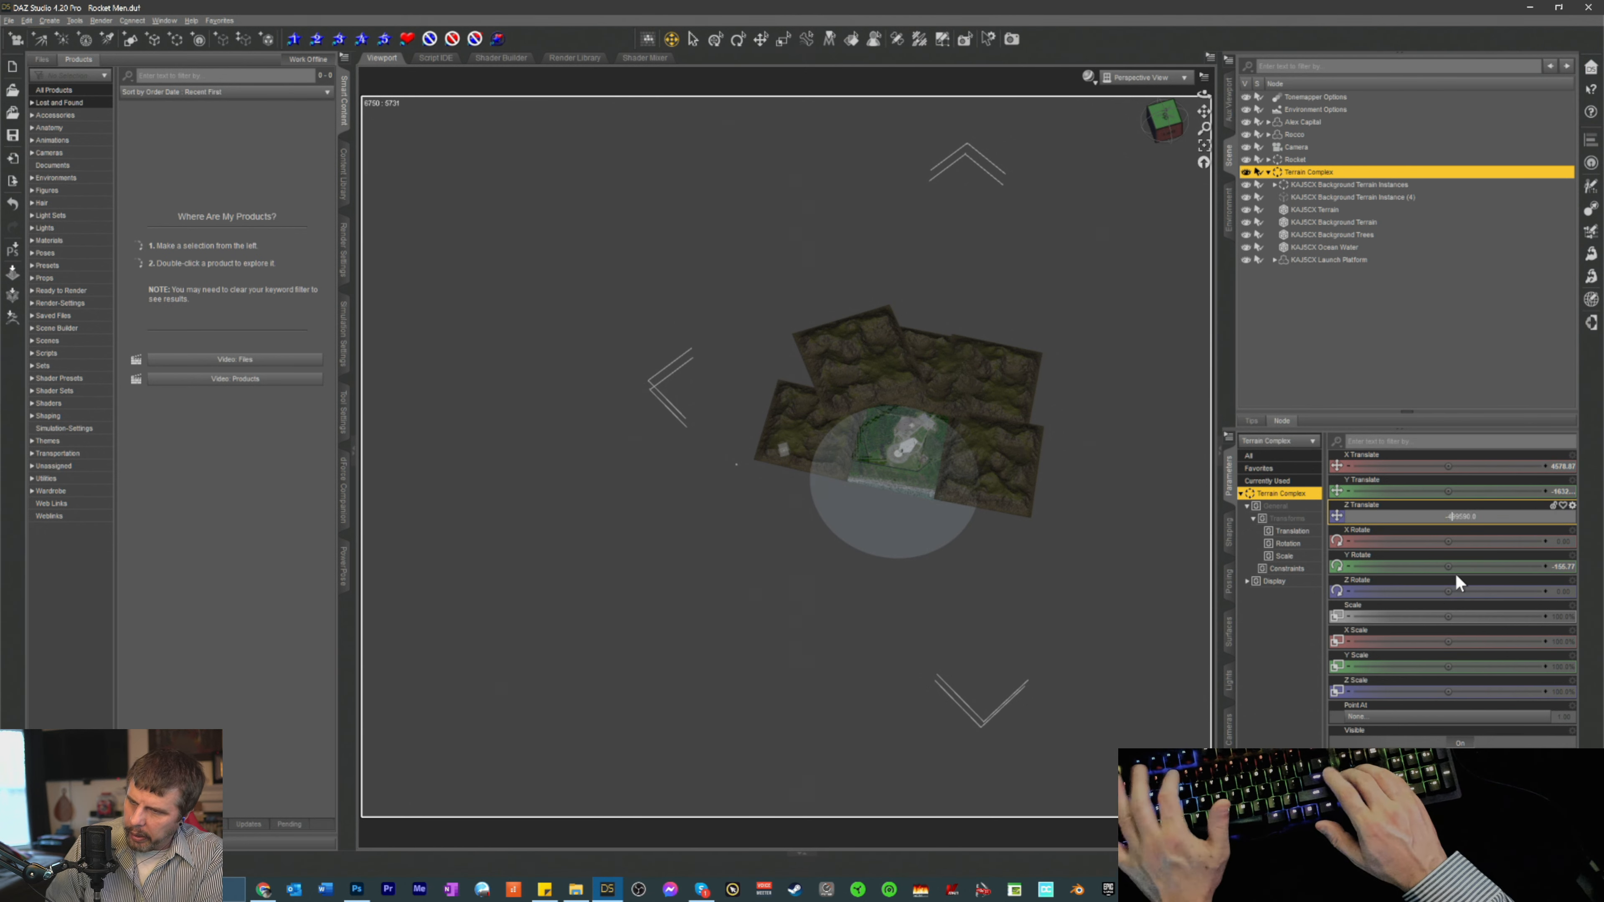
pyautogui.write('4')
pyautogui.press('Return')
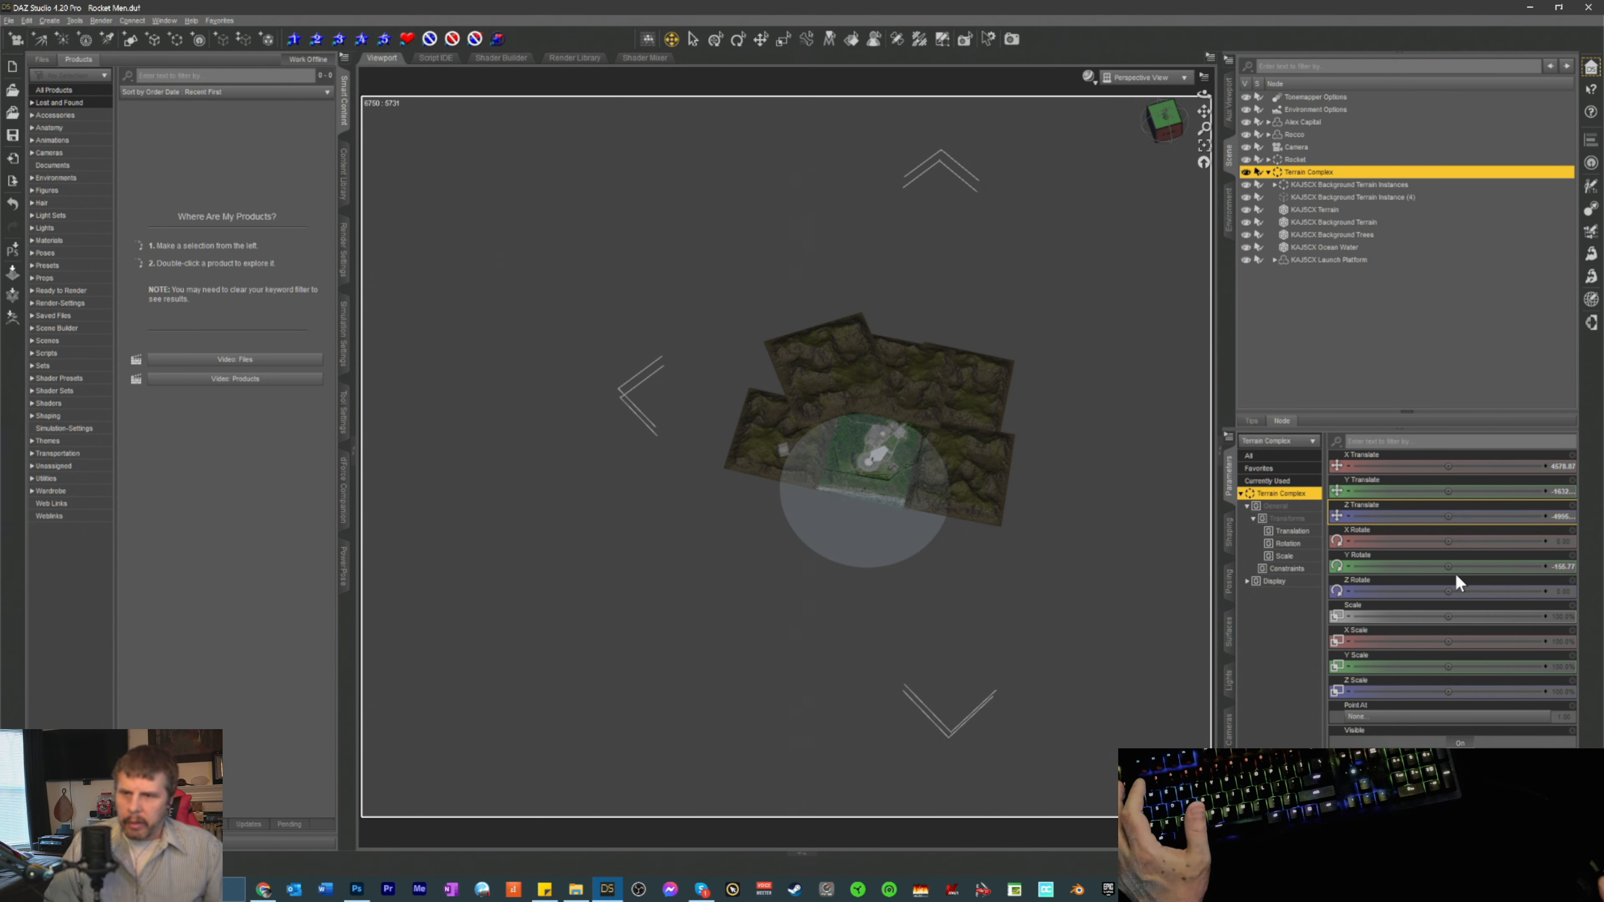
pyautogui.click(1558, 515)
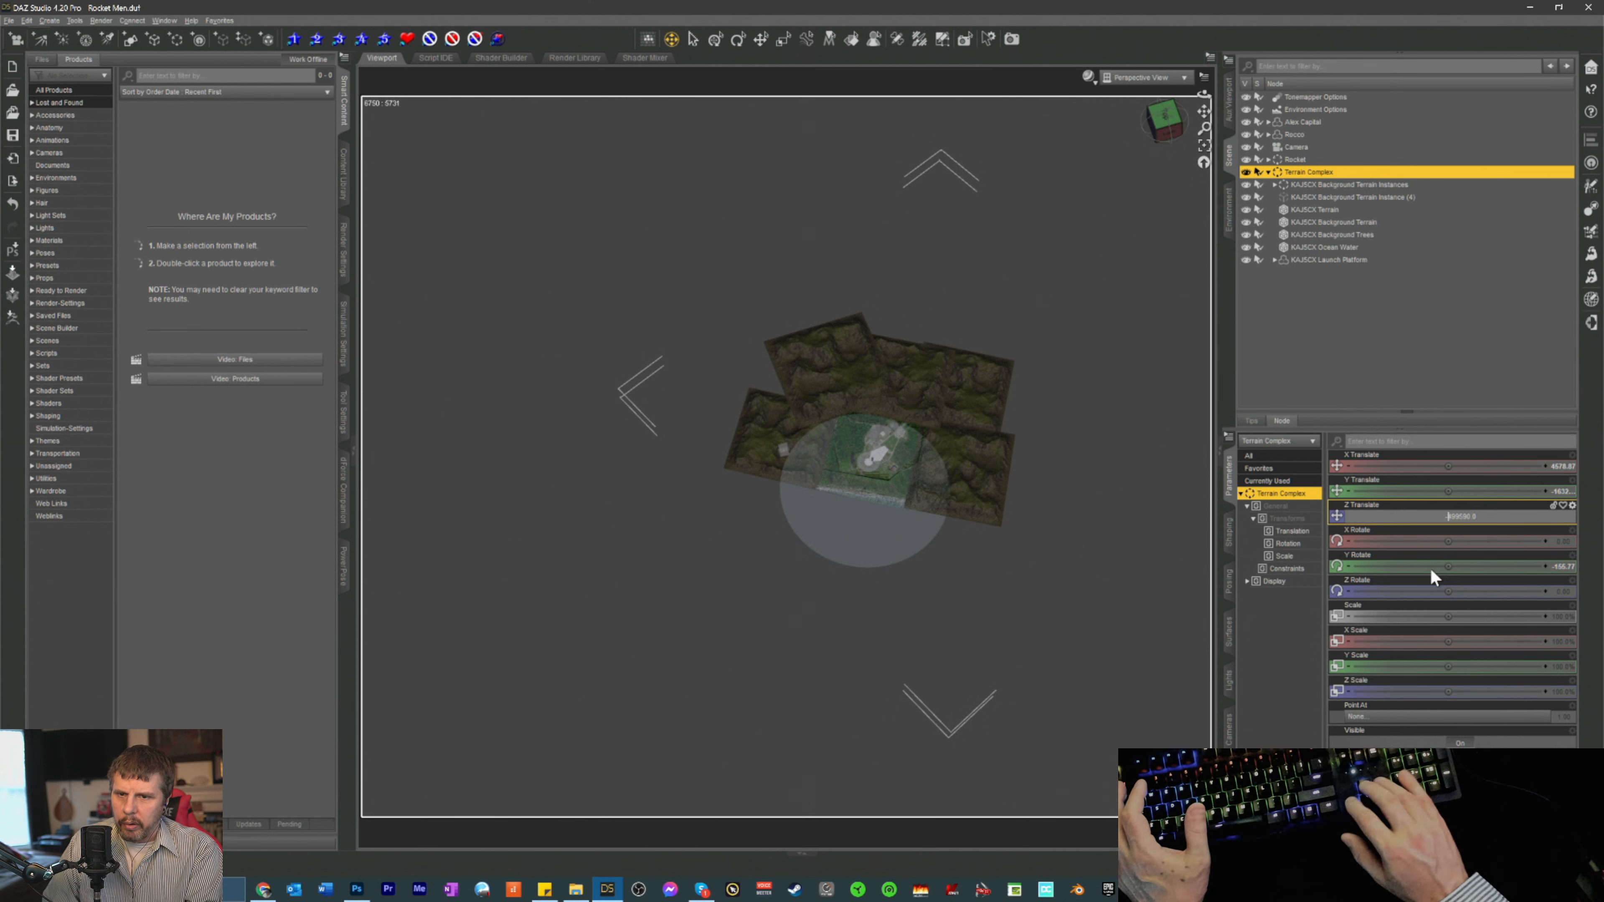
pyautogui.press('BackSpace')
pyautogui.press('Return')
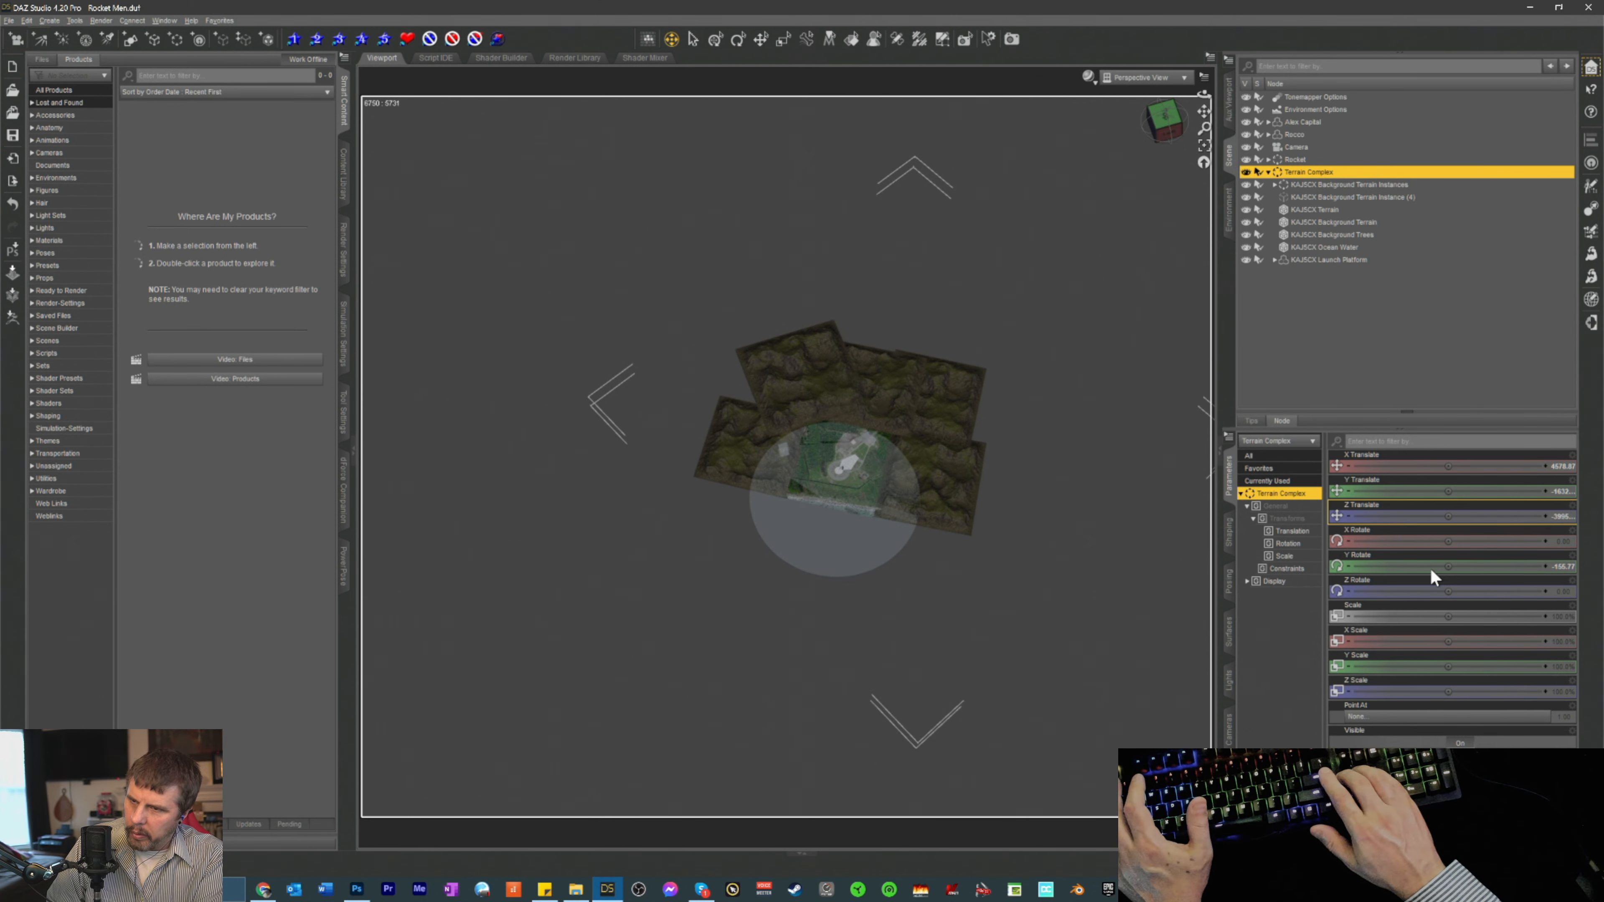
pyautogui.click(1555, 517)
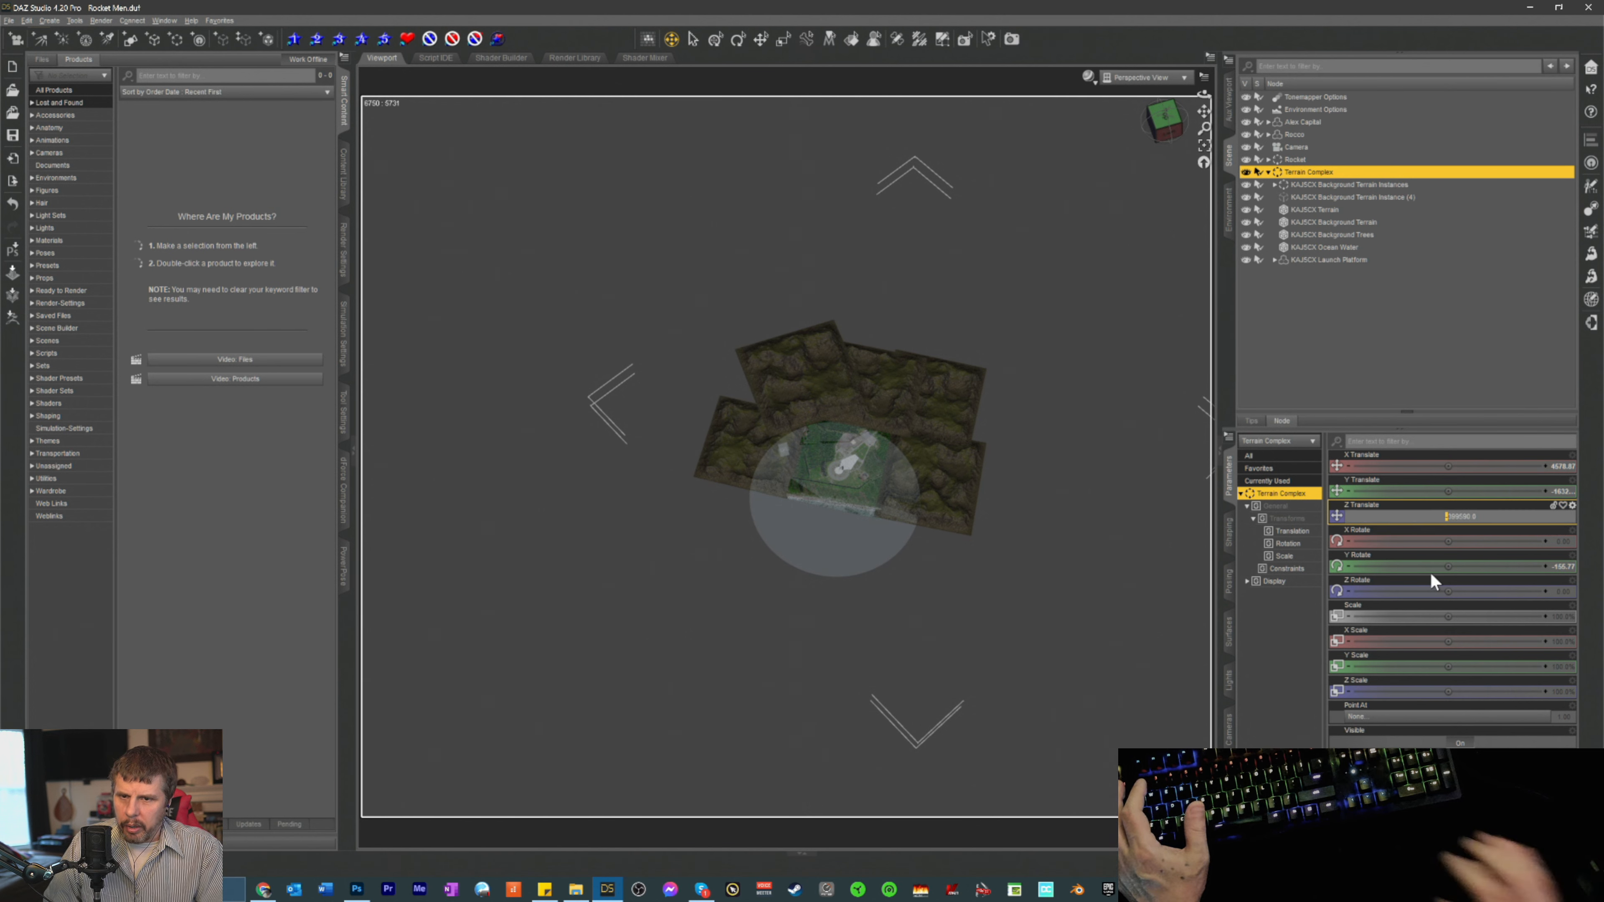
pyautogui.press('Right')
pyautogui.press('Right')
pyautogui.press('BackSpace')
pyautogui.write('2')
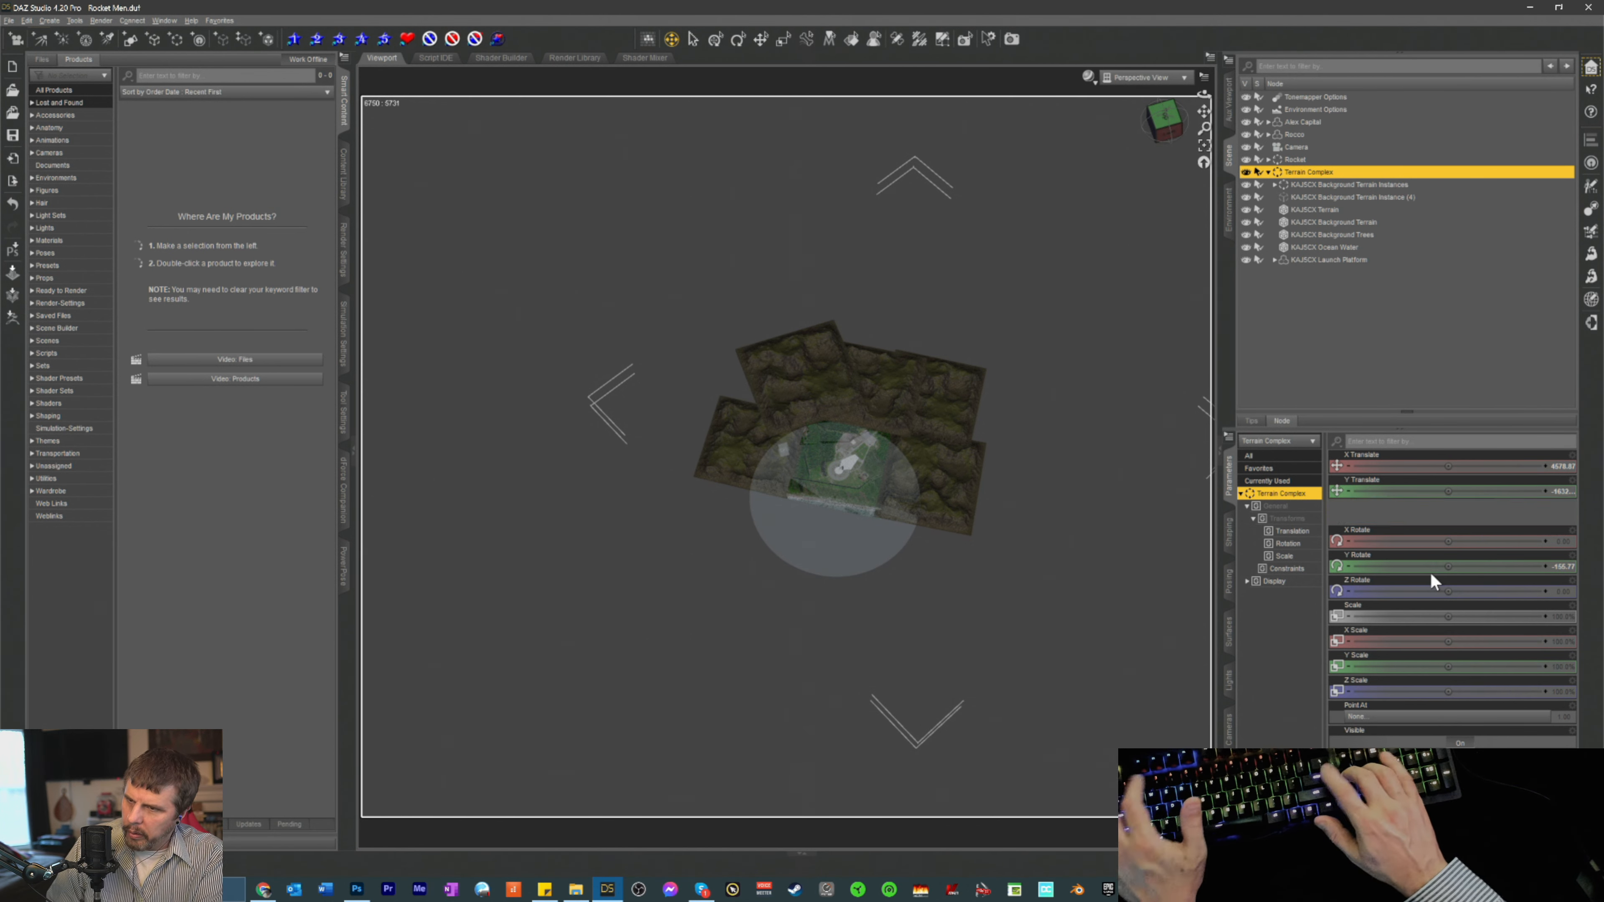
pyautogui.press('Return')
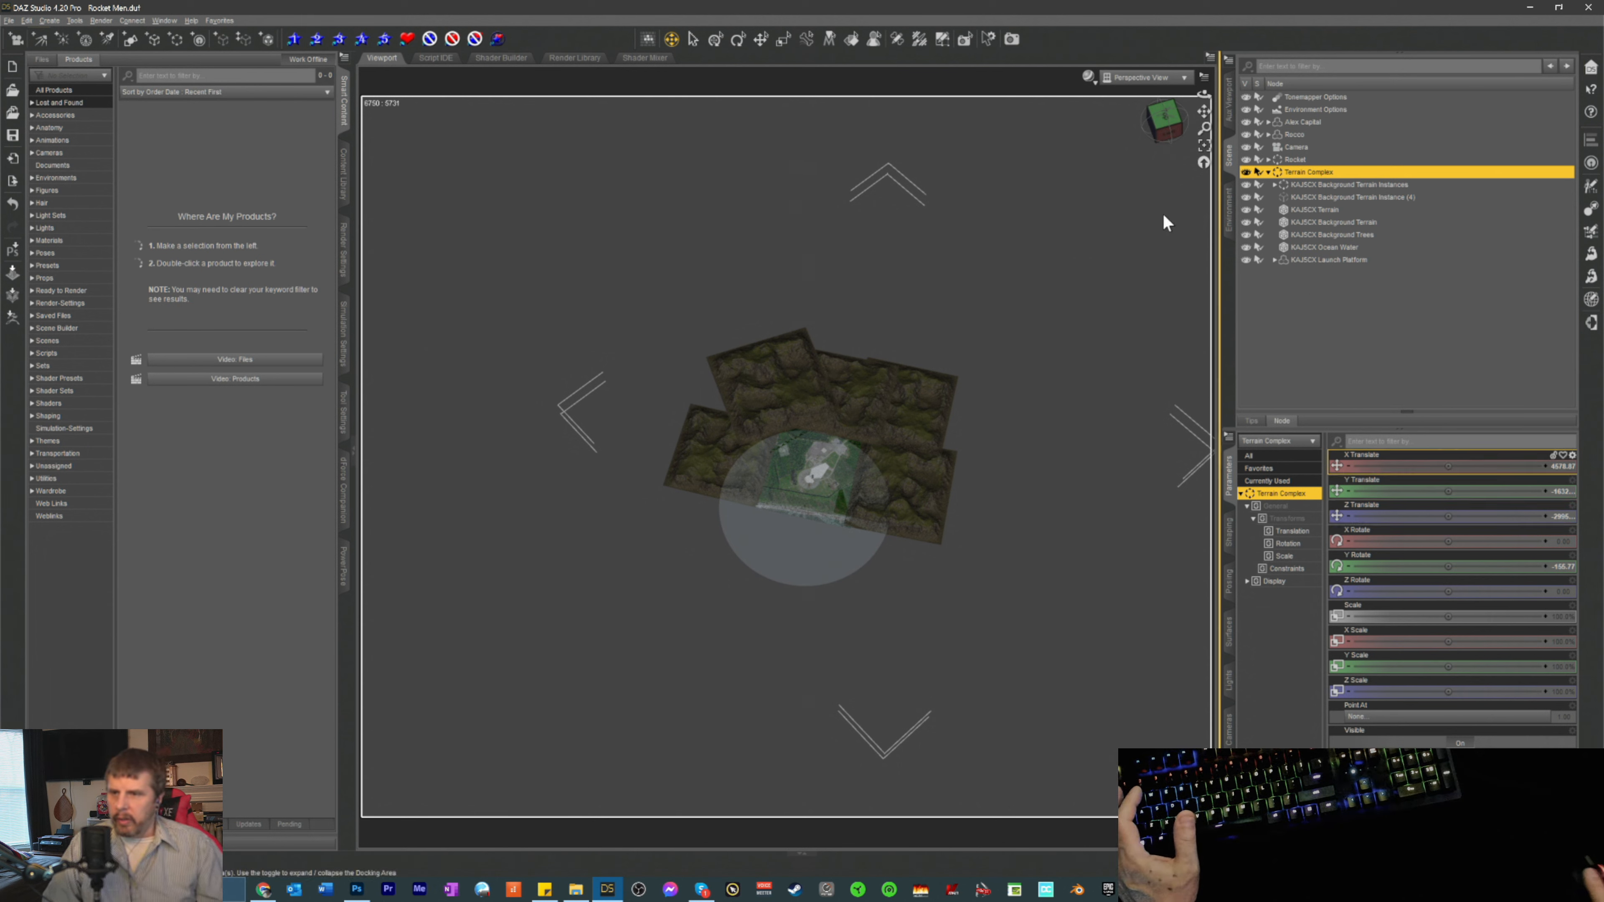
# - Decrease the Terrain Complex's Y Rotate so the launch site and mountains turn toward the front
pyautogui.moveTo(1167, 135); pyautogui.dragTo(1219, 129)
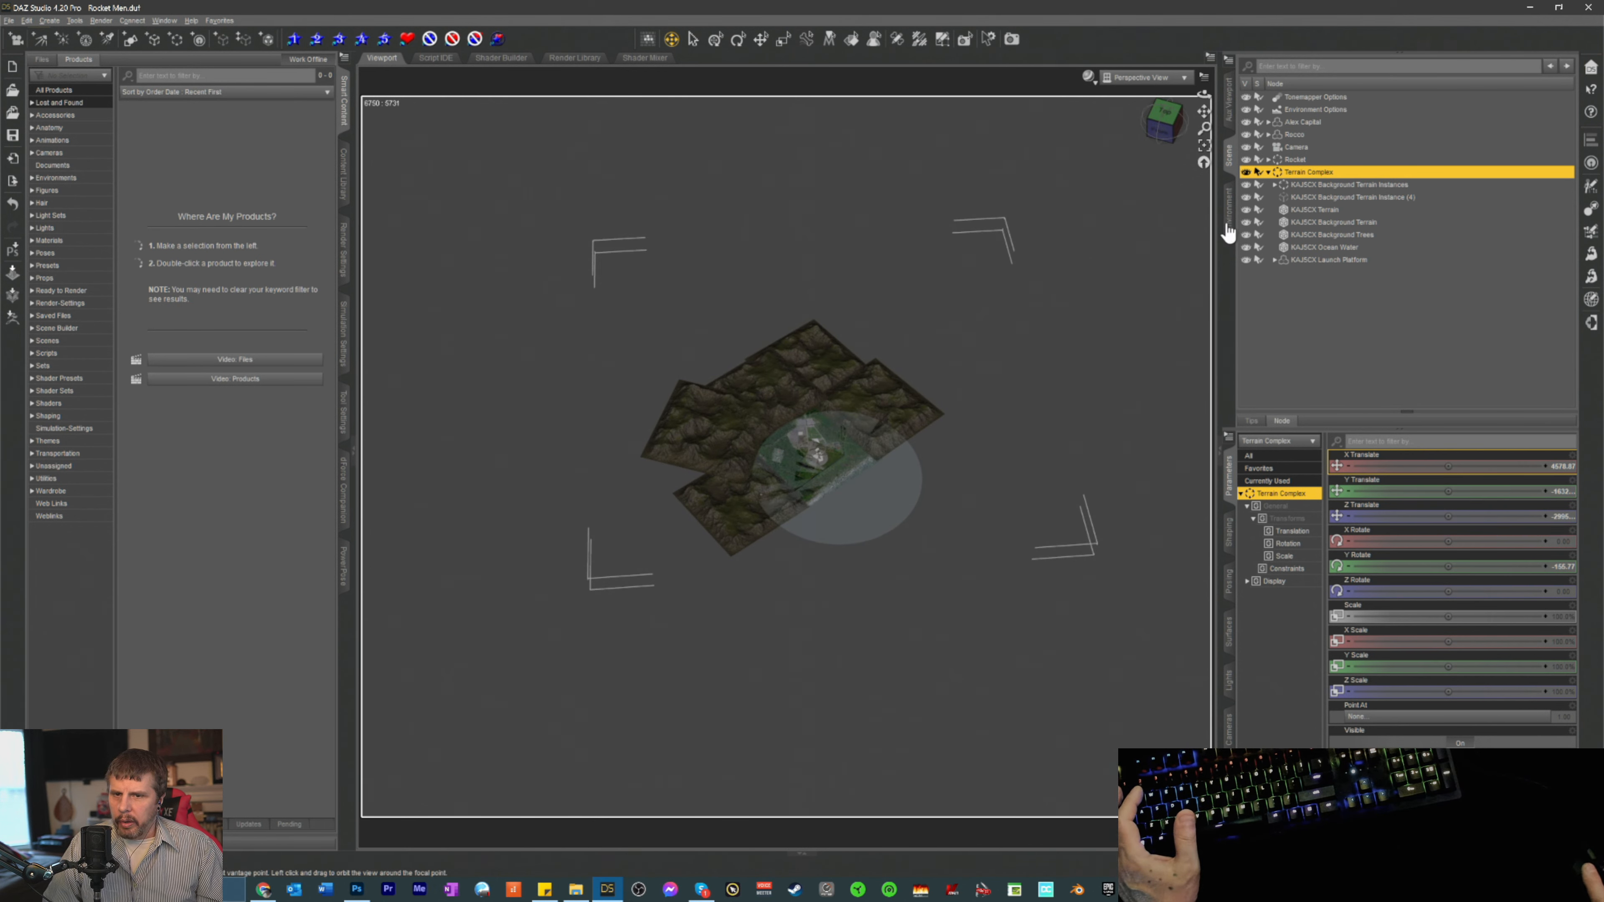
pyautogui.moveTo(1446, 564); pyautogui.dragTo(1403, 566)
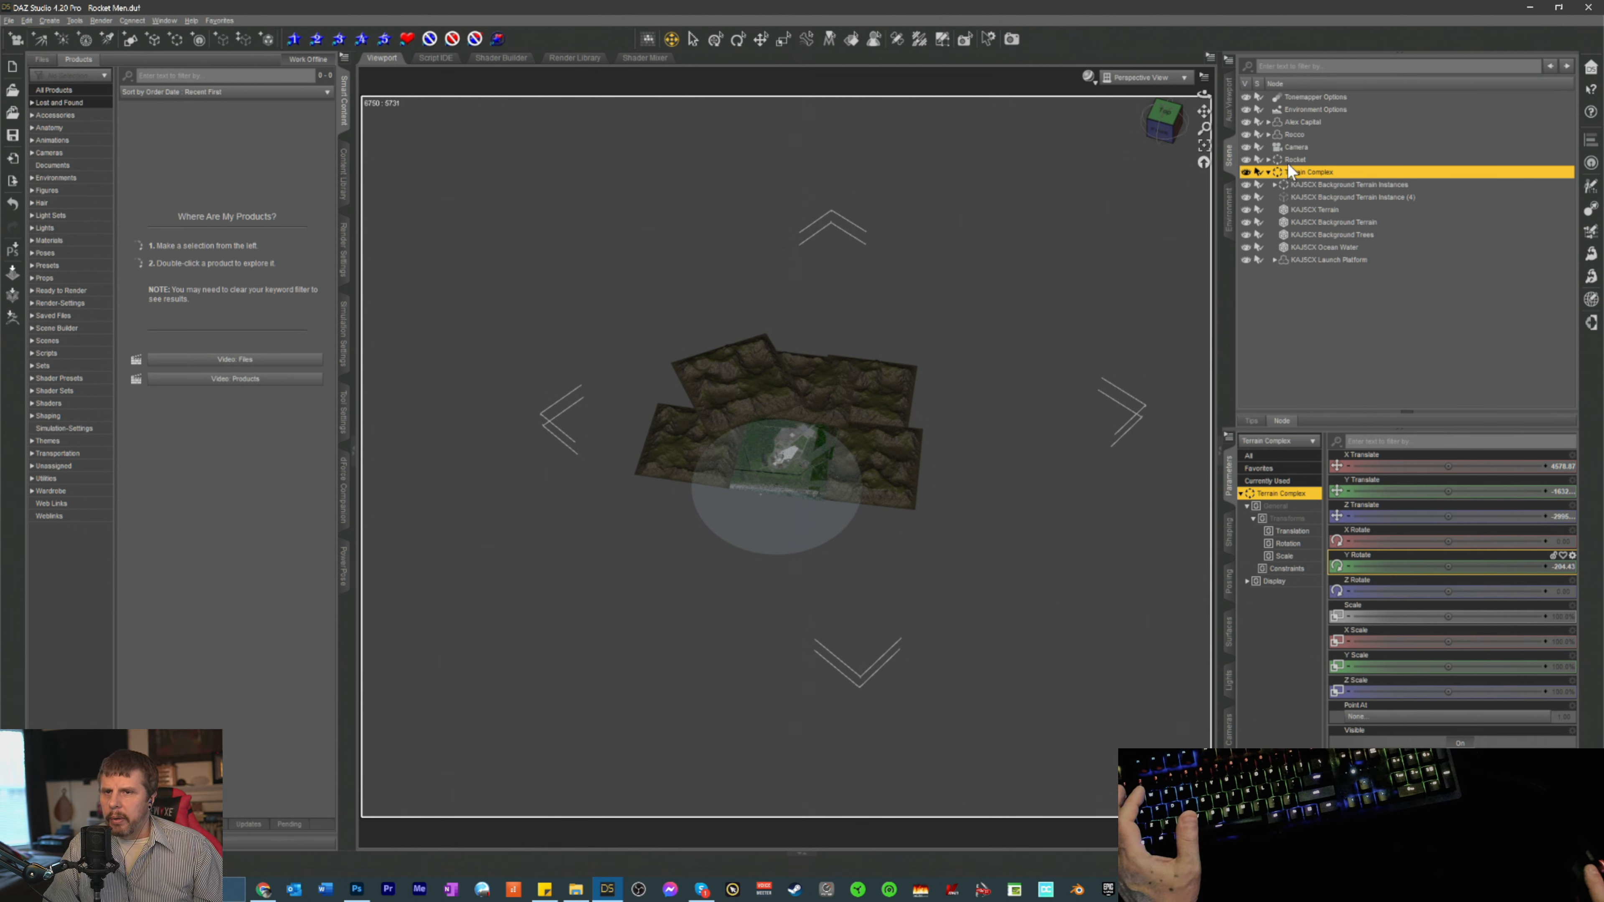
# - View the two male figures through the Camera with the launch site behind them, and save the scene
pyautogui.click(1292, 131)
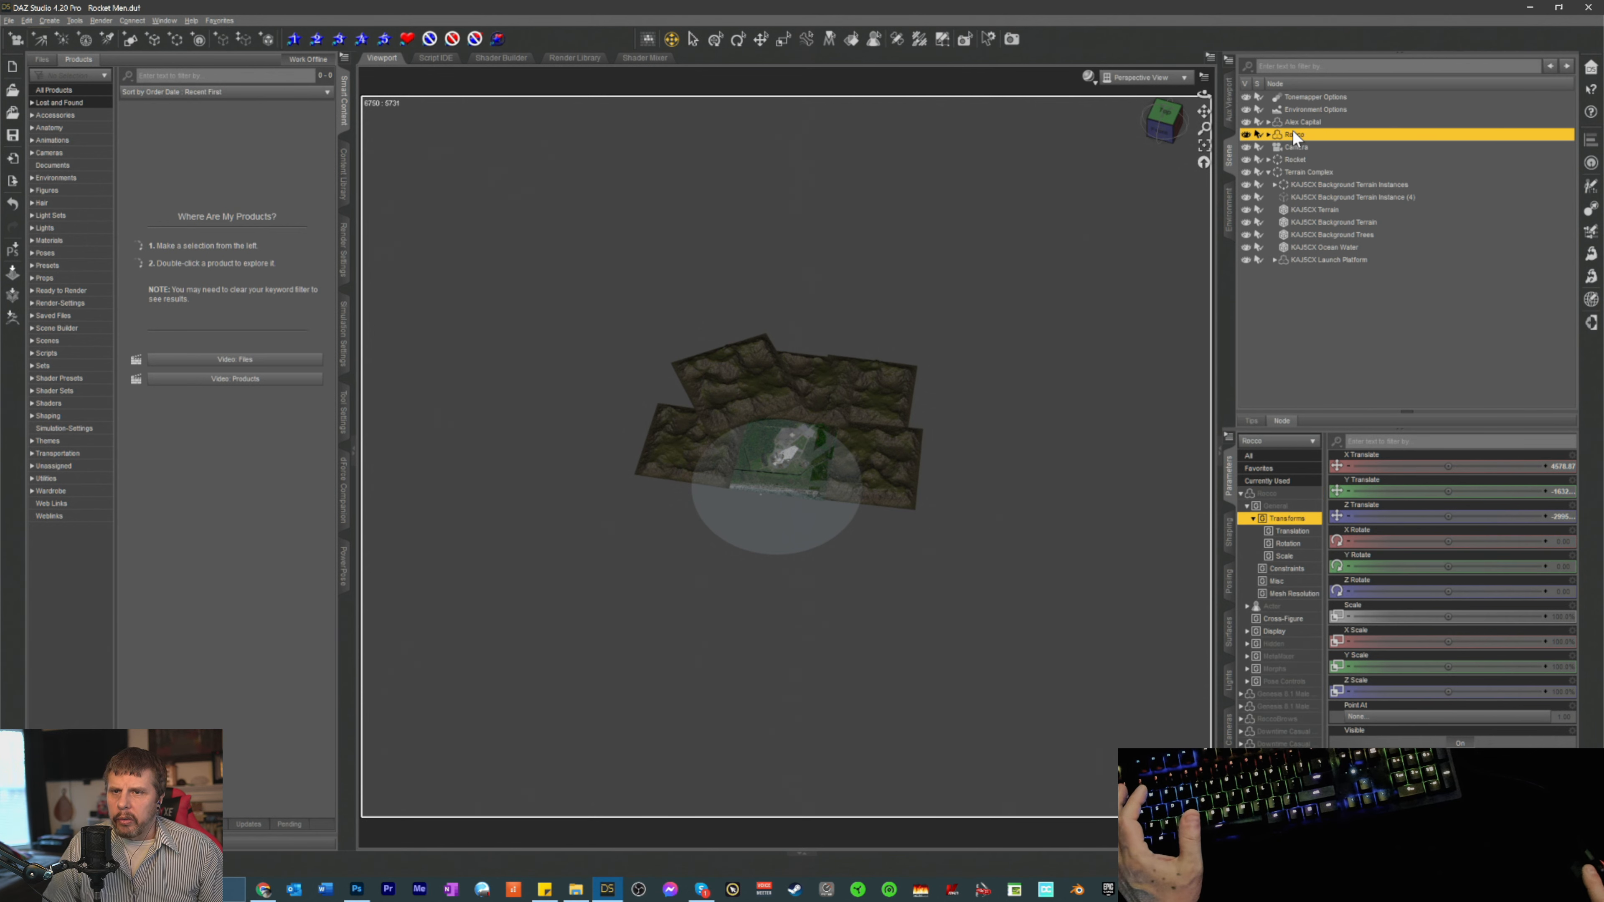
pyautogui.click(1204, 147)
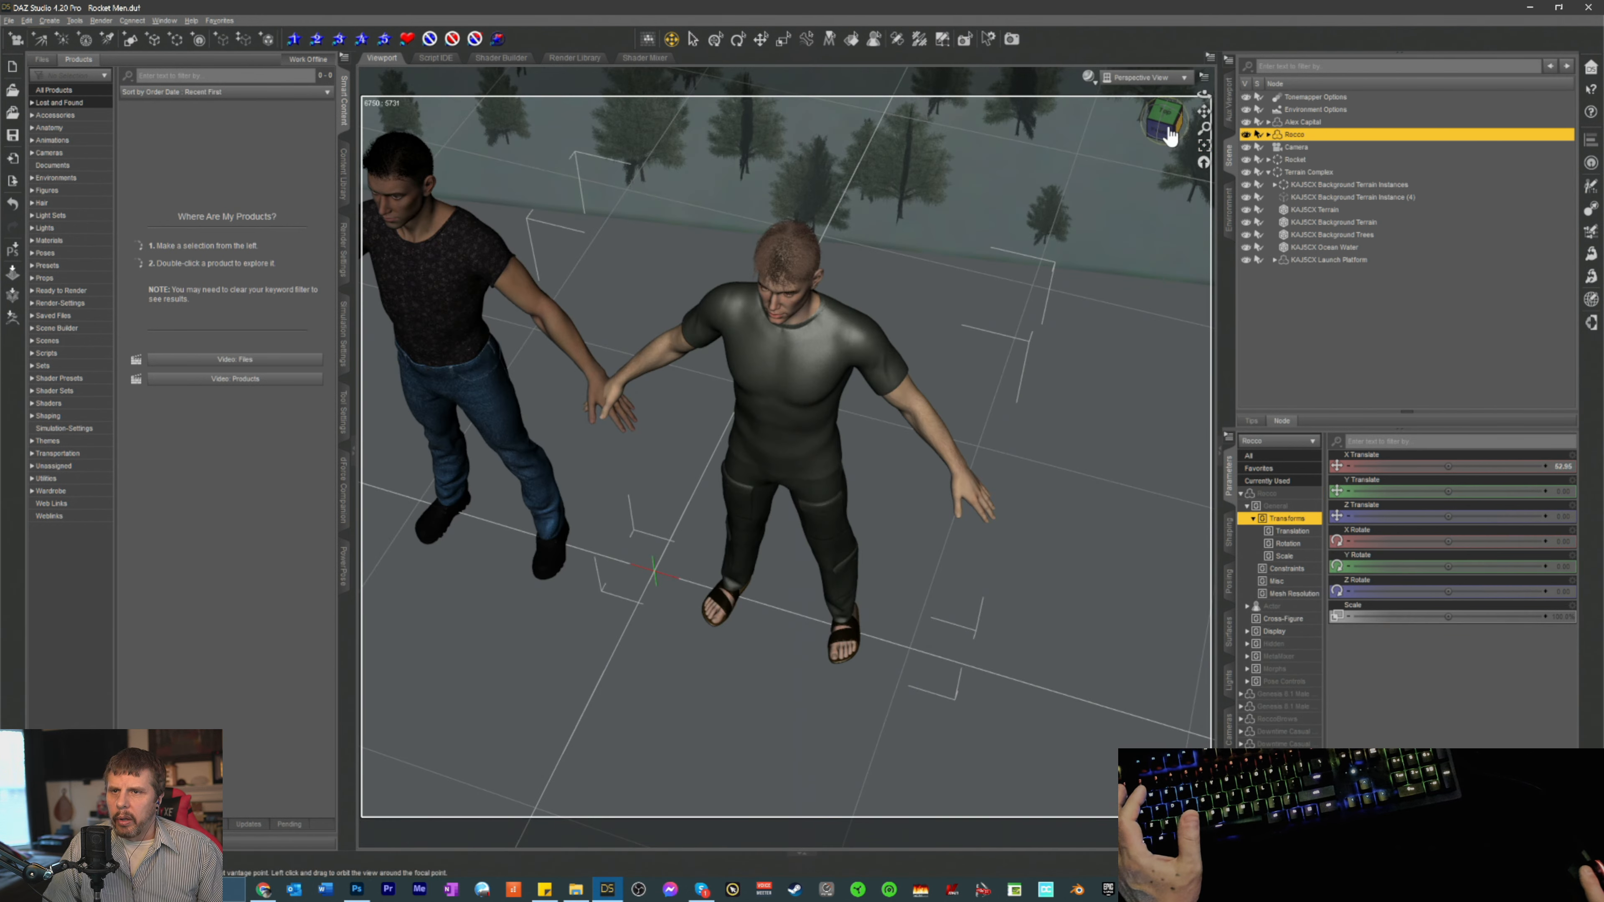
pyautogui.moveTo(1161, 122); pyautogui.dragTo(1188, 54)
pyautogui.moveTo(1185, 120); pyautogui.dragTo(1200, 112)
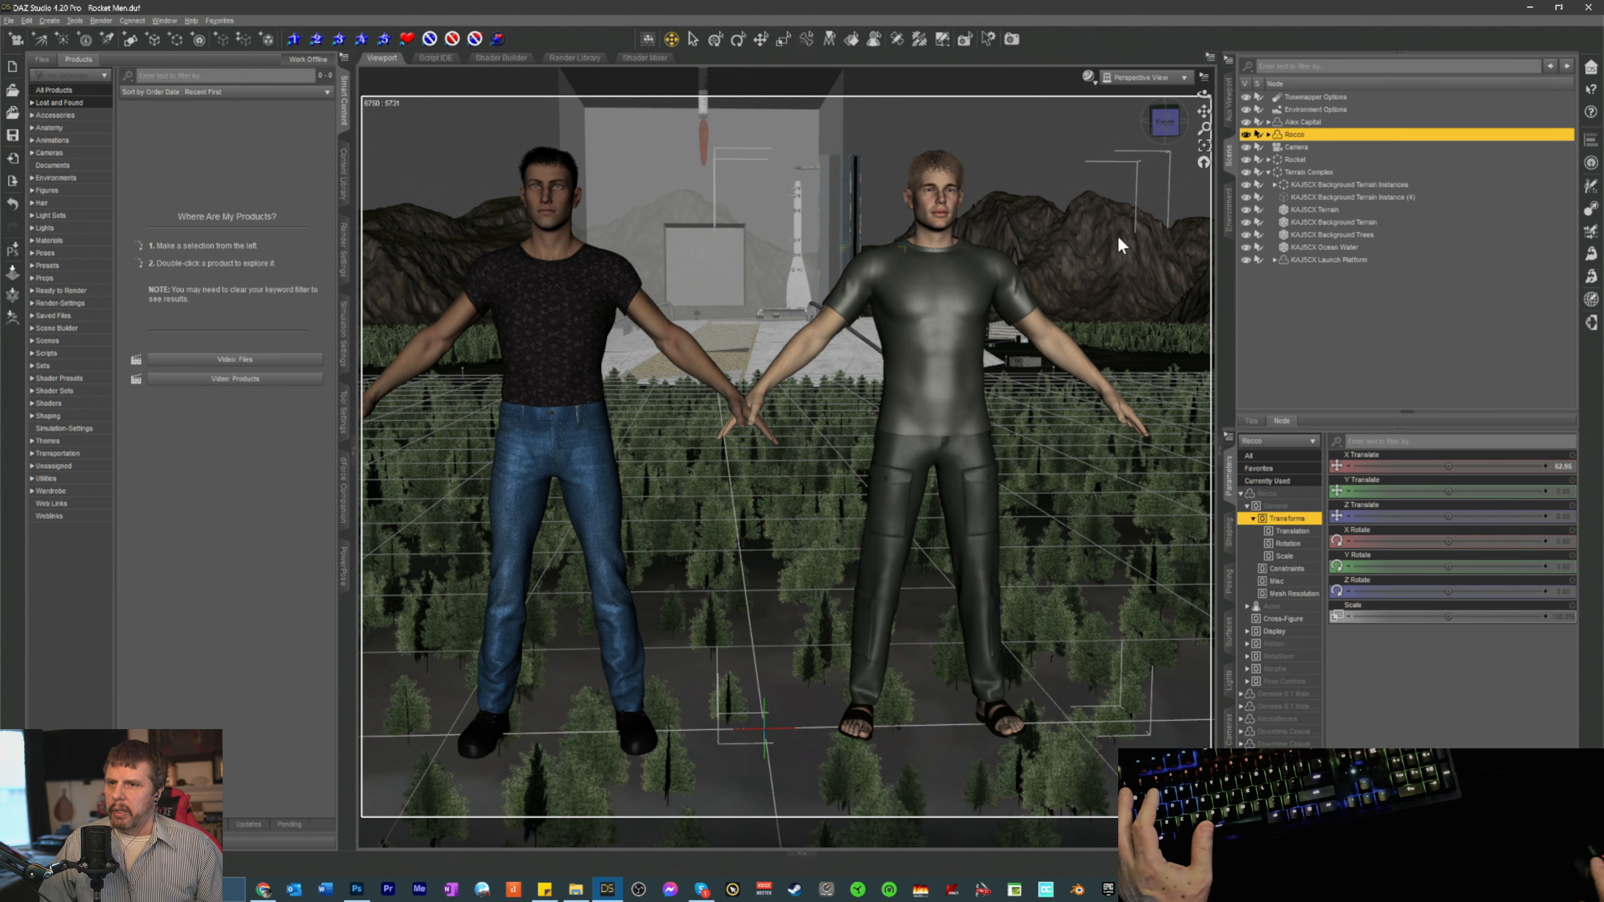
pyautogui.moveTo(1151, 138); pyautogui.dragTo(1152, 158)
pyautogui.click(1144, 77)
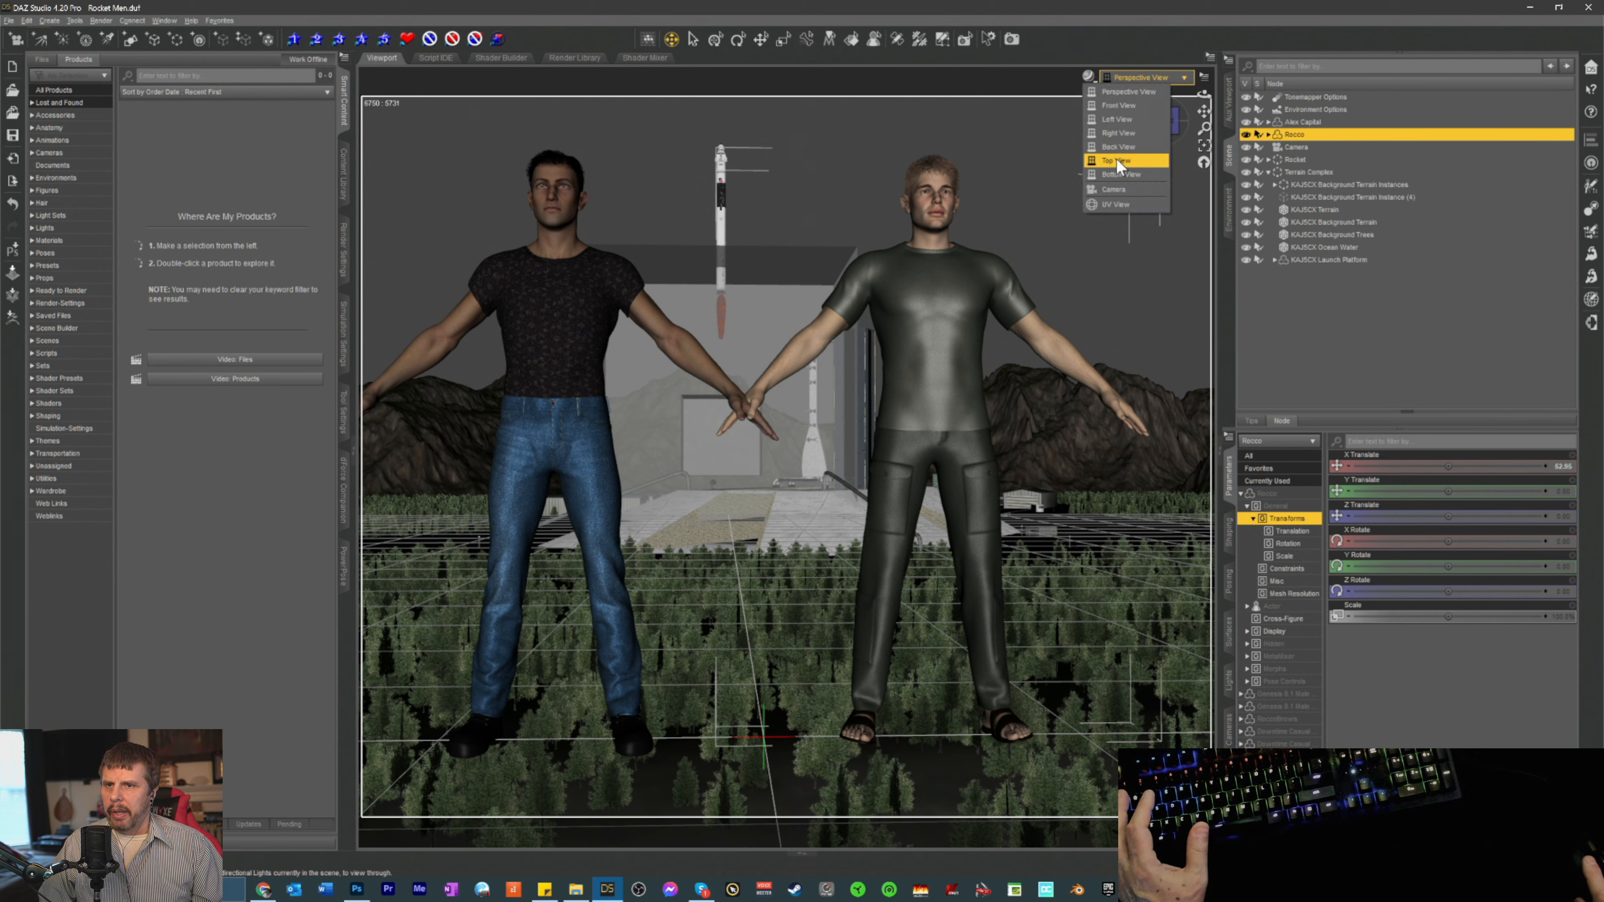
pyautogui.click(1112, 189)
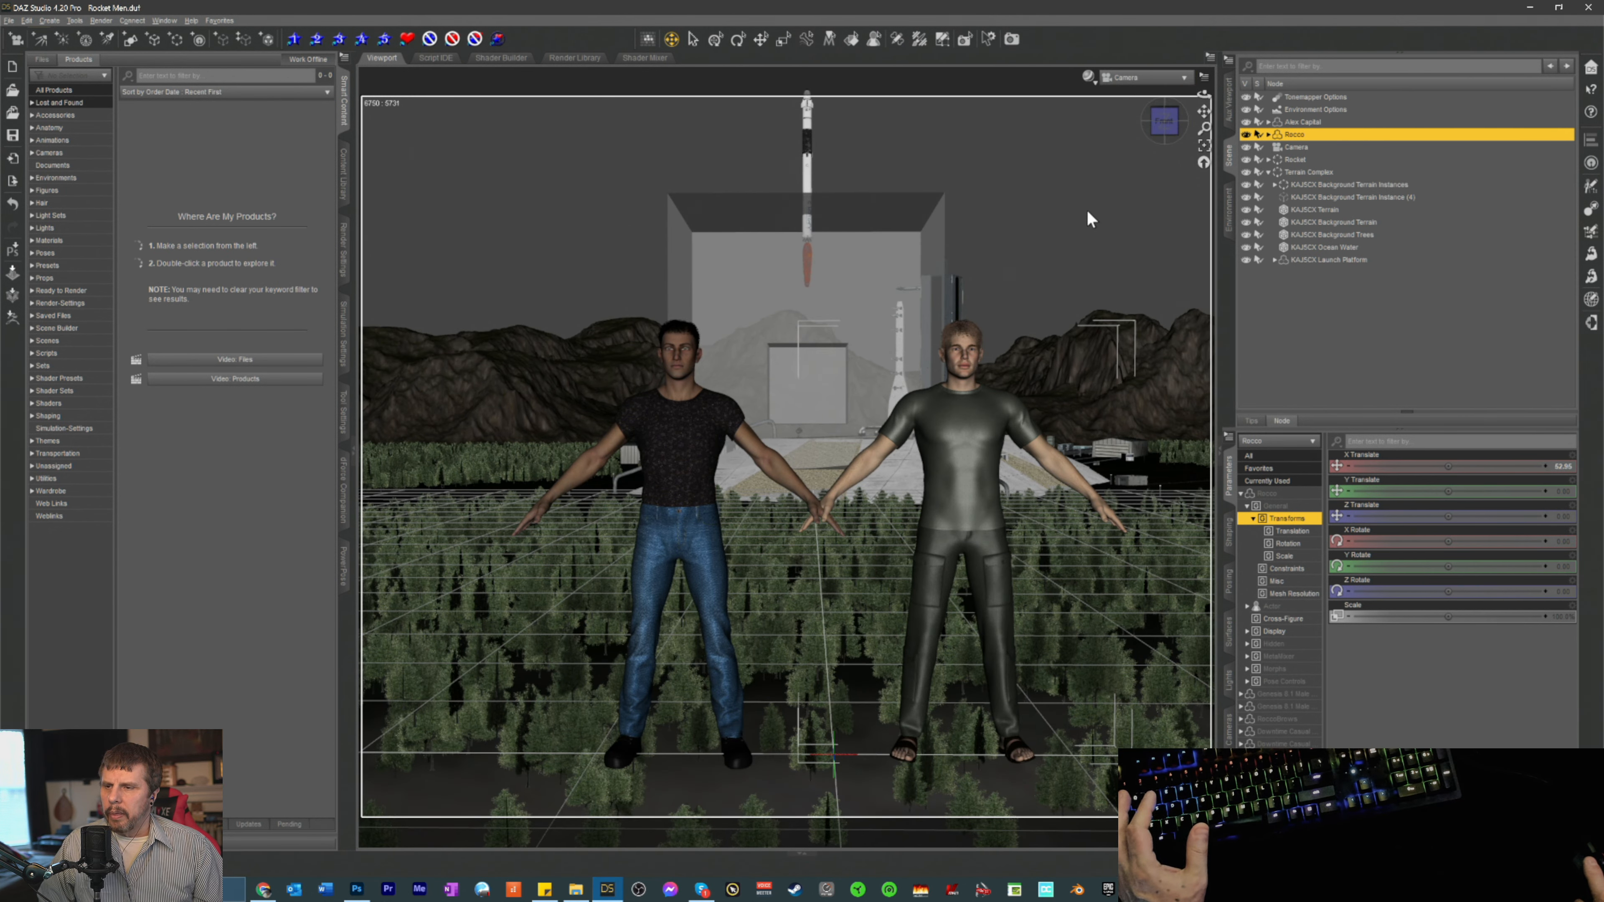
pyautogui.hotkey('ctrl', 's')
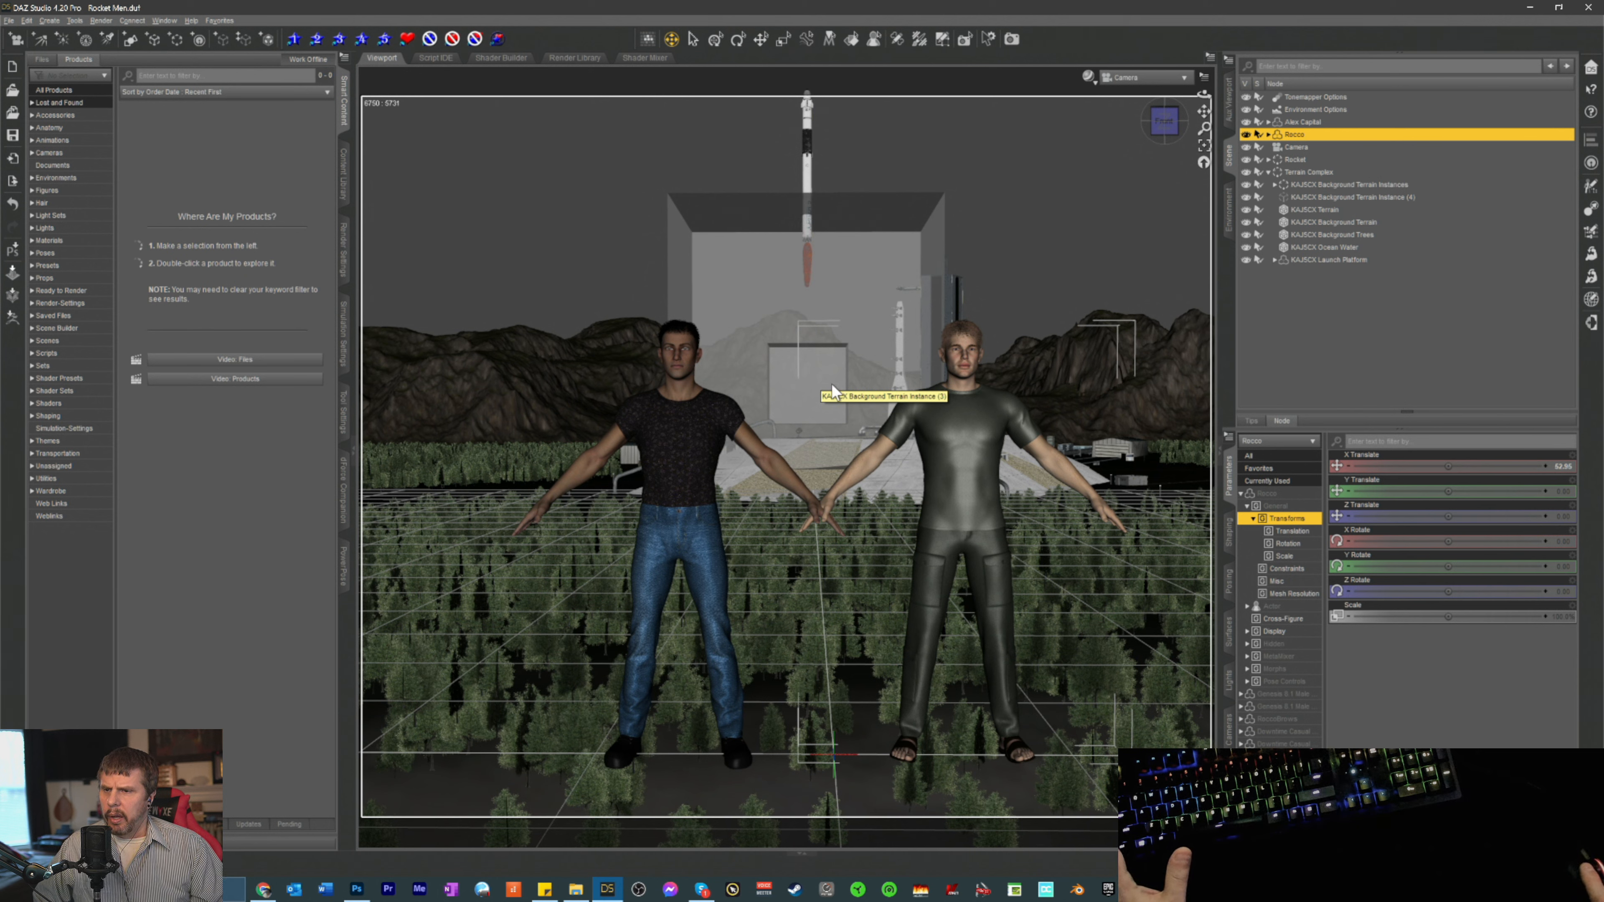
# - Shift the Terrain Complex along negative X until the launch platform is centered between the two figures, beneath the flying rocket
pyautogui.click(1298, 173)
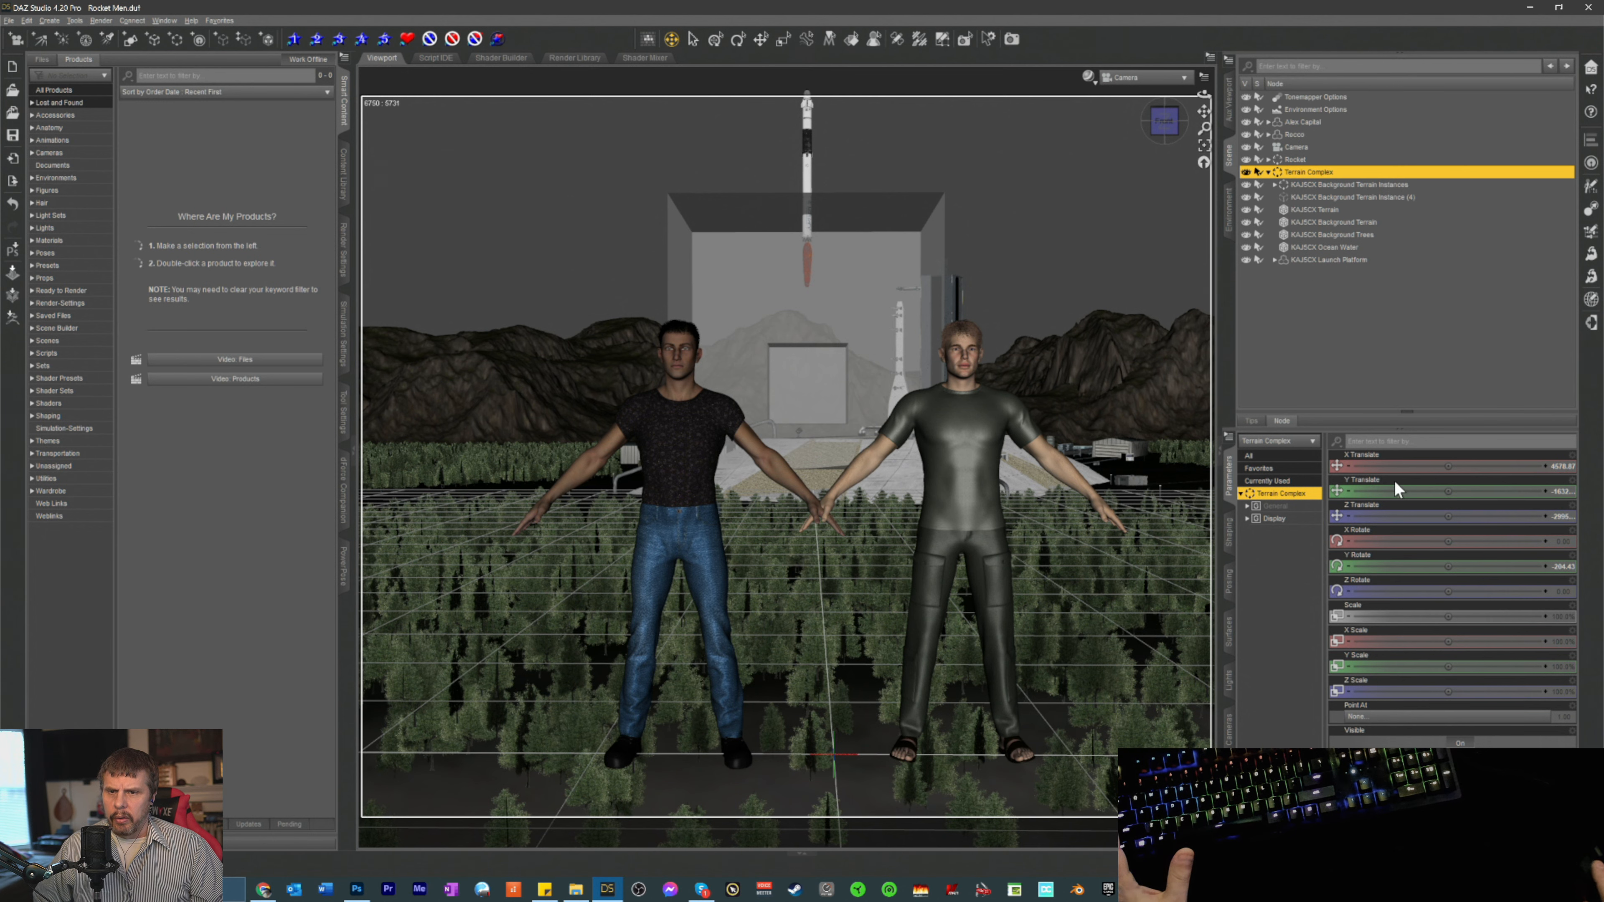
pyautogui.moveTo(1448, 466); pyautogui.dragTo(1364, 466)
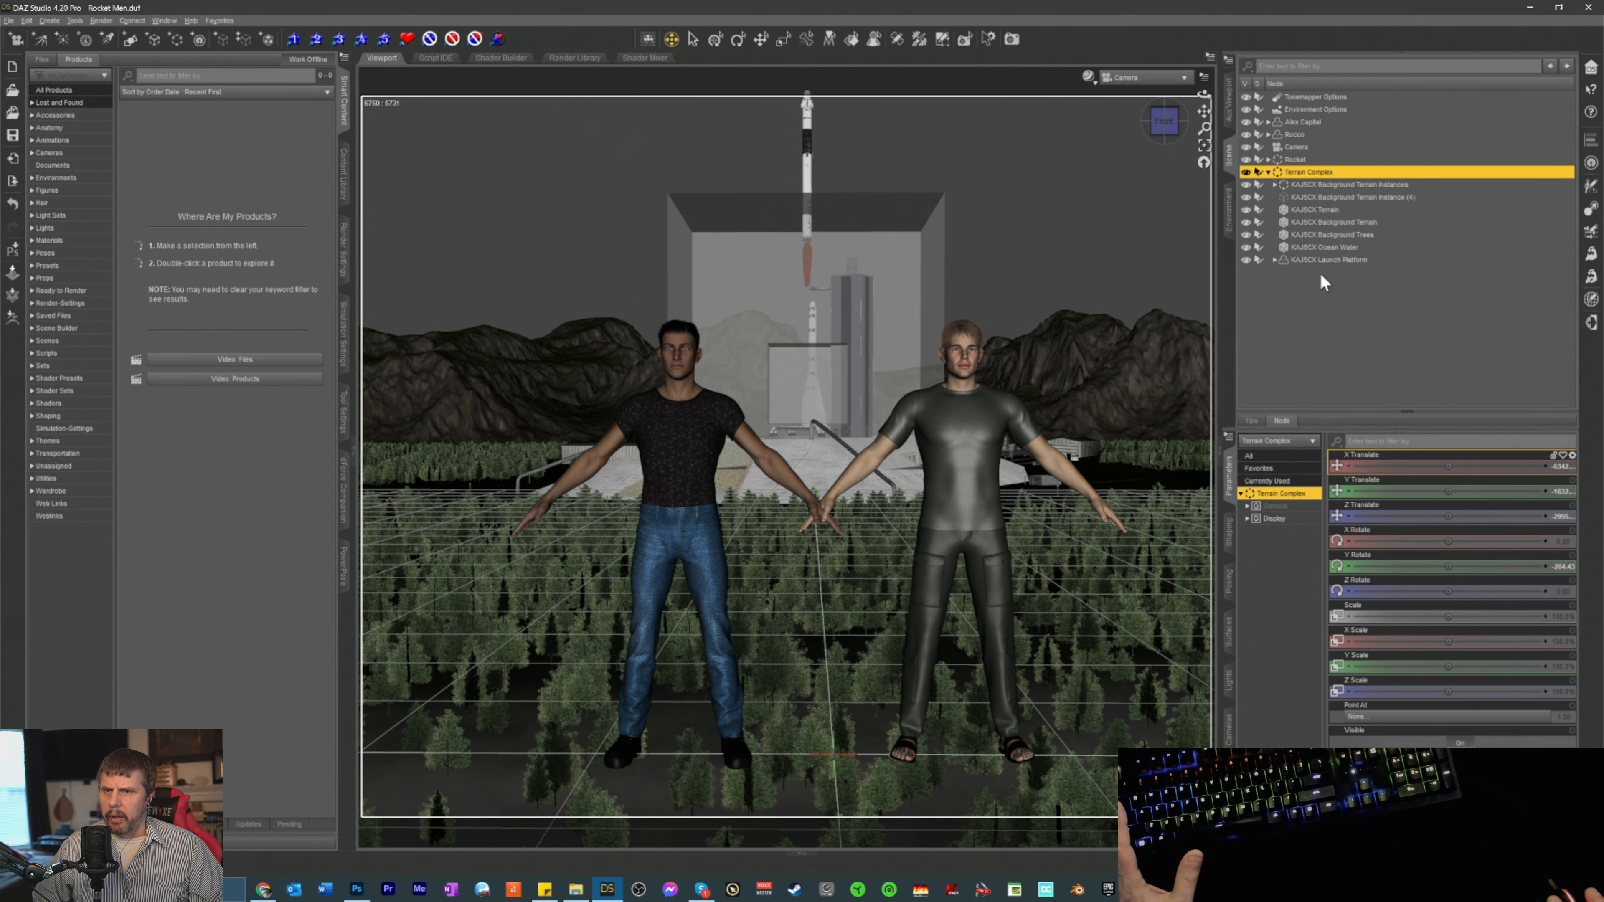
# - Frame the Rocket group from above in Perspective View and set its Y Rotate to about -20 degrees, squaring it with the launch pad
pyautogui.click(1139, 81)
pyautogui.click(1136, 96)
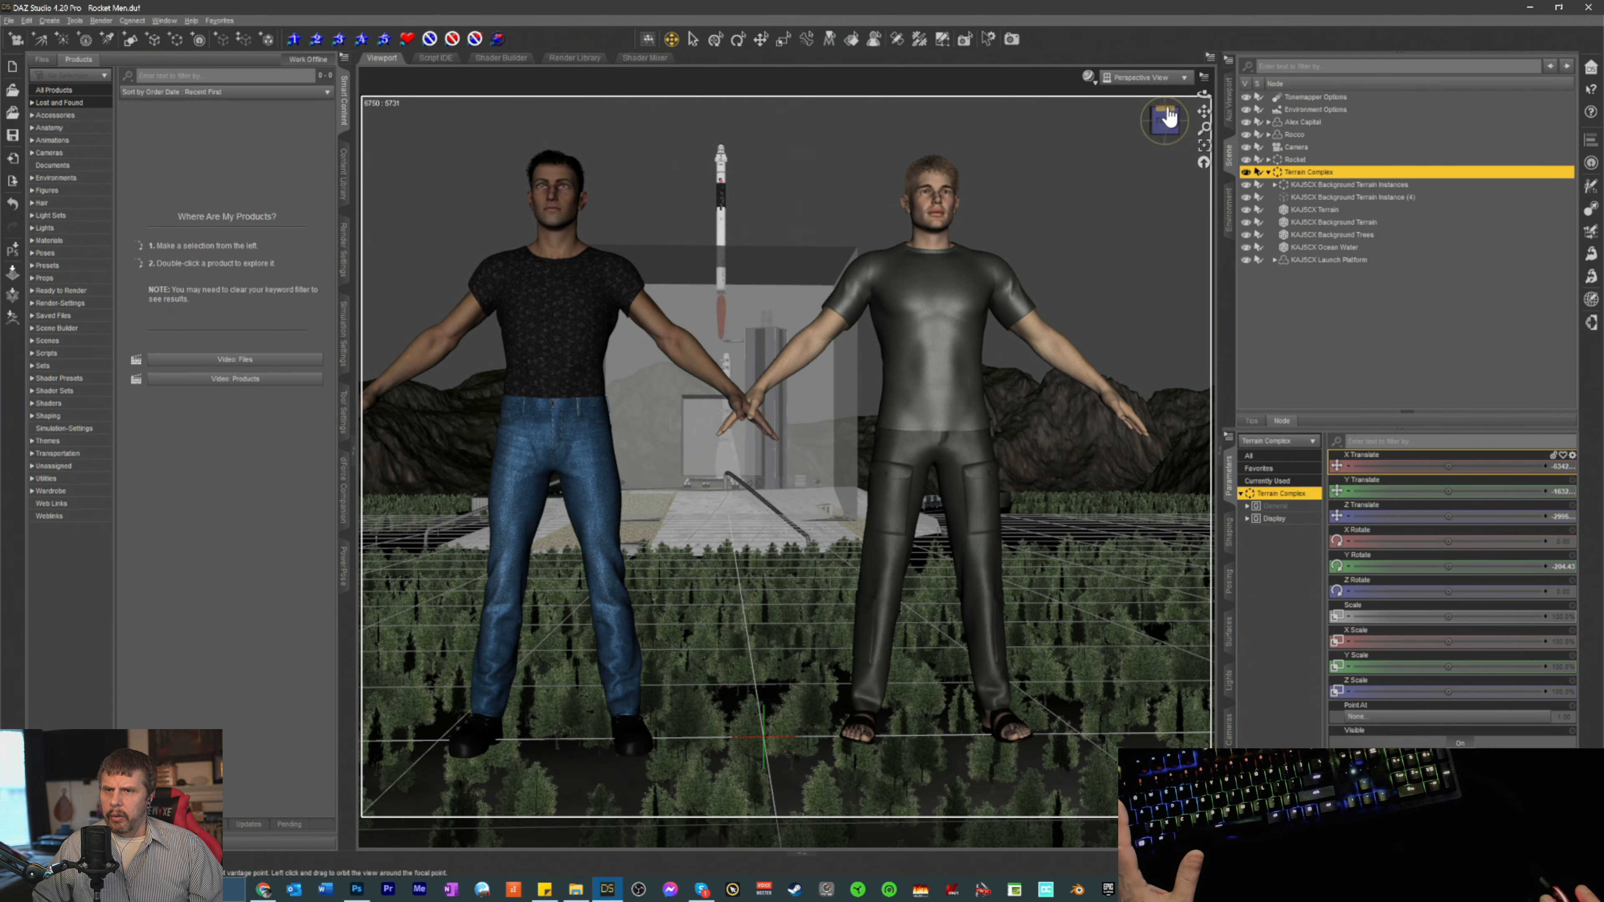
pyautogui.moveTo(1165, 119); pyautogui.dragTo(1178, 110)
pyautogui.click(1165, 121)
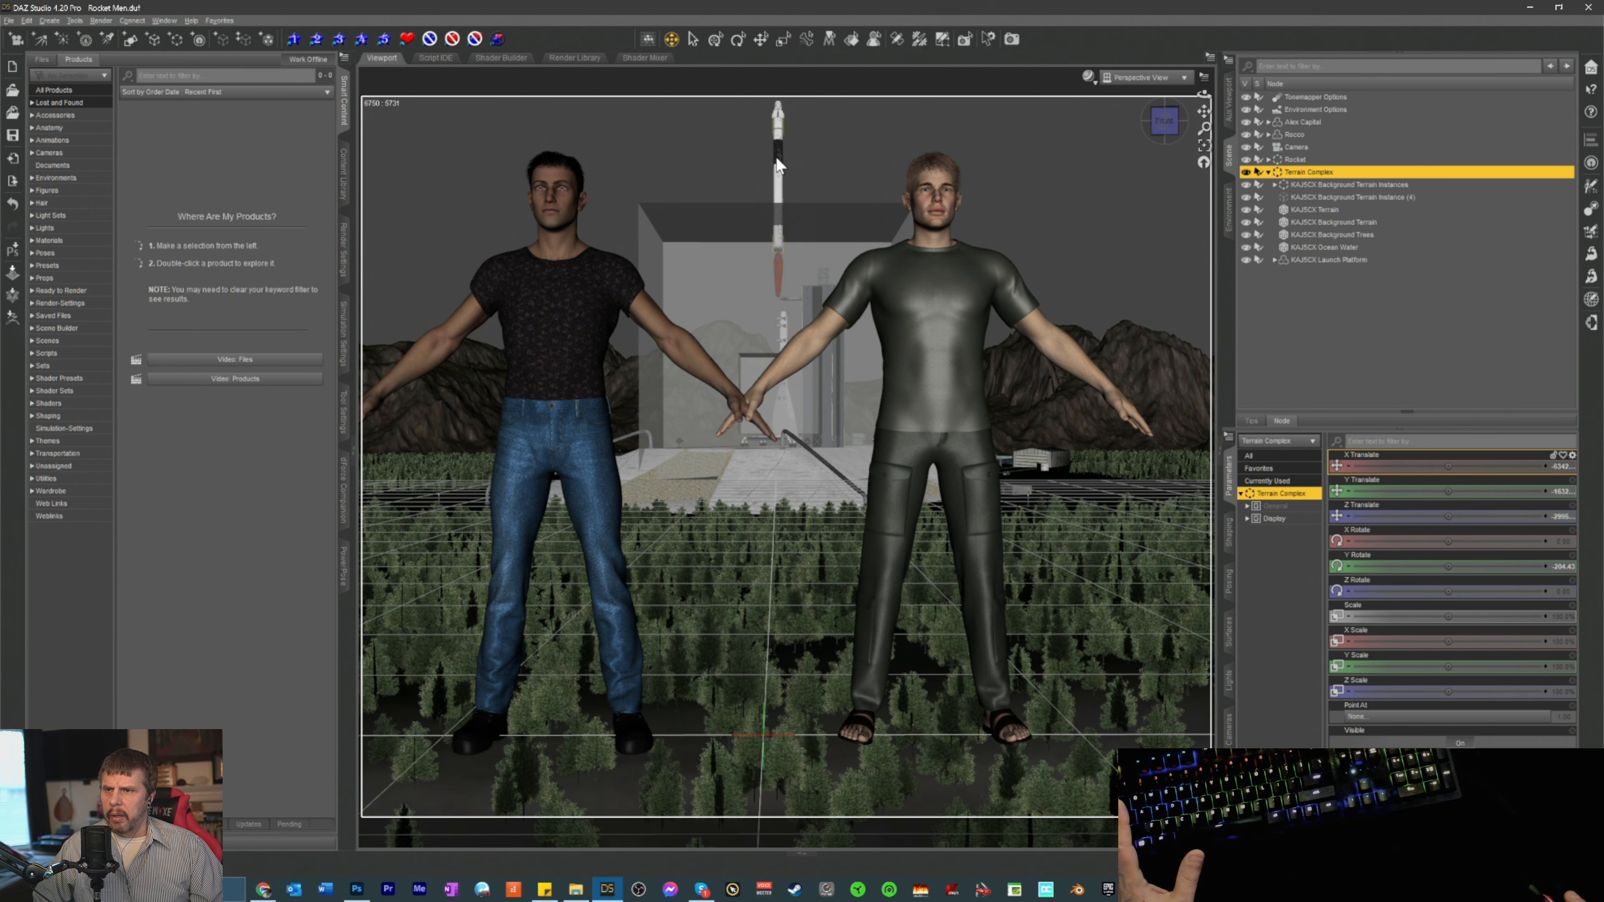
pyautogui.moveTo(778, 156); pyautogui.dragTo(787, 157, button='right')
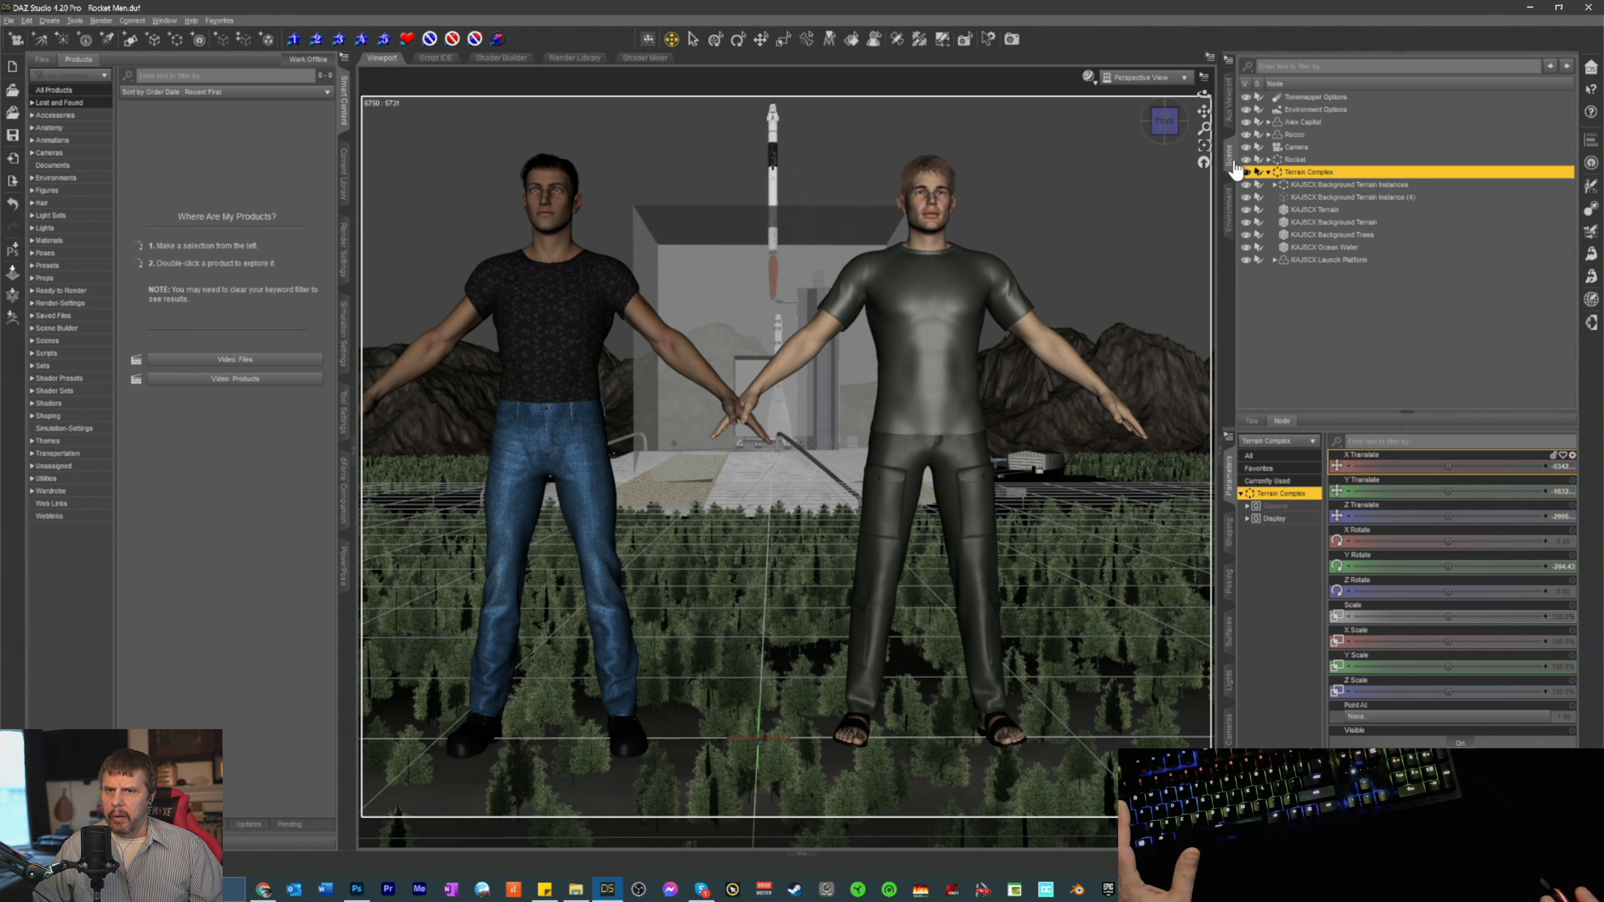
pyautogui.click(1290, 159)
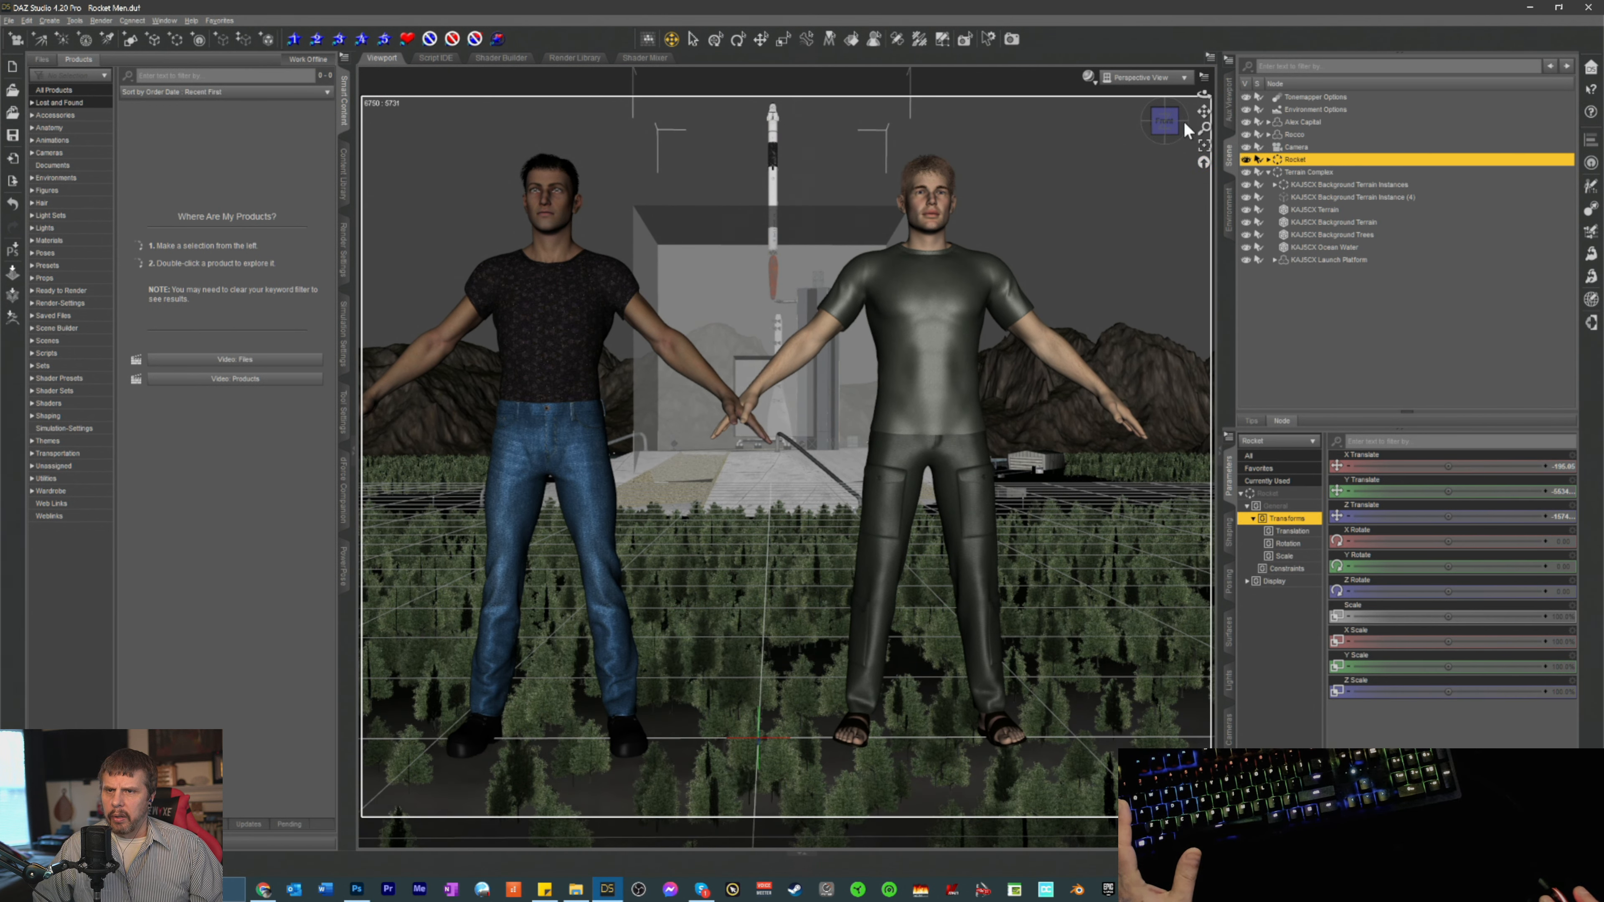
pyautogui.click(1206, 149)
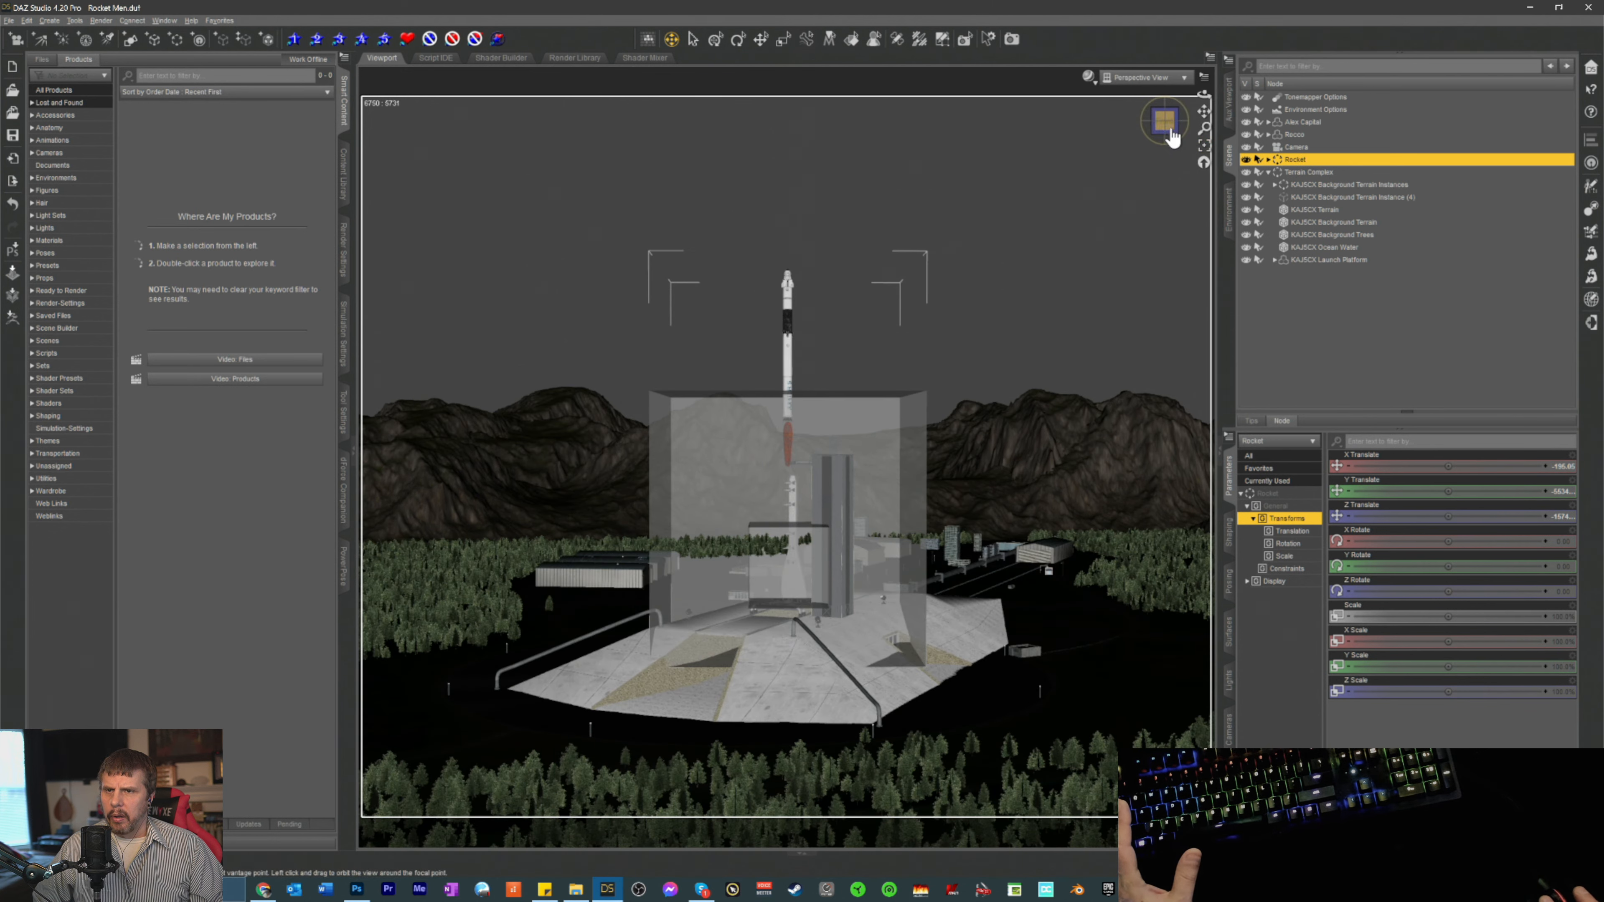
pyautogui.moveTo(1168, 132); pyautogui.dragTo(1183, 256)
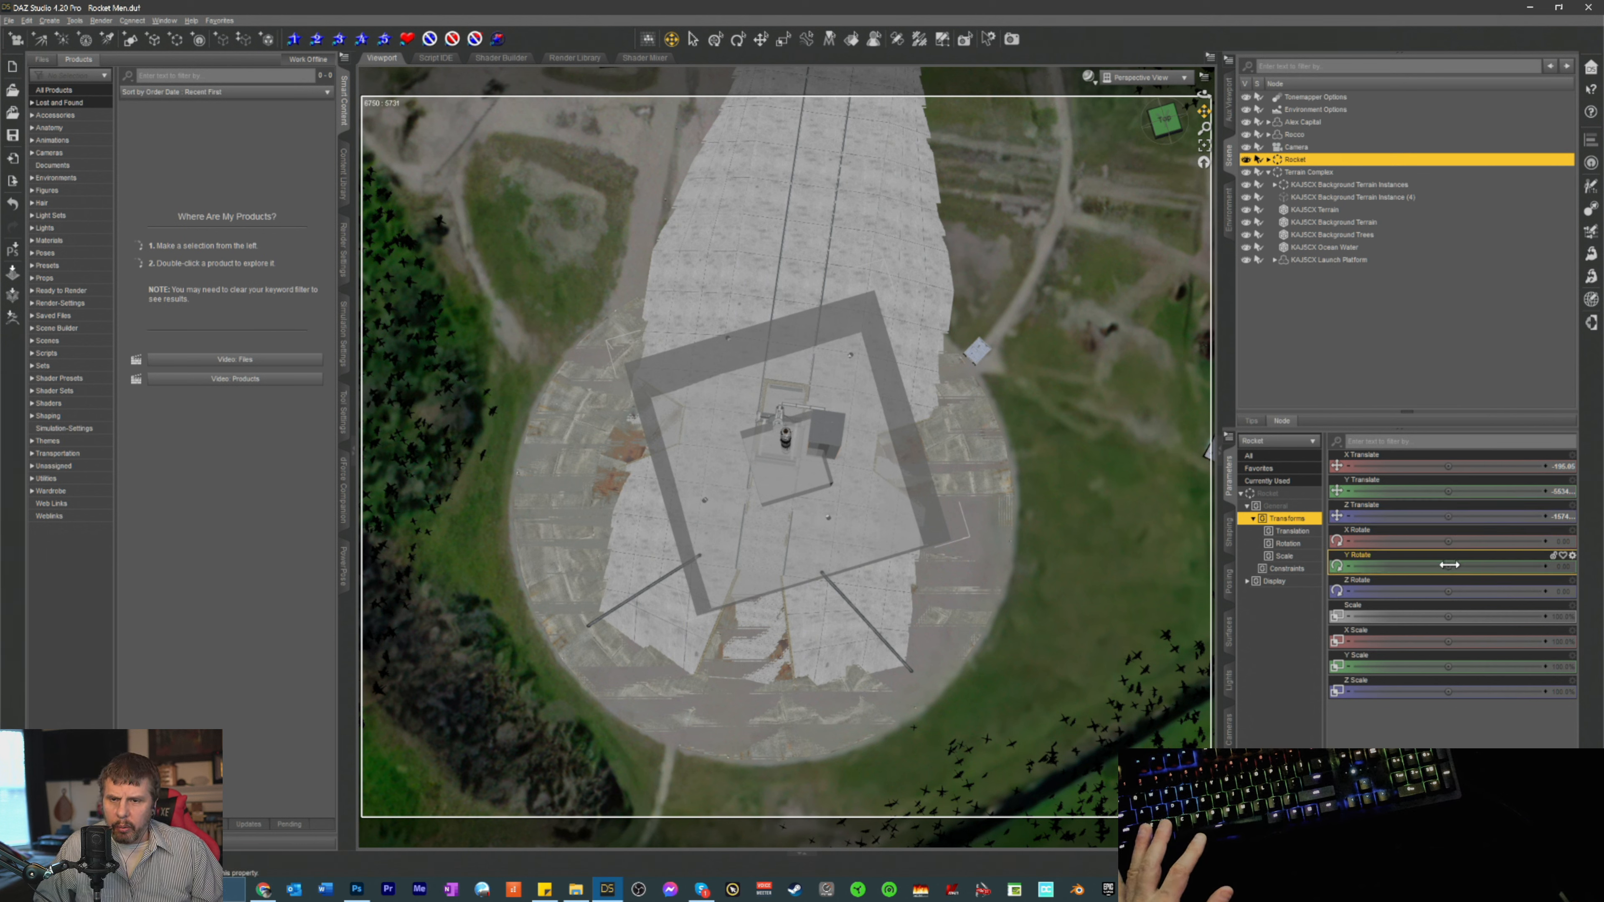
pyautogui.moveTo(1449, 564); pyautogui.dragTo(1404, 566)
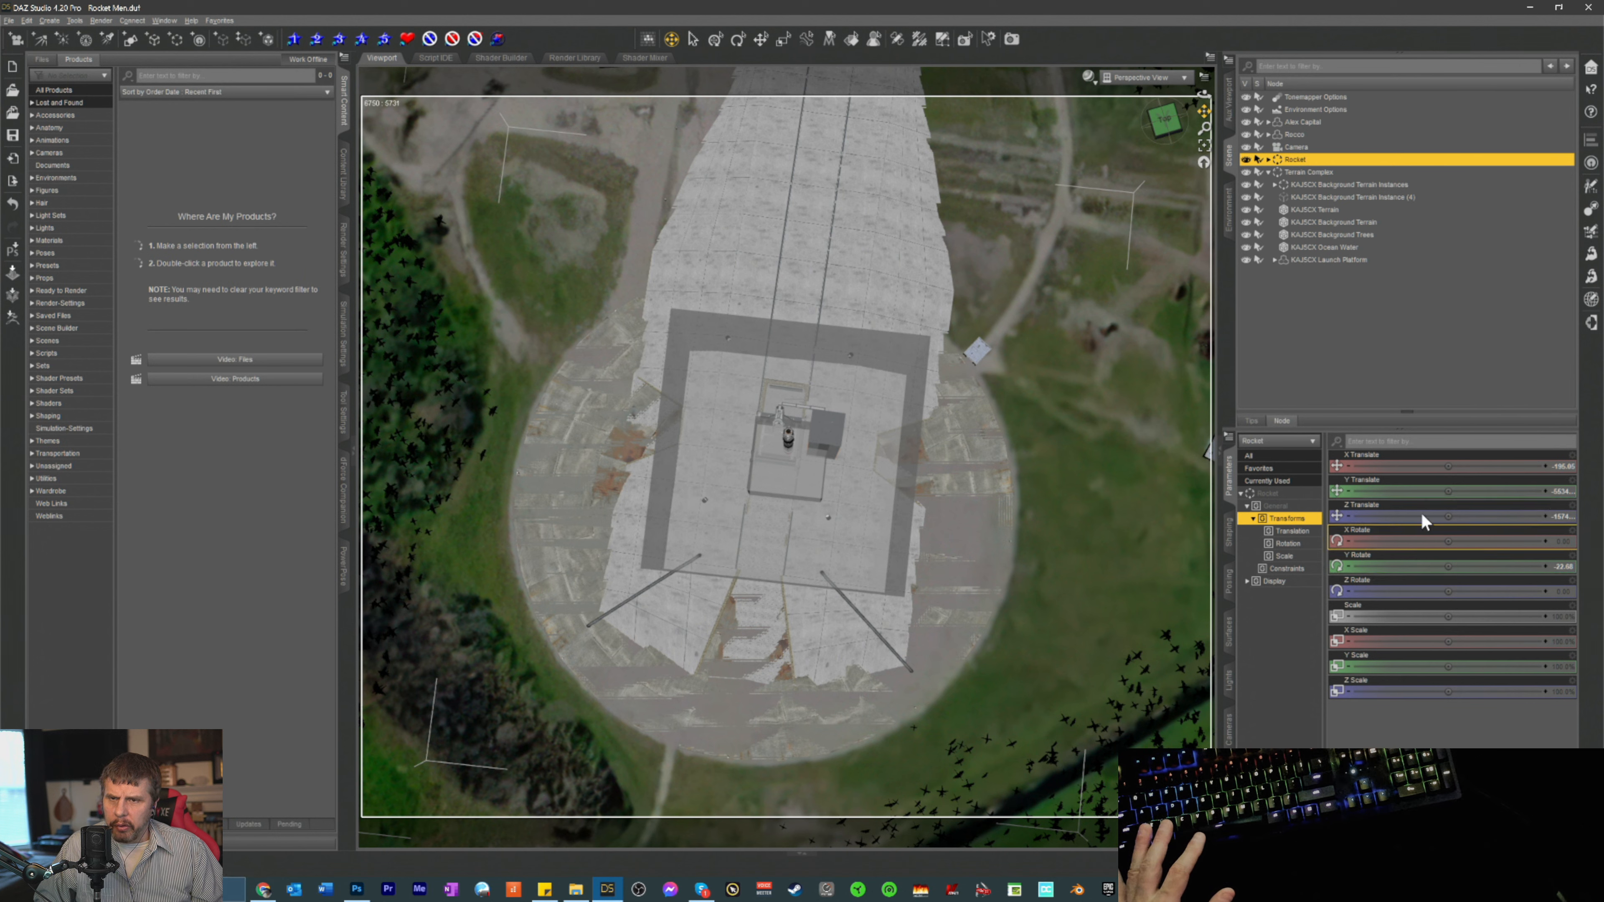
# - Shift the Rocket group along negative X to align it over the launch platform, and preview the scene in NVIDIA Iray
pyautogui.moveTo(1164, 130); pyautogui.dragTo(1163, 39)
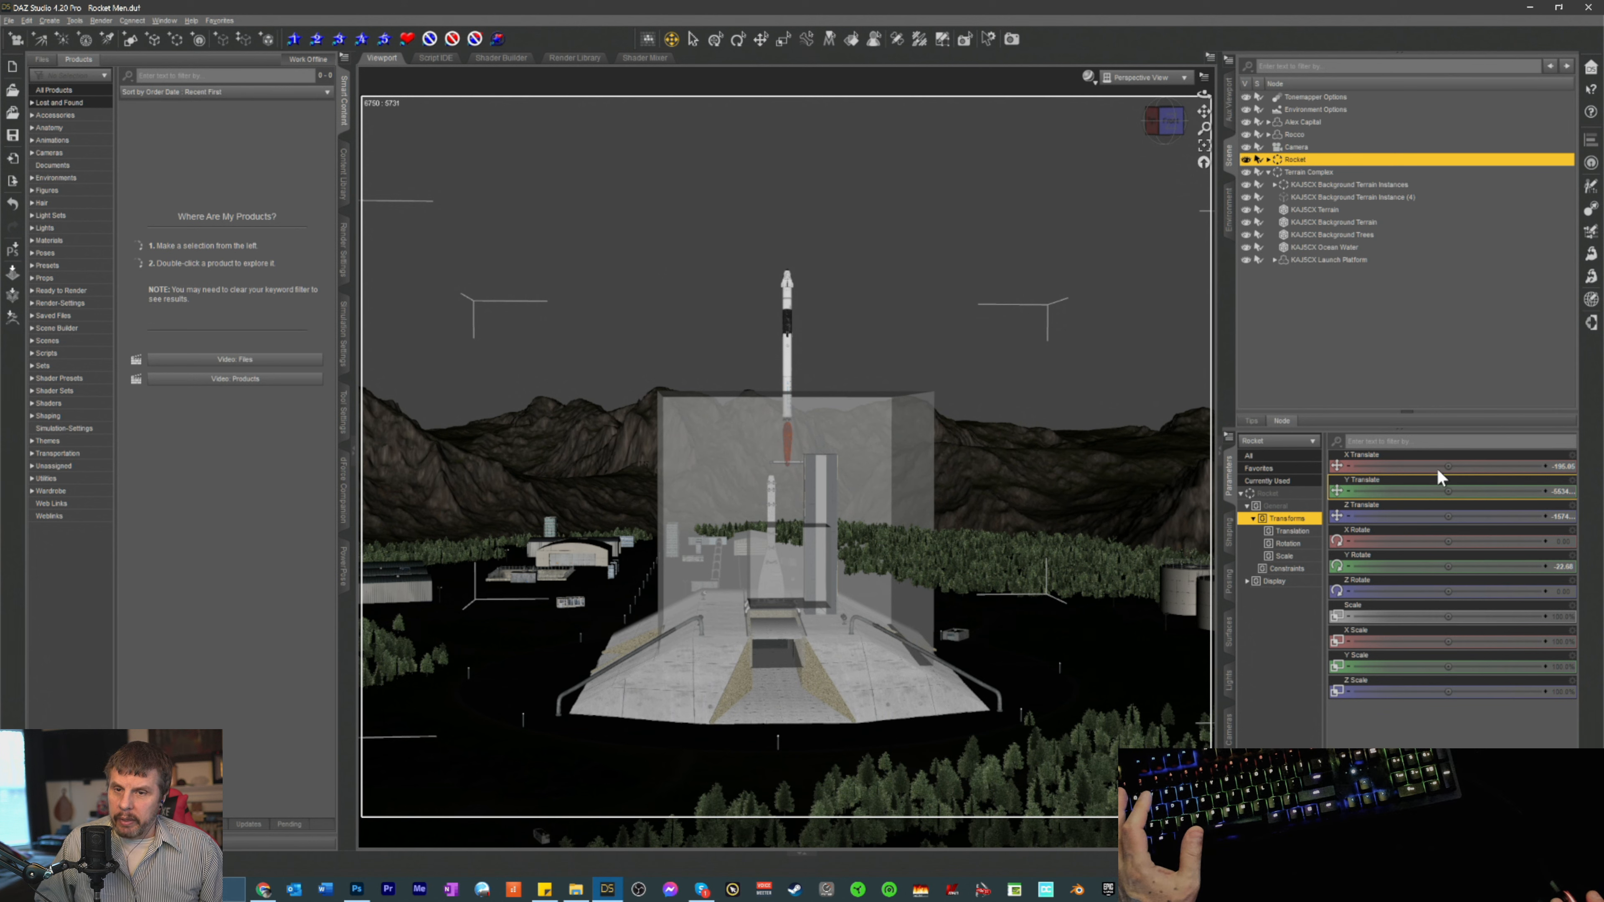
pyautogui.moveTo(1408, 466); pyautogui.dragTo(1377, 466)
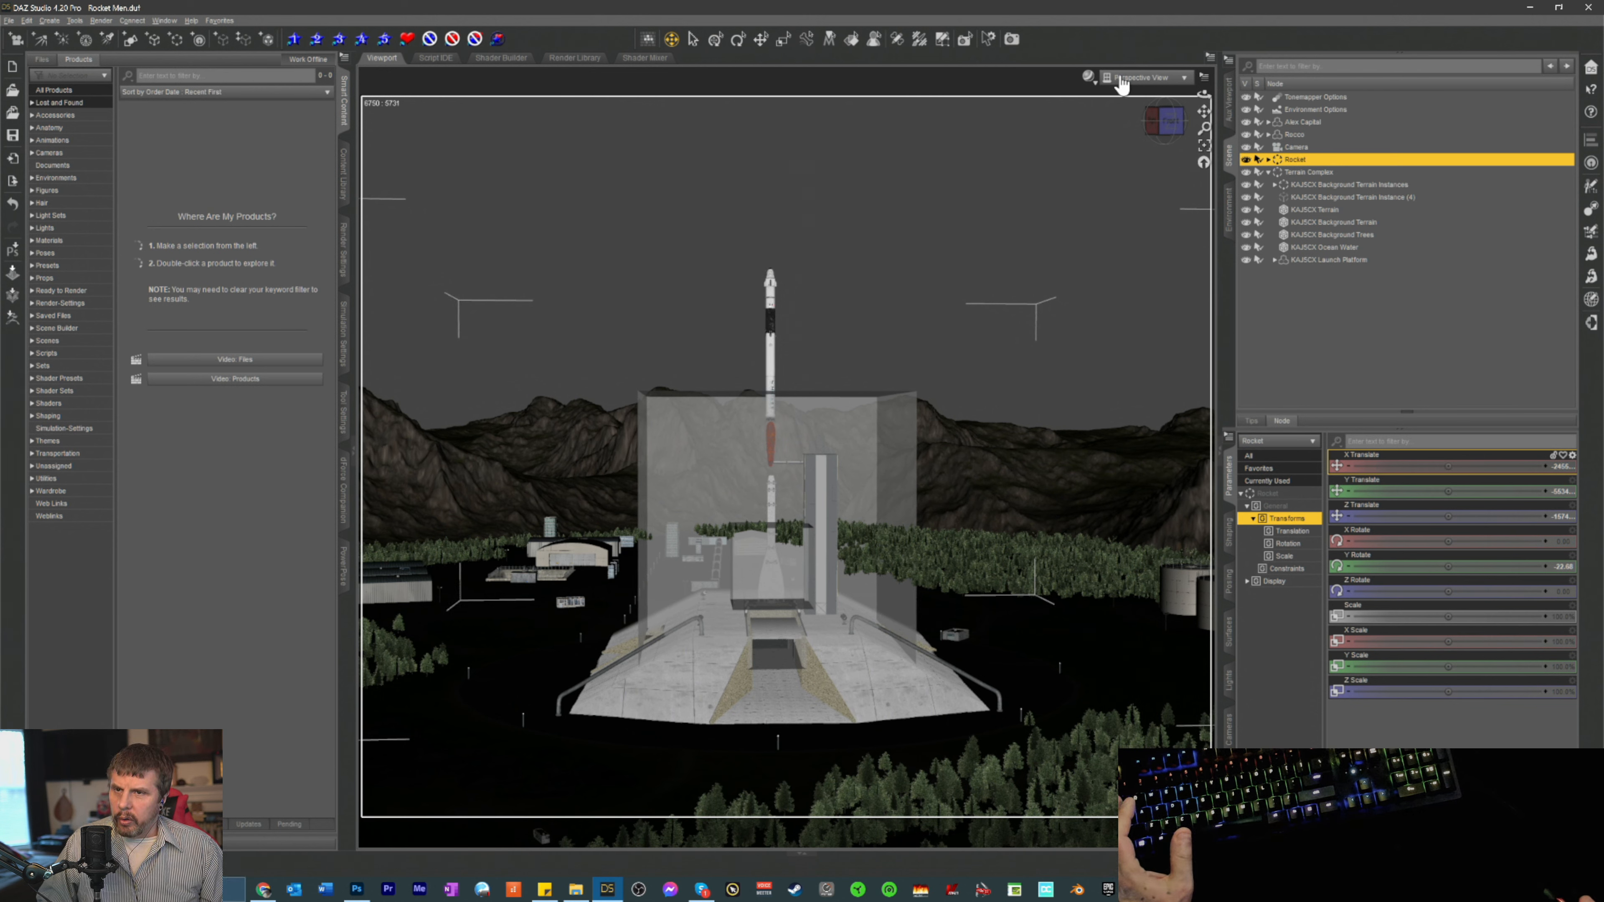
pyautogui.click(1087, 76)
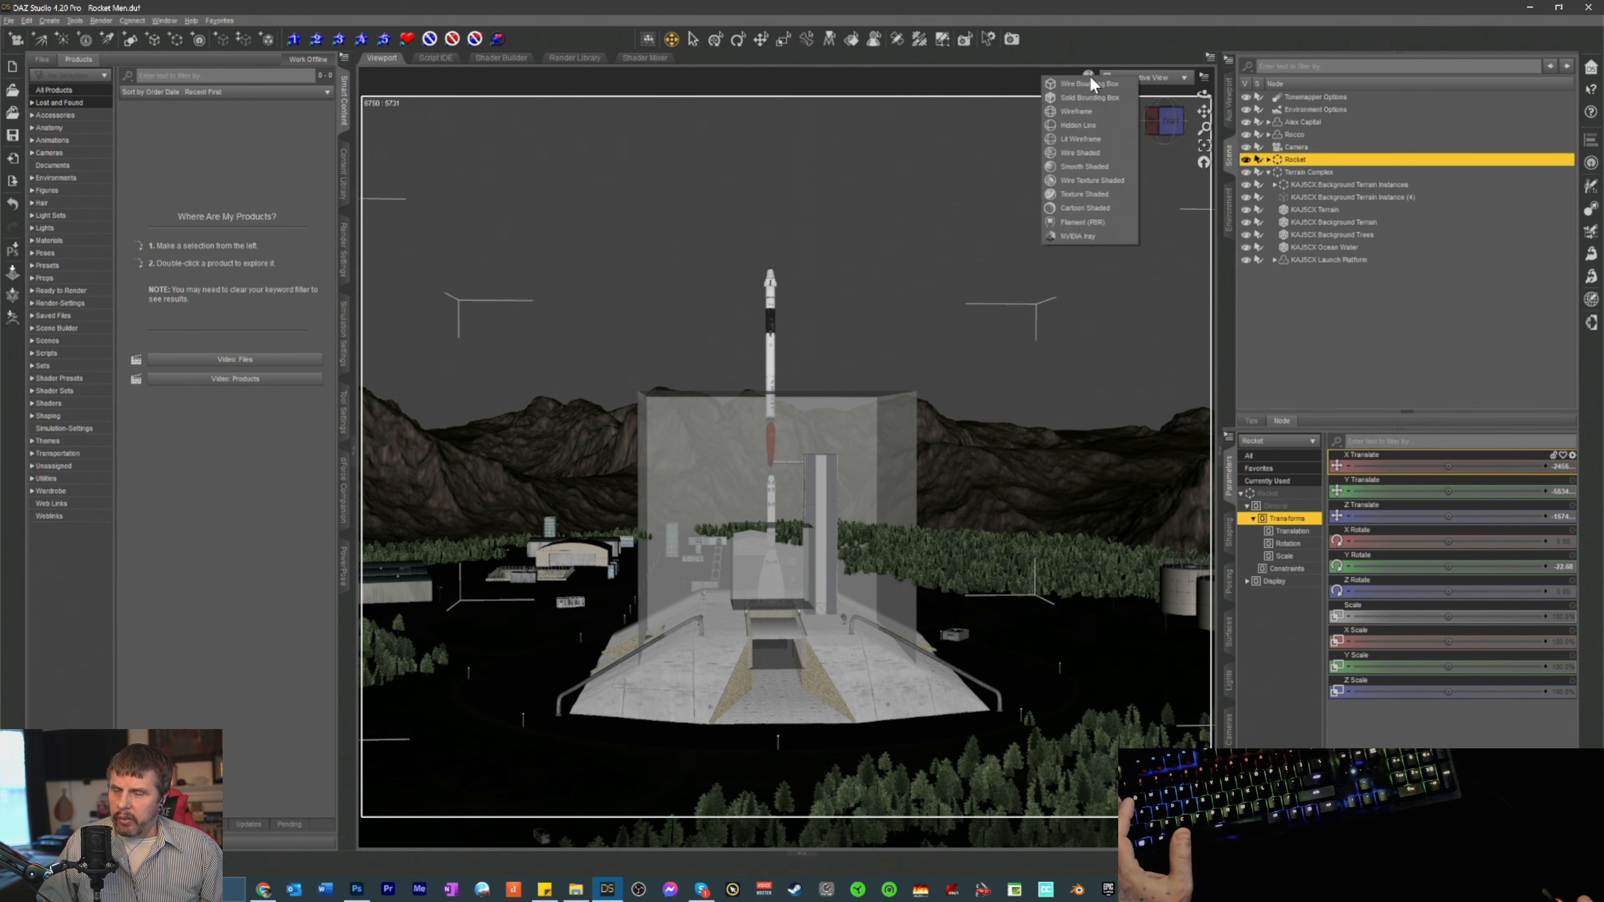
pyautogui.click(1068, 235)
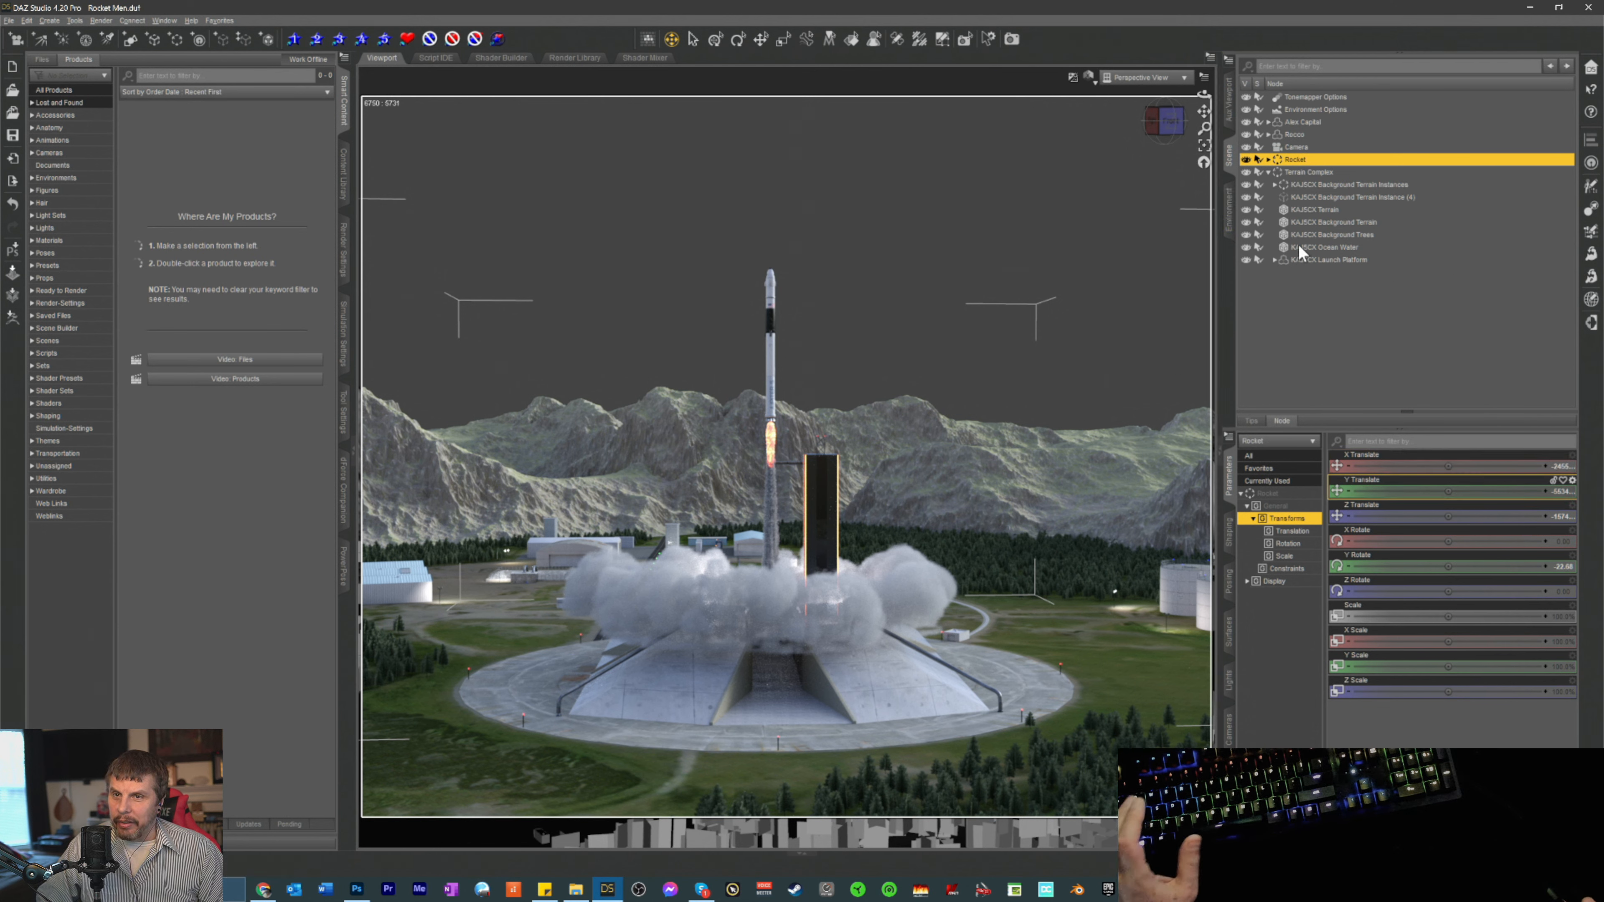
# - Combine the Rocket and Terrain Complex groups, including the complex's child nodes, into a new group labeled Rocket & Complex
pyautogui.keyDown('shift'); pyautogui.click(1309, 248); pyautogui.keyUp('shift')
pyautogui.keyDown('shift'); pyautogui.click(1304, 259); pyautogui.keyUp('shift')
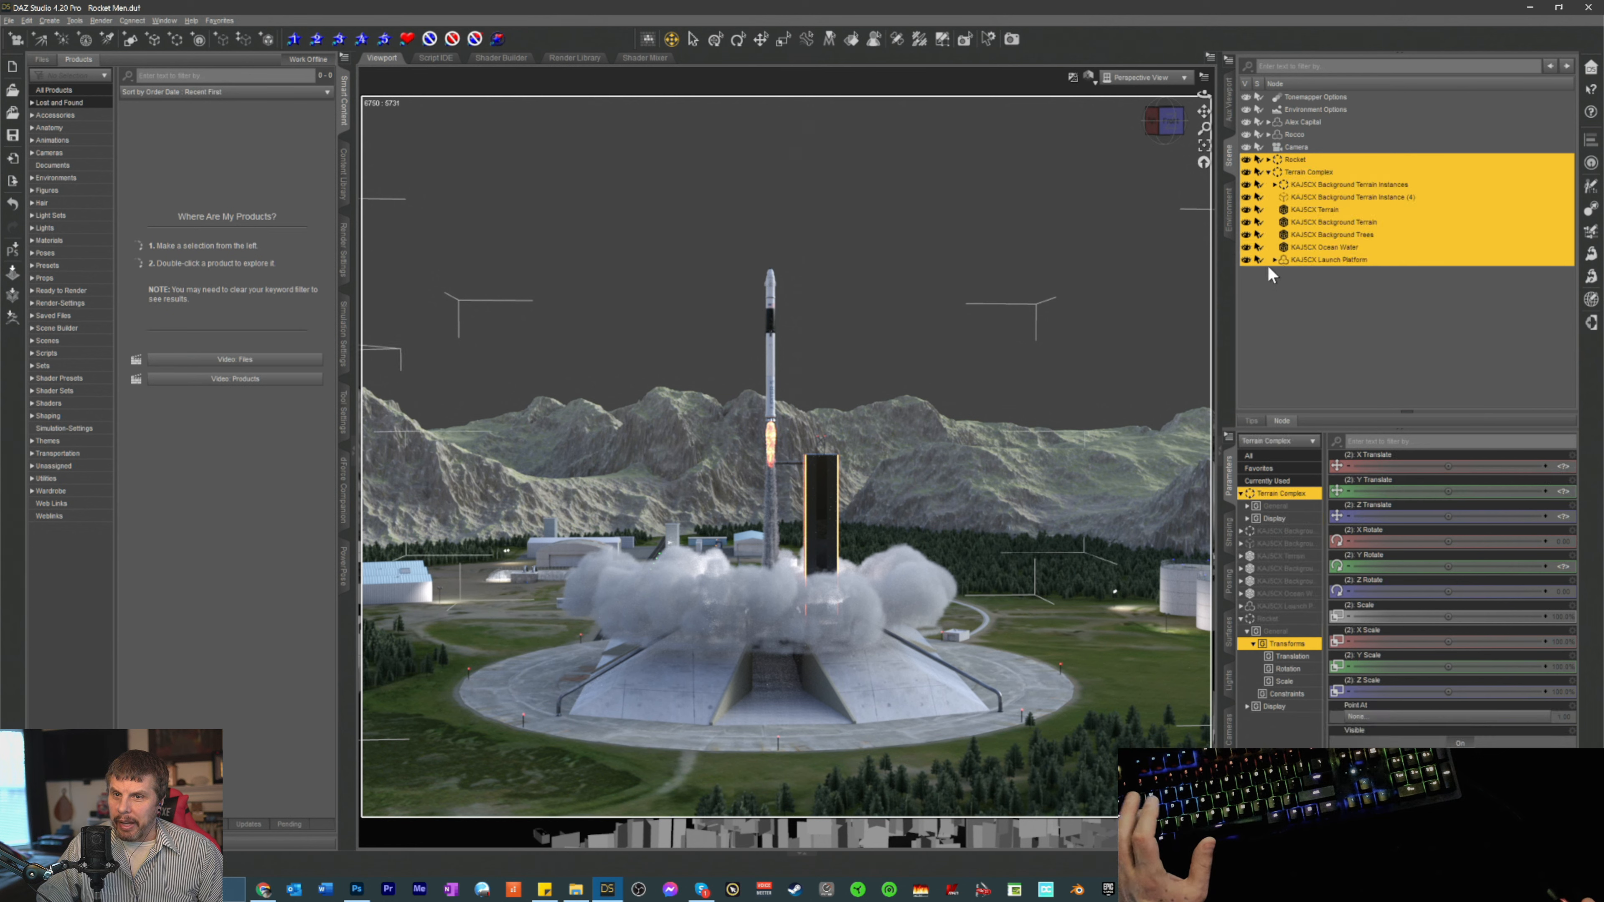
pyautogui.click(1269, 172)
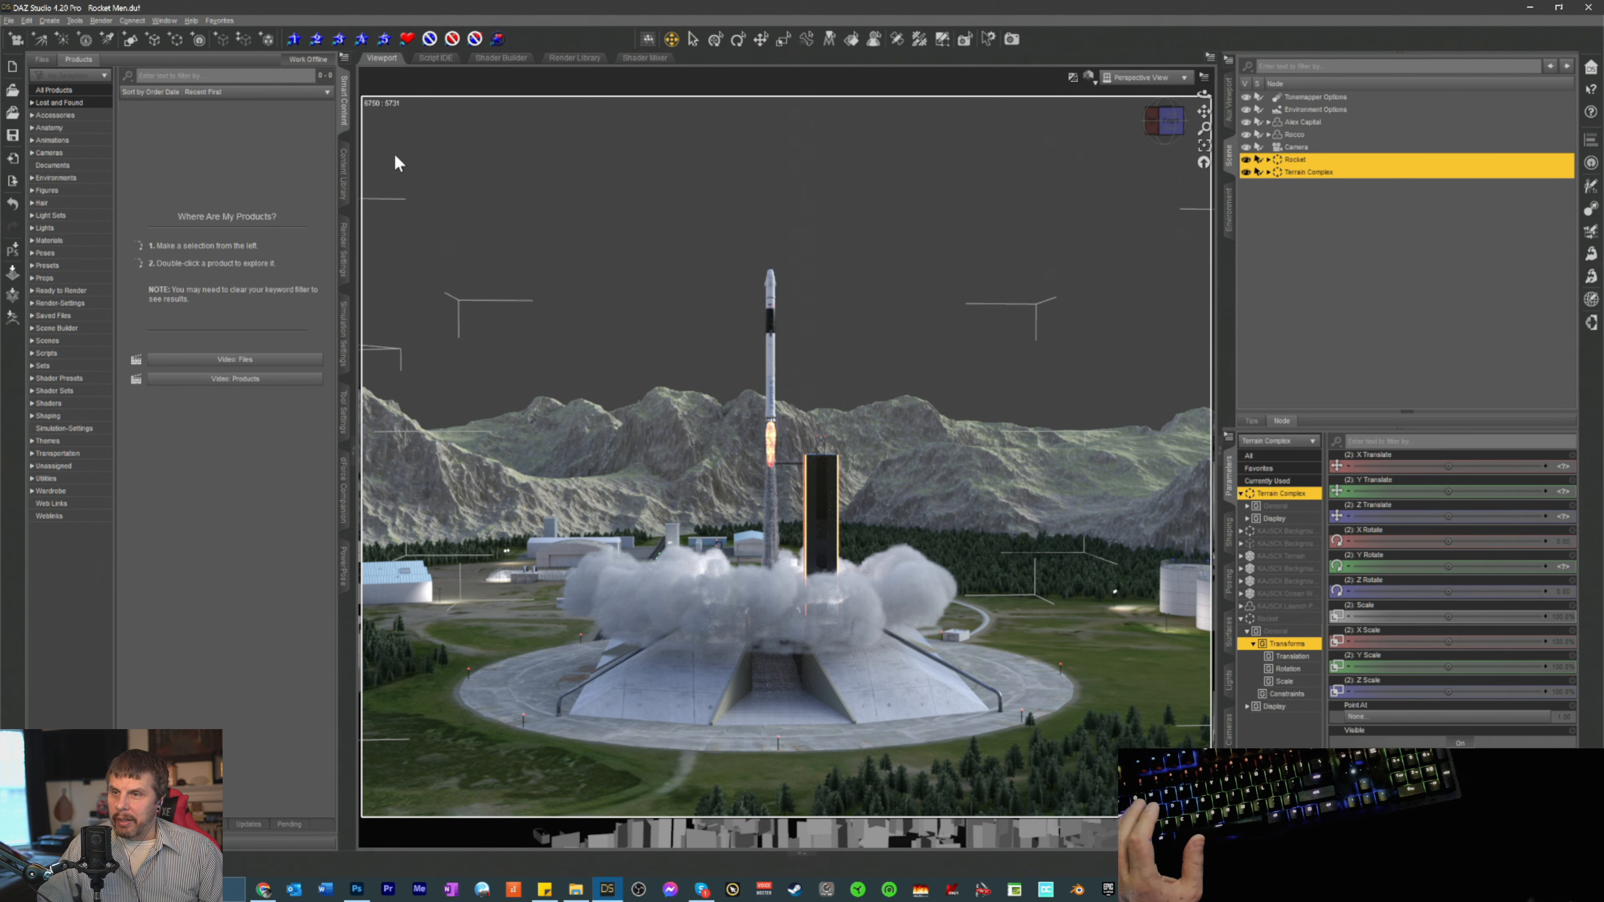
pyautogui.click(49, 20)
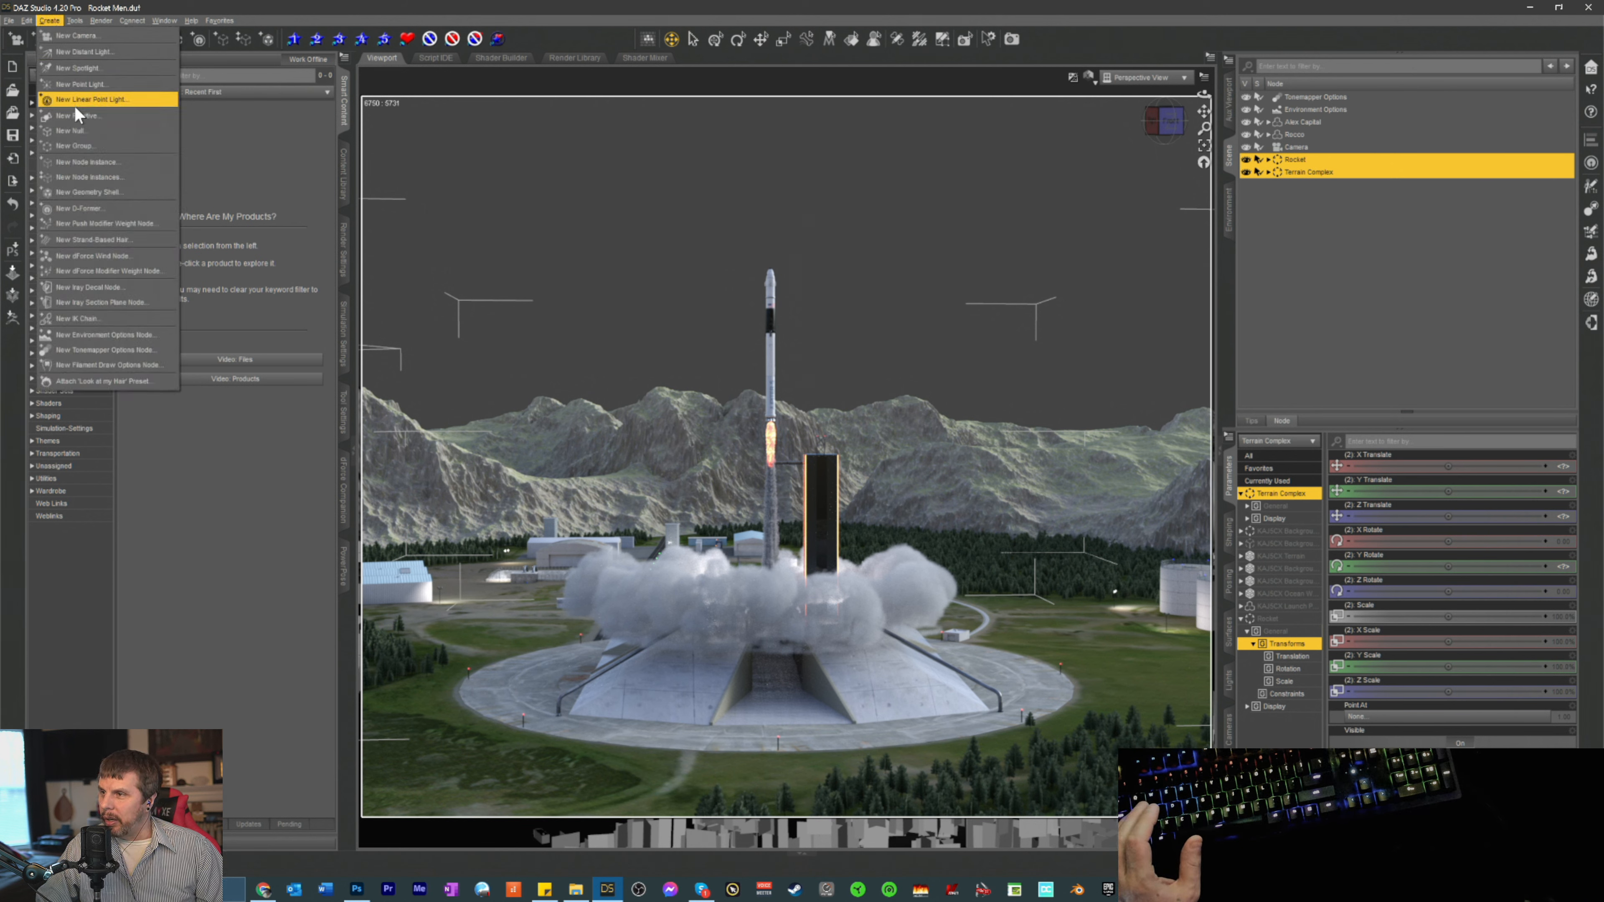
pyautogui.click(74, 145)
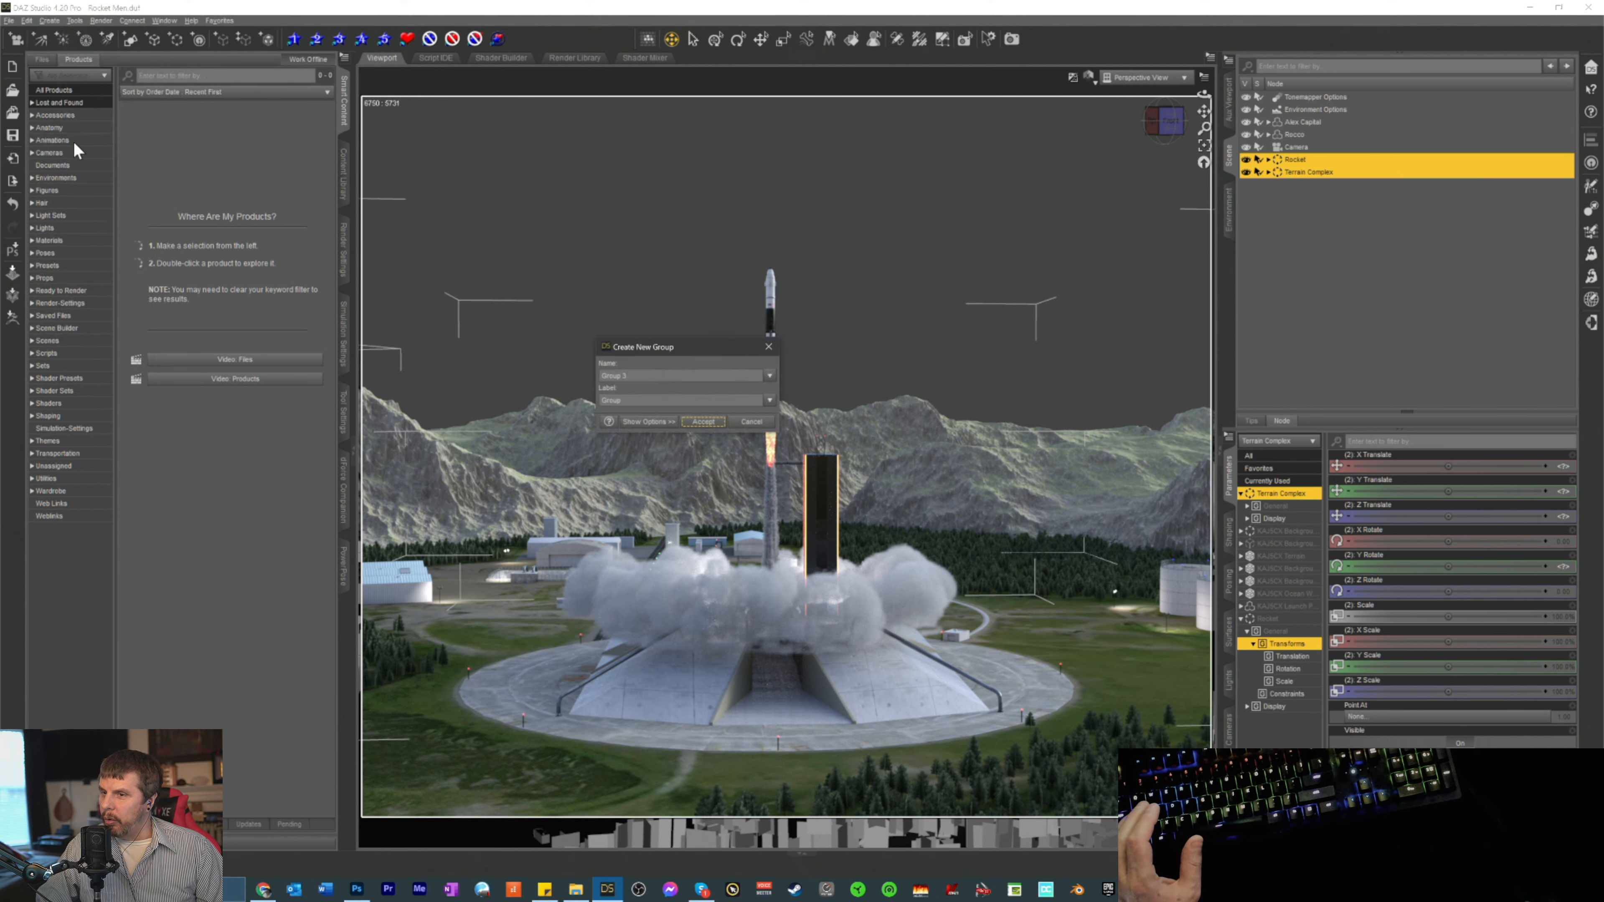
pyautogui.doubleClick(625, 394)
pyautogui.write('Roc')
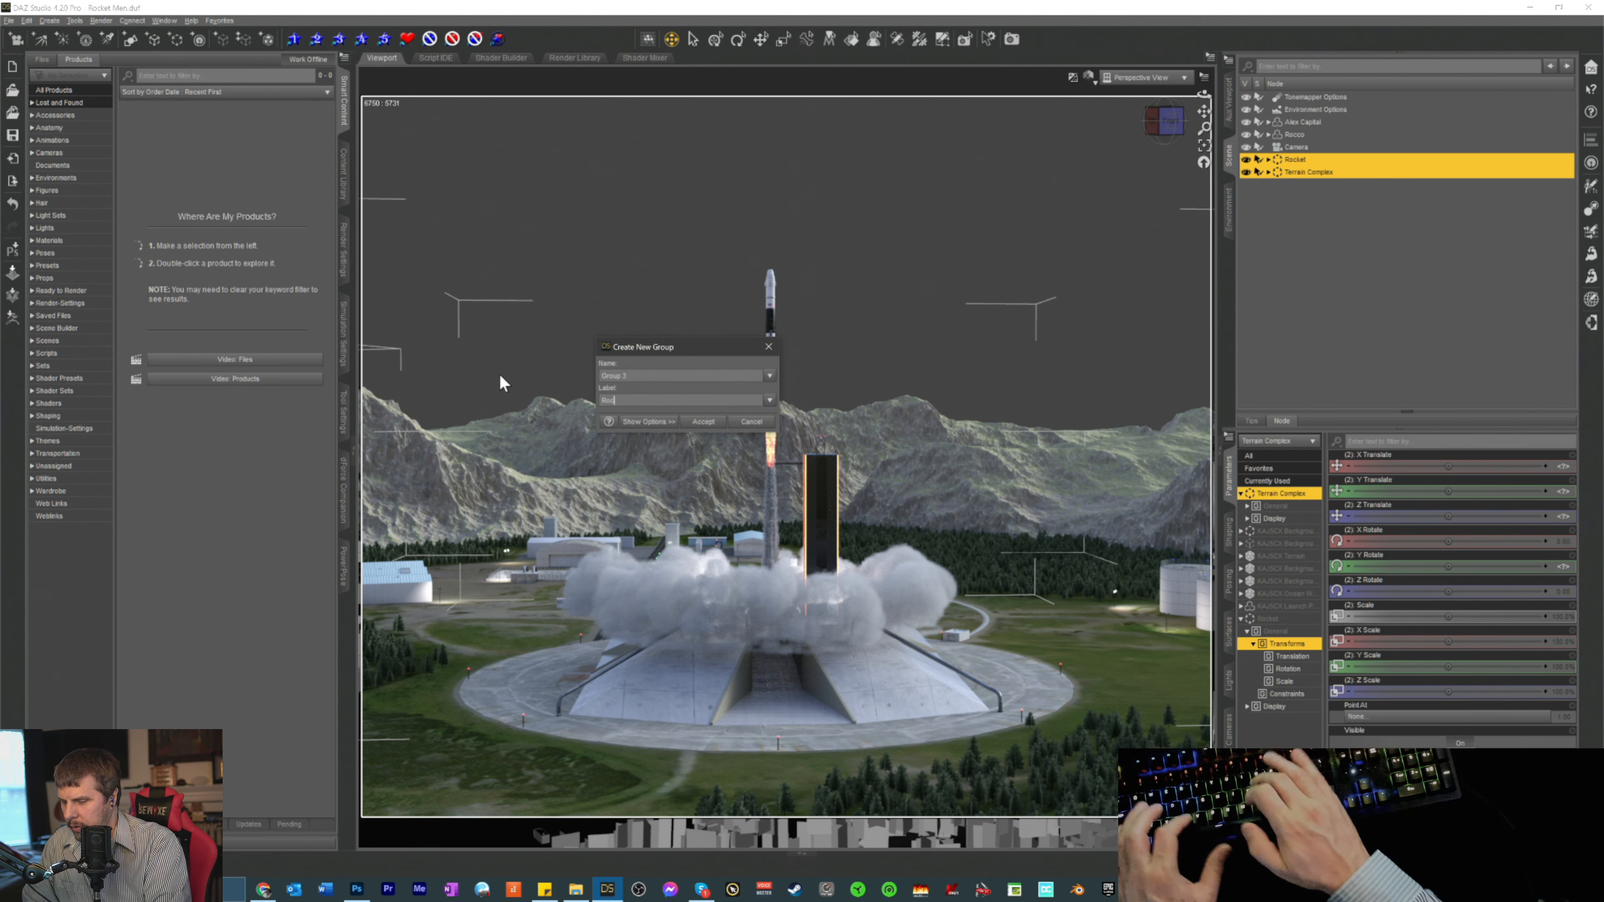
pyautogui.write('ket A')
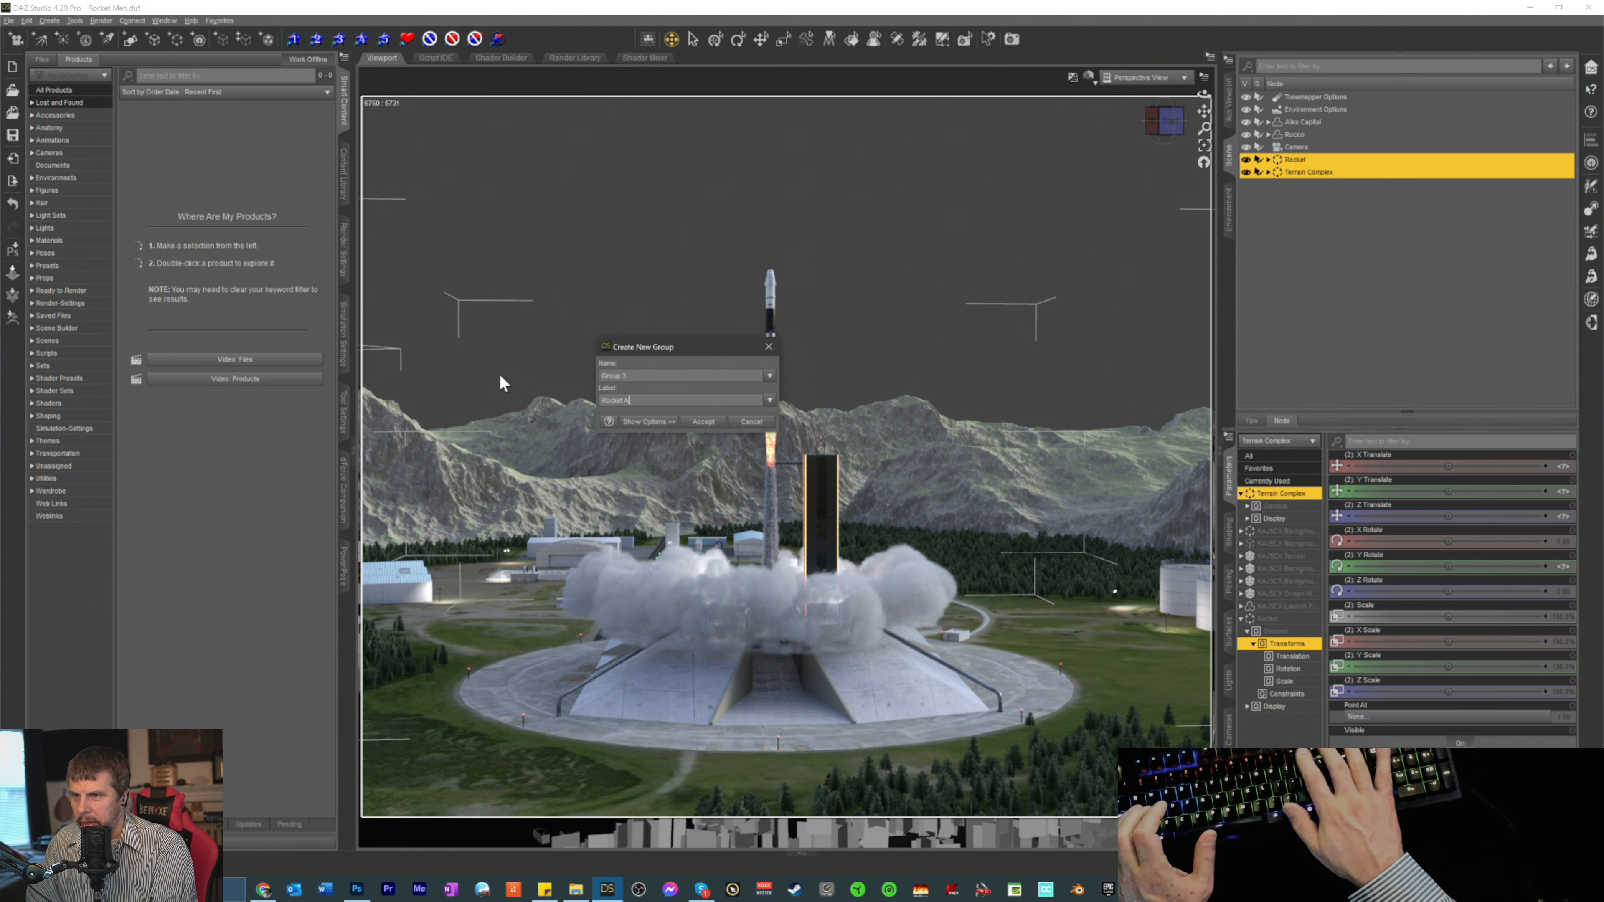
pyautogui.press('BackSpace')
pyautogui.press('BackSpace')
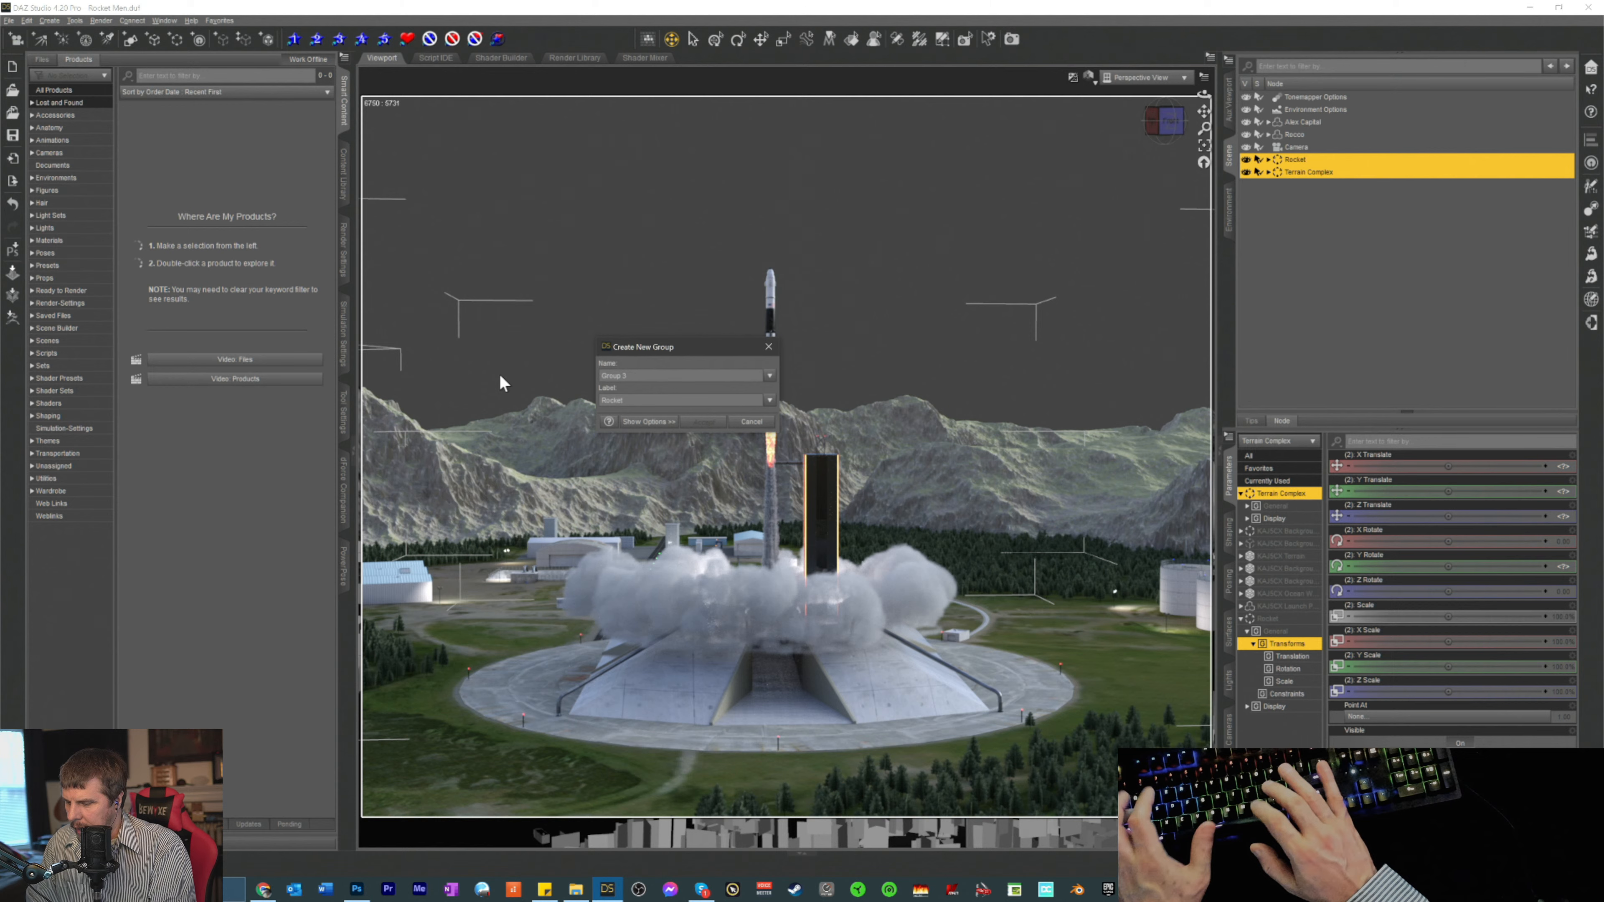
pyautogui.write('& ')
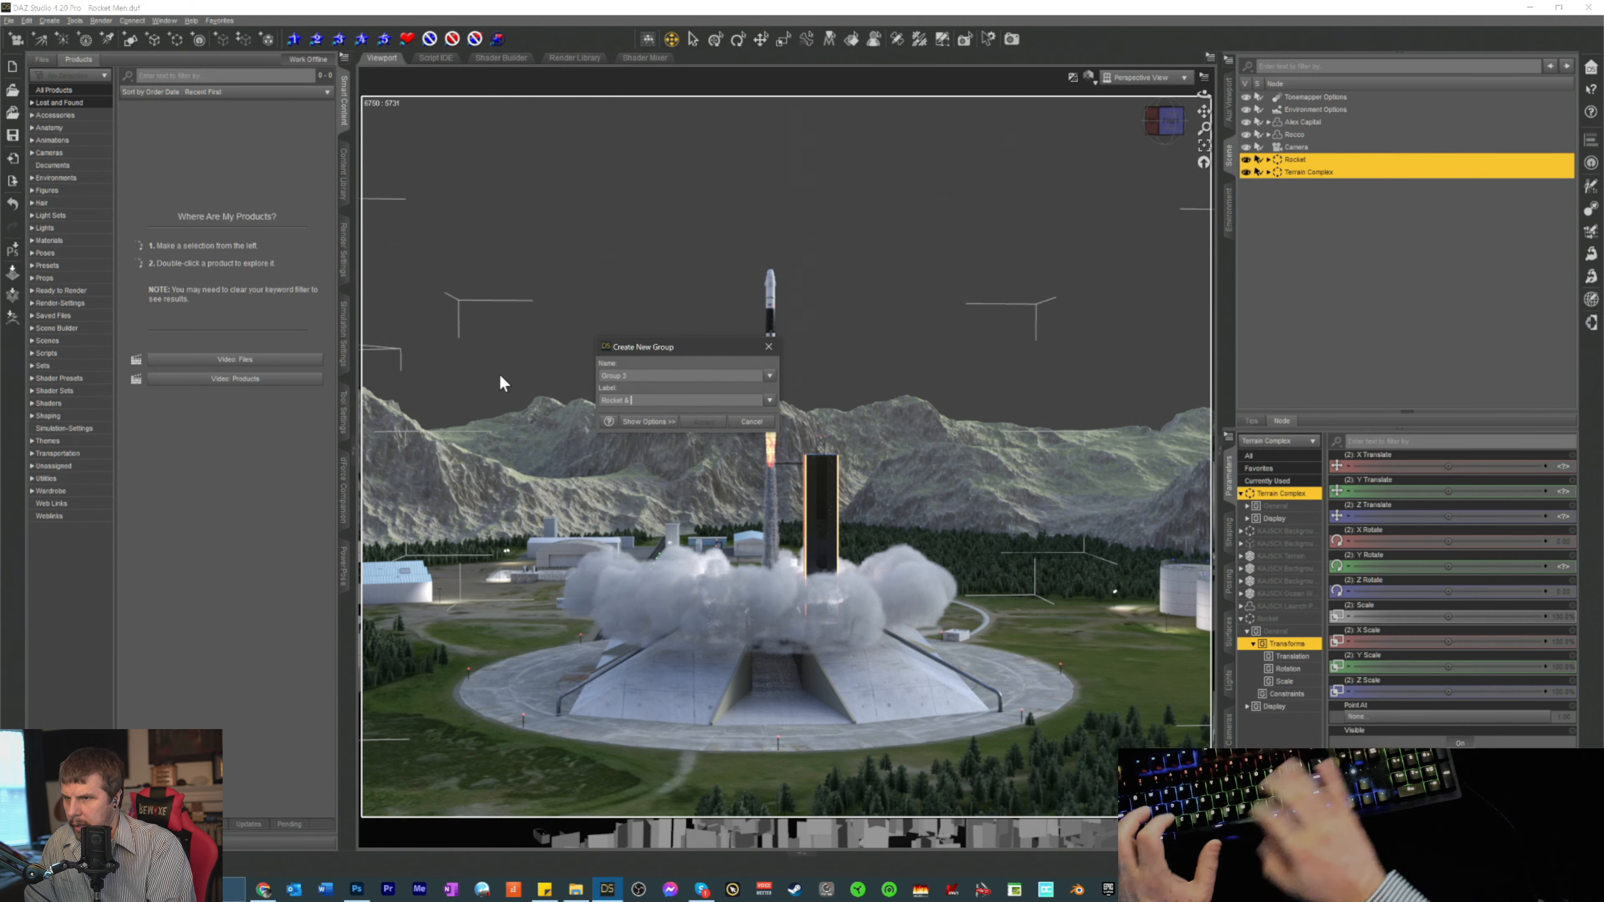
pyautogui.write('Com')
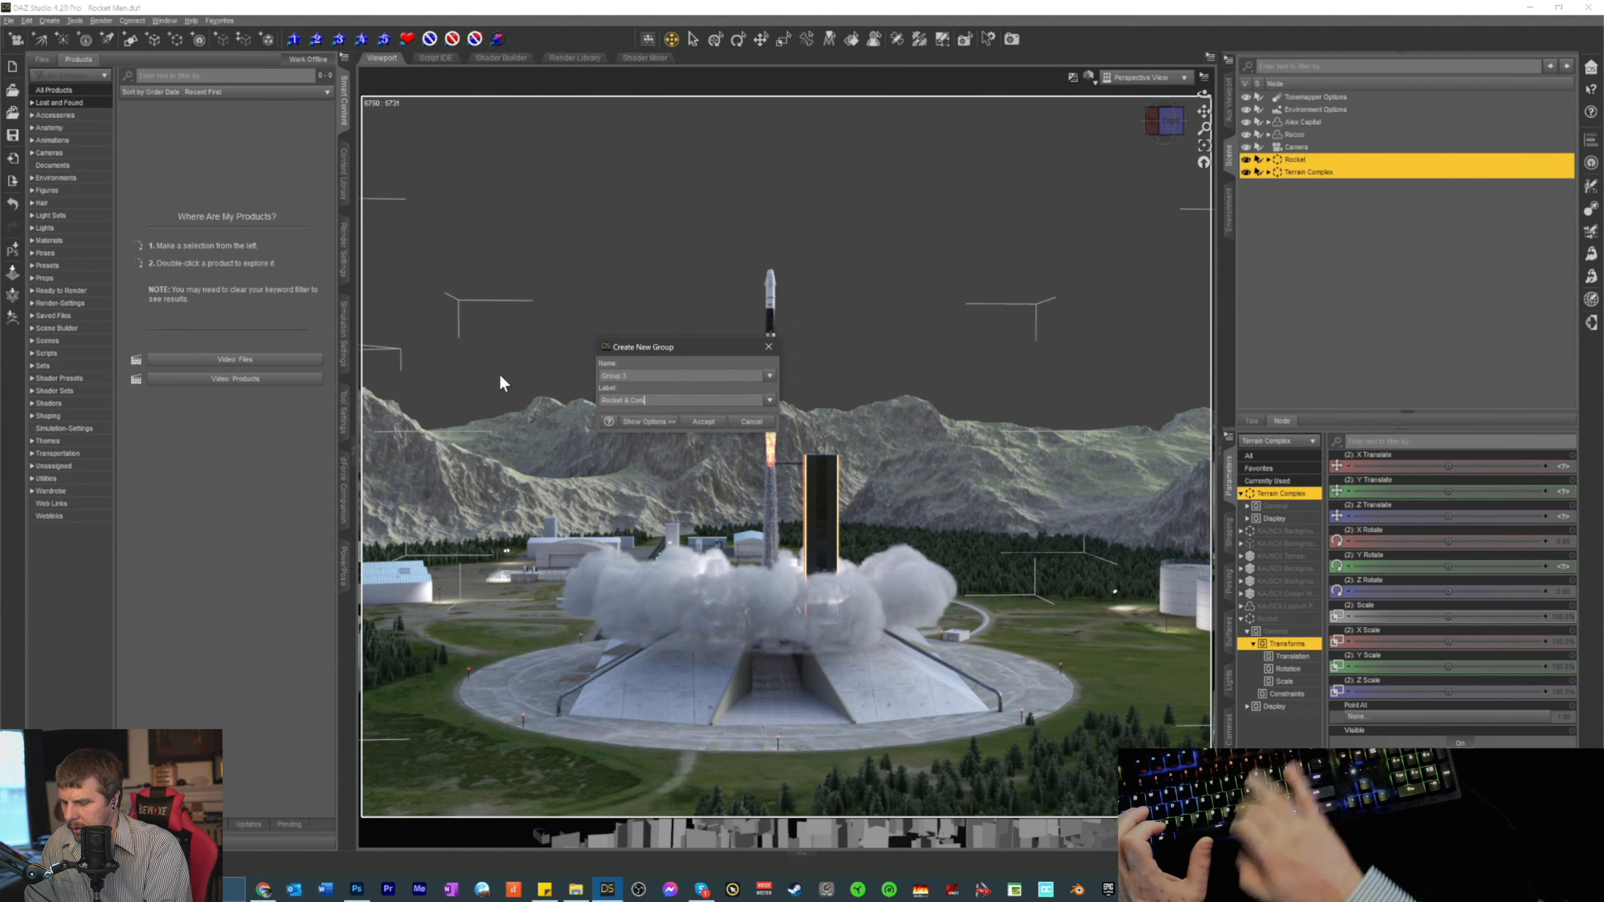
pyautogui.write('plex')
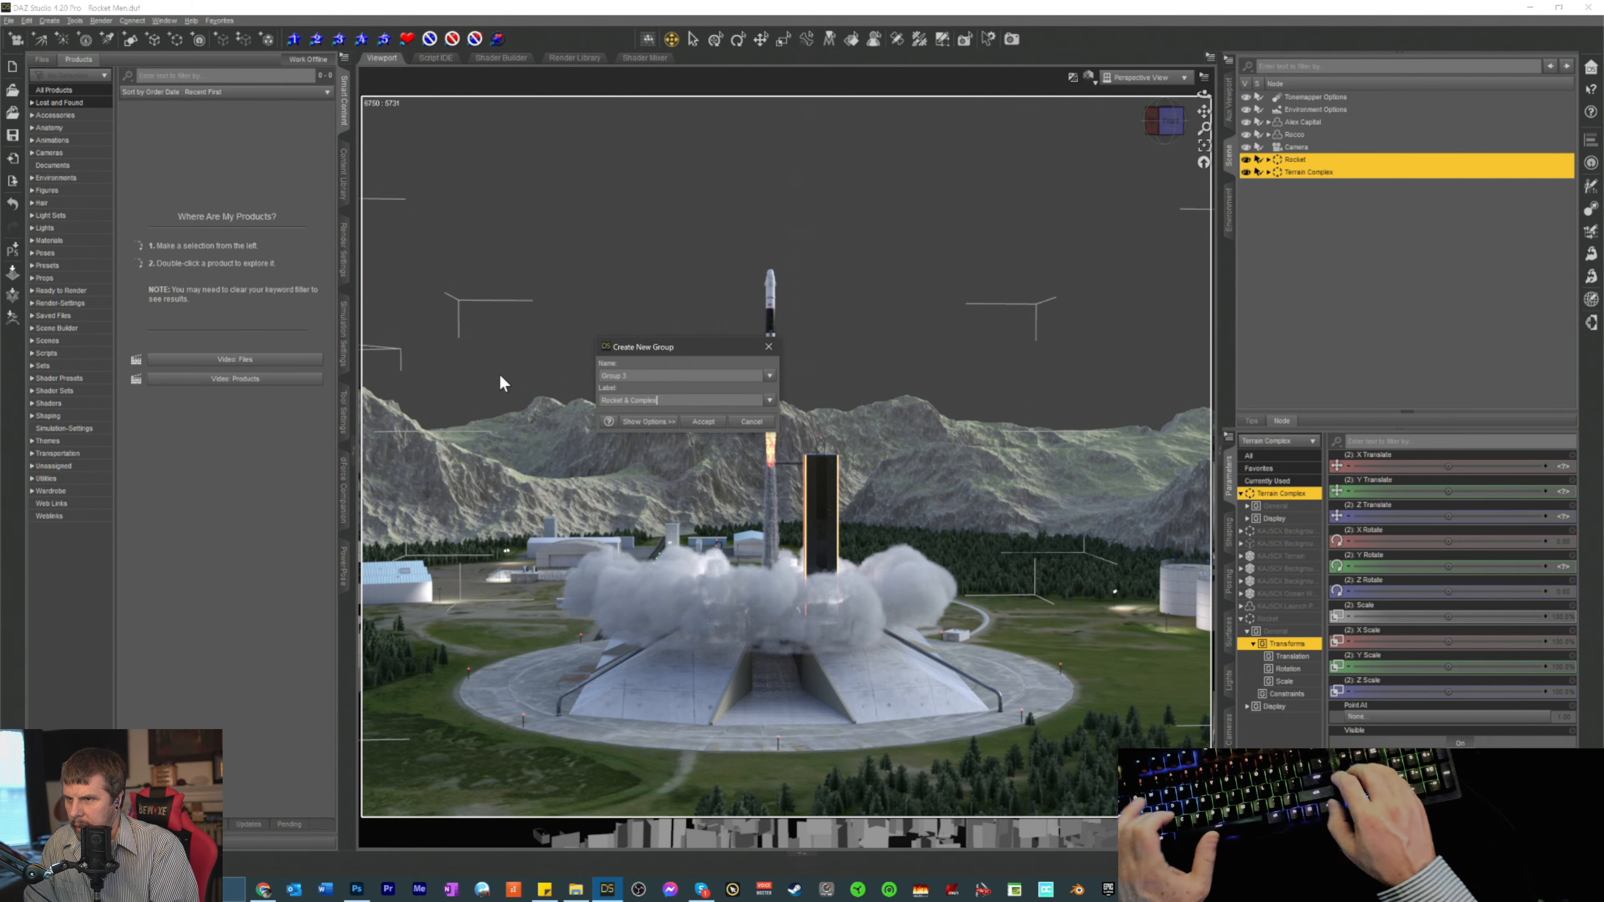
pyautogui.press('Return')
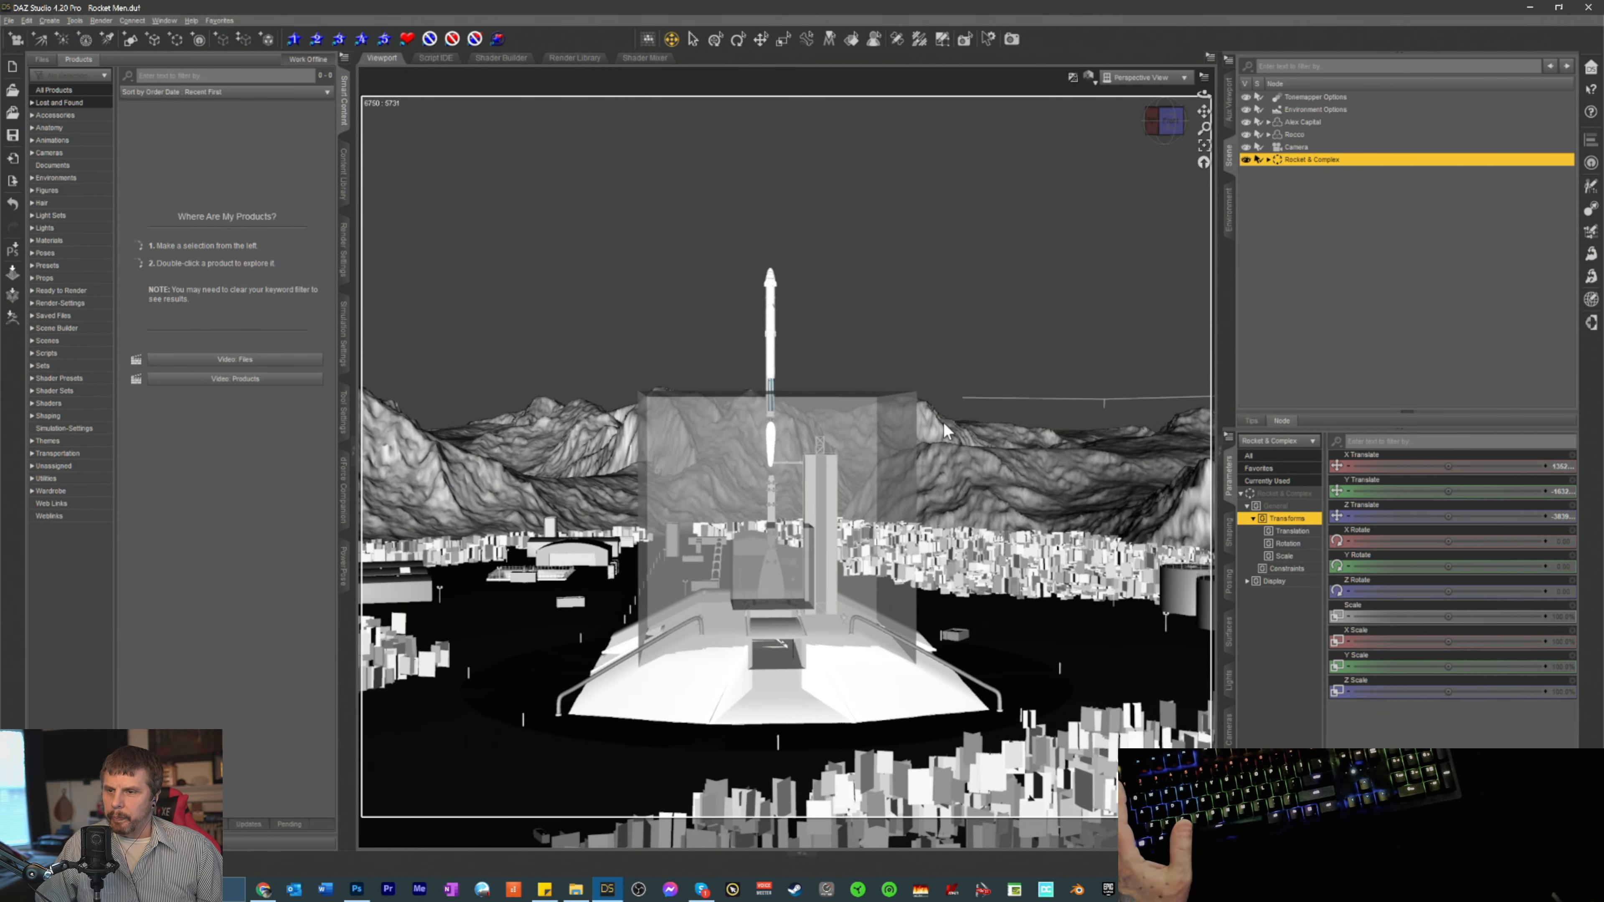
# - Expand the Rocket & Complex group and examine the list of surfaces on the Launch Platform in the Surfaces editor
pyautogui.click(1268, 159)
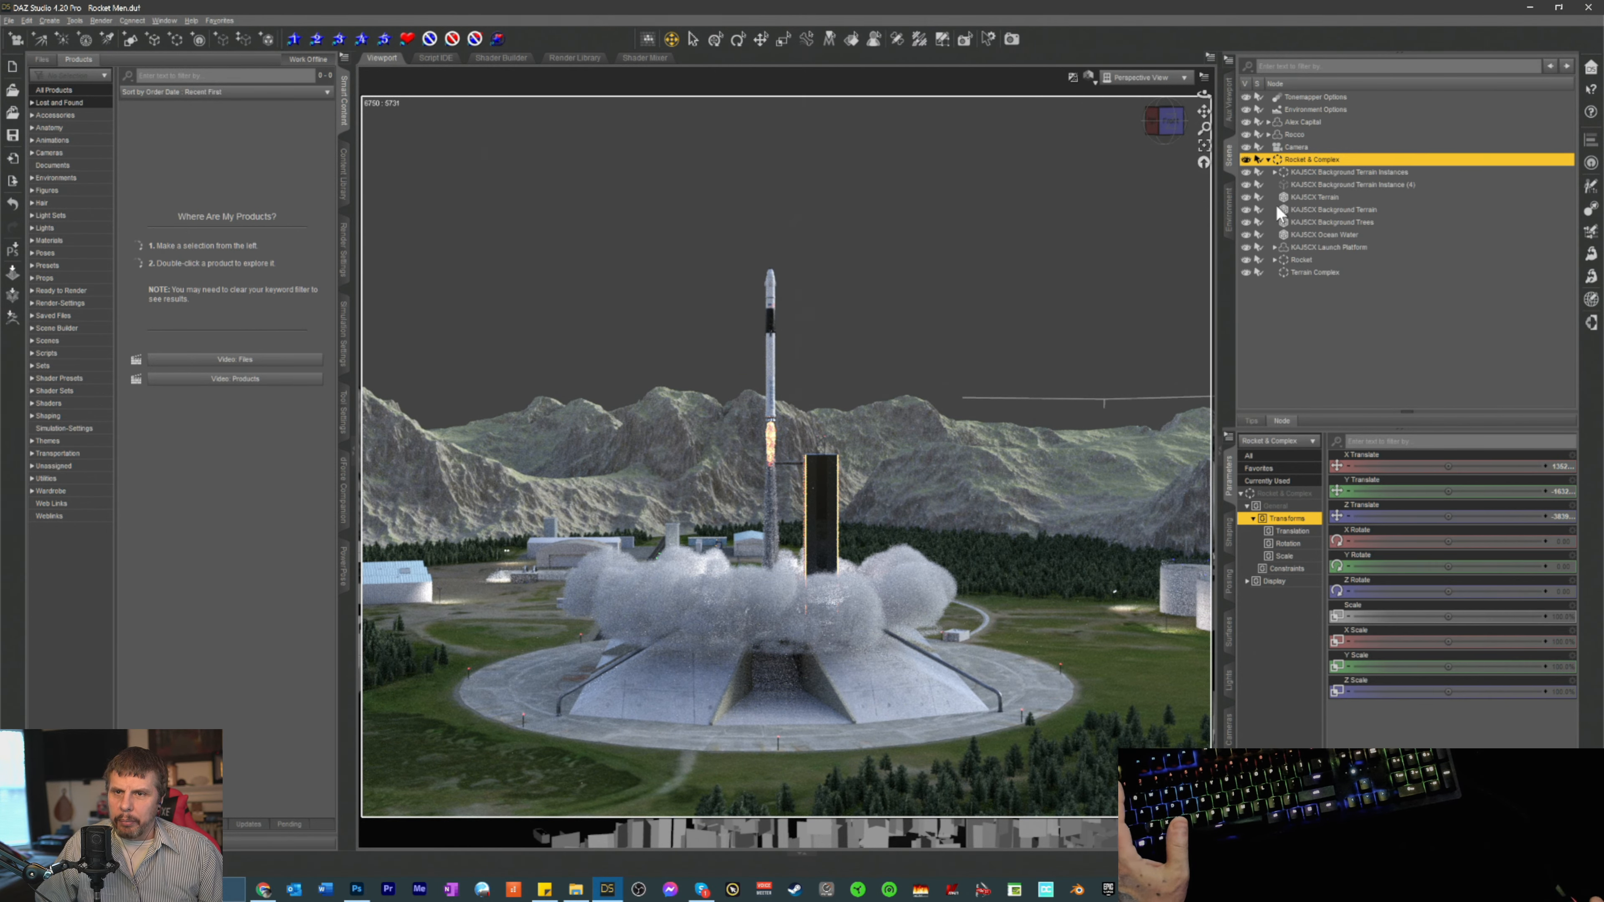
pyautogui.click(1298, 249)
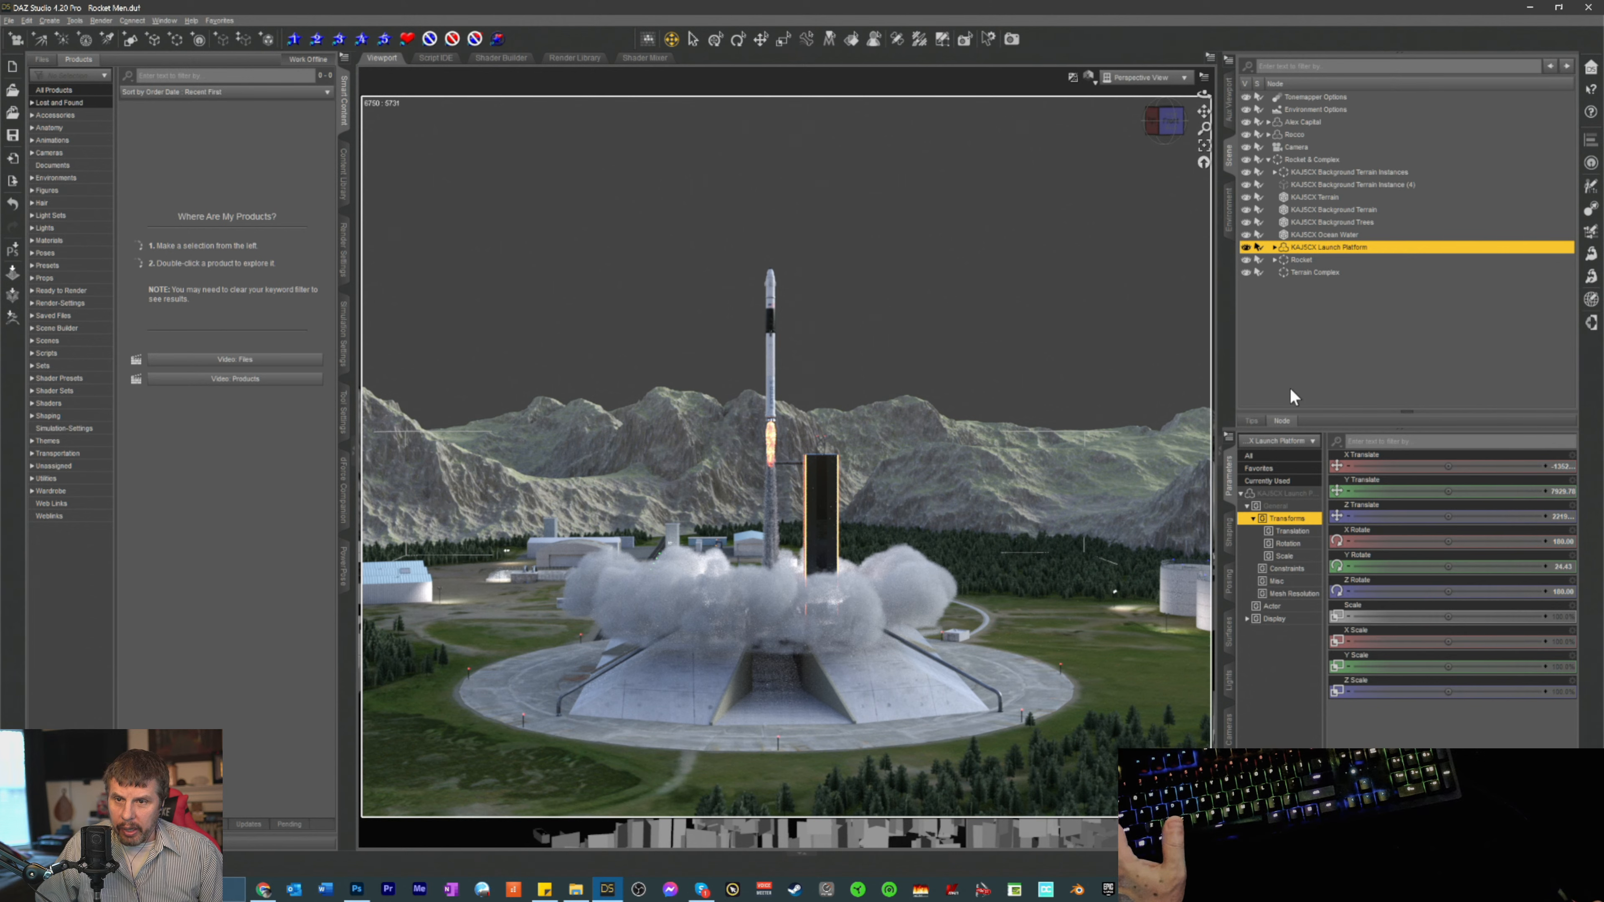
pyautogui.click(1229, 633)
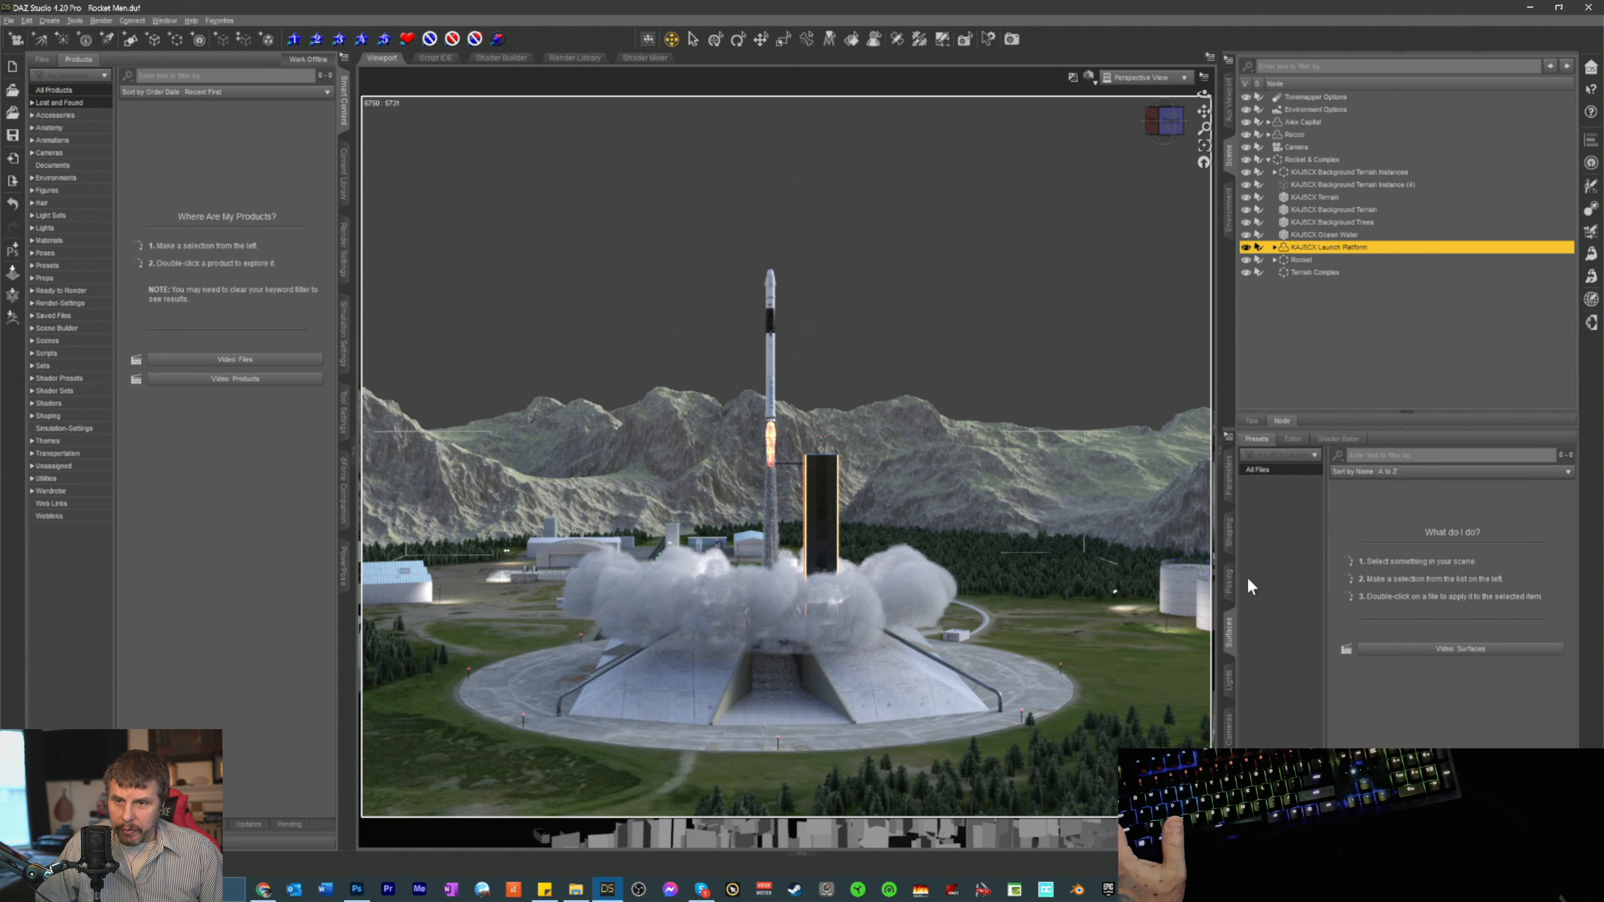
pyautogui.click(1270, 473)
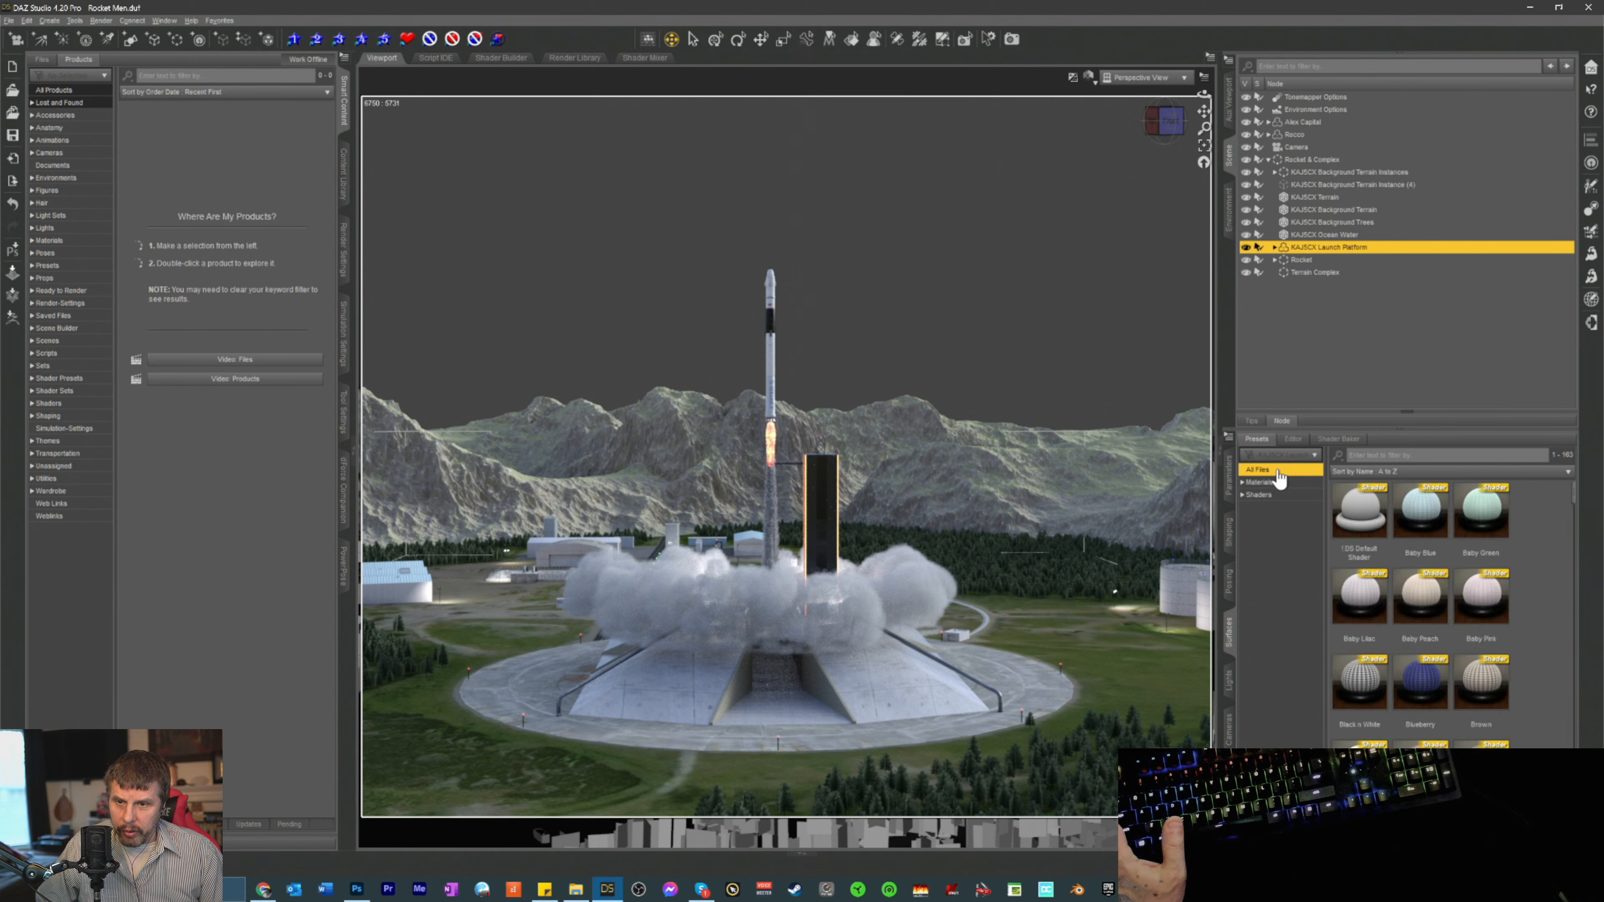
pyautogui.click(1293, 438)
pyautogui.click(1276, 505)
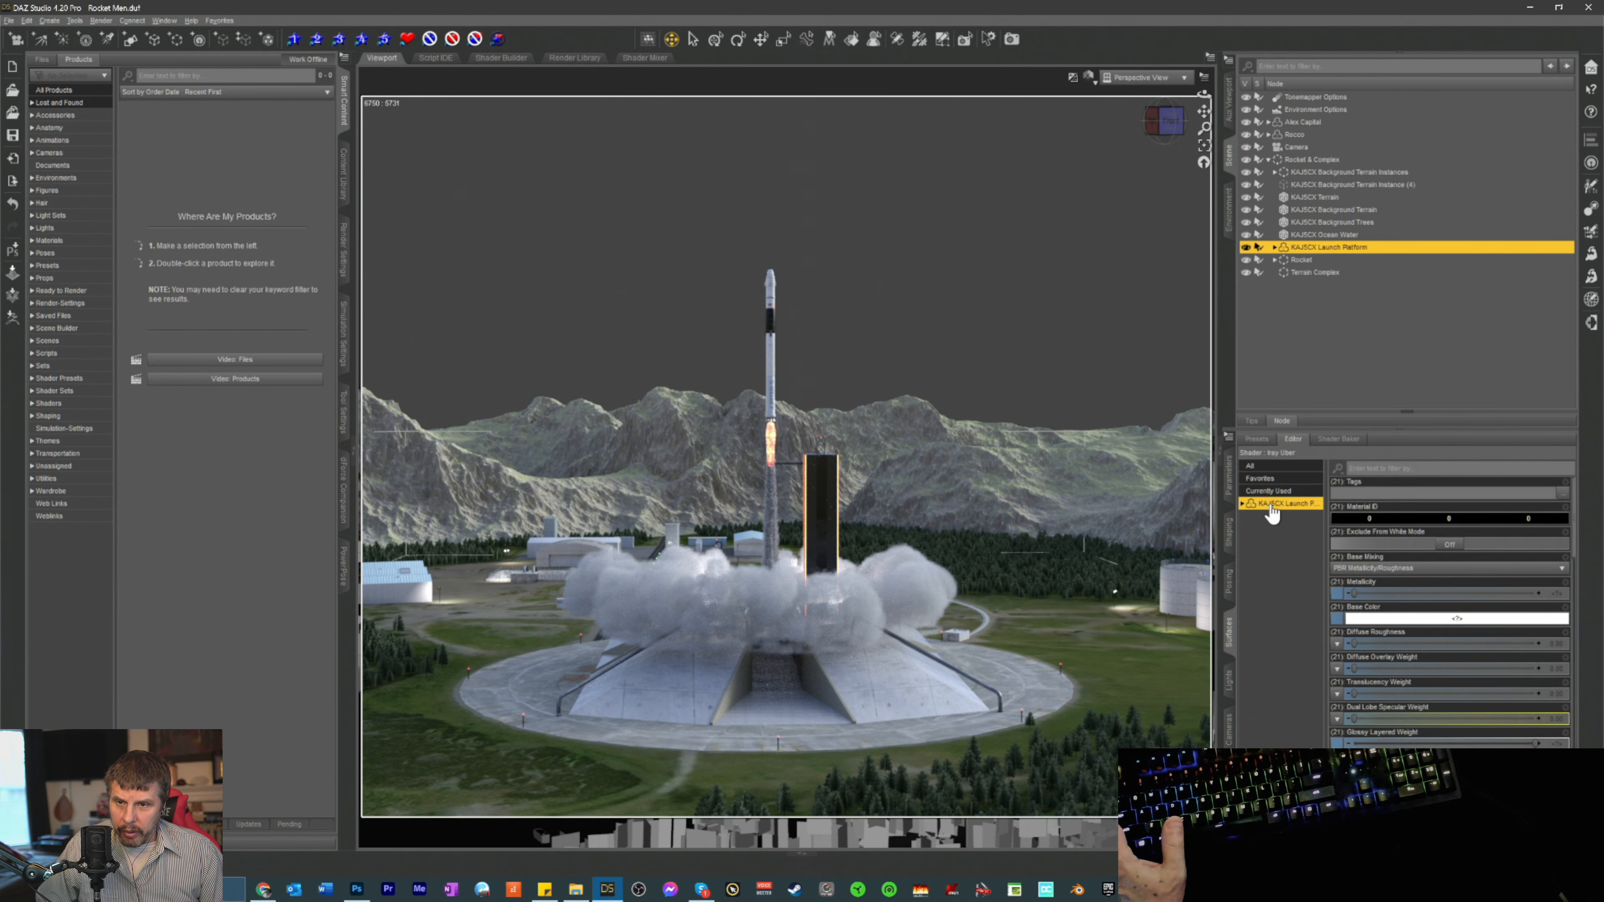
pyautogui.click(1242, 505)
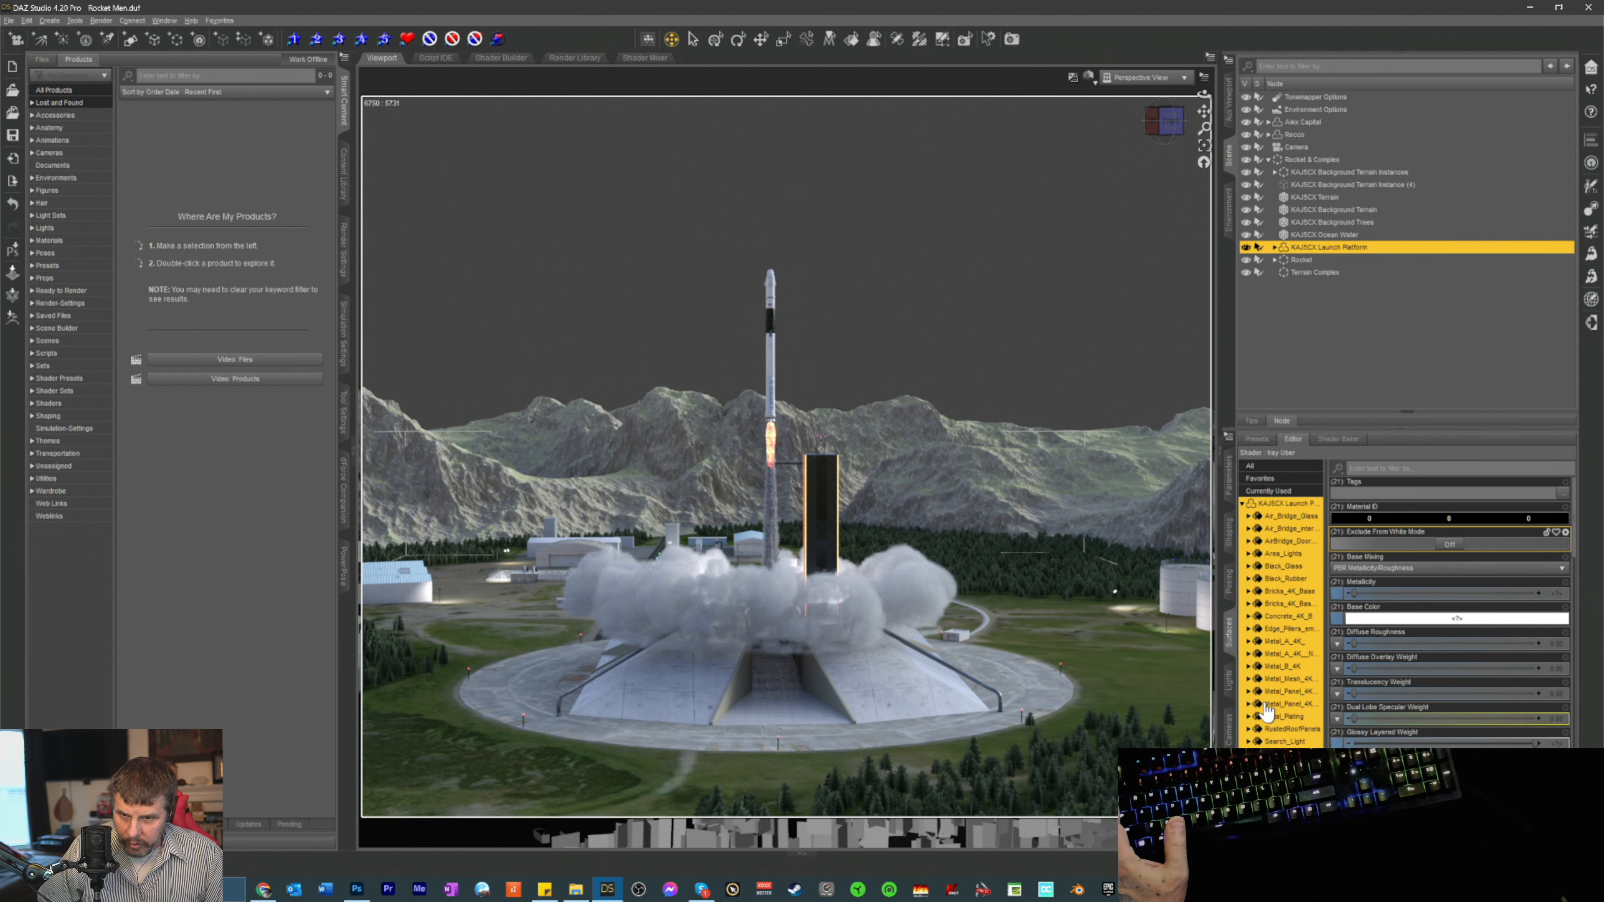
# - Expand the Launch Platform and its Root bone, and select the Air B 1 bone to inspect it
pyautogui.click(1274, 246)
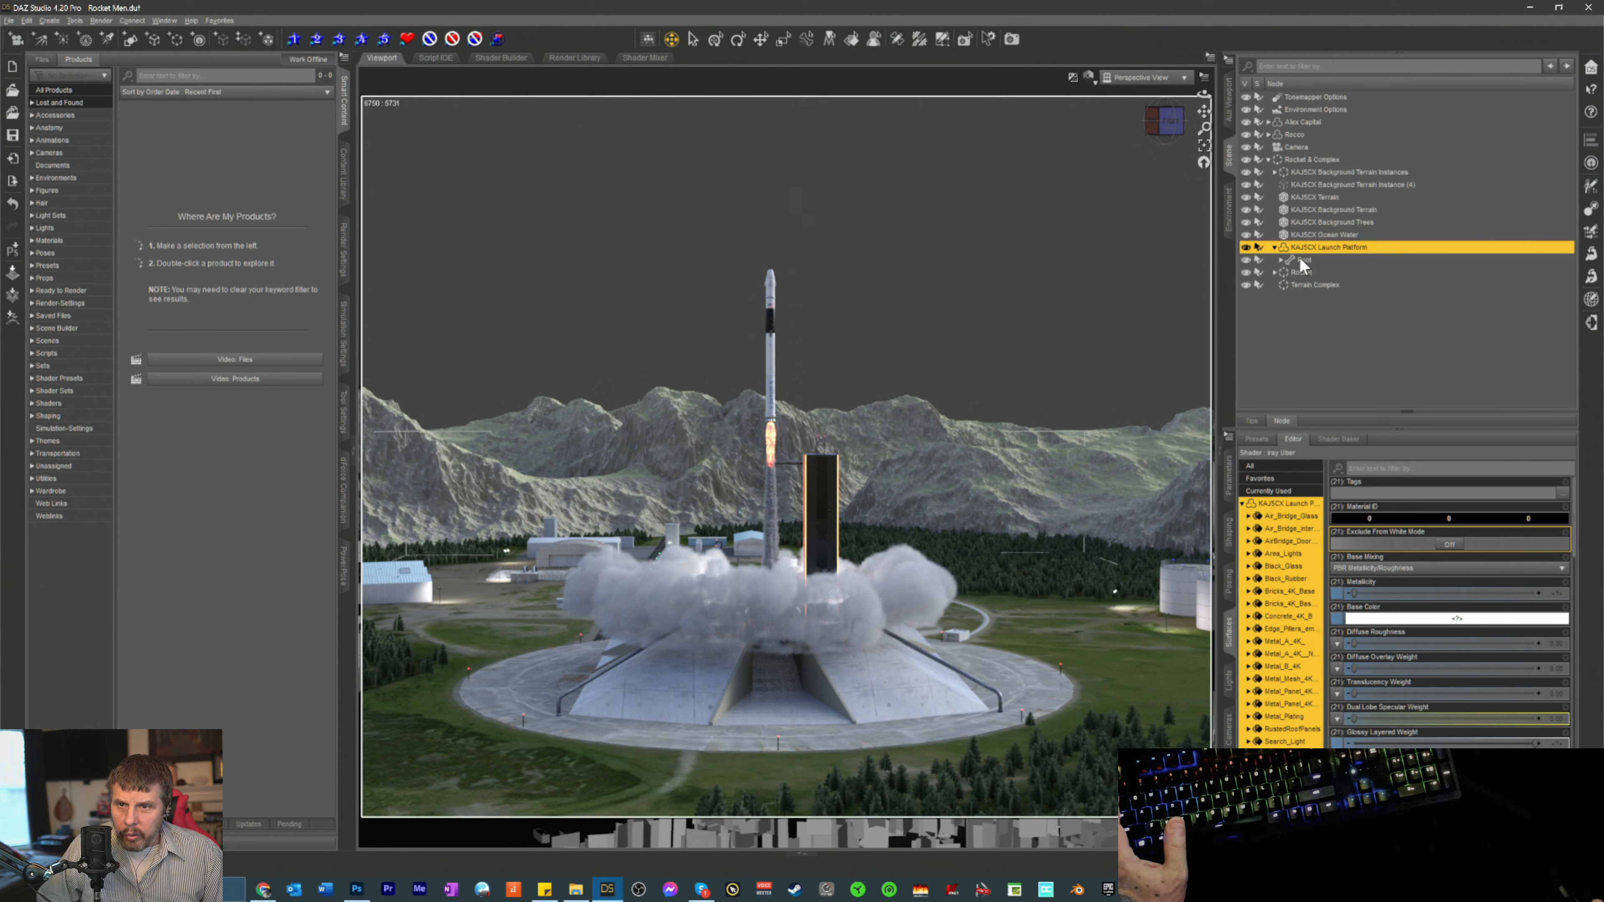
pyautogui.click(1280, 259)
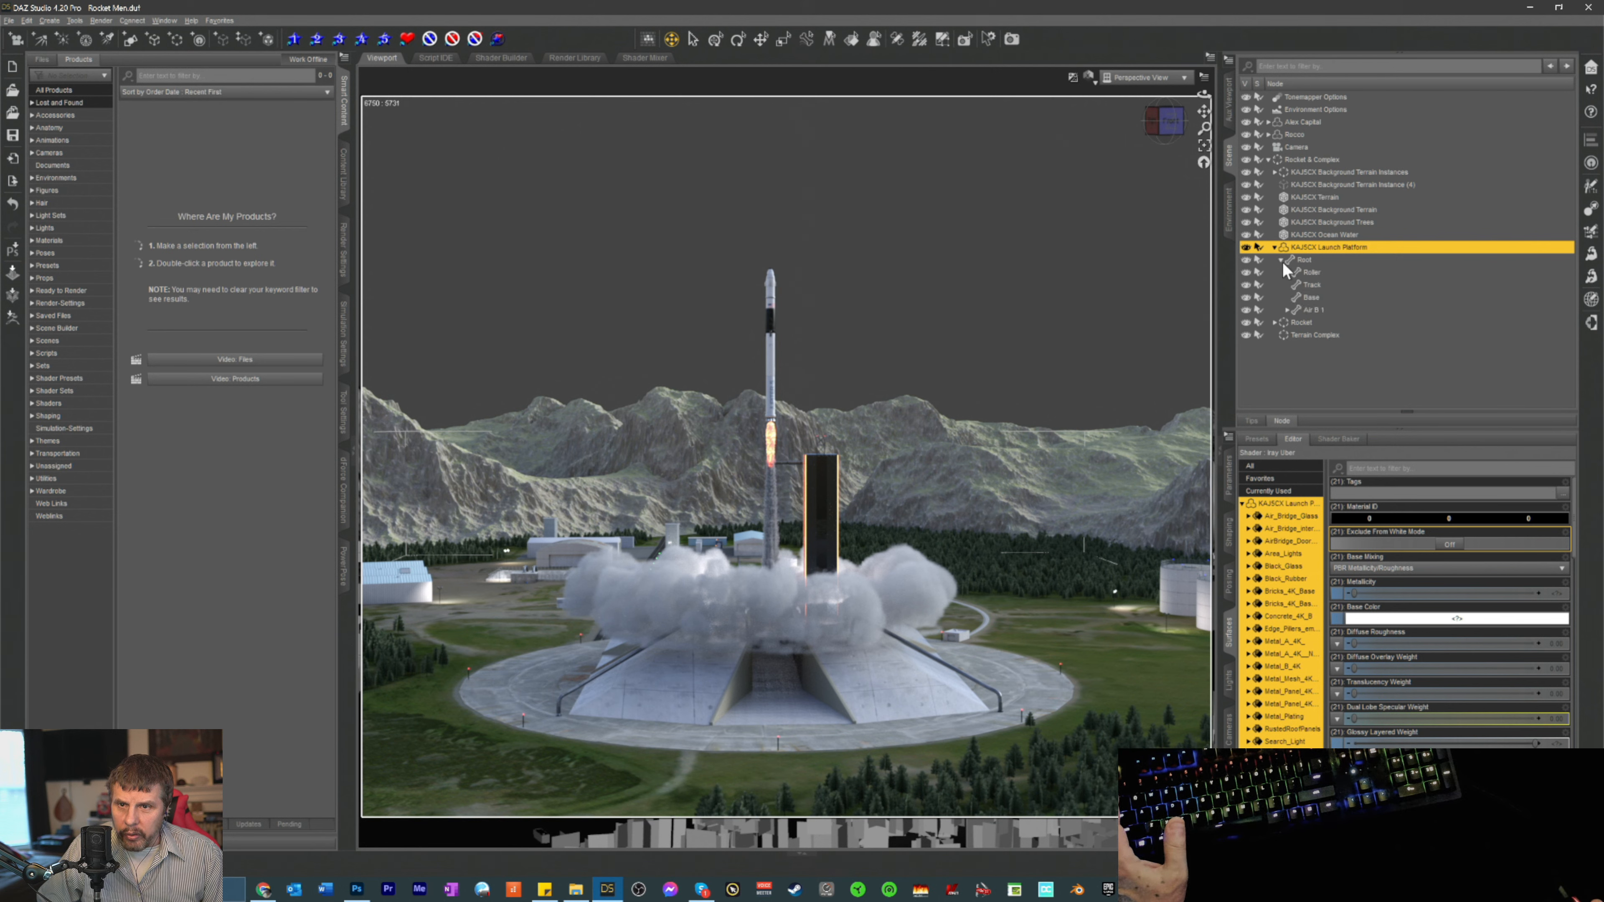
pyautogui.click(1306, 311)
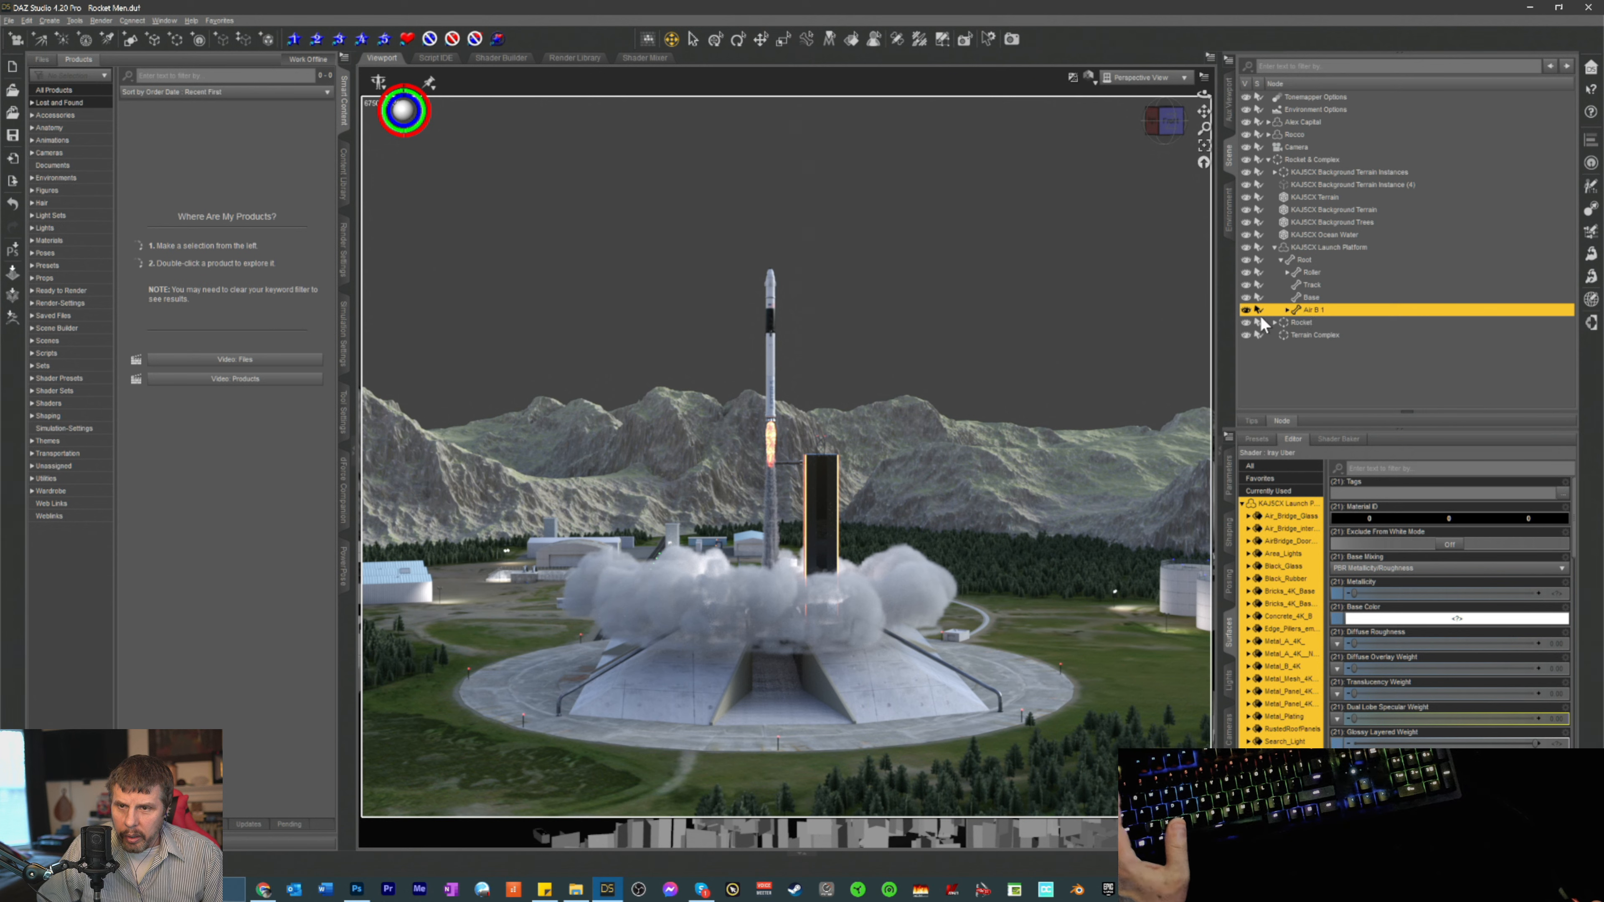
# - Hide the Rocket group and shift it slightly along negative Z
pyautogui.click(1296, 321)
pyautogui.click(1246, 322)
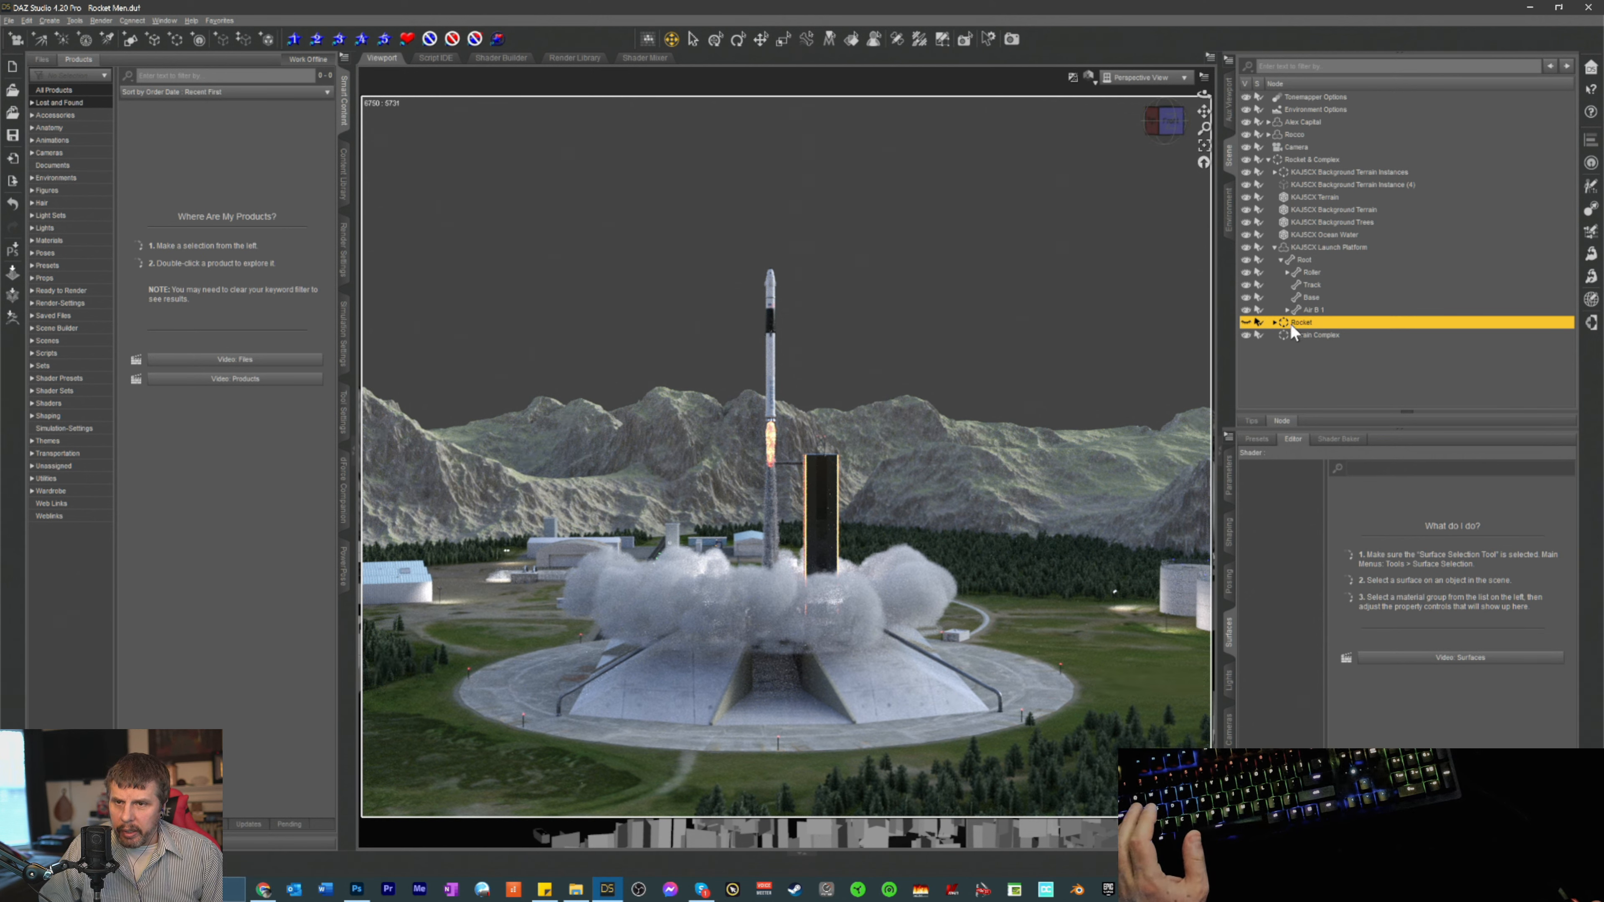
pyautogui.click(1245, 322)
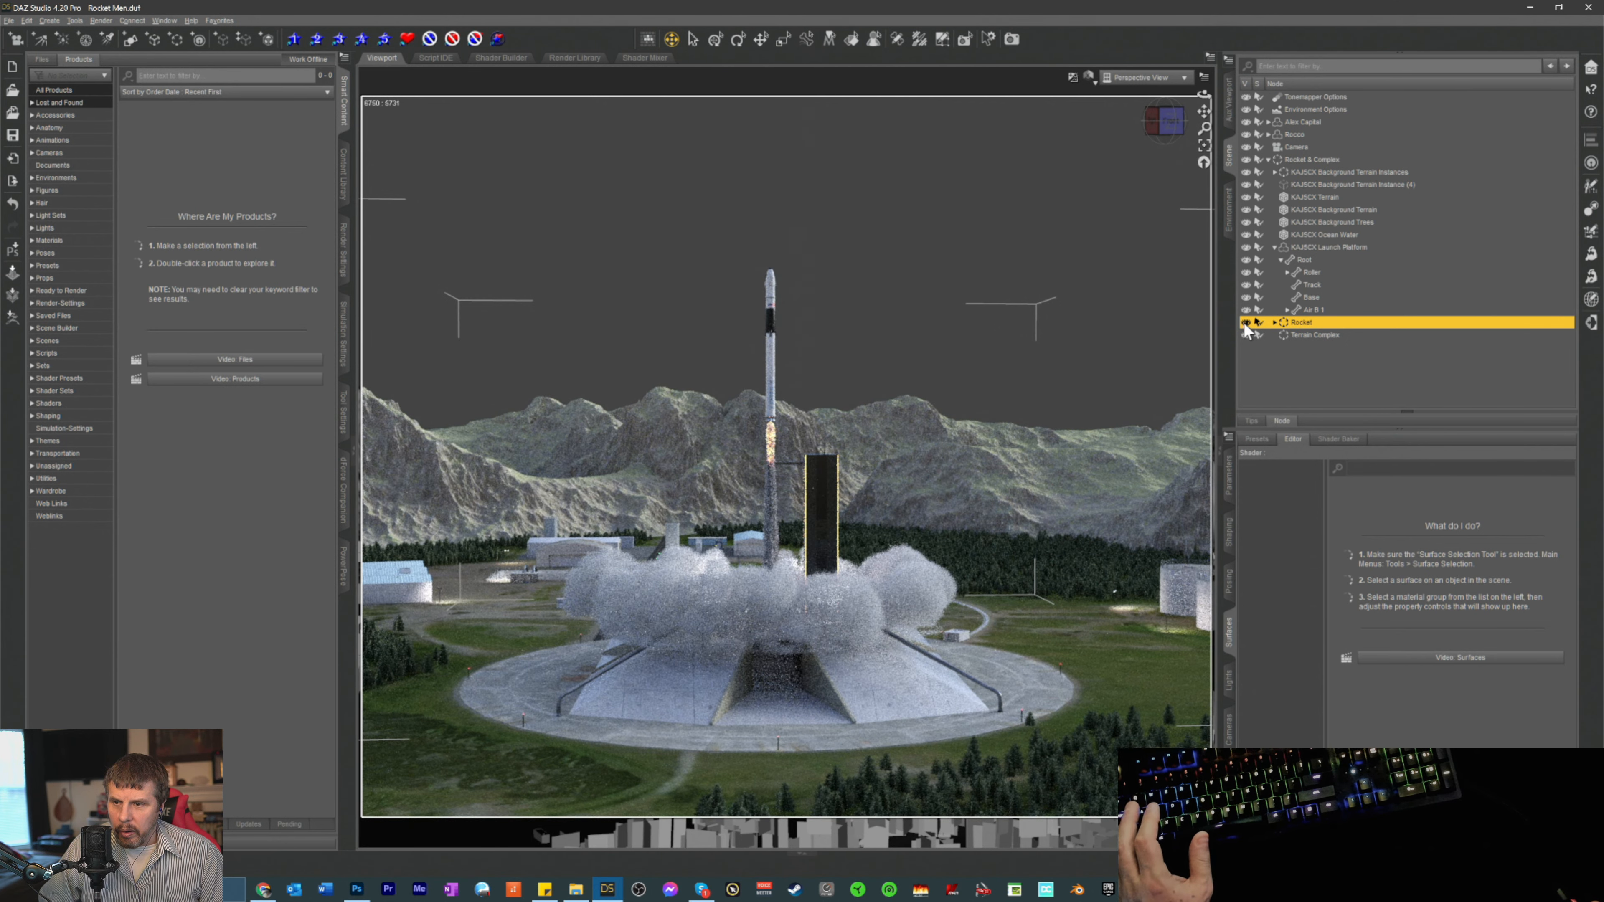
pyautogui.click(1245, 322)
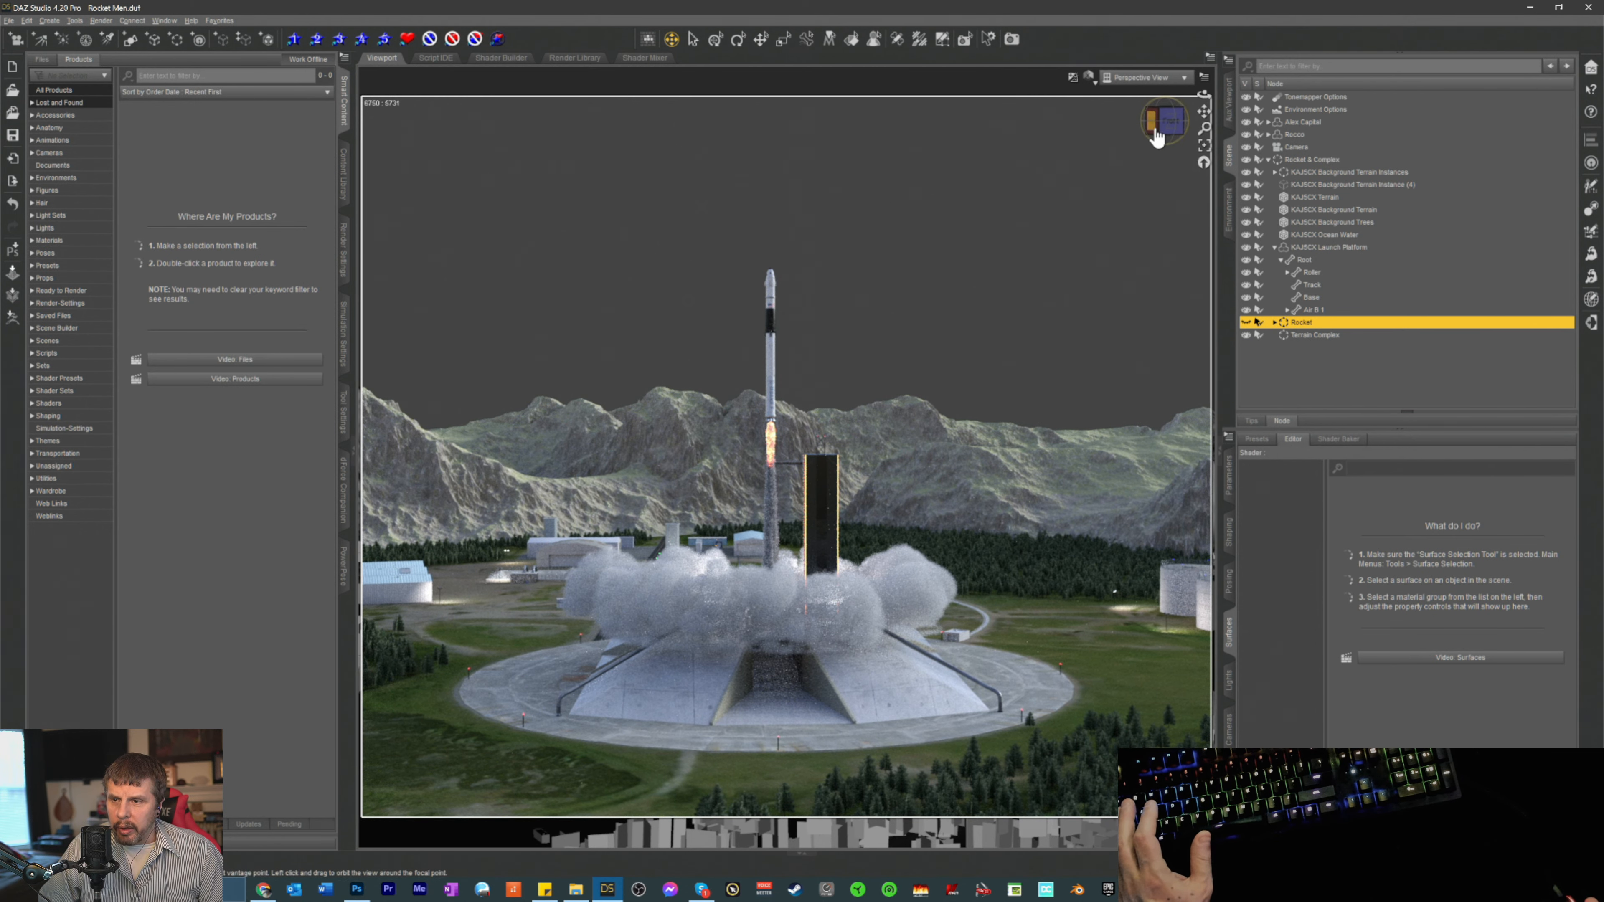
pyautogui.moveTo(1153, 120); pyautogui.dragTo(1129, 175)
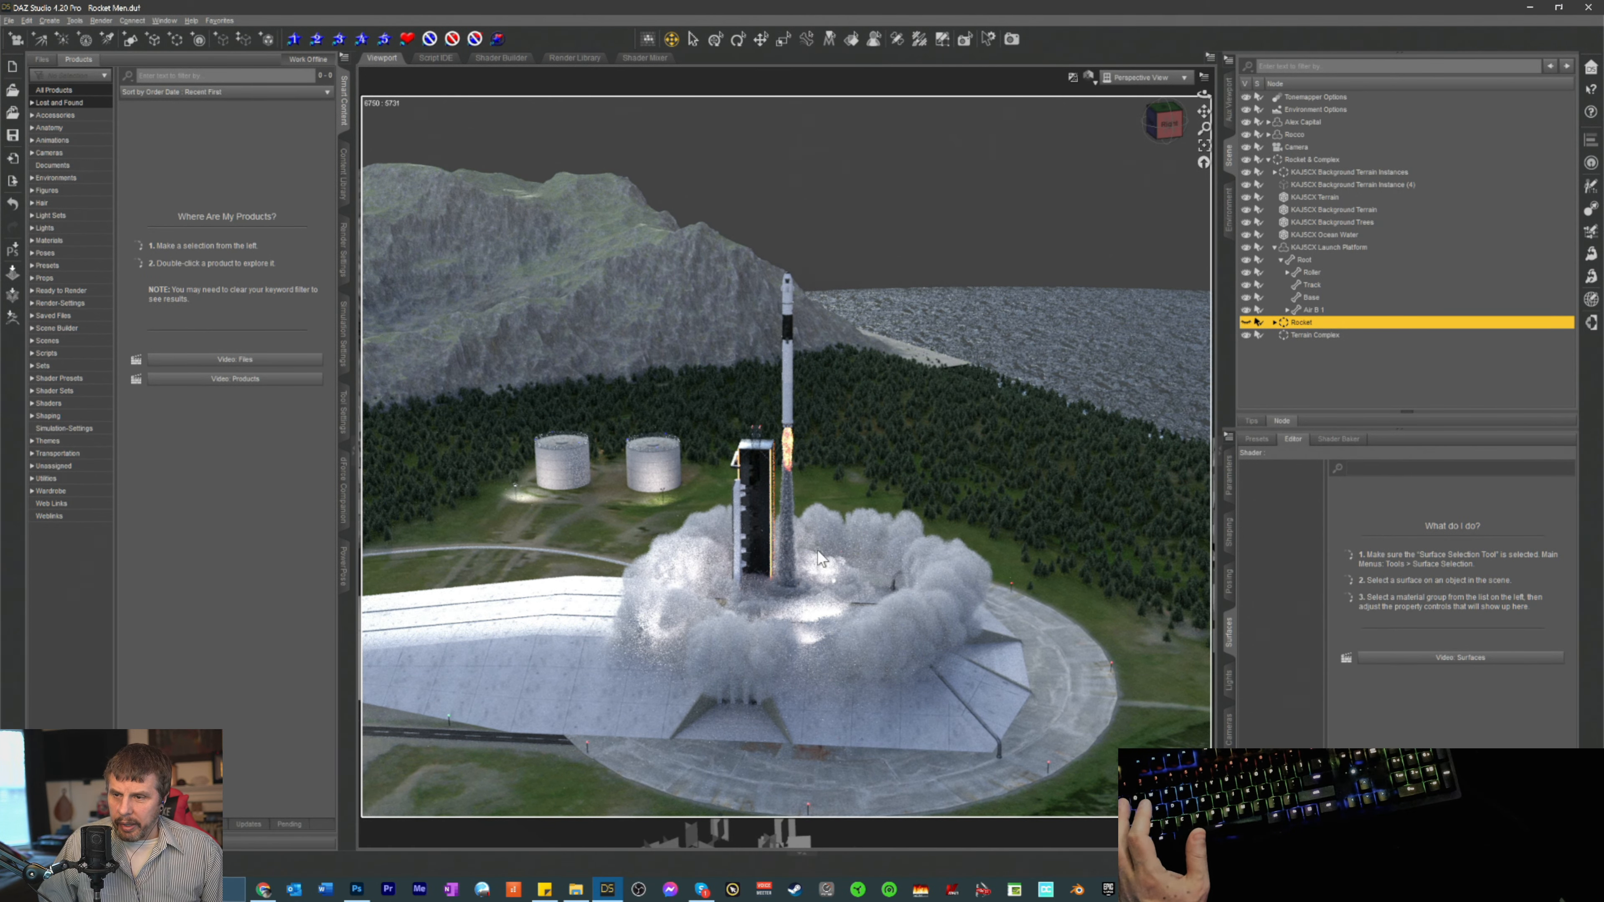
pyautogui.moveTo(1150, 118)
pyautogui.mouseDown()
pyautogui.moveTo(1151, 155)
pyautogui.moveTo(1146, 129)
pyautogui.mouseUp()
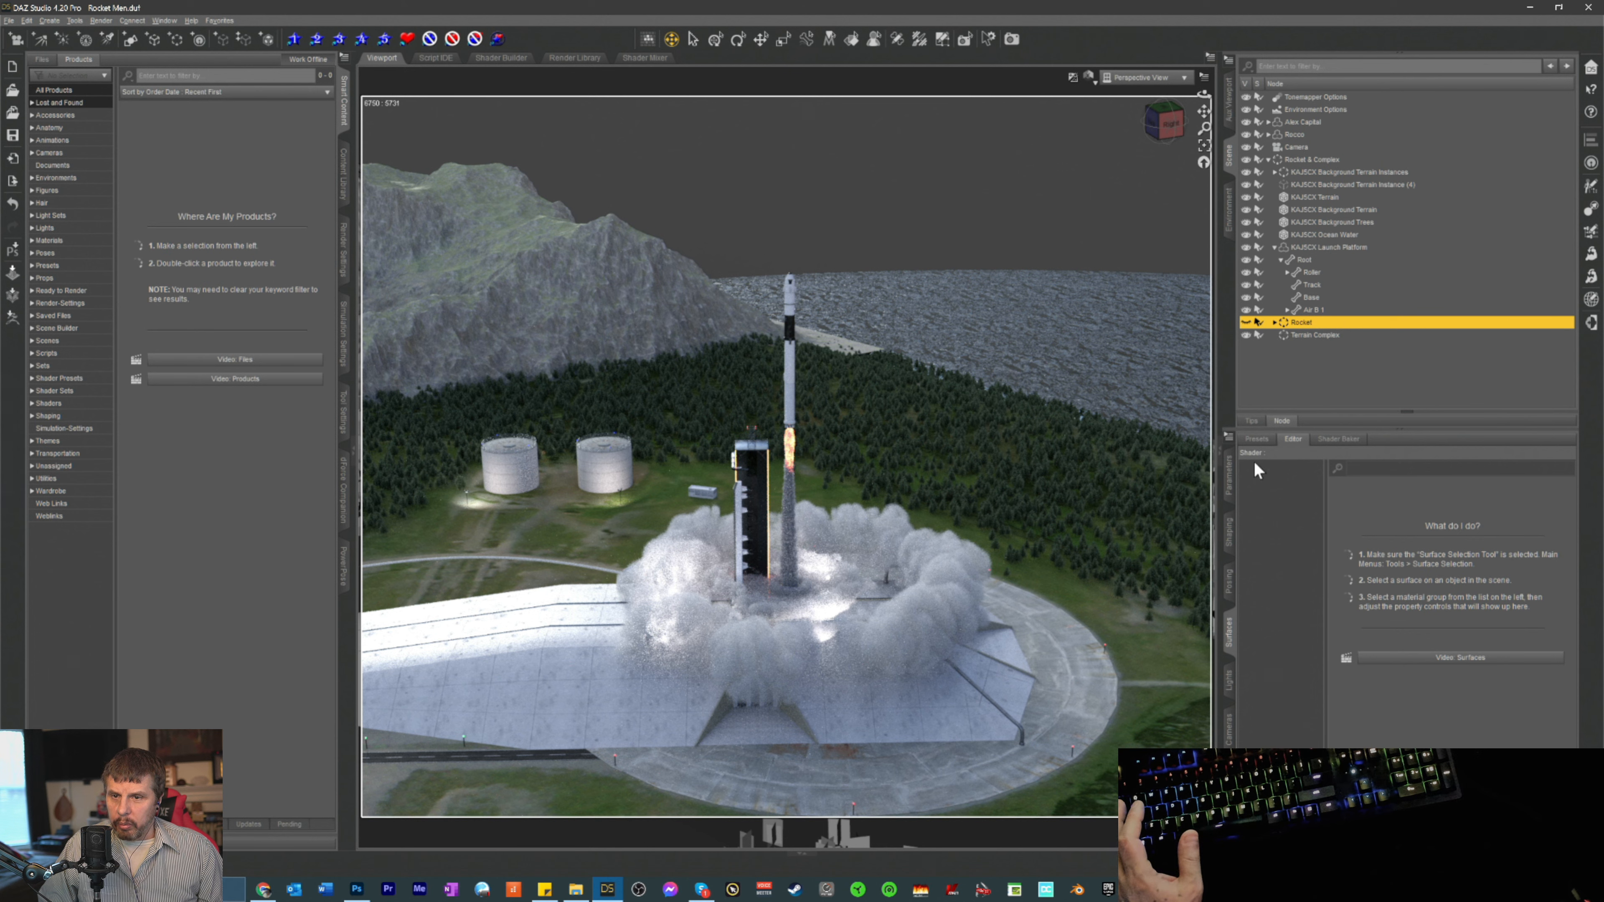
pyautogui.click(1229, 478)
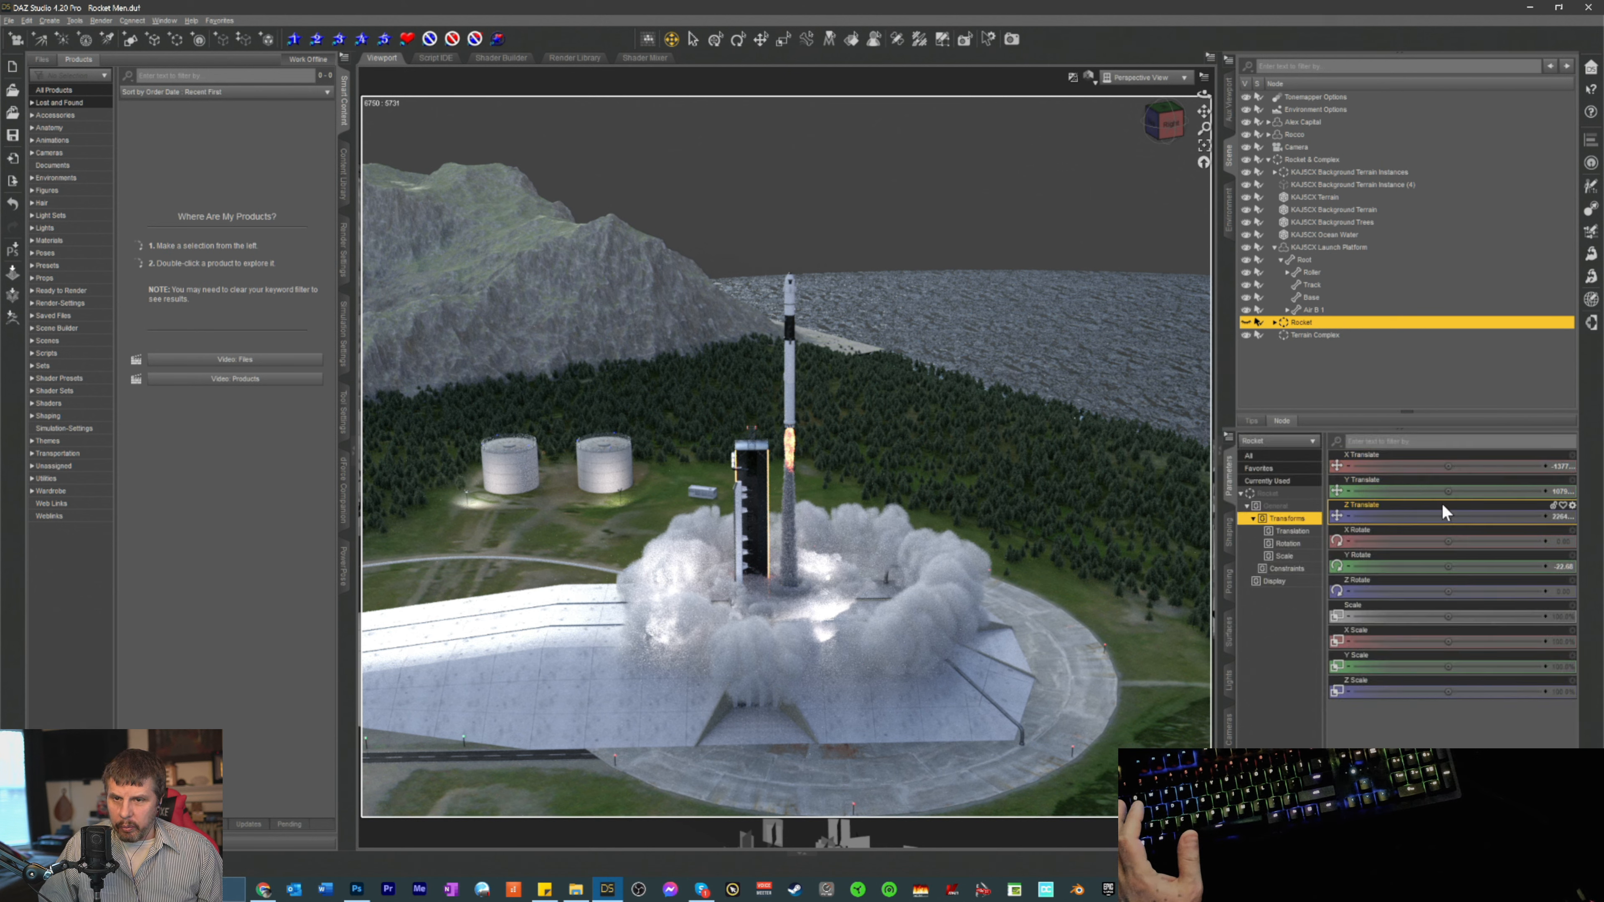
pyautogui.moveTo(1445, 514); pyautogui.dragTo(1403, 516)
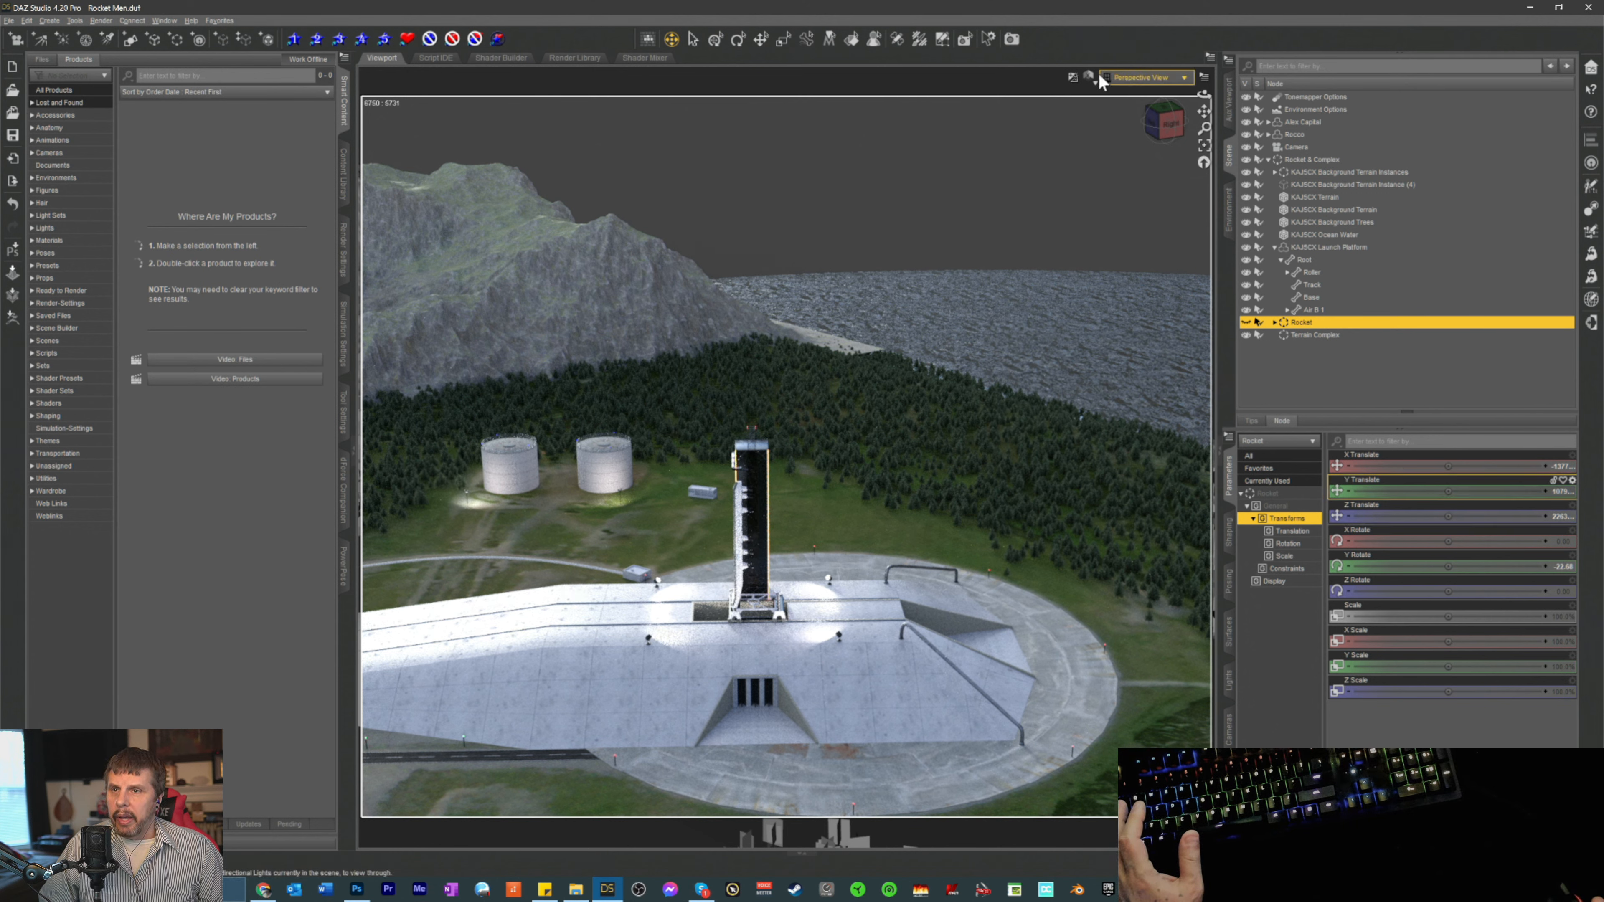
# - Change the viewport draw style to Filament (PBR) and make the Rocket group visible again
pyautogui.click(1088, 77)
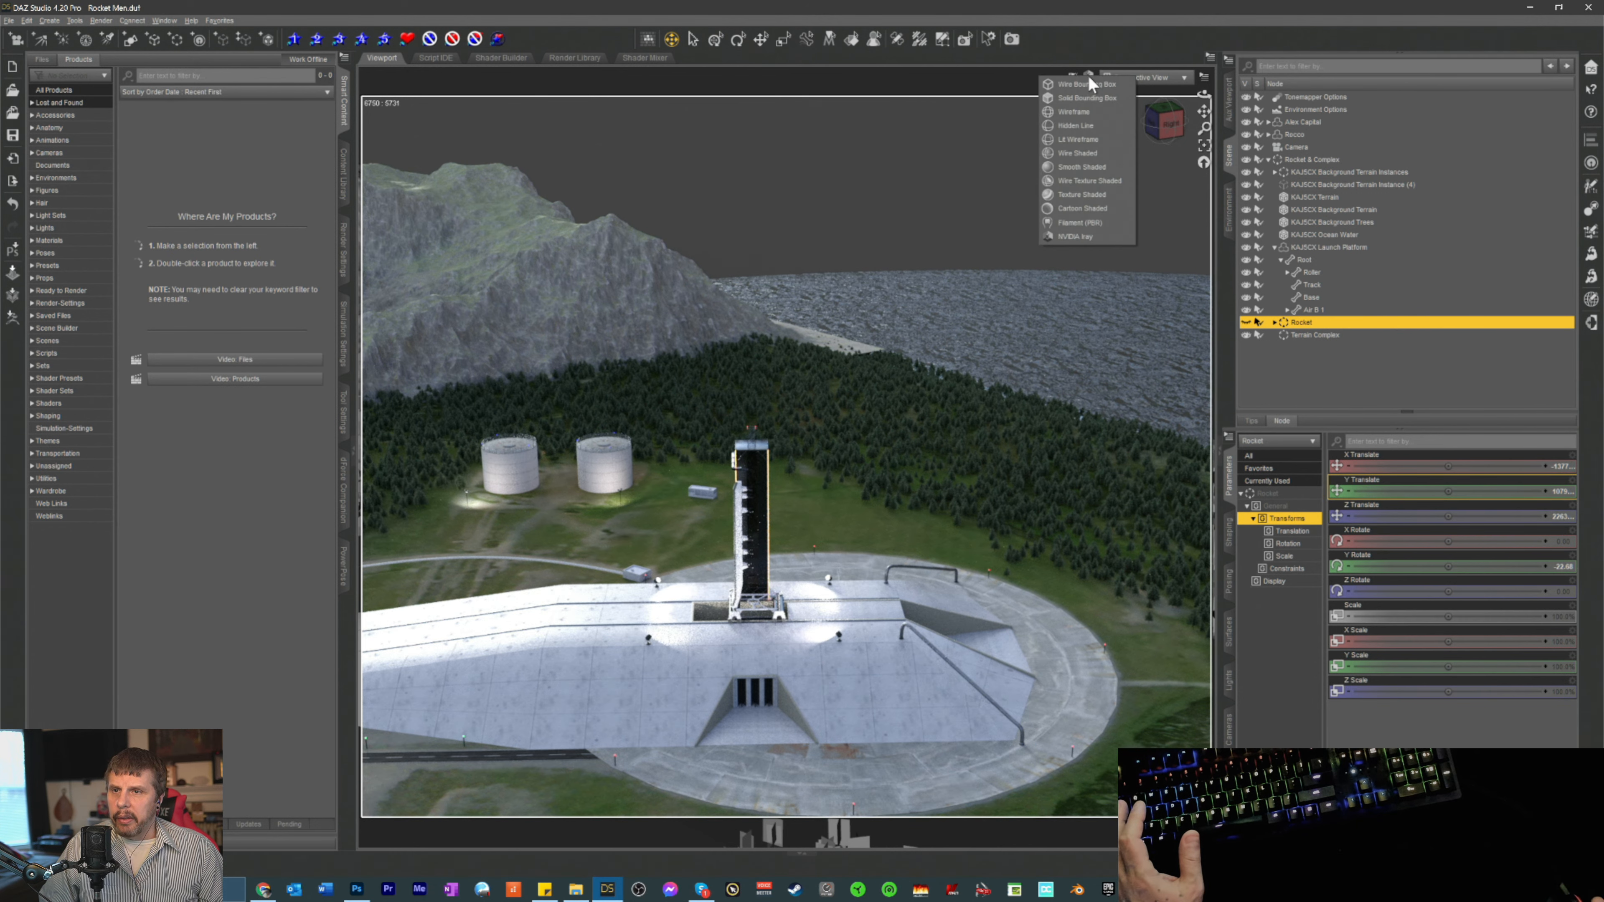
pyautogui.click(1061, 218)
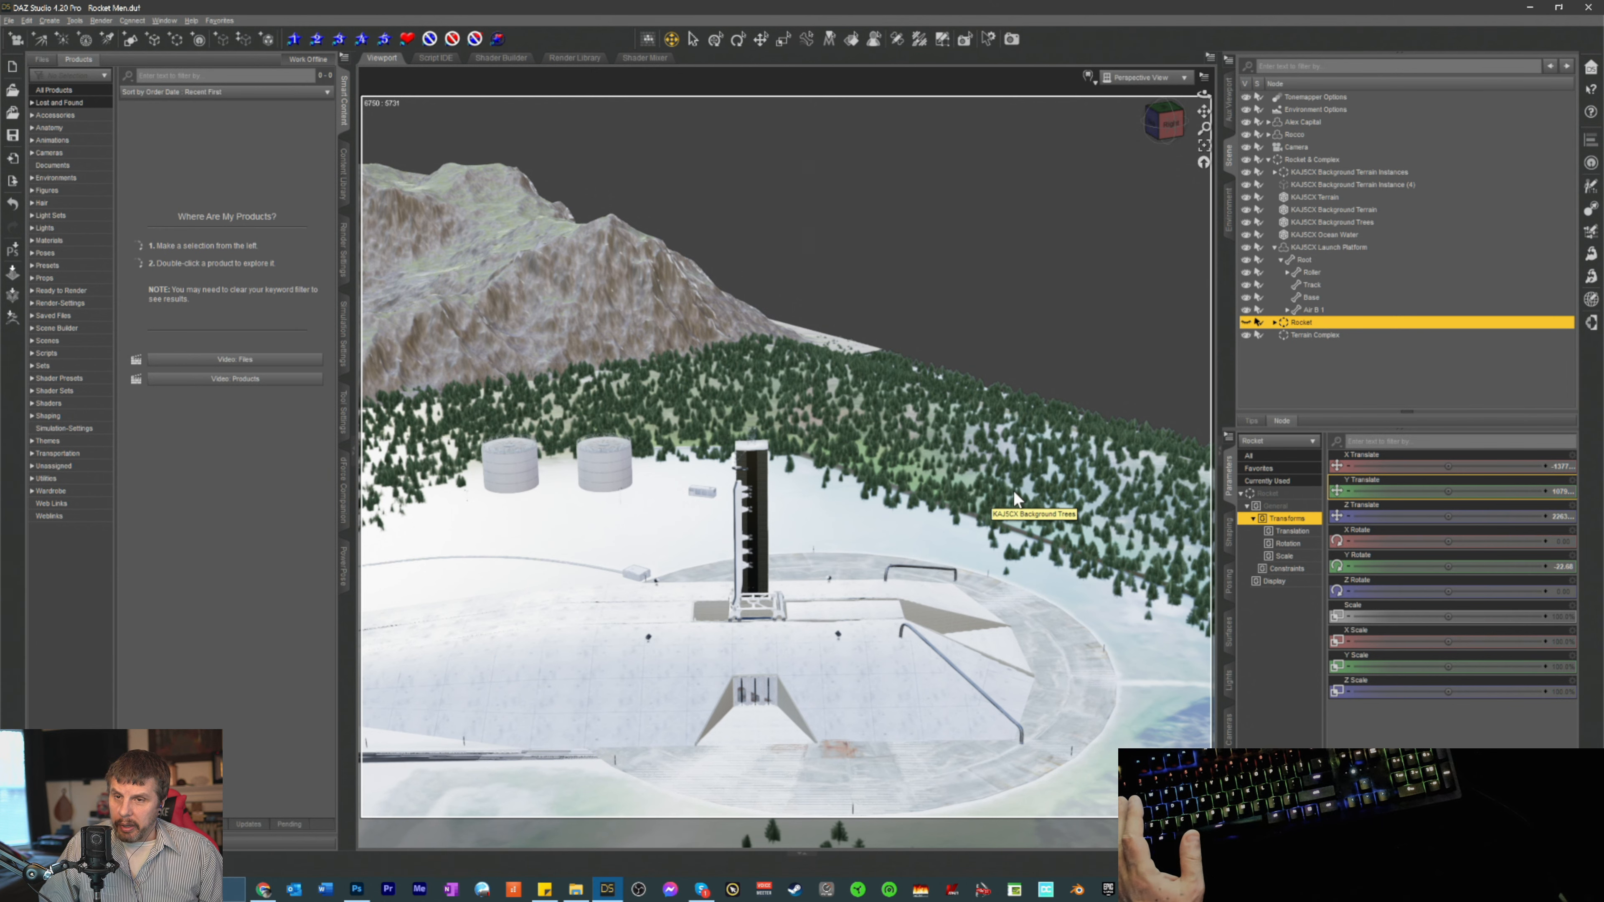
pyautogui.moveTo(1167, 126)
pyautogui.mouseDown()
pyautogui.moveTo(1169, 148)
pyautogui.moveTo(1175, 131)
pyautogui.mouseUp()
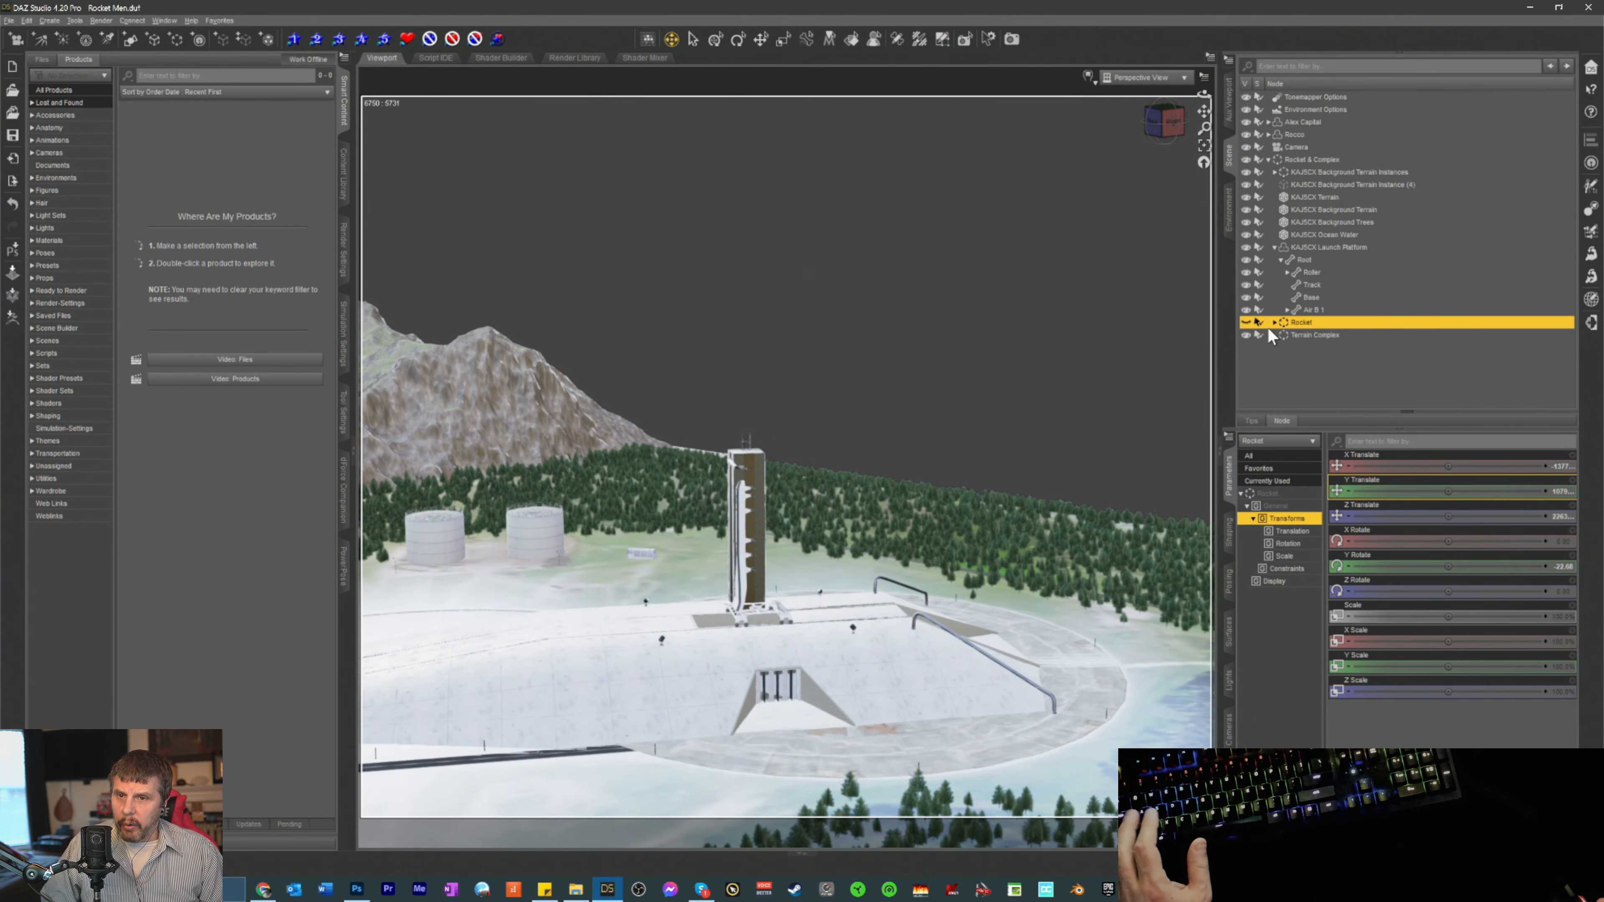
pyautogui.click(1246, 322)
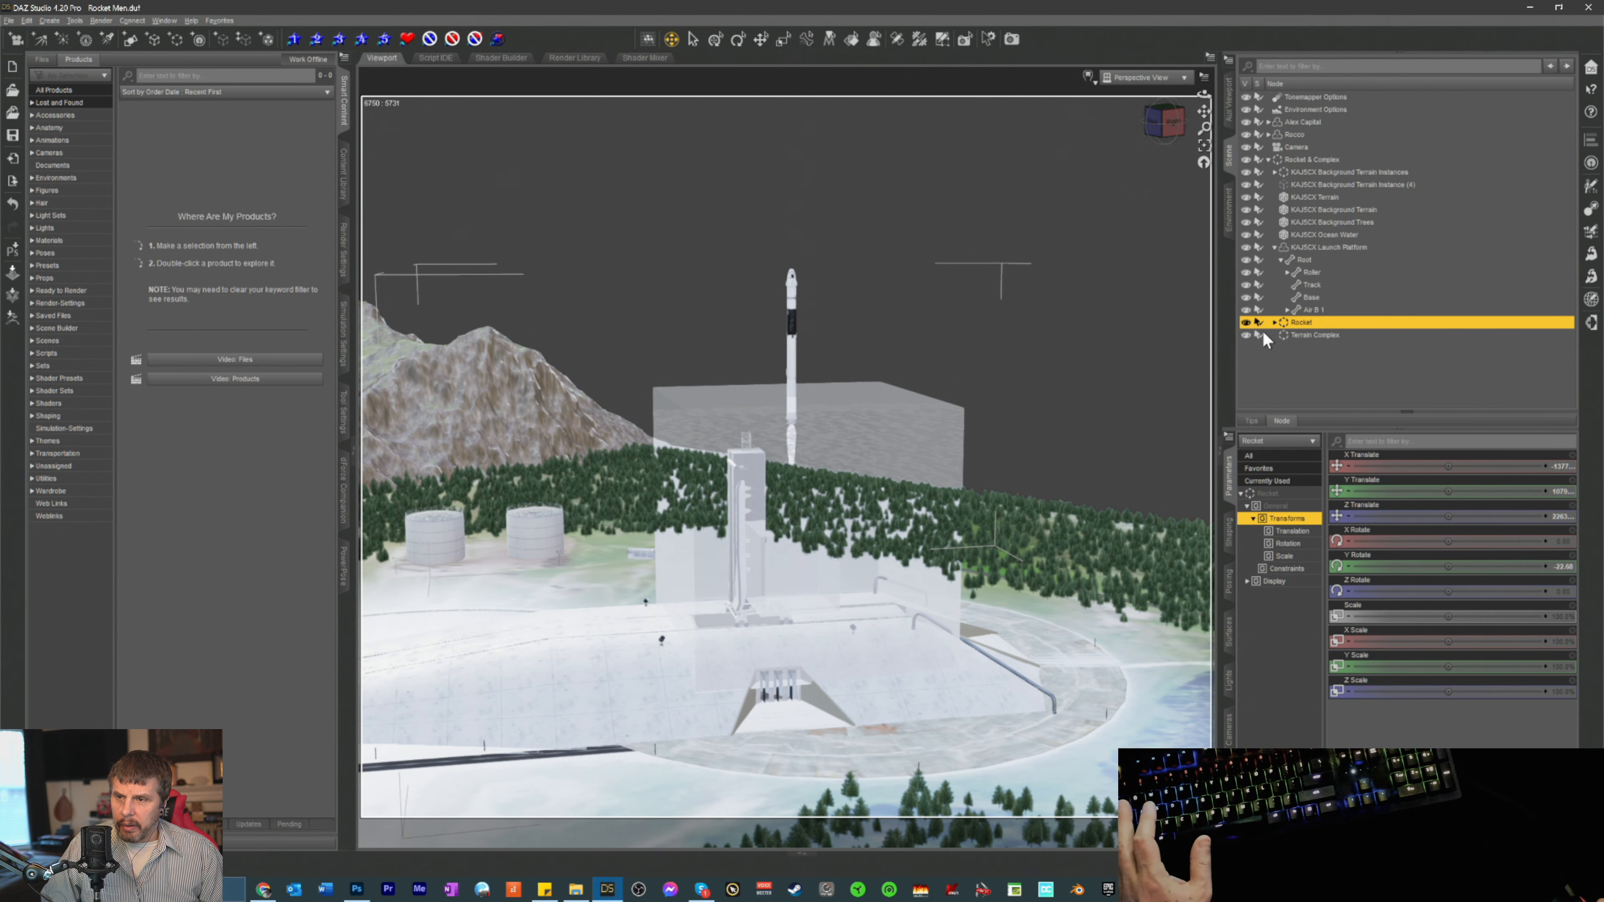
# - Shift the Rocket group along negative Z and adjust its X Translate from above to center it on the launch pad
pyautogui.click(1168, 124)
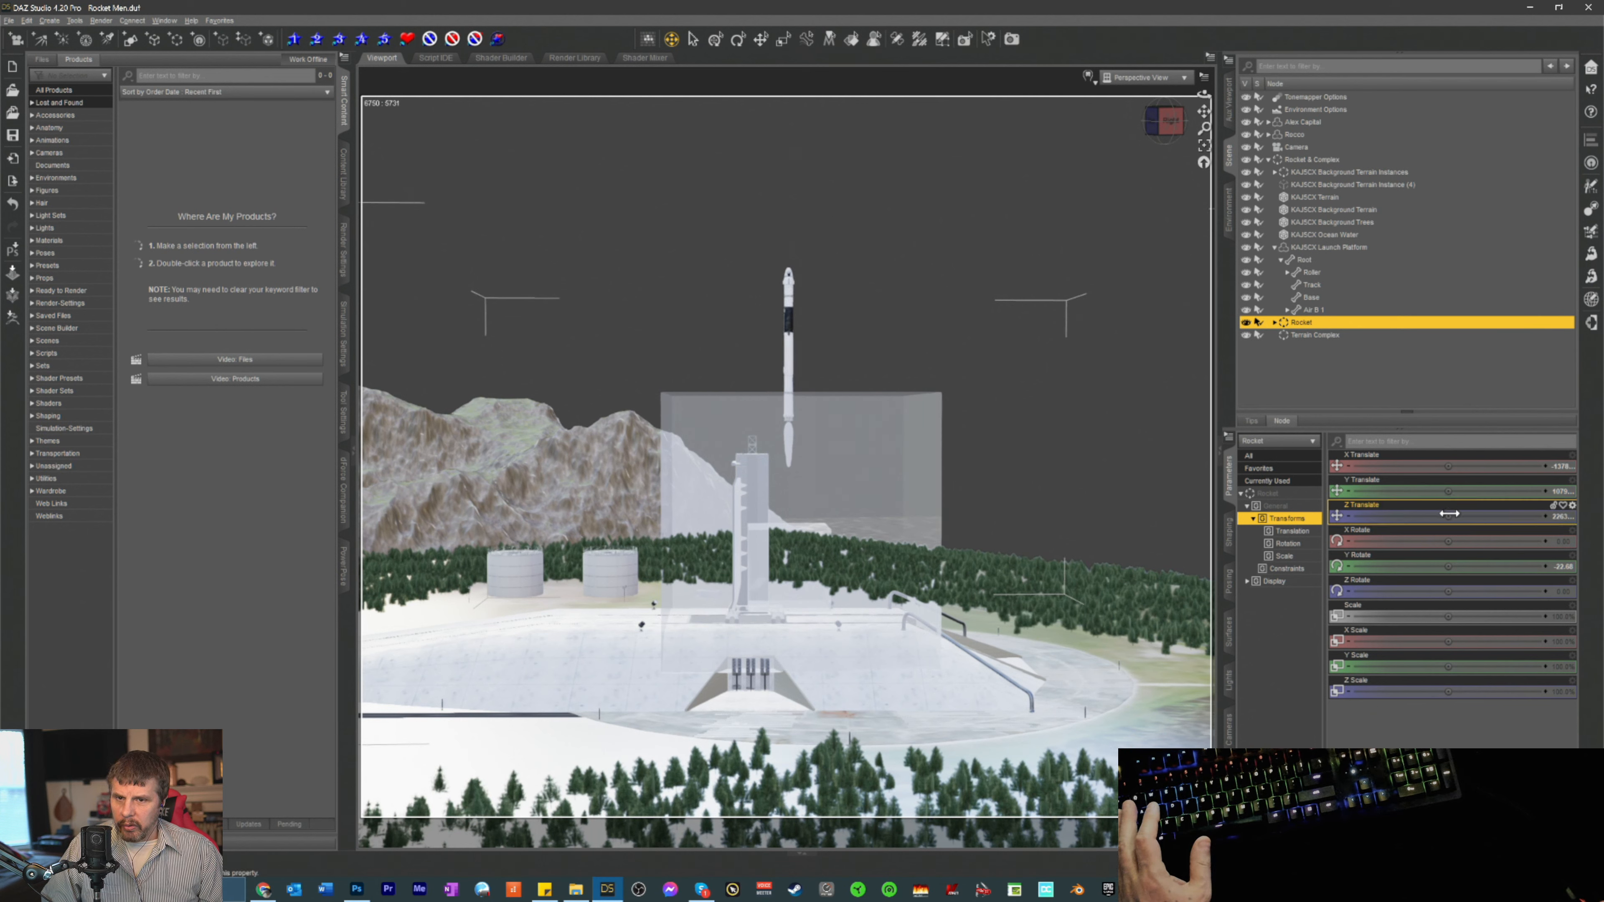
pyautogui.moveTo(1448, 516); pyautogui.dragTo(1372, 516)
pyautogui.moveTo(1163, 125); pyautogui.dragTo(1252, 158)
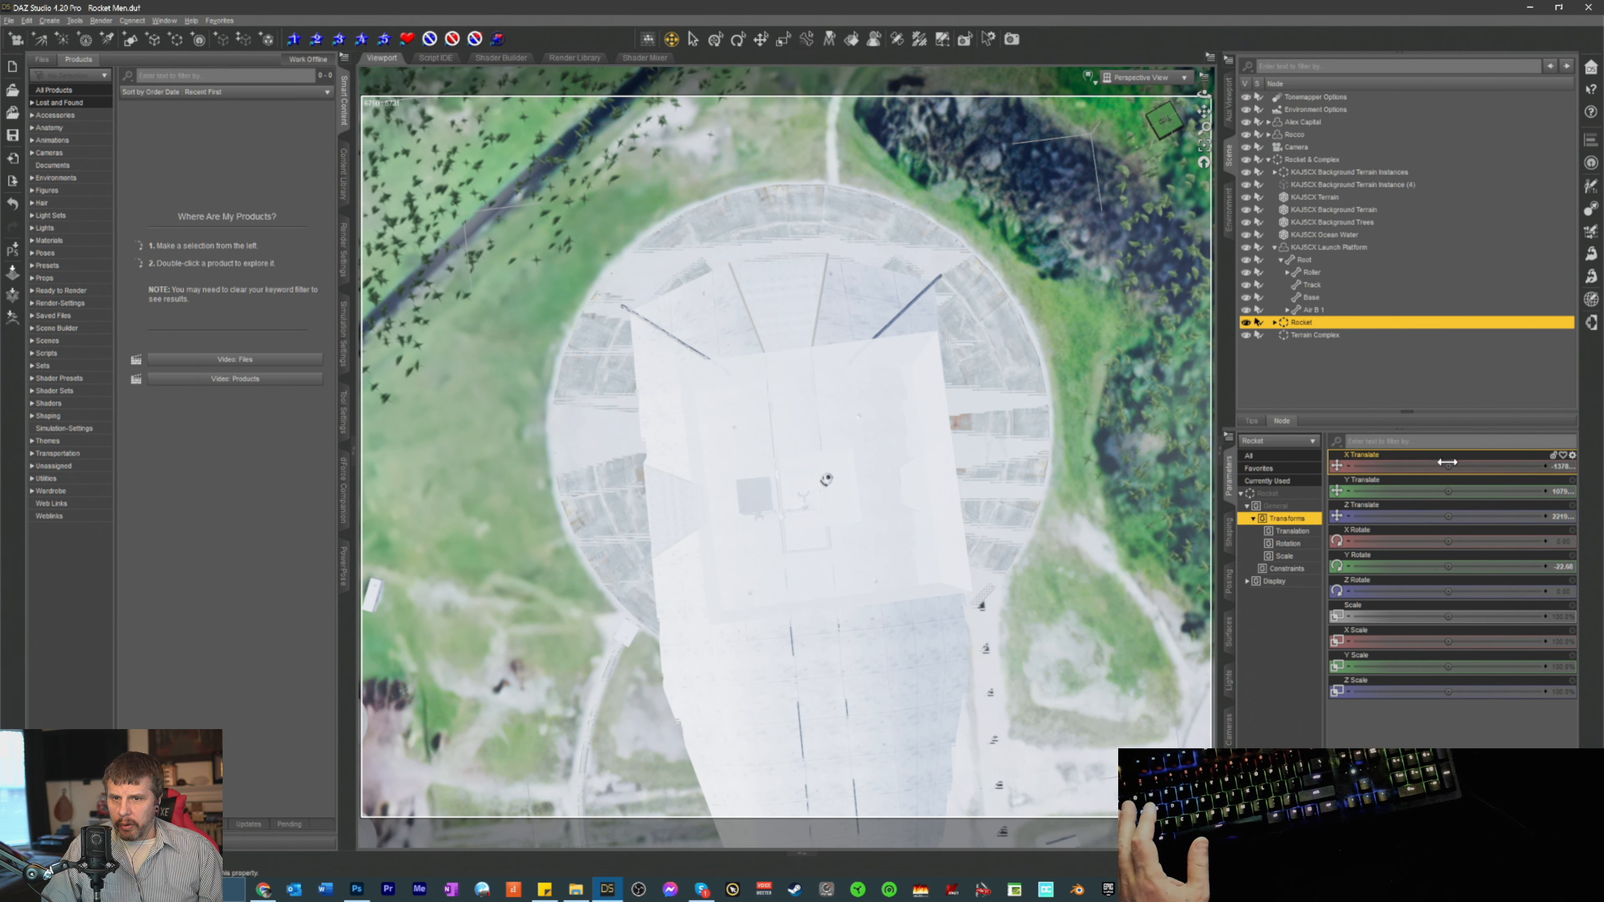
pyautogui.moveTo(1422, 466); pyautogui.dragTo(1518, 467)
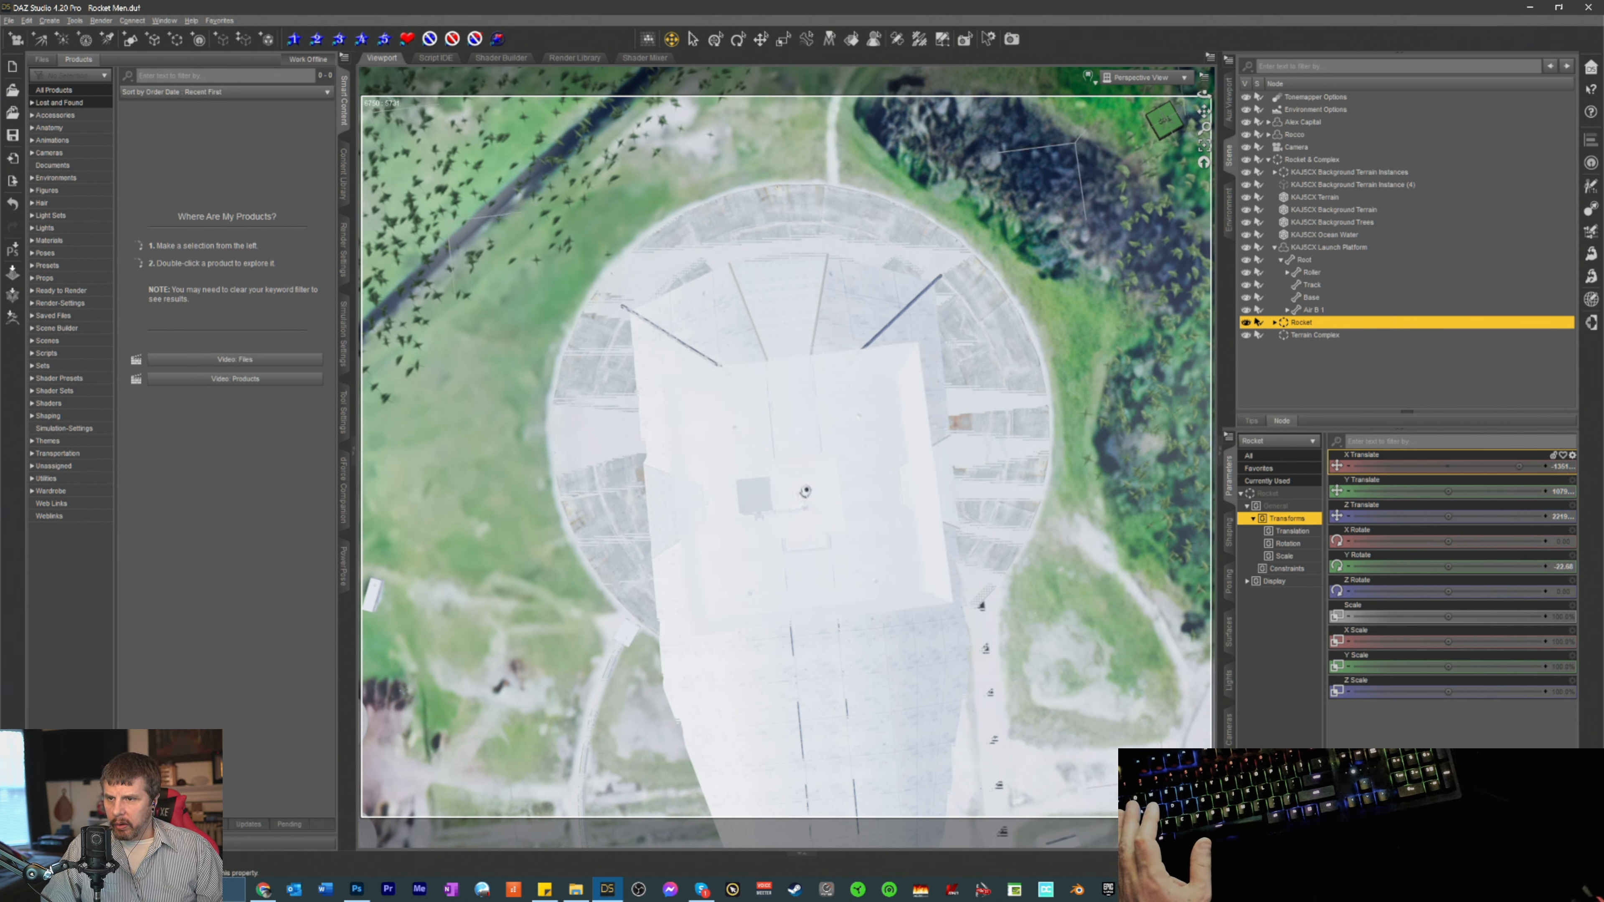
pyautogui.click(1151, 133)
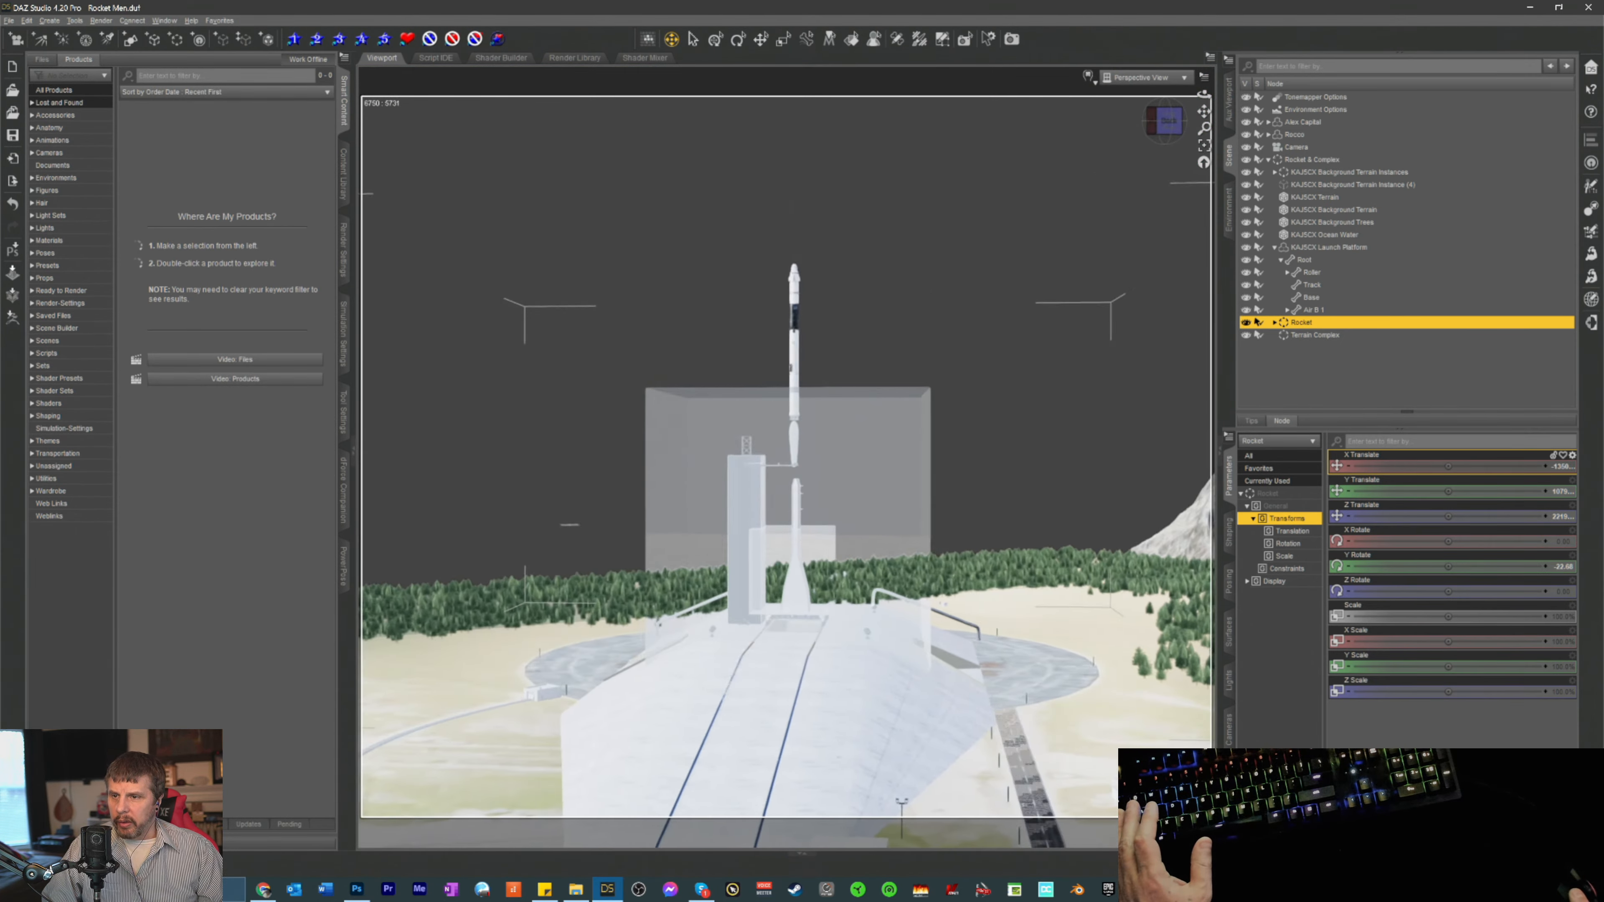
# - Check the rocket's alignment over the launch pad from several angles, switch the viewport to the Camera view, and save the scene
pyautogui.moveTo(1164, 120); pyautogui.dragTo(1049, 117)
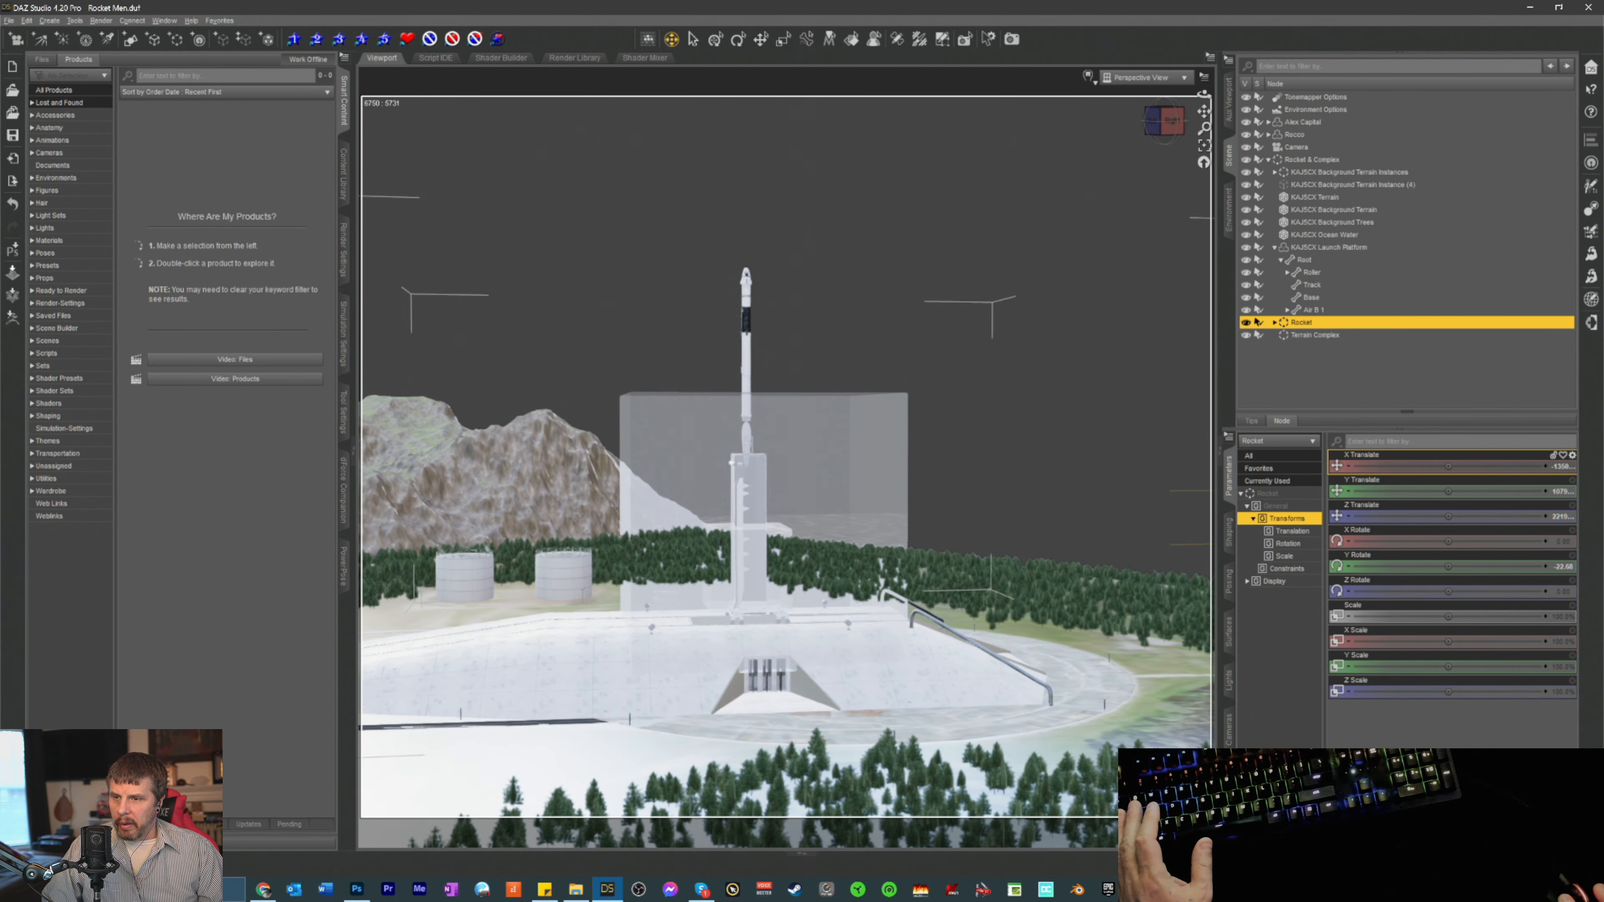
pyautogui.click(1159, 134)
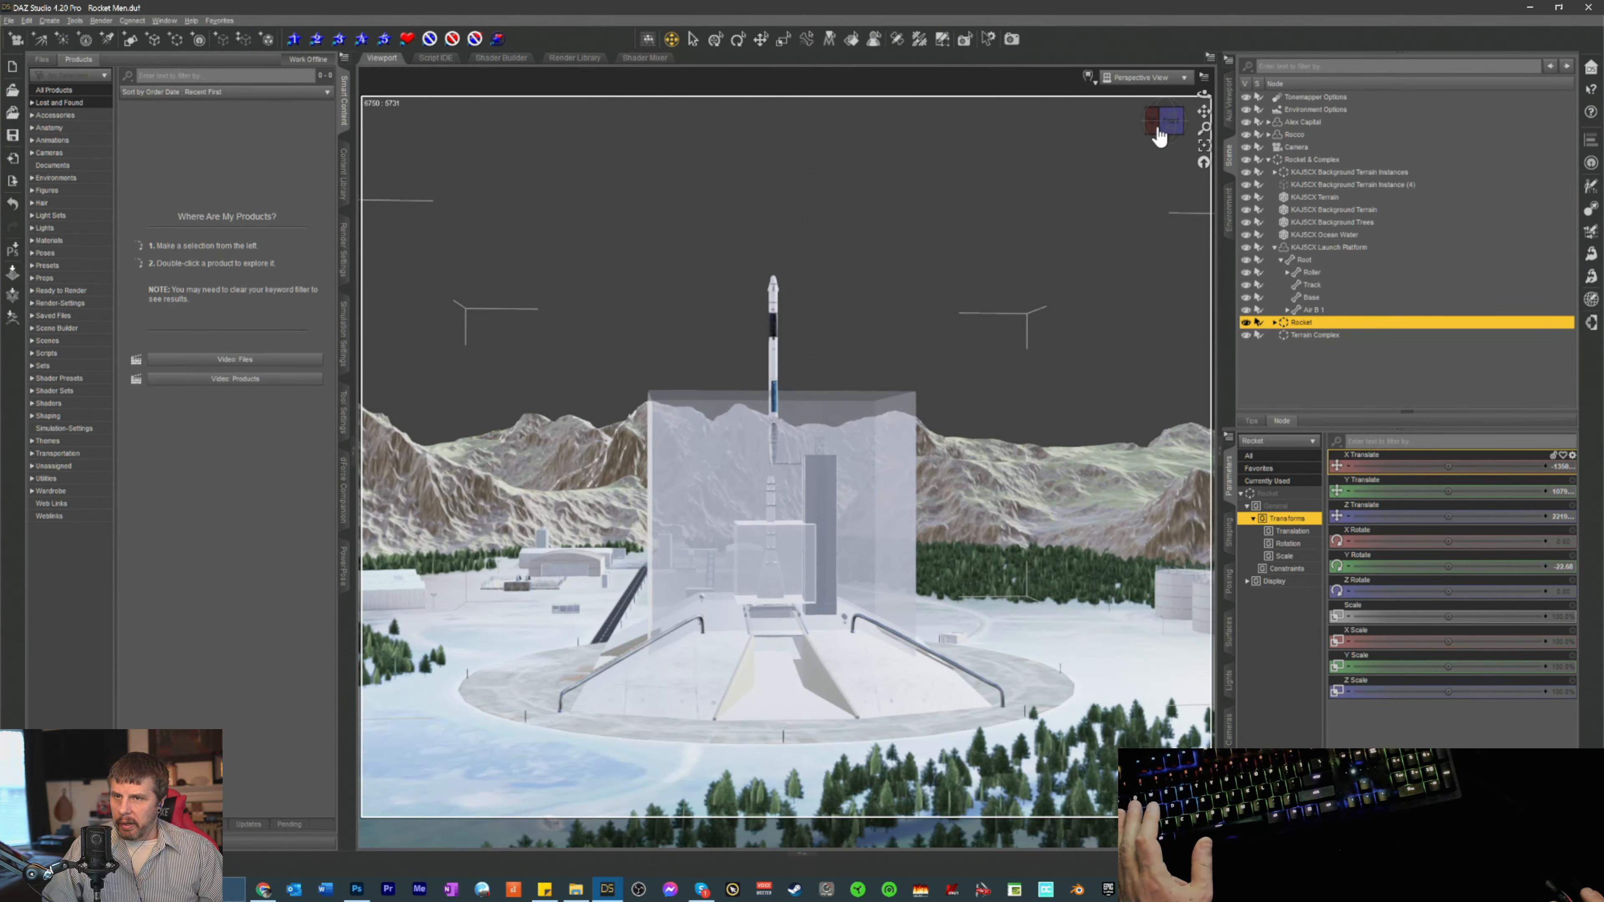
pyautogui.click(1148, 77)
pyautogui.click(1135, 186)
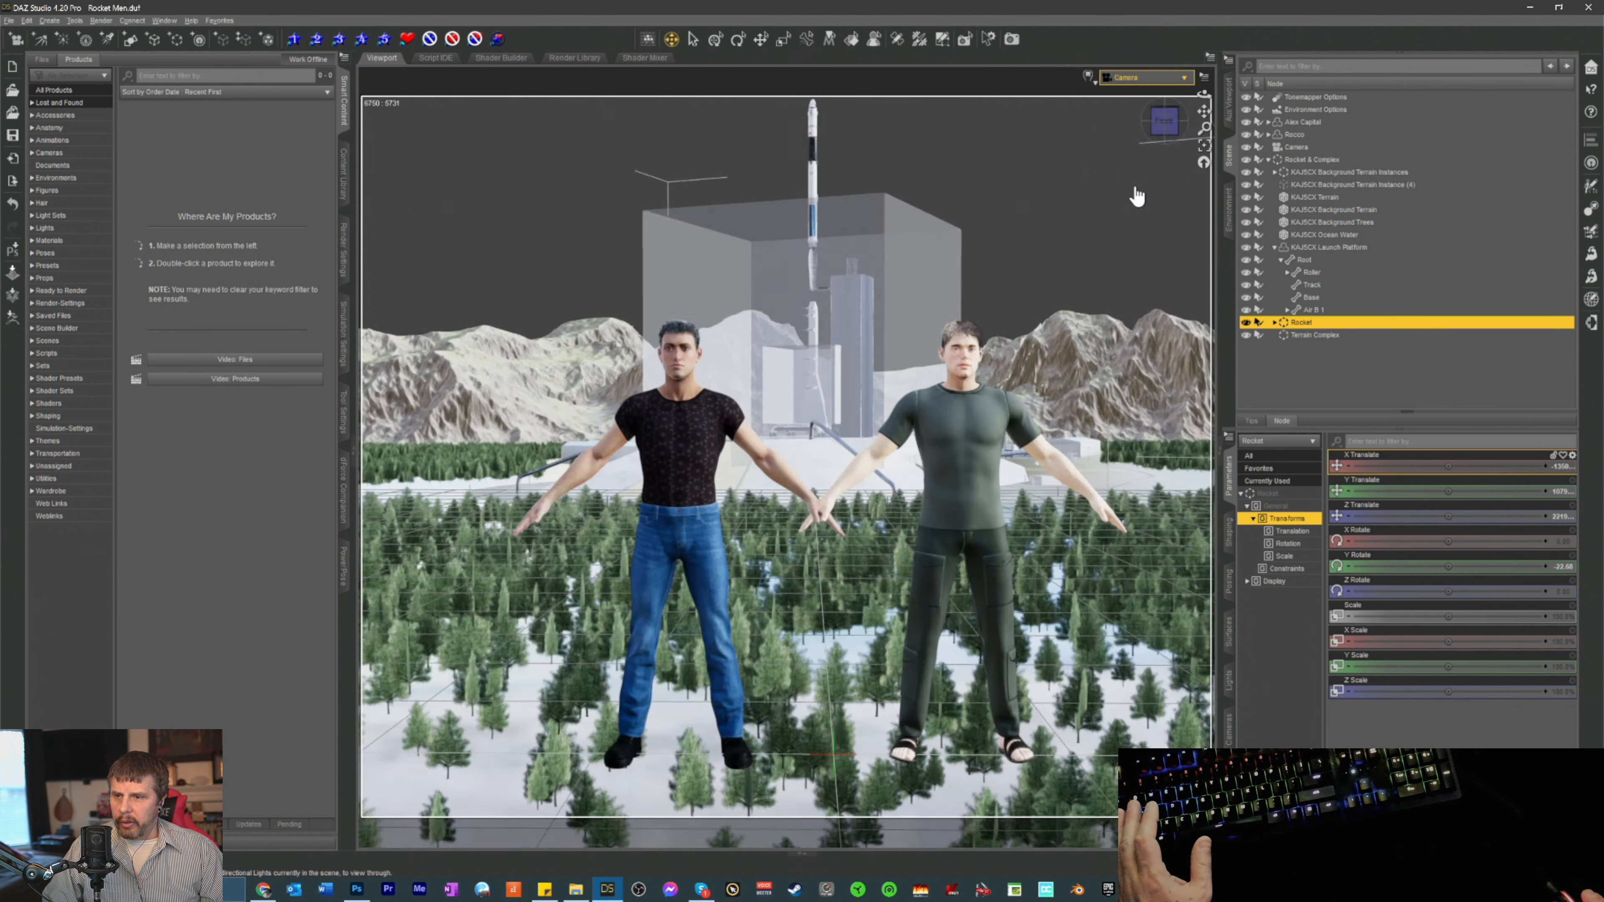
pyautogui.hotkey('ctrl', 's')
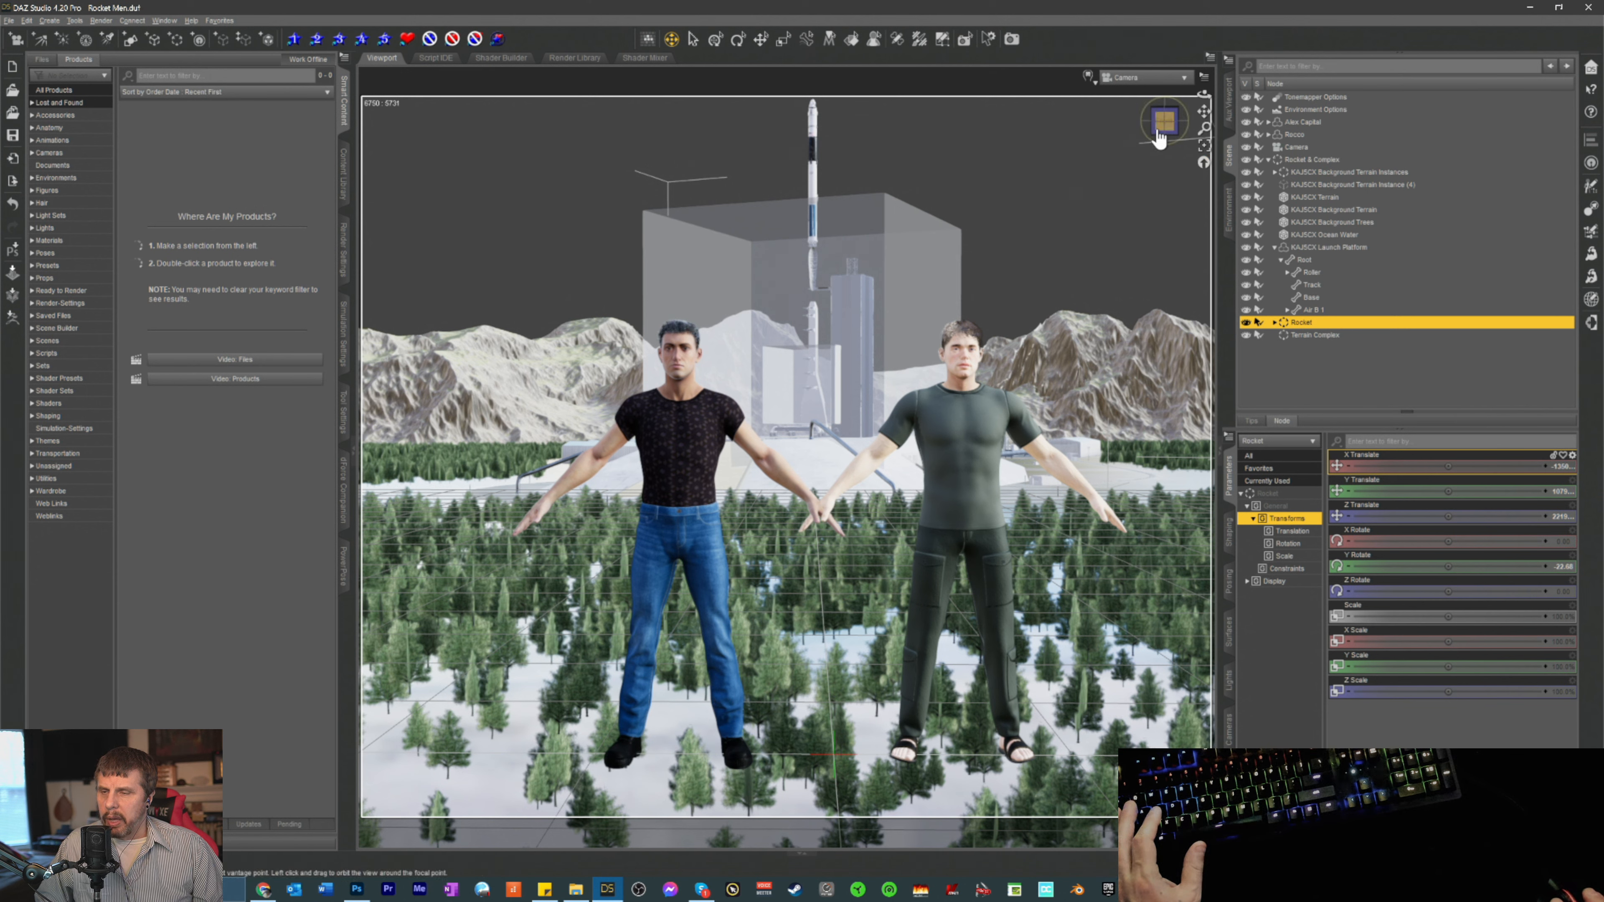
# - Preview the Camera view with the NVIDIA Iray draw style and select the Background Trees
pyautogui.click(1091, 79)
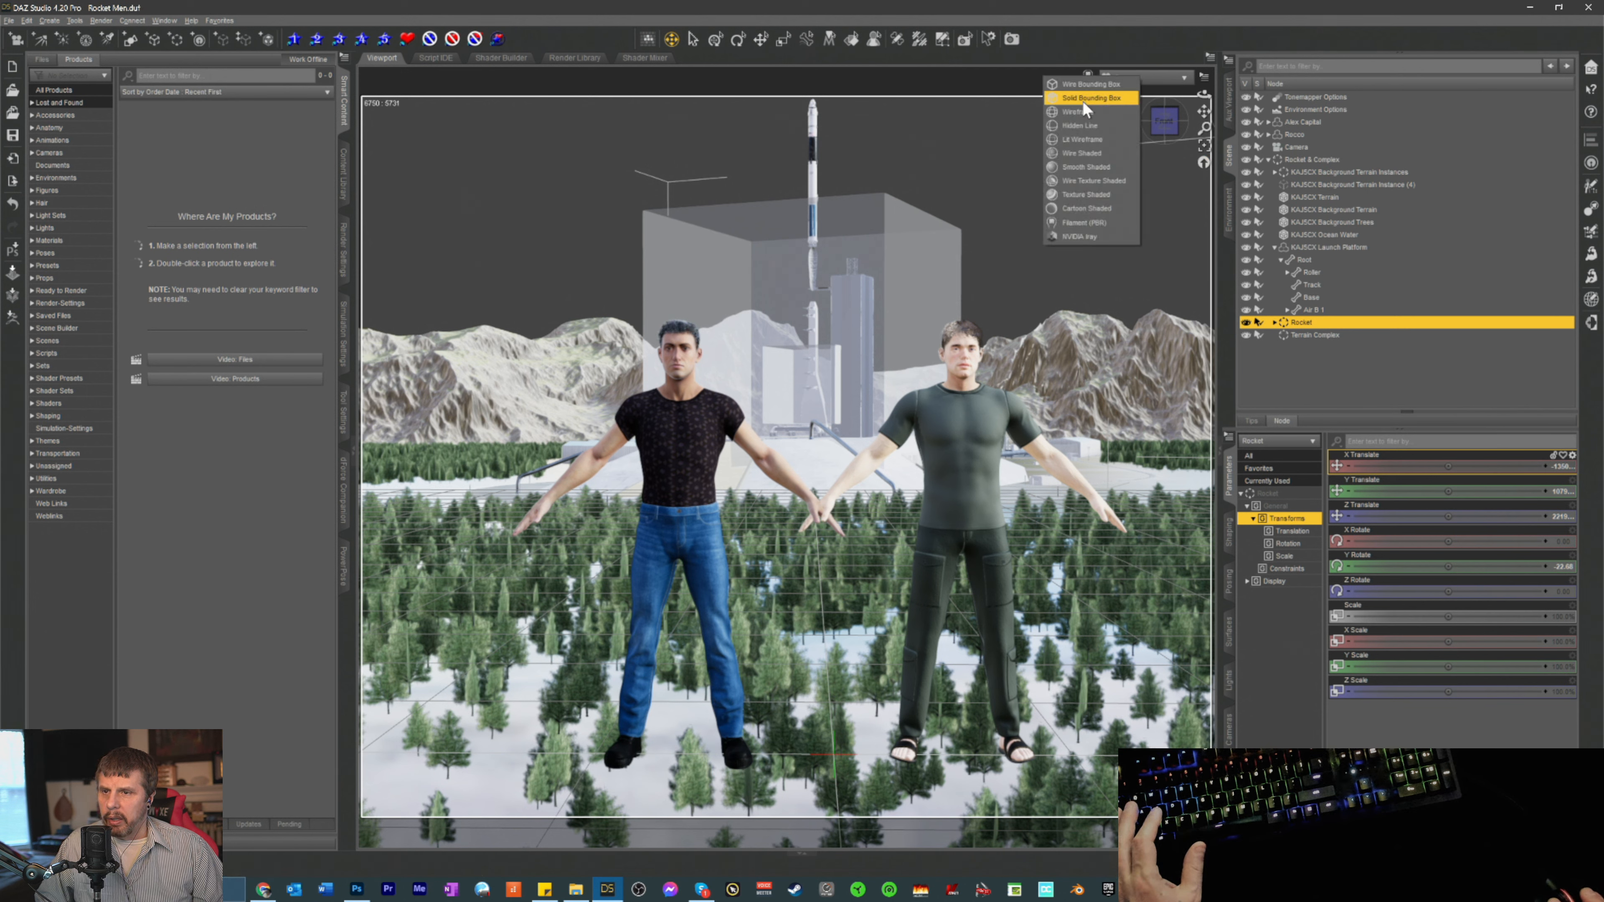
pyautogui.click(1084, 237)
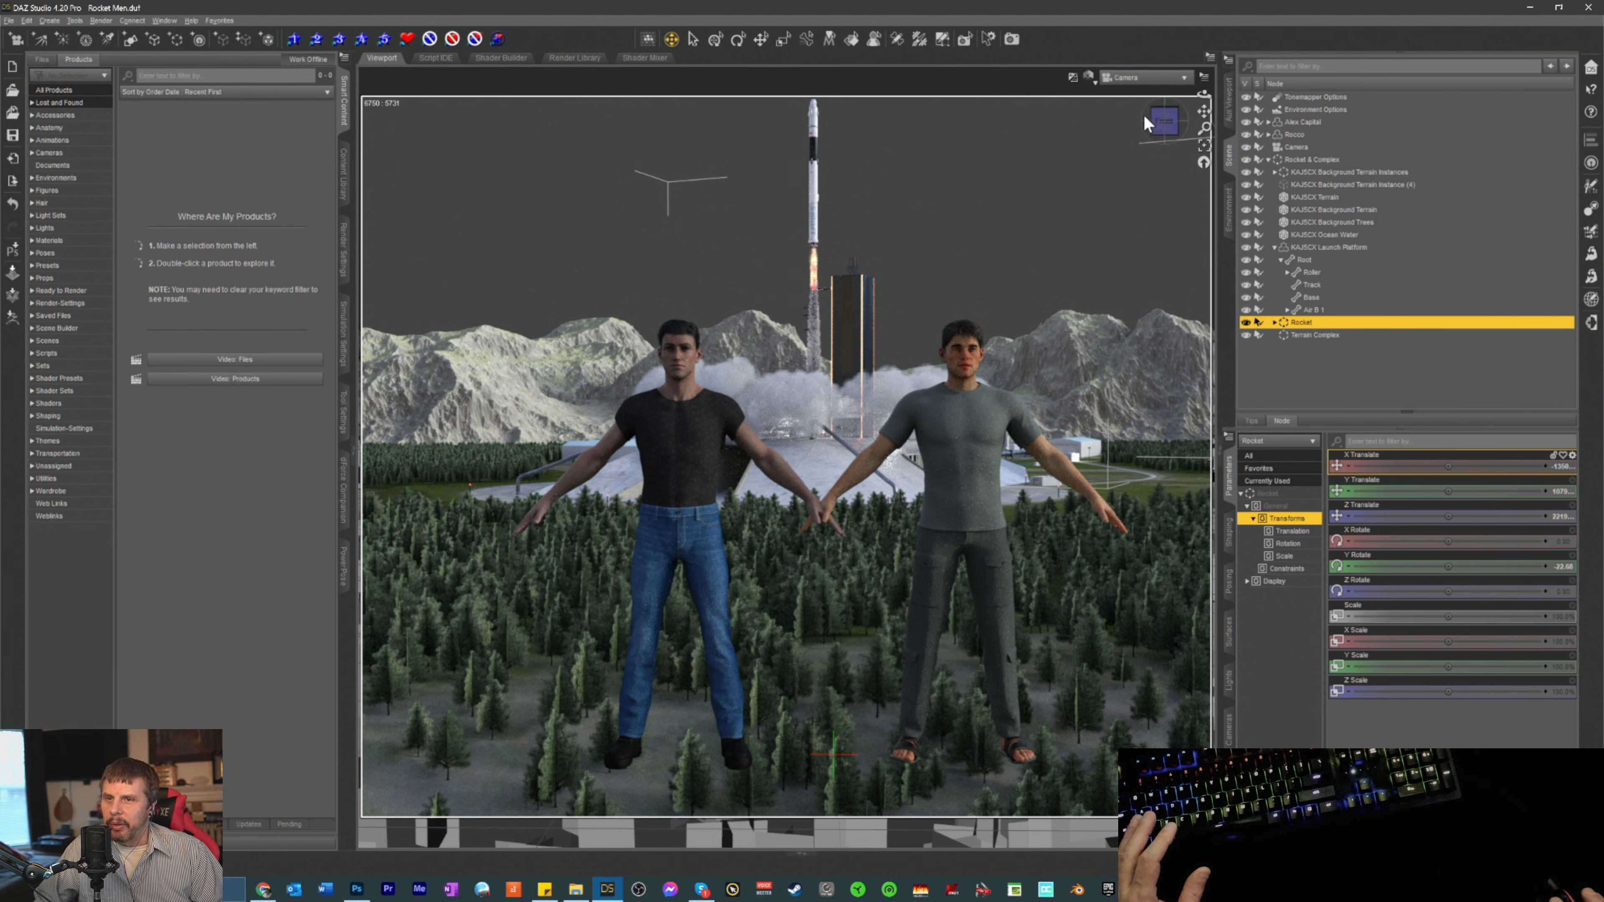
pyautogui.click(1322, 221)
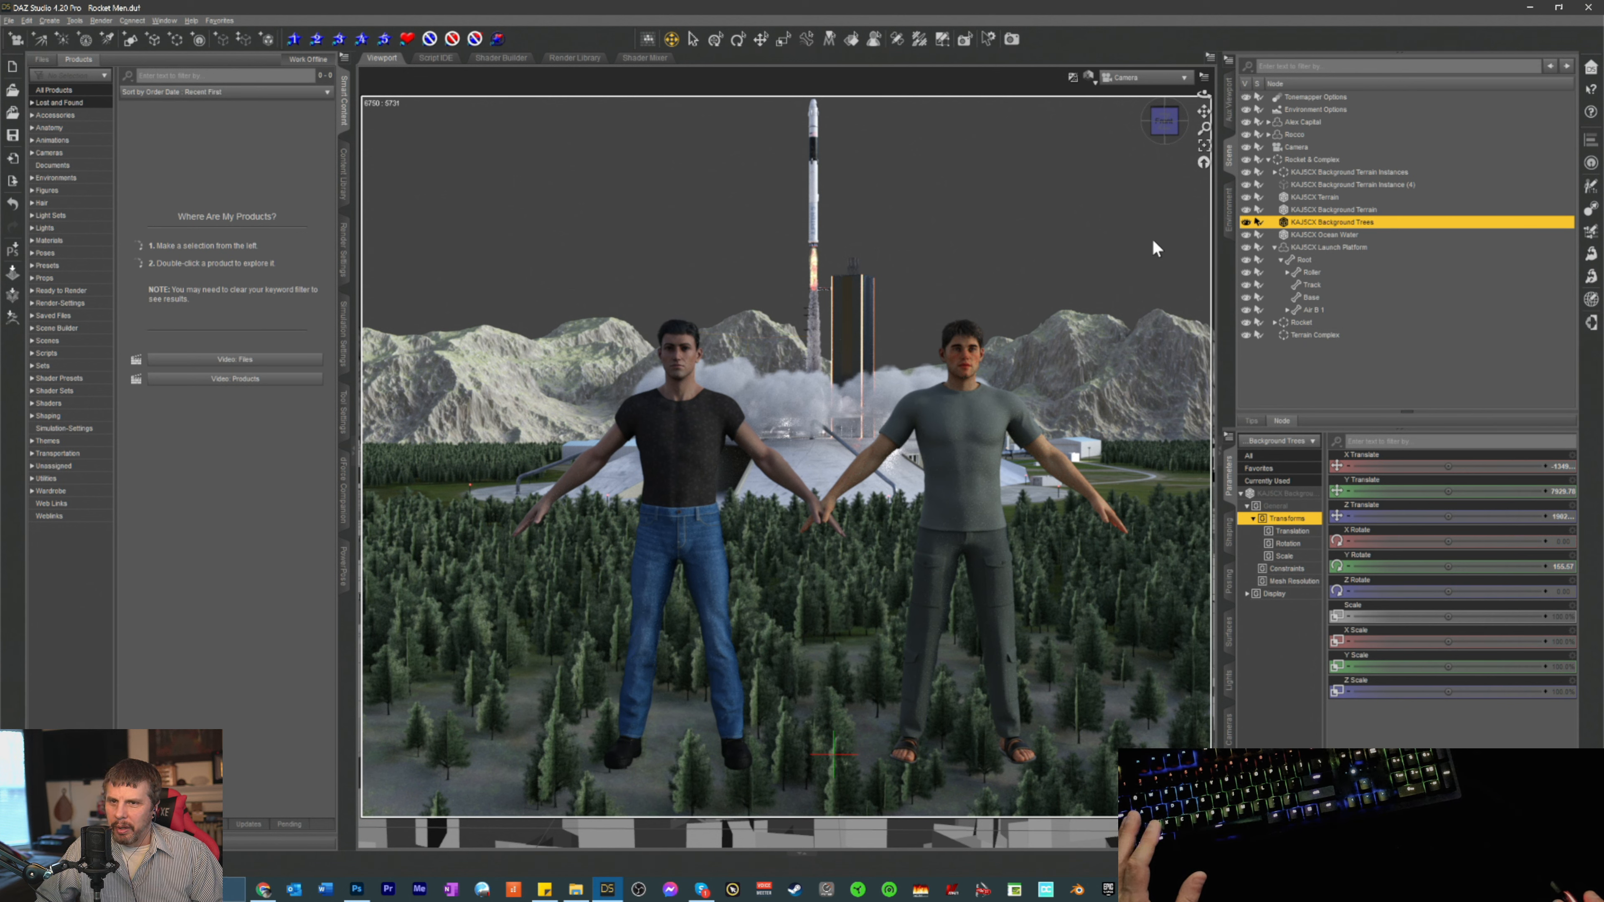
# - Select the Rocket & Complex group and try a Z Translate of -84458.18, followed by -184458.18
pyautogui.click(1298, 158)
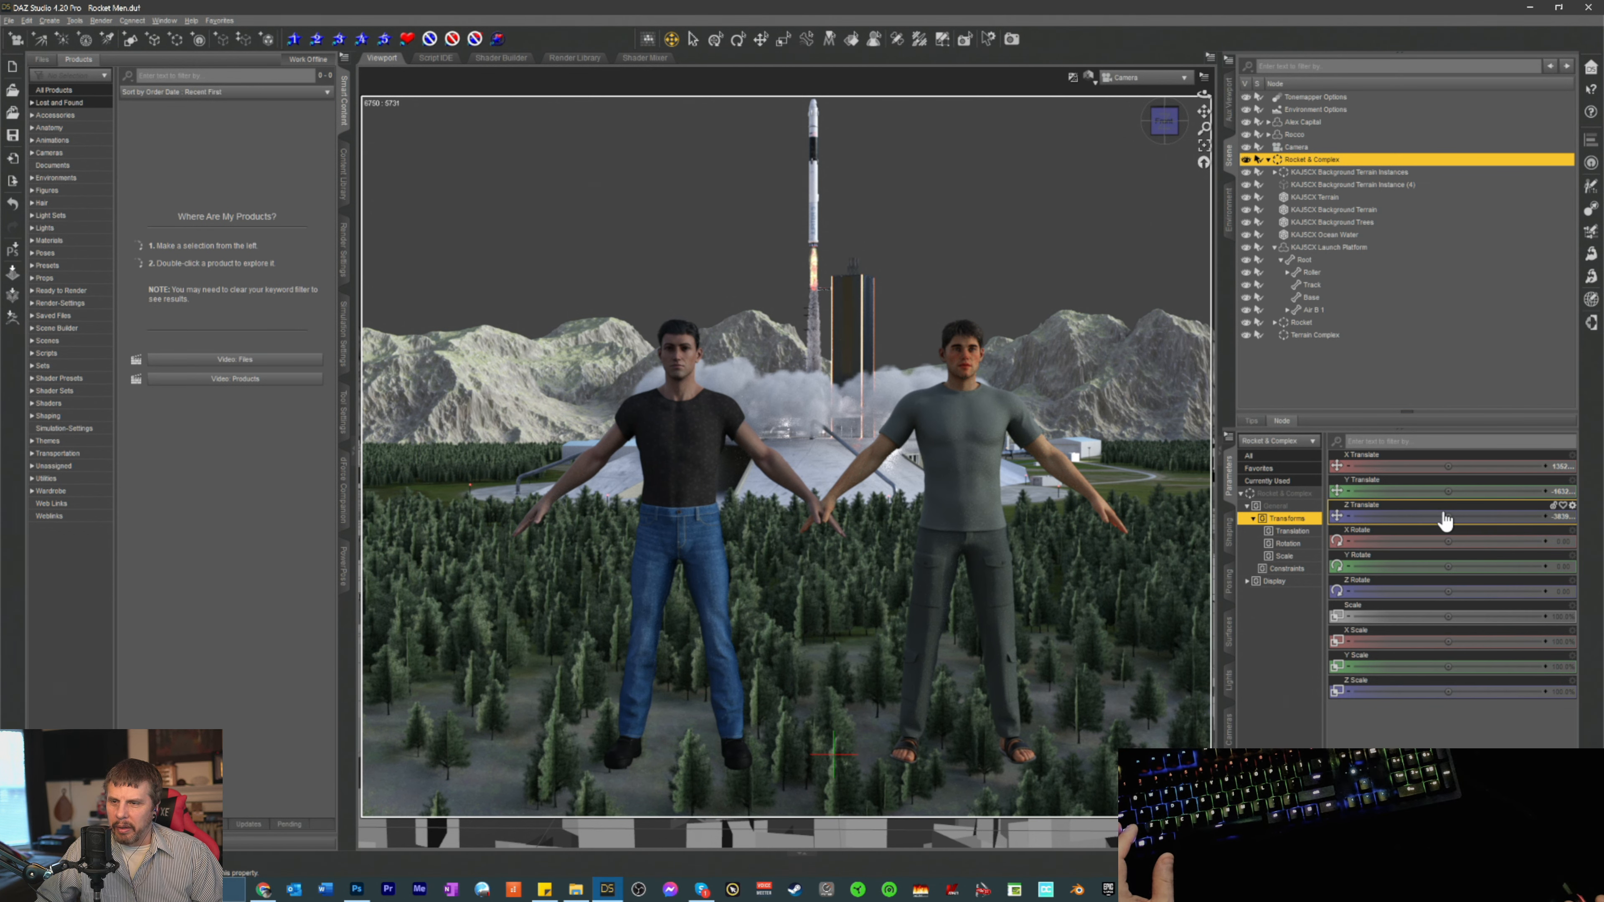
pyautogui.moveTo(1448, 517); pyautogui.dragTo(1381, 517)
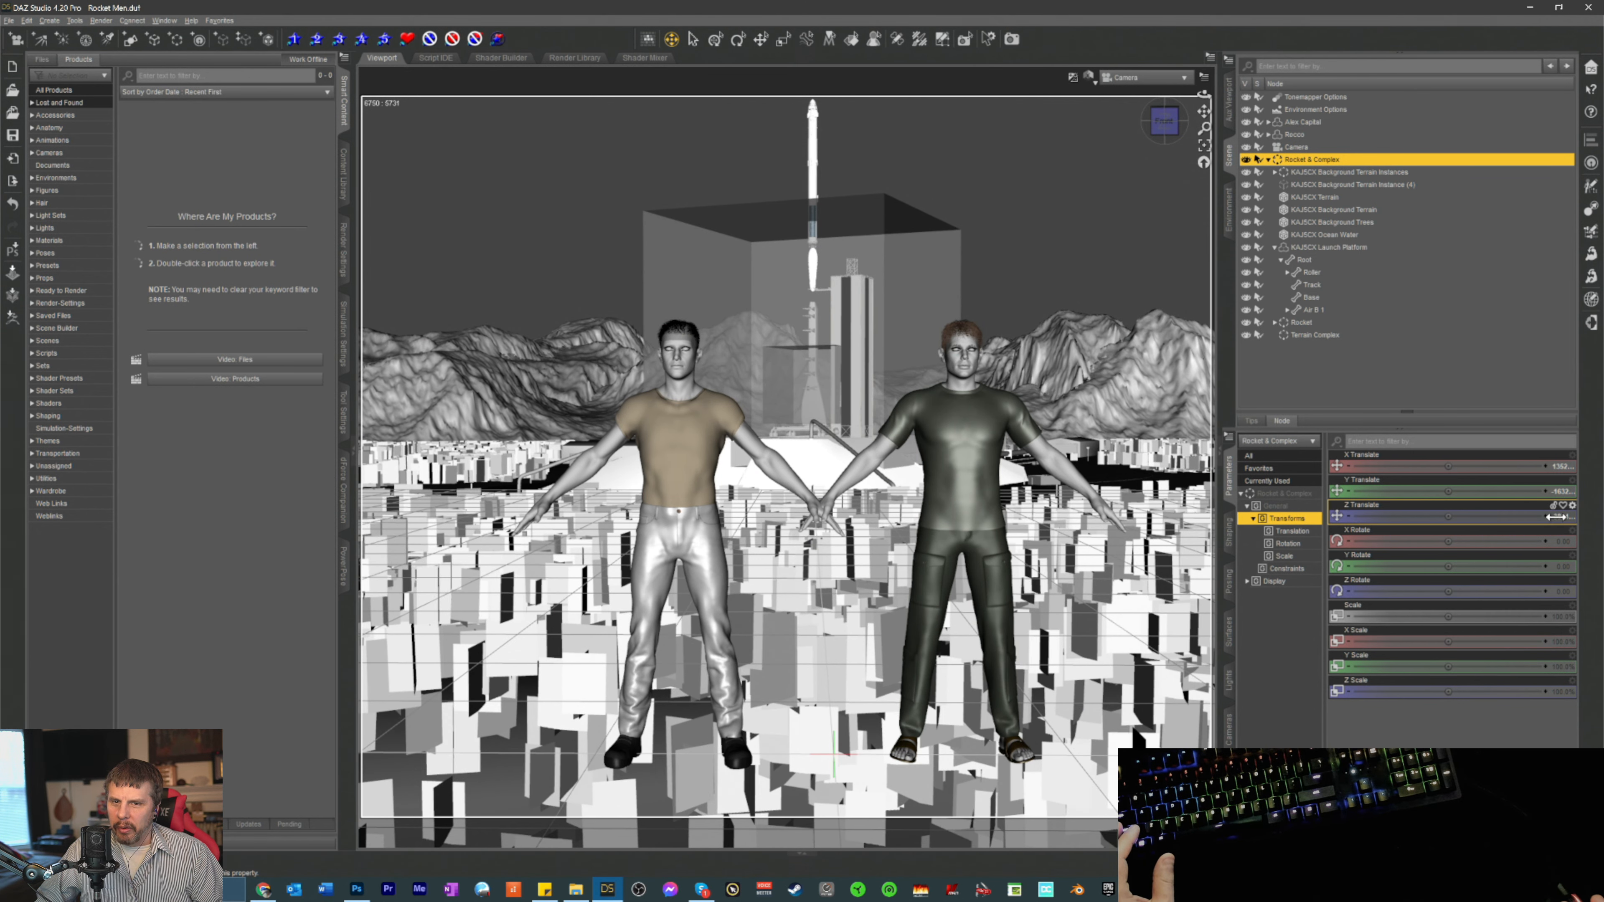
pyautogui.click(1562, 516)
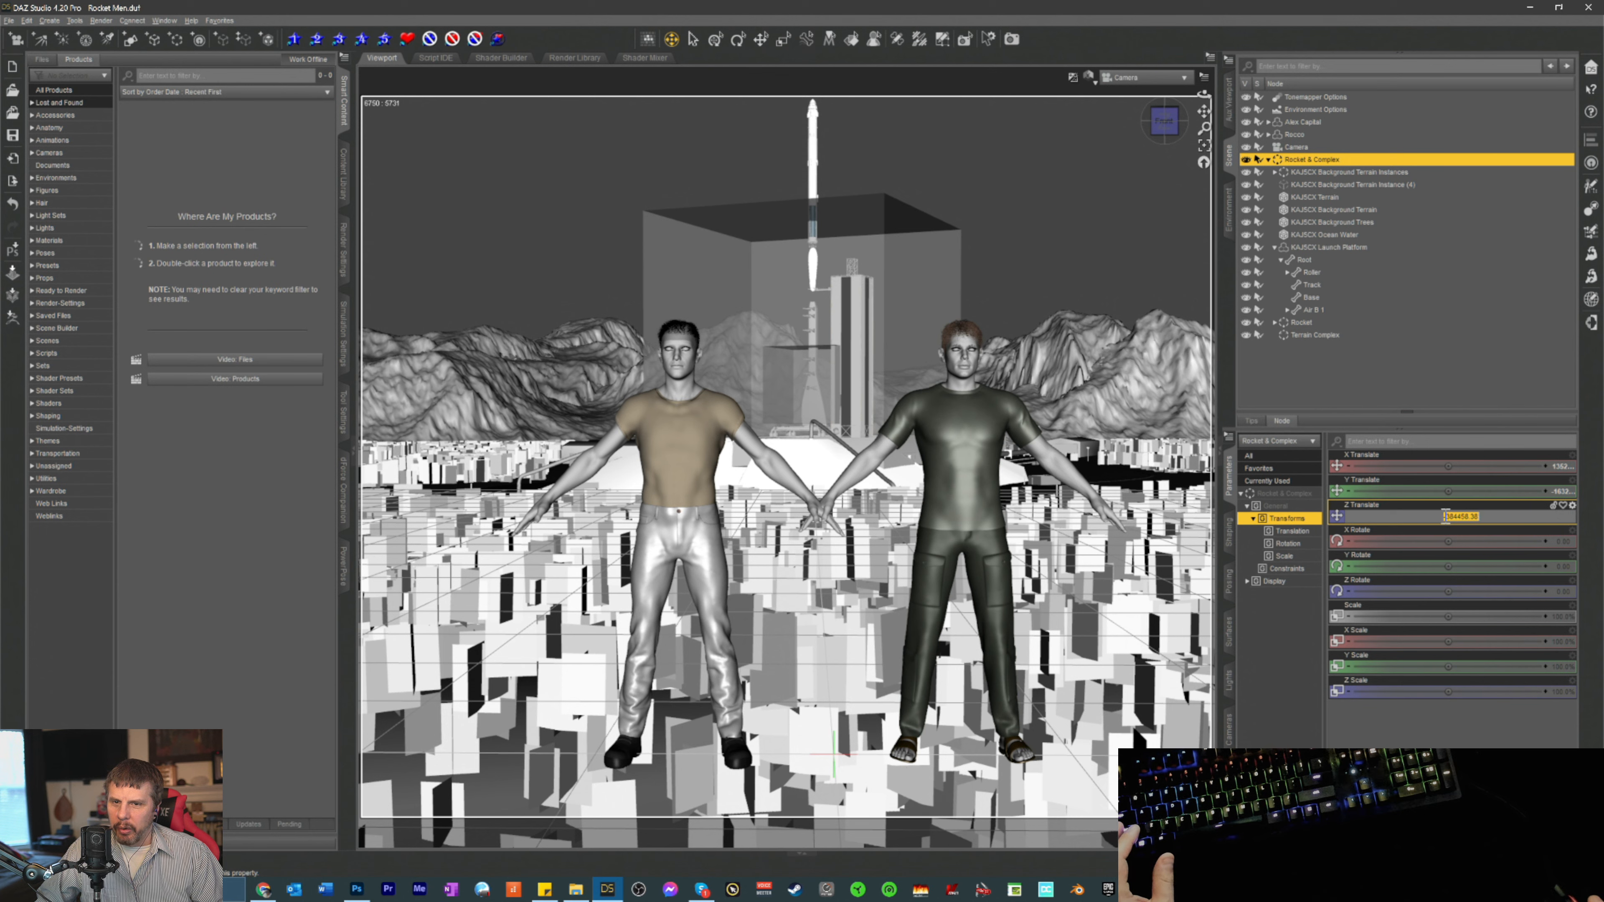
pyautogui.hotkey('ctrl', '0')
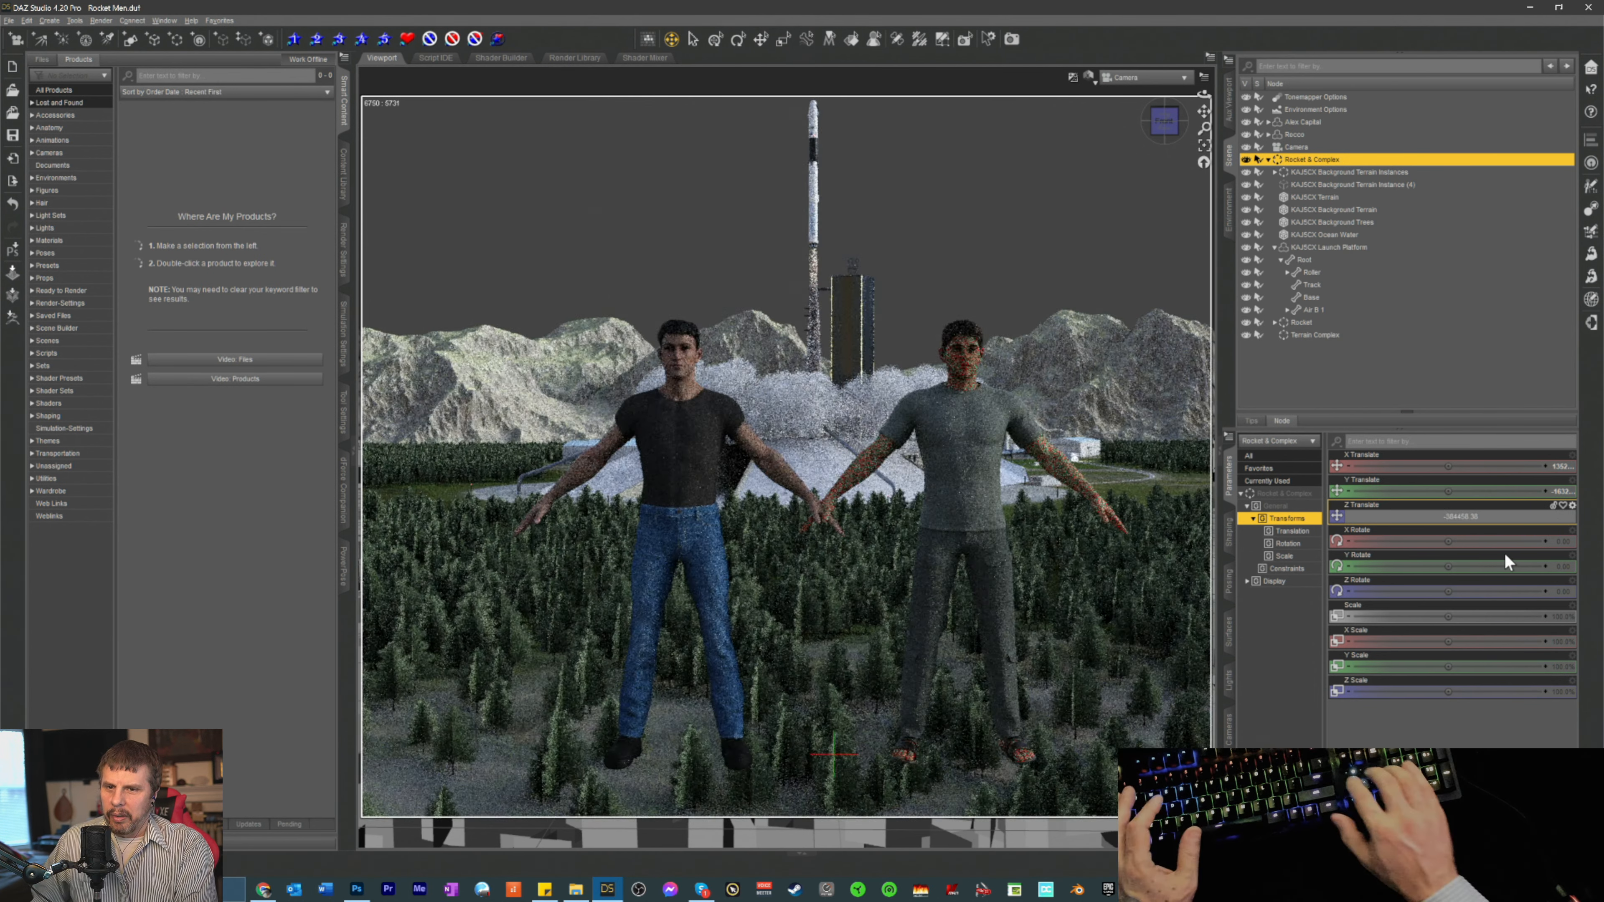
pyautogui.press('BackSpace')
pyautogui.press('Return')
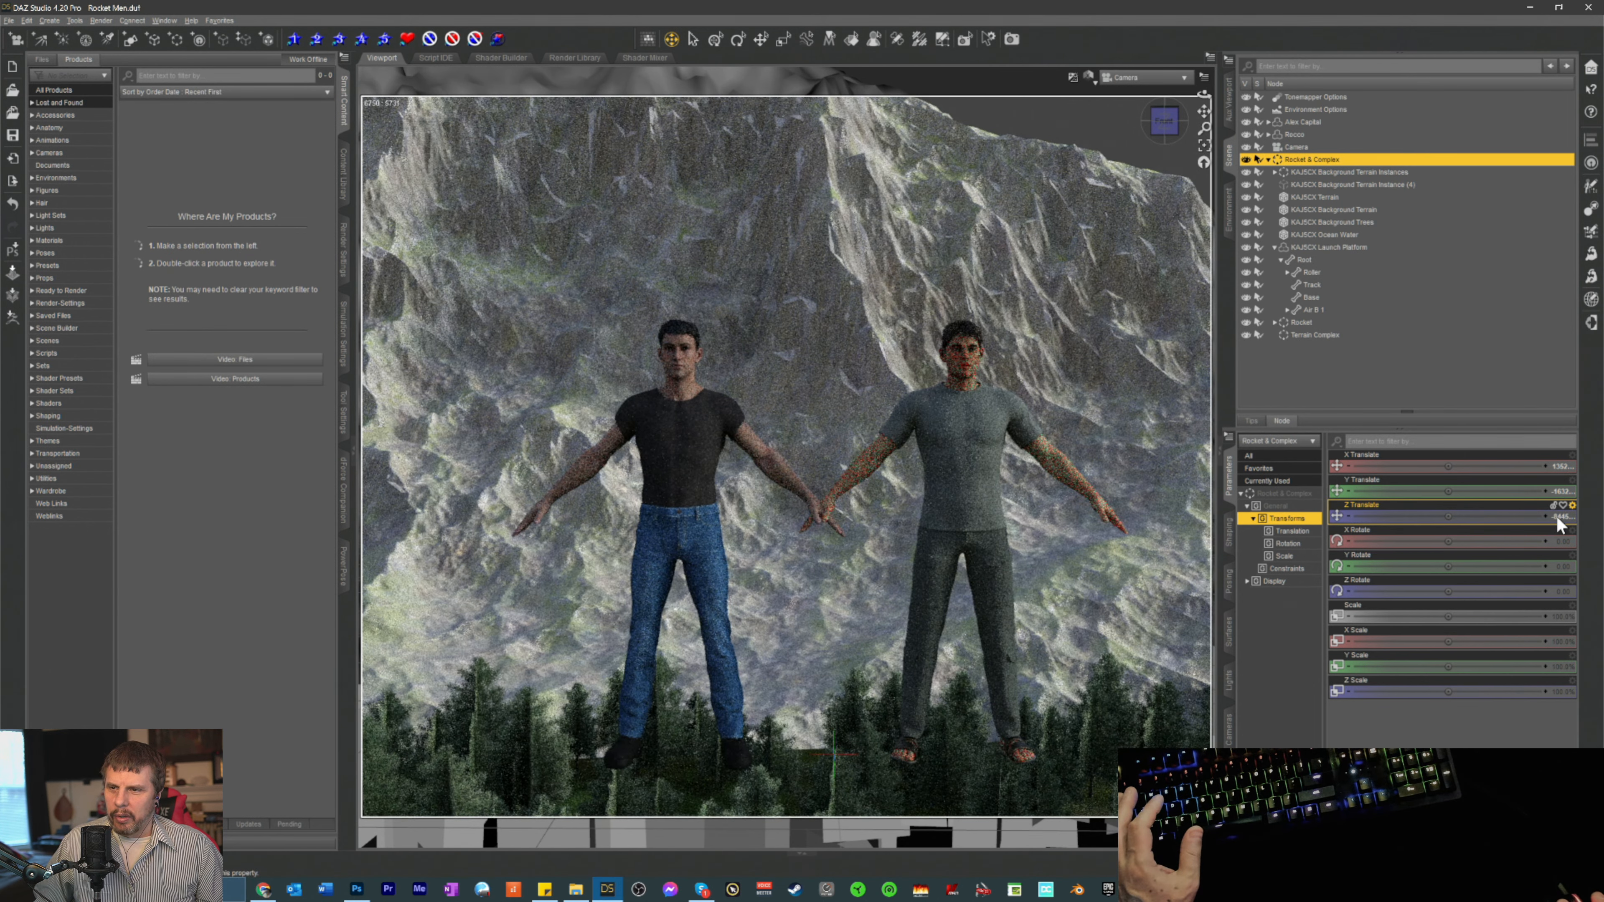
pyautogui.click(1557, 515)
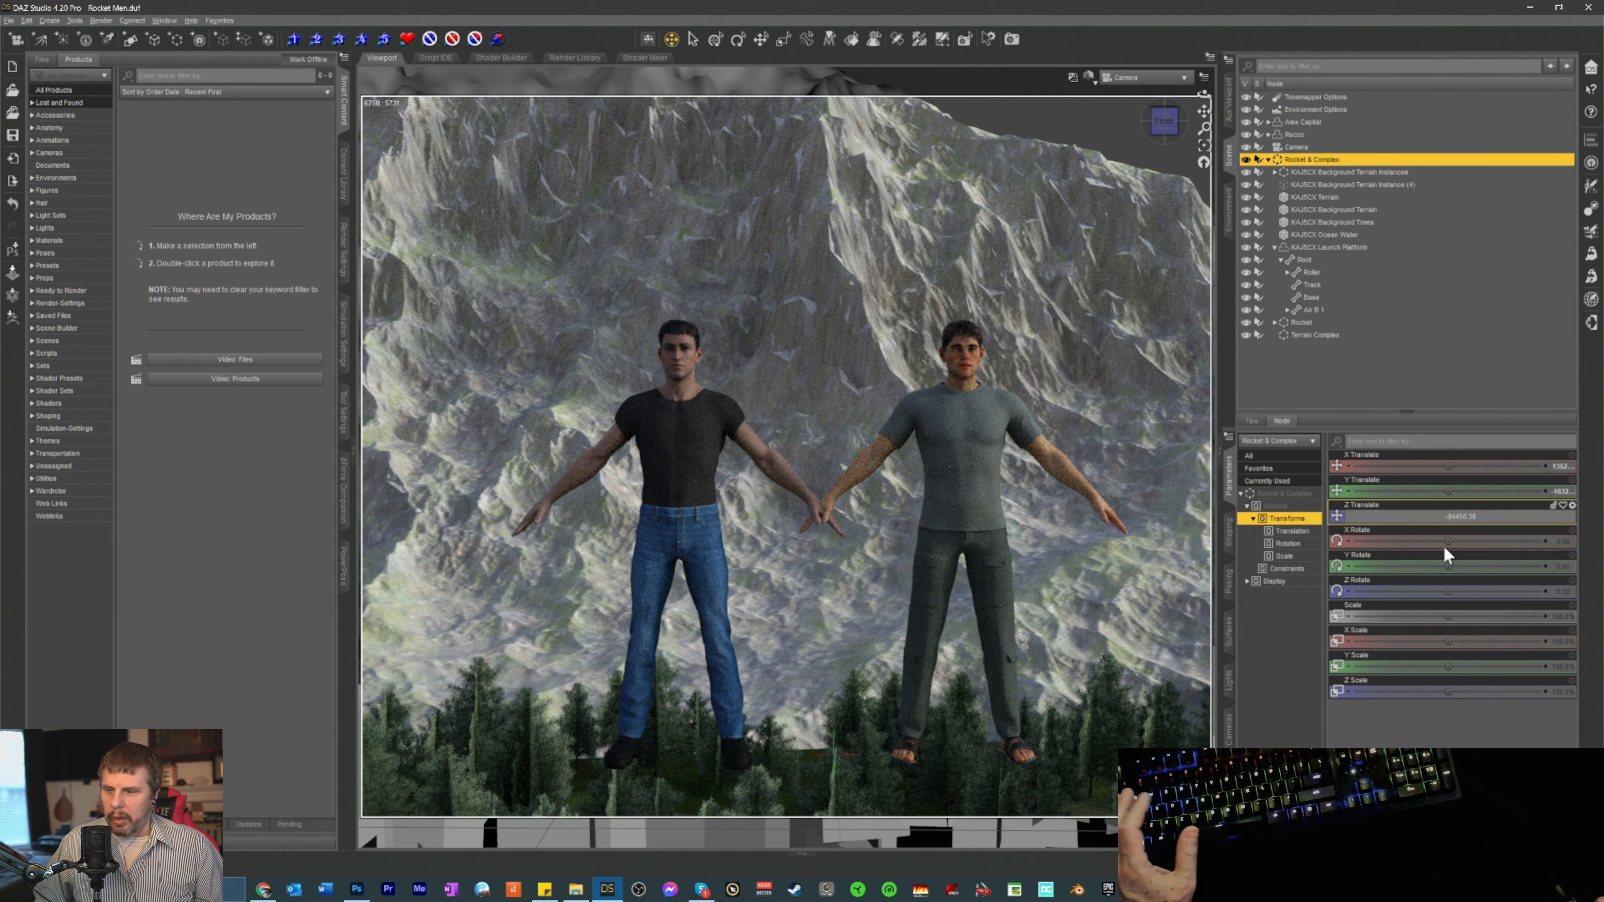
pyautogui.press('Delete')
pyautogui.press('Return')
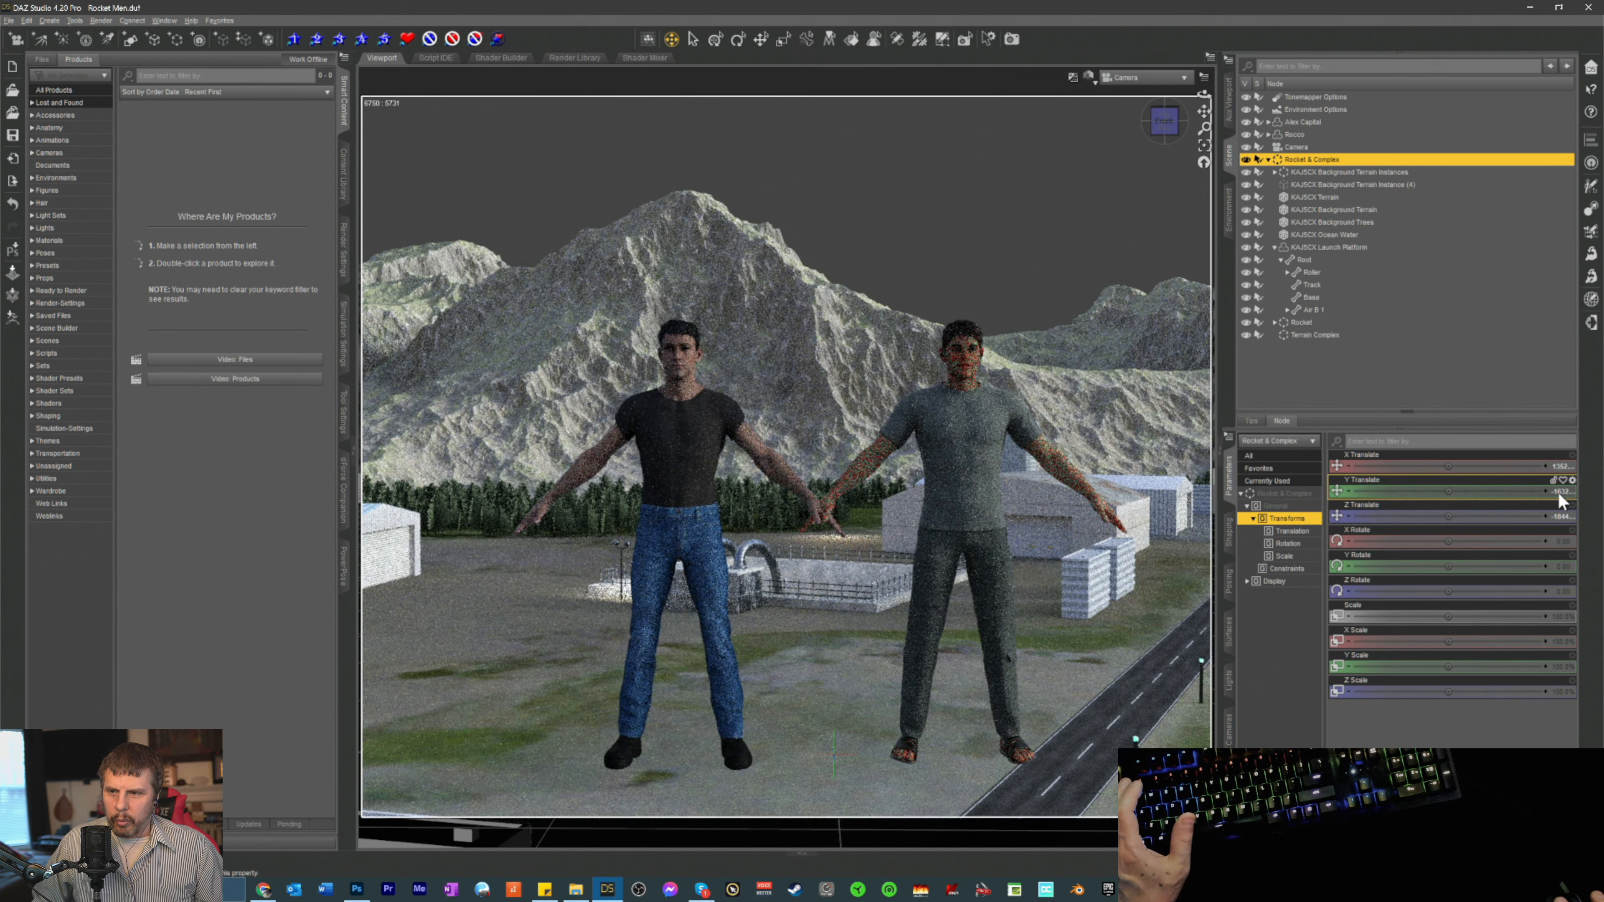
# - Set the Rocket & Complex group's Z Translate to -284458.18
pyautogui.click(1558, 492)
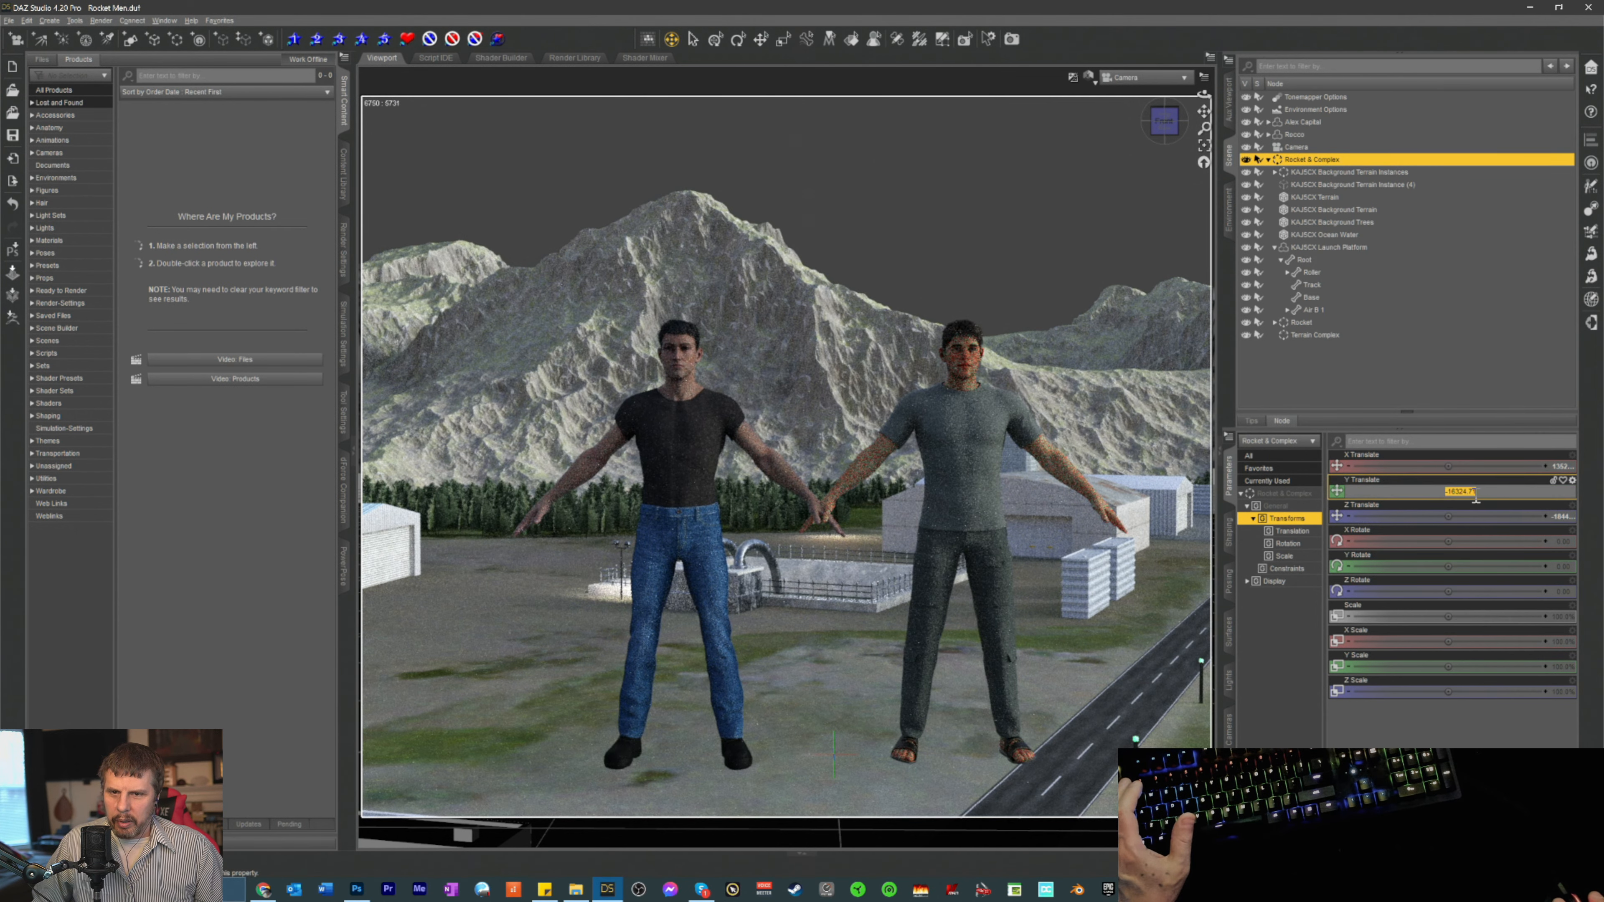
pyautogui.click(1564, 516)
pyautogui.click(1557, 515)
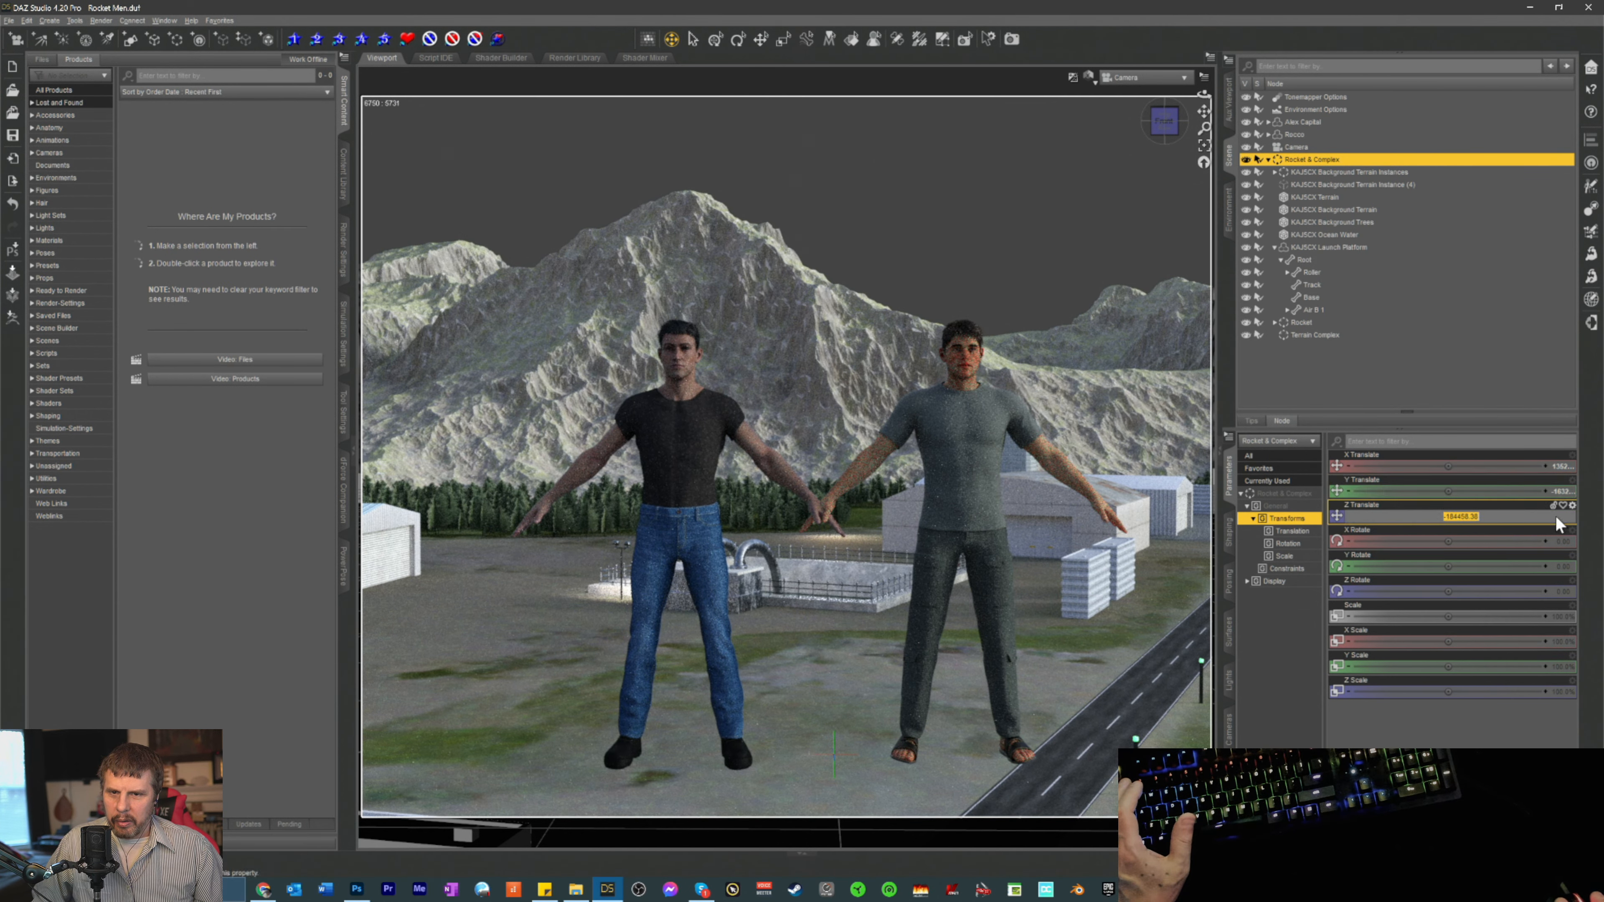
pyautogui.click(1450, 516)
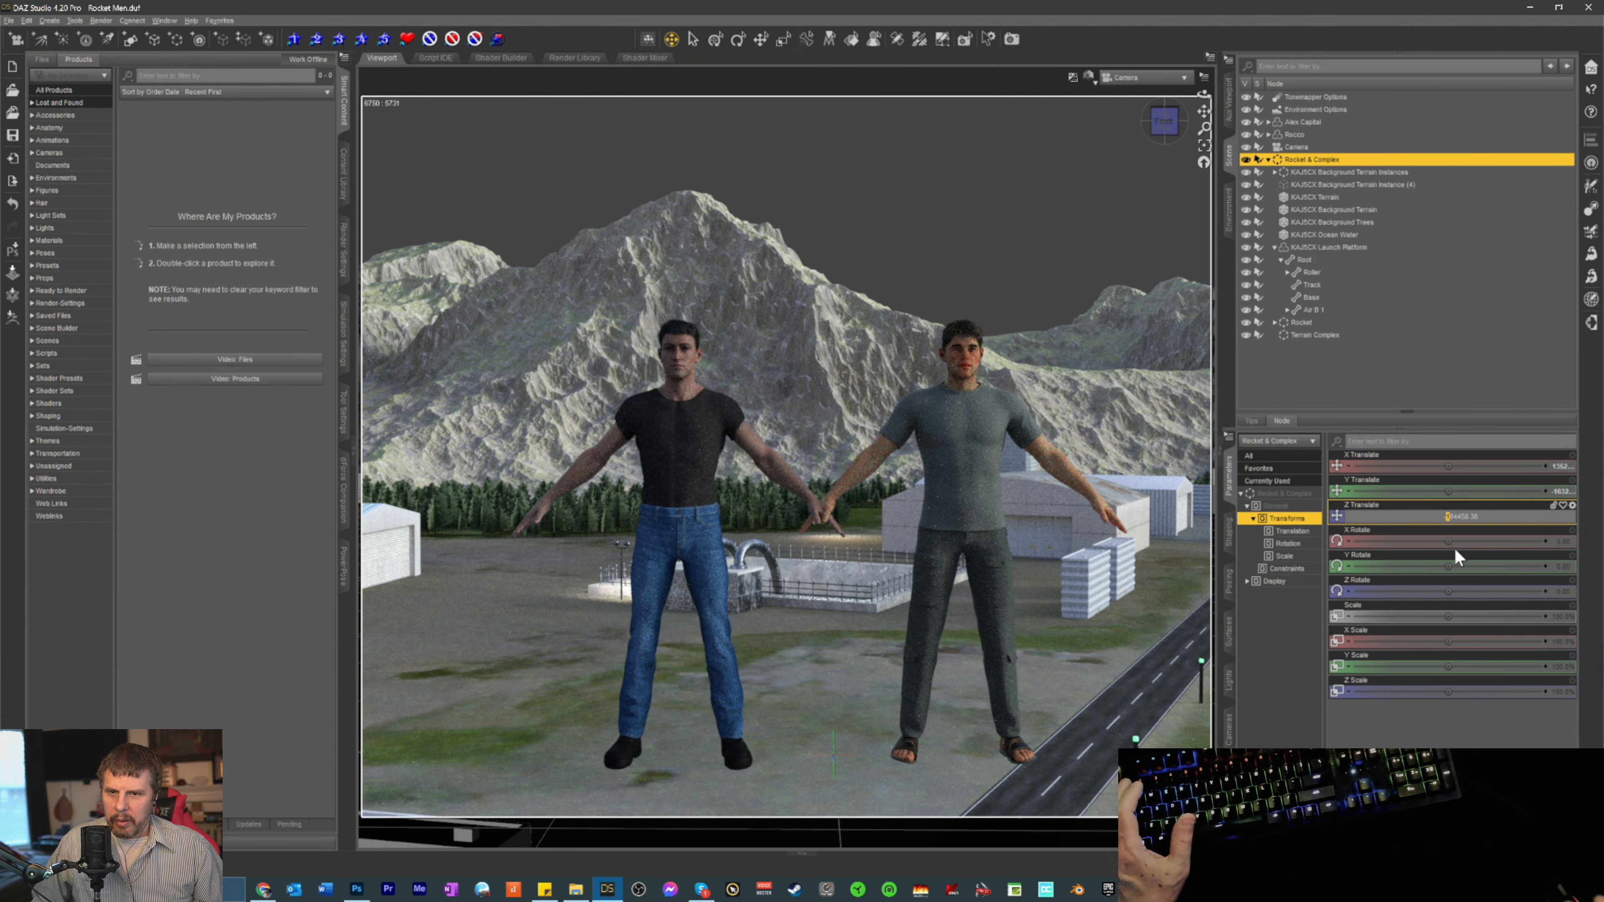
pyautogui.write('2')
pyautogui.press('Return')
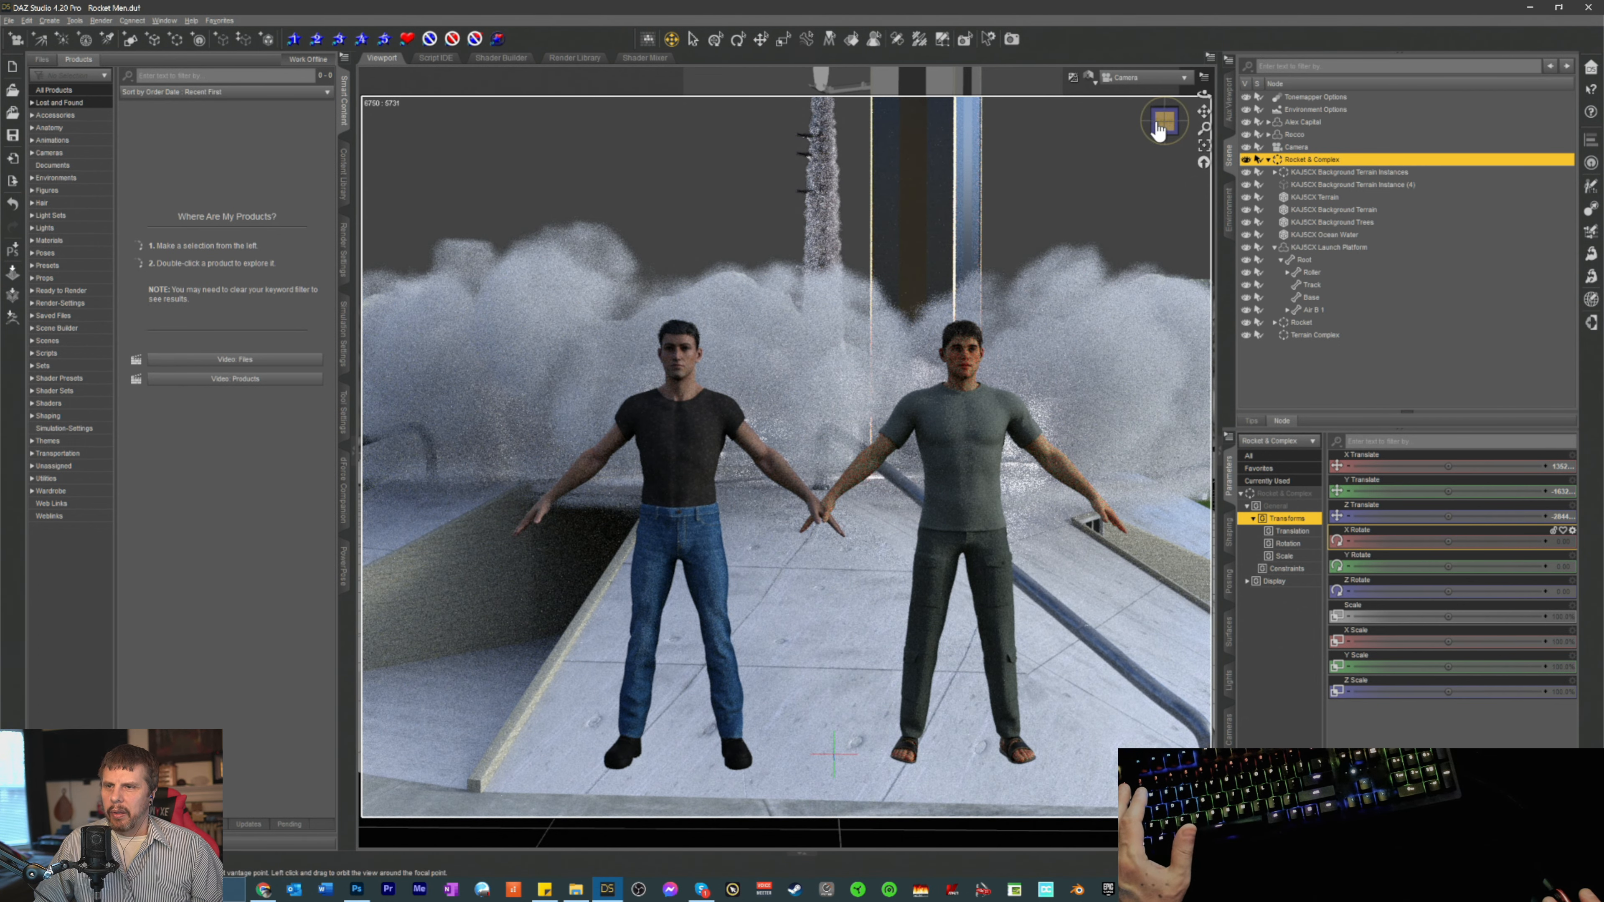
# - Orbit and pan the Camera to a slightly lower angle that frames the rocket launch between the two figures
pyautogui.moveTo(1165, 120)
pyautogui.mouseDown()
pyautogui.moveTo(1171, 102)
pyautogui.moveTo(1155, 135)
pyautogui.mouseUp()
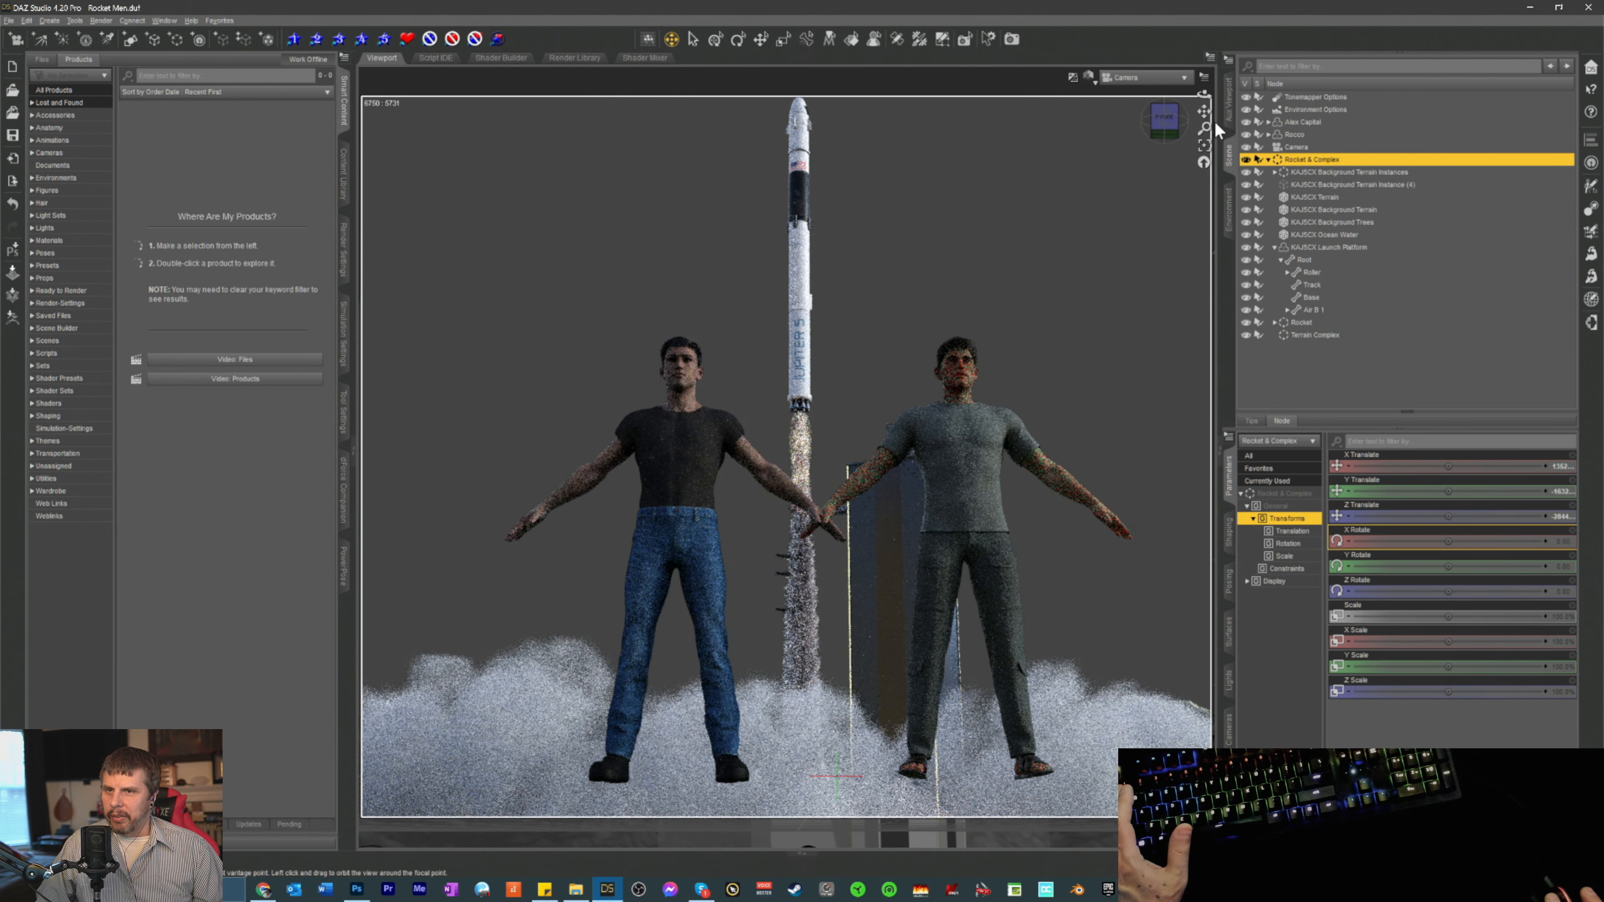
pyautogui.moveTo(1204, 111); pyautogui.dragTo(1204, 128)
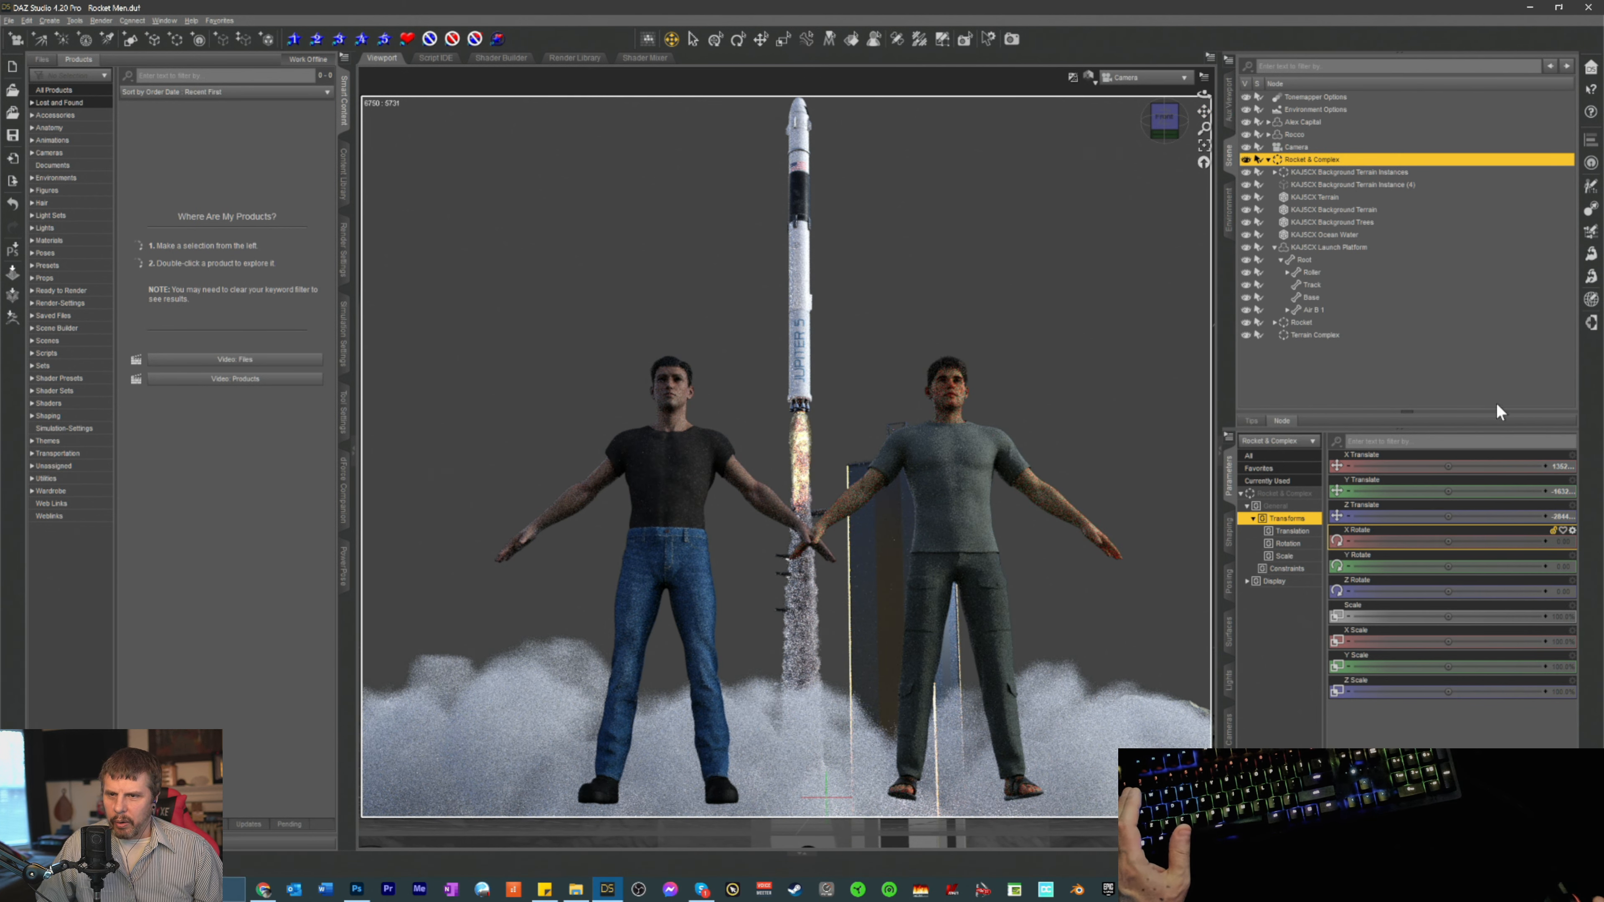
pyautogui.moveTo(1165, 120); pyautogui.dragTo(1162, 126)
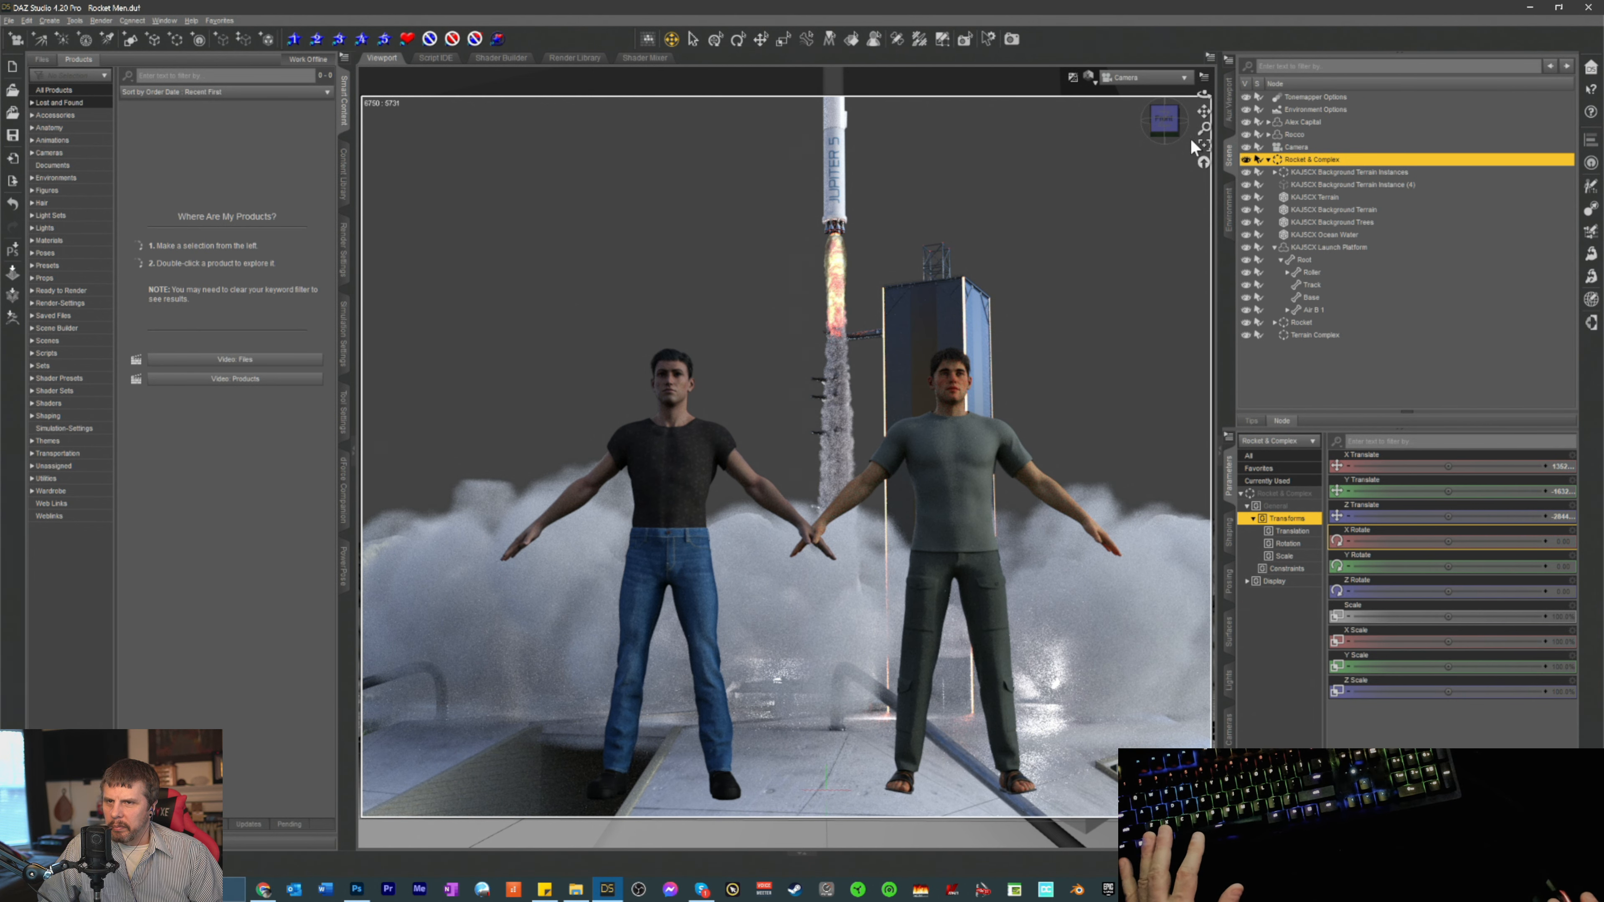
pyautogui.moveTo(1169, 124); pyautogui.dragTo(1176, 123)
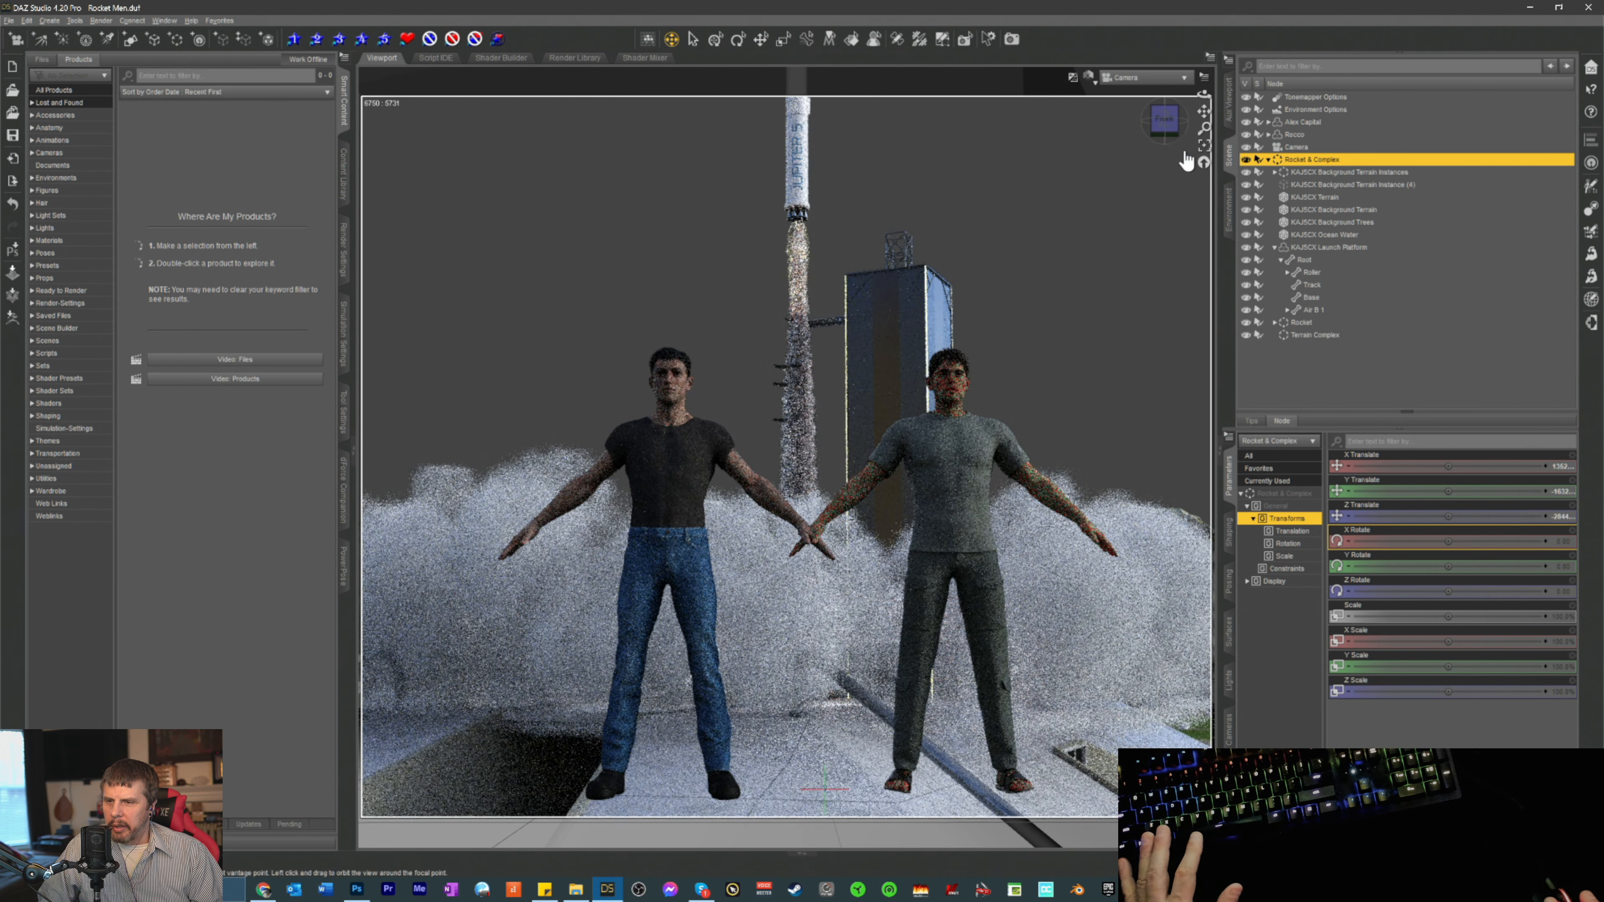
# - Set the Rocket & Complex group's Z Translate to -294458.18
pyautogui.click(1555, 516)
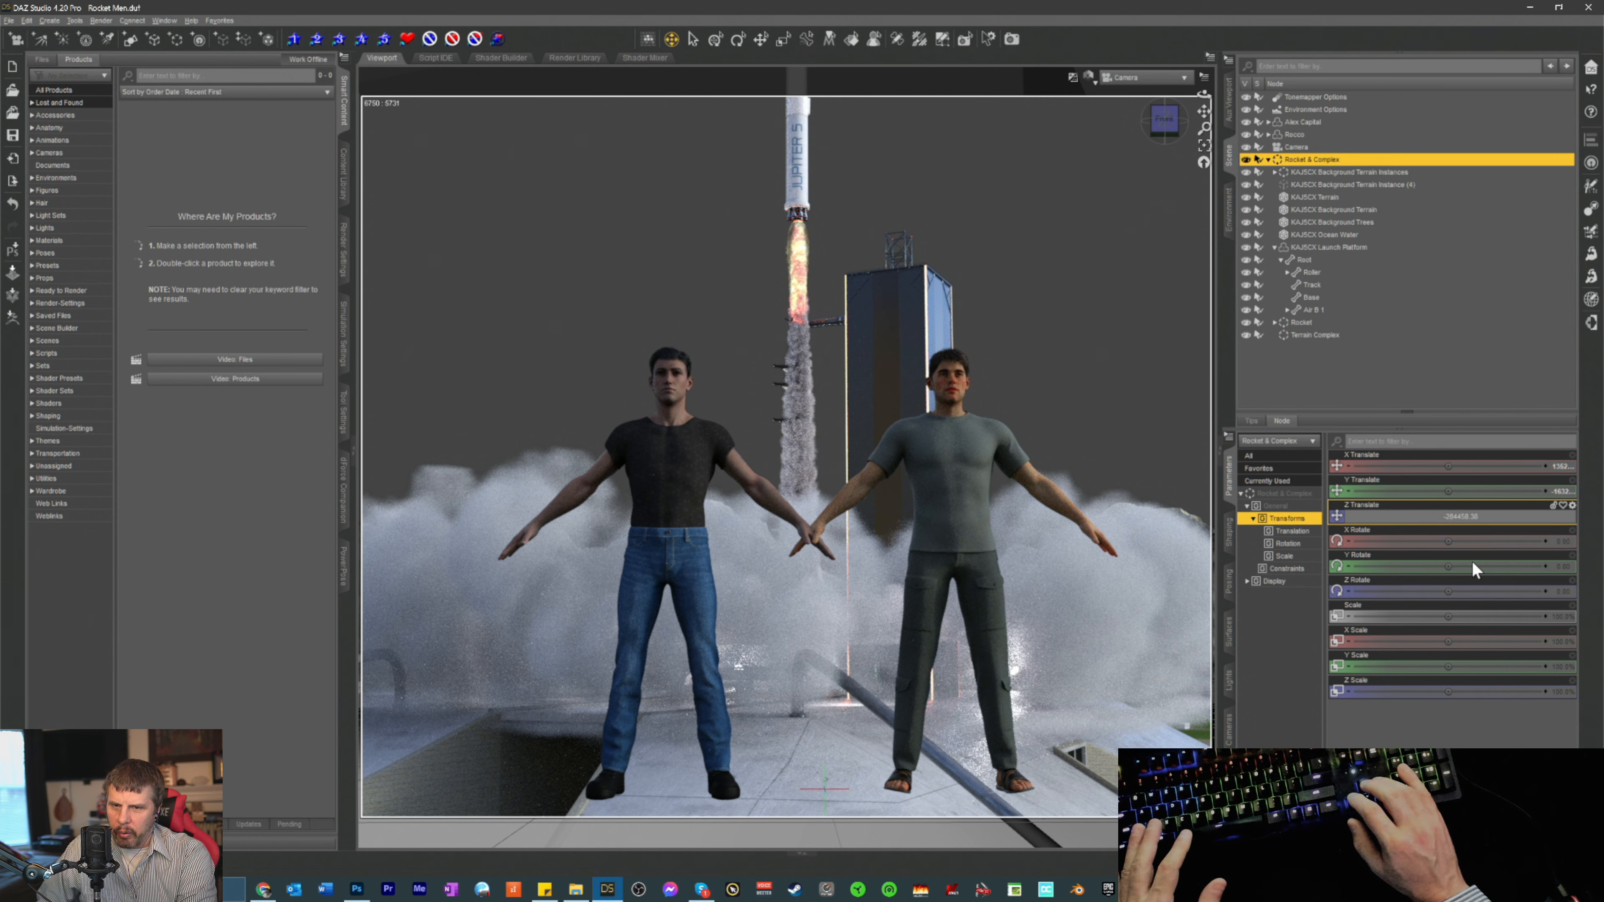
pyautogui.press('BackSpace')
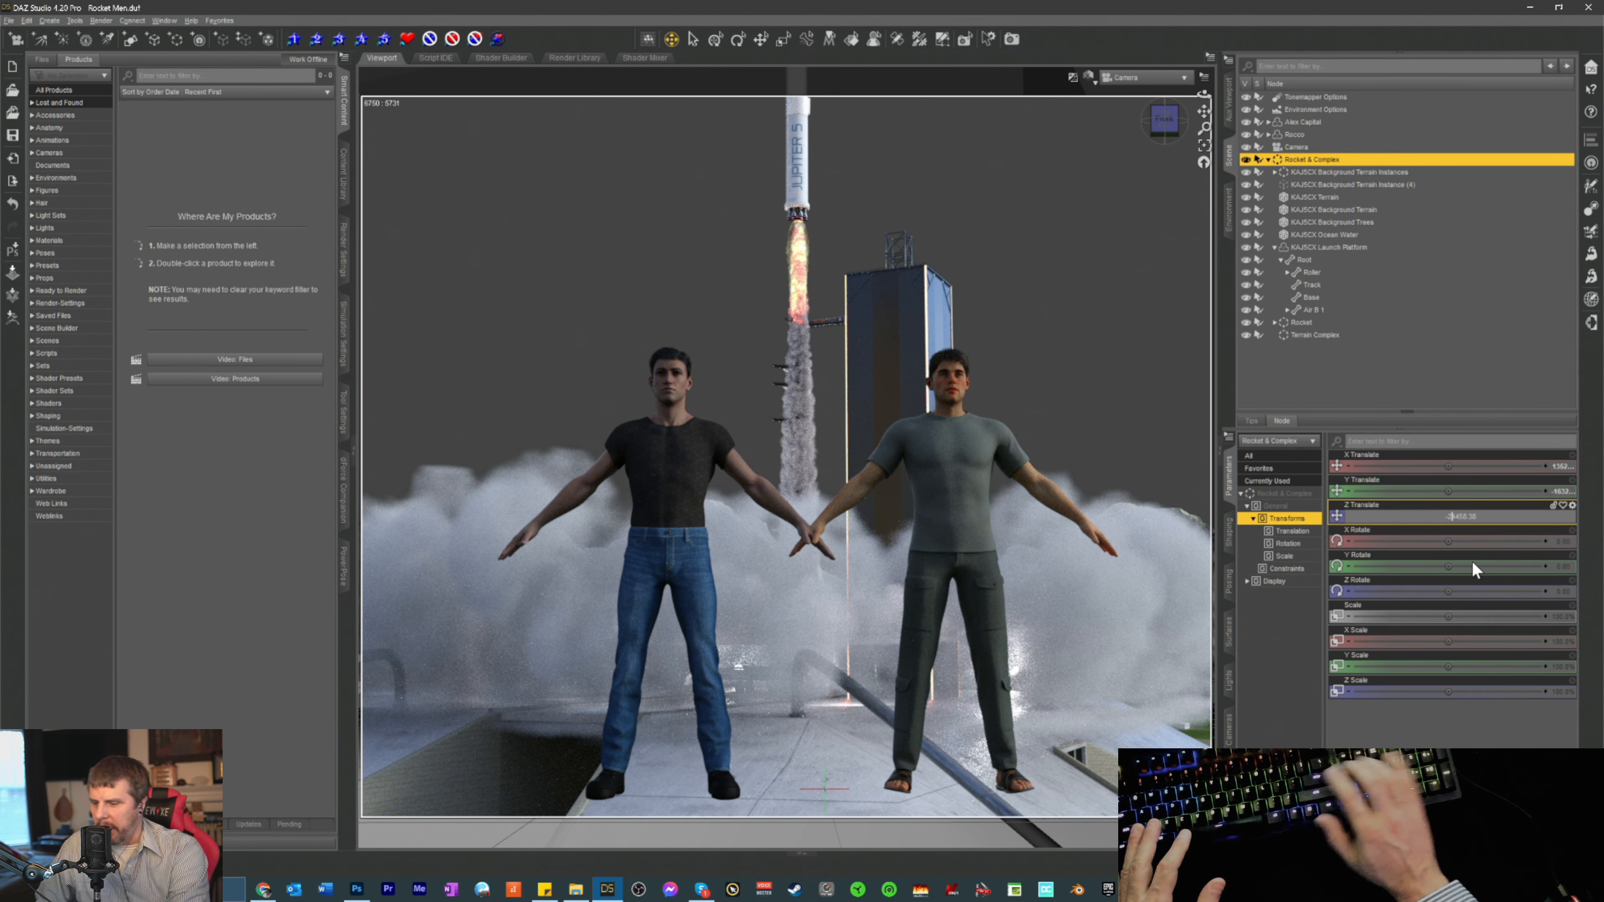
pyautogui.write('94')
pyautogui.press('Return')
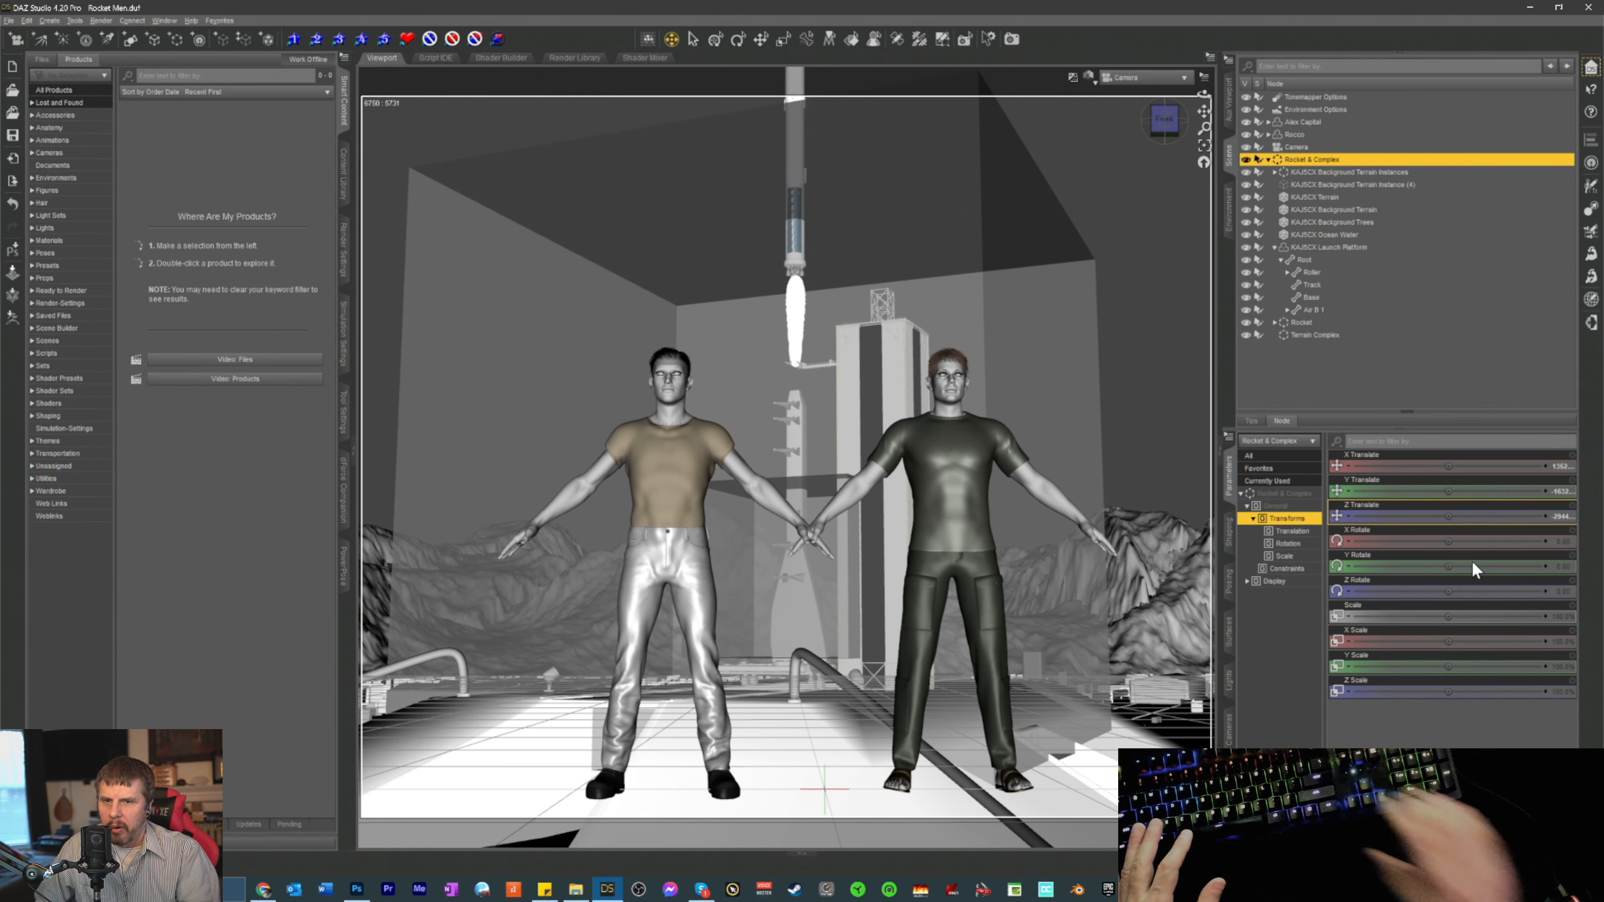
# - Set the Rocket & Complex group's Z Translate to -300000
pyautogui.click(1562, 516)
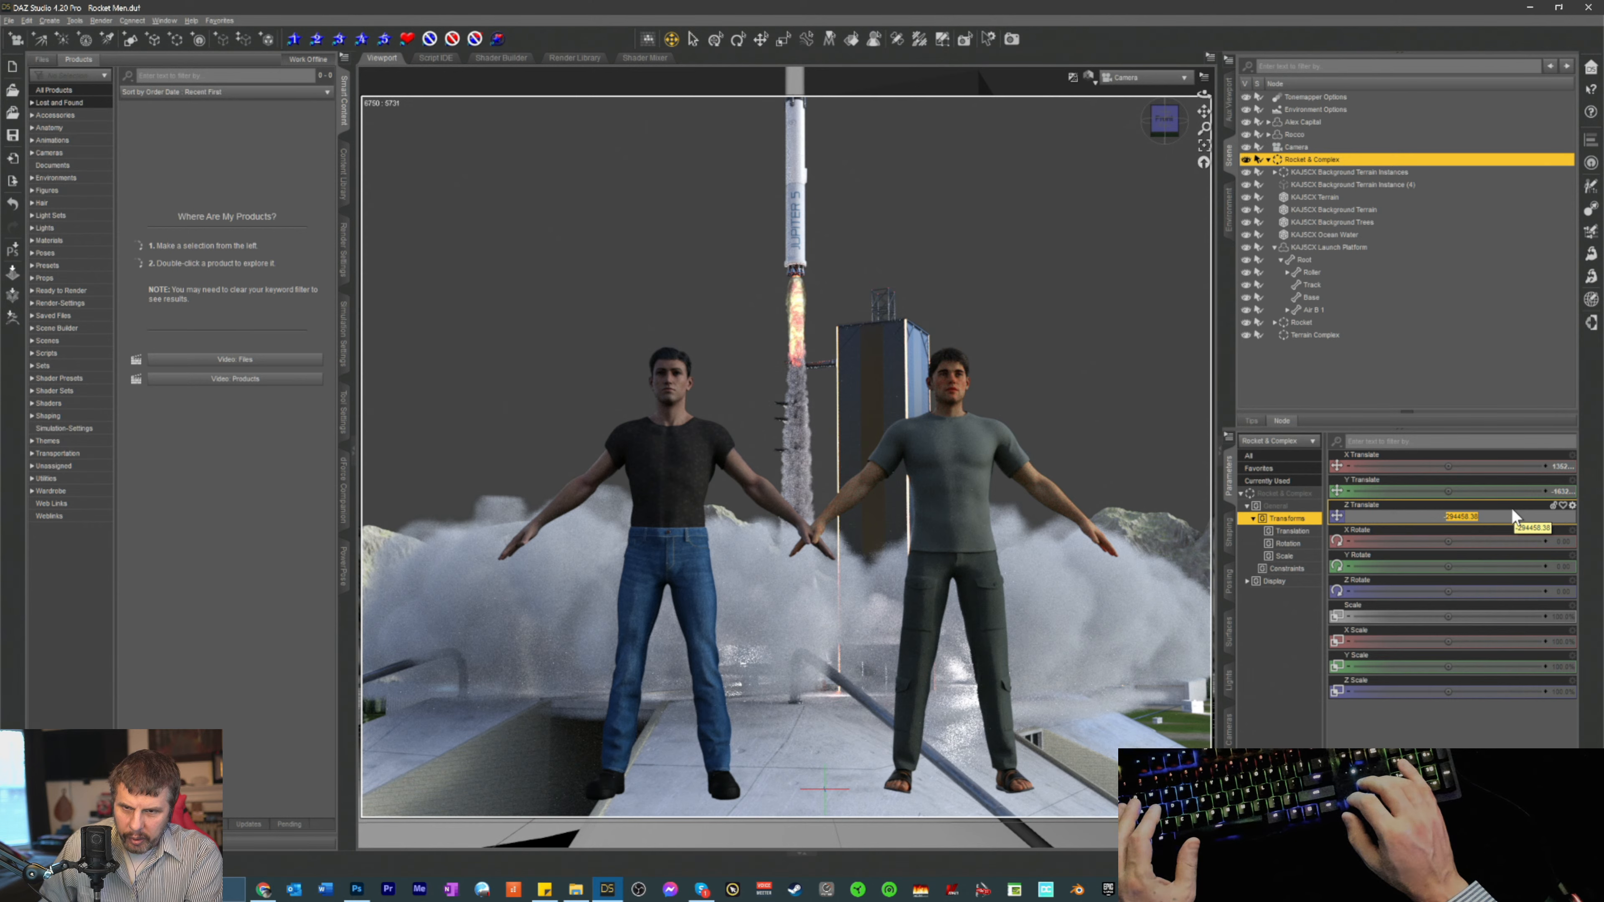
pyautogui.write('-3')
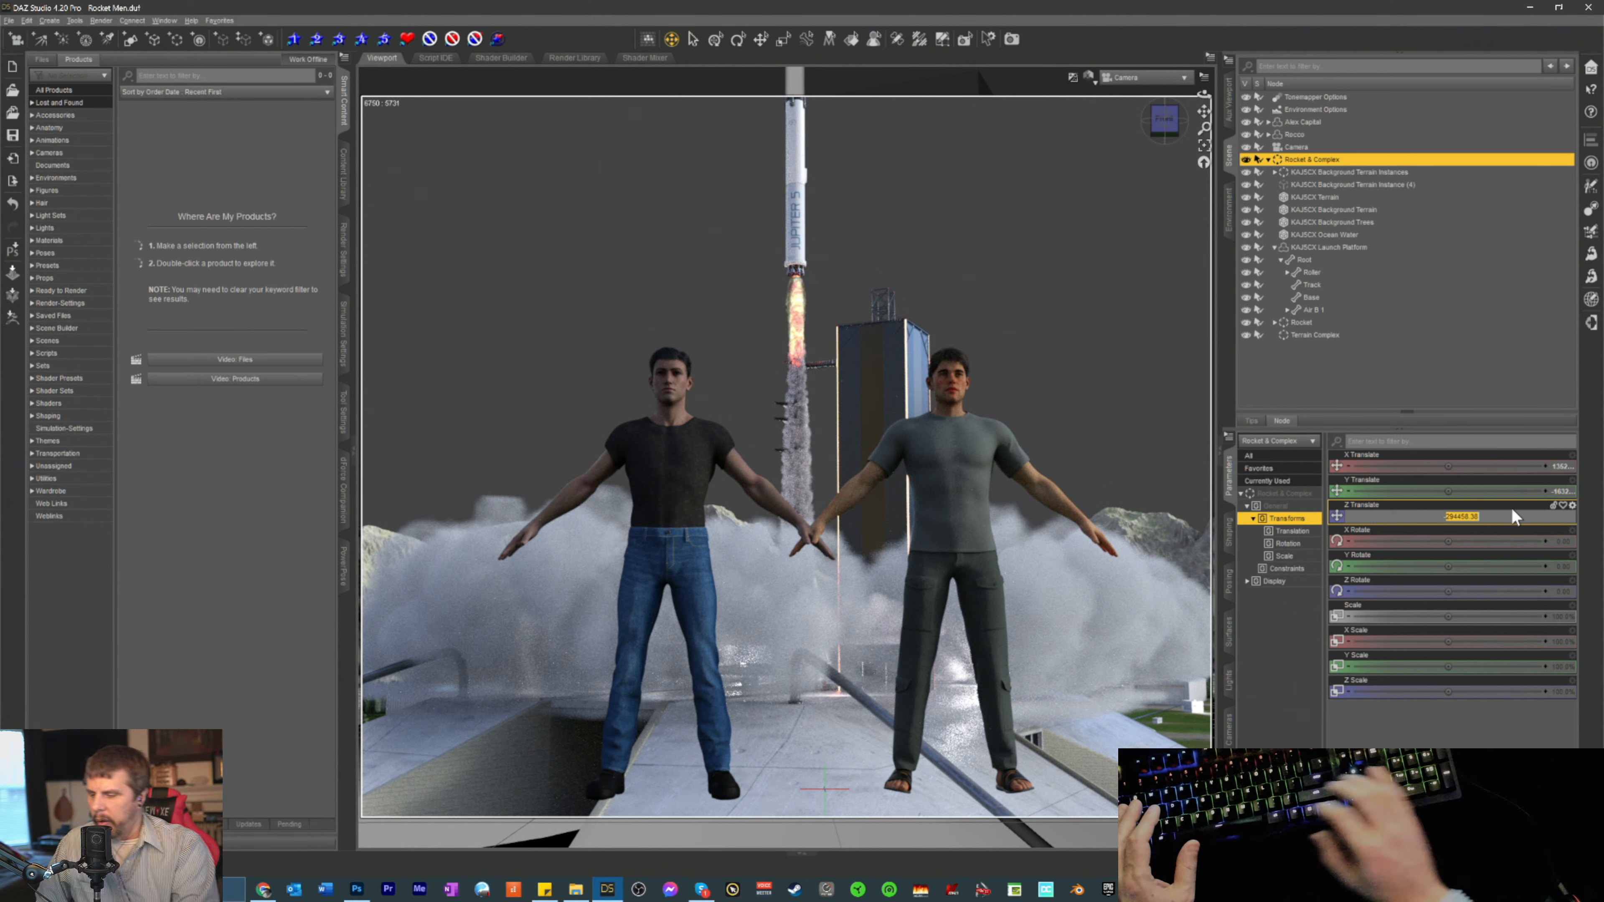
pyautogui.write('00000')
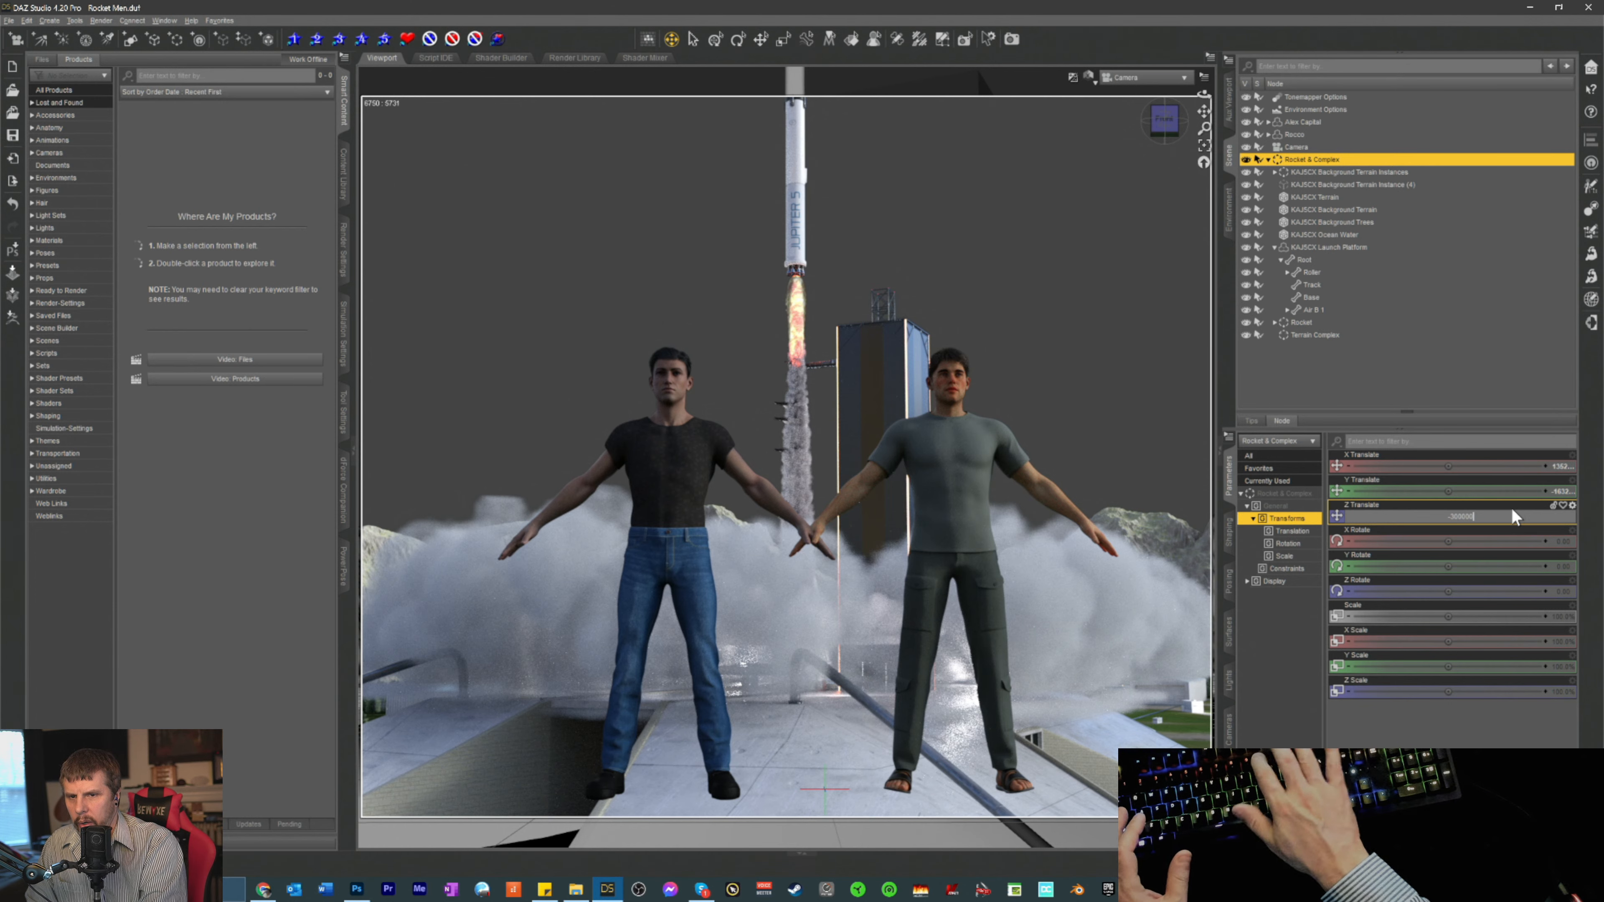
pyautogui.press('Return')
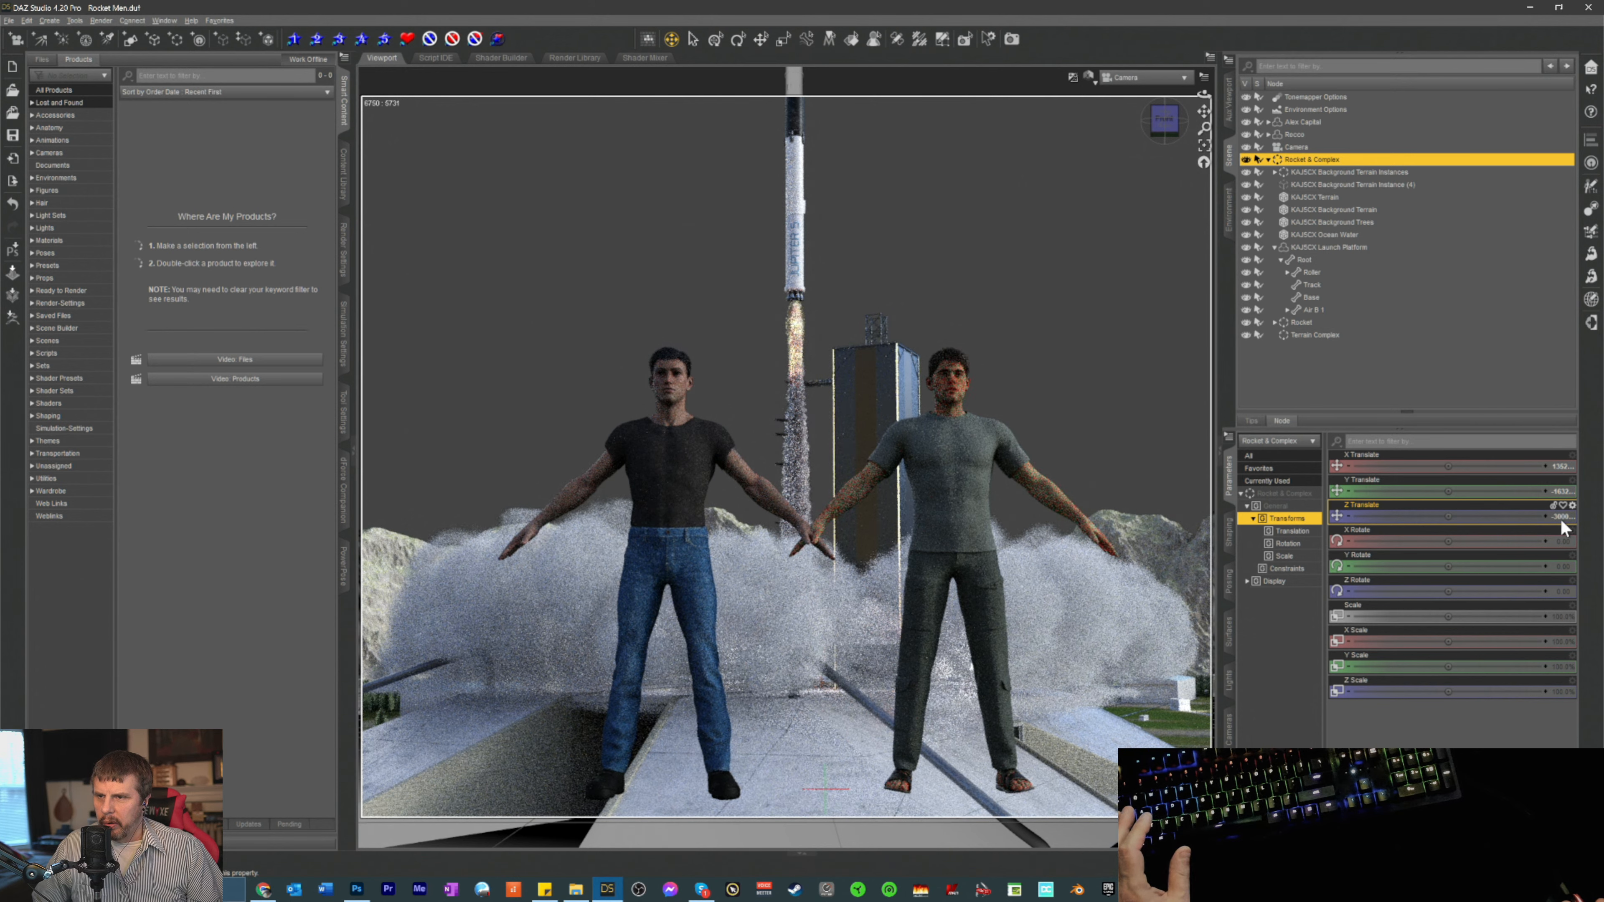
# - Try a Z Translate of -350000 on the Rocket & Complex group
pyautogui.click(1558, 517)
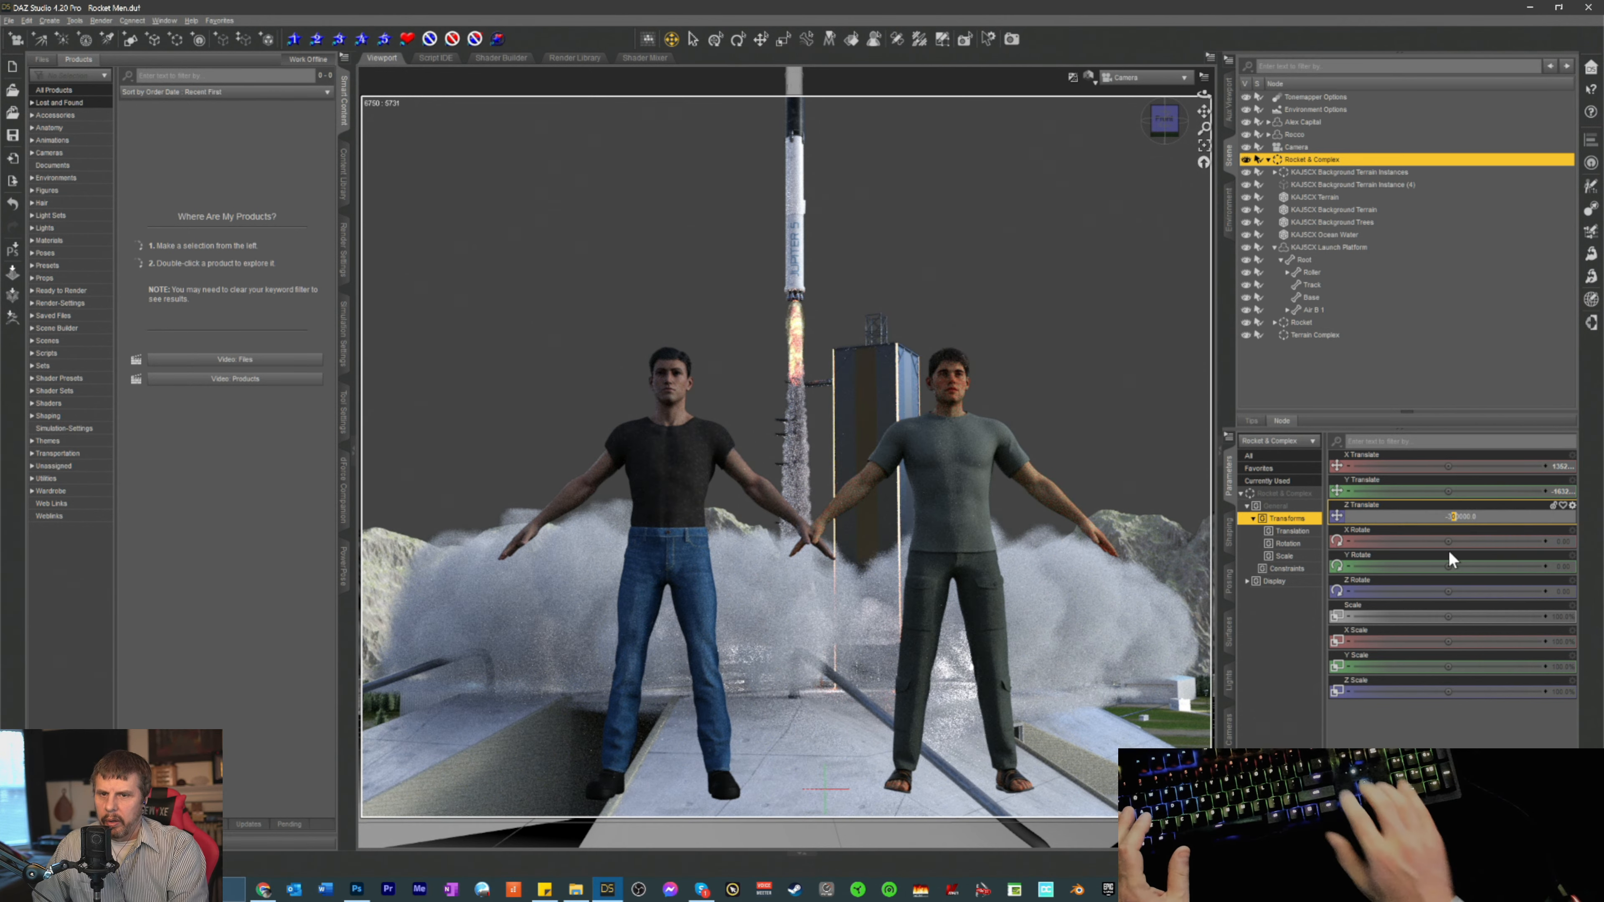
pyautogui.write('5')
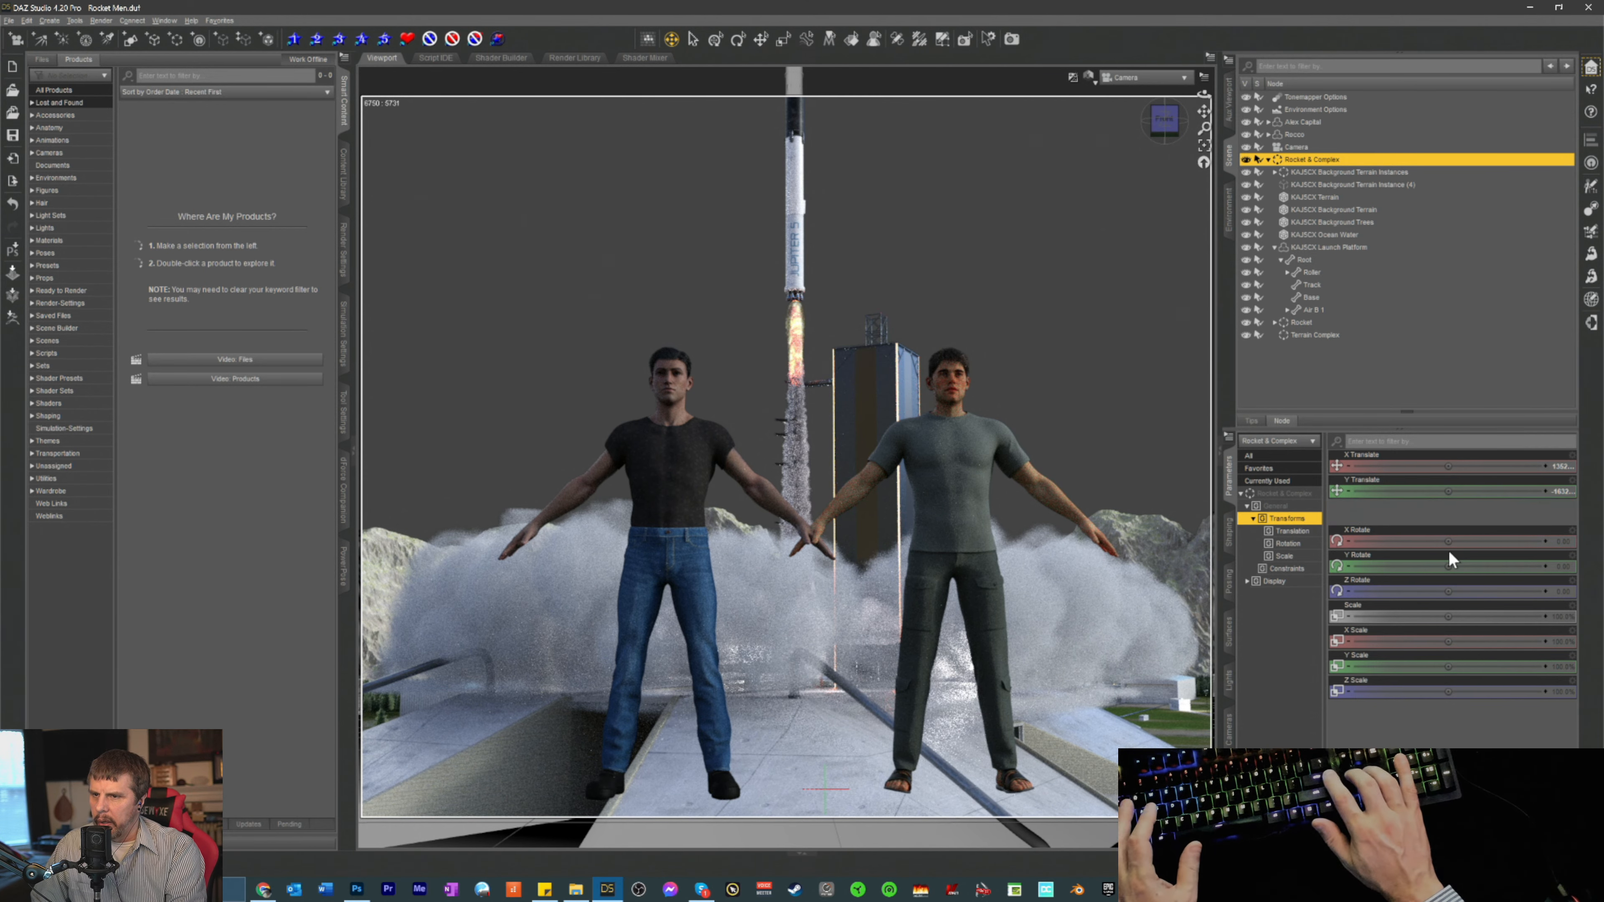
pyautogui.press('Return')
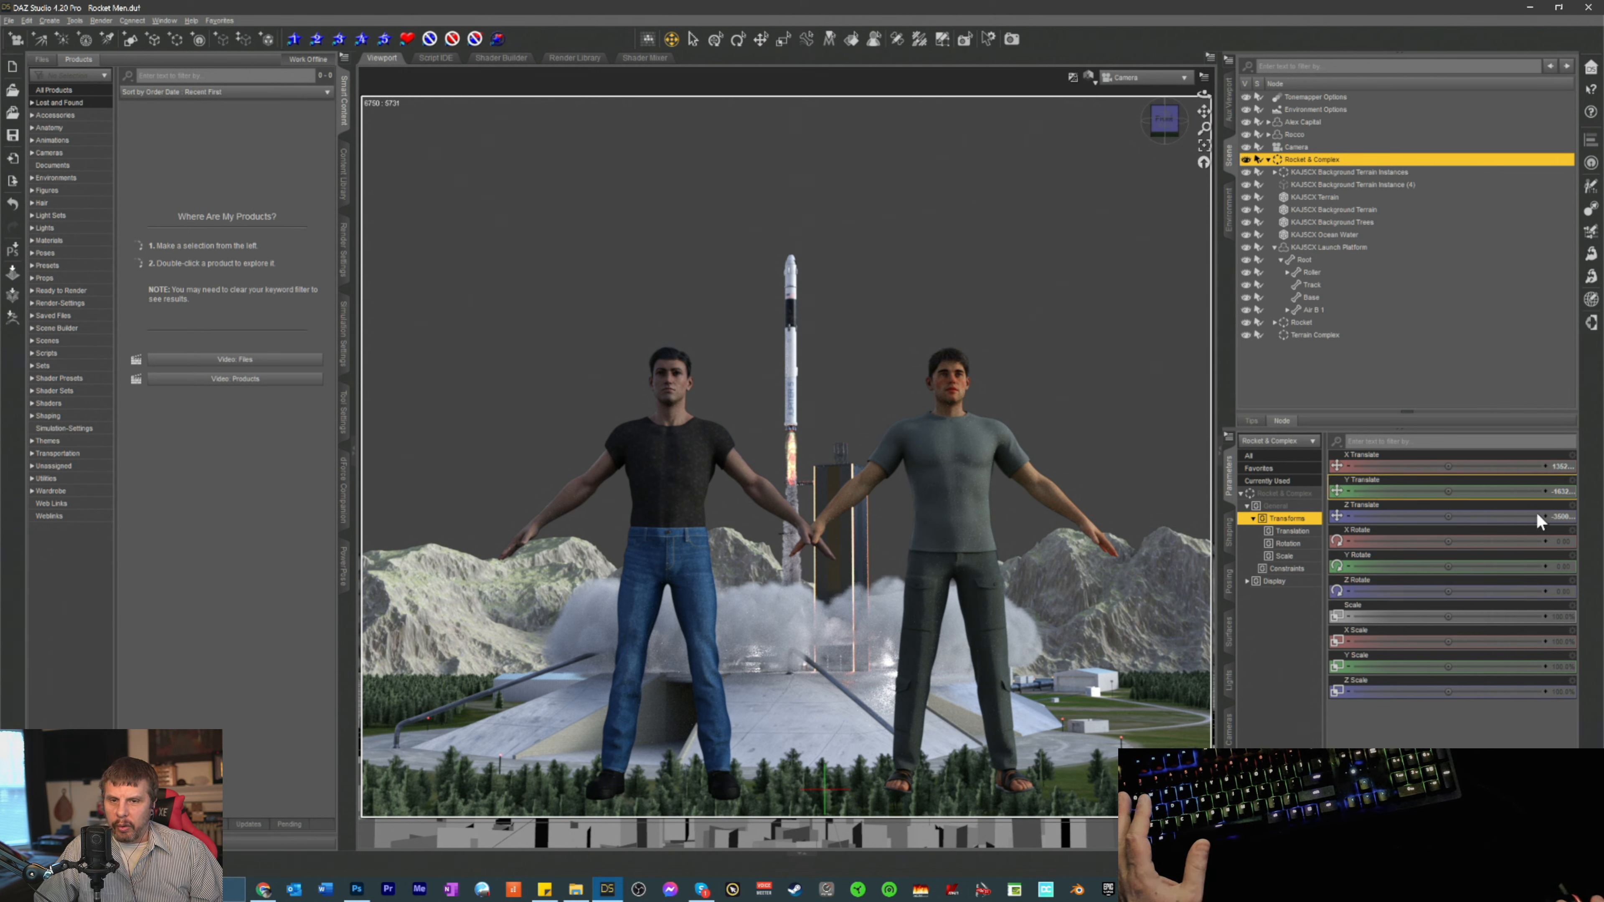
# - Set the Rocket & Complex group's Z Translate to -310000
pyautogui.click(1558, 517)
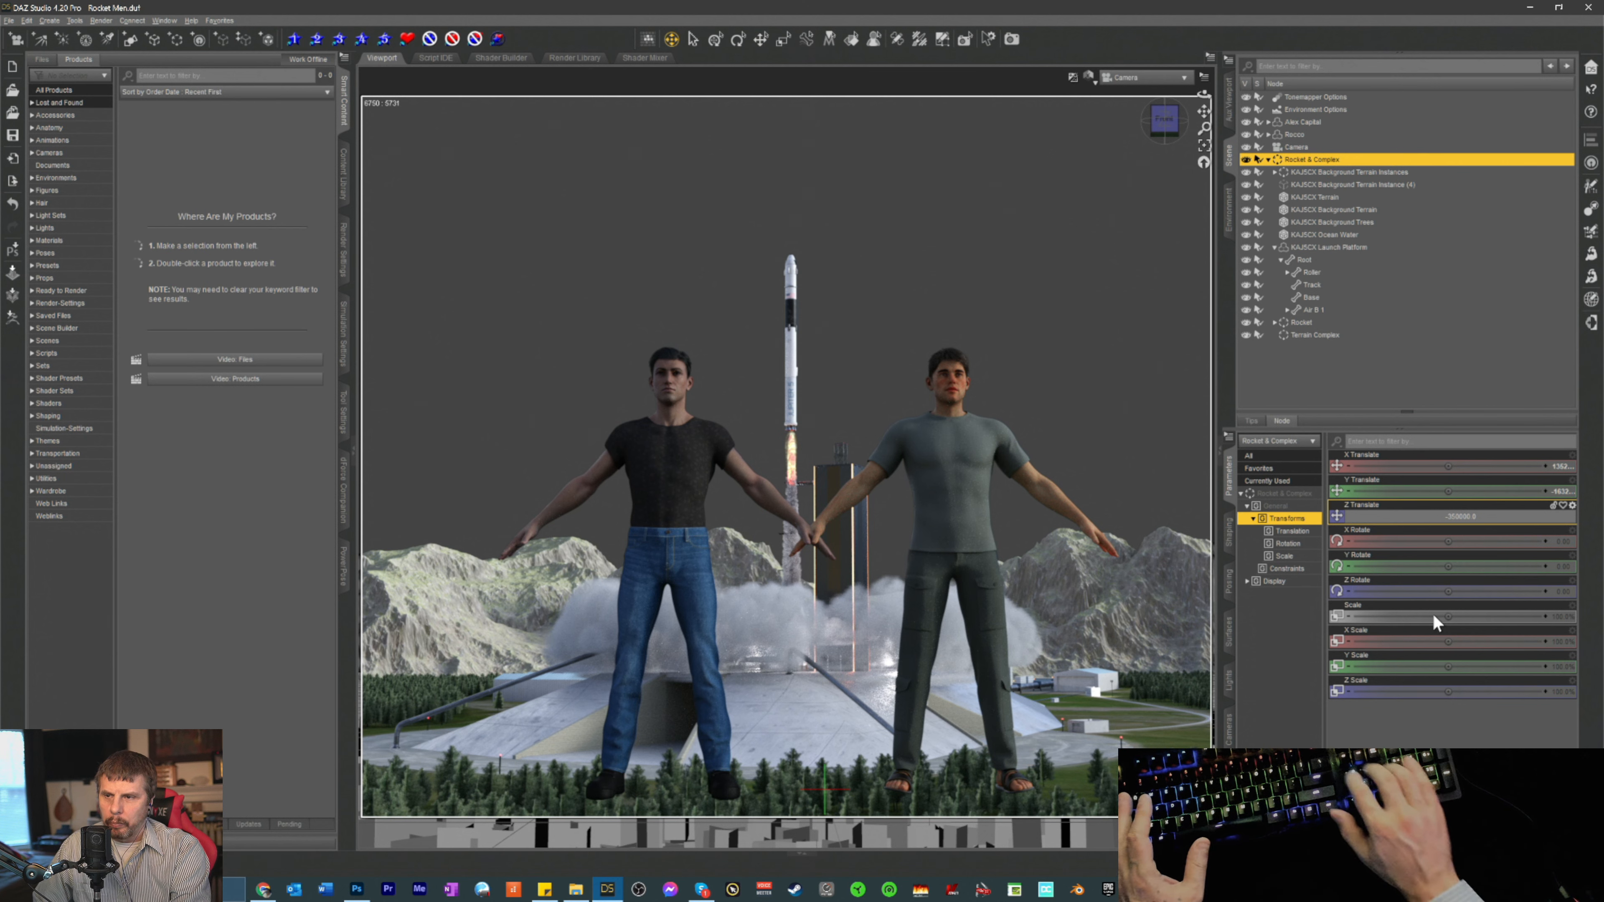
pyautogui.press('BackSpace')
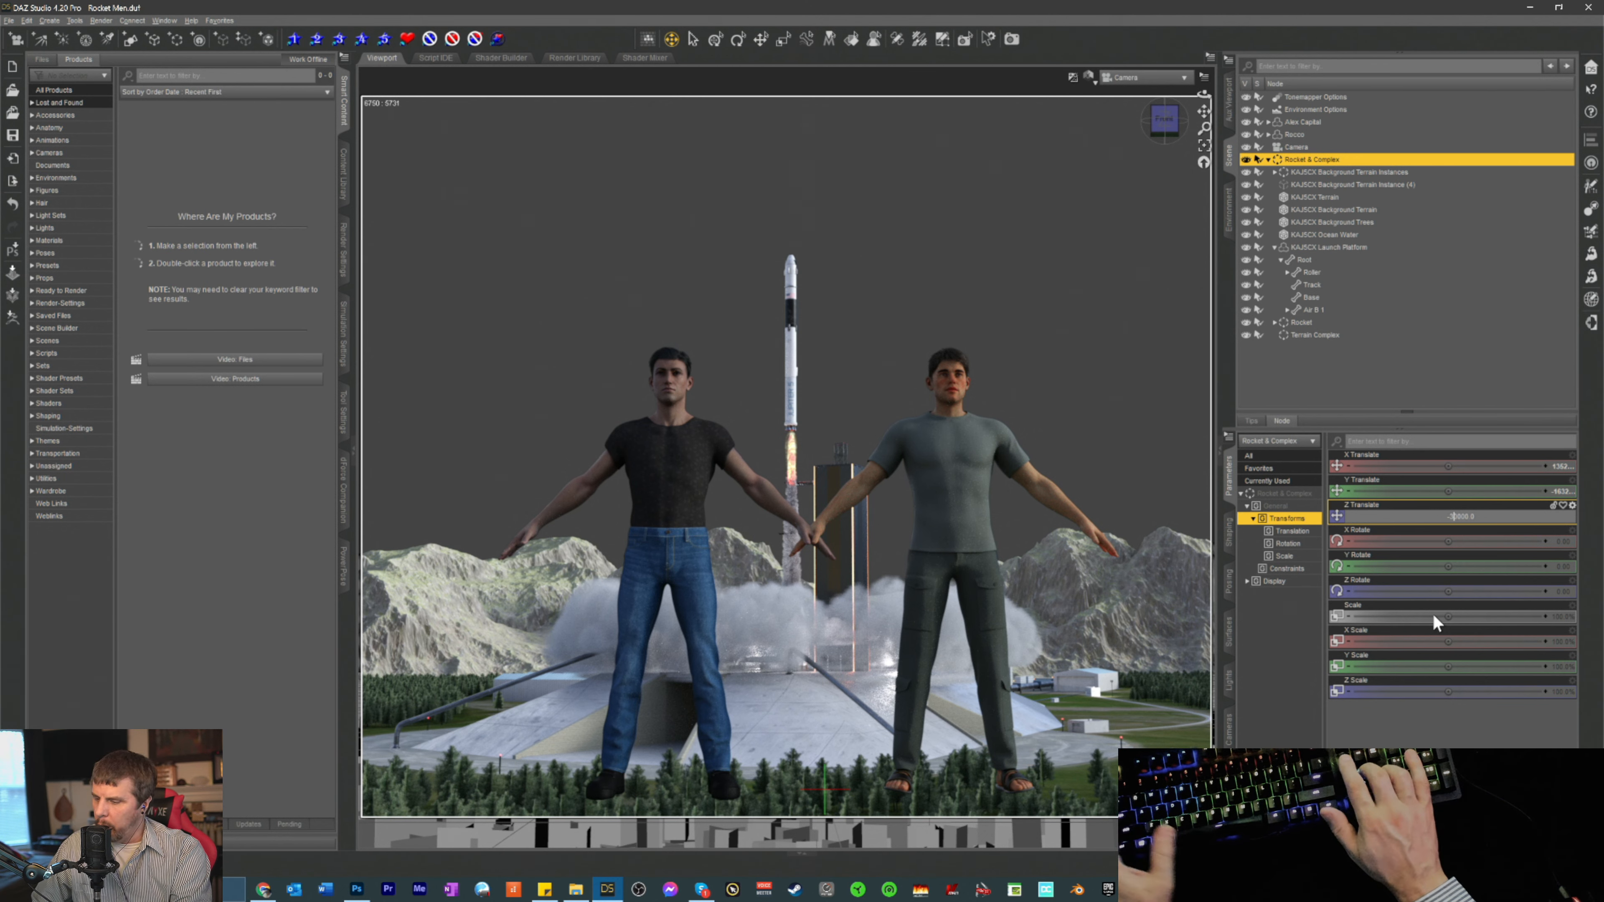
pyautogui.write('1')
pyautogui.press('Return')
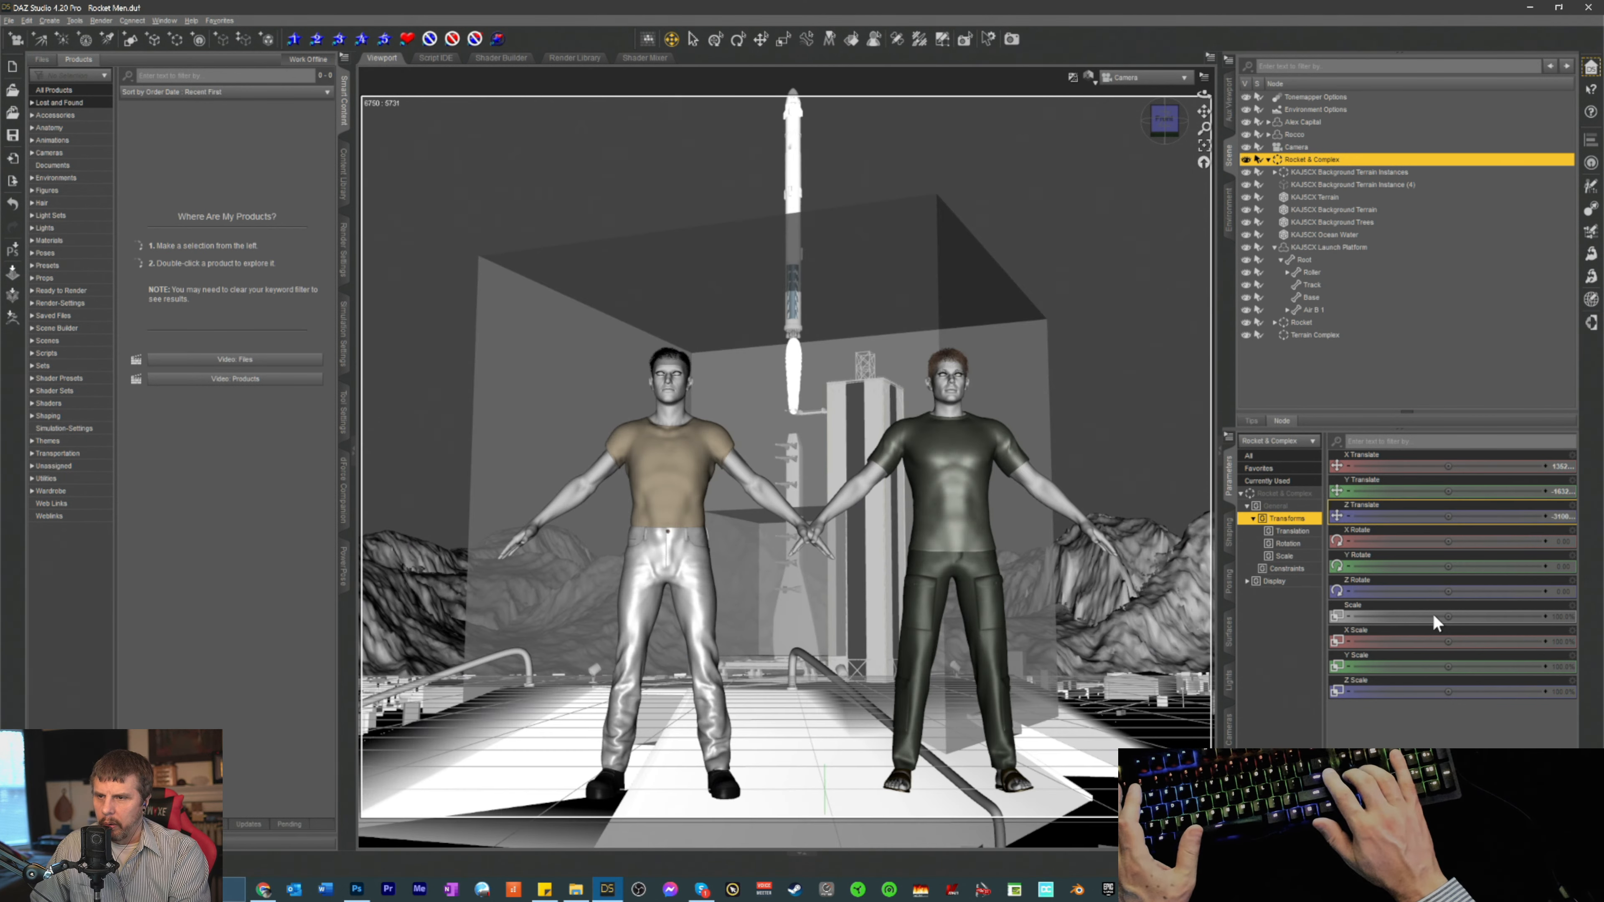
# - Move the Rocket & Complex group farther back along Z and orbit the camera slightly to reframe the launch pad behind the figures
pyautogui.click(1560, 516)
pyautogui.click(1452, 516)
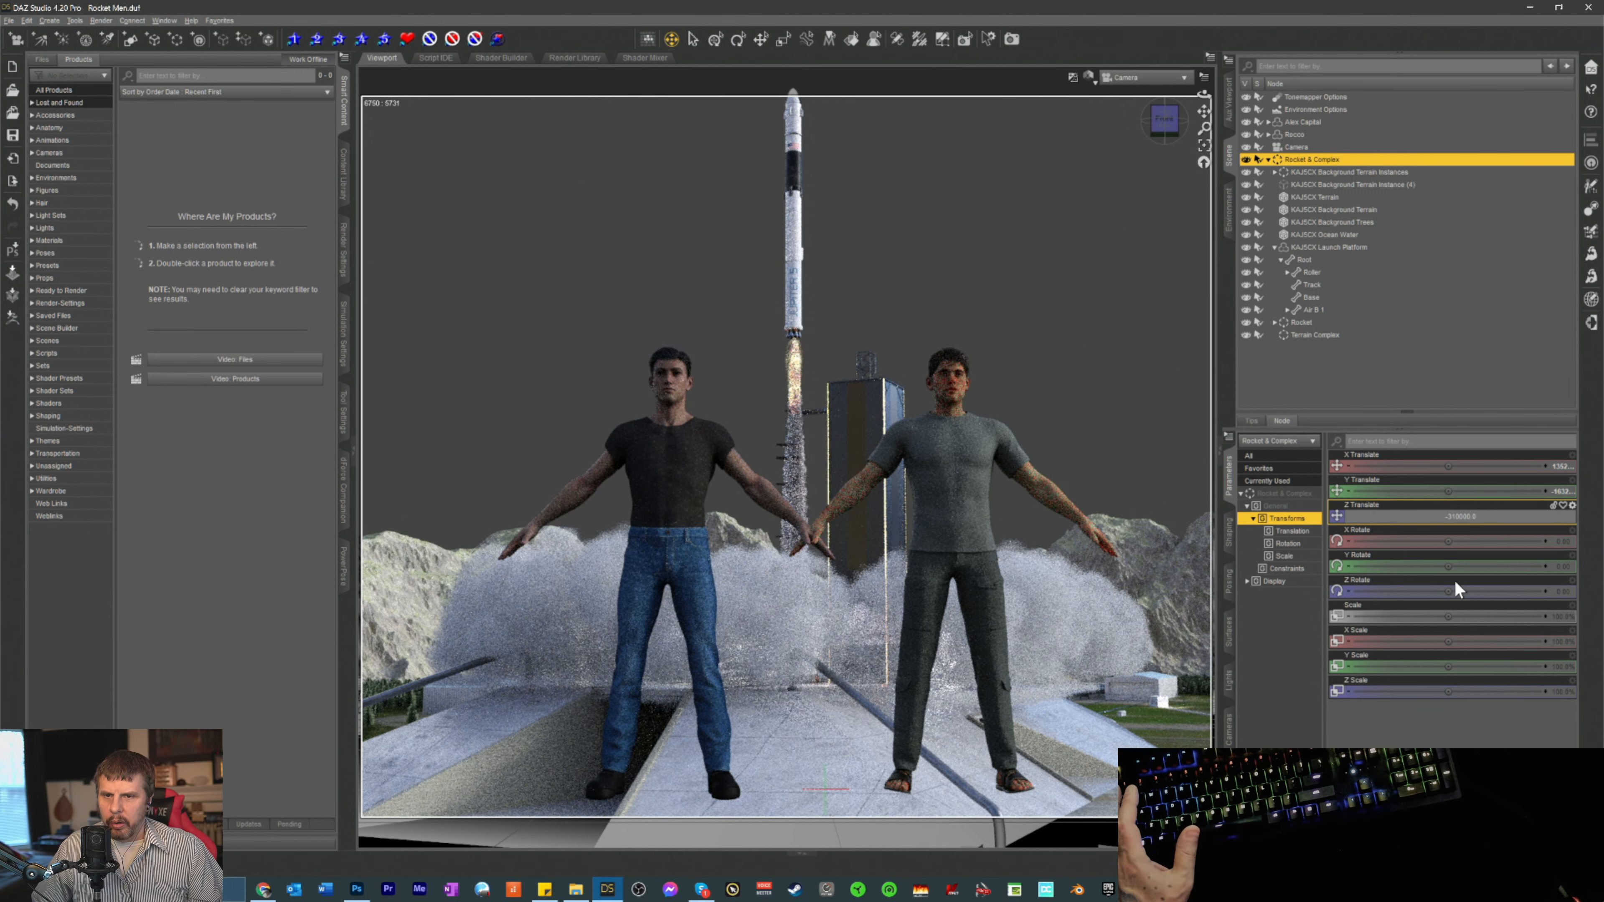
pyautogui.press('Return')
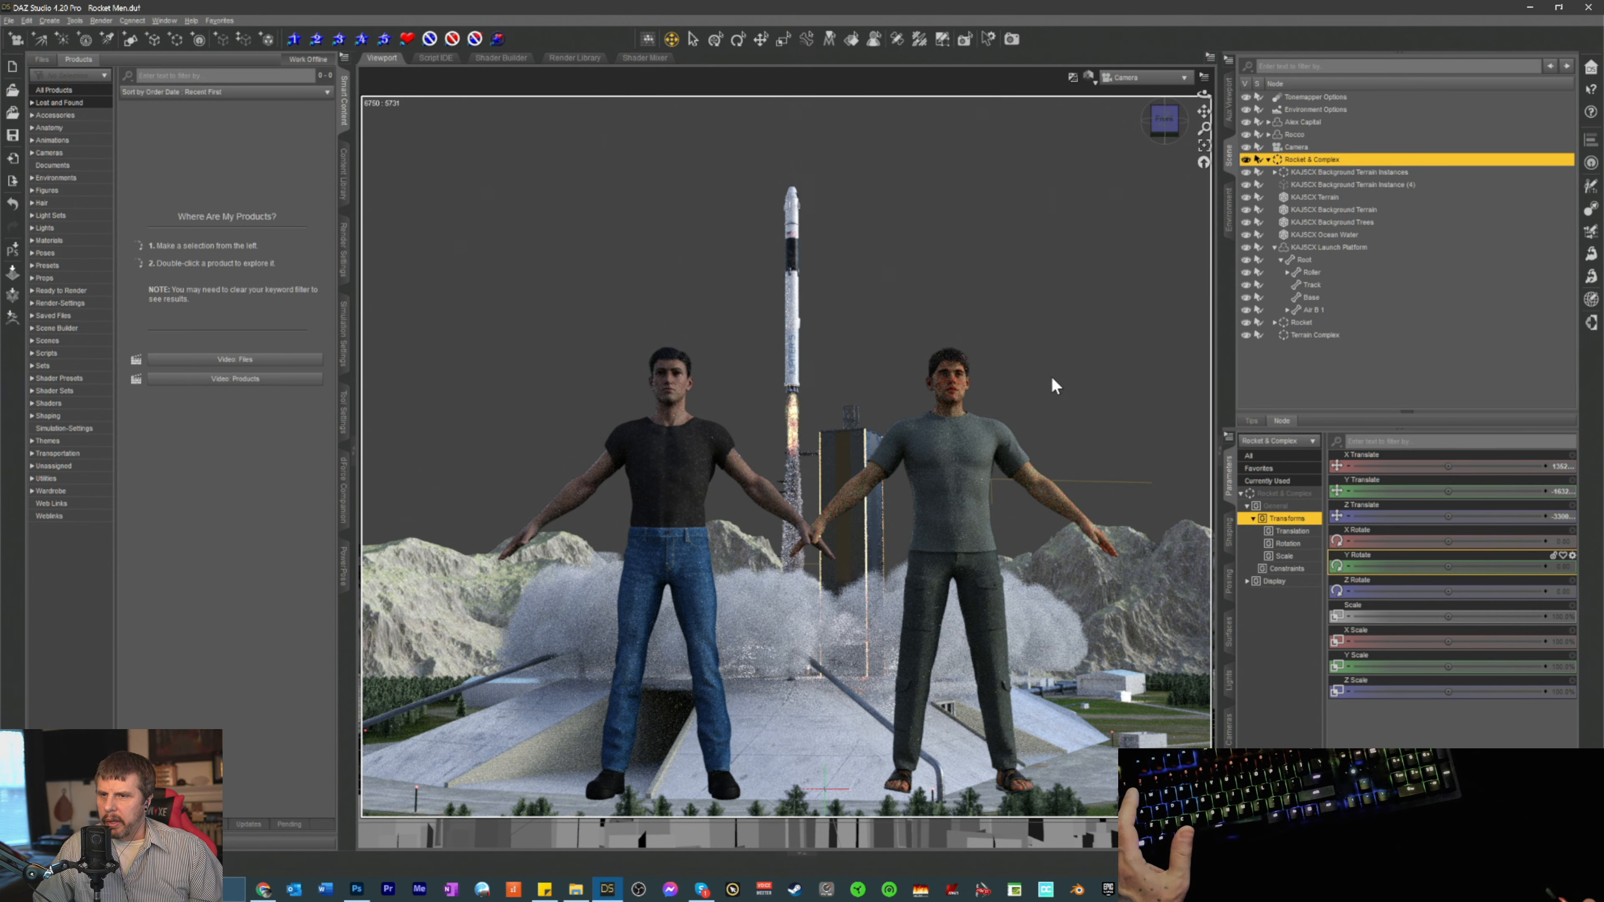
pyautogui.moveTo(1156, 125); pyautogui.dragTo(1155, 127)
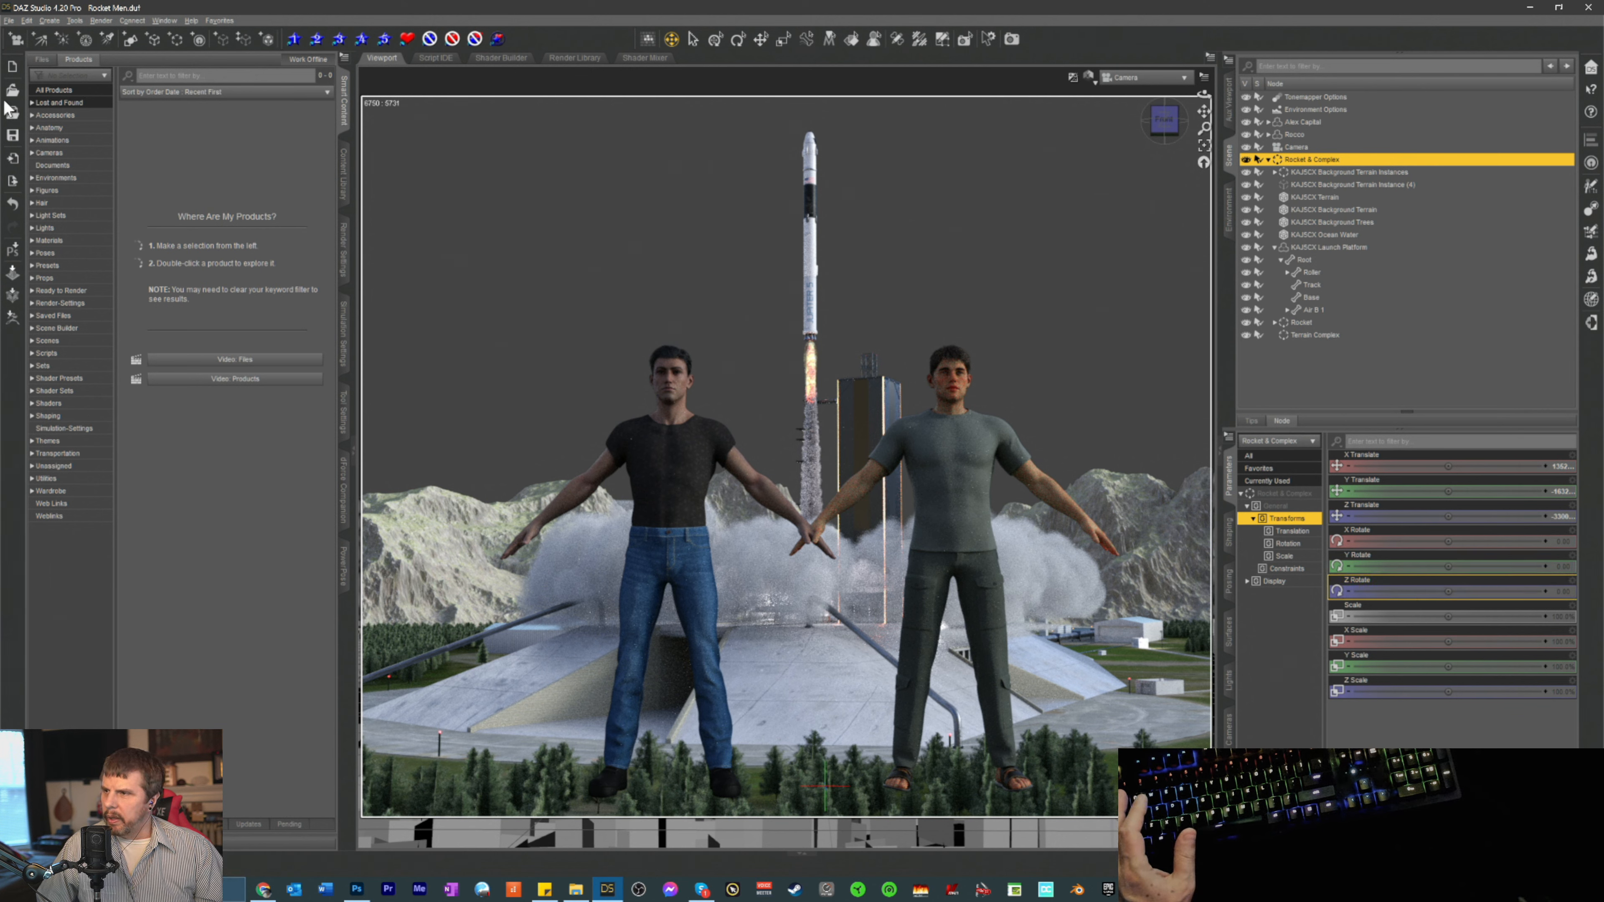
# - Search all content files for "land" and look through the results for a foreground terrain
pyautogui.click(43, 59)
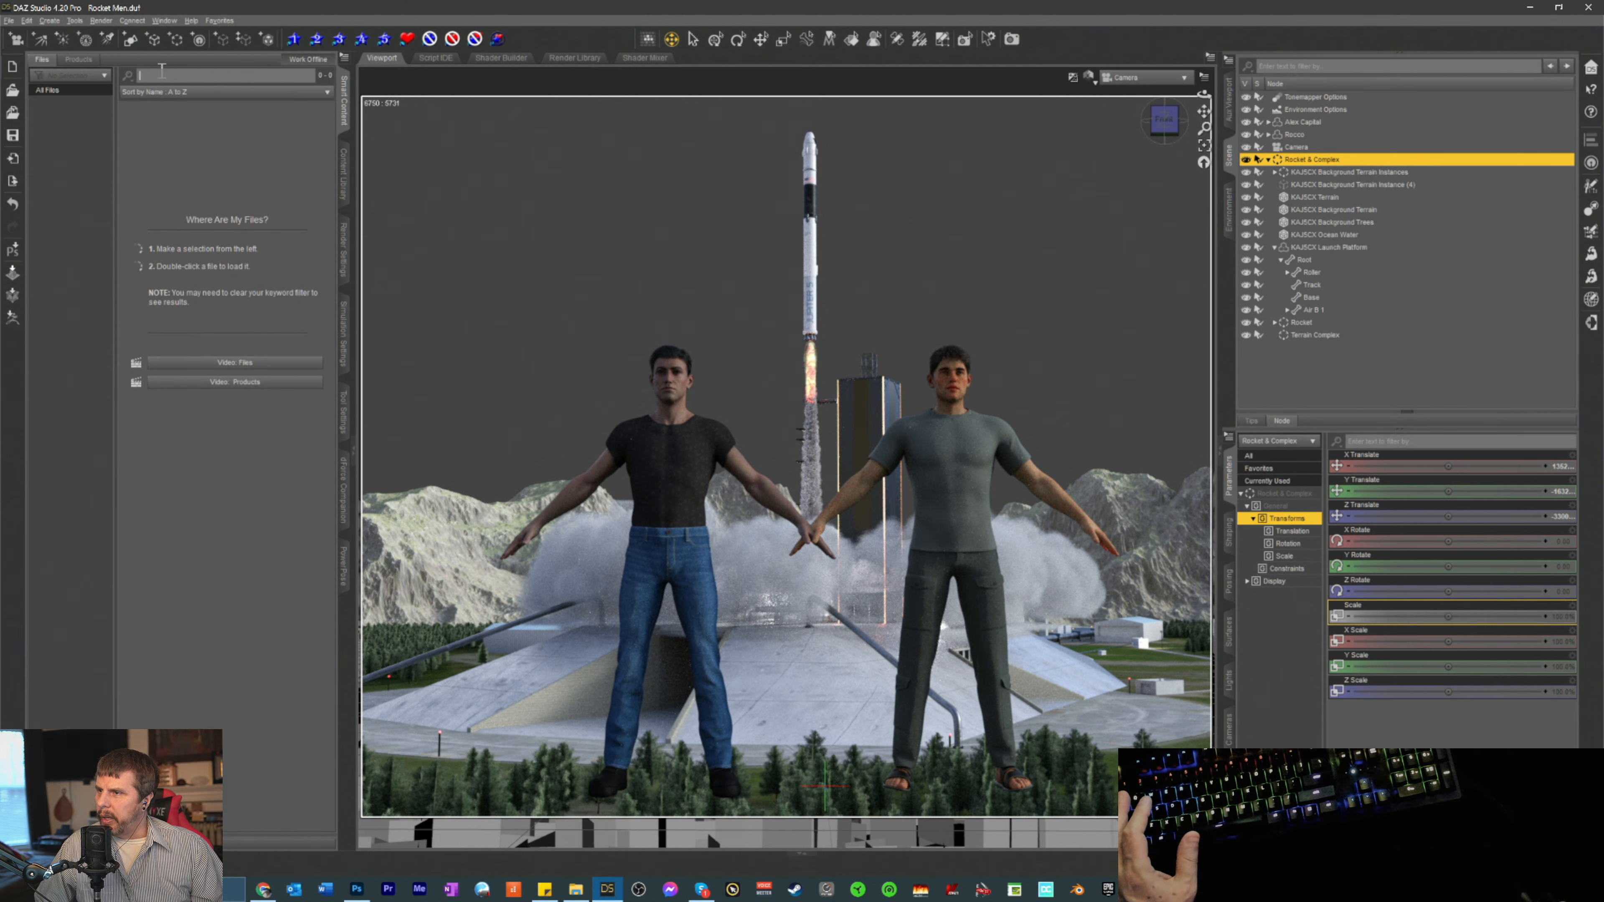
pyautogui.click(47, 90)
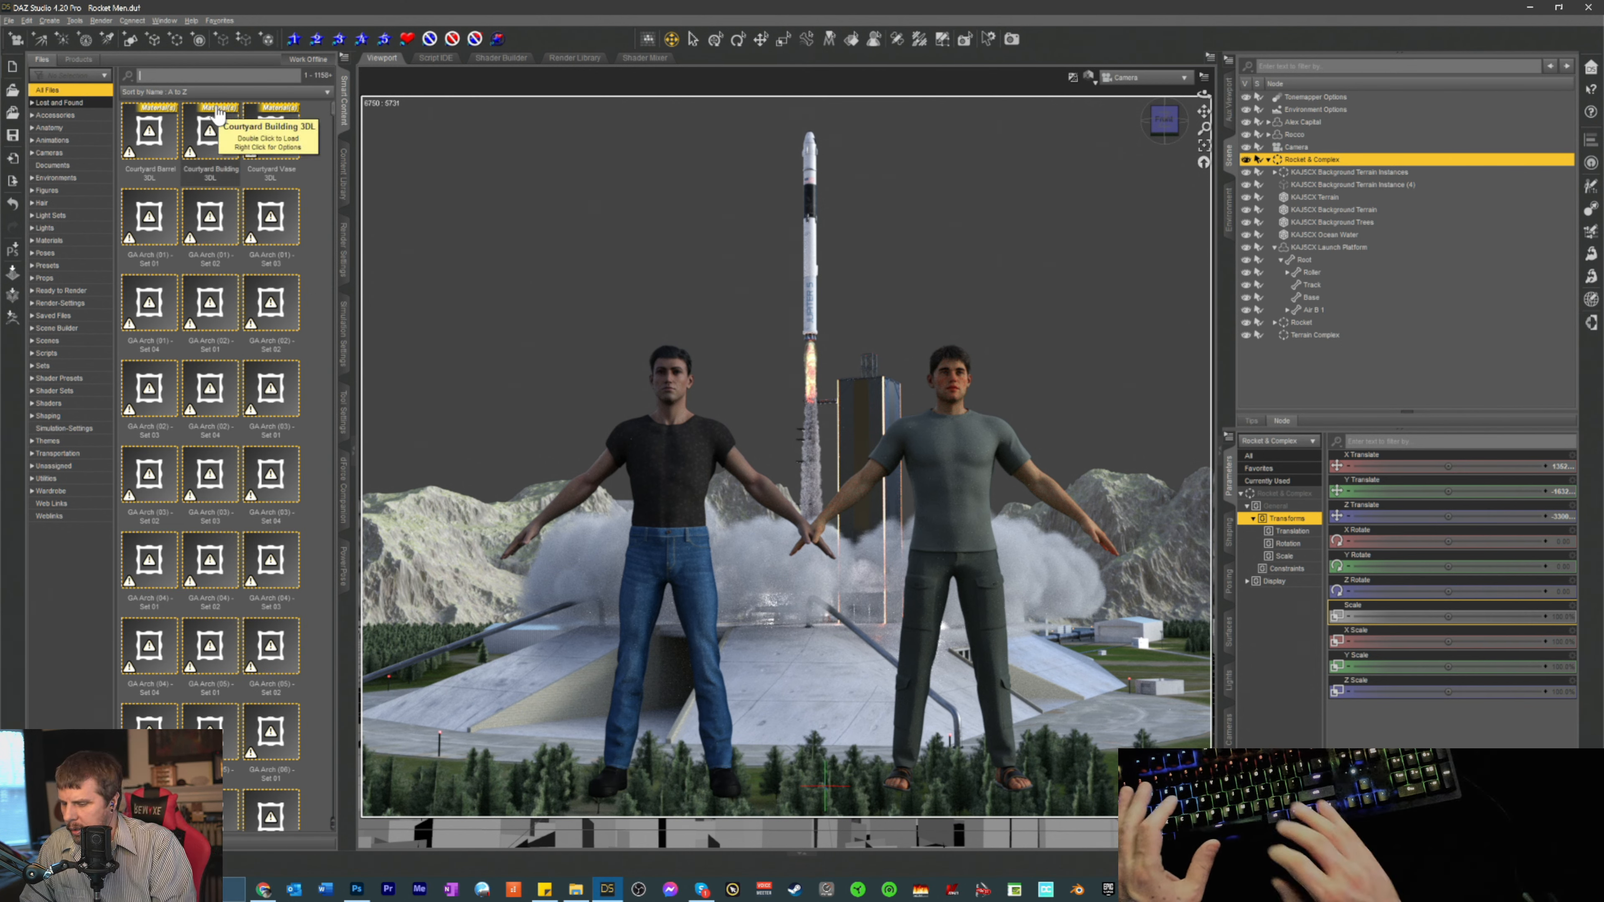
pyautogui.write('land')
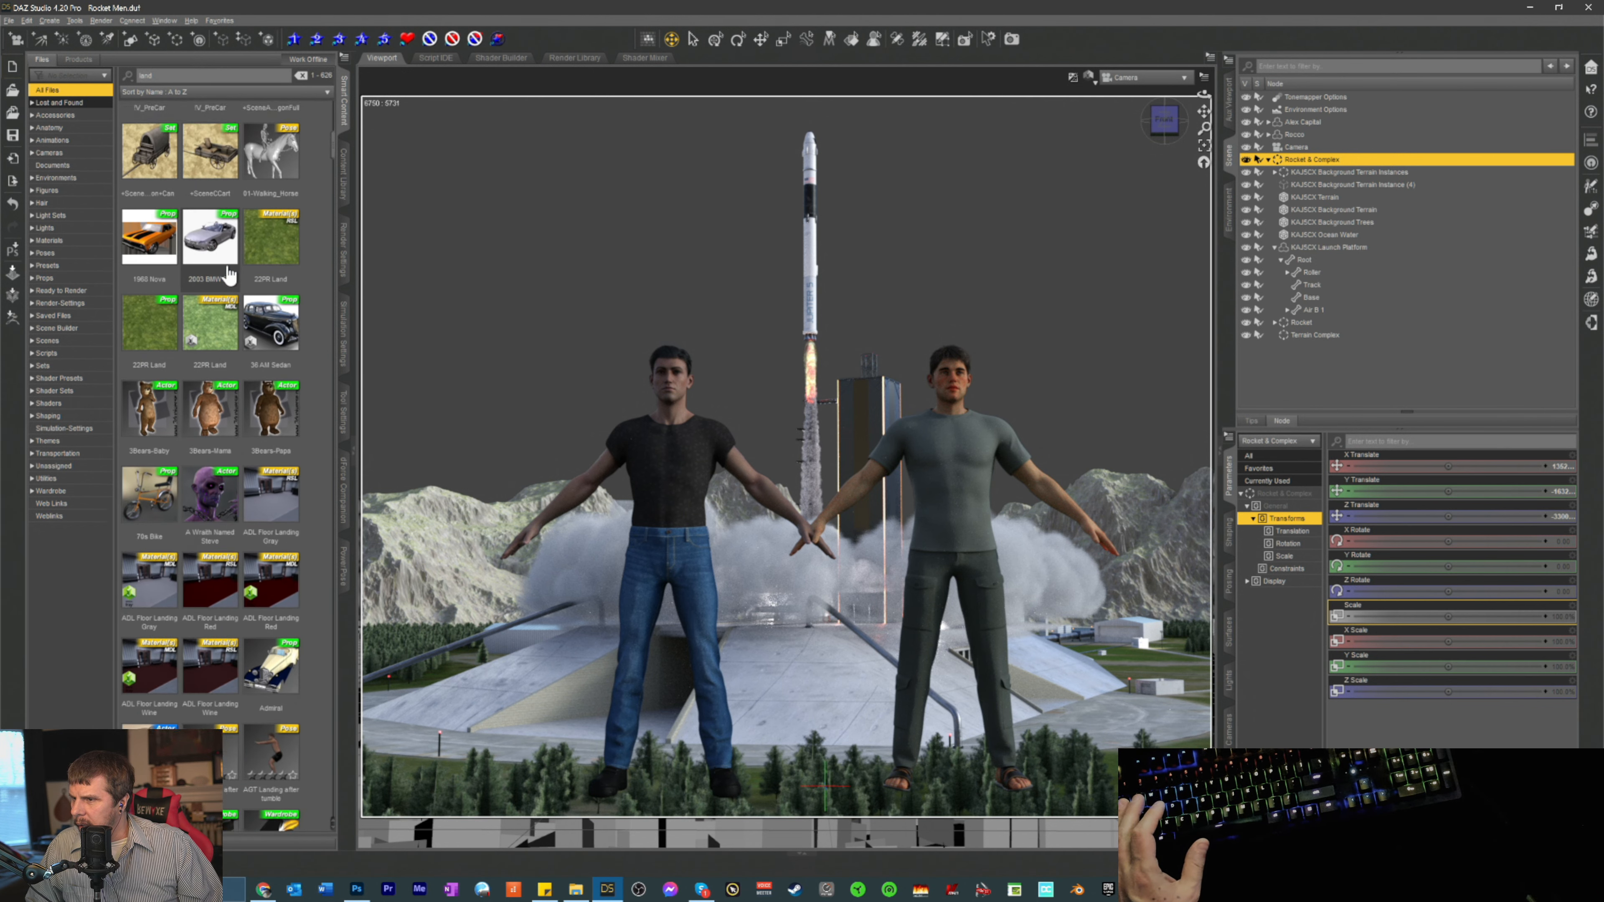
pyautogui.scroll(-1, 227, 275)
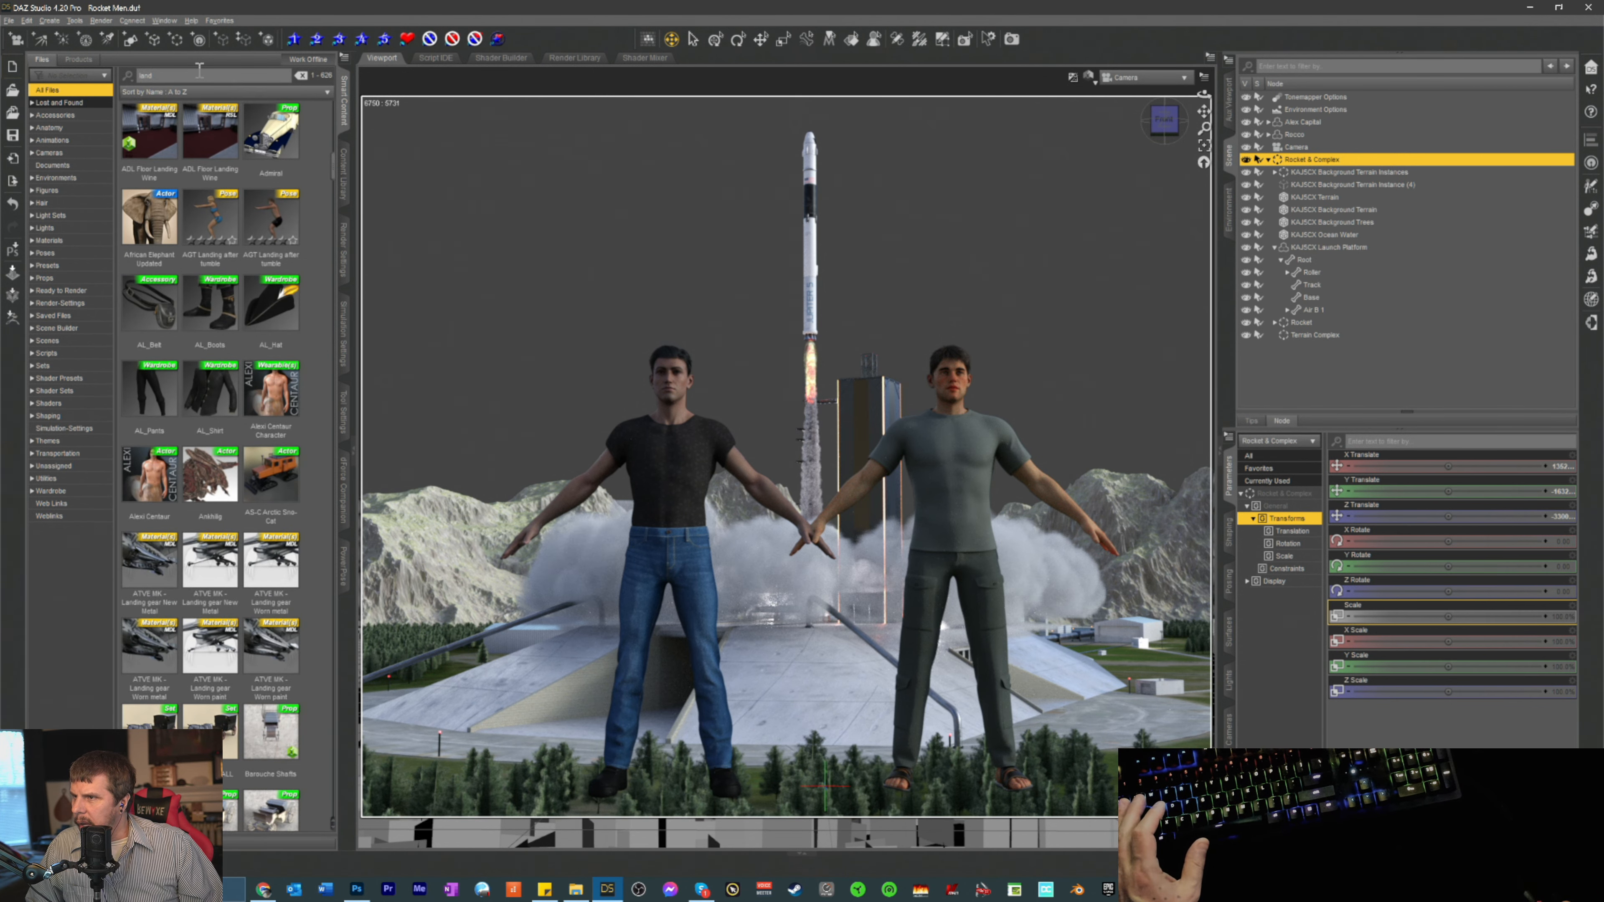
# - Search the content files for "ground" and load the DA FG Set Small 02 set into the scene
pyautogui.write('ground')
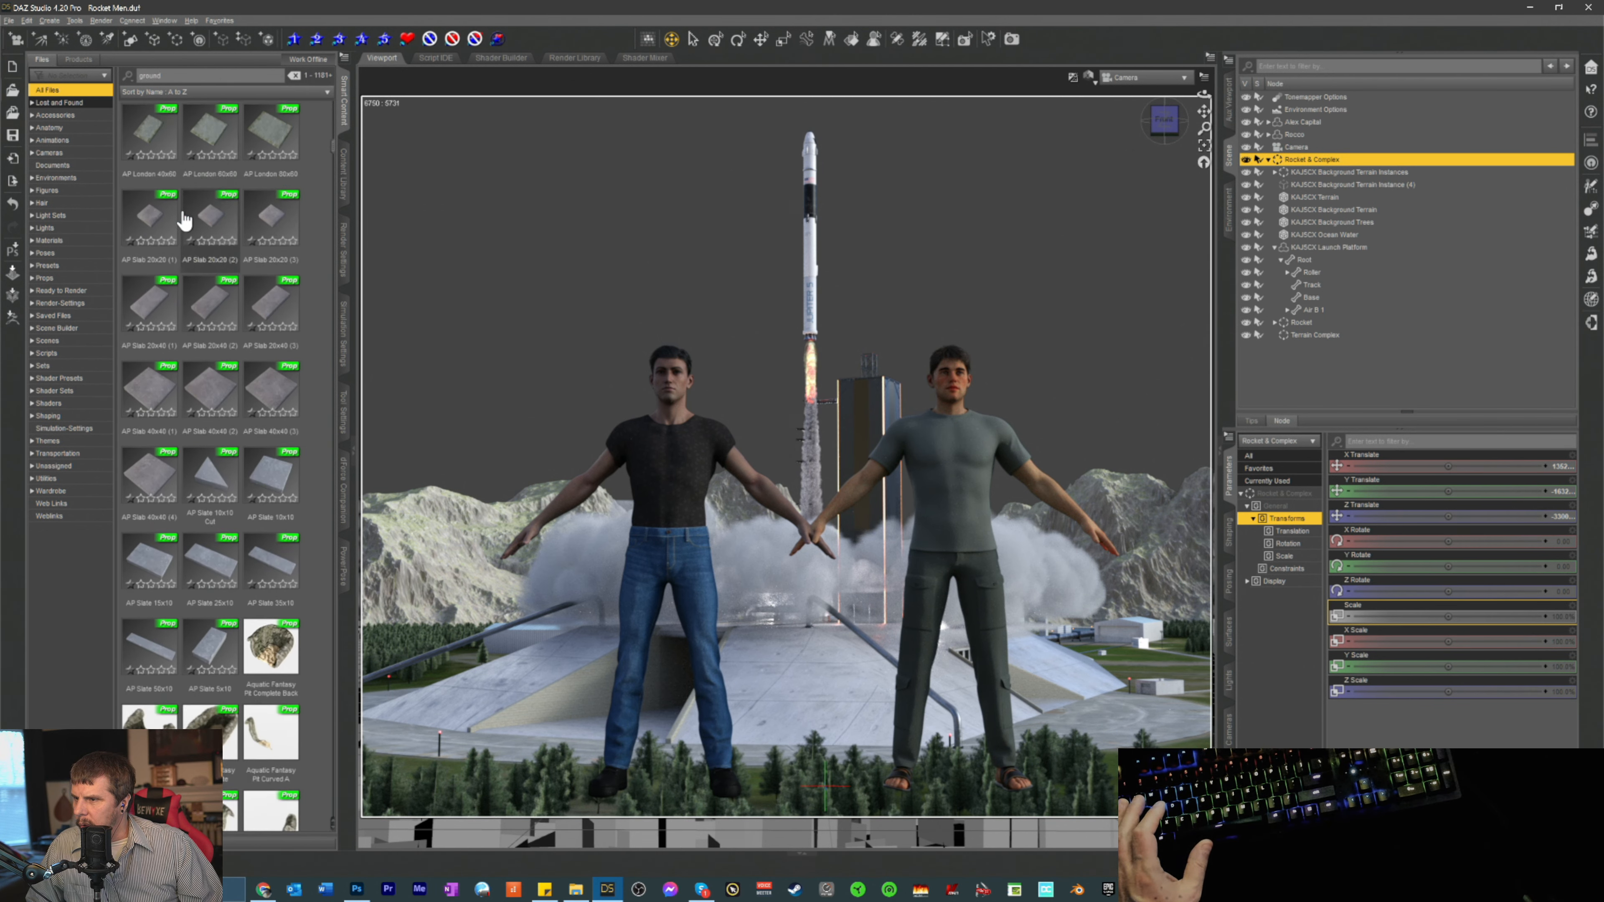
pyautogui.scroll(-3, 185, 225)
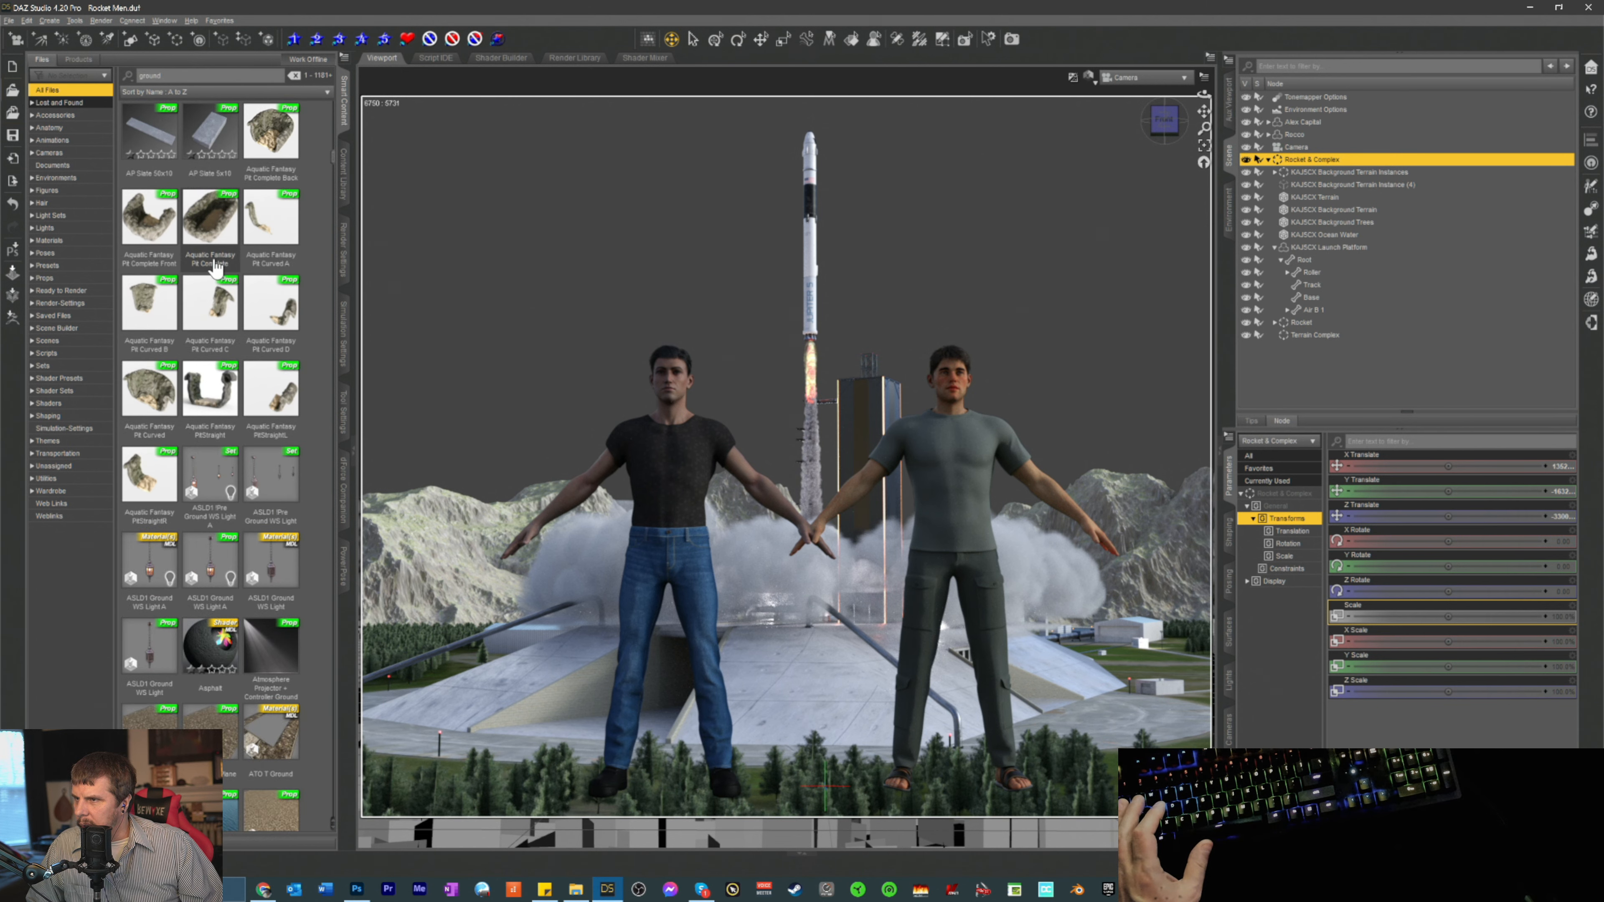
pyautogui.scroll(-12, 214, 266)
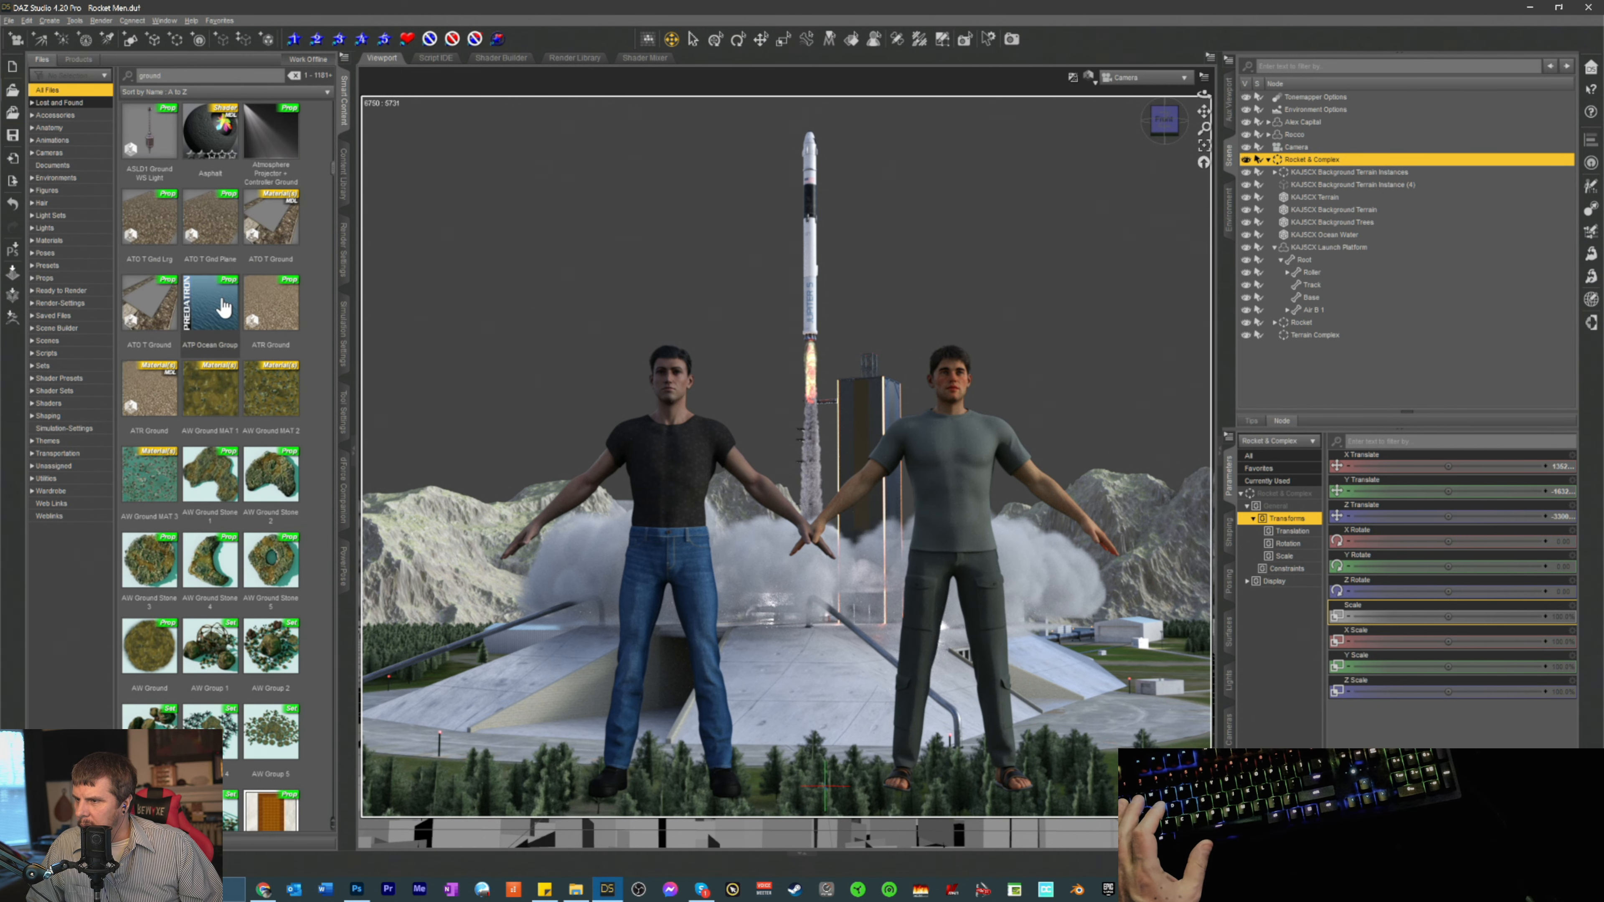
pyautogui.scroll(-12, 223, 308)
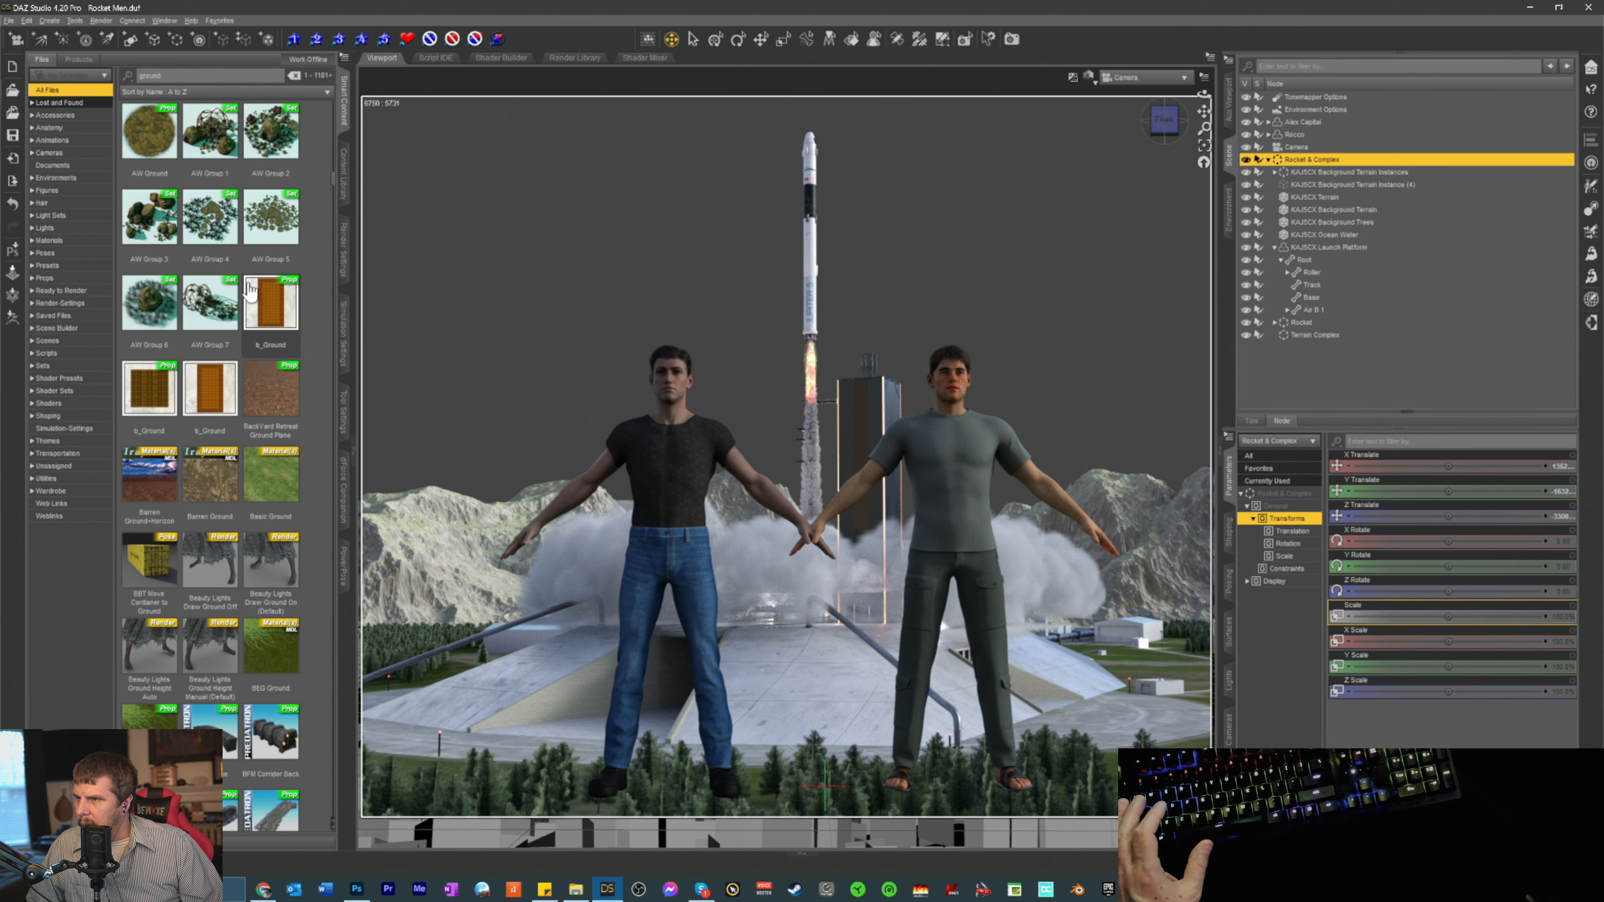
pyautogui.scroll(6, 190, 354)
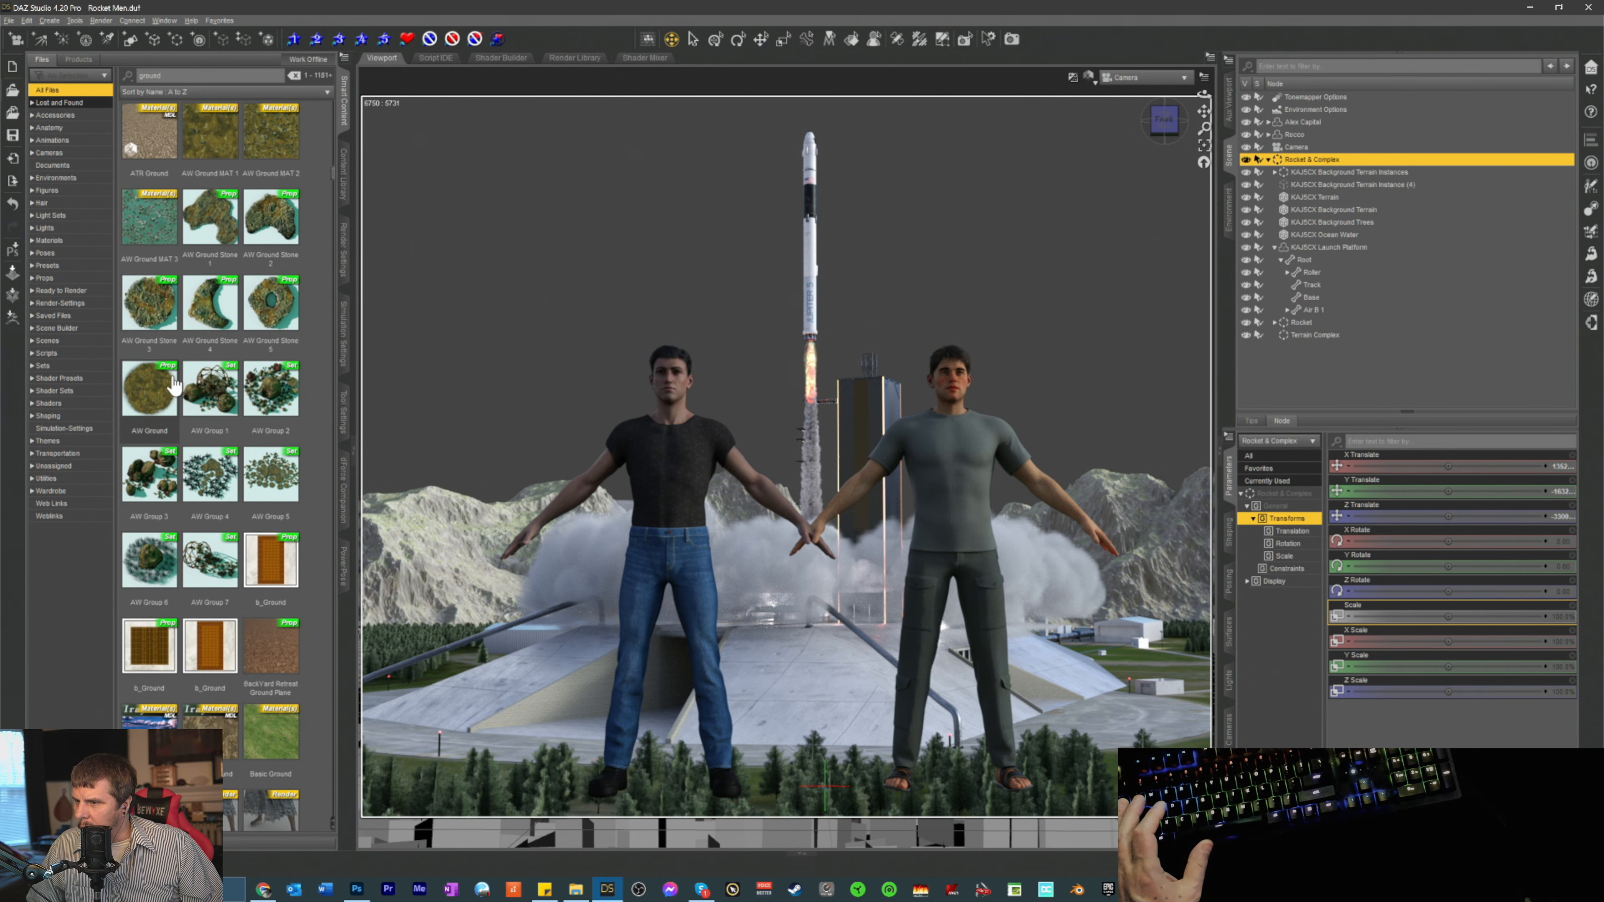
pyautogui.scroll(-16, 189, 398)
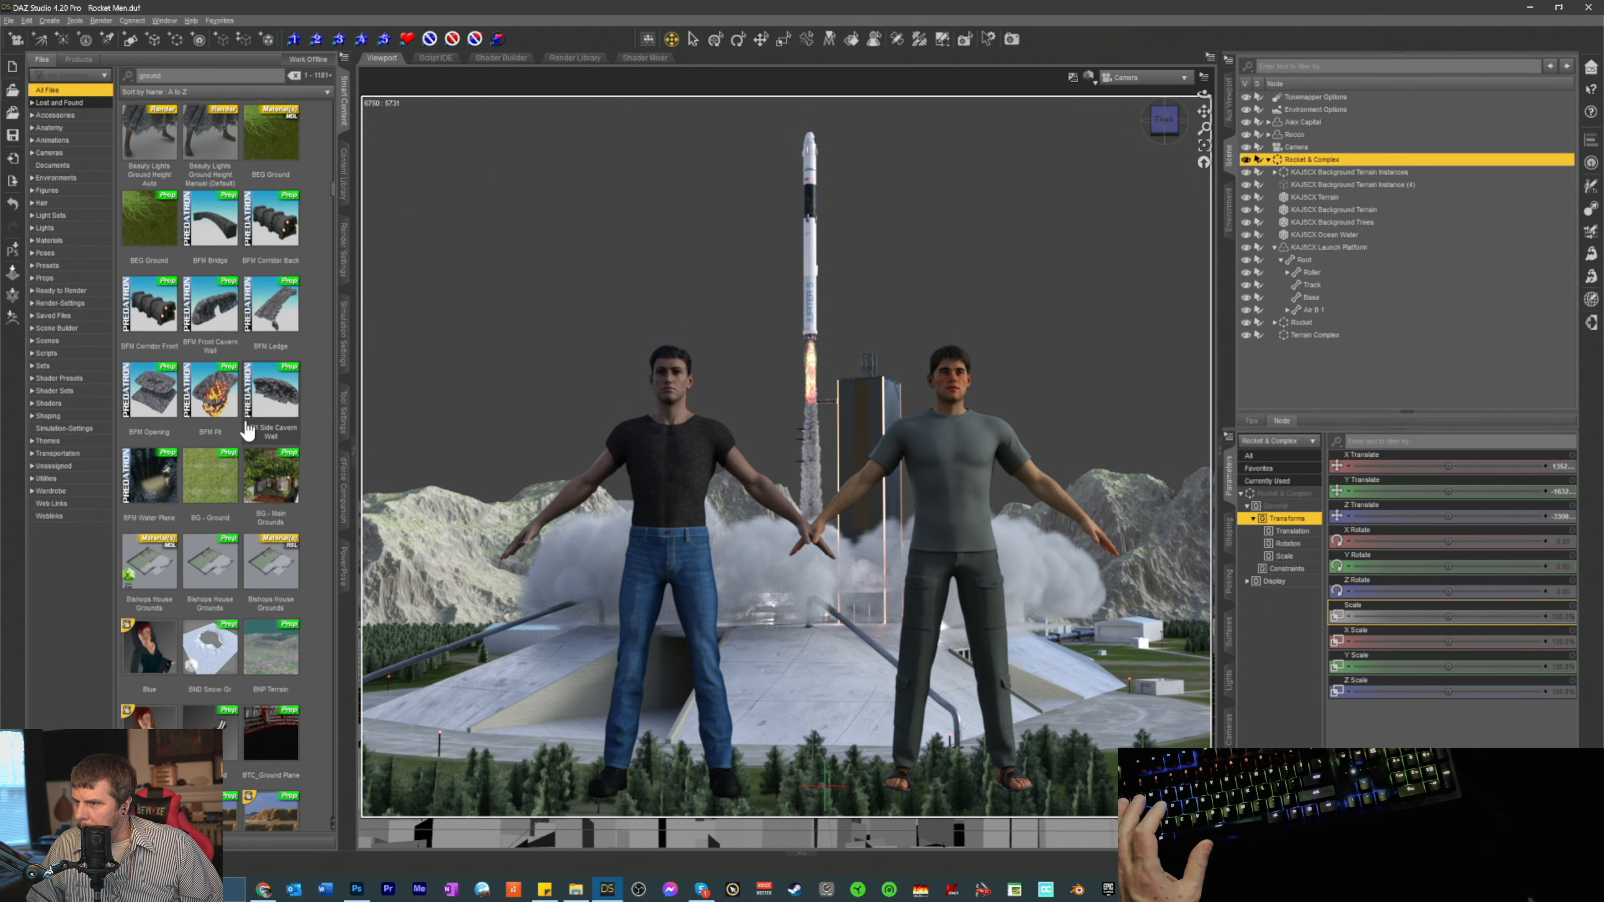
pyautogui.scroll(-20, 247, 431)
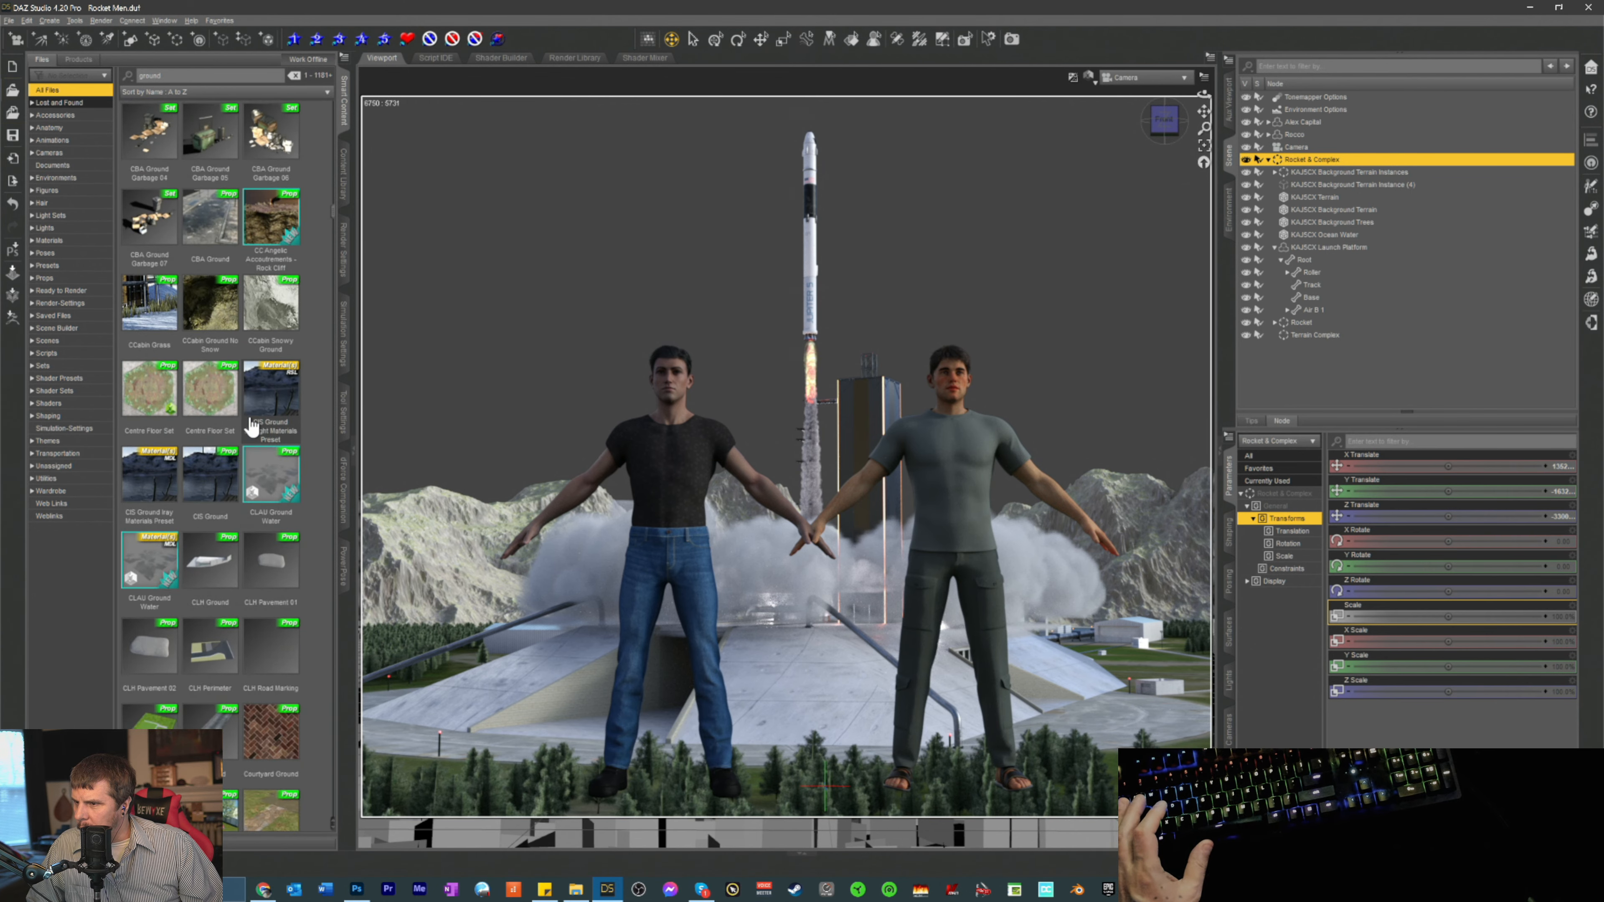
pyautogui.scroll(-20, 250, 427)
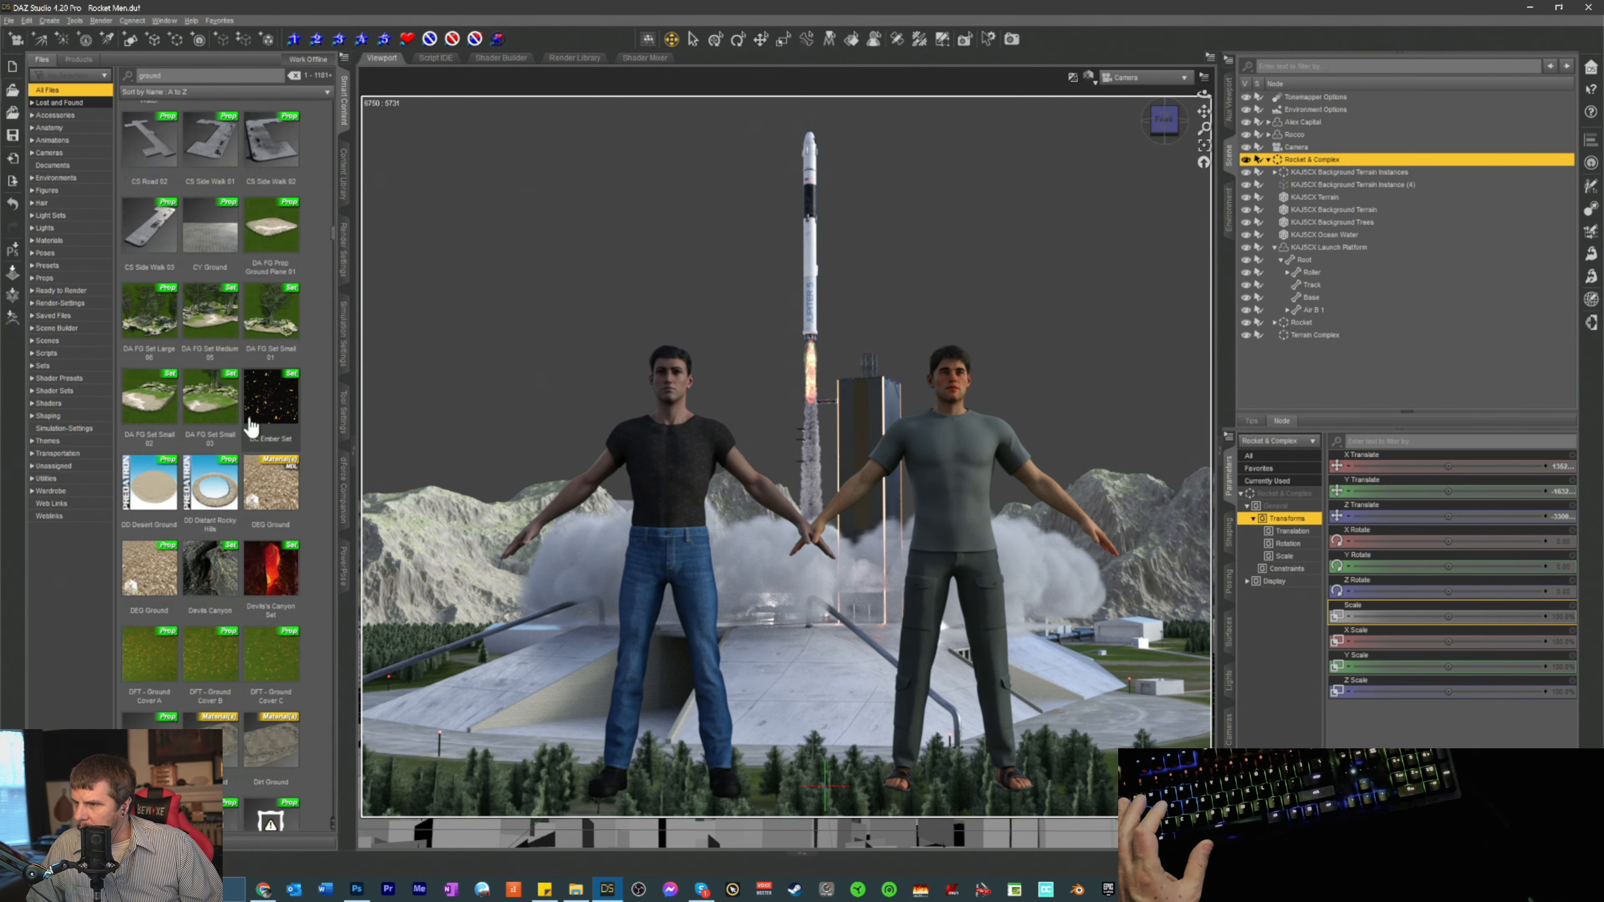
pyautogui.moveTo(144, 406)
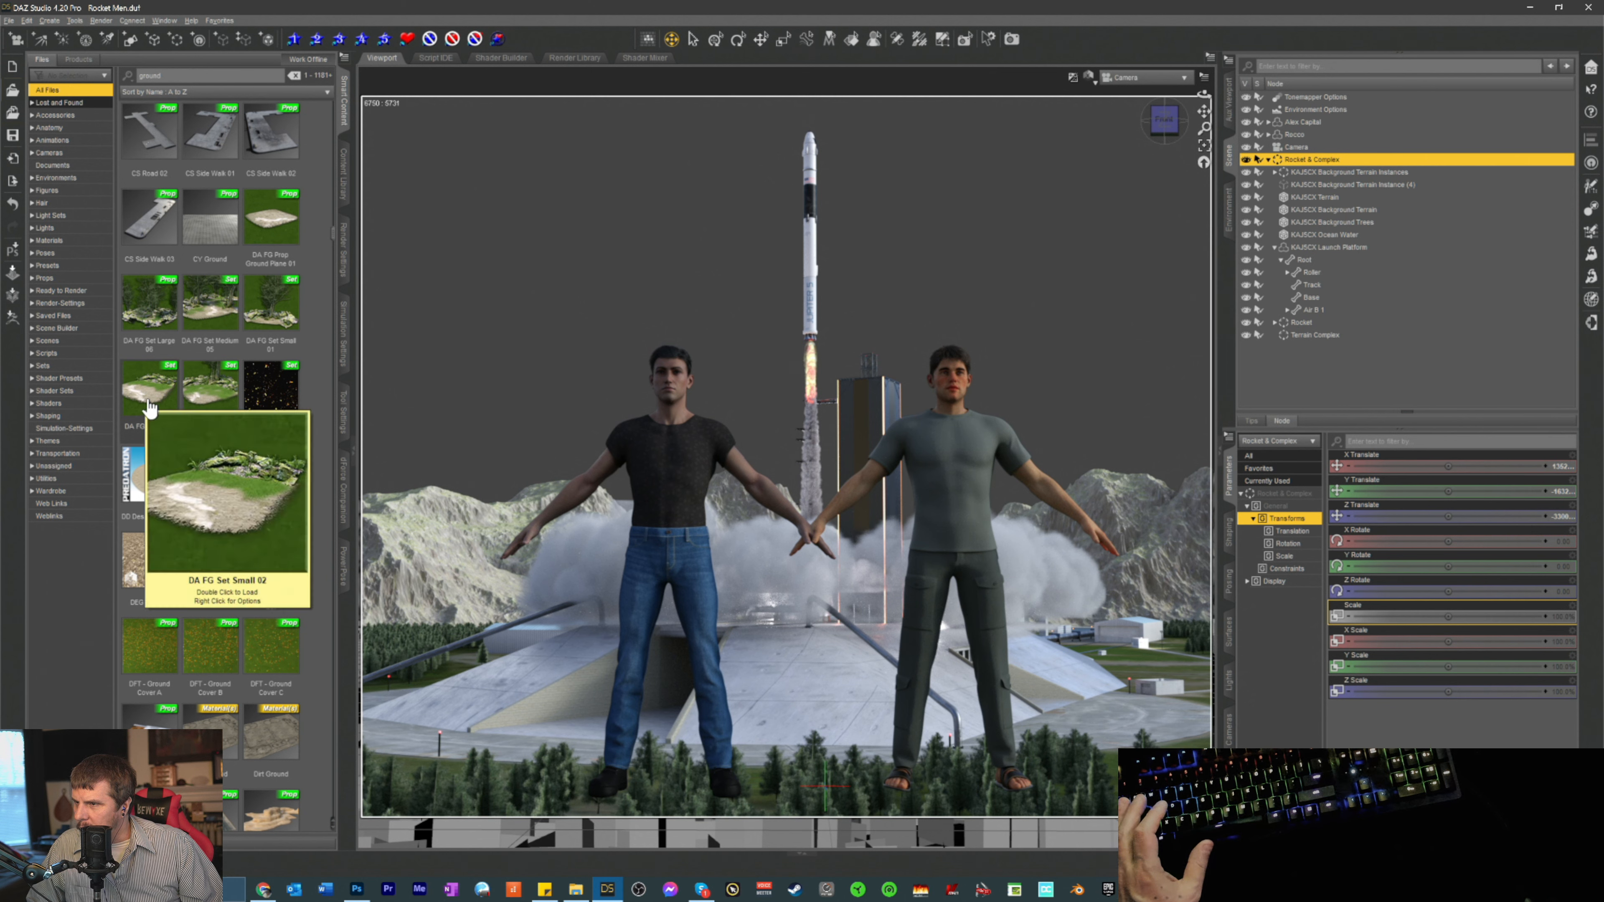
pyautogui.doubleClick(149, 405)
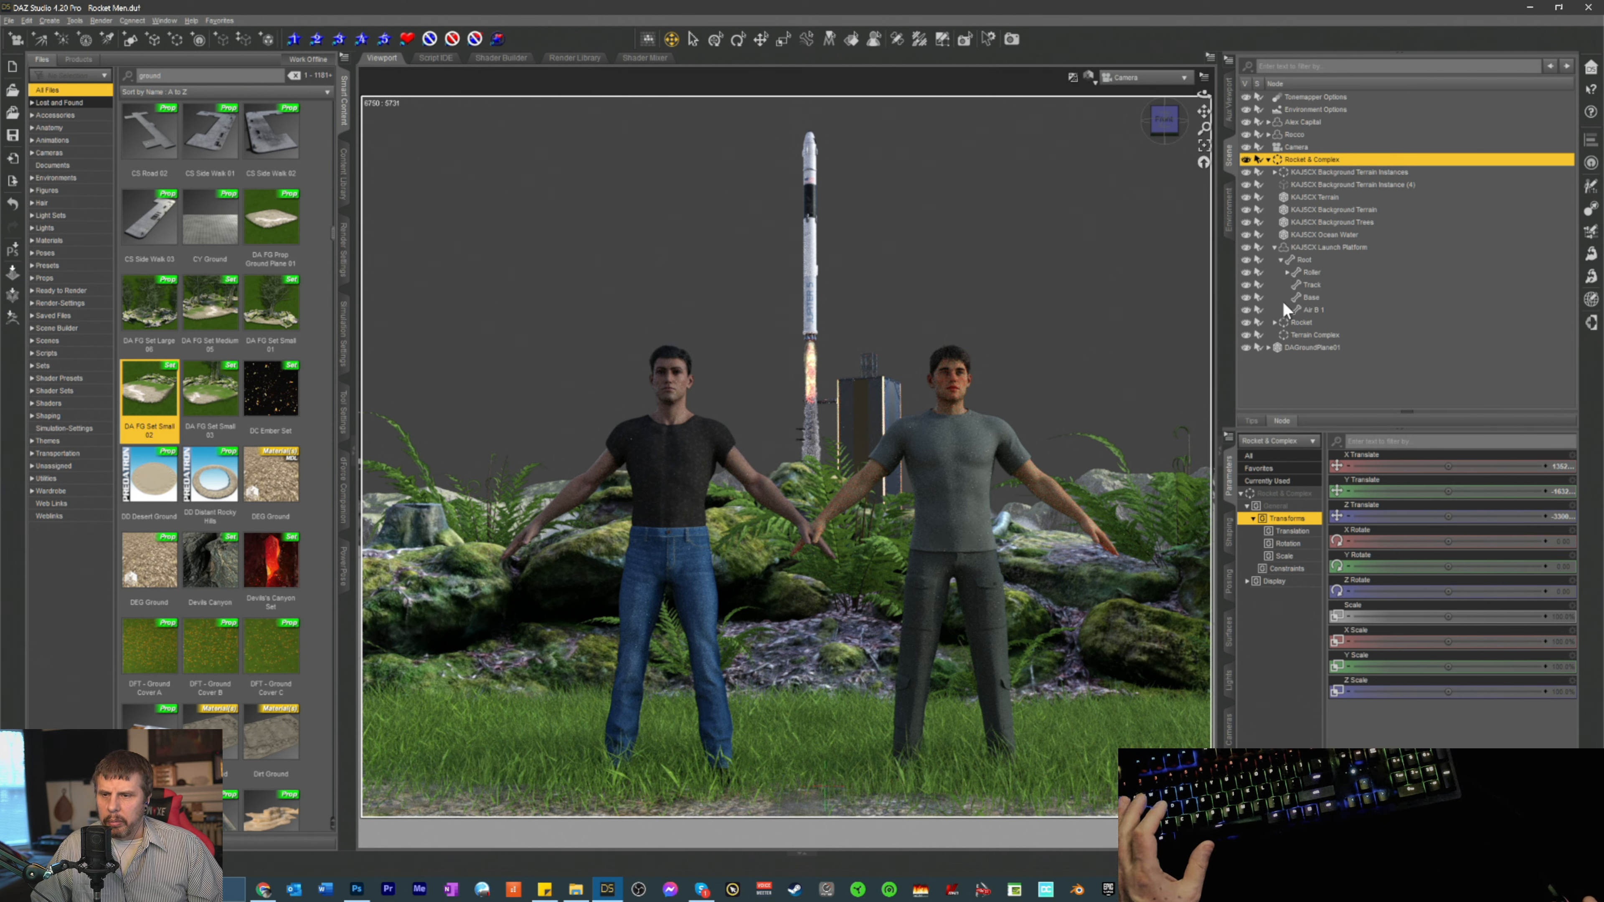
# - With the viewport out of Iray preview, rotate DAGroundPlane01 to about 375 in Y and shift its Z Translate to about 71.4
pyautogui.click(1297, 347)
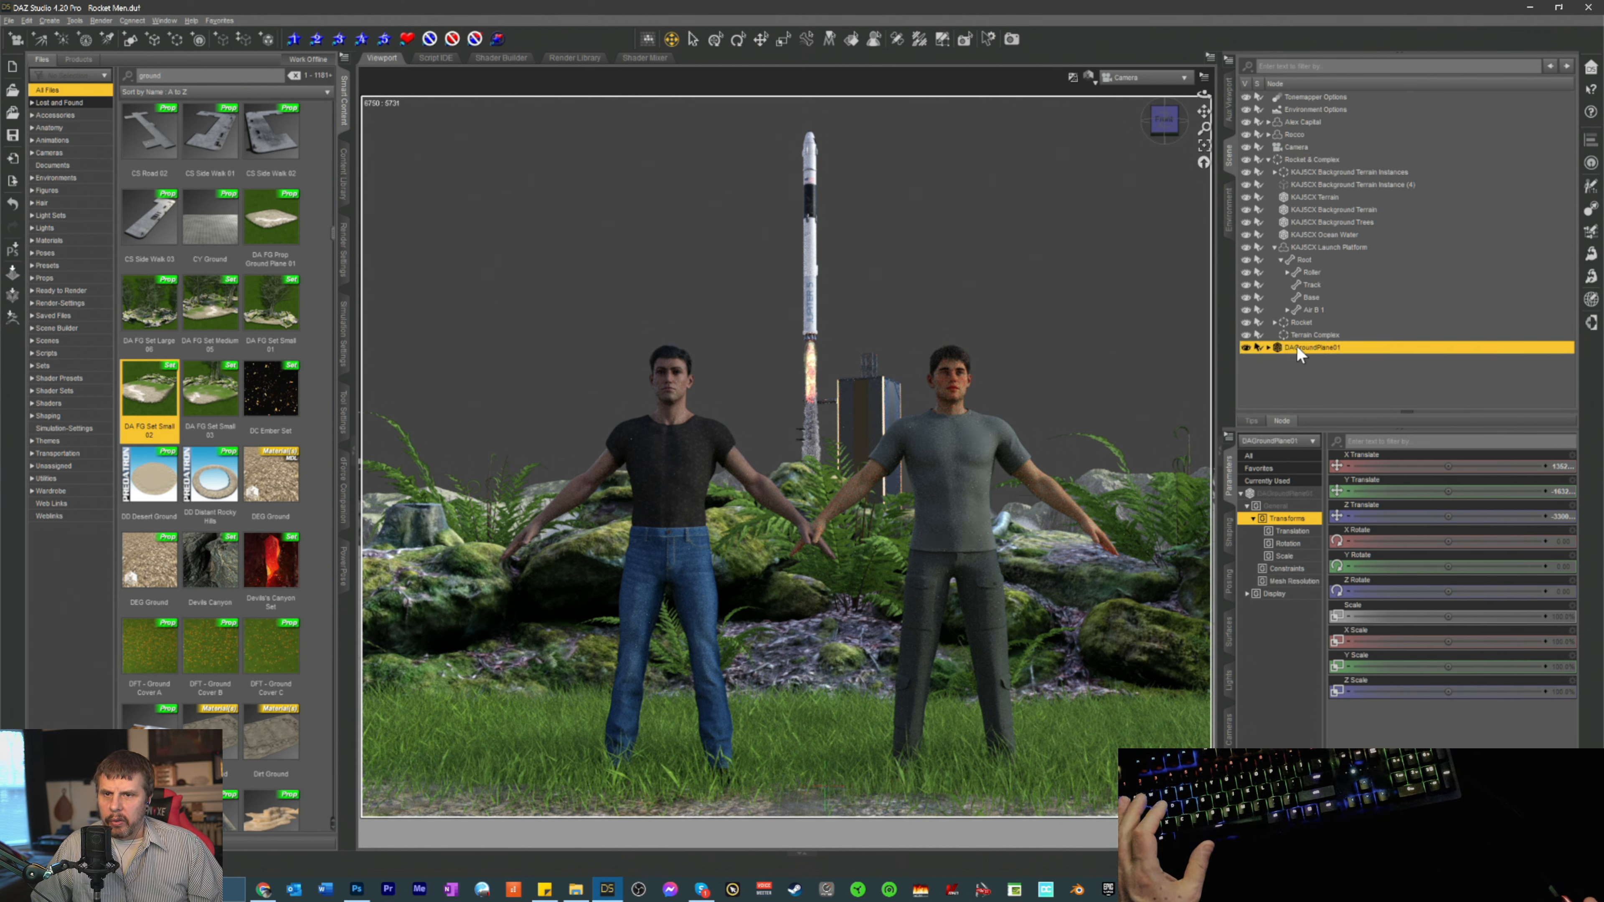
pyautogui.click(1088, 77)
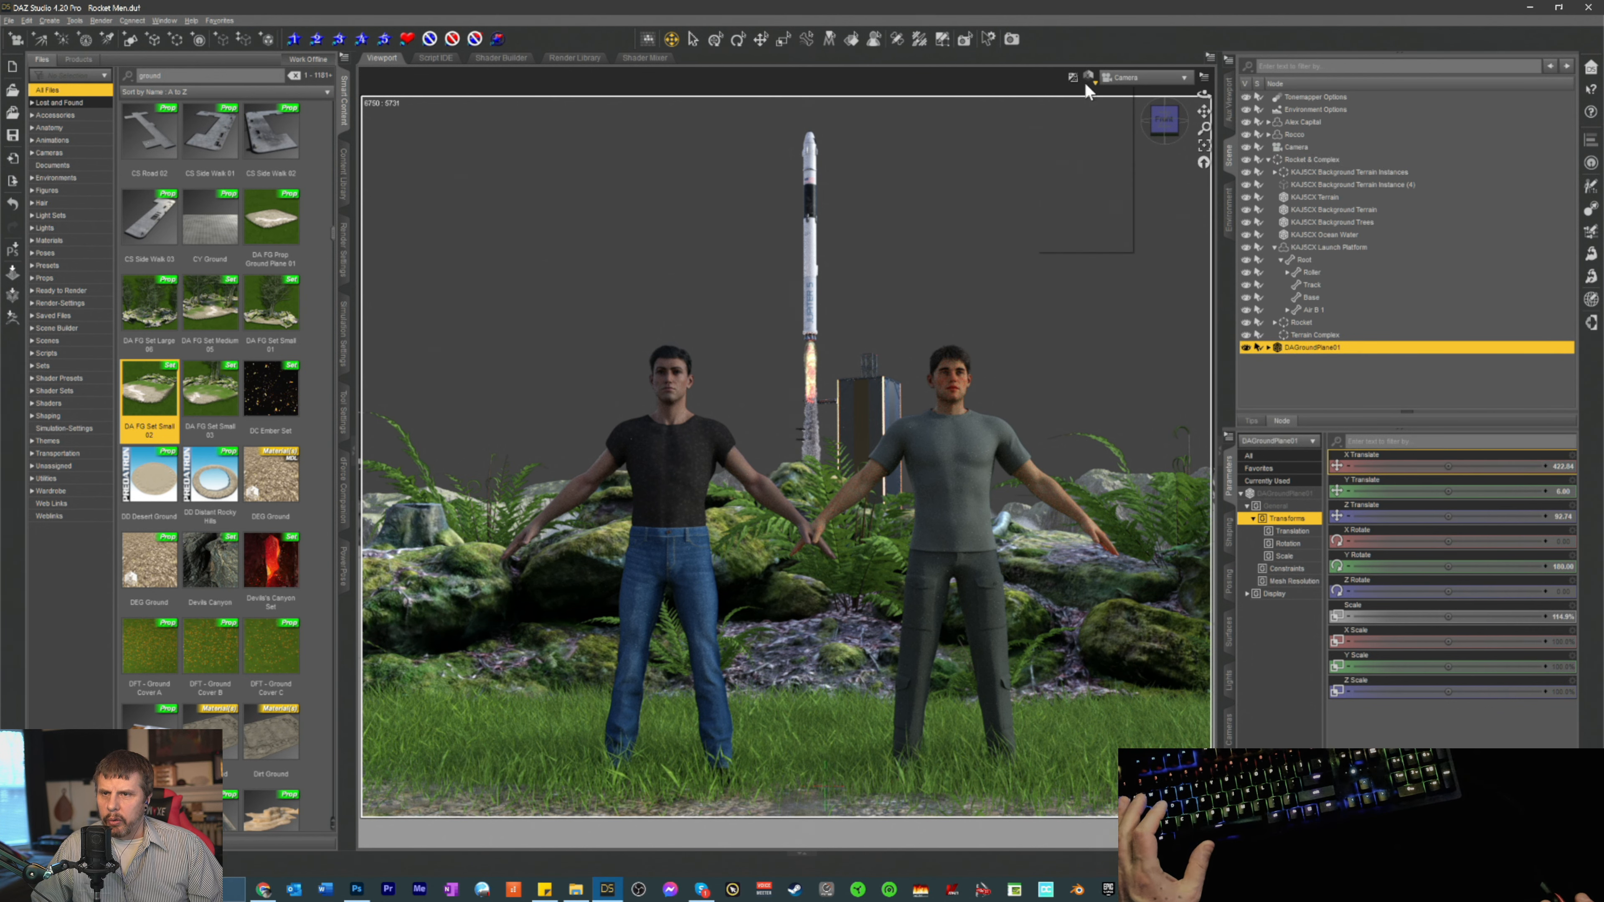
pyautogui.click(1073, 202)
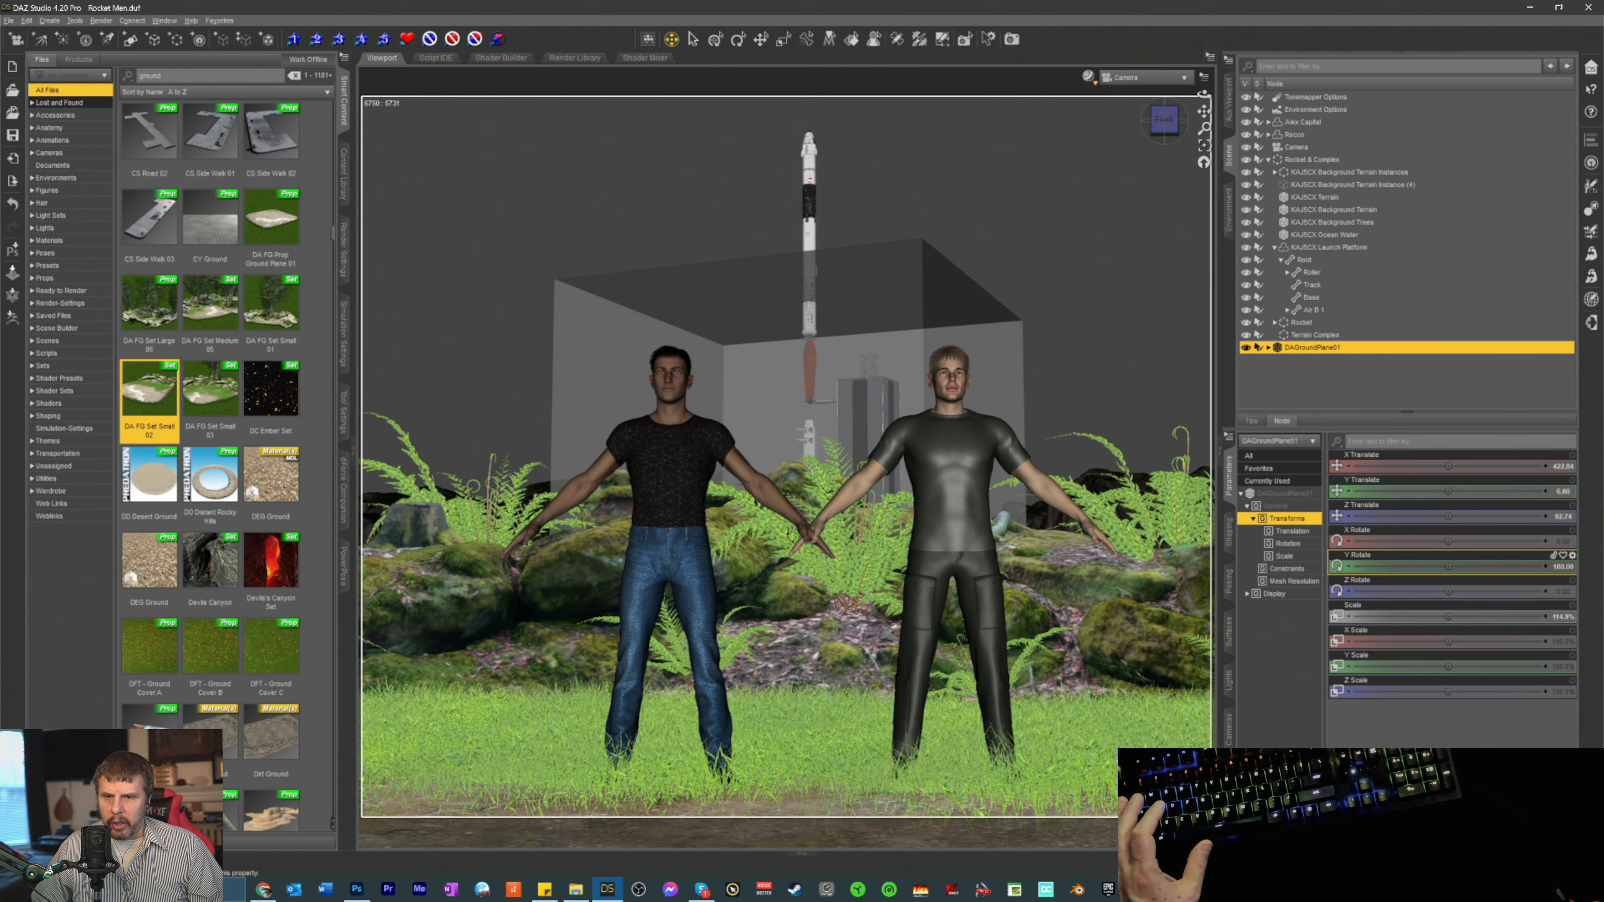
pyautogui.moveTo(1448, 566); pyautogui.dragTo(1504, 565)
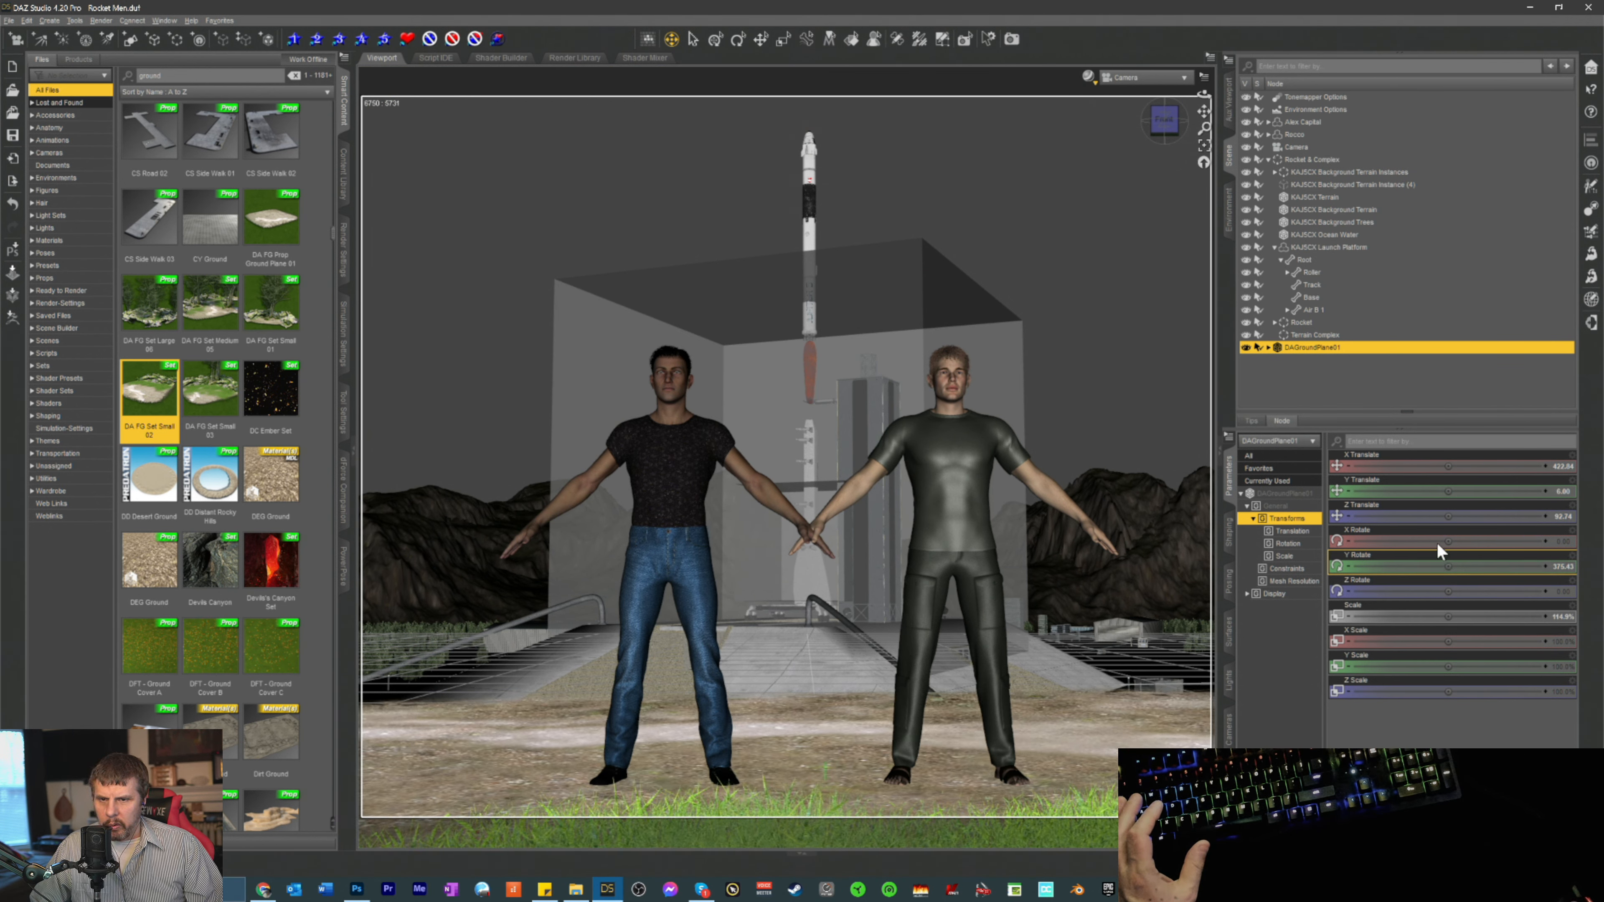
pyautogui.moveTo(1449, 517); pyautogui.dragTo(1447, 518)
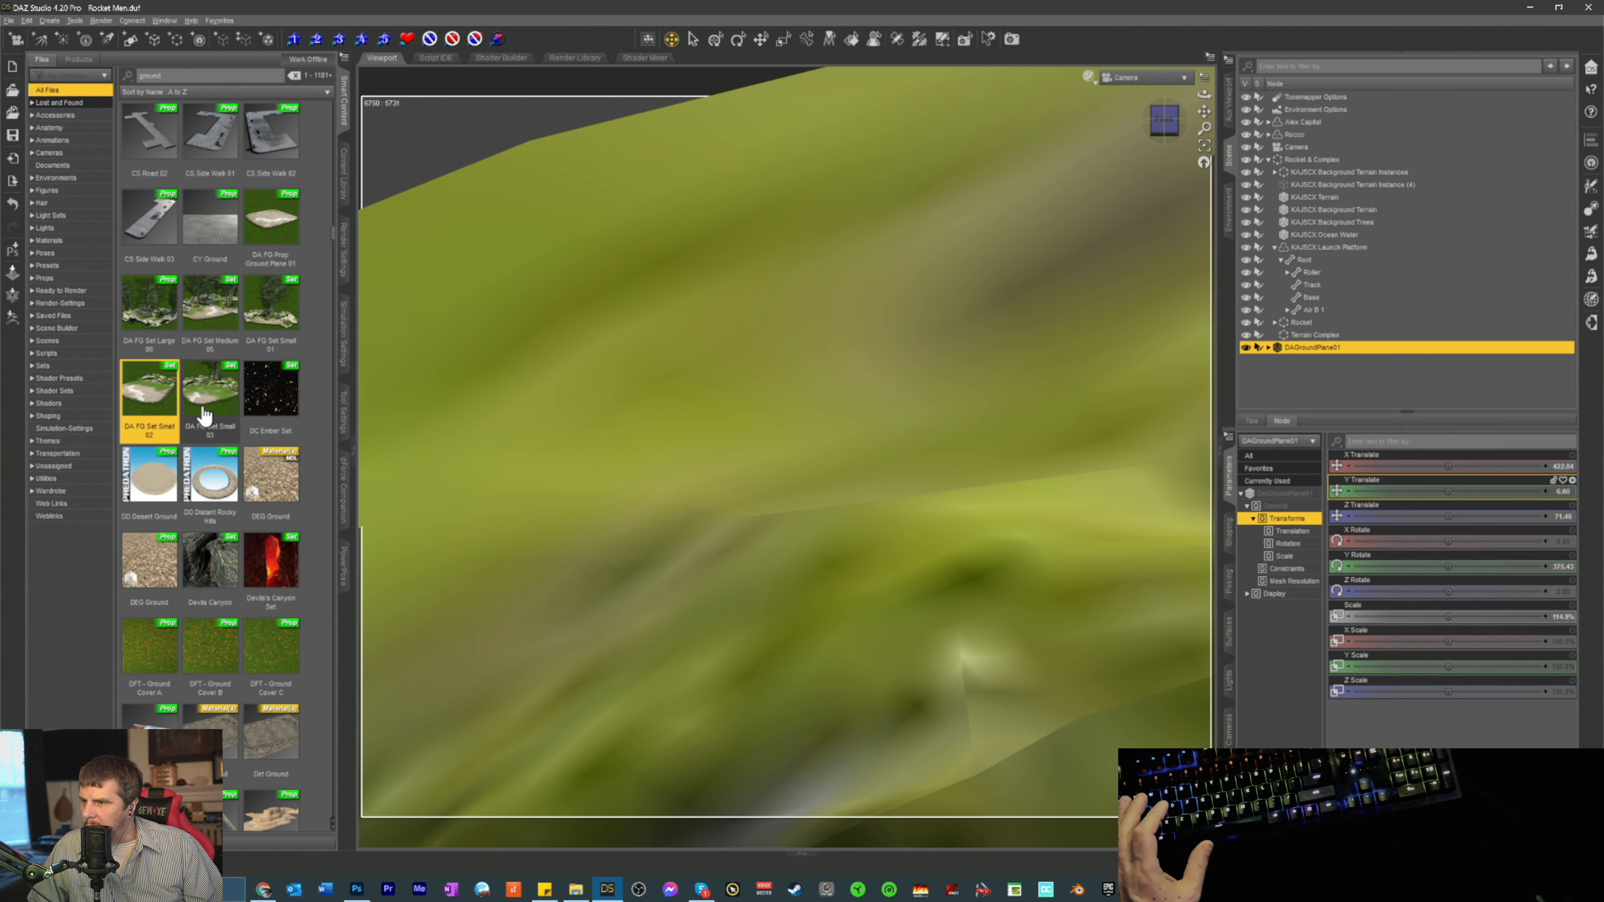
# - Delete the DA Grove Fern and DA Natural Stone Slope objects from under DAGroundPlane01
pyautogui.click(1268, 347)
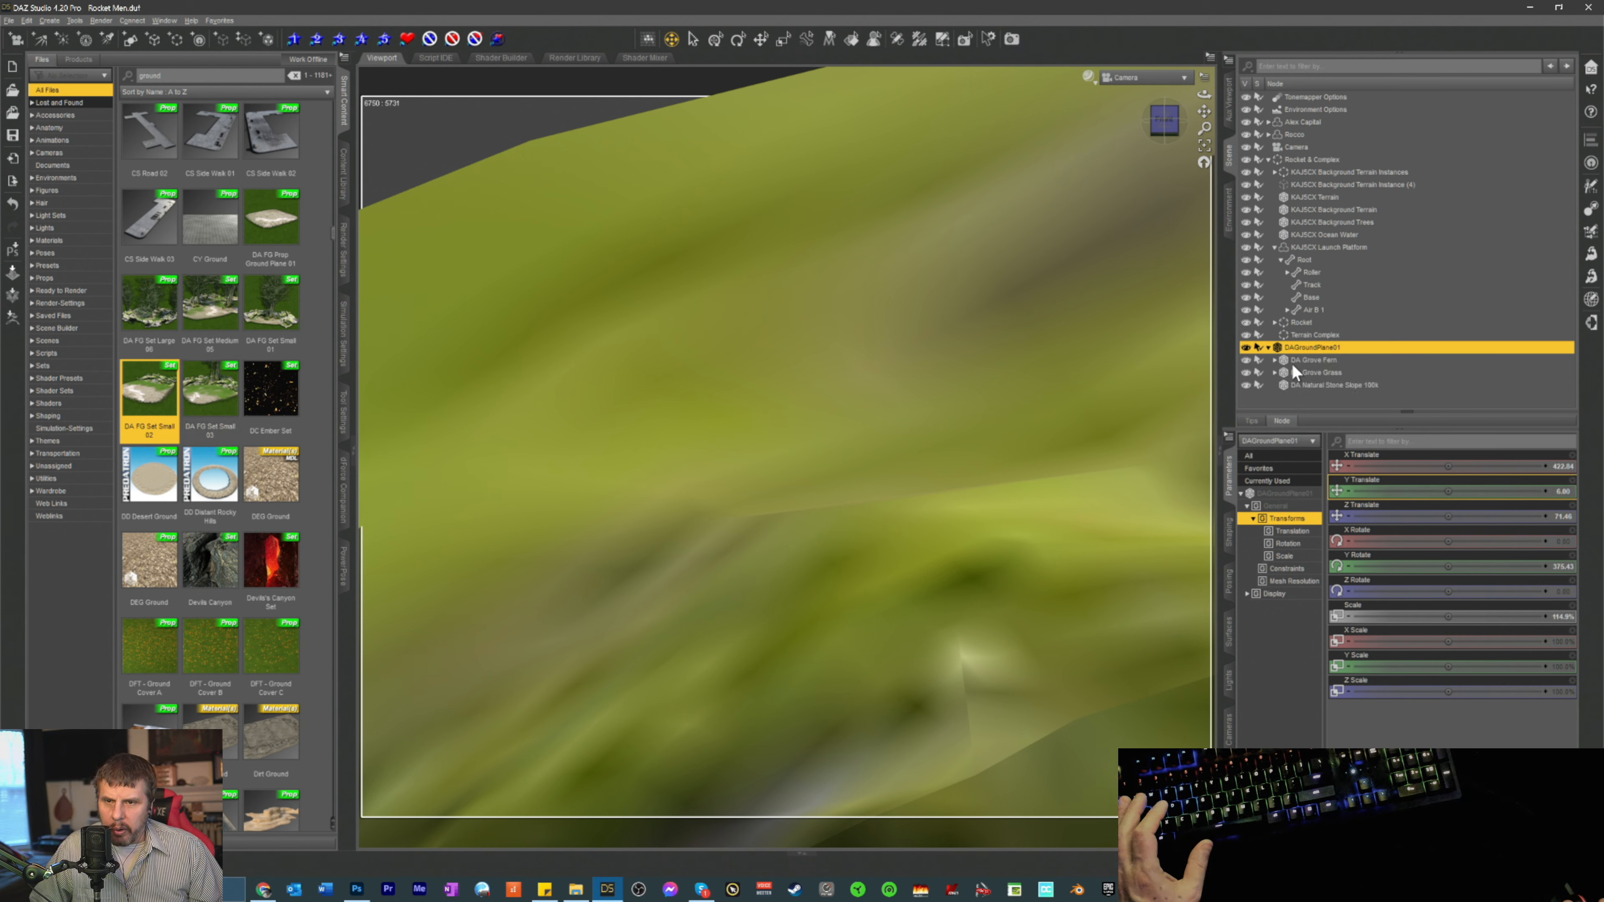
pyautogui.click(1288, 364)
pyautogui.press('Delete')
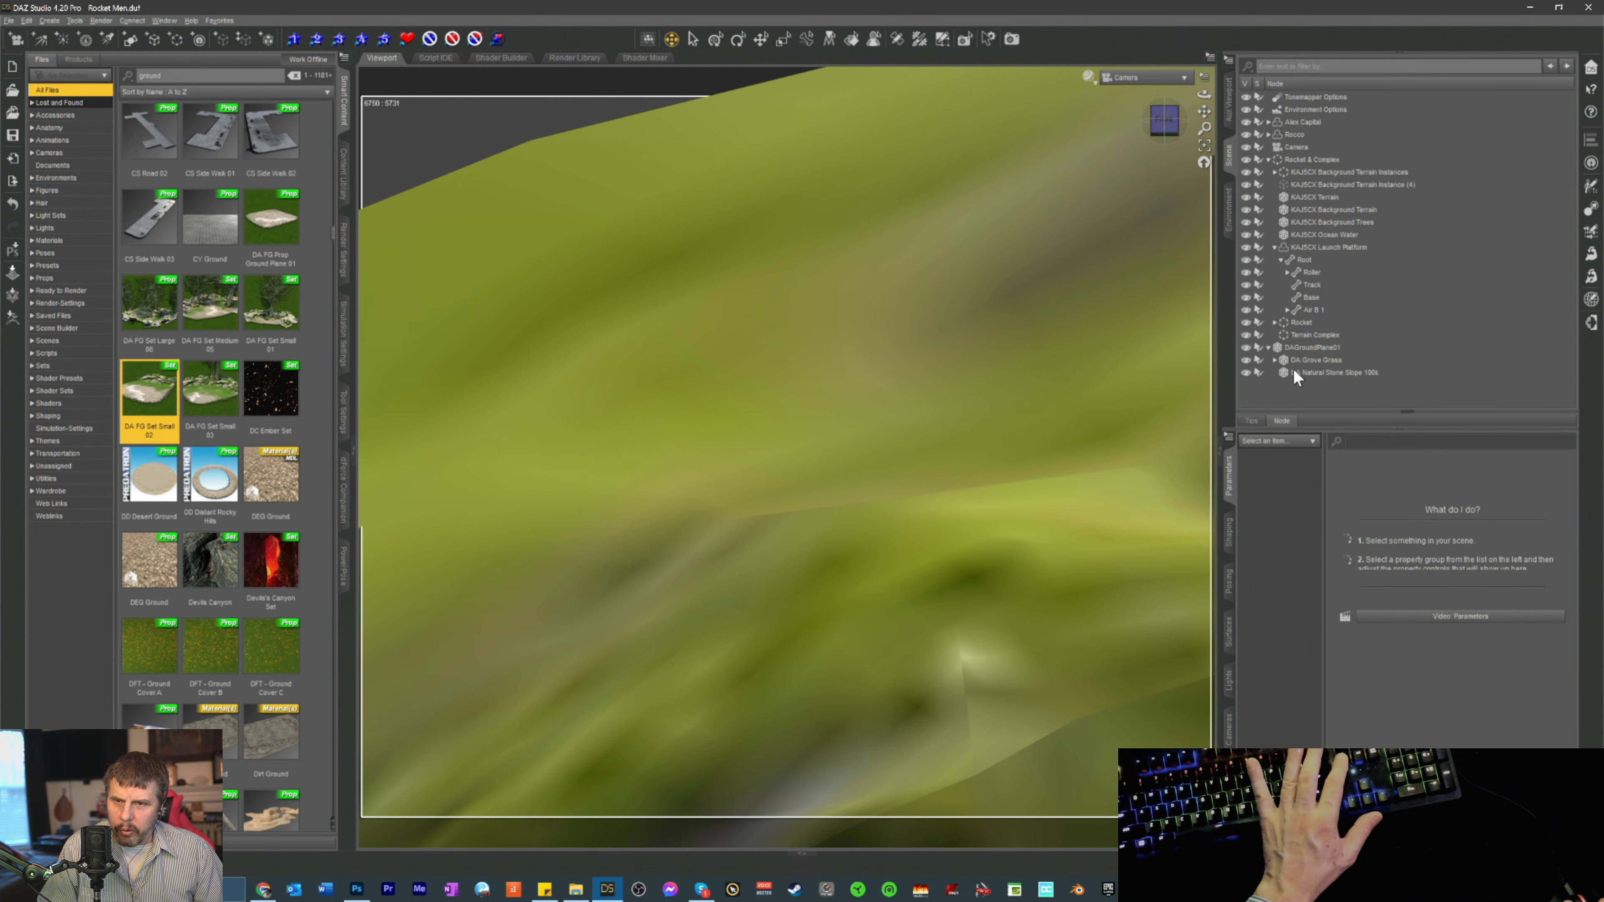
pyautogui.click(1286, 372)
pyautogui.press('Delete')
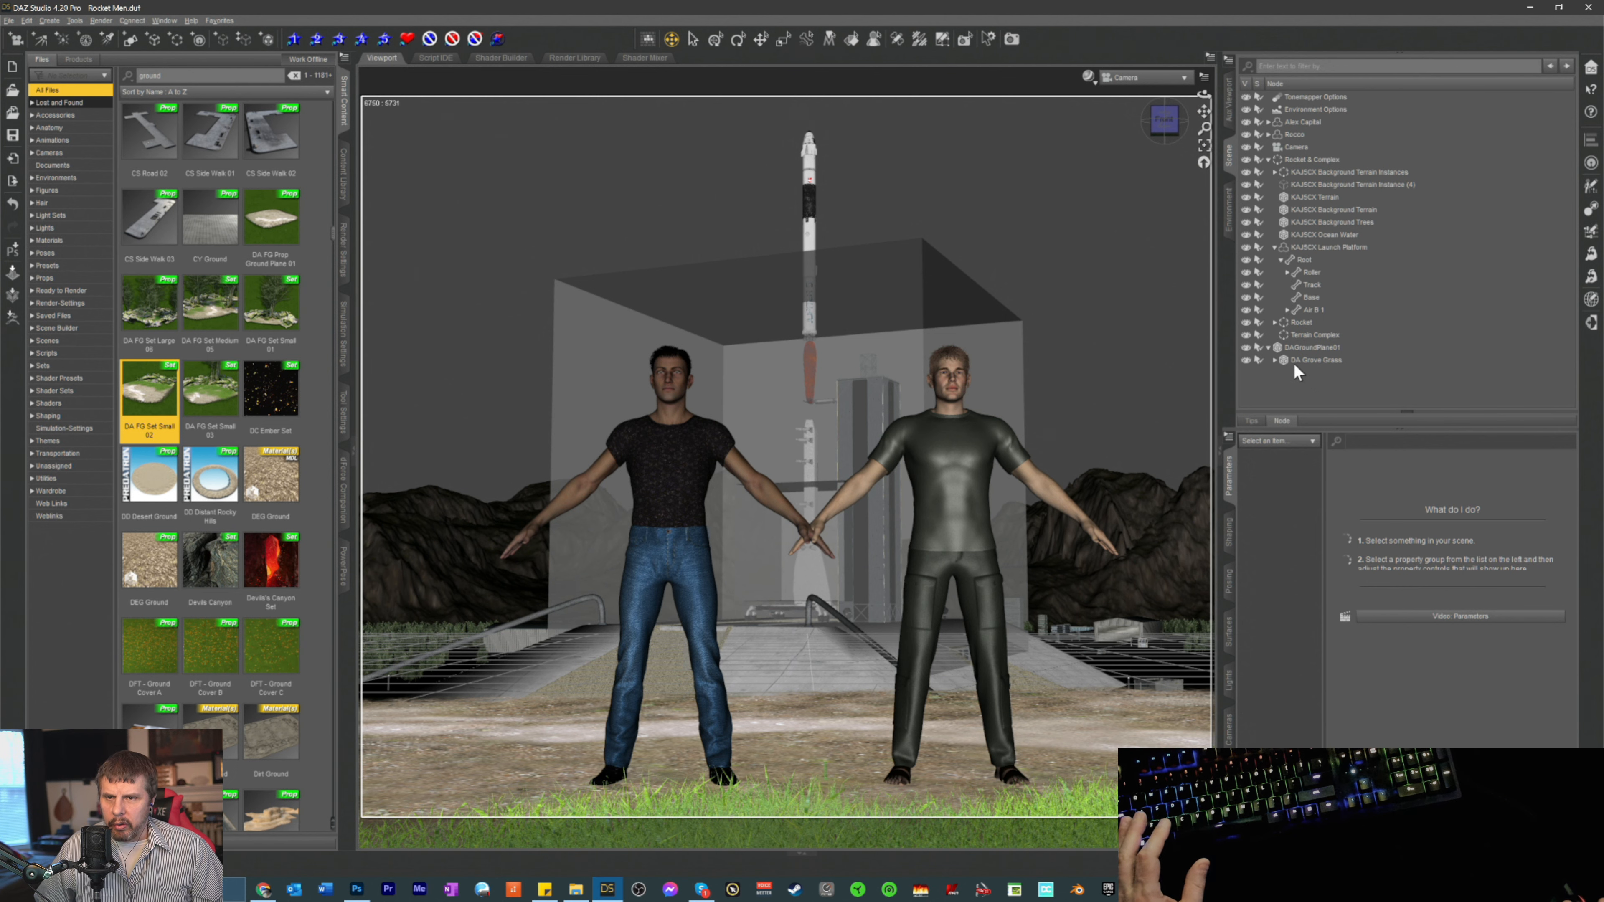
# - Rotate DAGroundPlane01 to about 169 in Y so grass lies behind the figures, and bring the camera slightly closer
pyautogui.click(1310, 360)
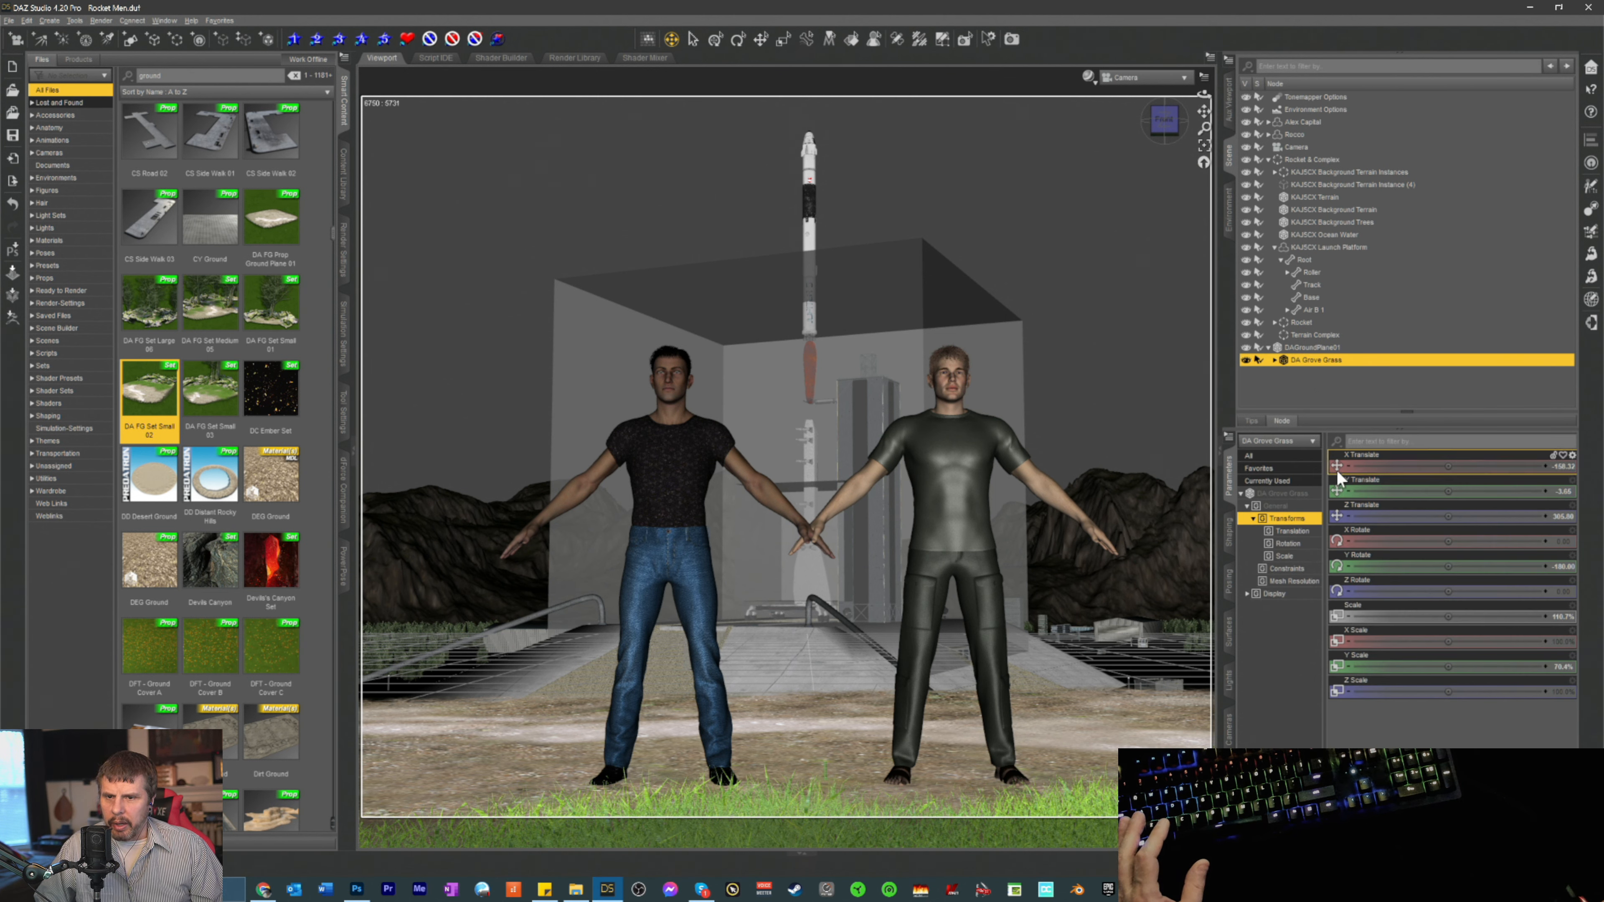
pyautogui.click(1297, 346)
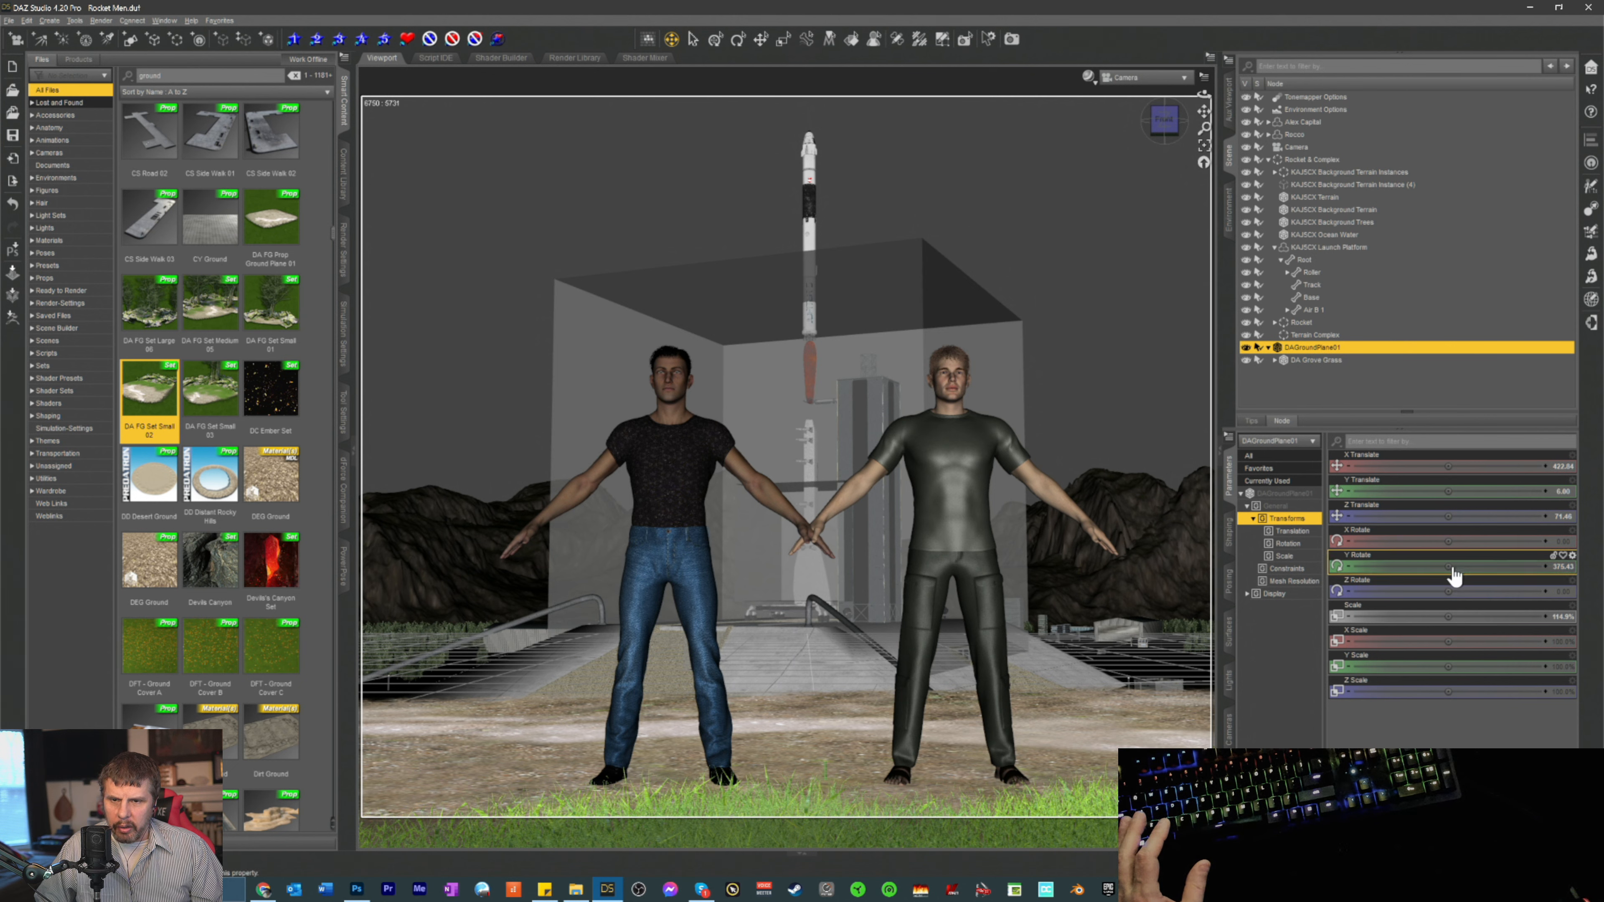
pyautogui.moveTo(1450, 566); pyautogui.dragTo(1394, 566)
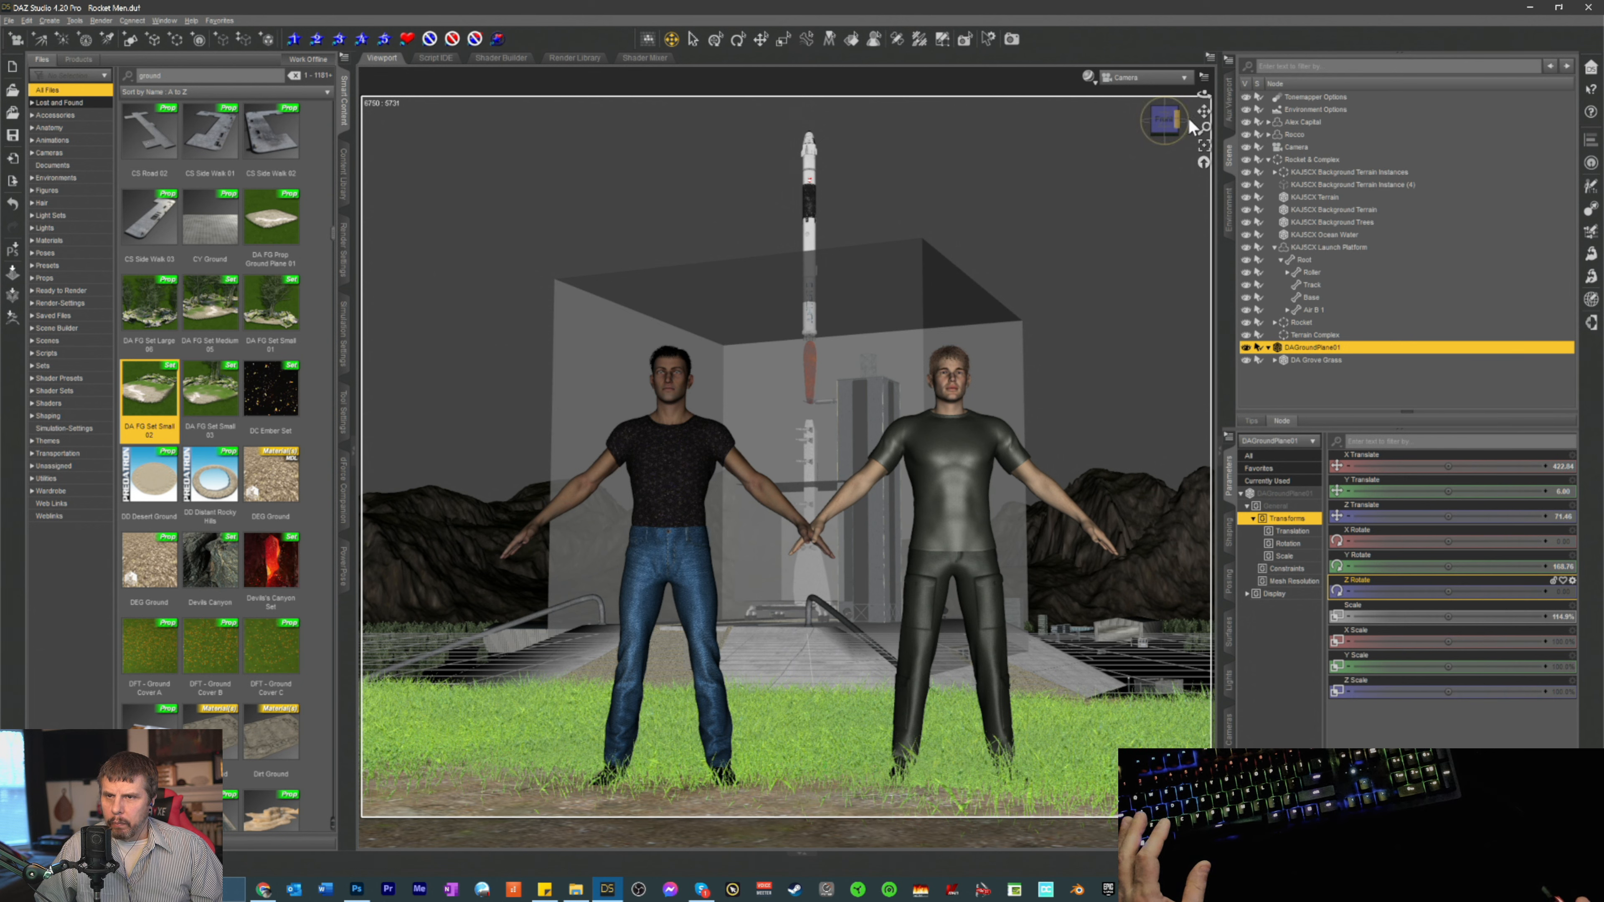
pyautogui.scroll(2, 1109, 322)
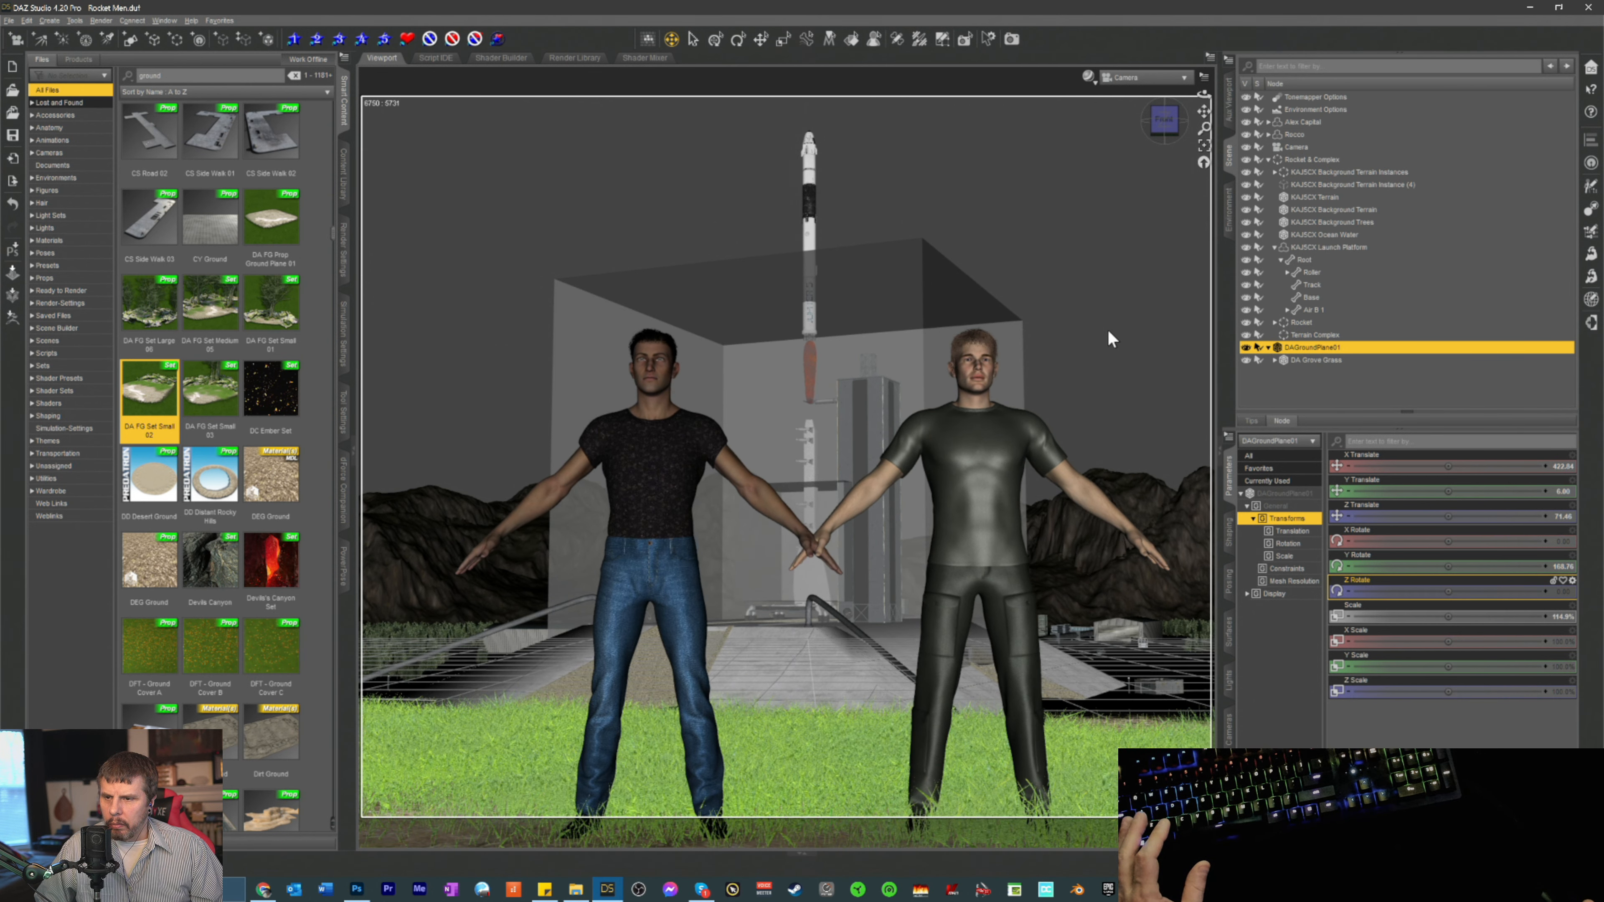
pyautogui.scroll(-1, 1108, 313)
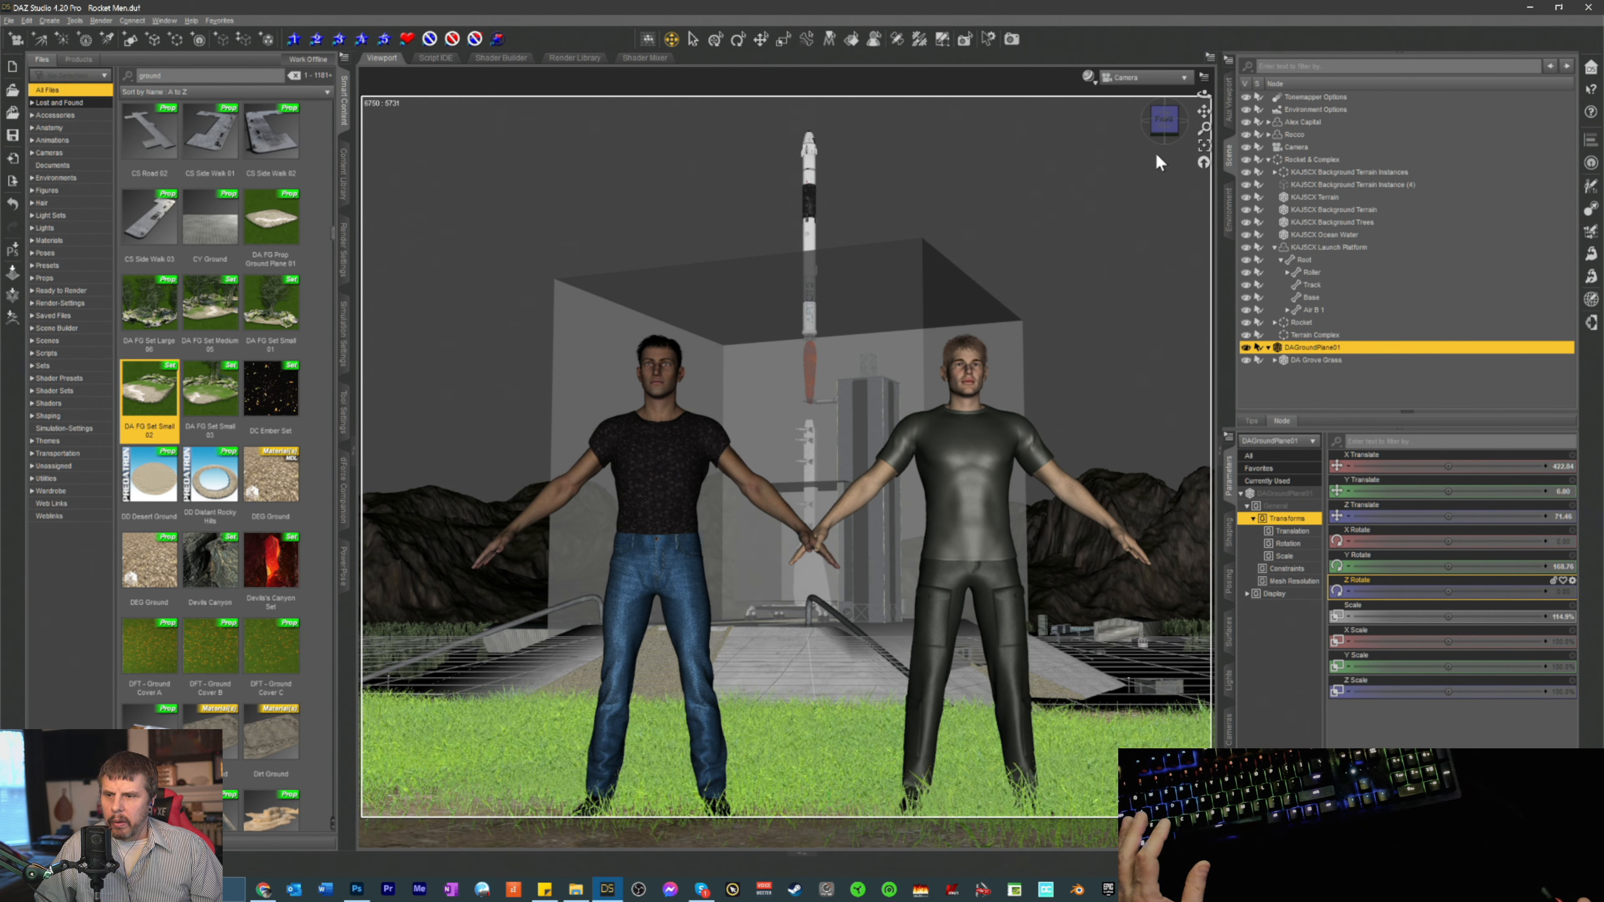
# - Return the viewport to the Iray preview and save the scene
pyautogui.click(1092, 88)
pyautogui.click(1077, 239)
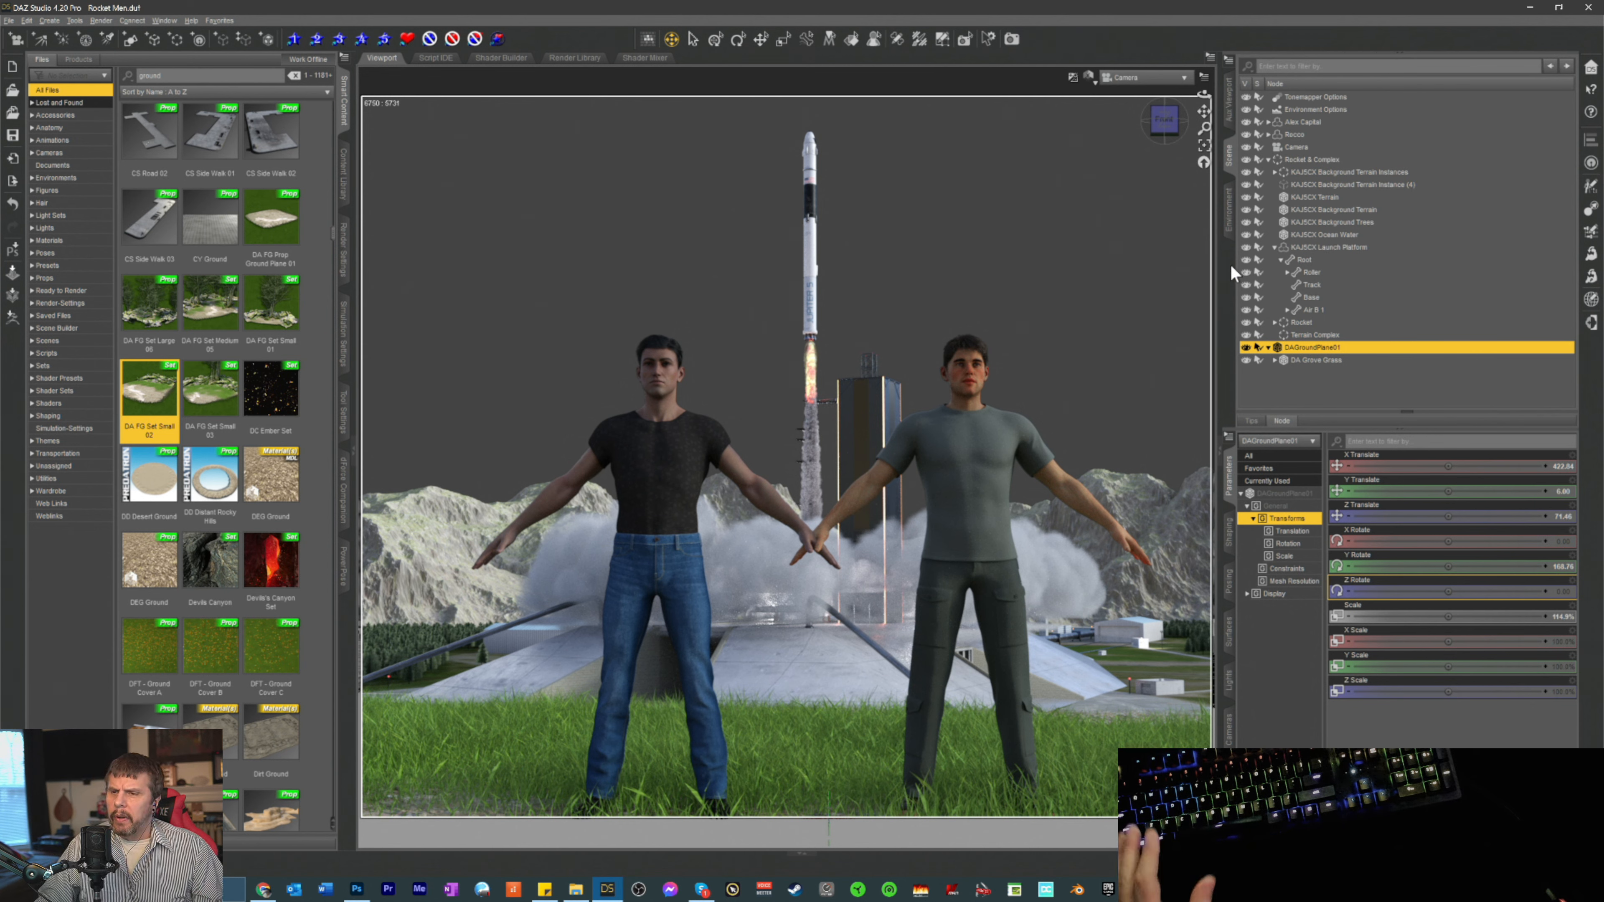
pyautogui.hotkey('ctrl', 's')
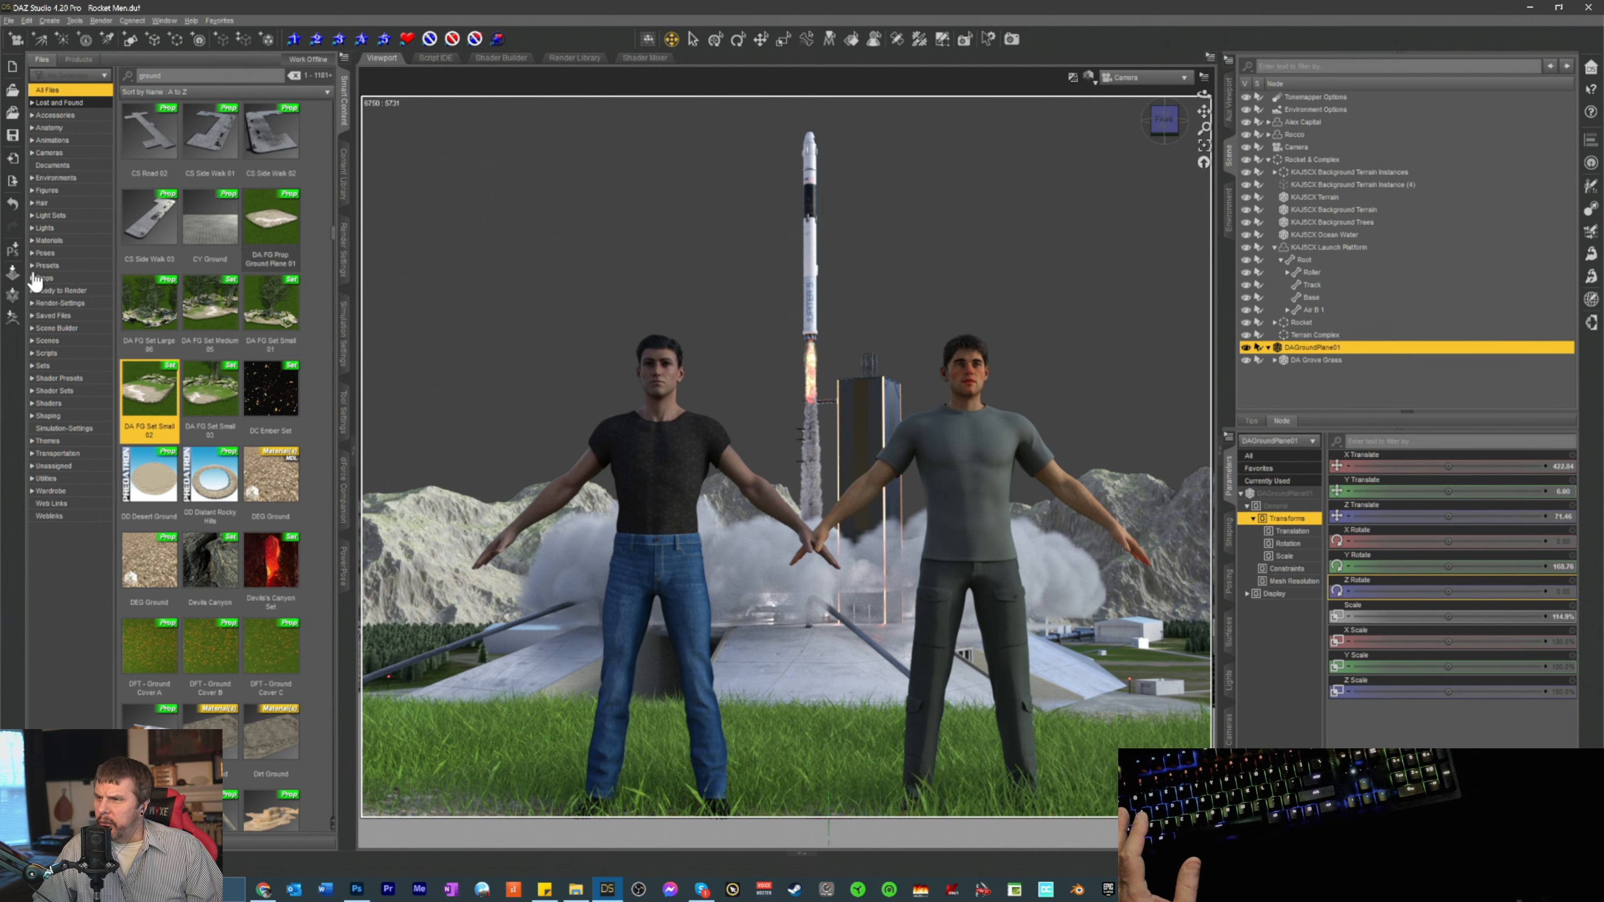
# - Show the Poses category of the content files, and shift the camera down and slightly back to include more foreground ground
pyautogui.click(44, 253)
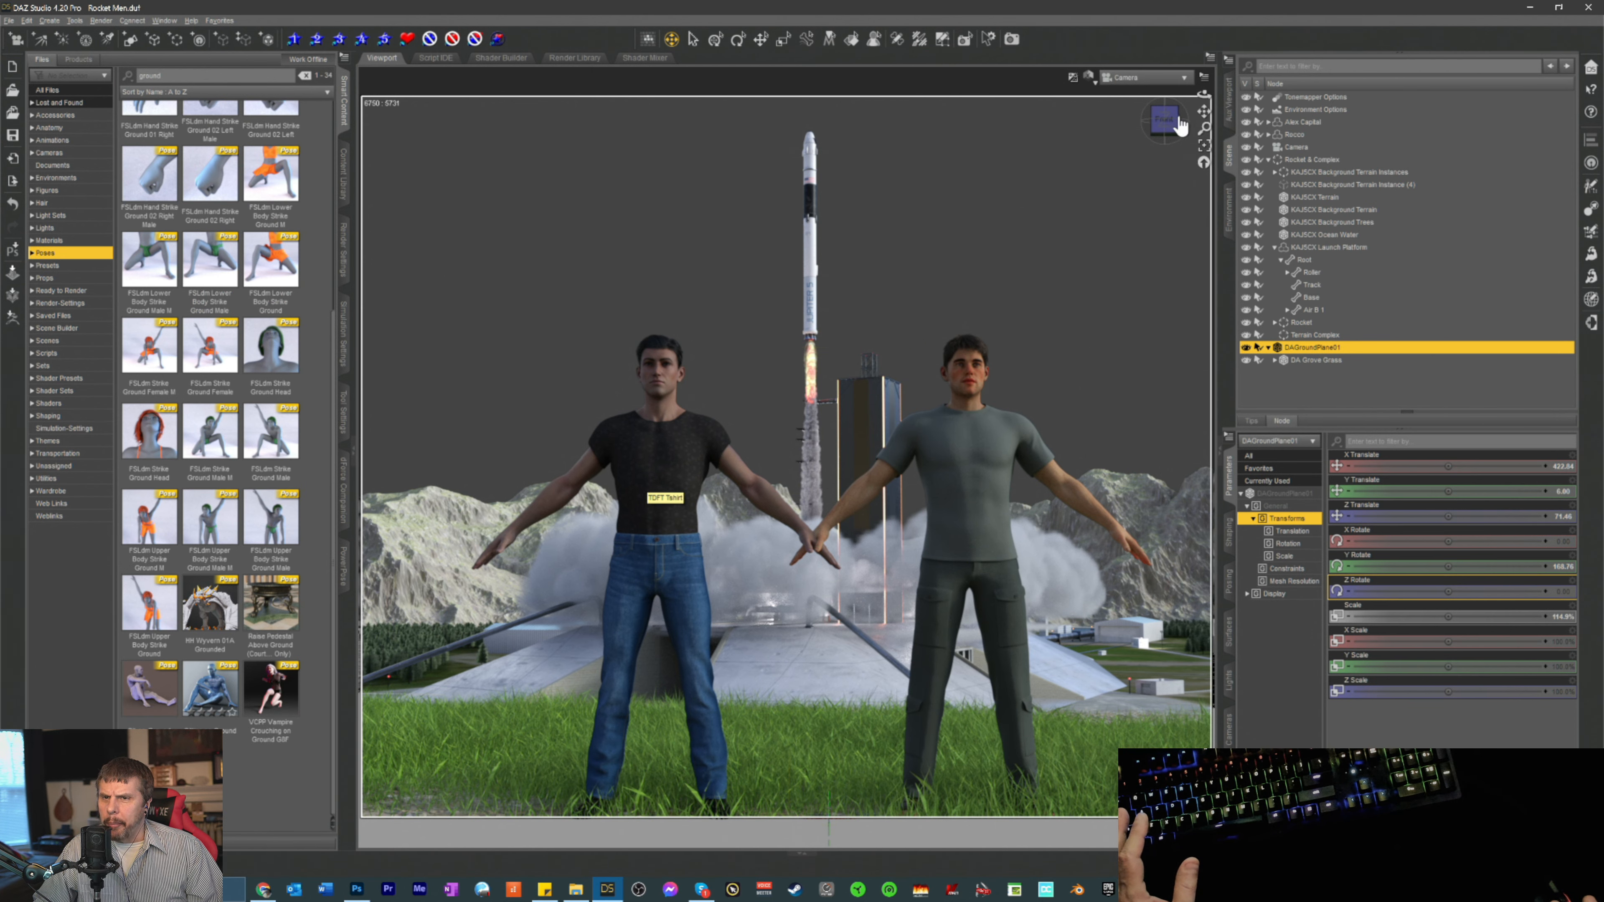
pyautogui.moveTo(1204, 112); pyautogui.dragTo(1203, 98)
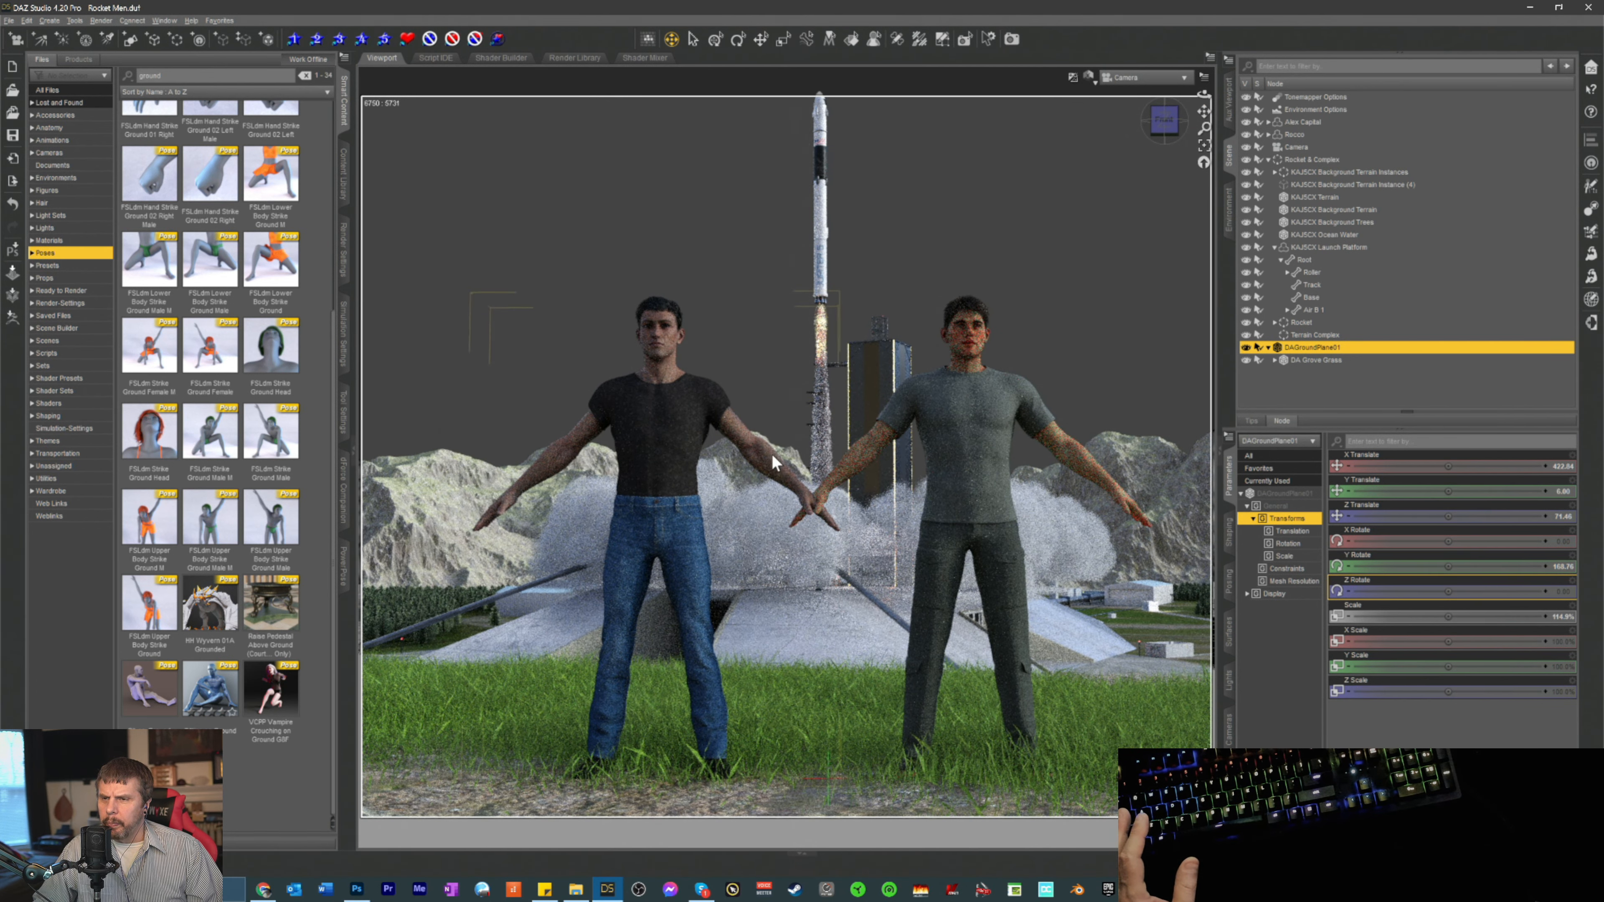
pyautogui.scroll(-1, 863, 365)
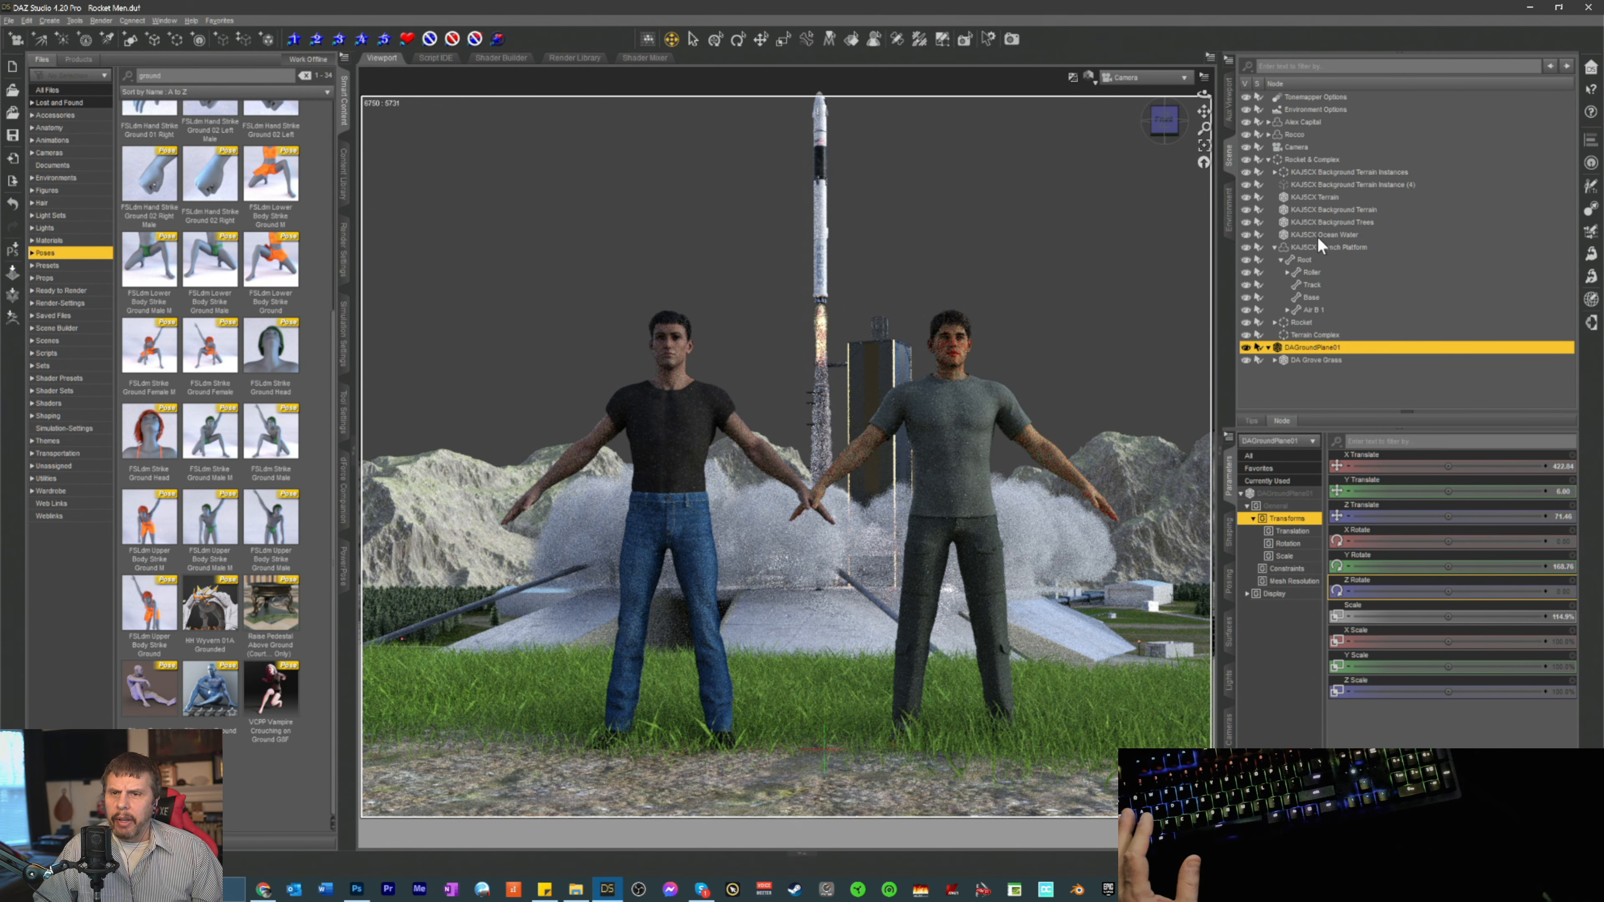
# - Select the Rocket & Complex group and open its Z Translate value for editing
pyautogui.click(1295, 160)
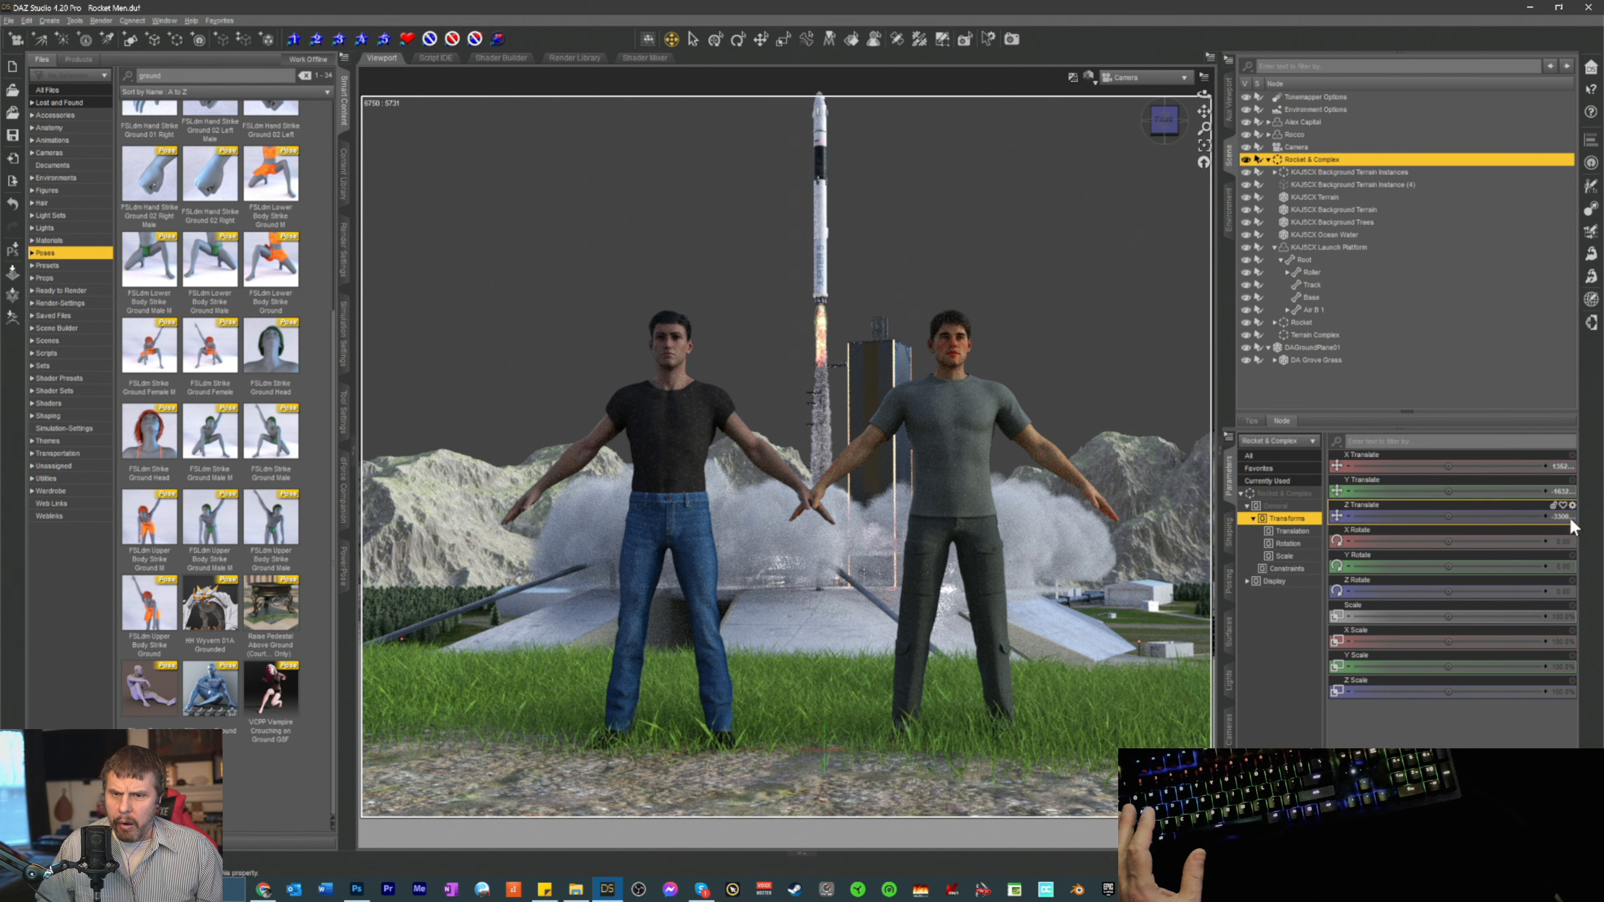
pyautogui.click(1462, 516)
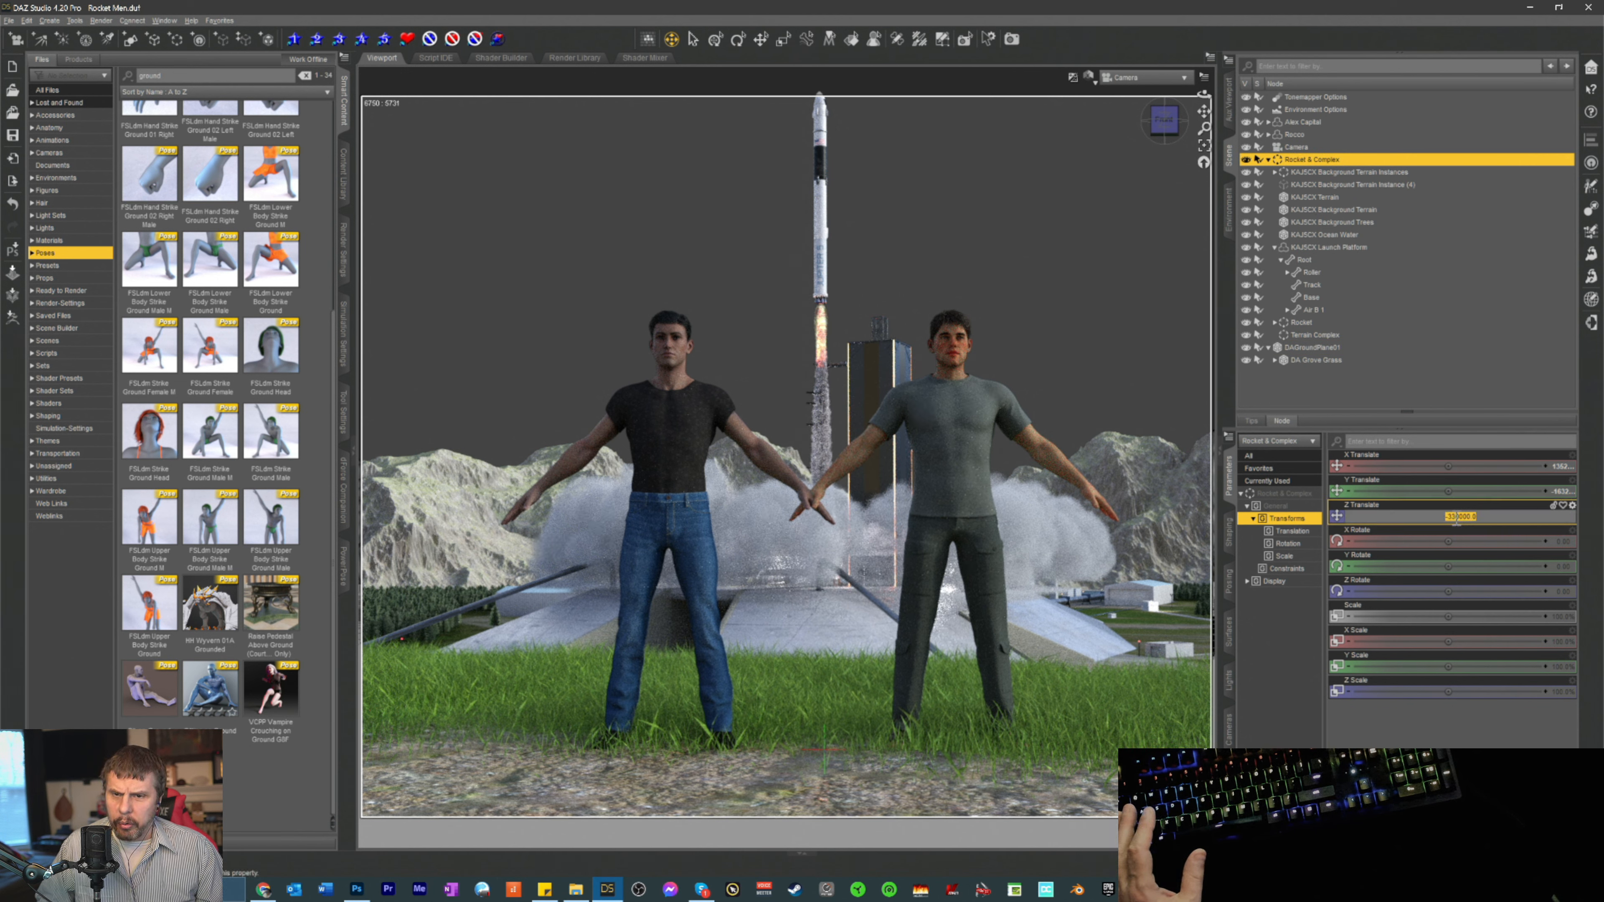
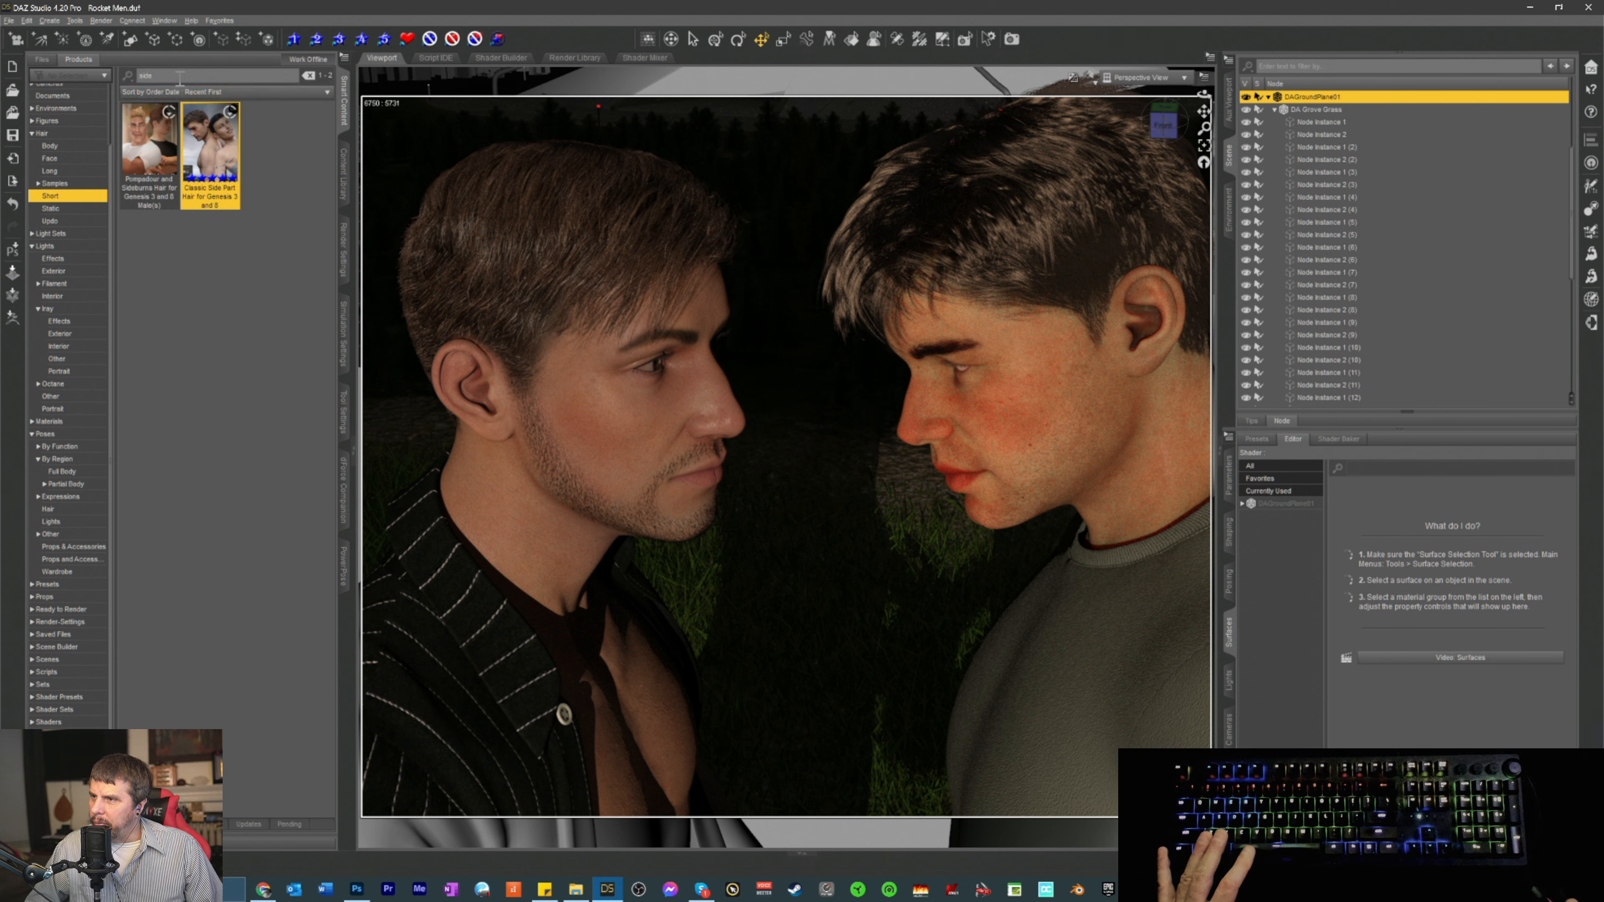
# - Search the product library for "flushed" and open the SY Naturally Flushed Genesis 8 product
pyautogui.moveTo(155, 76); pyautogui.dragTo(105, 87)
pyautogui.write('flushed')
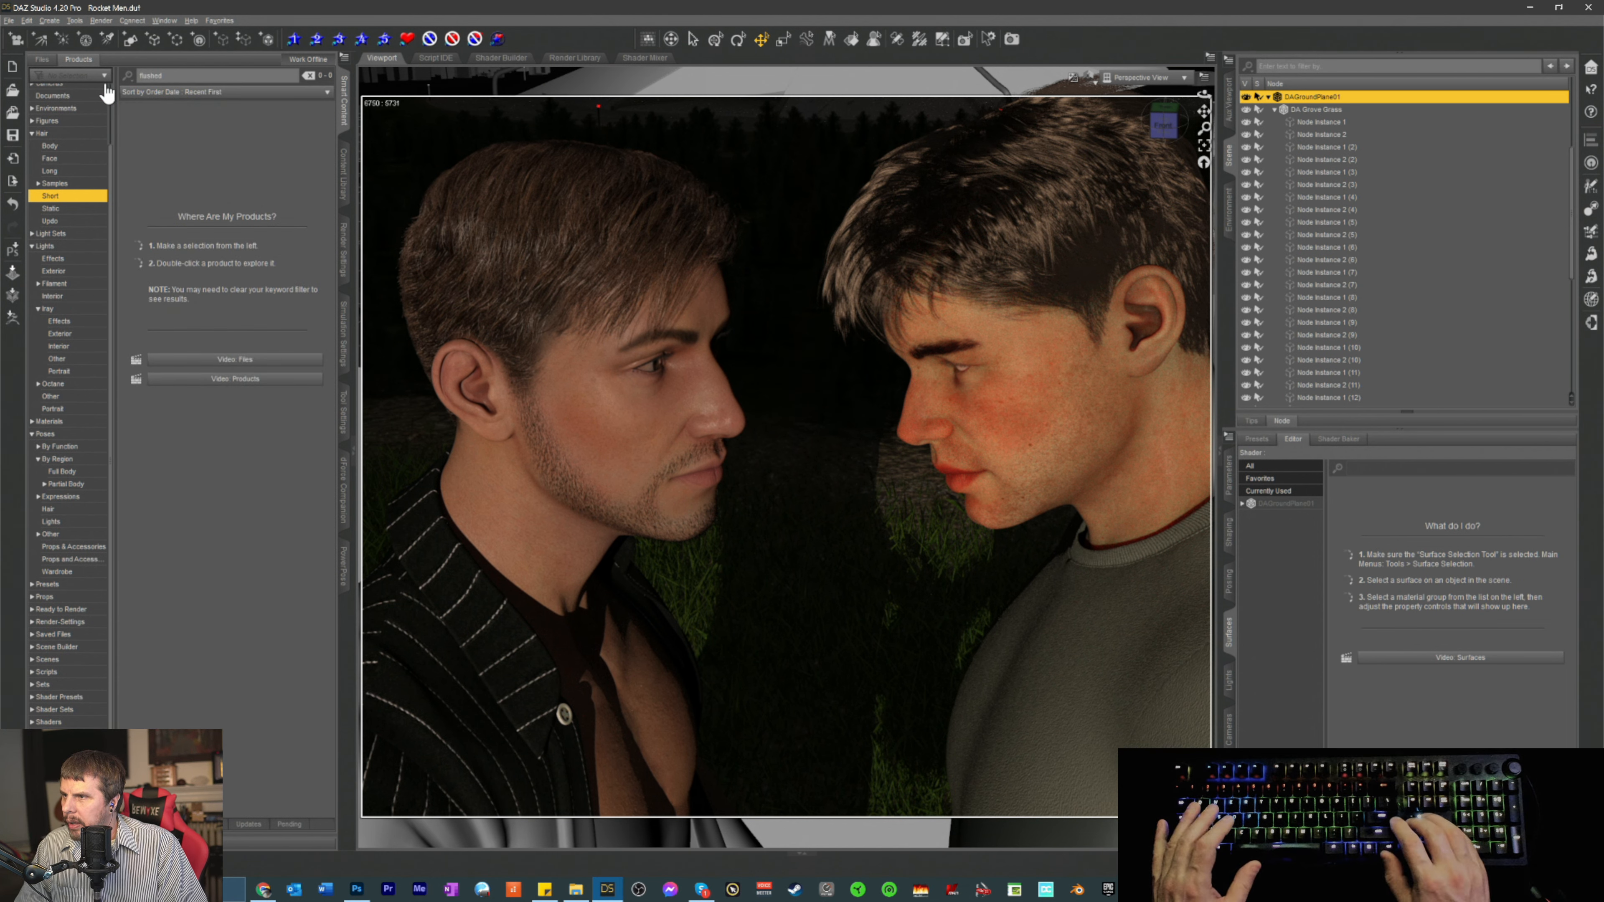
pyautogui.scroll(5, 69, 190)
pyautogui.click(44, 90)
pyautogui.doubleClick(149, 136)
# - Apply the SYNF 01 Cheeks 01 Flush Light preset for High Translucency Characters Genesis 8 Male to the striped-shirt figure, and refresh the Iray preview
pyautogui.click(600, 410)
pyautogui.scroll(-10, 210, 379)
pyautogui.doubleClick(210, 234)
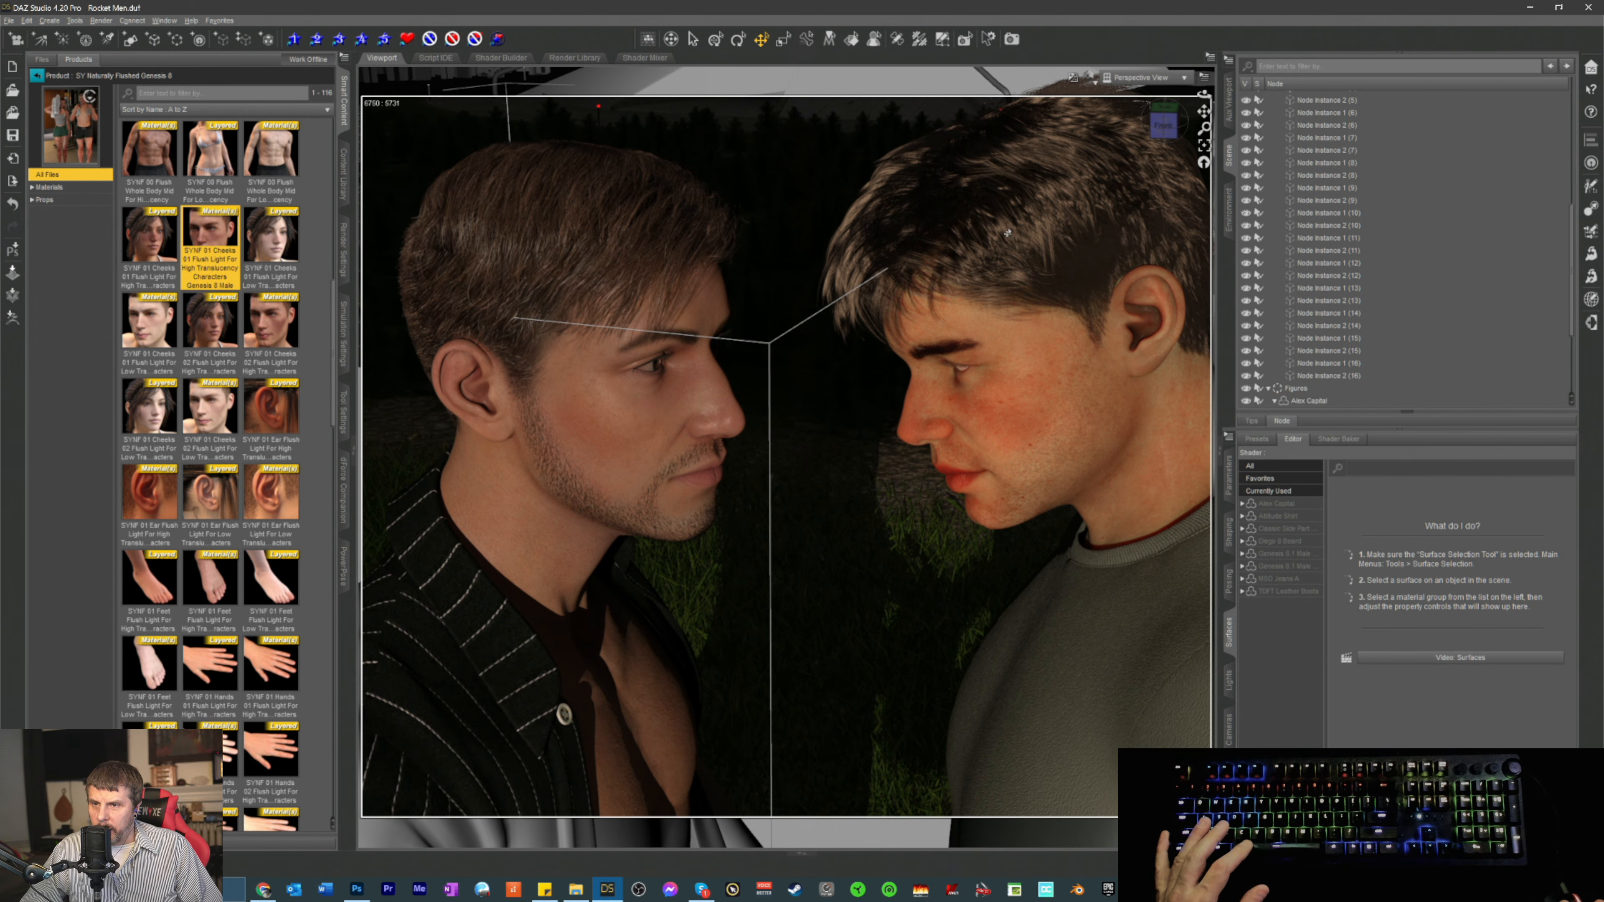
pyautogui.hotkey('ctrl', '7')
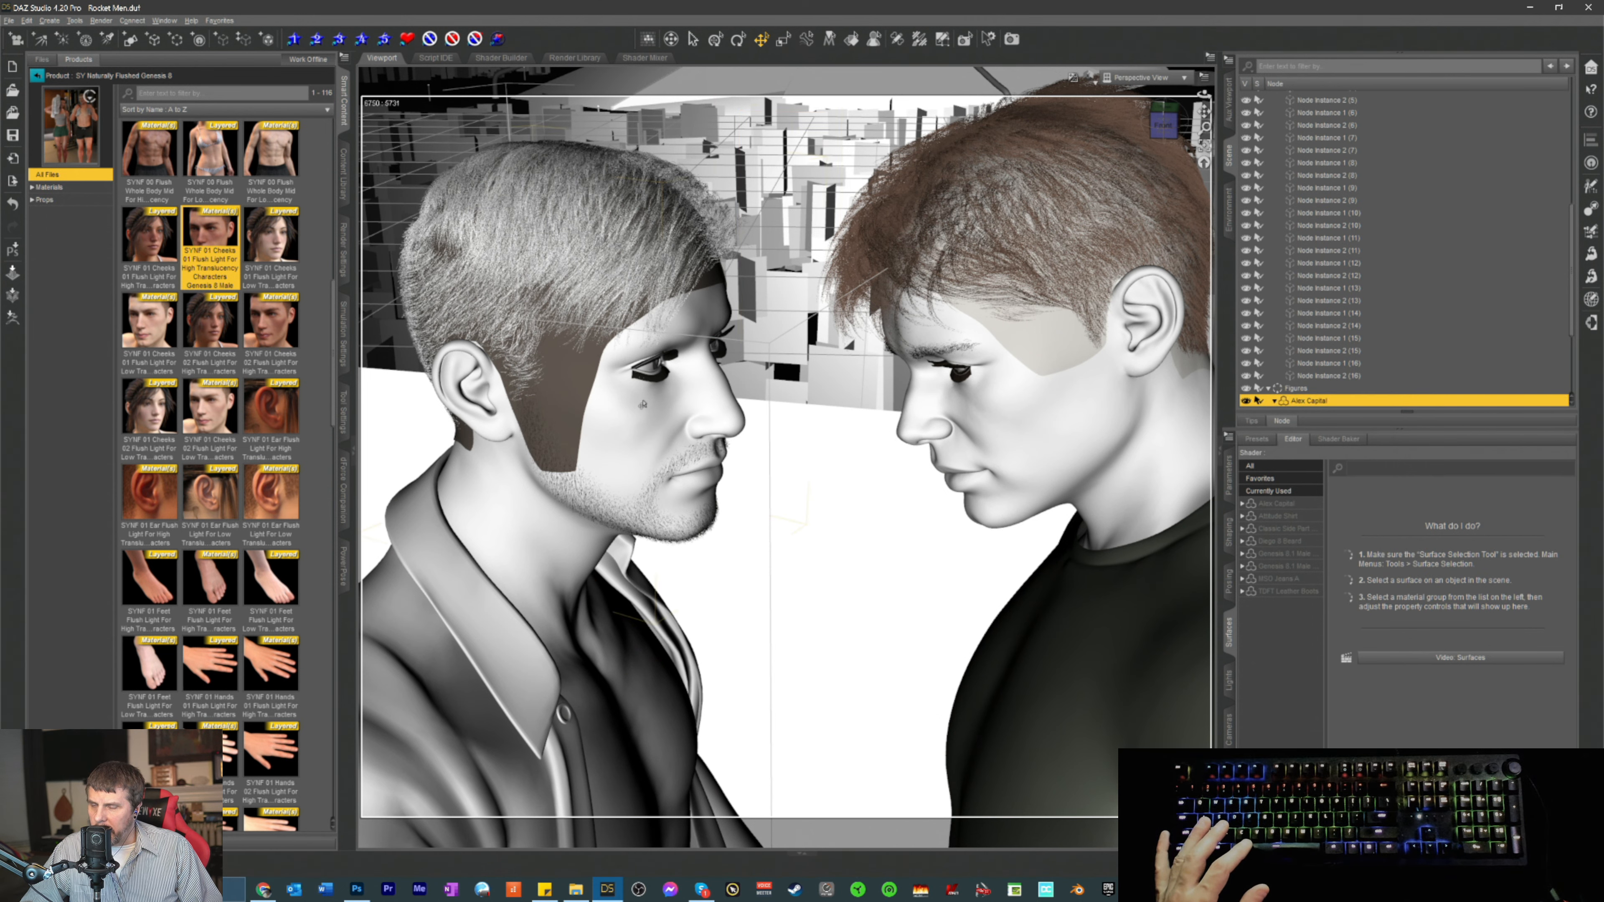
pyautogui.hotkey('ctrl', '6')
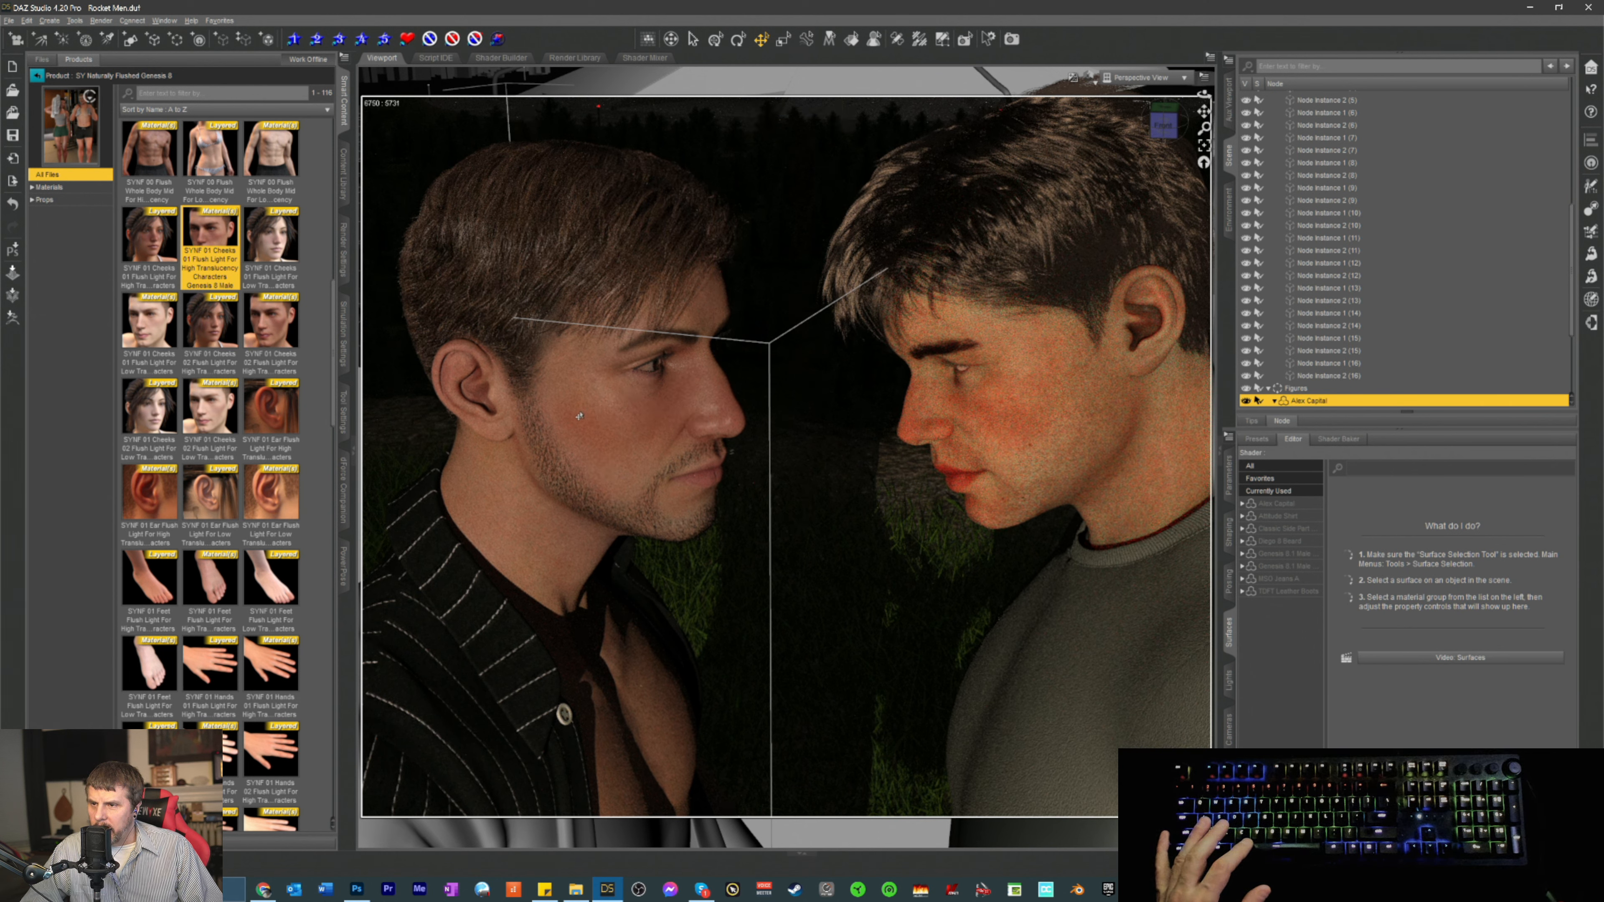
# - Look through the Camera, move the selection from the figure to the grass, and save the scene
pyautogui.click(1155, 78)
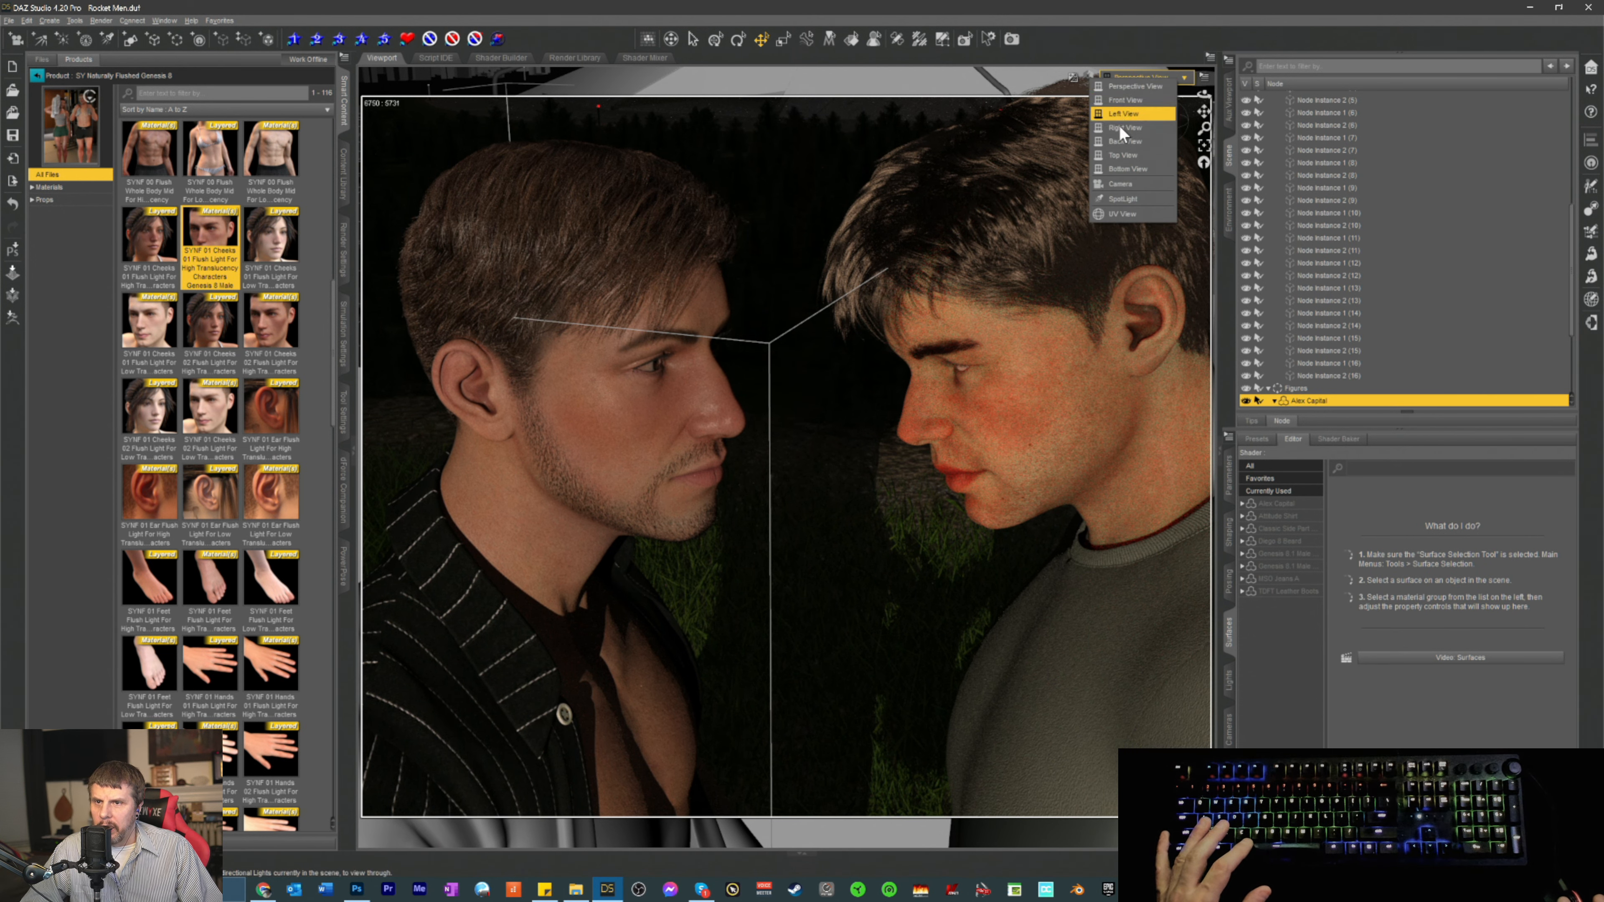
pyautogui.click(1118, 184)
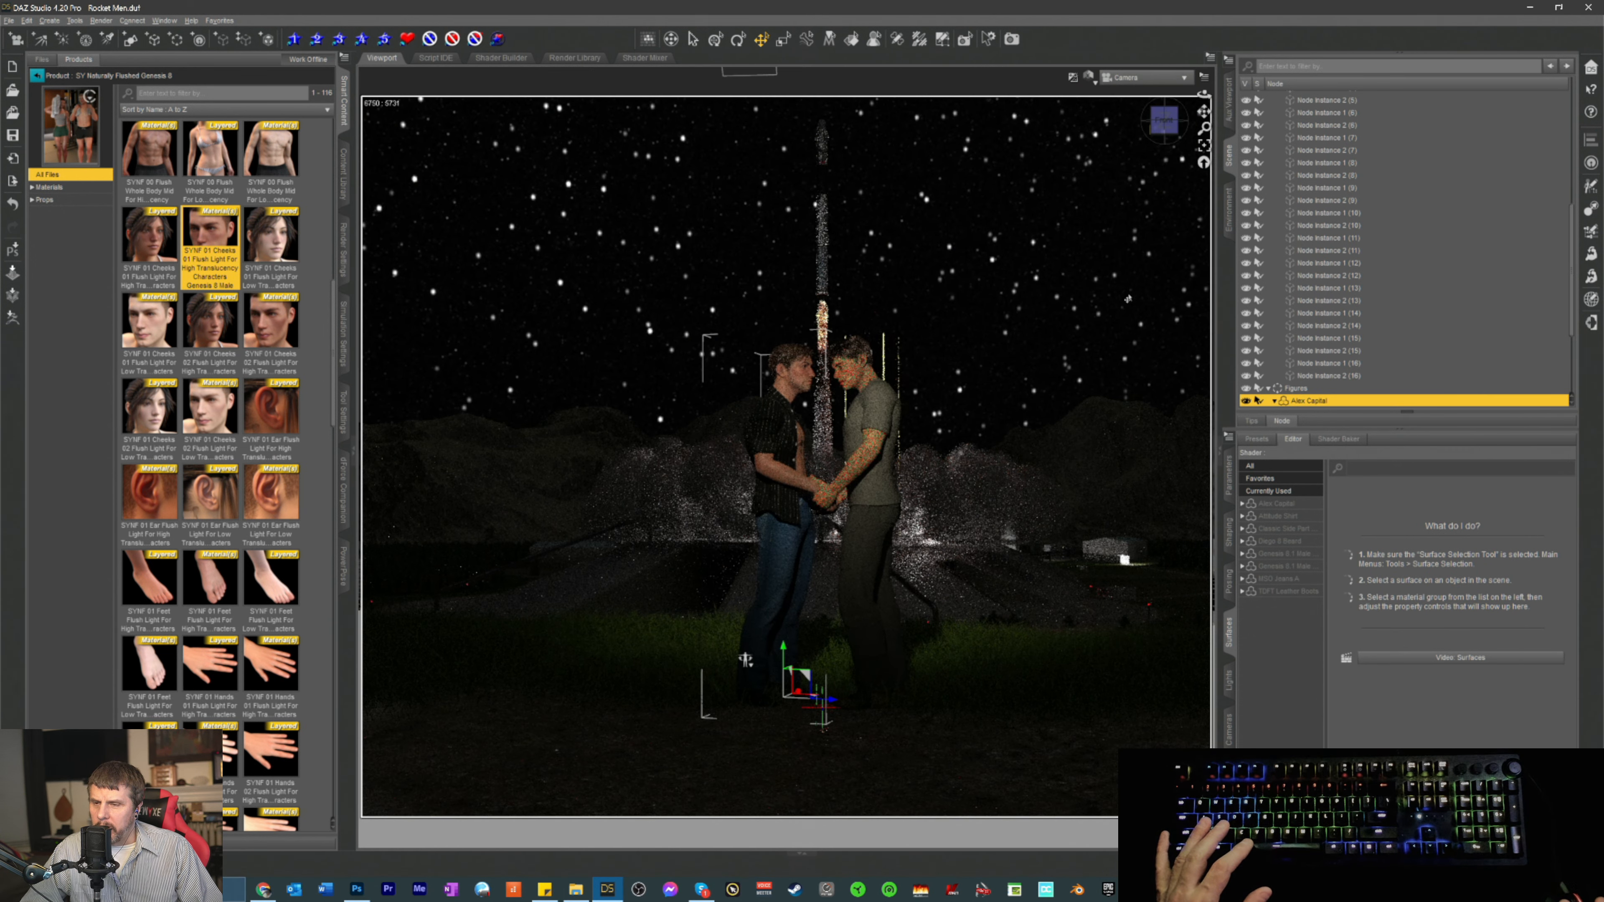
pyautogui.hotkey('ctrl', 's')
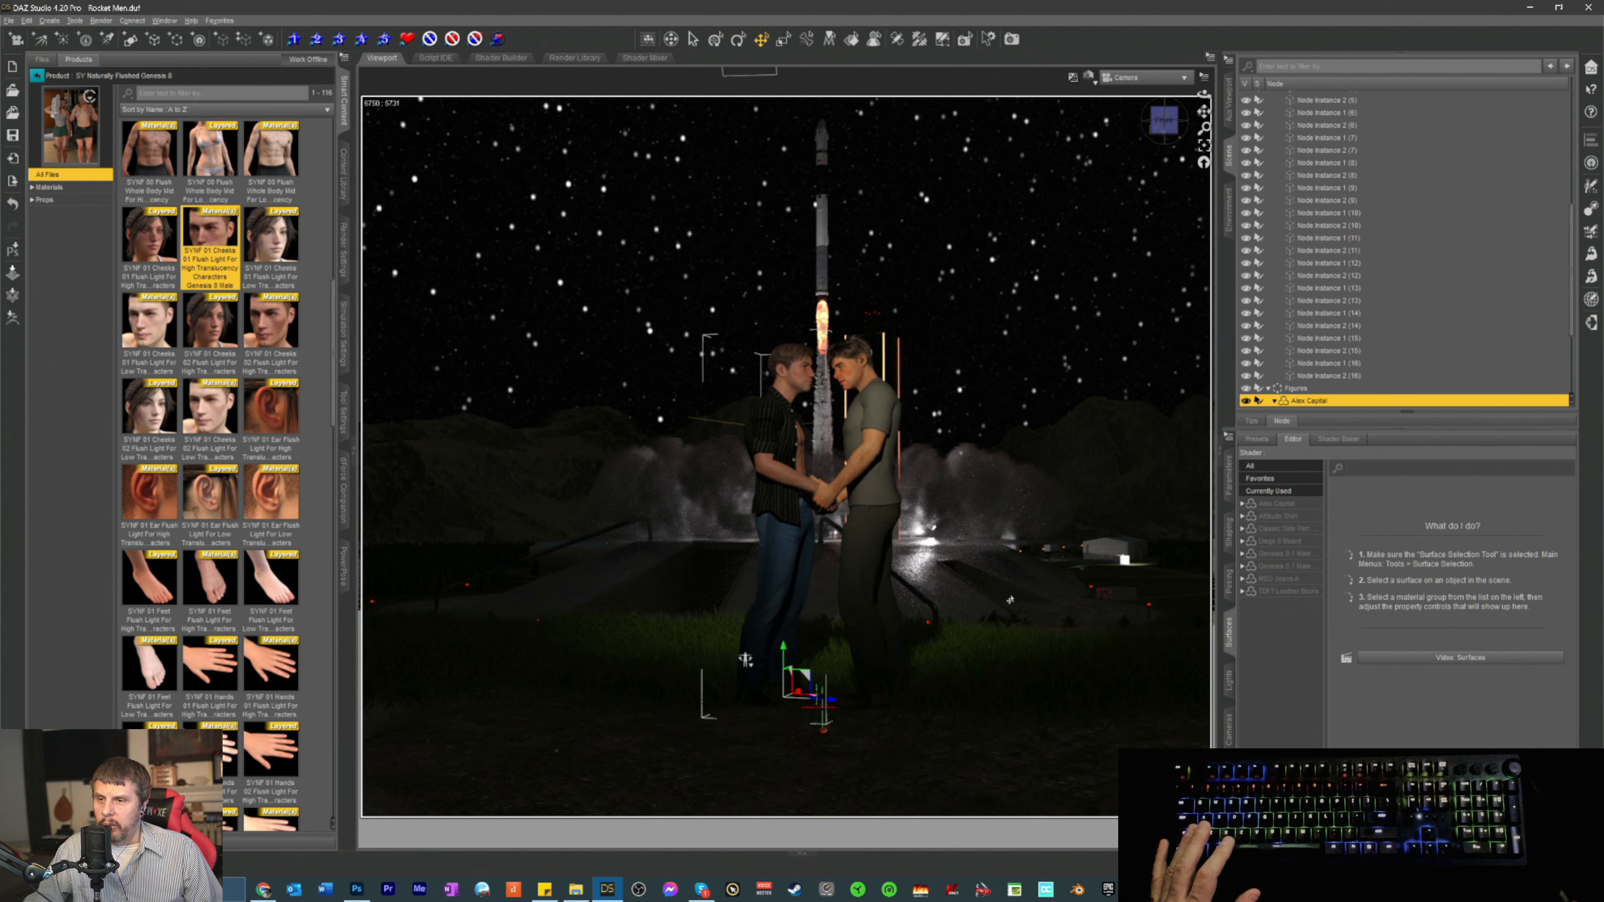
pyautogui.click(1064, 660)
pyautogui.click(1064, 660)
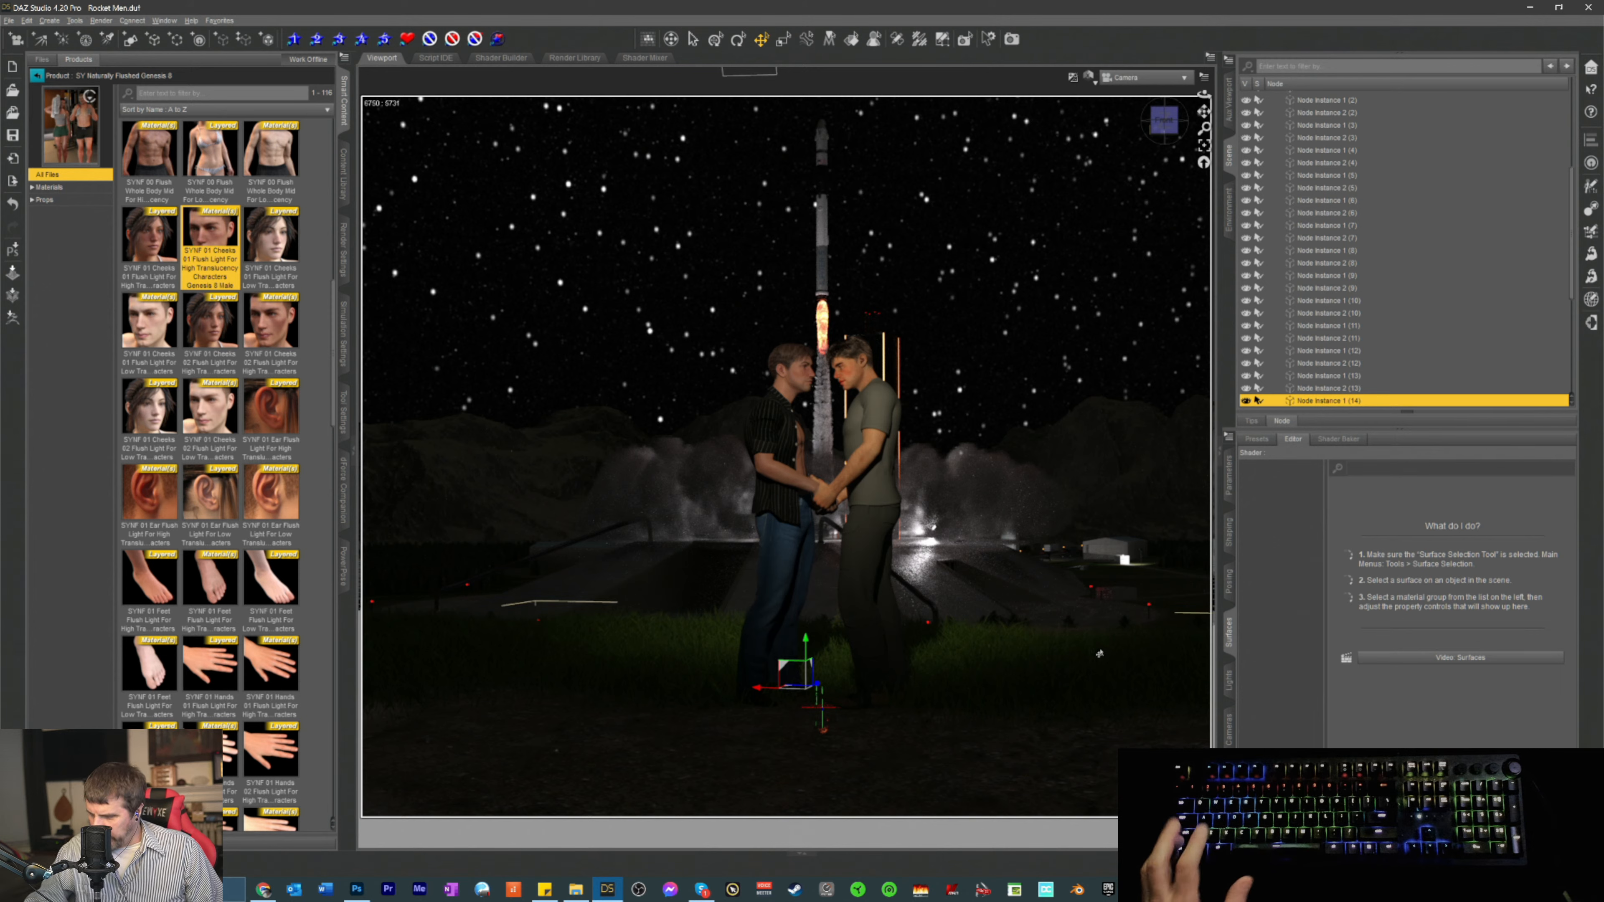
pyautogui.hotkey('ctrl', 's')
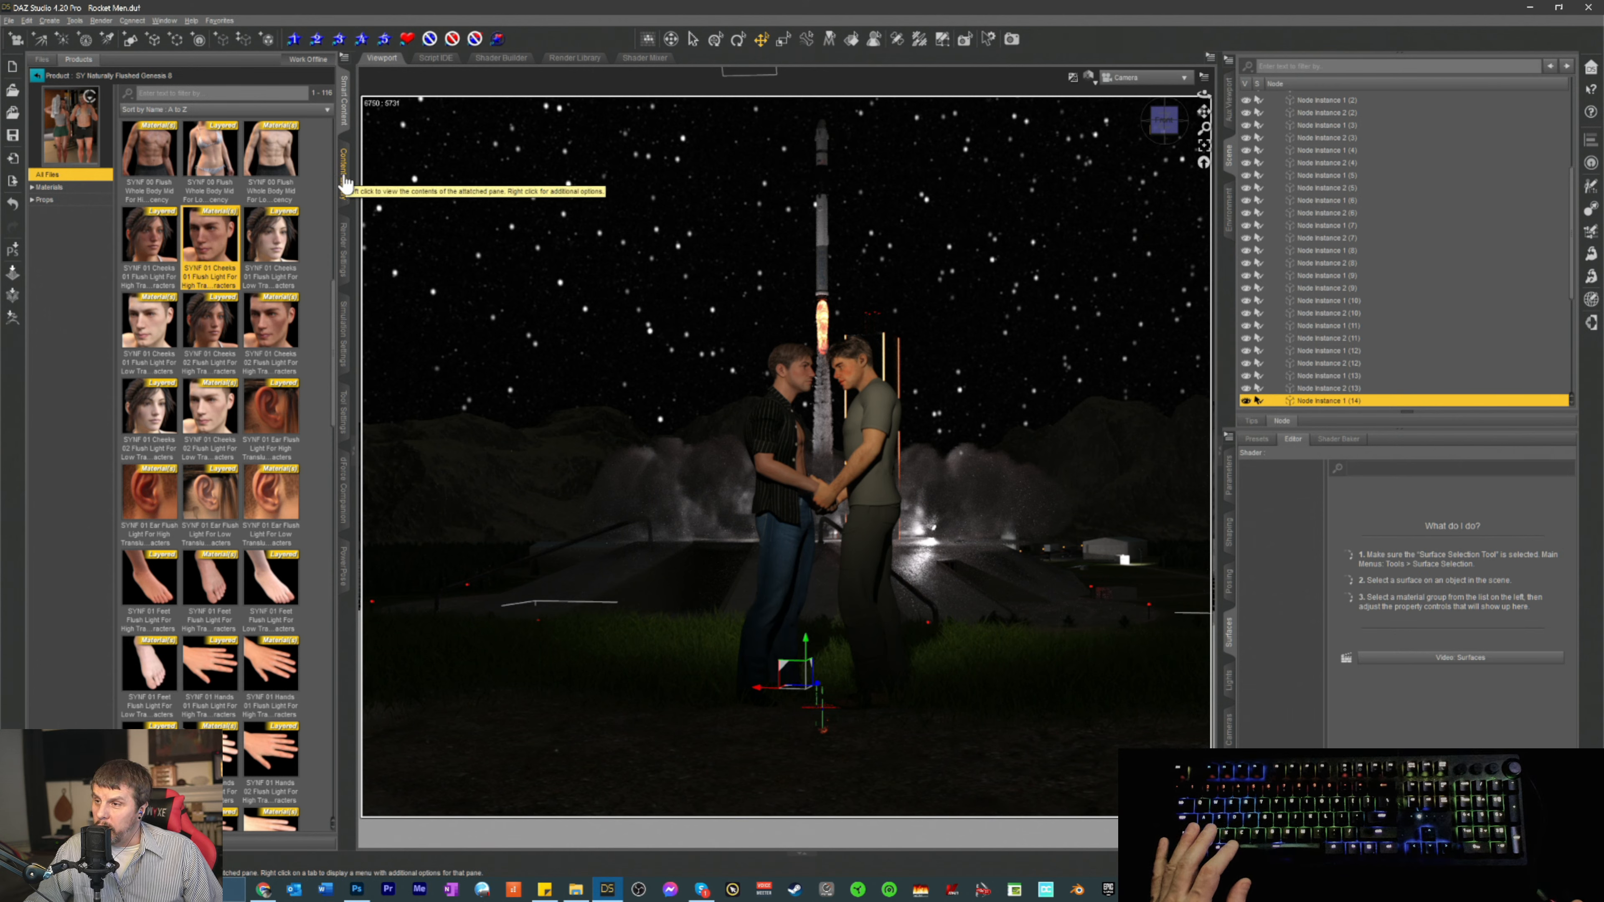
# - Turn off the limits on the render's Pixel Size parameter and apply the Shower Curtain dimension preset
pyautogui.click(343, 253)
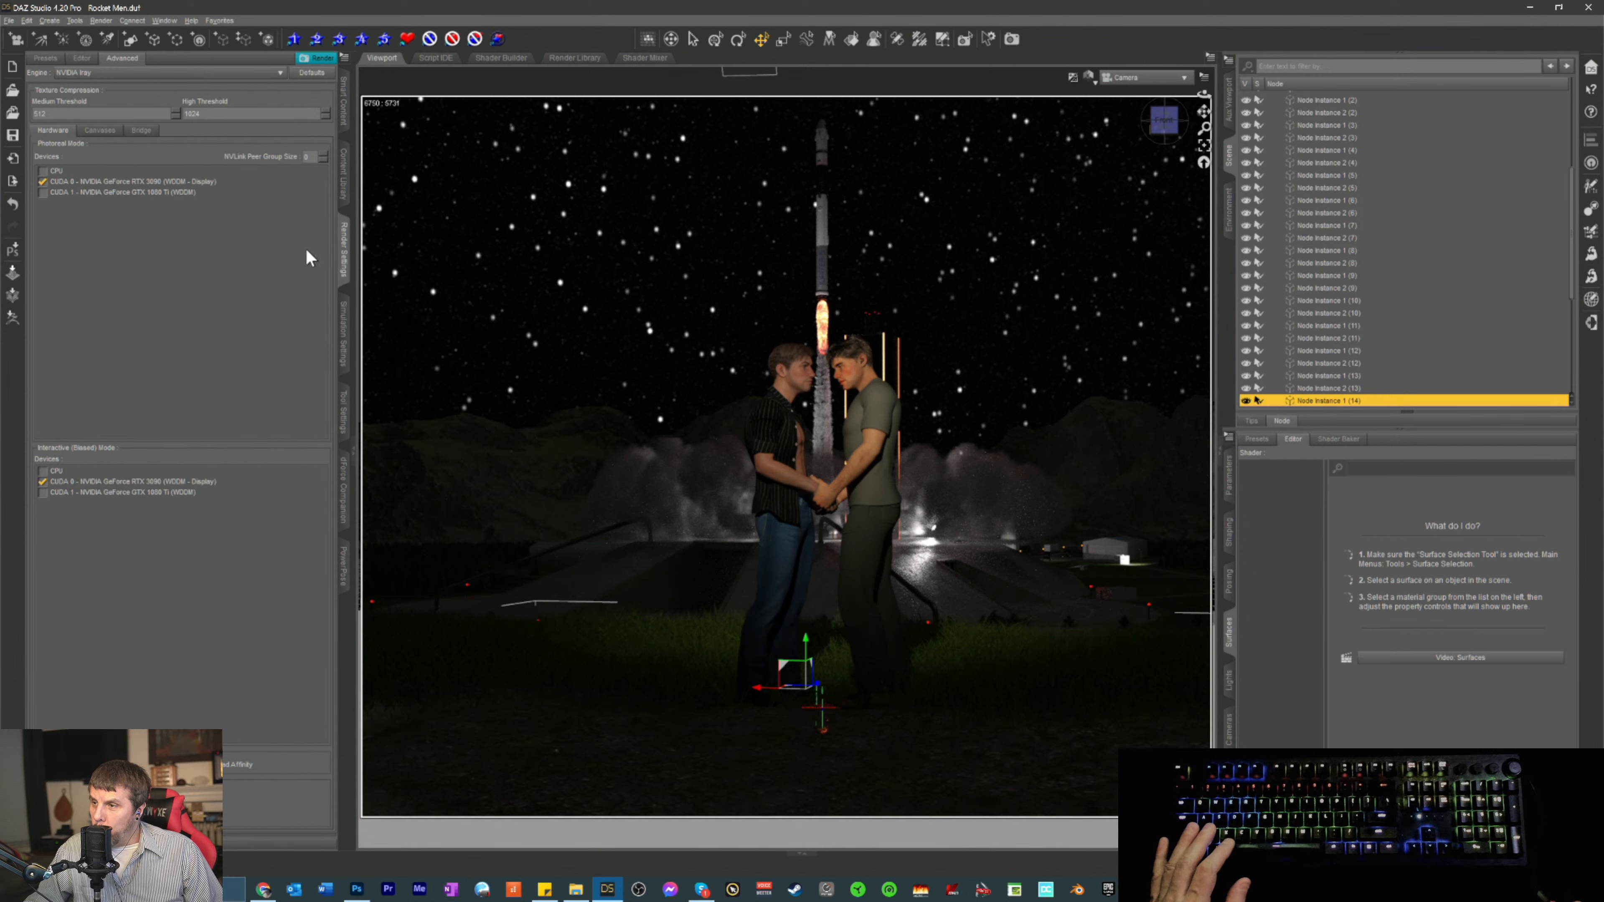
pyautogui.click(82, 58)
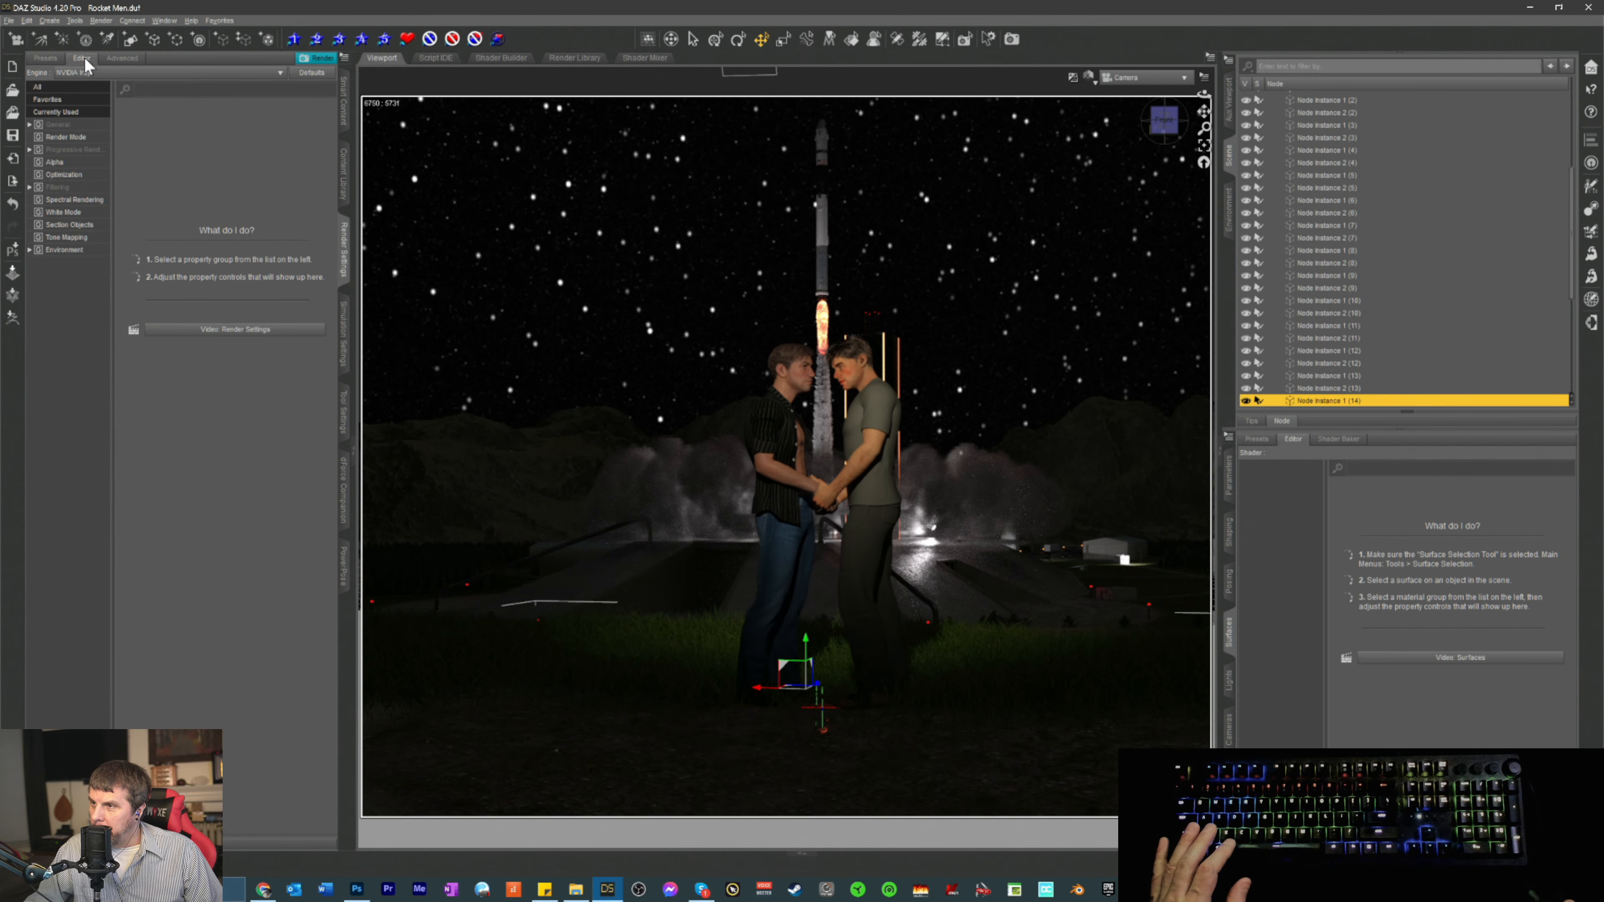
pyautogui.click(63, 124)
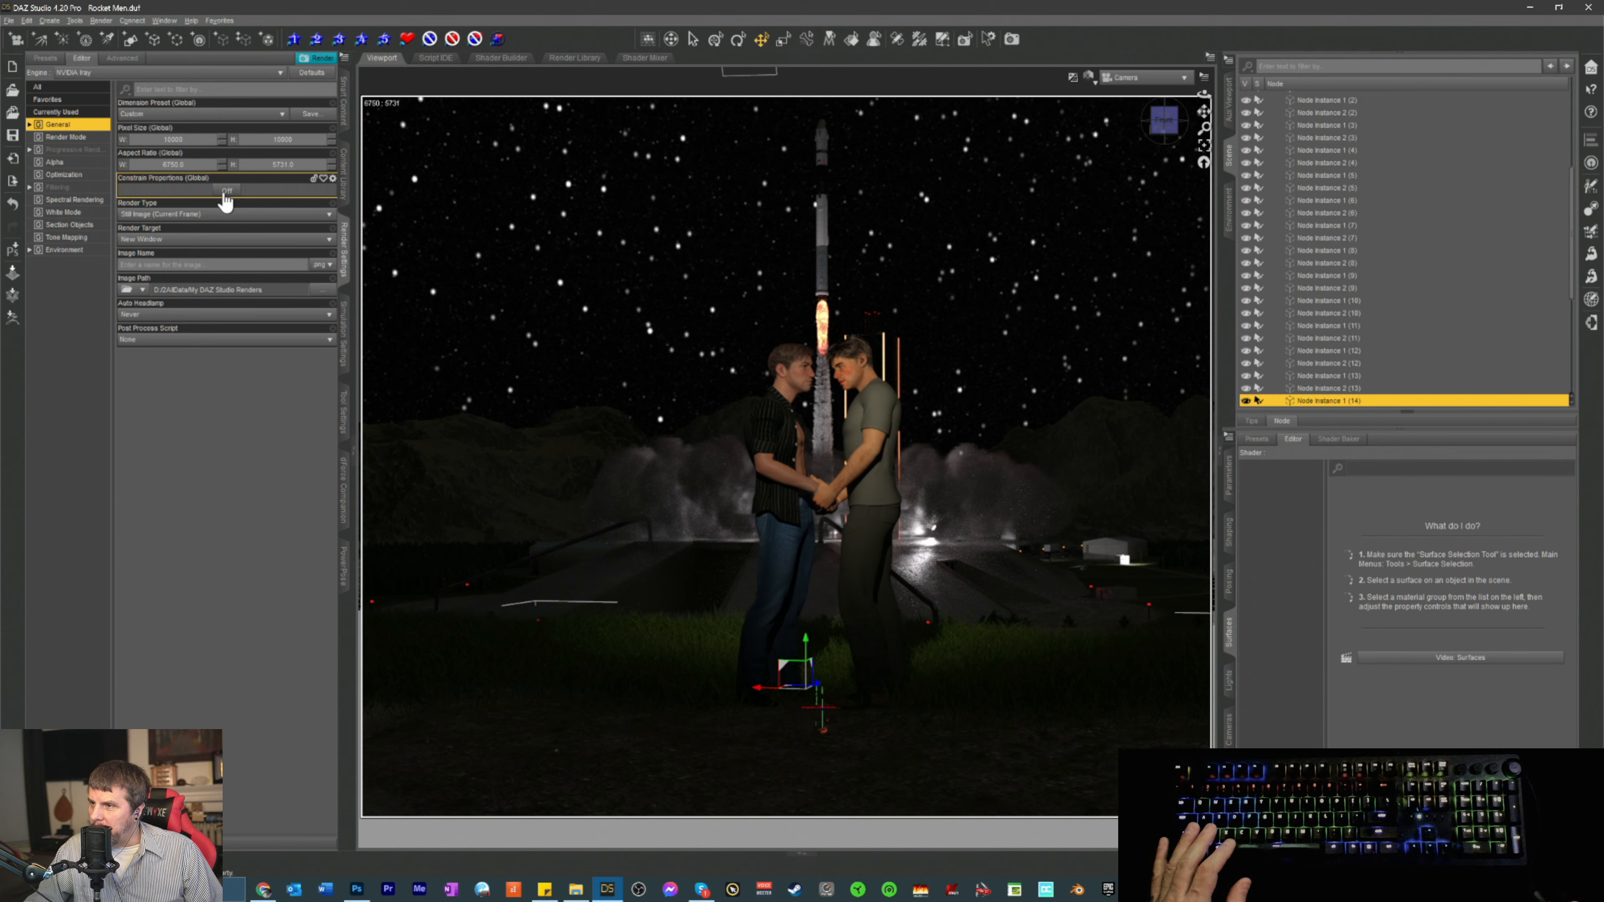
pyautogui.click(333, 128)
pyautogui.click(371, 140)
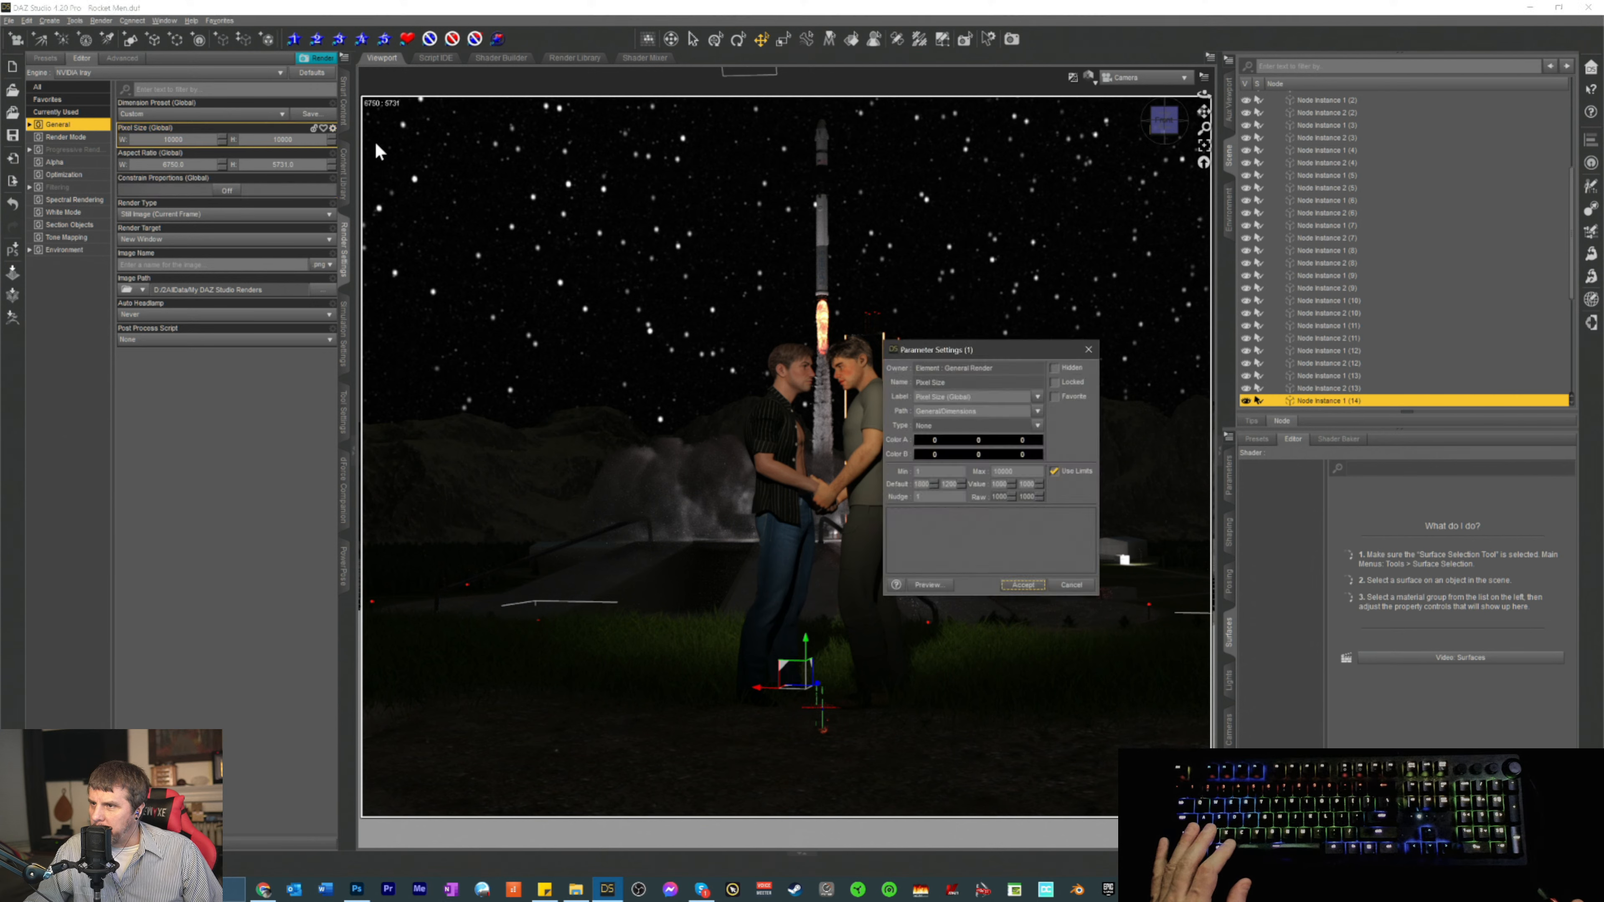
pyautogui.click(1056, 472)
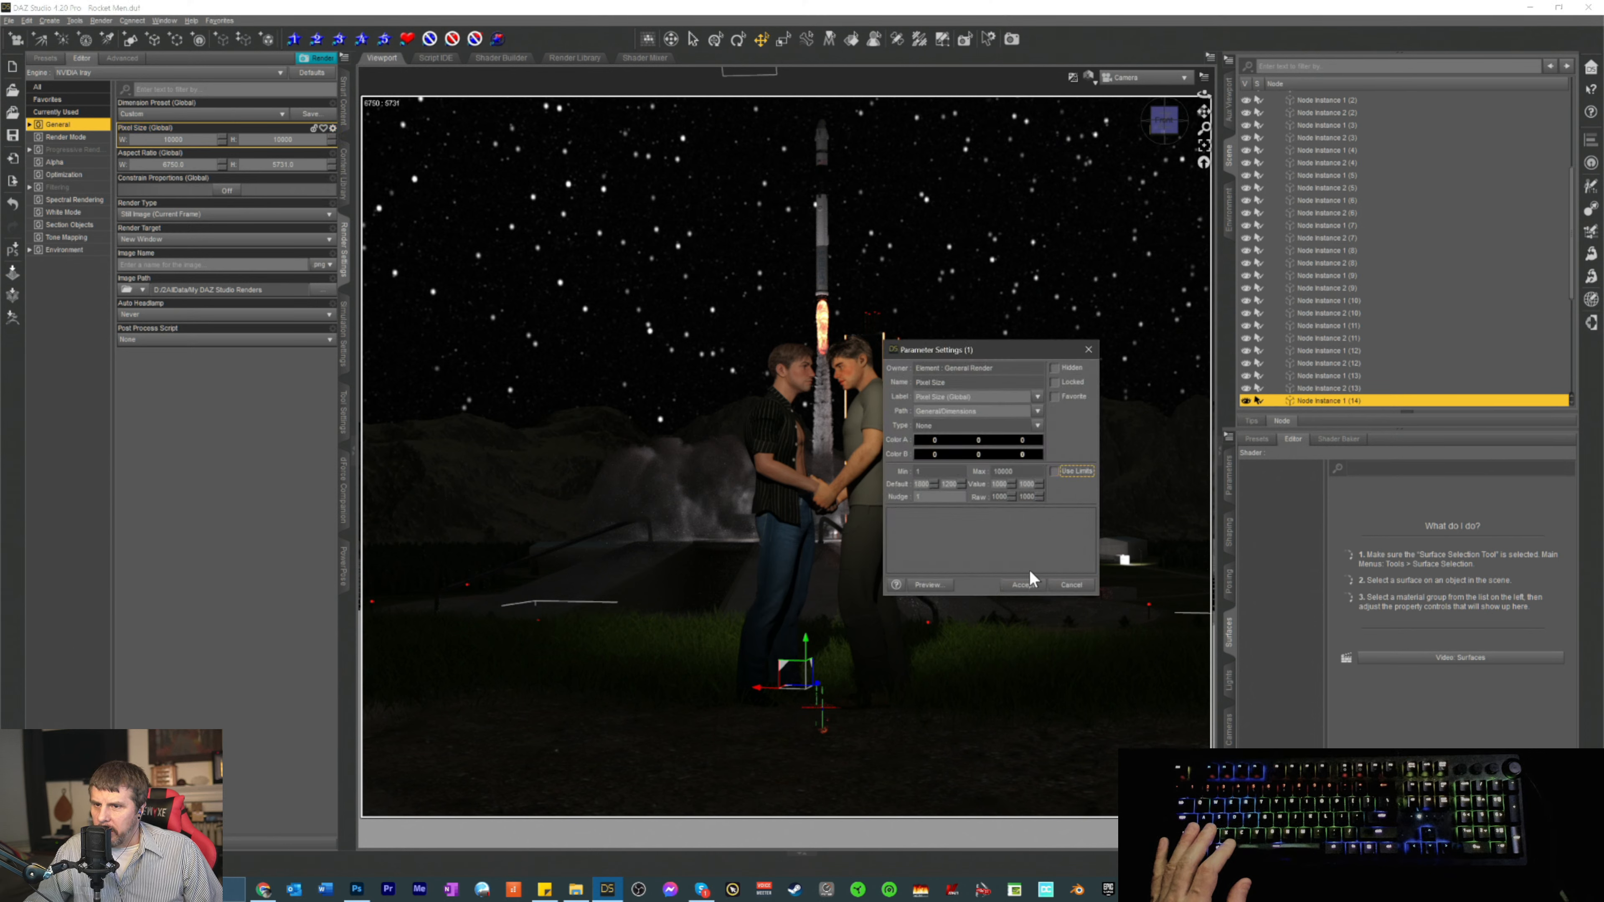
pyautogui.click(1023, 584)
pyautogui.click(190, 114)
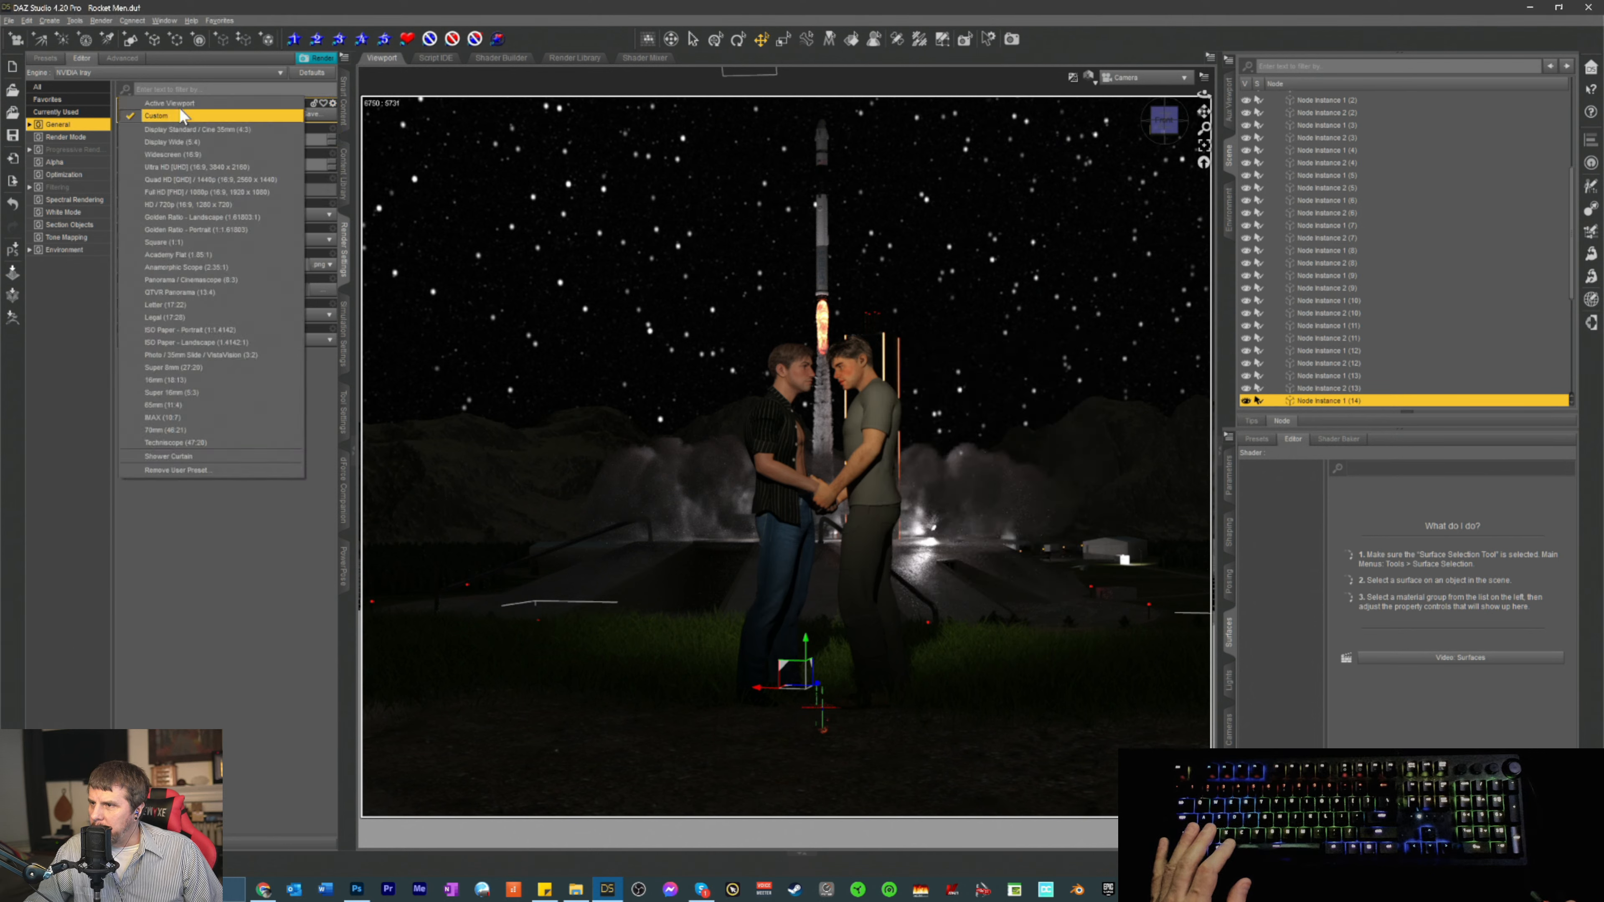
pyautogui.click(186, 454)
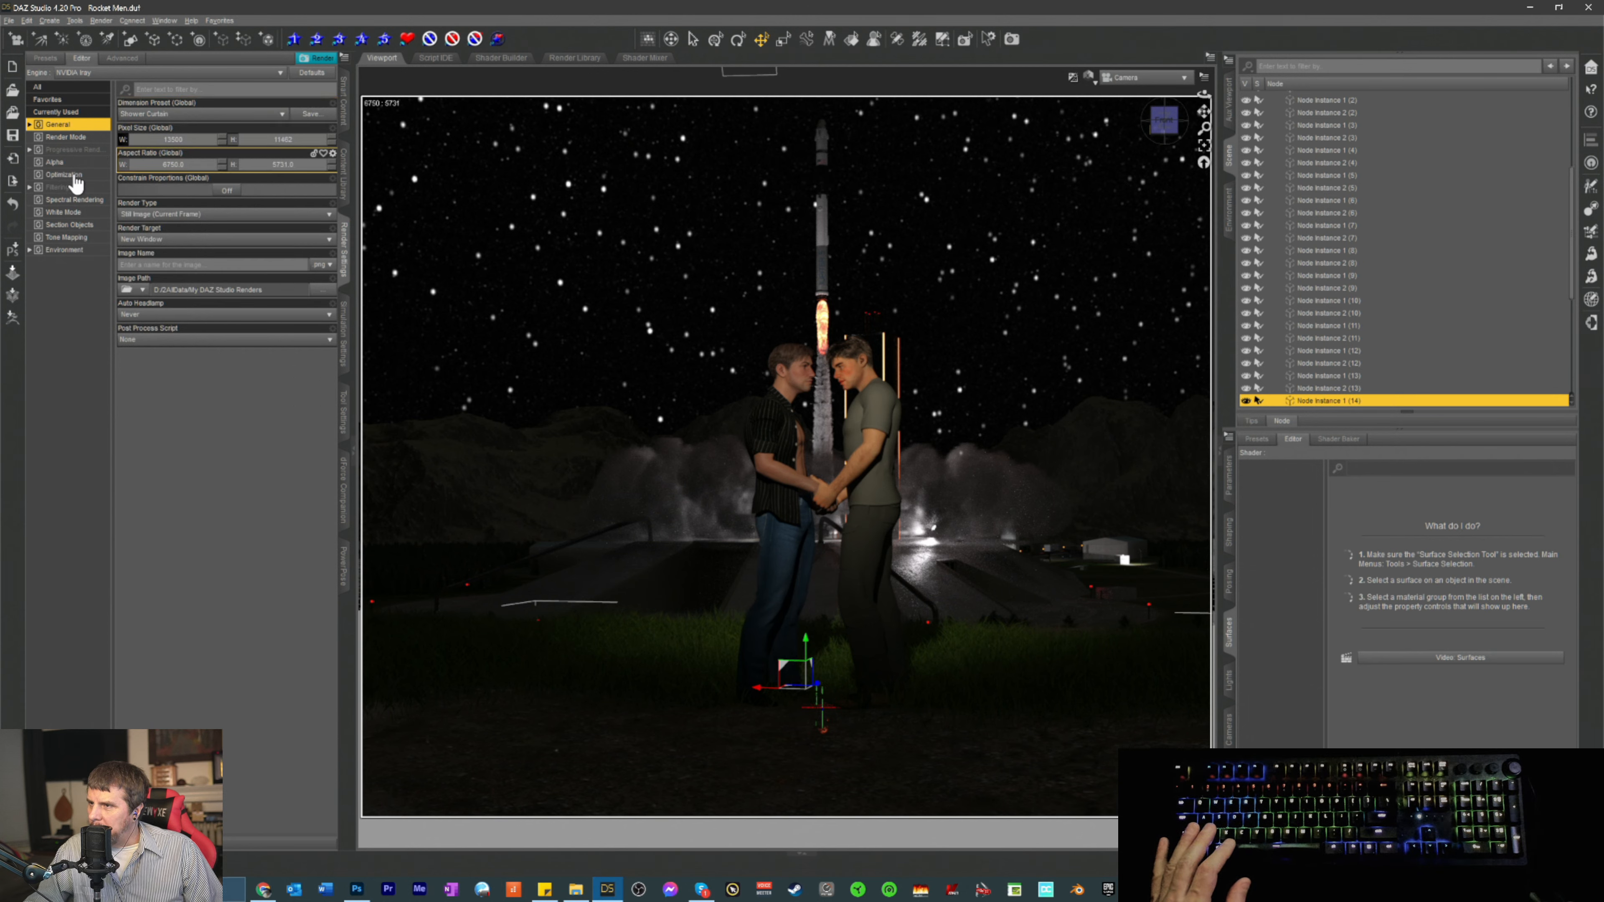
# - Raise Max Samples in the progressive rendering settings to the slider's maximum and save the scene
pyautogui.click(69, 149)
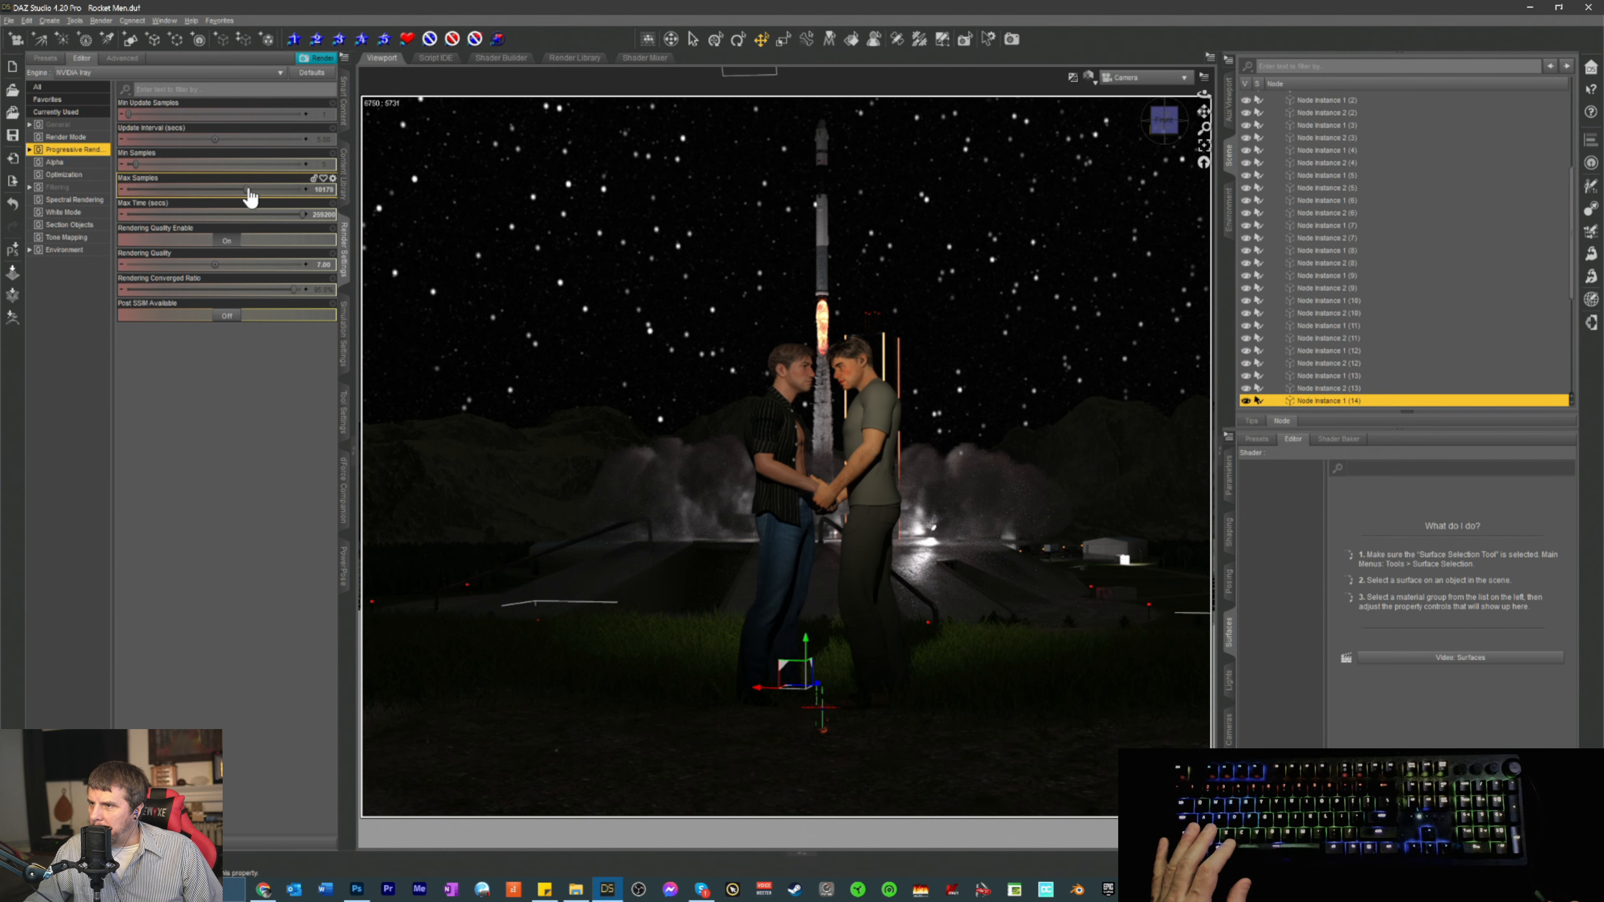
pyautogui.moveTo(244, 187); pyautogui.dragTo(459, 215)
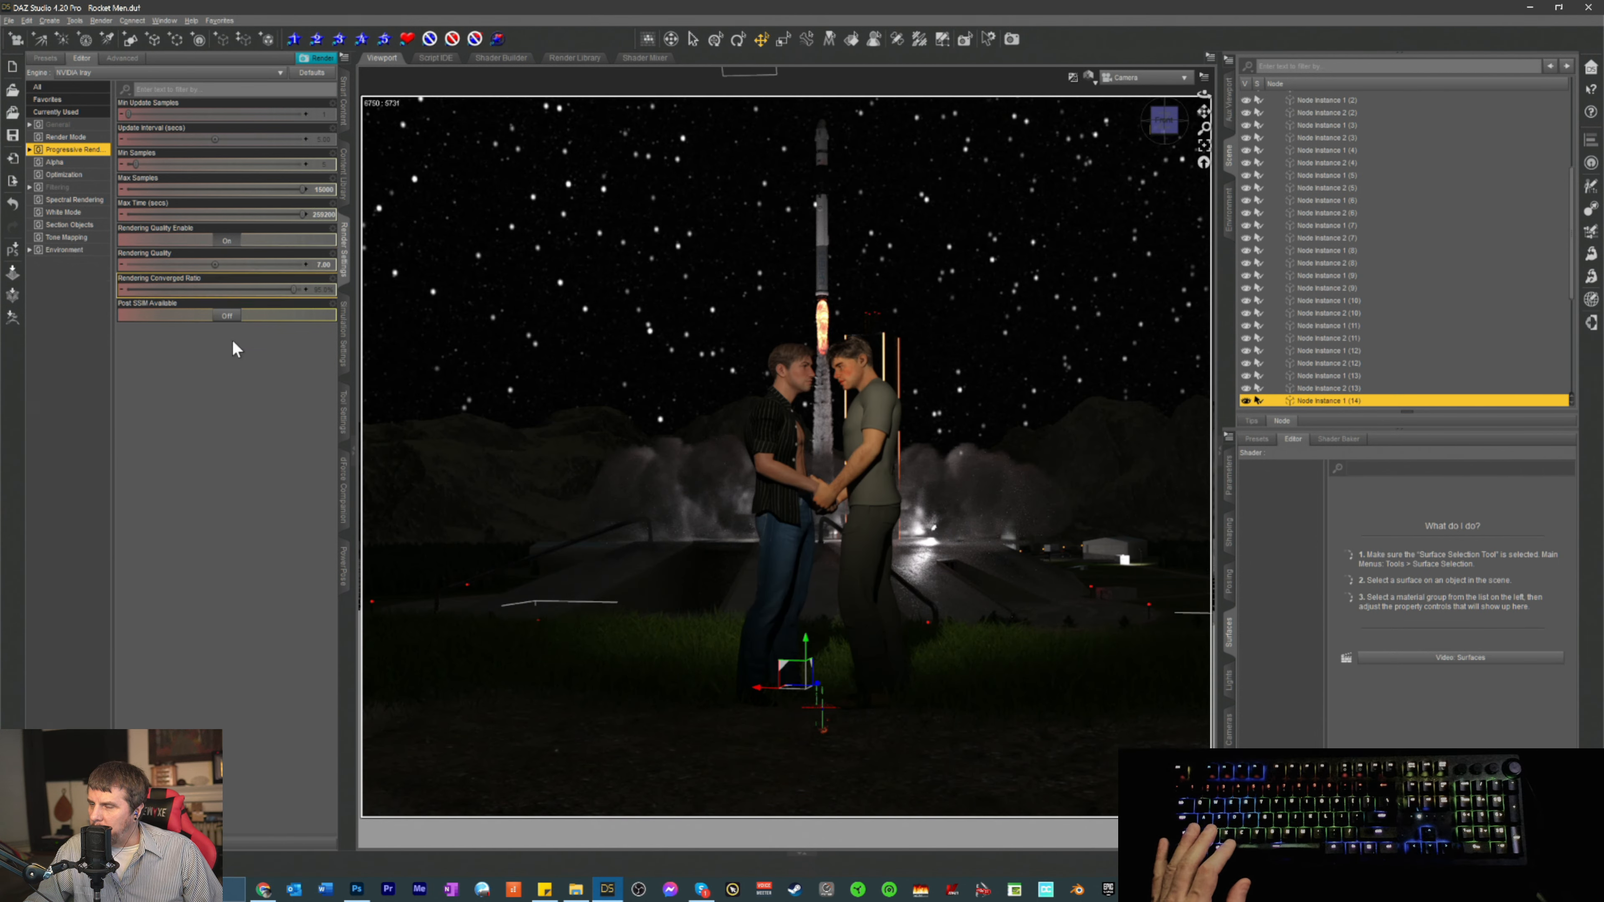
pyautogui.hotkey('ctrl', 's')
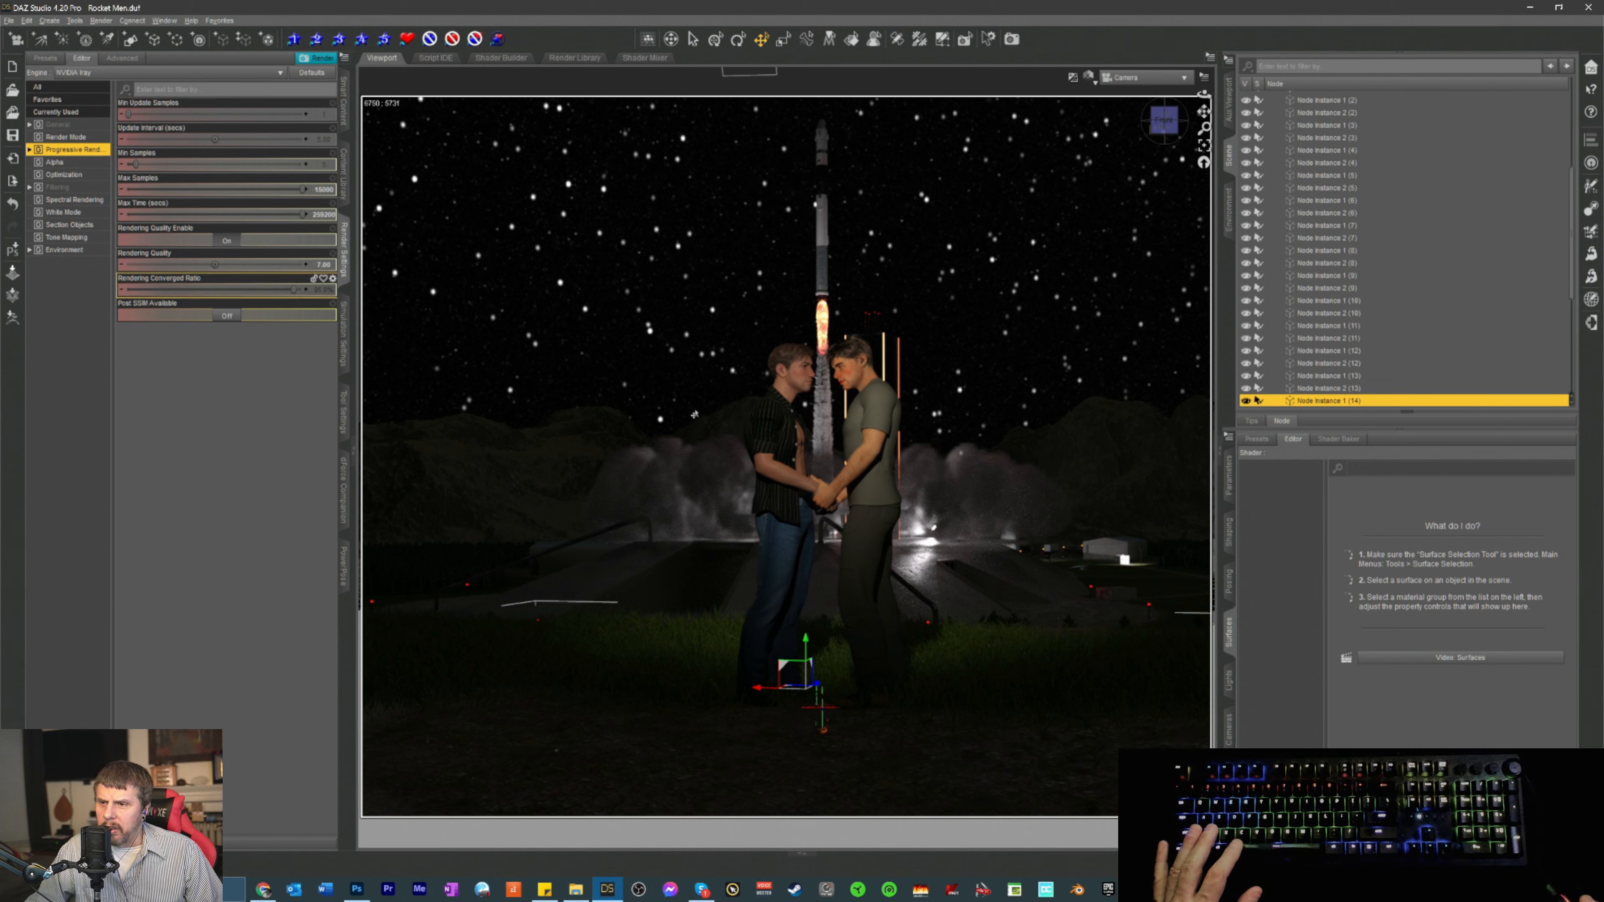
# - Show the transform parameters of the Rocket & Complex group, and collapse it and DAGroundPlane01 in the scene list
pyautogui.scroll(6, 1347, 195)
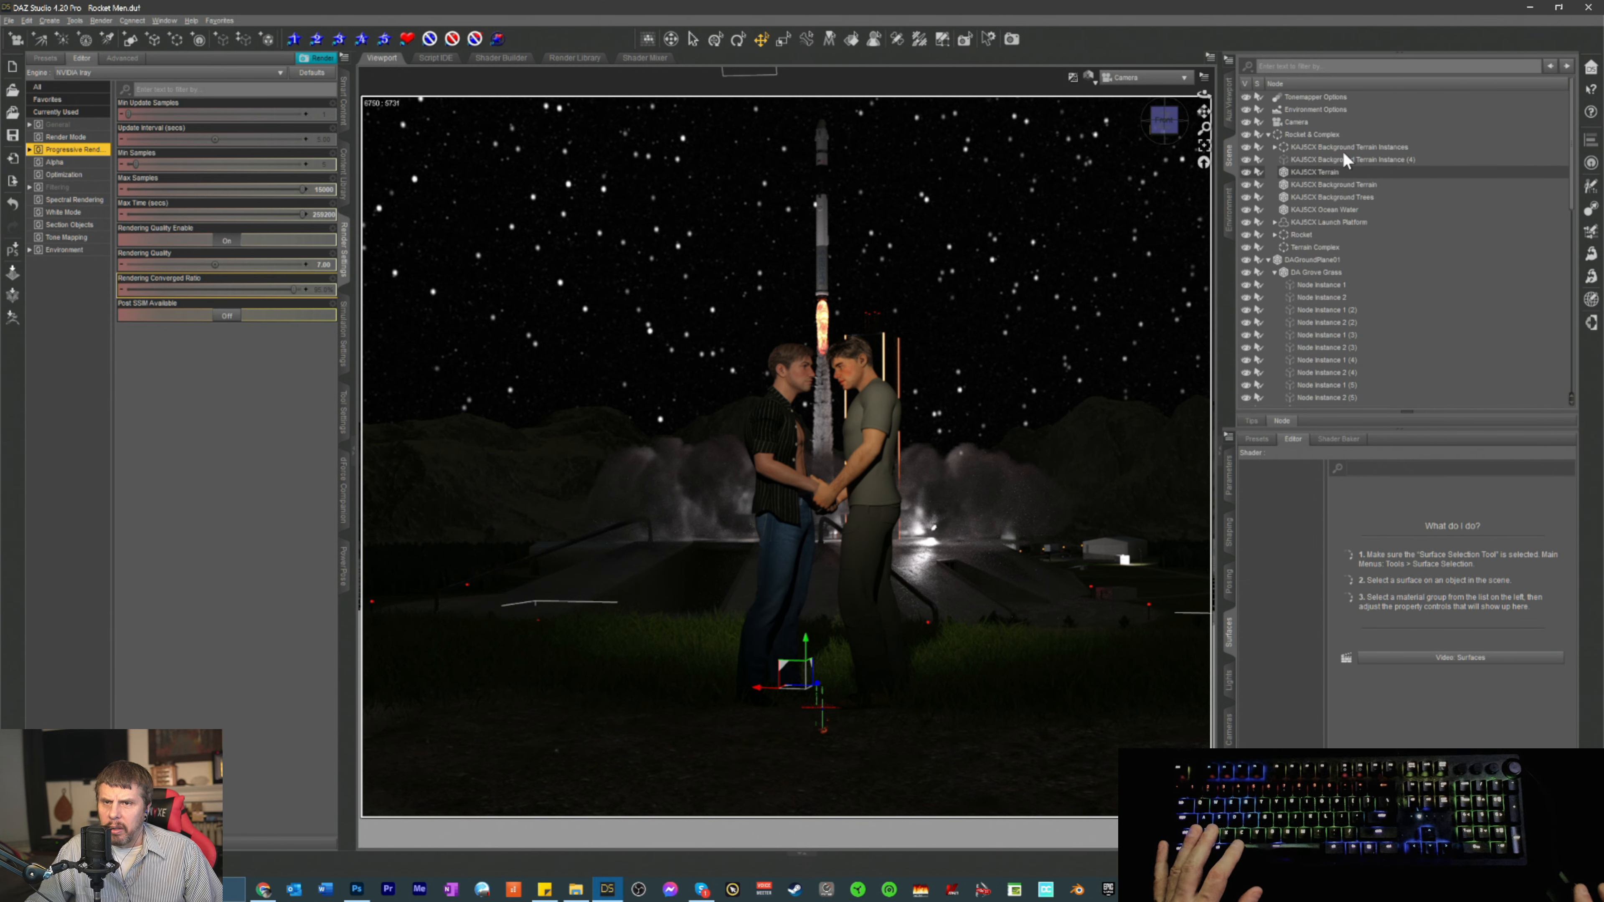
pyautogui.click(1306, 134)
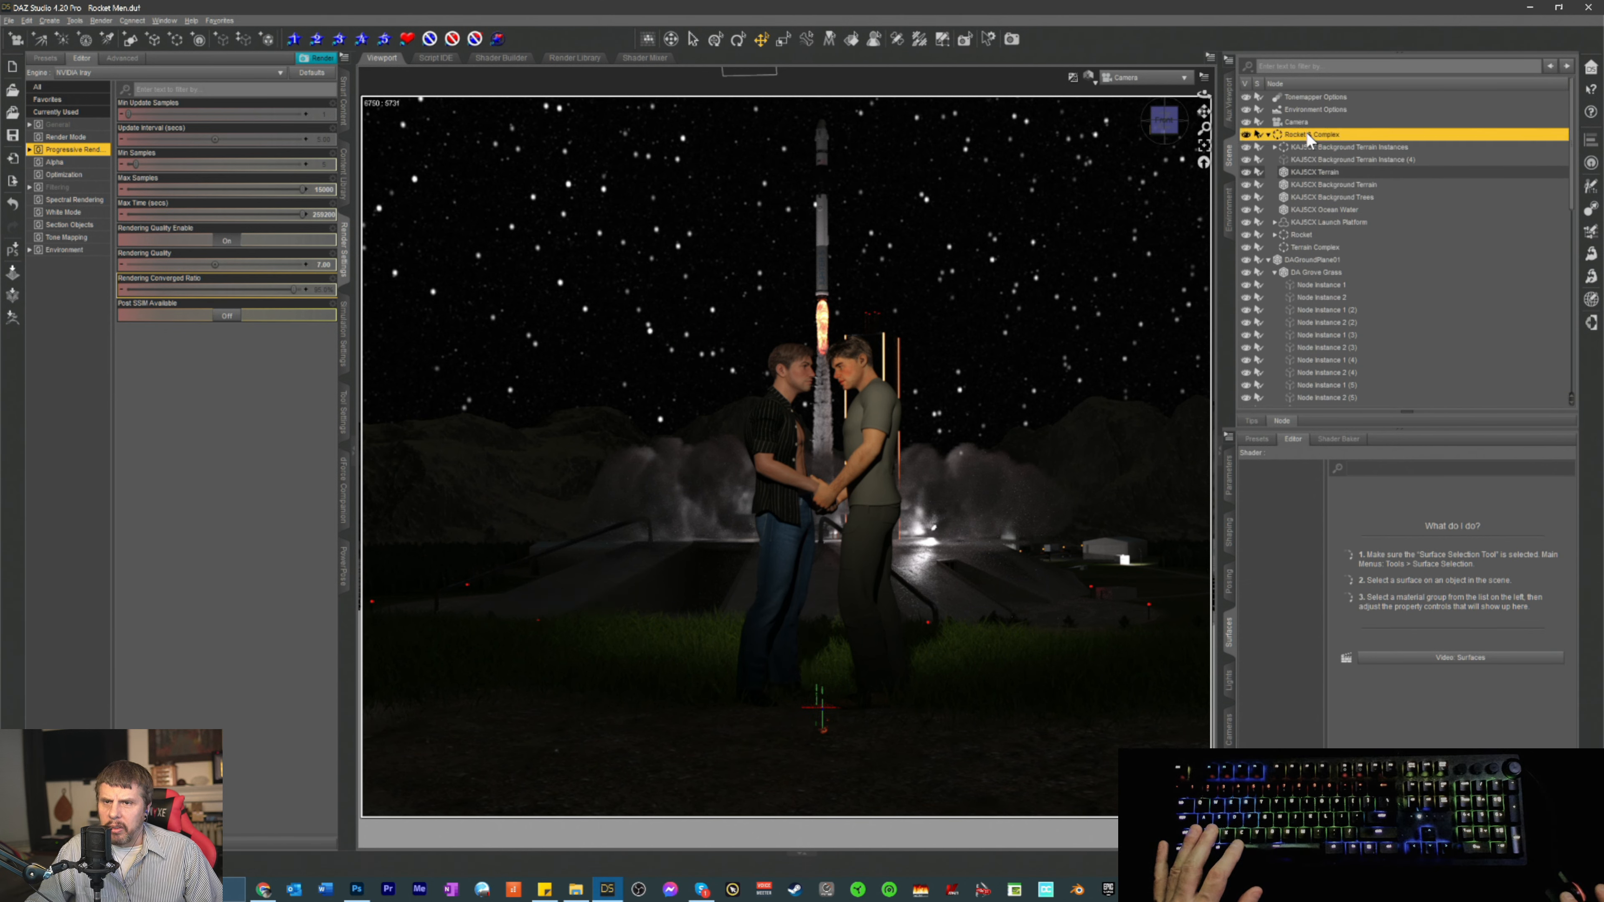
pyautogui.click(1228, 483)
pyautogui.click(1286, 493)
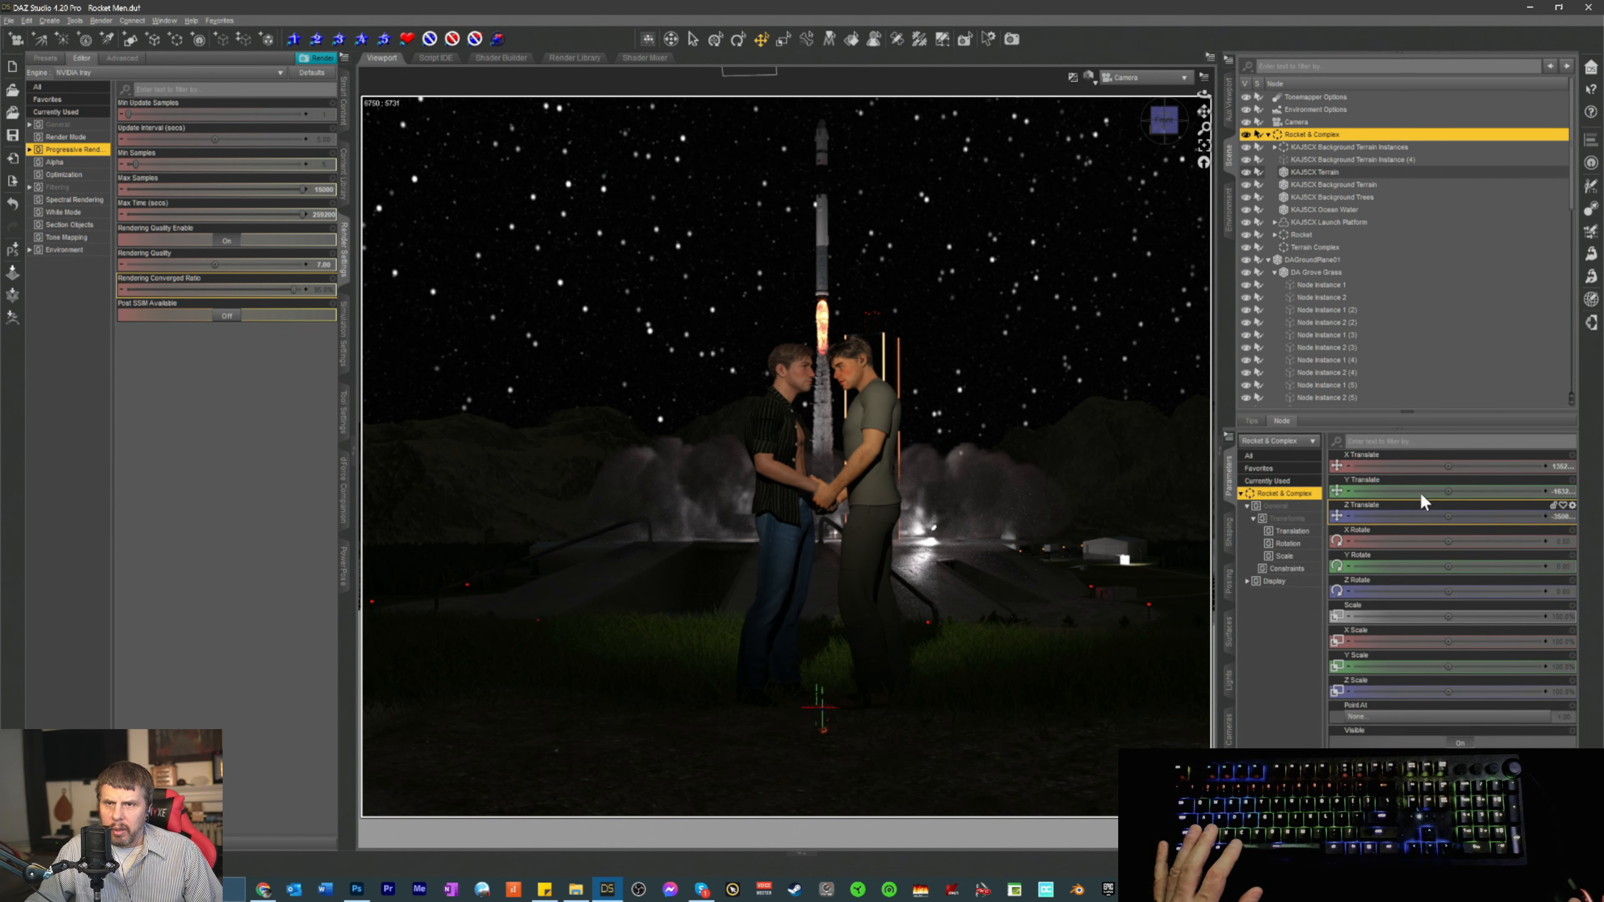
pyautogui.click(1268, 135)
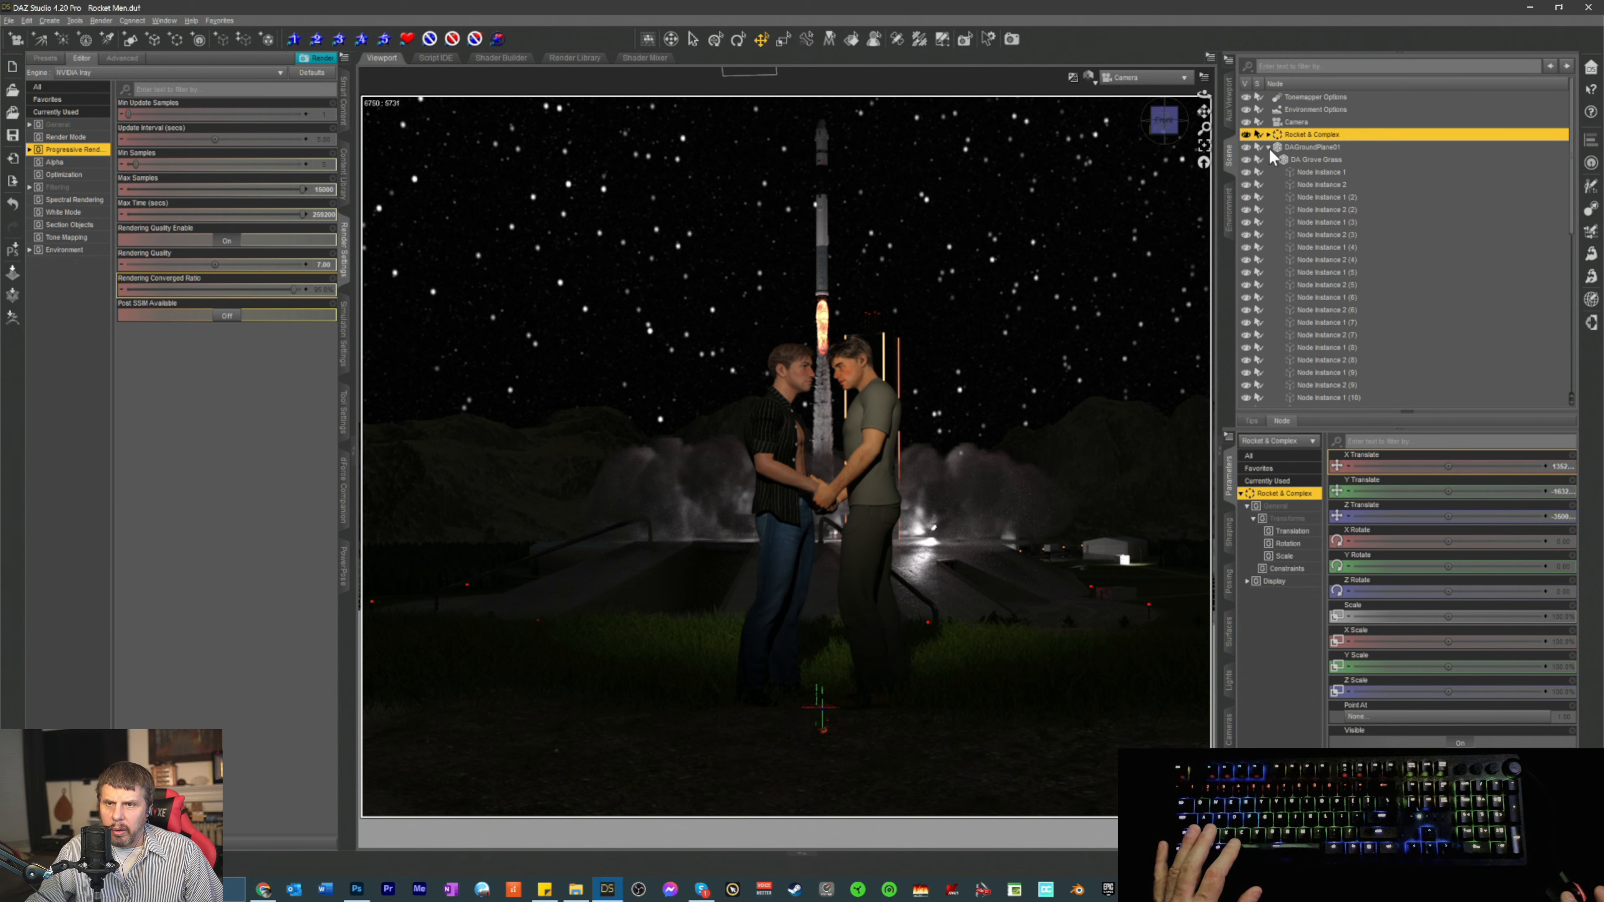
pyautogui.click(1268, 147)
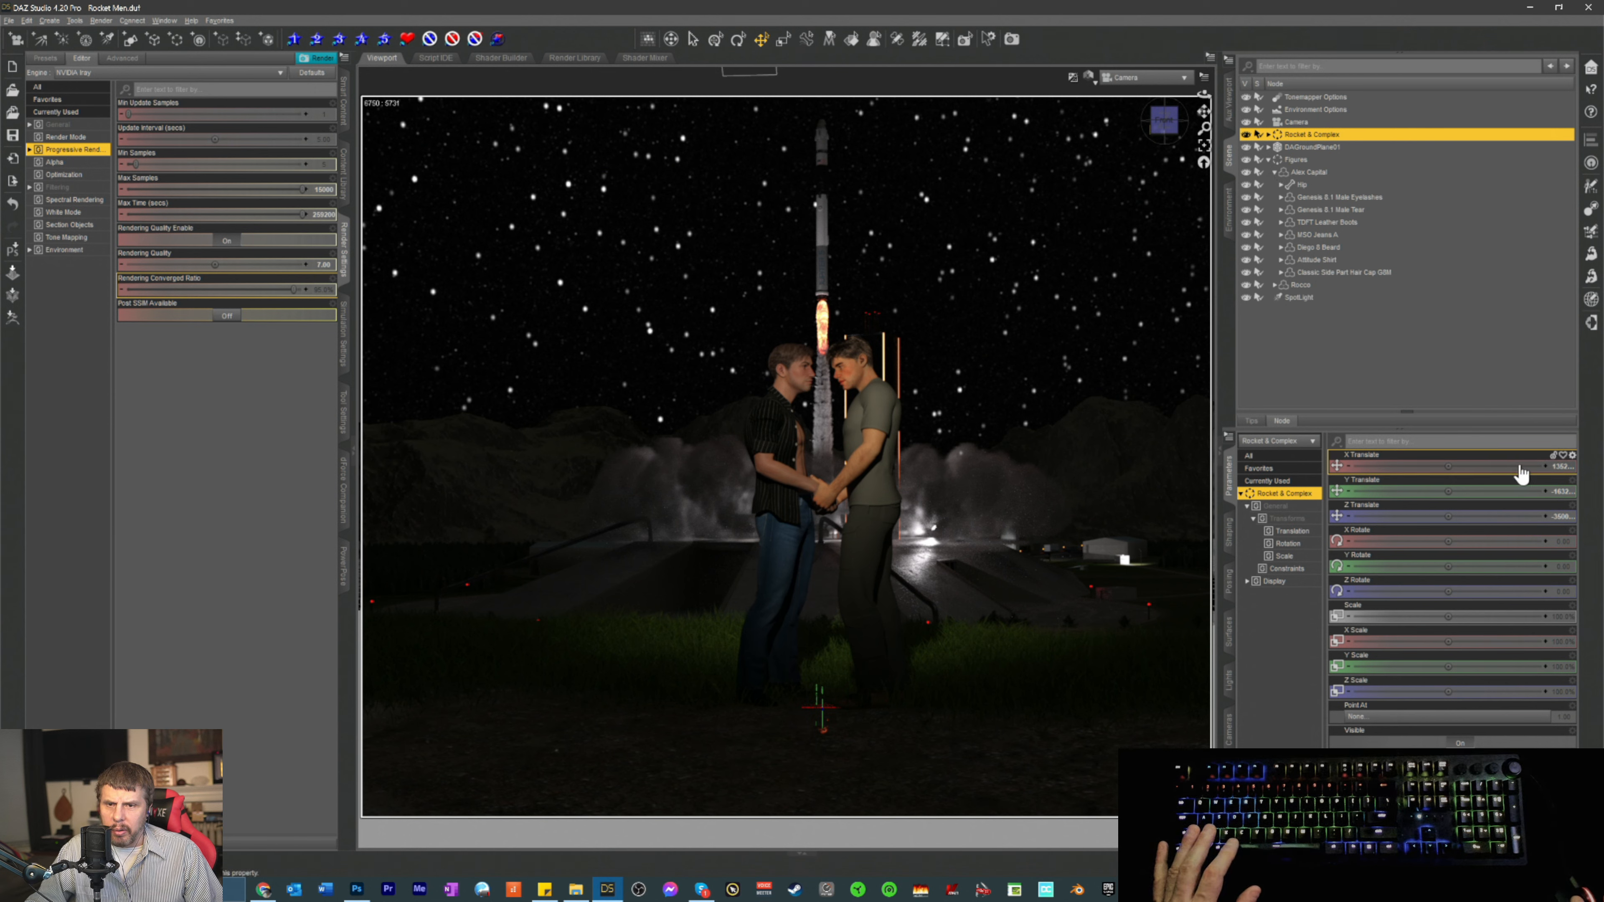
# - Nudge the Rocket & Complex group slightly along X and save the scene
pyautogui.click(1547, 467)
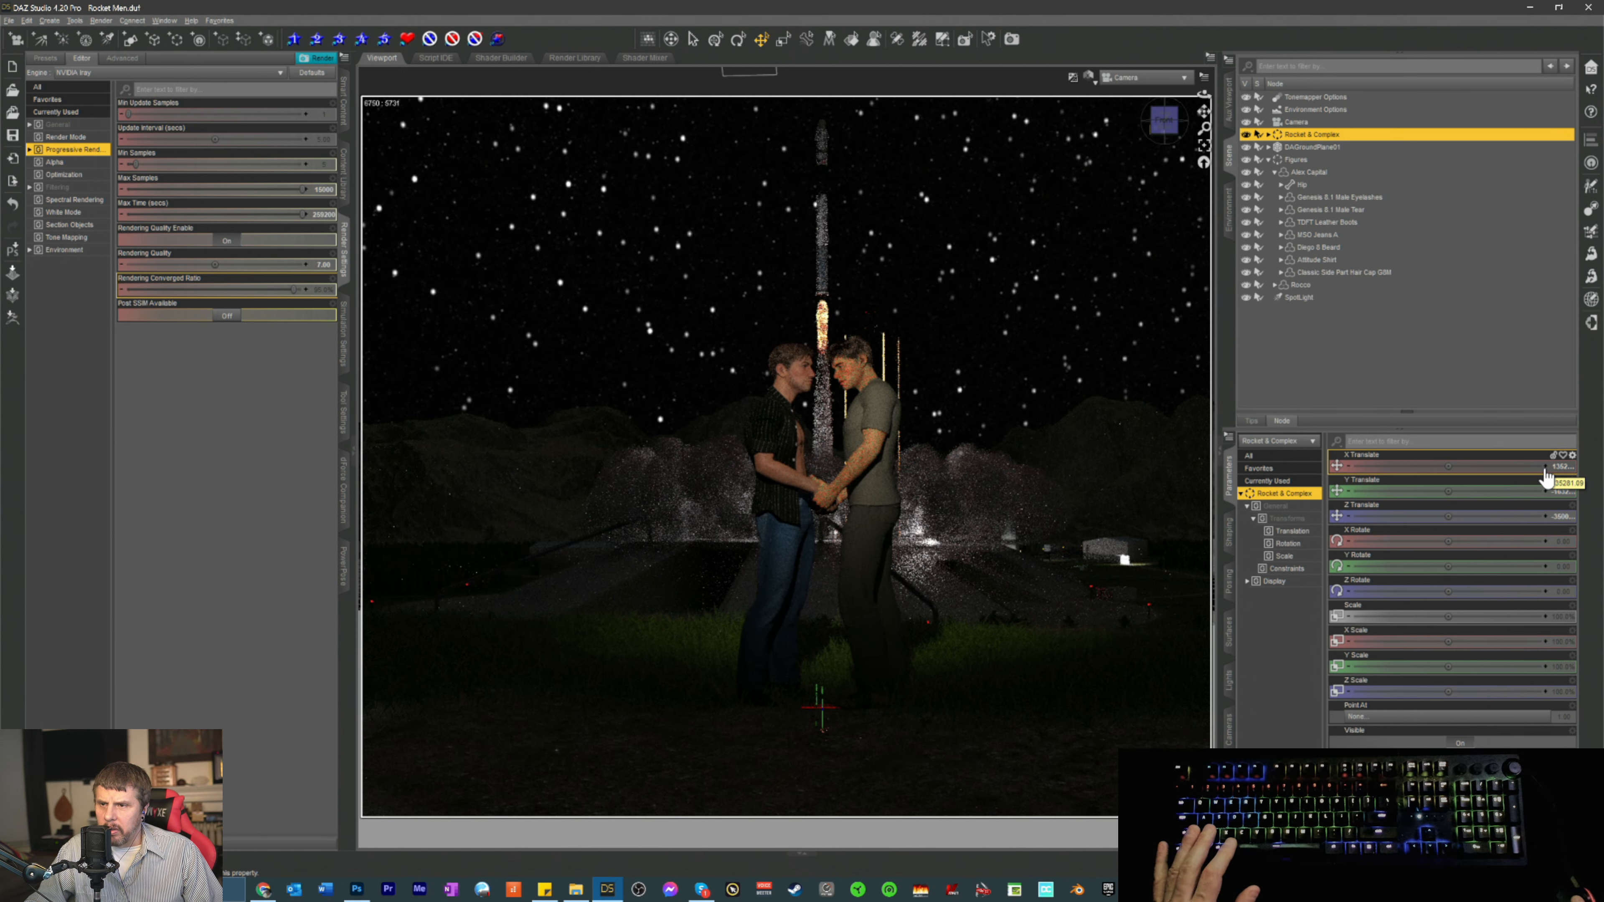
pyautogui.click(1545, 468)
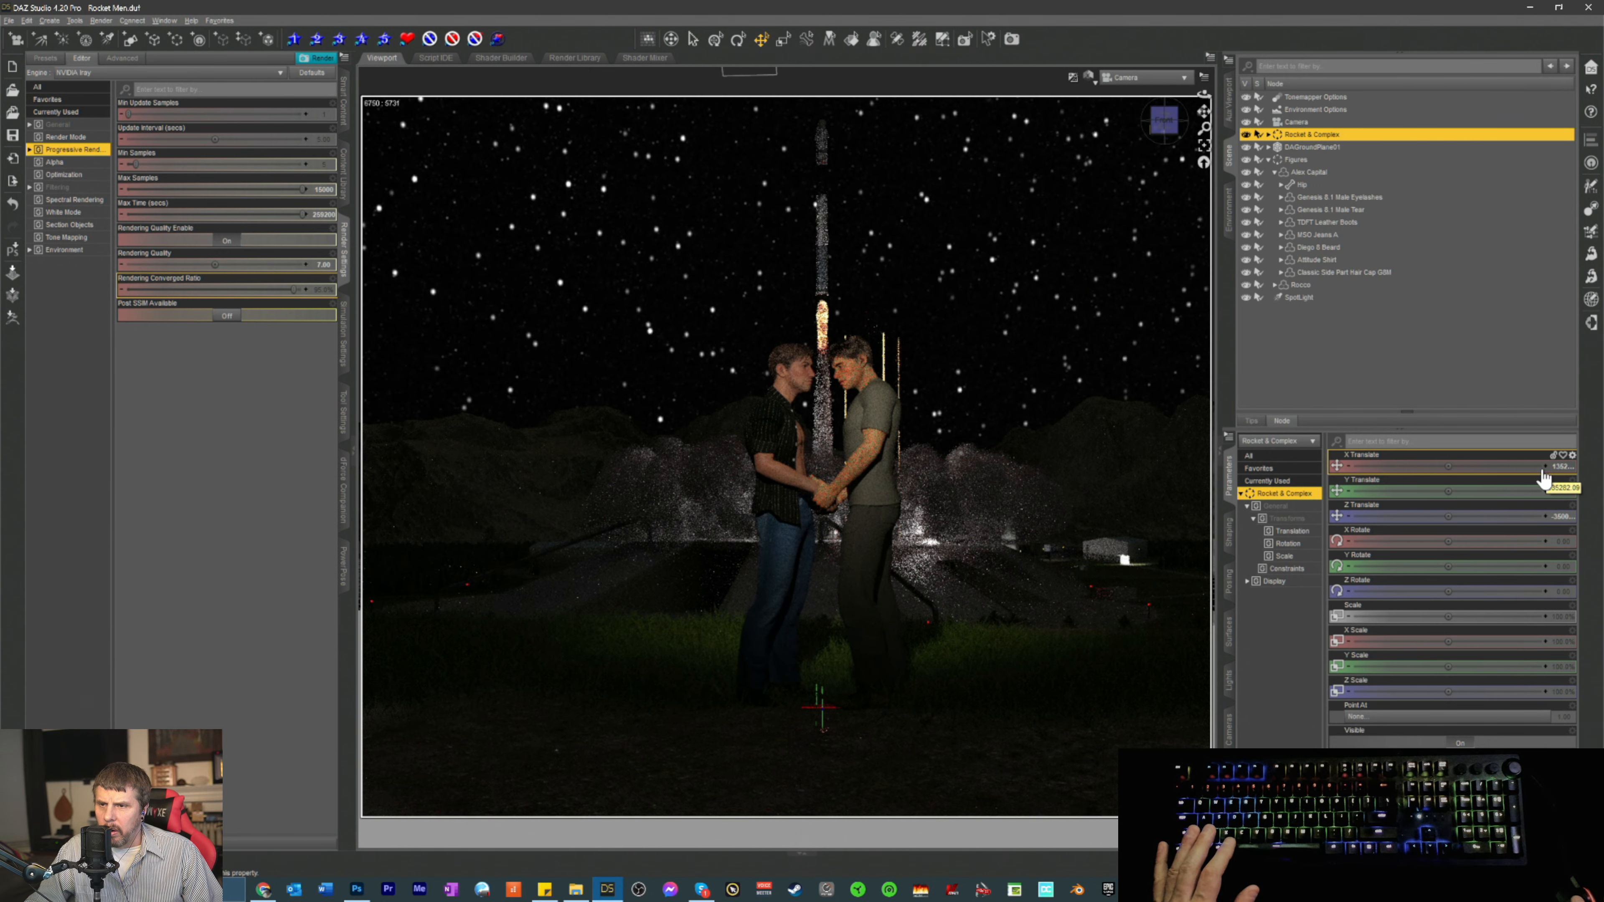
pyautogui.click(1542, 469)
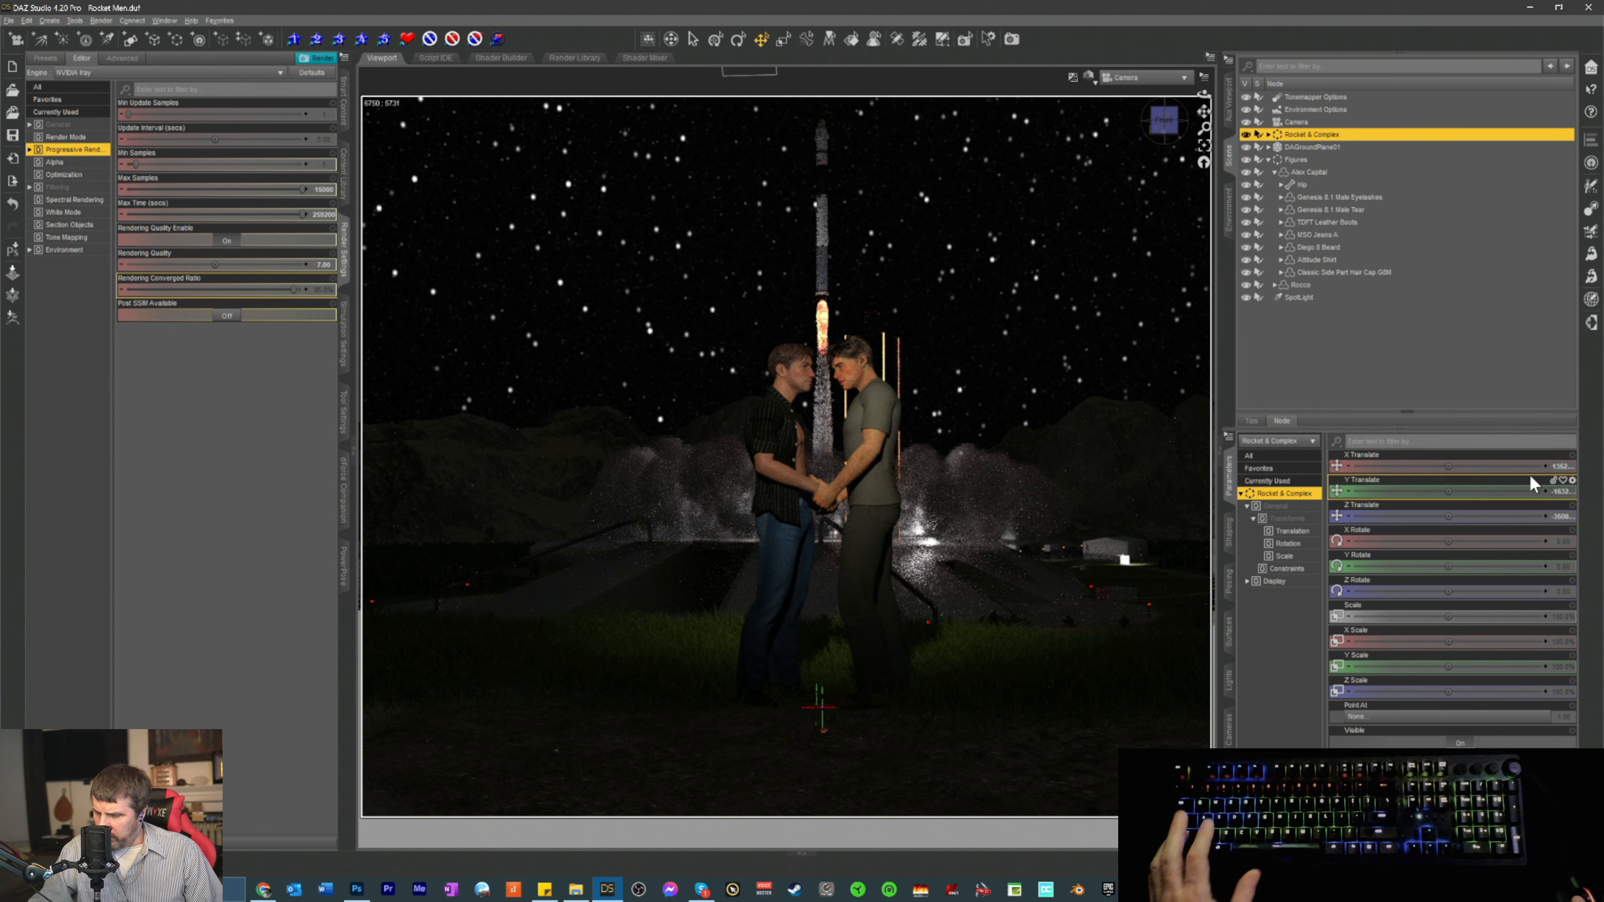
pyautogui.hotkey('ctrl', 's')
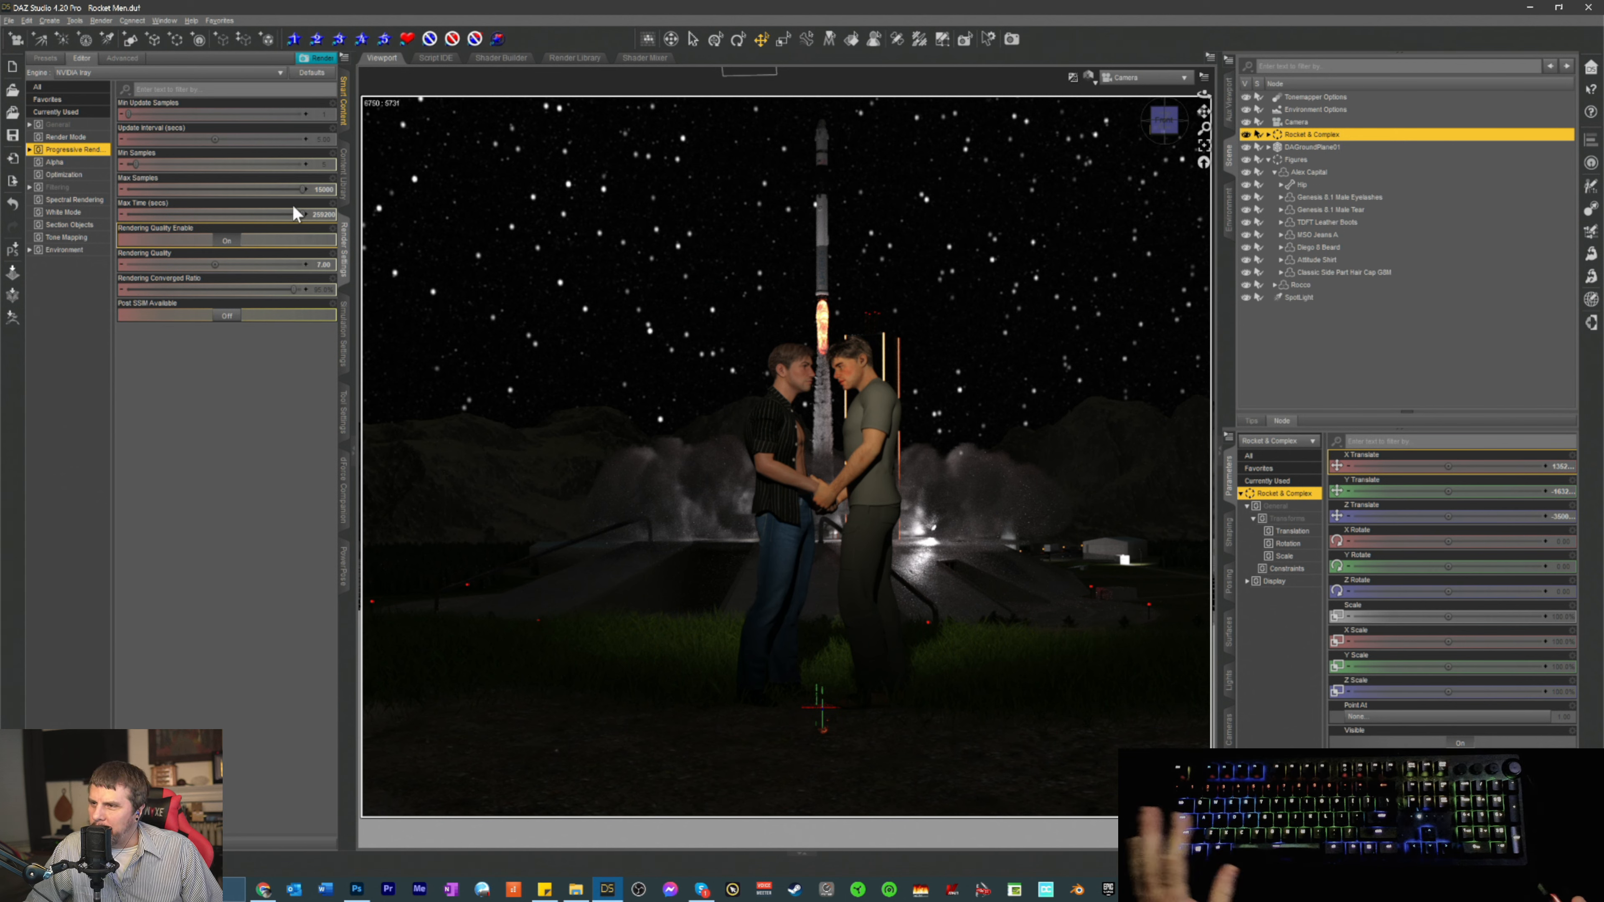
# - Review the General render settings, render the Camera view to a new window, and inspect the tip of the rocket in it
pyautogui.click(57, 127)
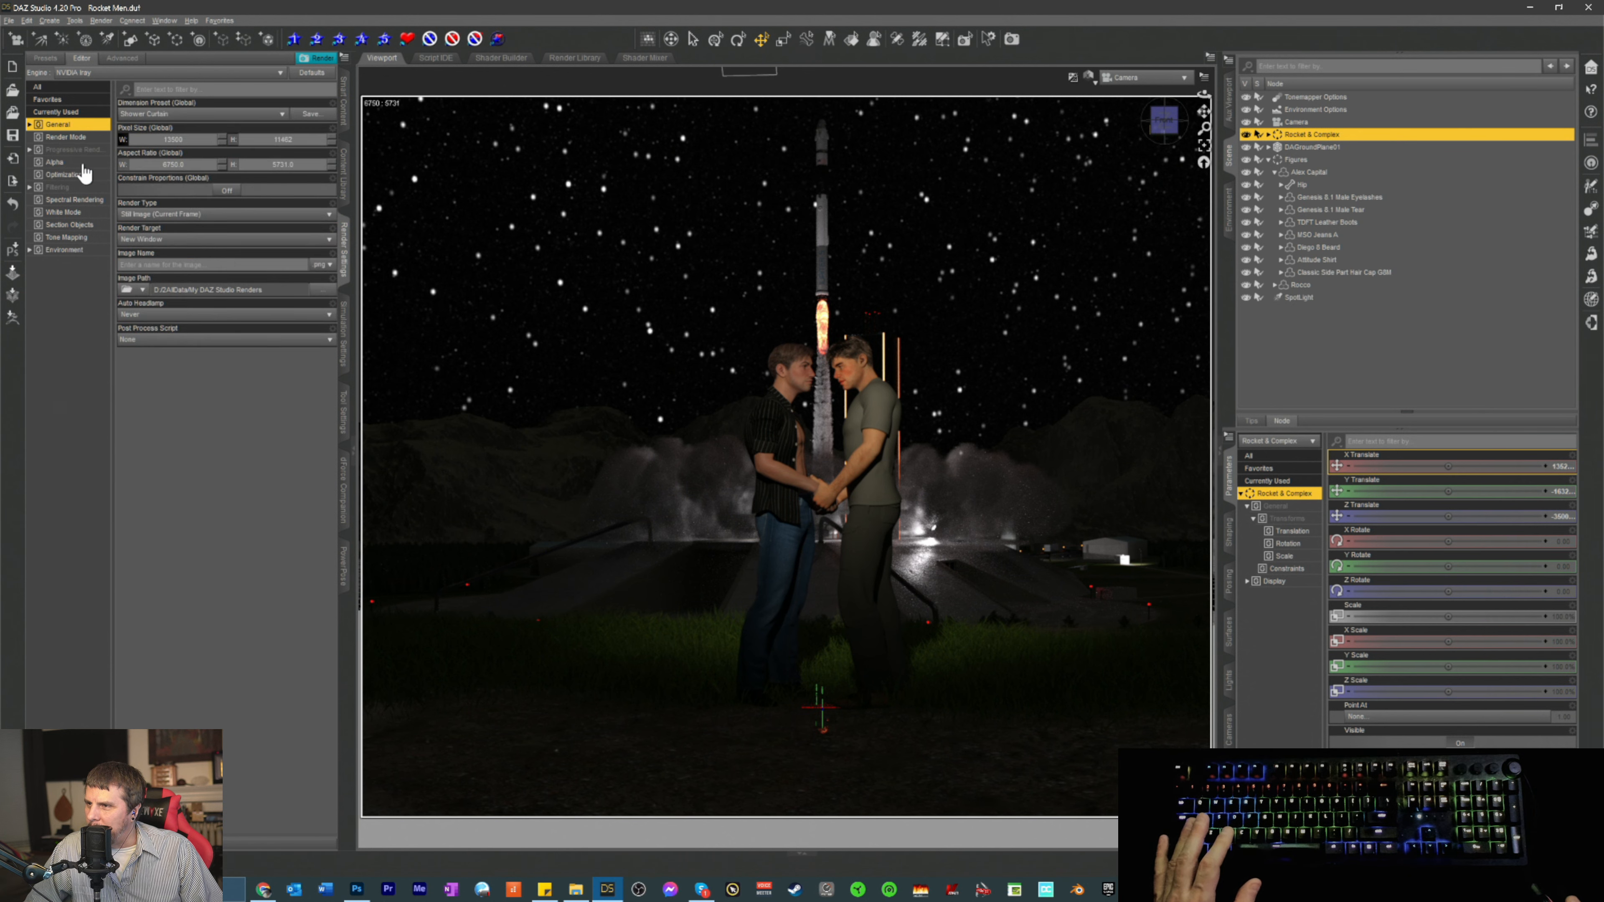
pyautogui.click(304, 62)
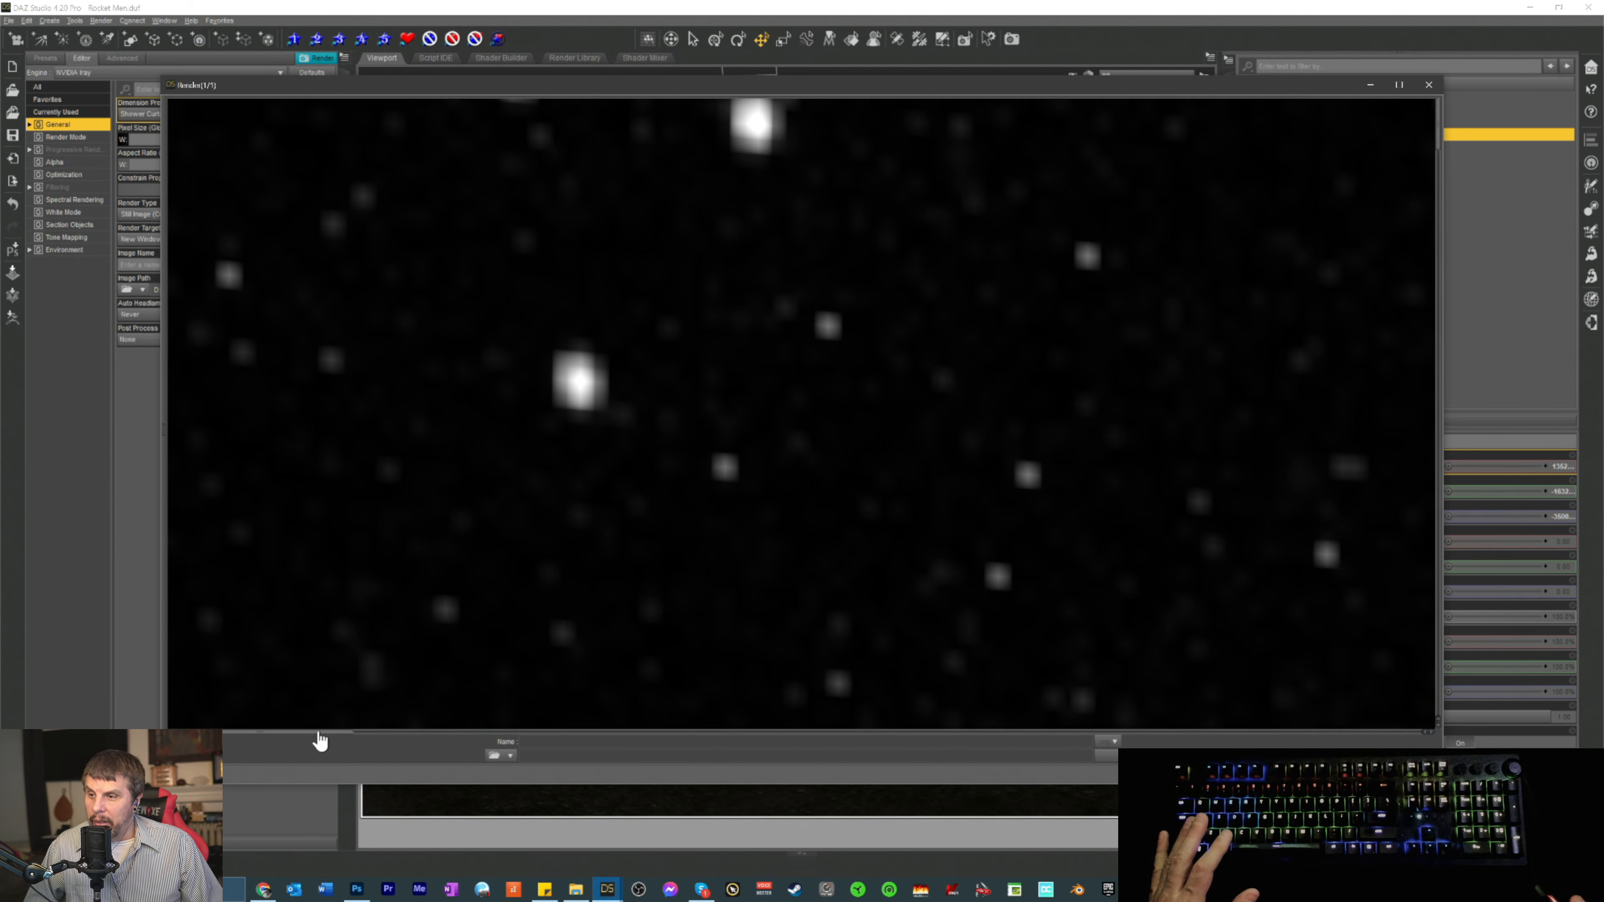
pyautogui.moveTo(310, 732); pyautogui.dragTo(647, 755)
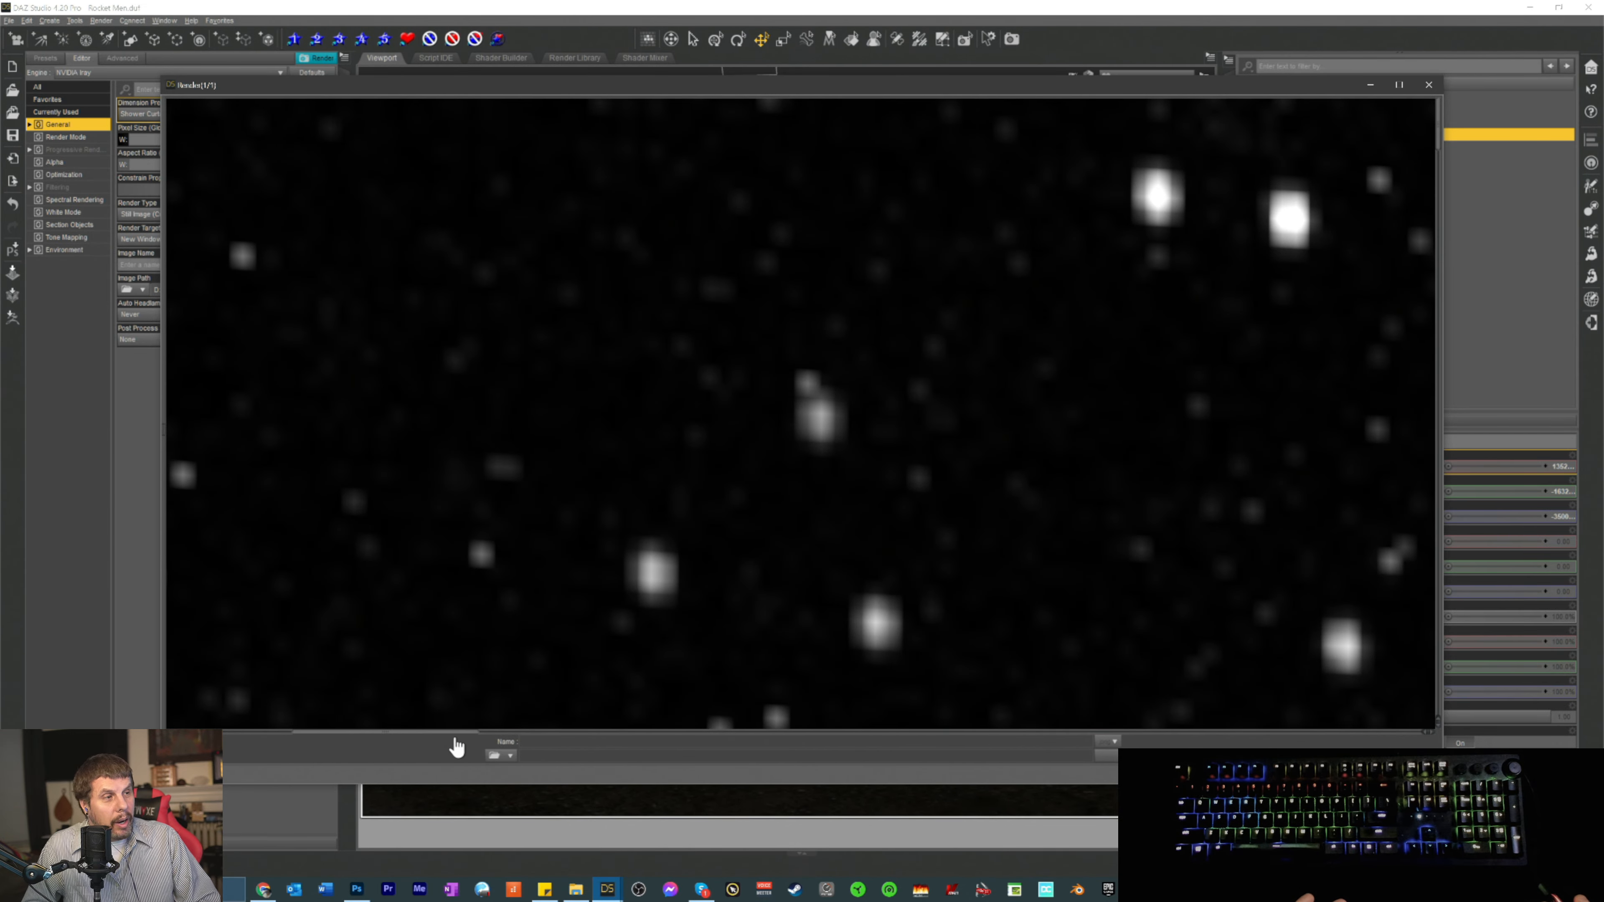
pyautogui.moveTo(368, 733); pyautogui.dragTo(802, 744)
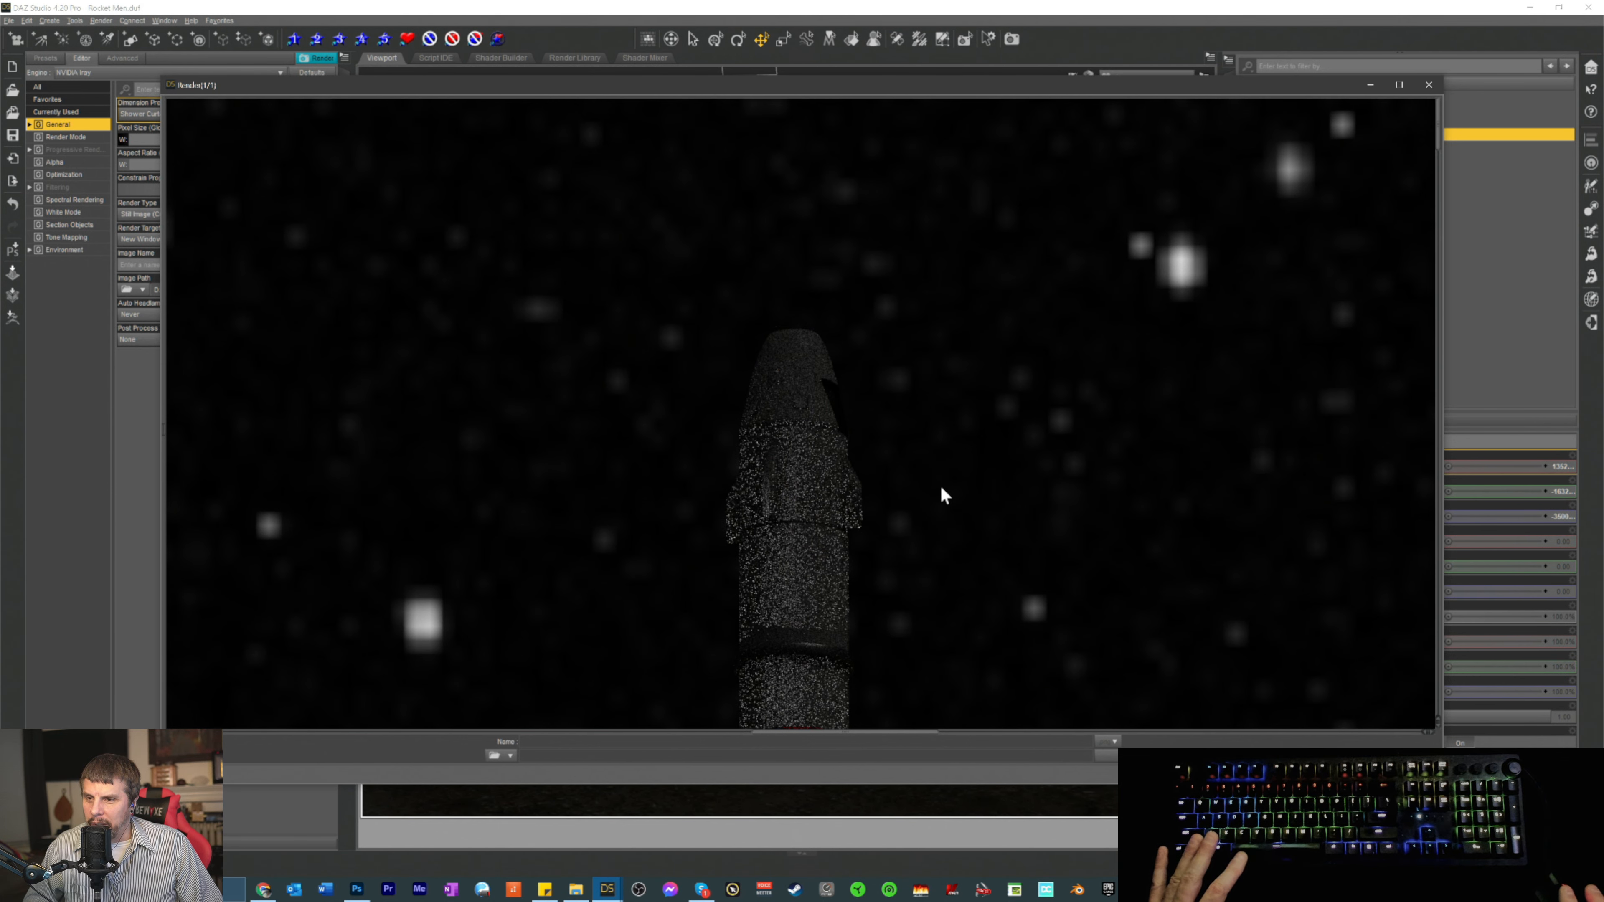
# - Inspect the rocket body in the render, from the nose past the flag and JUPITER 5 lettering to the engine
pyautogui.scroll(-3, 944, 495)
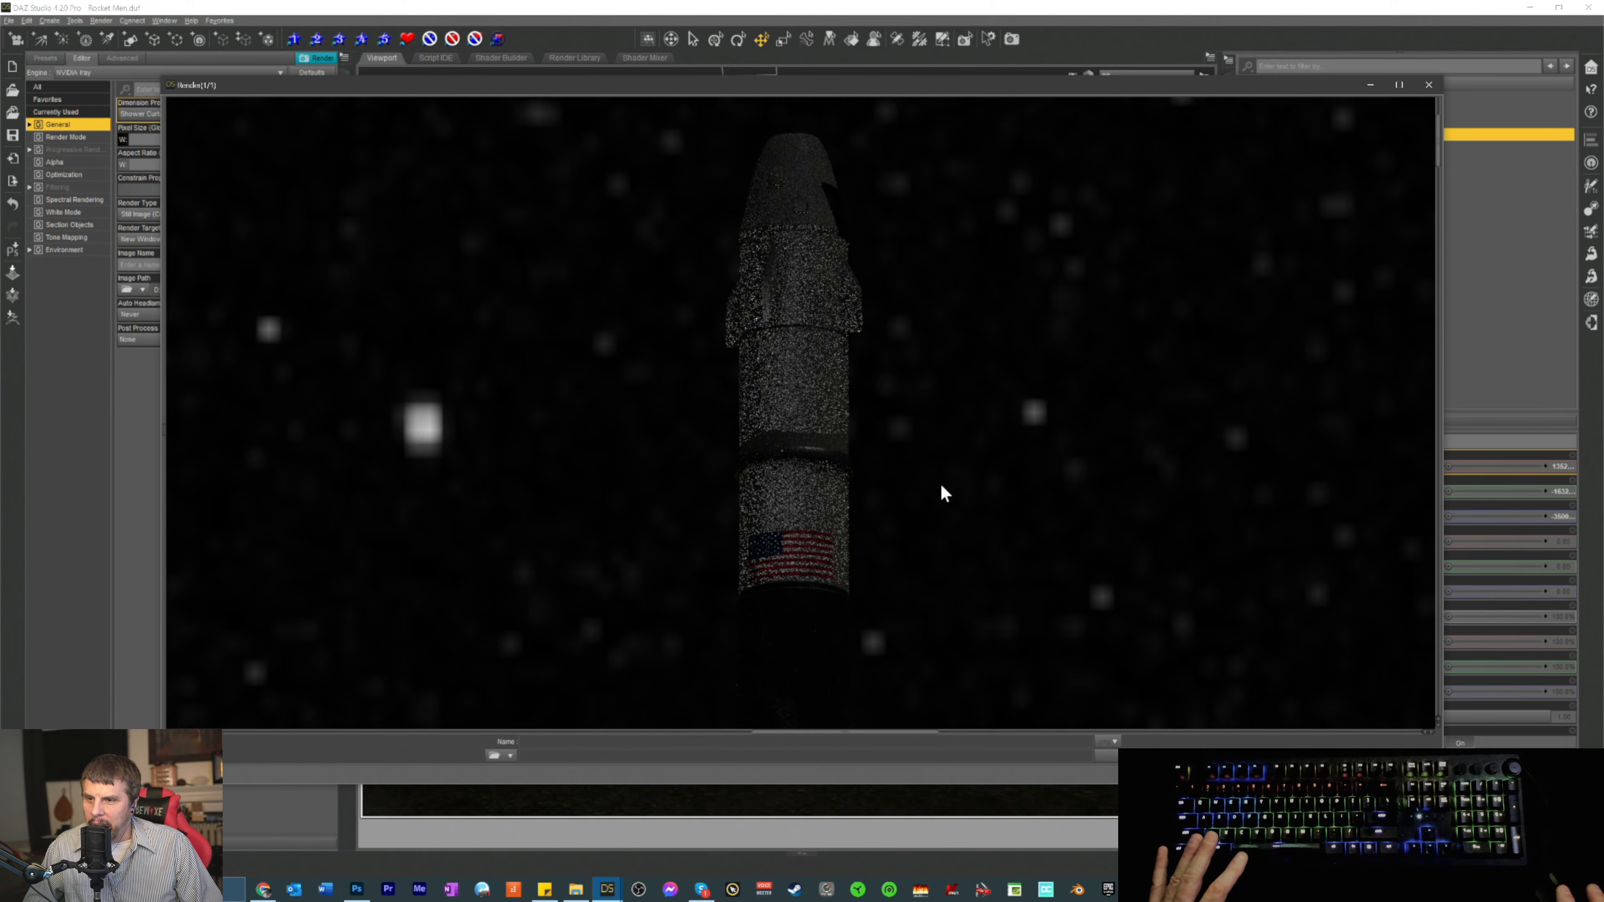
pyautogui.scroll(-1, 941, 490)
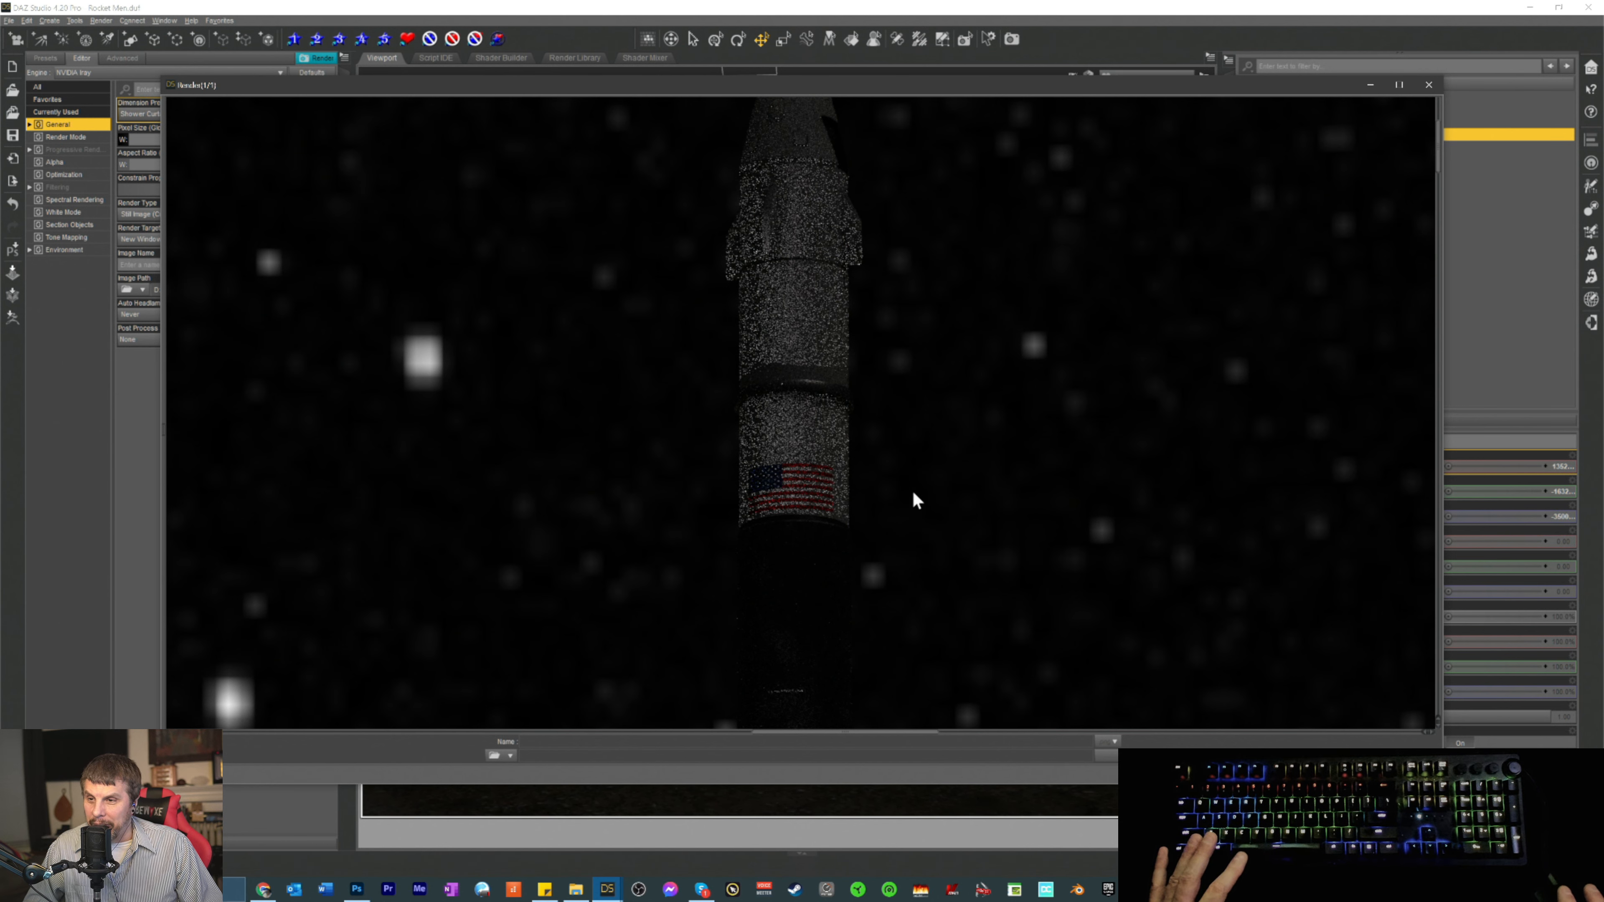
pyautogui.scroll(-3, 914, 499)
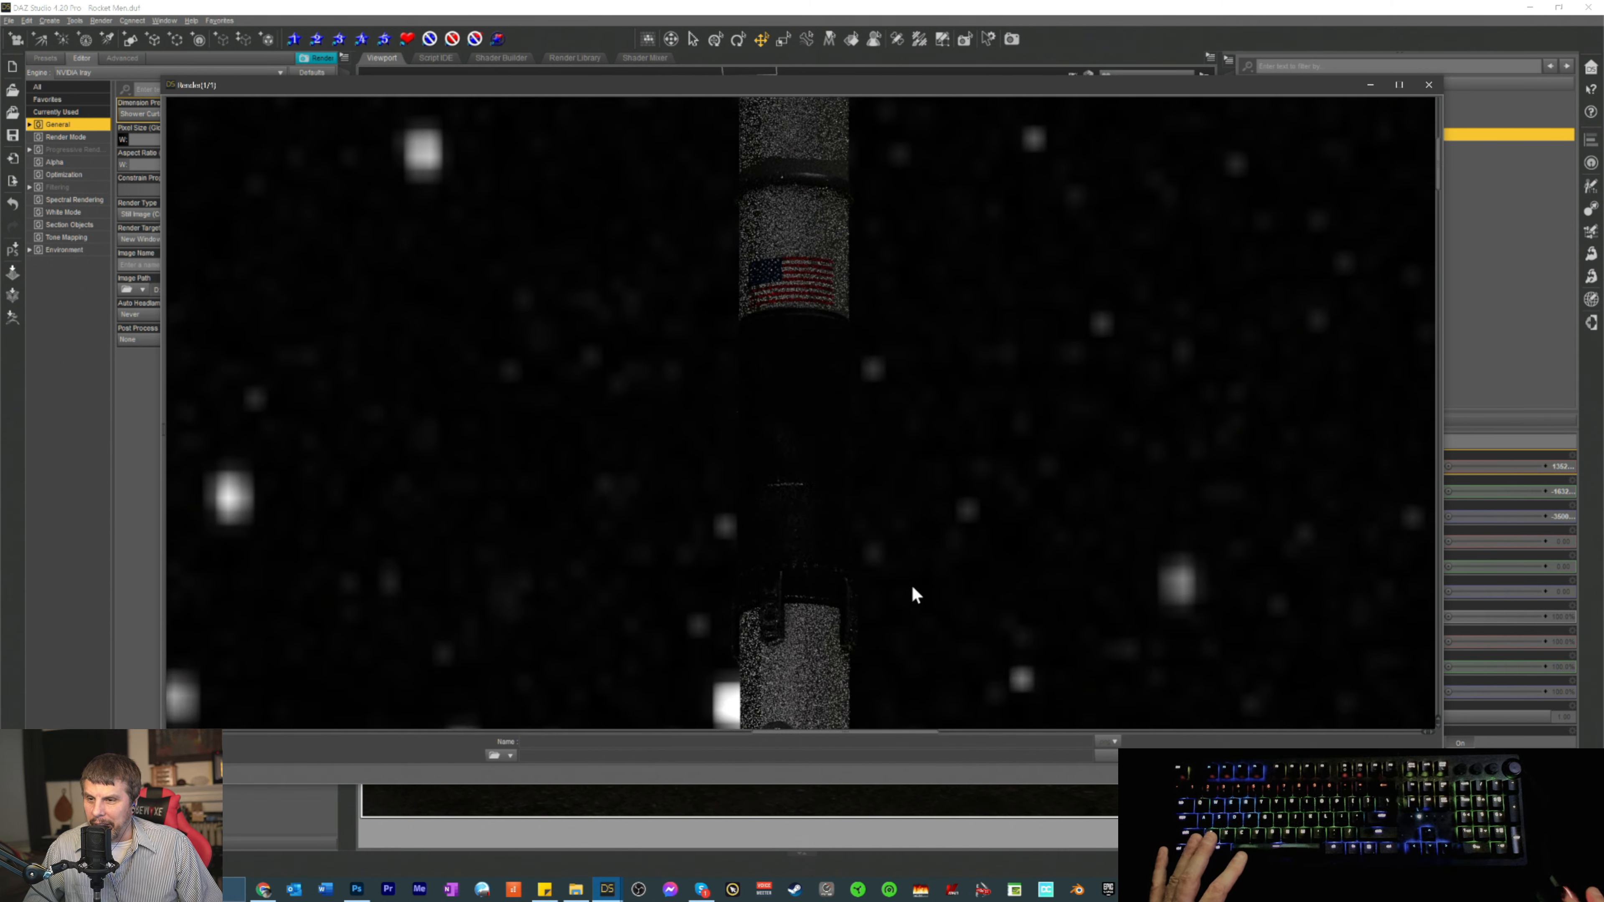
pyautogui.scroll(-10, 914, 585)
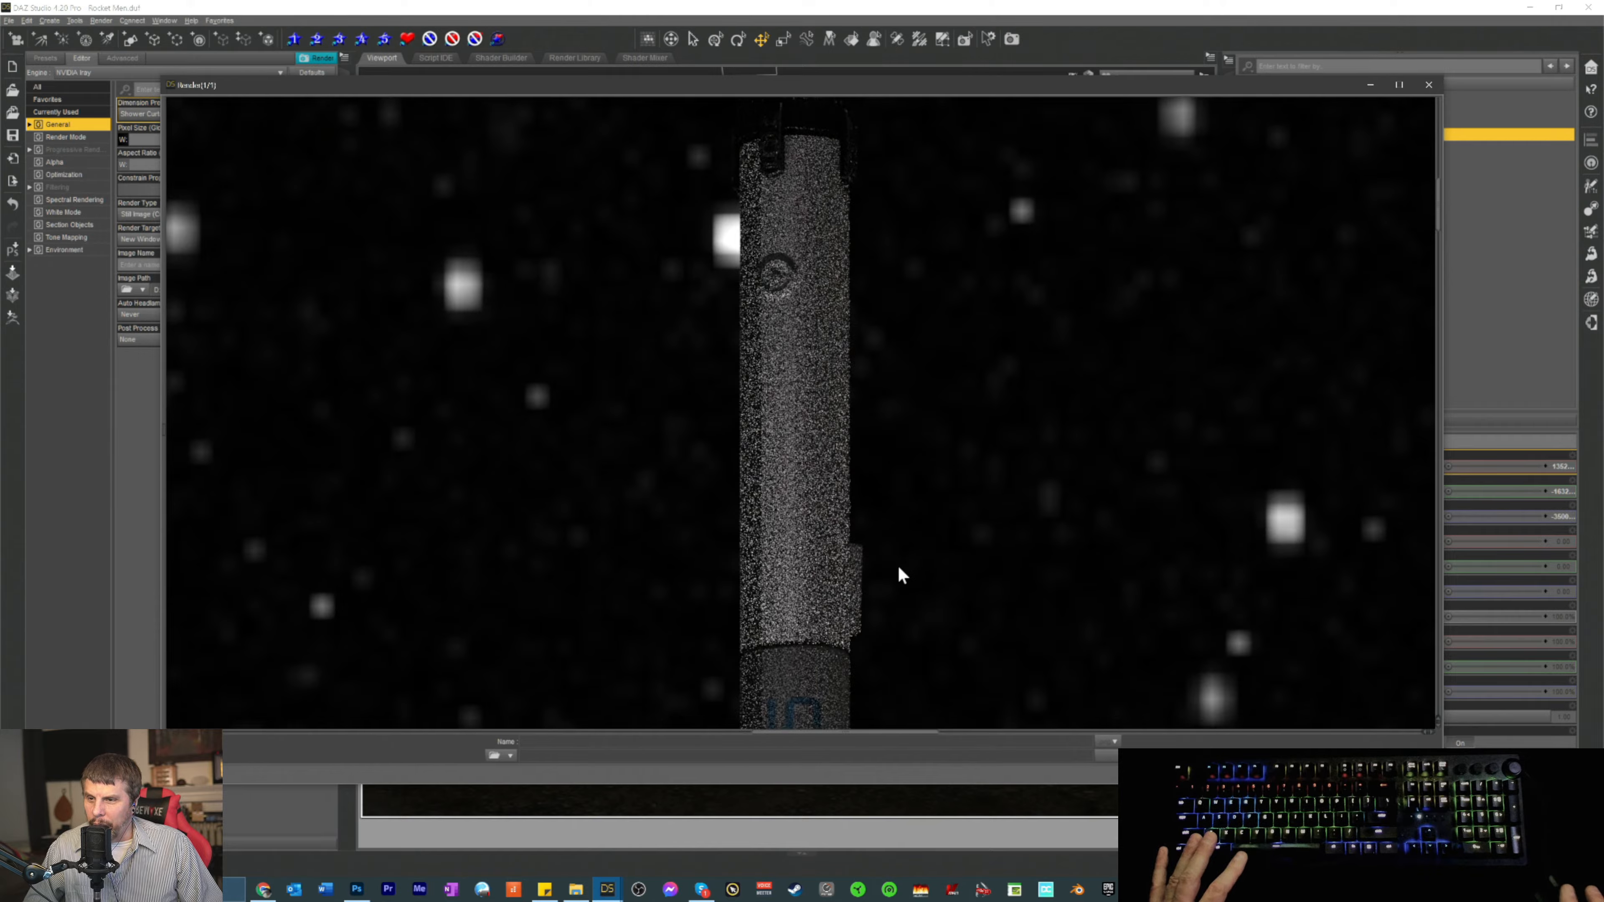
pyautogui.scroll(-10, 897, 565)
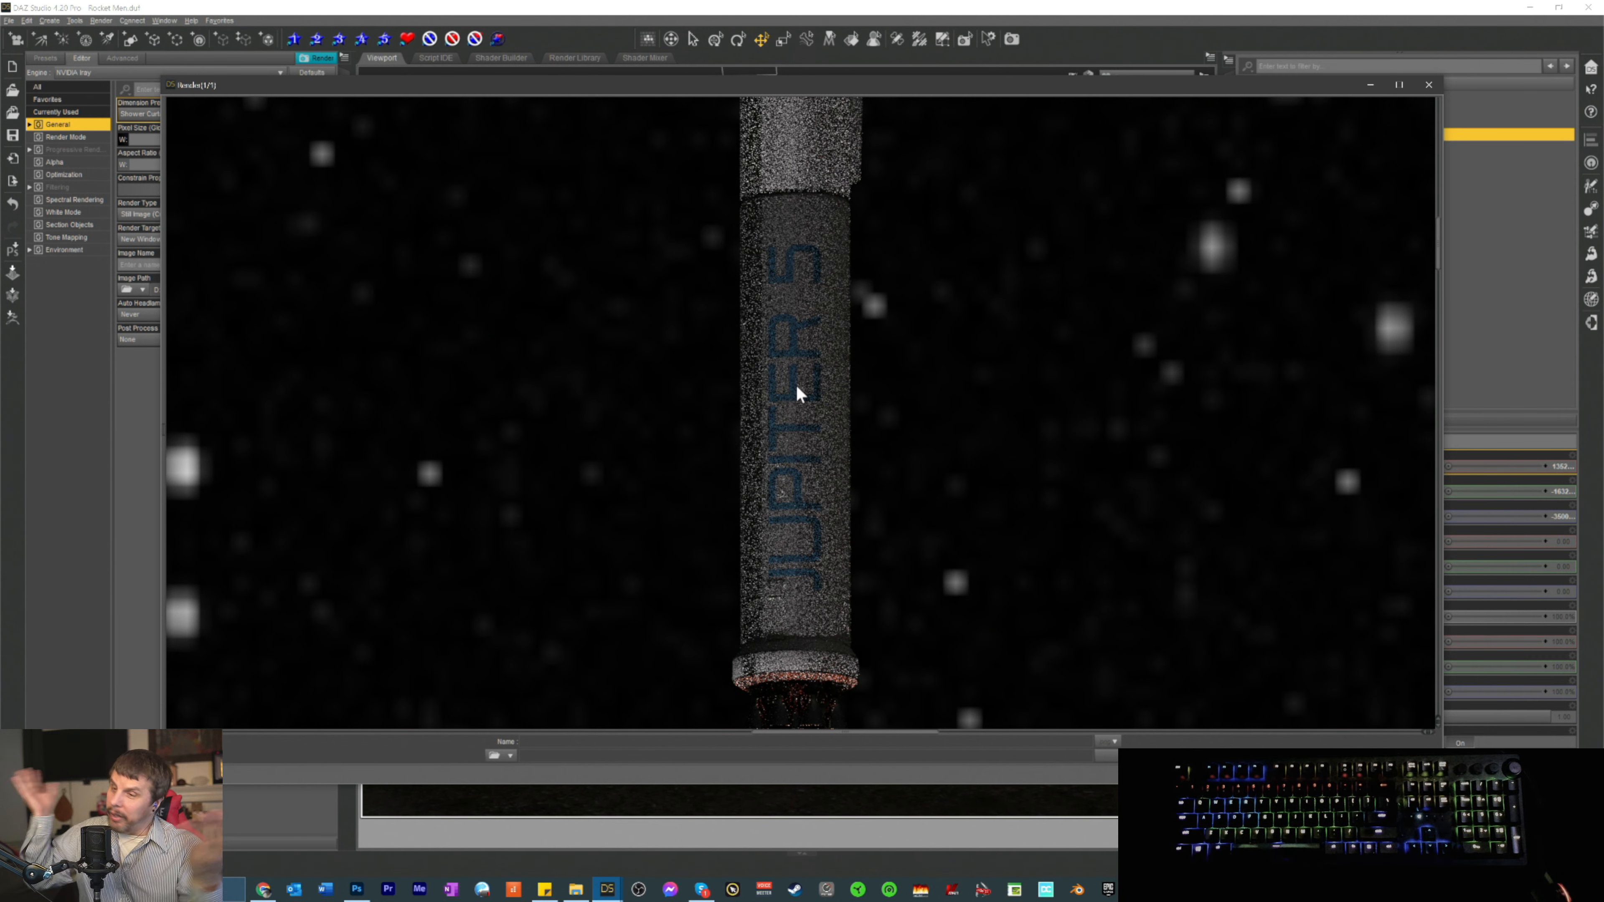
pyautogui.scroll(-1, 986, 384)
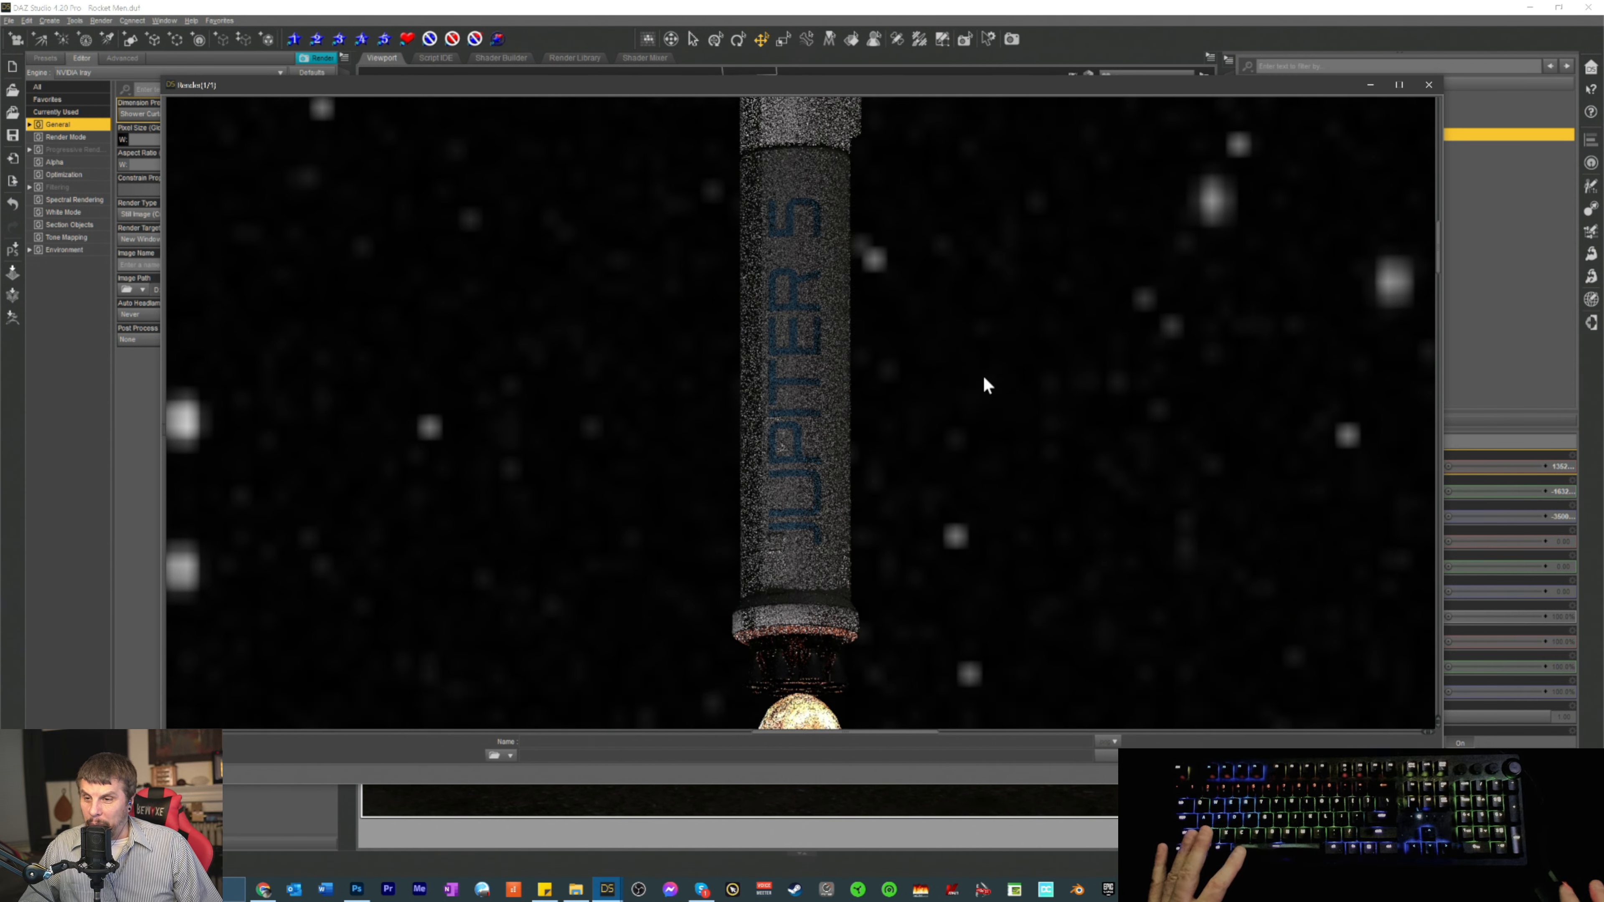
pyautogui.scroll(-5, 983, 378)
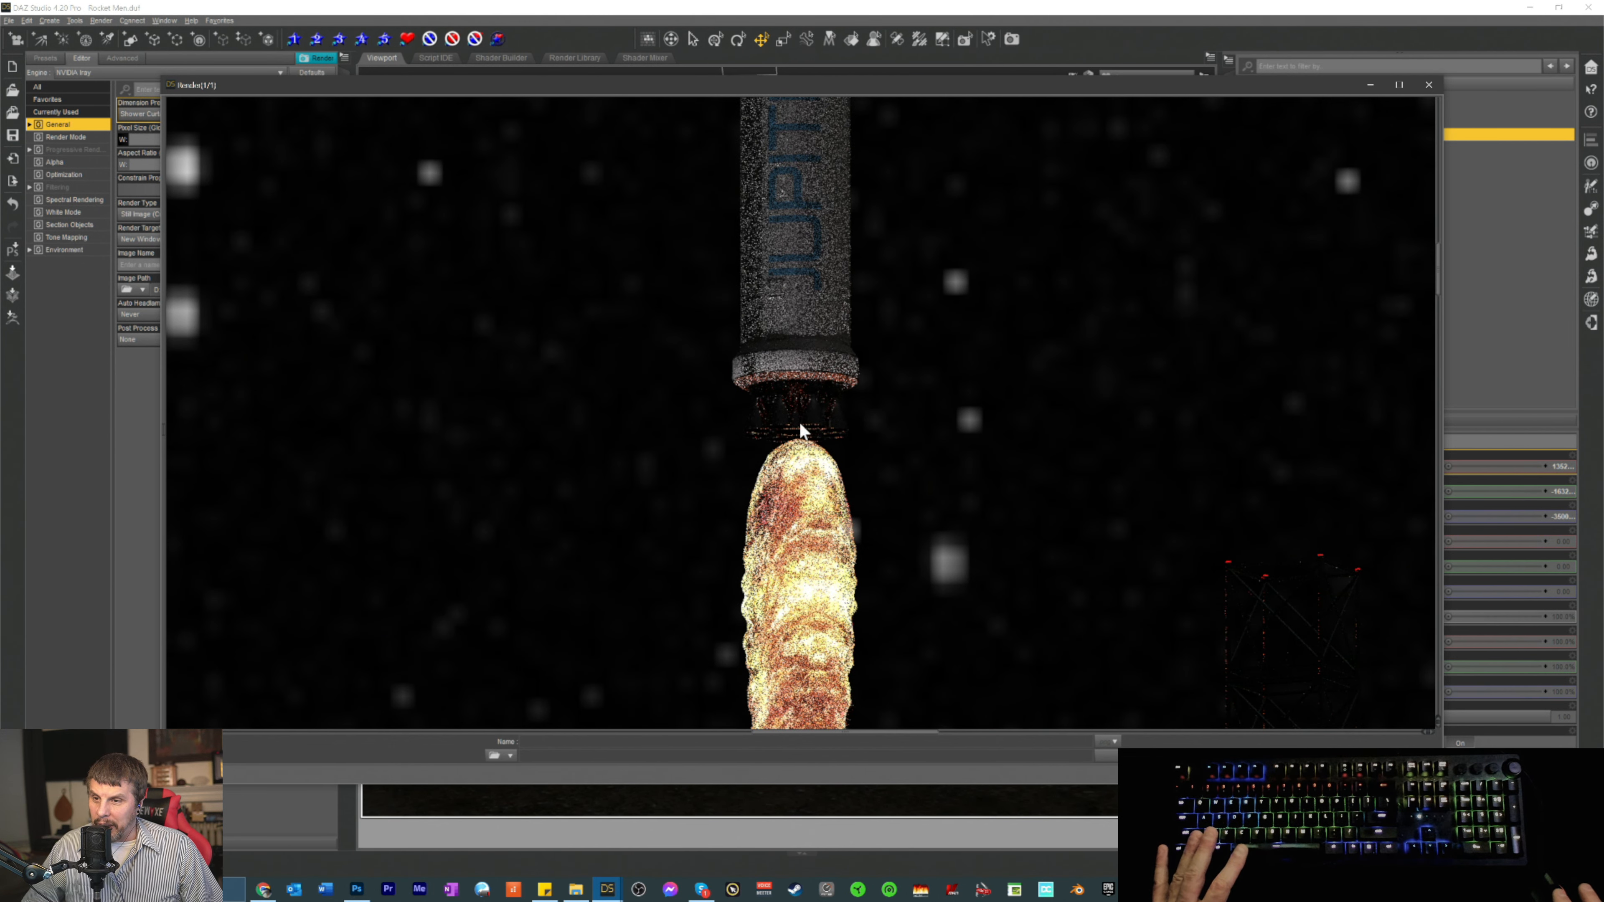
# - Examine the rocket's exhaust flame and the smoke trail between the two men's faces in the render
pyautogui.scroll(-8, 803, 515)
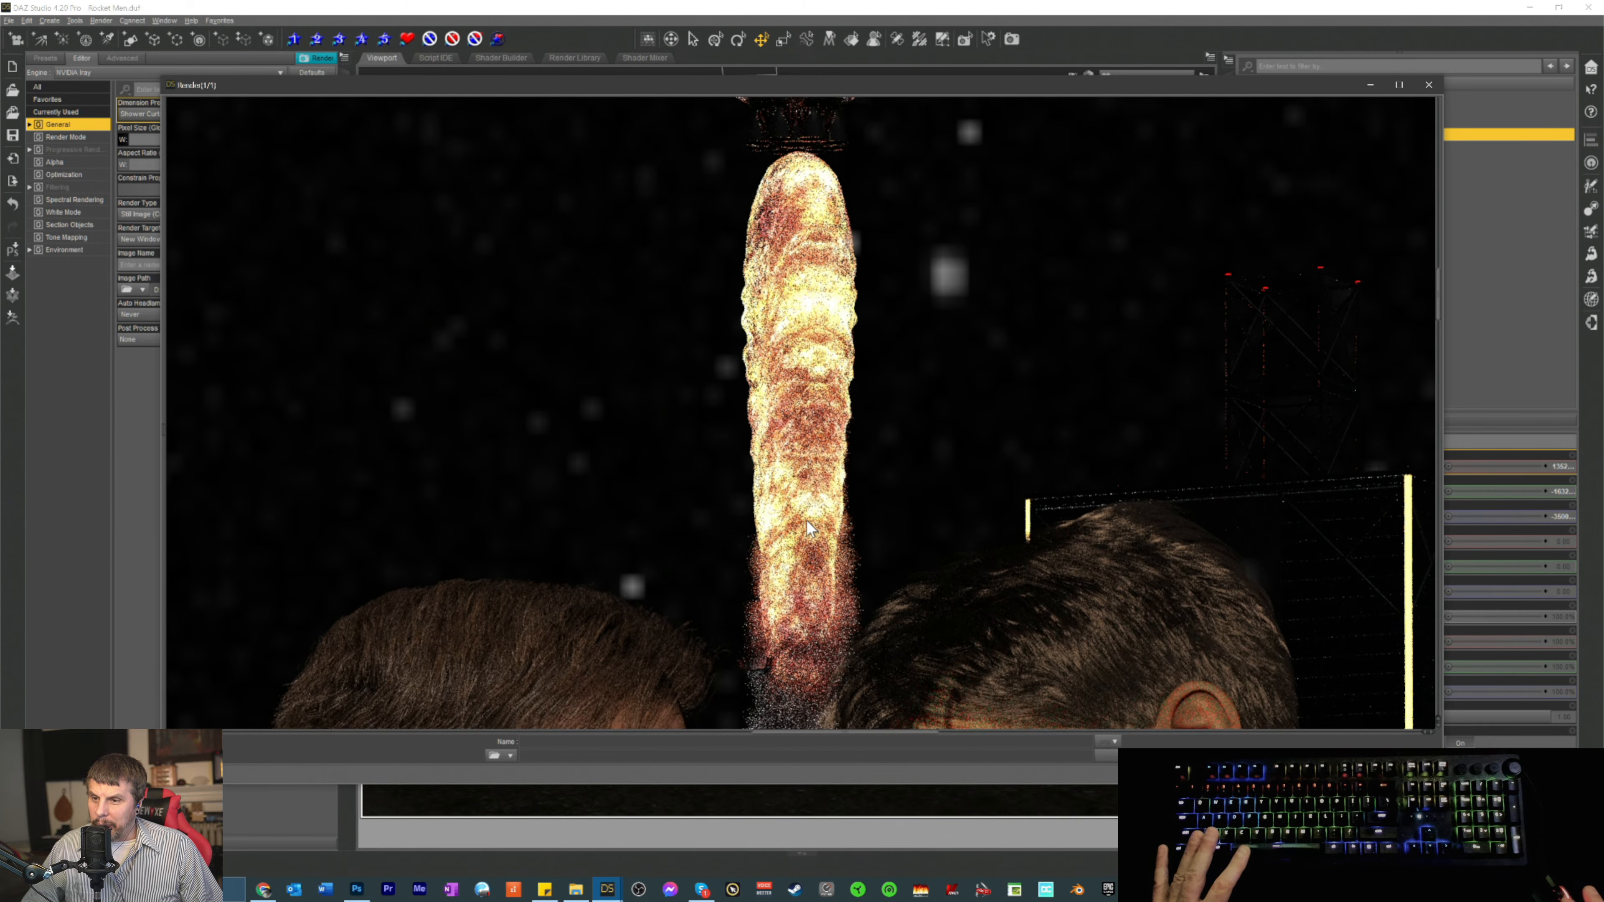
pyautogui.scroll(-5, 808, 522)
pyautogui.scroll(4, 827, 493)
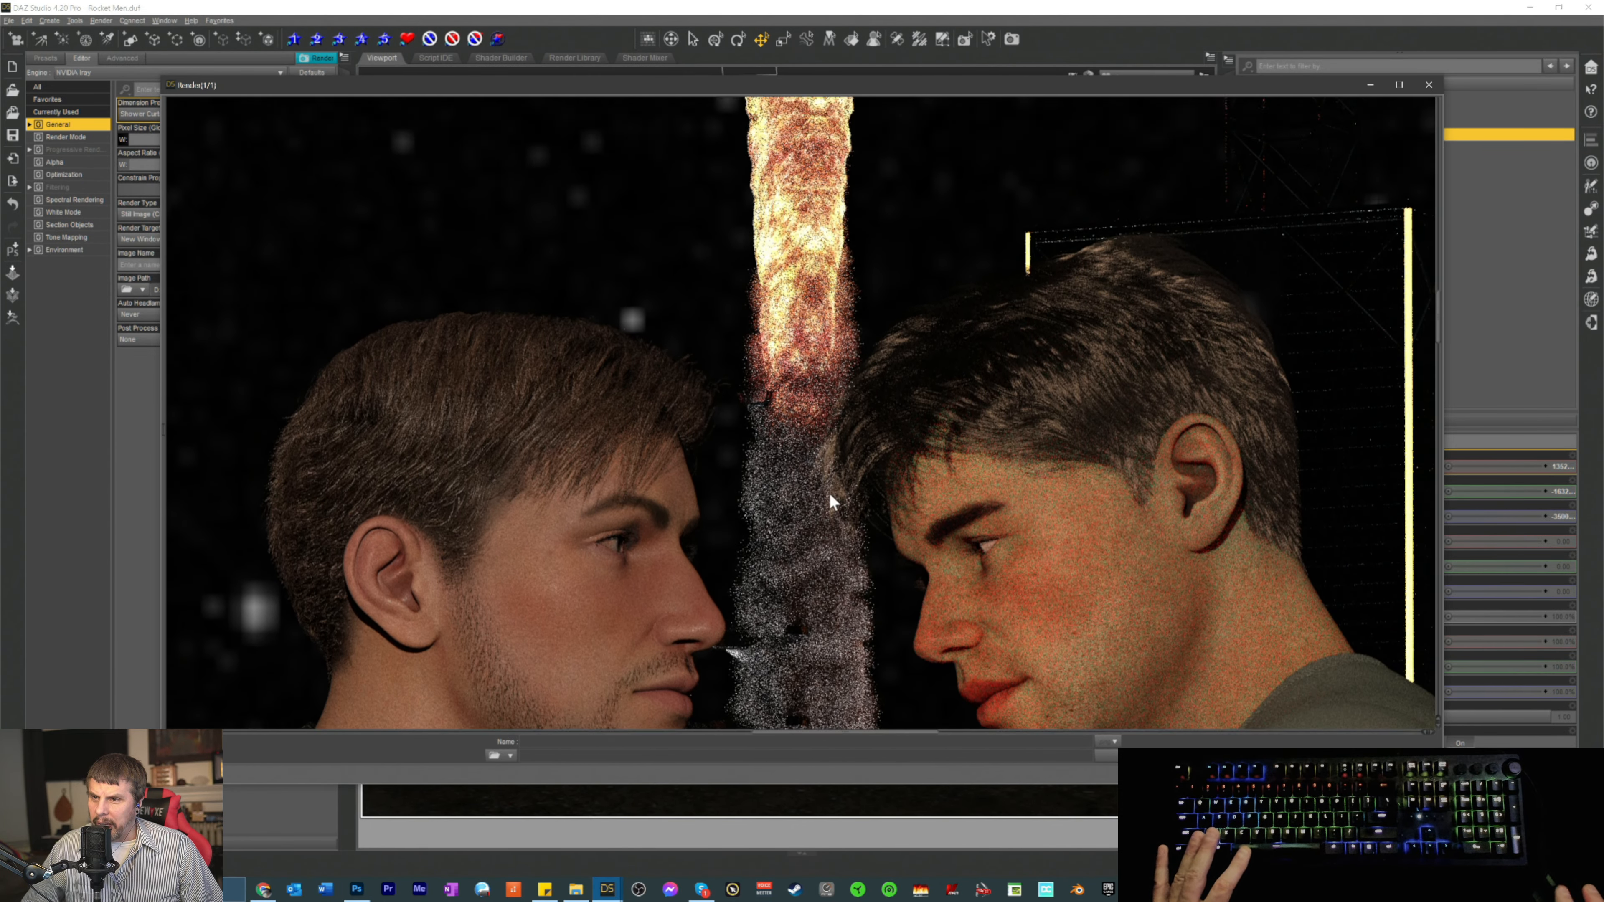
pyautogui.scroll(5, 833, 479)
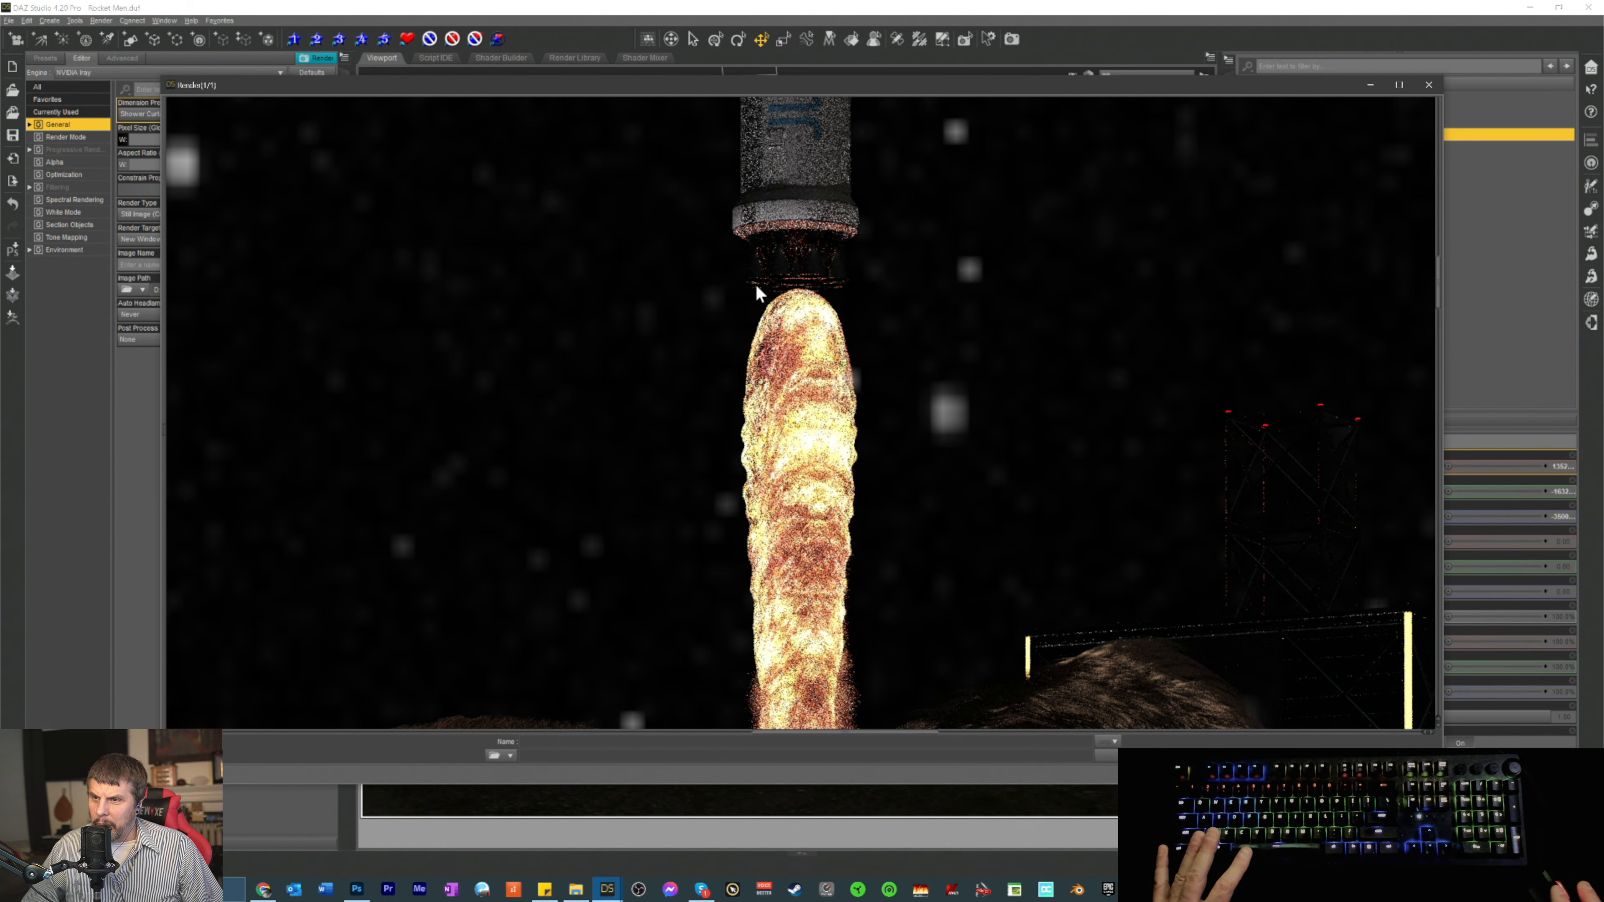
pyautogui.scroll(2, 840, 380)
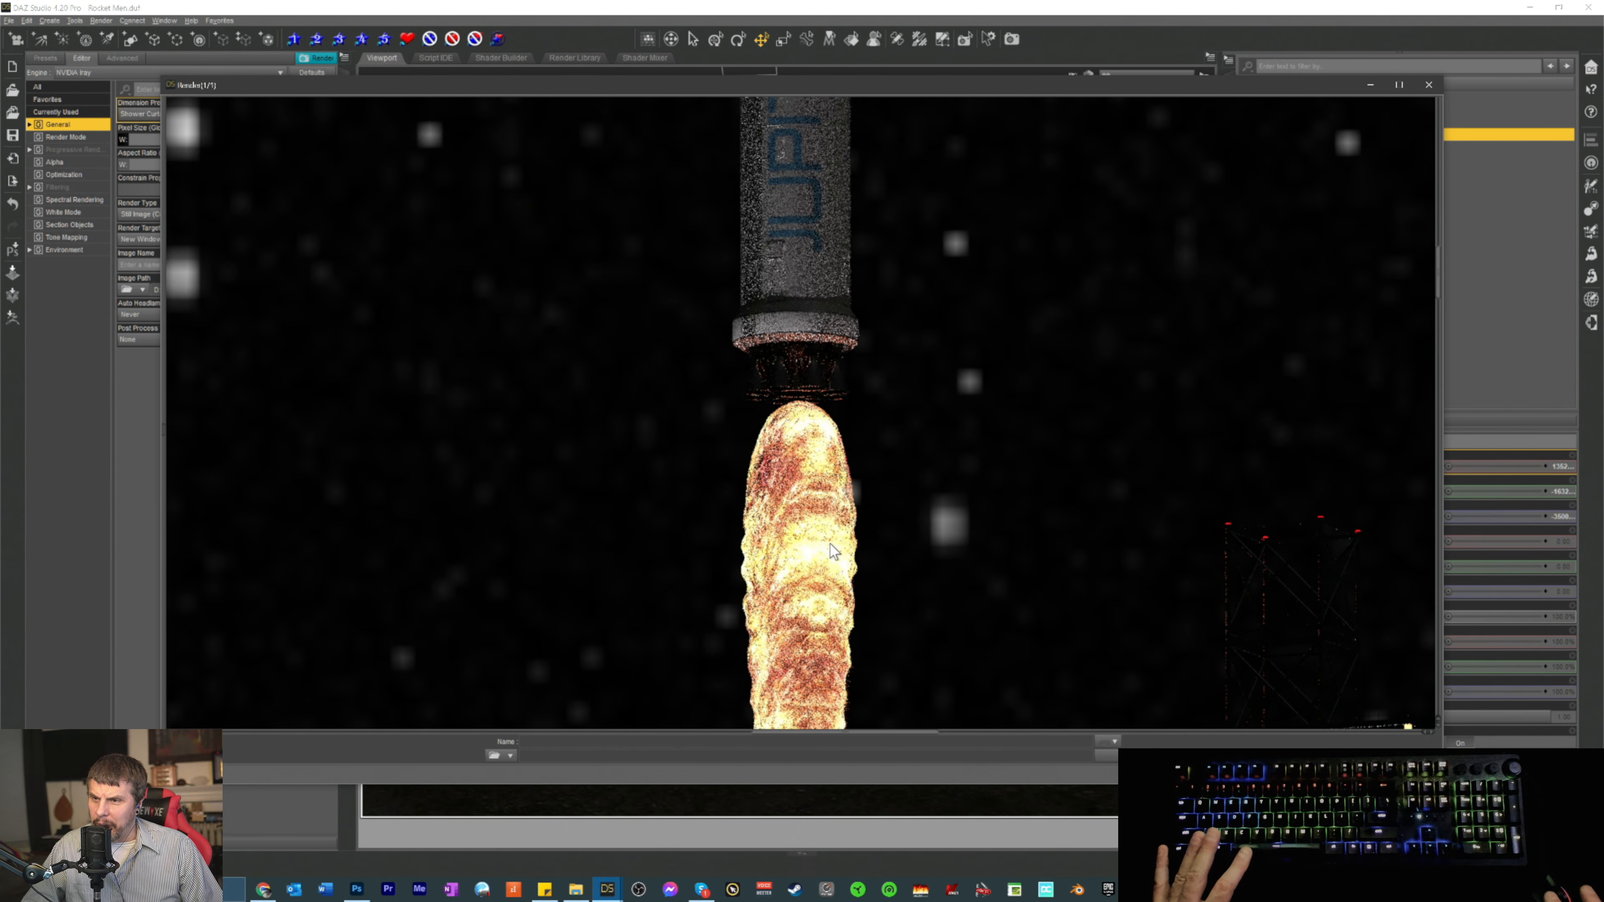
pyautogui.scroll(-3, 860, 443)
pyautogui.scroll(-7, 863, 483)
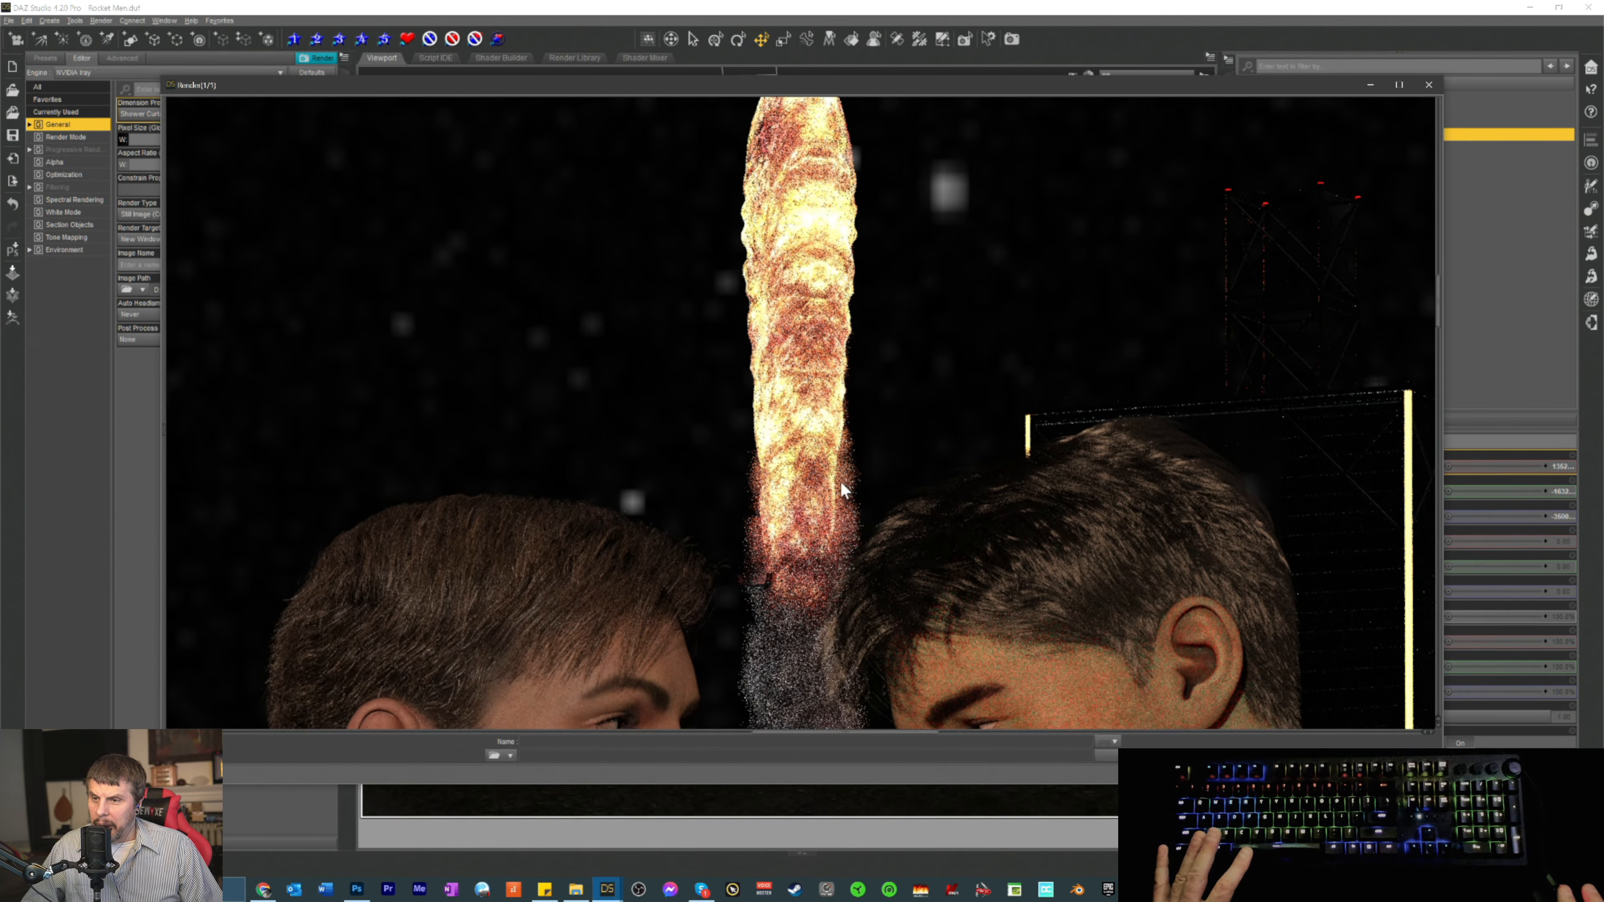
pyautogui.scroll(-5, 786, 543)
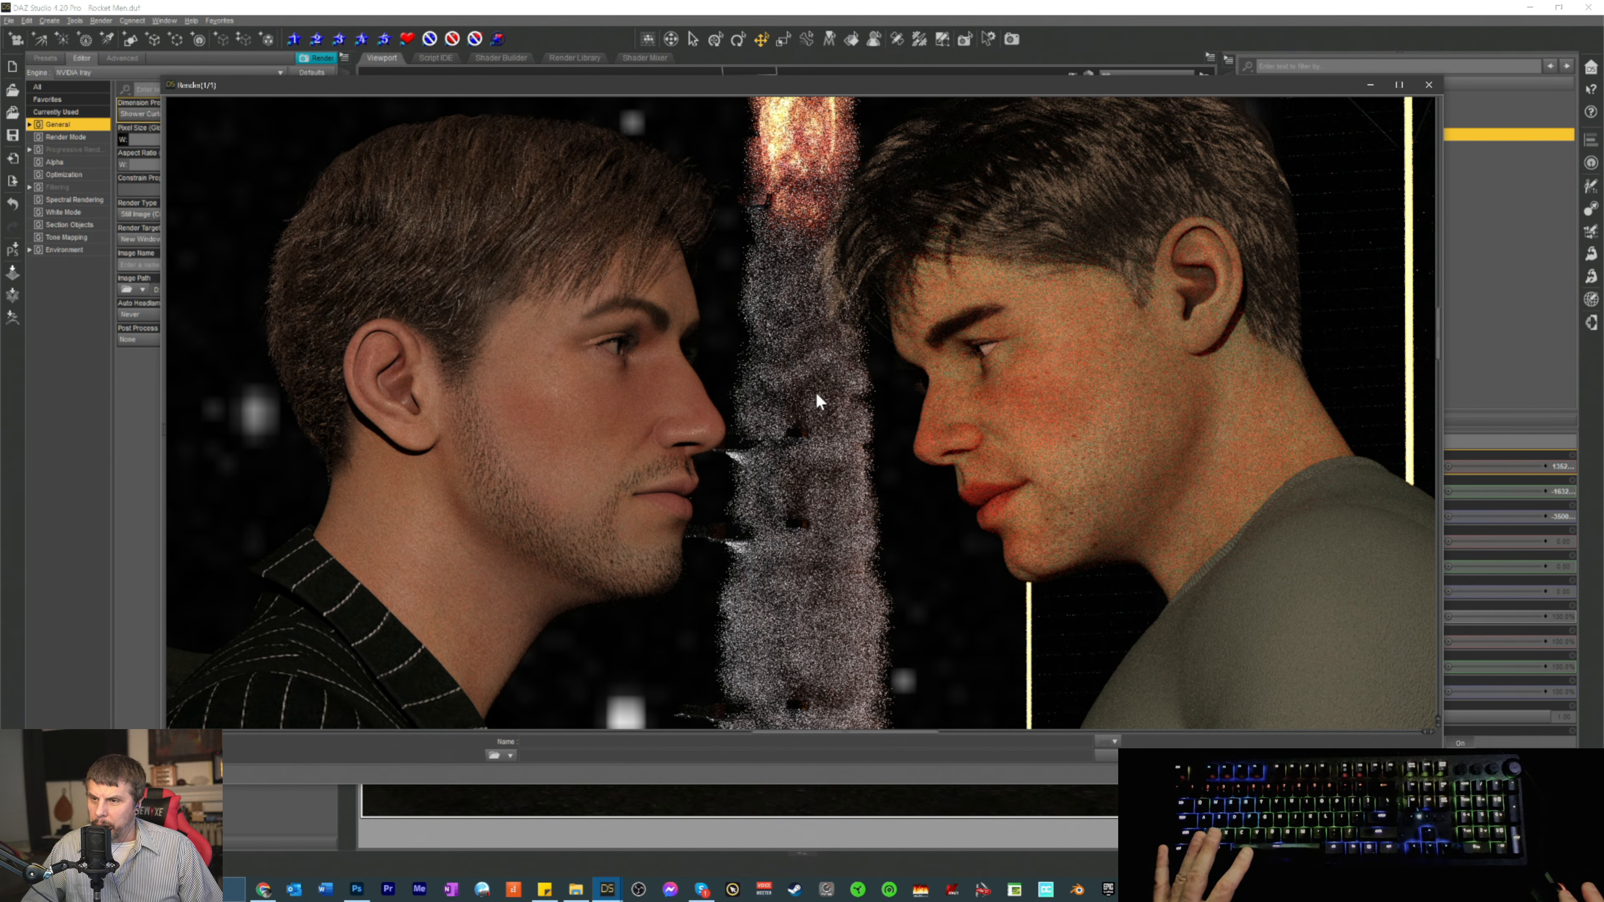
pyautogui.scroll(2, 816, 394)
pyautogui.scroll(5, 816, 394)
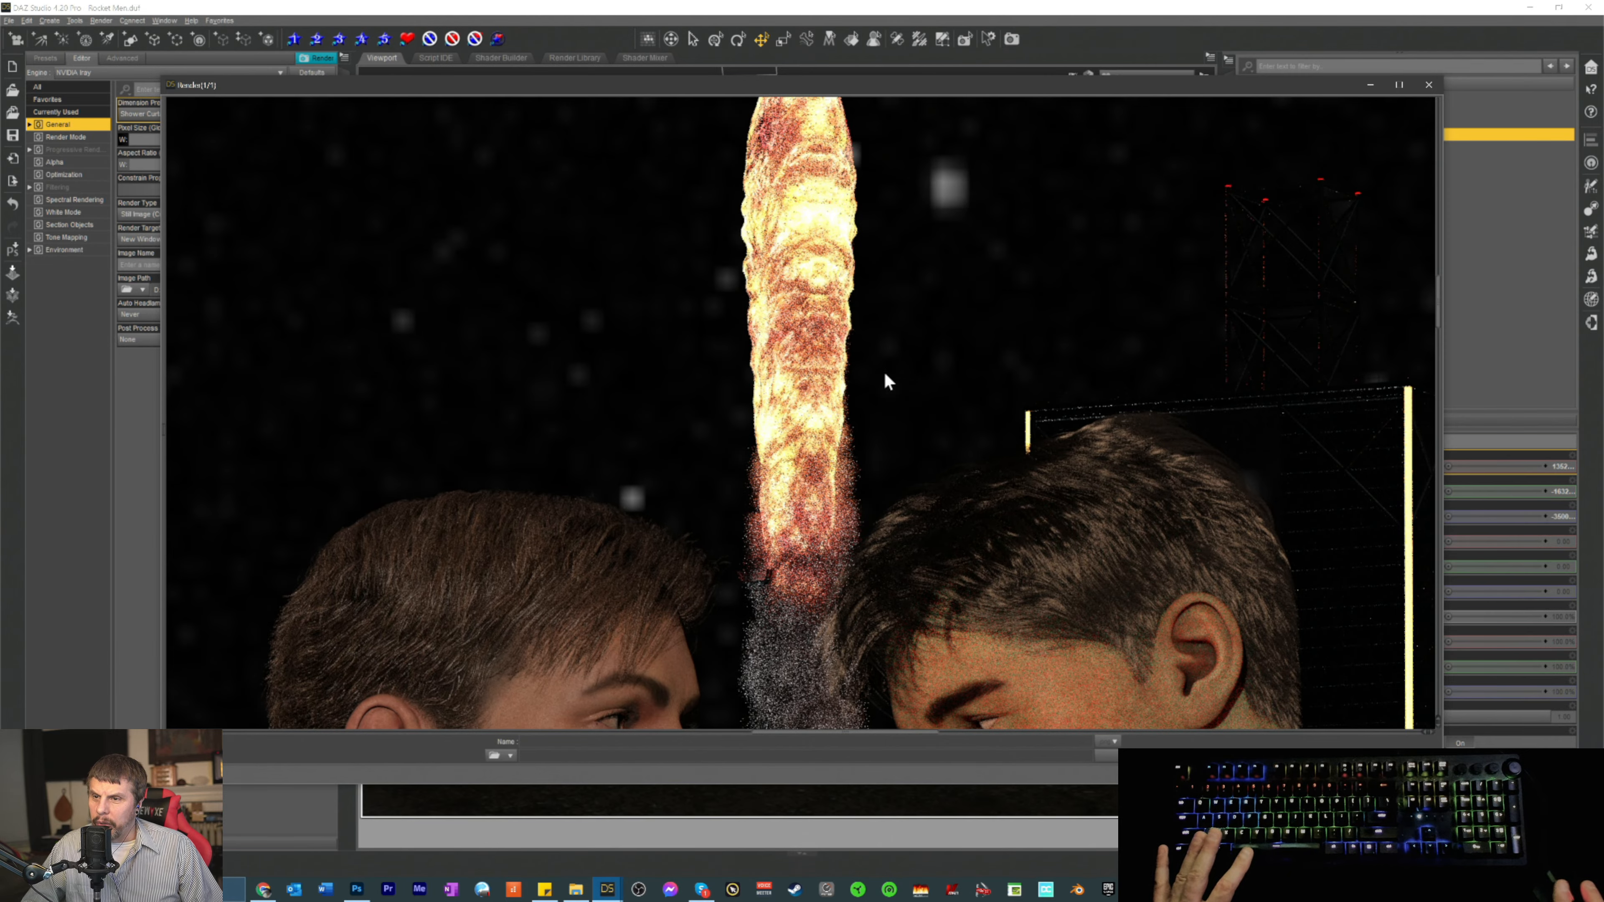
pyautogui.scroll(-7, 887, 381)
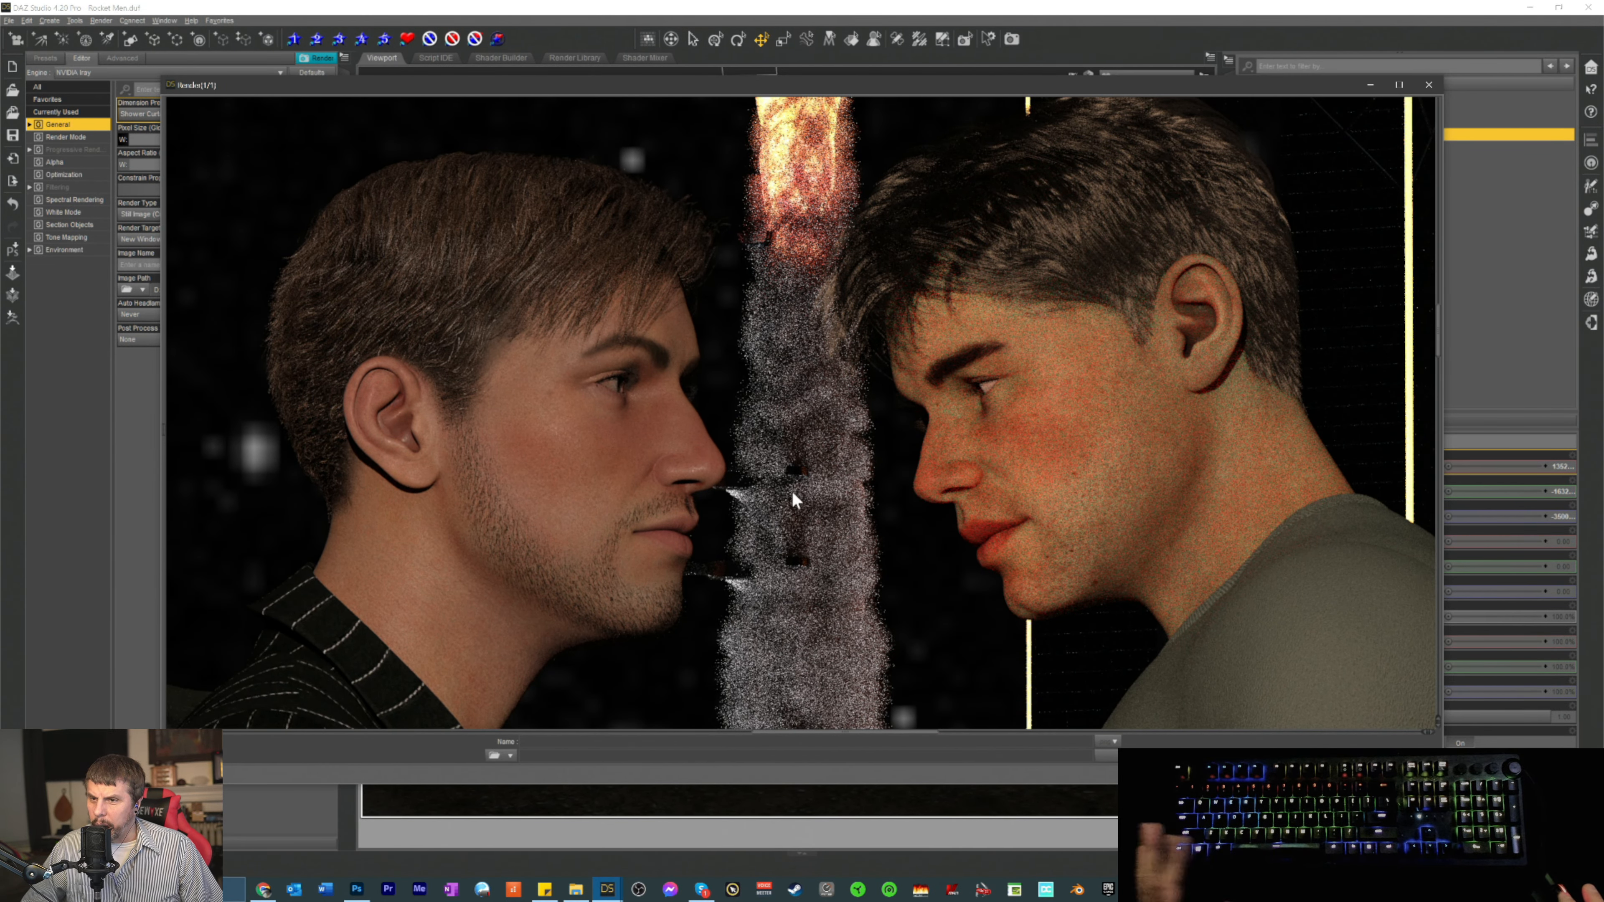
# - Inspect the lower smoke trail, the men's torsos, their joined hands and the bent pipe behind them in the render
pyautogui.scroll(-3, 809, 467)
pyautogui.scroll(-10, 812, 475)
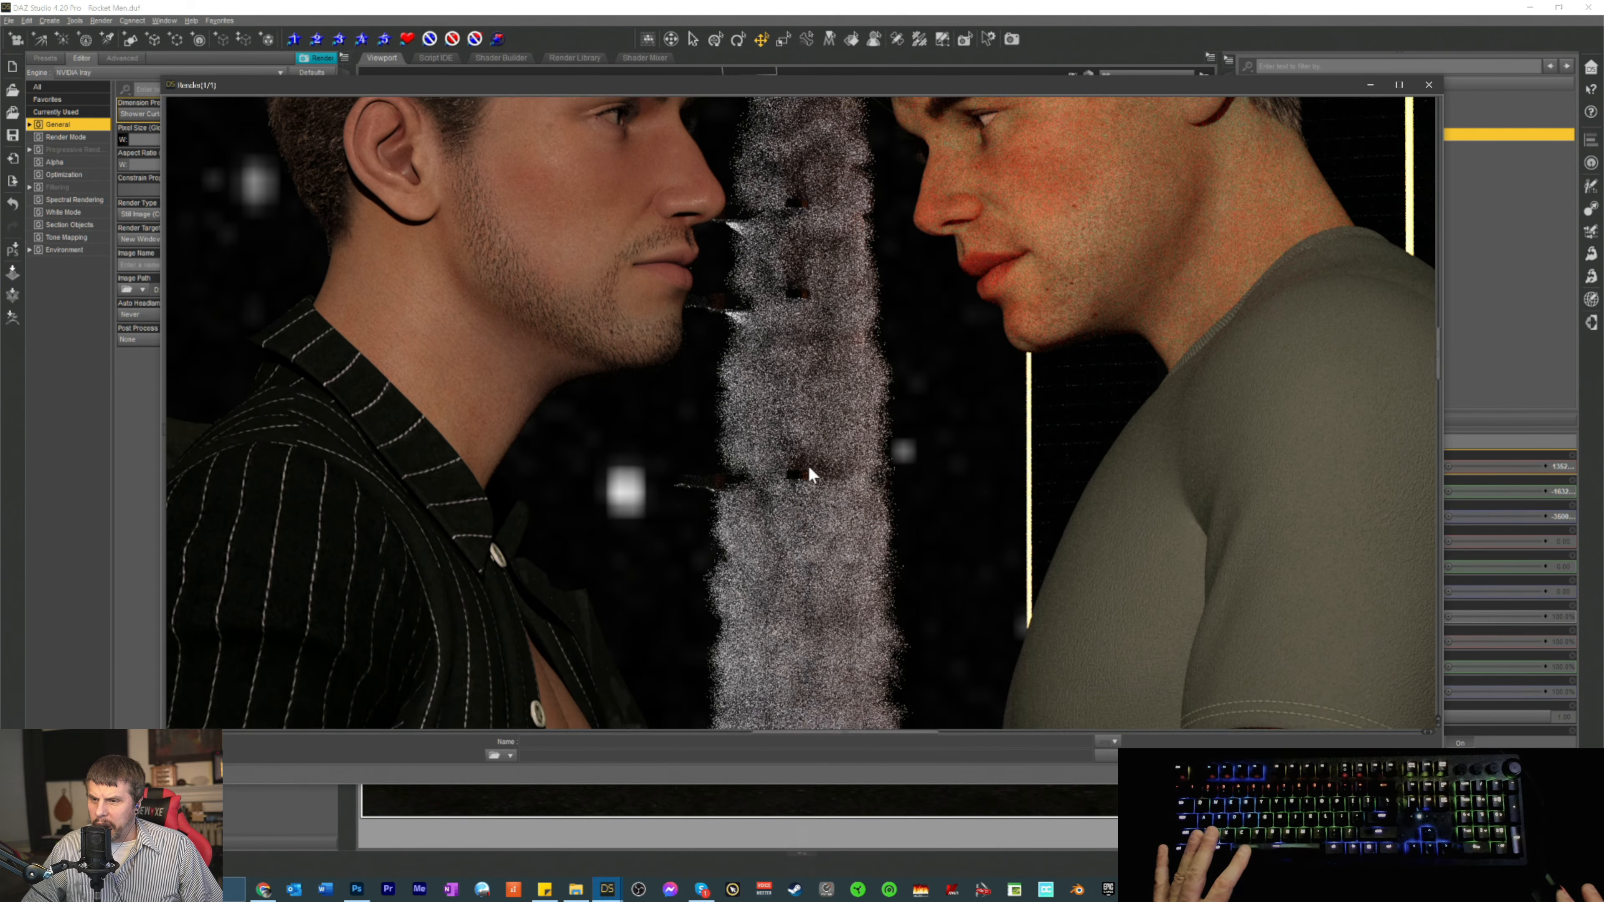
pyautogui.scroll(-10, 813, 480)
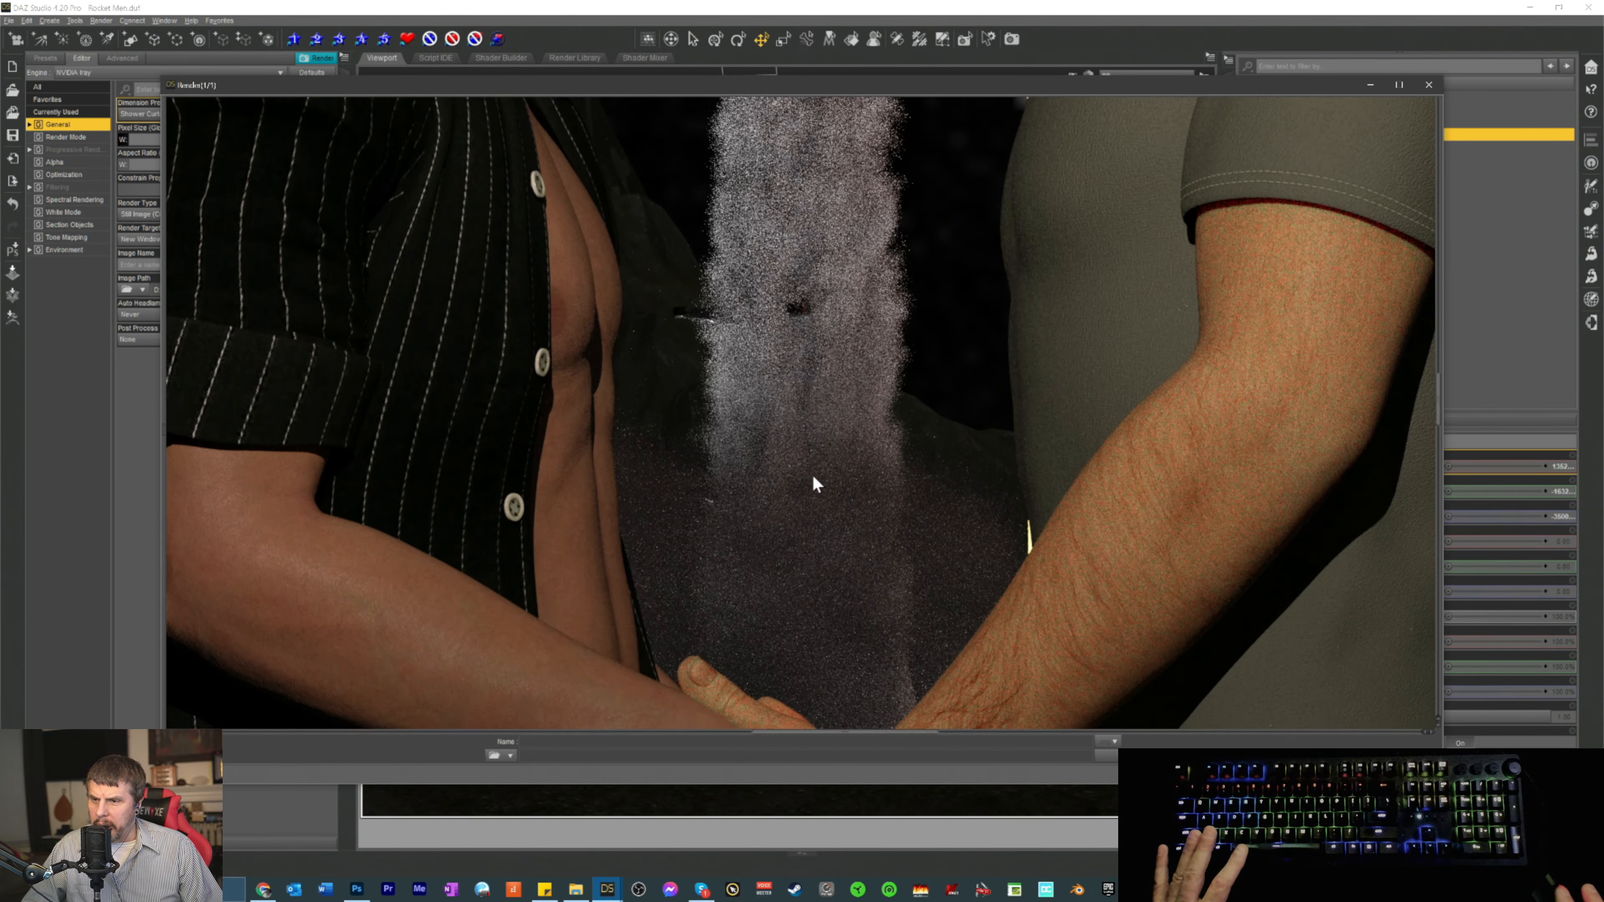
pyautogui.scroll(-6, 818, 477)
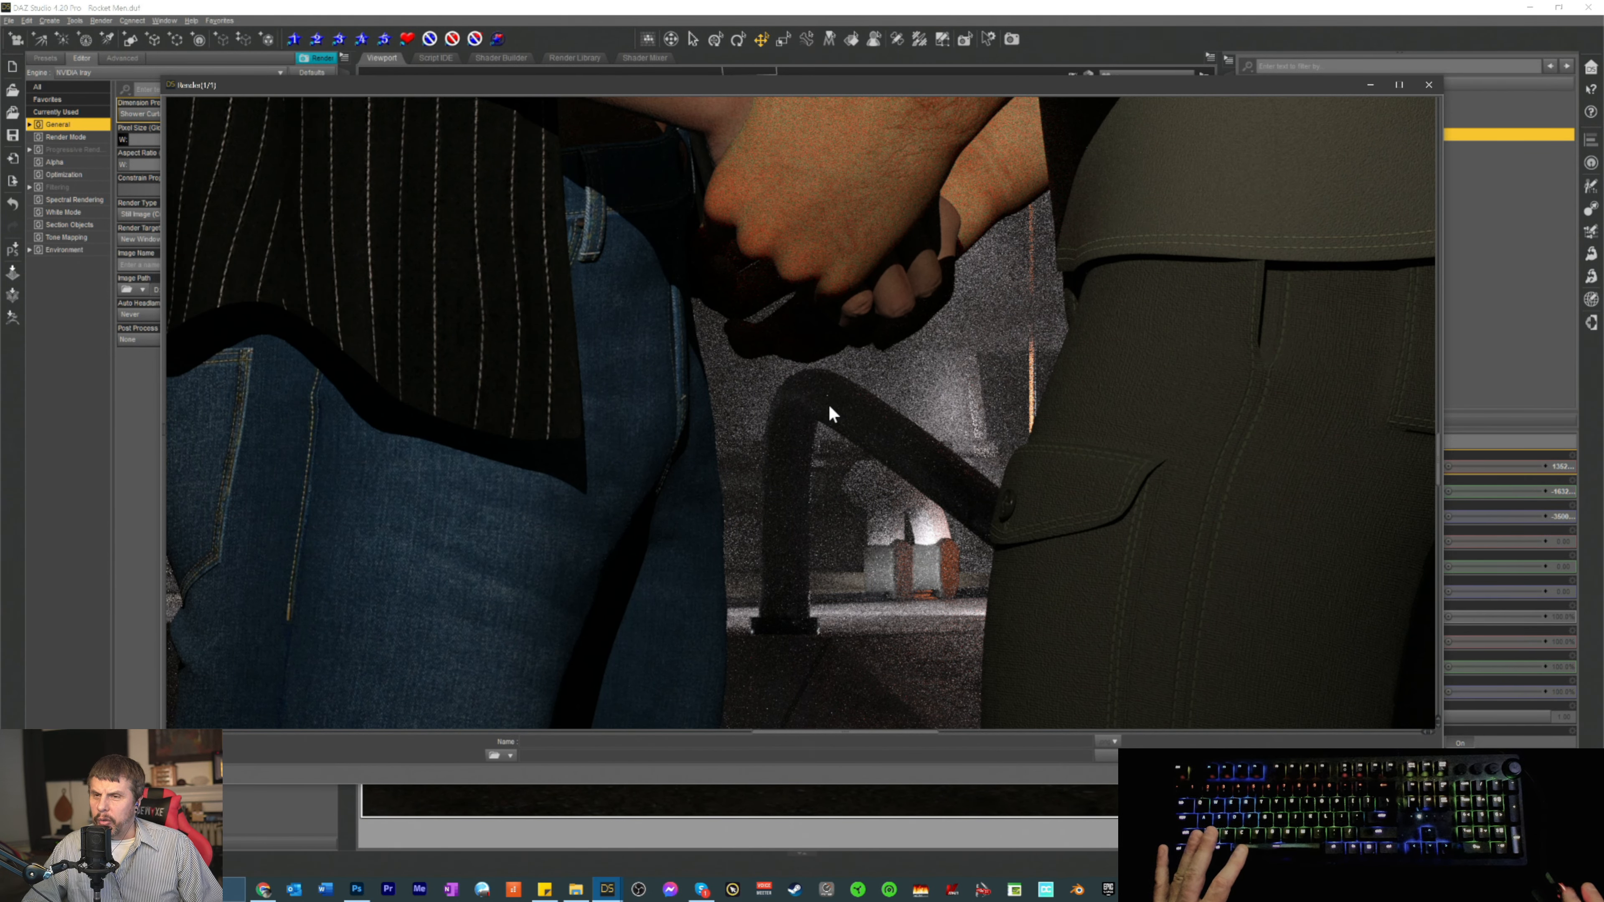
pyautogui.scroll(6, 830, 398)
pyautogui.scroll(3, 859, 253)
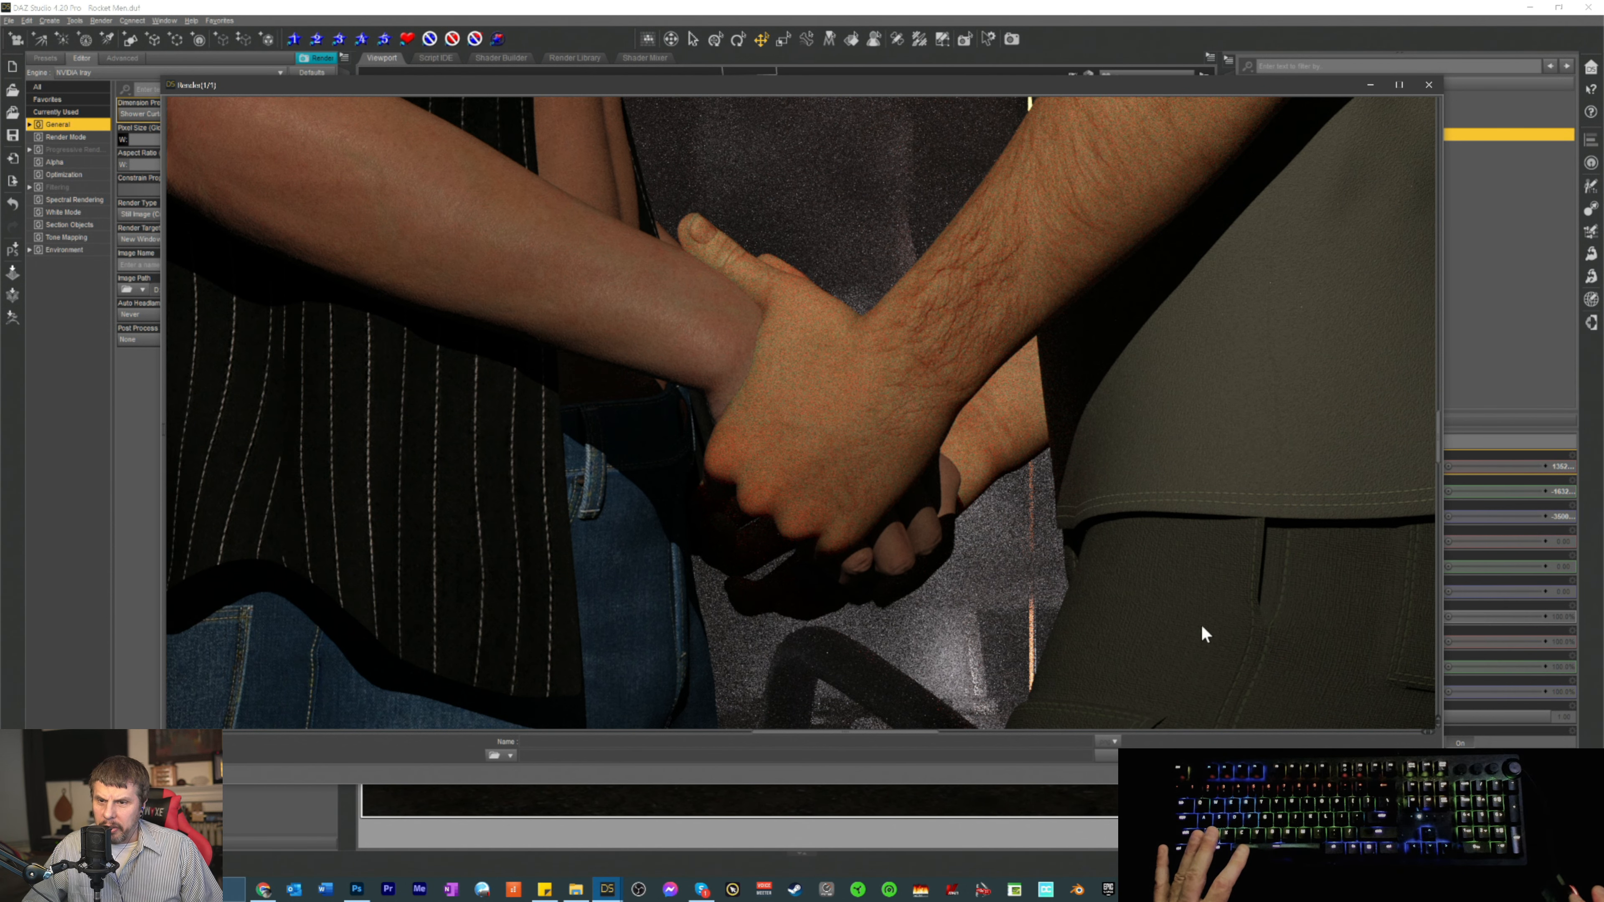
pyautogui.scroll(-5, 998, 571)
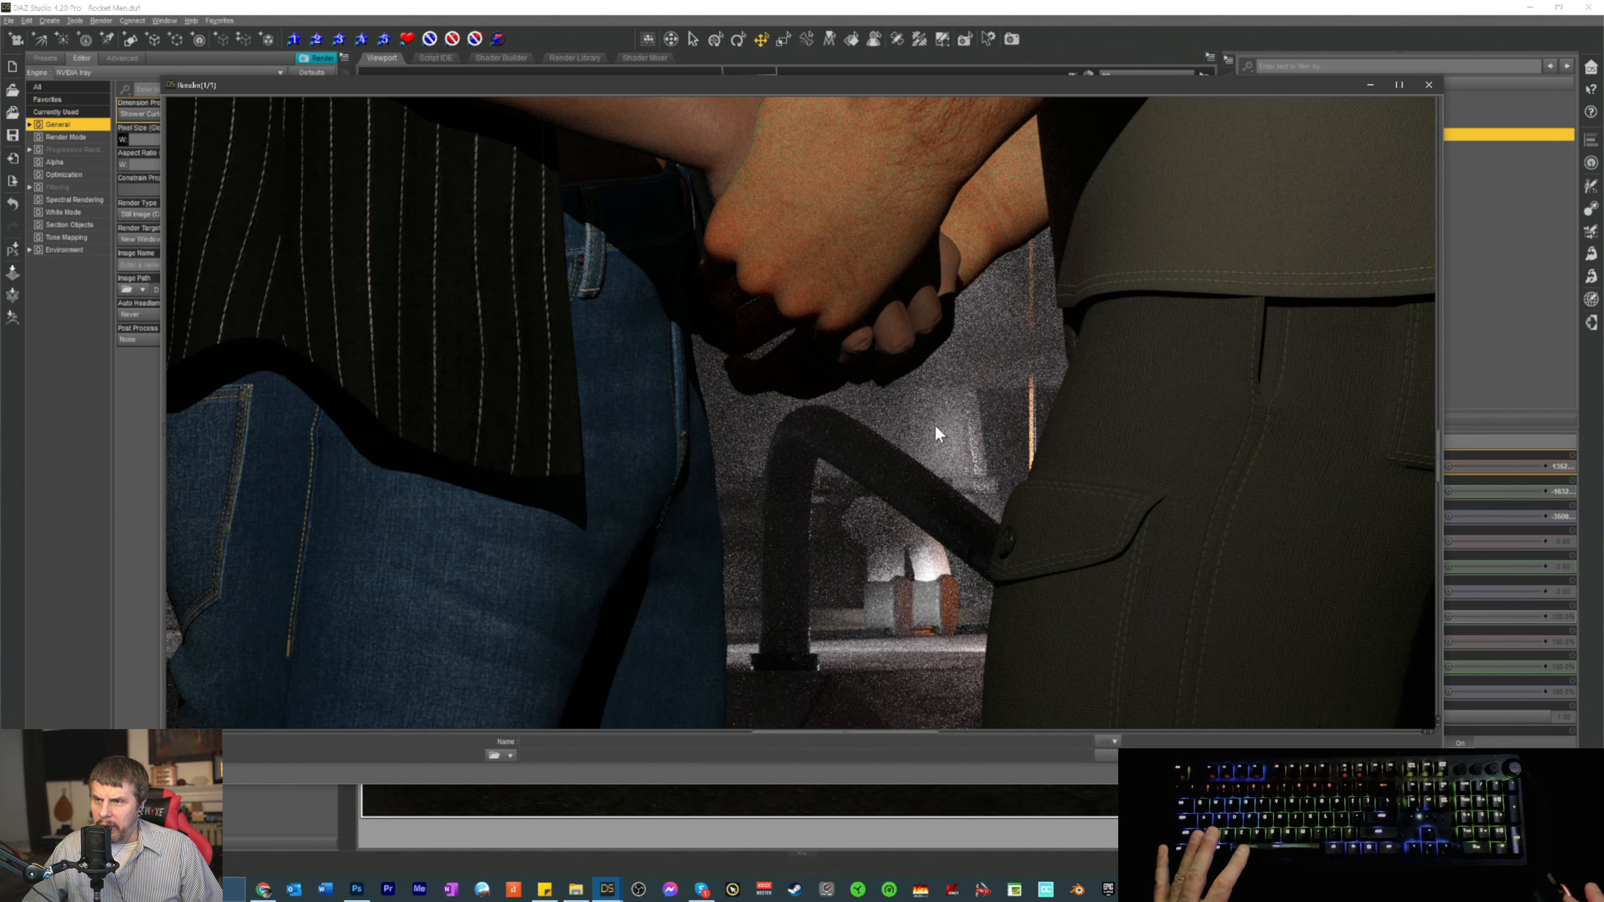
pyautogui.scroll(4, 929, 404)
pyautogui.scroll(2, 926, 396)
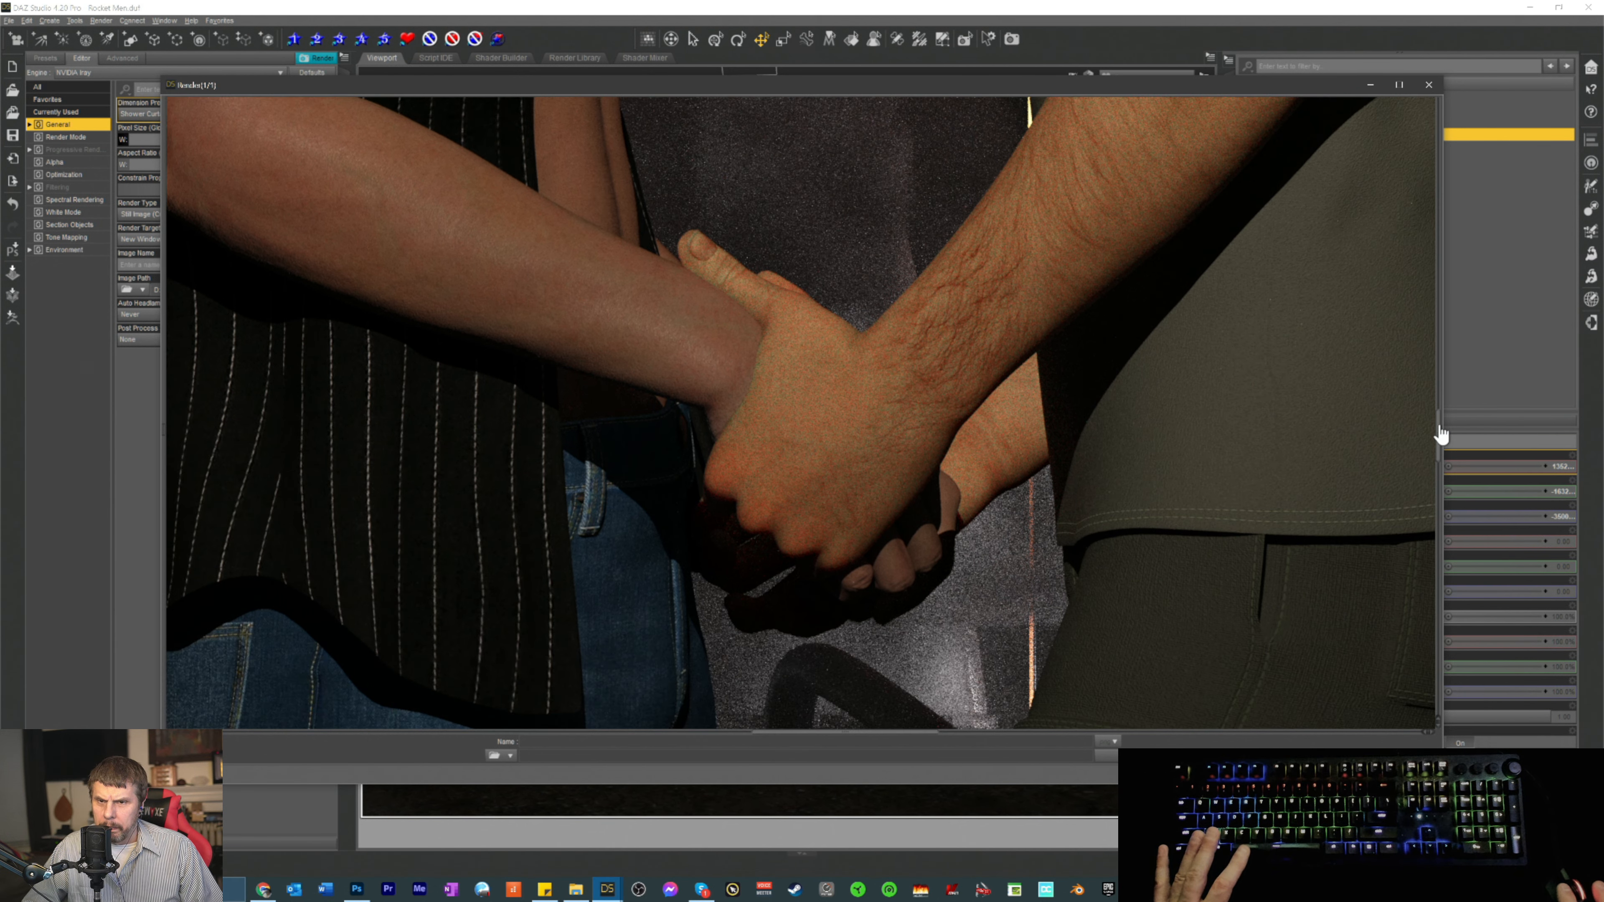
# - Examine both men's feet, the surrounding grass and the orange reflections on the ground at the base of the render
pyautogui.moveTo(1440, 424); pyautogui.dragTo(1418, 610)
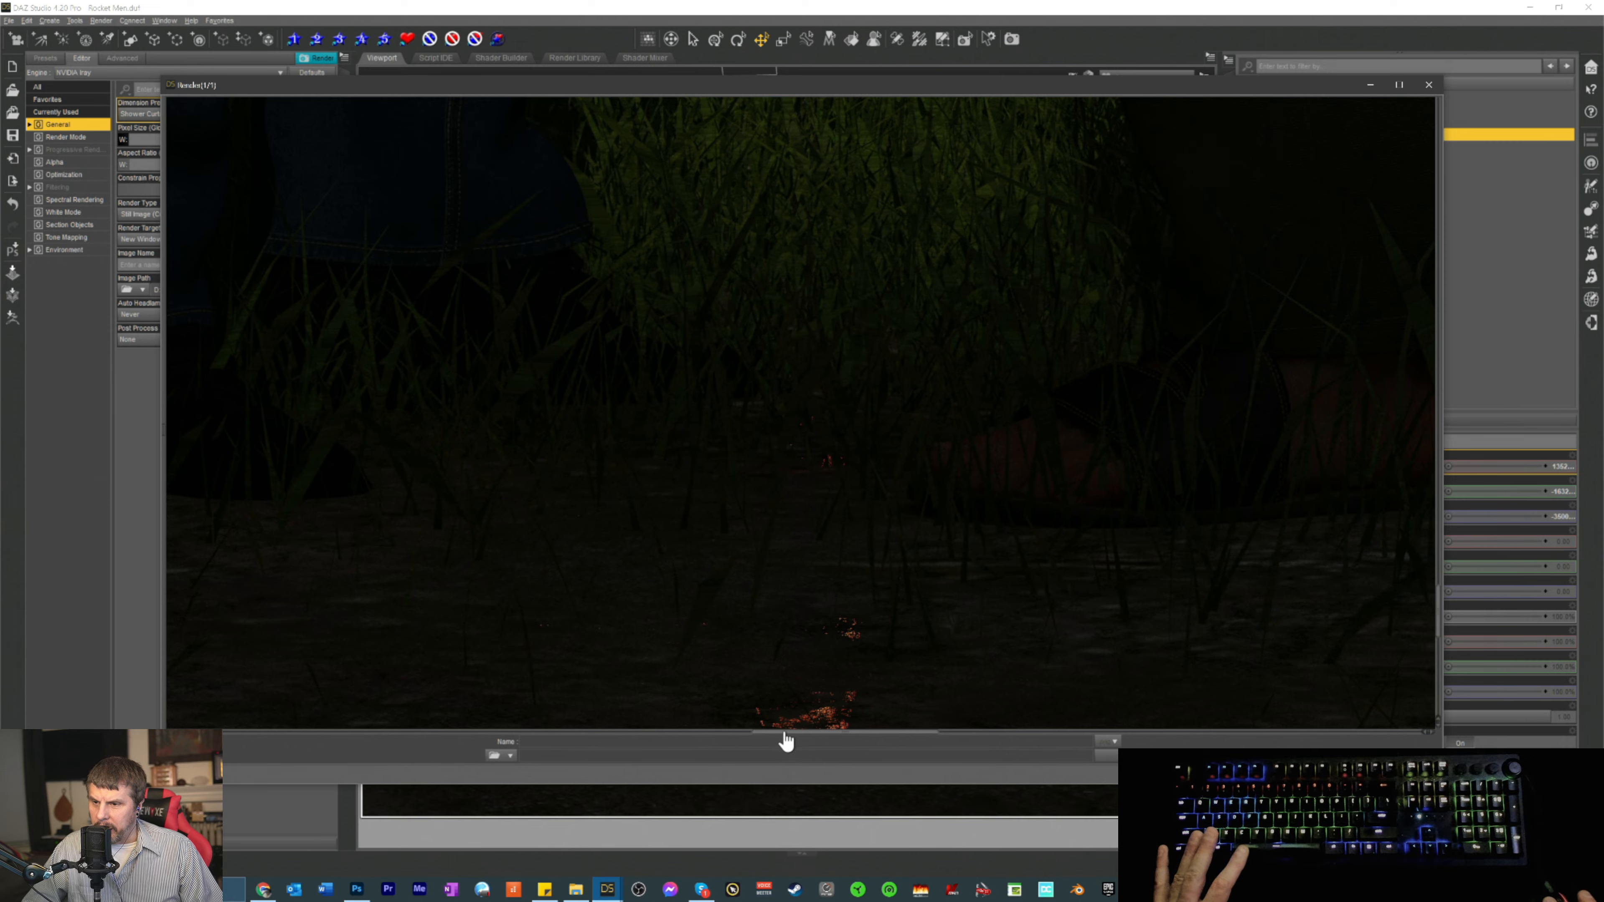
pyautogui.moveTo(783, 733); pyautogui.dragTo(713, 737)
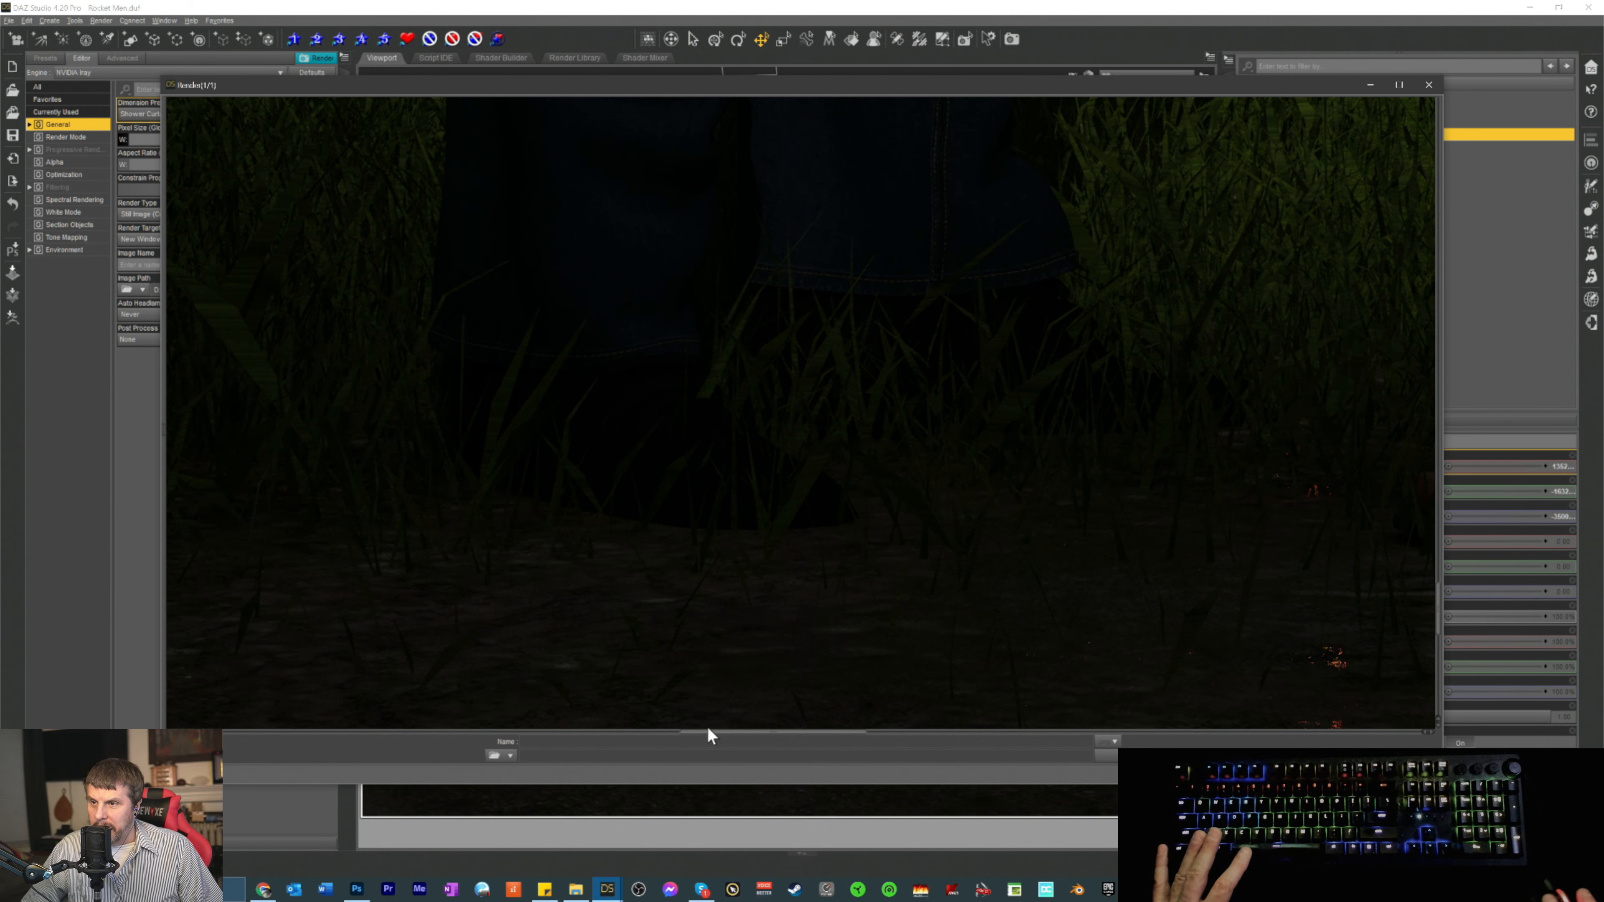
pyautogui.moveTo(725, 741); pyautogui.dragTo(767, 743)
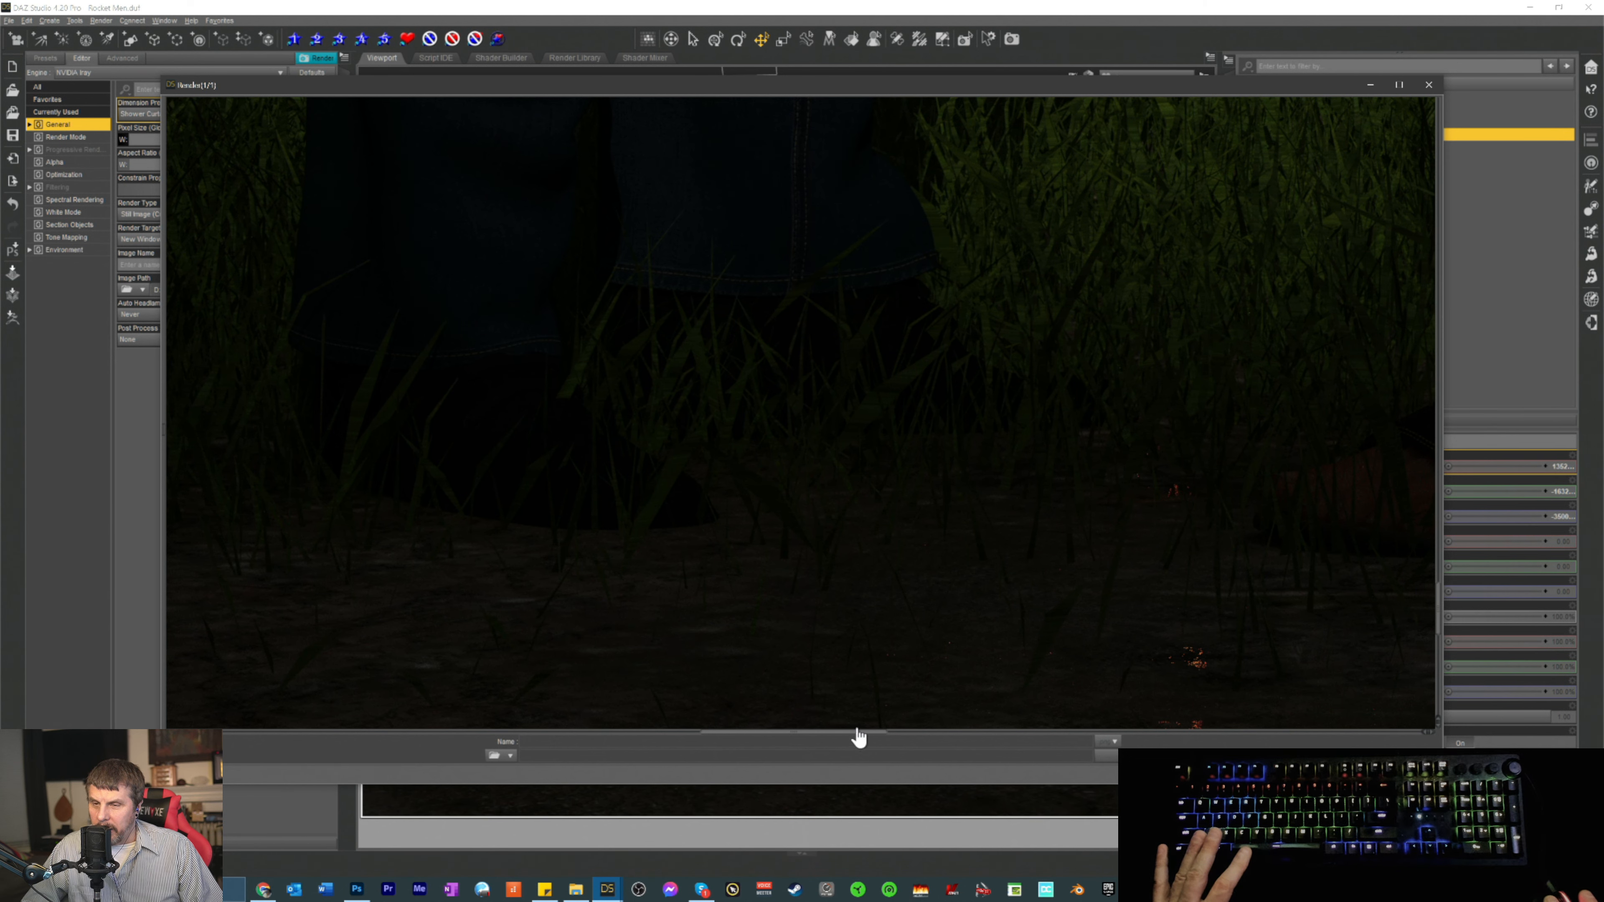
pyautogui.hscroll(10, 1162, 613)
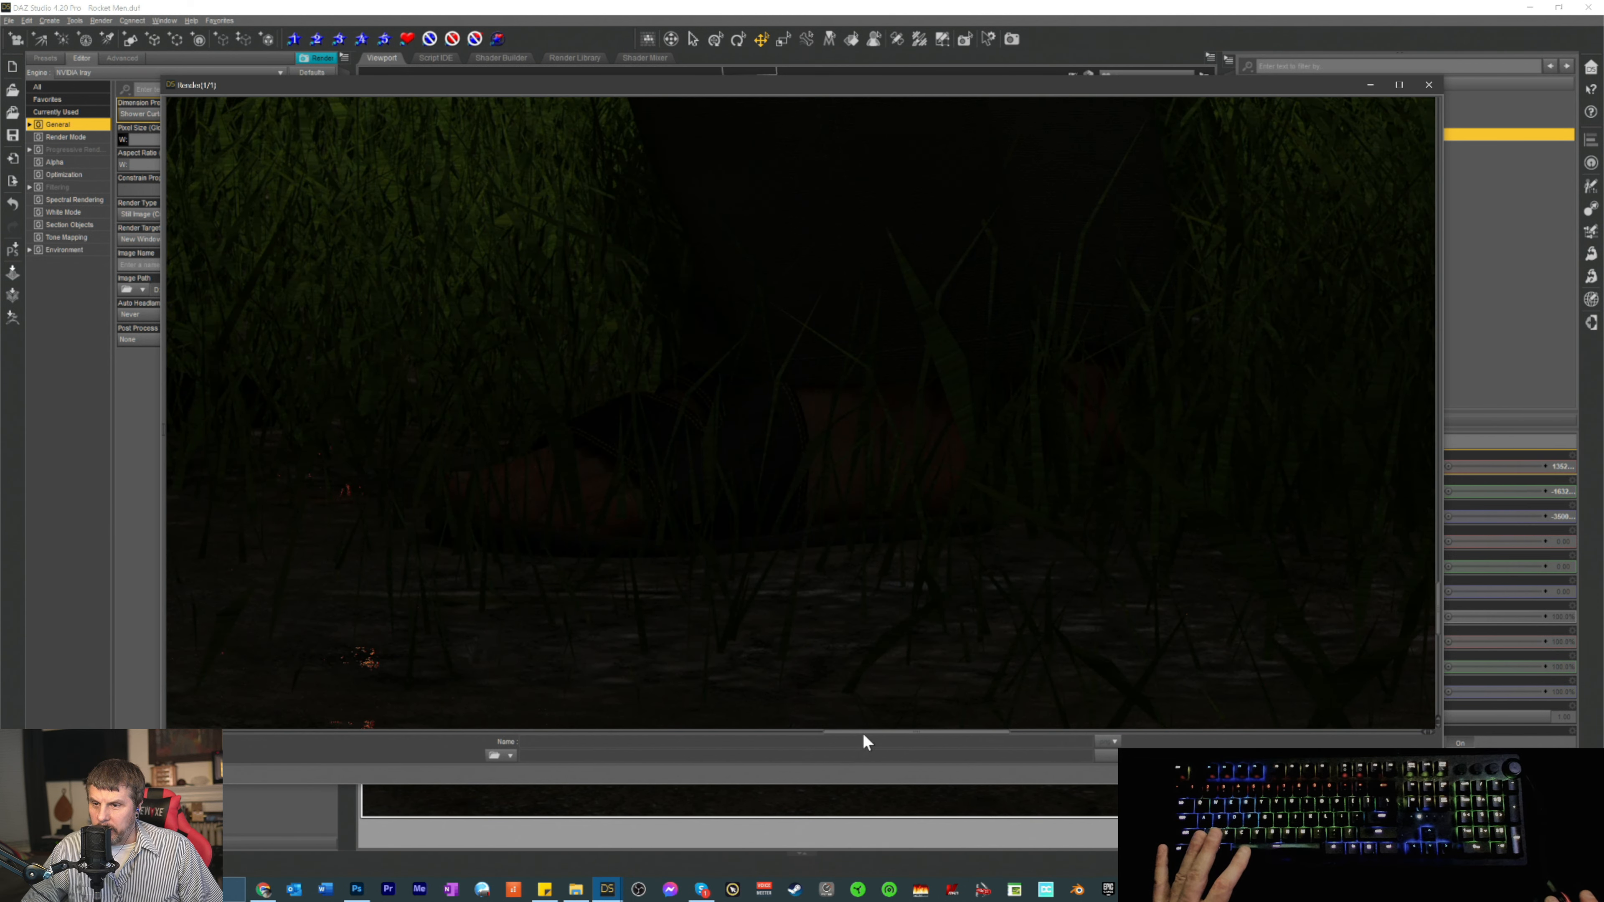
pyautogui.moveTo(869, 734); pyautogui.dragTo(815, 717)
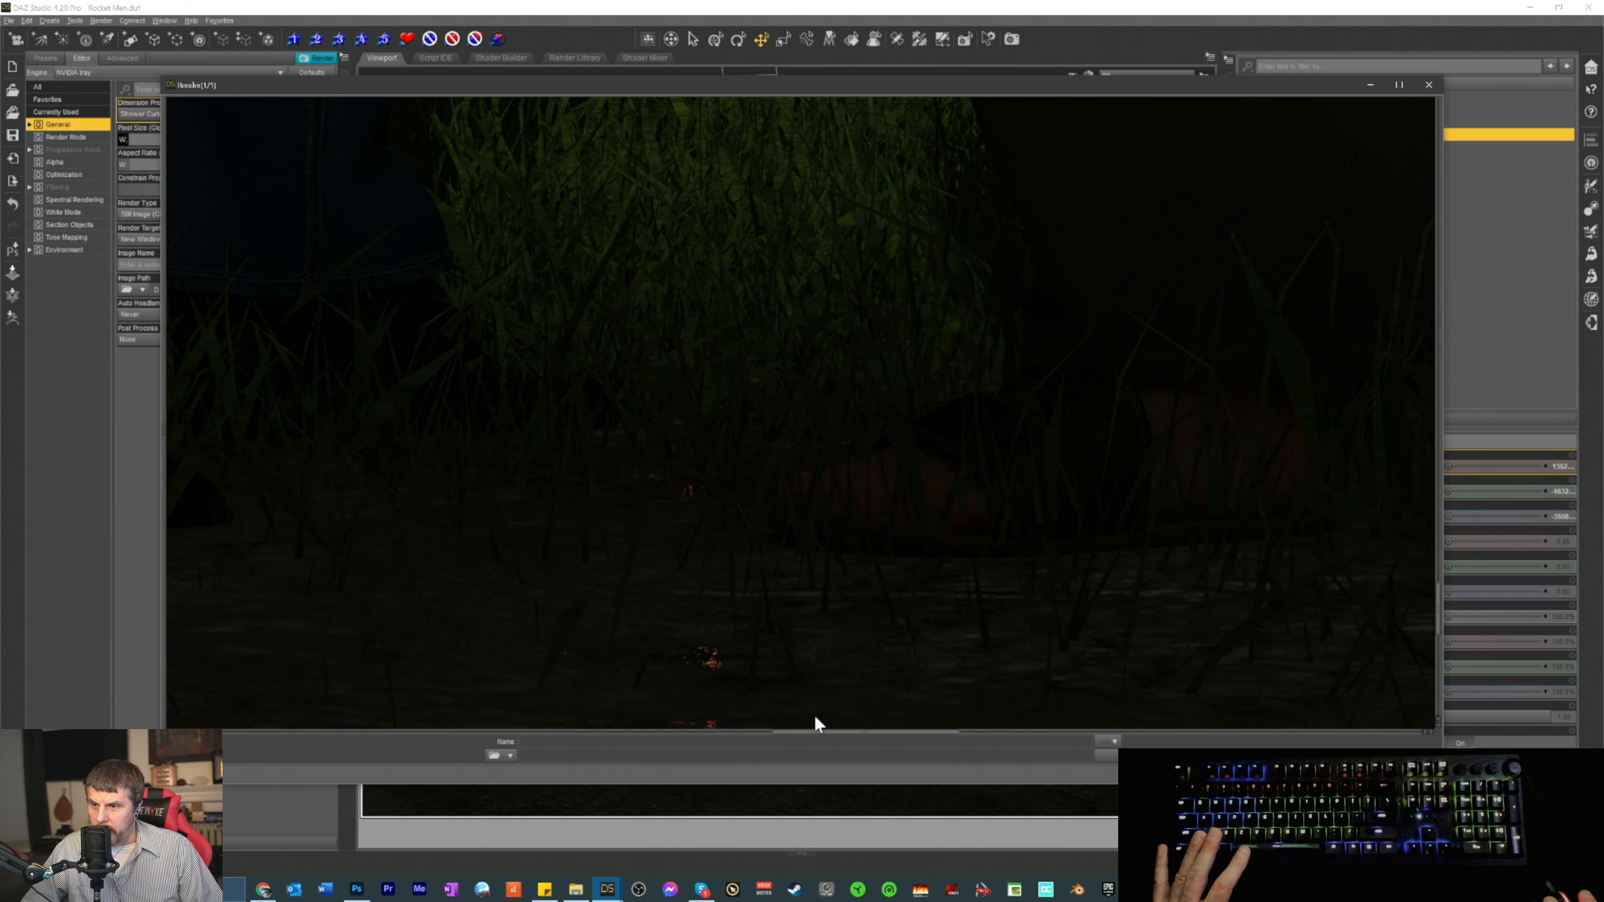
pyautogui.scroll(-10, 771, 625)
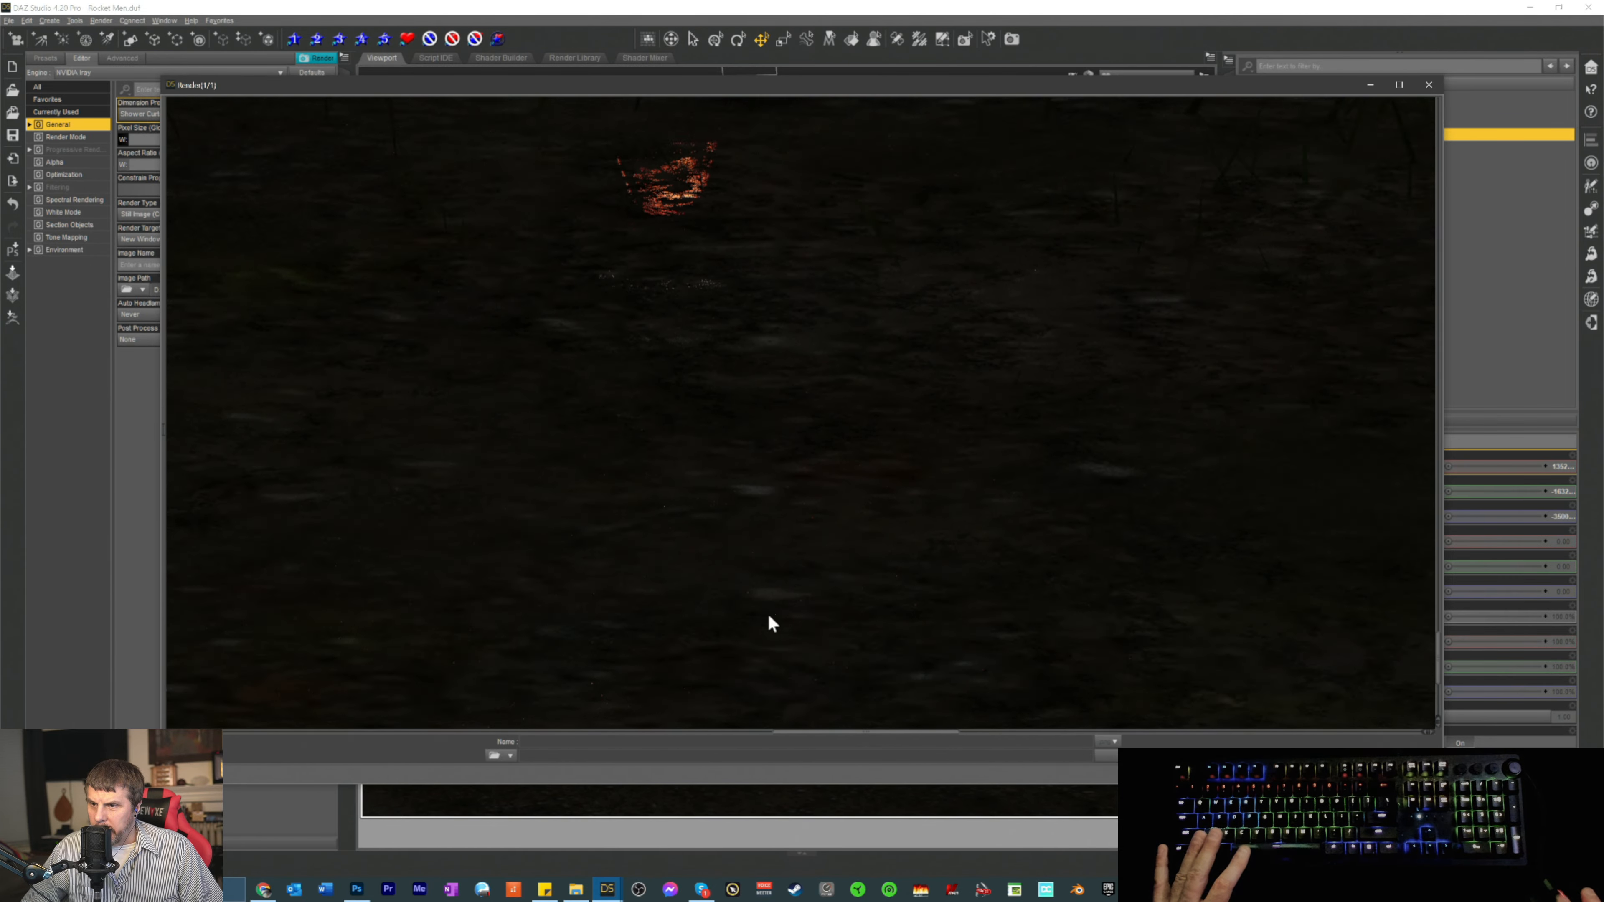
pyautogui.scroll(-2, 771, 624)
pyautogui.scroll(15, 720, 278)
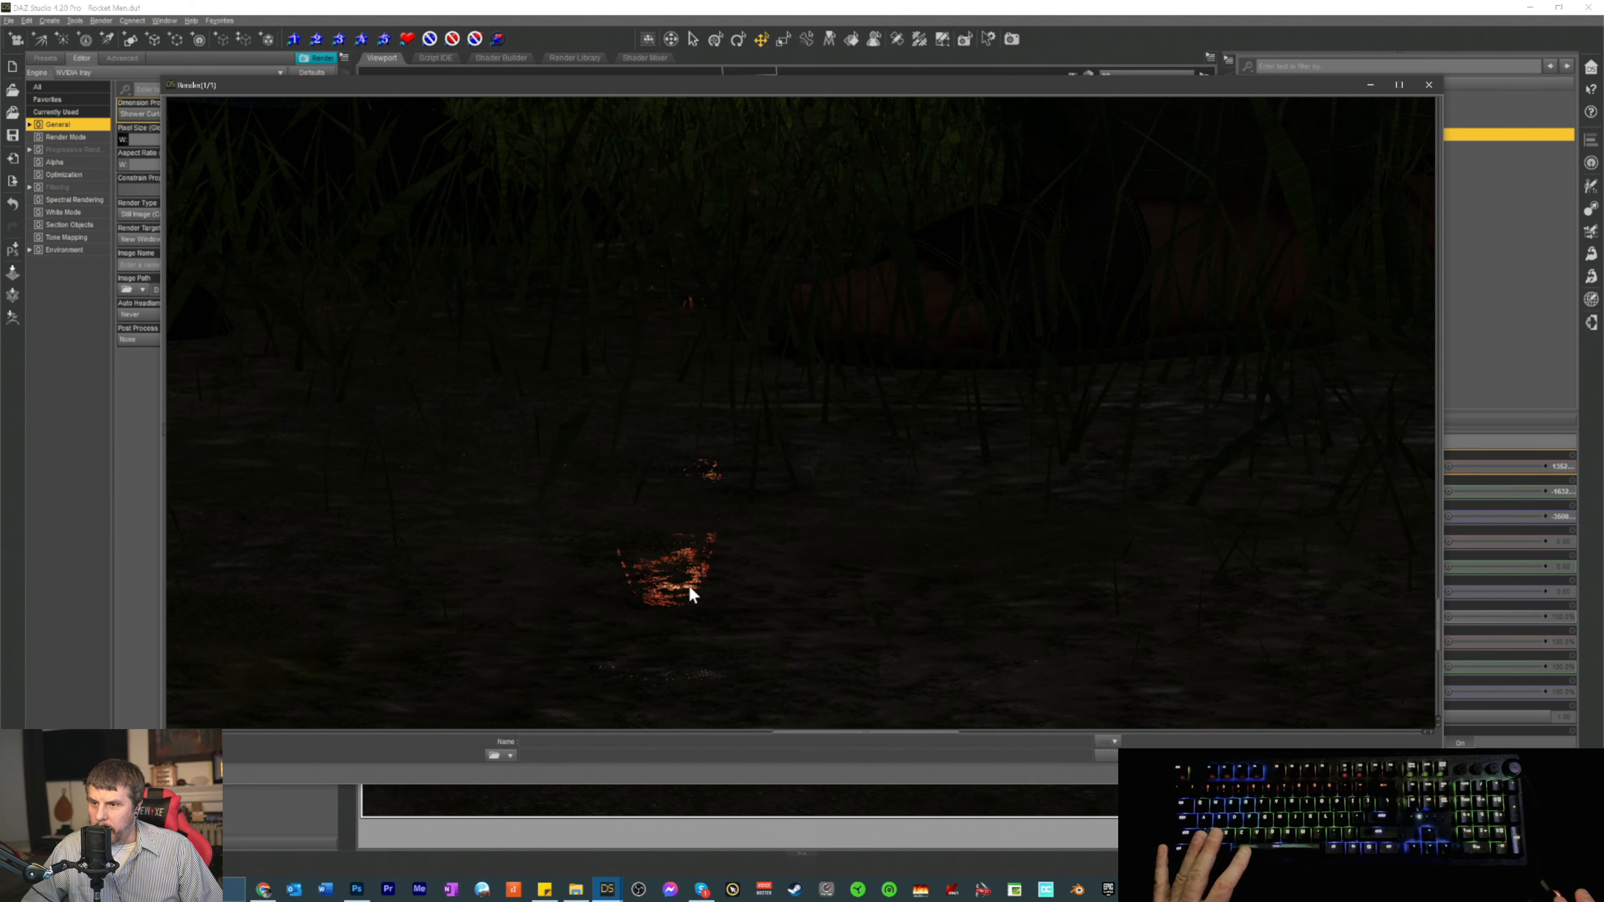
pyautogui.scroll(5, 656, 310)
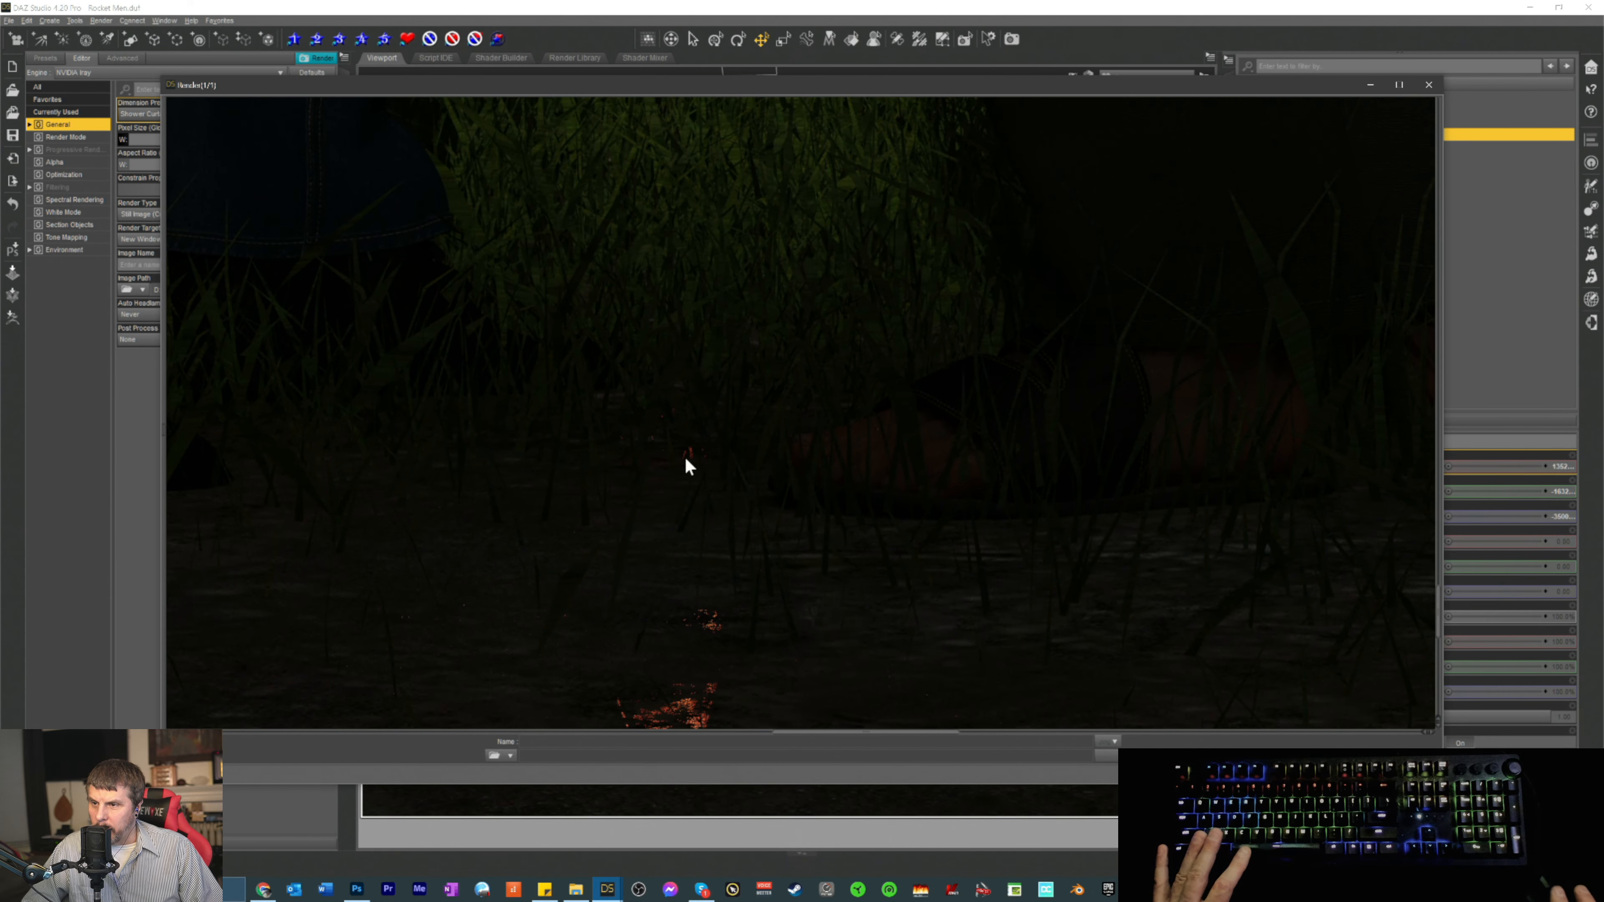
pyautogui.scroll(-9, 688, 466)
pyautogui.scroll(2, 694, 511)
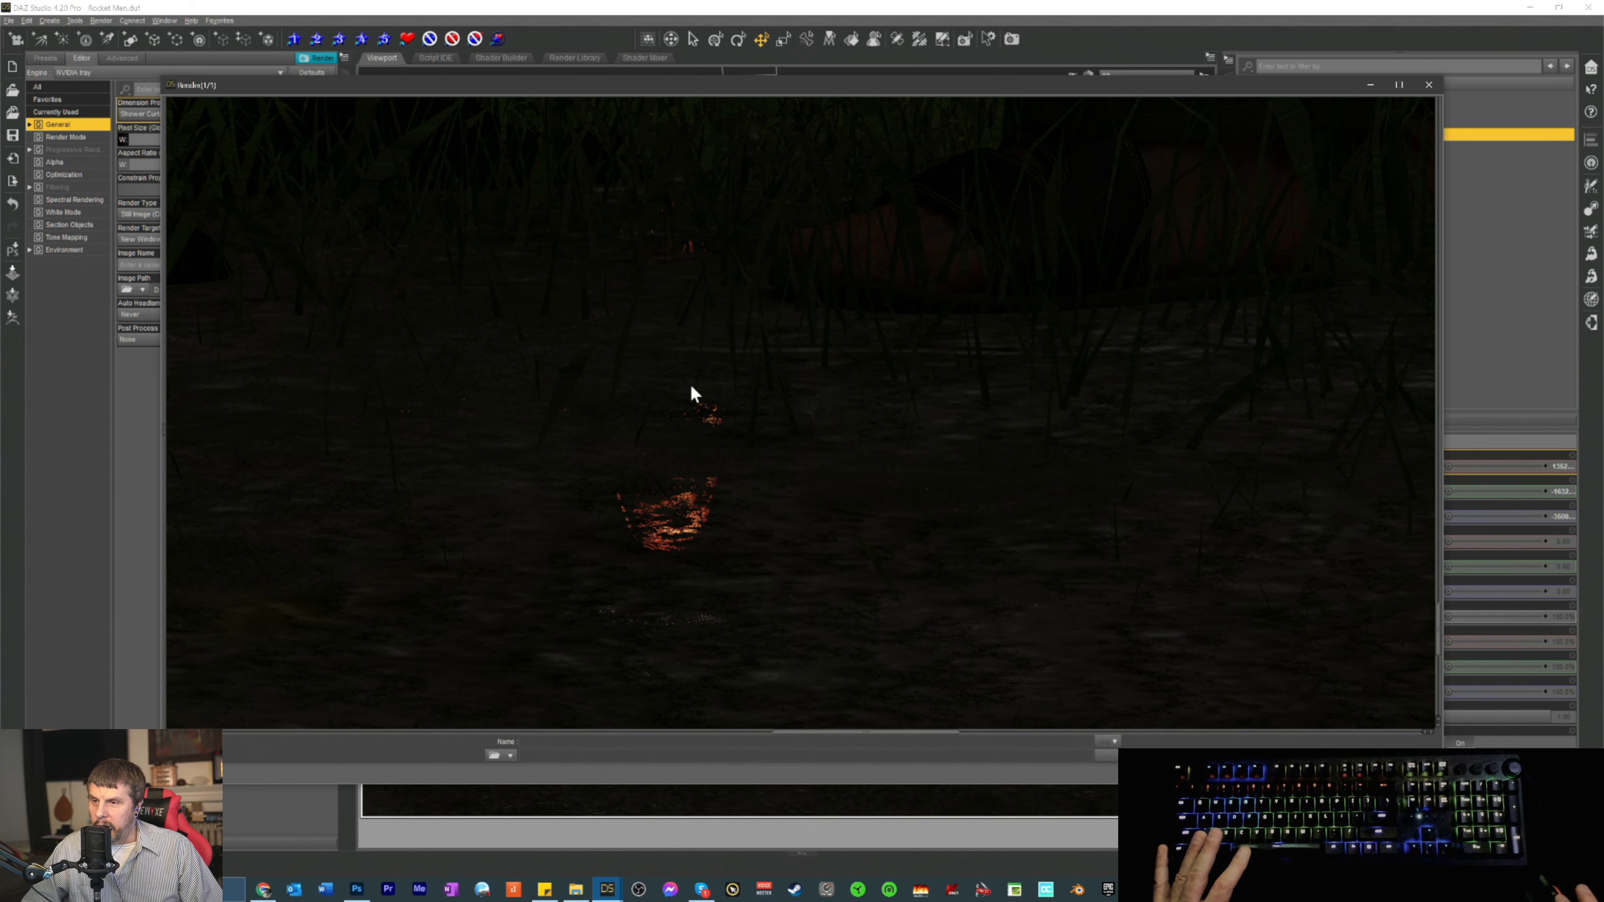
# - Check the render from the grass up along the men's legs to the launch pad background and their joined hands
pyautogui.scroll(10, 690, 388)
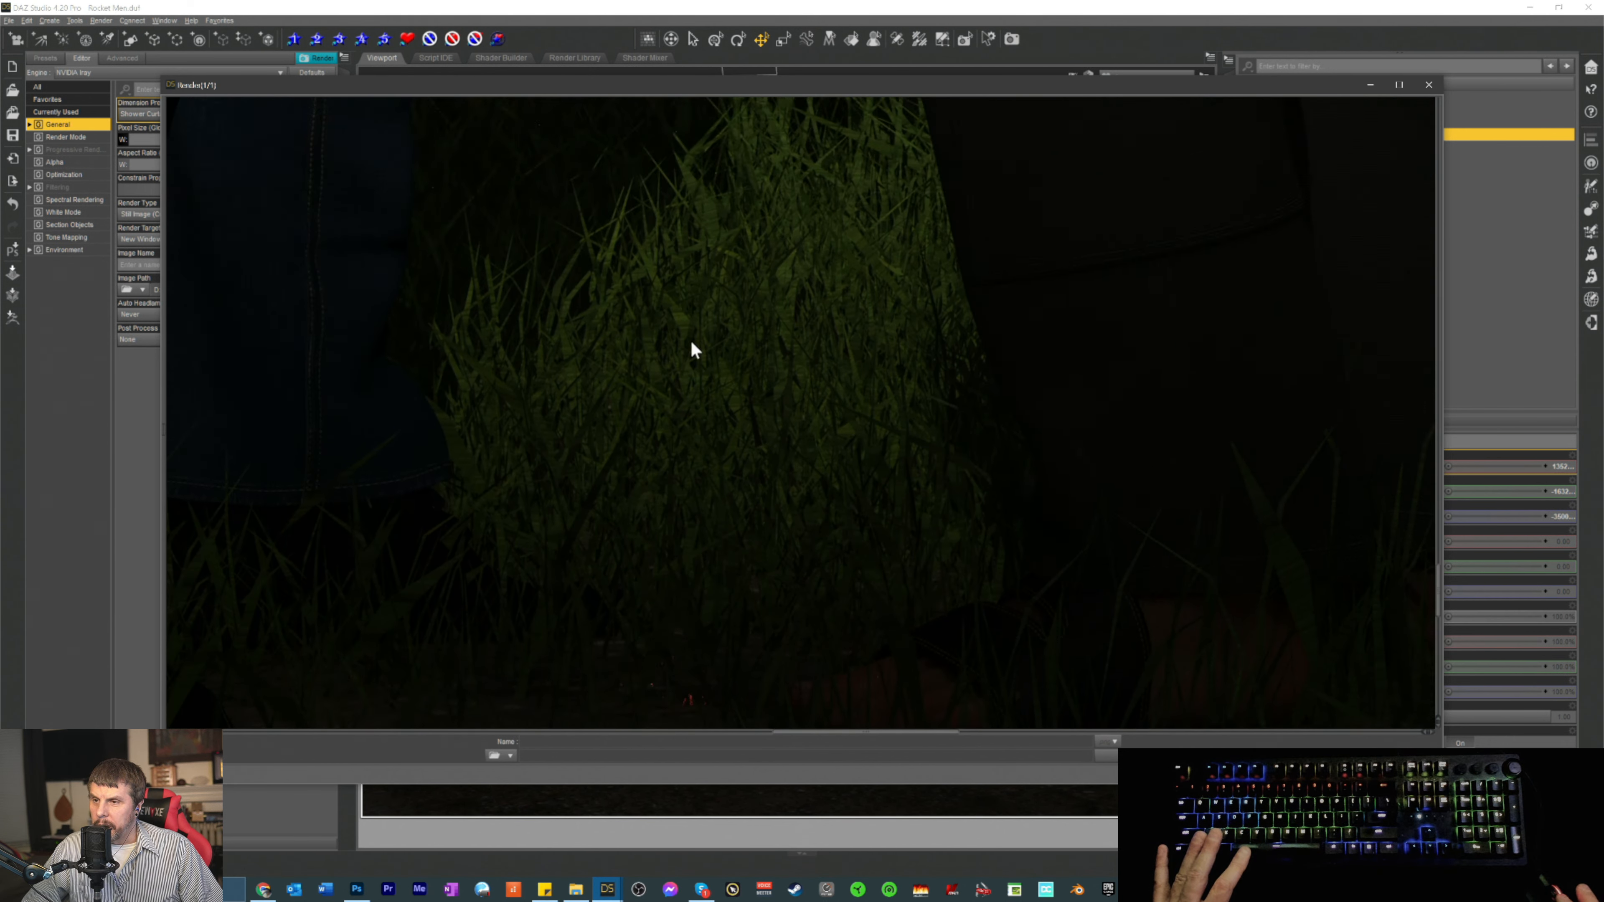
pyautogui.scroll(10, 700, 333)
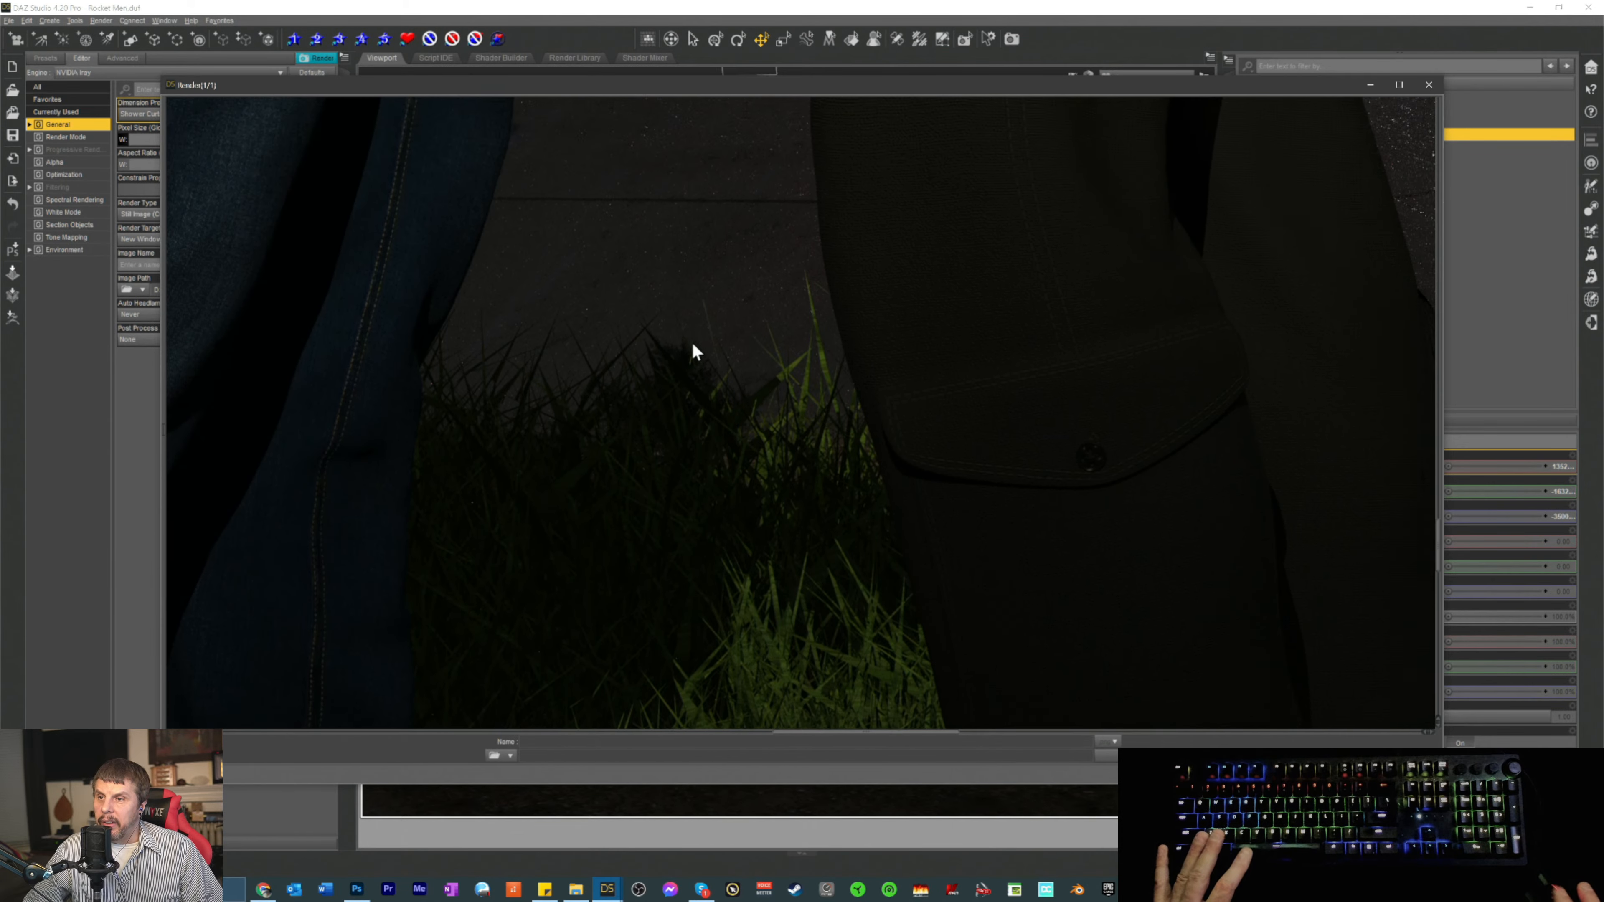
pyautogui.scroll(10, 700, 300)
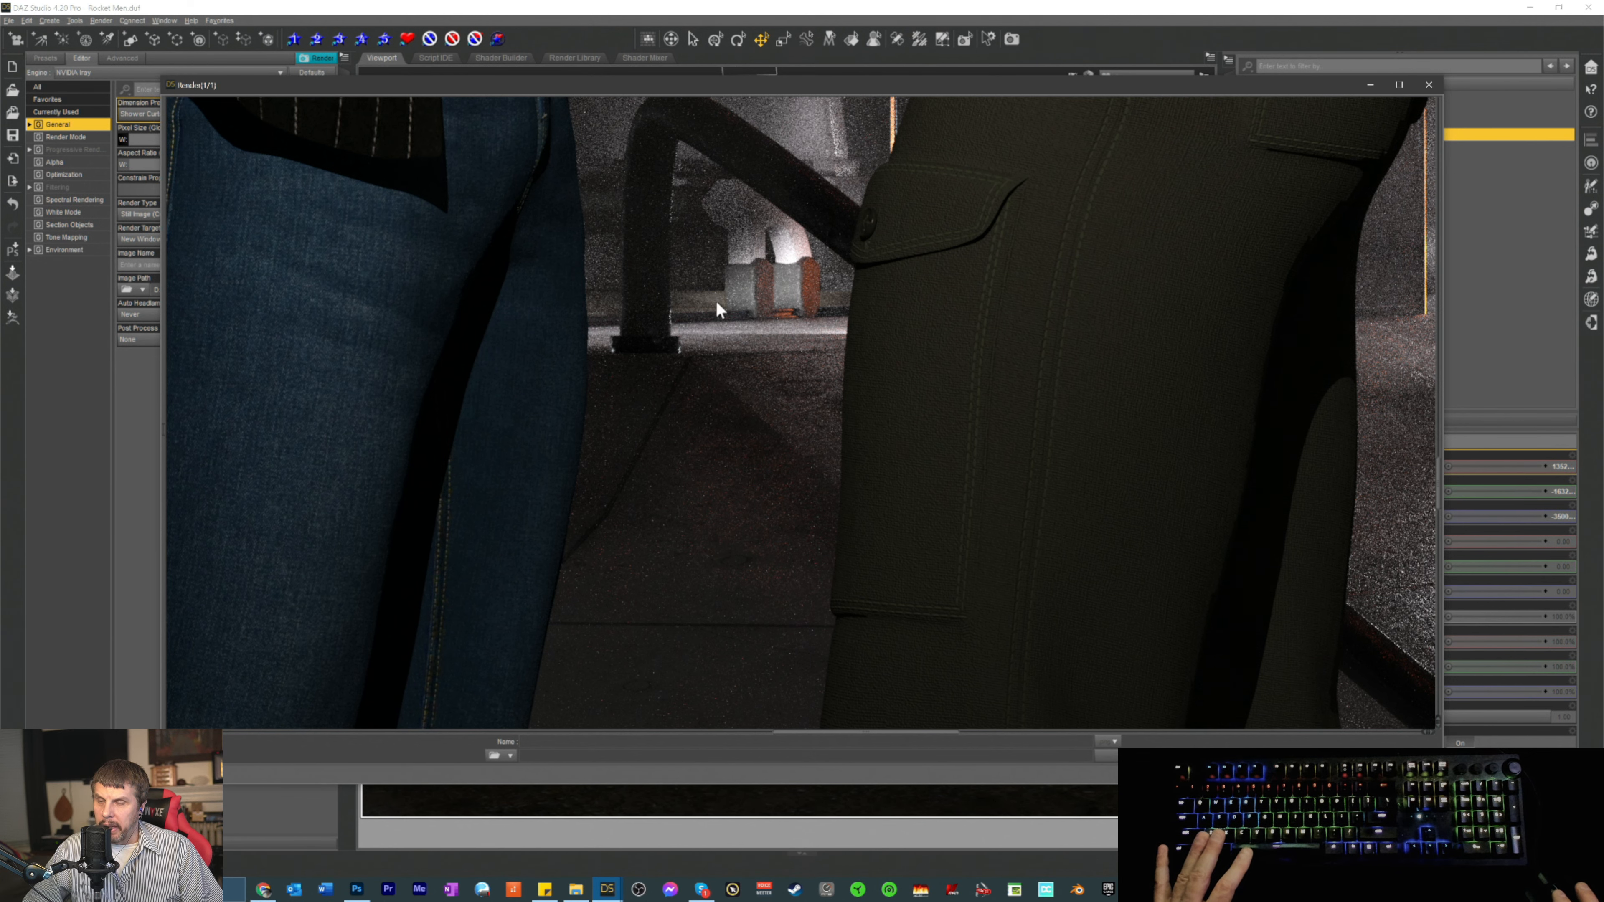
pyautogui.scroll(10, 720, 309)
pyautogui.scroll(4, 716, 302)
pyautogui.scroll(-5, 717, 304)
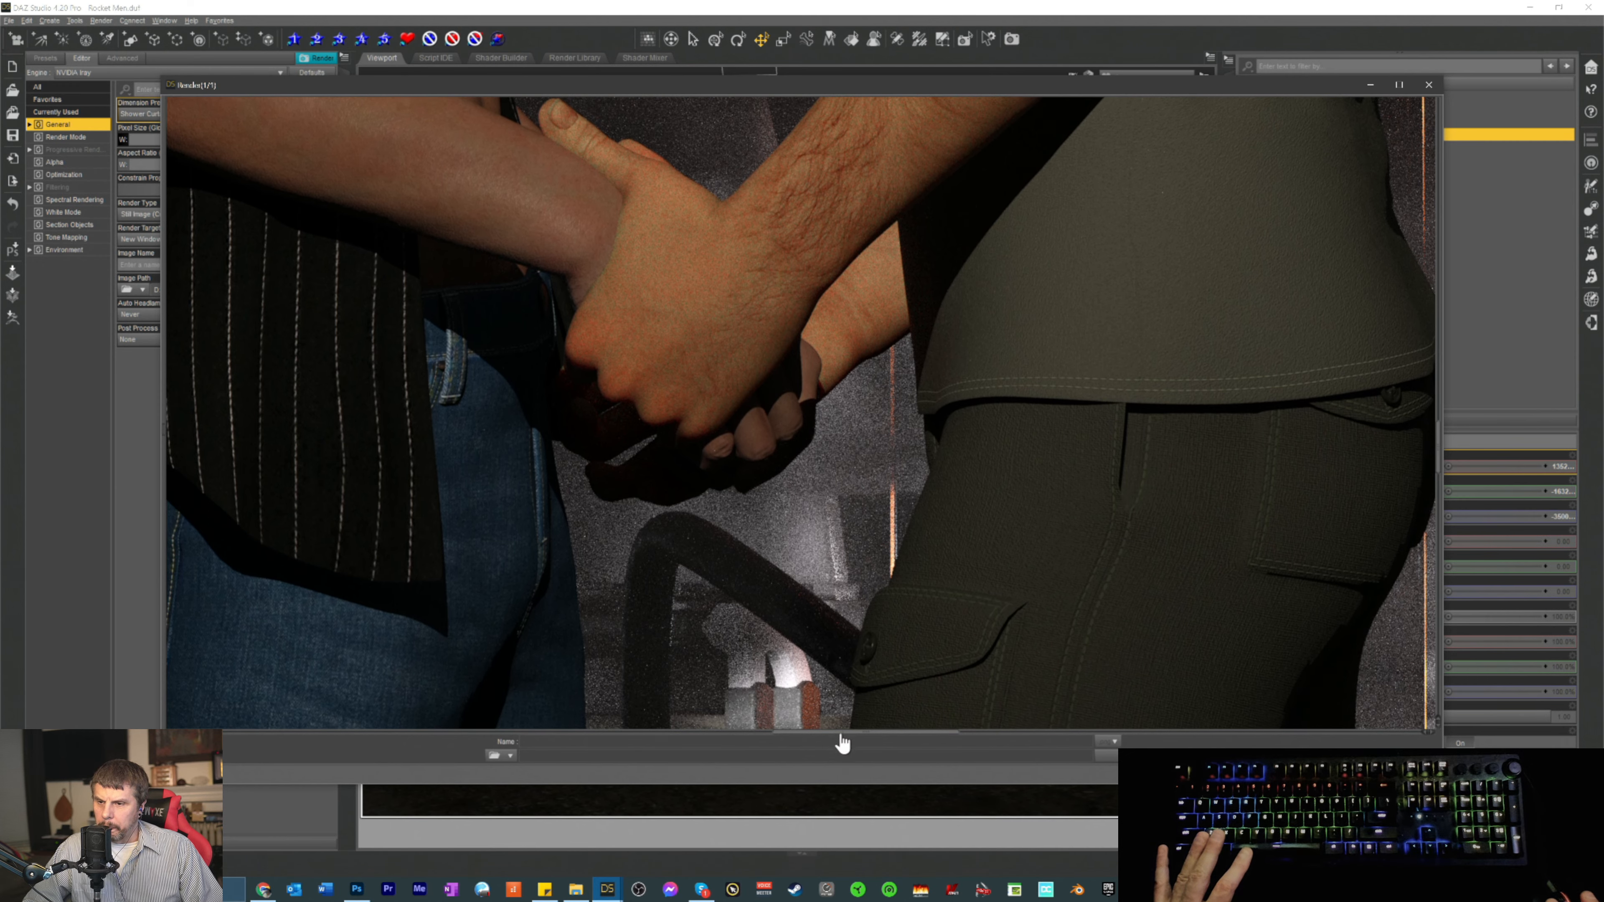
pyautogui.moveTo(836, 742)
pyautogui.mouseDown()
pyautogui.moveTo(870, 751)
pyautogui.moveTo(741, 745)
pyautogui.moveTo(809, 745)
pyautogui.mouseUp()
pyautogui.scroll(-5, 814, 655)
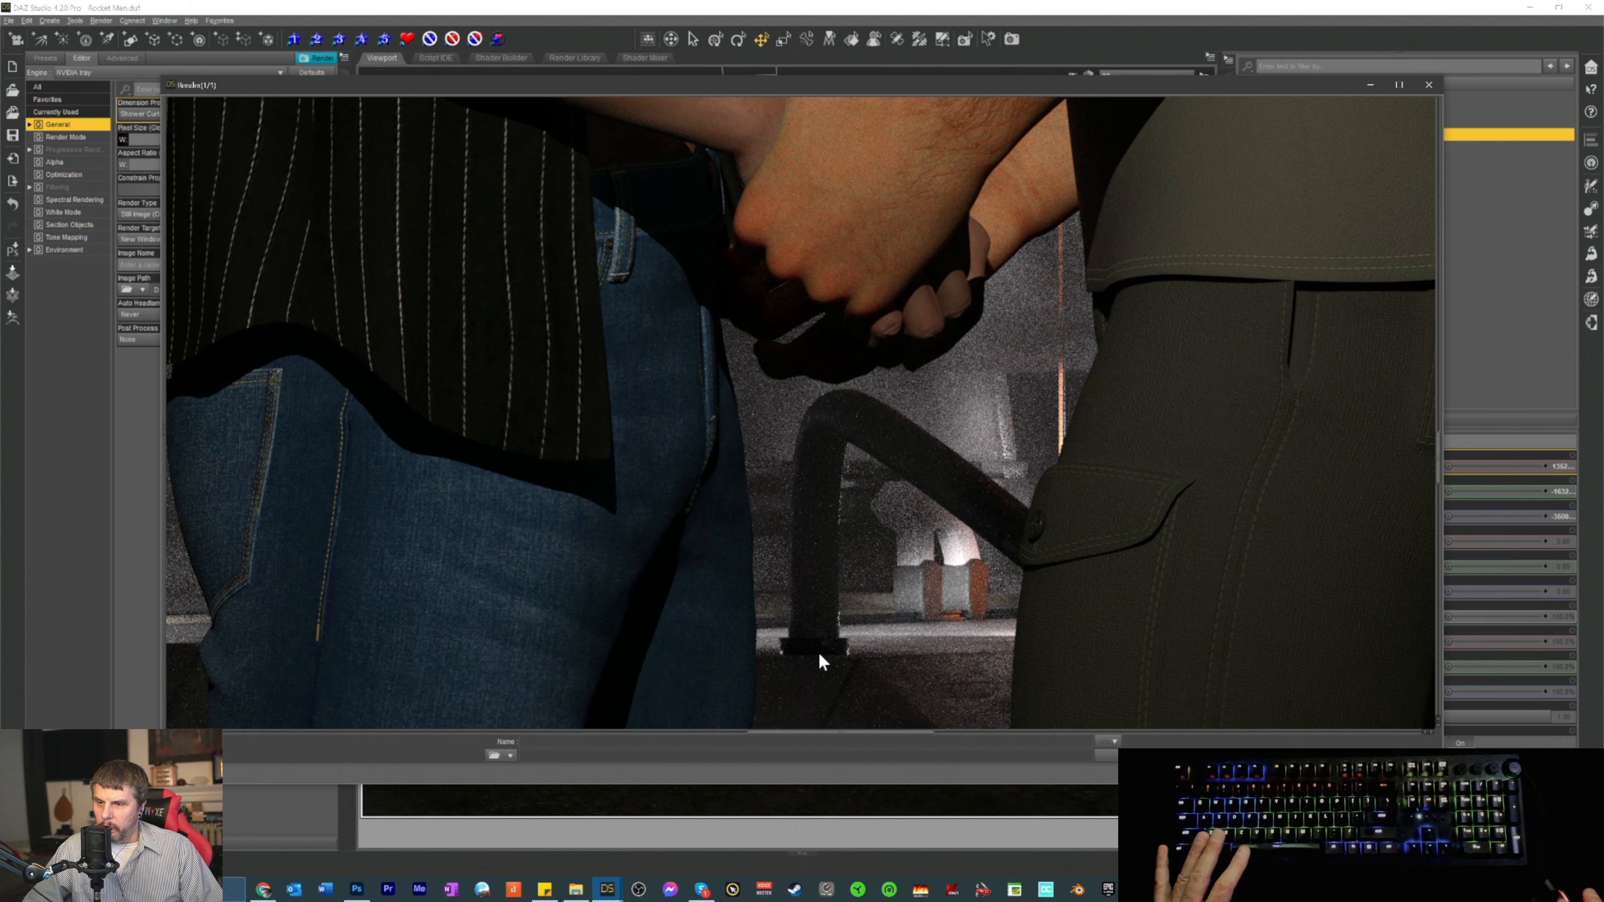
# - Check the render from the bent pipe up past the joined hands and smoke trail to the two men's faces
pyautogui.scroll(-3, 828, 669)
pyautogui.scroll(3, 824, 644)
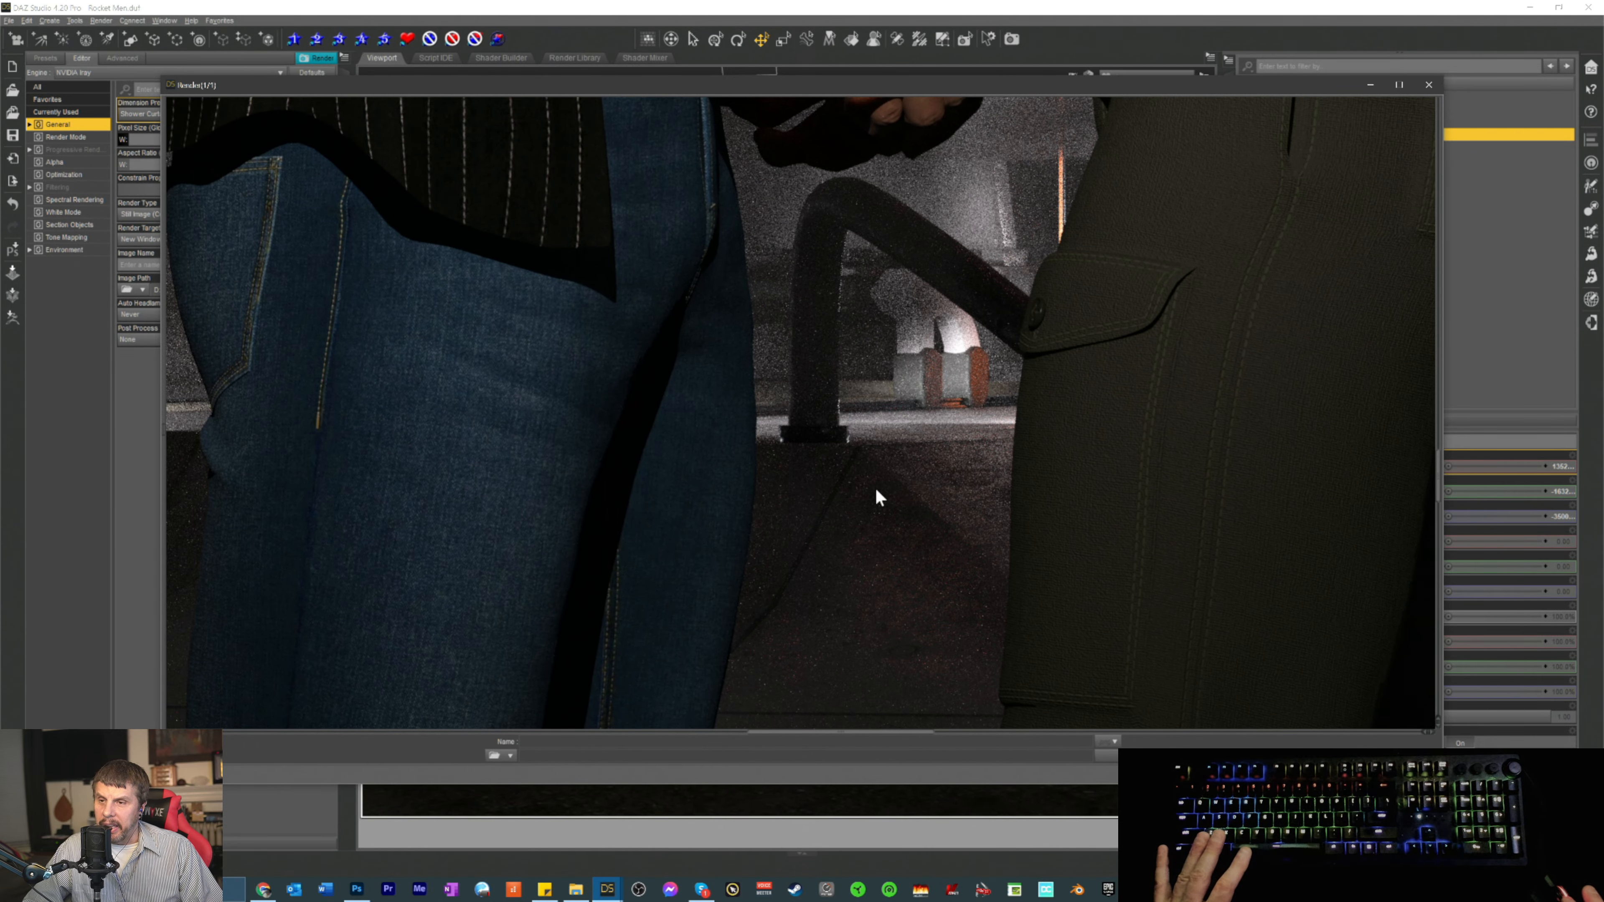
pyautogui.scroll(8, 879, 493)
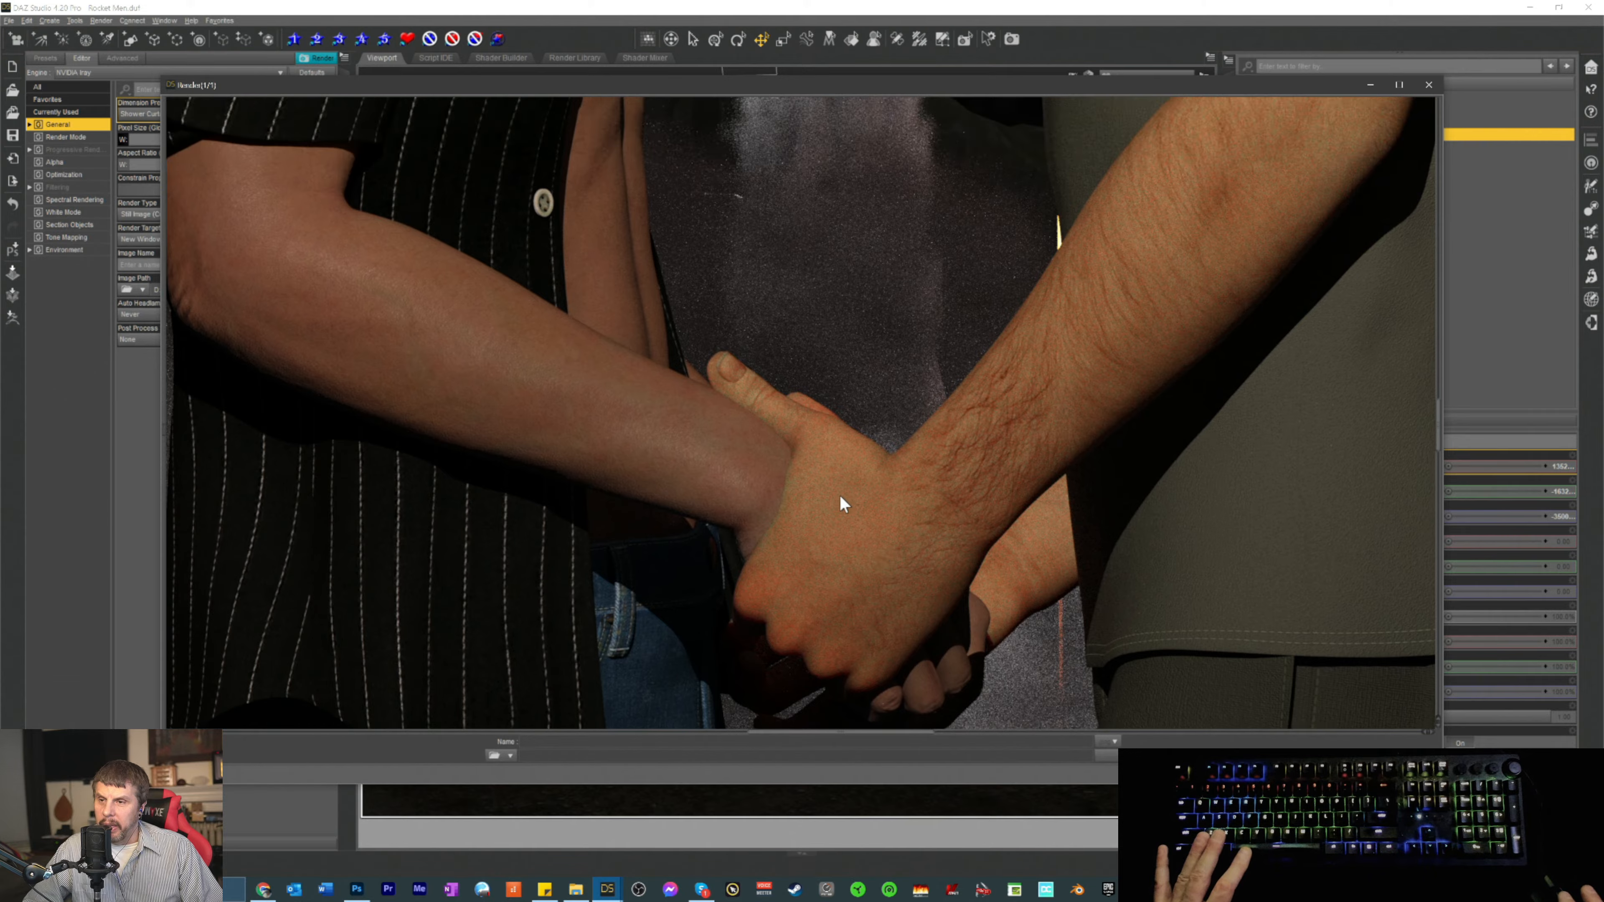
pyautogui.scroll(8, 769, 496)
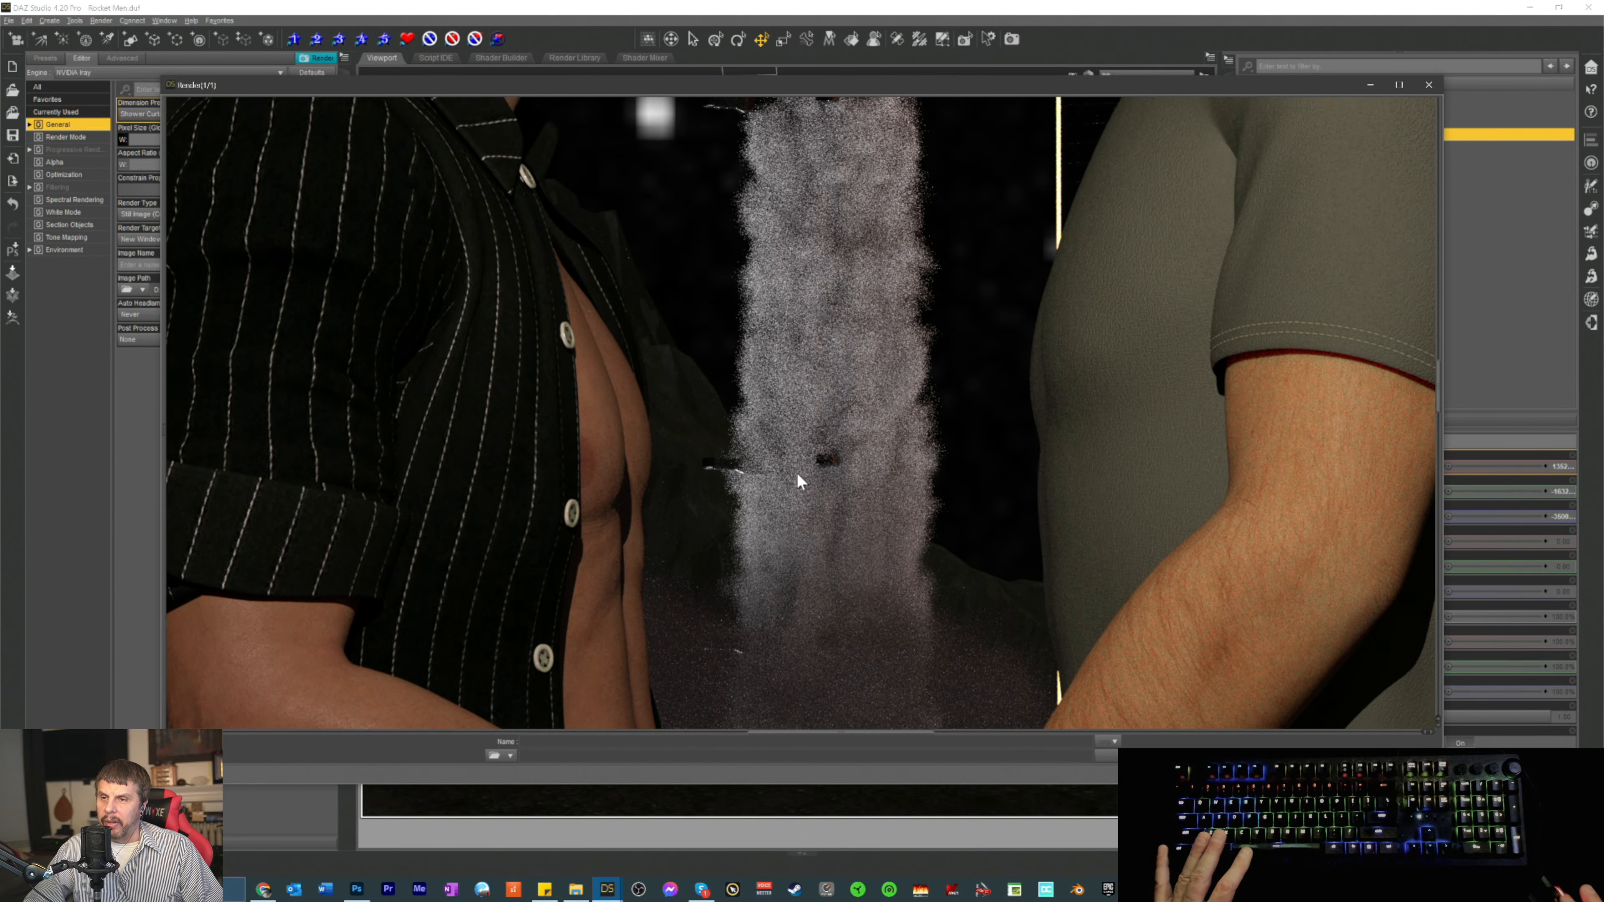
pyautogui.scroll(8, 800, 479)
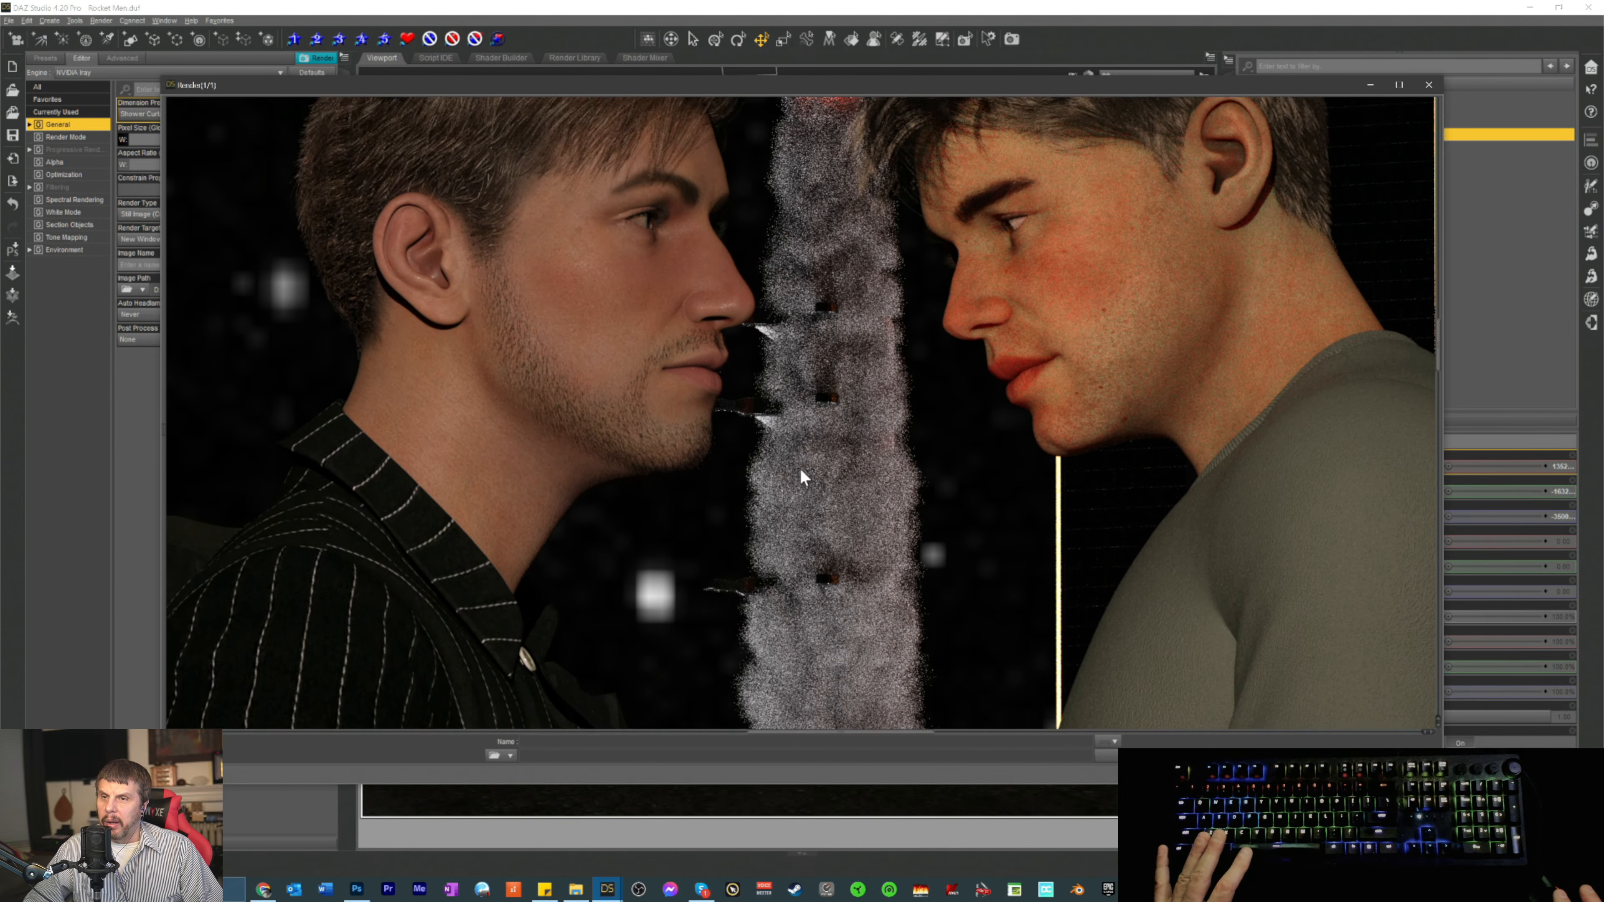
pyautogui.scroll(5, 802, 472)
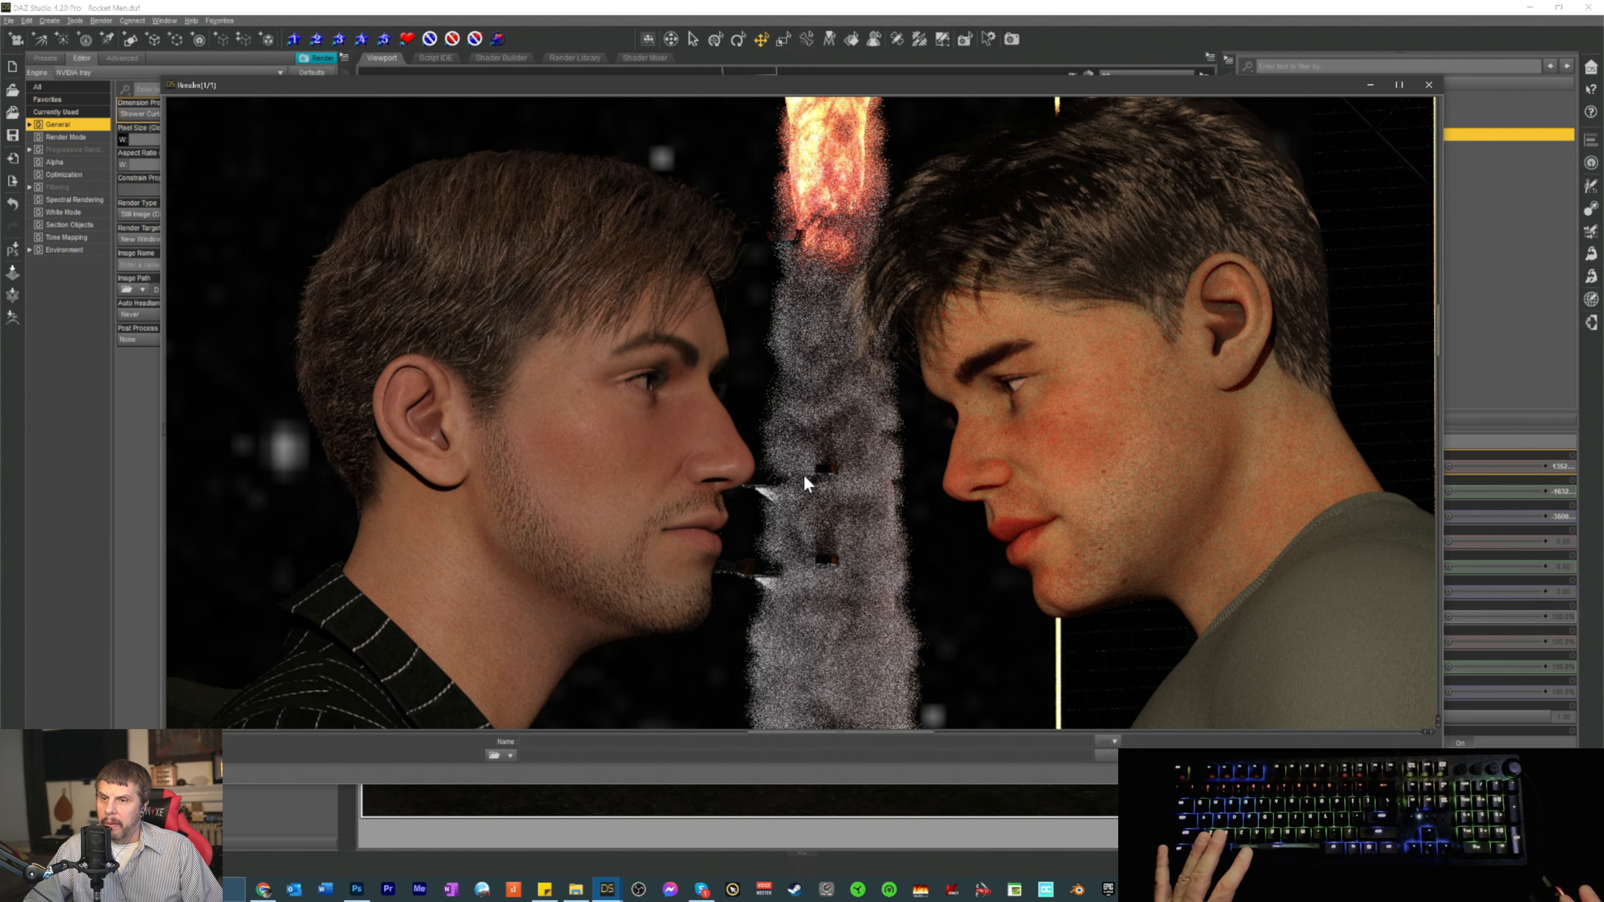
pyautogui.scroll(2, 804, 467)
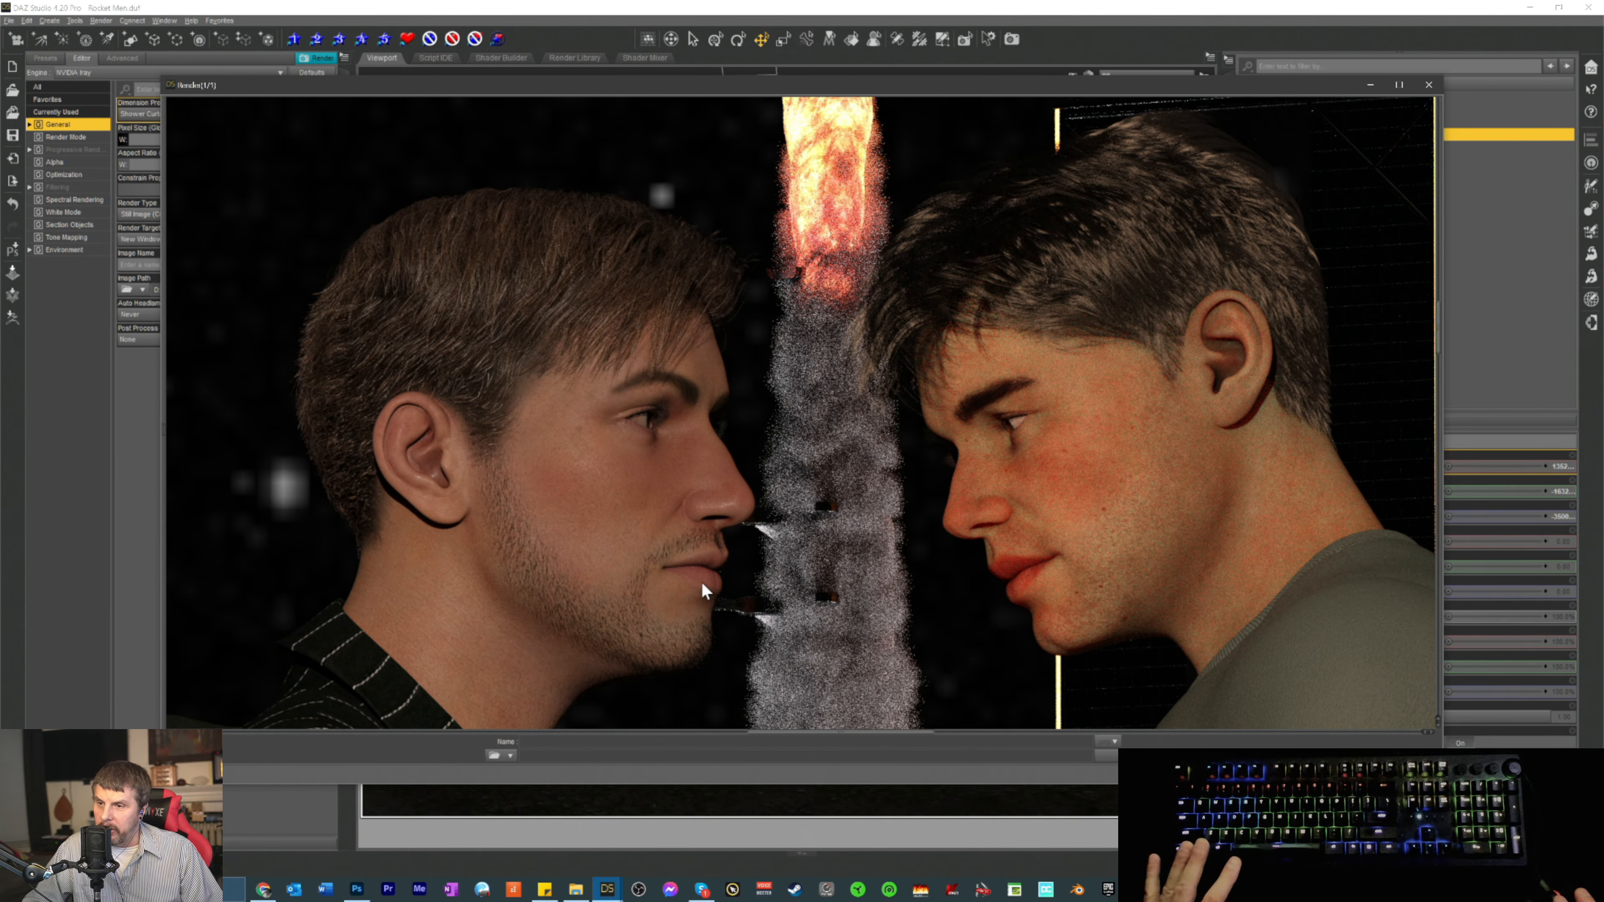
pyautogui.scroll(2, 790, 603)
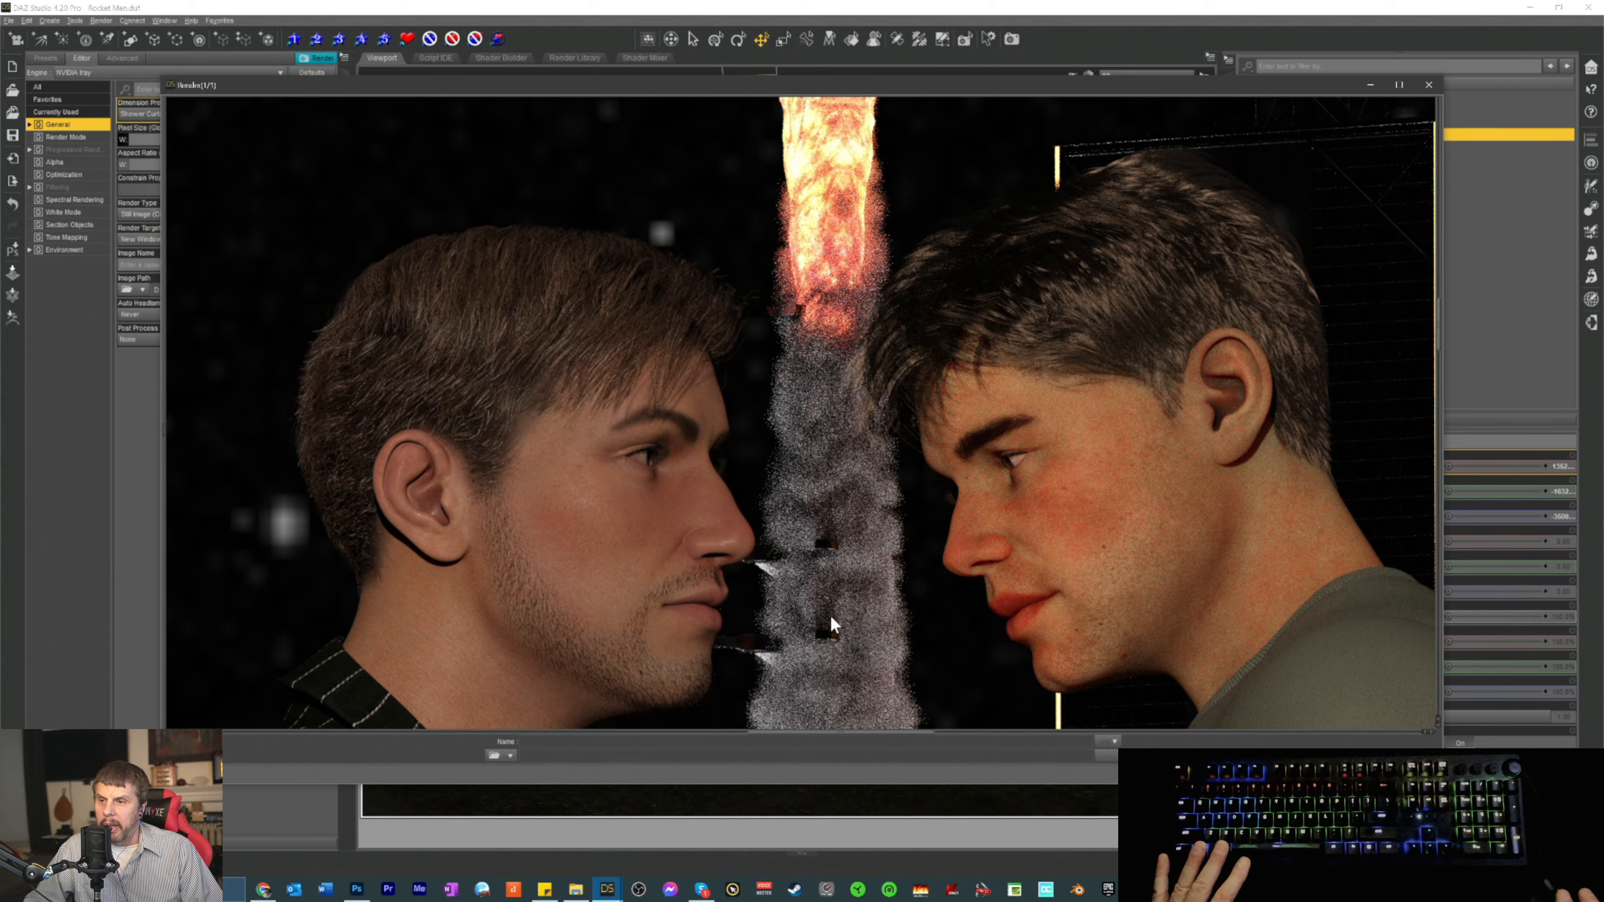
# - Examine the two men's faces and hair and the lower end of the exhaust flame between their heads
pyautogui.scroll(-5, 831, 623)
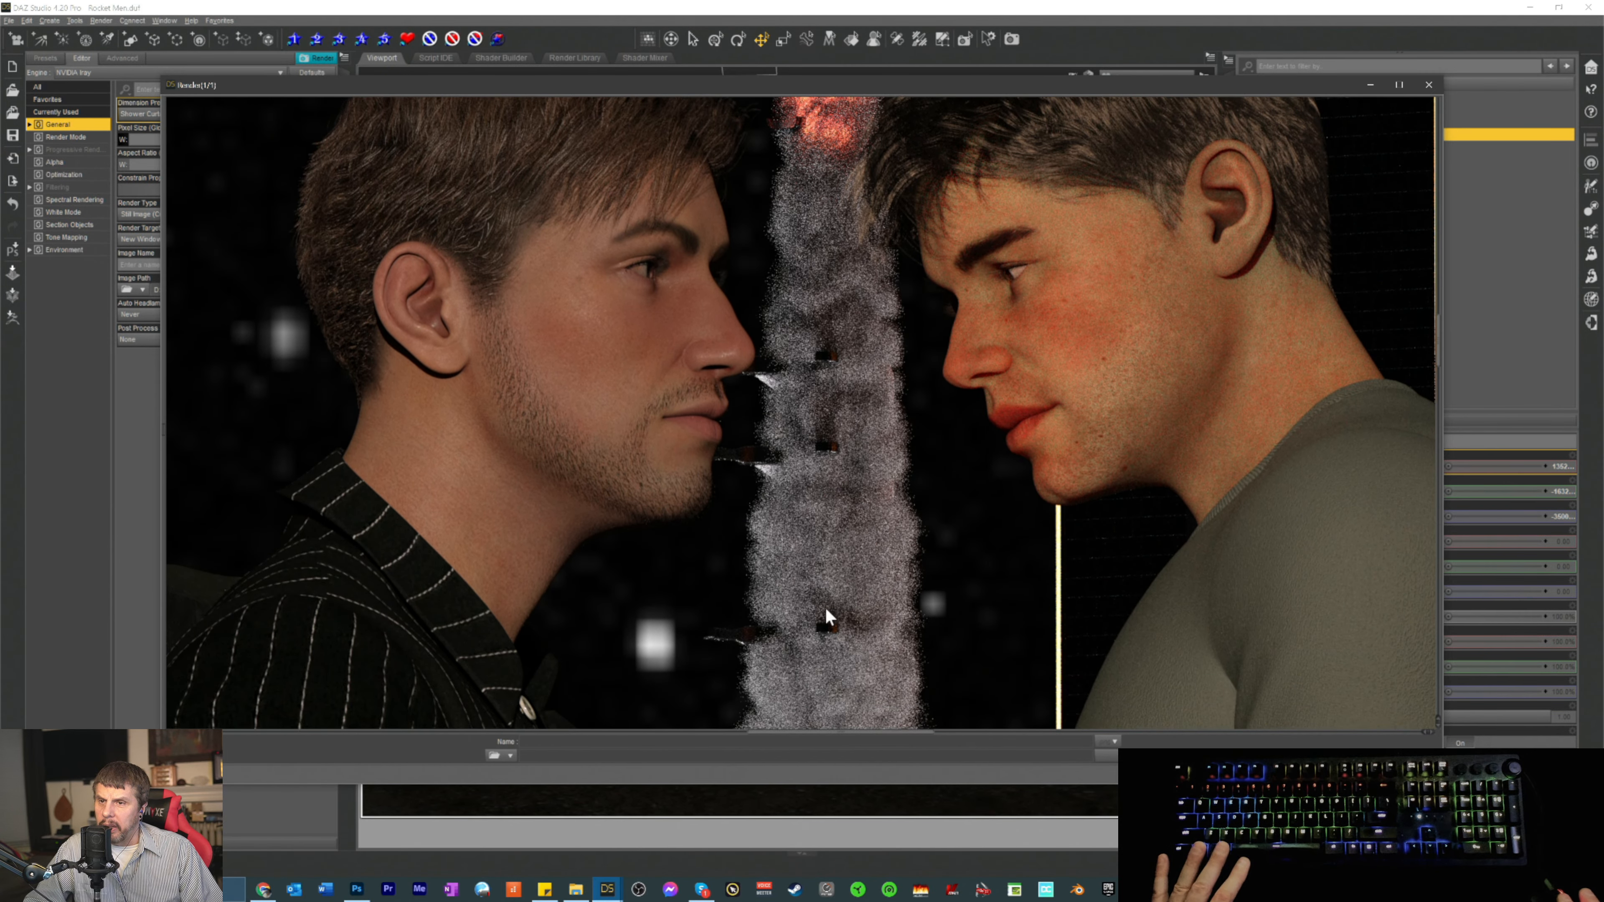
pyautogui.scroll(3, 821, 606)
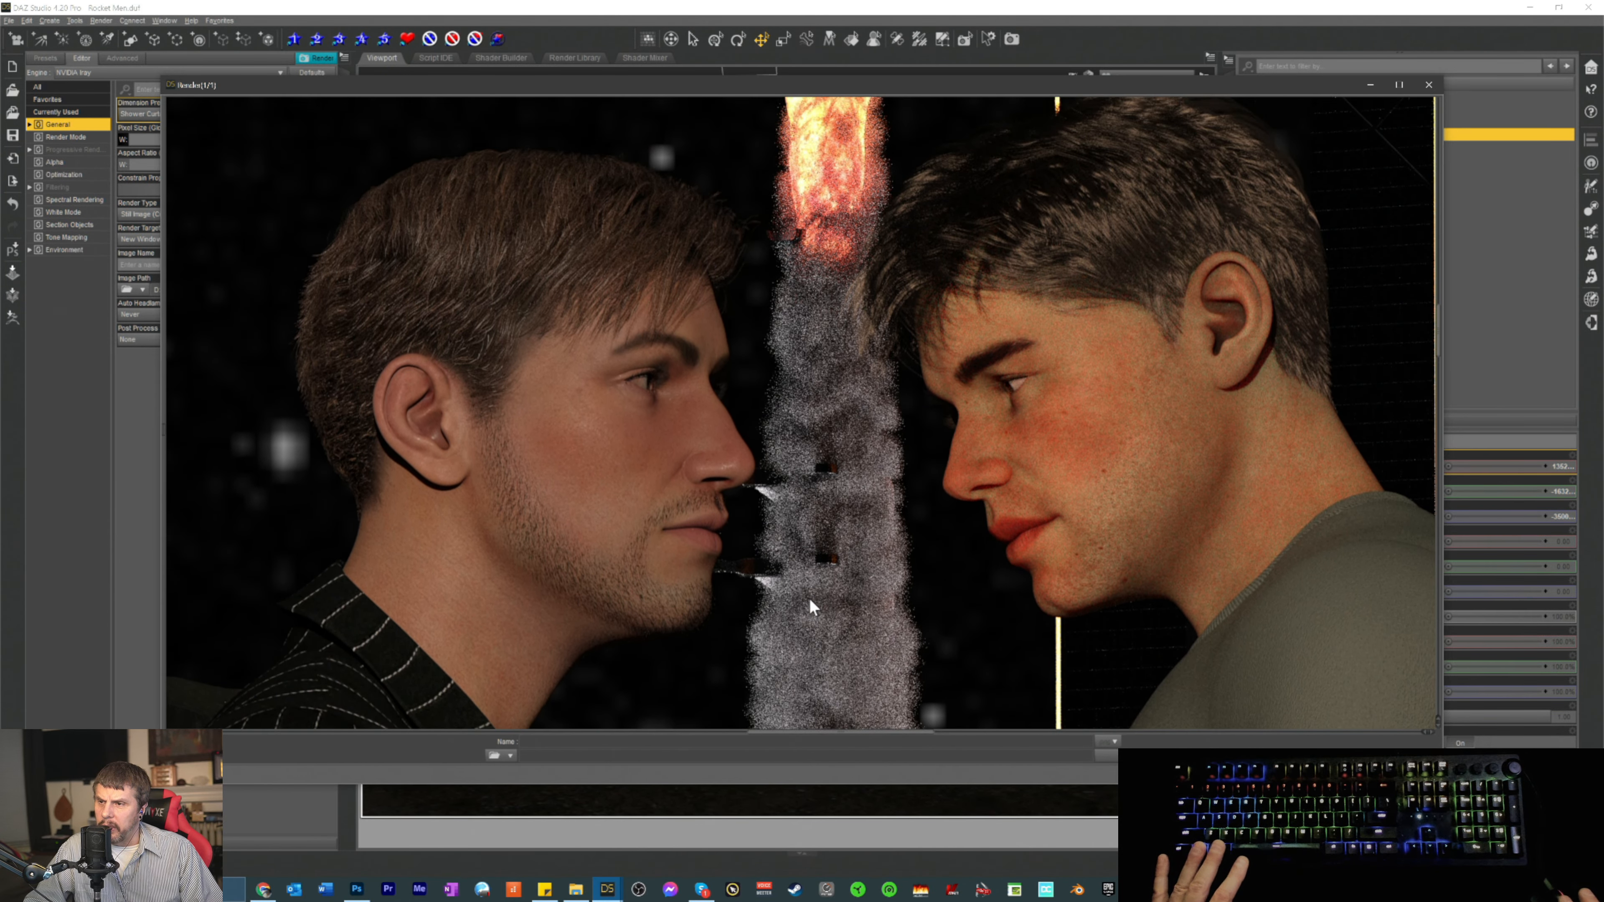
pyautogui.scroll(-1, 808, 603)
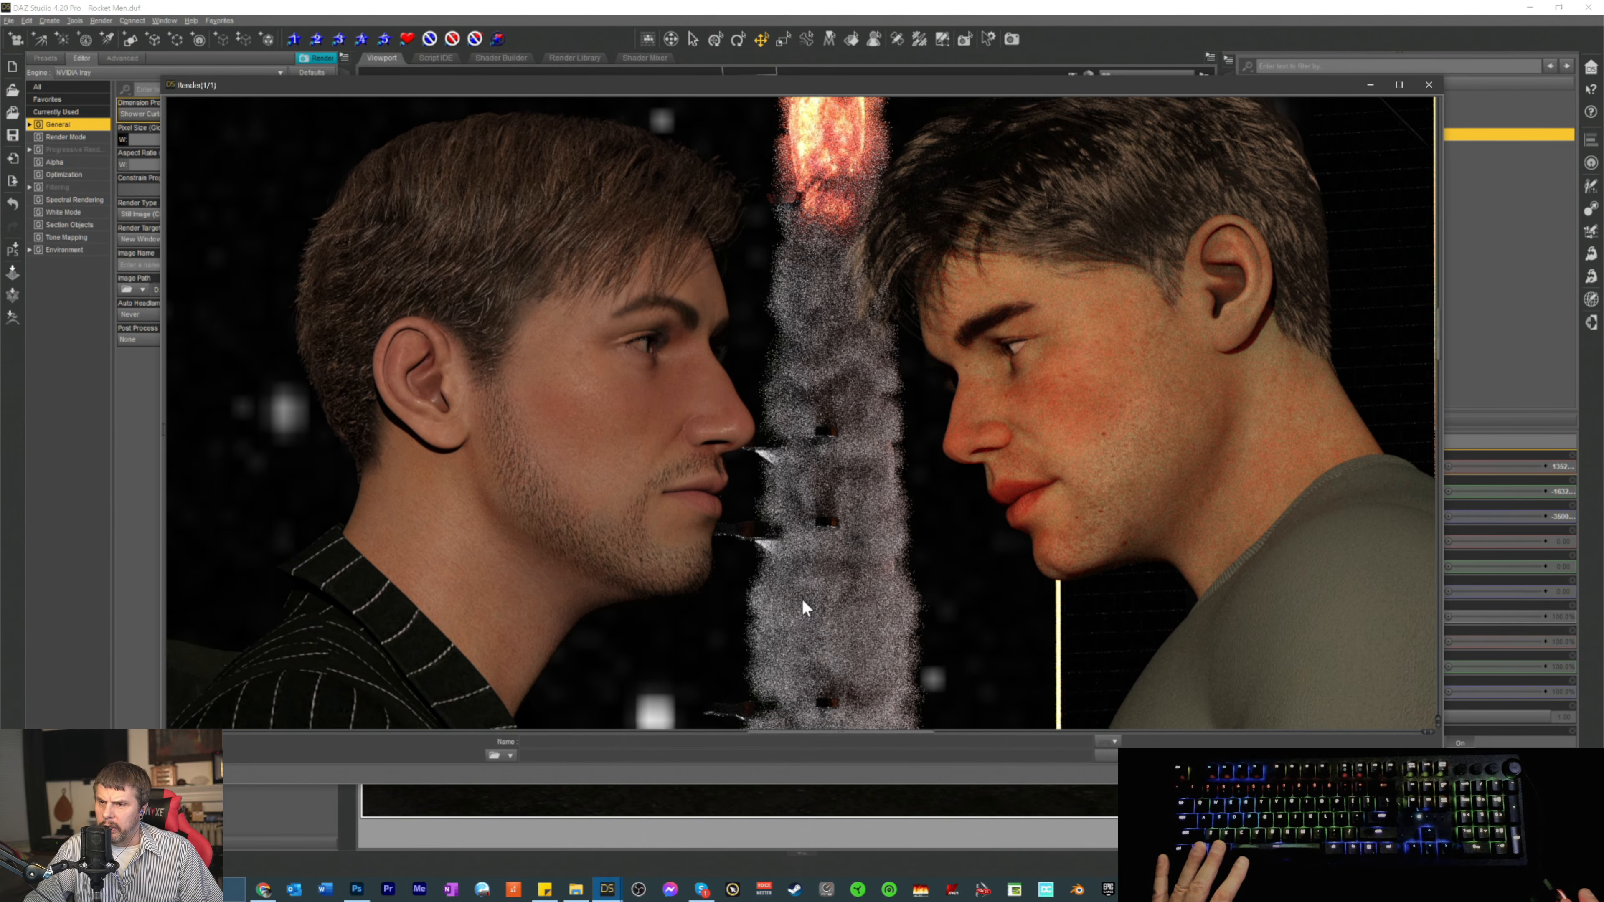
pyautogui.scroll(1, 804, 607)
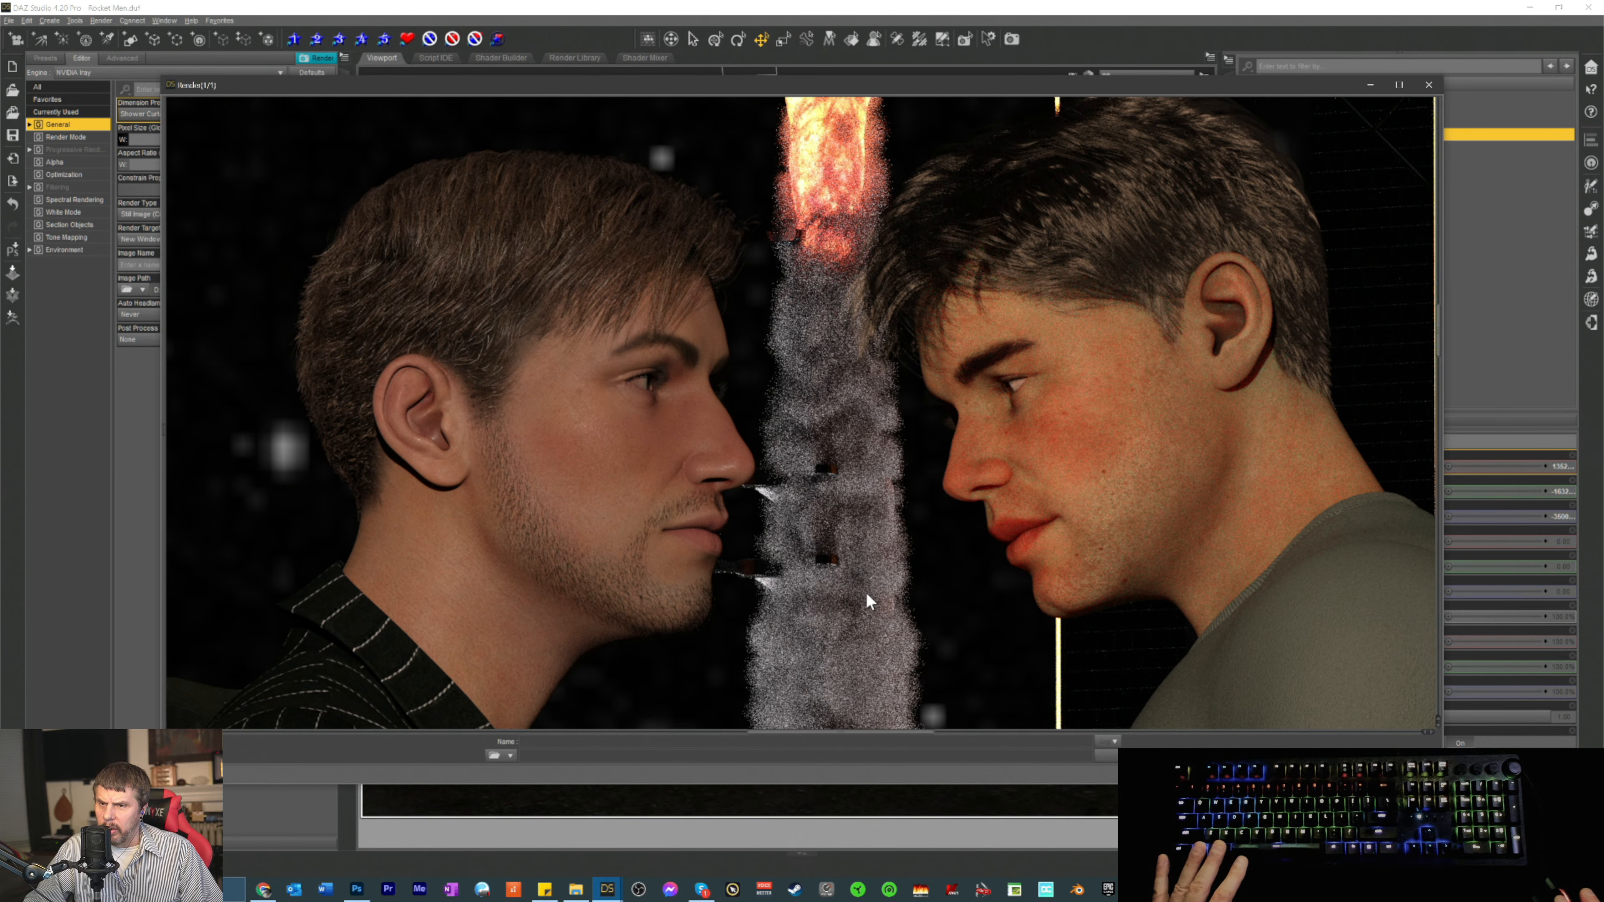
pyautogui.scroll(1, 864, 590)
pyautogui.scroll(2, 862, 590)
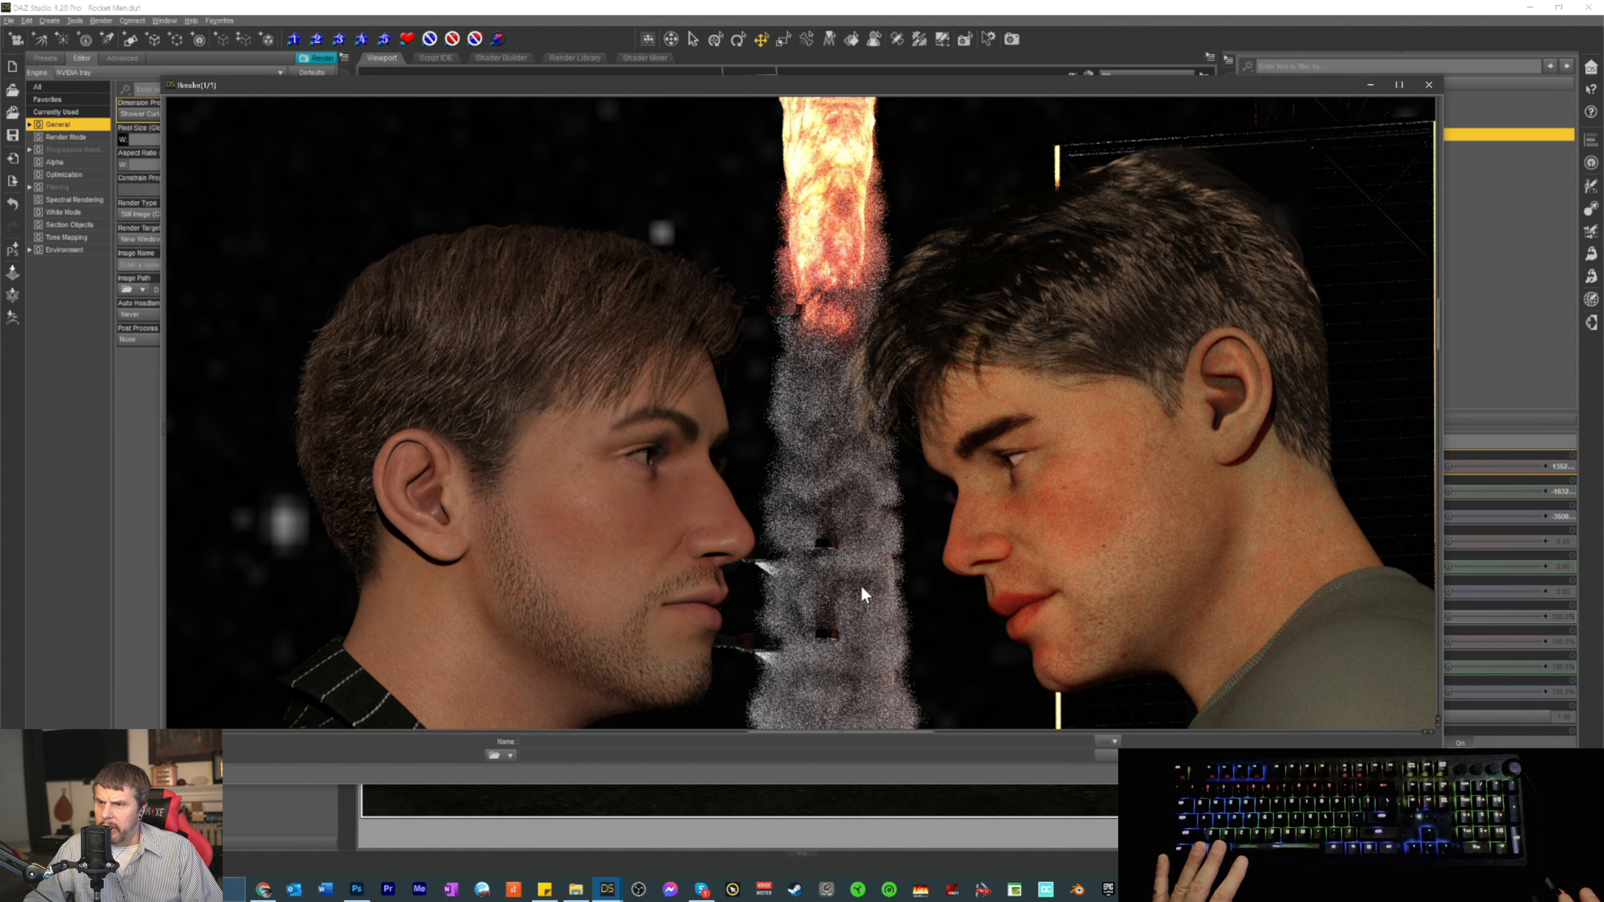
pyautogui.scroll(7, 860, 587)
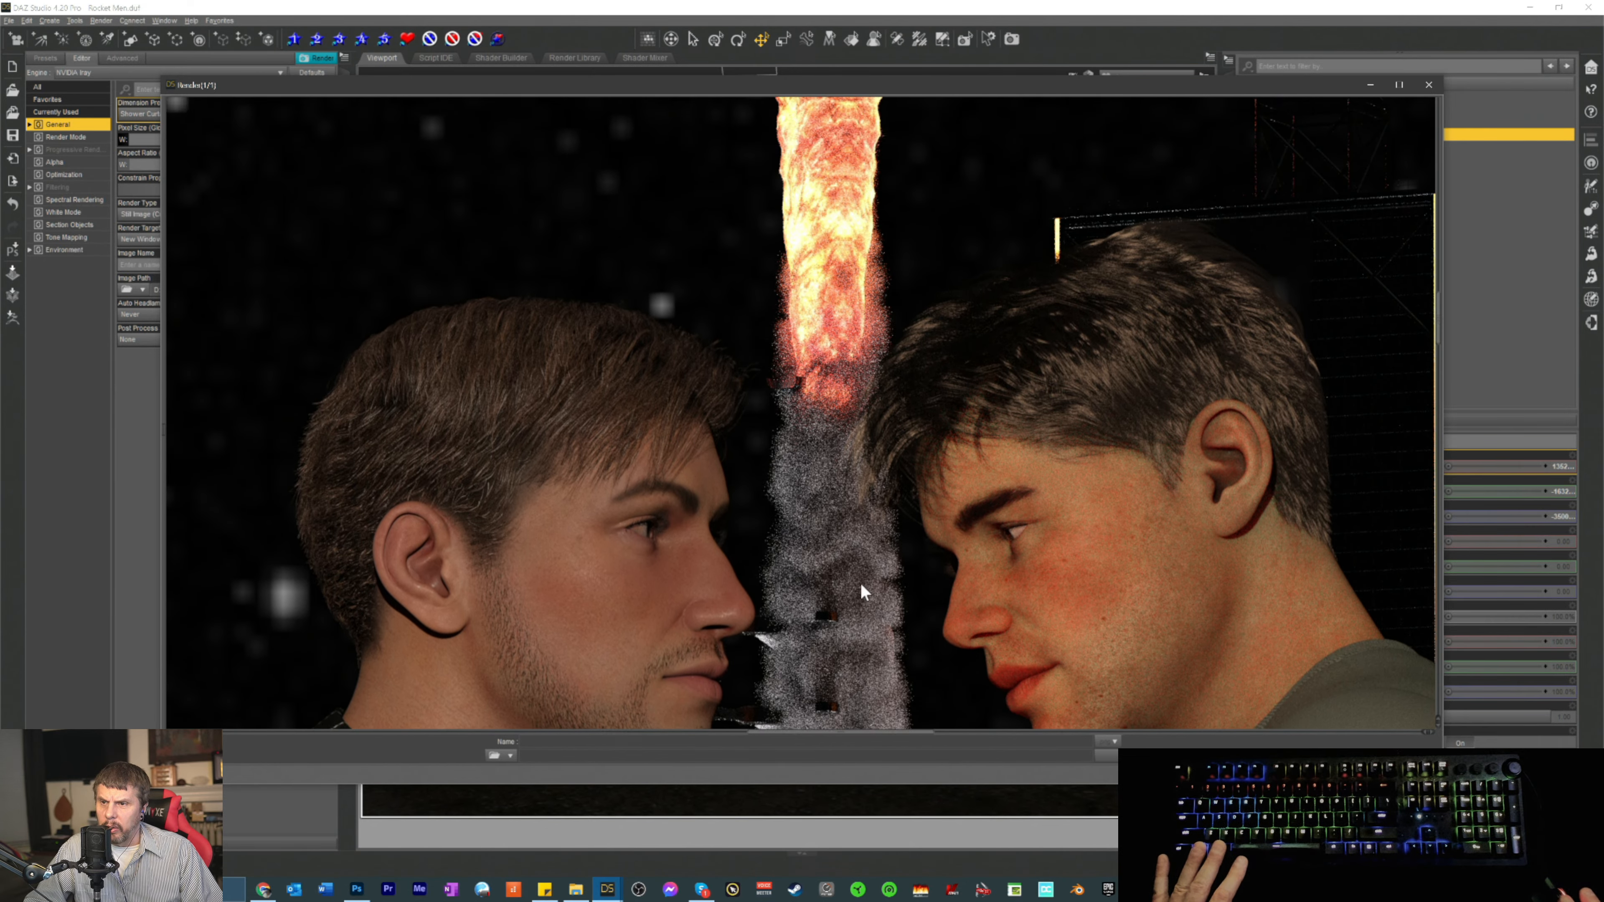
pyautogui.scroll(-3, 850, 556)
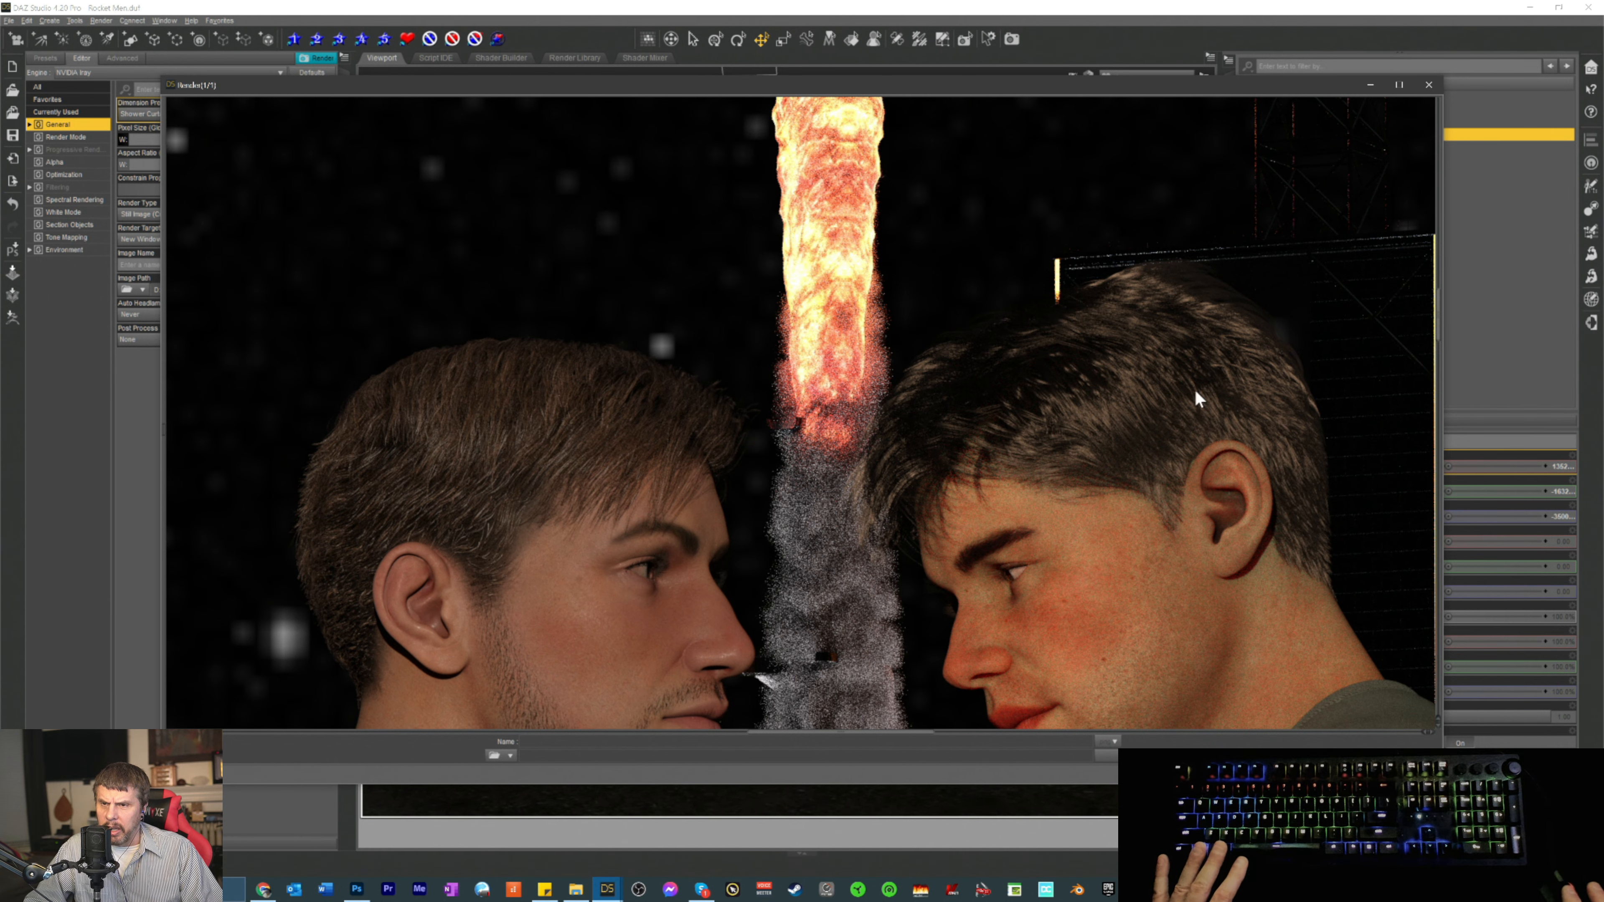
pyautogui.scroll(-3, 1026, 405)
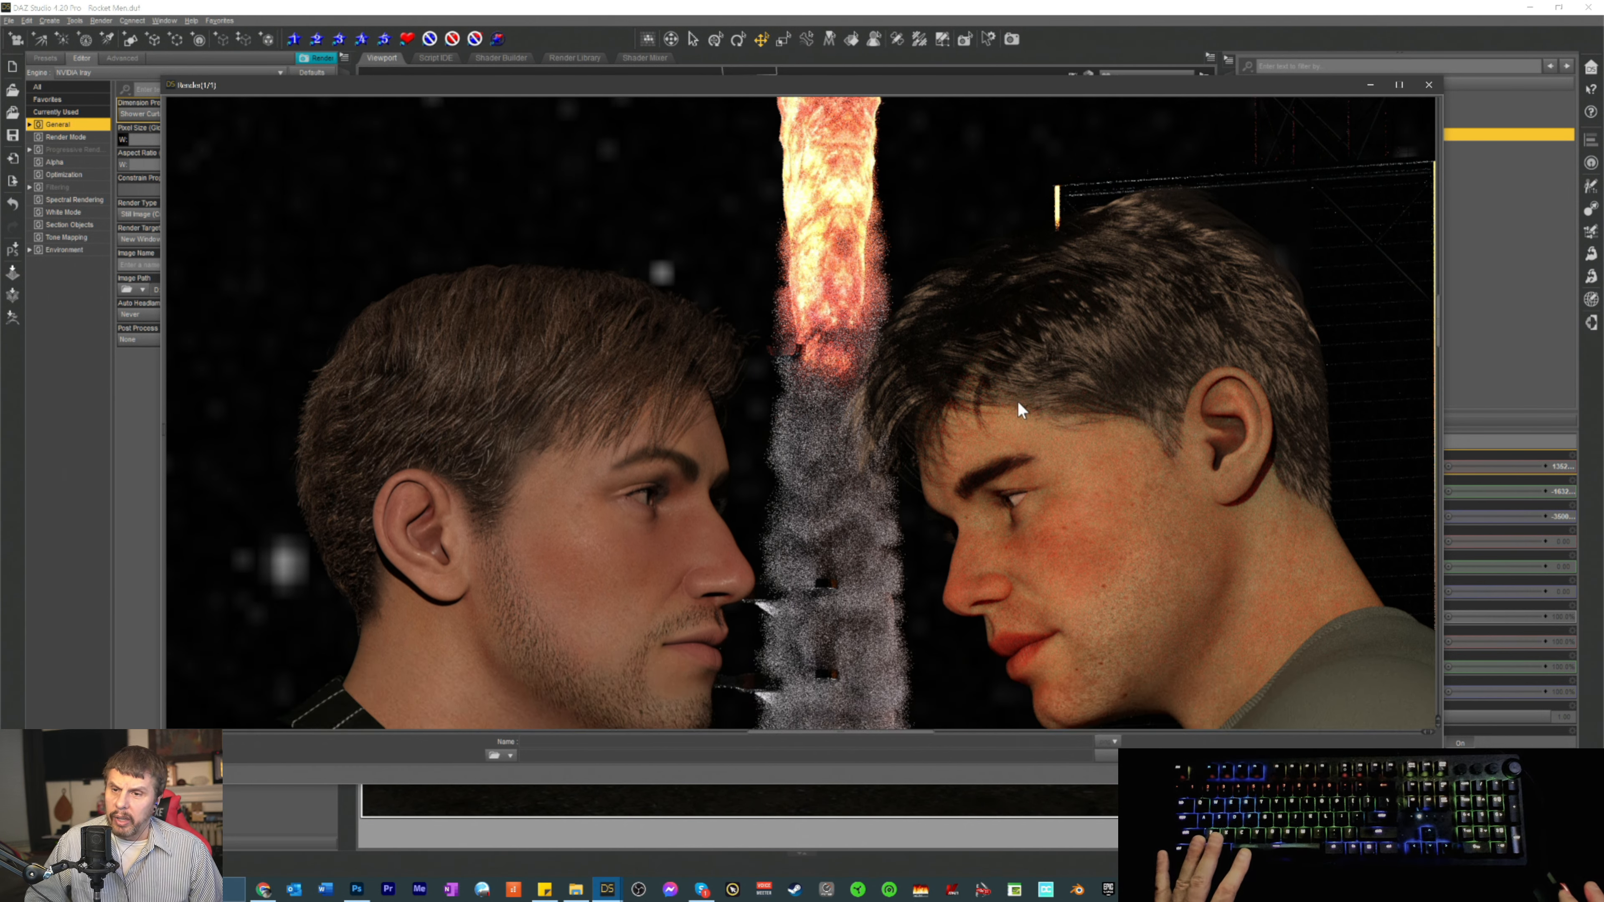
pyautogui.scroll(-4, 1018, 405)
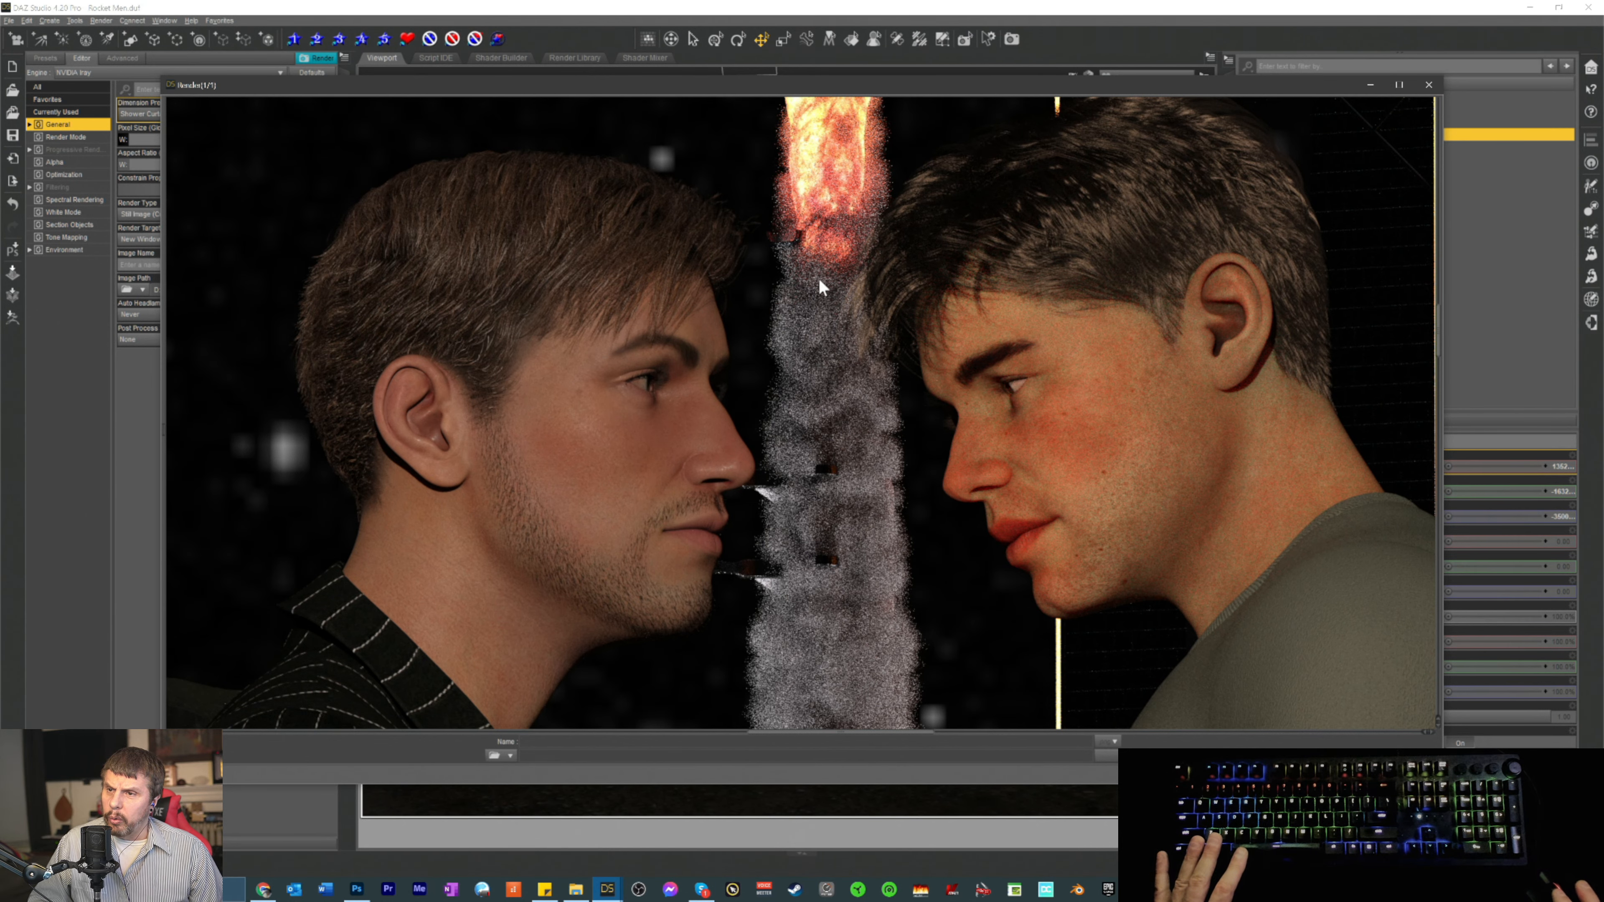
pyautogui.scroll(5, 816, 278)
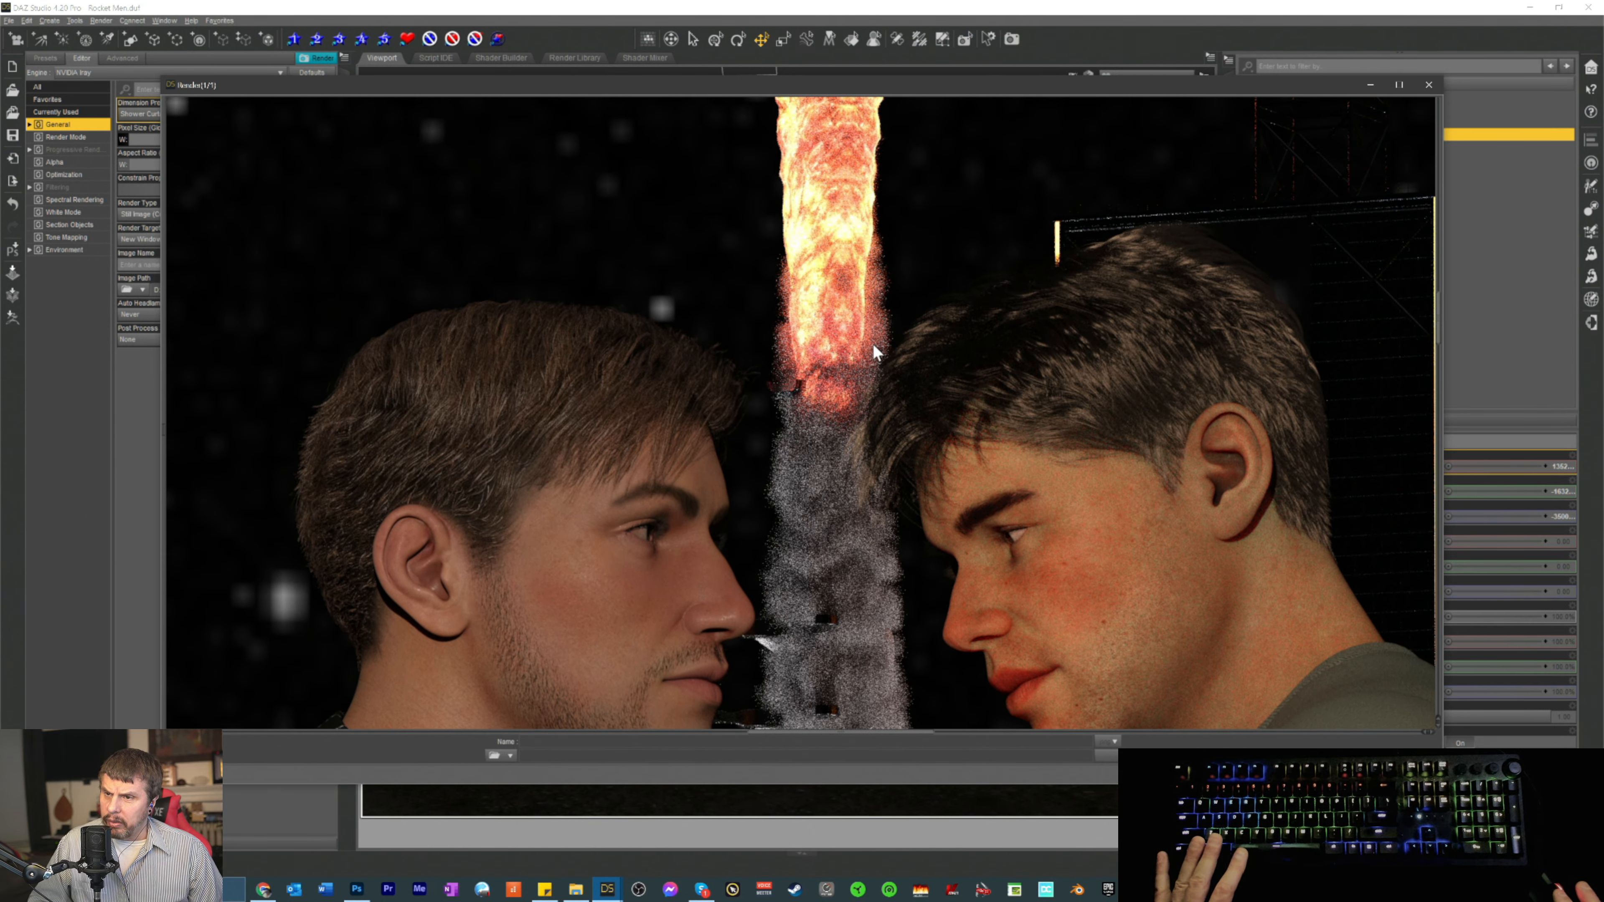
# - Inspect the smoke trail between the men's torsos, from their chins down to their forearms and back up
pyautogui.scroll(-9, 831, 513)
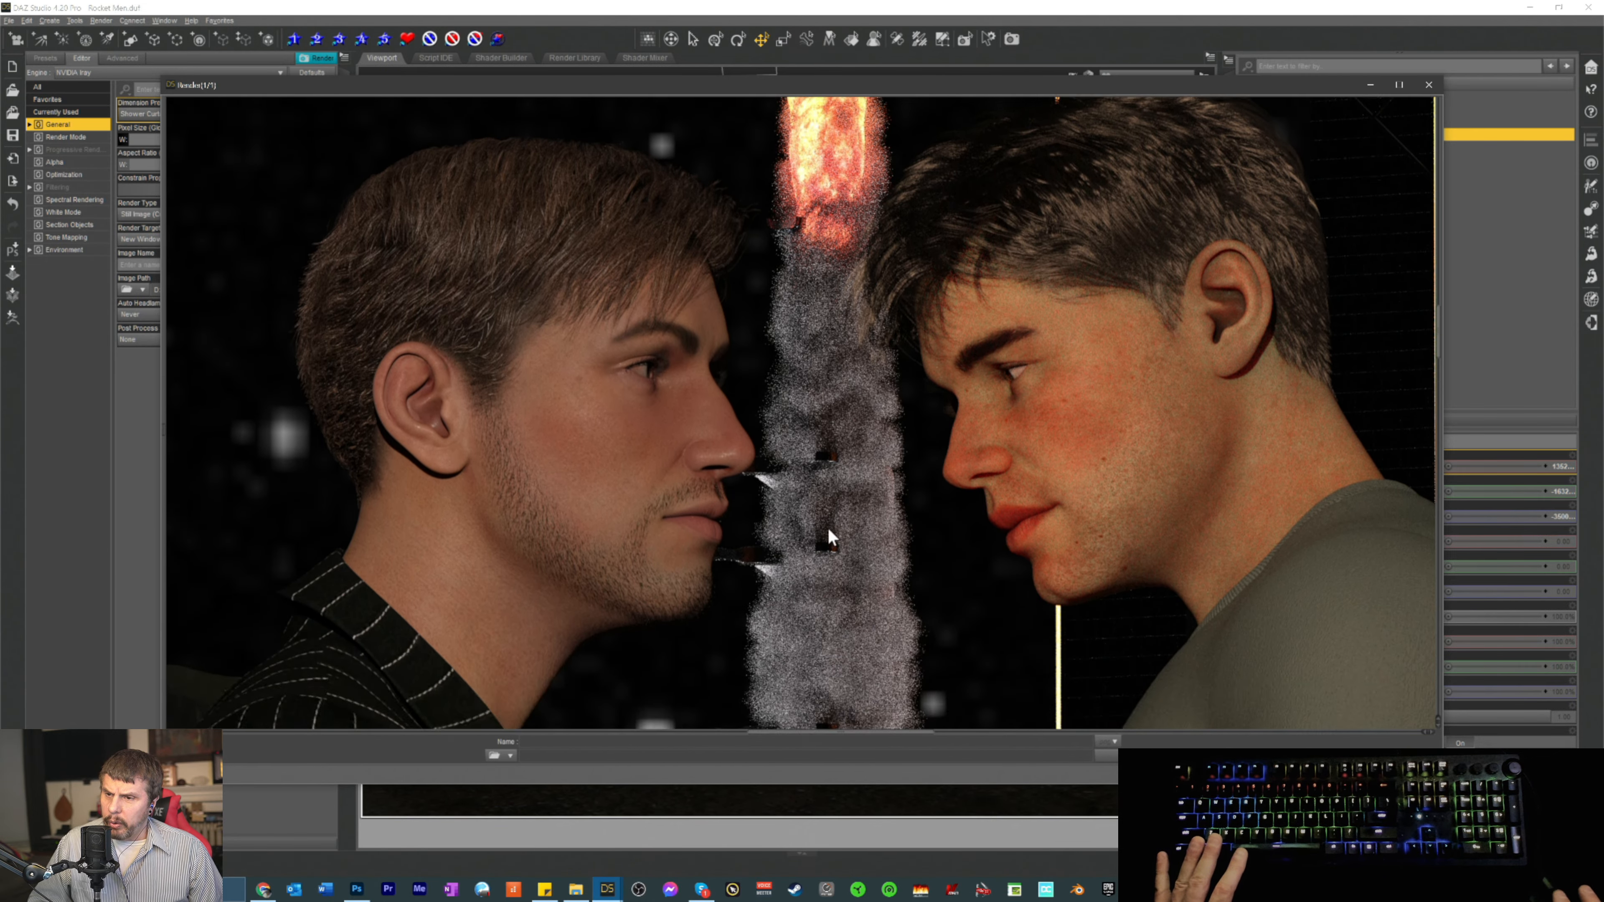
pyautogui.scroll(-10, 831, 547)
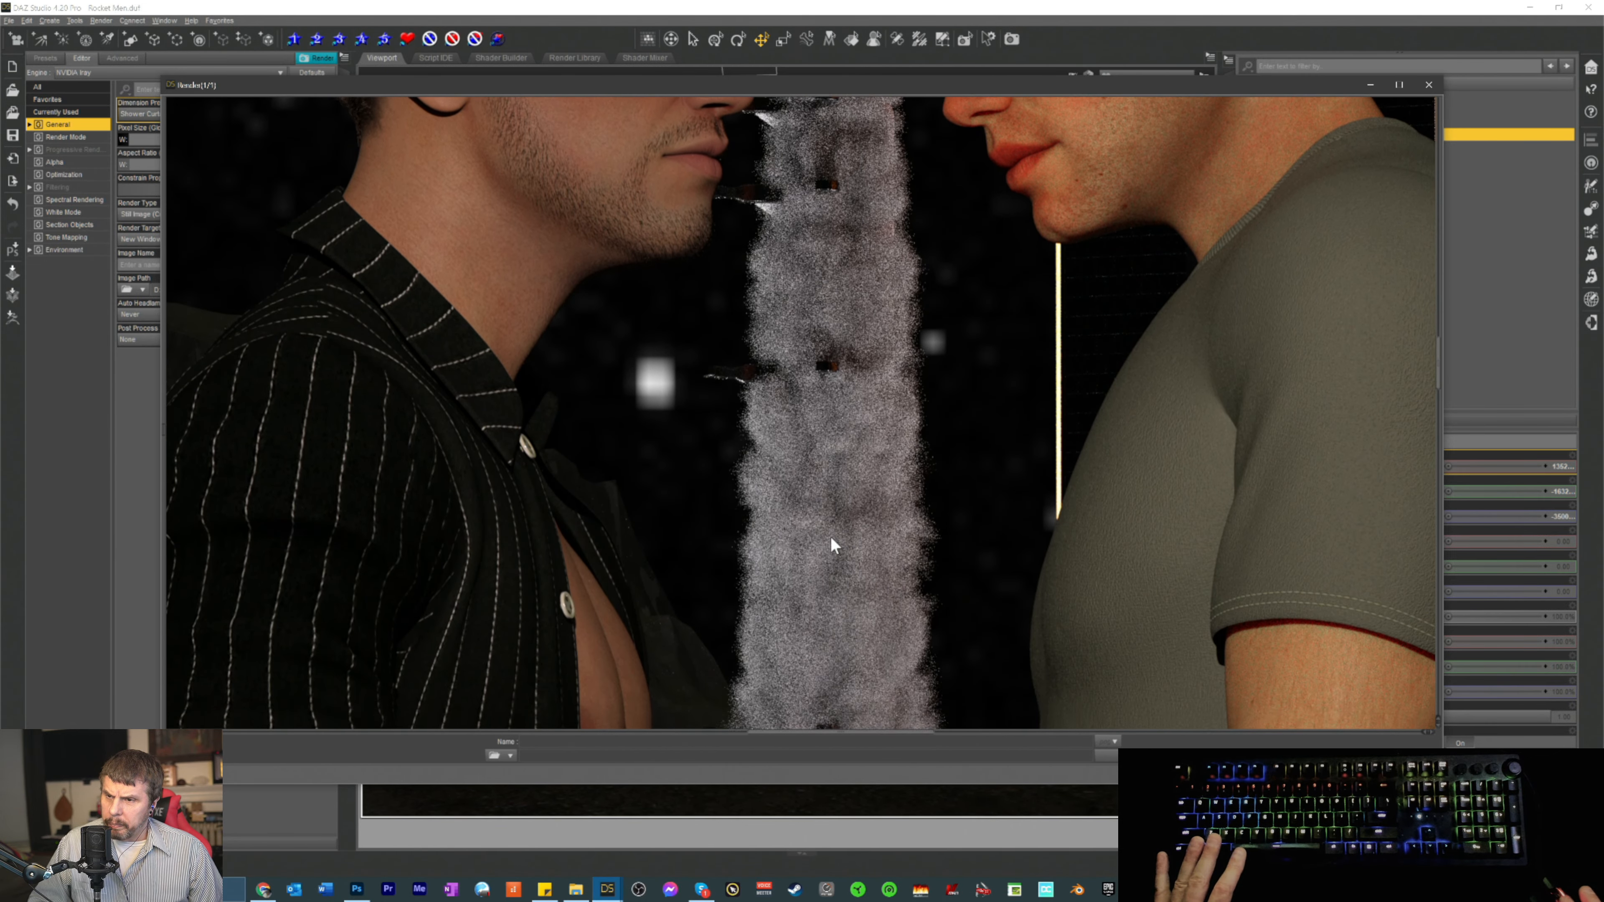
pyautogui.scroll(-9, 834, 541)
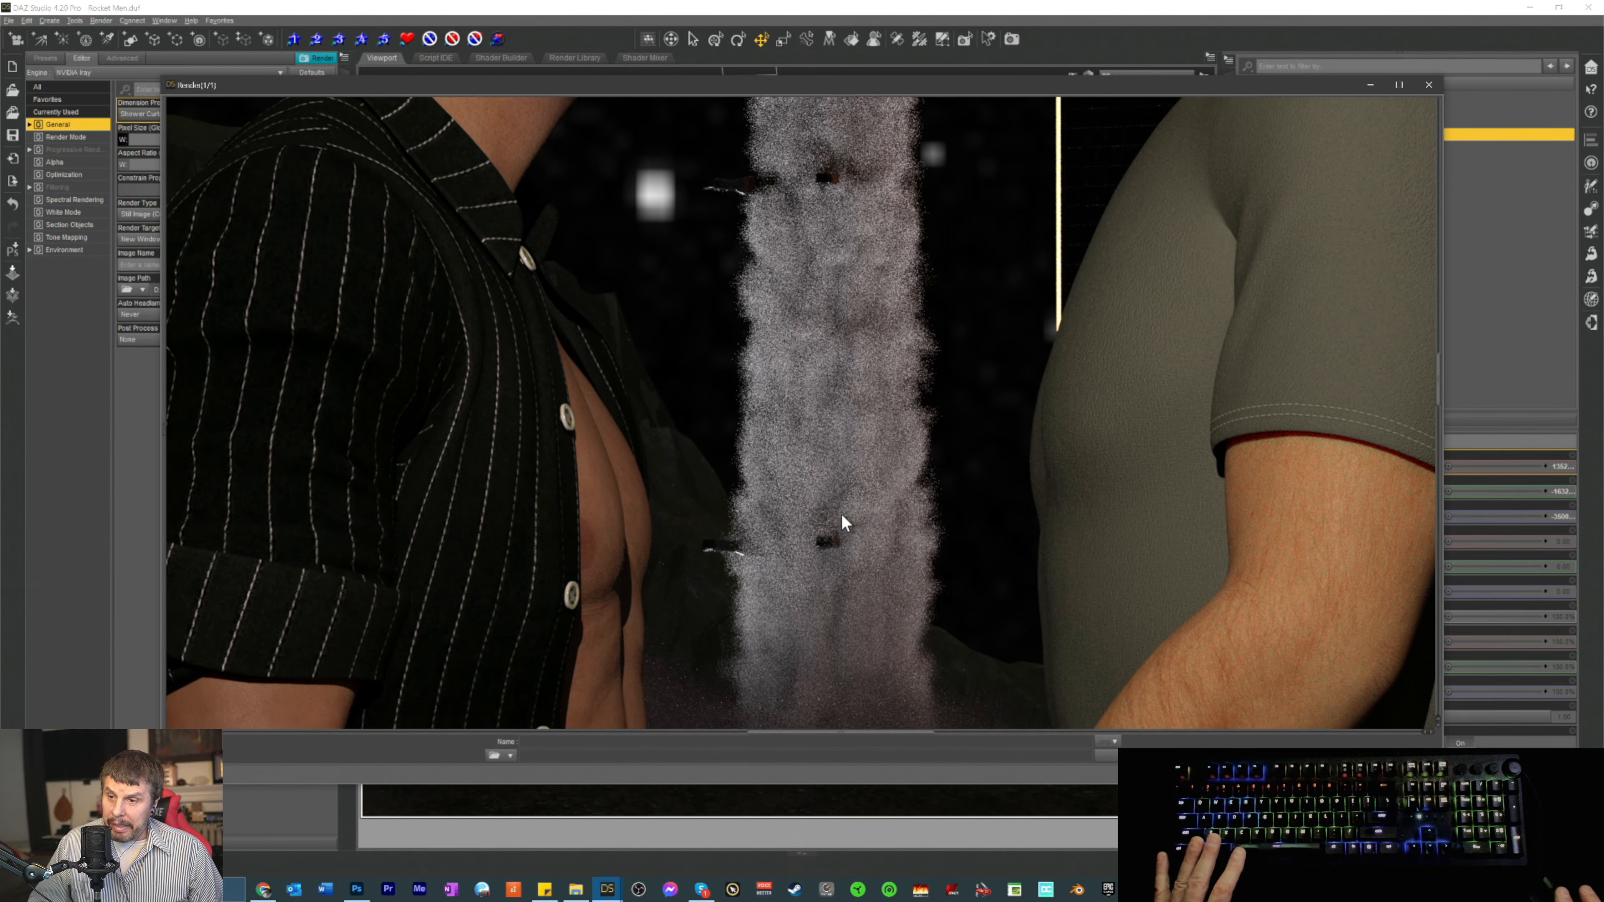
pyautogui.scroll(-5, 843, 521)
pyautogui.scroll(6, 845, 525)
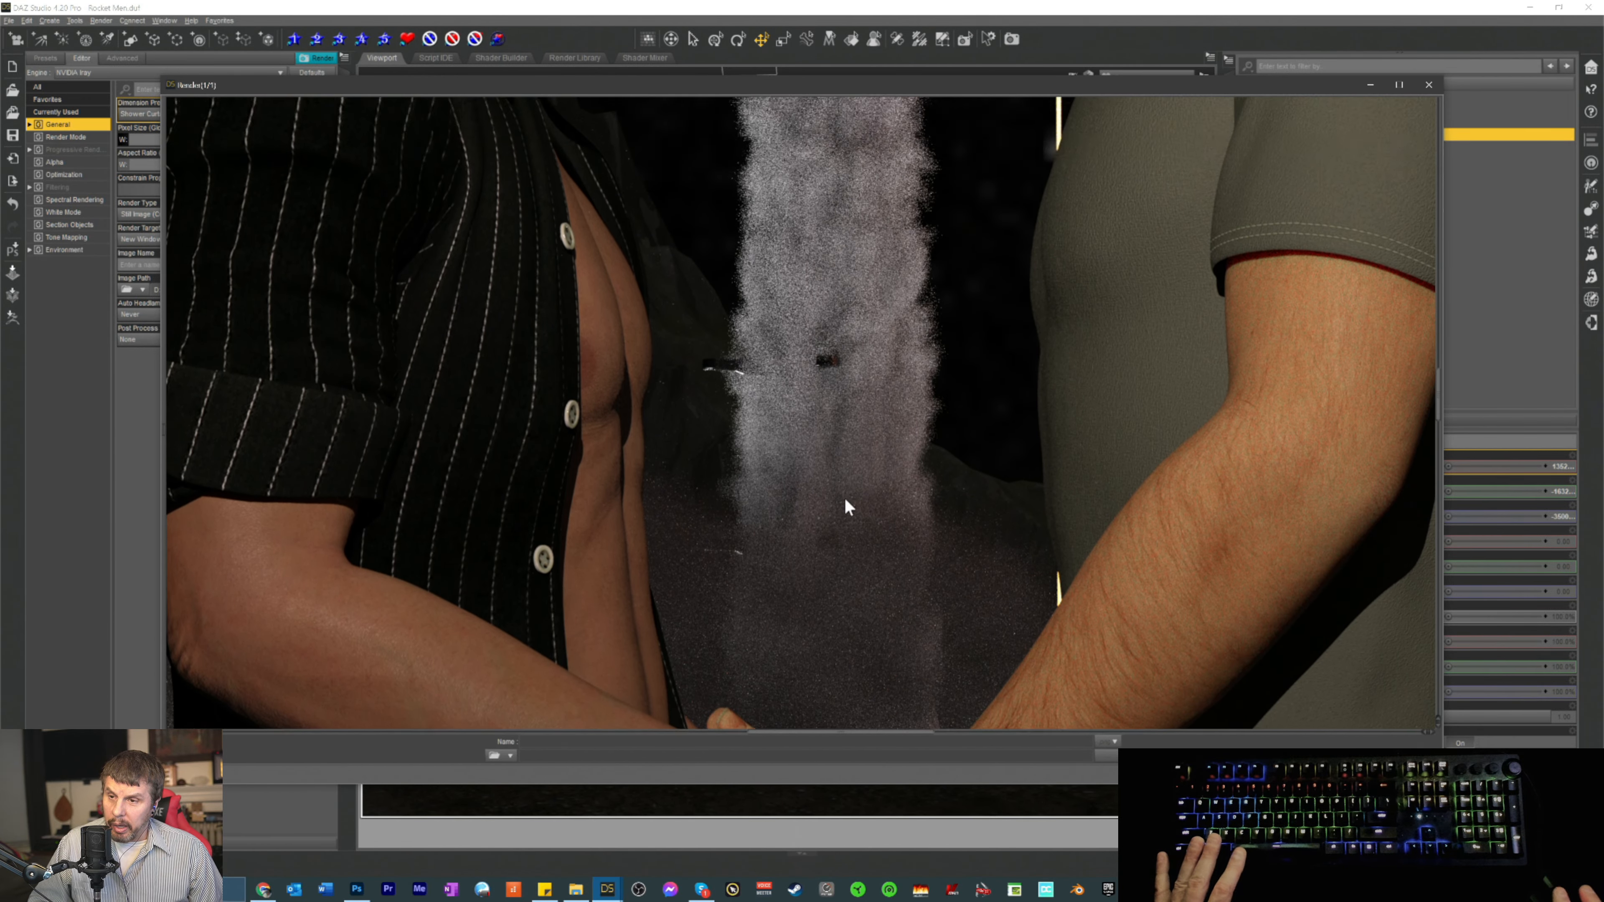
pyautogui.scroll(18, 846, 503)
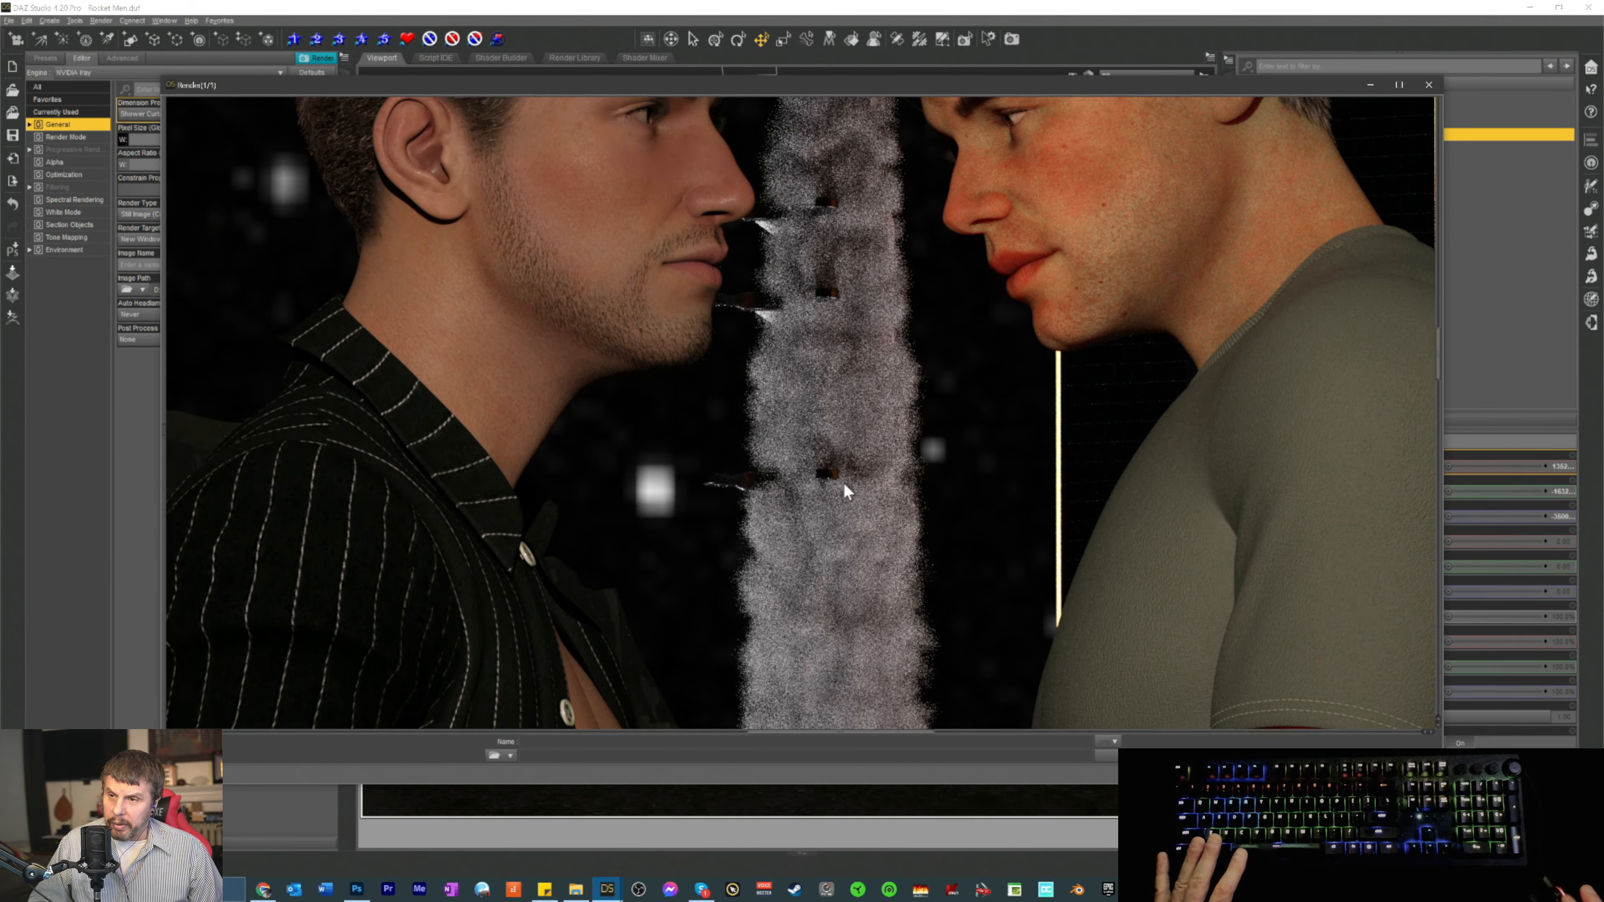
pyautogui.scroll(3, 845, 484)
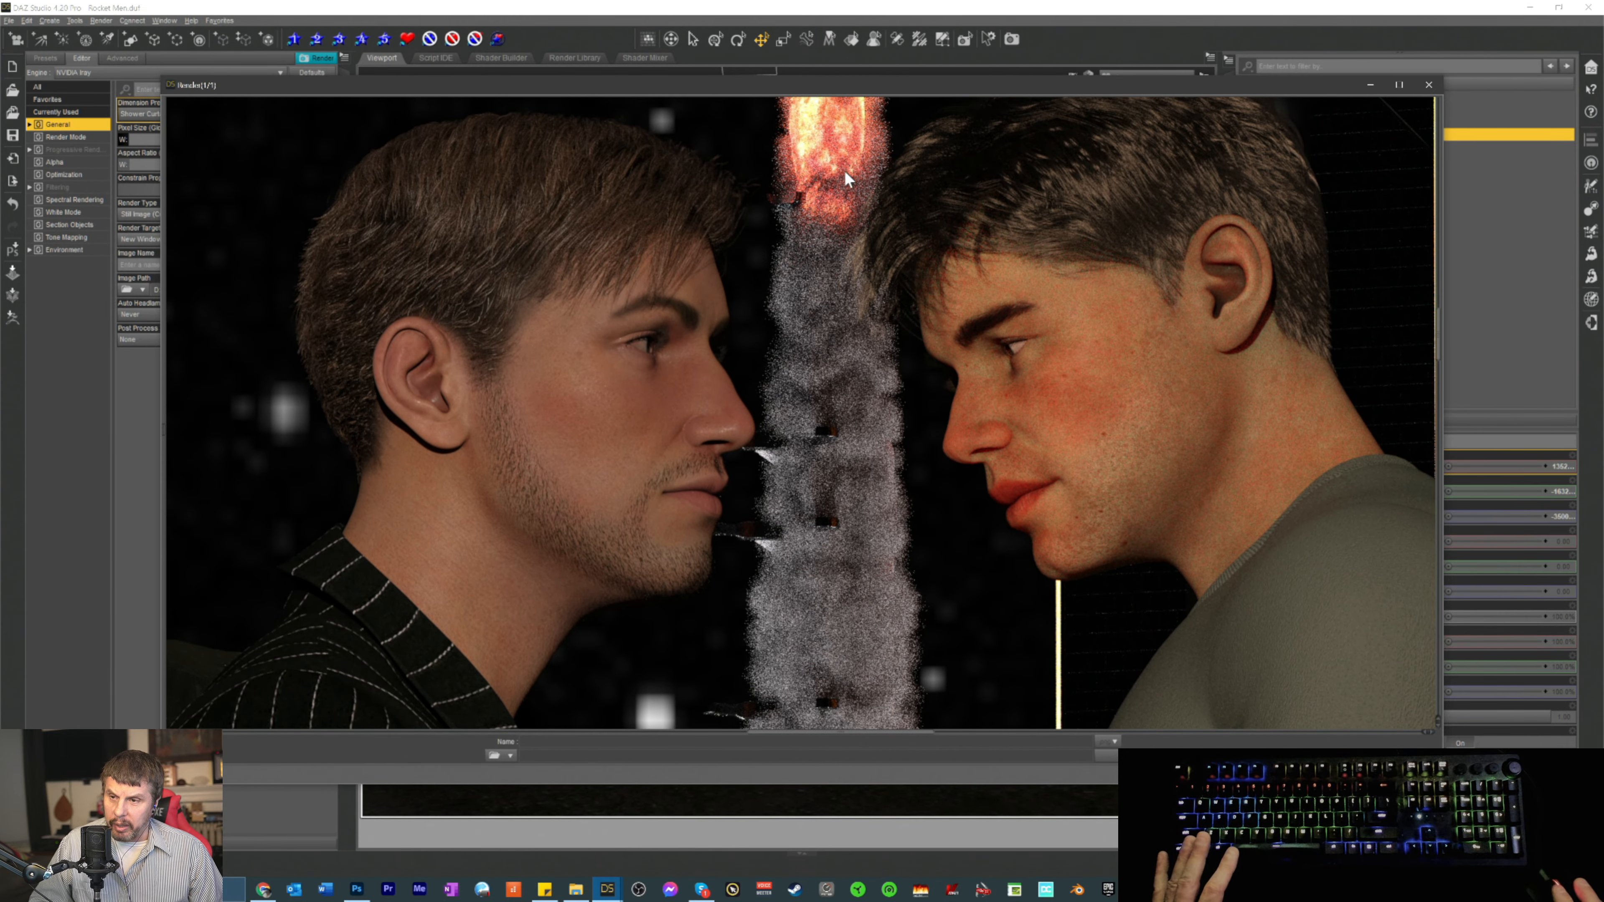
# - Examine the full exhaust flame above the men's heads, up to the rocket engine and the red-lit tower
pyautogui.scroll(9, 845, 253)
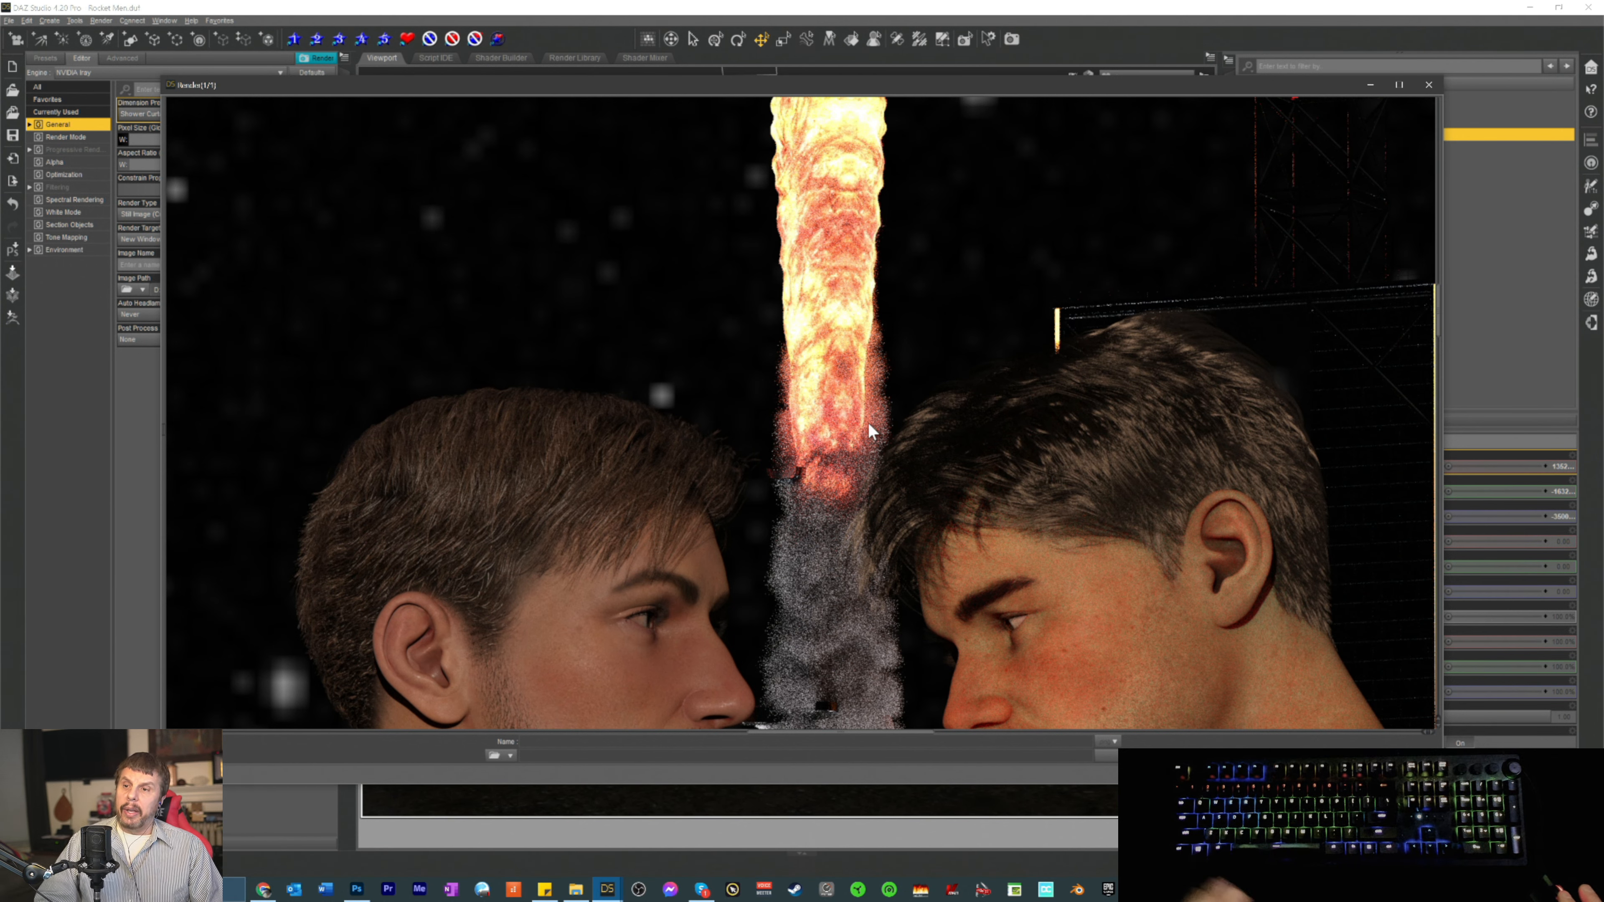
pyautogui.scroll(4, 877, 439)
pyautogui.scroll(1, 880, 444)
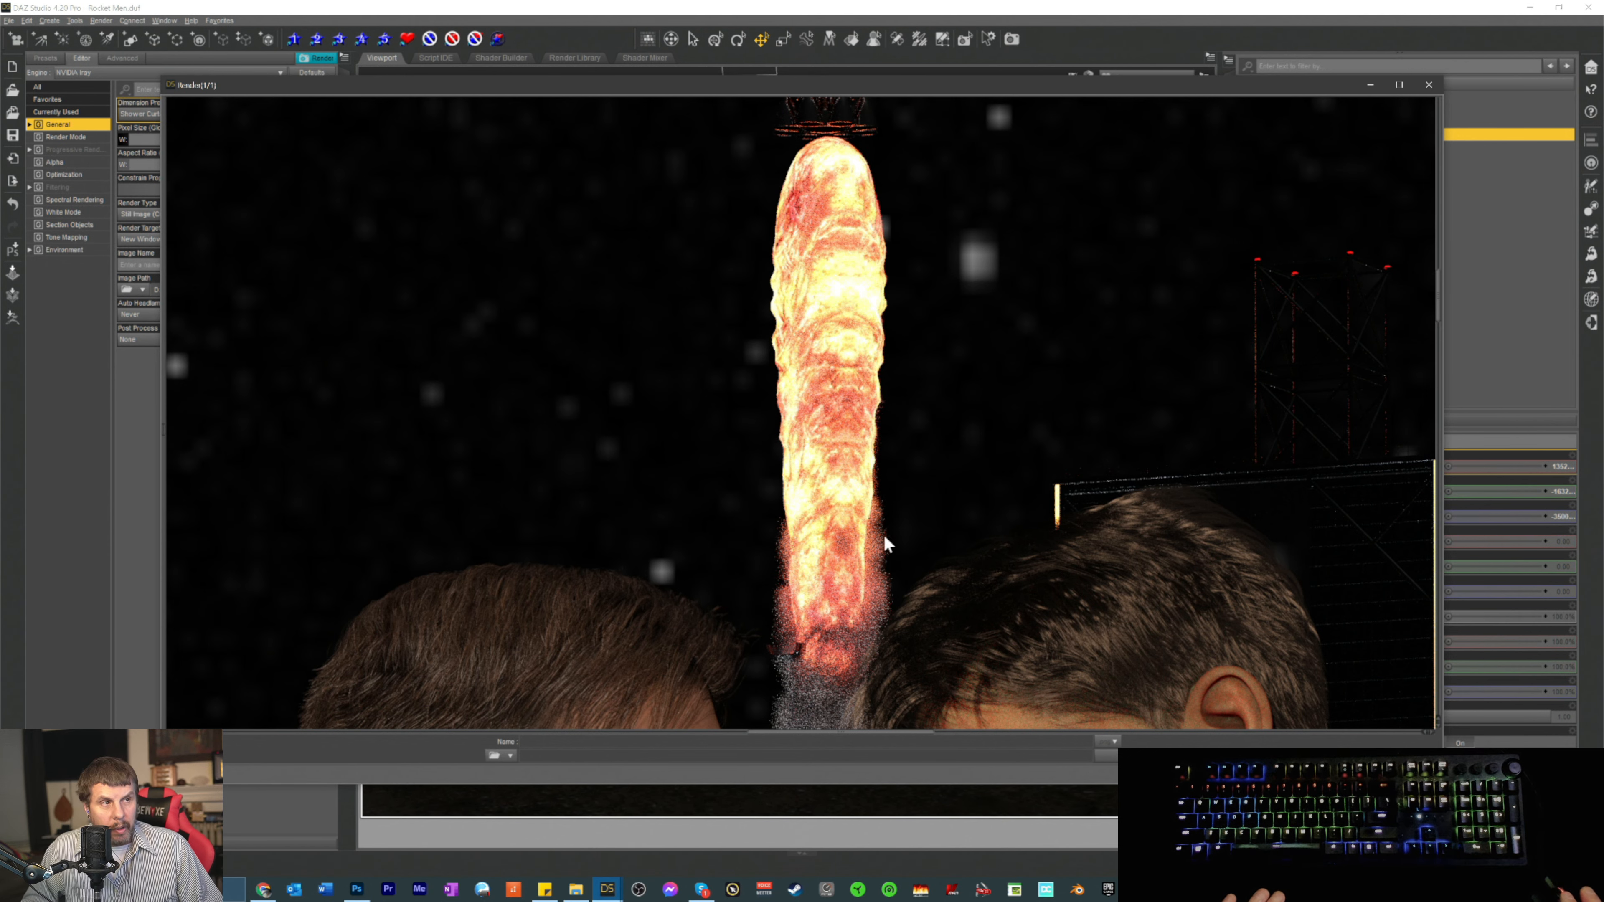
pyautogui.scroll(-4, 869, 559)
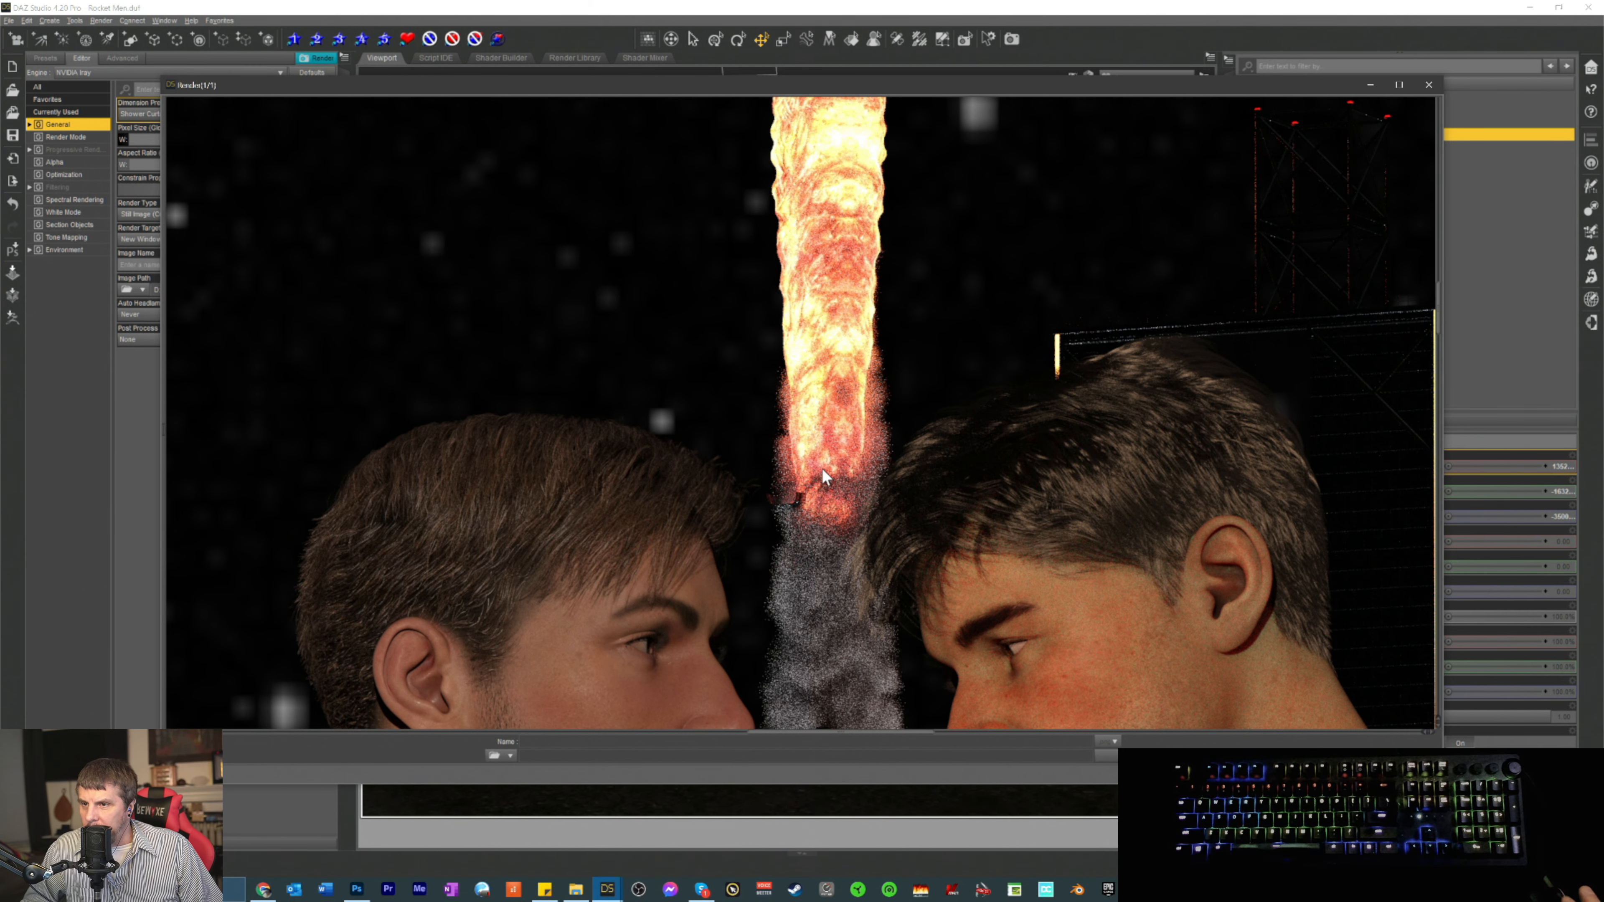
pyautogui.scroll(7, 831, 449)
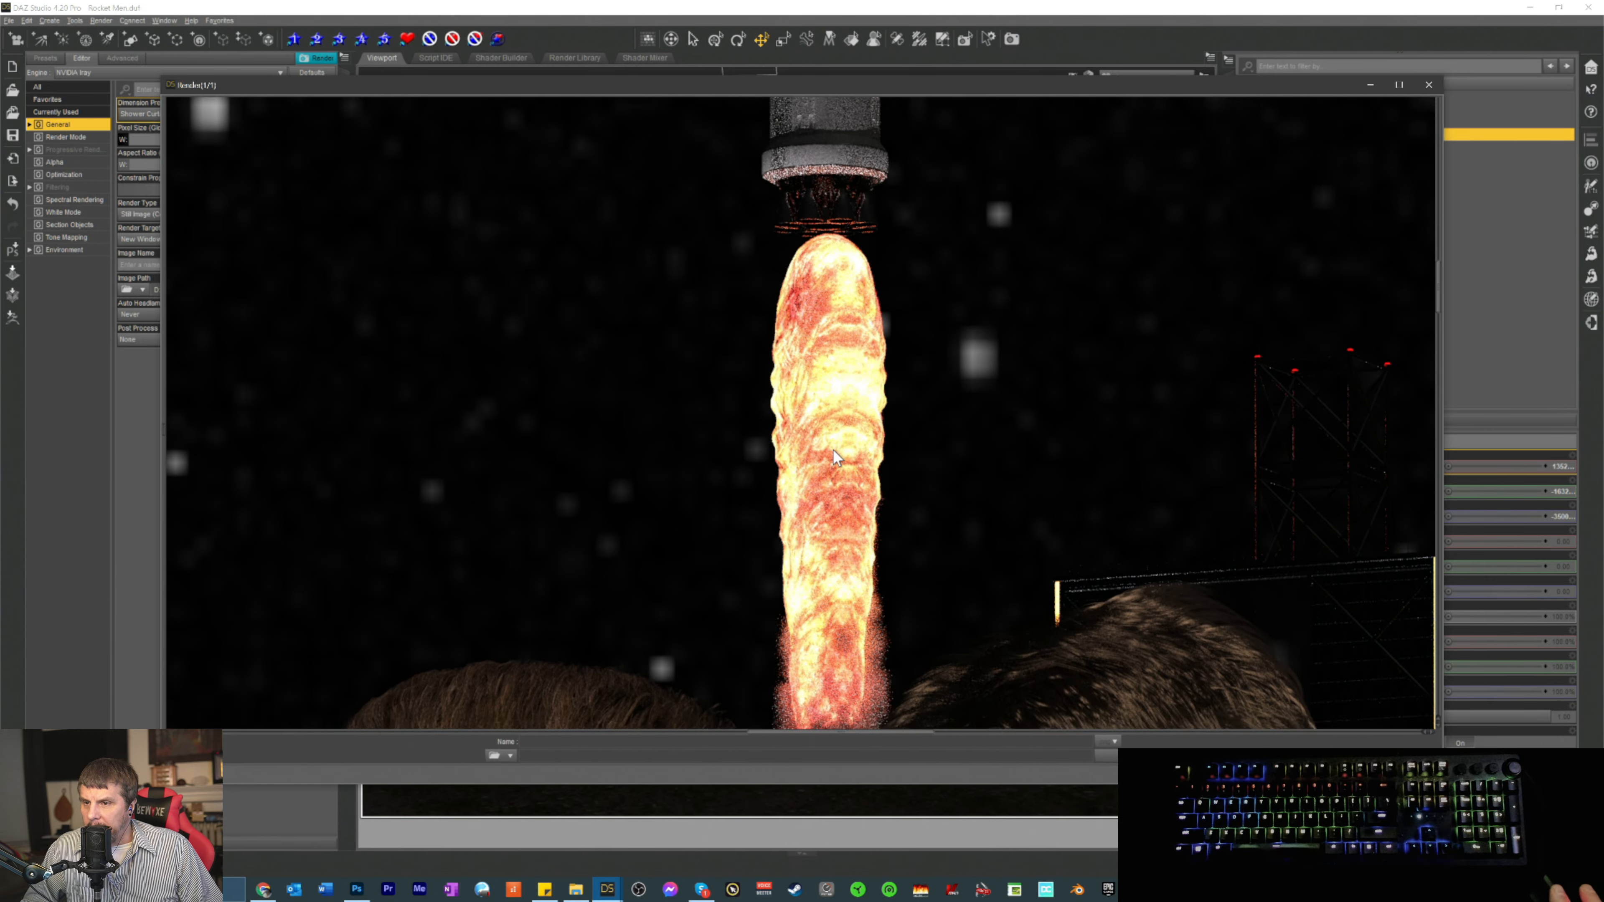
pyautogui.scroll(-9, 833, 455)
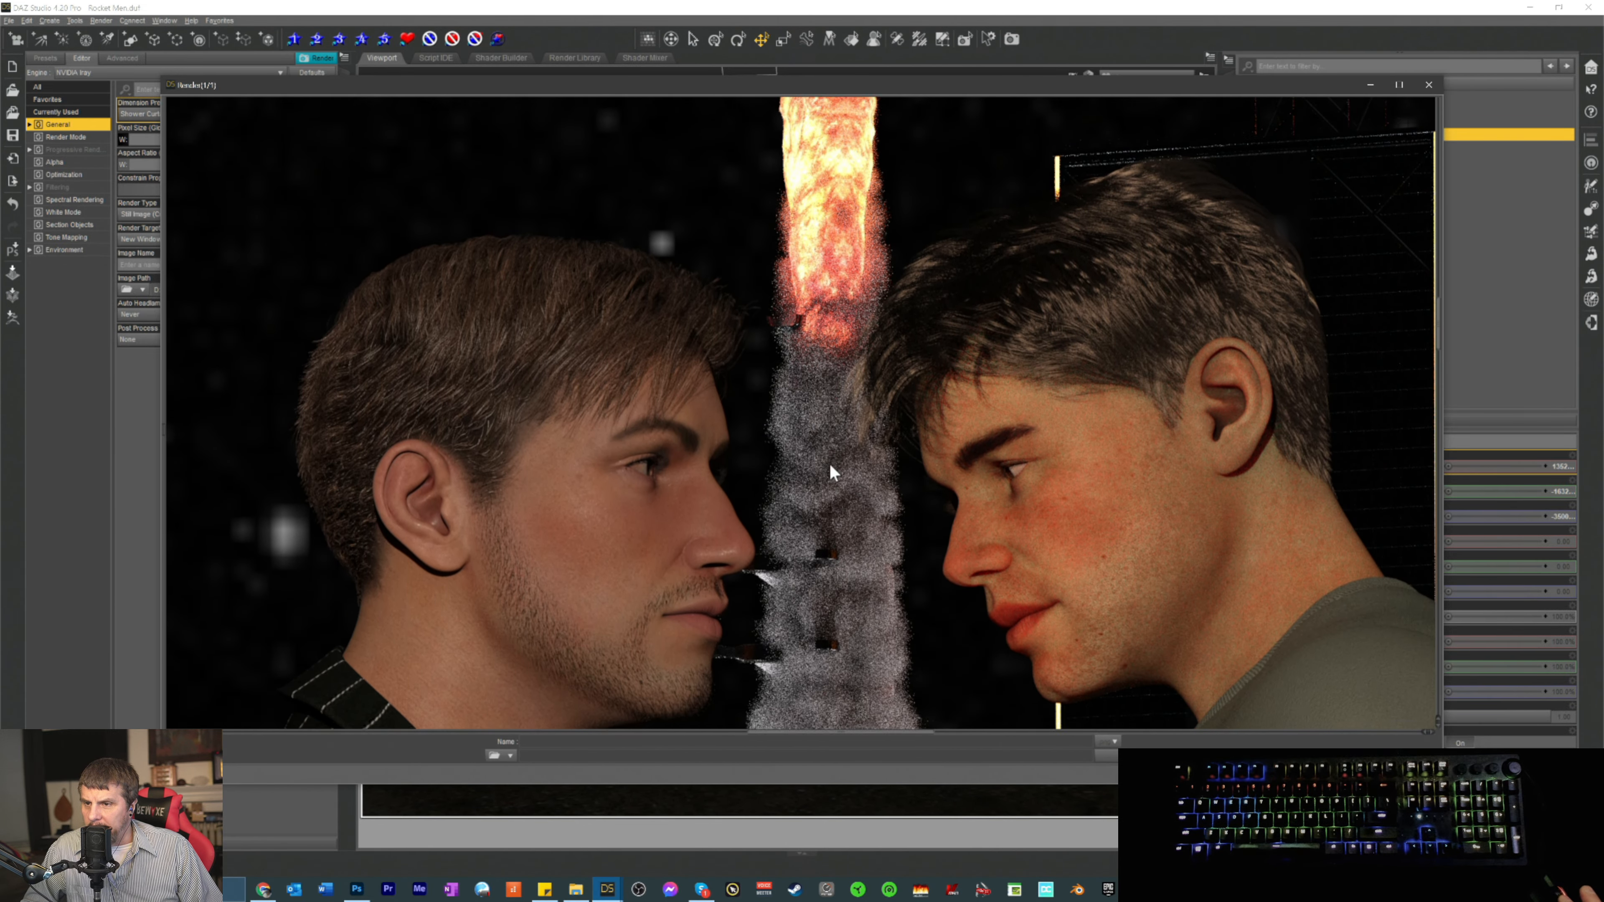
# - Review the transition from flame to smoke between the faces and follow the trail down to the joined hands
pyautogui.scroll(-2, 824, 500)
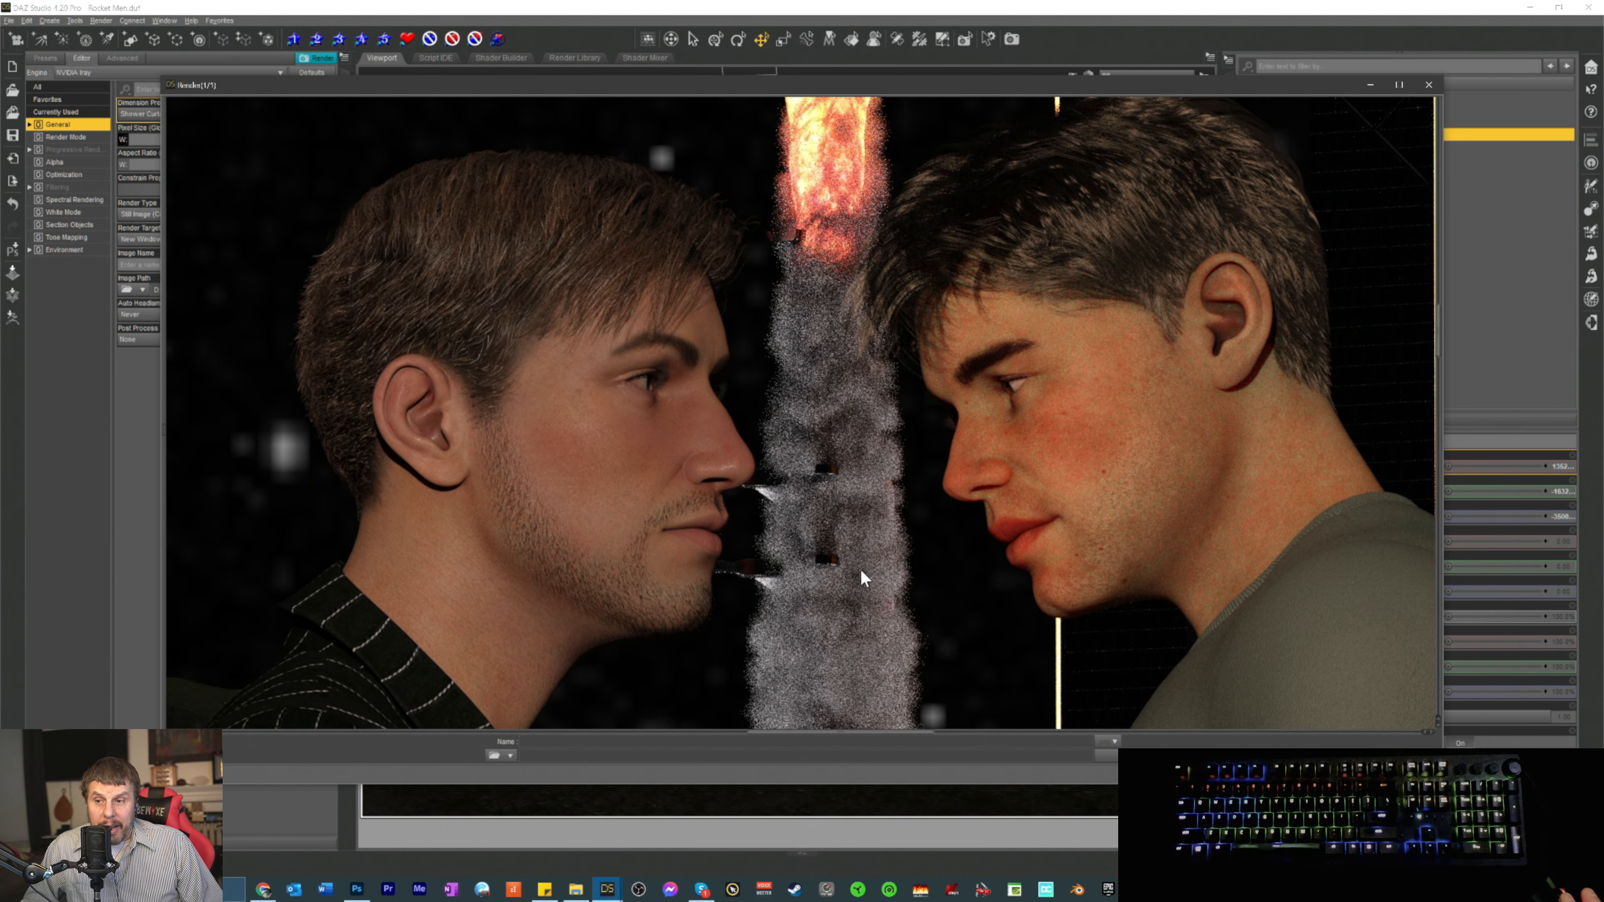
pyautogui.scroll(-3, 878, 571)
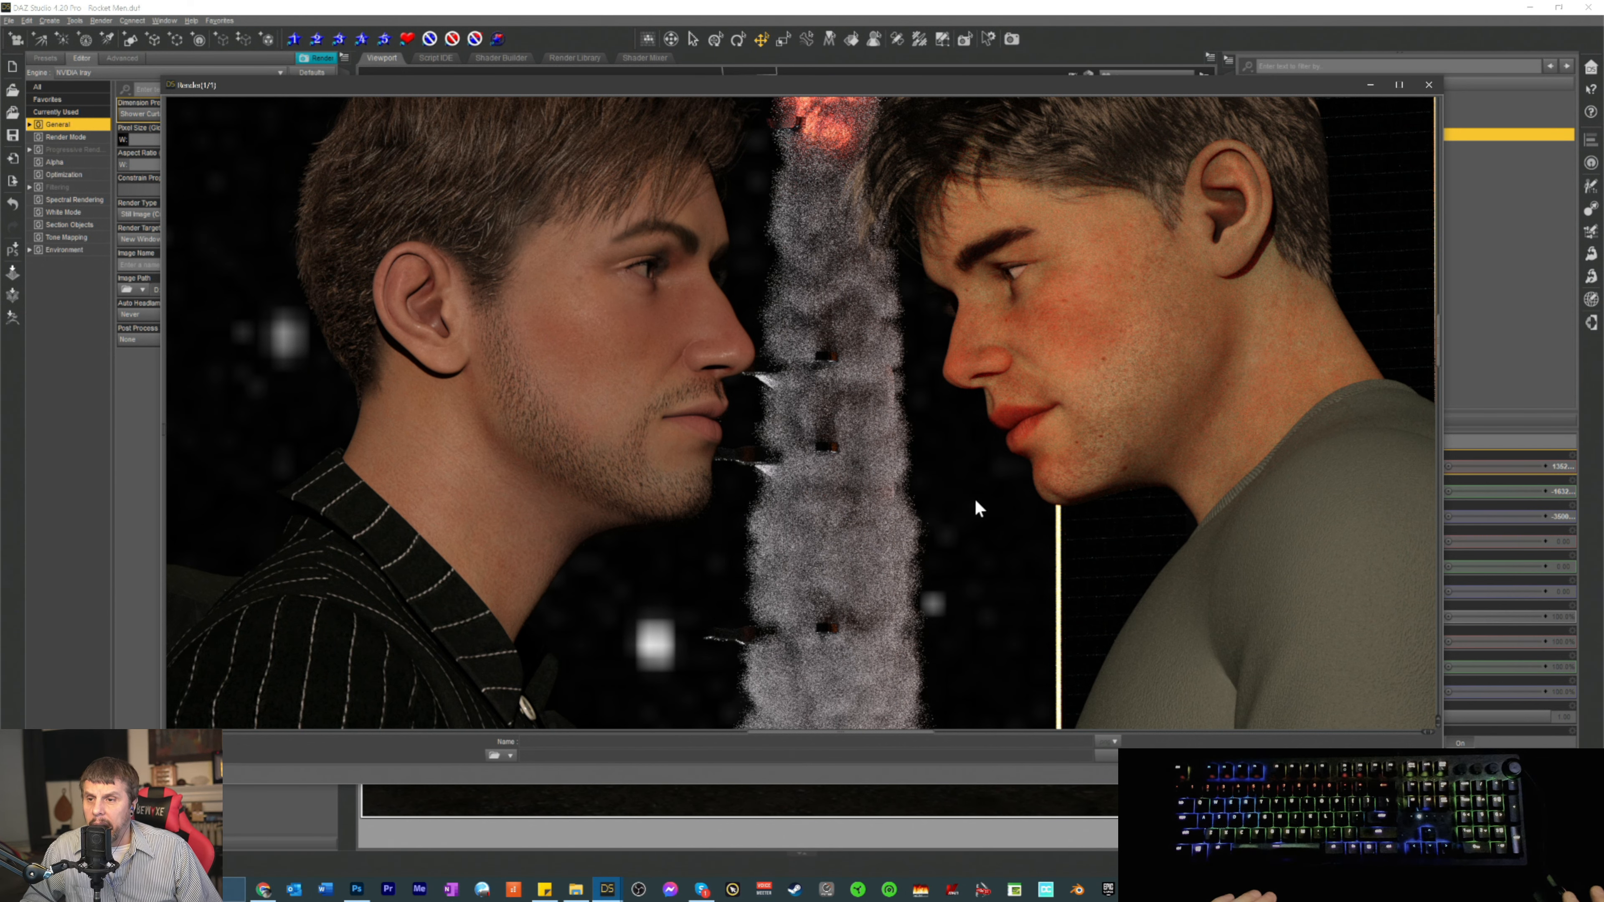
pyautogui.scroll(7, 836, 336)
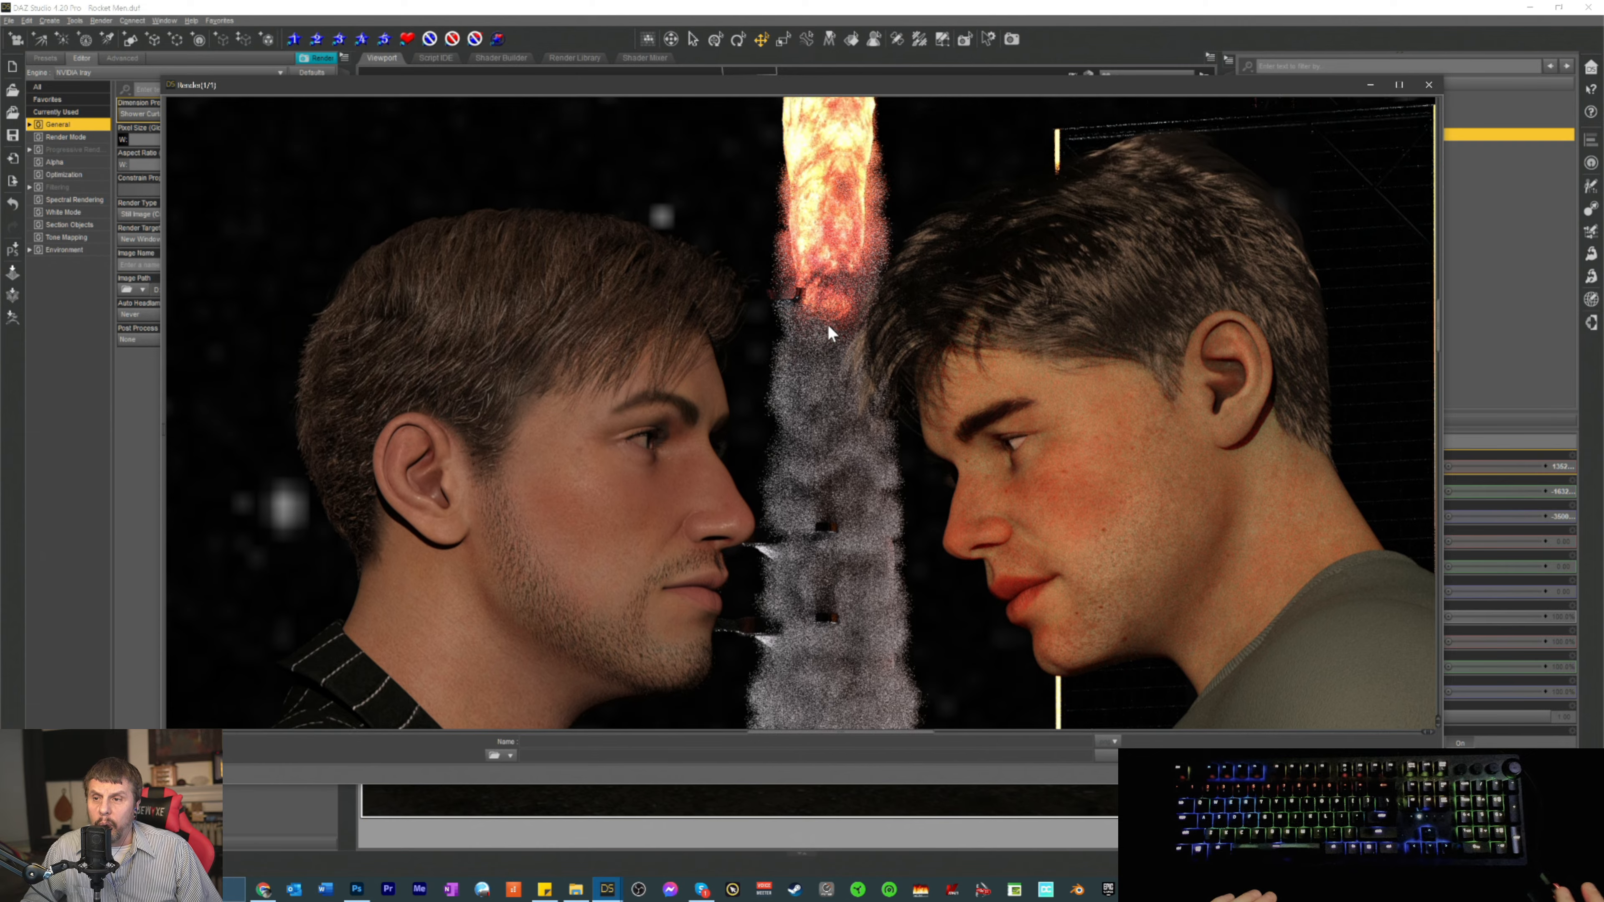
pyautogui.scroll(3, 828, 316)
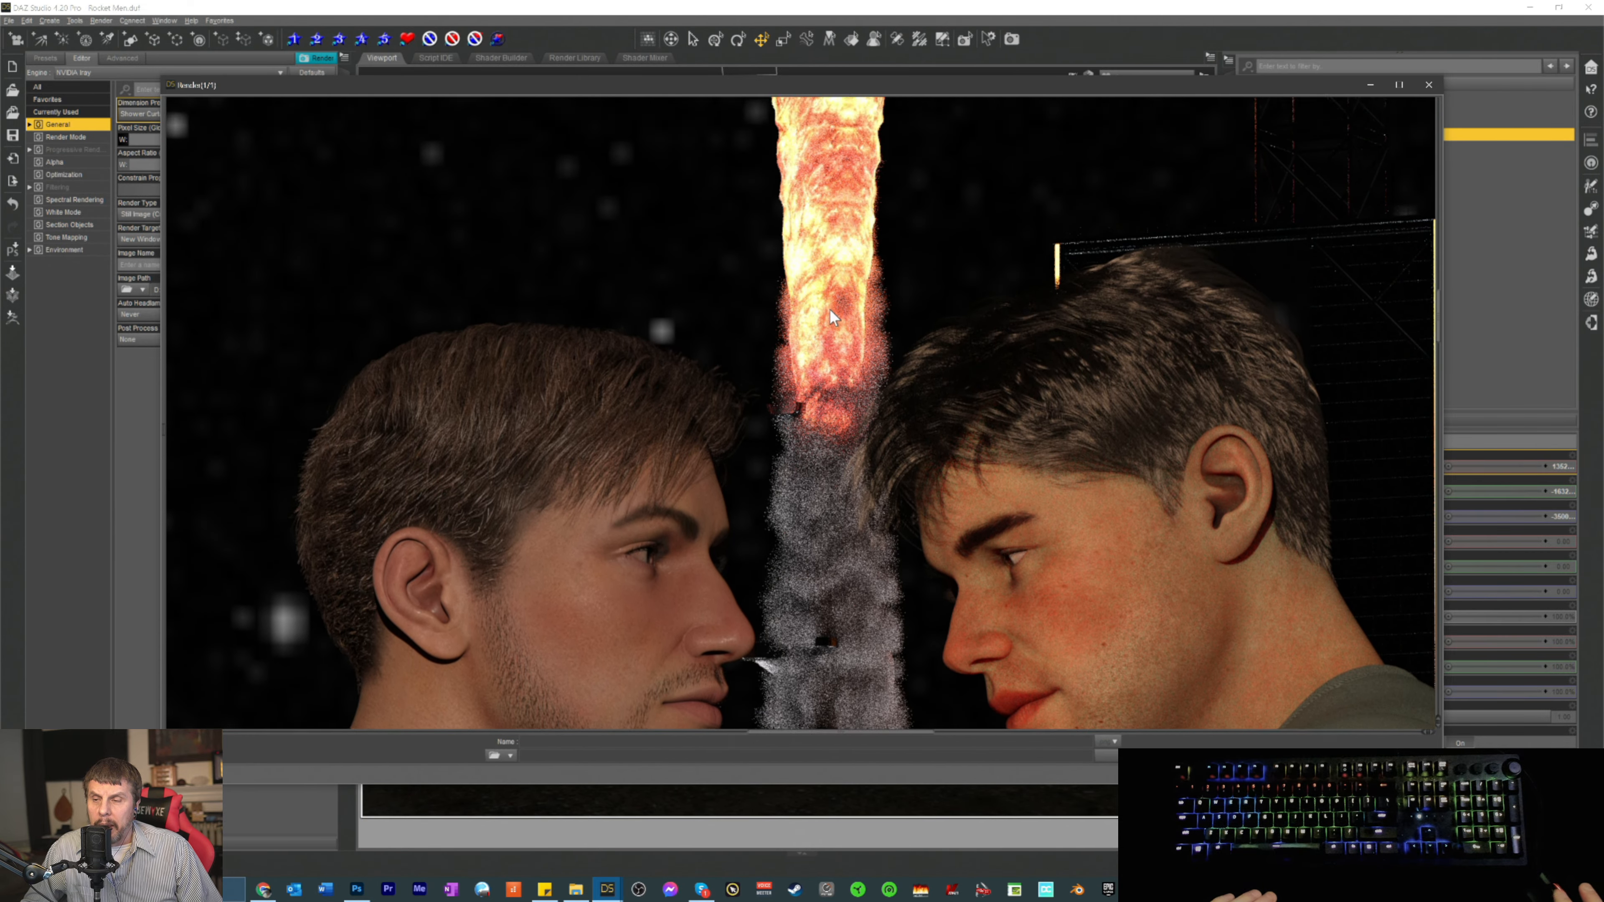
pyautogui.scroll(-10, 837, 322)
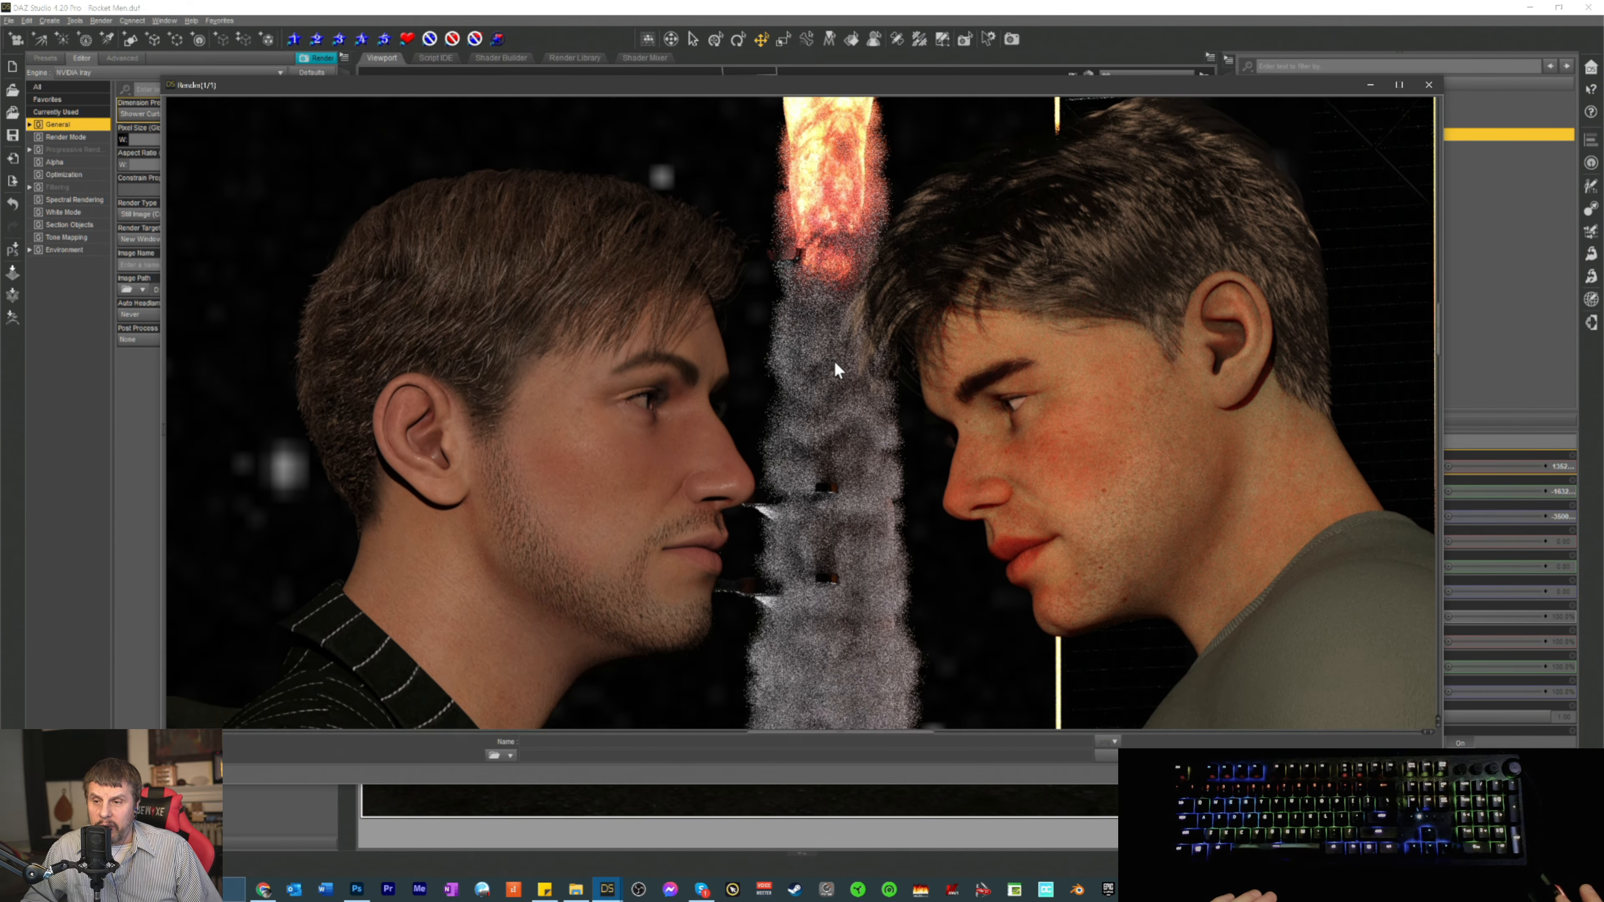
pyautogui.scroll(-11, 848, 423)
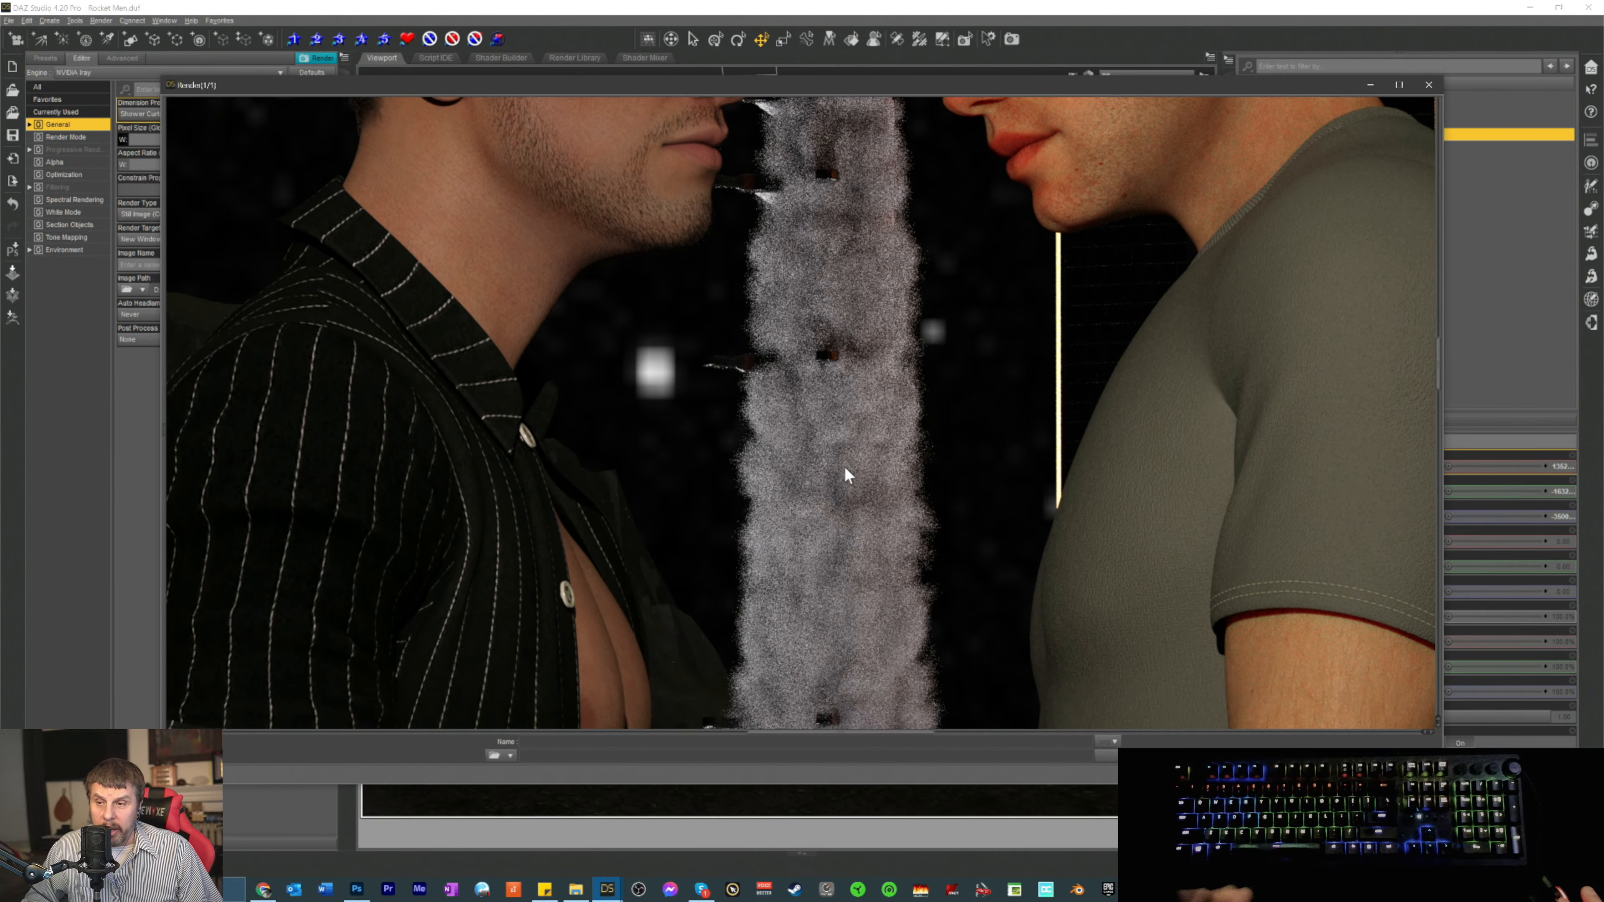
pyautogui.scroll(-11, 848, 500)
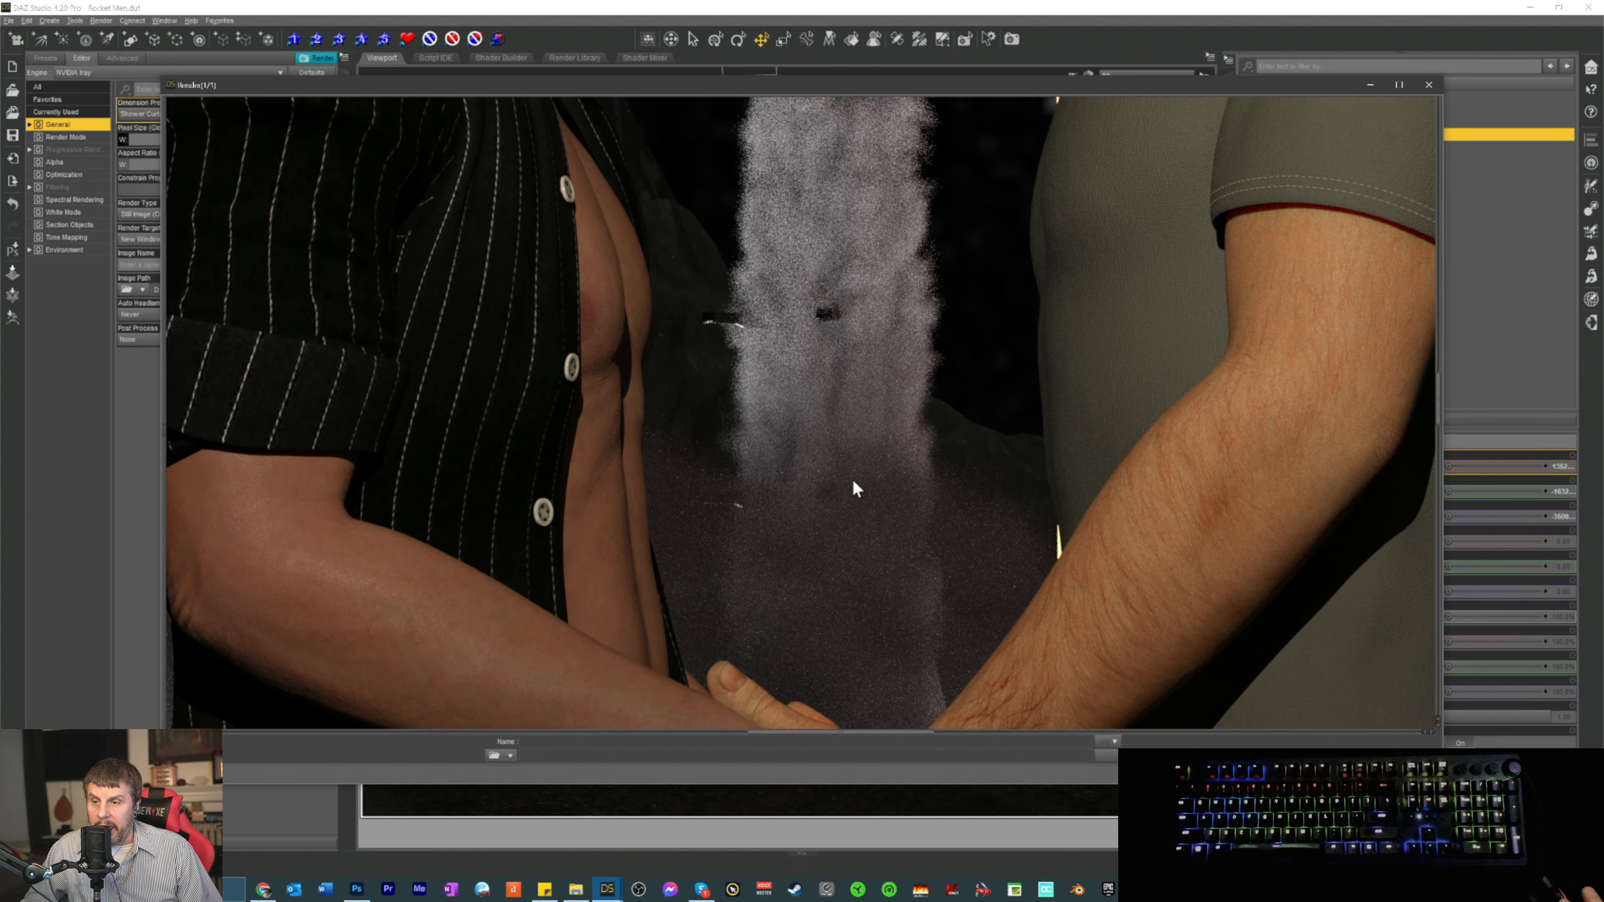
# - Inspect the joined hands and the pipe behind them, and follow the smoke trail back up to the men's faces
pyautogui.scroll(-9, 853, 483)
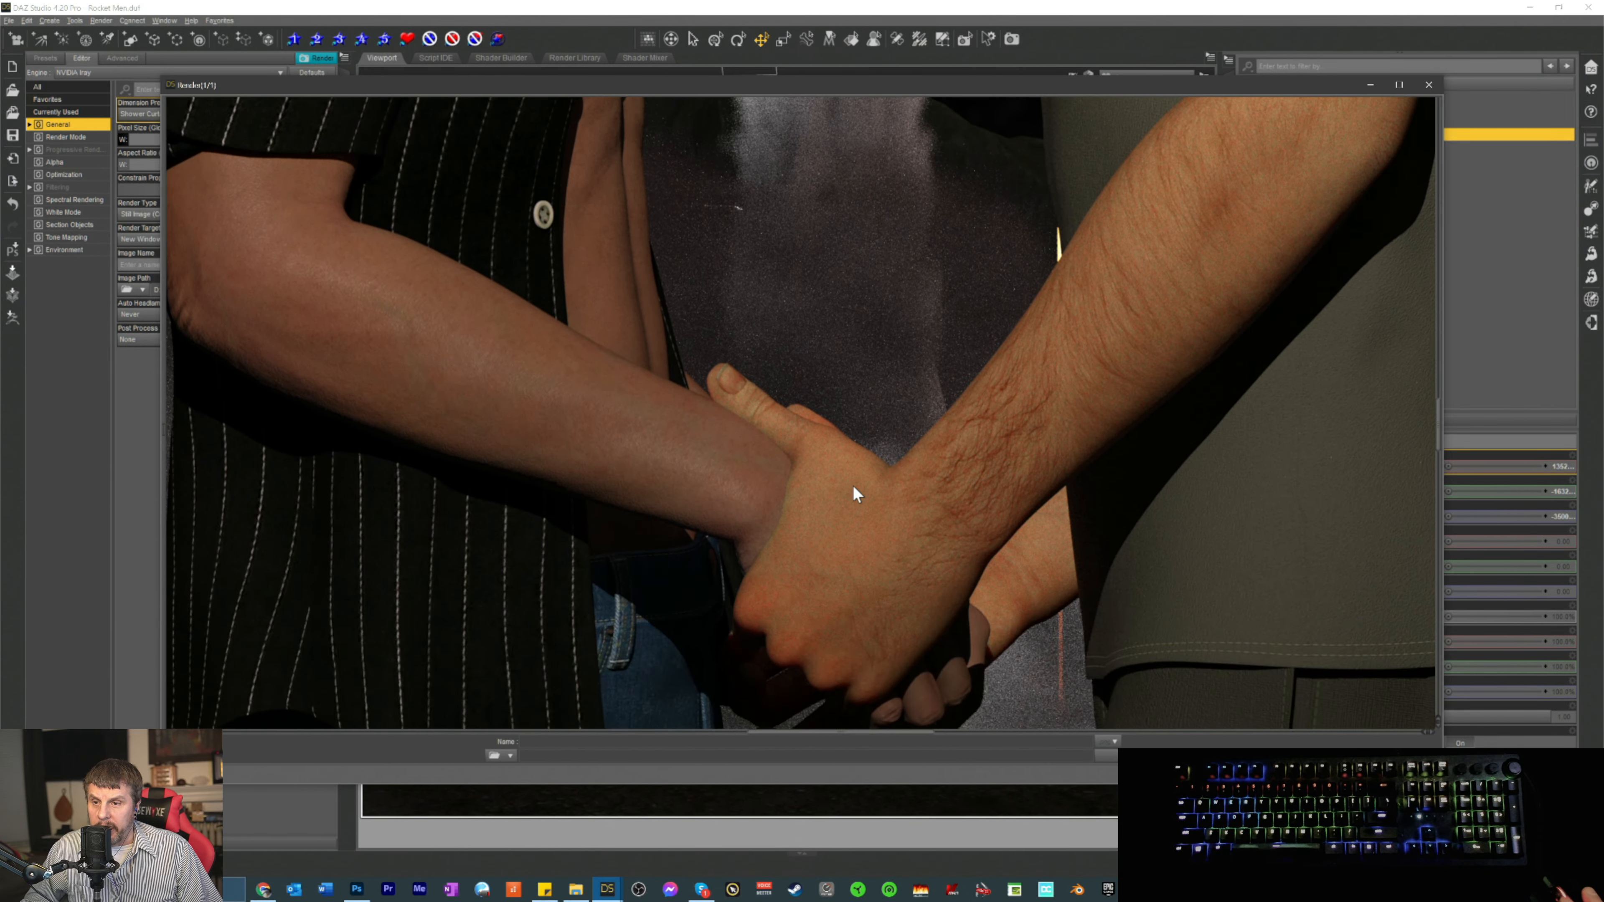
pyautogui.scroll(-8, 854, 489)
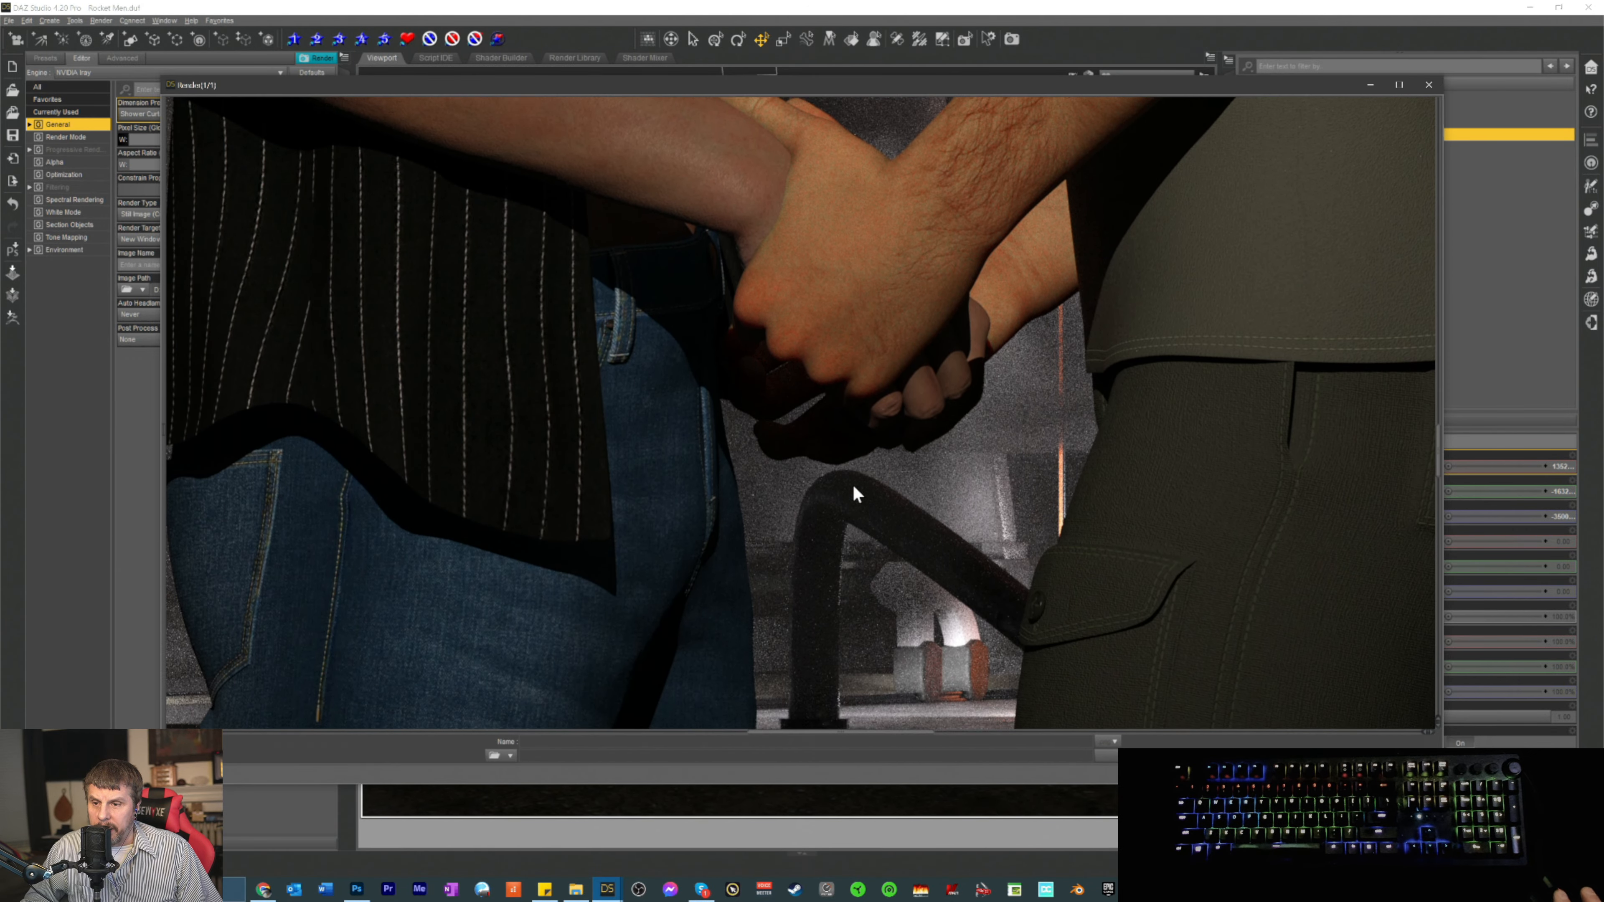
pyautogui.scroll(10, 852, 482)
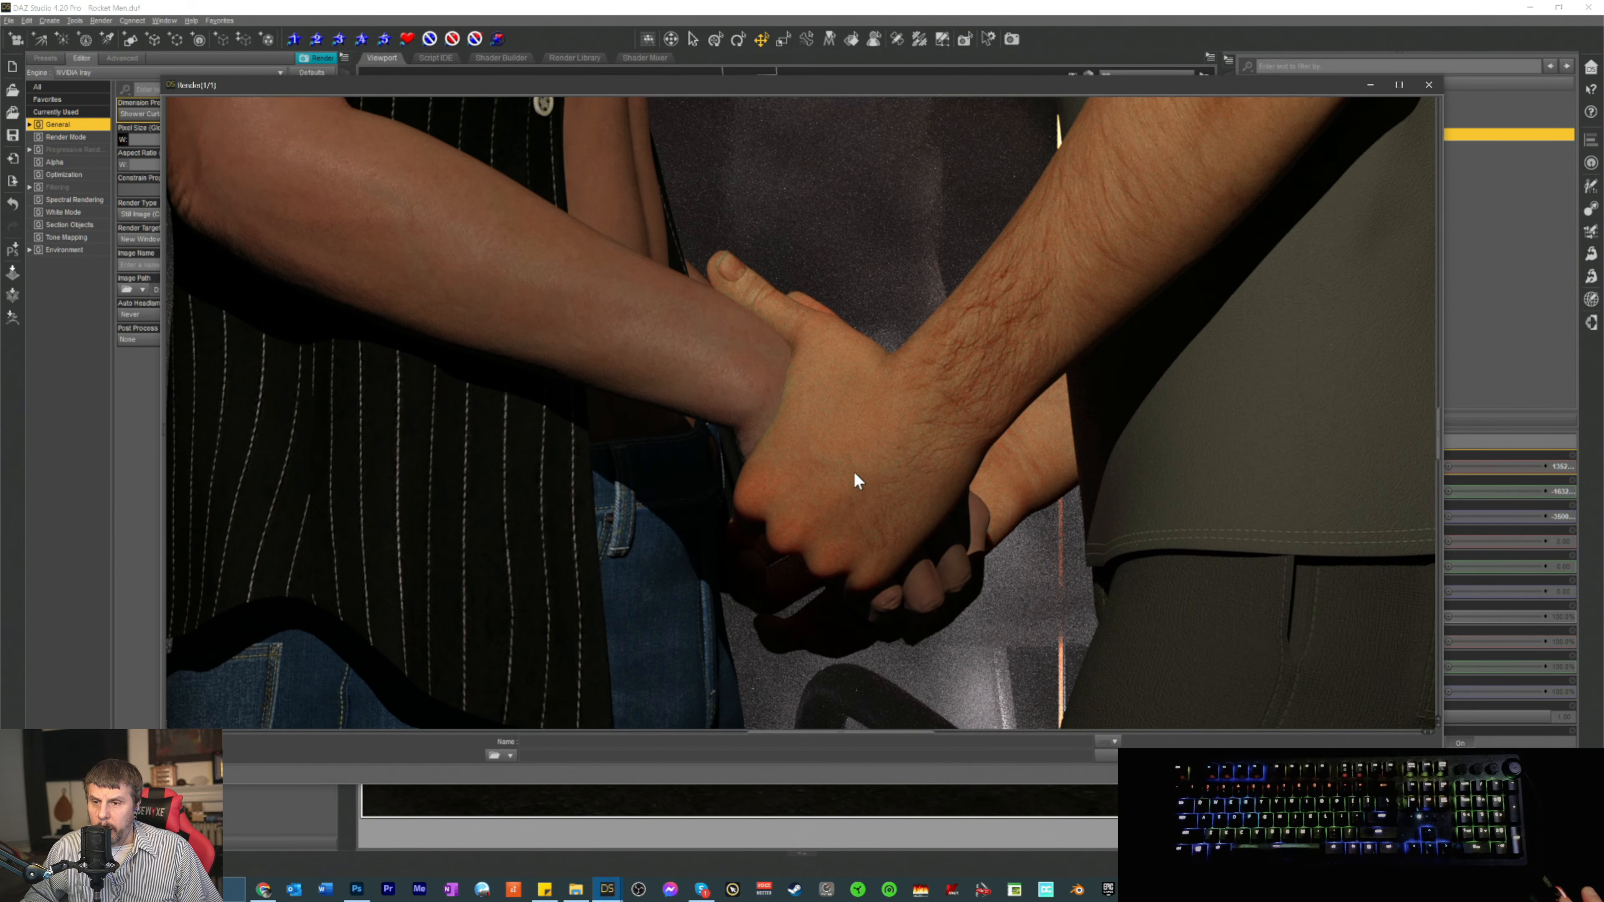
pyautogui.scroll(9, 856, 482)
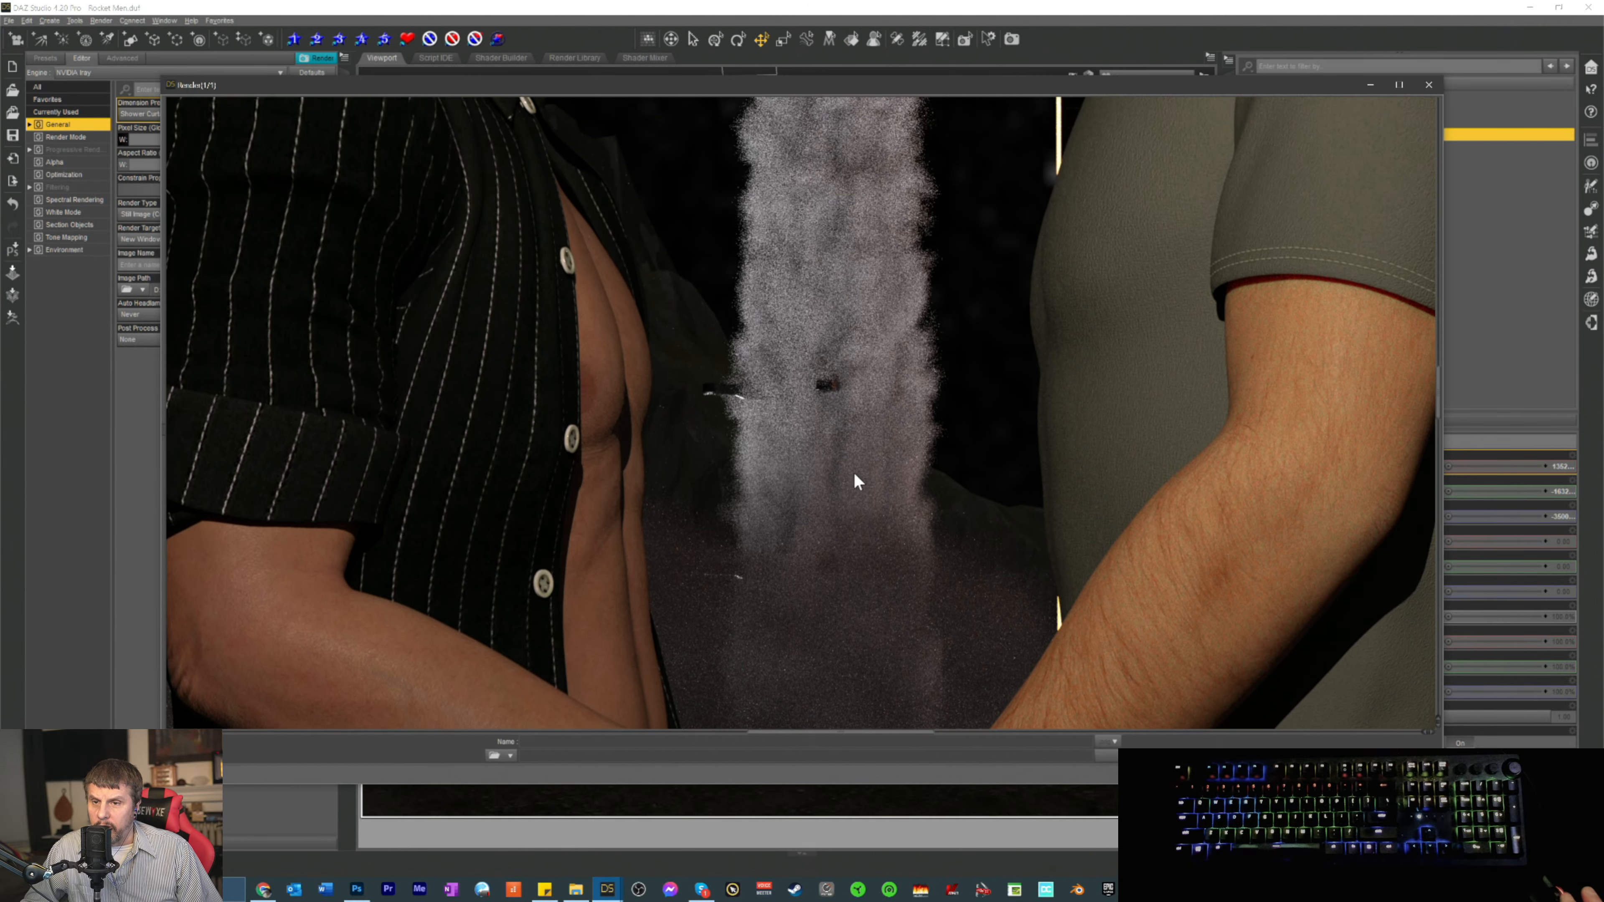
pyautogui.scroll(5, 854, 483)
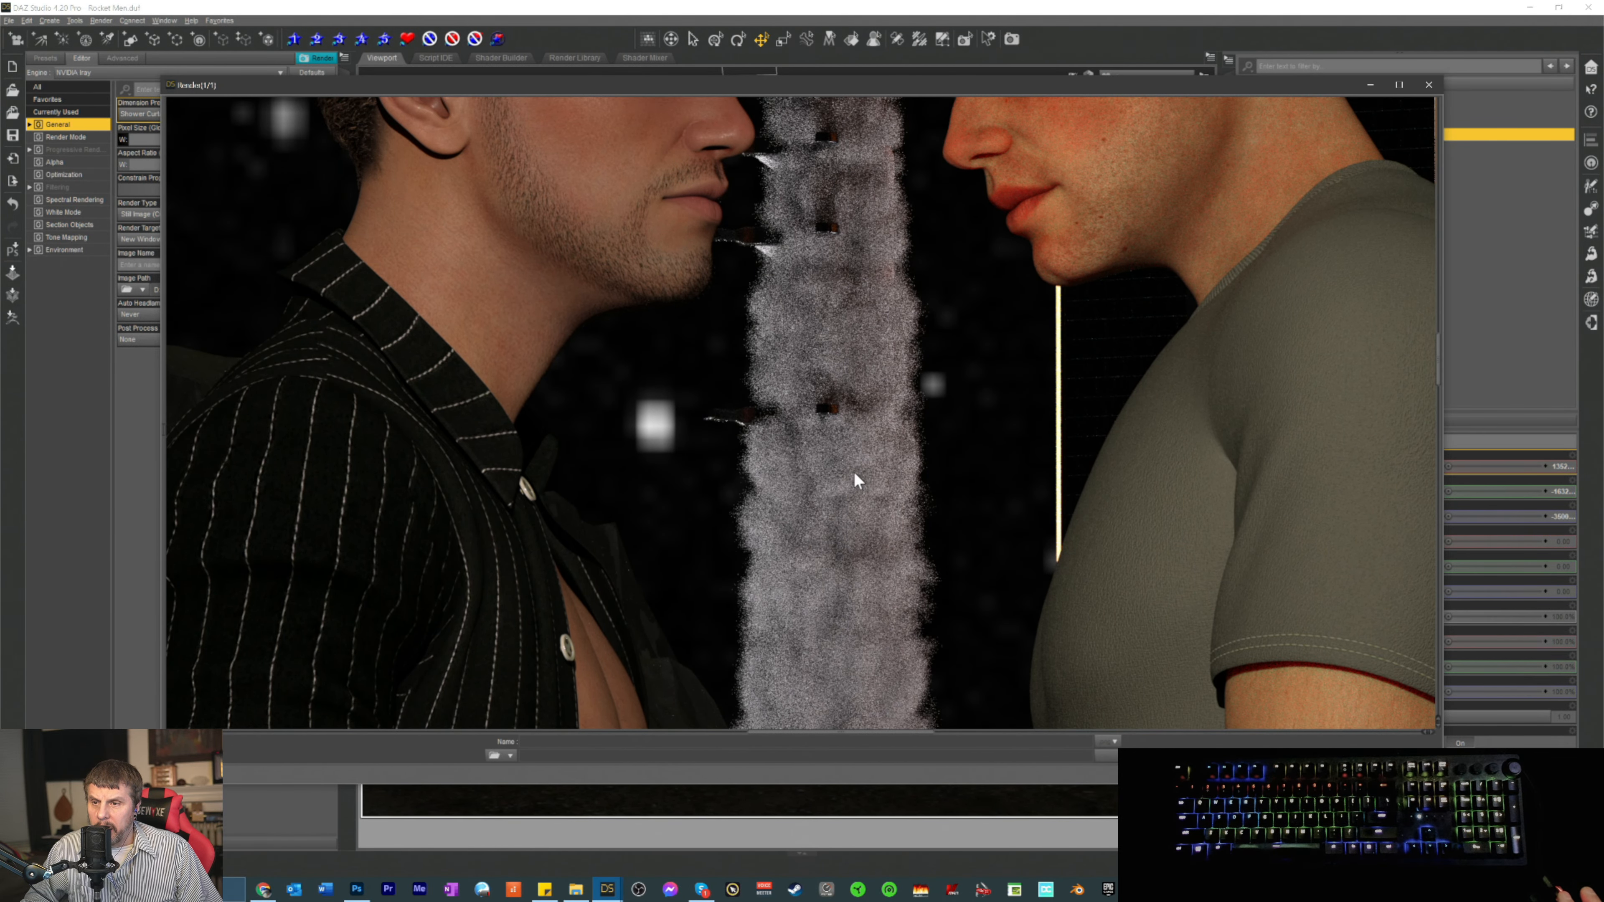
pyautogui.scroll(4, 293, 593)
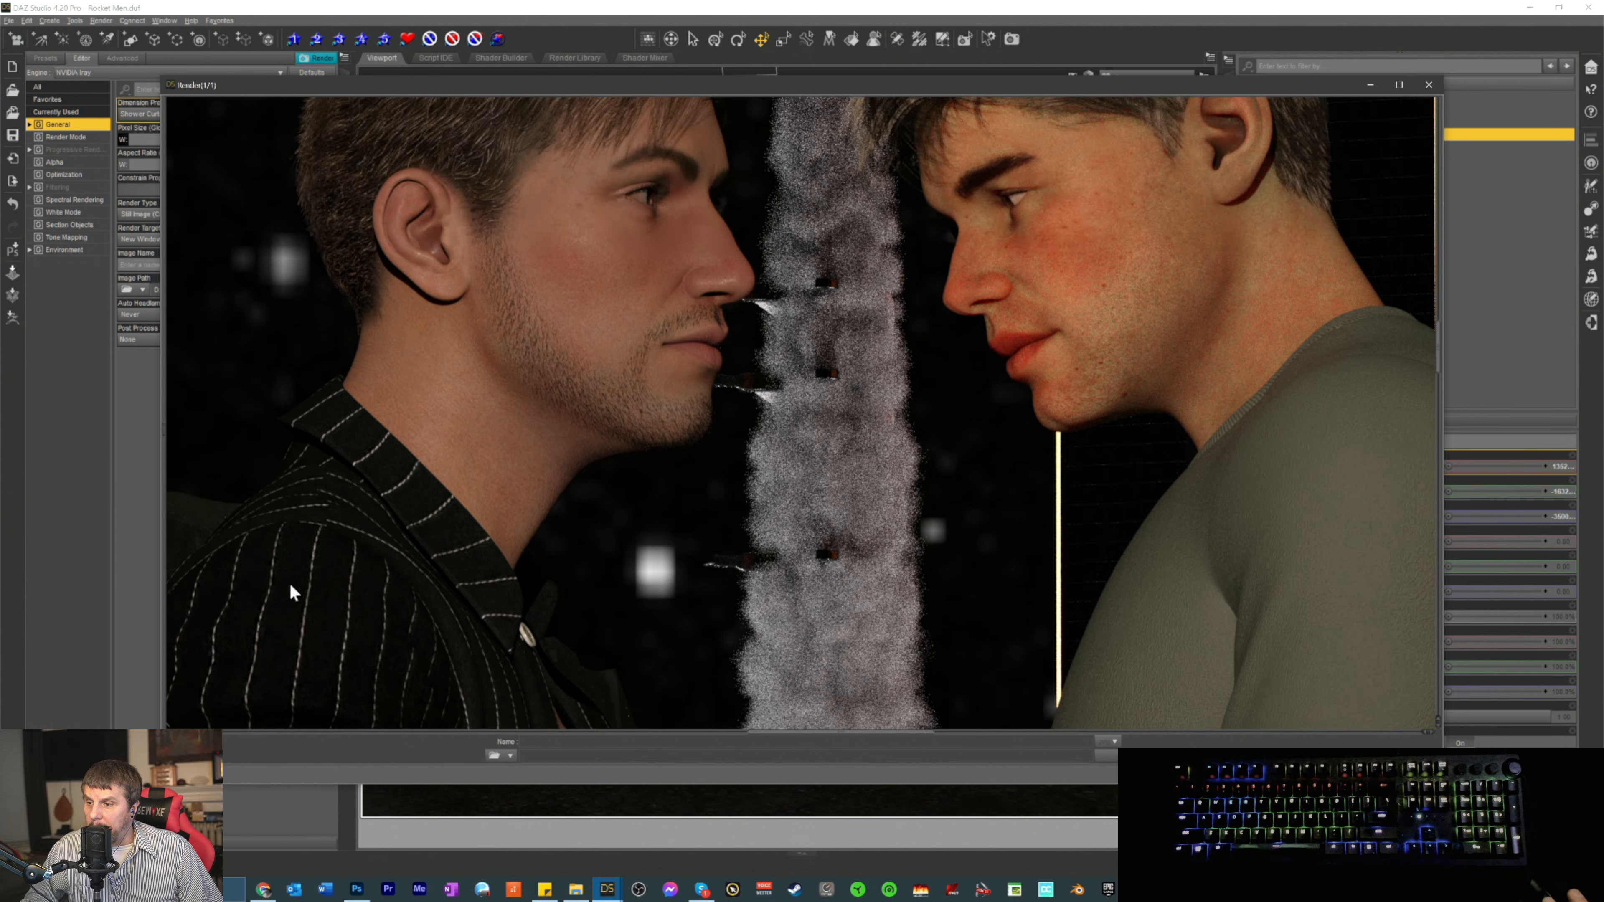
pyautogui.scroll(1, 292, 593)
# - Move the render progress dialog to the empty area below the post process script setting, and bring the render image back to the front
pyautogui.click(141, 704)
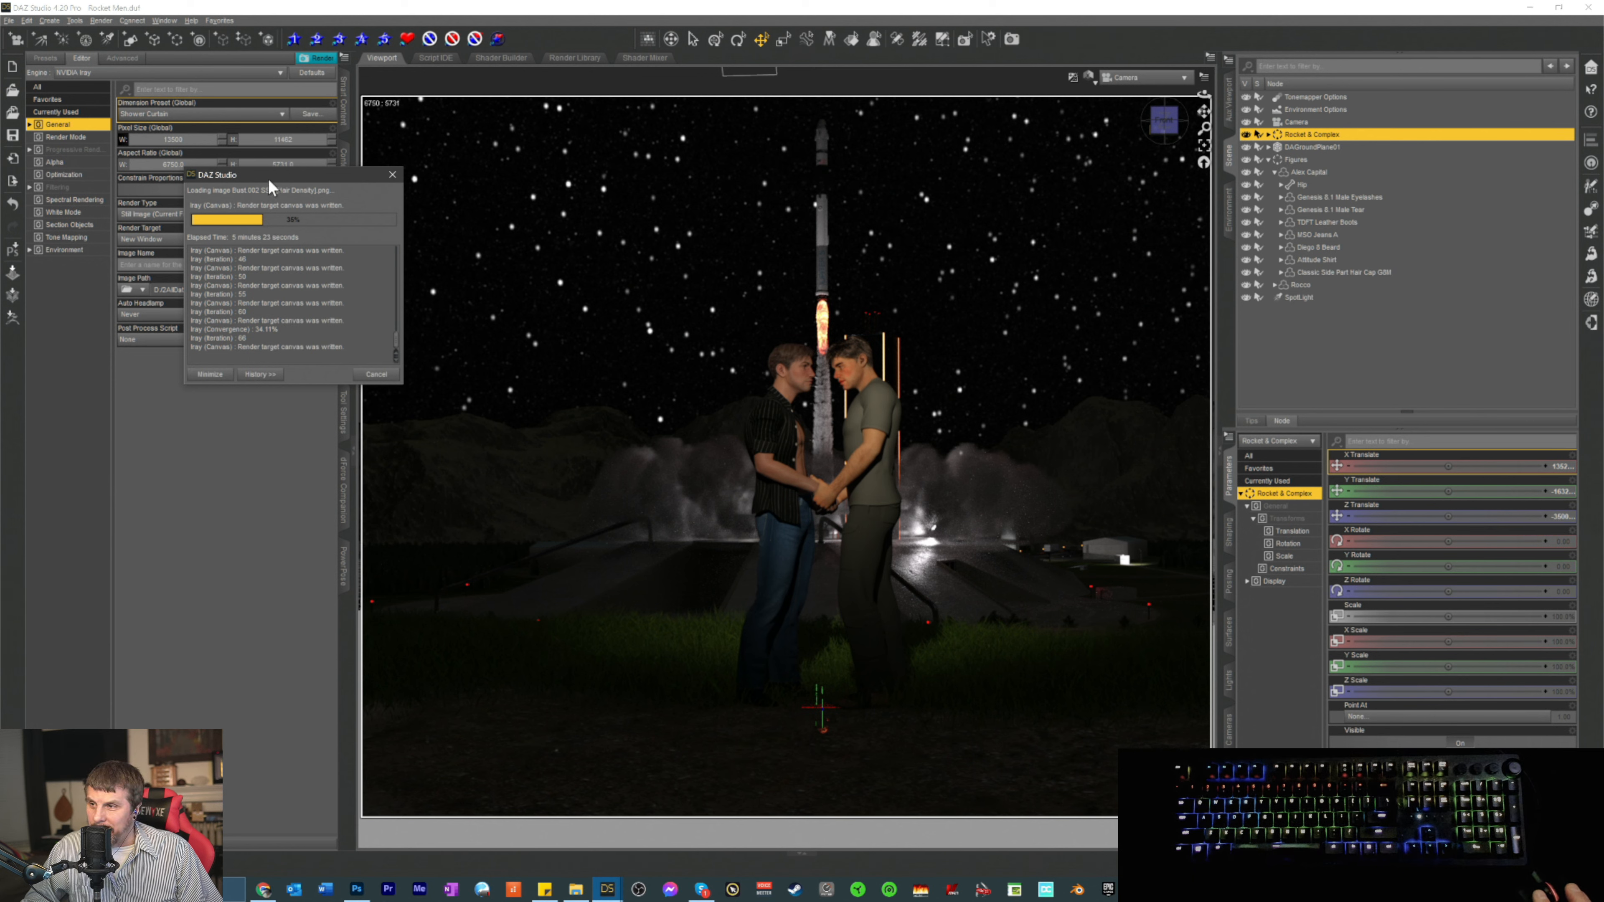
pyautogui.moveTo(267, 177); pyautogui.dragTo(198, 362)
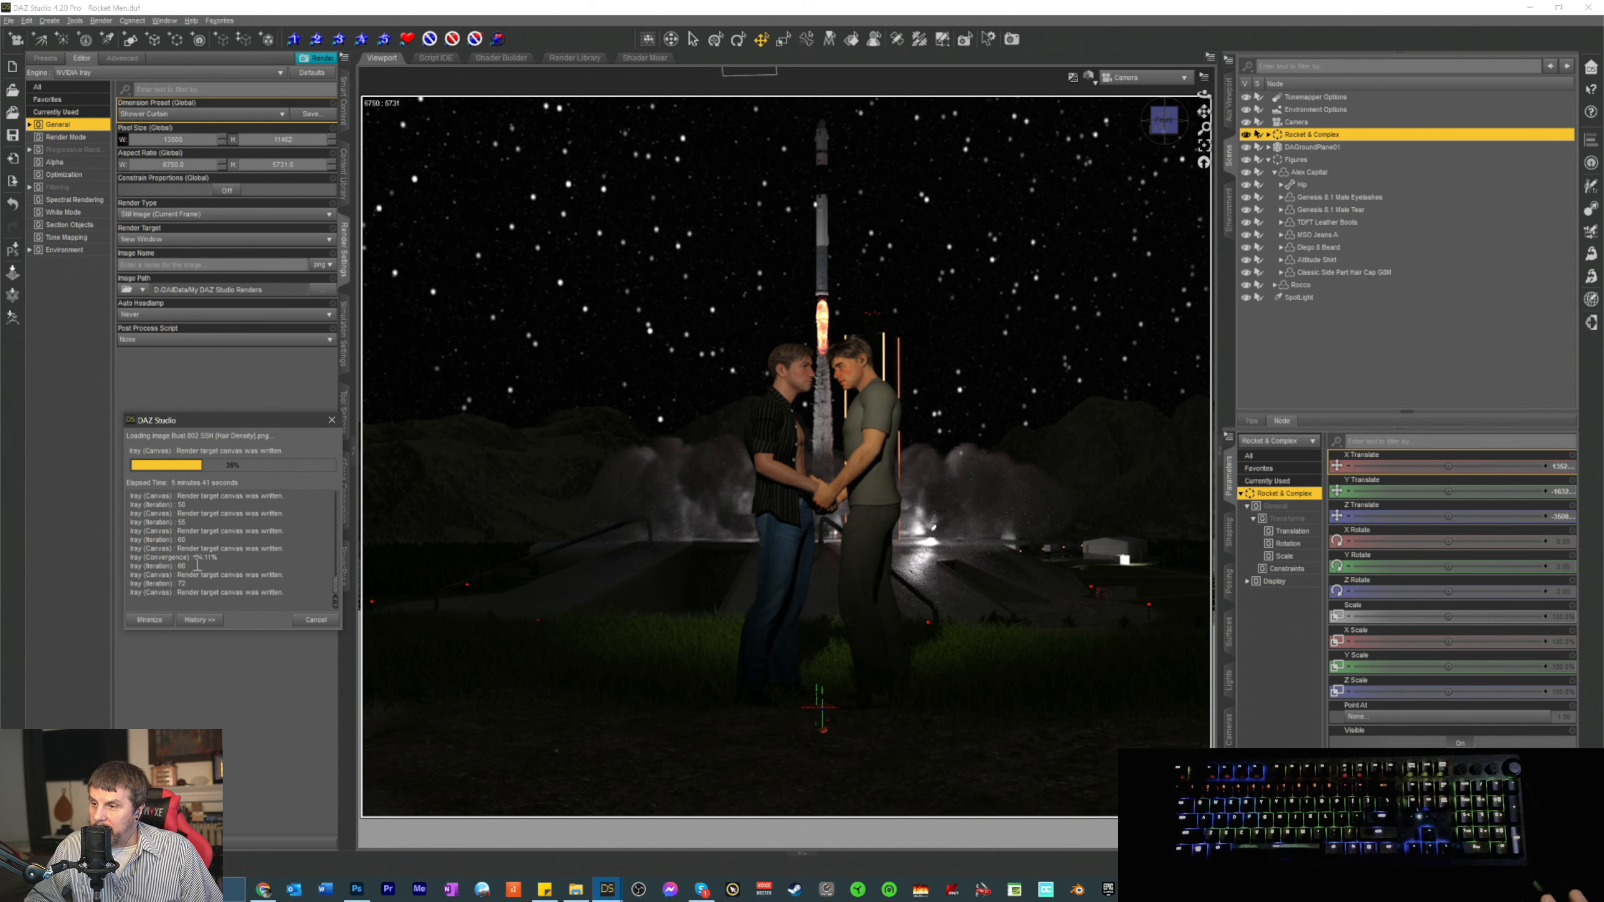
pyautogui.click(615, 891)
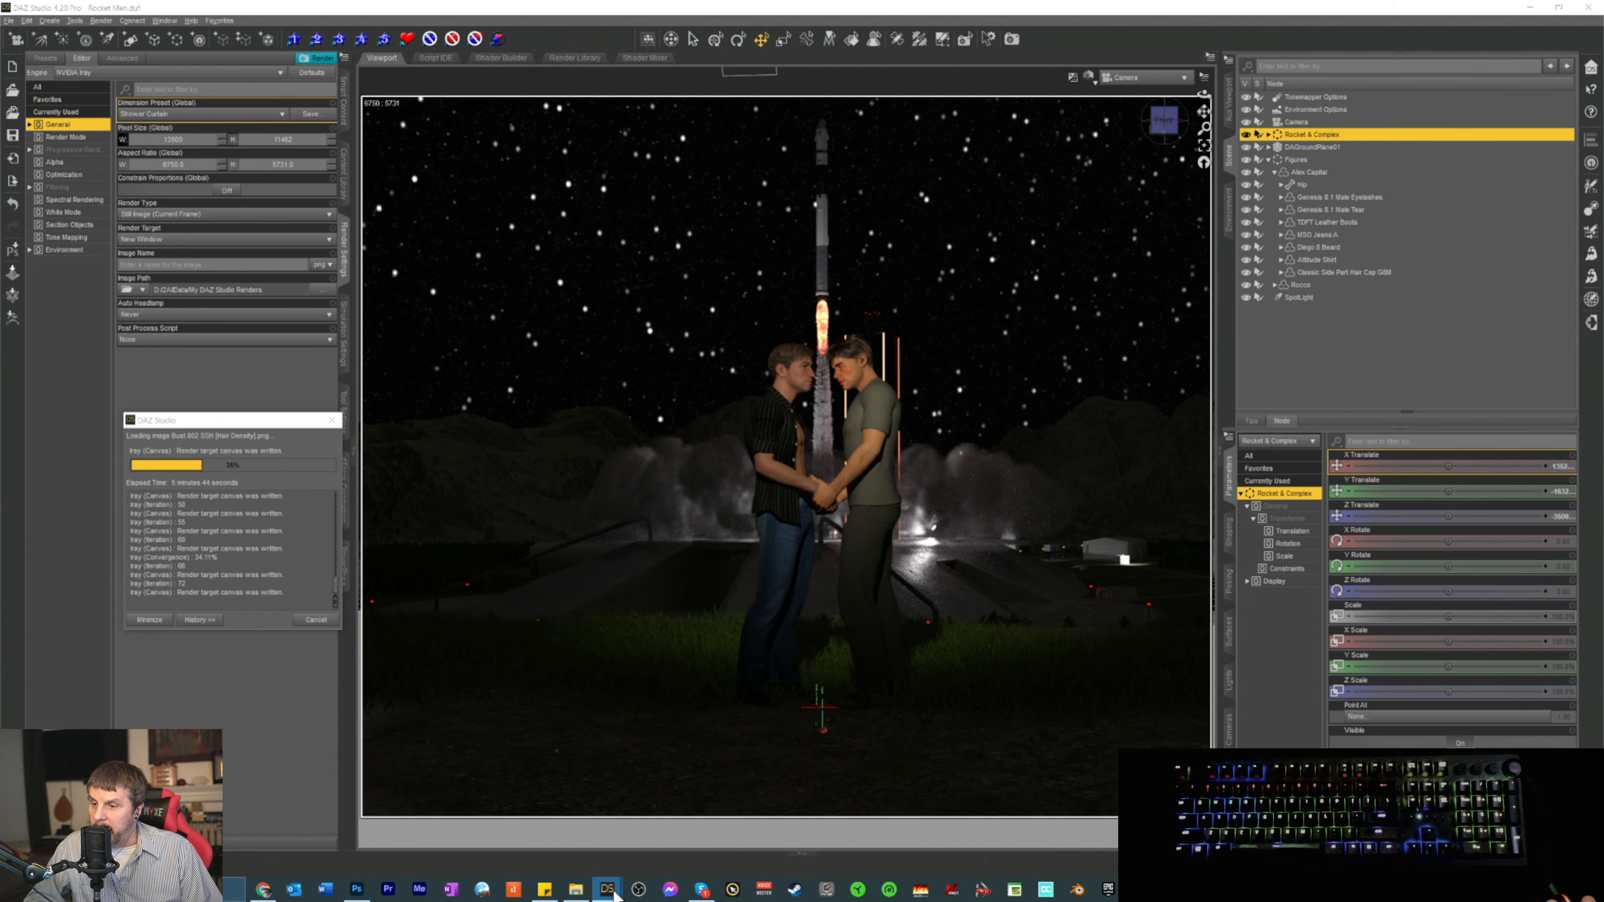
pyautogui.click(656, 841)
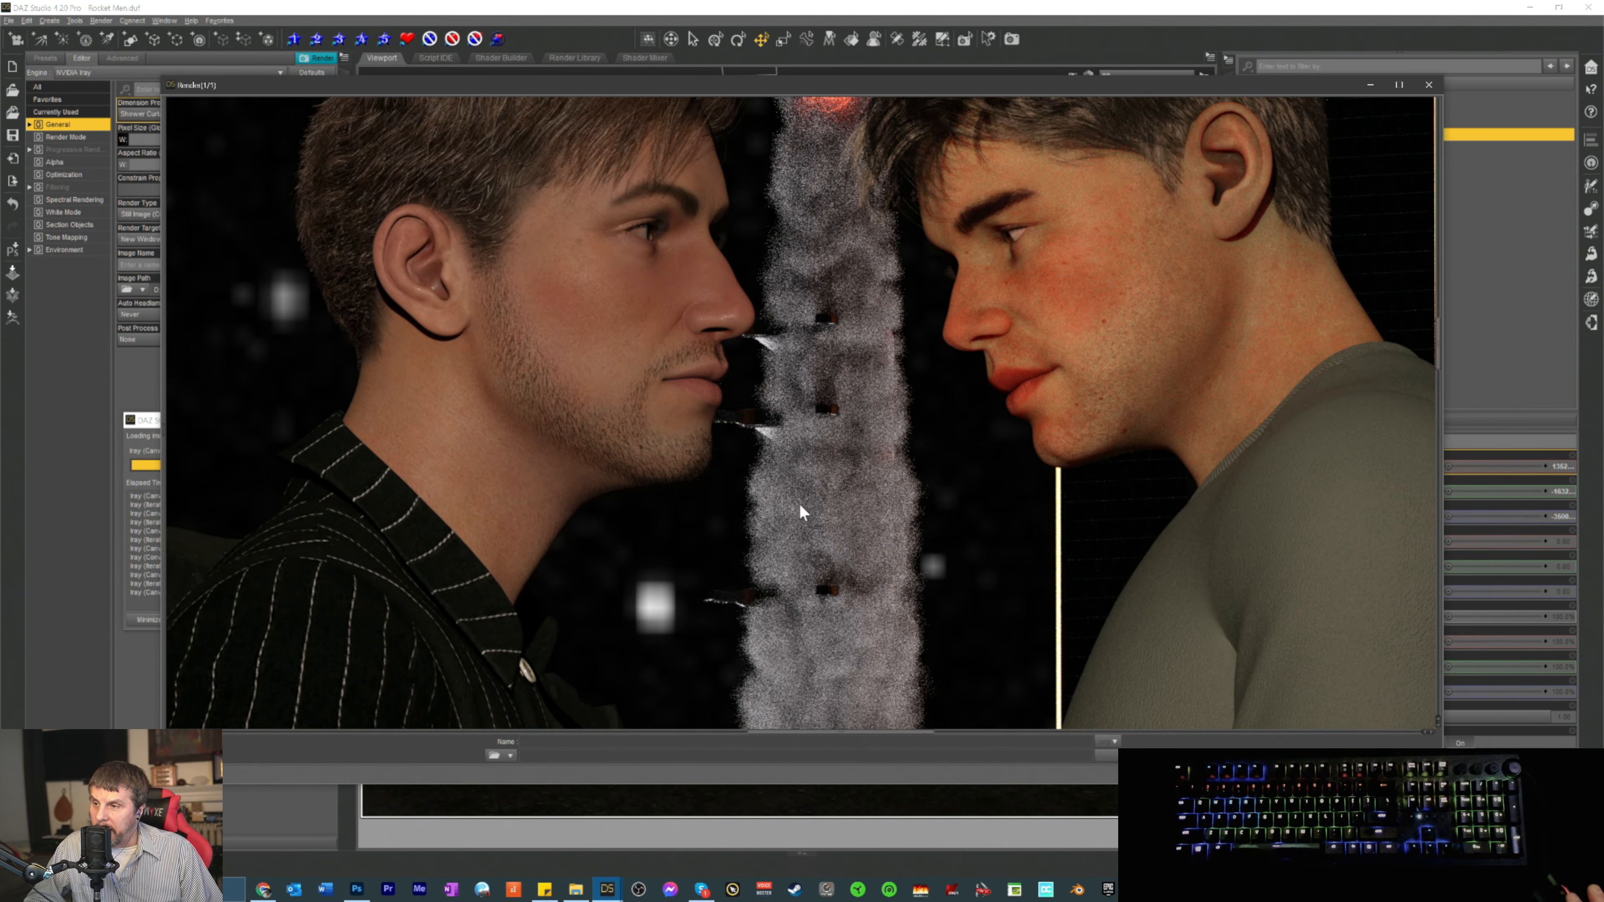
# - Check the render's progress in the log and return to the render image
pyautogui.click(137, 477)
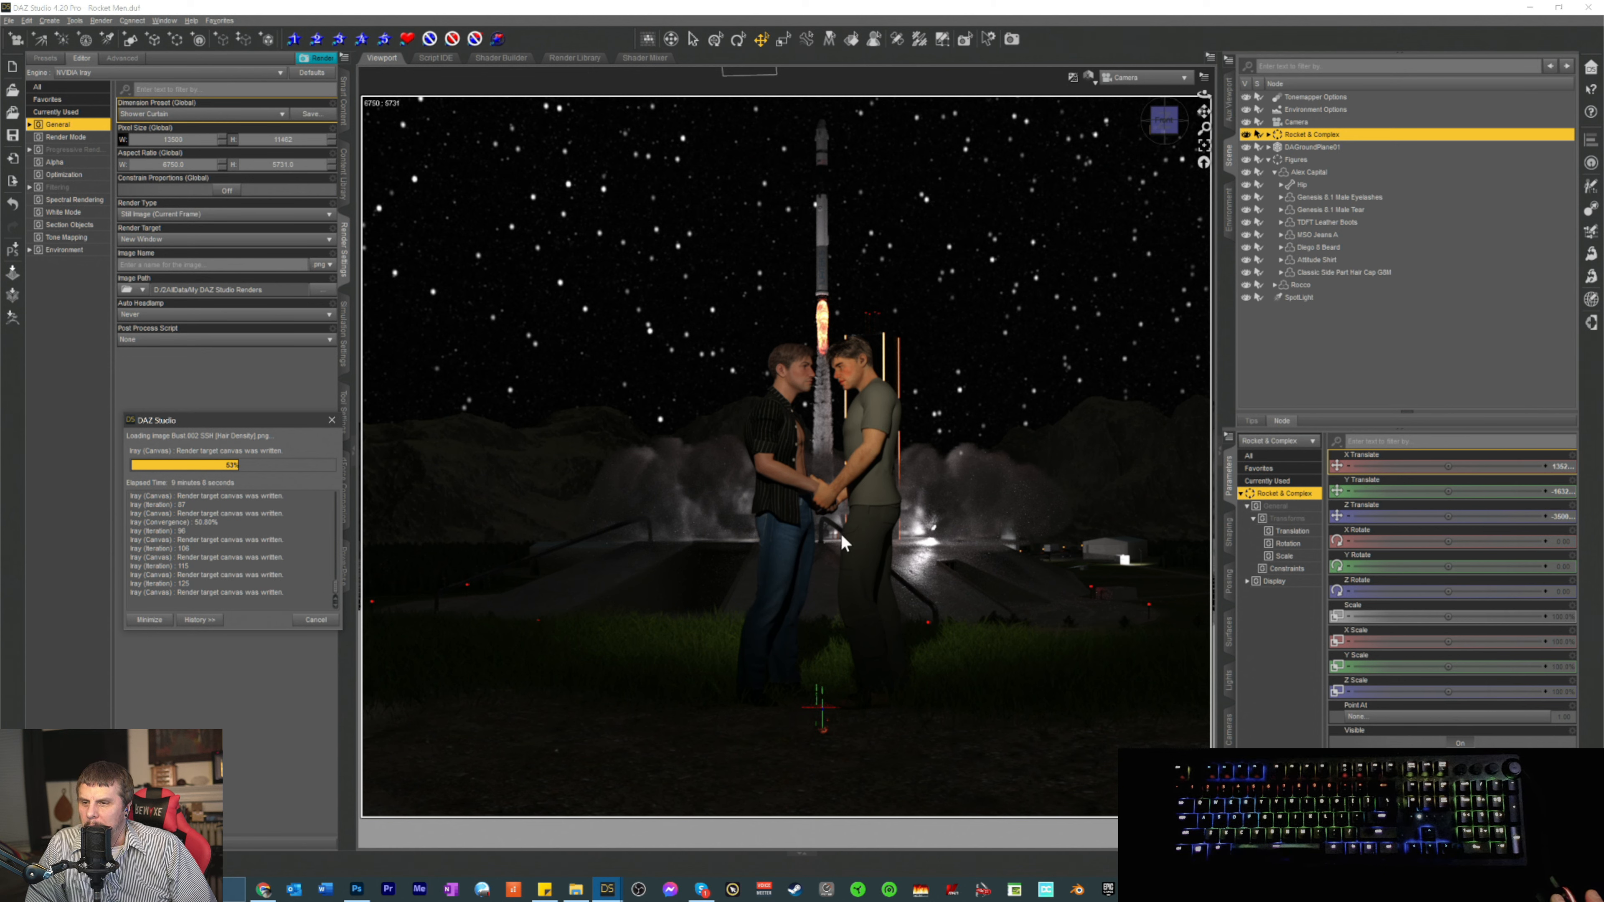
pyautogui.click(608, 890)
pyautogui.click(657, 835)
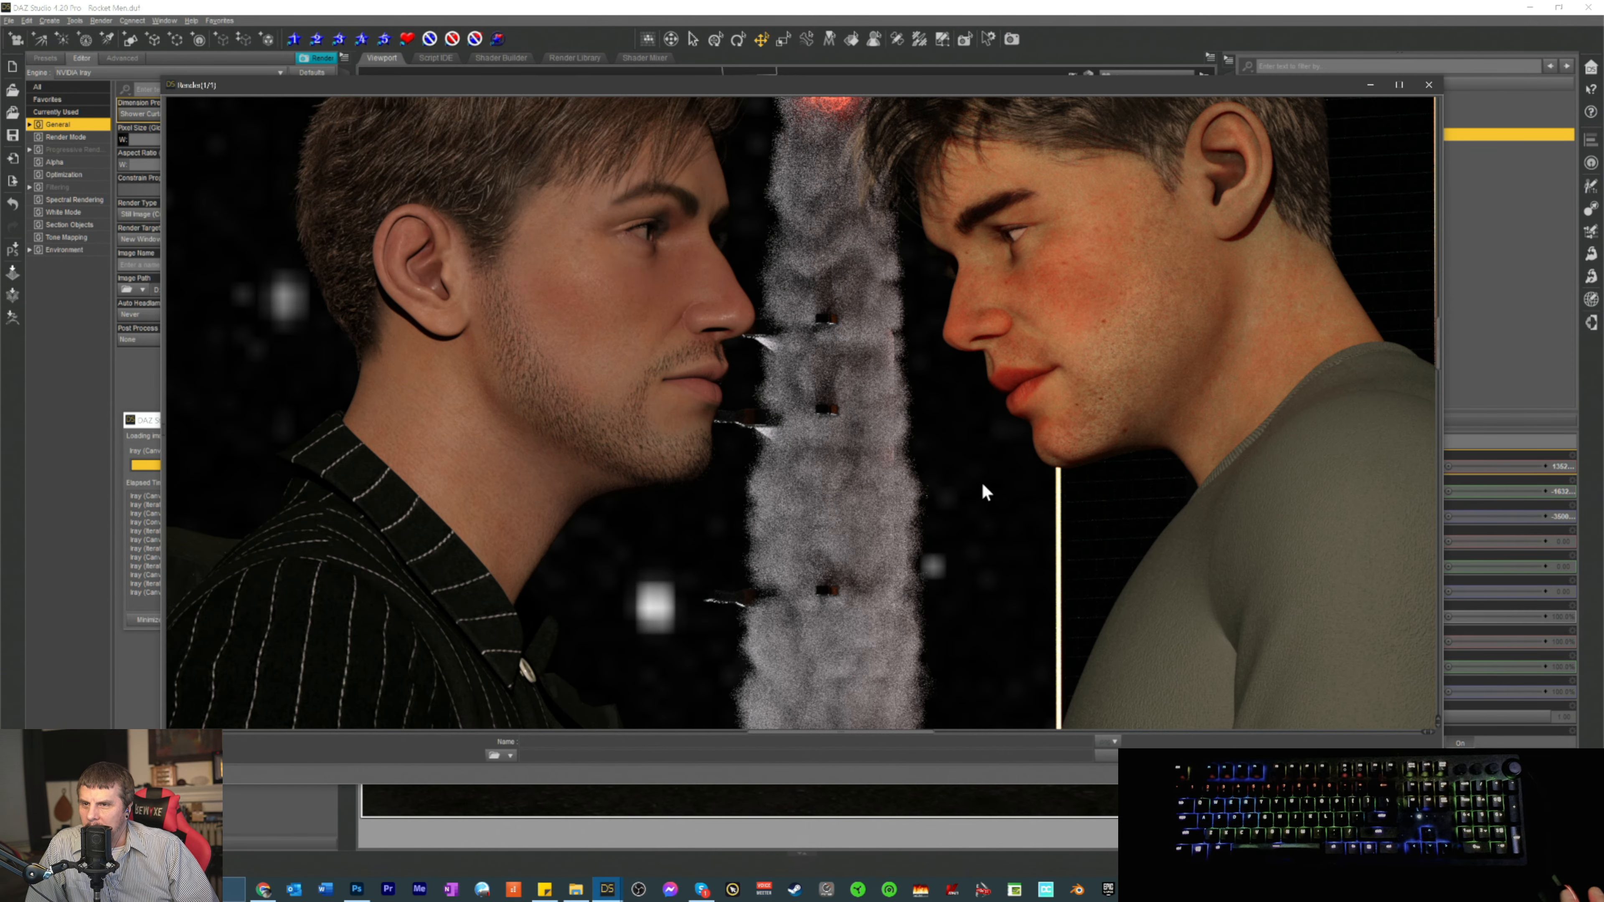
# - Examine the two men's facial skin, eyes and hair and the flame's lower end between their heads
pyautogui.scroll(2, 1007, 431)
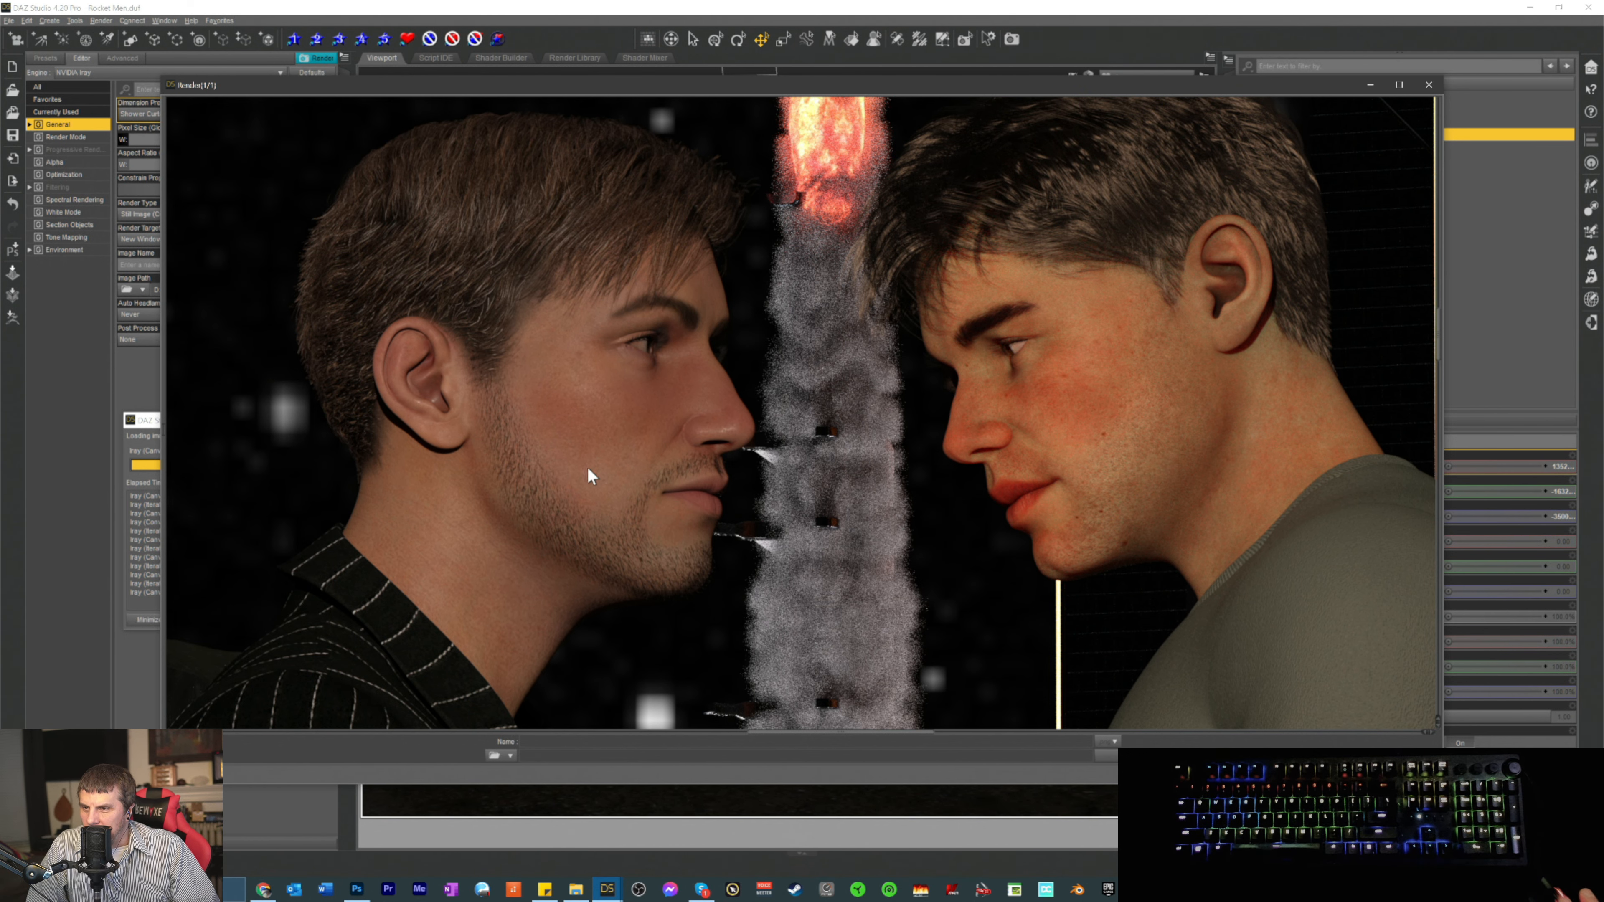
pyautogui.scroll(2, 586, 467)
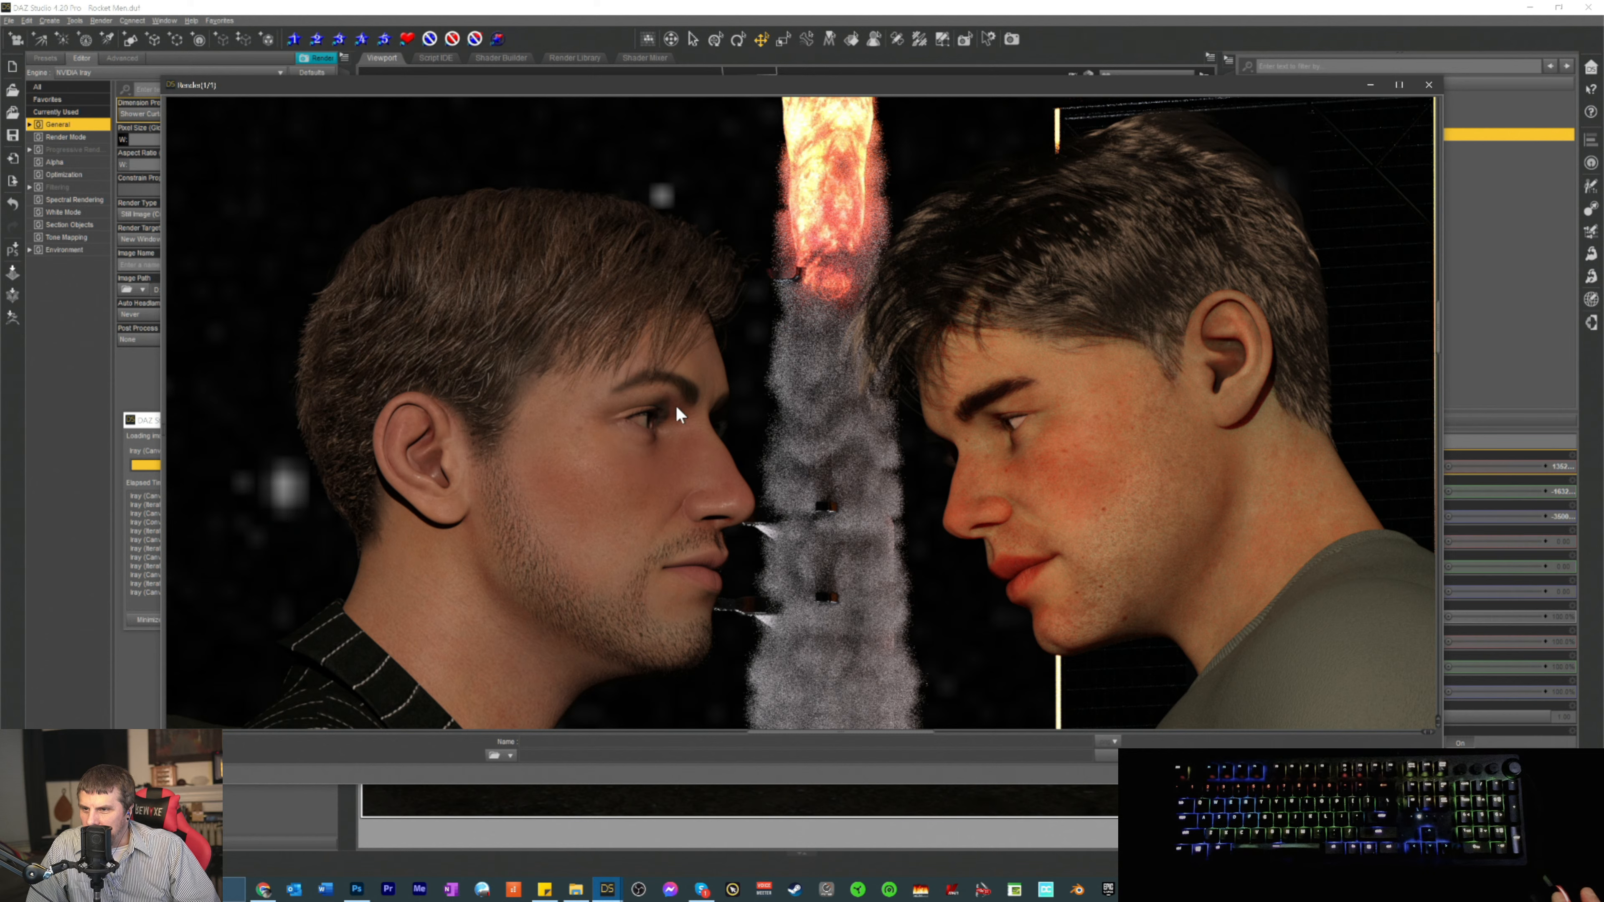
pyautogui.scroll(-5, 522, 649)
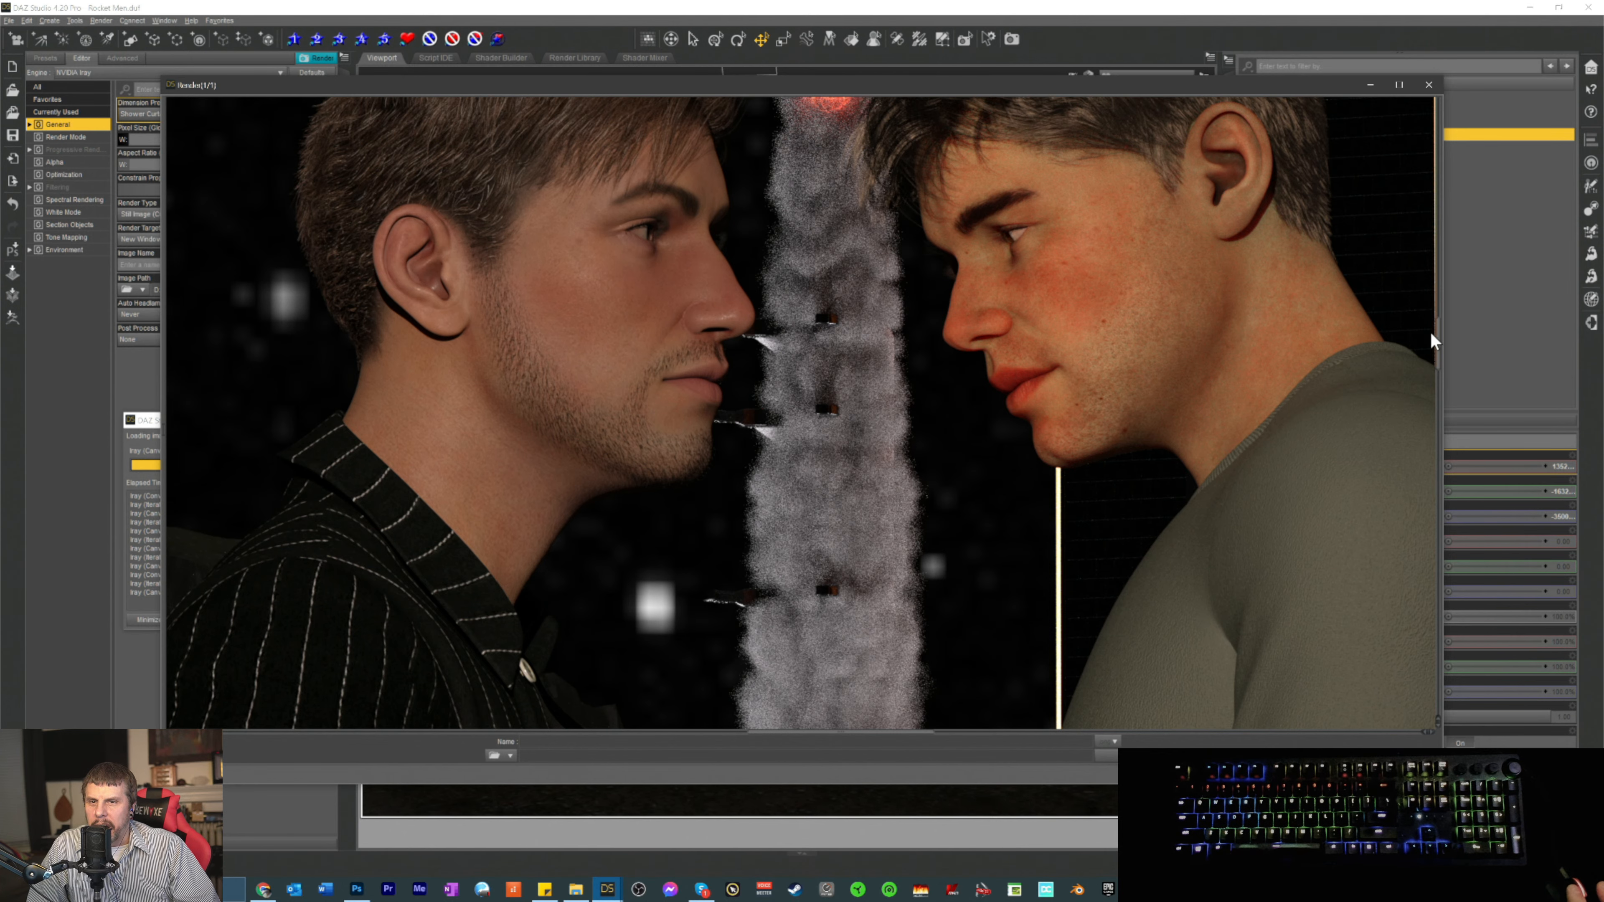
pyautogui.scroll(3, 1437, 341)
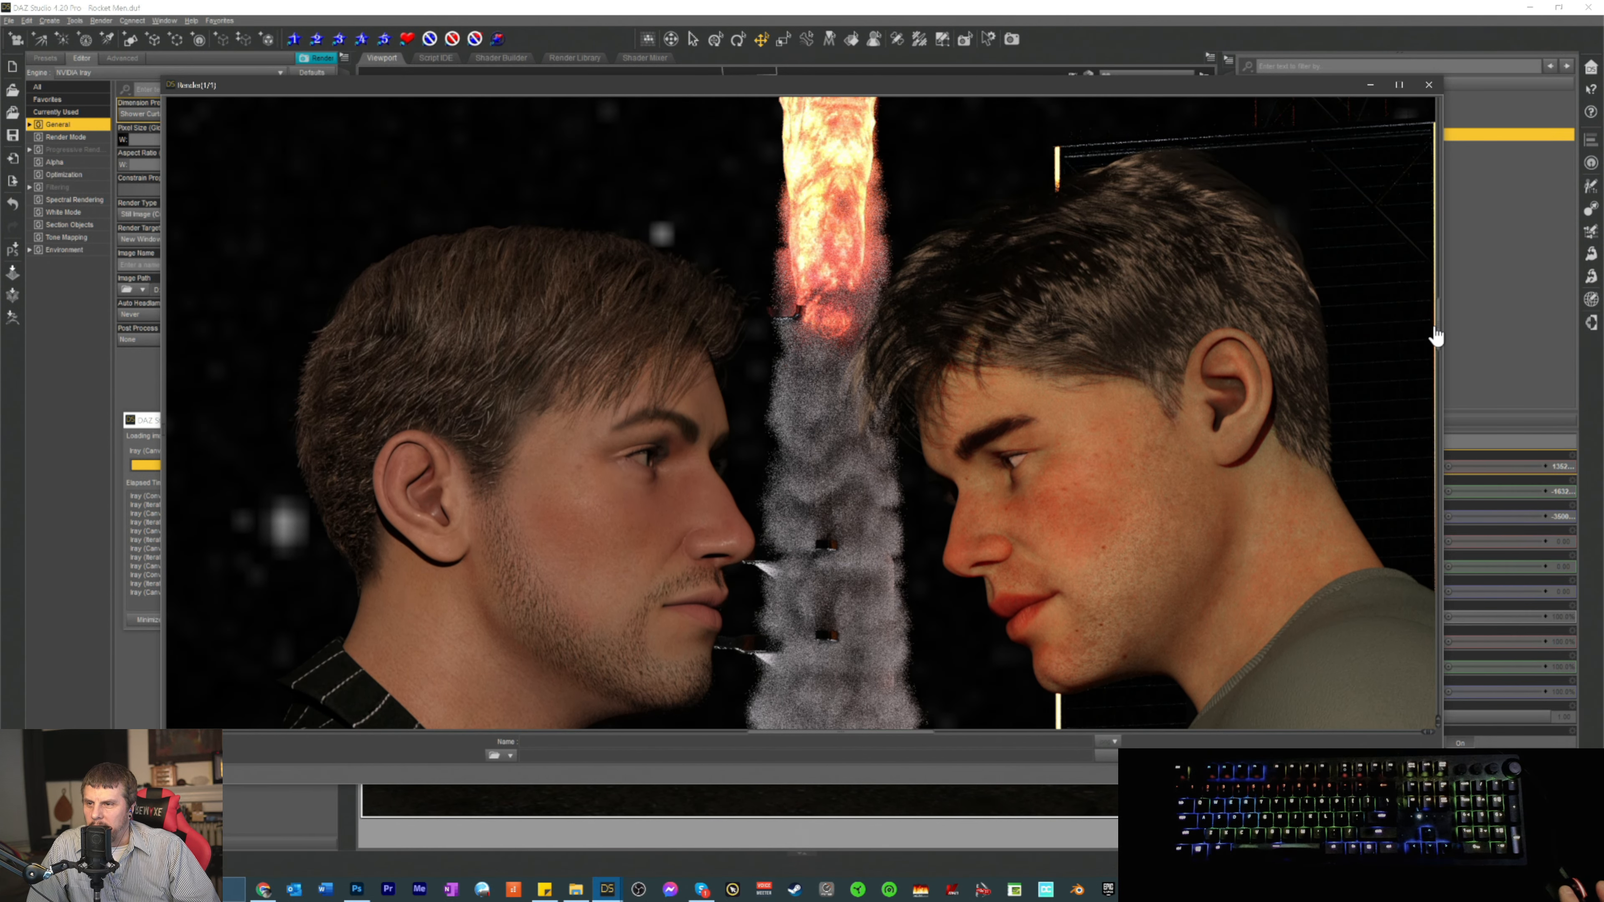
pyautogui.scroll(-2, 1433, 341)
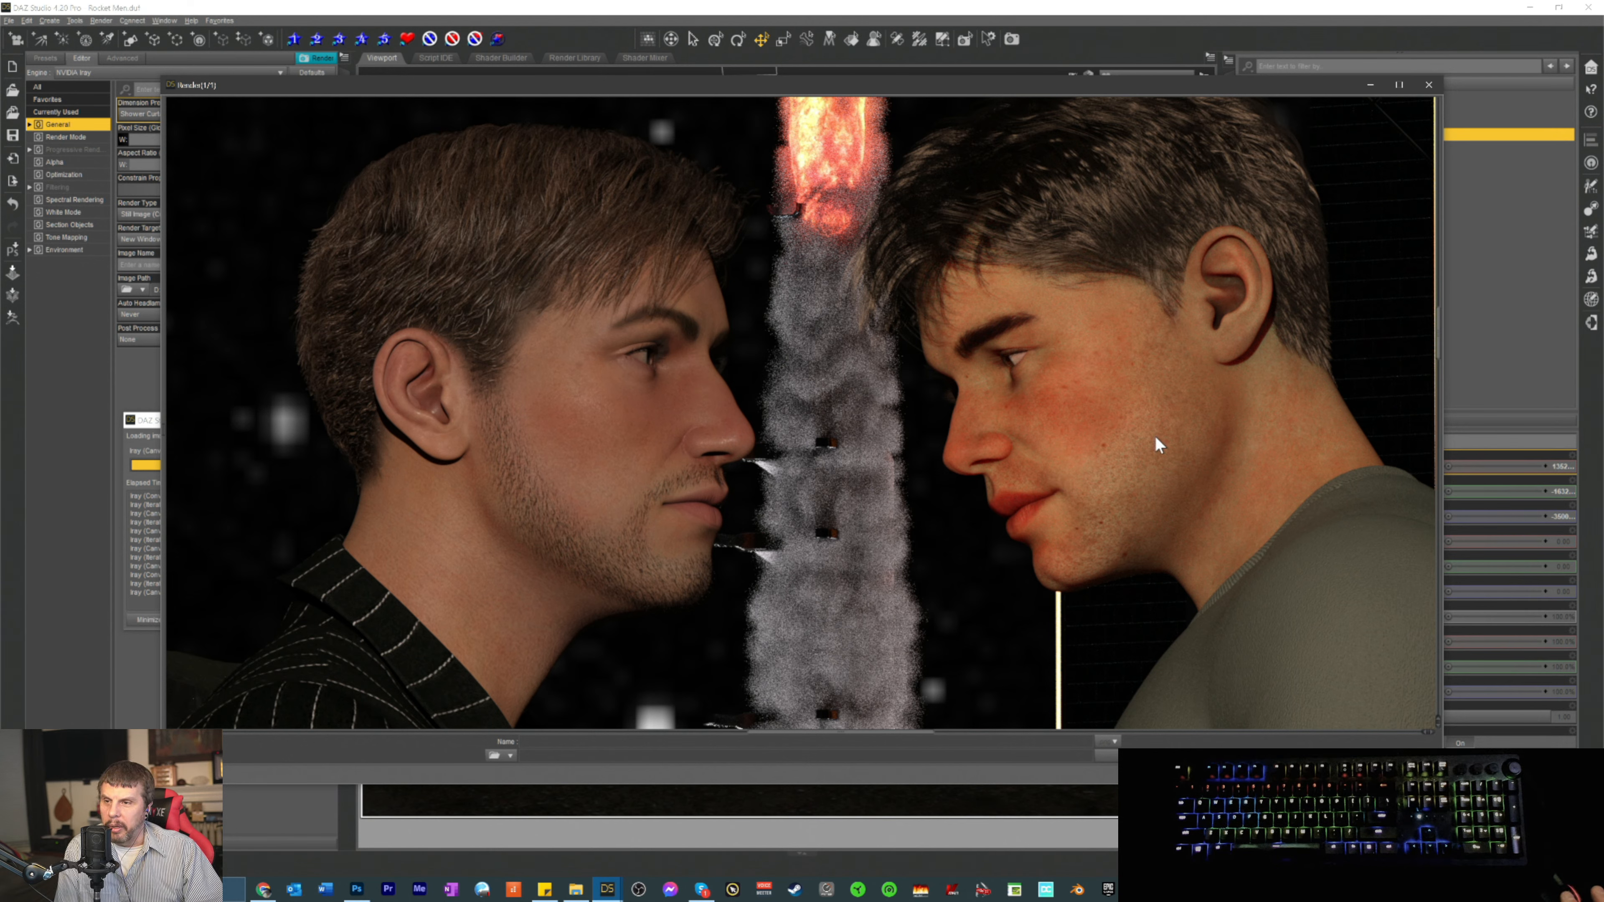
pyautogui.scroll(-2, 1142, 379)
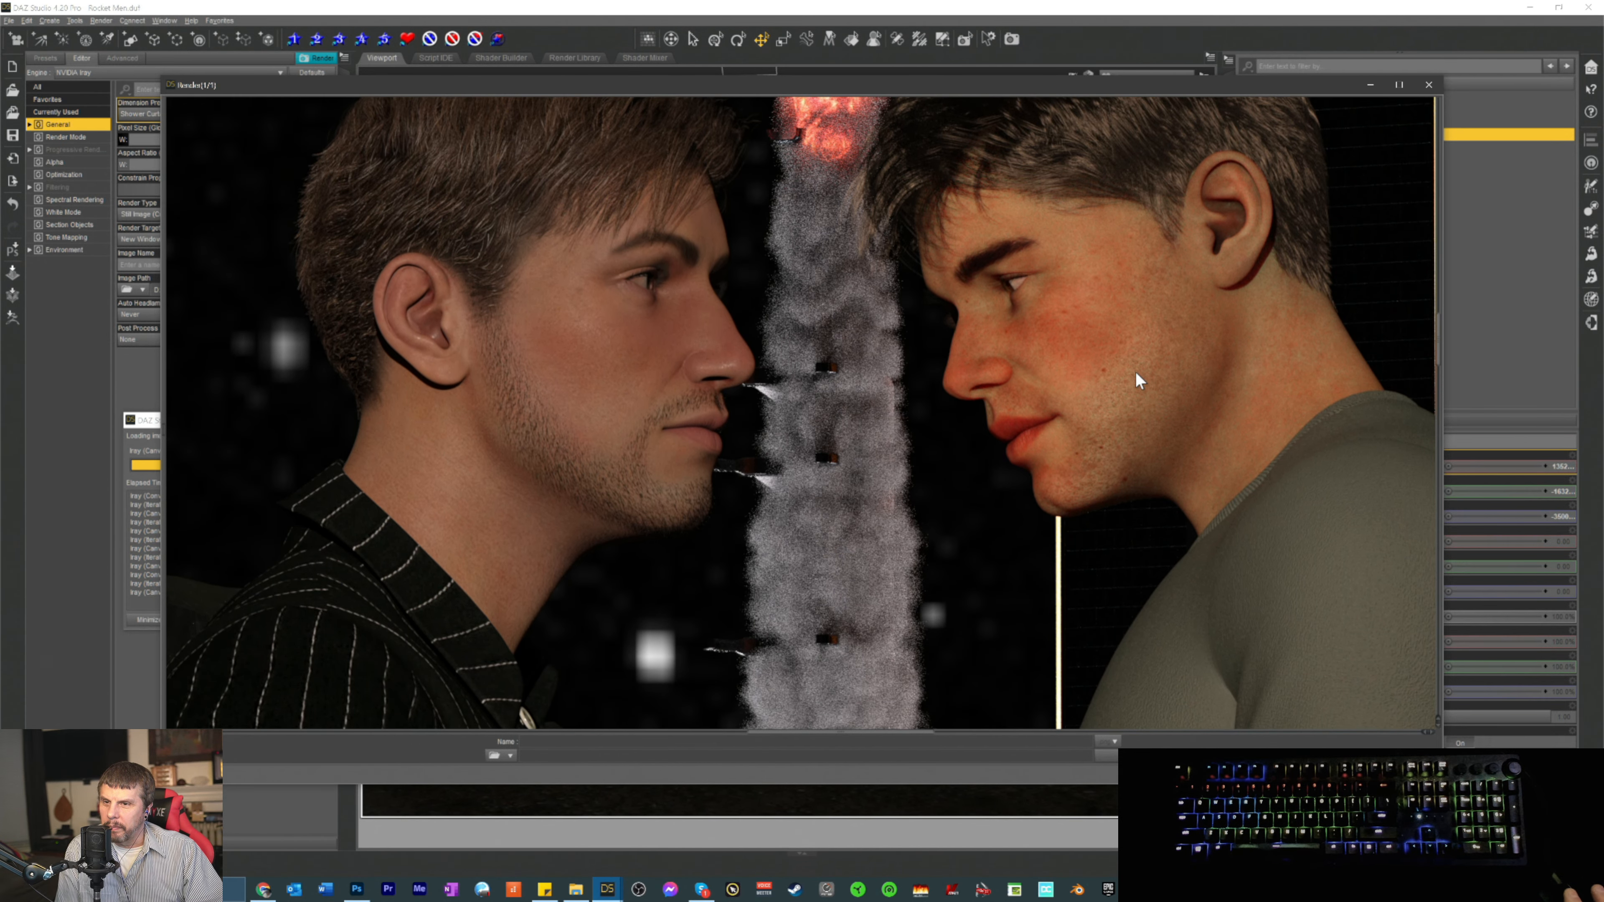
# - Inspect the fabric of both shirts, the forearms and the joined hands in the render
pyautogui.scroll(-5, 1225, 419)
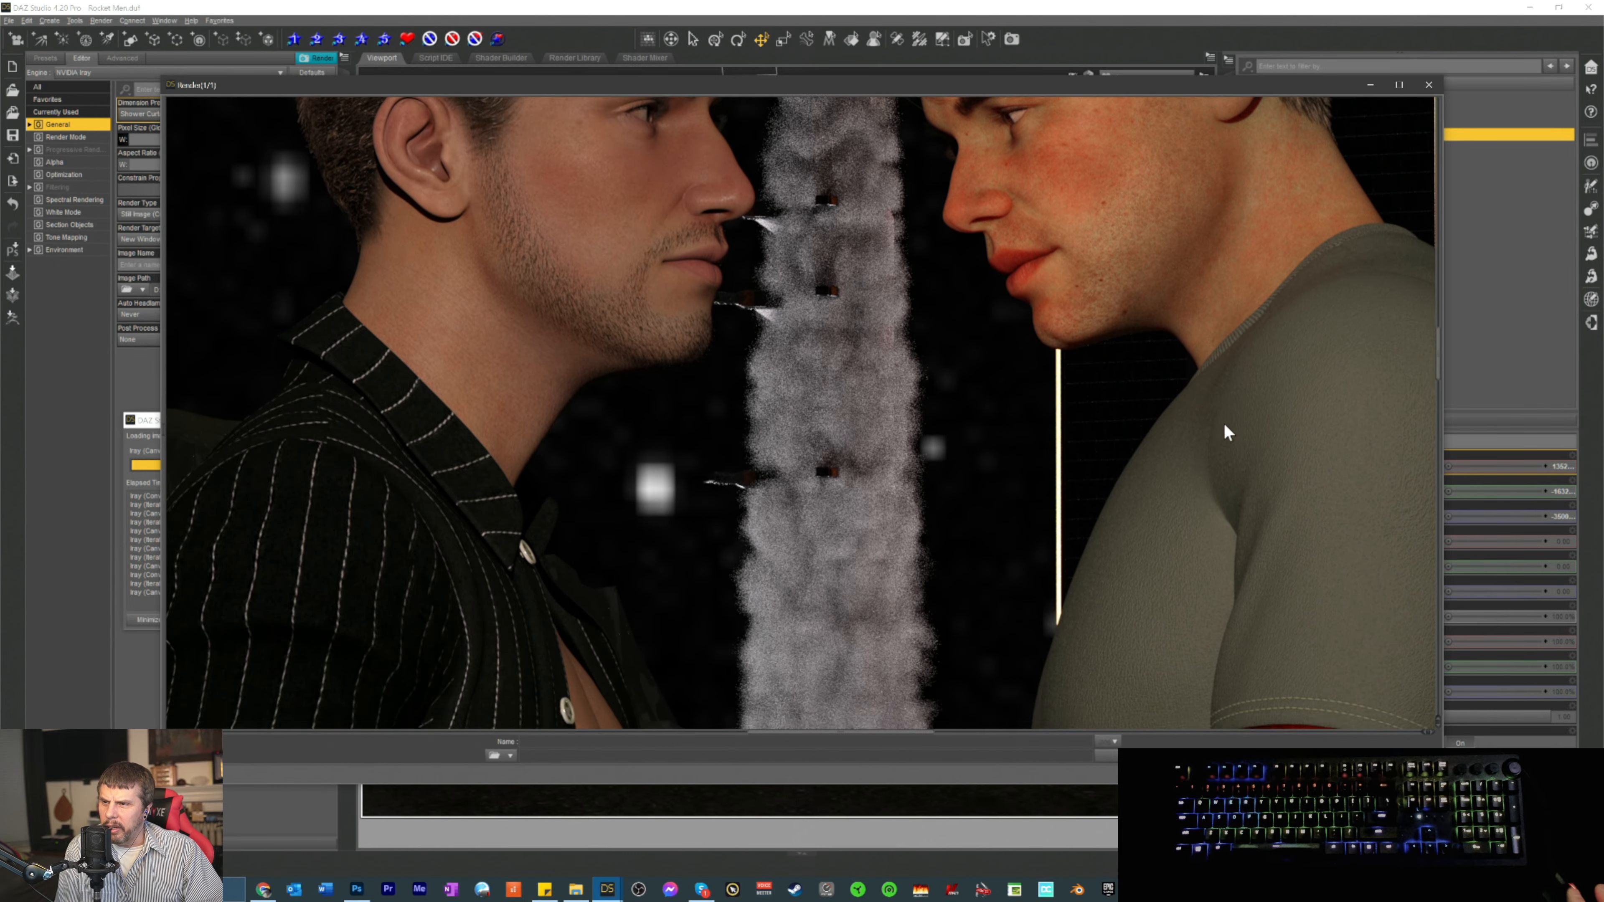
pyautogui.scroll(-15, 1225, 420)
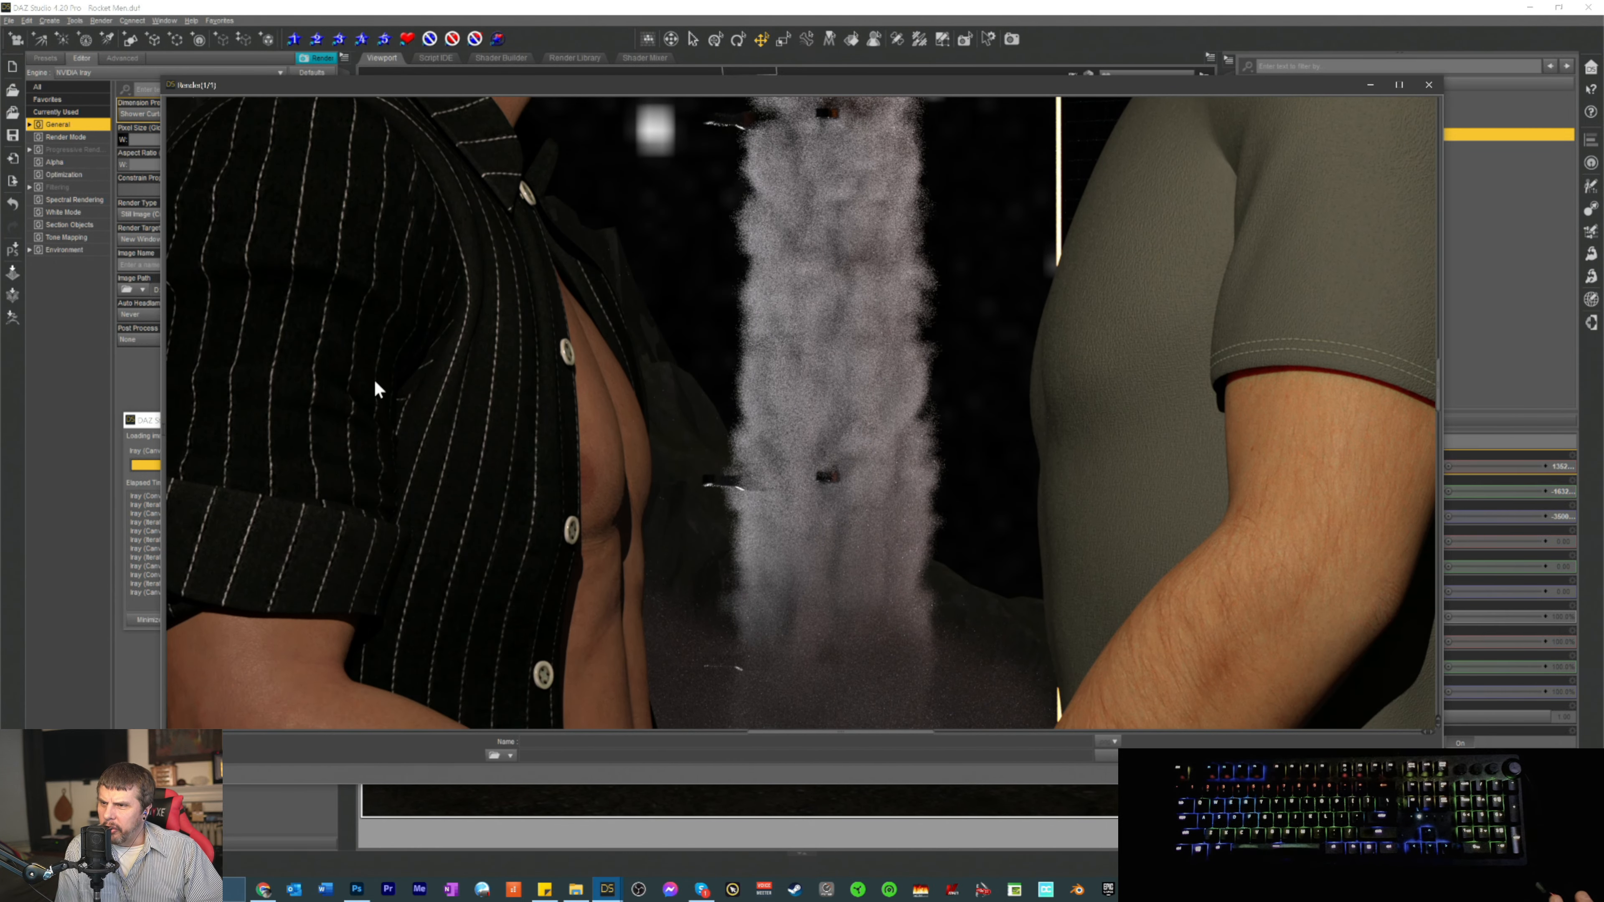
pyautogui.scroll(-5, 378, 518)
pyautogui.scroll(-12, 1124, 524)
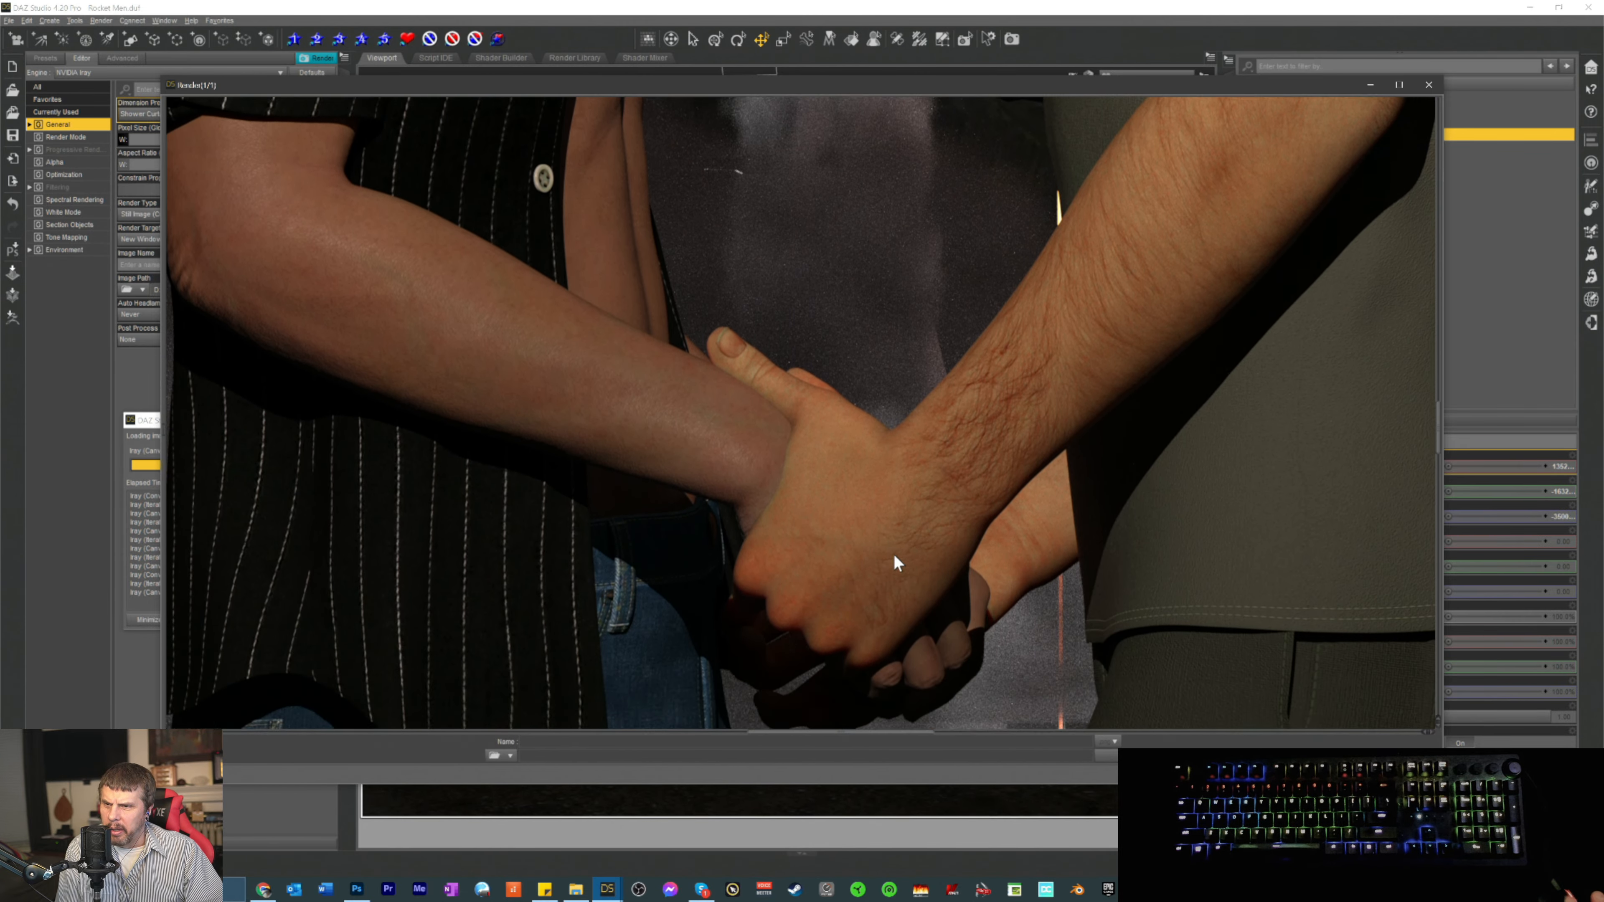
pyautogui.scroll(-1, 897, 561)
pyautogui.scroll(-4, 812, 476)
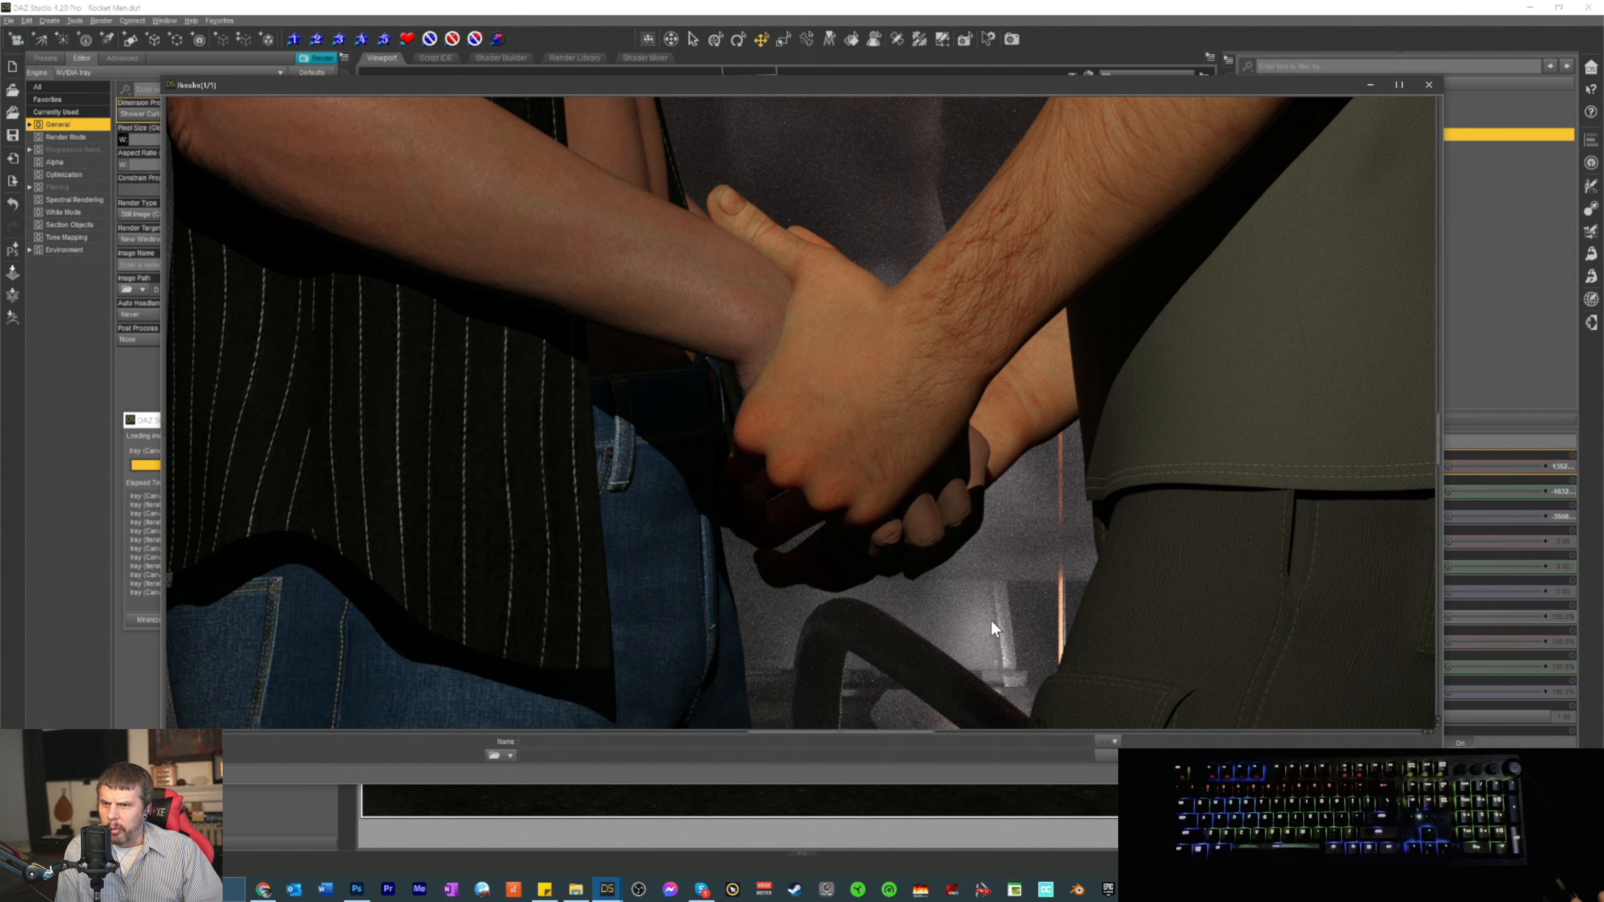
# - Inspect the jeans and cargo trousers down to the grass around the men's feet
pyautogui.scroll(-12, 976, 534)
pyautogui.scroll(-3, 878, 531)
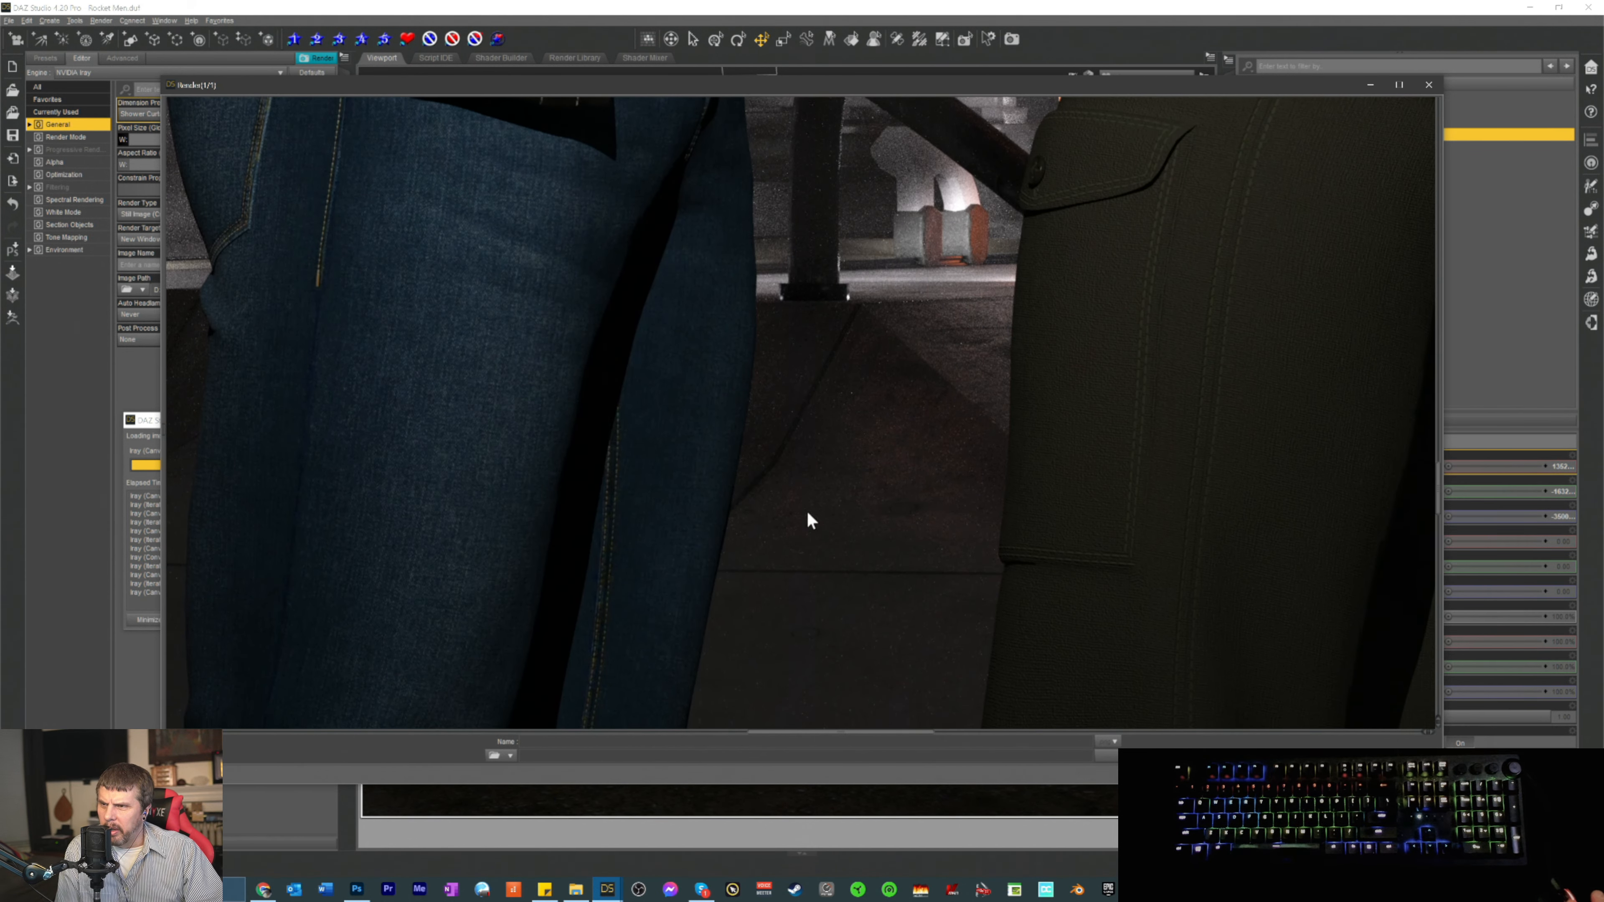
pyautogui.scroll(-3, 726, 540)
pyautogui.scroll(-8, 722, 538)
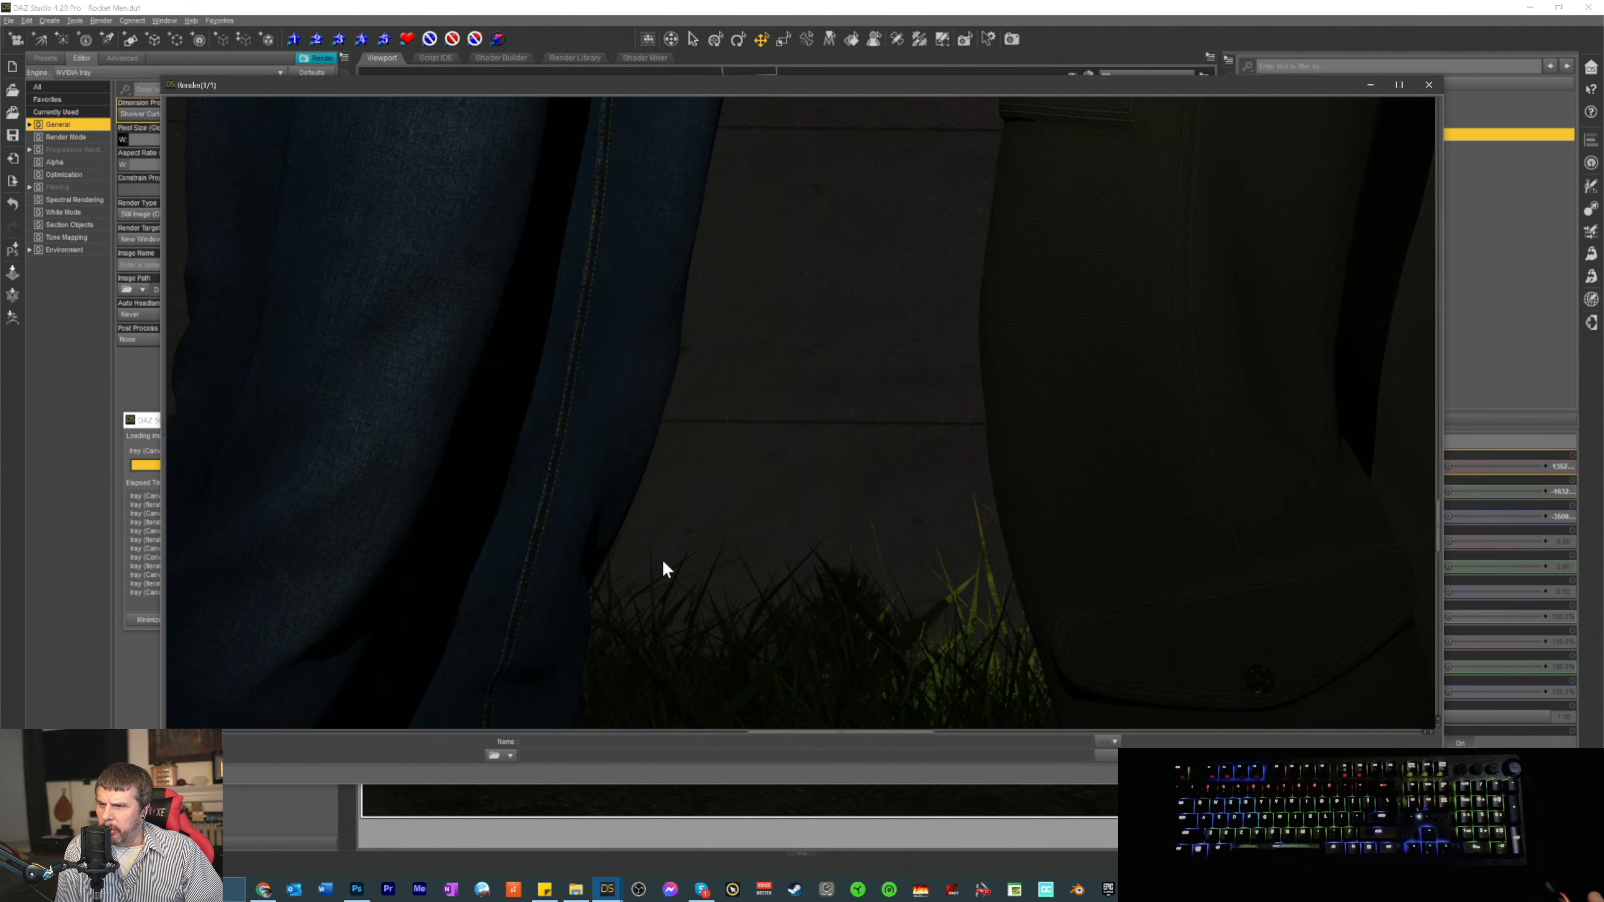
pyautogui.scroll(-8, 624, 580)
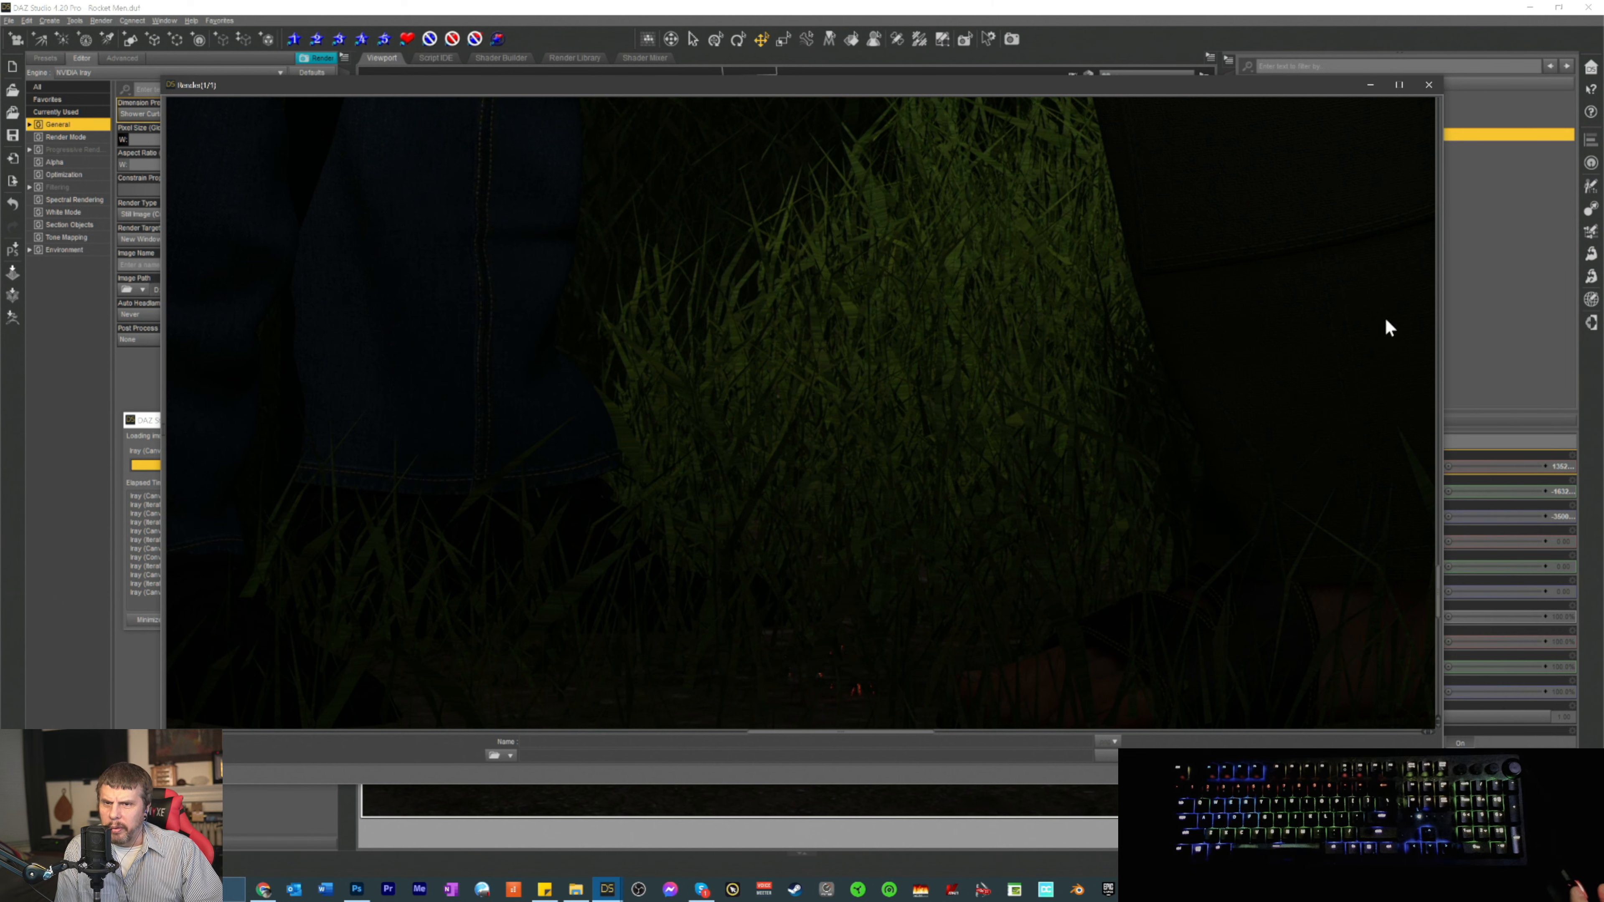
# - Examine the man in the striped shirt from his lower legs up to his head, and bring both faces back into view
pyautogui.moveTo(864, 734); pyautogui.dragTo(783, 738)
pyautogui.scroll(8, 685, 268)
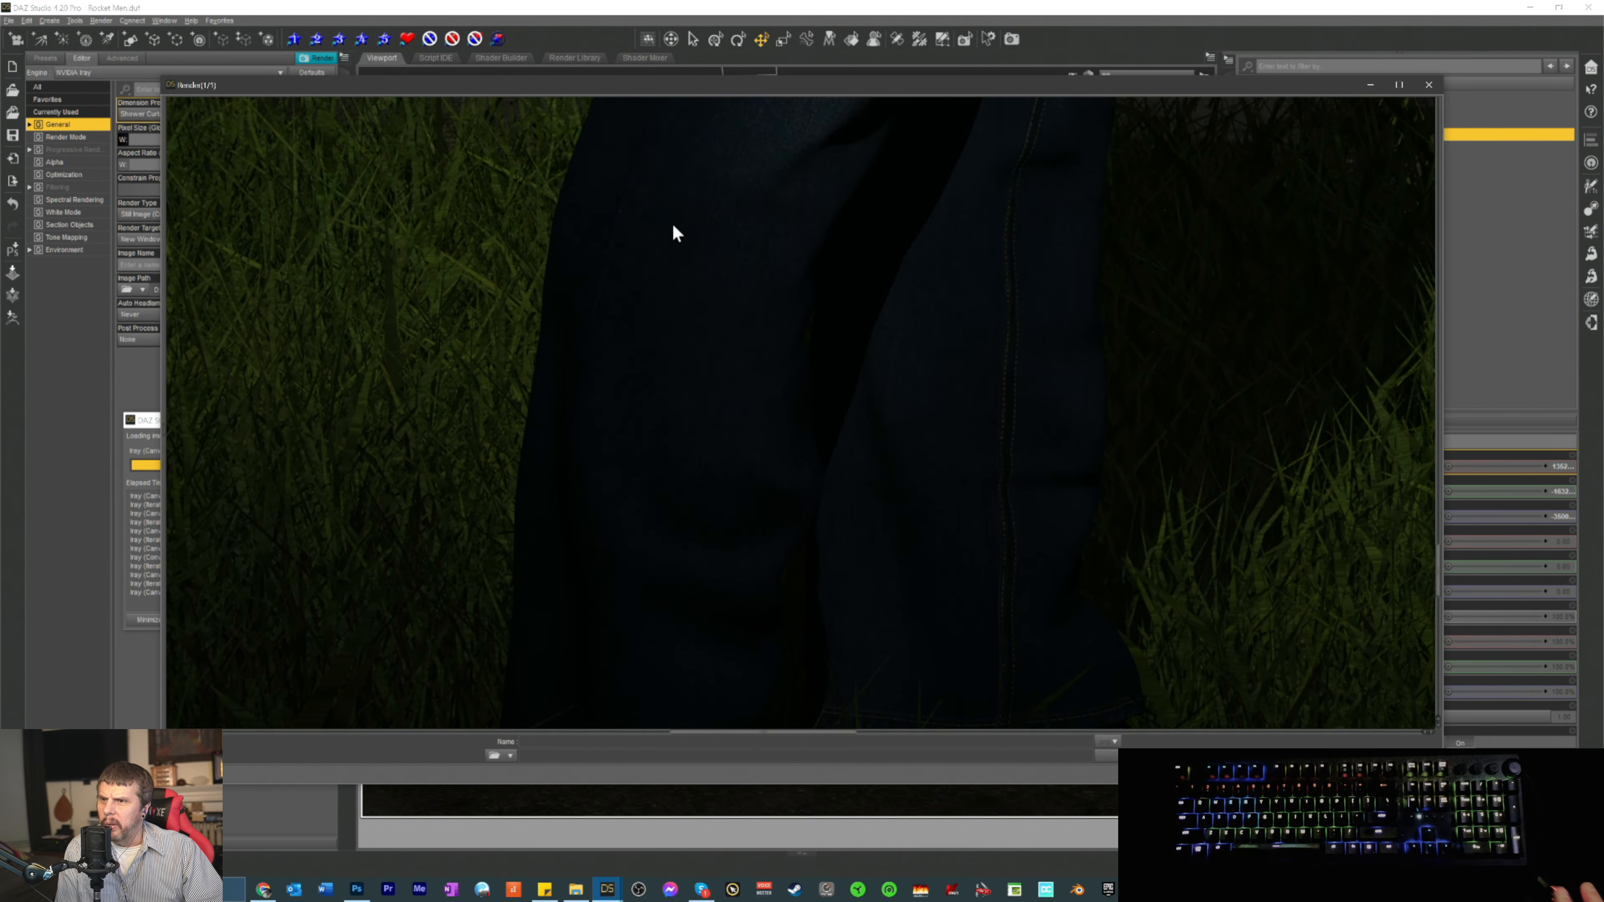
pyautogui.scroll(8, 779, 227)
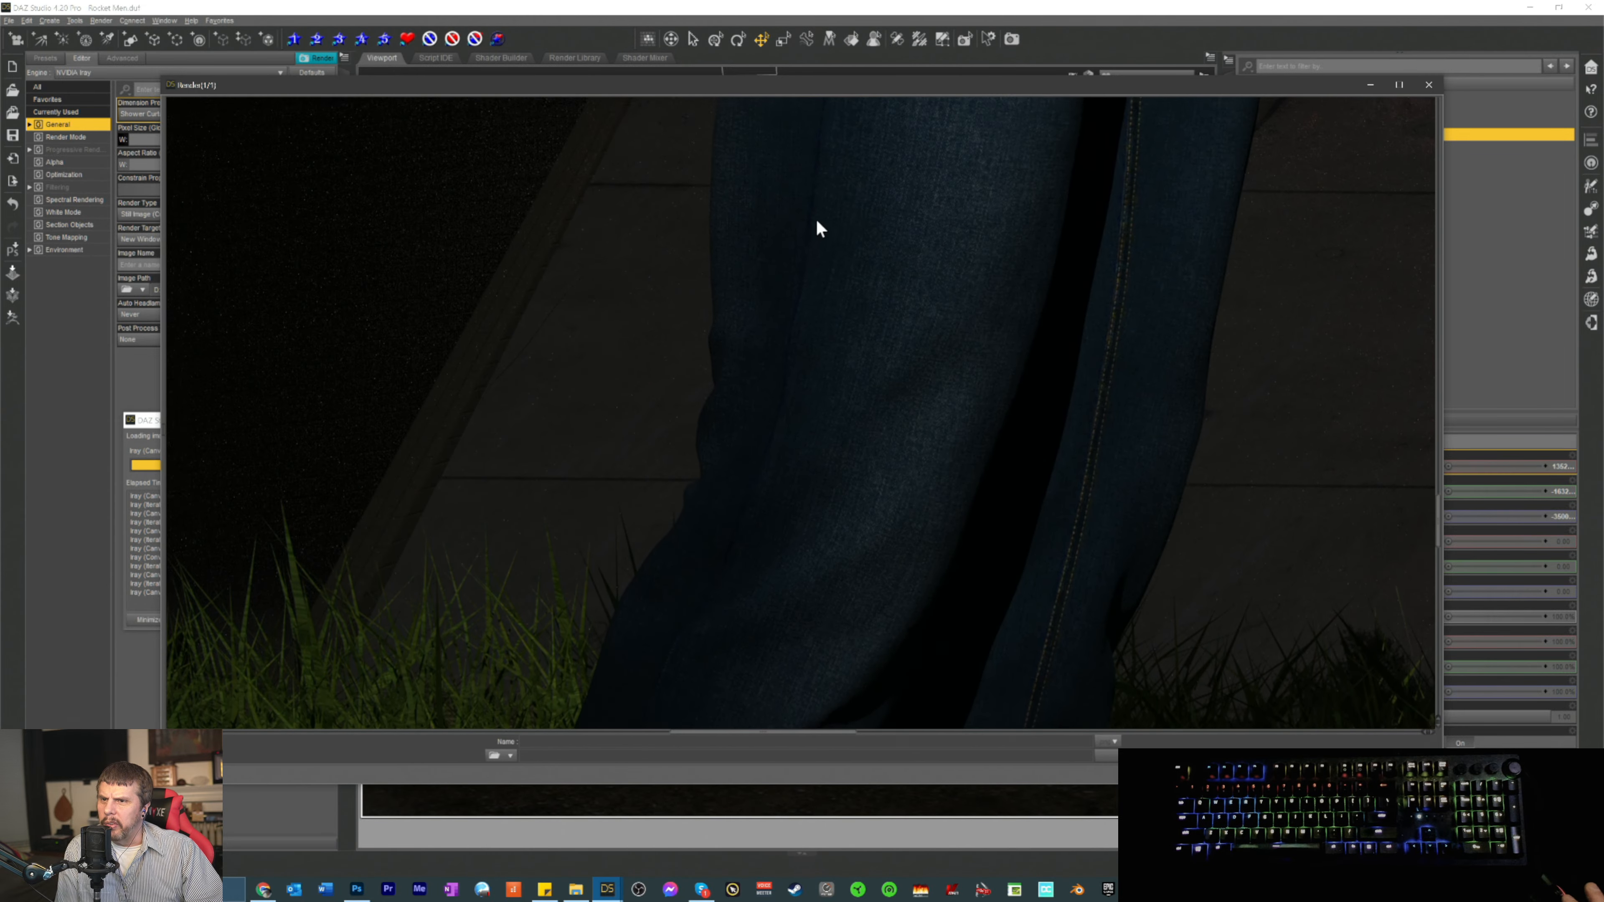
pyautogui.scroll(6, 864, 200)
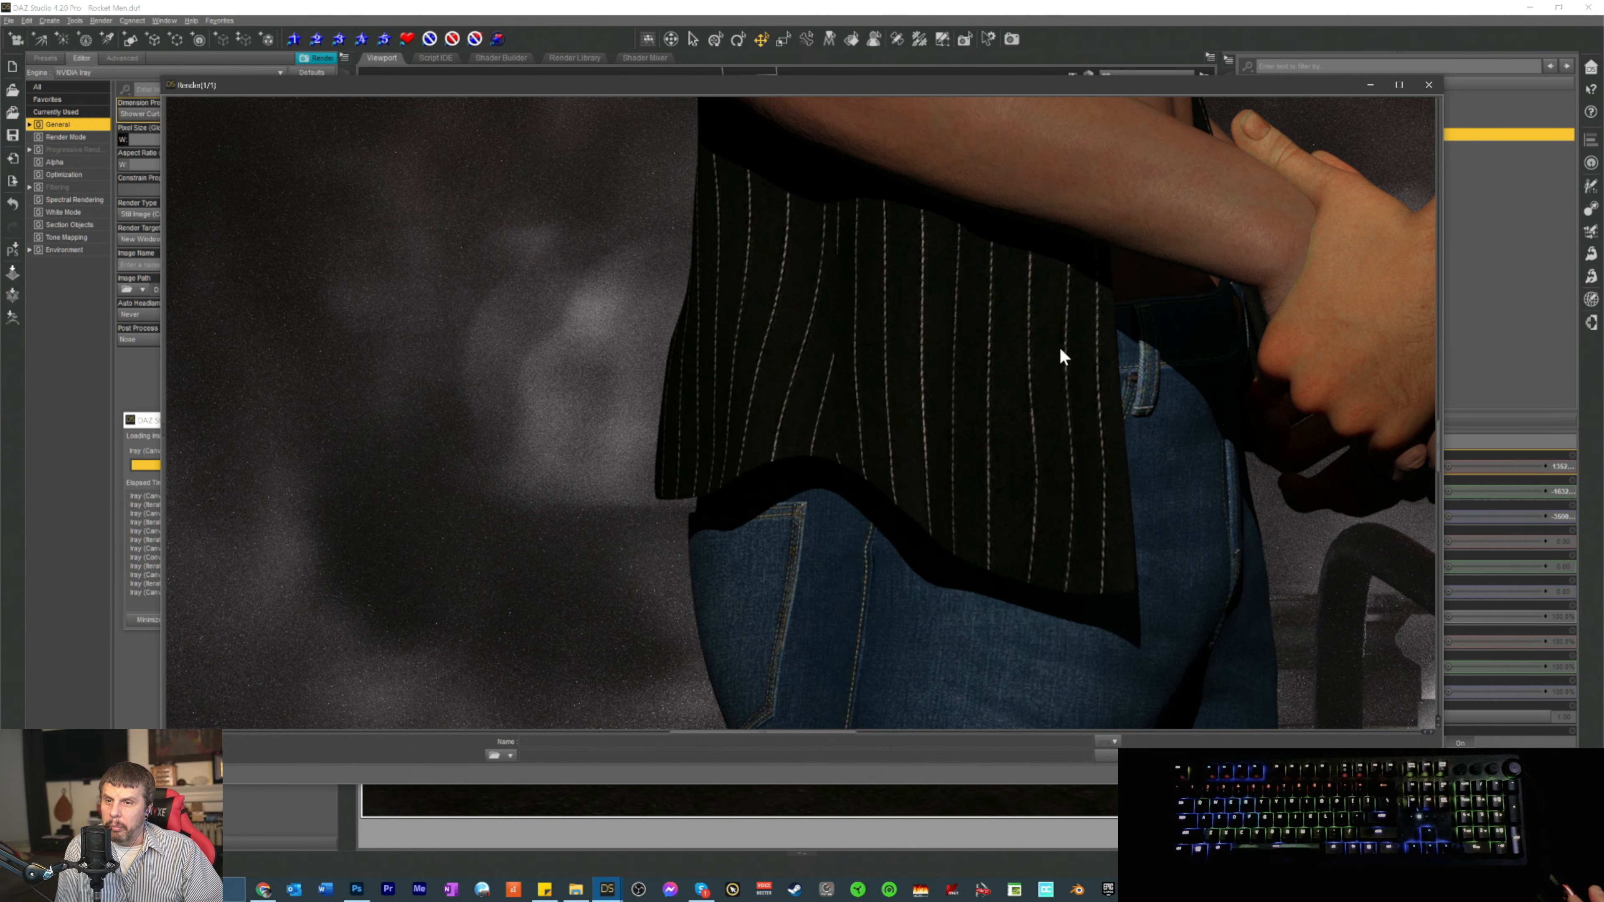
pyautogui.scroll(5, 1058, 356)
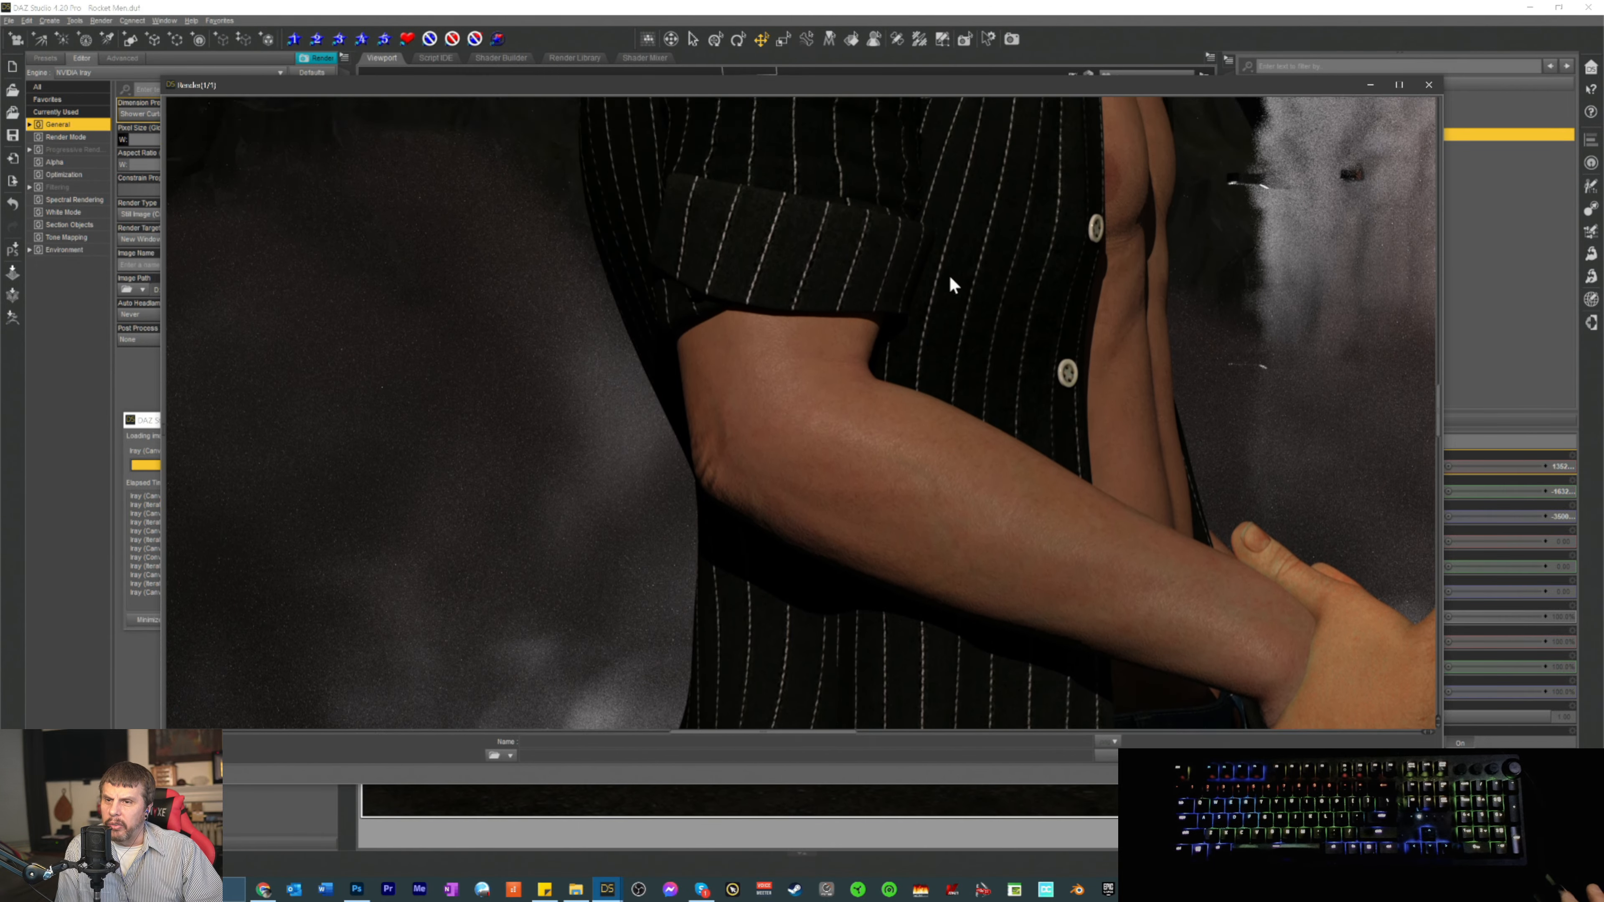
pyautogui.scroll(5, 950, 277)
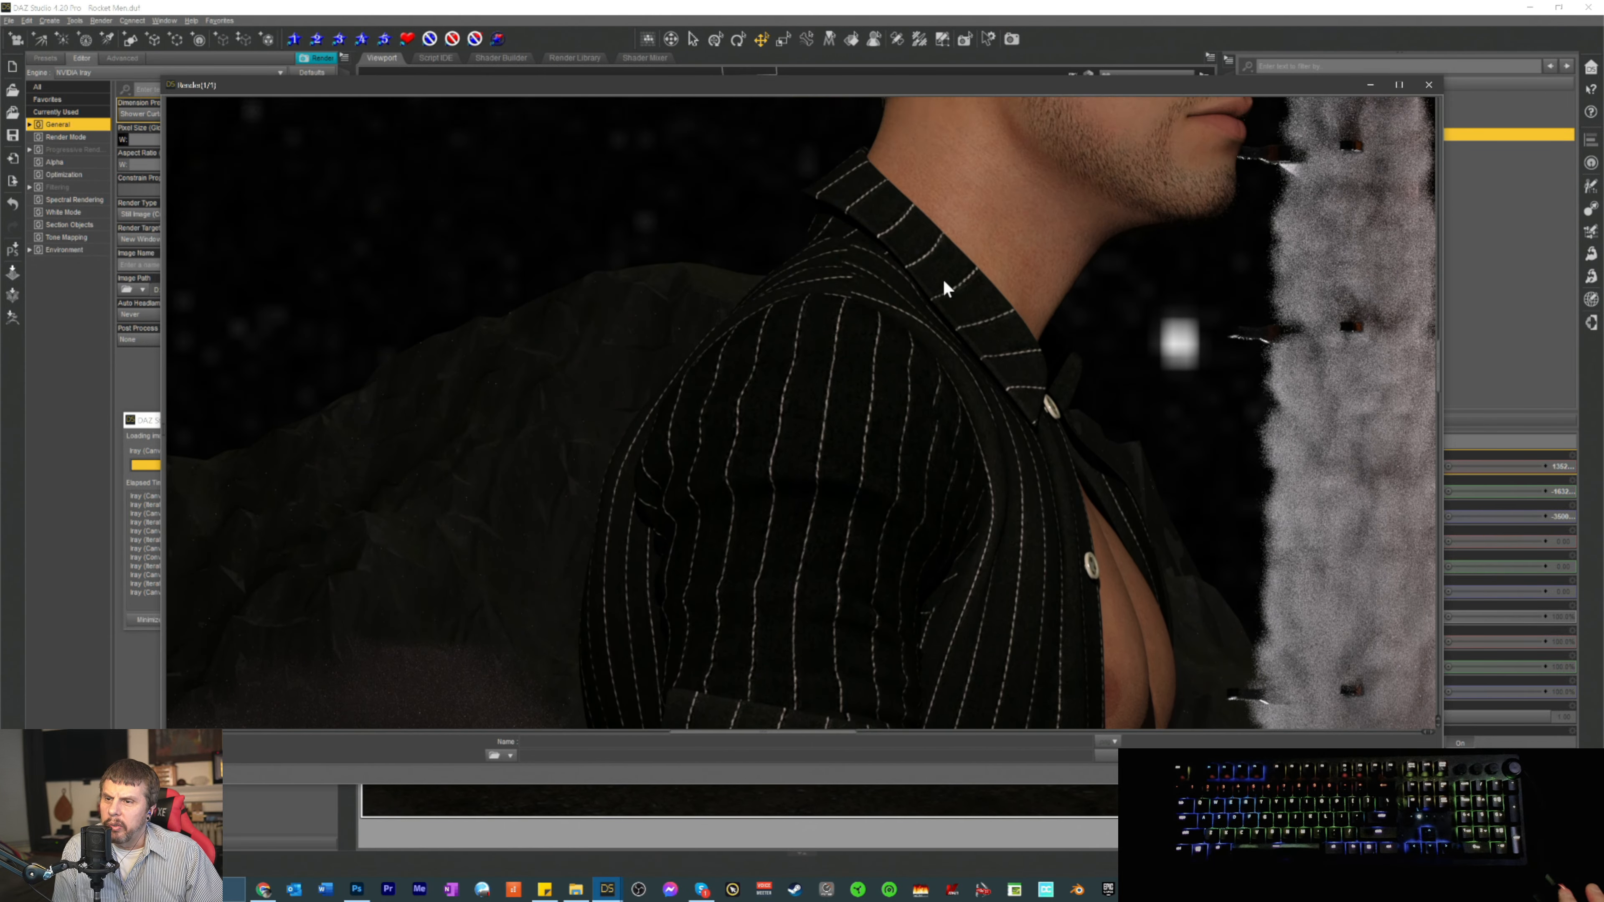
pyautogui.scroll(5, 944, 287)
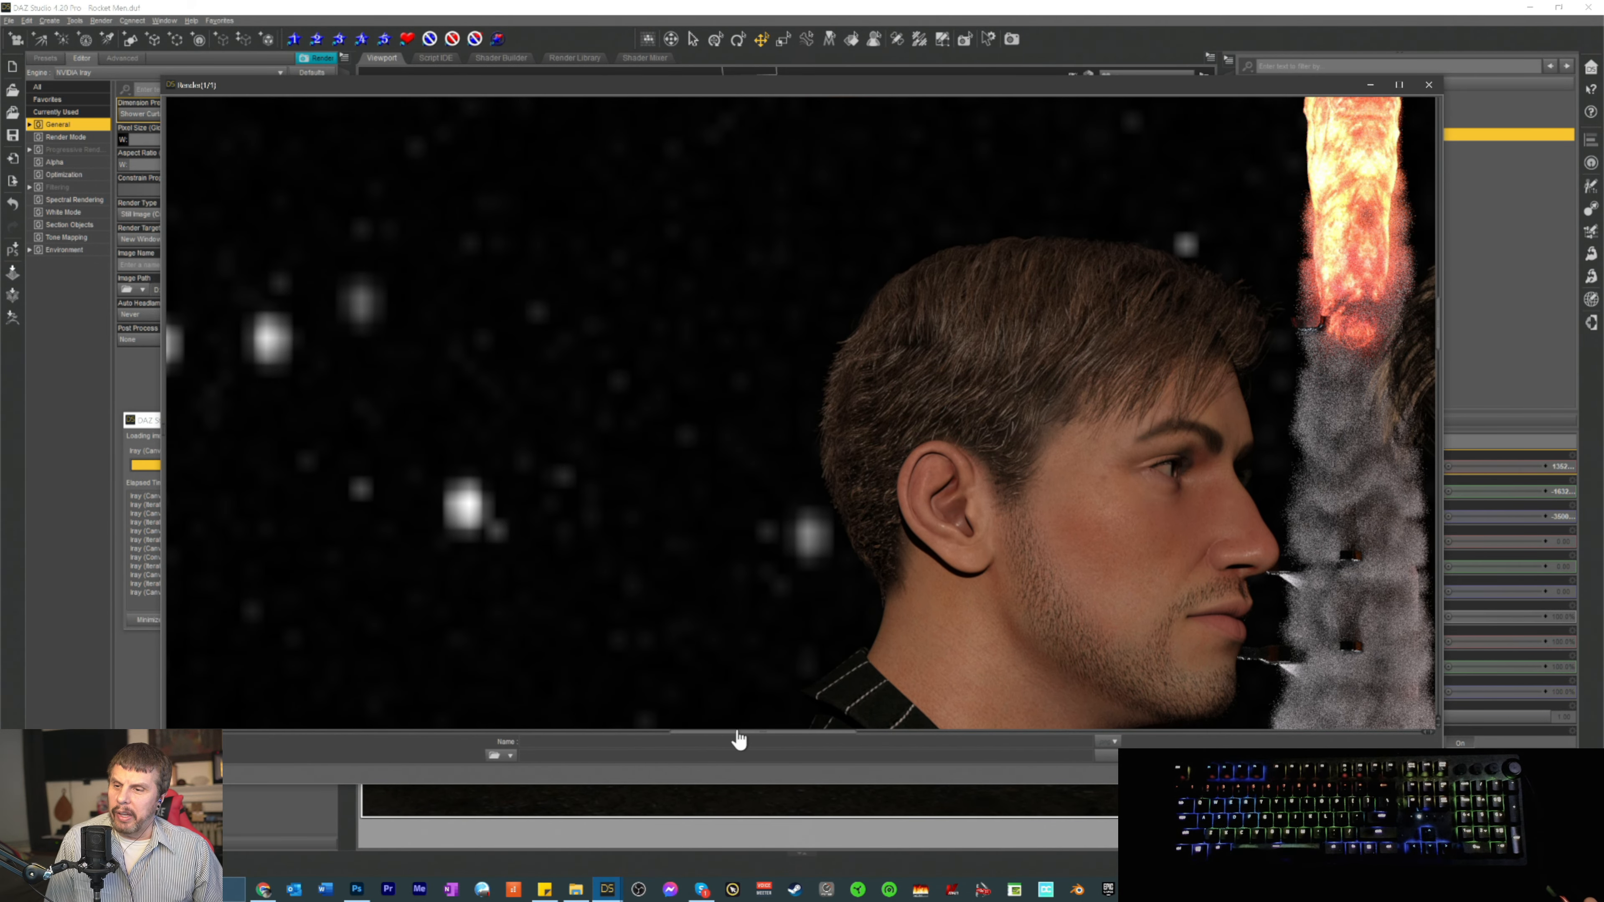
pyautogui.moveTo(738, 733); pyautogui.dragTo(824, 724)
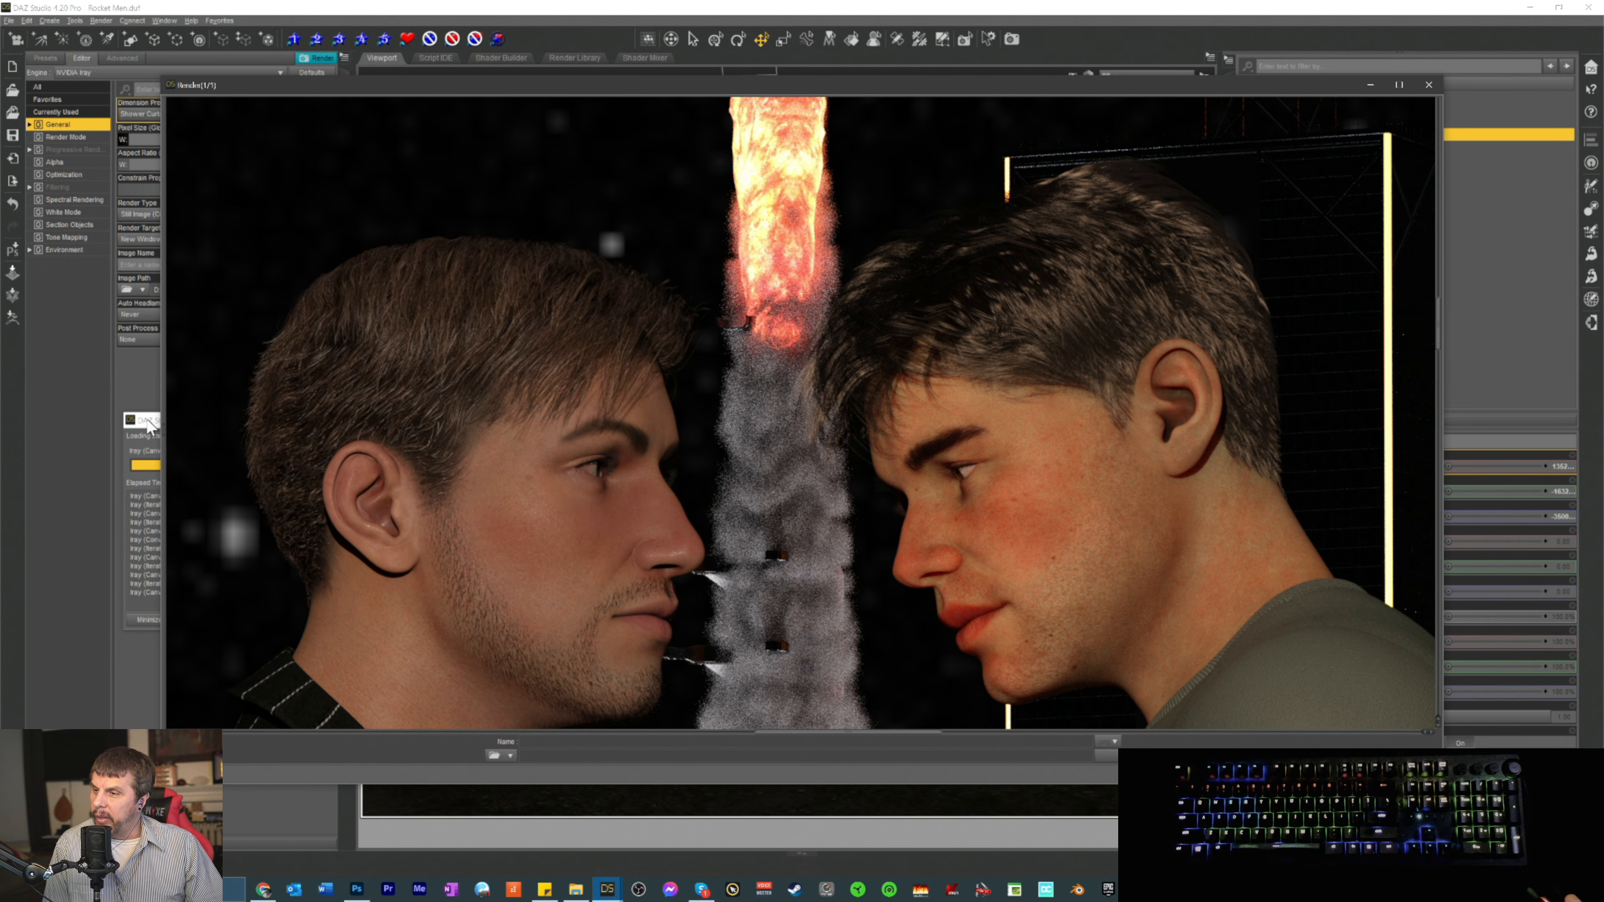
# - Check the render's percentage and convergence again, and bring back the render image showing both faces
pyautogui.click(82, 426)
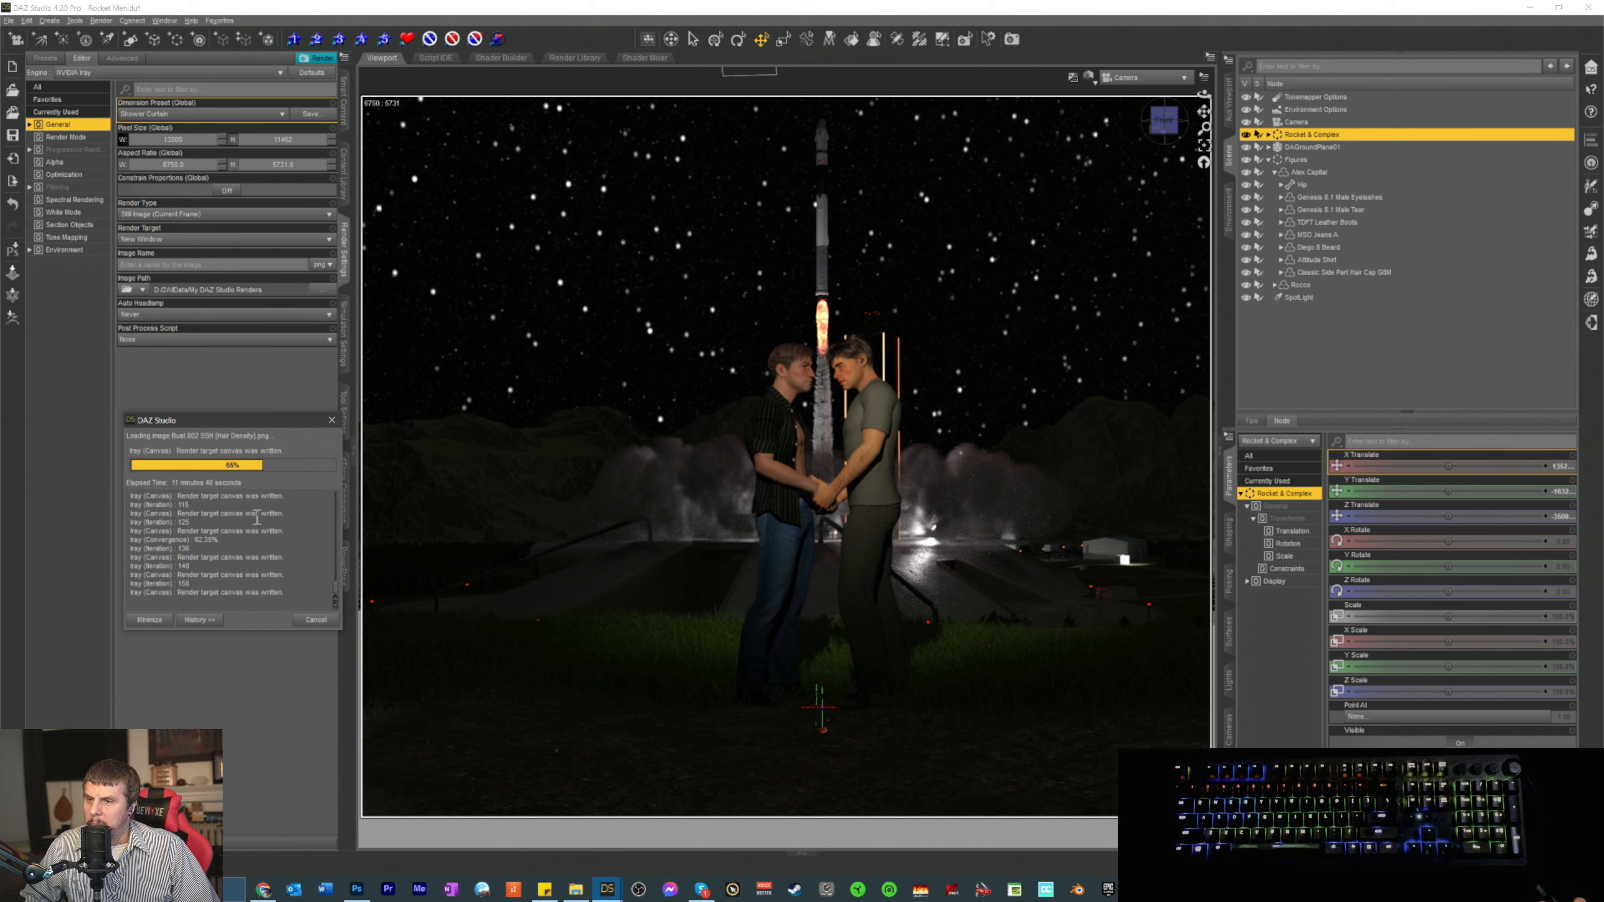
pyautogui.click(611, 891)
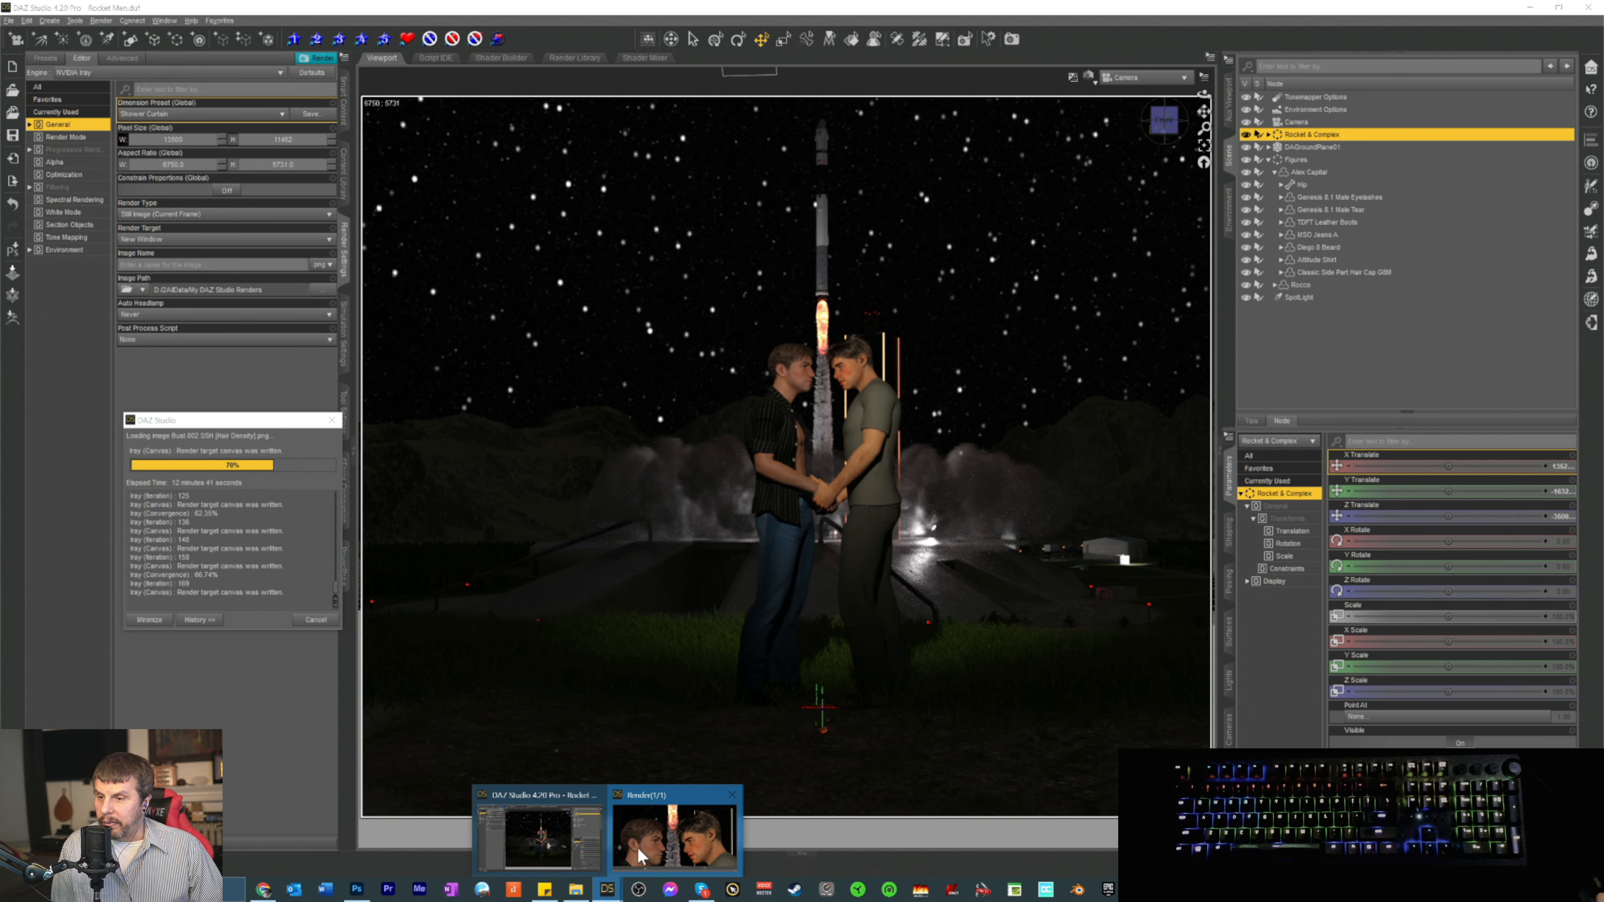
pyautogui.click(675, 833)
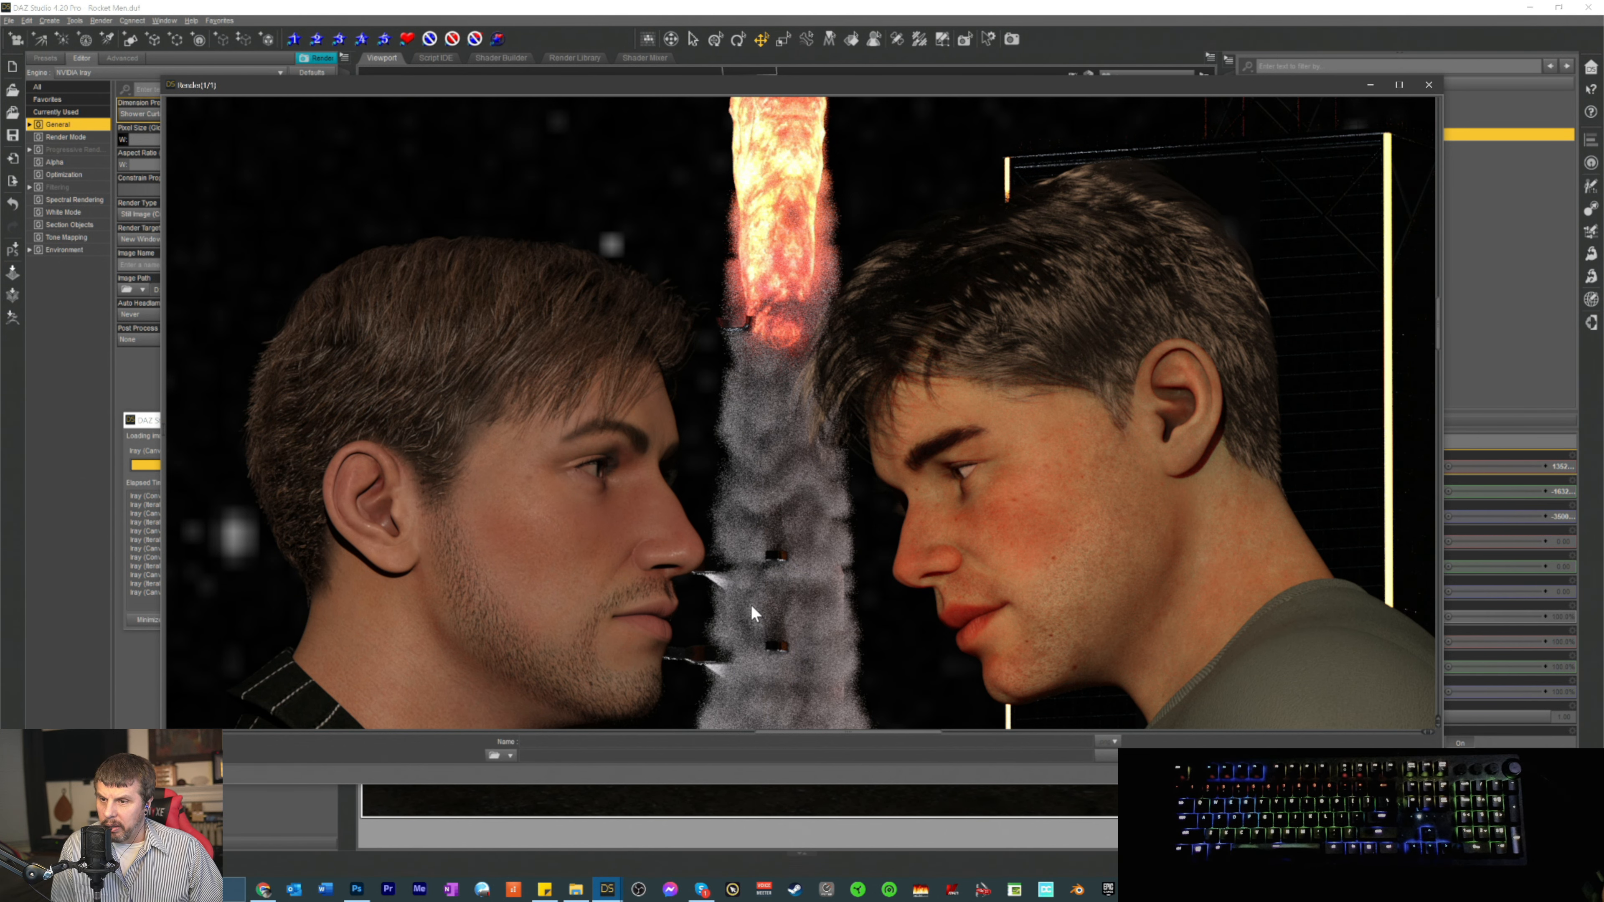
# - Inspect the smoke trail between the two men down to their forearms, and bring both faces back into view
pyautogui.scroll(-3, 764, 601)
pyautogui.scroll(-7, 785, 542)
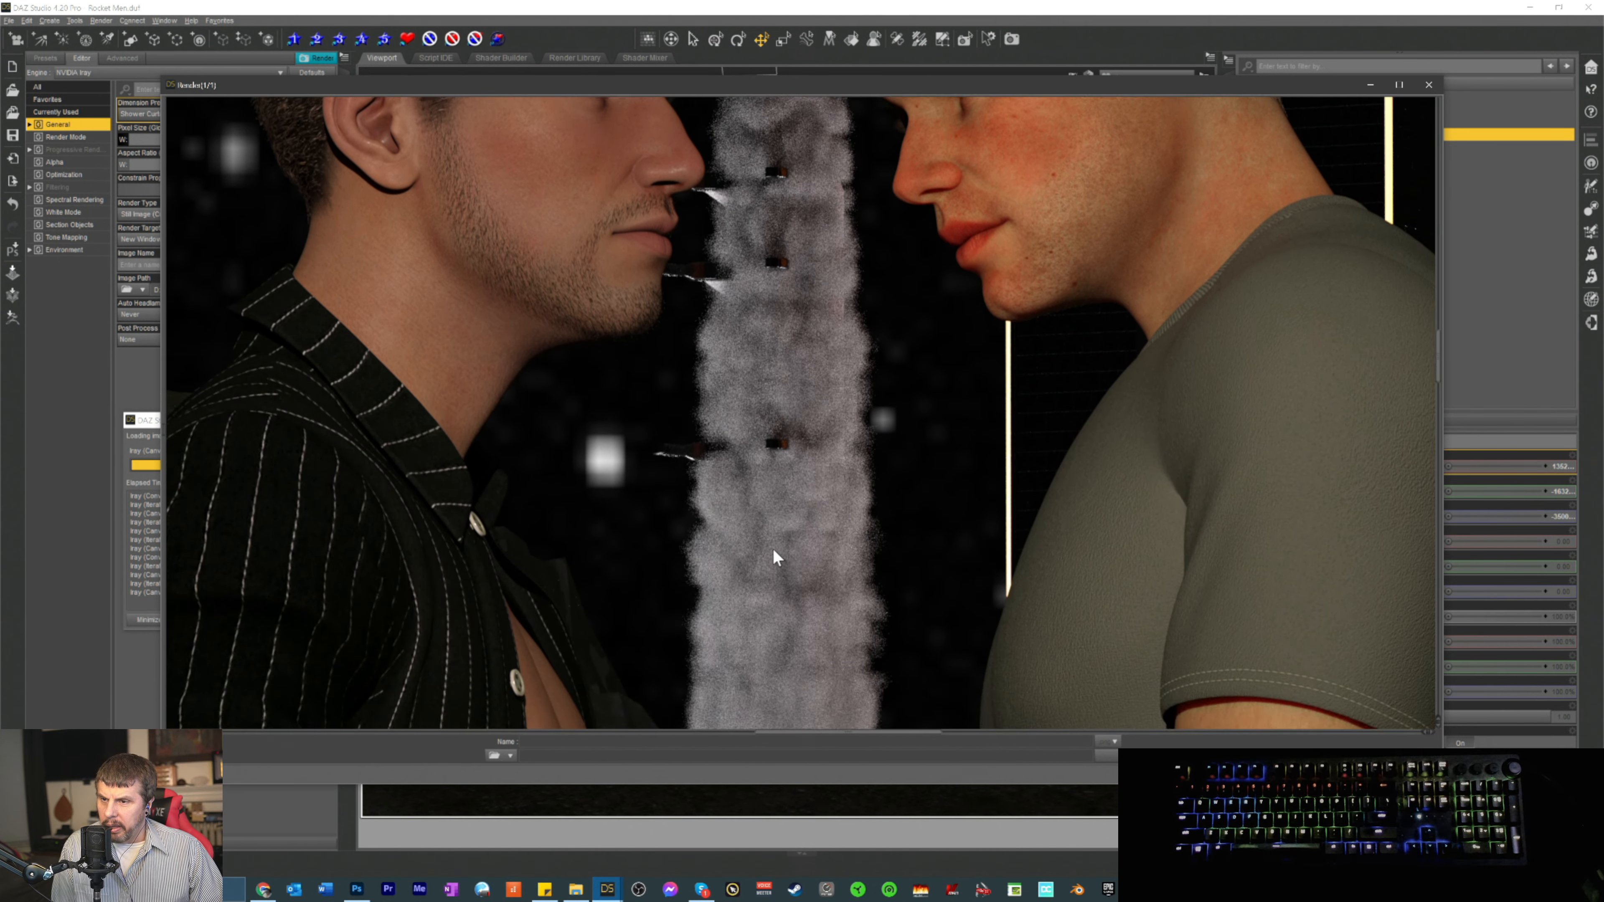
pyautogui.scroll(-7, 782, 538)
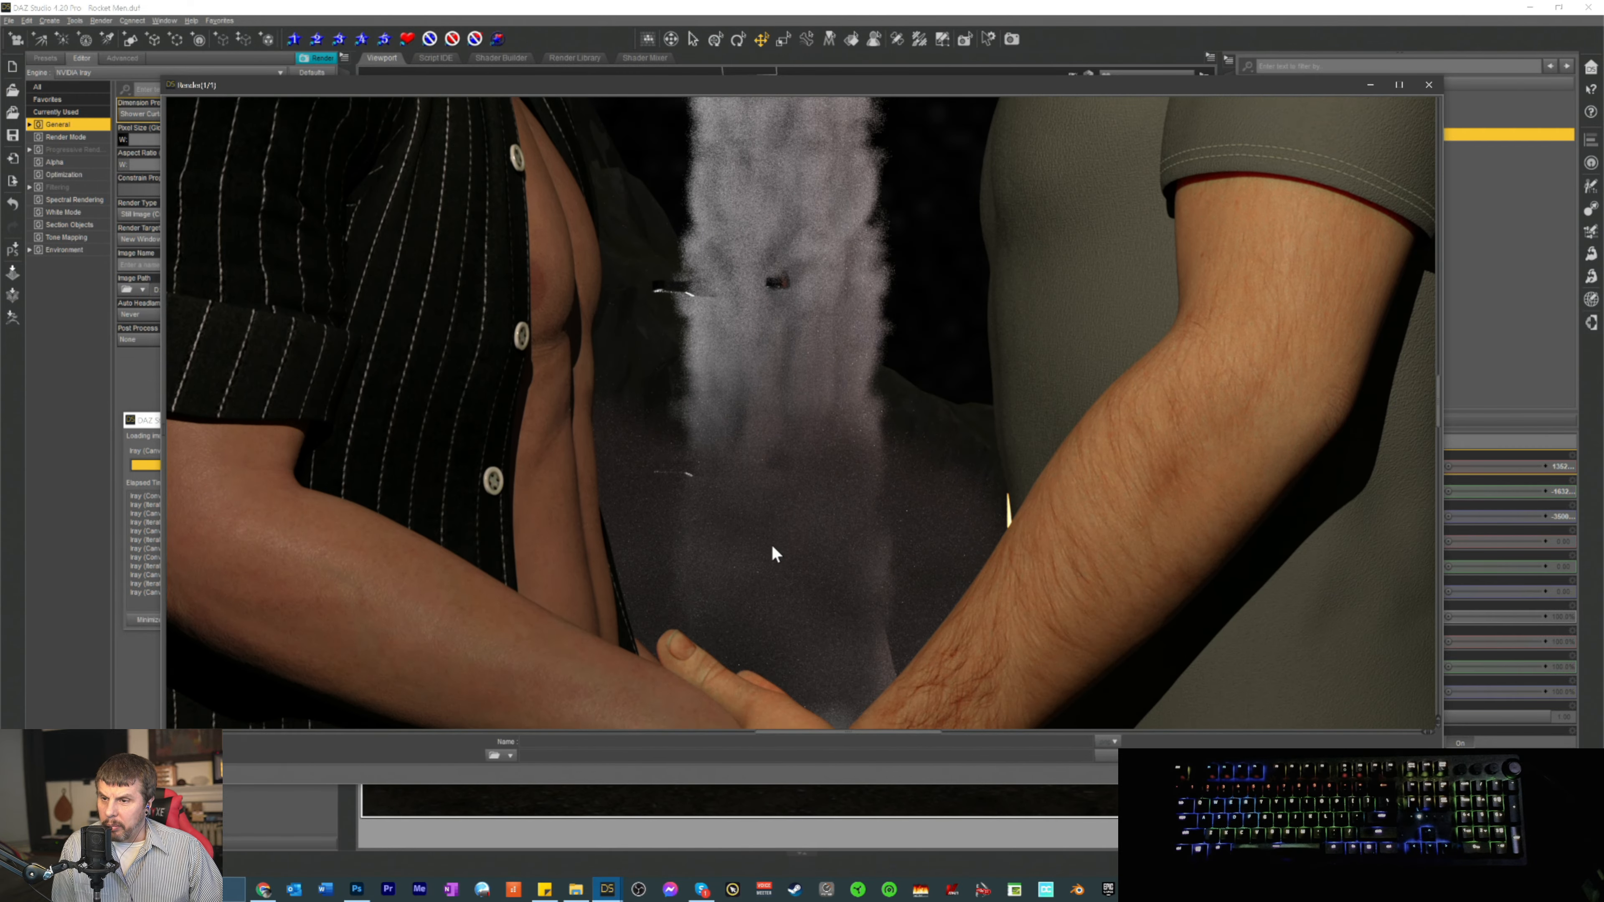
pyautogui.scroll(13, 770, 521)
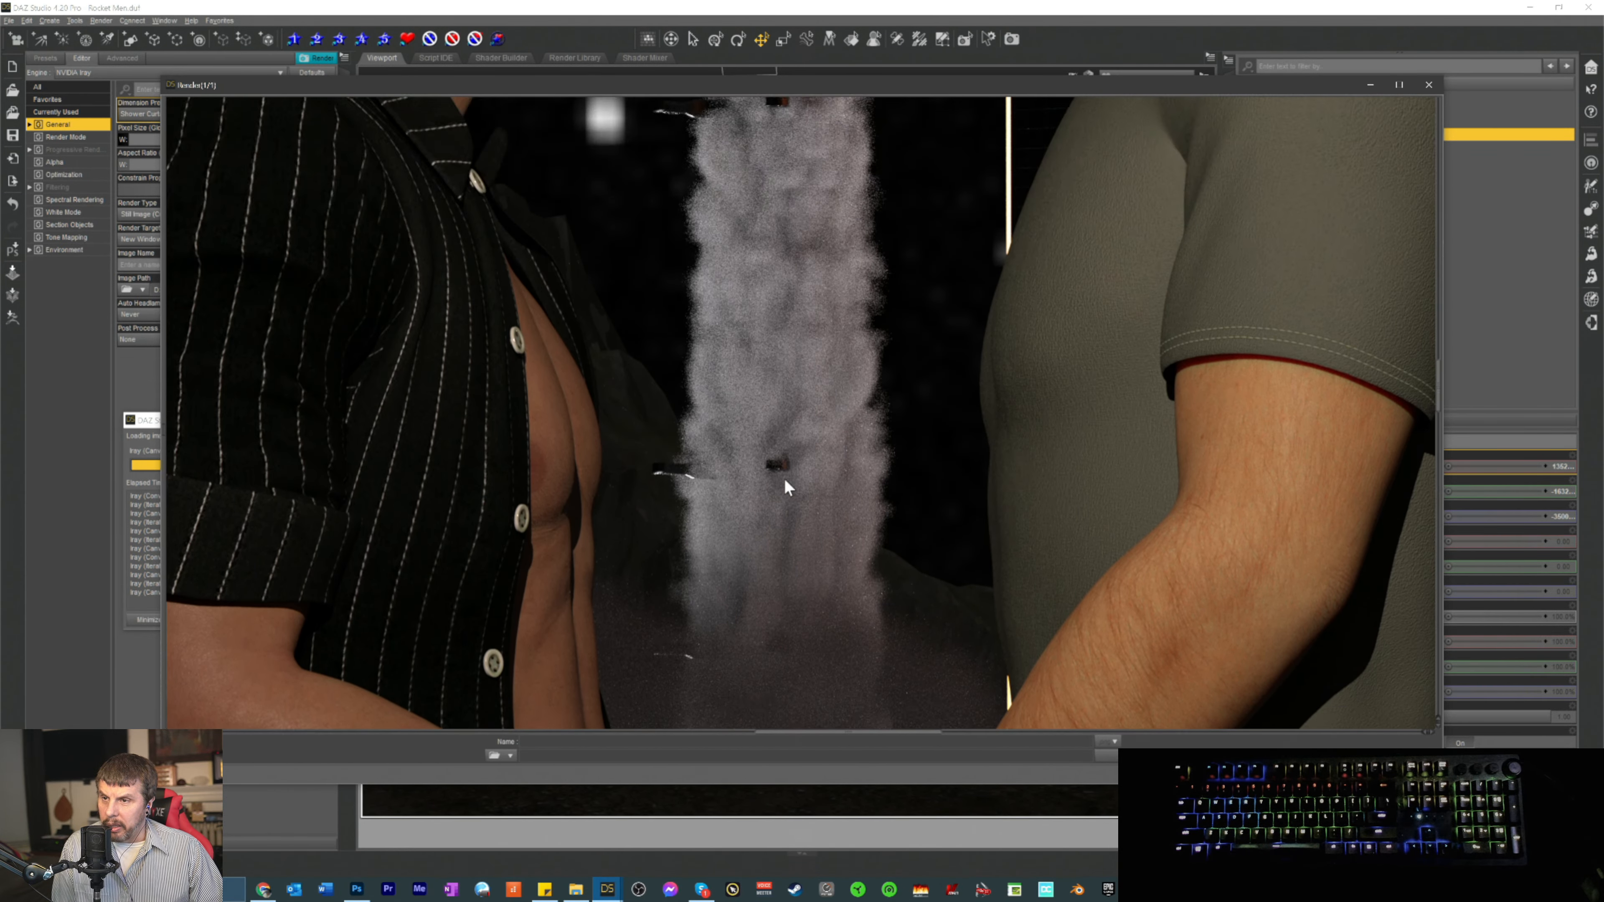
pyautogui.scroll(7, 759, 478)
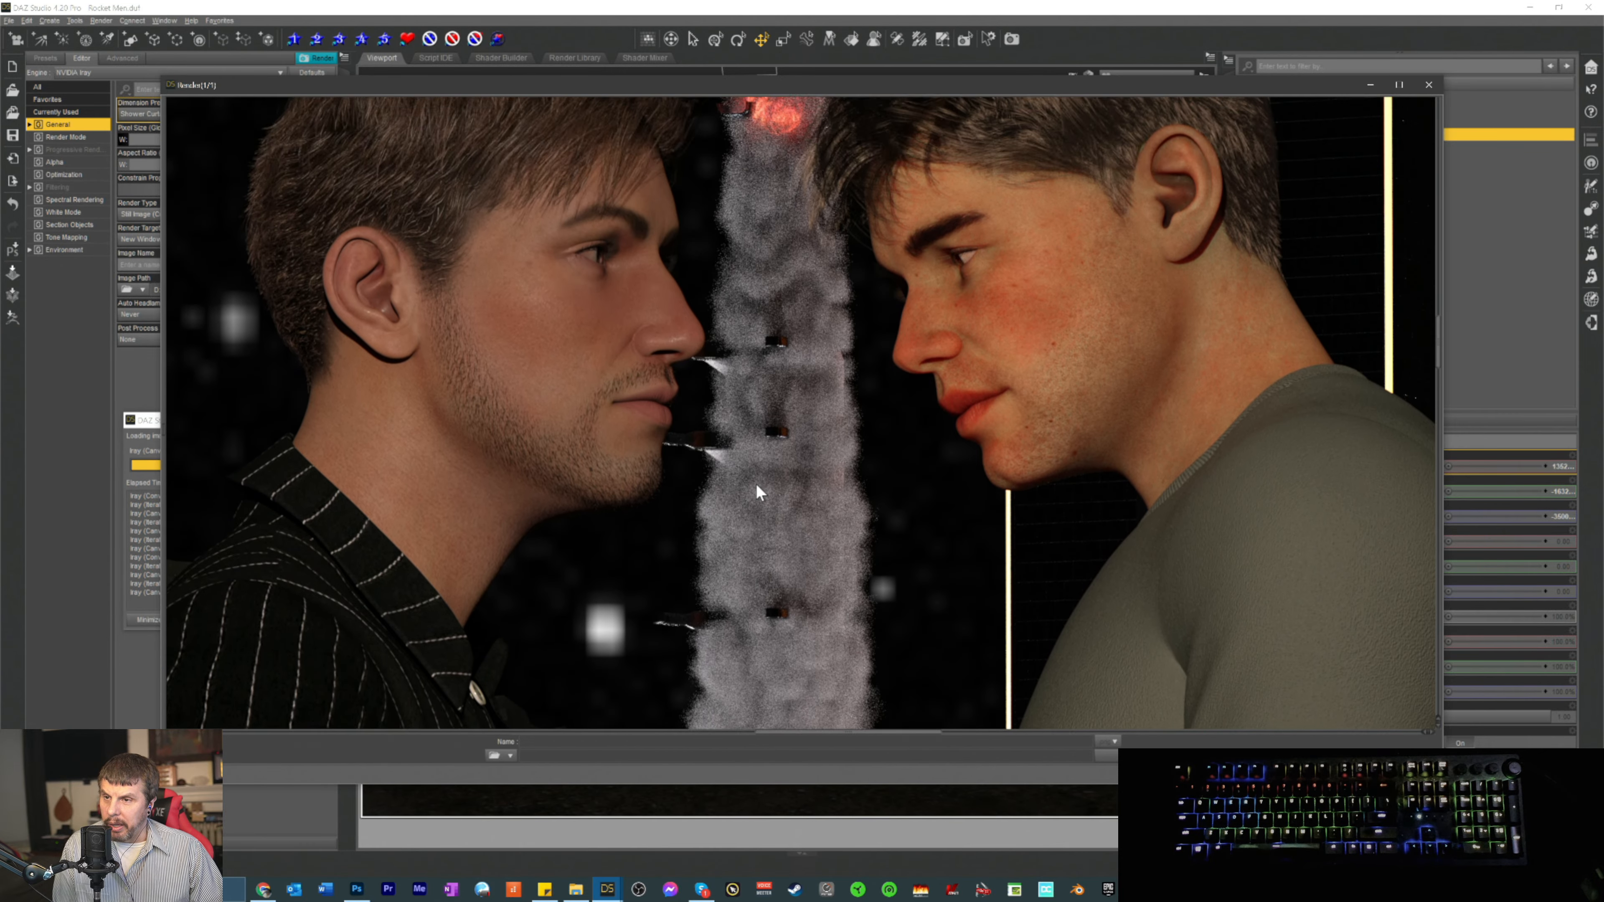
# - Examine the rocket's exhaust flame and engine section above the men's heads, up to the JUPITER lettering
pyautogui.scroll(3, 756, 474)
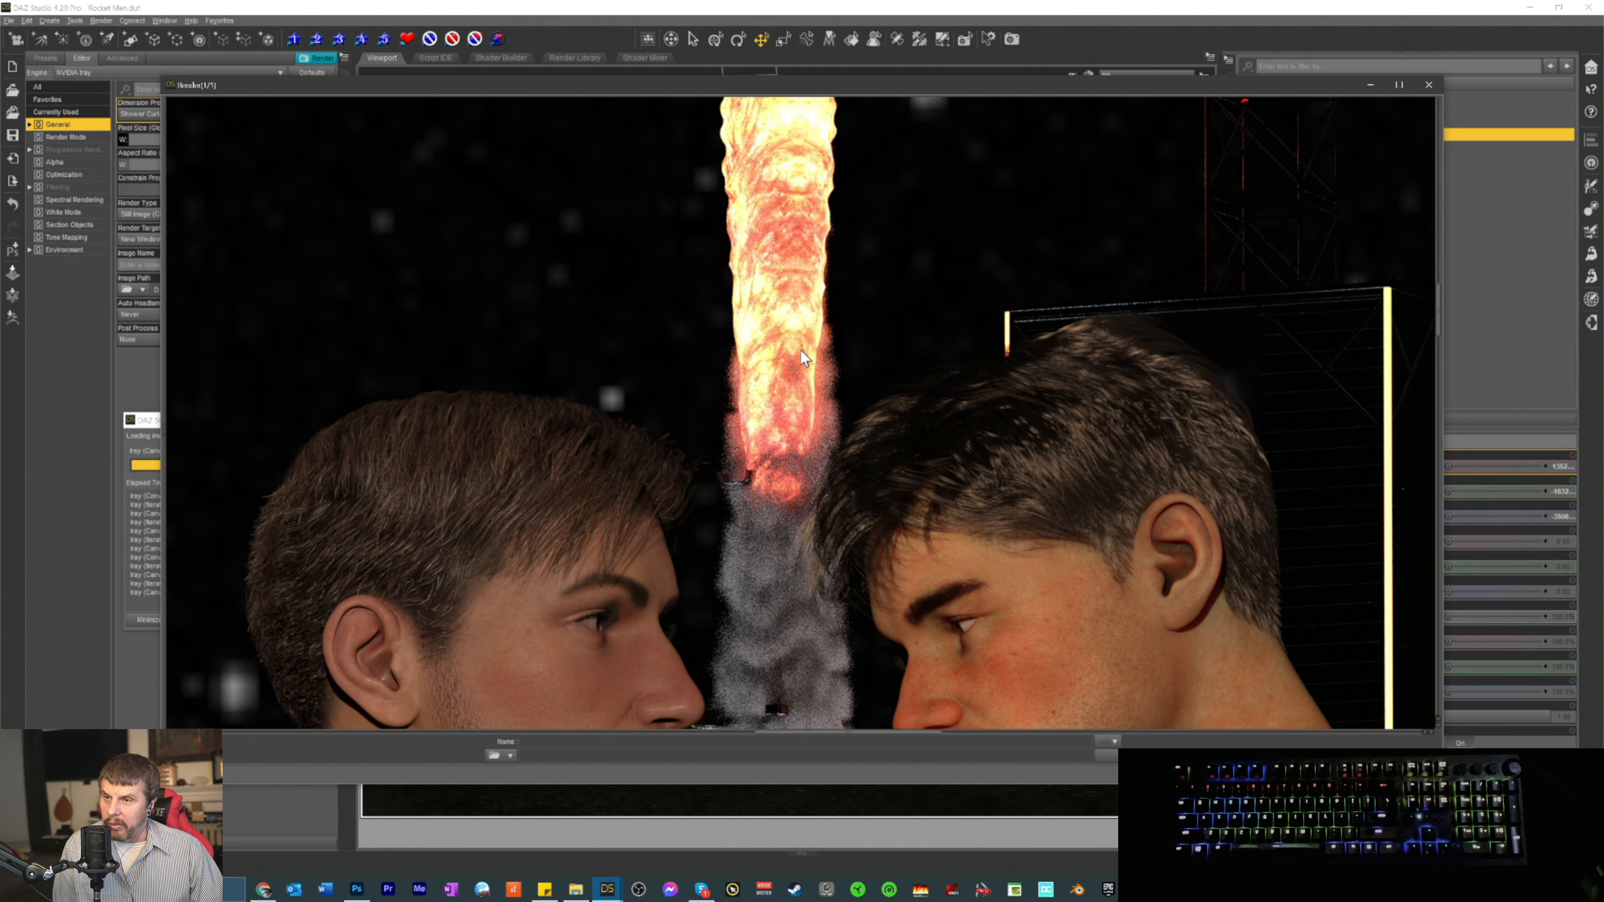
pyautogui.scroll(5, 771, 296)
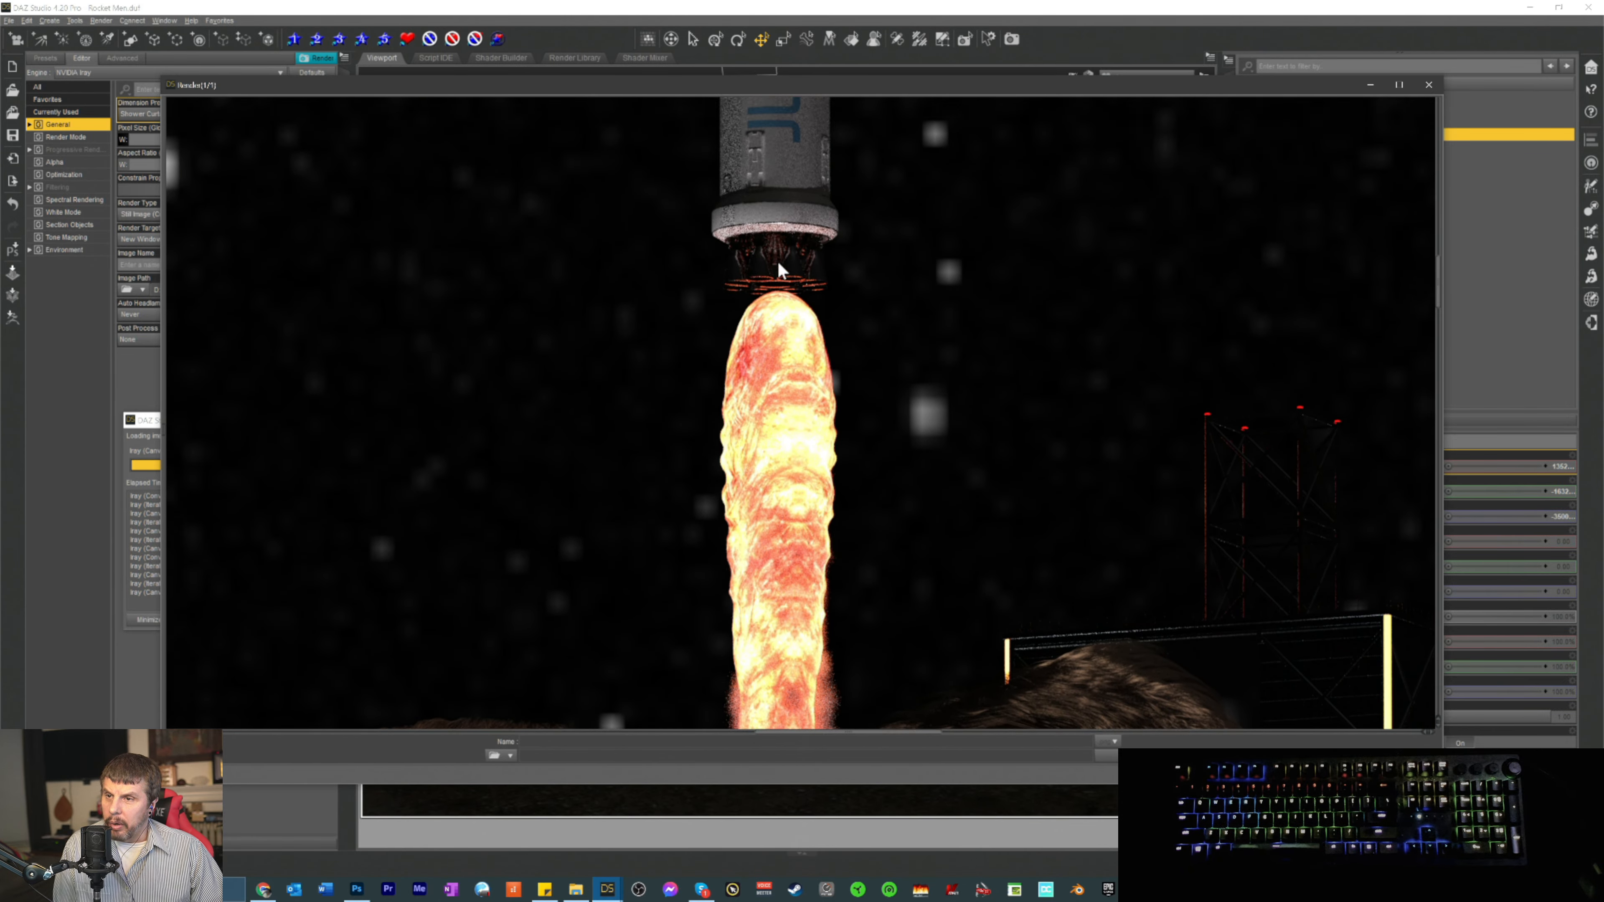
pyautogui.scroll(2, 774, 318)
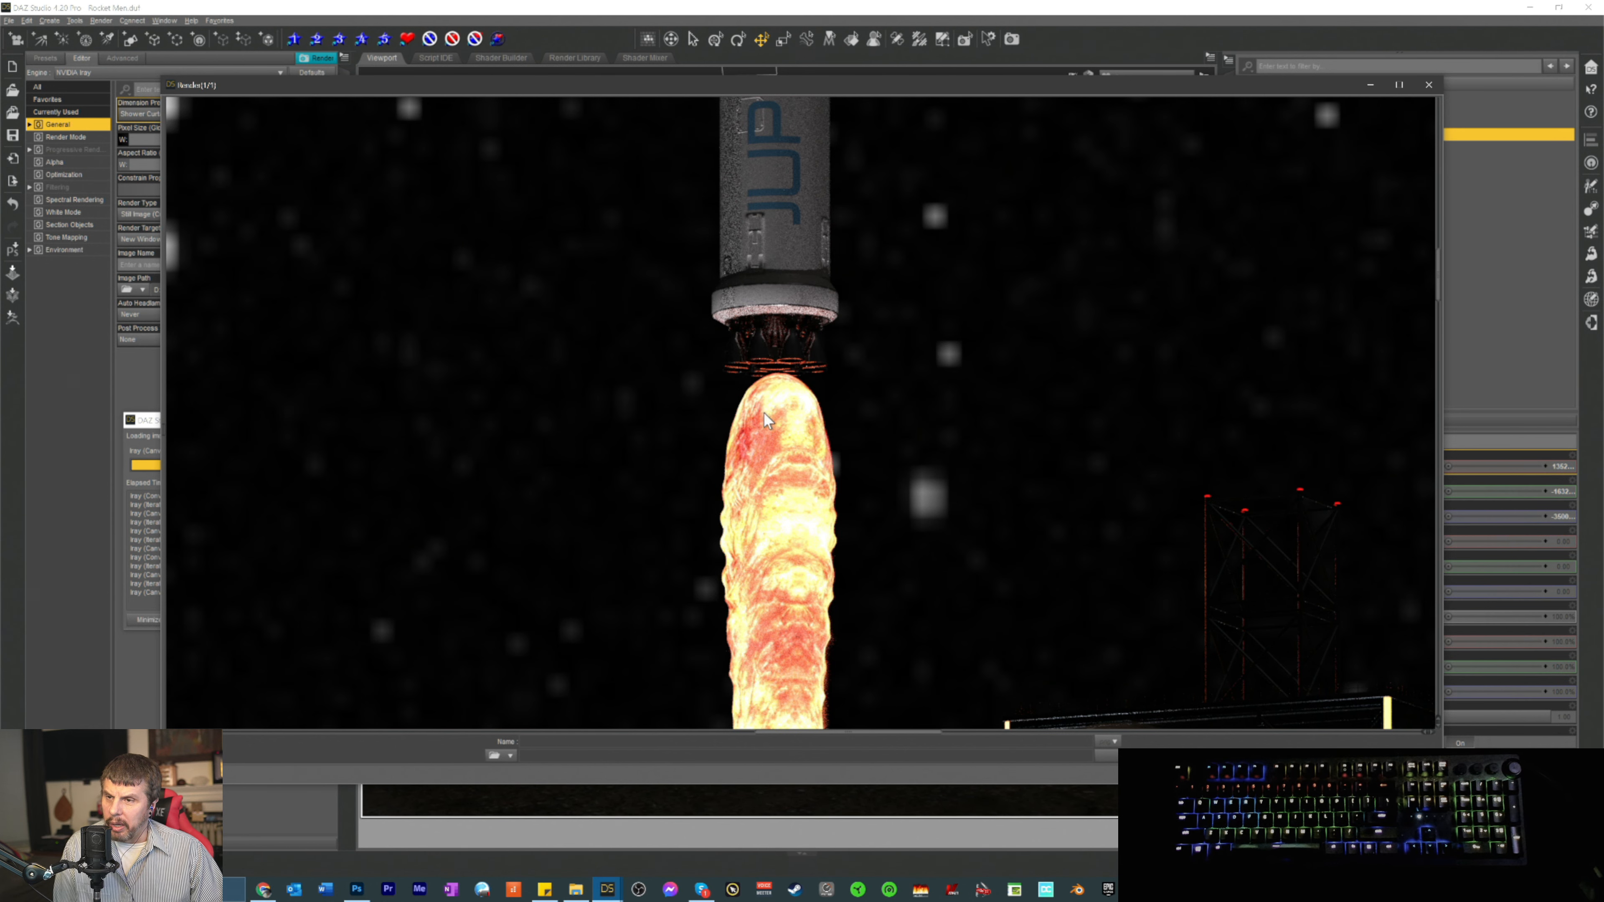
pyautogui.scroll(1, 769, 370)
pyautogui.scroll(9, 769, 374)
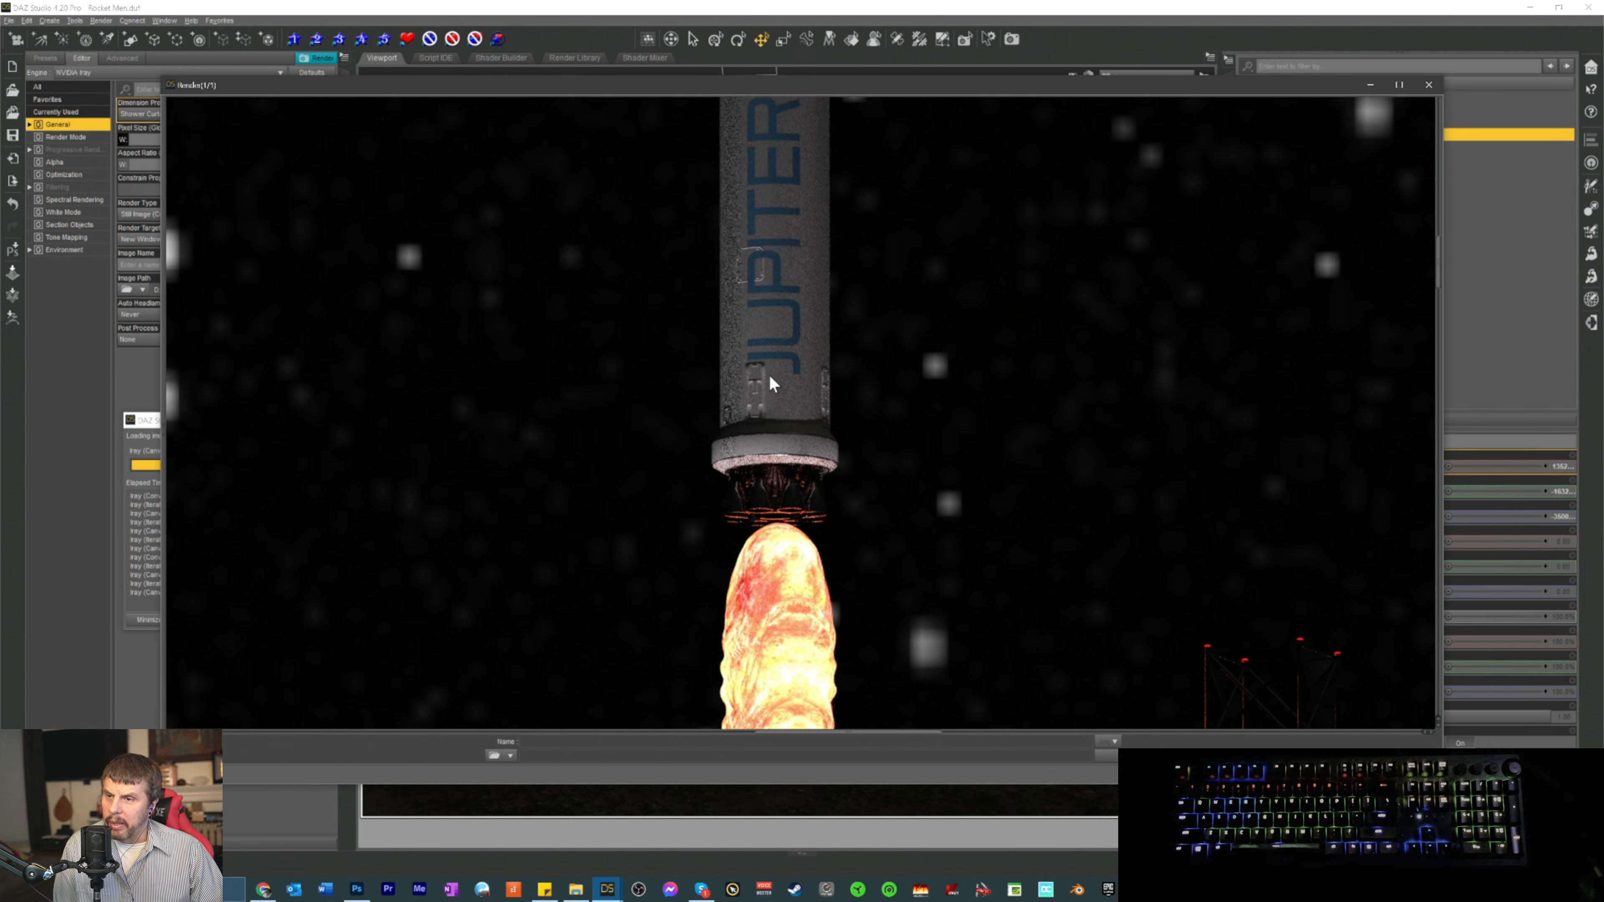
# - Examine the rocket's upper body from the lettering up to the flag and the nose capsule
pyautogui.scroll(4, 769, 378)
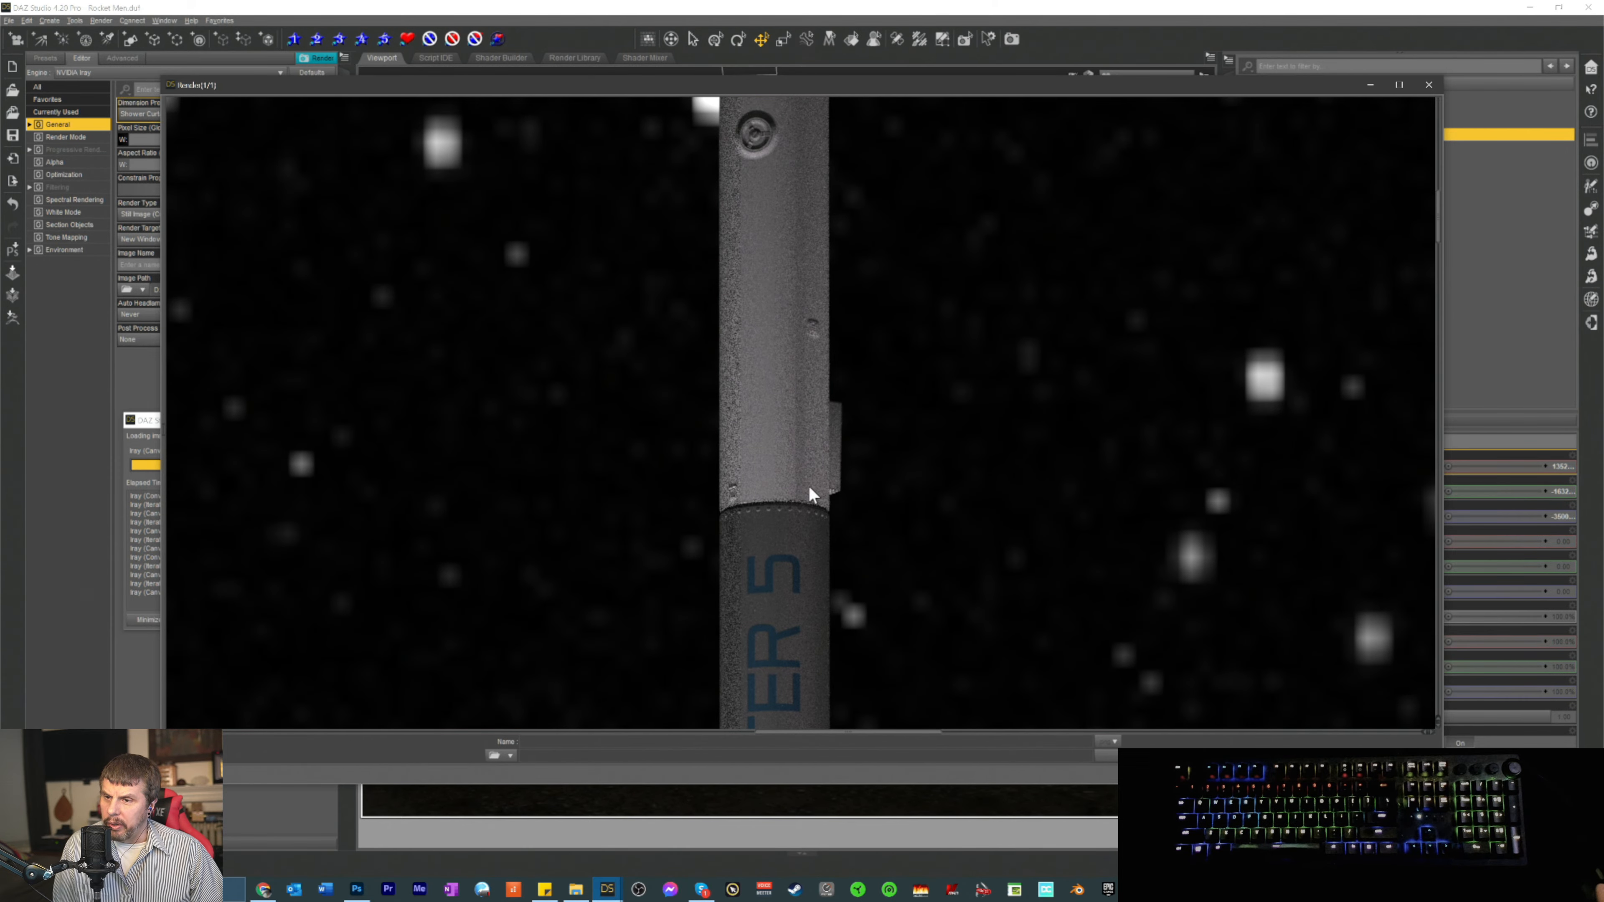
pyautogui.scroll(5, 813, 268)
pyautogui.scroll(15, 808, 268)
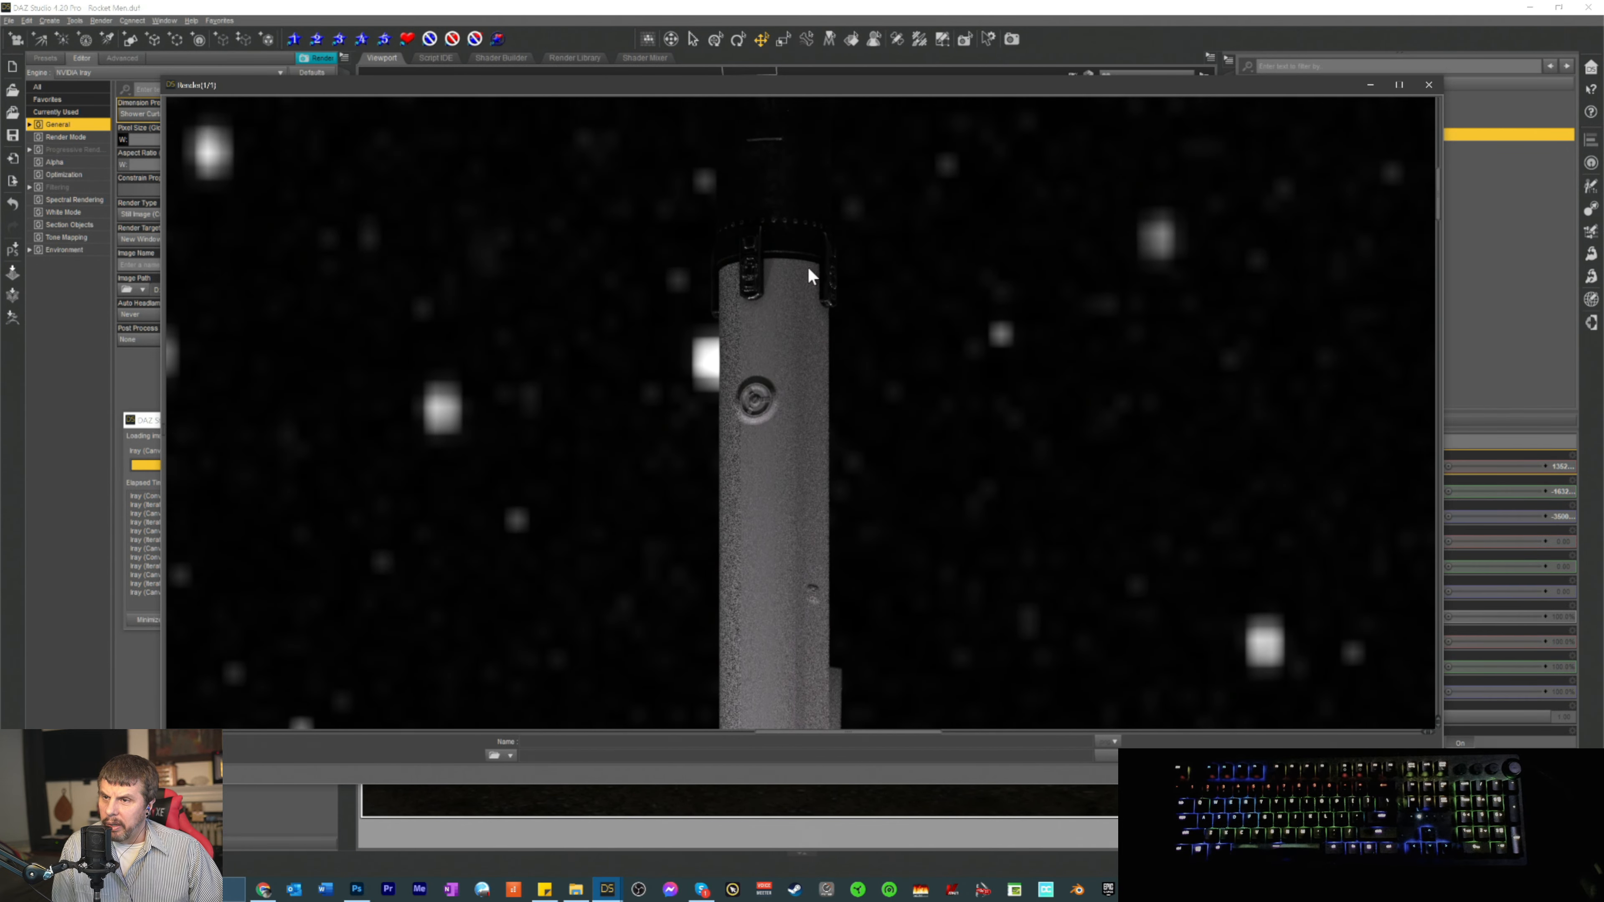
pyautogui.scroll(15, 801, 266)
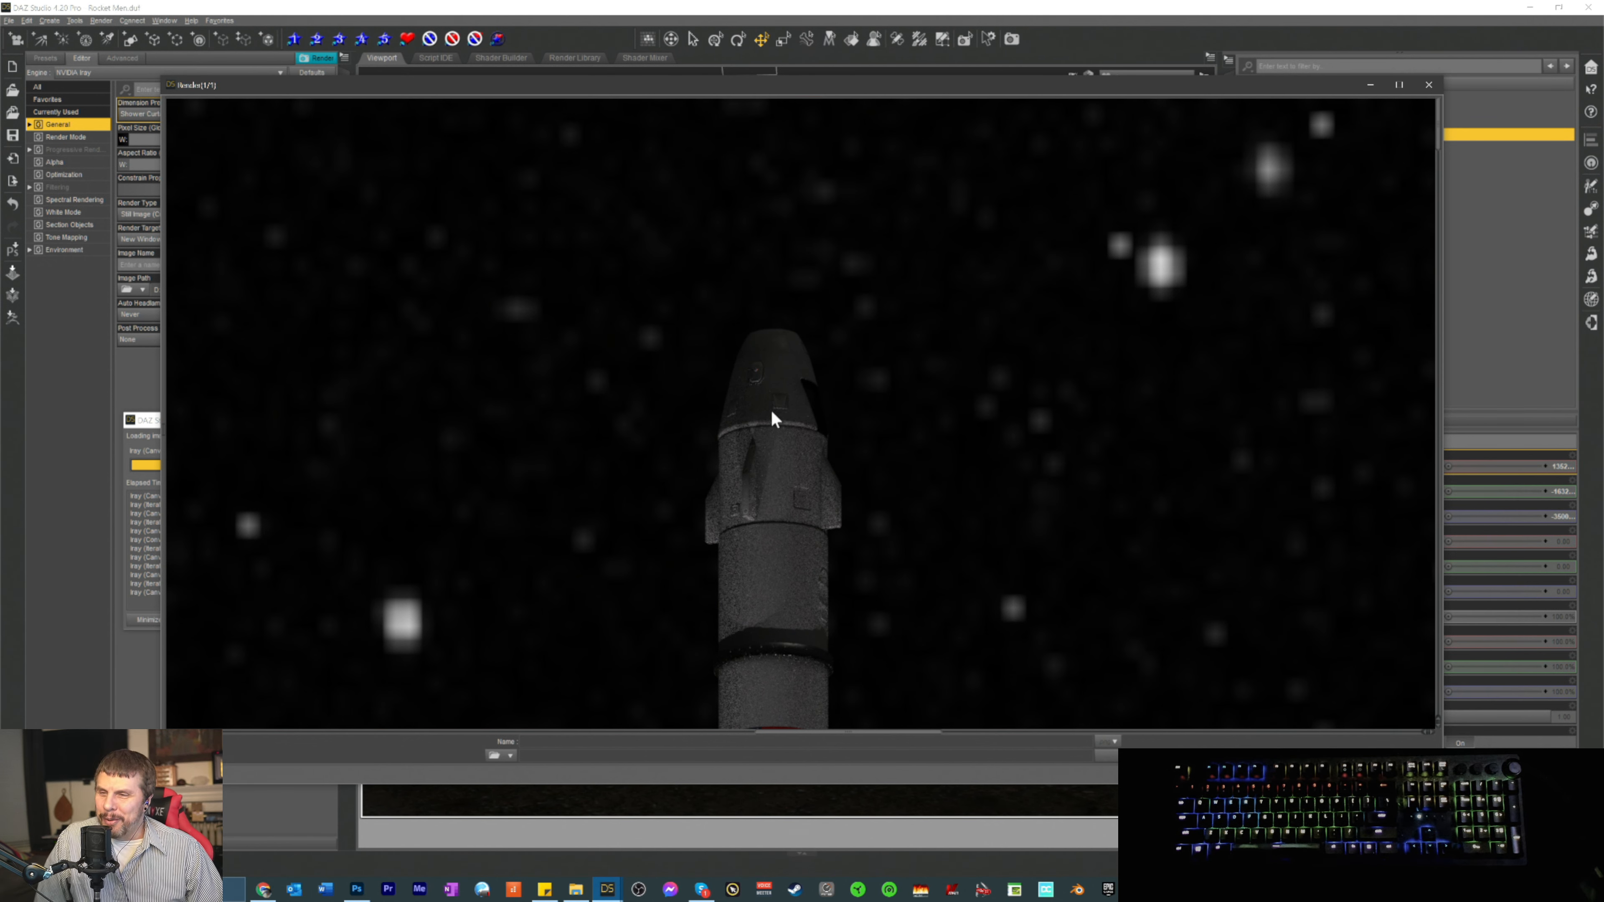
pyautogui.scroll(-3, 769, 384)
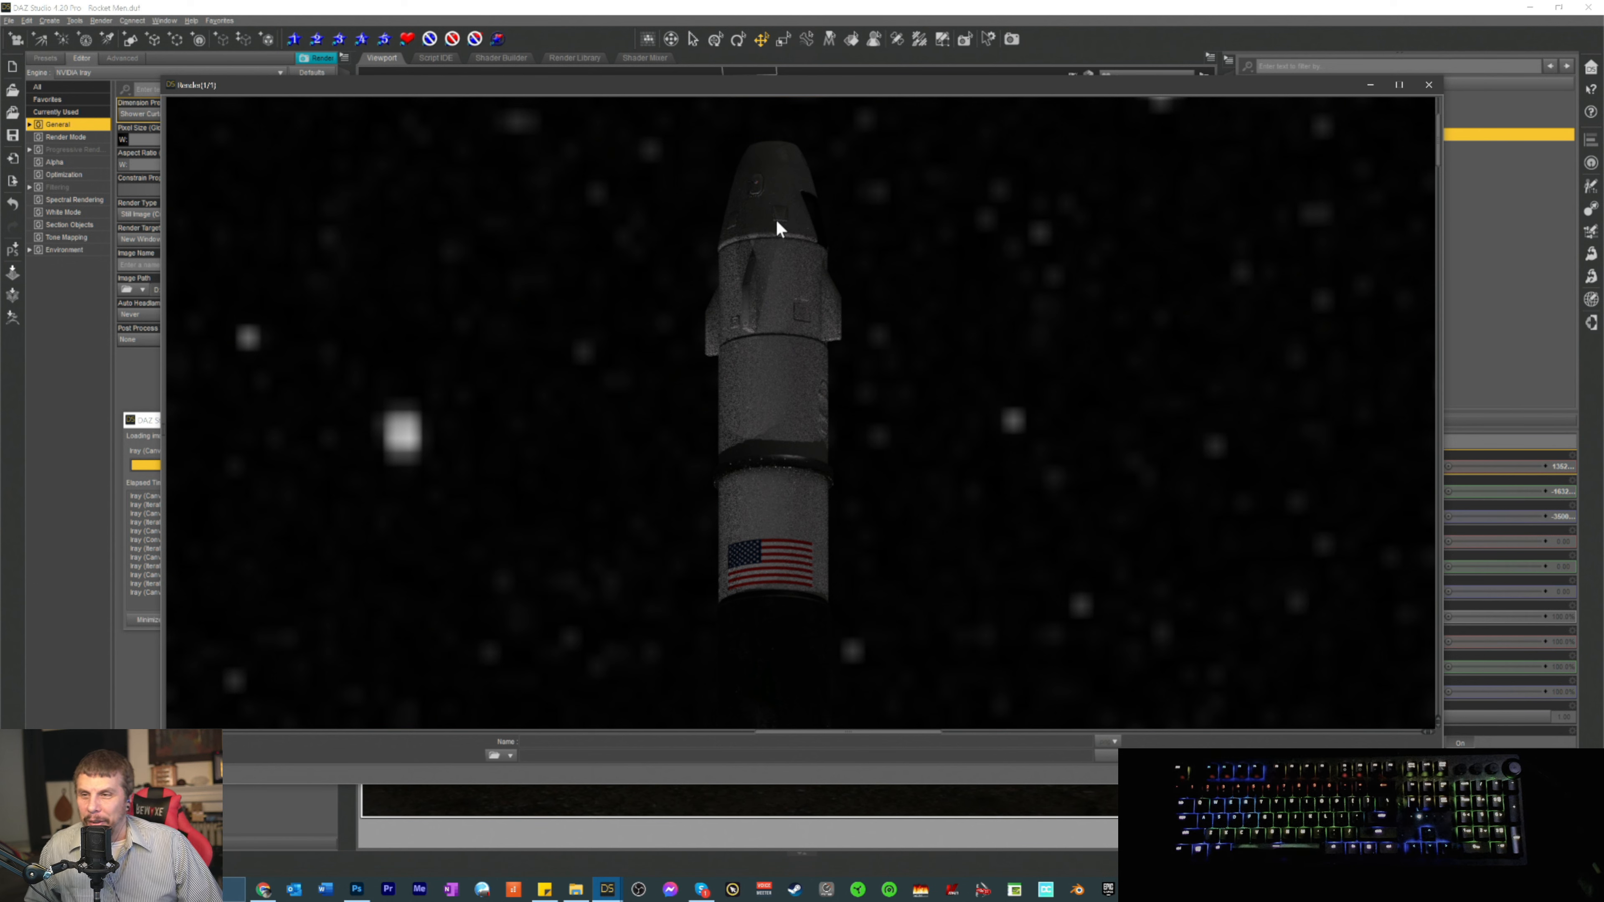
pyautogui.scroll(3, 764, 202)
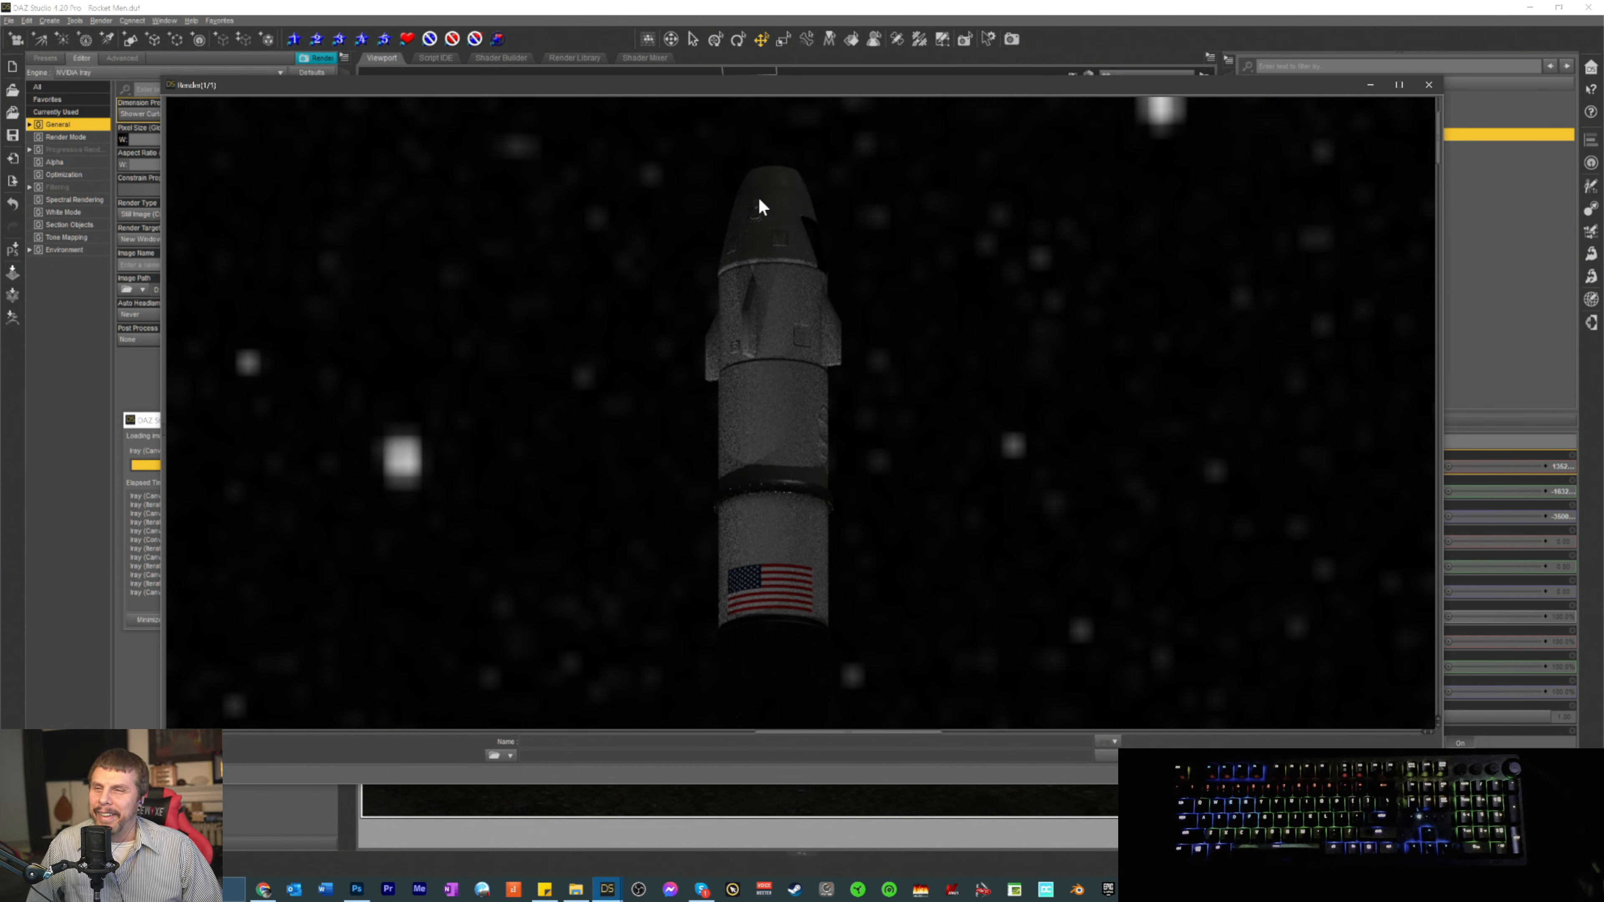